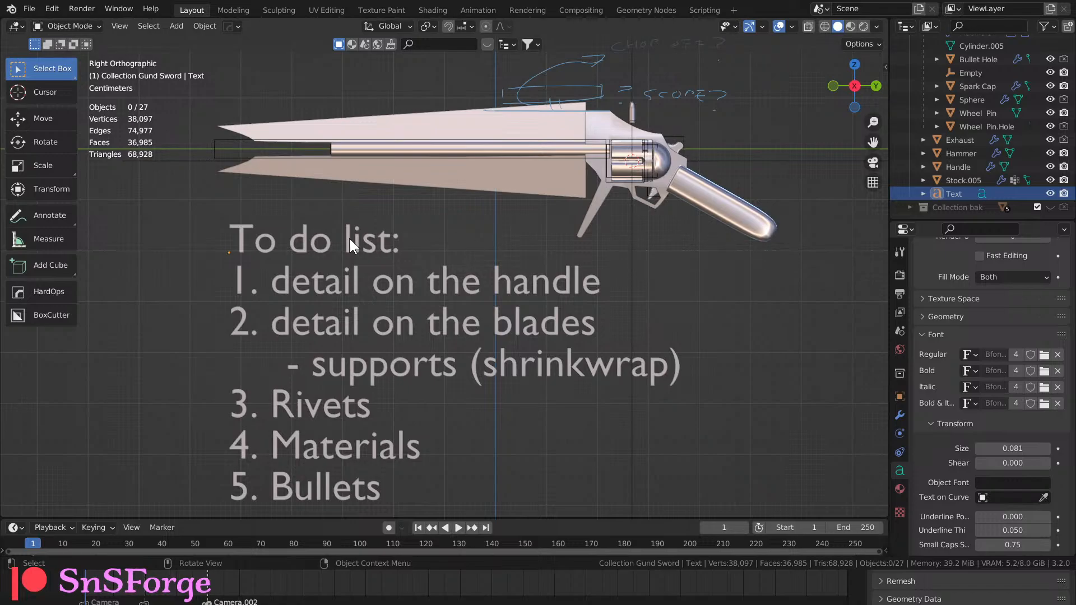
Review the gun sword model and the to-do list below it, from the blades to the frame and cylinder.
scroll(373, 267, "down", 3)
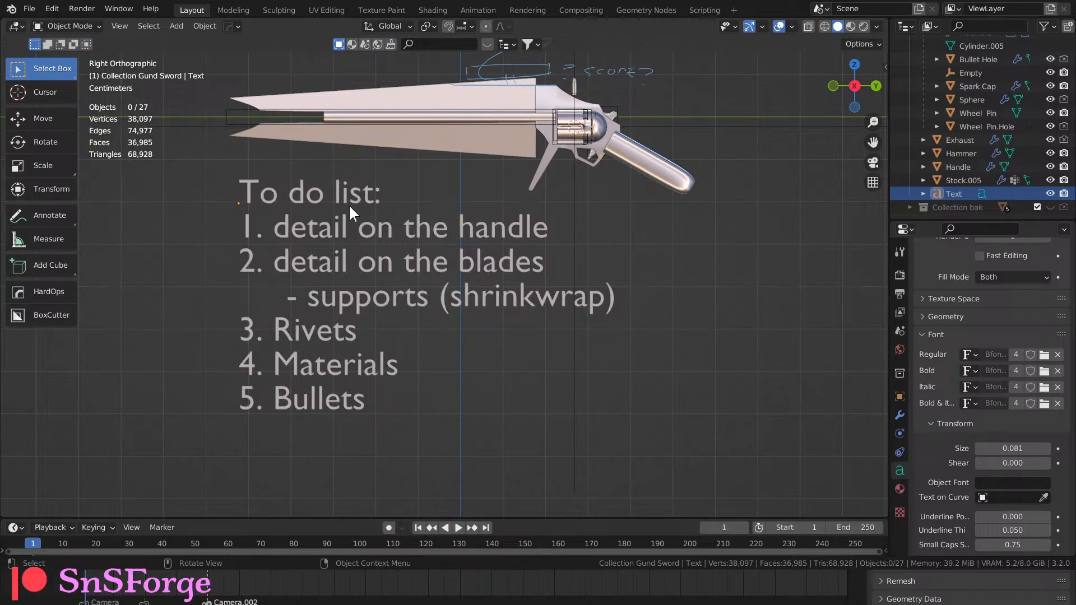
middle_click_drag(362, 209, 351, 248, "shift")
scroll(351, 239, "up", 1)
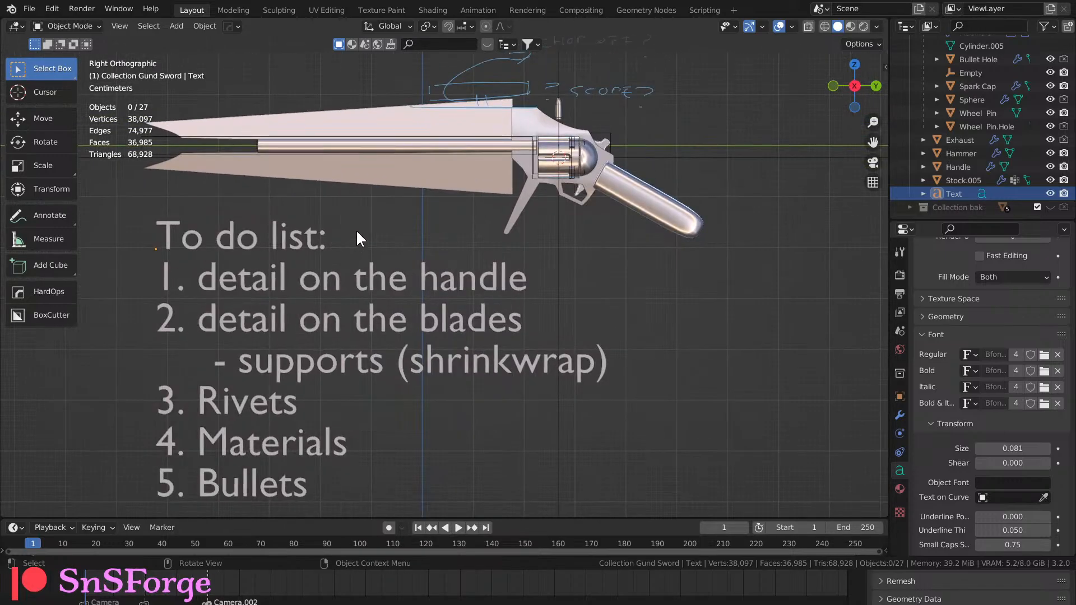
scroll(356, 233, "up", 1)
scroll(358, 232, "down", 1)
scroll(431, 164, "up", 2)
middle_click_drag(415, 166, 534, 281, "shift")
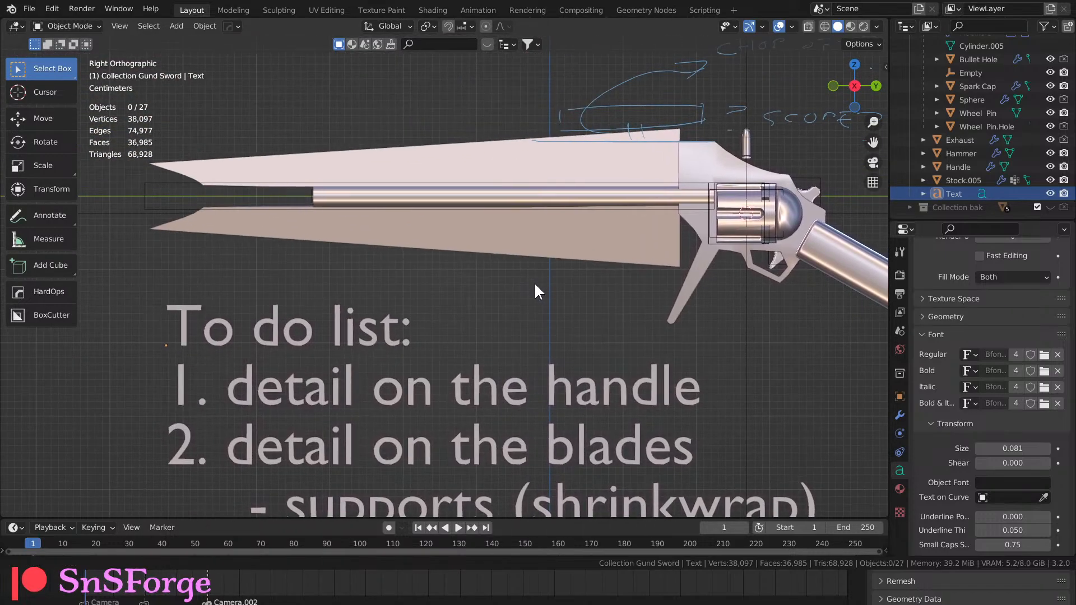
middle_click_drag(403, 247, 423, 284)
middle_click_drag(539, 313, 693, 136)
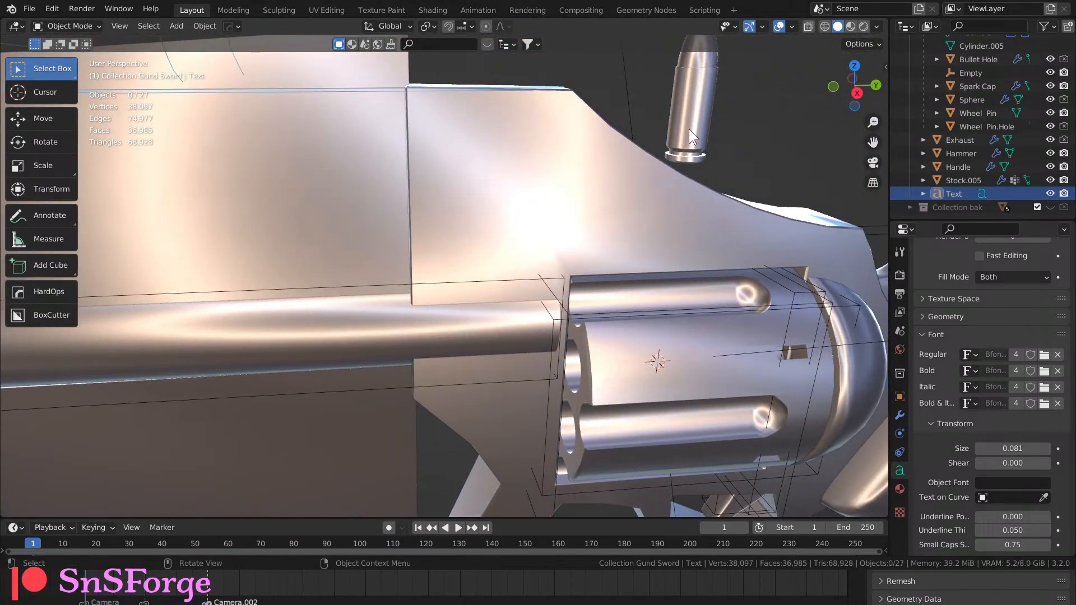
Select the 9mm bullet above the frame, frame it for a close inspection, and return to the whole model.
left_click(690, 131)
key("KP_Decimal")
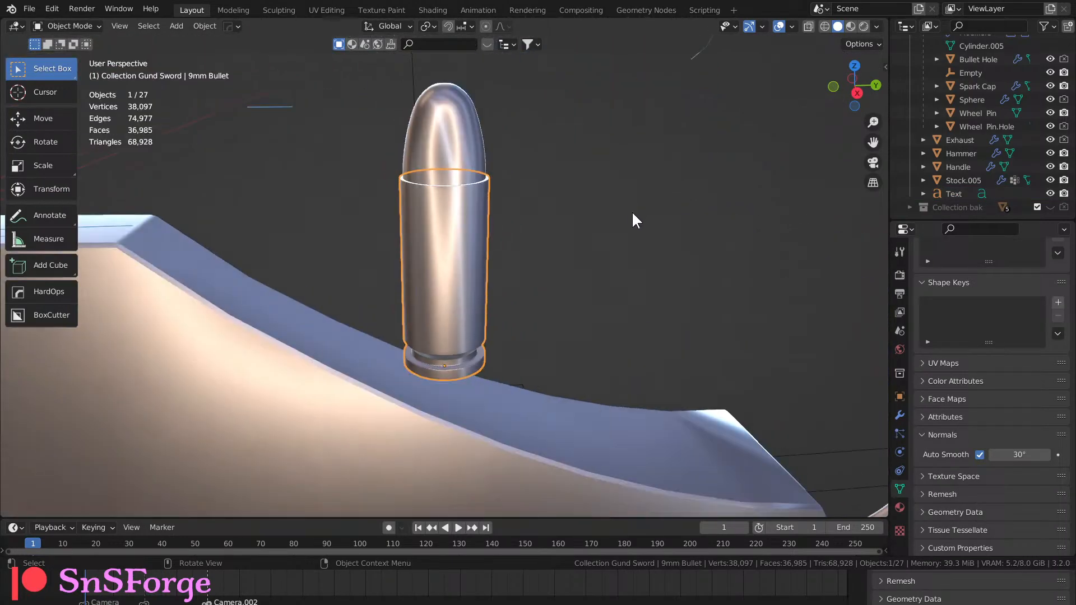
middle_click_drag(633, 219, 578, 221)
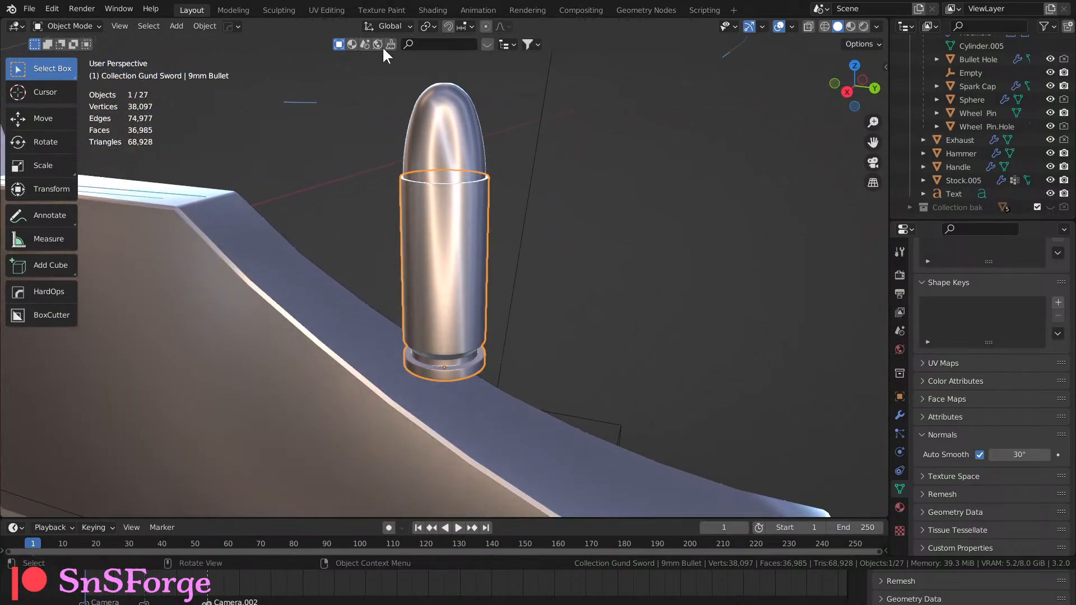
scroll(551, 245, "down", 4)
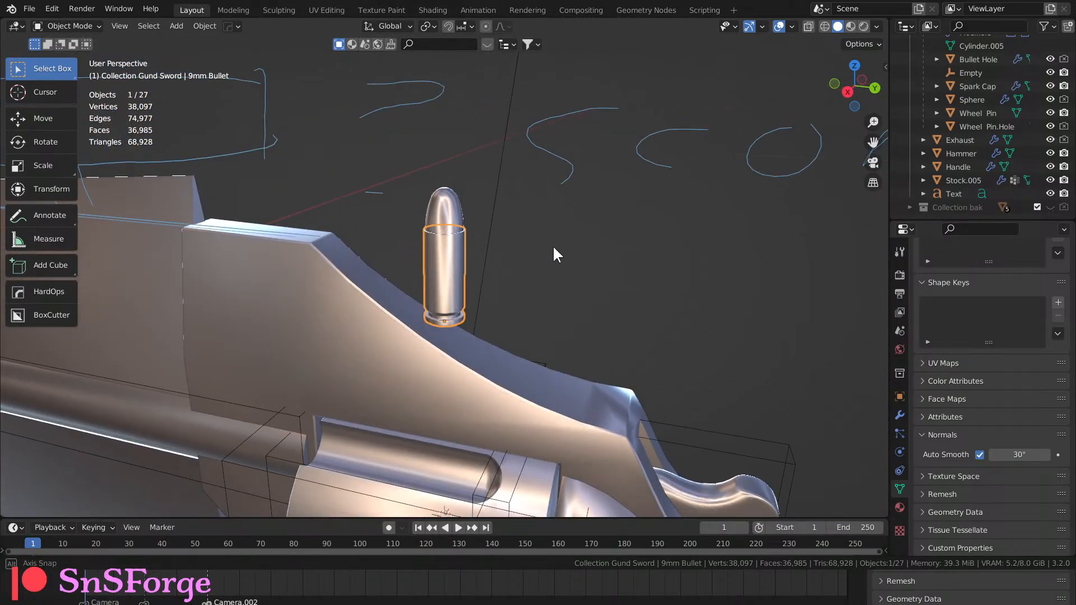
middle_click_drag(552, 244, 527, 296)
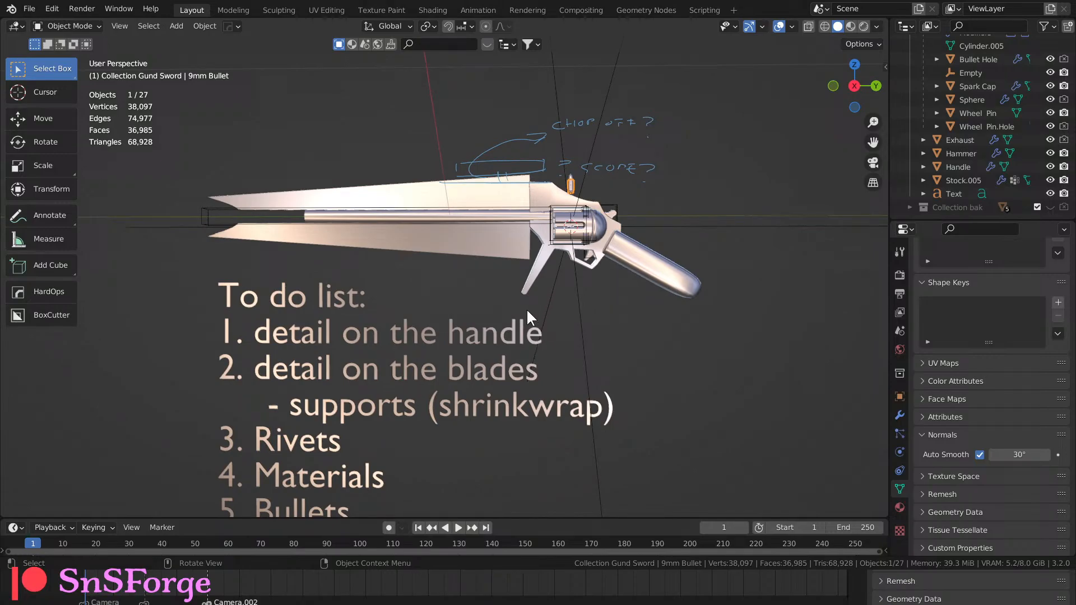
scroll(527, 312, "up", 2)
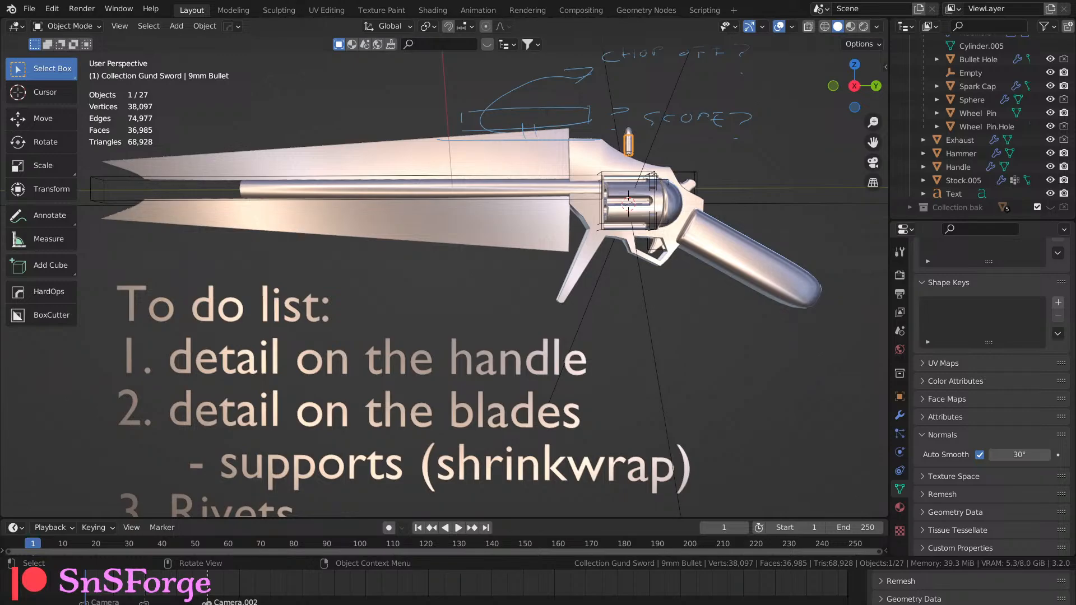
Open the revolver handle's mesh in Edit Mode with its transform values shown.
key("alt+a")
middle_click_drag(669, 341, 489, 344, "shift")
scroll(488, 344, "up", 5)
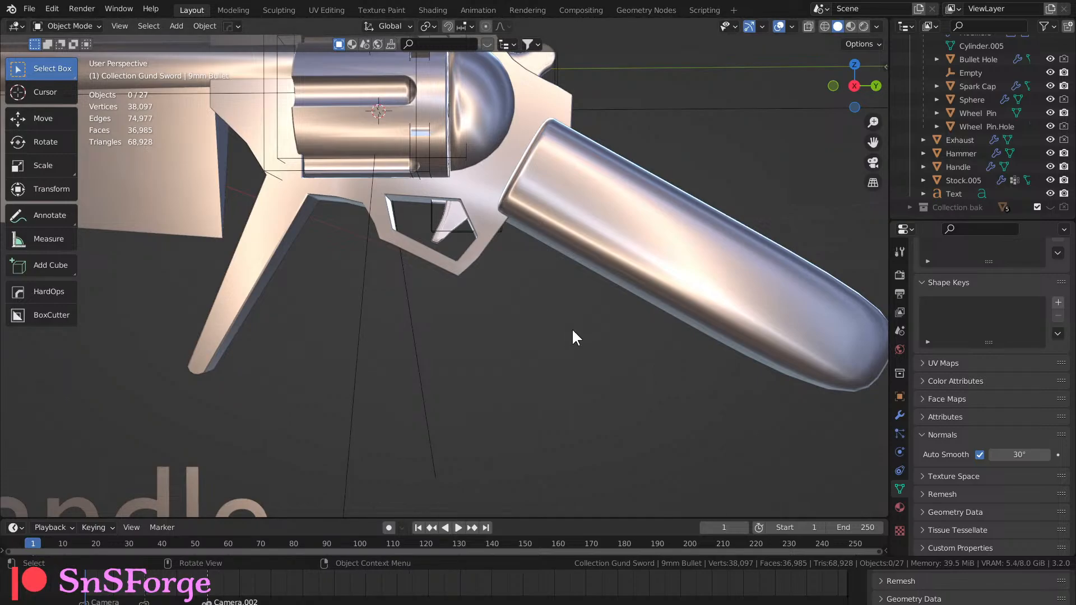
middle_click_drag(573, 336, 429, 347, "shift")
left_click(493, 287)
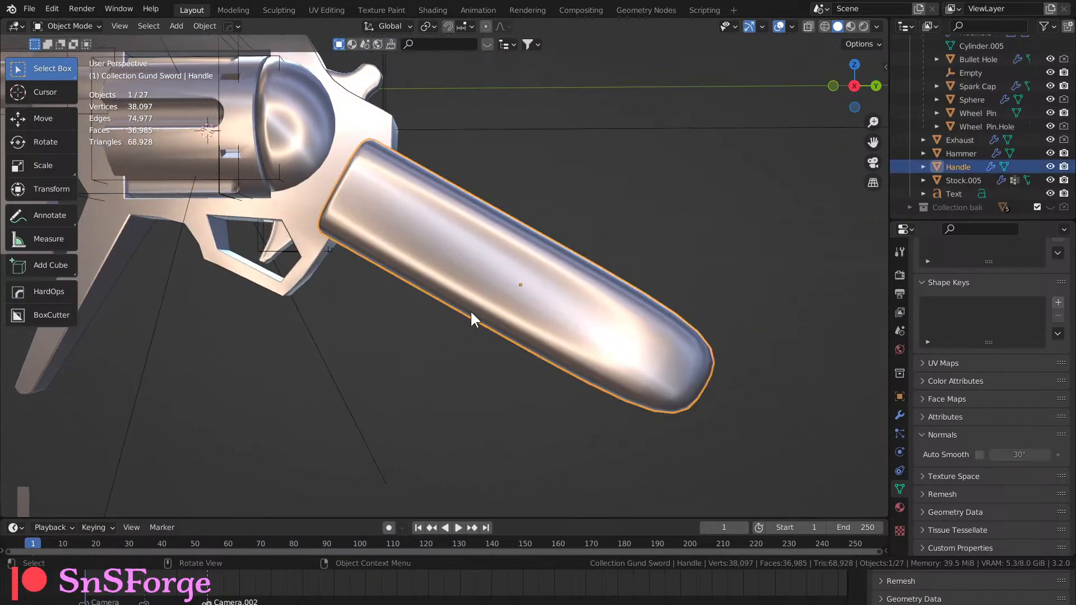
middle_click_drag(471, 313, 447, 314)
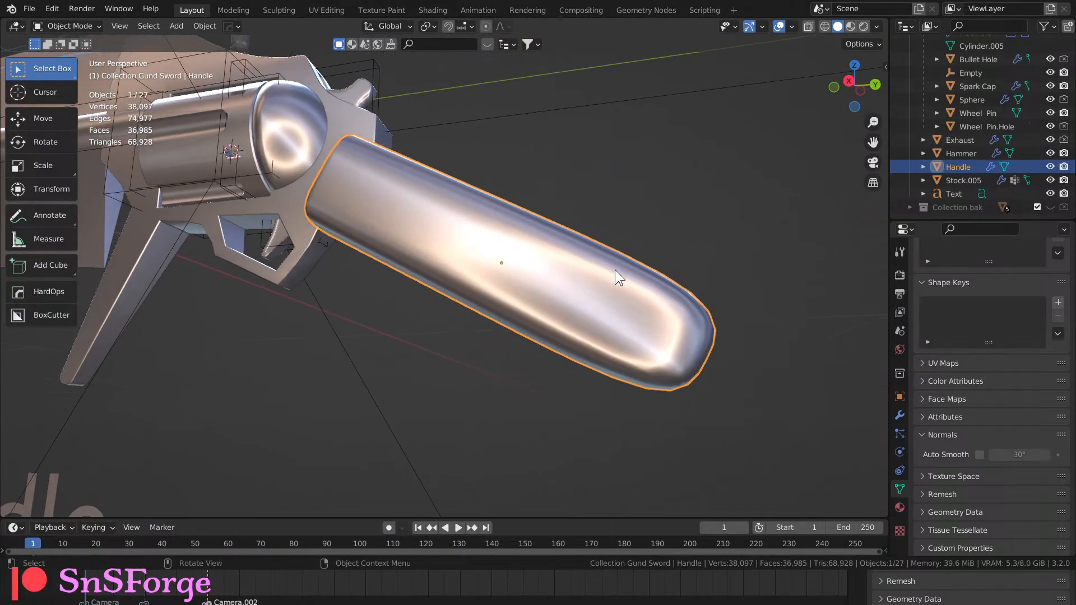
key("n")
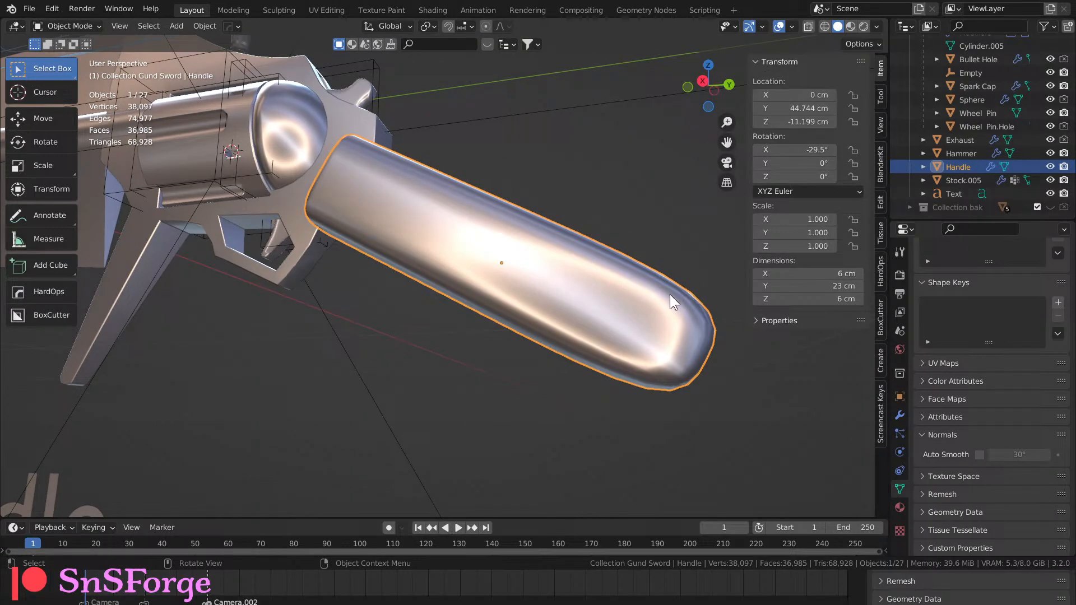
middle_click_drag(671, 294, 617, 320)
key("Tab")
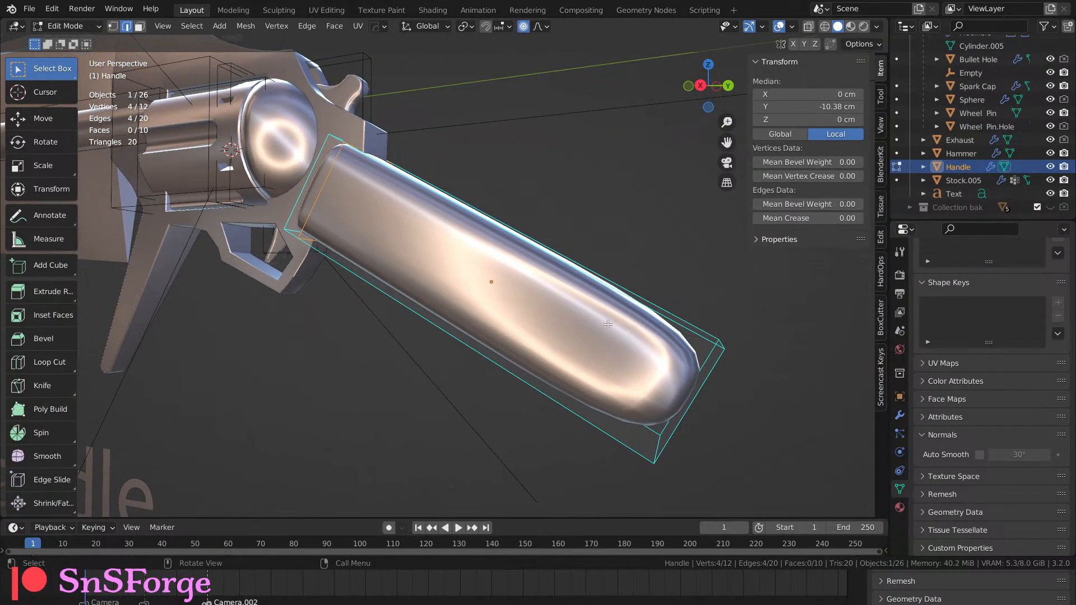
Add one loop cut around the handle and slide it toward the butt end with a factor of about -0.507.
middle_click_drag(575, 411, 630, 391)
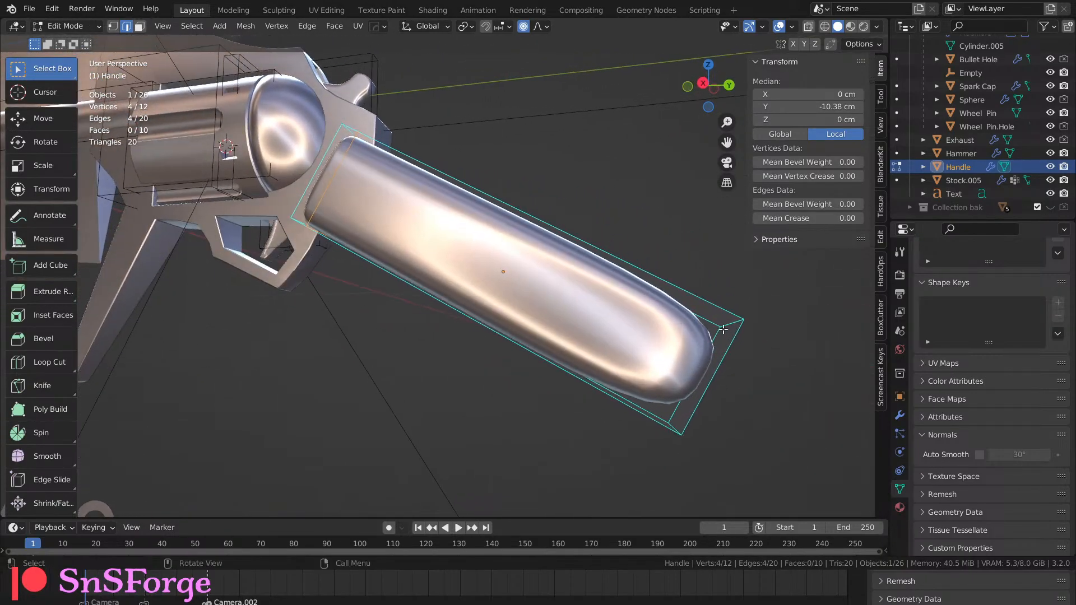
key("ctrl+r")
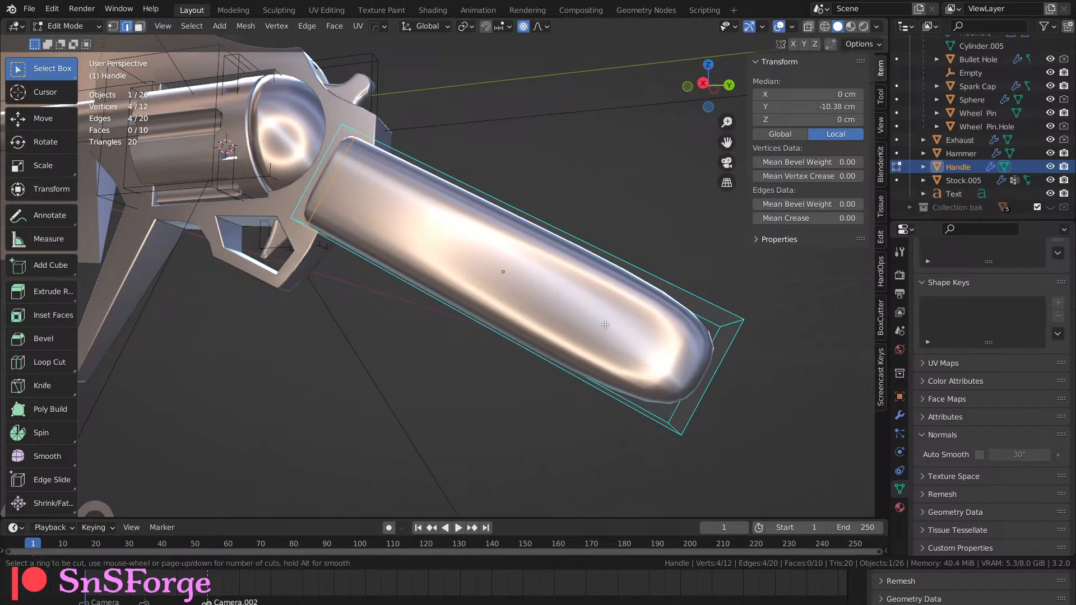
left_click(618, 252)
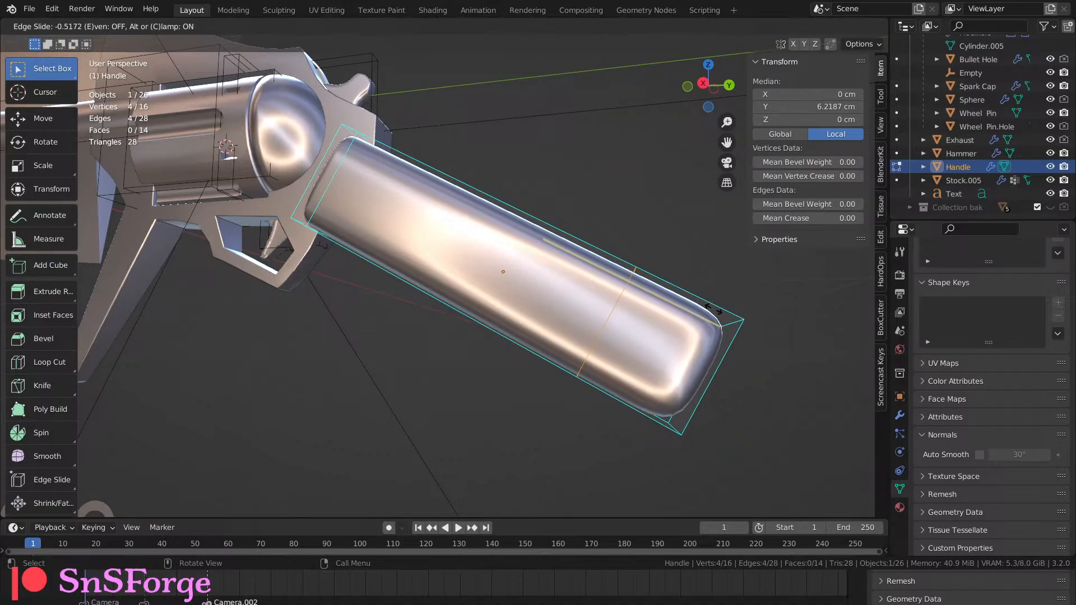
left_click(711, 309)
middle_click_drag(738, 341, 770, 372)
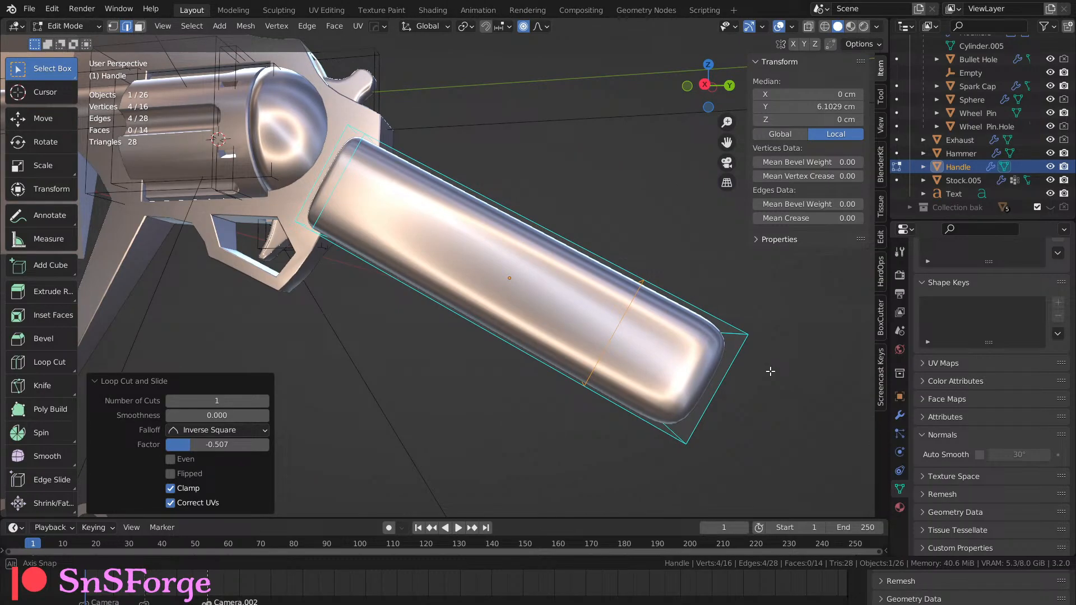
middle_click_drag(770, 371, 785, 338)
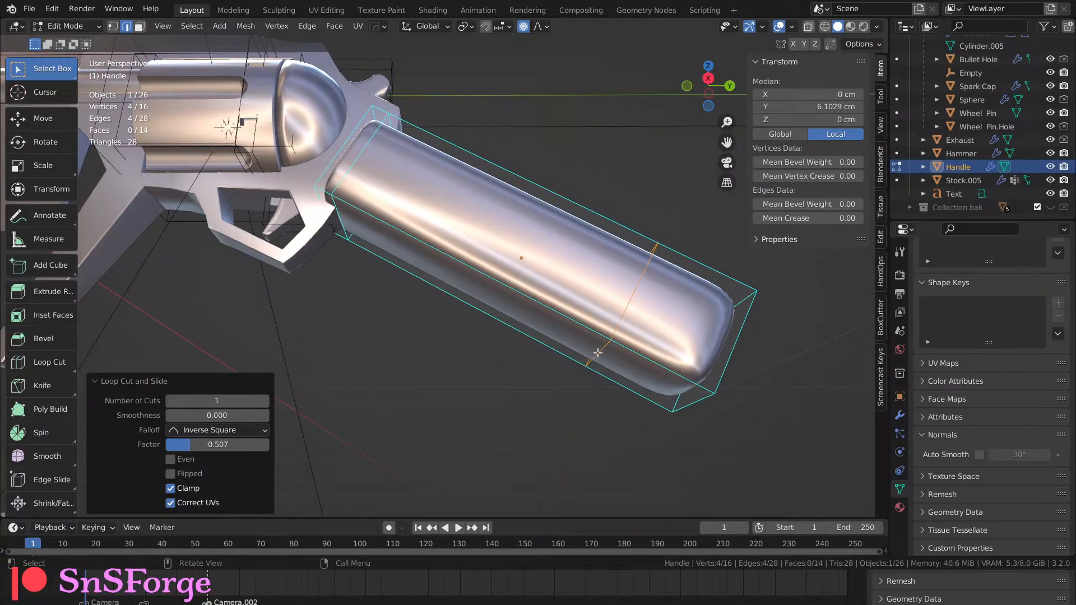
Add five evenly spaced, unshifted loop cuts along the handle between the frame end and the existing loop near the butt.
middle_click_drag(448, 361, 507, 292)
key("ctrl+r")
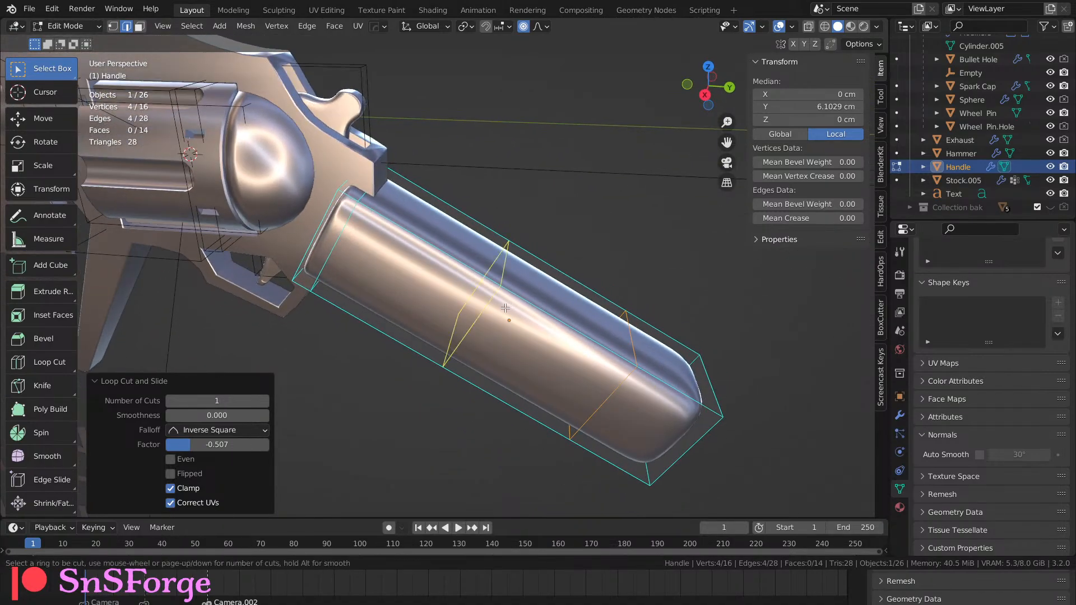
scroll(507, 308, "up", 3)
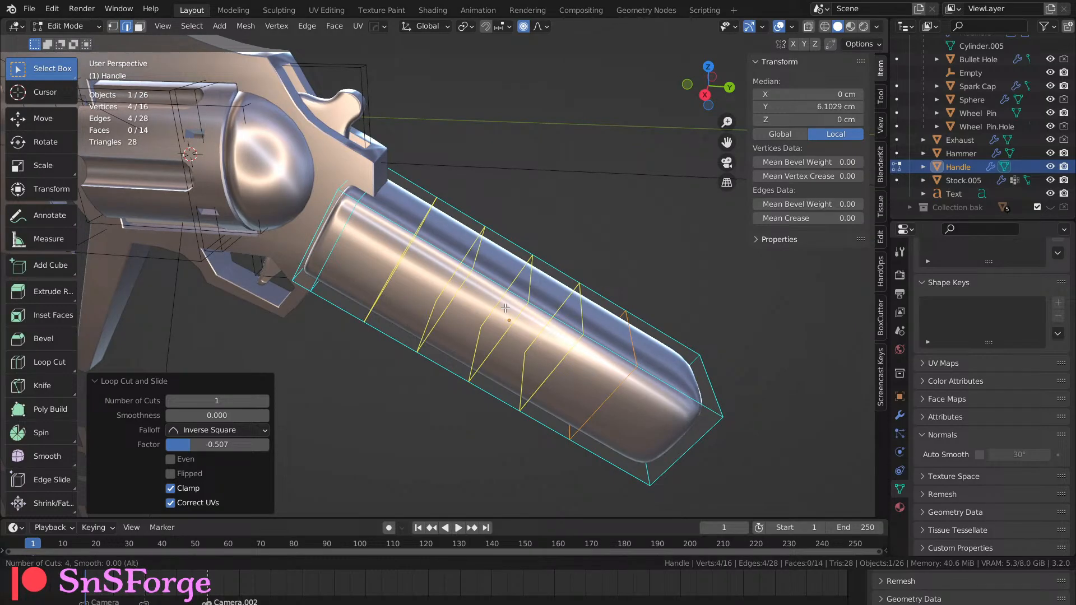
scroll(505, 308, "up", 1)
left_click(505, 308)
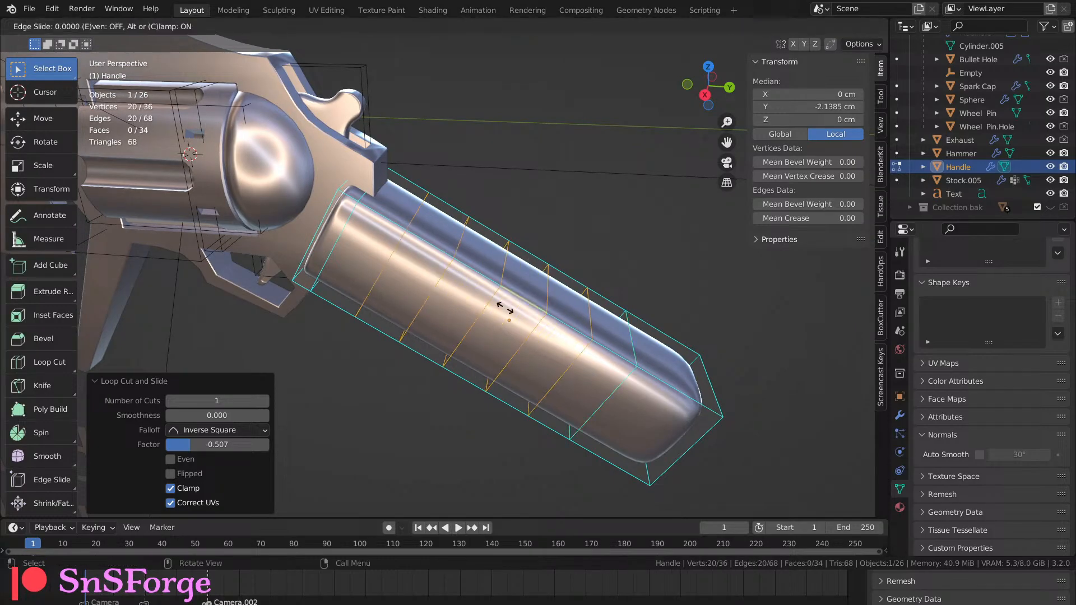
right_click(506, 308)
Move the handle's middle upper edge about -0.4 cm in Y and -0.75 cm in Z, using smooth proportional editing with about 10 cm radius.
middle_click_drag(505, 308, 588, 175)
left_click(480, 234)
key("g")
key("shift+x")
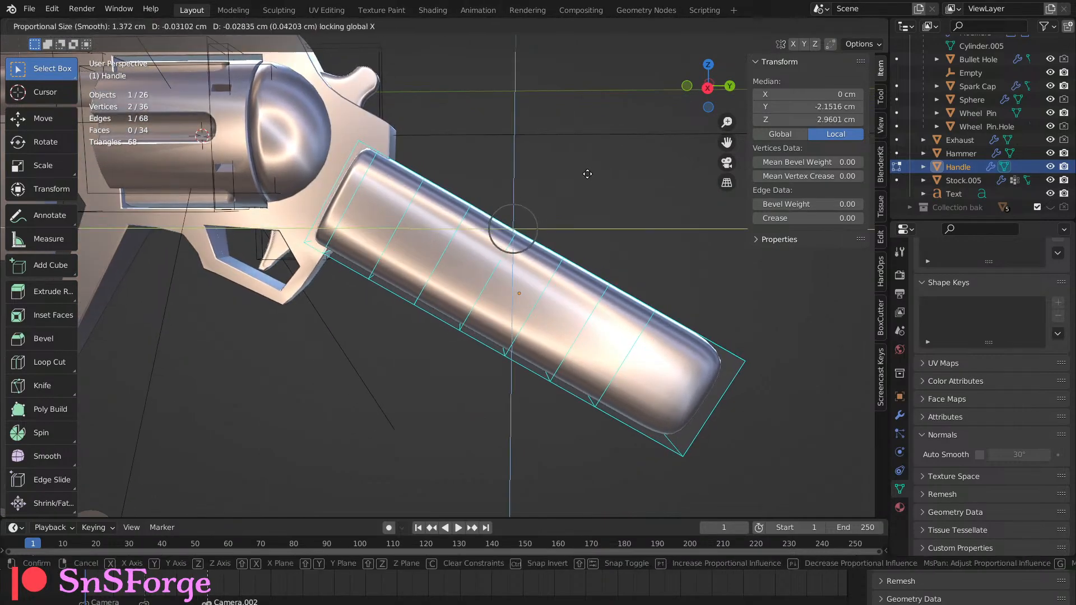
scroll(588, 174, "down", 20)
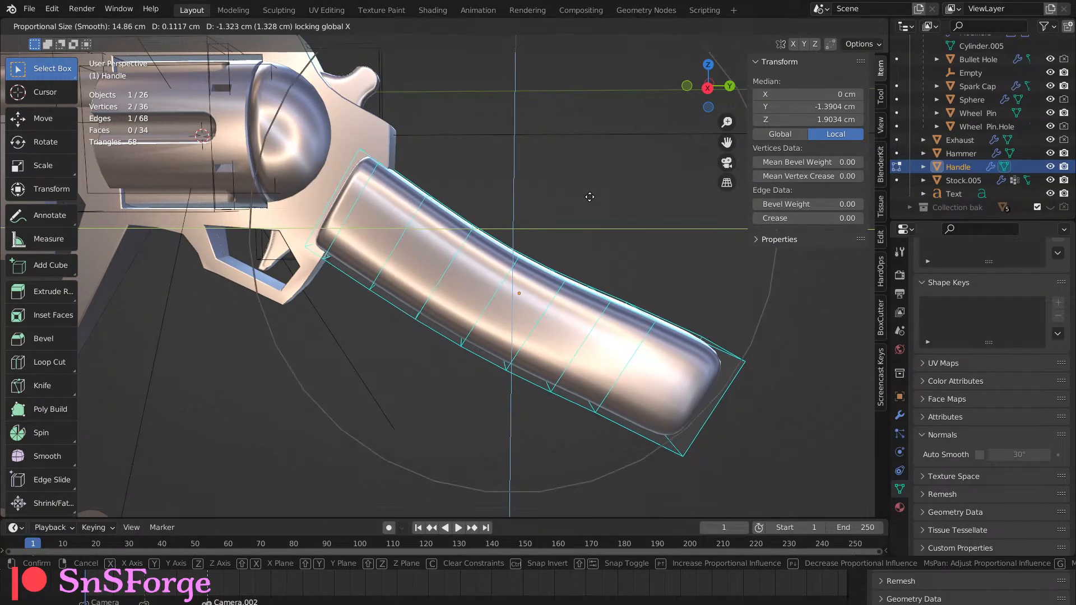
scroll(589, 195, "up", 4)
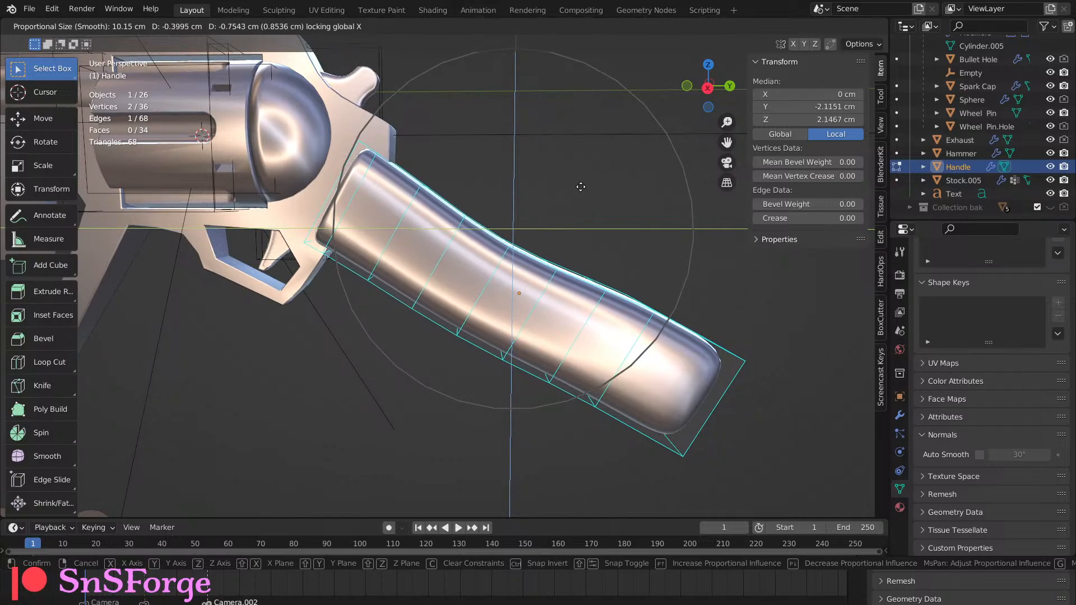
left_click(581, 186)
mouse_move(580, 187)
middle_mouse_down()
mouse_move(596, 190)
mouse_move(589, 201)
middle_mouse_up()
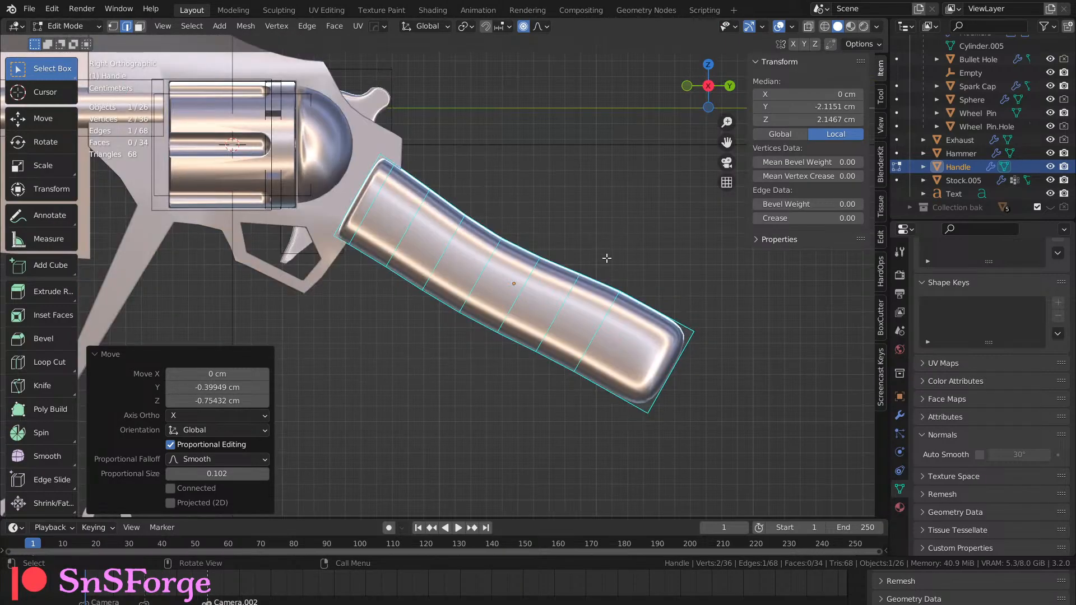
key("Tab")
middle_click_drag(607, 257, 541, 286)
Select the last underside face at the handle's butt end in face select mode.
key("Tab")
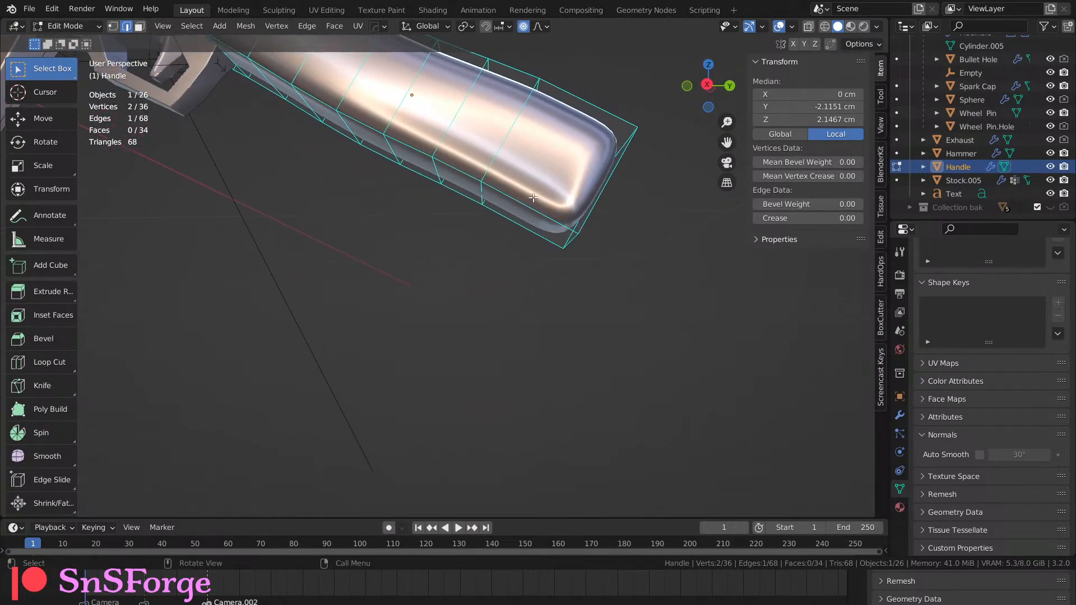
mouse_move(515, 264)
middle_mouse_down()
mouse_move(529, 233)
mouse_move(511, 288)
mouse_move(521, 261)
middle_mouse_up()
key("3")
left_click(528, 223)
key("e")
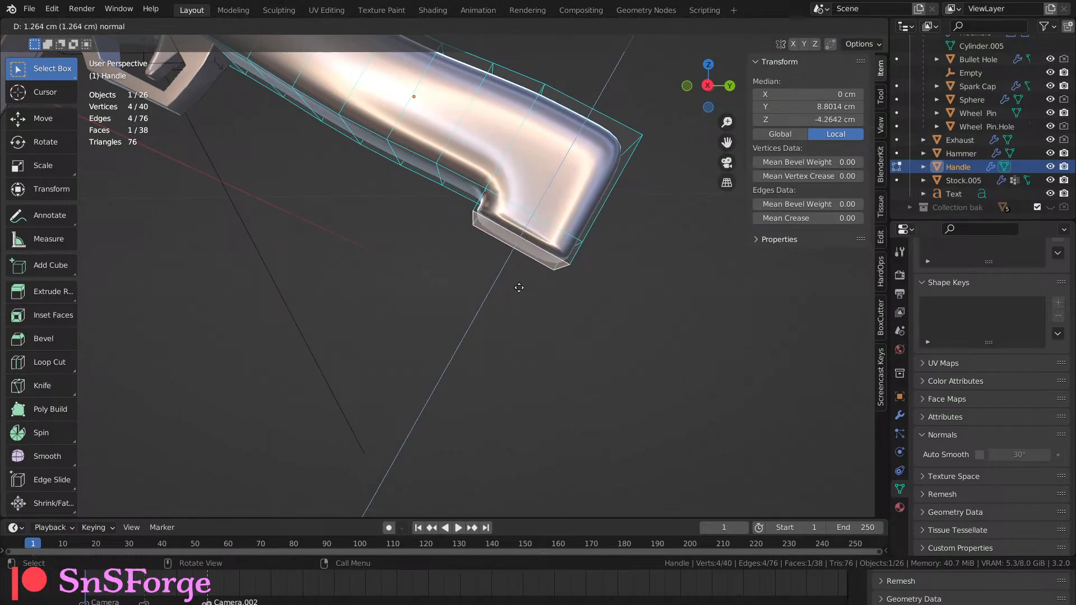
right_click(519, 286)
key("ctrl+z")
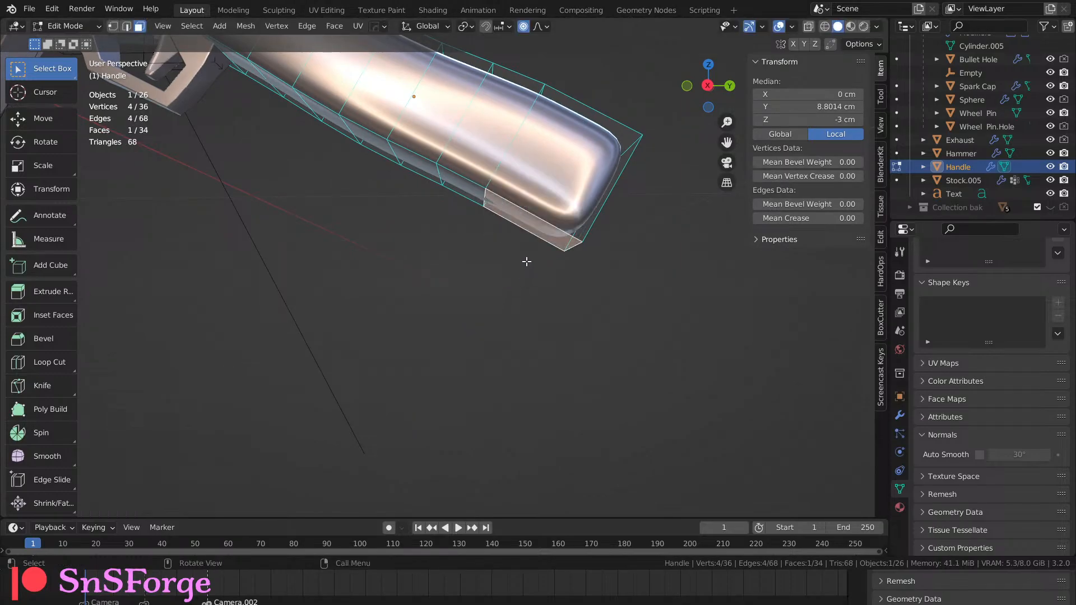
Extrude the selected underside face at the butt end outward by about 1.98 cm.
key("e")
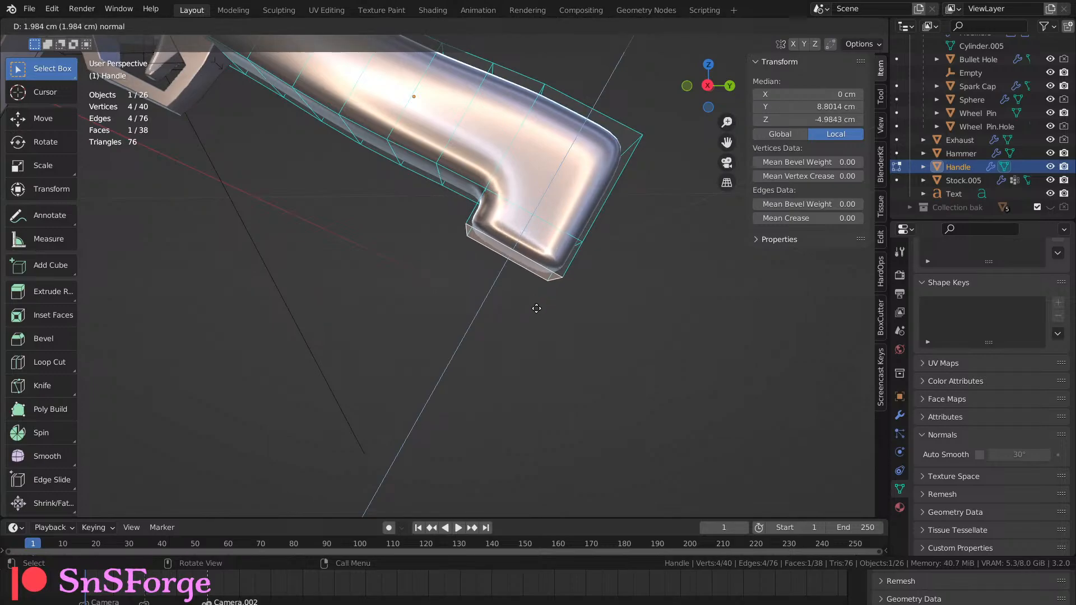
left_click(536, 309)
key("s")
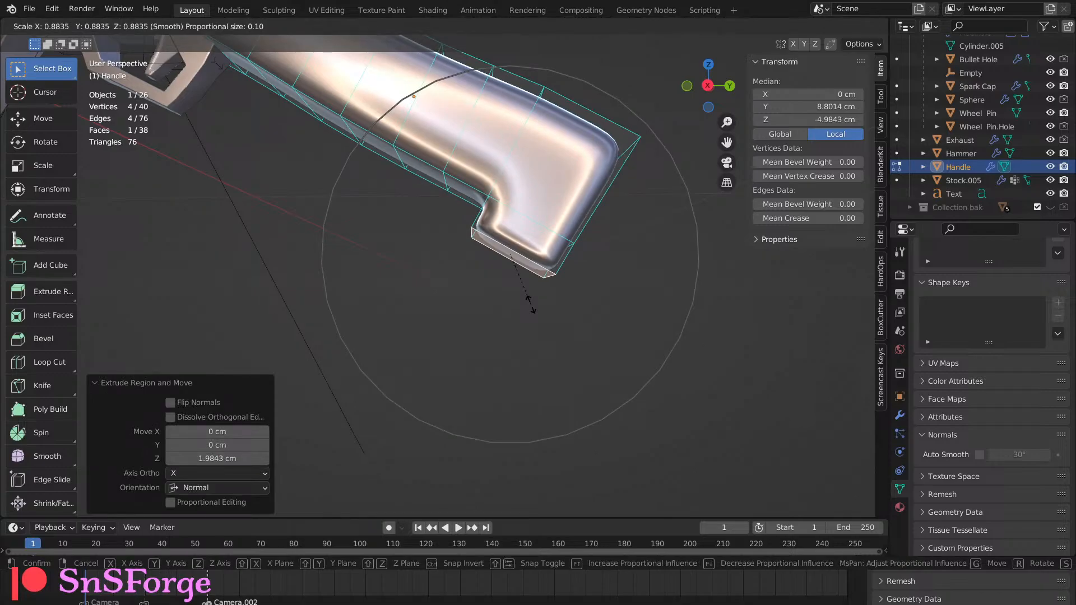
key("shift+x")
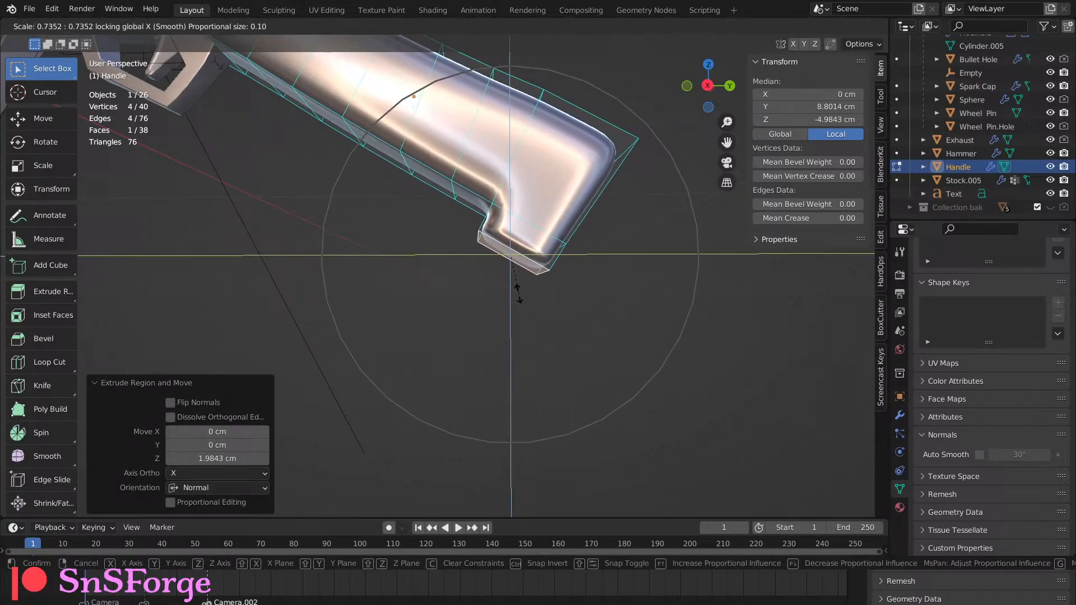
key("Escape")
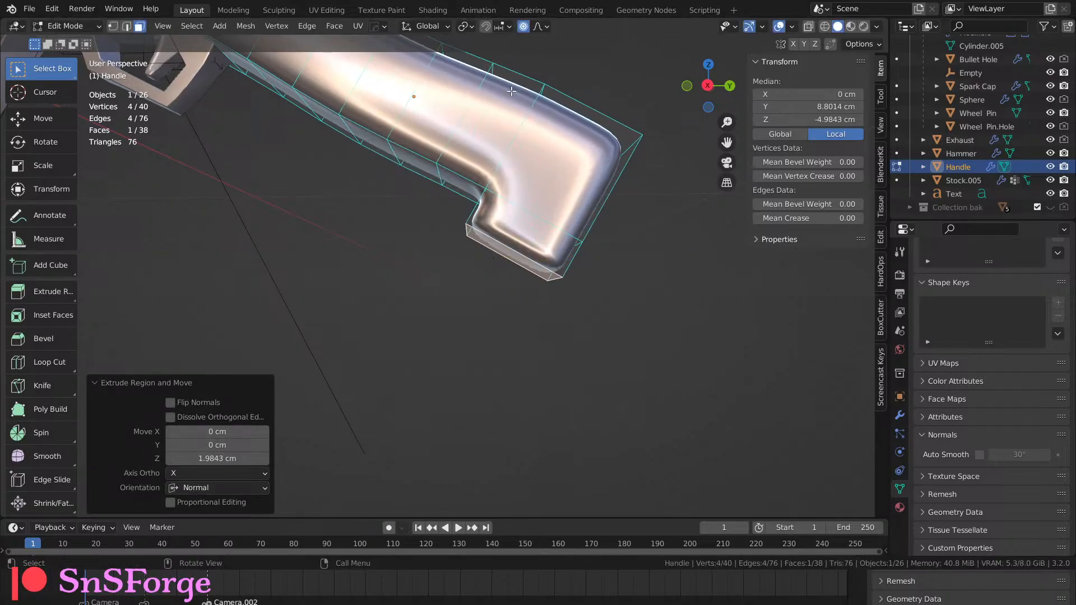
Turn off proportional editing and scale the extruded butt face to about 0.384 in Y and Z, keeping X unchanged.
left_click(522, 27)
key("s")
key("x")
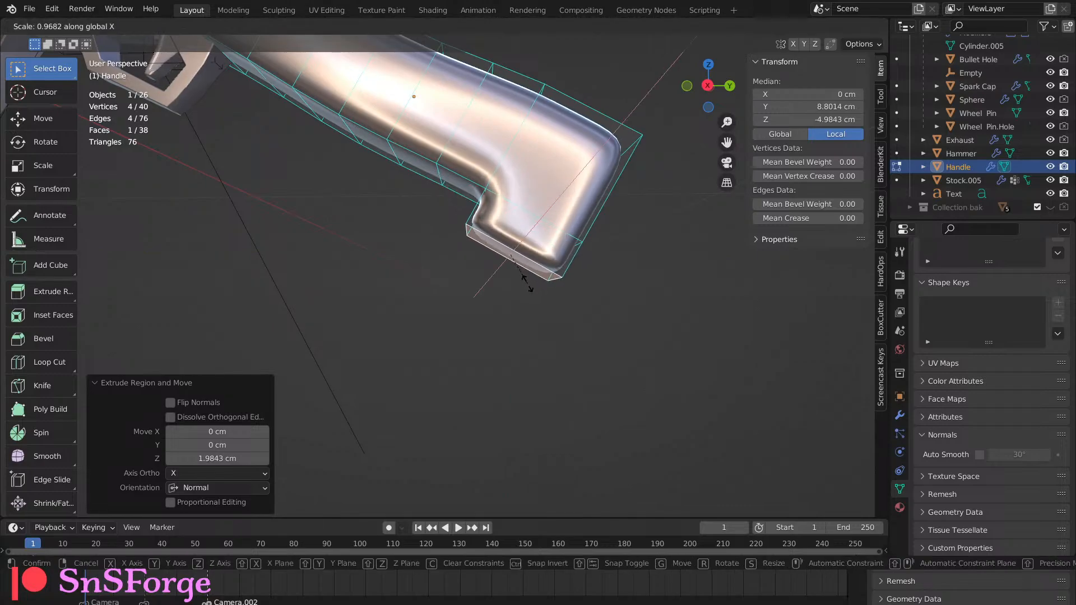
key("shift+x")
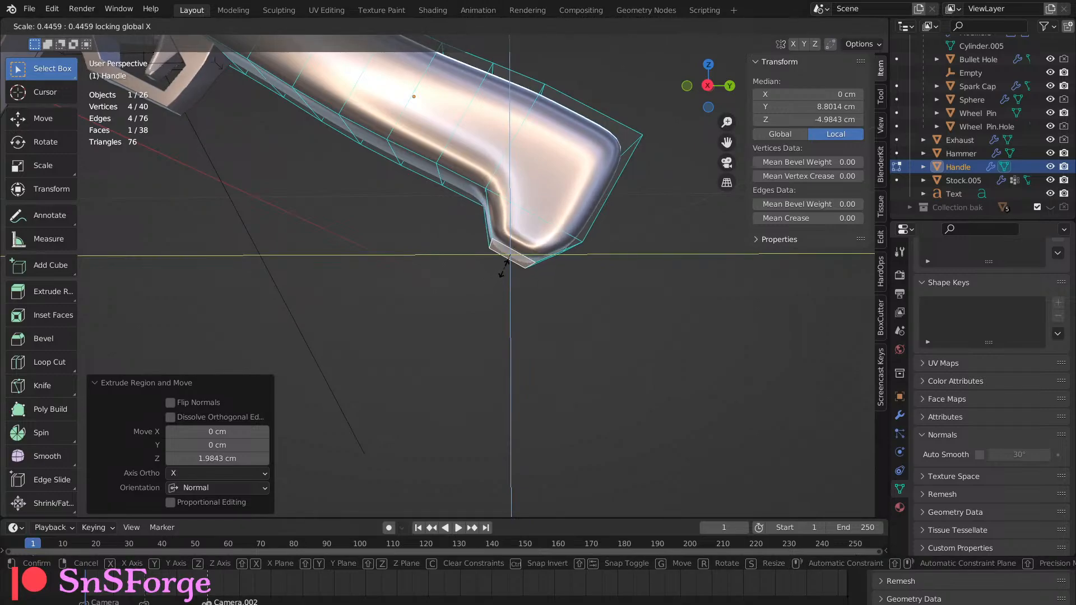
left_click(506, 267)
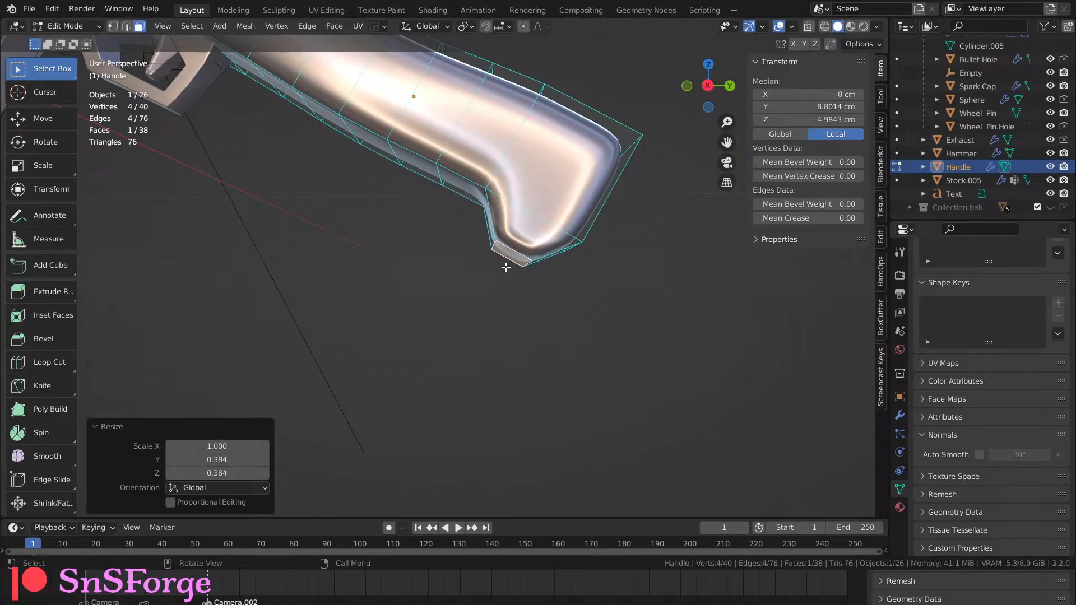
Move the scaled butt face about 0.87 cm in Y and -0.55 cm in Z, excluding the X axis.
key("g")
key("shift+x")
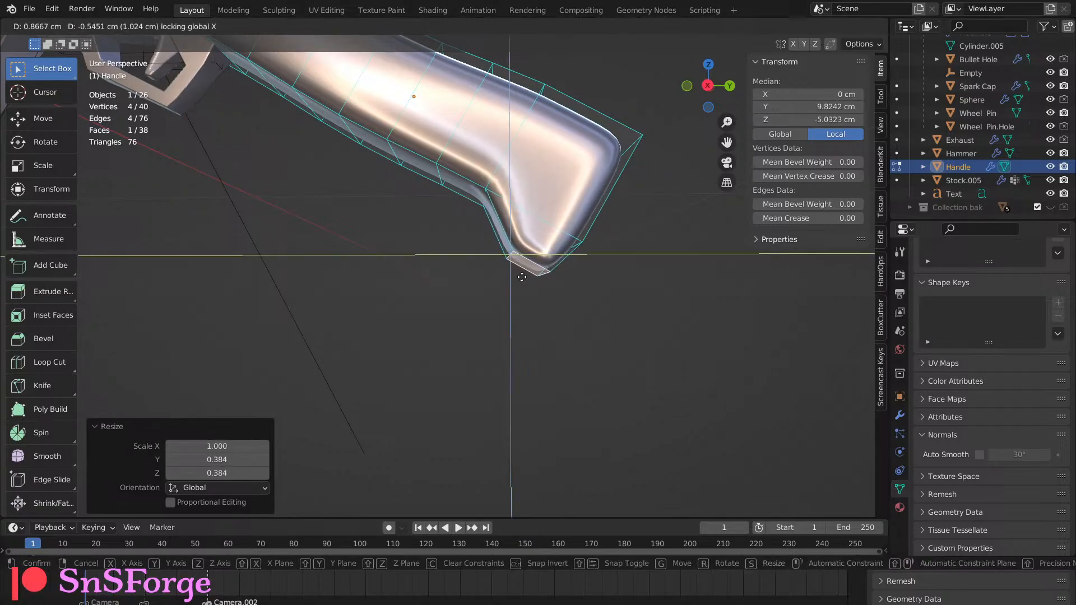
left_click(522, 277)
middle_click_drag(522, 276, 509, 308)
scroll(550, 308, "down", 7)
scroll(552, 302, "up", 4)
scroll(423, 293, "up", 5)
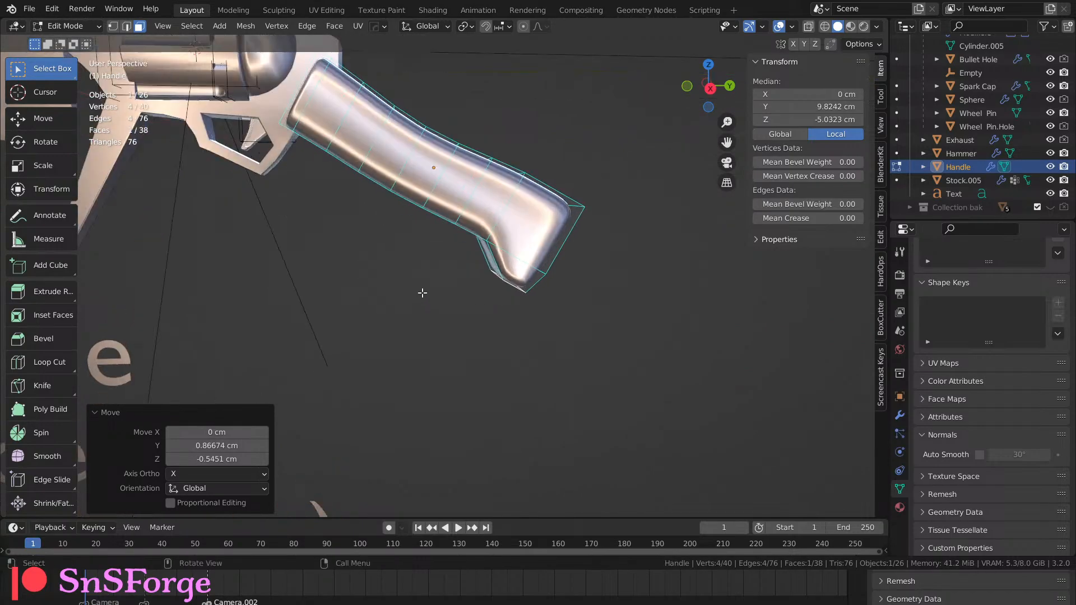
scroll(417, 307, "down", 6)
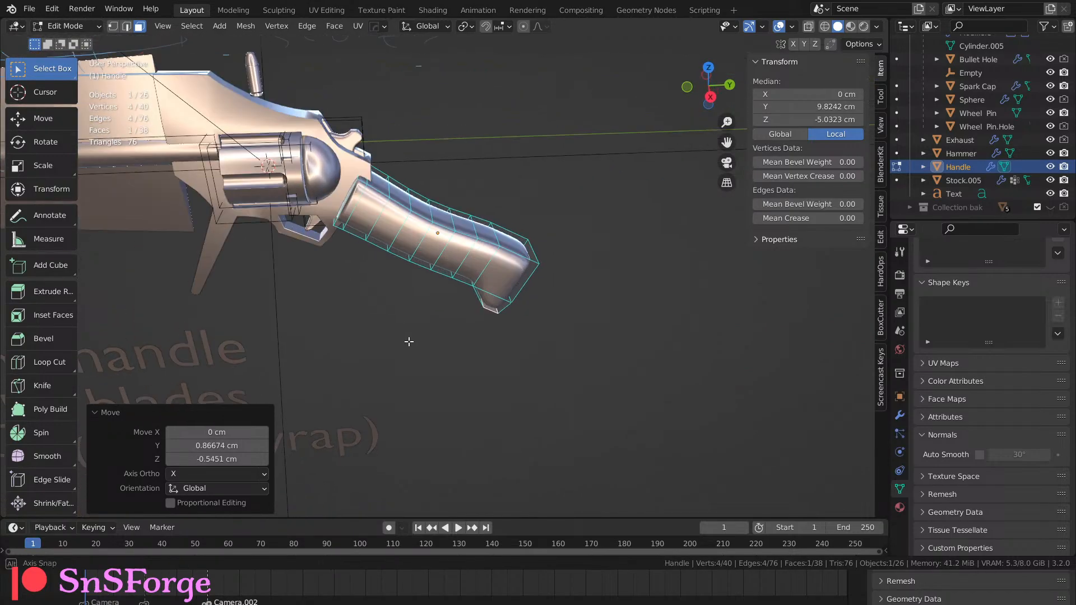
Select the handle's underside cross edge at the second loop from the frame end in edge select mode.
middle_click_drag(415, 281, 470, 294)
scroll(414, 294, "up", 3)
scroll(472, 319, "up", 3)
scroll(473, 320, "down", 3)
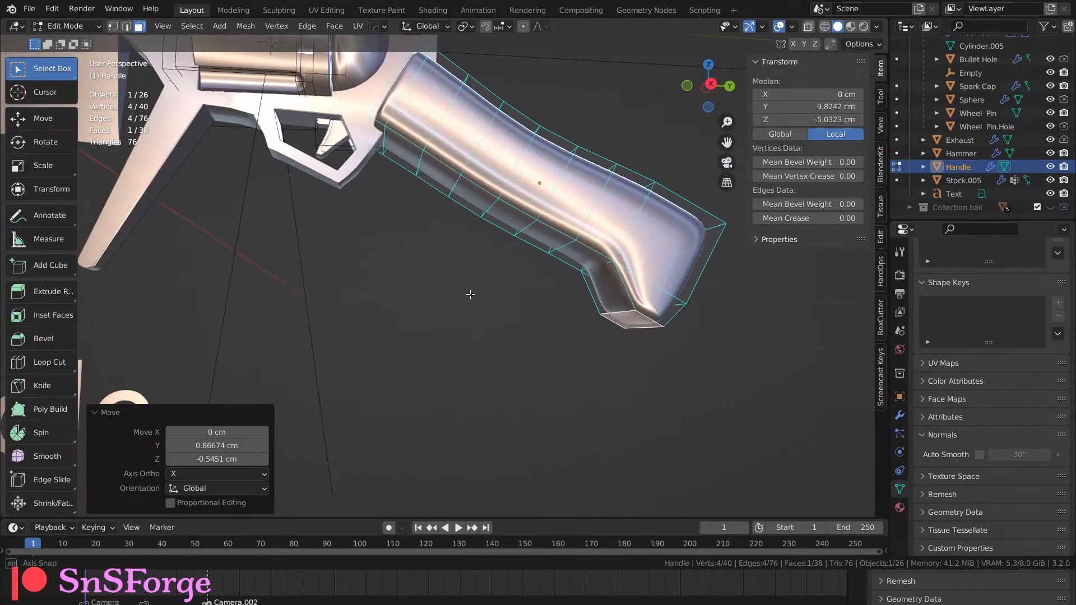
key("2")
left_click(450, 187)
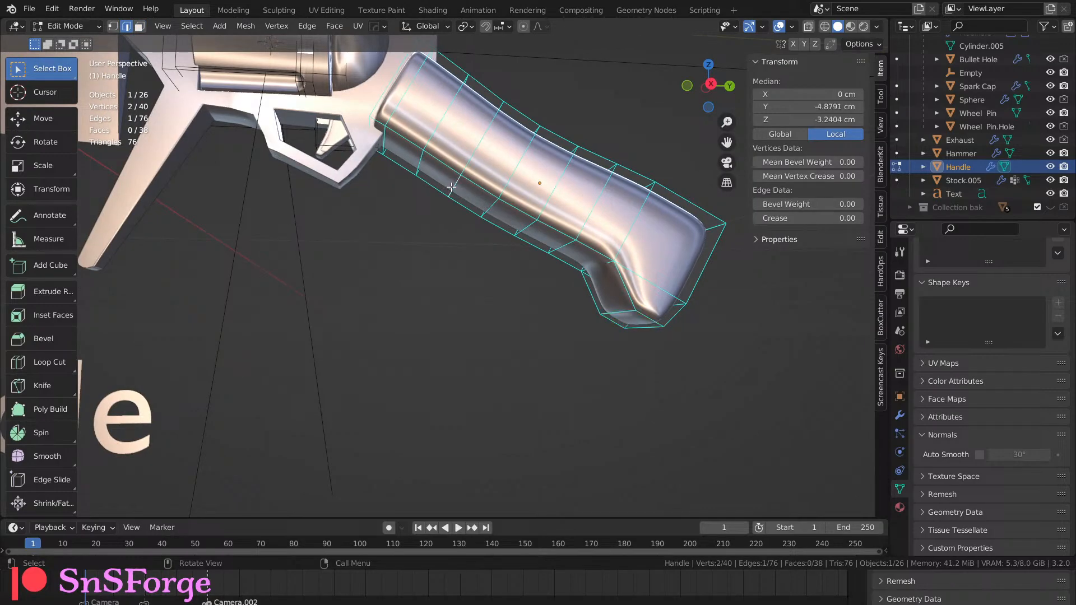
Try to move the selected underside edge about -0.53 cm in Y and -1.38 cm in Z without proportional editing.
key("g")
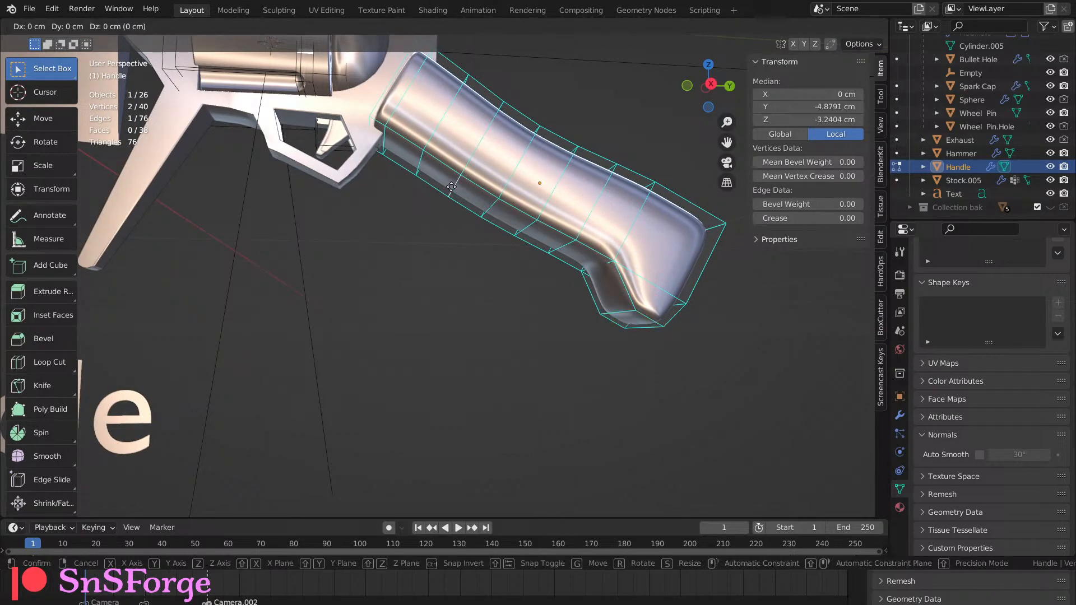
key("shift+x")
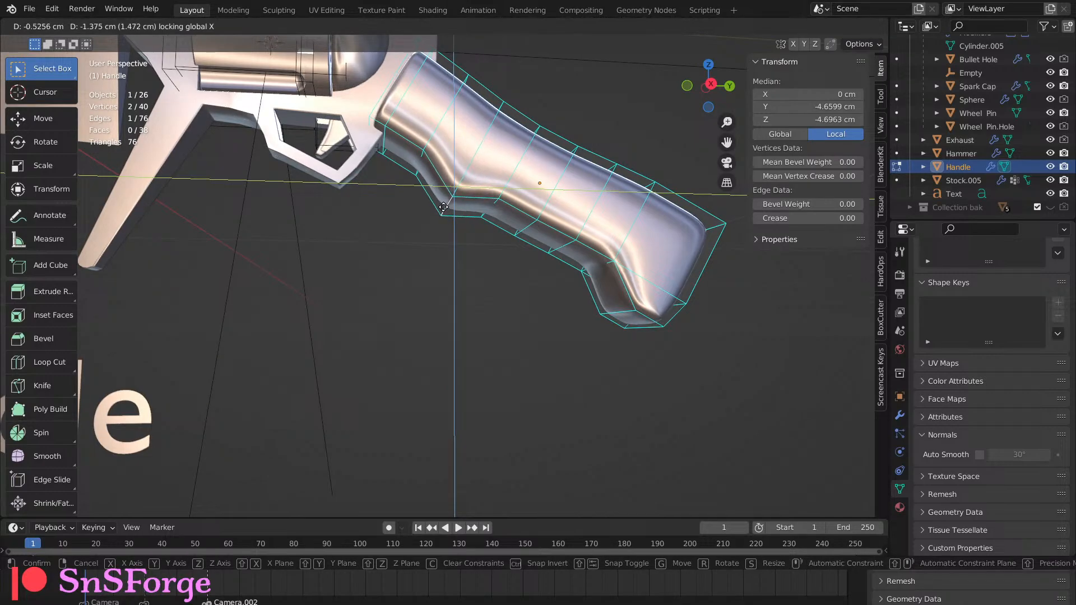
left_click(442, 207)
mouse_move(449, 233)
middle_mouse_down()
mouse_move(432, 252)
mouse_move(434, 240)
middle_mouse_up()
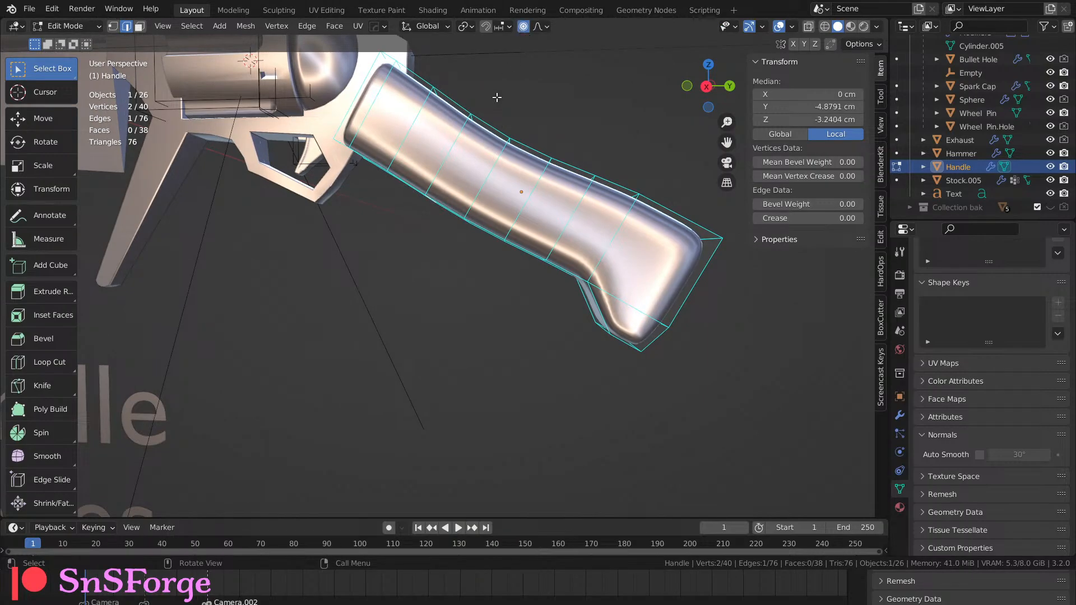
Move the selected underside edge about -2.04 cm in Y and -1.3 cm in Z, using smooth proportional editing with about 3.2 cm radius.
key("g")
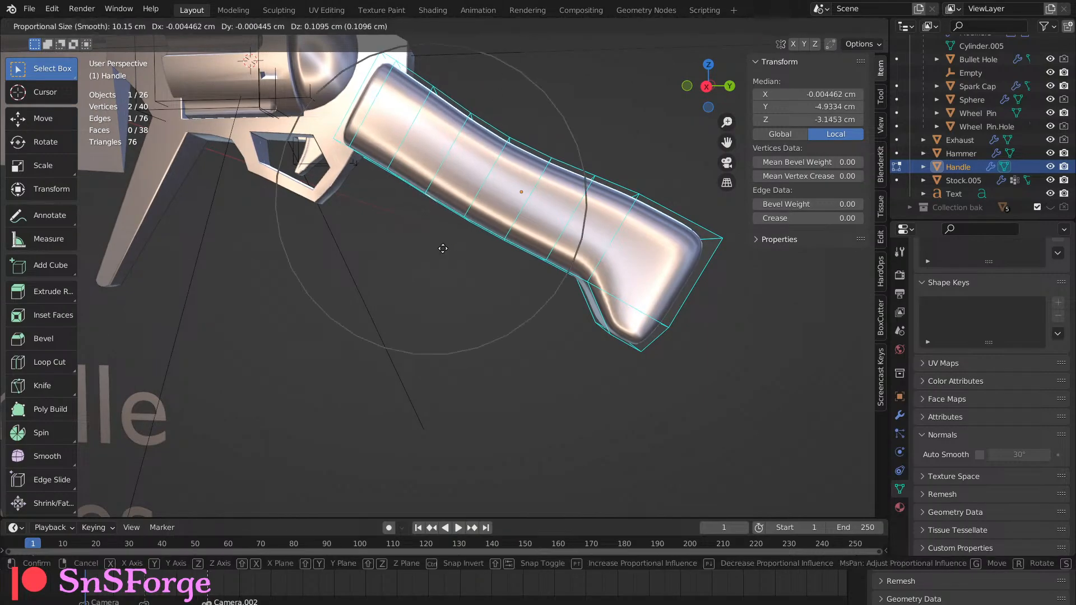
key("x")
scroll(439, 265, "up", 3)
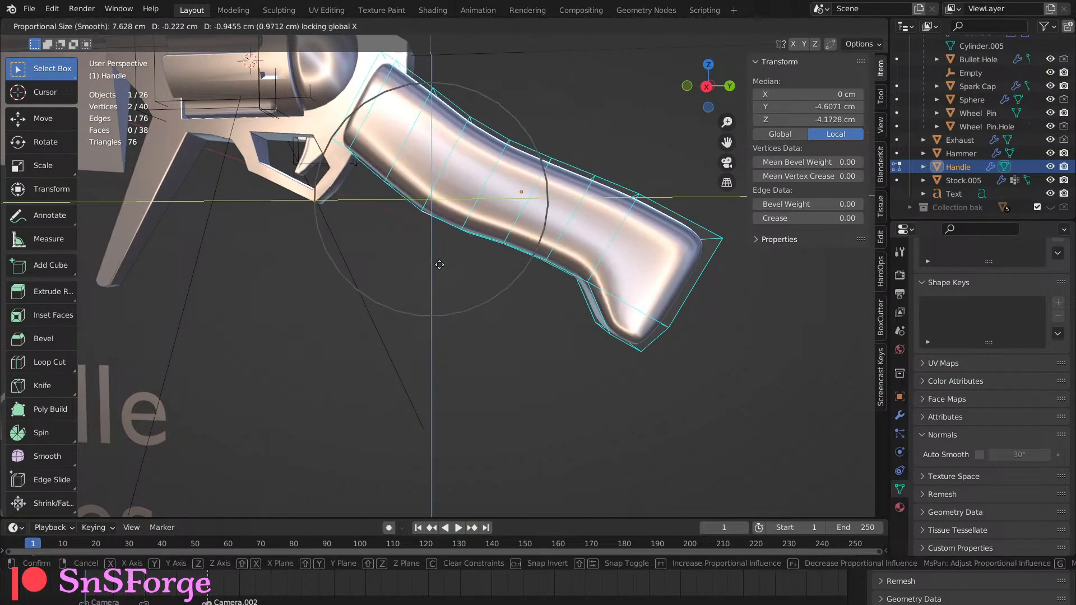
scroll(440, 264, "up", 8)
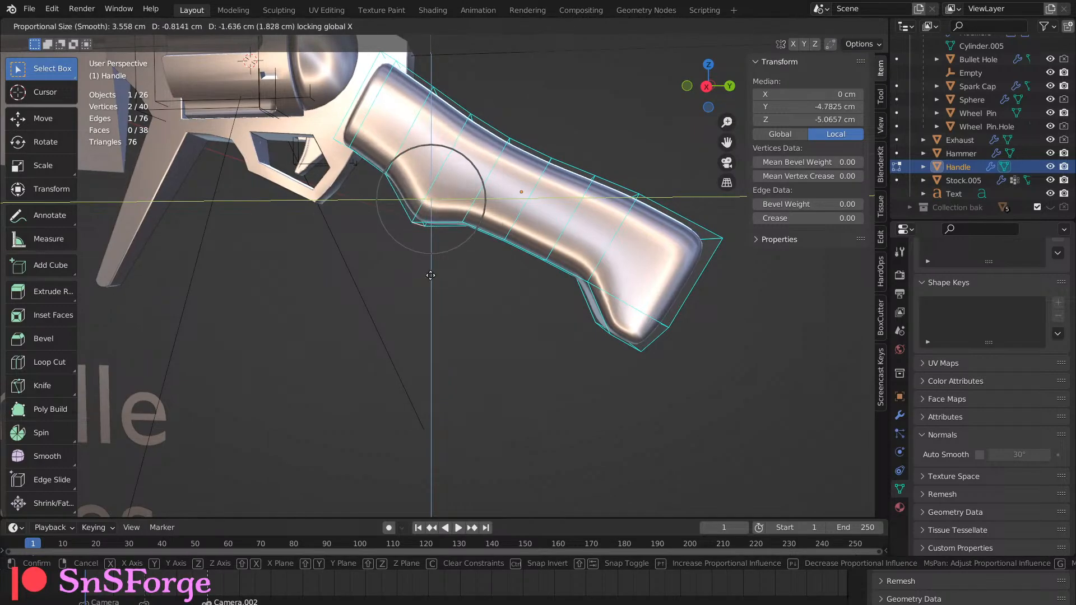
scroll(429, 275, "up", 1)
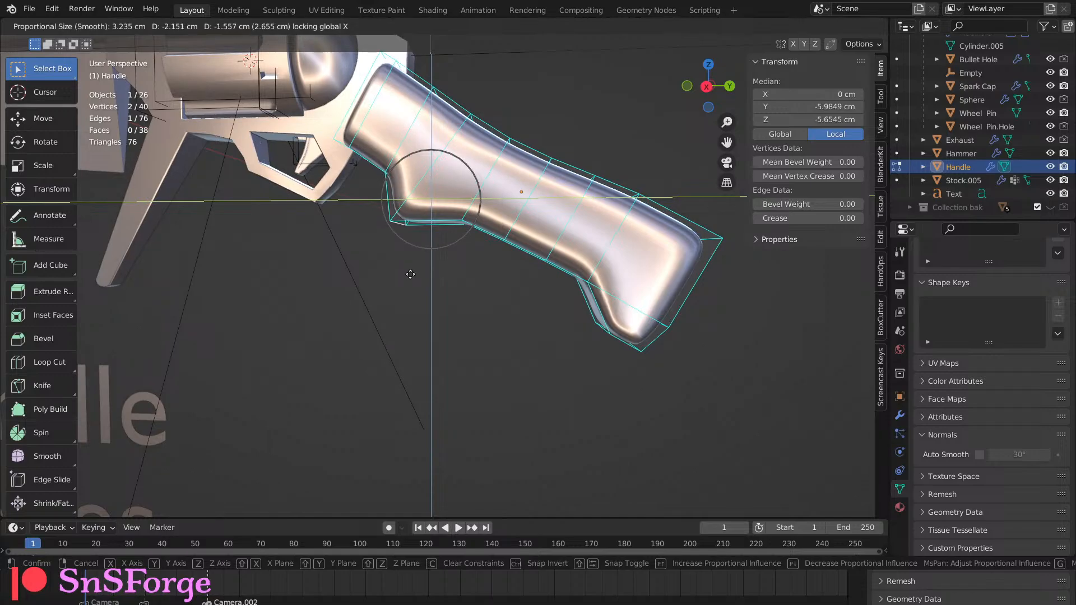
left_click(412, 270)
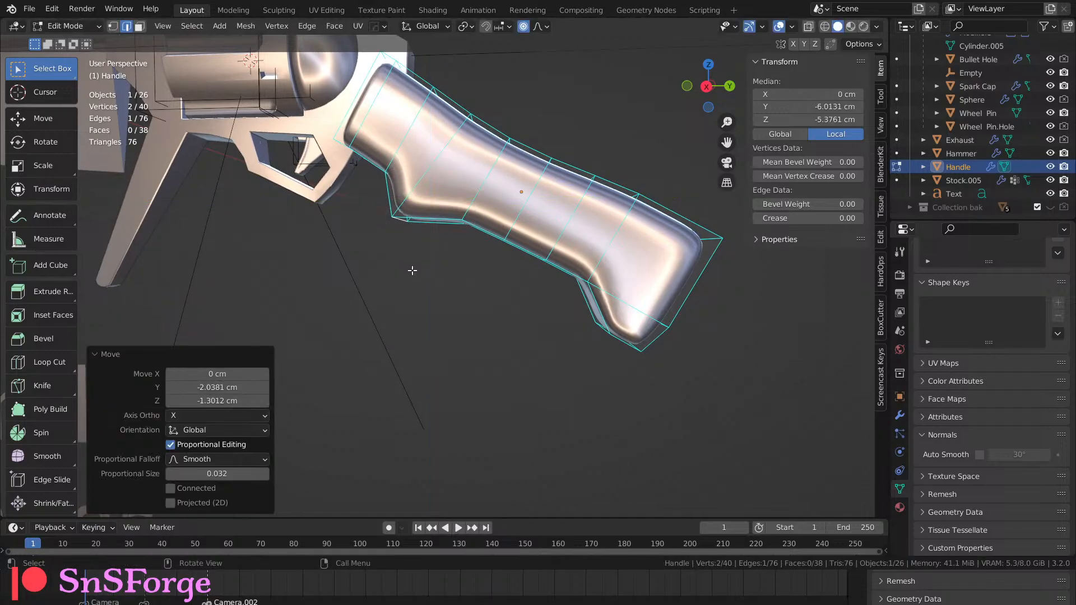
Return to object mode and show the handle's modifier stack.
key("Tab")
middle_click_drag(460, 290, 487, 229)
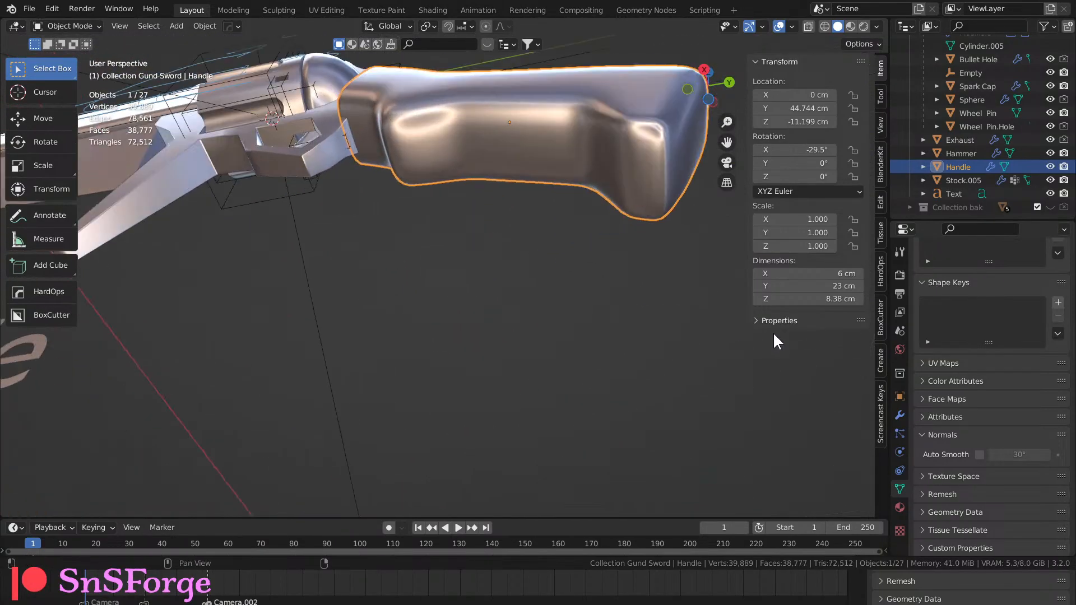
left_click(898, 415)
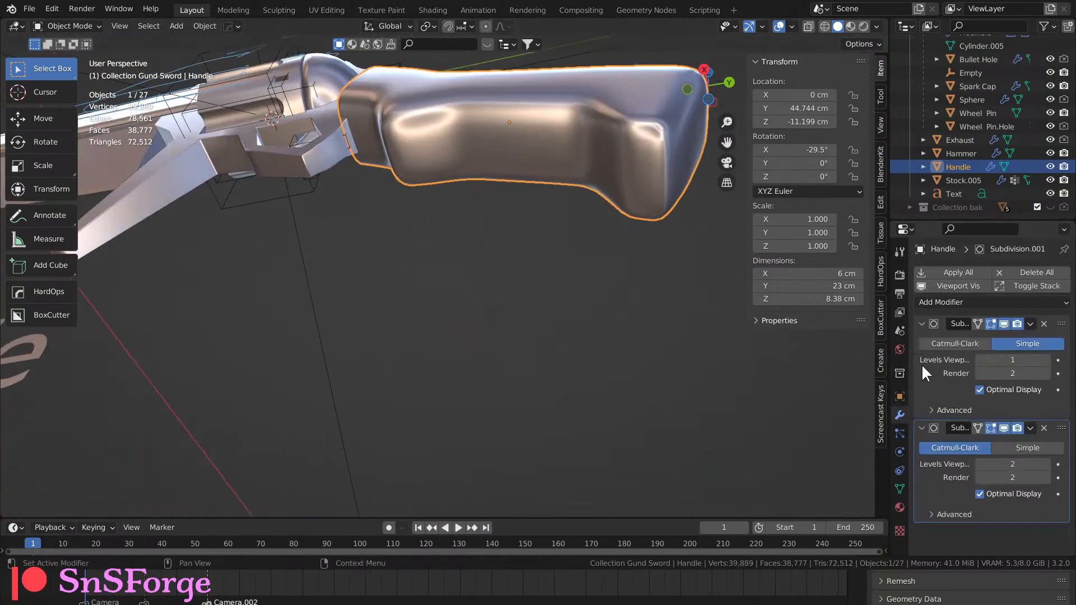
Set the Catmull-Clark subdivision's viewport level to 1 and check the handle's shading up close.
left_click(978, 464)
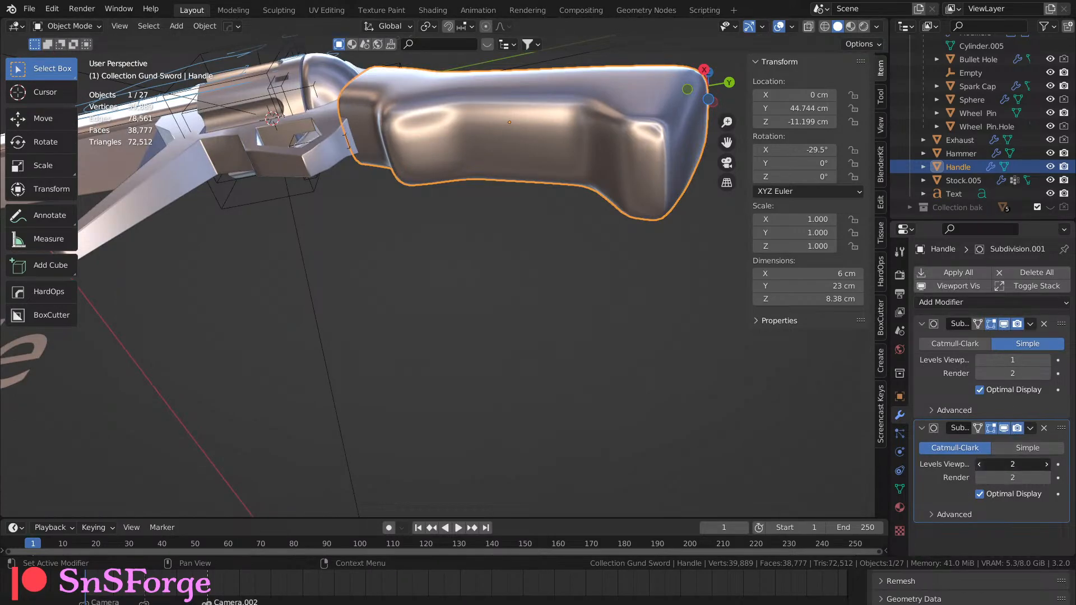
middle_click_drag(560, 380, 556, 446)
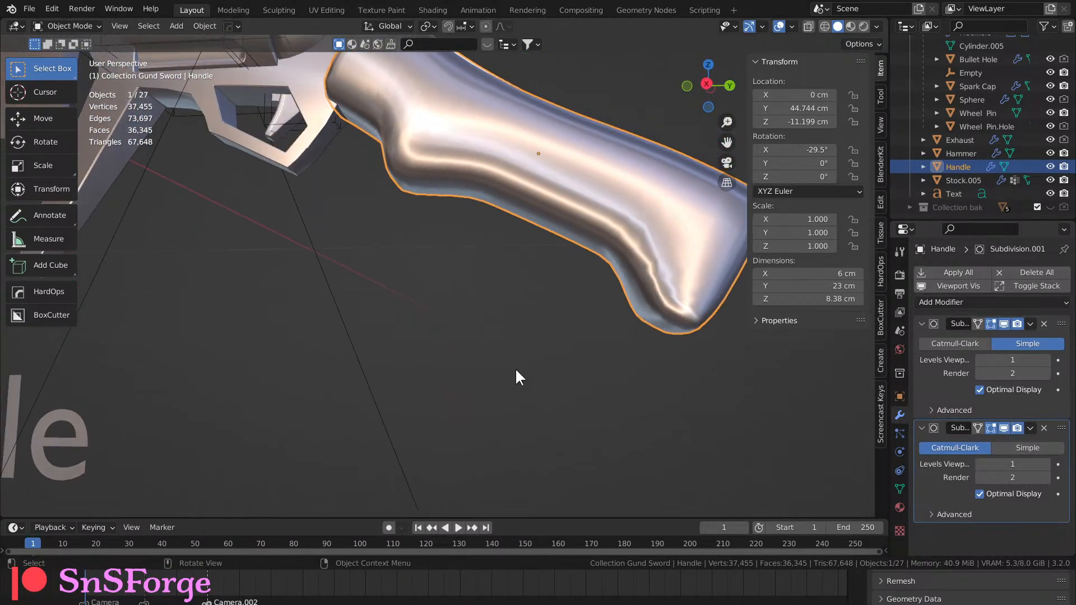
scroll(515, 367, "up", 2)
middle_click_drag(515, 289, 427, 387, "shift")
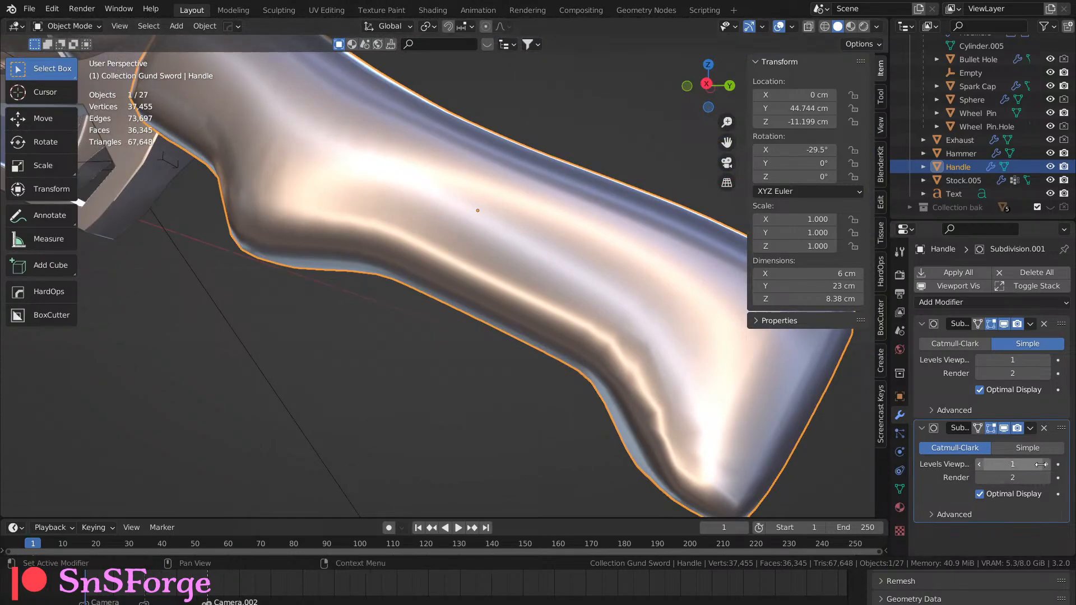
Set the Simple subdivision's render level to 1 and the Catmull-Clark subdivision's viewport level to 2.
left_click(978, 374)
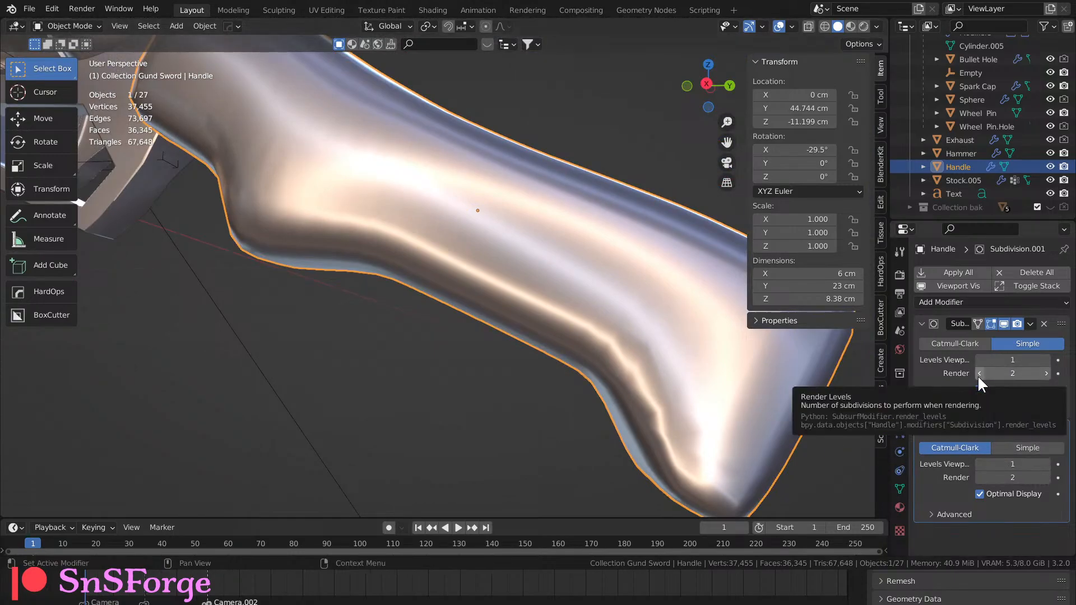
middle_click_drag(644, 364, 795, 412)
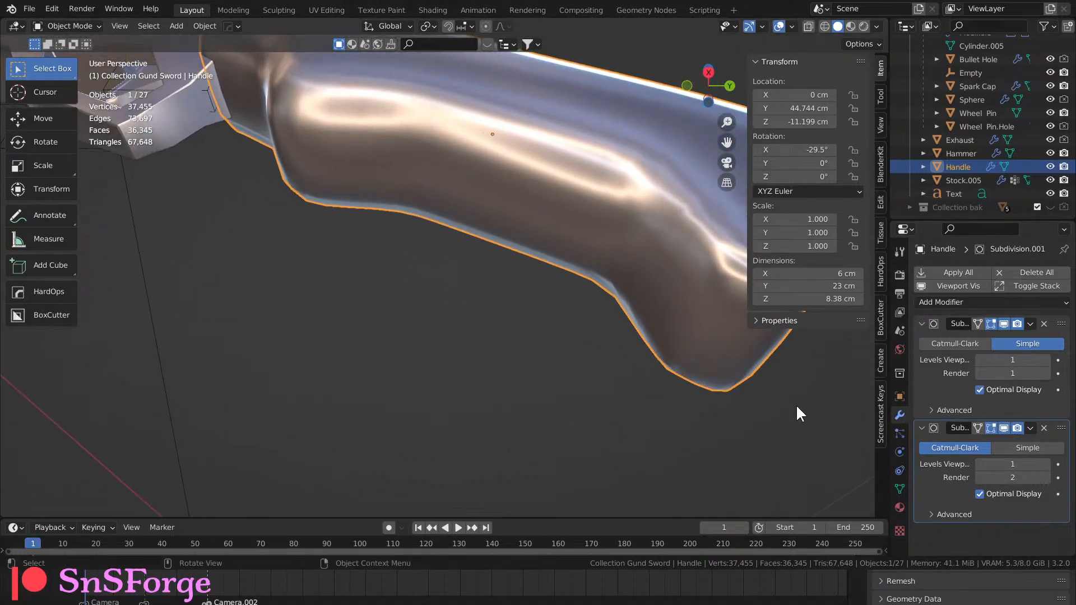
left_click(1046, 465)
middle_click_drag(504, 386, 432, 340)
Select the handle's end face at the frame in face select mode and isolate the handle in local view.
key("Tab")
middle_click_drag(311, 319, 446, 442, "shift")
scroll(419, 334, "up", 2)
middle_click_drag(412, 359, 448, 294)
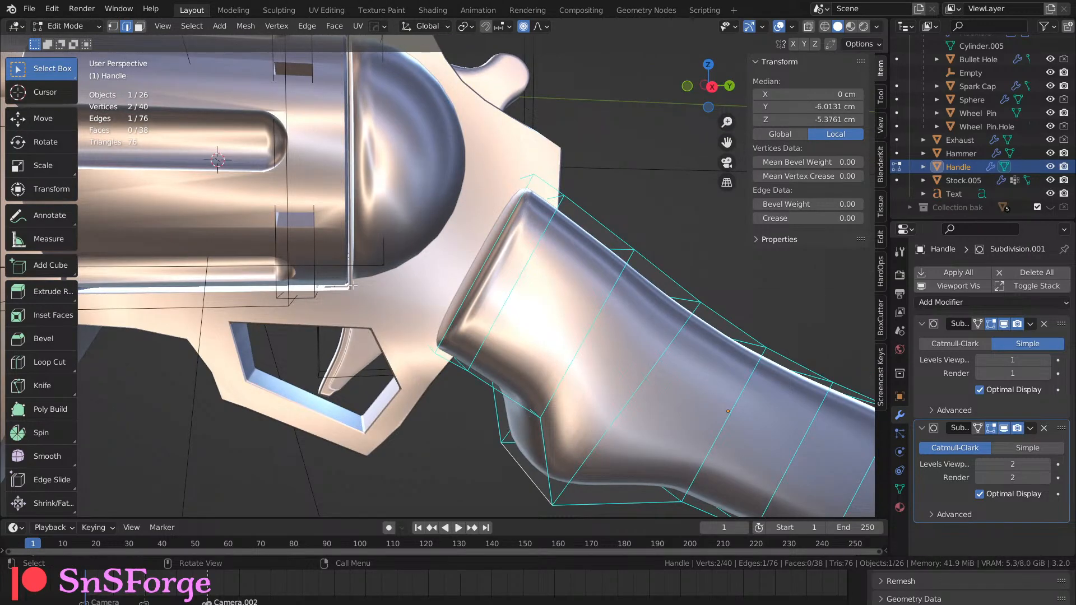
middle_click_drag(352, 285, 412, 306)
key("3")
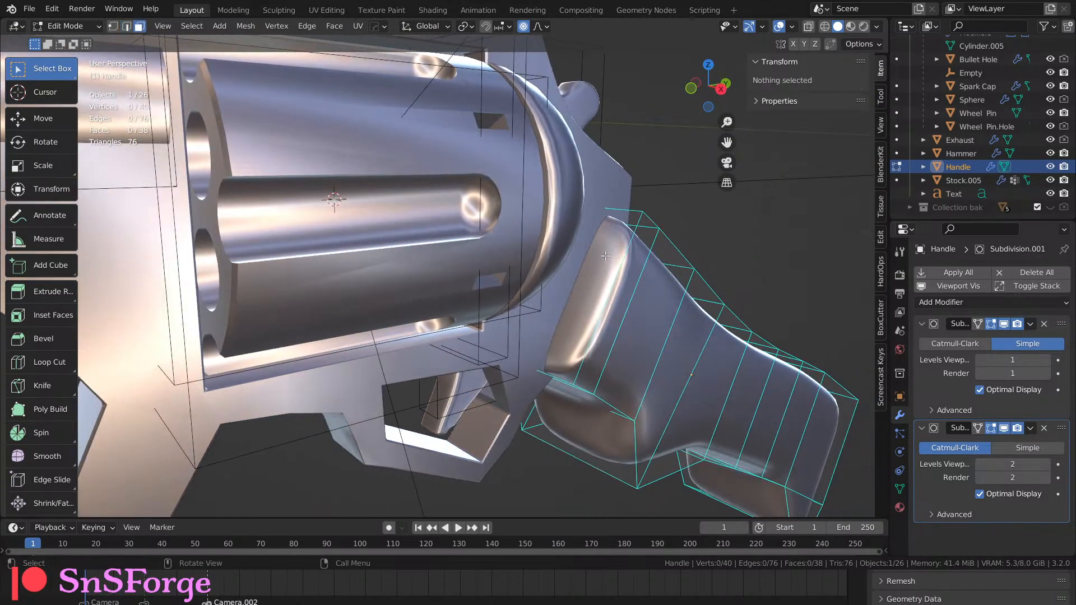
left_click(606, 256)
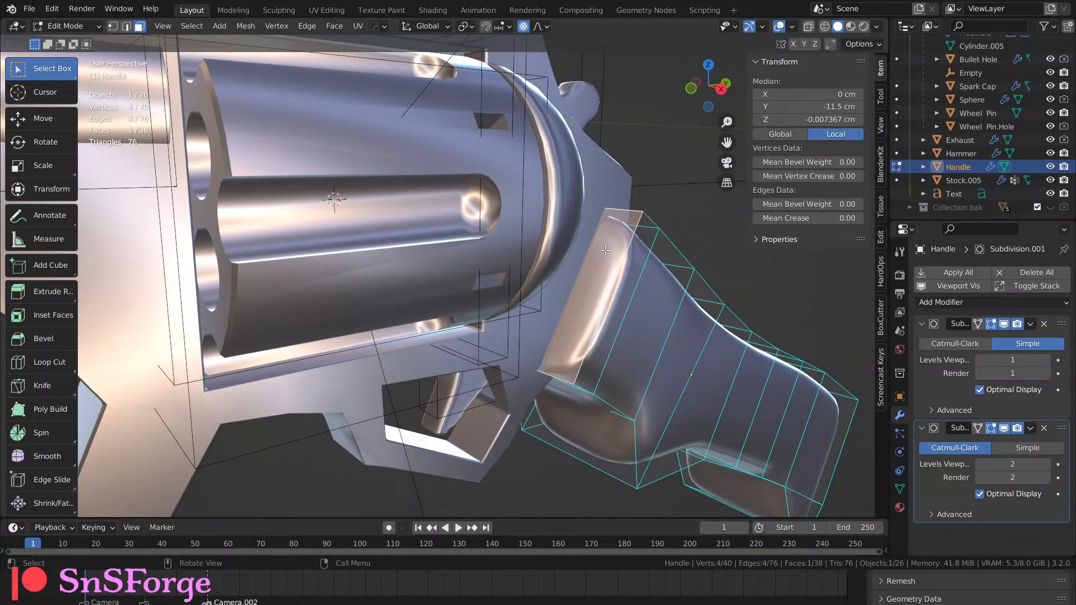
key("slash")
middle_click_drag(390, 244, 449, 257)
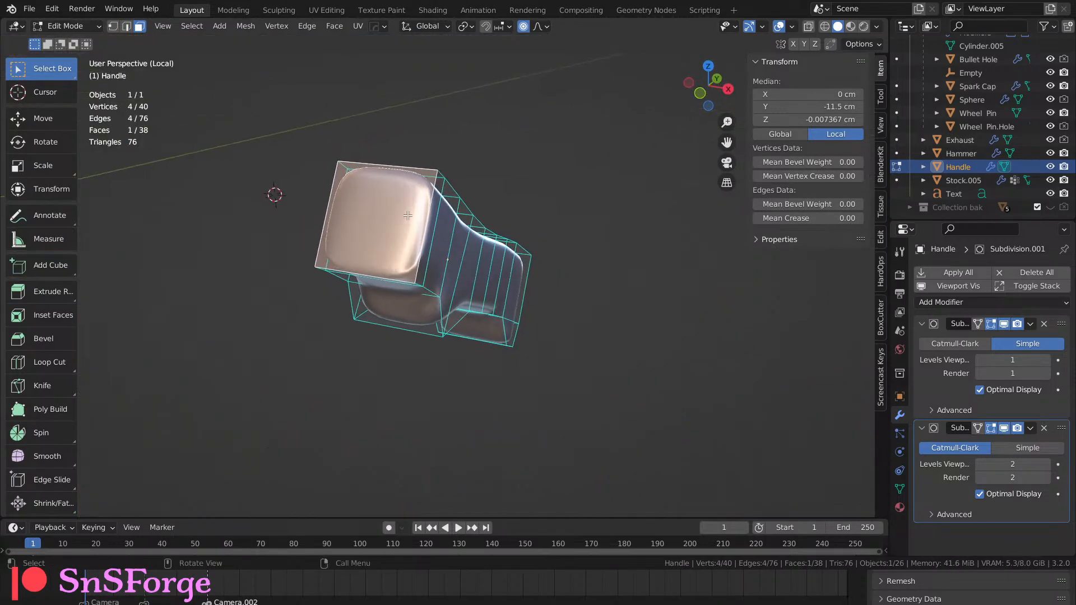
Subdivide the handle's front end face twice with one cut each time.
right_click(408, 216)
left_click(396, 234)
scroll(394, 236, "up", 2)
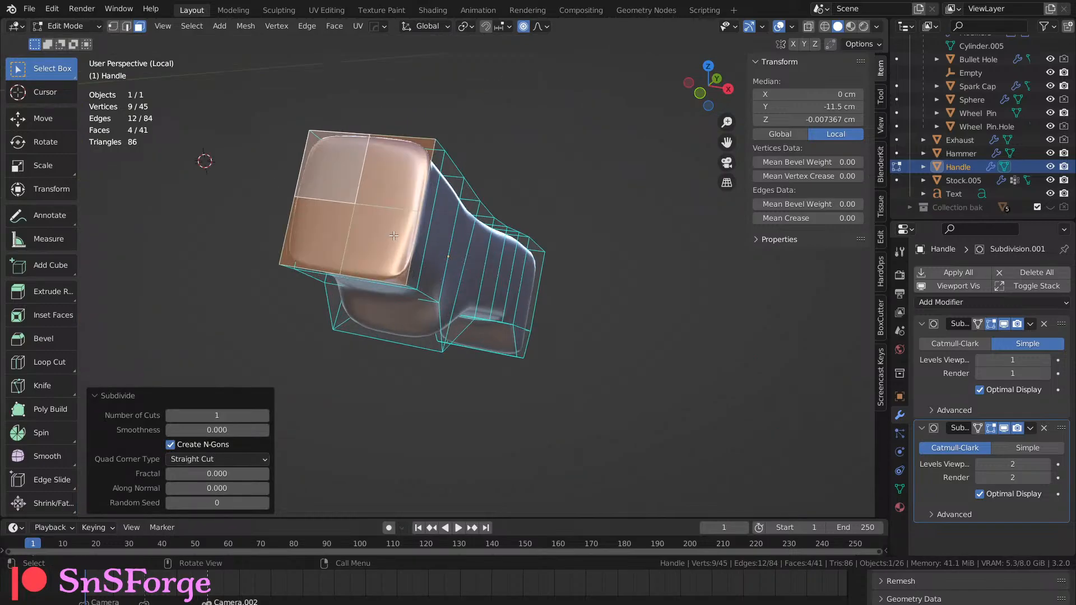
right_click(386, 205)
left_click(385, 205)
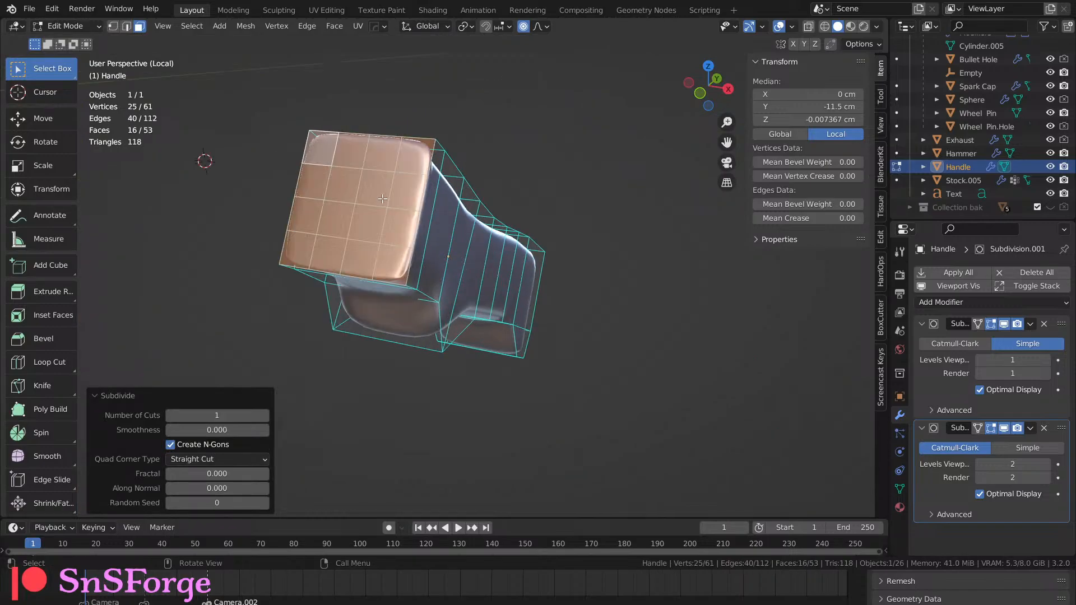
Dissolve the three inner lengthwise edge lines on the subdivided front end face, keeping only the crosswise divisions.
key("2")
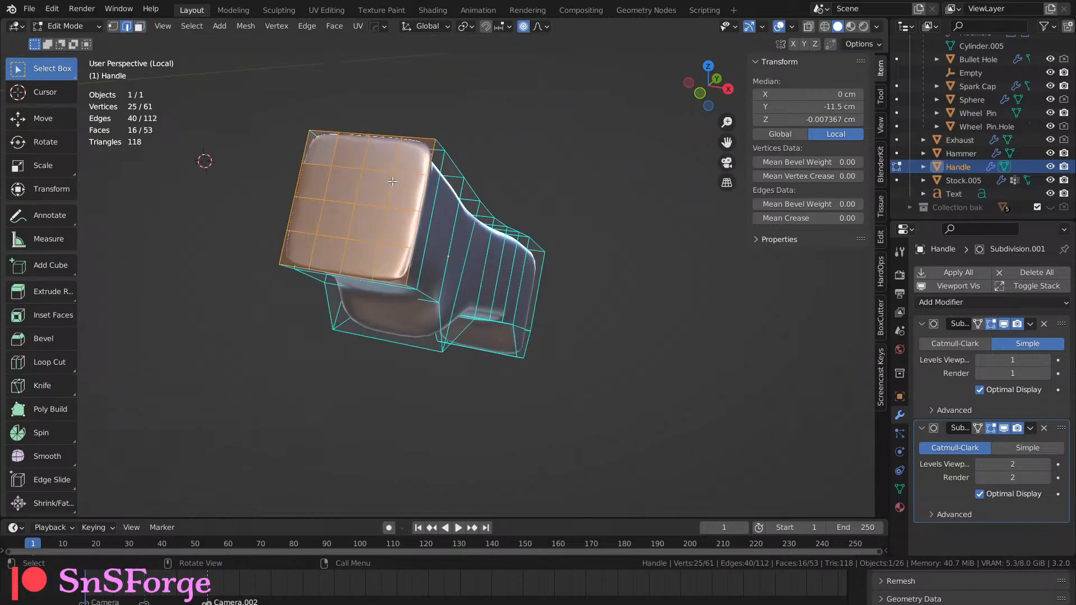
left_click(388, 187, "alt+shift")
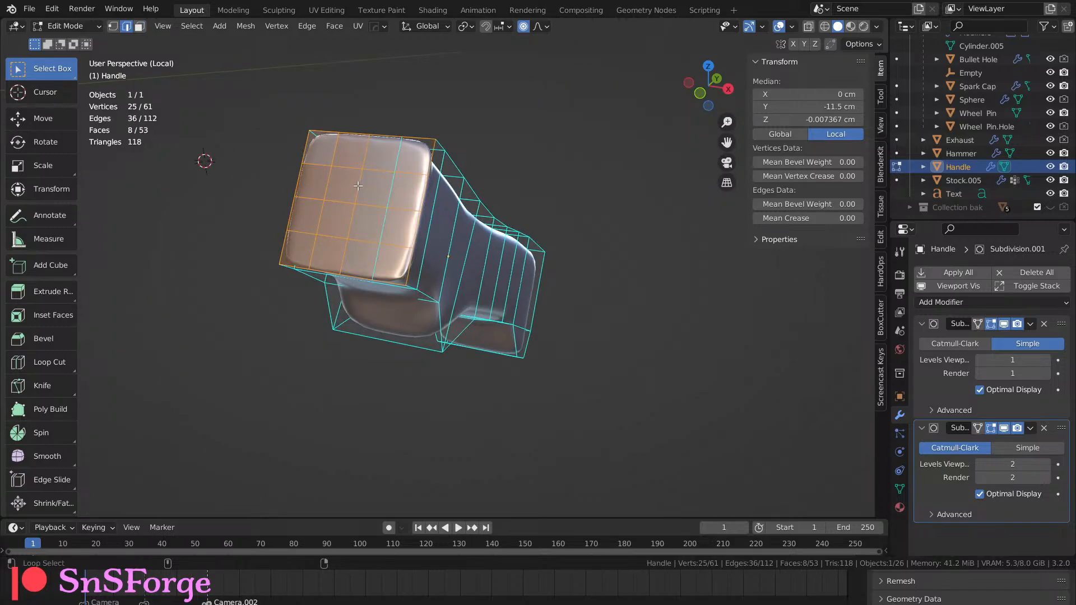
key("alt+a")
left_click(390, 191, "alt")
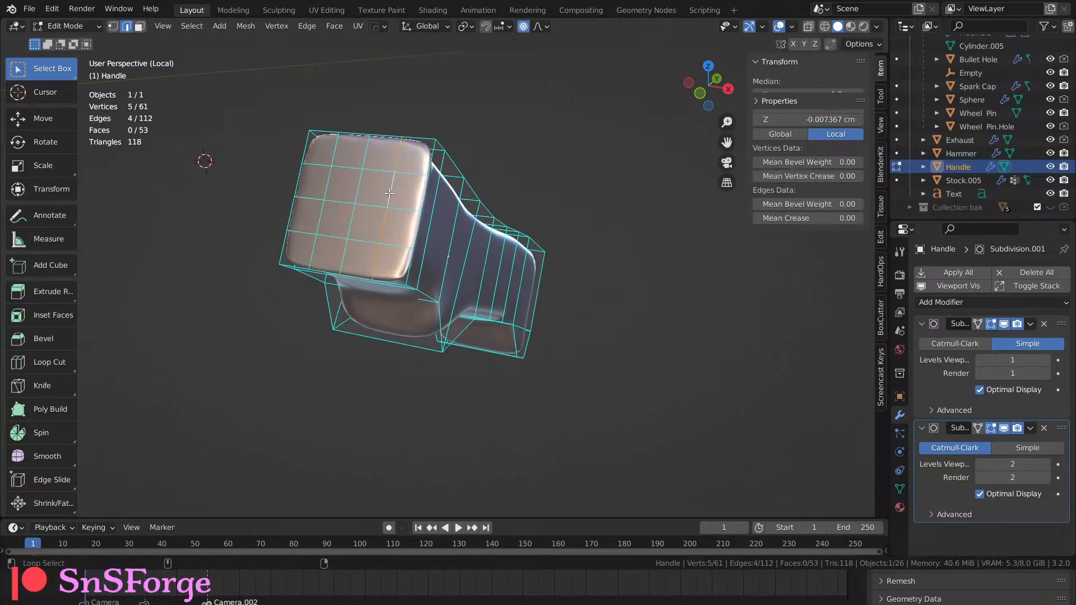
left_click(354, 190, "alt+shift")
middle_click_drag(416, 239, 361, 262)
key("x")
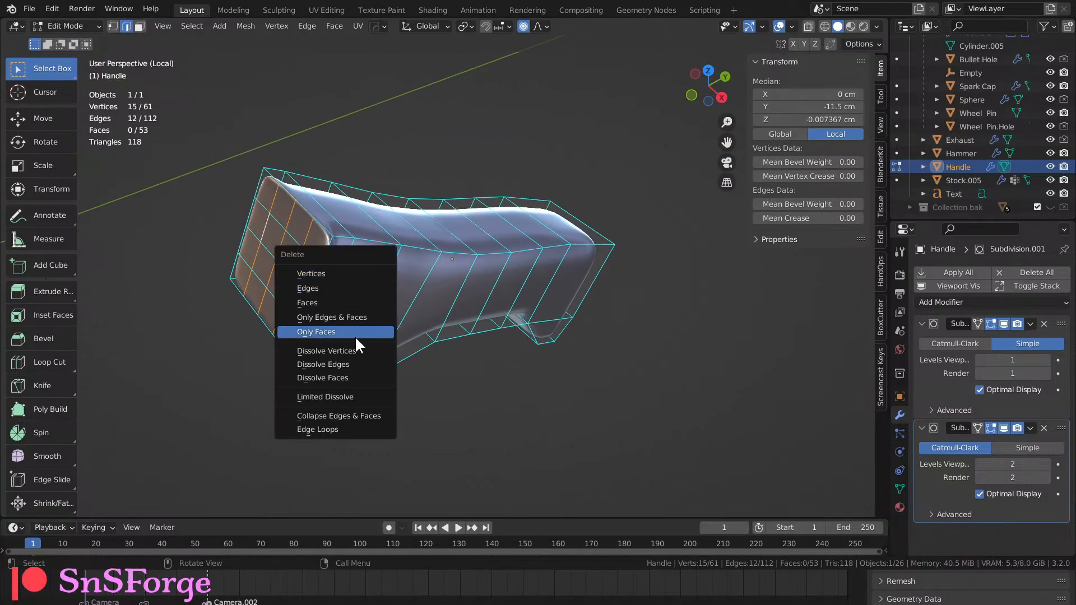
left_click(358, 363)
Select the middle crosswise edge of the handle's front end face and try moving it outward with Smooth proportional falloff, locking X.
middle_click_drag(295, 367, 293, 321)
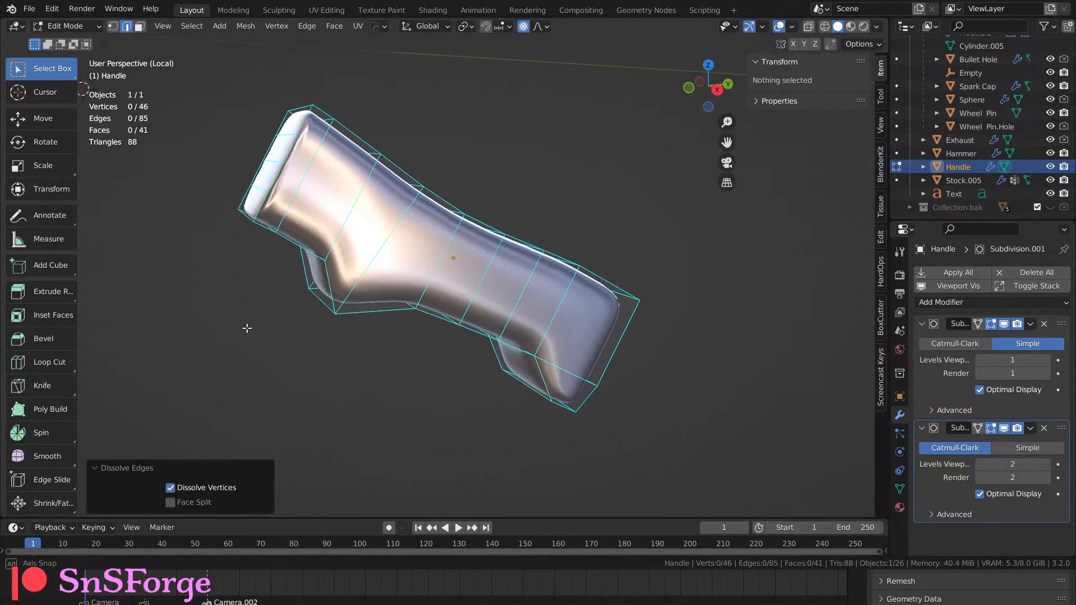
left_click(325, 164)
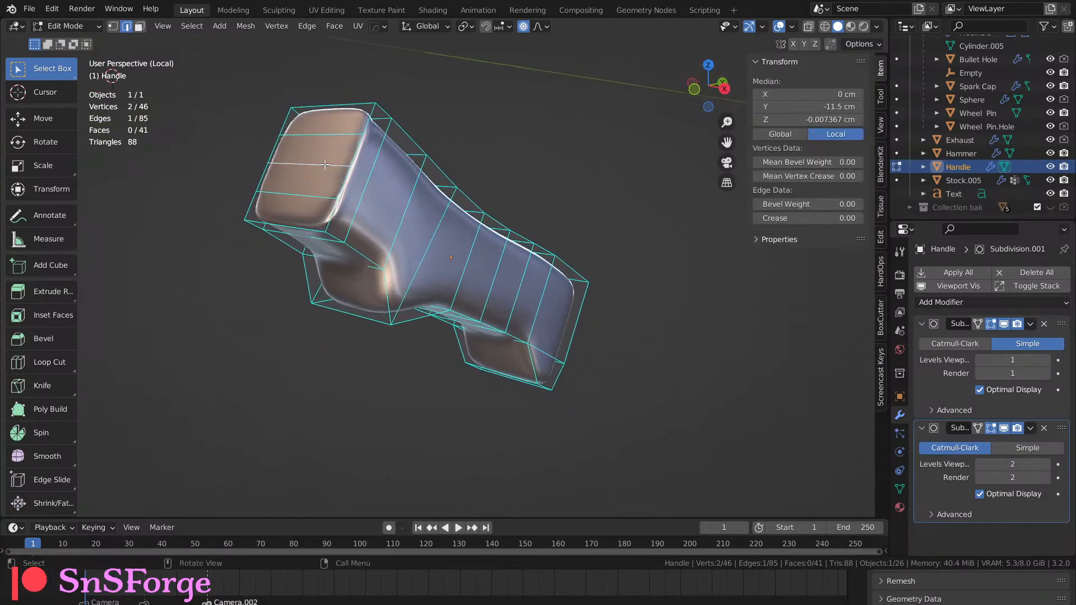
key("g")
key("shift+x")
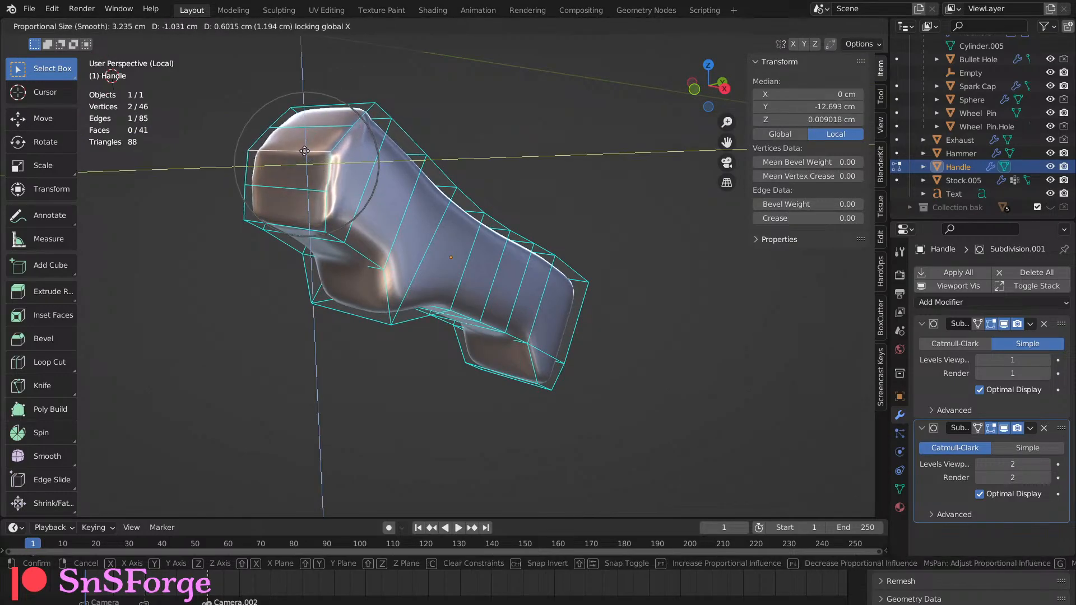
left_click(304, 151)
middle_click_drag(304, 151, 536, 104)
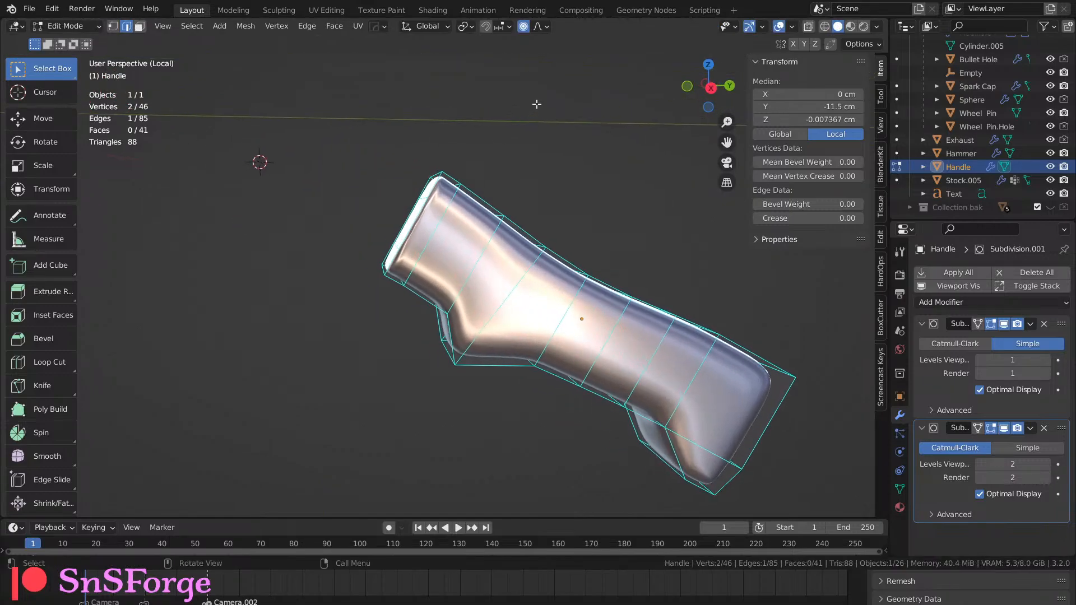
Set the proportional falloff to Sphere and pull the selected front end edge about 2 cm outward, locking X.
left_click(547, 31)
left_click(520, 97)
middle_click_drag(410, 120, 393, 191)
key("g")
key("shift+x")
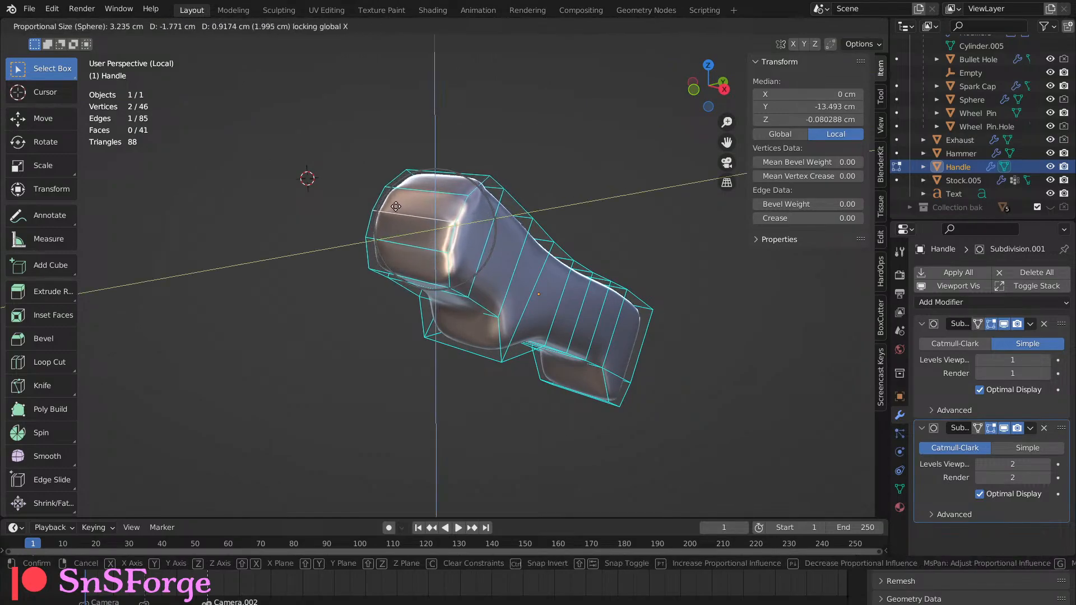
left_click(374, 261)
Leave local view and Edit Mode and examine how the rounded handle end meets the cylinder and frame.
middle_click_drag(374, 261, 441, 294)
key("KP_Divide")
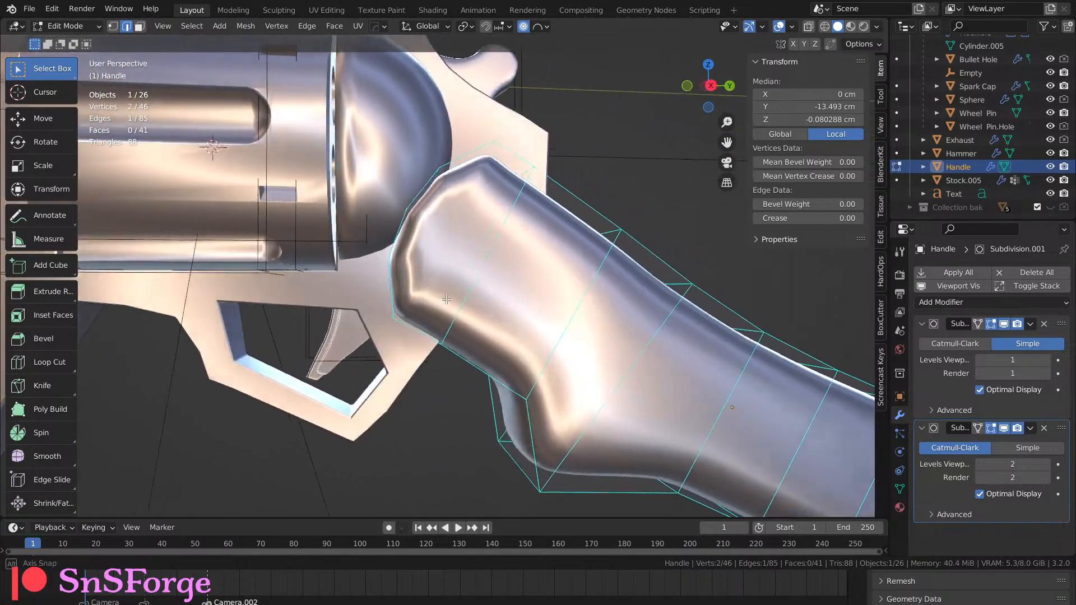
scroll(441, 294, "up", 1)
scroll(441, 294, "down", 3)
middle_click_drag(488, 397, 454, 374)
key("Tab")
middle_click_drag(396, 279, 512, 301)
scroll(498, 306, "up", 4)
right_click(512, 298)
left_click(512, 298)
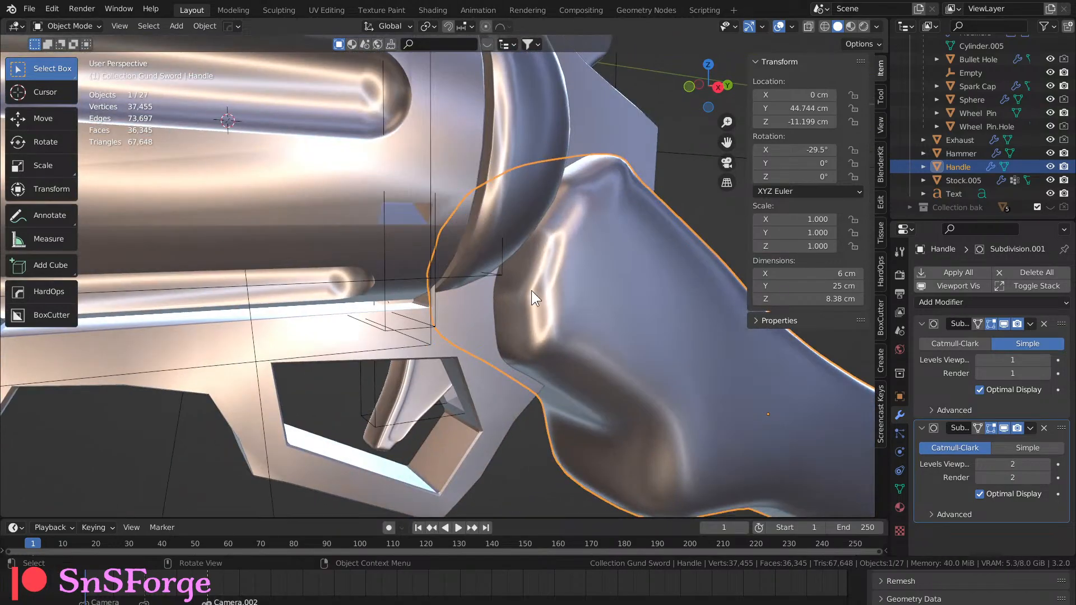
Undo the last move of the front end edge in Edit Mode and isolate the handle in local view.
key("Tab")
key("ctrl+z")
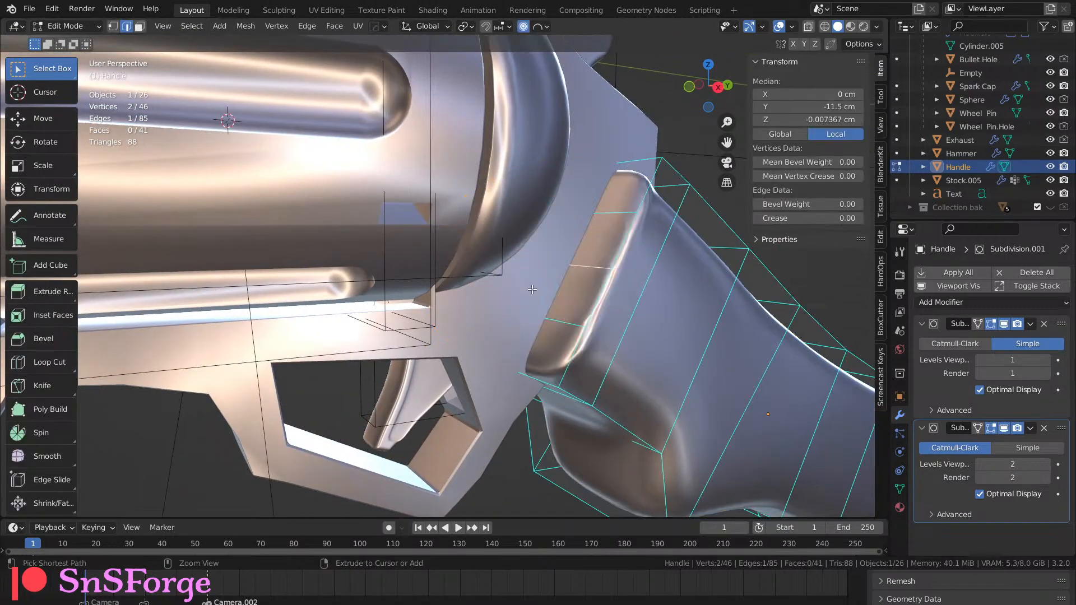
key("KP_Divide")
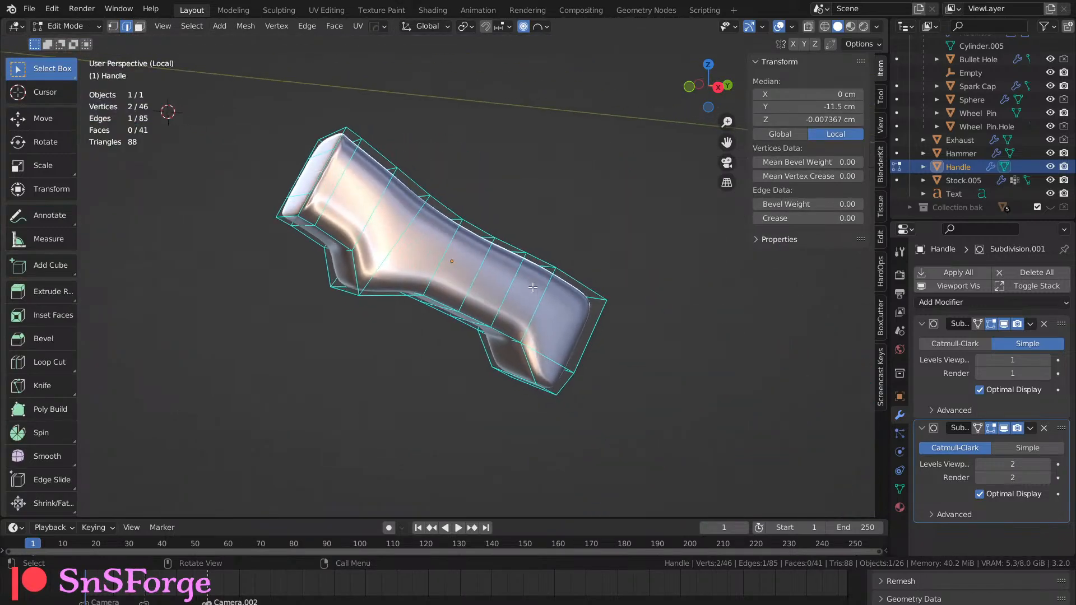
Move the front end edge about -0.85 cm in Y and 0.2 cm in Z with Sphere falloff, and bring back the full gun in Object Mode.
key("g")
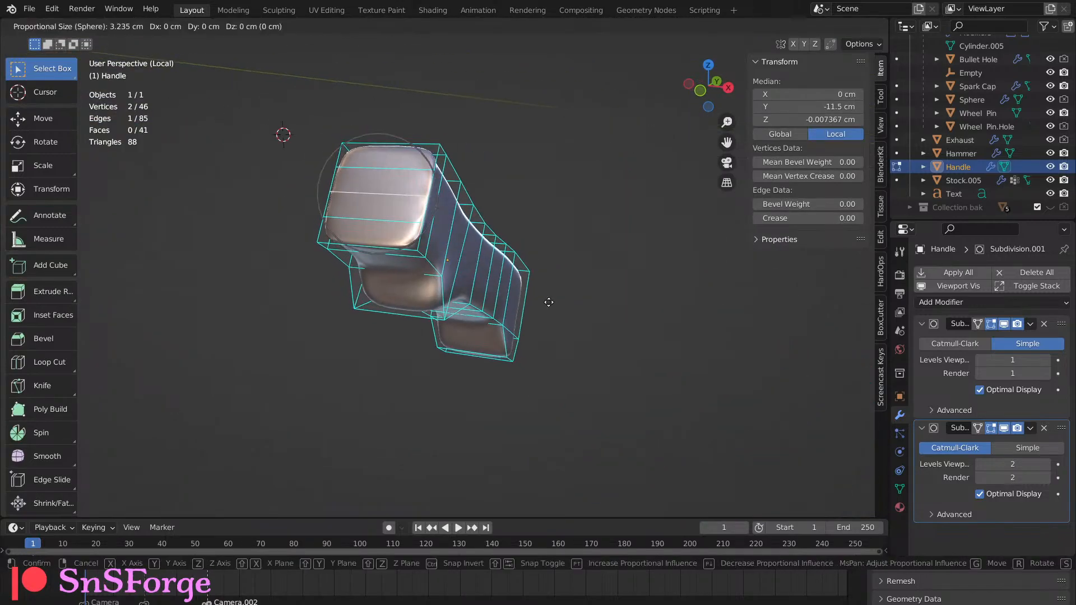
left_click(550, 316)
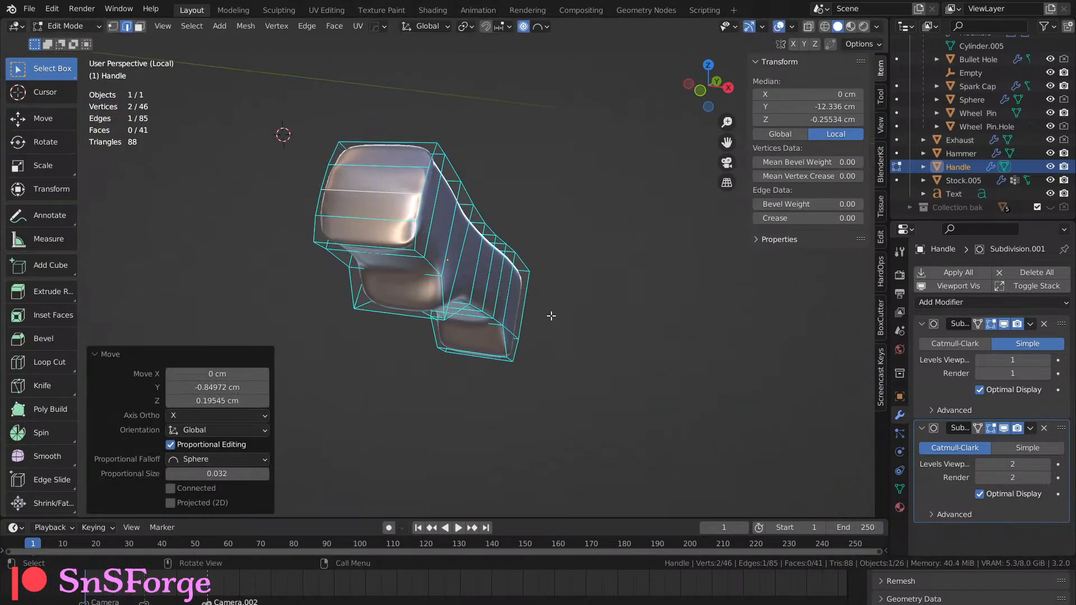
middle_click_drag(551, 316, 481, 351)
scroll(515, 327, "up", 6)
scroll(515, 328, "down", 3)
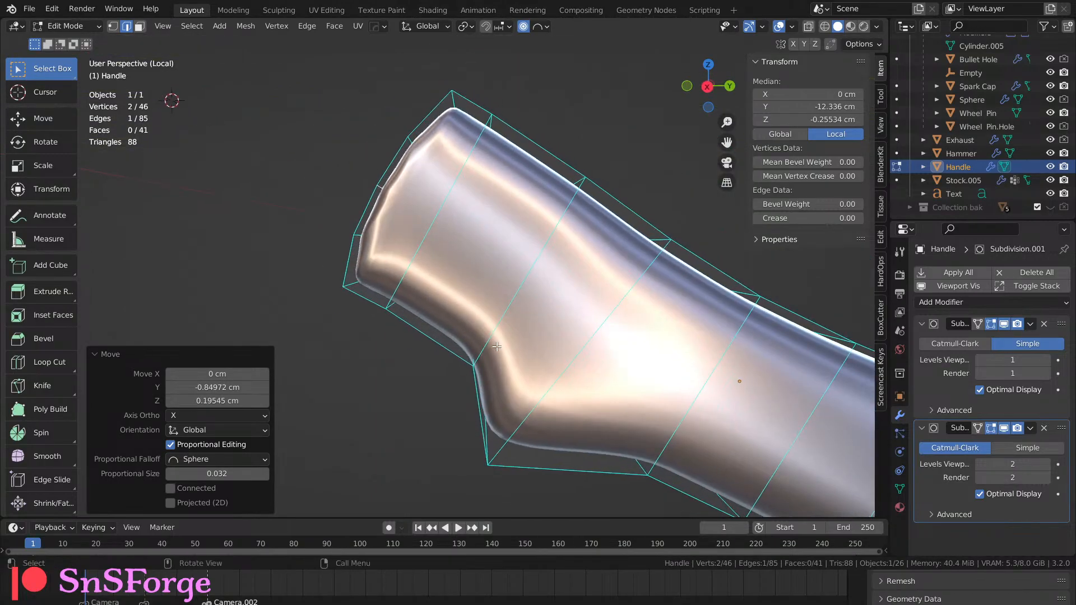
key("KP_Divide")
key("Tab")
scroll(478, 372, "down", 2)
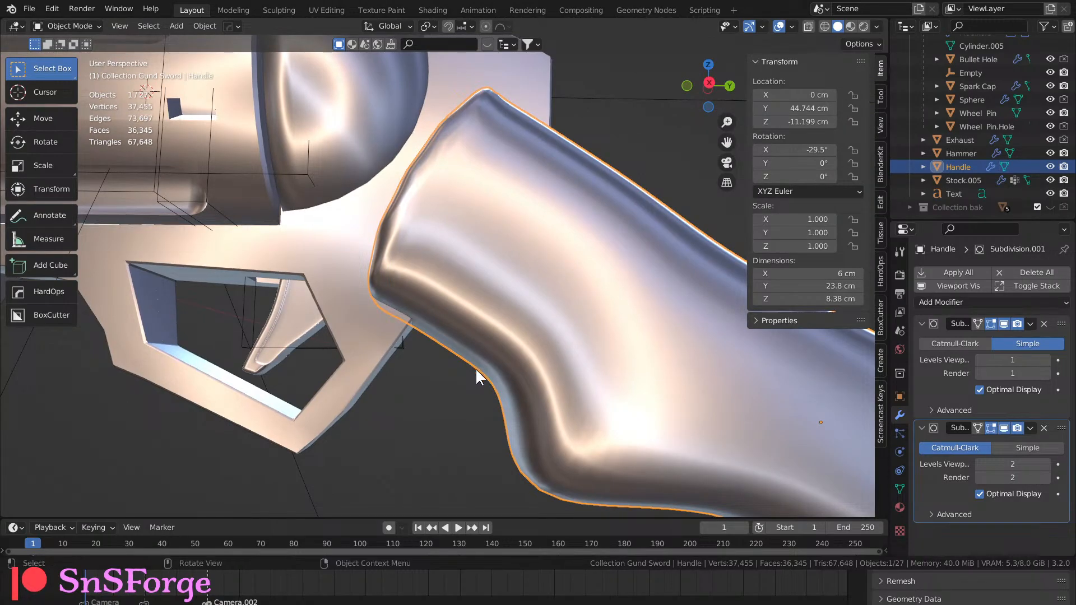
scroll(475, 367, "down", 4)
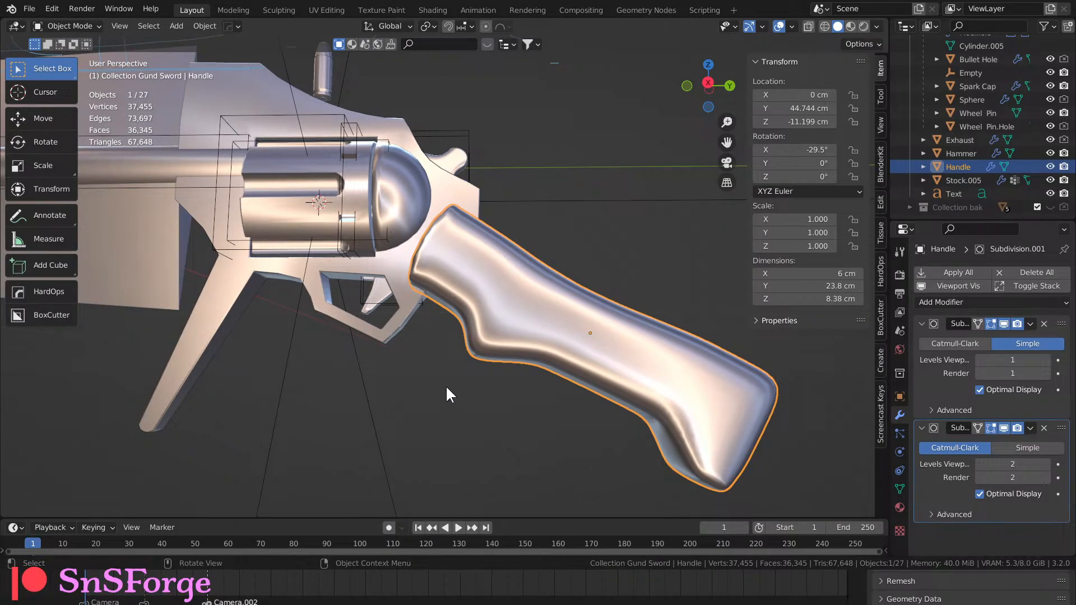
middle_click_drag(446, 386, 472, 291)
Select the side faces along one side of the handle, from the frame to the butt, in face select mode.
key("Tab")
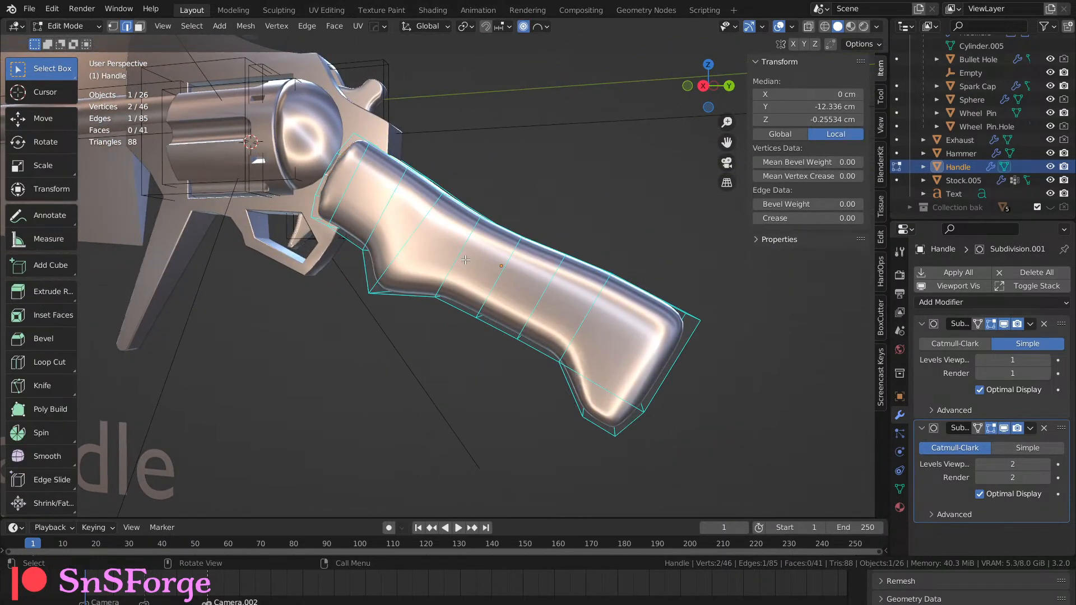
left_click(139, 26)
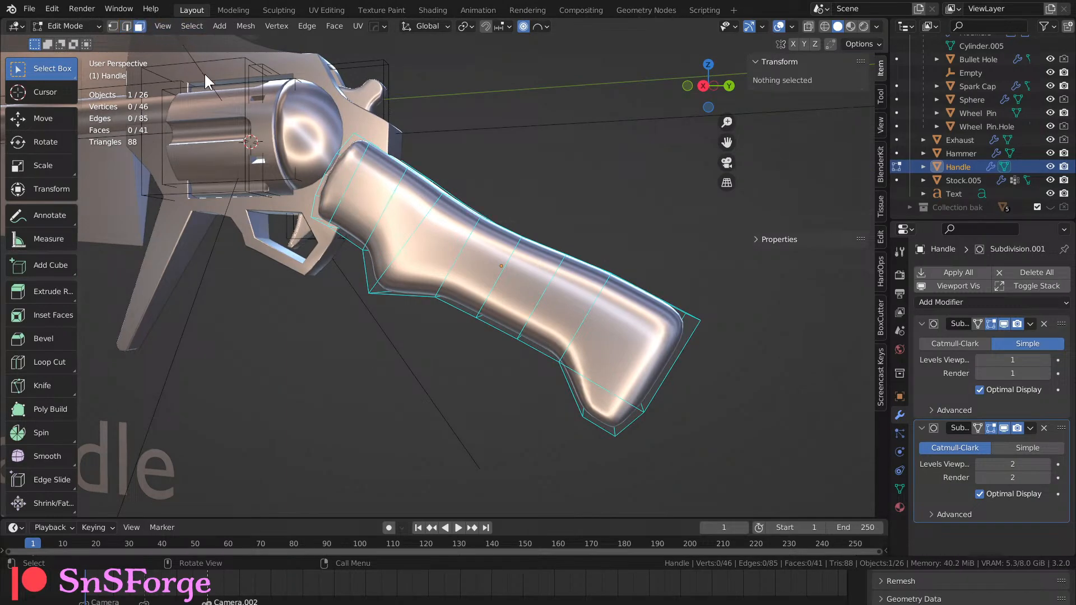
middle_click_drag(204, 72, 345, 166)
left_click(375, 137)
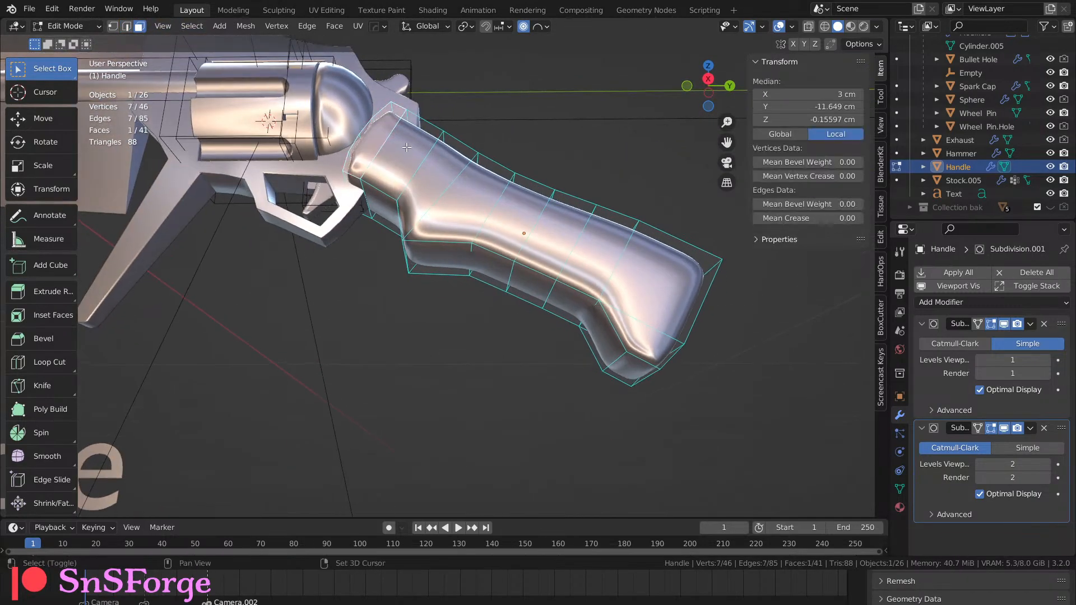
left_click(429, 155, "shift")
left_click(458, 168, "shift")
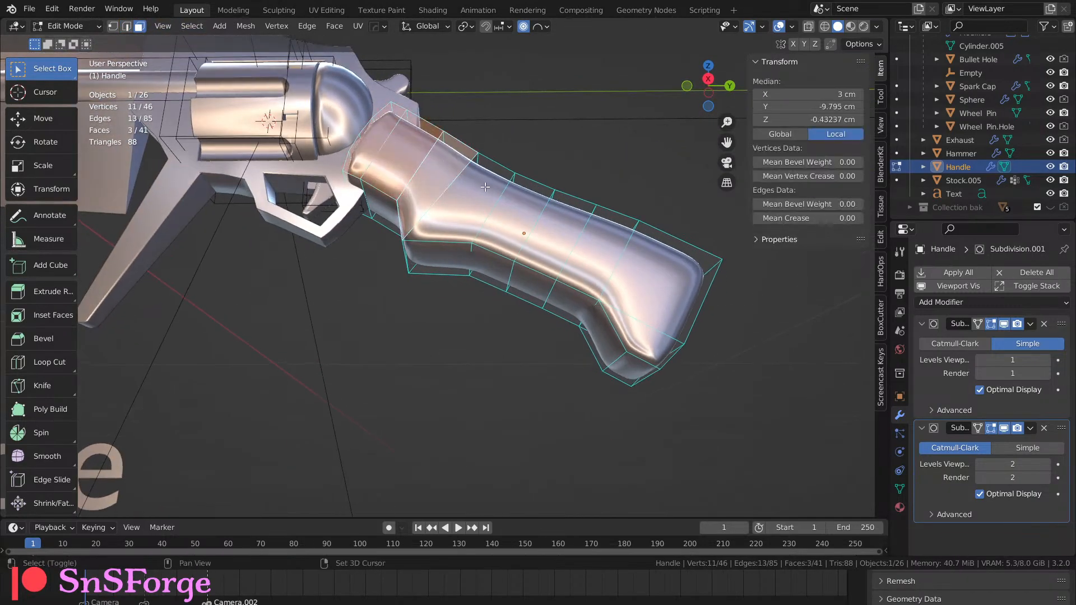
left_click(620, 242, "shift")
left_click(559, 218, "shift")
left_click(657, 263, "shift")
middle_click_drag(657, 264, 478, 204)
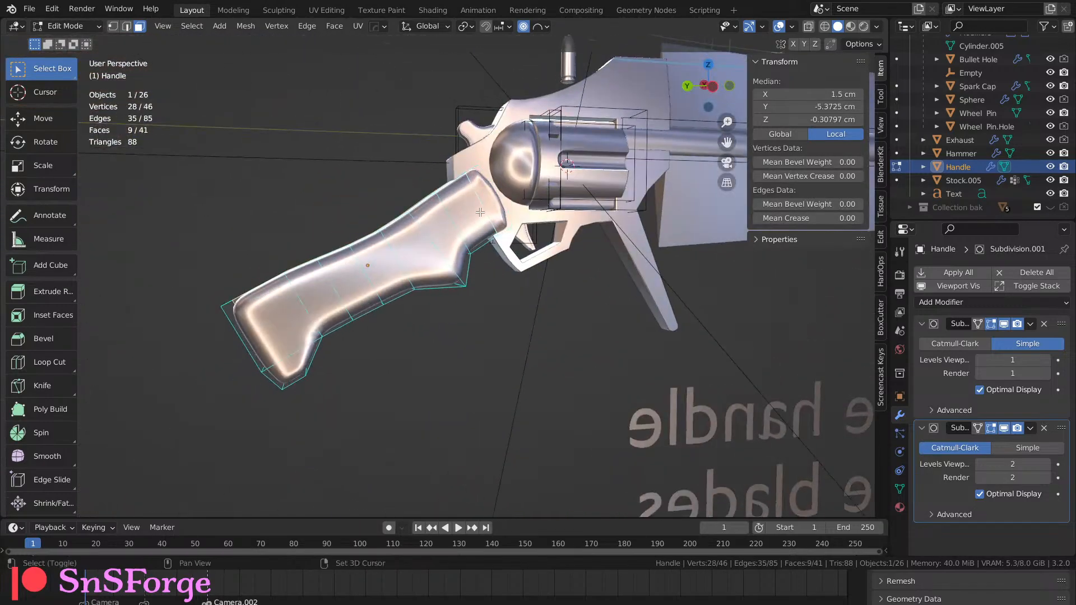
Add all side faces on the opposite side of the handle to the selection, including the flared butt.
left_click(480, 211, "shift")
left_click(438, 231, "shift")
left_click(412, 252, "shift")
left_click(381, 269, "shift")
left_click(348, 289, "shift")
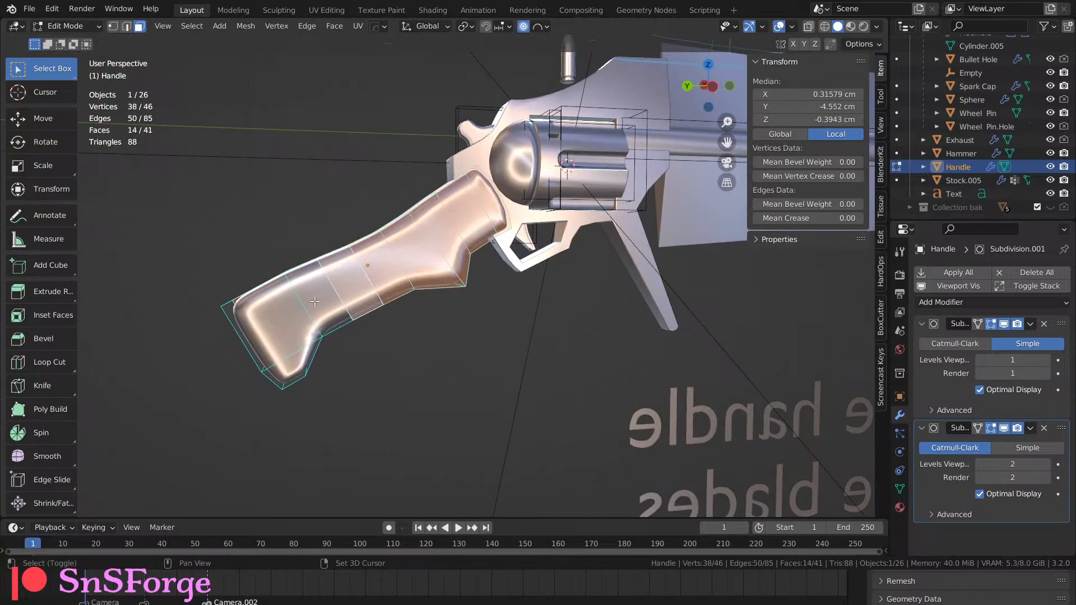
left_click(315, 302, "shift")
left_click(286, 325, "shift")
middle_click_drag(286, 326, 317, 321)
left_click_drag(284, 359, 281, 363, "shift")
middle_click_drag(283, 362, 460, 314)
left_click(621, 318, "shift")
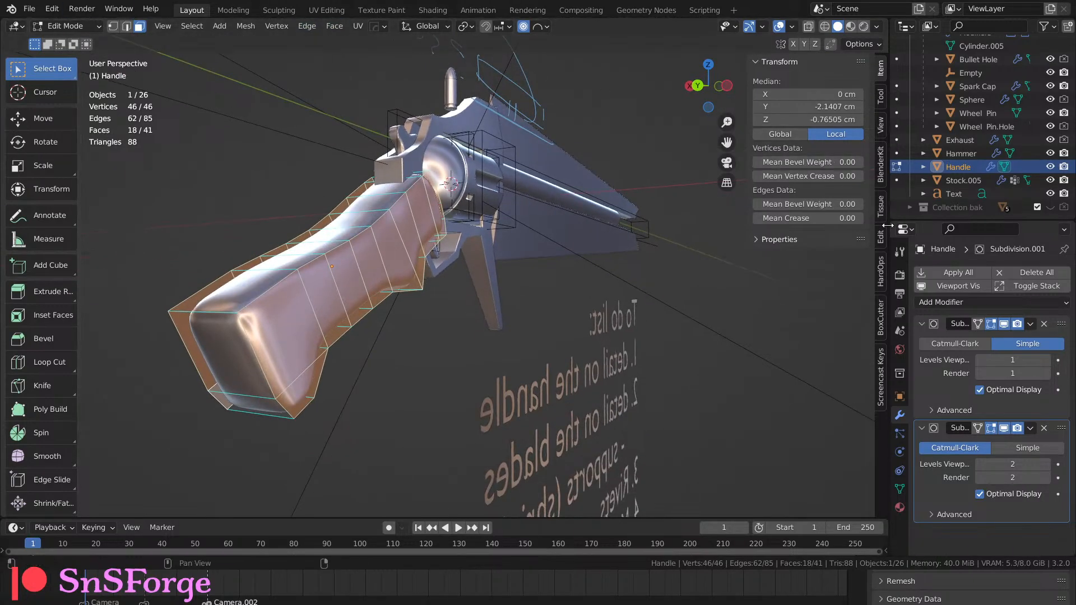
Enable the Screencast Keys overlay and return to the item's transform properties.
left_click(884, 399)
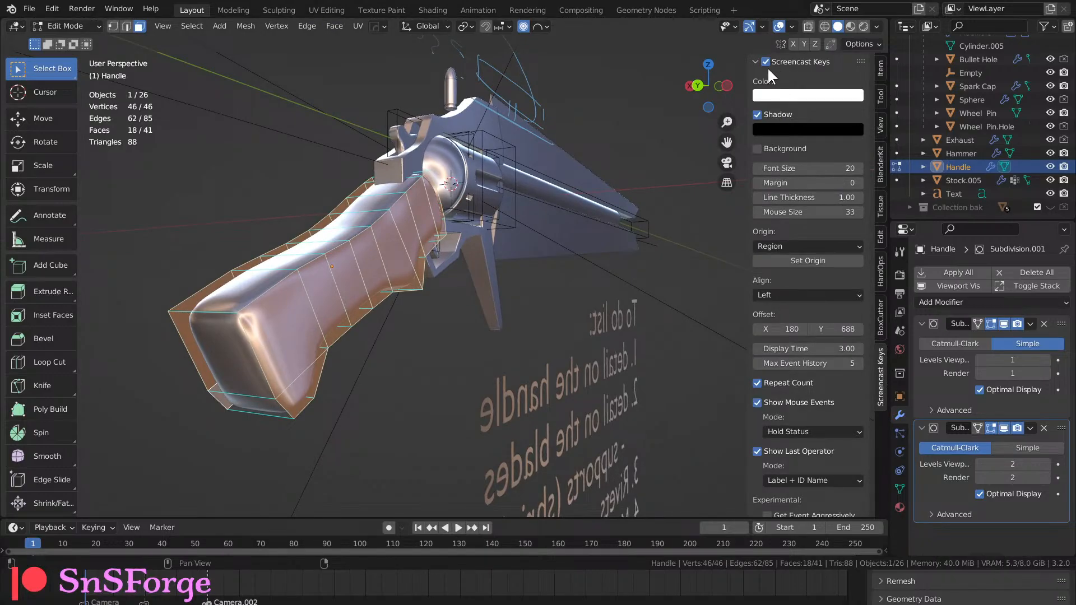
left_click(881, 67)
Duplicate the selected side faces of the handle in place.
middle_click_drag(432, 255, 396, 278)
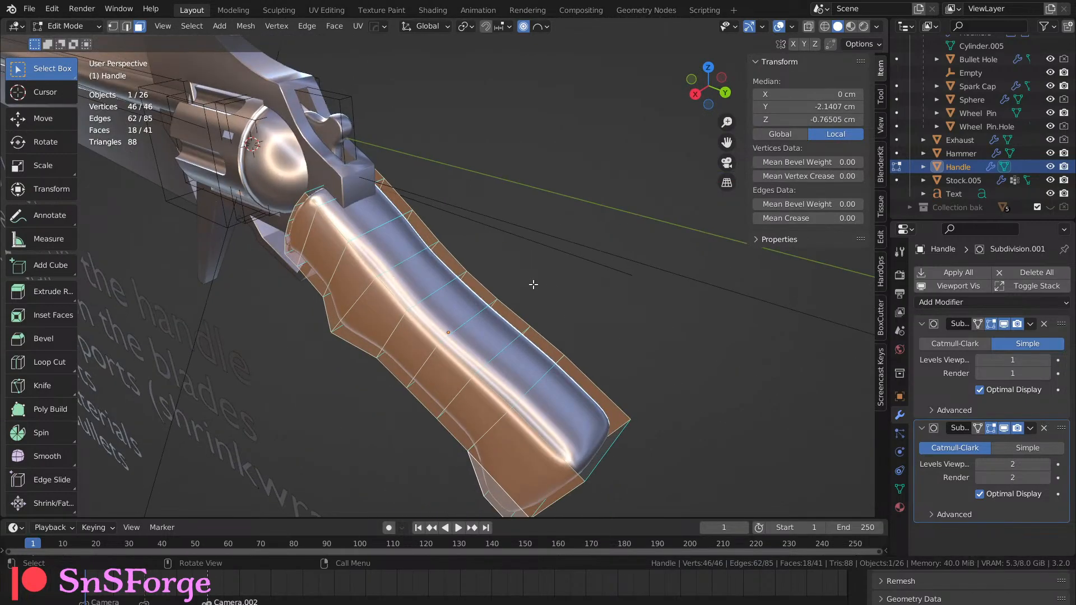
middle_click_drag(533, 284, 331, 181)
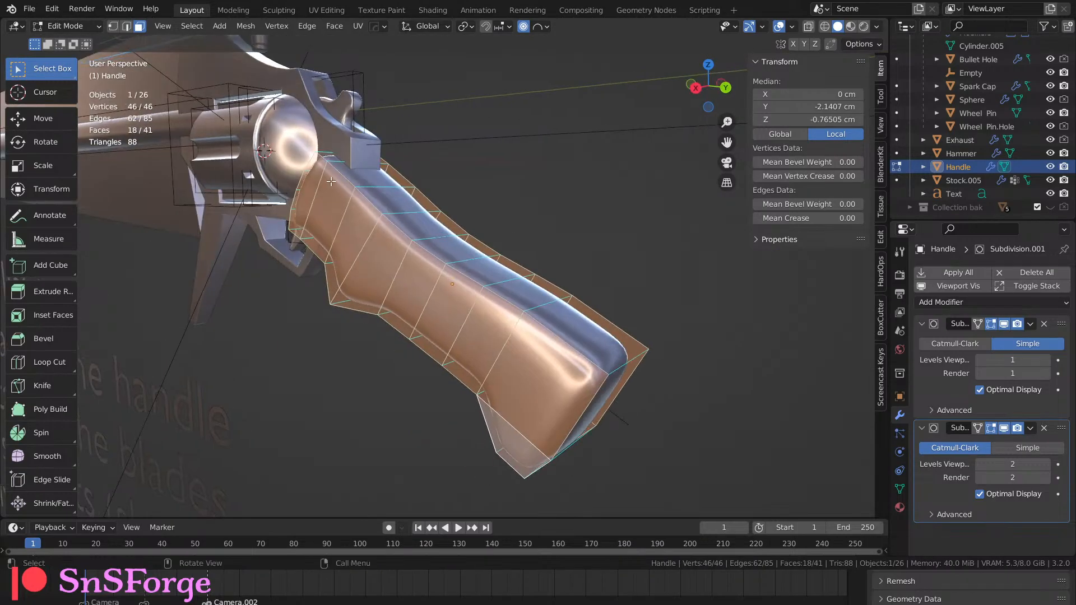
middle_click_drag(544, 228, 584, 236)
key("shift+d")
right_click(465, 245)
Separate the handle mesh by loose parts so each duplicated side panel becomes its own object.
key("F3")
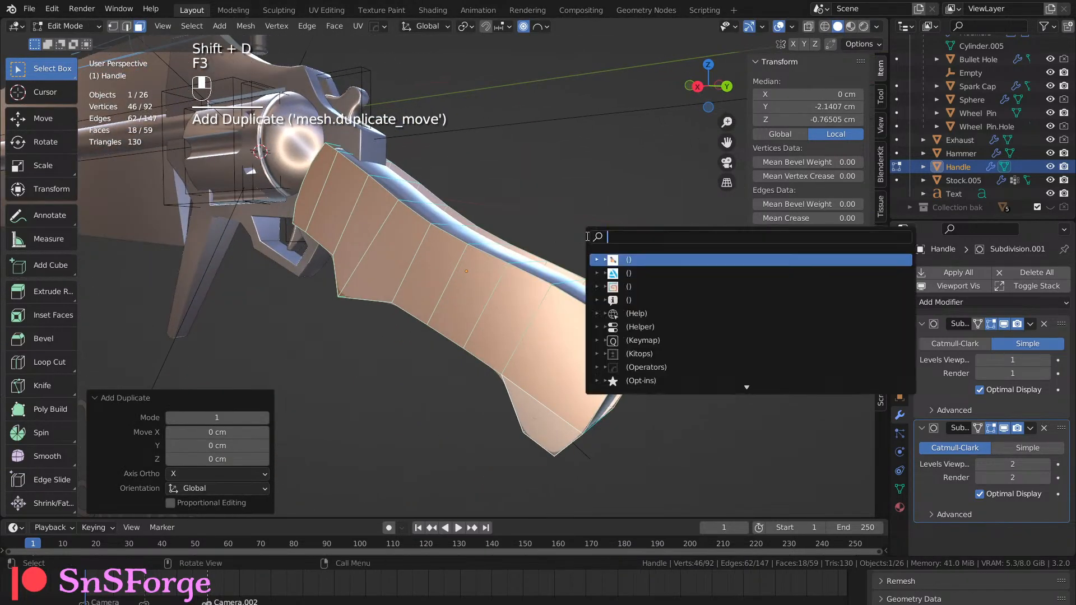
type("se")
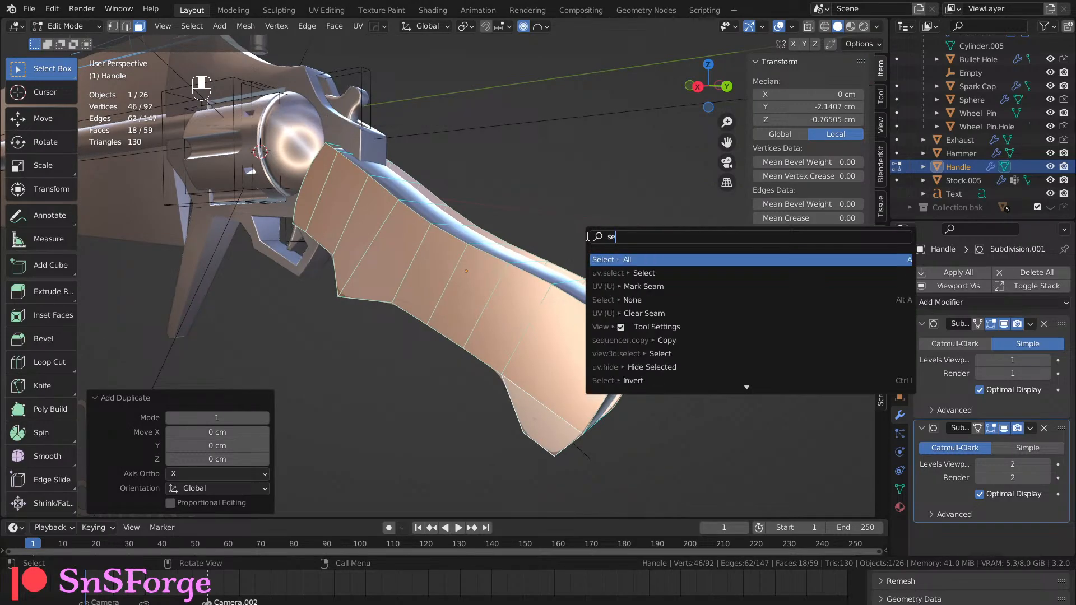
type("pare")
key("Down")
key("Down")
key("Down")
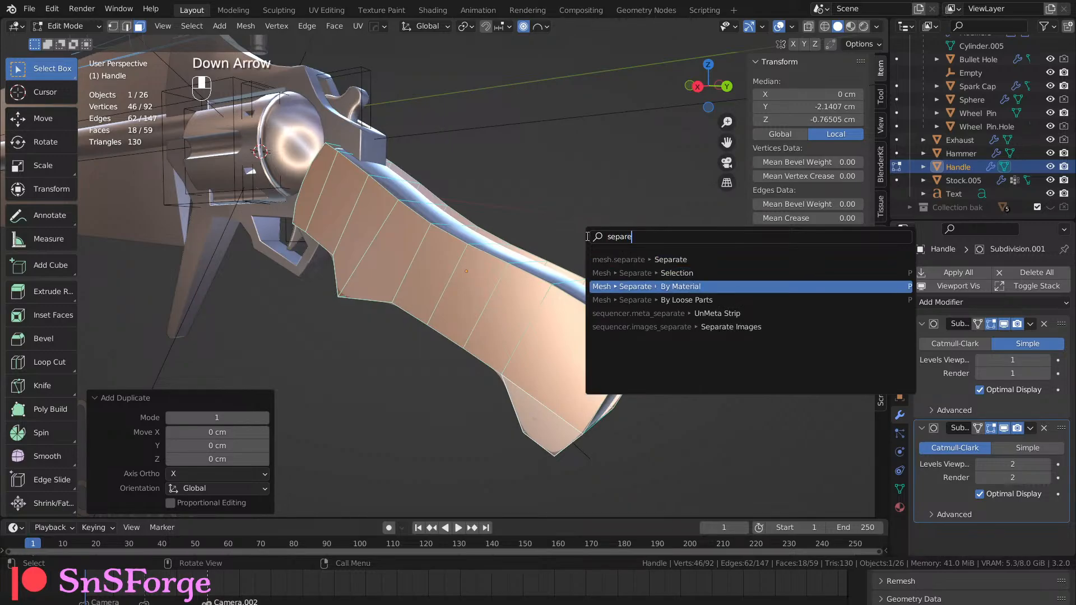
key("Return")
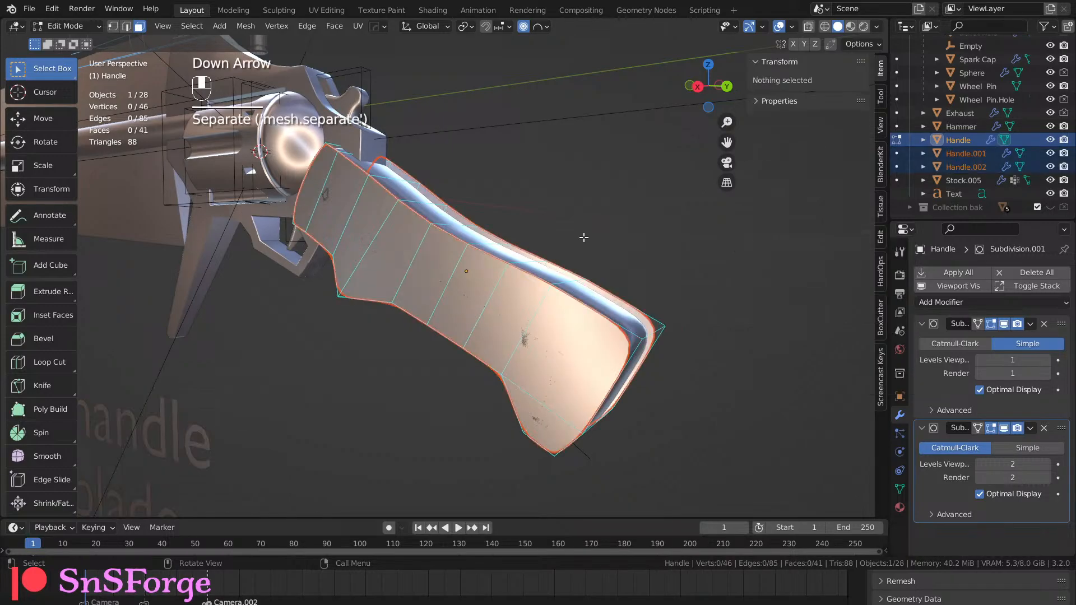
Select both separated side panel objects, leaving the original handle out of the selection.
middle_click_drag(526, 223, 563, 220)
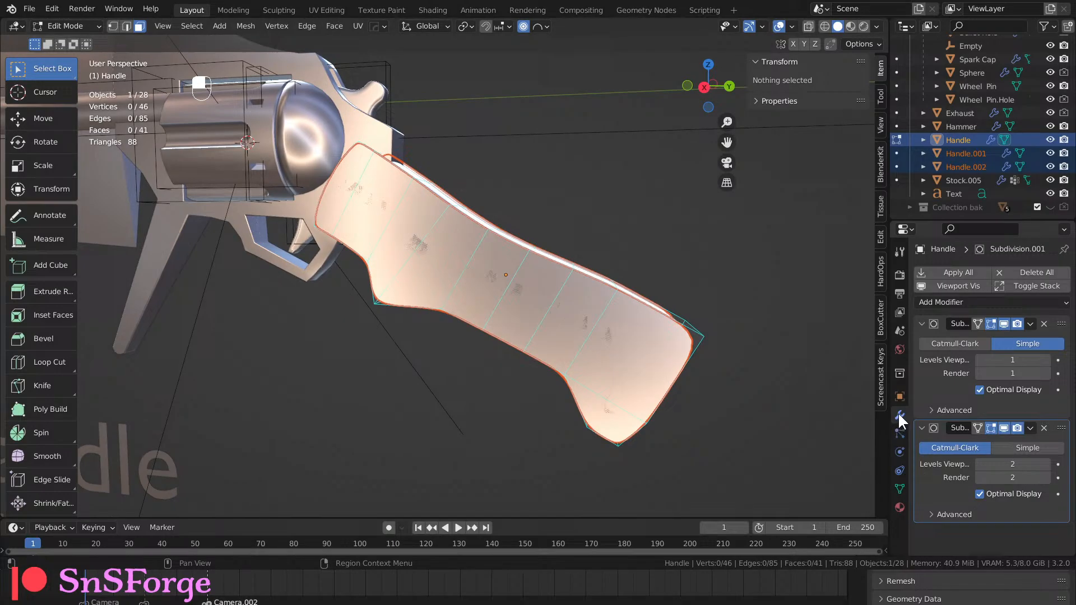
left_click(963, 149)
left_click(964, 162, "shift")
middle_click_drag(681, 222, 535, 224)
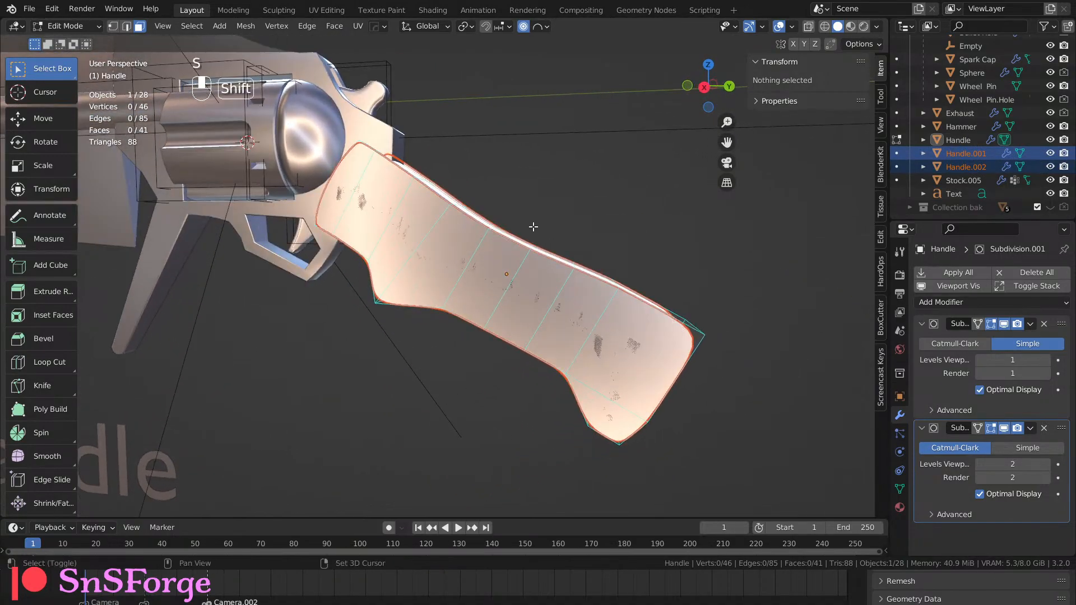
key("shift+s")
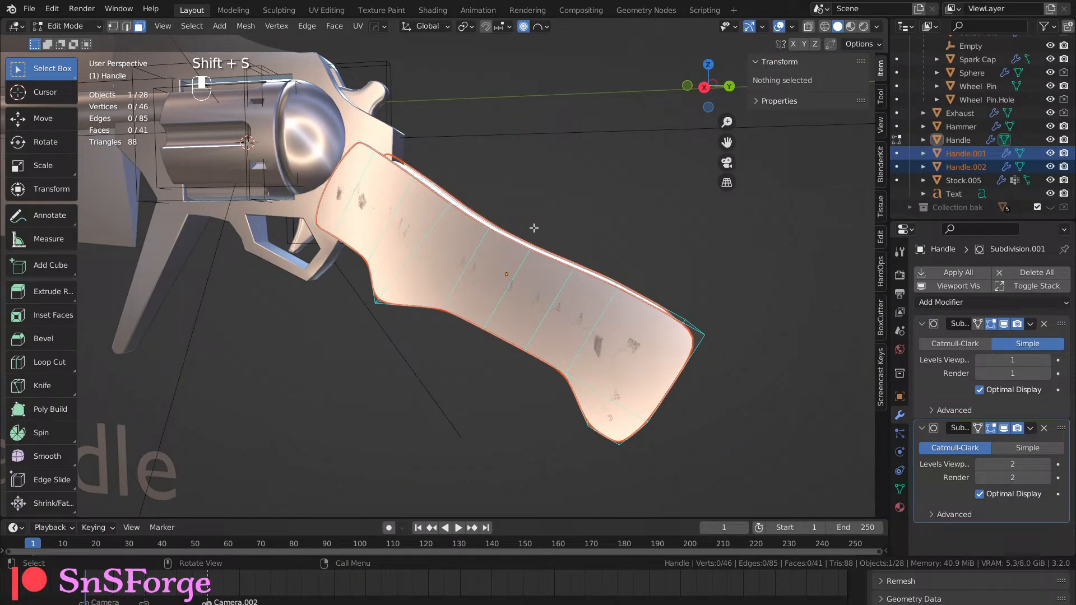
middle_click_drag(597, 205, 572, 224)
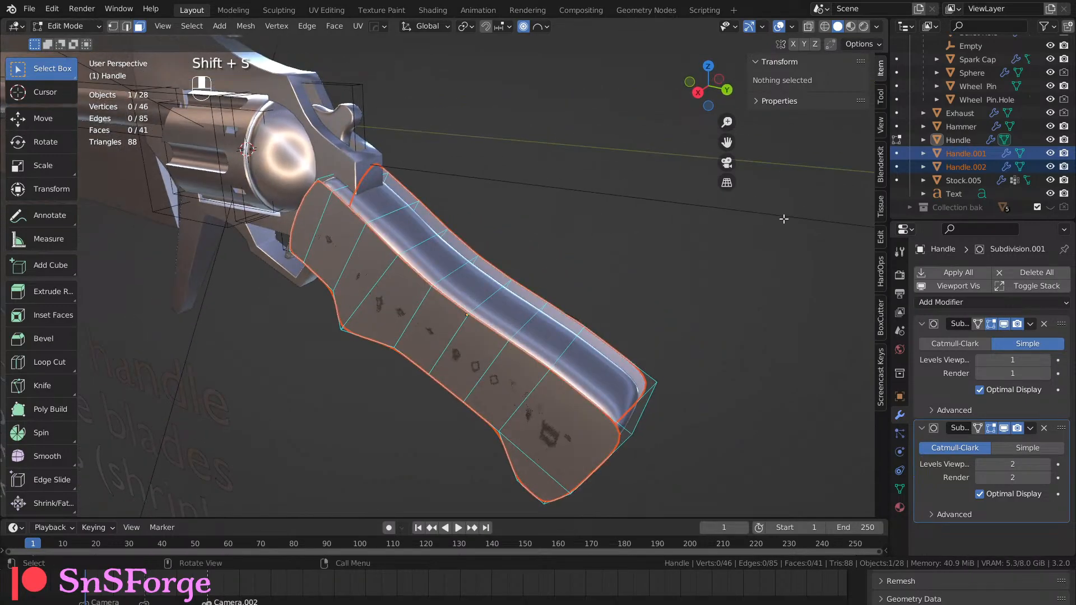
Try to join the two separated side panel objects while the original handle is still in Edit Mode.
left_click(966, 155)
left_click(967, 161, "ctrl")
middle_click_drag(610, 263, 584, 261)
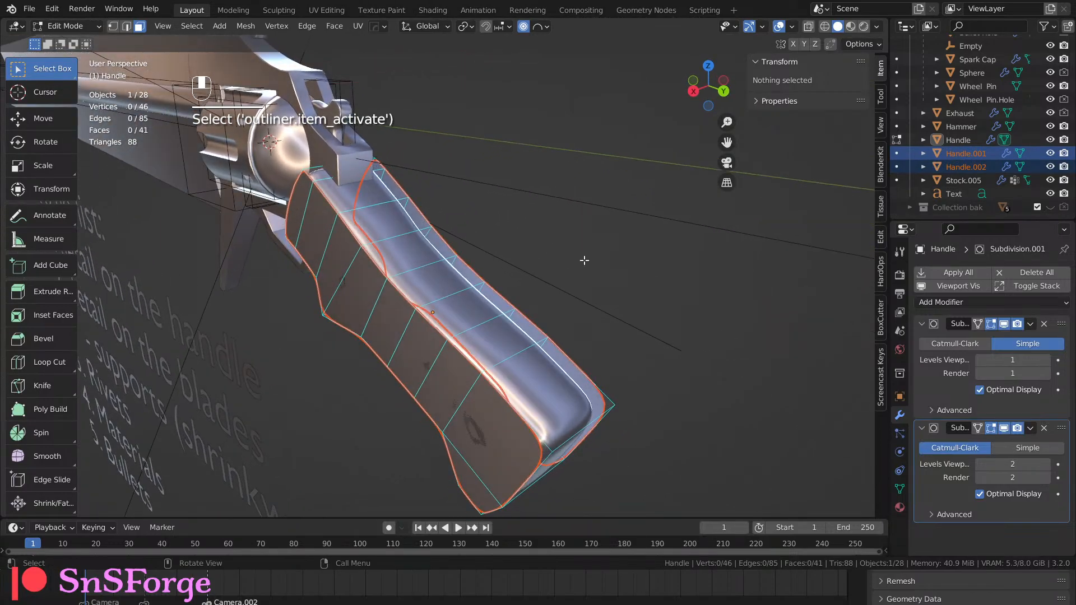
key("ctrl+j")
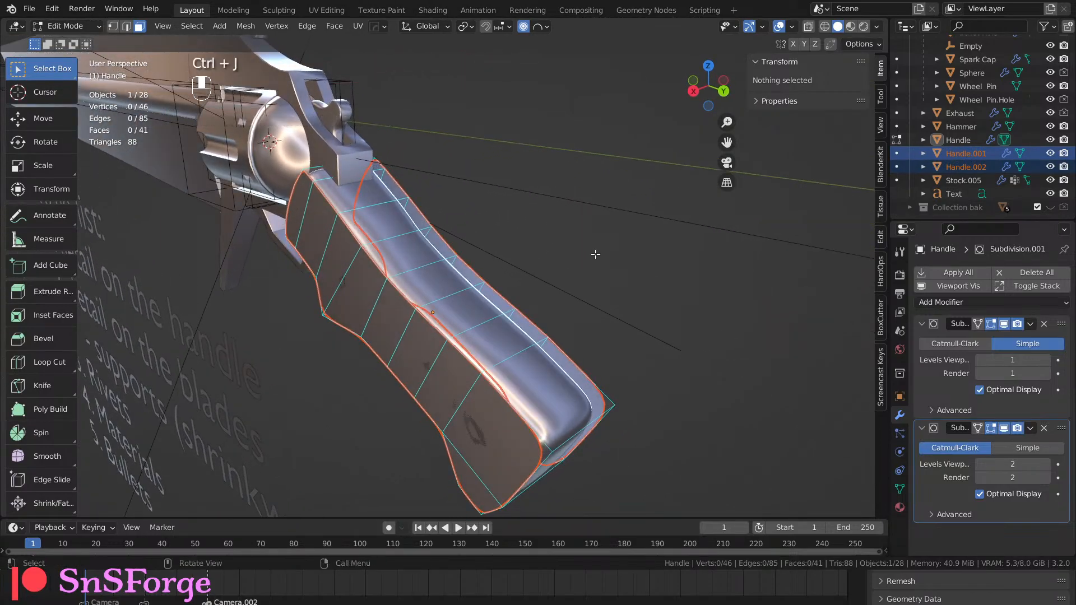
scroll(652, 245, "down", 3)
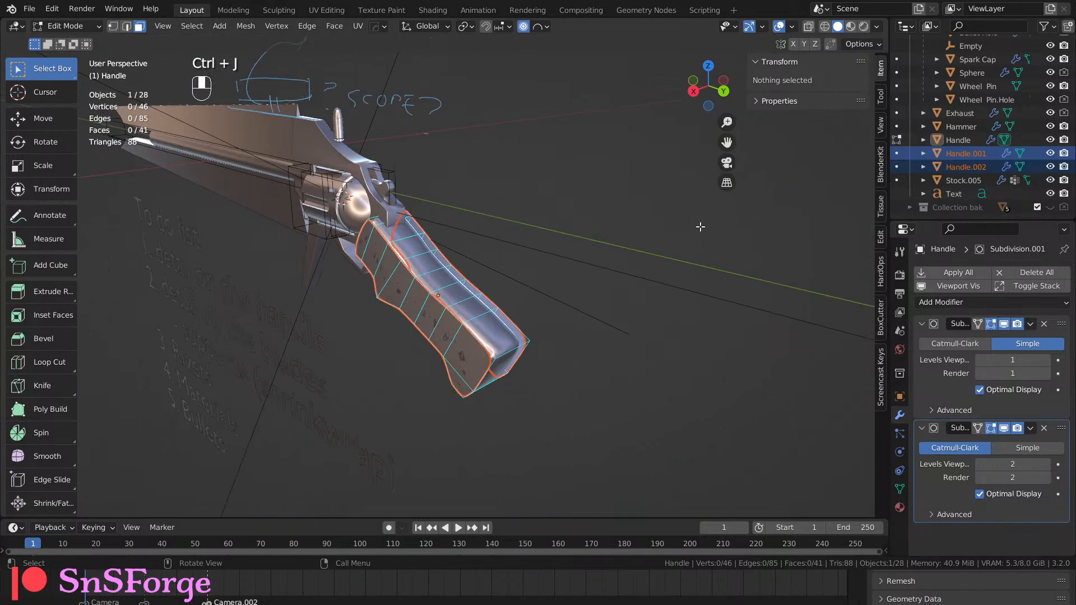
left_click(973, 164, "ctrl")
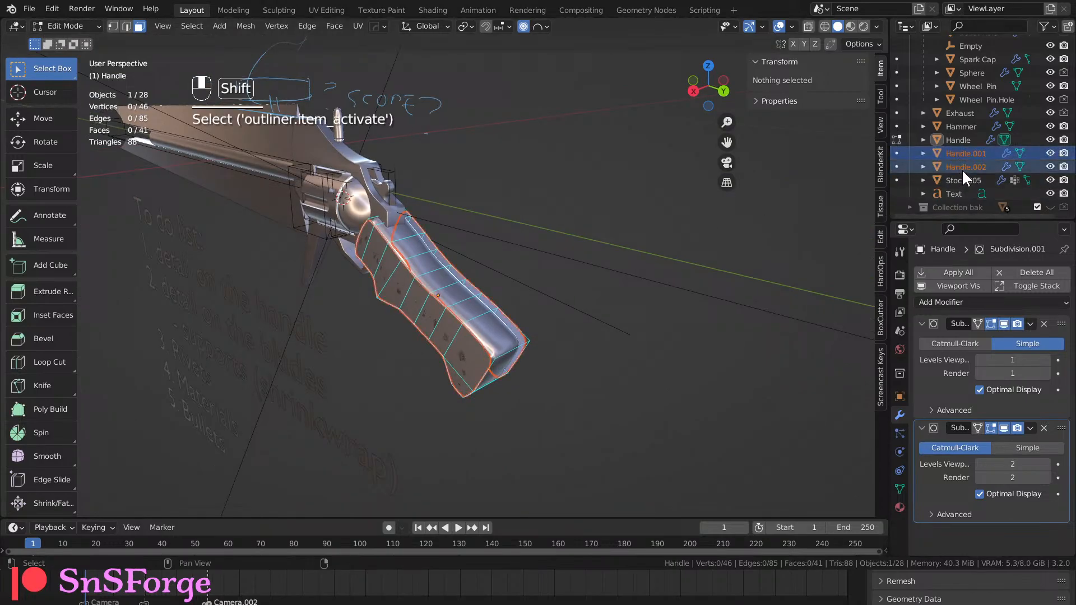
middle_click_drag(613, 281, 608, 247)
left_click(593, 240)
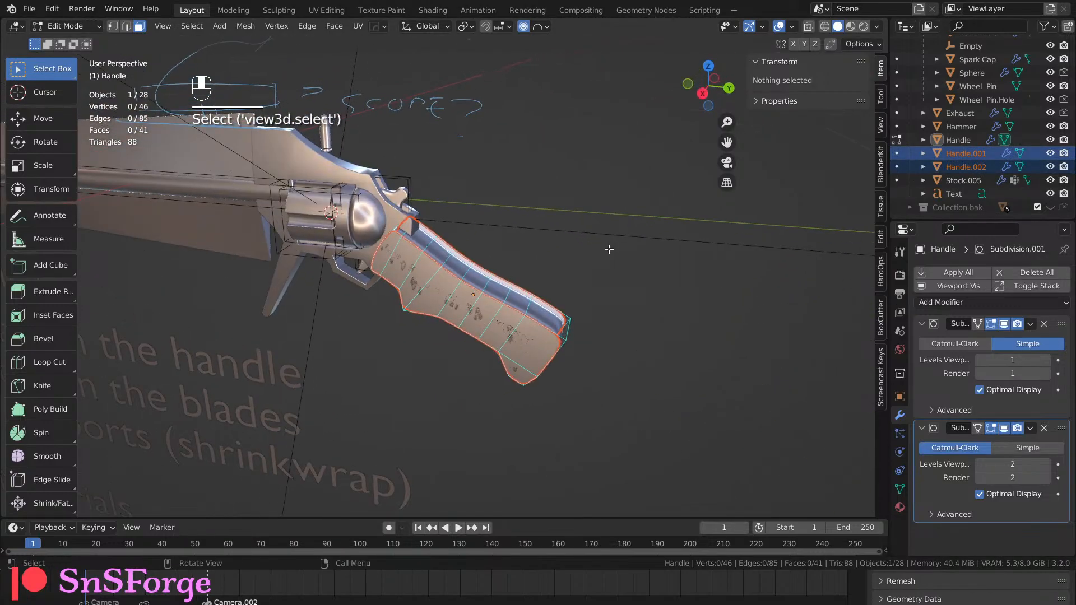
Leave Edit Mode and join the two side panel objects, Handle.001 and Handle.002, into a single object.
key("Tab")
left_click(961, 155)
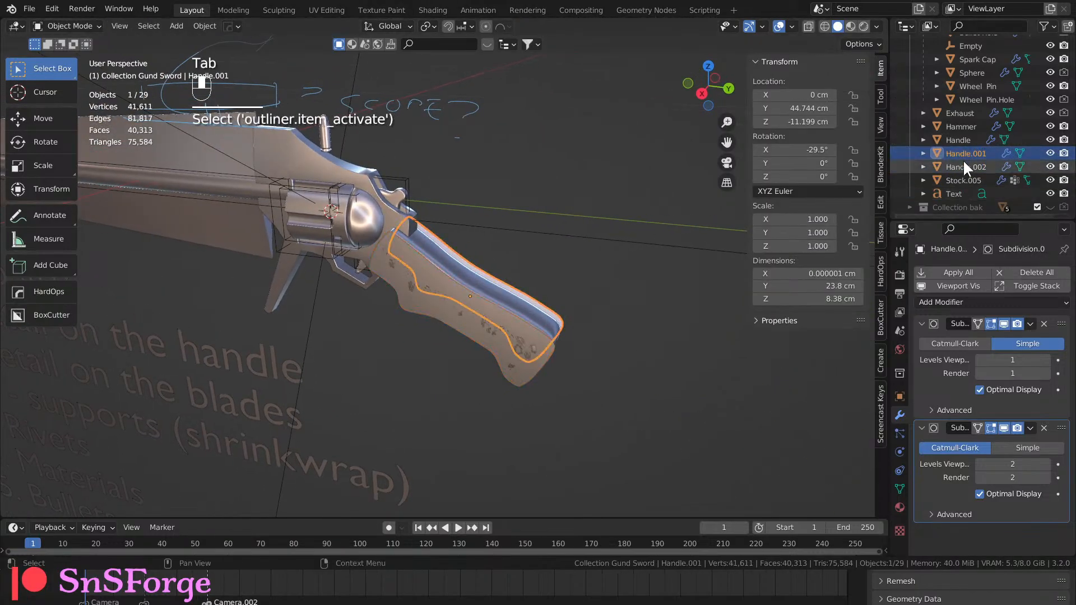
left_click(953, 165, "ctrl")
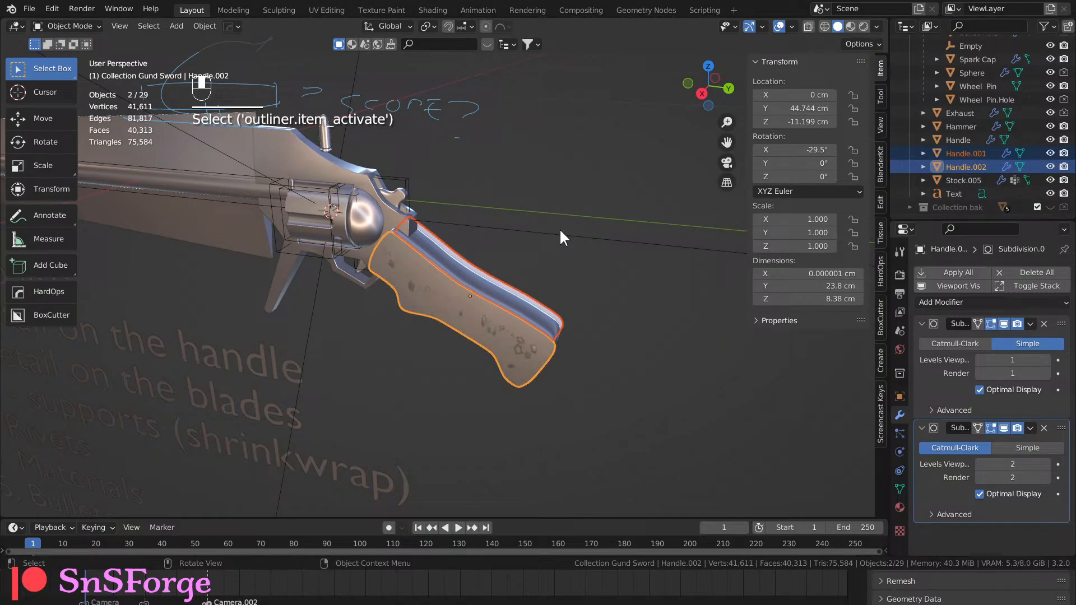
left_click(980, 153, "ctrl")
key("ctrl+j")
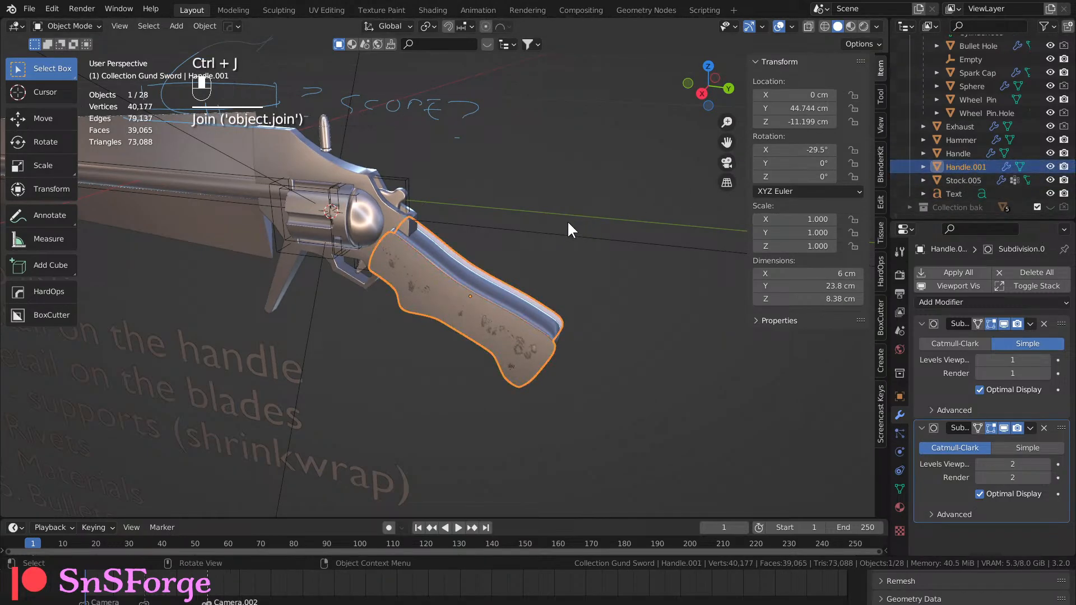
Scale the joined grip panels down along the global Z axis by a factor of about 0.719.
middle_click_drag(543, 250, 569, 241)
scroll(567, 229, "up", 5)
key("s")
key("shift+x")
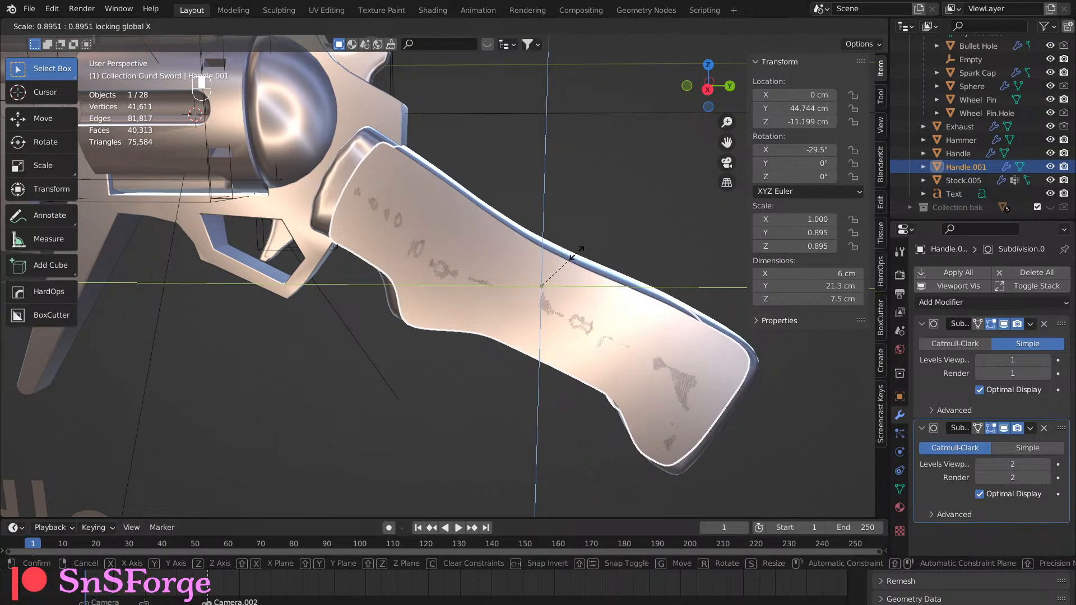
key("z")
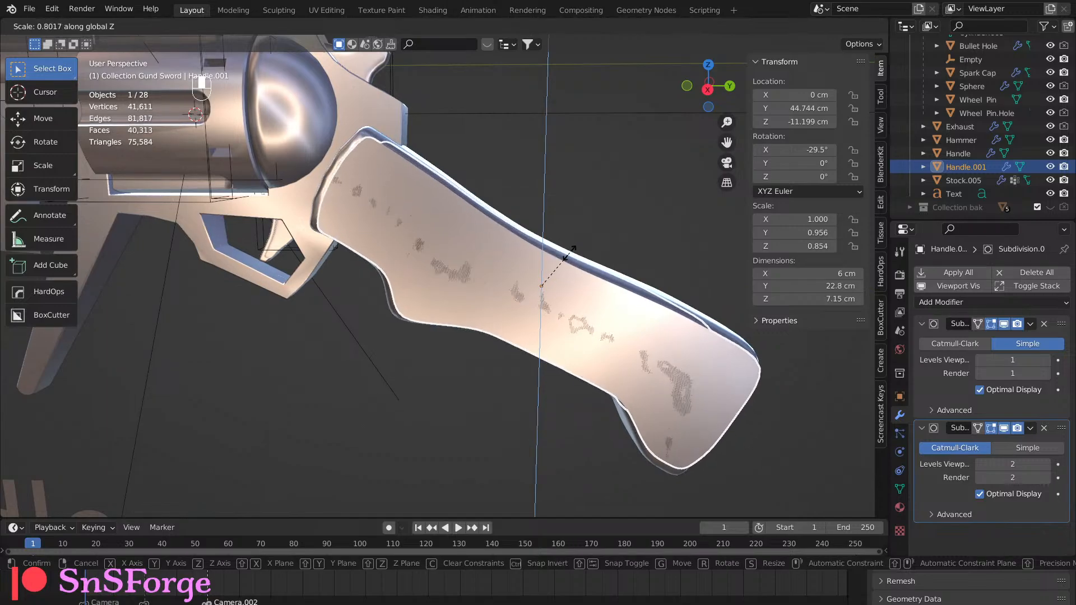
left_click(563, 256)
Toggle the viewport display of the grip panels' two subdivision modifiers off and back on to compare the panel outline.
middle_click_drag(564, 257, 489, 290)
scroll(604, 111, "up", 4)
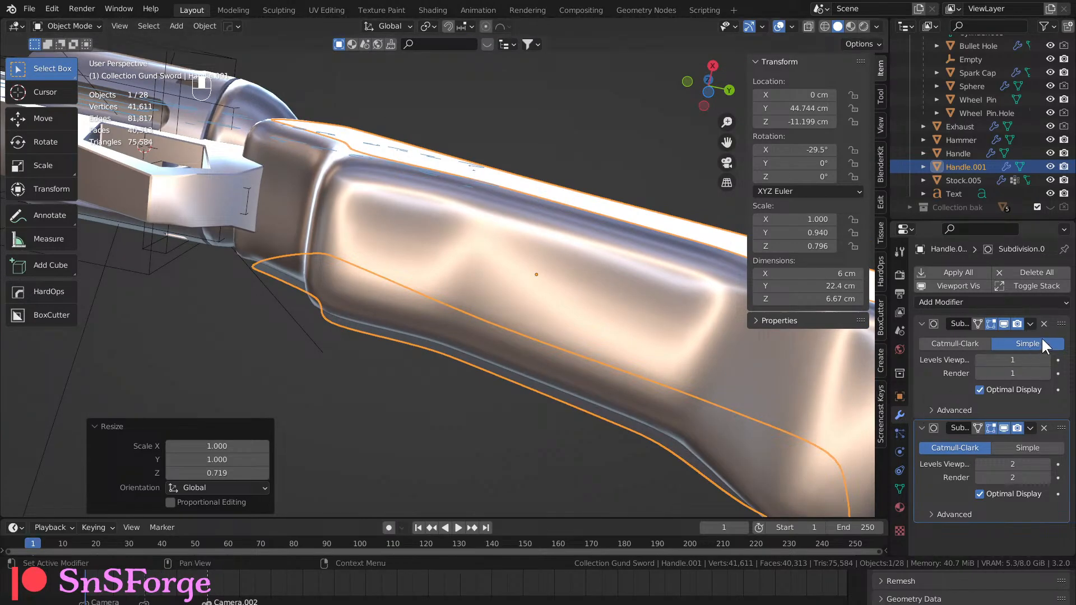
left_click(1003, 325)
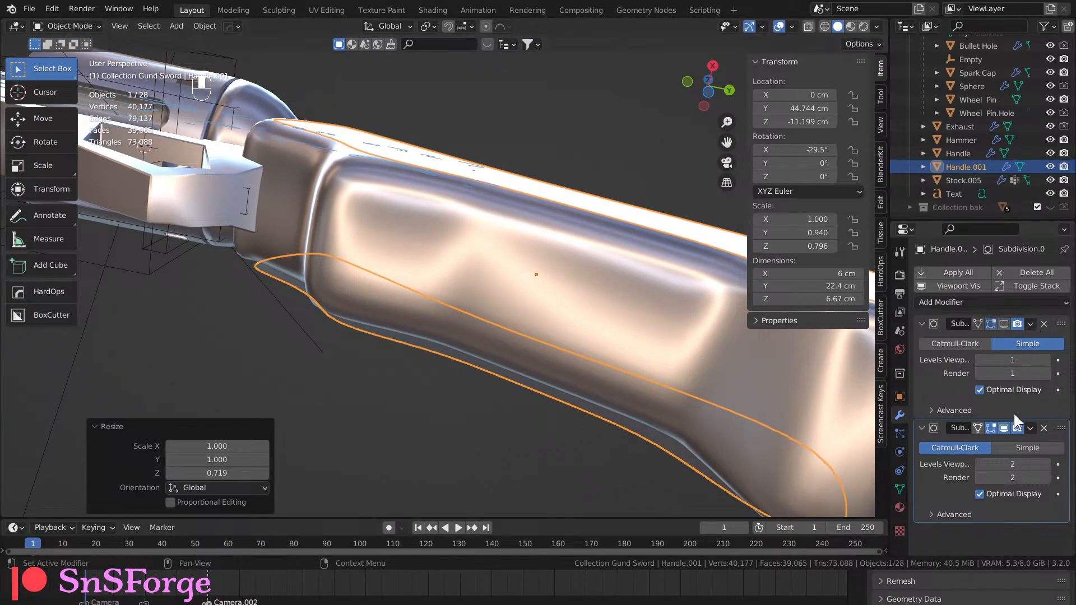
middle_click_drag(662, 328, 627, 365)
scroll(600, 392, "down", 4)
left_click(1003, 324)
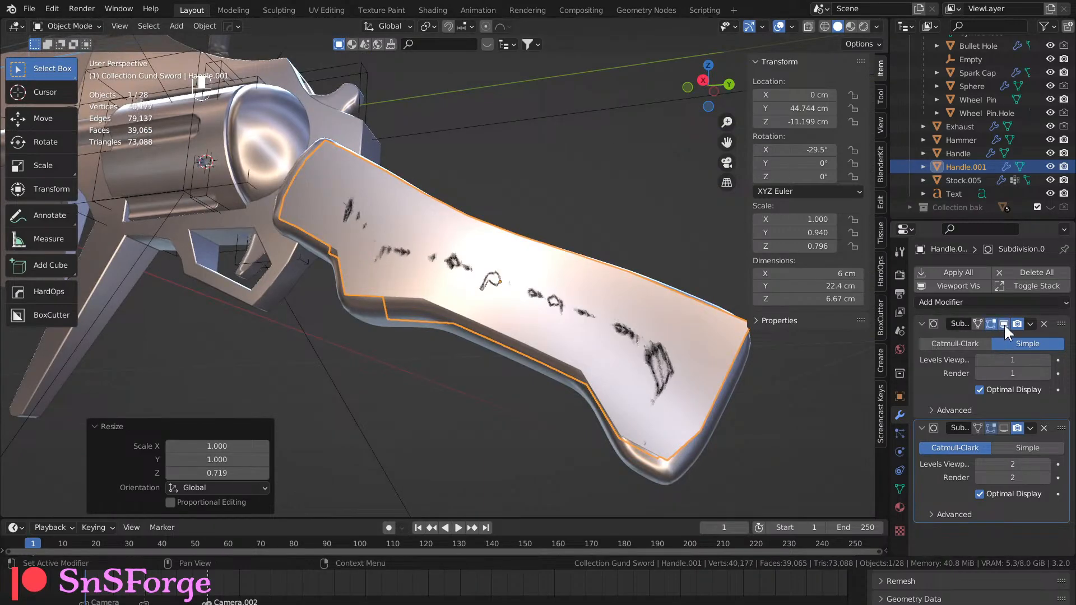
left_click(1004, 428)
middle_click_drag(560, 387, 487, 399)
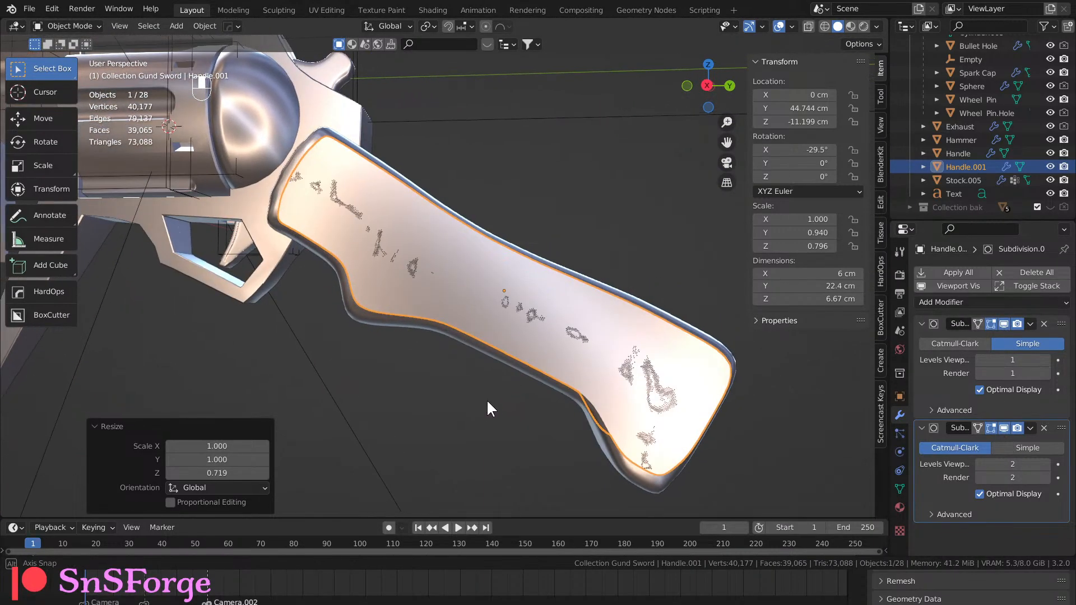
Scale the grip panels down further along the global Z axis, to a Z scale of about 0.612.
key("s")
key("z")
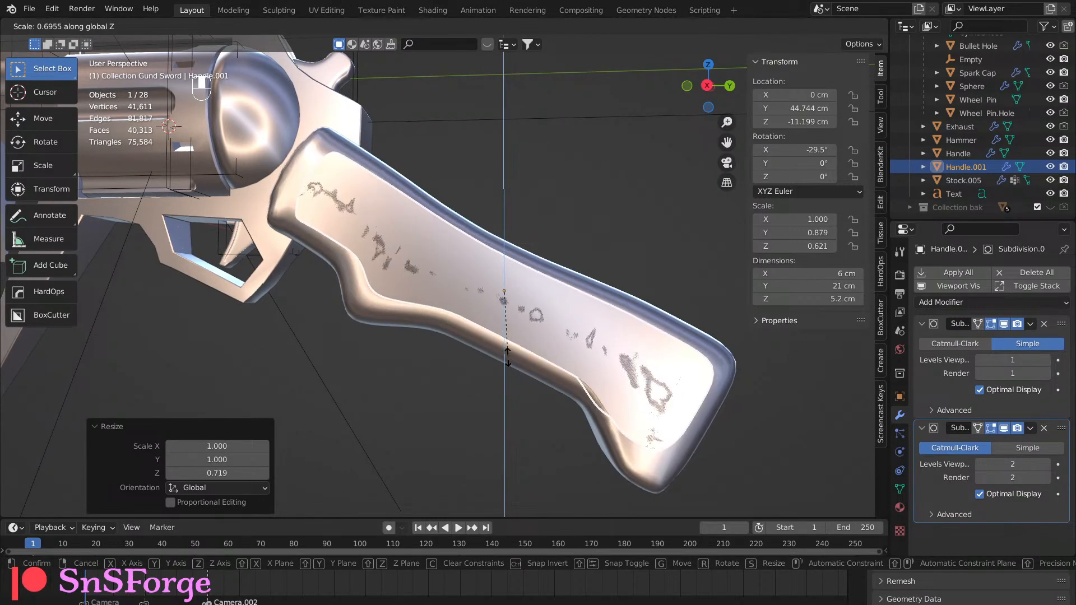
left_click(508, 354)
middle_click_drag(506, 354, 342, 405)
Add a Solidify modifier to the joined grip panels to give them thickness.
left_click(565, 259)
middle_click_drag(520, 294, 418, 273)
left_click(418, 278)
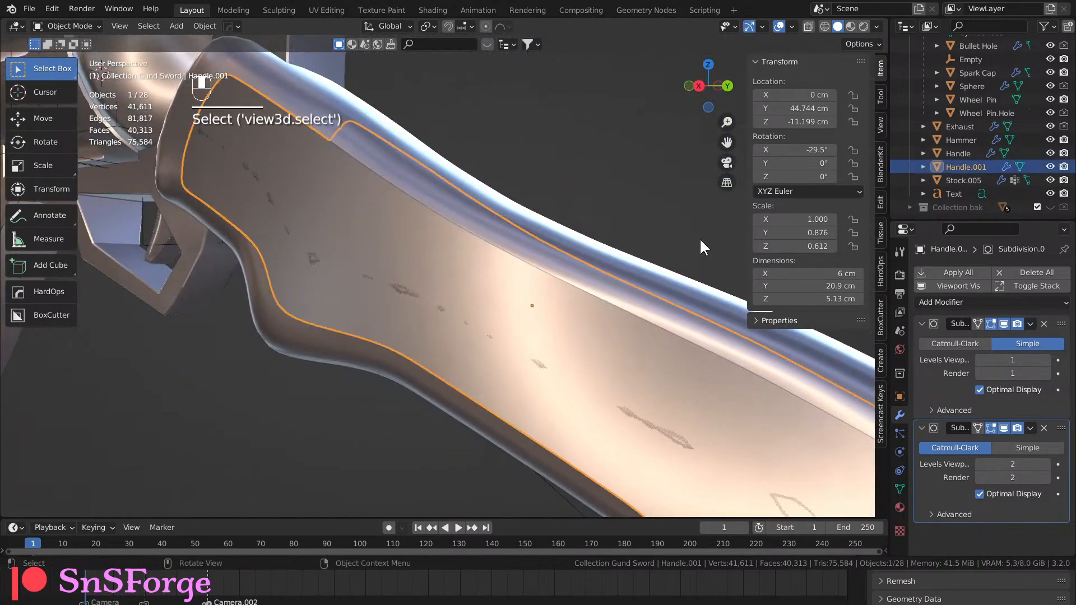
left_click(951, 302)
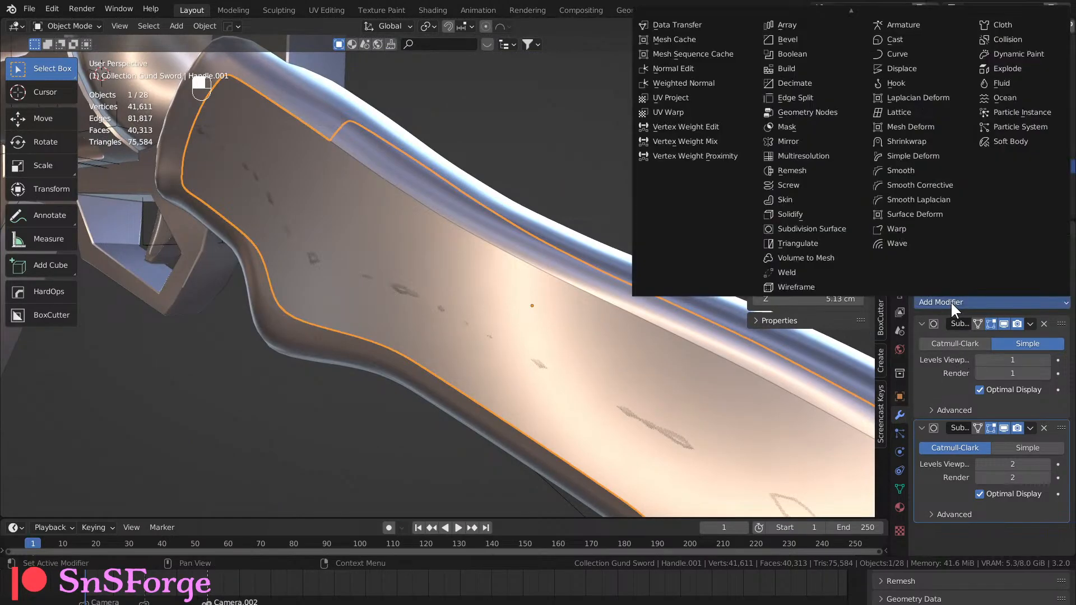
left_click(799, 213)
middle_click_drag(600, 314, 592, 292)
left_click(581, 196)
middle_click_drag(582, 199, 539, 200)
scroll(529, 359, "up", 2)
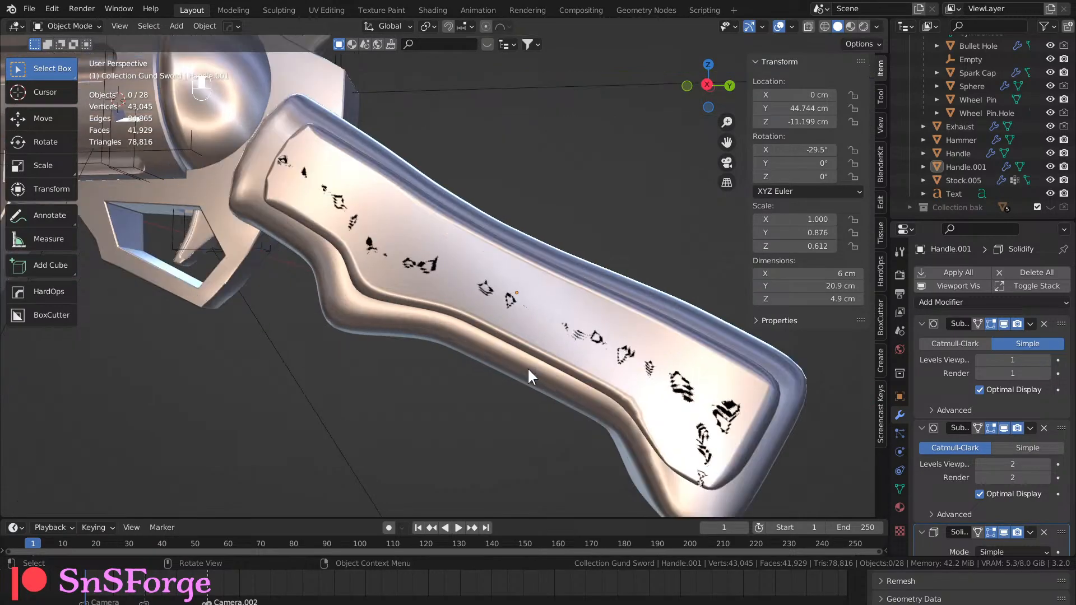
Try Solidify offset values of 0.9 and 0.98 on the grip panels, viewing the handle from behind.
scroll(995, 465, "down", 6)
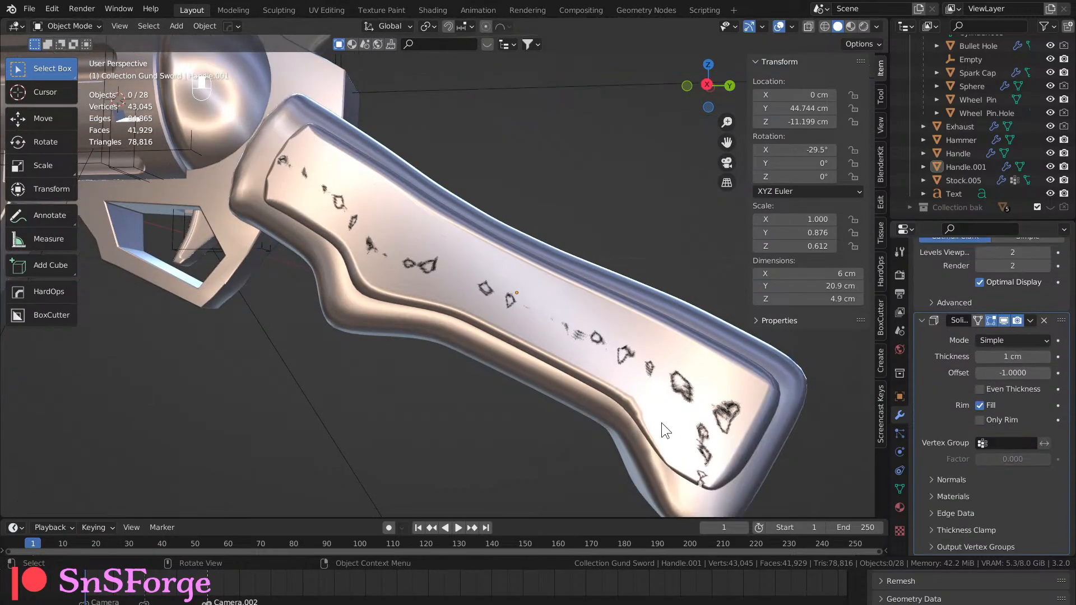
left_click(668, 427)
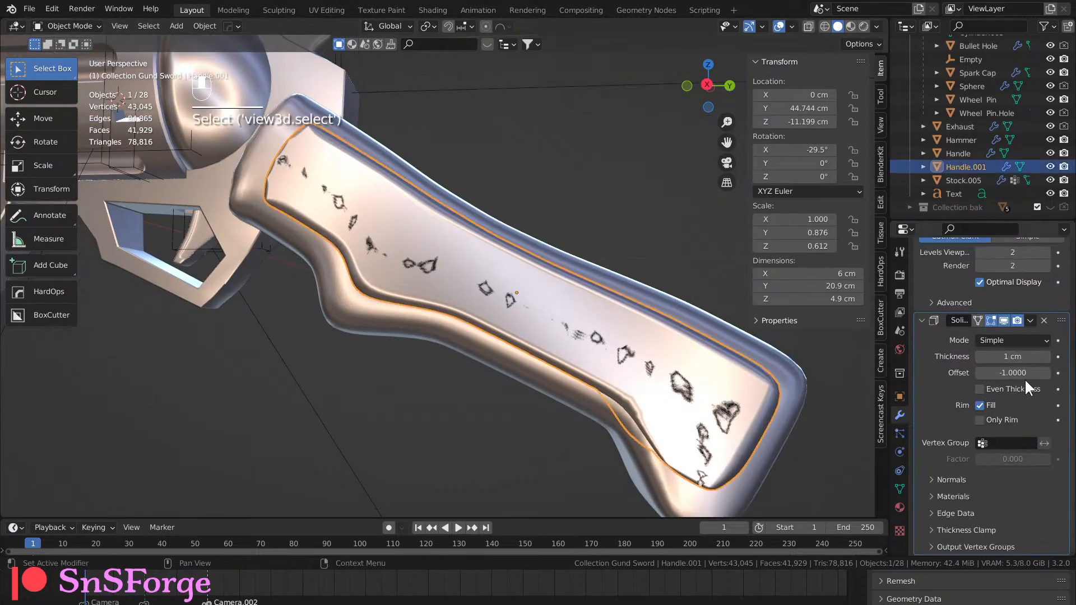
left_click(1021, 361)
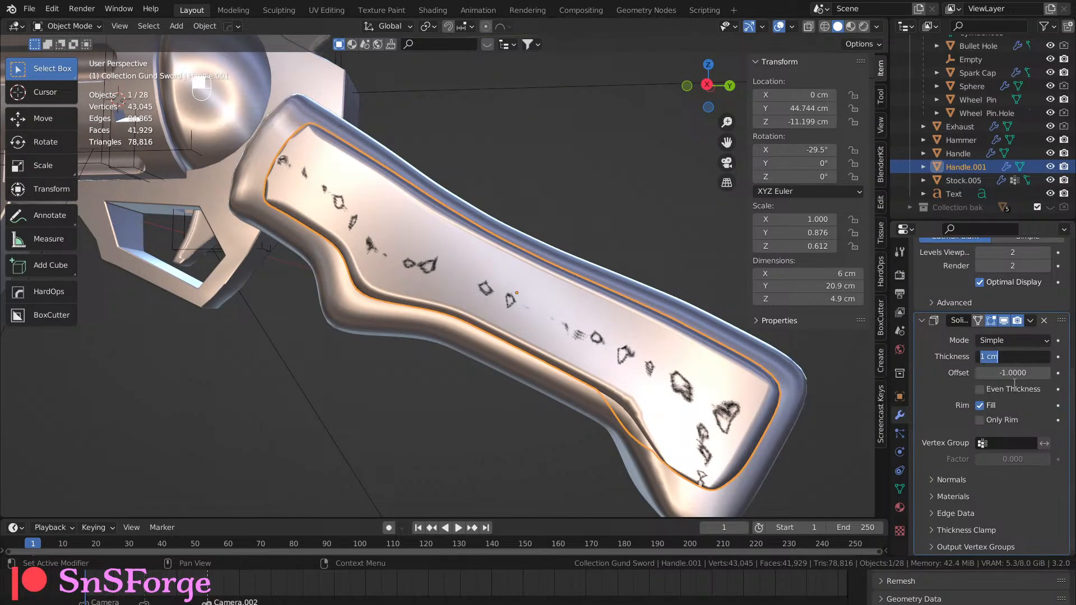
left_click(1014, 382)
mouse_move(984, 375)
left_mouse_down()
mouse_move(1015, 374)
mouse_move(988, 375)
left_mouse_up()
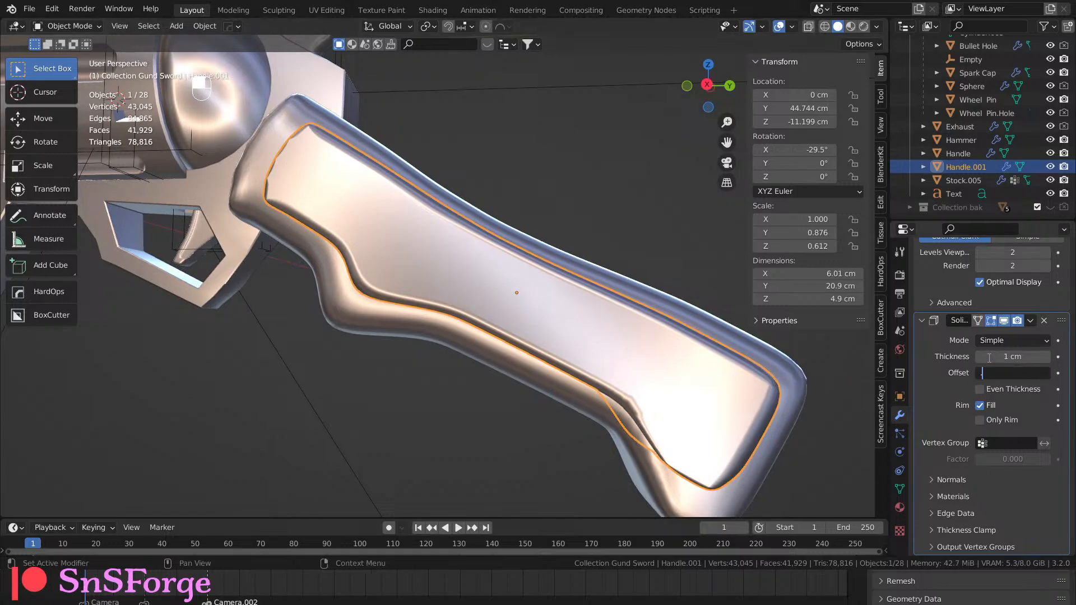
type(".9")
key("Return")
middle_click_drag(597, 388, 445, 451)
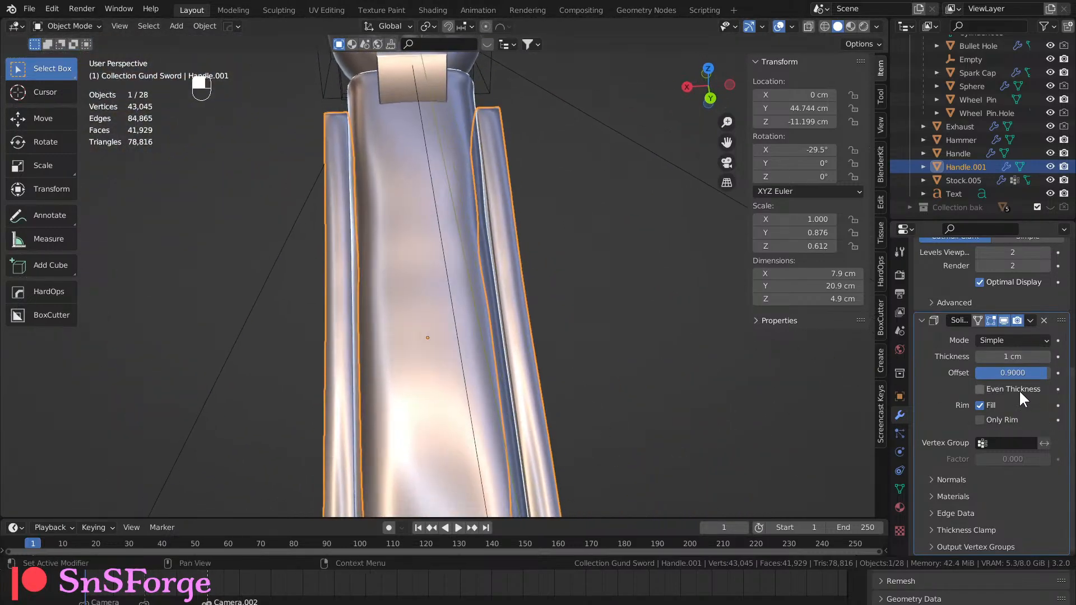
left_click(1020, 374)
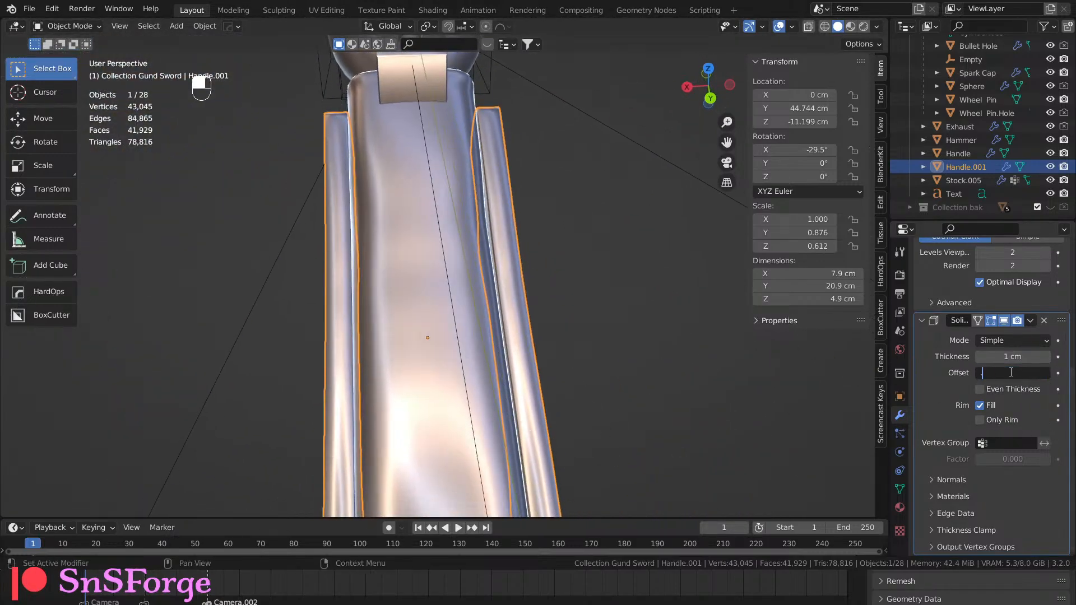
type(".98")
key("Return")
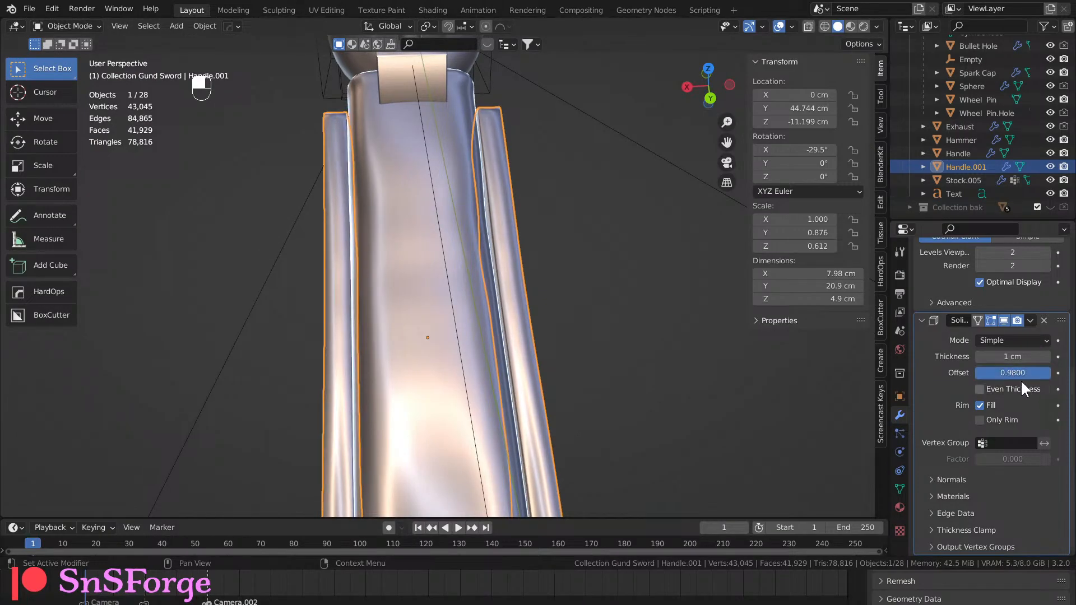
Set the grip panels' Solidify offset to -0.9 and inspect how they sit against the handle.
left_click(1012, 372)
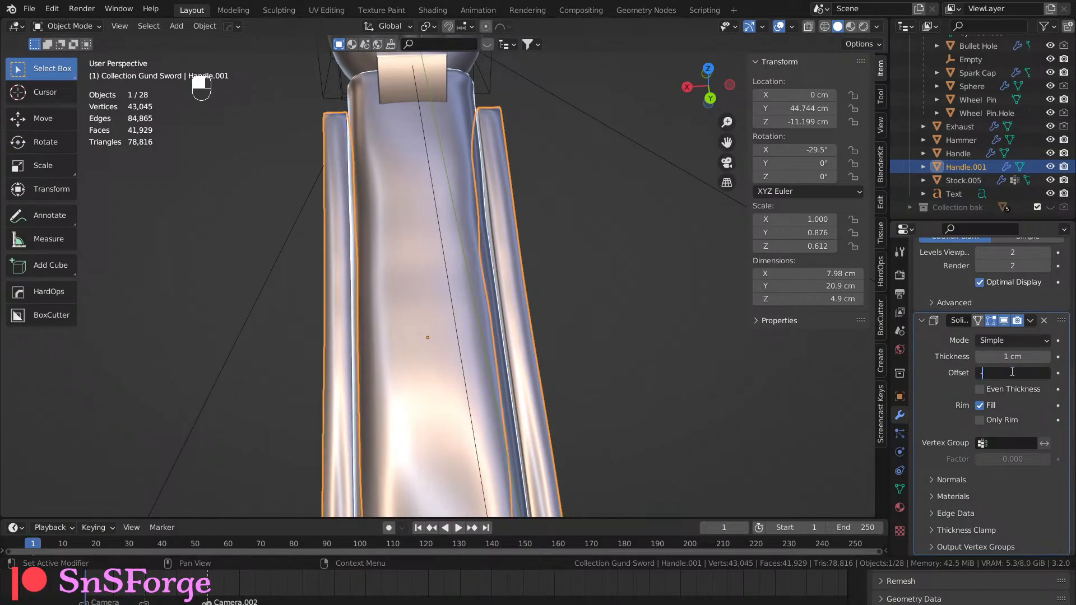
type("-.9")
key("Return")
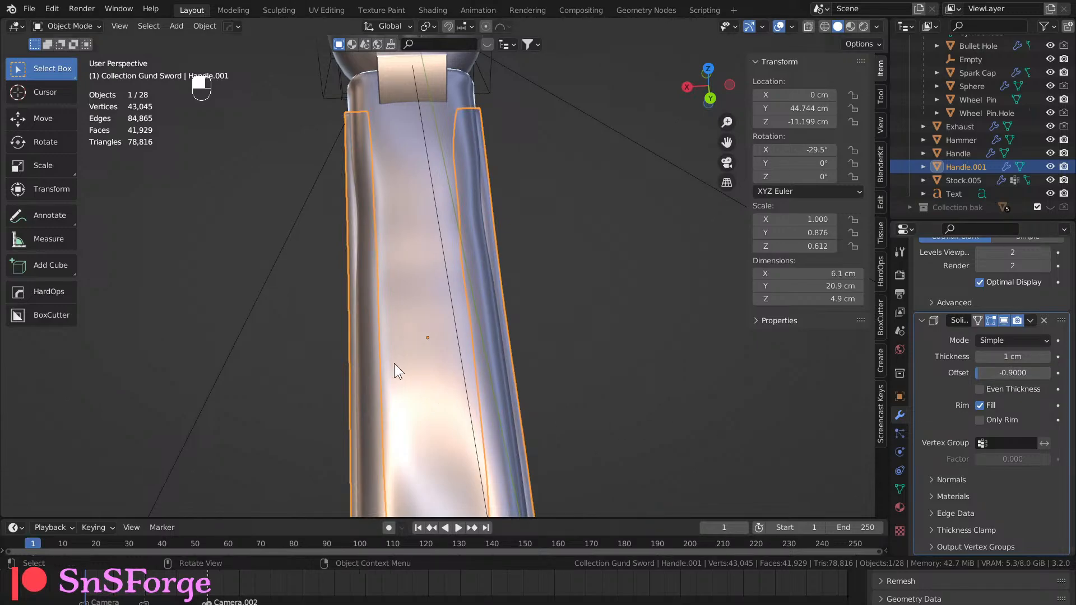
middle_click_drag(395, 363, 483, 151)
left_click(576, 278)
left_click(411, 220)
middle_click_drag(347, 448, 334, 409)
left_click(334, 409)
middle_click_drag(313, 325, 276, 386)
Open the grip panels object in Edit Mode instead of the main handle and select all of its geometry.
left_click(422, 217)
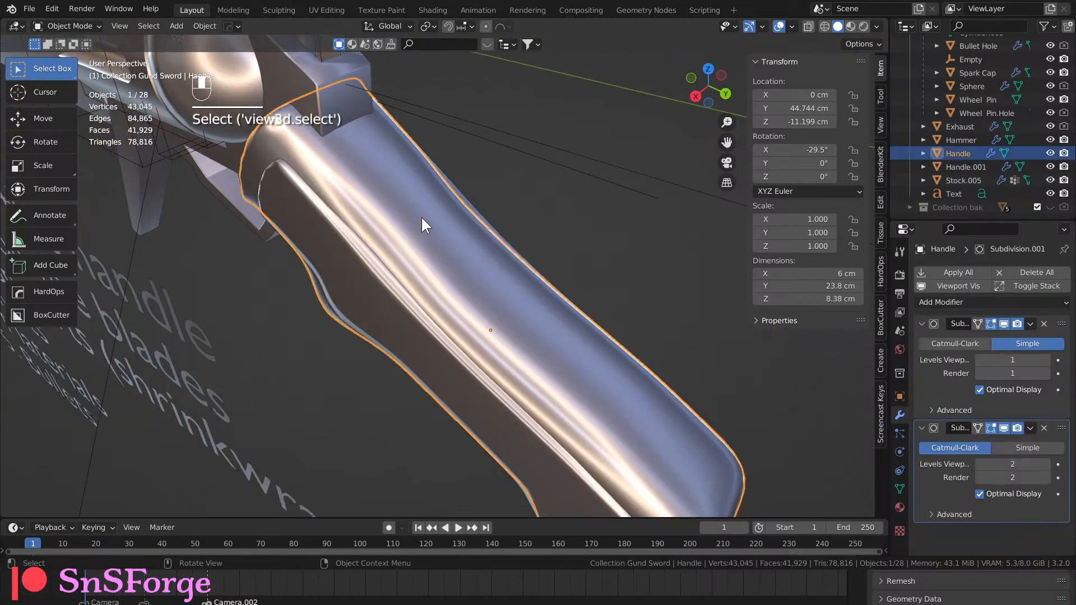
middle_click_drag(421, 218, 445, 304)
key("Tab")
left_click(544, 262)
key("Tab")
left_click(533, 289)
key("Tab")
key("a")
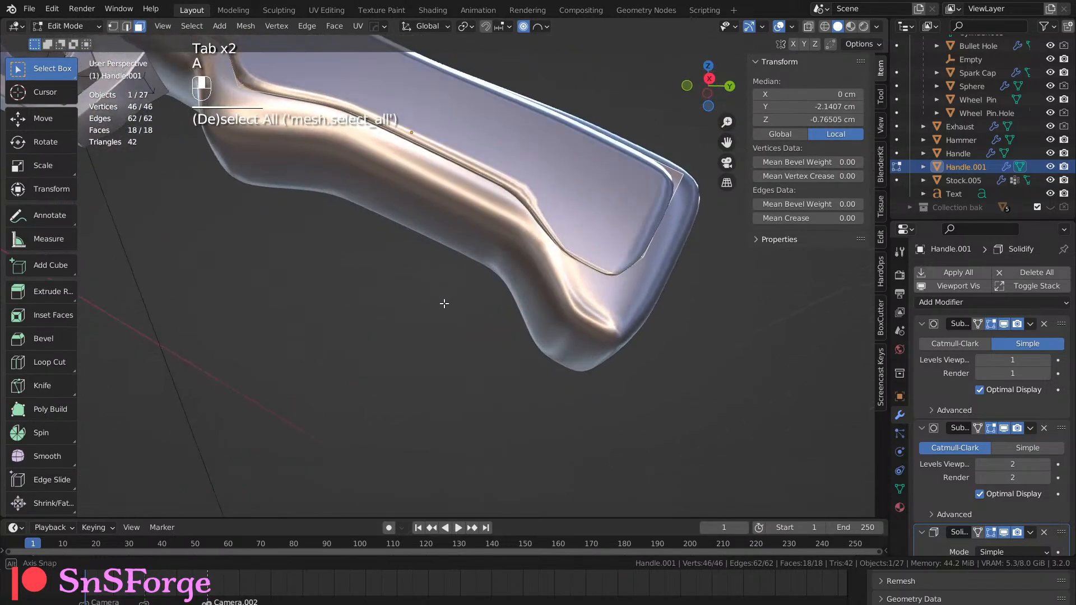
Hide the grip panels' Solidify modifier in the viewport and switch to vertex selection.
scroll(1008, 415, "down", 5)
scroll(997, 392, "down", 4)
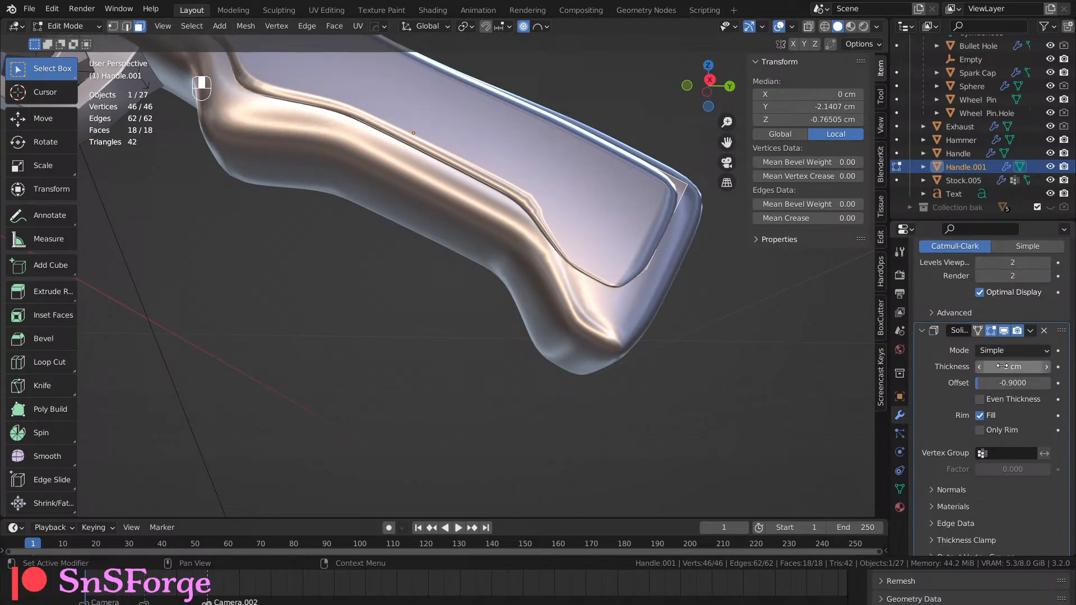
left_click(1003, 330)
middle_click_drag(630, 401, 729, 190)
key("1")
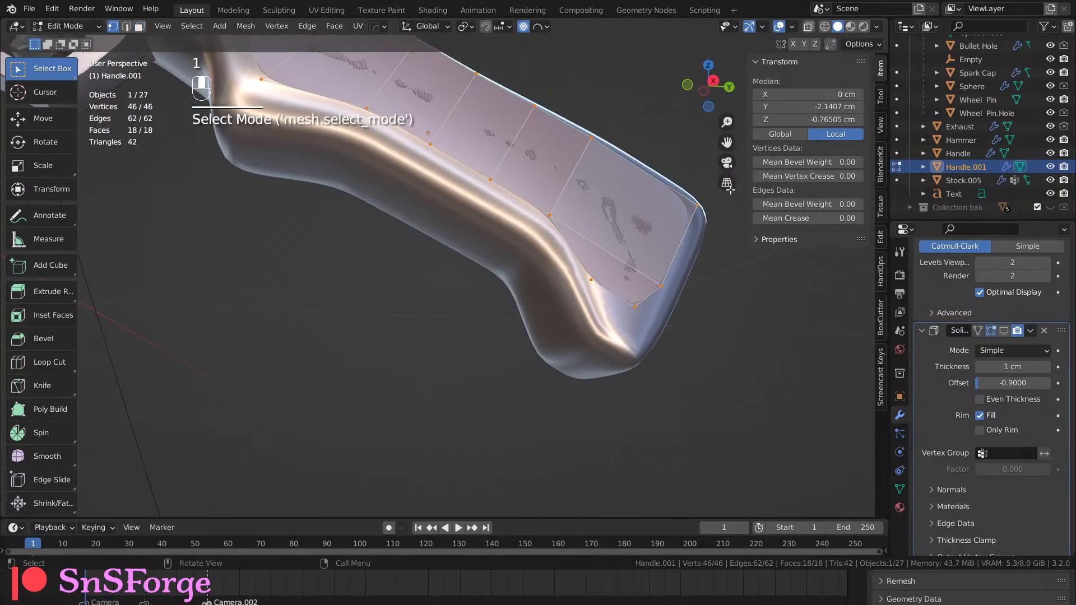
Enable mirrored editing on the X axis and select the grip panel vertex at the notch near the butt end.
middle_click_drag(587, 276, 560, 238)
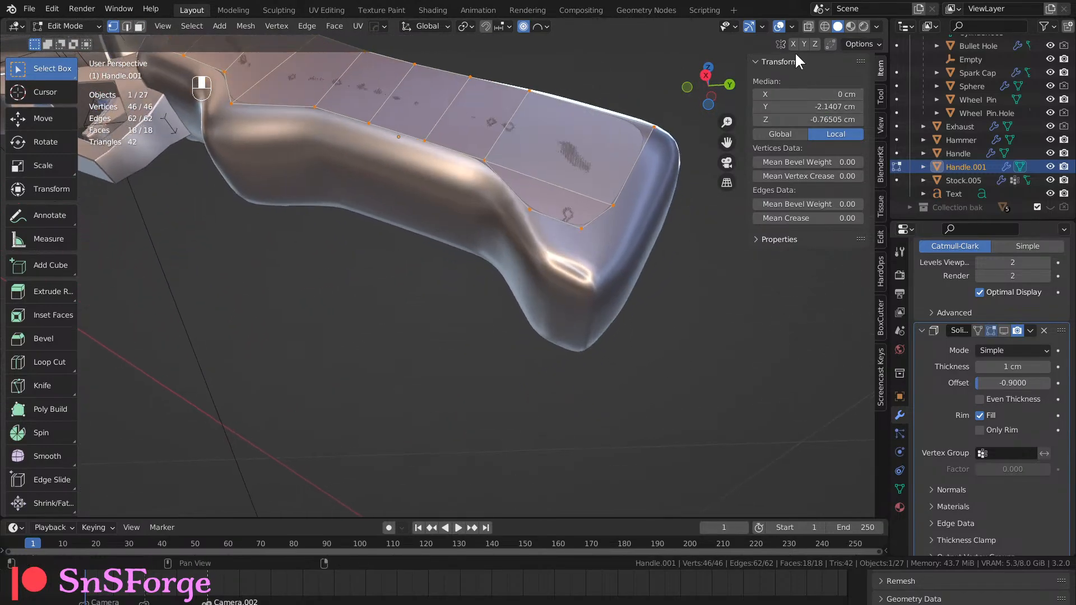
left_click(522, 201)
middle_click_drag(523, 200, 521, 326)
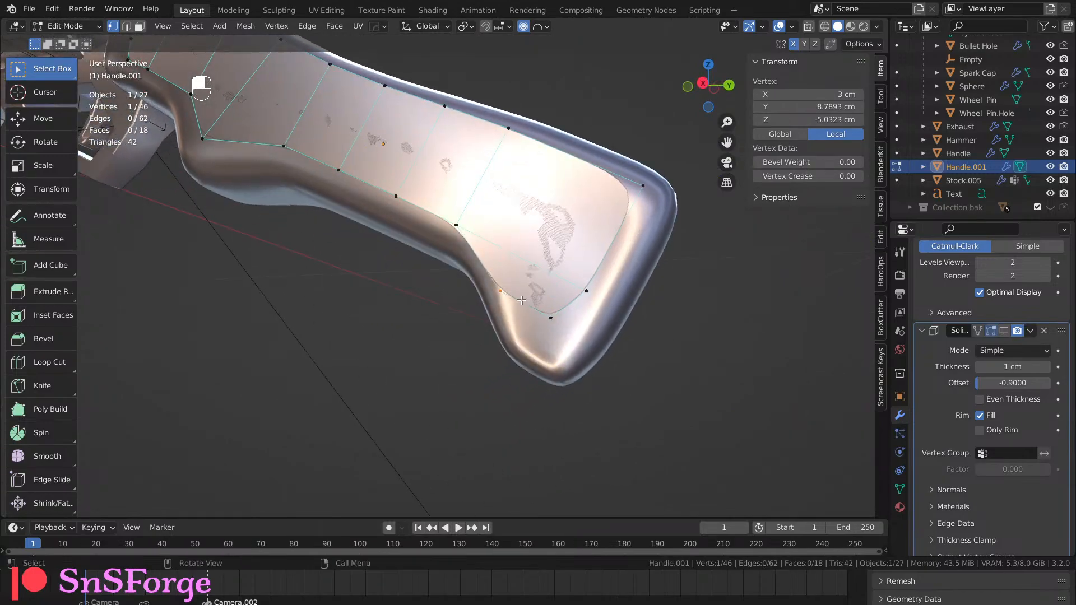
Try to move the selected notch vertex in the YZ plane with proportional editing active.
key("g")
key("shift+x")
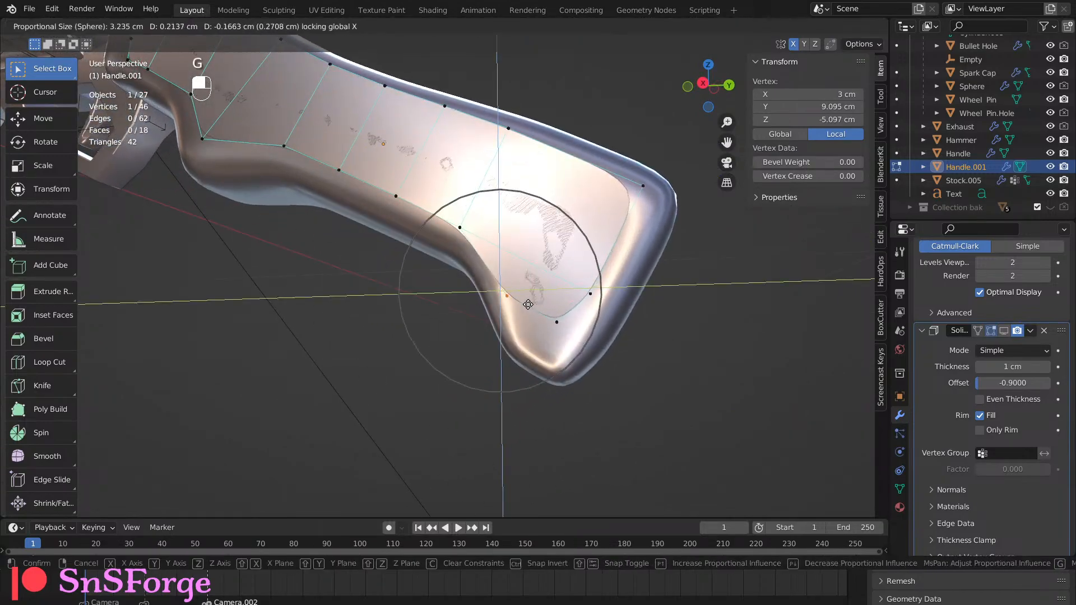
left_click(528, 304)
middle_click_drag(528, 304, 535, 342)
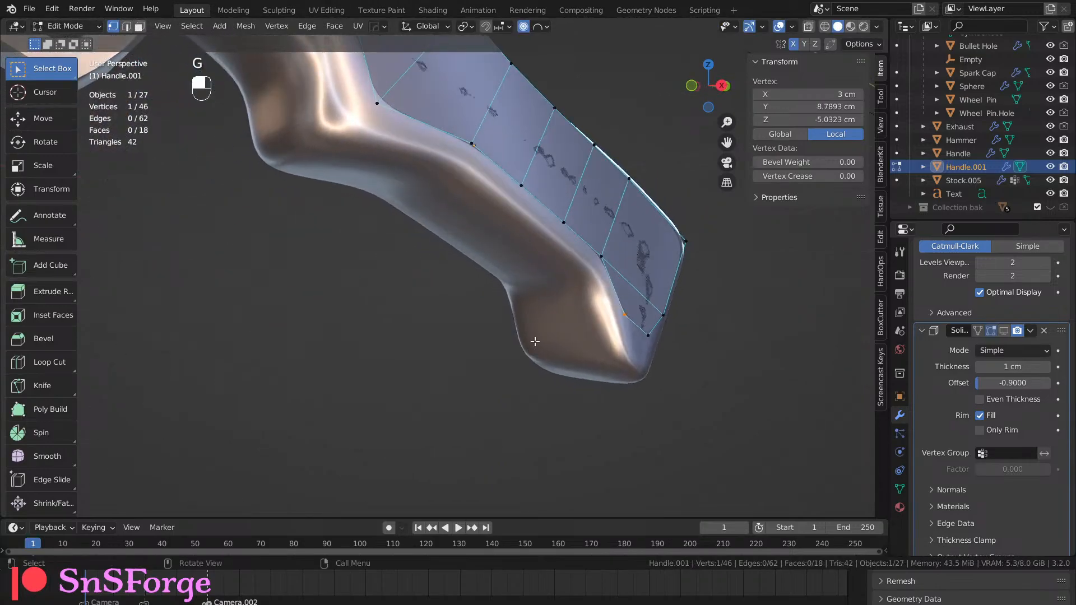
Turn off proportional editing and try to move the selected notch vertex in the YZ plane.
left_click(521, 26)
middle_click_drag(464, 131, 513, 279)
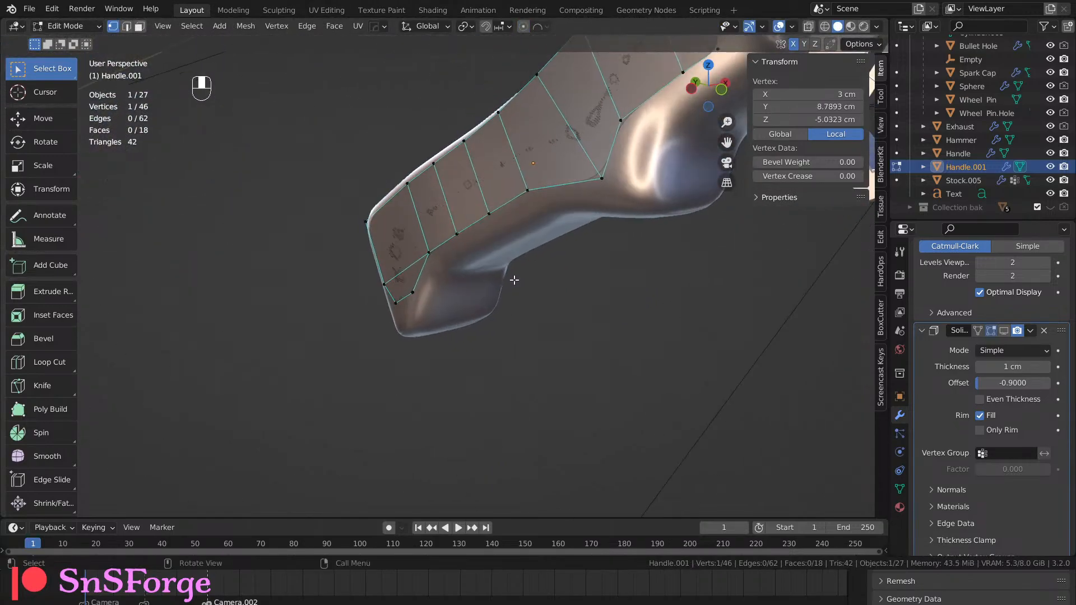
key("g")
key("shift+x")
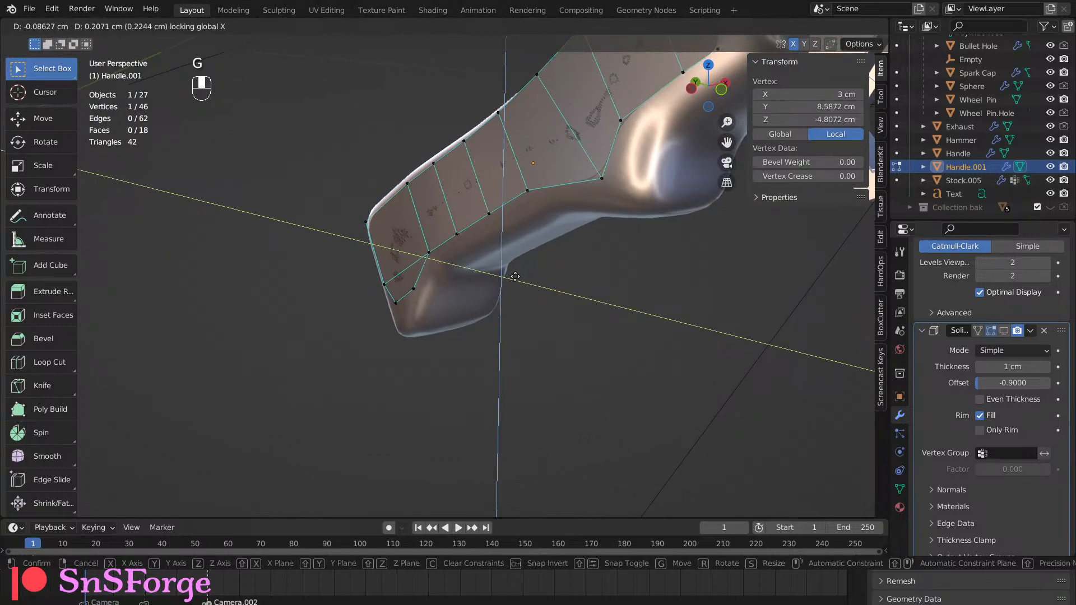
left_click(516, 280)
middle_click_drag(518, 280, 343, 270)
left_click(709, 89)
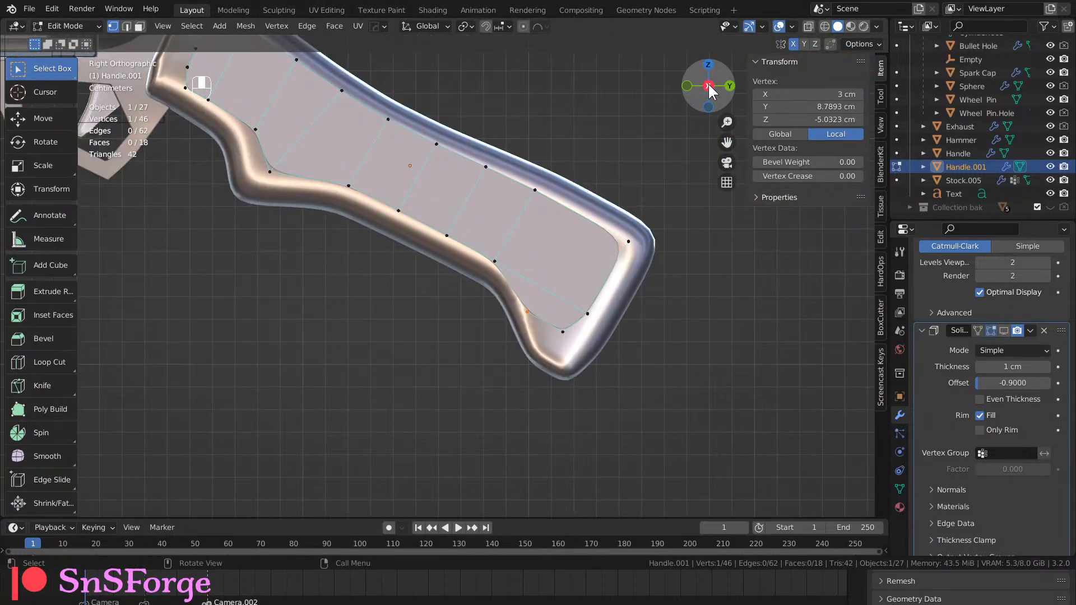
middle_click_drag(583, 337, 522, 281, "shift")
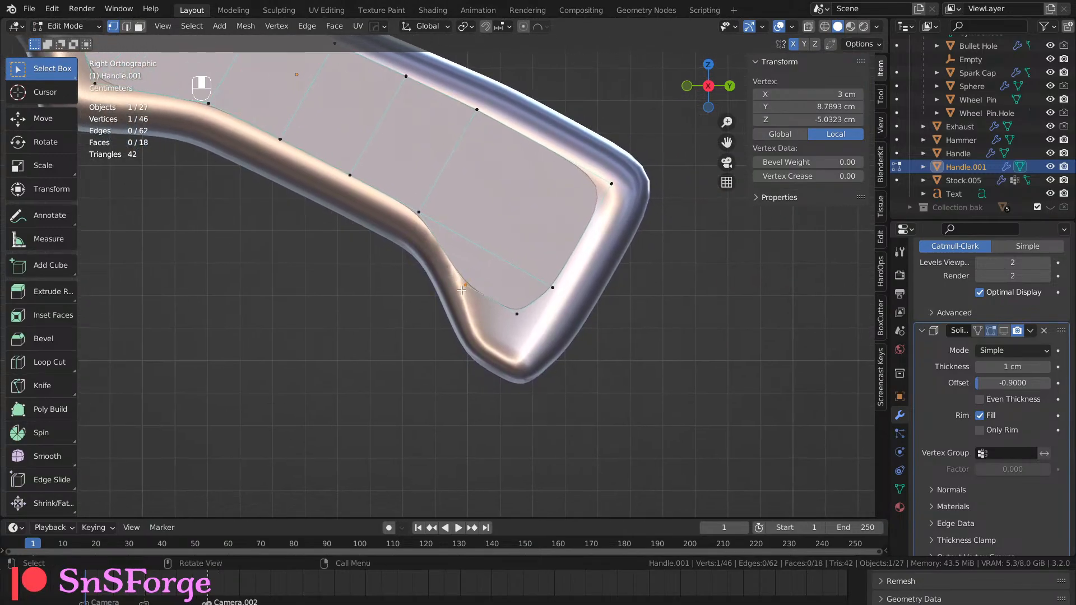
key("shift+x")
key("g")
key("shift+x")
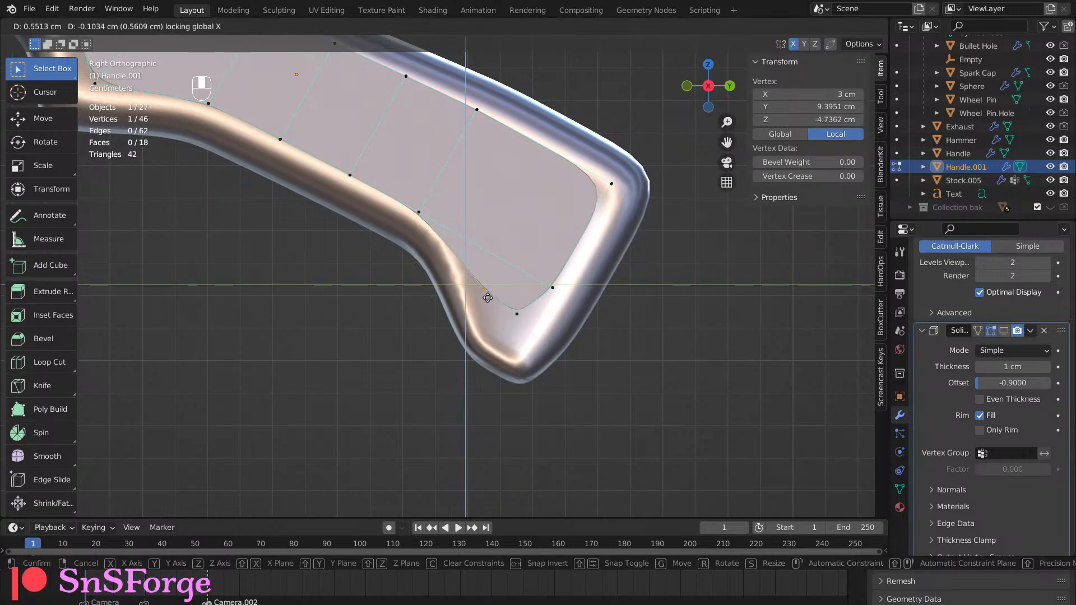
key("Escape")
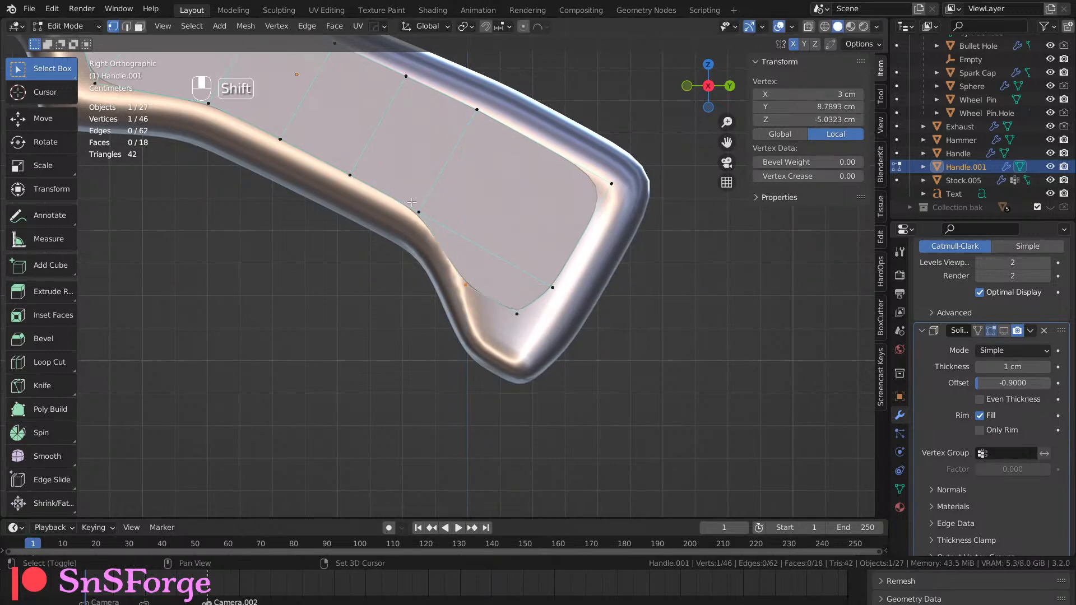
Subdivide the short lower edge above the notch on both grip panels and select the new midpoint vertex.
left_click_drag(412, 202, 437, 246, "shift")
left_click(440, 249)
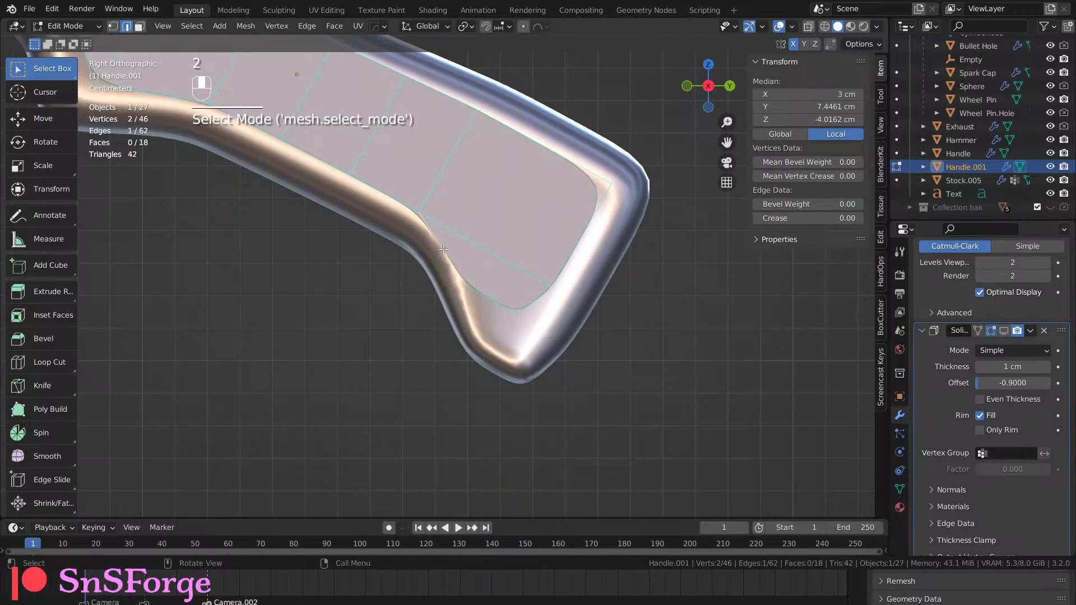
scroll(428, 286, "up", 3)
middle_click_drag(423, 291, 338, 234)
left_click(464, 245, "shift")
right_click(615, 157)
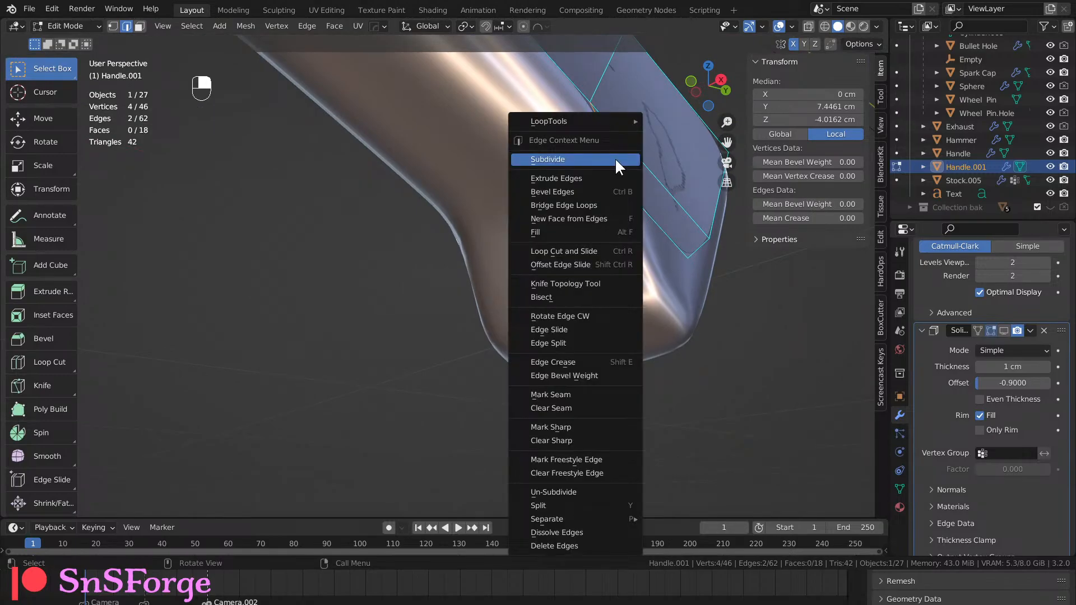
left_click(614, 157)
middle_click_drag(614, 157, 472, 257)
key("1")
left_click_drag(469, 223, 489, 237)
middle_click_drag(489, 238, 426, 255)
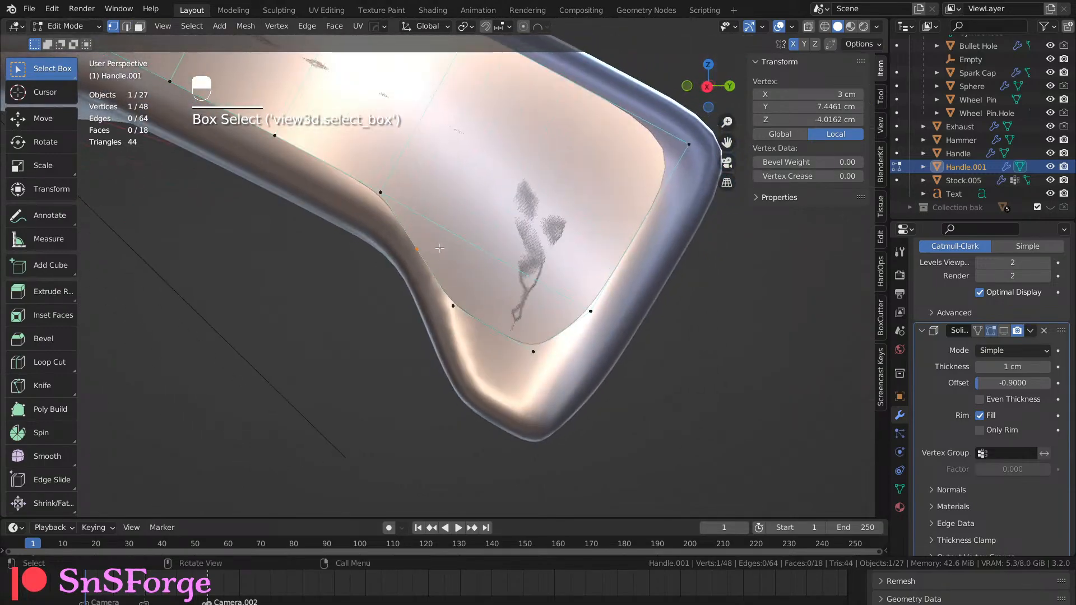
Move the new midpoint vertex inward and the notch vertex down toward the butt in the YZ plane.
key("g")
key("shift+x")
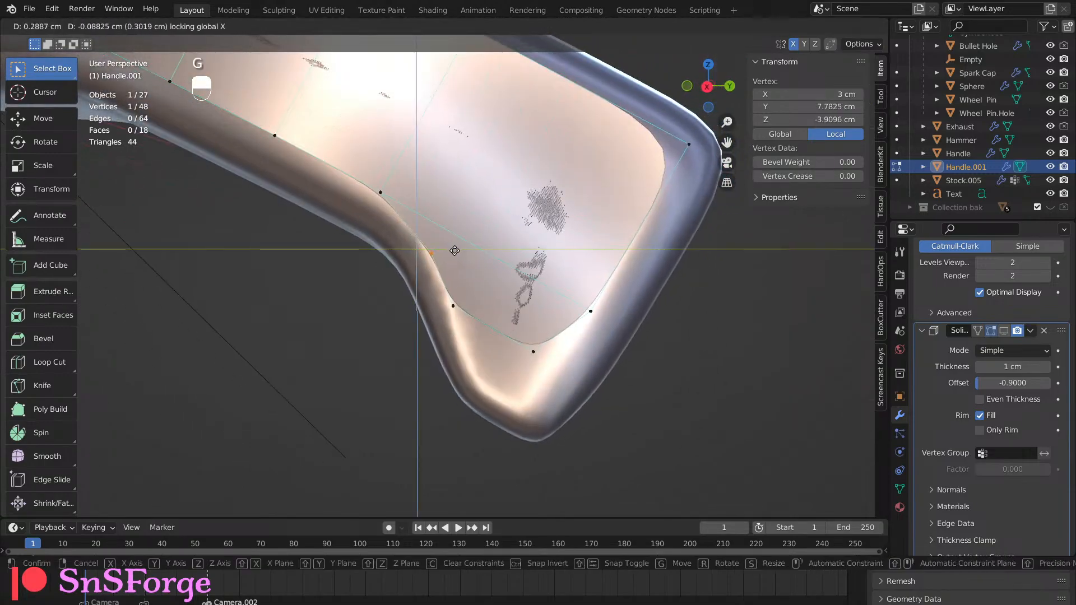
left_click(472, 258)
left_click(468, 325)
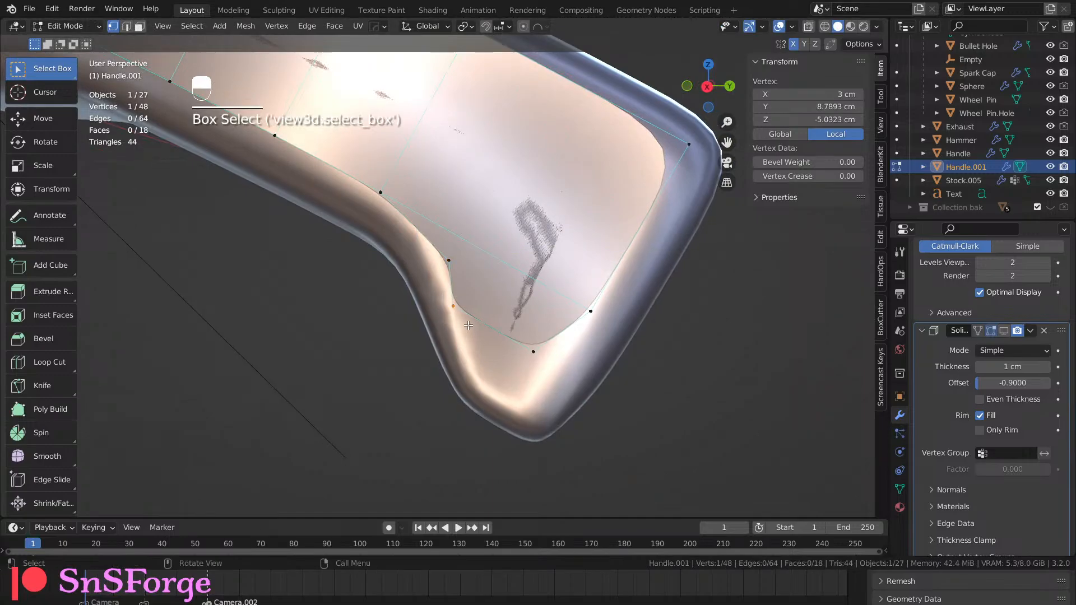
key("g")
key("shift+x")
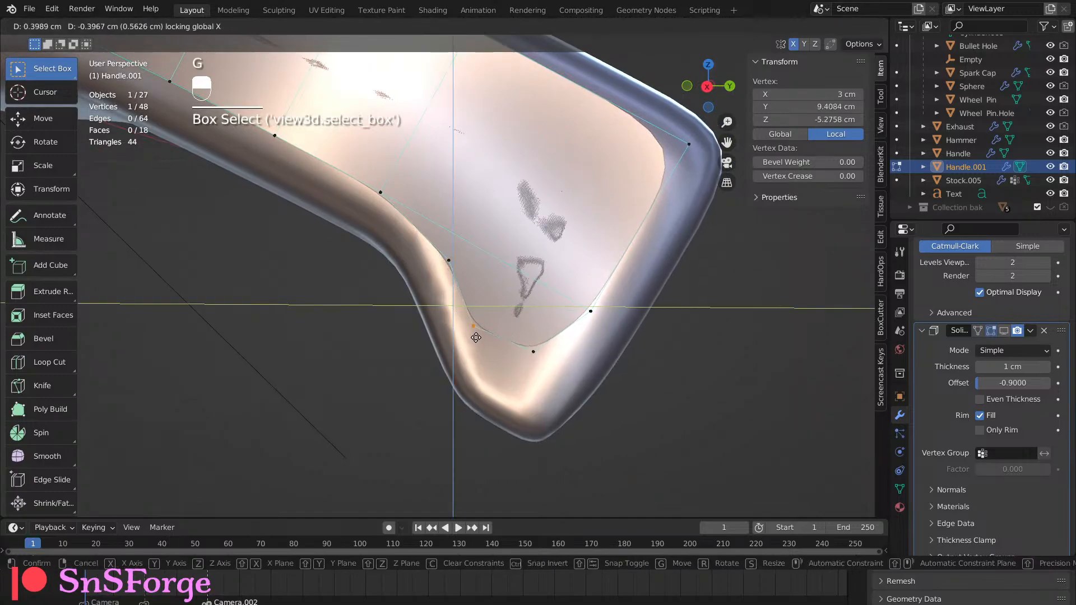
left_click(486, 358)
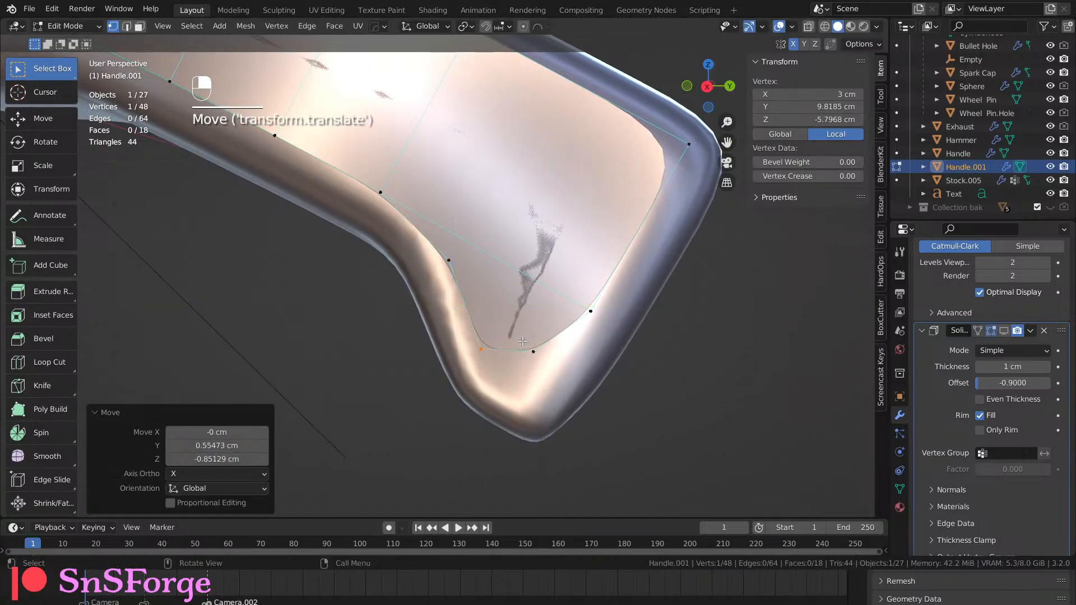
Pull the panel's lowest vertex toward the butt tip and readjust the neighbouring notch vertex, both in the YZ plane.
left_click(535, 355)
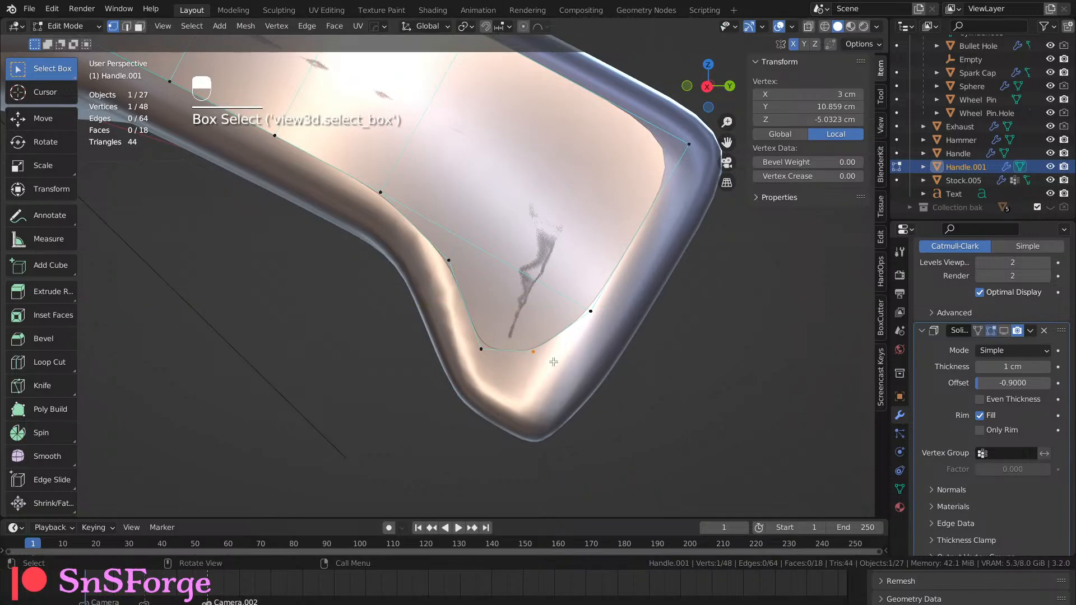
key("g")
key("shift+x")
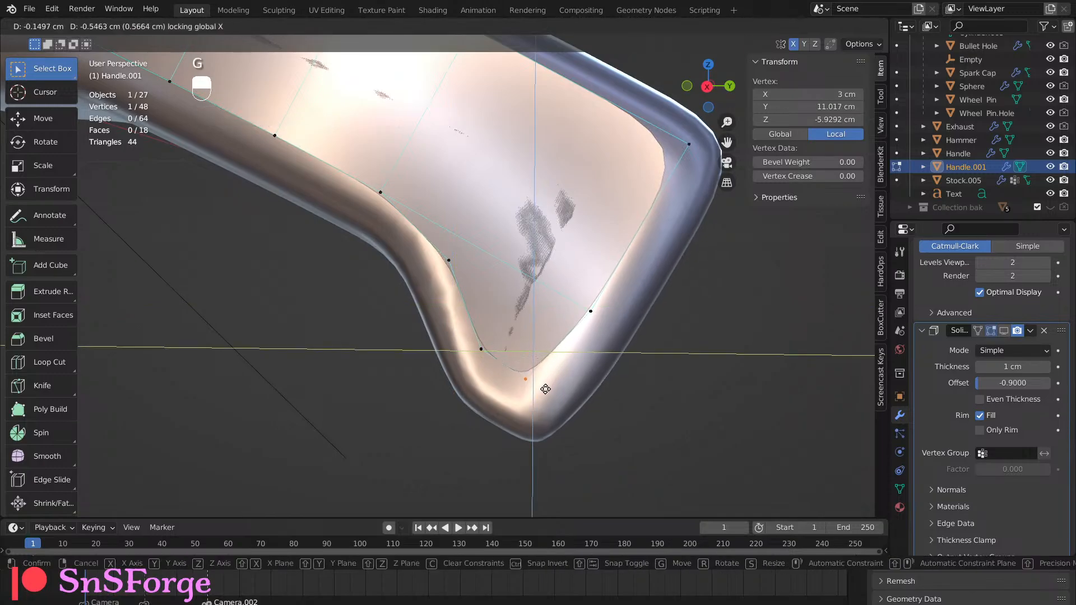
left_click(545, 396)
left_click_drag(464, 343, 495, 362)
key("g")
key("shift+x")
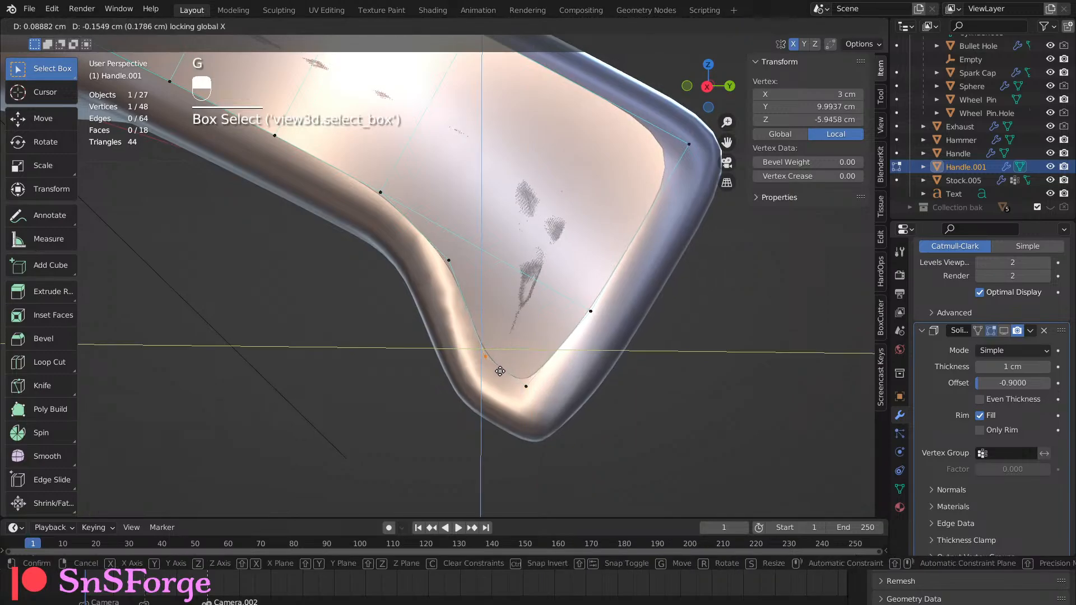
left_click(488, 373)
Change the viewport's MatCap from the shiny metallic one to the matte brown clay.
middle_click_drag(420, 371, 526, 286)
left_click(875, 27)
left_click(852, 120)
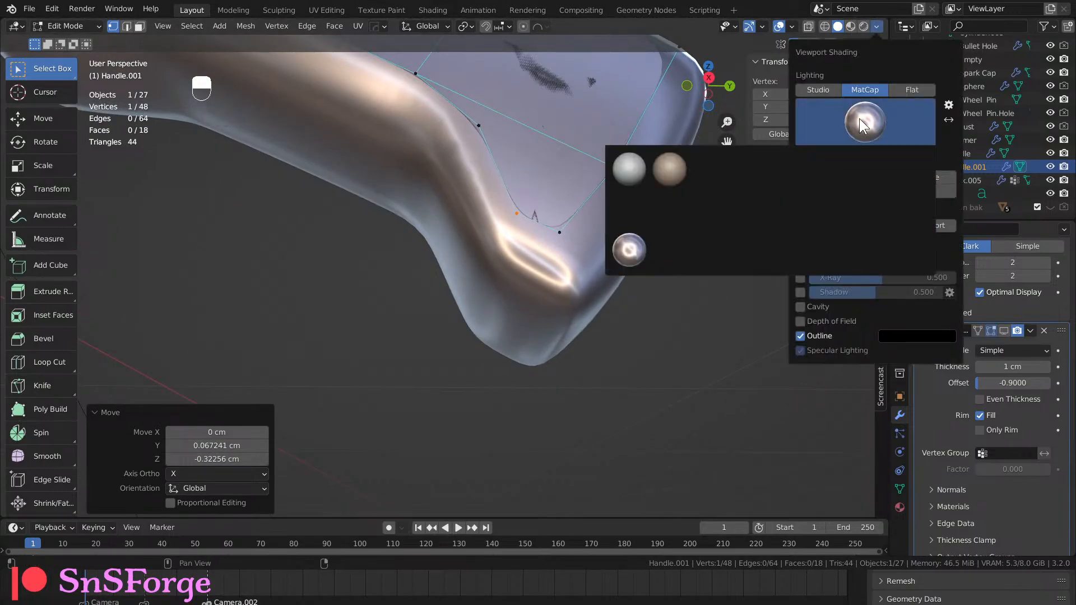
left_click(616, 191)
left_click(875, 27)
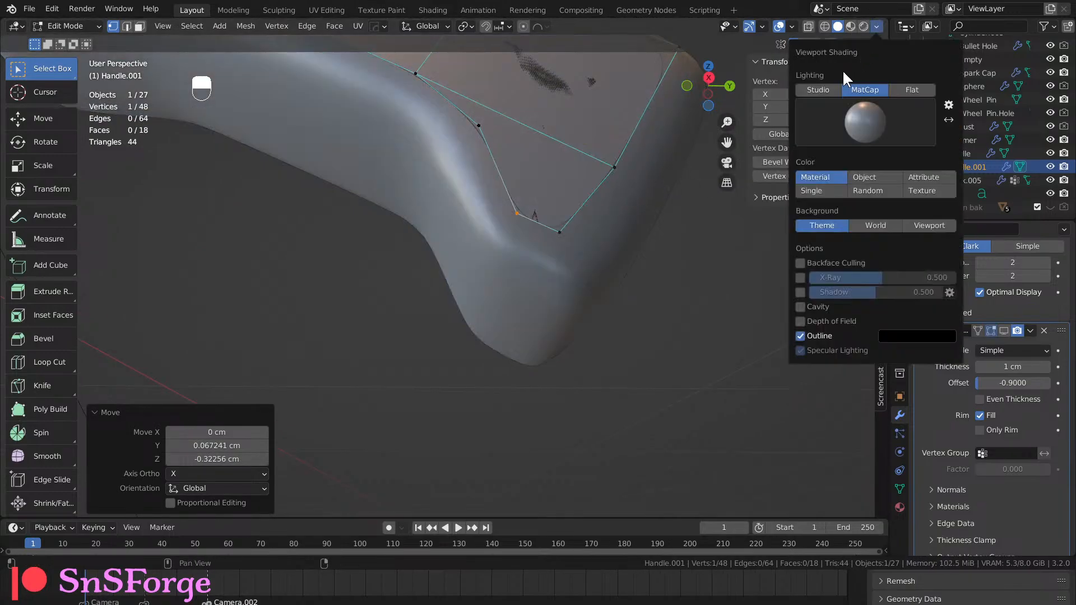
left_click(849, 119)
left_click(682, 172)
Leave Edit Mode and try Solidify offsets of -0.98, -0.888 and -1 on the grip panels.
mouse_move(651, 188)
middle_mouse_down()
mouse_move(589, 286)
mouse_move(611, 240)
mouse_move(587, 261)
mouse_move(576, 294)
mouse_move(518, 312)
mouse_move(470, 280)
mouse_move(593, 269)
middle_mouse_up()
key("Tab")
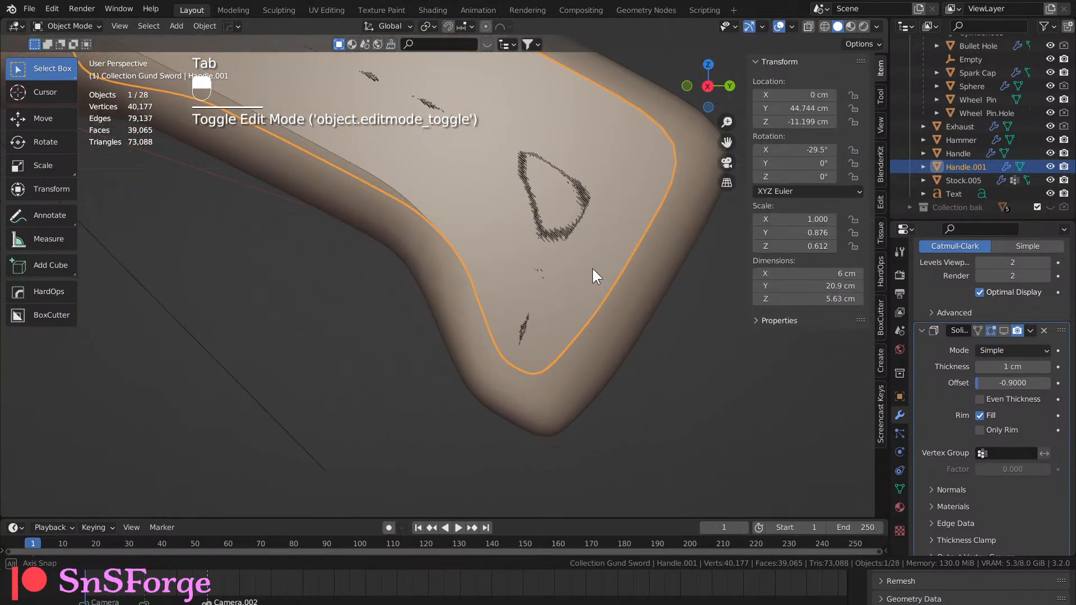
left_click(1027, 382)
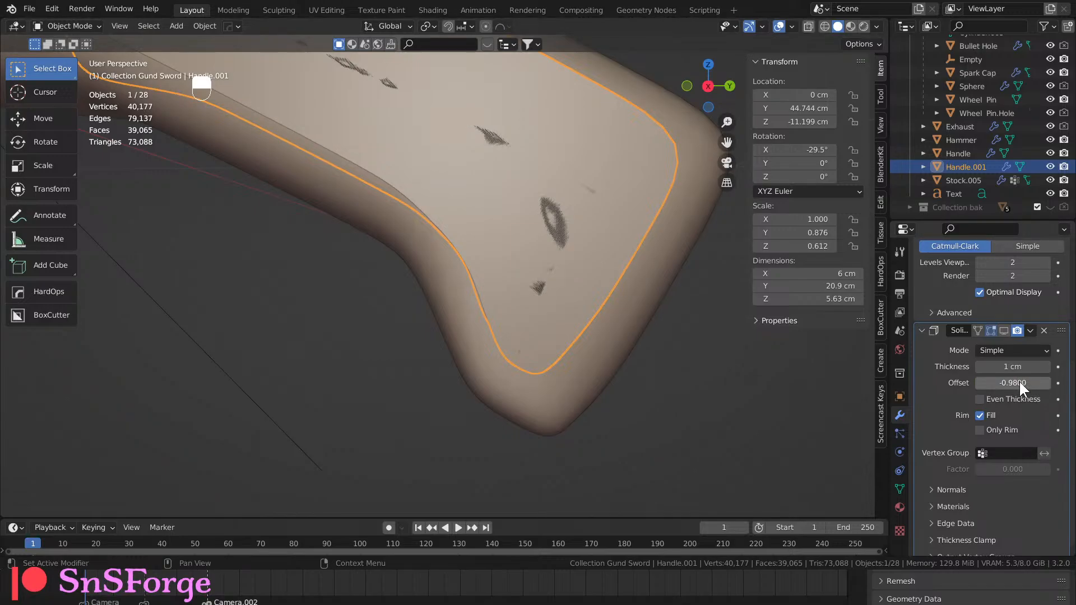
left_click_drag(1019, 382, 1017, 383, "shift")
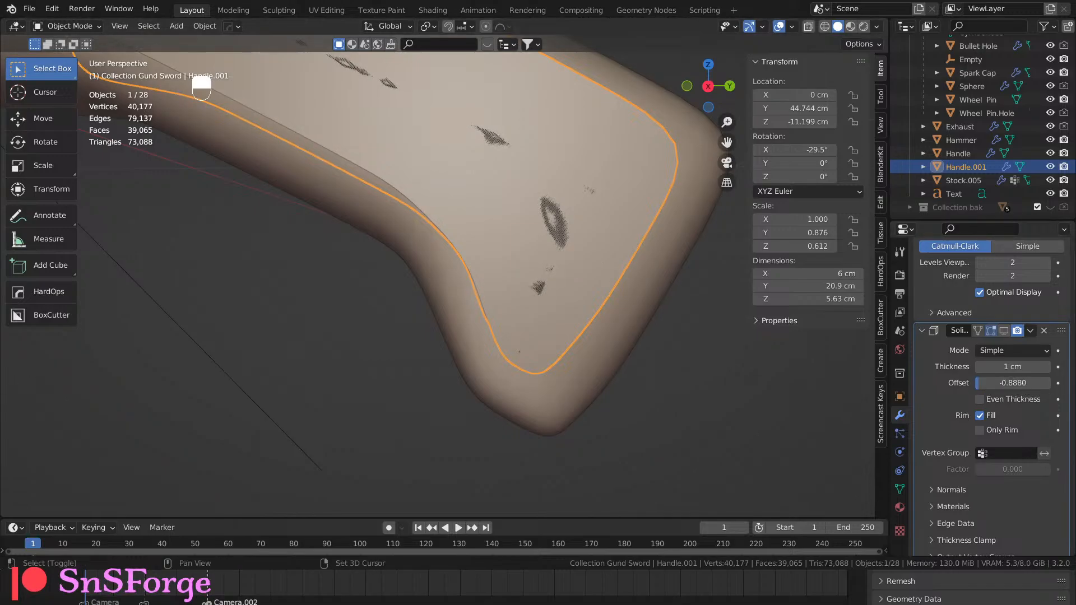
middle_click_drag(185, 264, 337, 274)
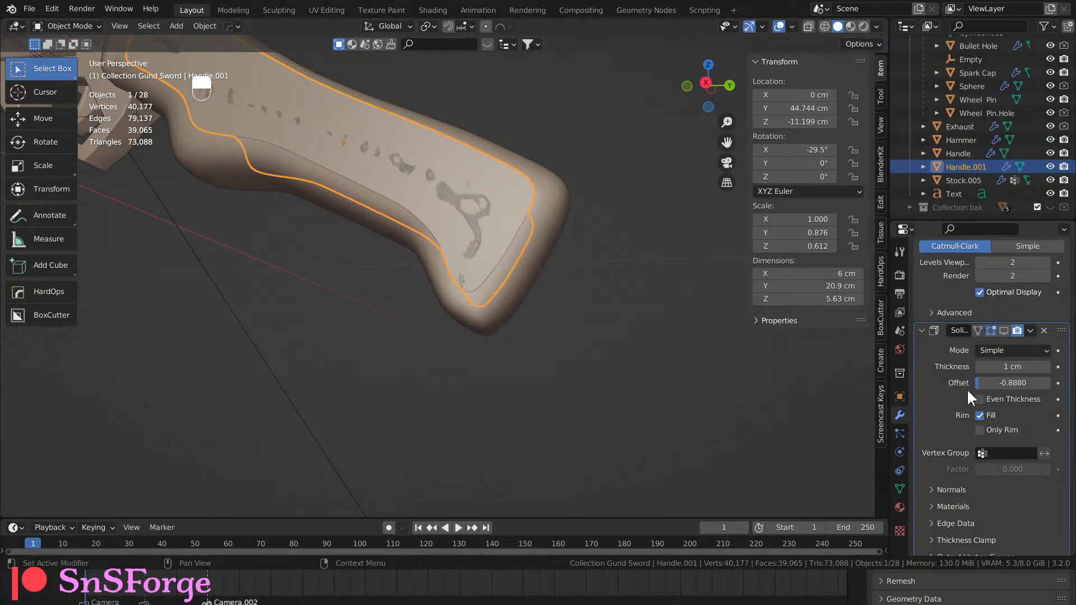
left_click_drag(1024, 381, 986, 381, "shift")
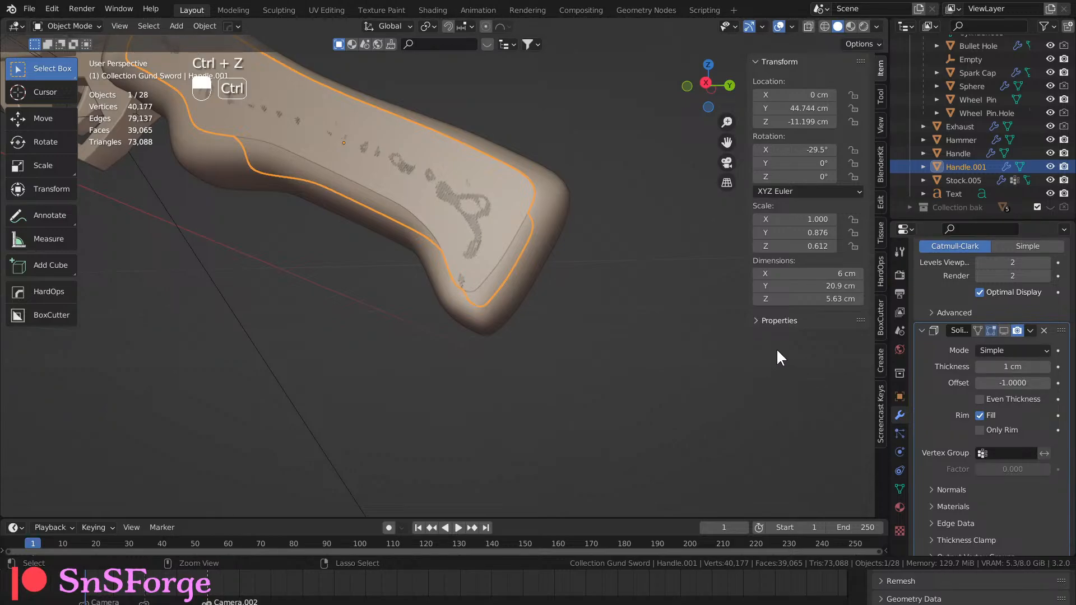
Show the grip panels' Solidify modifier in the viewport and set its offset to -0.98.
left_click(1003, 330)
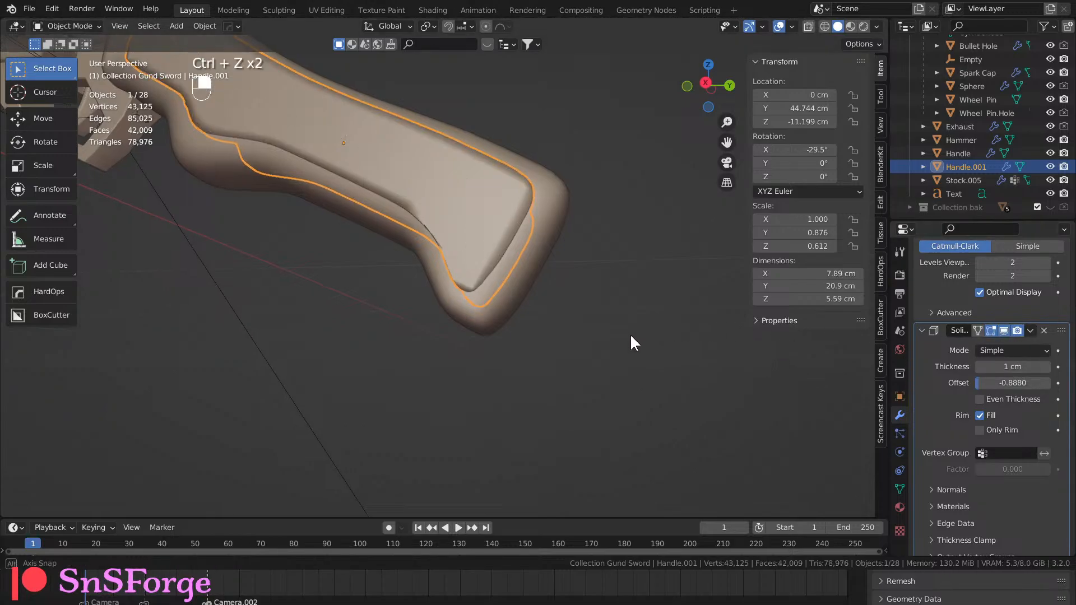
middle_click_drag(629, 334, 681, 284)
scroll(796, 338, "up", 2)
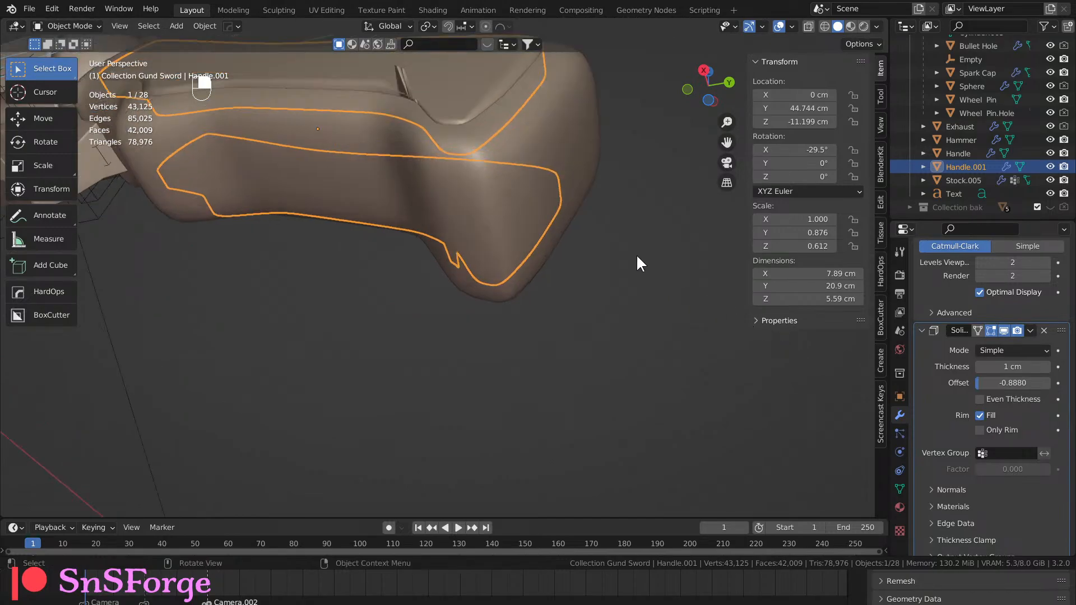
middle_click_drag(637, 255, 678, 231, "shift")
left_click(678, 230)
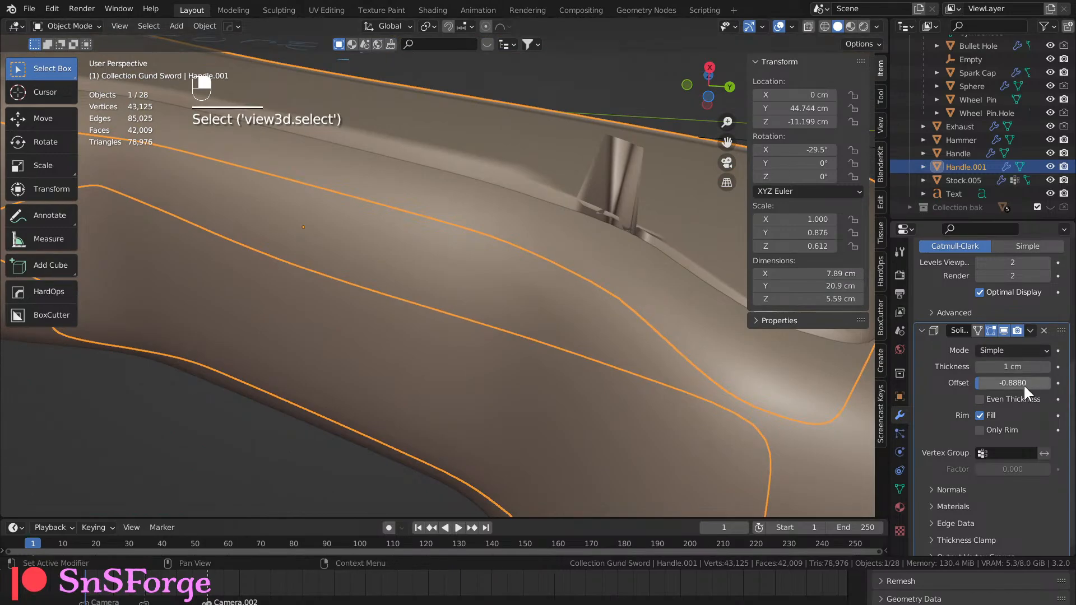
type("-0.98")
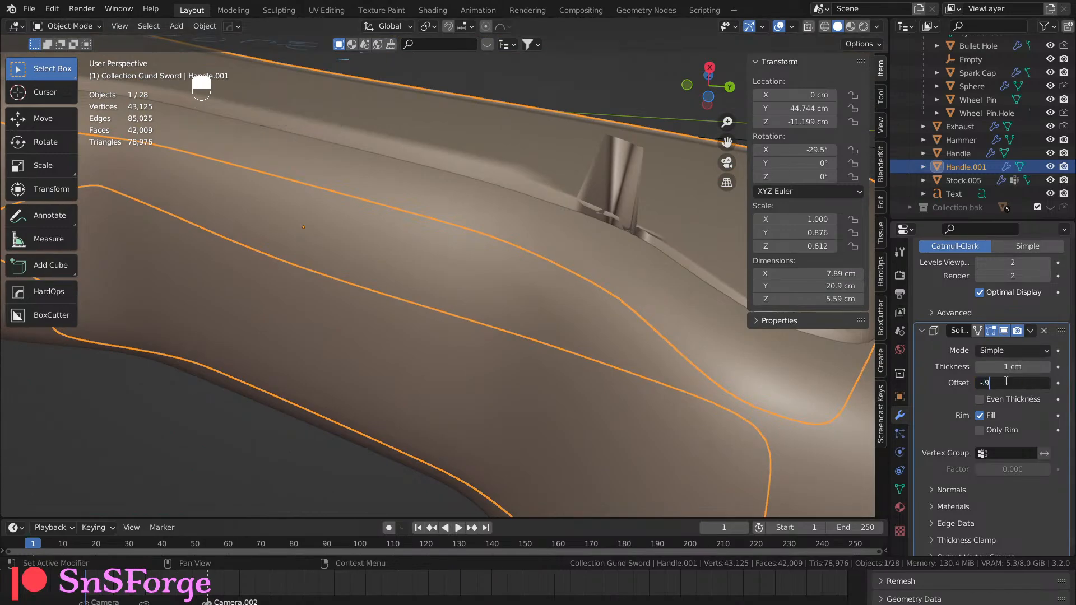
key("Return")
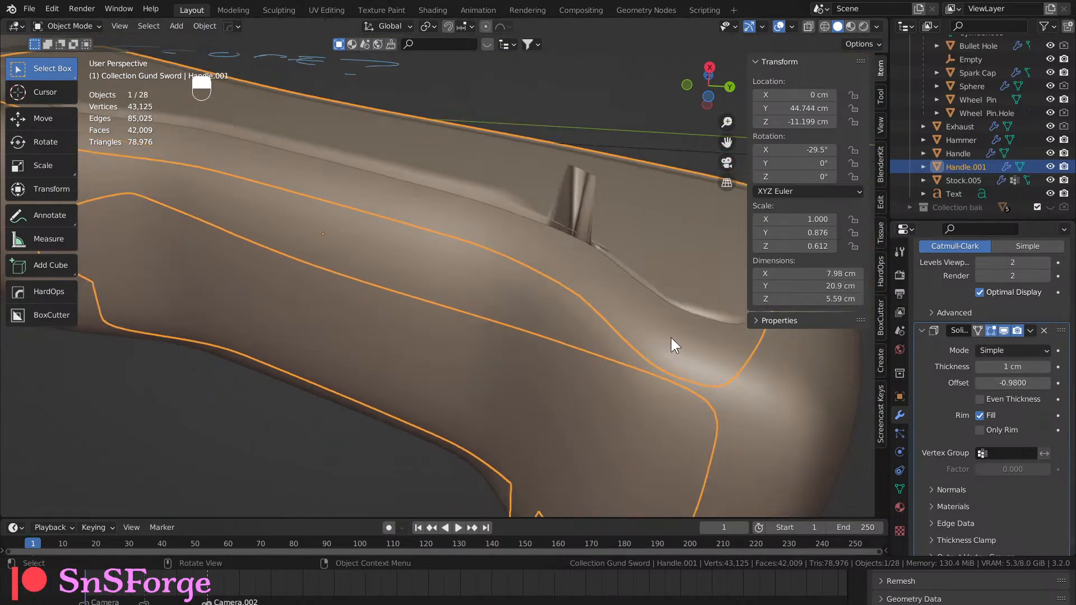
Reopen the grip panels in Edit Mode and undo the offset changes and vertex moves back to the freshly subdivided edge.
key("Tab")
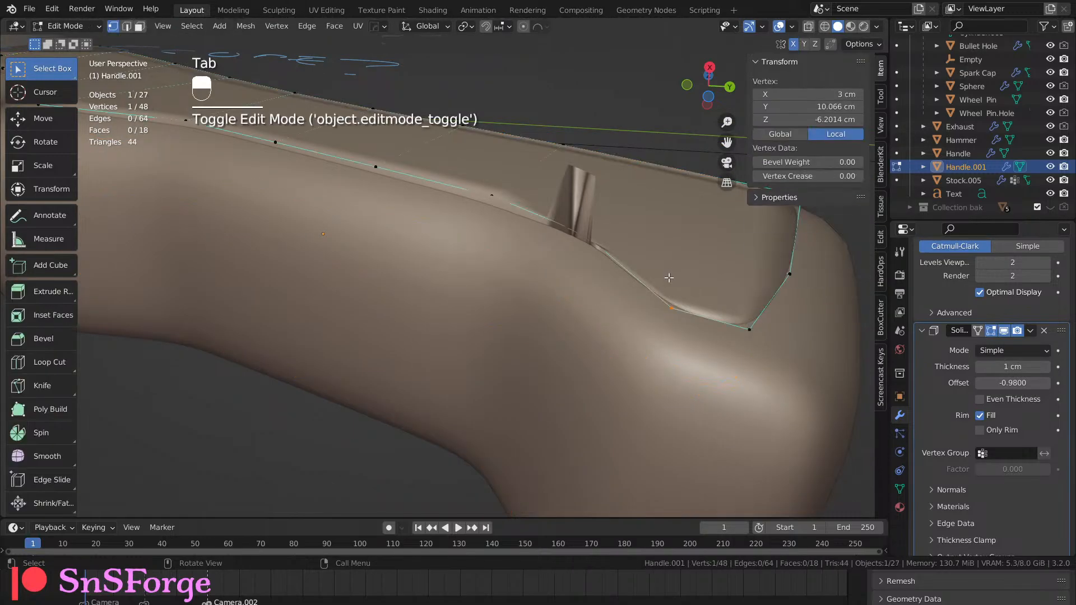
middle_click_drag(668, 277, 655, 306)
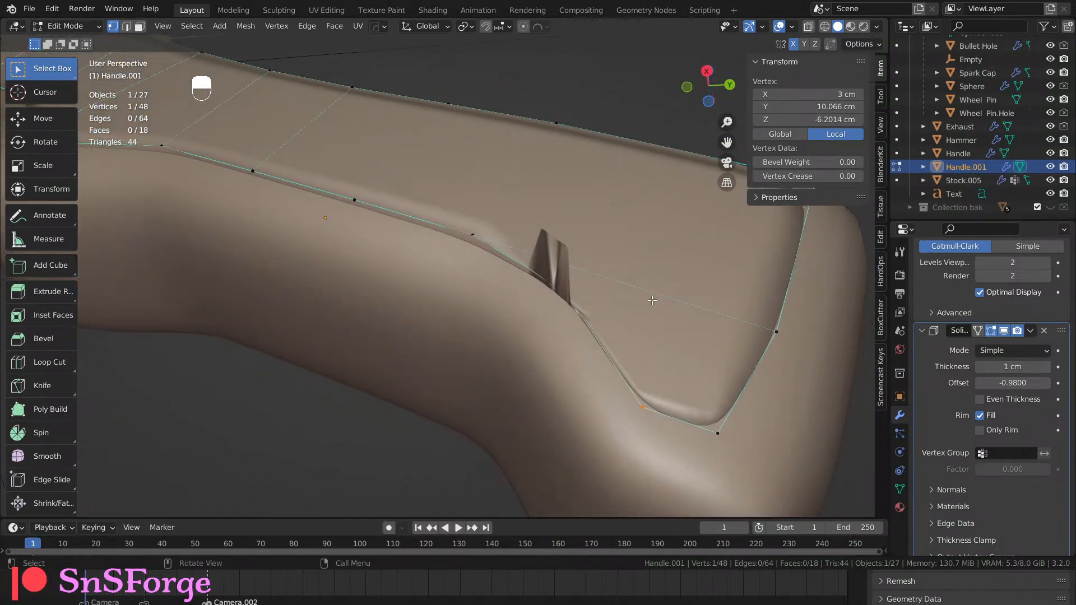
key("ctrl+z")
key("ctrl+z")
key("ctrl+z")
key("ctrl+z")
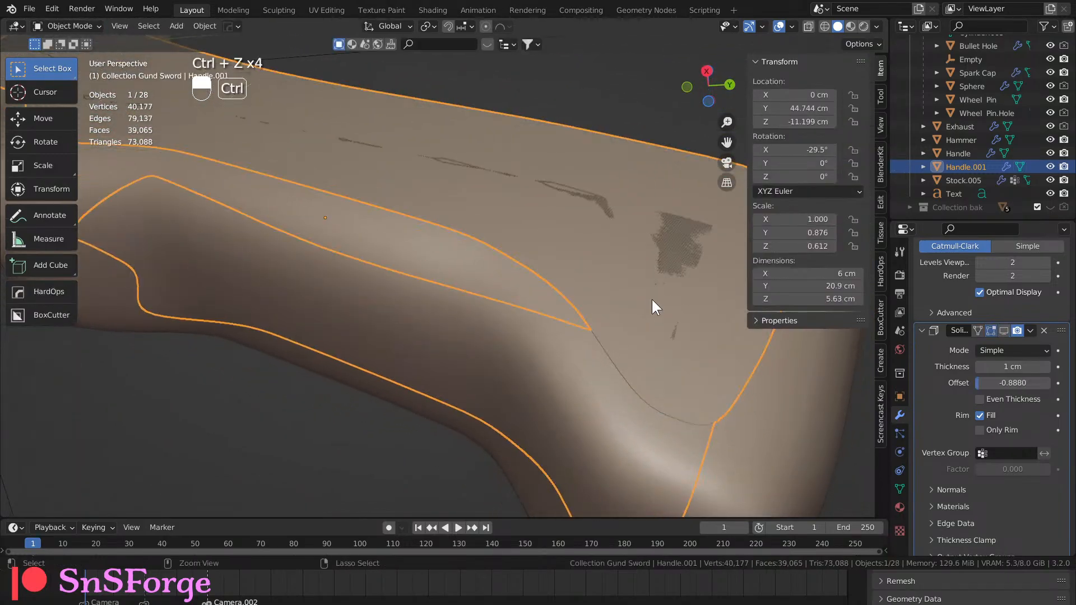
key("ctrl+z")
key("ctrl+z")
key("ctrl+z")
key("ctrl+z")
key("ctrl+z")
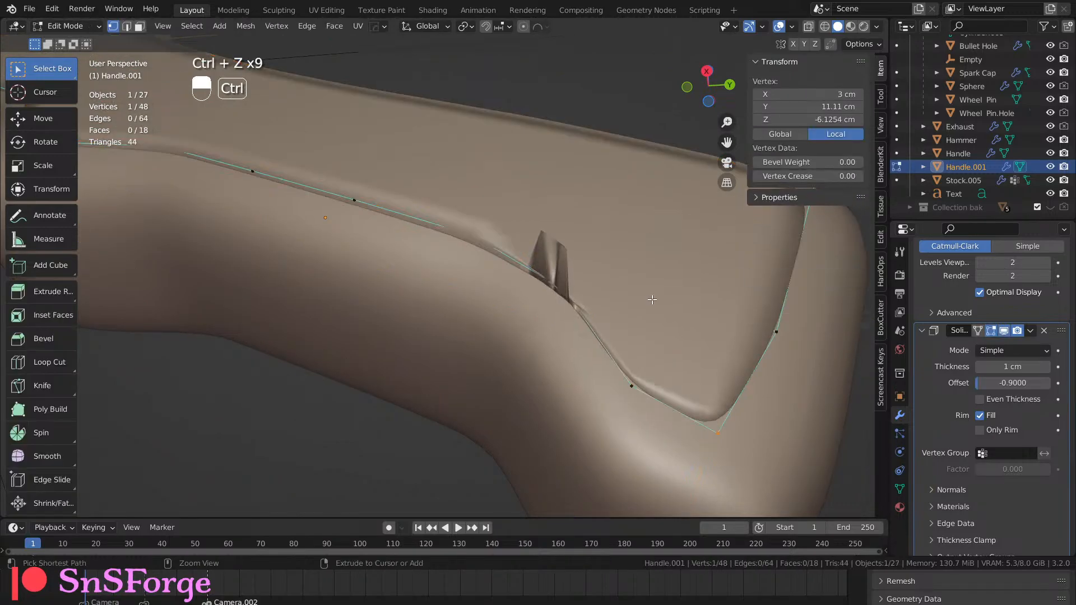
key("ctrl+z")
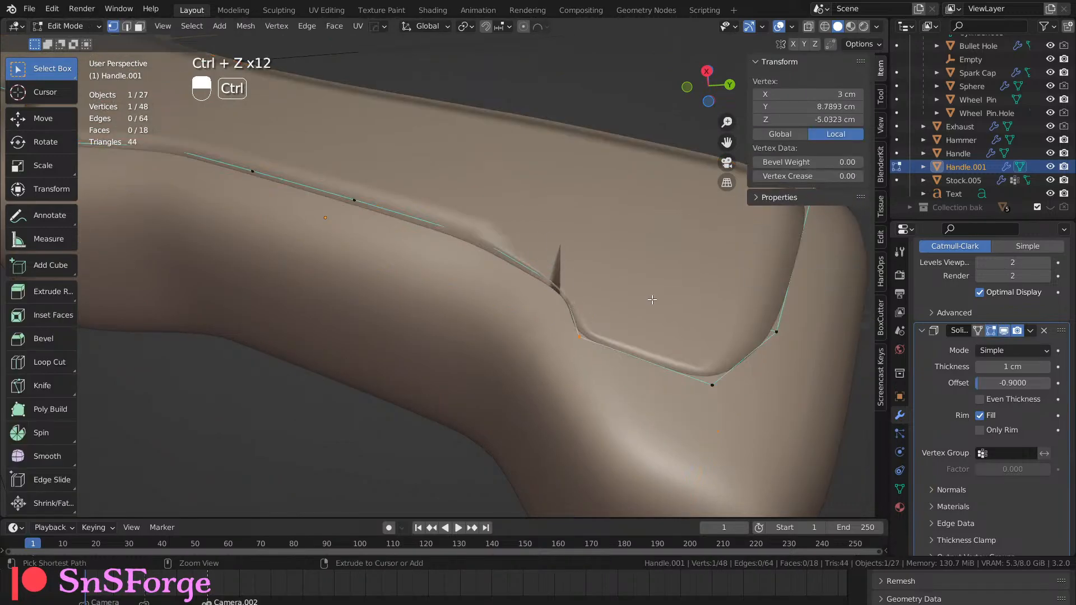
key("ctrl+z")
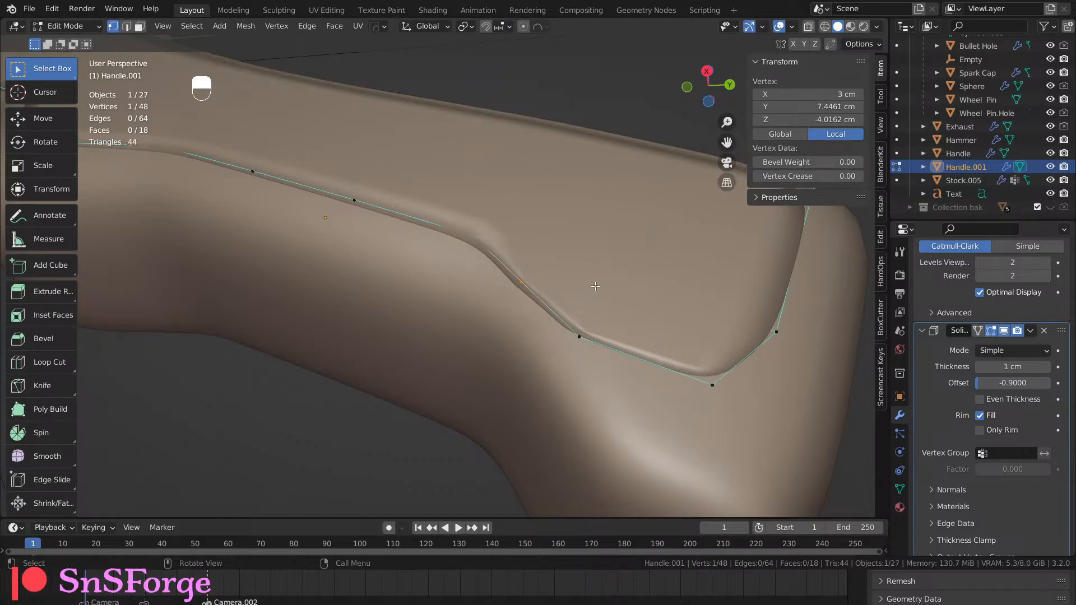
middle_click_drag(620, 288, 628, 227)
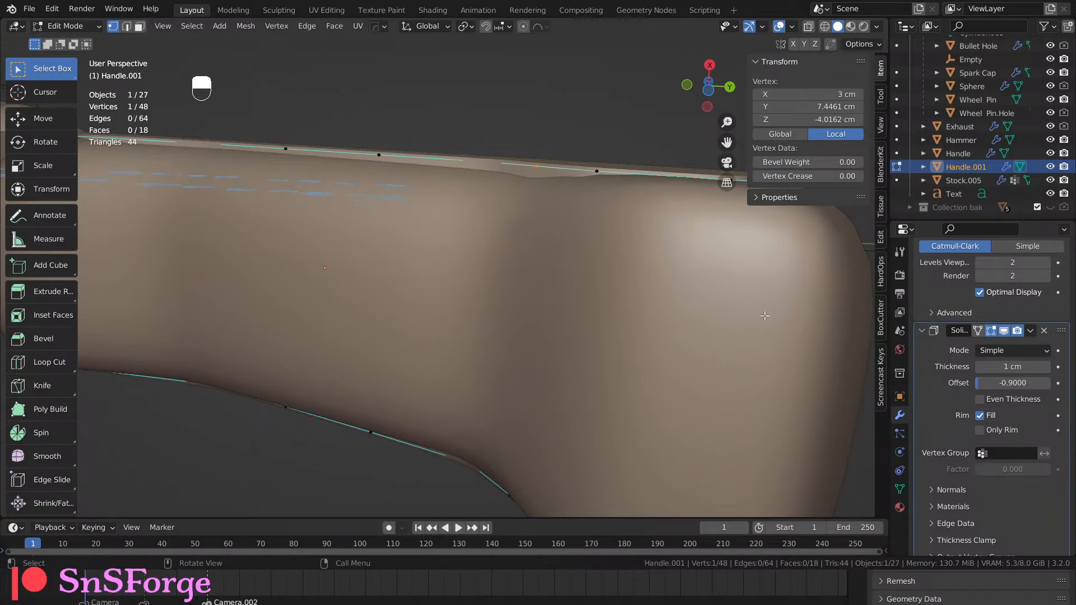
Turn off the rim fill in the grip panels' Solidify modifier and leave Edit Mode.
middle_click_drag(578, 265, 600, 337)
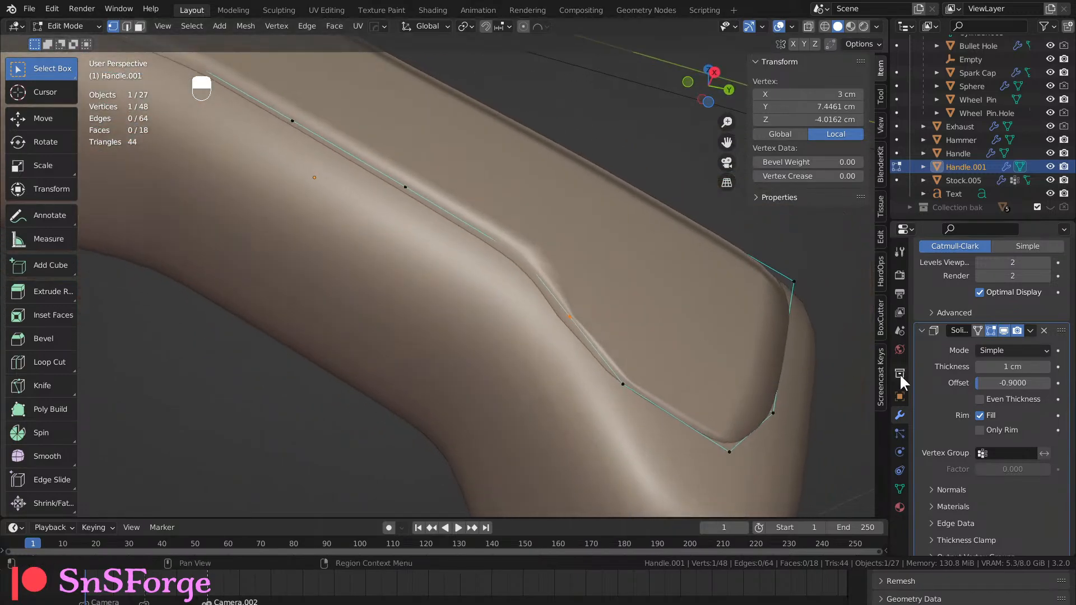
scroll(1045, 409, "down", 1)
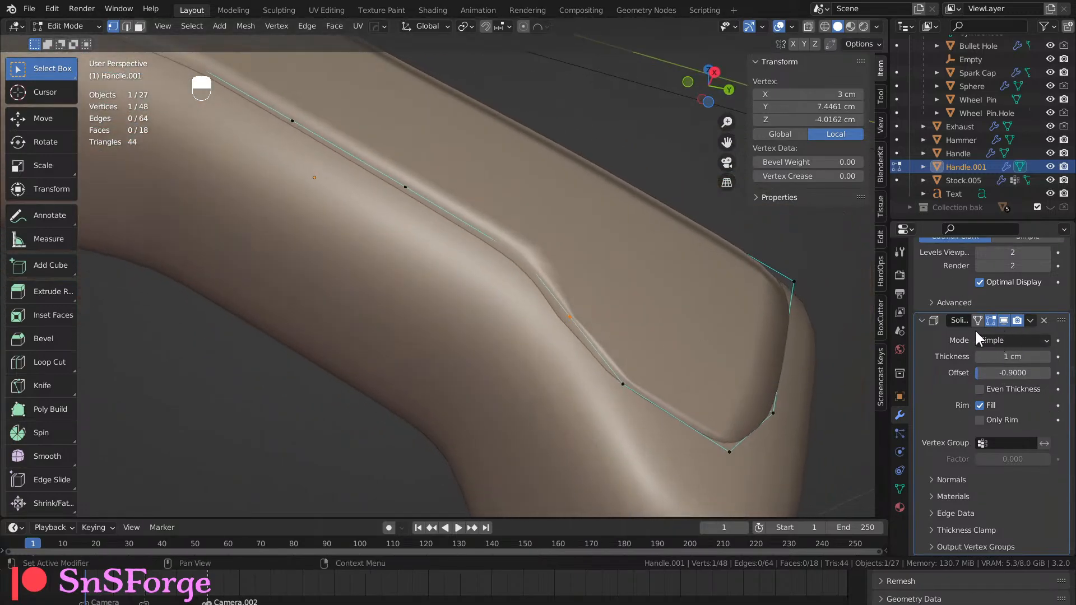
scroll(958, 336, "up", 4)
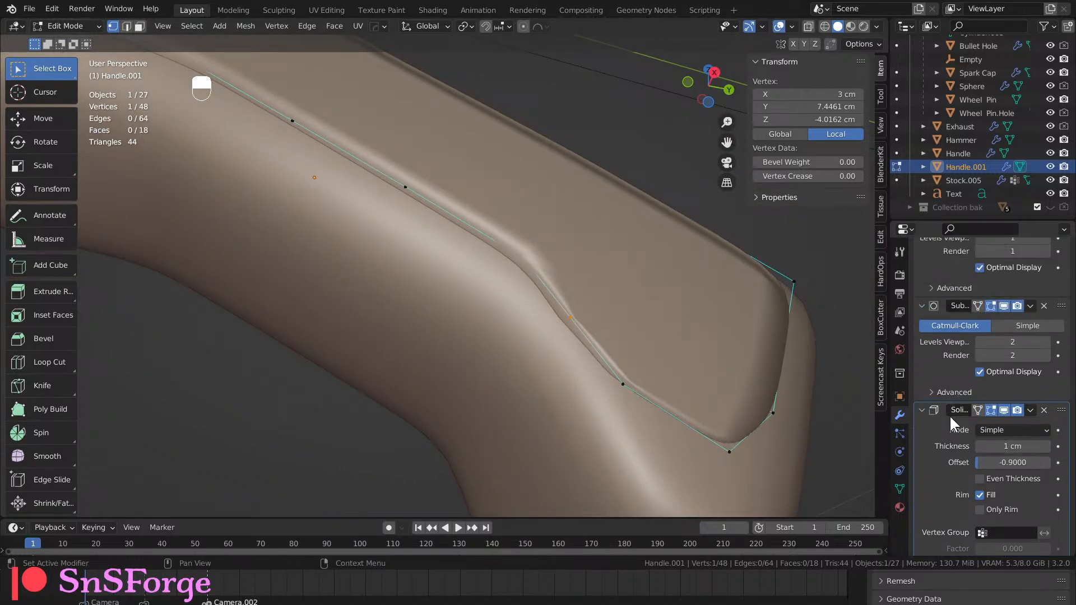
middle_click_drag(850, 304, 740, 328)
middle_click_drag(683, 325, 652, 287)
key("Tab")
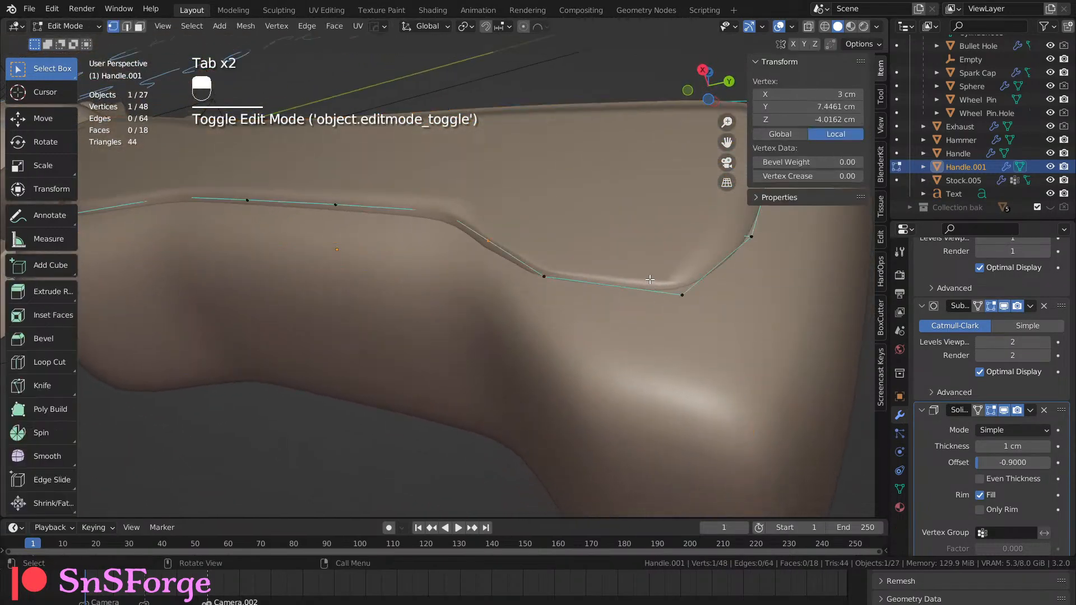
left_click(979, 495)
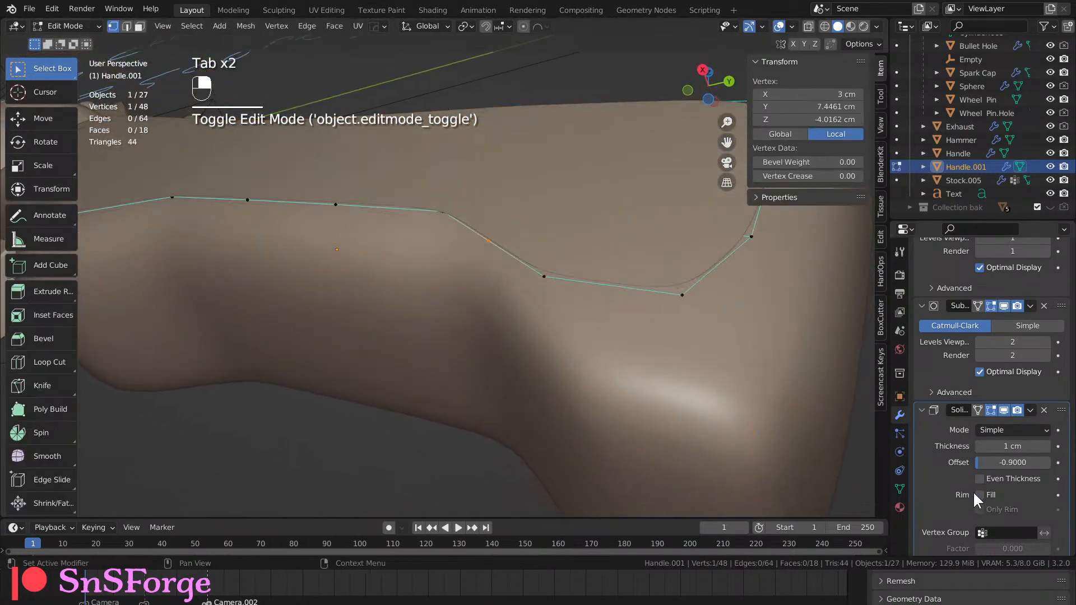
middle_click_drag(796, 431, 742, 395)
key("Tab")
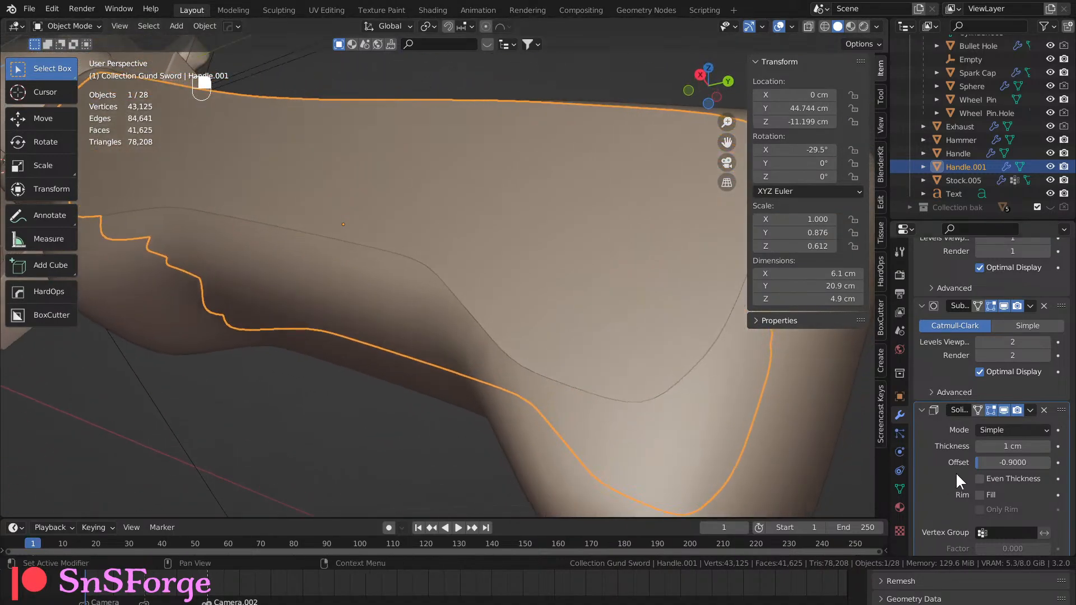
Set the grip panels' Solidify thickness to 0.1 cm, undoing any further thickness change.
left_click_drag(1012, 446, 978, 446, "shift")
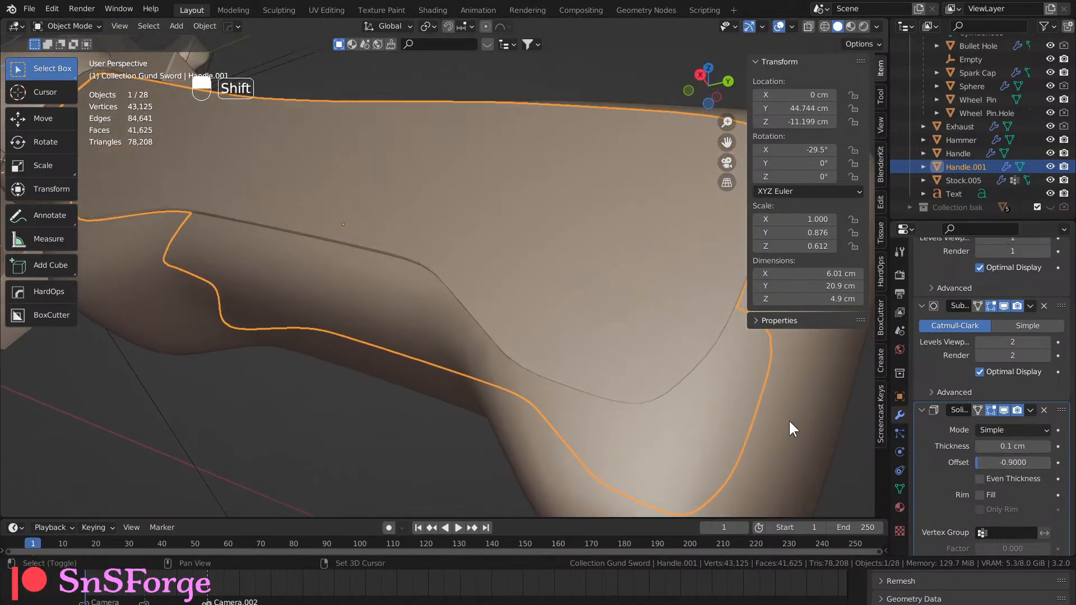
middle_click_drag(789, 420, 726, 336)
mouse_move(989, 446)
left_mouse_down("shift")
mouse_move(1014, 446)
mouse_move(991, 446)
left_mouse_up("shift")
key("ctrl+z")
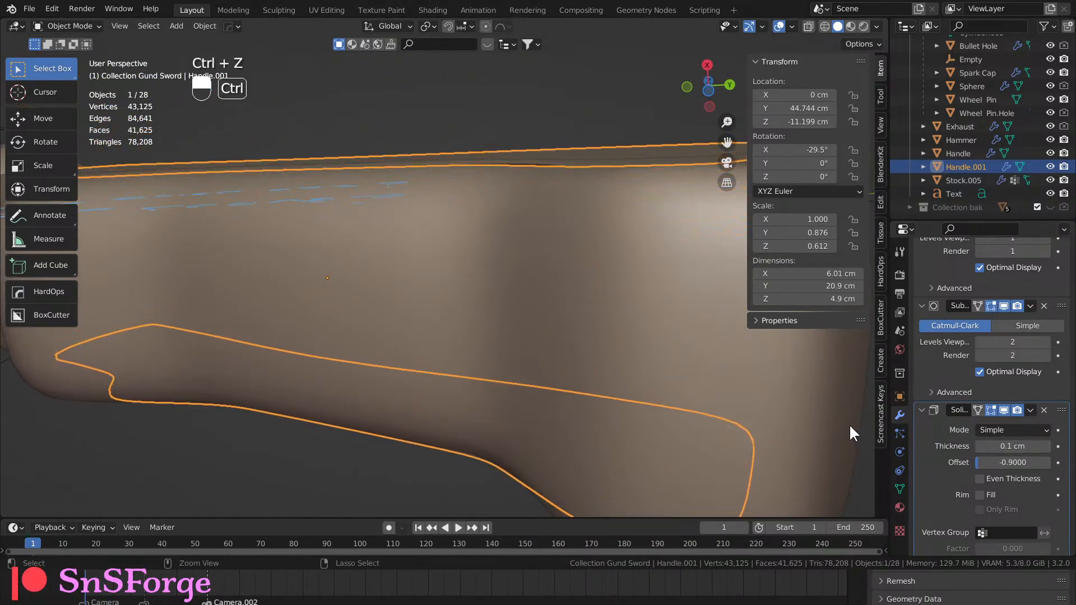
Enable Even Thickness and the rim fill in the Solidify modifier and set the offset to -0.95.
left_click(979, 478)
left_click(979, 495)
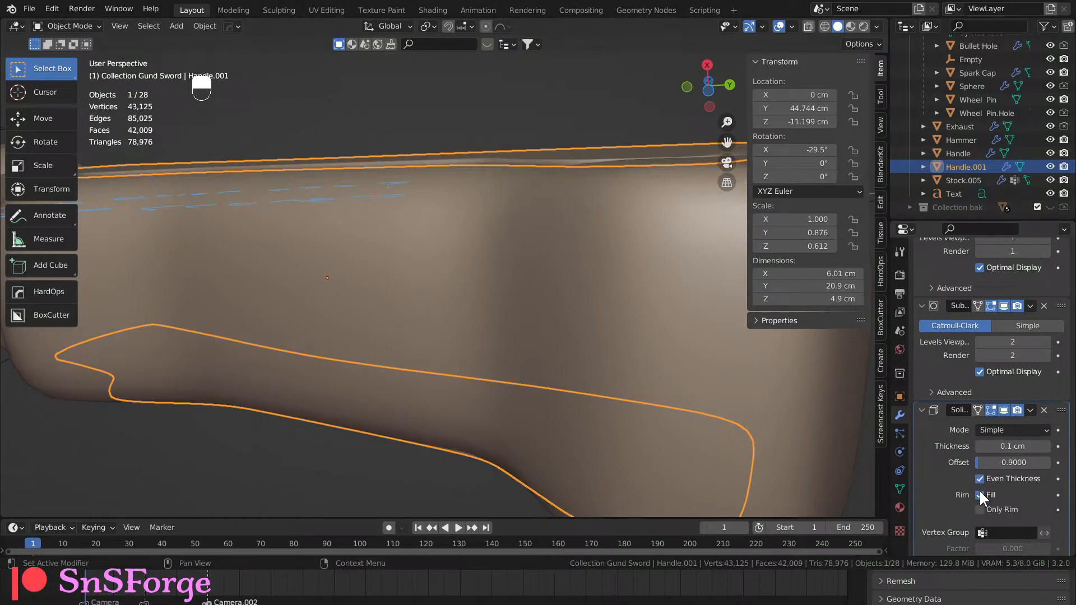
middle_click_drag(776, 390, 774, 418)
left_click_drag(1003, 458, 1006, 458, "shift")
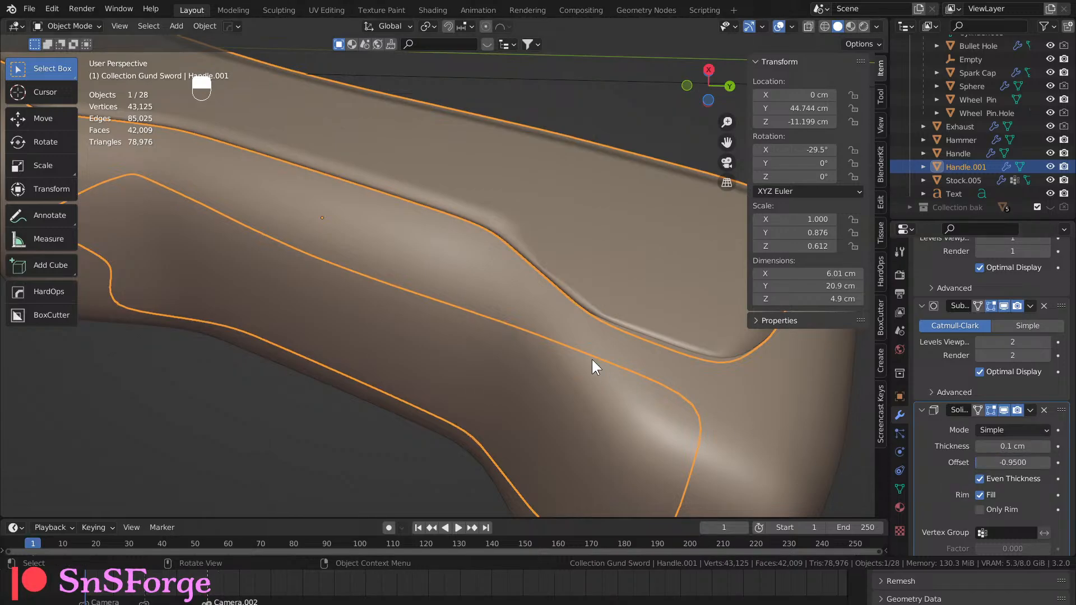
Reopen the grip panels in Edit Mode and move the vertex below the lower edge's bend, with X locked, to about Y 9.35 cm, Z -5.27 cm.
mouse_move(593, 362)
middle_mouse_down()
mouse_move(614, 333)
mouse_move(610, 280)
mouse_move(570, 416)
mouse_move(584, 365)
middle_mouse_up()
scroll(570, 412, "down", 4)
left_click(412, 413)
middle_click_drag(412, 414, 547, 248)
left_click(555, 245)
key("Tab")
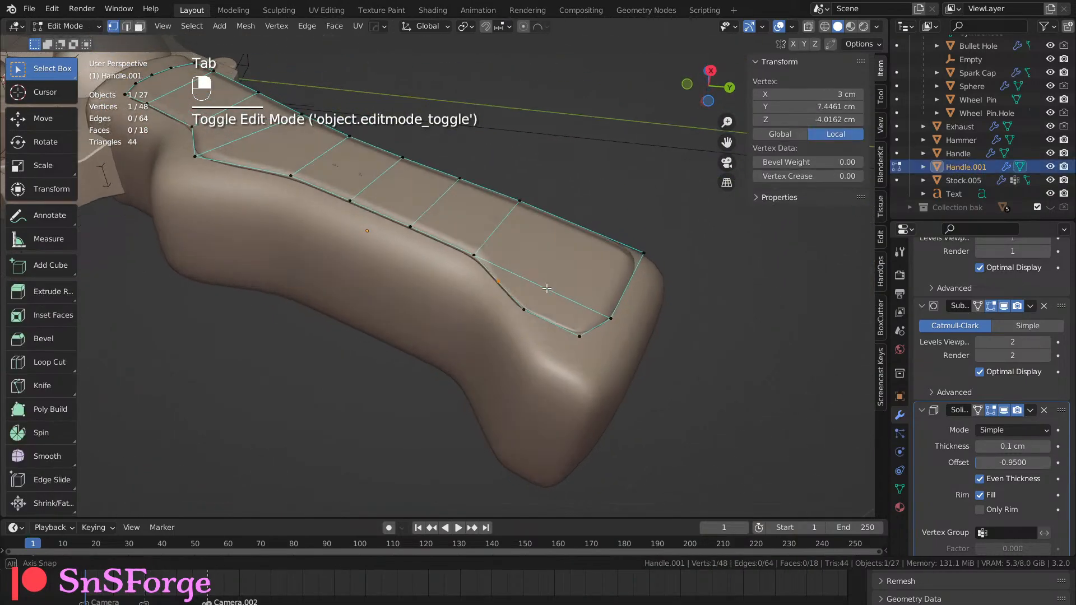
scroll(546, 289, "up", 2)
scroll(516, 309, "up", 4)
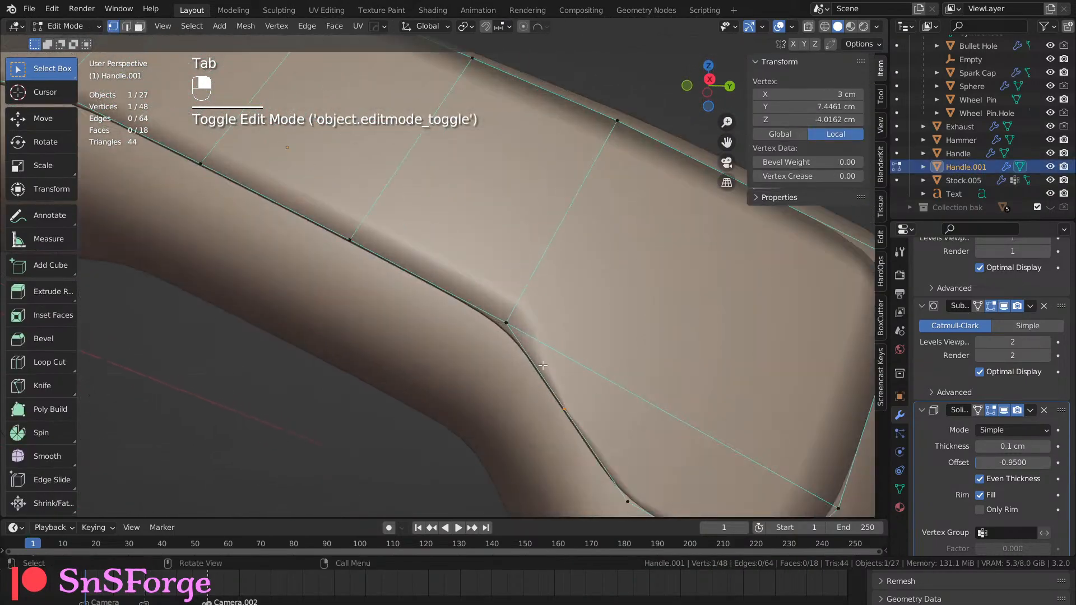
middle_click_drag(543, 365, 431, 165, "shift")
mouse_move(552, 267)
middle_mouse_down()
mouse_move(568, 253)
mouse_move(550, 258)
middle_mouse_up()
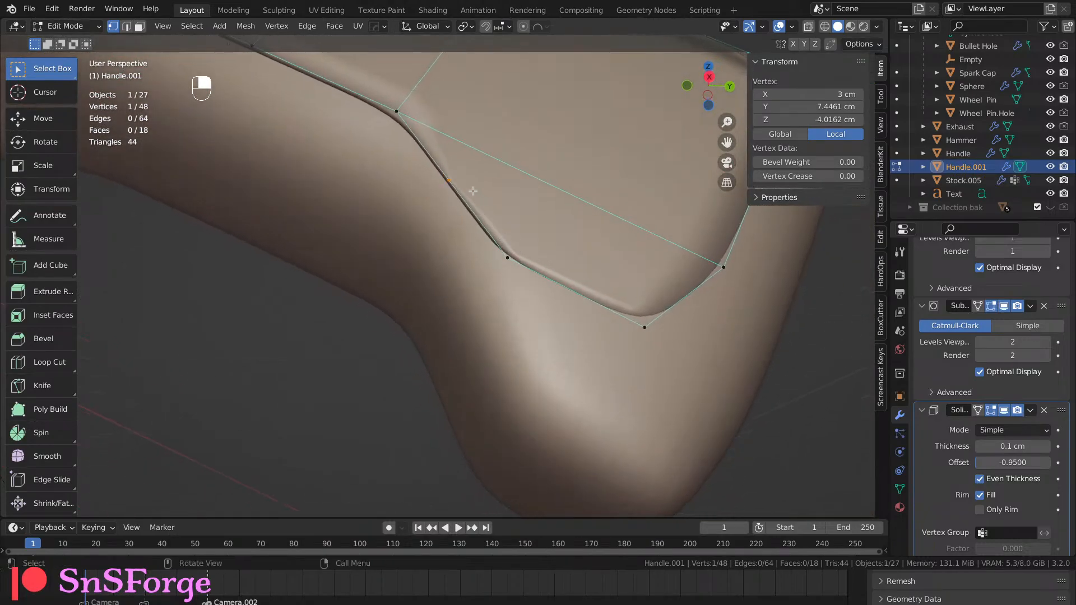
middle_click_drag(464, 200, 465, 213)
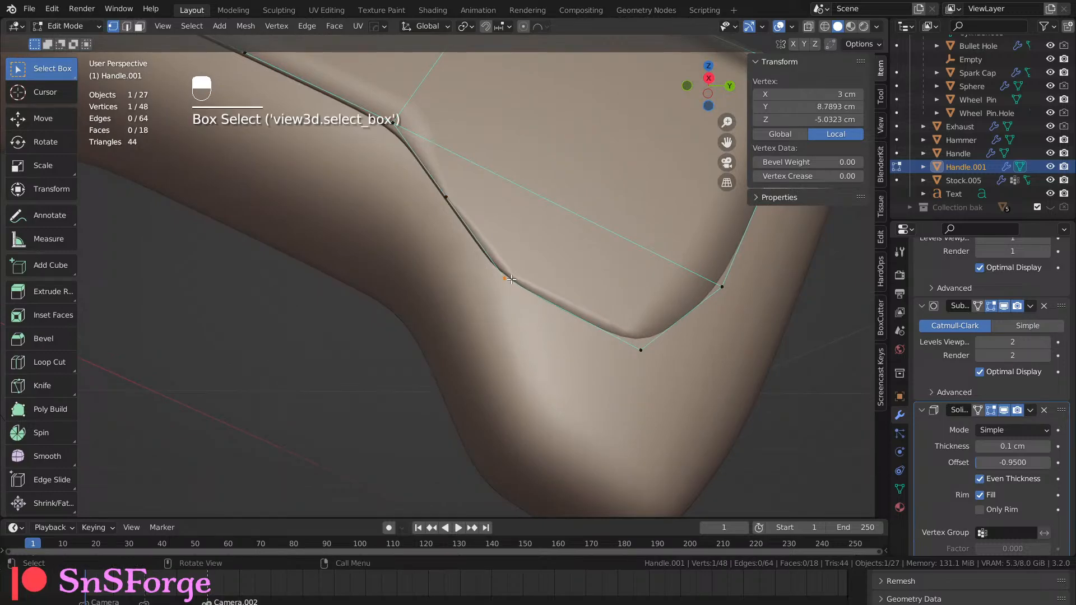
key("g")
key("shift+x")
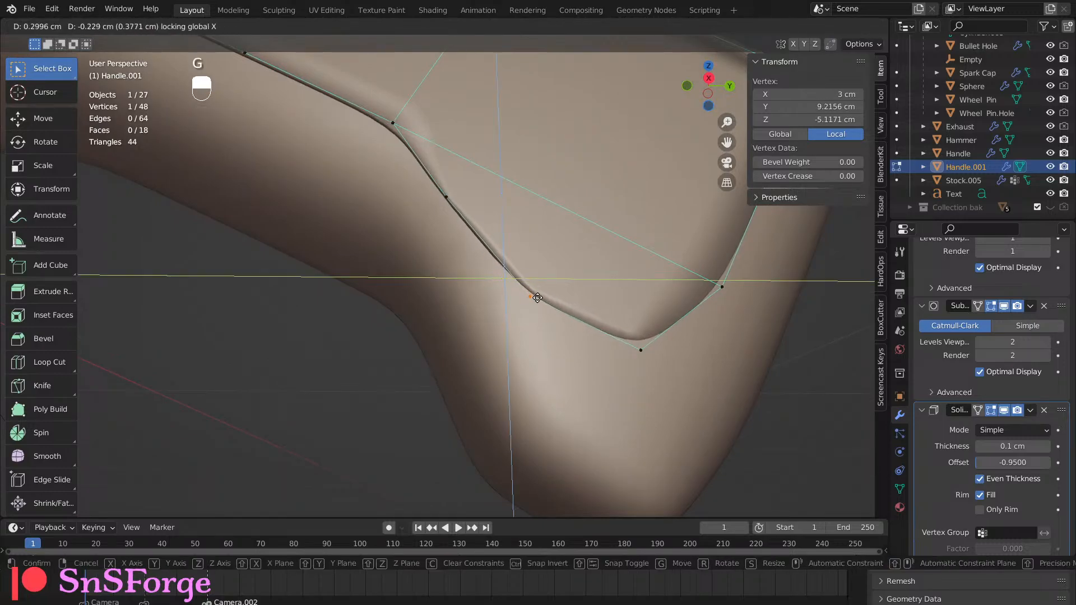
left_click(548, 307)
Check the panel in Object Mode, return to Edit Mode and move the lowest corner vertex, with X locked, to about Y 11.37 cm, Z -6.06 cm.
key("Tab")
middle_click_drag(711, 355, 610, 352)
key("Tab")
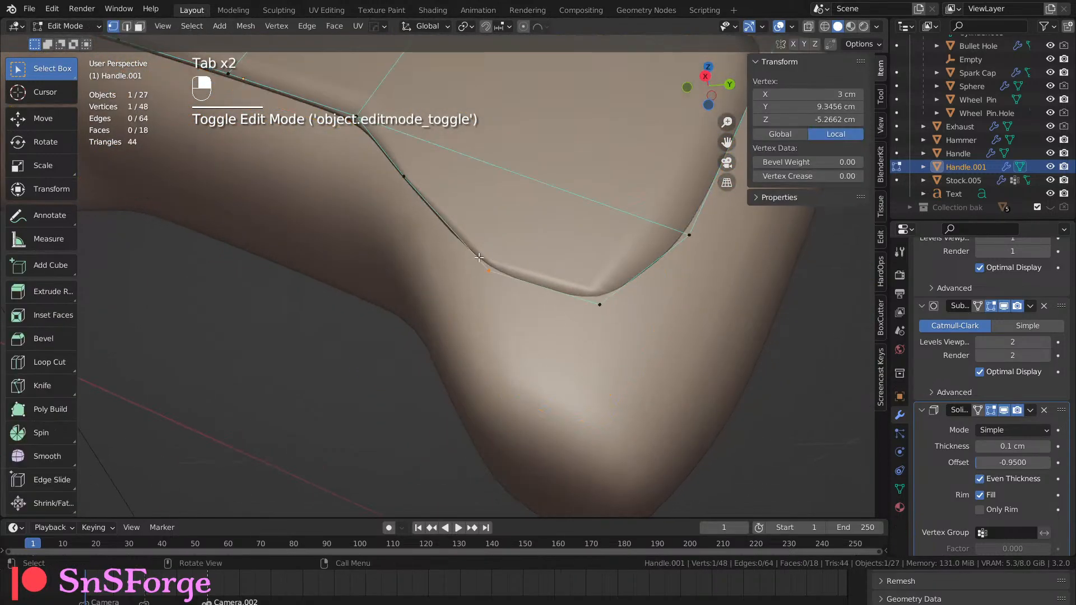
left_click(600, 304)
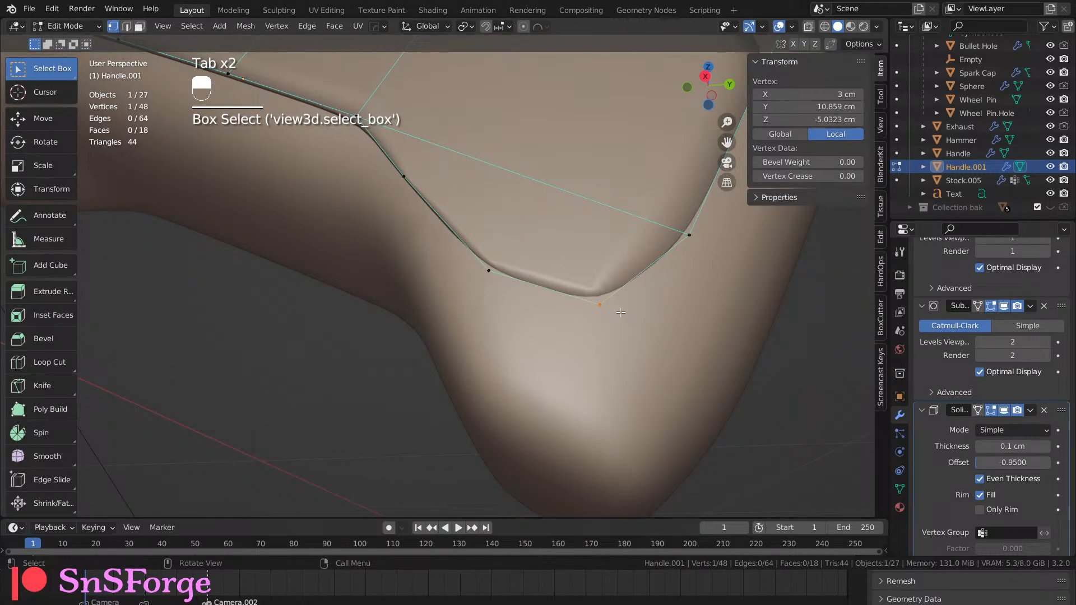
key("g")
key("shift+x")
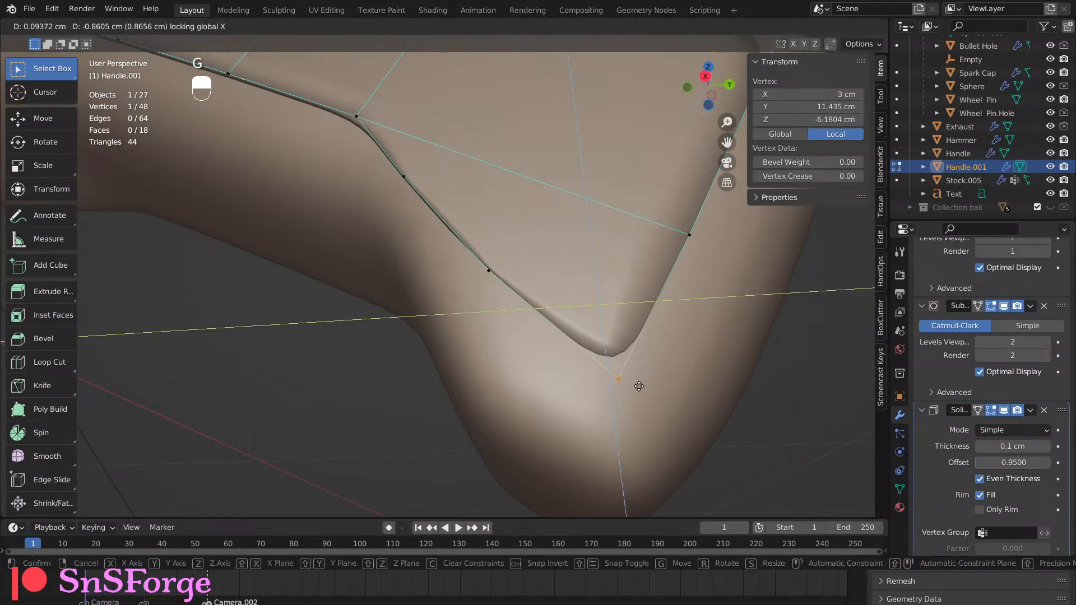
left_click(637, 378)
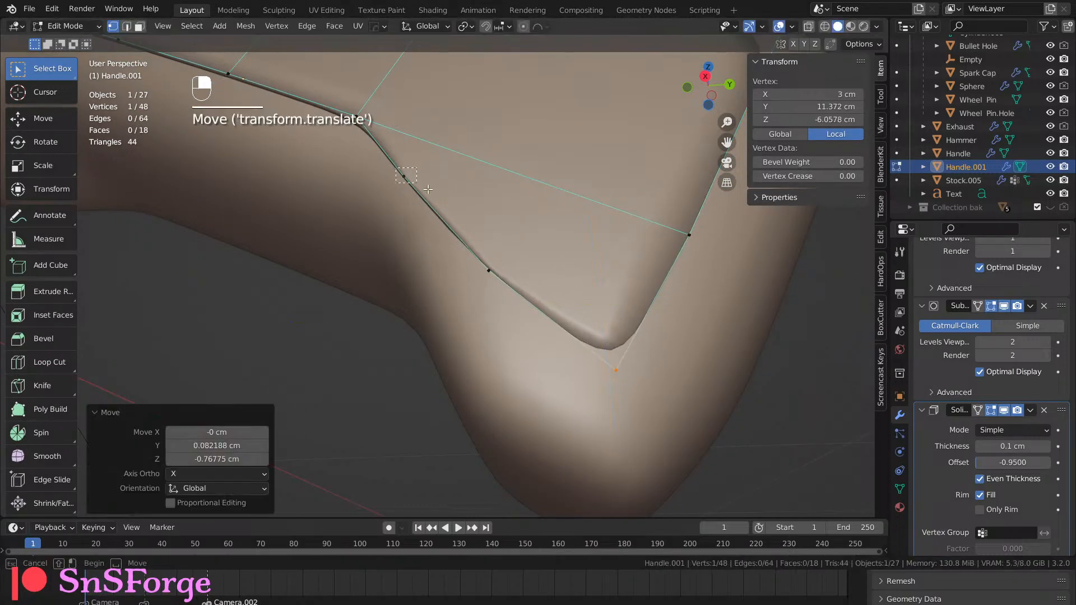
Move the middle vertex of the panel's slanted lower edge outward along the handle's outline, keeping X locked.
left_click_drag(428, 189, 444, 203)
key("g")
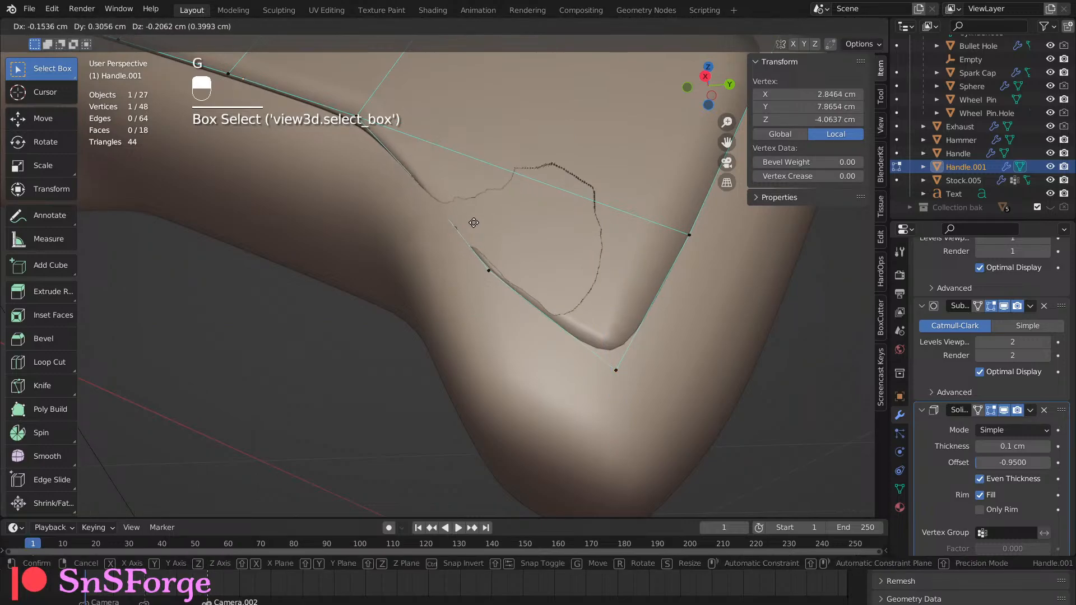
key("shift+x")
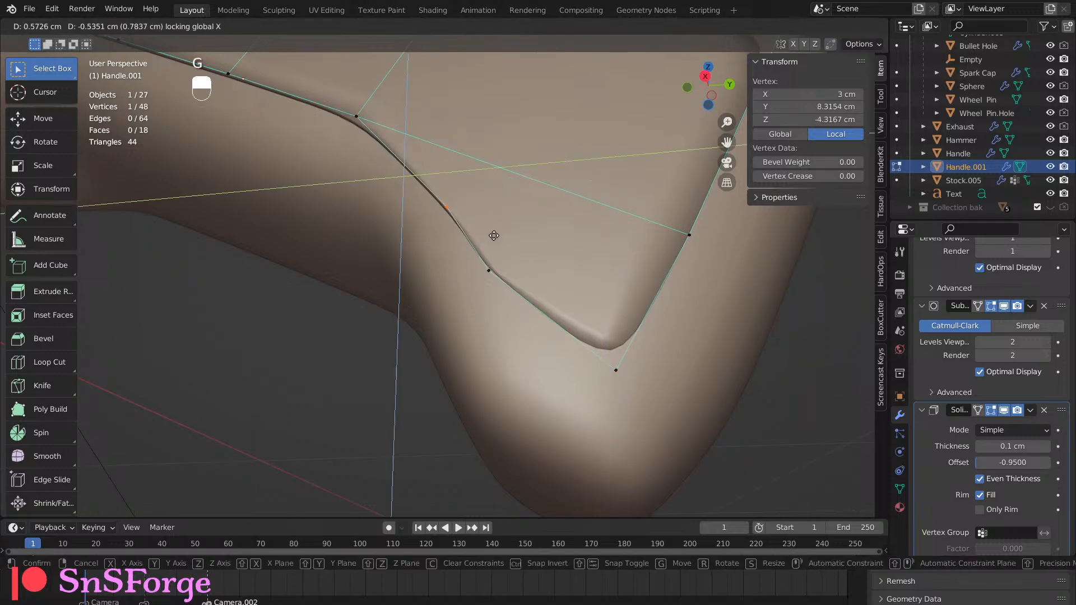
left_click(510, 246)
Move the vertex beside the lowest corner down the handle, with X locked, to about Y 10.21 cm, Z -6.17 cm.
left_click_drag(478, 258, 522, 300)
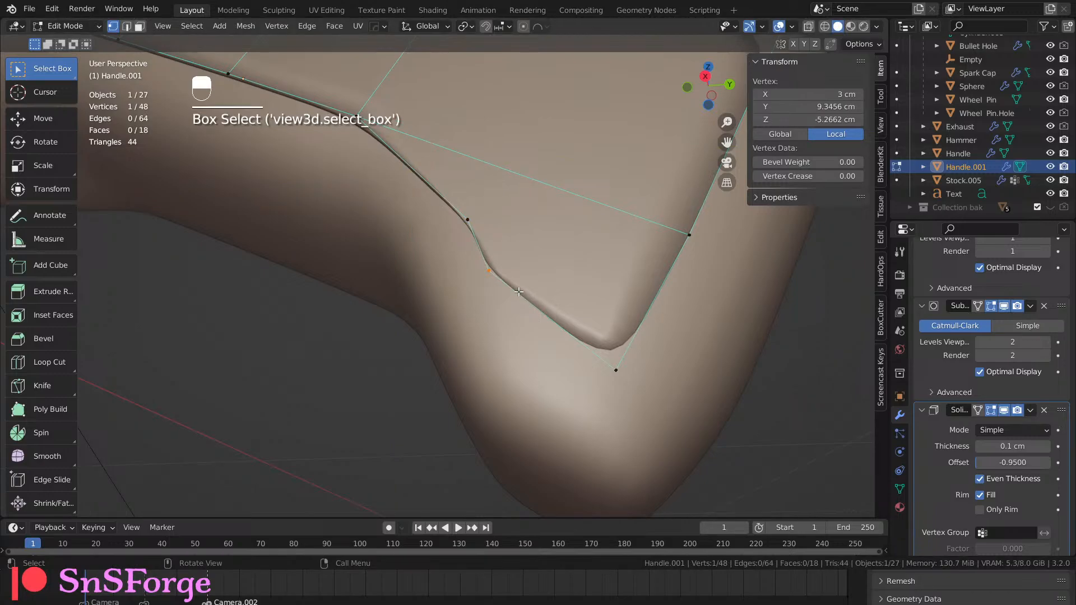
key("g")
key("shift+x")
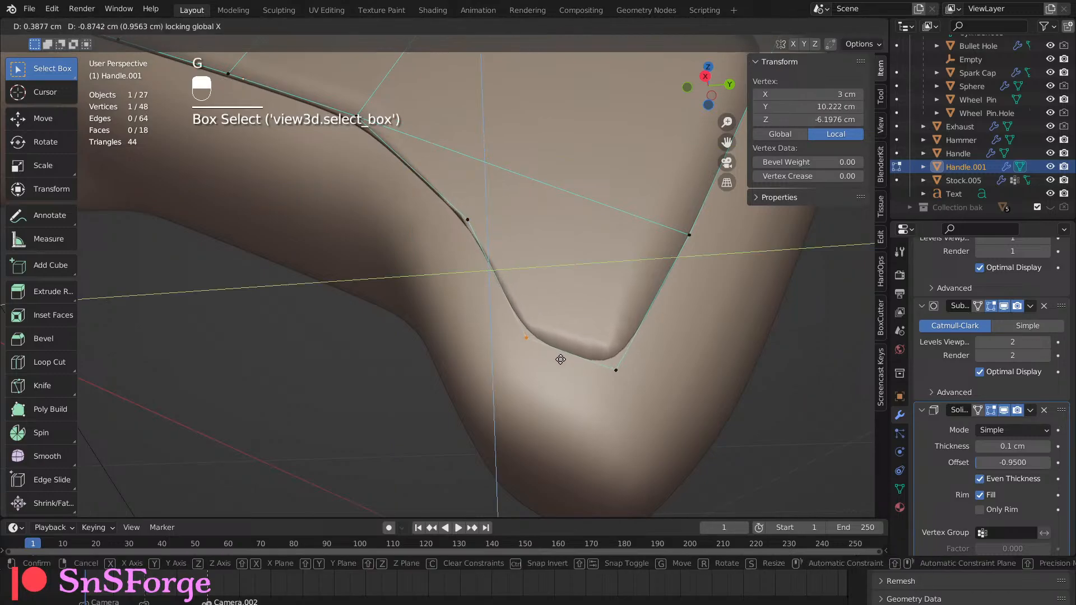
left_click(561, 356)
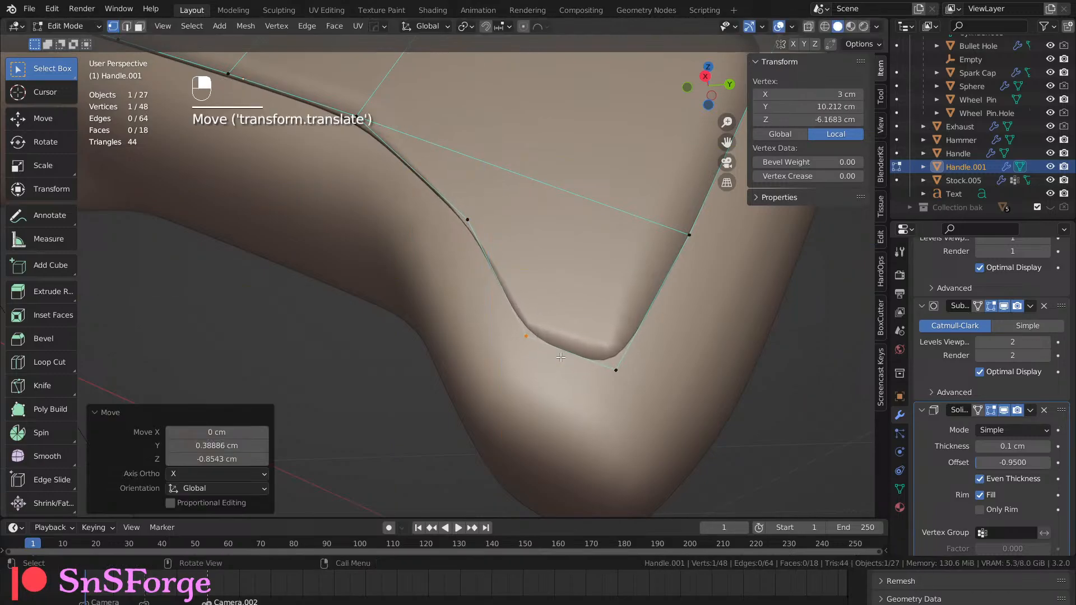
Leave Edit Mode and set the grip panels' Solidify thickness to -0.4 cm.
middle_click_drag(561, 356, 450, 299)
scroll(546, 374, "down", 8)
key("Tab")
scroll(473, 363, "down", 4)
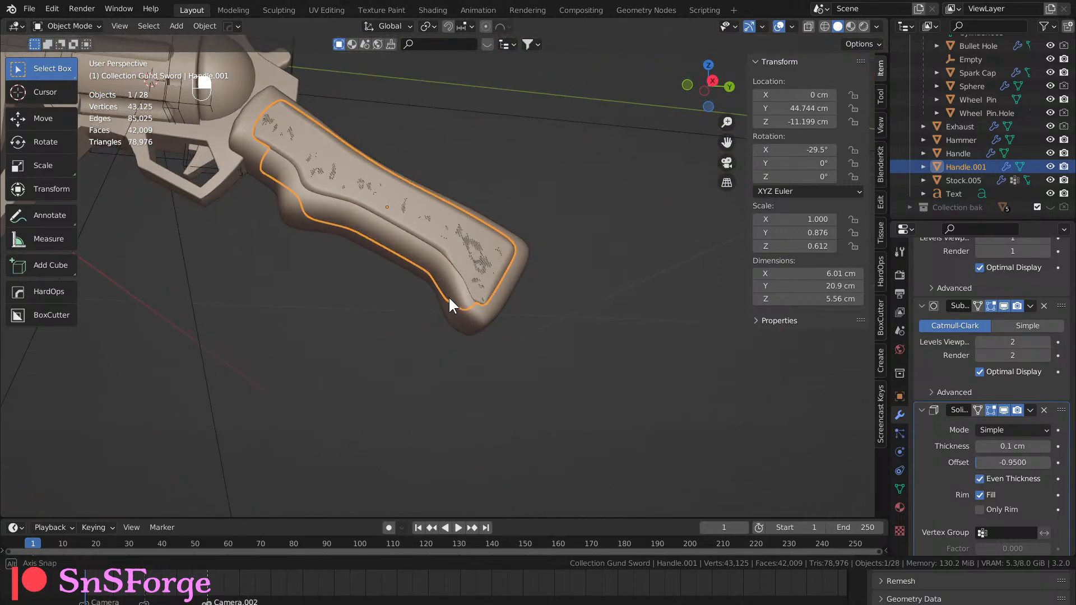
scroll(982, 433, "down", 4)
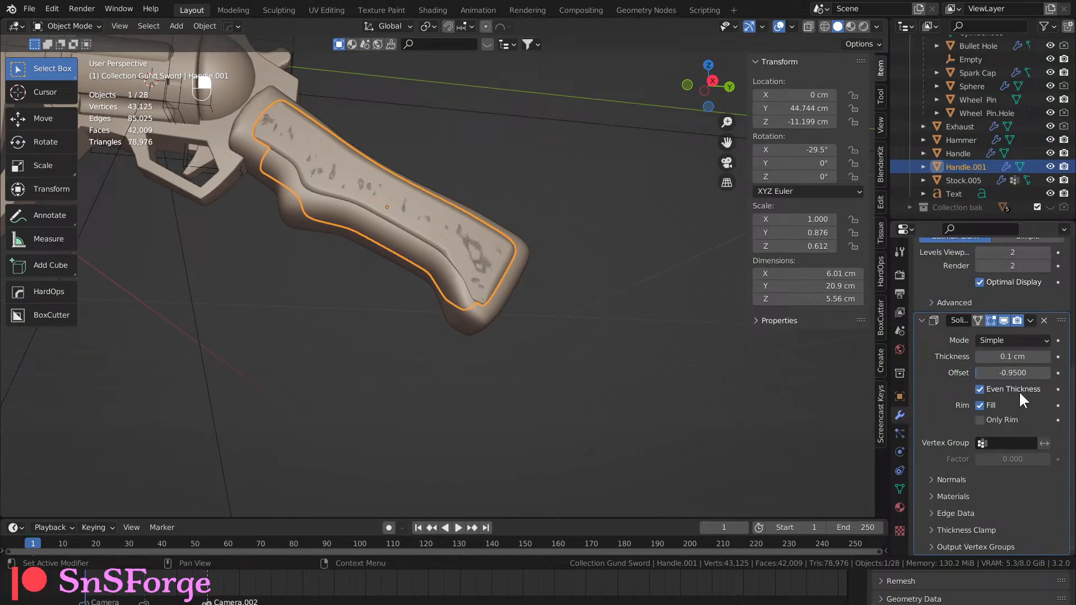
left_click(1024, 357)
type("-0.4")
key("Return")
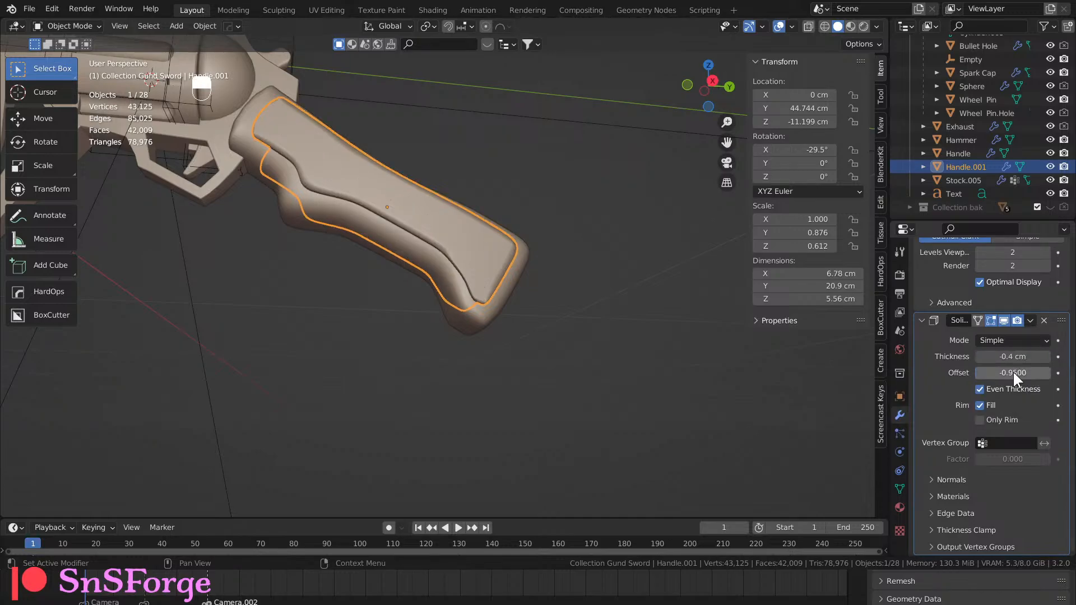
Try a Solidify offset of 0.2237 on the grip panels, settling on an offset of 0.
middle_click_drag(524, 409, 507, 334)
scroll(528, 298, "up", 5)
scroll(559, 375, "up", 4)
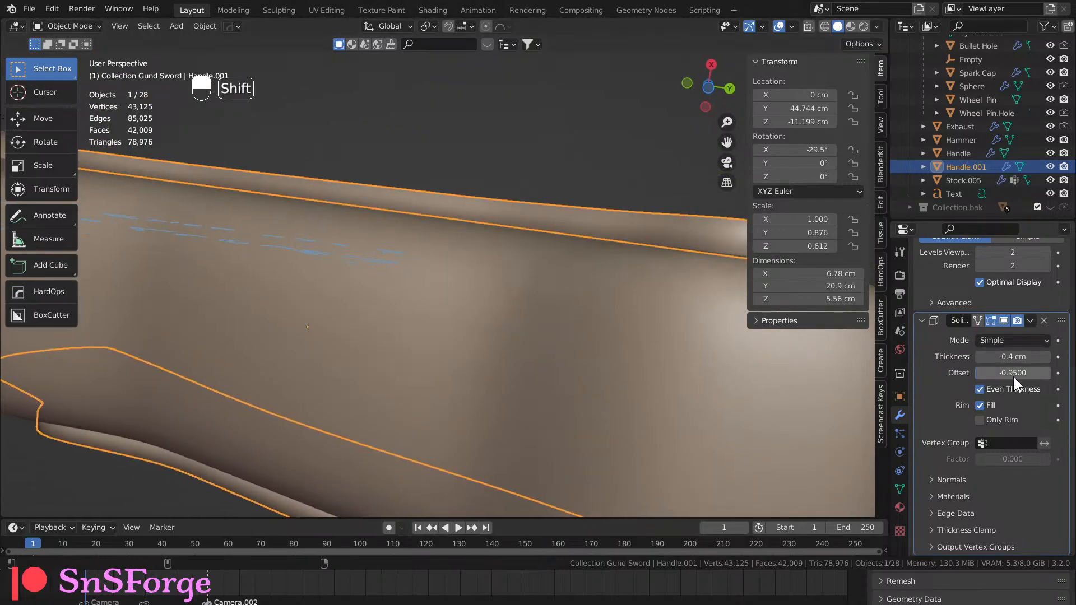
left_click_drag(1012, 373, 1033, 372, "shift")
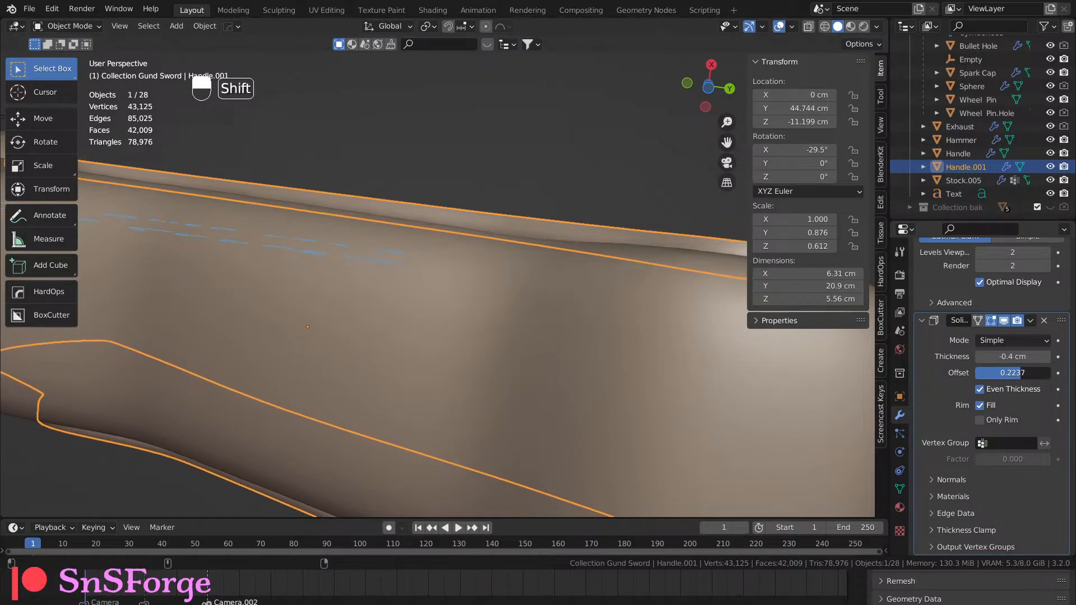
key("Return")
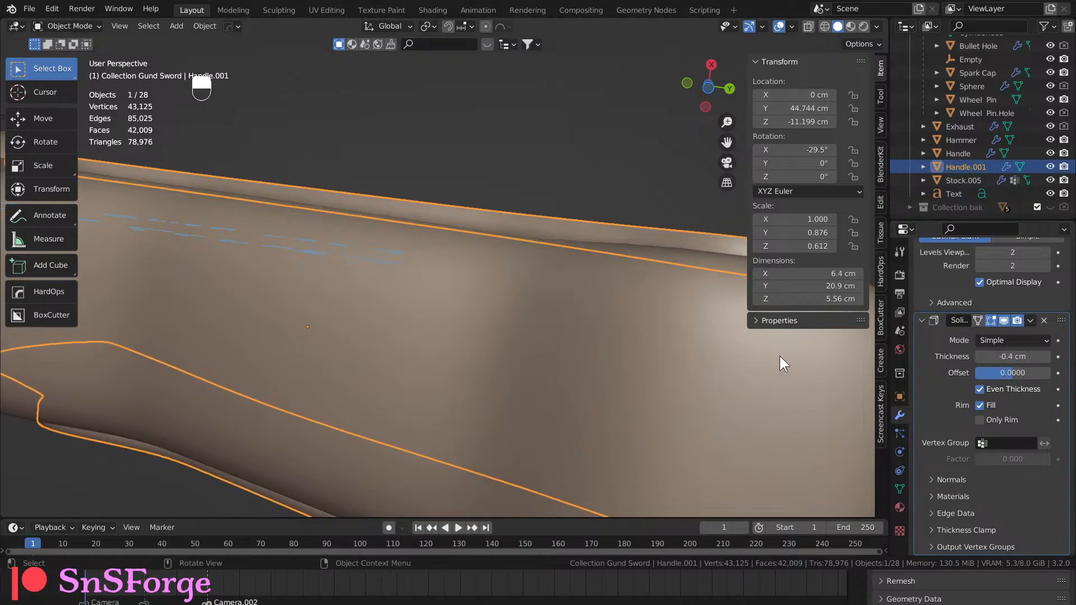
Set the grip panels' Solidify offset to 1 and the thickness to -1 cm.
mouse_move(570, 353)
middle_mouse_down()
mouse_move(560, 367)
mouse_move(553, 344)
middle_mouse_up()
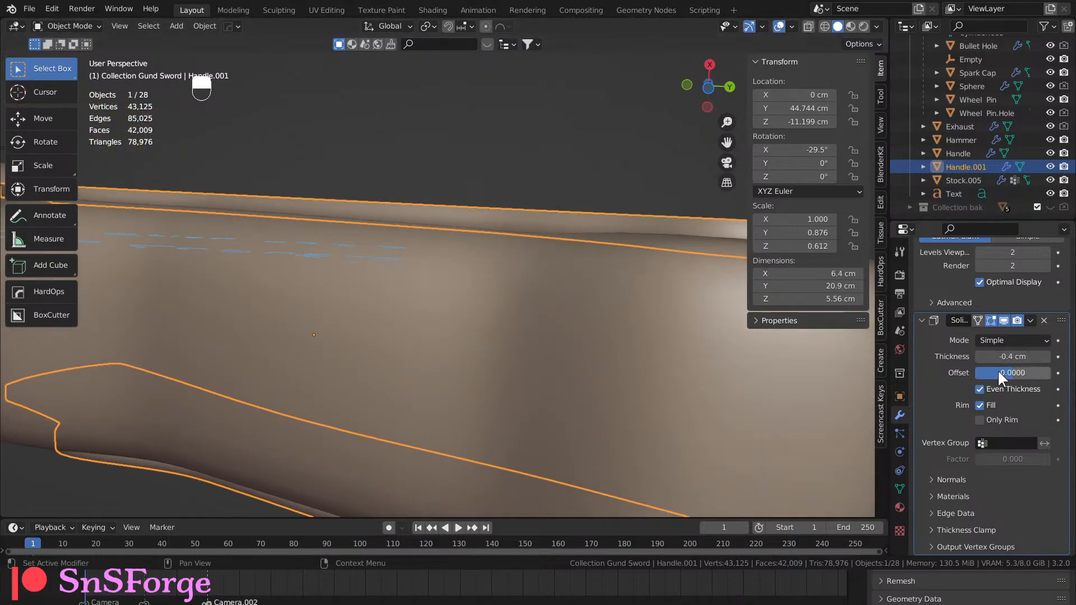
left_click_drag(999, 372, 1042, 373)
middle_click_drag(470, 327, 465, 354)
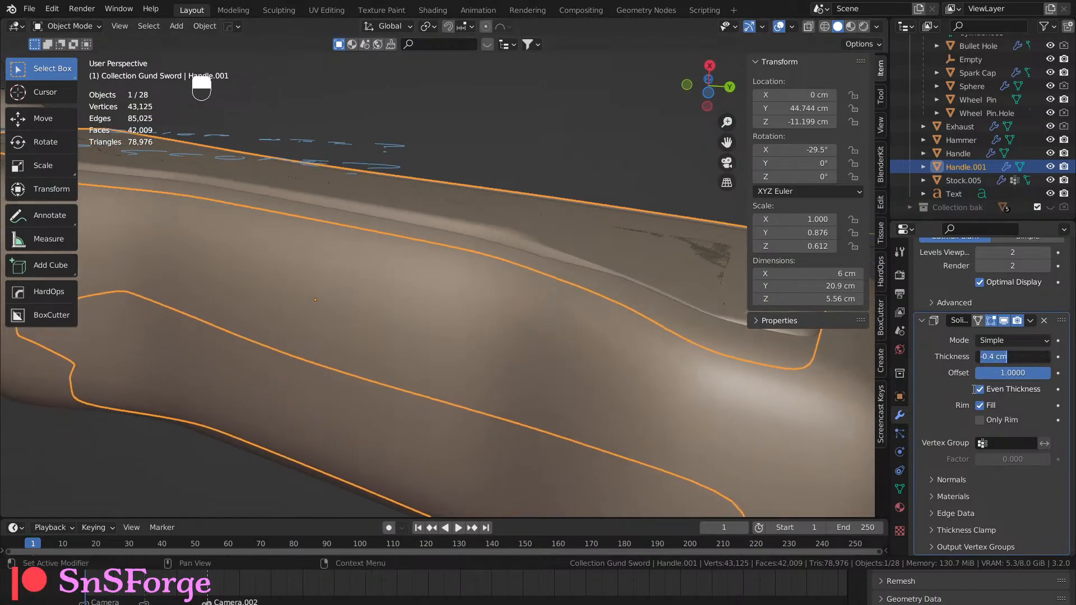
type("-1")
key("Return")
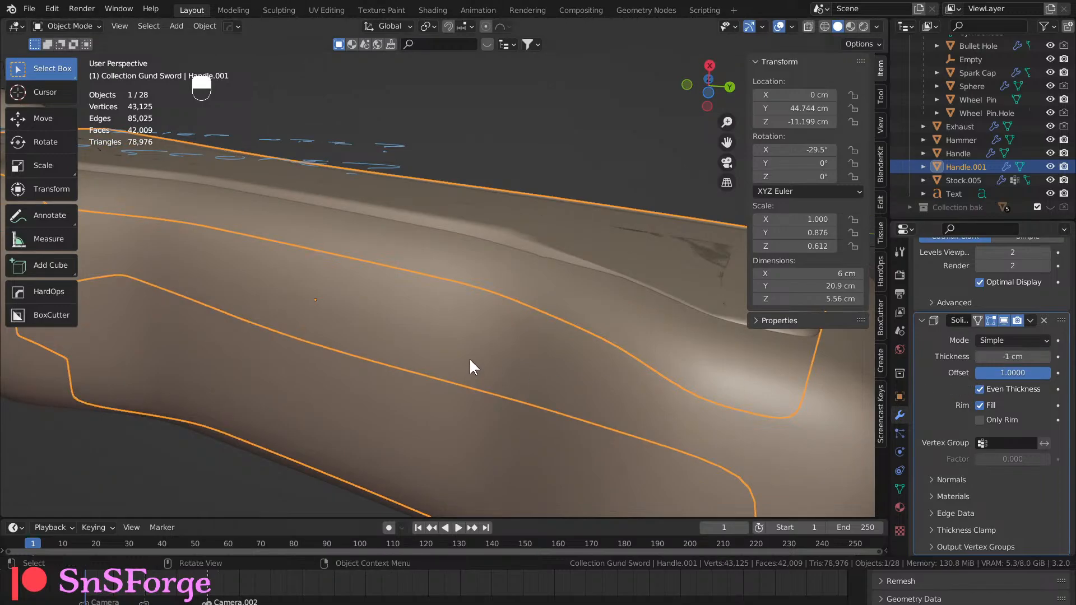
Set the grip panels' Solidify offset to 0.
middle_click_drag(470, 360, 482, 337)
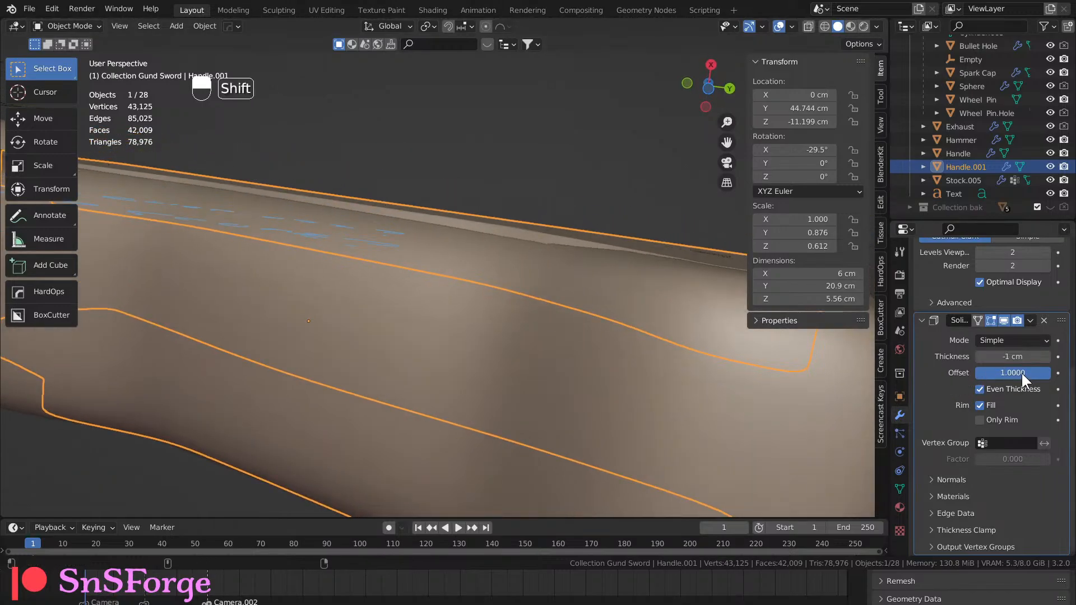
left_click_drag(1020, 374, 1054, 372, "shift")
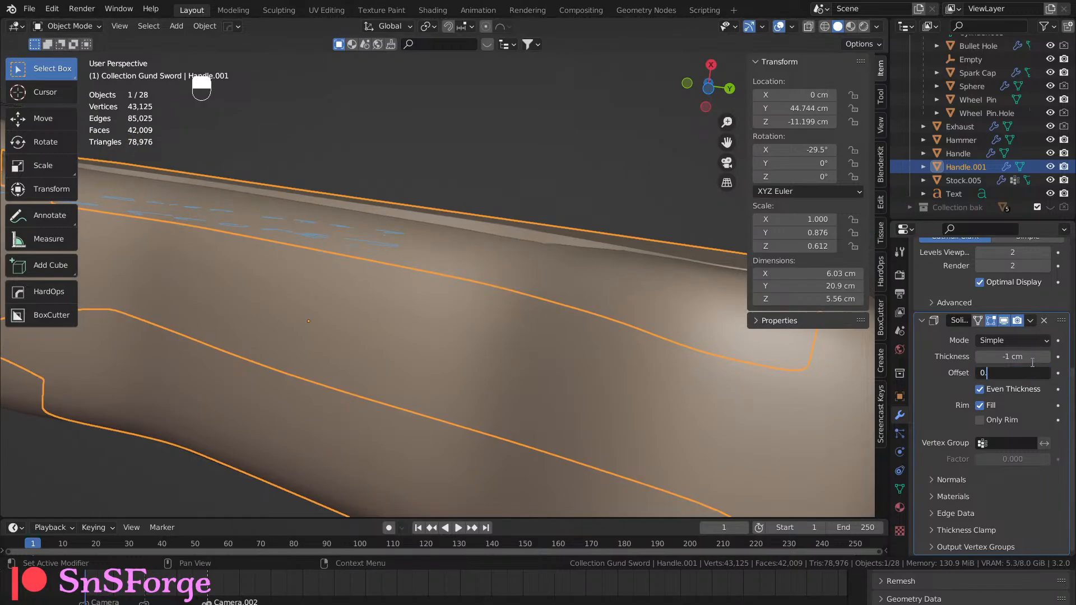
key("Return")
Try a Solidify thickness of -0.5 cm on the grip panels, settling on -0.2 cm, and deselect the panels.
middle_click_drag(768, 359, 572, 350)
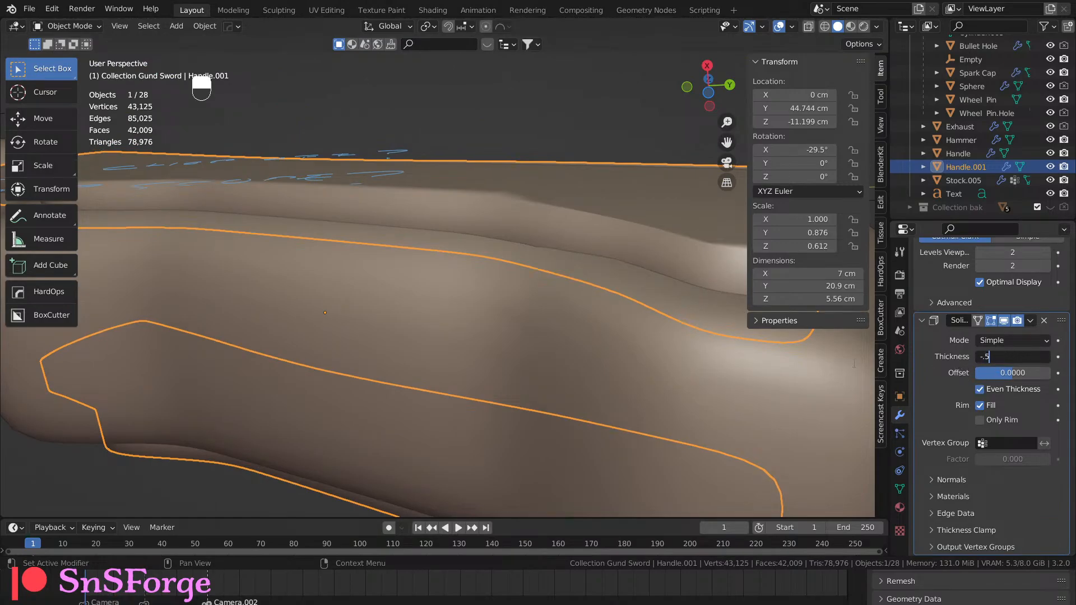
key("Return")
middle_click_drag(764, 365, 409, 359)
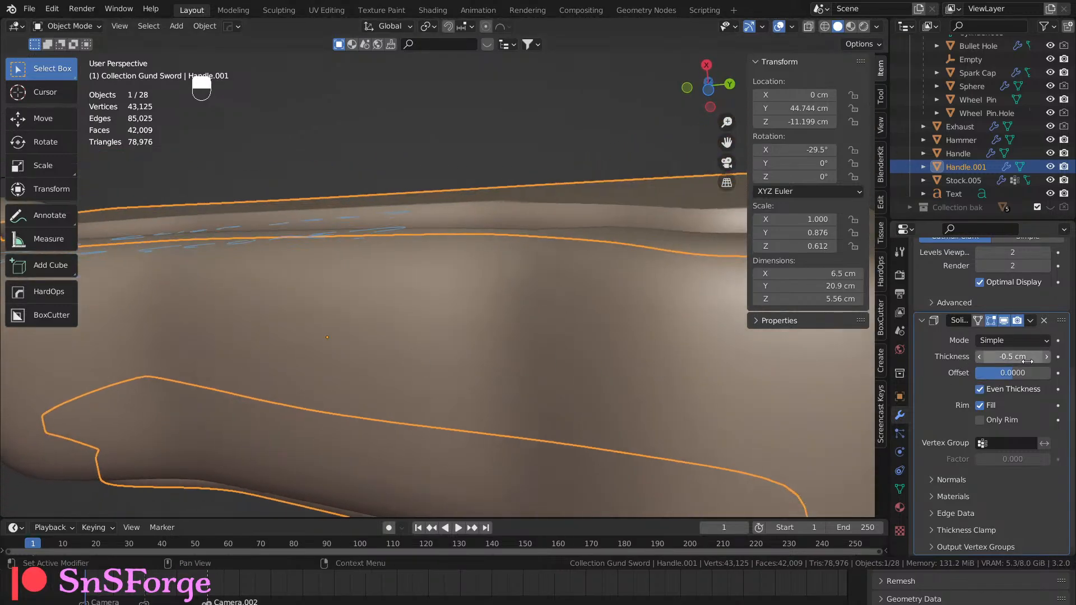
left_click_drag(1012, 356, 1034, 356, "shift")
middle_click_drag(690, 326, 650, 341)
scroll(678, 374, "down", 4)
left_click(718, 377)
middle_click_drag(719, 376, 540, 305)
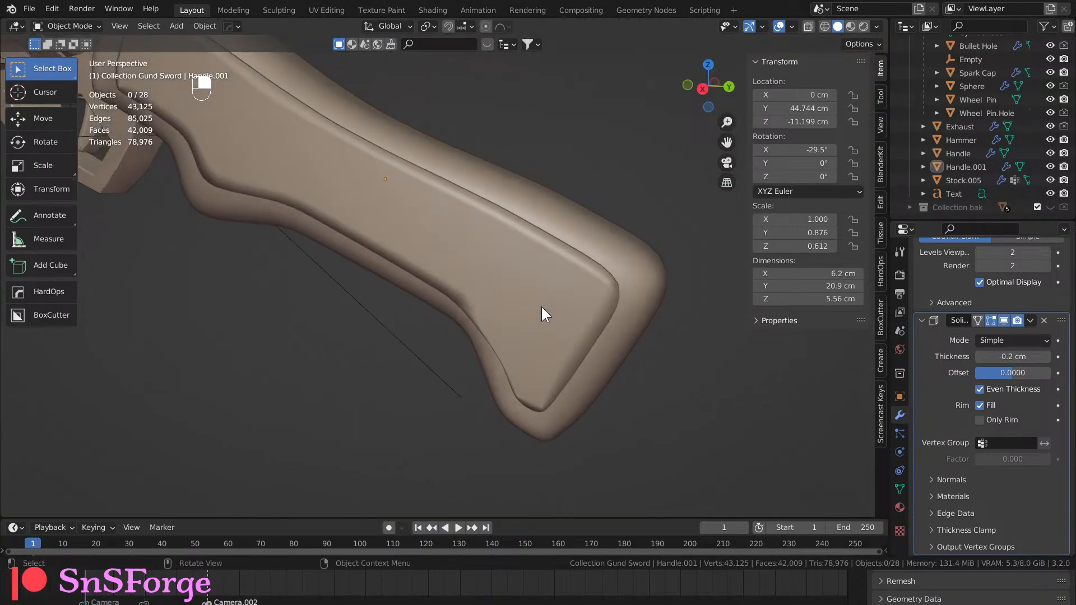
Check the grip panel's vertices around its lowest corner in Edit Mode, then return to Object Mode.
left_click(540, 305)
key("Tab")
middle_click_drag(561, 360, 566, 340)
scroll(566, 340, "up", 3)
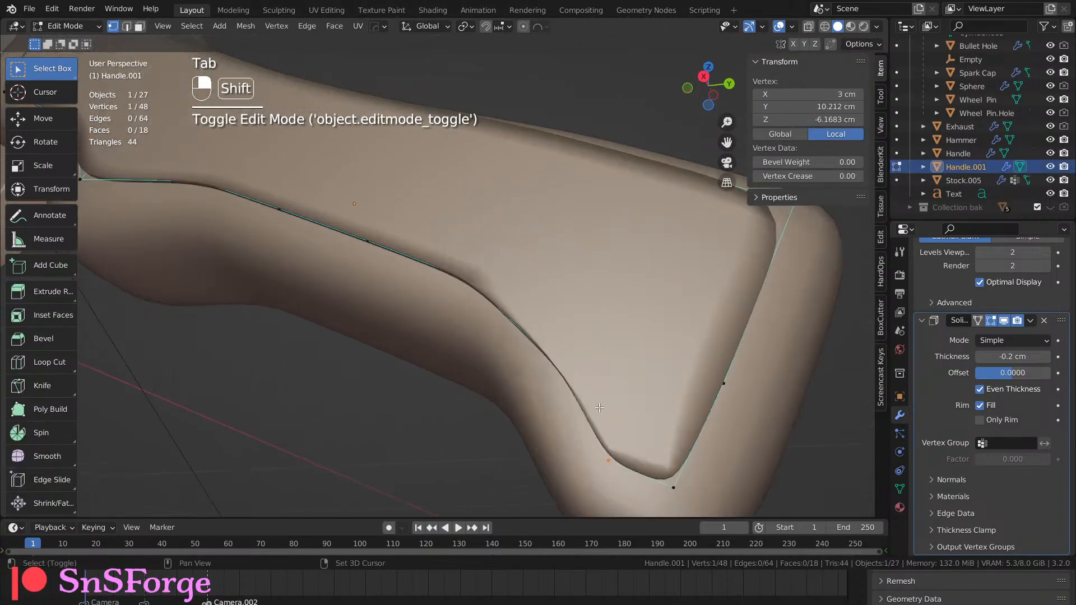
middle_click_drag(614, 407, 571, 234, "shift")
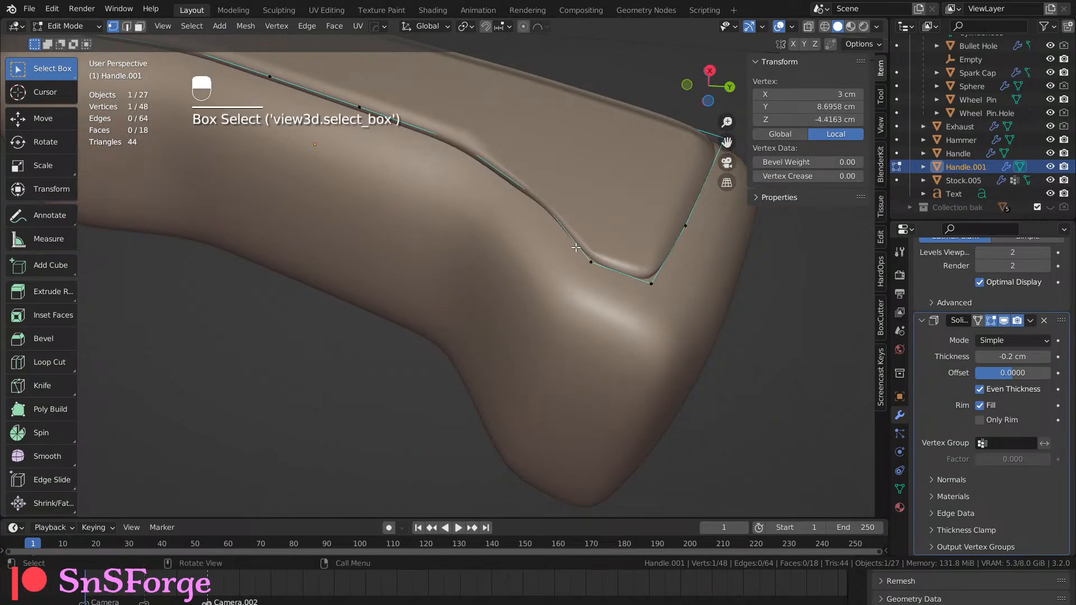
middle_click_drag(625, 283, 636, 386)
scroll(636, 387, "down", 5)
key("Tab")
Deselect everything and examine the grip panels on the handle, the whole weapon and the to-do list.
middle_click_drag(408, 347, 381, 345)
left_click(284, 338)
middle_click_drag(283, 338, 446, 353)
scroll(504, 382, "up", 2)
scroll(504, 381, "down", 2)
scroll(482, 369, "down", 6)
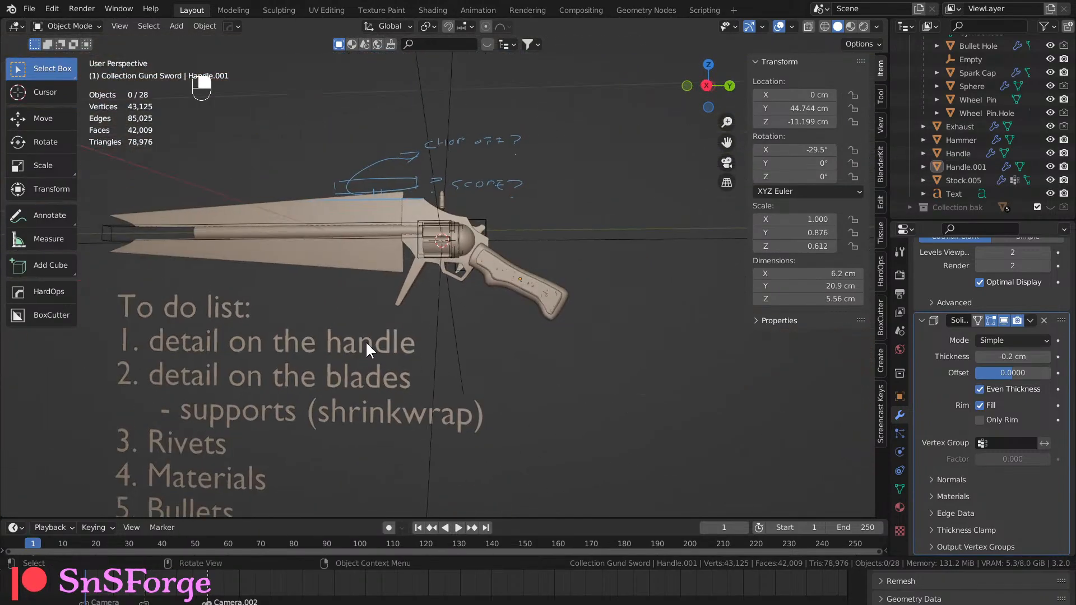
scroll(526, 318, "up", 1)
scroll(528, 320, "up", 2)
middle_click_drag(550, 351, 582, 328)
scroll(557, 351, "up", 2)
scroll(558, 372, "up", 2)
scroll(594, 342, "up", 1)
scroll(633, 361, "up", 3)
Add a loop cut to the handle beside its pointed underside corner near the trigger guard, slid by a factor of about -0.527.
middle_click_drag(659, 362, 402, 192, "shift")
left_click(402, 193, "shift")
key("Tab")
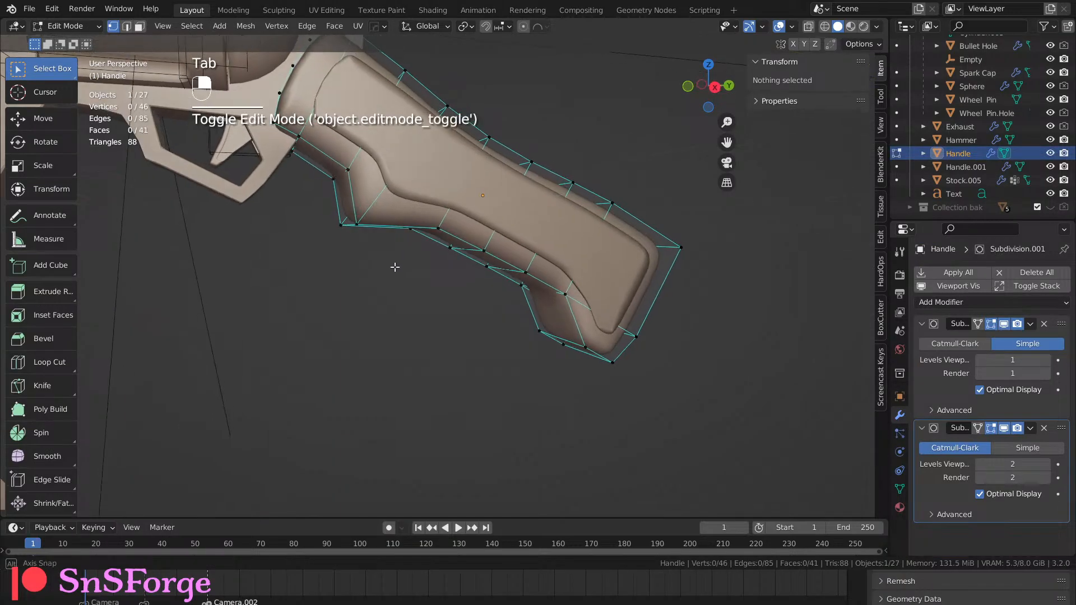
middle_click_drag(324, 280, 469, 290, "shift")
scroll(478, 314, "up", 3)
key("ctrl+r")
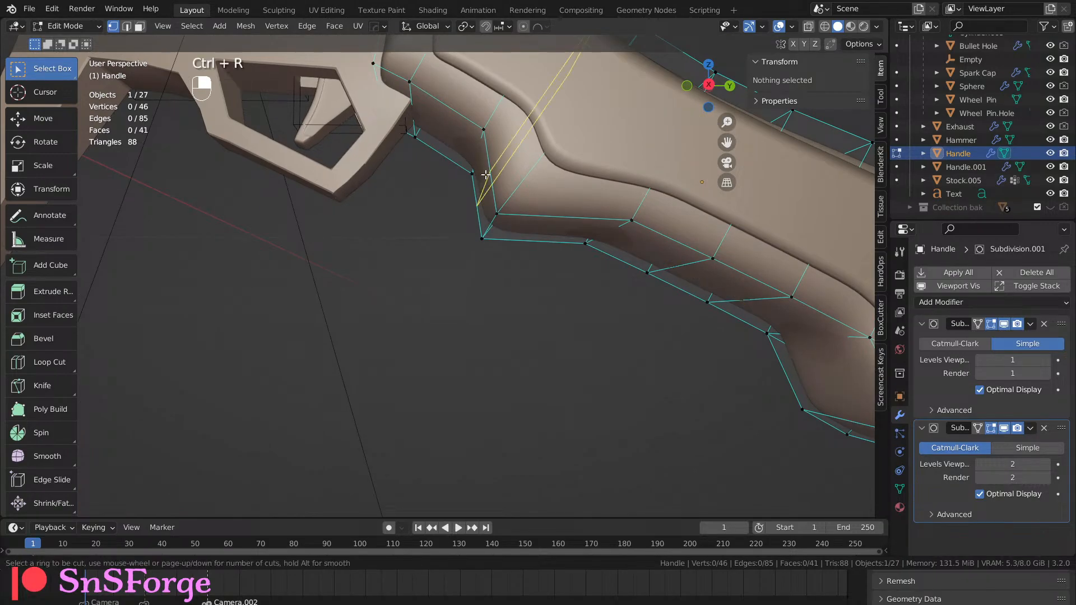
left_click(485, 174)
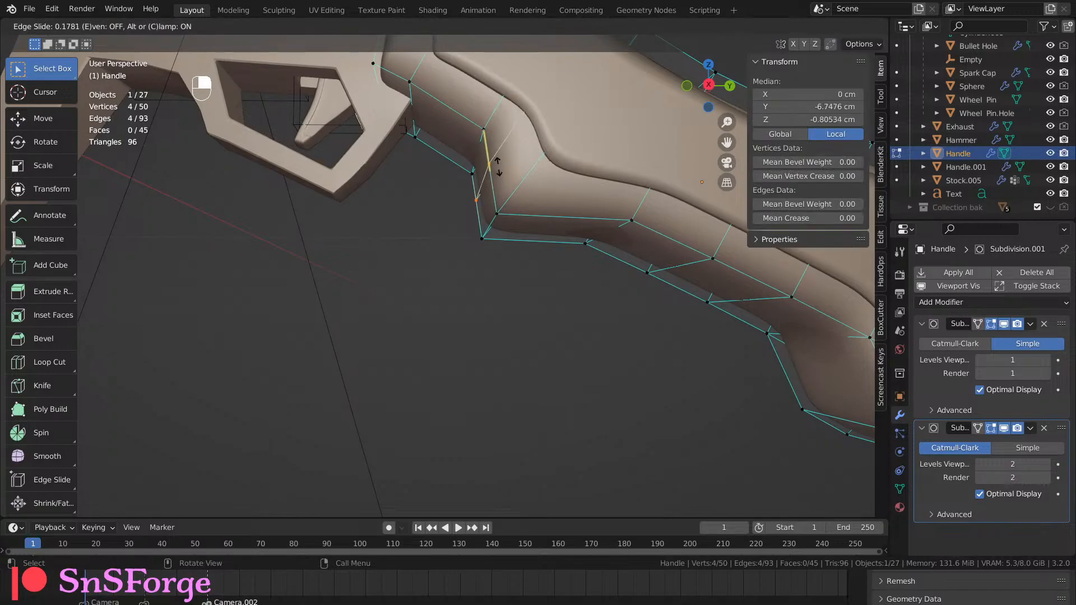
left_click(504, 194)
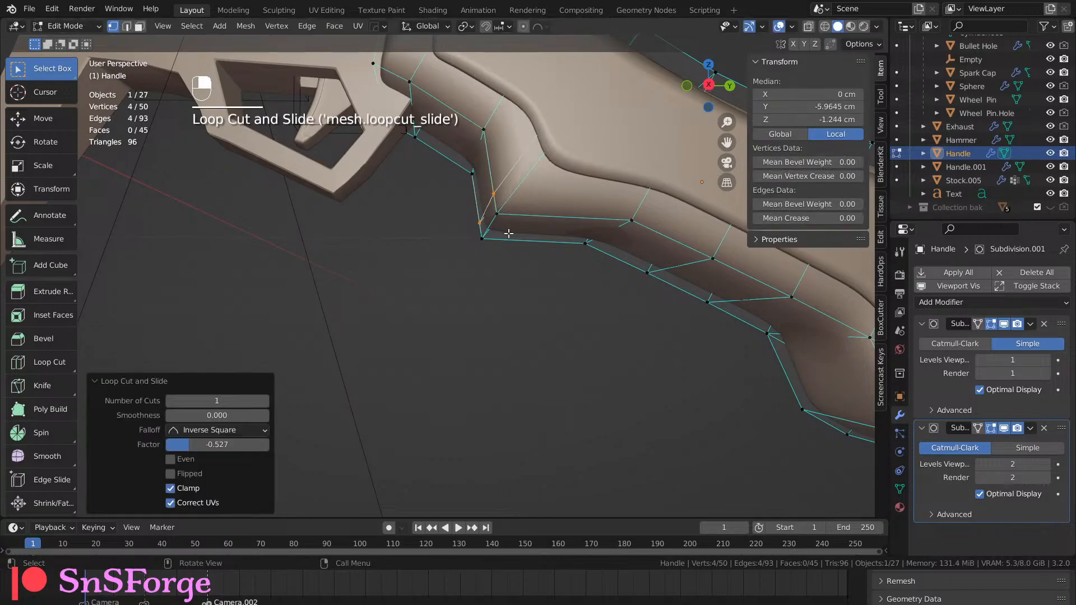
key("Tab")
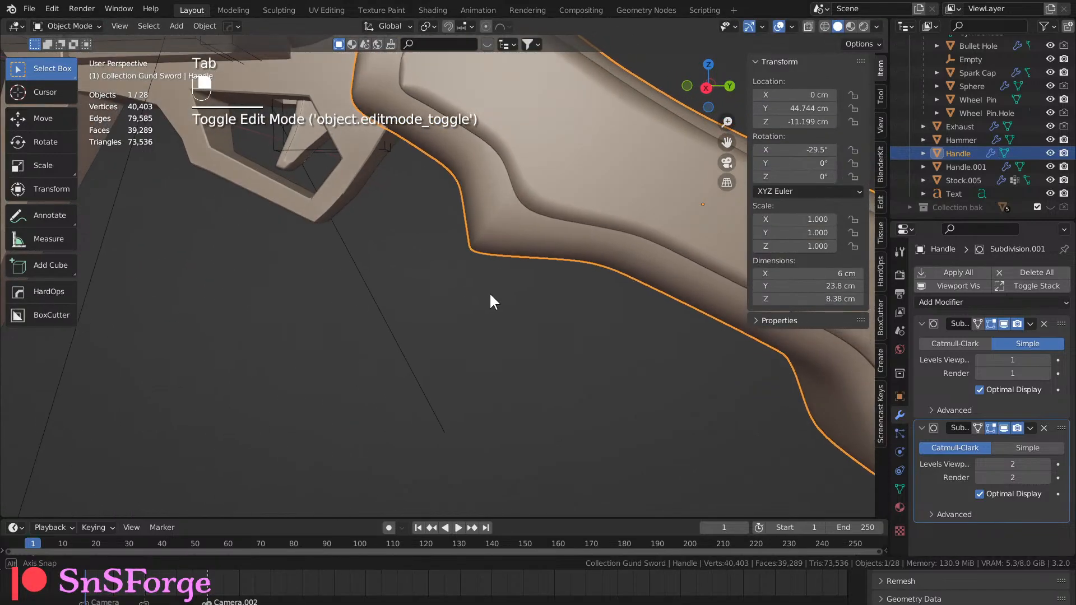
key("Tab")
key("Tab")
Examine the handle's sharpened corner and the mesh at its butt end from several angles.
scroll(499, 290, "down", 2)
scroll(503, 292, "down", 3)
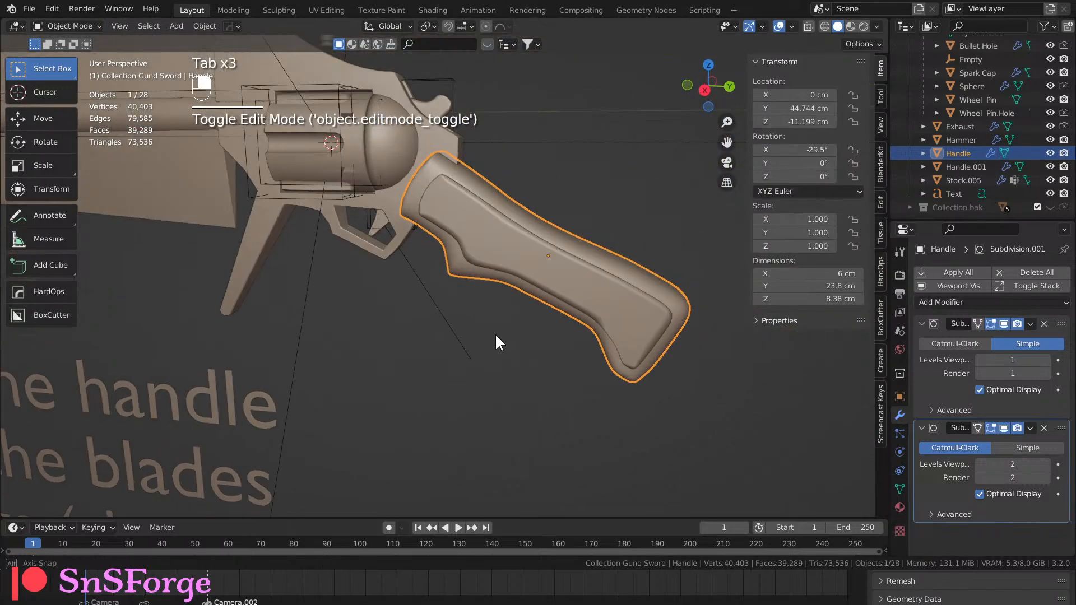
middle_click_drag(497, 341, 478, 281)
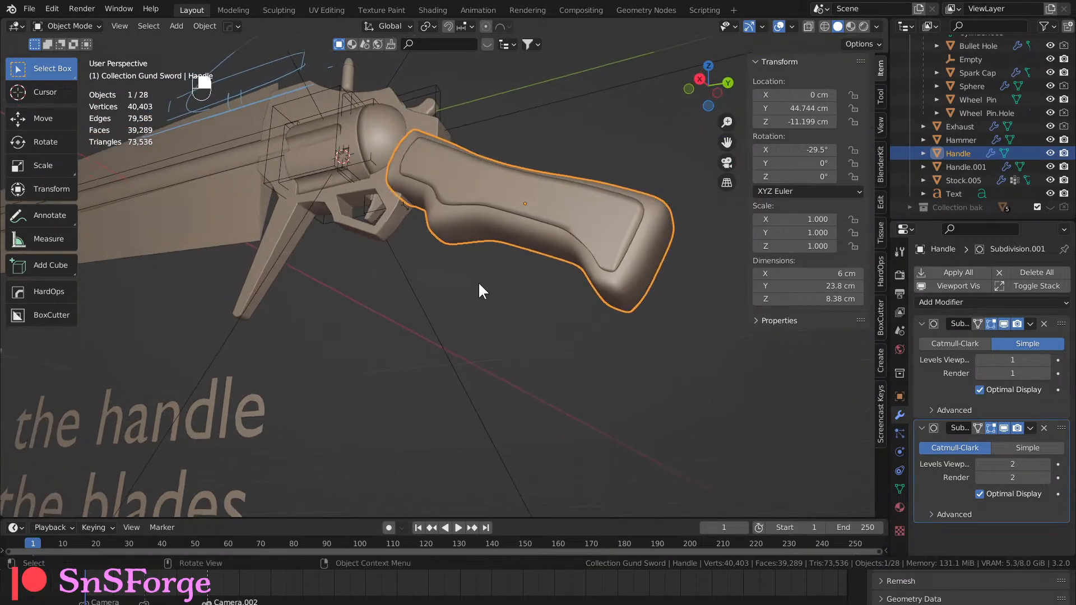
key("Tab")
mouse_move(603, 306)
middle_mouse_down()
mouse_move(609, 350)
mouse_move(541, 346)
mouse_move(572, 354)
mouse_move(643, 255)
mouse_move(620, 308)
mouse_move(605, 312)
mouse_move(610, 301)
middle_mouse_up()
scroll(541, 346, "up", 3)
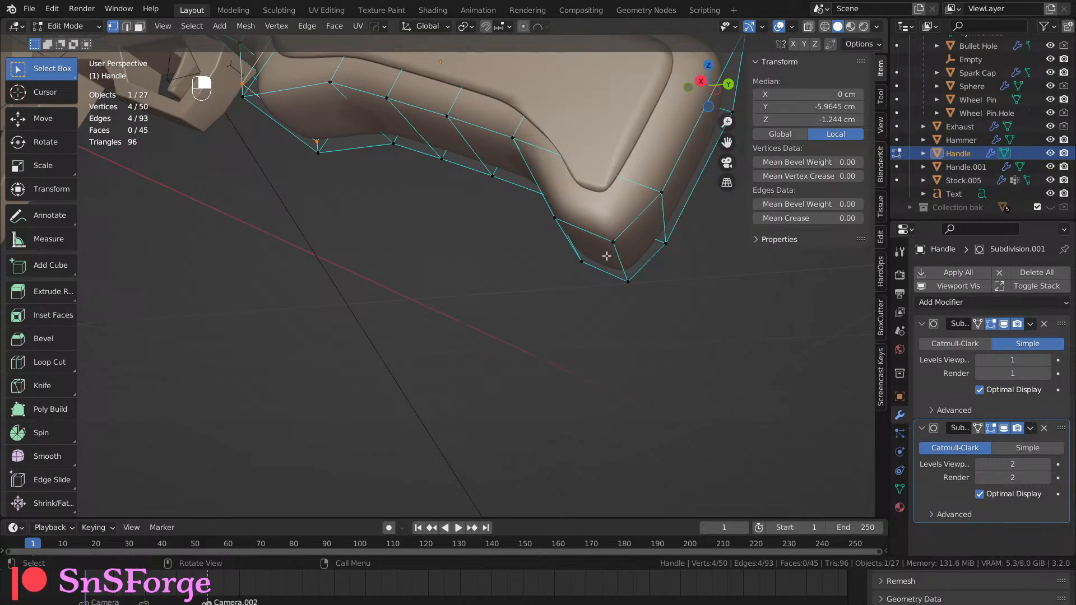
middle_click_drag(584, 291, 602, 314)
key("Tab")
middle_click_drag(417, 315, 506, 362, "shift")
scroll(453, 355, "down", 7)
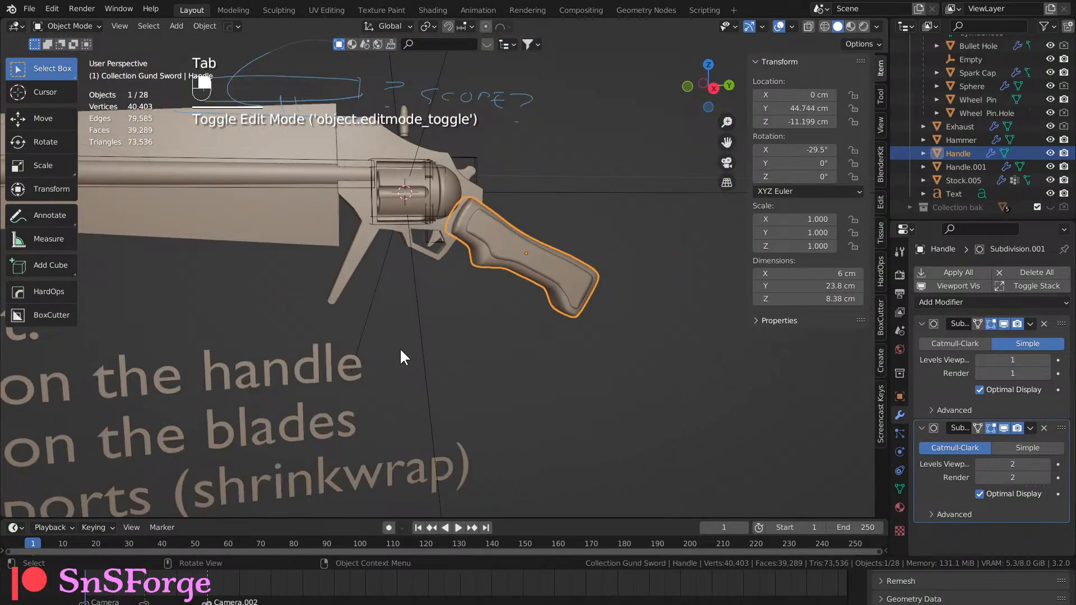
Try marking the first item of the to-do list text with a slash and a space in front of it.
middle_click_drag(400, 350, 435, 336, "shift")
scroll(480, 312, "down", 4)
scroll(481, 304, "up", 4)
scroll(435, 336, "up", 1)
scroll(432, 343, "down", 2)
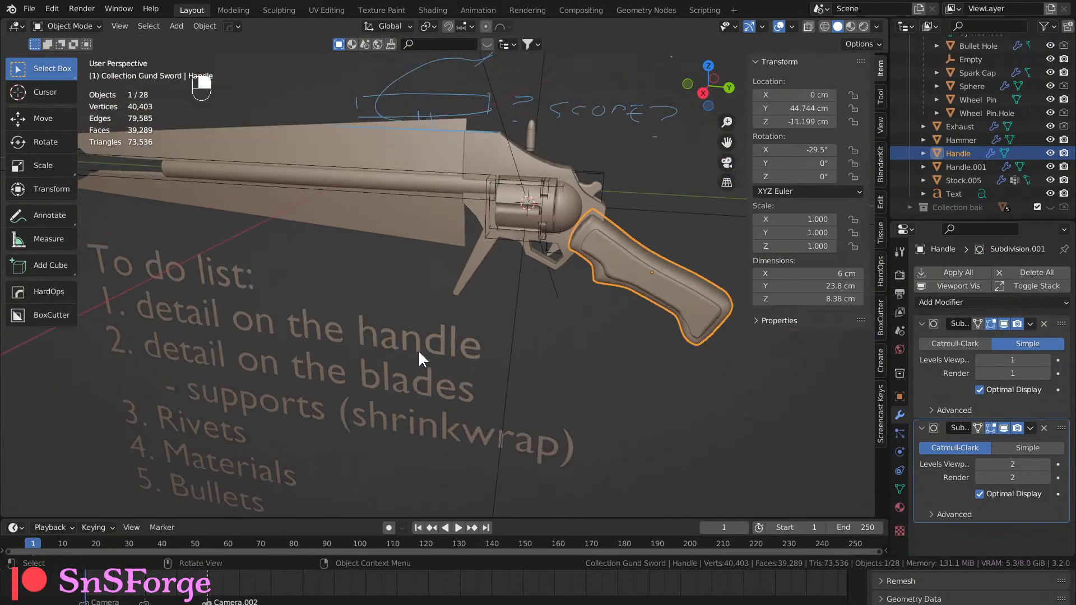
left_click(406, 350)
key("Tab")
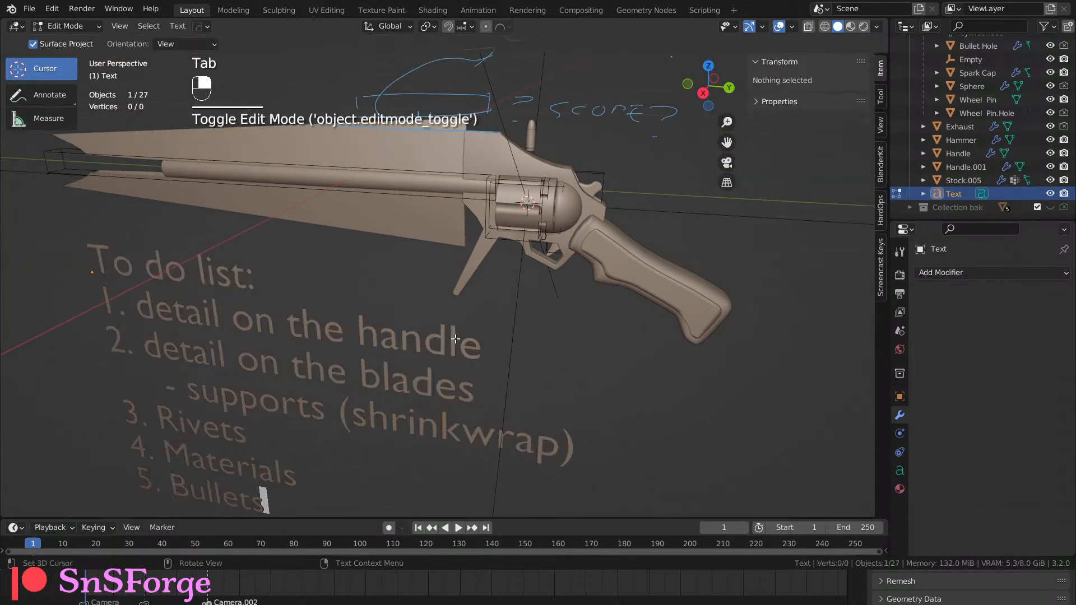
key("Up")
key("Up")
key("Up")
key("Up")
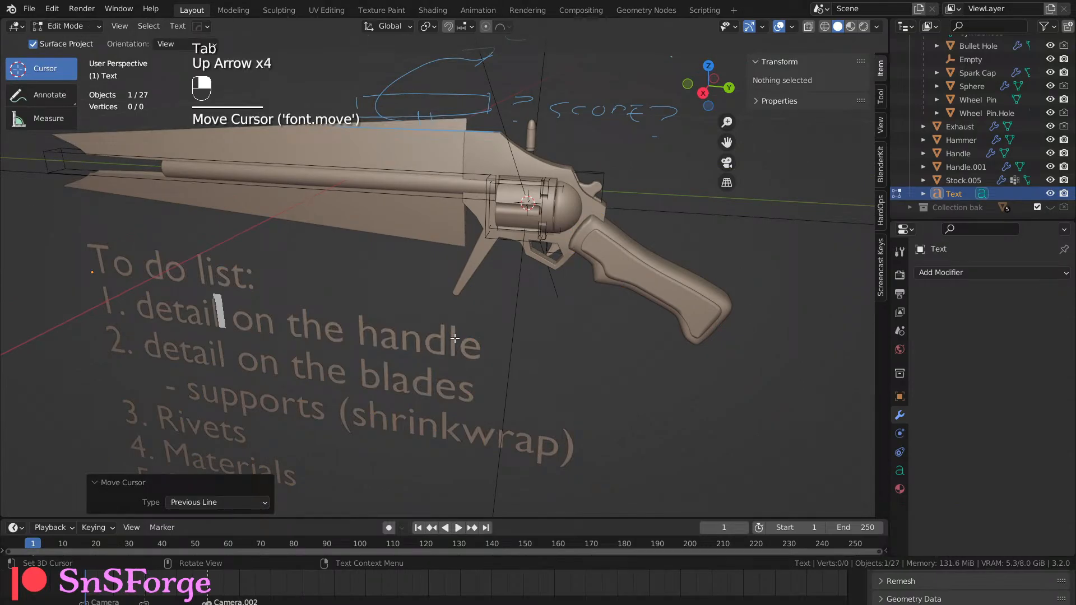
key("Home")
type("/")
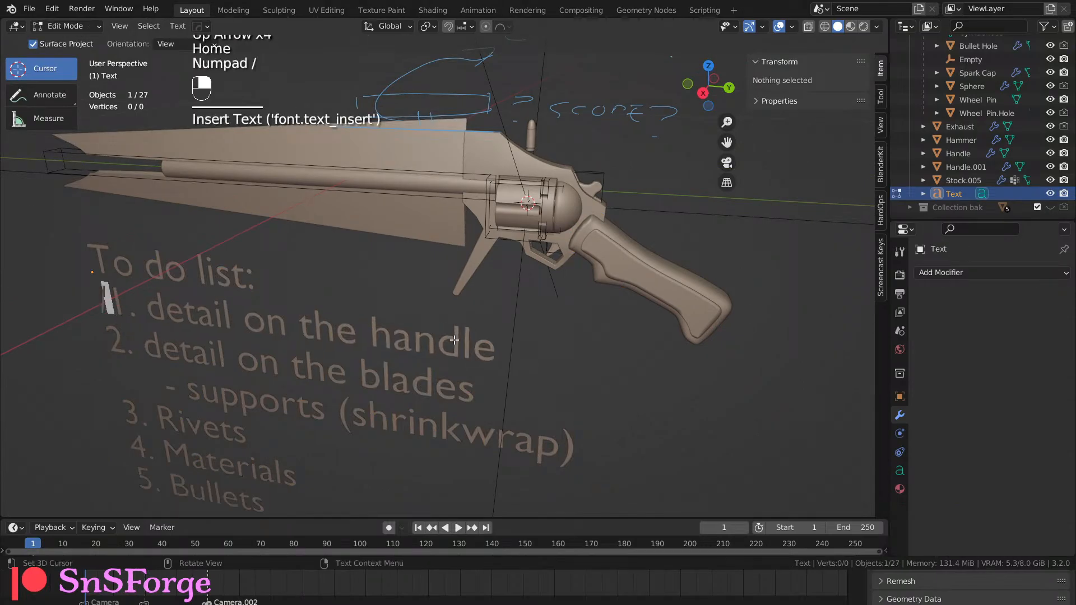
middle_click_drag(313, 341, 374, 319)
key("Tab")
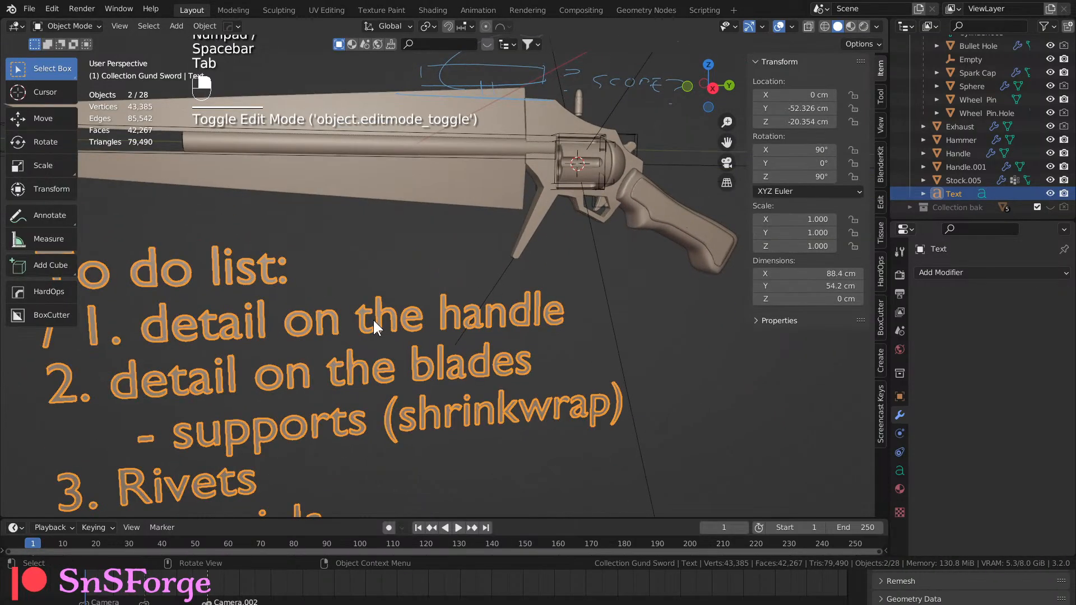
Remove the slash and space in front of the first to-do item.
scroll(373, 321, "down", 2)
key("Tab")
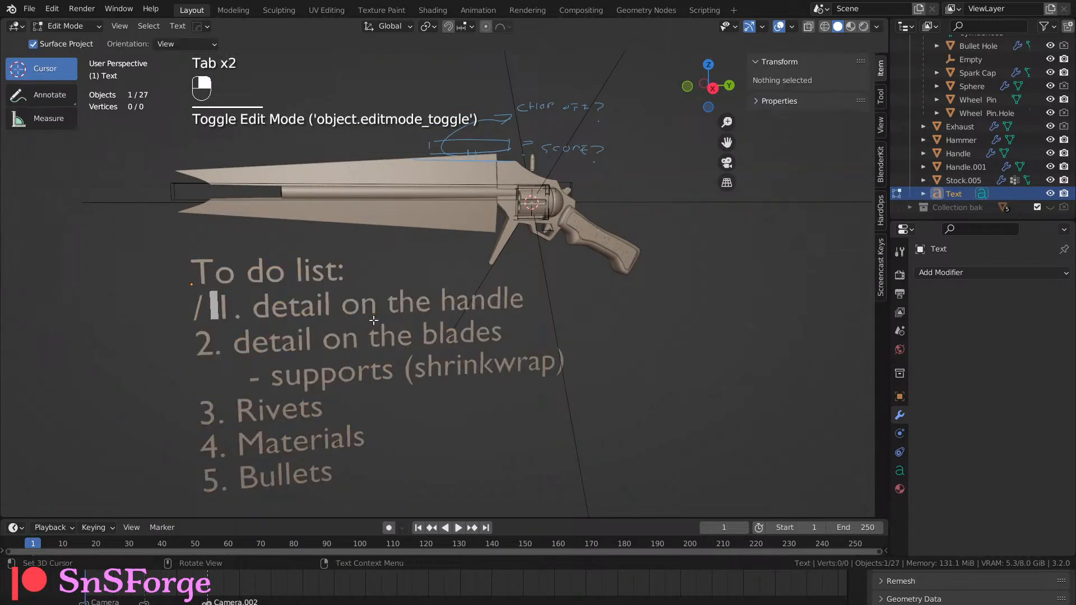
key("BackSpace")
key("BackSpace")
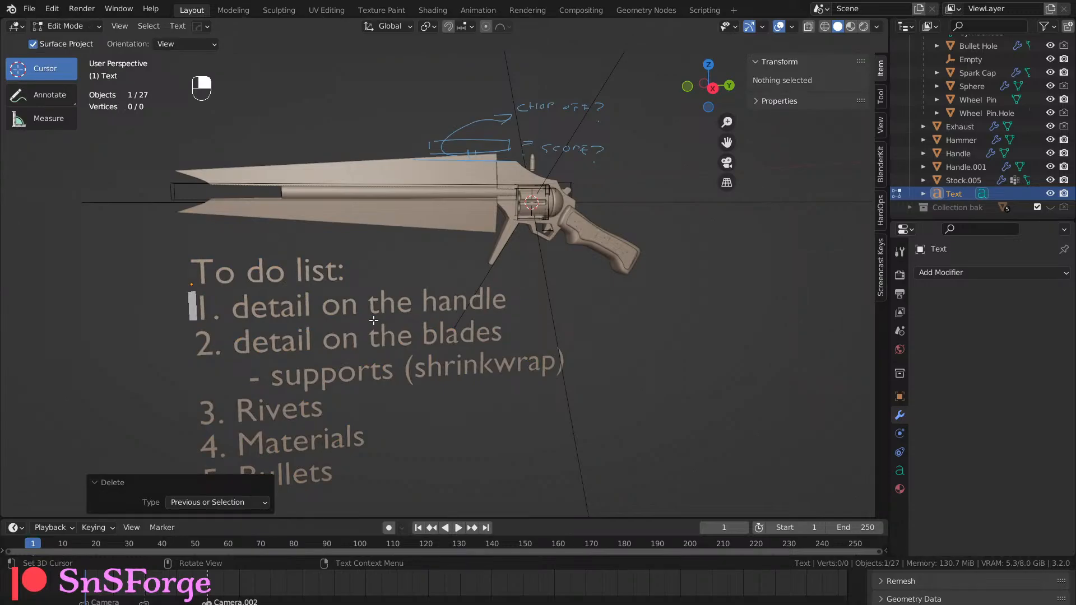
Insert a slash directly in front of "1. detail on the handle" in the to-do list.
key("super")
key("Right")
key("Right")
key("Down")
key("Right")
key("Right")
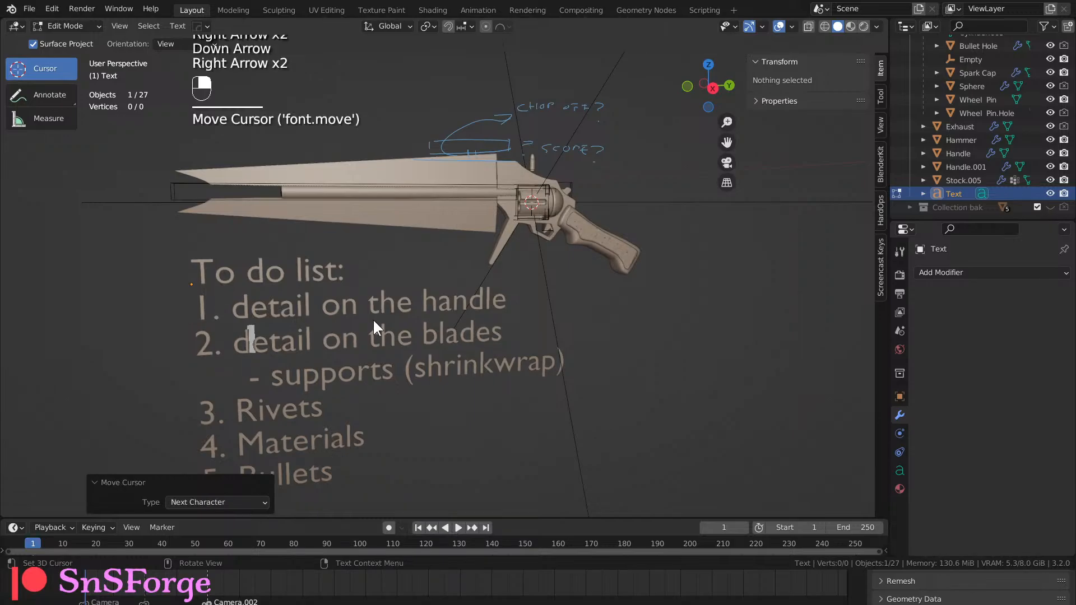
key("Right")
key("Left")
key("Left")
key("Left")
key("Left")
key("Left")
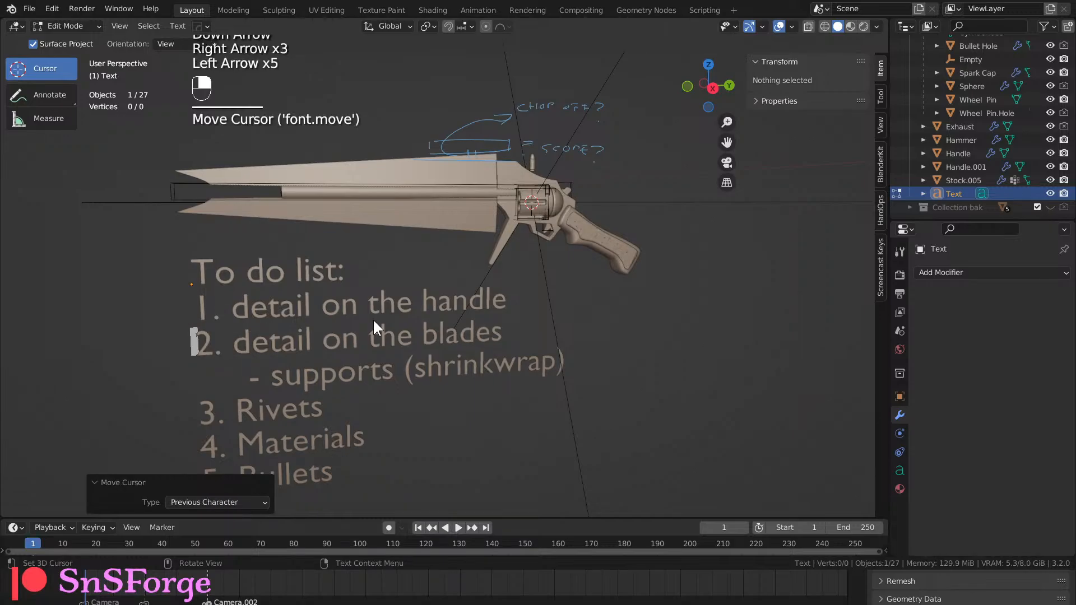
key("BackSpace")
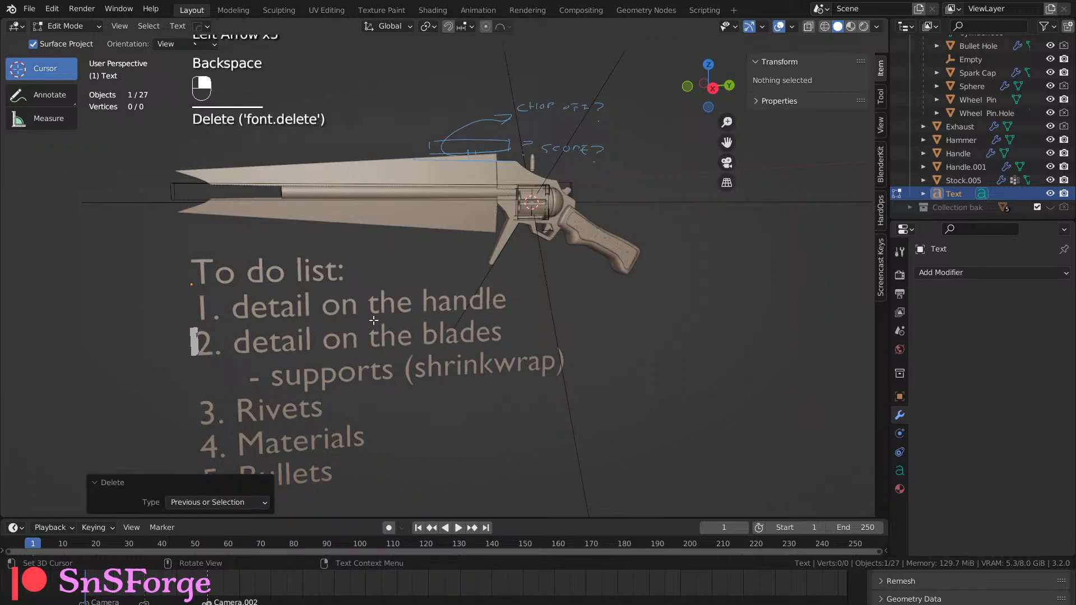
key("Up")
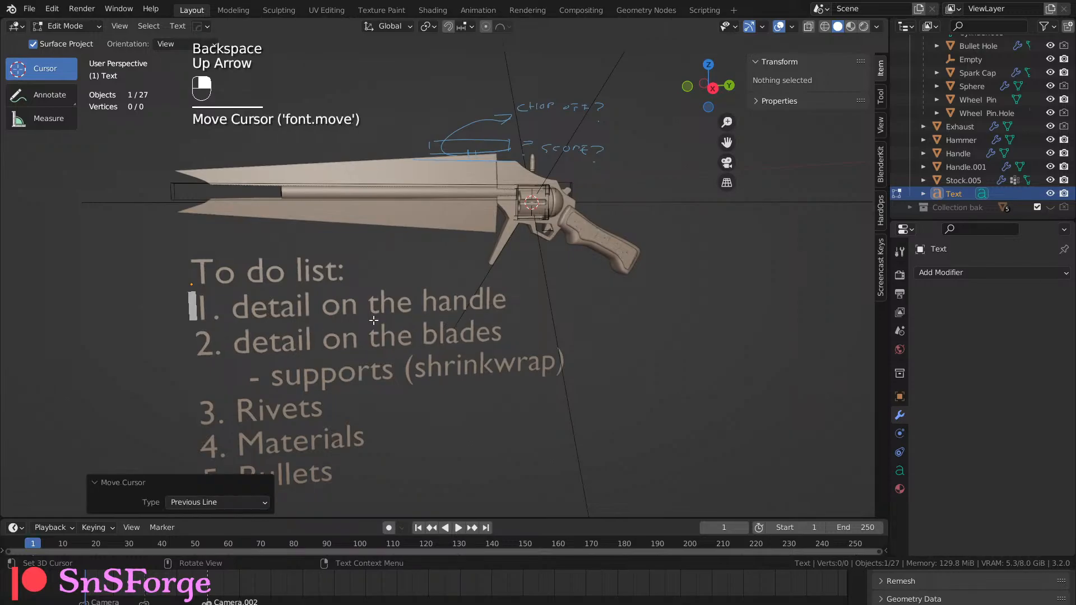
type("/")
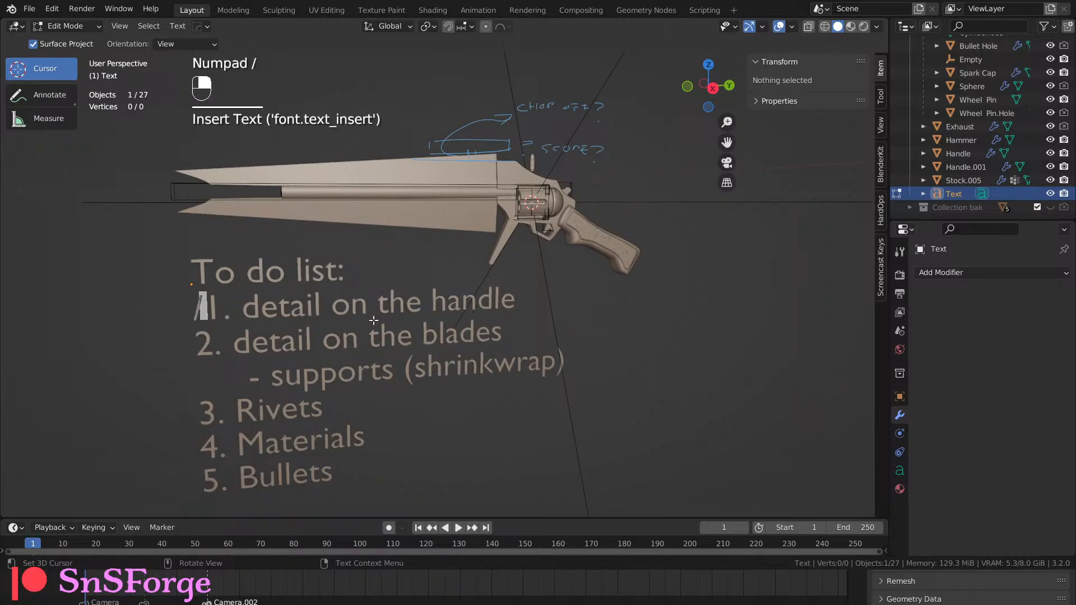
Place the text cursor at the start of "2. detail on the blades" and save the file.
key("Down")
key("Up")
key("Left")
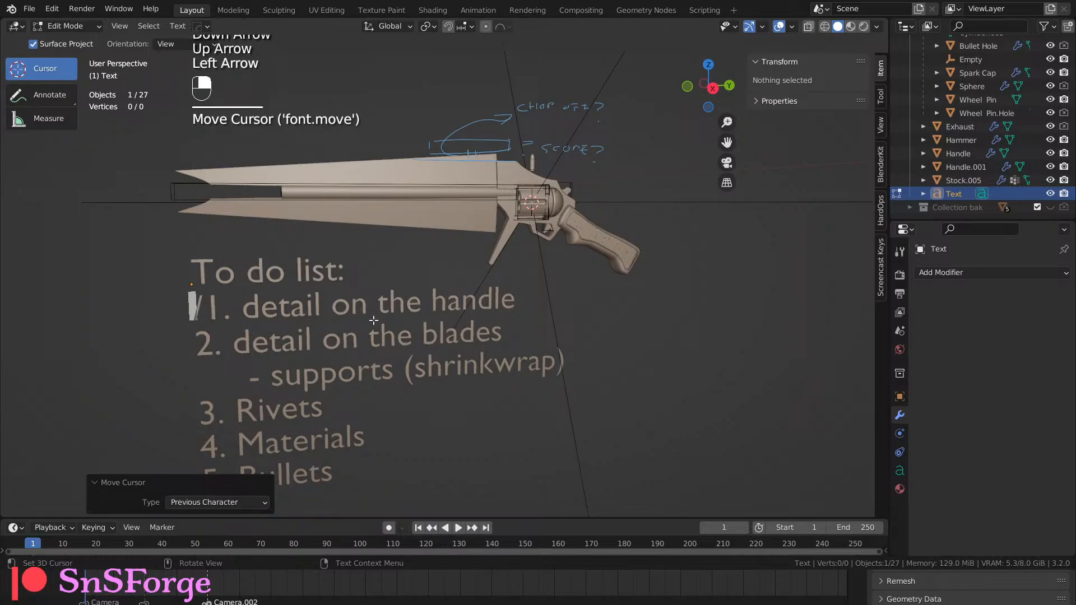
key("Down")
key("Down")
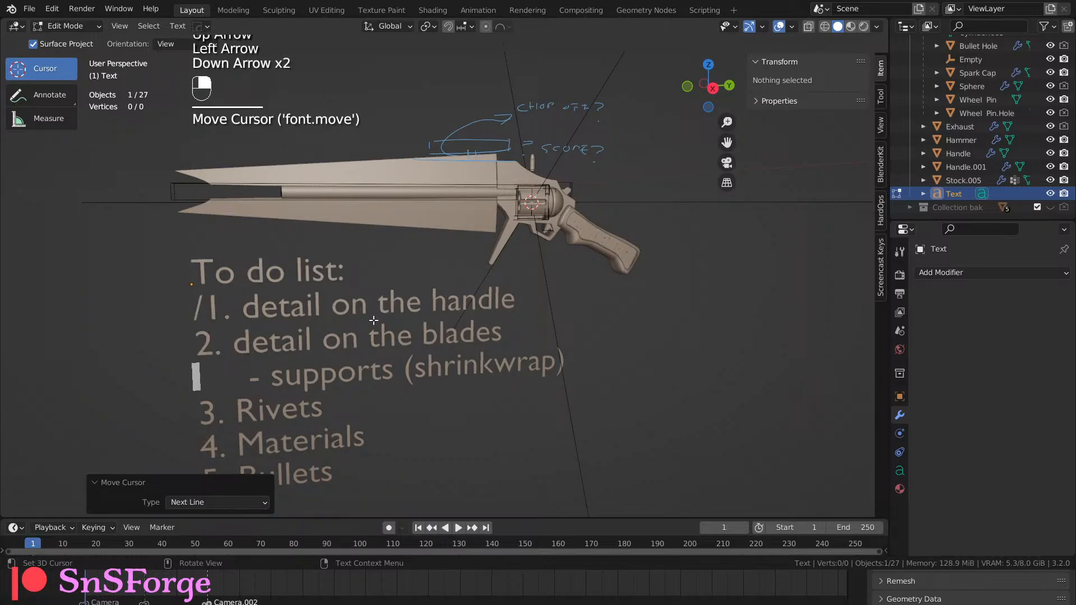
key("Up")
key("Up")
key("Down")
key("Down")
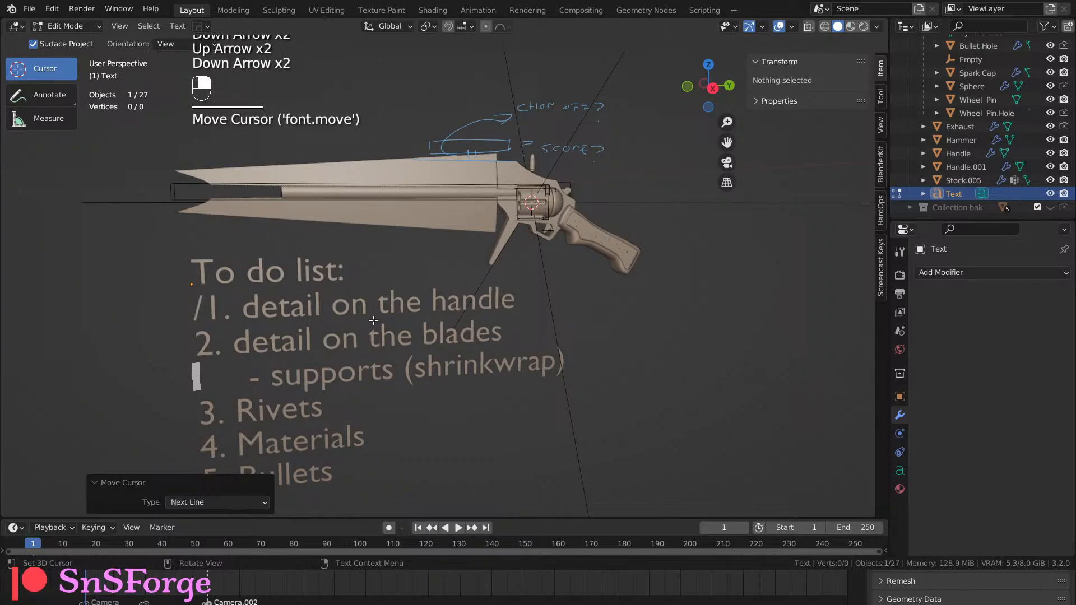
key("Up")
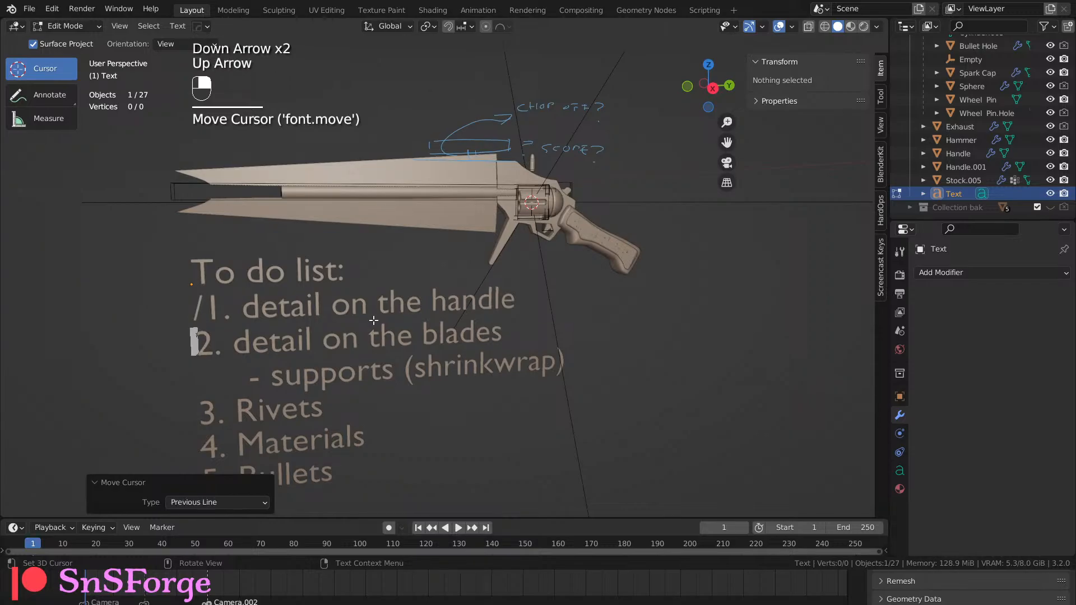
key("ctrl+s")
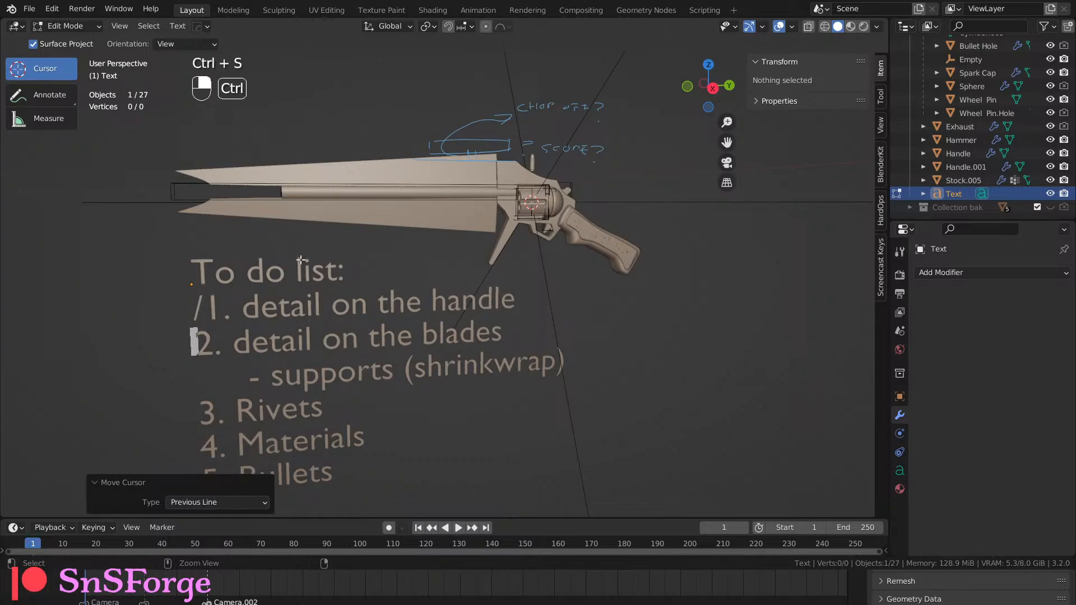
middle_click_drag(324, 230, 423, 389)
scroll(336, 238, "up", 5)
middle_click_drag(422, 326, 433, 300)
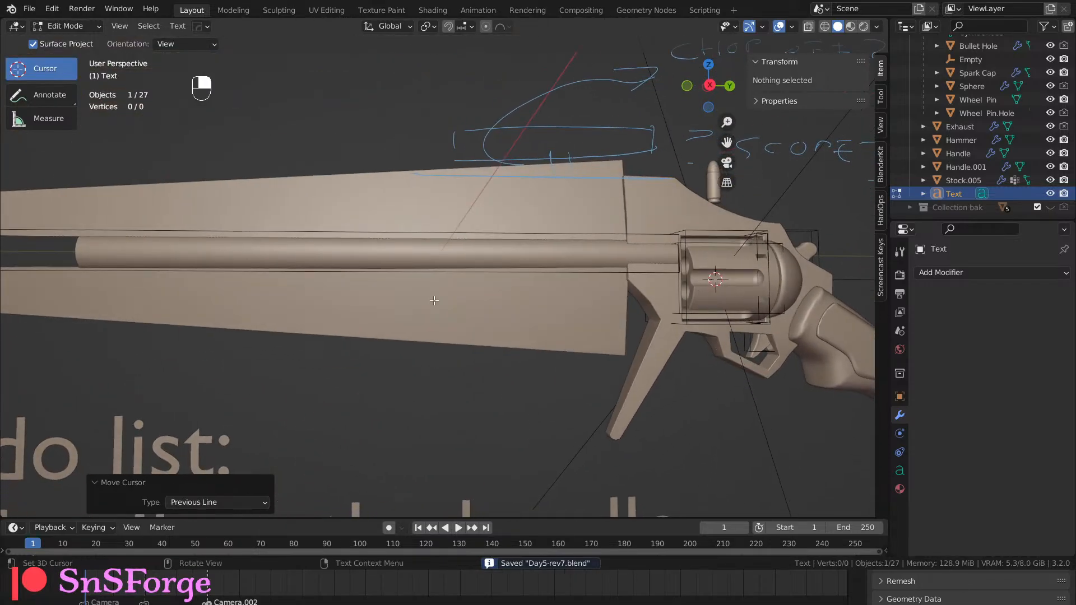
key("KP_1")
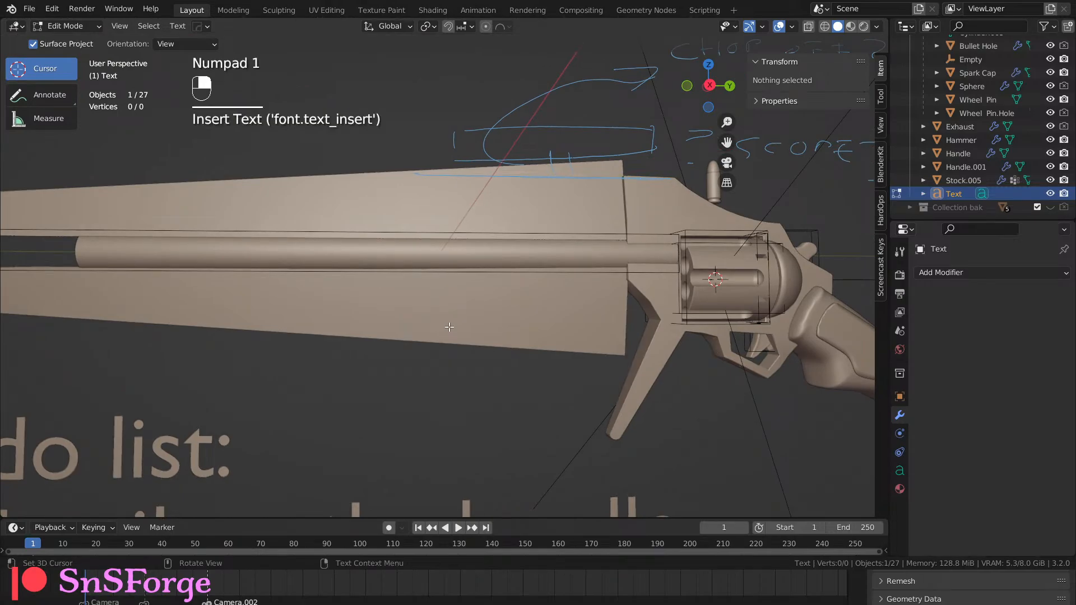
scroll(453, 333, "down", 4)
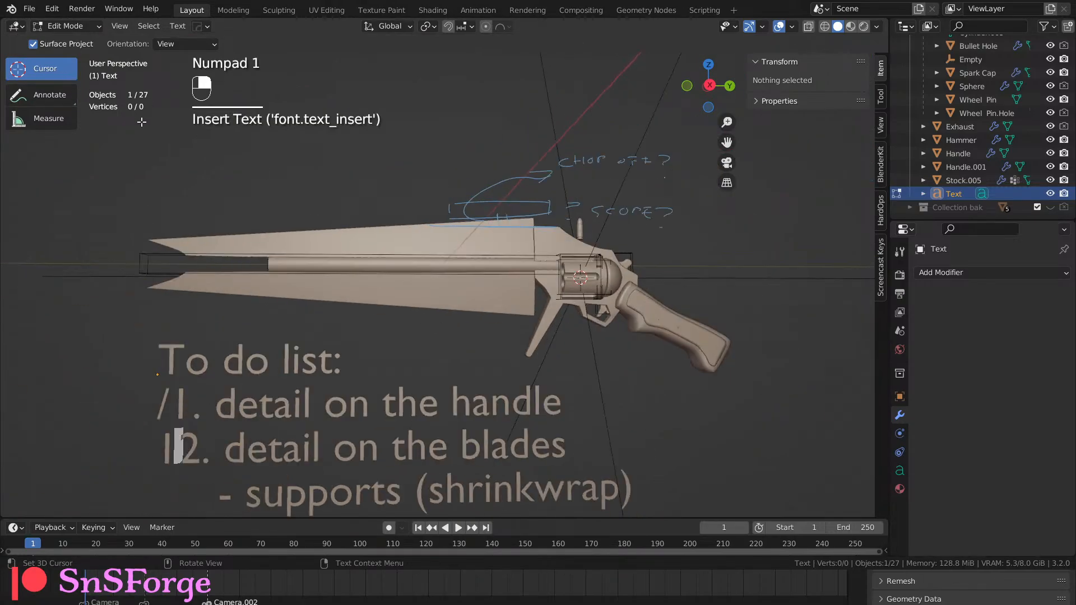
scroll(299, 323, "down", 2)
key("BackSpace")
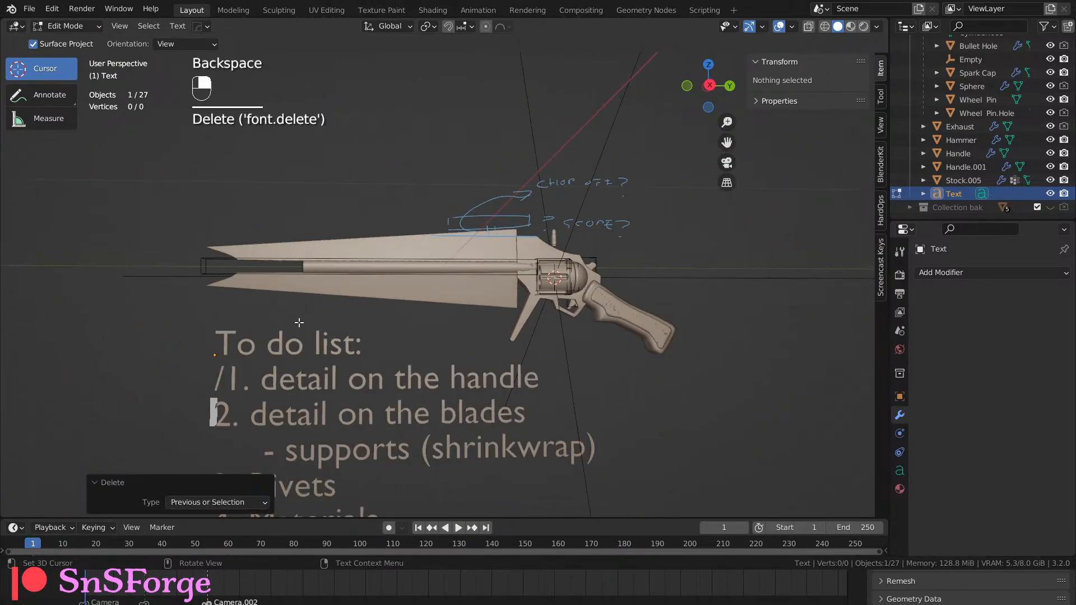
Finish editing the to-do text and show the gun sword in right orthographic view with nothing selected.
key("Tab")
scroll(301, 321, "up", 2)
left_click(379, 288)
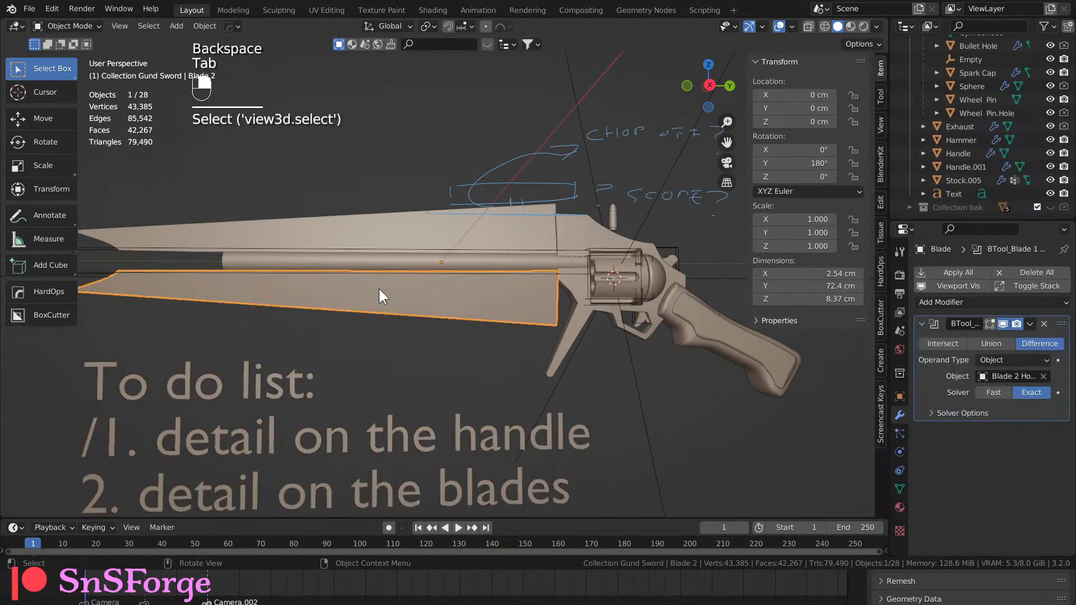
key("KP_3")
left_click(381, 328)
scroll(381, 329, "up", 1)
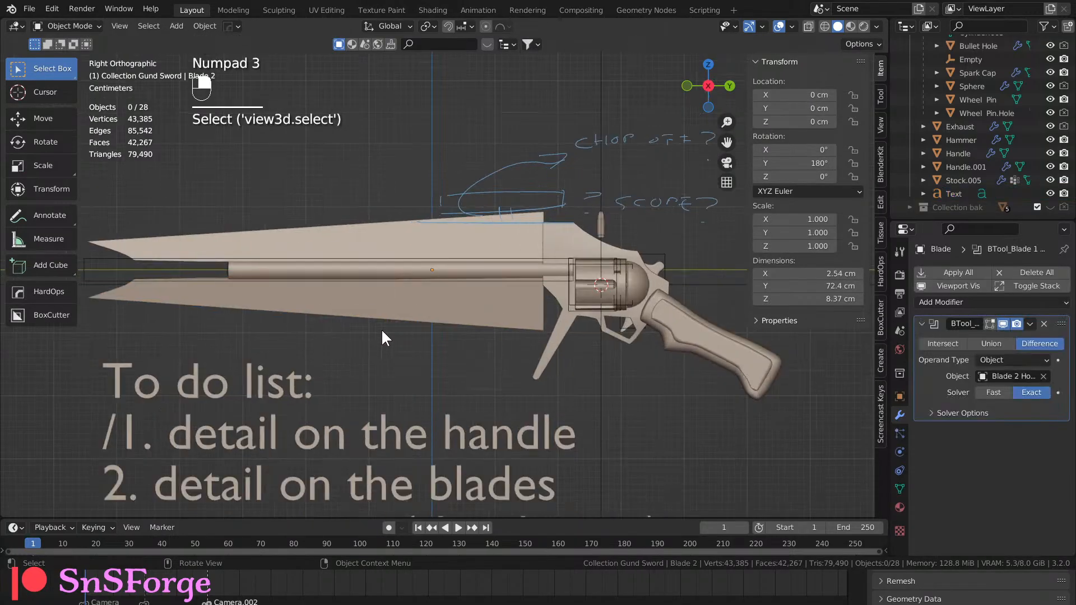
scroll(381, 328, "up", 2)
middle_click_drag(399, 335, 402, 435, "shift")
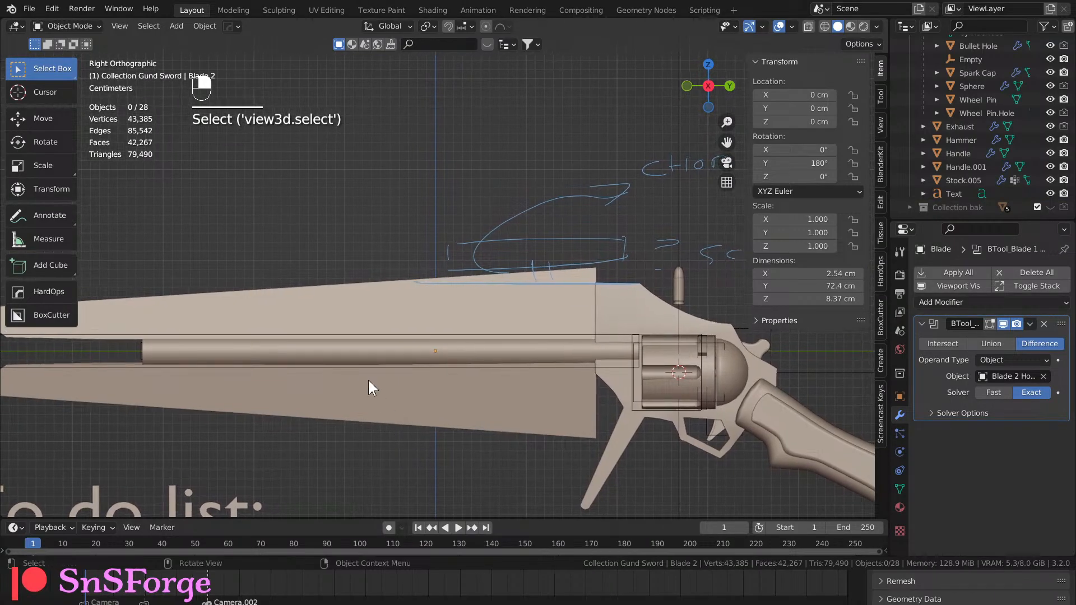
Sketch two rectangular support outlines spanning both blades and the barrel with the Annotate tool.
left_click(58, 212)
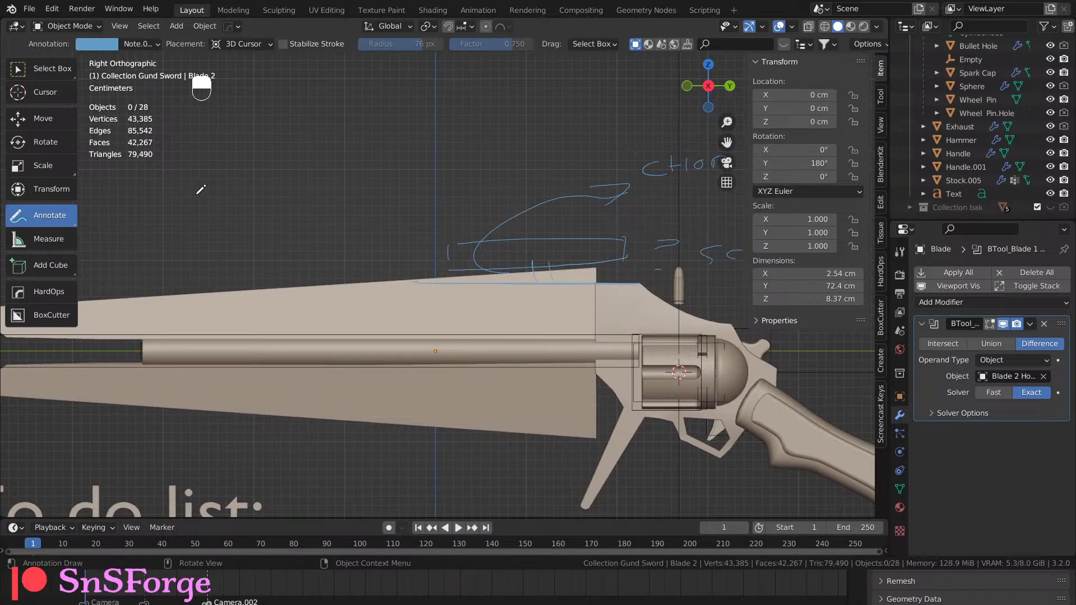
mouse_move(566, 286)
left_mouse_down()
mouse_move(563, 395)
mouse_move(457, 400)
left_mouse_up()
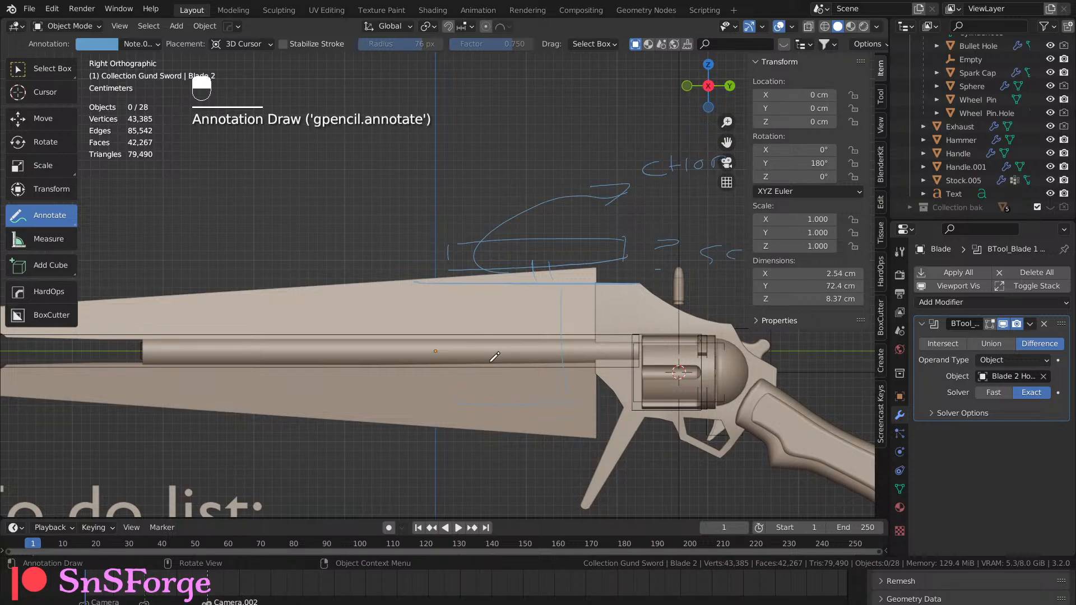
mouse_move(566, 289)
left_mouse_down()
mouse_move(521, 301)
mouse_move(518, 397)
mouse_move(576, 337)
mouse_move(562, 293)
left_mouse_up()
mouse_move(322, 343)
left_mouse_down()
mouse_move(273, 388)
mouse_move(338, 306)
left_mouse_up()
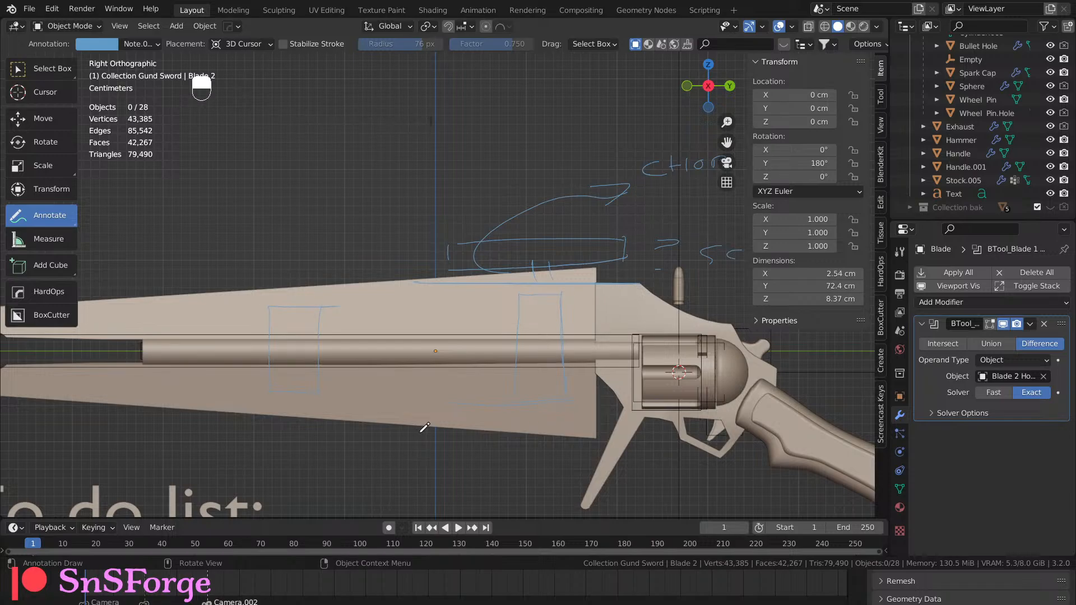
Erase the two rectangular support outlines from the blades and barrel with the Annotate Eraser.
left_click(61, 214)
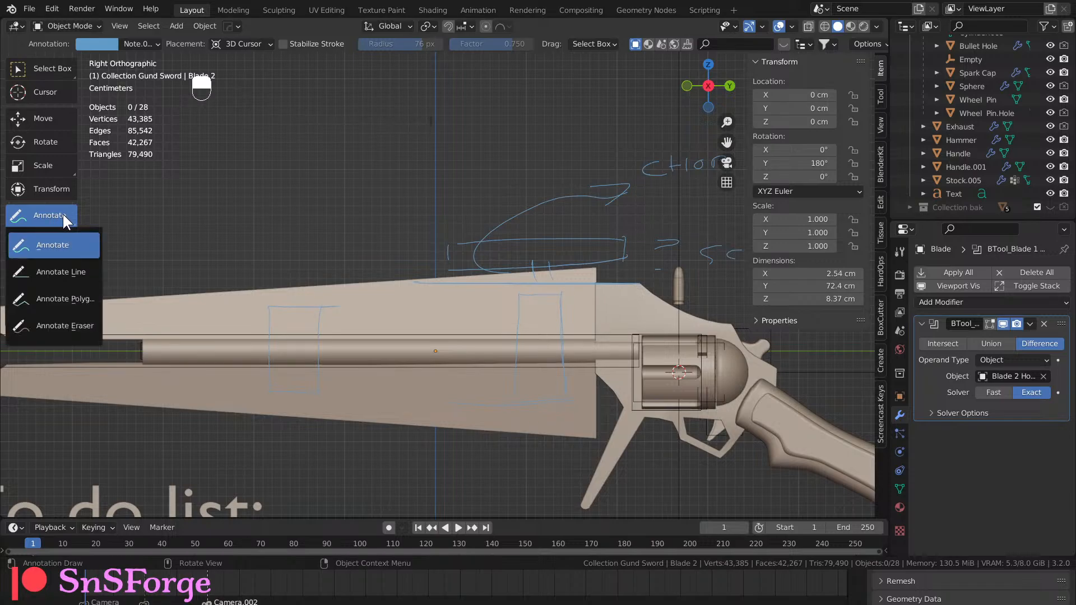
left_click(85, 321)
mouse_move(429, 357)
left_mouse_down()
mouse_move(561, 405)
mouse_move(538, 368)
mouse_move(522, 292)
left_mouse_up()
mouse_move(324, 344)
left_mouse_down()
mouse_move(332, 339)
mouse_move(271, 295)
mouse_move(289, 296)
mouse_move(311, 348)
mouse_move(555, 384)
mouse_move(516, 324)
mouse_move(478, 417)
mouse_move(392, 362)
left_mouse_up()
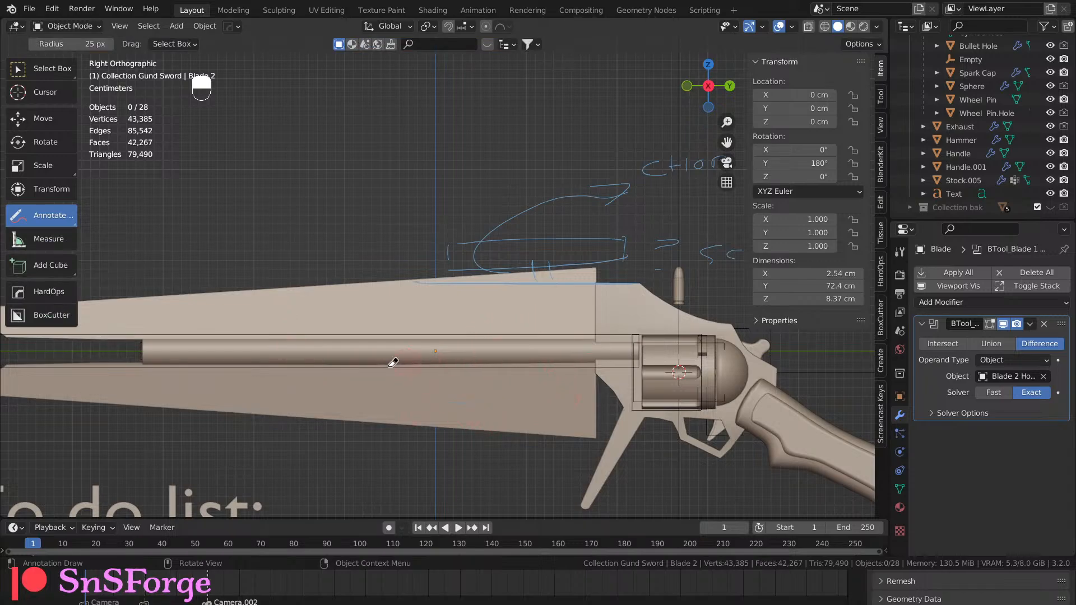
Sketch one long curved support outline with a wavy lower edge across the blades and barrel using freehand annotation.
left_click(55, 217)
mouse_move(55, 220)
left_mouse_down()
mouse_move(58, 231)
mouse_move(56, 220)
left_mouse_up()
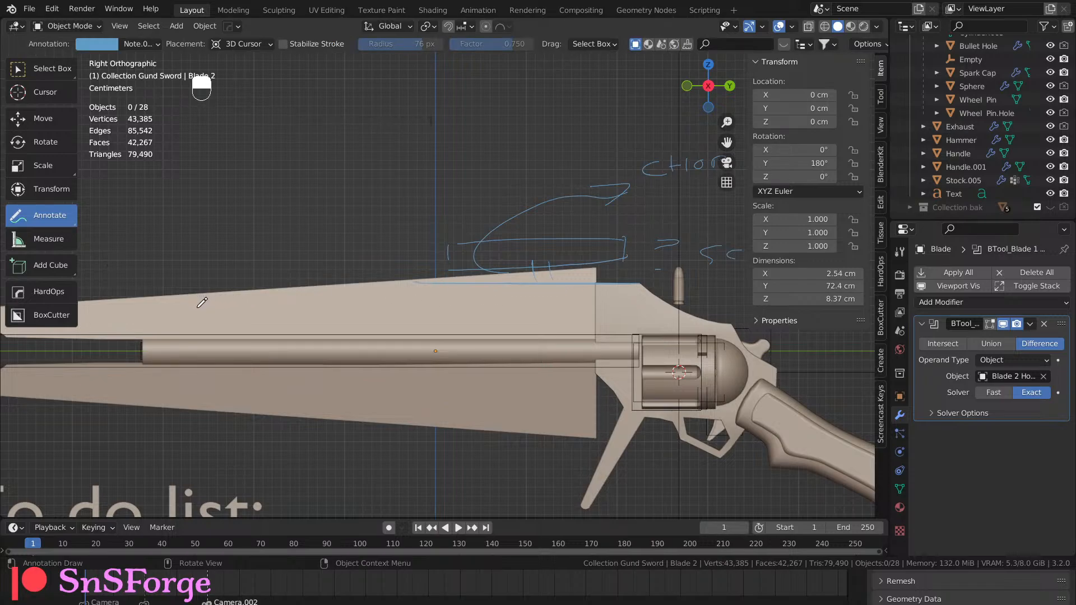
mouse_move(197, 308)
left_mouse_down()
mouse_move(311, 321)
mouse_move(522, 277)
left_mouse_up()
mouse_move(223, 377)
left_mouse_down()
mouse_move(359, 384)
mouse_move(447, 372)
mouse_move(516, 391)
mouse_move(585, 306)
mouse_move(495, 286)
left_mouse_up()
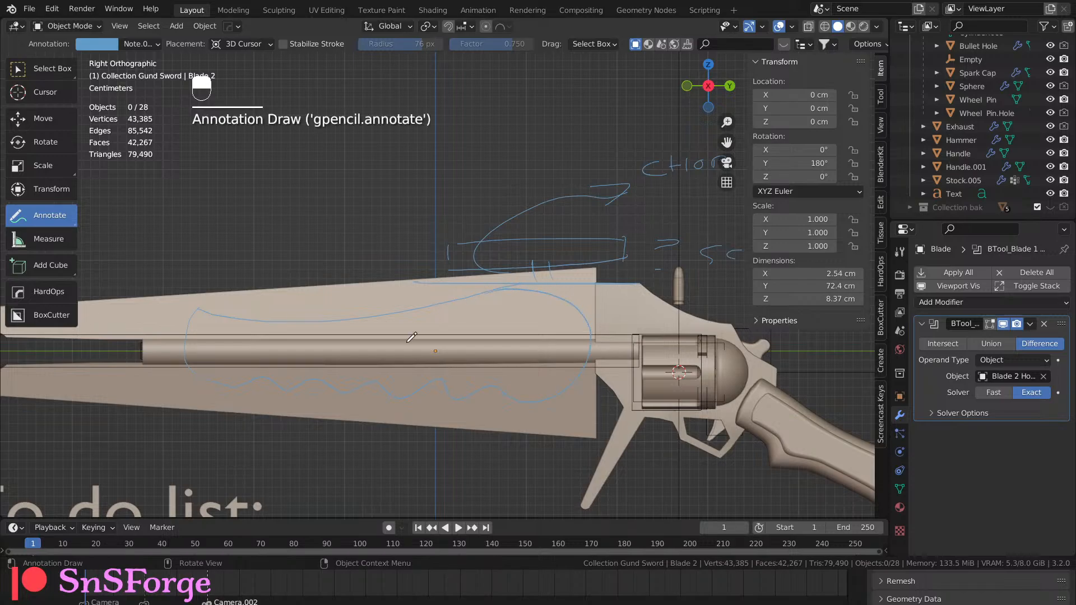
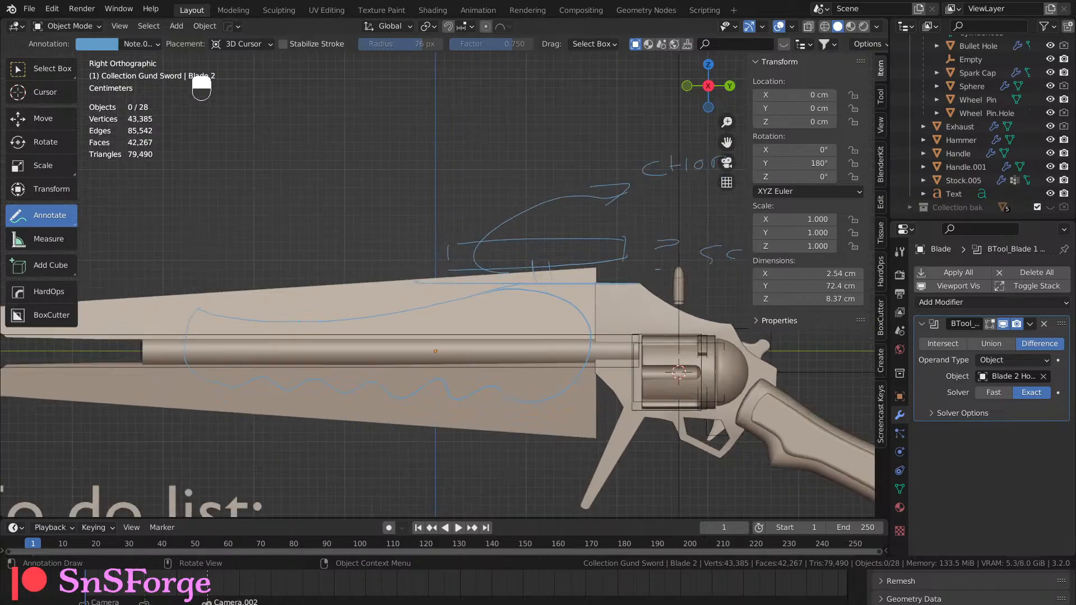
Select the barrel and snap the 3D cursor to the world origin.
left_click(50, 69)
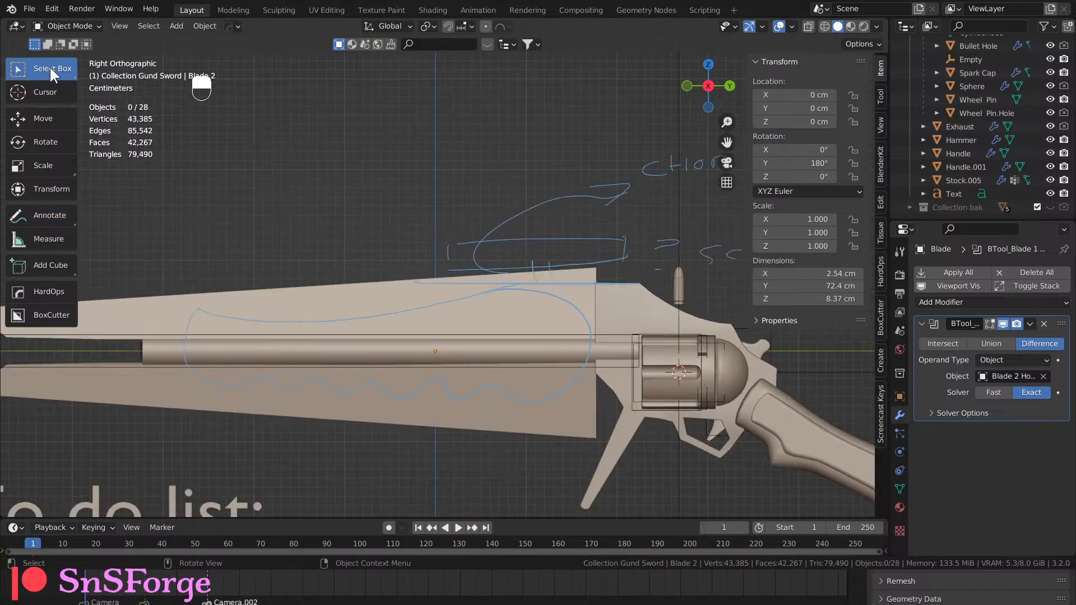
left_click(384, 355)
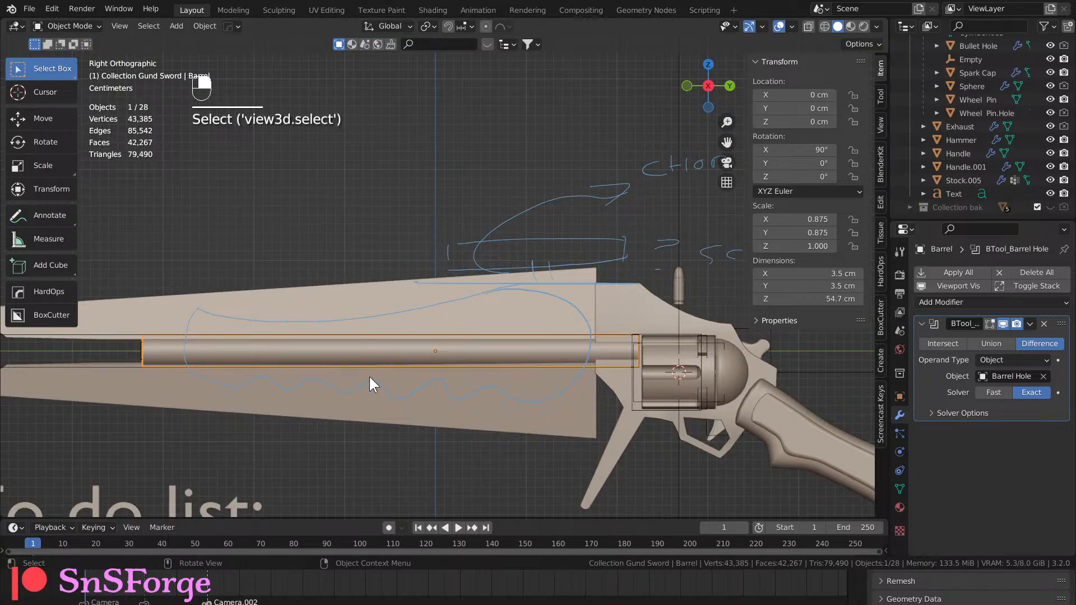
key("shift")
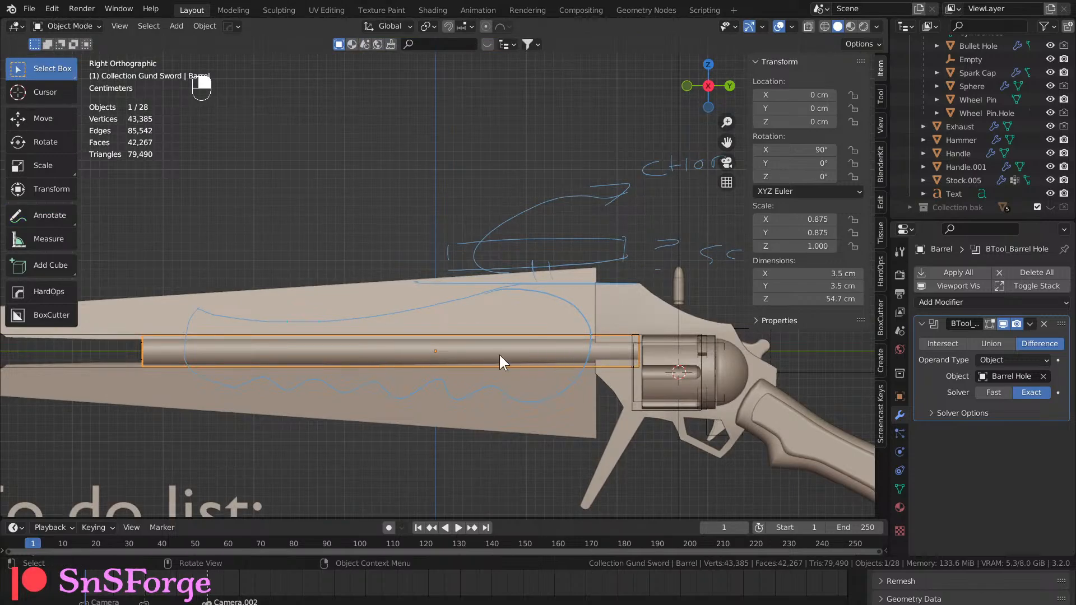
key("shift+s")
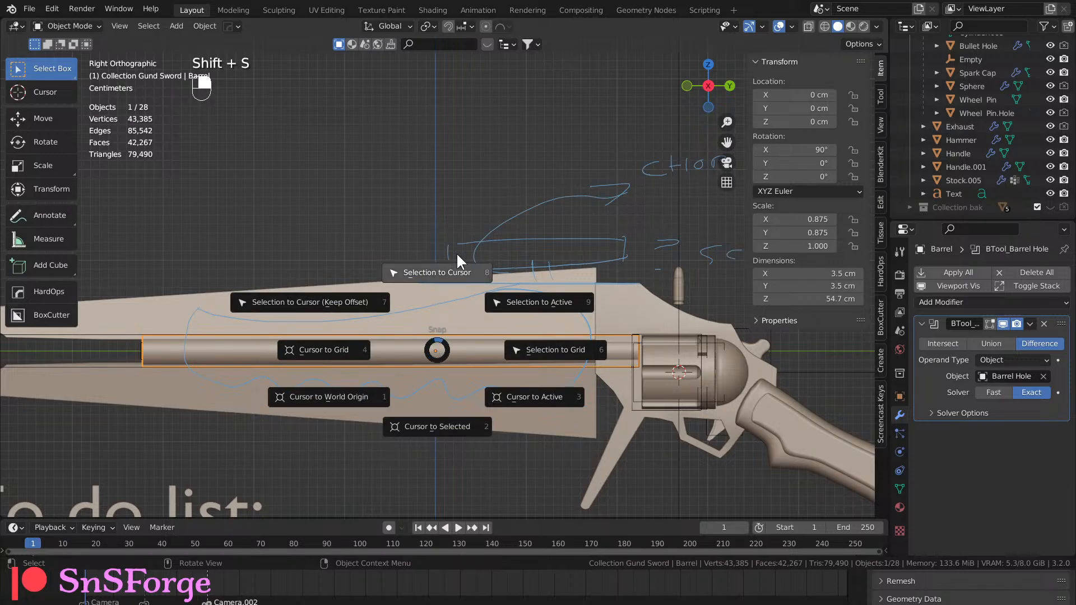
left_click(311, 394)
key("shift+s")
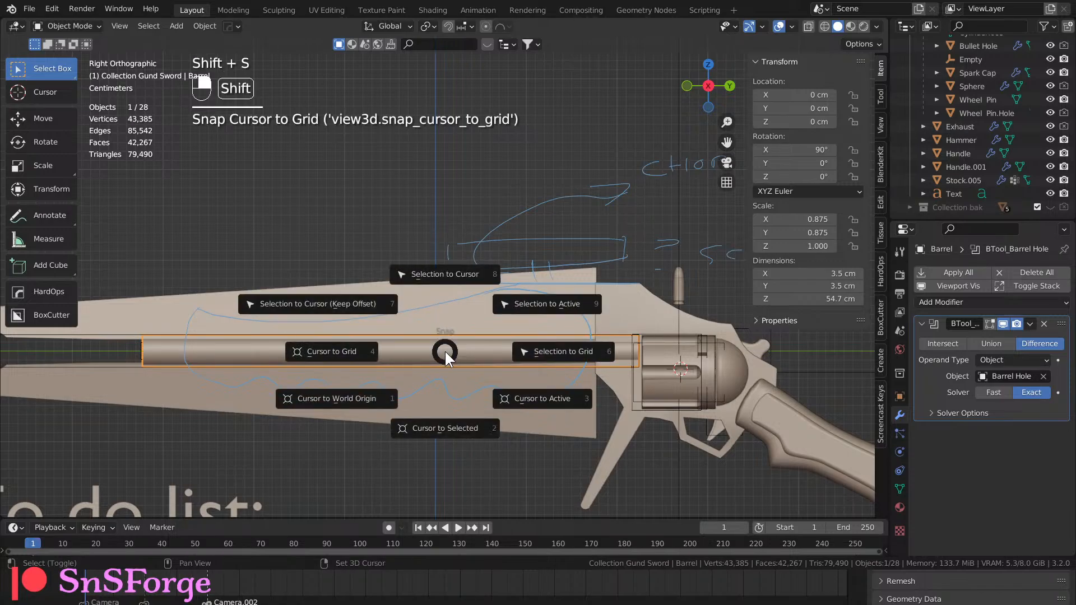
left_click(370, 399)
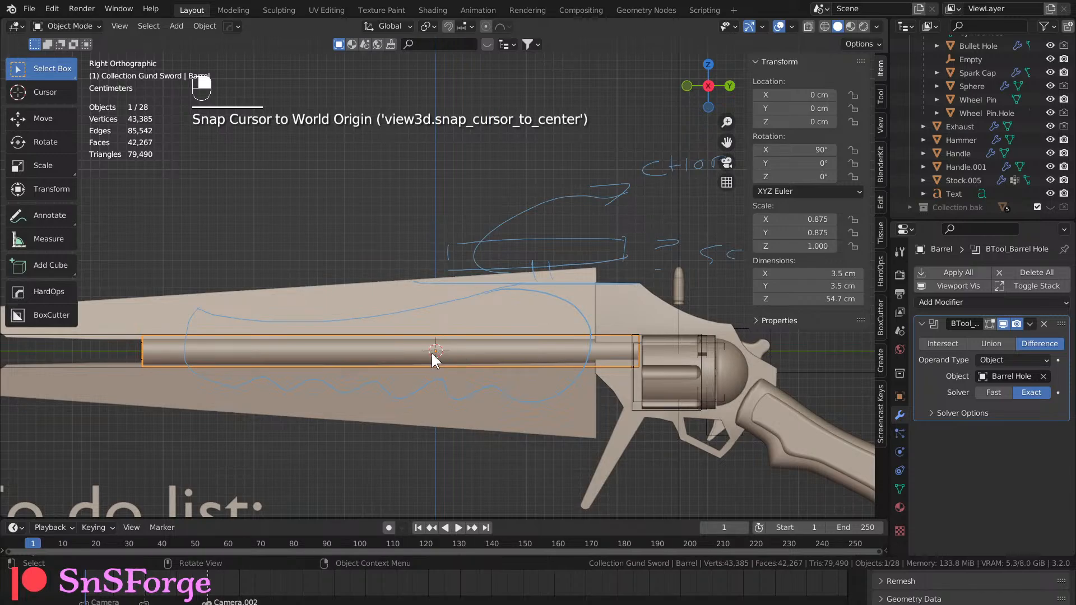
Parent the grip panel object Handle.001 to Handle using Object (Keep Transform).
scroll(431, 351, "up", 1)
middle_click_drag(399, 409, 561, 386)
key("KP_Decimal")
scroll(686, 236, "down", 5)
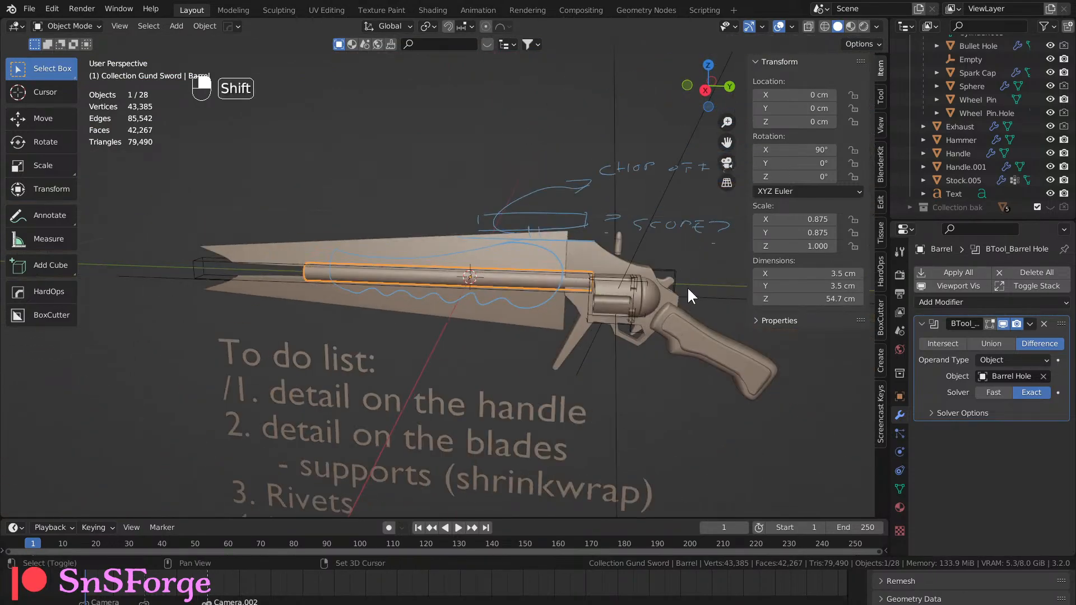
middle_click_drag(695, 281, 532, 214, "shift")
scroll(550, 271, "up", 6)
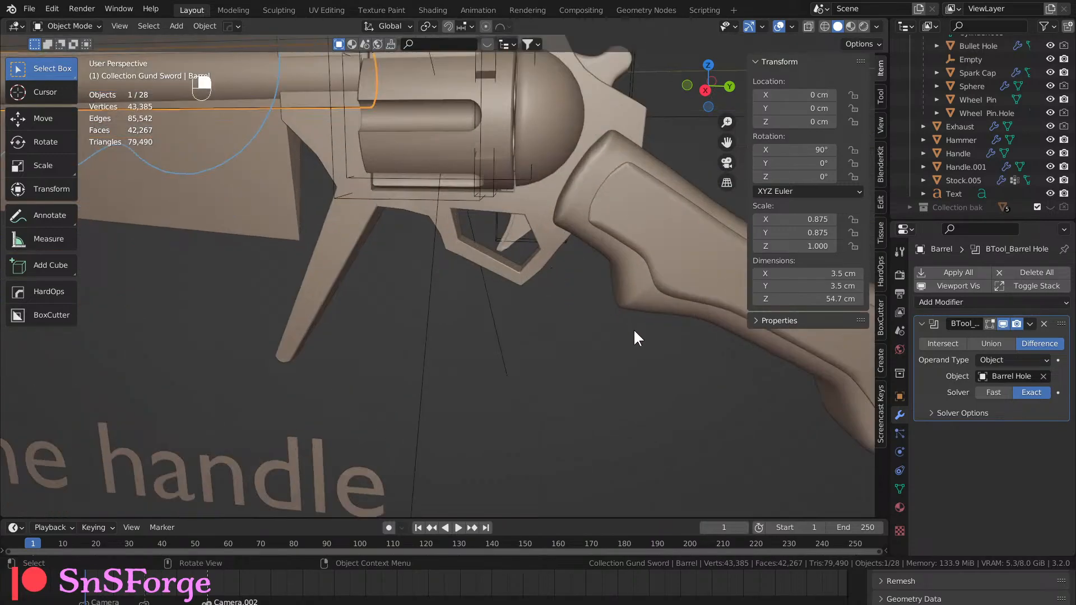
mouse_move(633, 328)
middle_mouse_down()
mouse_move(600, 353)
mouse_move(621, 323)
middle_mouse_up()
left_click(627, 310)
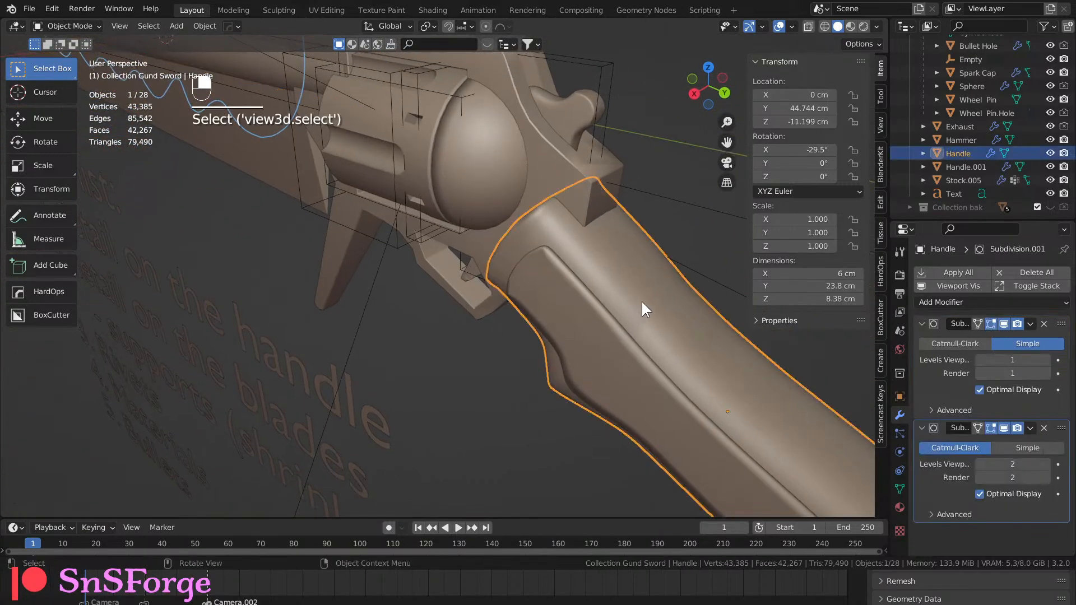
left_click(628, 374)
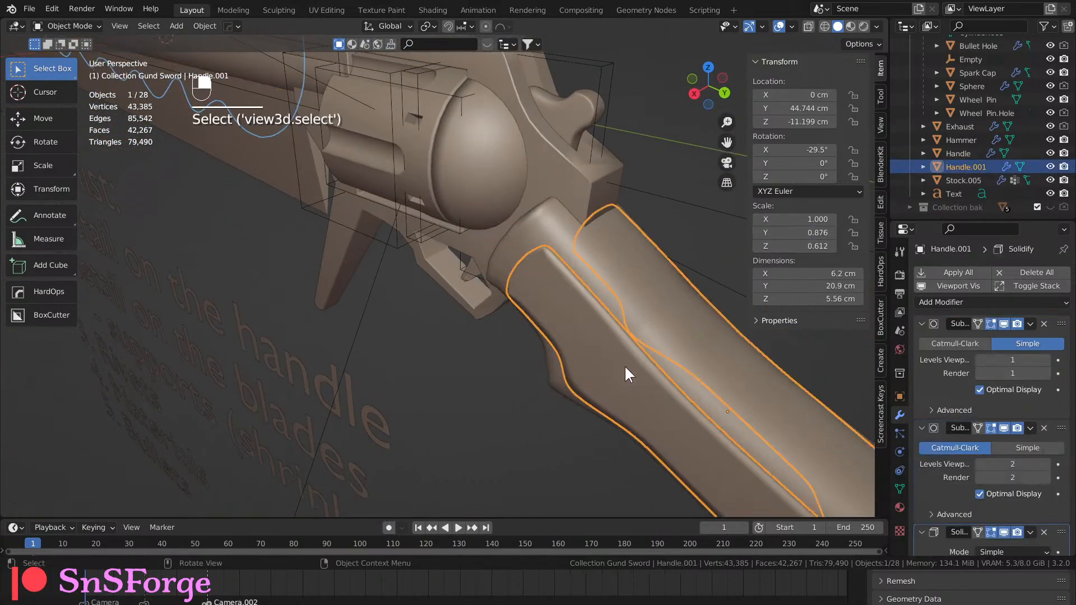
left_click(661, 328, "shift")
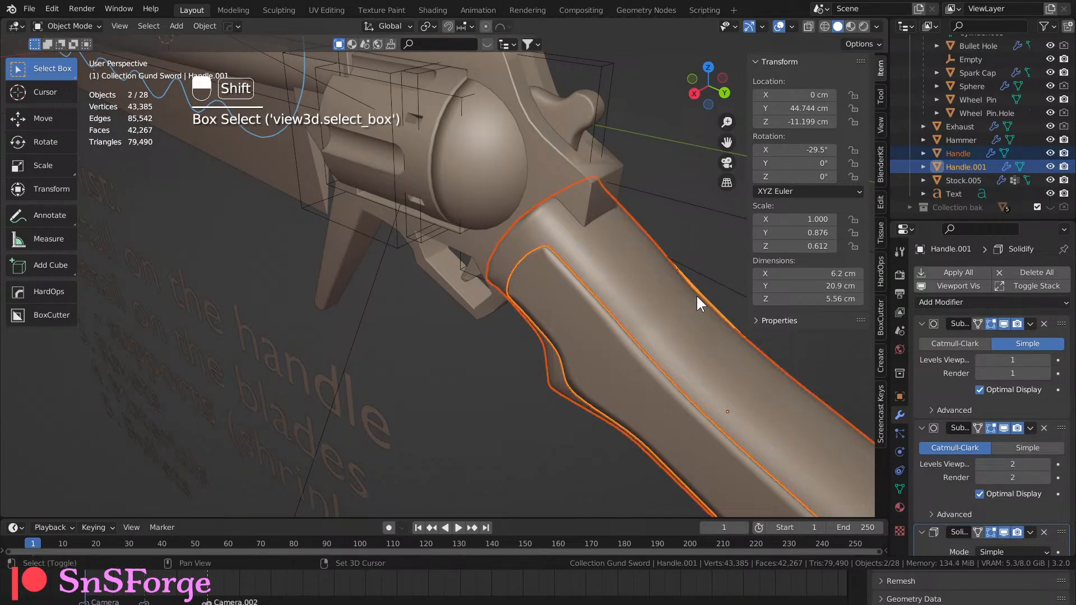
left_click(956, 152, "shift")
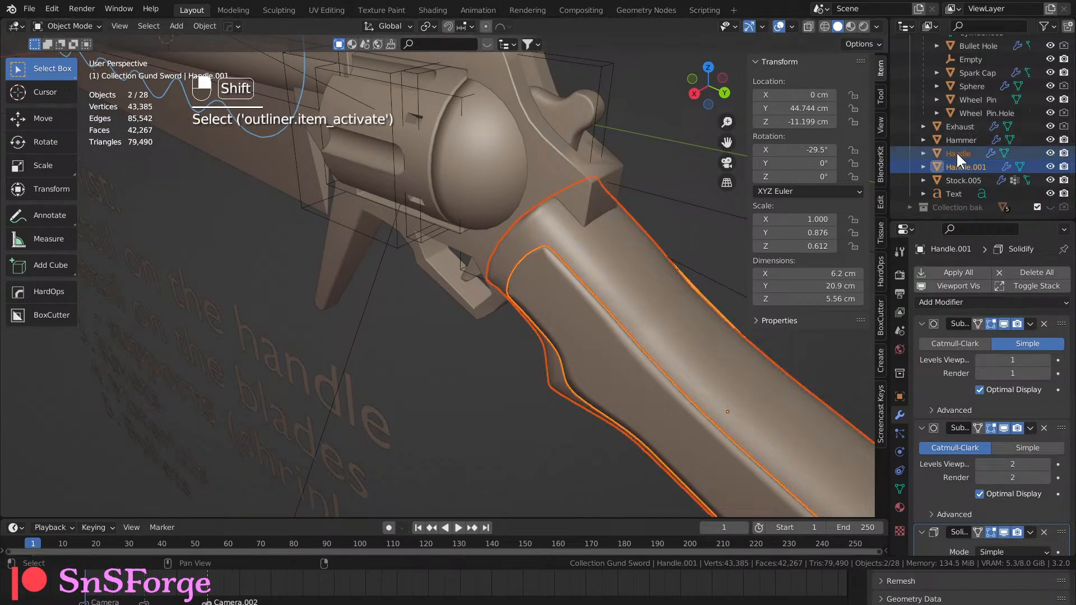
left_click(955, 152, "ctrl")
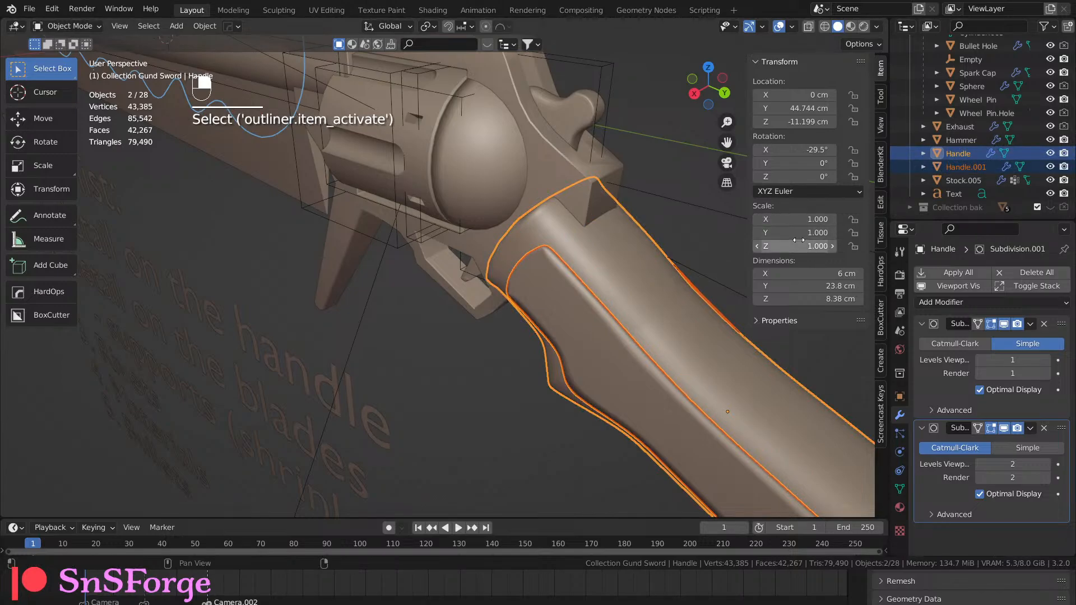
key("ctrl+p")
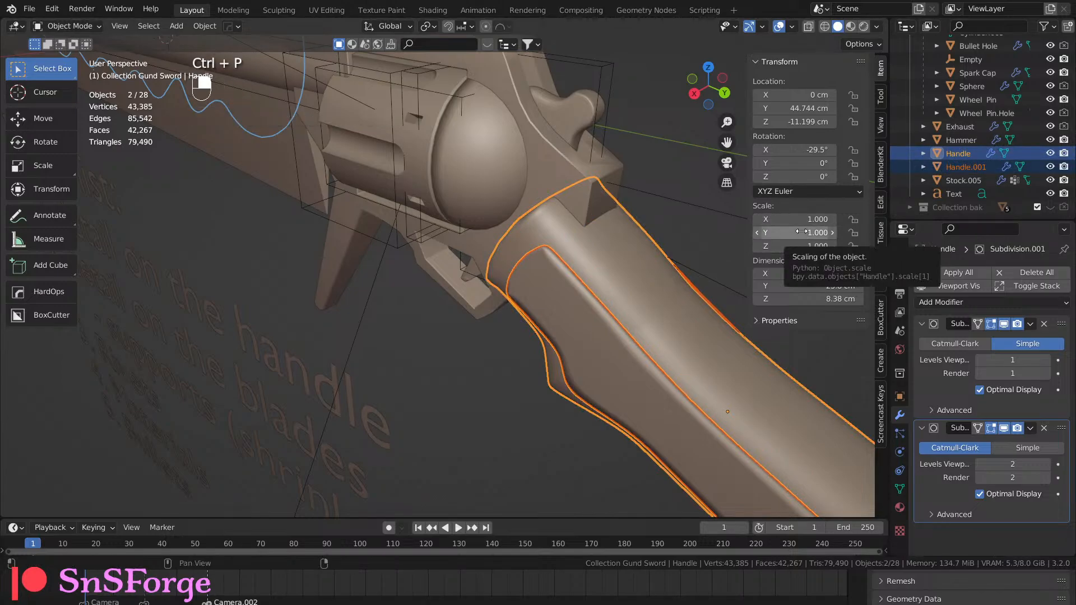
key("ctrl+p")
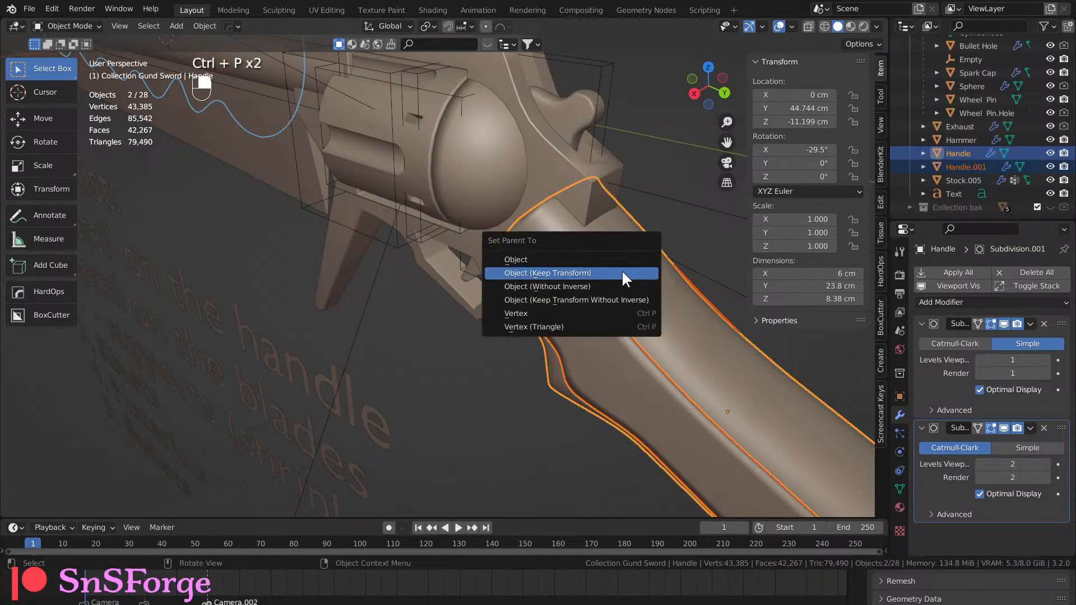
left_click(624, 271)
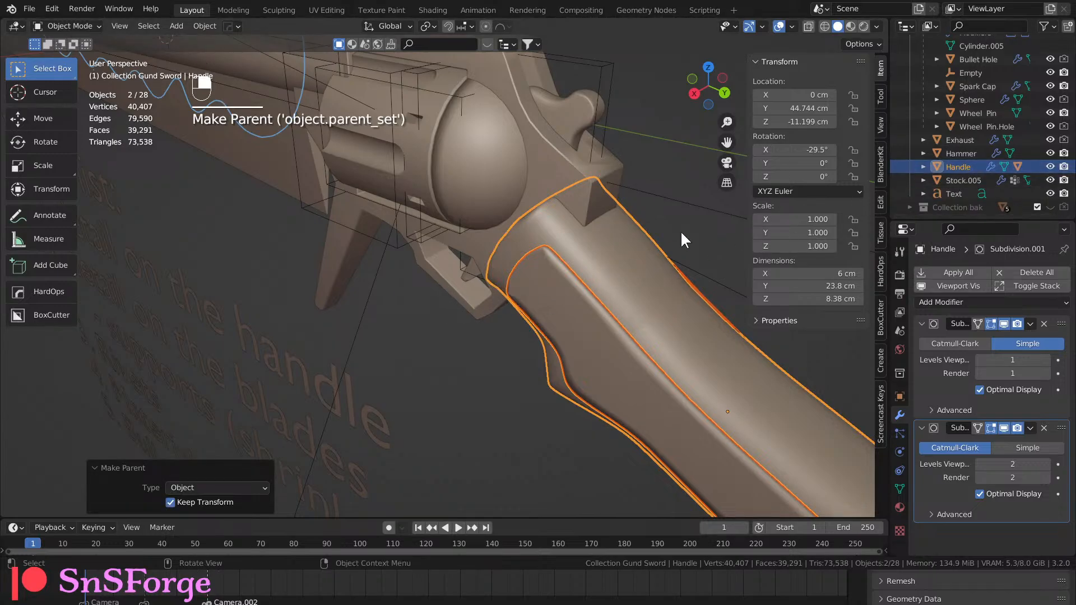
Move the Text object into the collection named Collection and collapse the 9mm Bullet and Blade 2 hierarchies.
left_click(952, 179)
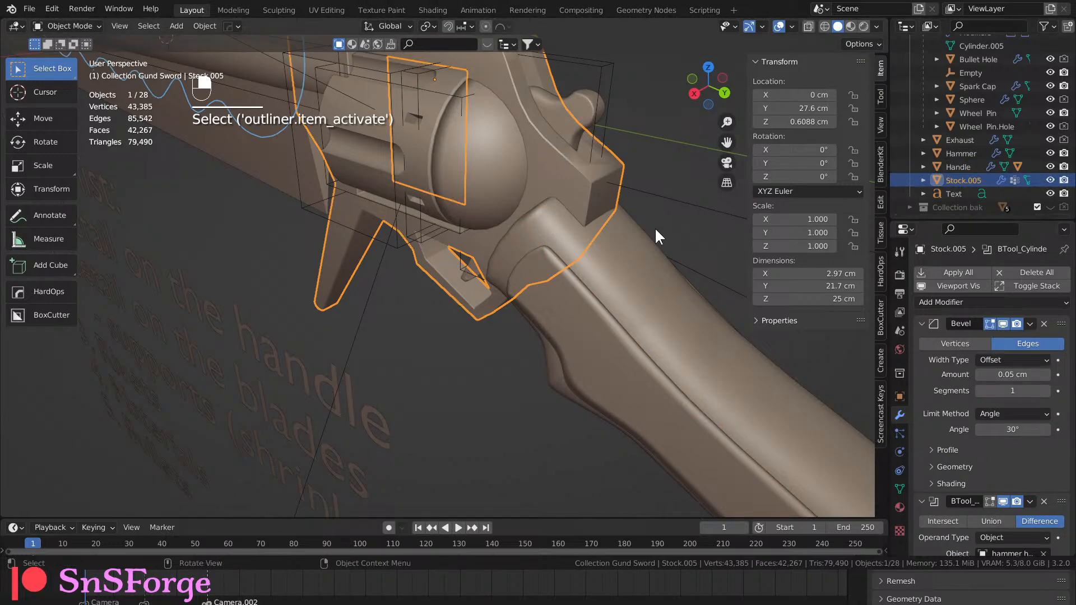
middle_click_drag(655, 227, 651, 230)
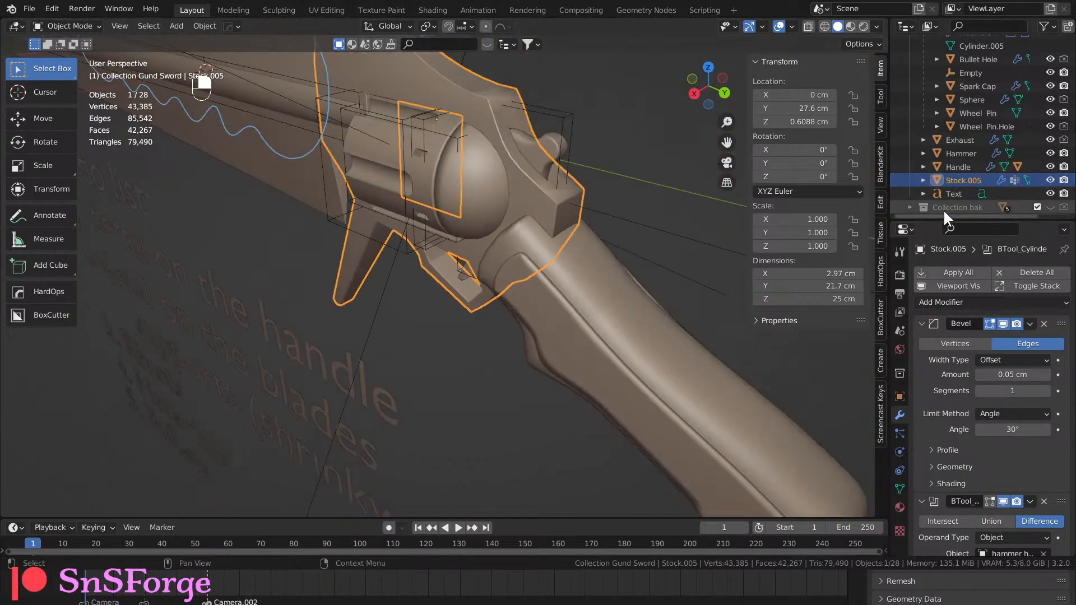
left_click_drag(967, 221, 957, 99)
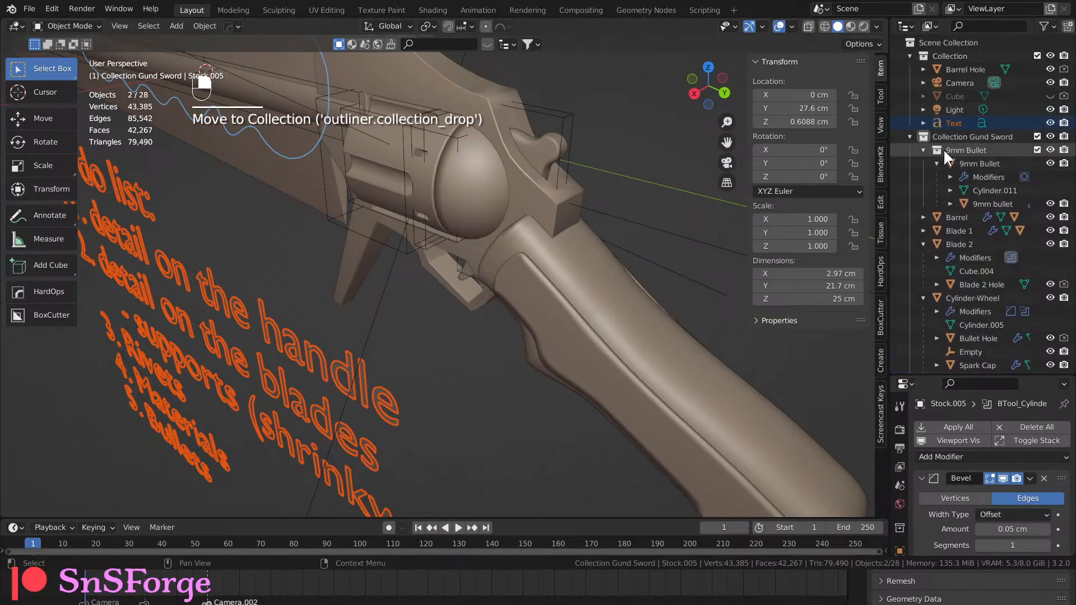
left_click(923, 150)
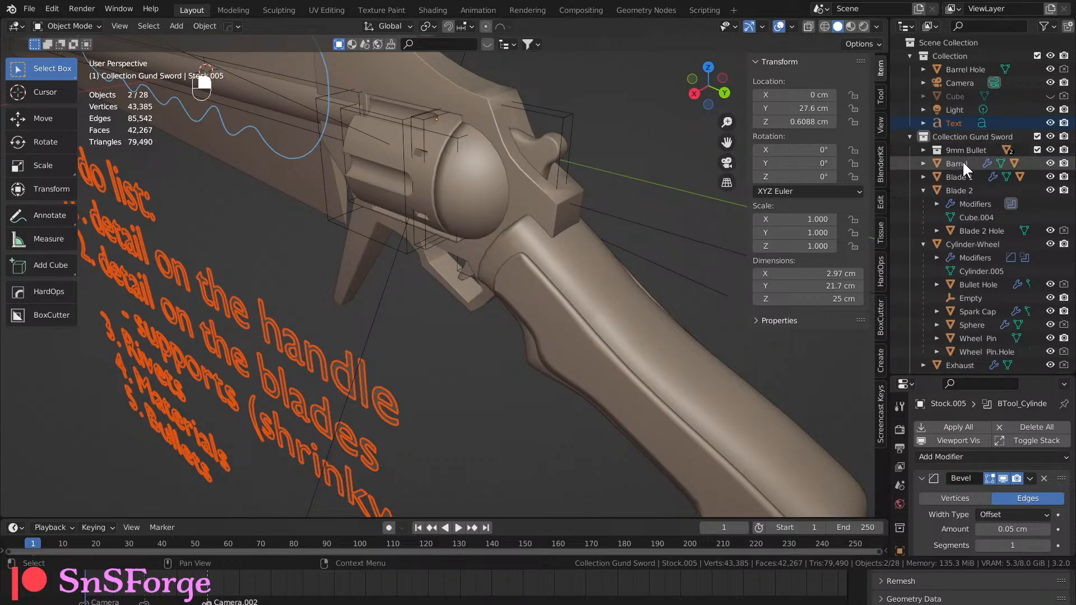
left_click(921, 190)
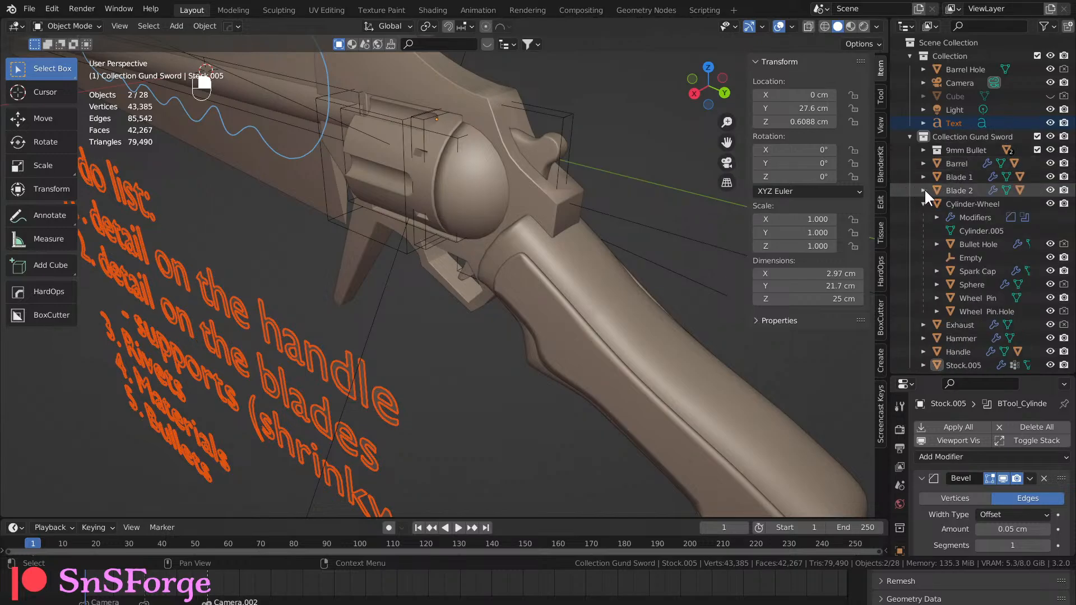
Select the full Cylinder-Wheel hierarchy to check which parts belong to it, and collapse it in the outliner.
left_click(969, 202)
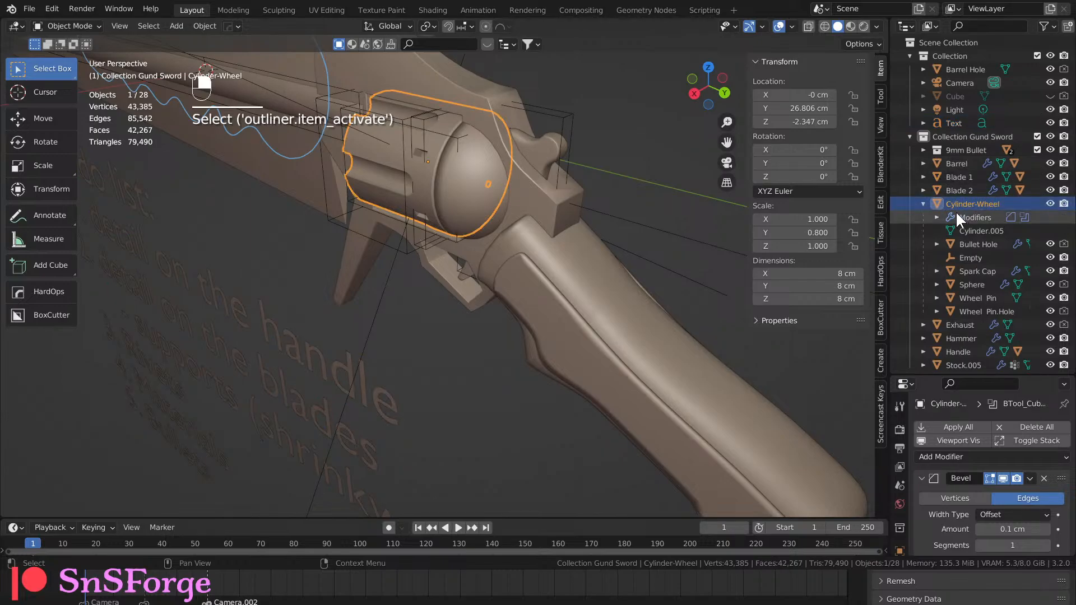
right_click(963, 204)
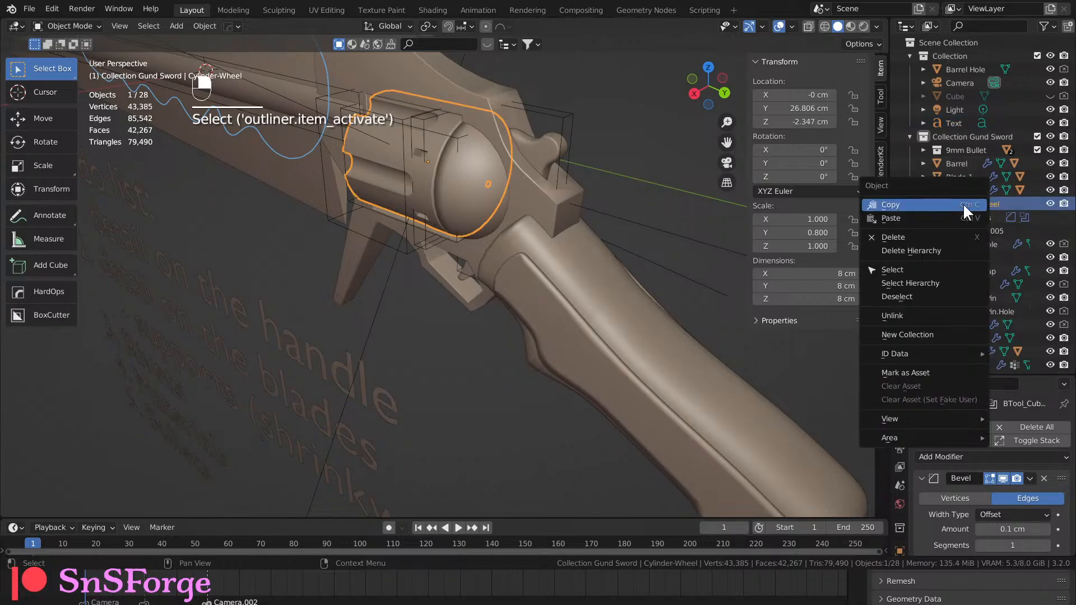
left_click(930, 279)
middle_click_drag(426, 314, 664, 260)
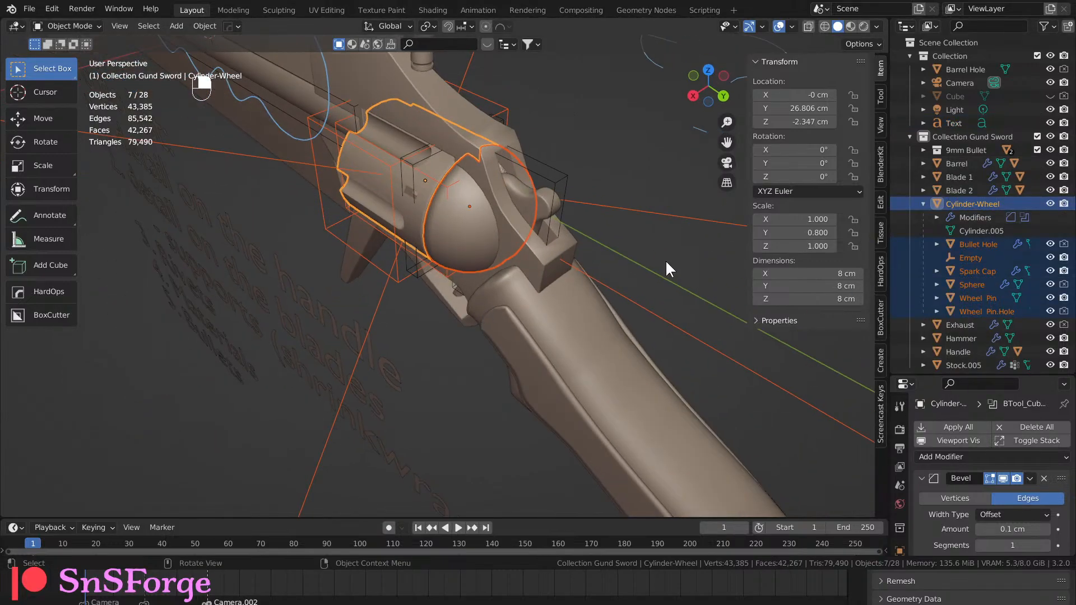
left_click(922, 204)
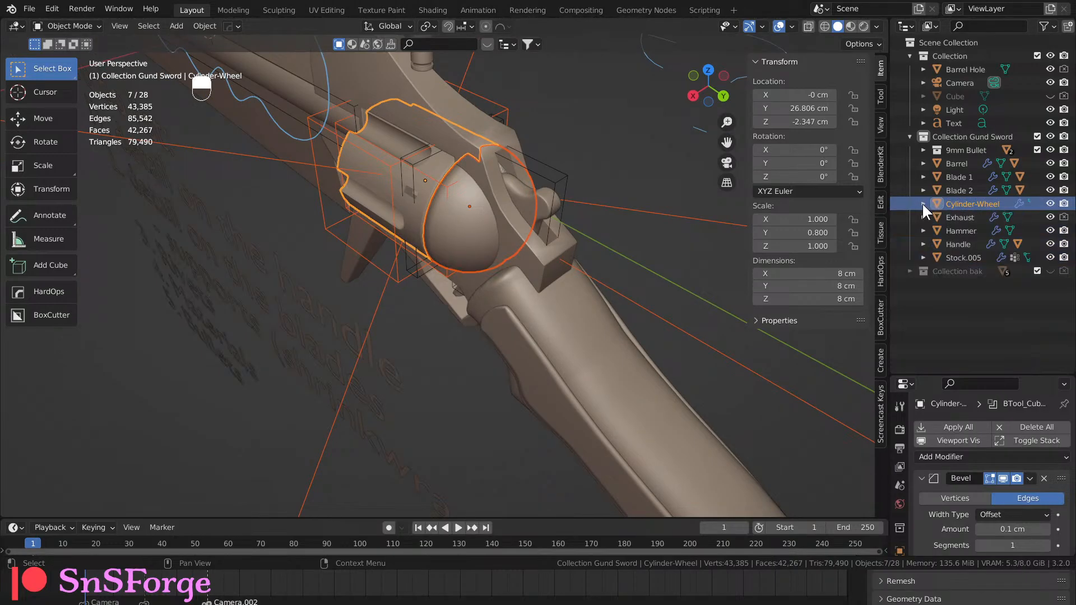
Parent the Exhaust object to Cylinder-Wheel using Object (Keep Transform).
left_click(949, 219)
middle_click_drag(437, 269, 500, 253)
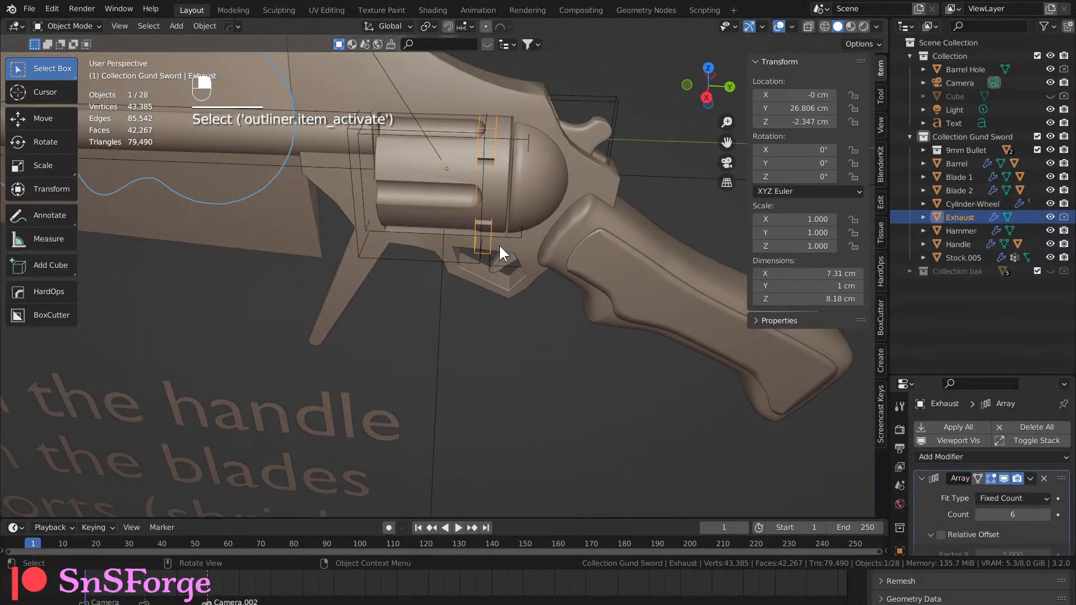
left_click(960, 202, "ctrl")
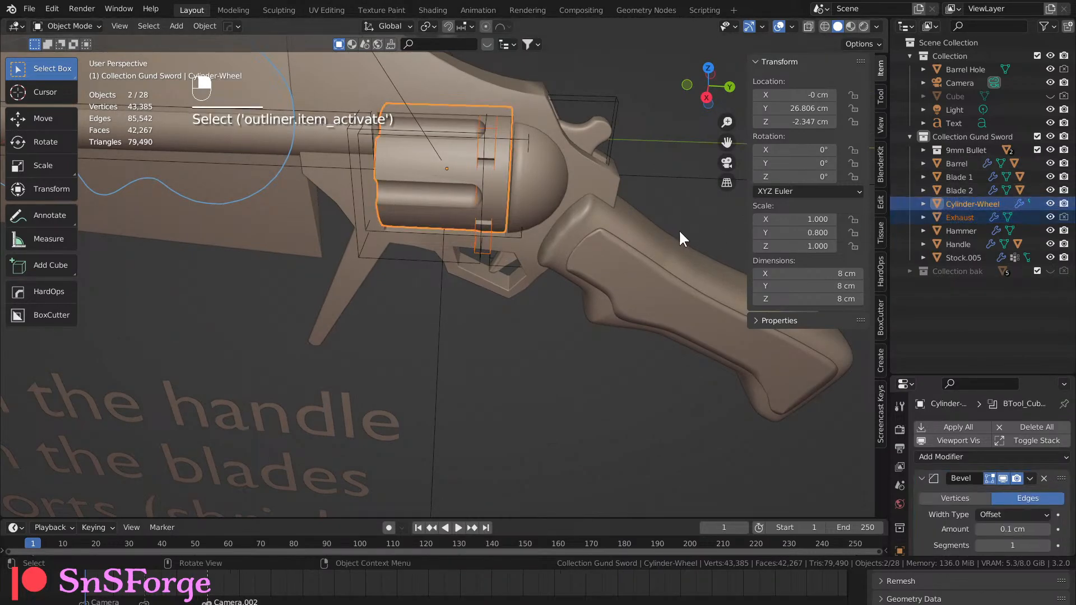
key("ctrl+p")
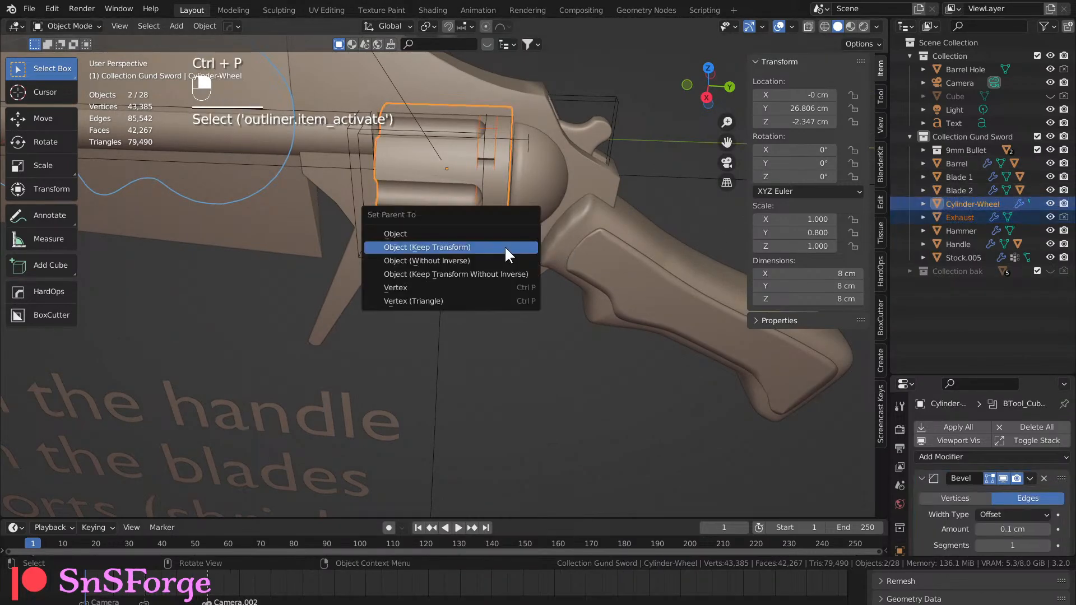
left_click(504, 247)
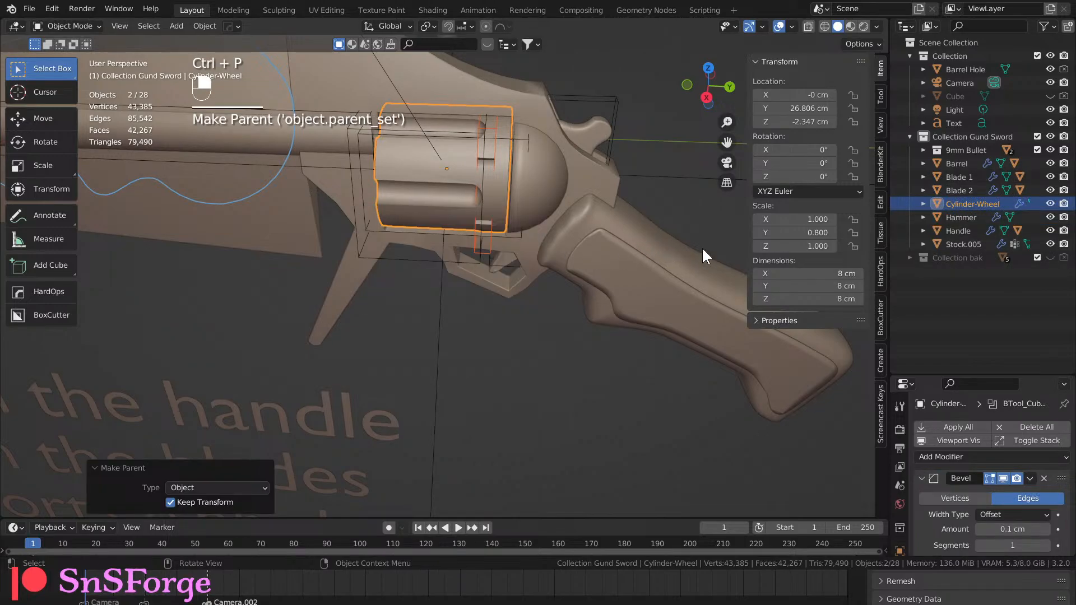
Parent the Hammer to Stock.005 using Object (Keep Transform) and clear the selection.
left_click(963, 217)
middle_click_drag(692, 286, 659, 286)
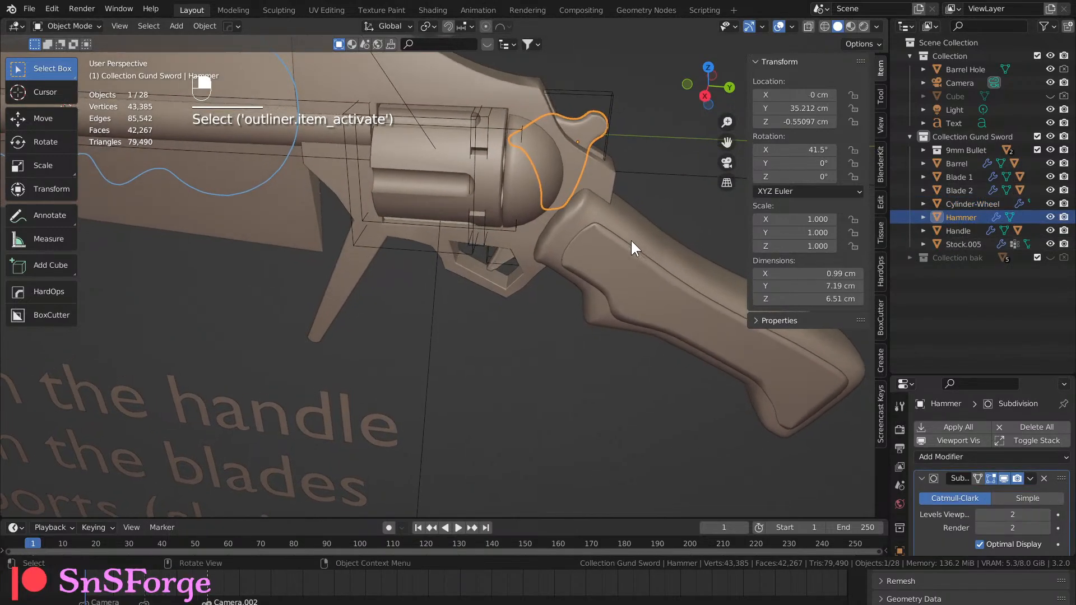
left_click(518, 101, "shift")
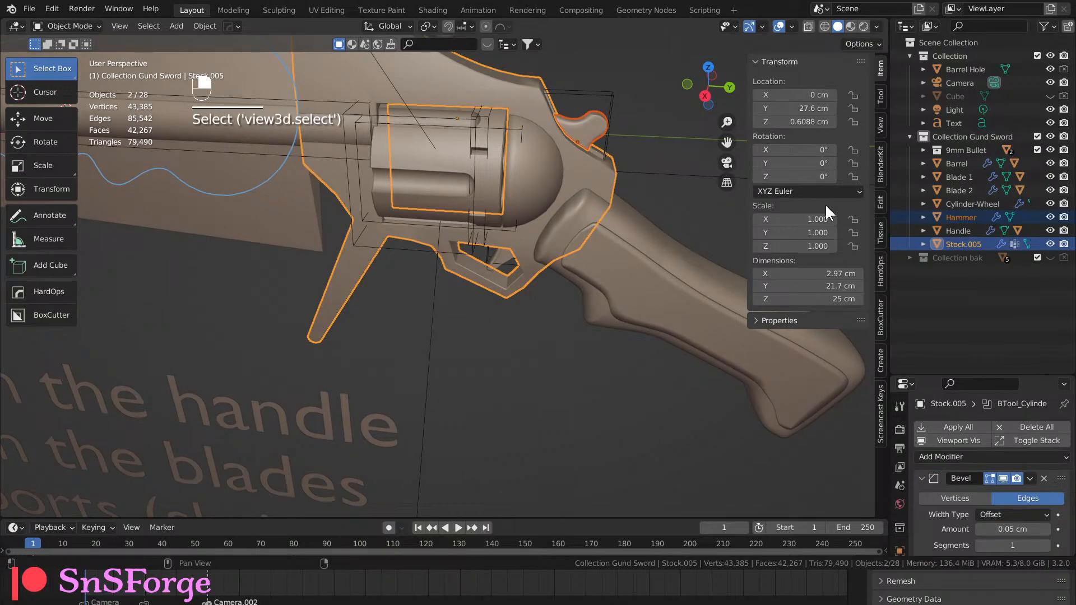
key("ctrl+p")
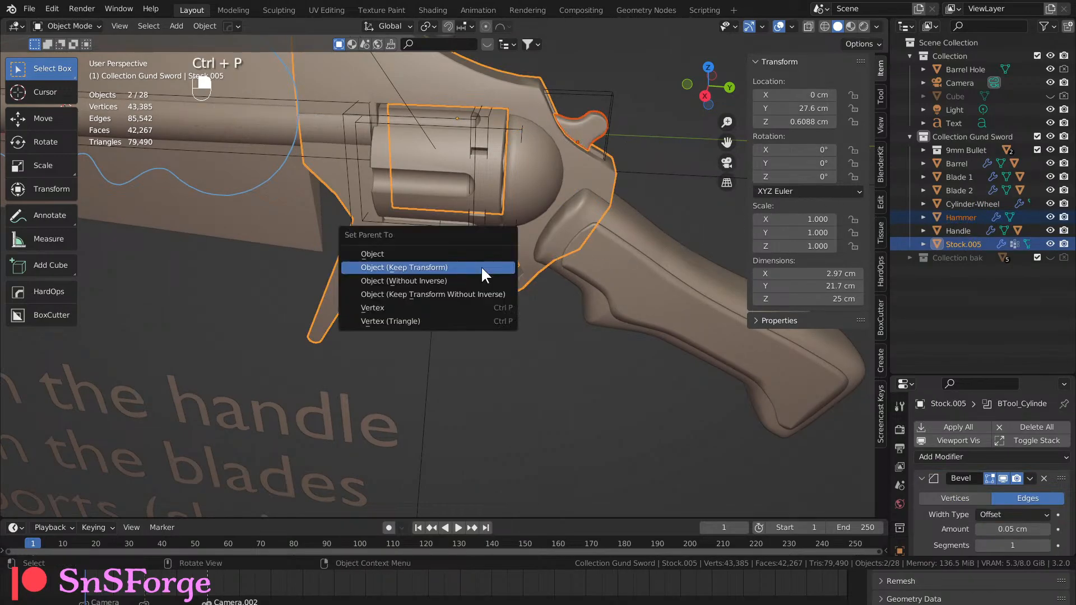
left_click(481, 264)
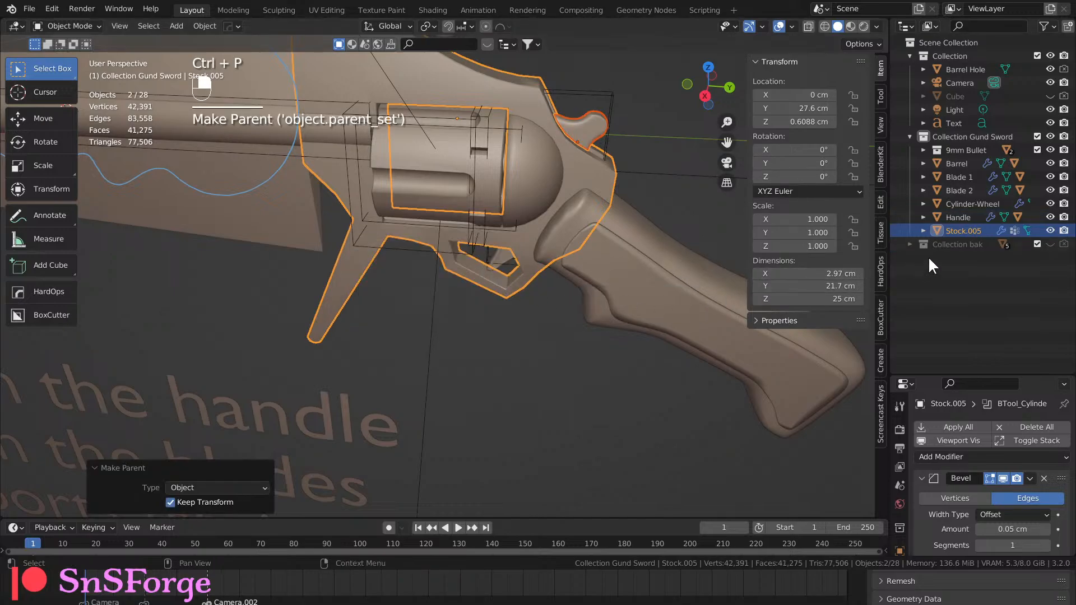
left_click(459, 349)
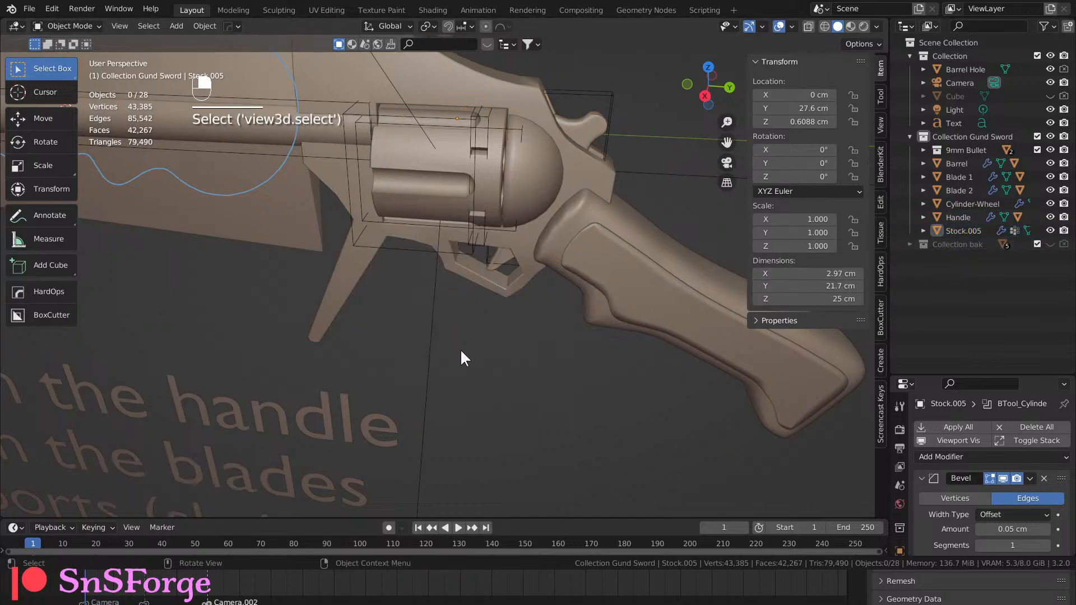
Check the stock and handle objects, and test the parenting of Cylinder-Wheel with a trial move that is cancelled.
middle_click_drag(459, 348, 482, 329)
left_click(951, 206)
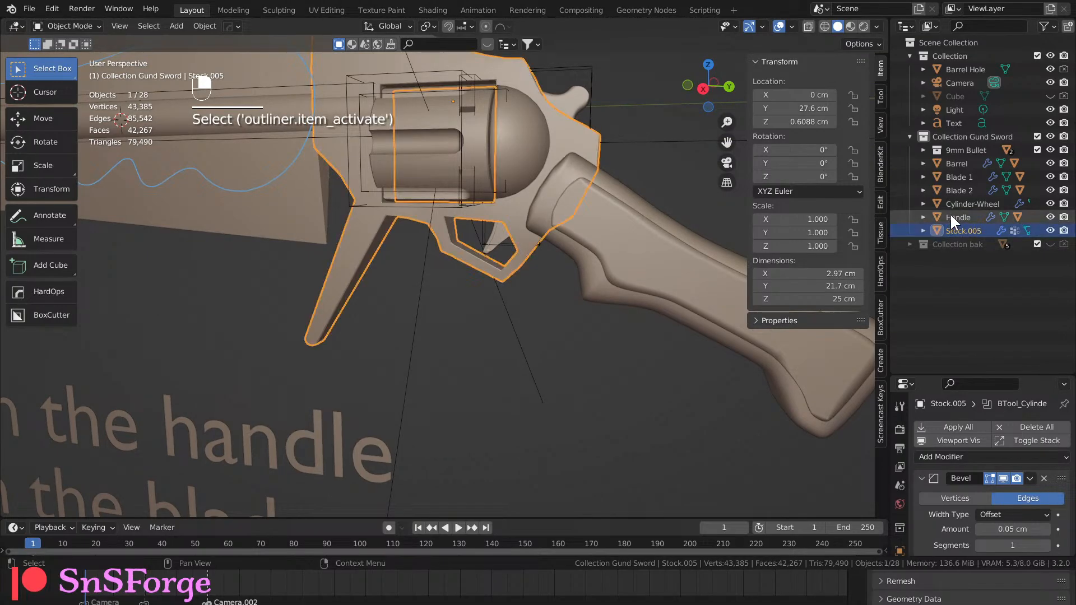
left_click(954, 218)
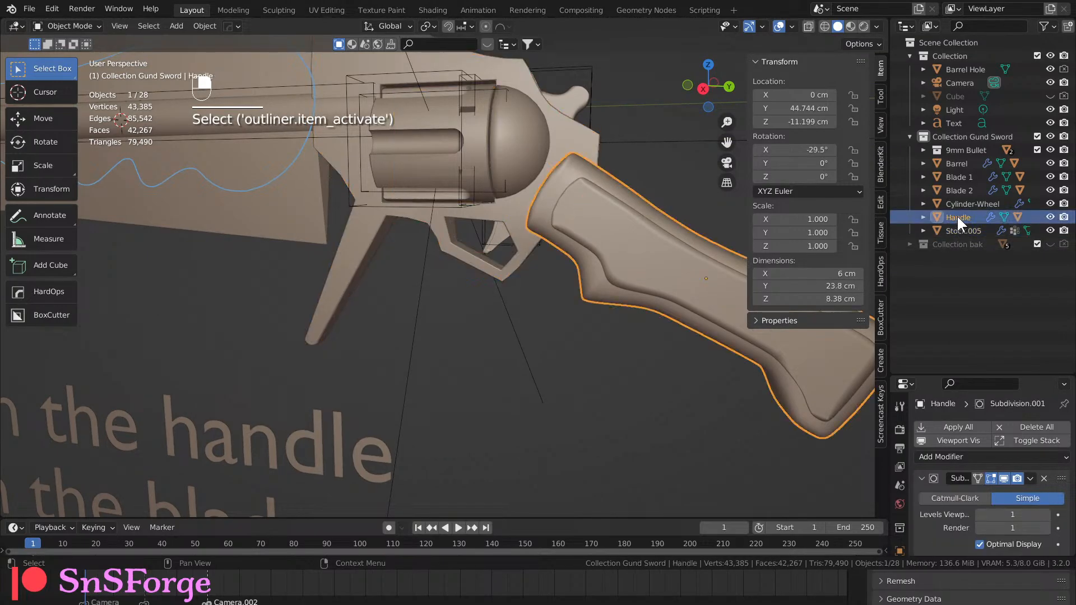
left_click(956, 226)
left_click(956, 204)
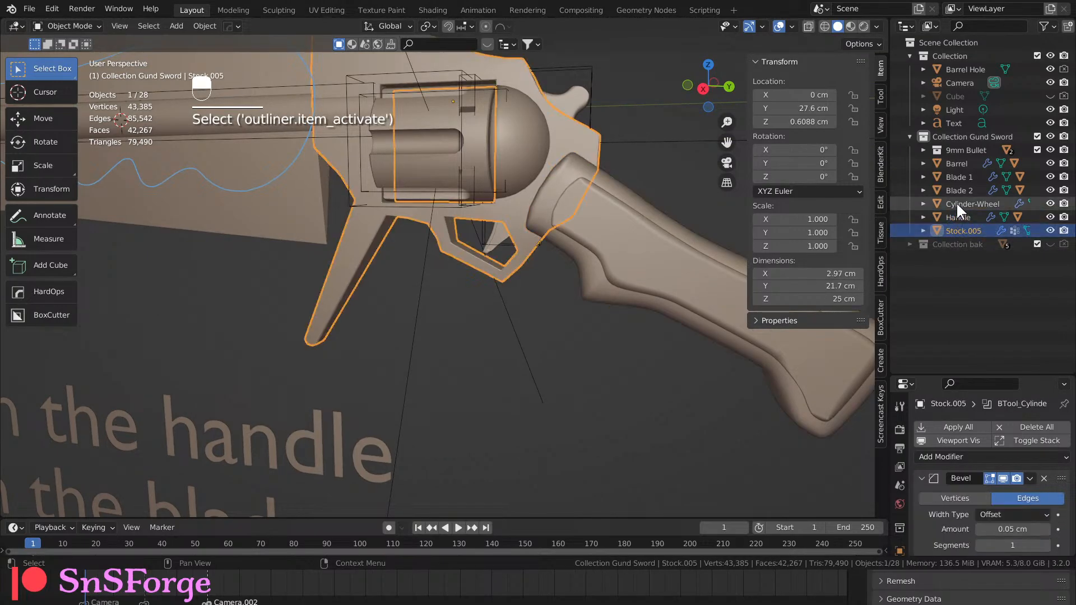
middle_click_drag(486, 197, 506, 210)
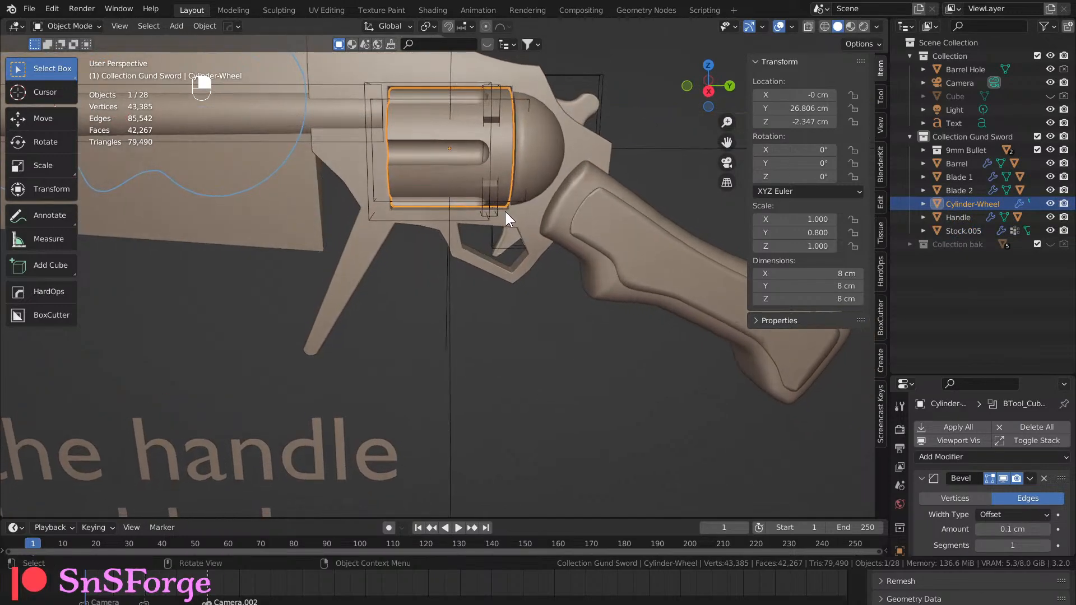
key("g")
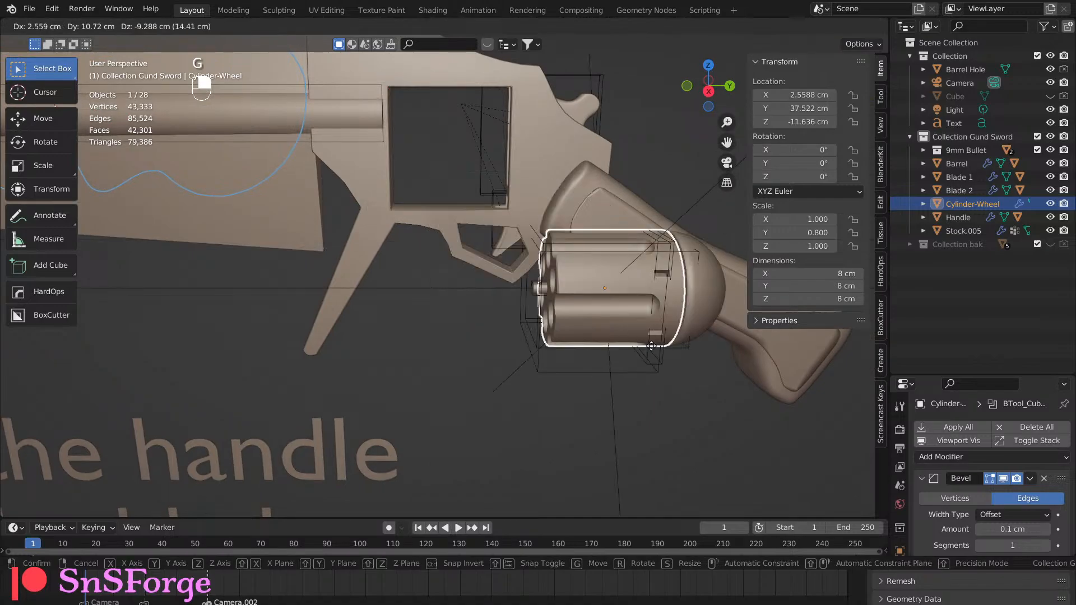
key("Escape")
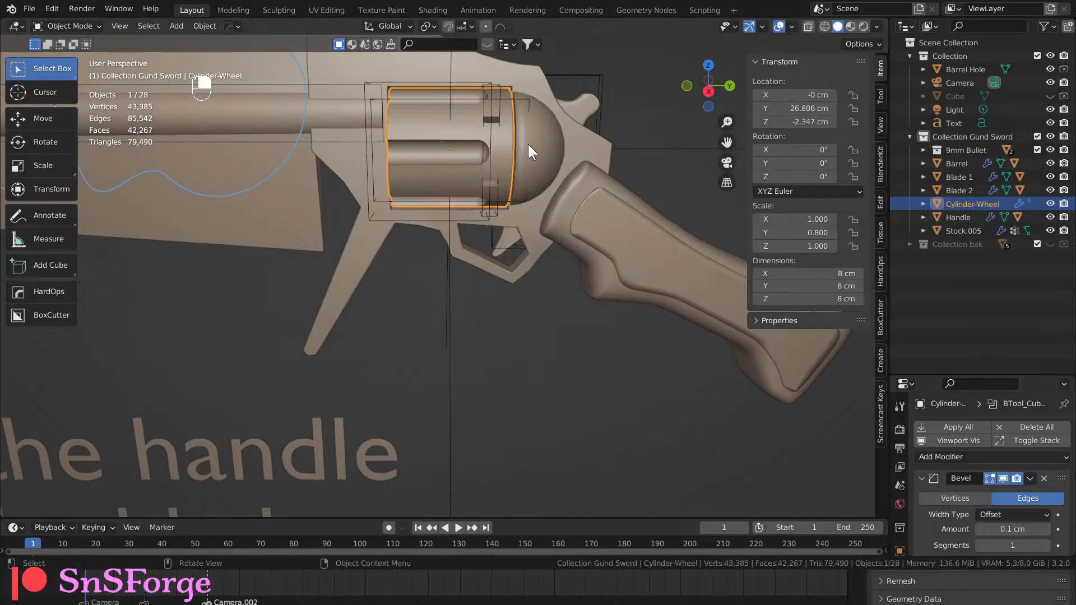
Detach the Spark Cap from Cylinder-Wheel using Clear and Keep Transformation.
left_click(529, 147)
middle_click_drag(528, 147, 499, 260)
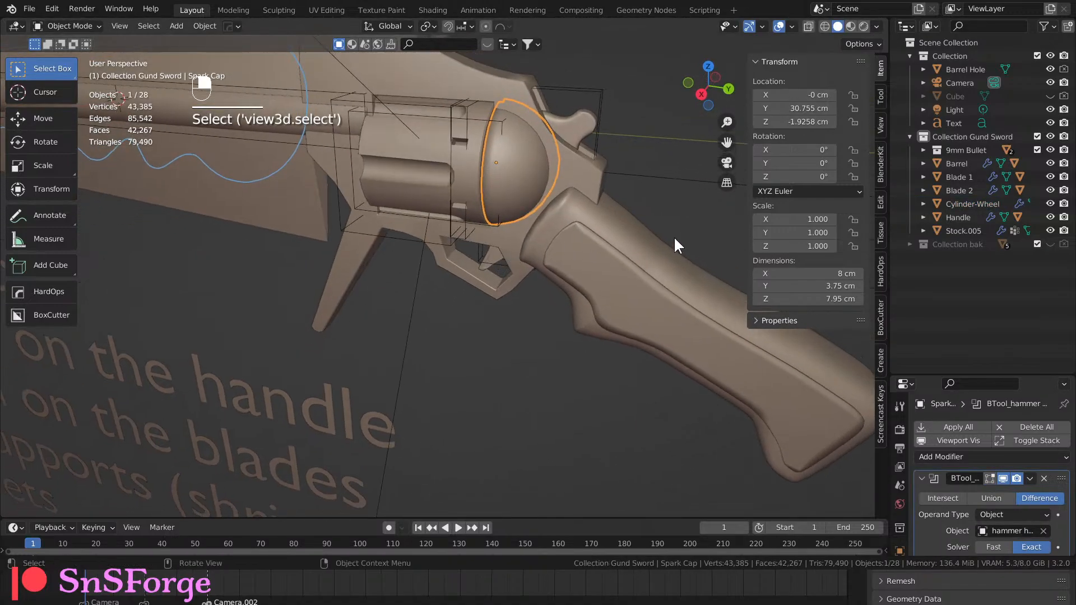
left_click(924, 203)
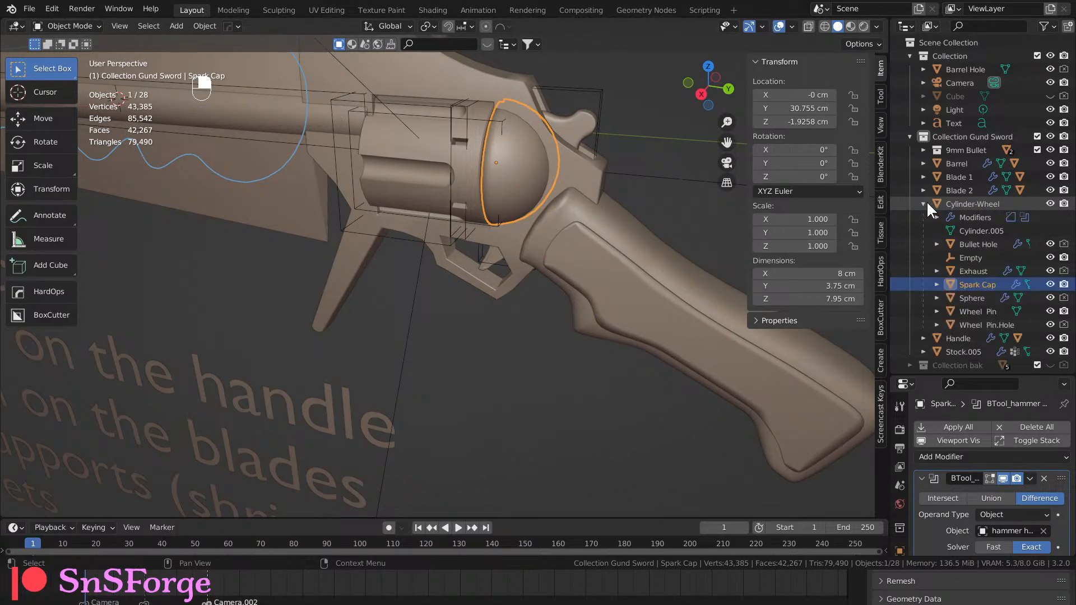
left_click(985, 282)
key("alt+p")
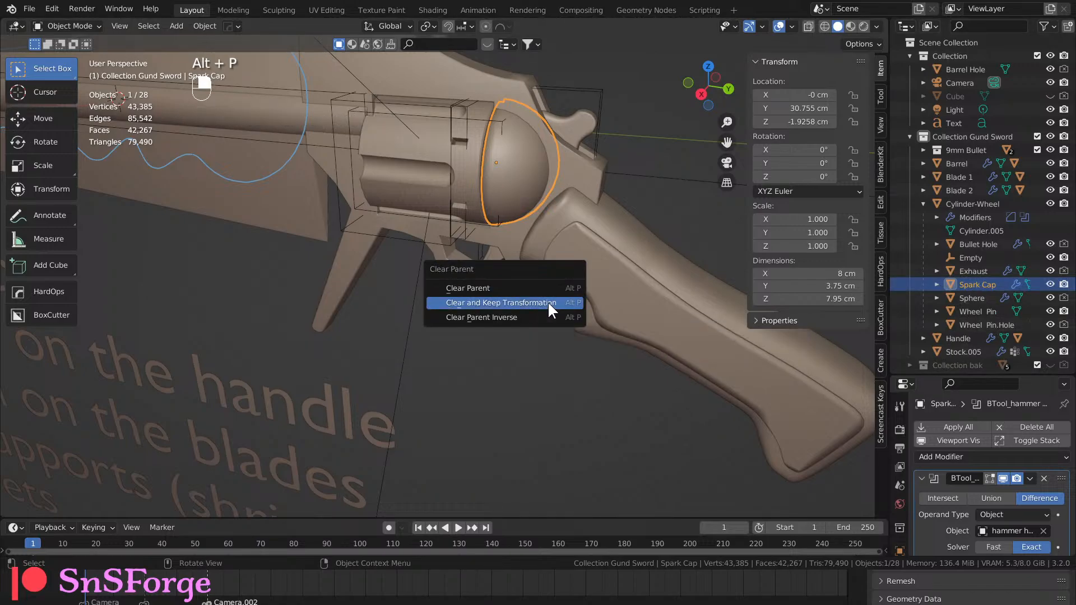
left_click(547, 301)
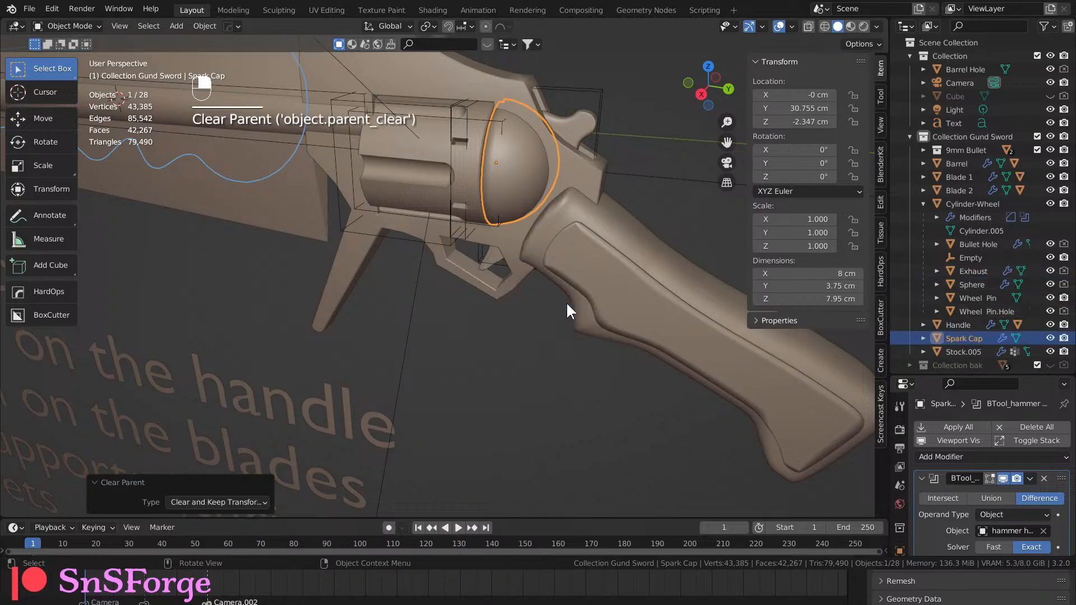
Parent the Spark Cap to Stock.005 using Object (Keep Transform) and collapse the Cylinder-Wheel hierarchy.
left_click(965, 351, "ctrl")
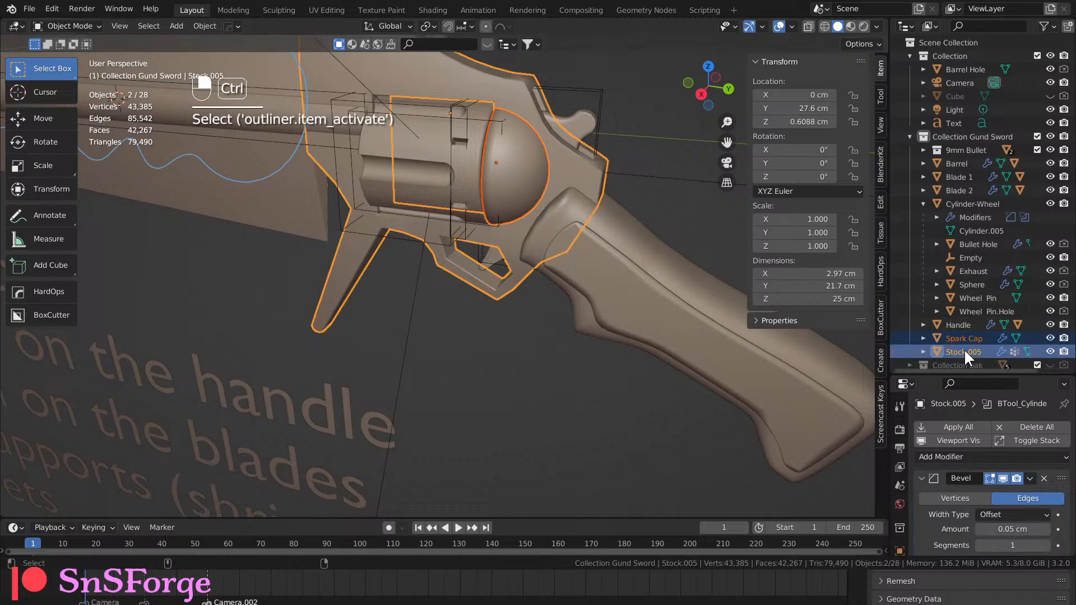
key("ctrl+p")
left_click(482, 316)
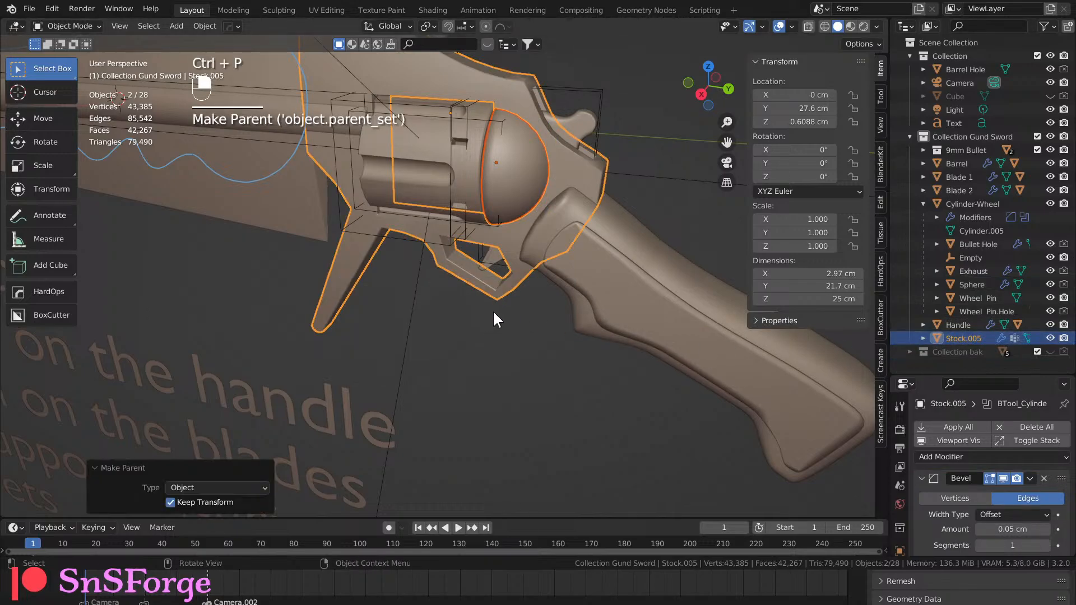
left_click(923, 203)
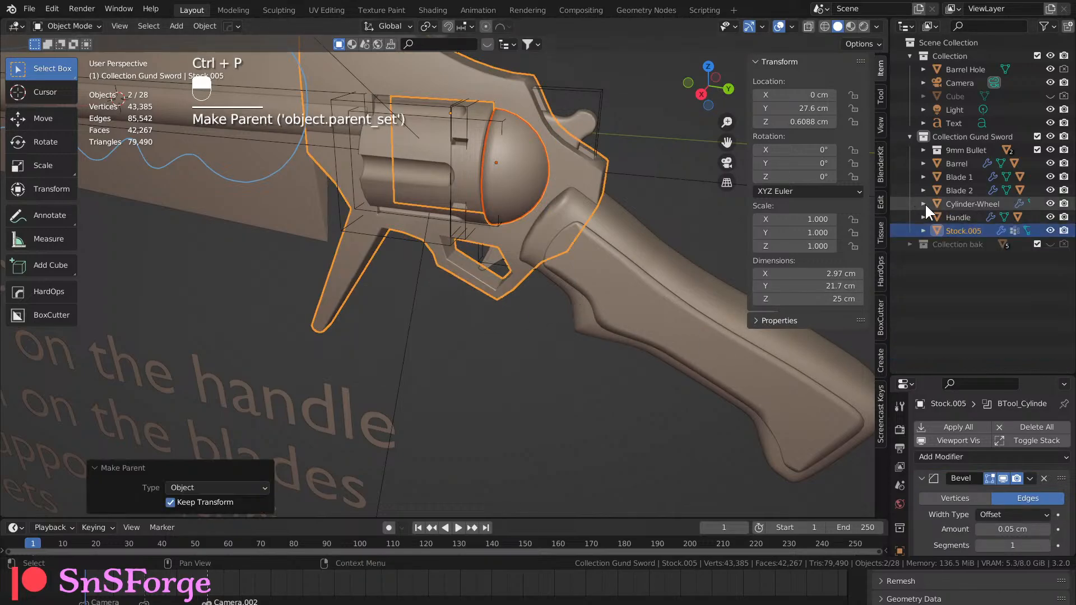
Test-move the whole Cylinder-Wheel hierarchy without keeping the move, clear the selection, and expand the hierarchy to review its children.
left_click(952, 204)
right_click(951, 202)
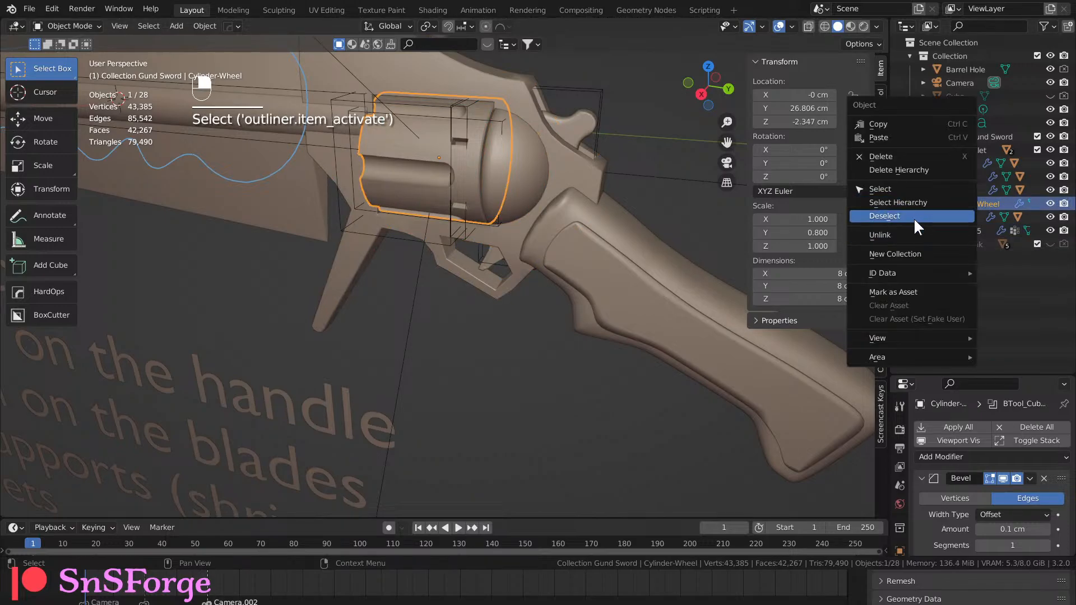
left_click(915, 204)
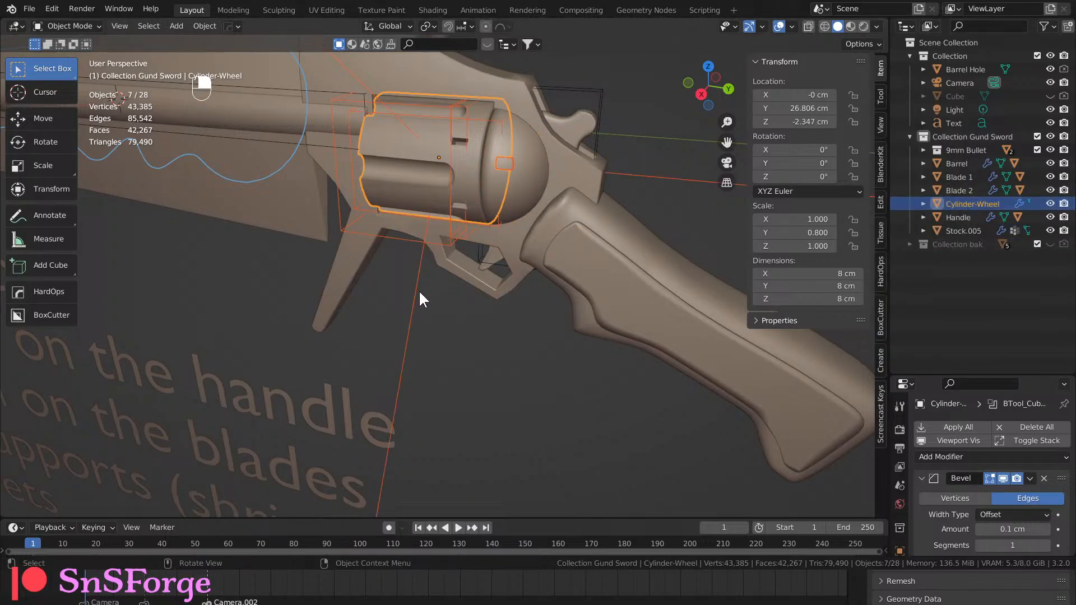
key("g")
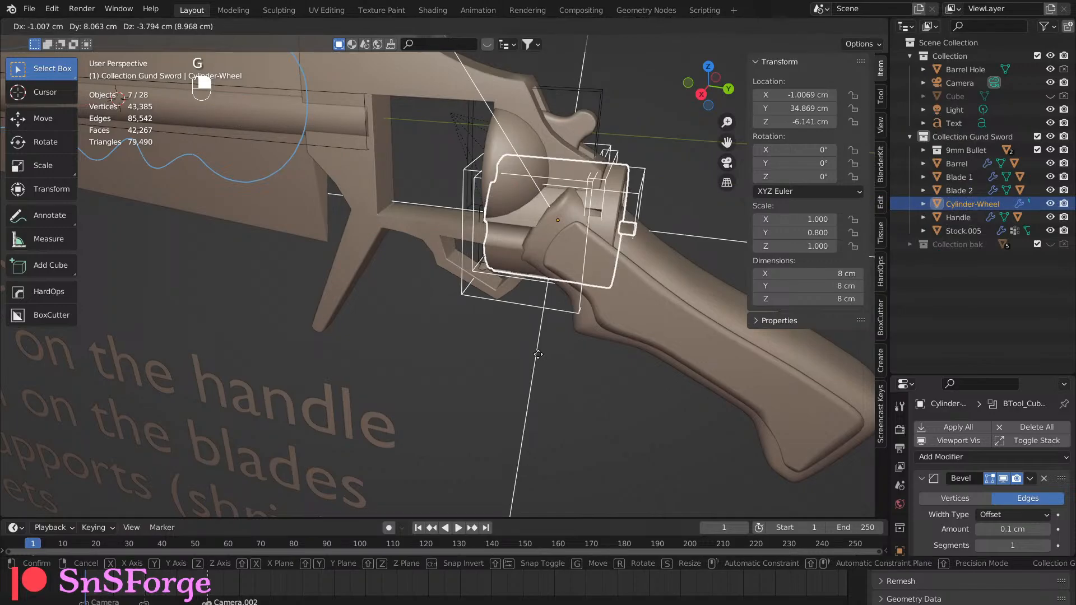
right_click(537, 353)
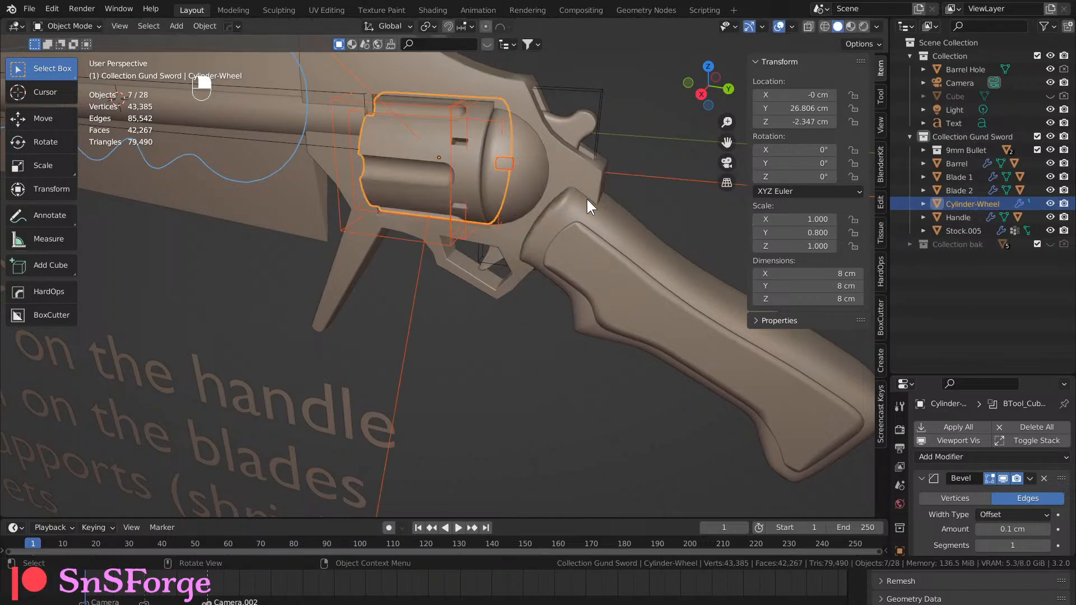
middle_click_drag(493, 178, 476, 312)
left_click(493, 291)
middle_click_drag(553, 254, 481, 274)
left_click(923, 204)
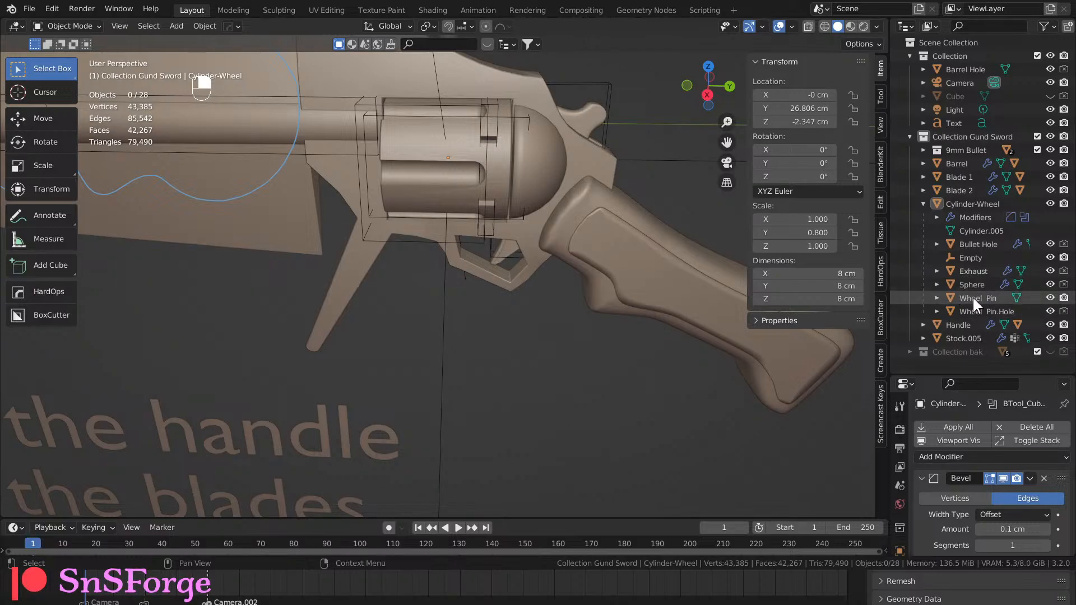
Save the project as Day6-rev7.blend.
middle_click_drag(644, 294, 512, 379)
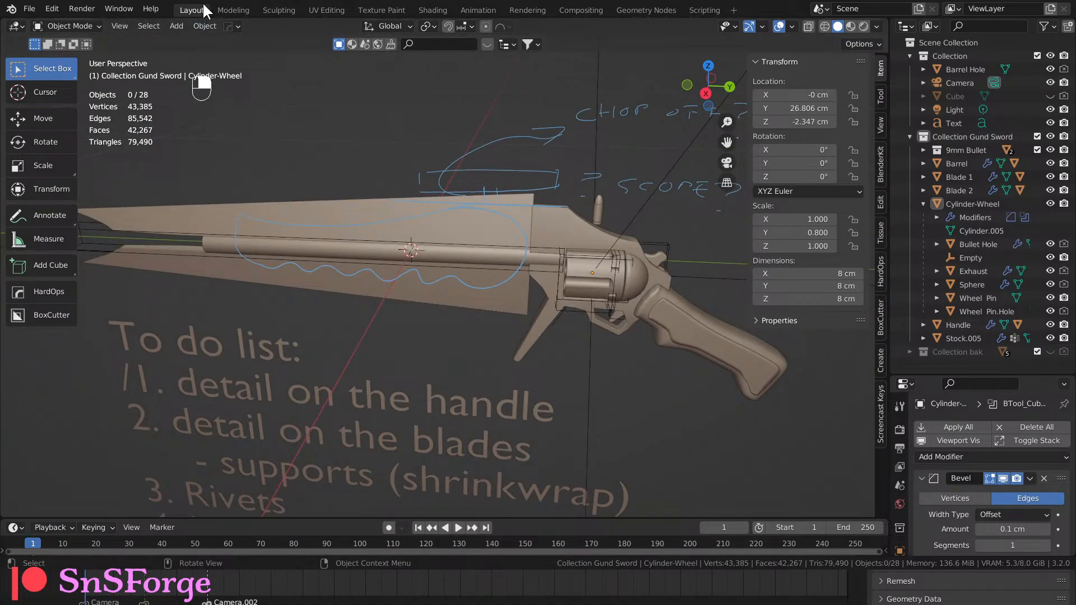
left_click(31, 10)
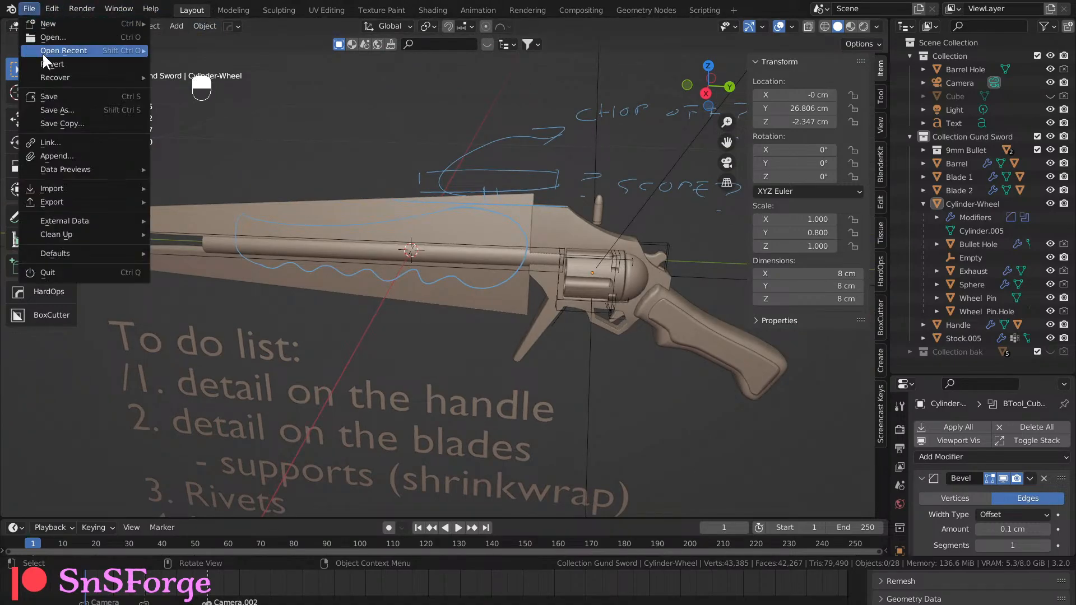
left_click(59, 112)
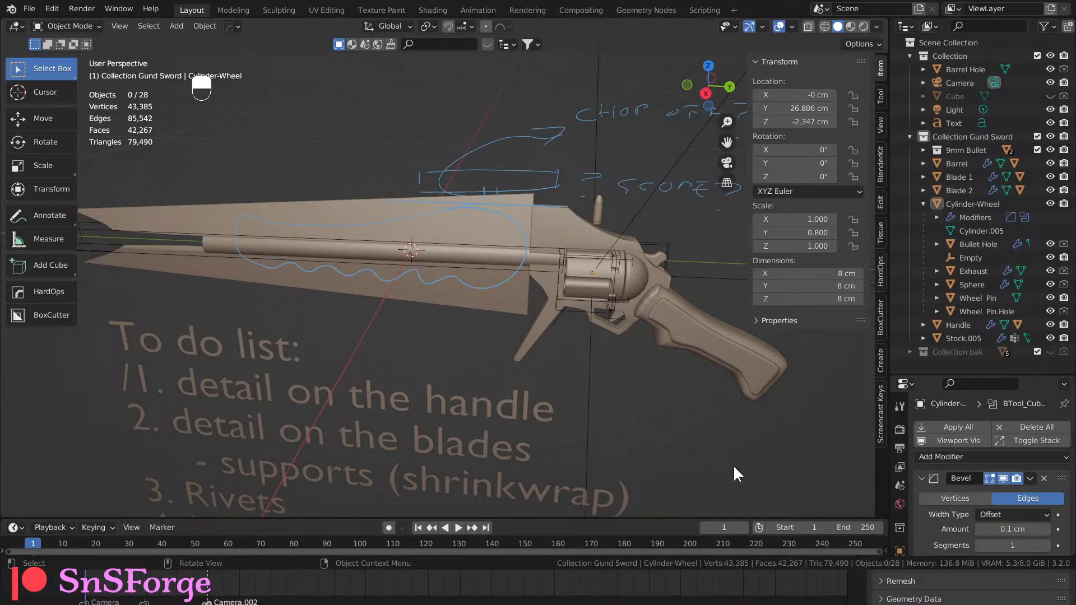
key("ctrl+s")
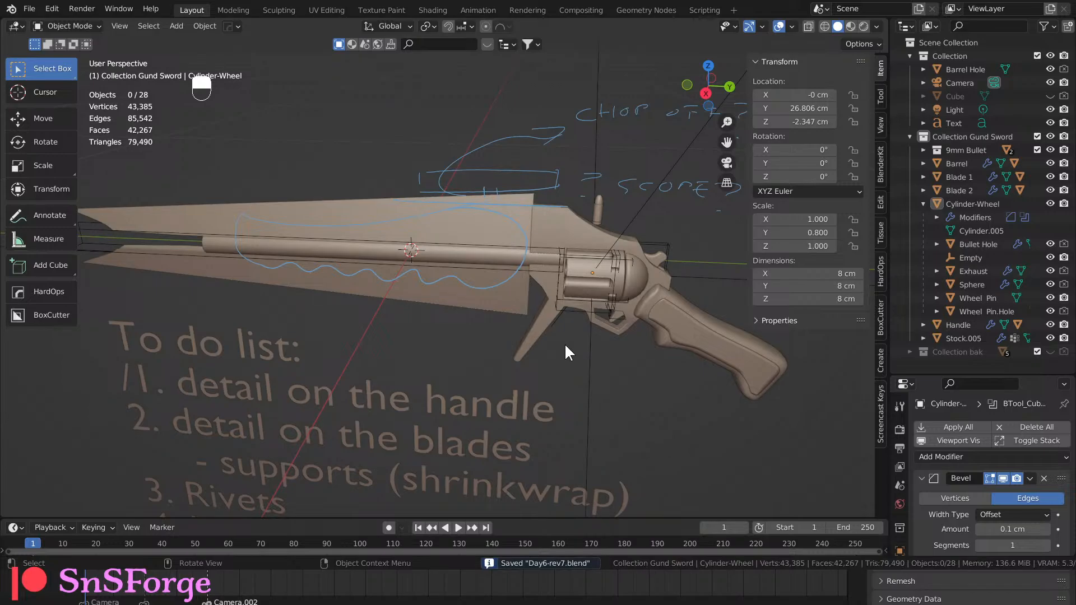
In the right side view of the gun sword, activate the Annotate tool and hide annotation layer Note.003.
scroll(563, 343, "down", 1)
key("KP_3")
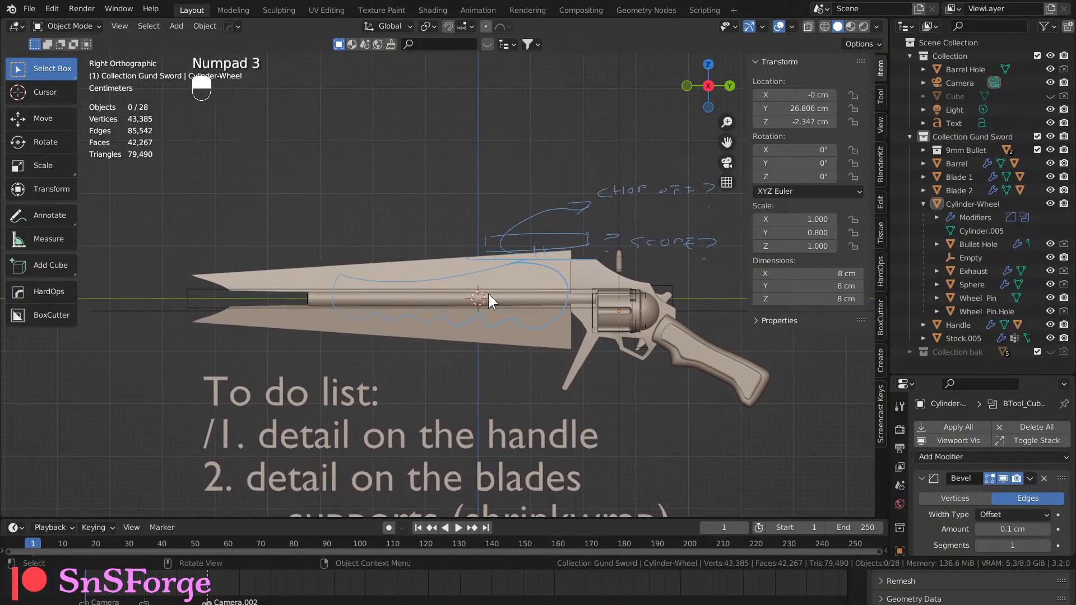
scroll(488, 291, "up", 5)
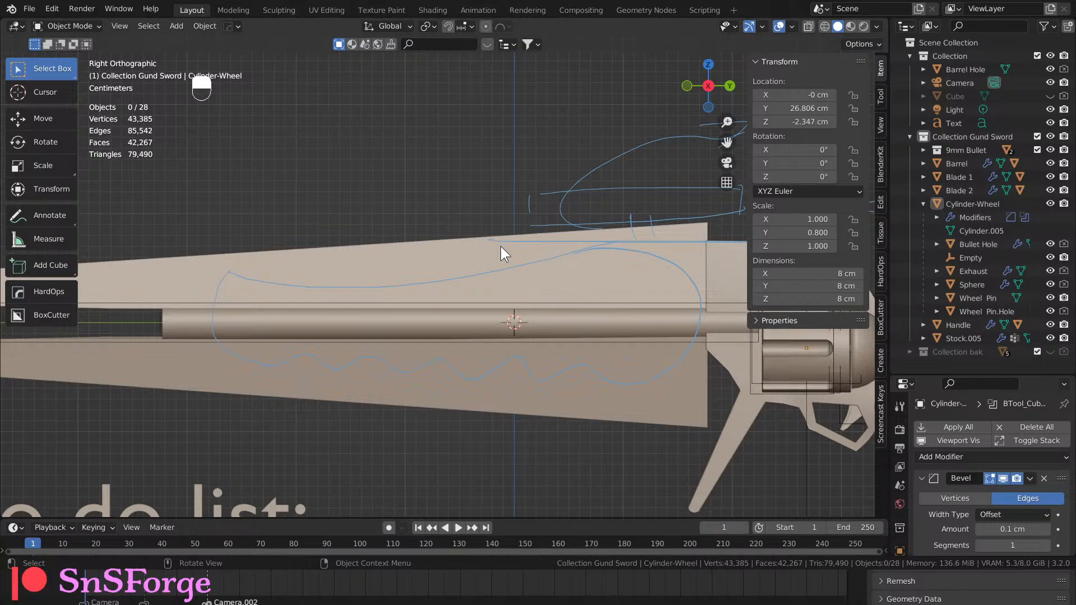
scroll(500, 246, "down", 2)
middle_click_drag(536, 336, 485, 308, "shift")
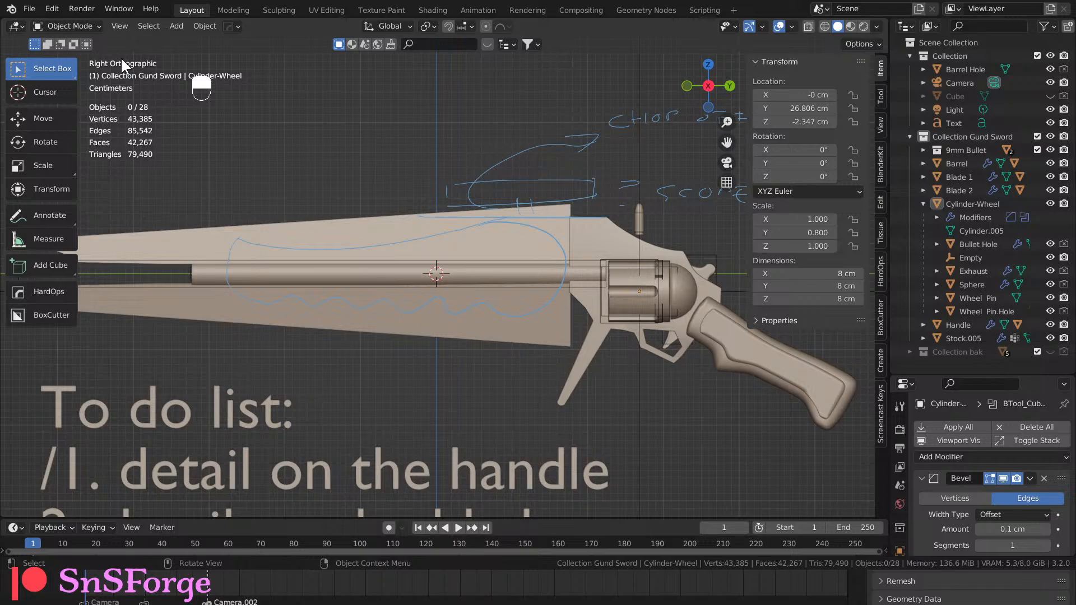
left_click(53, 214)
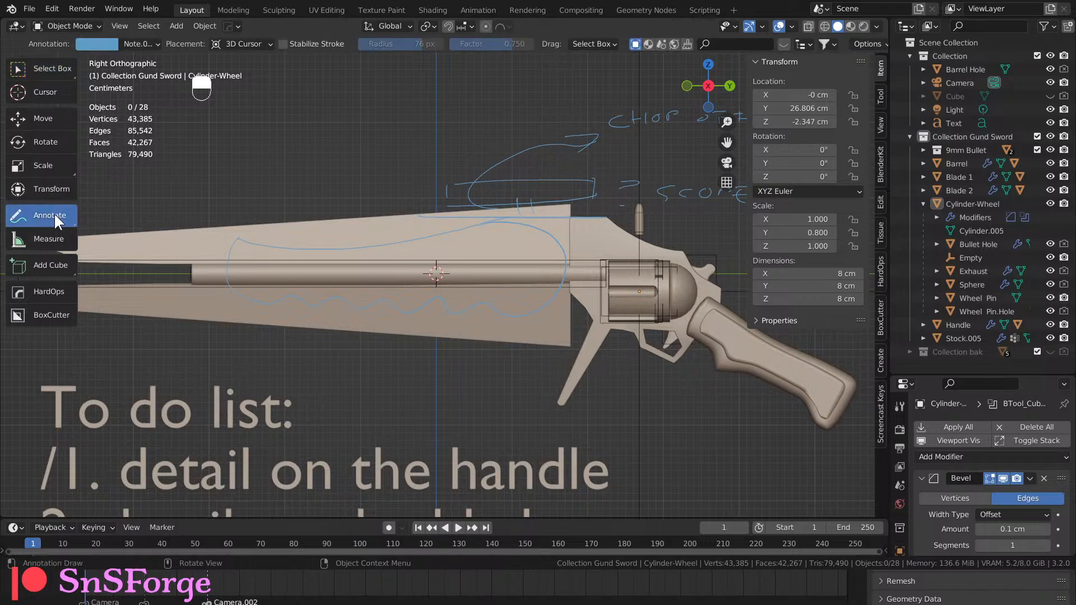
left_click(156, 43)
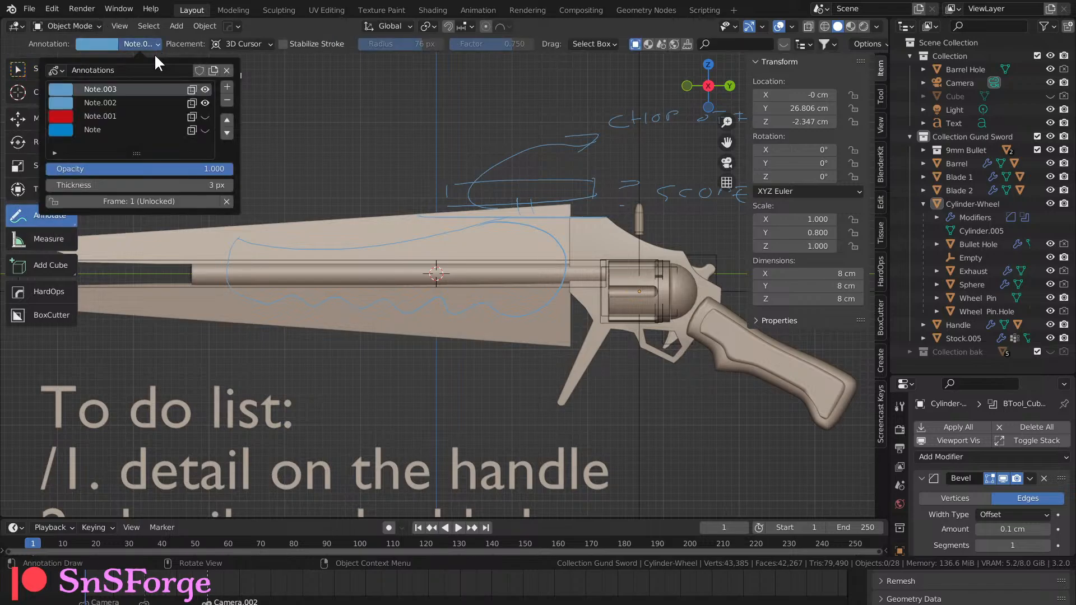
left_click(205, 89)
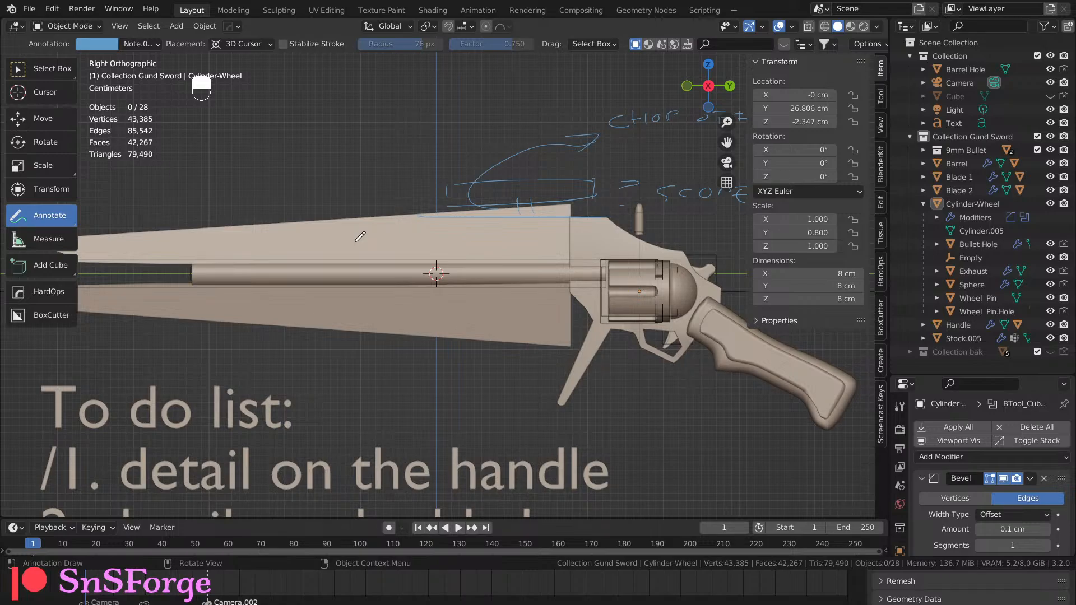
Sketch a first wing-shaped support outline across the barrel and blades, and replace its visible layer with a new annotation layer.
mouse_move(274, 273)
left_mouse_down()
mouse_move(287, 271)
mouse_move(295, 291)
mouse_move(250, 301)
mouse_move(236, 272)
mouse_move(280, 235)
mouse_move(350, 244)
mouse_move(502, 236)
mouse_move(559, 215)
mouse_move(479, 261)
mouse_move(514, 262)
mouse_move(493, 278)
mouse_move(409, 277)
mouse_move(477, 300)
mouse_move(383, 309)
mouse_move(312, 287)
mouse_move(275, 292)
left_mouse_up()
left_click(159, 48)
left_click(227, 87)
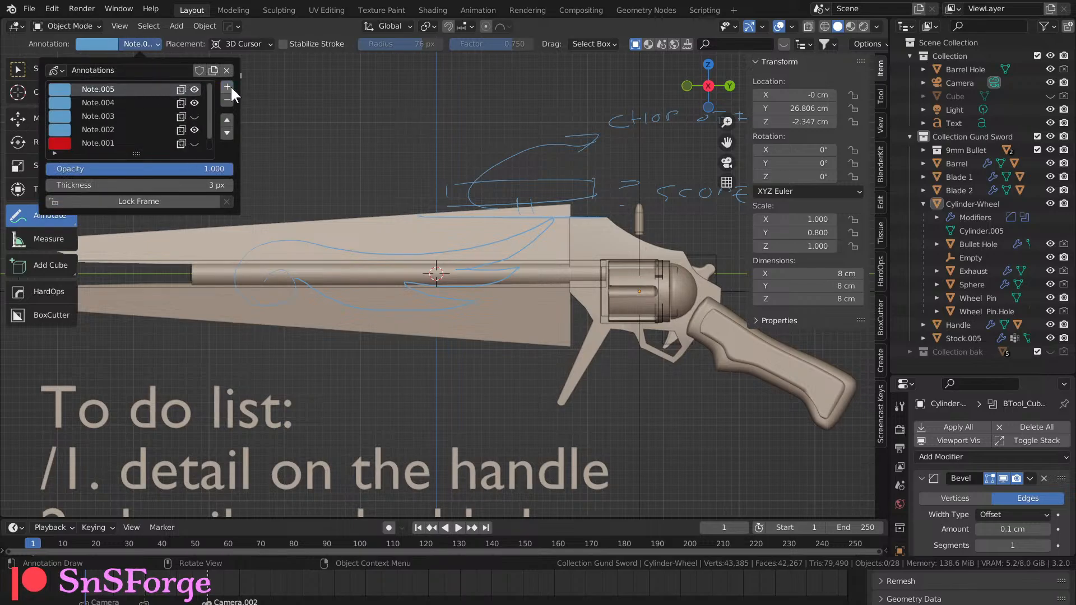
left_click(195, 103)
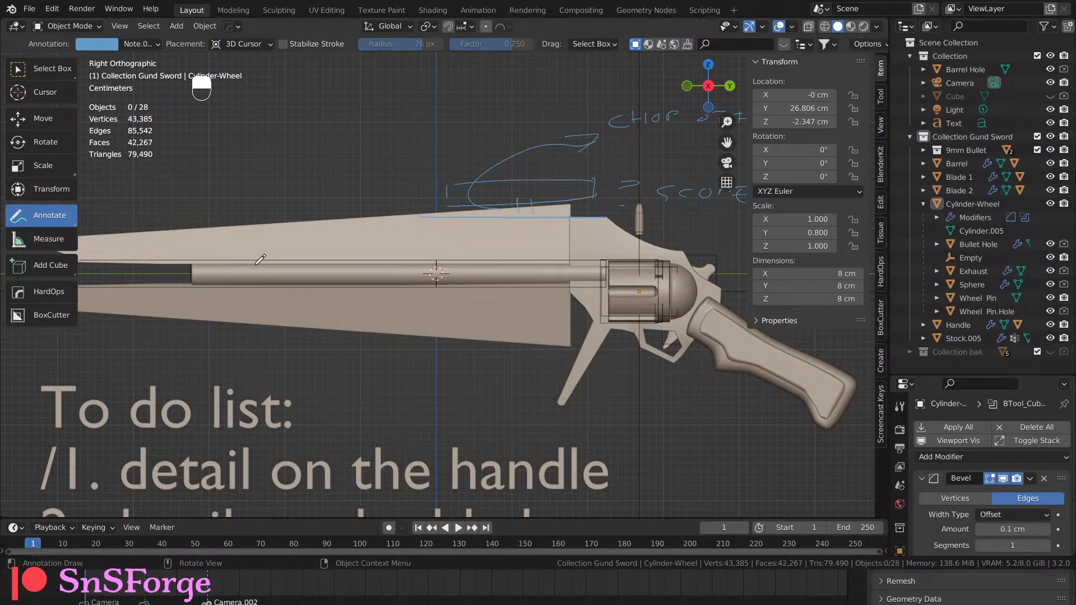
Draw a revised wing outline with feather tips over the barrel and blades, and leave it as the only visible annotation by hiding Note.002.
mouse_move(260, 259)
left_mouse_down()
mouse_move(279, 264)
mouse_move(284, 283)
mouse_move(264, 301)
mouse_move(236, 287)
mouse_move(236, 252)
mouse_move(270, 229)
mouse_move(445, 238)
mouse_move(555, 209)
mouse_move(554, 223)
mouse_move(501, 265)
mouse_move(475, 268)
mouse_move(543, 258)
mouse_move(513, 284)
mouse_move(446, 286)
mouse_move(495, 306)
mouse_move(421, 297)
mouse_move(410, 300)
mouse_move(434, 318)
mouse_move(387, 319)
mouse_move(283, 274)
left_mouse_up()
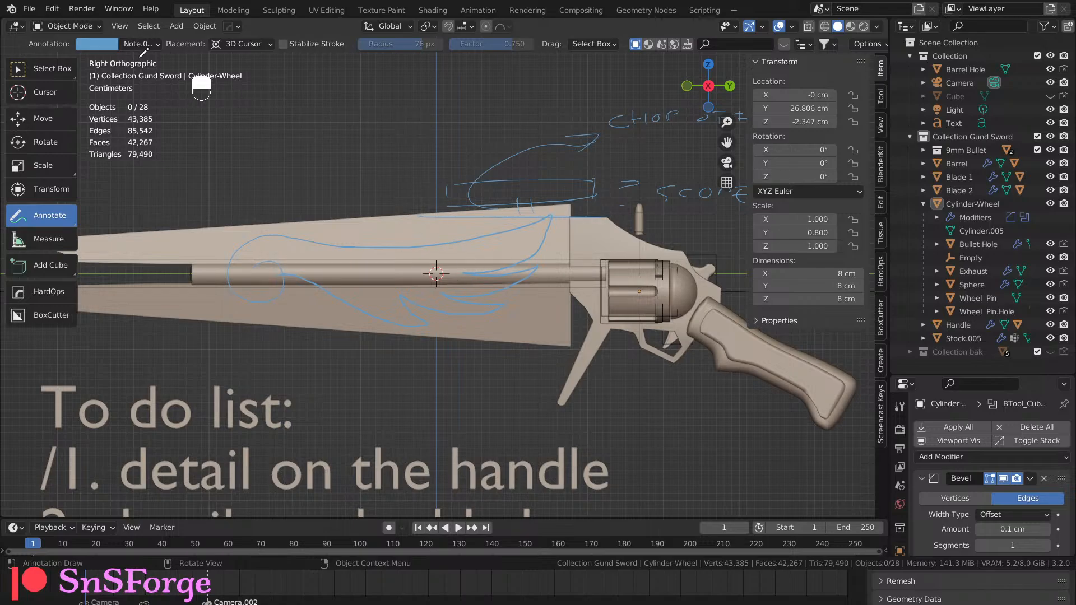
left_click(147, 45)
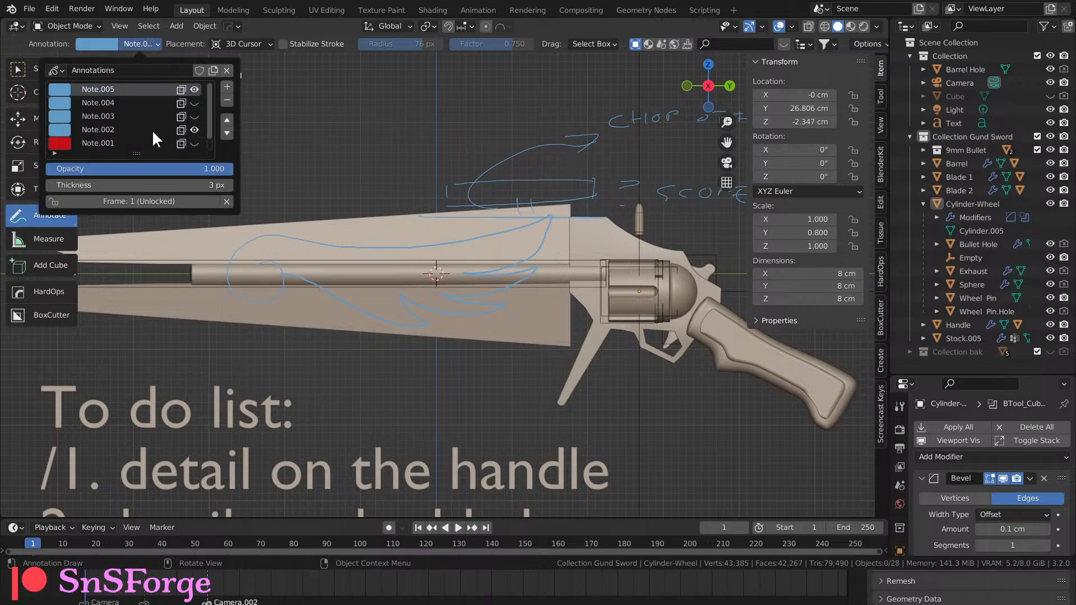
left_click(195, 129)
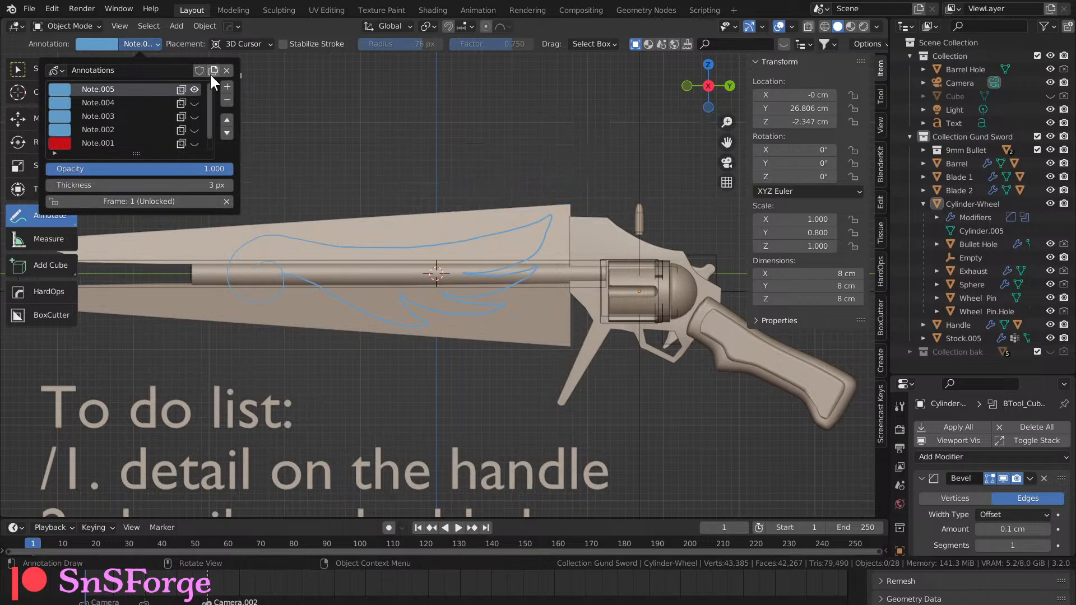
left_click(29, 72)
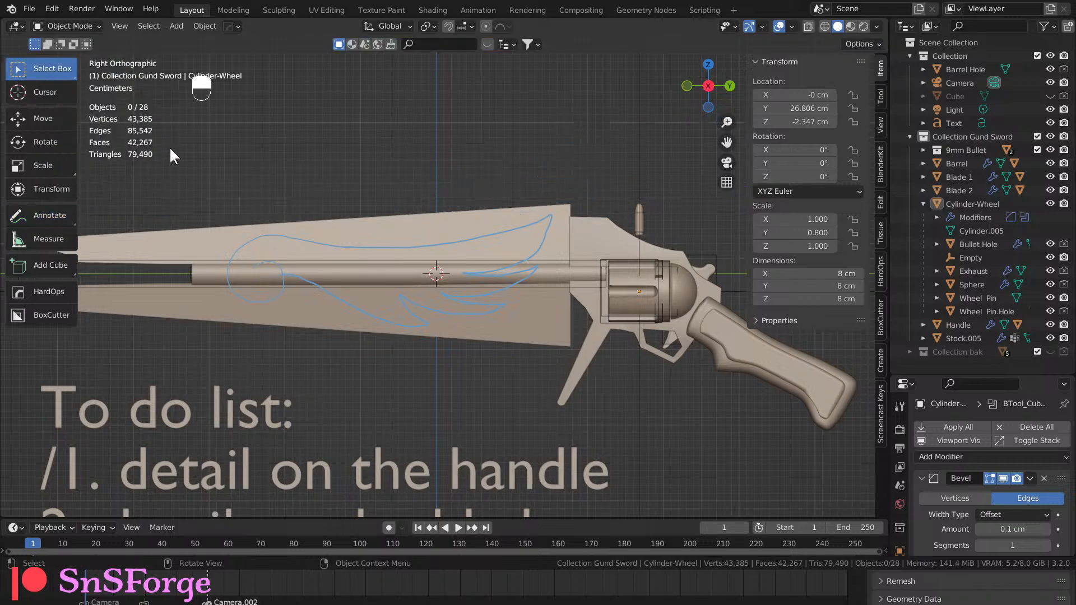
Add a mesh plane and set its Y rotation to 90° so it faces the side view.
left_click(182, 25)
mouse_move(184, 42)
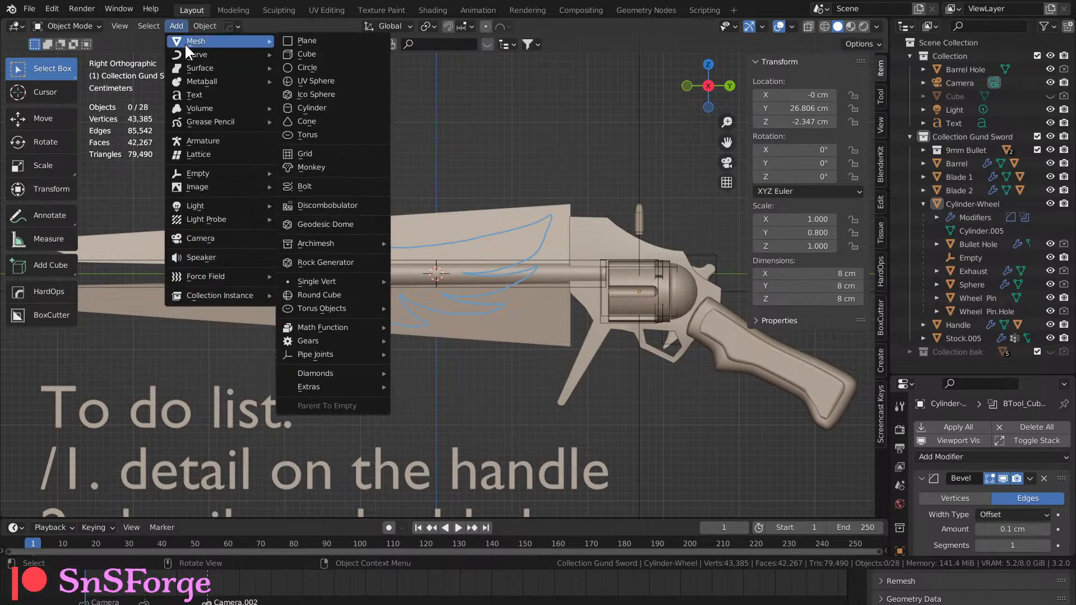
left_click(321, 42)
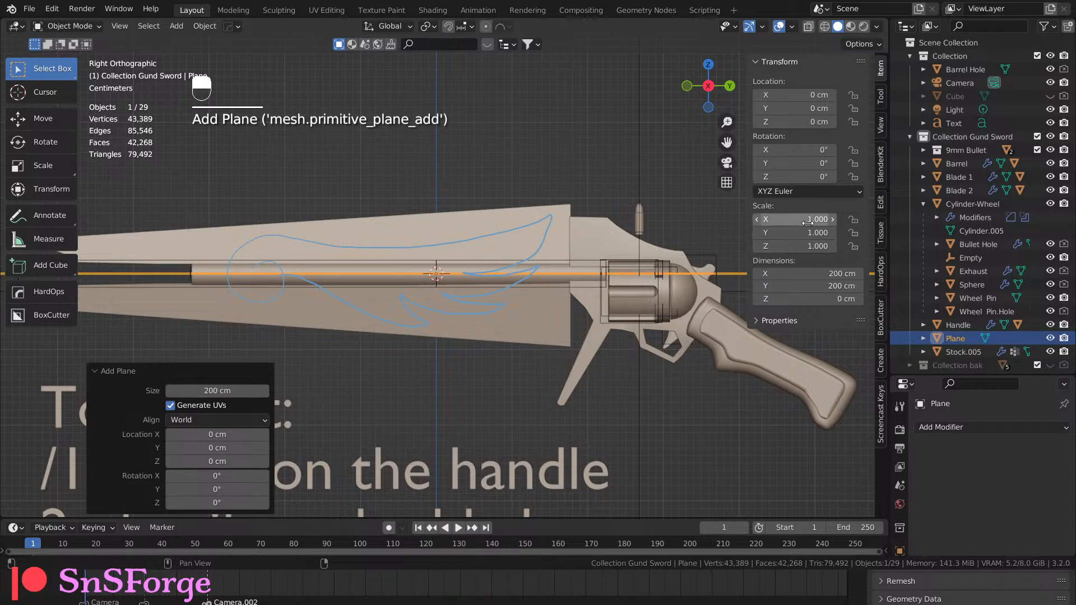
left_click_drag(801, 163, 846, 163)
left_click(801, 163)
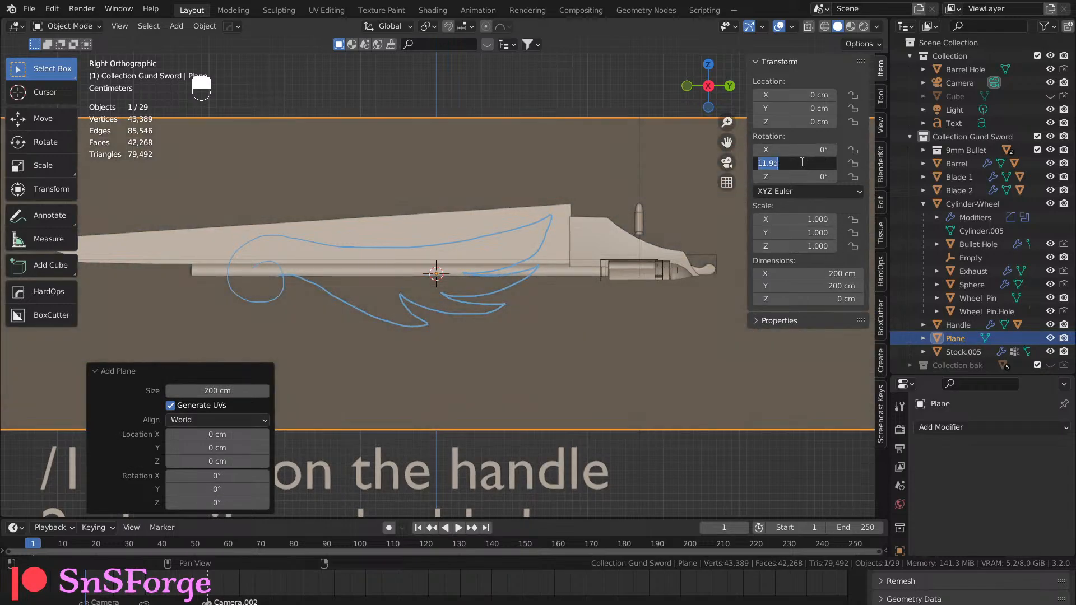
type("90")
key("Return")
Scale the plane down to about 53.8 cm square and shift it to about -6.8 cm in Y around the wing sketch.
scroll(487, 286, "down", 5)
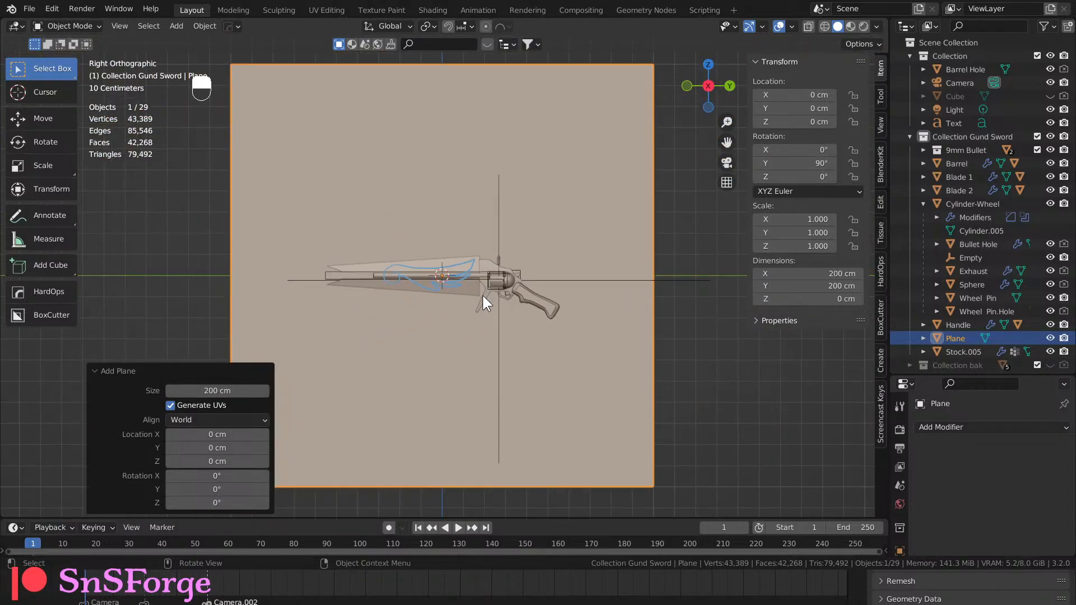
key("s")
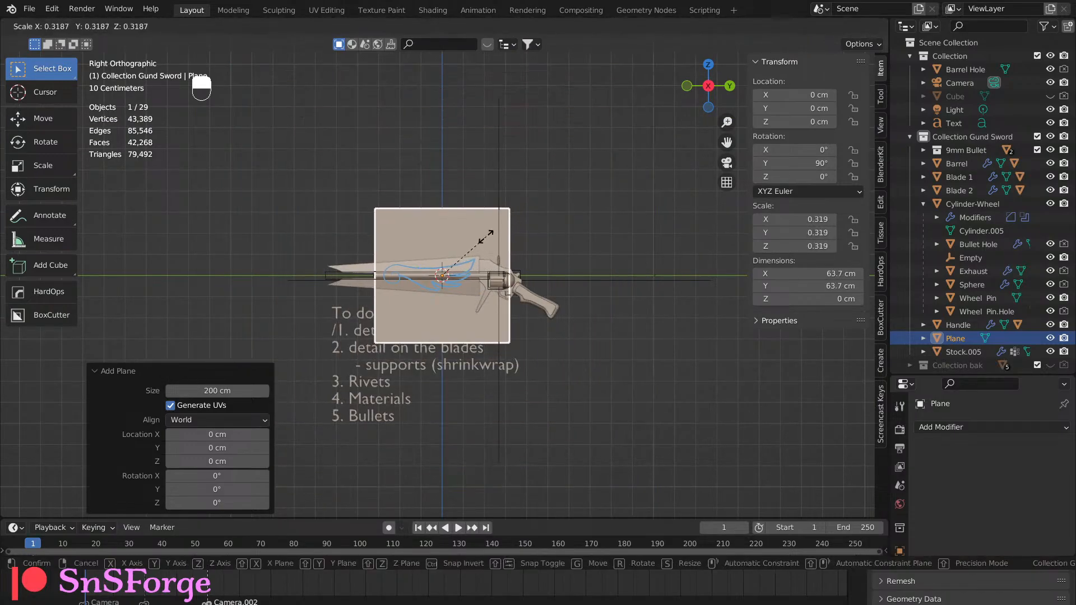
left_click(488, 252)
scroll(473, 296, "up", 6)
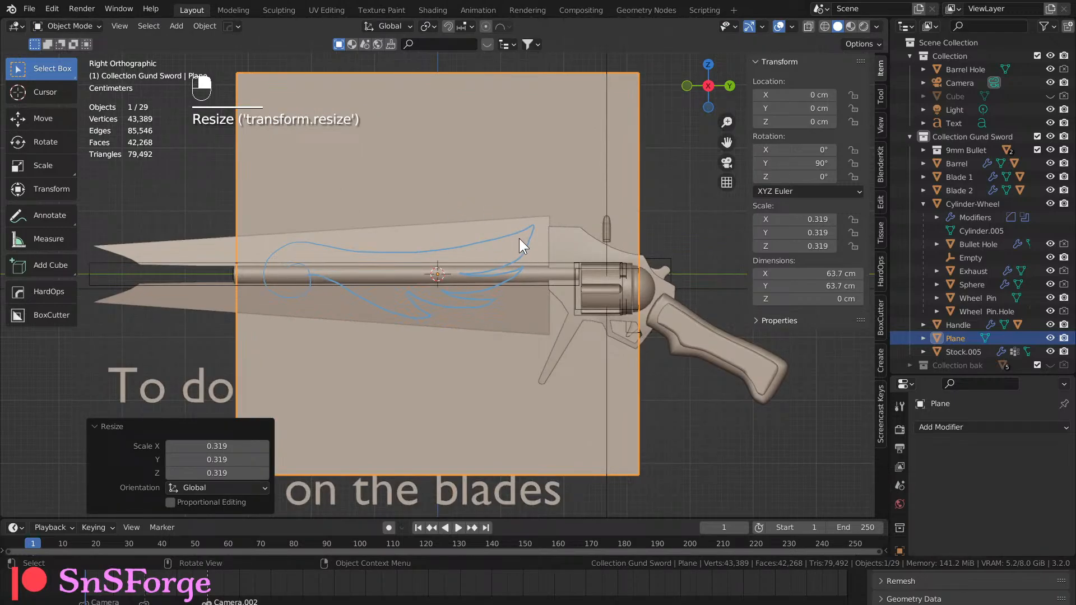
key("s")
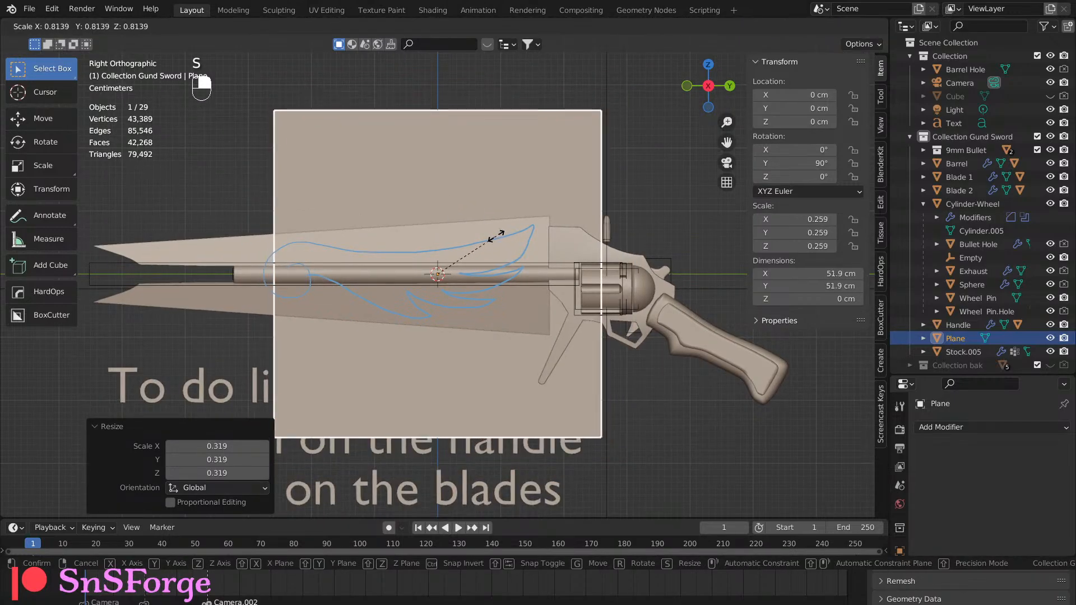
left_click(497, 240)
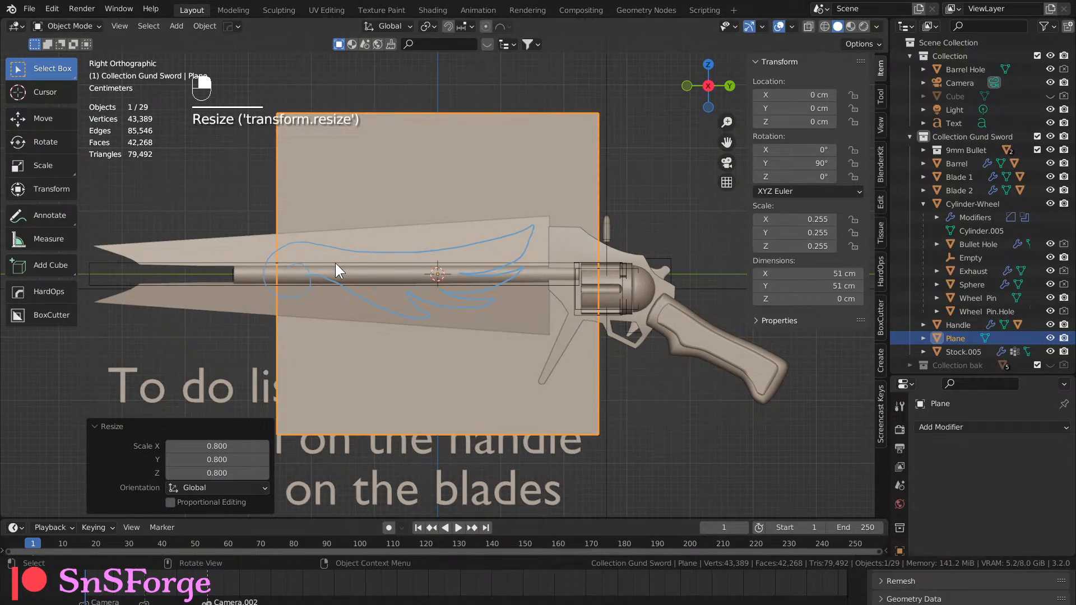
left_click_drag(790, 108, 747, 108, "shift")
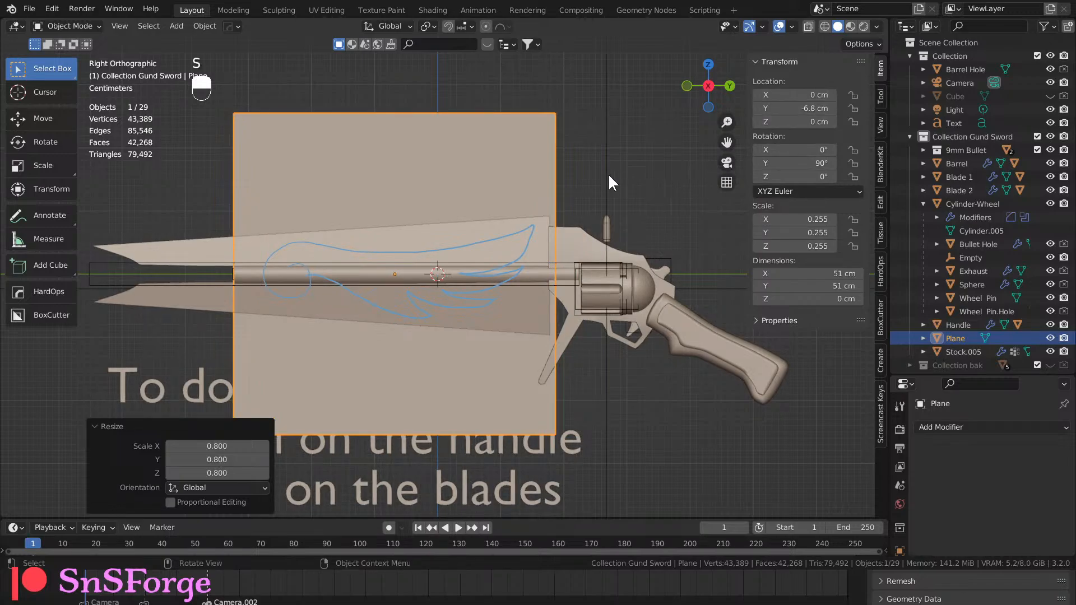
key("s")
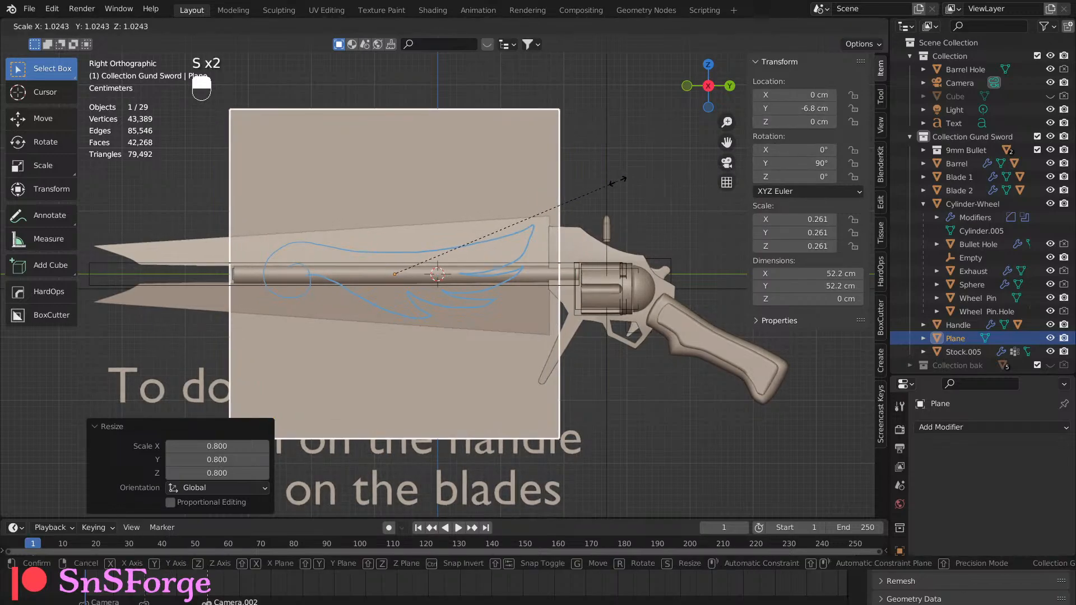
left_click(626, 181)
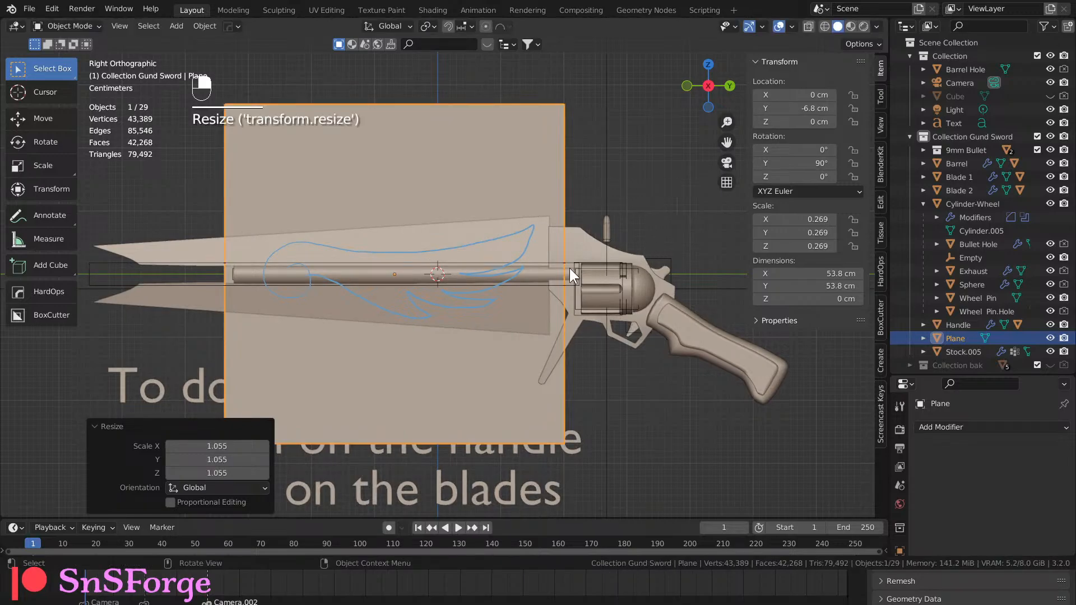
Subdivide the plane with the number of cuts set to 50 and return to Object Mode.
key("Tab")
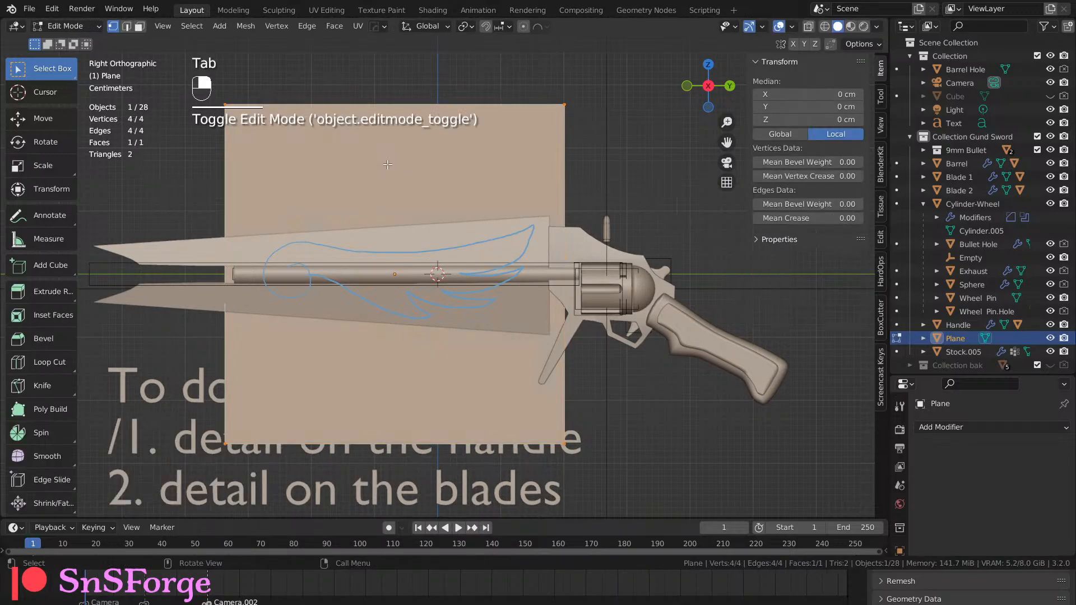
right_click(388, 163)
left_click(382, 181)
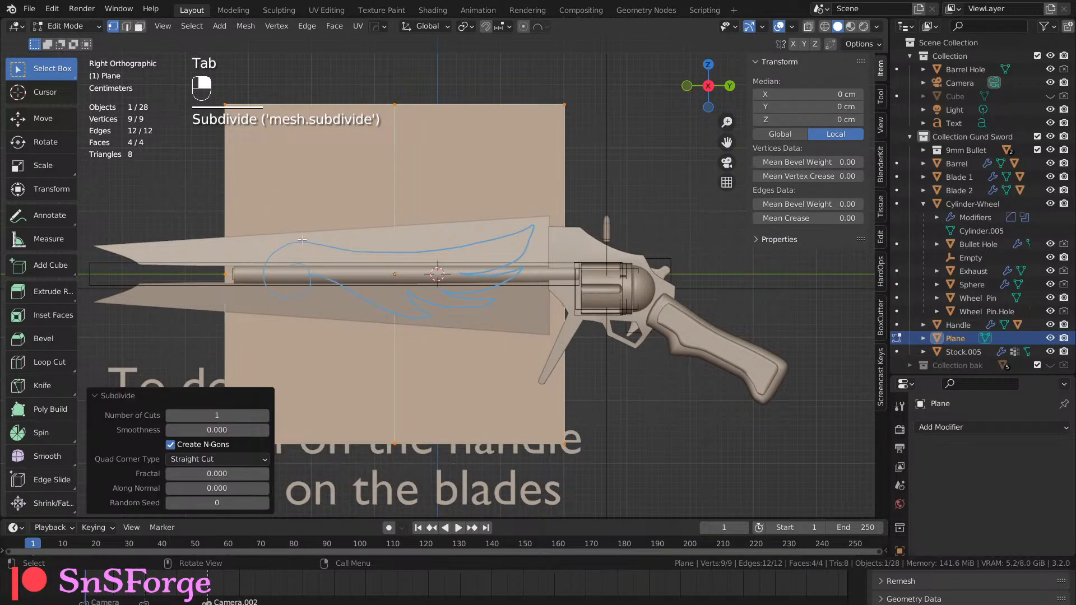
left_click(223, 414)
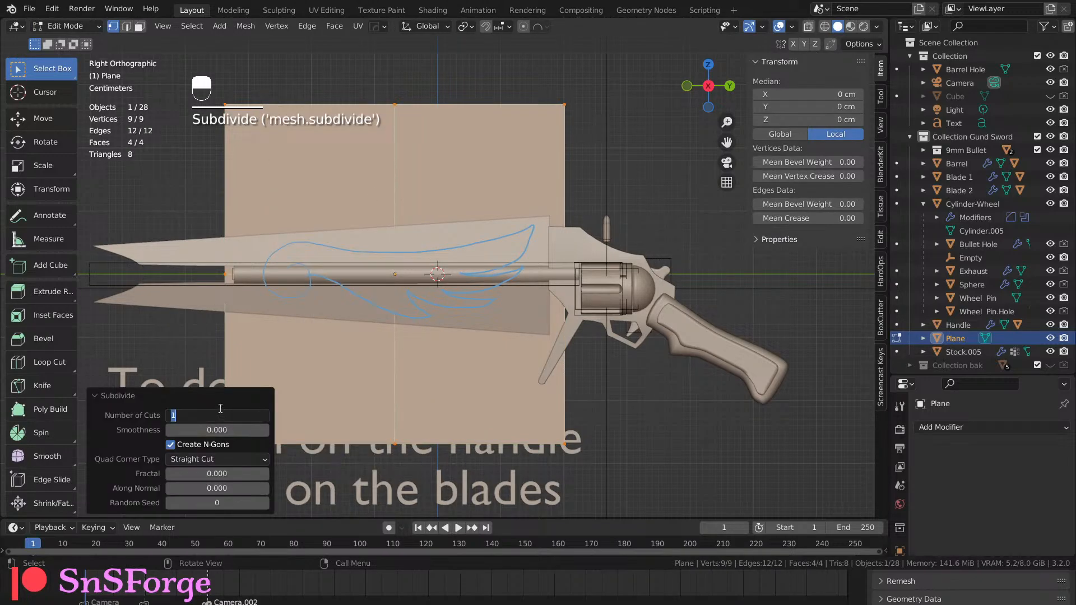
type("20")
key("Return")
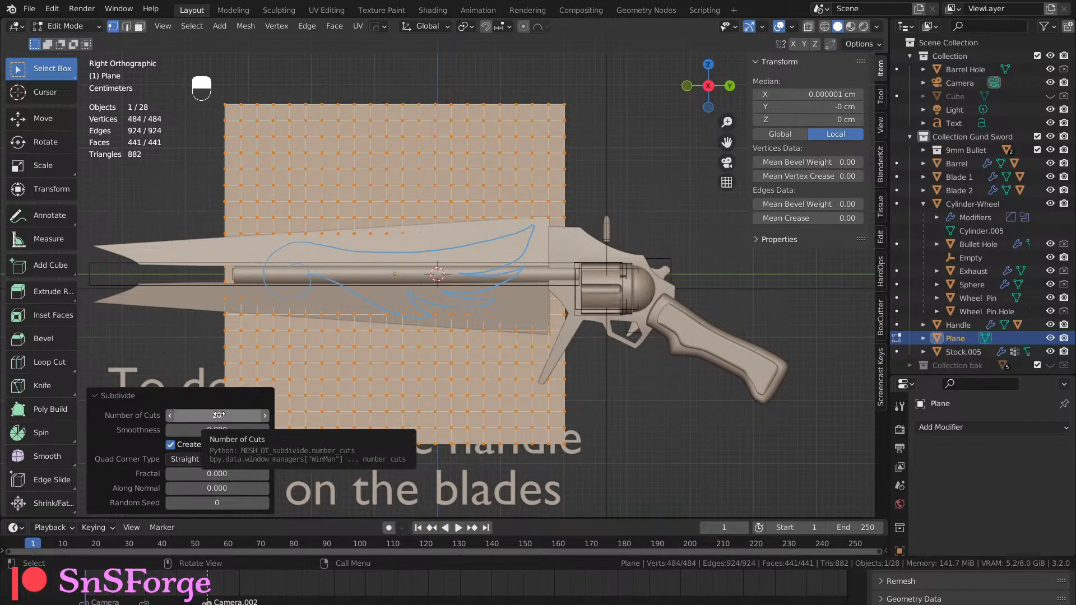
left_click(220, 414)
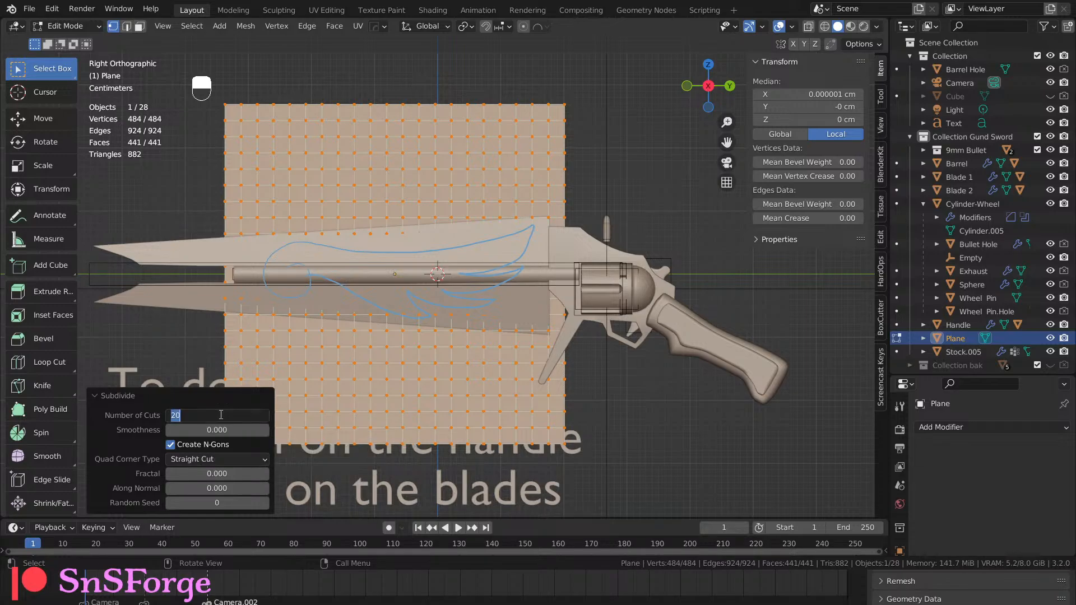
type("50")
key("Return")
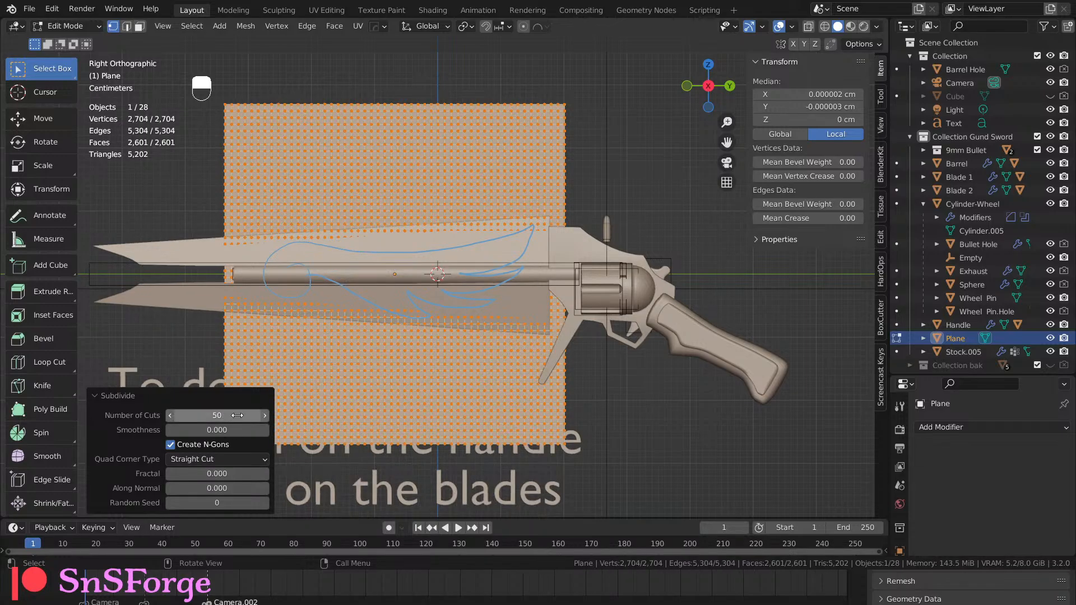
key("Tab")
Select the subdivided plane in the object list and collapse the Cylinder-Wheel hierarchy.
scroll(388, 362, "up", 2)
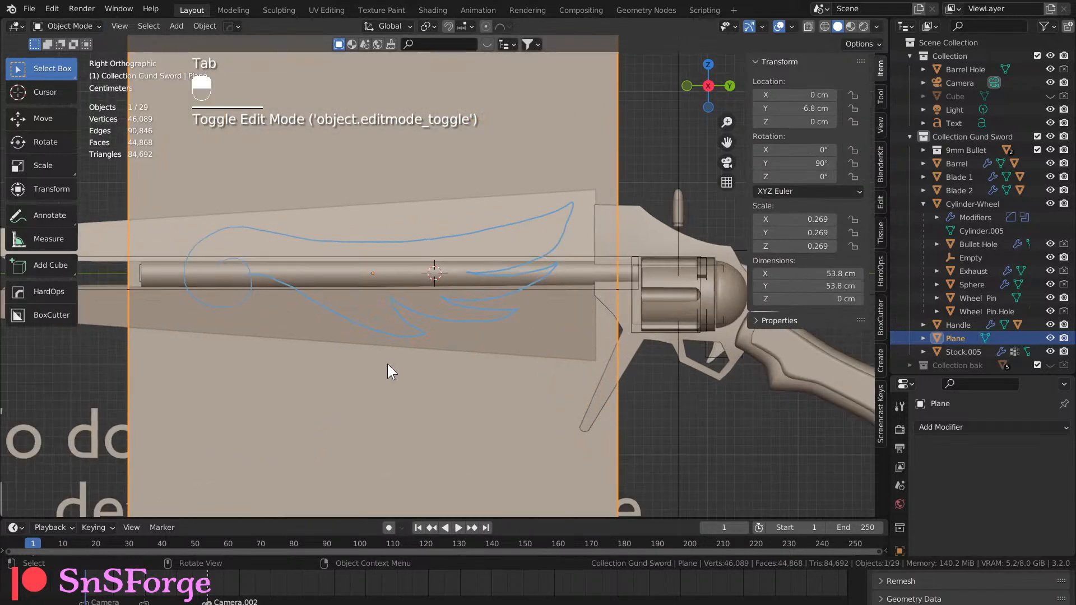
scroll(393, 365, "down", 1)
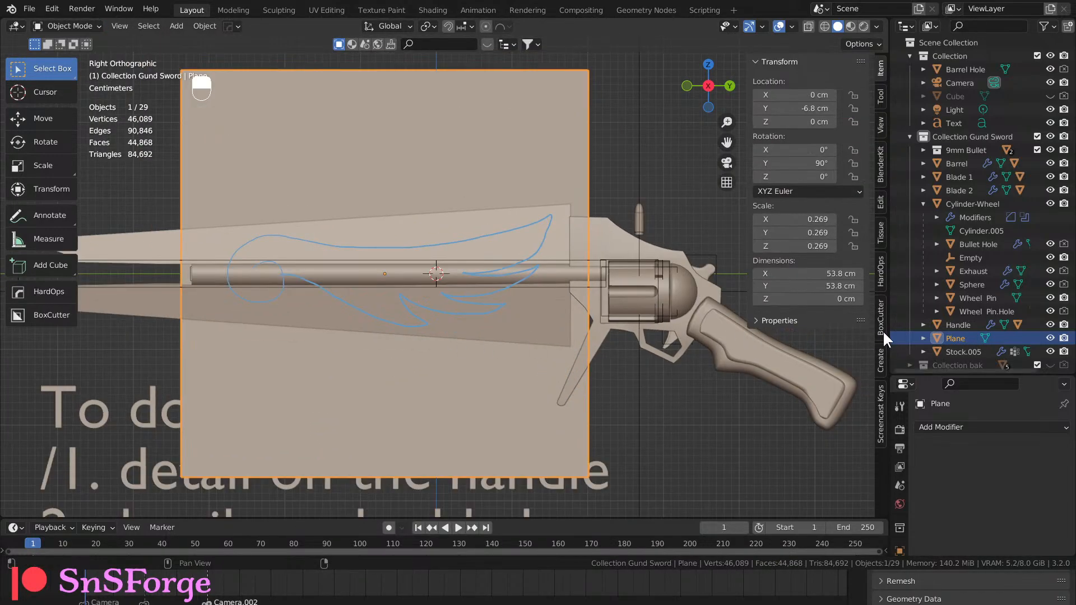
left_click(955, 339)
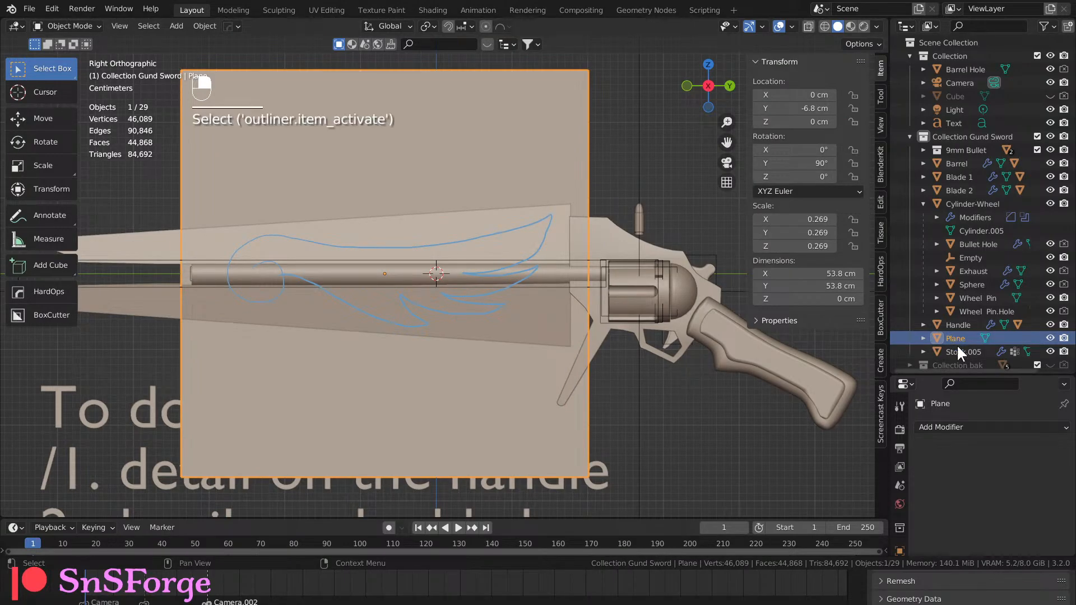
left_click(924, 204)
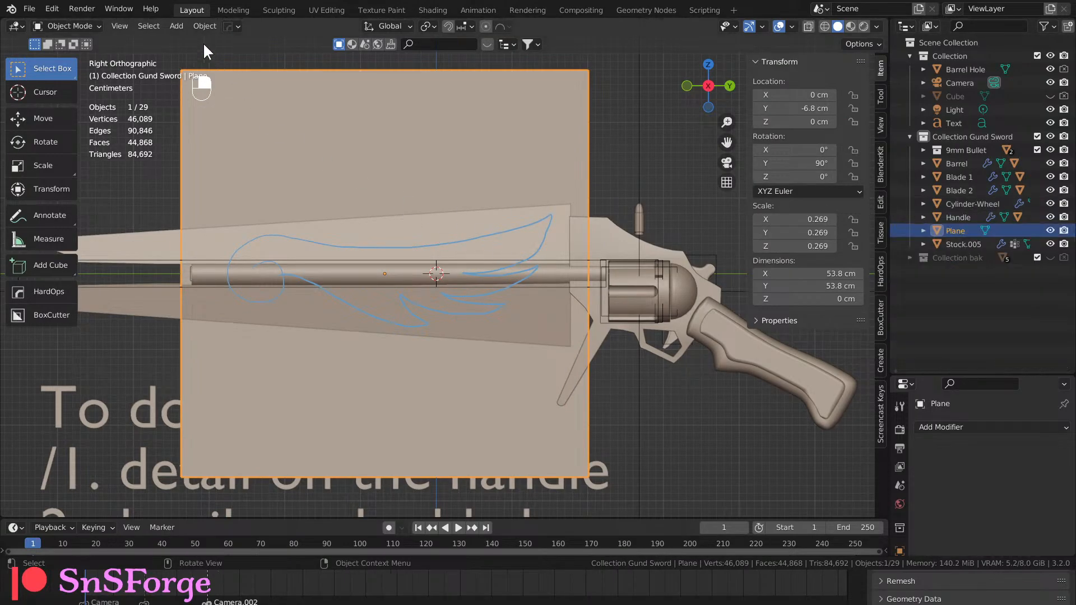
Add a Bezier curve at the world origin in the right side view.
left_click(176, 26)
key("KP_3")
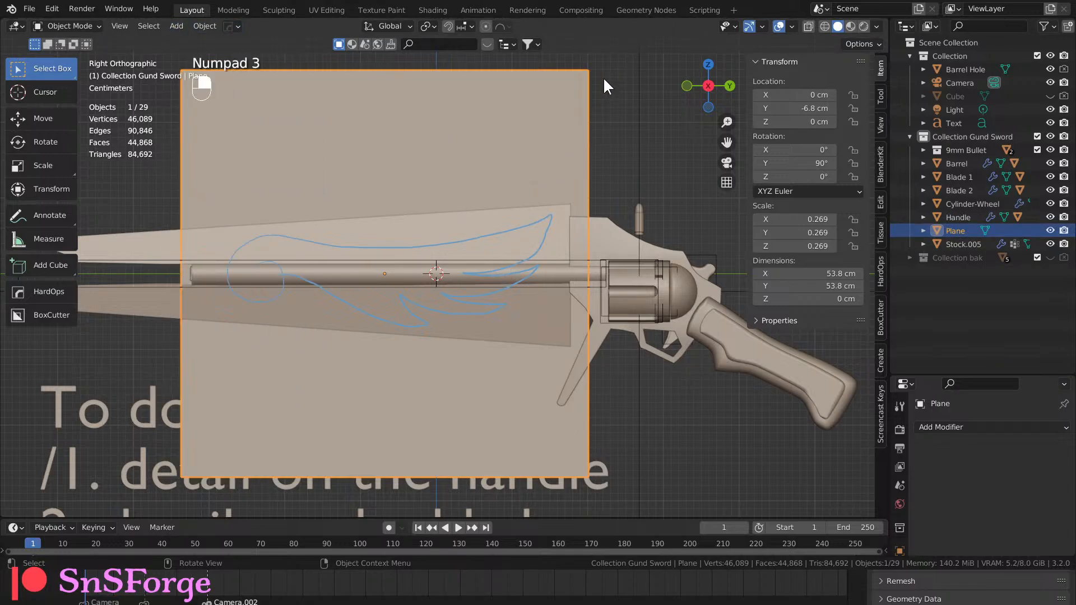
key("KP_3")
key("KP_3")
left_click(180, 27)
mouse_move(190, 53)
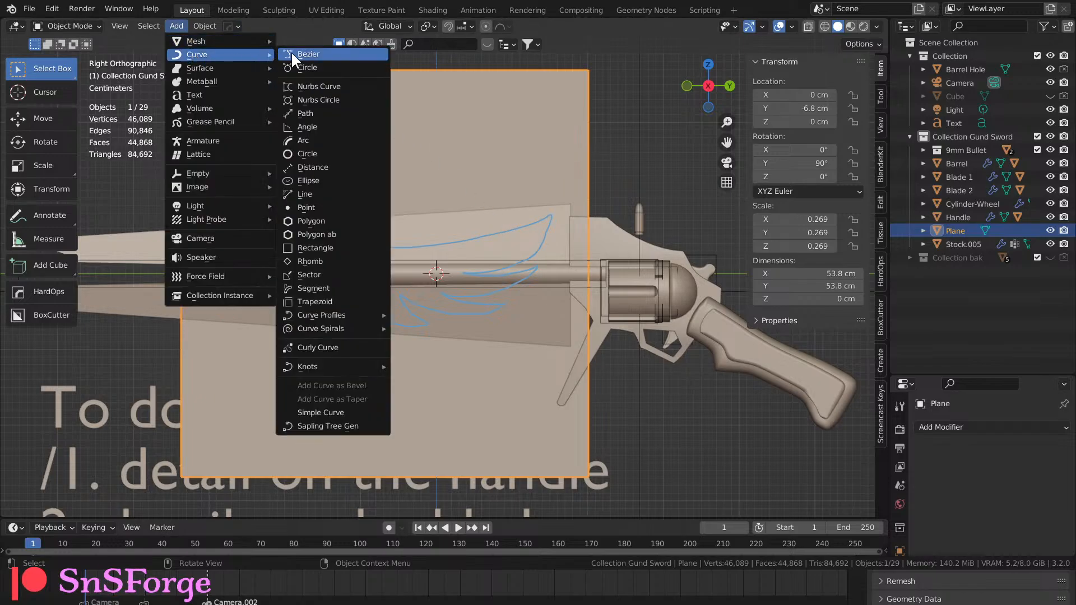
left_click(307, 54)
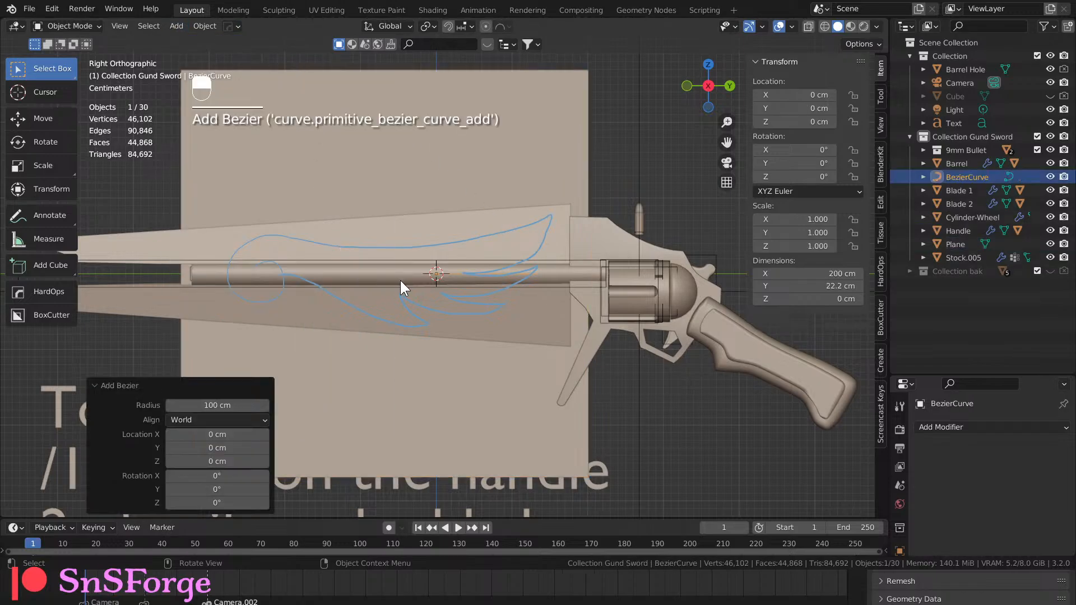
Enter Edit Mode on the Bezier curve and delete all of its default control points.
key("Tab")
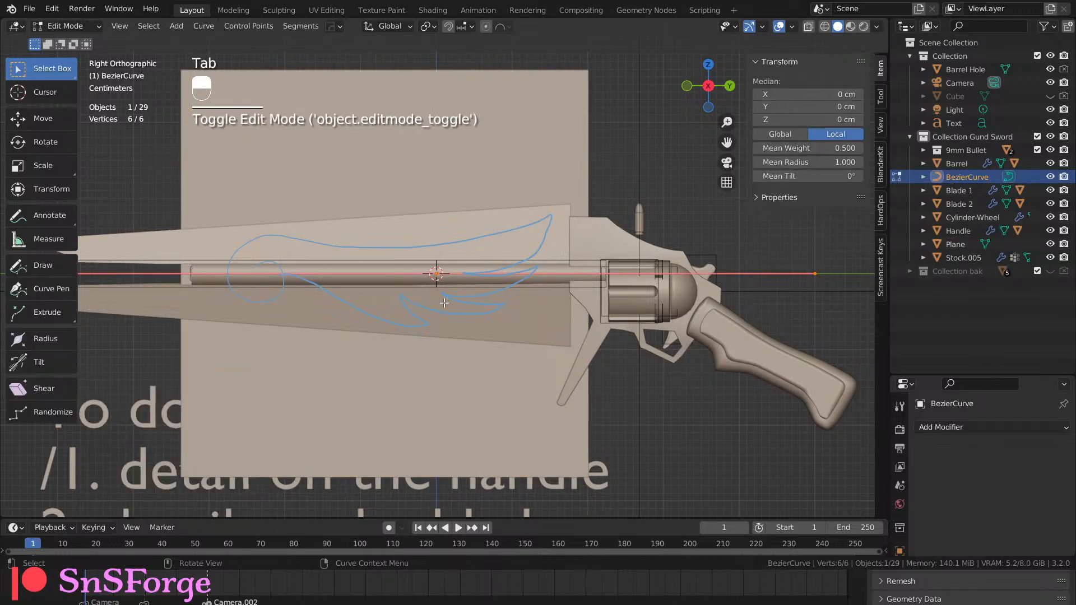
scroll(445, 303, "up", 1)
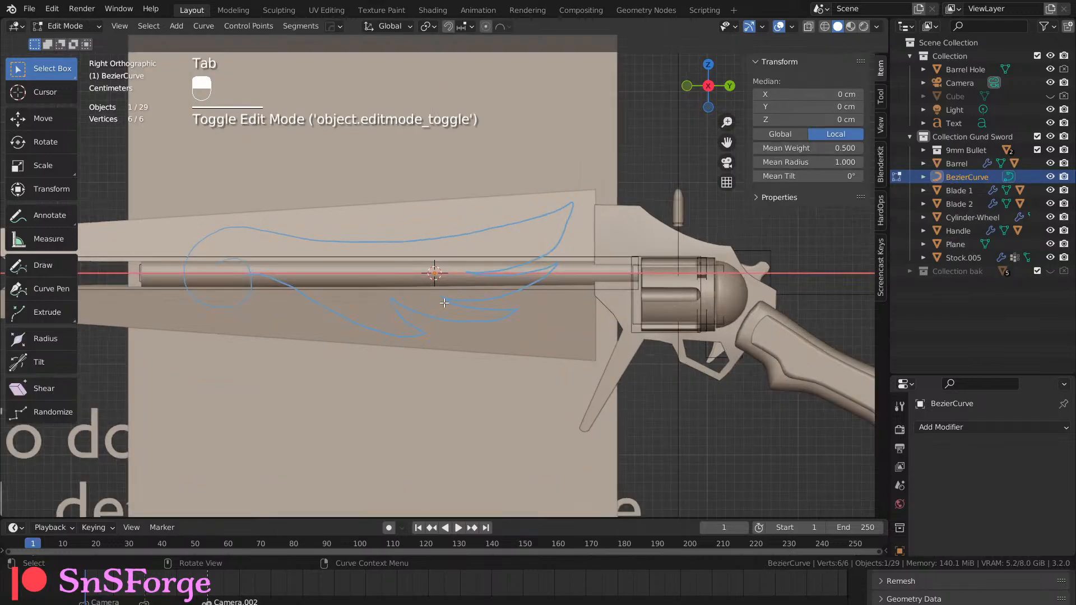
key("Delete")
left_click(445, 303)
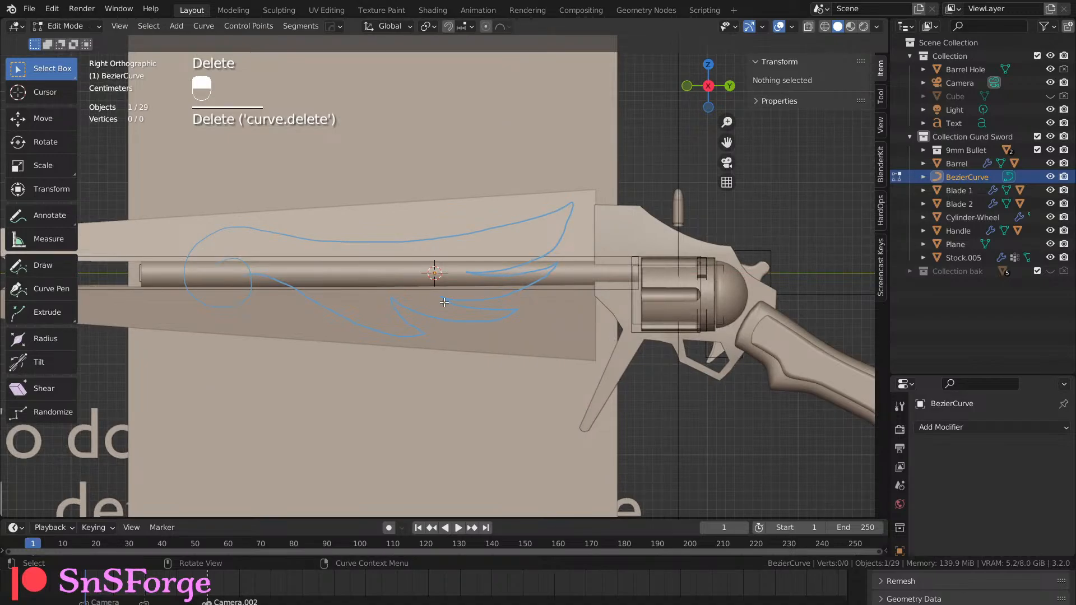
Trace the whole wing sketch freehand with the curve Draw tool, from the round head along the feathers and back to the start.
scroll(444, 303, "up", 1)
middle_click_drag(444, 303, 522, 346, "shift")
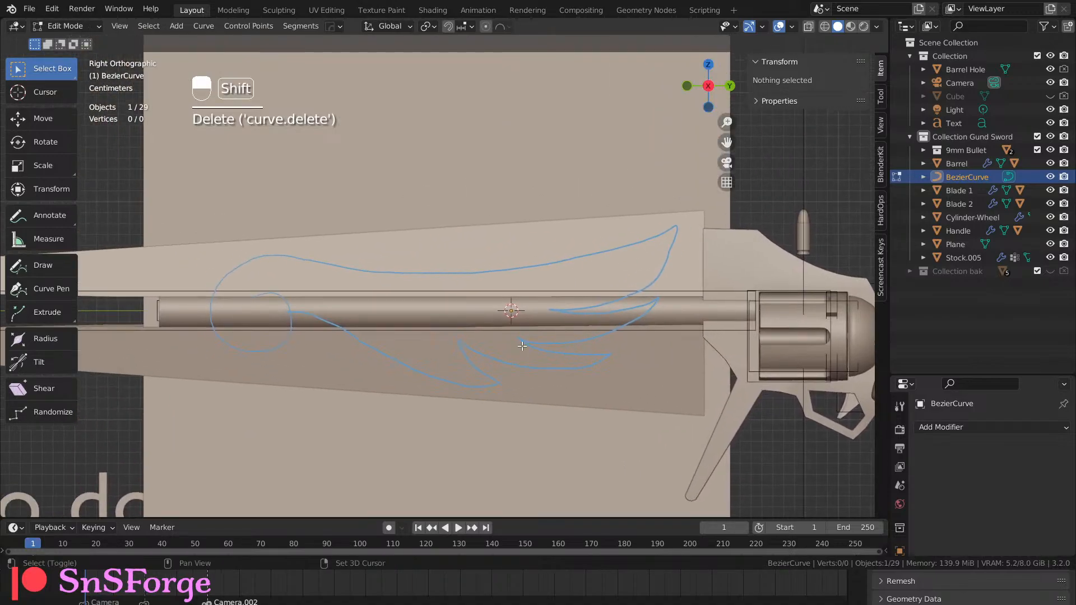
scroll(522, 346, "up", 1)
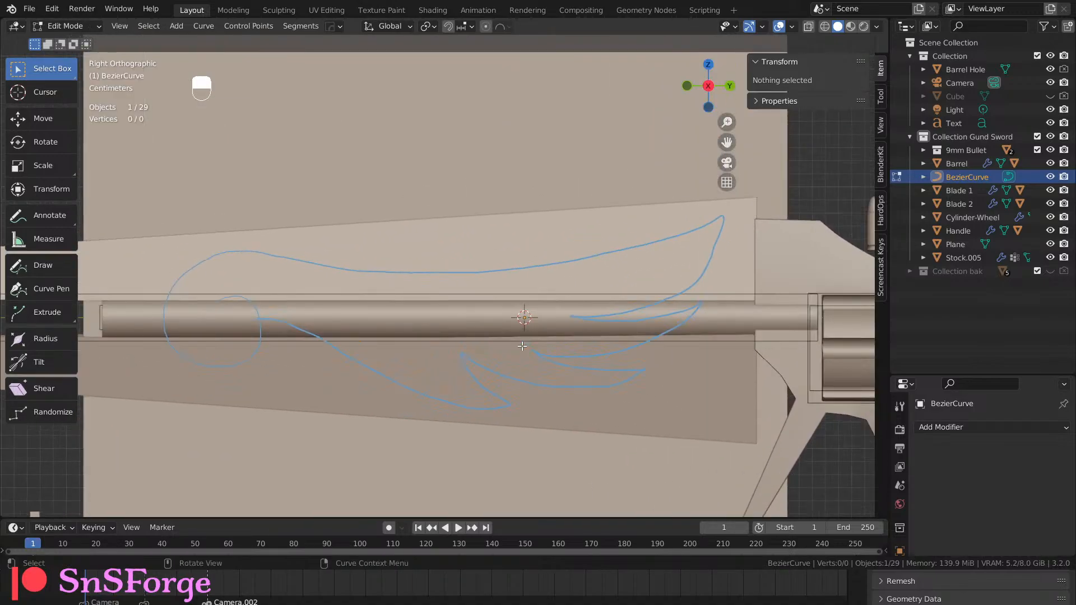
scroll(522, 347, "up", 1)
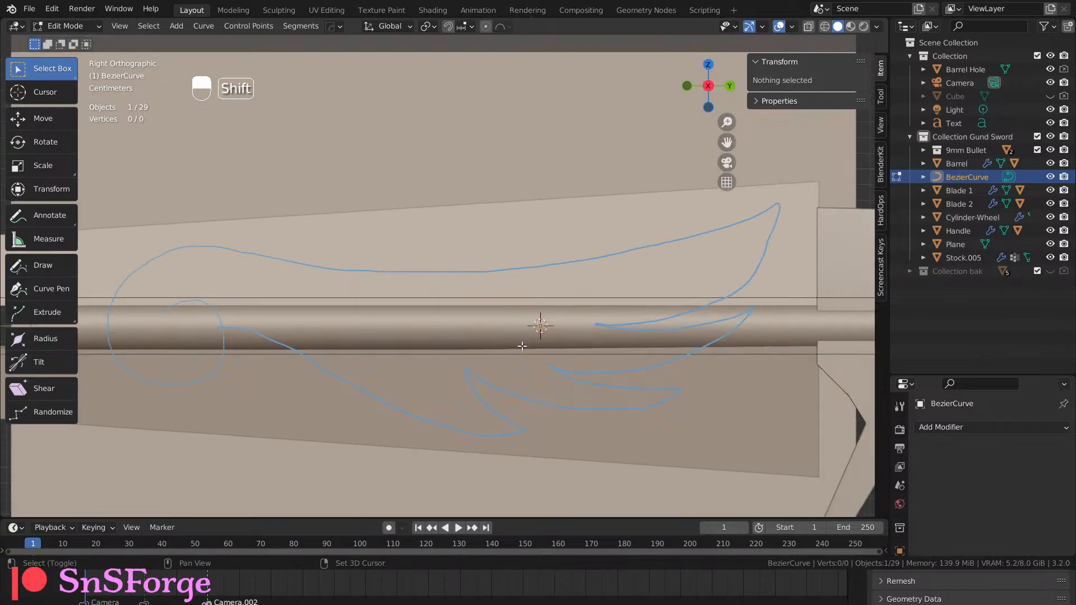
scroll(527, 346, "down", 1)
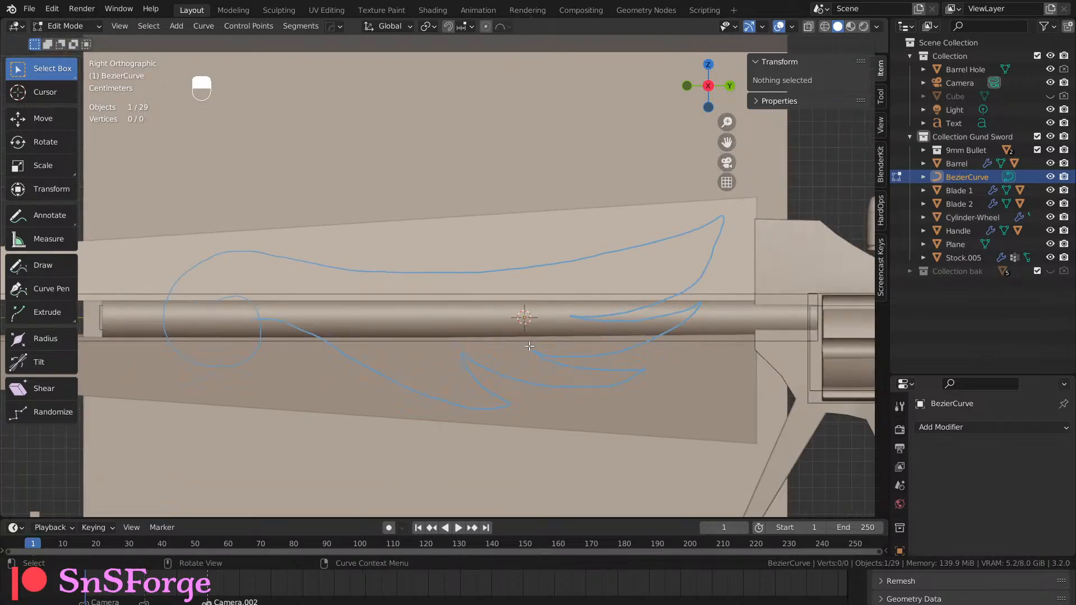
left_click(56, 265)
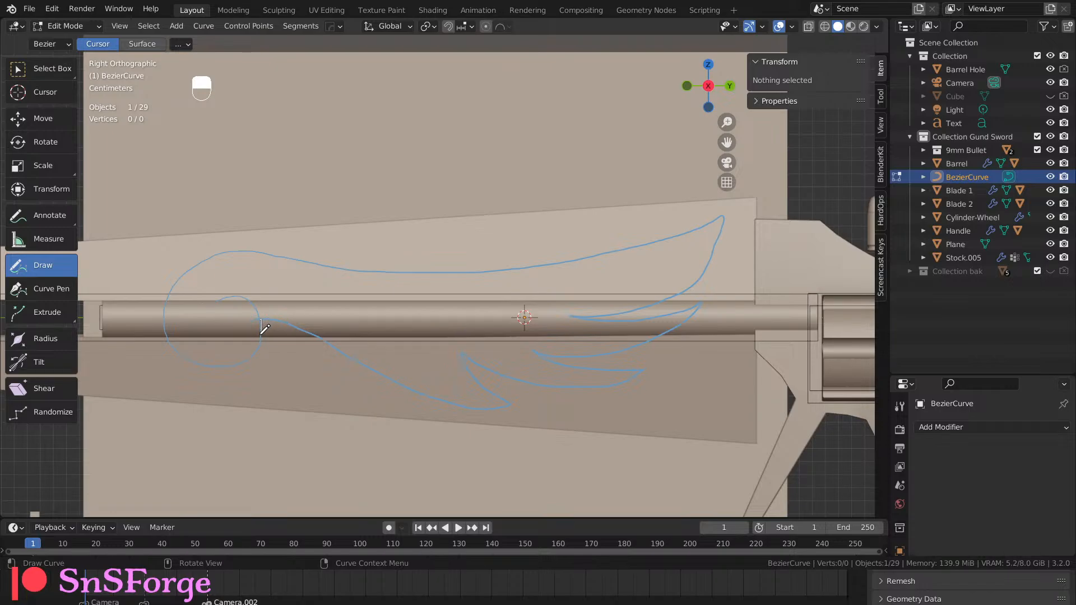
mouse_move(260, 334)
left_mouse_down()
mouse_move(252, 357)
mouse_move(194, 361)
mouse_move(166, 313)
mouse_move(168, 284)
mouse_move(222, 254)
mouse_move(439, 273)
mouse_move(536, 263)
mouse_move(630, 249)
mouse_move(739, 210)
mouse_move(705, 264)
mouse_move(617, 312)
mouse_move(572, 314)
mouse_move(703, 301)
mouse_move(700, 309)
mouse_move(608, 350)
mouse_move(536, 351)
mouse_move(659, 362)
mouse_move(576, 384)
mouse_move(475, 360)
mouse_move(463, 348)
mouse_move(508, 404)
mouse_move(451, 395)
left_mouse_up()
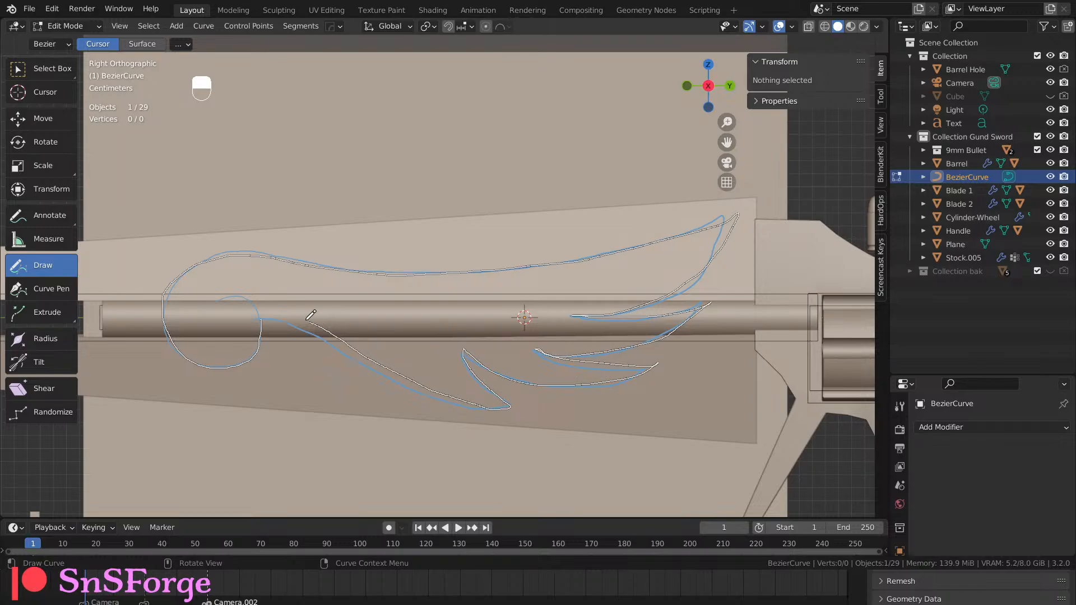
left_click_drag(268, 315, 262, 319)
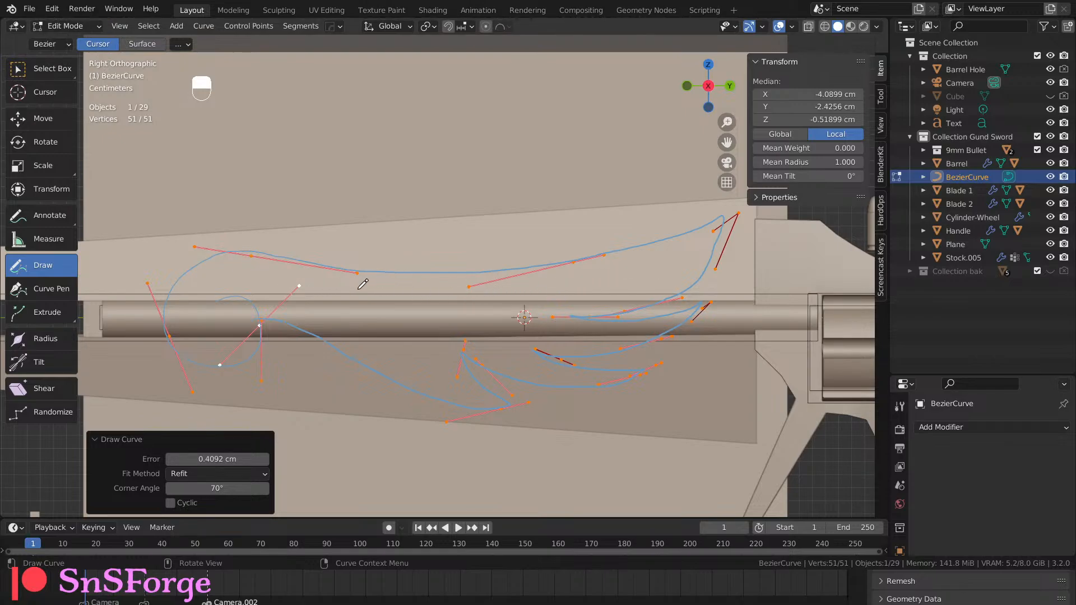
Return to Object Mode and set the wing curve's X location to 9.4 cm to bring it in front of the blades.
mouse_move(363, 284)
middle_mouse_down()
mouse_move(513, 291)
mouse_move(455, 321)
mouse_move(599, 310)
mouse_move(500, 308)
mouse_move(513, 315)
mouse_move(511, 306)
middle_mouse_up()
key("Tab")
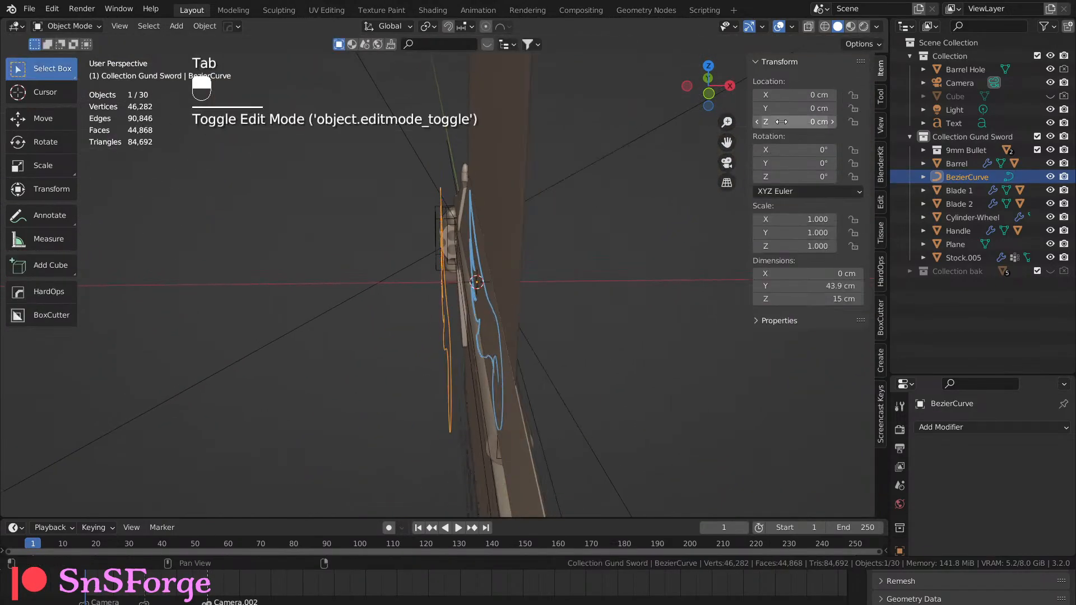
mouse_move(787, 108)
left_mouse_down()
mouse_move(760, 108)
mouse_move(795, 95)
left_mouse_up()
key("ctrl+z")
key("KP_3")
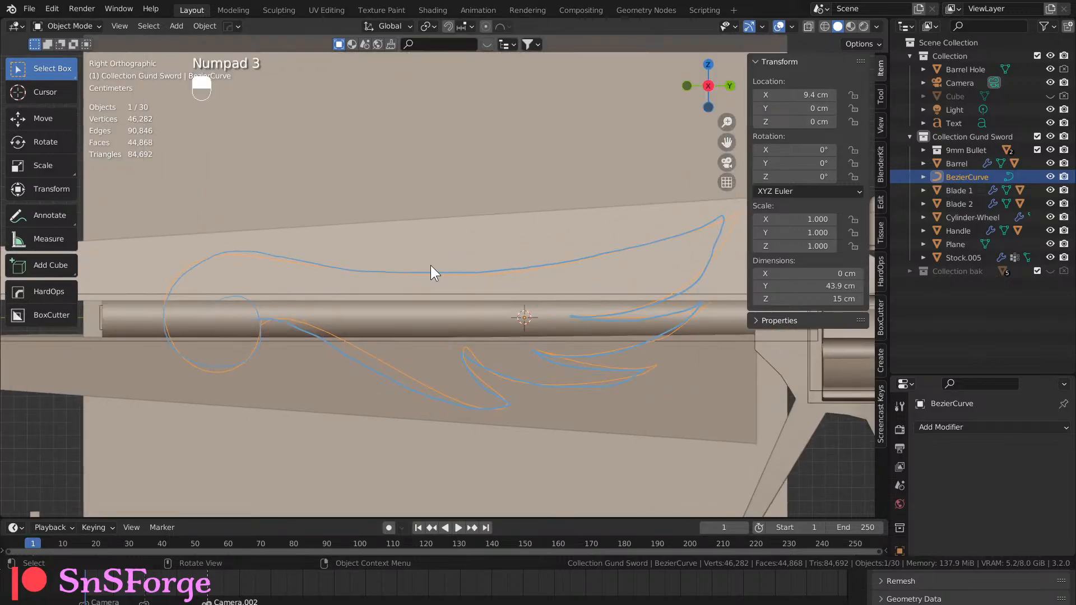
Hide the Note.005 annotation layer that holds the blue wing sketch.
scroll(431, 264, "down", 1)
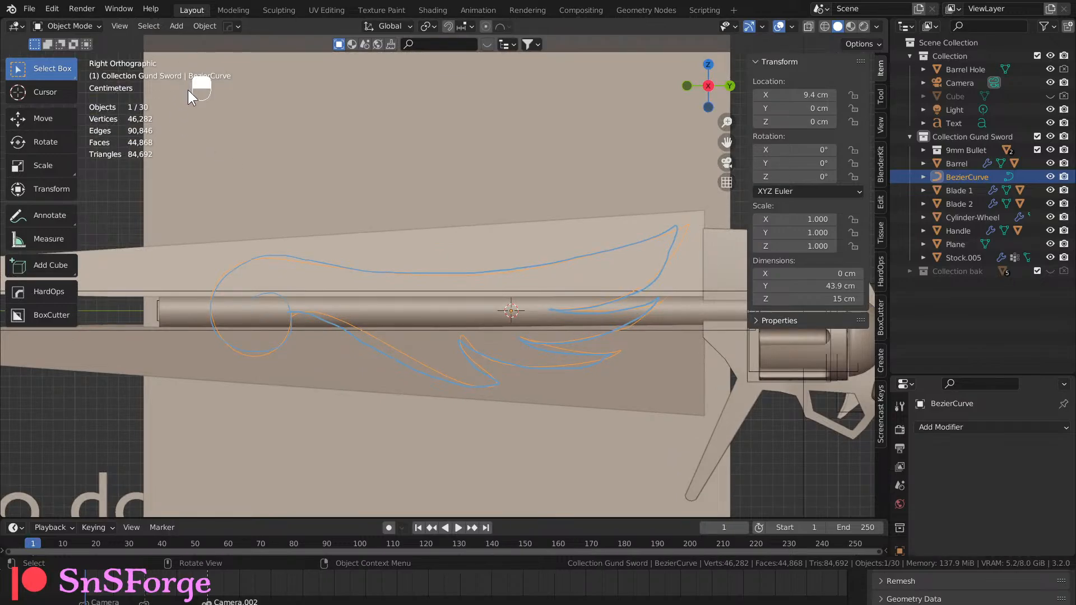
left_click(56, 218)
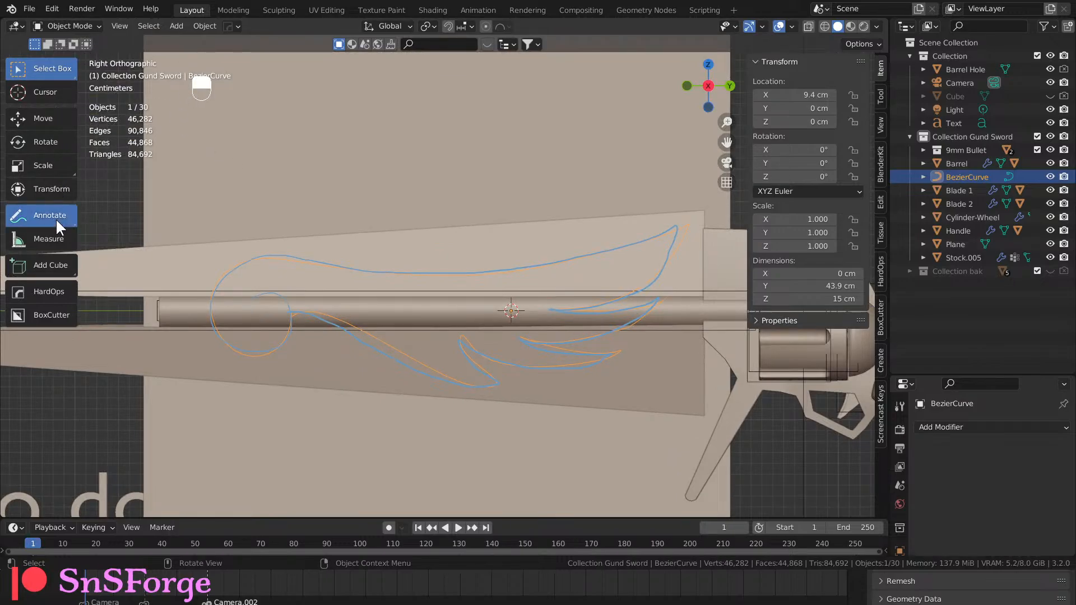
left_click(140, 44)
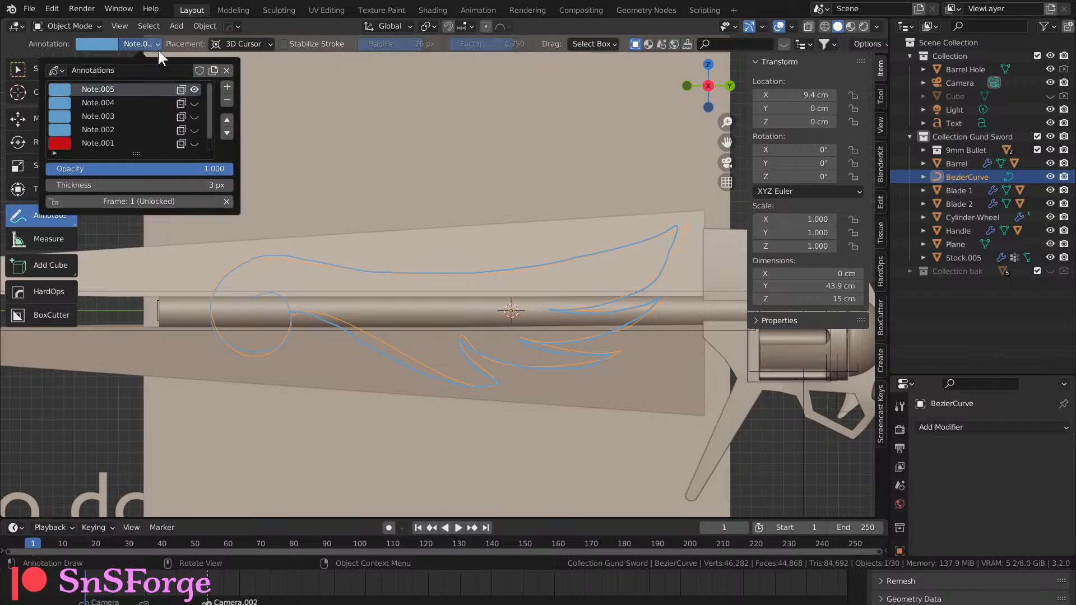
left_click(194, 89)
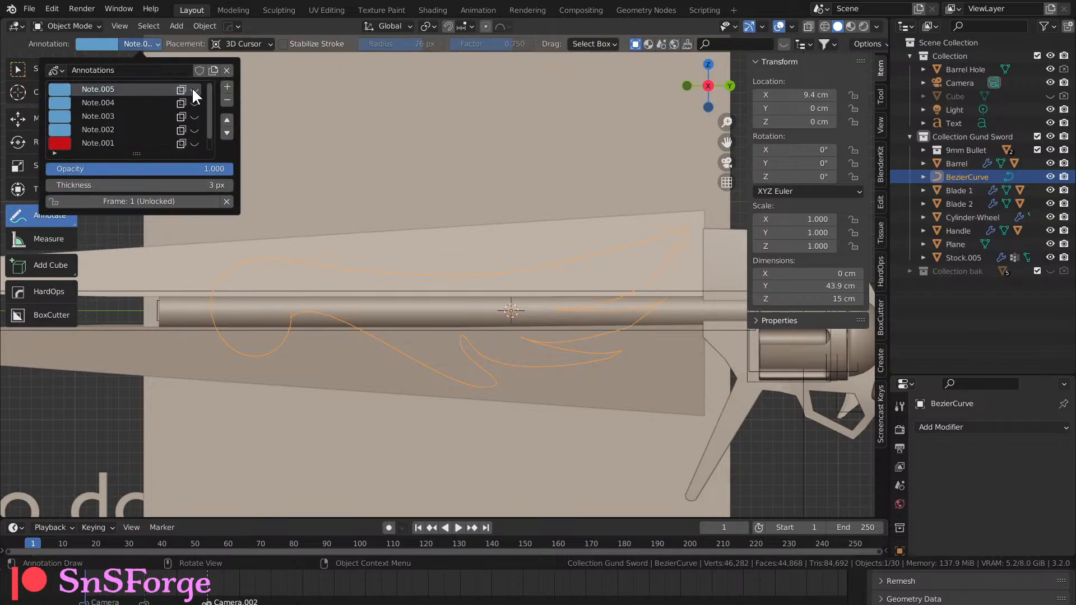
left_click(30, 64)
In Edit Mode, move the upper handle of the control point where the round head meets the lower wing edge, with movement locked off global X.
key("Tab")
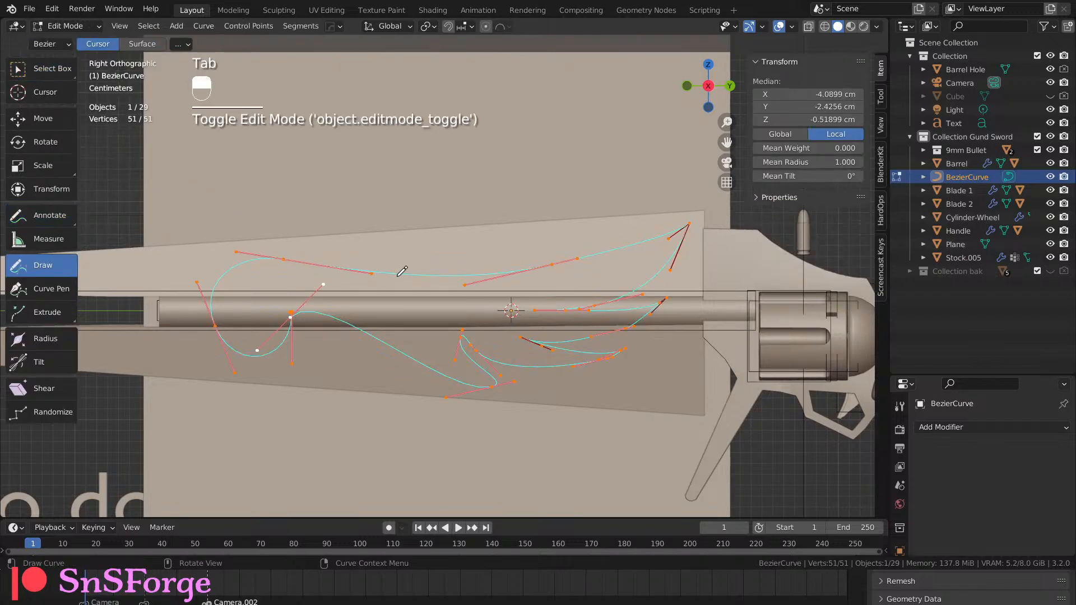
key("Tab")
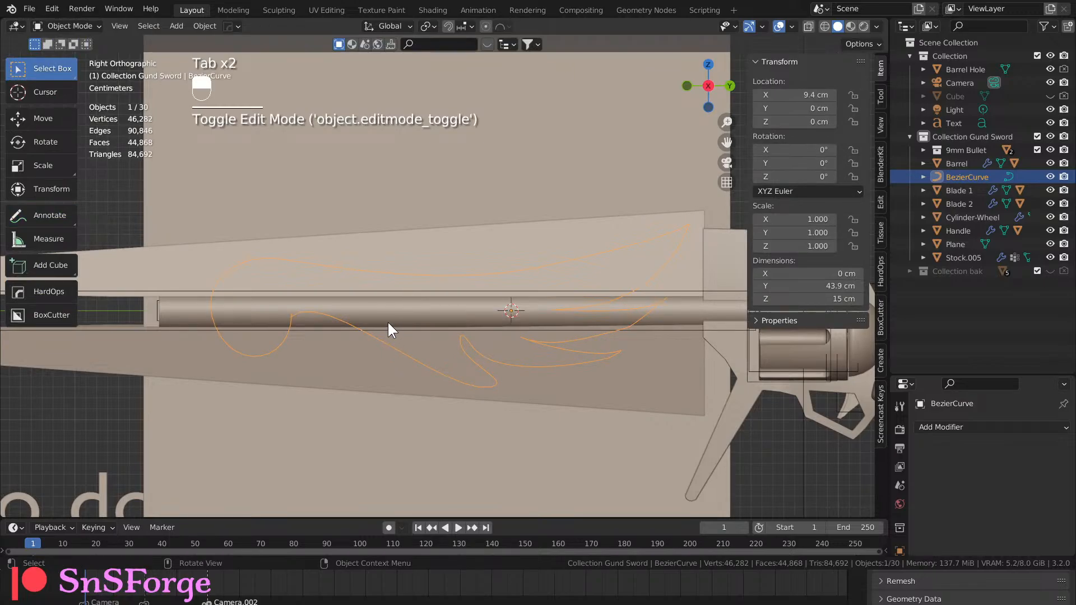
key("Tab")
scroll(524, 350, "up", 3)
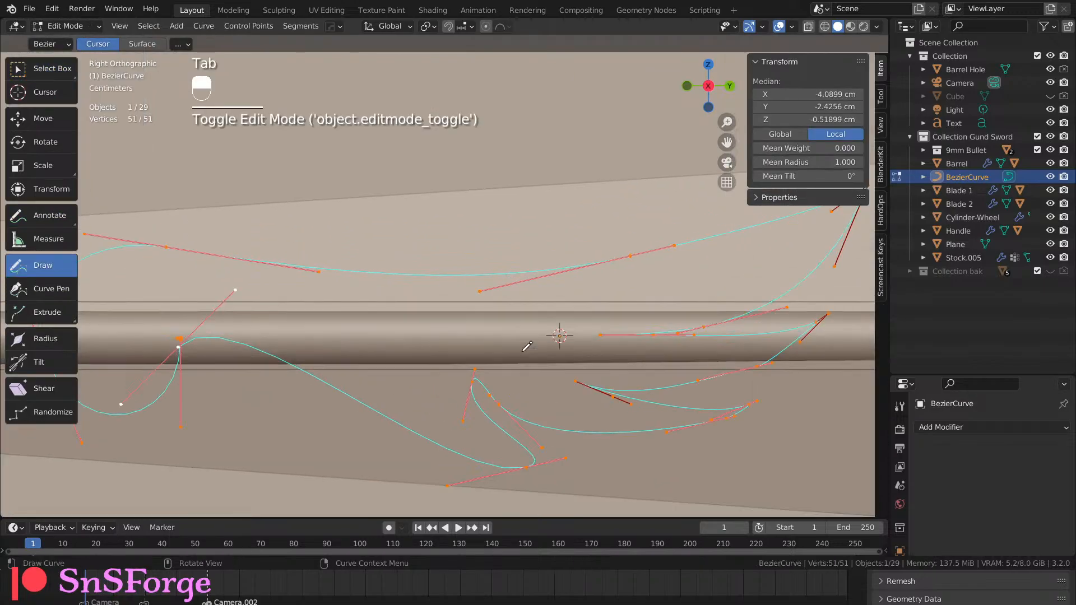
scroll(278, 359, "down", 2)
middle_click_drag(278, 355, 374, 326, "shift")
scroll(347, 367, "up", 3)
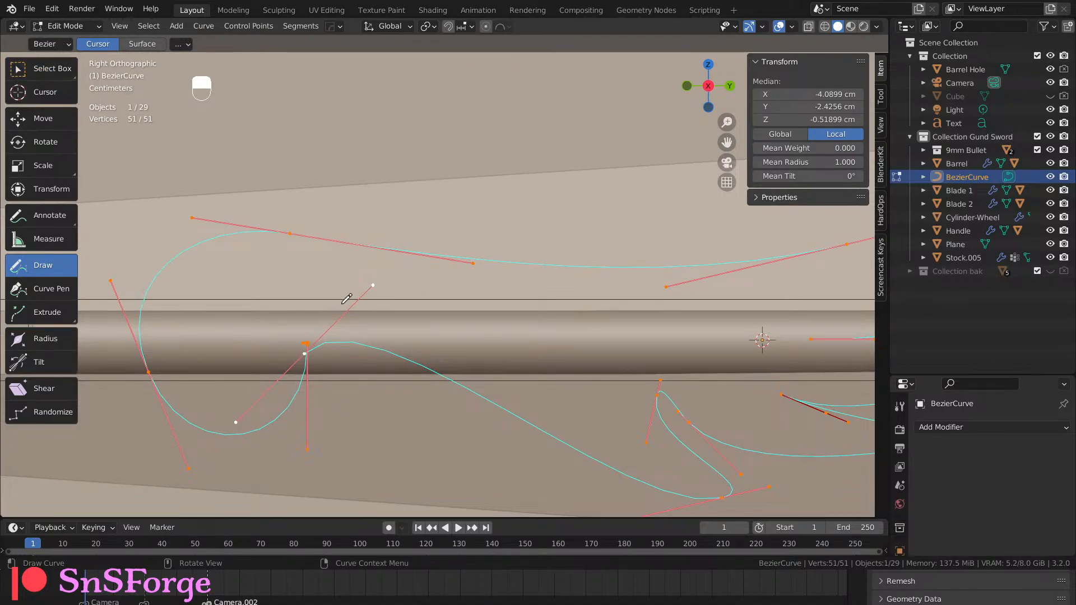
left_click(47, 72)
left_click_drag(383, 312, 348, 273)
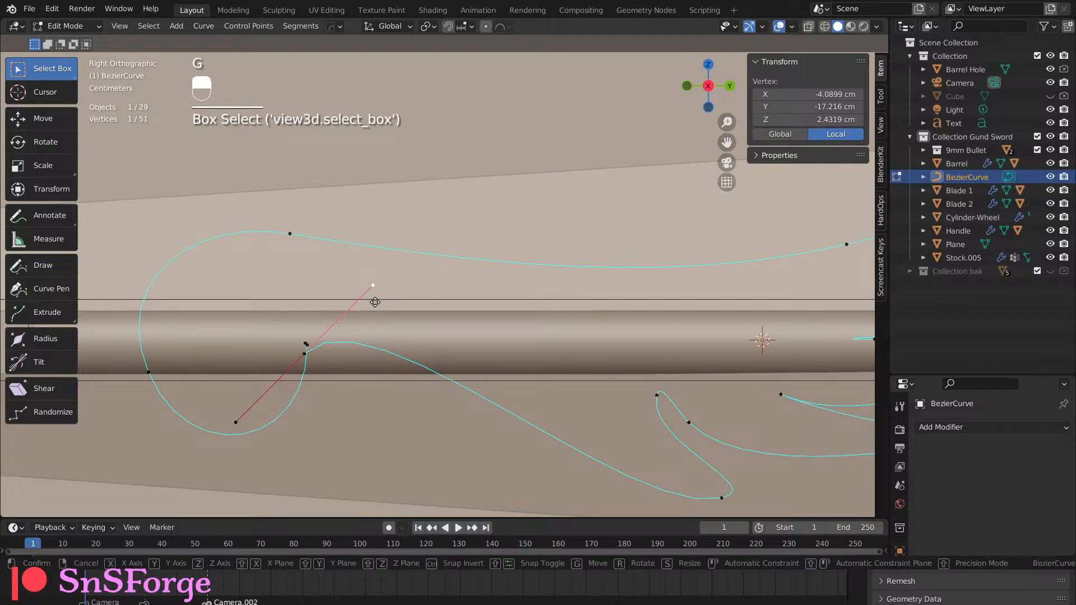
key("g")
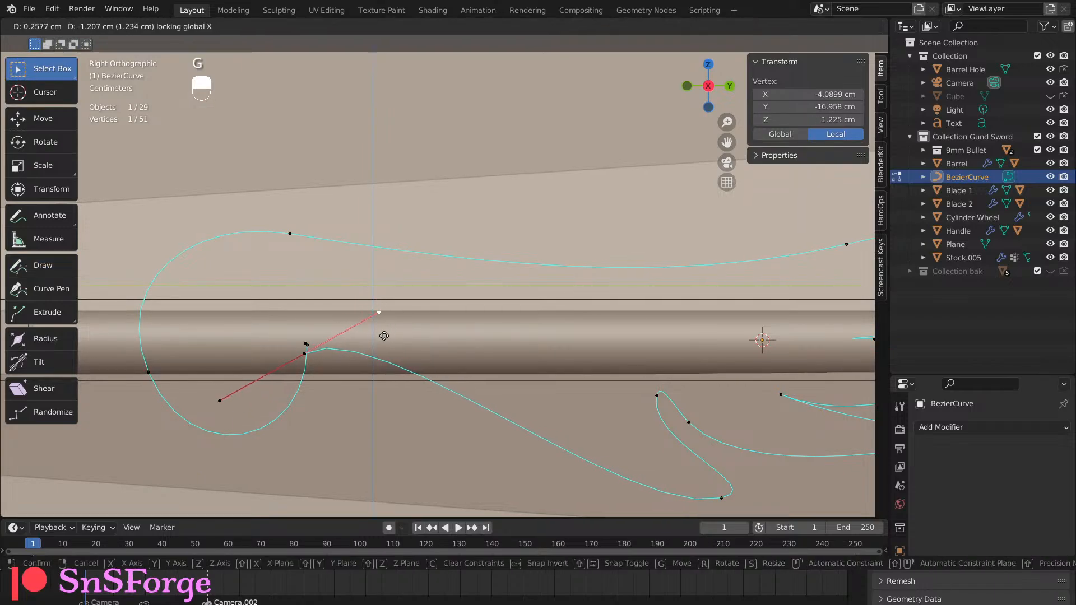
left_click(345, 312)
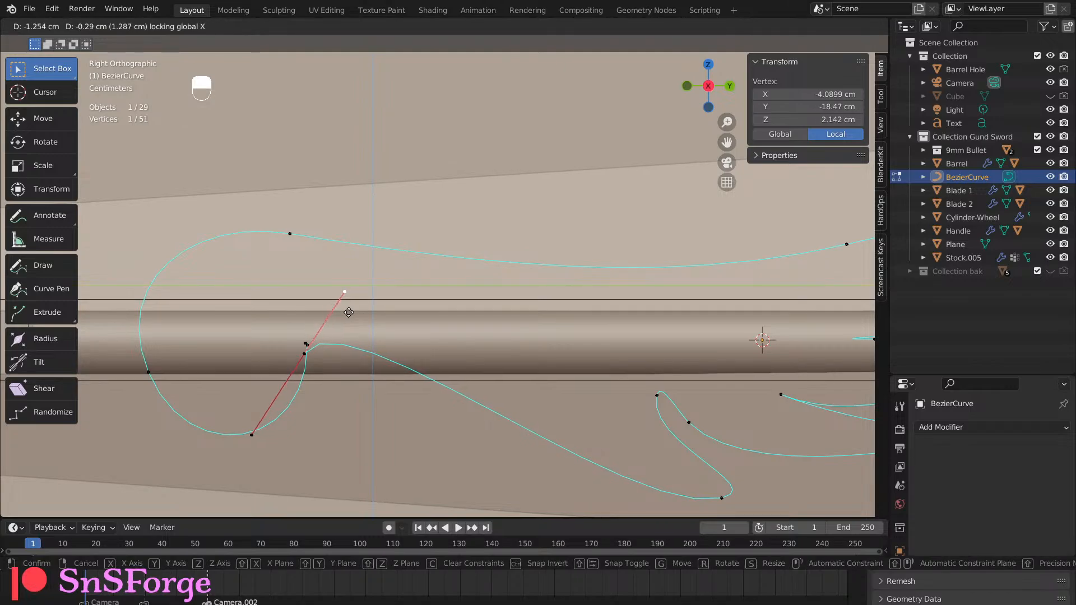
Move the two neighbouring control points at the loop's inner end together by about -0.06 cm in Y and -0.37 cm in Z.
left_click(303, 343)
scroll(303, 343, "up", 6)
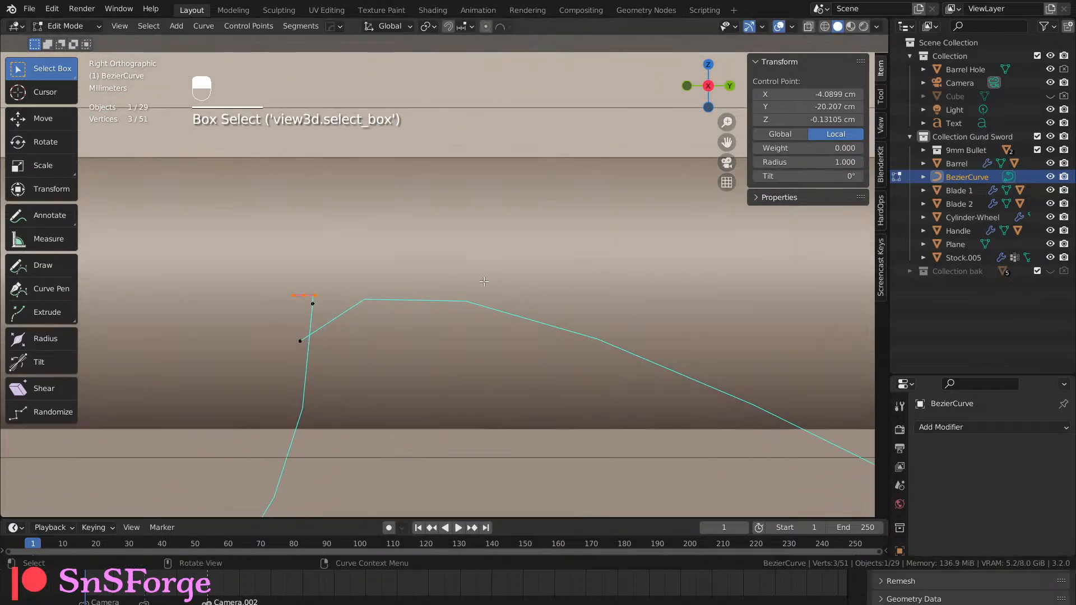
scroll(345, 296, "up", 2)
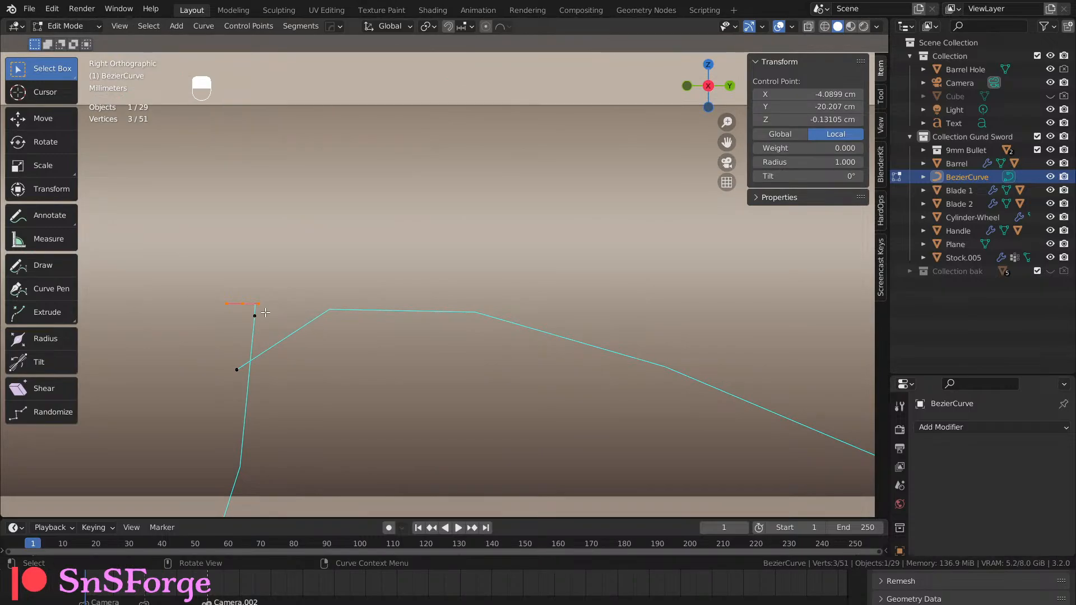
left_click_drag(233, 302, 272, 325)
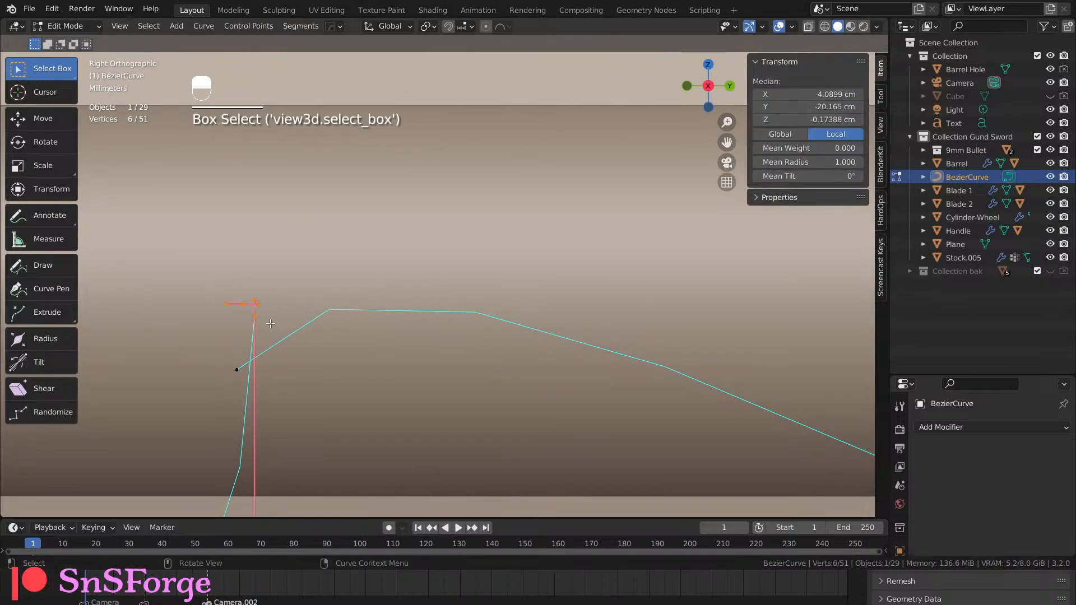
key("g")
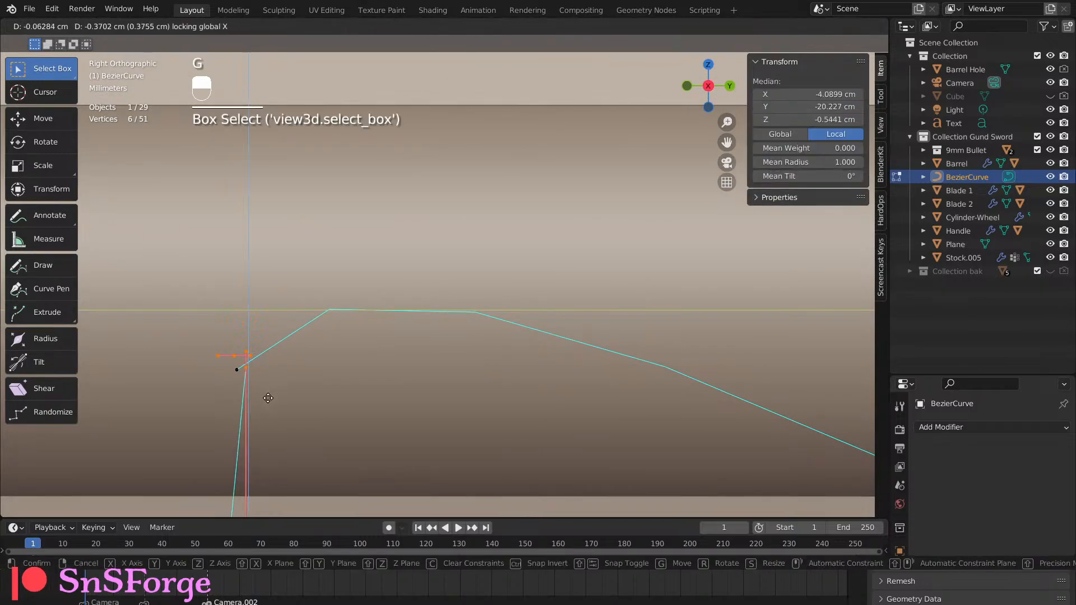
left_click(268, 397)
scroll(288, 382, "down", 6)
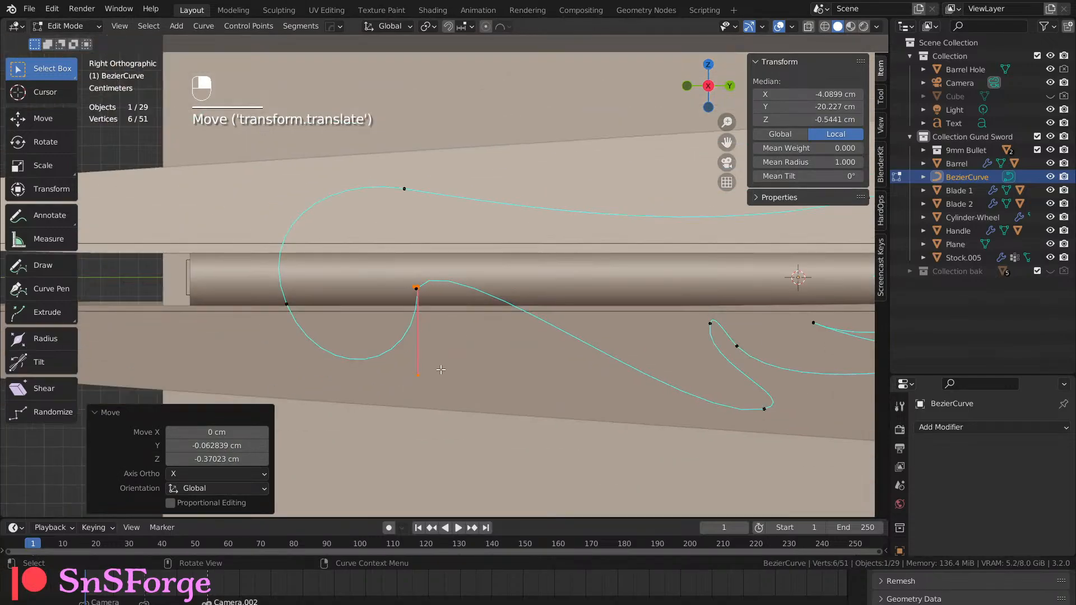
Move the upper handle of the lower spike's inner tip by about -0.33 cm in Y and -0.18 cm in Z.
key("KP_3")
scroll(446, 363, "down", 4)
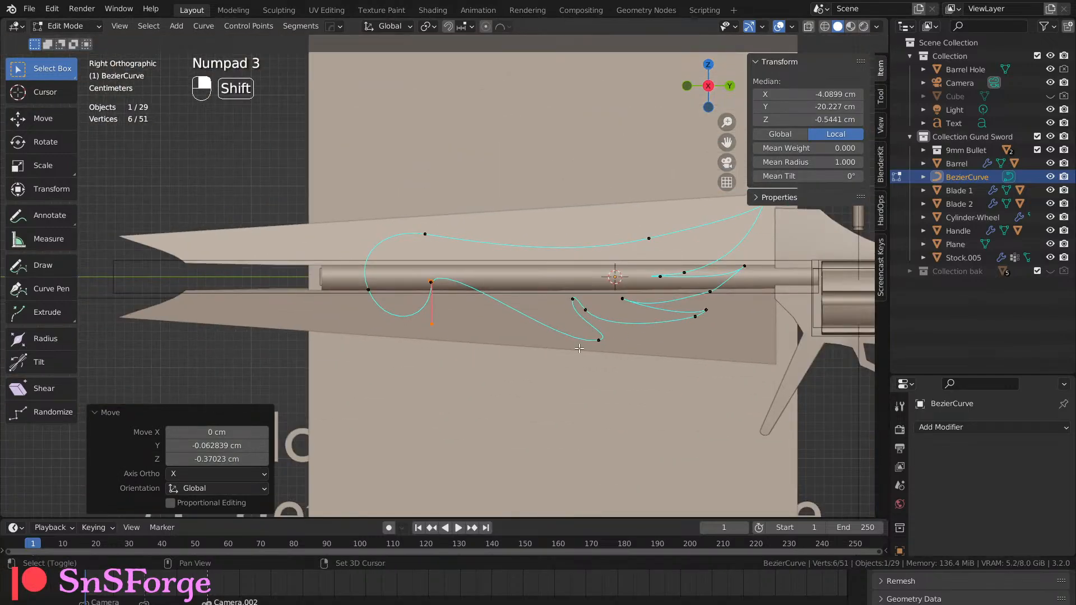
middle_click_drag(576, 348, 435, 365, "shift")
scroll(436, 365, "up", 3)
scroll(436, 352, "up", 2)
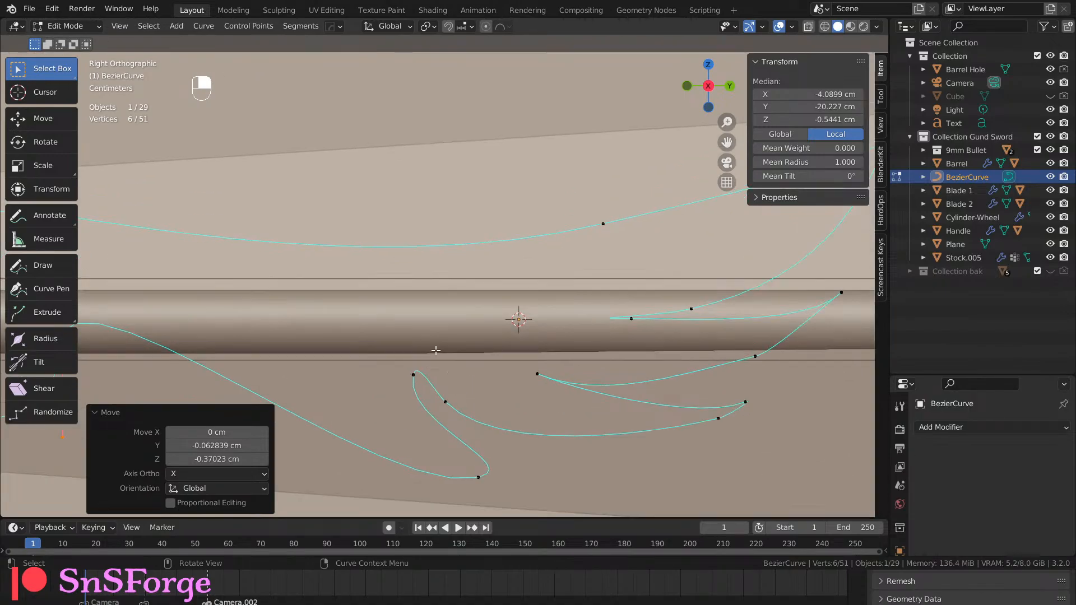
left_click_drag(396, 366, 429, 361)
key("g")
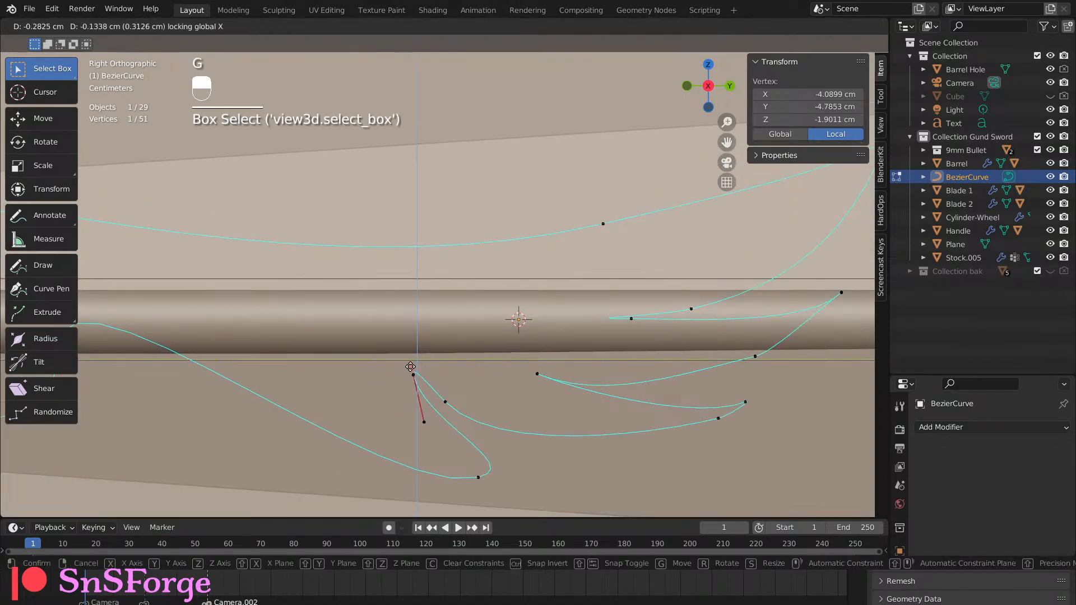
left_click(410, 367)
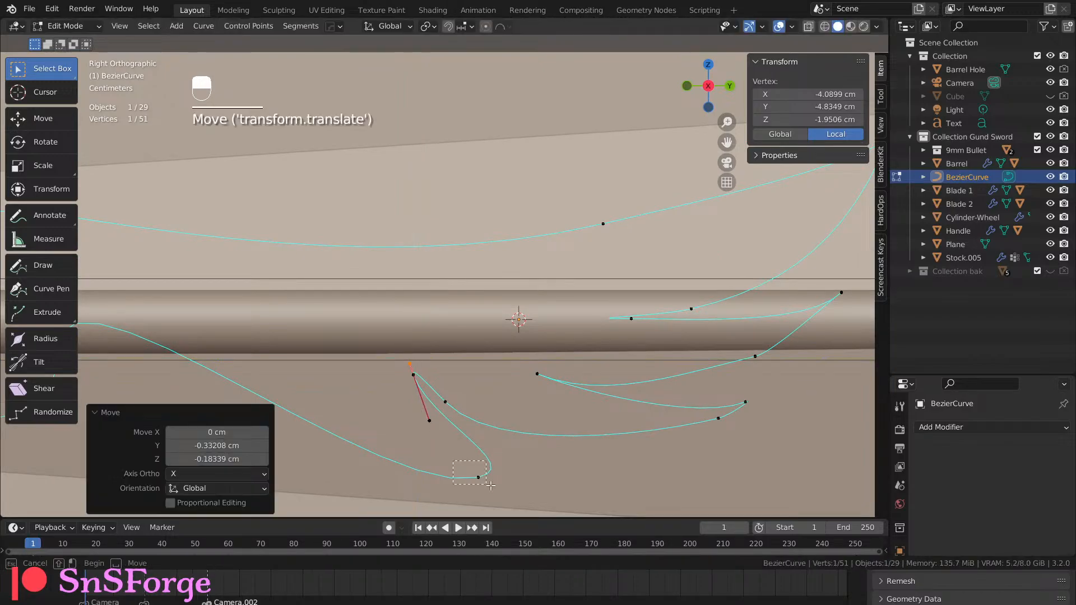
Pull the cylinder-side handle of the curve's lowest control point in close to that point to sharpen the corner.
left_click_drag(452, 460, 488, 482)
scroll(487, 476, "down", 2)
left_click(502, 407)
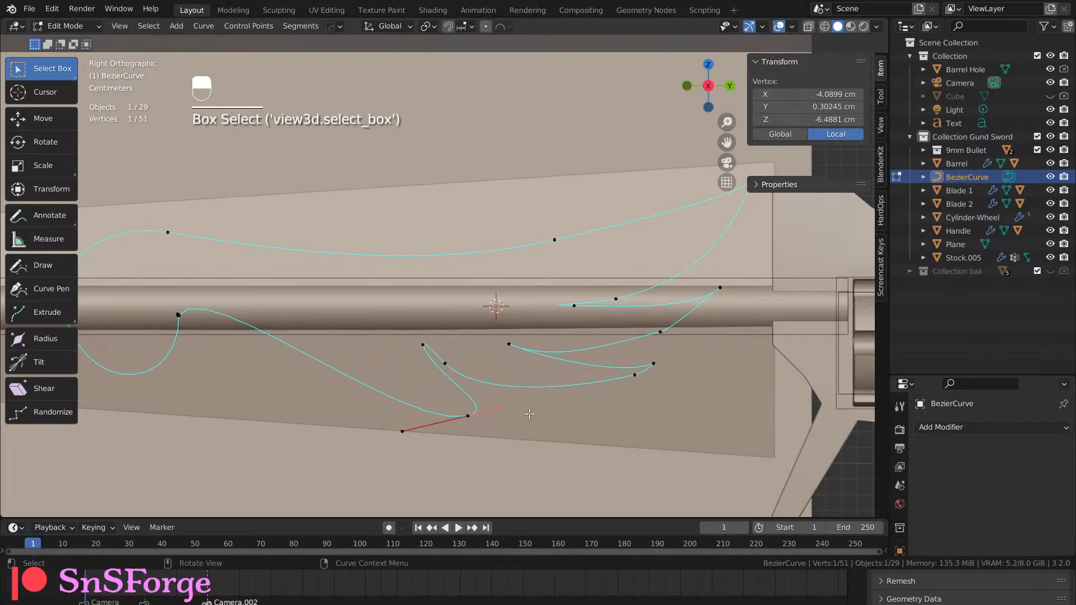
key("g")
key("shift+x")
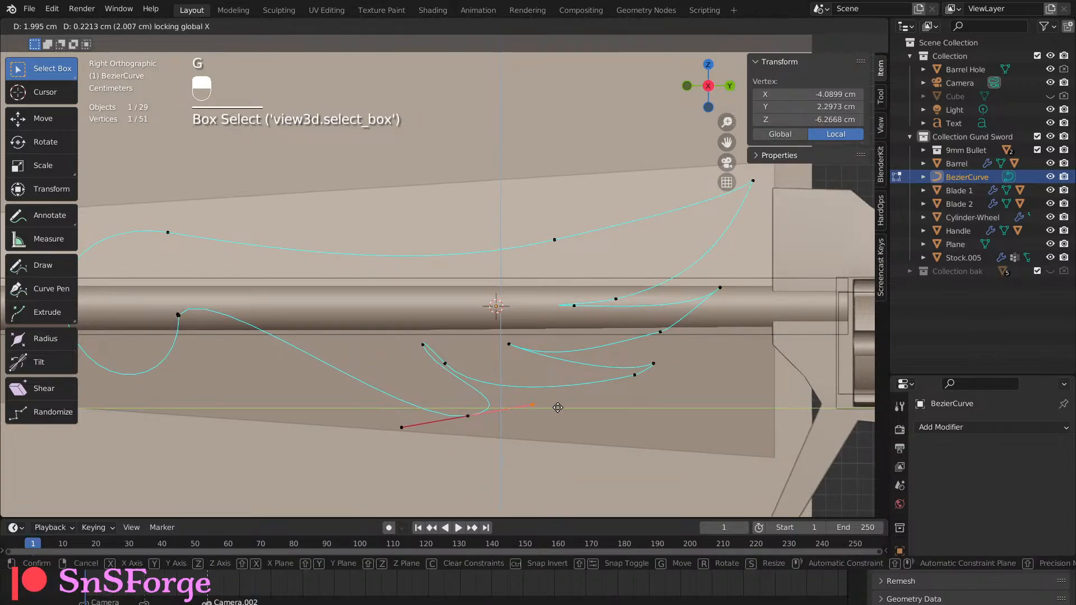
left_click(507, 419)
Extend the loop-side handle of the lowest control point by about -2.03 cm in Y and -0.89 cm in Z.
left_click_drag(390, 409, 427, 430)
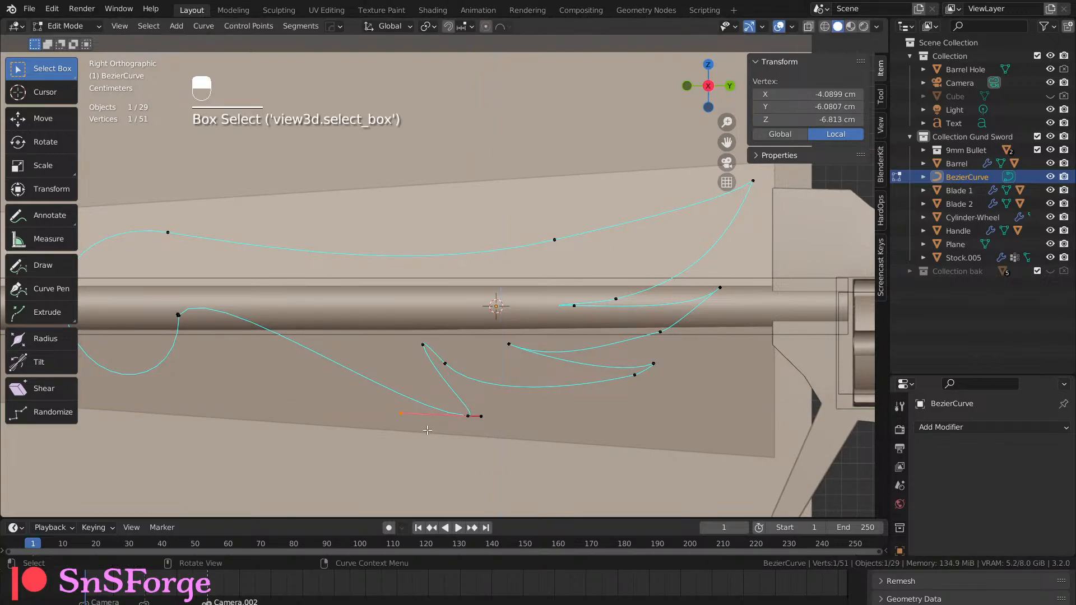
key("g")
key("shift+x")
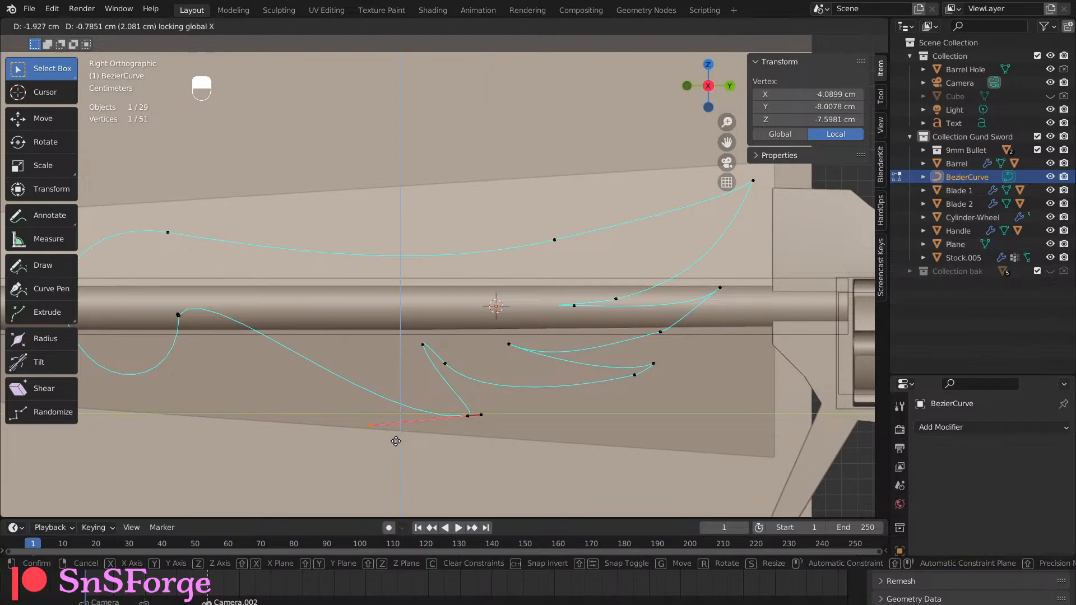
left_click(393, 443)
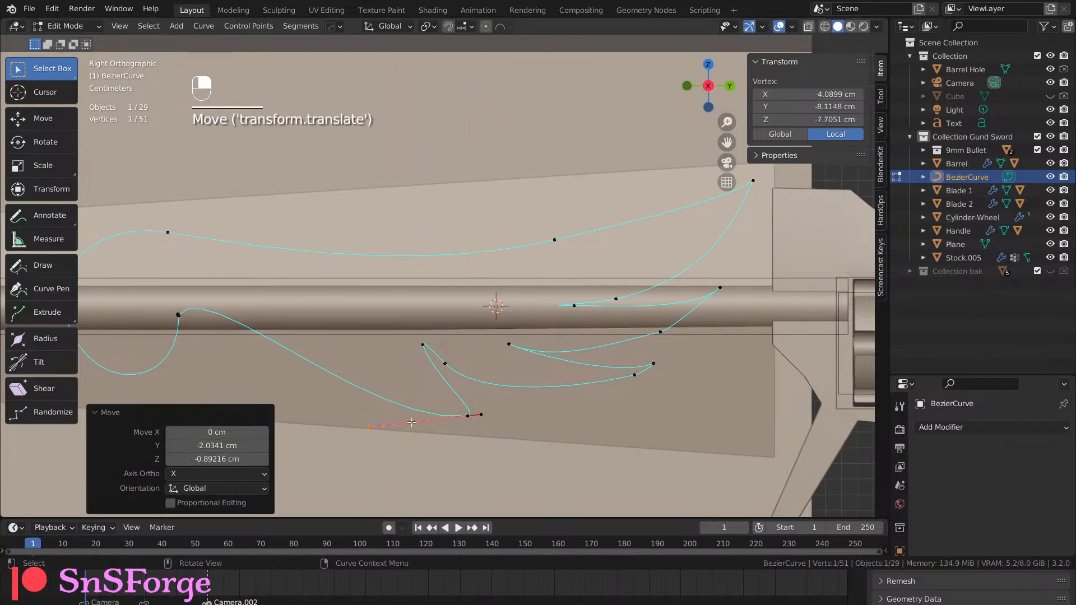
Collapse the short cylinder-side handle of the lowest control point onto the point itself.
left_click(480, 411)
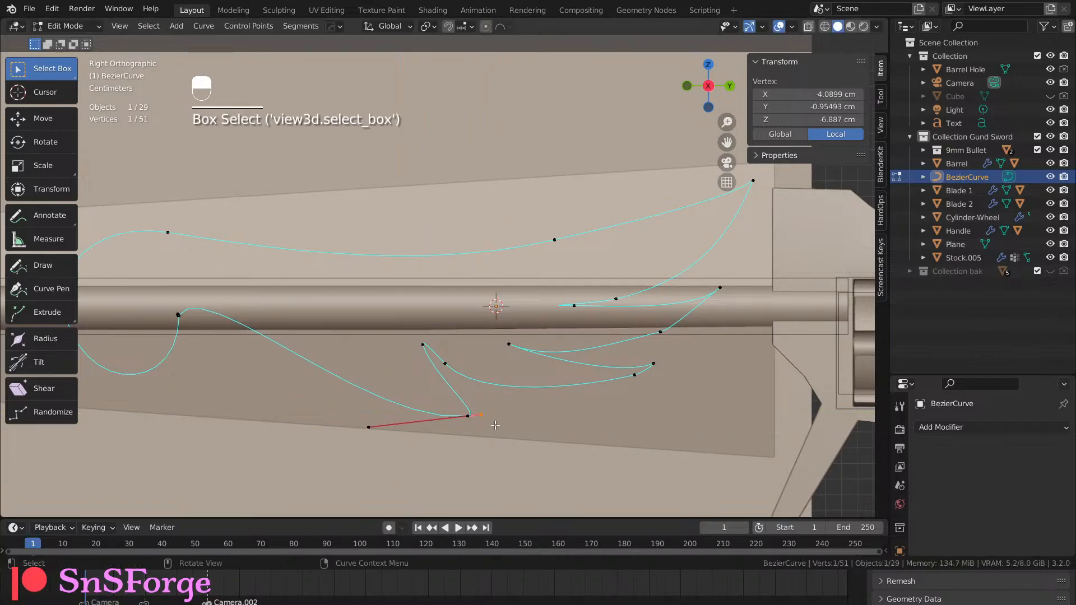
key("f")
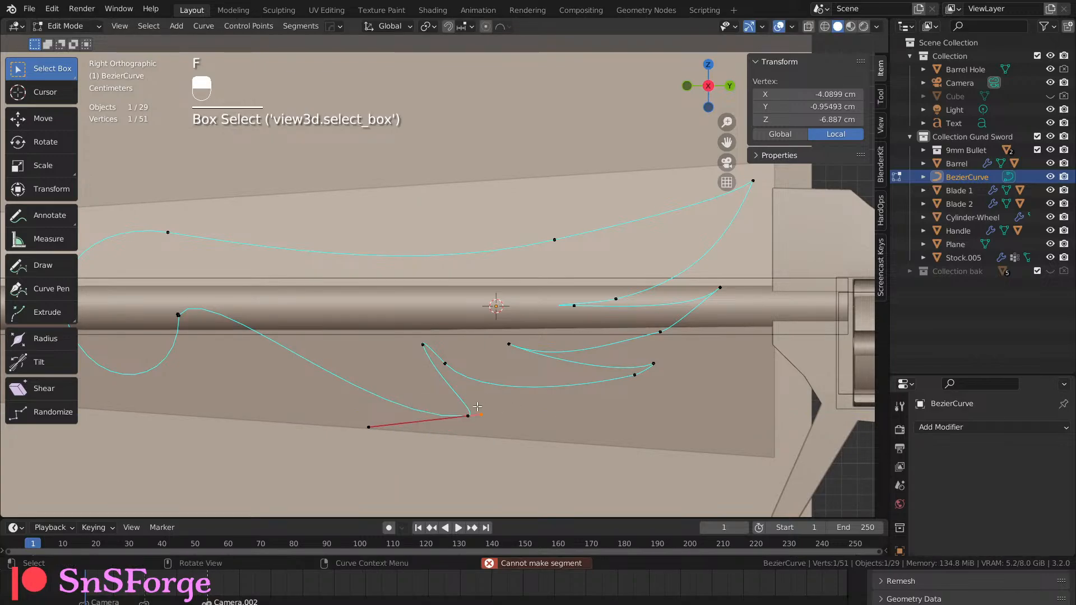
key("g")
key("shift+x")
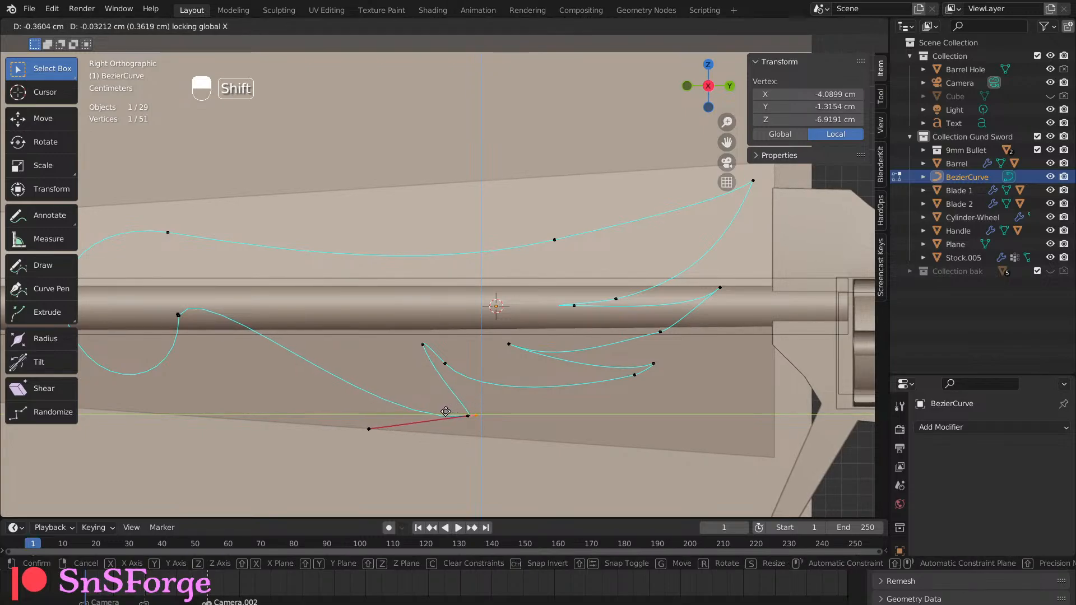
left_click(446, 411)
Move the lower handle of the spike's inner tip by about 0.21 cm in Y and -2.5 cm in Z to bow the spike inward.
left_click_drag(411, 332, 448, 398)
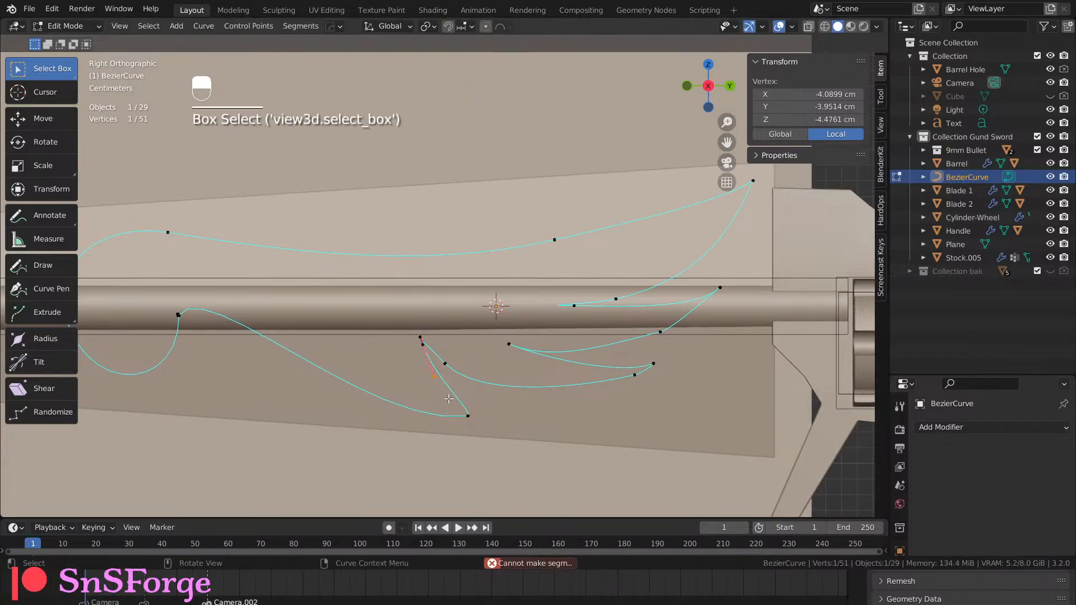
key("g")
key("shift+x")
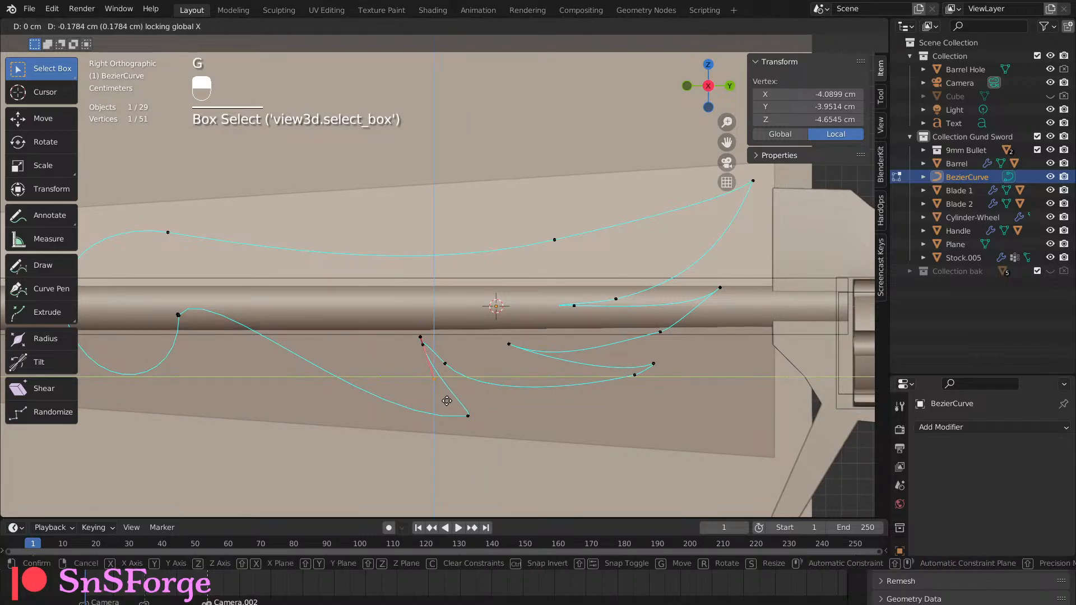
left_click(451, 437)
Move the lower handle of the control point beside the spike's inner tip by about 2.22 cm in Y and -1.39 cm in Z.
scroll(449, 428, "up", 1)
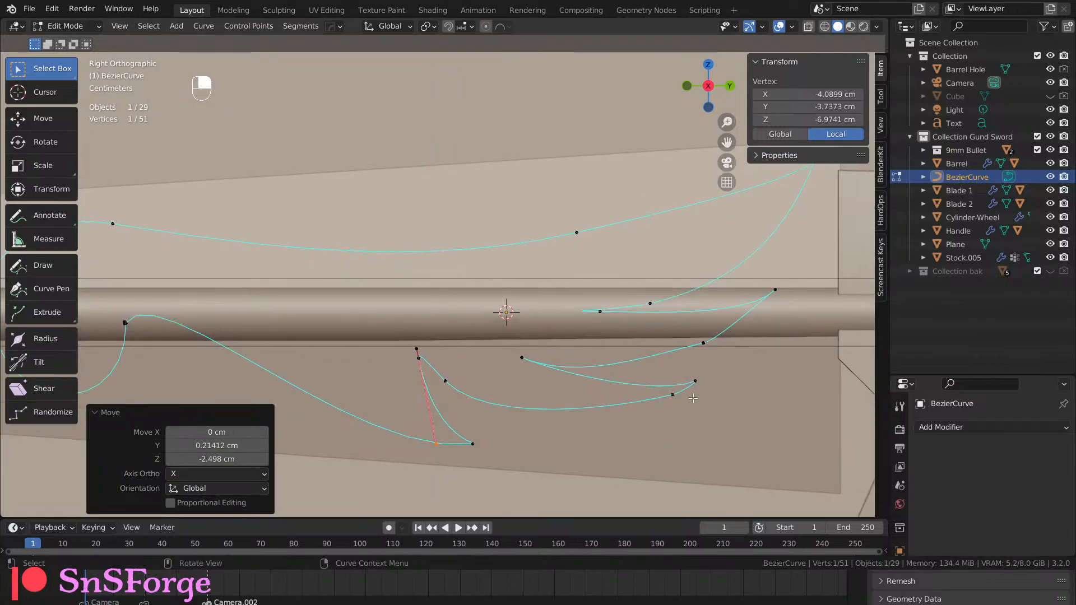
left_click(443, 377)
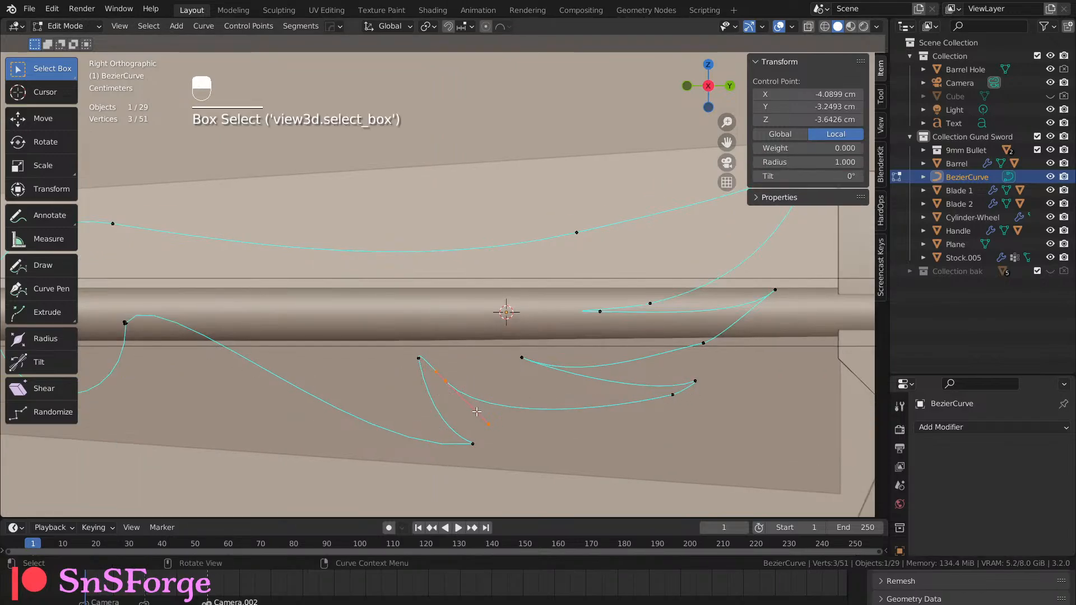
left_click(489, 425)
key("f")
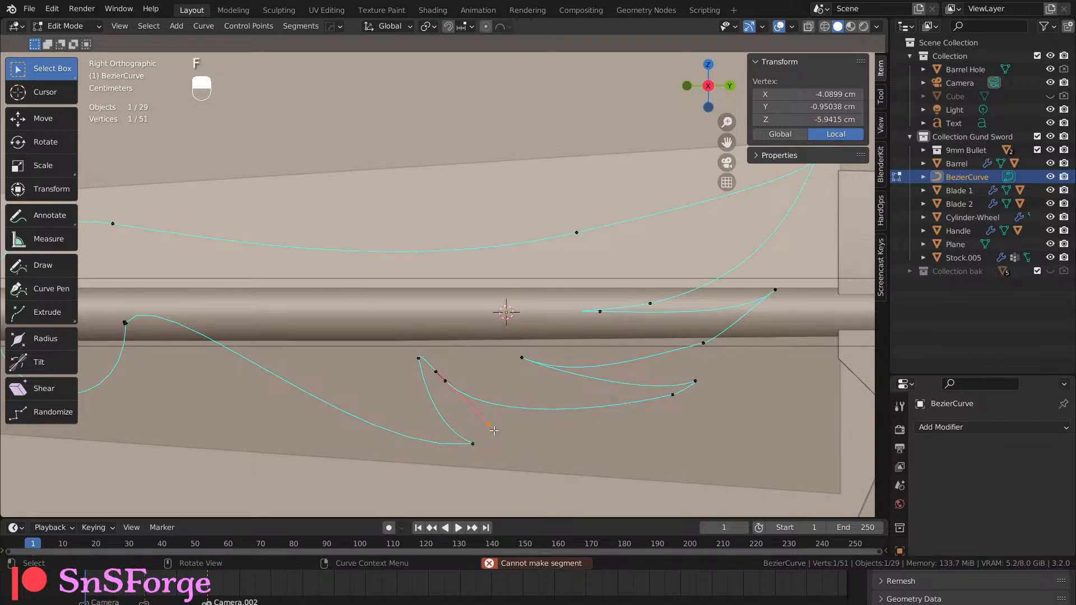
key("g")
key("shift+x")
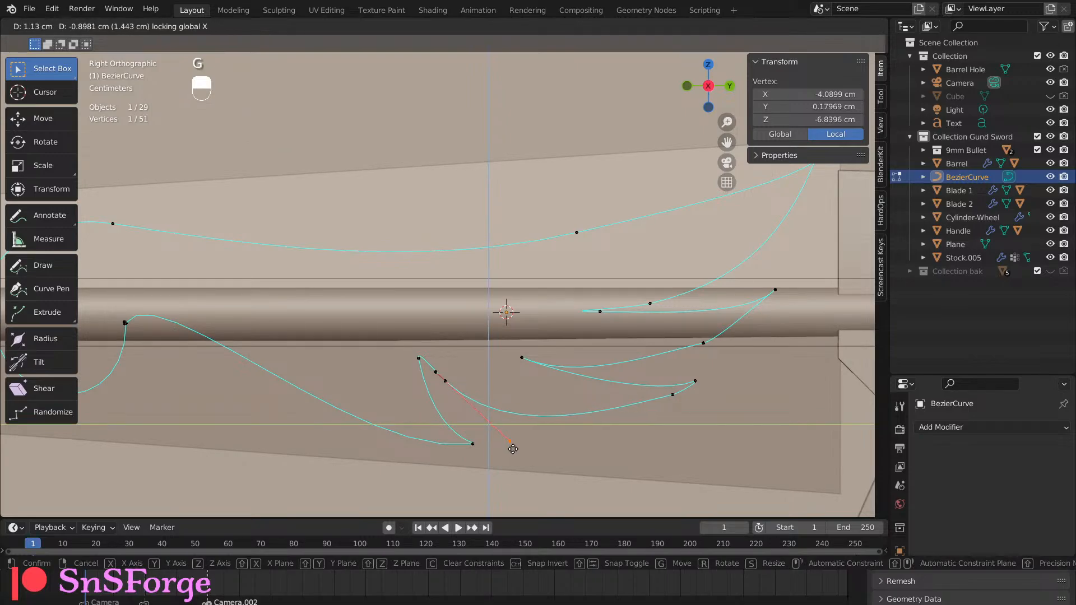
left_click(567, 479)
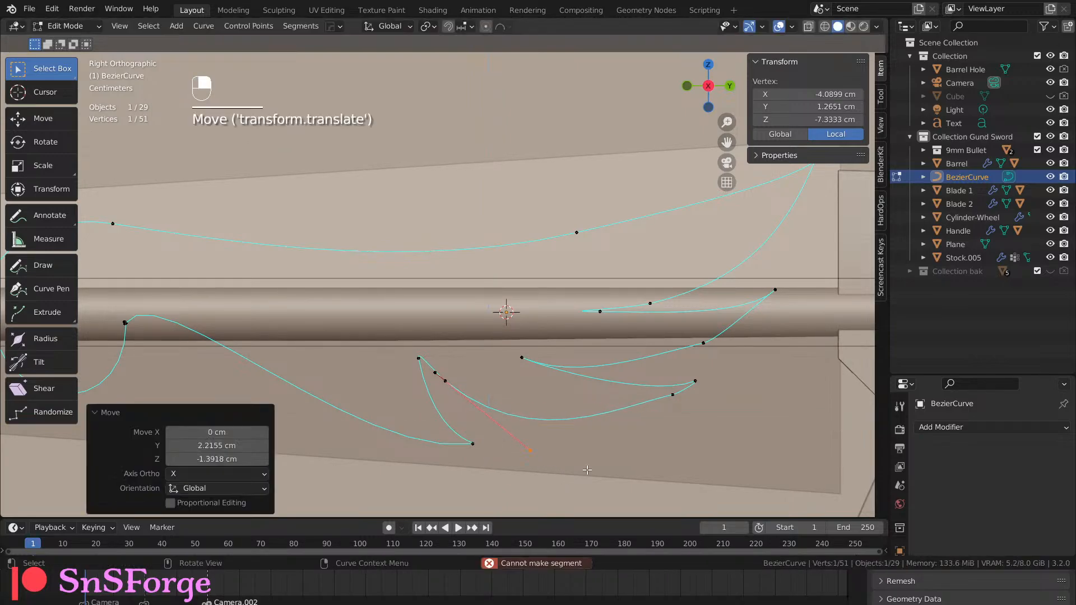
Move the control point at the loop's outermost edge, toward the muzzle, by about -1.02 cm in Y and -0.07 cm in Z.
scroll(644, 428, "down", 1)
middle_click_drag(660, 408, 573, 453, "shift")
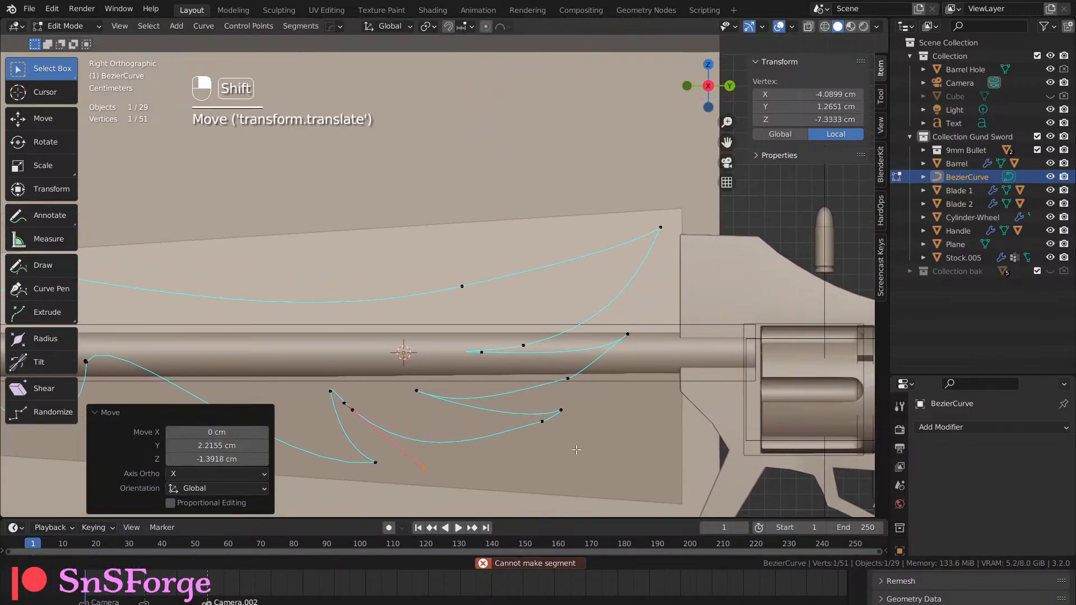
scroll(551, 373, "down", 1)
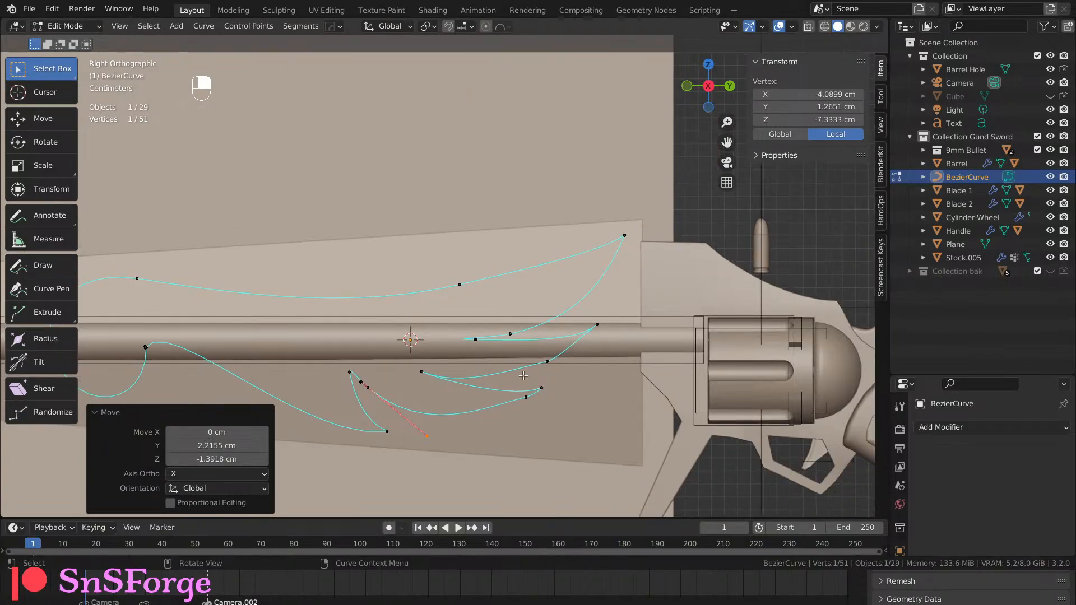
middle_click_drag(253, 351, 497, 316, "shift")
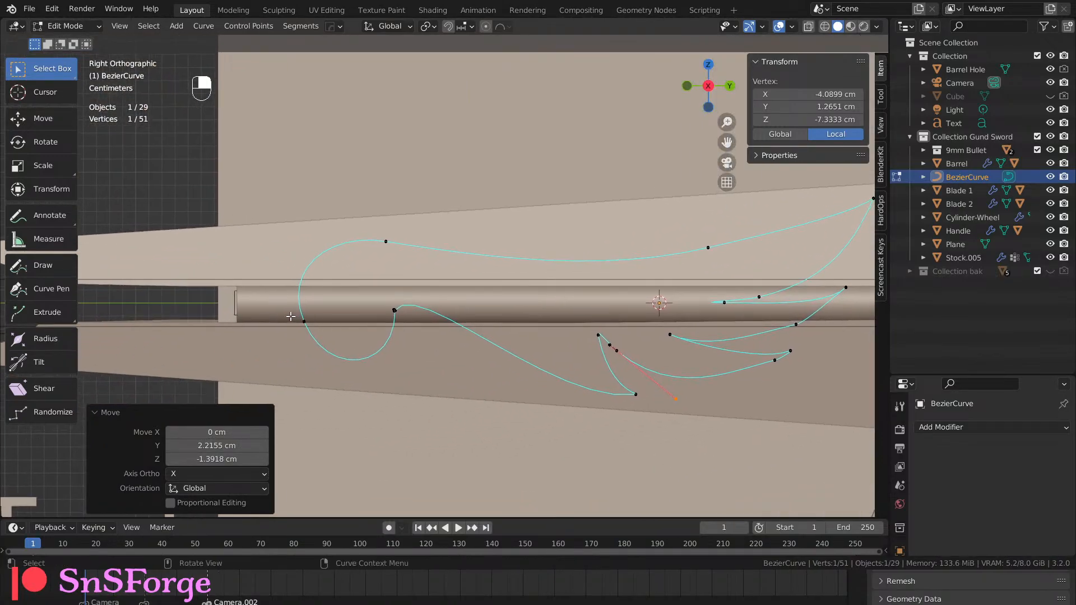
left_click_drag(290, 317, 318, 330)
key("f")
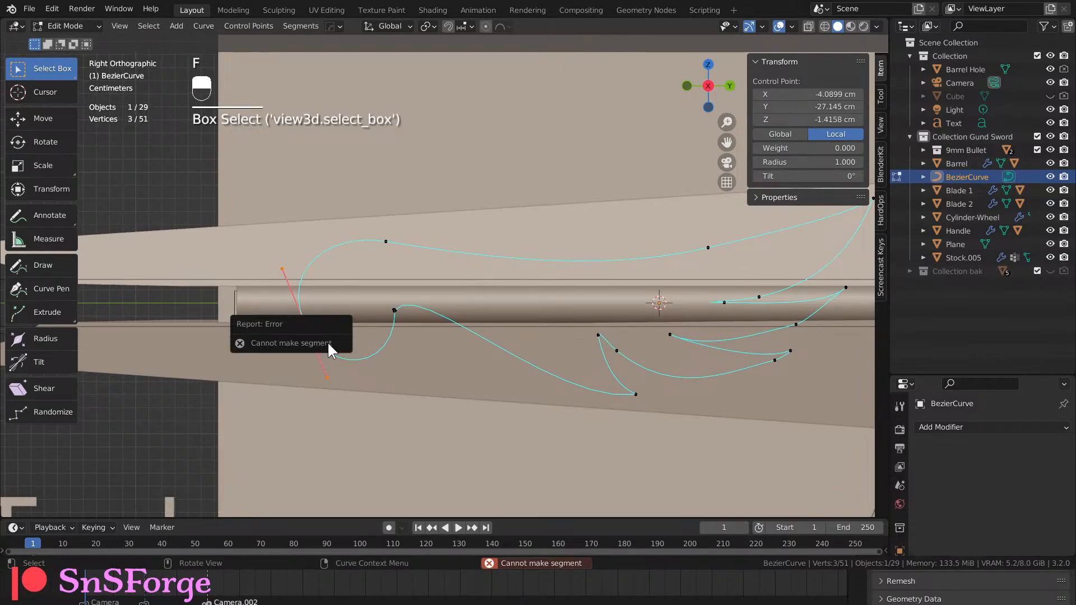
key("g")
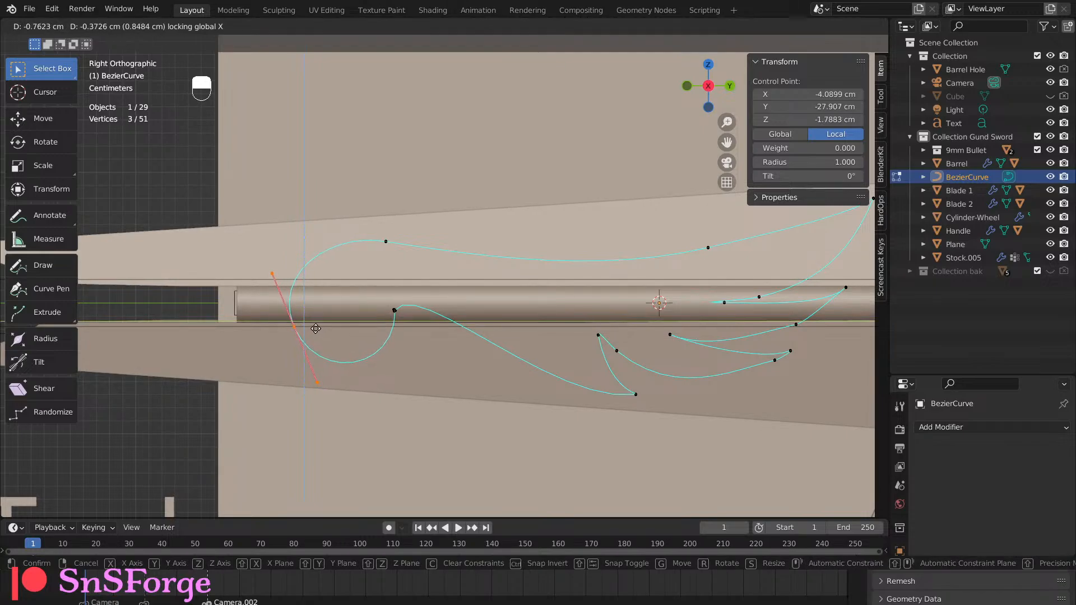
left_click(313, 325)
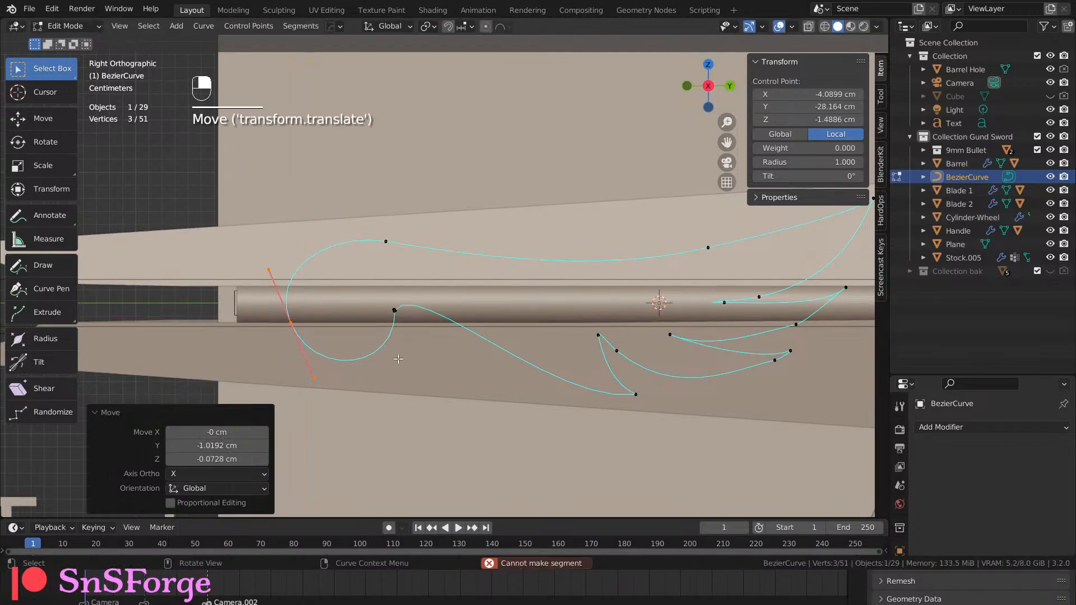
Examine the curve's control points near the cylinder, including the upper corner tip and the point above the barrel.
middle_click_drag(398, 358, 161, 377, "shift")
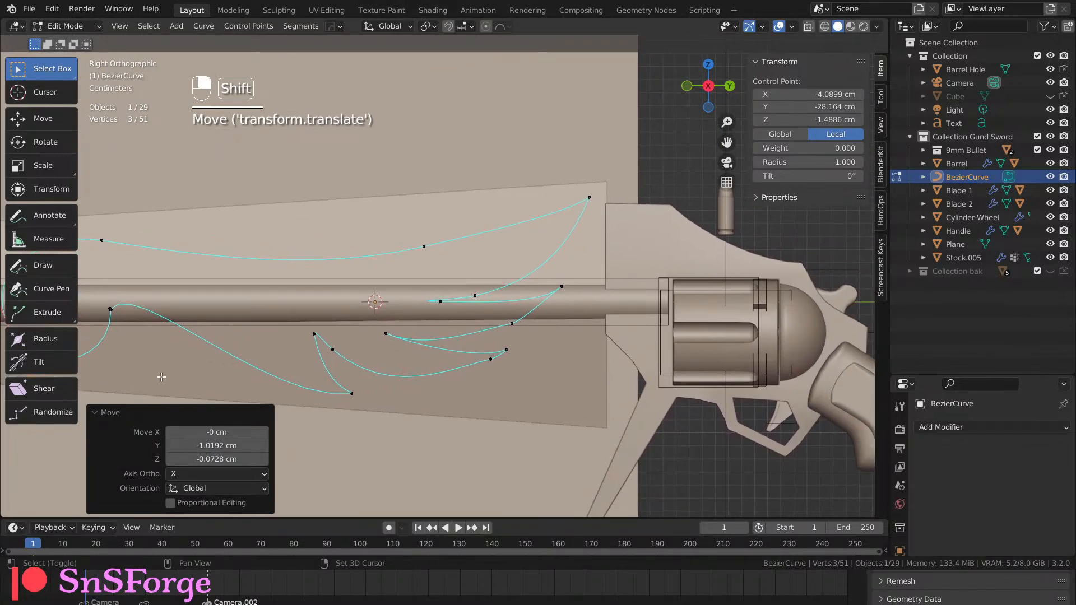
middle_click_drag(625, 211, 486, 264, "shift")
scroll(486, 264, "up", 8)
scroll(473, 282, "down", 6)
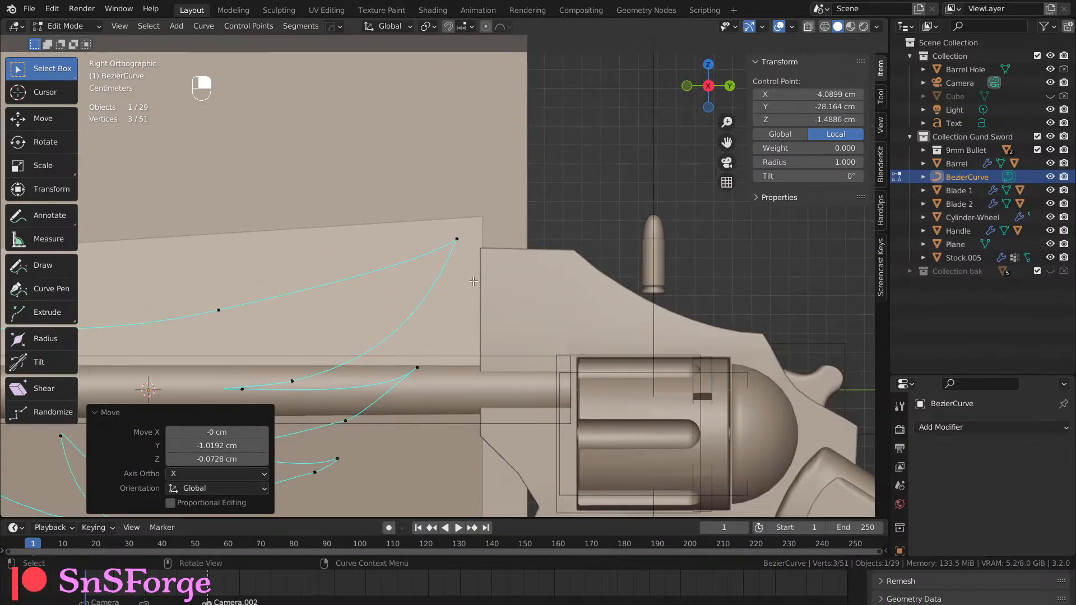
middle_click_drag(309, 356, 459, 286, "shift")
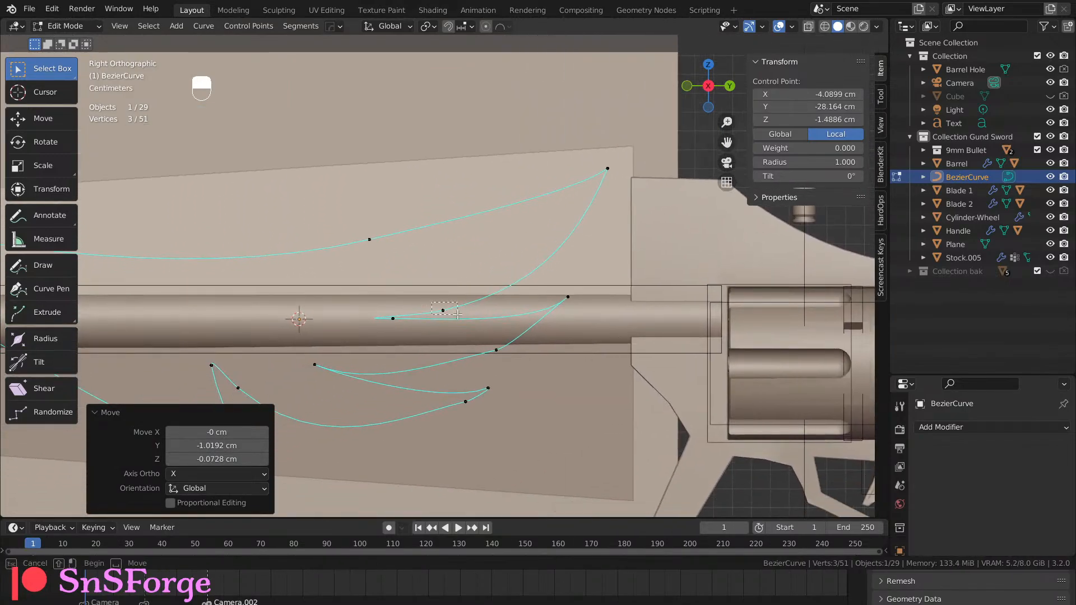
left_click_drag(436, 305, 459, 314)
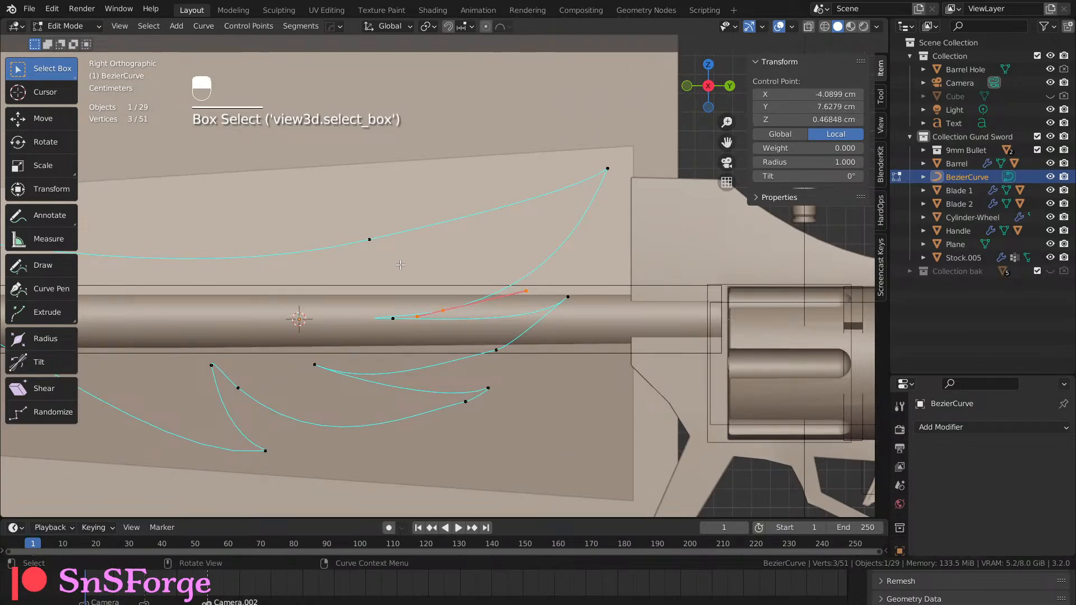
scroll(401, 264, "down", 3)
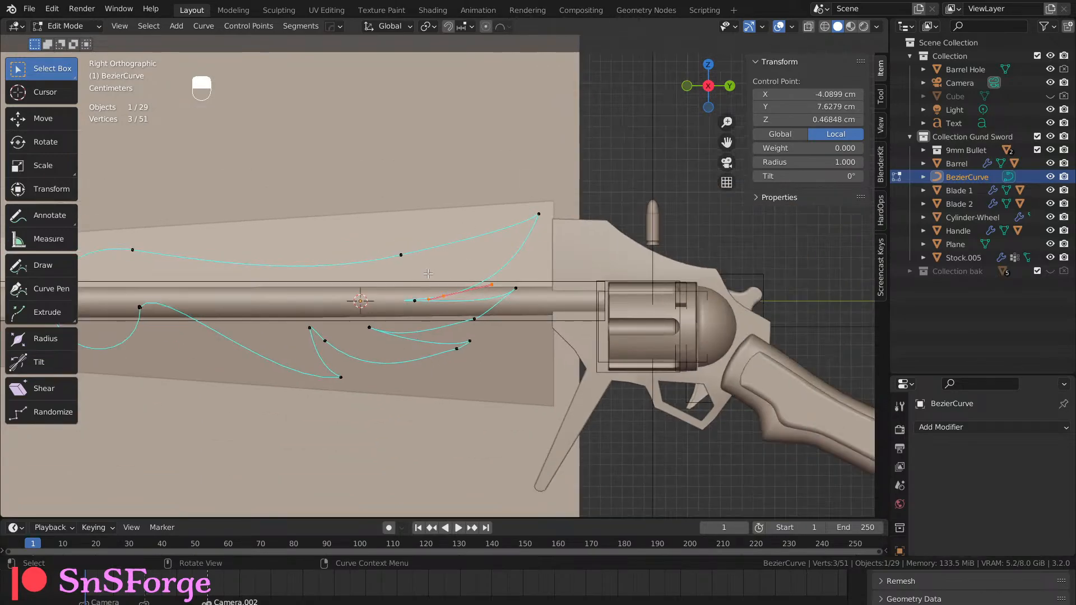
left_click_drag(527, 203, 556, 232)
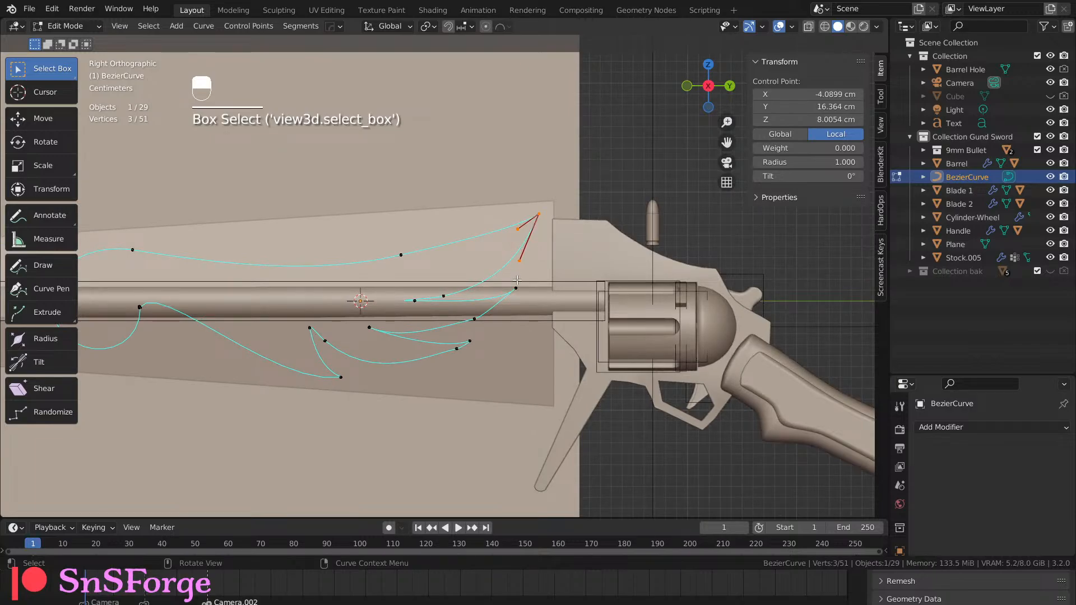
scroll(480, 321, "up", 3)
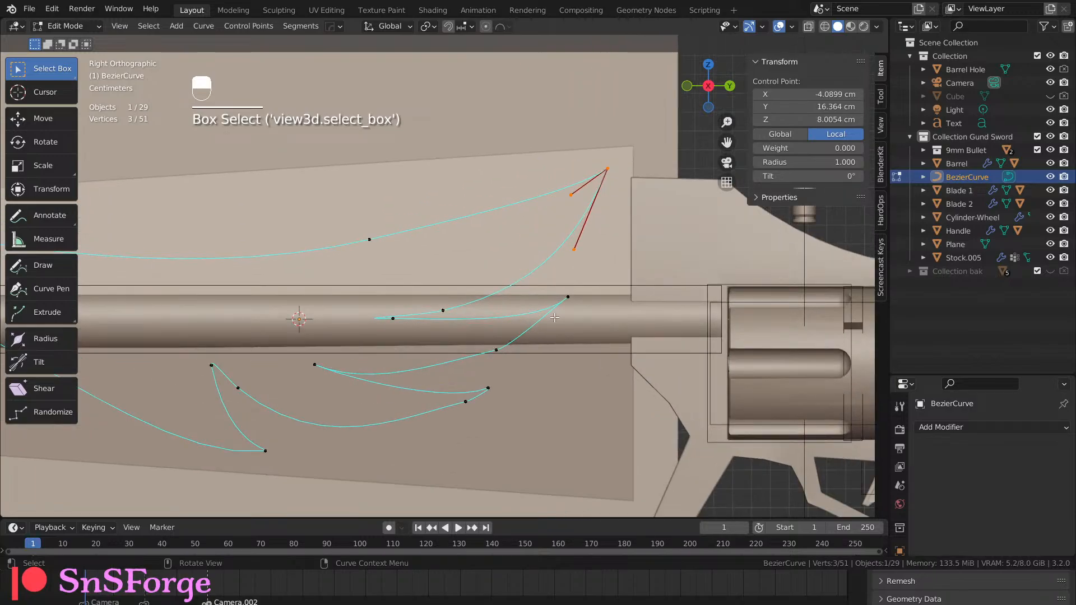
Try to move the cylinder-side tip of the spike over the barrel by about 0.31 cm in Y and 0.86 cm in Z.
left_click_drag(552, 283, 672, 318)
scroll(596, 314, "up", 1)
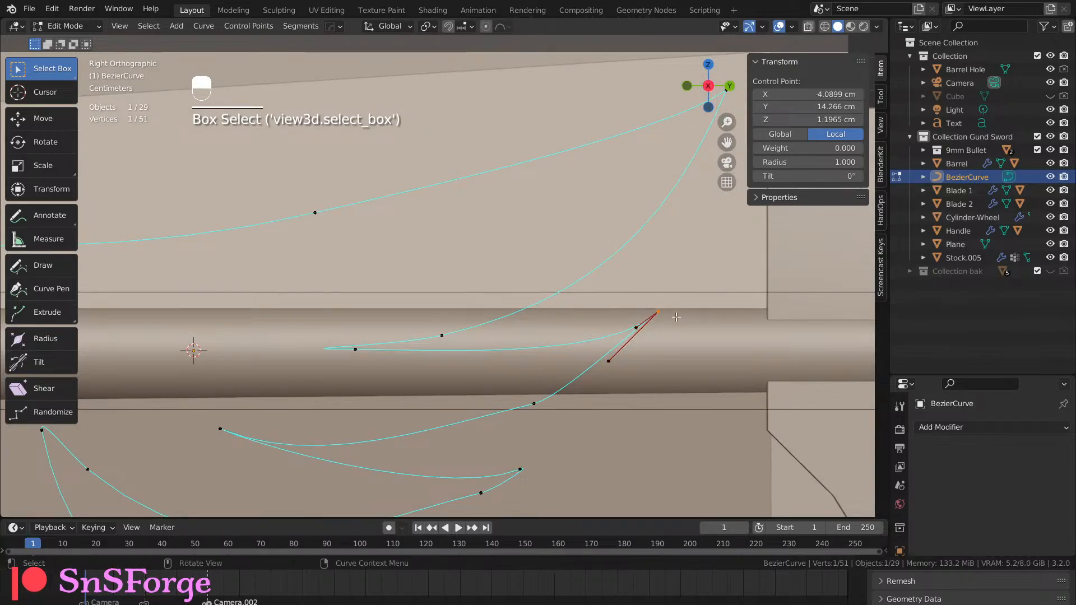
key("g")
key("shift+x")
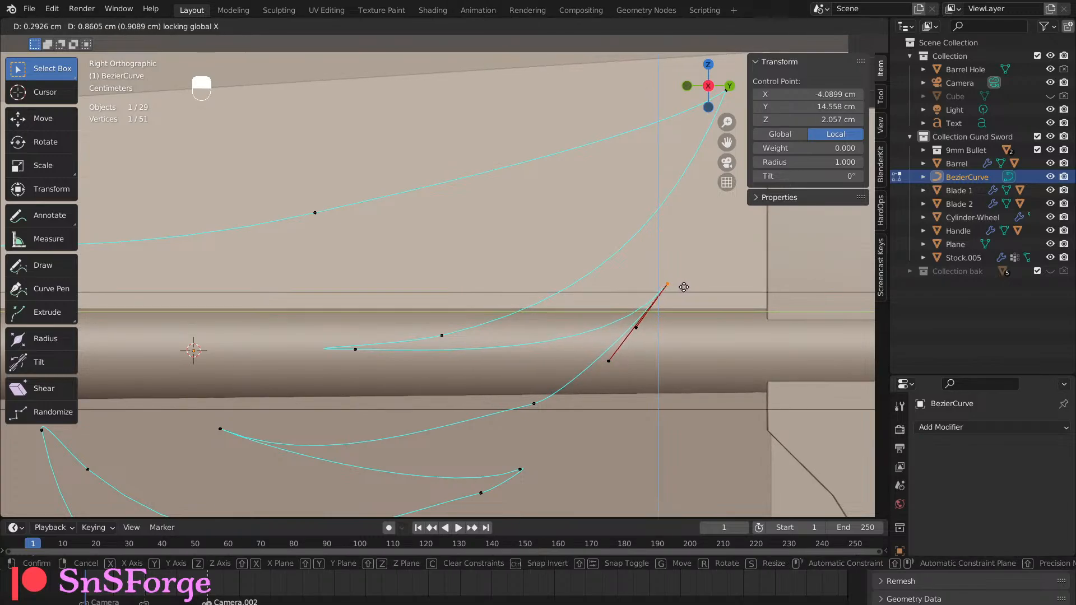
left_click(684, 287)
scroll(687, 341, "down", 3)
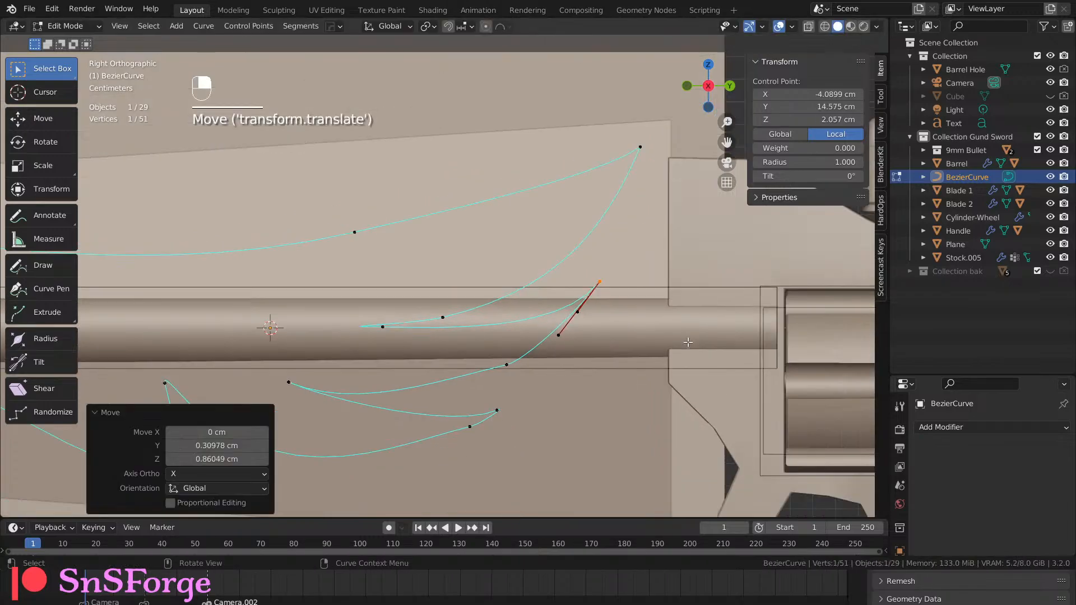
key("Tab")
key("Tab")
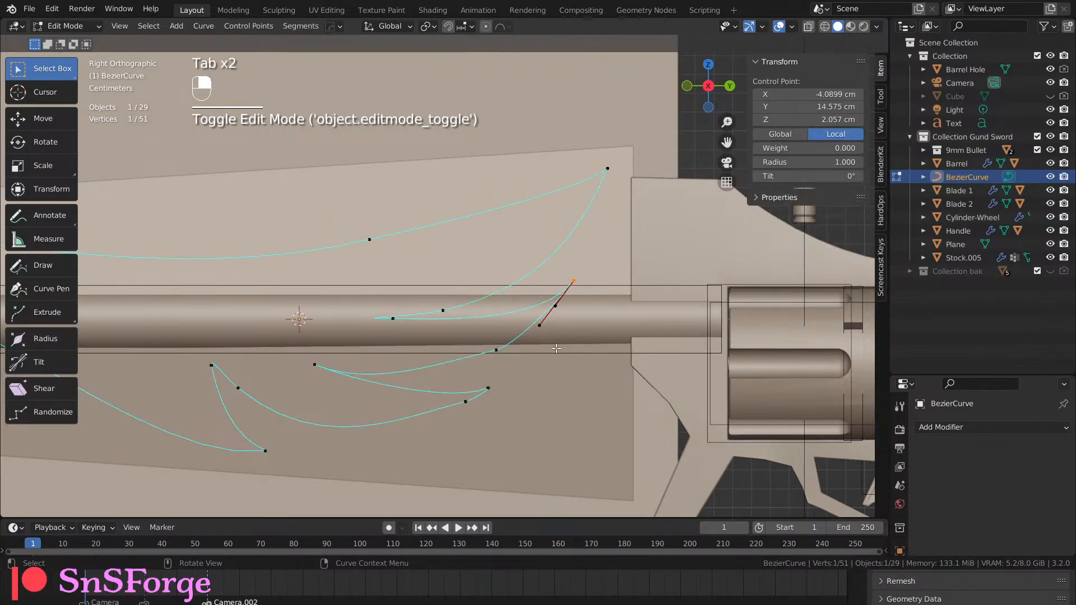
scroll(537, 341, "down", 2)
scroll(537, 342, "up", 6)
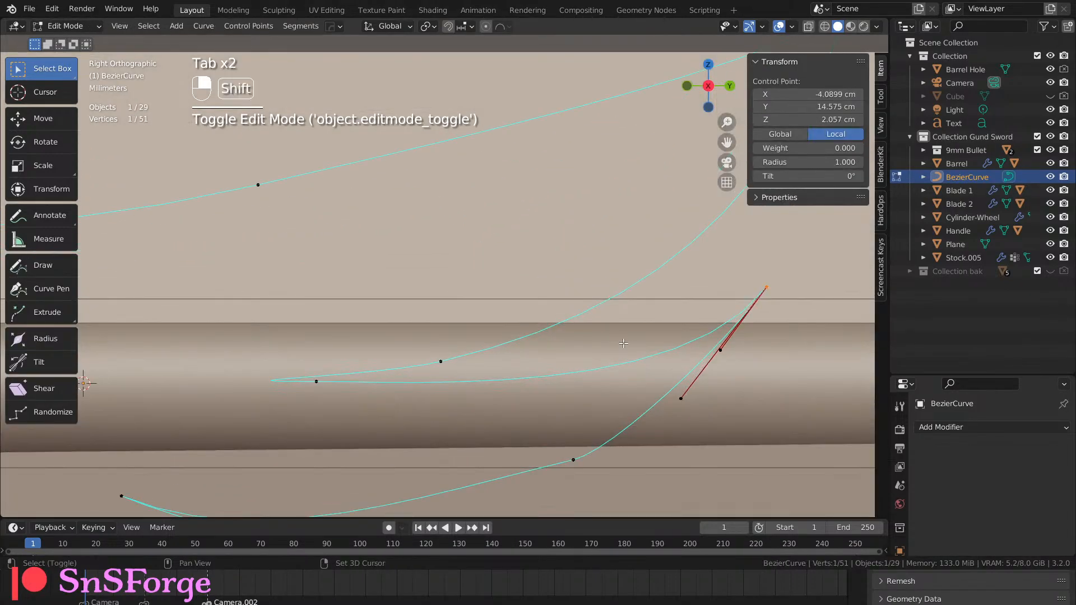
middle_click_drag(619, 359, 518, 314, "shift")
Undo the last move of the barrel spike's cylinder-side tip.
key("ctrl+z")
key("ctrl+z")
key("ctrl+z")
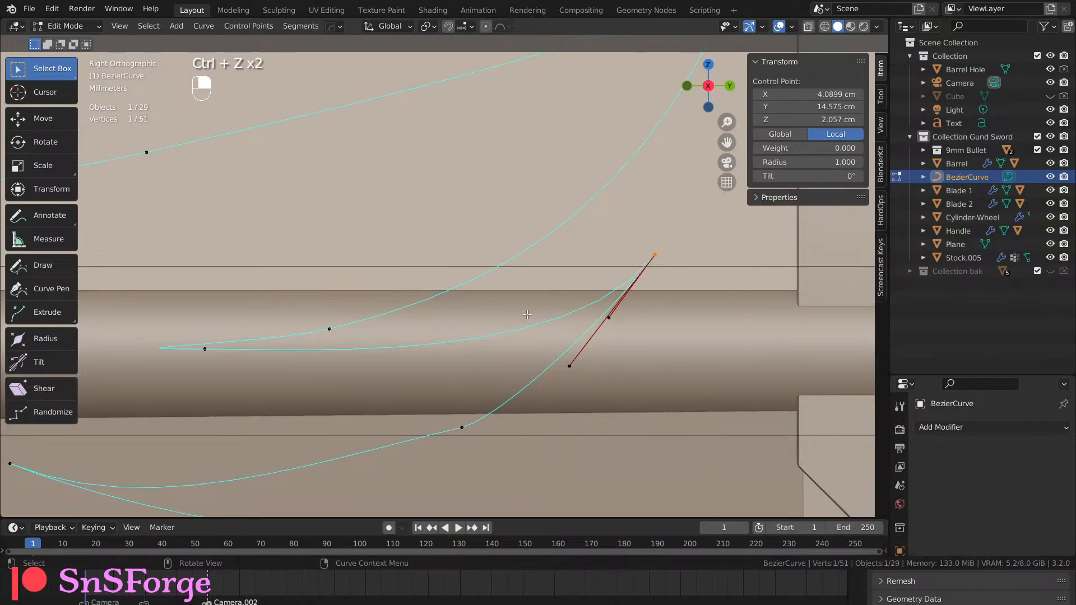
Move the short handle of the barrel spike's cylinder-side tip by about 0.38 cm in Y and -0.34 cm in Z, and deselect everything.
scroll(527, 315, "down", 2)
left_click_drag(448, 368, 482, 396)
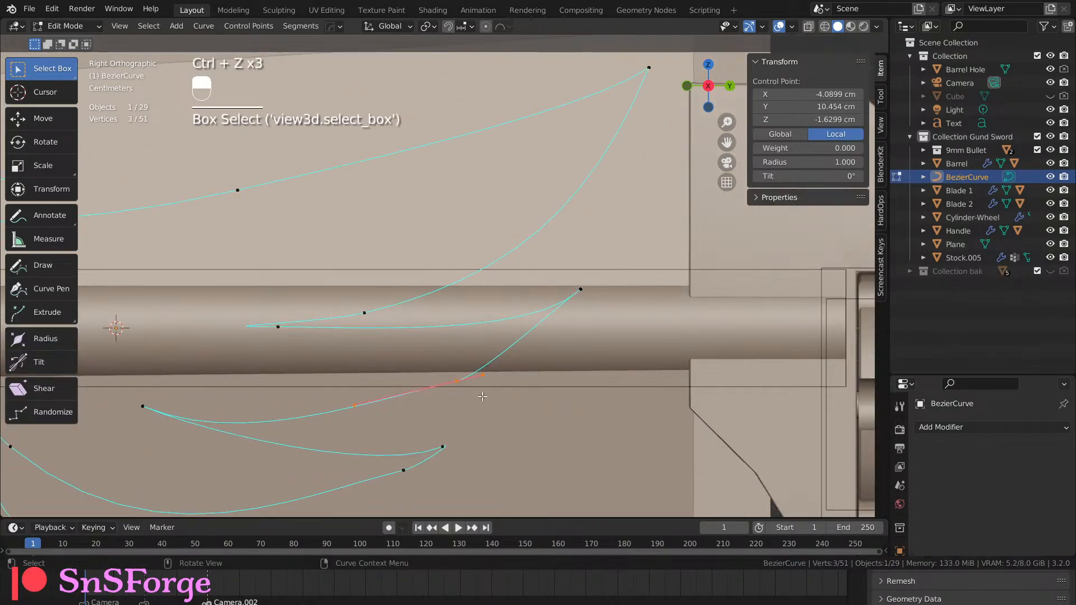
left_click_drag(573, 279, 593, 300)
scroll(611, 316, "up", 4)
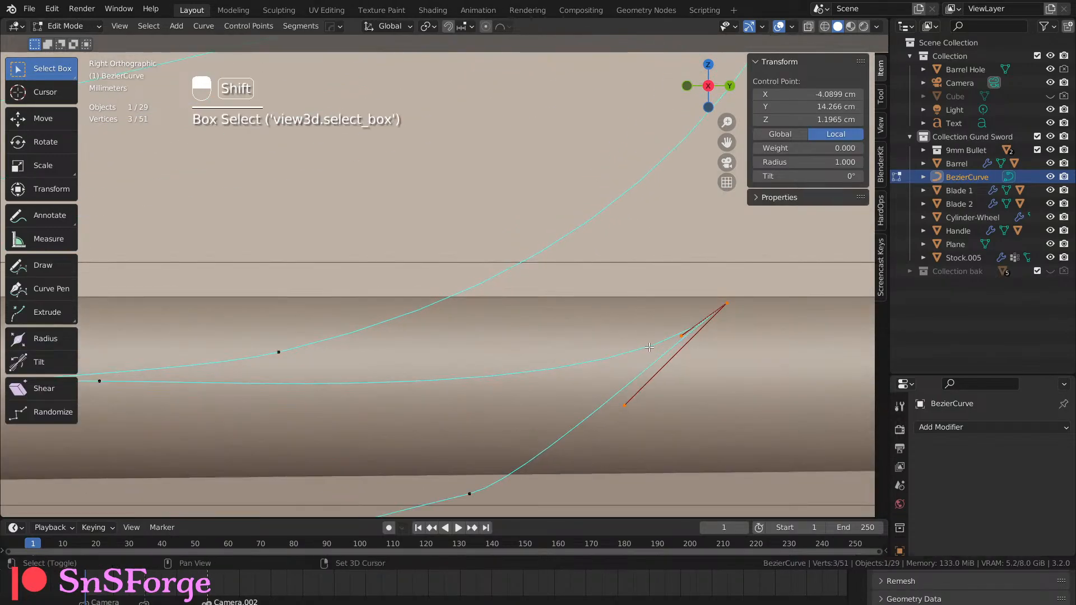
left_click_drag(670, 329, 687, 342)
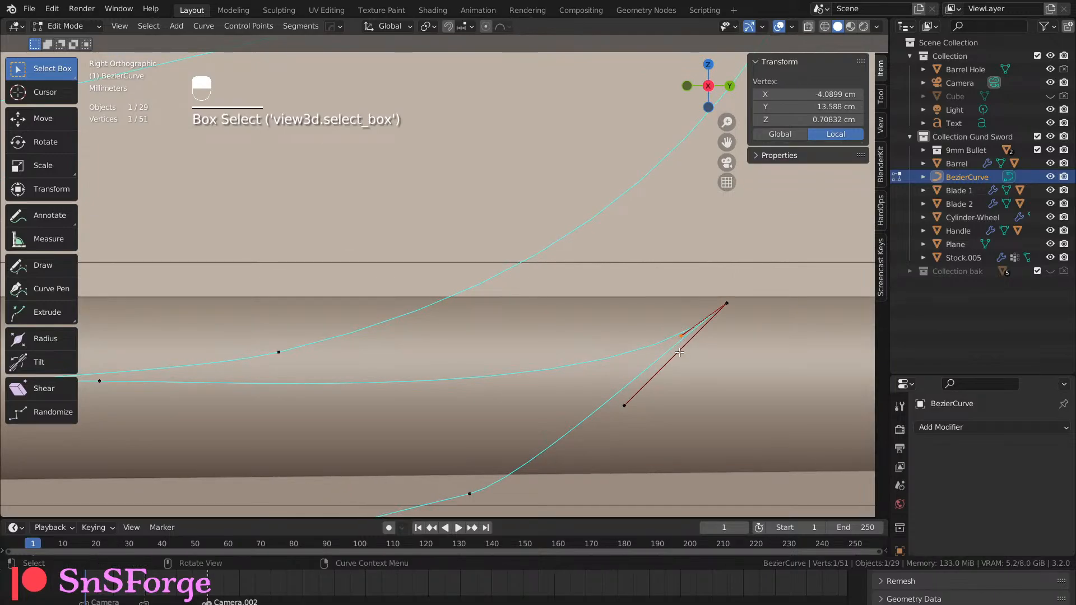
key("g")
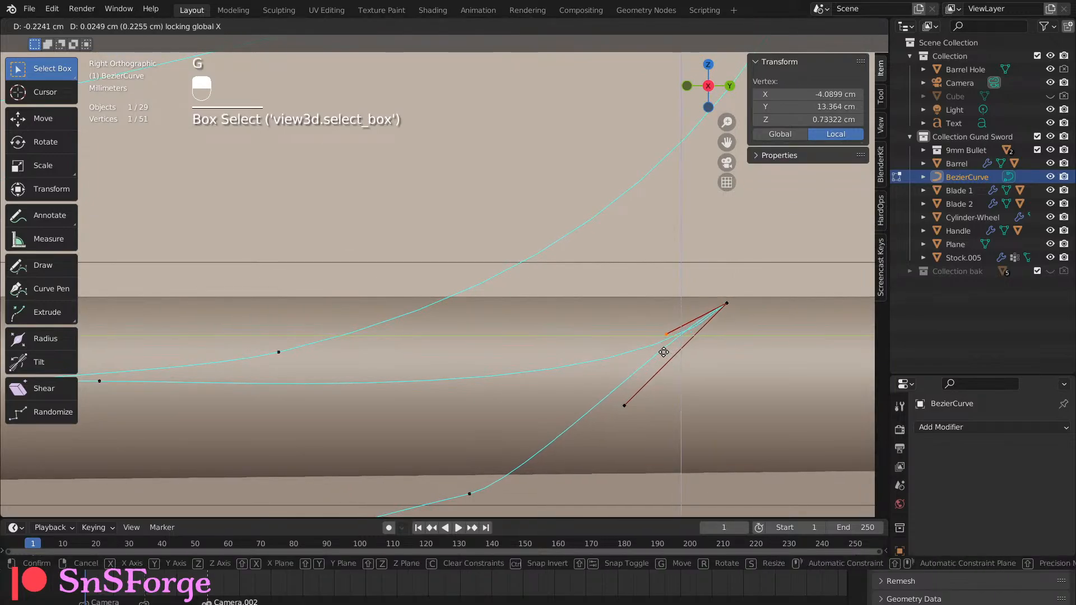
left_click(705, 377)
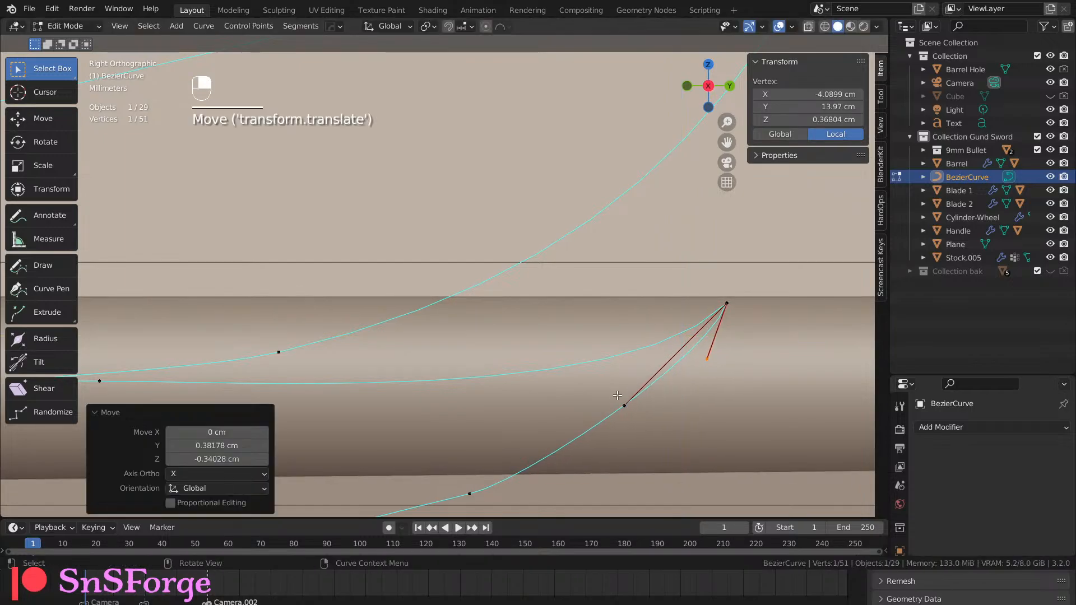
key("Tab")
scroll(617, 395, "down", 2)
key("Tab")
scroll(617, 395, "down", 2)
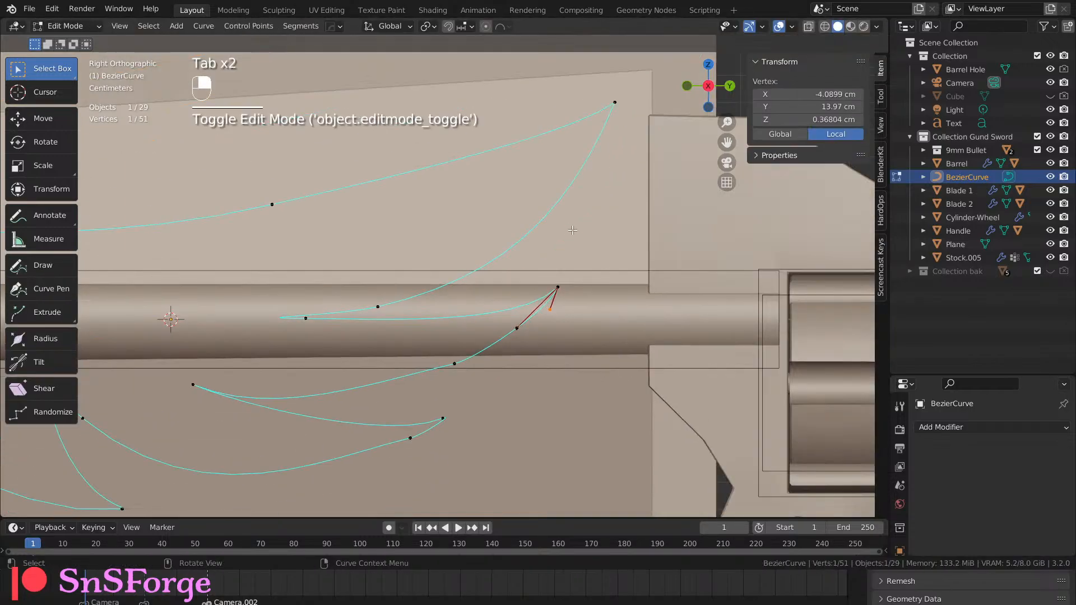
left_click(524, 217)
Leave editing, duplicate the ornamental Bezier curve in place, and hide the original BezierCurve.
middle_click_drag(520, 314, 736, 326, "shift")
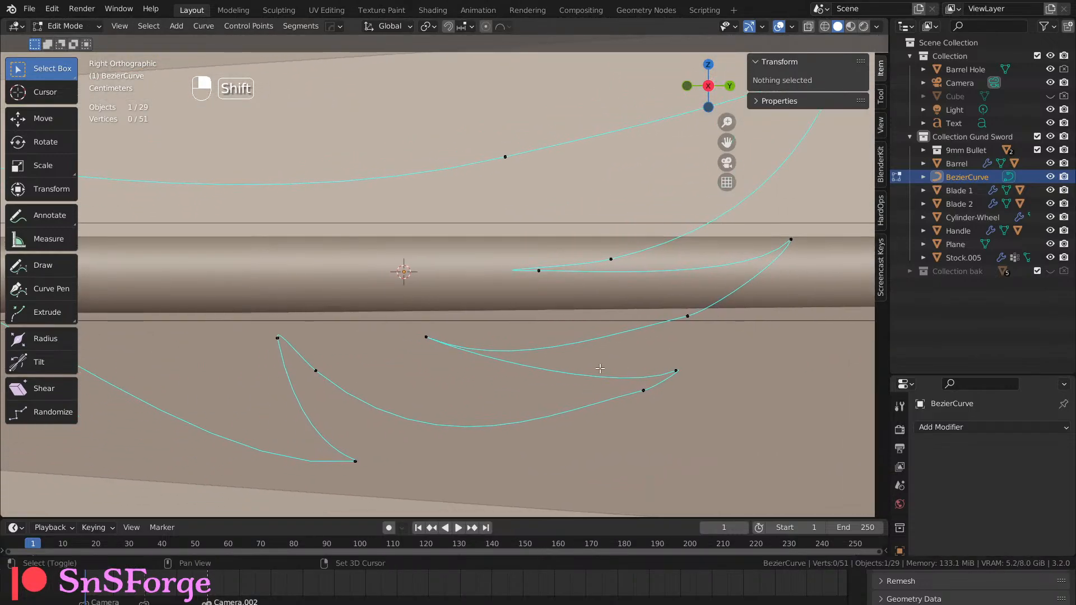
scroll(530, 382, "down", 5)
middle_click_drag(462, 367, 468, 421, "shift")
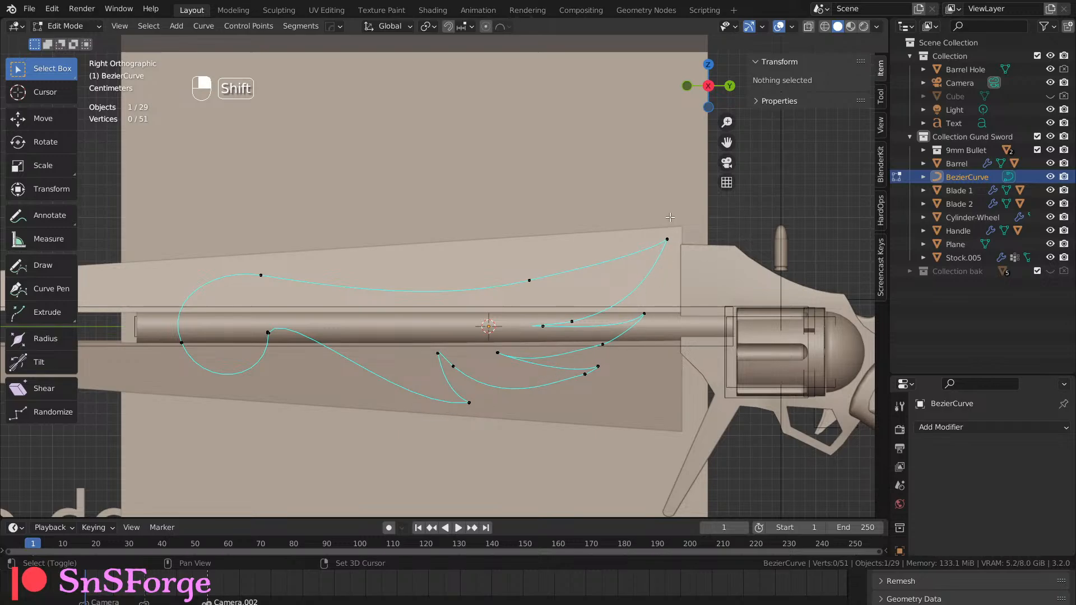
middle_click_drag(410, 395, 412, 344)
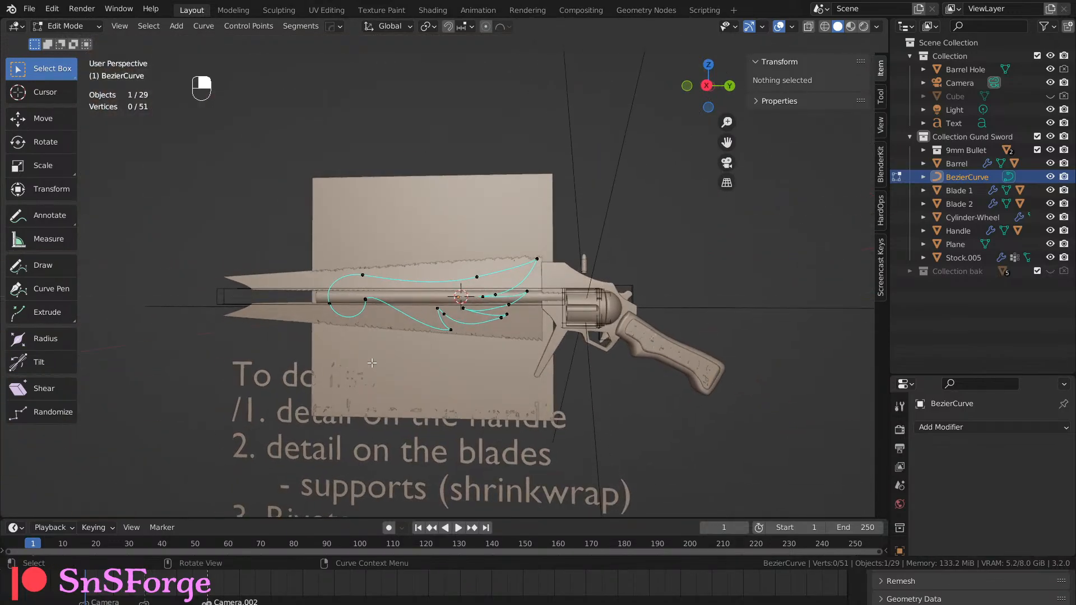
key("Tab")
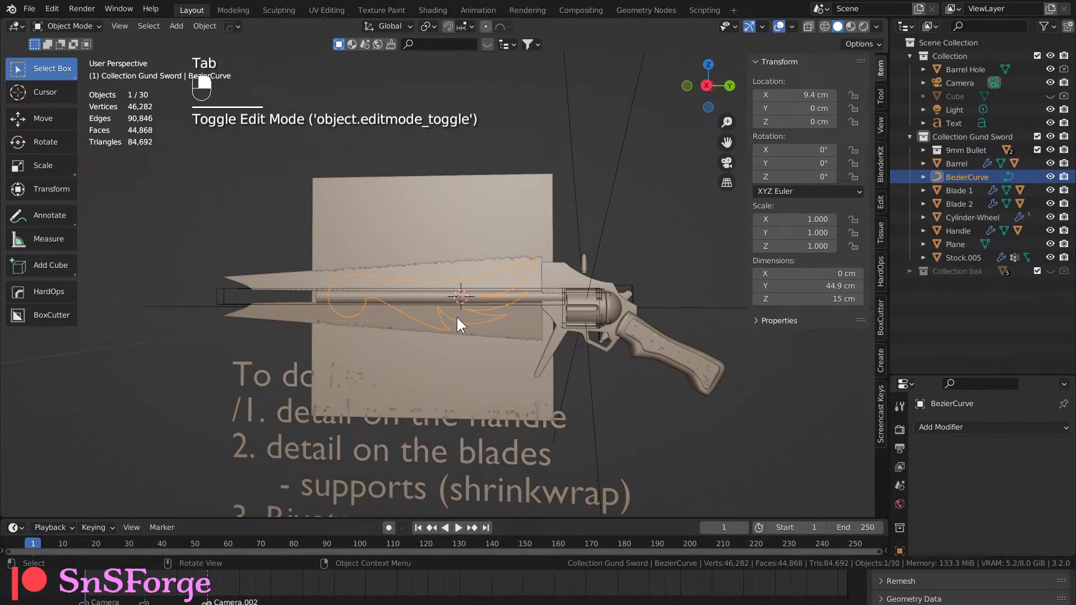
middle_click_drag(456, 317, 444, 328)
key("shift+d")
right_click(443, 292)
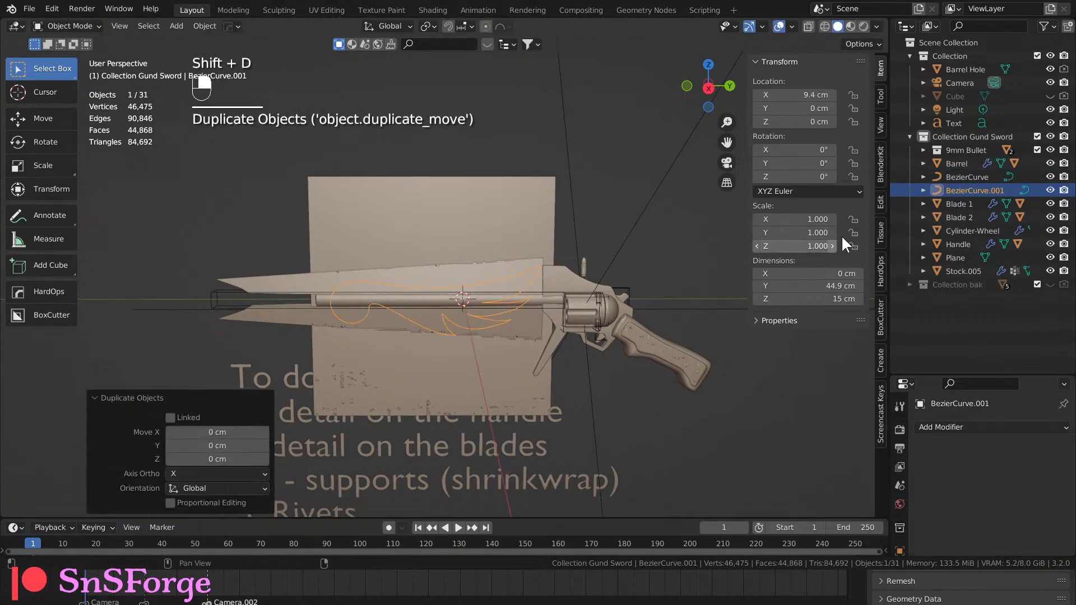
left_click(1050, 176)
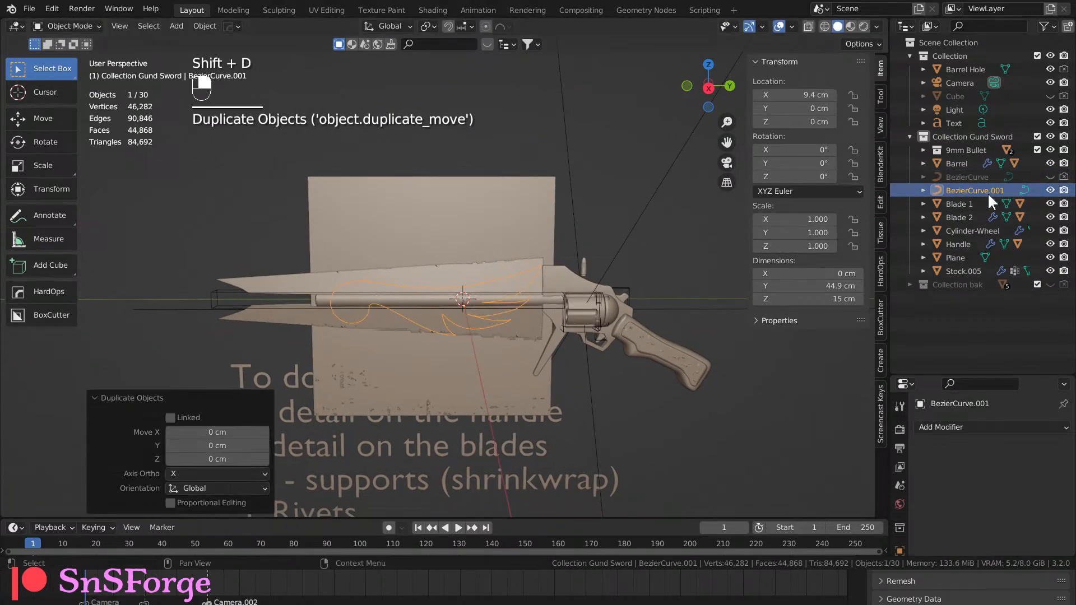
In the right orthographic view, select BezierCurve.001 together with the background plane as active object, and enter Edit Mode on the plane.
left_click(984, 189)
middle_click_drag(640, 303, 644, 295)
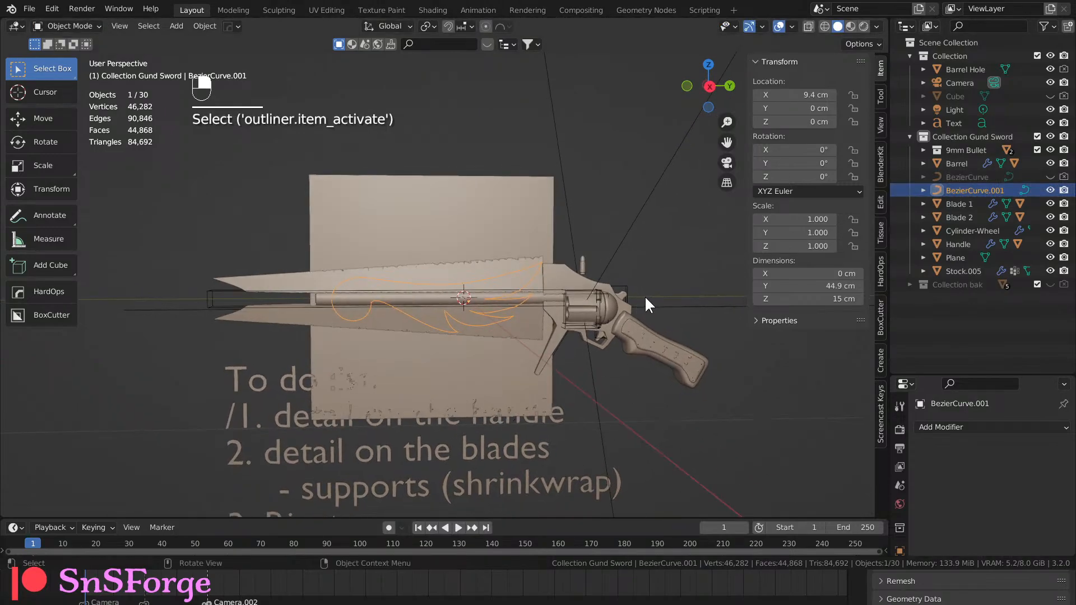
key("KP_3")
scroll(485, 302, "up", 3)
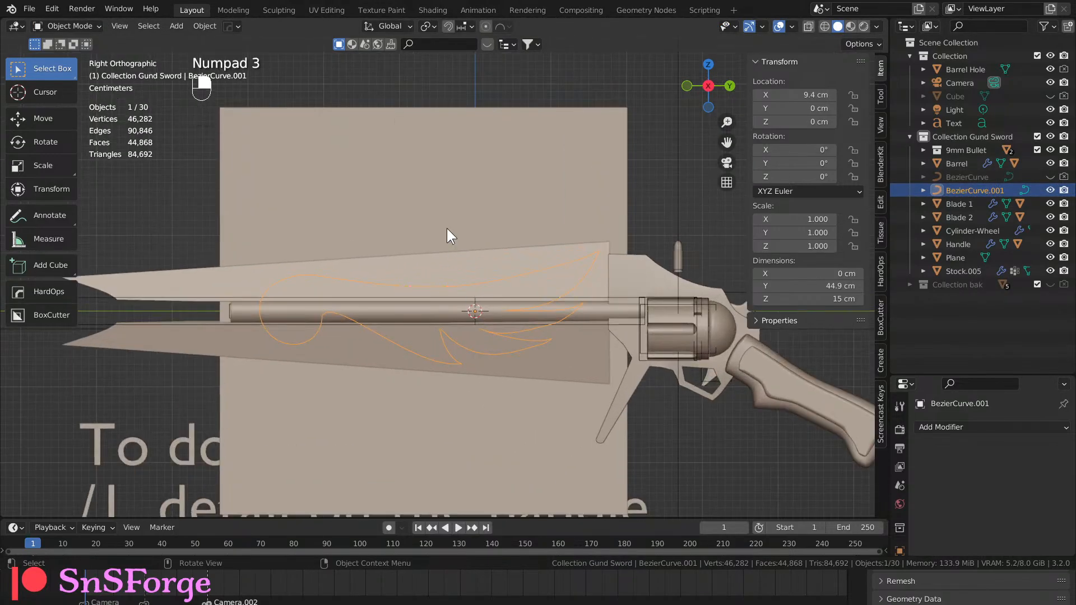
left_click(442, 193, "shift")
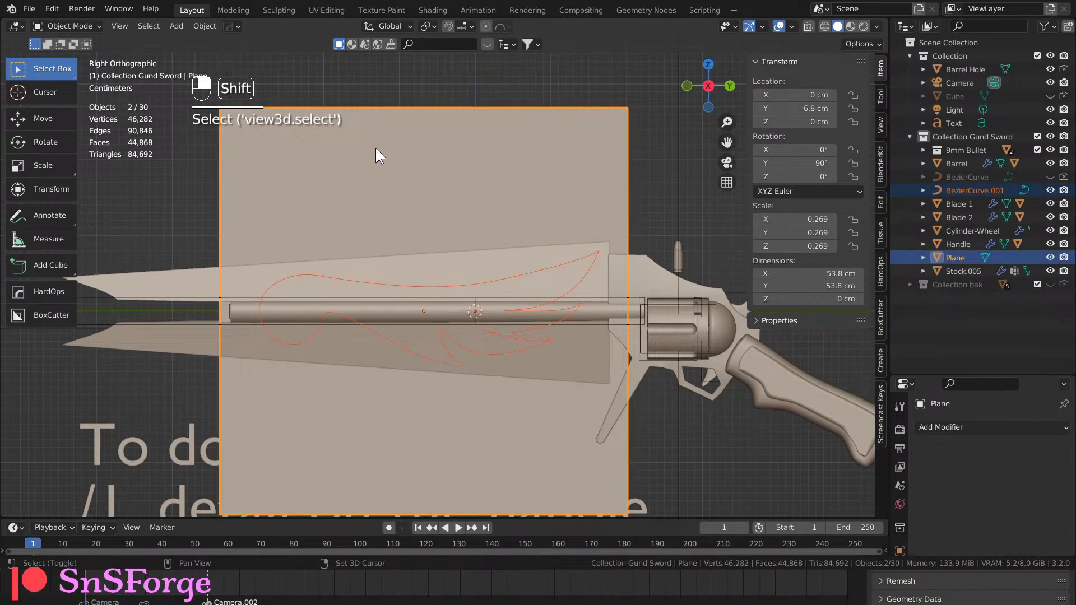
key("Tab")
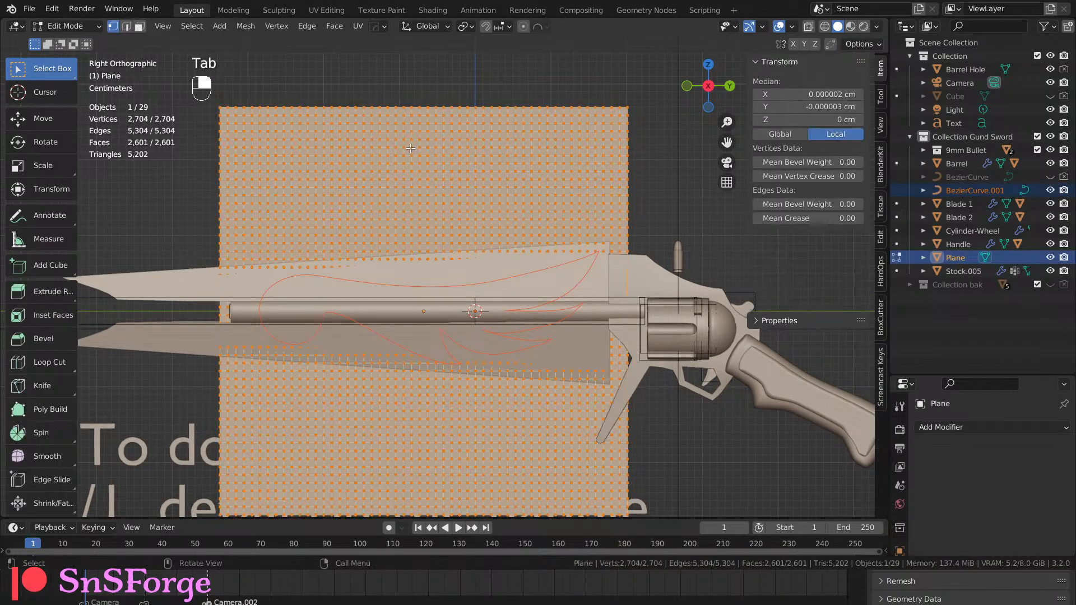
Try to cut the duplicate curve's outline into the plane with Knife Project, and undo the cut.
left_click(307, 26)
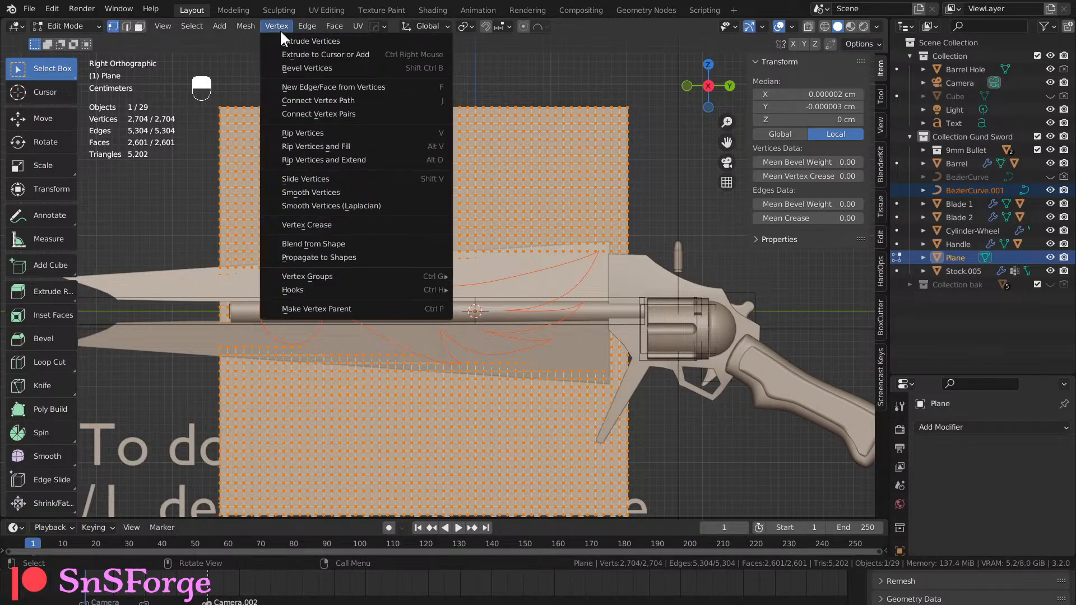
mouse_move(241, 24)
left_click(283, 179)
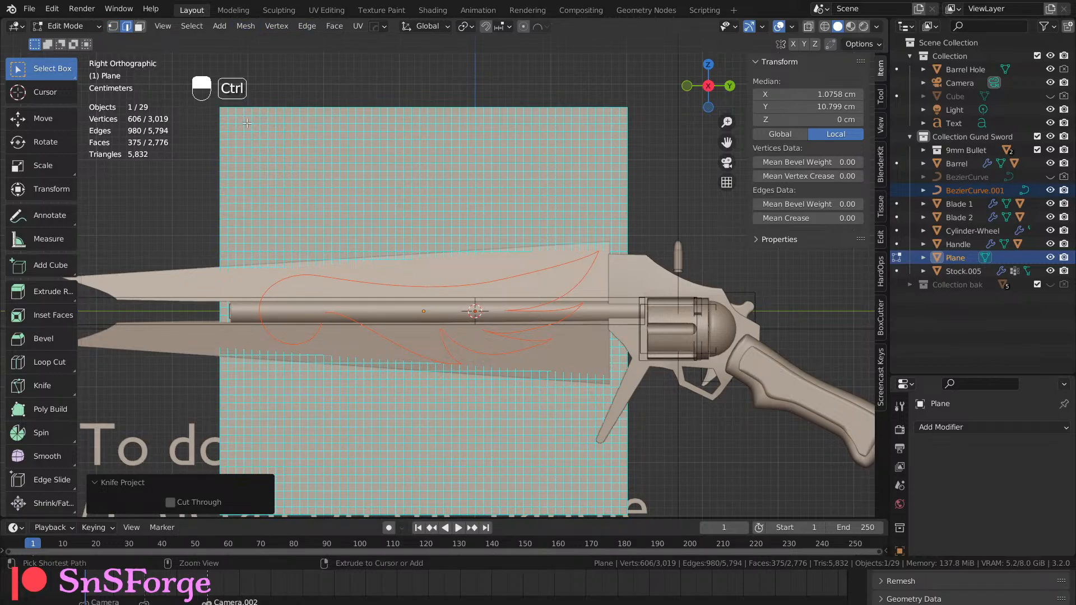
key("ctrl+z")
Switch to face selection and cut the duplicate curve's outline into the plane with Knife Project.
left_click(140, 25)
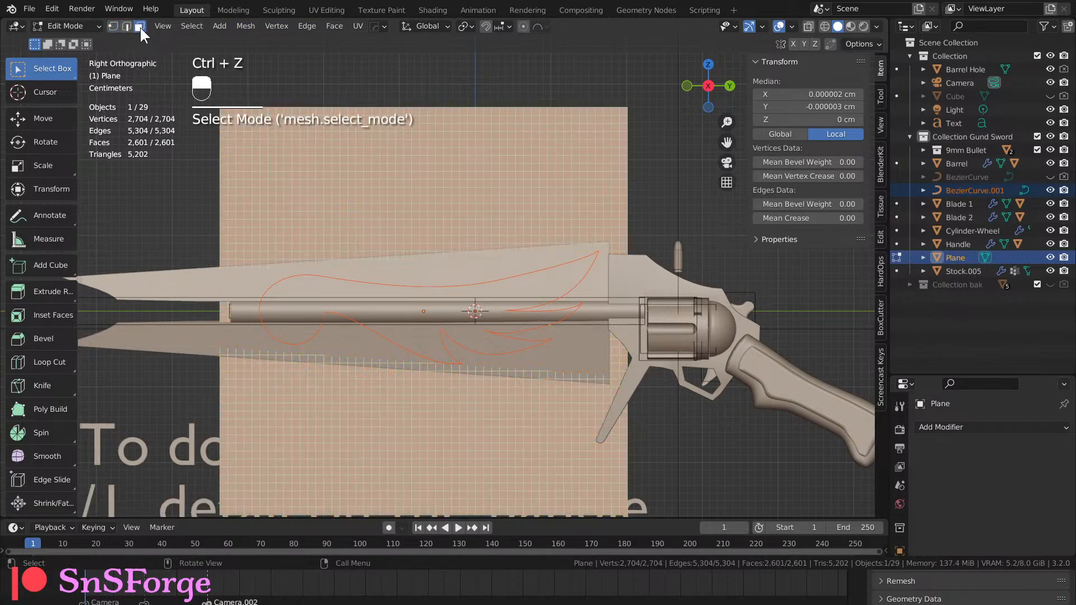
left_click(253, 26)
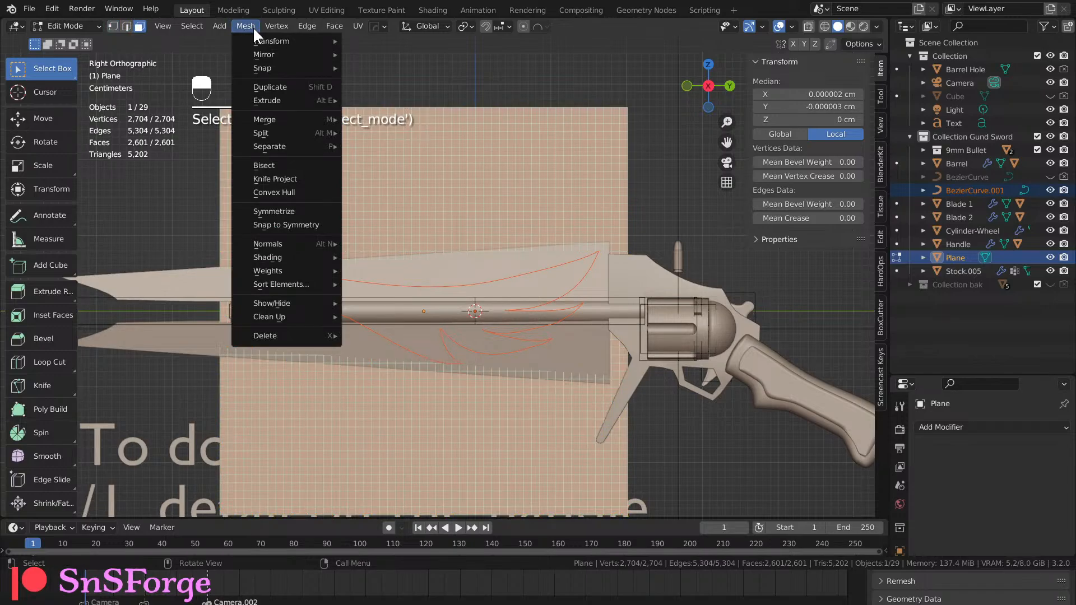
left_click(281, 179)
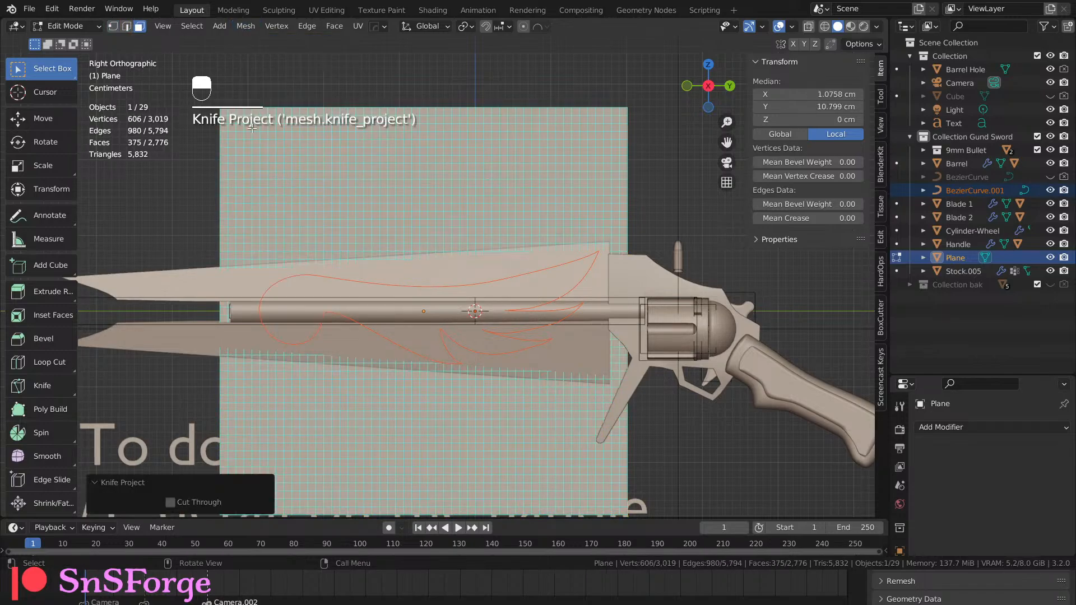
Invert the face selection and delete all the plane's faces outside the ornament outline.
left_click(199, 28)
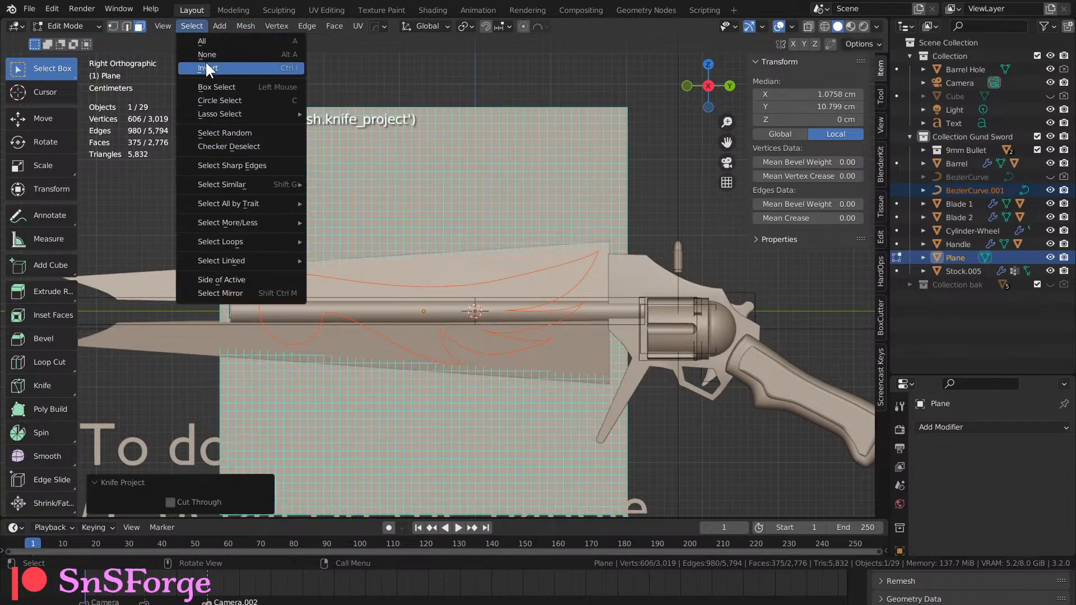
left_click(219, 69)
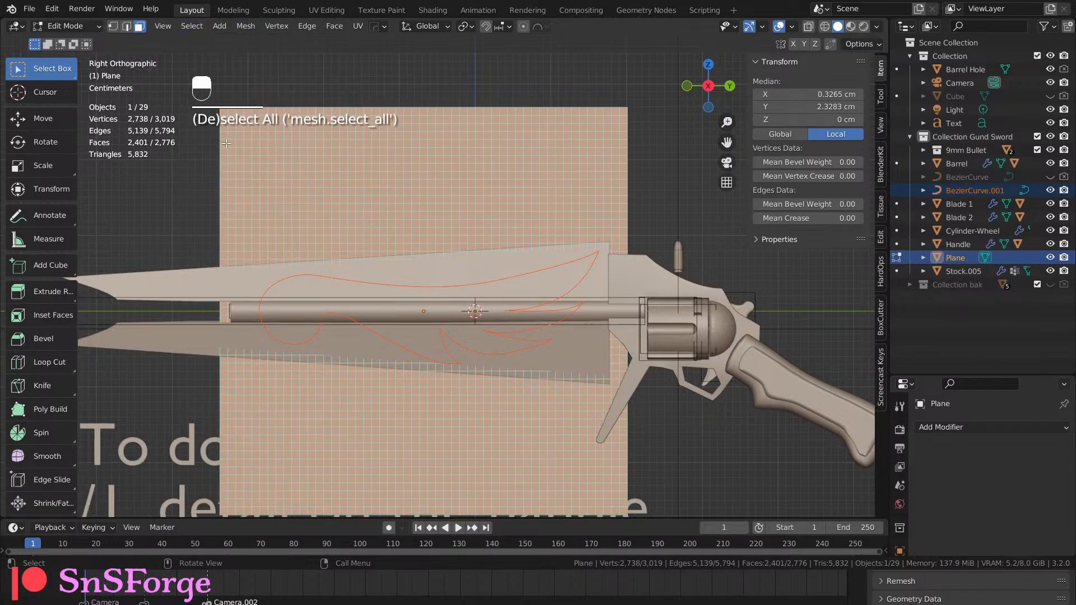
key("x")
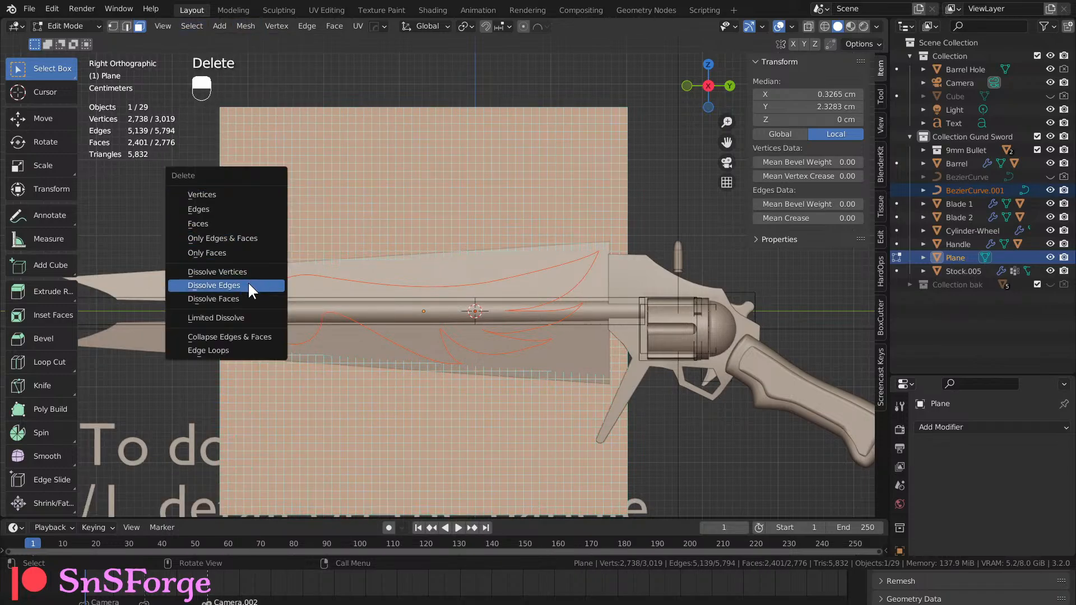
left_click(238, 220)
middle_click_drag(451, 259, 567, 283)
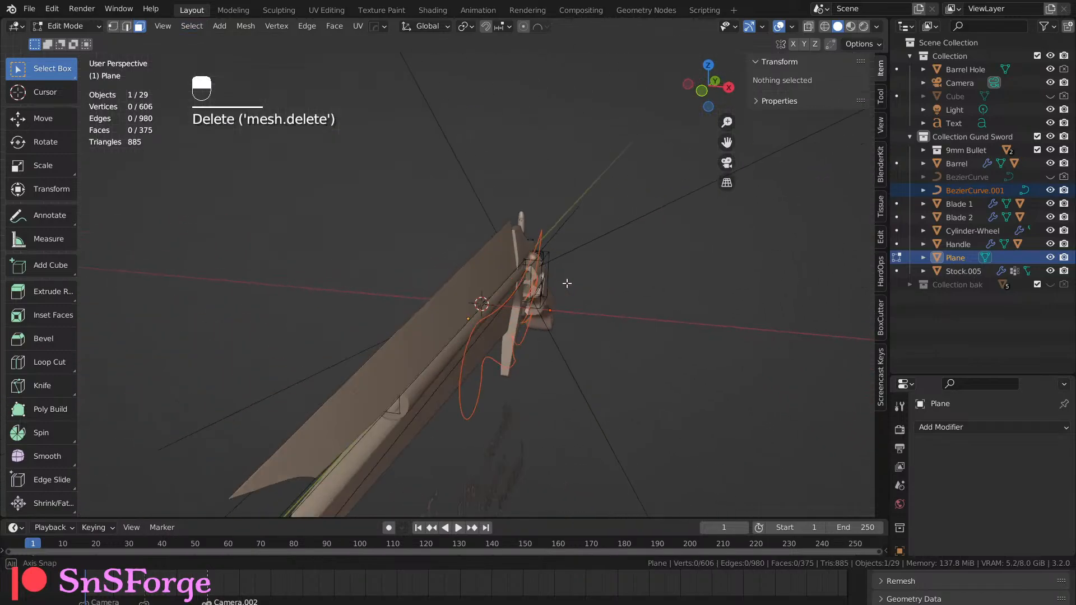
Return to Object Mode and set the ornament plane's X location to 6.5 cm.
left_click(966, 257)
key("Tab")
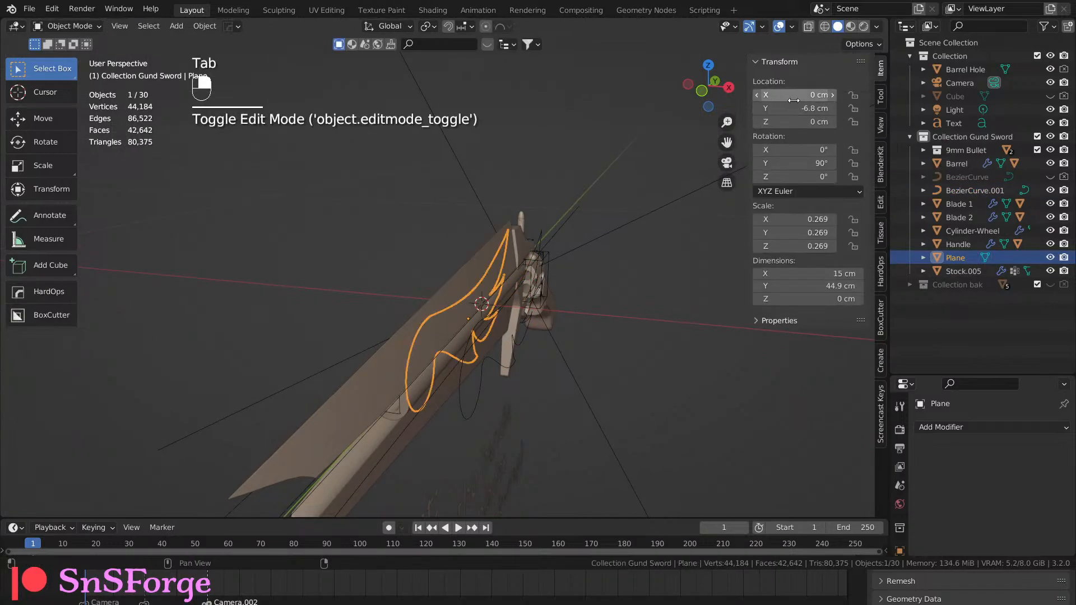
left_click_drag(801, 95, 823, 95, "shift")
middle_click_drag(706, 284, 613, 277)
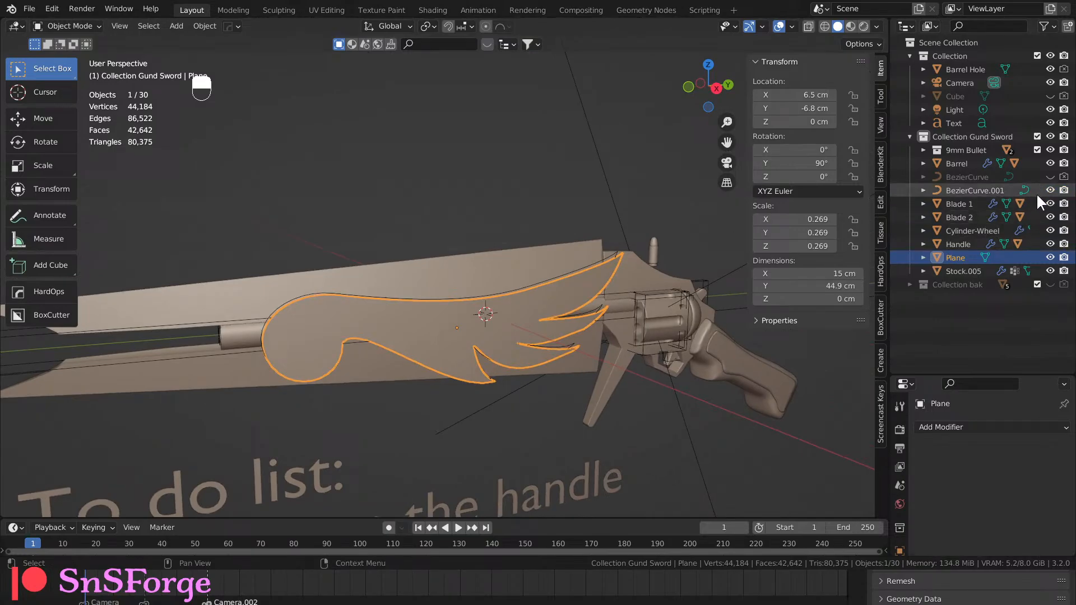
Delete the duplicate curve BezierCurve.001 and inspect the ornament plane in the right orthographic view.
left_click(977, 189)
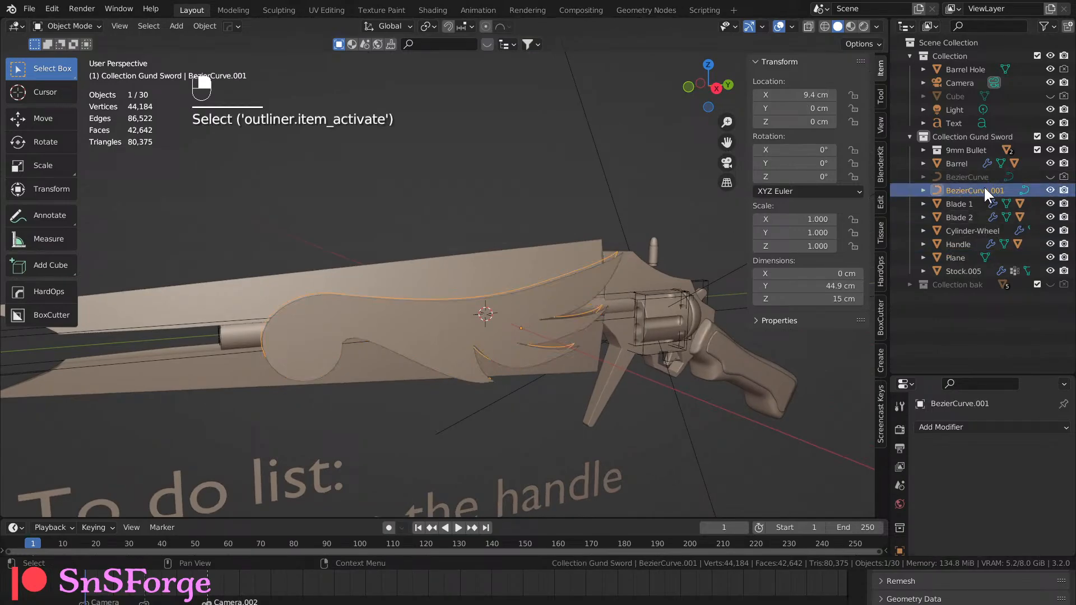
key("Delete")
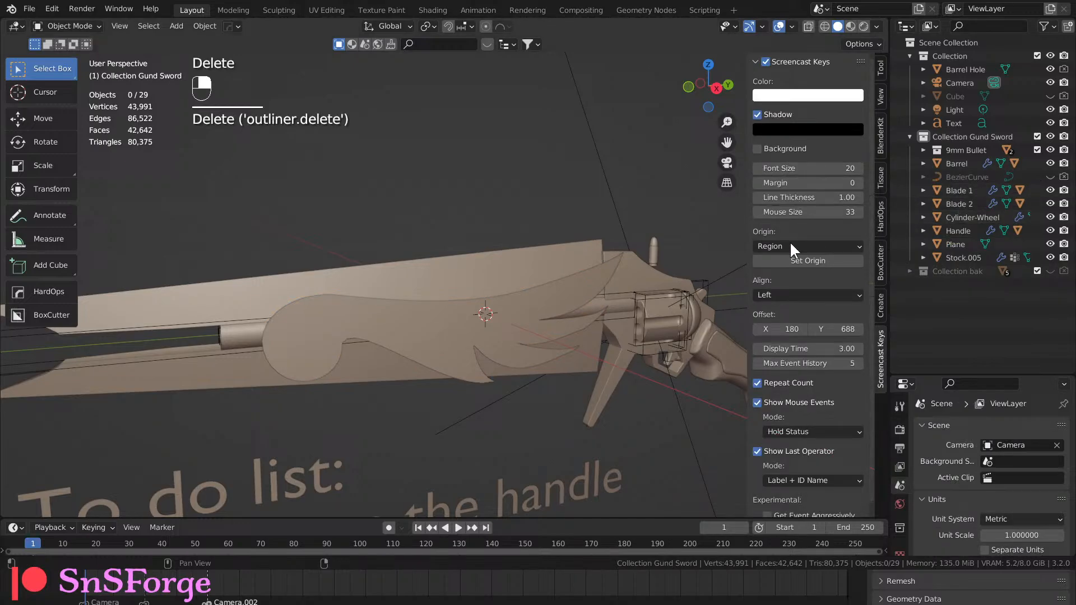
middle_click_drag(661, 314, 594, 322)
key("KP_3")
scroll(592, 327, "up", 2)
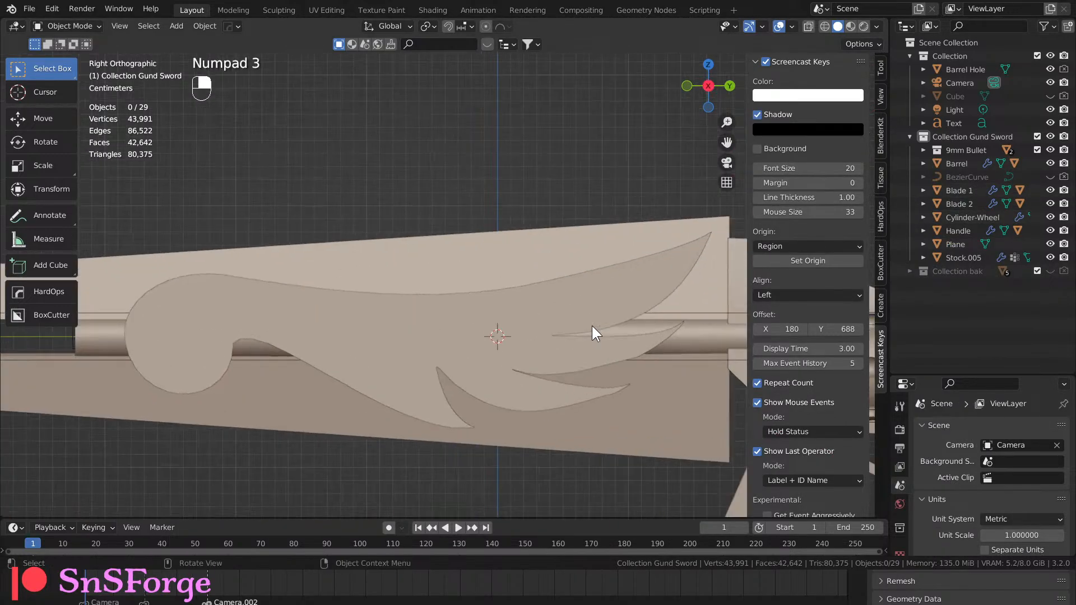
scroll(543, 365, "down", 5)
middle_click_drag(481, 374, 487, 348)
Select the ornament plane, check its mesh in Edit Mode, and apply Shade Smooth to it in Object Mode.
key("Tab")
left_click(435, 305)
key("Tab")
key("Tab")
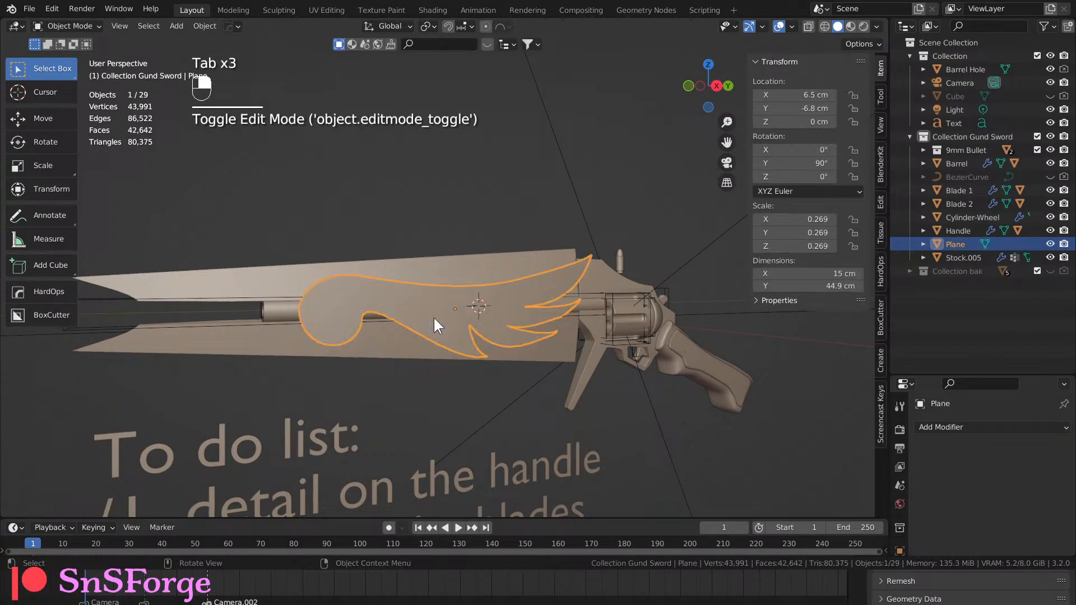
key("Tab")
middle_click_drag(406, 376, 425, 313)
key("Tab")
right_click(418, 308)
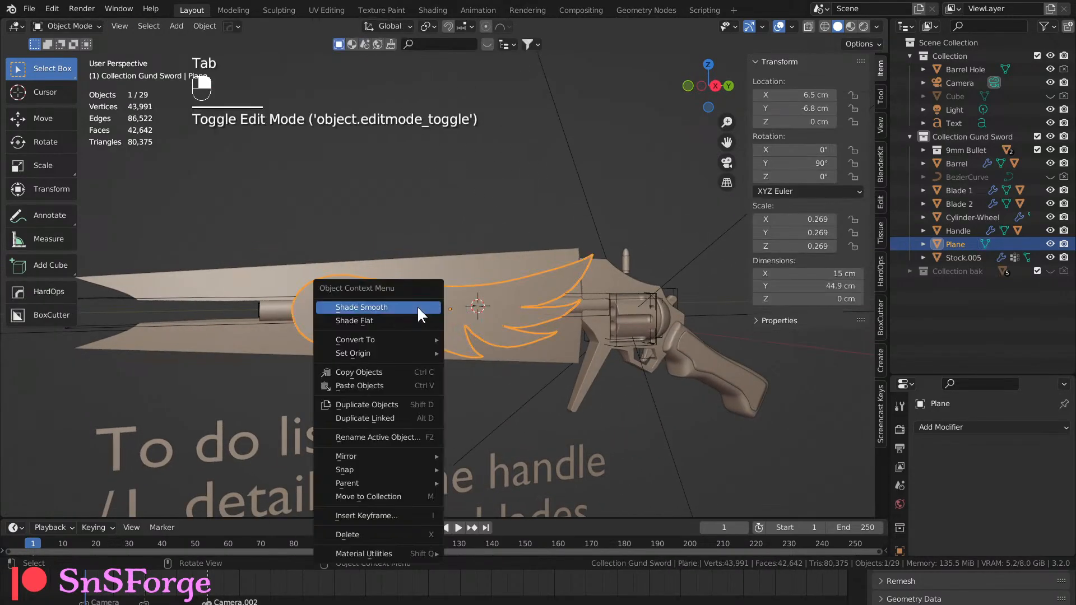
left_click(416, 307)
Enlarge the modifier settings area, add a Shrinkwrap modifier to the ornament plane, and open its target choices.
middle_click_drag(462, 372, 438, 361)
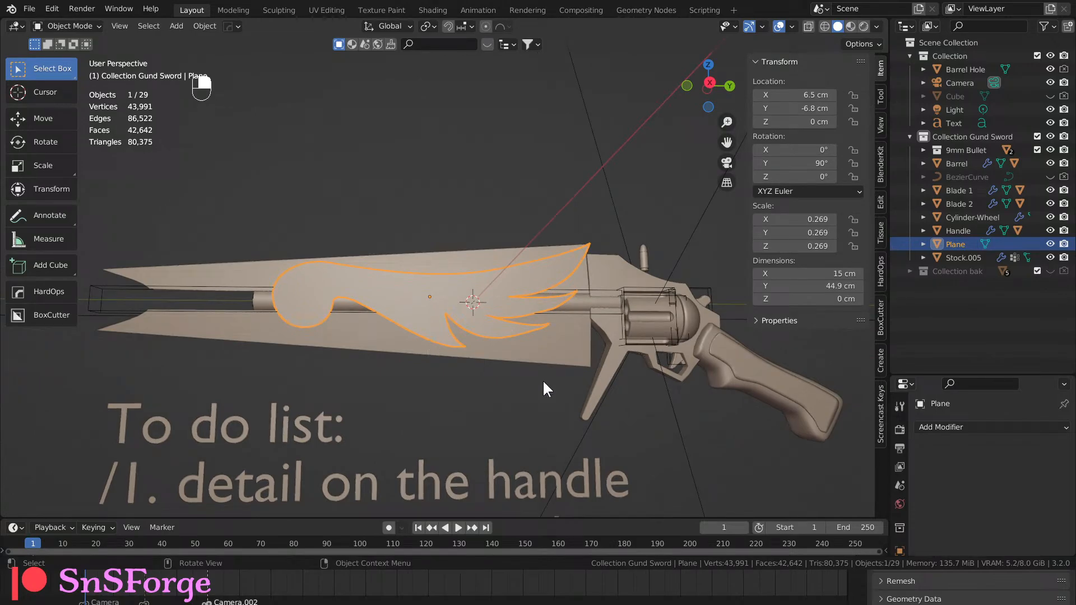
left_click_drag(925, 374, 926, 198)
middle_click_drag(254, 421, 336, 389)
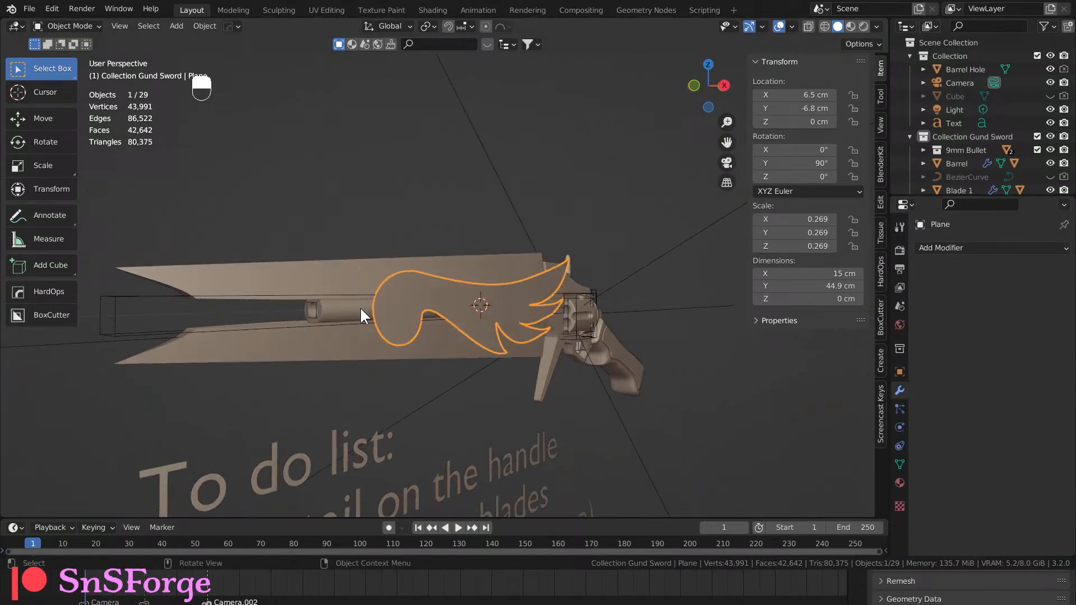
middle_click_drag(355, 316, 413, 377)
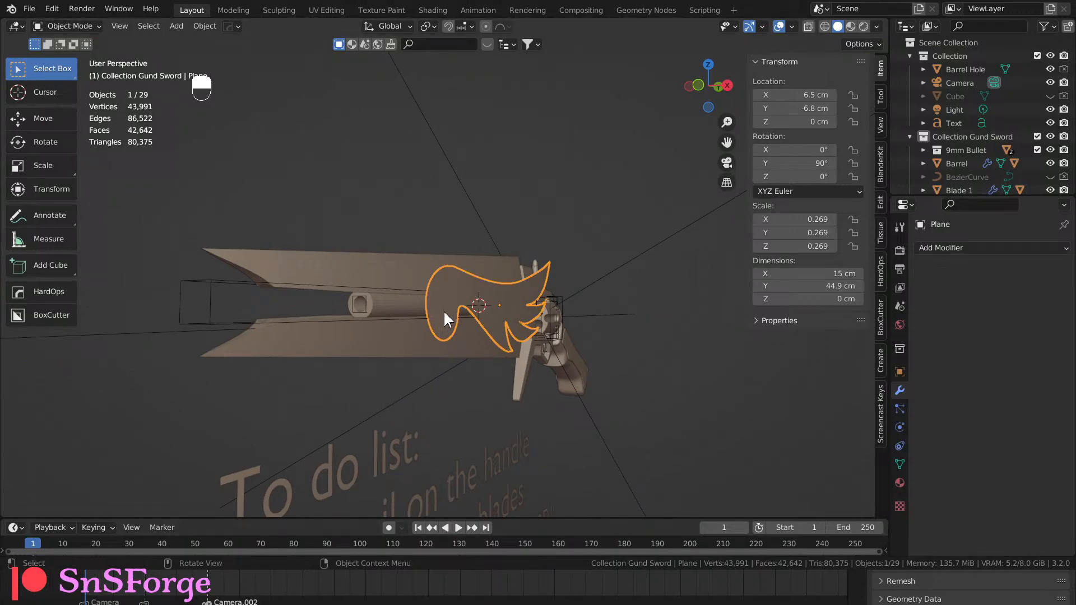
left_click(946, 248)
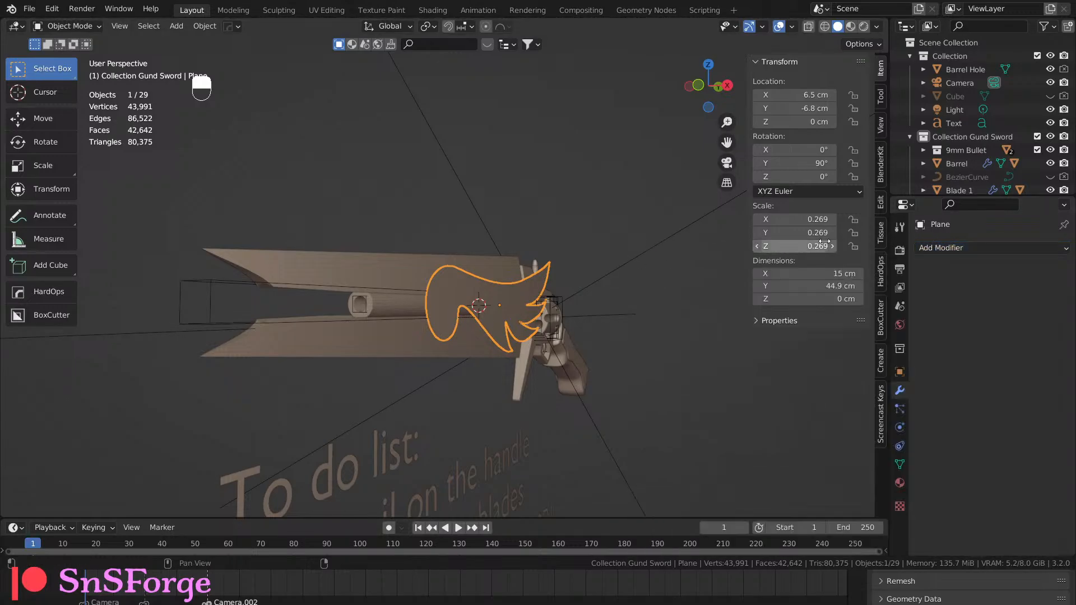
left_click(926, 247)
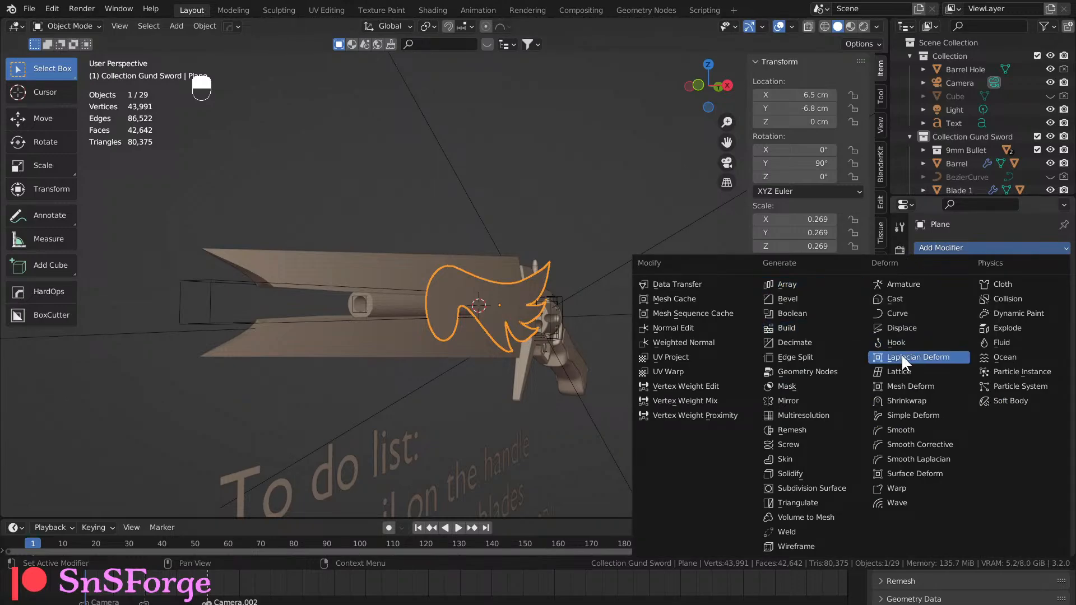
left_click(911, 400)
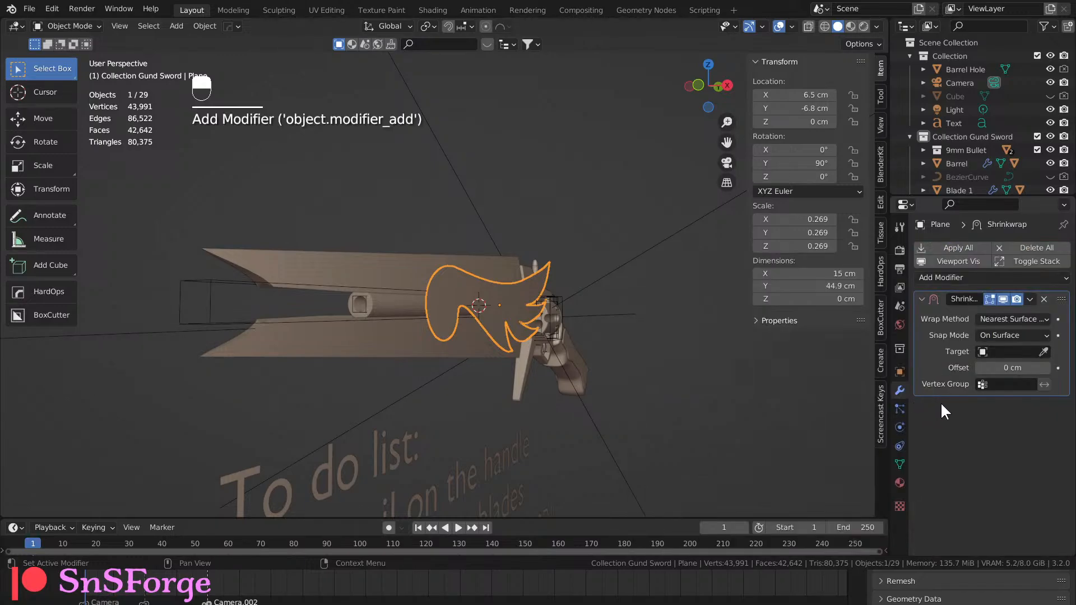
left_click(1005, 350)
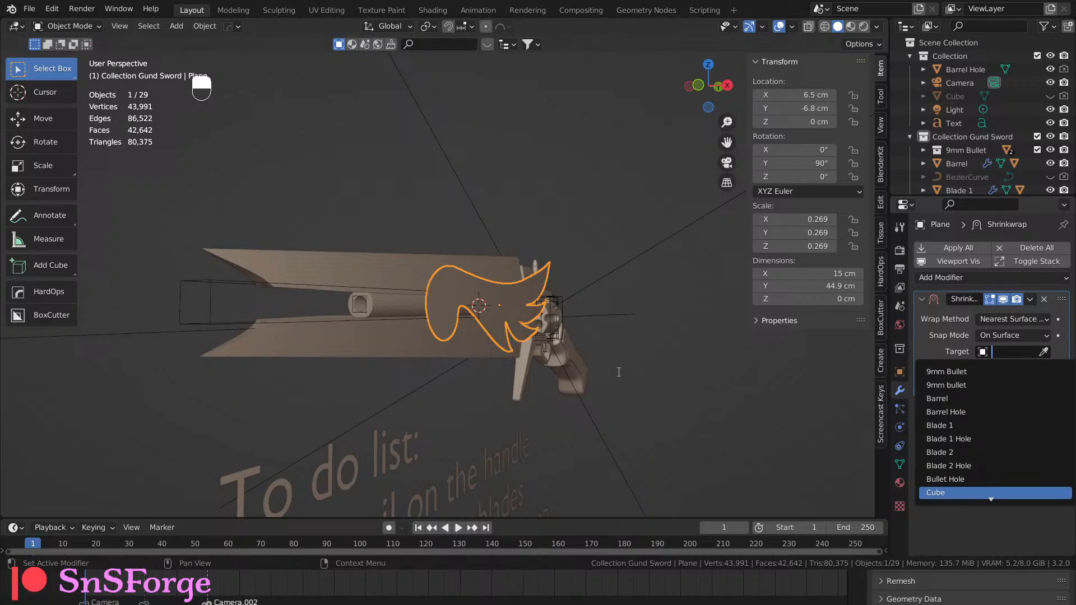
scroll(621, 359, "up", 2)
middle_click_drag(506, 318, 385, 258)
left_click(368, 292)
left_click(344, 331, "shift")
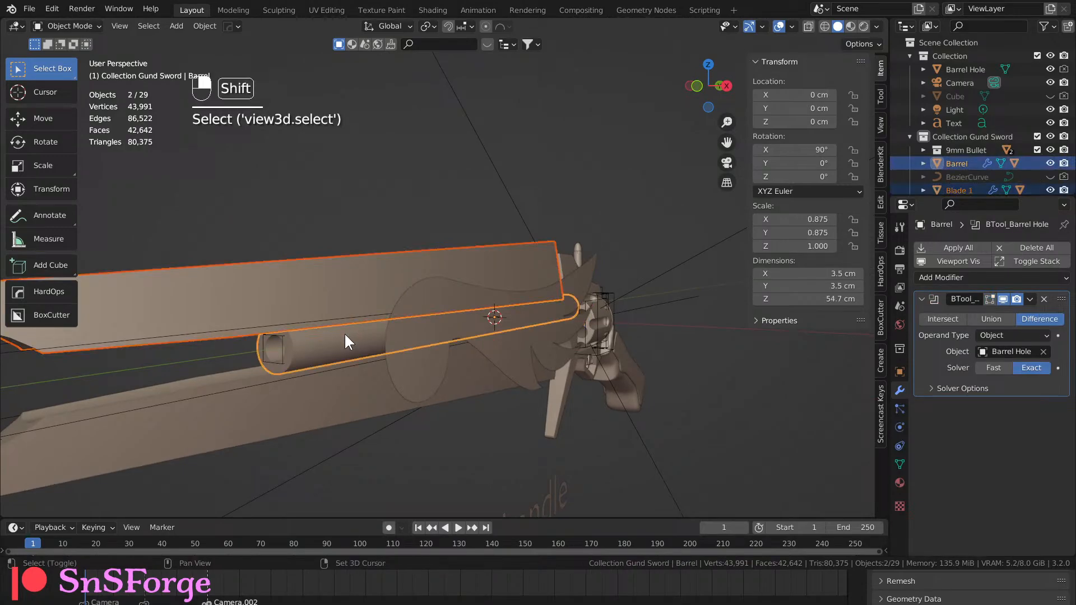
left_click(351, 370, "shift")
scroll(375, 362, "down", 3)
scroll(1001, 160, "down", 4)
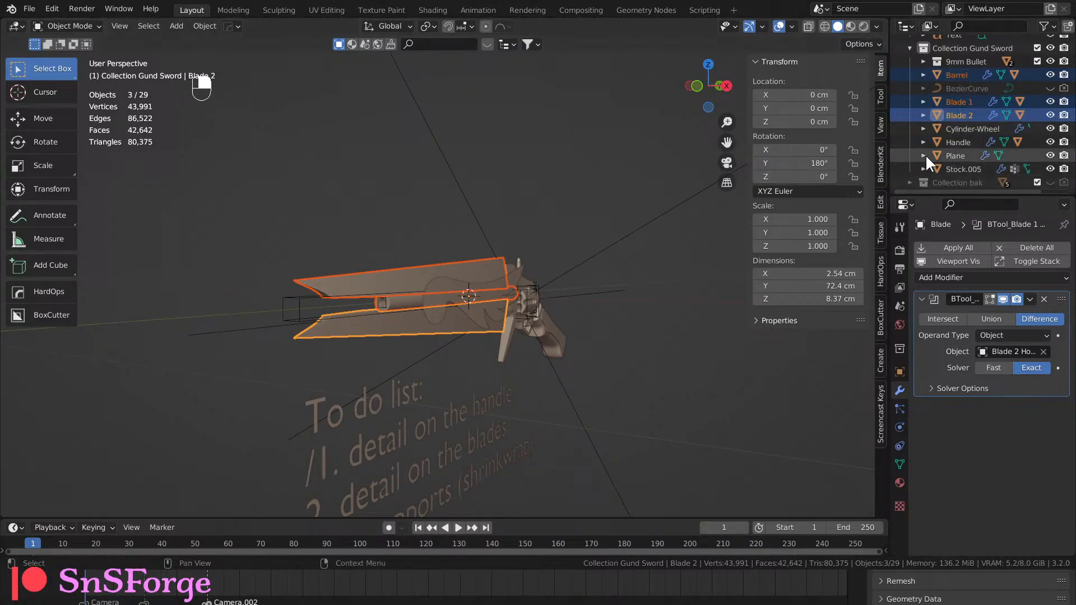
Create a new collection under the Scene Collection and rename it "Collection ws".
scroll(933, 143, "up", 4)
left_click(976, 43)
right_click(955, 42)
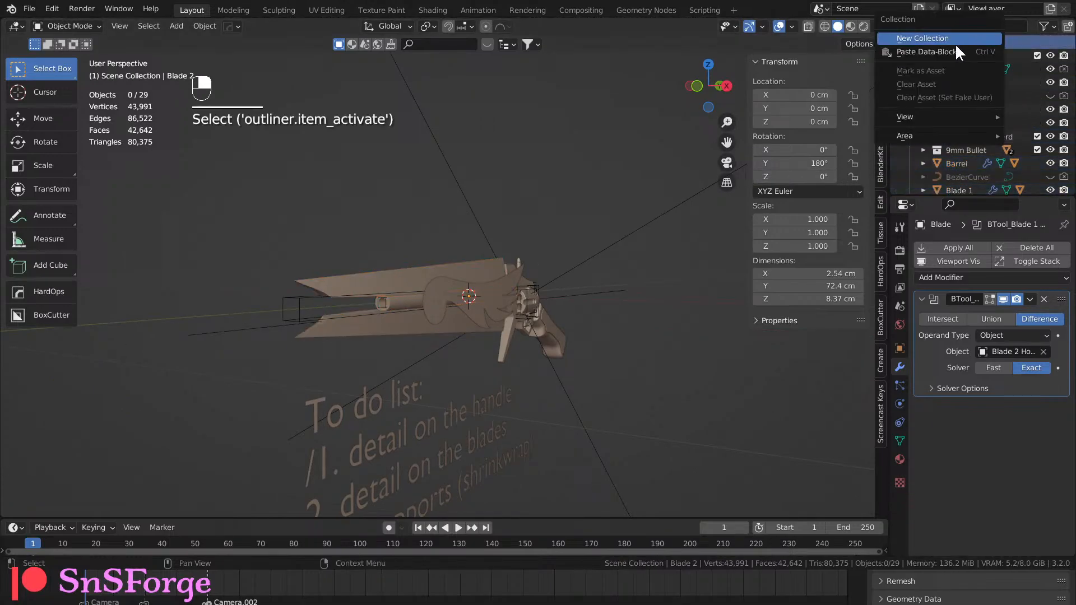
left_click(950, 39)
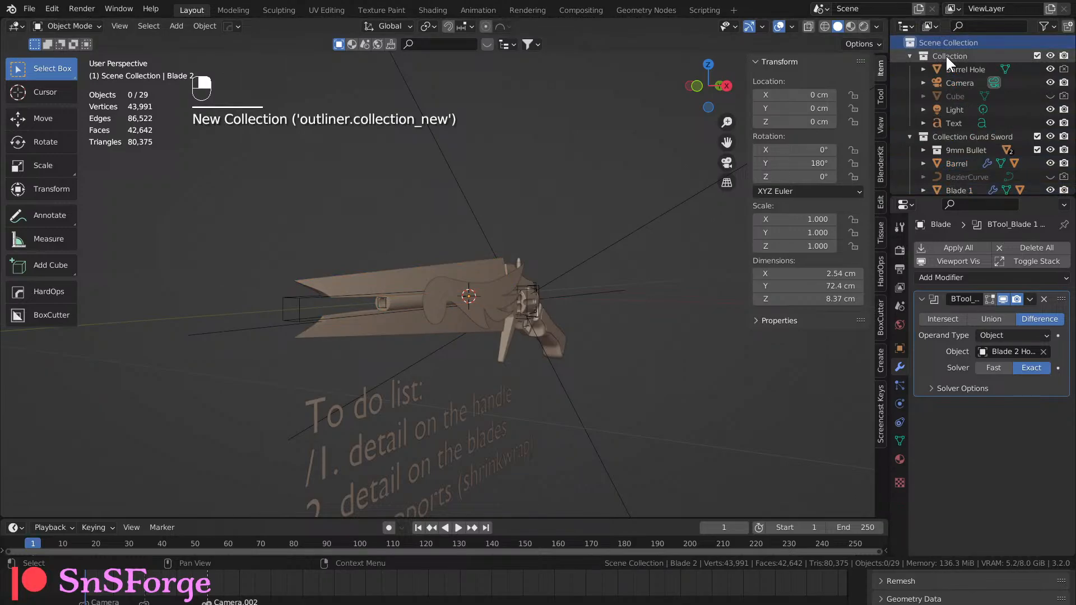
scroll(1005, 177, "down", 4)
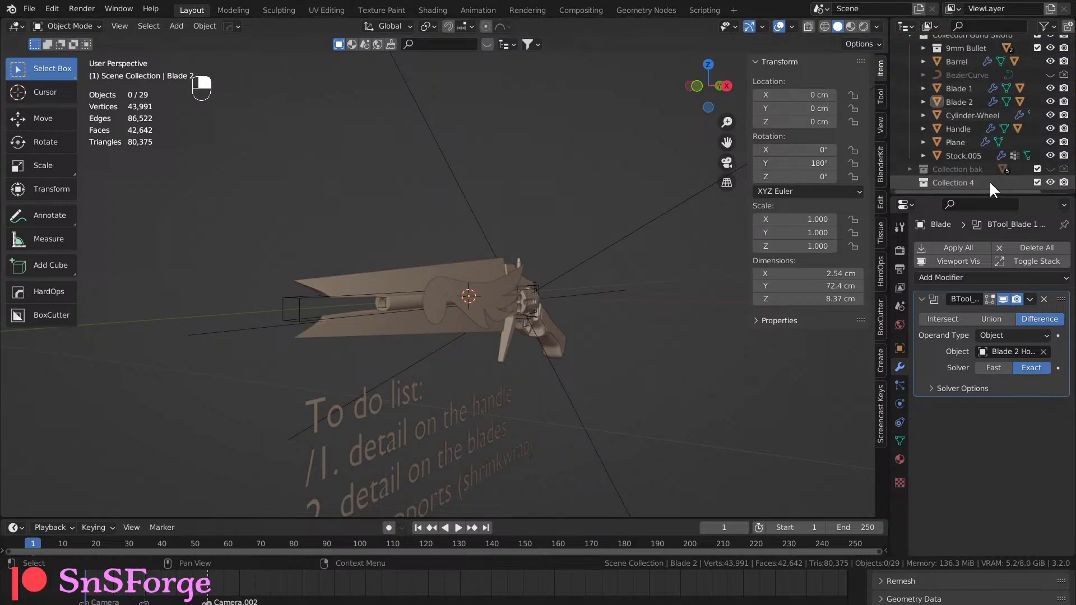
left_click(987, 183)
key("F2")
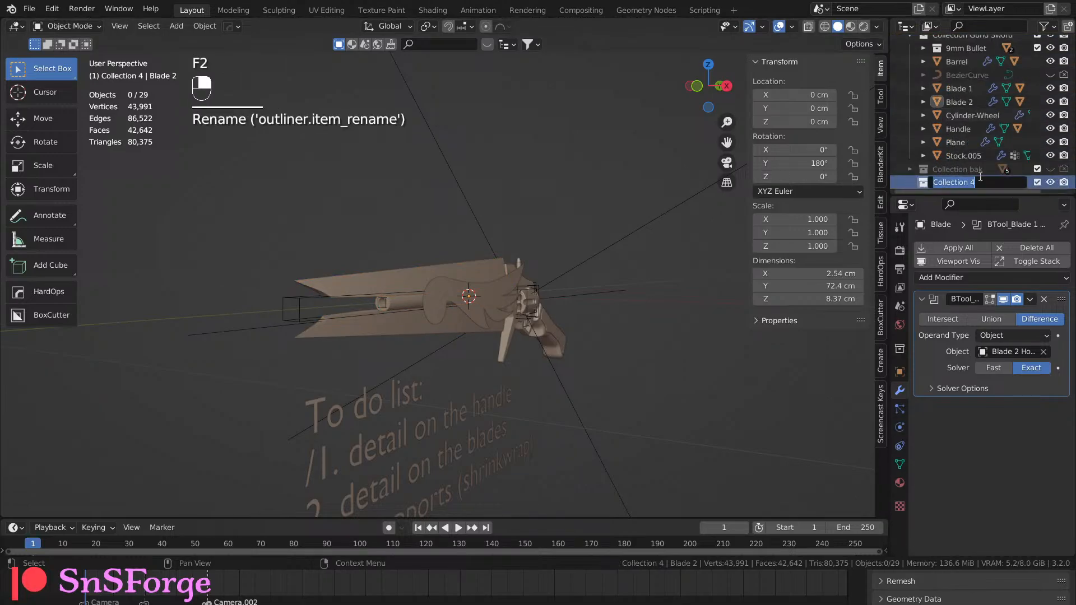
key("End")
key("BackSpace")
type("ws")
key("Return")
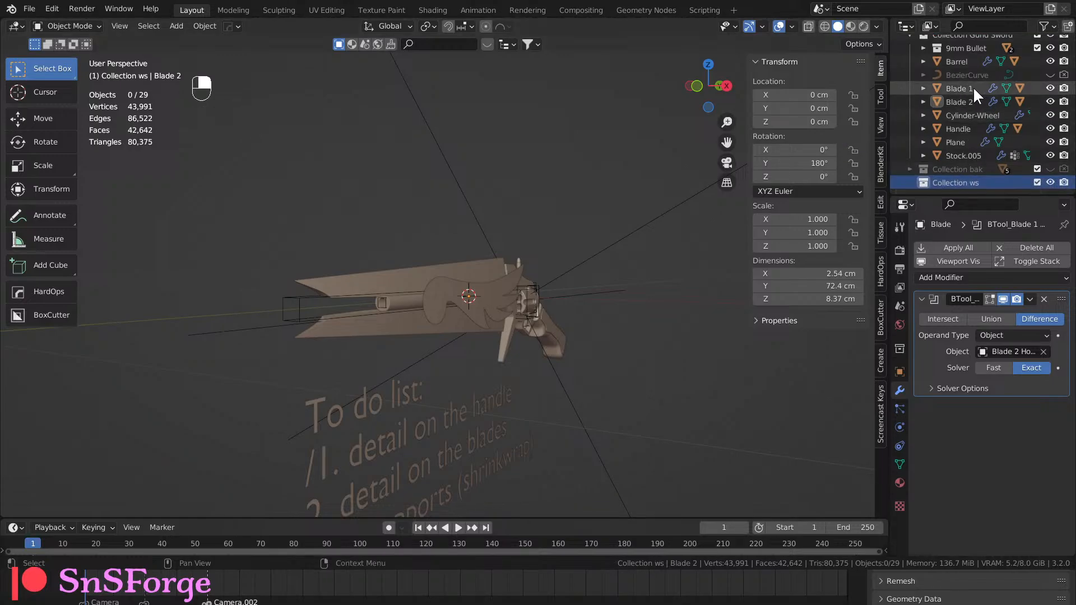
Select Blade 1, Barrel and Blade 2 and make linked duplicates of them in place.
scroll(361, 304, "up", 3)
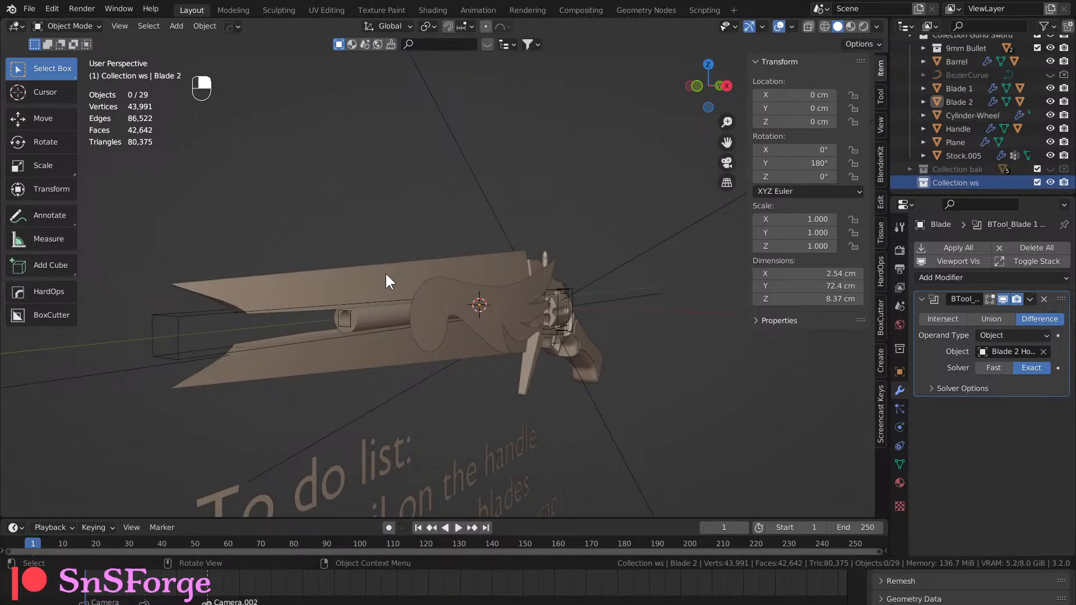
left_click(387, 274)
left_click(382, 317, "shift")
left_click(379, 349, "shift")
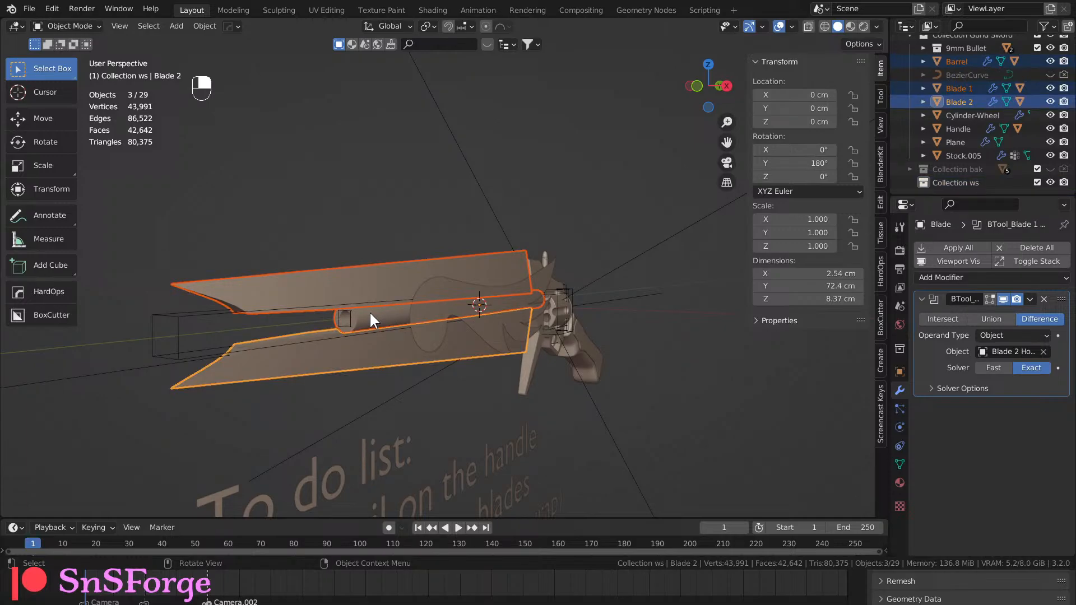
key("alt")
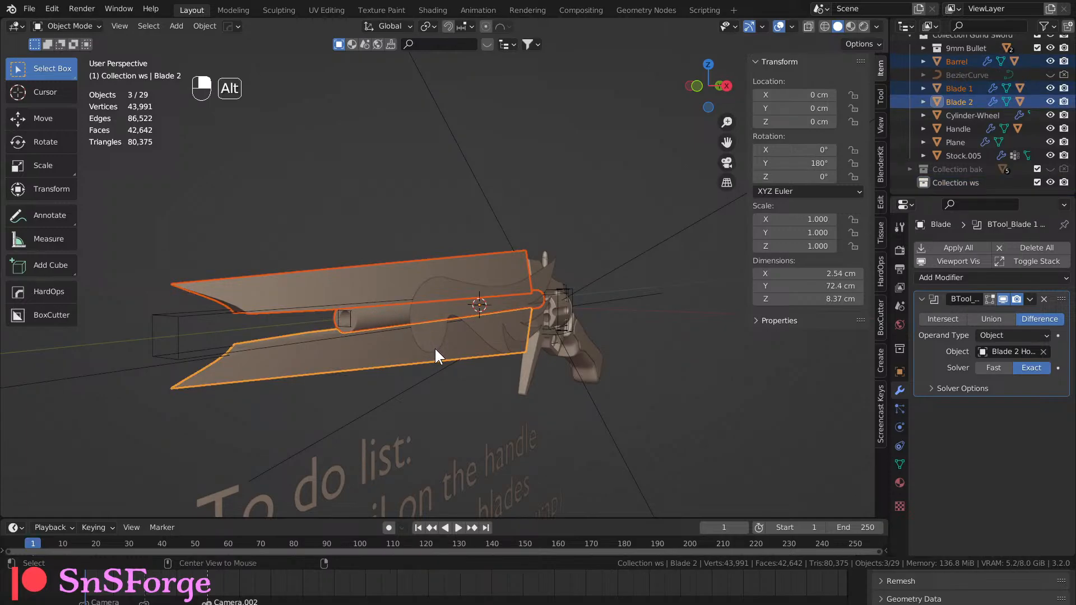
key("alt+d")
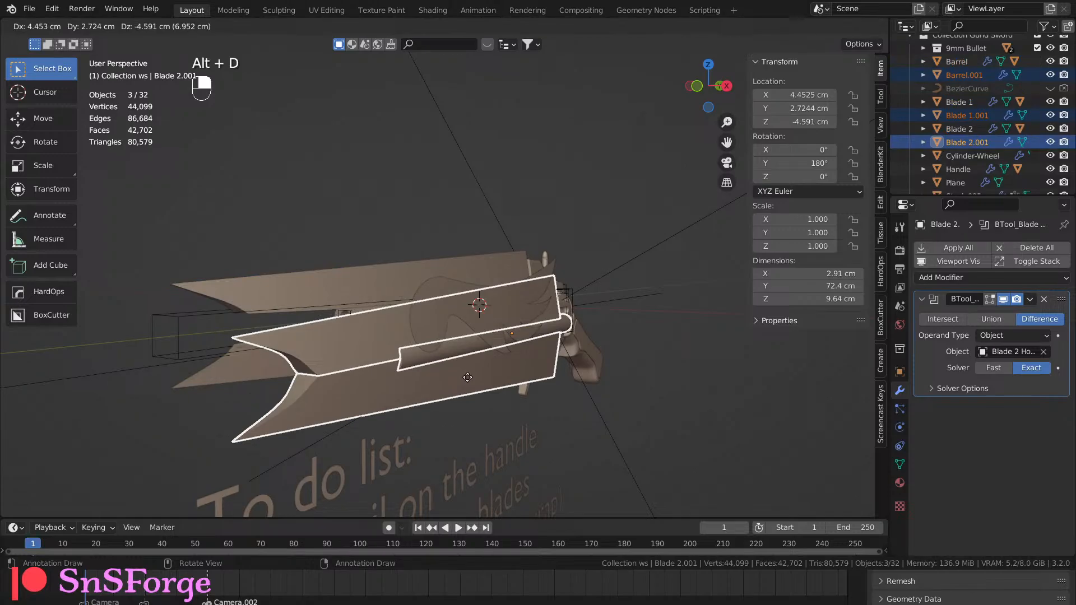
right_click(467, 377)
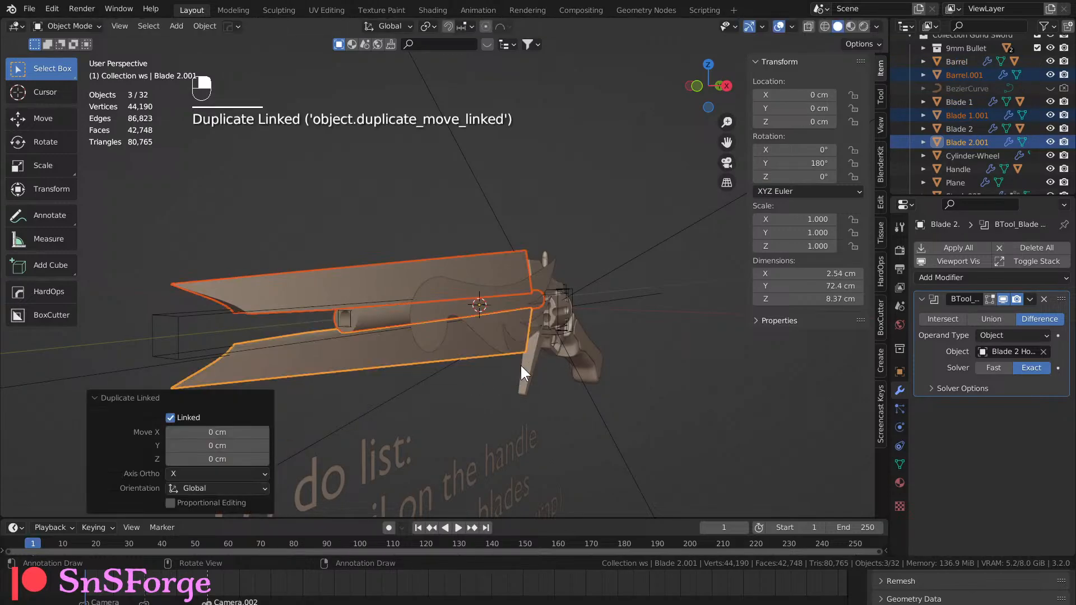
Move the linked duplicates of the barrel and blades, and the ornament plane, into Collection ws.
scroll(957, 156, "down", 3)
left_click_drag(963, 100, 959, 180)
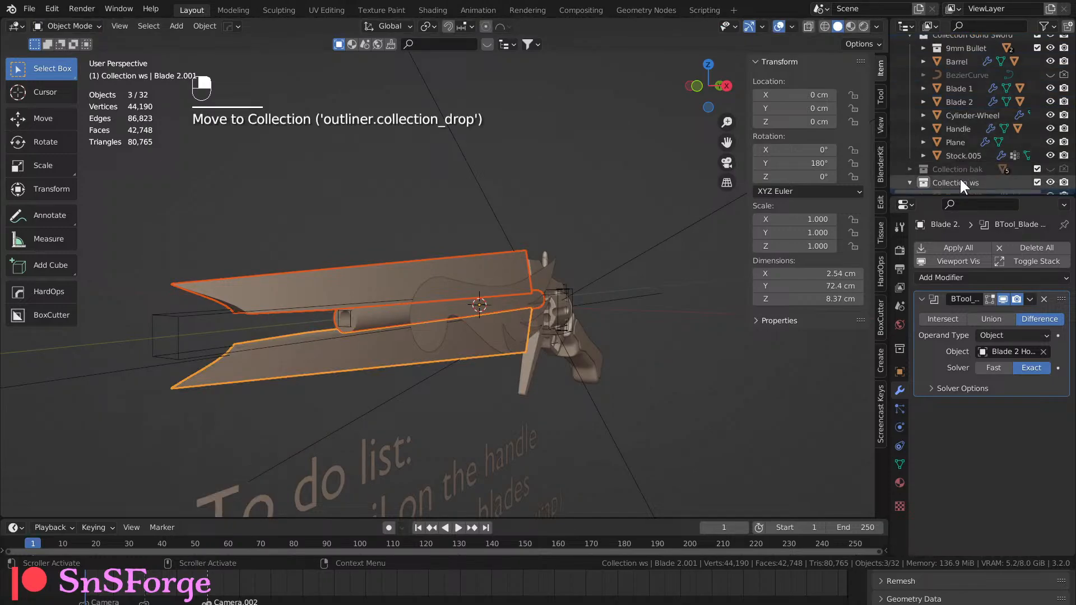
left_click(959, 142)
left_click_drag(960, 155, 959, 177)
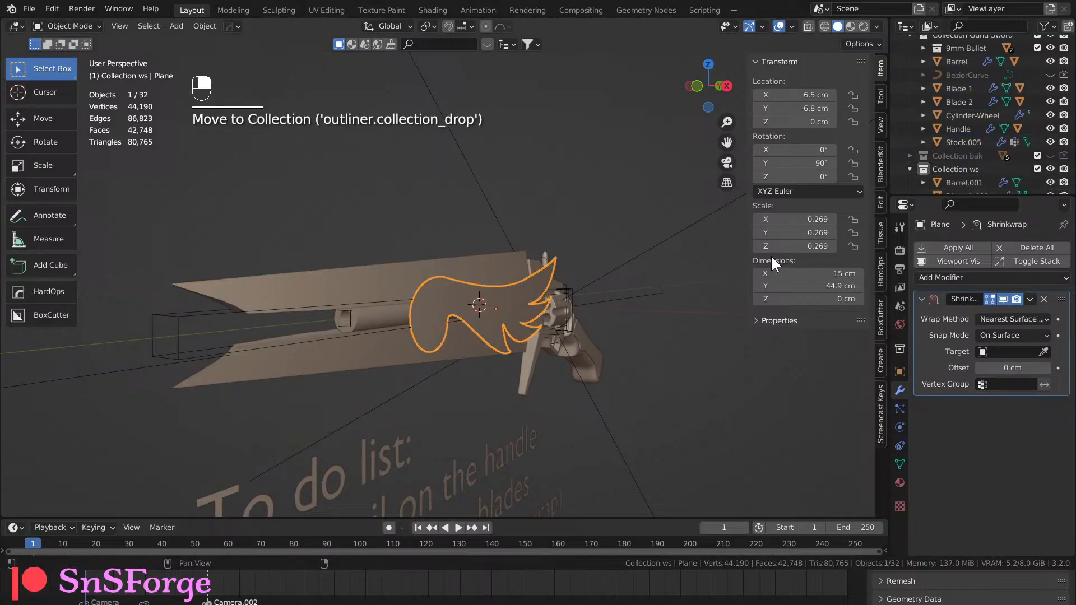
Try to join the linked duplicates of the barrel and both blades into one object, and undo the join.
scroll(1003, 171, "down", 3)
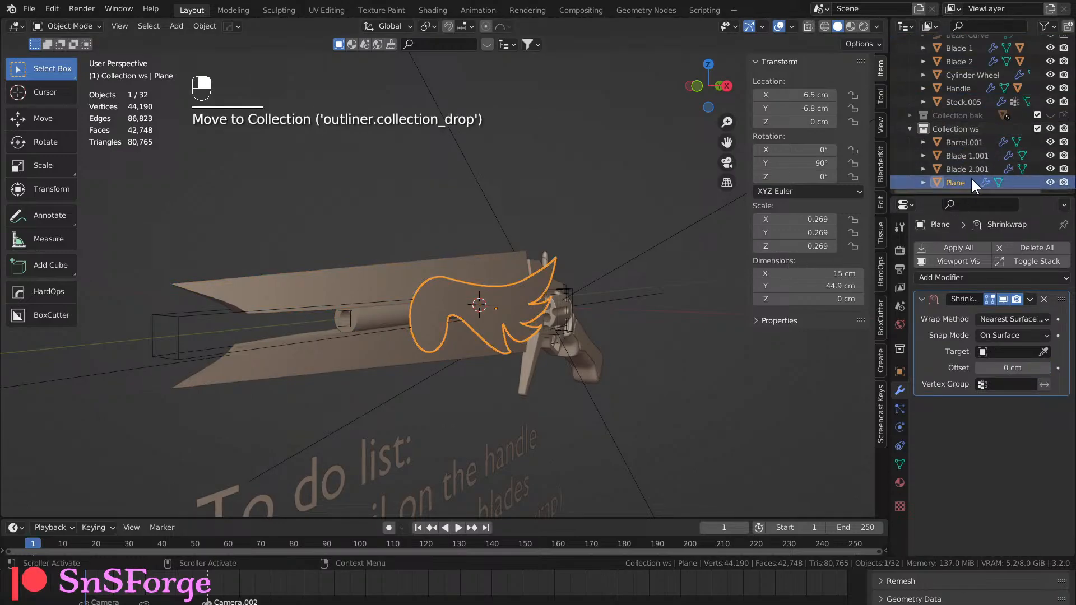
left_click(967, 141)
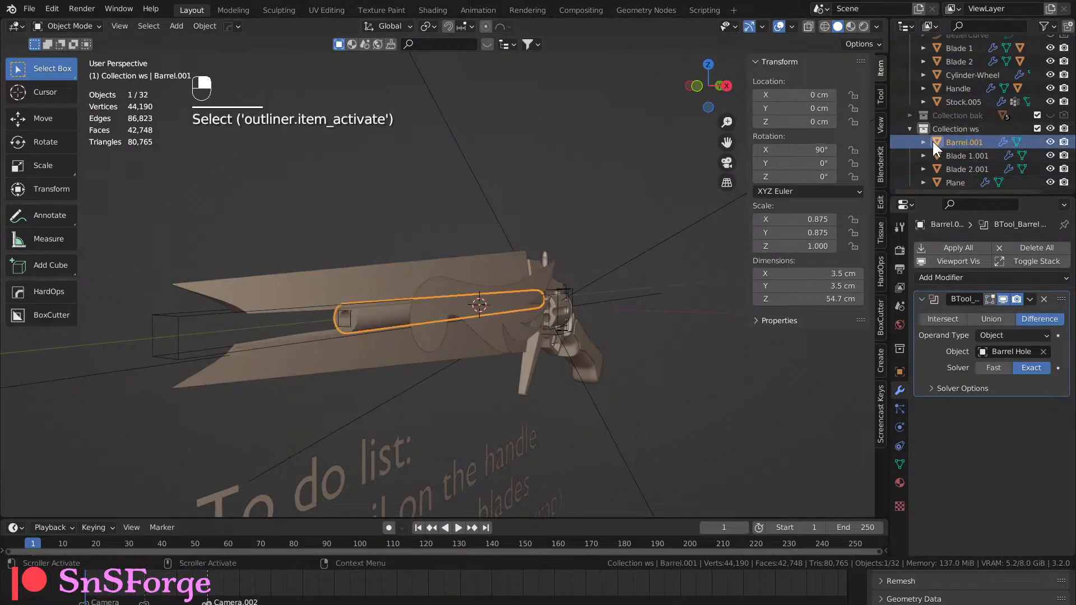
left_click(962, 166, "shift")
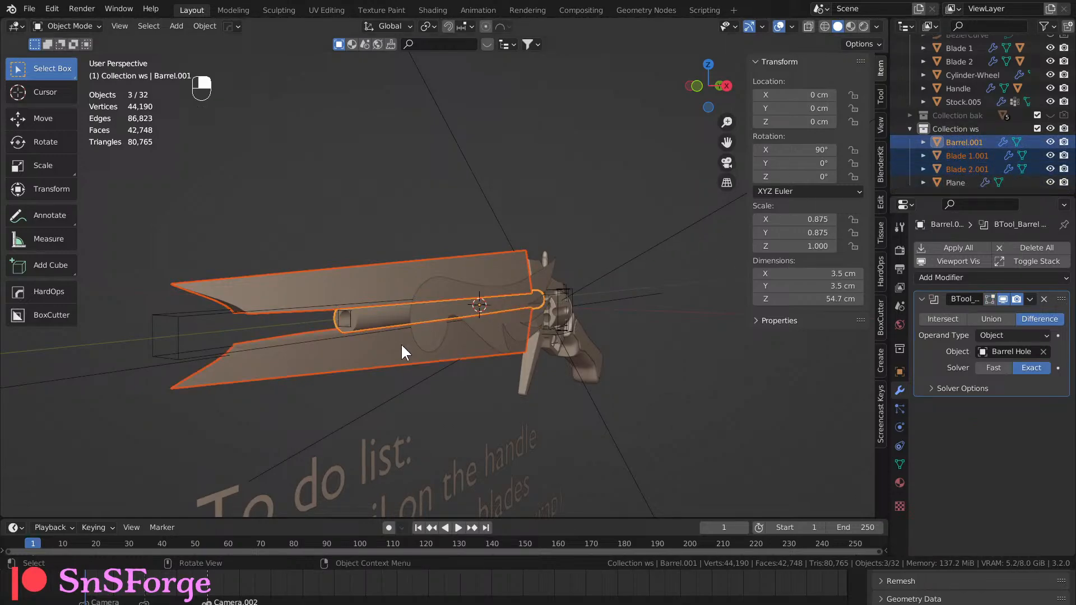
key("ctrl+j")
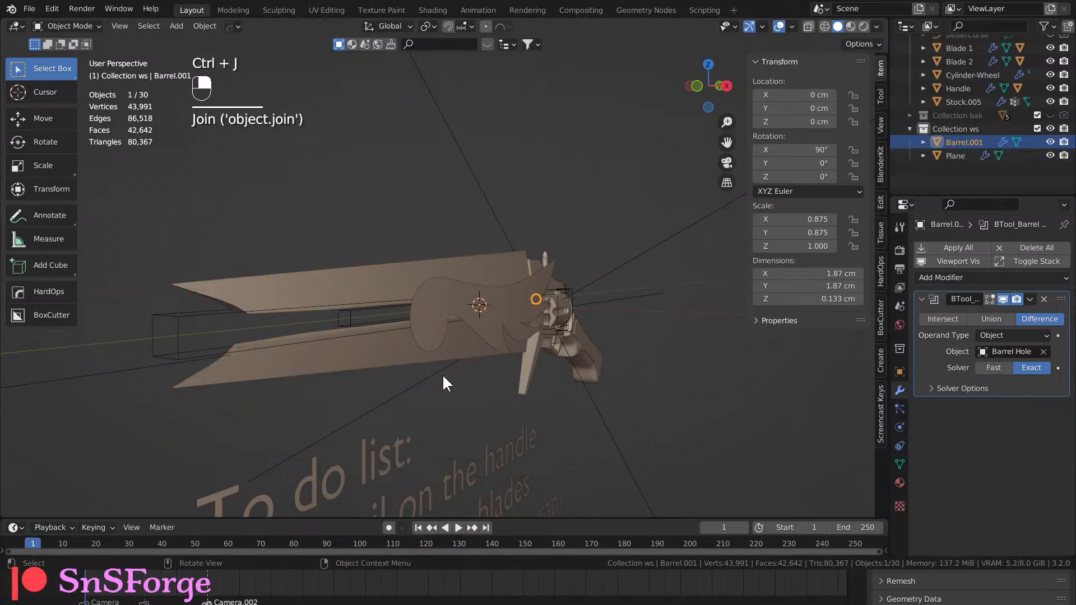
middle_click_drag(370, 397, 400, 380)
key("ctrl+z")
scroll(926, 165, "down", 2)
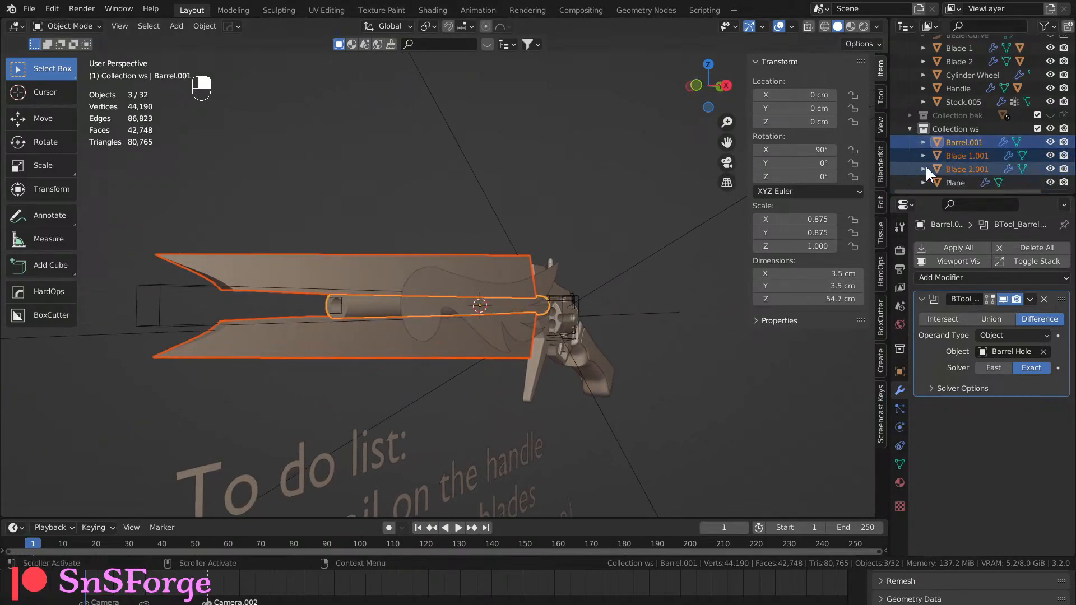
Try to apply all modifiers on the linked duplicate of Blade 1.
left_click(922, 142)
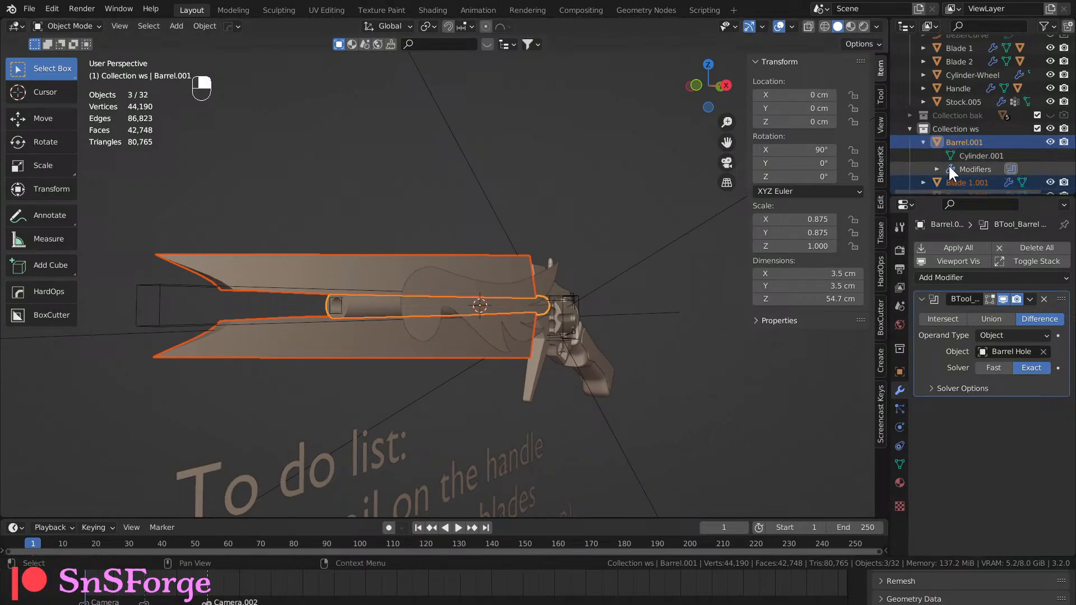
scroll(948, 163, "down", 2)
middle_click_drag(362, 326, 405, 314)
left_click(441, 262)
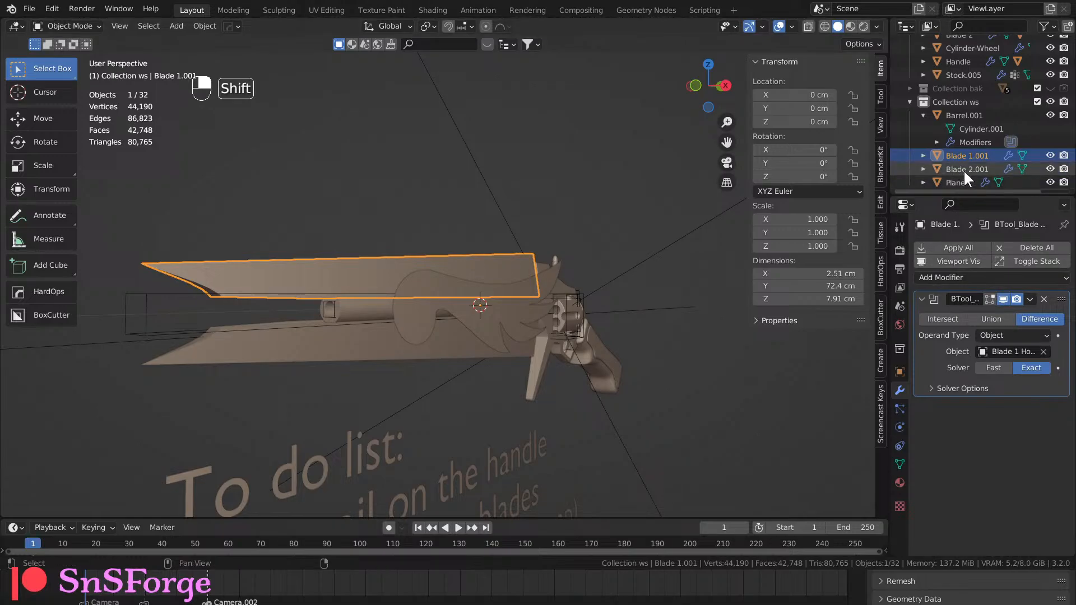
left_click(958, 246)
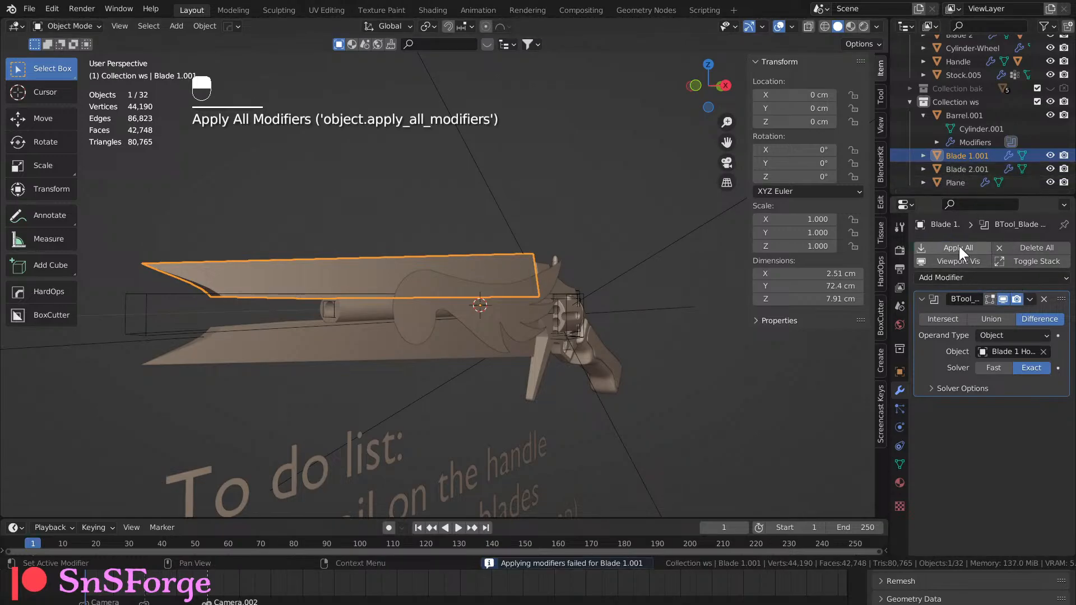
left_click(1029, 299)
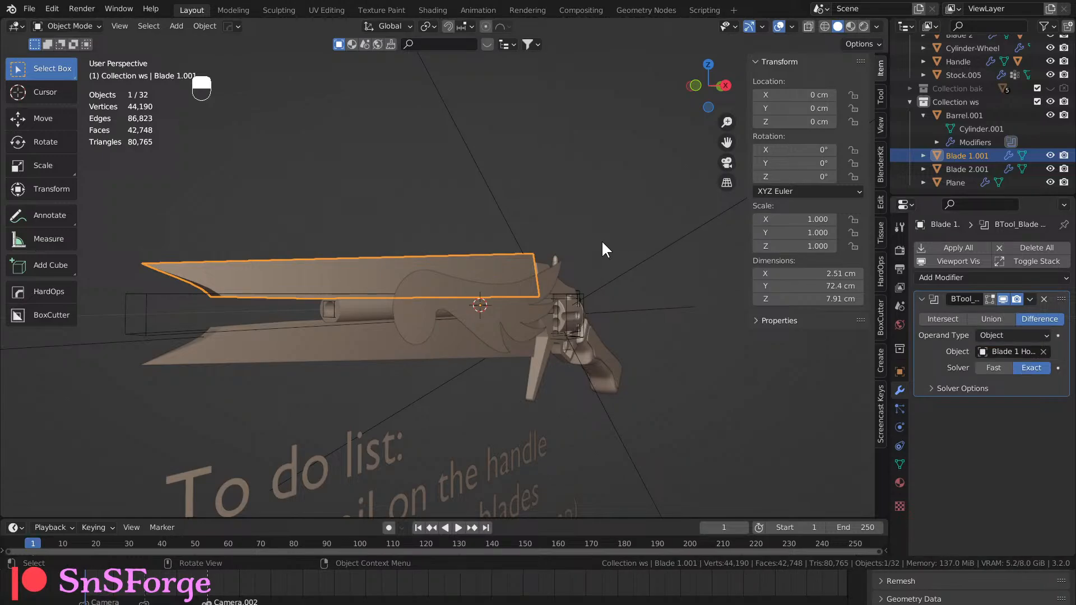
Inspect the mesh data and modifiers of the linked barrel and Blade 1 duplicates in Collection ws.
scroll(602, 243, "up", 3)
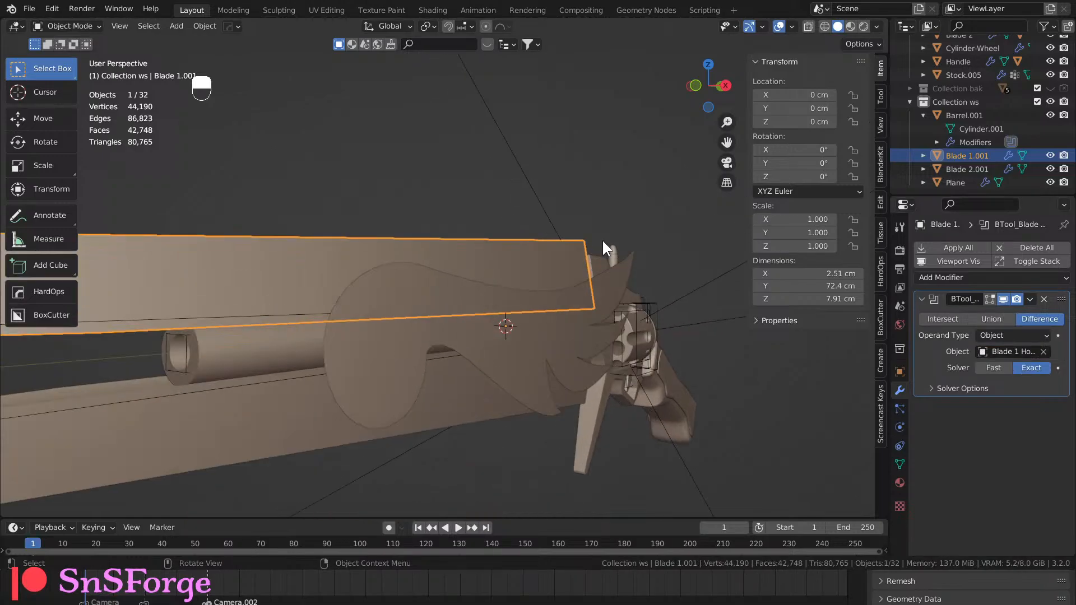
scroll(542, 274, "down", 2)
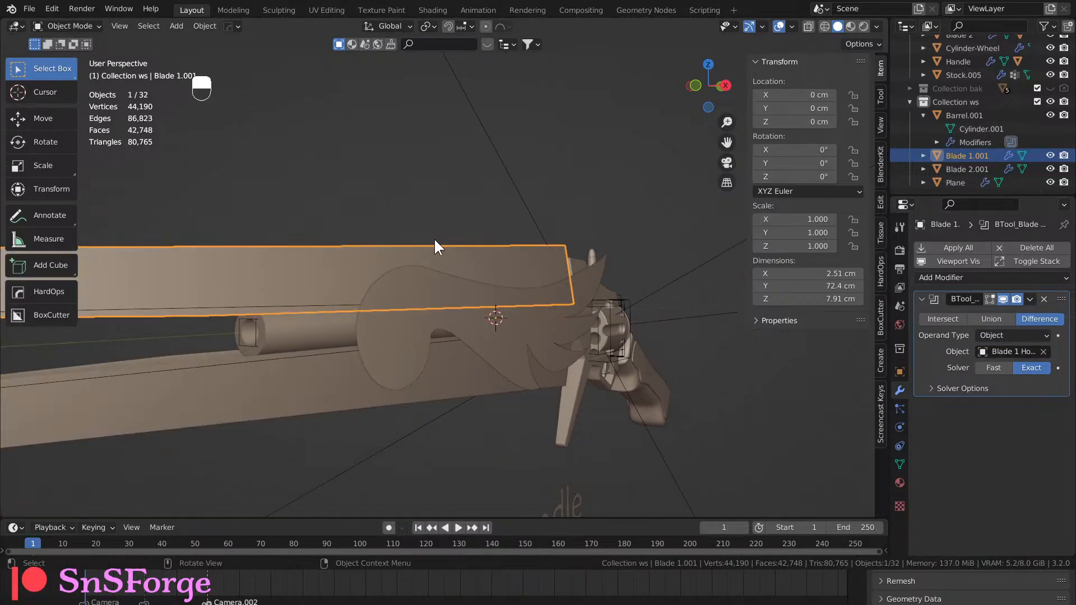
middle_click_drag(434, 240, 484, 251)
middle_click_drag(602, 241, 563, 253)
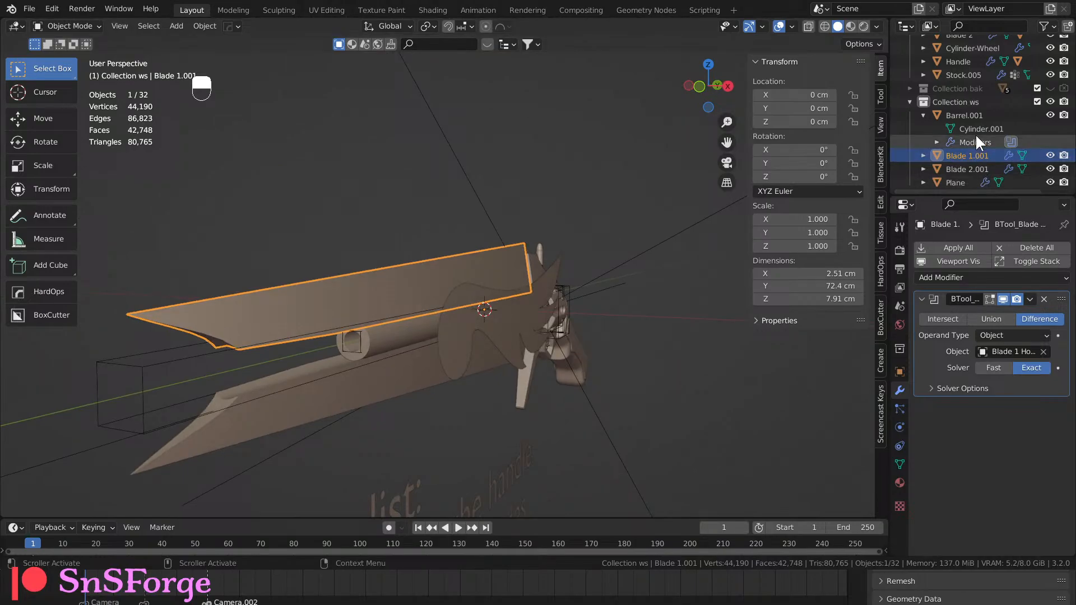
left_click(970, 114)
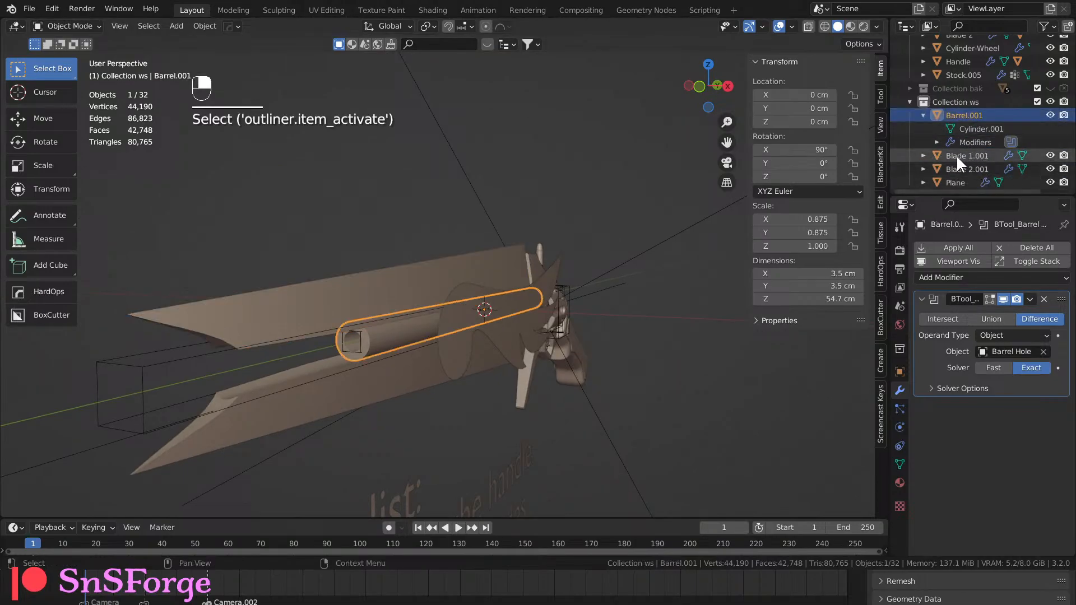
left_click(923, 155)
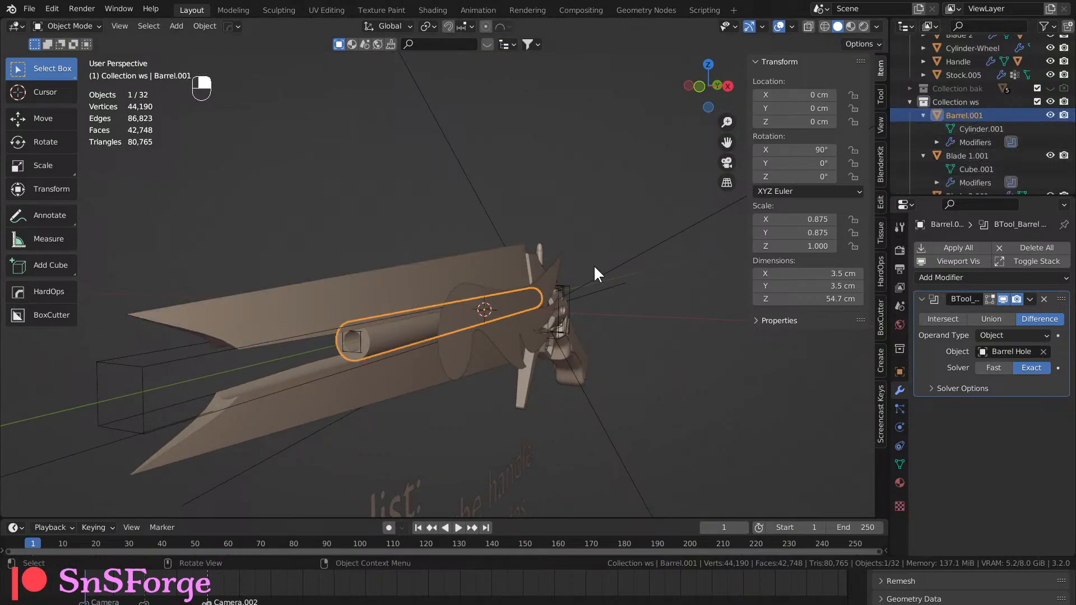
middle_click_drag(594, 264, 587, 270)
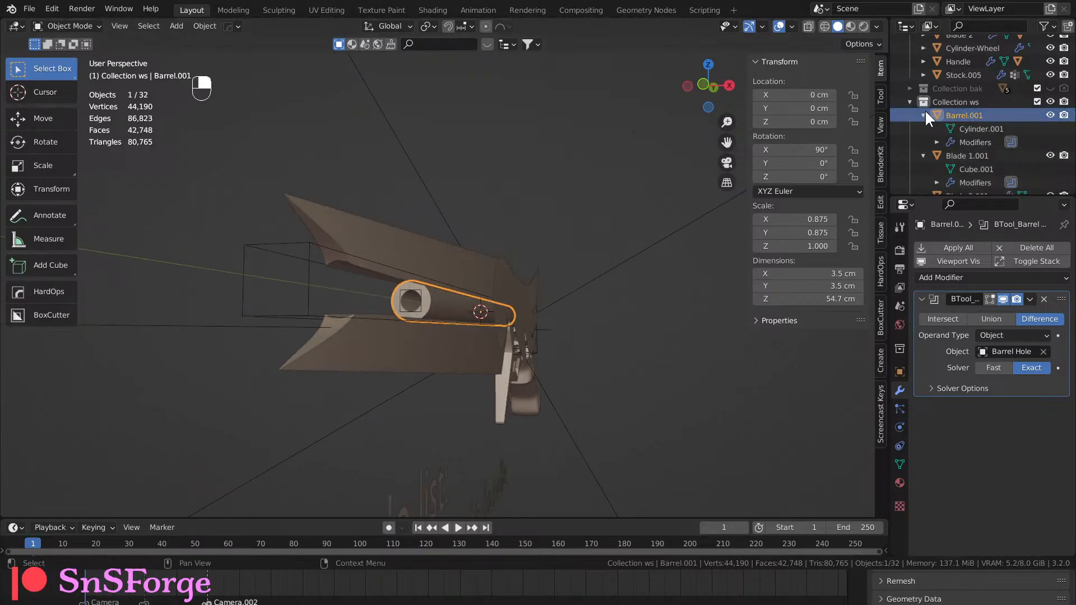
Delete the linked duplicates of the barrel and both blades from Collection ws.
left_click(923, 115)
left_click(924, 128)
left_click(944, 142, "shift")
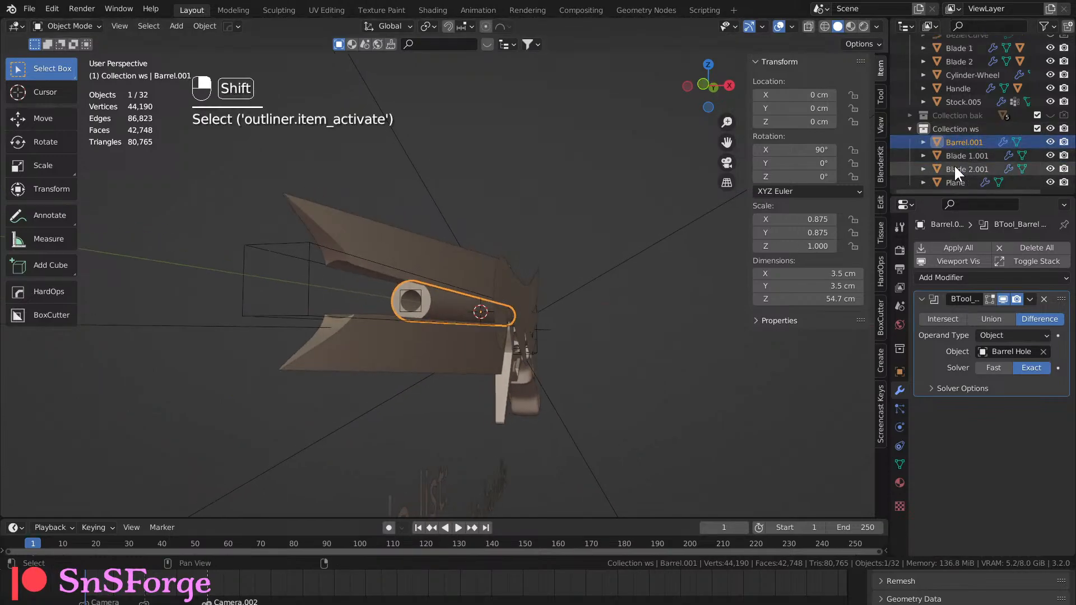
left_click(953, 169, "shift")
key("Delete")
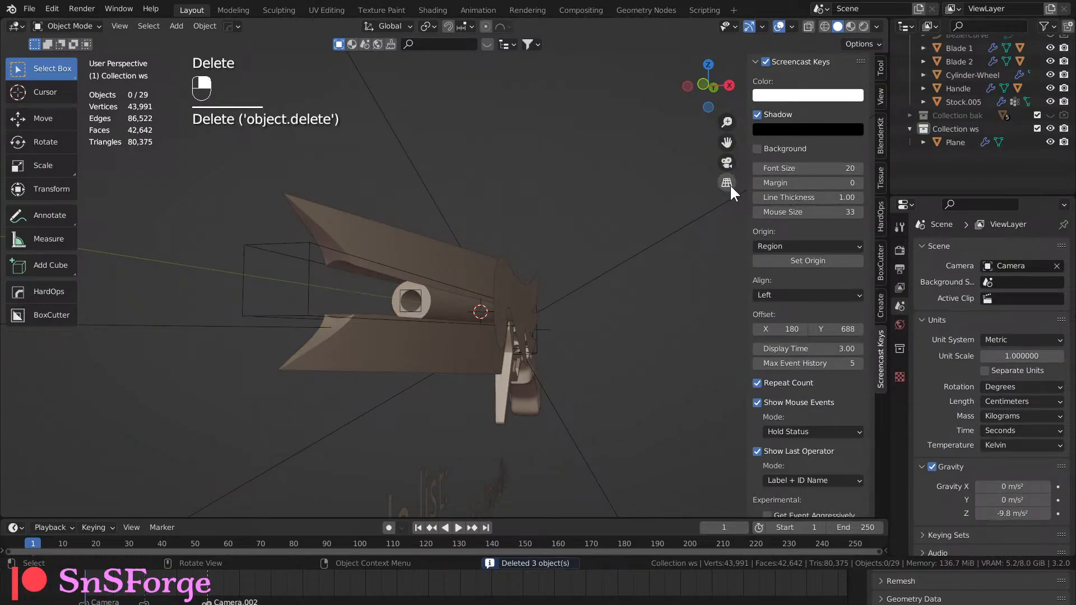
Make unlinked duplicates of Barrel, Blade 1 and Blade 2 in place and move them into Collection ws.
scroll(969, 90, "up", 3)
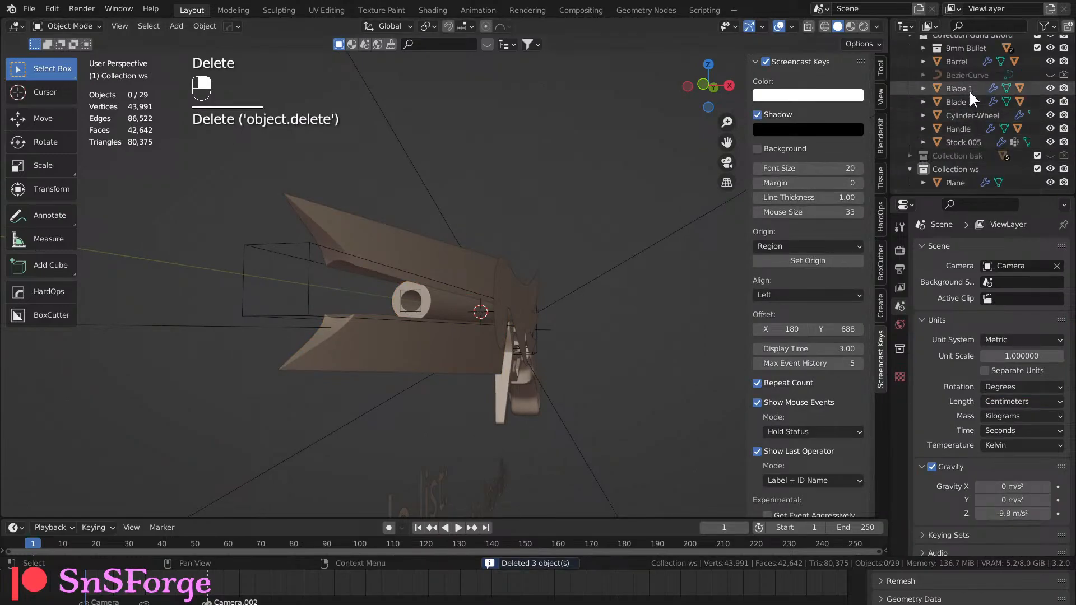
left_click(962, 62, "shift")
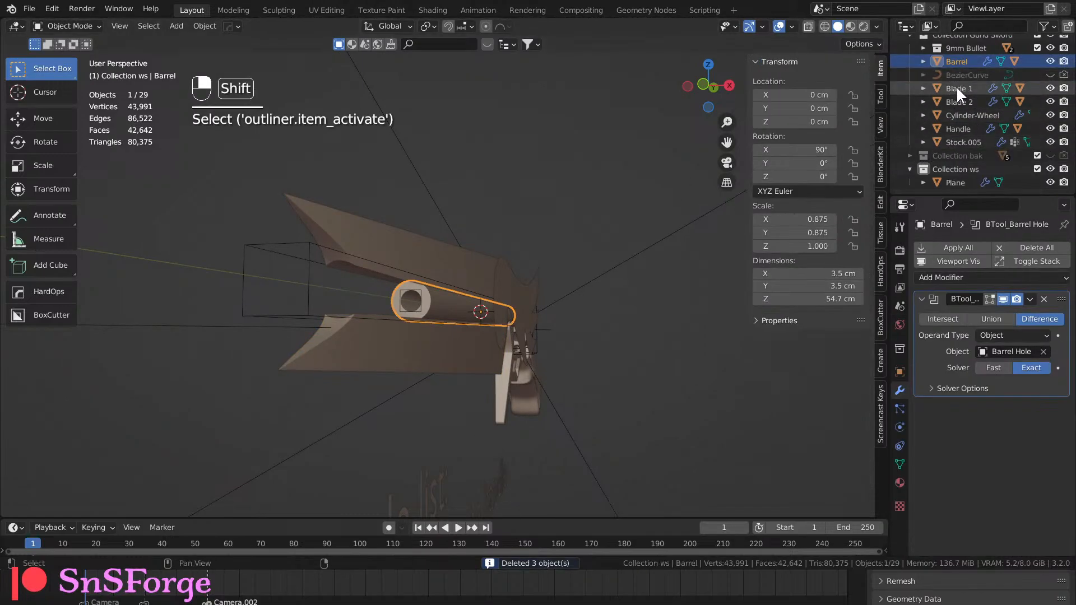
left_click(952, 100, "shift")
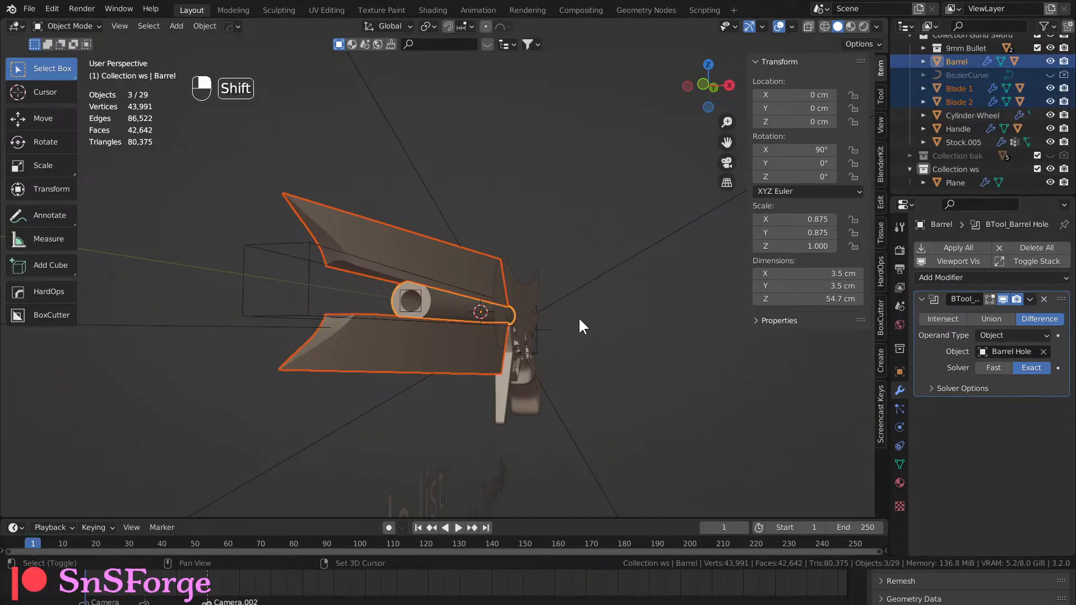
key("shift+d")
right_click(856, 196)
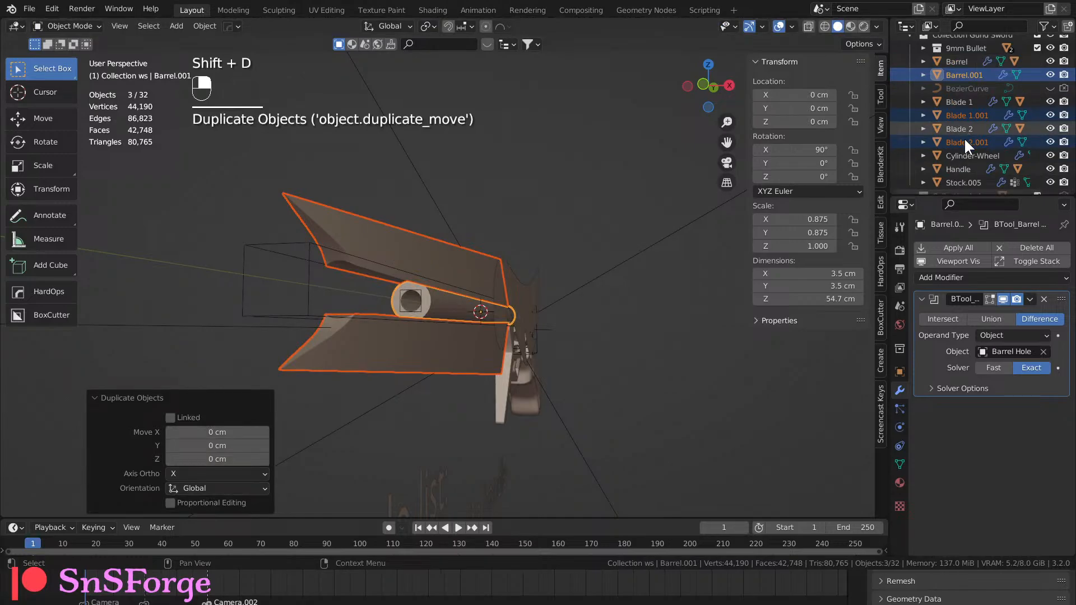
left_click_drag(961, 143, 956, 169)
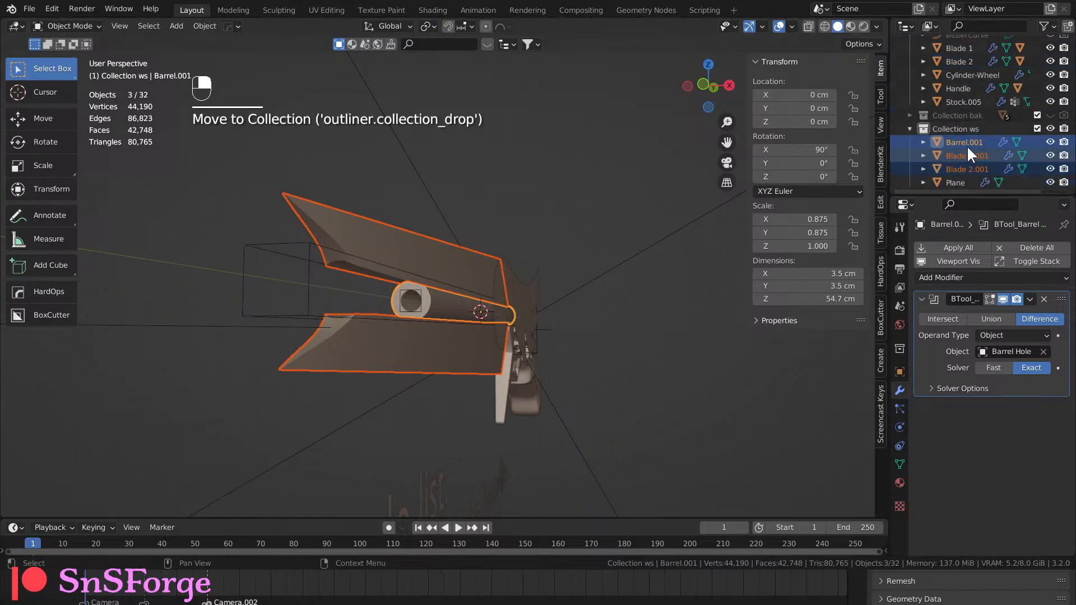
Apply the Boolean modifiers on the duplicated barrel, Blade 1 and Blade 2 in Collection ws.
left_click(967, 142)
left_click(1028, 299)
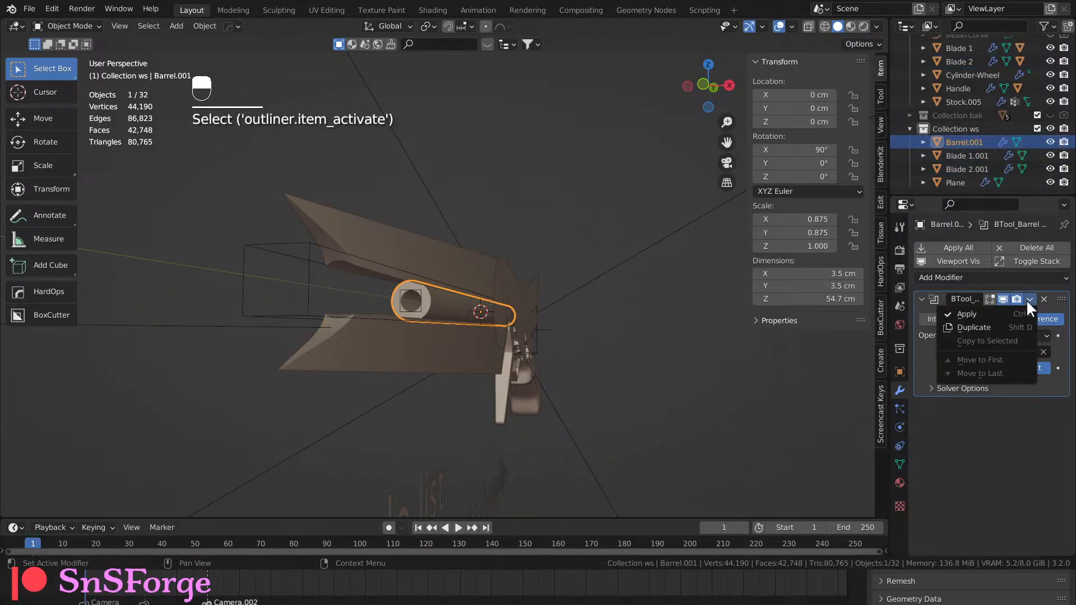
left_click(1001, 311)
left_click(970, 157)
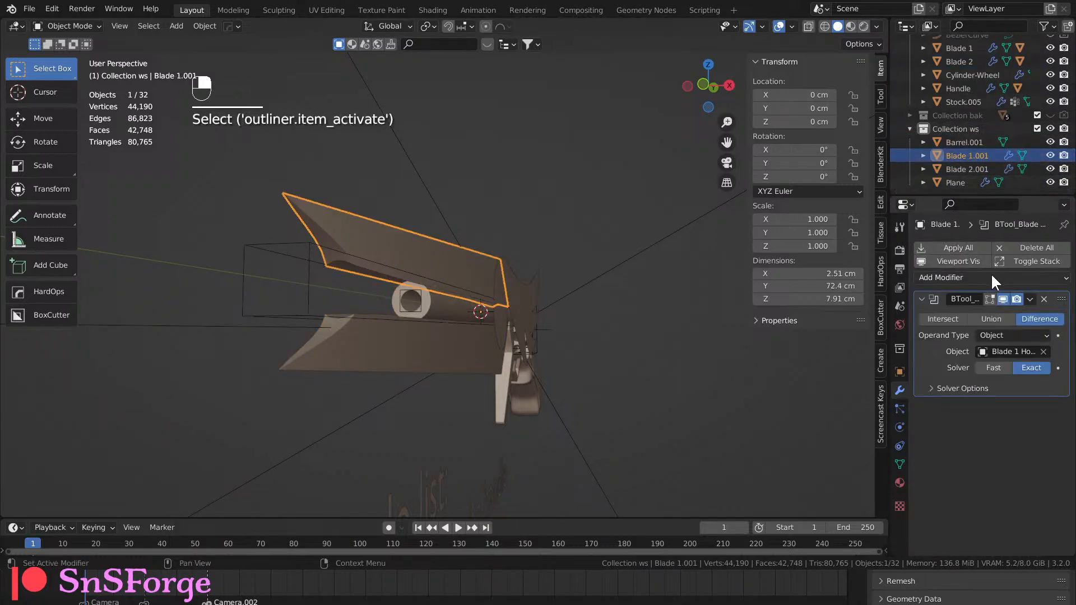
left_click(1029, 299)
left_click(1016, 313)
left_click(976, 167)
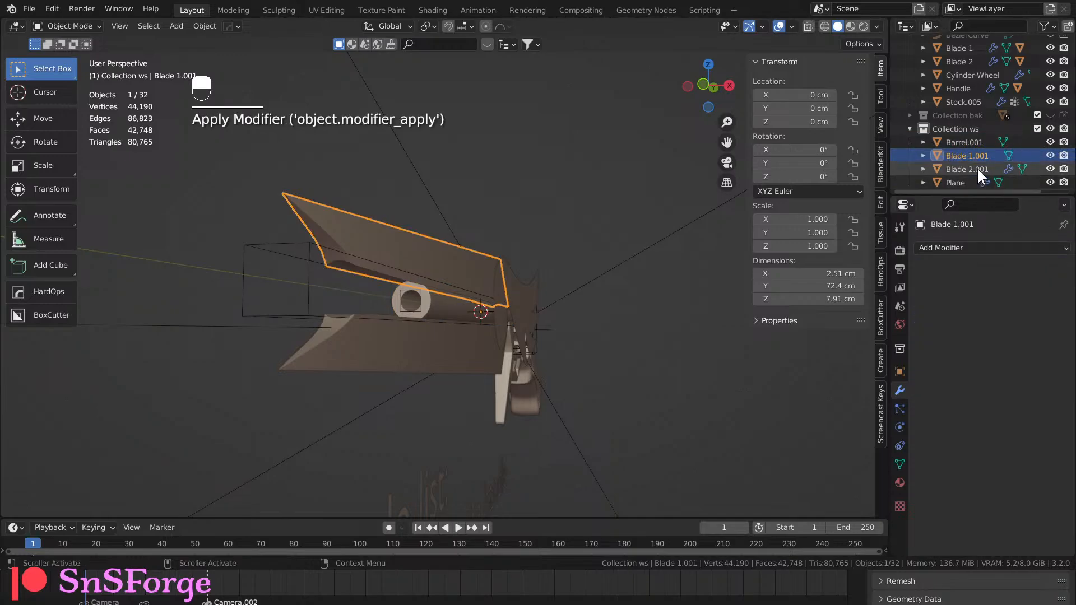
left_click(1029, 300)
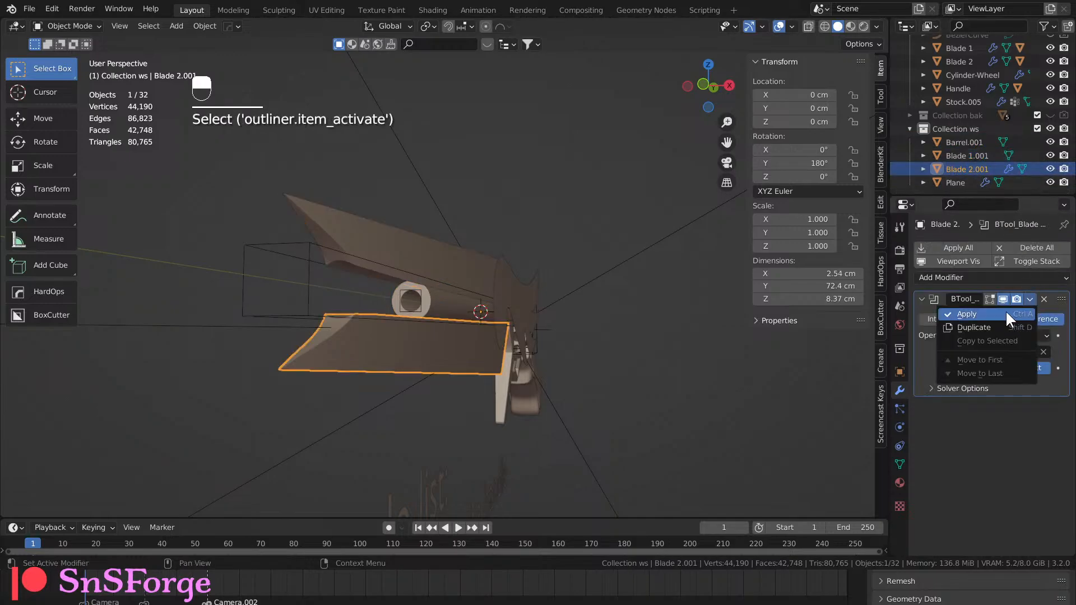
left_click(1005, 312)
Join the duplicated blades and barrel into one object, with the barrel duplicate as the active object.
left_click(971, 152, "shift")
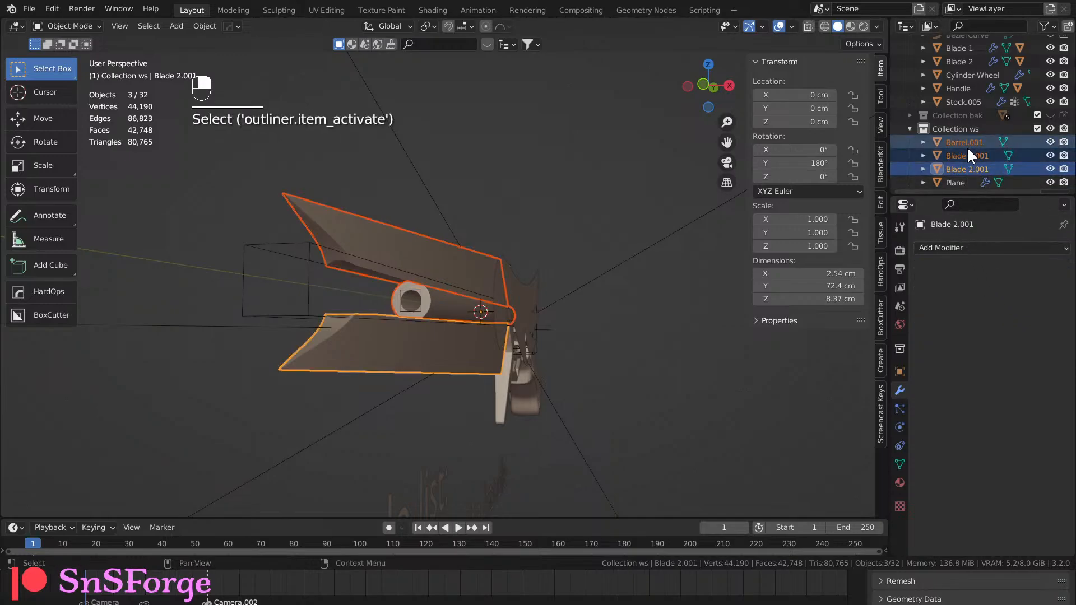
left_click(965, 143, "ctrl")
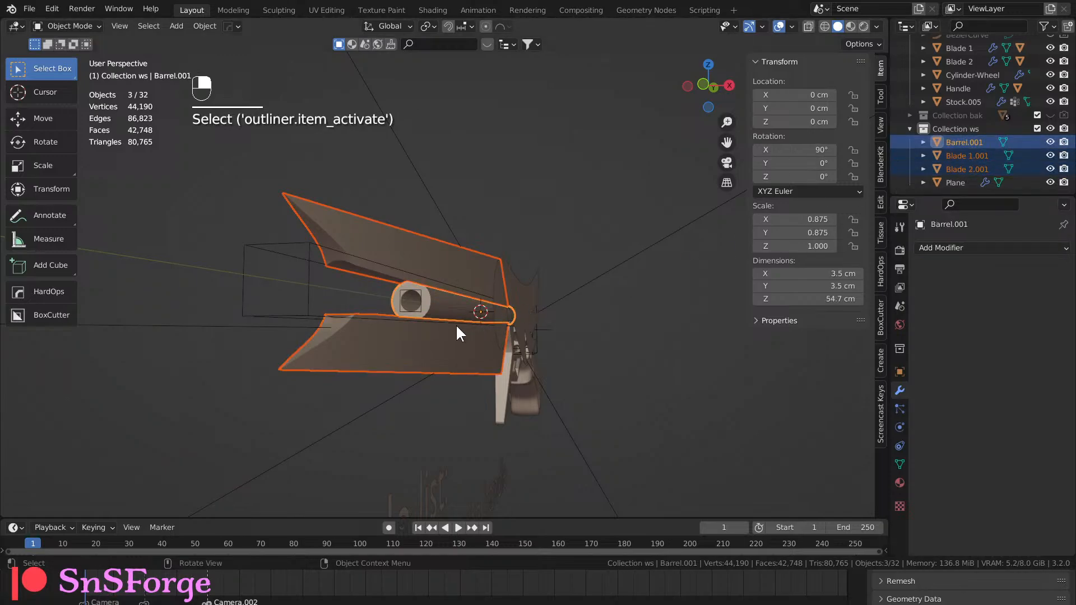
key("ctrl+j")
middle_click_drag(406, 344, 367, 364)
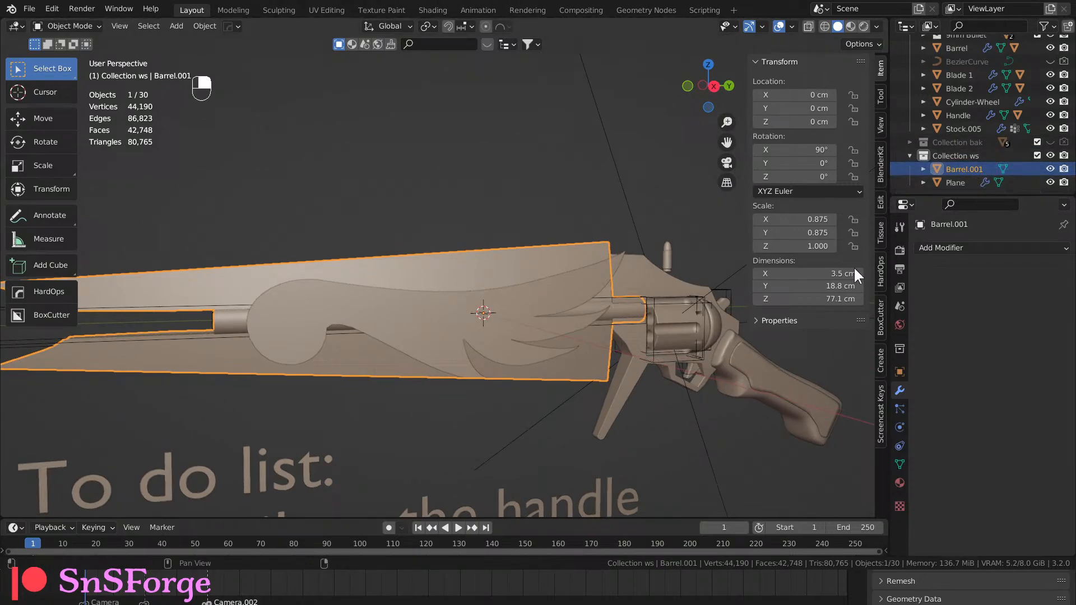
Rename the joined barrel and blades object in Collection ws as "Barrel Wrap".
left_click(418, 325)
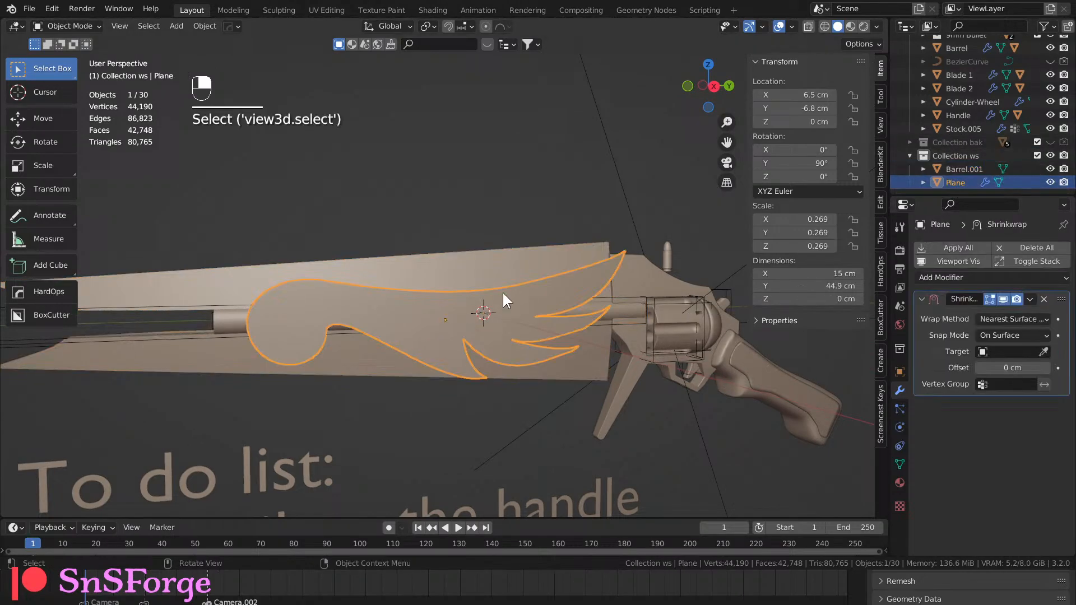
double_click(979, 170)
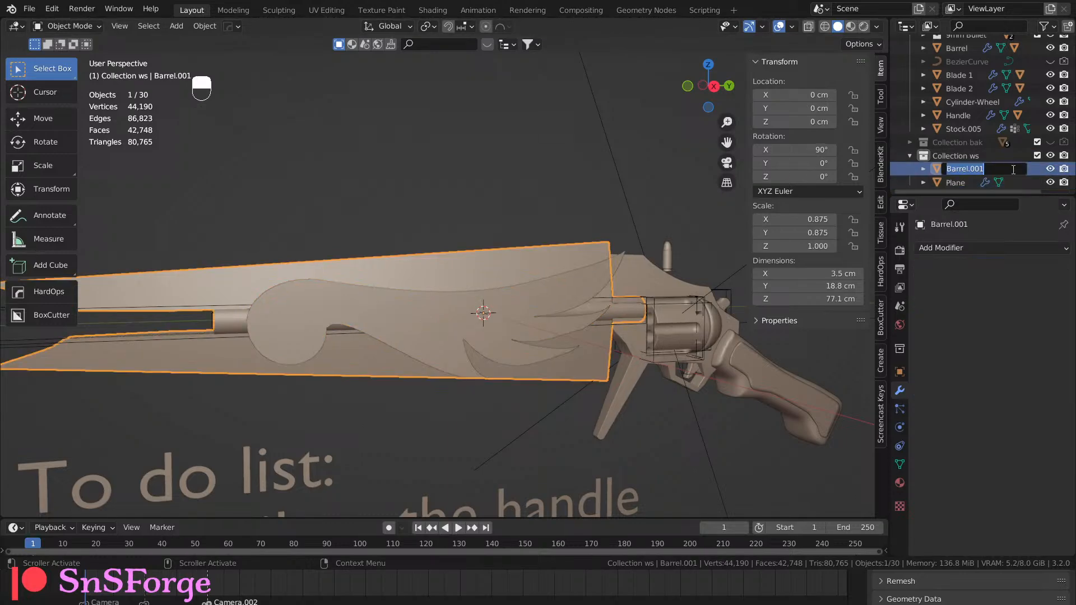
type("Bar")
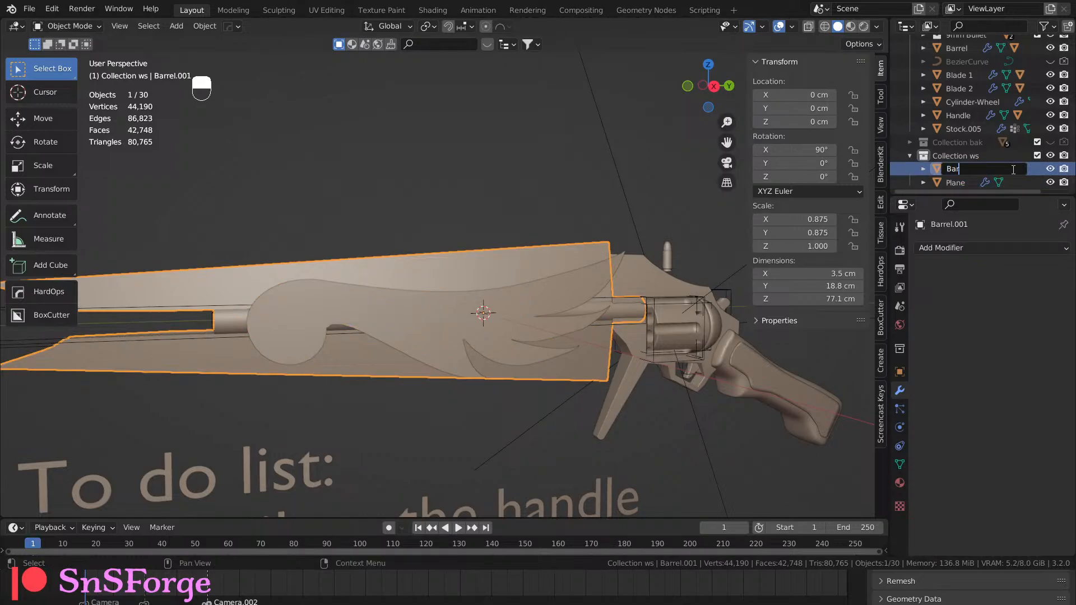
type("rel Wrap")
key("Return")
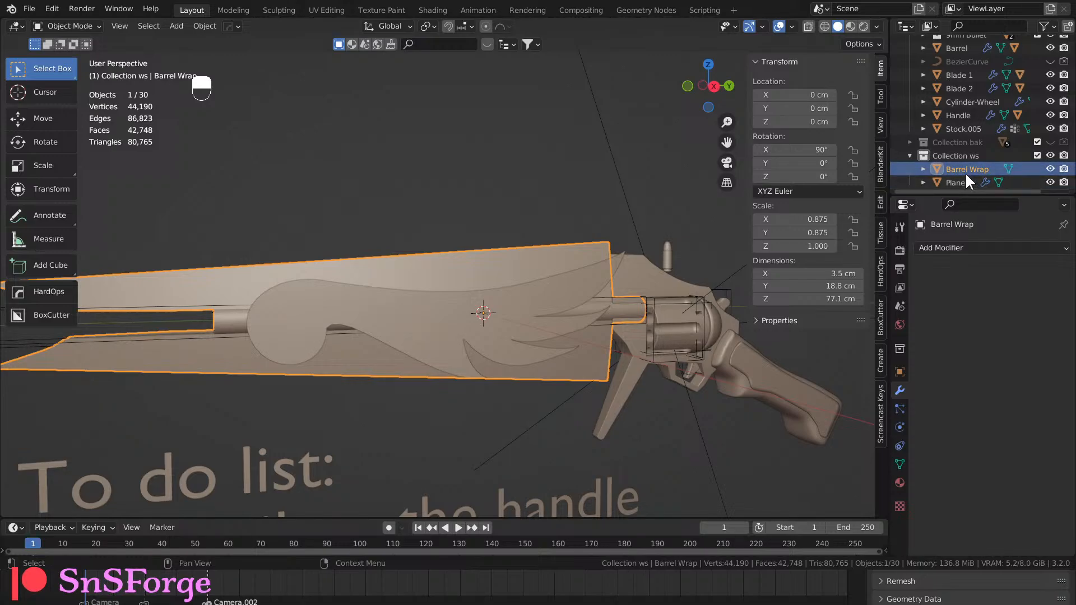
Set the target of the Plane ornament's Shrinkwrap modifier to Barrel Wrap.
left_click(967, 180)
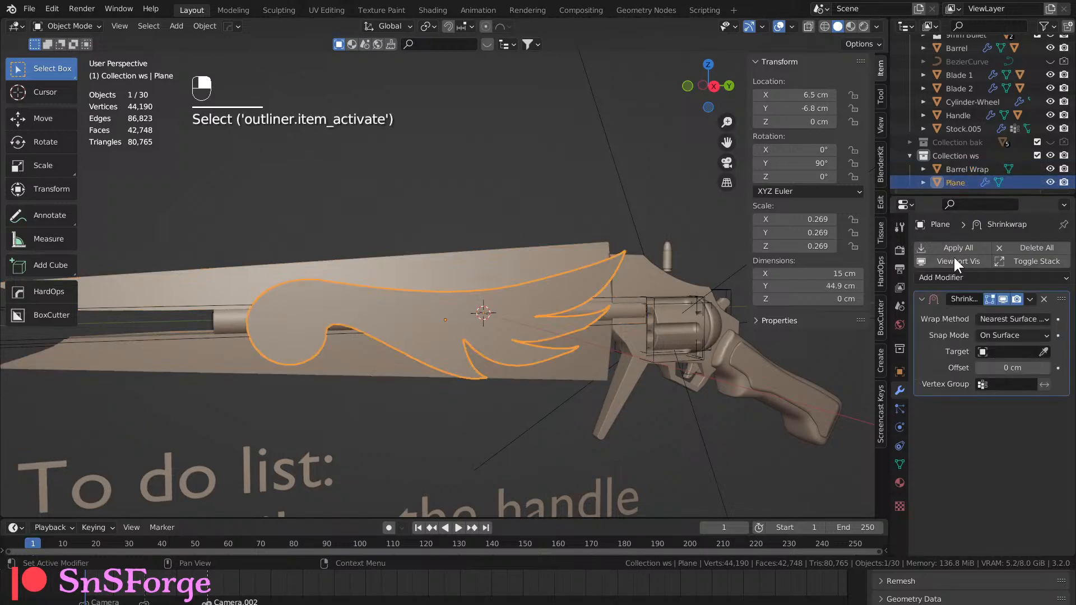
left_click(1006, 346)
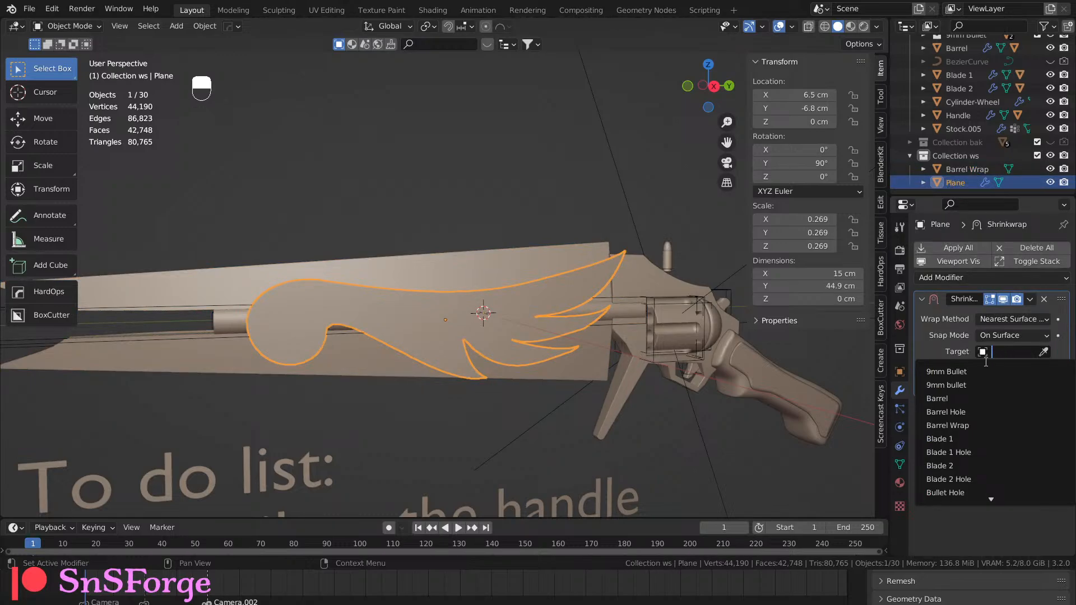
left_click(953, 425)
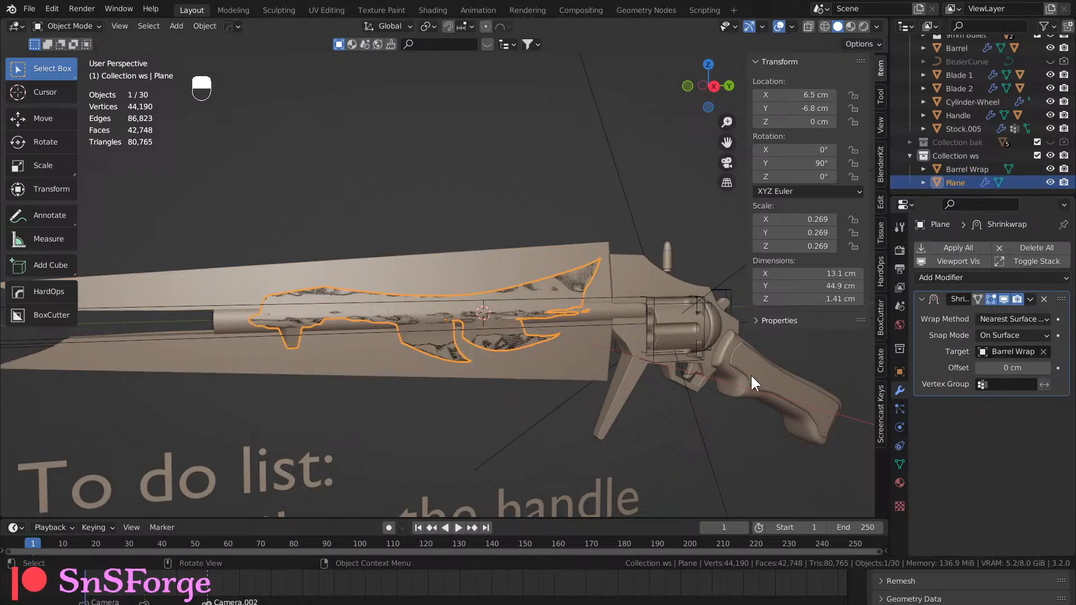
middle_click_drag(482, 403, 517, 372)
scroll(472, 371, "up", 5)
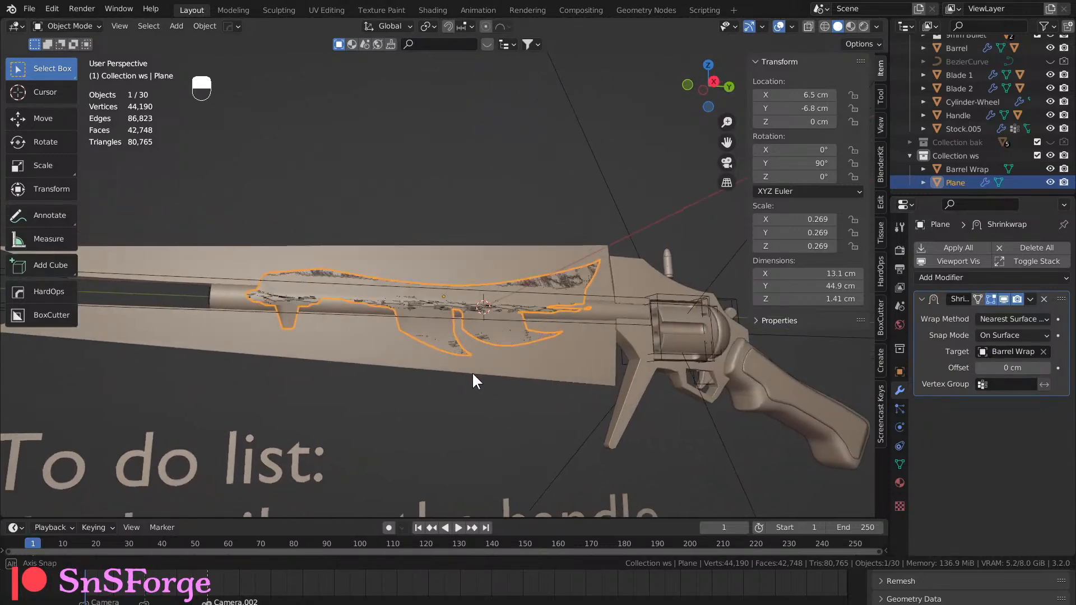
middle_click_drag(342, 350, 320, 350)
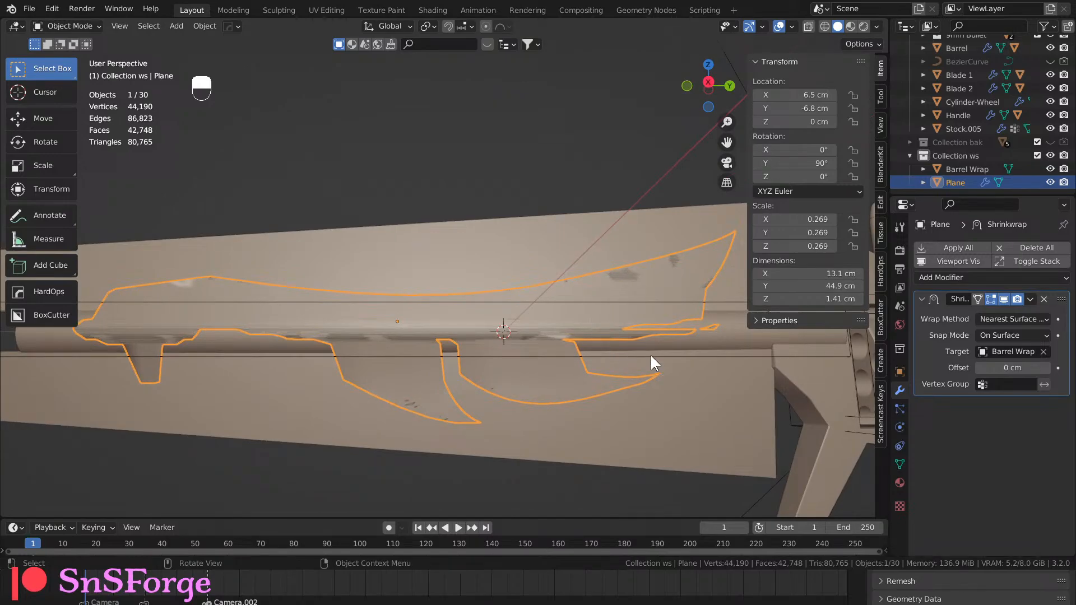
left_click(1046, 335)
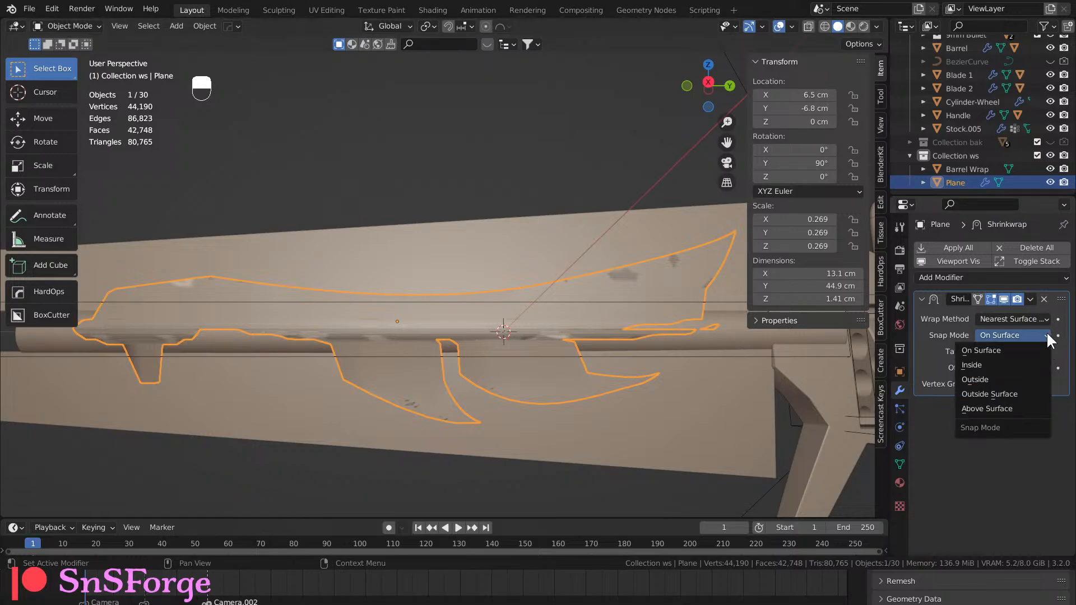
Add a Solidify modifier to the Plane ornament and move it above the Shrinkwrap modifier.
left_click(962, 277)
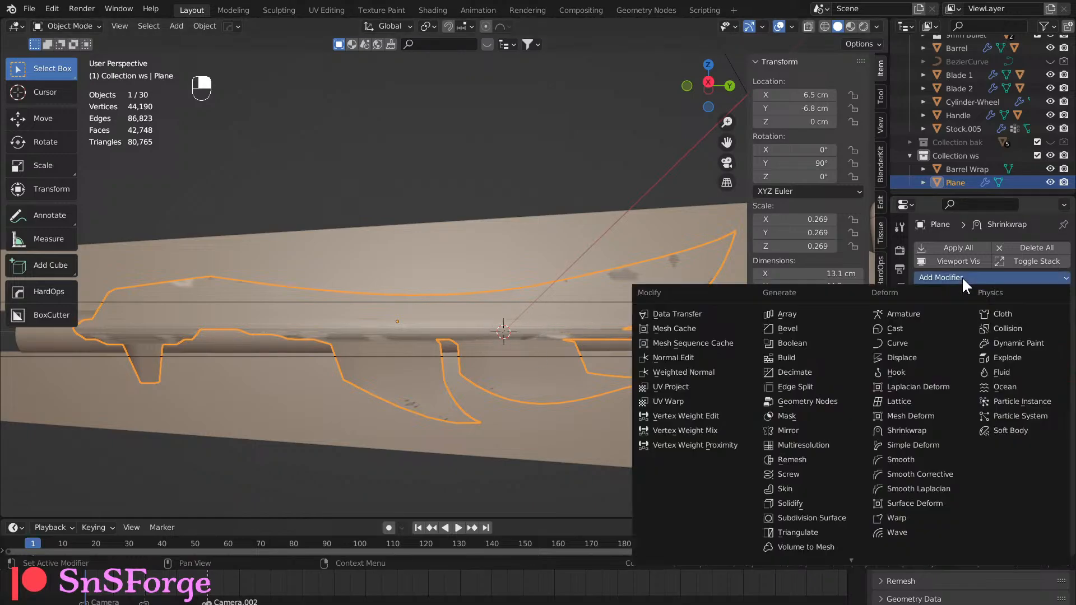
left_click(801, 502)
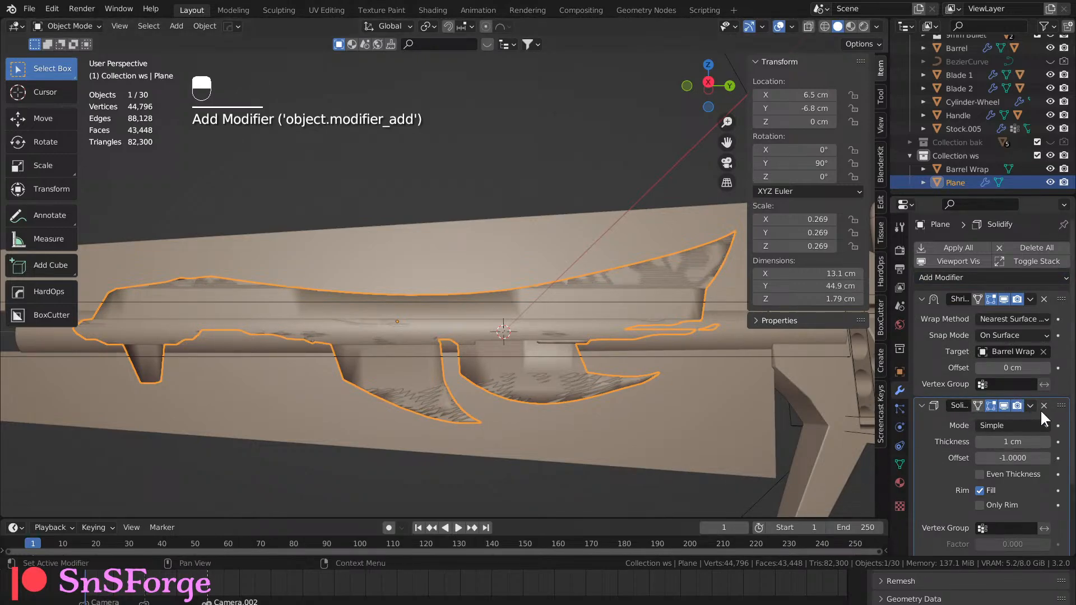
left_click_drag(1059, 405, 1057, 292)
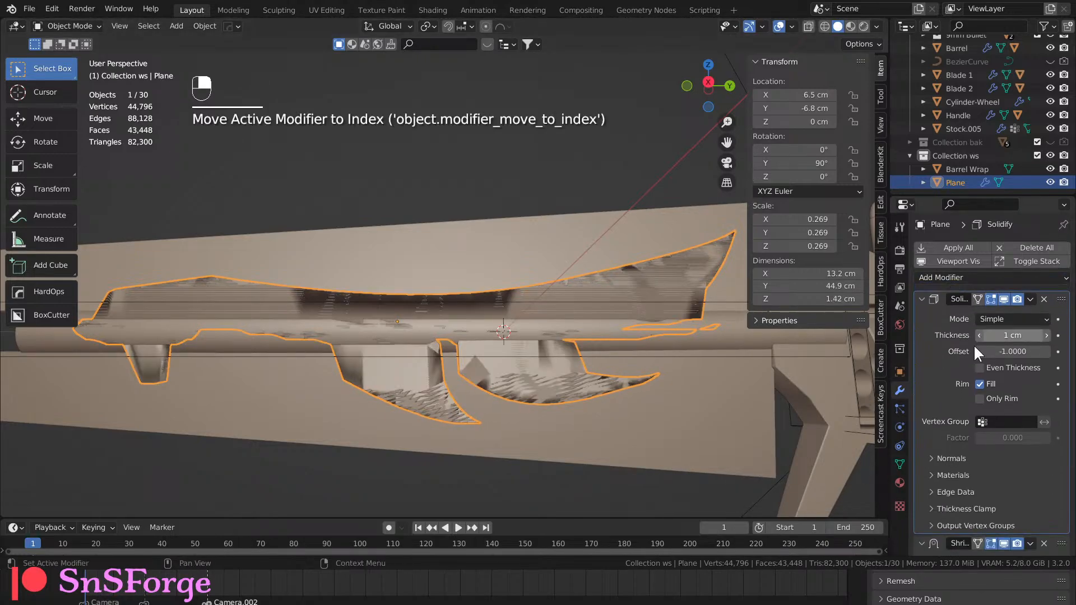
Set the thickness of the ornament's Solidify modifier to -1 cm.
middle_click_drag(524, 385, 556, 389)
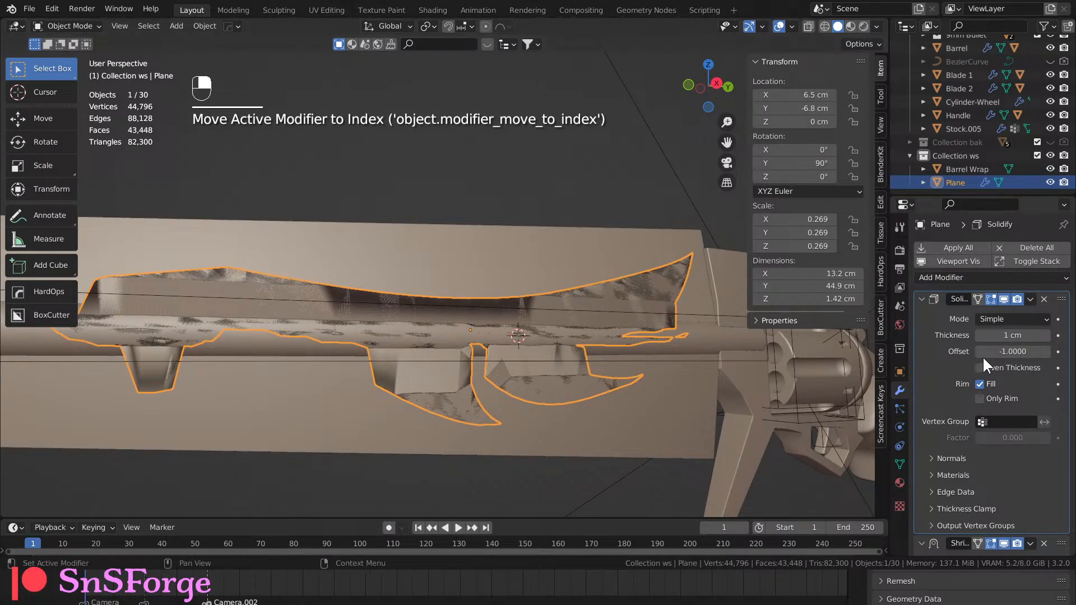
left_click(1022, 334)
key("BackSpace")
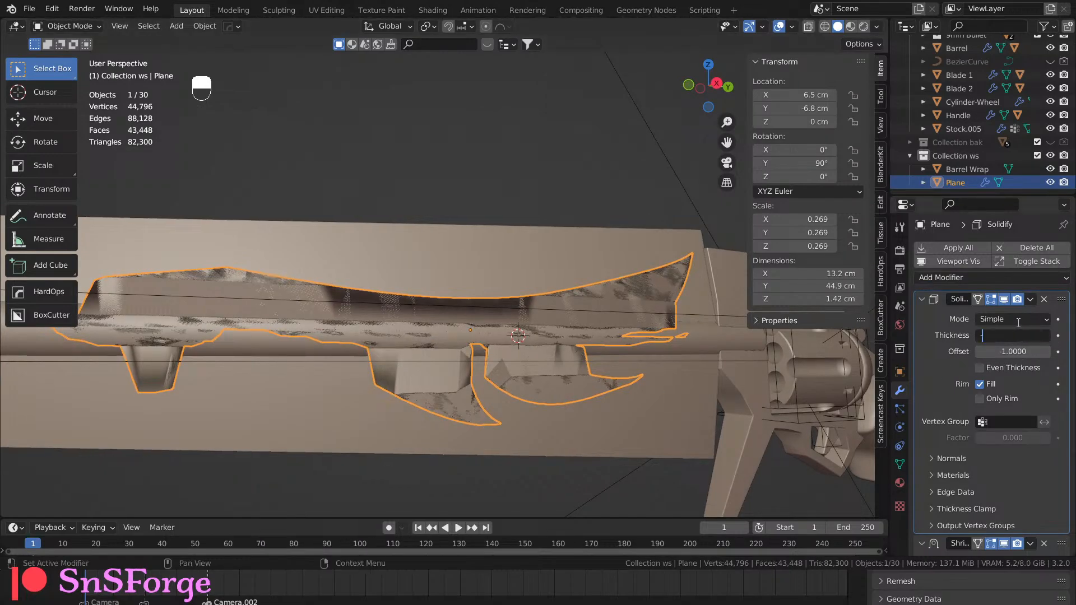
type("-1")
key("Return")
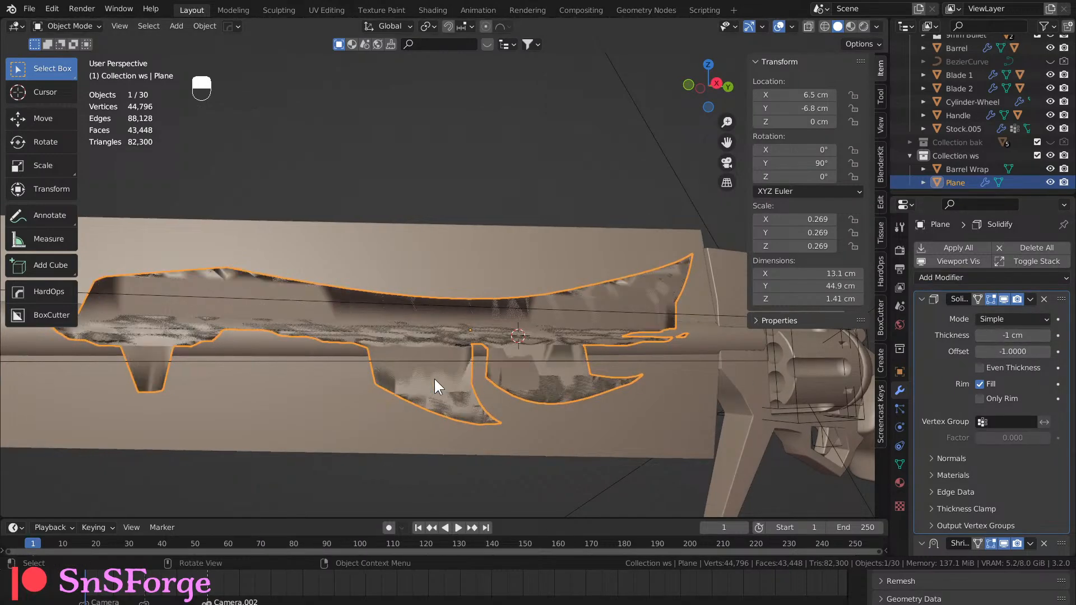
Turn off the viewport display of the ornament's Shrinkwrap modifier.
middle_click_drag(434, 378, 489, 393)
scroll(1006, 477, "down", 4)
left_click(1002, 459)
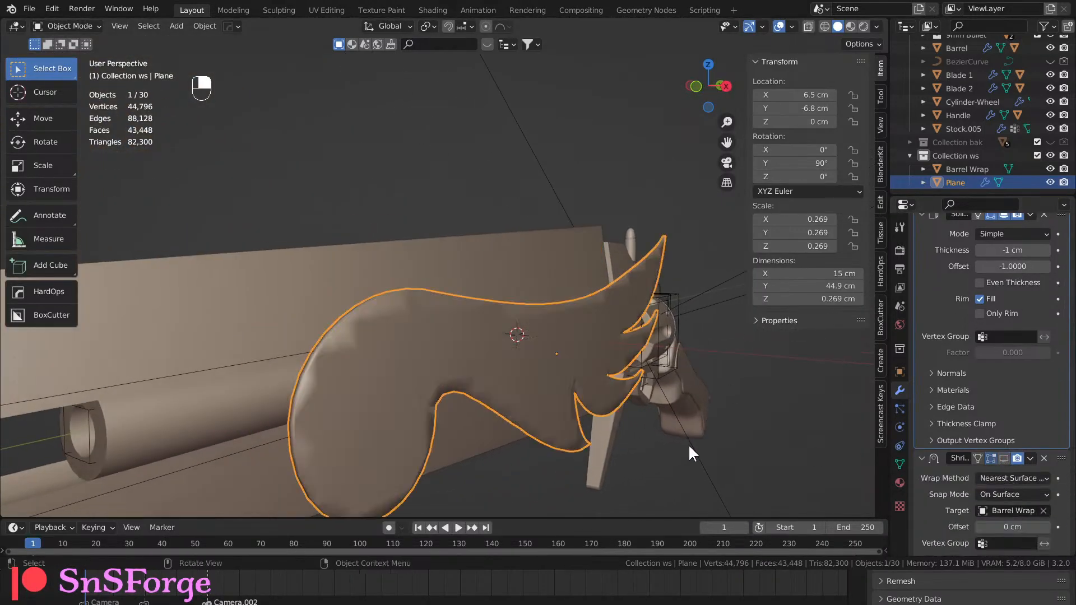
mouse_move(688, 444)
middle_mouse_down()
mouse_move(479, 432)
mouse_move(424, 439)
mouse_move(446, 419)
middle_mouse_up()
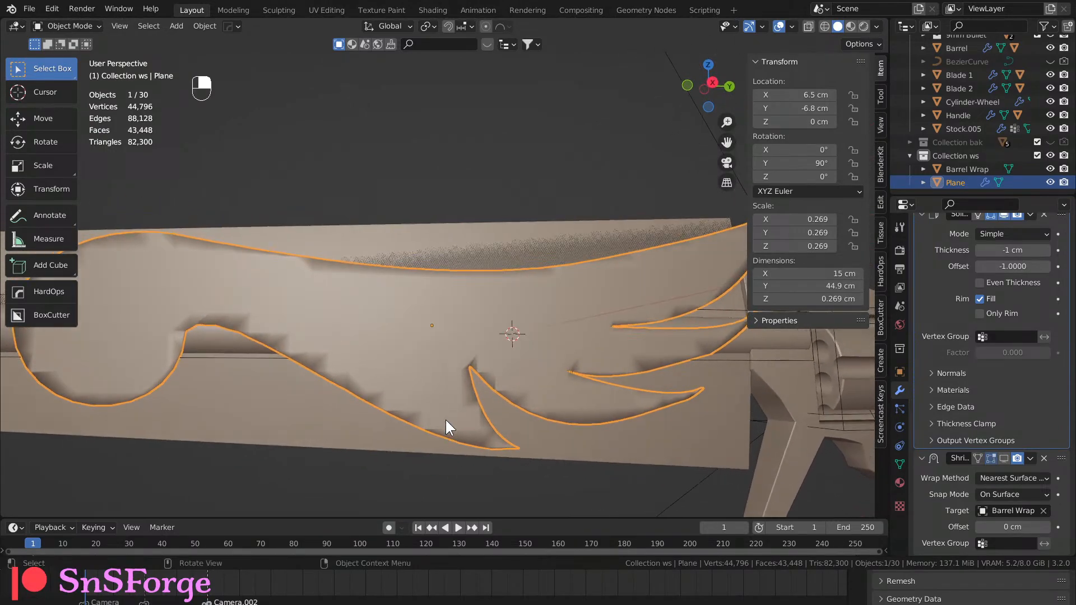
Apply Shade Smooth to the Plane ornament.
right_click(493, 323)
left_click(488, 304)
mouse_move(473, 326)
middle_mouse_down()
mouse_move(453, 359)
mouse_move(439, 360)
middle_mouse_up()
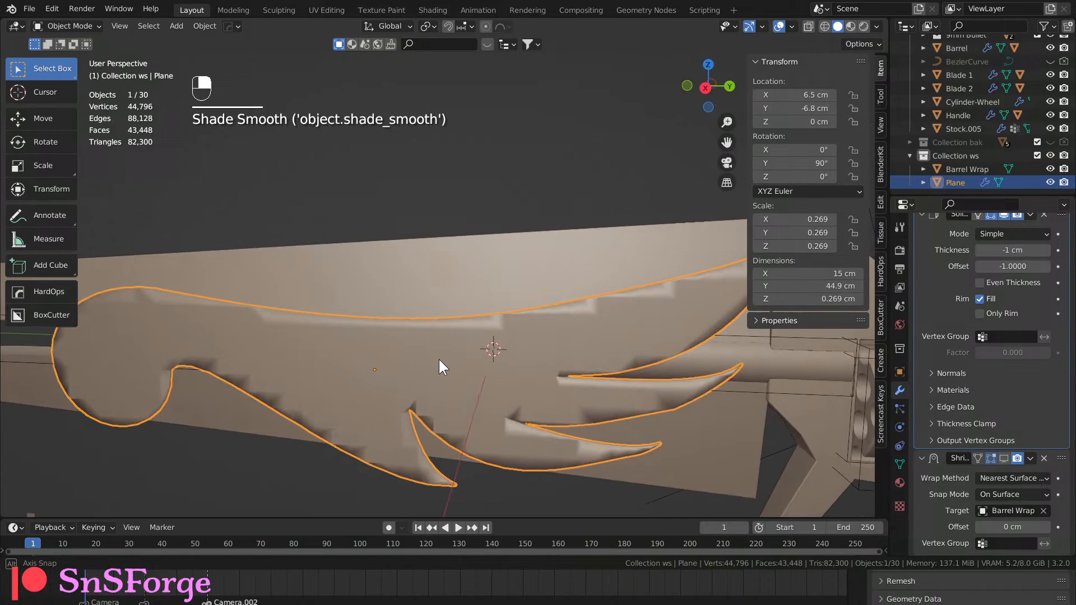
Try the ornament's Solidify modifier without its rim fill and restore the fill.
left_click(987, 300)
middle_click_drag(549, 393, 538, 229)
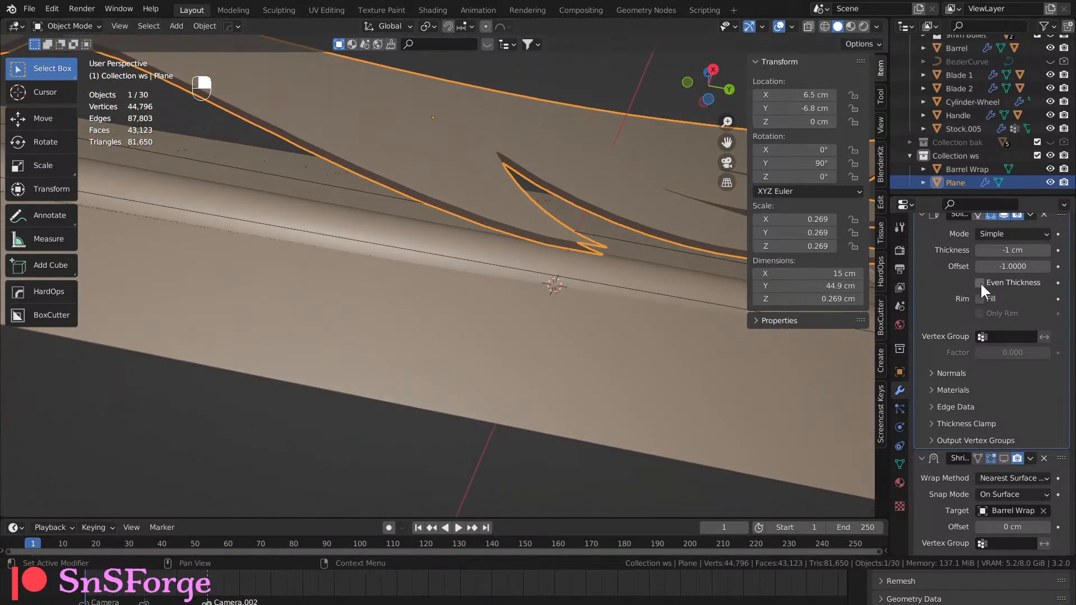
left_click(985, 297)
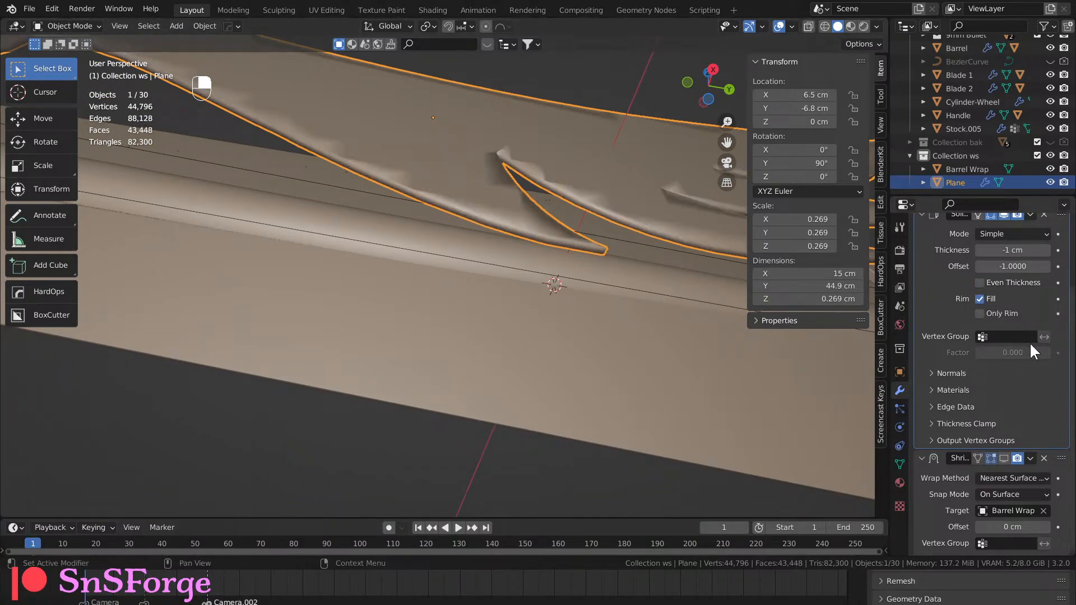
Try Complex mode on the ornament's Solidify modifier and return it to Simple.
scroll(1027, 355, "up", 3)
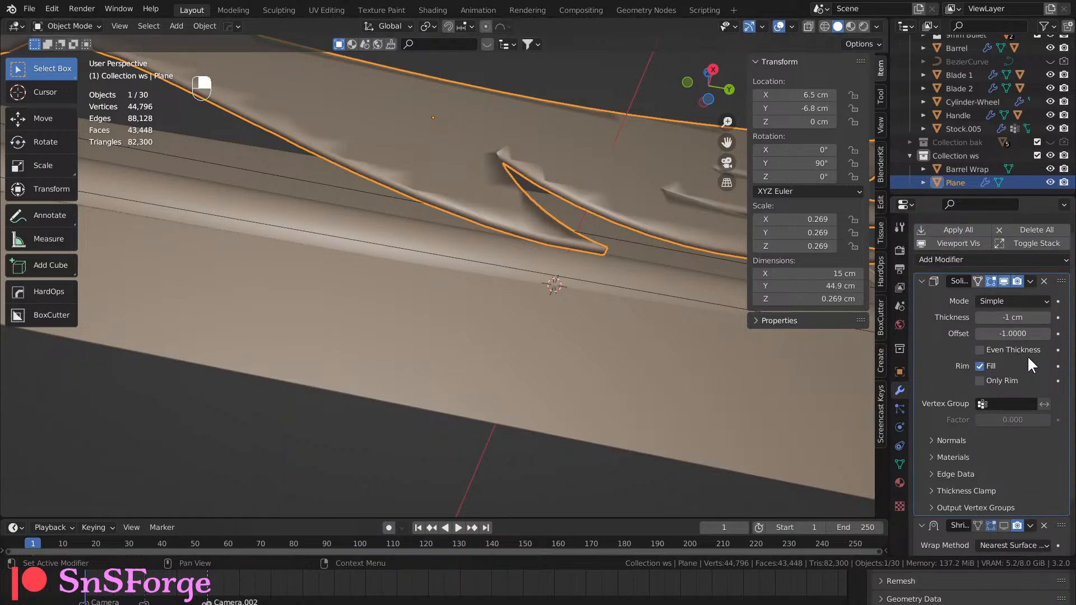
left_click(1036, 317)
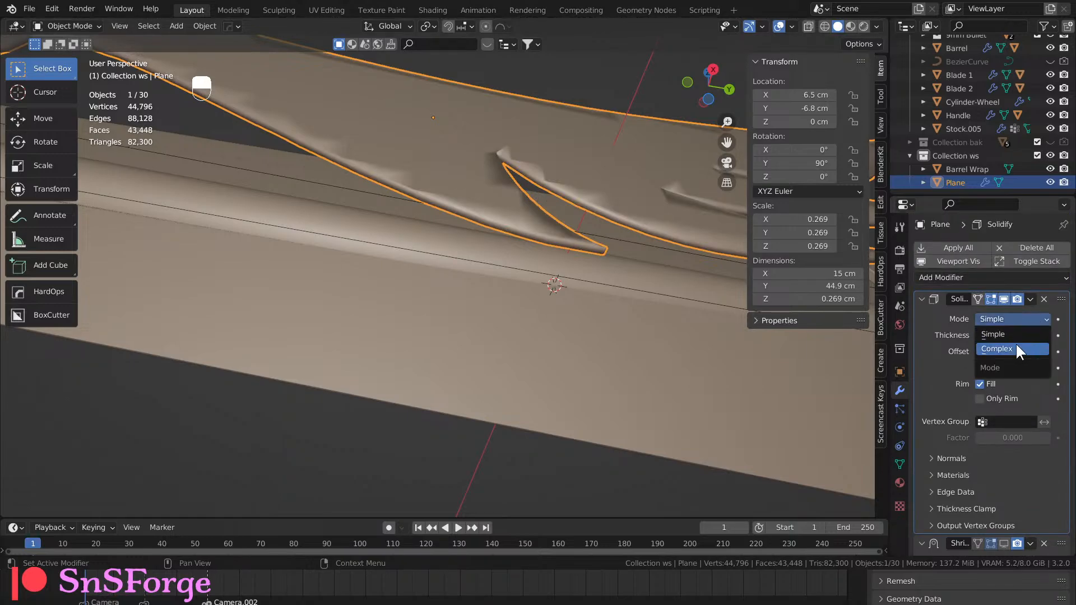
left_click(1015, 343)
left_click(1027, 317)
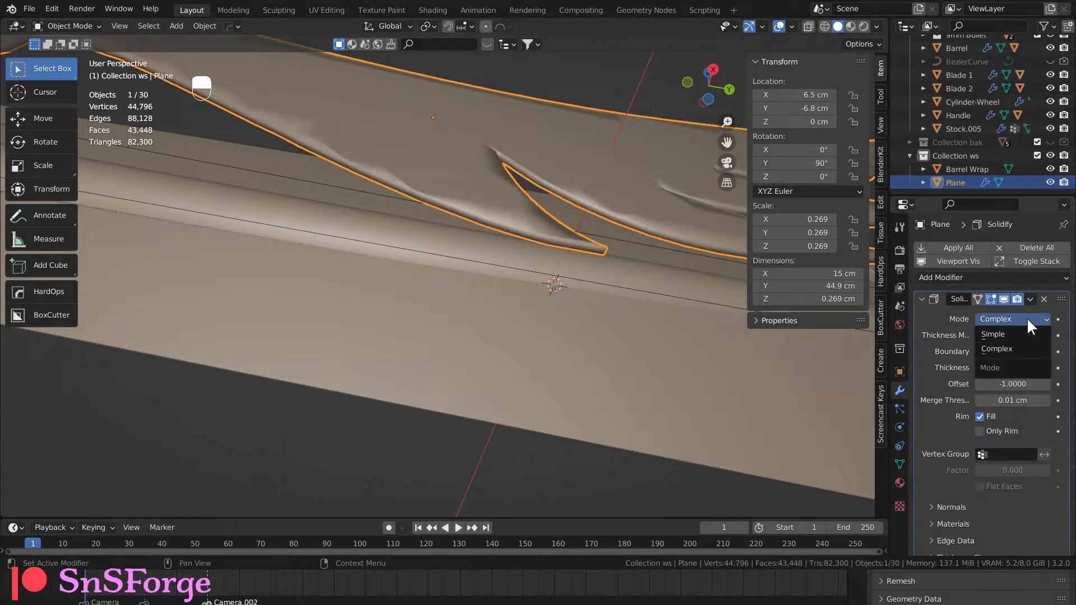
left_click(1021, 332)
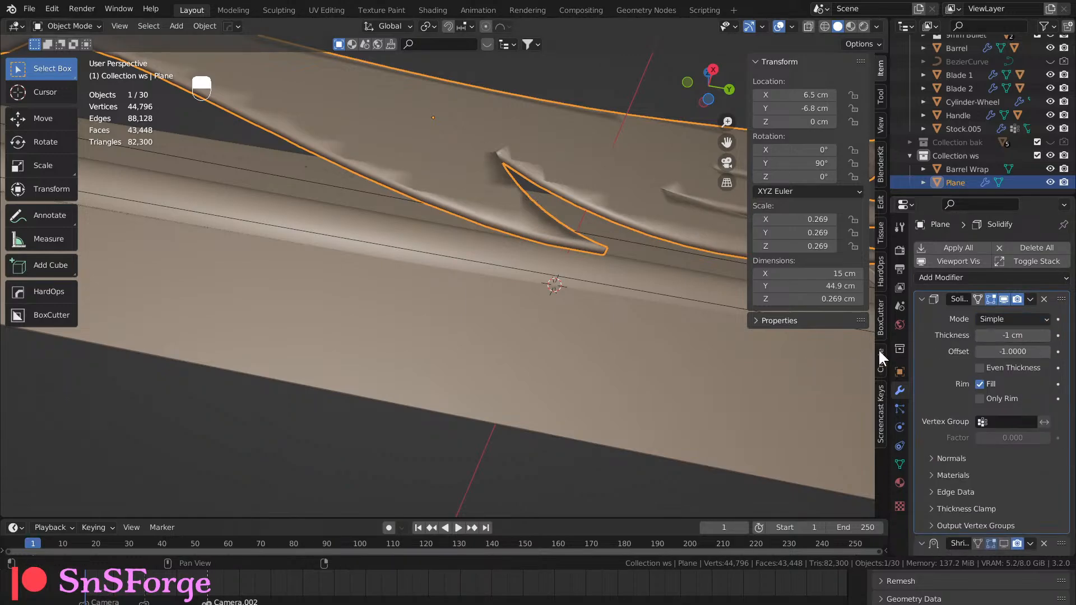
Set the Solidify thickness to -0.5 cm and enable Even Thickness.
left_click_drag(1006, 335, 967, 335, "shift")
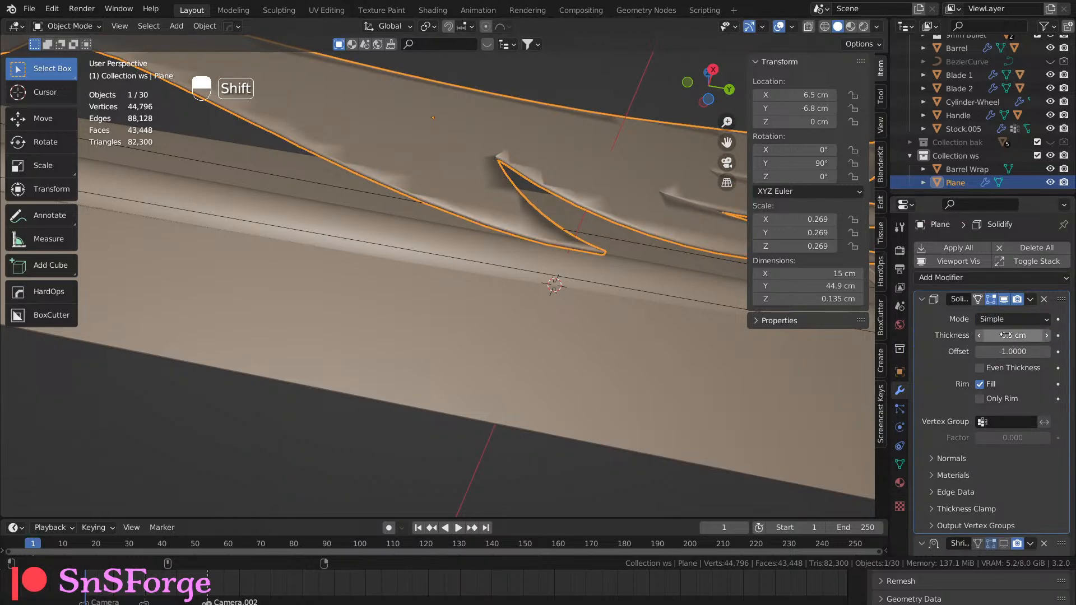
left_click(1030, 367)
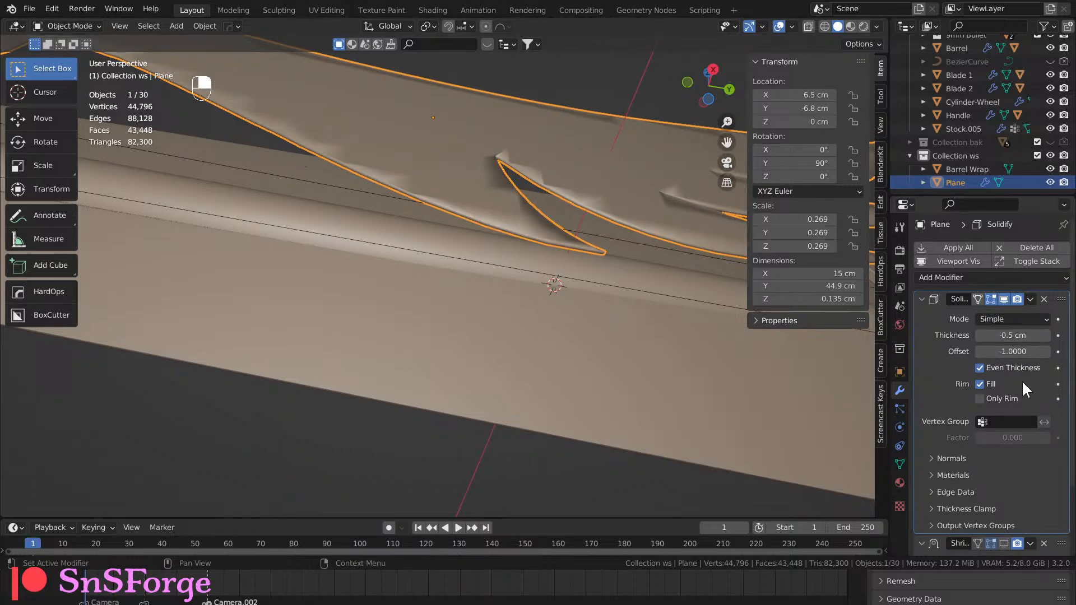
Try a slight inner edge crease on the Solidify modifier and reset it to 0.
scroll(1014, 401, "down", 3)
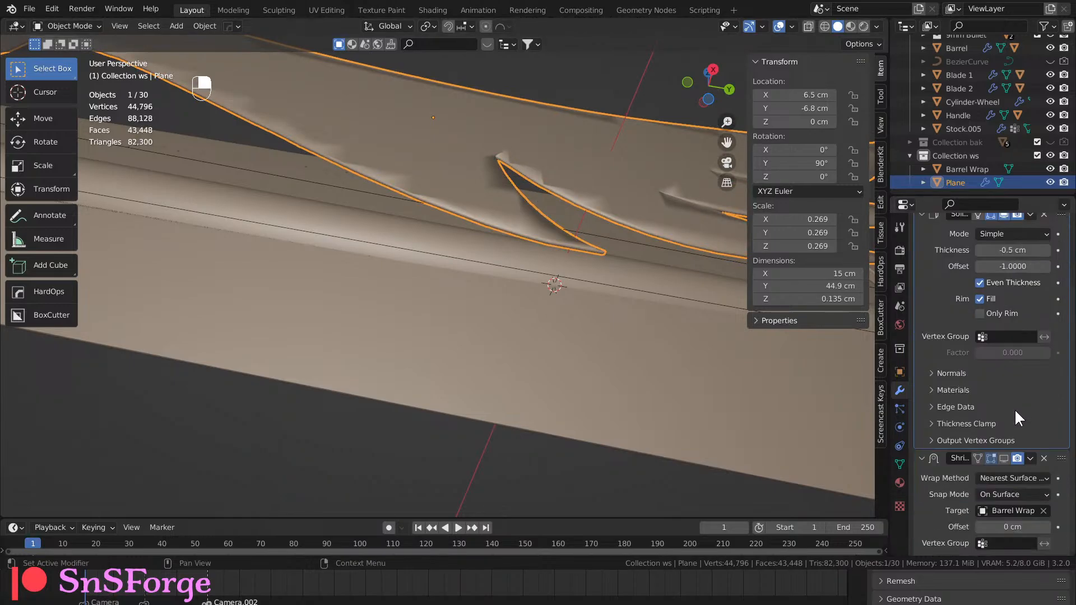
left_click(932, 406)
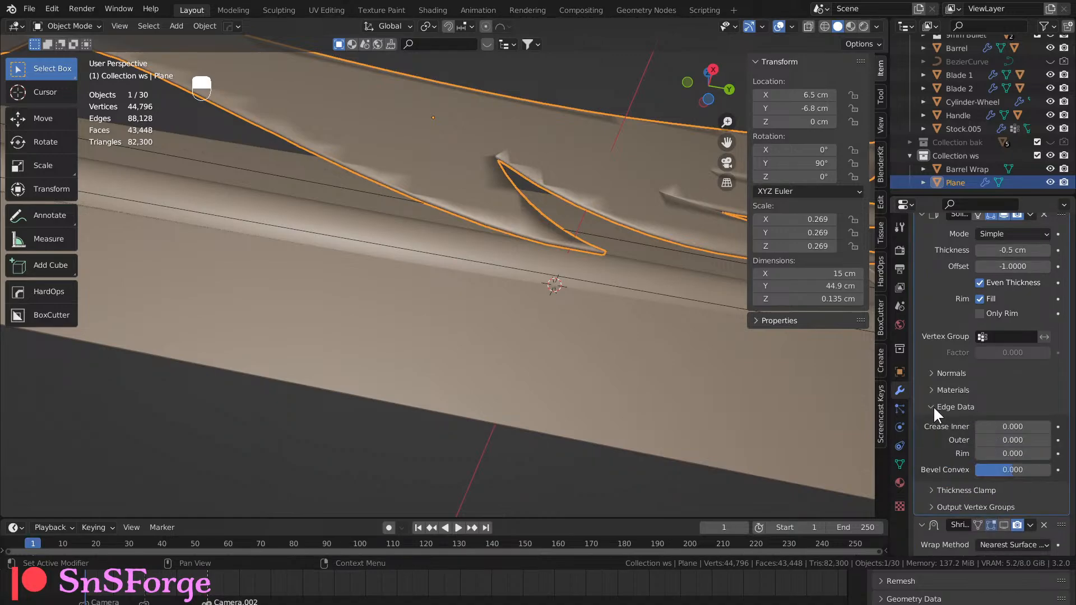
mouse_move(1005, 426)
left_mouse_down("shift")
mouse_move(1019, 425)
mouse_move(1008, 426)
left_mouse_up("shift")
left_click(987, 427)
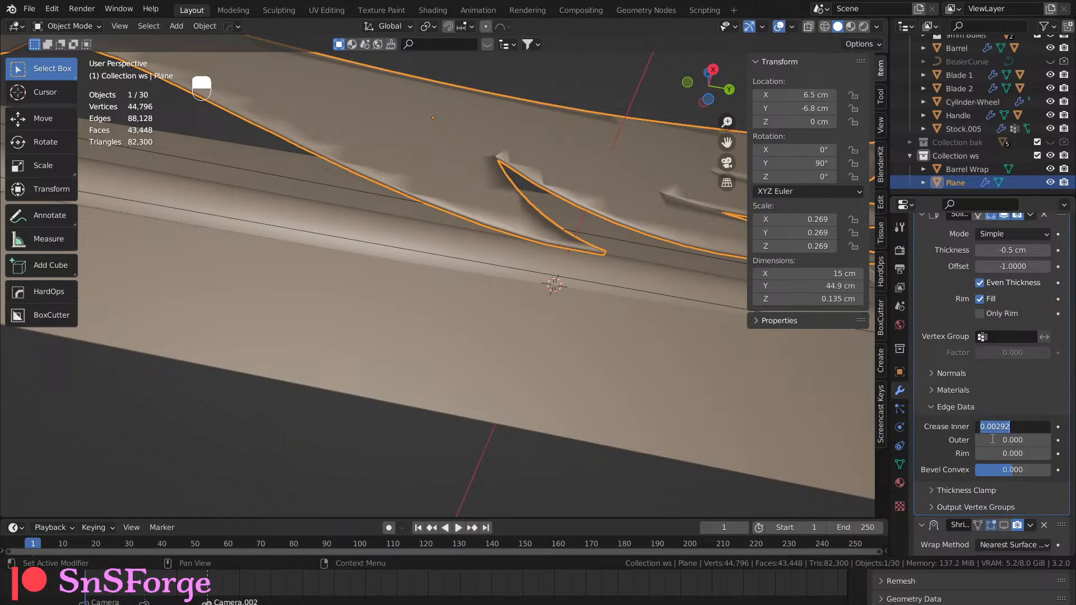
type("0")
key("Return")
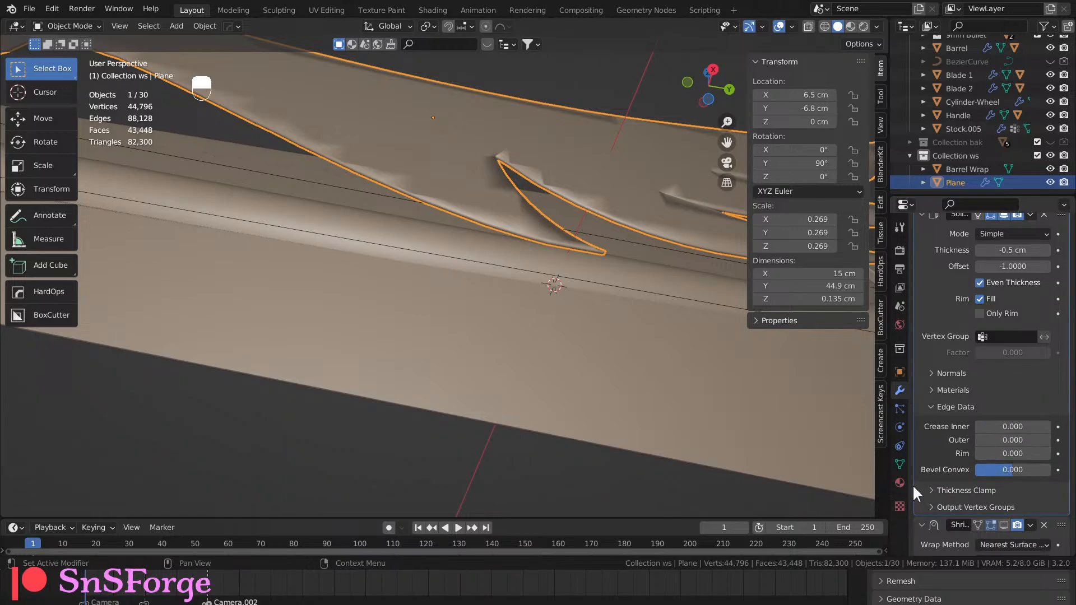
Try adjusting the thickness clamp of the ornament's Solidify modifier.
left_click(934, 490)
scroll(952, 460, "down", 5)
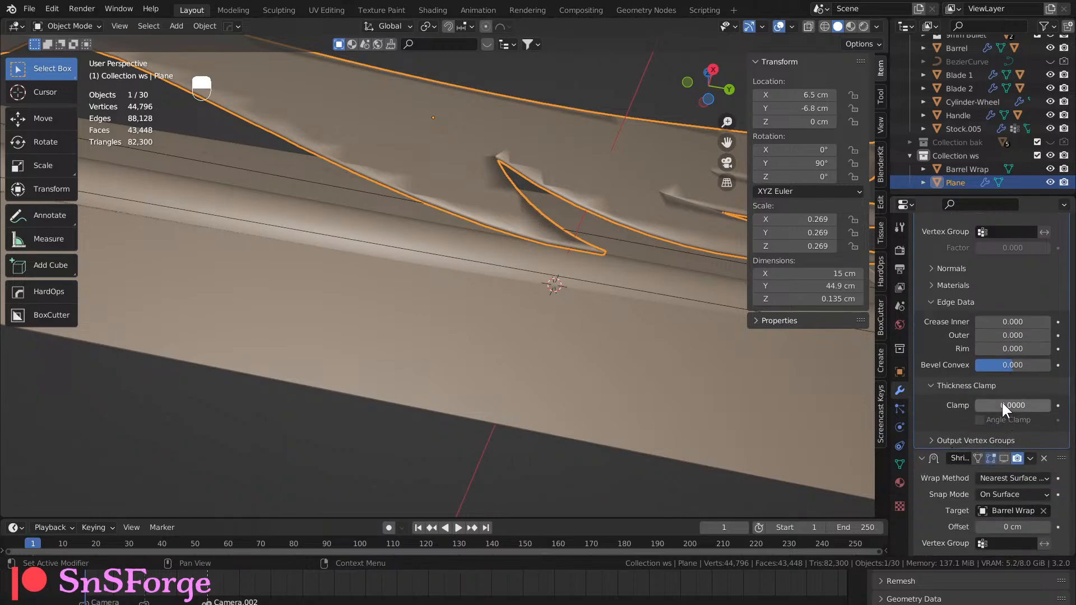
left_click_drag(1001, 402, 995, 401, "shift")
scroll(911, 392, "up", 8)
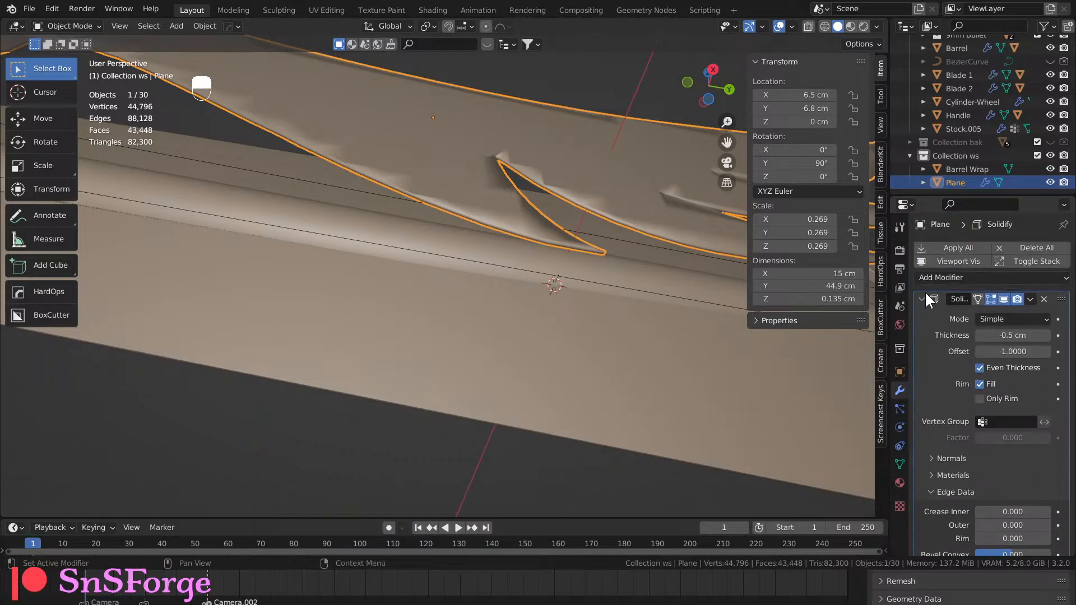
Add a Subdivision Surface modifier to the ornament, move it above Solidify and set its type to Simple.
left_click(922, 297)
middle_click_drag(548, 288, 516, 371)
scroll(528, 374, "down", 4)
scroll(608, 251, "up", 3)
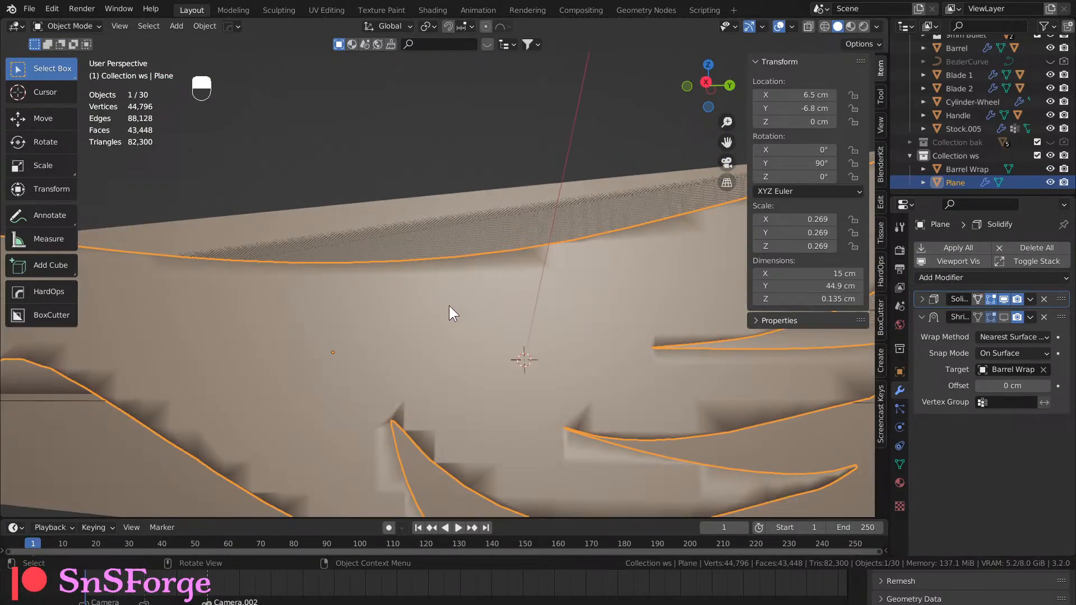
left_click(940, 279)
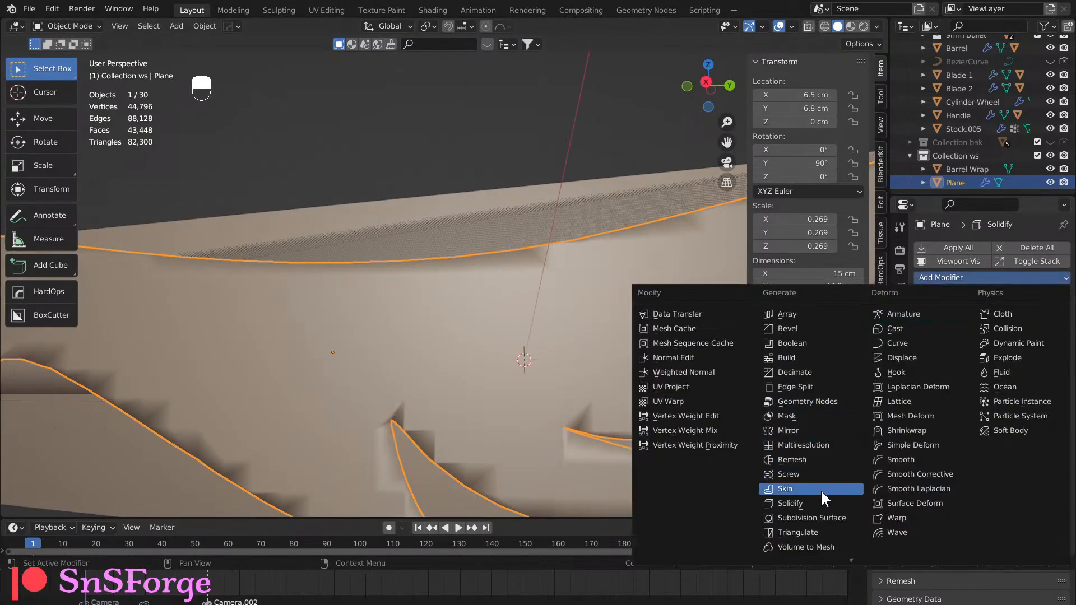
left_click(820, 513)
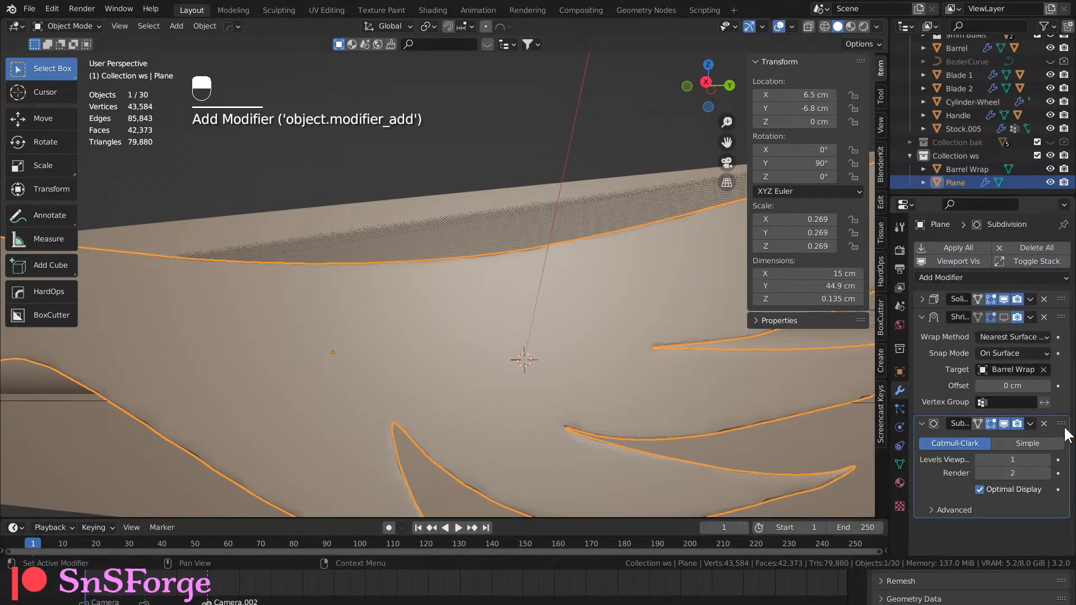
left_click_drag(1065, 428, 1032, 304)
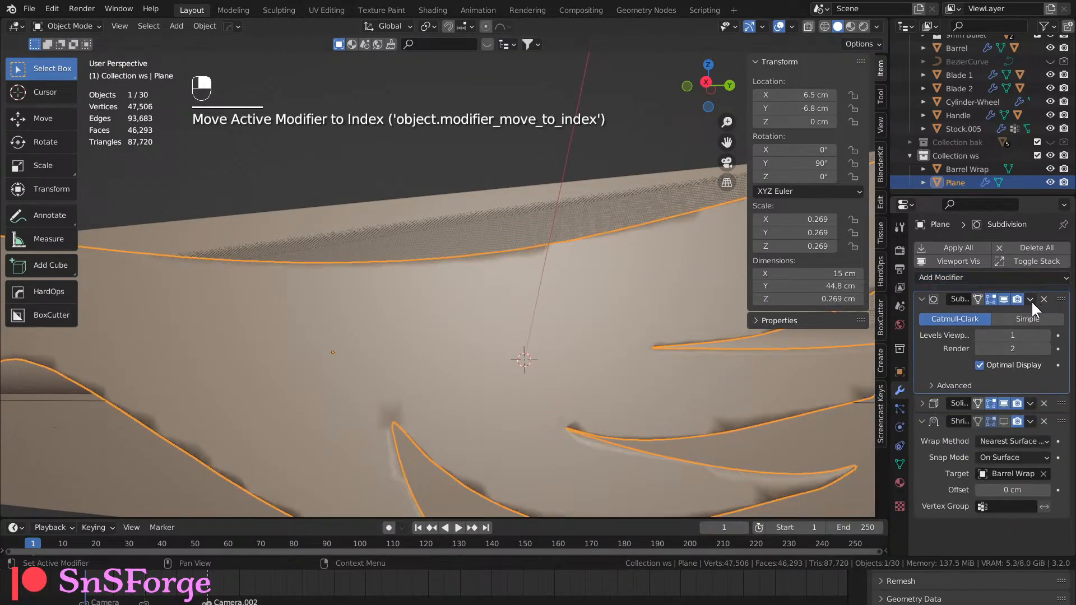
left_click(1027, 318)
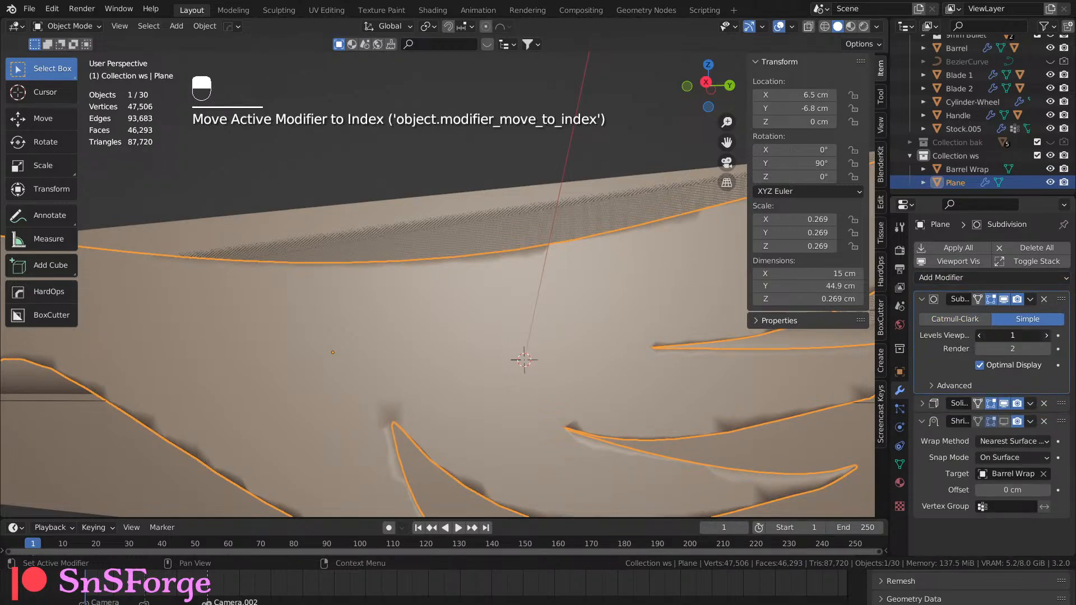
Raise the Subdivision modifier's viewport level to 2 and inspect the ornament's edges.
left_click(1045, 335)
scroll(573, 348, "down", 5)
middle_click_drag(567, 349, 525, 321)
scroll(586, 342, "up", 5)
middle_click_drag(537, 312, 543, 324)
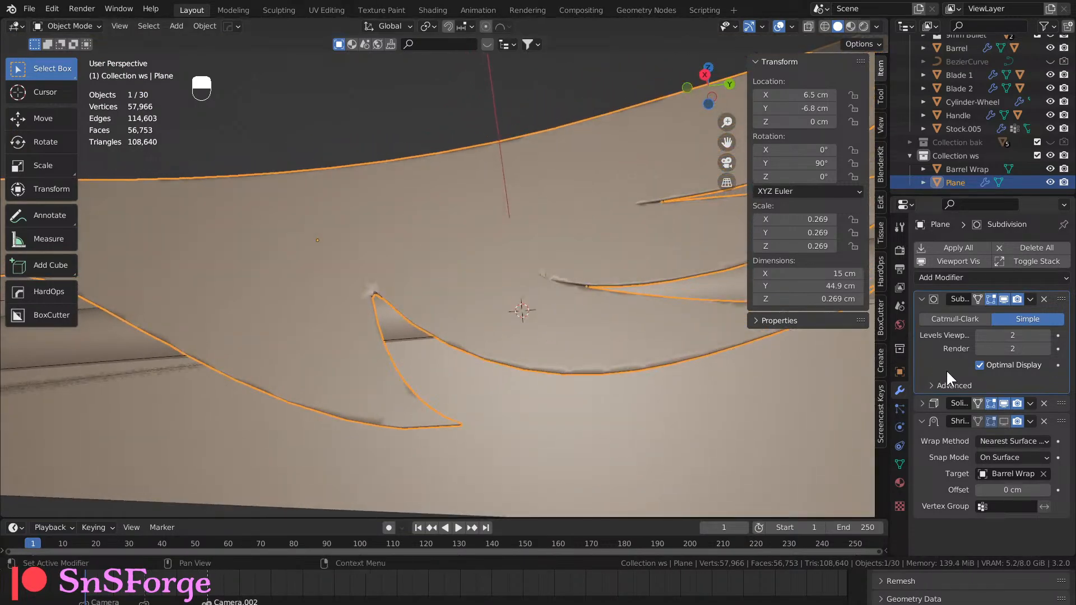
Raise the ornament's Subdivision viewport level to 3 and enable the Shrinkwrap modifier in the viewport.
left_click(1042, 331)
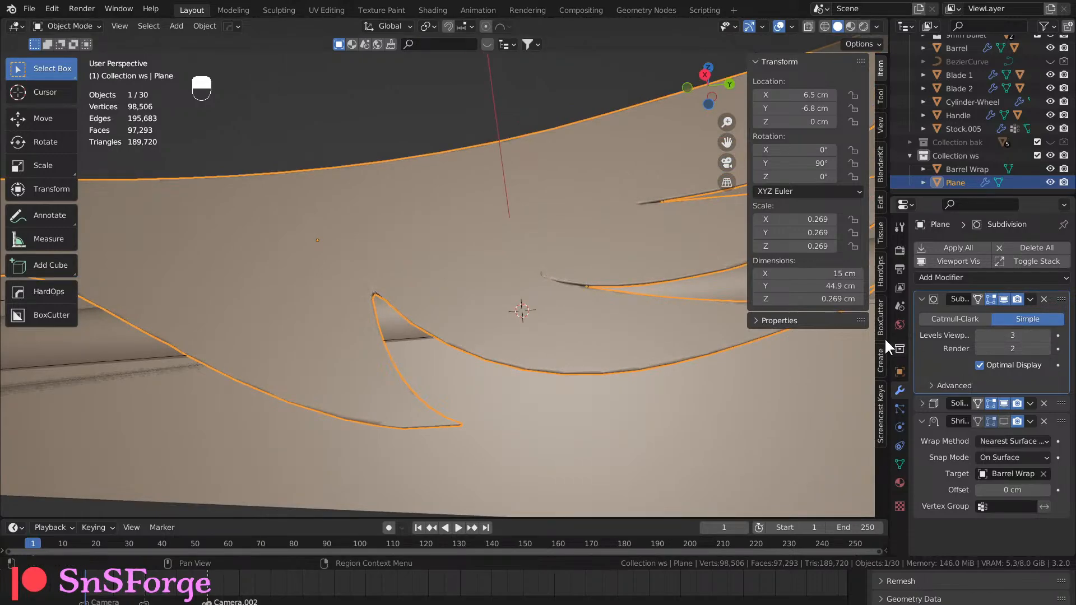
middle_click_drag(728, 364, 566, 398)
left_click(1006, 420)
scroll(559, 359, "up", 2)
scroll(559, 359, "down", 2)
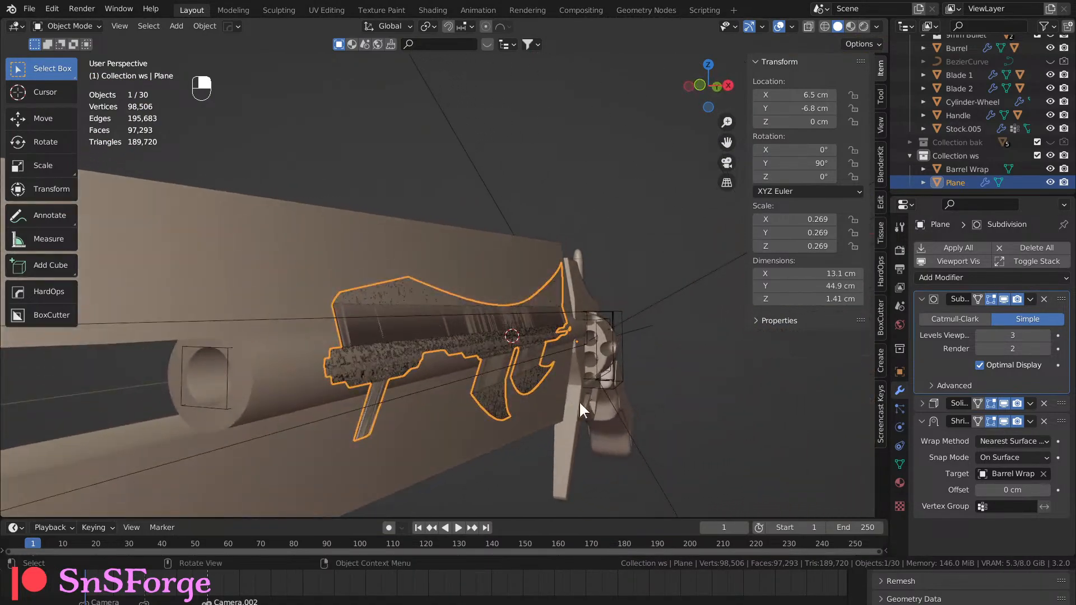
Try the Outside snap mode and the Project wrap method on the ornament's Shrinkwrap modifier.
left_click(1041, 457)
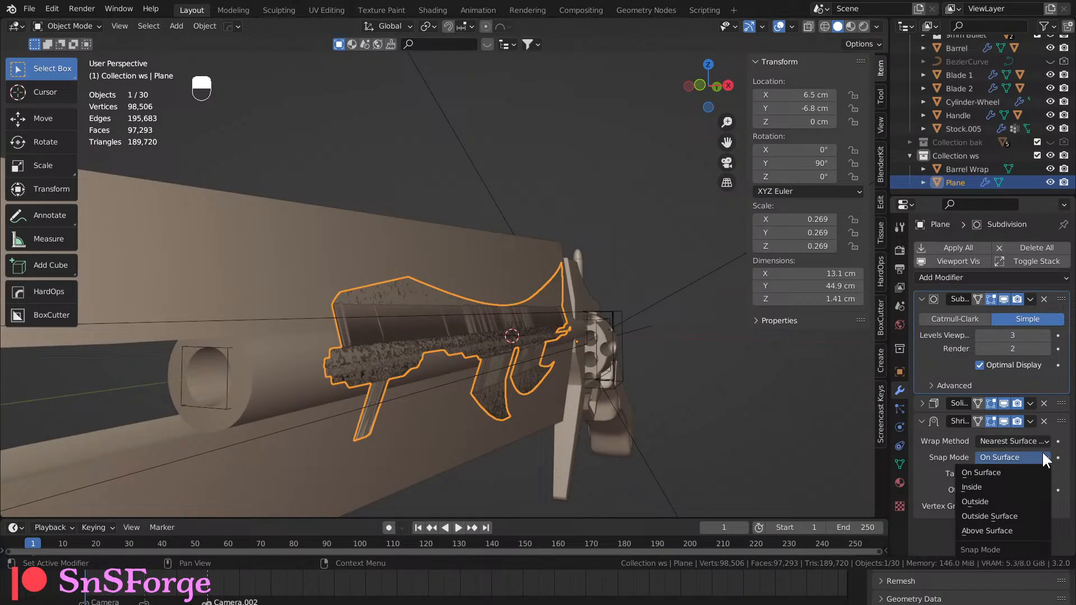
left_click(1003, 499)
middle_click_drag(858, 467, 704, 434)
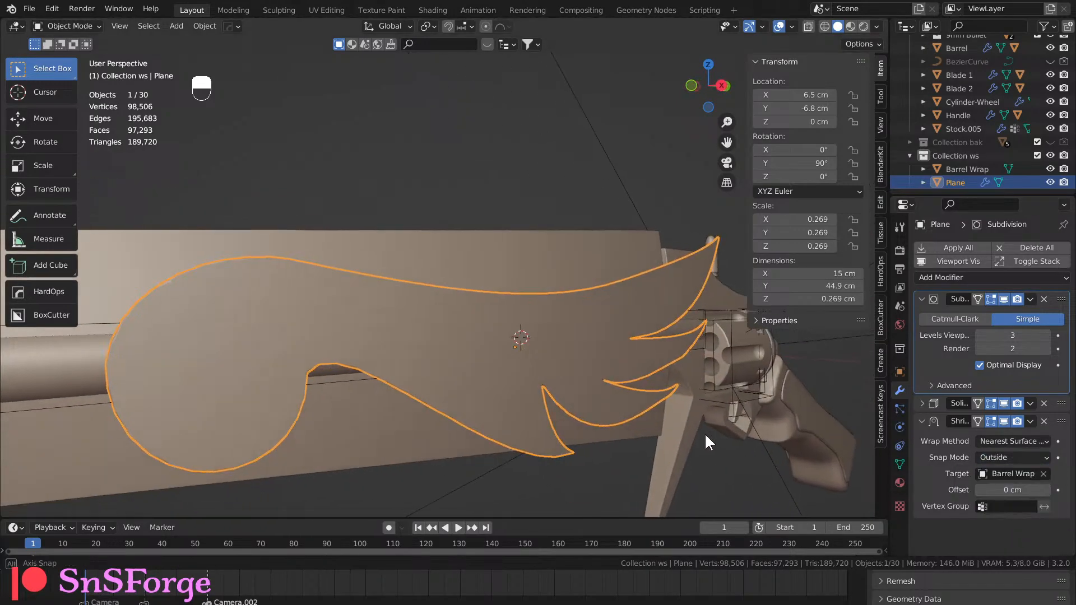
left_click(1046, 442)
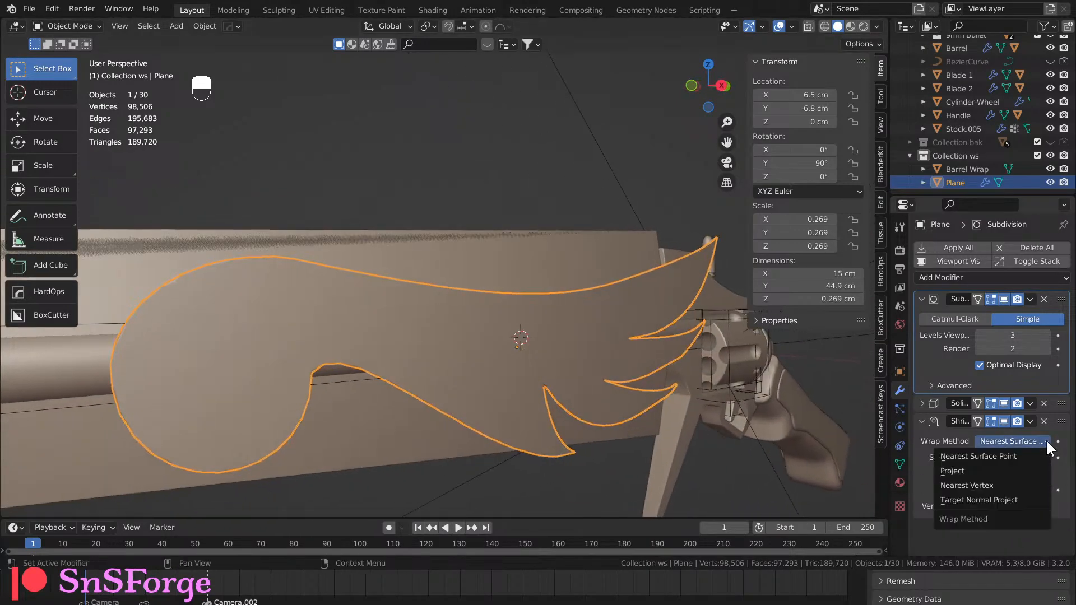
left_click(1000, 472)
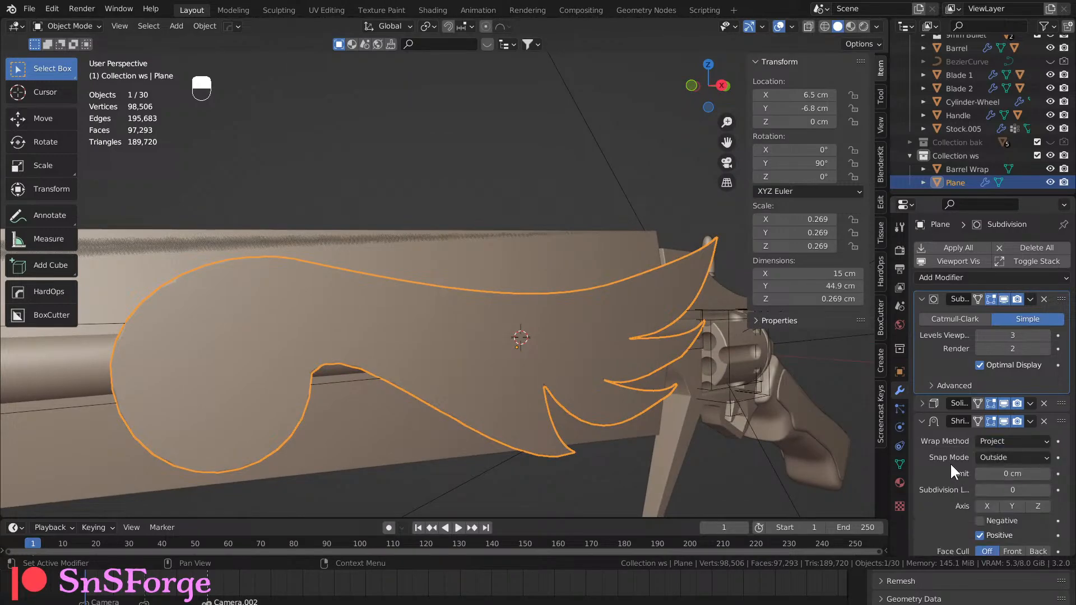
middle_click_drag(849, 419, 843, 384)
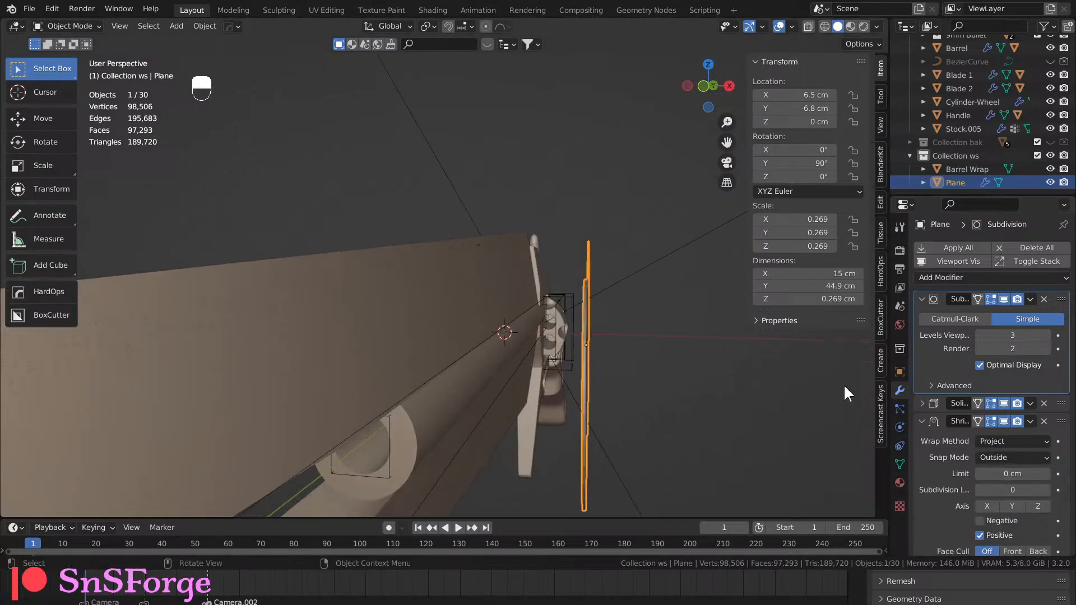
left_click(962, 181)
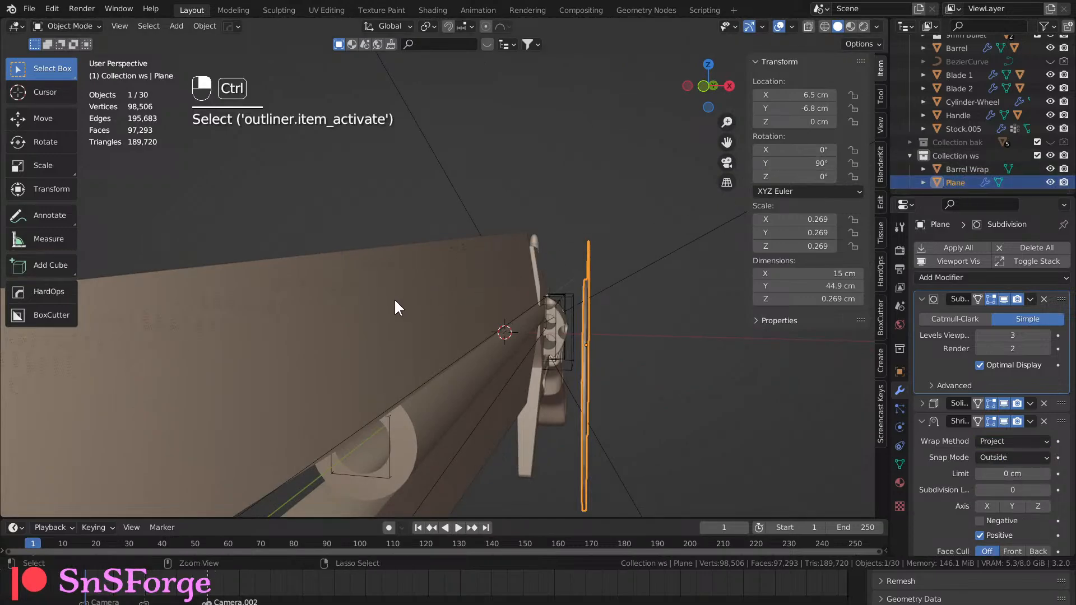
key("ctrl+a")
left_click(388, 314)
middle_click_drag(388, 314, 527, 334)
scroll(497, 353, "down", 8)
key("ctrl+z")
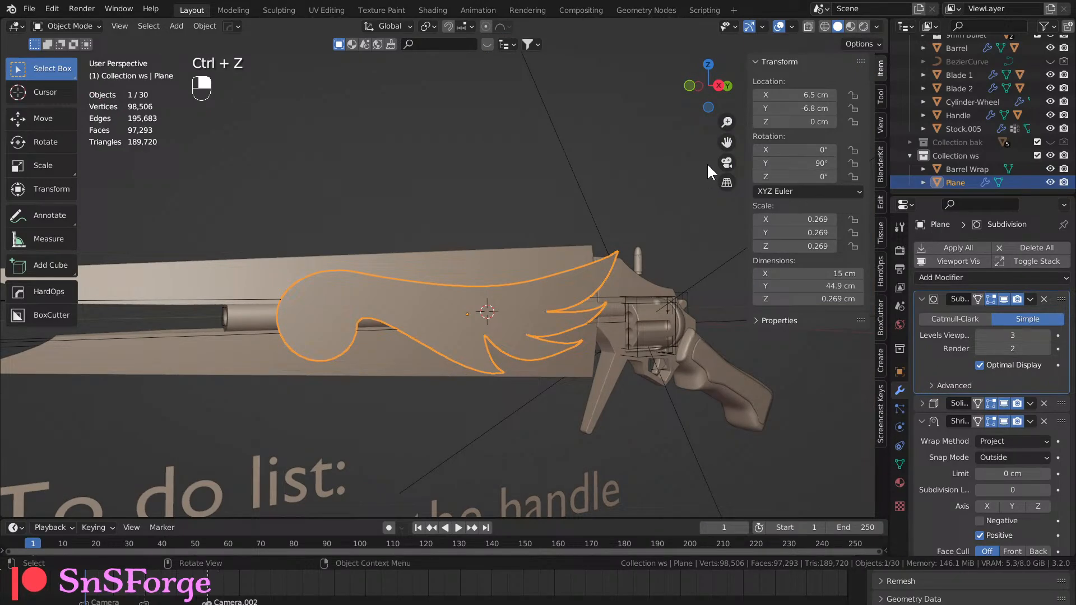
Move the ornament closer to the barrel by setting its X location to 1.8 cm.
middle_click_drag(579, 215, 594, 202)
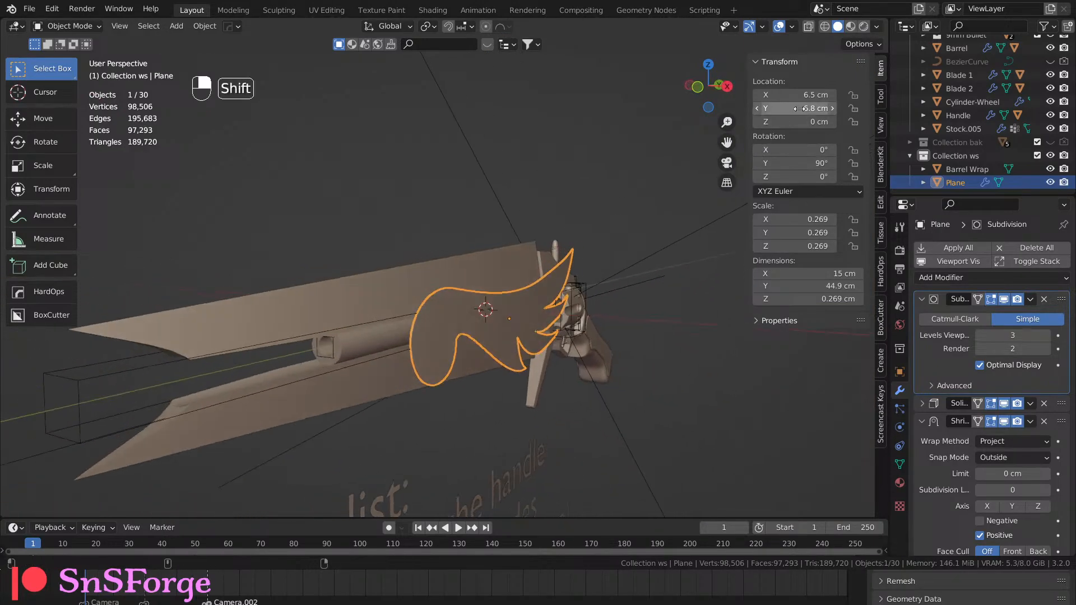
left_click_drag(812, 108, 793, 94, "shift")
key("ctrl+z")
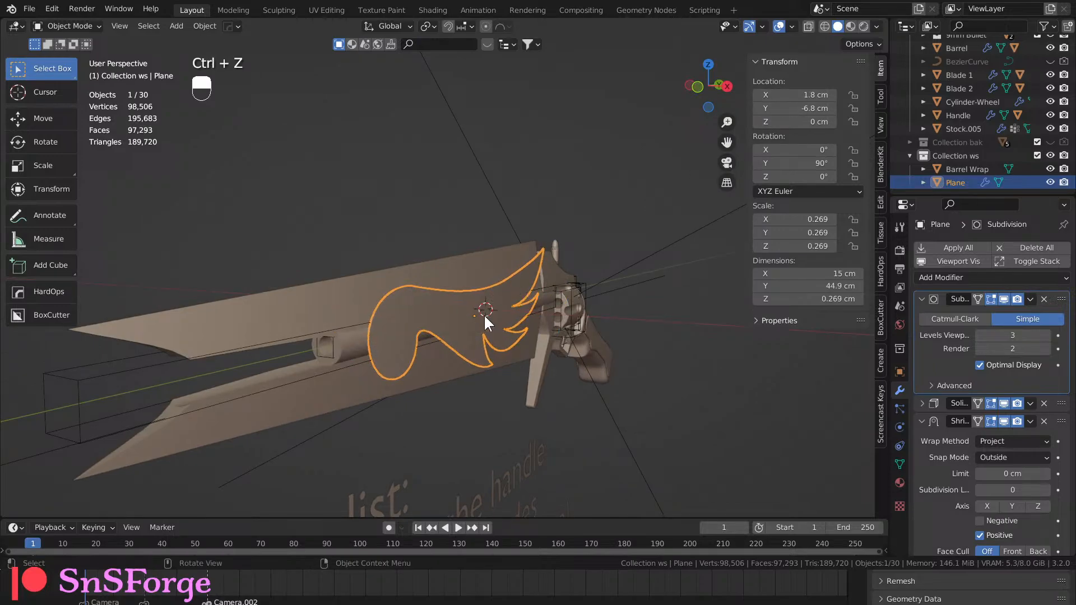
middle_click_drag(483, 314, 451, 312)
scroll(948, 429, "down", 3)
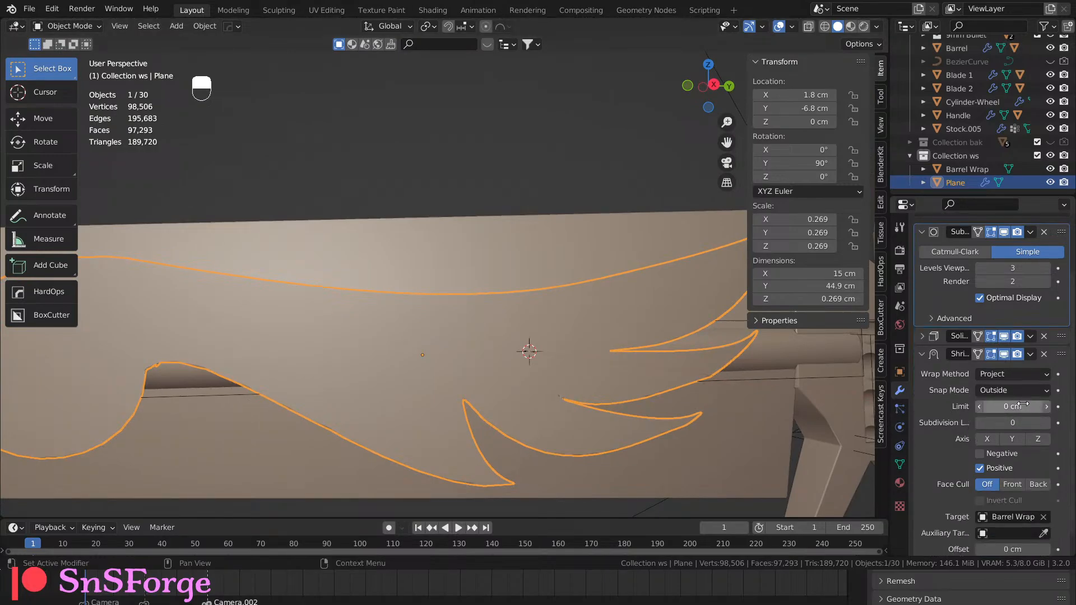
Compare the Nearest Surface Point, Nearest Vertex and Target Normal Project wrap methods on the ornament's Shrinkwrap modifier.
left_click(1034, 388)
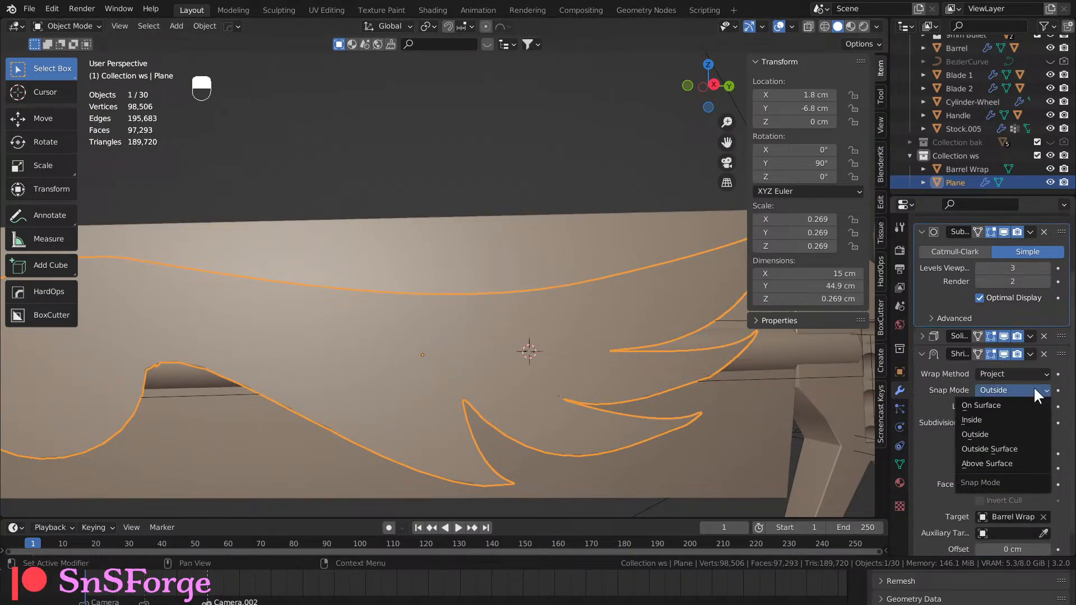
left_click(1032, 372)
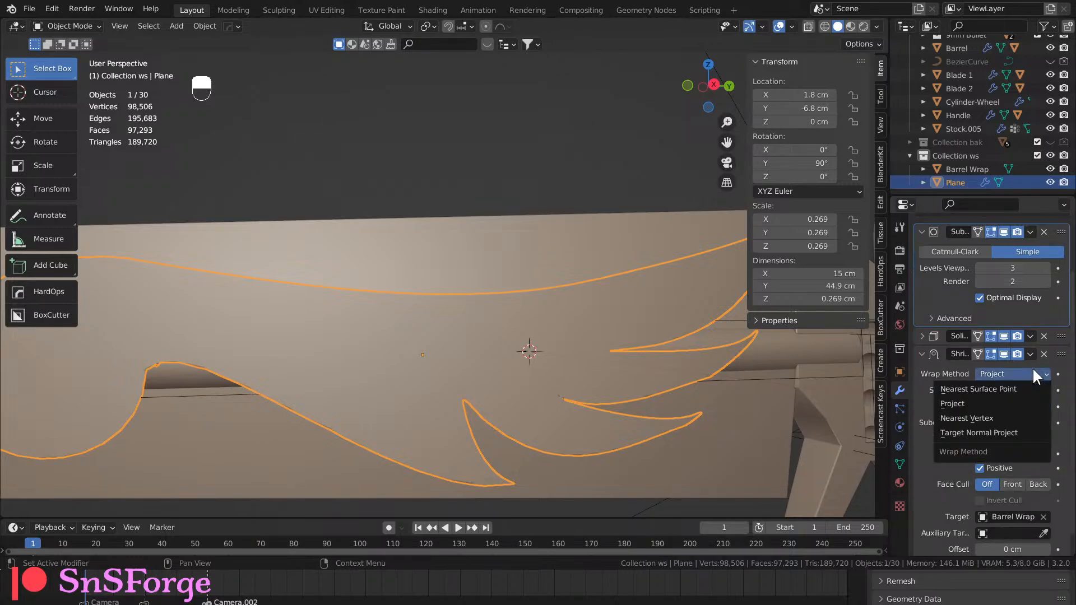
left_click(1000, 386)
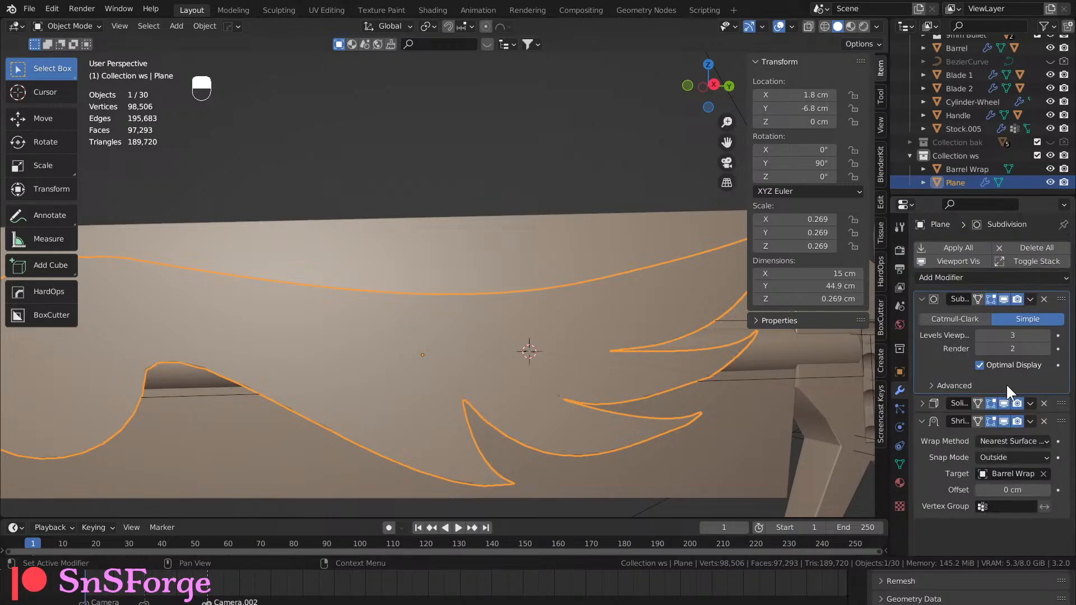
left_click(1020, 441)
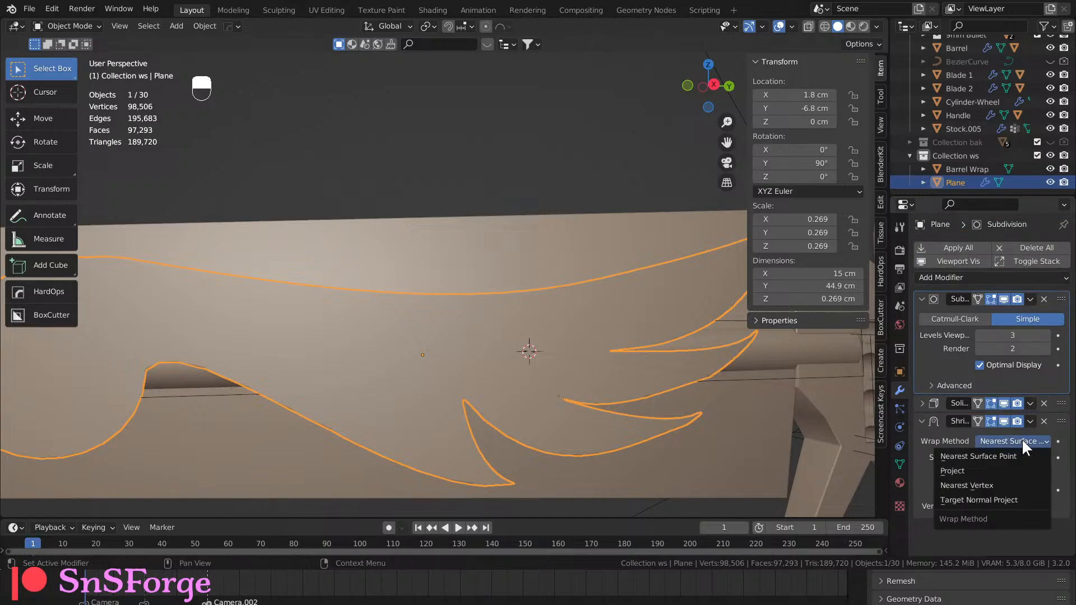
left_click(998, 486)
middle_click_drag(812, 475, 740, 466)
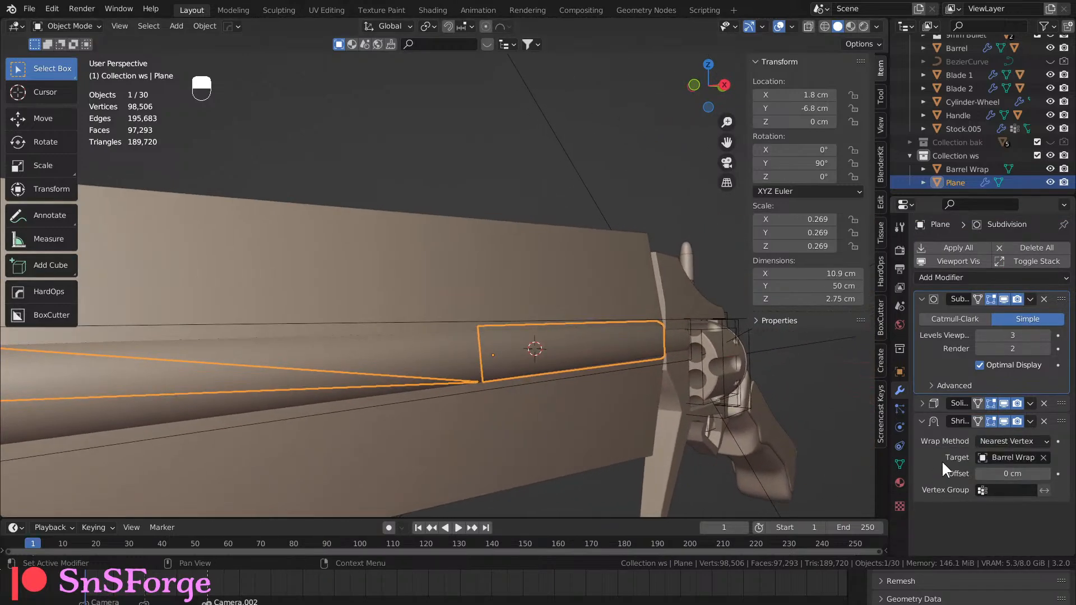
left_click(1002, 441)
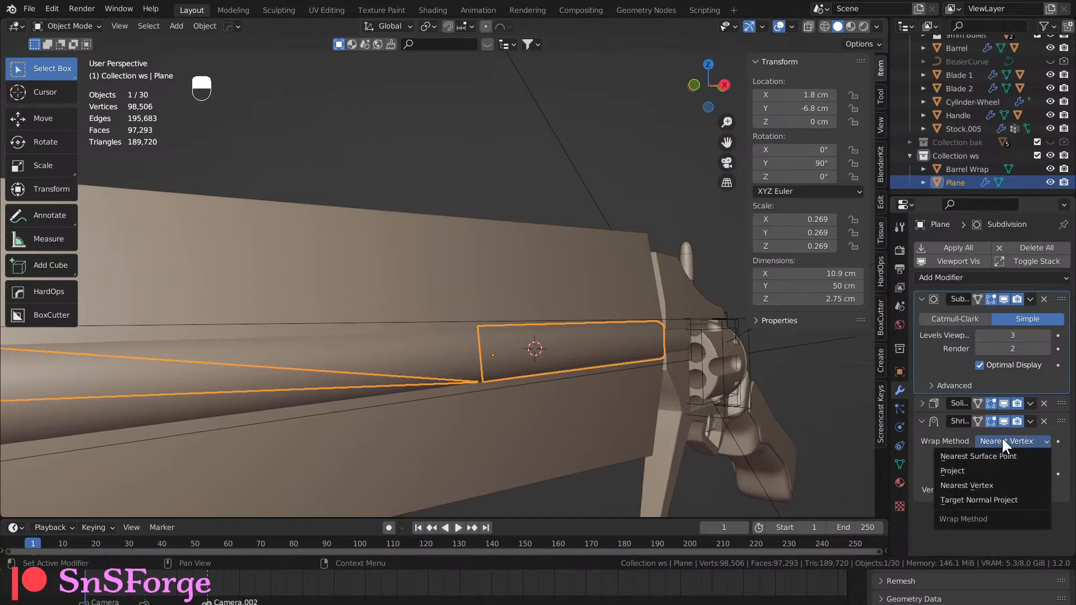
left_click(990, 499)
middle_click_drag(780, 452, 568, 433)
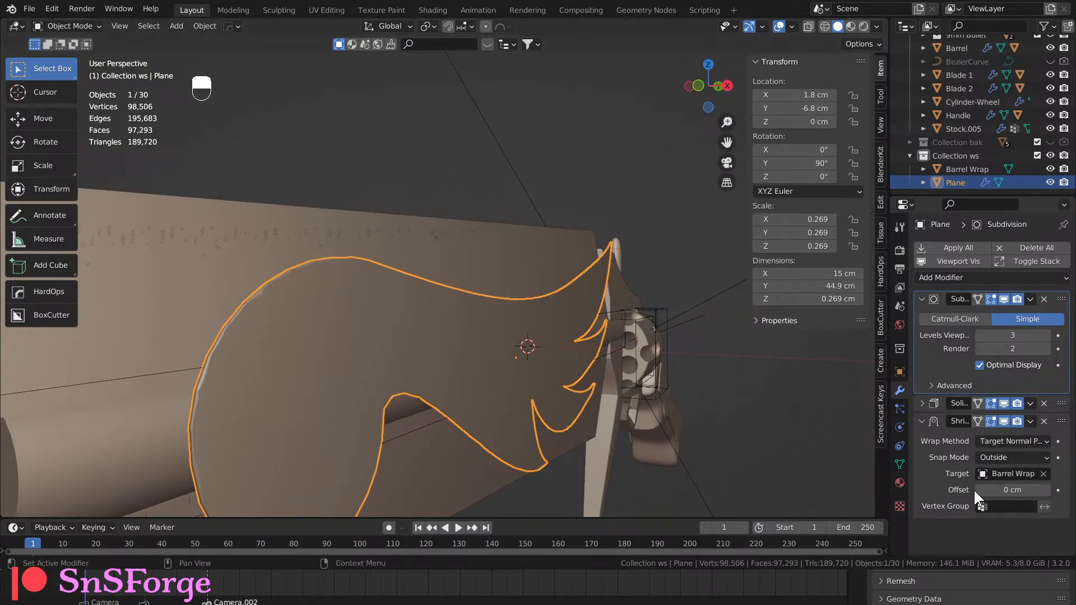
Set the Shrinkwrap's snap mode to Outside Surface and its wrap method to Project, checking the ornament from several angles.
left_click(1040, 455)
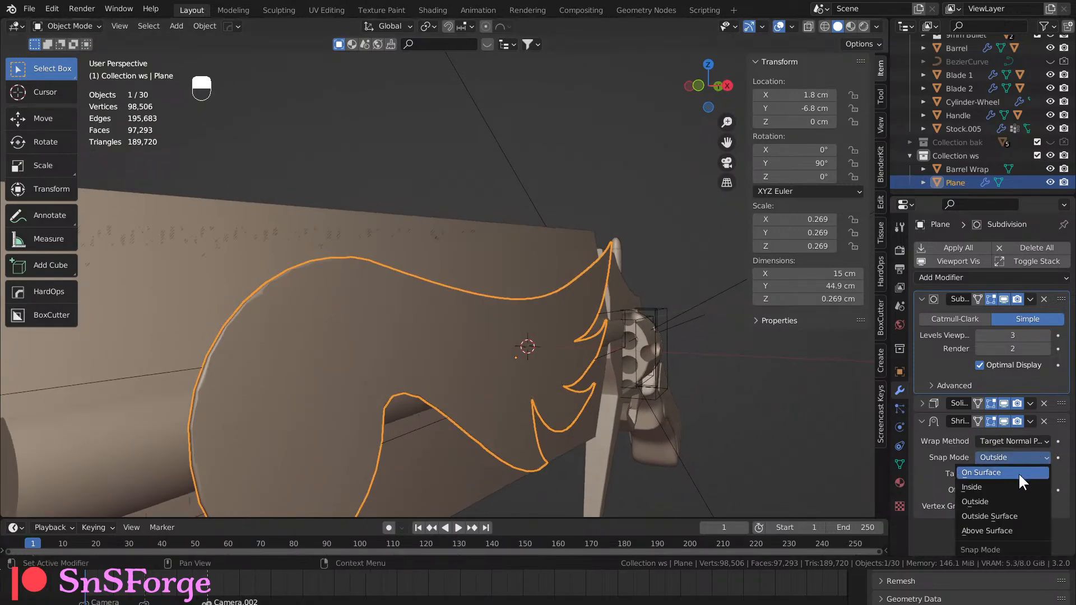
left_click(1016, 515)
middle_click_drag(746, 437, 740, 401)
left_click(1042, 442)
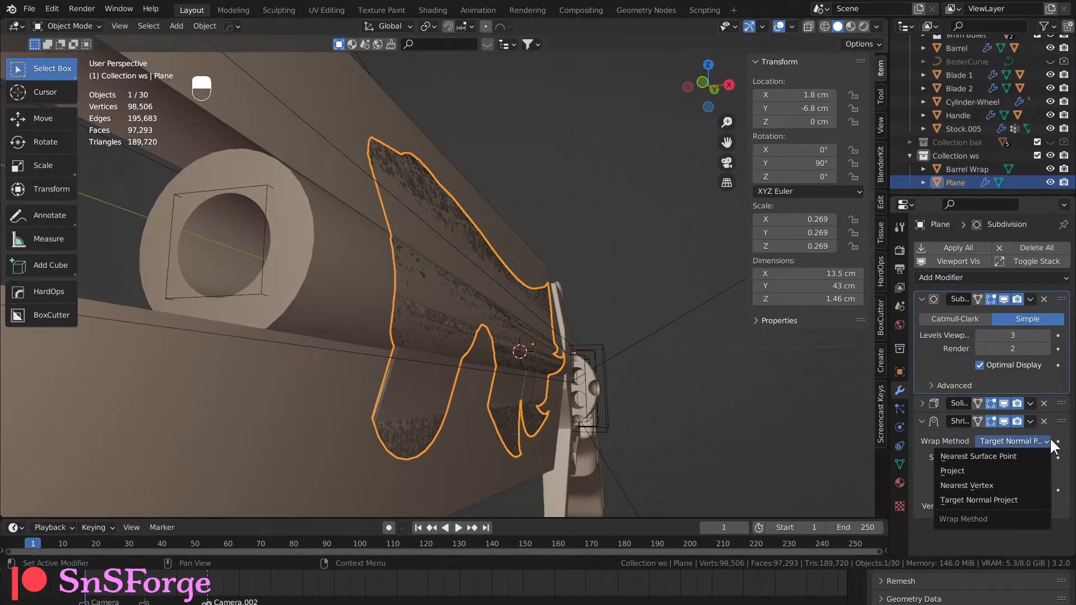
left_click(1034, 471)
middle_click_drag(751, 426, 676, 352)
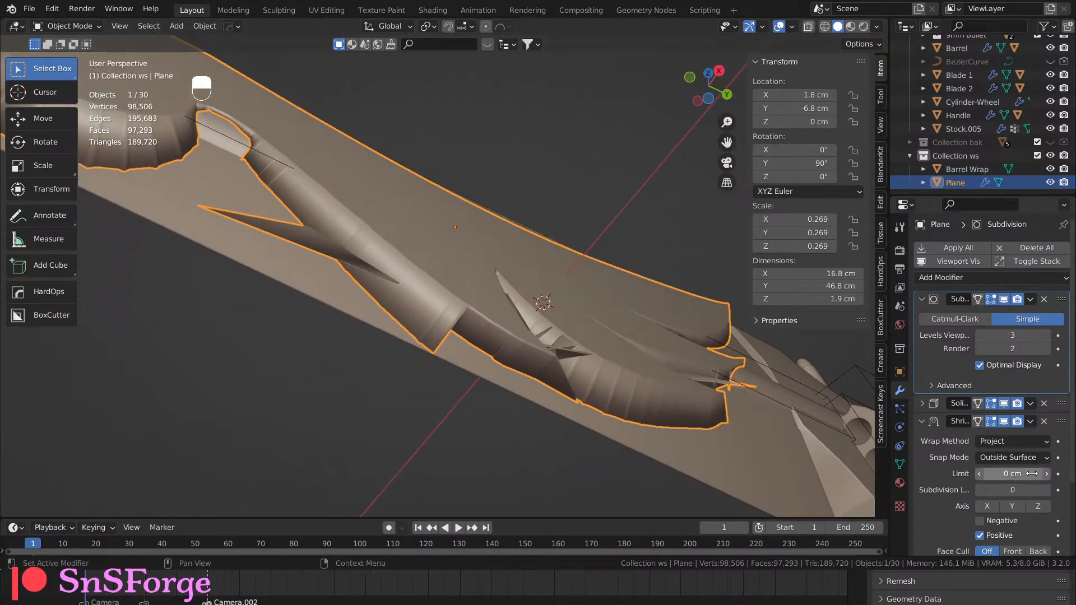
Set the Shrinkwrap projection's face culling to Front and check the ornament from the barrel end.
scroll(1009, 507, "down", 4)
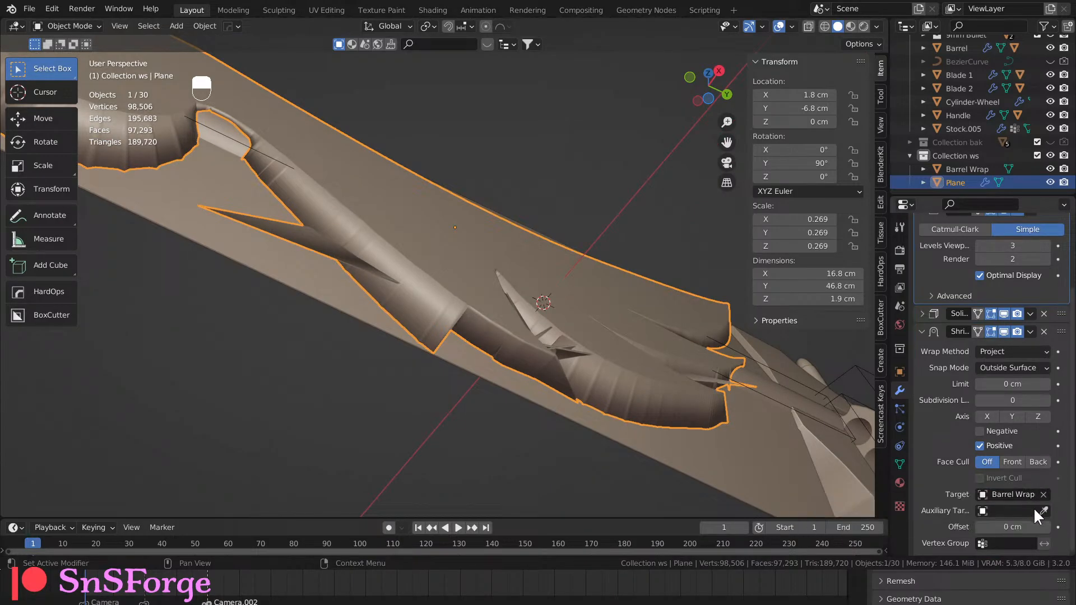
left_click(1013, 461)
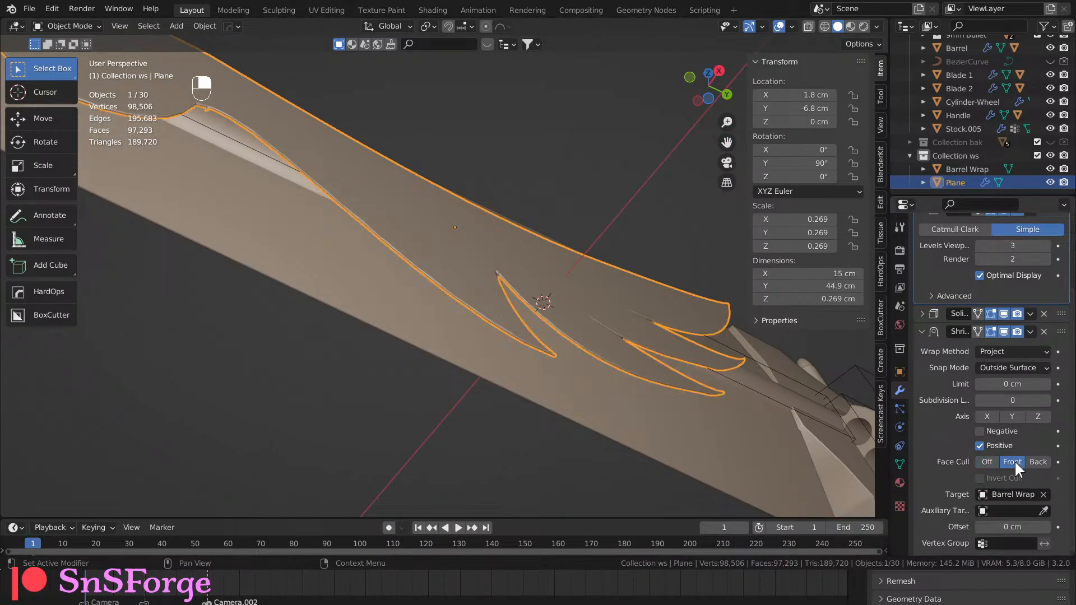
middle_click_drag(684, 354, 807, 432)
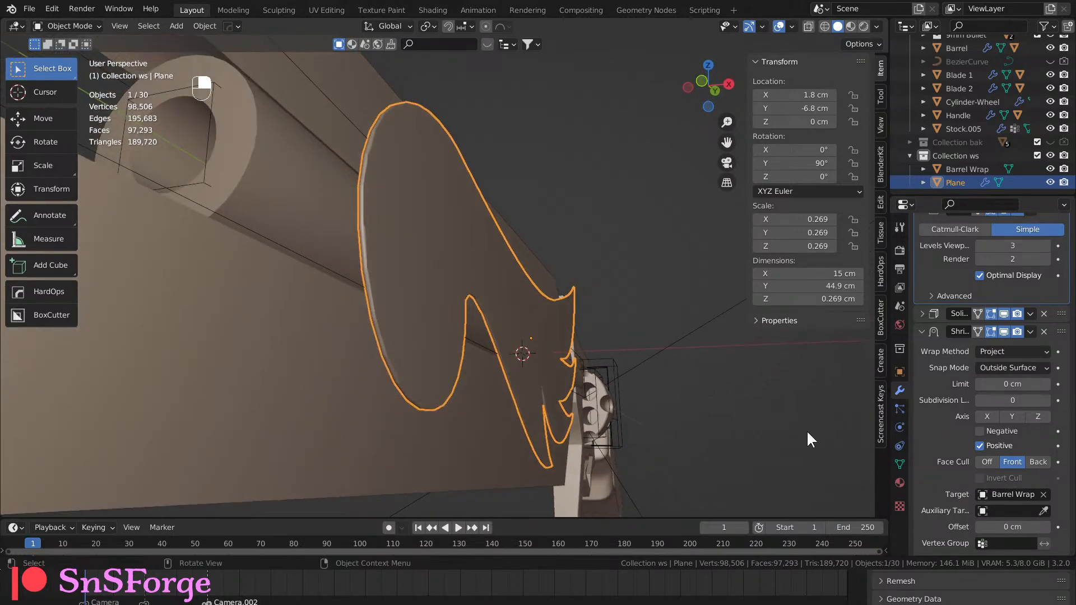
Set the Shrinkwrap projection's limit to 2.4 cm and restrict it to the X axis.
key("shift")
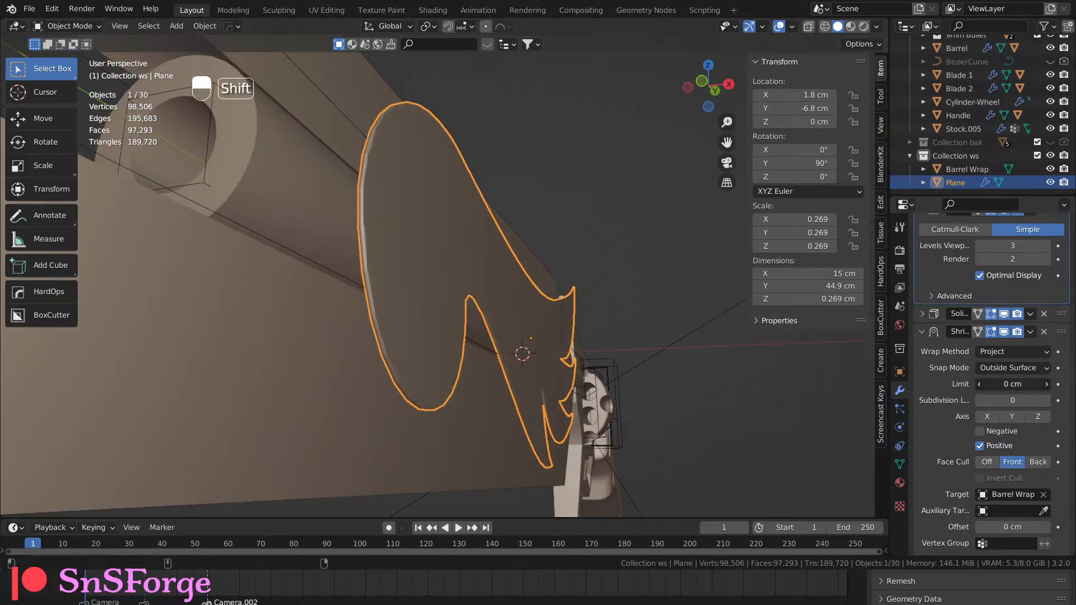
left_click_drag(1012, 384, 997, 384, "shift")
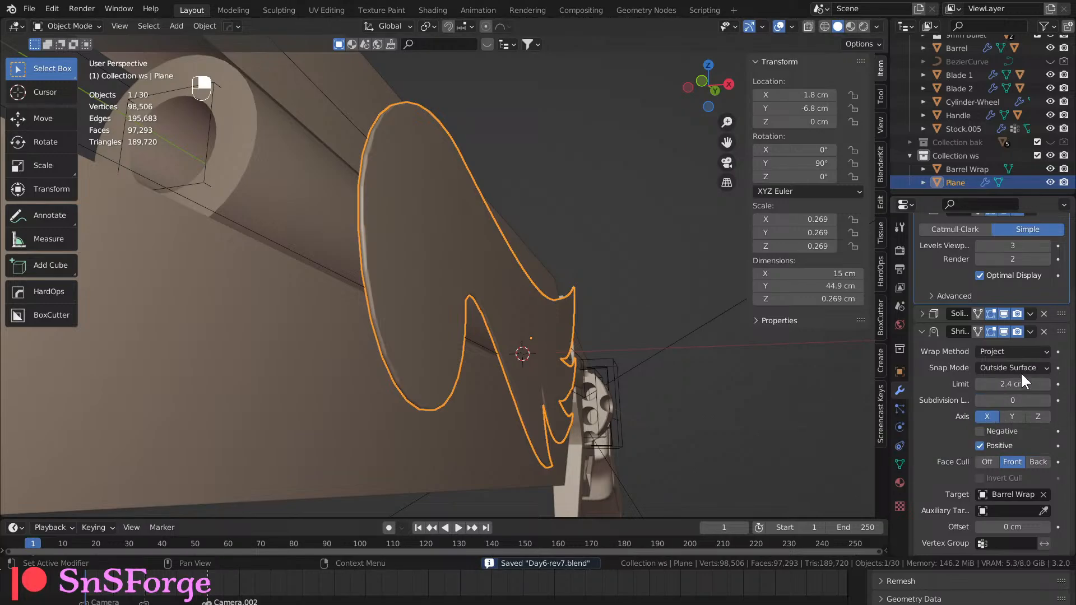
left_click(1031, 349)
left_click(1030, 345)
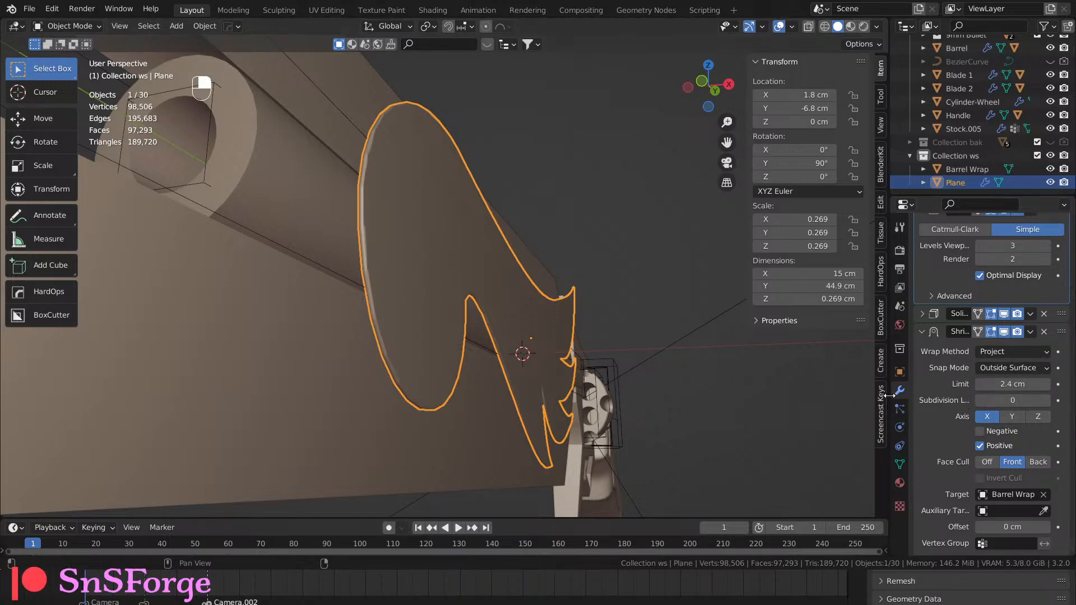
Disable the Subdivision modifier for viewport and render, and set the Shrinkwrap's own subdivision levels to 1.
left_click_drag(887, 398, 827, 401)
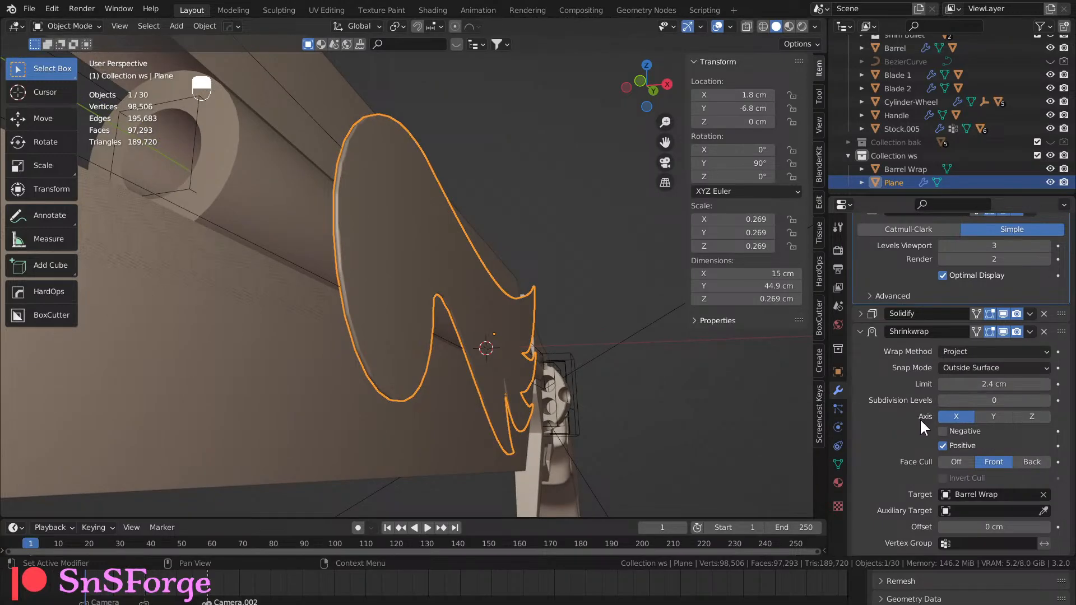
scroll(997, 430, "up", 3)
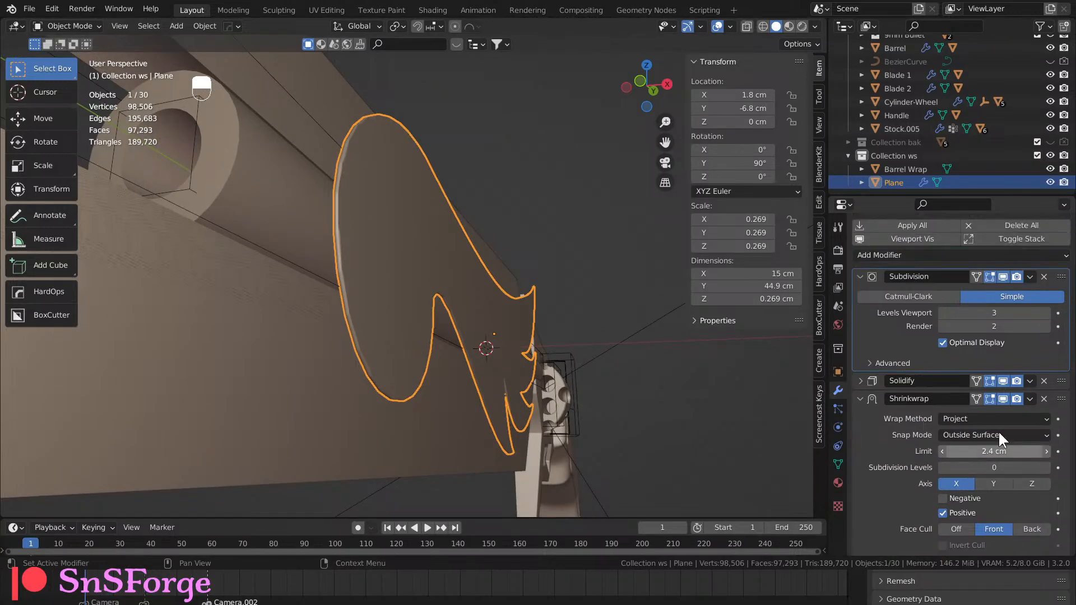
left_click(1003, 275)
left_click(1015, 275)
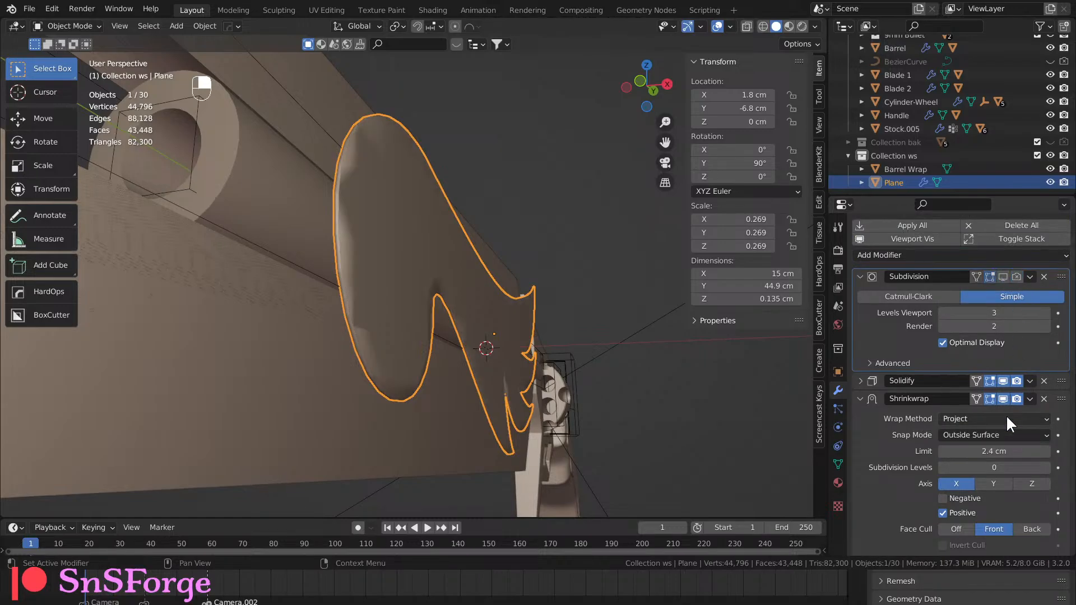
left_click(1045, 466)
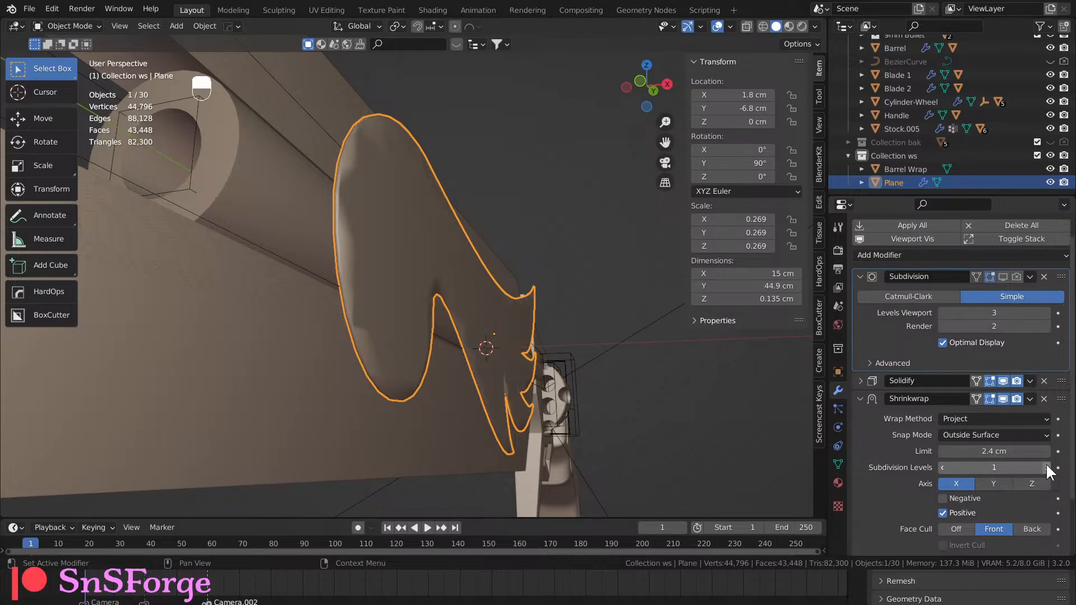
Lower the Subdivision modifier's viewport level to 2 and re-enable its viewport display, inspecting the ornament's edges.
left_click(941, 312)
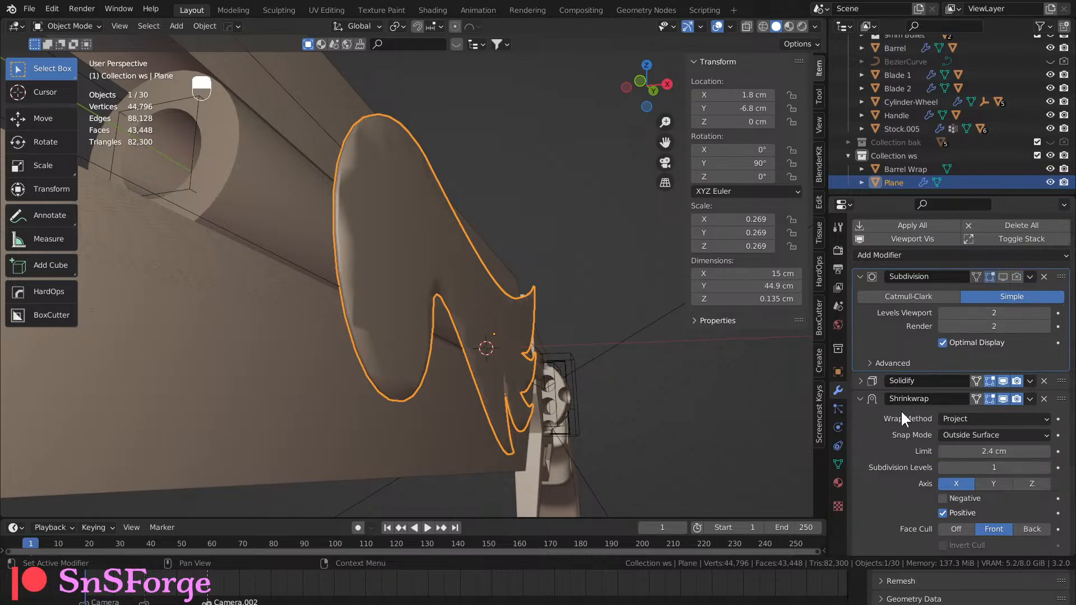
scroll(896, 426, "down", 3)
middle_click_drag(668, 371, 530, 369)
scroll(924, 258, "up", 3)
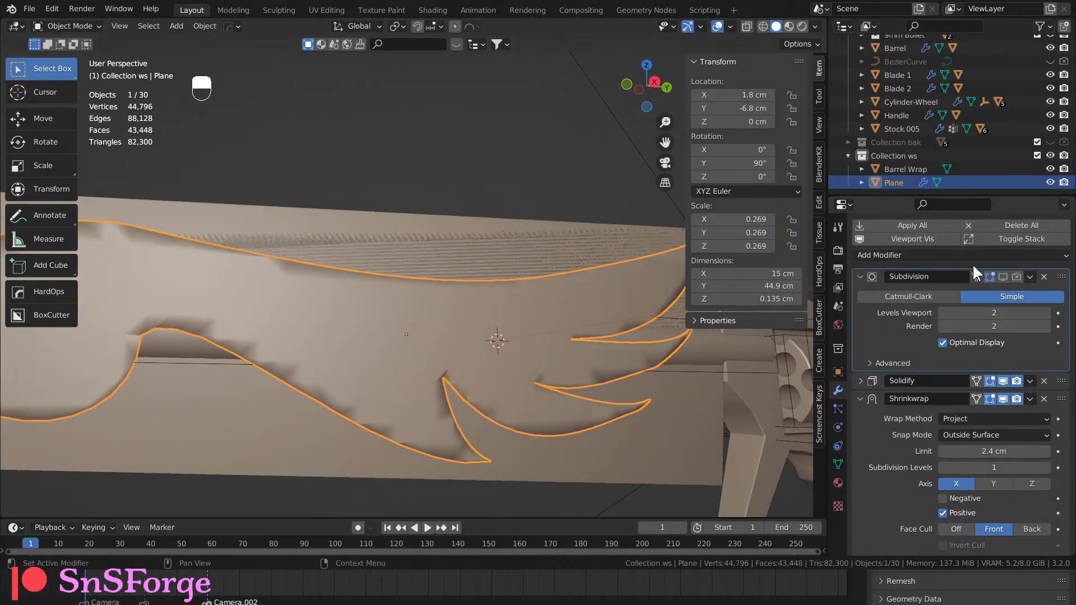
left_click(1003, 277)
middle_click_drag(607, 340, 471, 374)
scroll(937, 405, "down", 3)
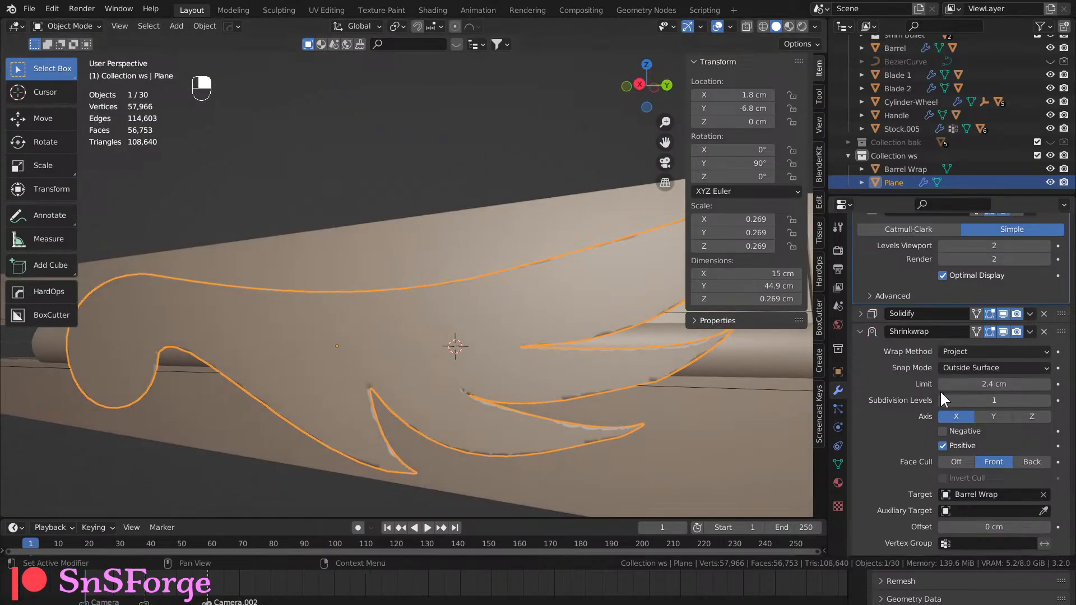
Exclude the Collection Gund Sword collection so only the Barrel Wrap and ornament remain in view.
scroll(960, 418, "up", 1)
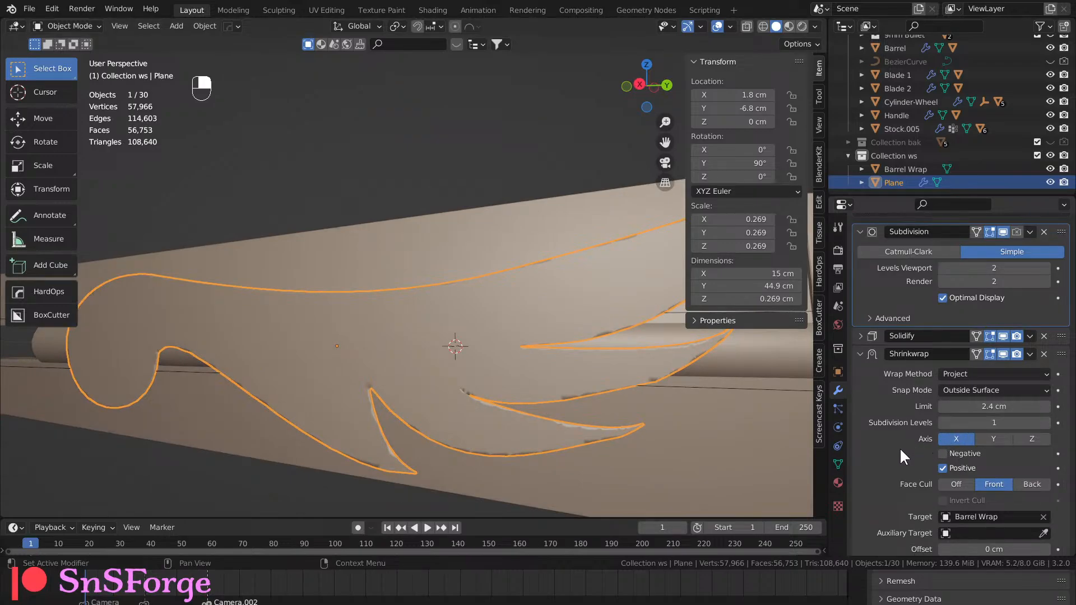
scroll(899, 454, "up", 1)
scroll(899, 454, "down", 1)
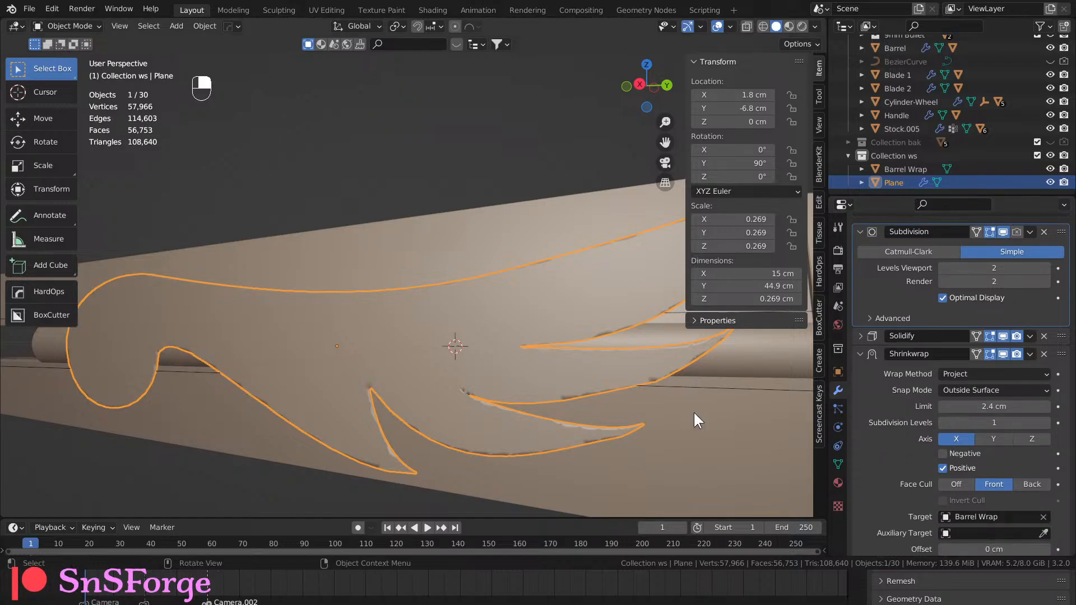
middle_click_drag(694, 417, 488, 344)
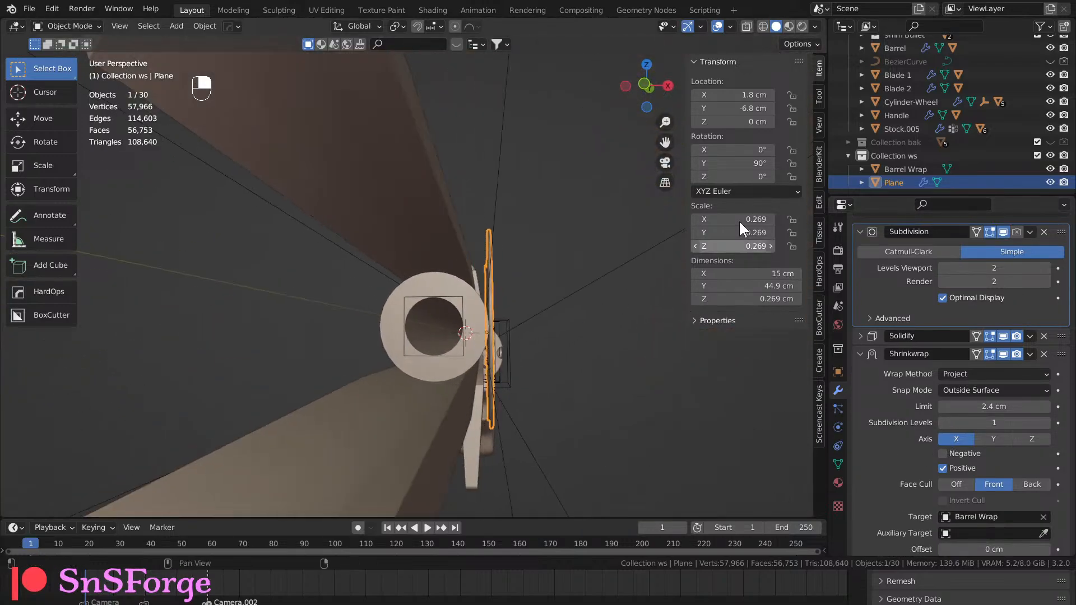
scroll(903, 140, "up", 2)
scroll(903, 140, "up", 1)
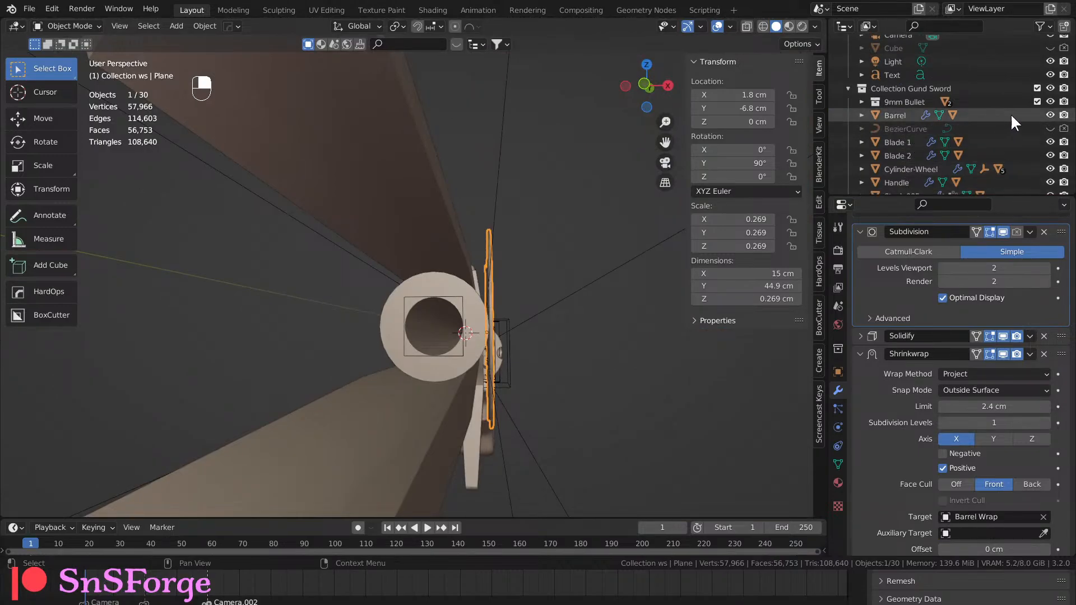
left_click(1046, 87)
middle_click_drag(667, 286, 25, 267)
Examine the Barrel Wrap and ornament meshes in Edit Mode, and return to Object Mode.
key("Tab")
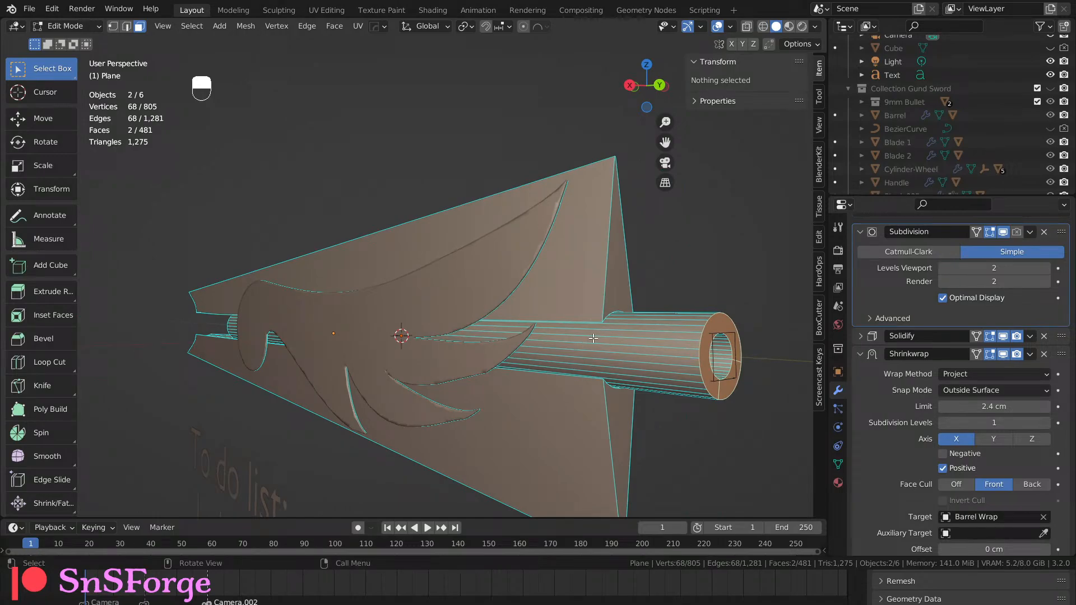
middle_click_drag(593, 337, 352, 312)
mouse_move(223, 303)
middle_mouse_down()
mouse_move(280, 300)
mouse_move(225, 305)
middle_mouse_up()
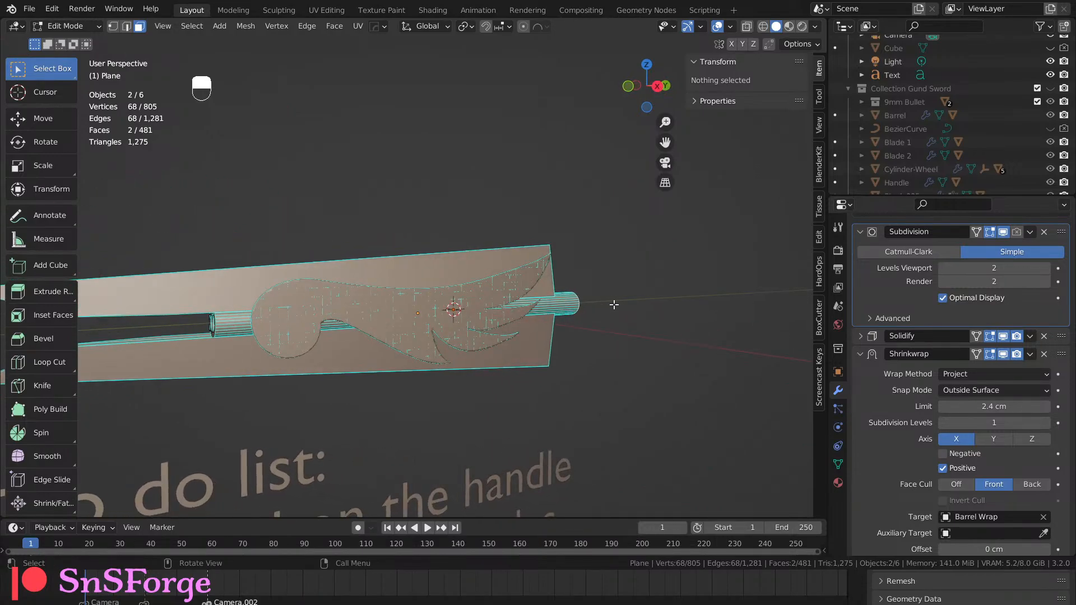
middle_click_drag(614, 304, 603, 337)
key("Tab")
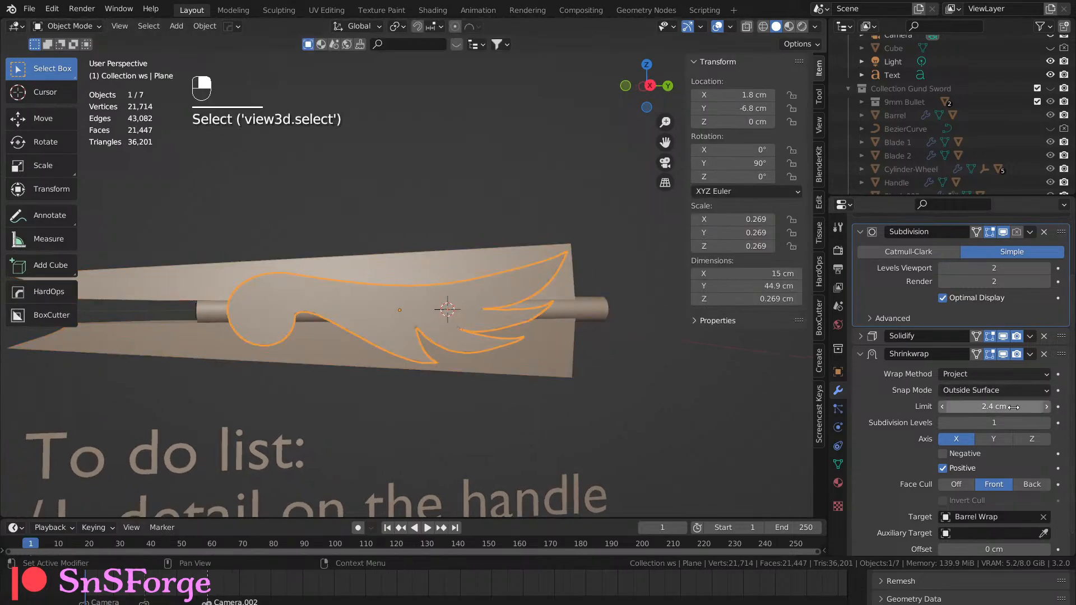
Set the ornament's Shrinkwrap wrap method to Nearest Surface Point and check the surface from the side.
left_click_drag(1013, 407, 1013, 407, "shift")
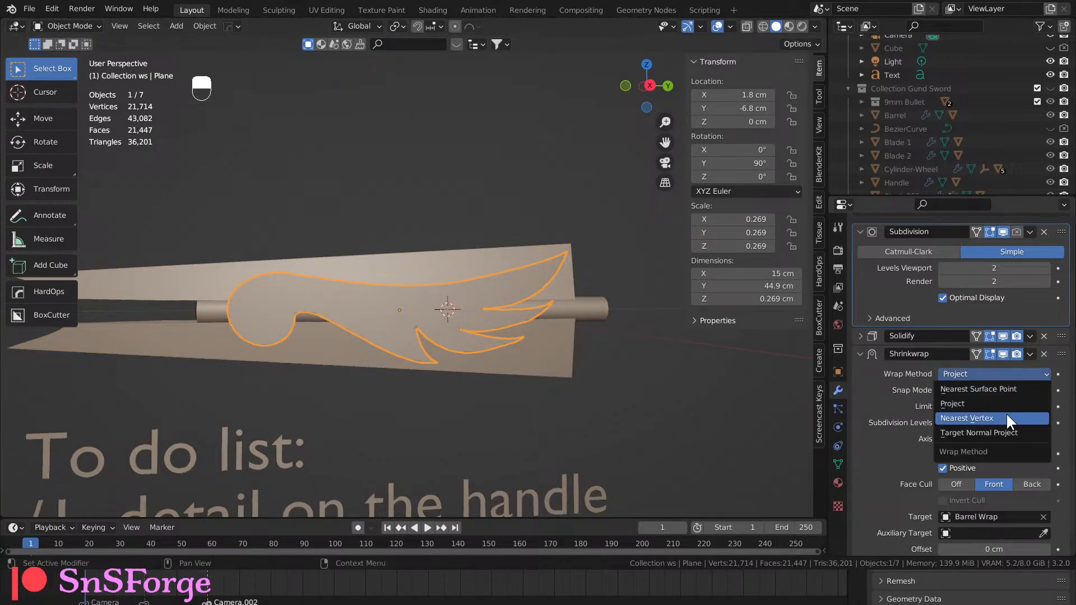
left_click(1013, 389)
middle_click_drag(542, 334, 448, 275)
key("KP_3")
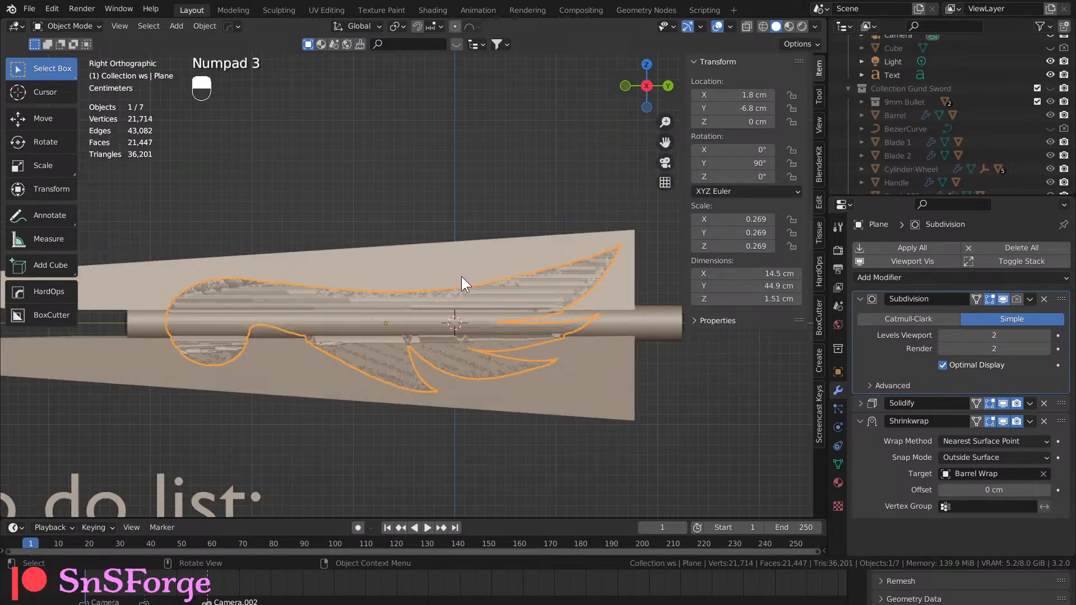
scroll(463, 279, "up", 4)
middle_click_drag(462, 279, 475, 256, "shift")
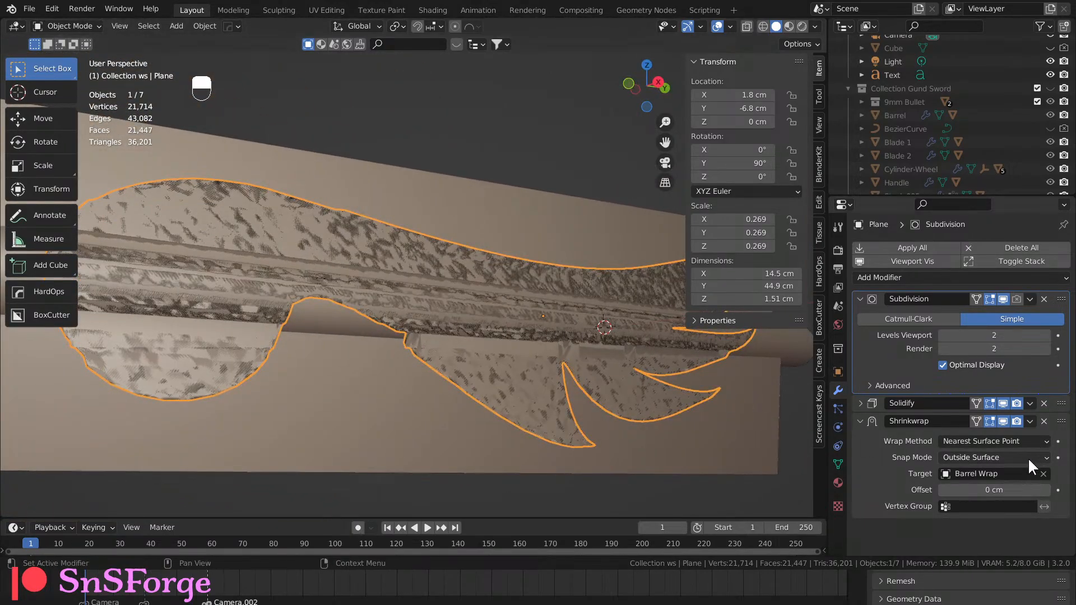
Set the Shrinkwrap offset to 1 cm and switch the viewport MatCap to a neutral grey one.
left_click(1046, 491)
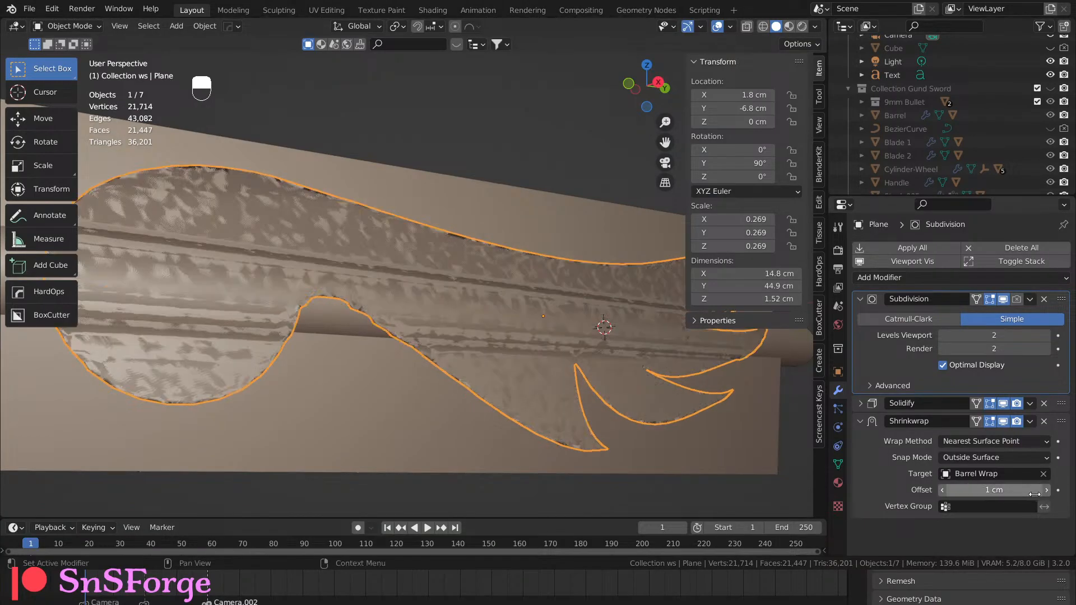
middle_click_drag(531, 338, 432, 329)
left_click(816, 26)
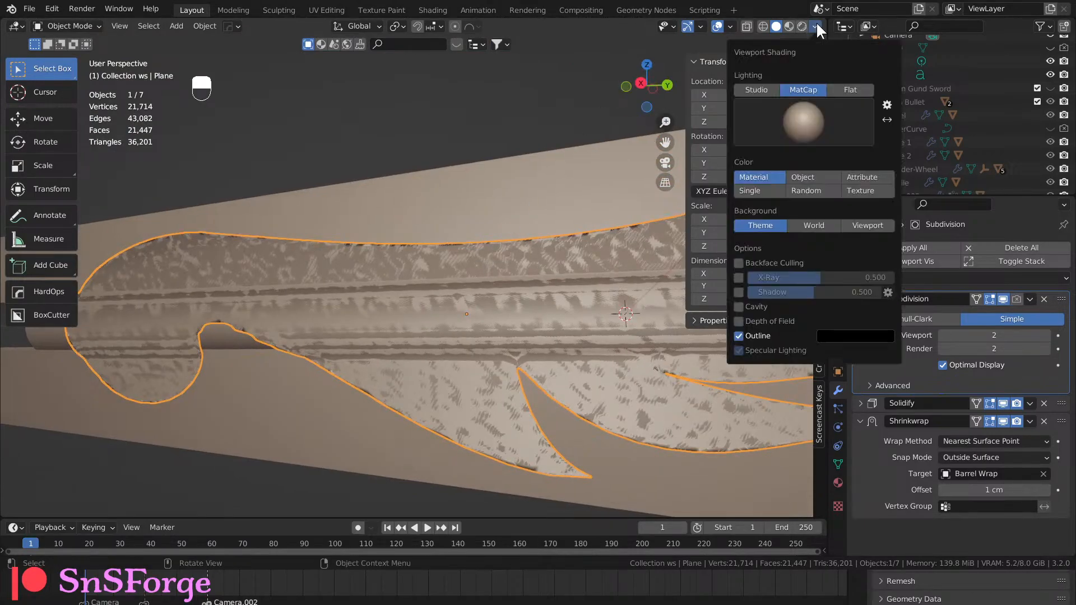
left_click(822, 107)
left_click(639, 166)
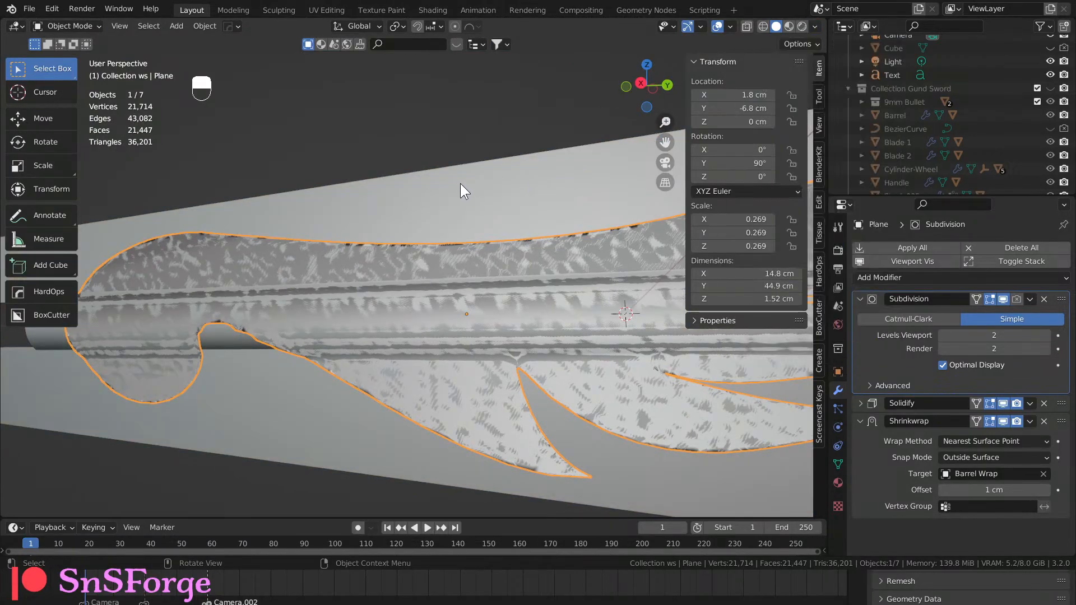
mouse_move(459, 183)
middle_mouse_down()
mouse_move(519, 152)
mouse_move(604, 174)
mouse_move(524, 150)
mouse_move(493, 41)
mouse_move(323, 92)
mouse_move(357, 202)
mouse_move(393, 205)
middle_mouse_up()
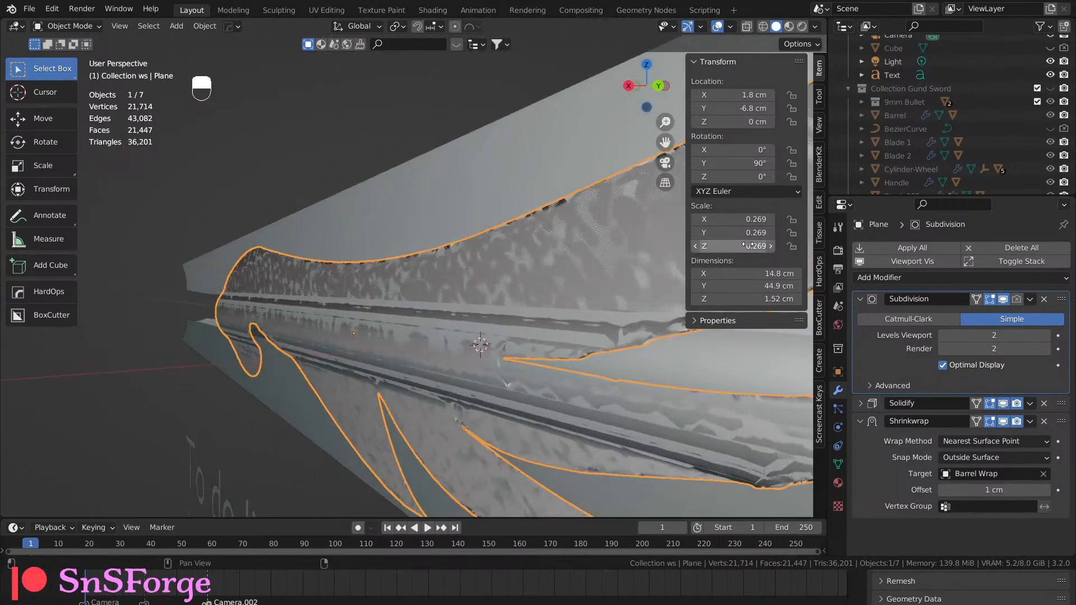
Disable the Solidify modifier's viewport display and set the Shrinkwrap offset to 0 cm.
left_click(1003, 403)
middle_click_drag(613, 342, 615, 433)
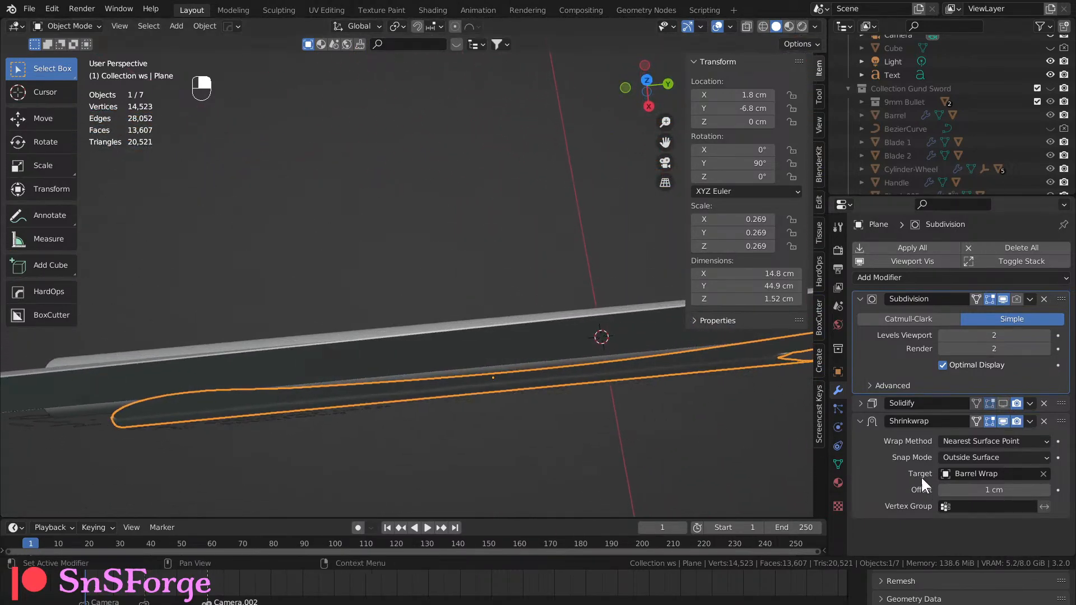
key("Return")
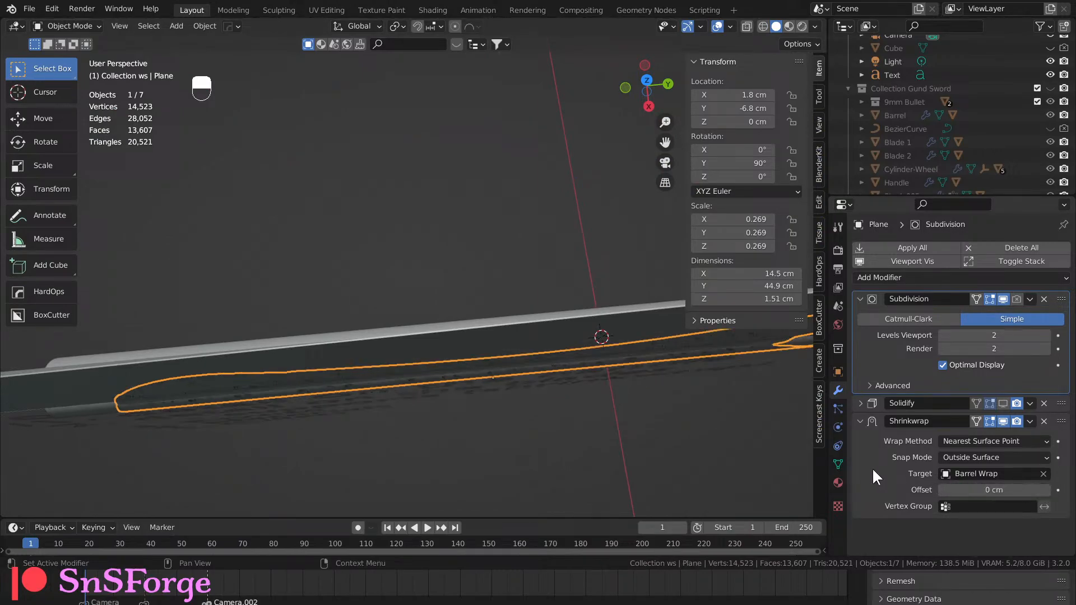
middle_click_drag(582, 403, 517, 291)
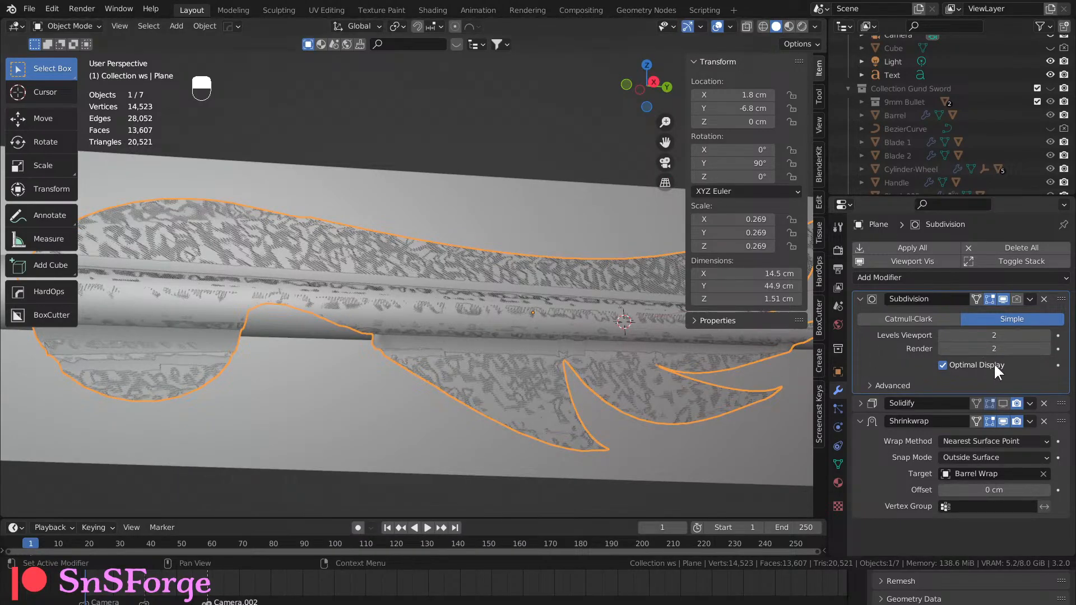
Compare the ornament with and without the Solidify modifier by toggling its viewport display, leaving it off.
left_click(1004, 403)
left_click(1004, 403)
left_click(1004, 403)
left_click(1004, 402)
Set the Shrinkwrap offset to 0.01 cm and check the ornament outline from the barrel end.
middle_click_drag(609, 360, 493, 367)
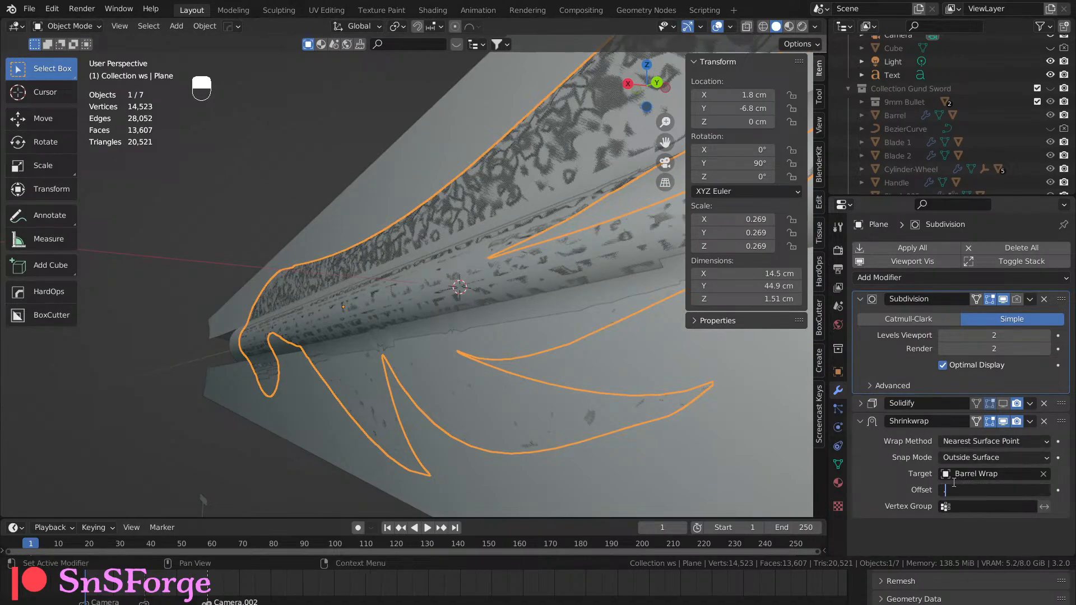
key("Return")
middle_click_drag(627, 426, 13, 420)
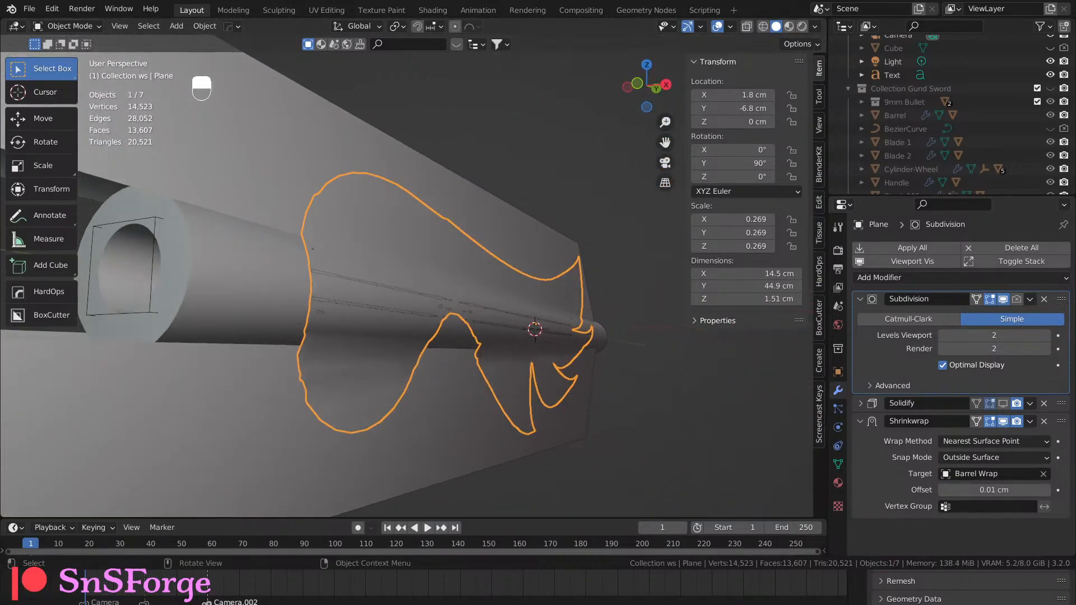
middle_click_drag(665, 420, 559, 403)
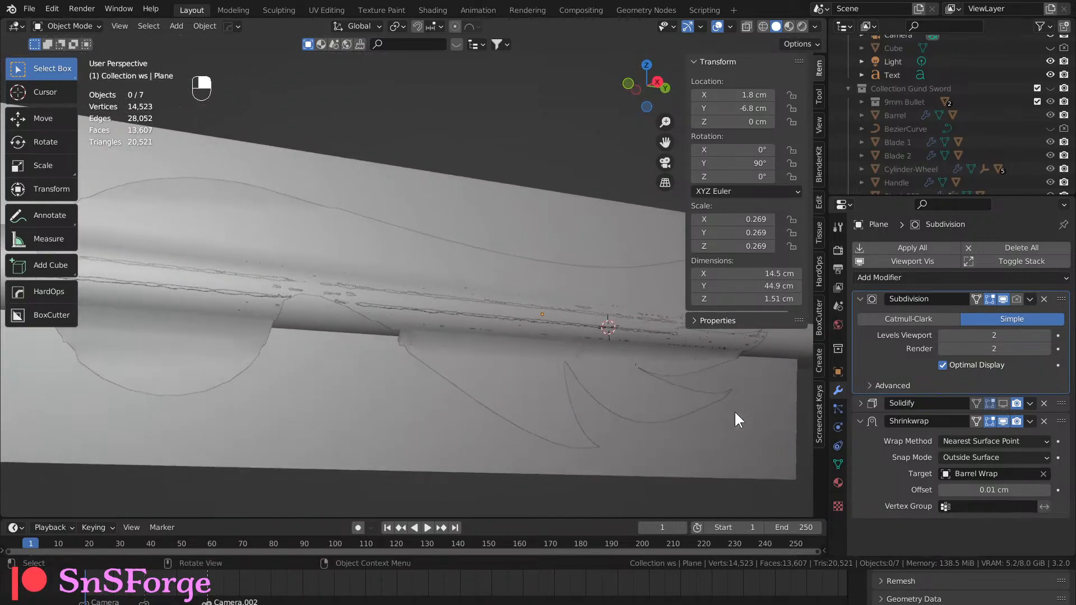
Re-enable the Solidify modifier's viewport display and inspect the ornament's surface.
left_click(1003, 403)
middle_click_drag(728, 412, 641, 409)
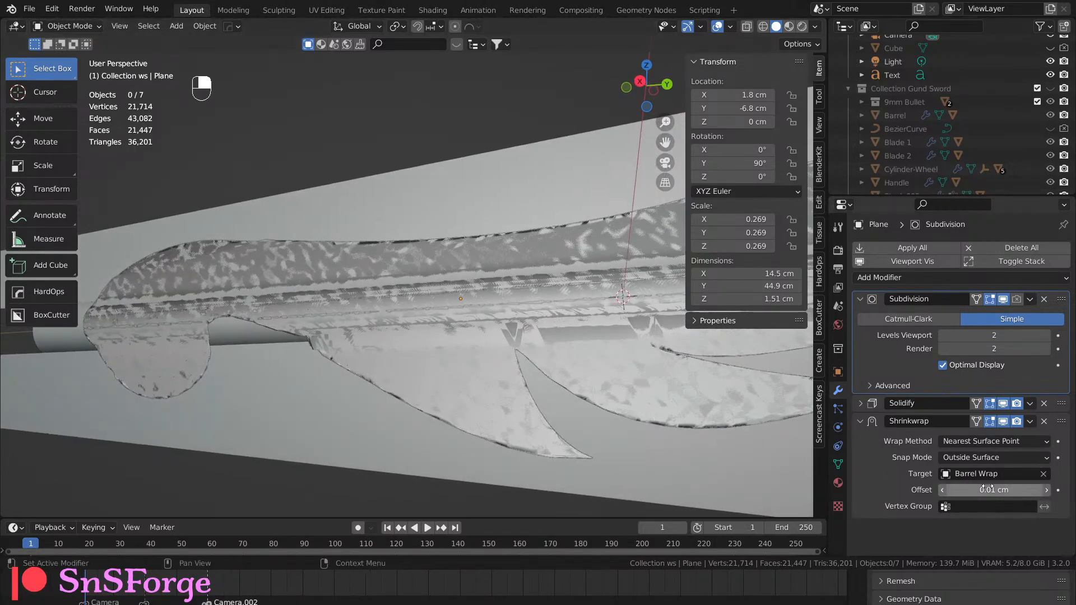
middle_click_drag(499, 332, 666, 246)
Switch the viewport to Material Preview shading and inspect the ornament's edges and thickness along the barrel.
left_click(789, 26)
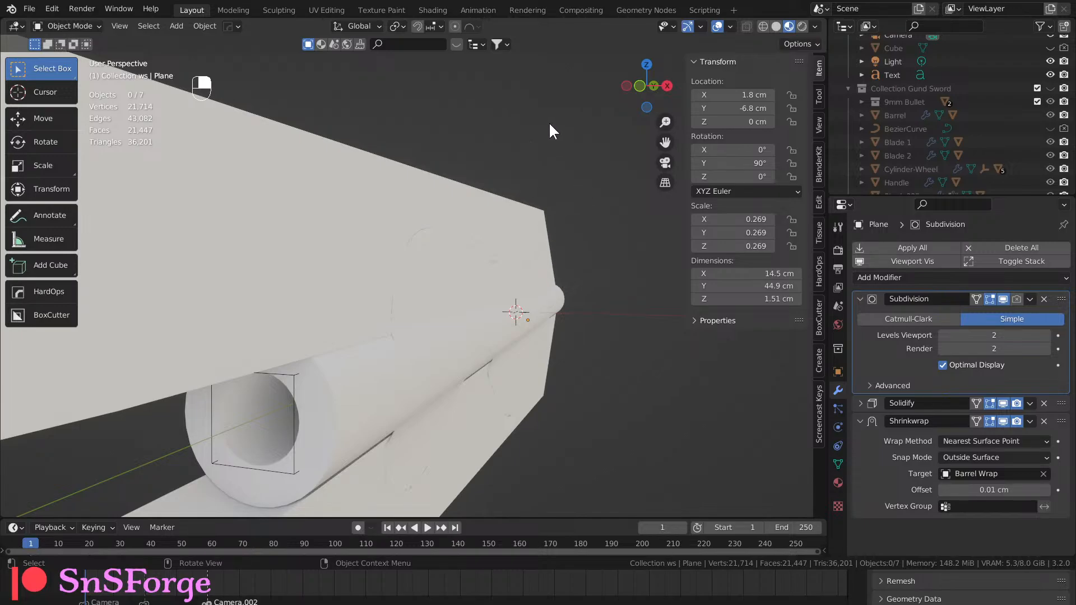
middle_click_drag(549, 123, 430, 112)
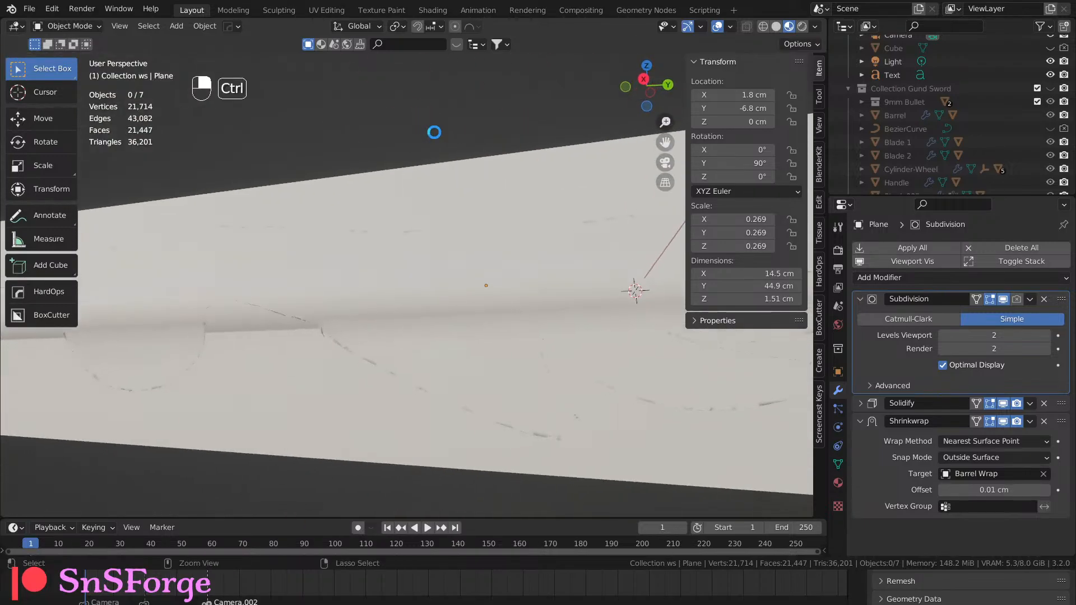
middle_click_drag(416, 328, 432, 378)
scroll(436, 386, "up", 5)
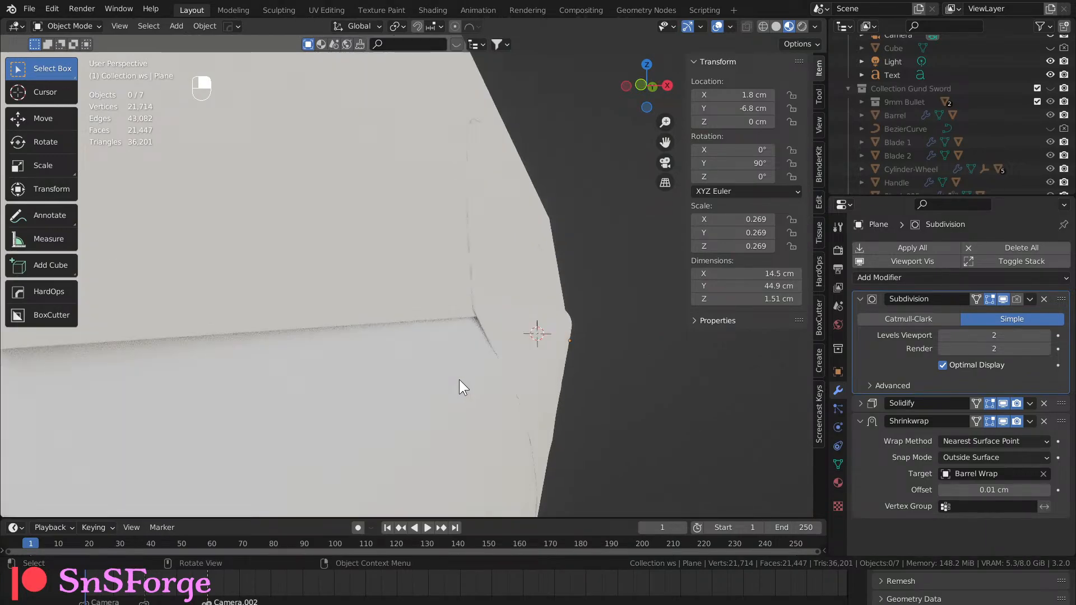
middle_click_drag(457, 221, 480, 250)
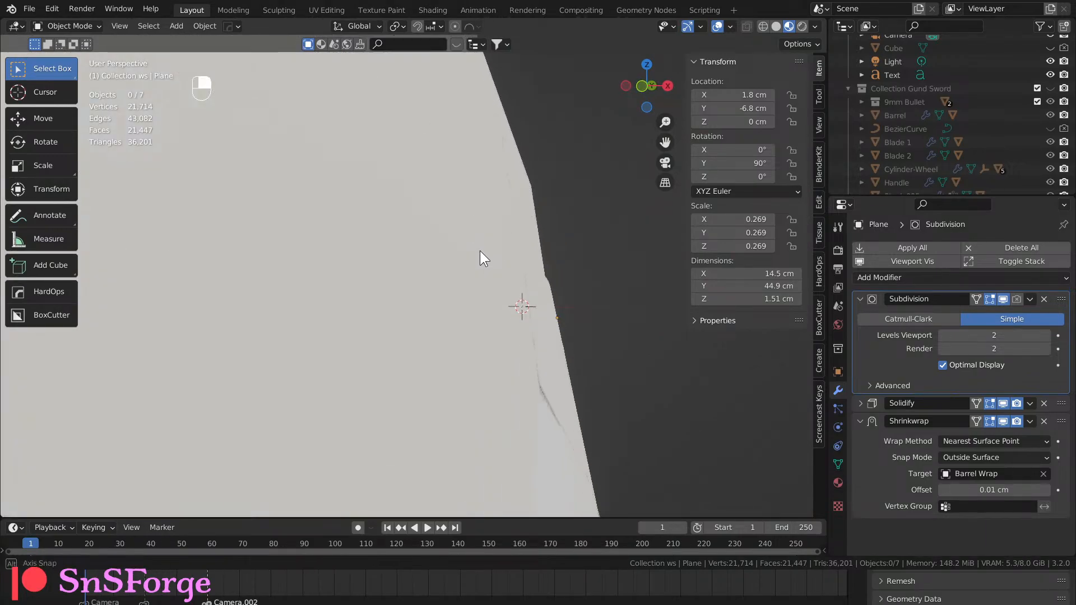
middle_click_drag(539, 315, 513, 291)
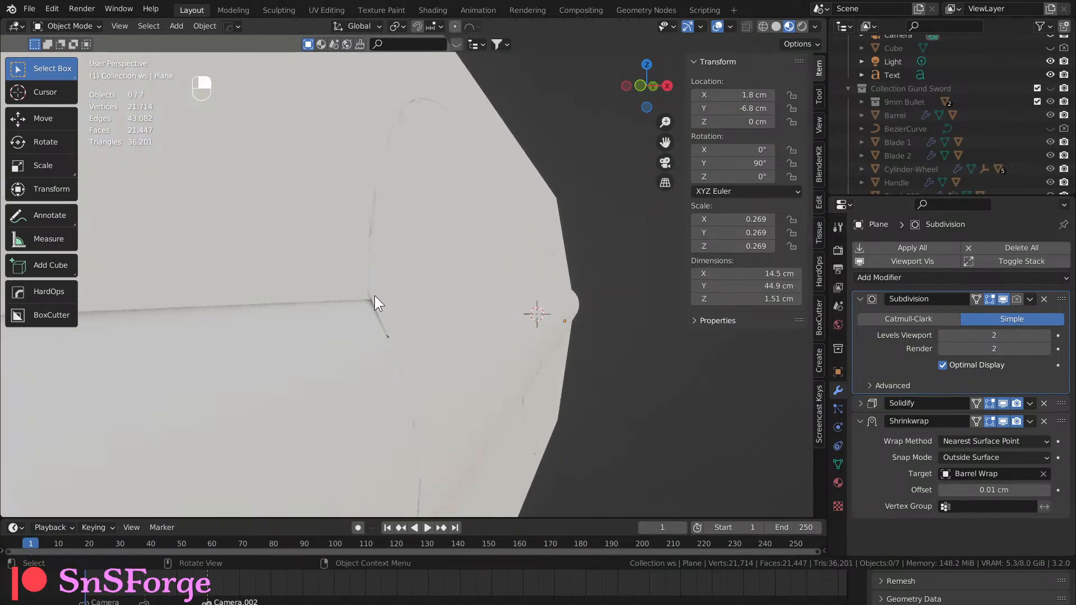
middle_click_drag(371, 304, 450, 291)
scroll(307, 215, "up", 3)
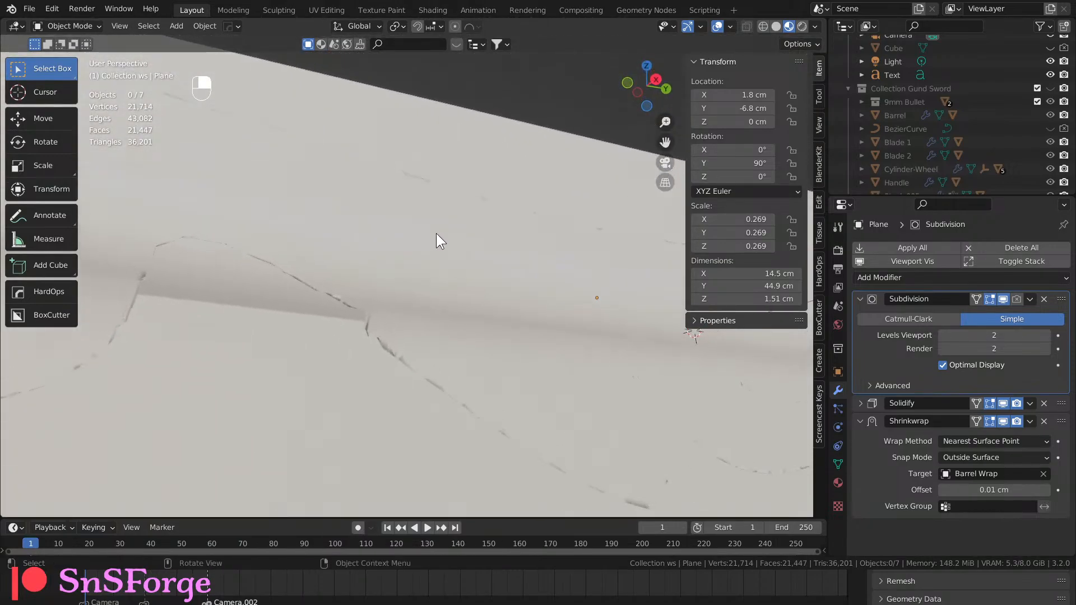
scroll(293, 221, "down", 5)
middle_click_drag(327, 257, 427, 280)
middle_click_drag(354, 285, 368, 277)
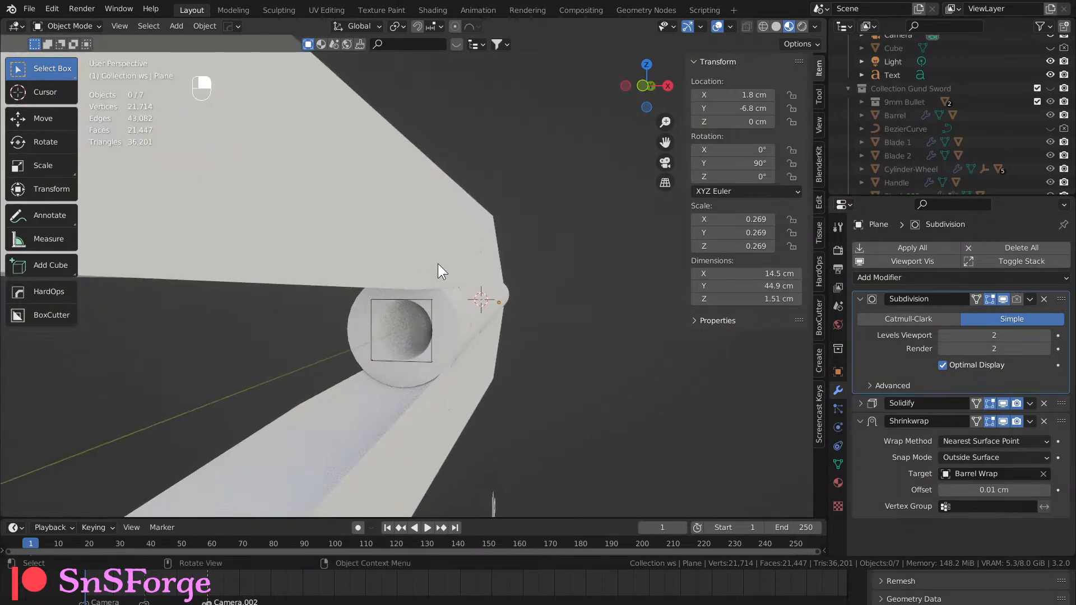
middle_click_drag(453, 317, 328, 353)
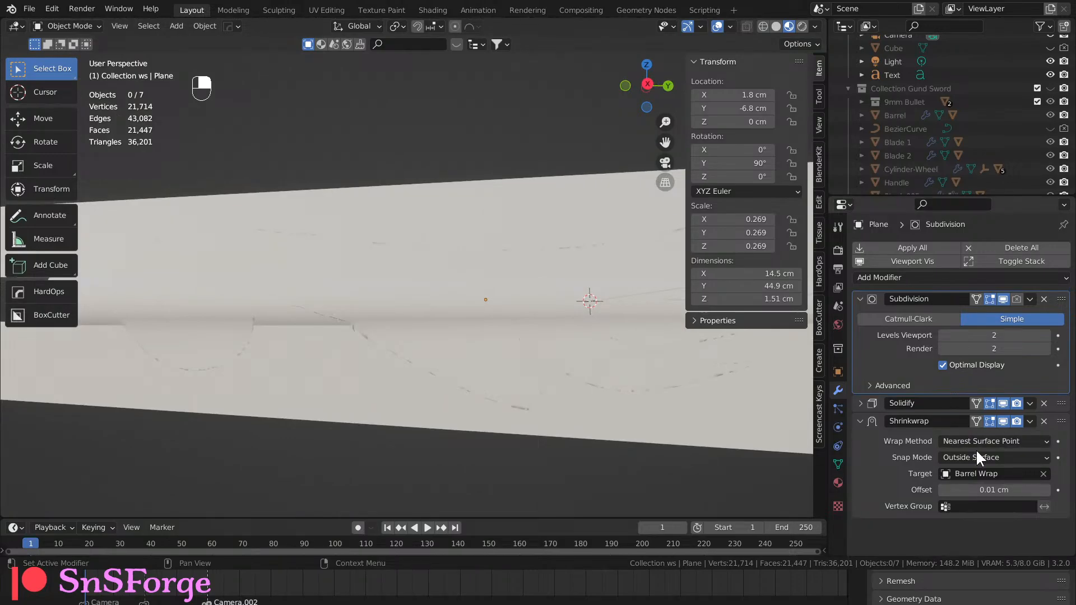
Set the ornament's Solidify thickness to -2.2 cm and inspect its edges against the barrel.
left_click(859, 404)
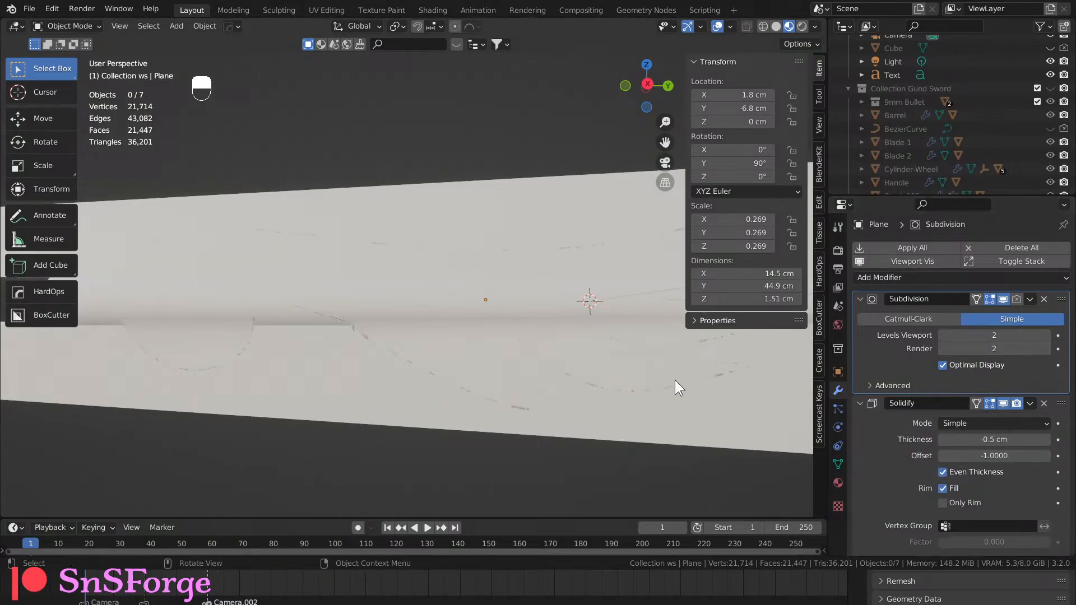
middle_click_drag(644, 367, 571, 264)
key("KP_Decimal")
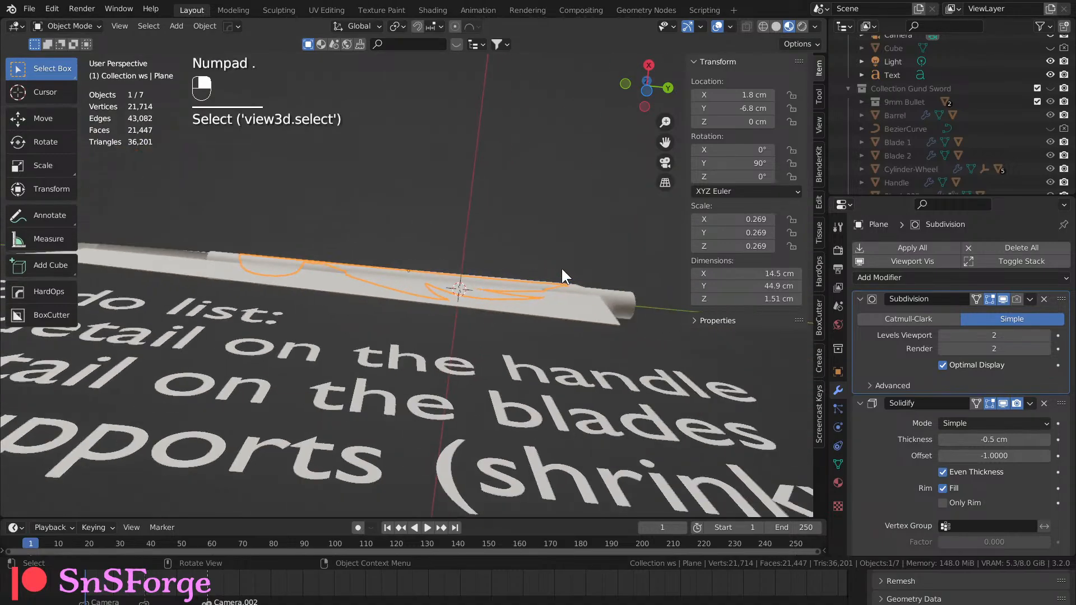
scroll(559, 269, "up", 9)
mouse_move(536, 303)
middle_mouse_down()
mouse_move(528, 295)
mouse_move(538, 299)
middle_mouse_up()
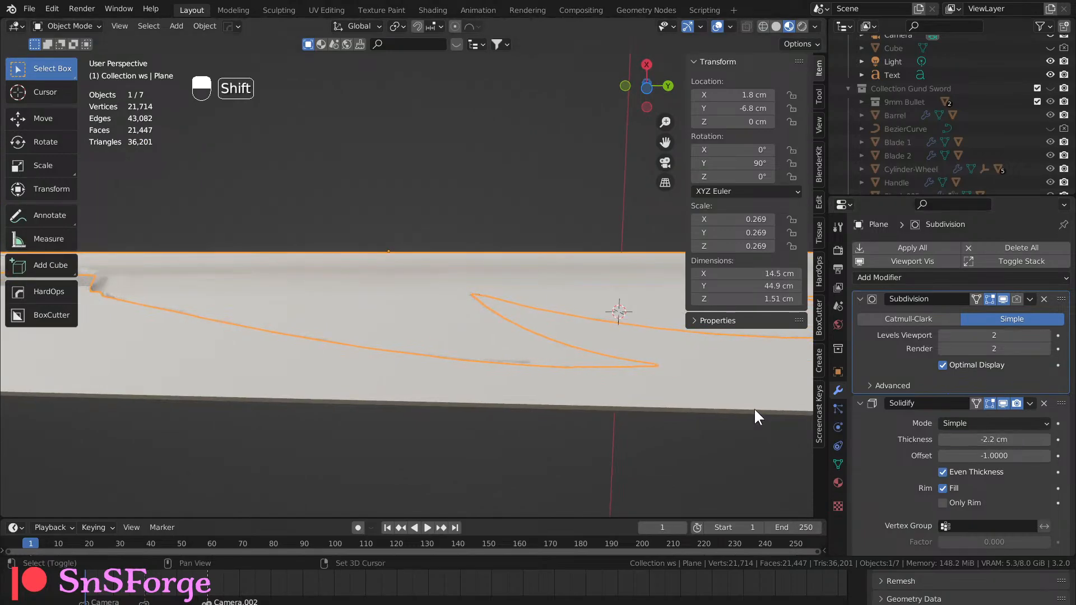
scroll(641, 405, "up", 4)
middle_click_drag(642, 404, 465, 350)
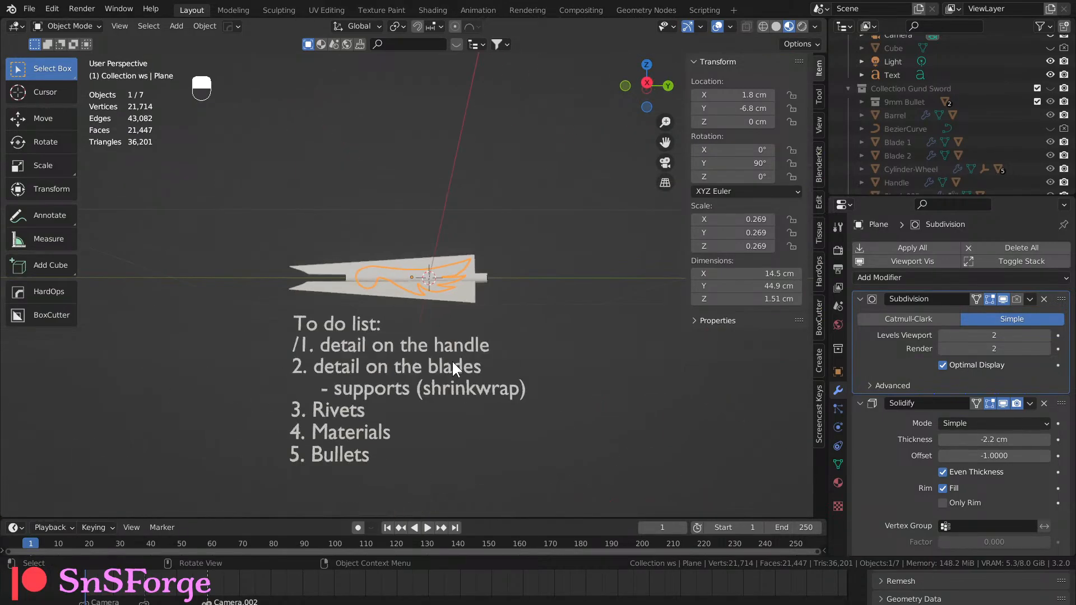
Select the Barrel Wrap and apply the first Steel material from the BlenderKit results to it.
scroll(452, 362, "up", 8)
middle_click_drag(444, 359, 399, 414)
left_click(428, 209)
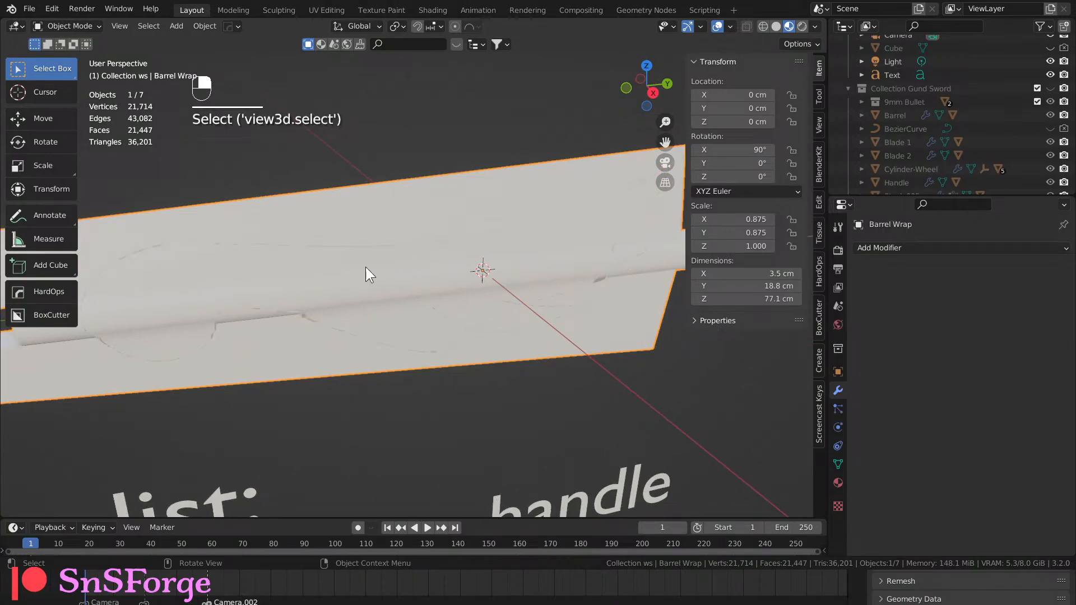
middle_click_drag(365, 267, 436, 95)
left_click(321, 44)
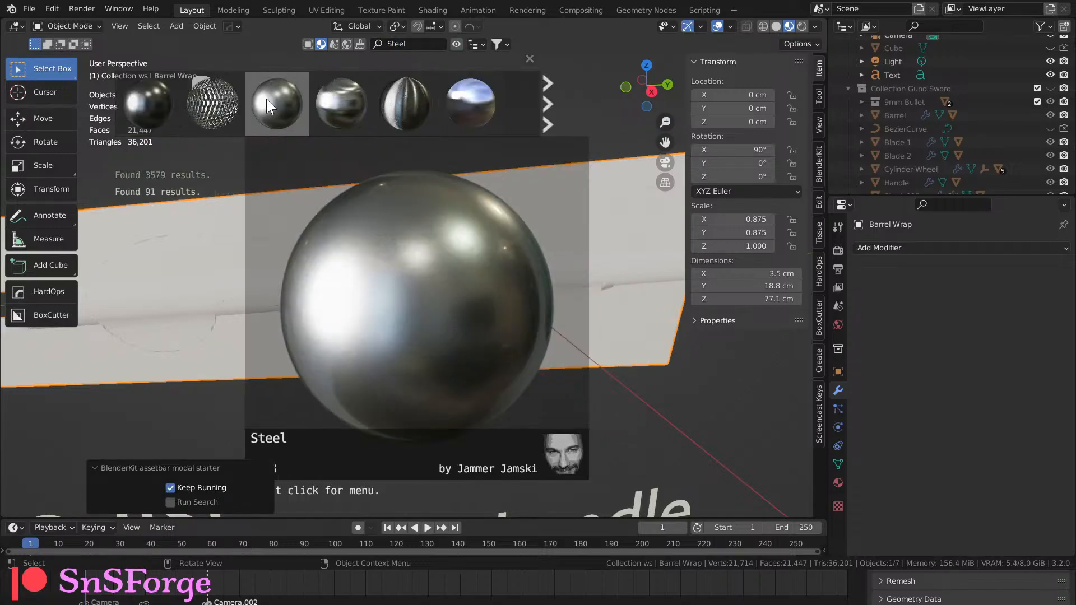
mouse_move(165, 110)
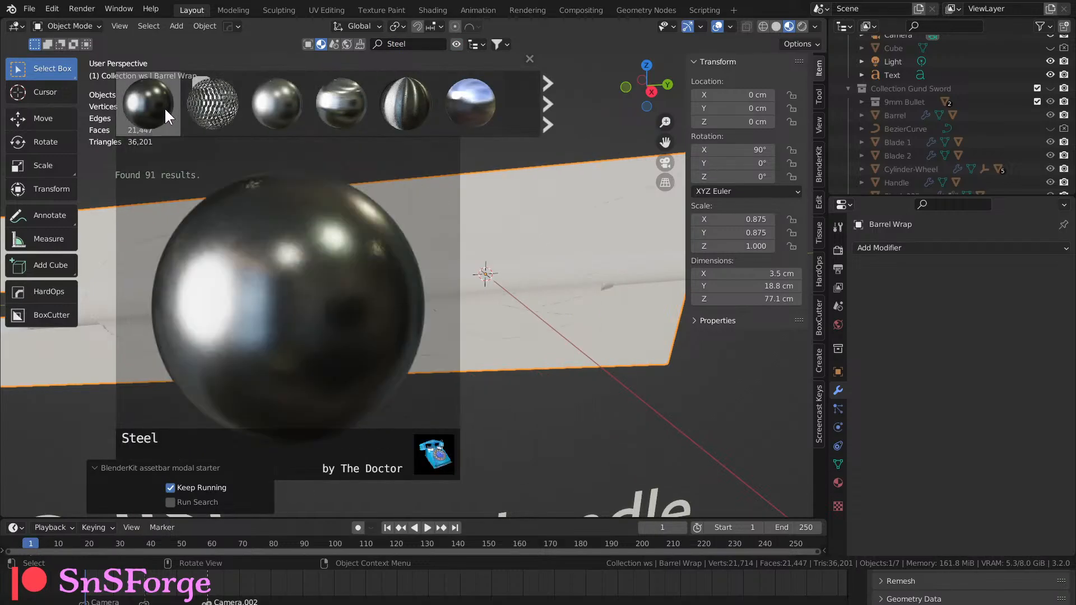
left_click_drag(163, 107, 358, 234)
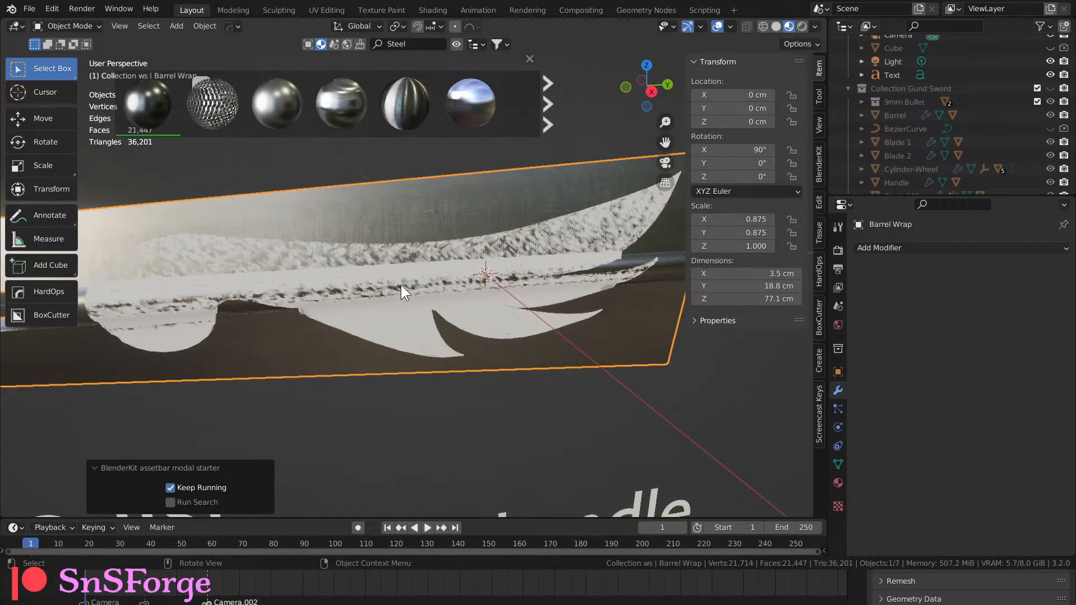
Select the ornament on the barrel, set its Solidify thickness to -6.8 cm, and inspect it from the barrel end.
middle_click_drag(409, 300, 365, 314)
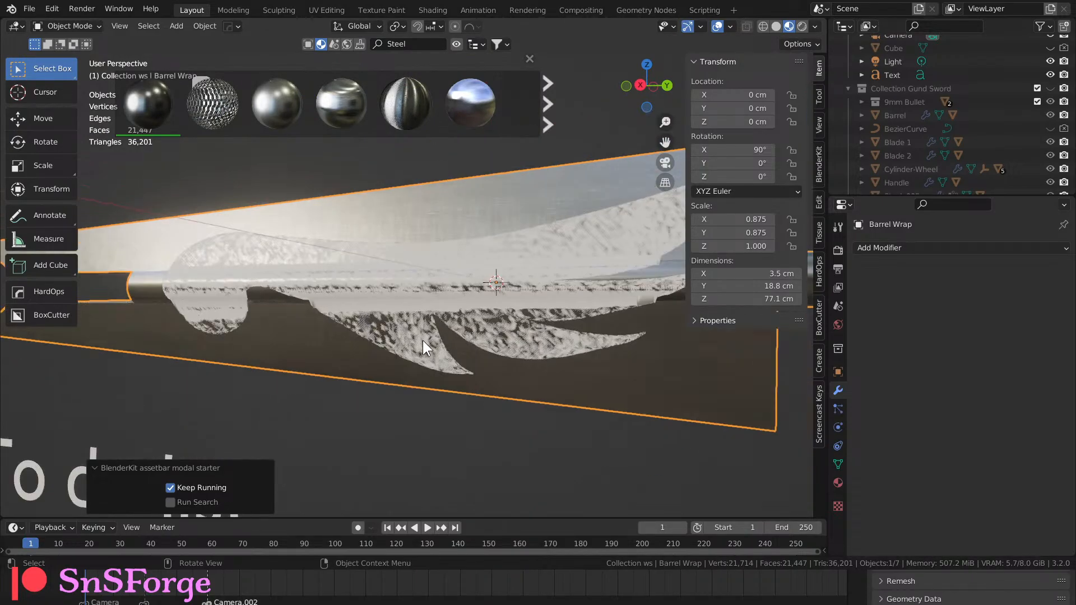
middle_click_drag(303, 241, 419, 271)
left_click(424, 291)
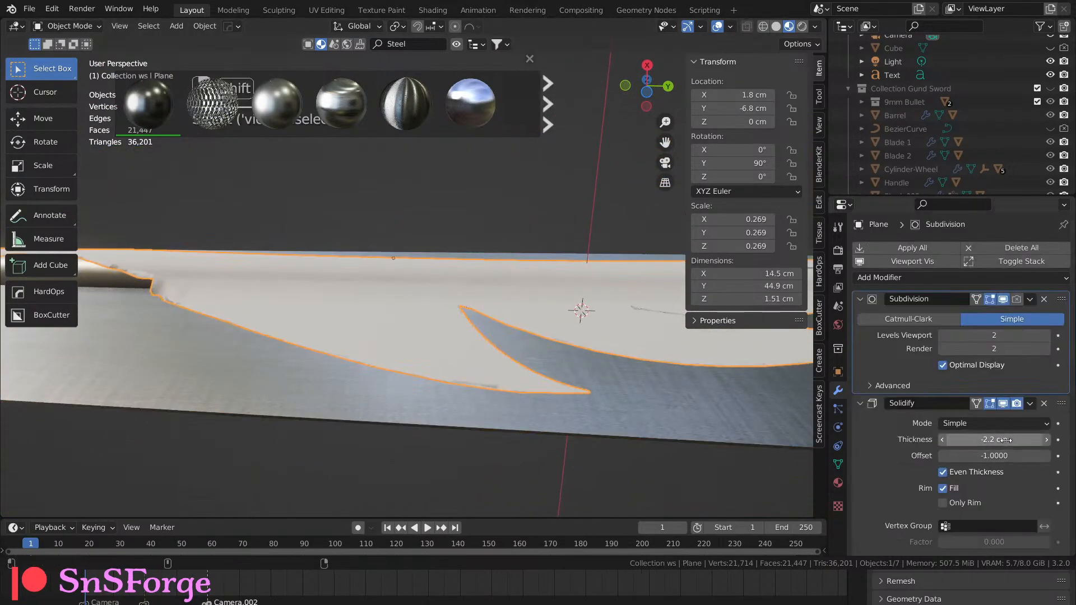
mouse_move(993, 440)
left_mouse_down("shift")
mouse_move(1024, 439)
mouse_move(1001, 439)
left_mouse_up("shift")
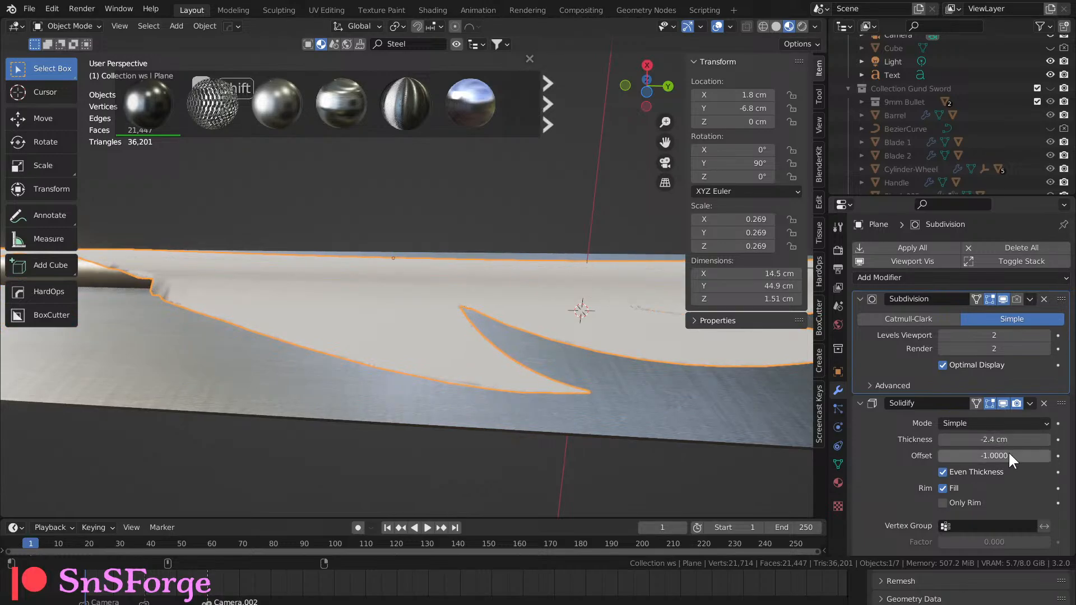
left_click_drag(947, 456, 994, 439)
middle_click_drag(710, 401, 497, 408)
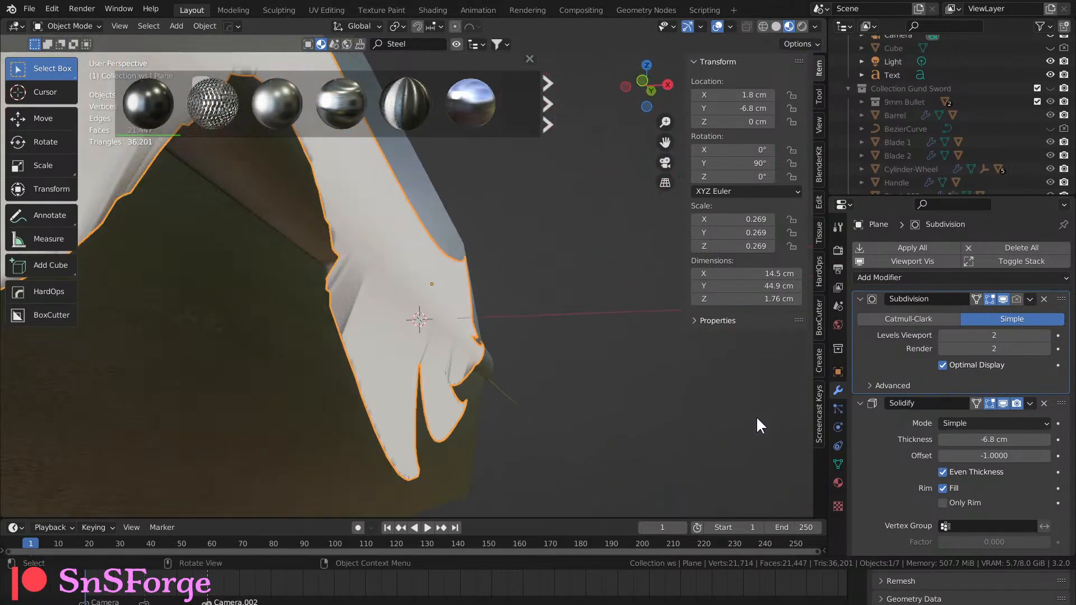
Set the ornament's Solidify thickness to 1 cm with Even Thickness disabled, and switch its mode to Complex.
mouse_move(1000, 440)
left_mouse_down()
mouse_move(1026, 441)
mouse_move(999, 441)
left_mouse_up()
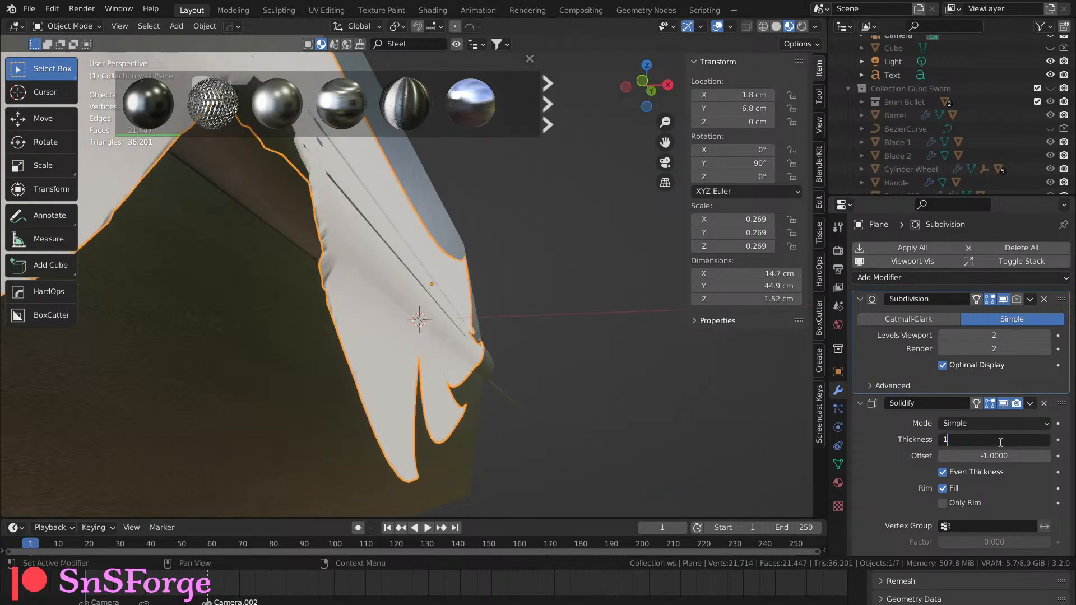
key("Return")
middle_click_drag(672, 431, 546, 416)
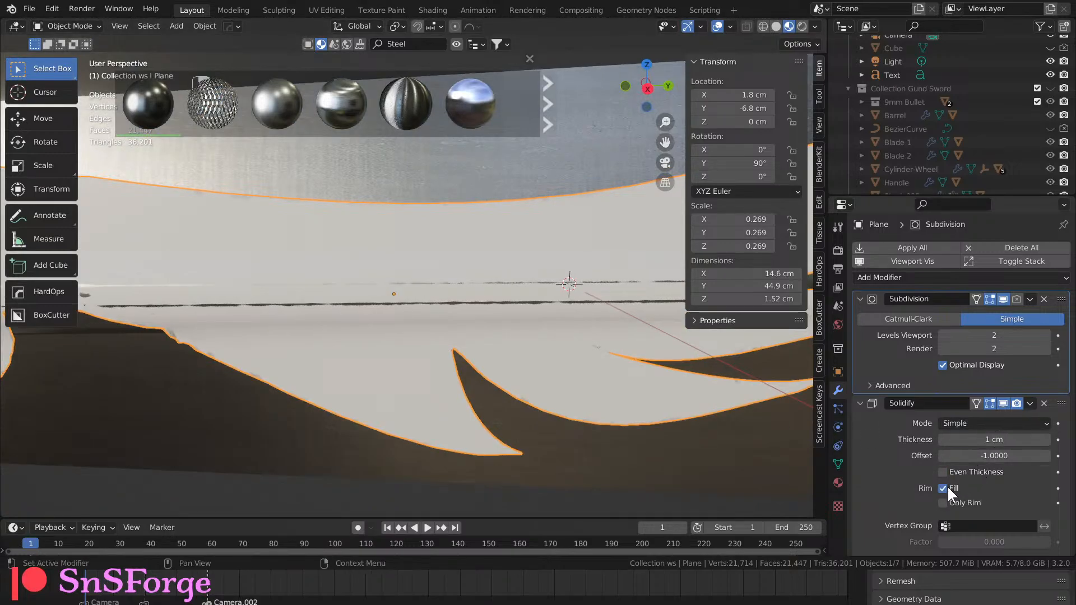
left_click(977, 424)
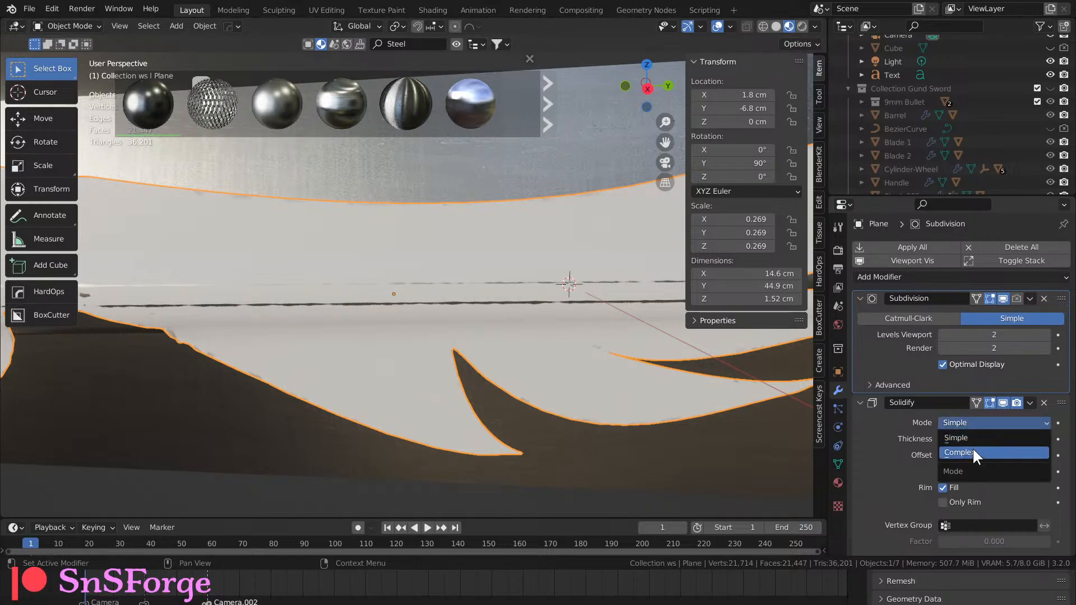
left_click(973, 451)
middle_click_drag(779, 446, 647, 421)
Set the ornament's Shrinkwrap offset to 0.1 cm and check its edge along the barrel.
scroll(947, 445, "down", 10)
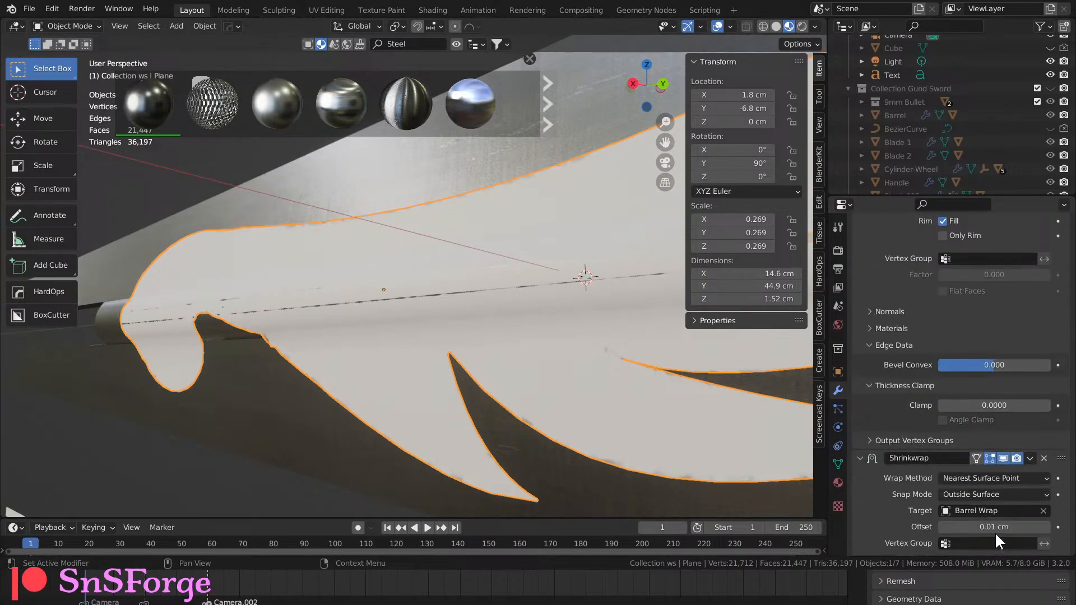
mouse_move(994, 527)
left_mouse_down()
mouse_move(1031, 528)
mouse_move(994, 528)
left_mouse_up()
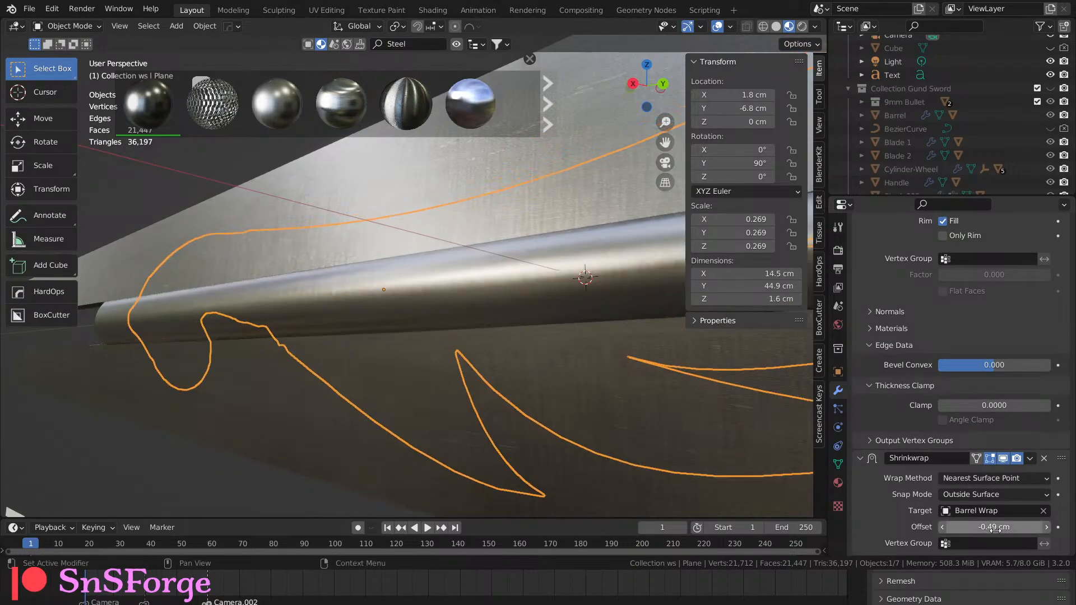
key("Return")
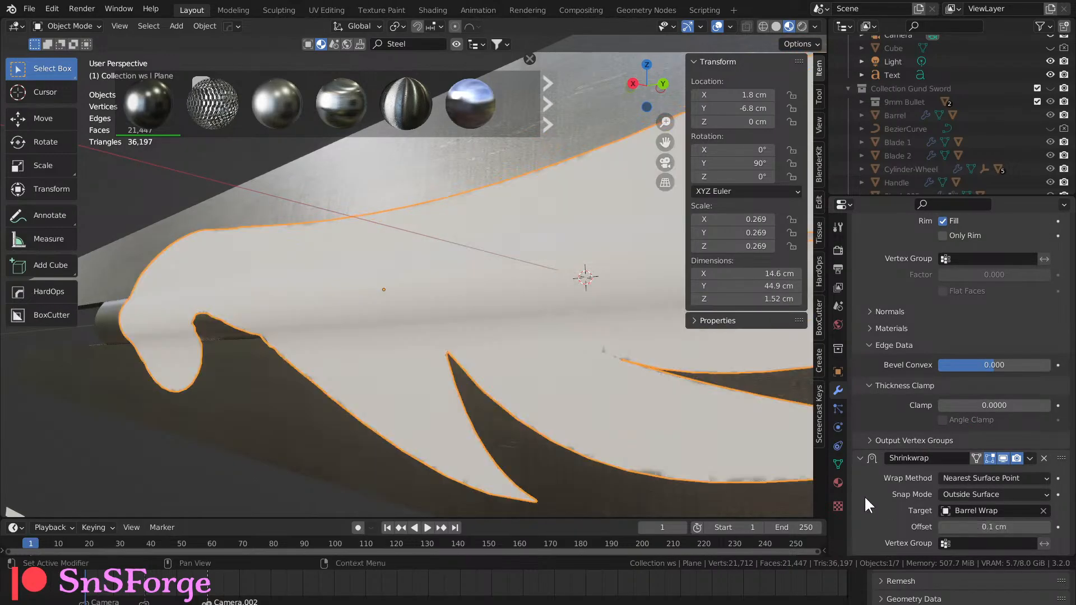
middle_click_drag(785, 459, 681, 312)
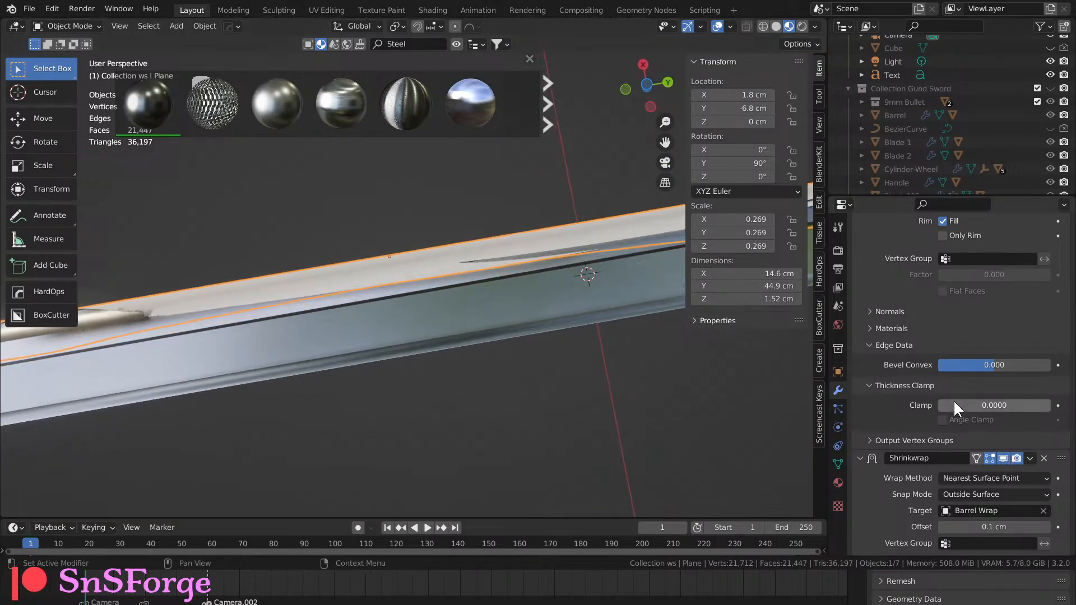
Set the ornament's Solidify thickness to 3 cm.
scroll(943, 412, "up", 8)
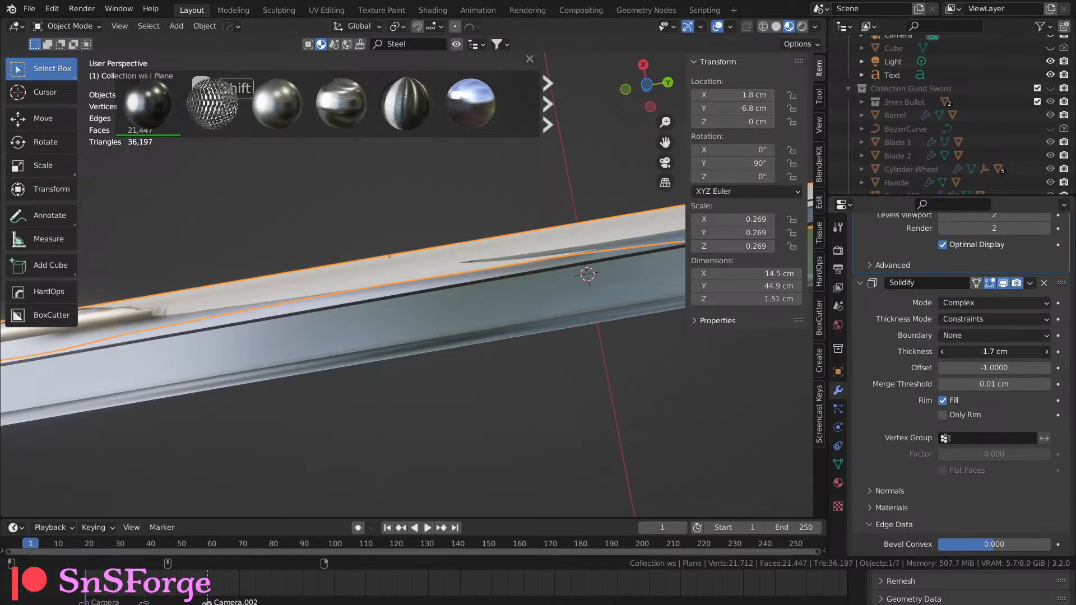
mouse_move(994, 351)
left_mouse_down("shift")
mouse_move(1026, 351)
mouse_move(996, 351)
left_mouse_up("shift")
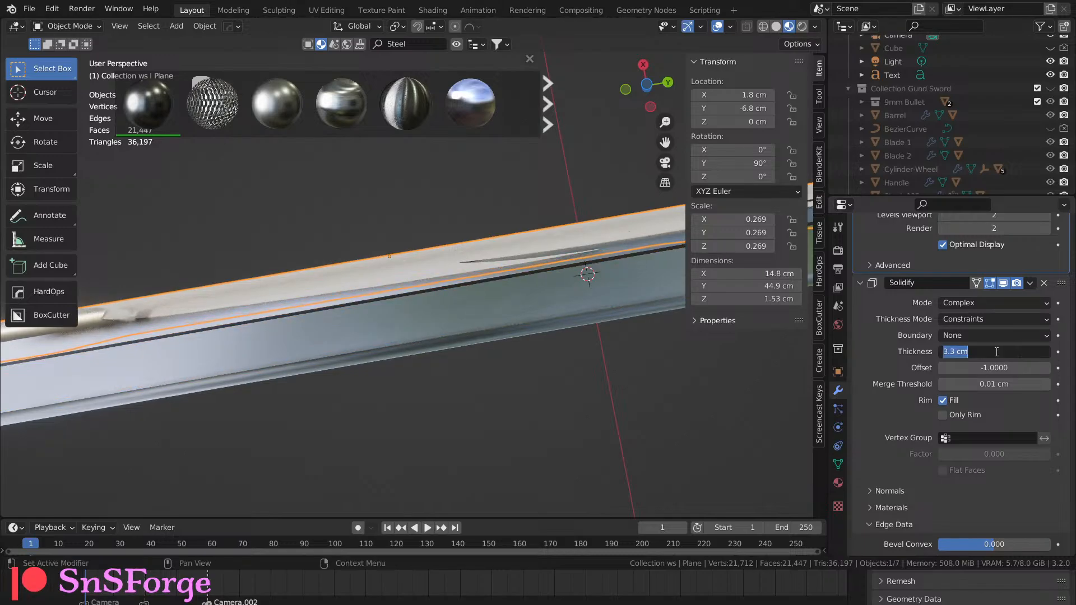
key("Return")
Examine the ornament's surface and edges around the curved notch where it wraps over the barrel.
middle_click_drag(610, 351, 560, 390)
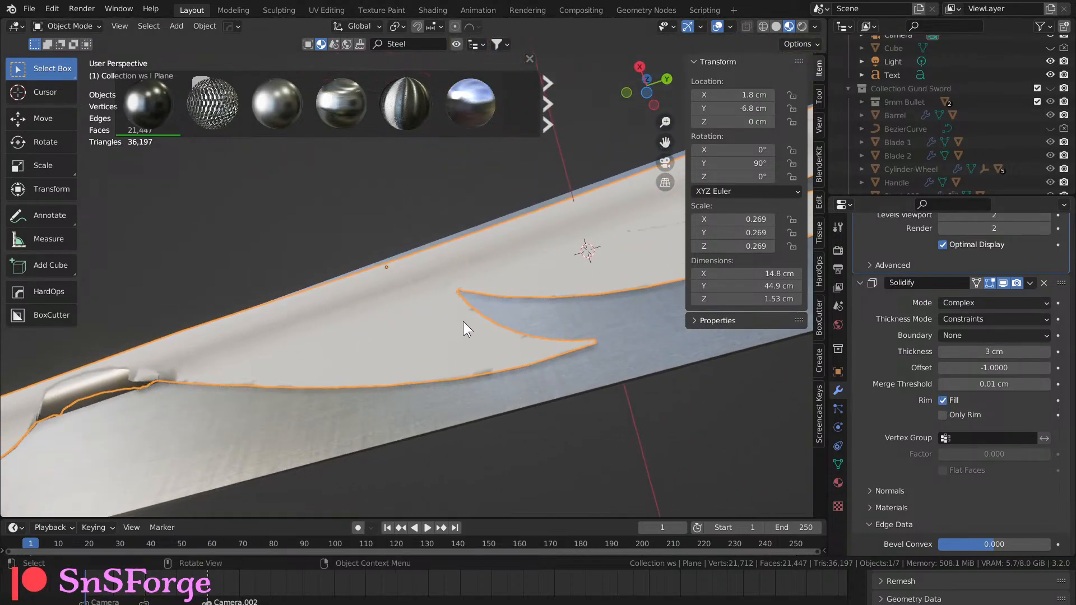
middle_click_drag(463, 323, 352, 315)
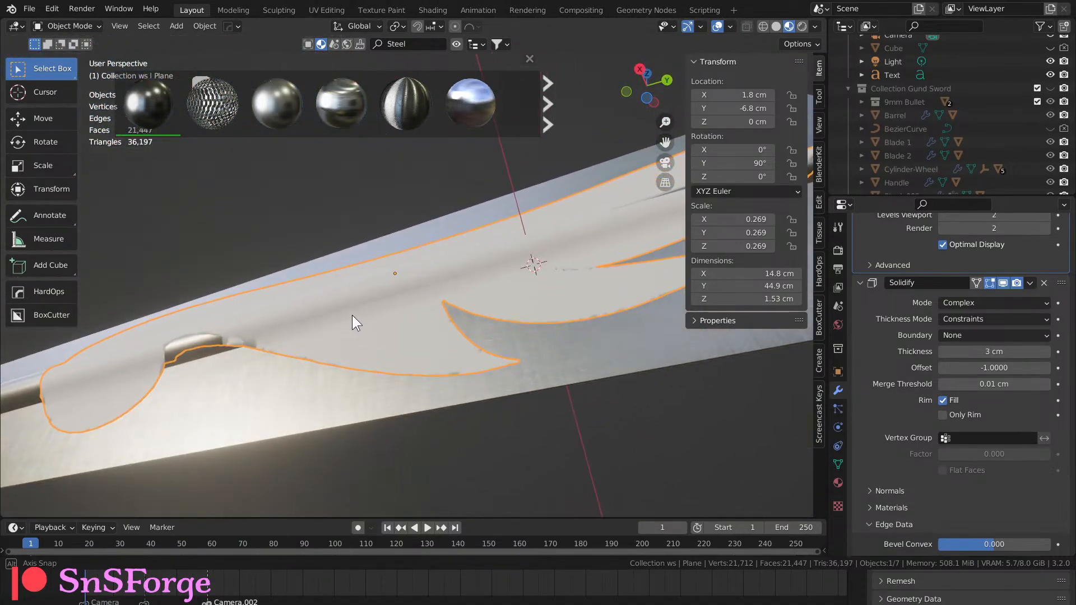
middle_click_drag(281, 335, 444, 248, "shift")
scroll(516, 320, "up", 4)
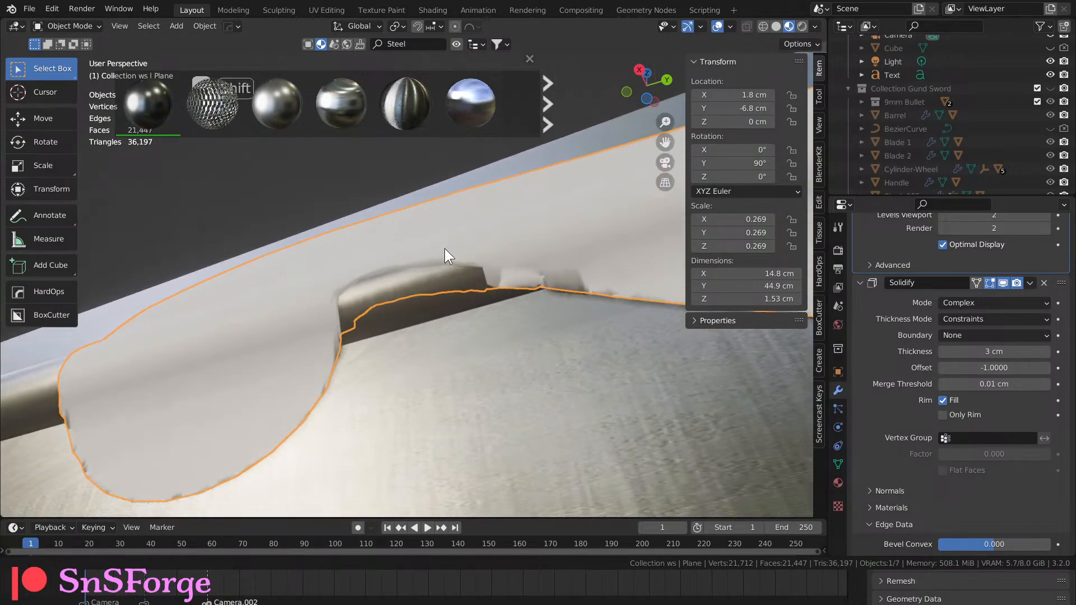
scroll(448, 253, "up", 2)
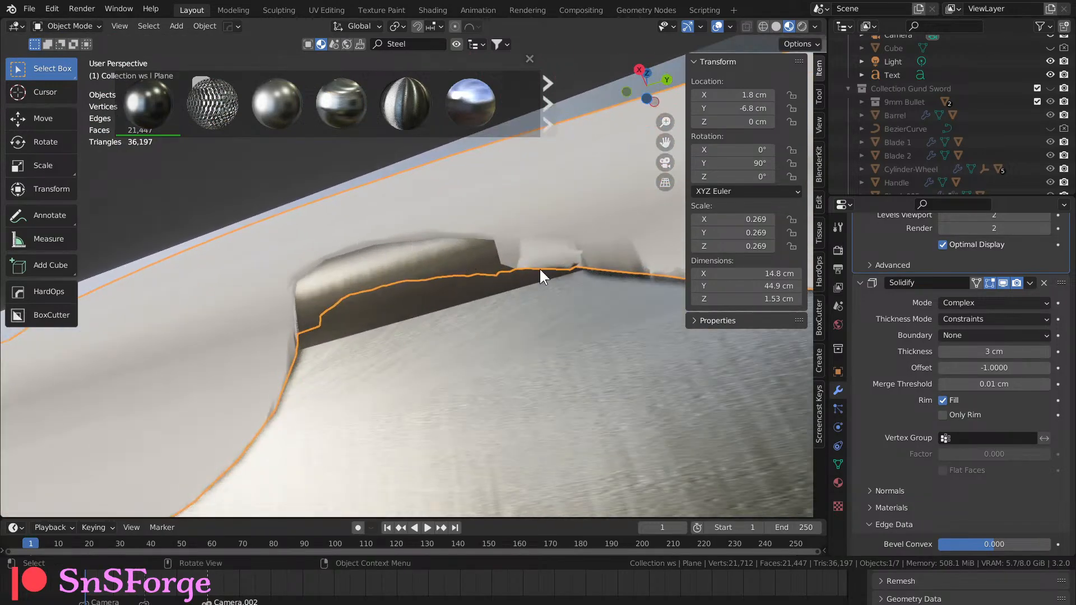
middle_click_drag(540, 270, 565, 268)
middle_click_drag(310, 267, 443, 331)
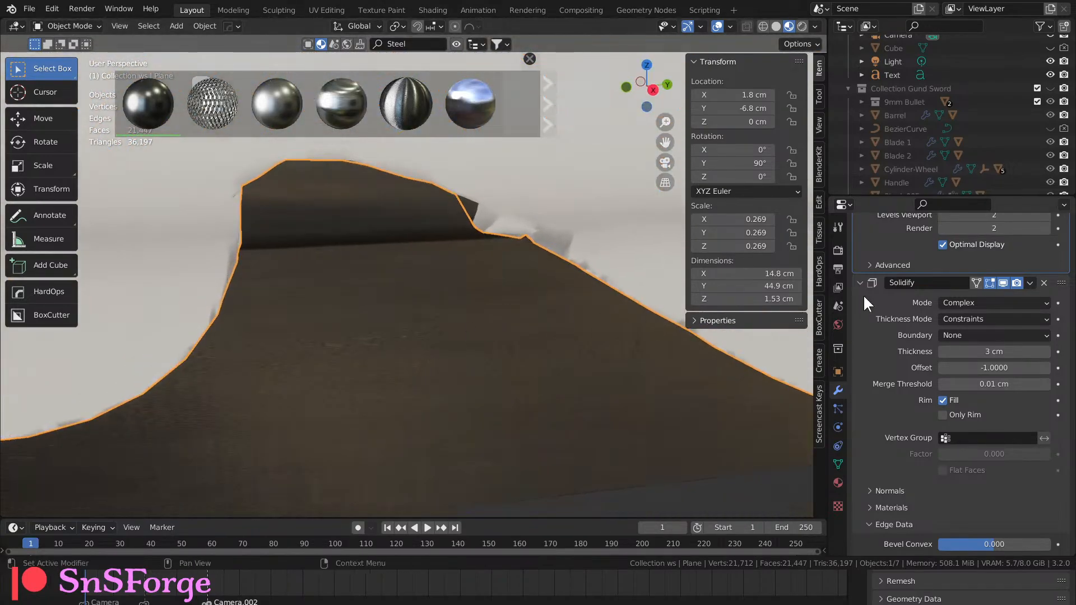
scroll(622, 301, "up", 3)
scroll(621, 299, "down", 5)
middle_click_drag(507, 264, 471, 313, "shift")
Try a Subdivision viewport level of 3 on the ornament, check the notch, and return the level to 2.
scroll(985, 305, "up", 4)
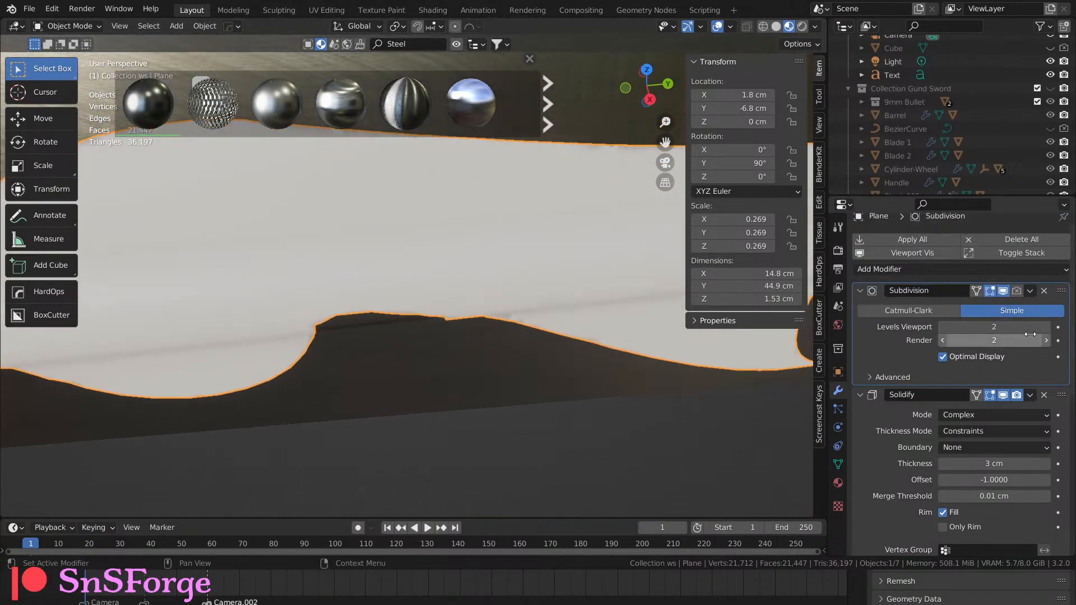
left_click(1046, 327)
middle_click_drag(626, 347, 549, 232)
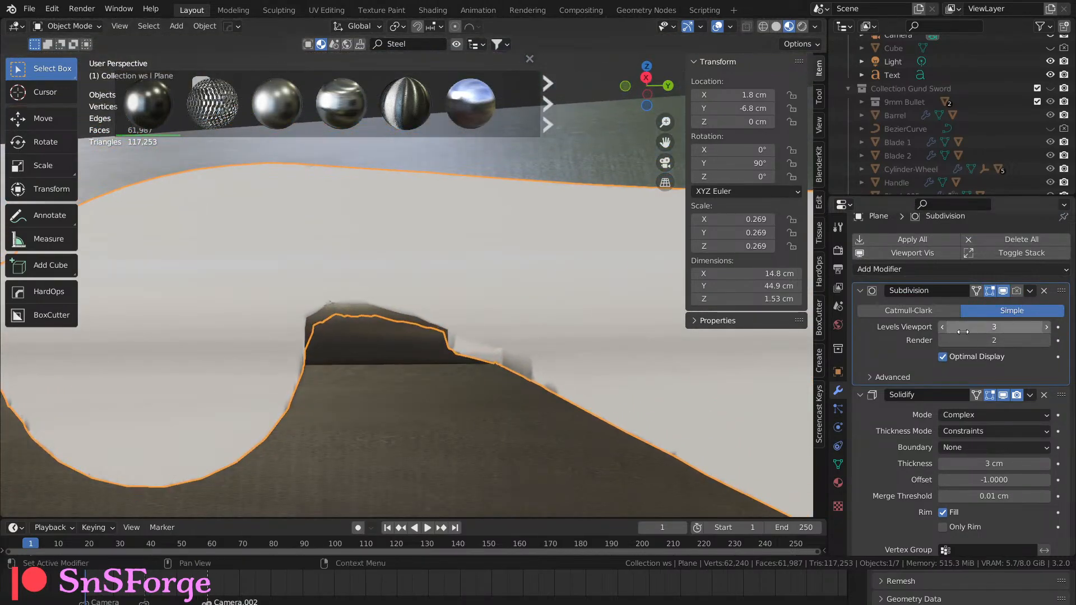
left_click(941, 327)
scroll(630, 379, "down", 4)
scroll(631, 379, "up", 4)
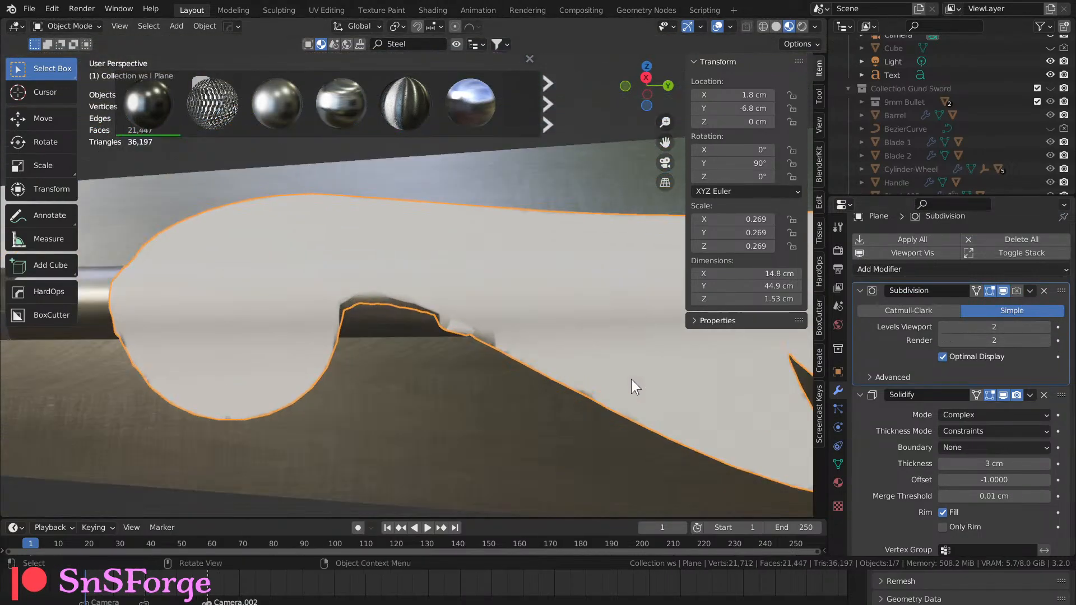
Switch the ornament's Subdivision type to Catmull-Clark and inspect the notch and feather tips.
left_click(920, 310)
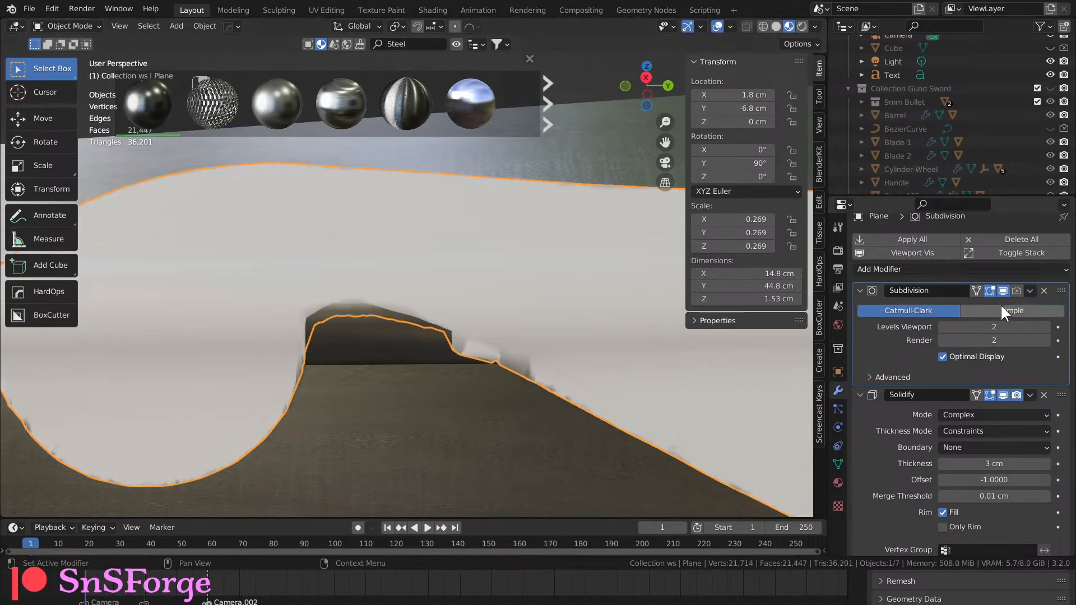
scroll(606, 345, "down", 5)
mouse_move(603, 355)
middle_mouse_down()
mouse_move(566, 320)
mouse_move(558, 385)
mouse_move(542, 309)
mouse_move(506, 320)
mouse_move(552, 345)
mouse_move(554, 390)
mouse_move(577, 338)
mouse_move(567, 325)
mouse_move(544, 397)
mouse_move(496, 415)
mouse_move(577, 439)
mouse_move(586, 462)
mouse_move(531, 403)
mouse_move(532, 412)
mouse_move(491, 396)
mouse_move(509, 402)
mouse_move(550, 308)
middle_mouse_up()
scroll(564, 321, "up", 5)
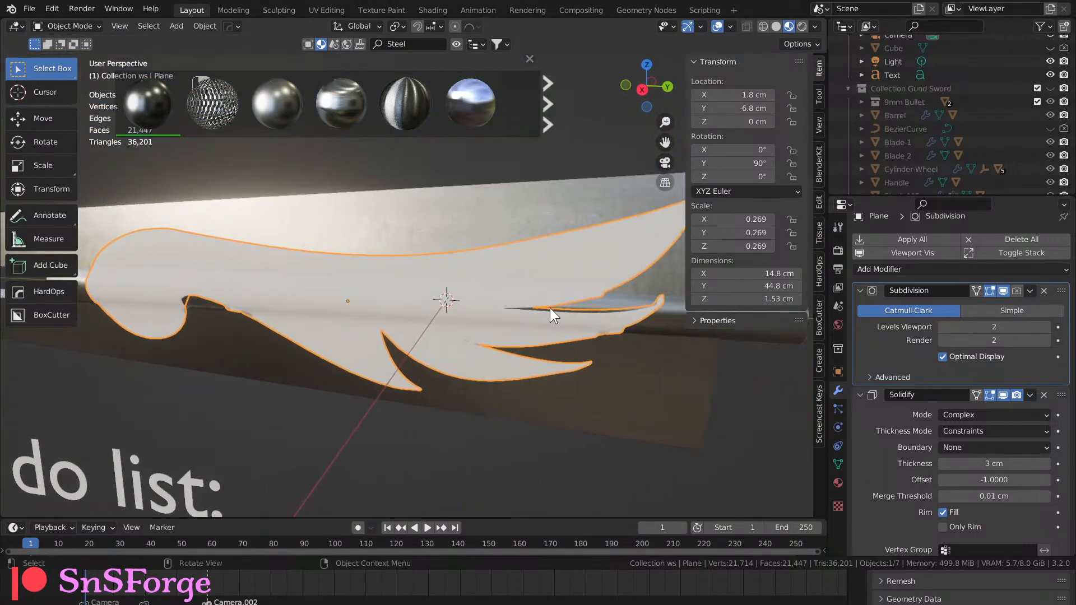
middle_click_drag(443, 275, 578, 246)
scroll(579, 246, "up", 4)
middle_click_drag(656, 328, 385, 332, "shift")
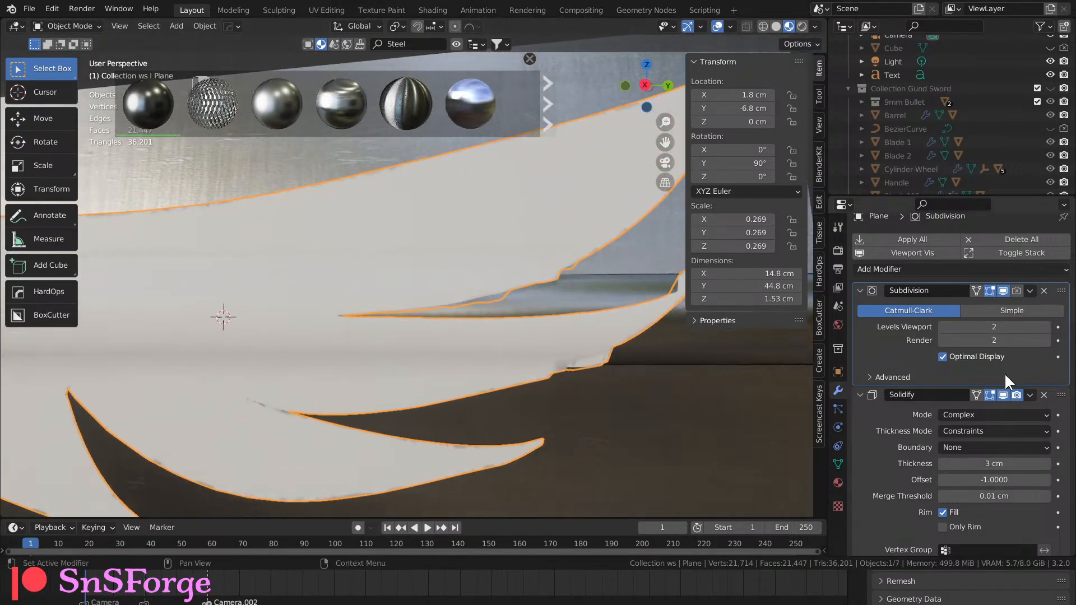
Try adjusting the Solidify thickness clamp and check the ornament's feather tips.
scroll(1004, 372, "down", 13)
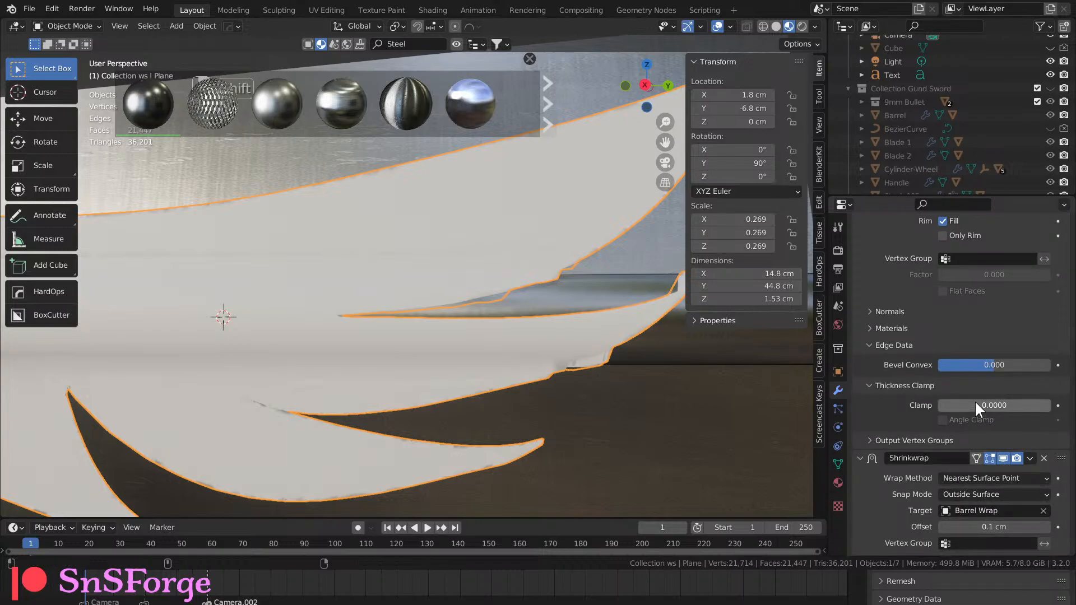
left_click_drag(976, 402, 975, 403)
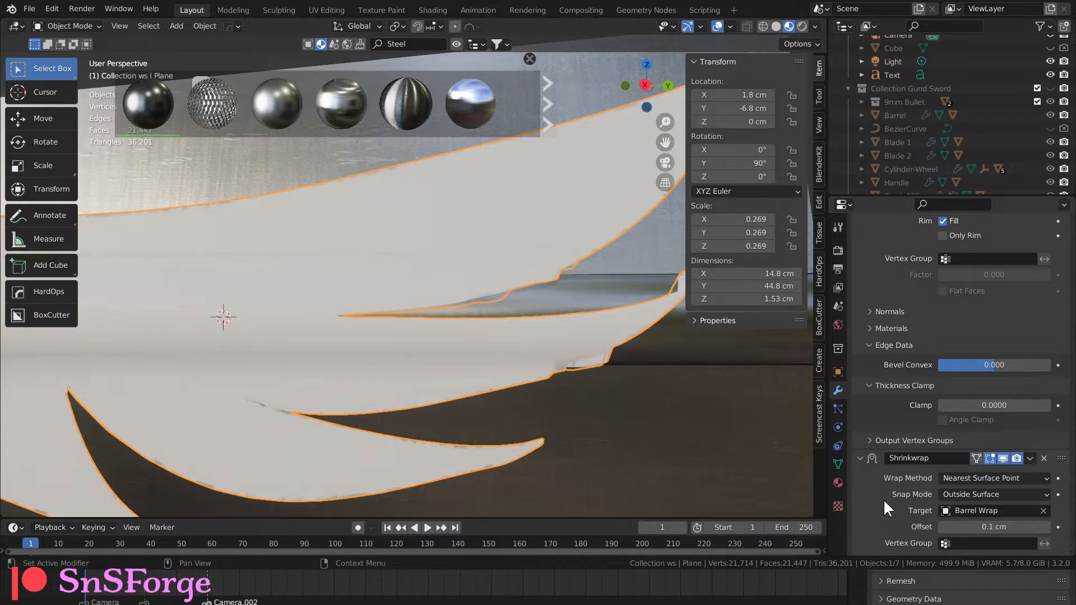
scroll(730, 478, "down", 5)
middle_click_drag(529, 414, 607, 427)
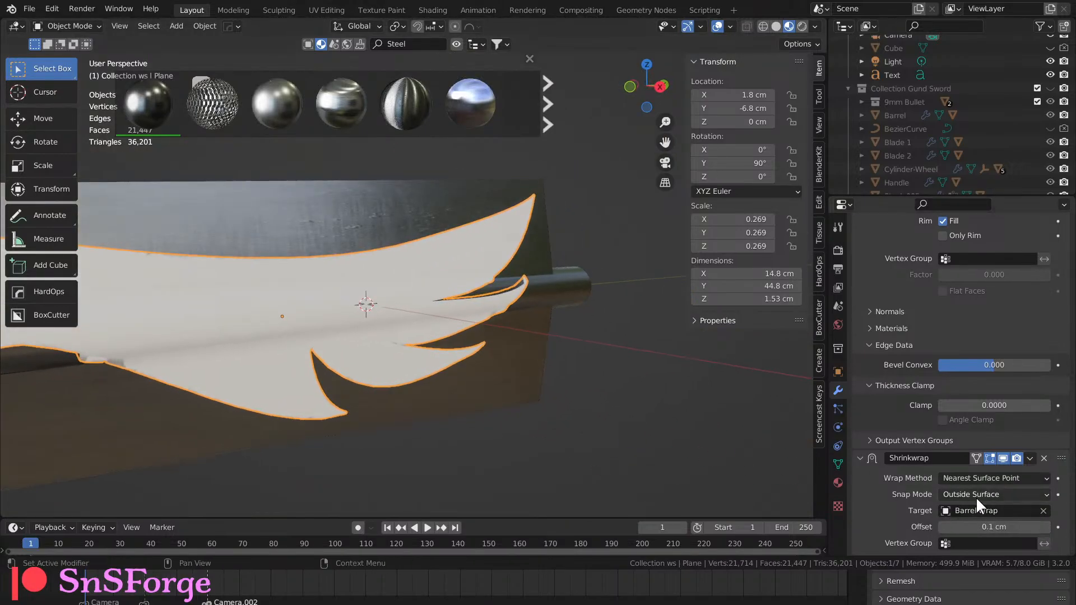
Set the Shrinkwrap snap mode to On Surface and inspect the ornament's feather edges over the barrel.
left_click(1024, 490)
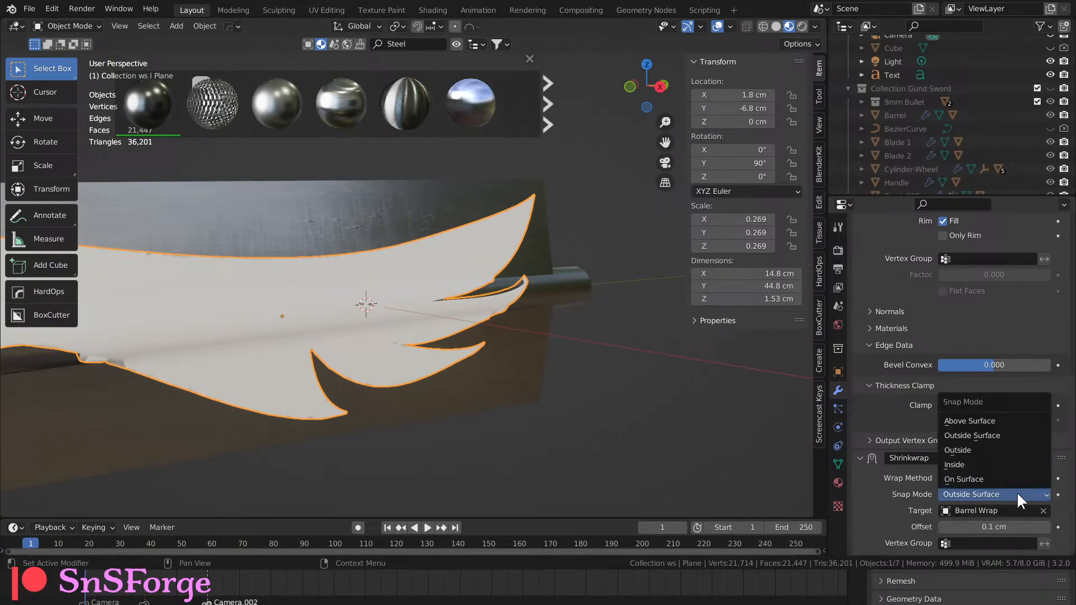
left_click(1016, 492)
left_click(1017, 492)
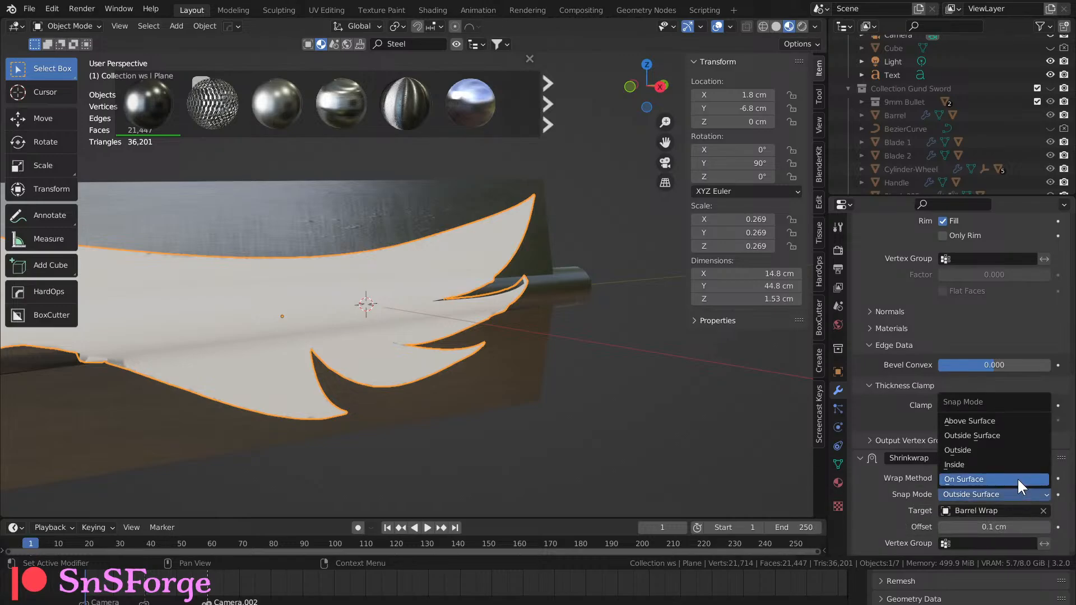
left_click(1017, 478)
middle_click_drag(628, 398, 476, 367)
scroll(477, 274, "up", 3)
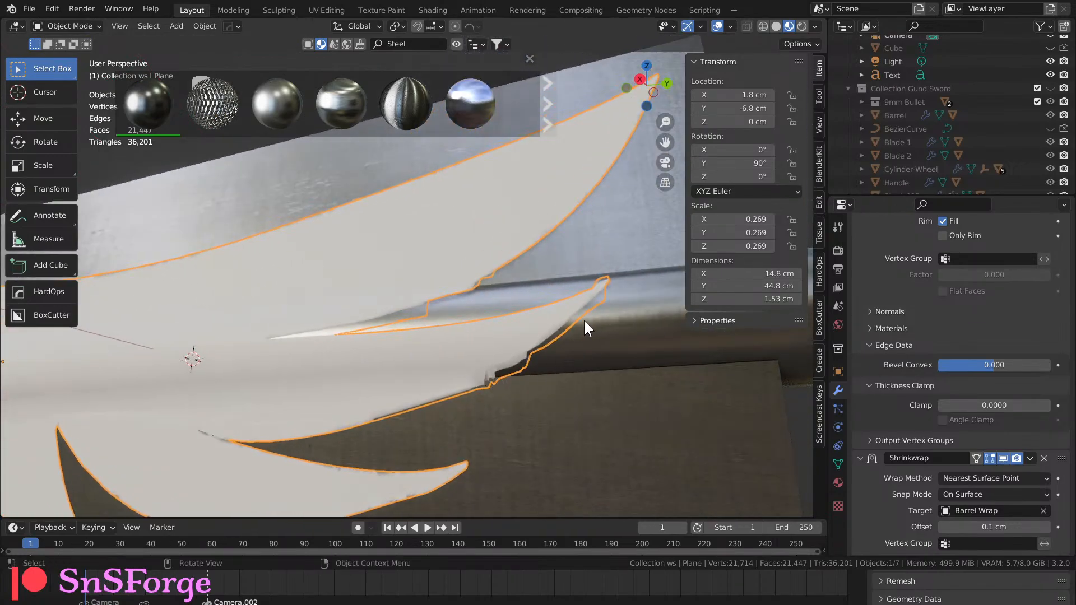
middle_click_drag(591, 324, 594, 395)
scroll(556, 378, "up", 4)
scroll(594, 395, "up", 1)
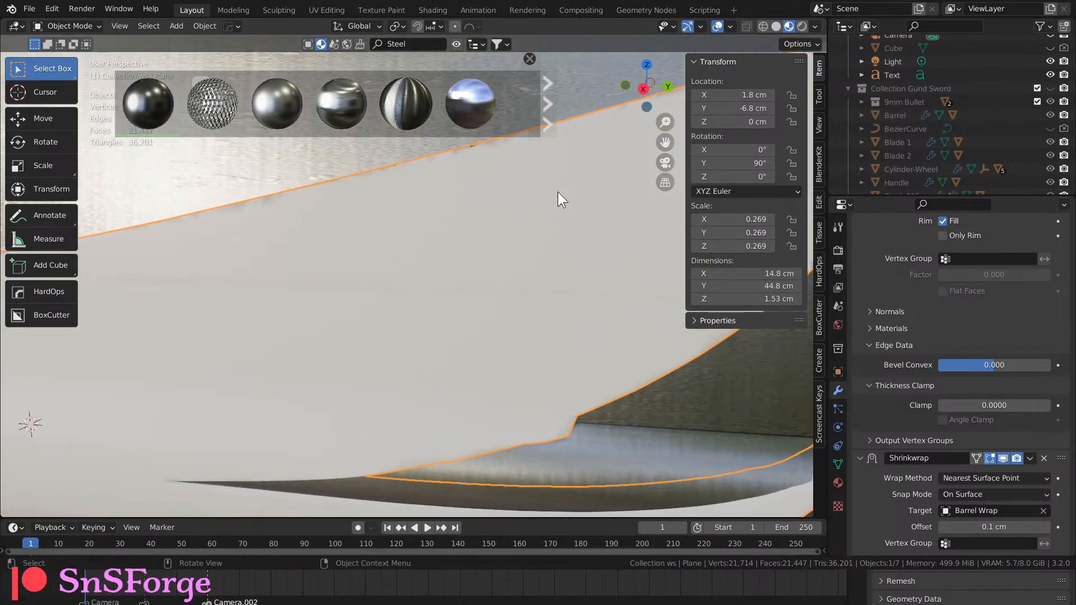
Browse the steel materials in the asset library and apply Steel Panel With Rivets to the ornament.
scroll(583, 204, "down", 8)
left_click_drag(602, 214, 607, 222)
scroll(569, 269, "up", 3)
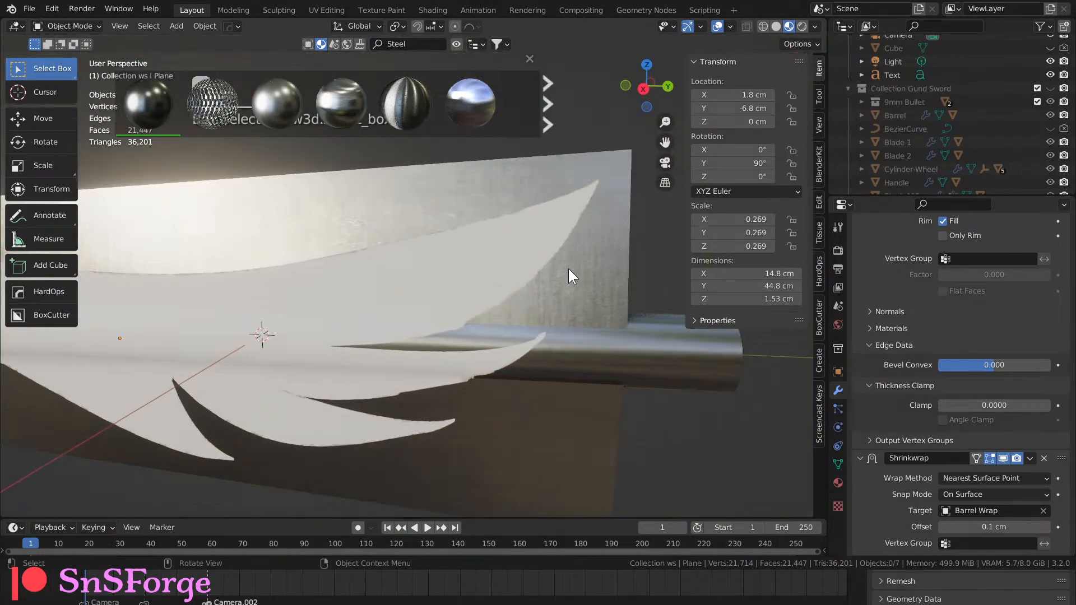
mouse_move(569, 269)
middle_mouse_down()
mouse_move(457, 315)
mouse_move(436, 293)
mouse_move(414, 327)
mouse_move(420, 365)
mouse_move(369, 348)
mouse_move(540, 288)
mouse_move(458, 336)
mouse_move(380, 232)
mouse_move(436, 292)
mouse_move(490, 317)
mouse_move(450, 336)
mouse_move(501, 370)
mouse_move(530, 358)
mouse_move(497, 328)
mouse_move(381, 347)
mouse_move(418, 361)
mouse_move(437, 341)
middle_mouse_up()
mouse_move(493, 108)
scroll(494, 109, "down", 3)
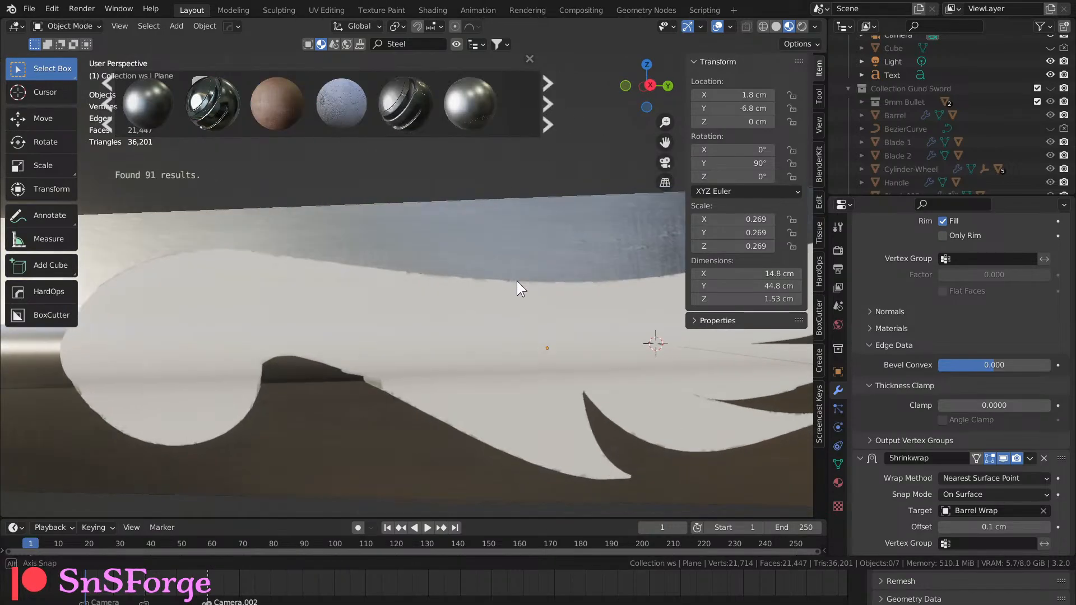
left_click(483, 299)
mouse_move(396, 120)
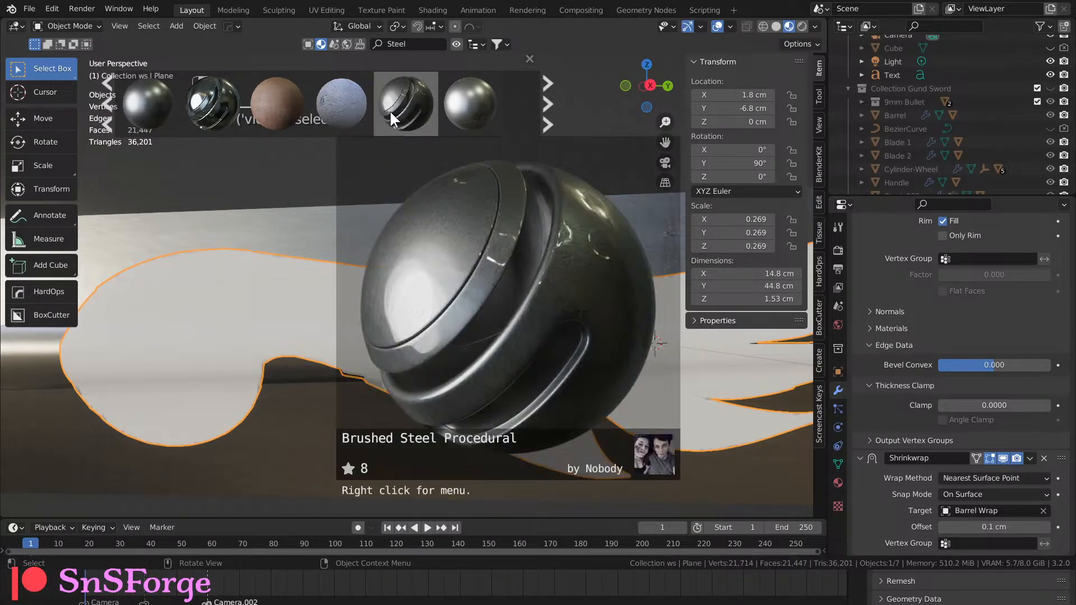
mouse_move(366, 106)
scroll(362, 105, "down", 2)
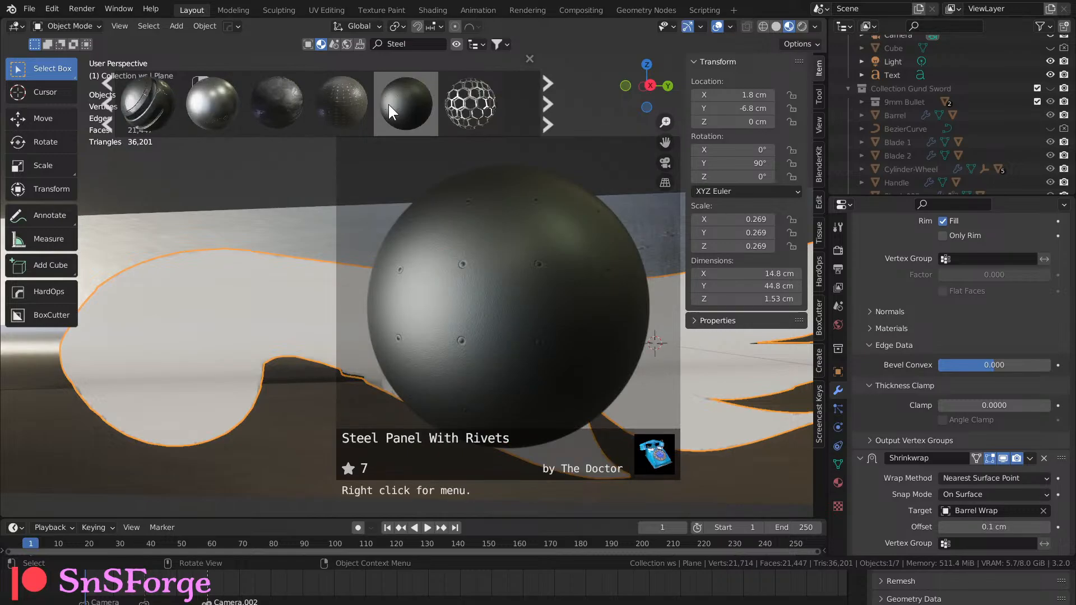
scroll(388, 104, "down", 2)
left_click_drag(403, 109, 547, 348)
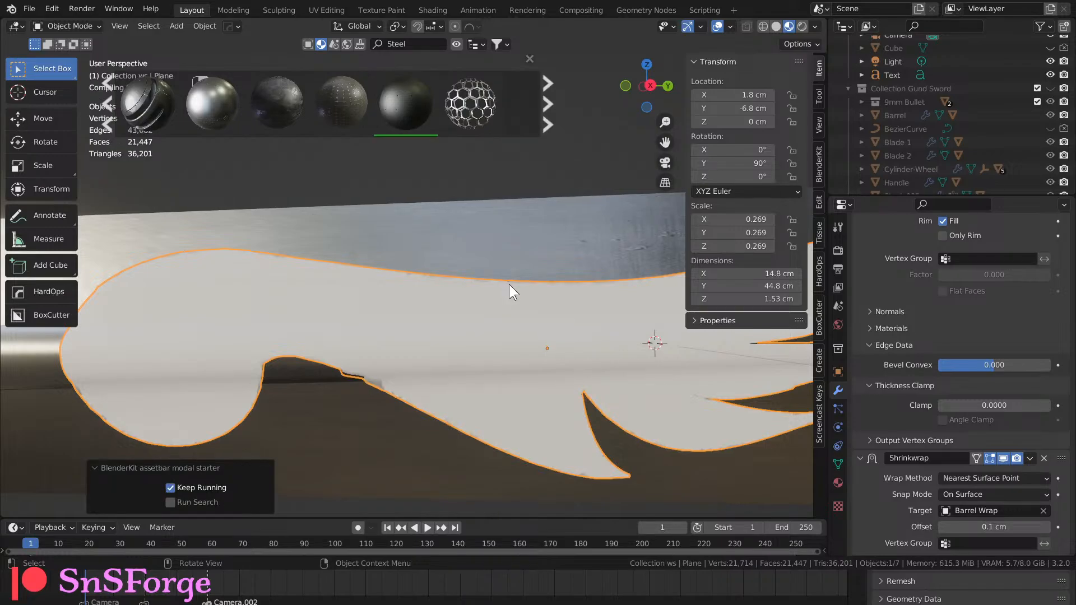
Inspect the steel panel material on the ornament, especially along its edges over the barrel and blades.
scroll(508, 282, "down", 3)
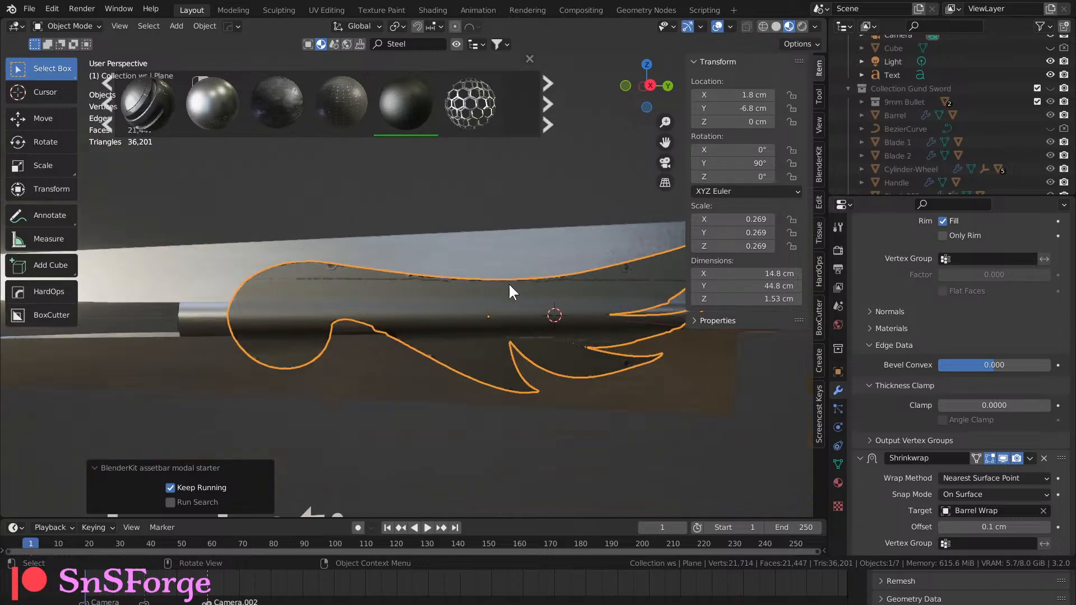
left_click(554, 226)
middle_click_drag(555, 223, 397, 293)
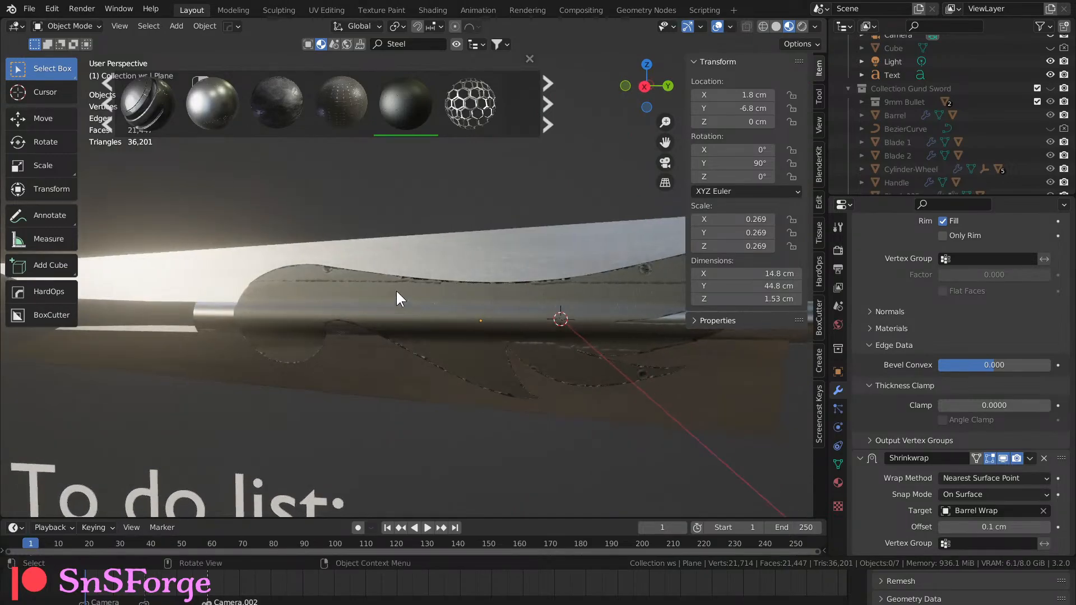
scroll(563, 302, "up", 5)
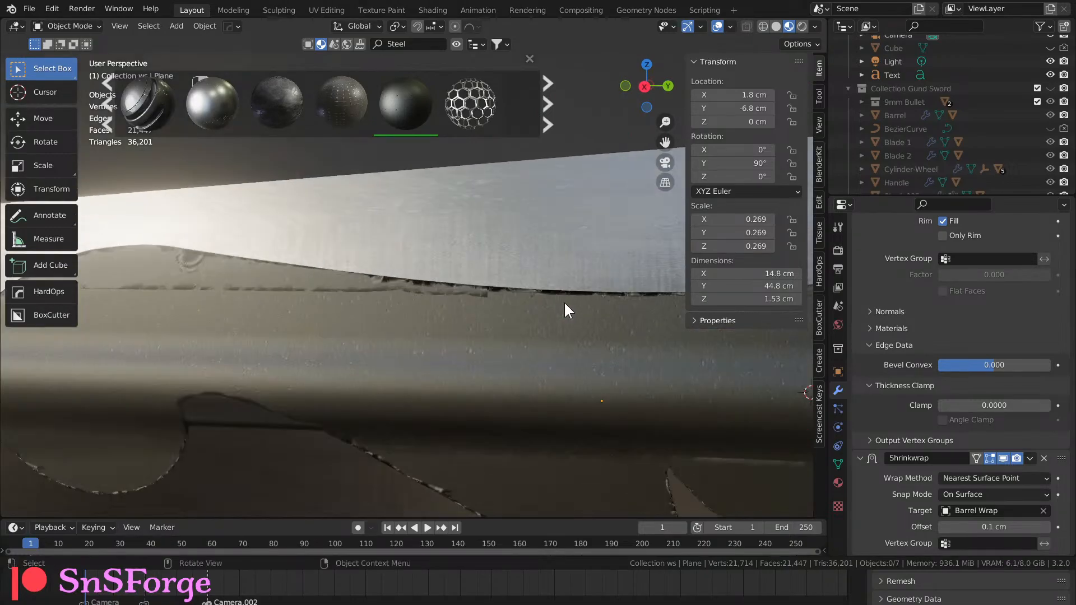
middle_click_drag(520, 328, 558, 343)
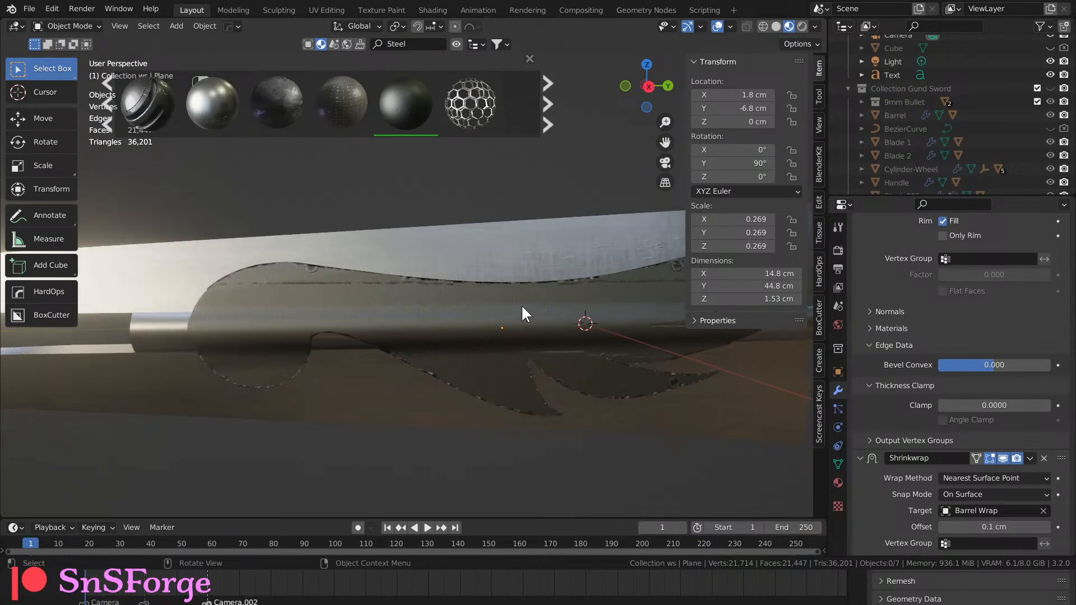
middle_click_drag(546, 323, 521, 330)
scroll(906, 124, "down", 3)
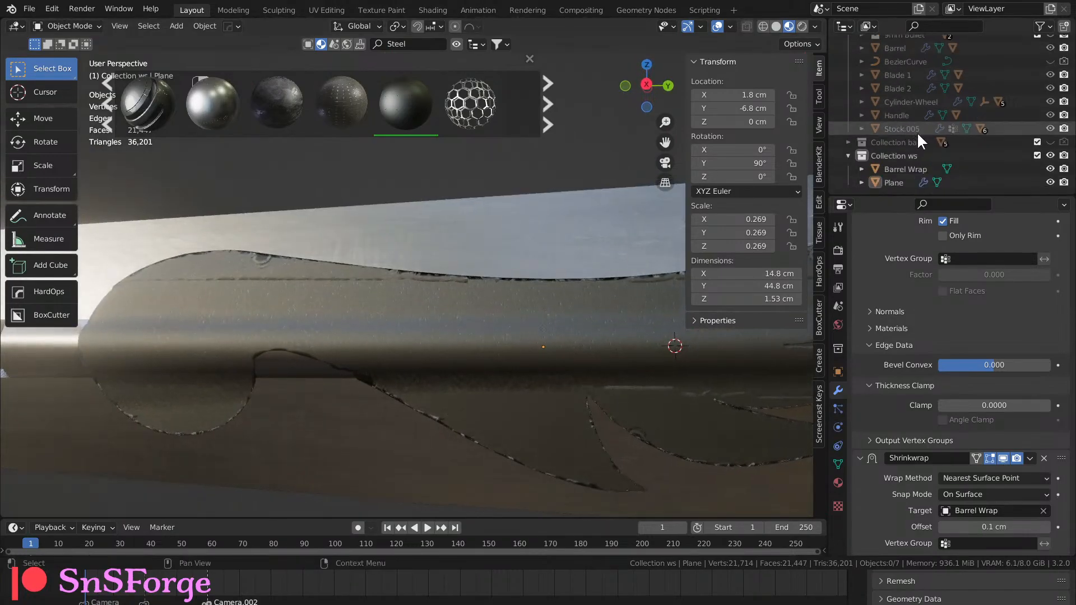
Duplicate the ornament Plane in place and hide the original as a backup.
left_click(881, 183)
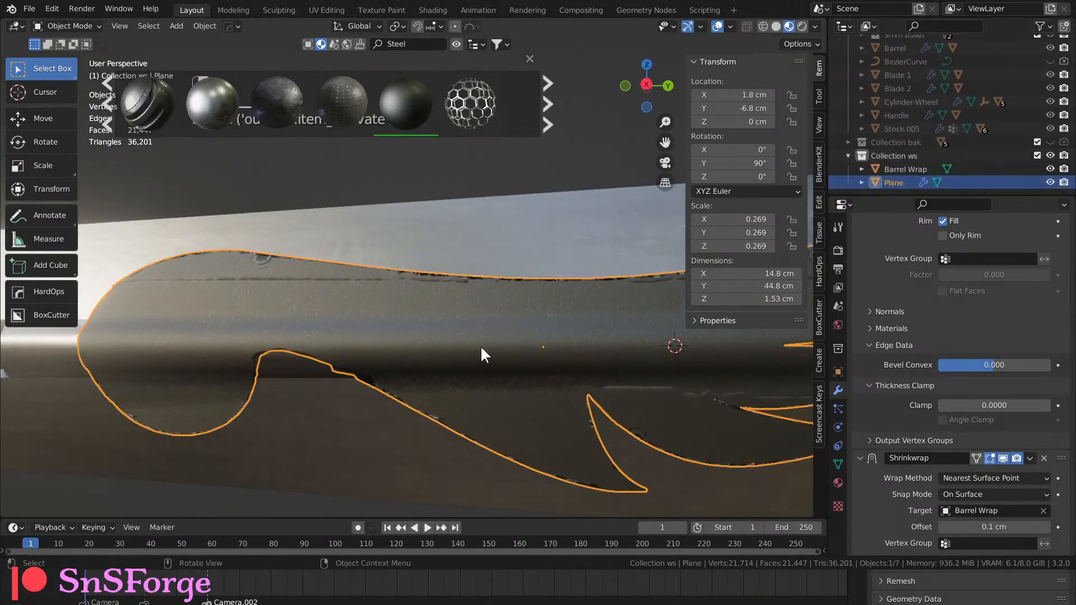
key("shift+d")
right_click(547, 350)
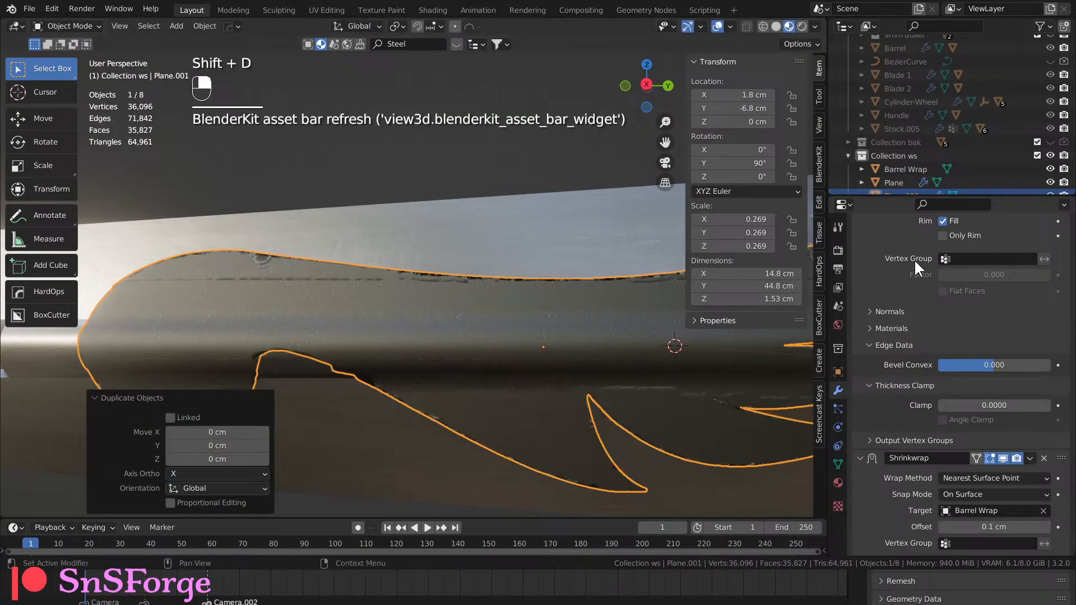
scroll(913, 163, "down", 1)
left_click(1050, 169)
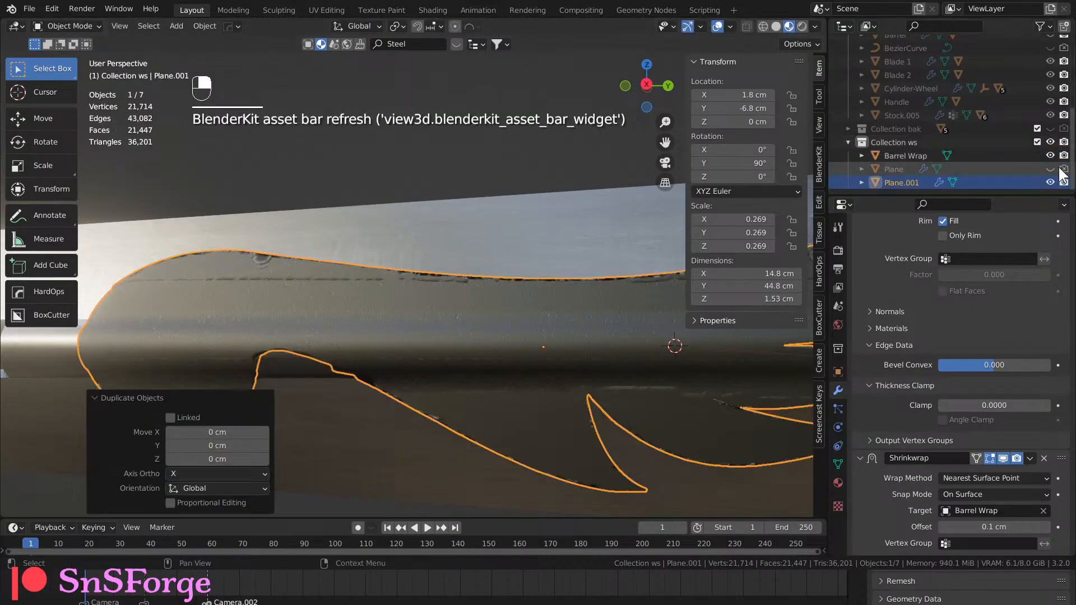
Permanently apply the Subdivision and Solidify modifiers on the duplicated ornament, leaving its Shrinkwrap live.
scroll(957, 337, "up", 10)
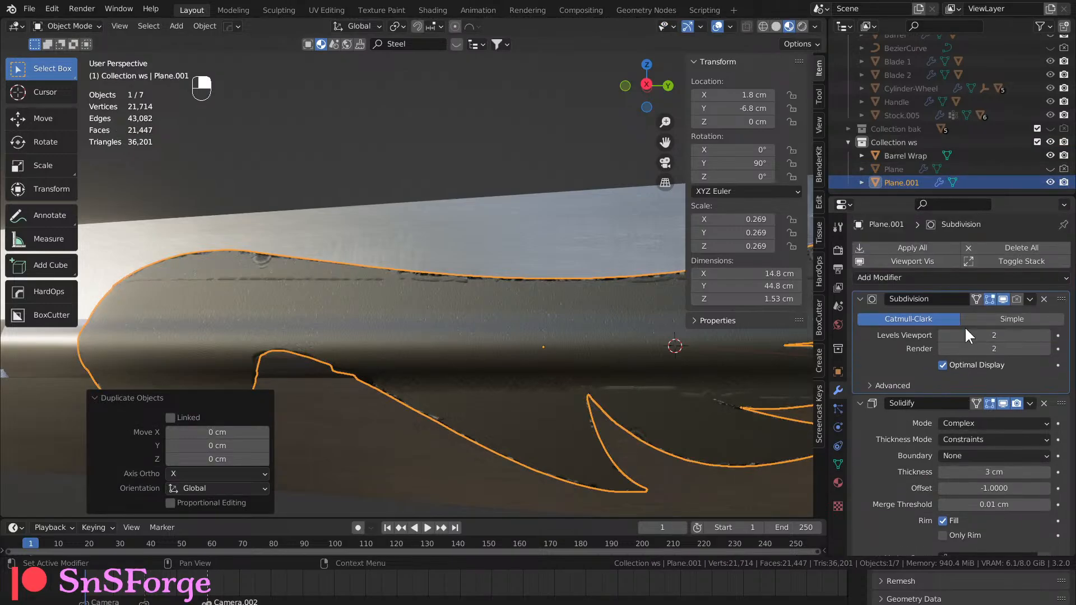
left_click(1029, 299)
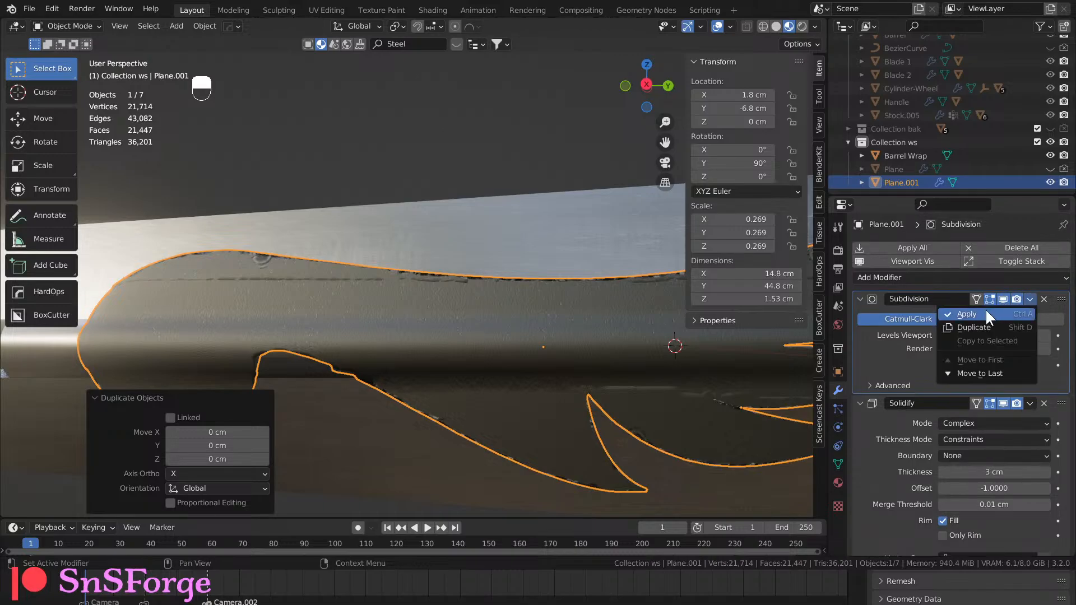
left_click(985, 308)
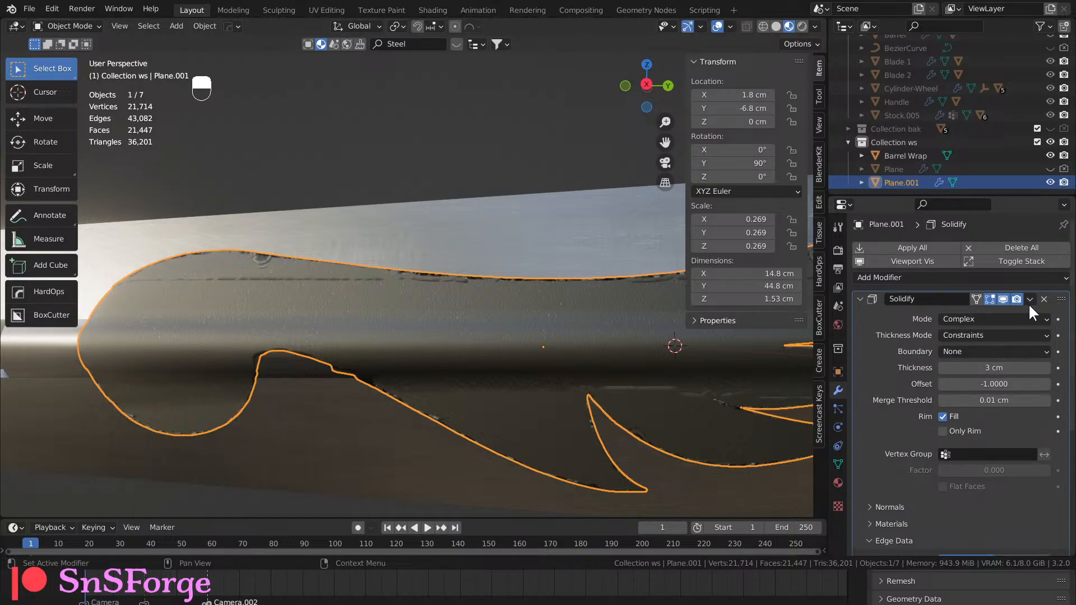
left_click(1029, 299)
left_click(983, 315)
Check the duplicated ornament's fit on the barrel with the Shrinkwrap's viewport display switched off and back on.
middle_click_drag(590, 375, 550, 351)
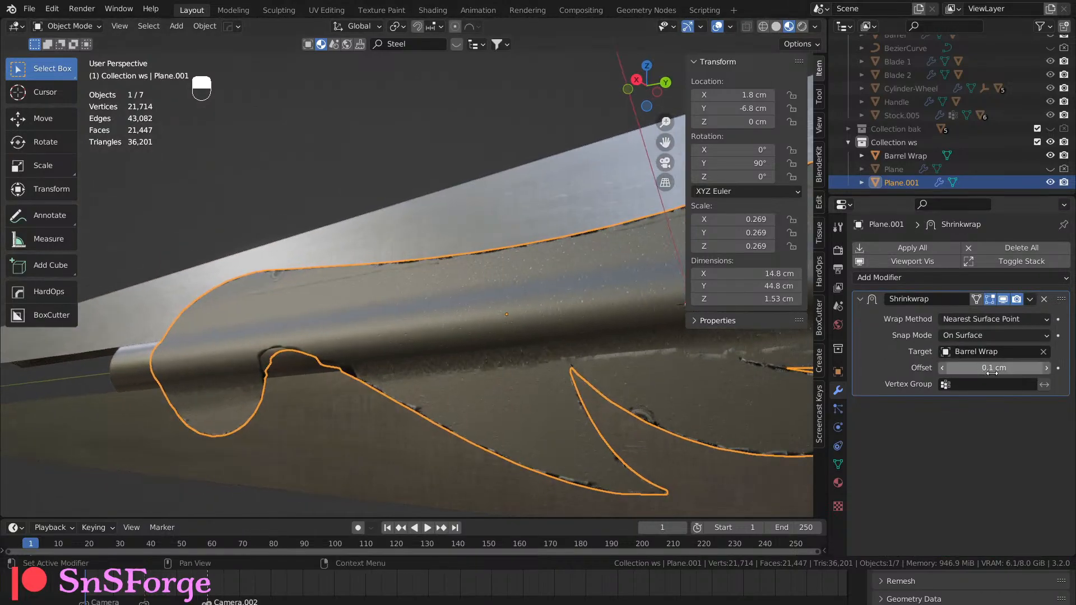
middle_click_drag(541, 380, 496, 370)
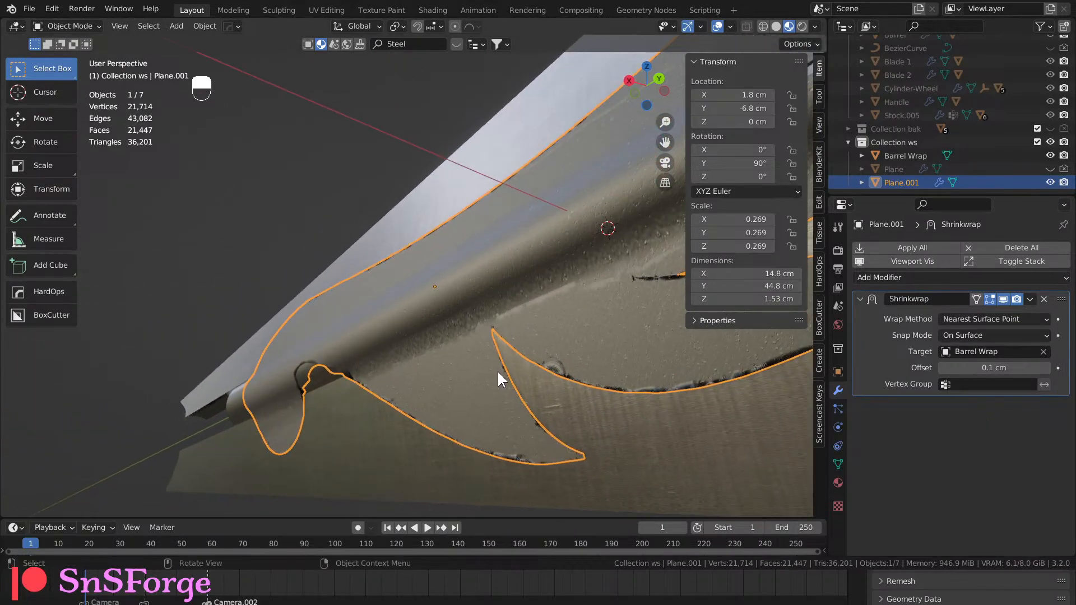
left_click(1001, 298)
left_click(1001, 299)
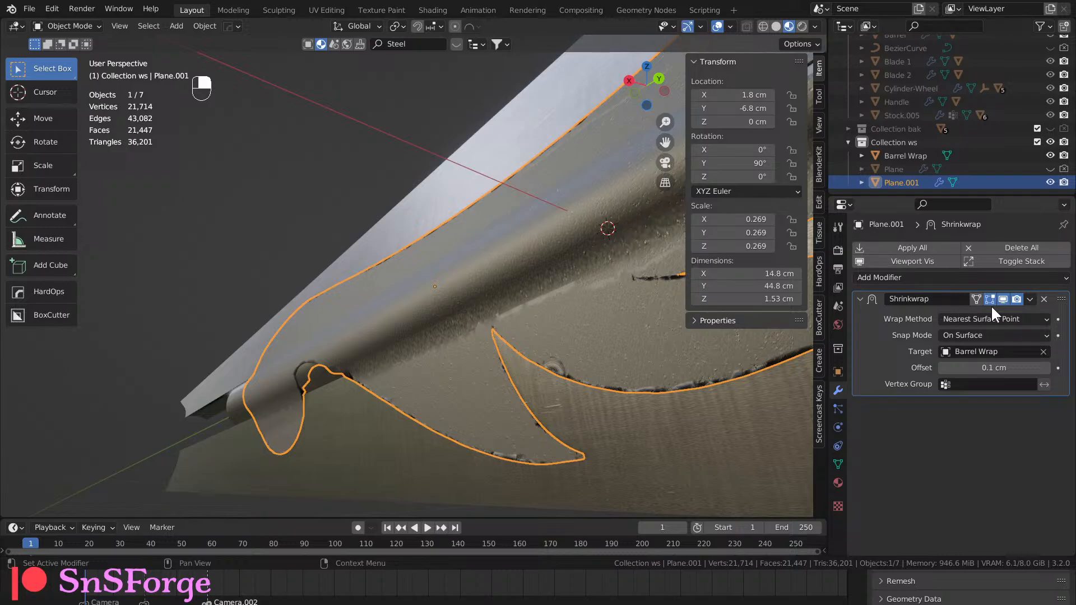
middle_click_drag(645, 342, 536, 322)
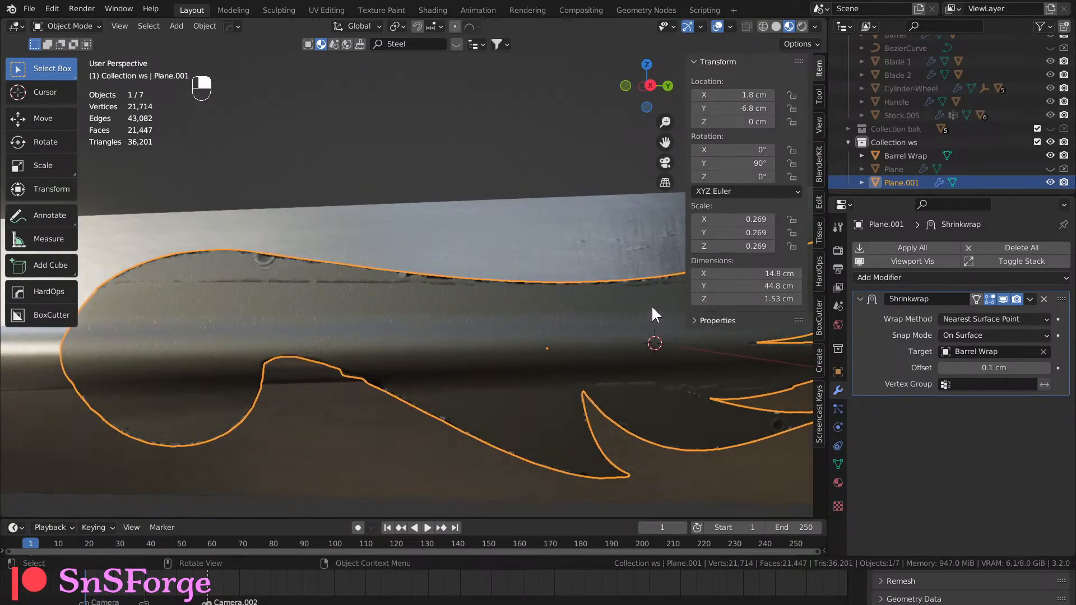
Assign the existing plain Material to the duplicated ornament and darken its base color to a value of 0.008.
left_click(289, 301)
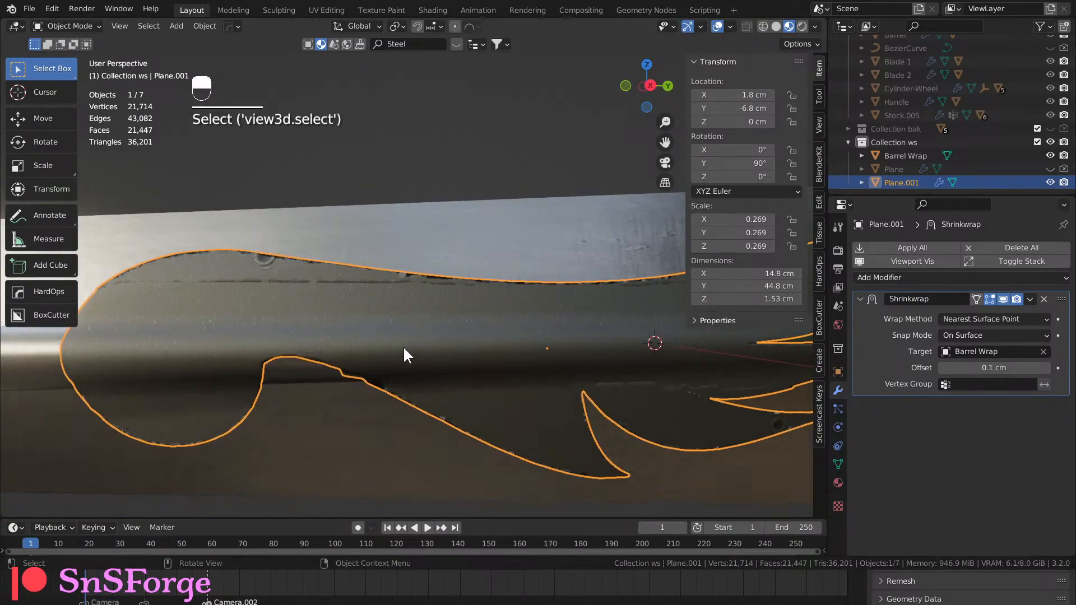
left_click(838, 482)
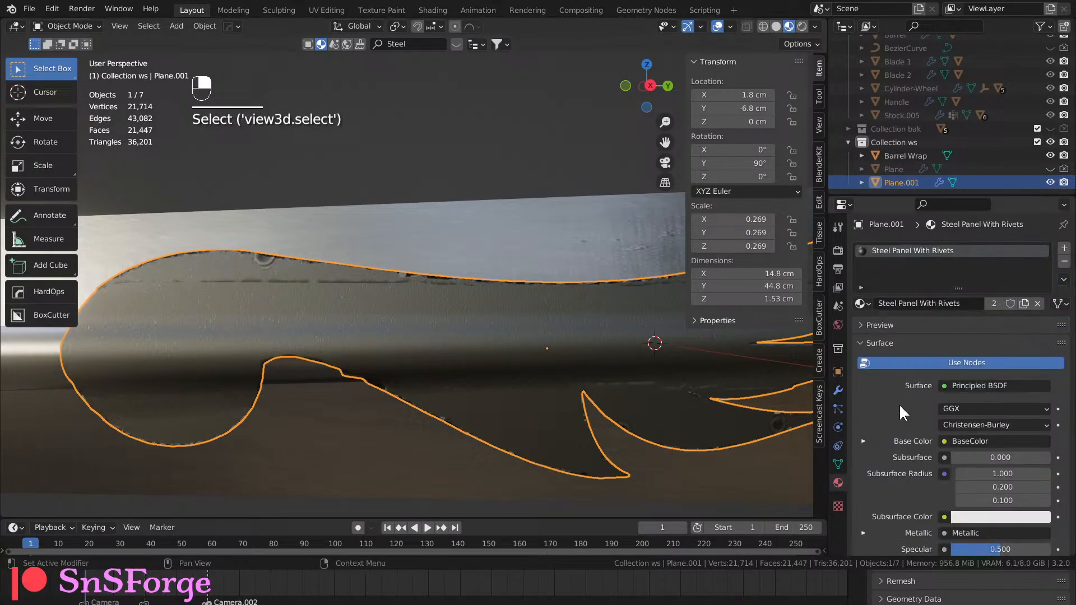
left_click(862, 303)
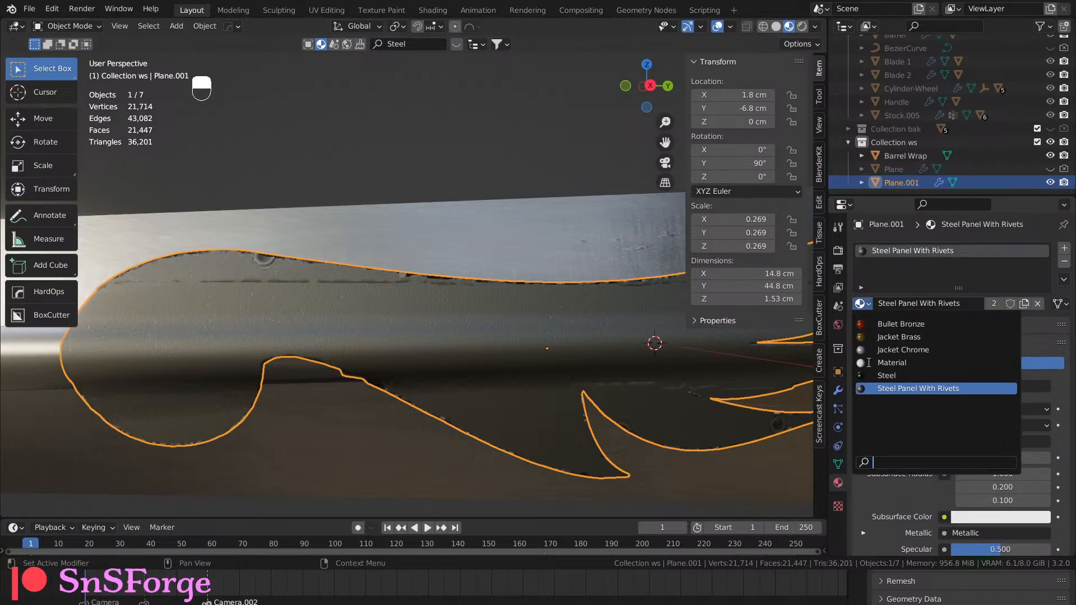
left_click(891, 362)
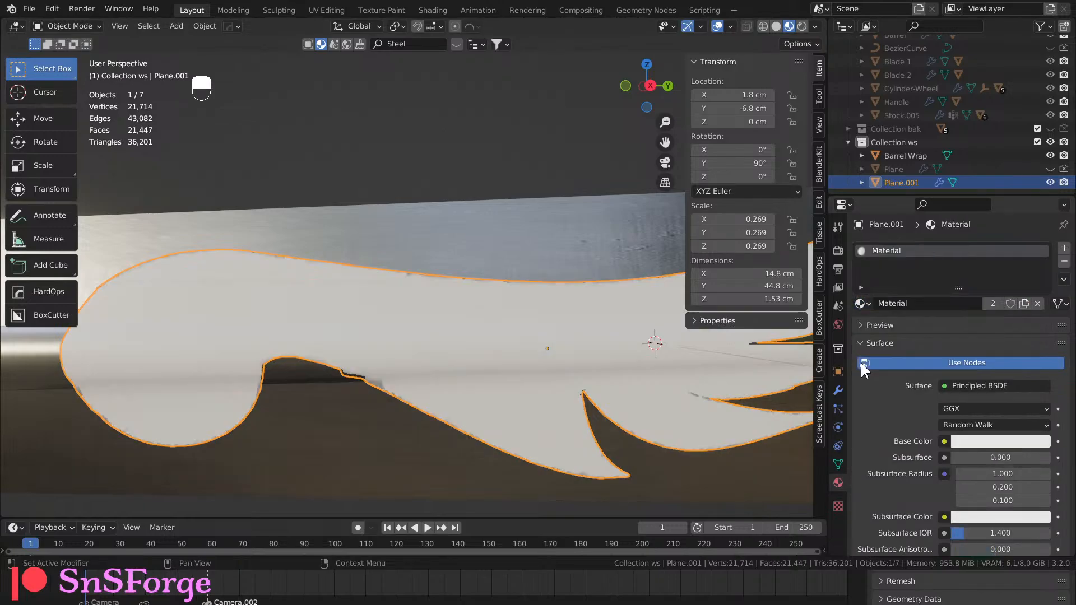
left_click(976, 441)
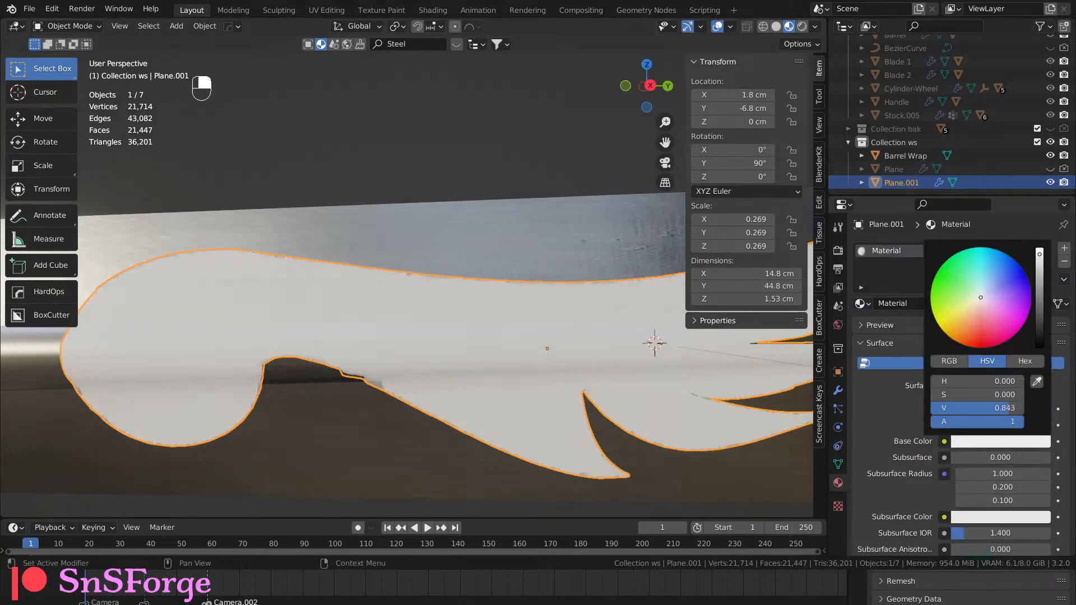
left_click_drag(1039, 254, 1039, 336)
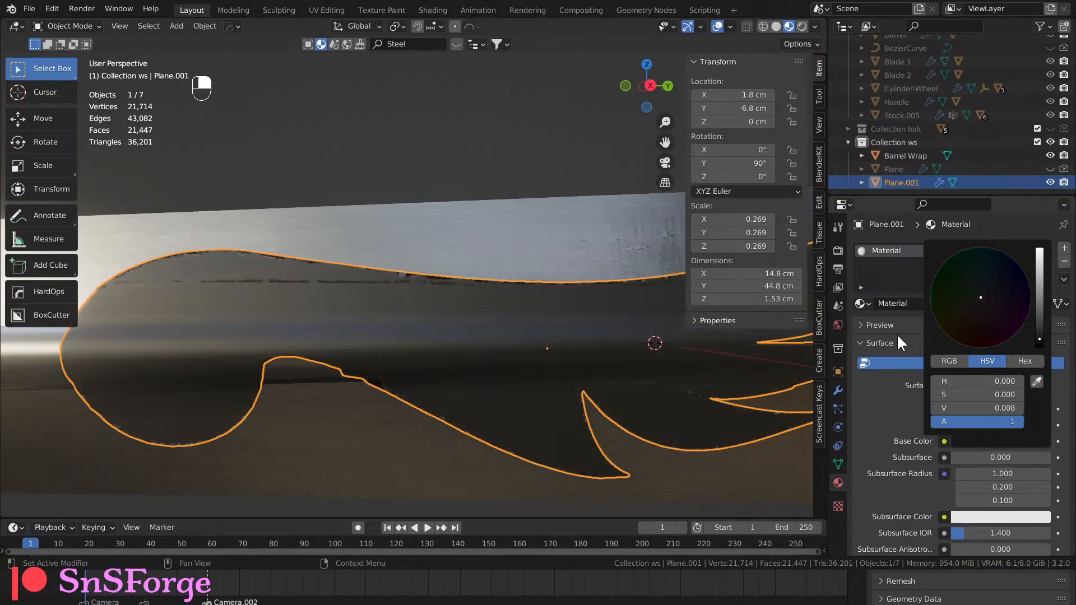
middle_click_drag(290, 324, 498, 337)
left_click(331, 285)
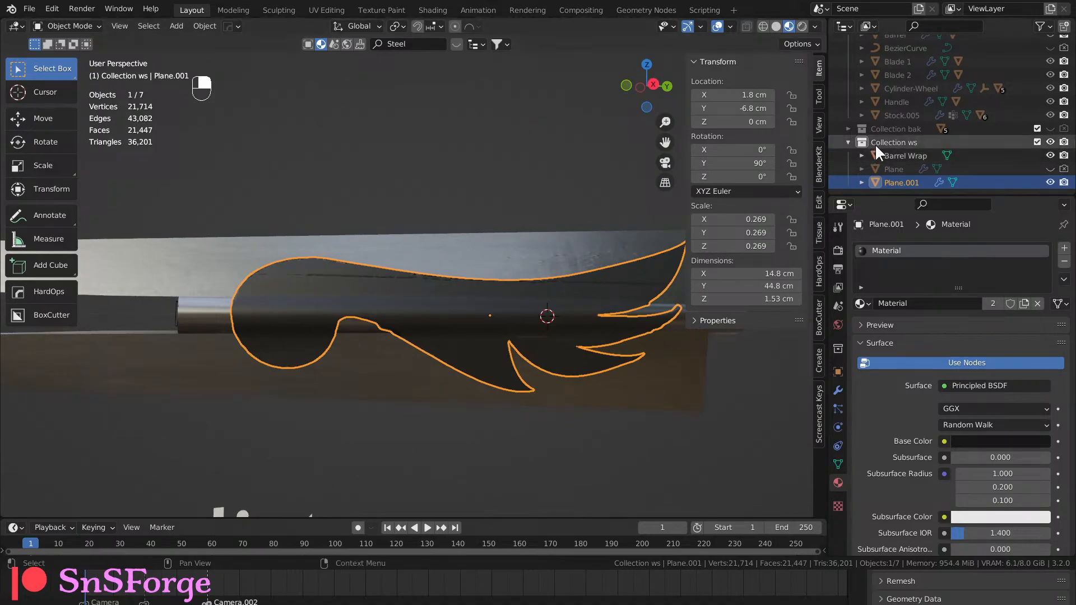
Add a new mesh plane to Collection ws and rotate it 90° about Y so it stands upright.
left_click(899, 144)
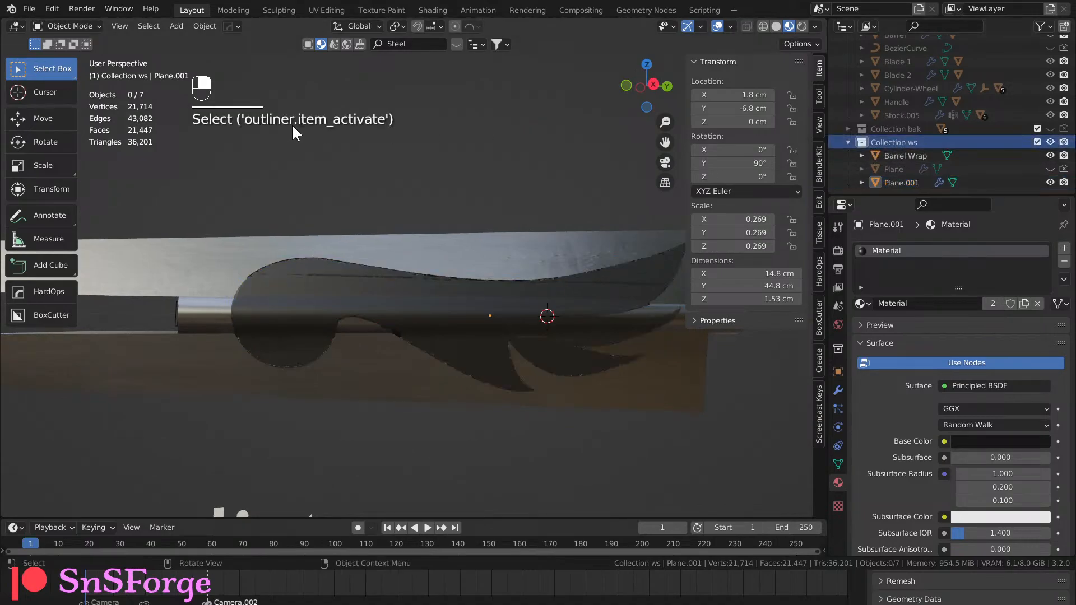
left_click(172, 28)
mouse_move(183, 35)
left_click(325, 35)
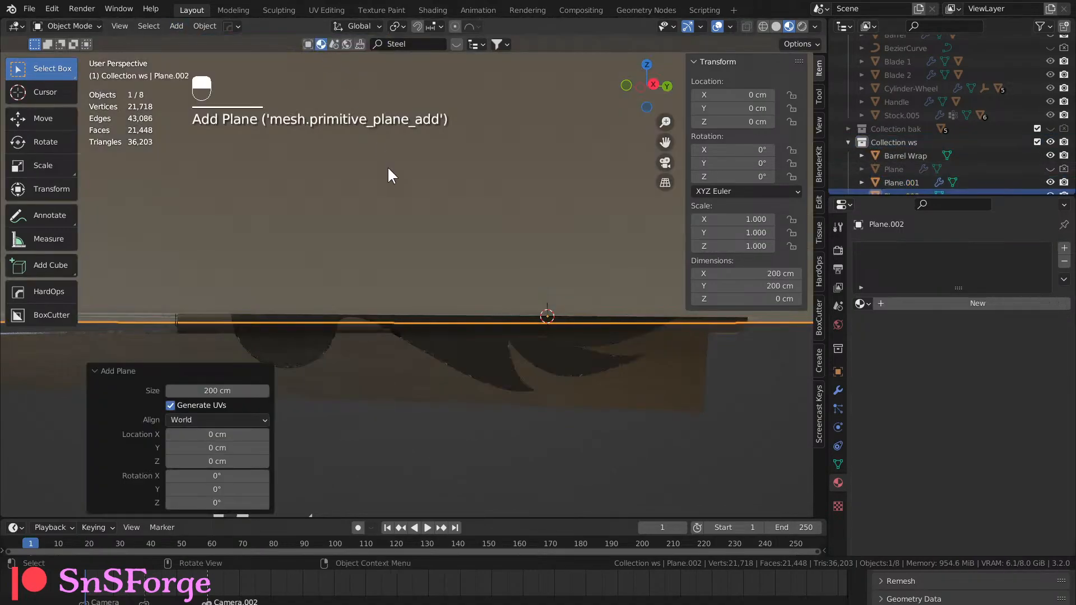
scroll(388, 166, "down", 5)
left_click(754, 163)
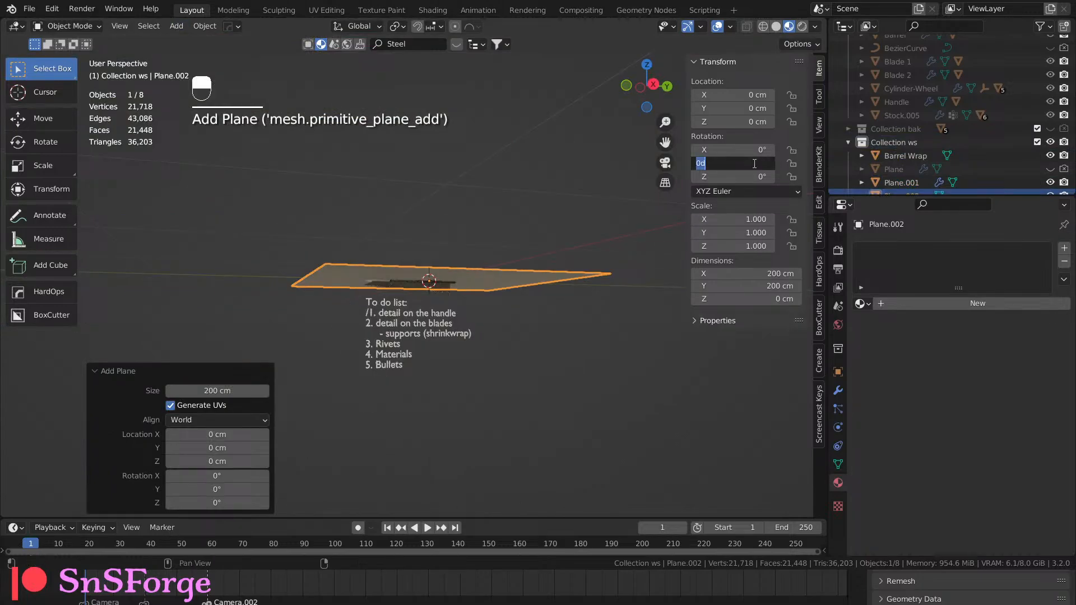
type("90")
key("Return")
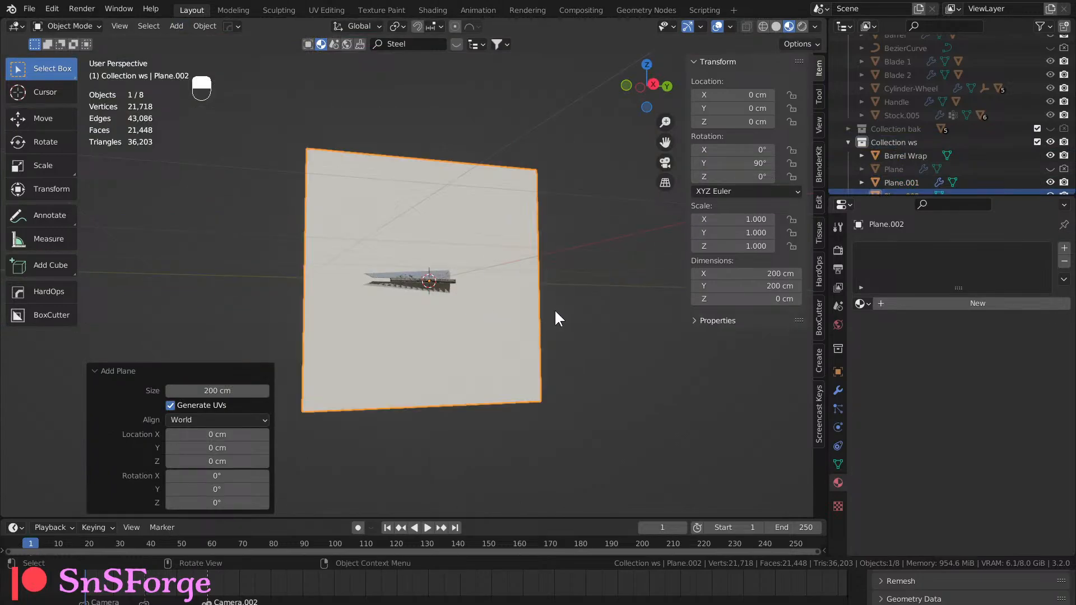
Scale the upright plane down to about 72 cm square and move it about -6.8 cm along the Y axis.
middle_click_drag(557, 318, 517, 314)
scroll(517, 314, "up", 5)
key("s")
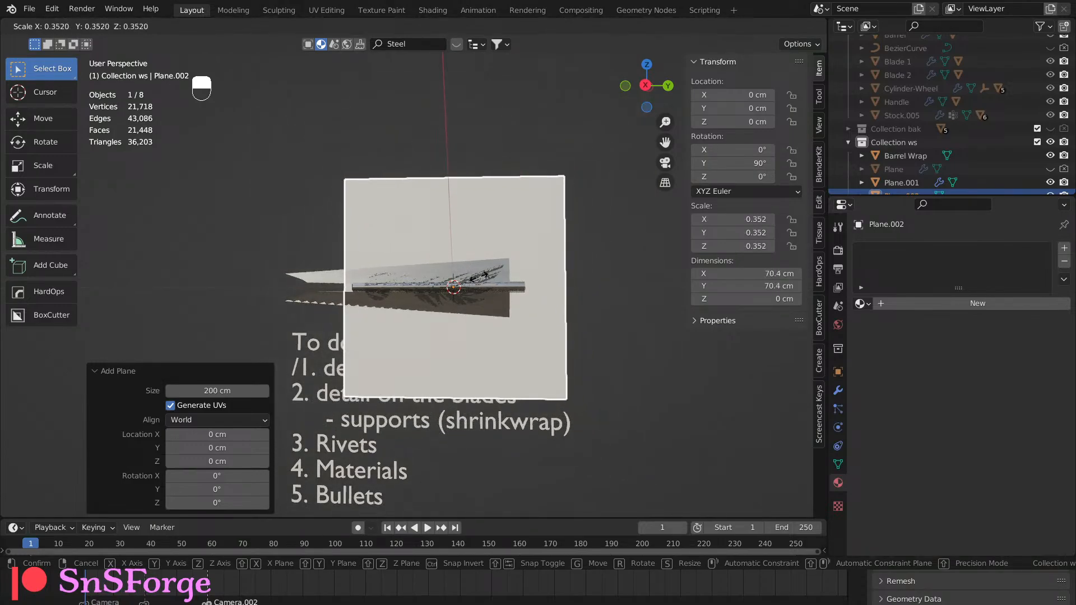
left_click(483, 278)
scroll(495, 295, "up", 4)
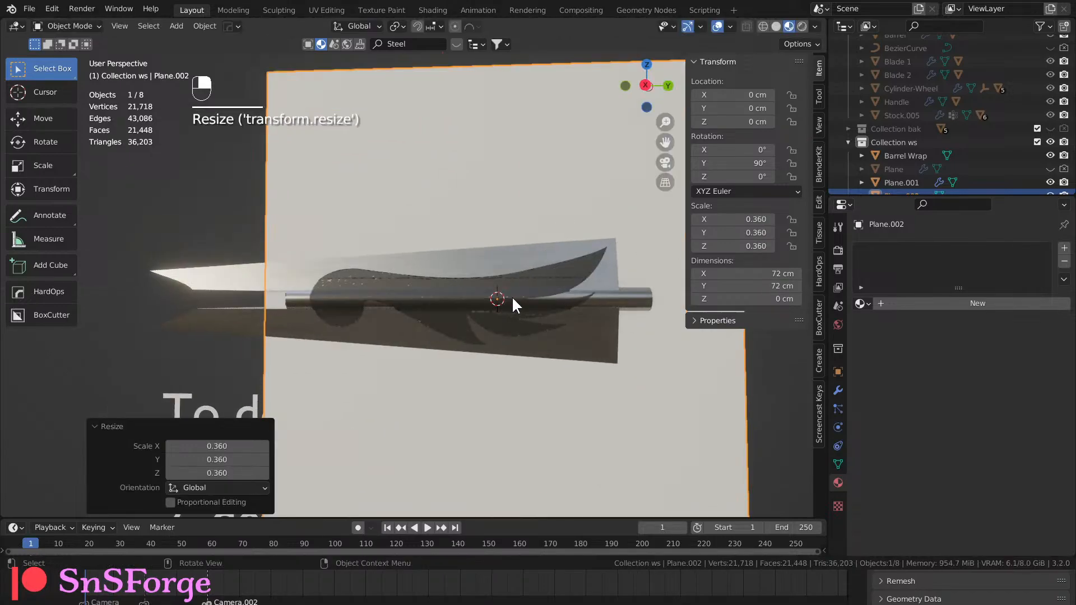
key("g")
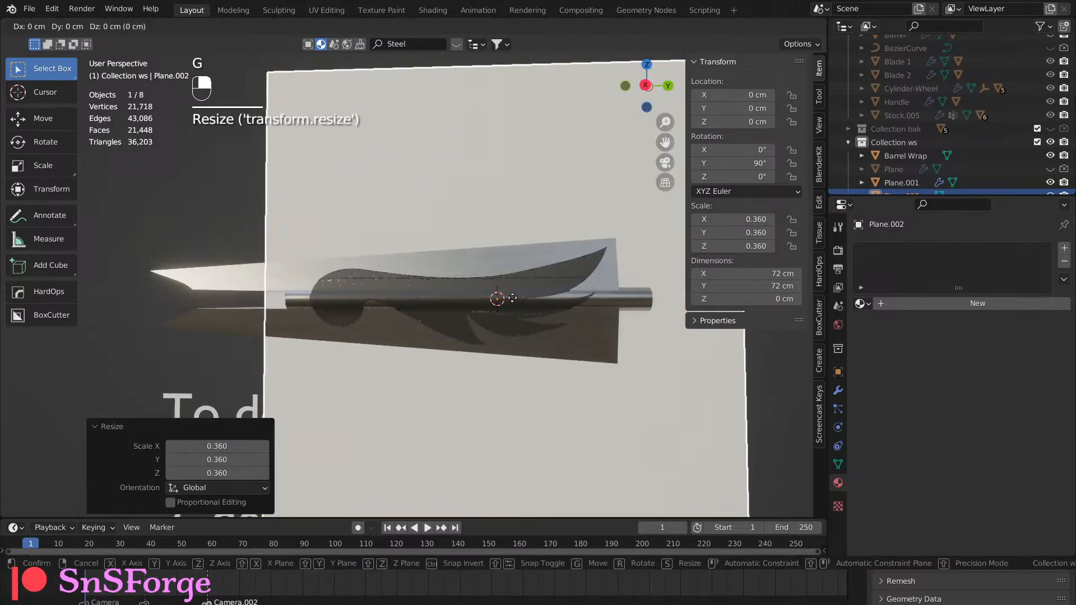
key("y")
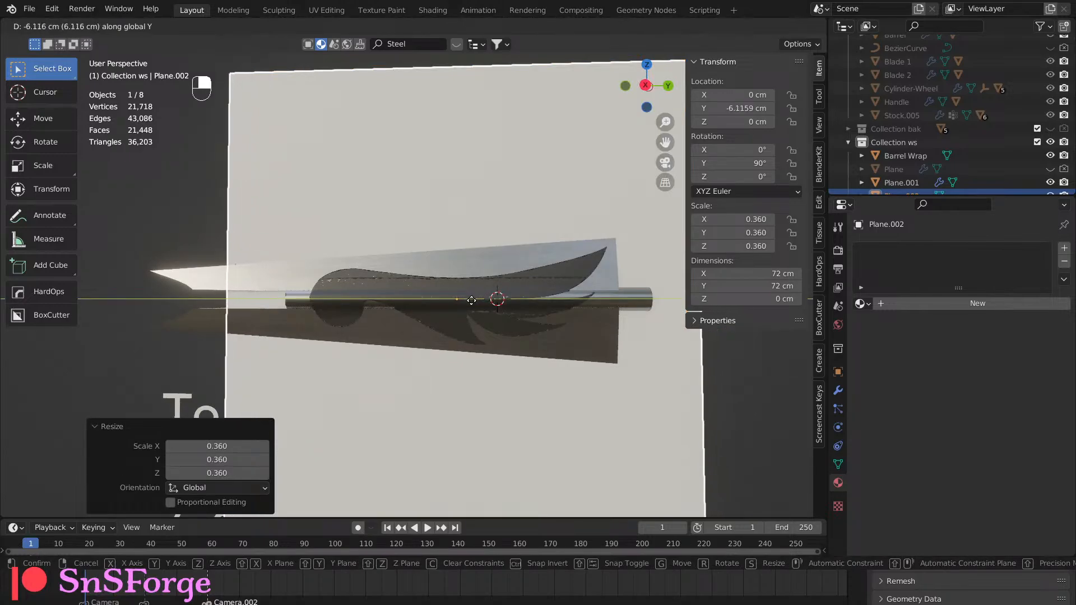
left_click(469, 301)
Resize the upright plane to about 52.5 cm square so it just covers the length of the wing-shaped ornament.
key("s")
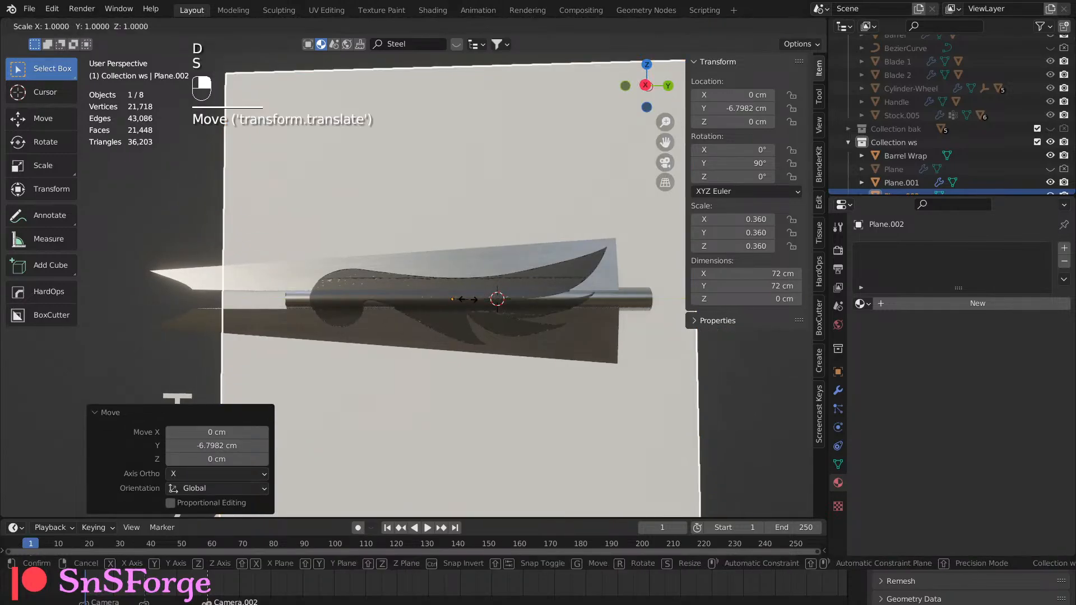
left_click(476, 294)
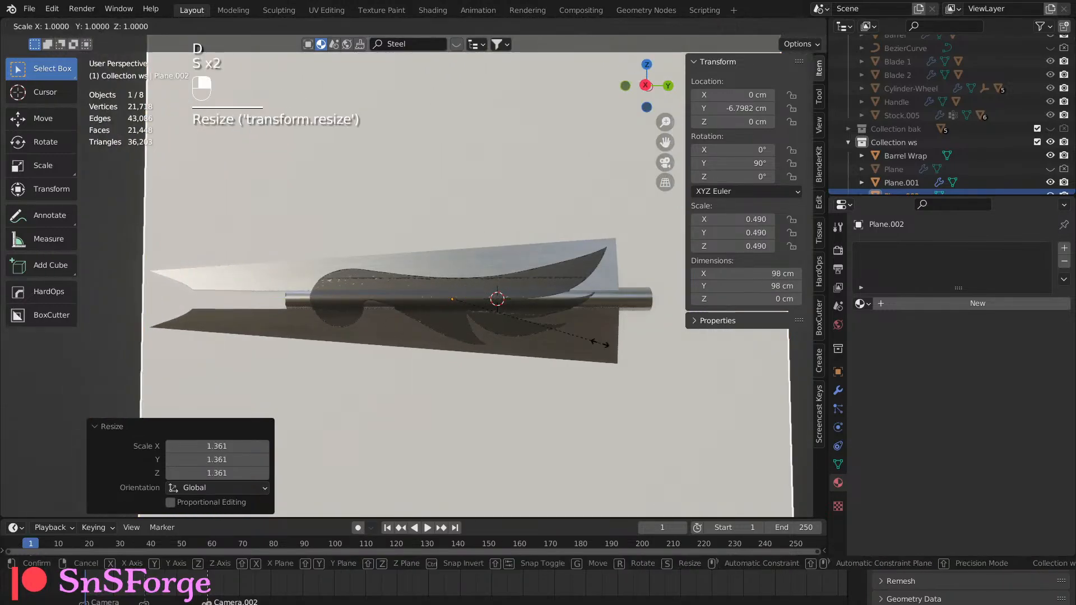
key("s")
left_click(534, 300)
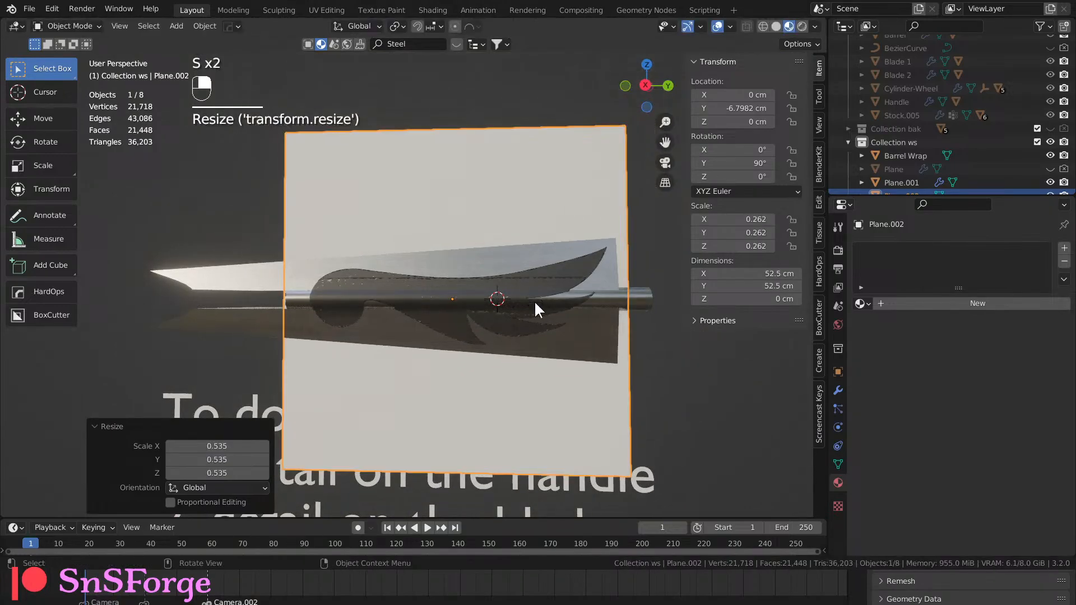
scroll(568, 322, "up", 4)
scroll(568, 321, "down", 4)
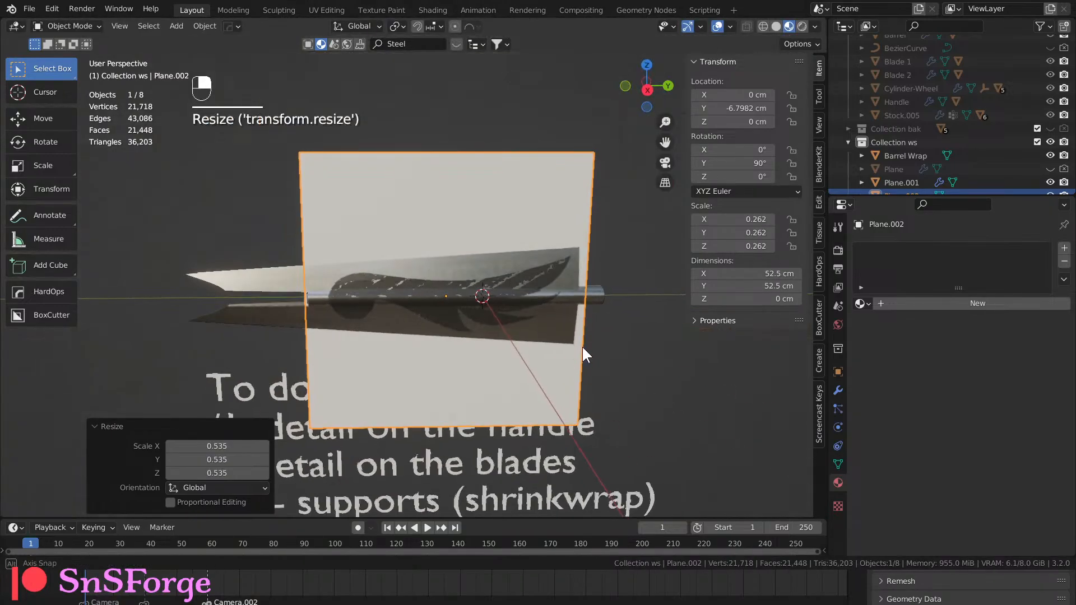
Subdivide the upright plane's face with 100 cuts, working in the right orthographic view.
key("KP_3")
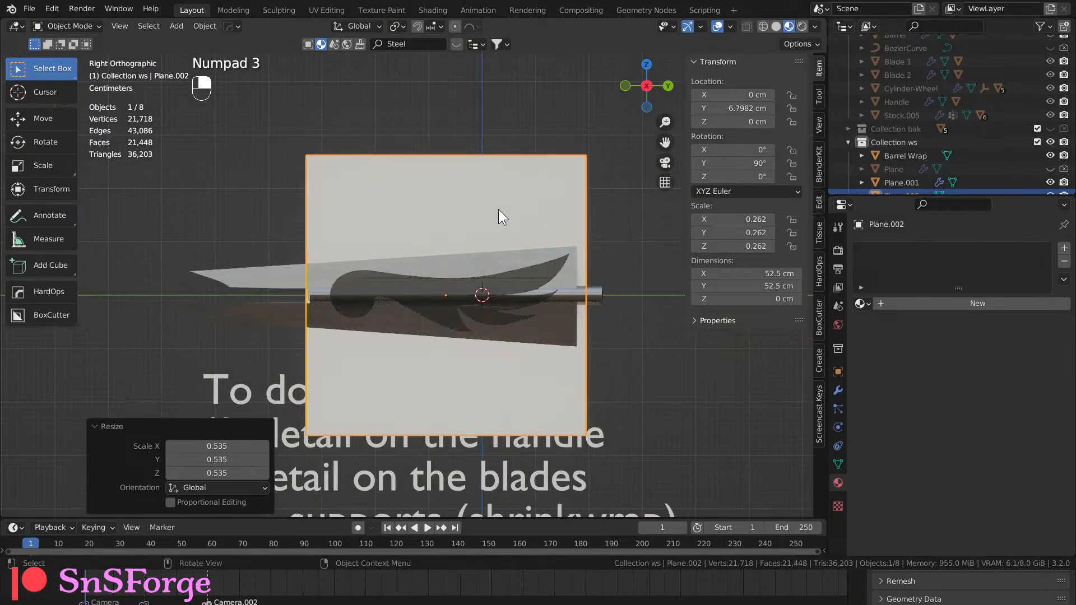
key("Tab")
right_click(447, 200)
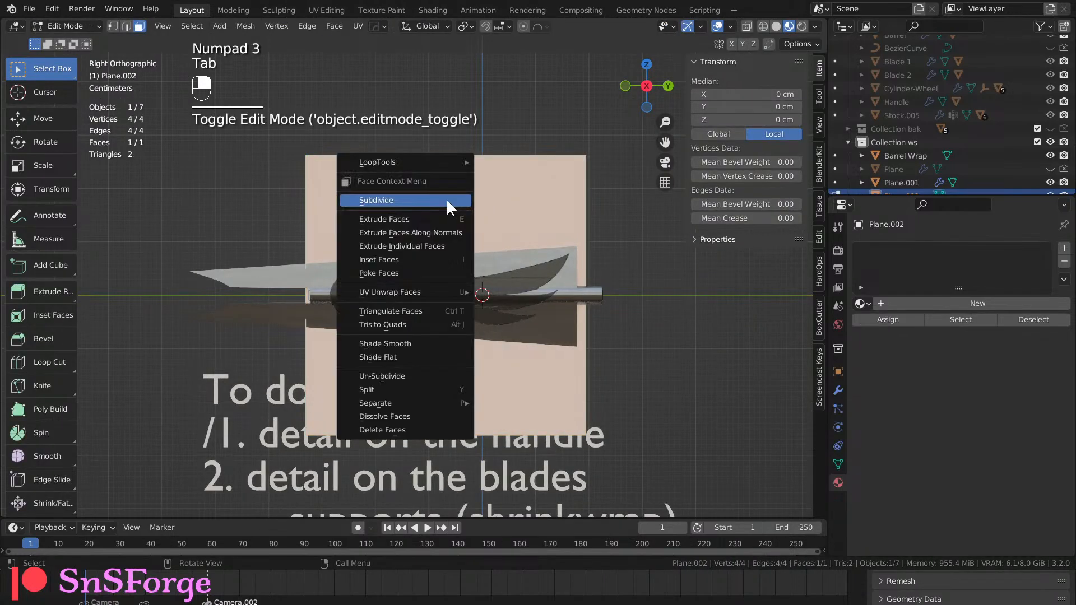
left_click(447, 199)
left_click(235, 414)
type("100")
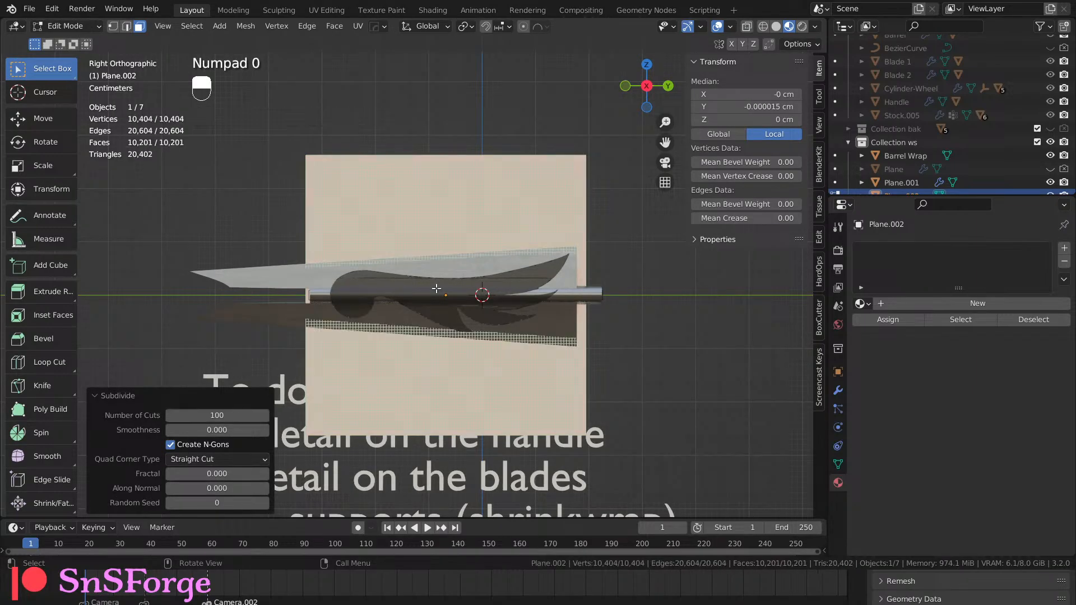
scroll(436, 289, "up", 4)
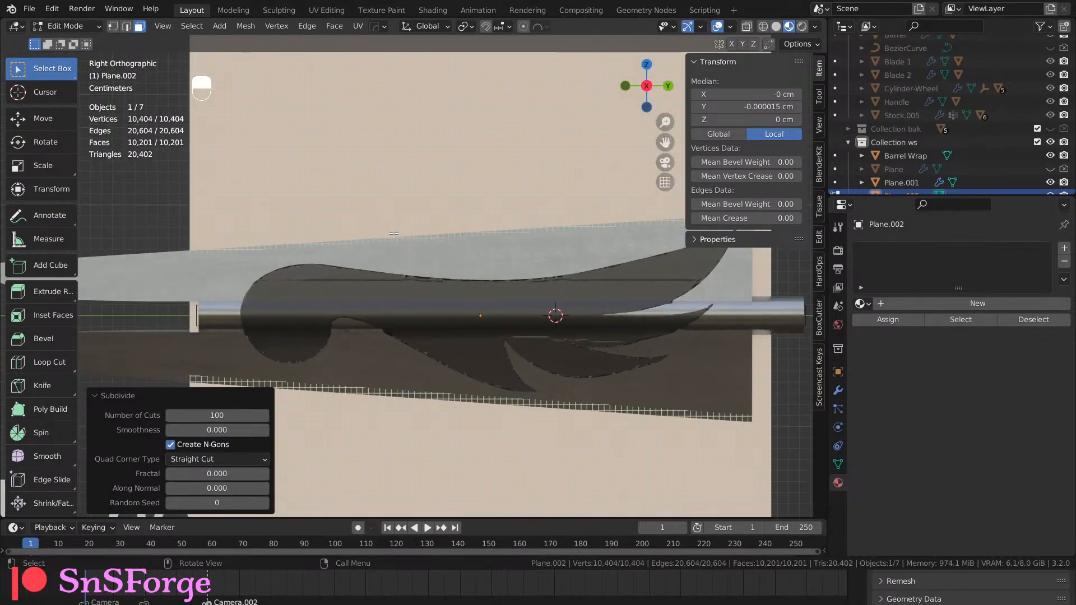
scroll(395, 234, "down", 4)
key("Tab")
scroll(496, 231, "up", 3)
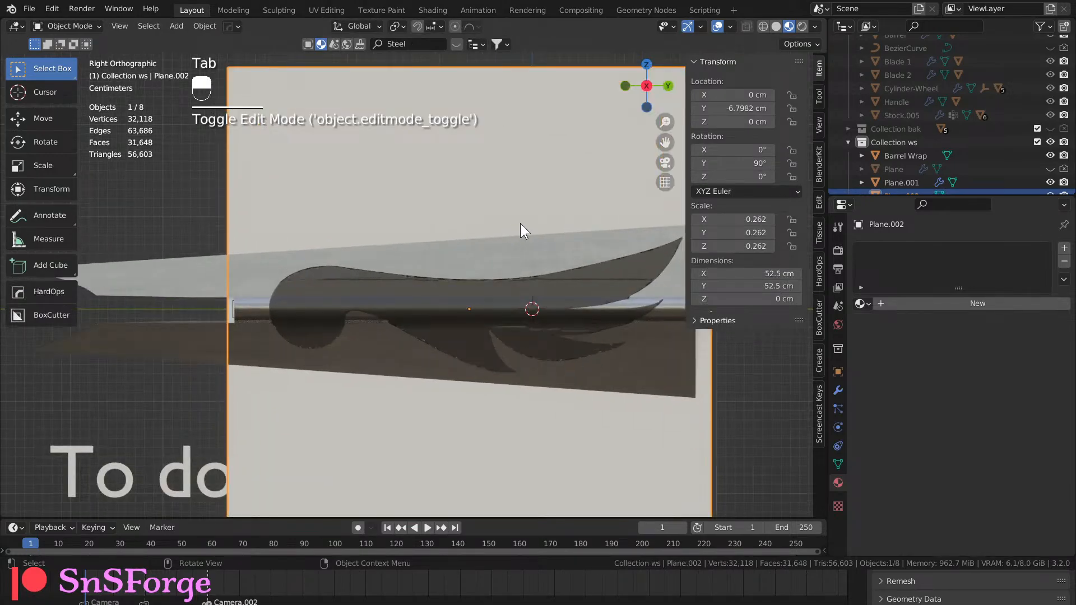
Move the BezierCurve ornament outline into Collection ws and unhide it in the viewport.
scroll(923, 144, "down", 1)
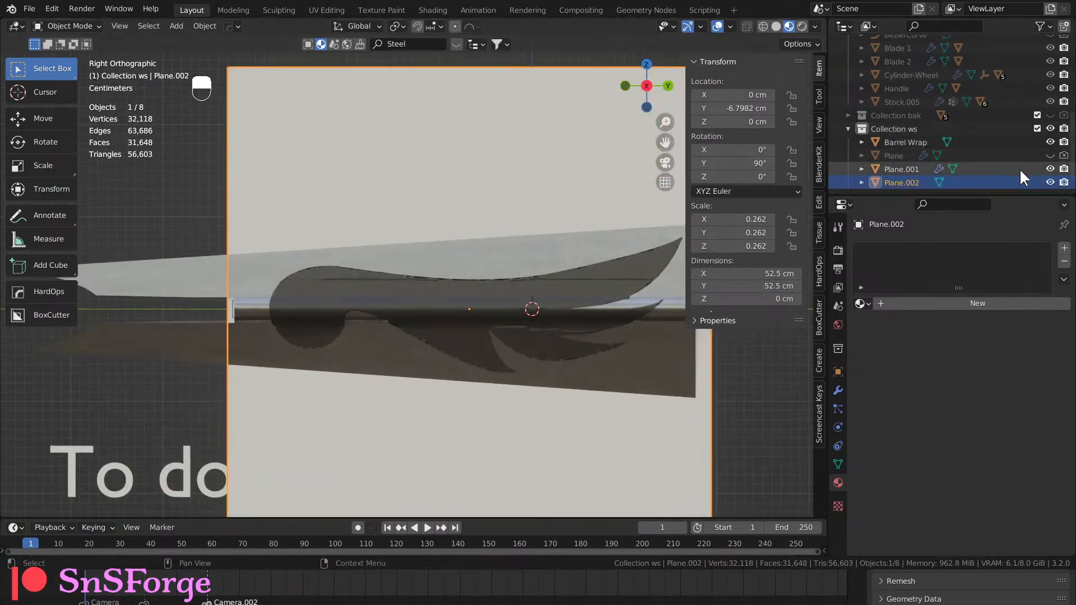
scroll(1020, 168, "up", 5)
left_click_drag(921, 125, 899, 126)
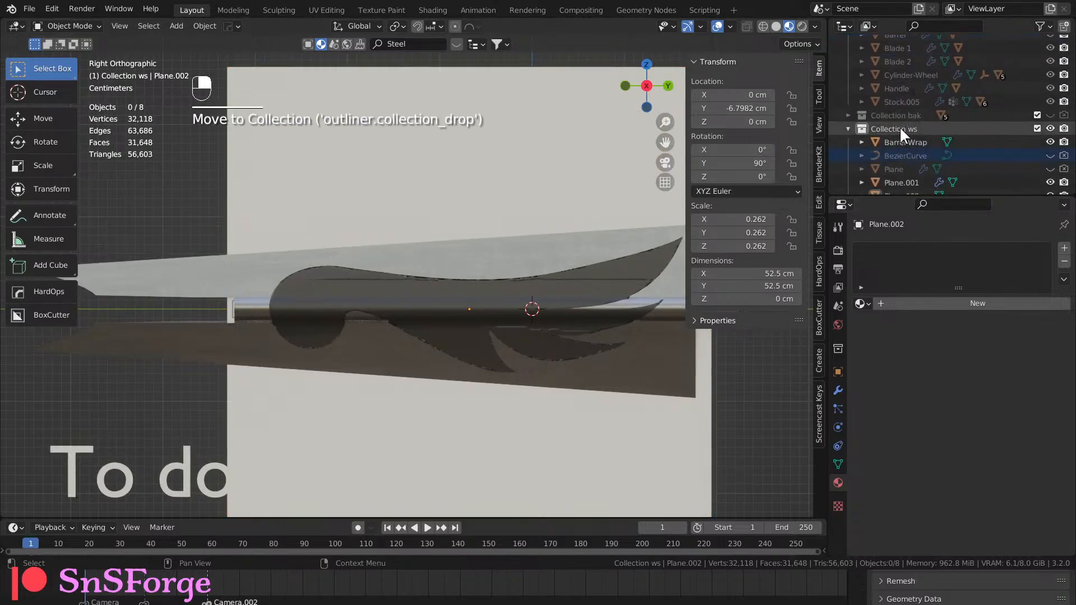
left_click(1050, 155)
scroll(577, 301, "down", 4)
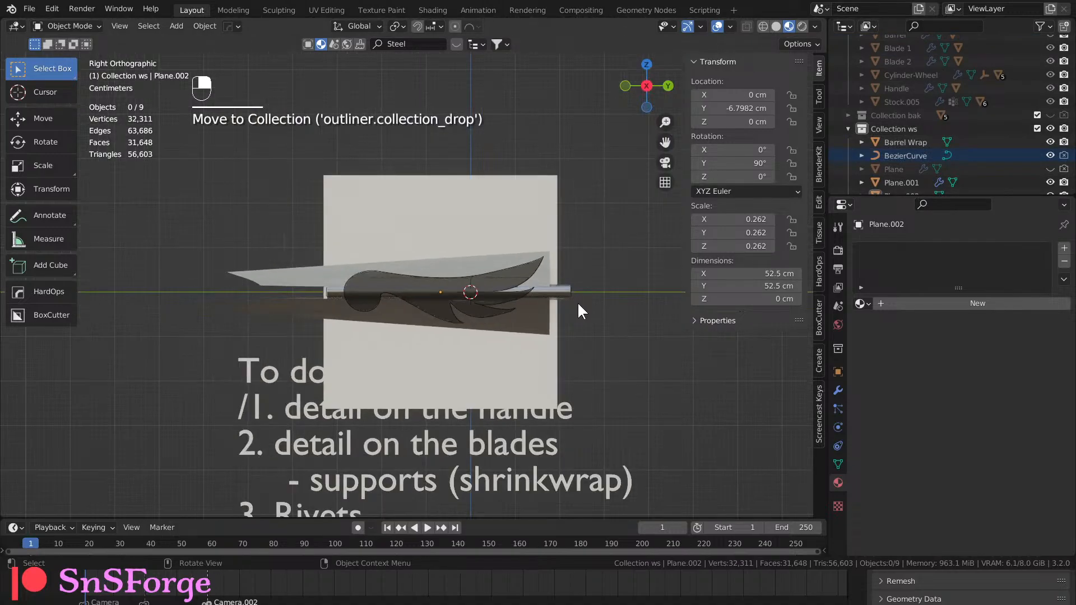
Knife Project the BezierCurve outline onto the subdivided plane from the right view.
left_click(907, 155)
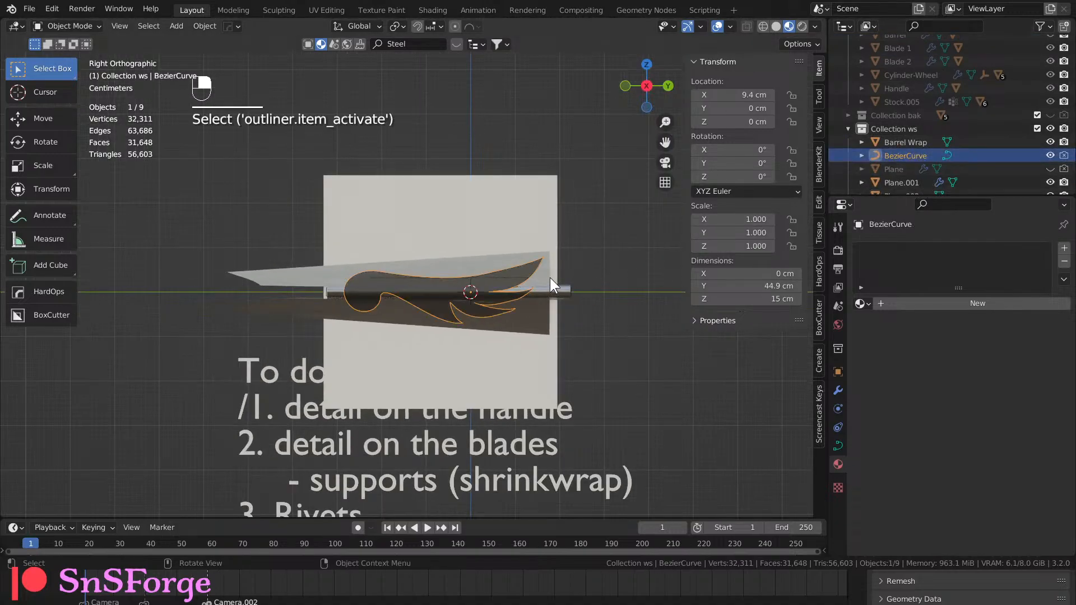
scroll(533, 284, "up", 2)
left_click(534, 188, "shift")
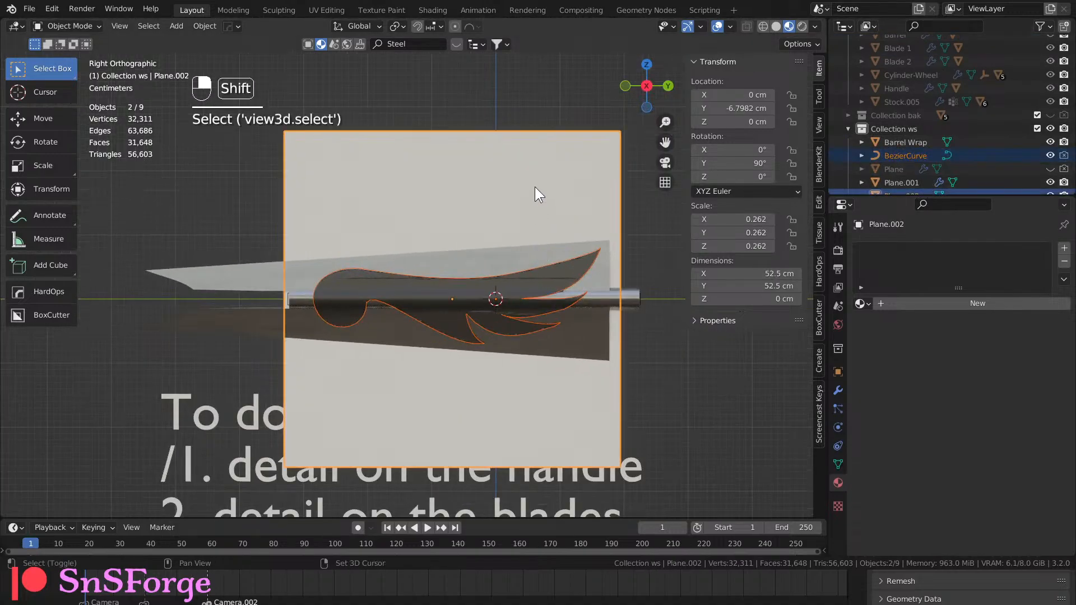
key("Tab")
key("Tab")
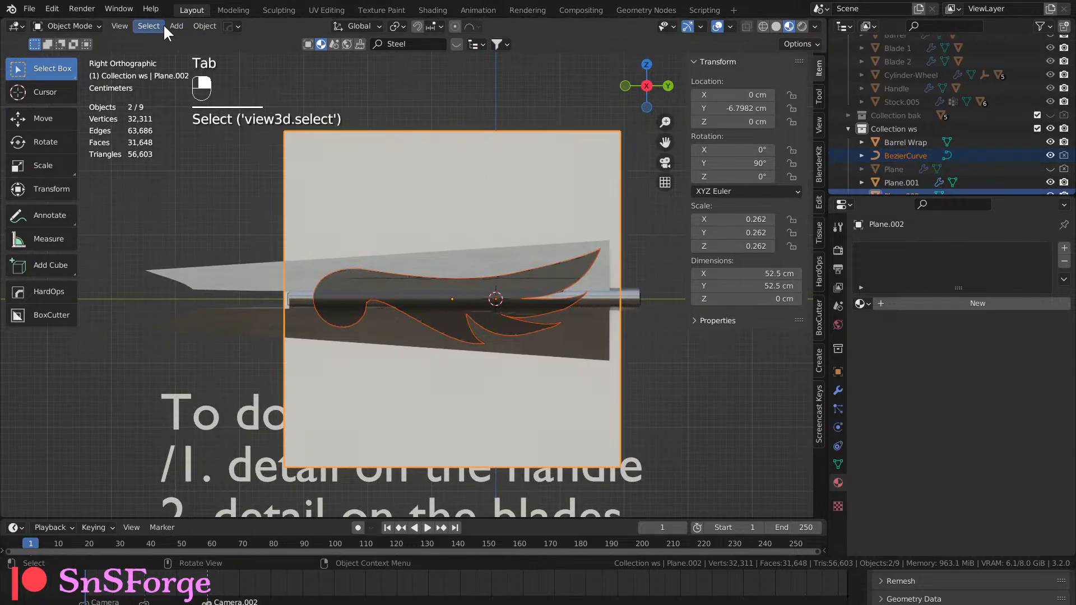
left_click(243, 26)
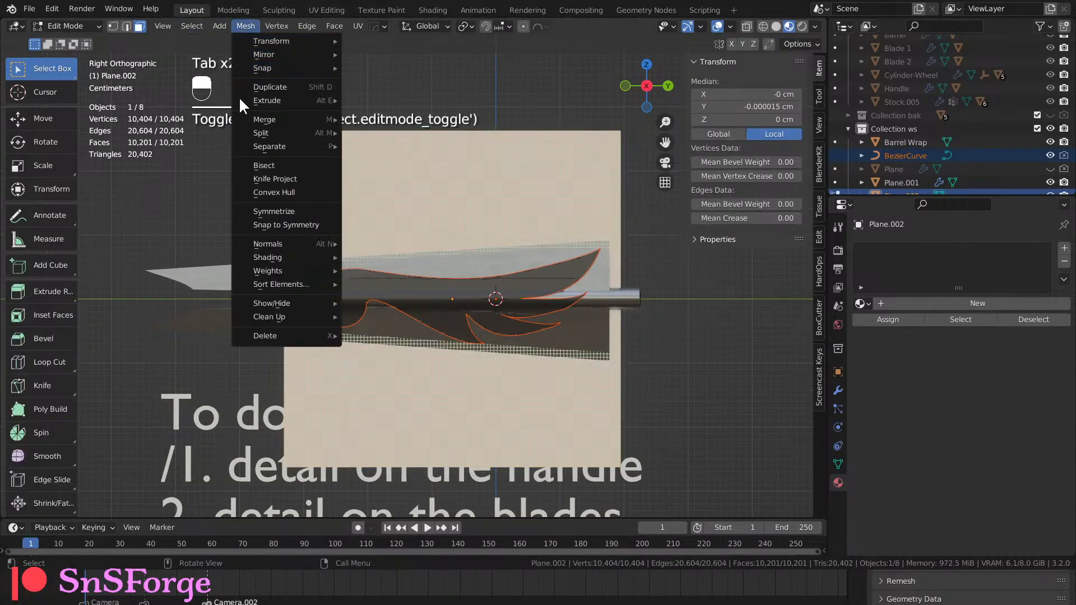
left_click(268, 179)
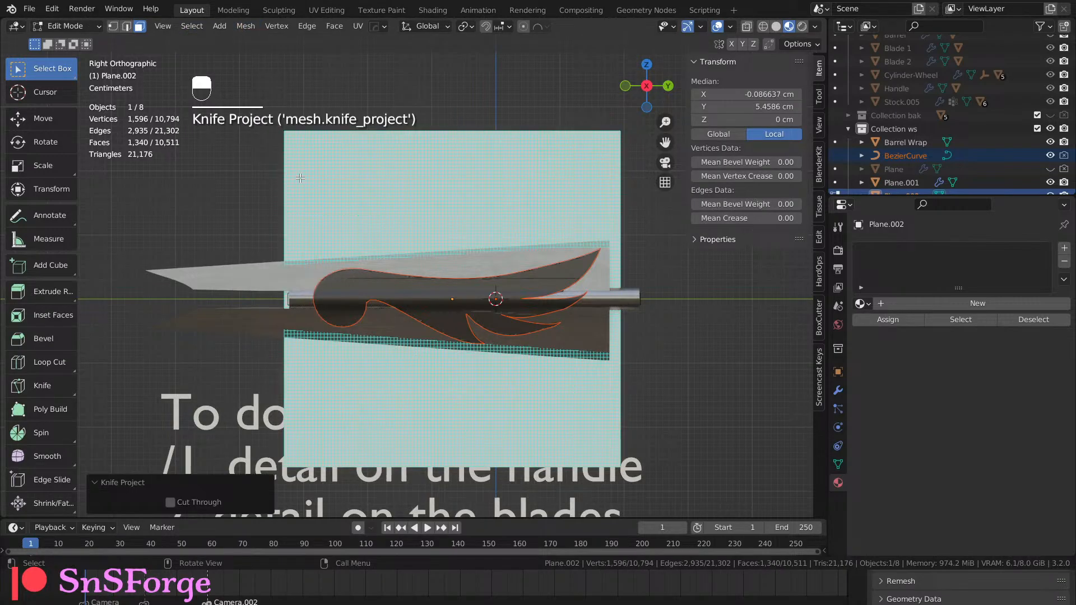
Invert the face selection and delete the plane's faces outside the ornament outline.
left_click(191, 25)
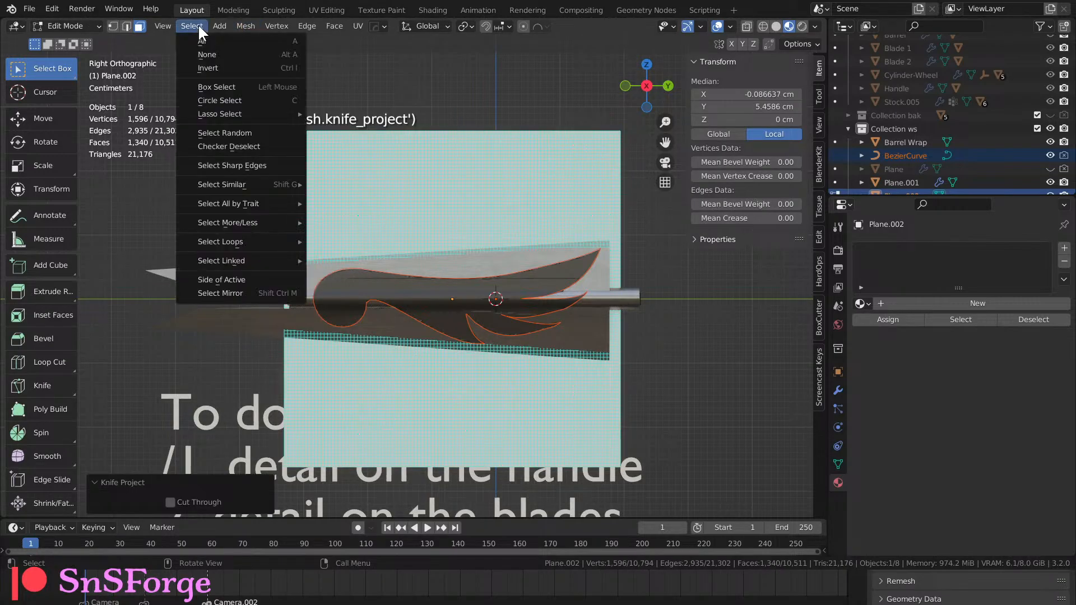
left_click(207, 68)
key("Delete")
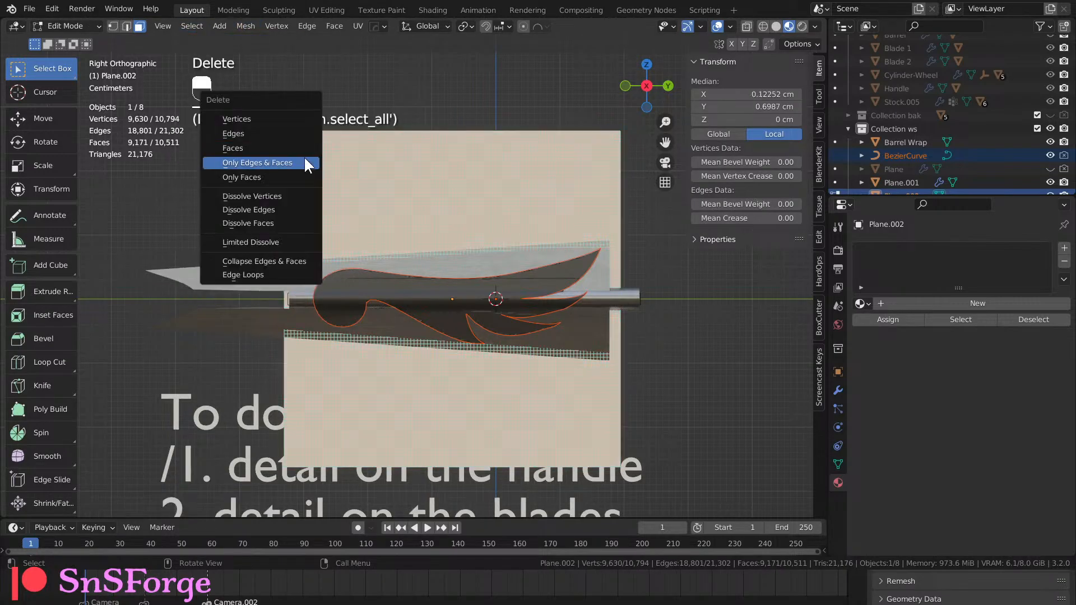
left_click(293, 148)
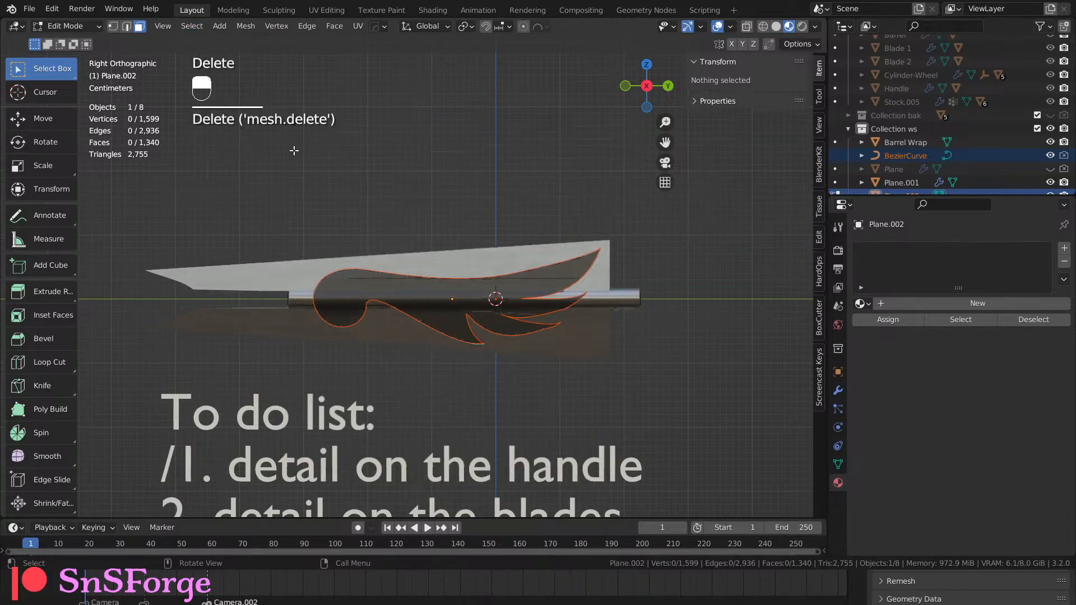
key("Tab")
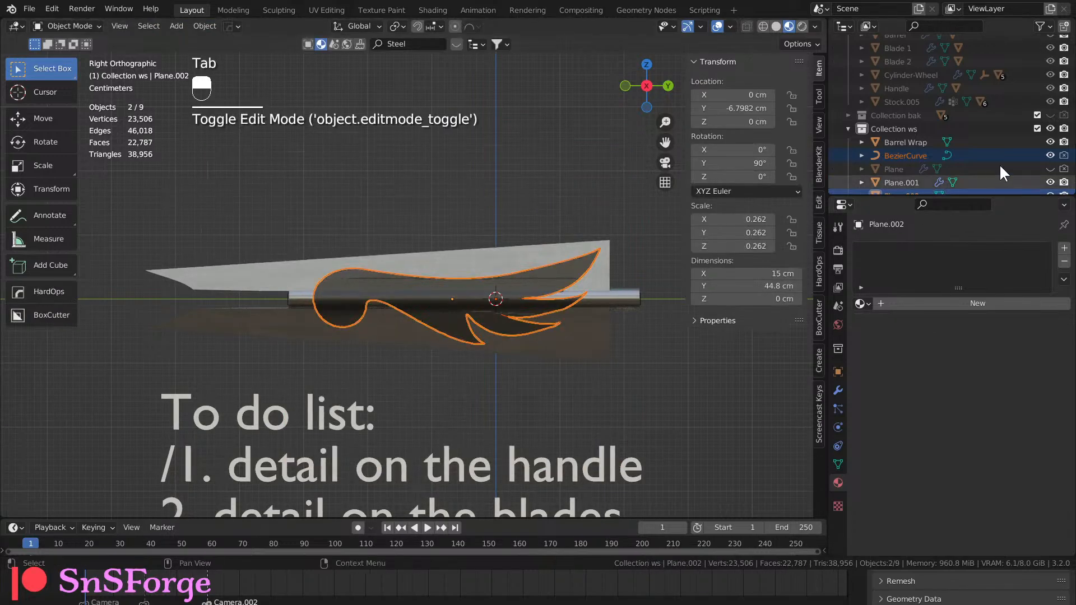
Hide the BezierCurve outline and shift the cut-out ornament plane to 2.2 cm on X, in front of the barrel.
left_click(1050, 156)
scroll(989, 173, "down", 1)
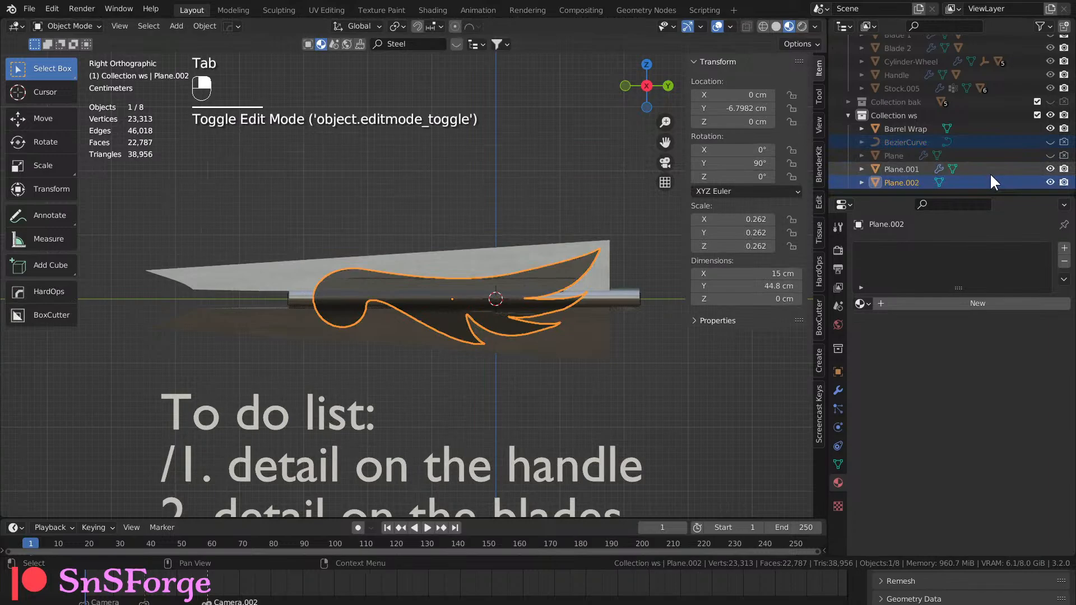
left_click(907, 184)
middle_click_drag(556, 303, 705, 196)
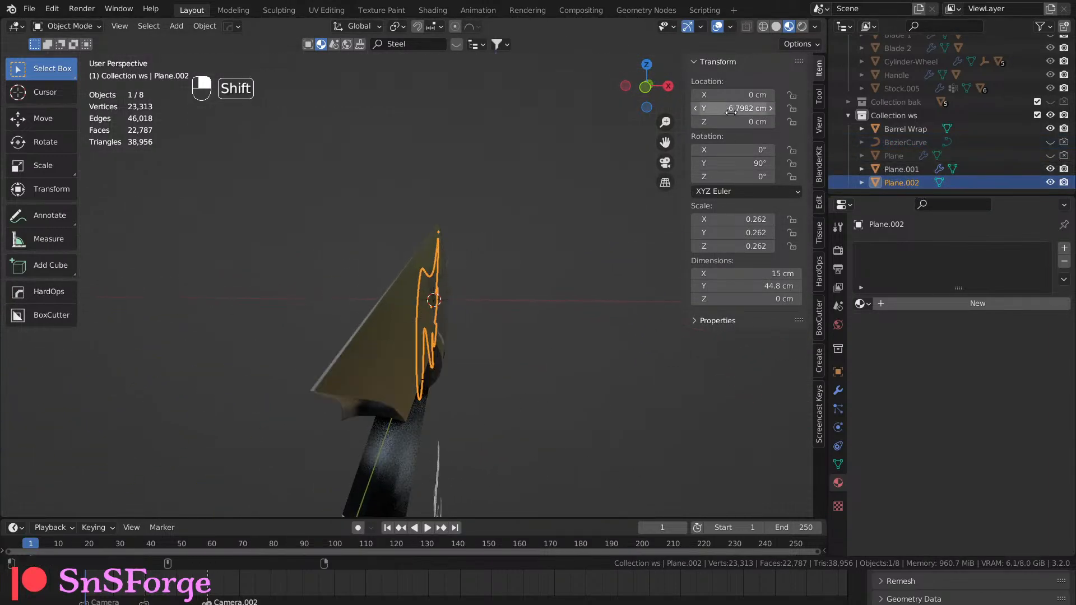
left_click_drag(732, 95, 776, 94, "shift")
middle_click_drag(647, 248, 414, 330)
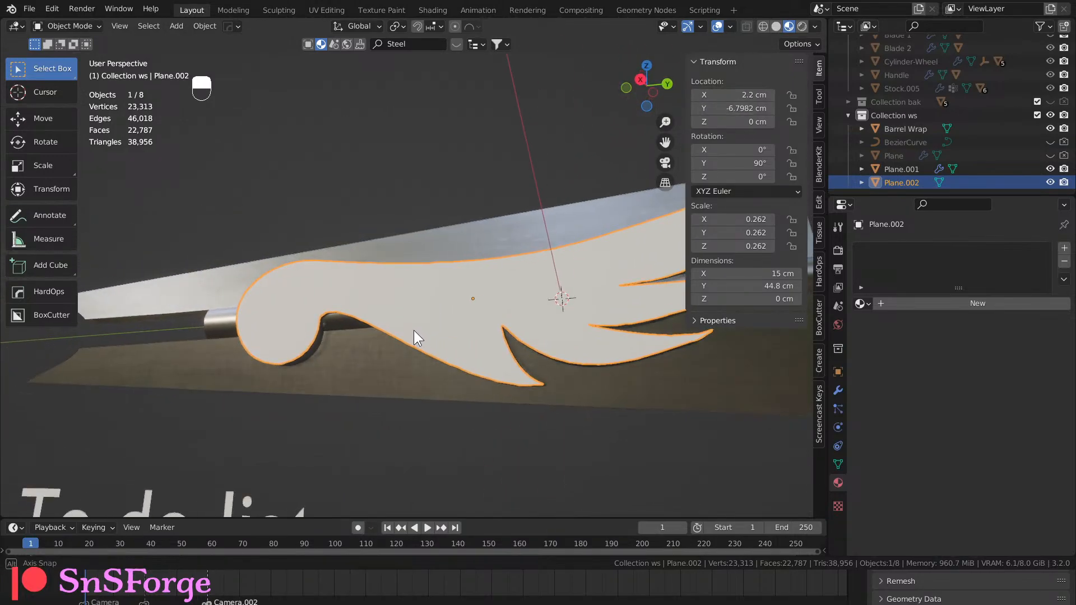
scroll(420, 328, "up", 3)
scroll(423, 327, "down", 3)
middle_click_drag(447, 395, 523, 326)
scroll(487, 423, "up", 3)
Add a Subdivision Surface modifier with viewport level 2 to the cut-out ornament, apply it, and check the denser mesh.
key("Tab")
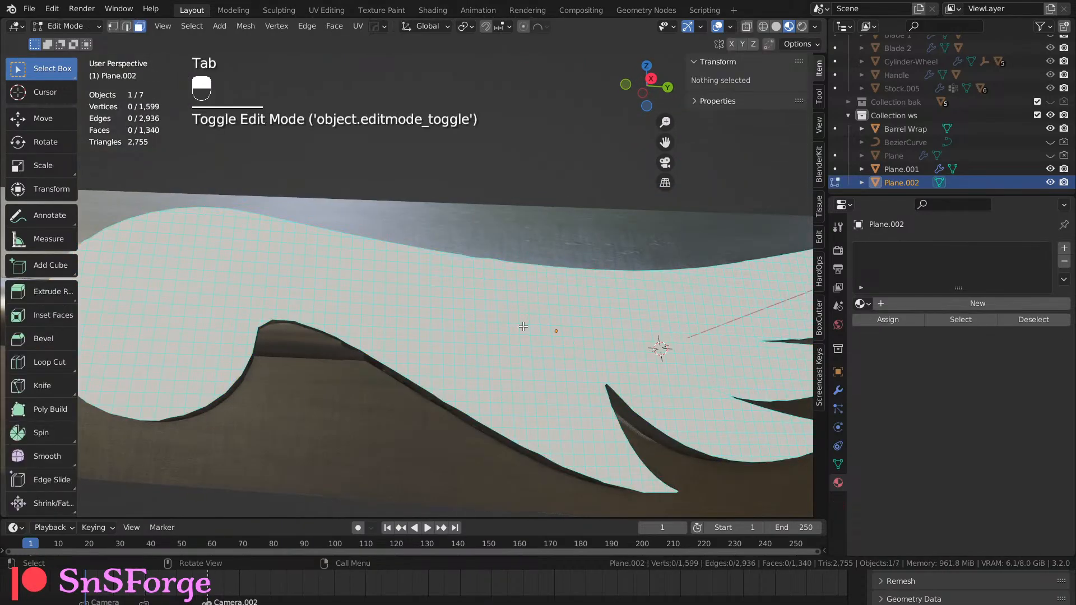
key("Tab")
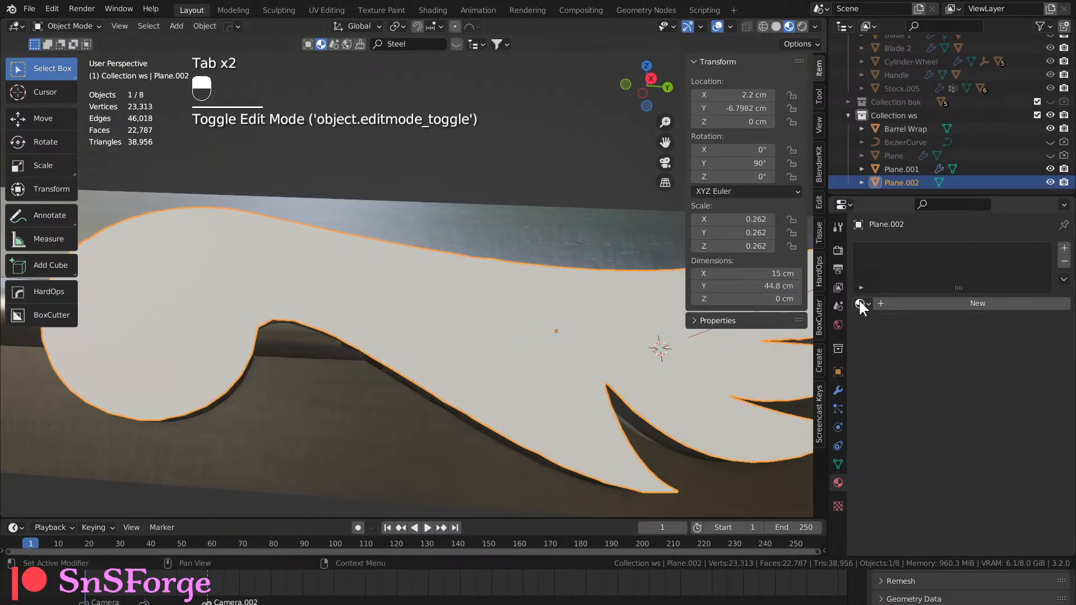
left_click(862, 303)
left_click(838, 390)
left_click(888, 249)
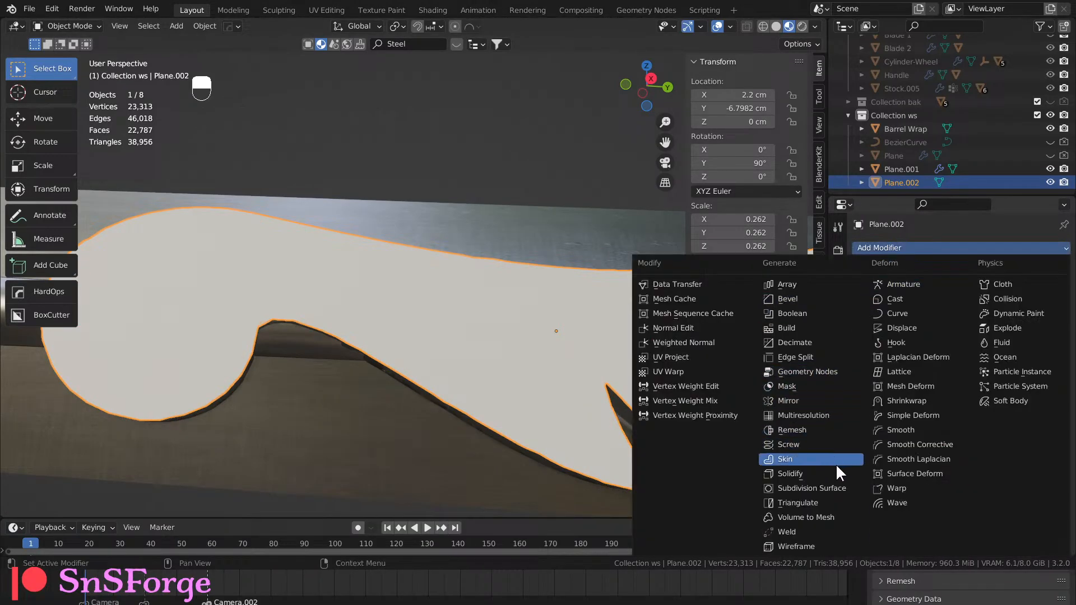
left_click(833, 488)
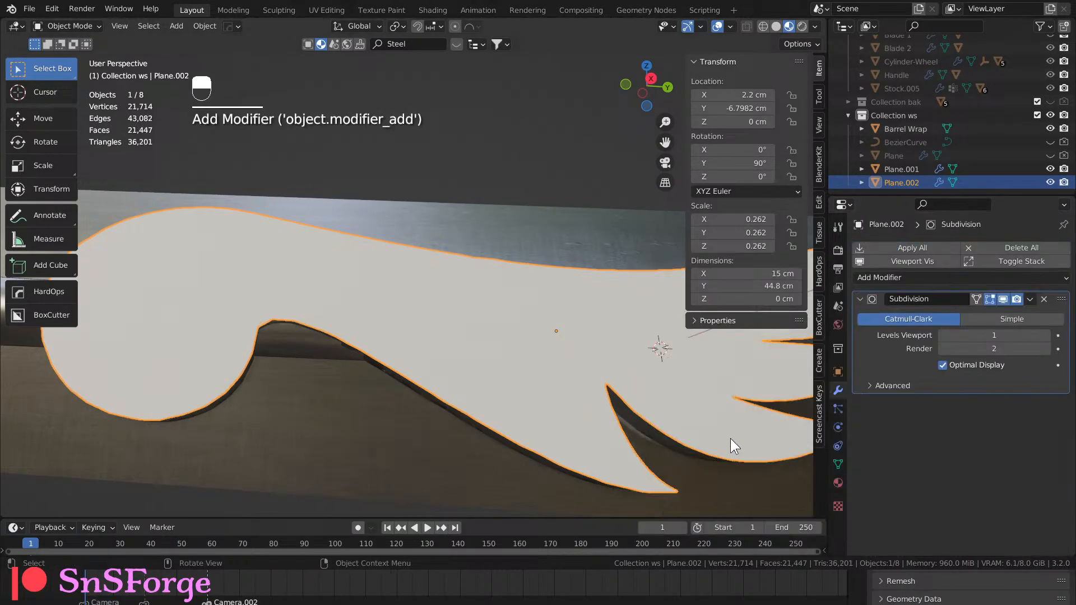
left_click(1046, 335)
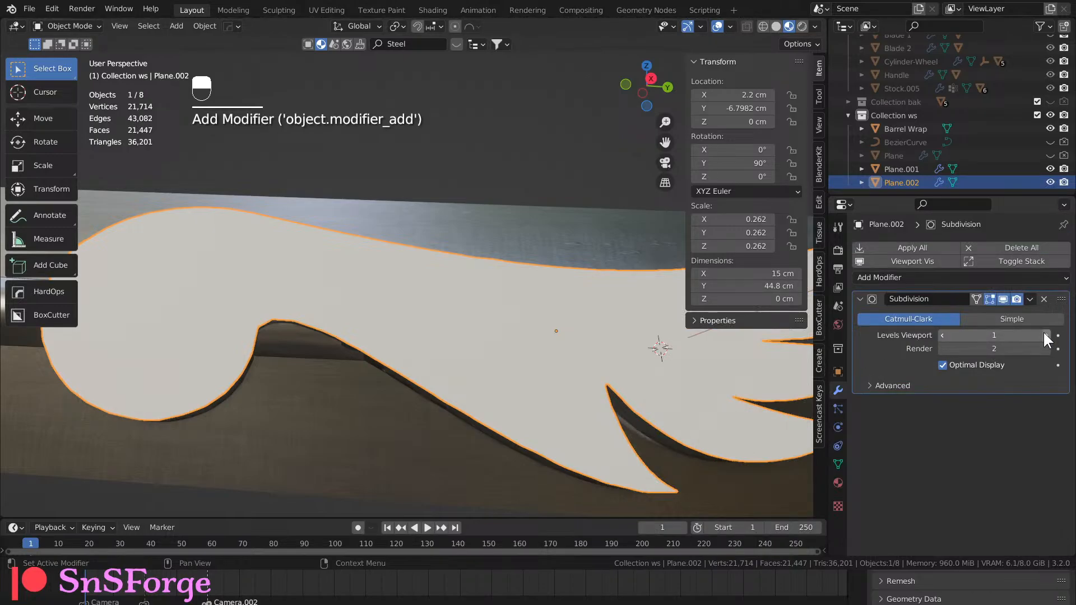
left_click(1031, 298)
left_click(1001, 315)
key("Tab")
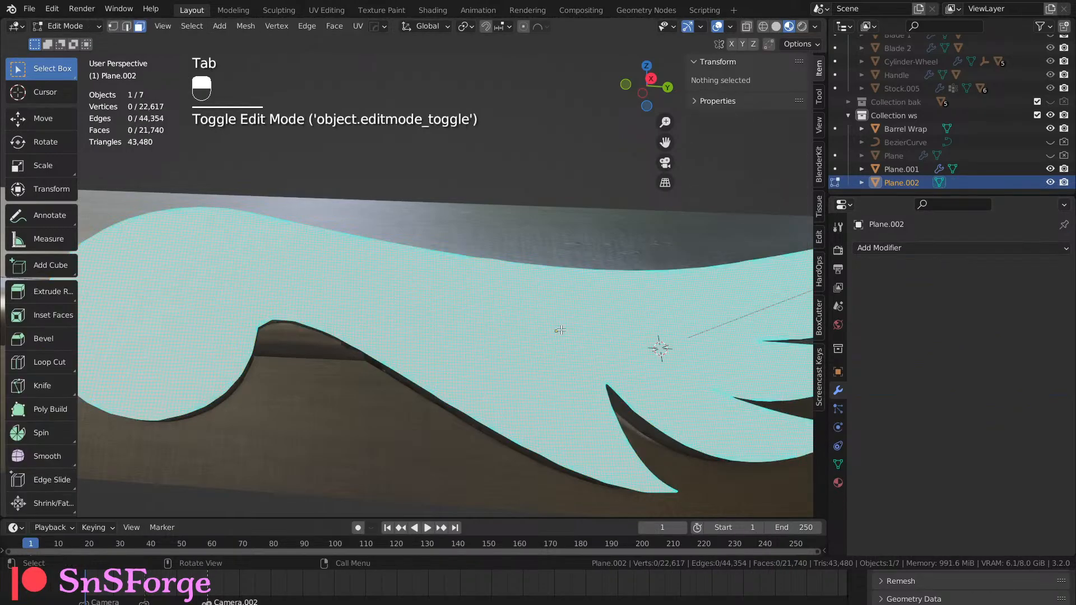
key("Tab")
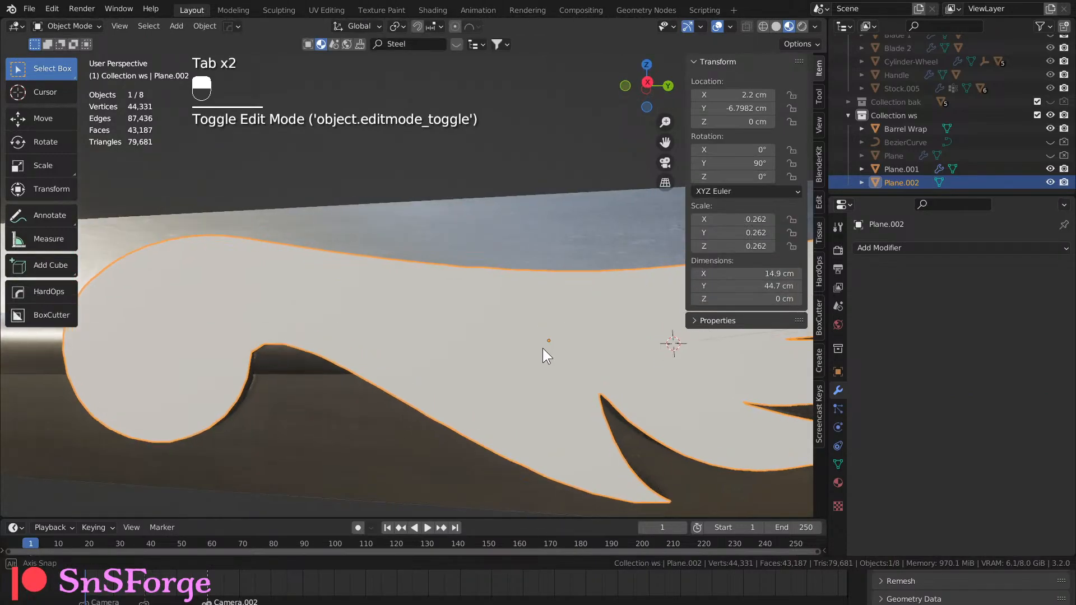
Add a Solidify modifier to the cut-out ornament at its default 1 cm thickness and check the depth from several angles.
left_click(903, 250)
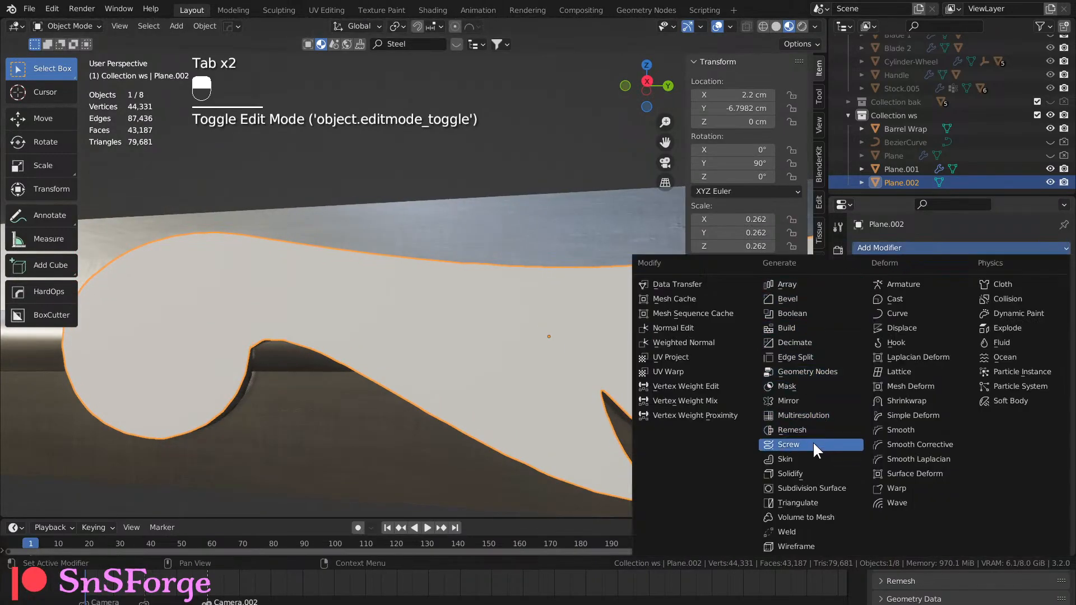
left_click(812, 474)
middle_click_drag(703, 417, 606, 299)
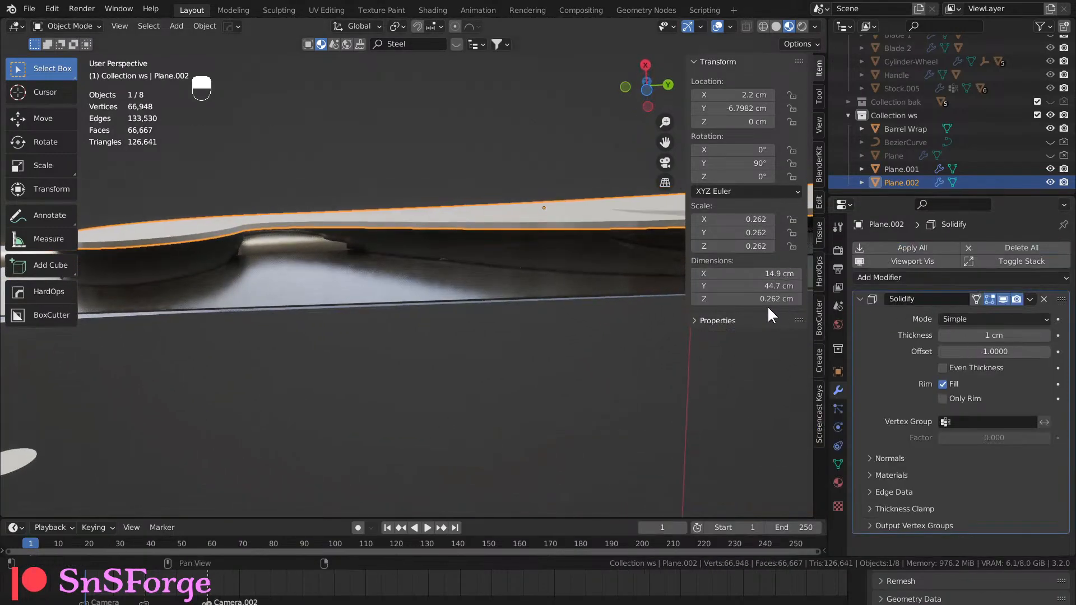
left_click(1030, 297)
middle_click_drag(493, 317, 426, 432)
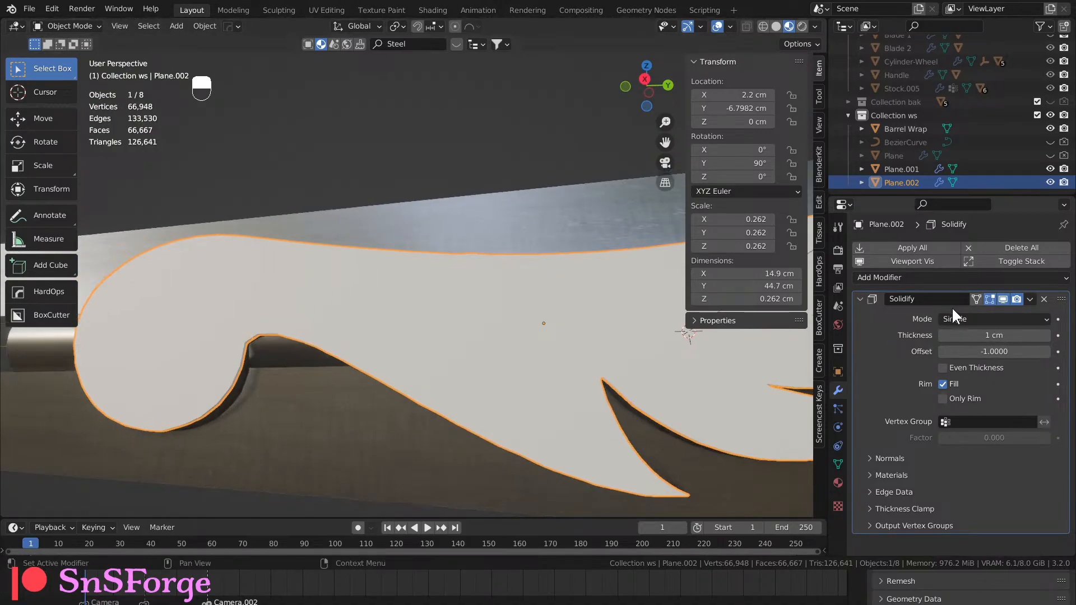
Try the Jacket Chrome material on the ornament, replacing it with the dark one named Material.
left_click(837, 482)
left_click(863, 303)
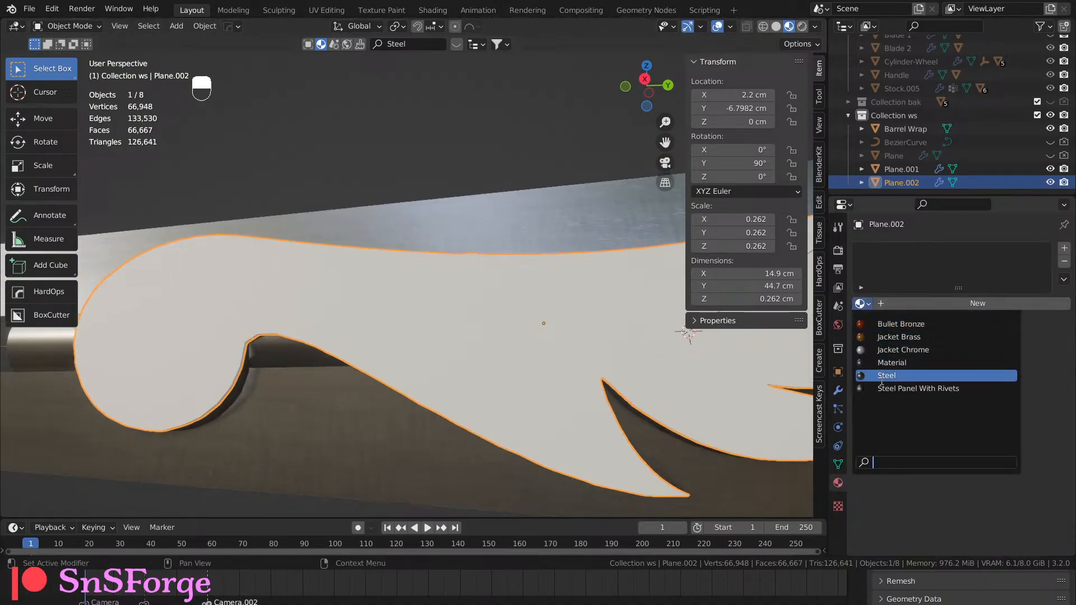
left_click(886, 352)
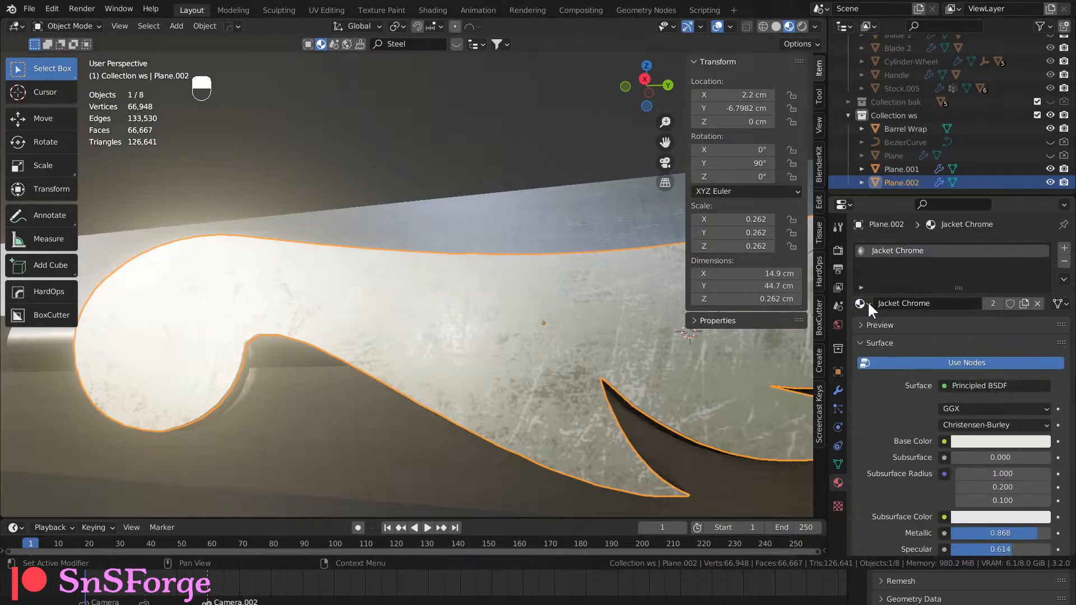
left_click(863, 304)
left_click(887, 363)
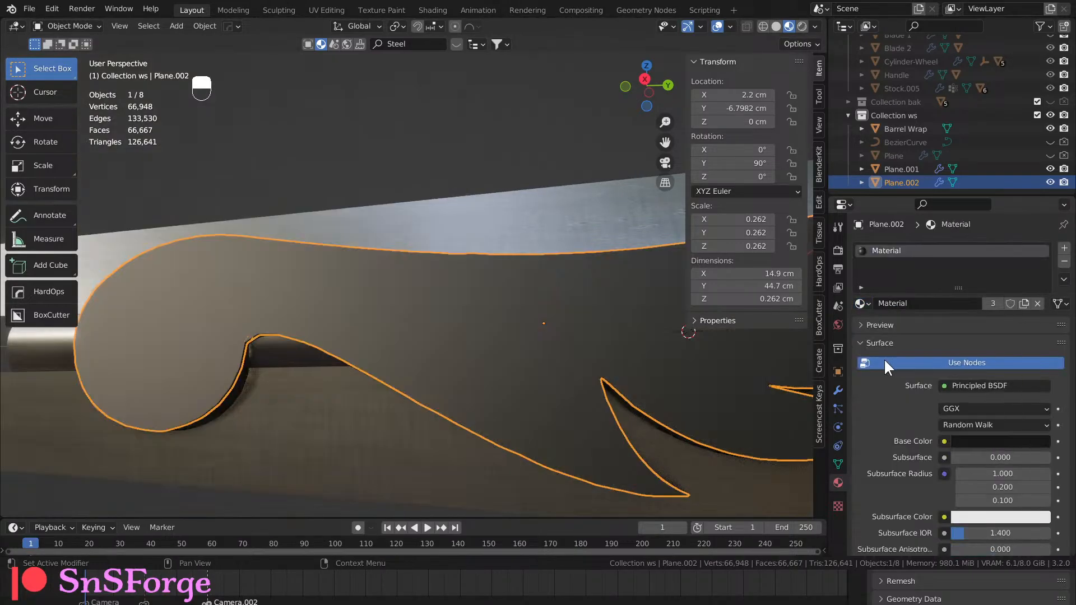
Apply the ornament's Solidify modifier.
left_click(838, 390)
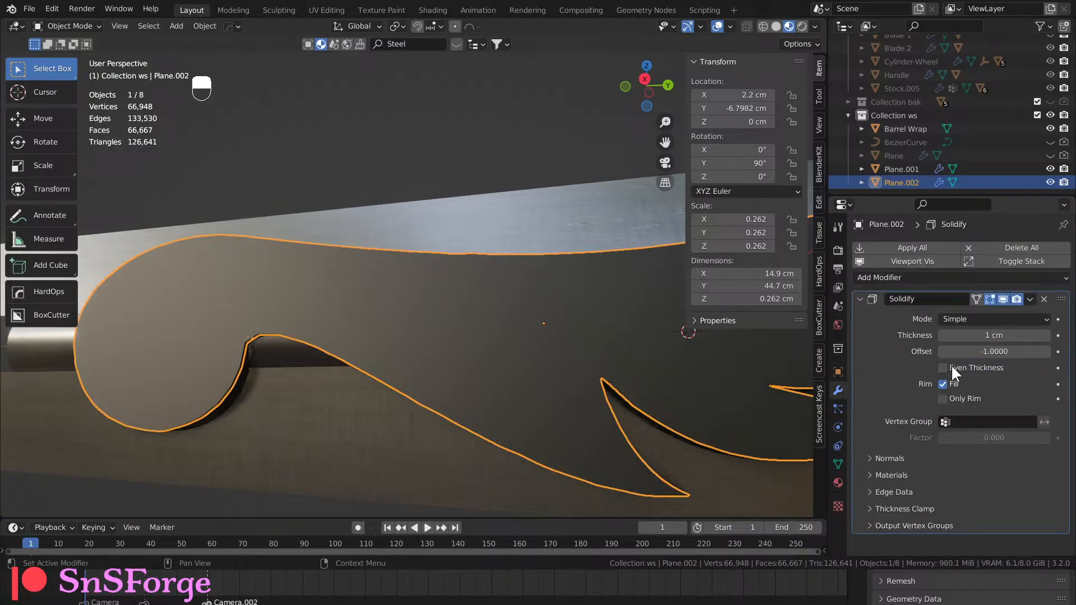
left_click(1030, 301)
left_click(1000, 309)
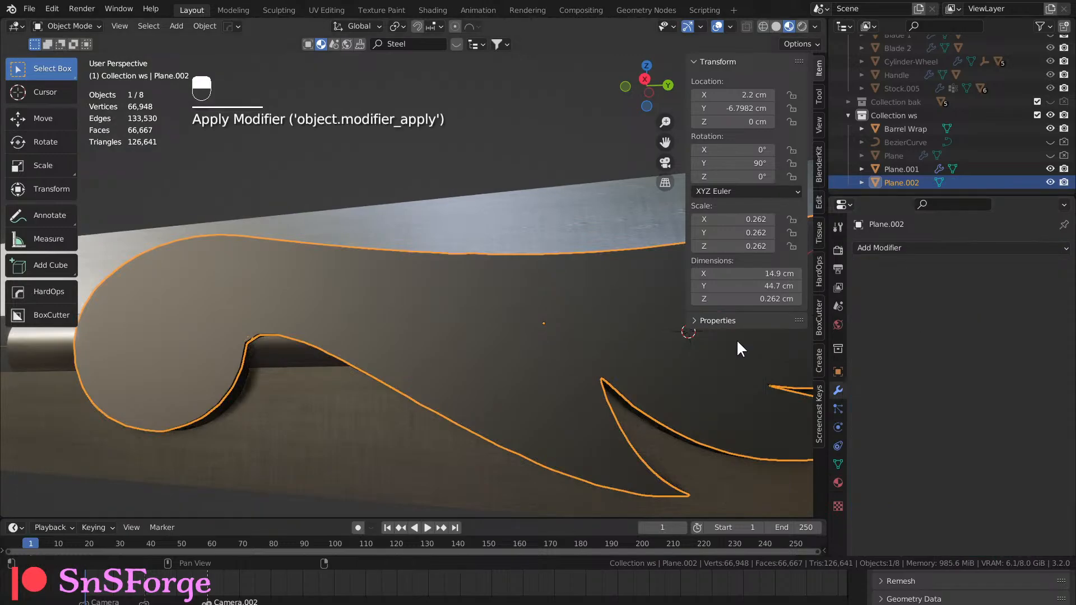
middle_click_drag(737, 350, 635, 382)
Add a Shrinkwrap modifier to the ornament with Barrel Wrap as its target.
left_click(885, 248)
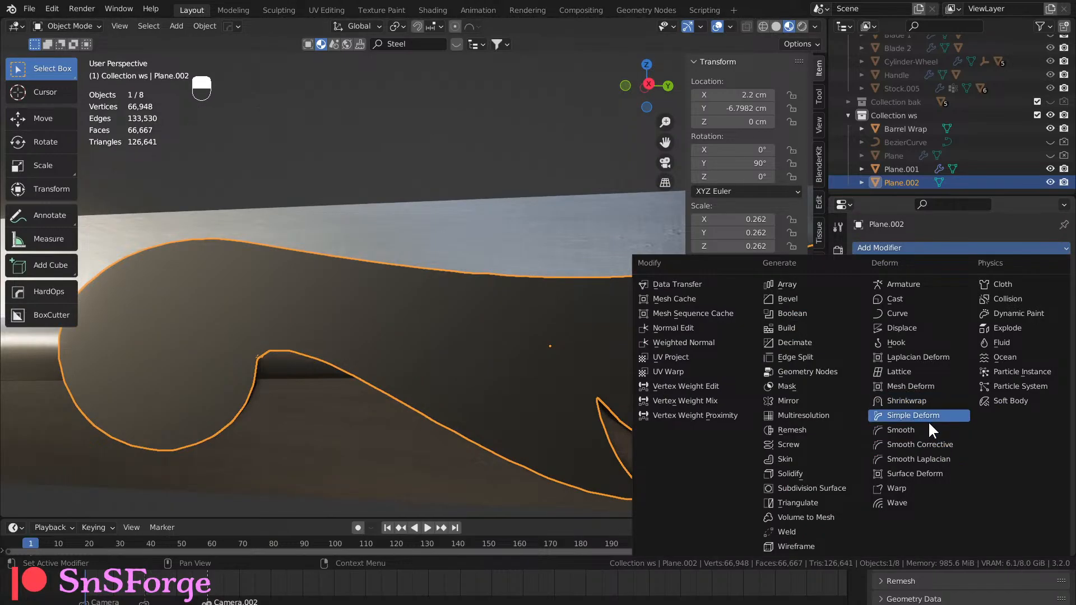
left_click(920, 400)
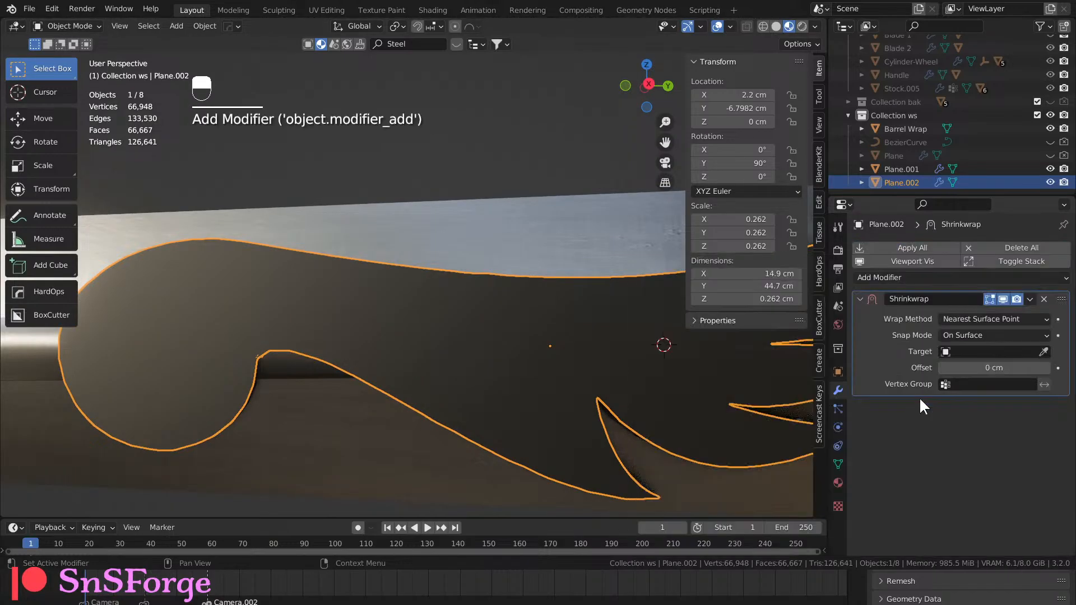
left_click(986, 352)
left_click(948, 425)
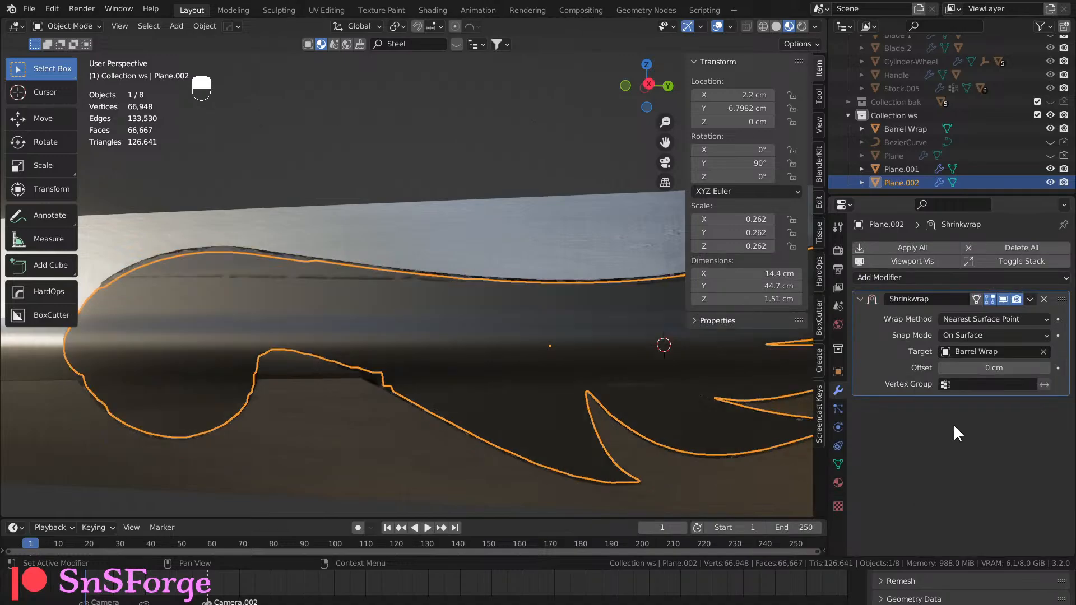
middle_click_drag(652, 413, 608, 386)
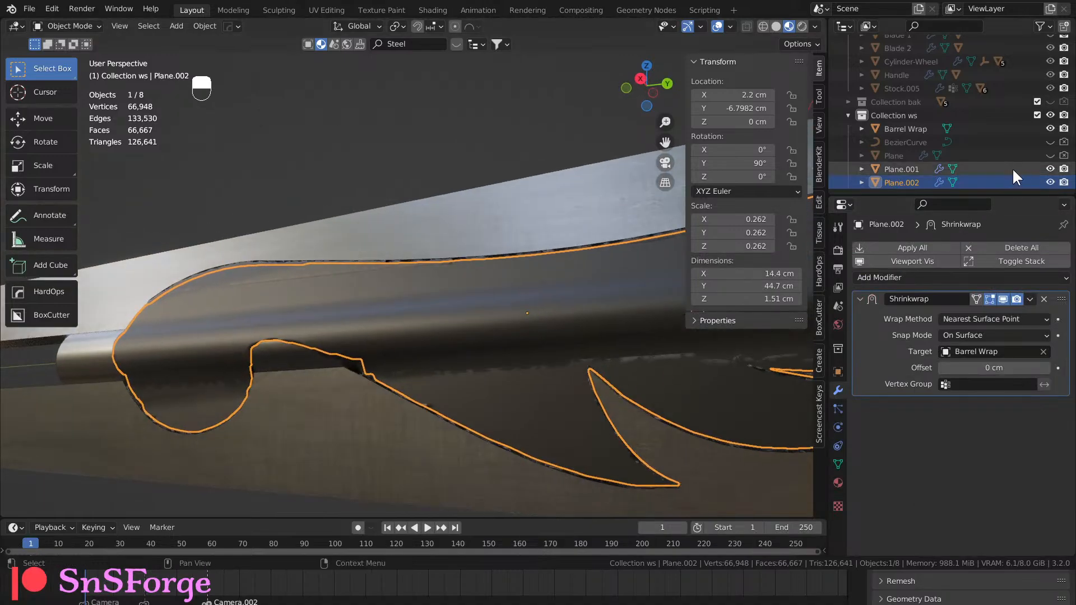
Hide the earlier ornament Plane.001 in the viewport and renders, keeping Plane.002 selected.
left_click(1050, 169)
left_click(1063, 169)
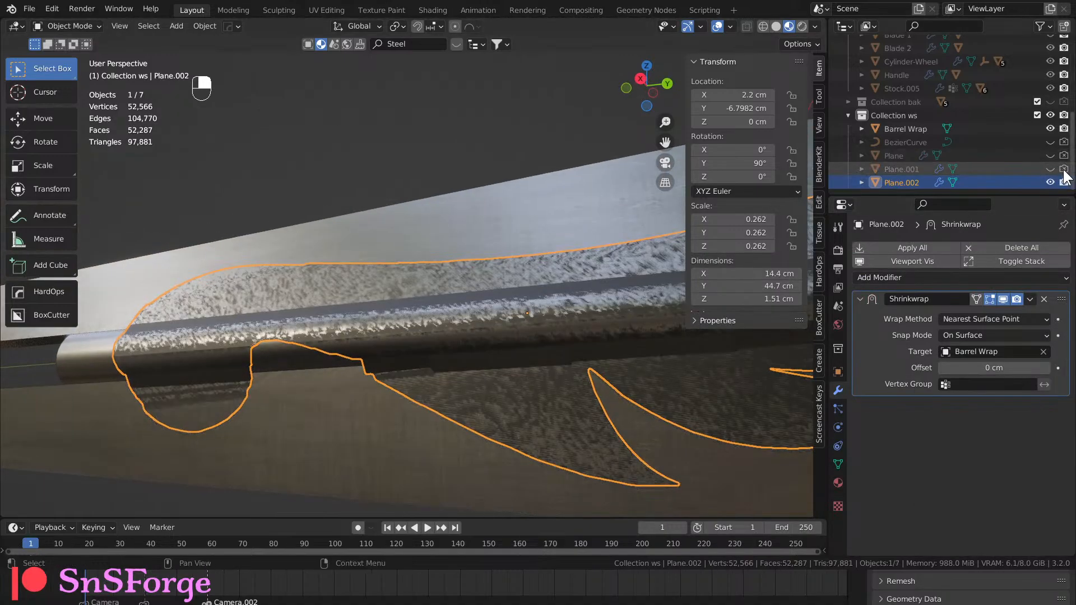
left_click(914, 183)
middle_click_drag(586, 265, 599, 291)
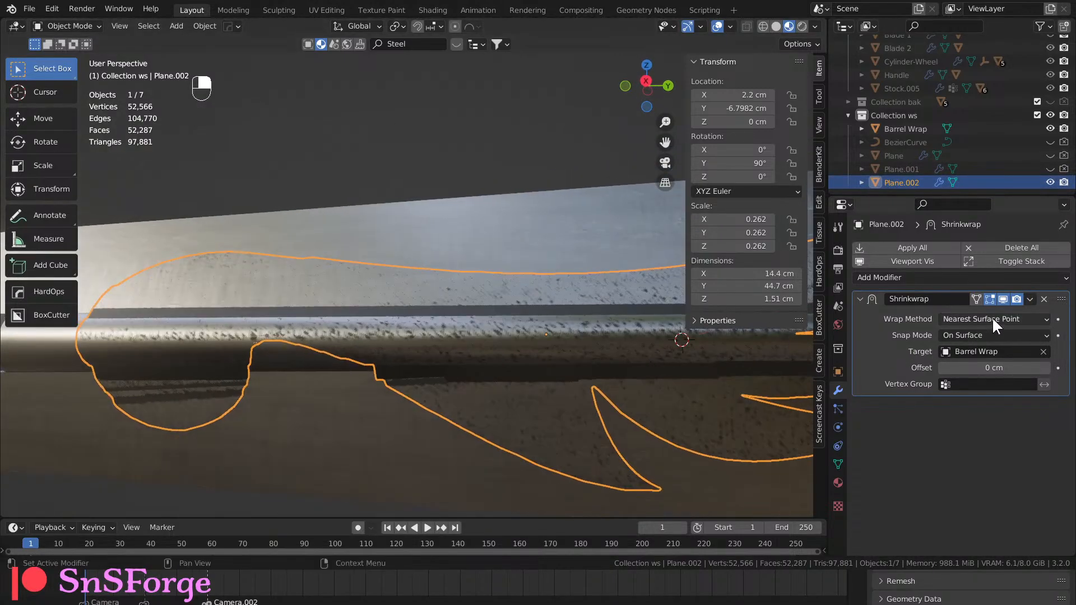
Show Plane.001 briefly to read its Shrinkwrap settings, hide it again and reselect Plane.002.
left_click(1049, 169)
left_click(913, 169)
left_click(907, 179)
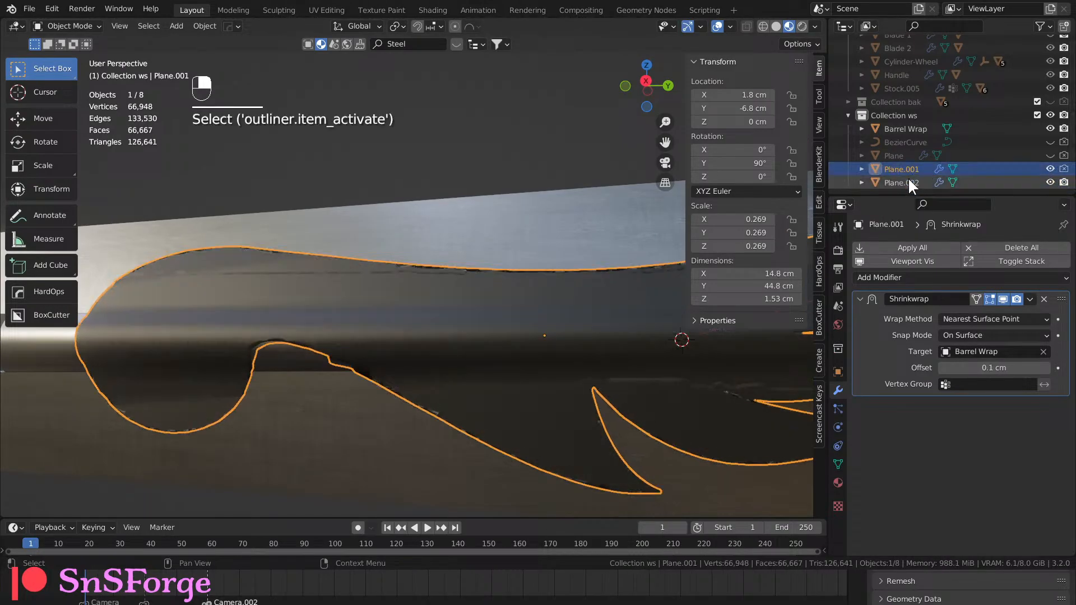
left_click(1049, 169)
Set the Shrinkwrap offset of Plane.002 to 0.1 cm and shade the ornament smooth.
left_click(1011, 367)
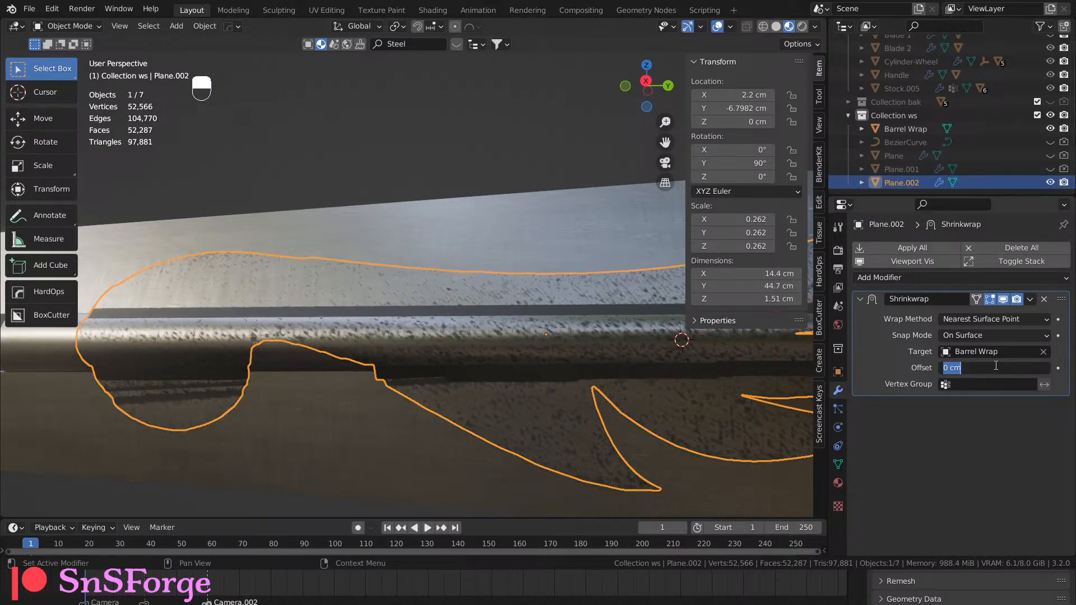
type("0.1")
key("Return")
mouse_move(503, 393)
middle_mouse_down()
mouse_move(499, 424)
mouse_move(504, 412)
middle_mouse_up()
right_click(344, 319)
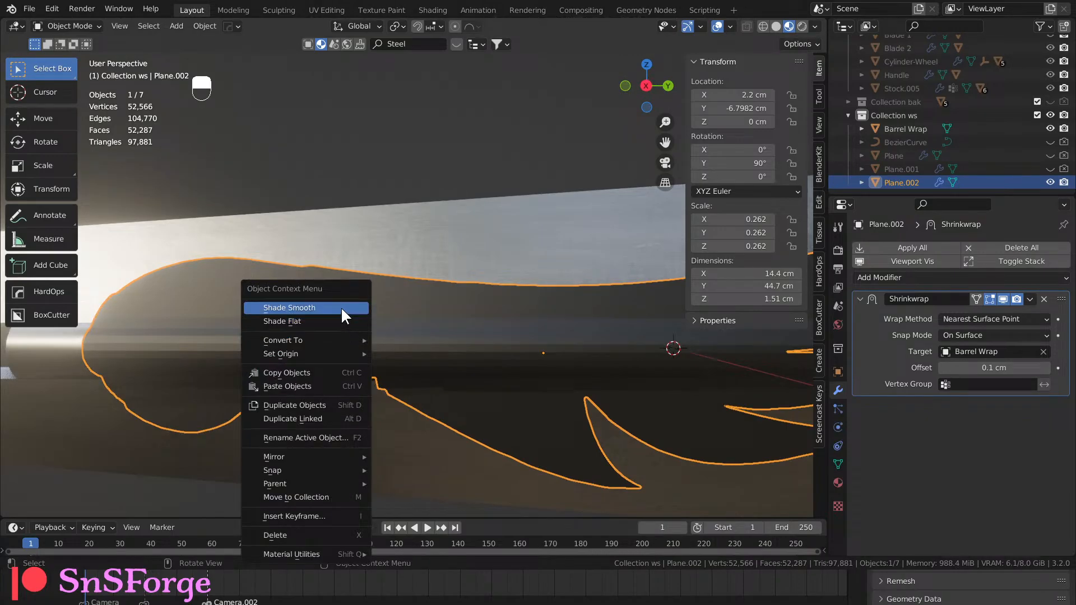
left_click(342, 307)
middle_click_drag(385, 345, 410, 252)
Inspect the Barrel Wrap mesh in Edit Mode and the ornament's lower edge where it meets the barrel.
left_click(475, 265)
key("Tab")
key("Tab")
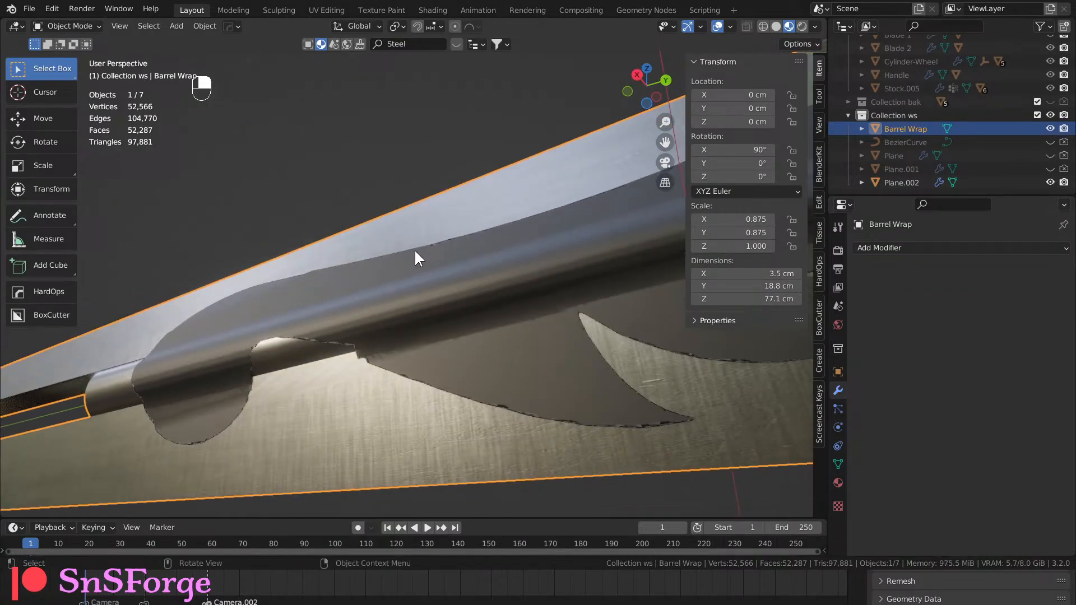
left_click(411, 276)
middle_click_drag(479, 377, 312, 304)
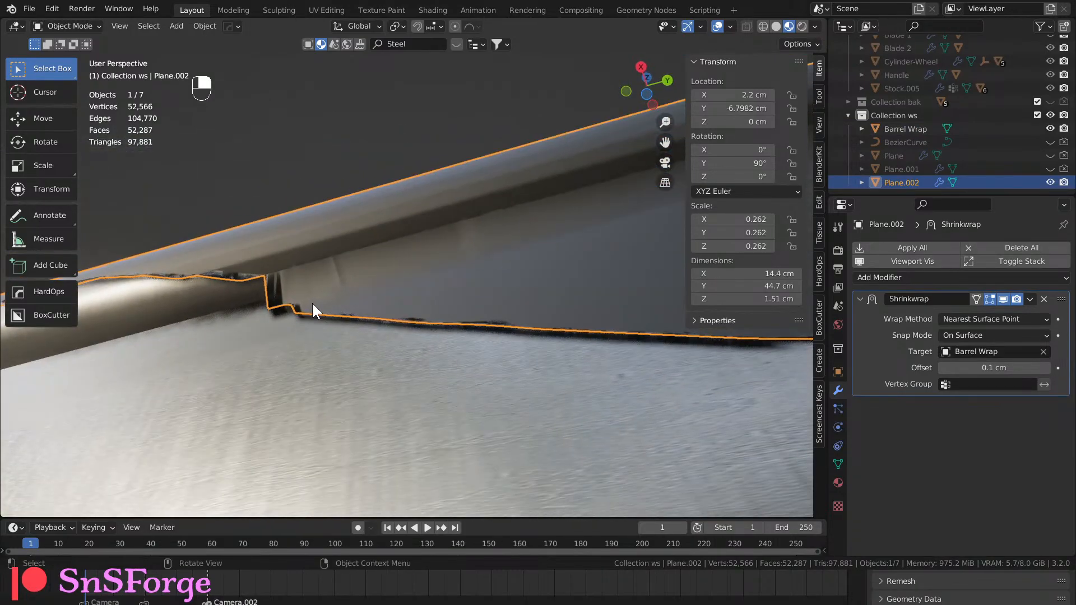
Try the Project wrap method on the ornament's Shrinkwrap with offsets of -5.5 cm and 7.2 cm.
left_click(984, 318)
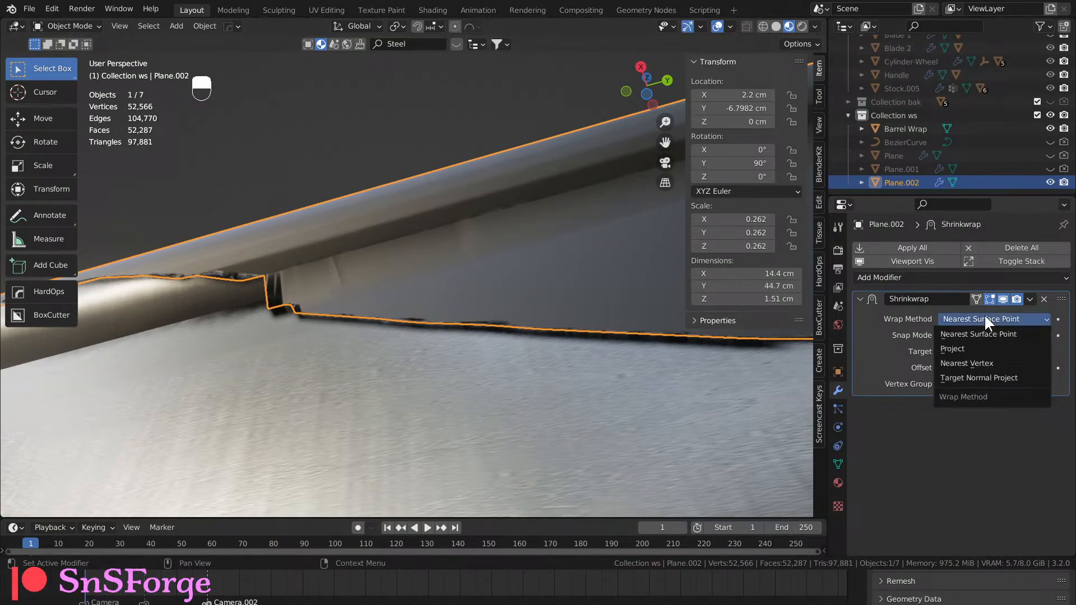
left_click(969, 348)
middle_click_drag(576, 366, 639, 475)
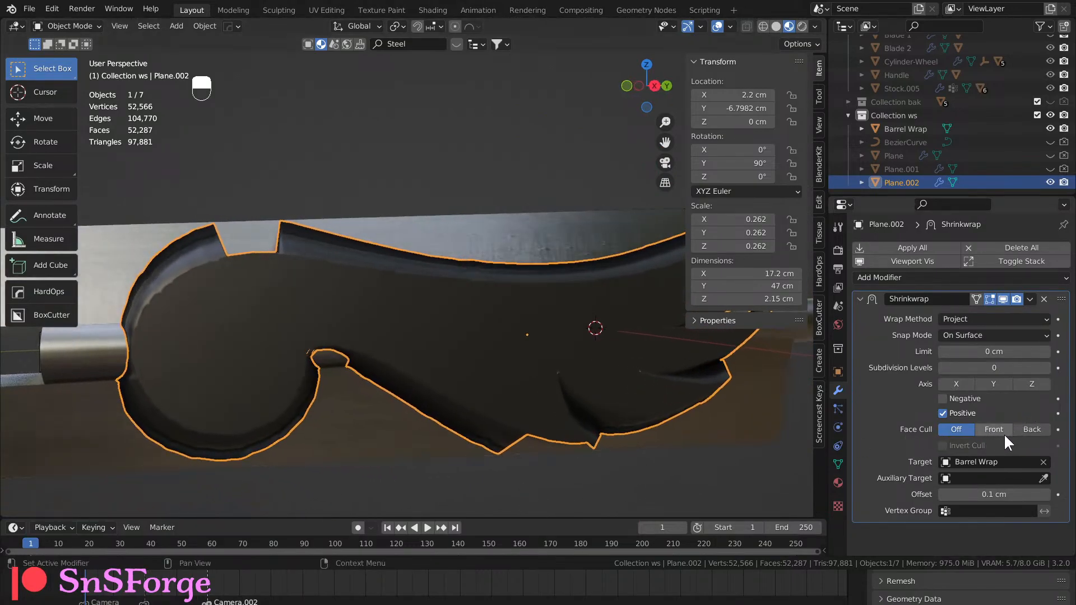
left_click(1002, 494)
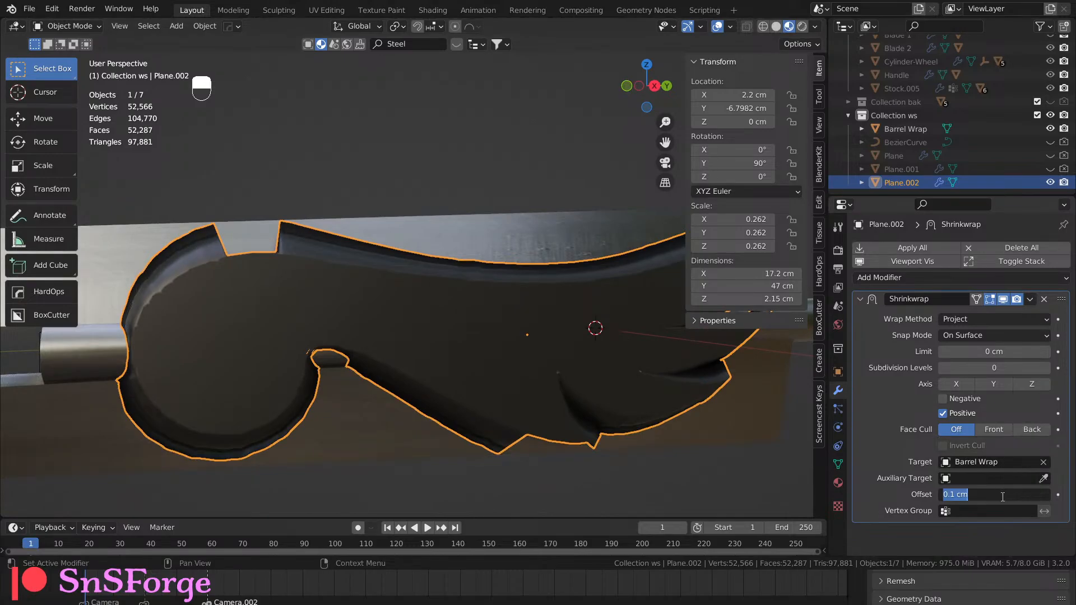
type("-5.5")
key("Return")
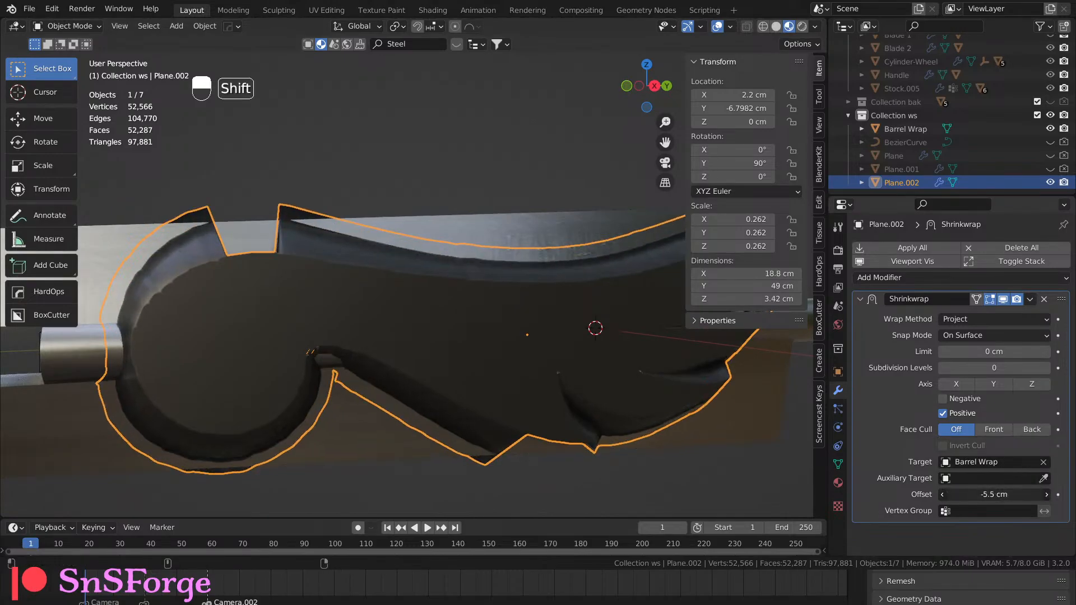
left_click_drag(994, 494, 1030, 494, "shift")
middle_click_drag(560, 456, 685, 447)
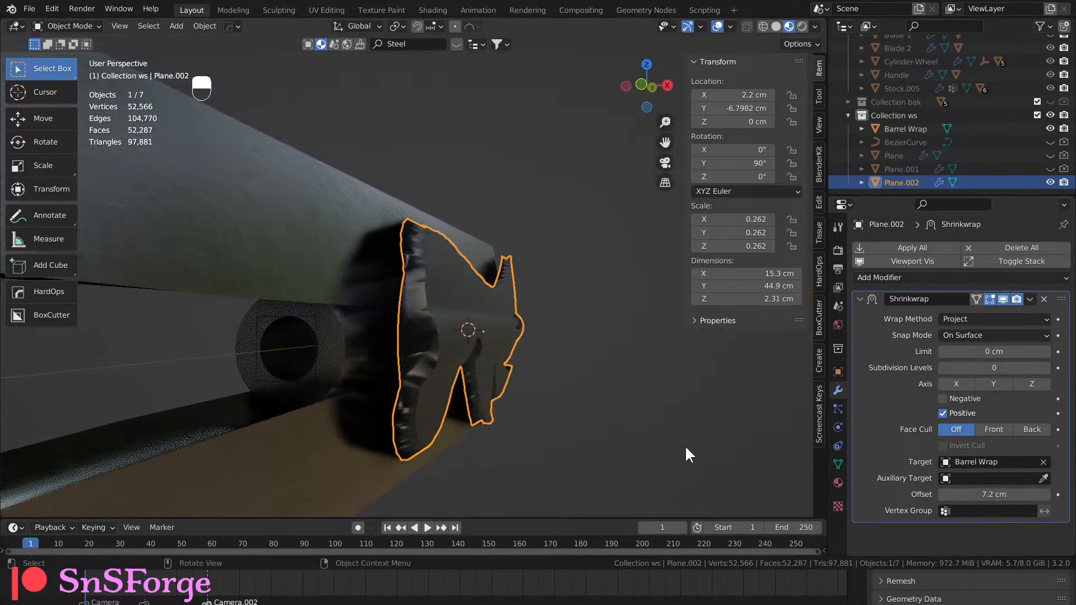
Return the Shrinkwrap to Nearest Surface Point with a 0.1 cm offset and check the ornament's fit around the barrel.
left_click(992, 319)
left_click(974, 331)
middle_click_drag(504, 313, 408, 281)
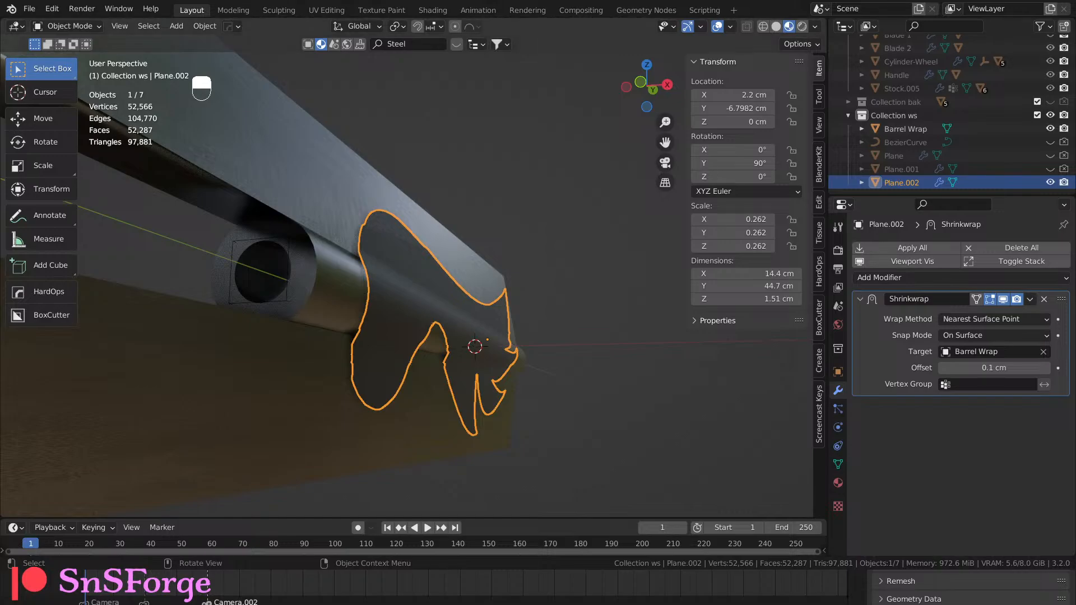
middle_click_drag(381, 393, 495, 355)
mouse_move(315, 371)
middle_mouse_down()
mouse_move(426, 367)
mouse_move(331, 369)
middle_mouse_up()
middle_click_drag(465, 363, 249, 367, "shift")
Add a Subdivision Surface modifier to Barrel Wrap, set to Simple with viewport level 2.
left_click(98, 379)
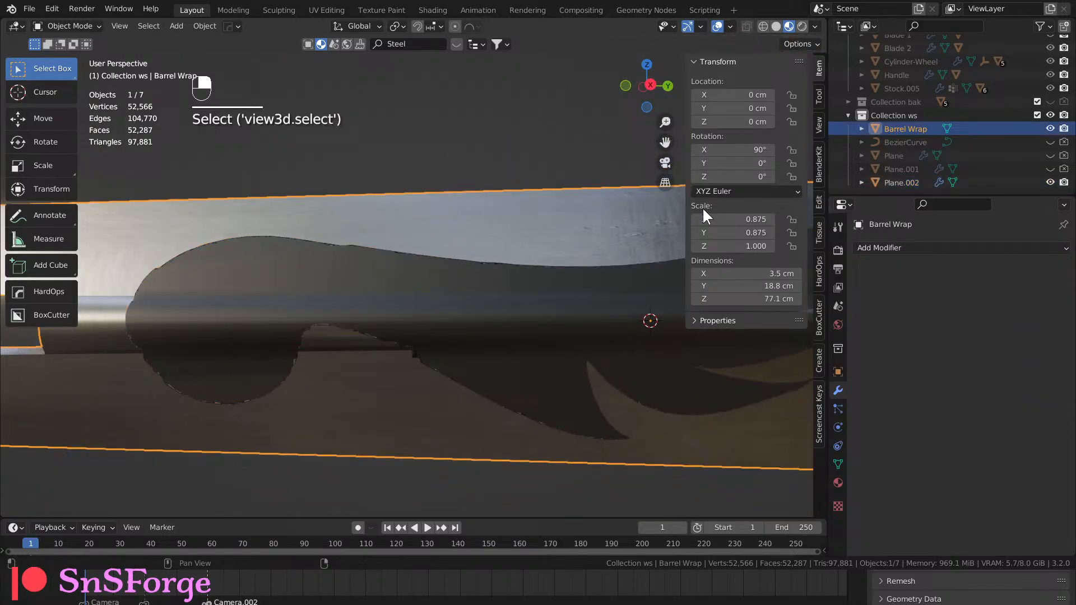
left_click(883, 247)
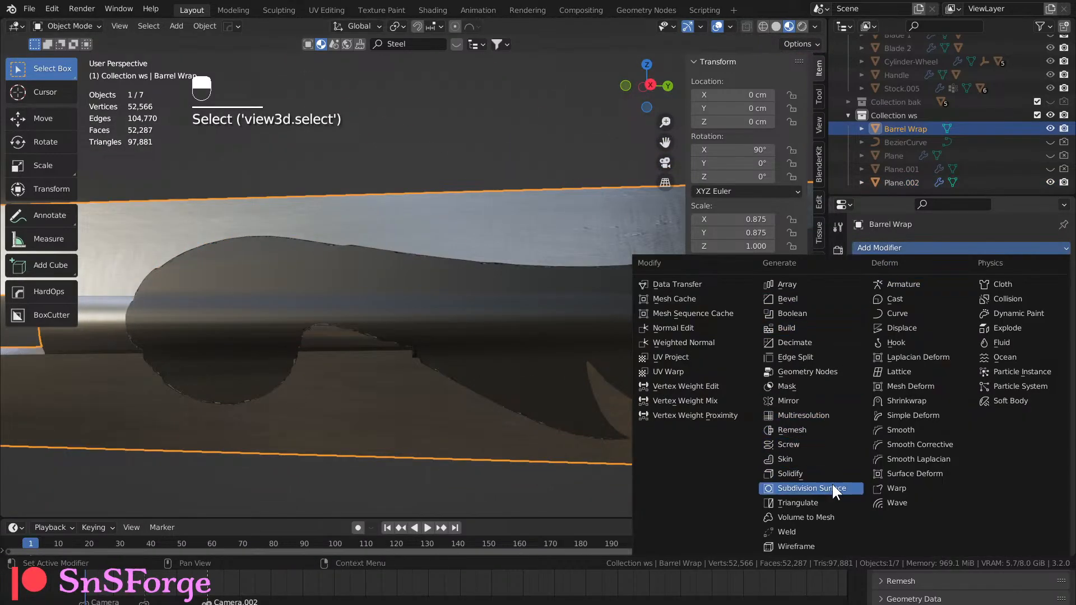
key("Return")
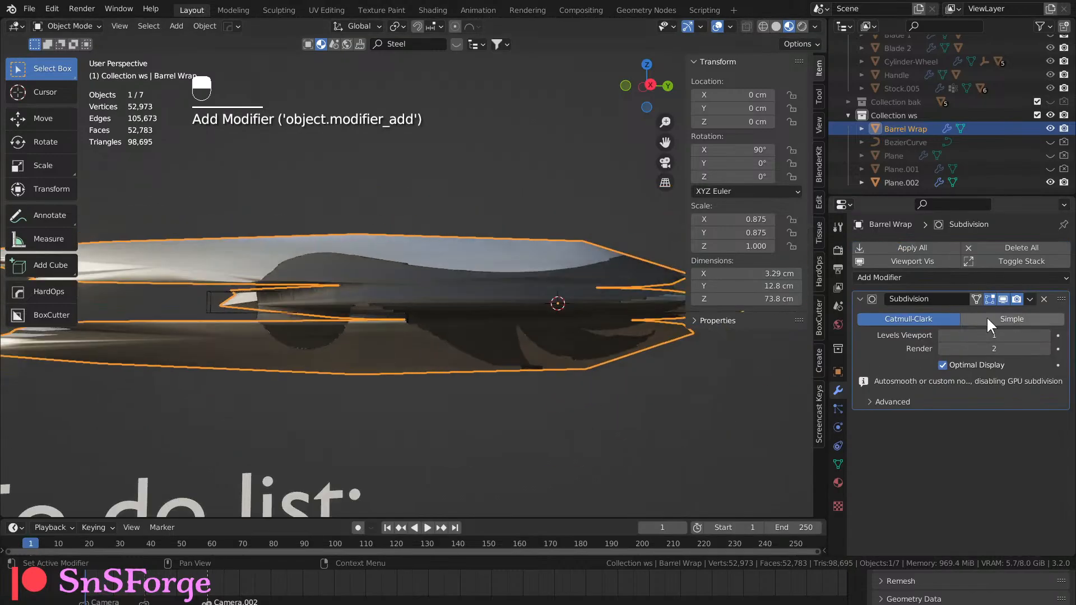
left_click(1003, 317)
scroll(477, 355, "up", 3)
middle_click_drag(350, 370, 493, 259)
left_click(1044, 335)
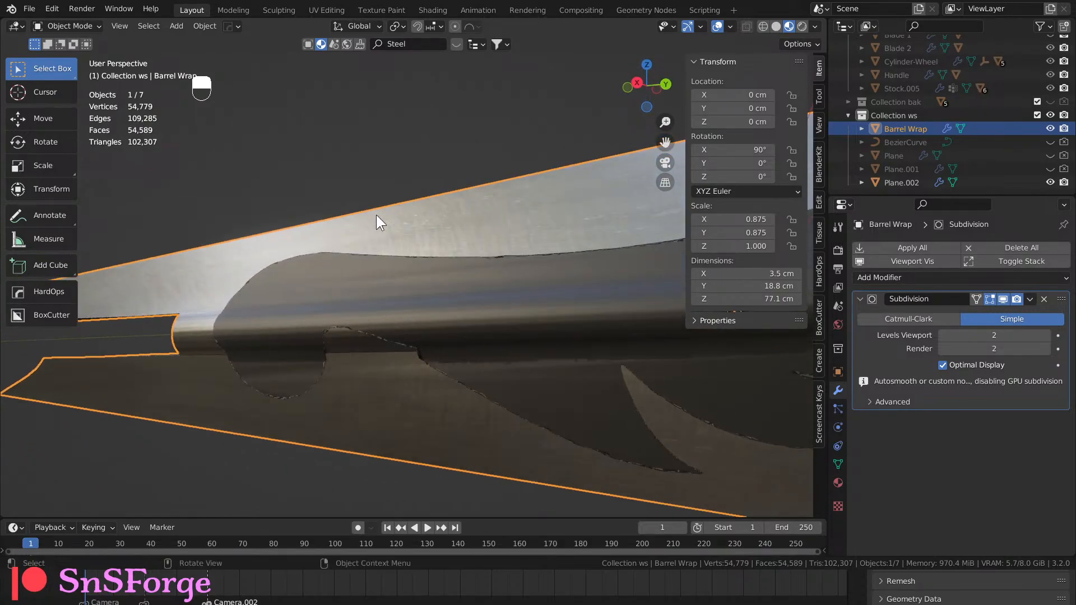
Examine the Barrel Wrap's base mesh in Edit Mode and return to Object Mode.
key("Tab")
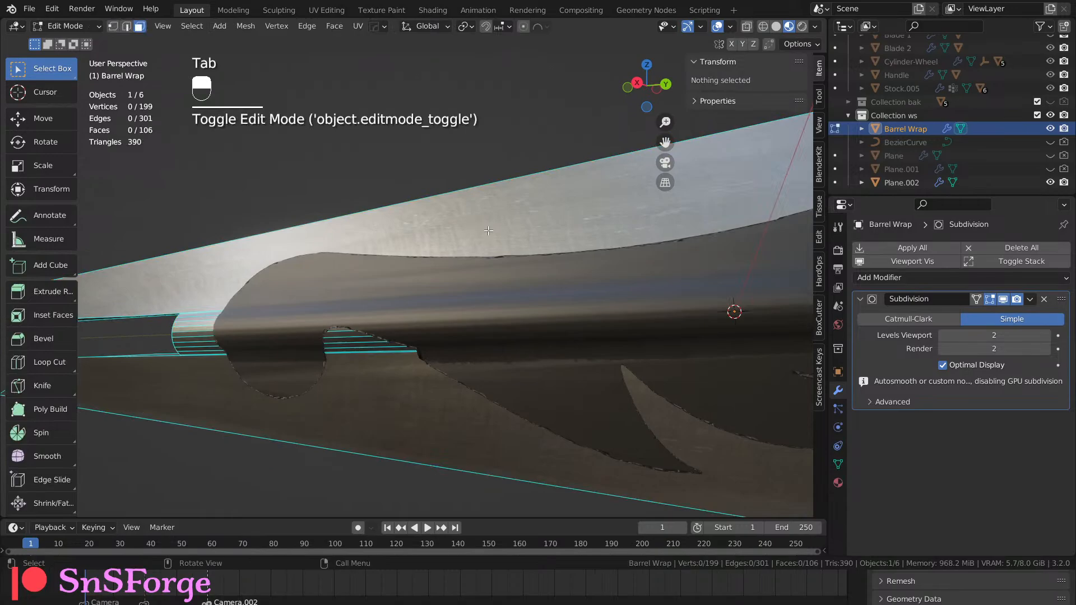
middle_click_drag(488, 230, 615, 305)
key("Tab")
middle_click_drag(503, 251, 553, 260)
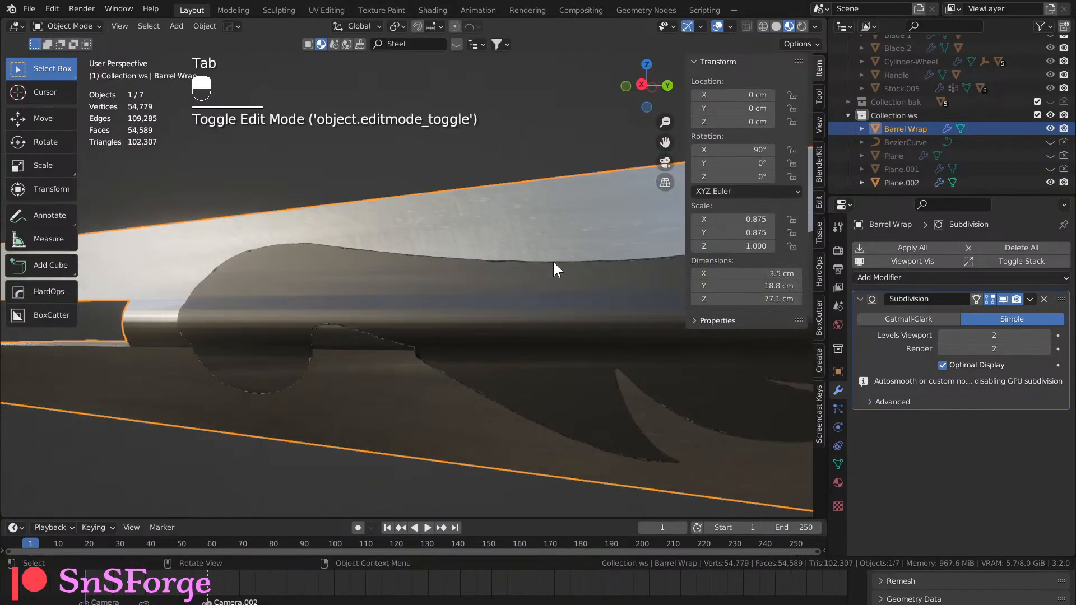
Compare the ornament's fit with the Barrel Wrap's Subdivision modifier switched off and on in the viewport, leaving it on.
left_click(1001, 299)
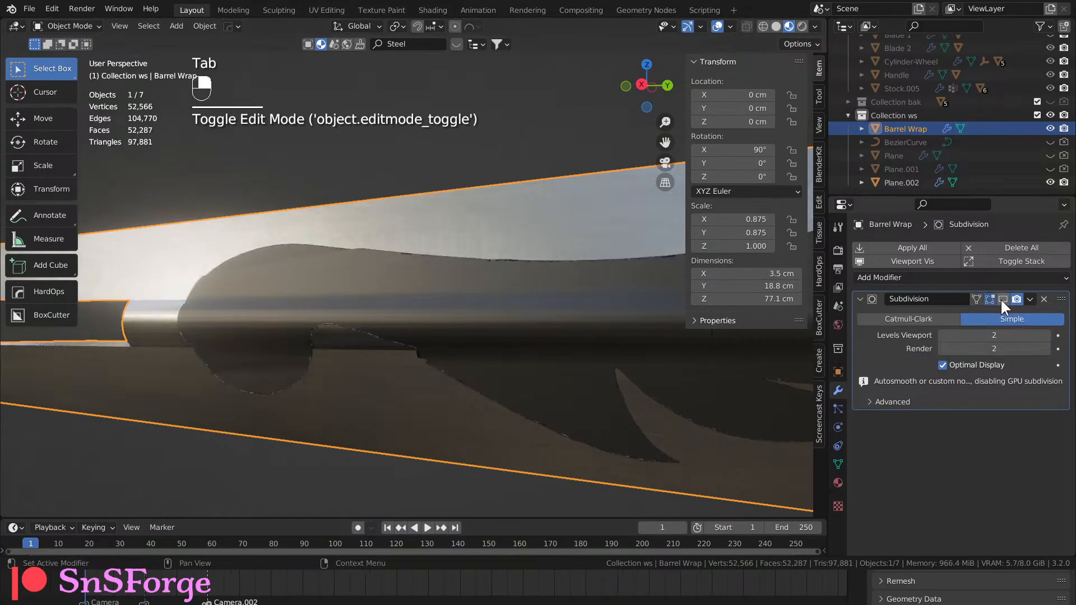
left_click(1001, 300)
left_click(1001, 300)
left_click(1000, 301)
middle_click_drag(510, 328, 498, 304)
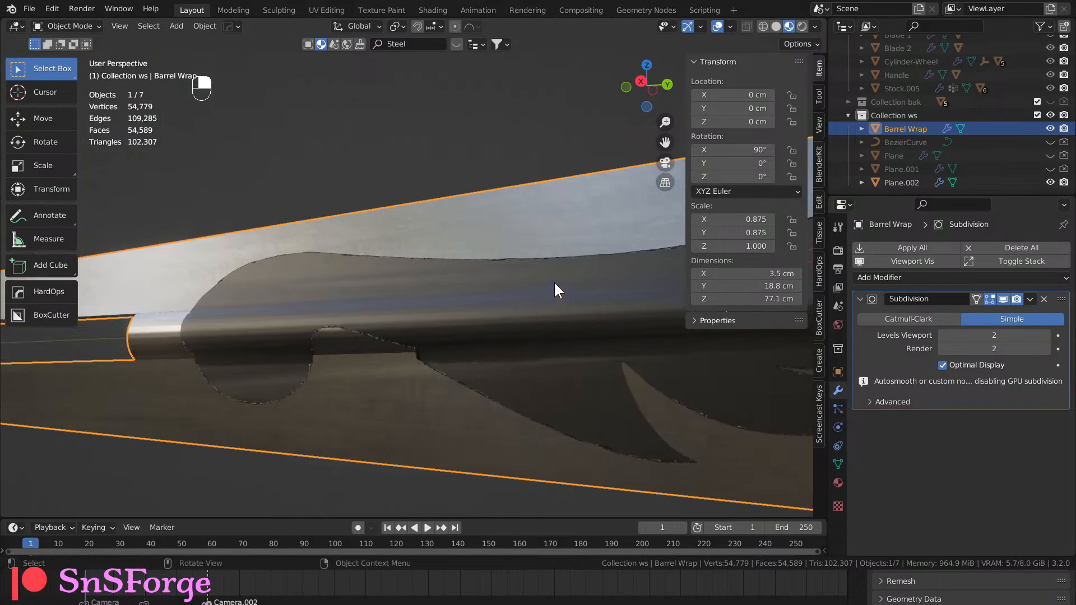
Compare the plane's fit on the Barrel Wrap with the Barrel Wrap's Subdivision modifier hidden and shown in the viewport.
middle_click_drag(553, 281, 428, 311)
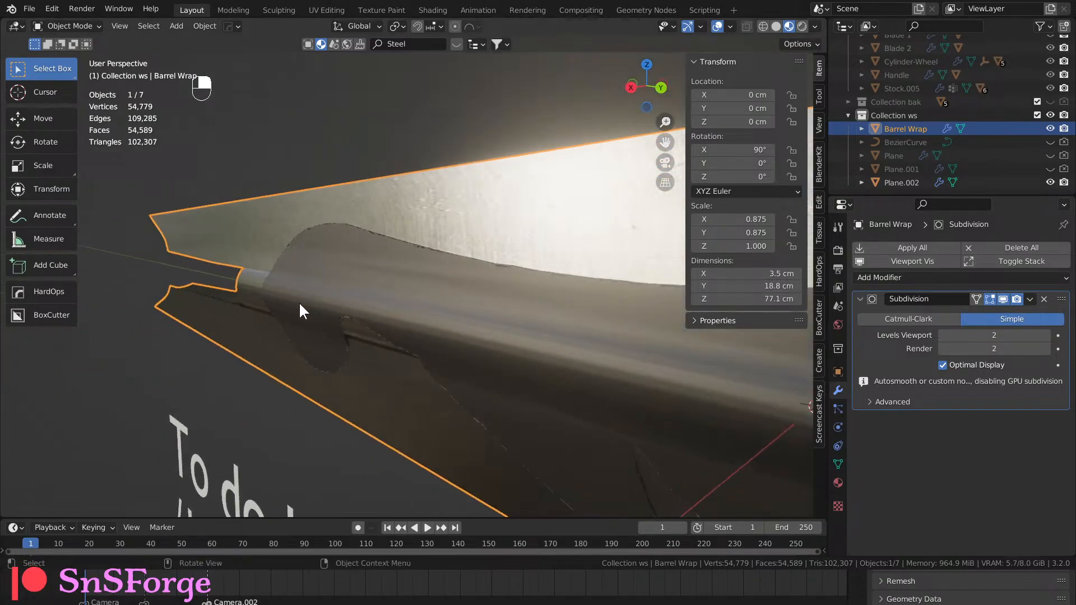
middle_click_drag(303, 290, 355, 331)
left_click(392, 297)
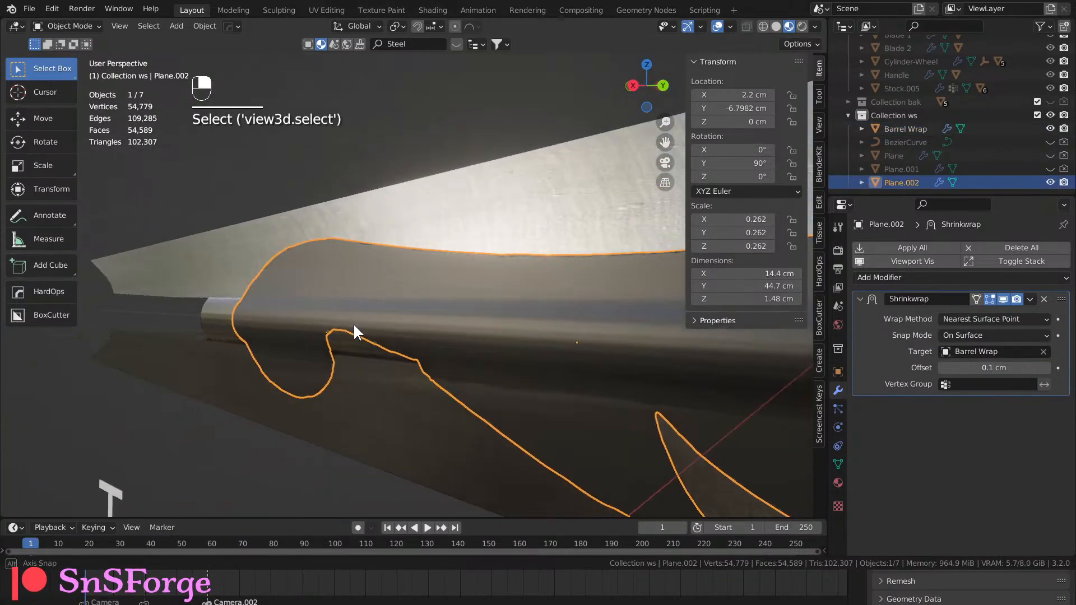
left_click(486, 237)
middle_click_drag(486, 237, 509, 254)
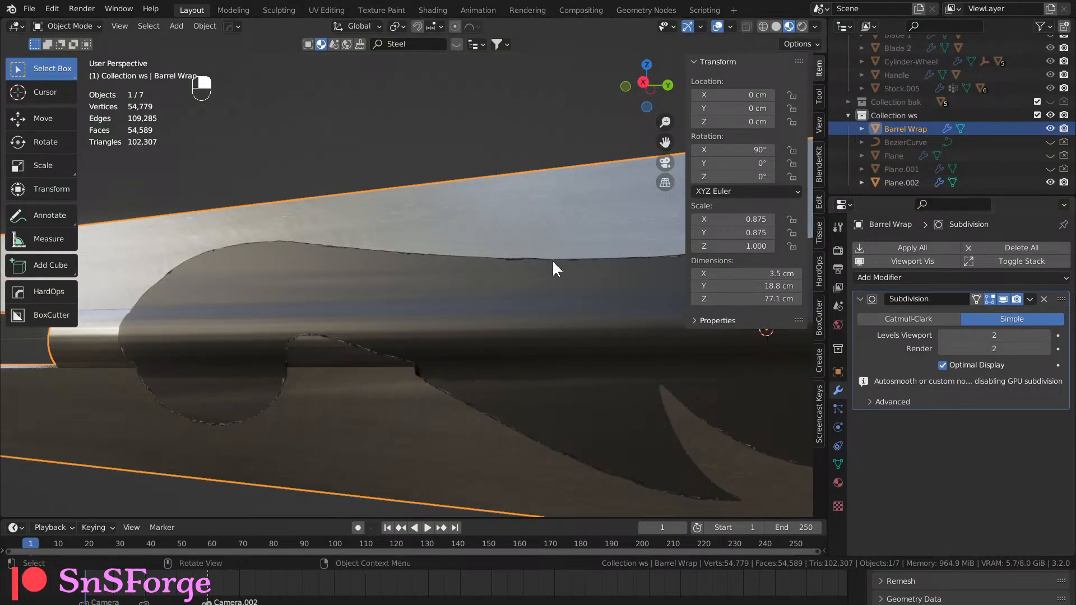
left_click(1003, 299)
middle_click_drag(403, 284, 354, 282)
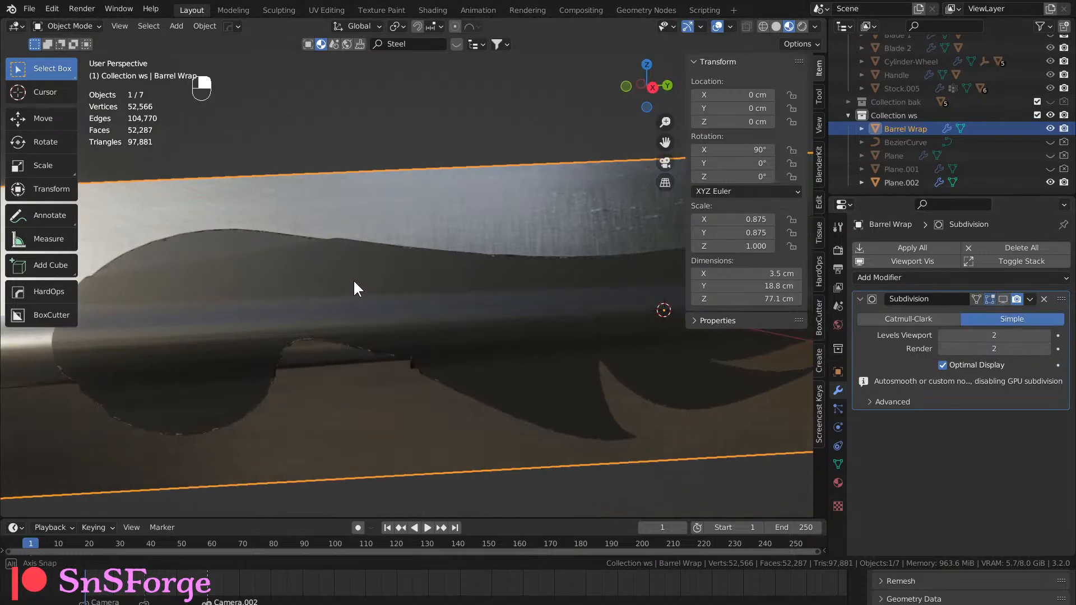
scroll(254, 257, "up", 4)
middle_click_drag(257, 257, 603, 331, "shift")
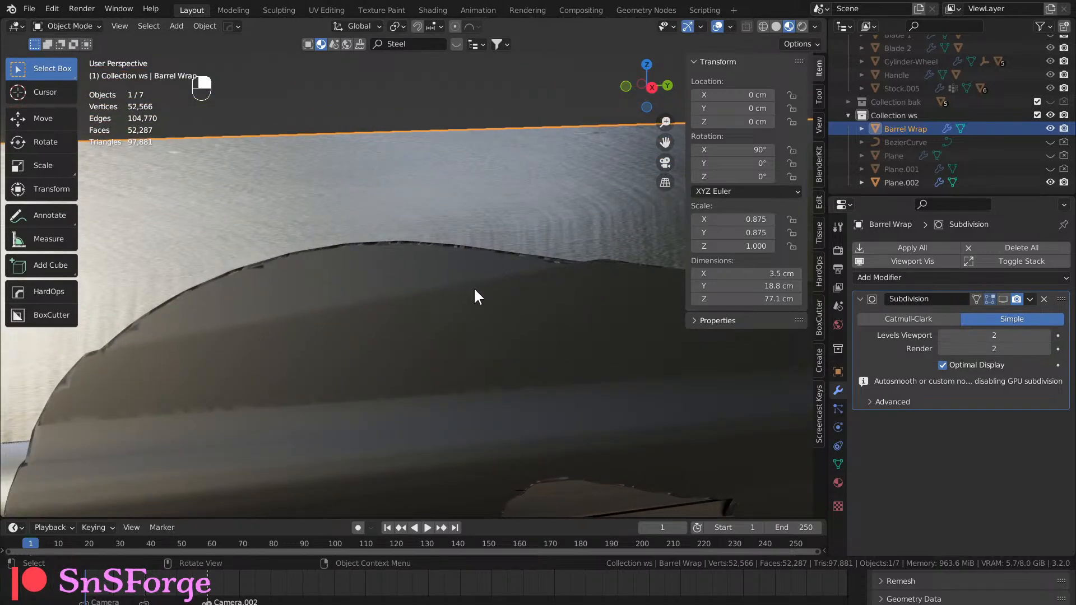
left_click(1003, 298)
Set the Barrel Wrap's Subdivision levels to 3 for both viewport and render.
middle_click_drag(521, 339, 826, 358)
left_click(1046, 335)
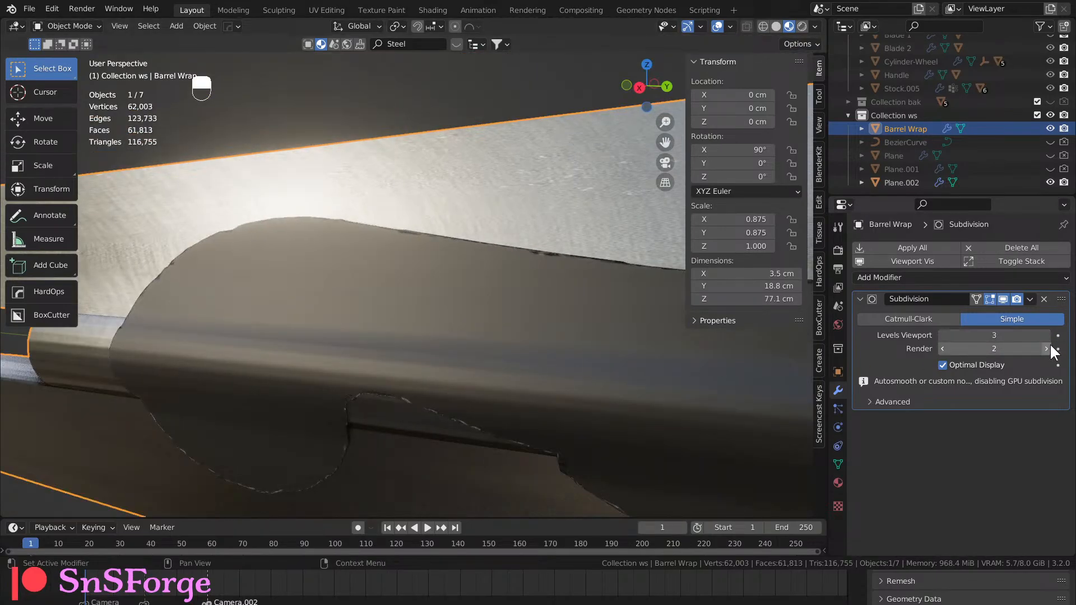
left_click(1046, 348)
middle_click_drag(504, 336, 482, 314)
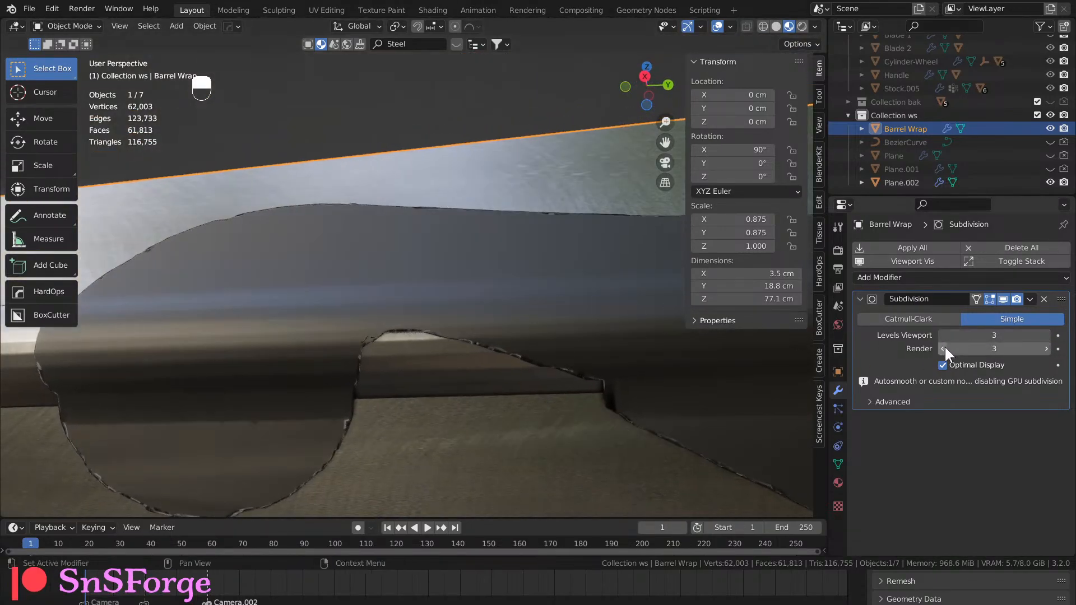
middle_click_drag(616, 364, 756, 359)
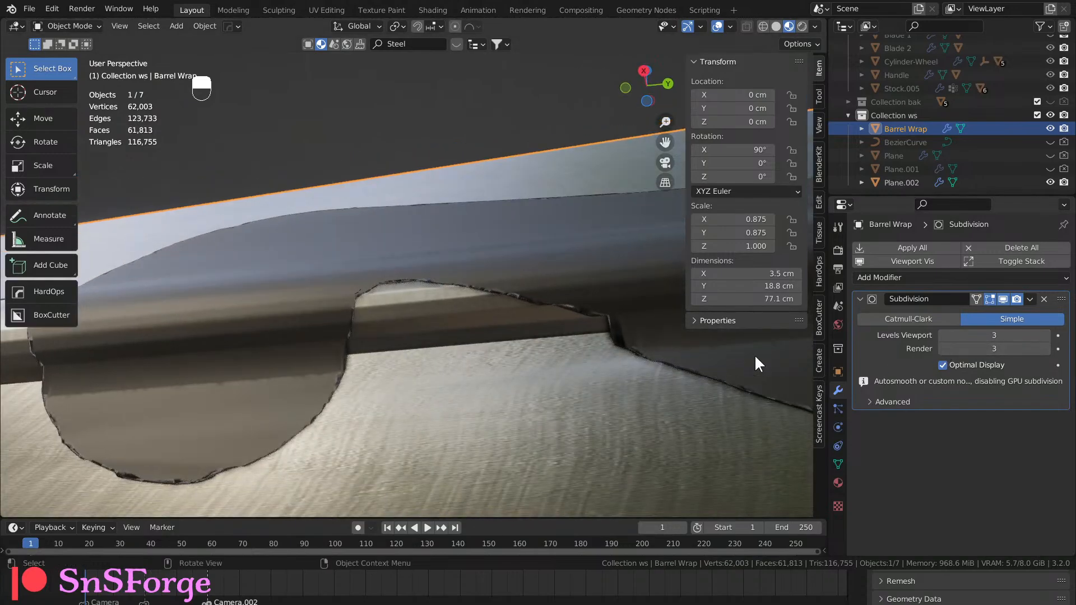
Return the Barrel Wrap's Subdivision levels to 2 for viewport and render, and try Catmull-Clark before going back to Simple.
left_click(942, 335)
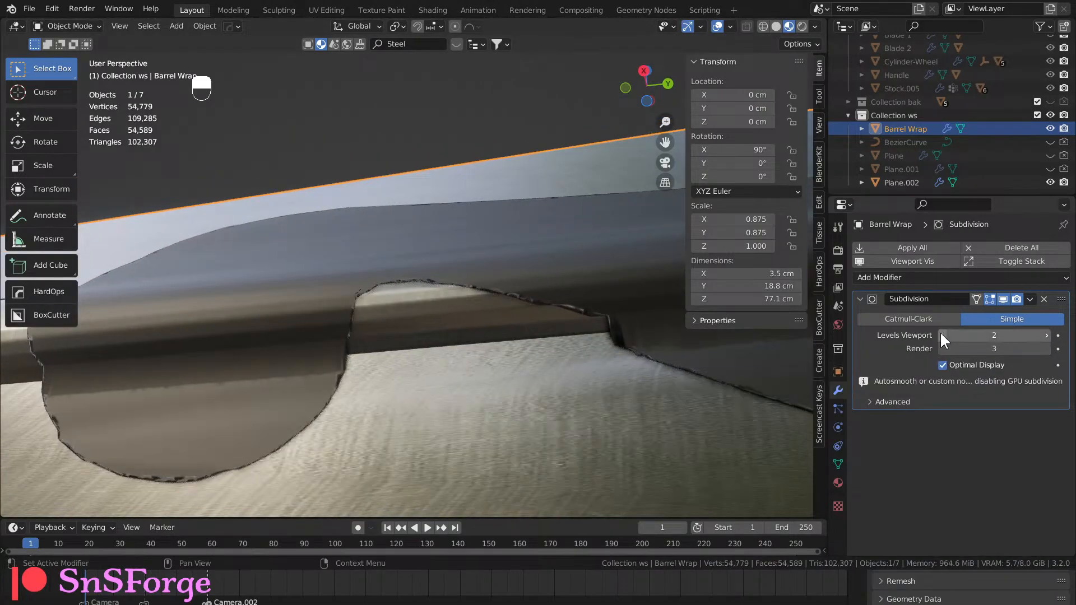
left_click(943, 349)
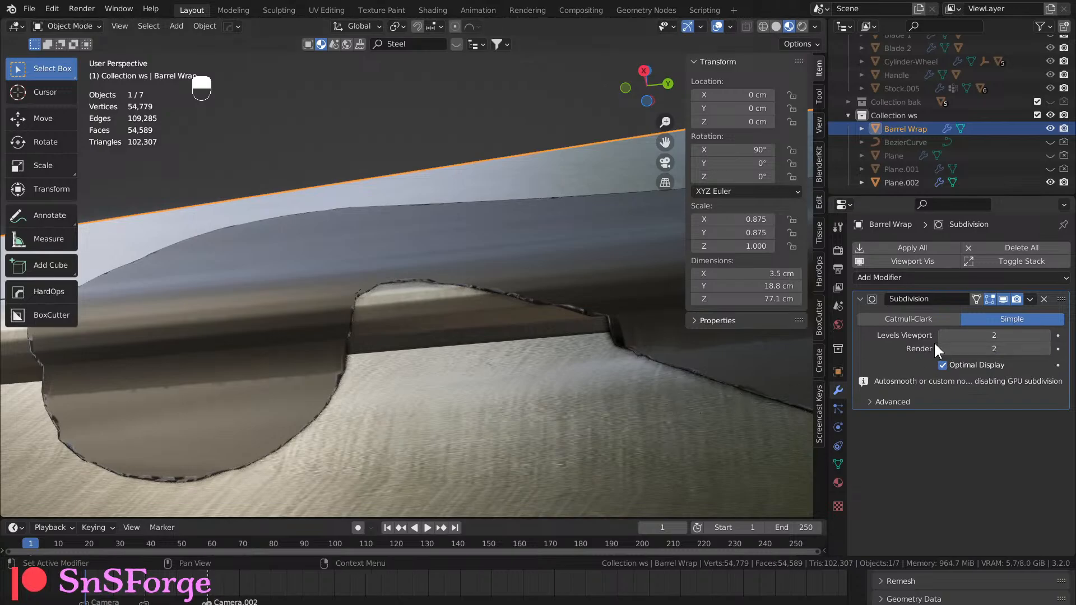
left_click(929, 315)
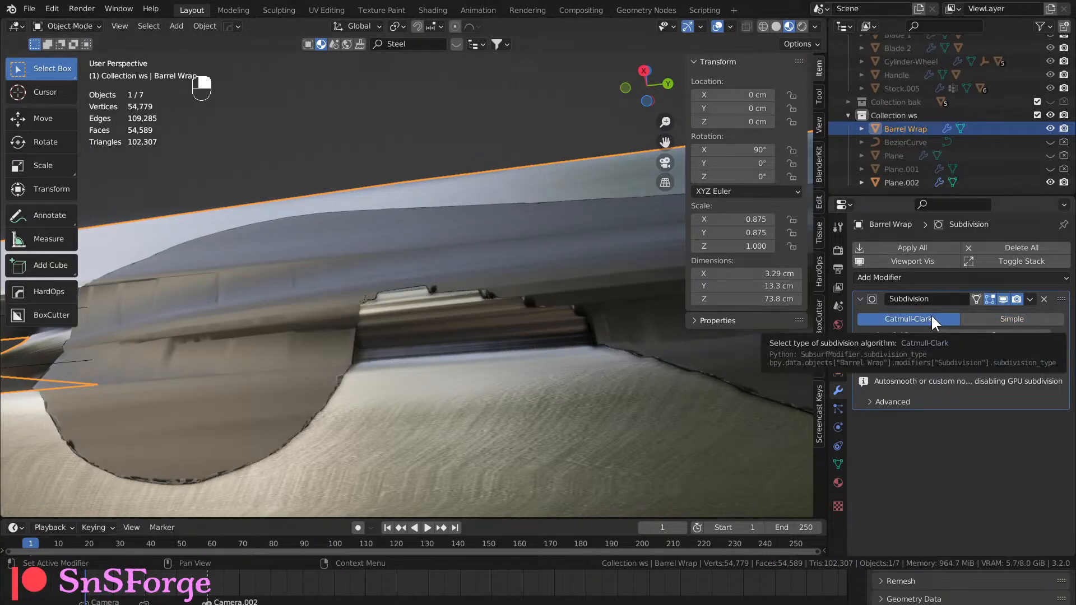
left_click(996, 319)
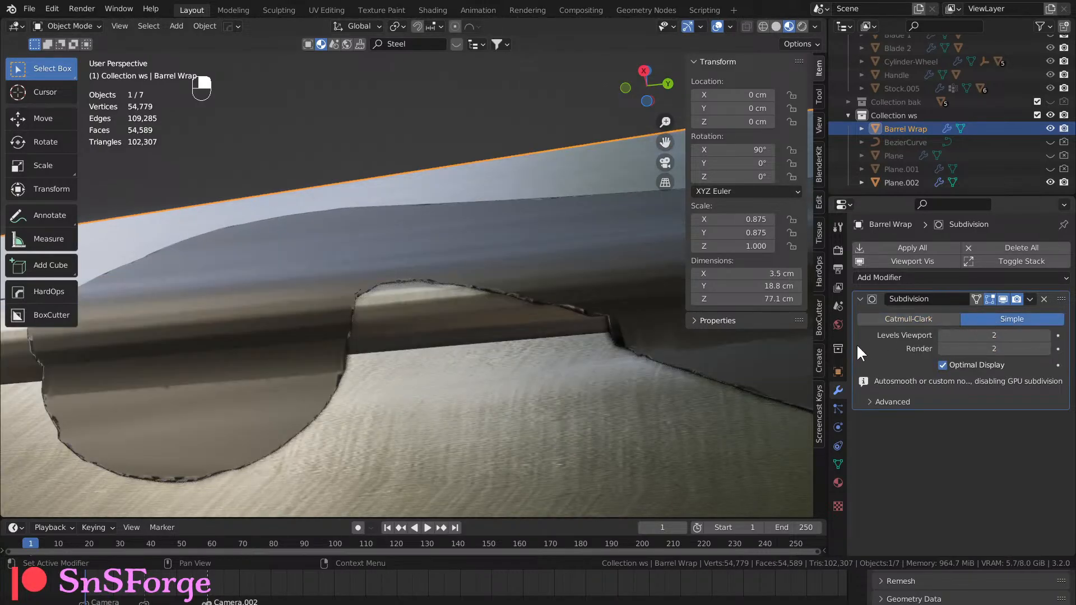
left_click(870, 402)
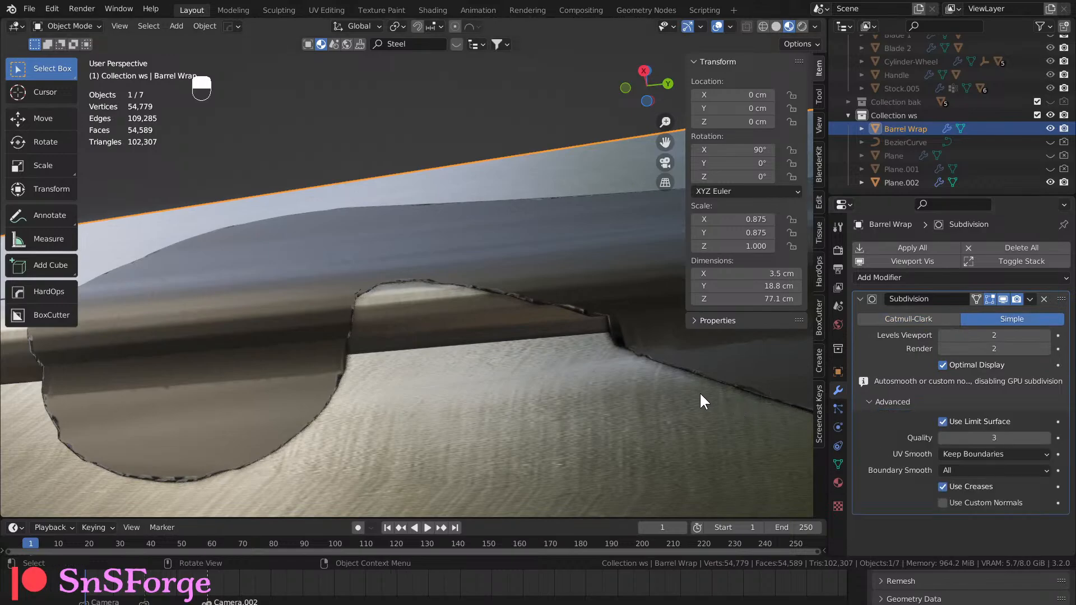
Set the snap mode of Plane.002's Shrinkwrap modifier to Outside Surface.
middle_click_drag(638, 362, 542, 324)
left_click(545, 320)
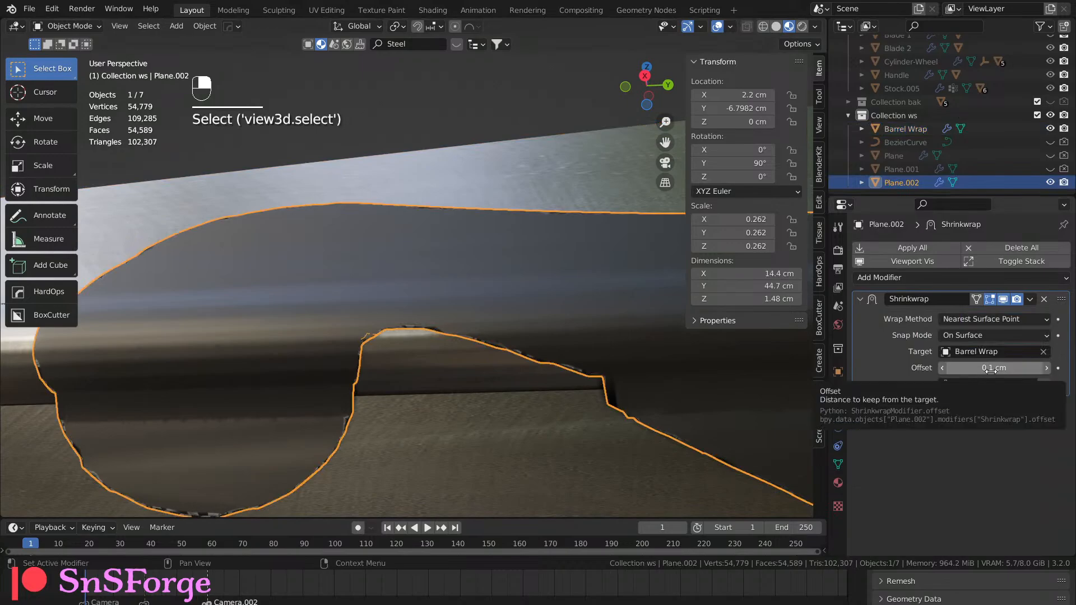
left_click(1032, 336)
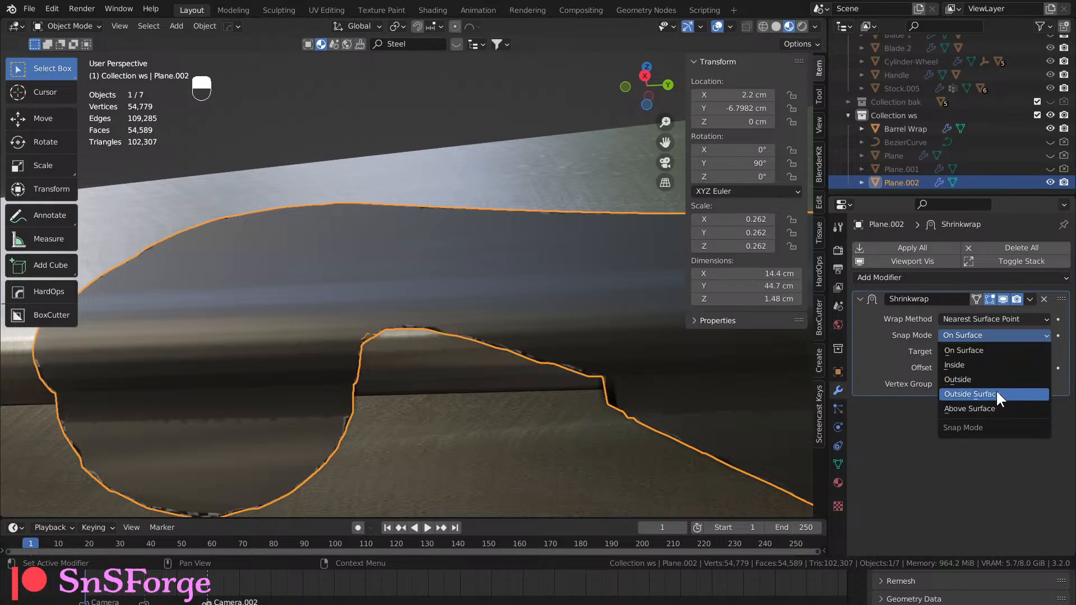
left_click(996, 394)
Try the Above Surface snap mode on Plane.002's Shrinkwrap, then return it to Outside Surface.
left_click(1008, 335)
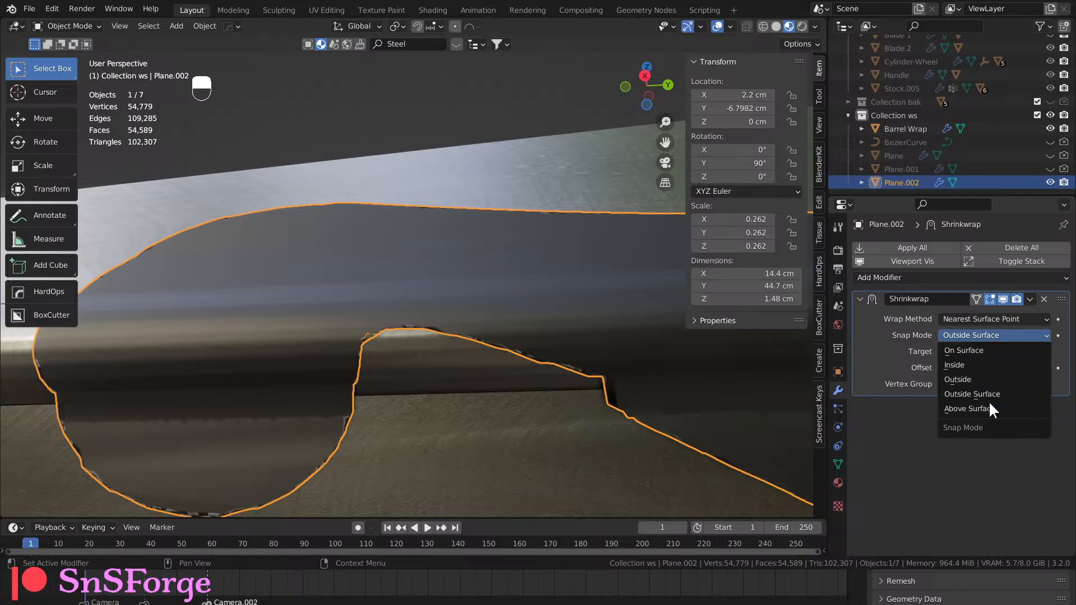
left_click(987, 406)
middle_click_drag(617, 389, 598, 425)
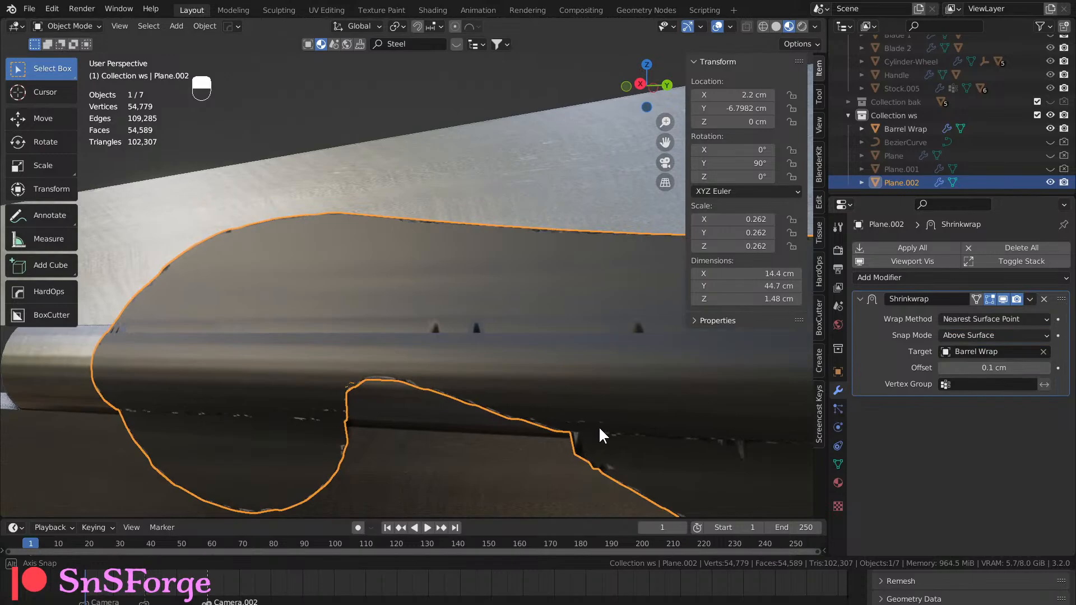
left_click(1003, 335)
left_click(997, 394)
middle_click_drag(549, 369, 527, 323)
left_click(668, 327)
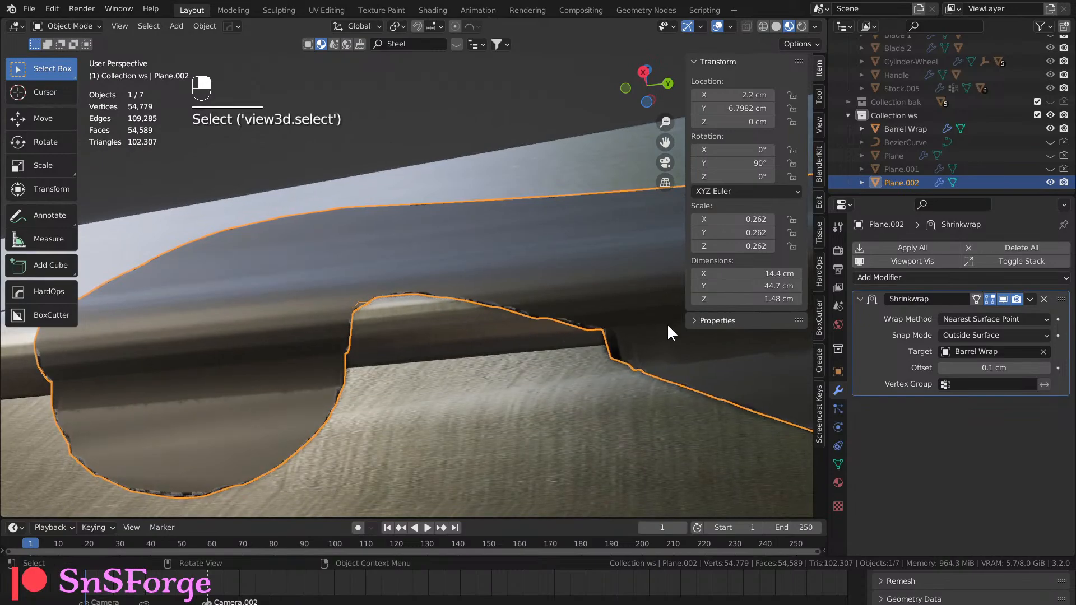
Add a Subdivision Surface modifier to Plane.002 and place it above the Shrinkwrap modifier.
left_click(914, 276)
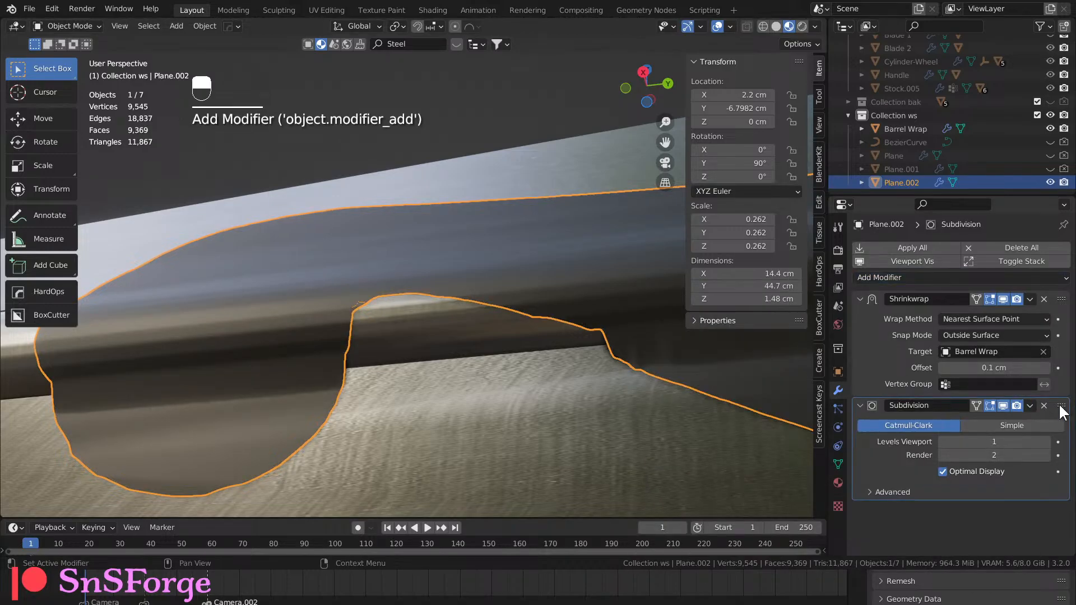
middle_click_drag(721, 415, 598, 392)
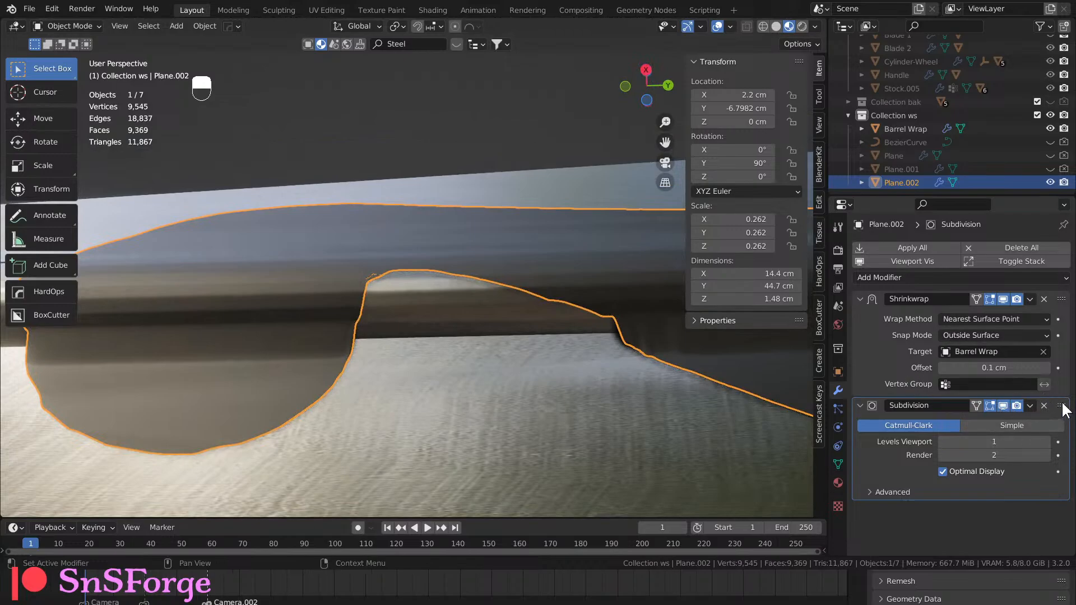
left_click_drag(1061, 406, 1027, 294)
middle_click_drag(468, 387, 420, 426)
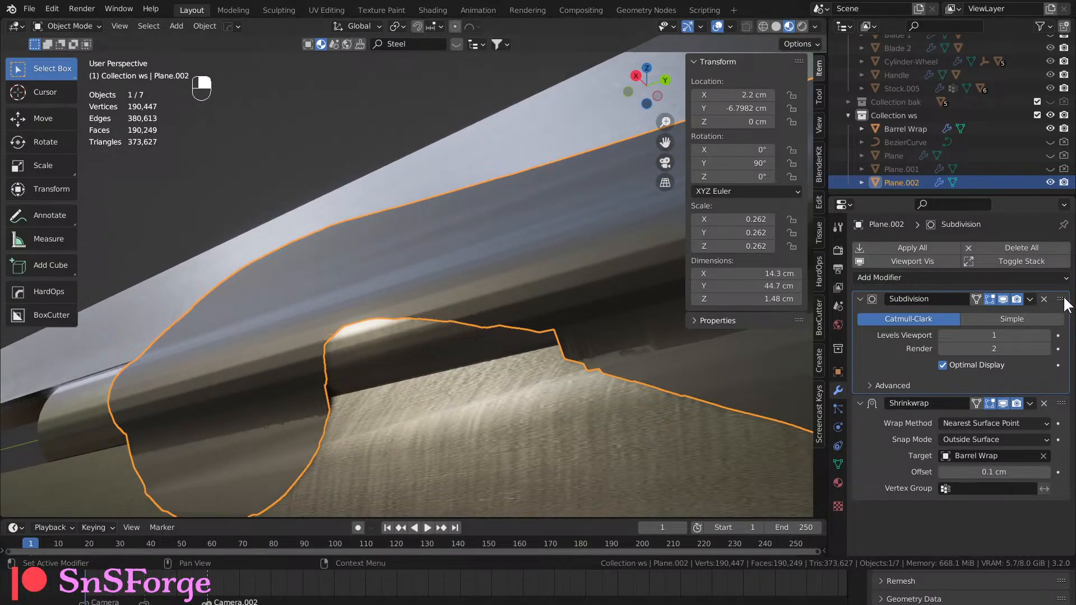
Shade Plane.002 smooth and test its Subdivision modifier below and above Shrinkwrap, leaving it below.
right_click(522, 279)
left_click(520, 279)
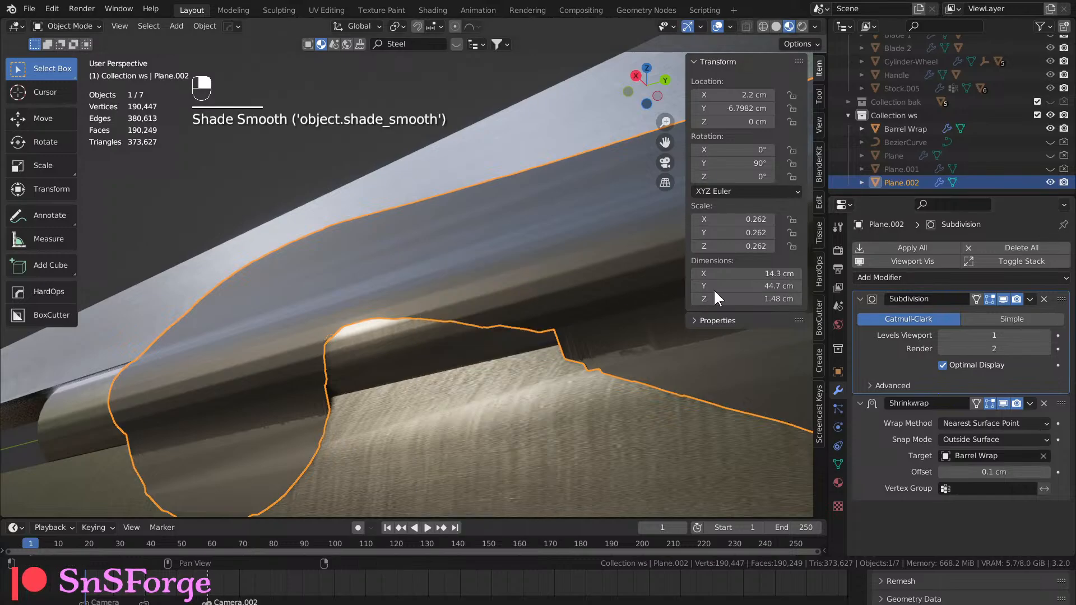
left_click_drag(1061, 301, 1052, 434)
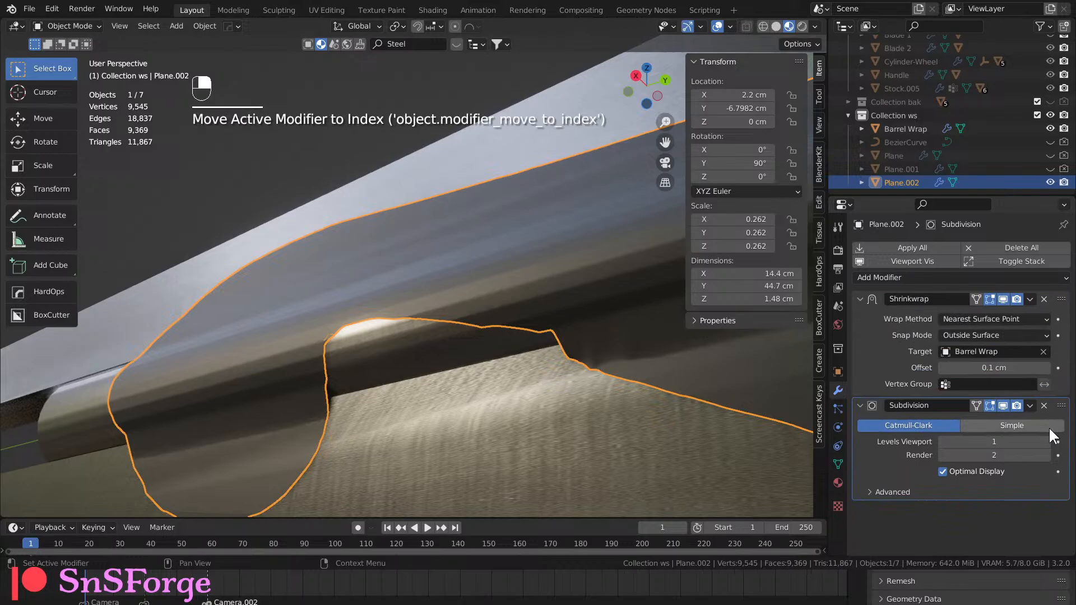
left_click_drag(1060, 406, 1051, 300)
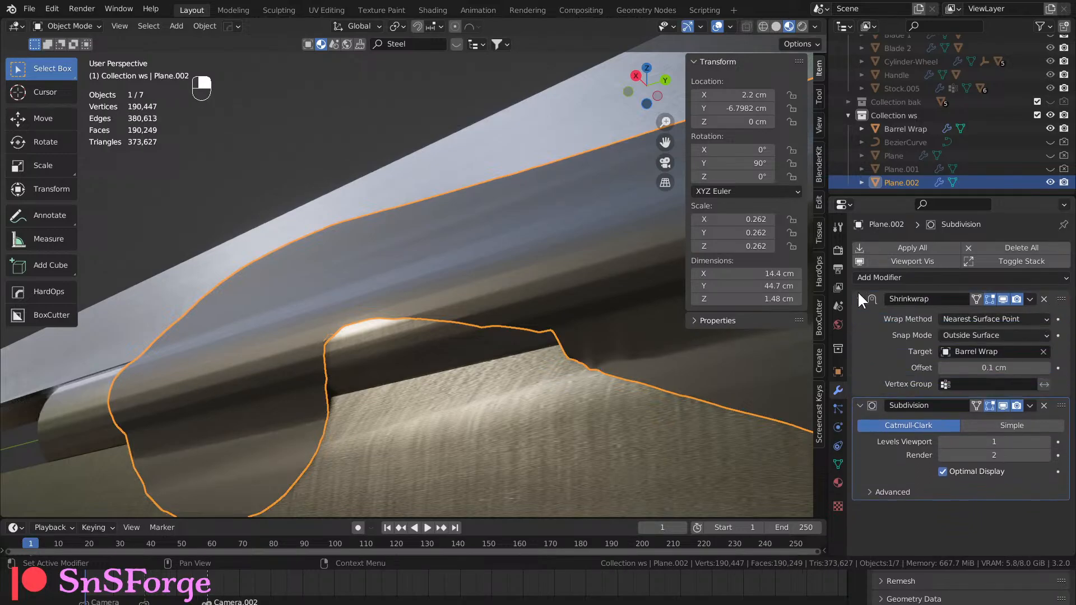
Add a second Subdivision Surface modifier at the end of Plane.002's modifier stack.
left_click(882, 277)
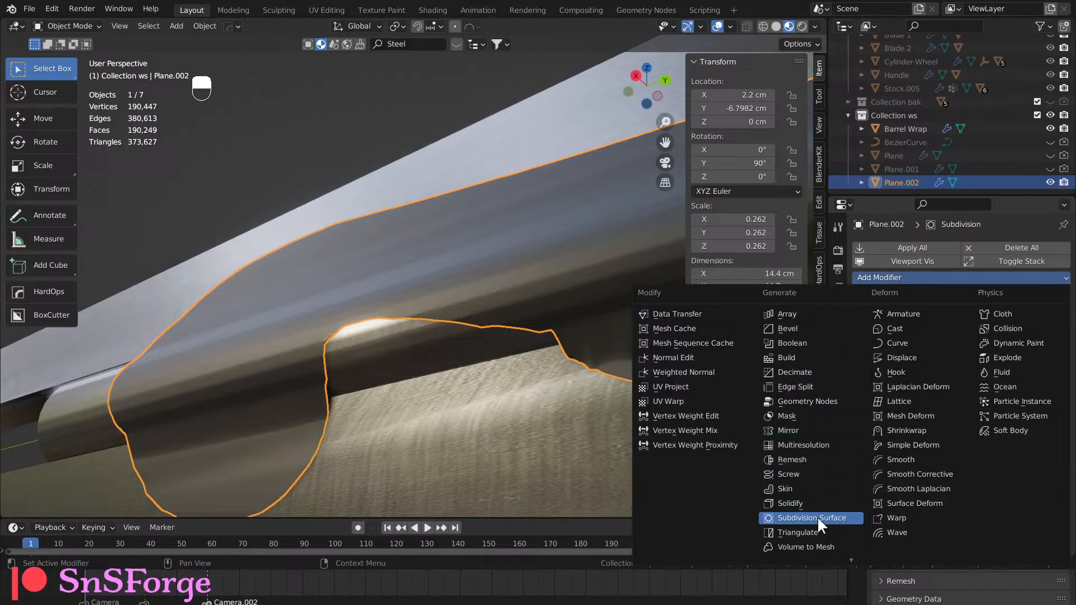
left_click(852, 516)
scroll(898, 449, "down", 2)
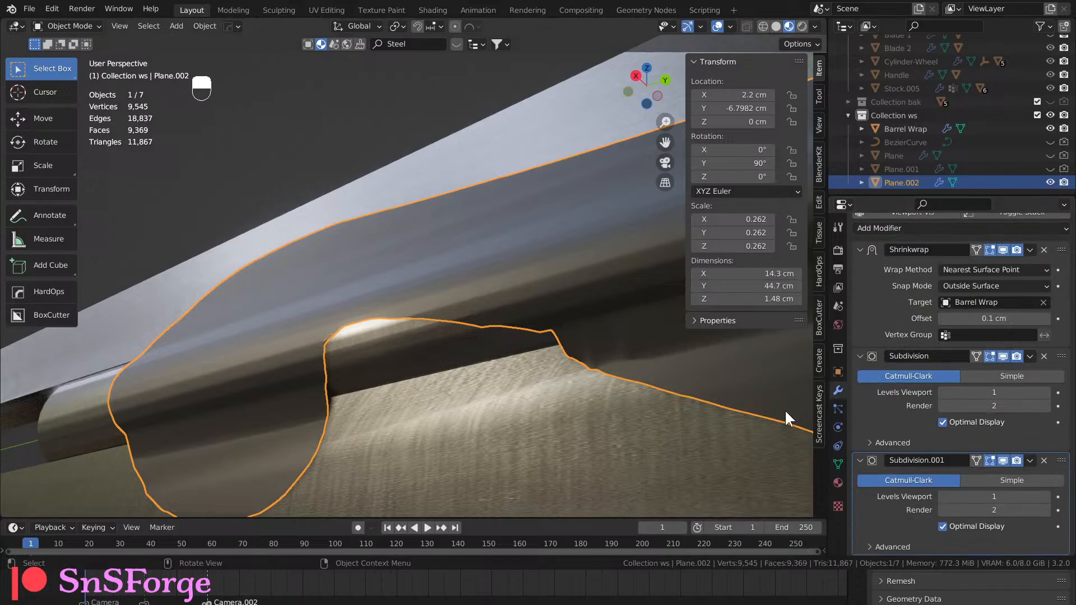
middle_click_drag(787, 418, 552, 436)
middle_click_drag(378, 338, 257, 217, "shift")
middle_click_drag(465, 277, 500, 297)
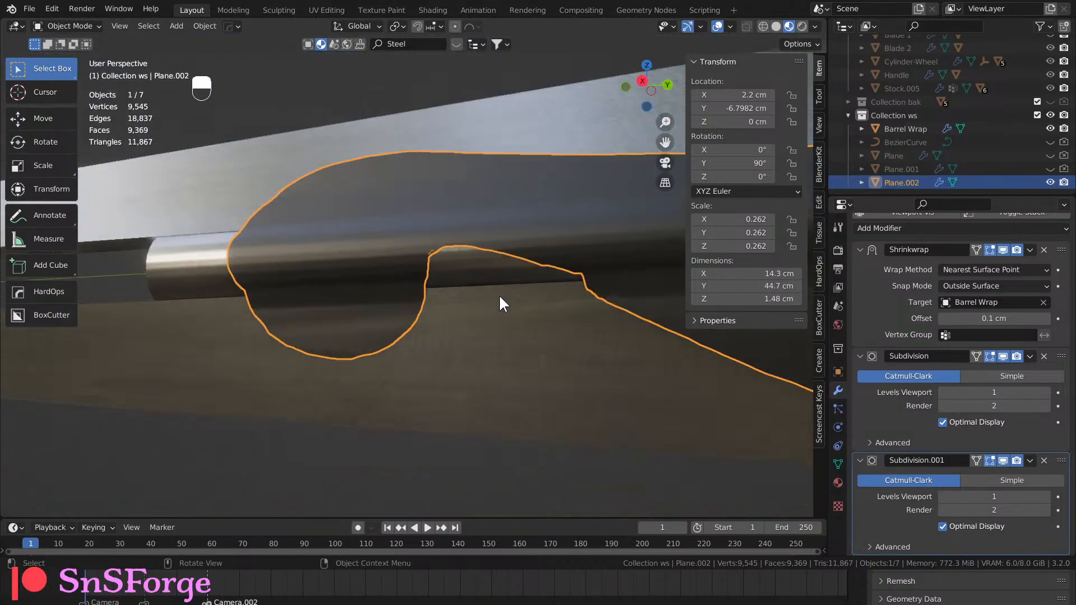
Move Plane.002's first Subdivision modifier above Shrinkwrap, keeping the second one below it.
scroll(500, 297, "up", 2)
scroll(970, 344, "up", 3)
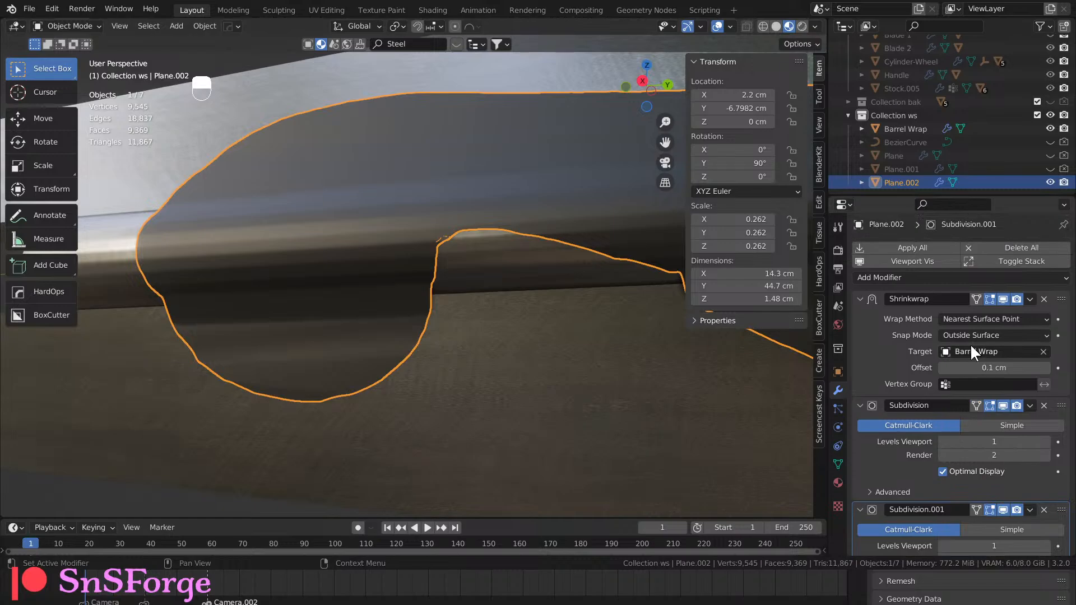
scroll(970, 351, "down", 2)
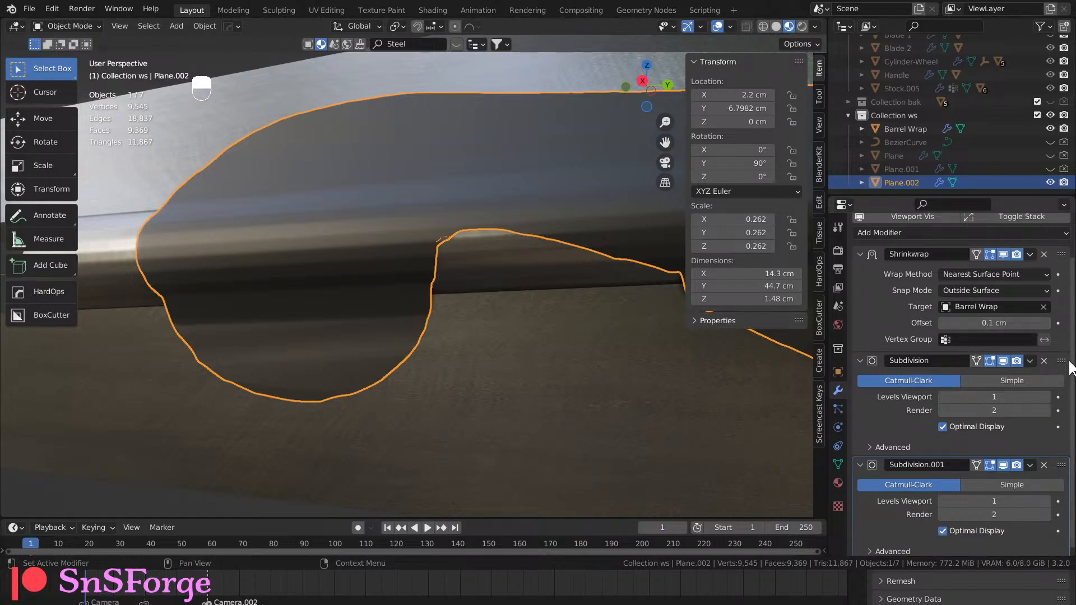
left_click_drag(1061, 361, 1061, 250)
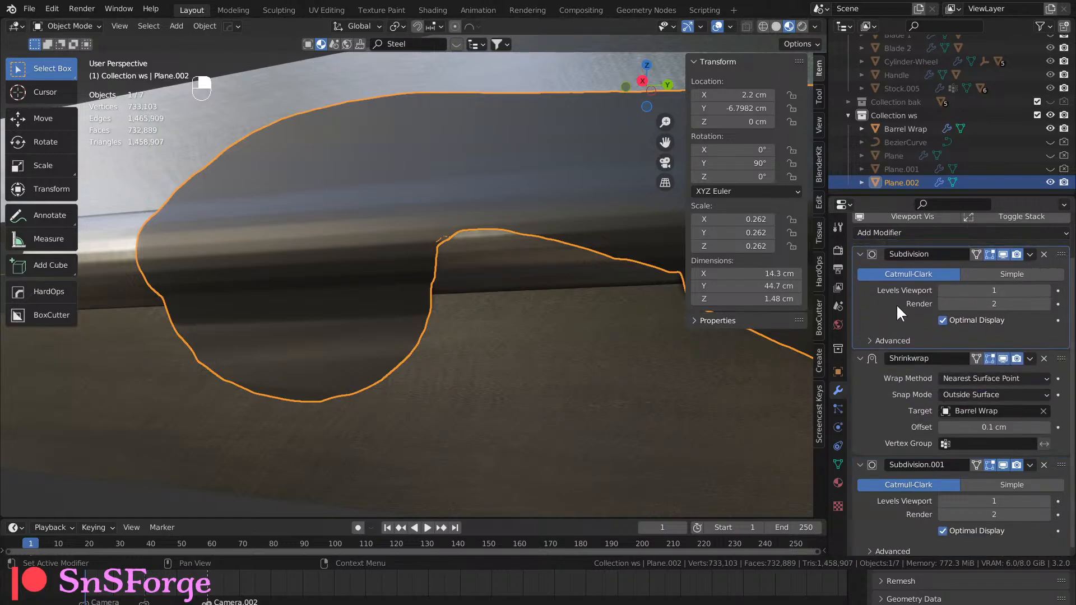
Switch both of Plane.002's Subdivision modifiers to Simple, then select the Barrel Wrap.
mouse_move(719, 389)
middle_mouse_down()
mouse_move(687, 444)
mouse_move(710, 409)
mouse_move(702, 358)
middle_mouse_up()
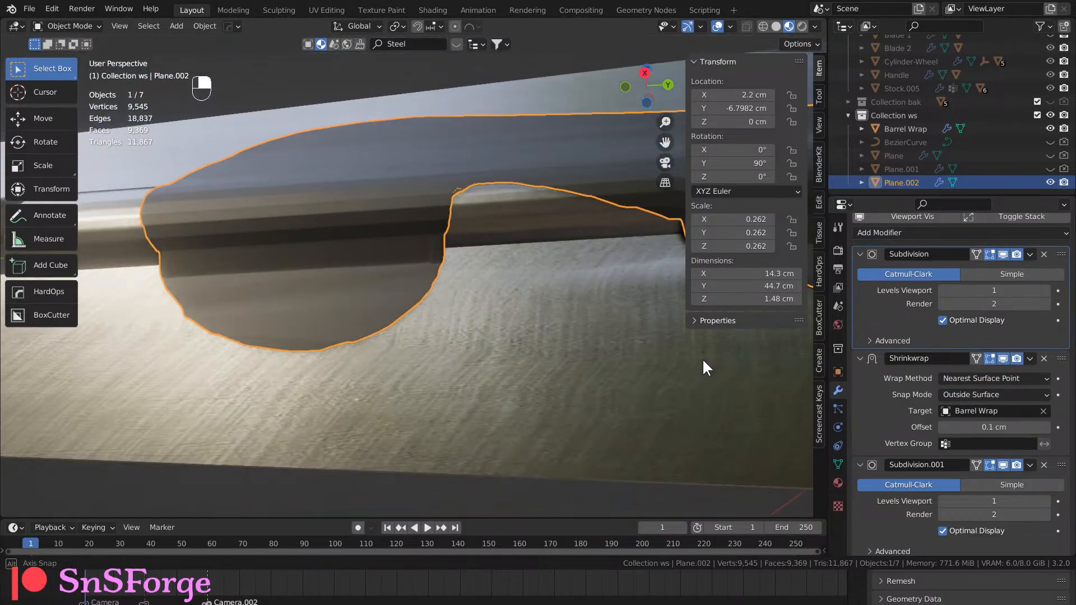
middle_click_drag(229, 296, 299, 307)
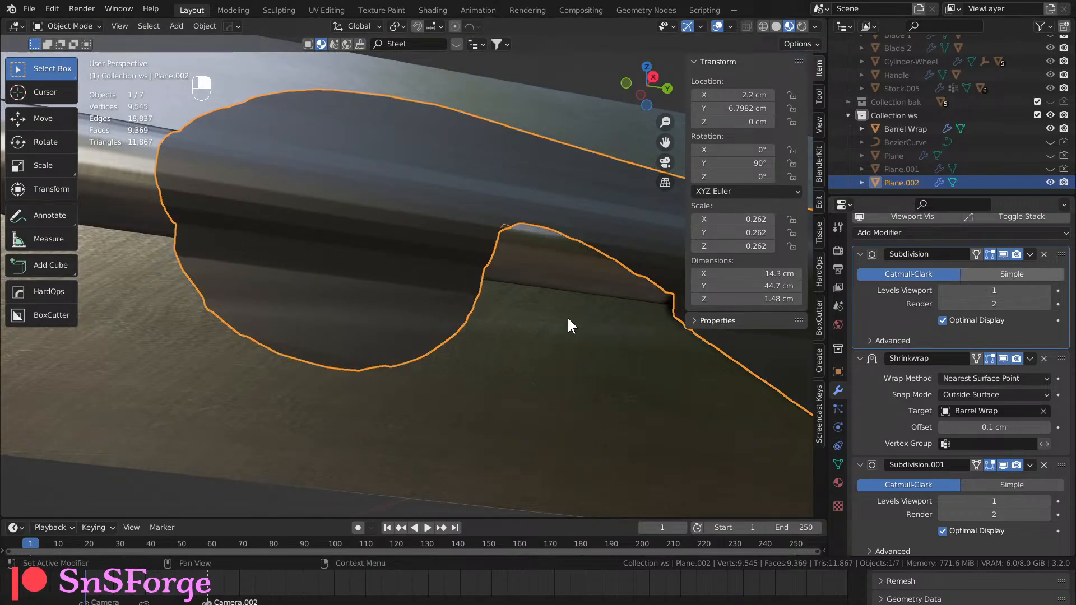
middle_click_drag(562, 318, 513, 318)
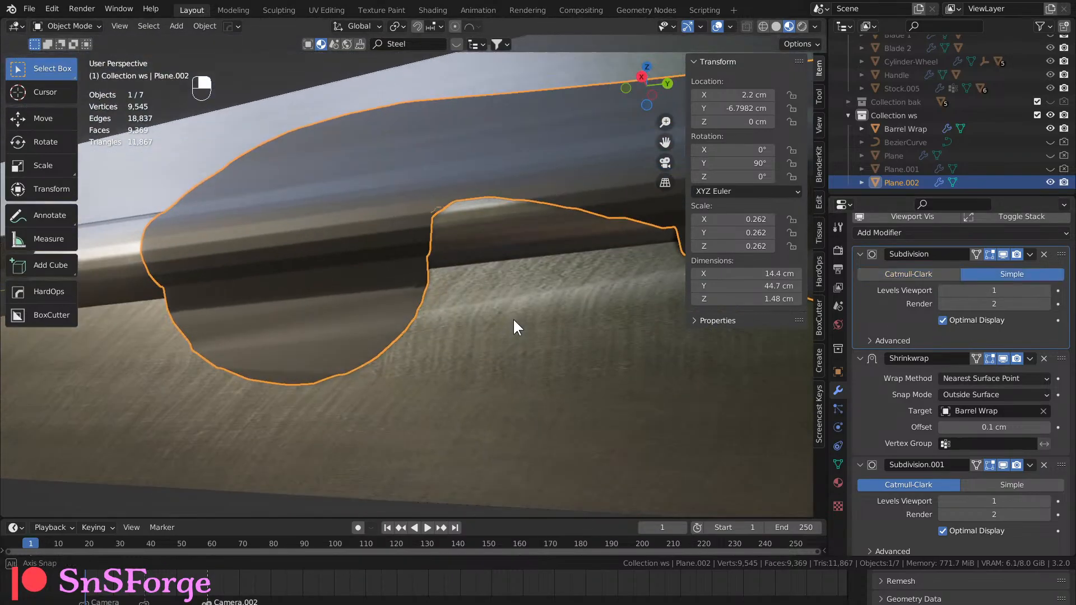
left_click(1023, 483)
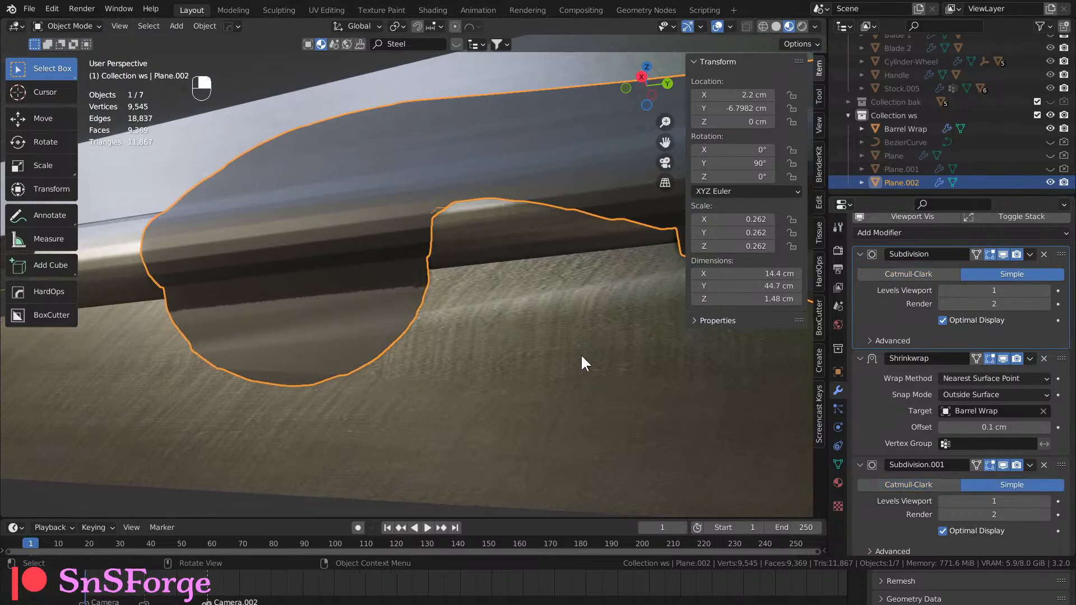
mouse_move(581, 354)
middle_mouse_down()
mouse_move(577, 332)
mouse_move(594, 415)
mouse_move(533, 434)
mouse_move(497, 409)
mouse_move(544, 392)
mouse_move(581, 357)
mouse_move(598, 358)
mouse_move(584, 378)
mouse_move(643, 399)
mouse_move(647, 415)
mouse_move(654, 405)
mouse_move(466, 395)
mouse_move(428, 332)
mouse_move(402, 332)
mouse_move(411, 327)
mouse_move(301, 332)
middle_mouse_up()
left_click(273, 293)
middle_click_drag(272, 292, 367, 317)
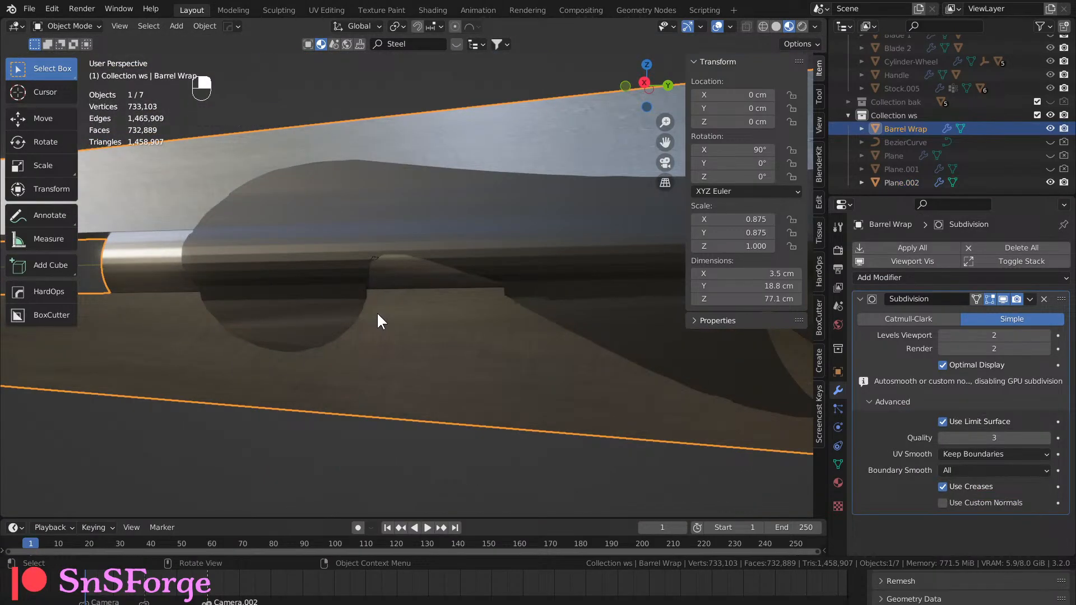
Select Plane.002 and try a Shrinkwrap offset of 0.2 cm around the Barrel Wrap.
mouse_move(412, 305)
middle_mouse_down()
mouse_move(373, 343)
mouse_move(351, 343)
mouse_move(412, 371)
mouse_move(403, 308)
middle_mouse_up()
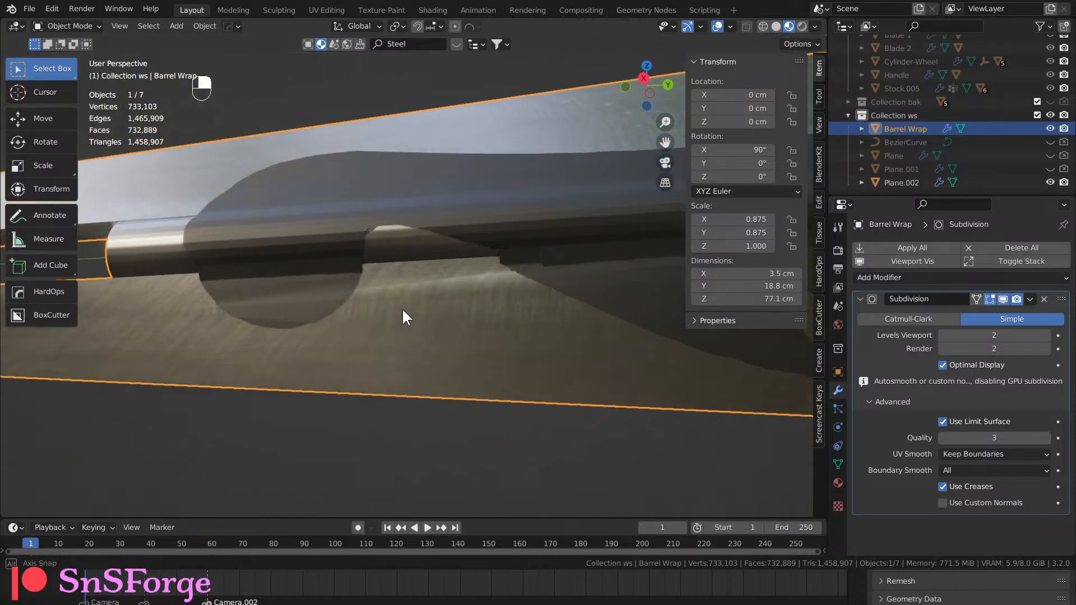
middle_click_drag(503, 312, 378, 320, "shift")
middle_click_drag(576, 358, 562, 334)
left_click(620, 327)
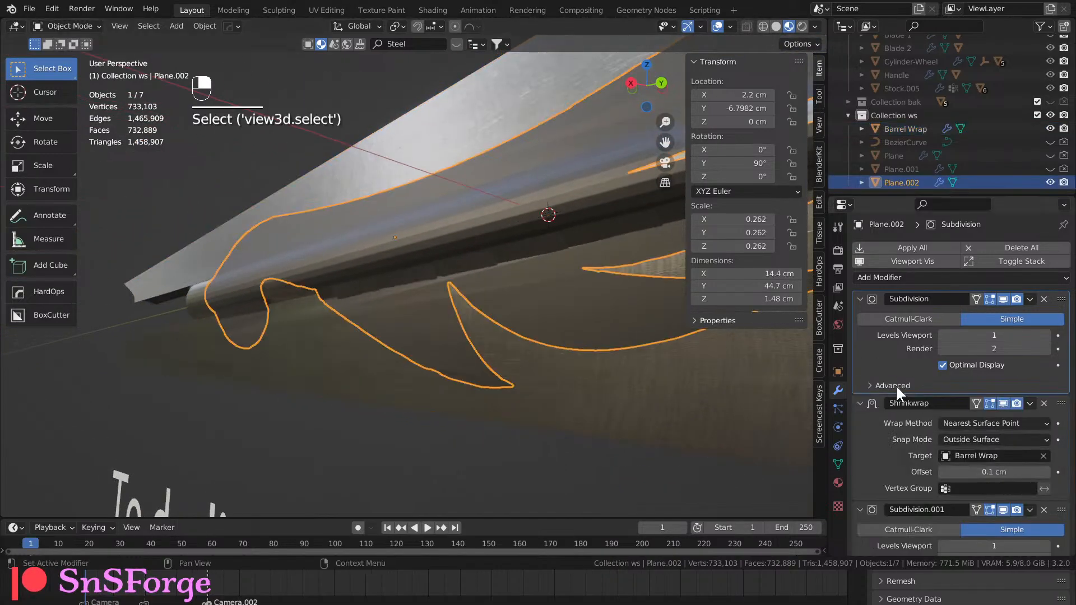
left_click(1013, 474)
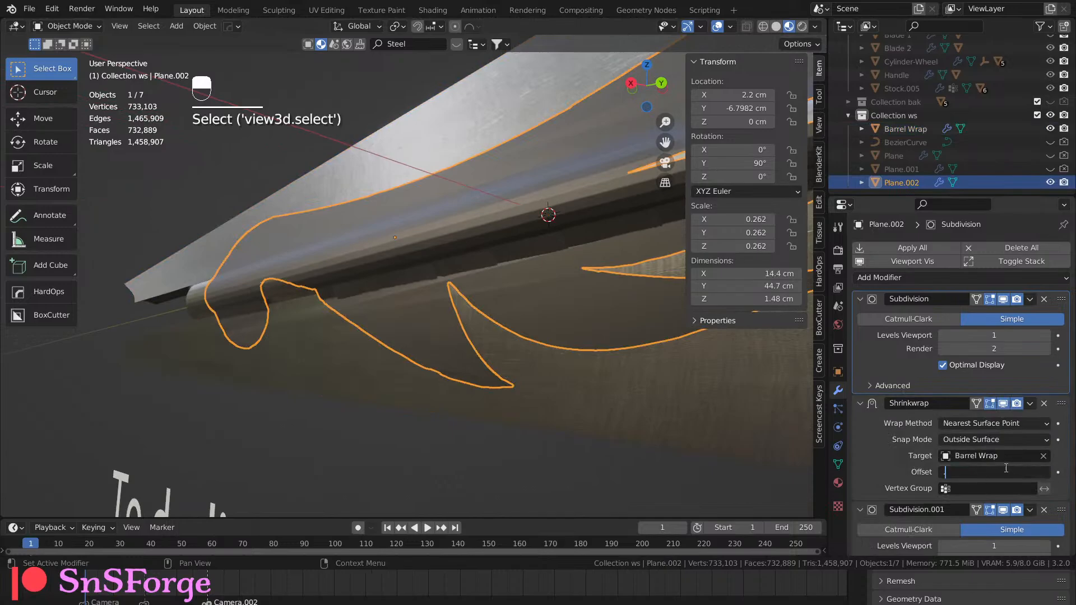
type("0.2")
key("Return")
Try a Shrinkwrap offset of 0.01 cm on Plane.002 and check how closely it sits on the barrel.
middle_click_drag(656, 362, 694, 237)
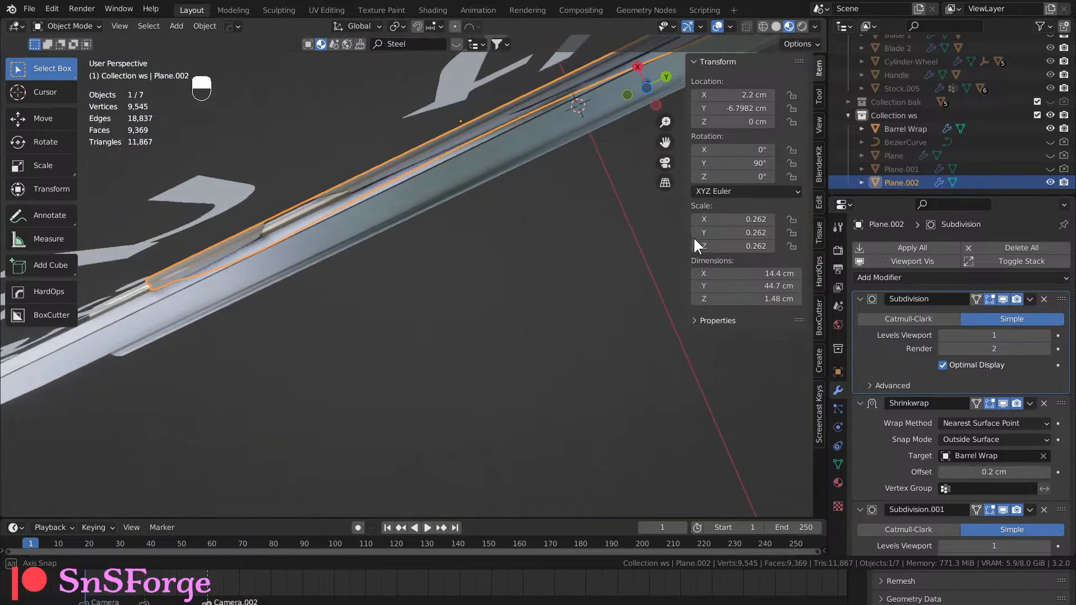
left_click(1009, 470)
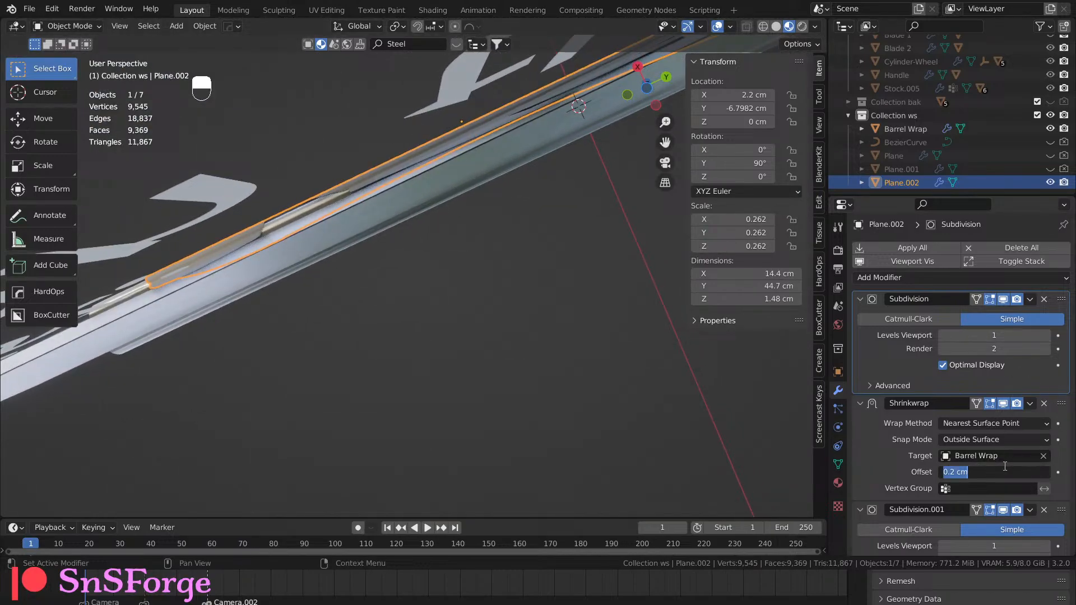
key("Return")
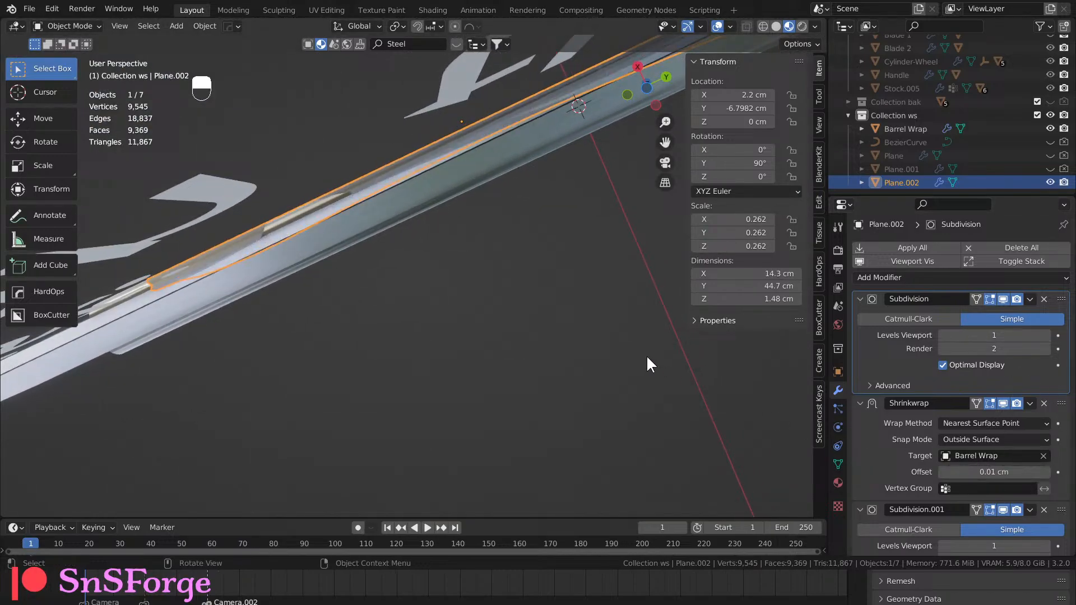
middle_click_drag(646, 358, 578, 429)
middle_click_drag(578, 390, 723, 445)
scroll(577, 339, "down", 9)
left_click(578, 365)
scroll(566, 365, "up", 5)
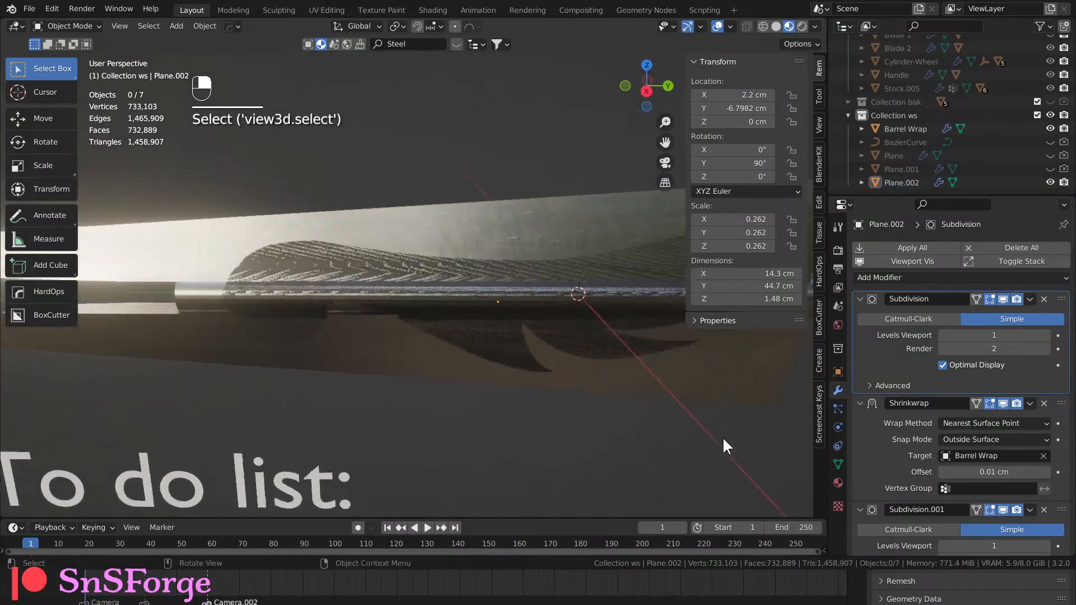
Set Plane.002's Shrinkwrap offset to 0.1 cm and check the fit along the barrel.
left_click(968, 470)
type("0.1")
key("Return")
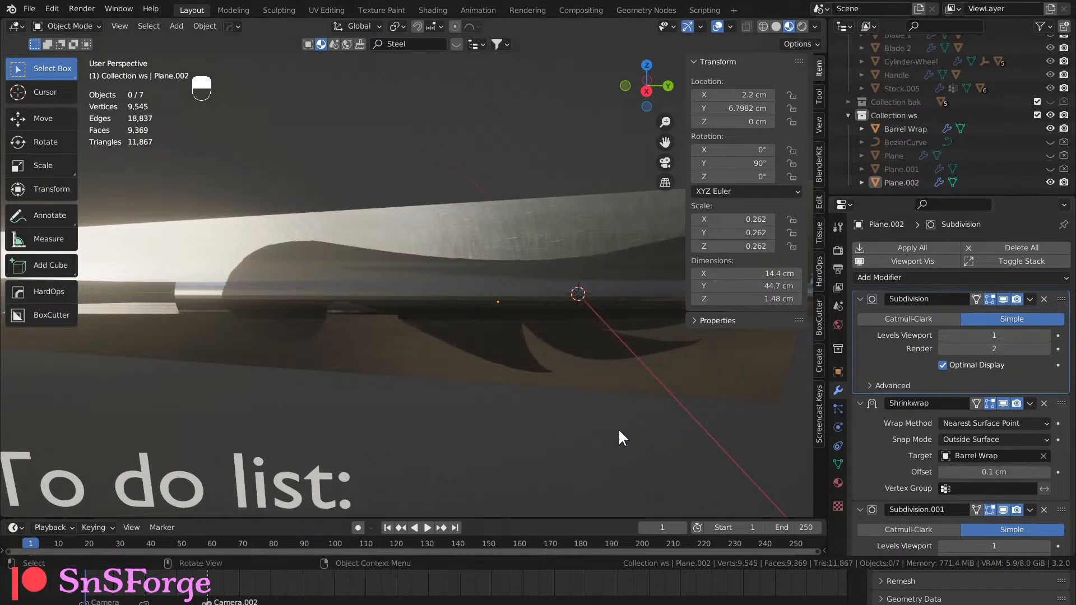
middle_click_drag(618, 430, 539, 404)
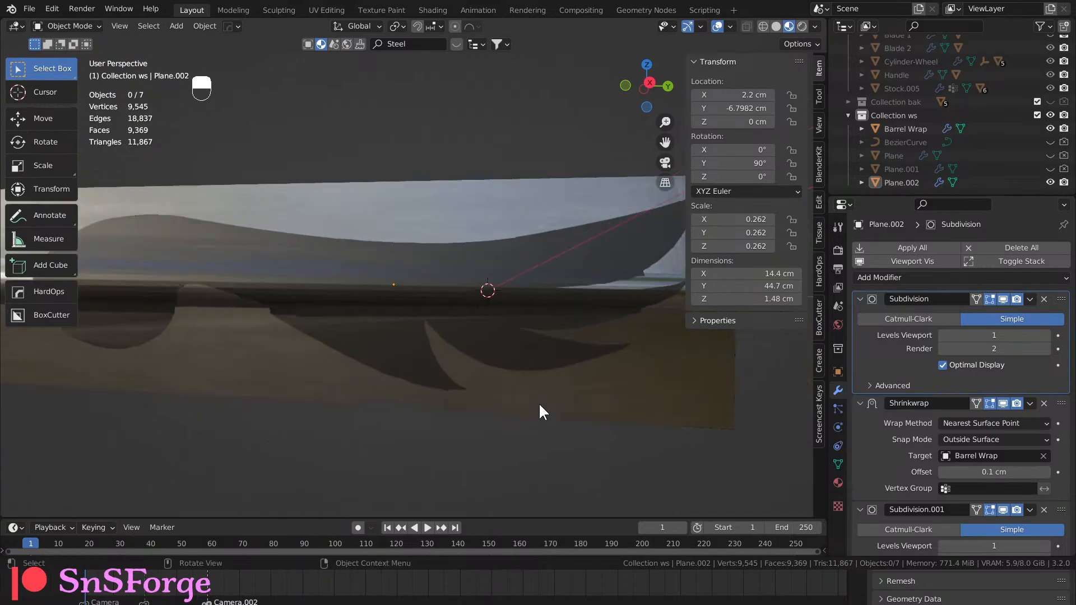
scroll(543, 404, "down", 2)
scroll(583, 362, "up", 4)
scroll(571, 364, "down", 4)
middle_click_drag(577, 365, 541, 353)
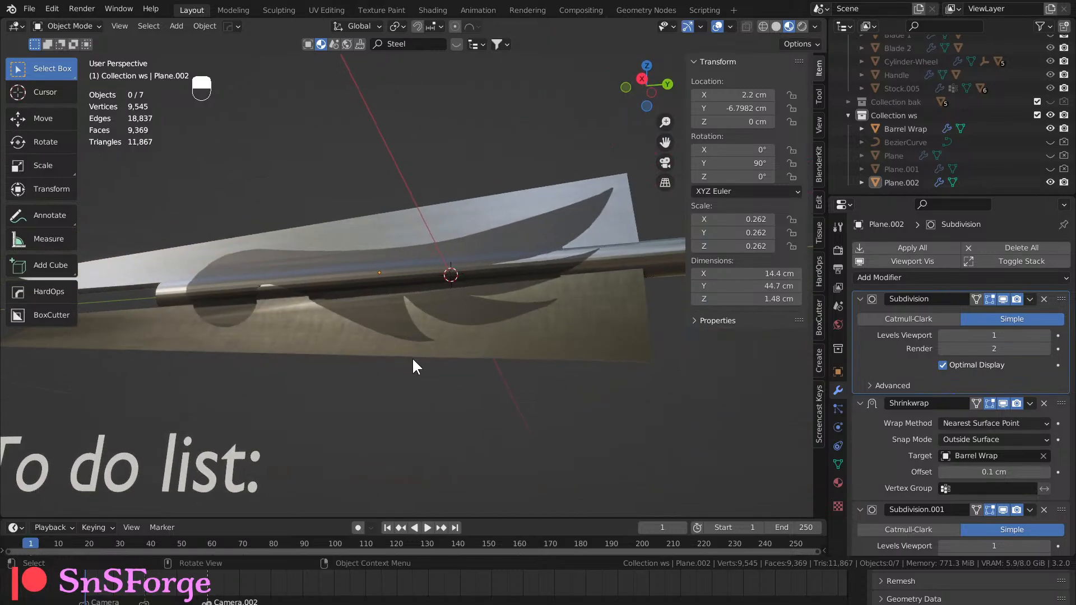
middle_click_drag(412, 364, 283, 358)
Inspect the Barrel Wrap's mesh in Edit Mode, then apply its Subdivision modifier in Object Mode.
left_click(116, 277)
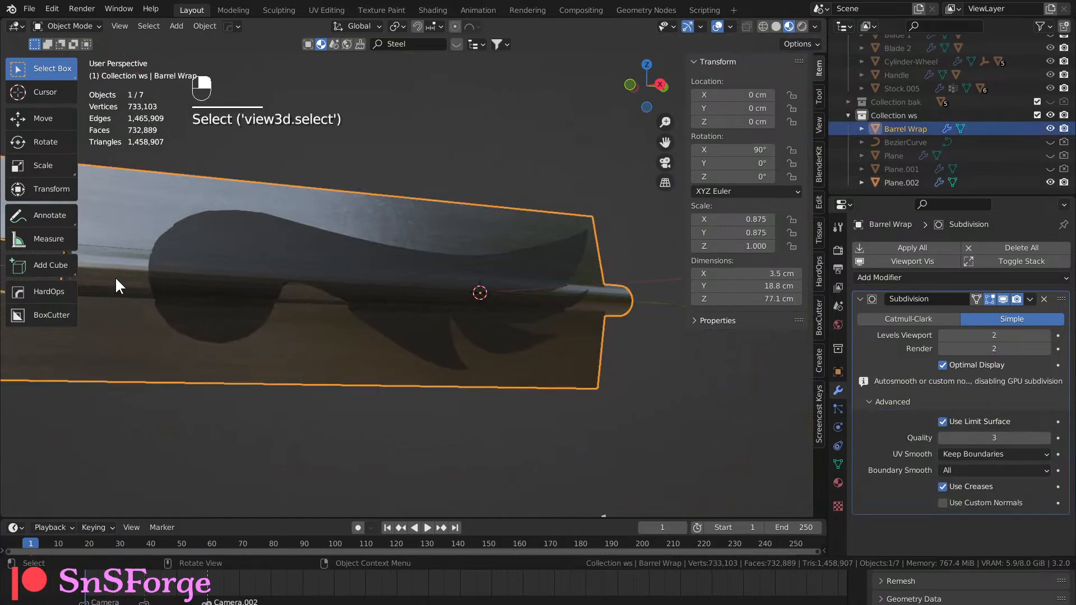
middle_click_drag(135, 293, 326, 298)
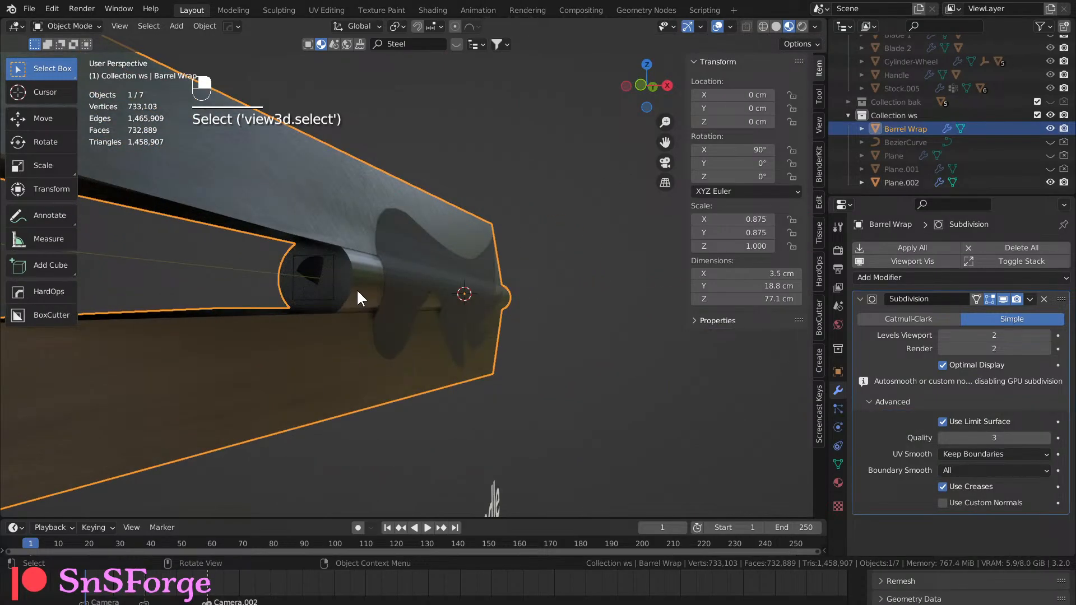
key("Tab")
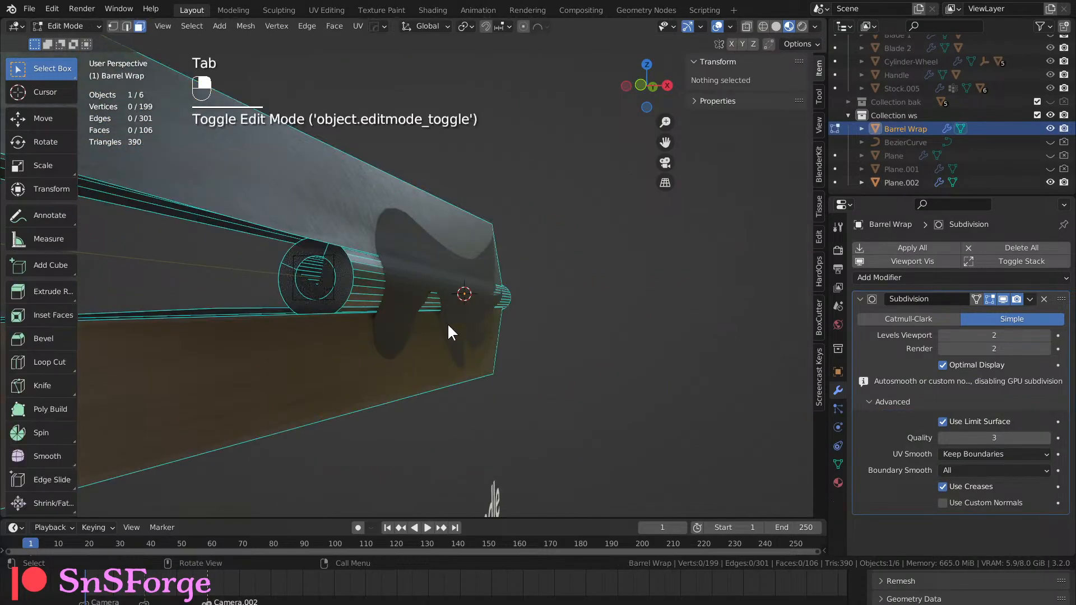
key("Tab")
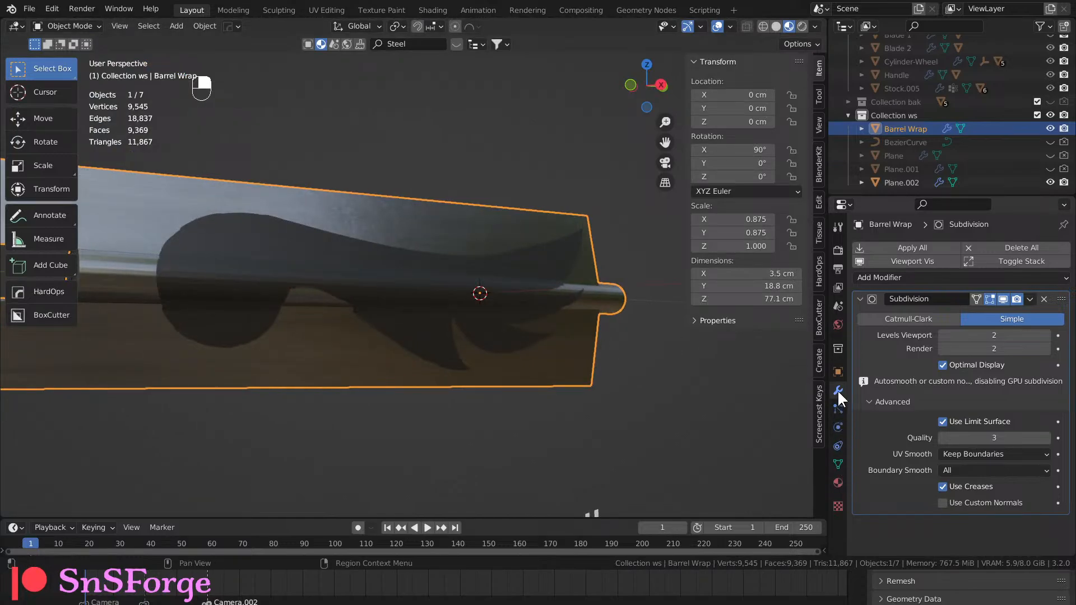
left_click(580, 372)
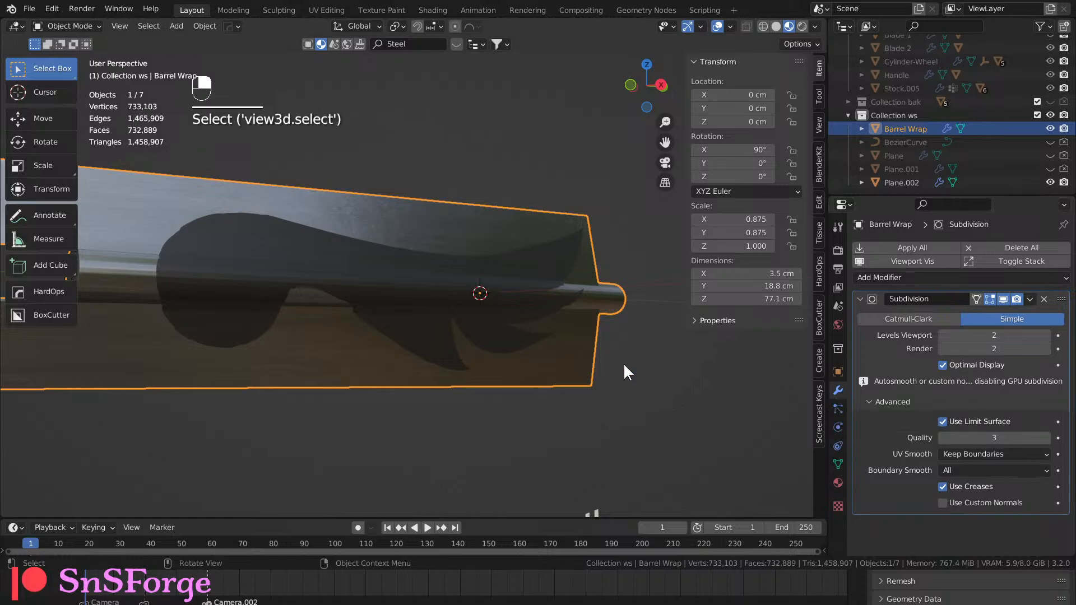
left_click(1029, 299)
left_click(991, 311)
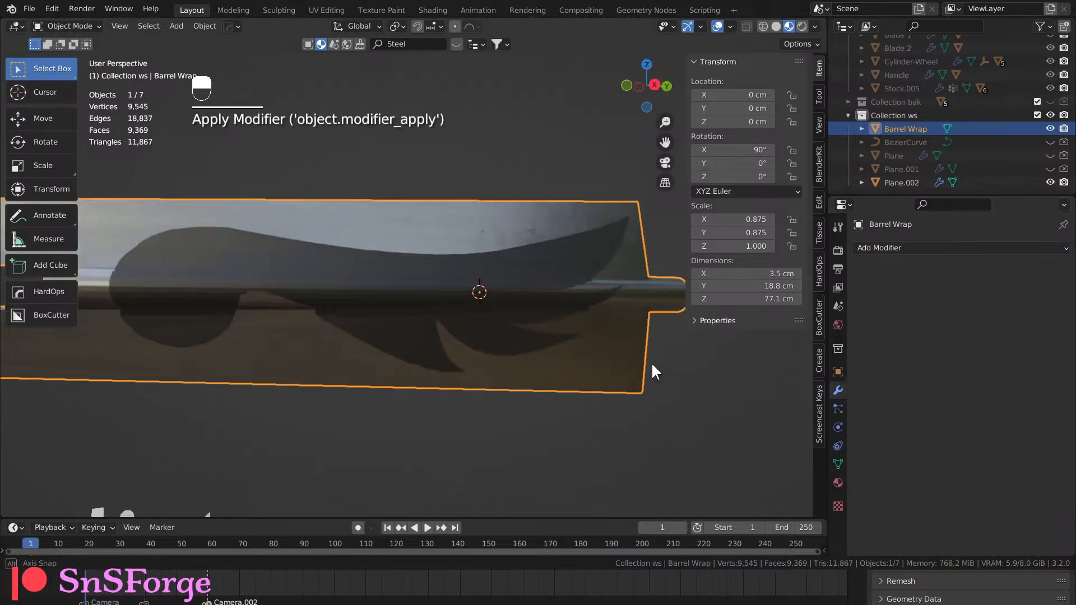
Raise the viewport levels of Plane.002's first Subdivision modifier to 2.
middle_click_drag(651, 362, 600, 354)
scroll(577, 355, "up", 4)
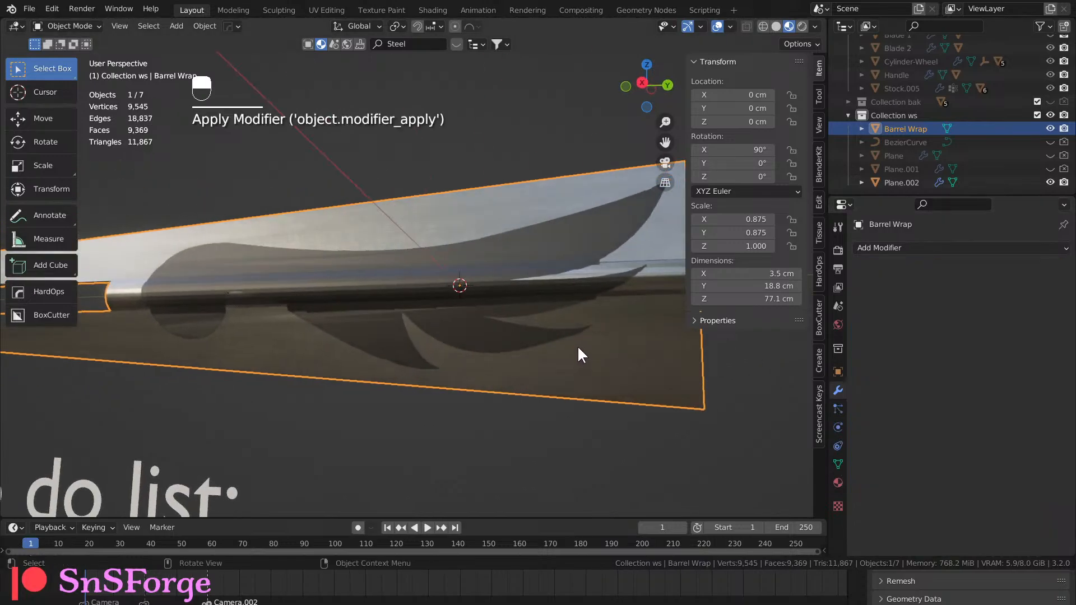
left_click(411, 323)
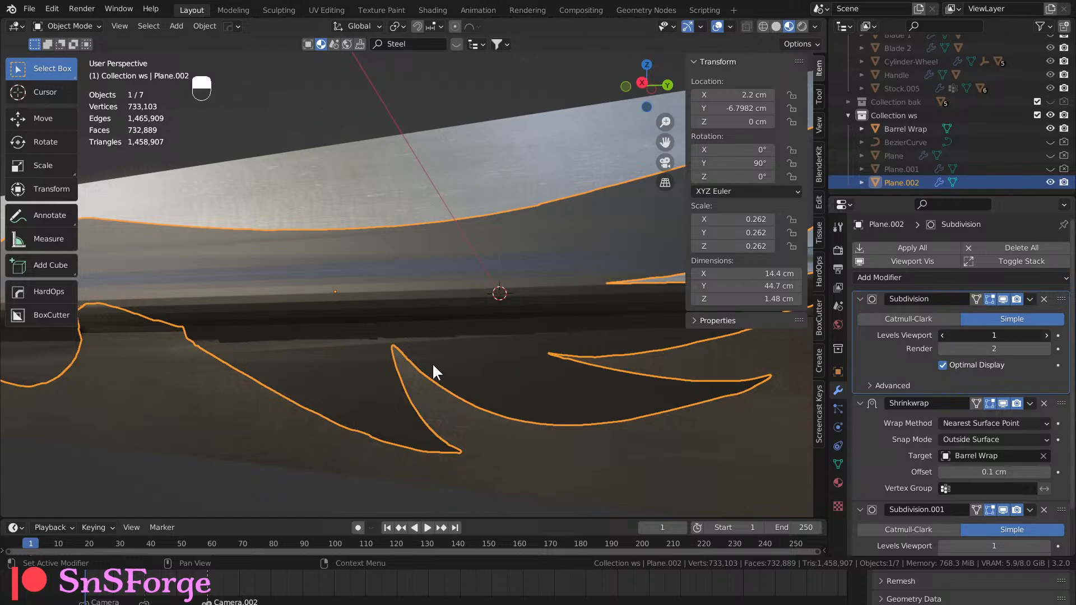
scroll(436, 361, "down", 2)
scroll(439, 361, "up", 2)
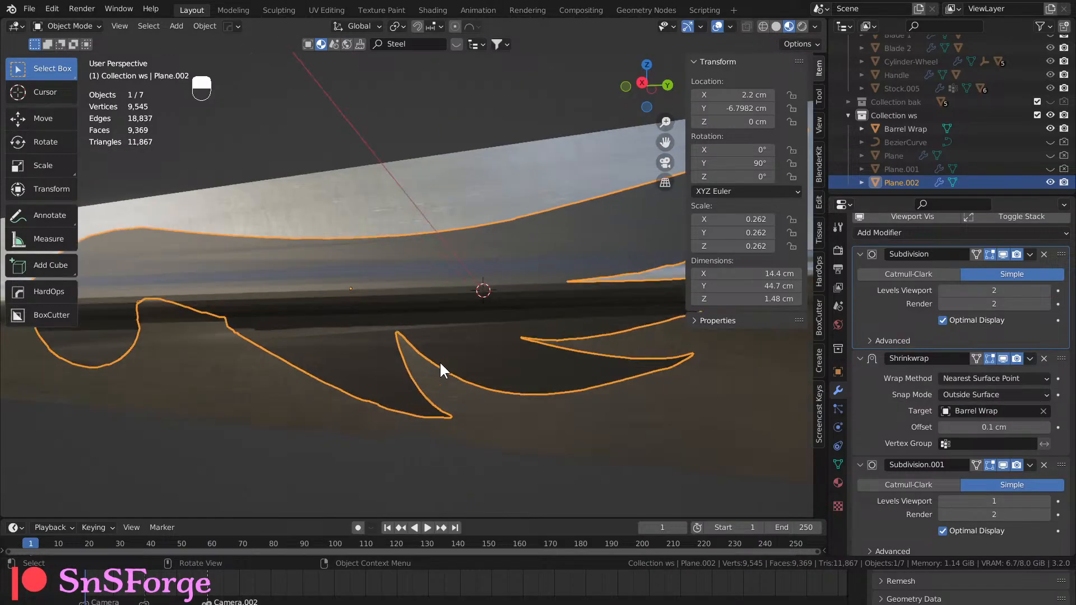
scroll(442, 360, "down", 3)
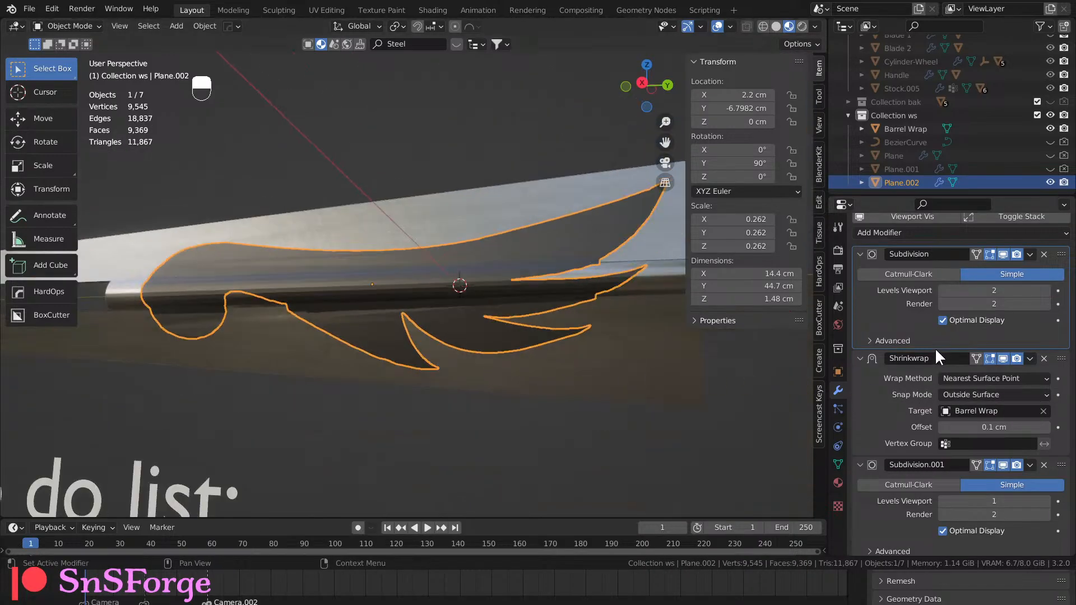
scroll(930, 324, "down", 1)
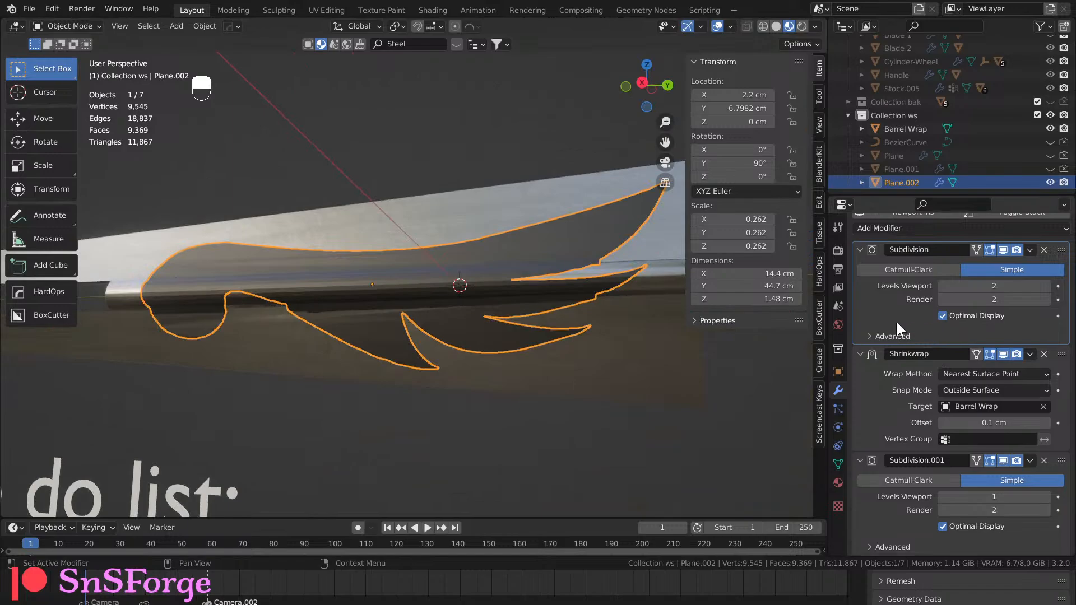
Examine Plane.002's feather edges along the barrel and review the Shrinkwrap Snap Mode options, keeping Outside Surface.
middle_click_drag(624, 375, 563, 361)
middle_click_drag(634, 323, 415, 336)
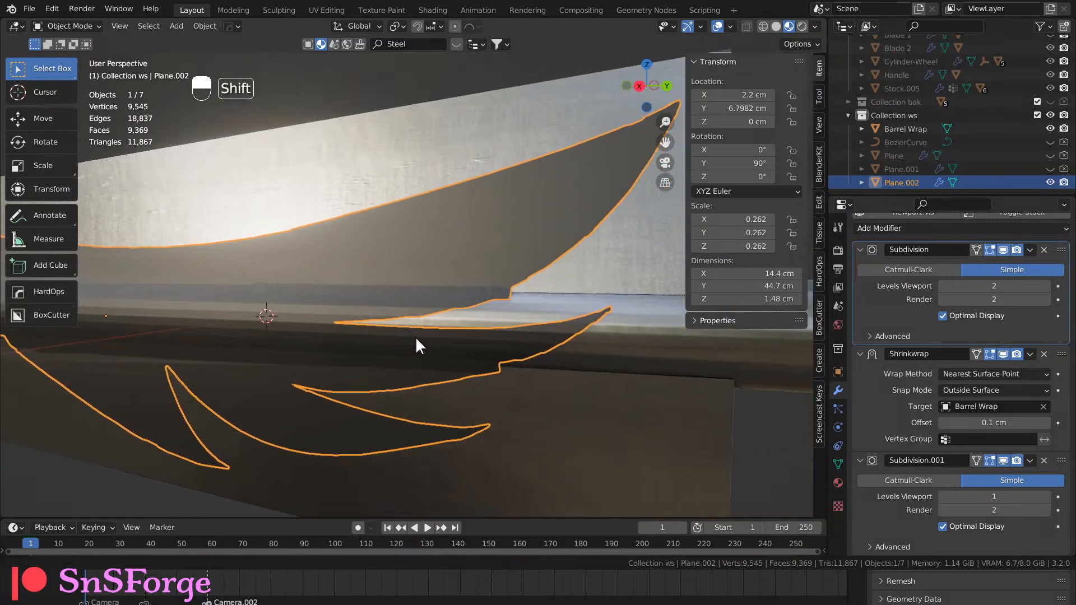
scroll(441, 362, "up", 3)
middle_click_drag(401, 375, 406, 329)
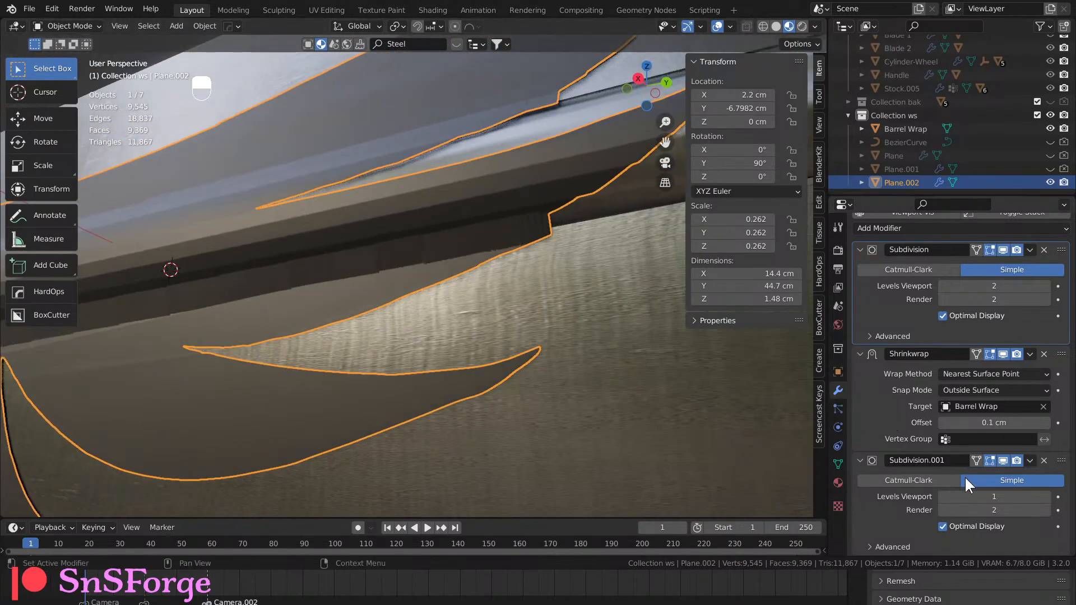
left_click(1043, 390)
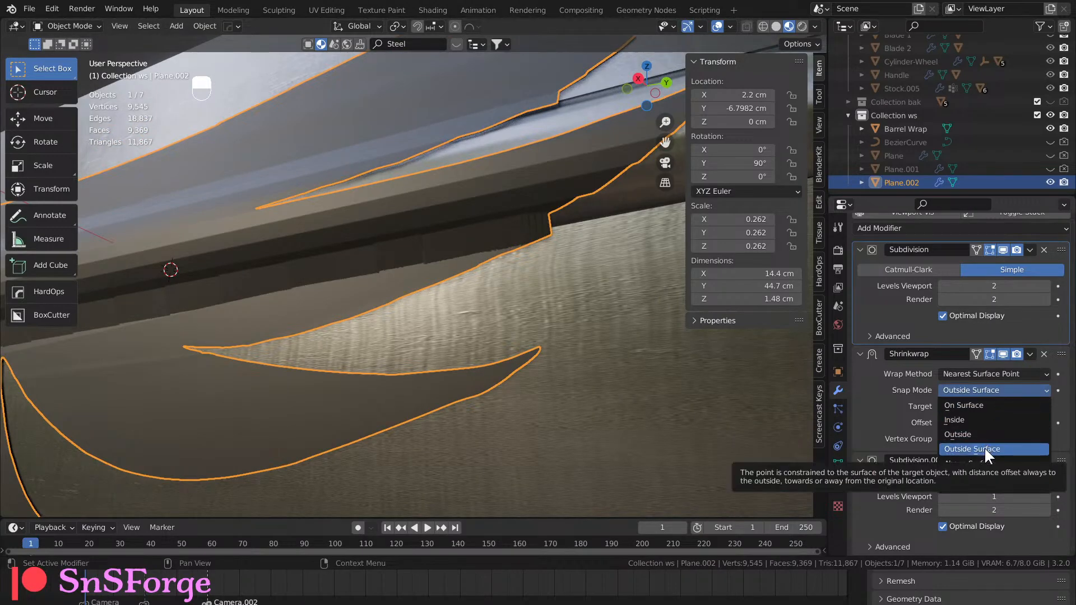
left_click(1044, 397)
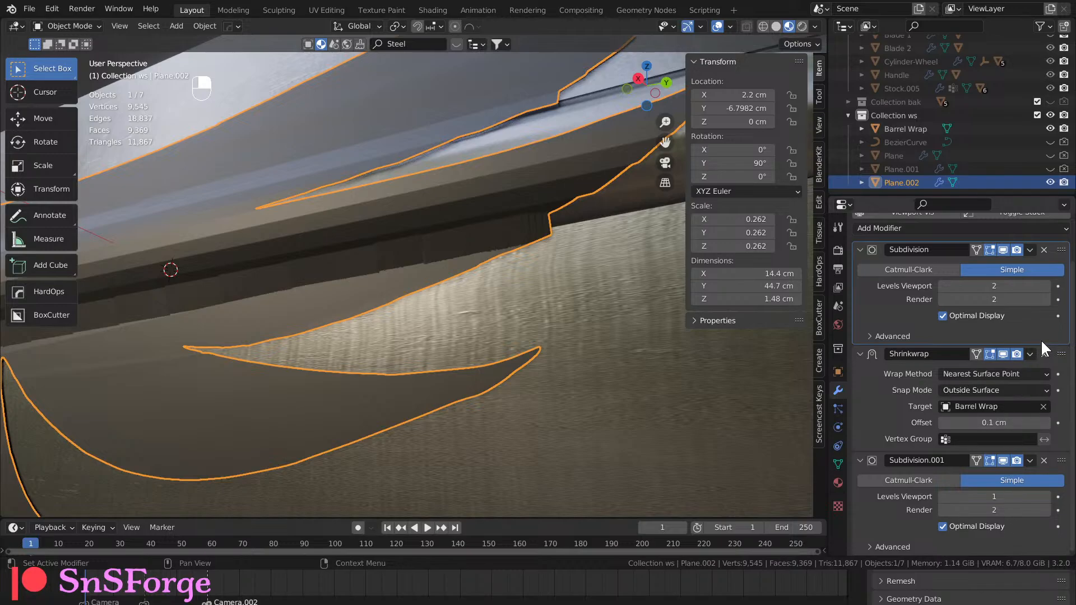
Apply all of Plane.002's modifiers at once.
middle_click_drag(657, 346, 601, 375)
scroll(933, 293, "up", 2)
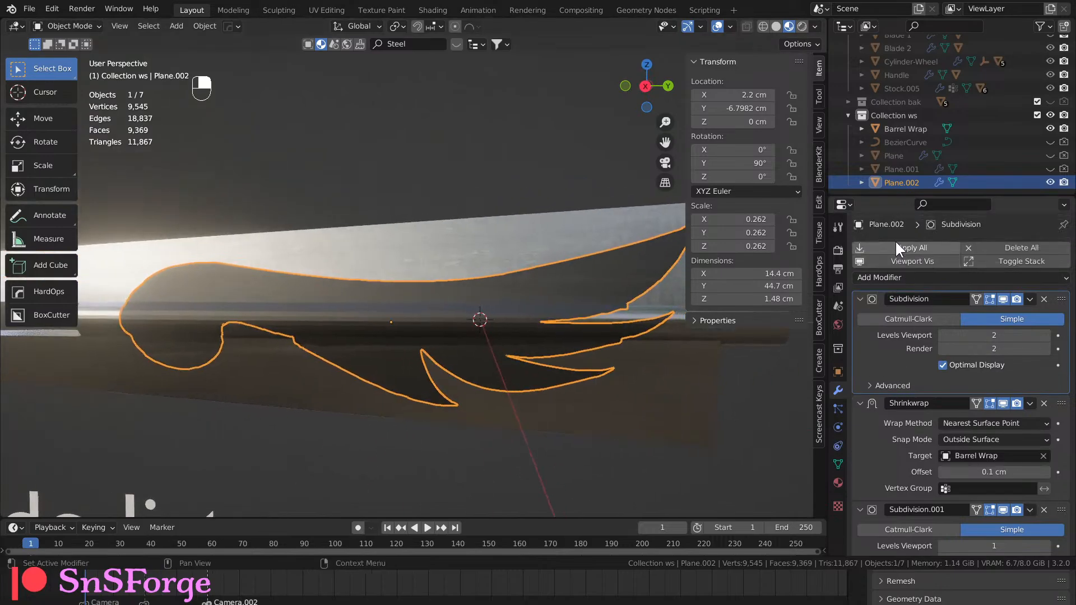
left_click(913, 247)
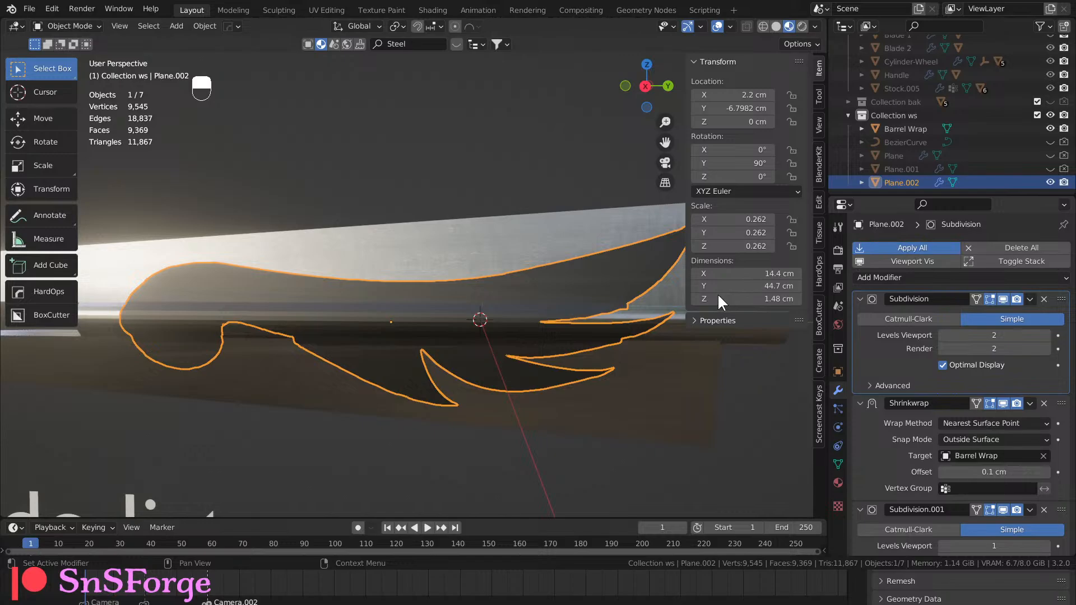
mouse_move(565, 329)
middle_mouse_down()
mouse_move(520, 325)
mouse_move(555, 318)
middle_mouse_up()
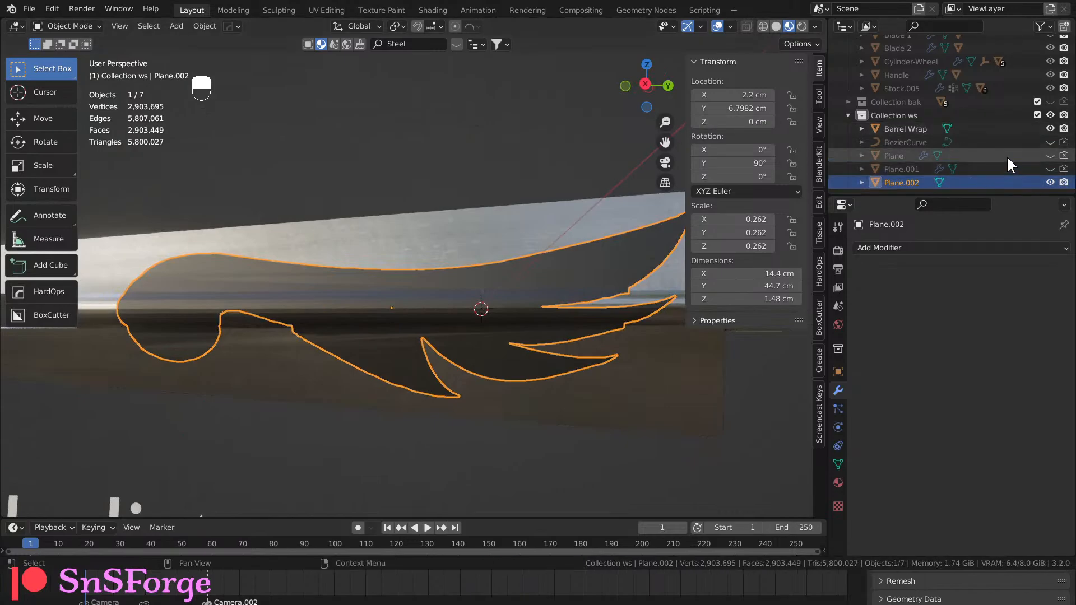
Hide the Barrel Wrap and show Collection Gund Sword to compare the ornament with the real gun parts.
left_click(1050, 127)
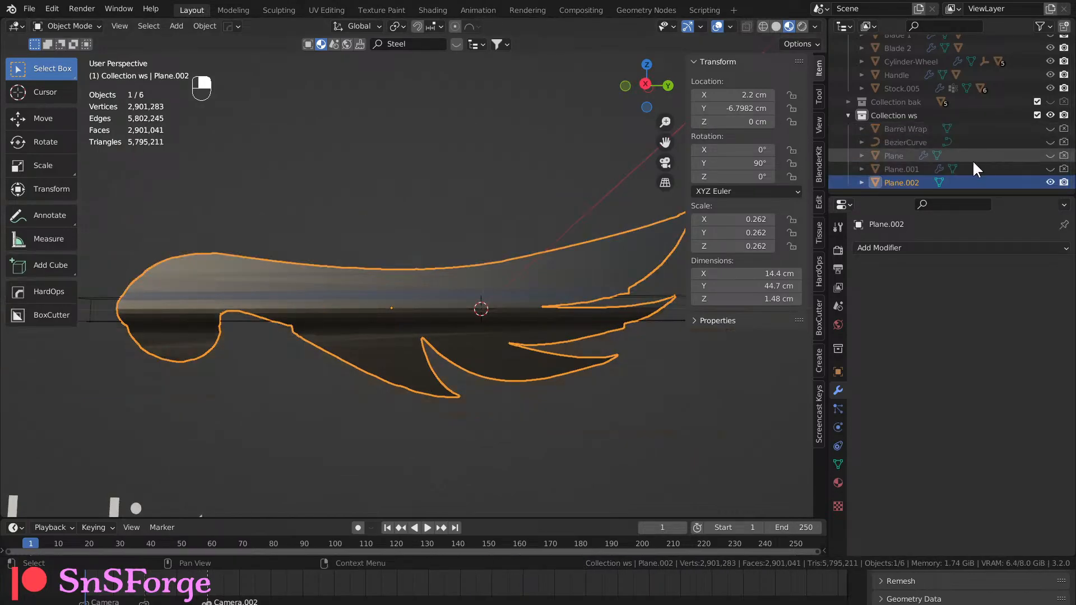
scroll(972, 160, "up", 4)
left_click(1037, 97)
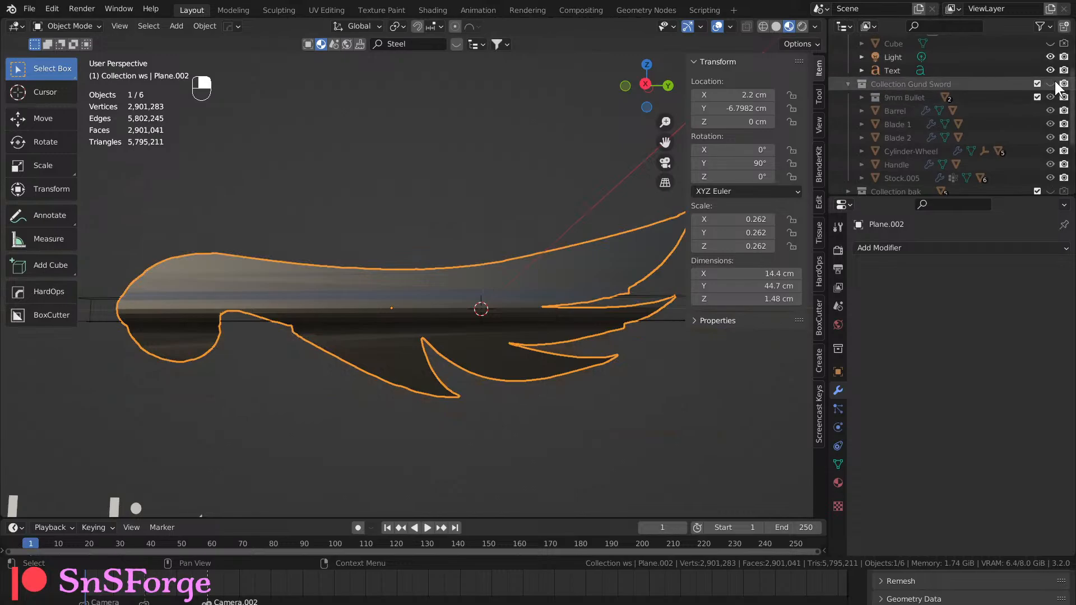
middle_click_drag(534, 282, 648, 300)
middle_click_drag(511, 318, 376, 297)
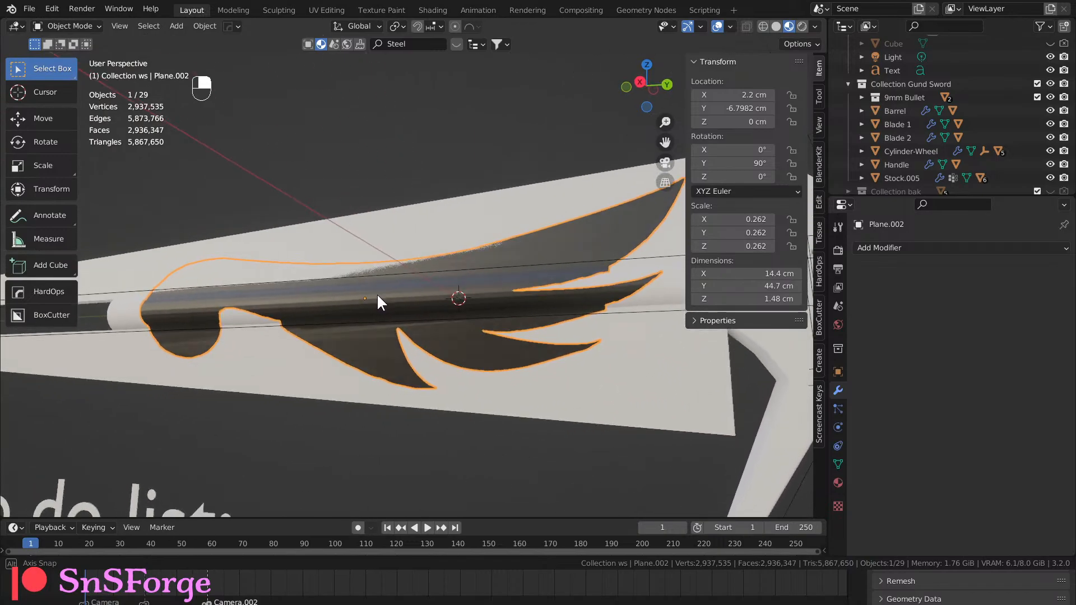
Set Plane.002's X location to 2.3 cm so the ornament sits farther out from the blade.
left_click(438, 334)
scroll(932, 159, "down", 5)
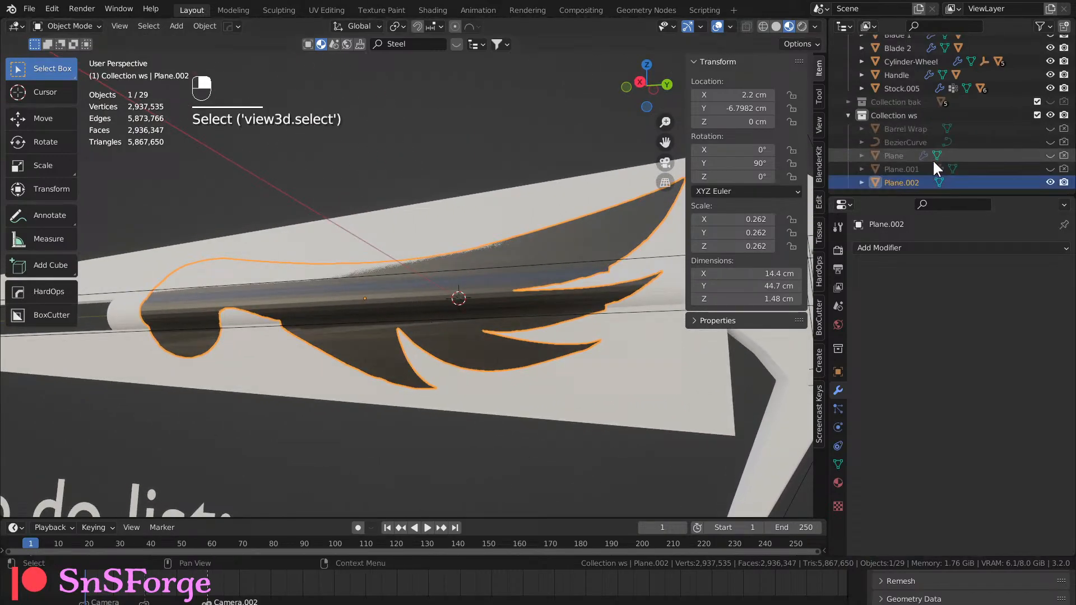
left_click(929, 180)
middle_click_drag(449, 257, 398, 386)
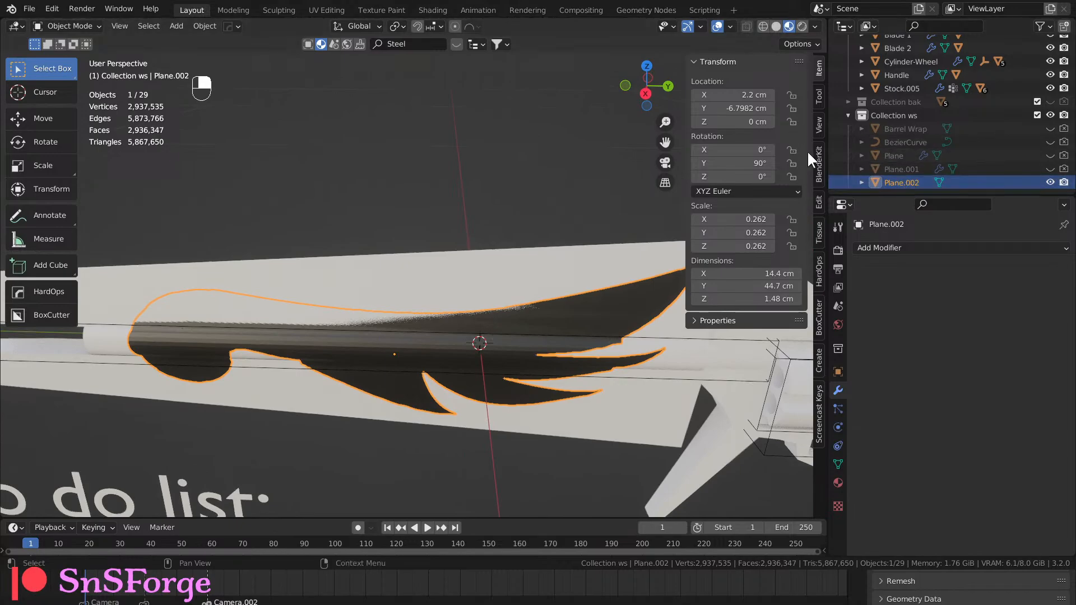
left_click(754, 94)
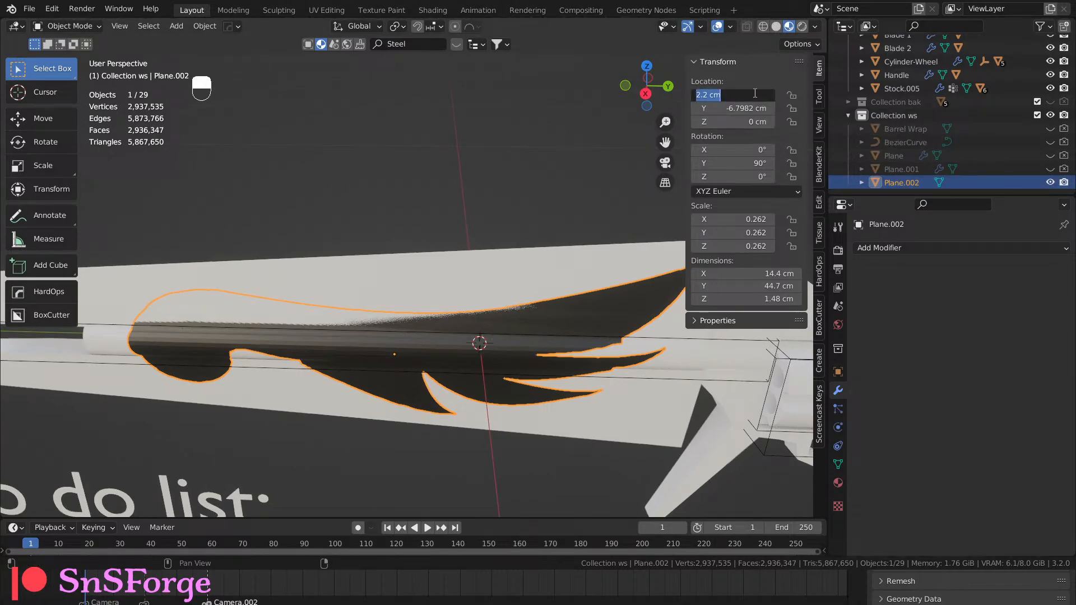
type("2.3")
key("Return")
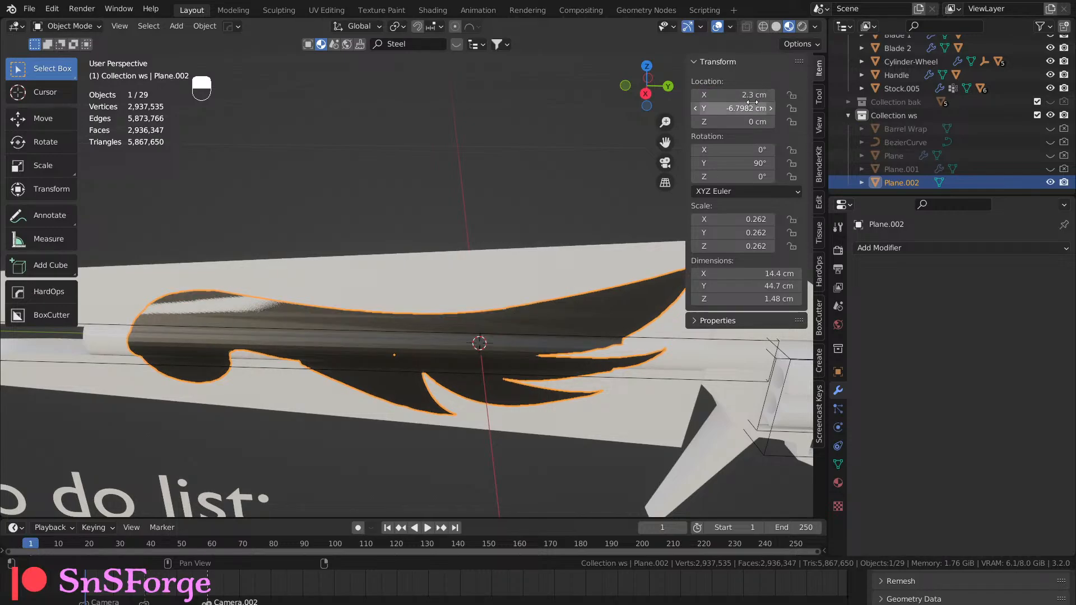
Undo Plane.002's last X location change.
left_click(753, 98)
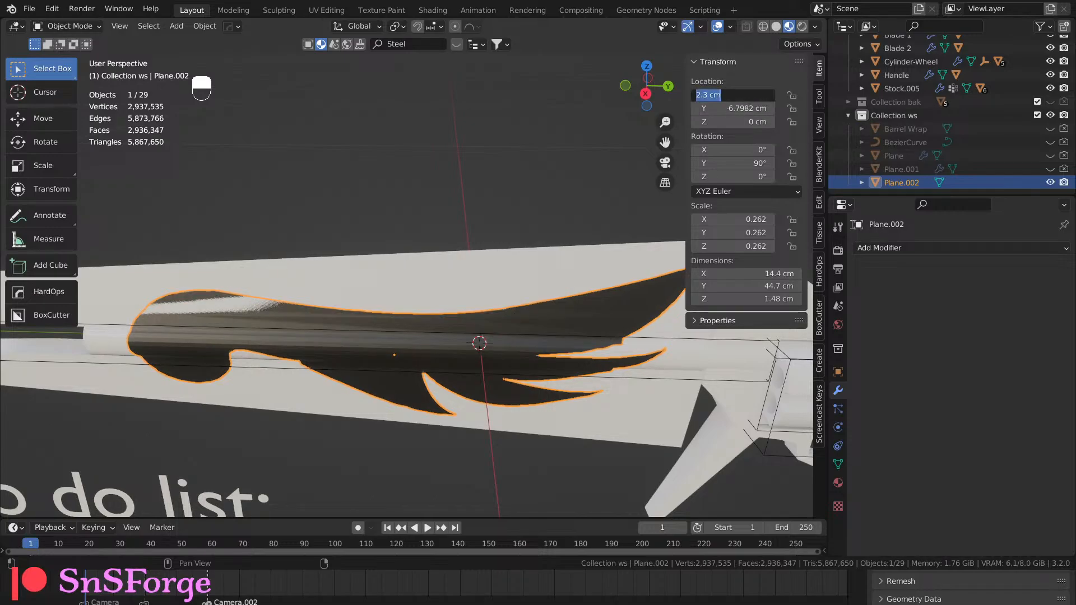
left_click(607, 264)
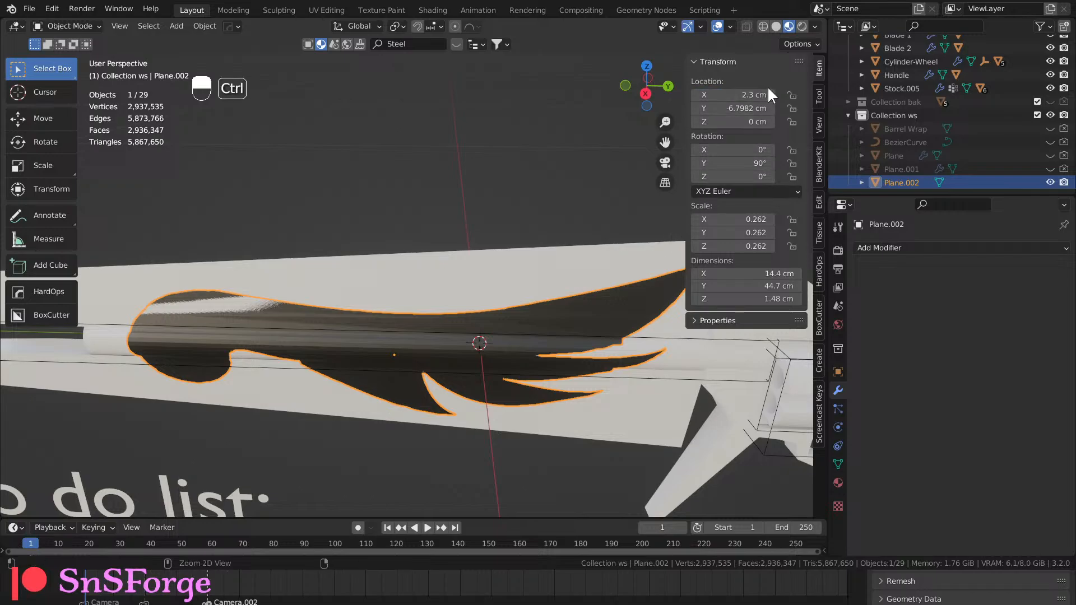
key("ctrl+z")
Add a Solidify modifier to Plane.002, inspect the thickened feather edges, and open the modifier's Mode options.
left_click(890, 246)
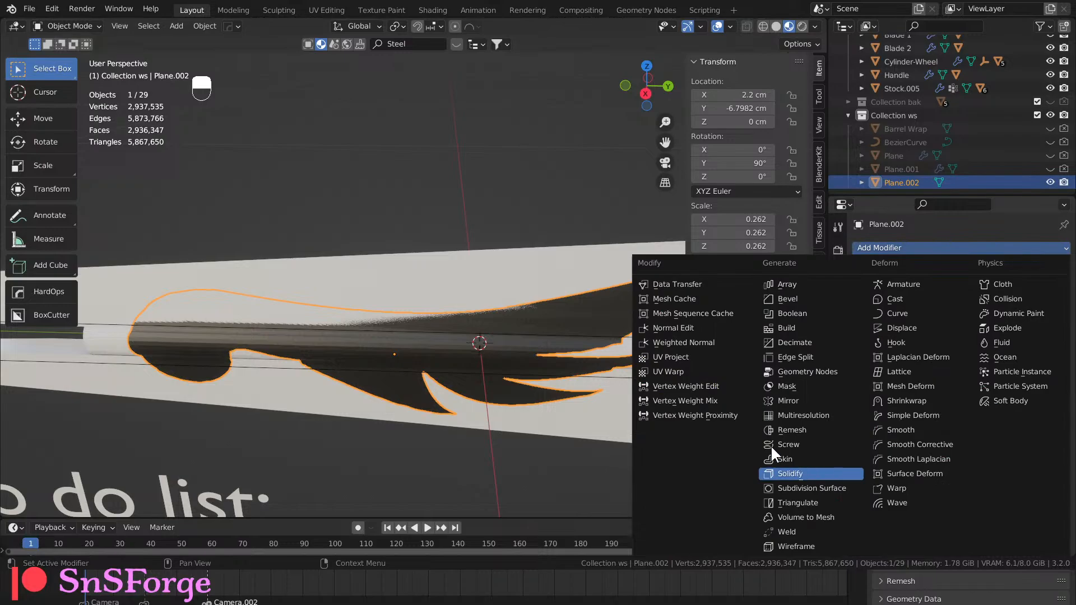
key("Return")
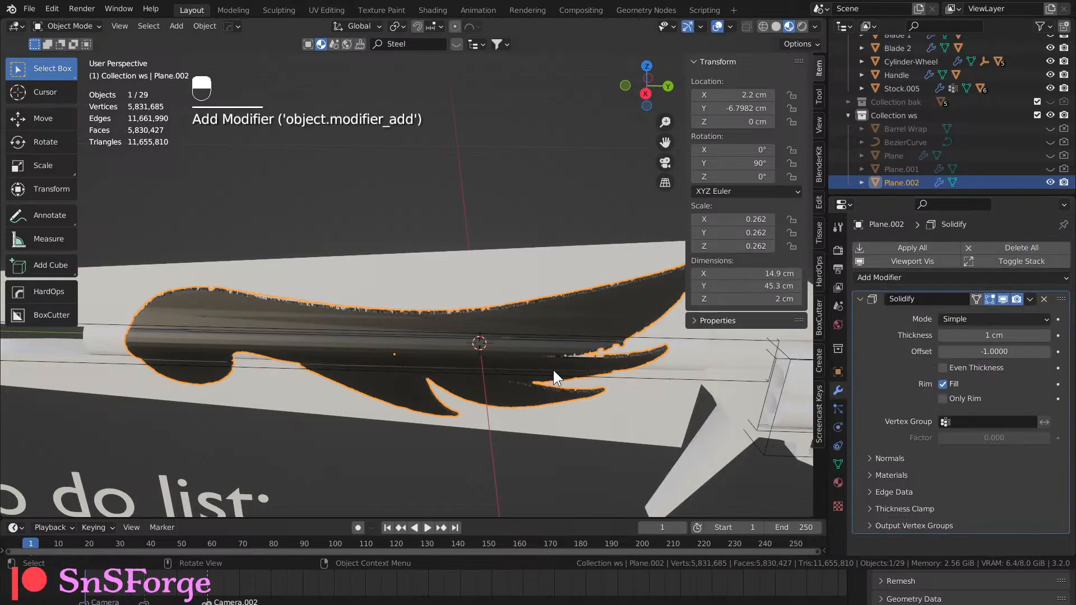
middle_click_drag(553, 370, 480, 323)
scroll(558, 324, "up", 5)
scroll(558, 324, "down", 4)
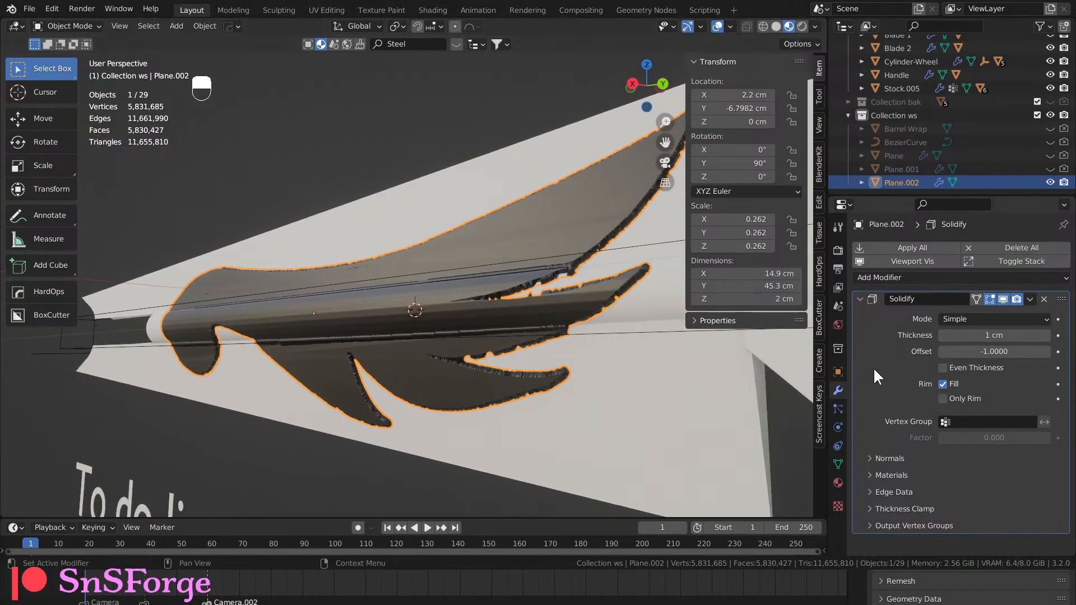
left_click(990, 319)
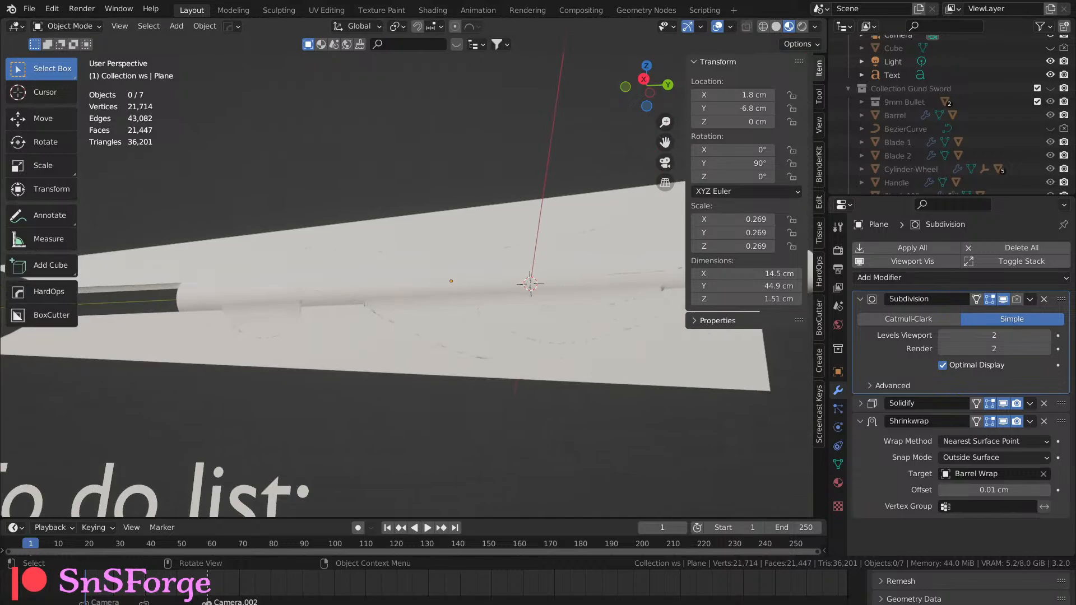
Examine how the ornament's surface sits on the Barrel Wrap, comparing Solid and Material Preview shading from several angles.
left_click(385, 349)
scroll(429, 290, "up", 5)
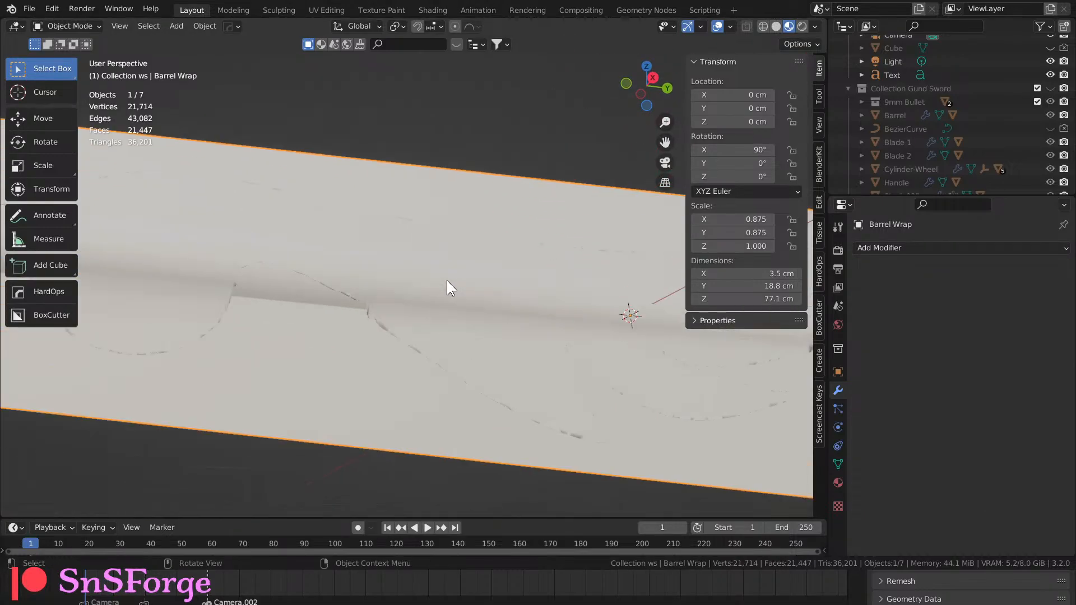
scroll(446, 281, "down", 3)
scroll(964, 136, "down", 3)
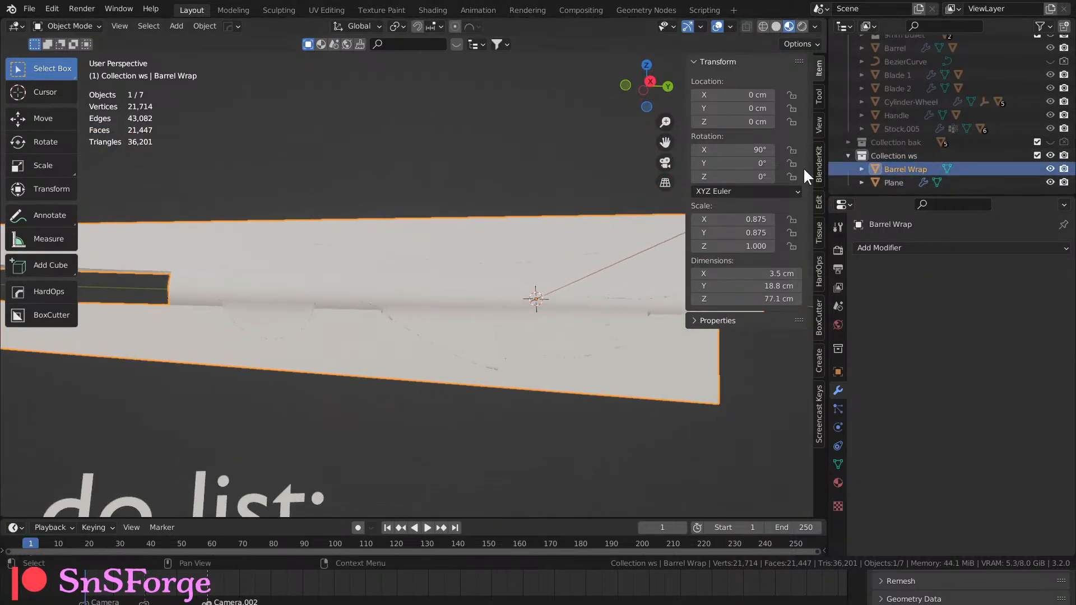
middle_click_drag(556, 234, 542, 258)
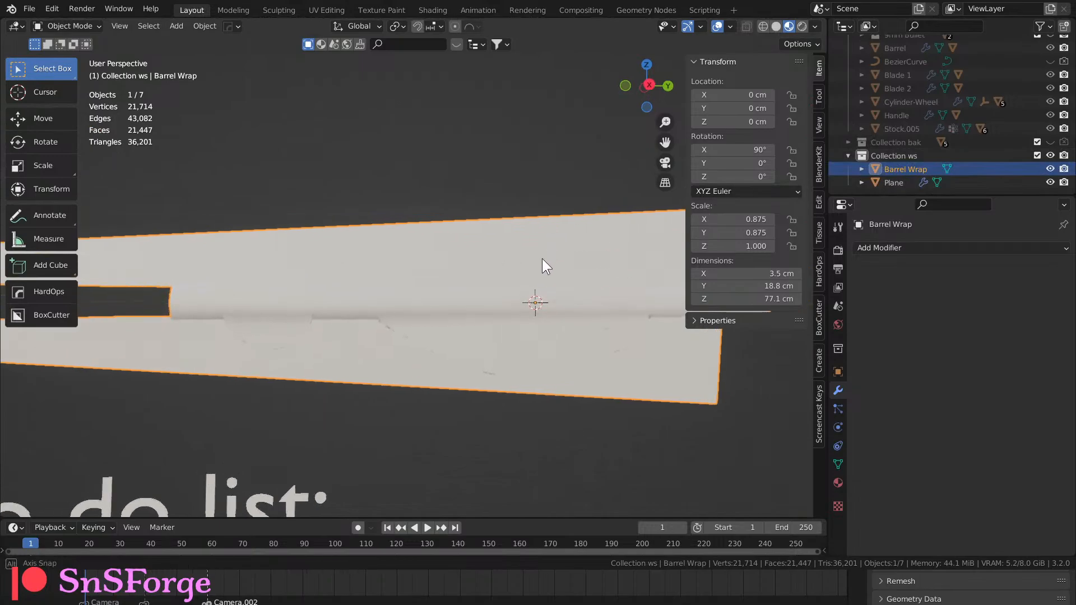
left_click(776, 26)
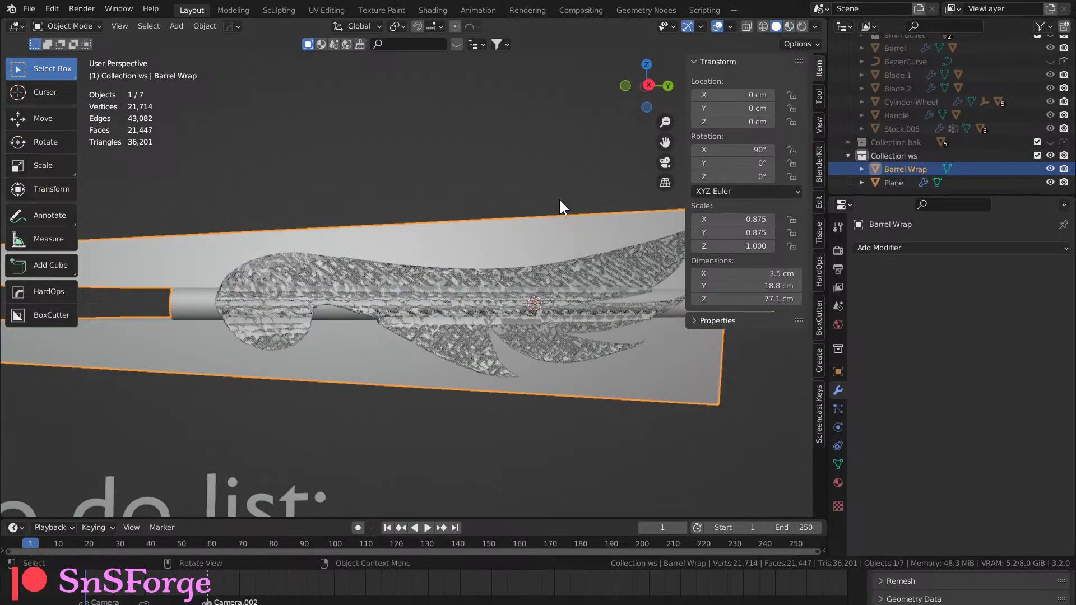
middle_click_drag(559, 197, 524, 212)
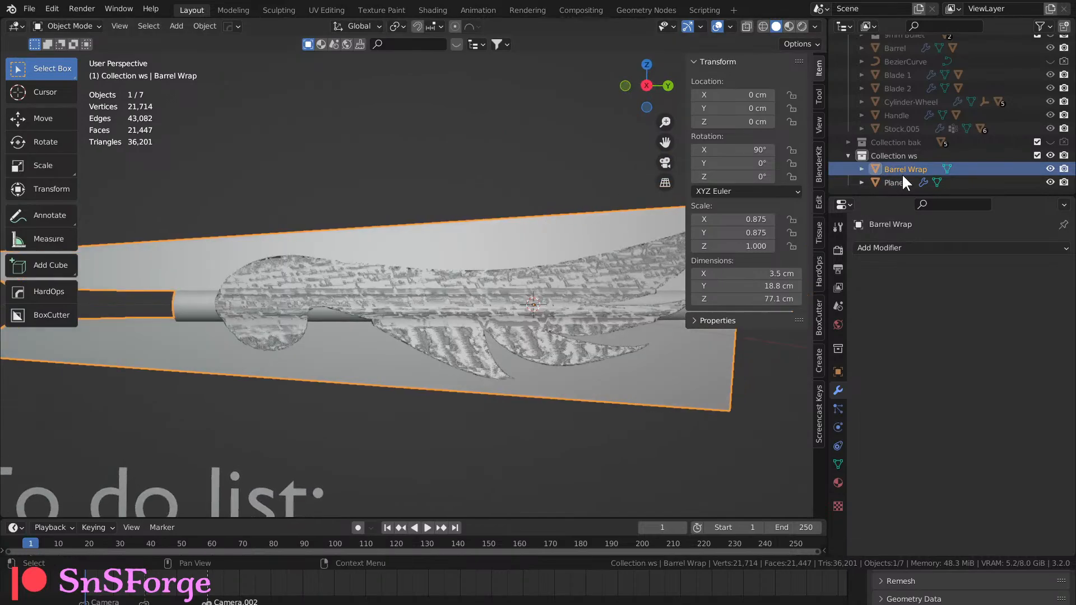
left_click(789, 26)
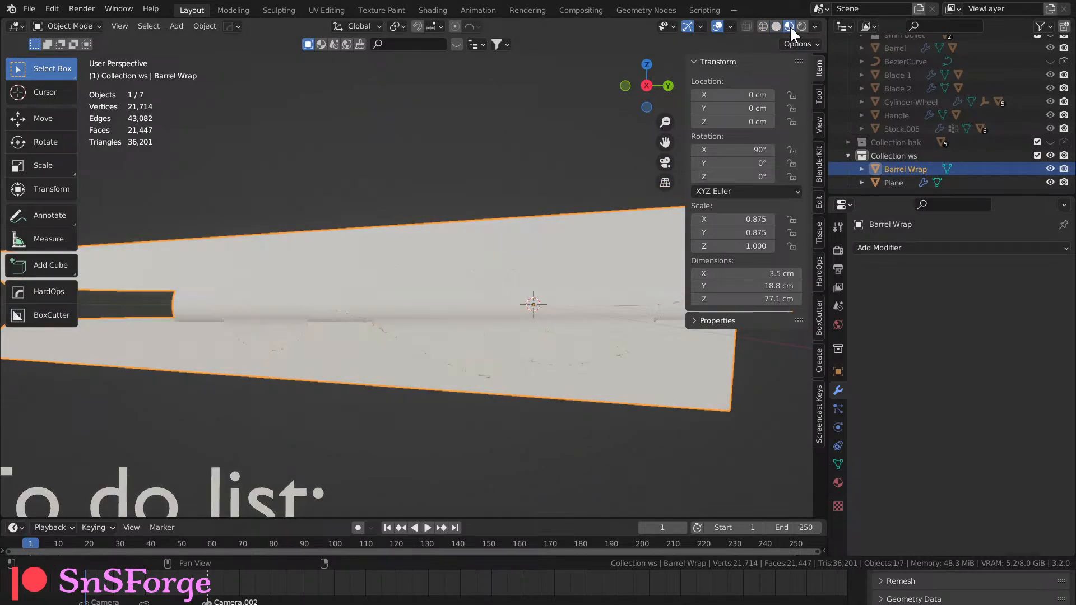
mouse_move(633, 151)
middle_mouse_down()
mouse_move(587, 187)
mouse_move(688, 241)
mouse_move(452, 277)
mouse_move(472, 184)
mouse_move(435, 243)
mouse_move(505, 271)
mouse_move(505, 247)
mouse_move(485, 256)
mouse_move(463, 227)
middle_mouse_up()
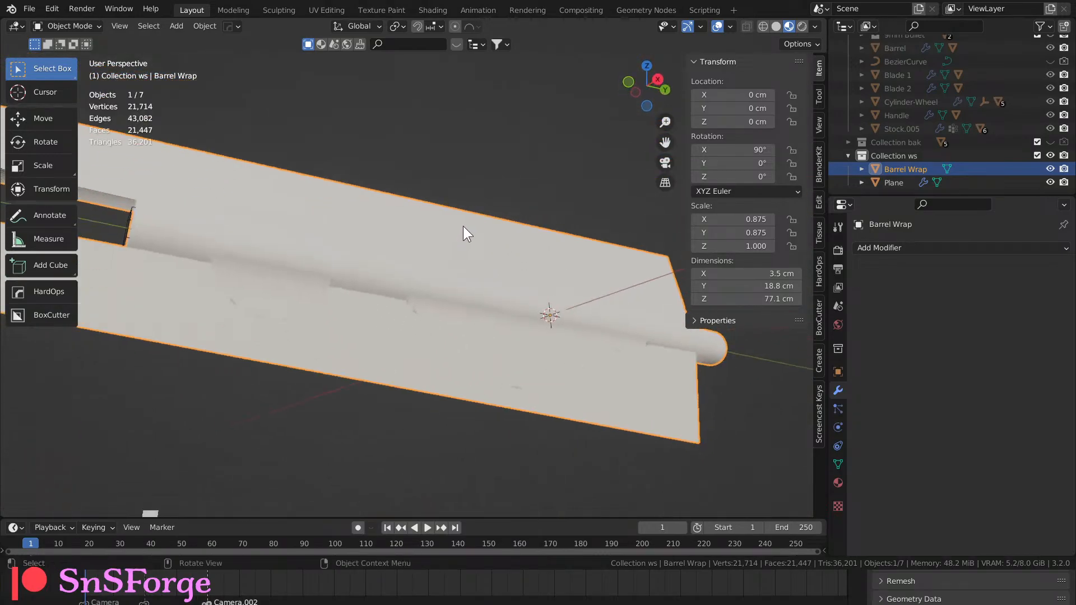
left_click(775, 23)
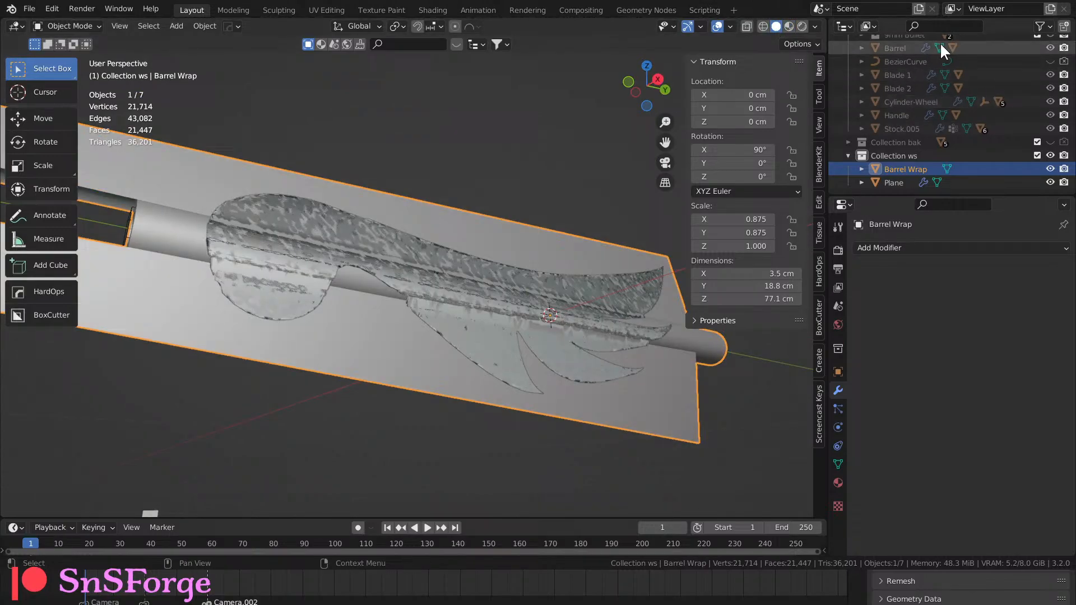
Unhide the original BezierCurve and its parent Collection Gund Sword.
left_click(920, 61)
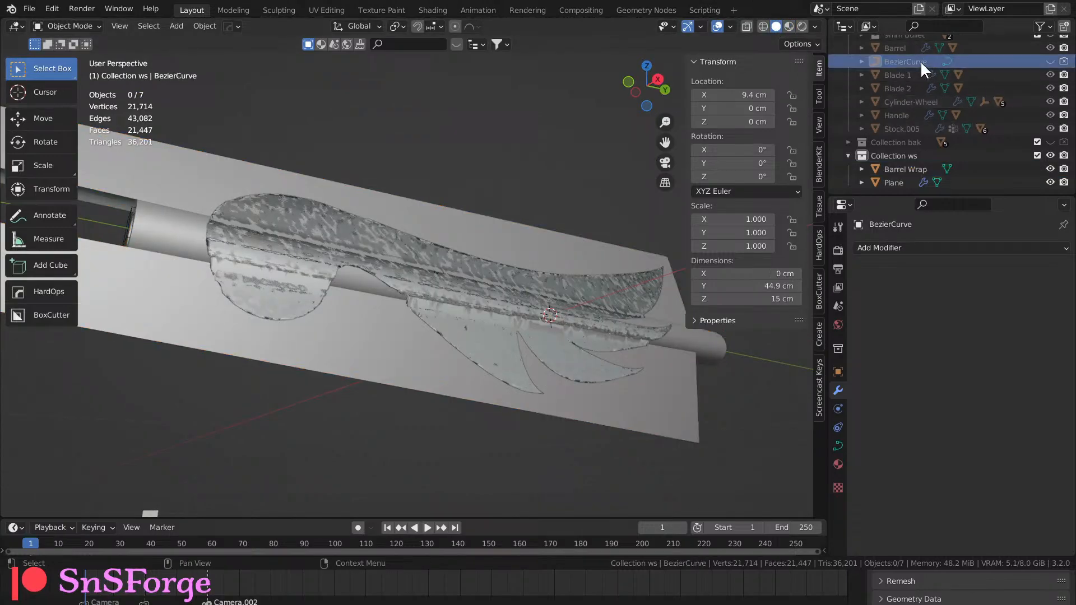
left_click(1050, 61)
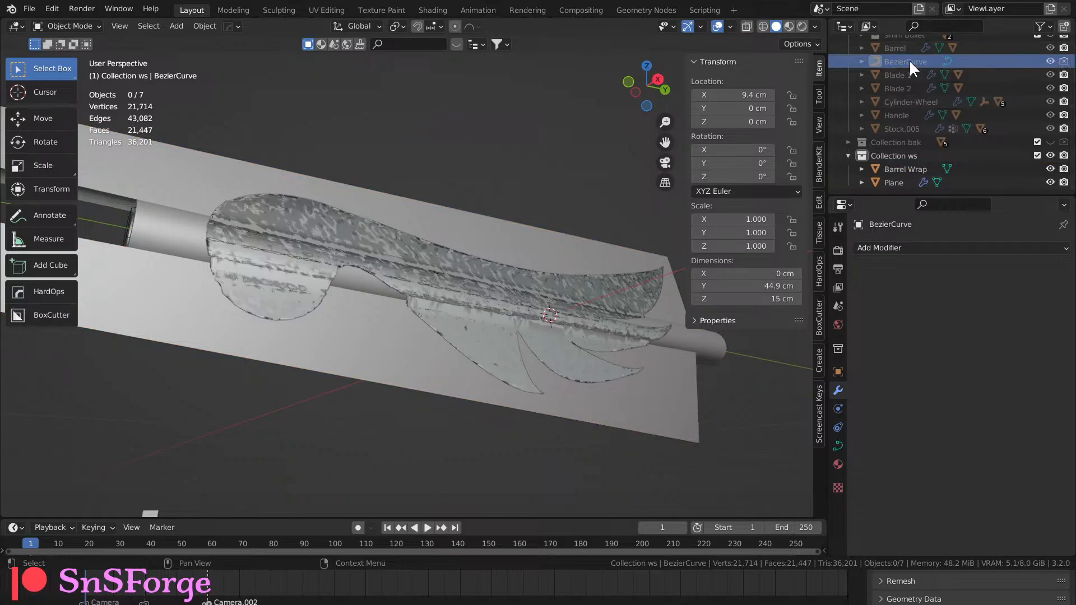
scroll(953, 87, "up", 4)
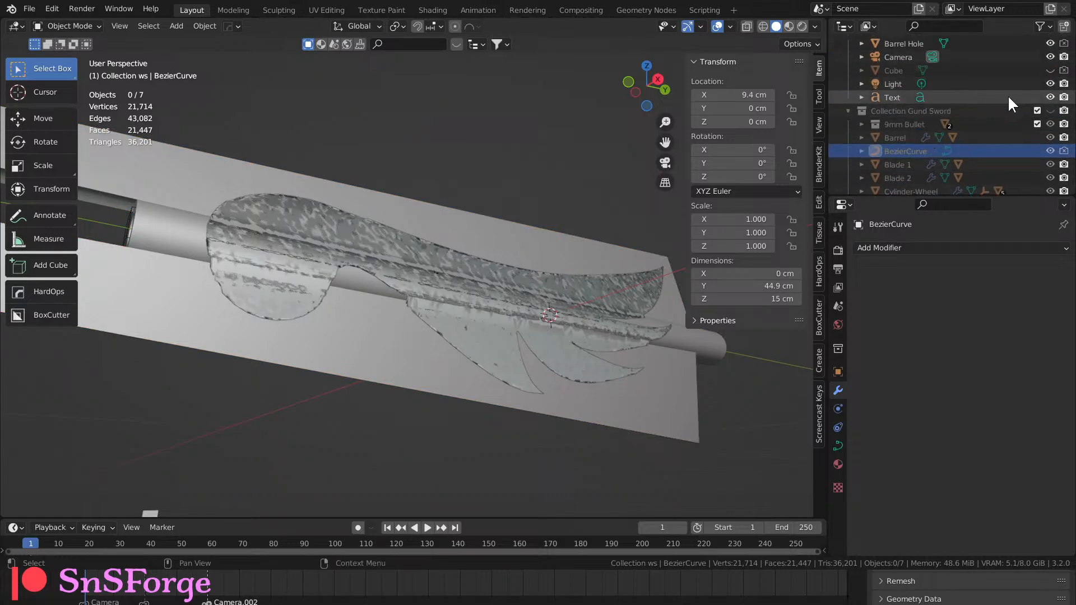
left_click(1049, 111)
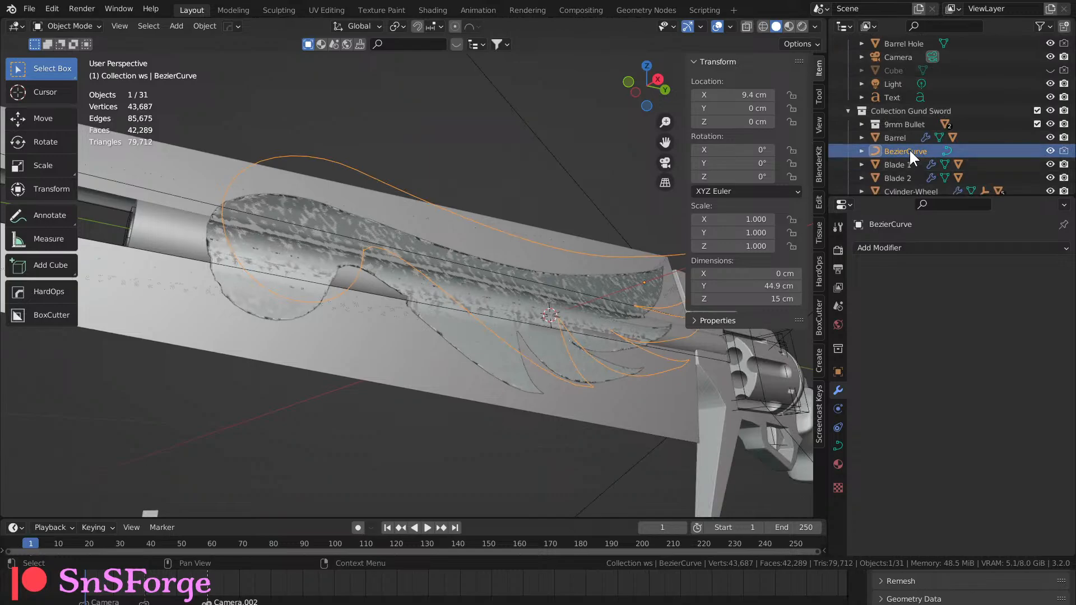
Duplicate BezierCurve in place and move the copy into Collection ws.
key("shift+d")
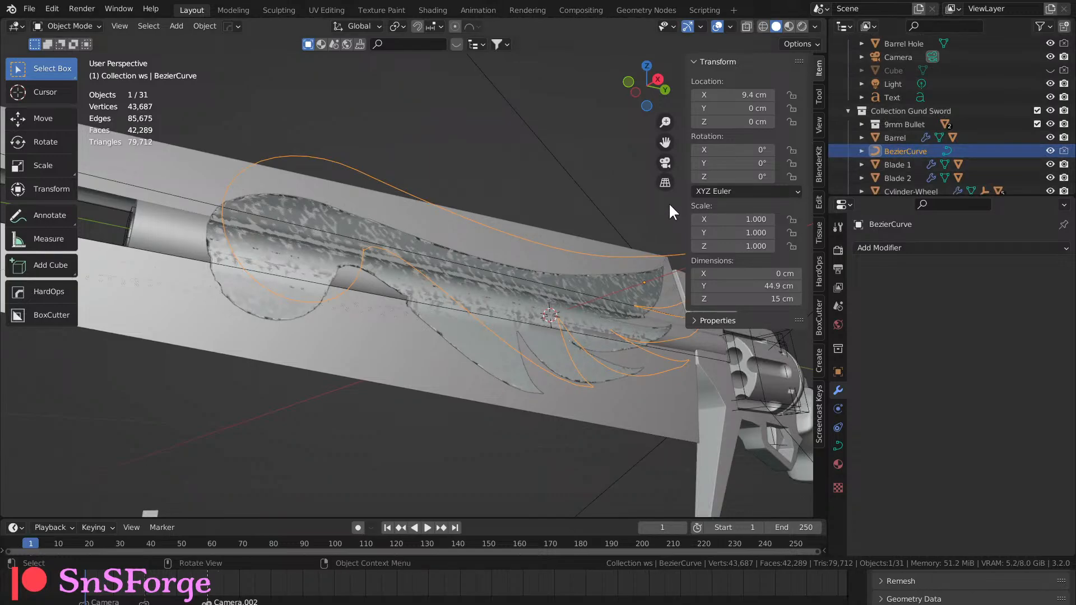
right_click(689, 228)
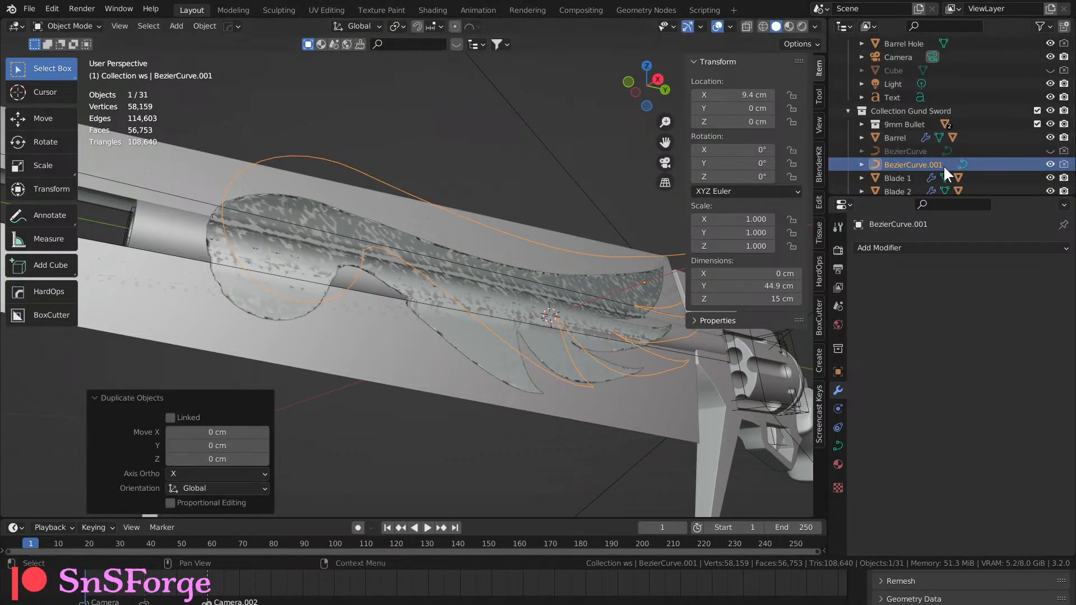
left_click_drag(943, 165, 906, 155)
Hide Collection Gund Sword so only the working collection's wrap, plane and curve copy are shown.
scroll(1047, 107, "up", 3)
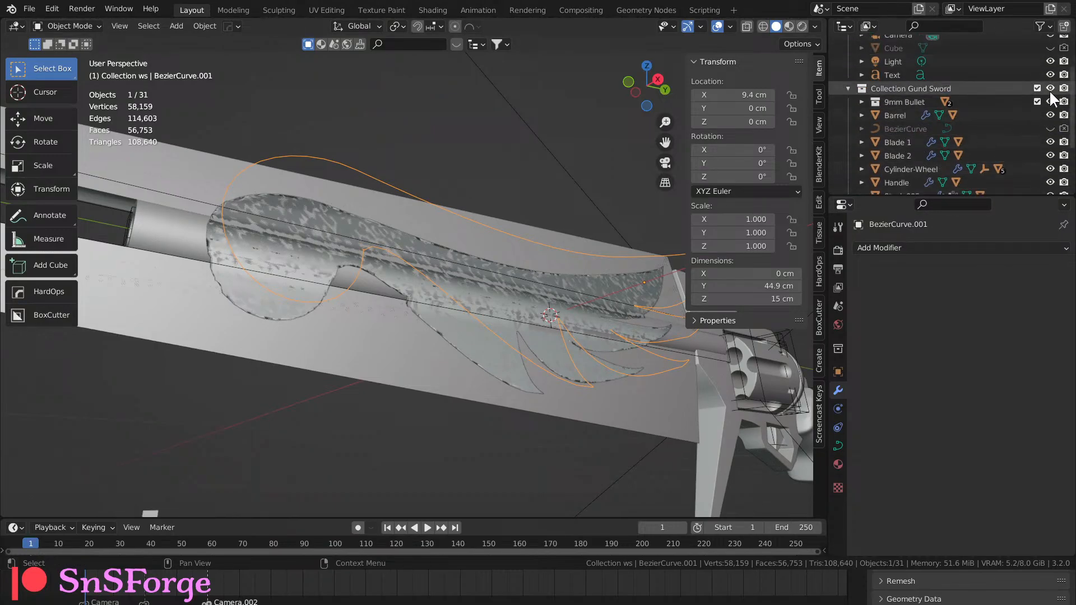
left_click(1050, 89)
scroll(1015, 117, "down", 3)
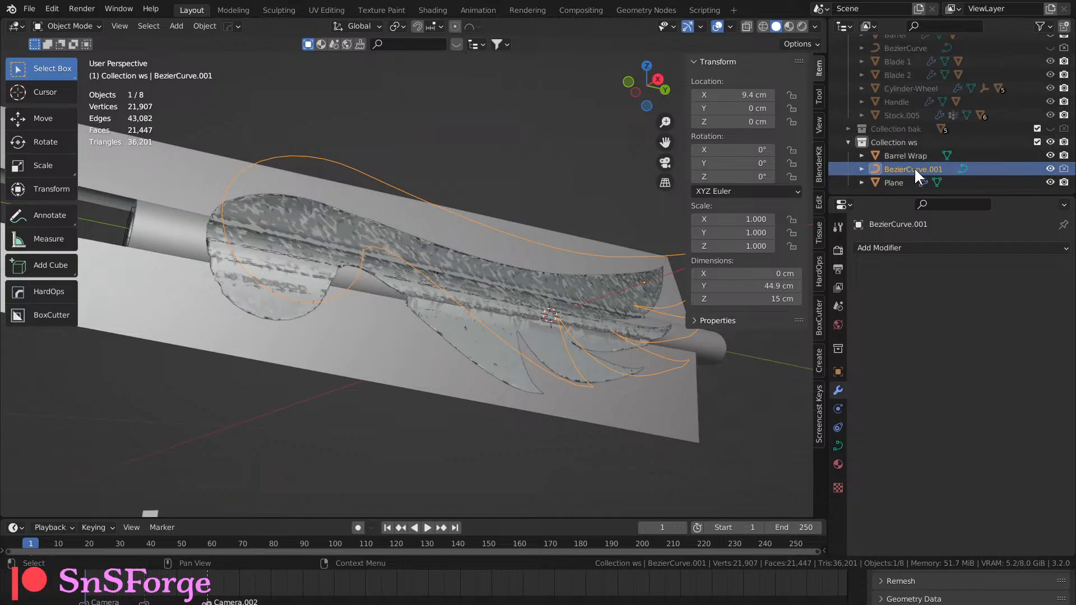
Convert the duplicated ornament curve to a mesh.
middle_click_drag(576, 305, 485, 287)
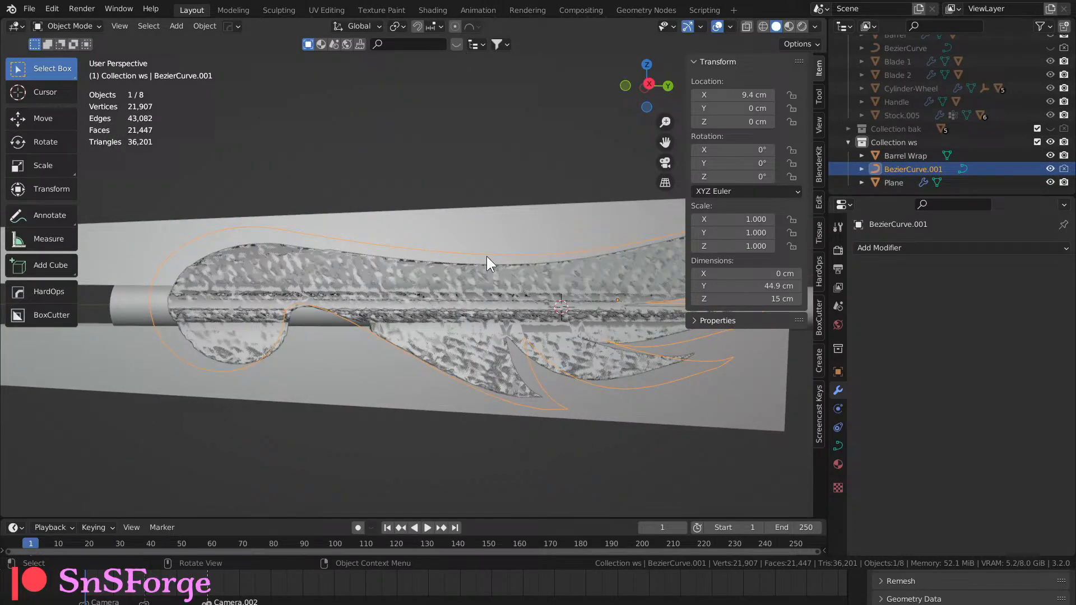
scroll(486, 251, "up", 5)
middle_click_drag(481, 250, 492, 88)
right_click(521, 67)
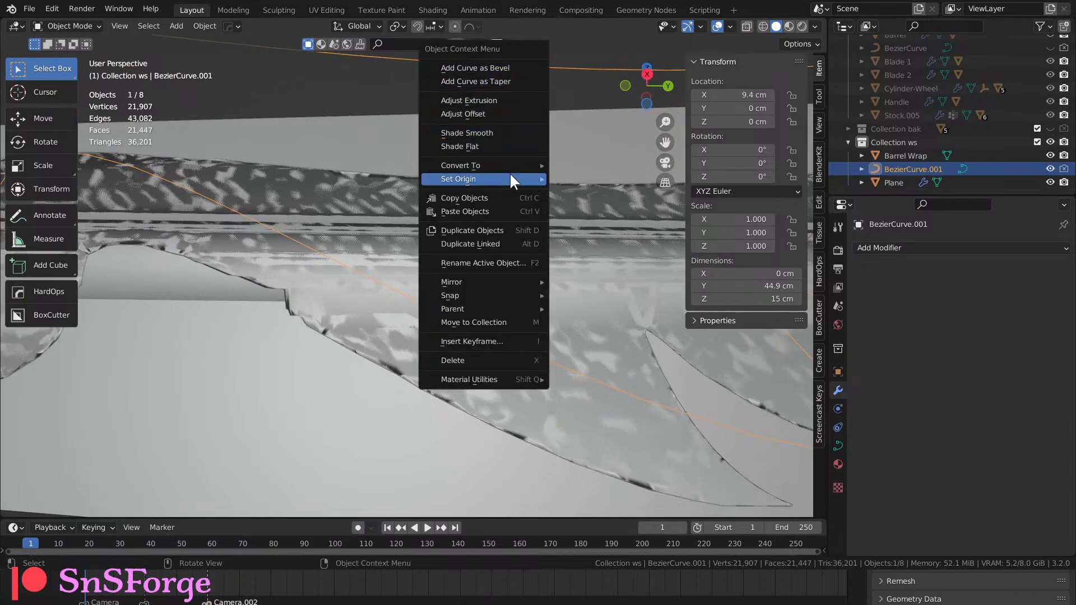
mouse_move(512, 165)
left_click(570, 179)
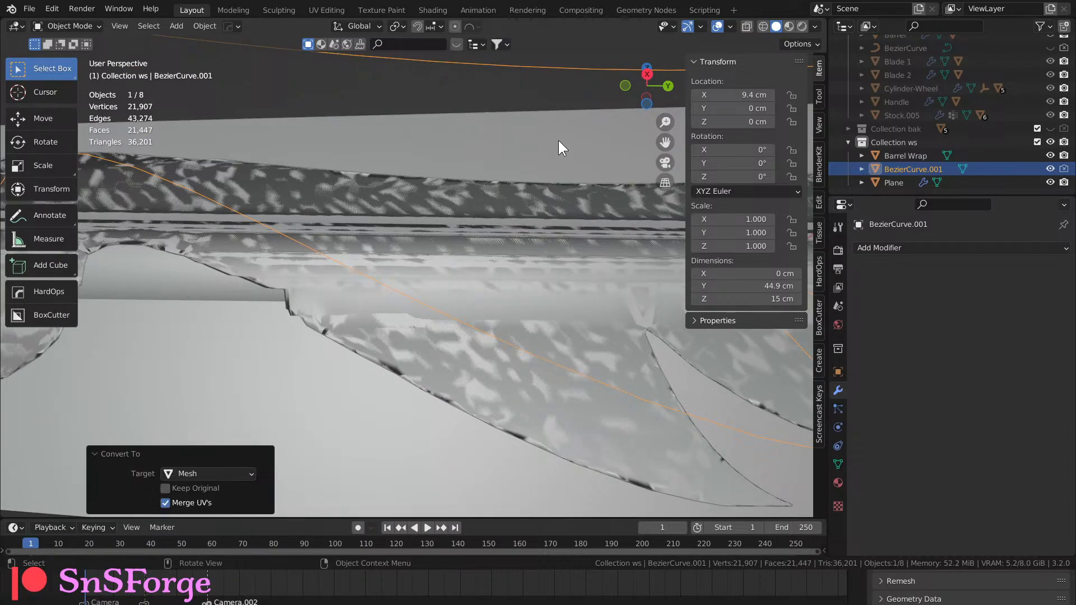
Fill the converted ornament outline with a single face using all of its vertices.
key("Tab")
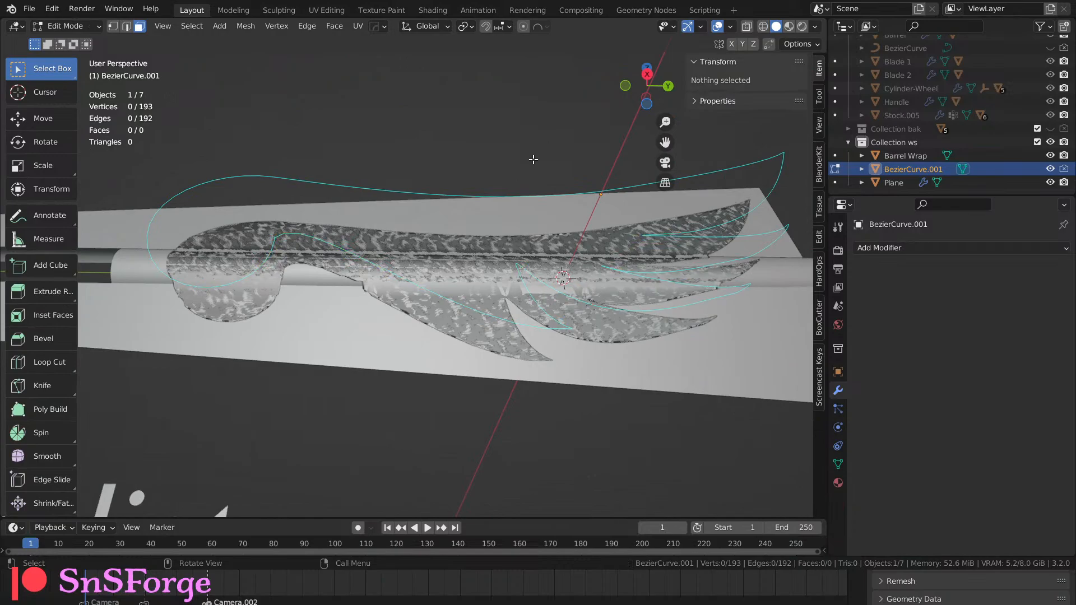
key("1")
middle_click_drag(522, 152, 474, 239)
key("a")
key("f")
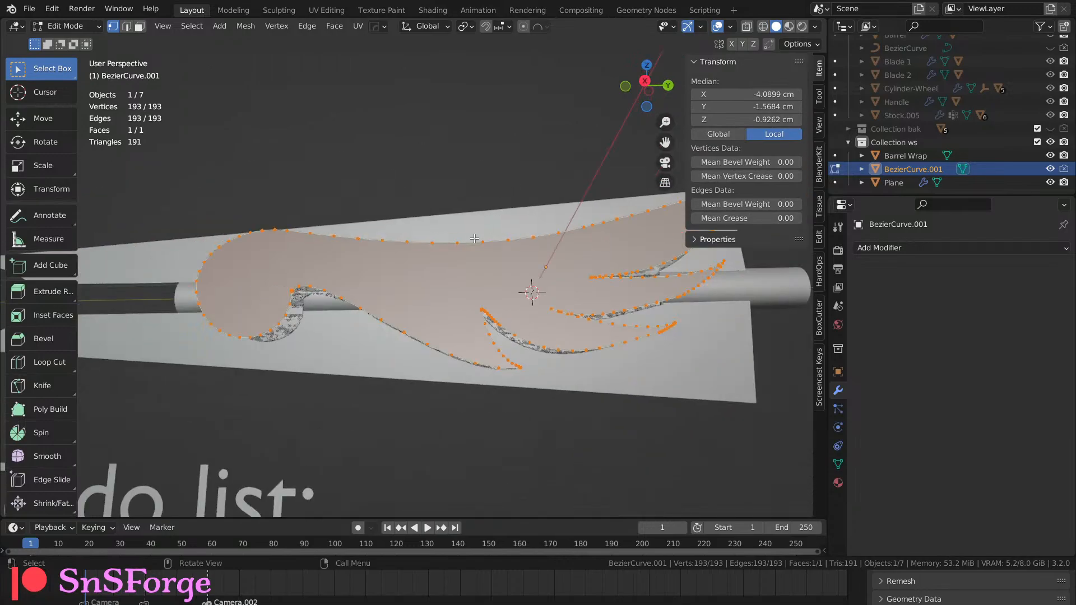
Try subdividing the filled ornament face with 2 cuts, then undo the subdivision.
right_click(452, 264)
left_click(453, 265)
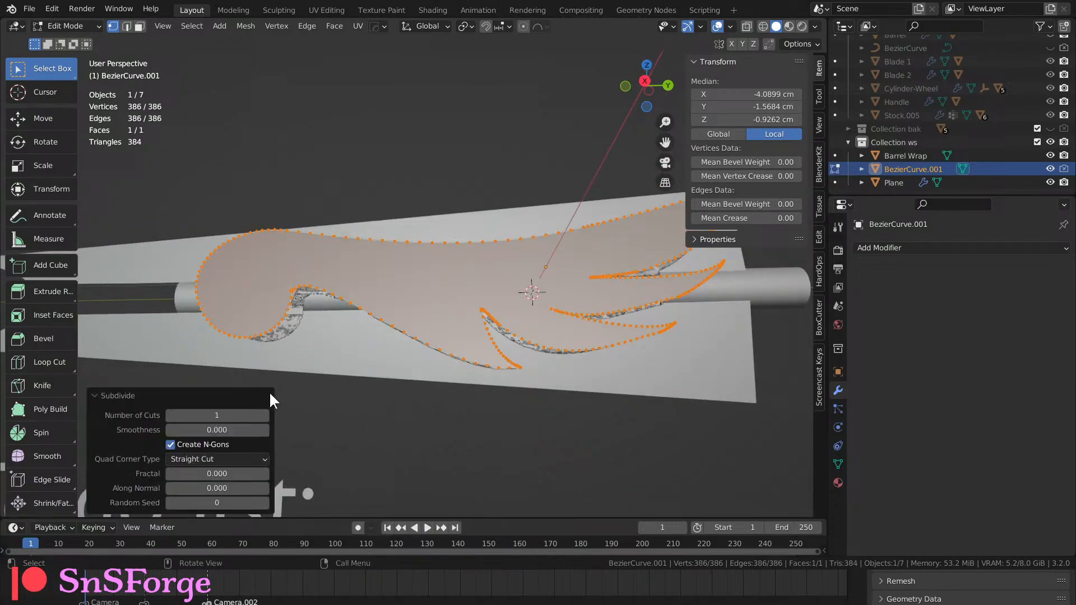
left_click_drag(235, 415, 249, 415)
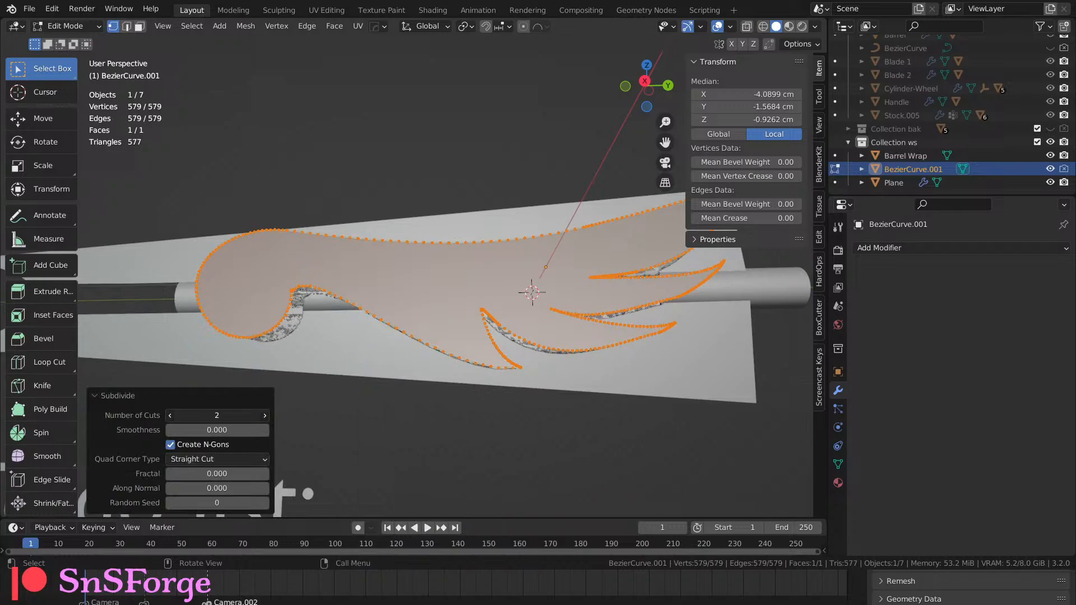
key("ctrl+z")
Add a Shrinkwrap modifier to the filled ornament mesh with Barrel Wrap as its target.
scroll(402, 264, "up", 3)
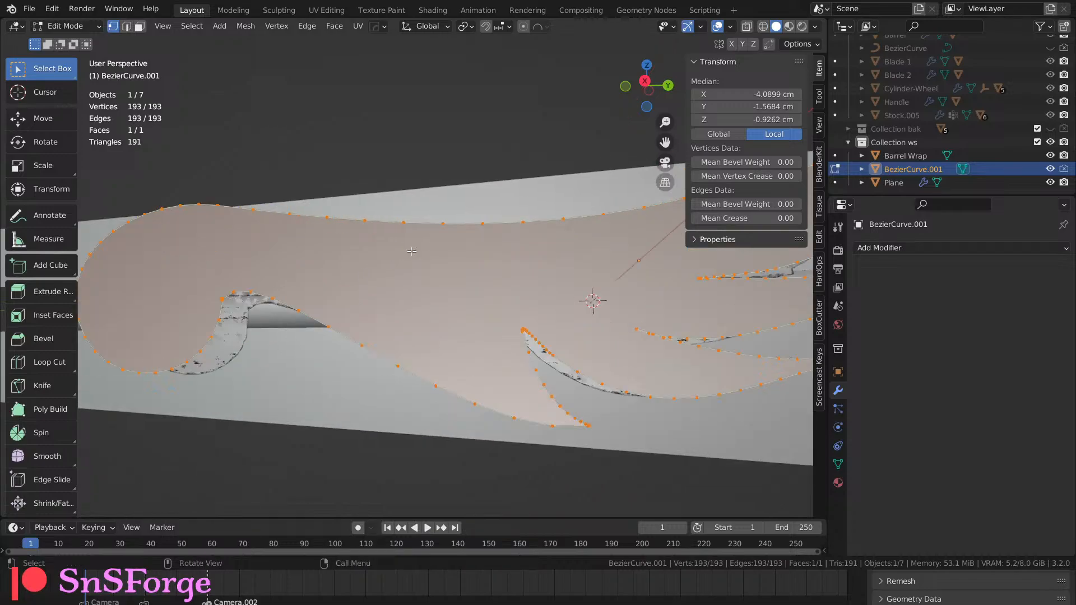
scroll(411, 252, "down", 3)
middle_click_drag(423, 238, 470, 281)
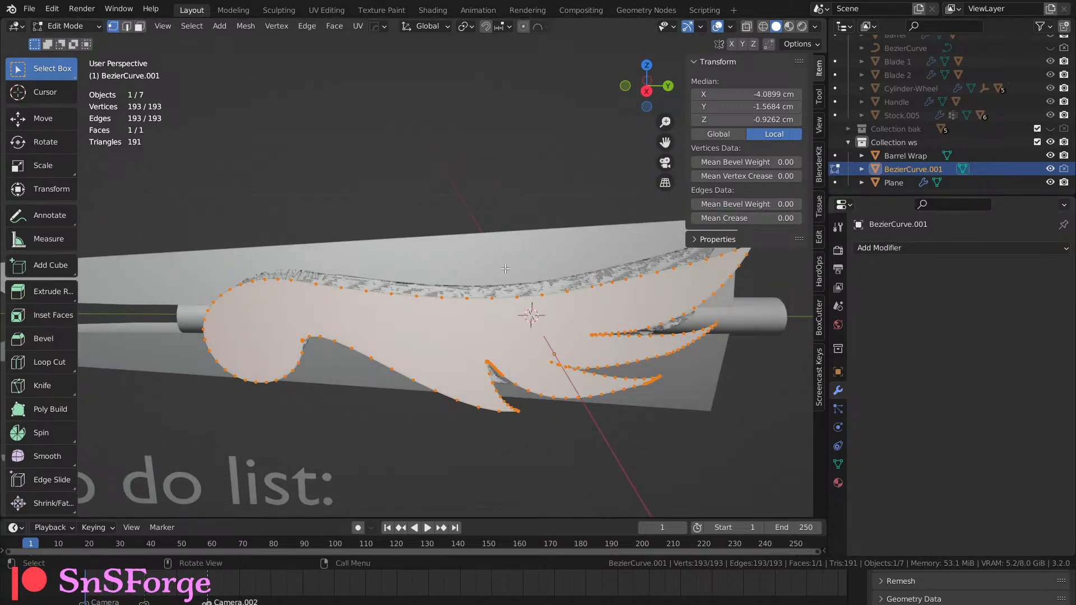
key("Tab")
scroll(506, 284, "up", 2)
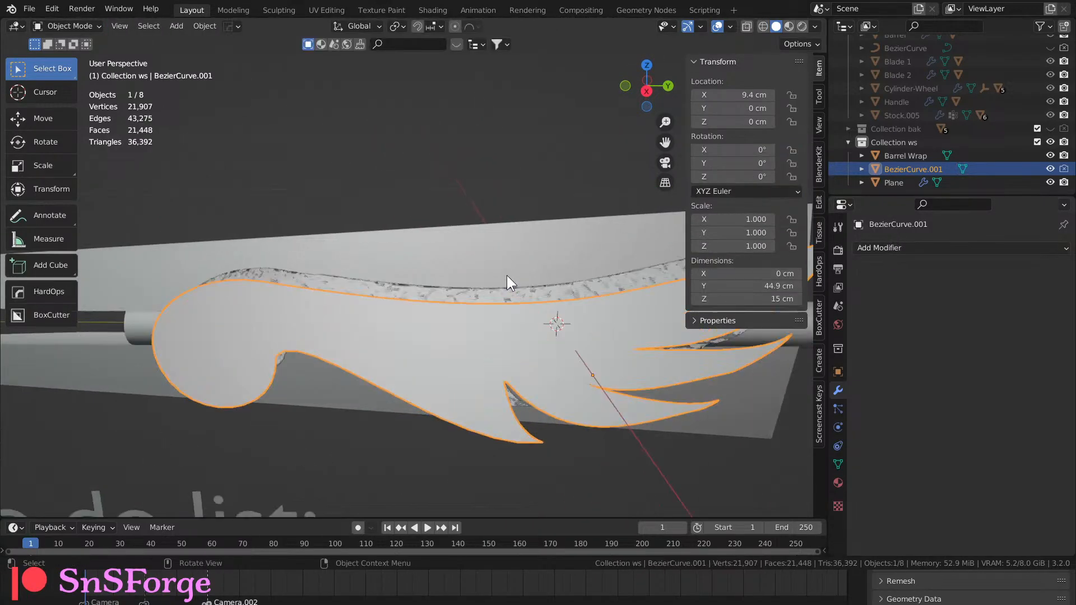
left_click(895, 244)
left_click(899, 246)
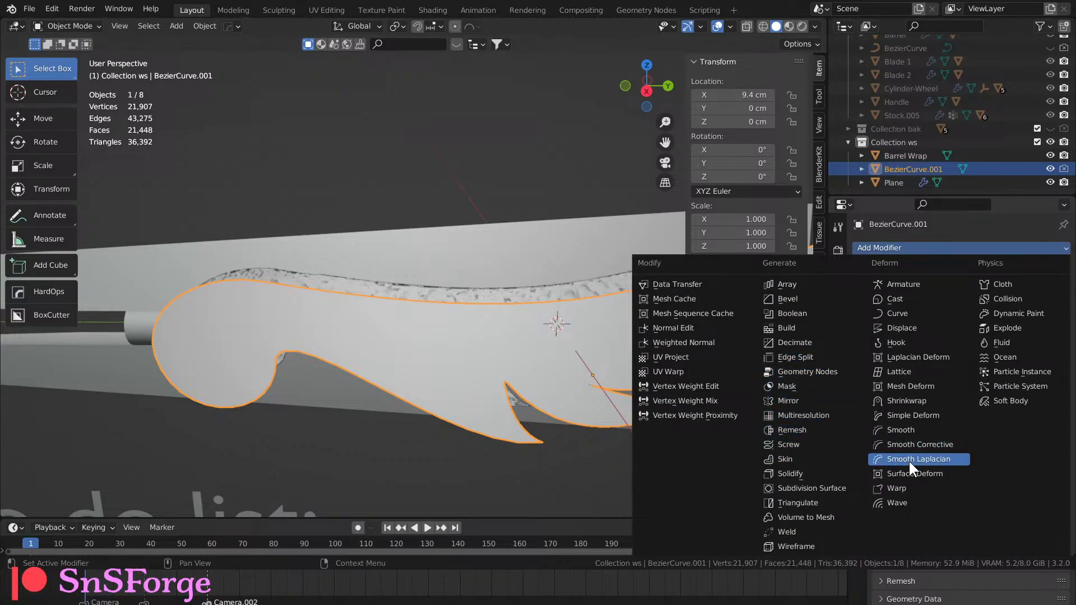
left_click(915, 401)
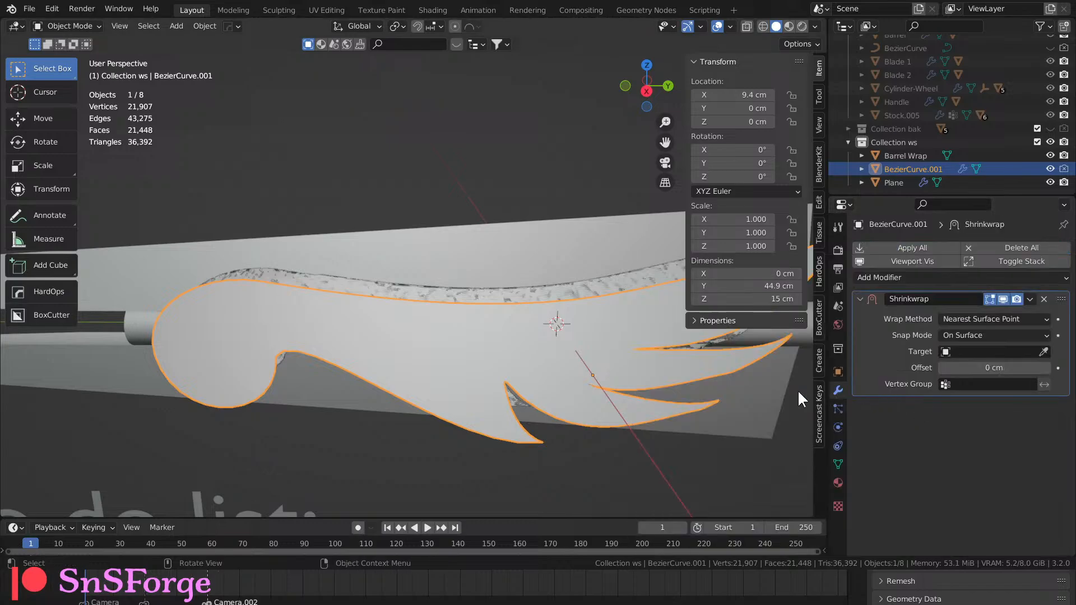
left_click(962, 351)
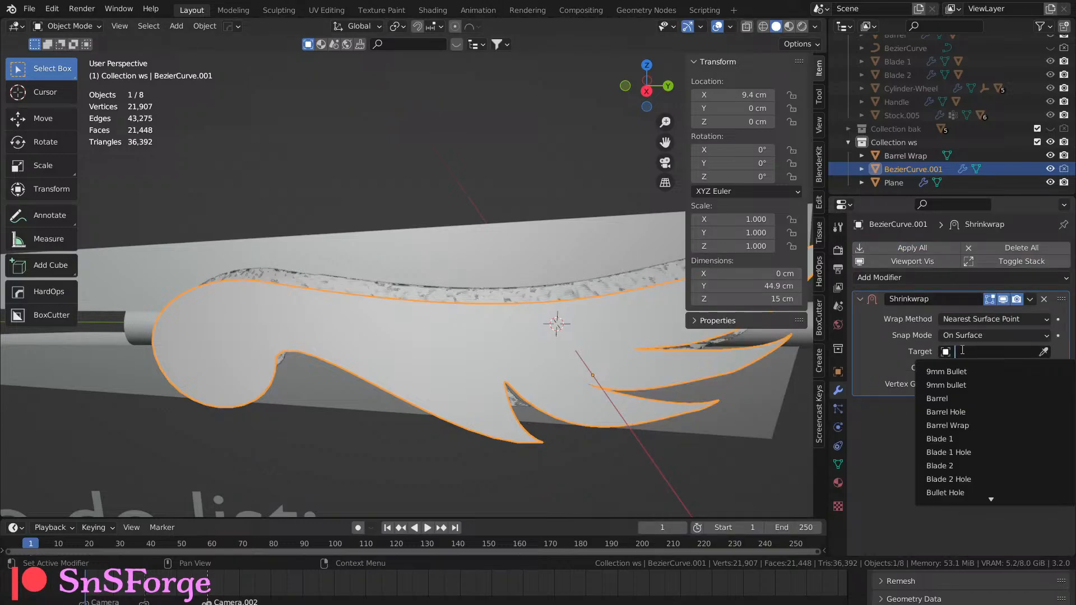
left_click(947, 425)
middle_click_drag(688, 412, 676, 383)
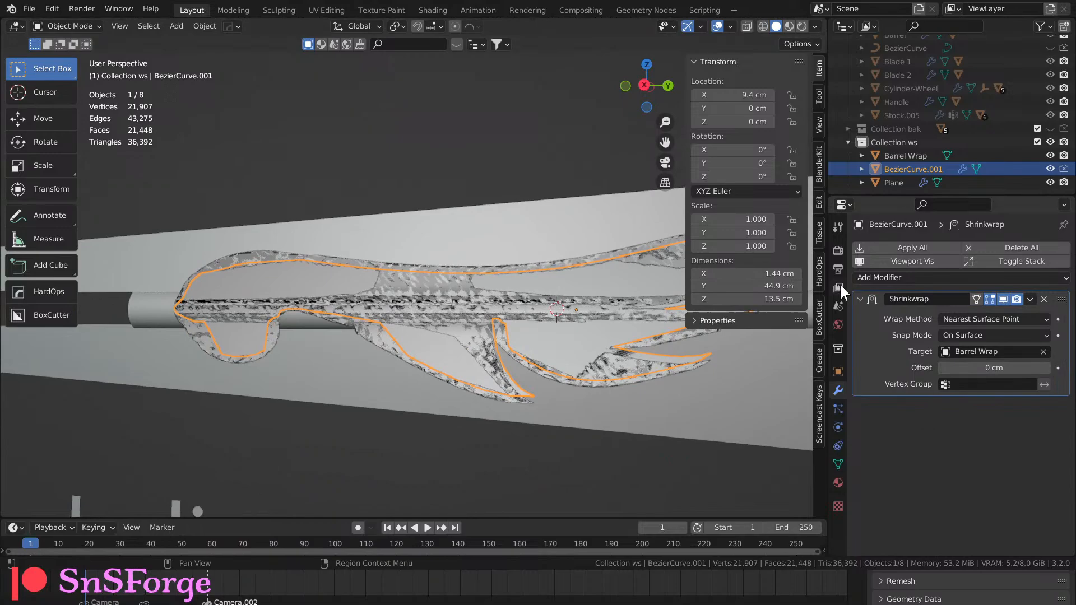
Hide the old Plane ornament and inspect how the shrinkwrapped ornament follows the barrel.
left_click(1050, 155)
left_click(1050, 155)
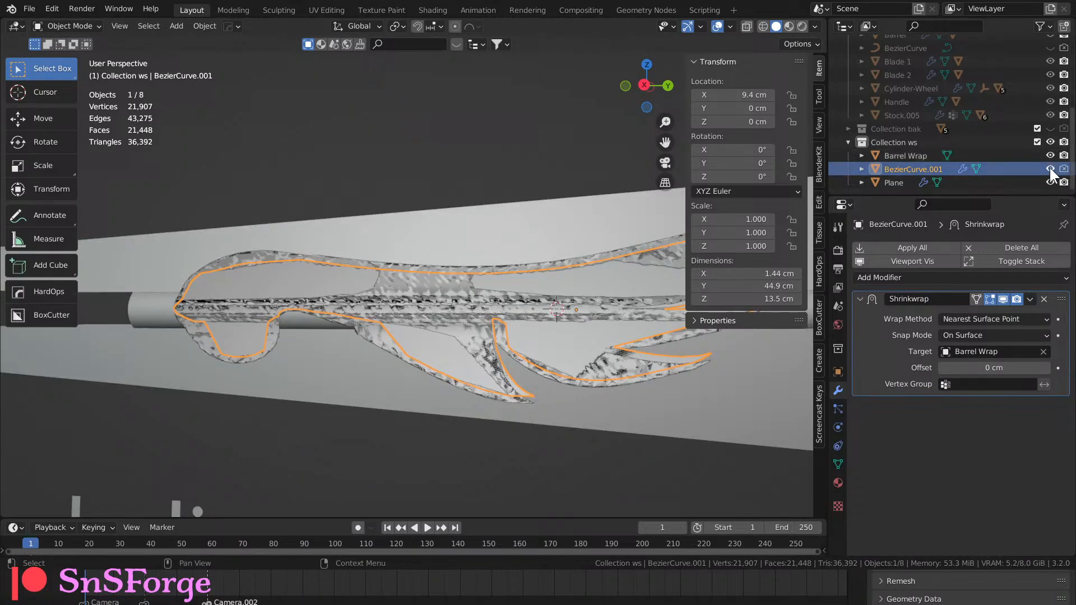
left_click(1050, 182)
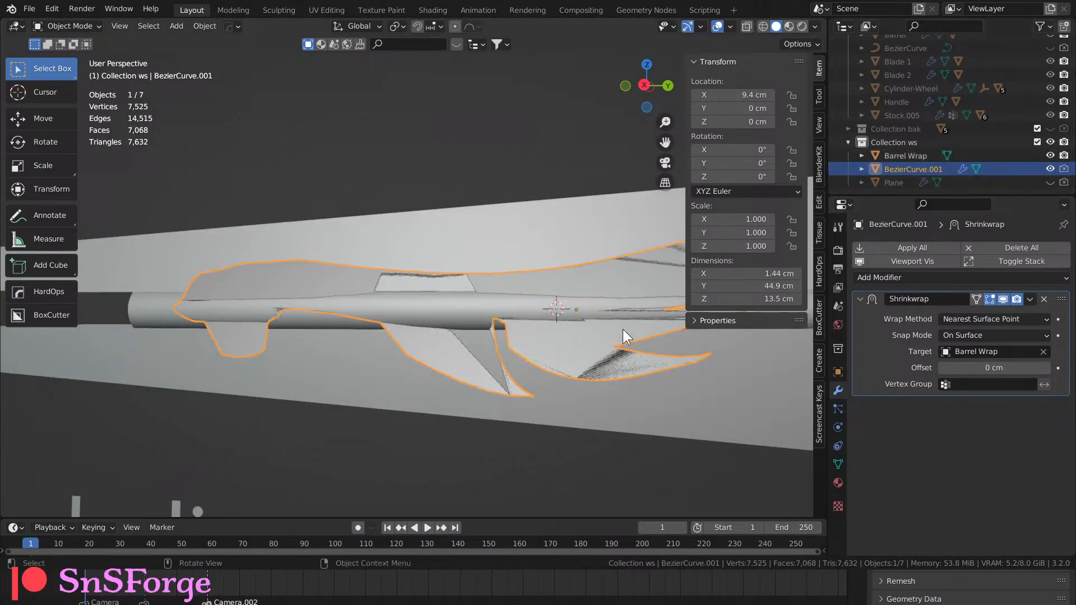
middle_click_drag(623, 329, 558, 318)
scroll(511, 341, "down", 4)
middle_click_drag(631, 229, 415, 285)
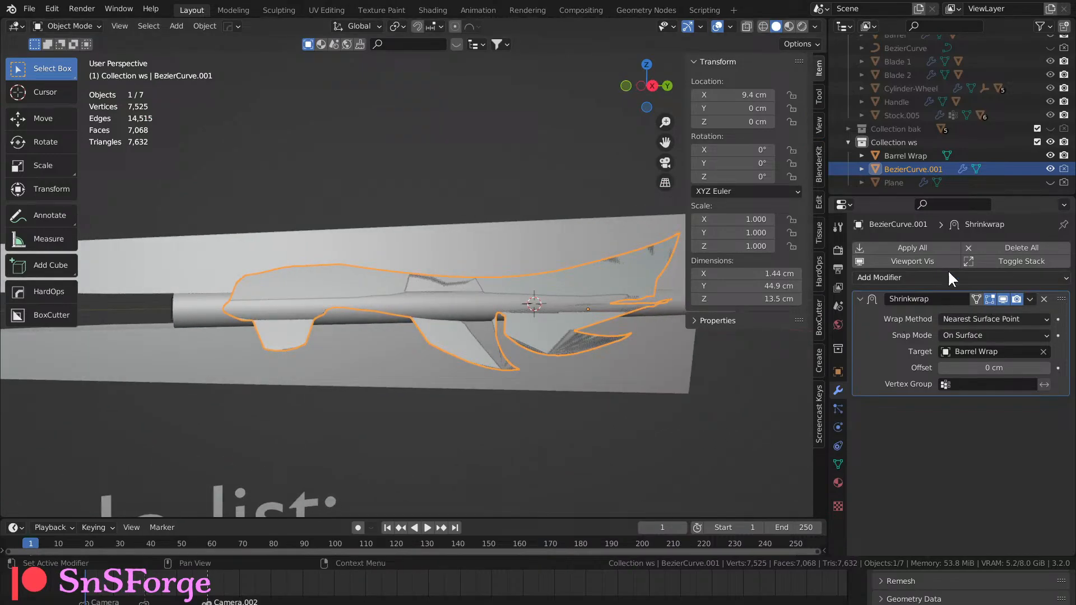
Set the Shrinkwrap offset to 0.1 cm and check the ornament's fit around the barrel.
left_click(995, 368)
type("0.1")
key("Return")
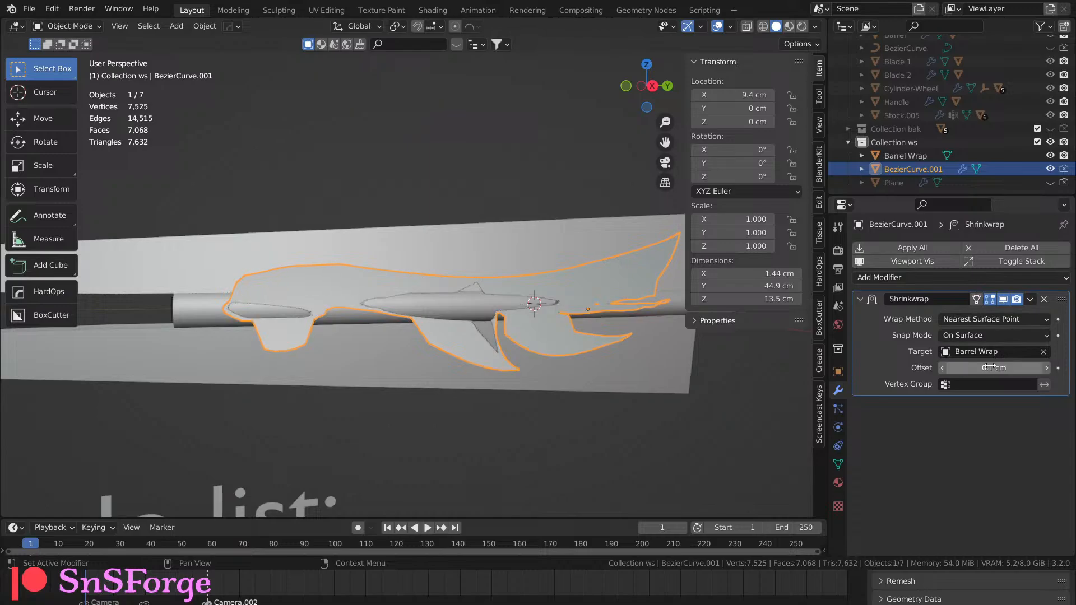
middle_click_drag(427, 330, 704, 266)
scroll(496, 319, "up", 5)
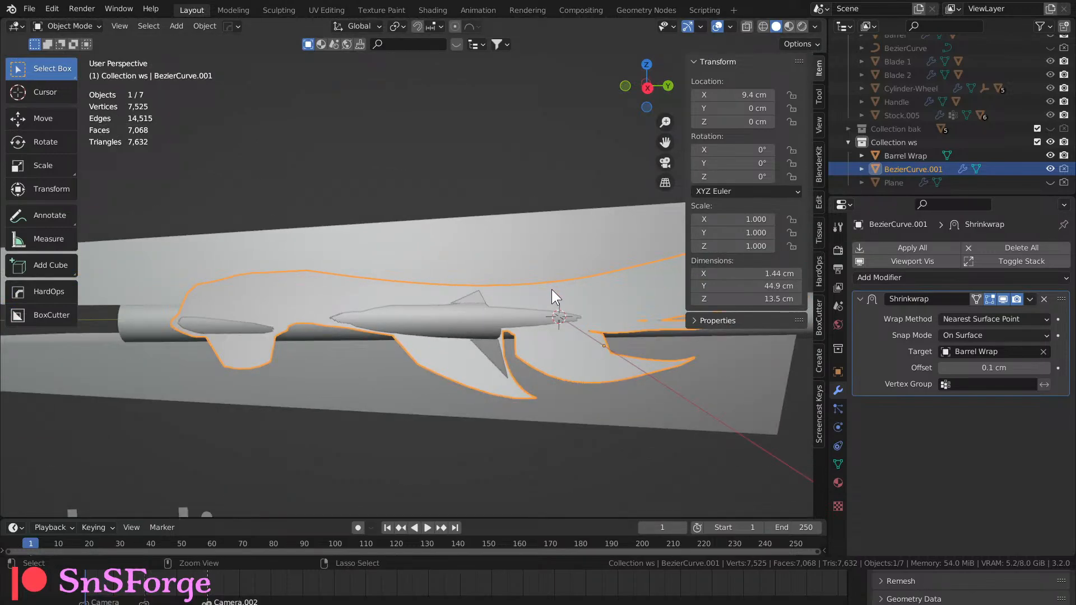
Undo the Shrinkwrap offset, visibility changes and the modifier itself on the ornament mesh.
key("ctrl+z")
key("ctrl+z")
key("ctrl+z")
key("ctrl+z")
key("ctrl+z")
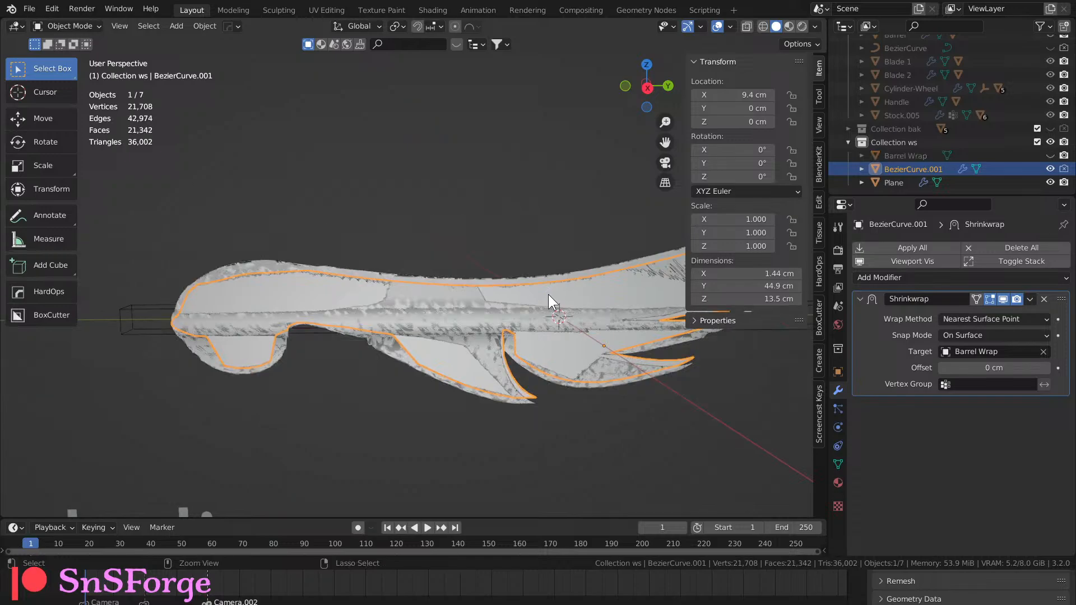
key("ctrl+z")
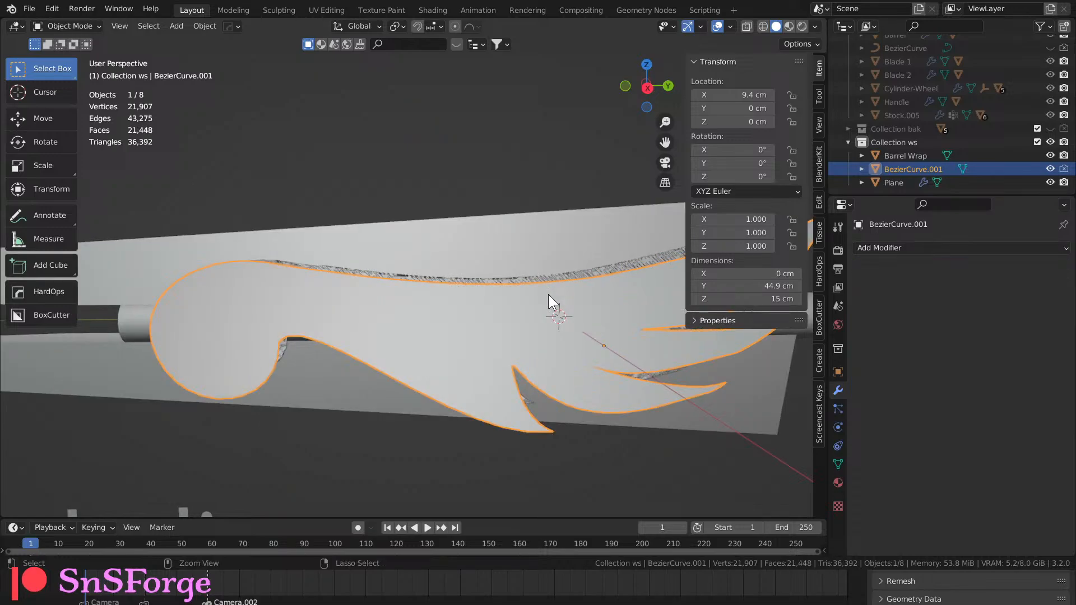
Undo the ornament's face fill and mesh conversion, going back to the duplicated Bezier curve.
key("Tab")
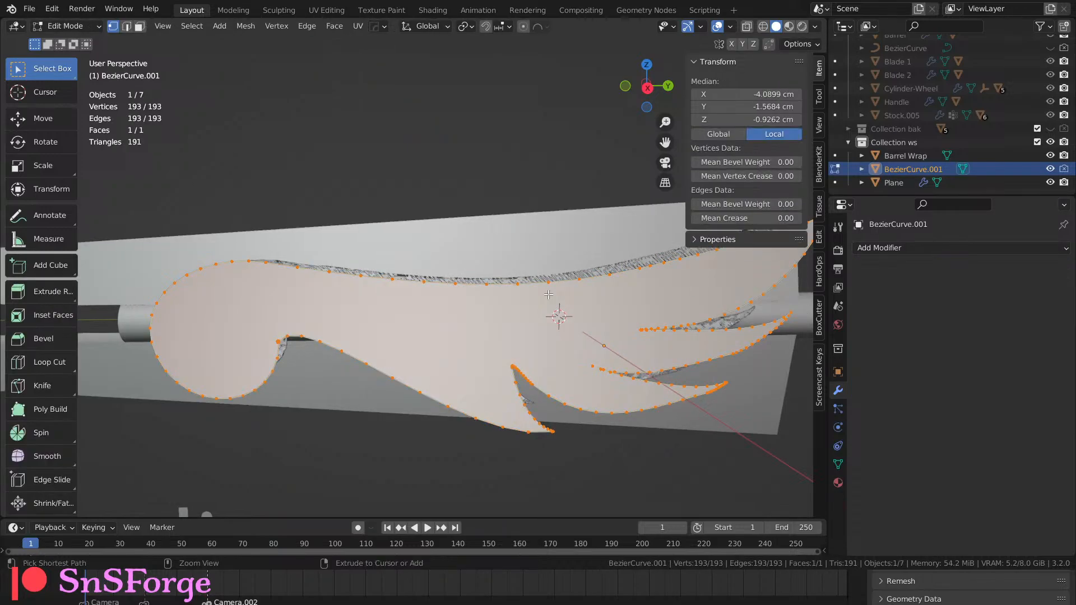
key("ctrl+z")
key("ctrl+z")
key("ctrl+z")
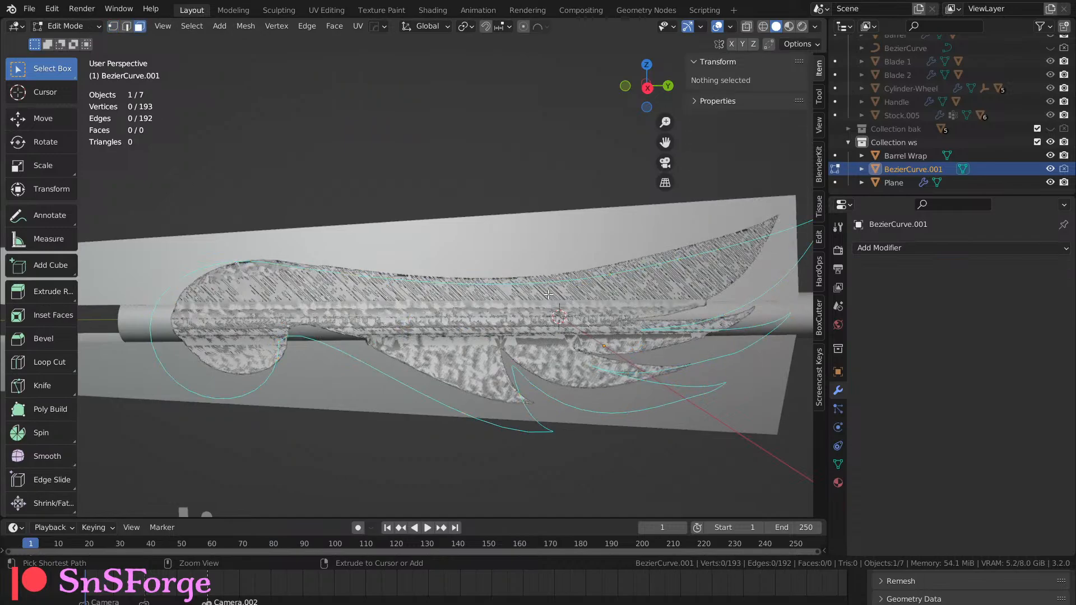
key("ctrl+z")
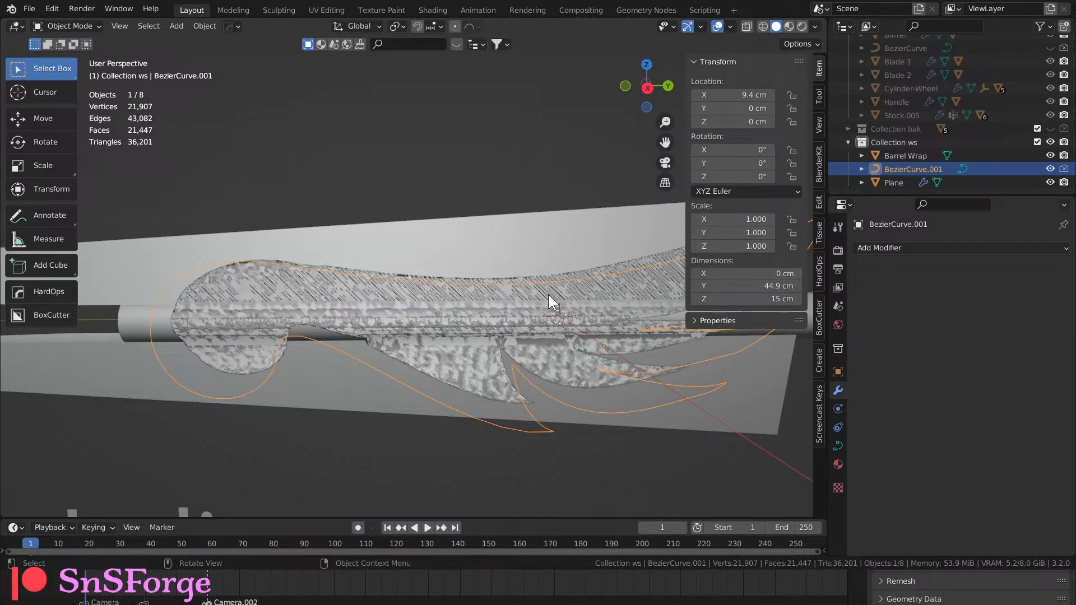
Hide the old Plane ornament, leaving the Barrel Wrap and the curve copy in the right orthographic view.
middle_click_drag(548, 294, 573, 370)
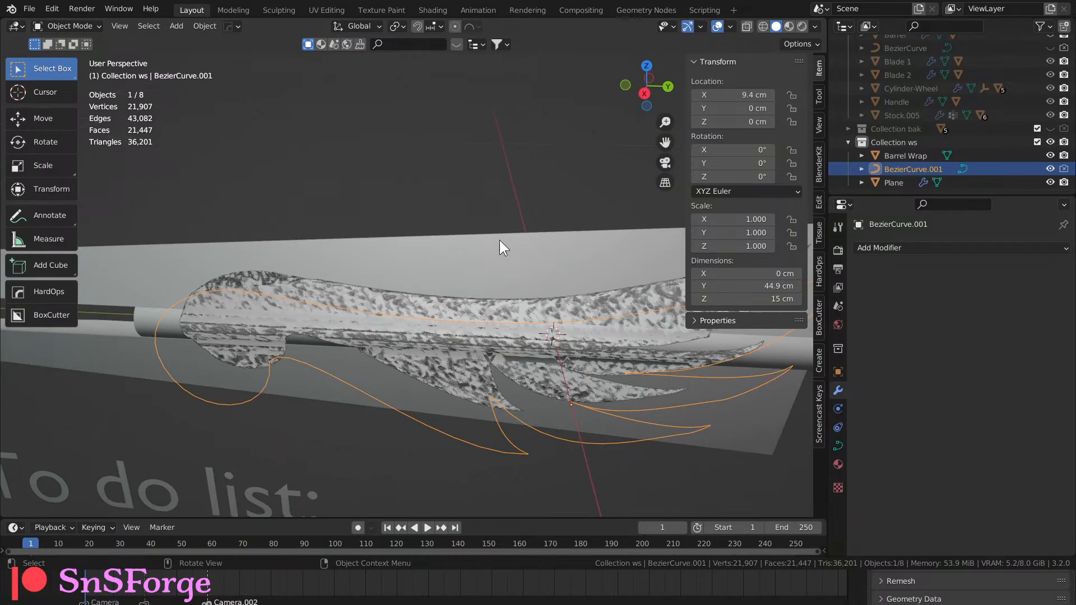
key("KP_3")
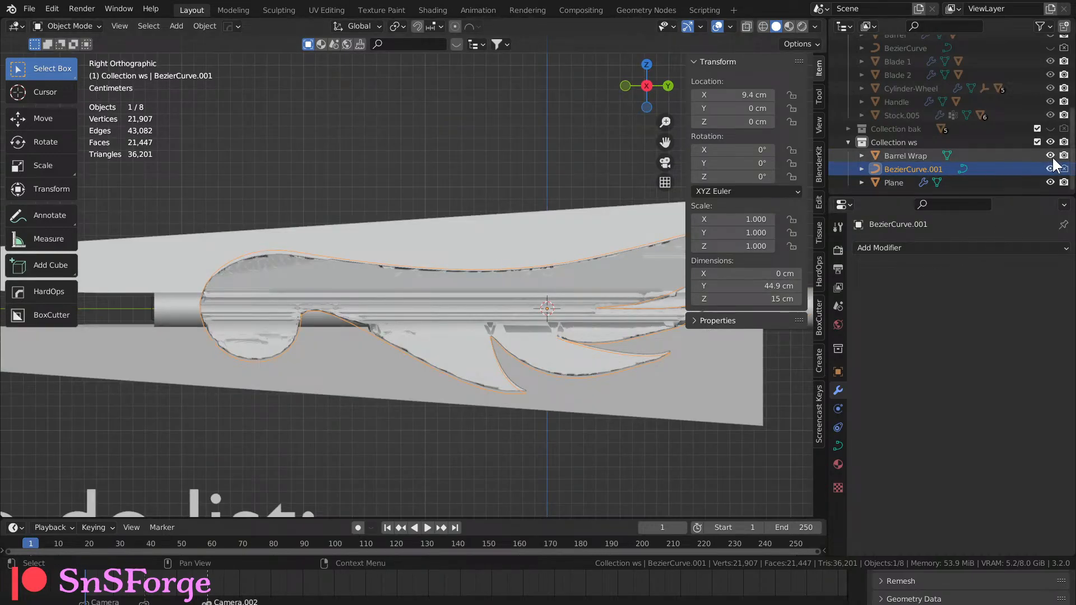
left_click(1050, 182)
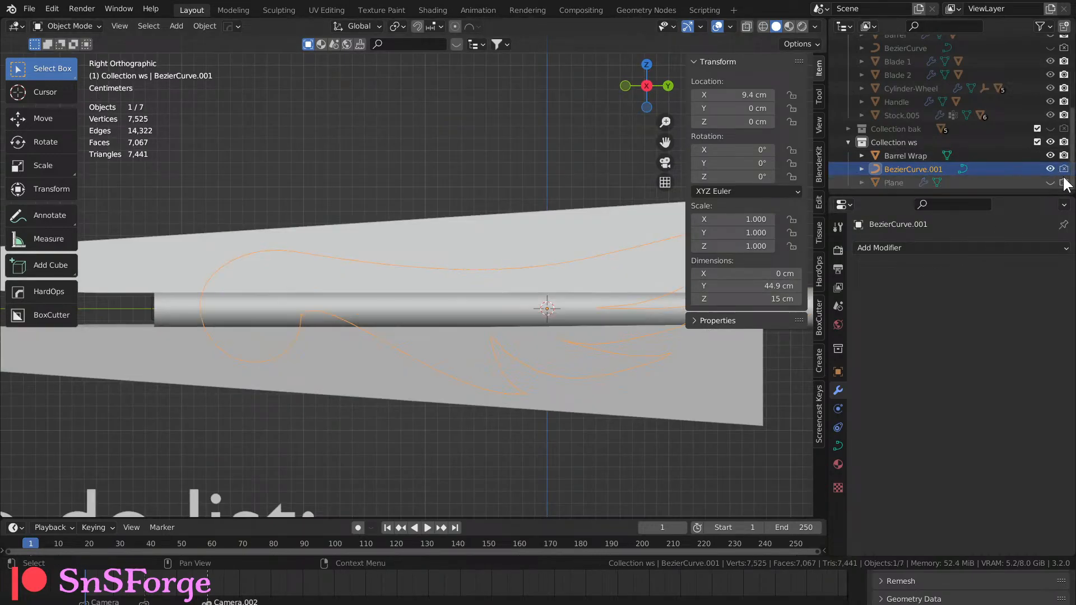
left_click(179, 26)
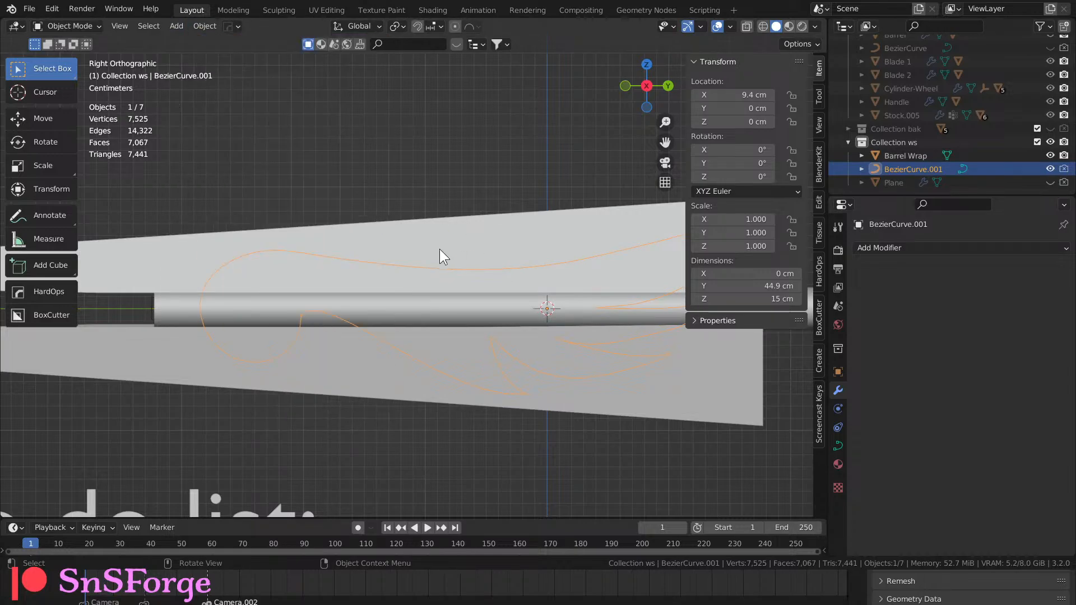
Examine the Barrel Wrap's surface and mesh in Edit Mode behind the ornament curve.
left_click(444, 235)
key("Tab")
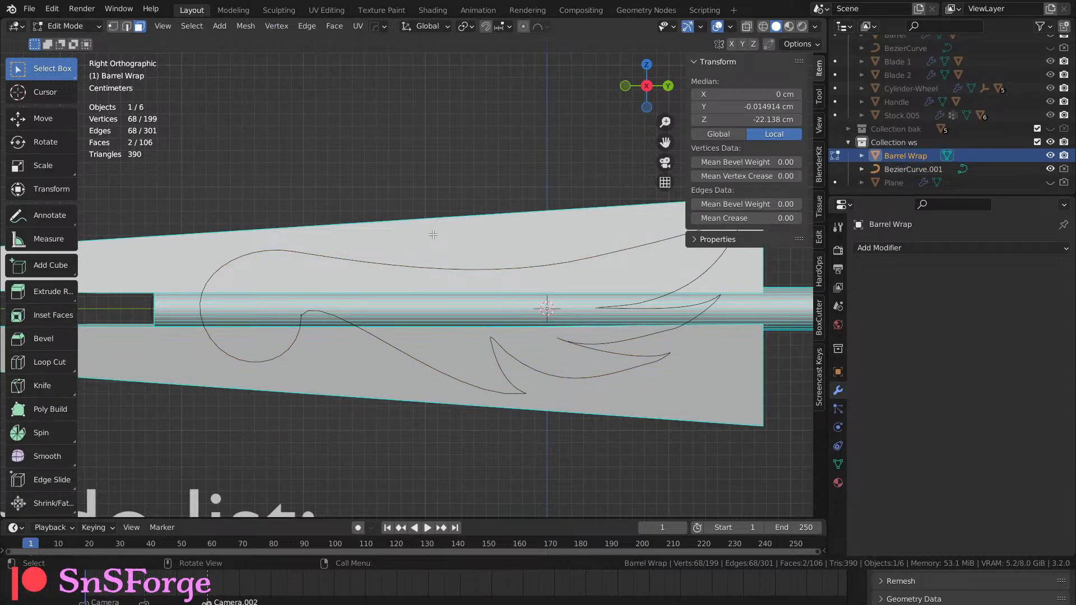
key("Tab")
key("Tab")
key("Tab")
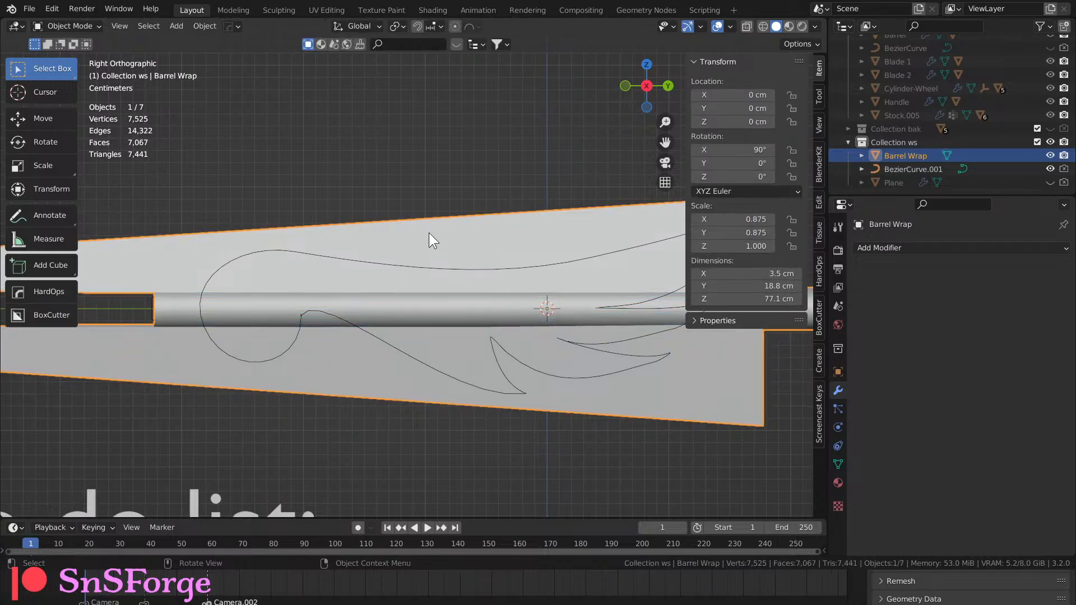
key("Tab")
key("Tab")
key("Tab")
mouse_move(172, 305)
middle_mouse_down()
mouse_move(162, 326)
mouse_move(233, 314)
mouse_move(124, 325)
mouse_move(180, 291)
mouse_move(337, 250)
mouse_move(245, 208)
mouse_move(376, 166)
mouse_move(445, 173)
mouse_move(381, 176)
mouse_move(411, 173)
middle_mouse_up()
key("Tab")
Add a plane at the world origin, rotate it 90° about Y and apply its rotation.
key("KP_3")
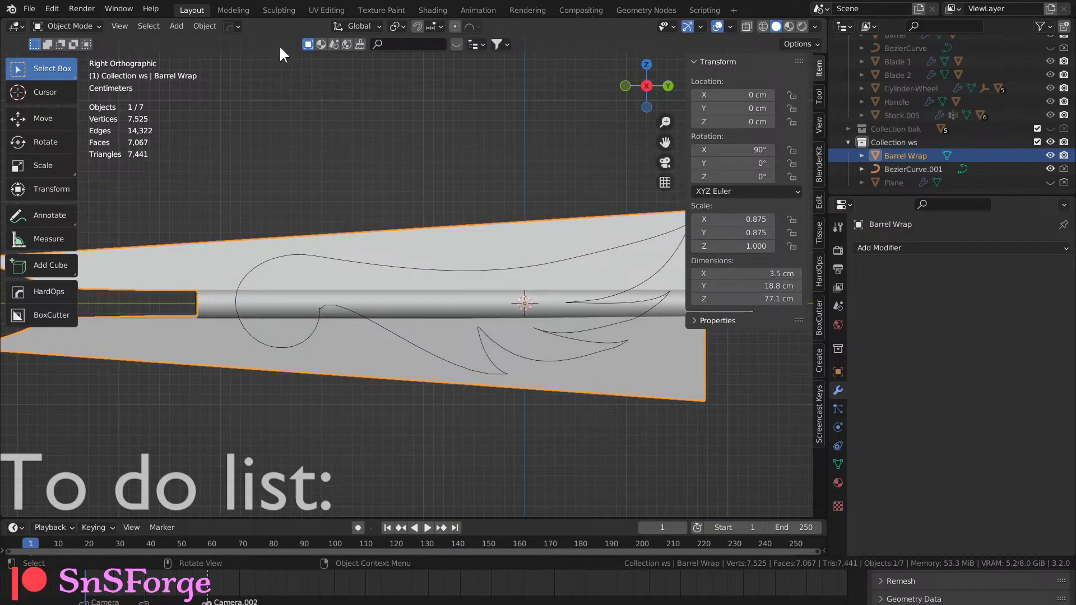
left_click(187, 27)
mouse_move(190, 38)
left_click(353, 39)
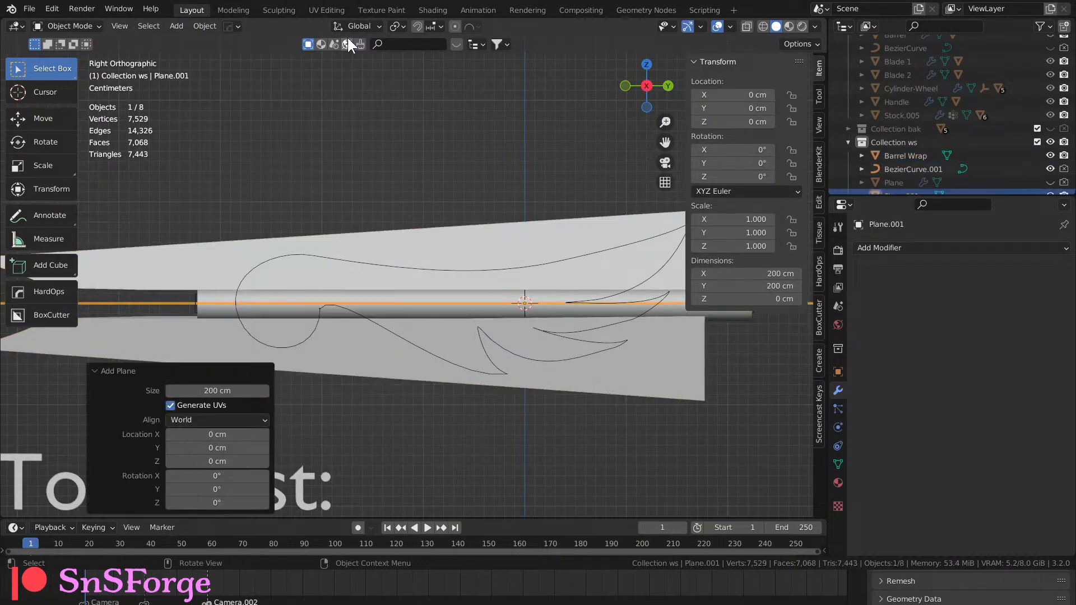
scroll(458, 277, "down", 3)
left_click(737, 162)
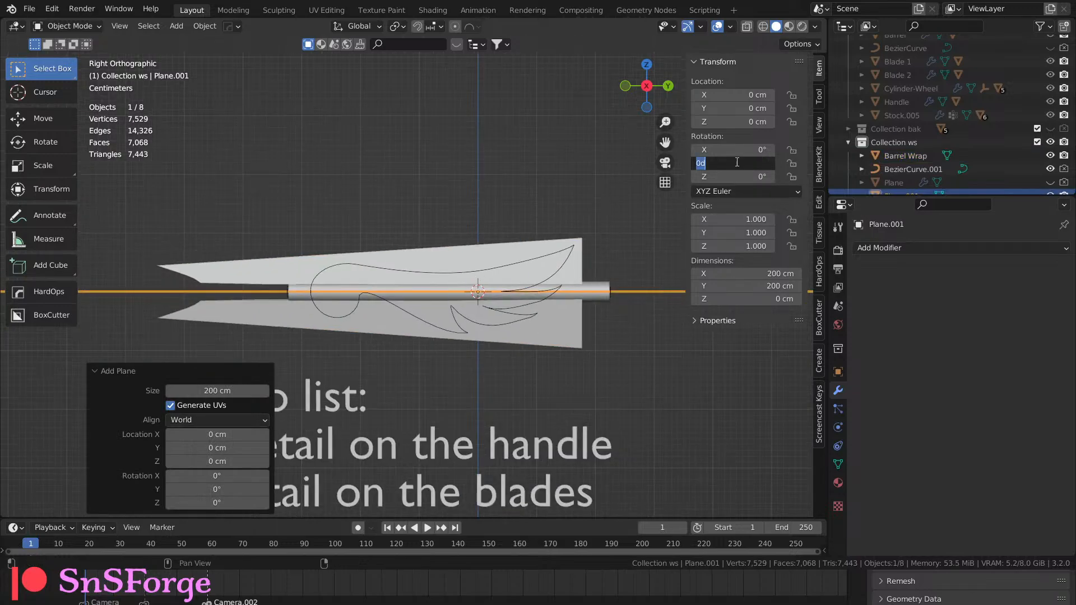
type("90")
key("Return")
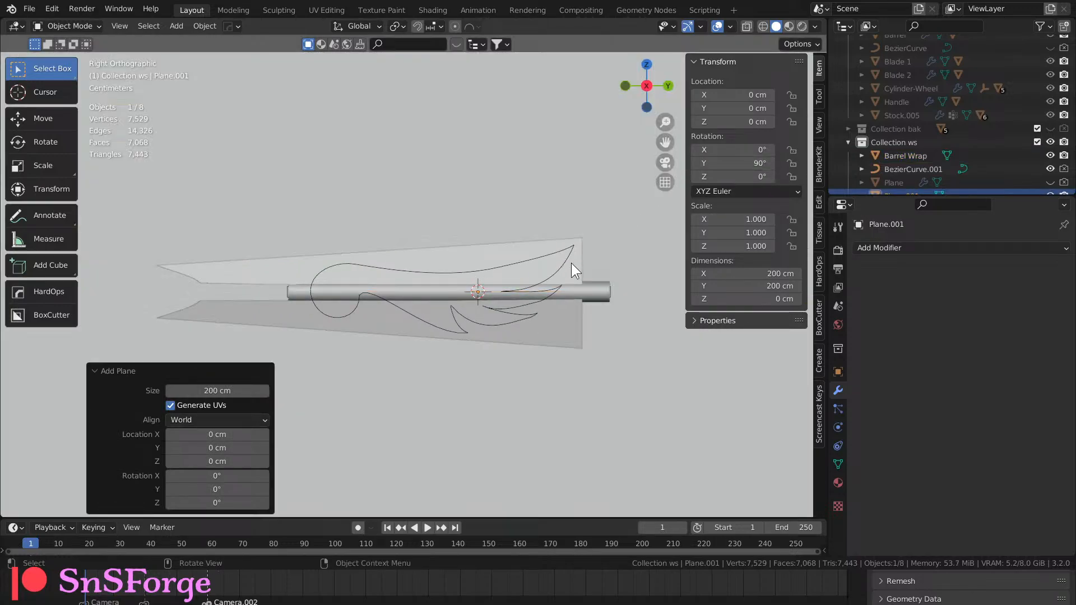
key("ctrl+a")
left_click(500, 281)
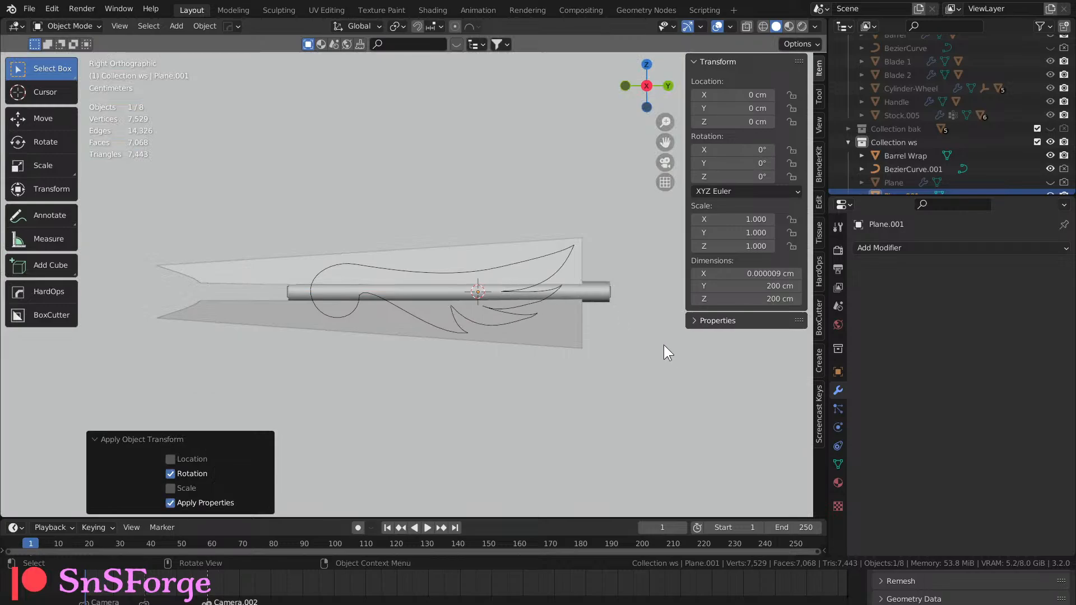
Scale the new plane to about 48.4 cm and move it about -6.2 cm along Y so it covers the ornament curve.
key("s")
left_click(530, 292)
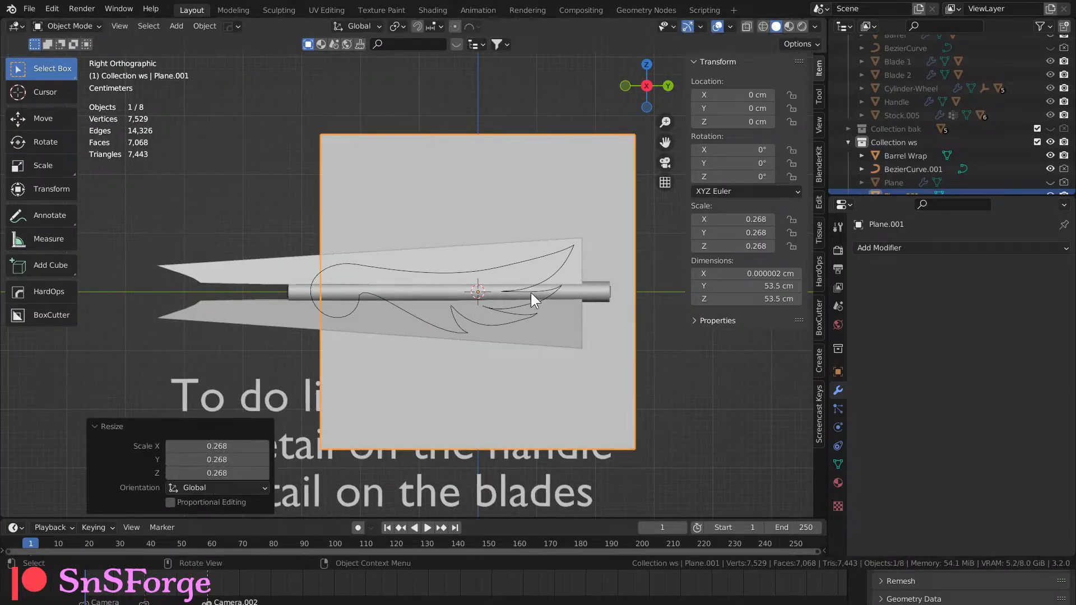
key("g")
key("y")
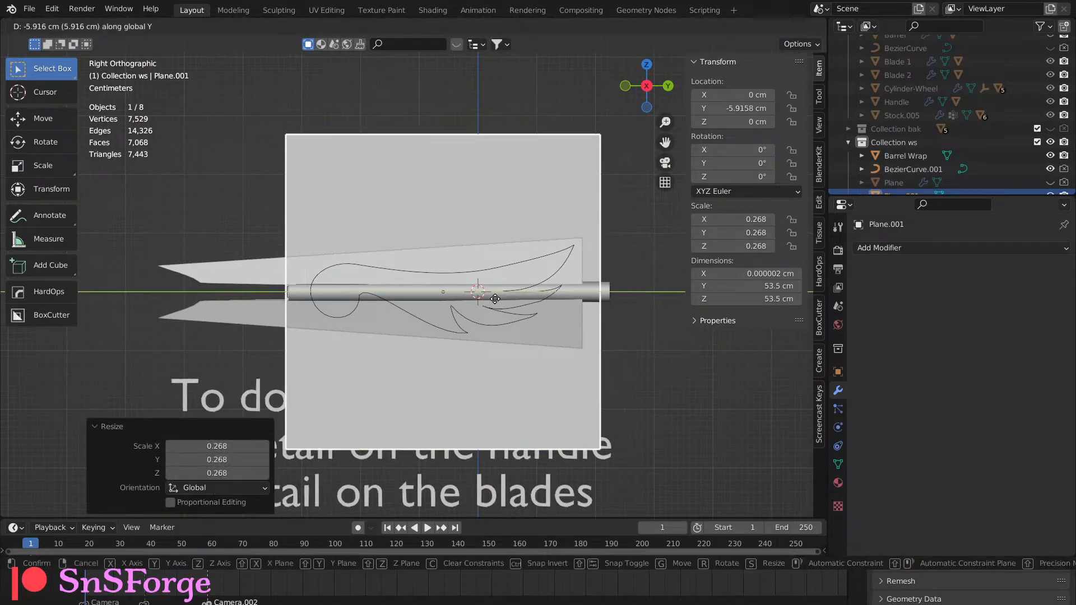
left_click(495, 303)
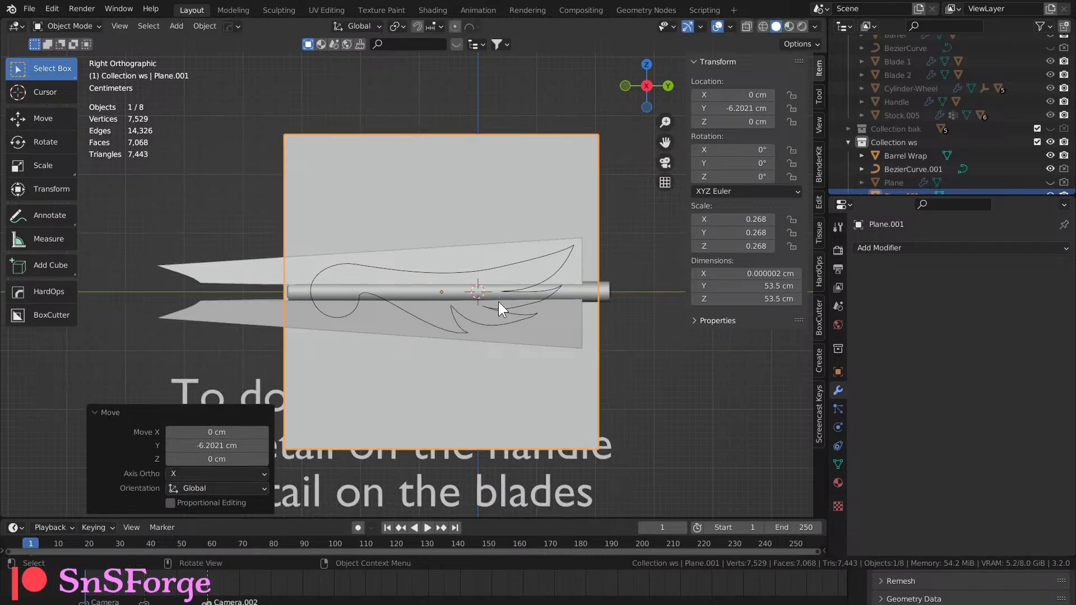
key("s")
left_click(493, 298)
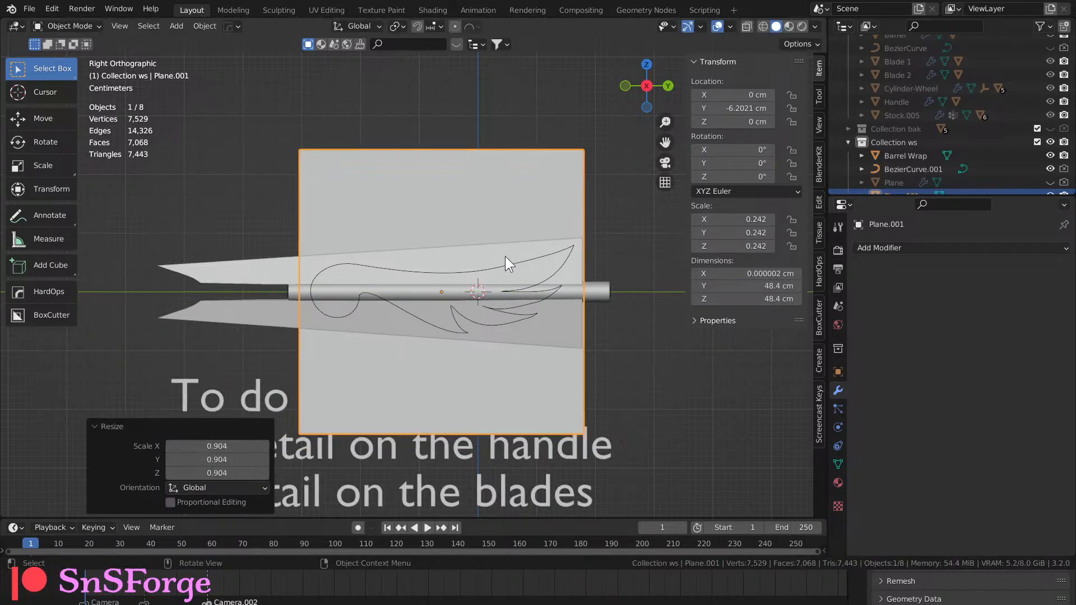
Subdivide the new plane's face with 100 cuts.
key("Tab")
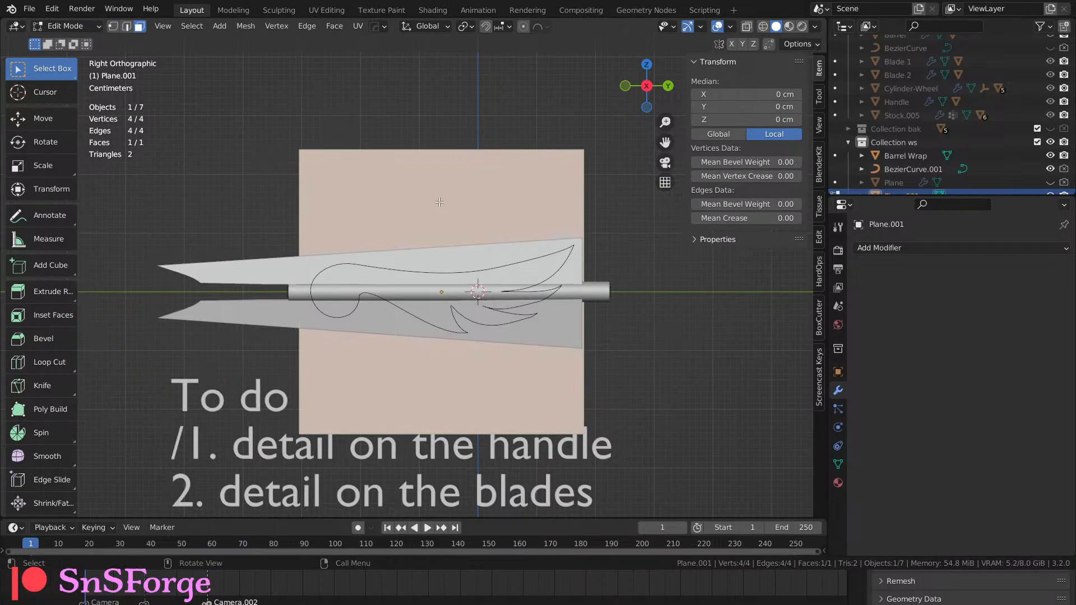
right_click(439, 202)
left_click(438, 200)
left_click(243, 415)
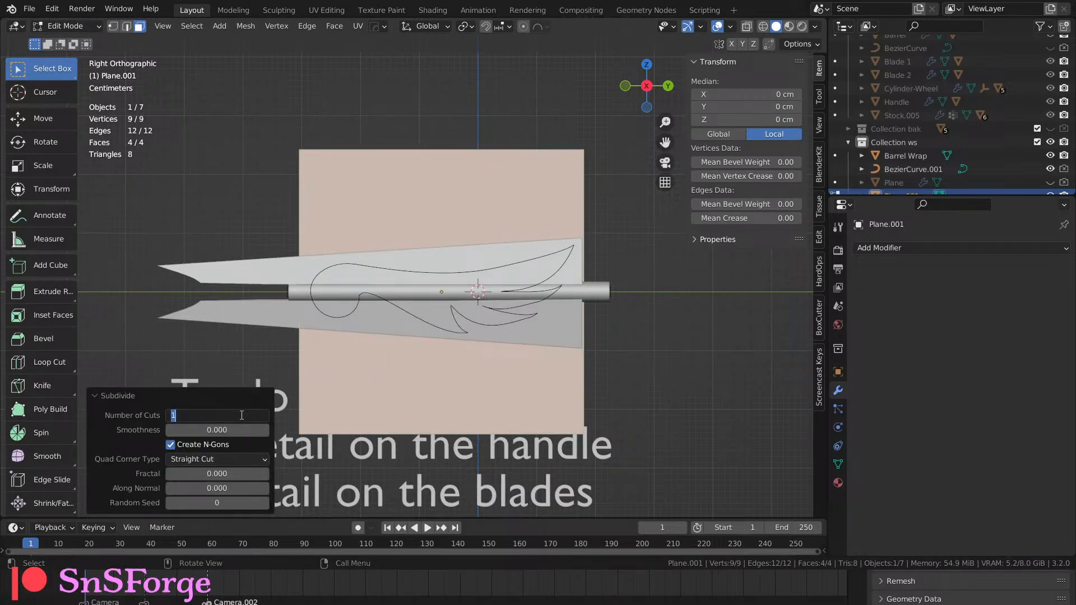
type("100")
key("Return")
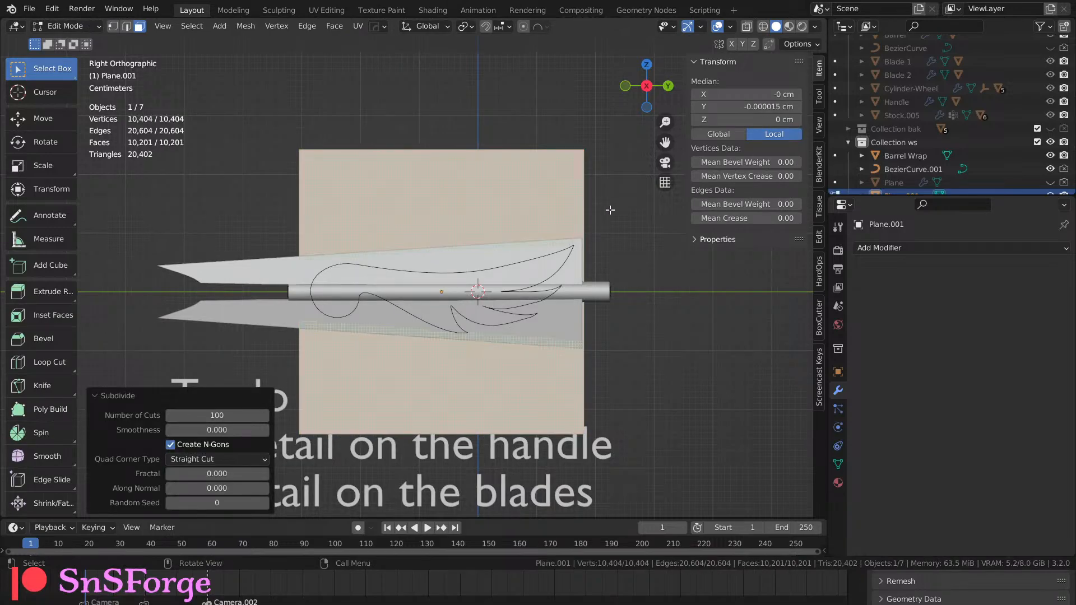
Knife-project the BezierCurve.001 ornament outline onto the subdivided plane.
key("Tab")
left_click(920, 167)
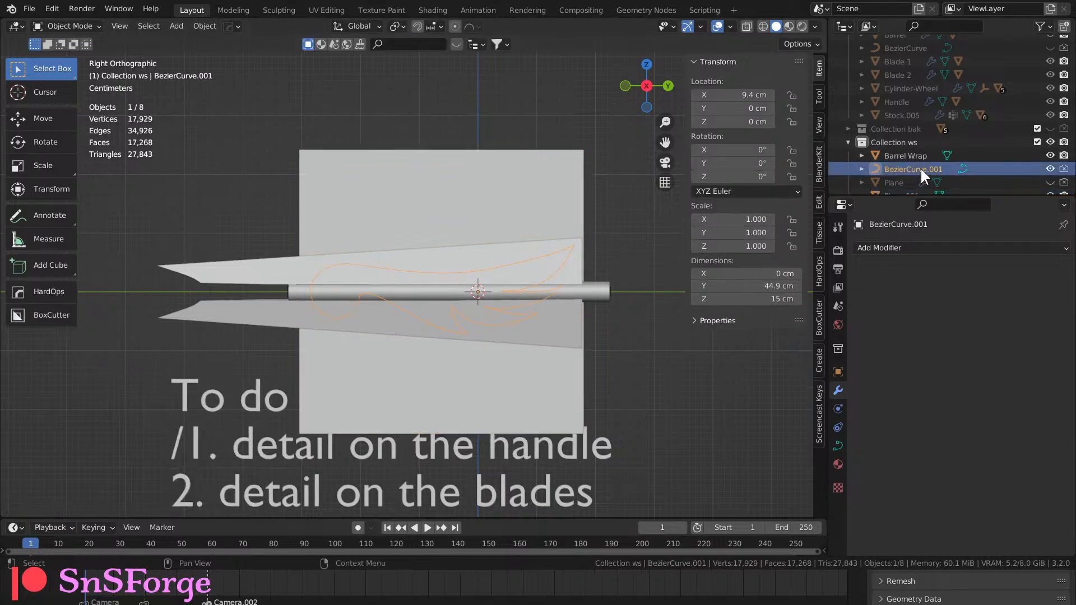
left_click(489, 203, "shift")
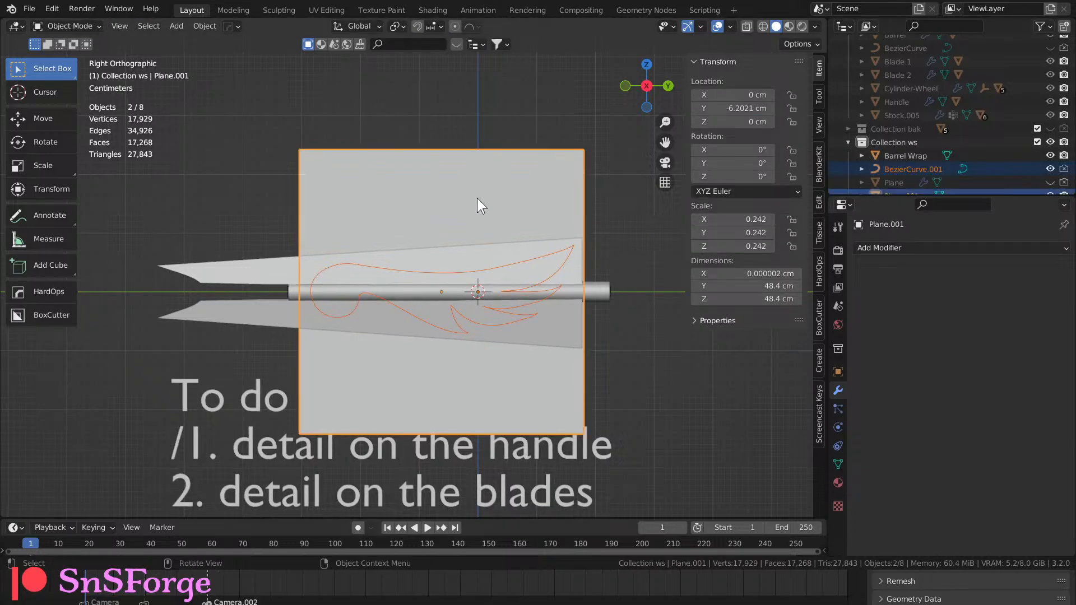
key("Tab")
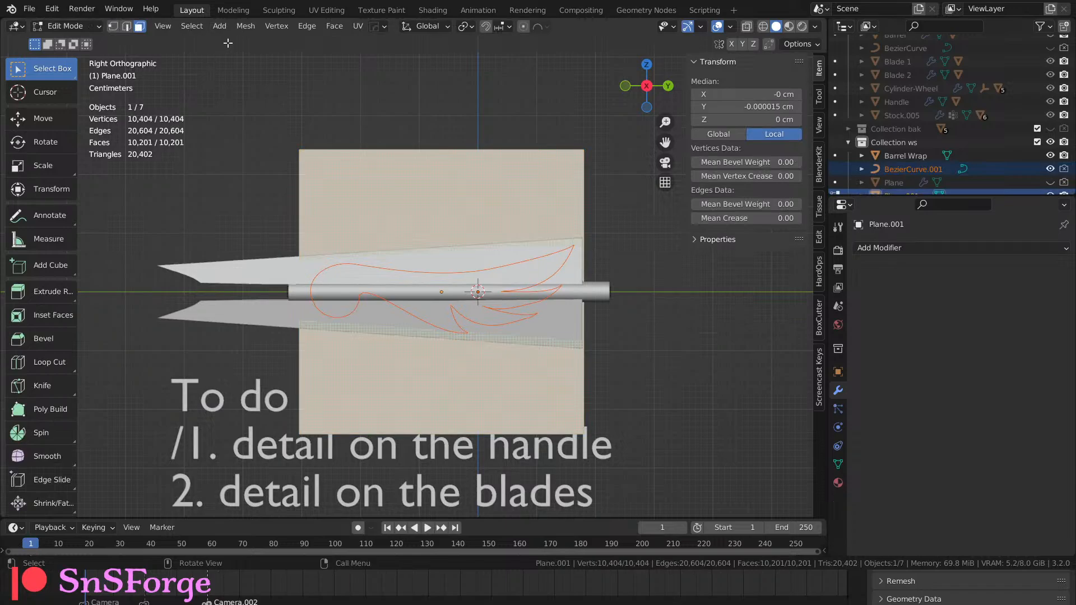
left_click(247, 27)
left_click(261, 178)
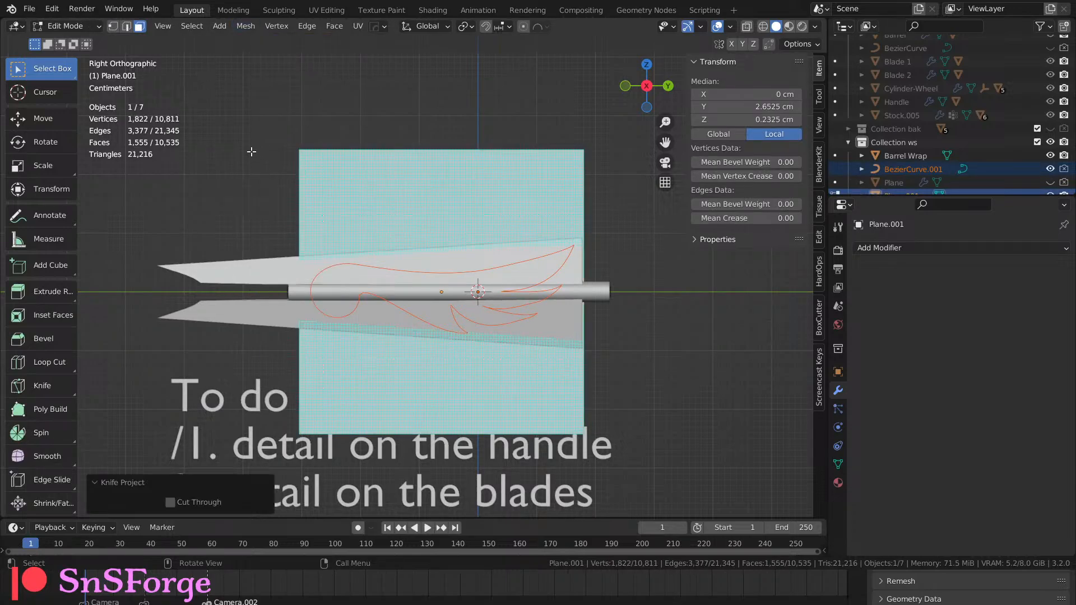
Invert the face selection and delete the plane's faces outside the ornament outline.
left_click(193, 25)
left_click(200, 66)
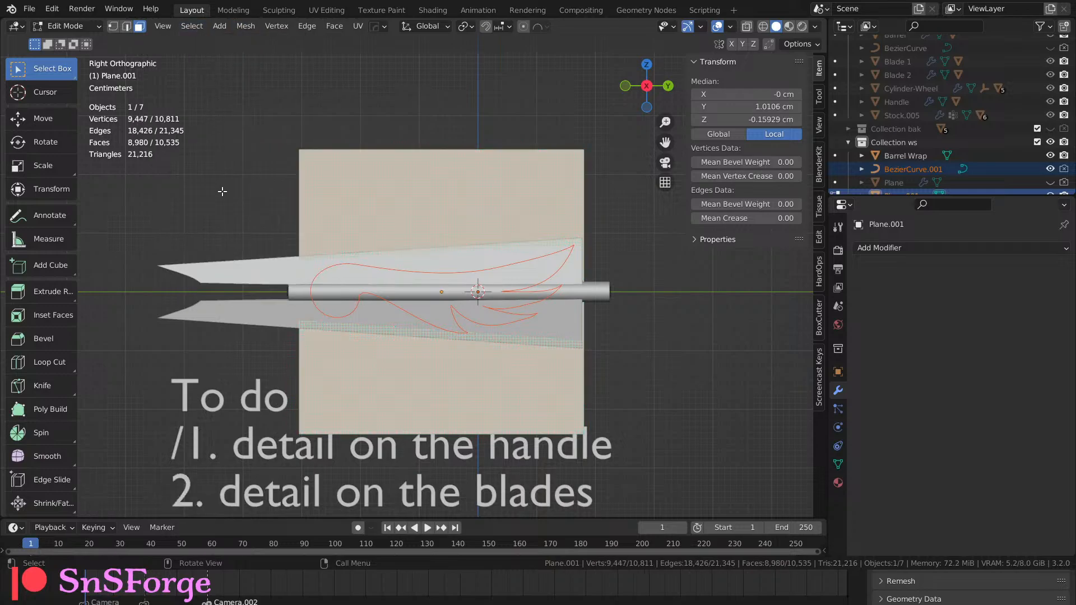
key("x")
left_click(208, 219)
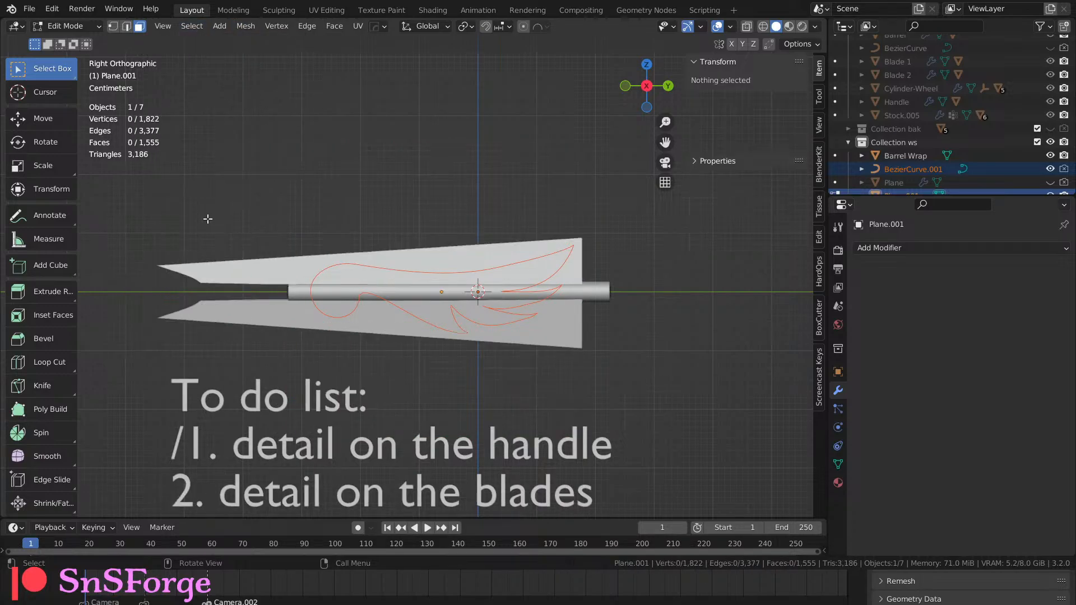
key("Tab")
Move the cut-out ornament to 2 cm on X, beside the barrel.
middle_click_drag(506, 210, 576, 197)
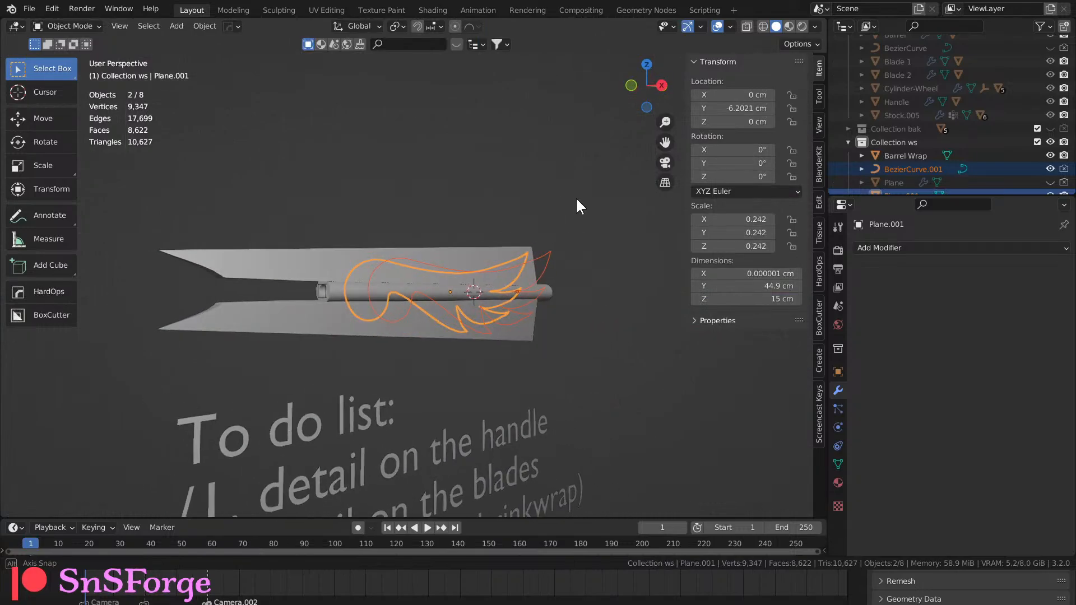
left_click_drag(734, 94, 762, 94)
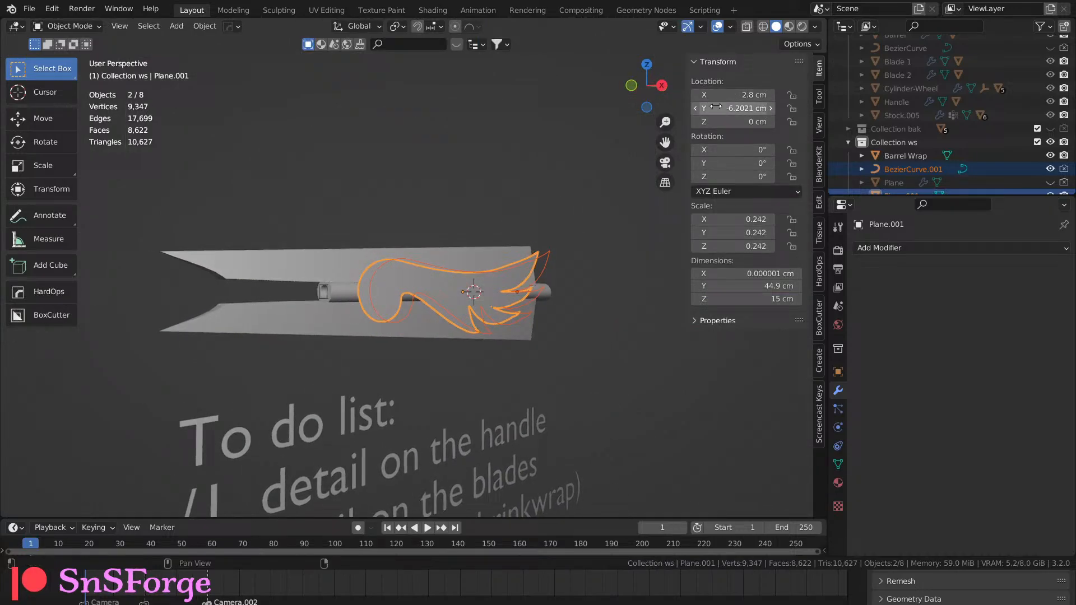
middle_click_drag(617, 303, 532, 270)
left_click(647, 85)
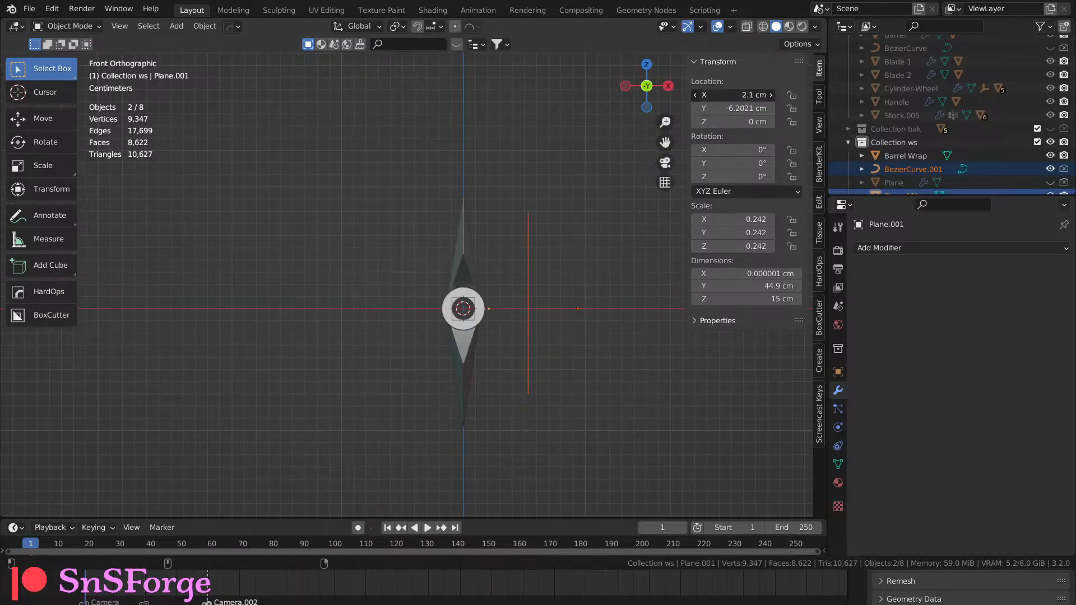
middle_click_drag(644, 264, 486, 268)
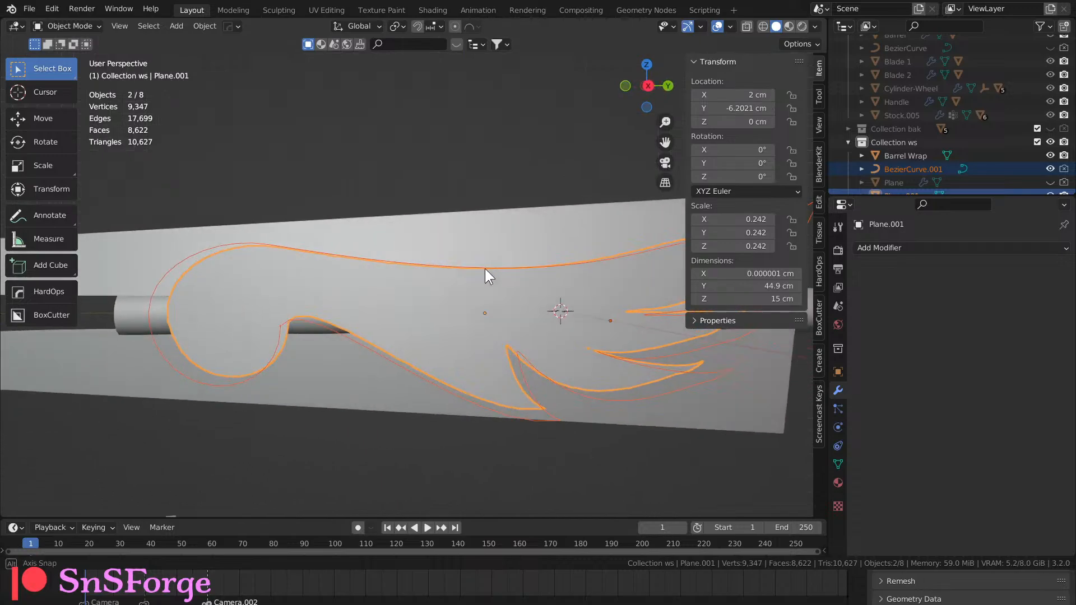
scroll(553, 265, "down", 3)
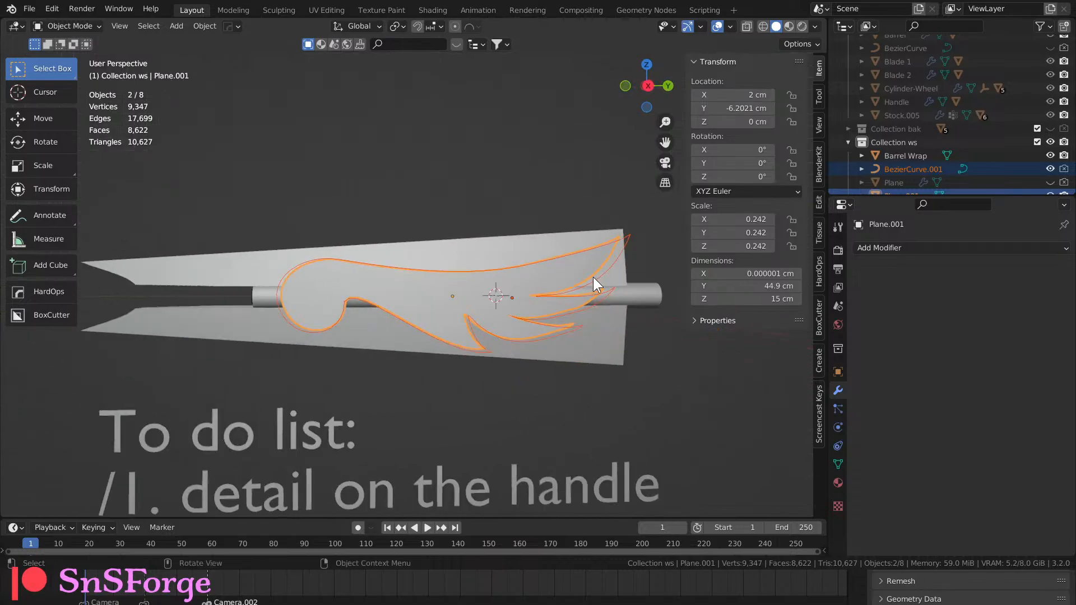
Select the cut-out ornament mesh and hide the BezierCurve.001 ornament curve.
left_click(908, 247)
left_click(503, 239)
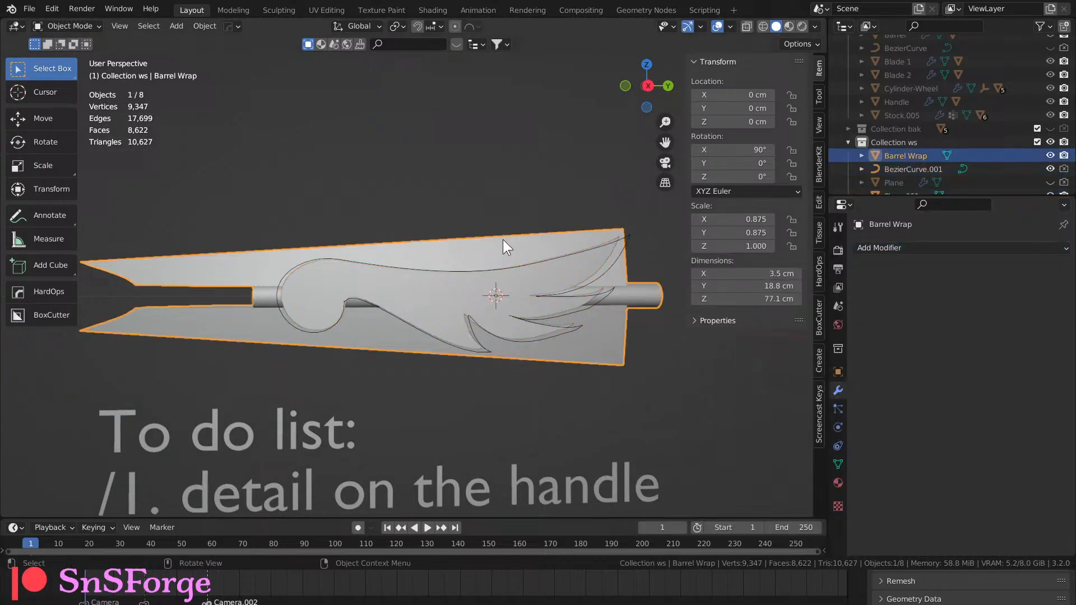
left_click(550, 269)
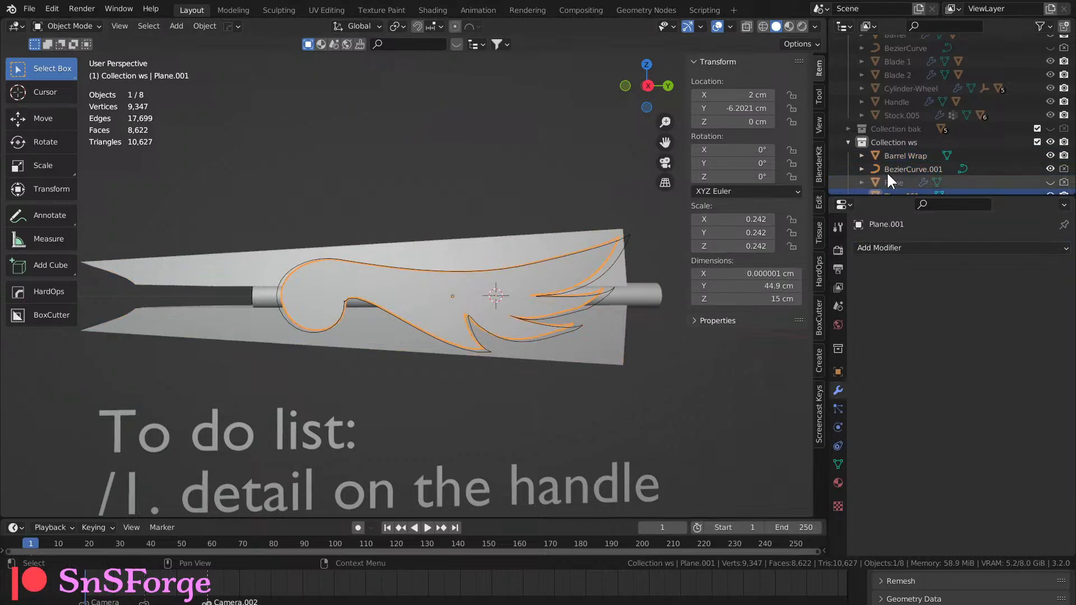
left_click(1049, 169)
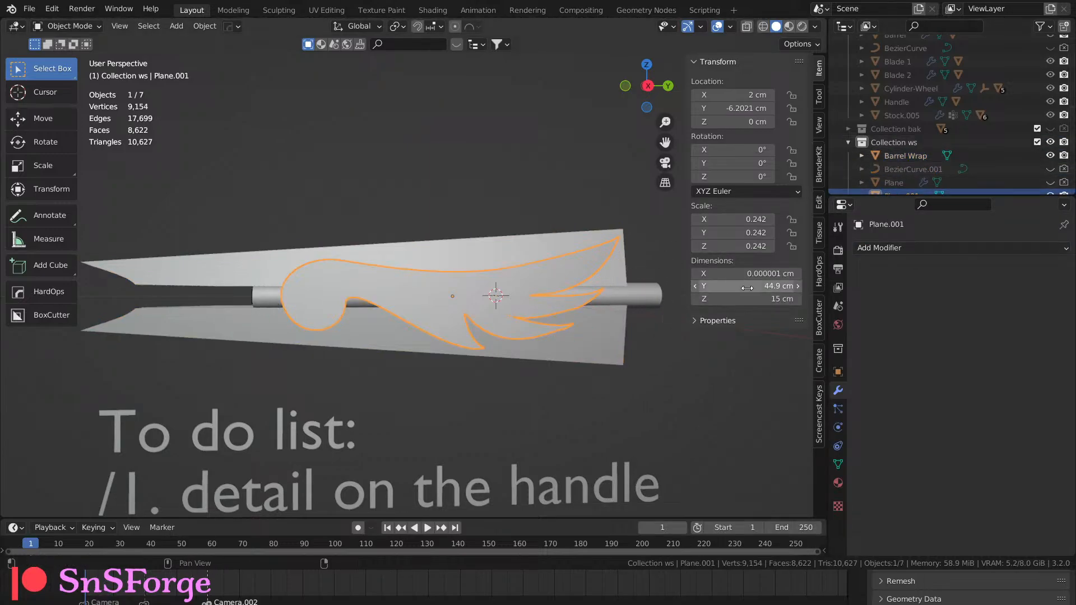
Add a Solidify modifier with 1 cm thickness to the ornament mesh and apply it.
left_click(873, 247)
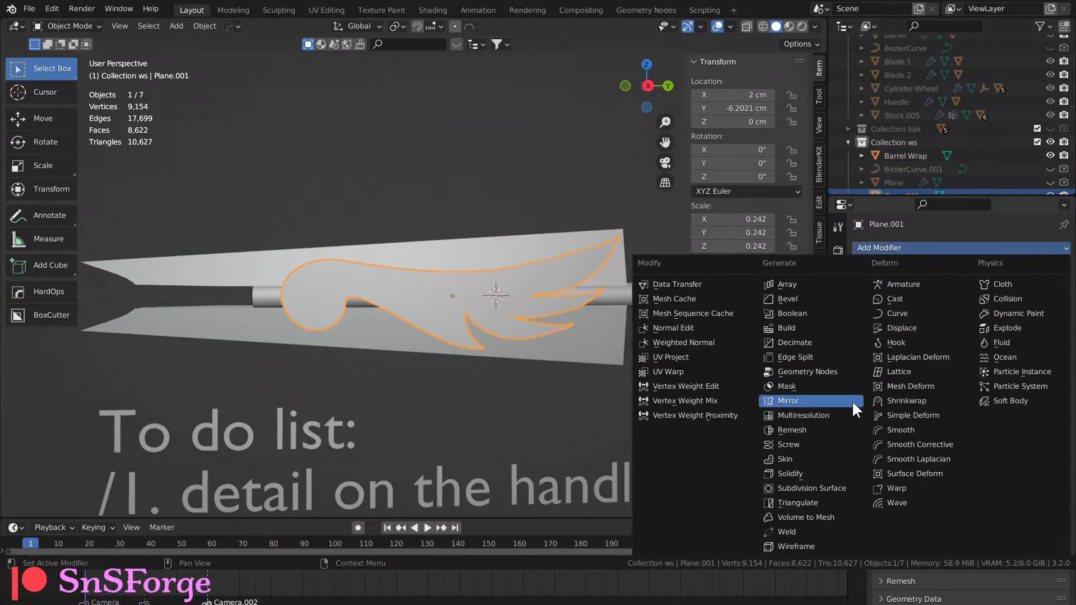
left_click(808, 473)
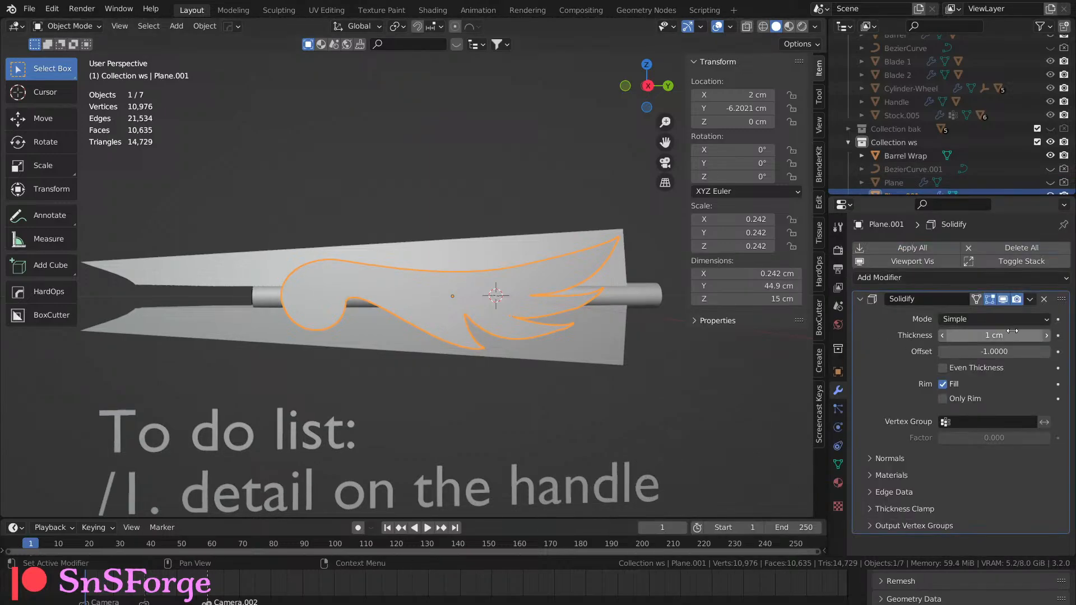
middle_click_drag(639, 325, 480, 271)
scroll(530, 324, "up", 5)
left_click(891, 277)
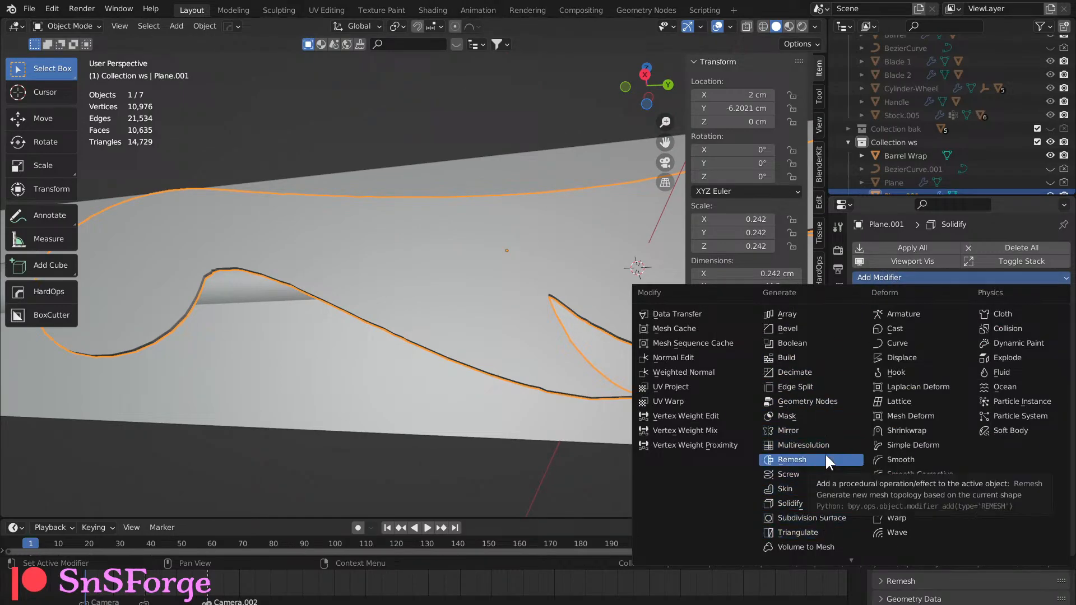
scroll(851, 192, "down", 1)
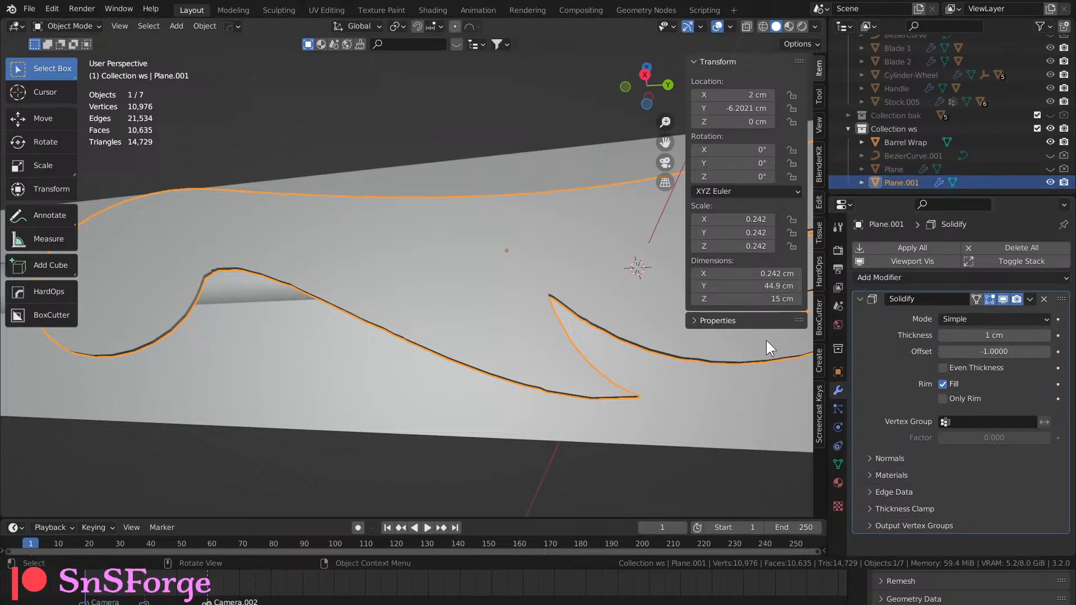
middle_click_drag(728, 341, 692, 294)
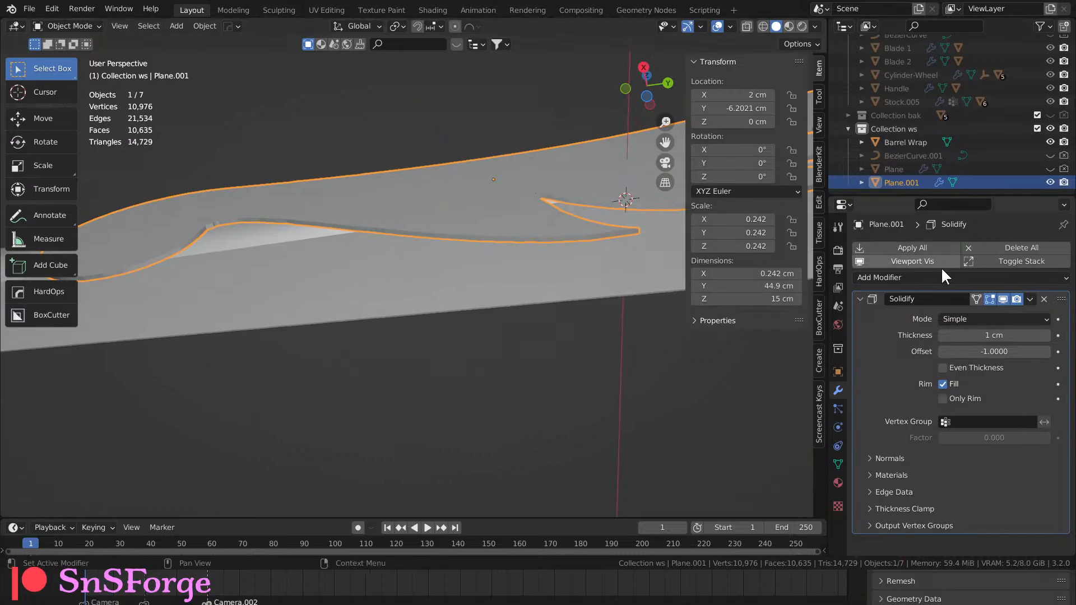
left_click(1029, 299)
left_click(1010, 311)
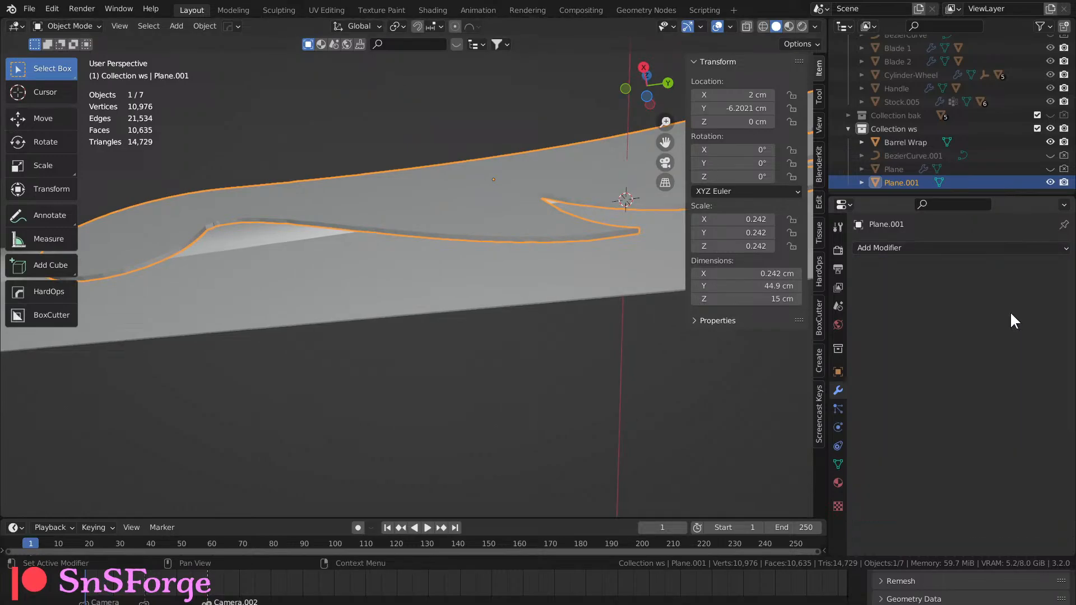
Add a Shrinkwrap modifier to the ornament with Barrel Wrap as its target and a 0.1 cm offset.
mouse_move(611, 281)
middle_mouse_down()
mouse_move(607, 263)
mouse_move(611, 287)
middle_mouse_up()
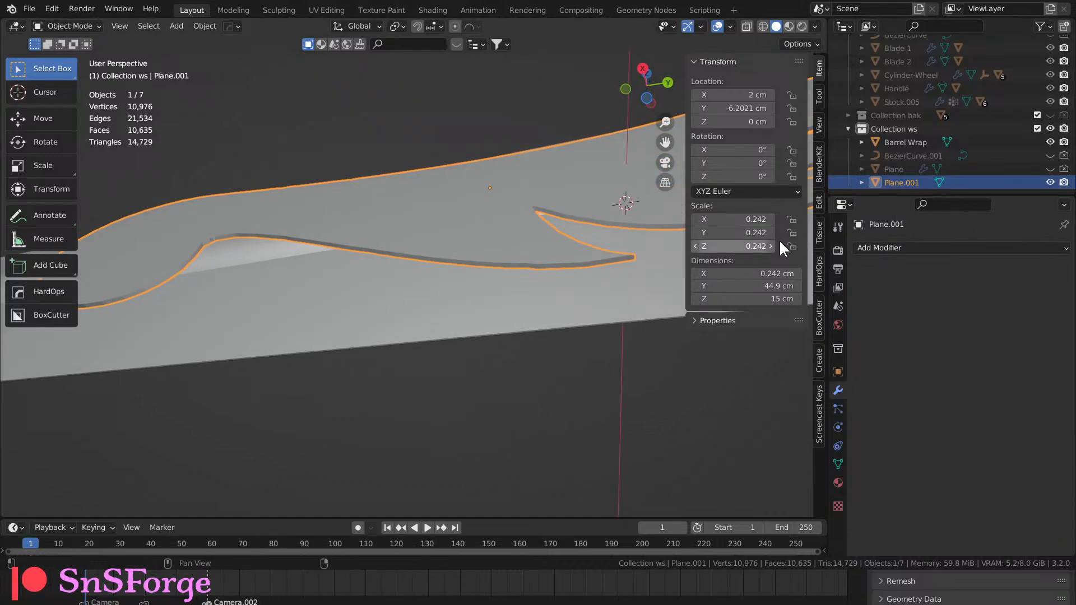
left_click(879, 248)
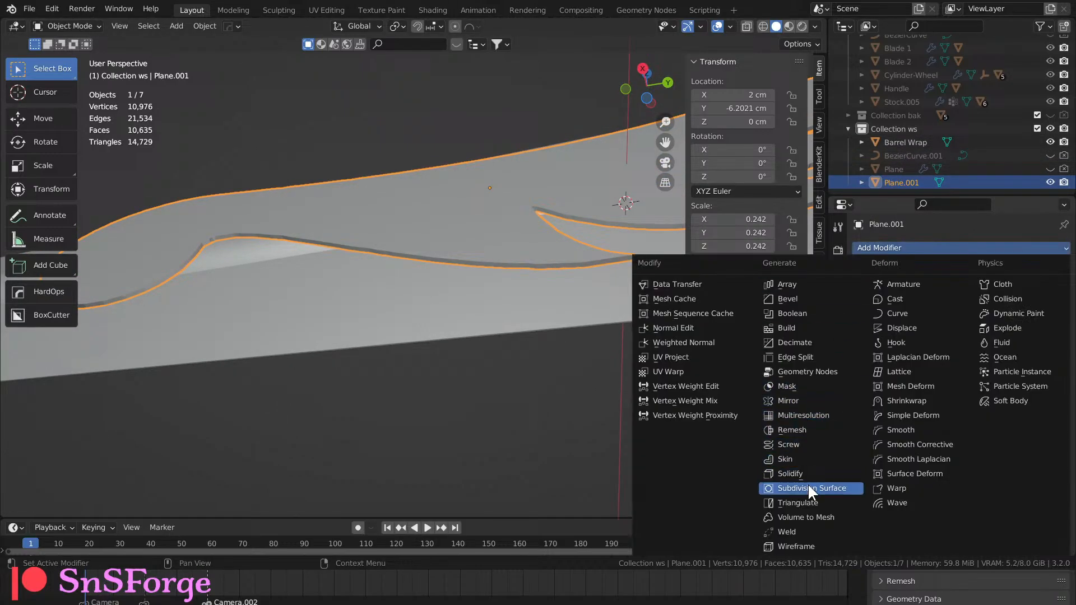
left_click(912, 398)
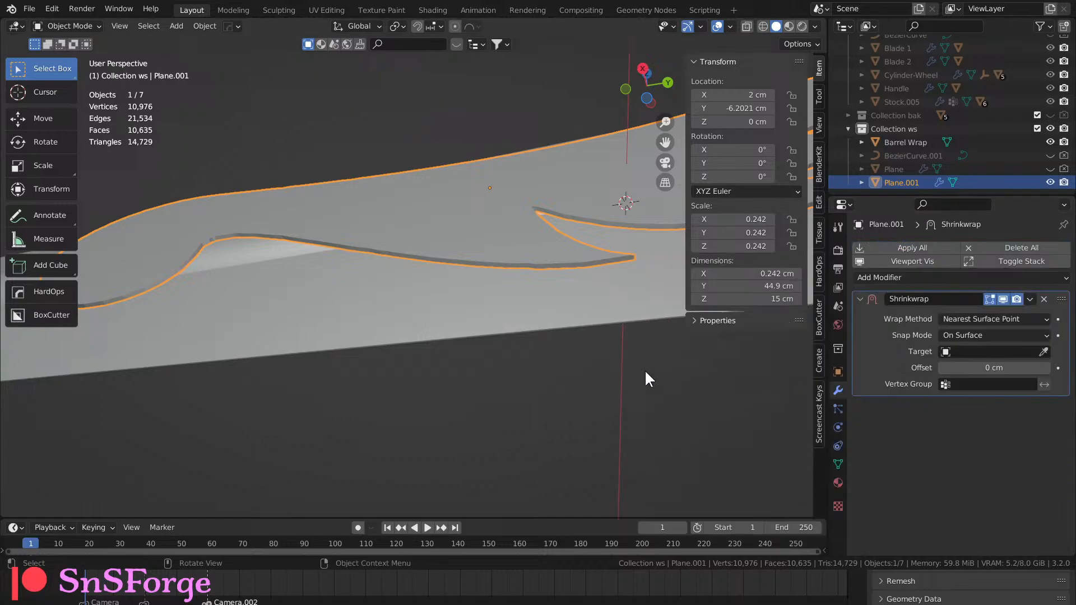
middle_click_drag(644, 368, 815, 382)
left_click(987, 352)
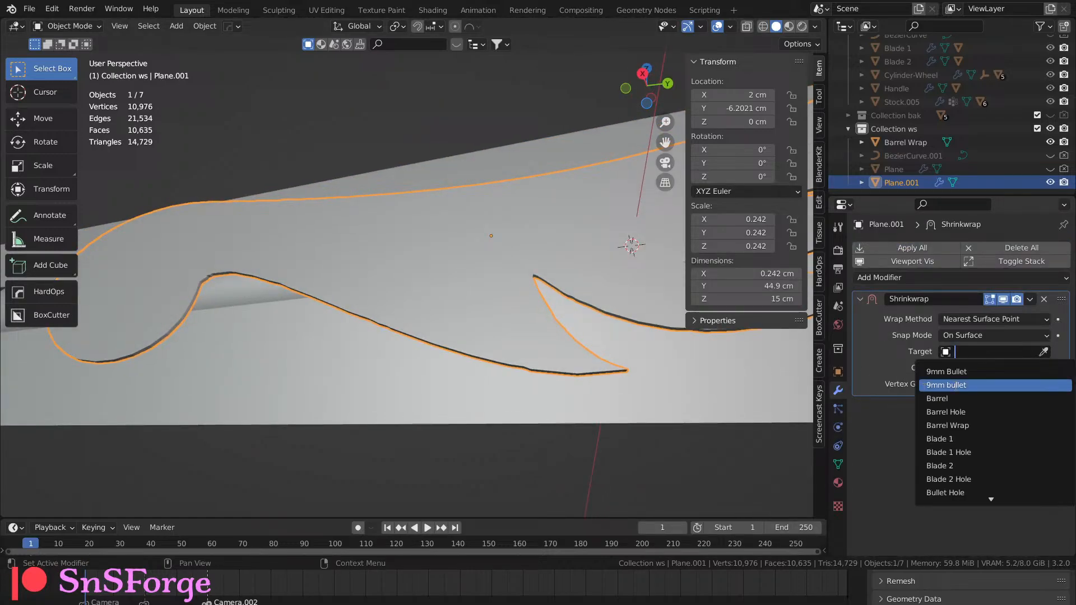
left_click(967, 424)
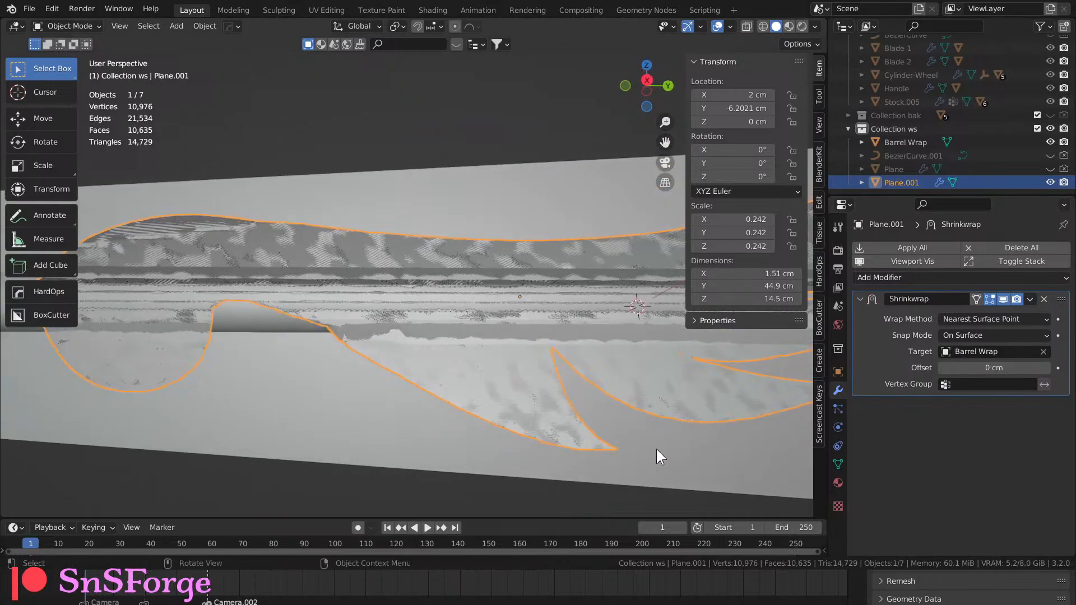
left_click(972, 367)
type(".1")
key("Return")
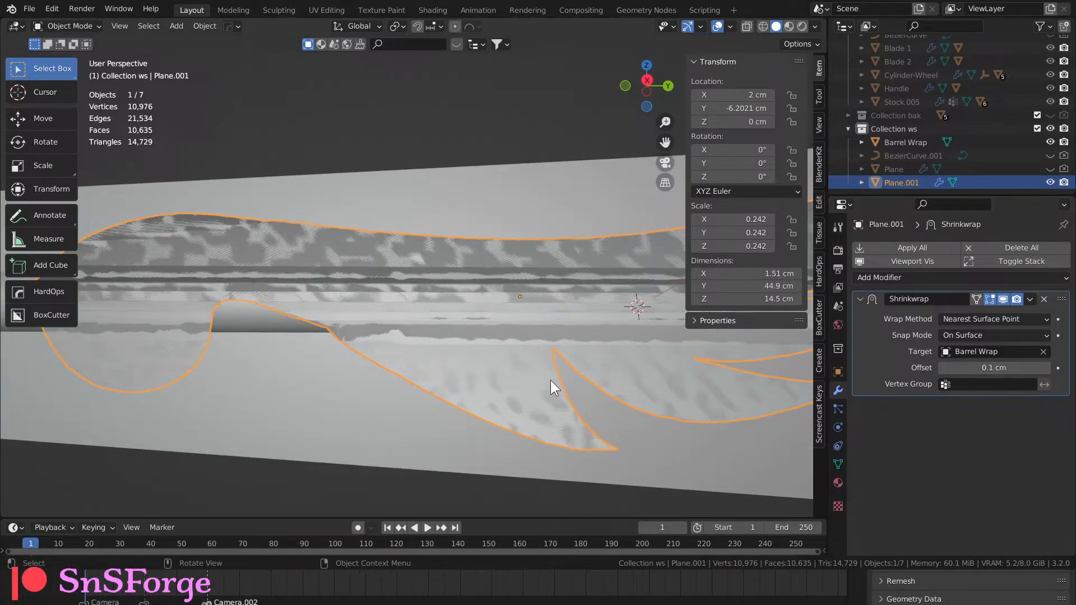
Set the Shrinkwrap snap mode to Outside Surface and check the ornament's surface.
middle_click_drag(550, 379, 851, 339)
left_click(1004, 335)
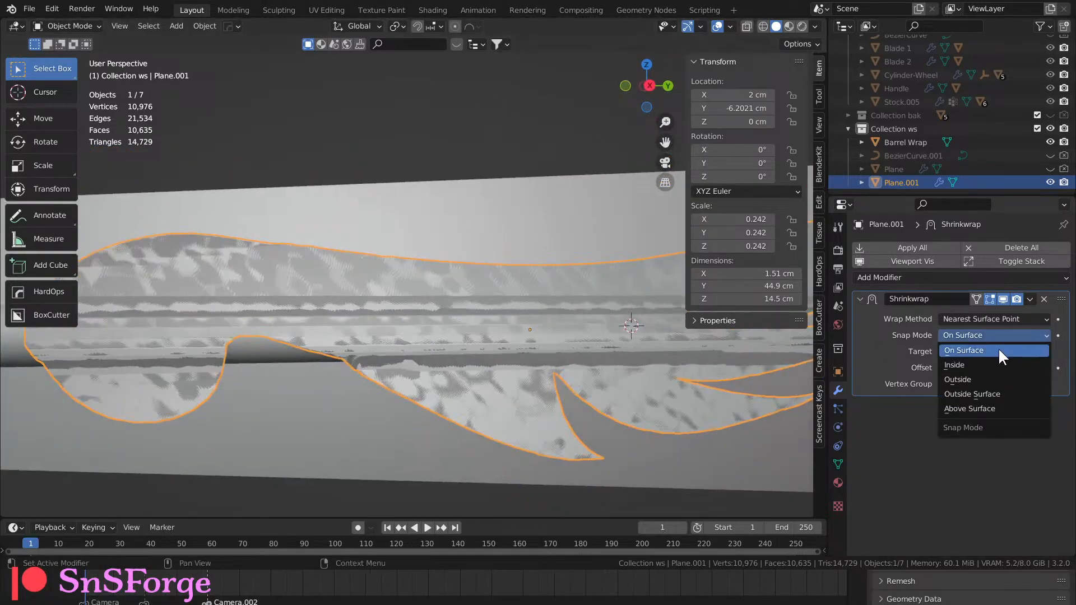
left_click(988, 393)
middle_click_drag(597, 382, 603, 406)
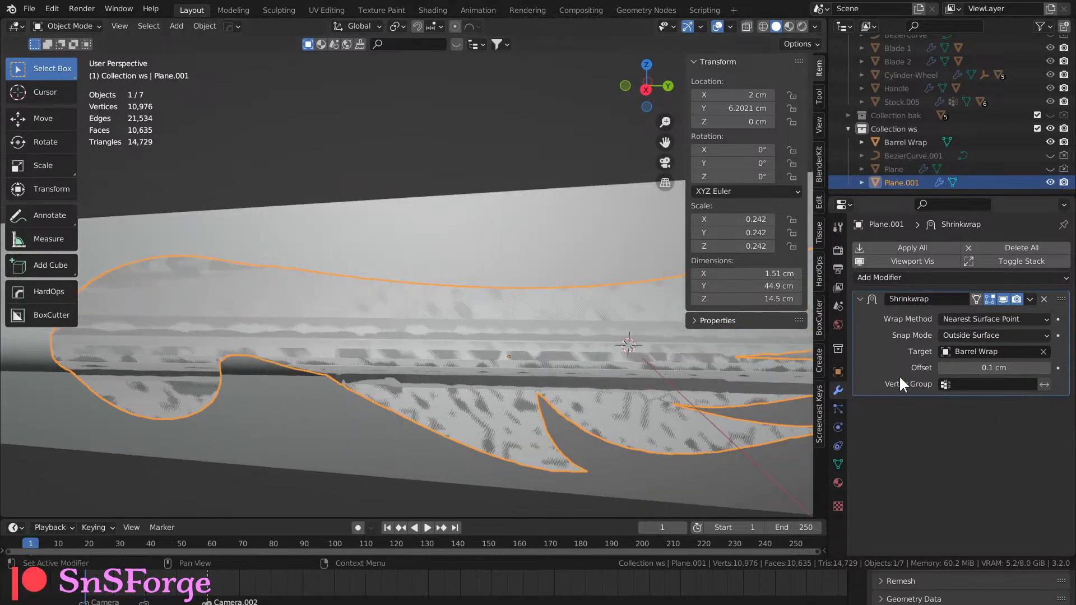
middle_click_drag(549, 244, 552, 157)
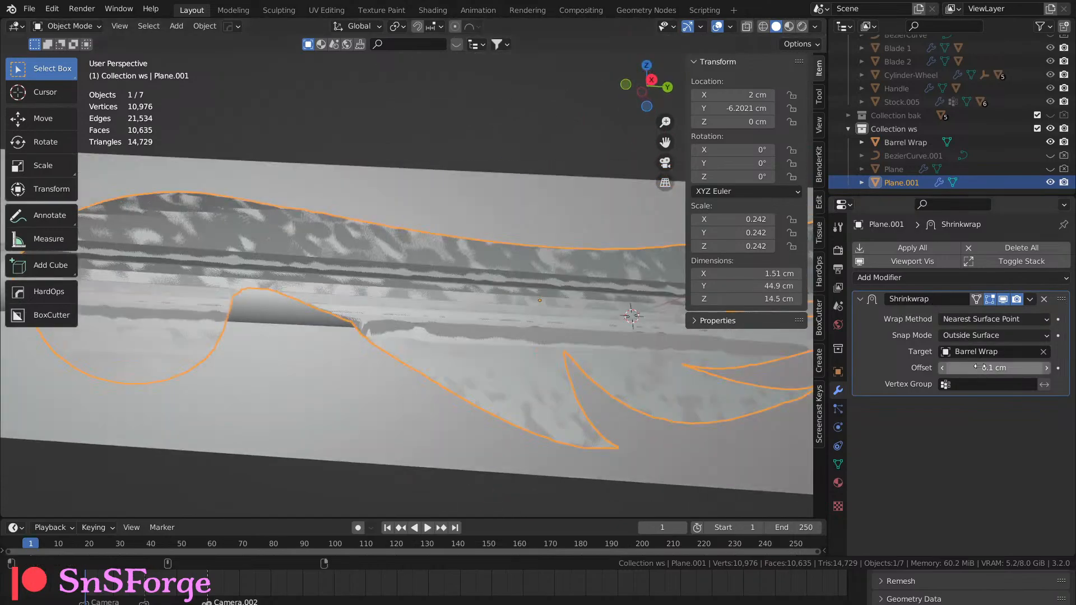
Try a different Shrinkwrap offset on the ornament and reset it to 0.1 cm.
left_click_drag(993, 367, 919, 367)
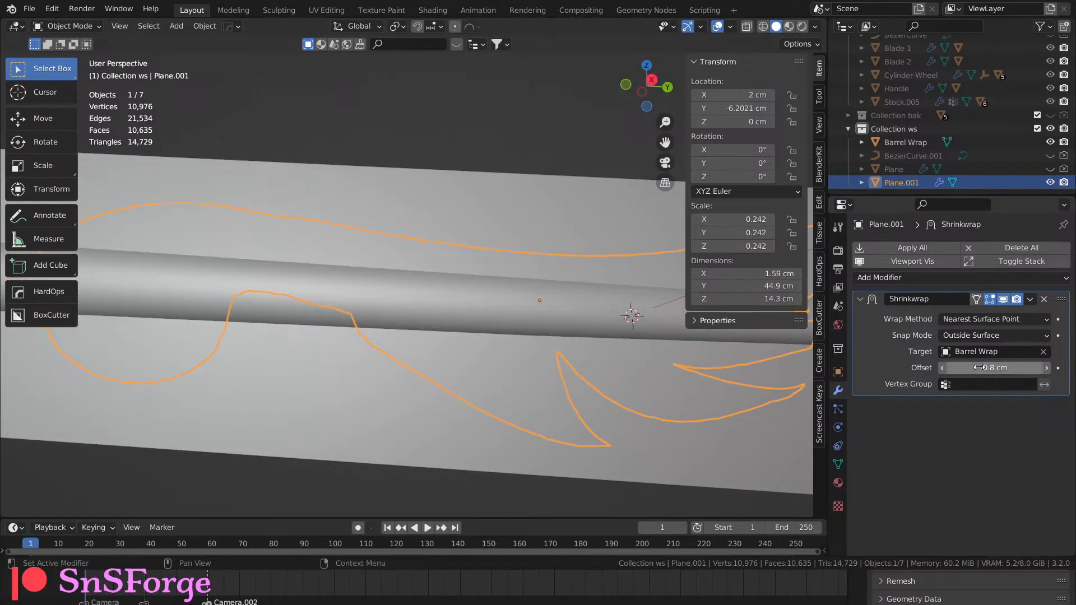
left_click(983, 368)
key("Return")
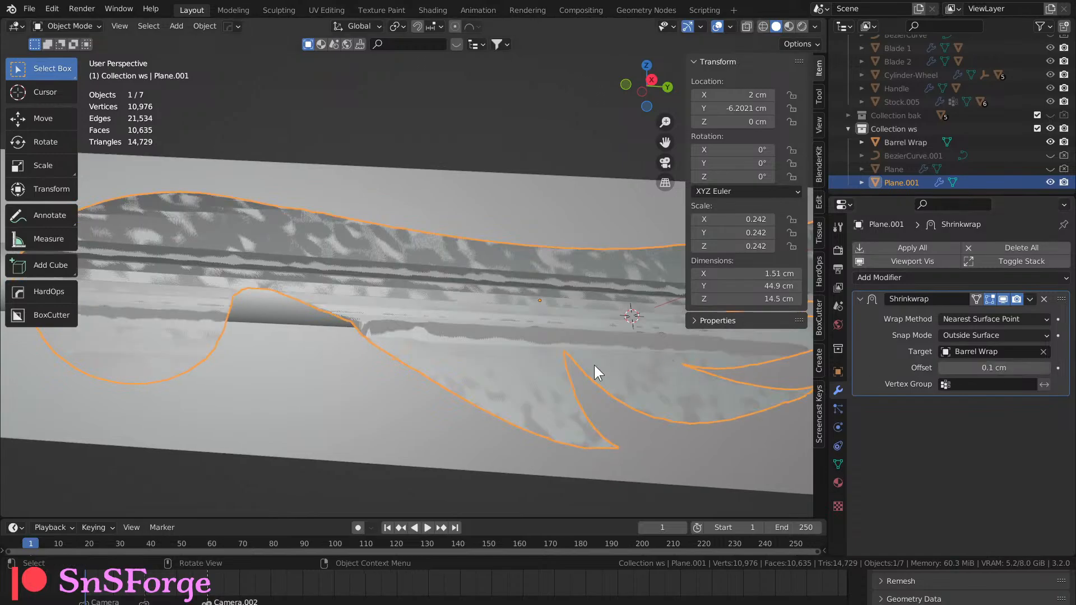
Inspect the shrinkwrapped ornament up close and switch the viewport to Material Preview shading.
middle_click_drag(594, 365, 555, 438)
scroll(532, 392, "up", 4)
middle_click_drag(532, 391, 570, 361)
scroll(570, 342, "down", 7)
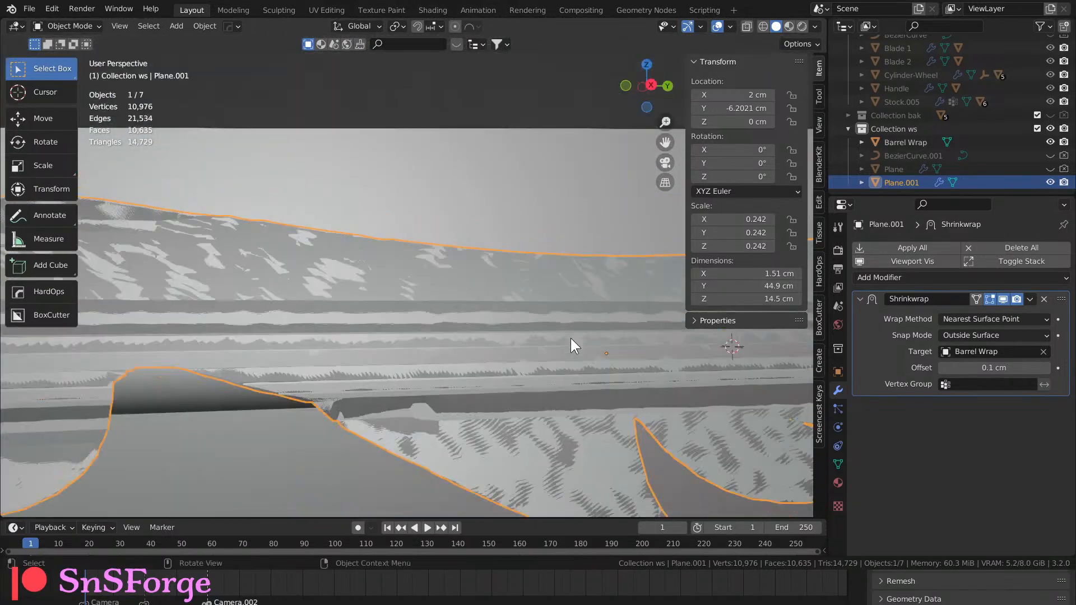
left_click(789, 27)
middle_click_drag(540, 190, 485, 292)
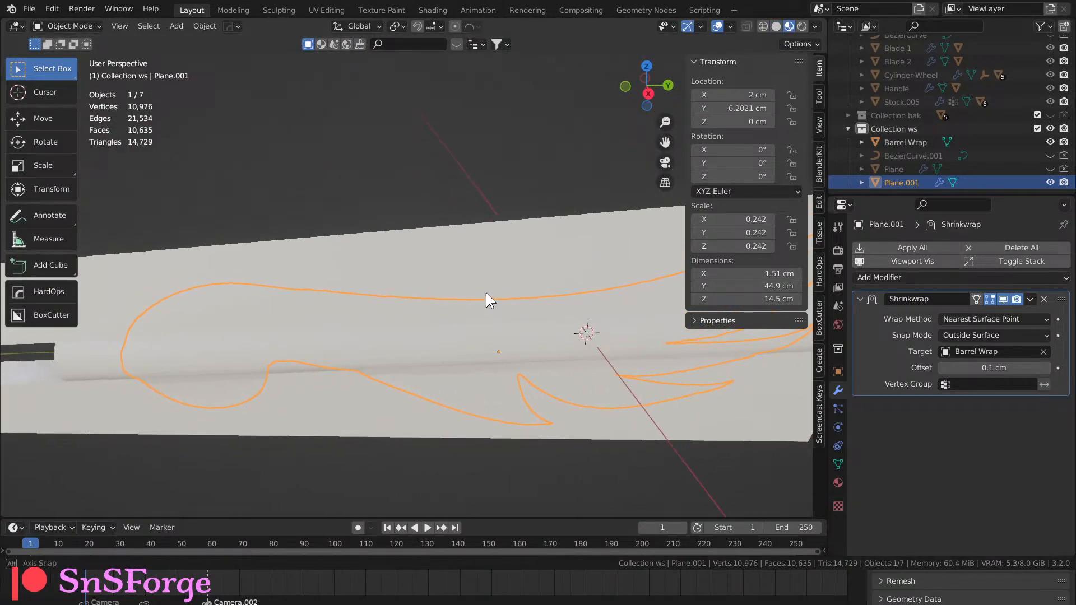
Select the Barrel Wrap and search the BlenderKit library for "Steel".
left_click(490, 253)
middle_click_drag(372, 204, 410, 69)
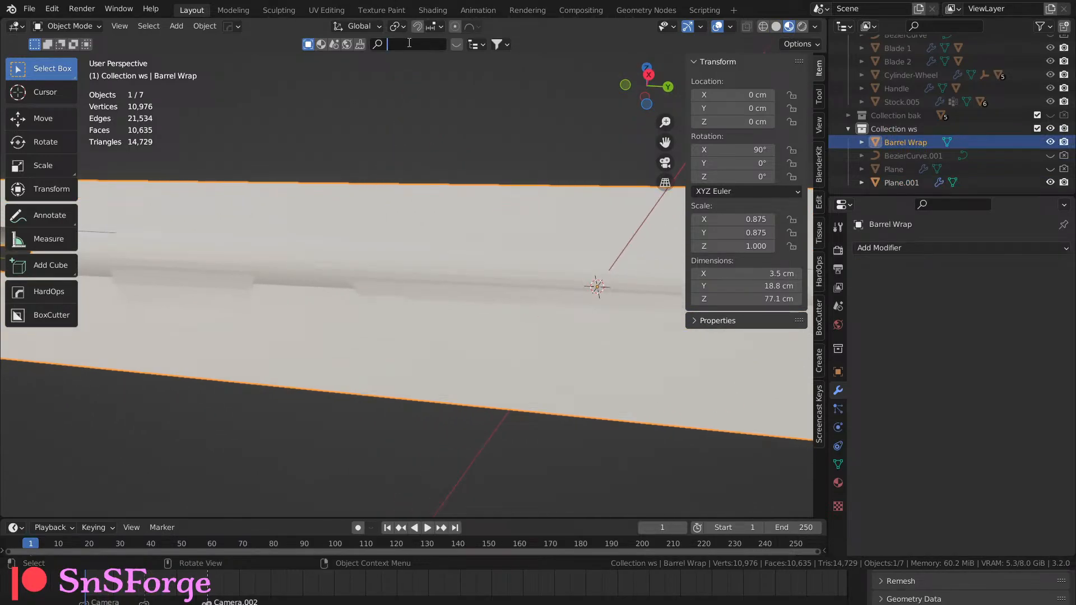
left_click(322, 44)
left_click(407, 46)
type("Steel")
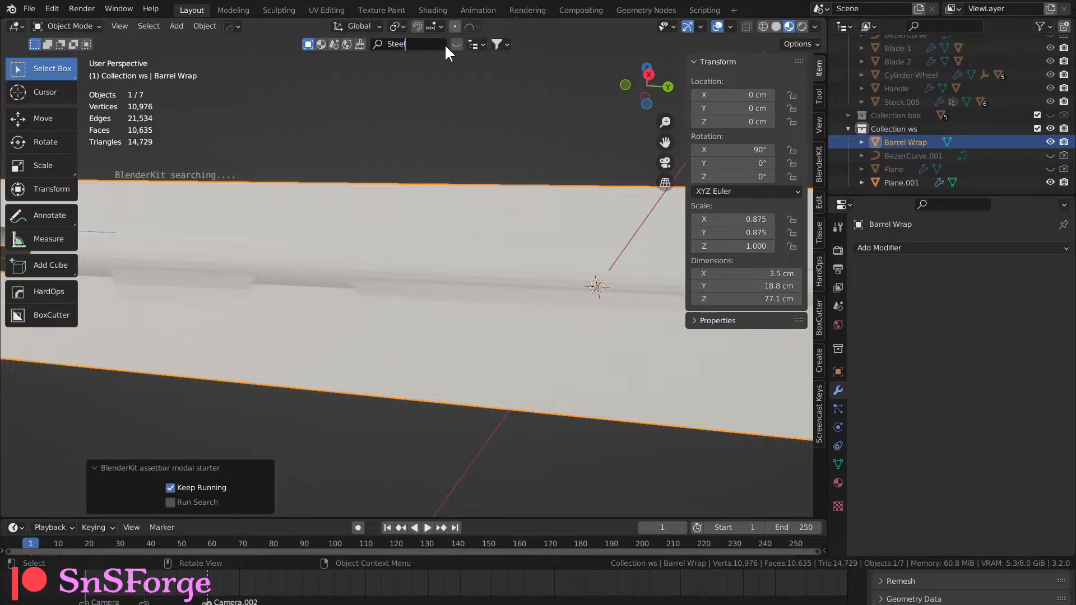
Search the BlenderKit materials for "Steel" and apply the material named Steel to the Barrel Wrap.
key("Return")
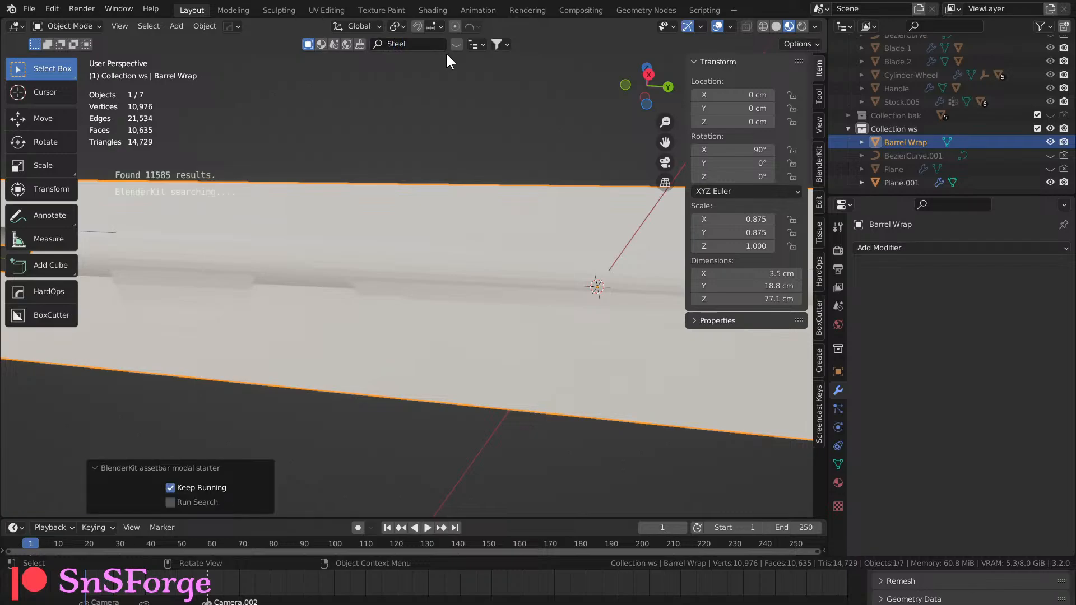
mouse_move(307, 110)
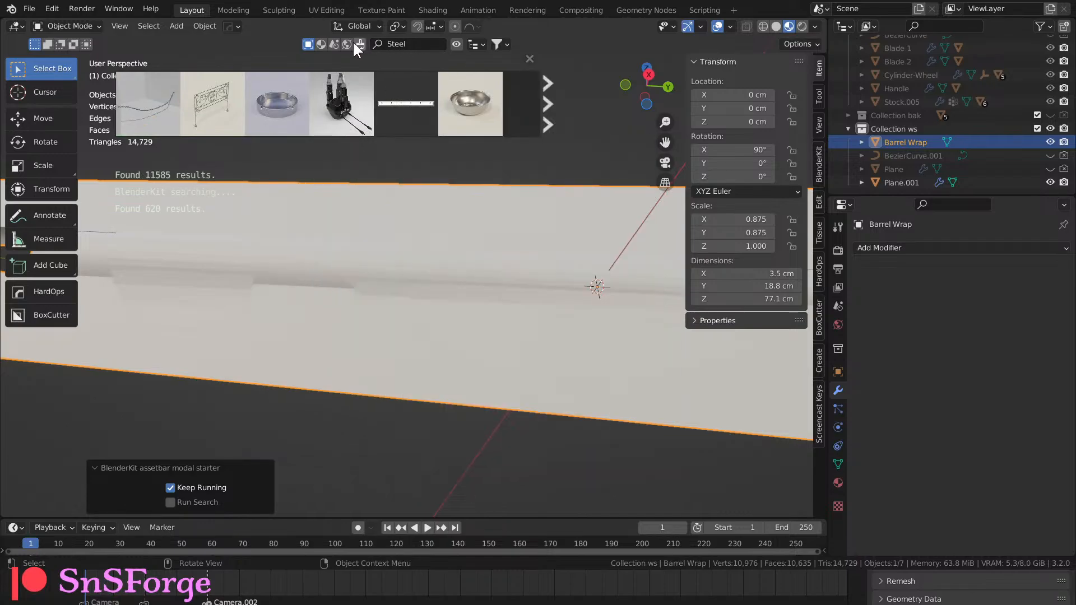
left_click(321, 45)
left_click(415, 43)
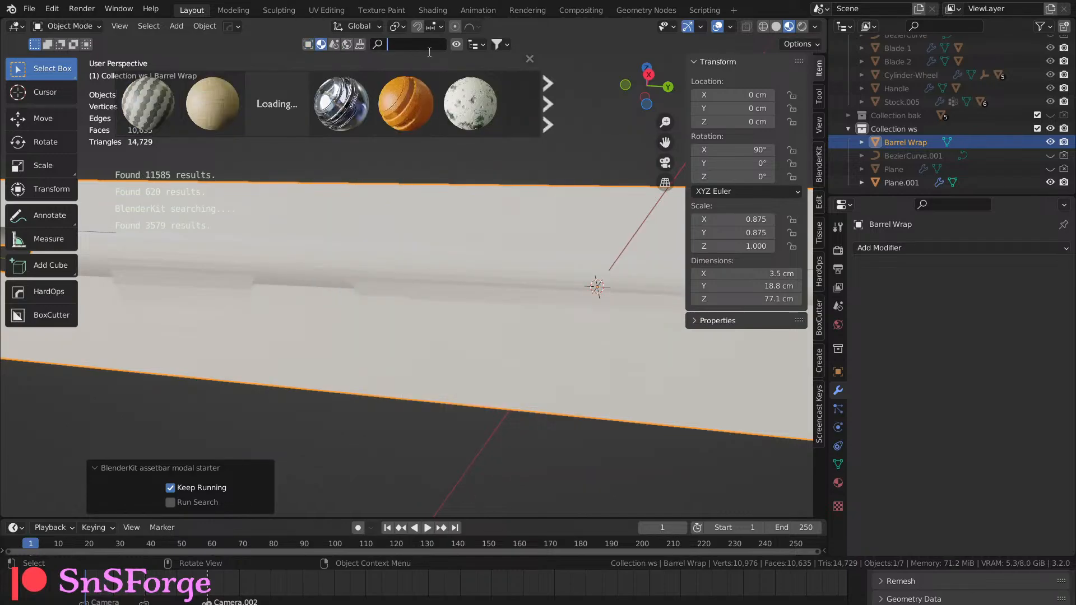
type("Steel")
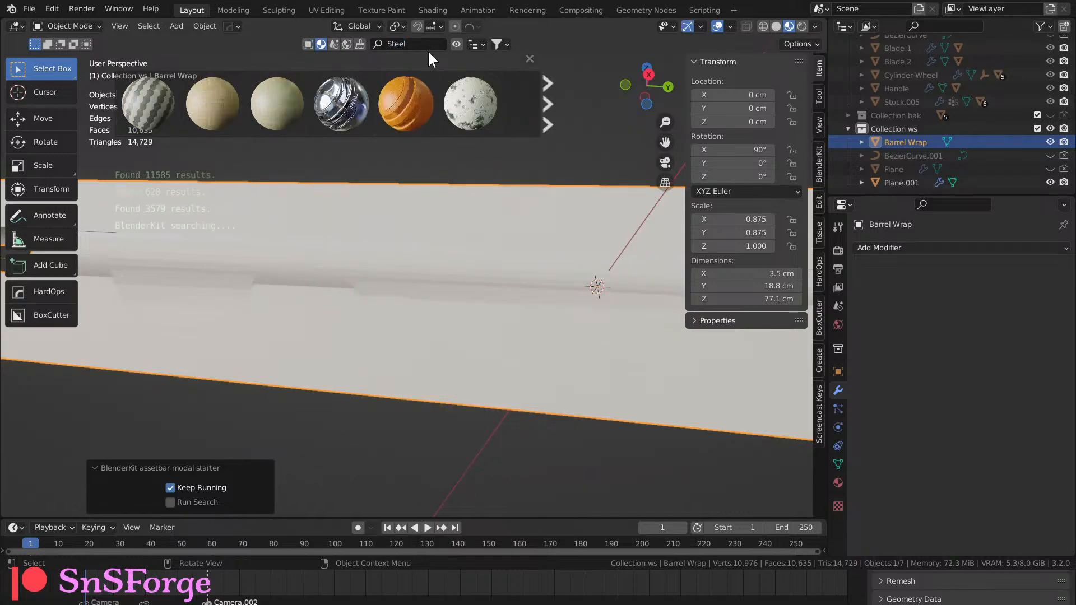
key("Return")
mouse_move(164, 90)
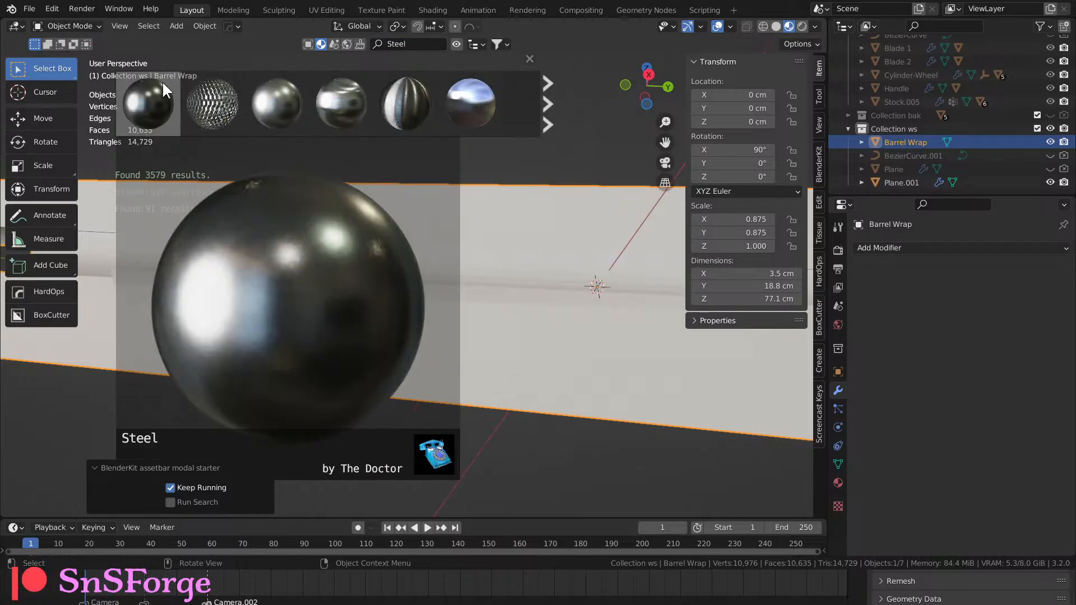
left_click_drag(152, 84, 442, 177)
mouse_move(160, 112)
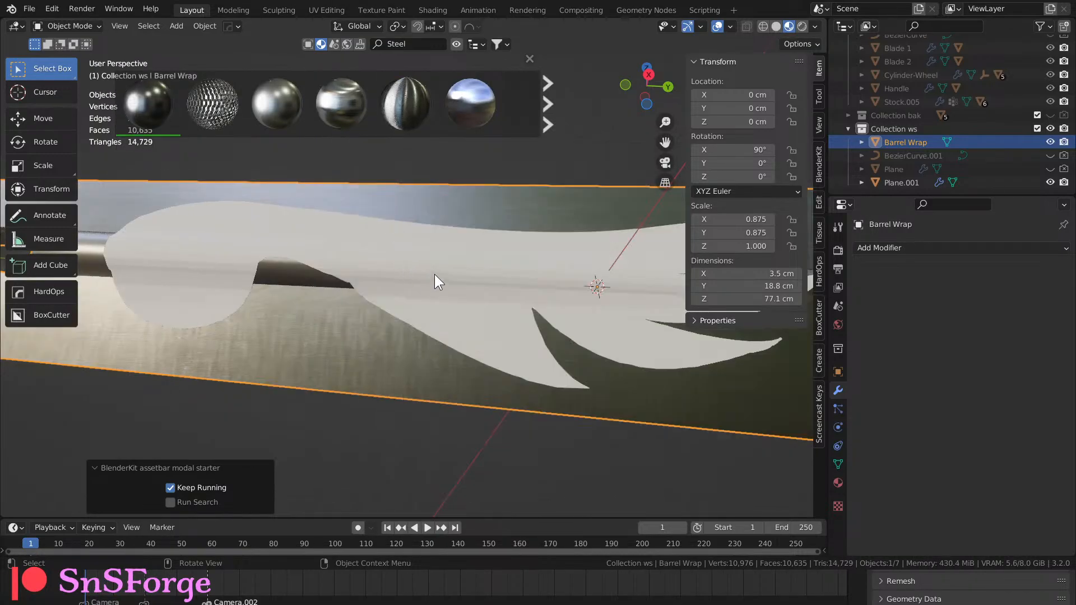
Select the wing ornament, browse the steel material results, and apply the glossy purple-and-red material to it.
left_click(460, 313)
scroll(465, 284, "down", 3)
middle_click_drag(465, 285, 483, 316)
left_click(545, 108)
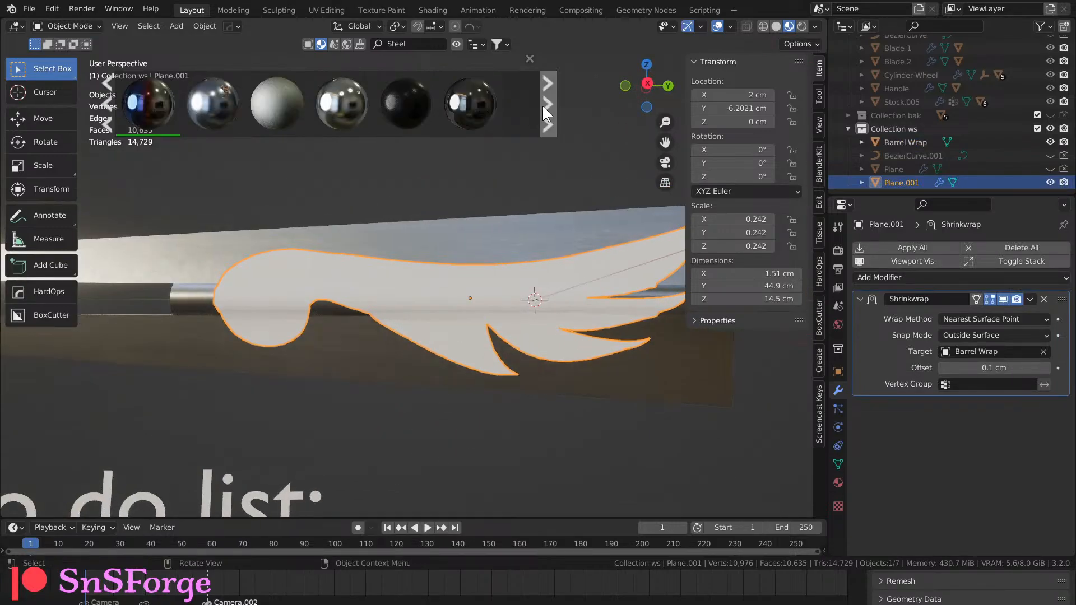
mouse_move(435, 110)
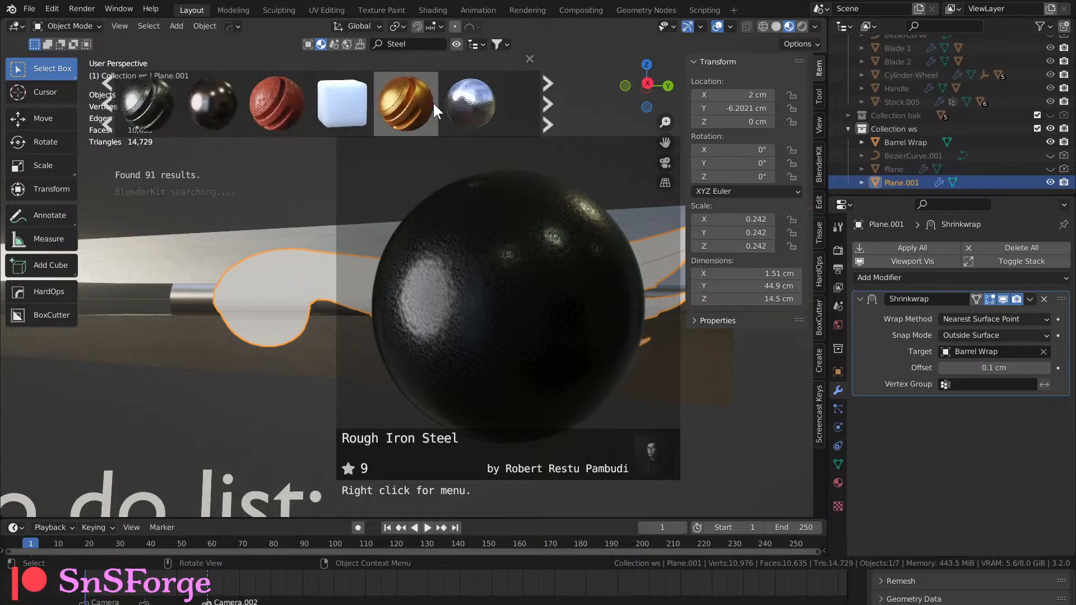
scroll(432, 102, "down", 4)
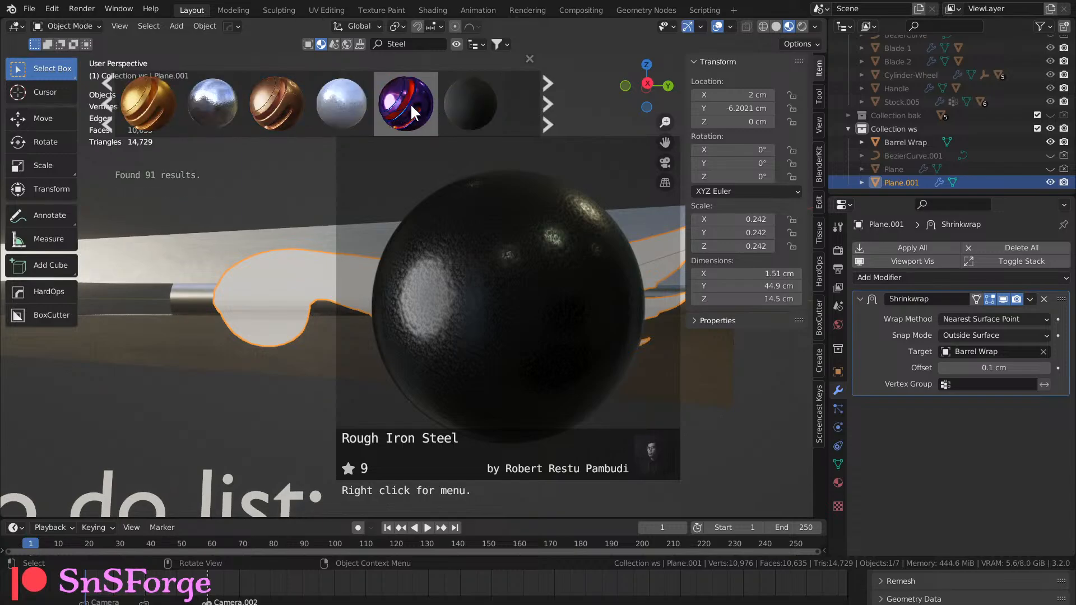
left_click(410, 103)
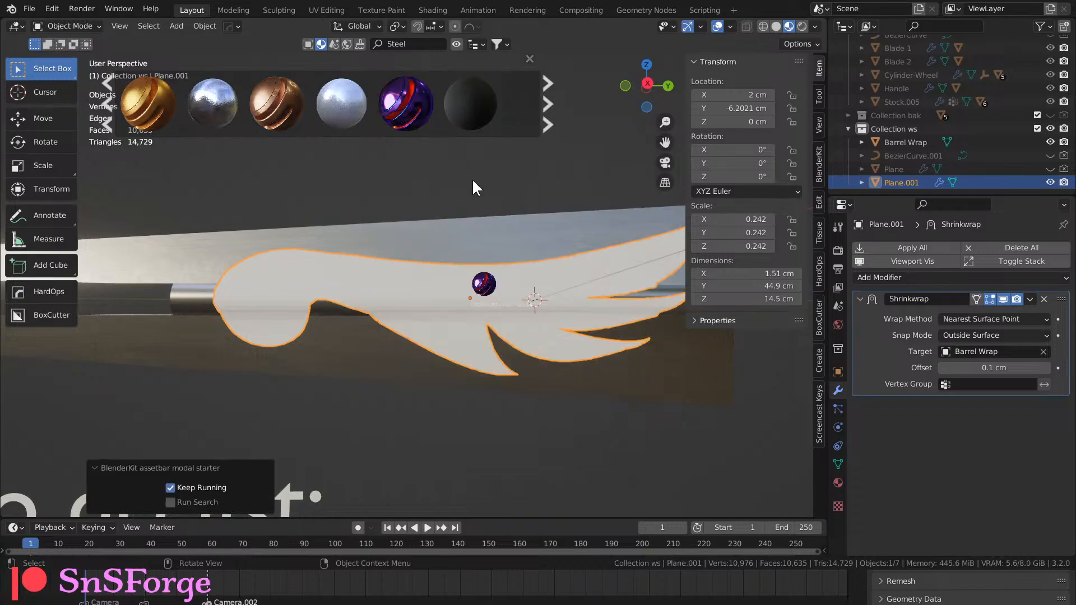
left_click(514, 185)
middle_click_drag(514, 185, 274, 343)
Shade the ornament smooth and enable Auto Smooth at 30° for its normals.
left_click(269, 286)
right_click(274, 277)
left_click(266, 242)
scroll(283, 339, "up", 5)
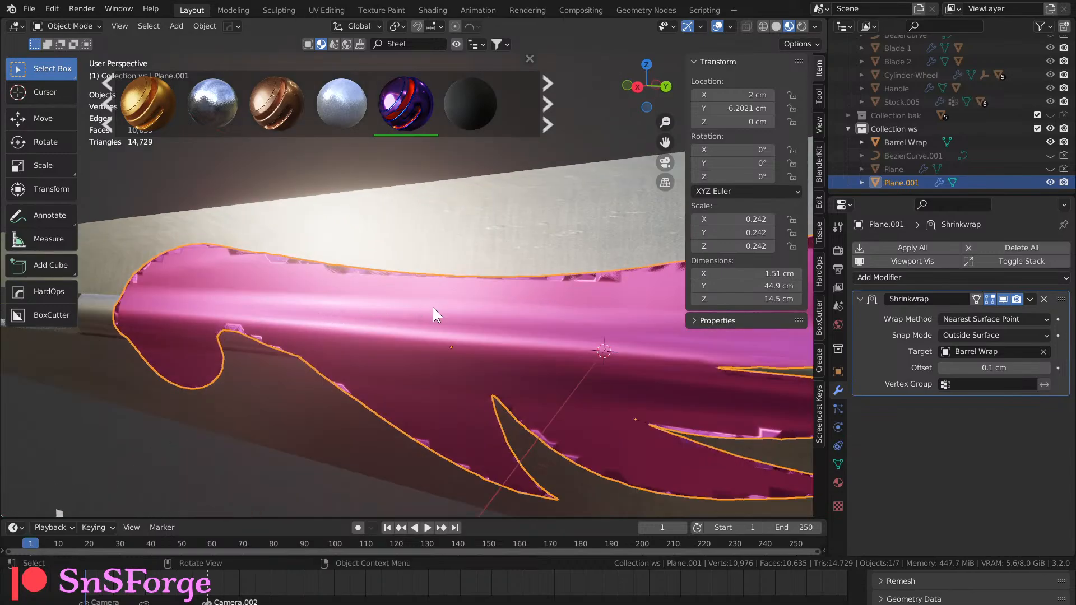
middle_click_drag(402, 217, 444, 168)
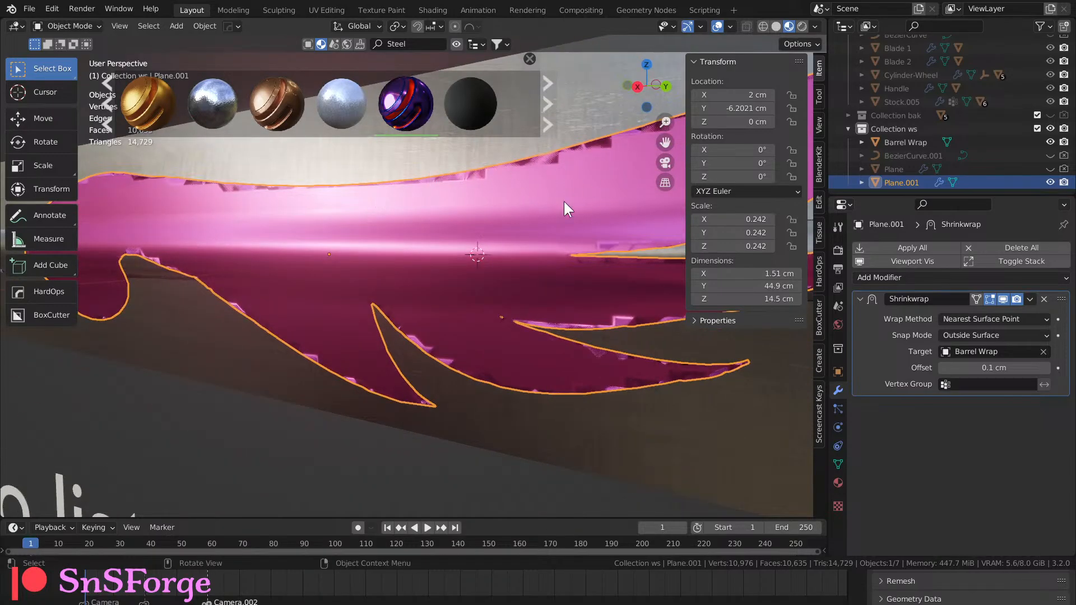
left_click(837, 465)
scroll(952, 488, "down", 3)
left_click(943, 453)
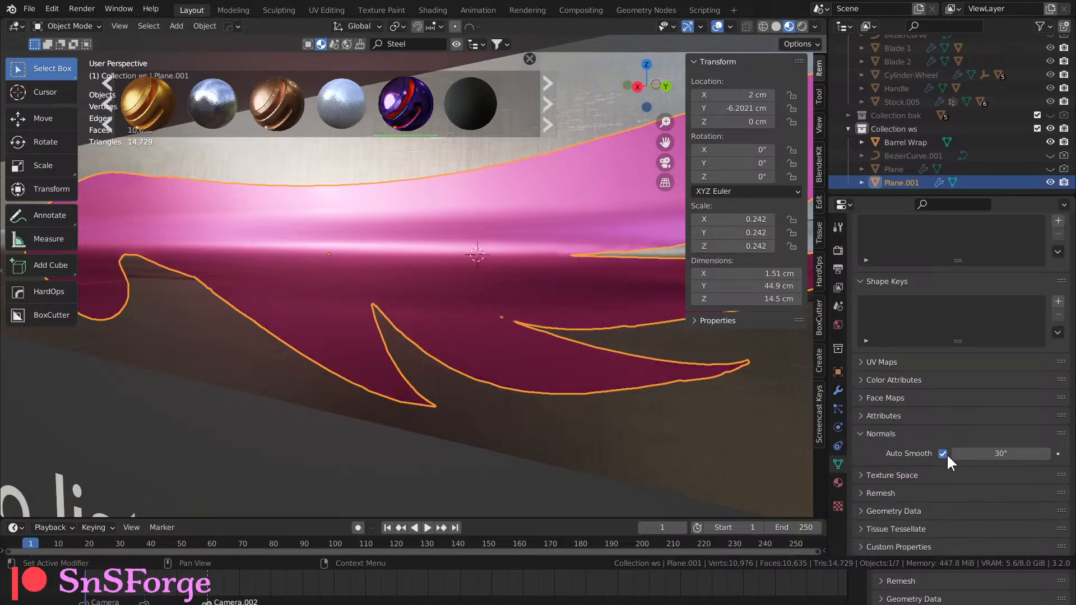
Examine the smooth-shaded ornament from several angles for shading flaws along the barrel.
scroll(491, 272, "down", 4)
scroll(490, 274, "up", 3)
middle_click_drag(490, 273, 448, 311)
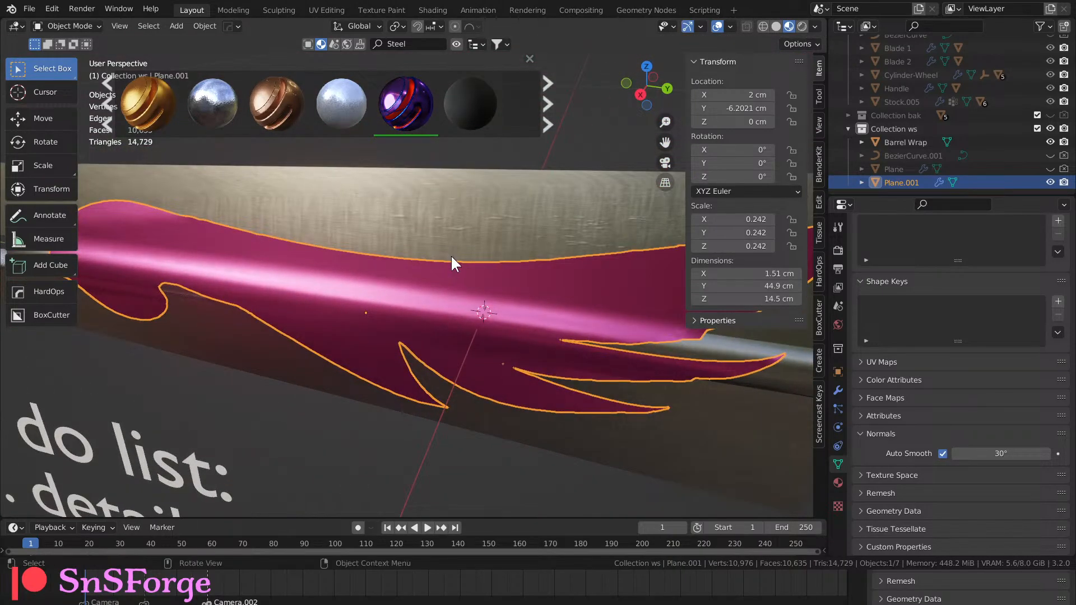
middle_click_drag(413, 257, 375, 257)
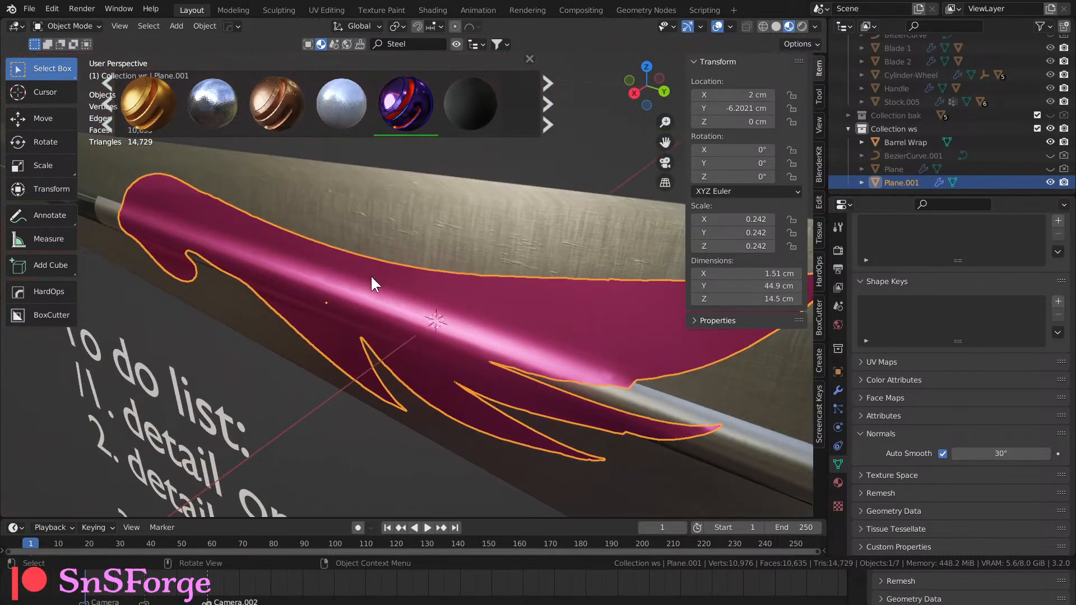
right_click(371, 275)
middle_click_drag(495, 179, 556, 150)
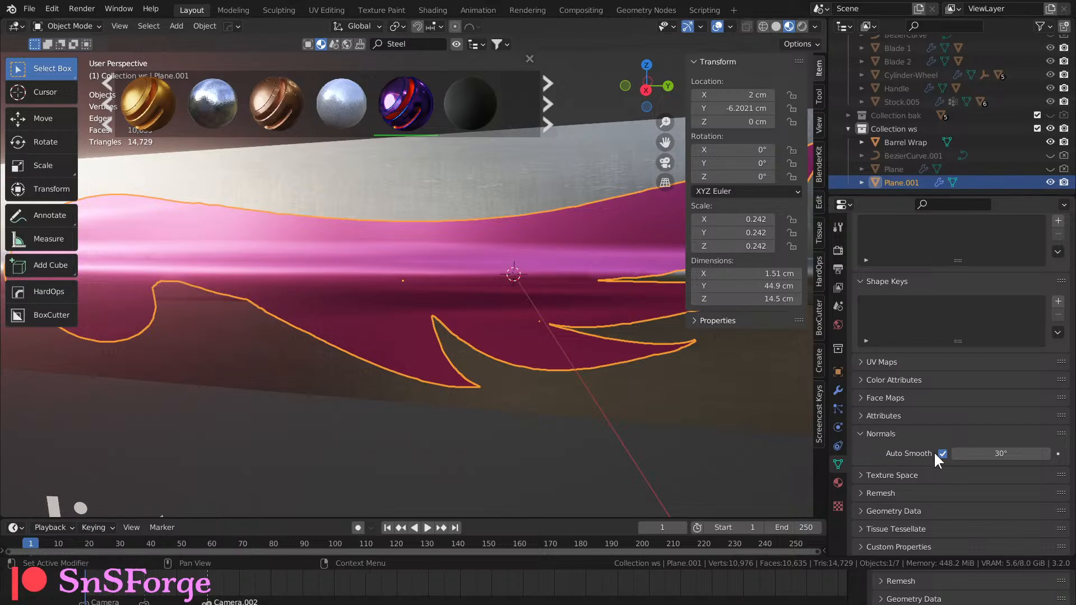
middle_click_drag(505, 371, 472, 406)
left_click(446, 388)
scroll(453, 393, "down", 6)
scroll(421, 372, "up", 5)
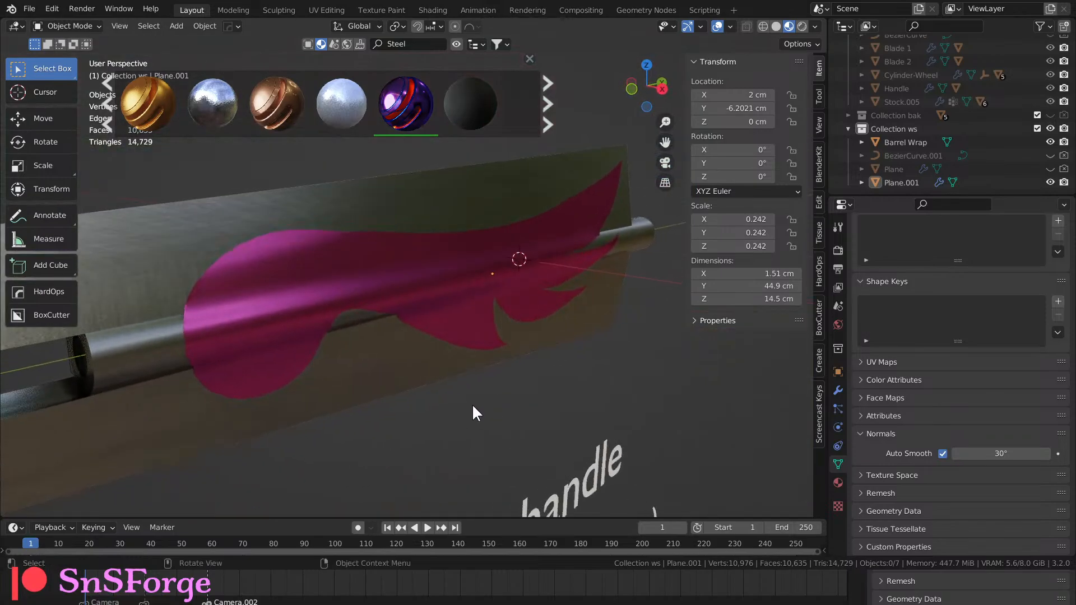
Duplicate the ornament in place and set the copy's X location to -2 cm so it wraps the barrel's opposite side.
left_click(904, 184)
middle_click_drag(572, 322, 526, 348)
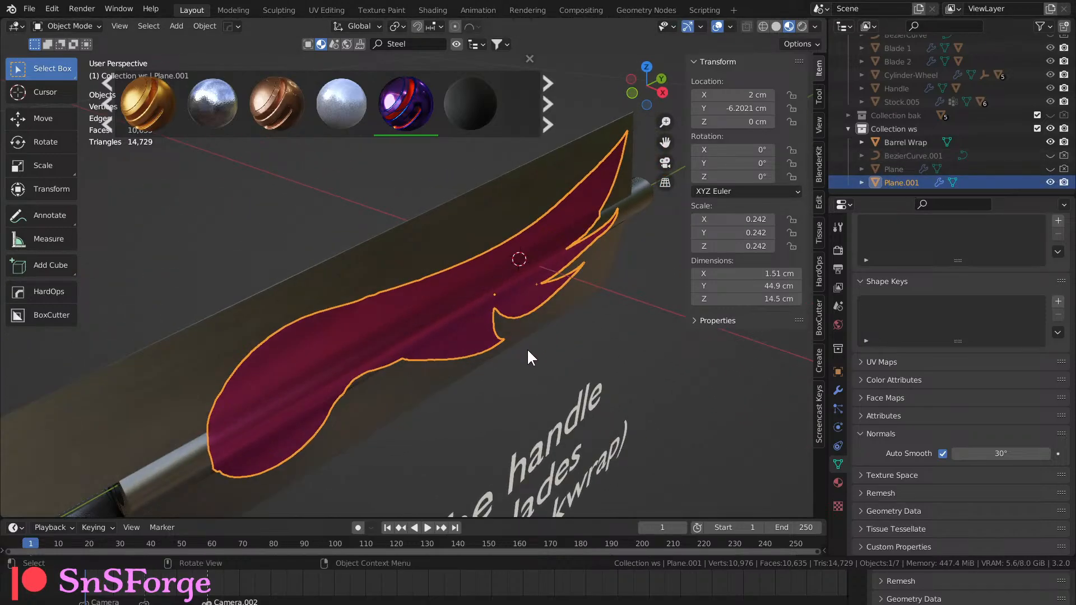
key("shift+d")
right_click(597, 368)
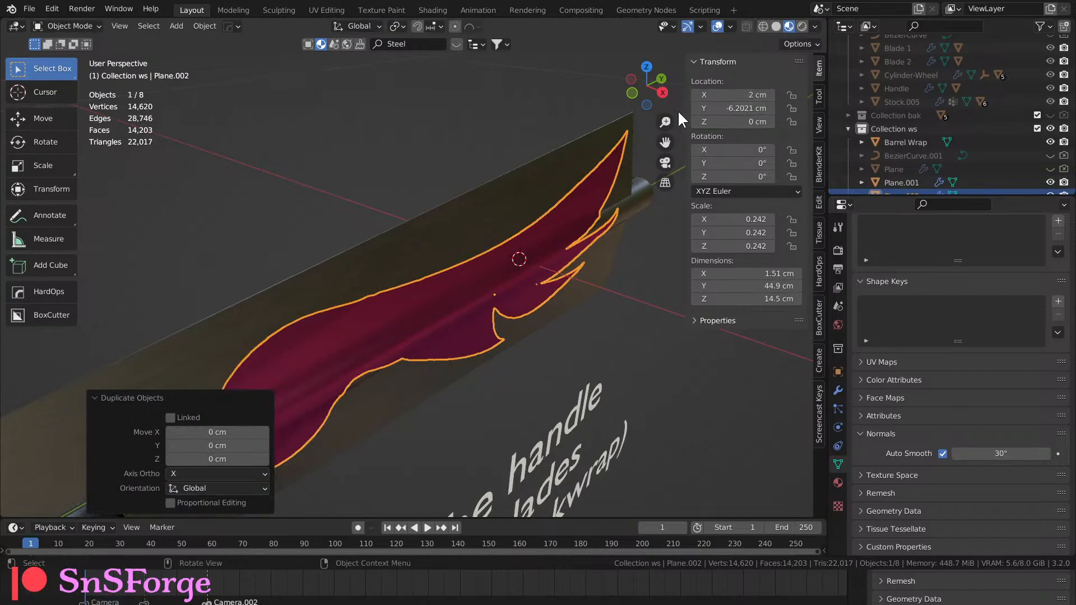
left_click(731, 97)
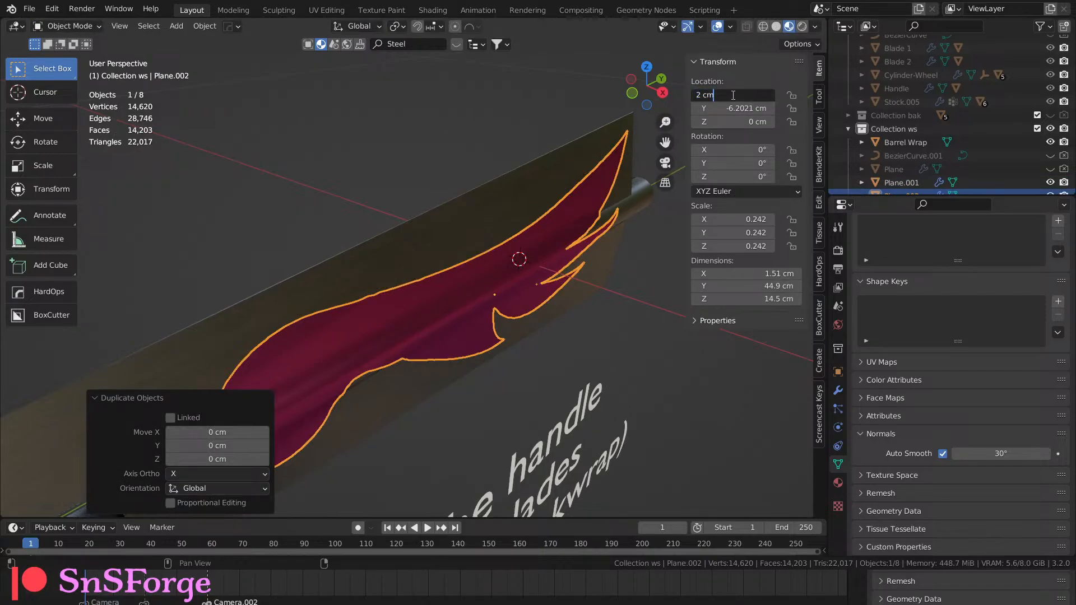
middle_click_drag(448, 212, 616, 171)
left_click(546, 126)
middle_click_drag(543, 128, 554, 327)
left_click(621, 217)
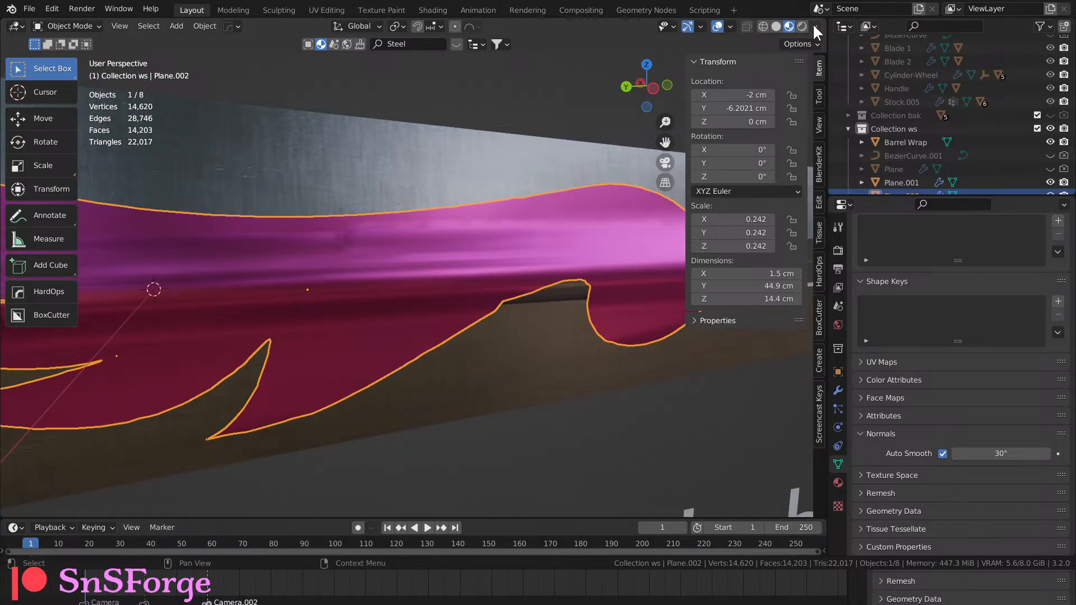
Display the face normals of the duplicated ornament in Edit Mode and examine their direction.
key("Tab")
key("Tab")
left_click(729, 26)
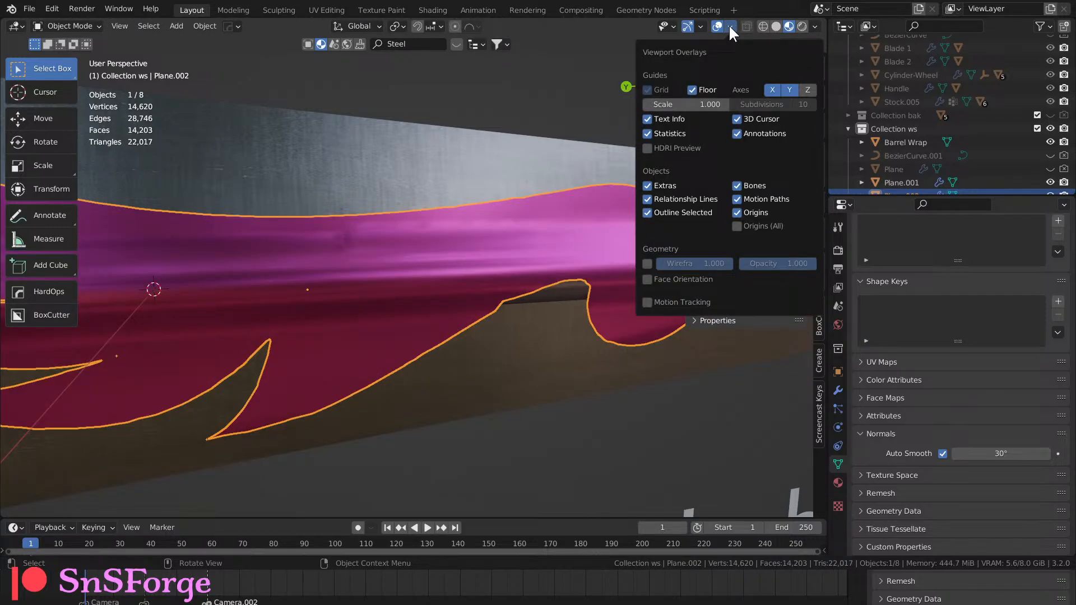
mouse_move(816, 23)
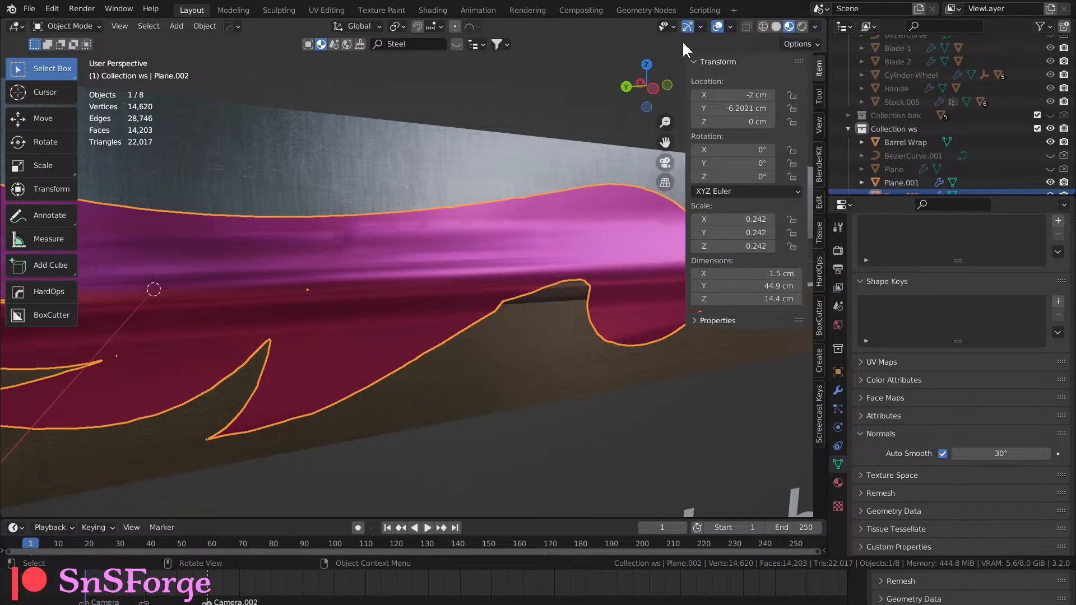
key("Tab")
key("Tab")
key("Tab")
left_click(730, 27)
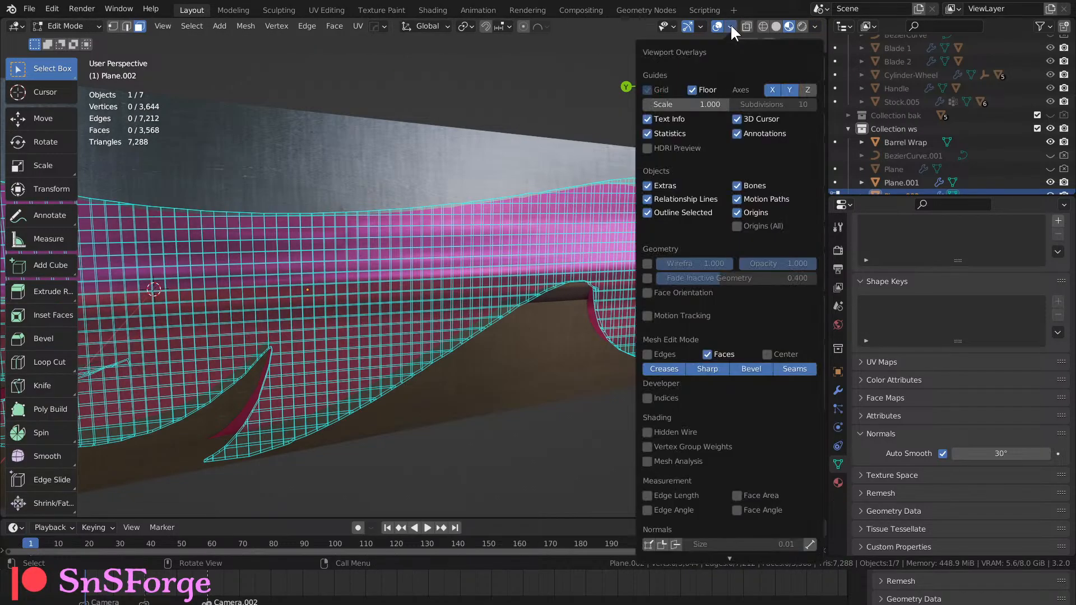
left_click(675, 544)
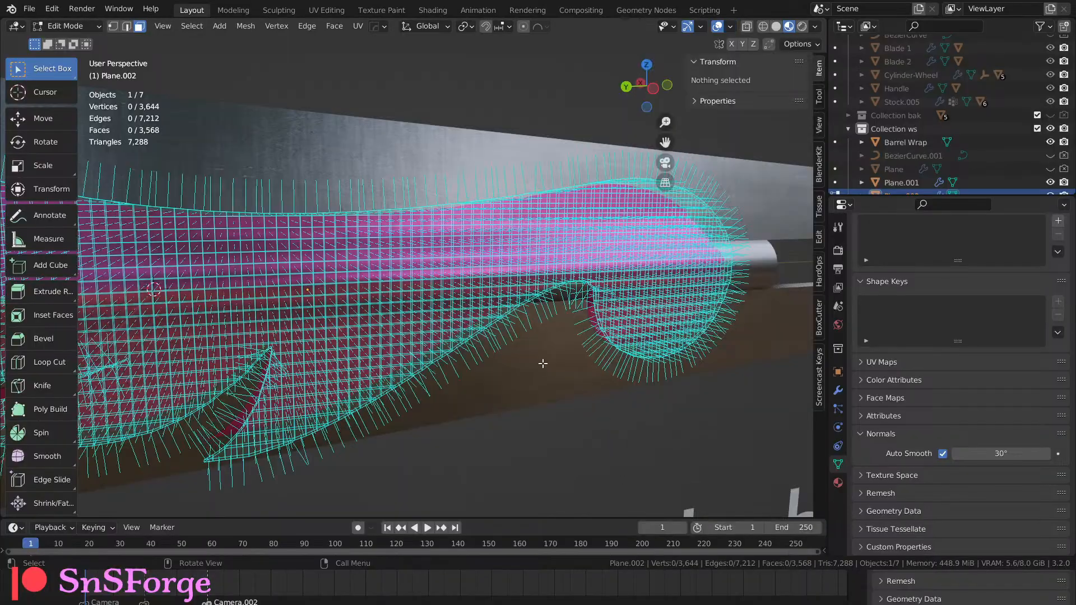
middle_click_drag(628, 493, 482, 359)
Hide the face normals, return to Object Mode, and view the duplicated ornament's surface.
left_click(730, 27)
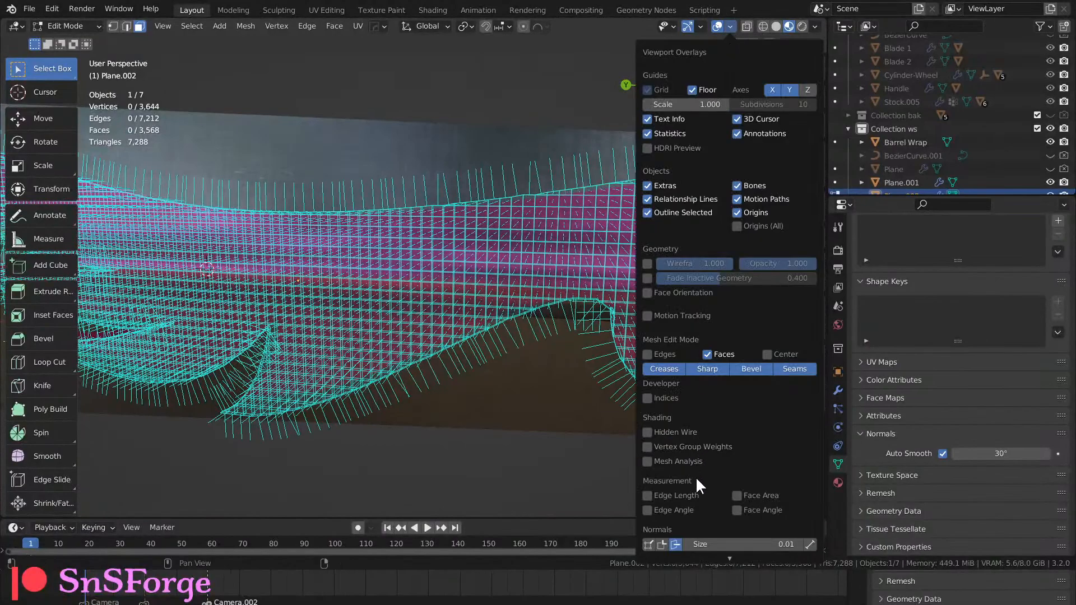
left_click(675, 544)
key("Tab")
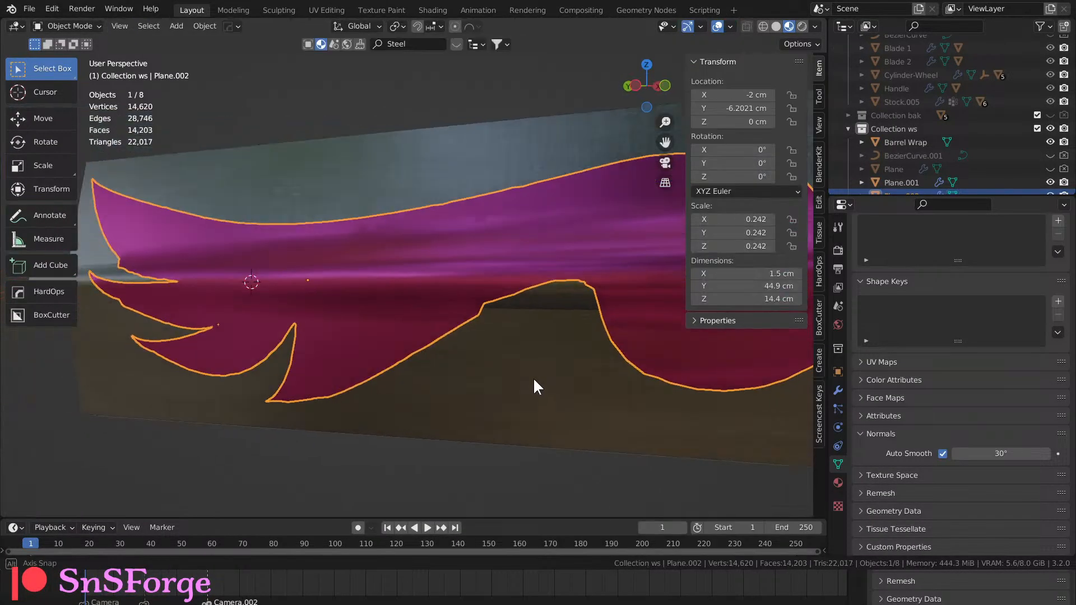
middle_click_drag(534, 381, 422, 265)
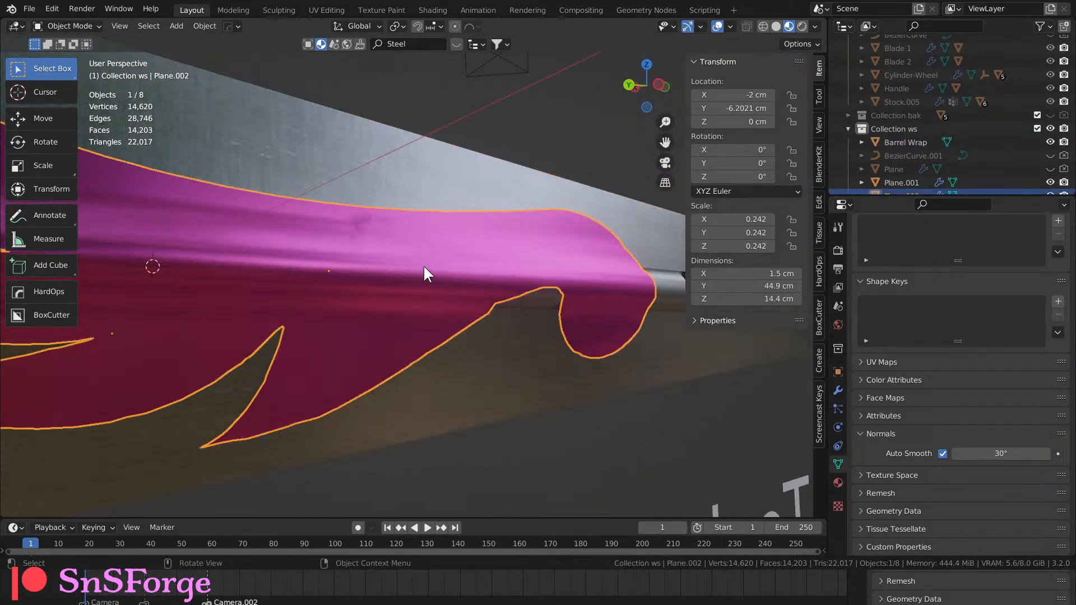
Try a Shrinkwrap offset of -0.1 cm on the duplicated ornament and reset it to 0.1 cm.
left_click(838, 390)
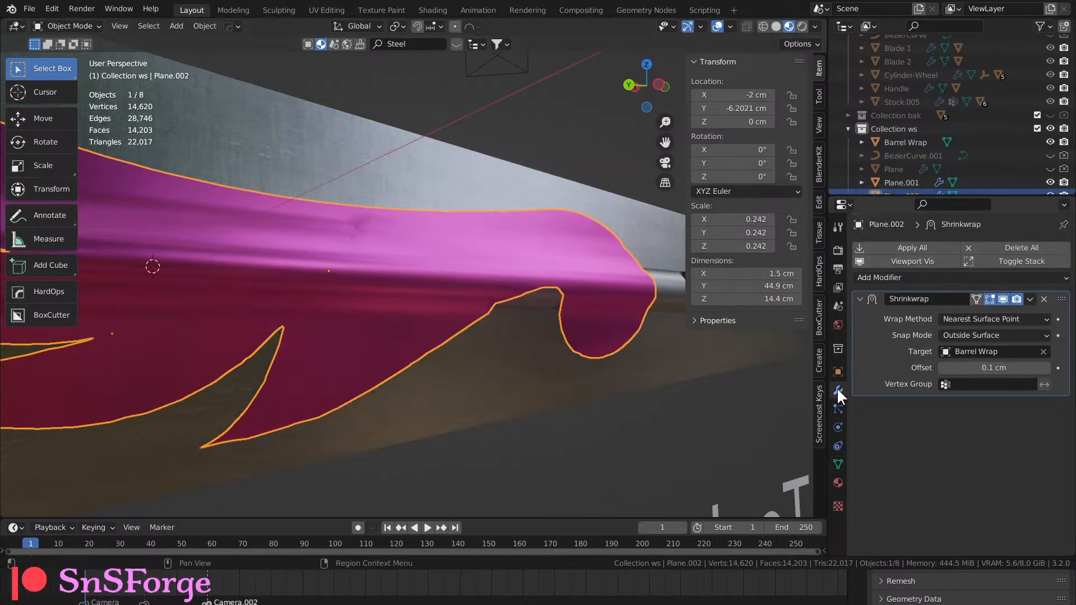
left_click(1025, 368)
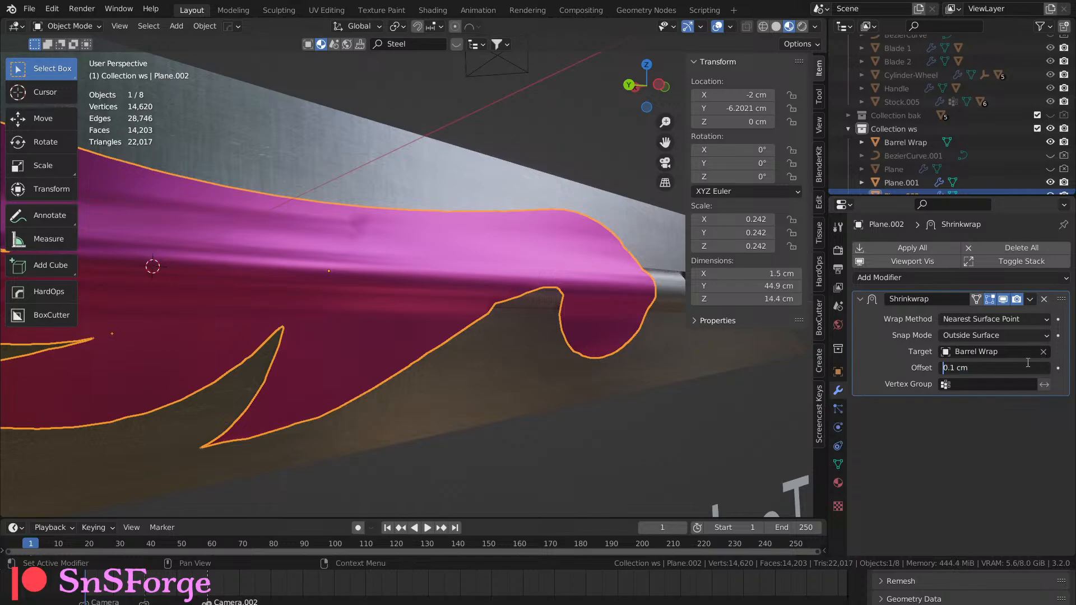
type("-")
key("Return")
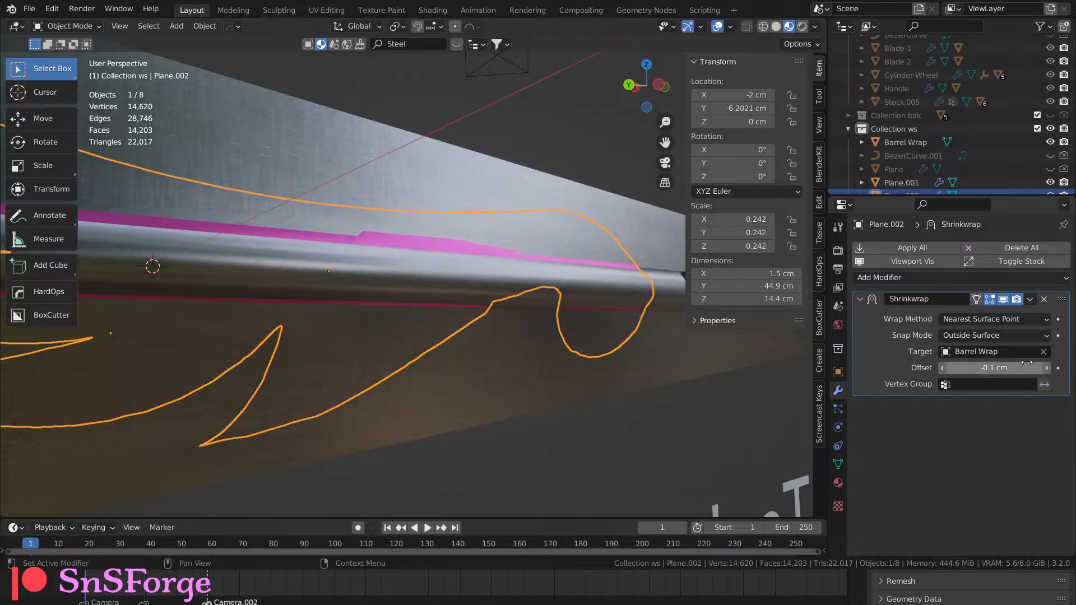
left_click(997, 369)
type(".1")
key("Return")
Add a Subdivision Surface modifier to the Barrel Wrap, set to Simple with 2 viewport levels.
middle_click_drag(617, 403, 410, 174)
left_click(412, 179)
left_click(890, 248)
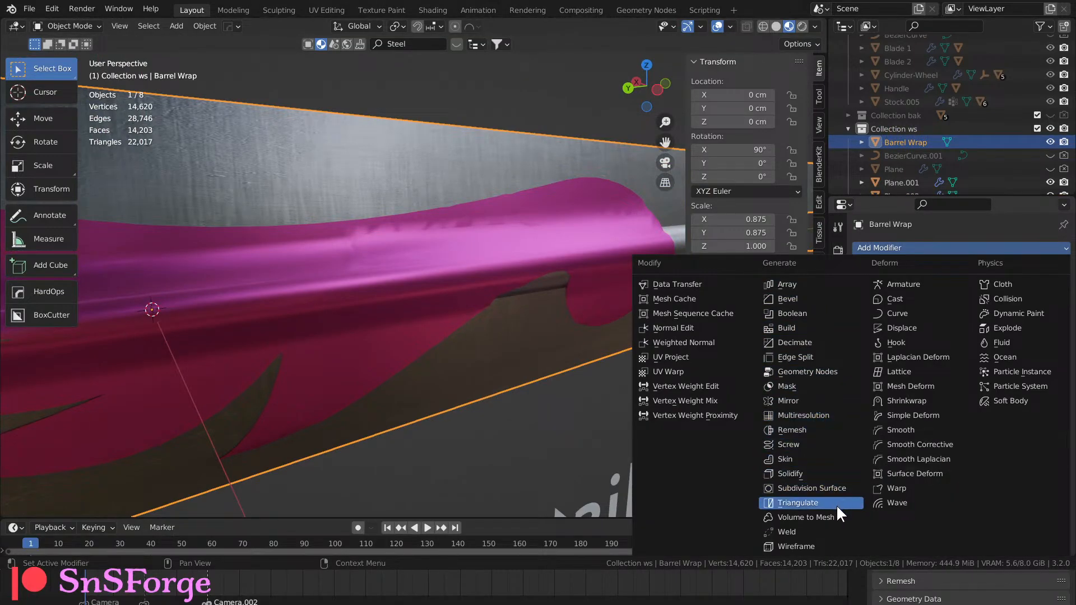
left_click(822, 486)
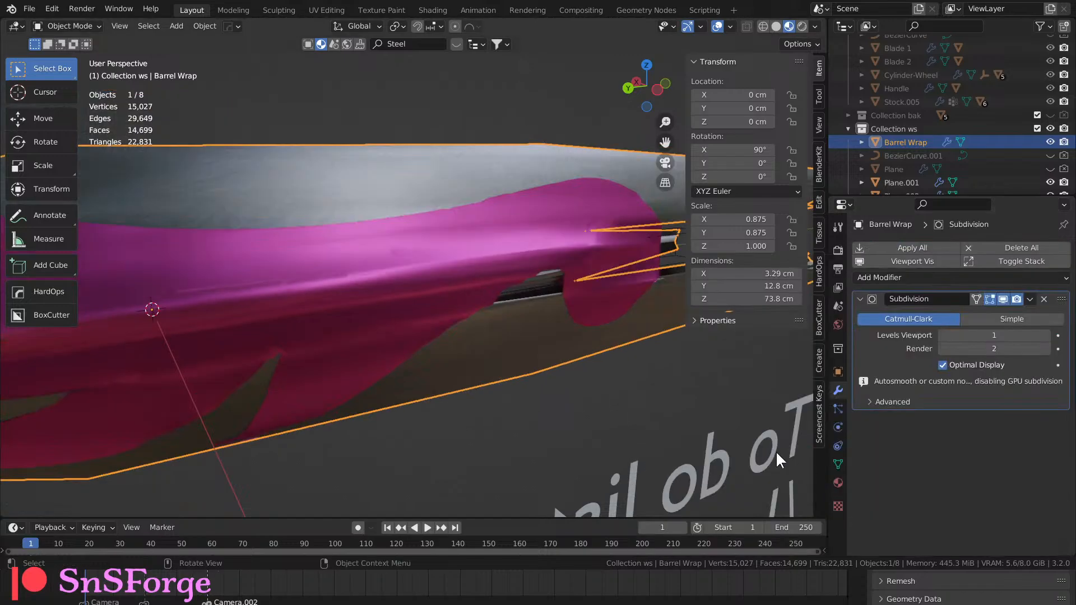
middle_click_drag(775, 451, 622, 344)
left_click(1003, 317)
left_click(1044, 334)
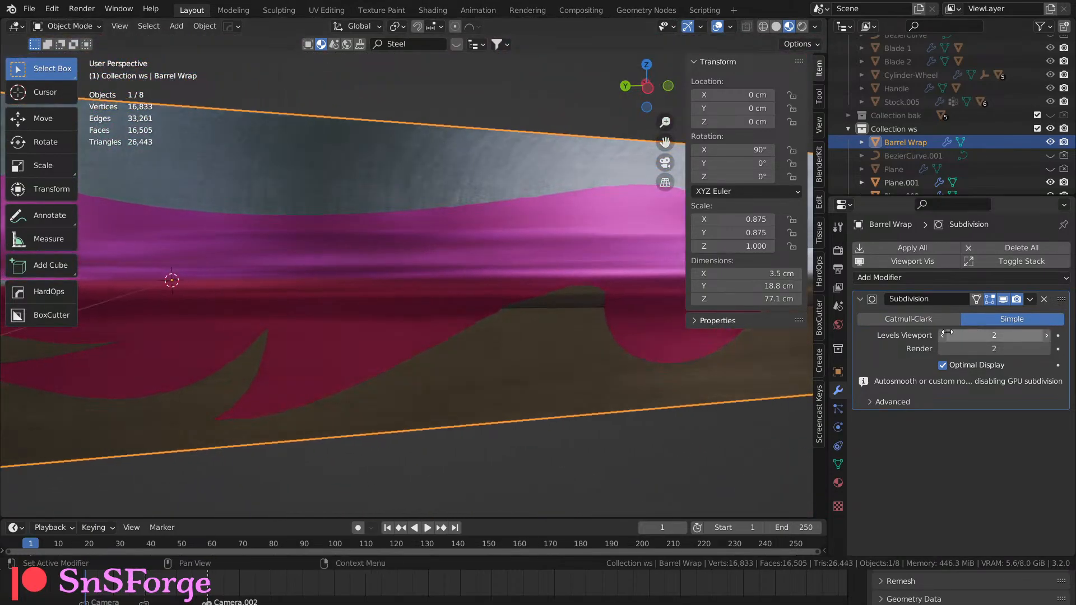
middle_click_drag(689, 370, 376, 336)
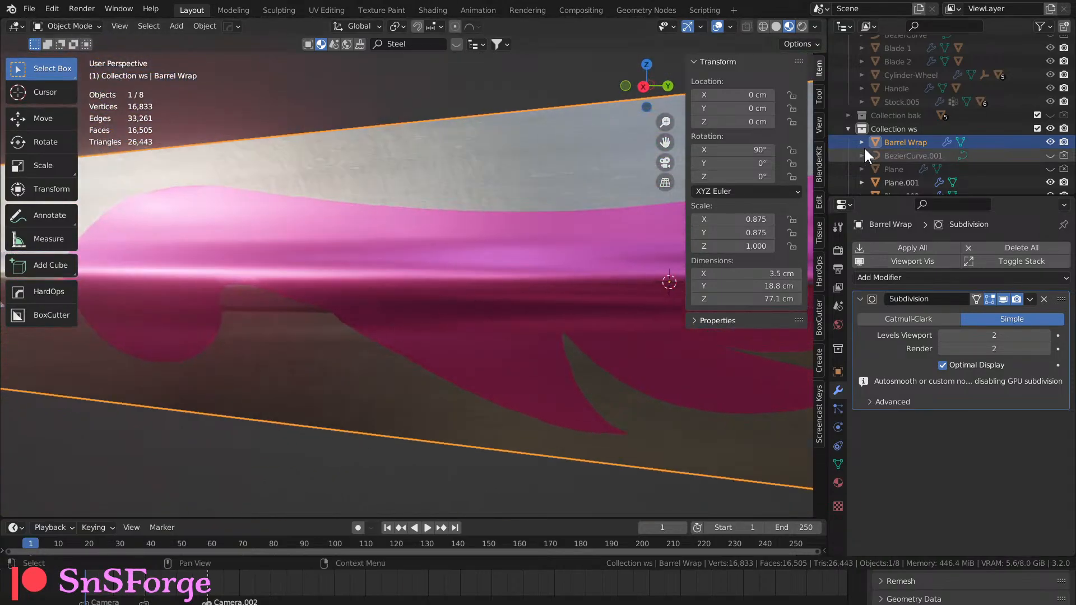
Duplicate the Plane.001 ornament in place as a backup and hide the copy in the viewport.
scroll(896, 143, "down", 1)
left_click(910, 170)
left_click(907, 181)
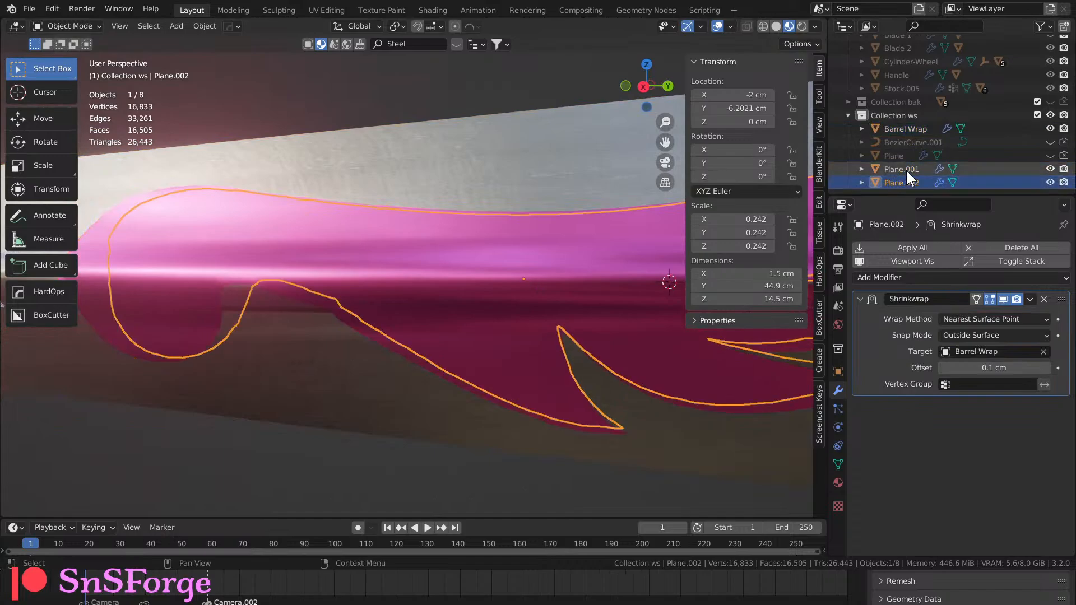
left_click(905, 170)
key("shift+d")
key("Escape")
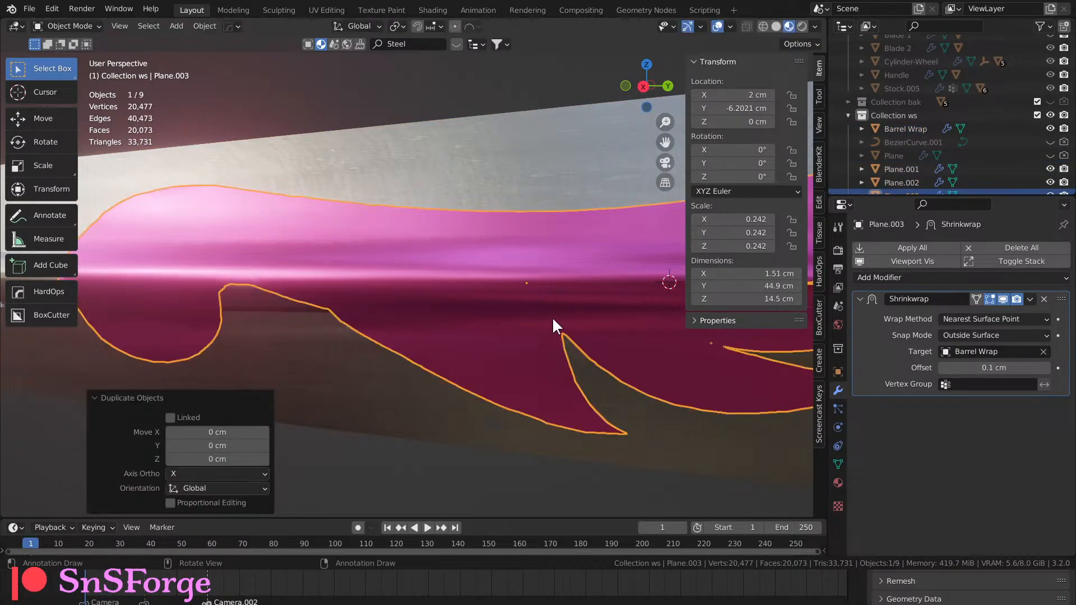
scroll(1043, 187, "down", 1)
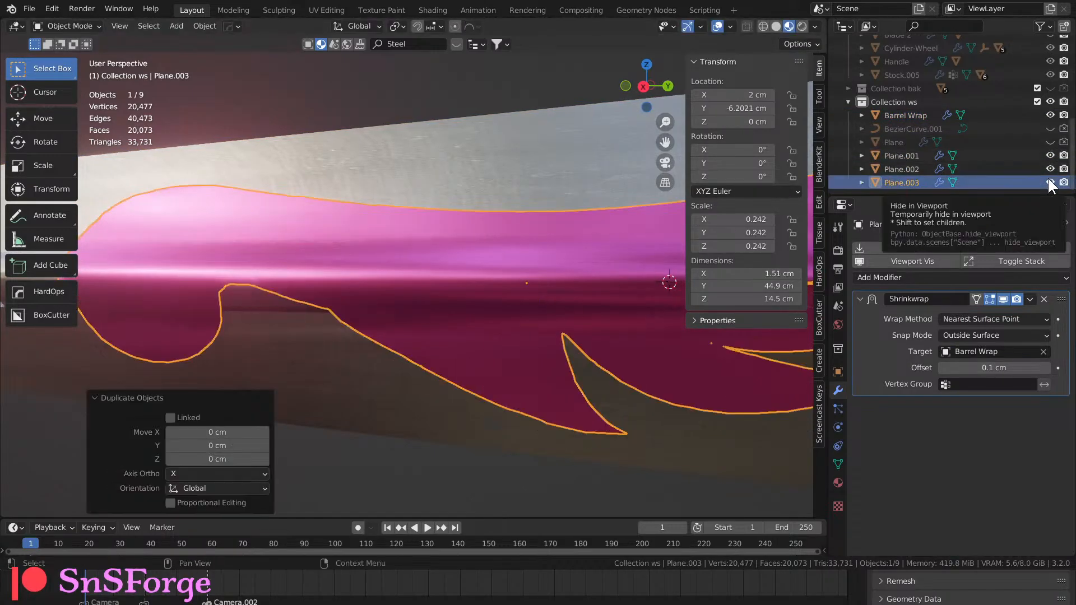
left_click(1049, 183)
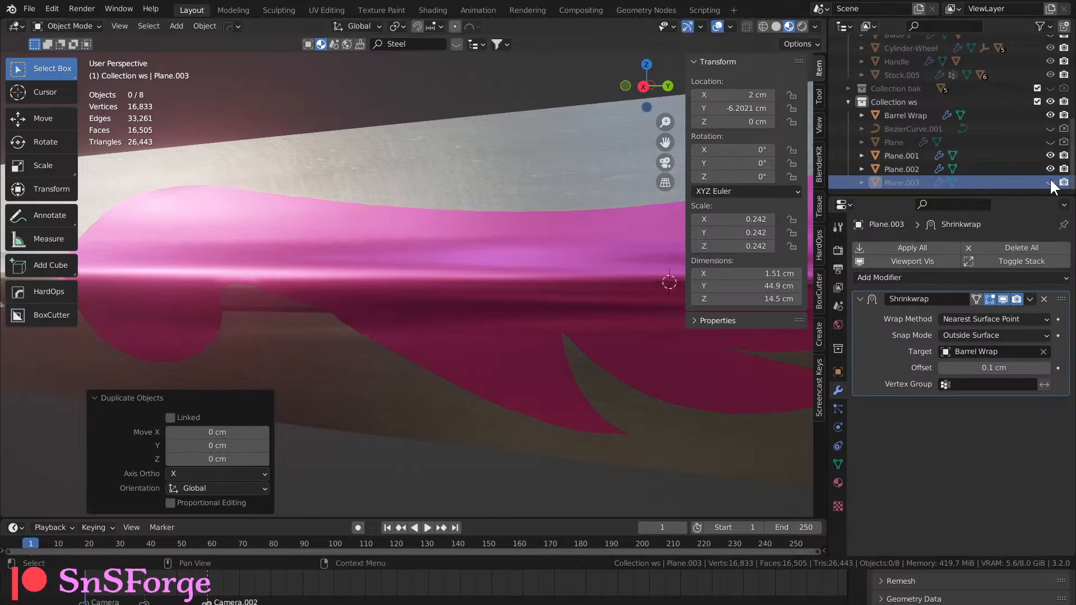
Apply all modifiers on both barrel ornaments, Plane.001 and Plane.002.
left_click(906, 155)
middle_click_drag(496, 290, 529, 310)
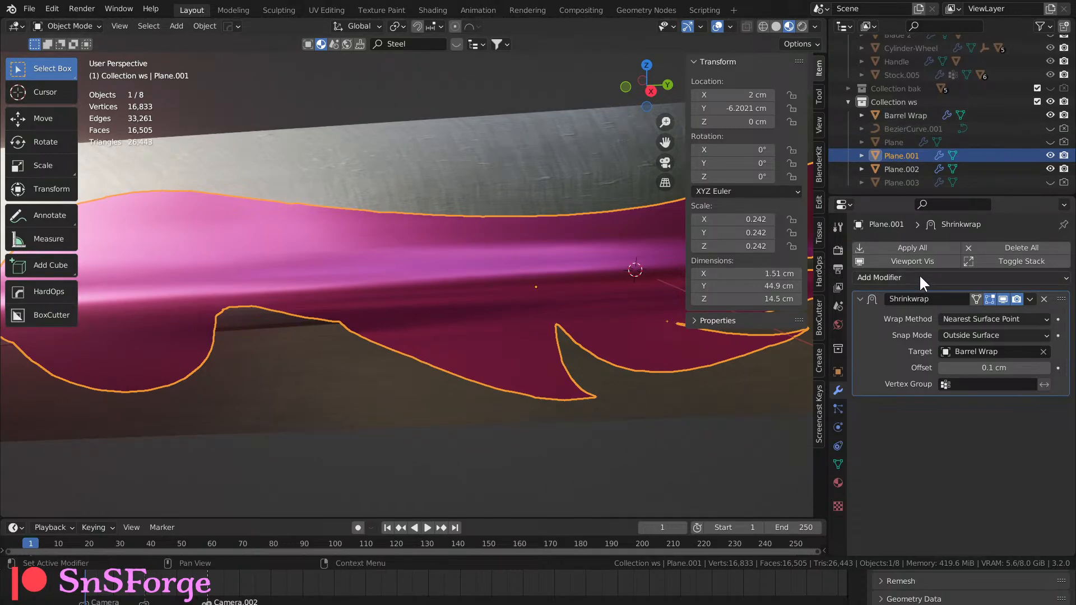
left_click(923, 247)
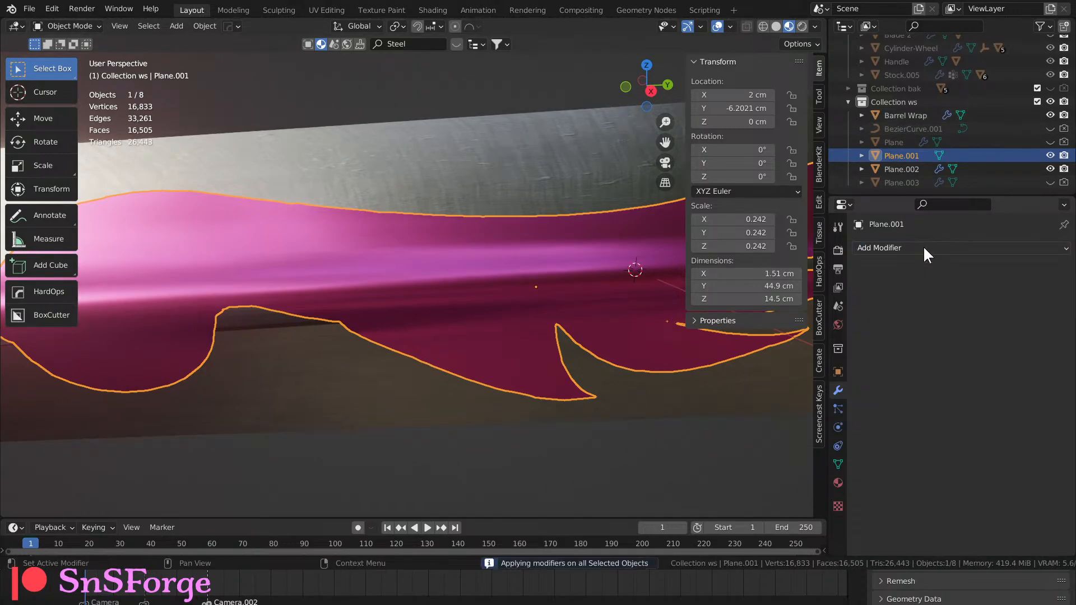
left_click(916, 169)
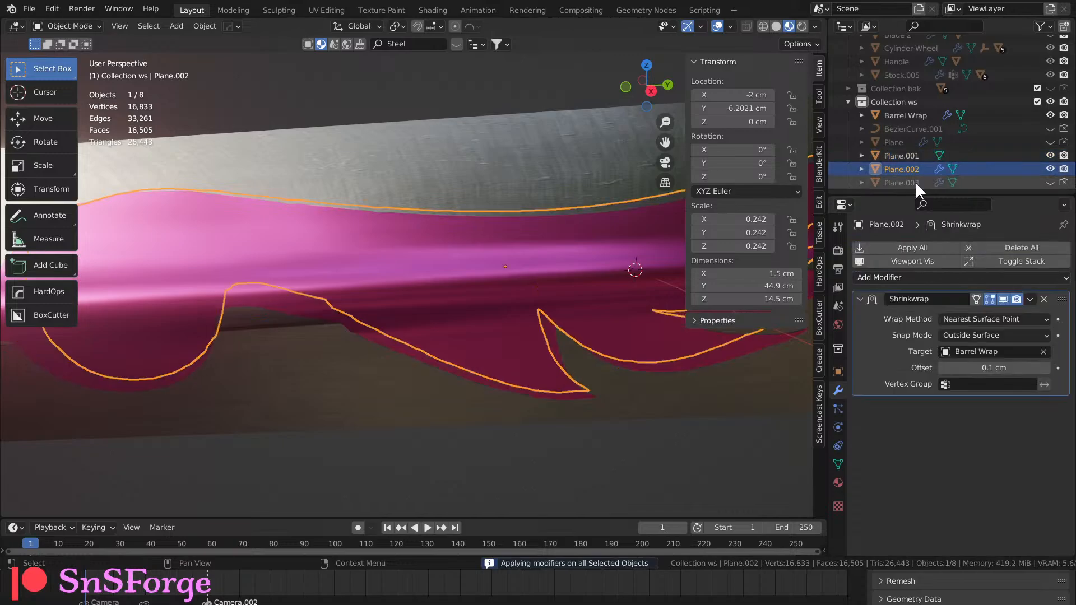
left_click(909, 247)
middle_click_drag(547, 241, 582, 226)
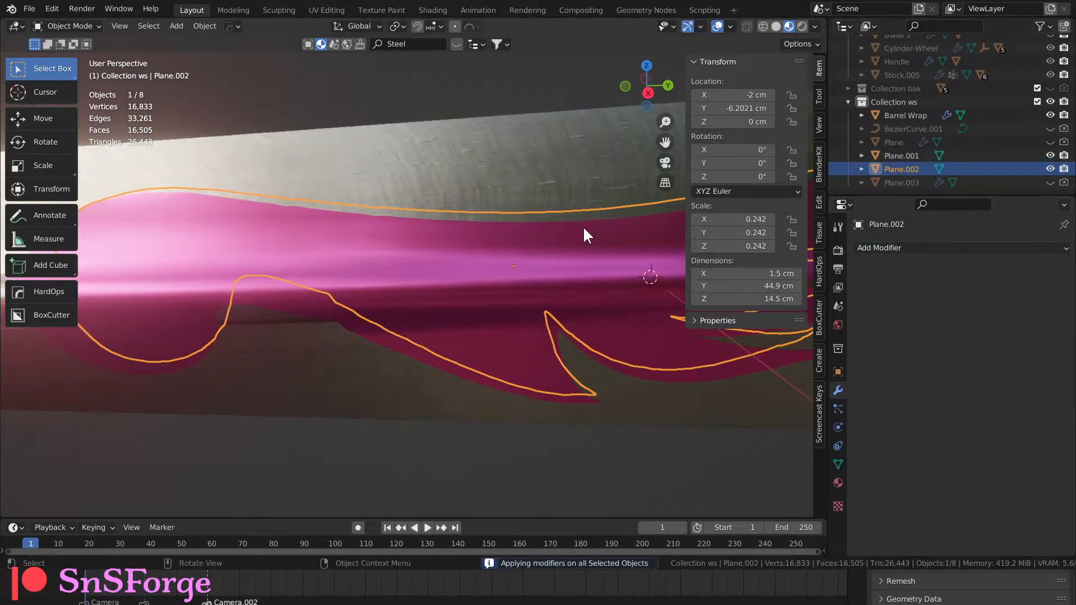
Hide the Barrel Wrap, show Collection Gund Sword, and select the Plane.001 ornament on the barrel.
left_click(1050, 115)
middle_click_drag(617, 249, 581, 239)
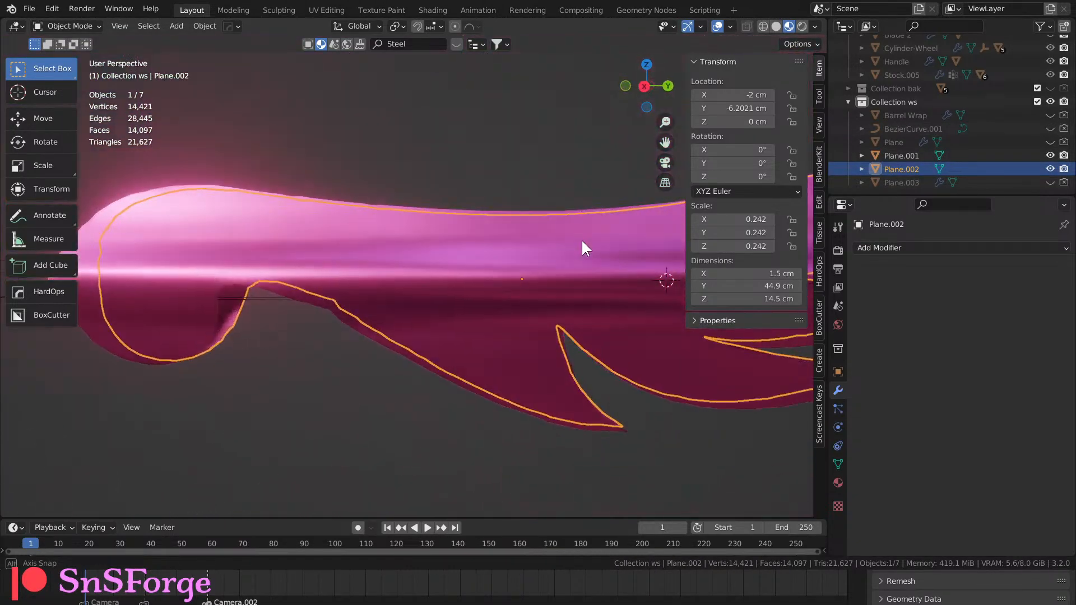
scroll(1014, 82, "up", 5)
scroll(1028, 84, "up", 1)
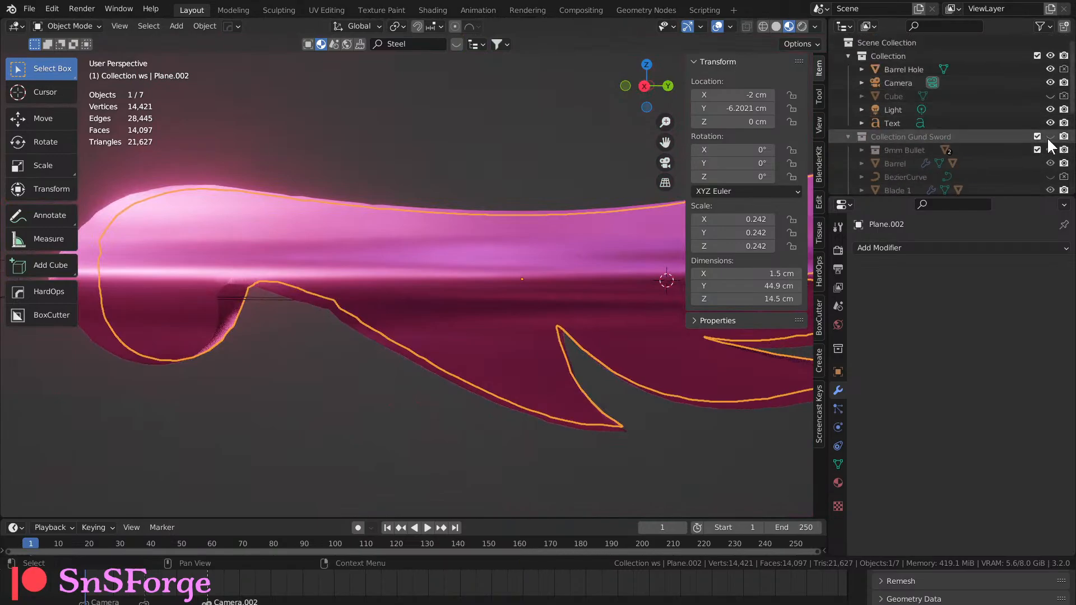
left_click(1050, 137)
middle_click_drag(503, 299, 606, 276)
left_click(583, 261)
scroll(425, 261, "up", 3)
mouse_move(401, 262)
middle_mouse_down()
mouse_move(425, 250)
mouse_move(403, 244)
middle_mouse_up()
Try a Solidify modifier on Plane.001 and undo it.
left_click(899, 248)
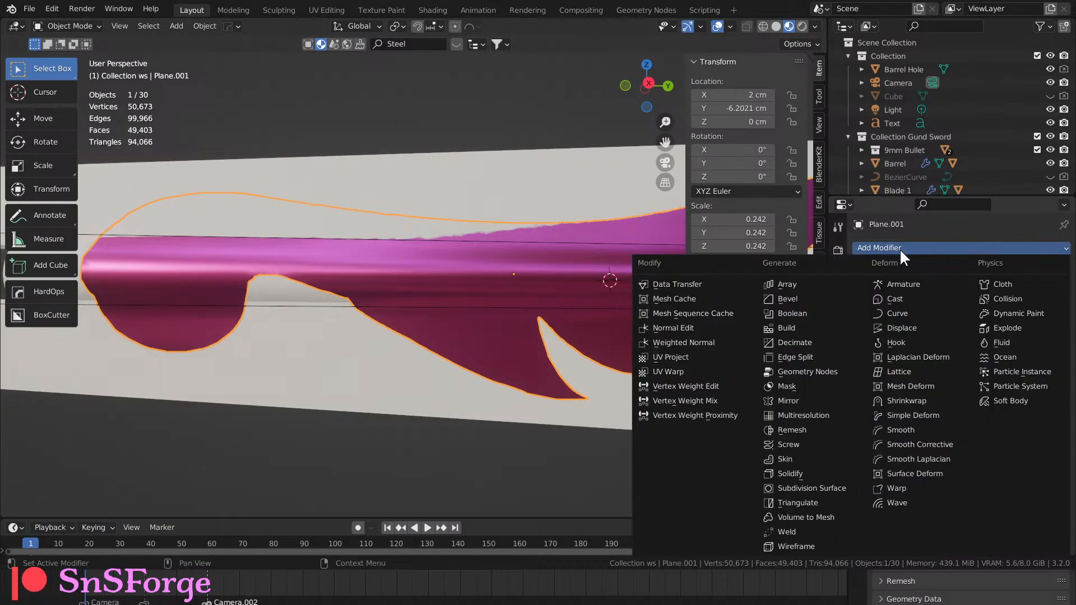
left_click(811, 473)
key("ctrl+z")
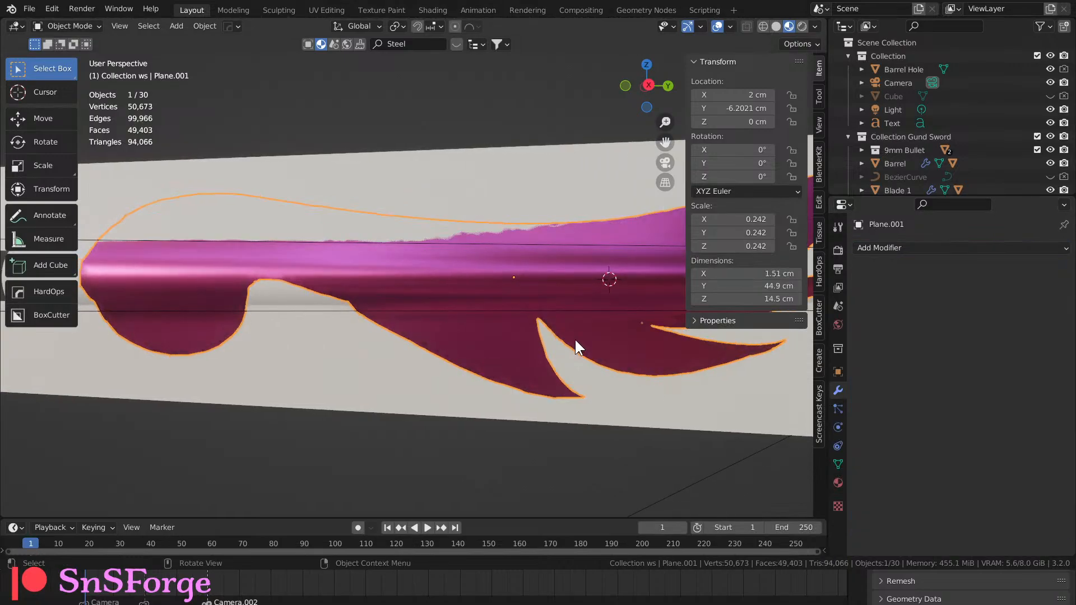
Try X locations of 2.1 cm and 2.2 cm for Plane.001 to lift it off the blade surface.
left_click(757, 95)
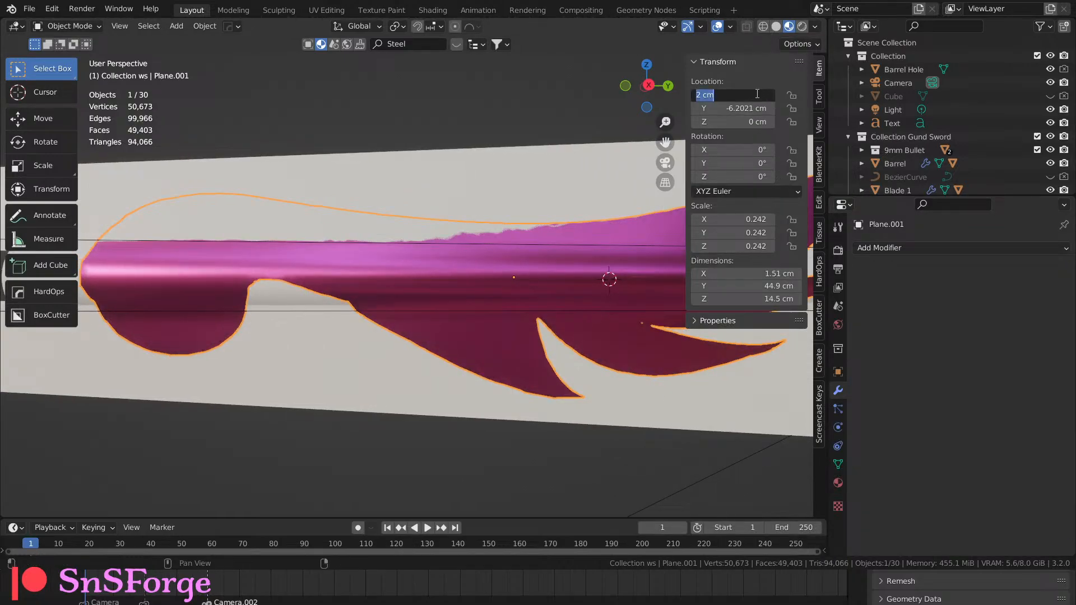
type("2.1")
key("Return")
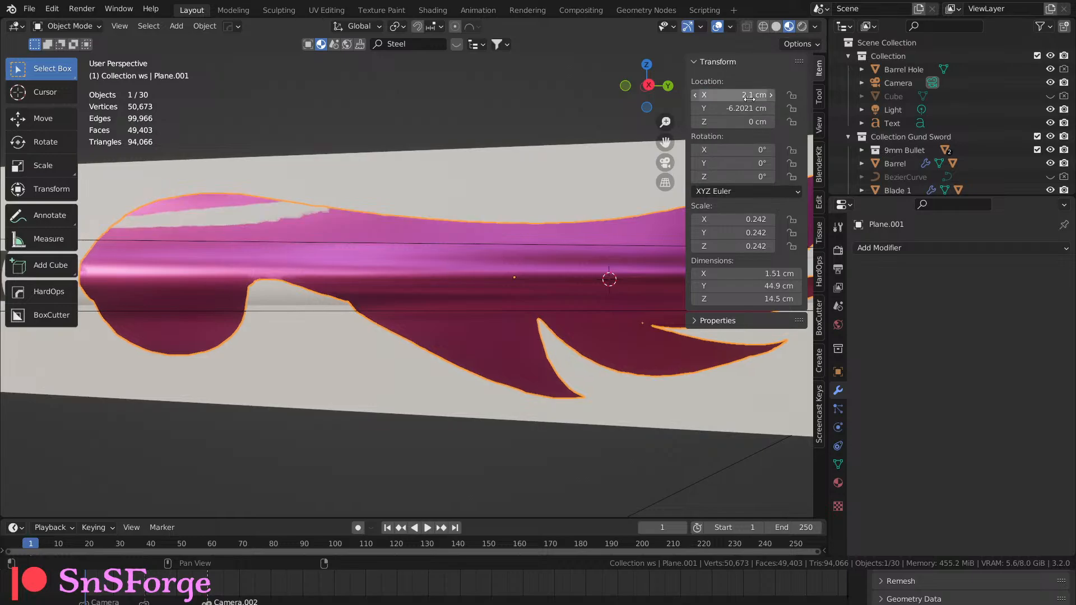
left_click(762, 95)
type("2")
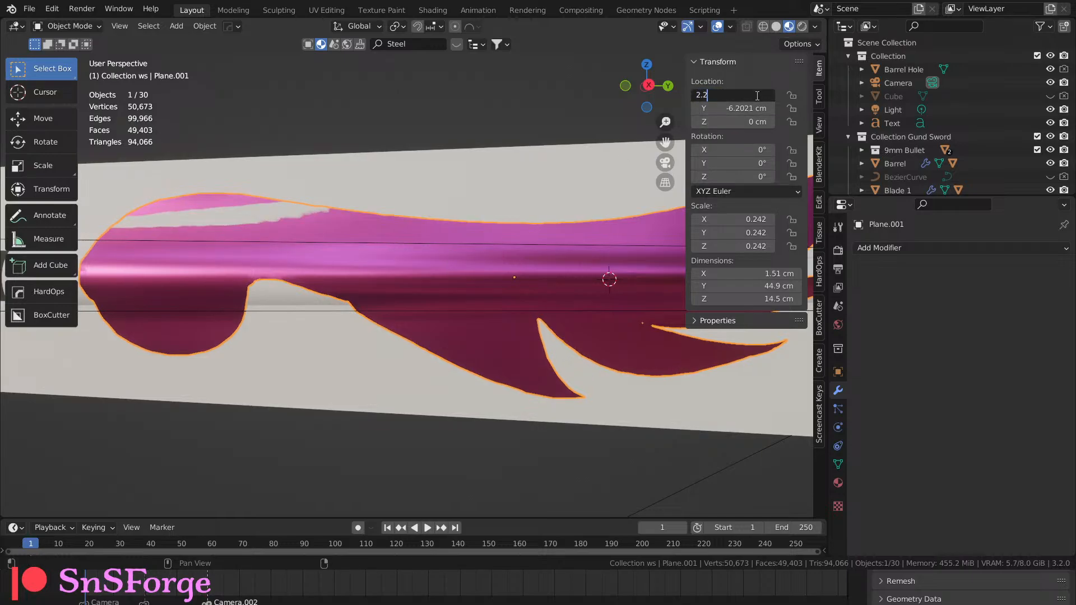
type(".2")
key("Return")
middle_click_drag(560, 252, 379, 261)
Show the Barrel Wrap again in Collection ws and view it together with the ornament.
scroll(955, 111, "down", 5)
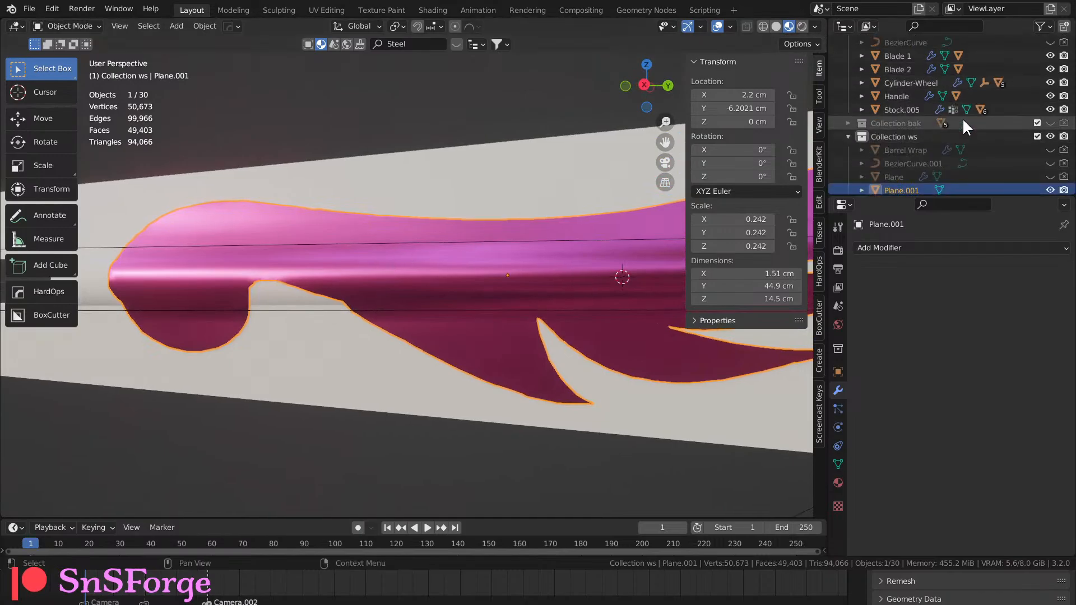
scroll(962, 126, "up", 5)
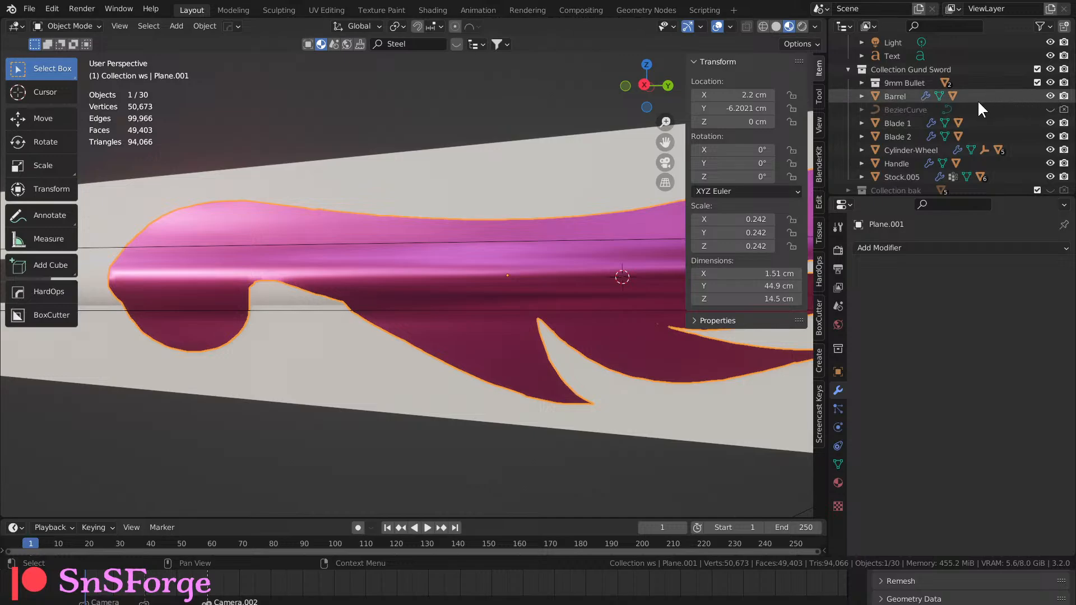
scroll(981, 106, "down", 6)
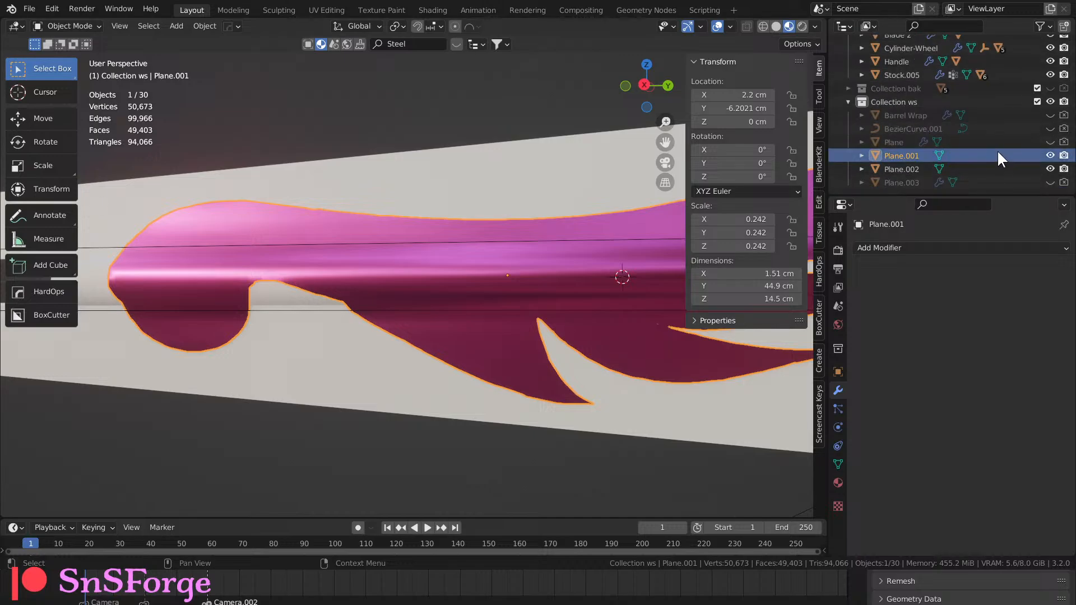
left_click(1050, 115)
left_click(1063, 115)
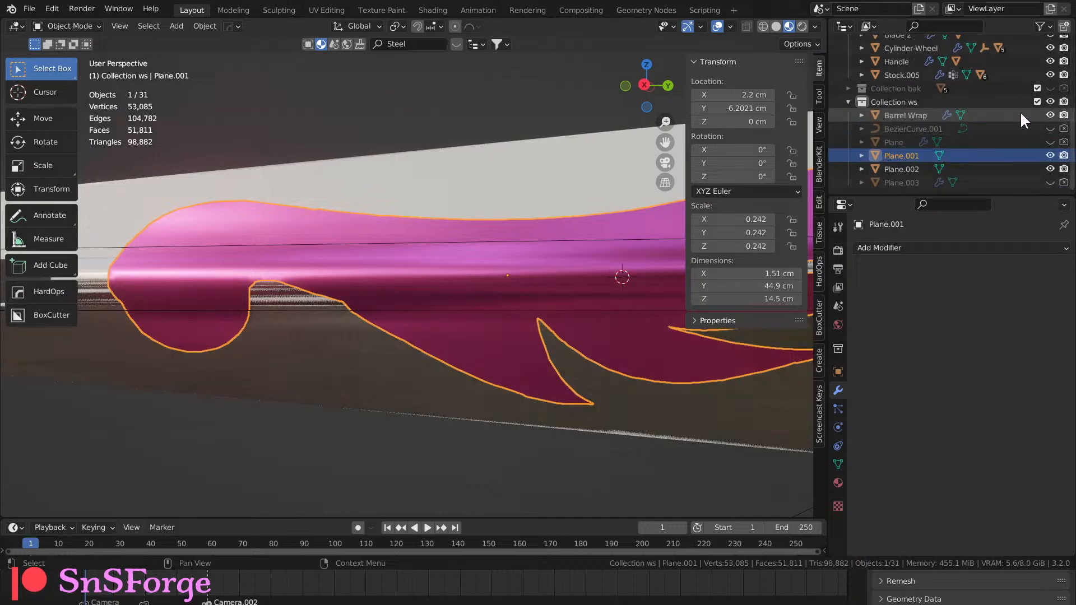
middle_click_drag(552, 252, 646, 270)
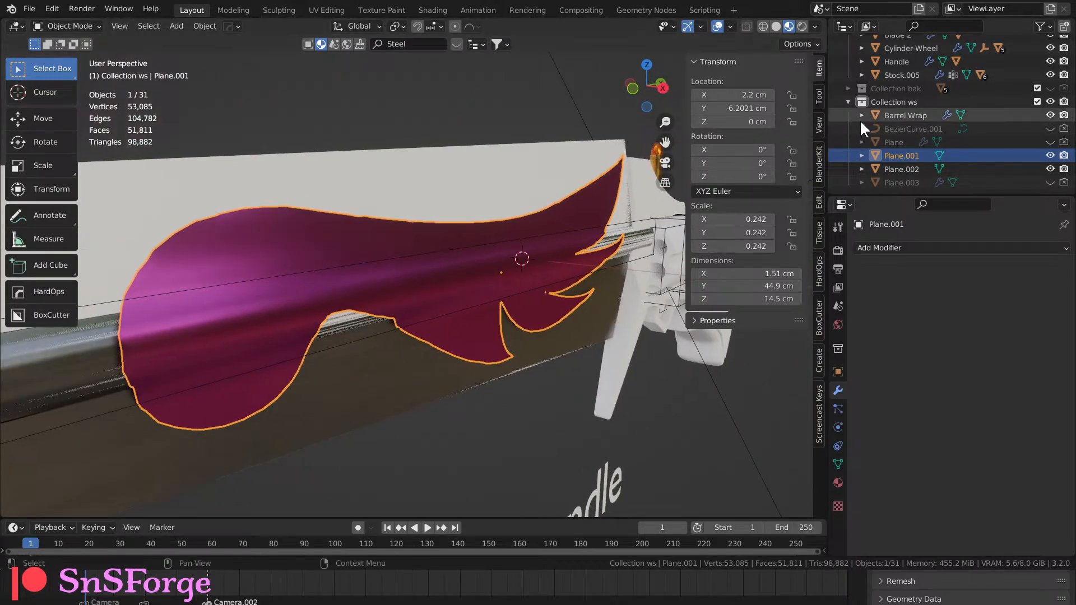
Set the X location of Plane.001 back to 2 cm.
left_click(738, 97)
type("2")
key("Return")
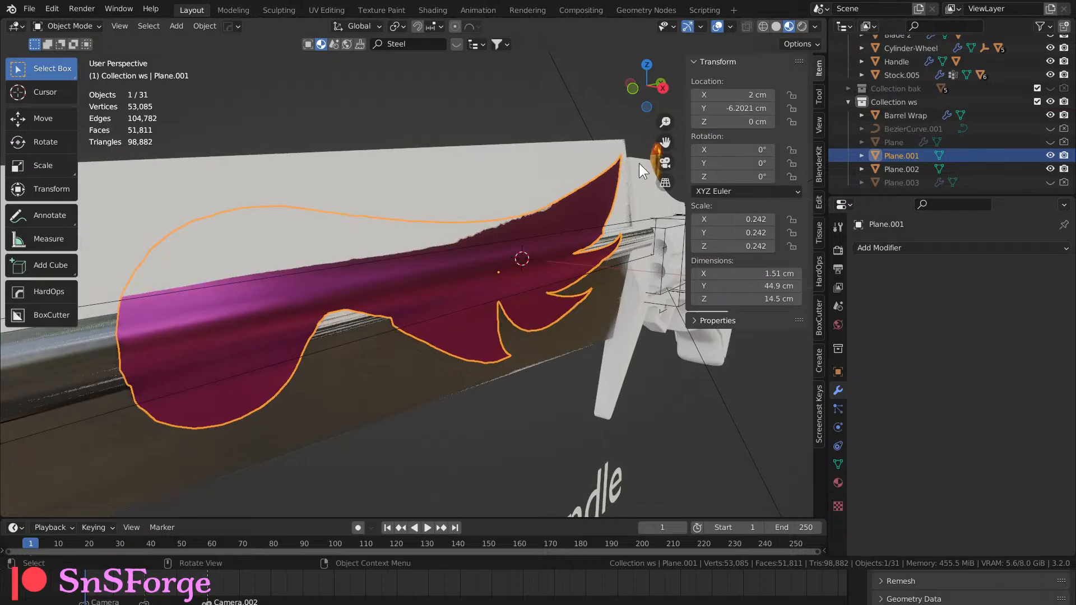
Hide Barrel, Blade 1 and Blade 2 in the viewport and view the ornament on the Barrel Wrap.
scroll(975, 79, "up", 4)
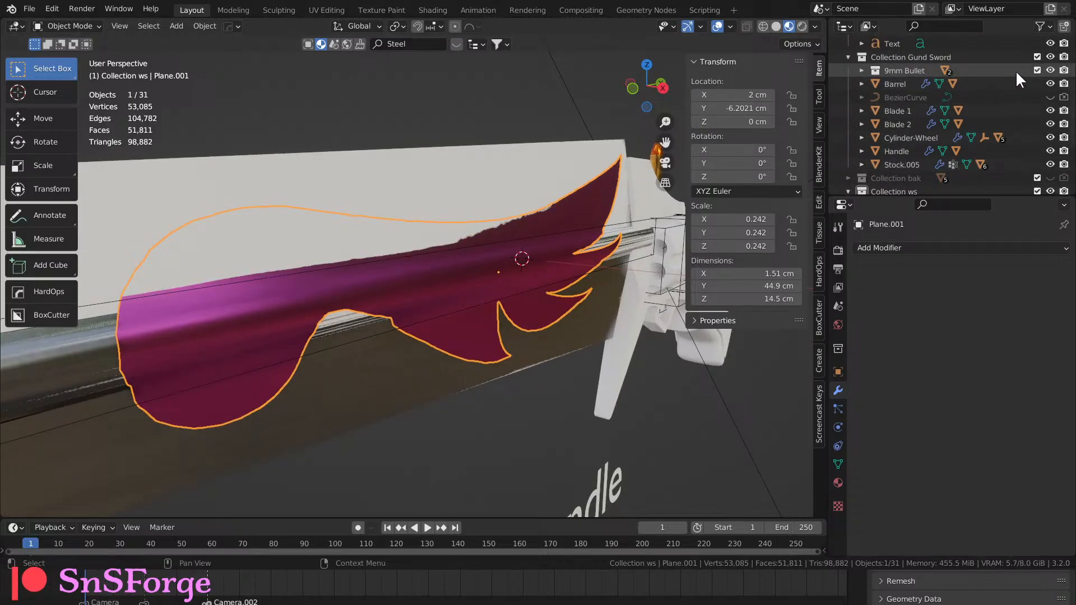
left_click(1049, 84)
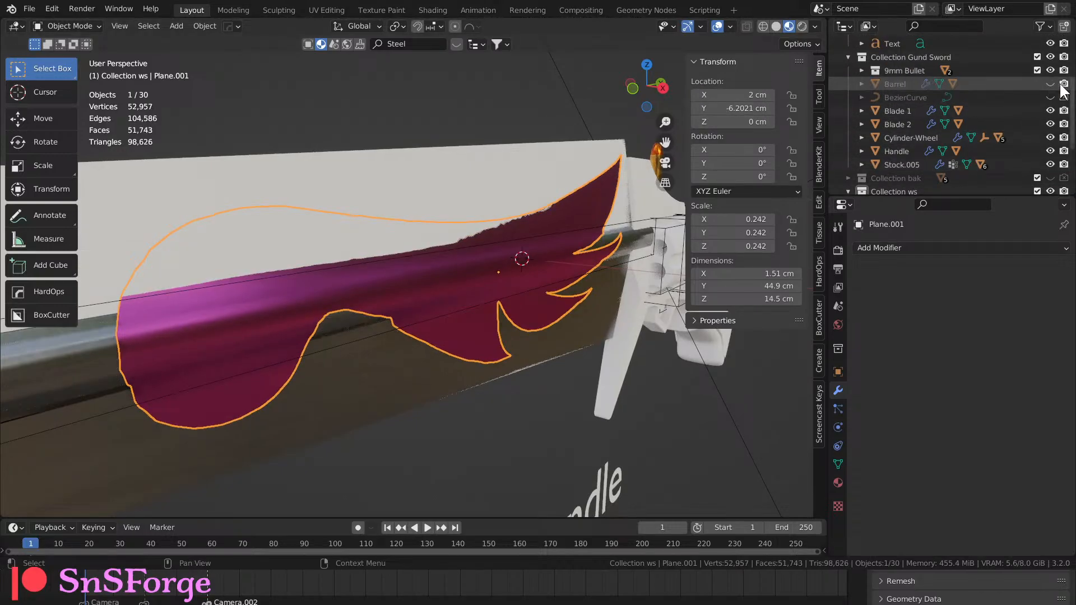
left_click_drag(1050, 110, 1050, 124)
middle_click_drag(560, 257, 497, 255)
scroll(489, 300, "down", 6)
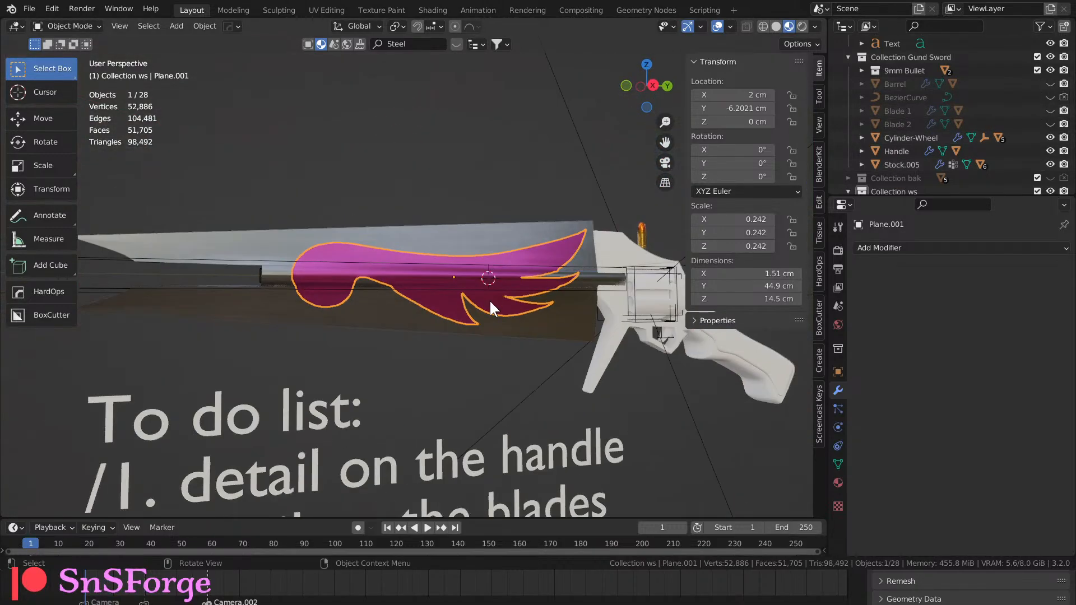
mouse_move(489, 299)
middle_mouse_down()
mouse_move(653, 319)
mouse_move(469, 325)
mouse_move(493, 316)
middle_mouse_up()
scroll(875, 149, "down", 5)
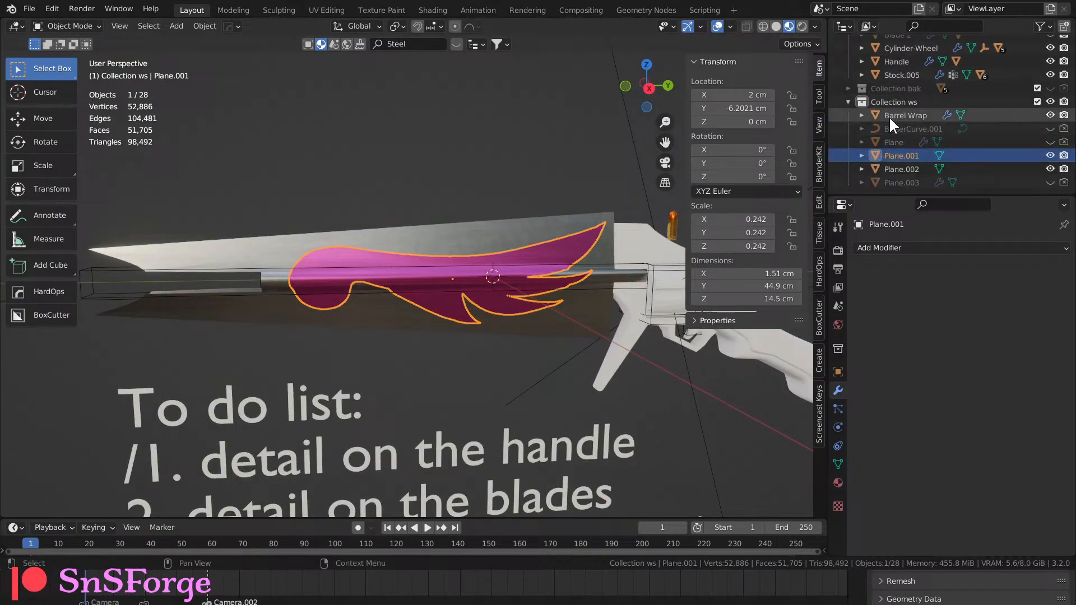
Show Barrel, BezierCurve, Blade 1 and Blade 2 in the viewport.
scroll(889, 117, "up", 5)
scroll(888, 116, "up", 3)
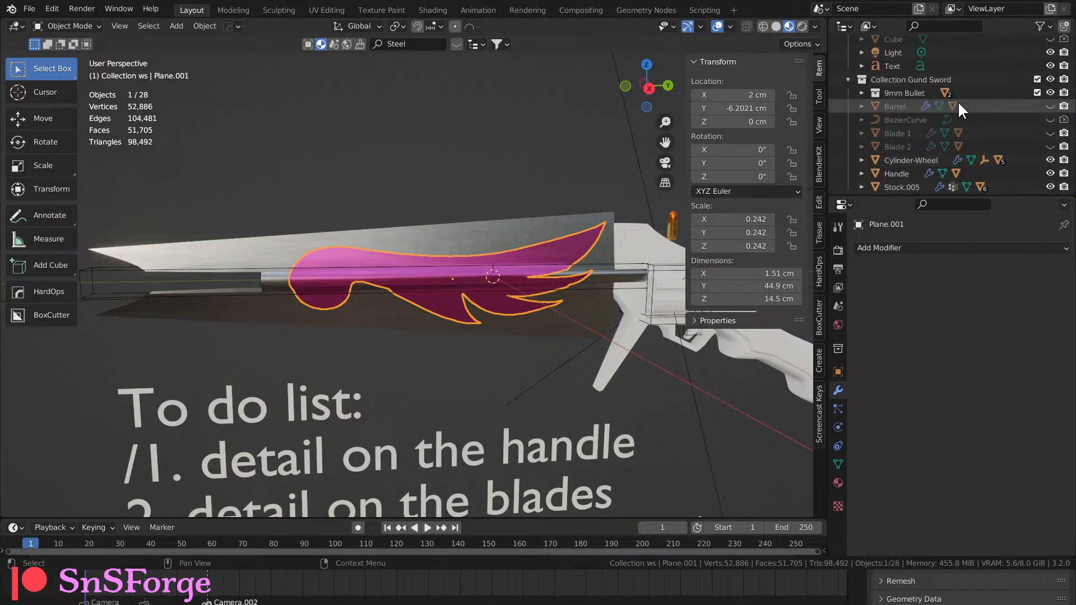
left_click(1049, 105)
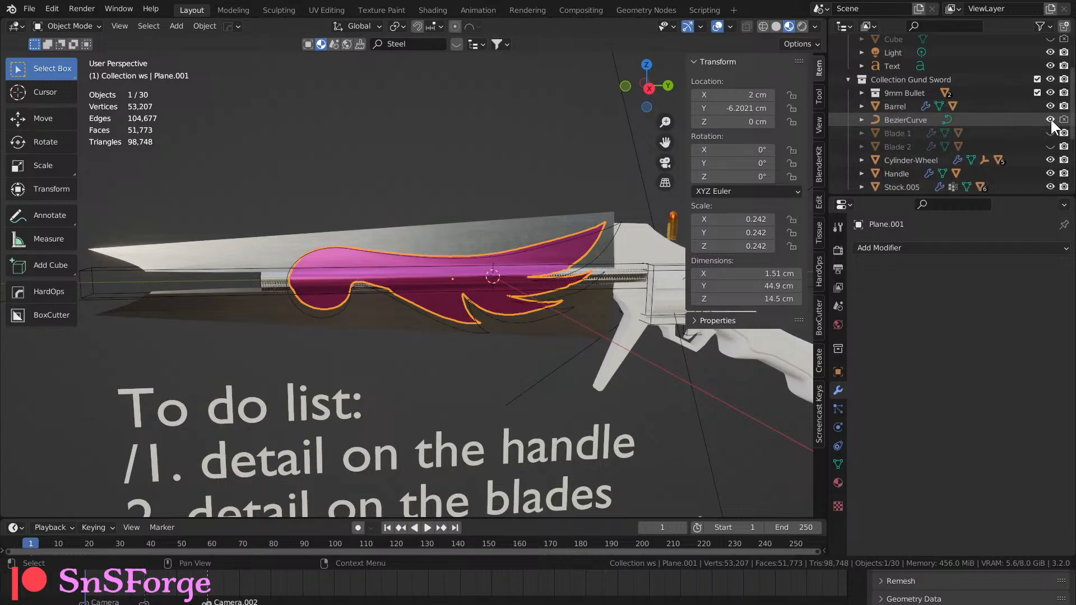
left_click_drag(1051, 120, 1050, 146)
Move Barrel, BezierCurve, Blade 1 and Blade 2 from Collection Gund Sword into Collection ws.
left_click(899, 108)
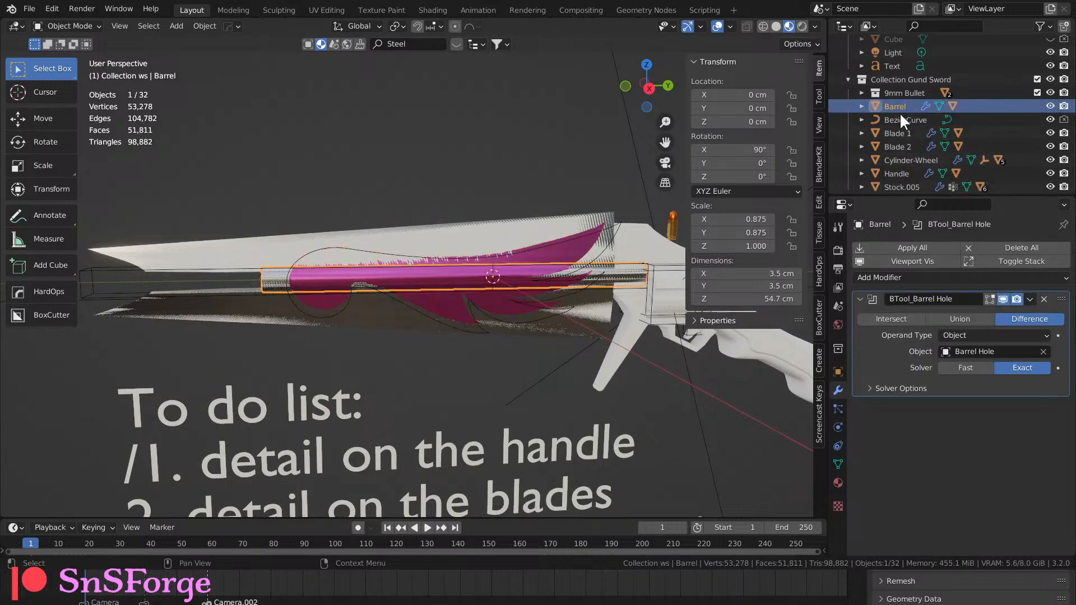
left_click(902, 143, "shift")
left_click_drag(898, 138, 893, 99)
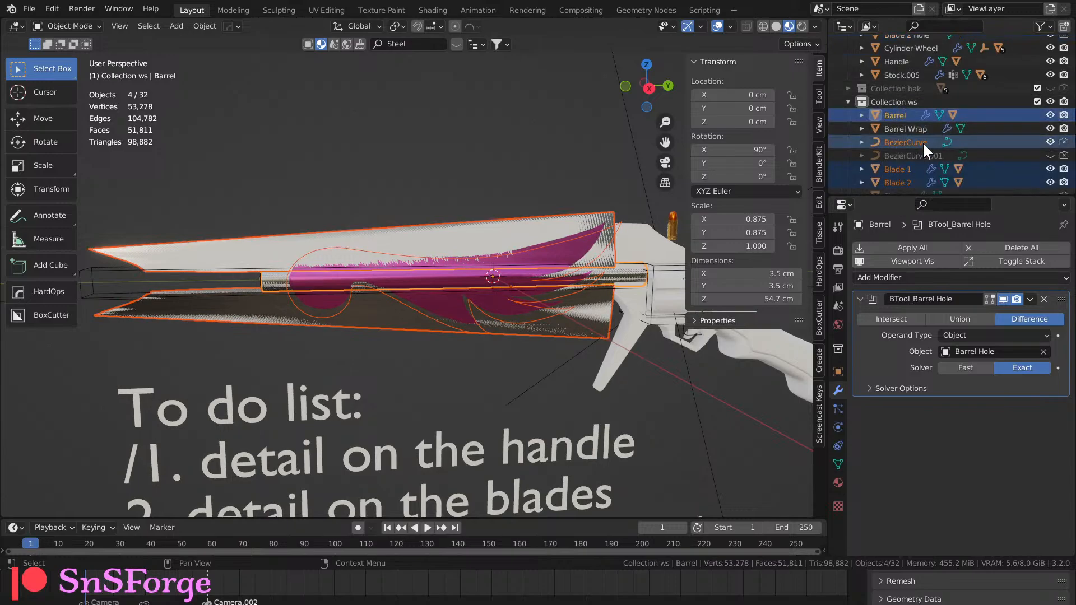
Move the Barrel Wrap from Collection ws into Collection Gund Sword.
scroll(922, 142, "down", 3)
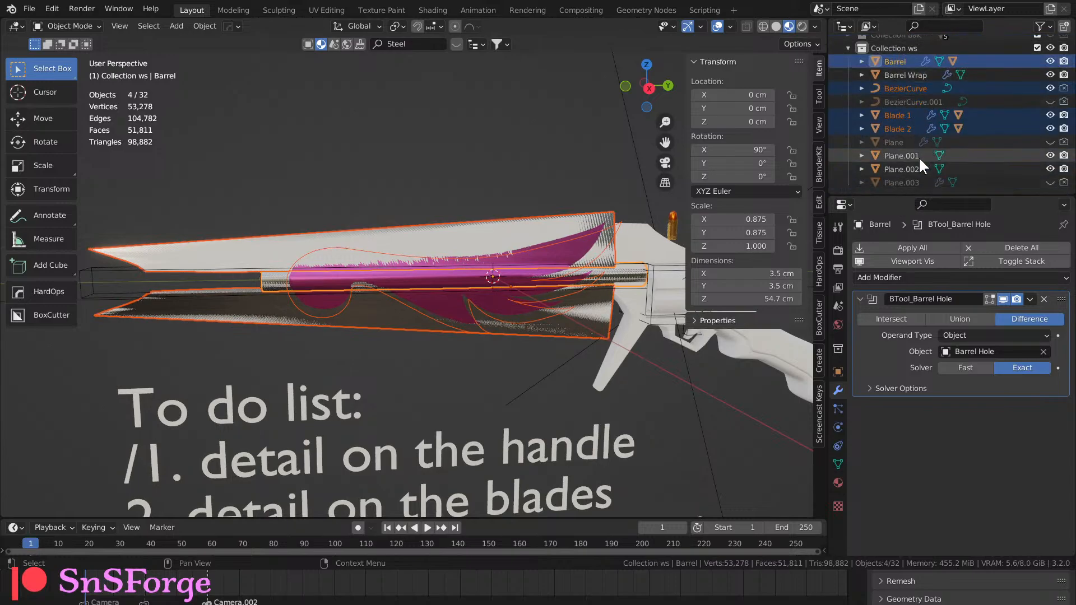
left_click(909, 74)
left_click_drag(909, 71, 899, 134)
scroll(906, 146, "down", 10)
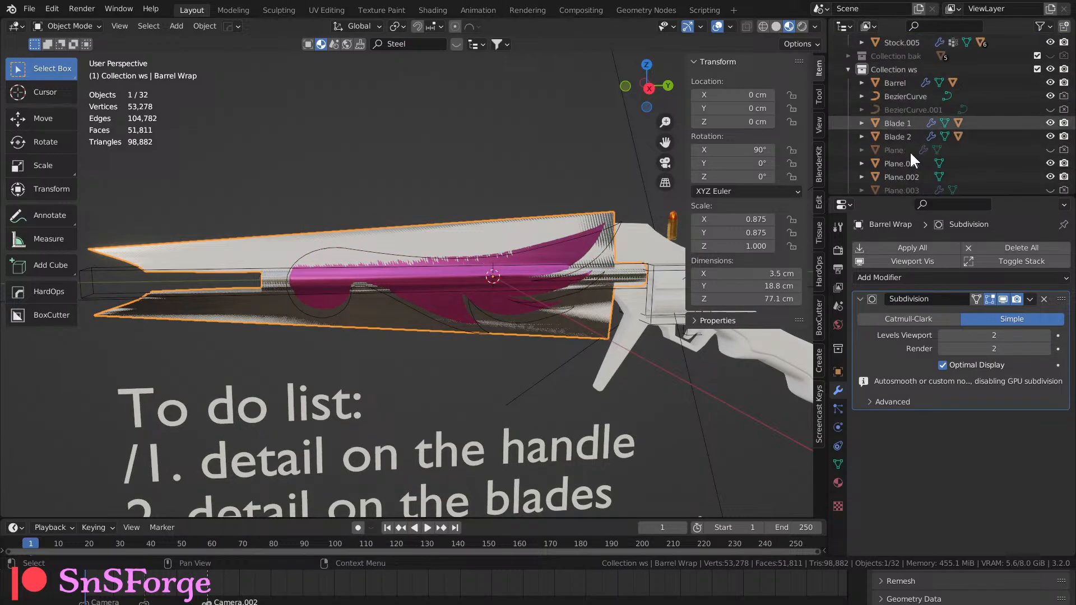
Select the Plane.001 ornament and hide Barrel, BezierCurve, Blade 1 and Blade 2 in the viewport.
left_click(545, 261)
left_click(549, 258)
scroll(549, 254, "up", 4)
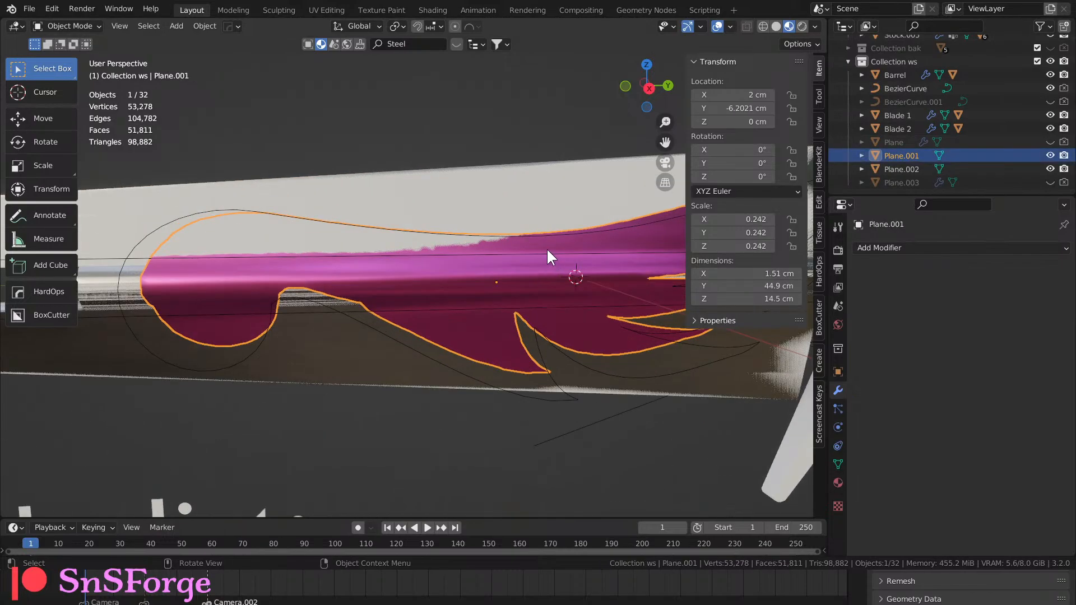
left_click(1050, 88)
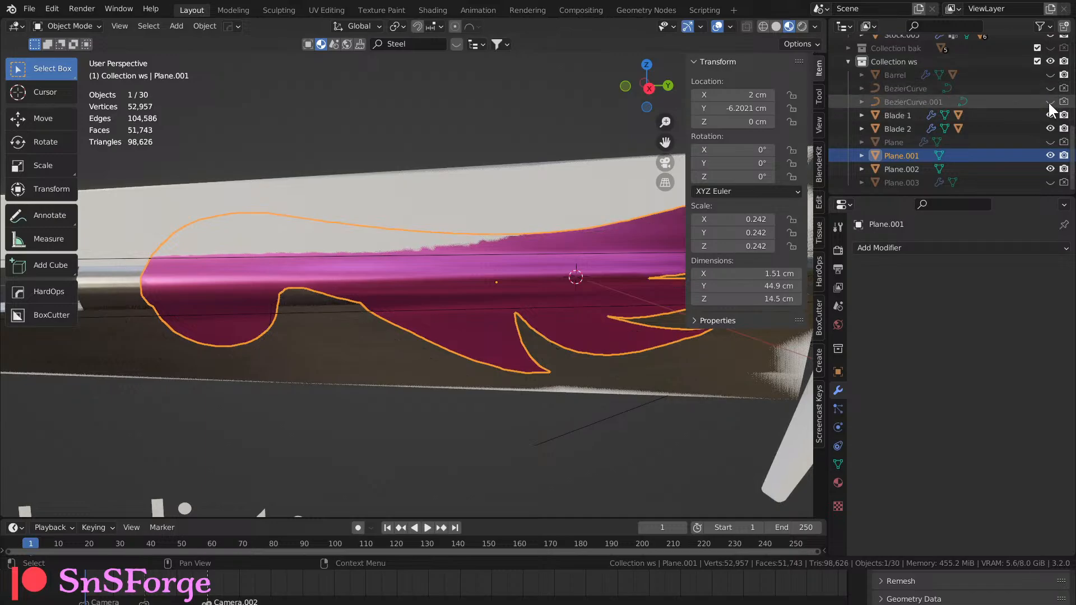
left_click(1050, 115)
left_click(1050, 128)
Disable Blade 2, Blade 1 and Barrel in renders, and pick the Plane.002 ornament.
left_click(1063, 129)
left_click(1063, 114)
left_click(1063, 75)
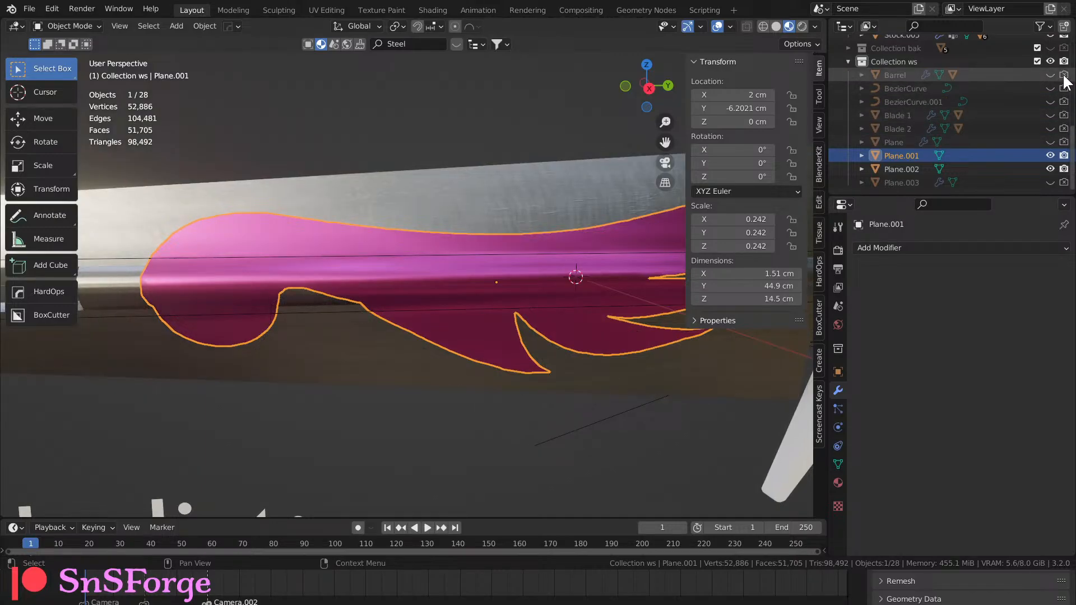
left_click(903, 168)
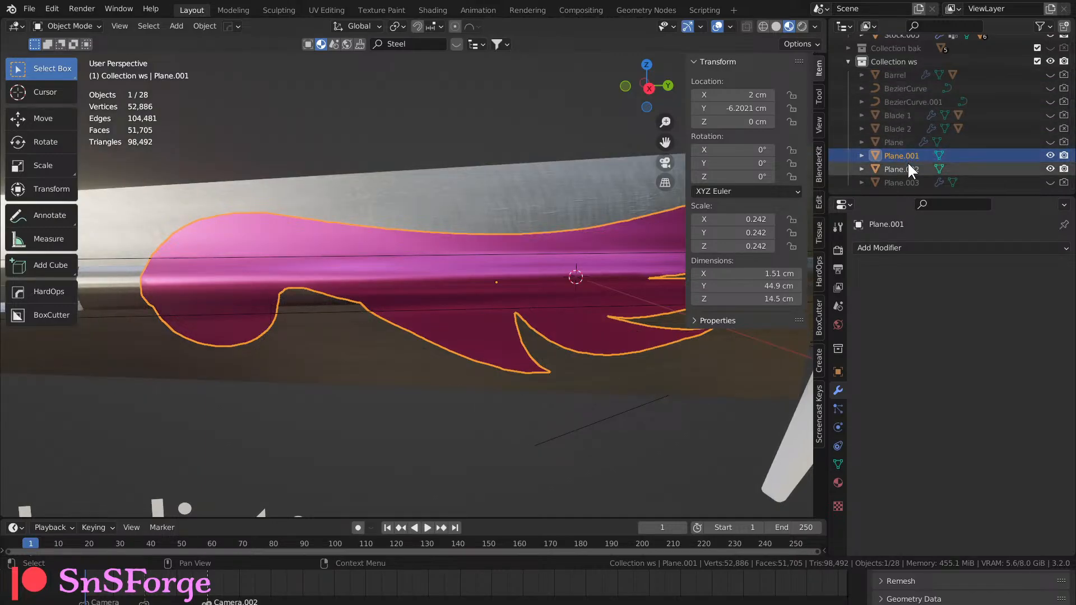
Rename the Plane.001 ornament as Wings.
middle_click_drag(784, 178, 426, 252)
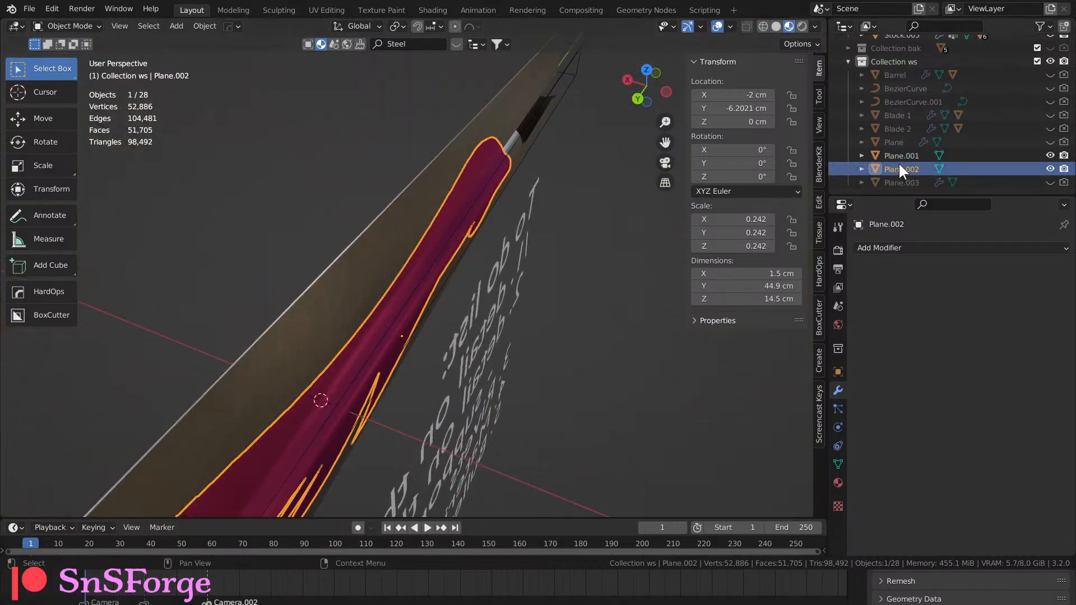
left_click(900, 155)
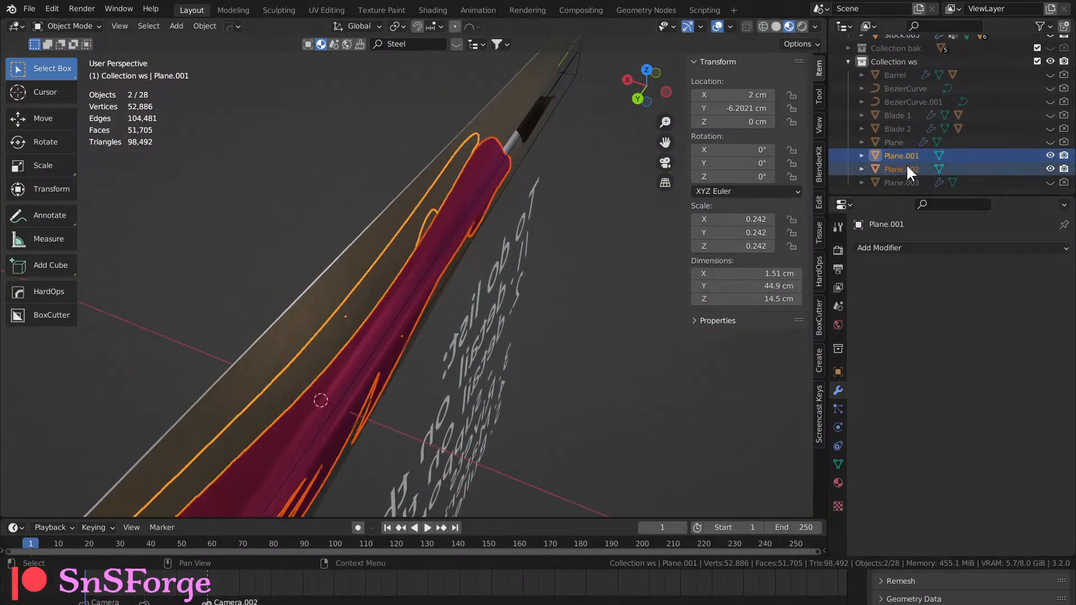
left_click(906, 164, "shift")
double_click(910, 156)
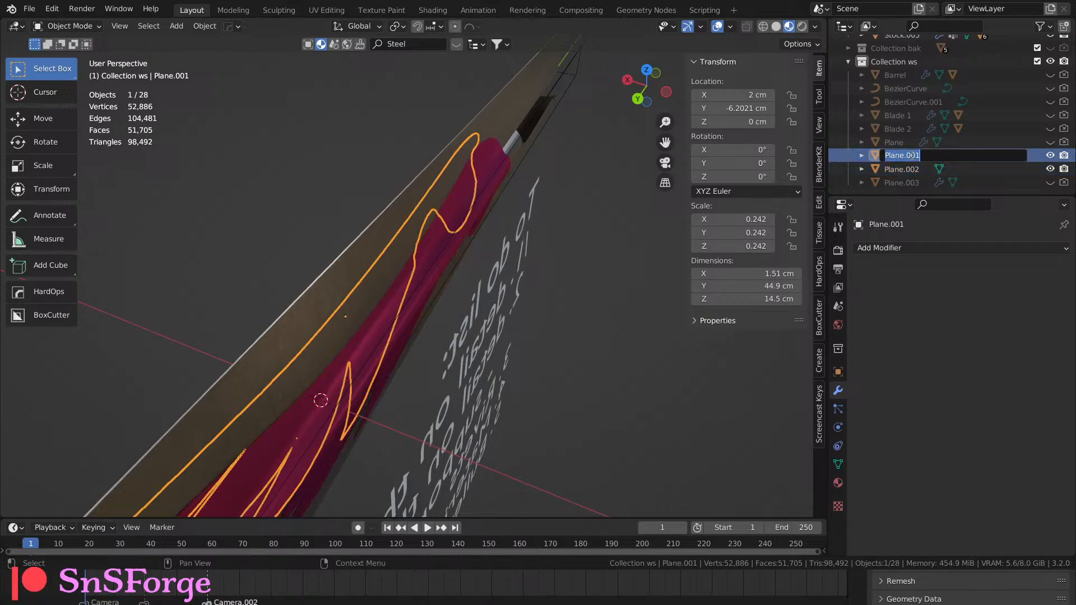
left_click(912, 168)
left_click(911, 168, "shift")
key("F3")
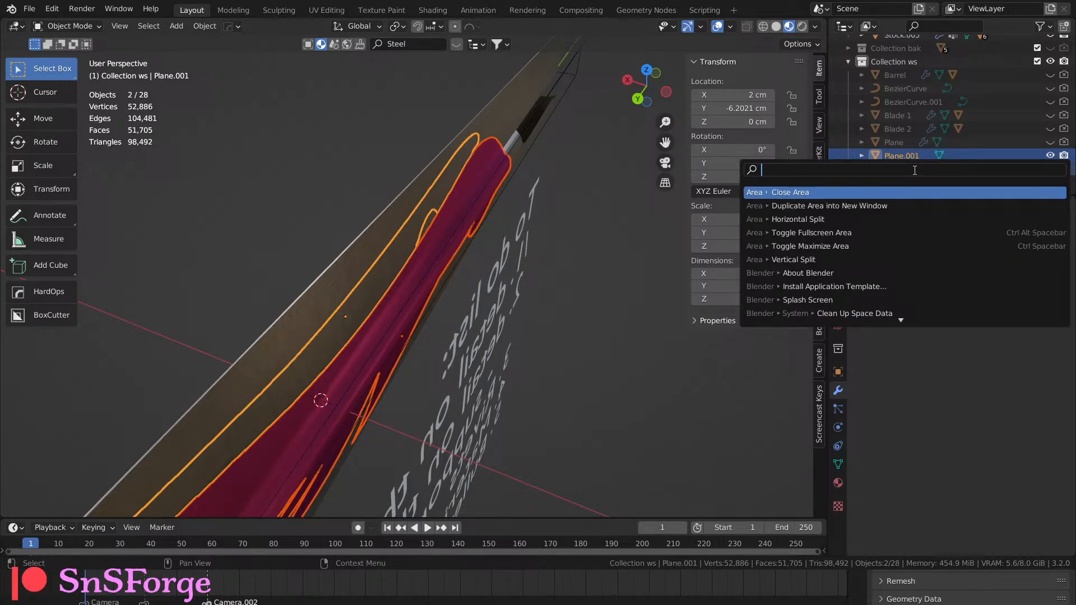
key("Escape")
key("F2")
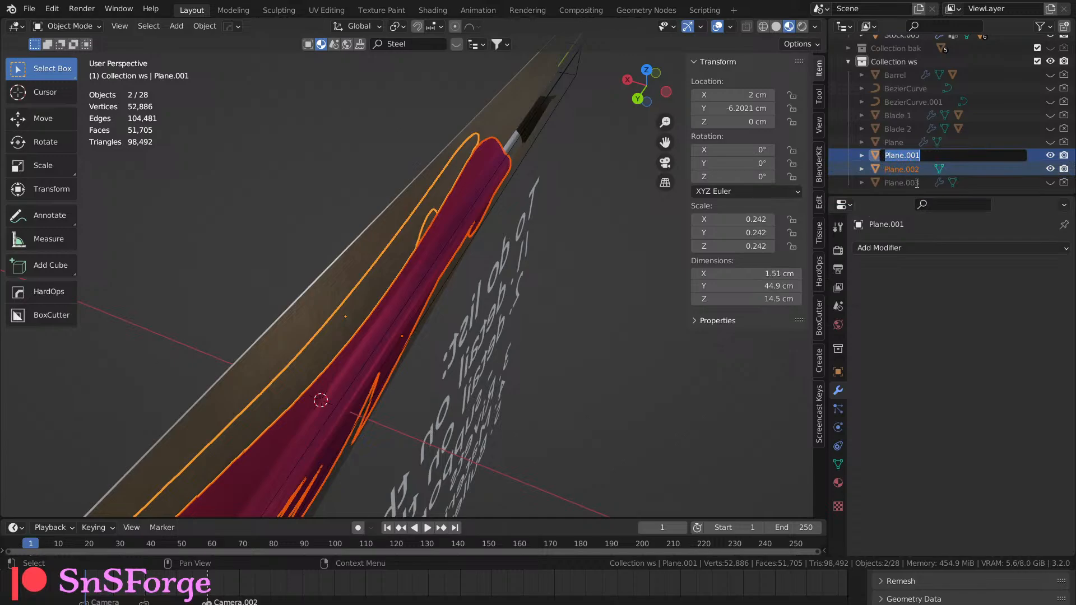
type("Wings")
key("Return")
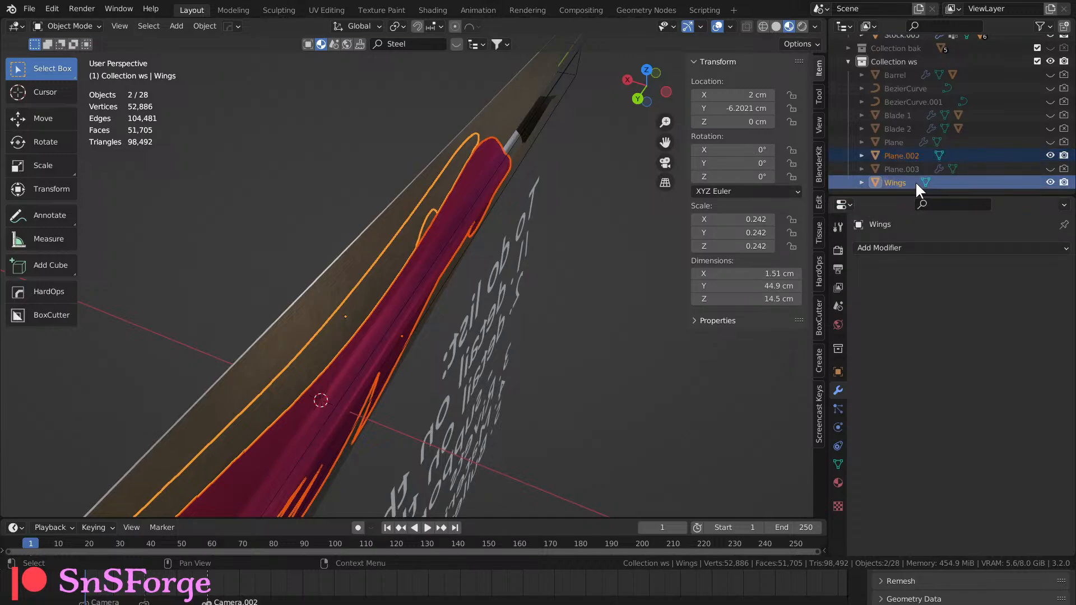
Rename the Plane.002 ornament as Wings2 and move both wing objects into Collection Gund Sword.
double_click(921, 155)
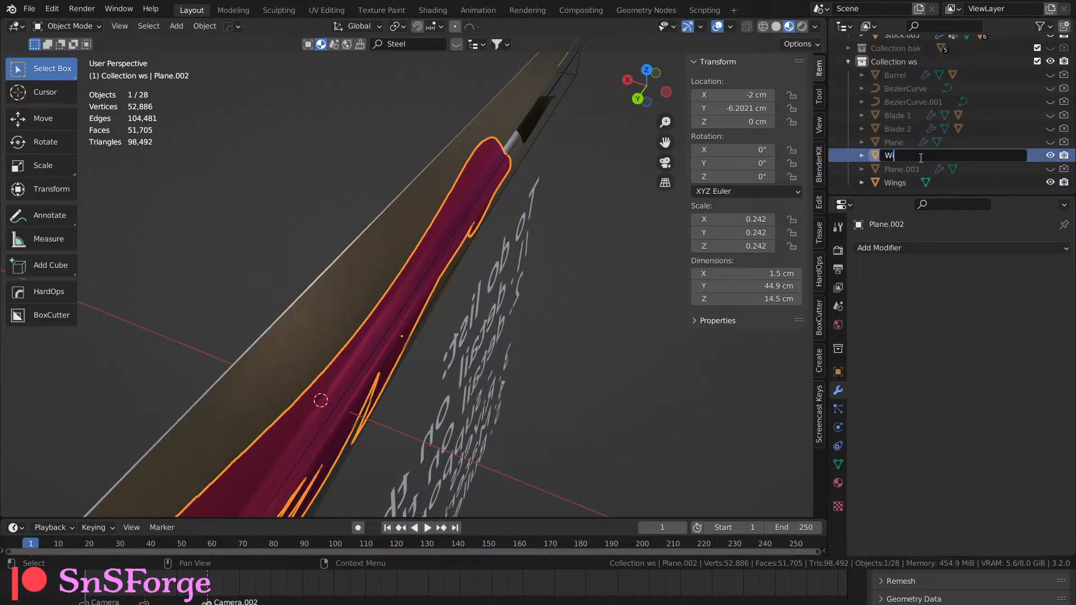
type("Wings2")
key("Return")
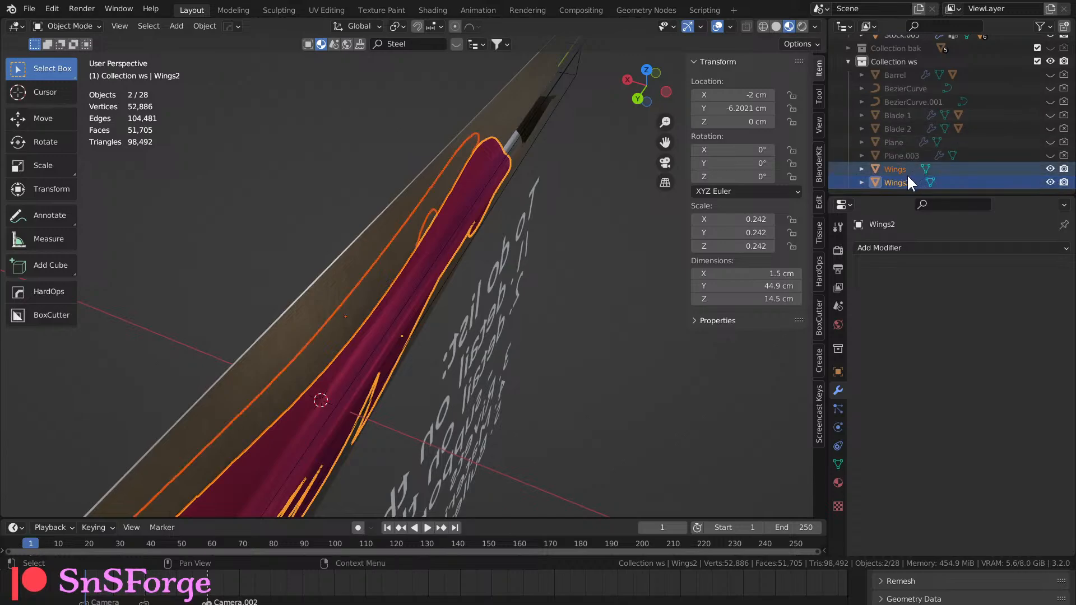
left_click_drag(902, 165, 920, 134)
scroll(920, 134, "down", 3)
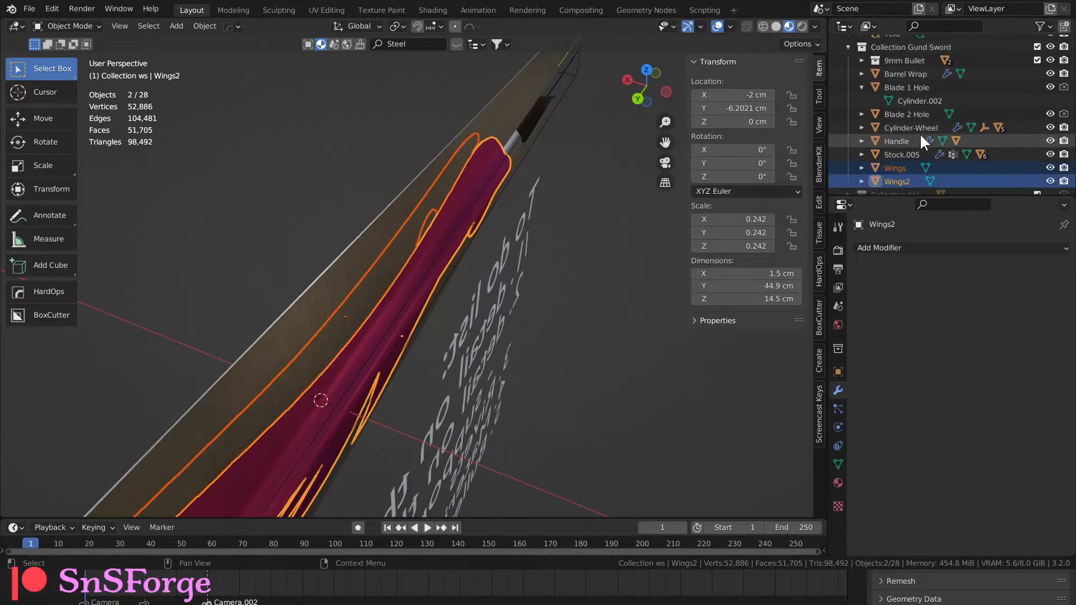
Parent Wings and Wings2 to the Barrel Wrap with Object (Keep Transform), and deselect everything.
left_click(921, 74, "ctrl")
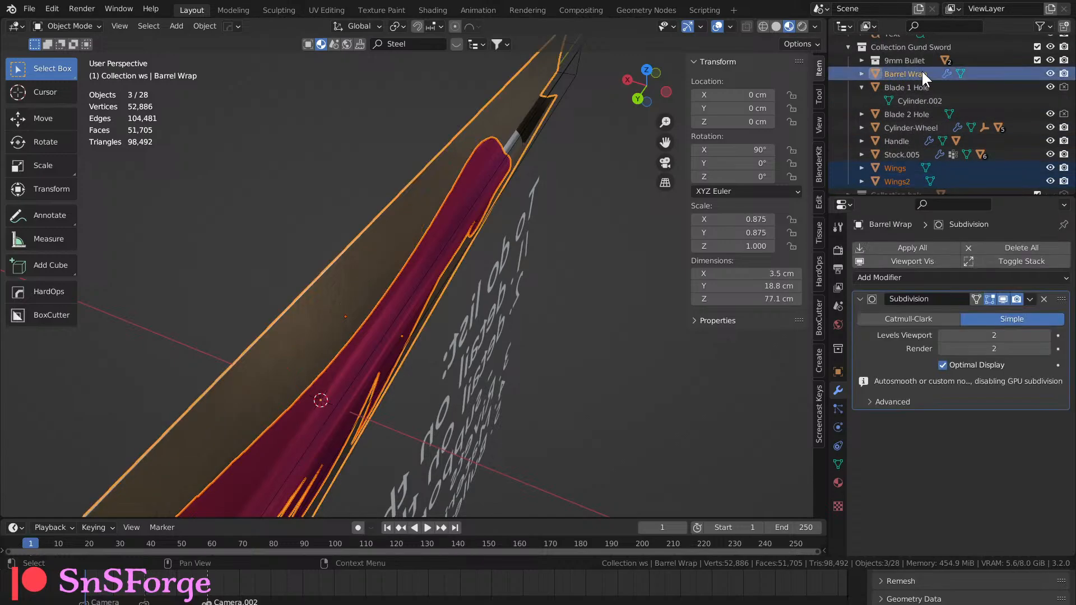
key("ctrl+p")
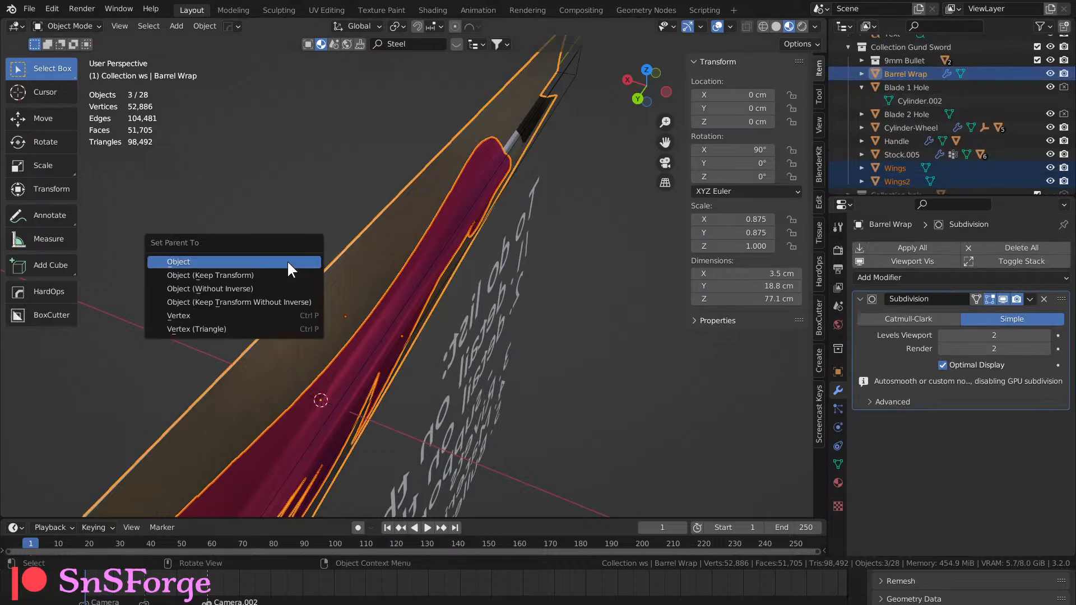
left_click(285, 273)
middle_click_drag(217, 253, 441, 181)
left_click(473, 130)
Examine the wing ornaments on both sides of the barrel and blades.
middle_click_drag(473, 130, 466, 323, "ctrl")
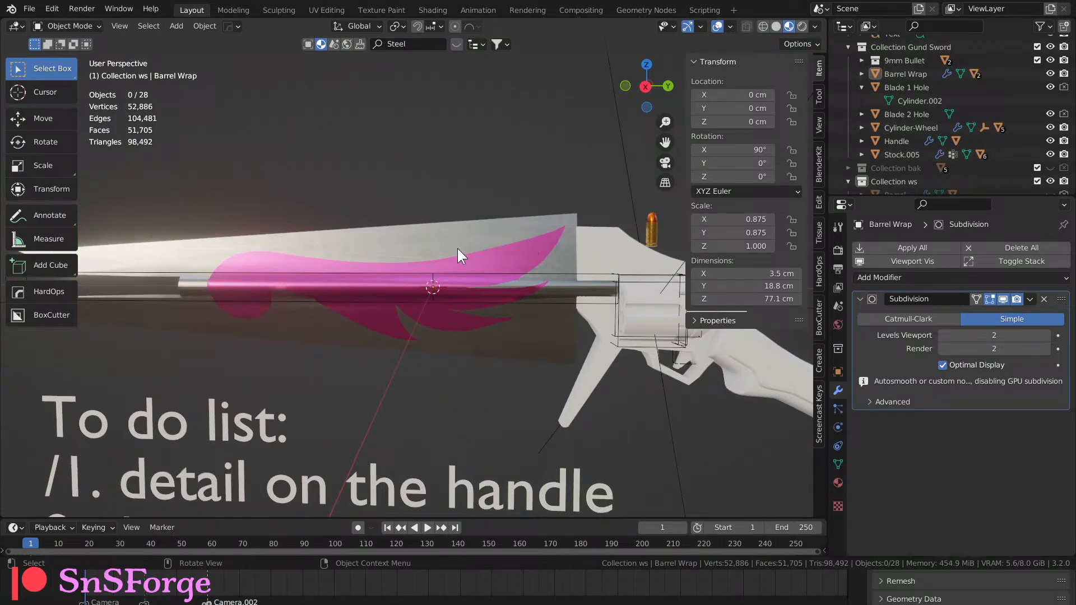
mouse_move(458, 249)
middle_mouse_down()
mouse_move(468, 268)
mouse_move(441, 272)
mouse_move(459, 240)
middle_mouse_up()
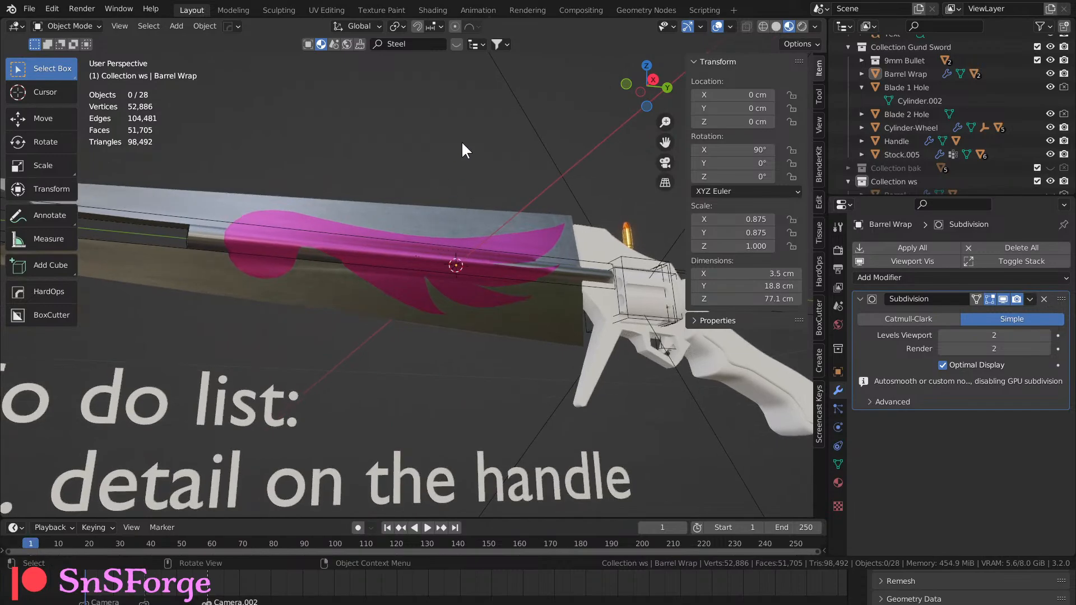
middle_click_drag(456, 158, 184, 228)
middle_click_drag(188, 305, 781, 336)
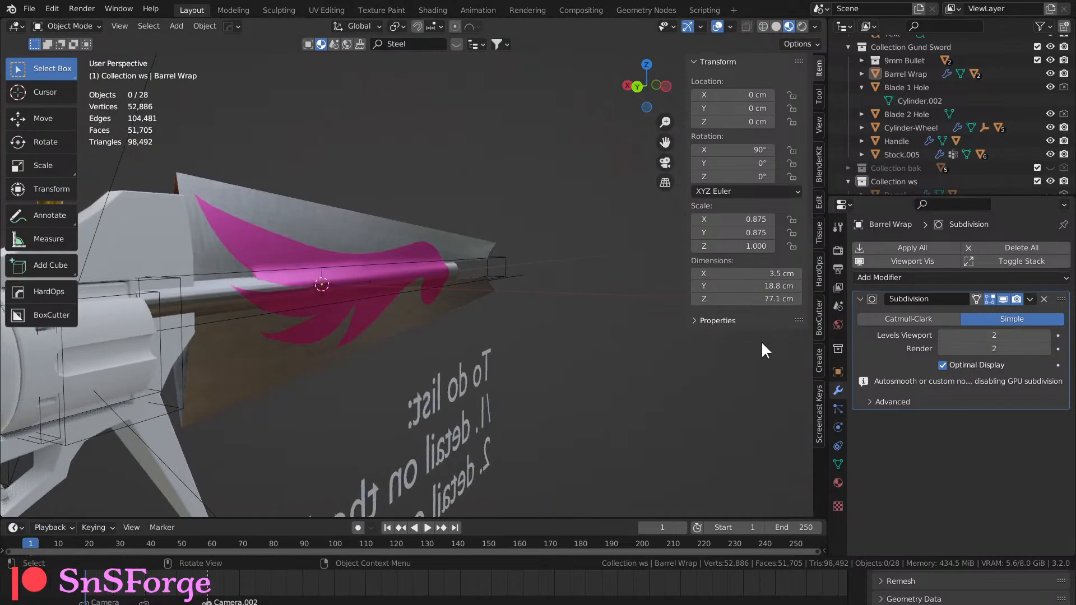
middle_click_drag(463, 370, 313, 341)
scroll(377, 323, "up", 4)
scroll(369, 345, "down", 8)
scroll(436, 351, "up", 4)
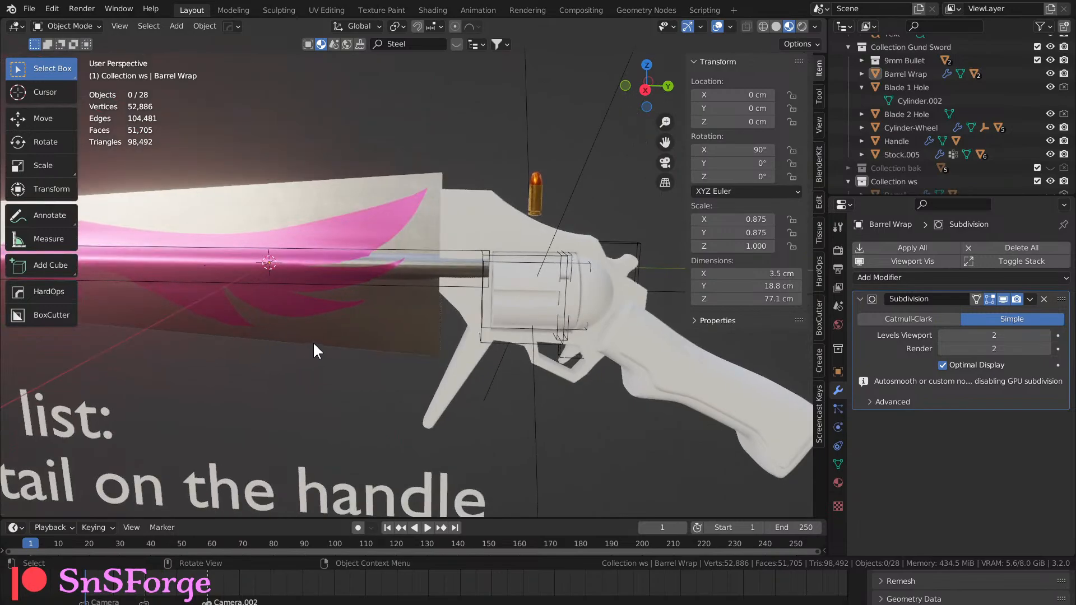
scroll(312, 348, "down", 1)
scroll(317, 354, "down", 4)
middle_click_drag(333, 404, 355, 390)
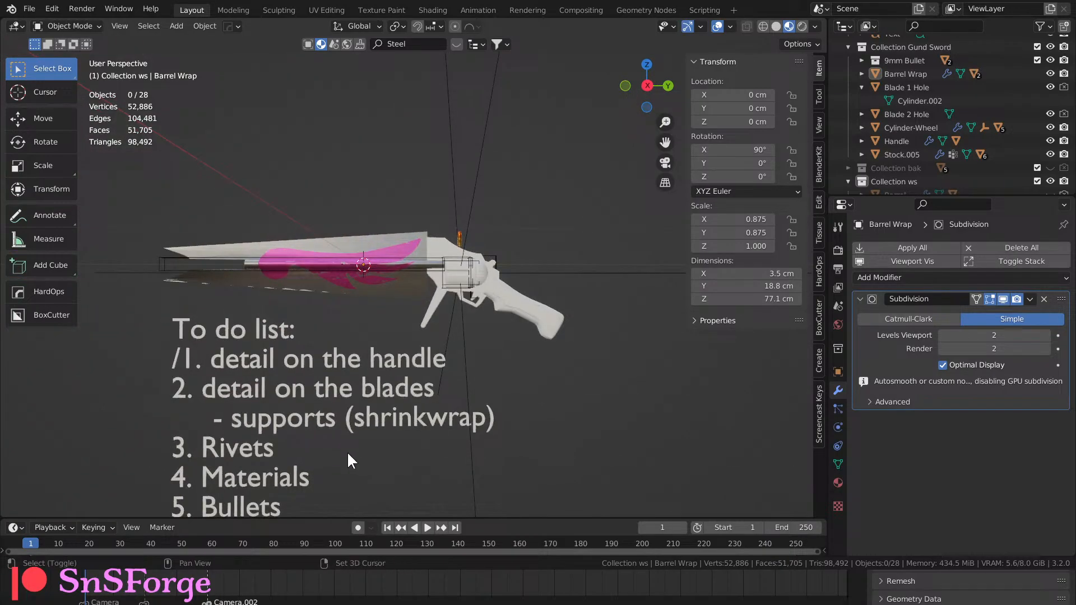
Mark item 2, detail on the blades, as done in the to-do list with a leading slash and space.
middle_click_drag(347, 452, 378, 379, "shift")
left_click(209, 325)
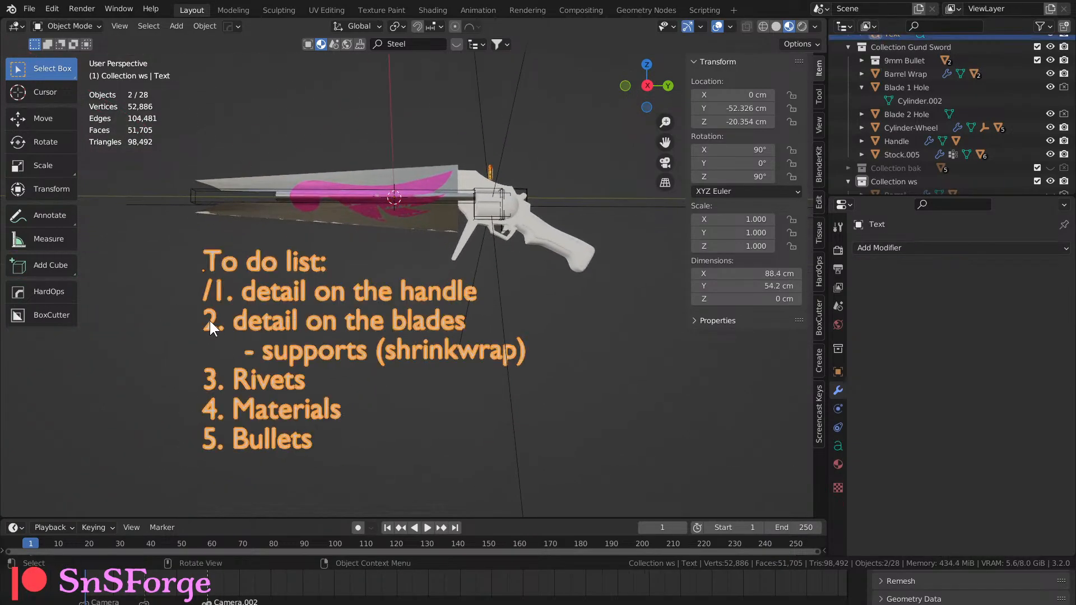
key("Tab")
type("/")
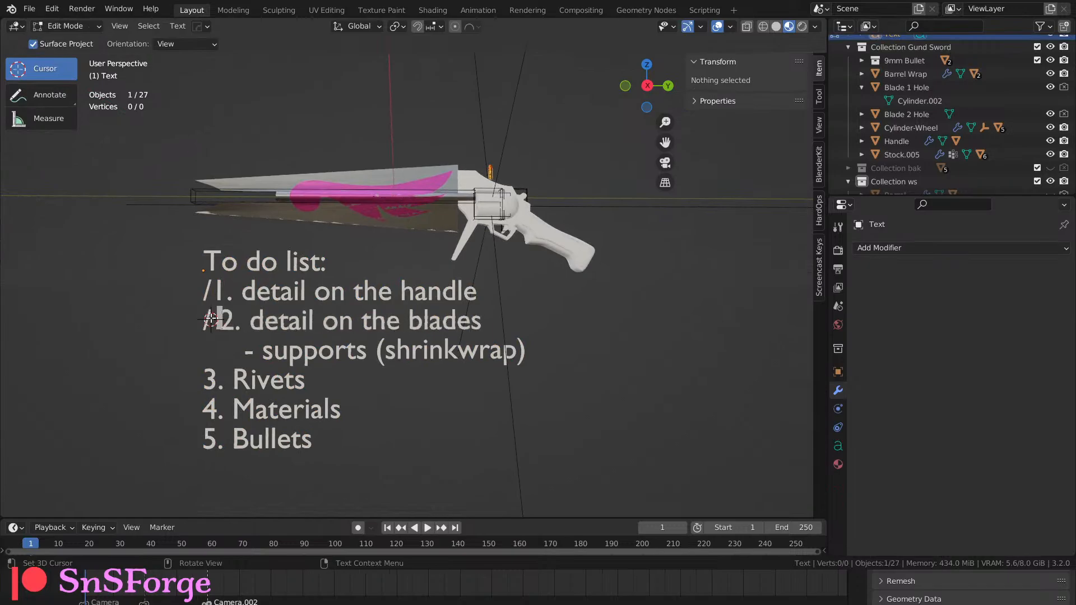
key("Tab")
Insert a space between the slash and number of the to-do list's first item.
scroll(302, 354, "up", 2)
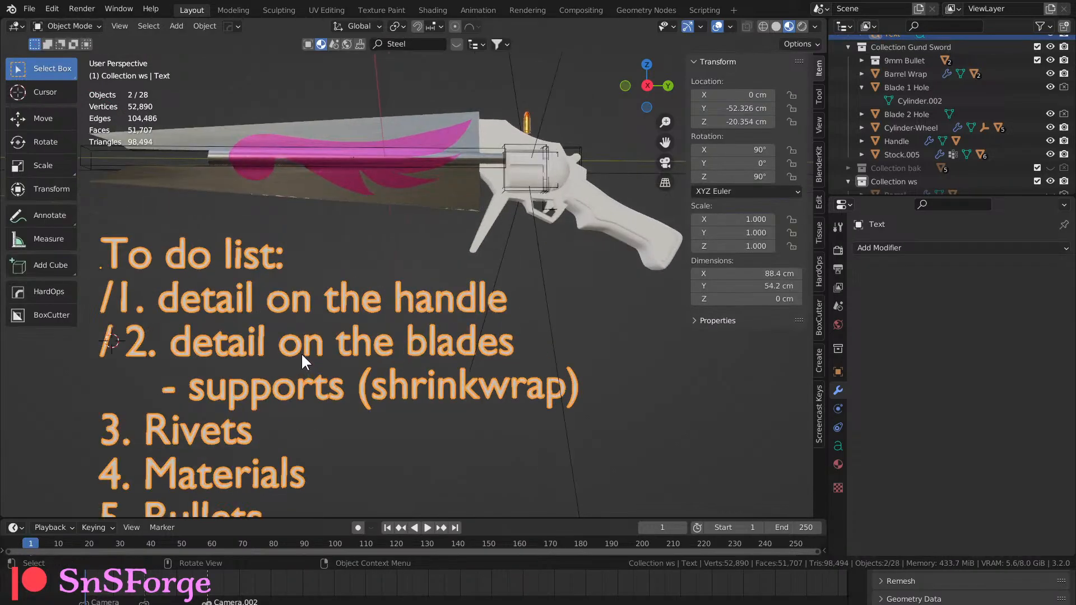
key("Tab")
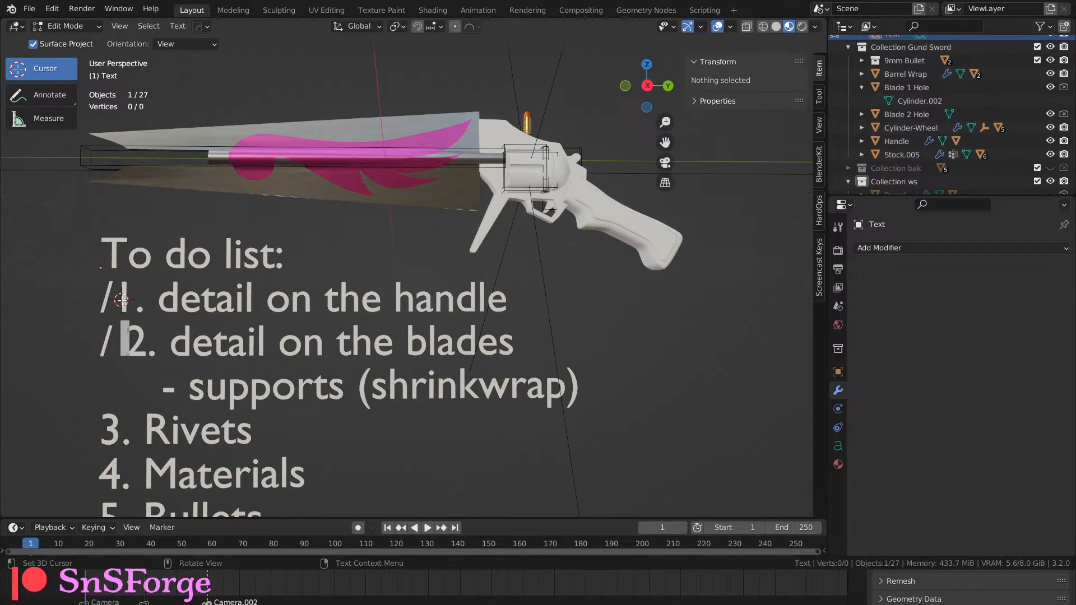
key("Up")
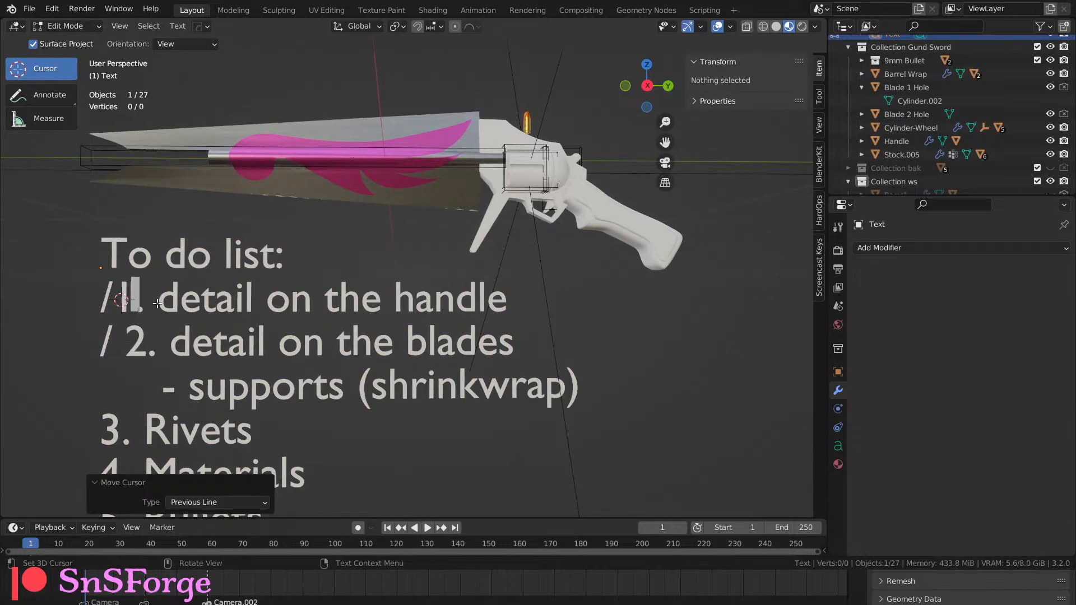
key("Left")
key("Tab")
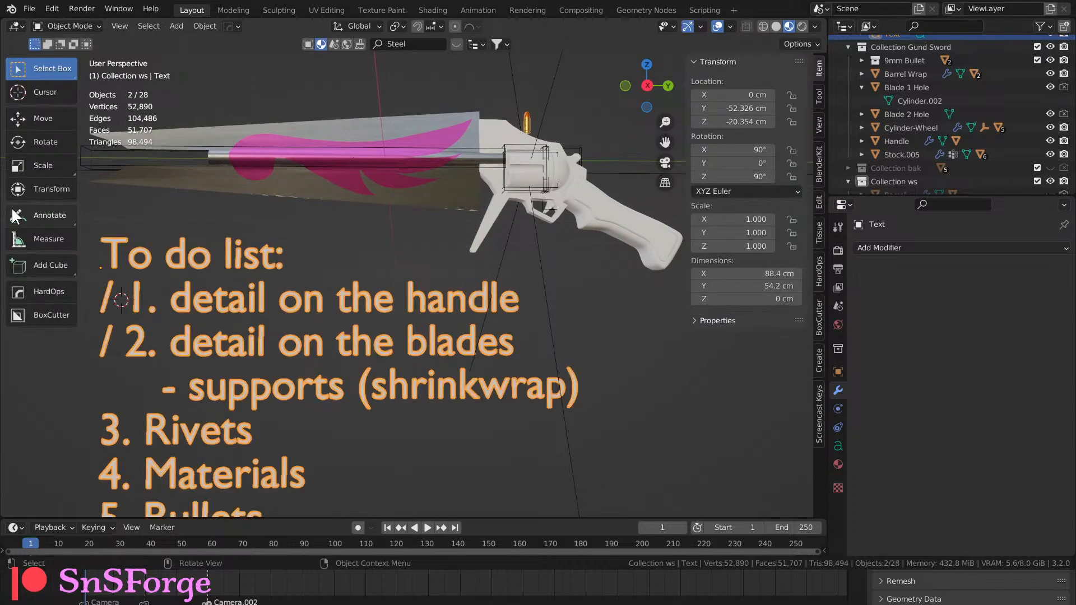
Select the Wings ornament and save the file as Day6-rev8.blend.
scroll(499, 275, "up", 2)
middle_click_drag(506, 242, 531, 408, "shift")
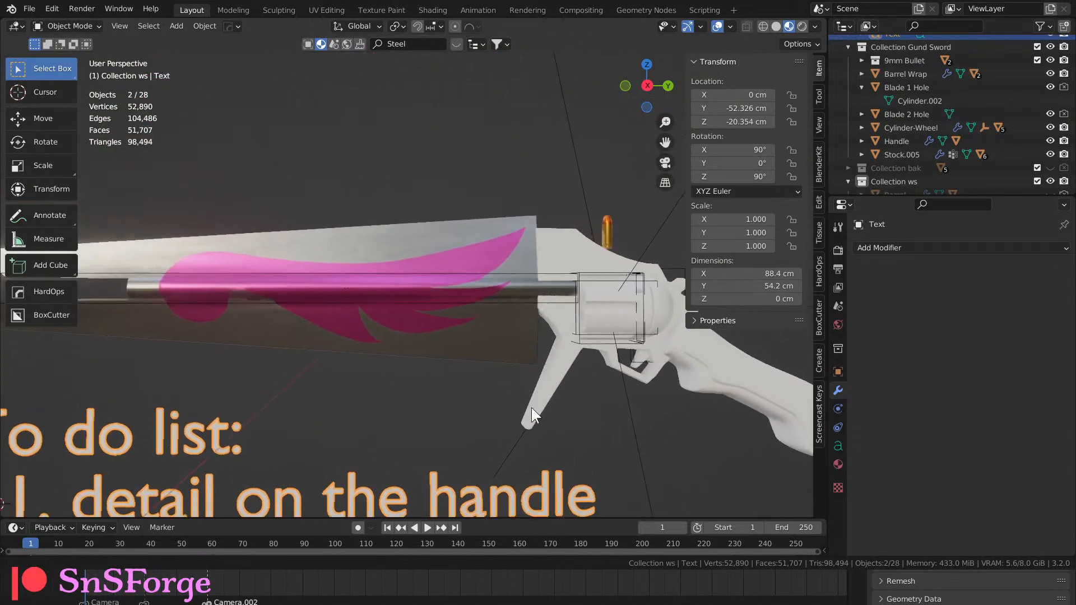
scroll(450, 372, "down", 3)
scroll(443, 365, "up", 4)
scroll(442, 365, "up", 1)
middle_click_drag(443, 355, 457, 288)
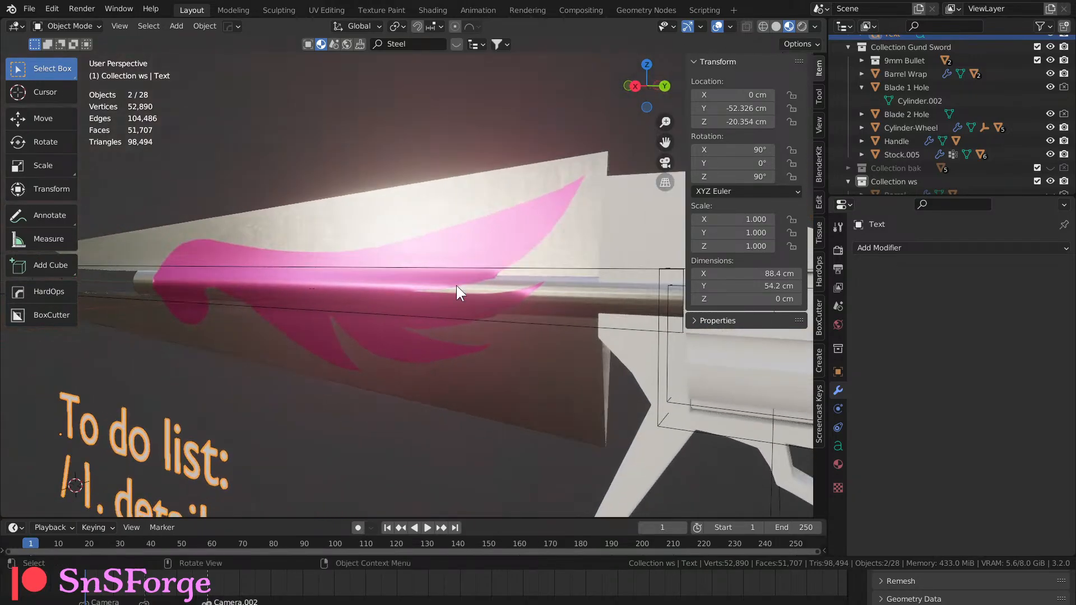
left_click(480, 236)
mouse_move(479, 237)
middle_mouse_down()
mouse_move(487, 285)
mouse_move(507, 285)
mouse_move(523, 255)
mouse_move(516, 241)
mouse_move(492, 235)
middle_mouse_up()
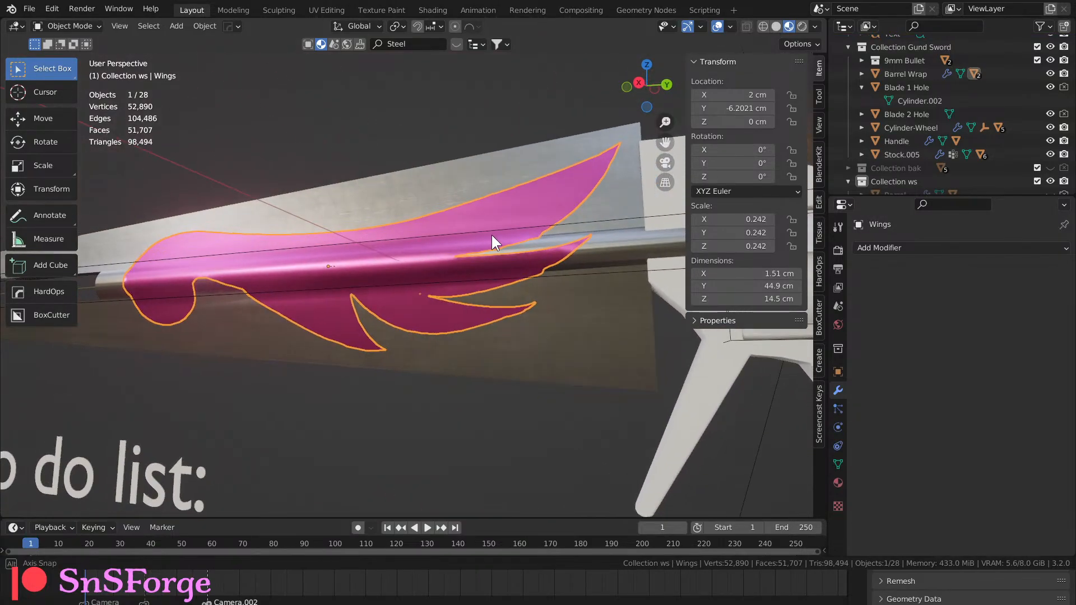
left_click(878, 249)
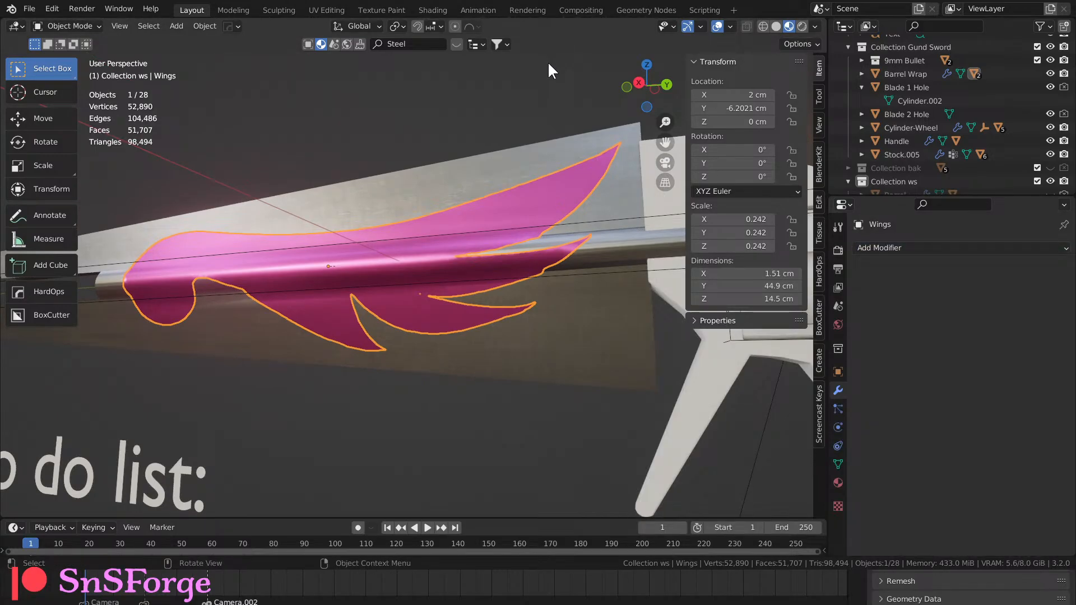
left_click(30, 9)
Try a Solidify modifier on the Wings ornament and inspect its edges.
left_click(892, 249)
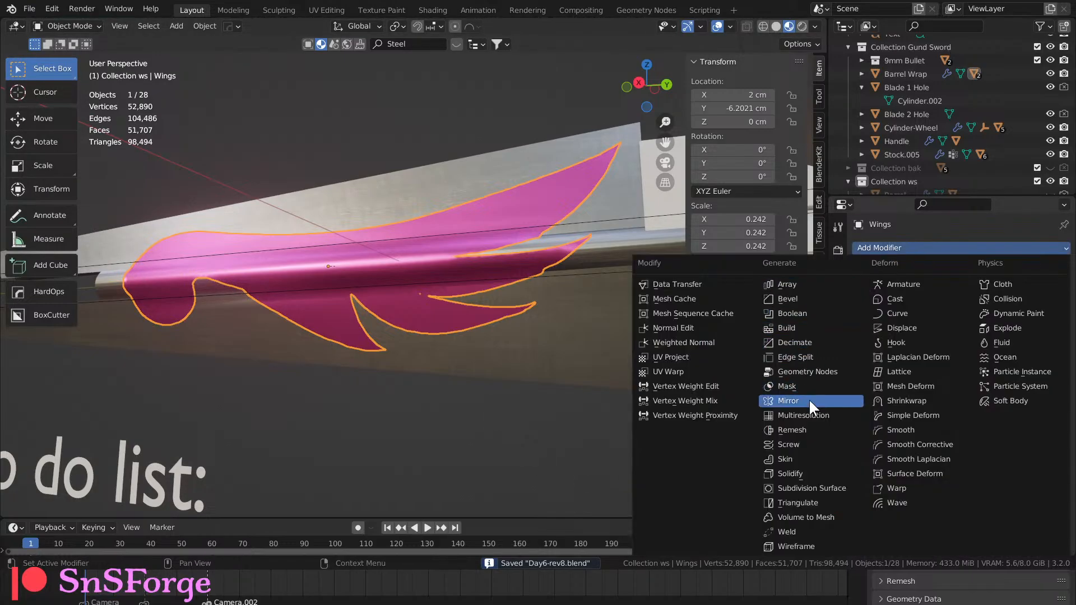
left_click(830, 471)
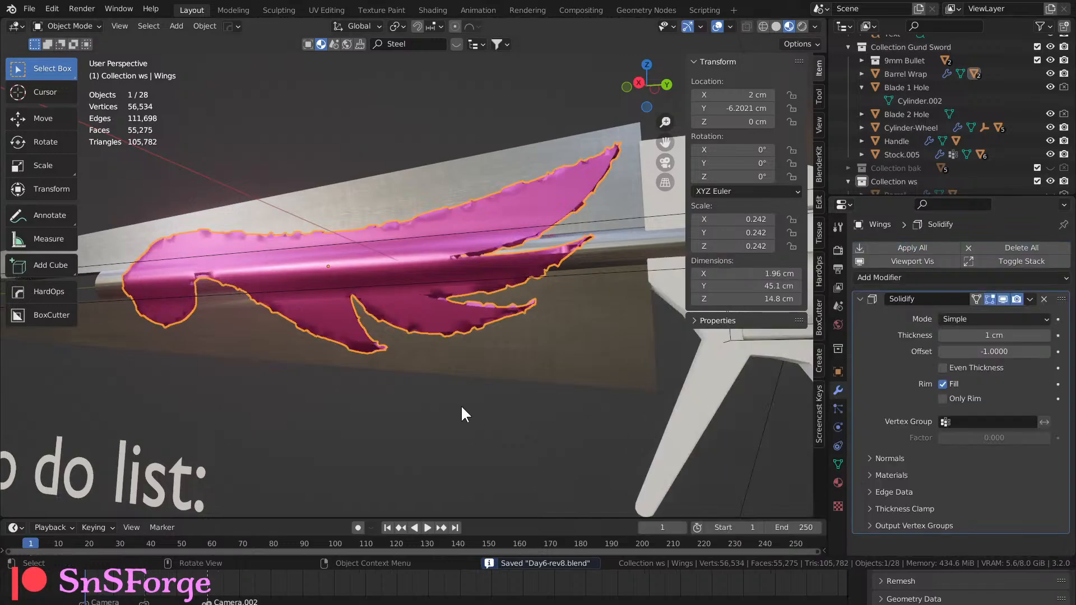
middle_click_drag(461, 404, 482, 424)
scroll(482, 409, "up", 4)
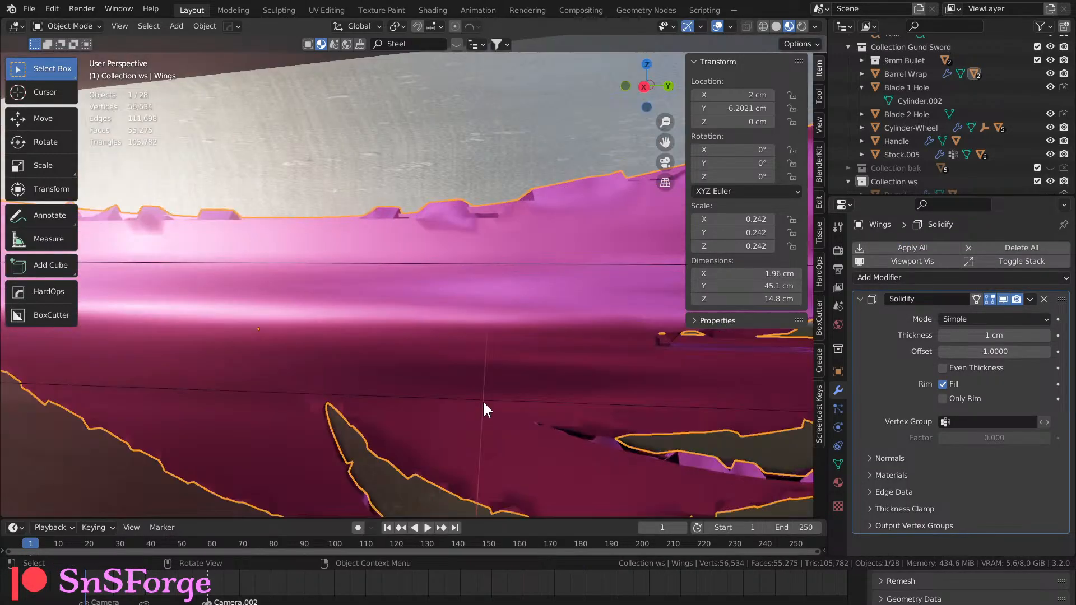
middle_click_drag(493, 331, 440, 296)
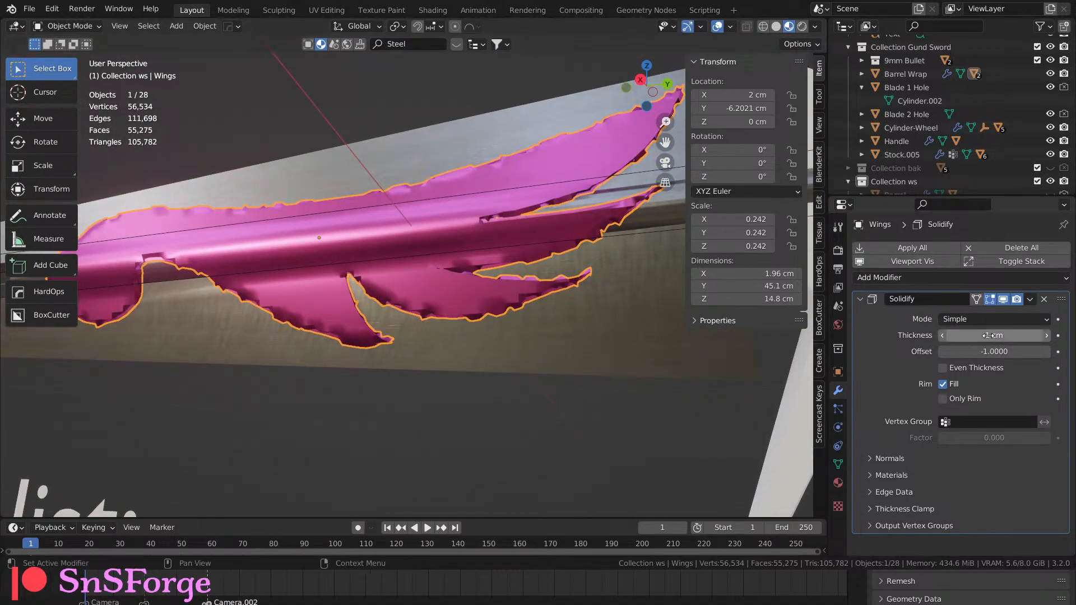
Try Solidify thicknesses of -0.1 cm and 0.1 cm, the latter with Even Thickness, and remove the modifier.
left_click_drag(1014, 337, 952, 337)
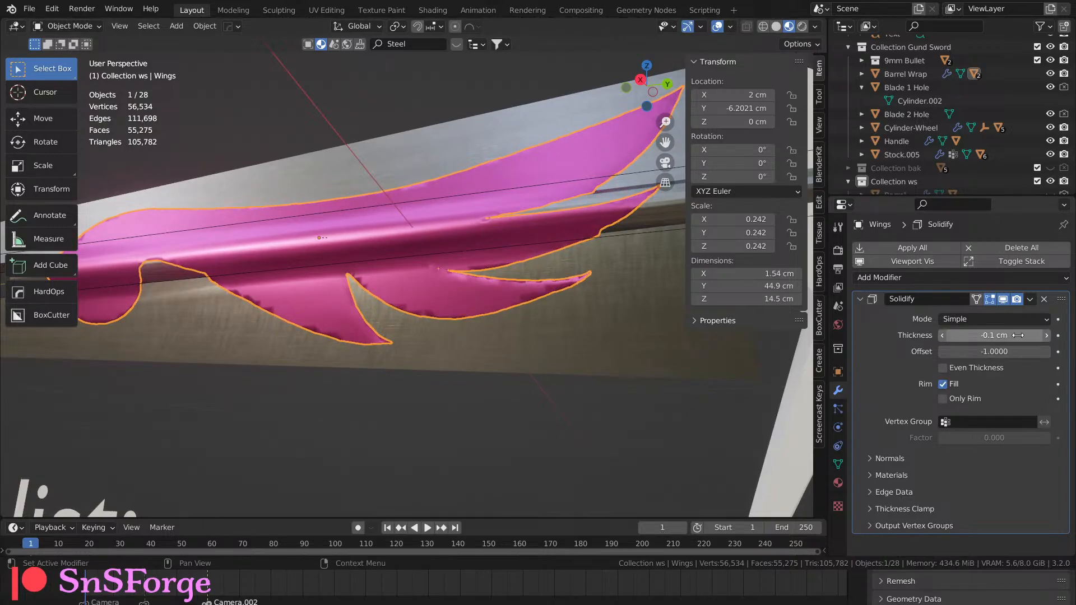
mouse_move(953, 335)
left_mouse_down()
mouse_move(1043, 335)
mouse_move(957, 335)
left_mouse_up()
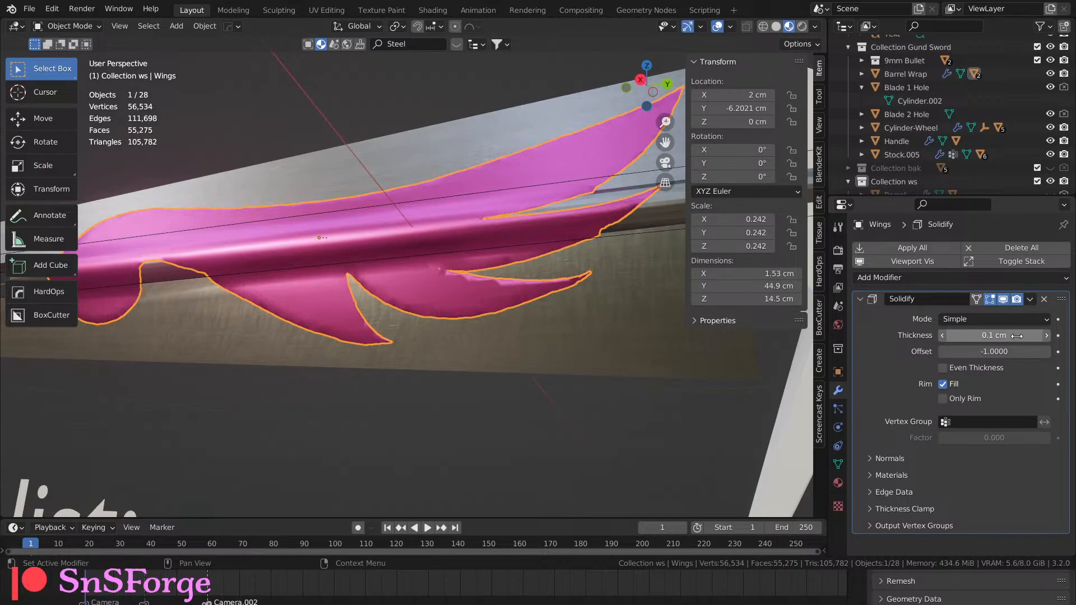
left_click(990, 365)
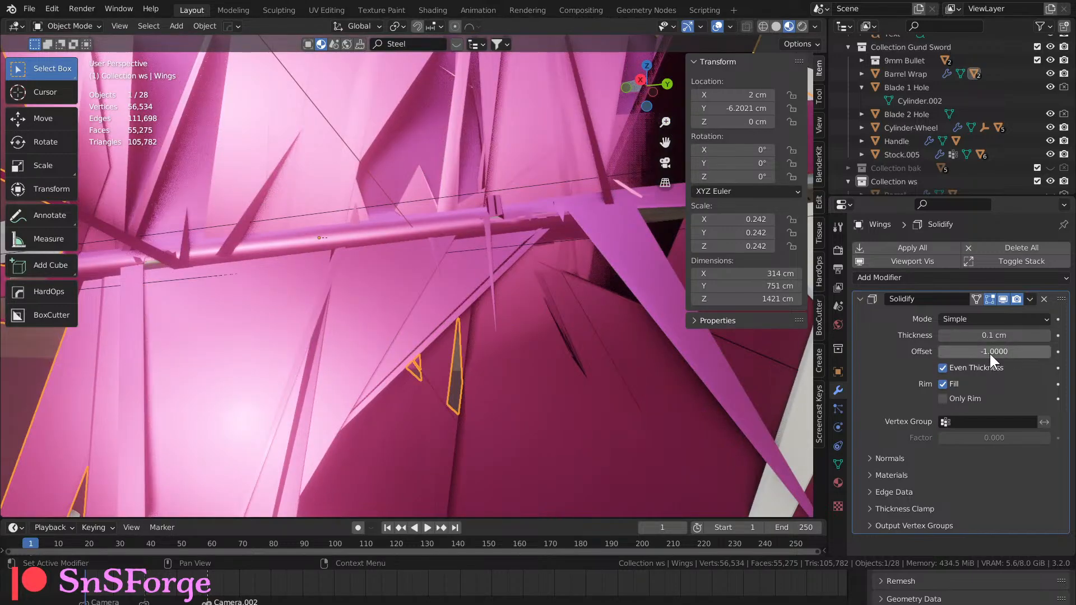
left_click(1044, 300)
Examine the Wings ornament's surface and edges against the blades, and deselect it to view the whole gun.
scroll(560, 316, "up", 6)
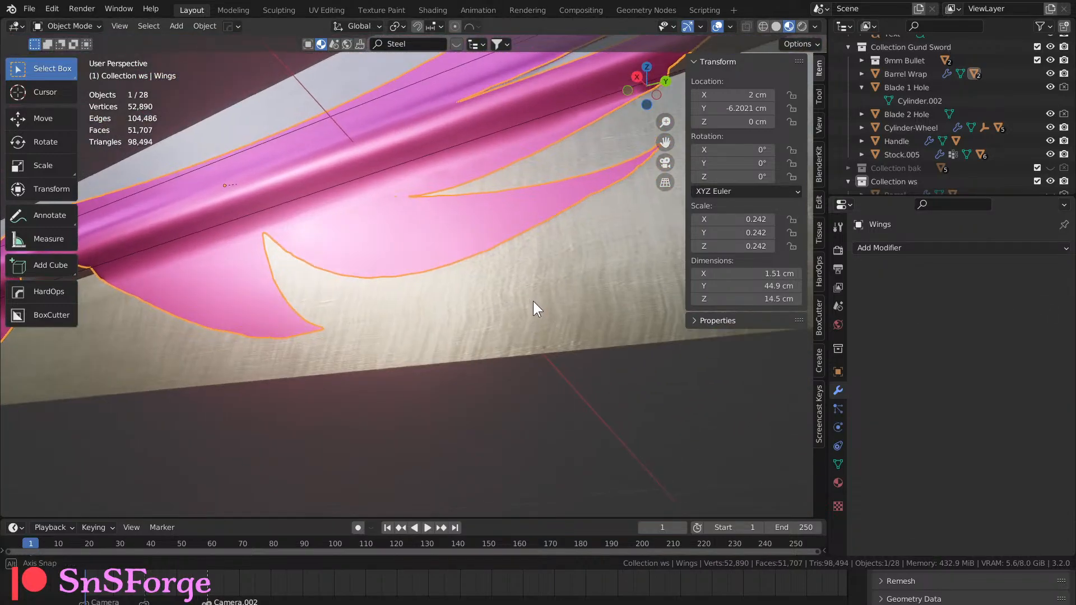
mouse_move(533, 300)
middle_mouse_down()
mouse_move(580, 347)
mouse_move(557, 357)
mouse_move(582, 355)
mouse_move(579, 339)
mouse_move(561, 341)
mouse_move(521, 311)
middle_mouse_up()
scroll(553, 343, "down", 5)
scroll(562, 341, "down", 5)
left_click(622, 226)
scroll(606, 254, "up", 2)
middle_click_drag(606, 253, 511, 369)
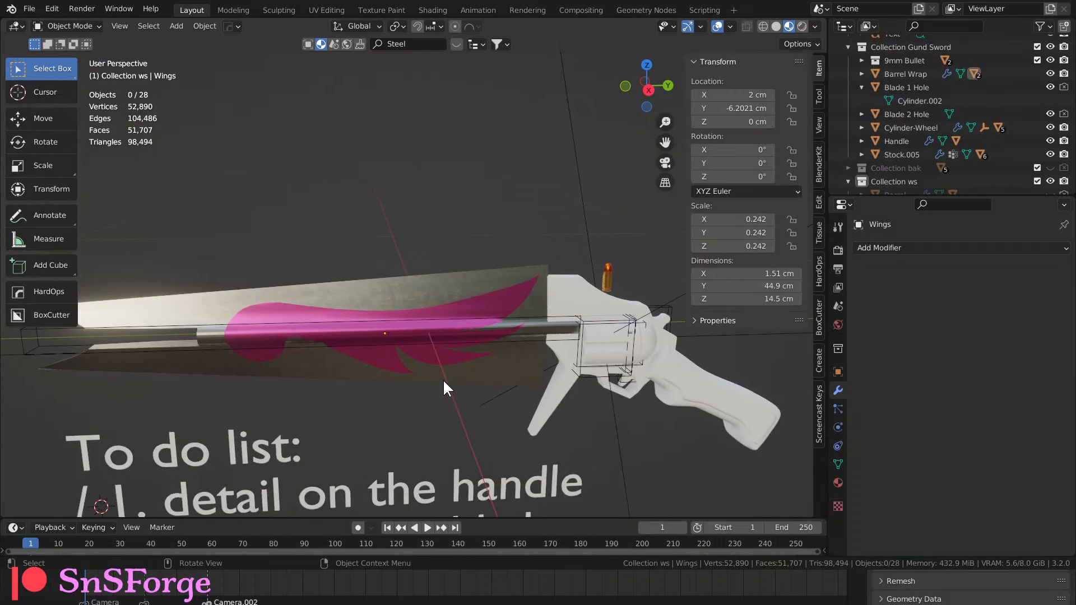
Look at the gun through the camera with the Screencast Keys display turned on, and save the file.
key("KP_3")
middle_click_drag(429, 381, 451, 317, "shift")
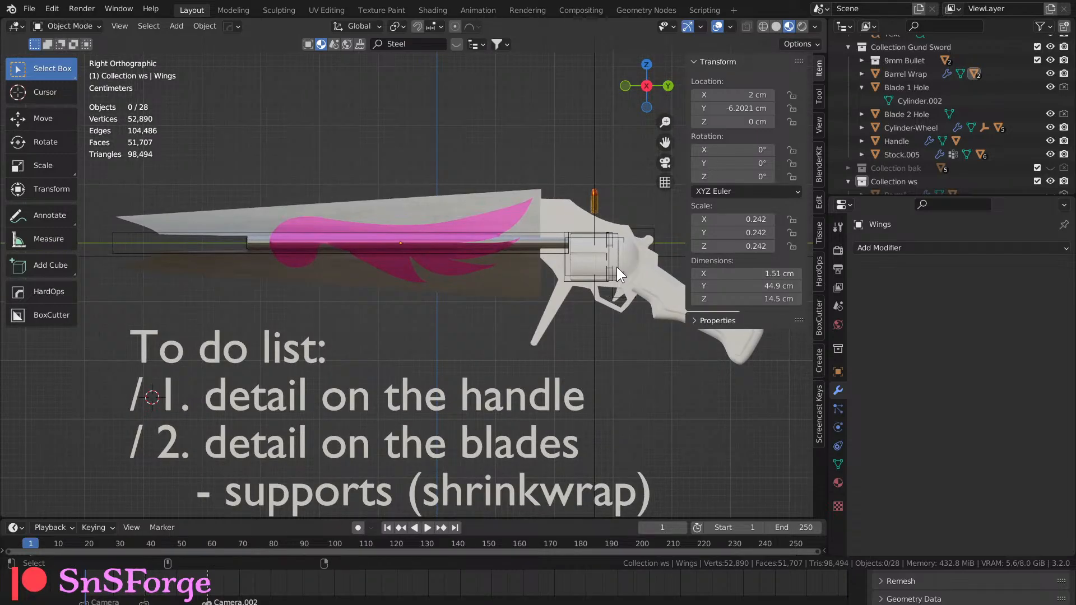
key("KP_0")
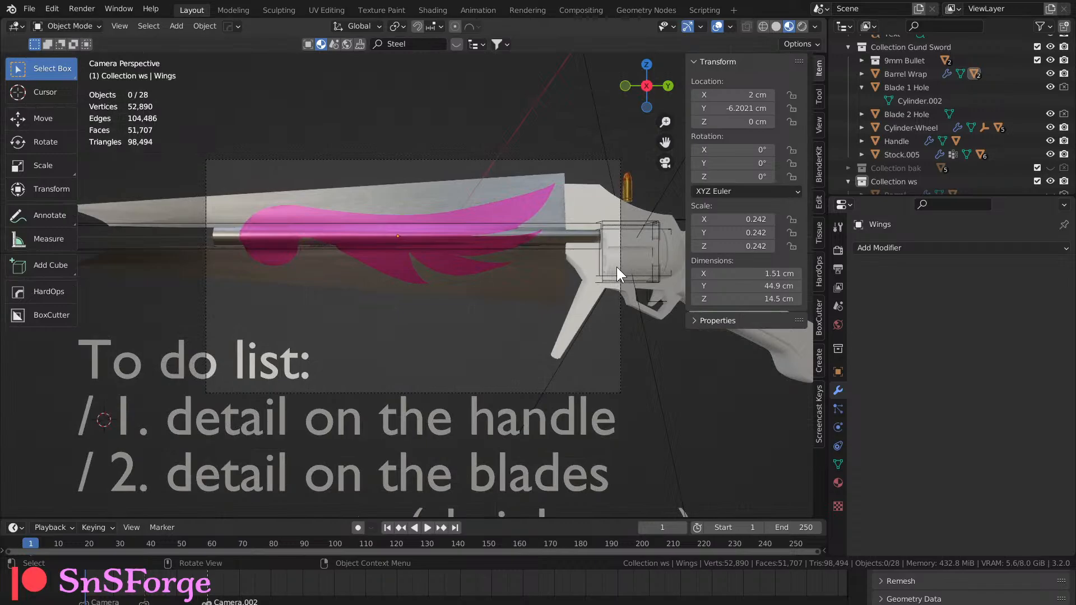
left_click(819, 409)
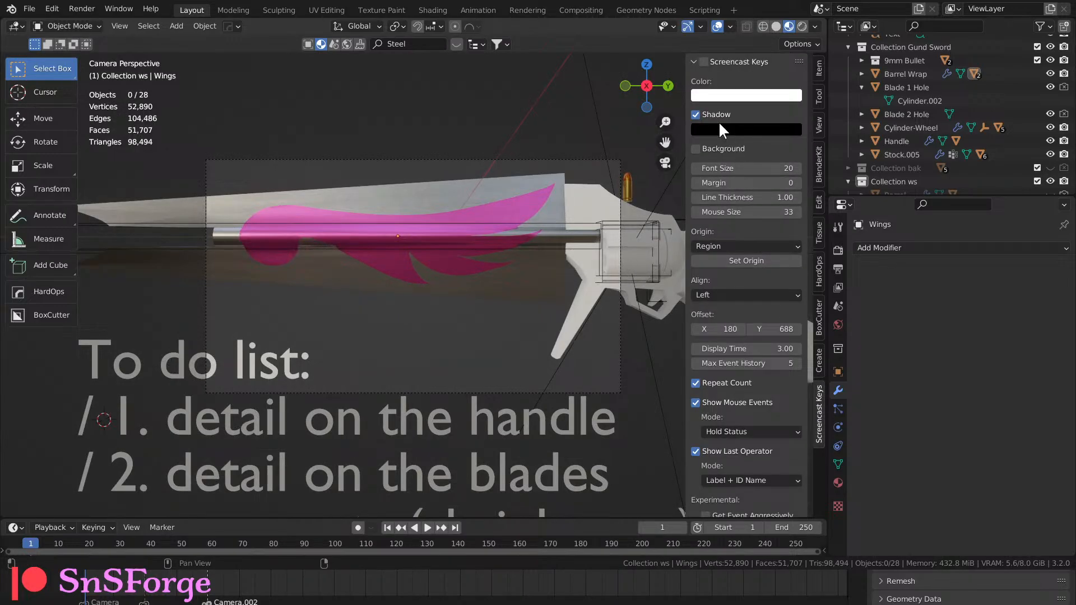
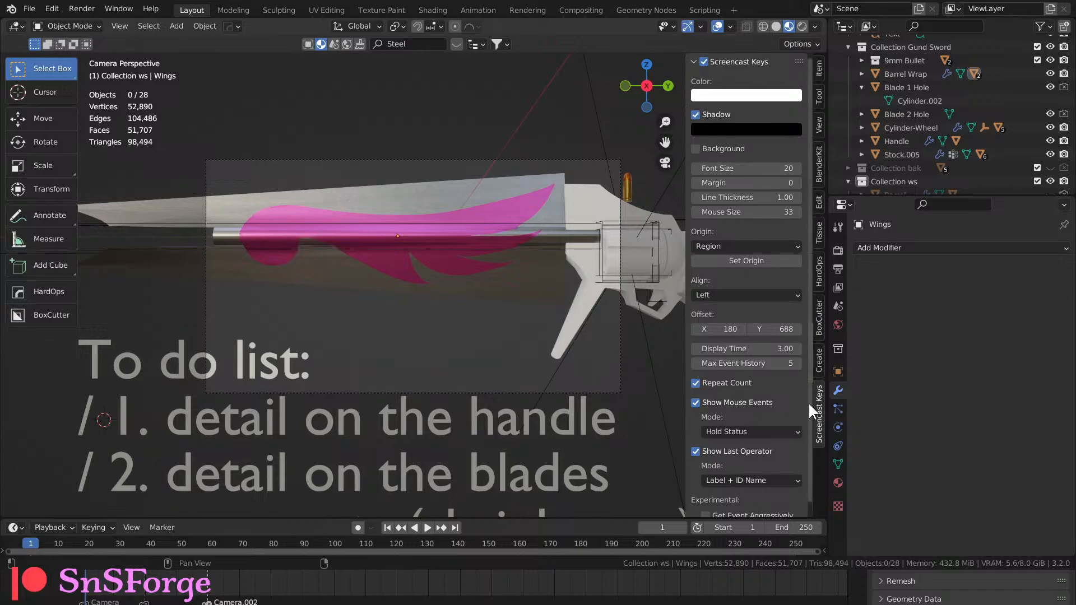
key("ctrl+s")
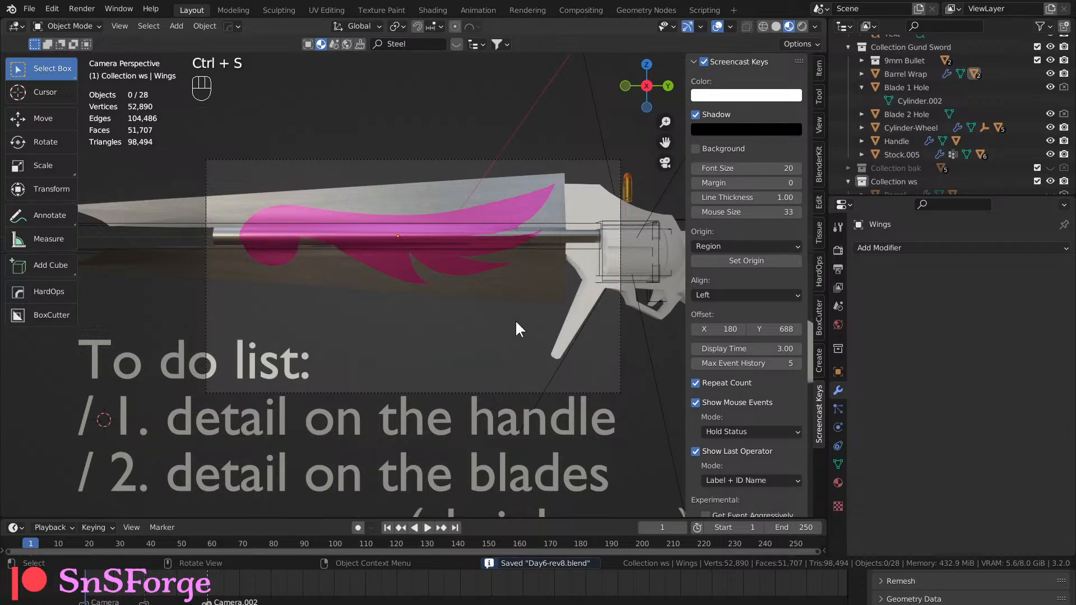
Lock the camera to the view and reframe it so the whole gun fits inside the camera frame.
left_click(819, 122)
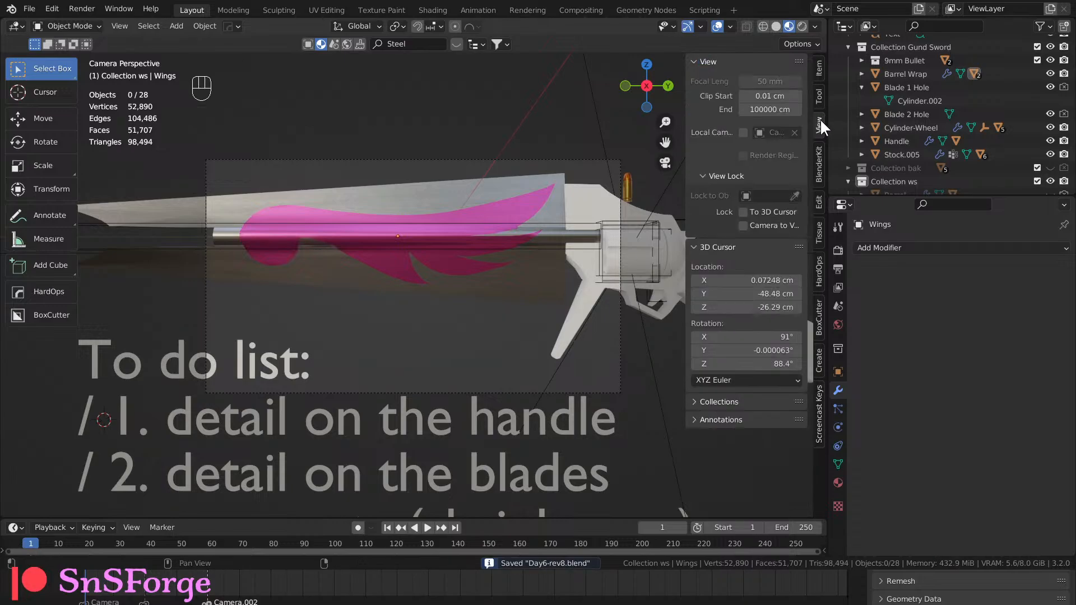
left_click(758, 220)
scroll(547, 256, "down", 2)
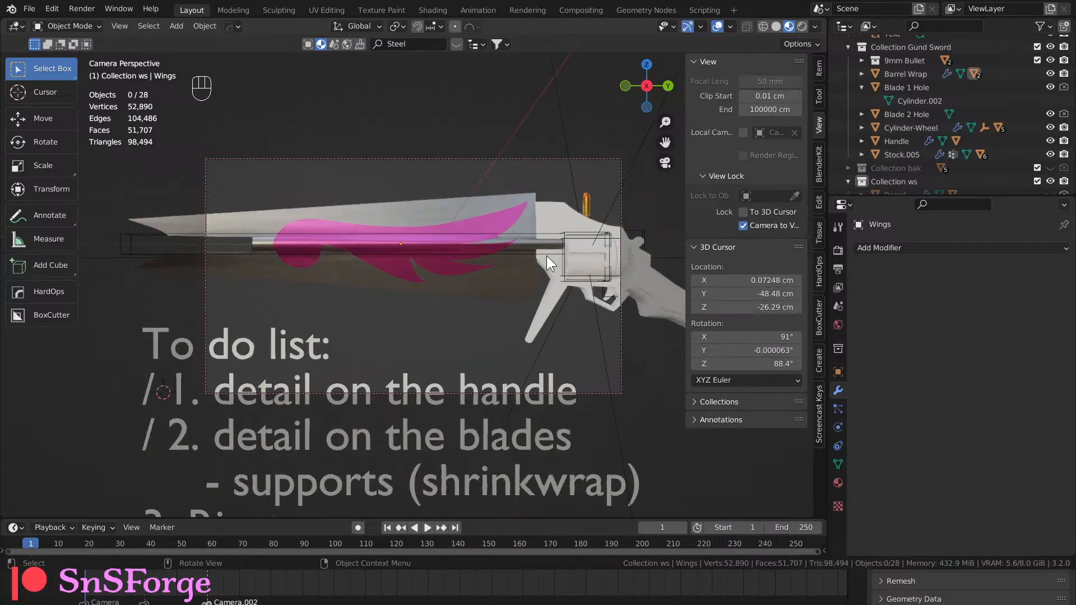
scroll(547, 255, "down", 2)
middle_click_drag(546, 254, 529, 263, "shift")
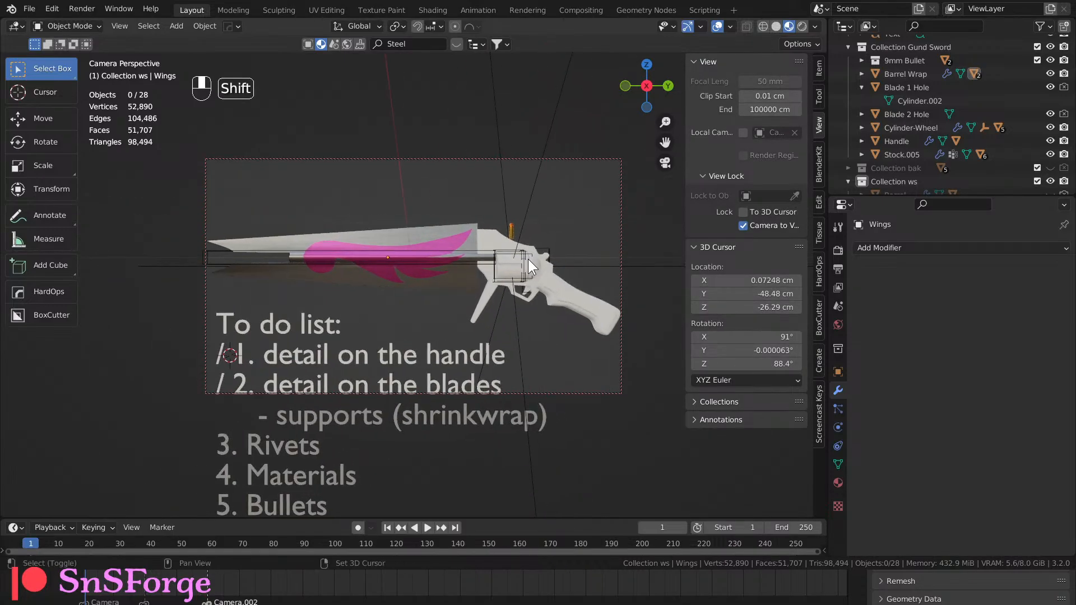
scroll(528, 258, "down", 1)
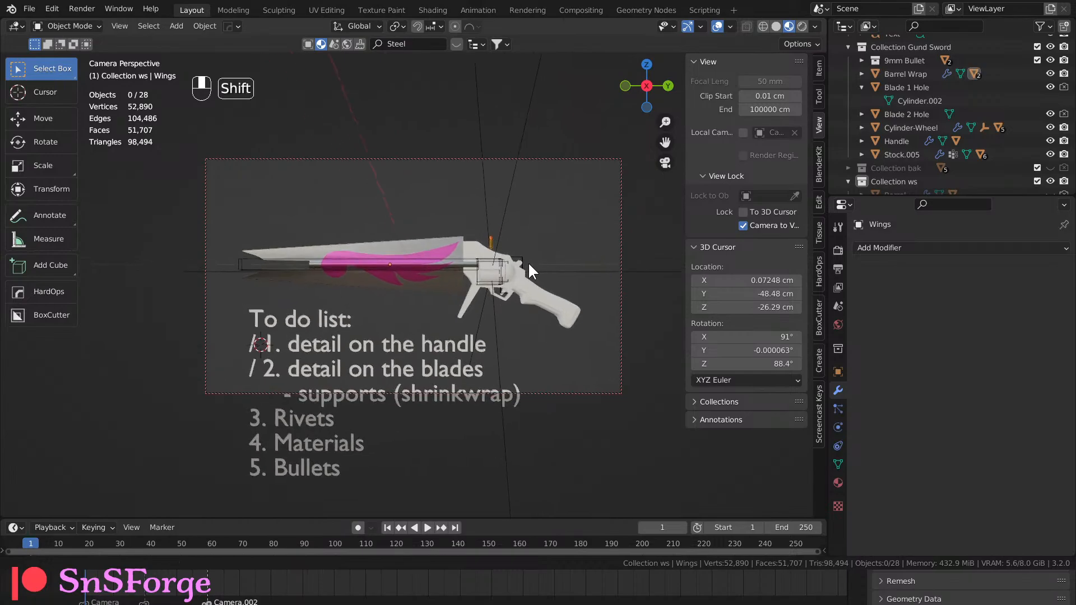
scroll(529, 263, "up", 2)
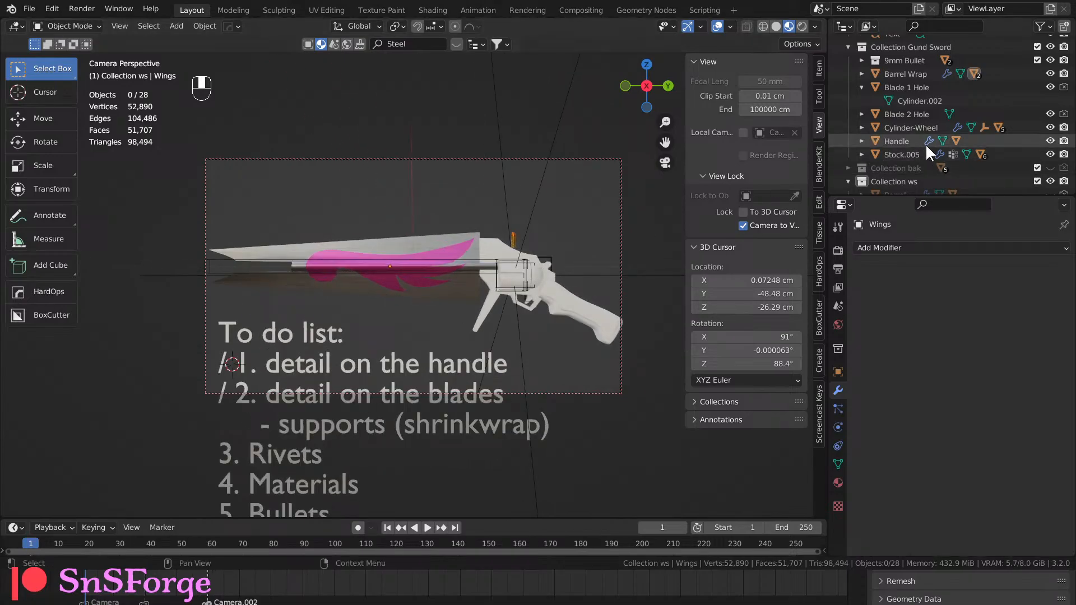
scroll(927, 144, "up", 4)
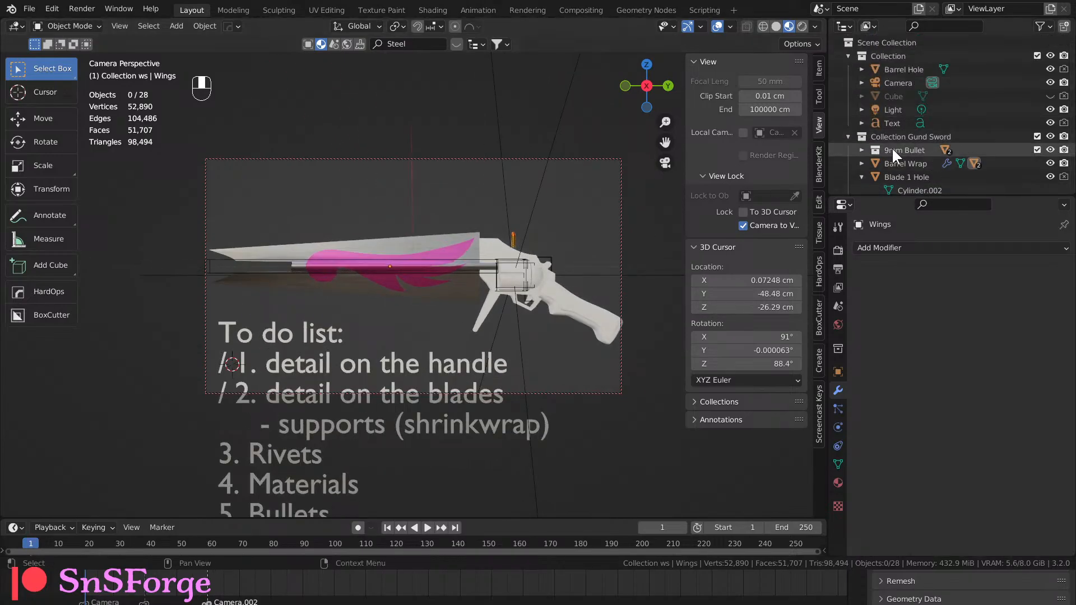
scroll(594, 218, "down", 1)
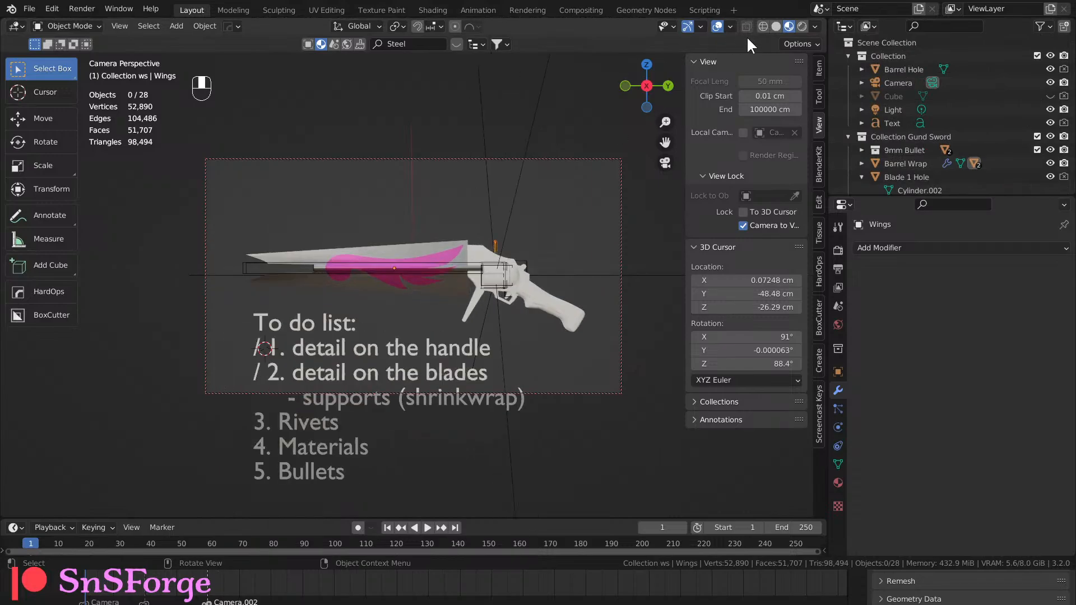
Show the scene in rendered shading and light the world with the environment texture old_hall_1k.hdr.
left_click(801, 26)
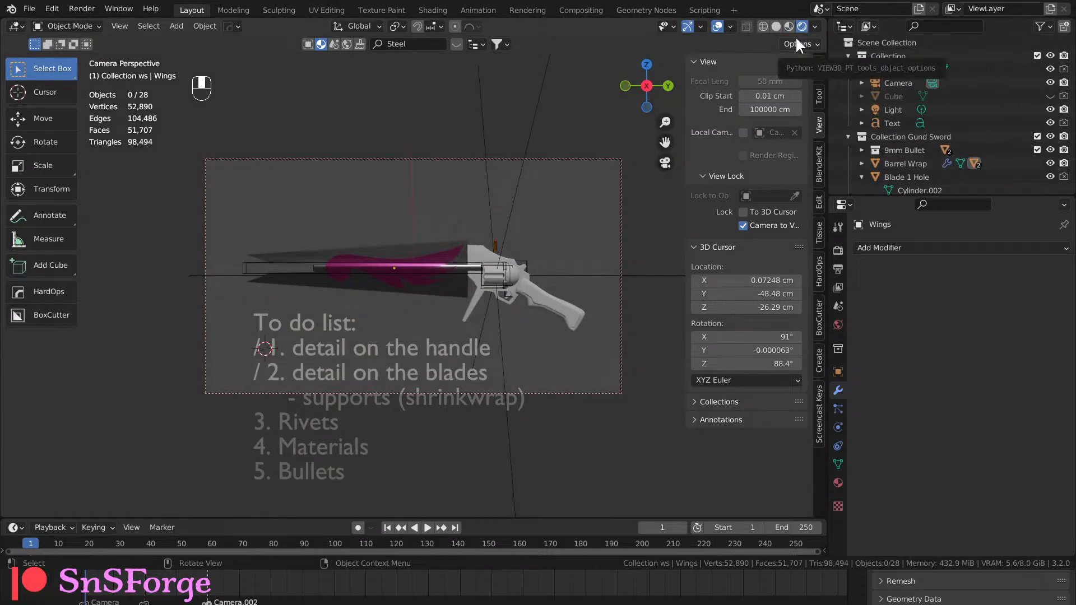
left_click(838, 325)
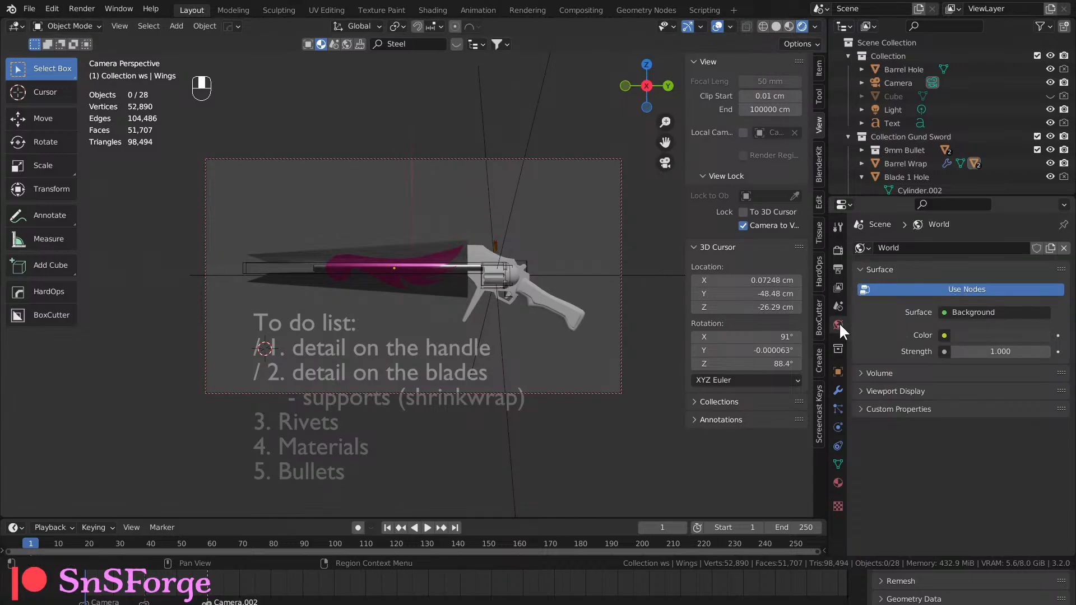
left_click(945, 335)
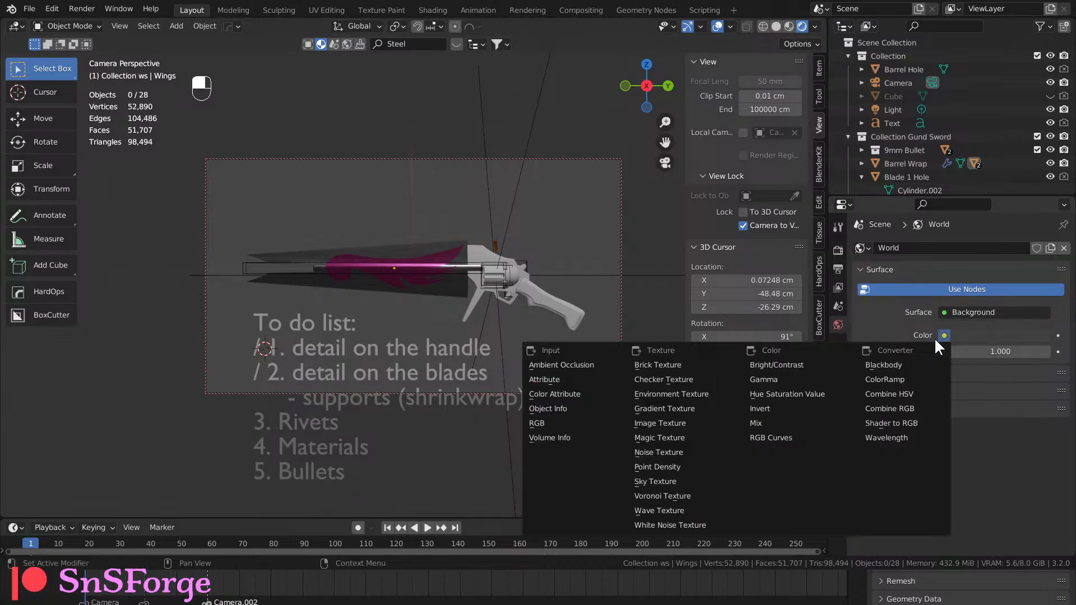
left_click(687, 394)
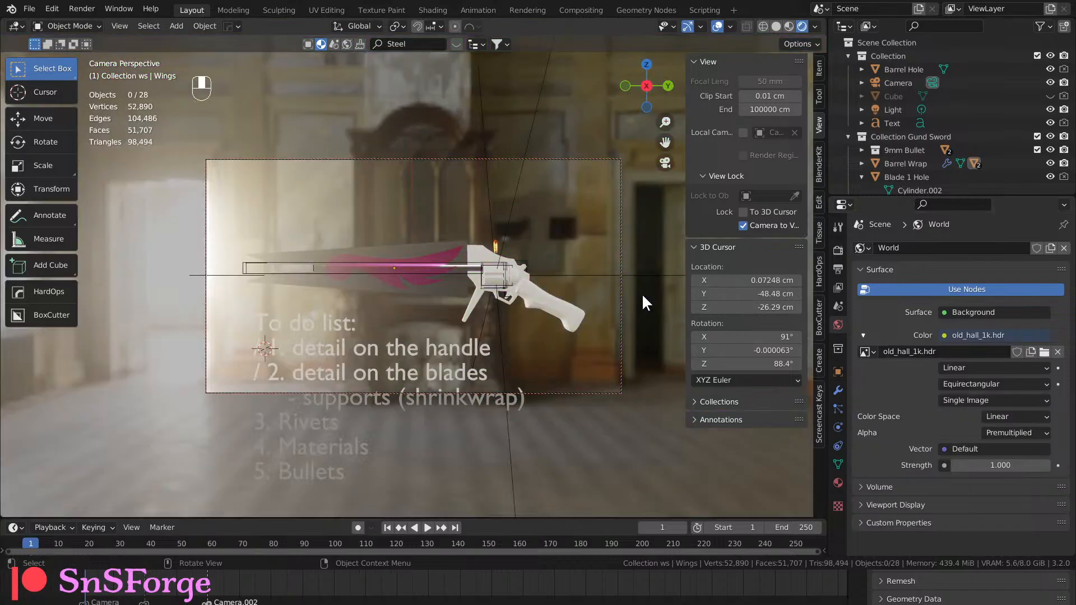
Set the render engine to Cycles and make the film background transparent.
left_click(838, 250)
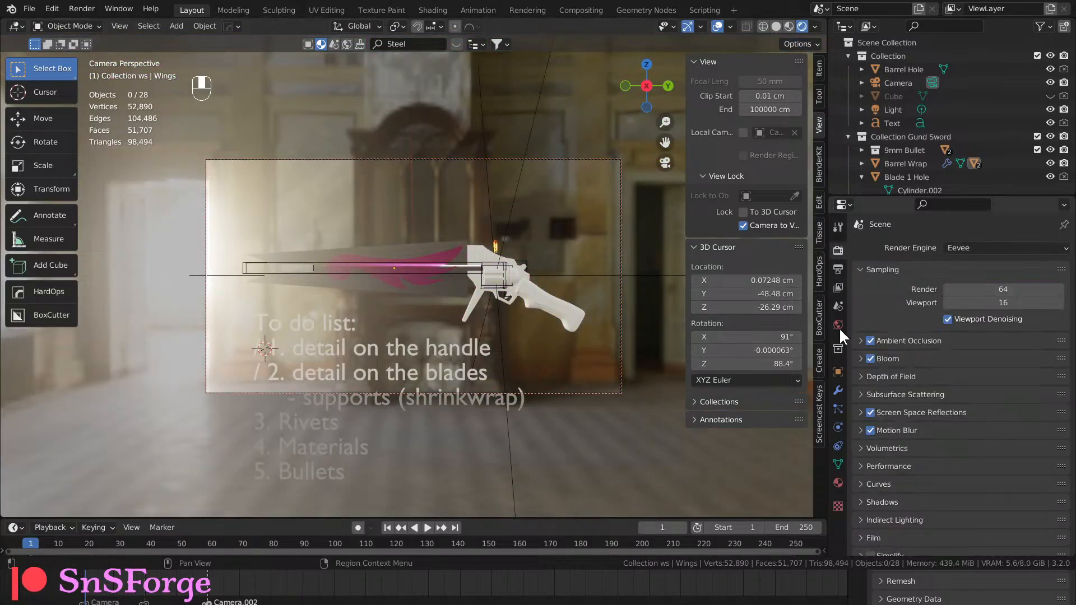
left_click(960, 247)
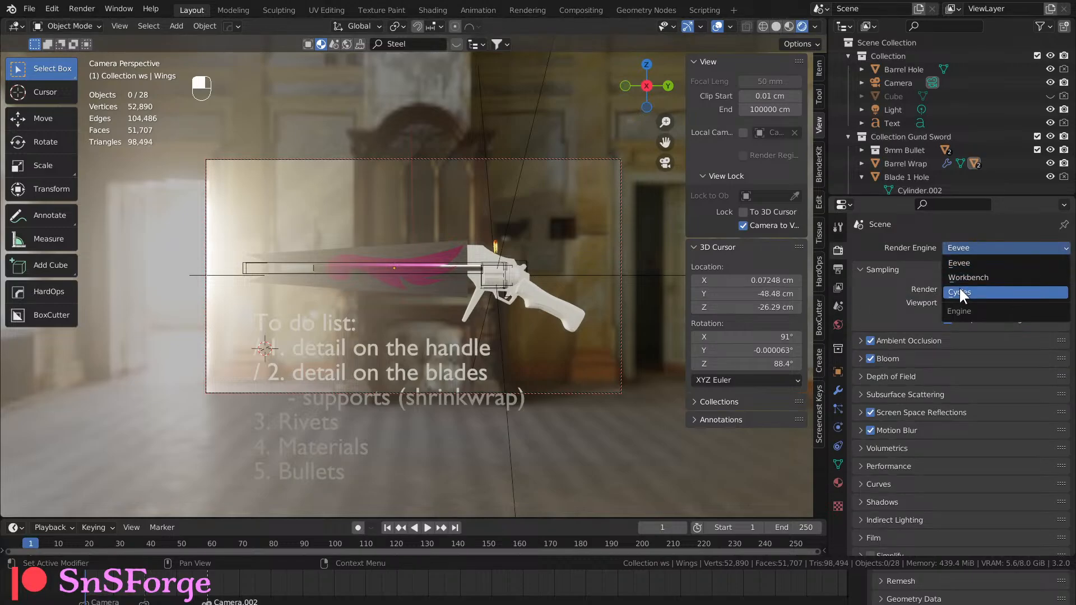
left_click(960, 288)
scroll(879, 461, "down", 5)
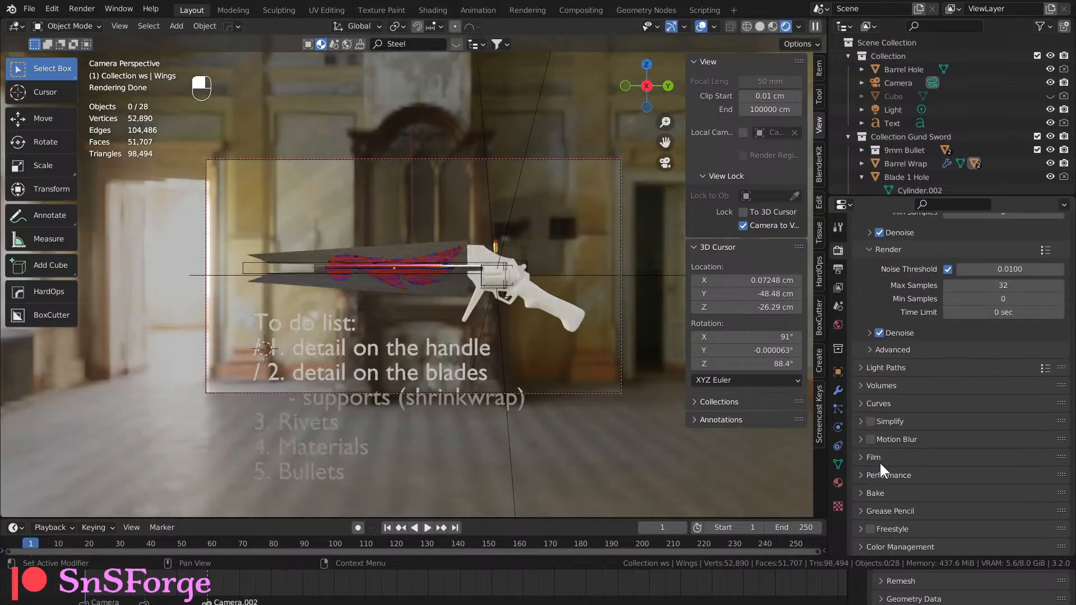
left_click(856, 458)
scroll(918, 526, "down", 4)
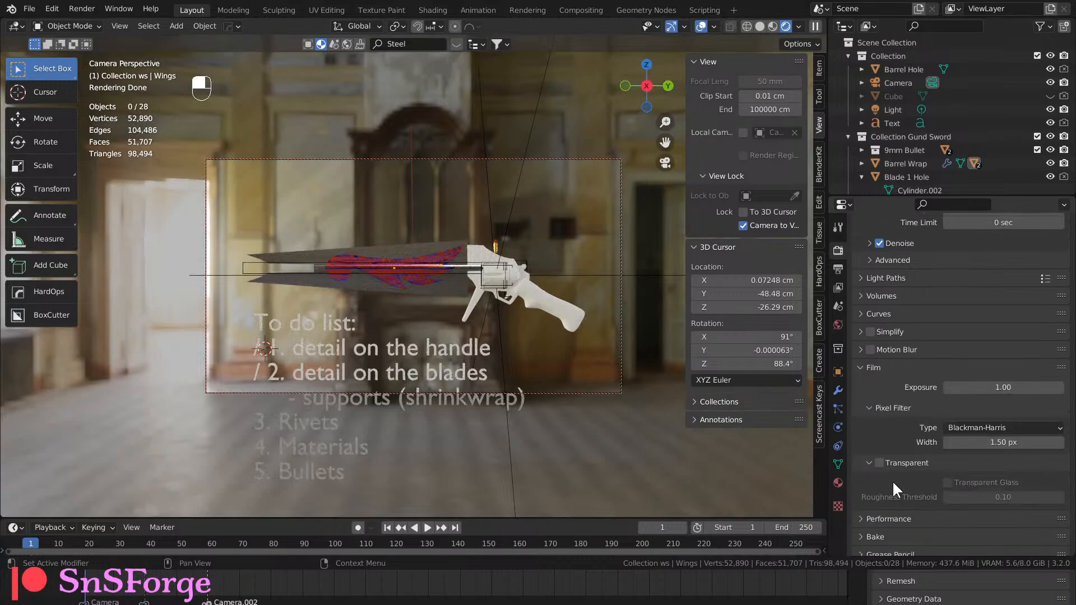
left_click(879, 462)
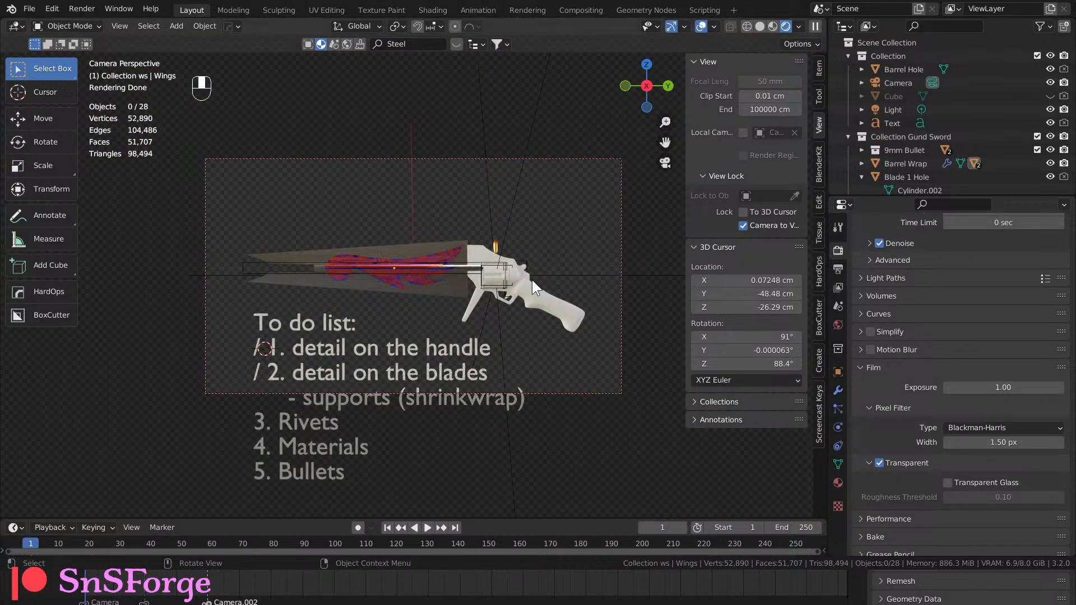
Bring the camera slightly closer to the gun, unlock it from the view, and render the image.
scroll(419, 253, "up", 1)
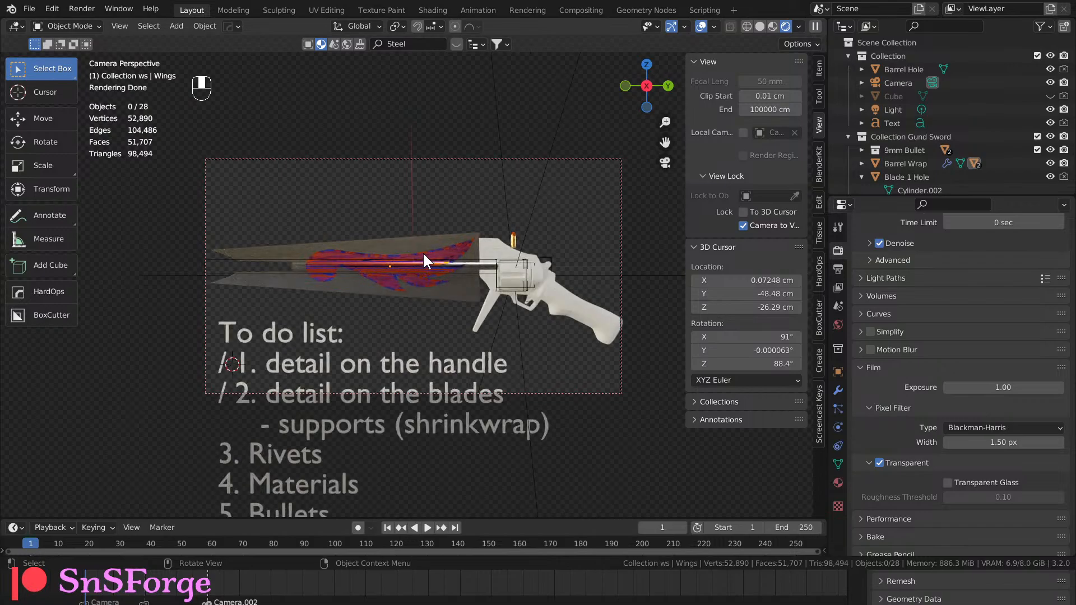
left_click(764, 225)
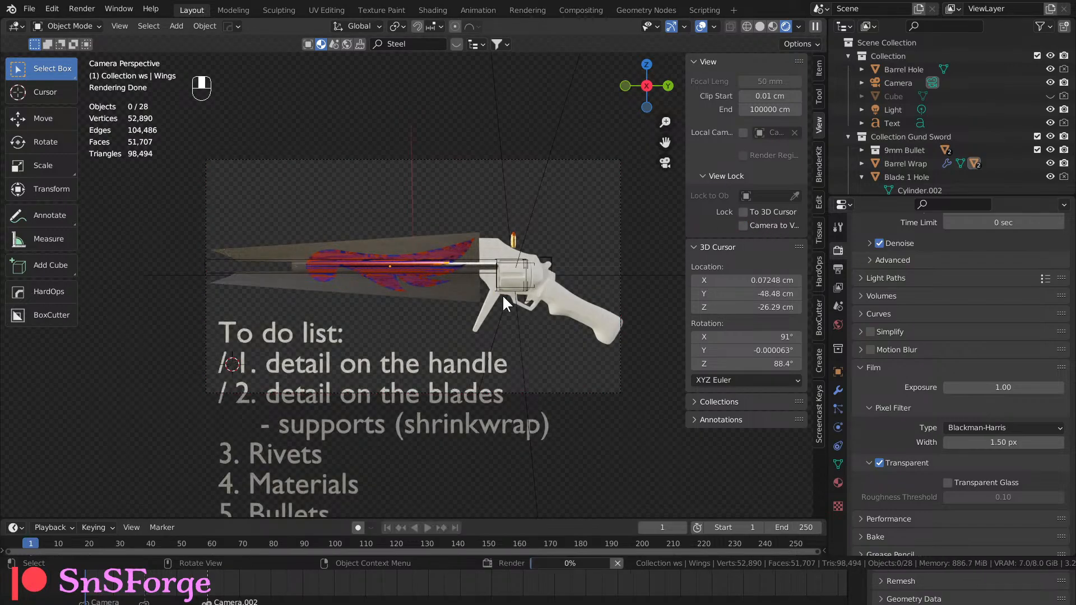
key("F12")
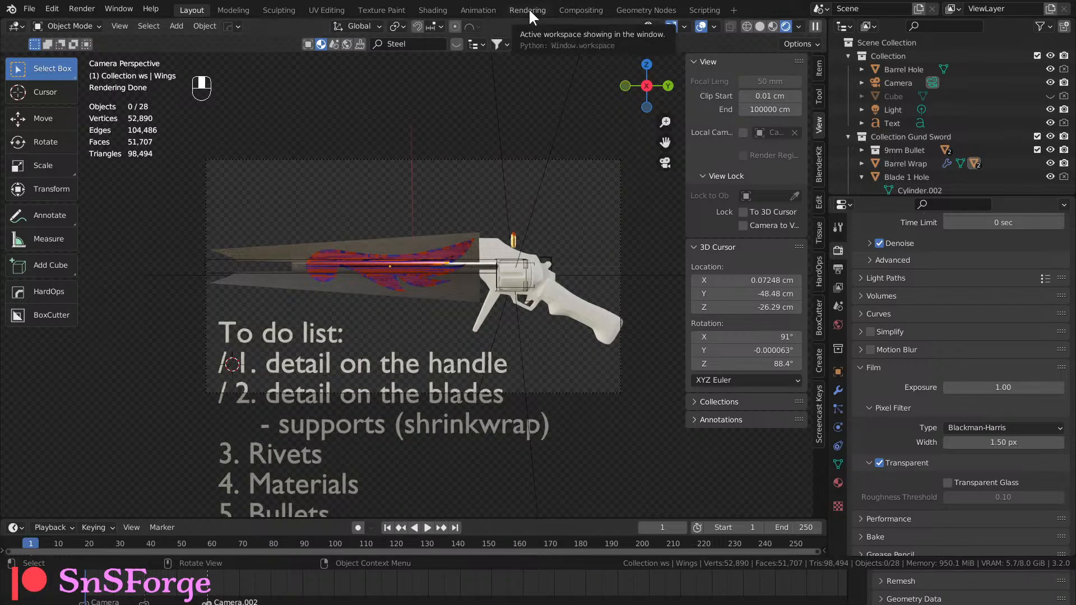
Enable compositing nodes in the Compositing workspace and spread the Render Layers and Composite nodes far apart.
left_click(577, 10)
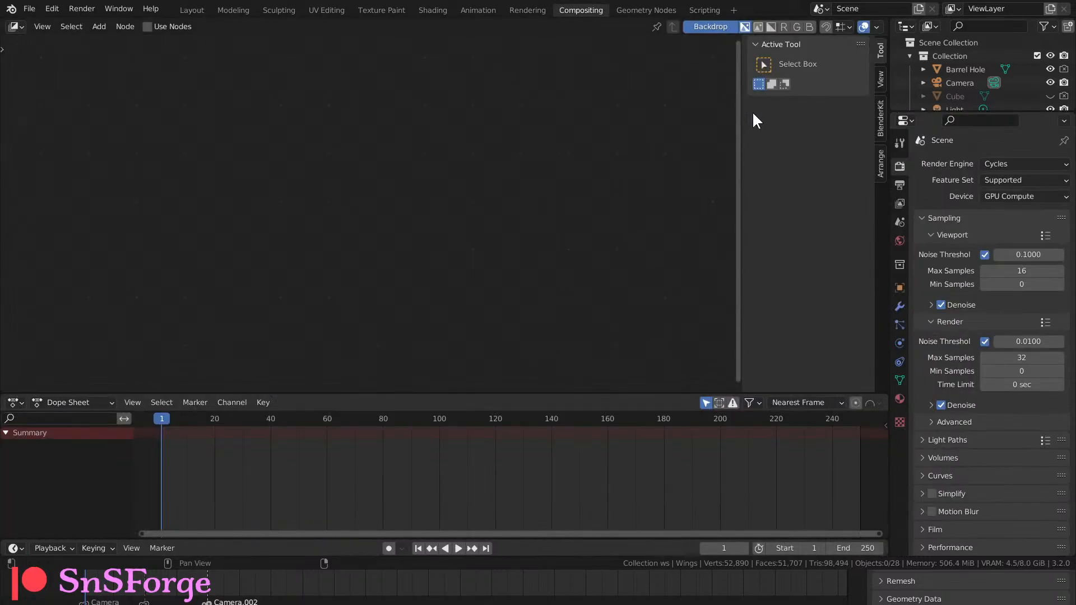
left_click(148, 27)
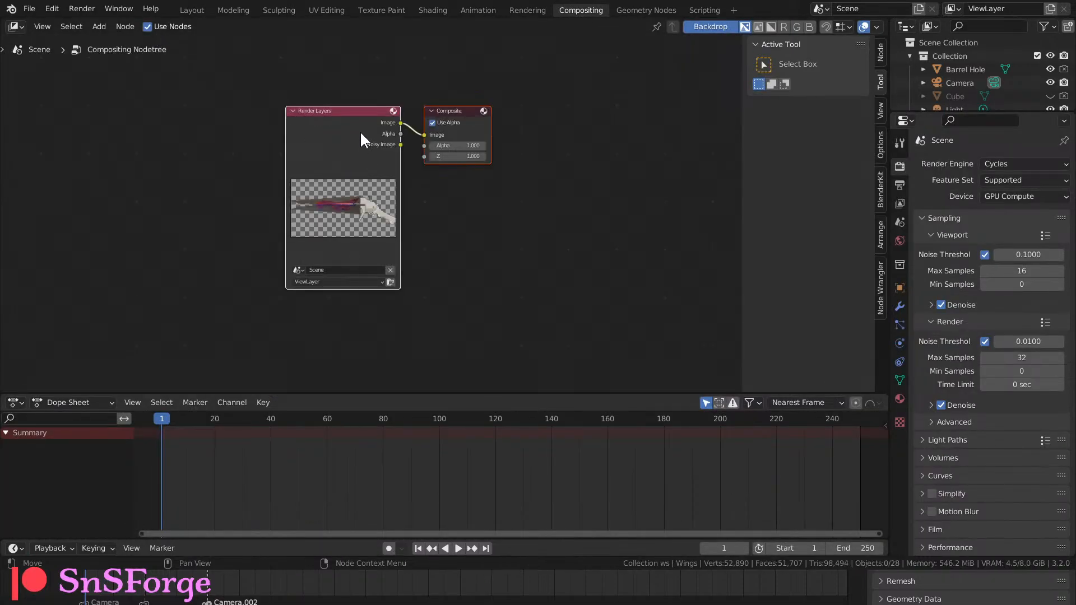
left_click_drag(348, 109, 89, 104)
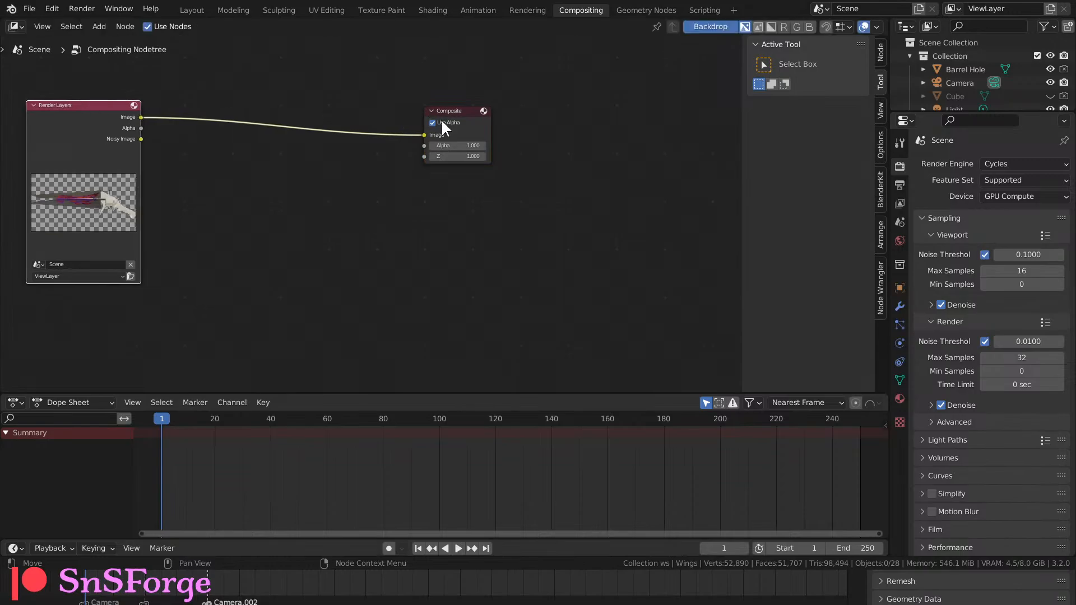
left_click_drag(449, 110, 682, 144)
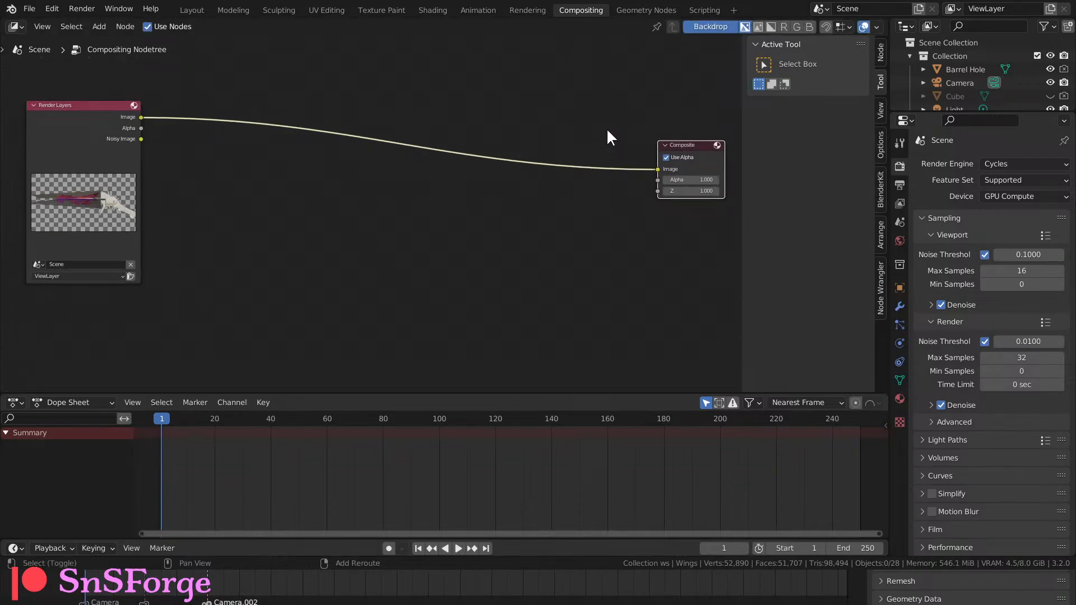
Insert a reroute on the link before the Composite node and connect it to a new Viewer node's Image input.
right_click_drag(626, 210, 627, 210, "shift")
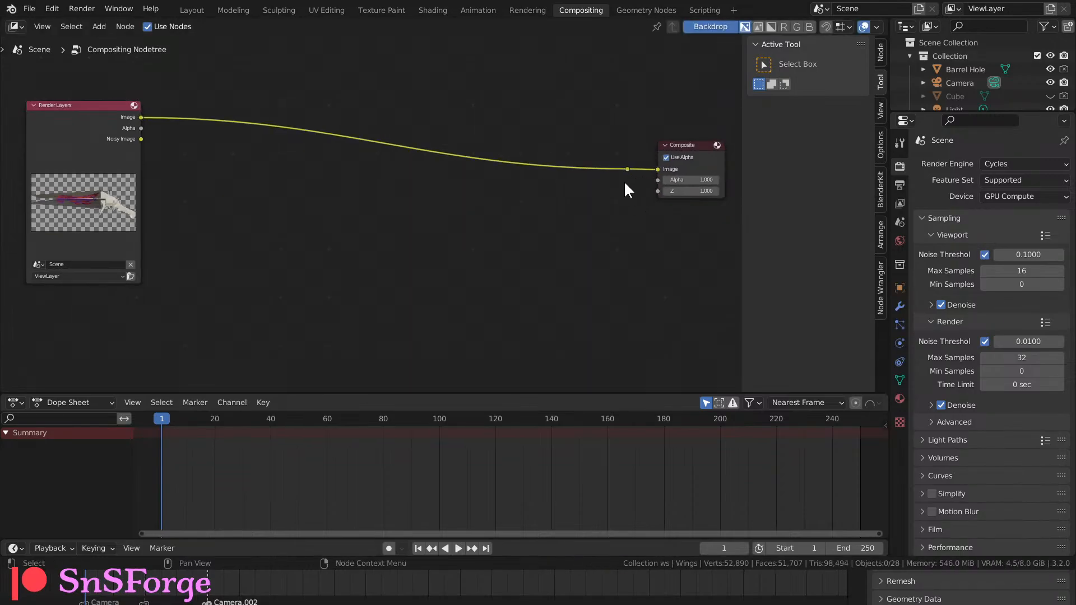
left_click_drag(627, 169, 661, 258)
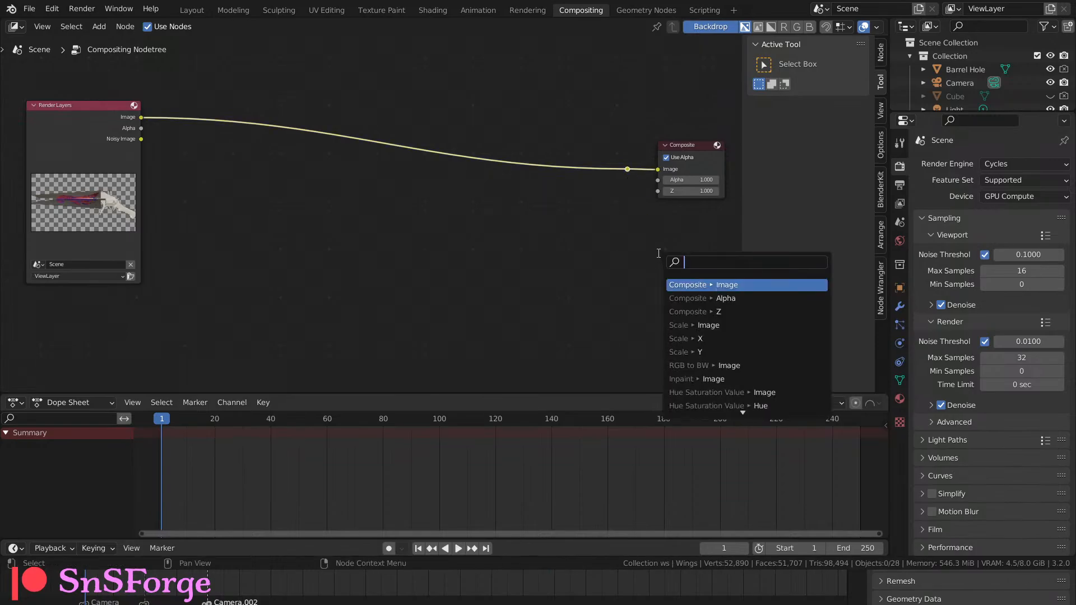
type("view")
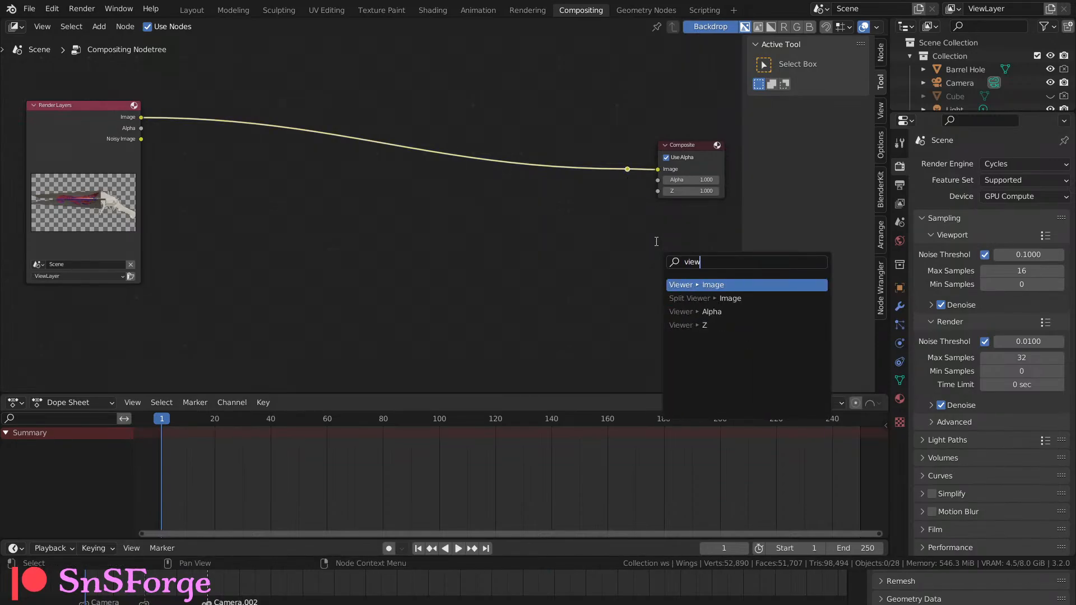
key("Return")
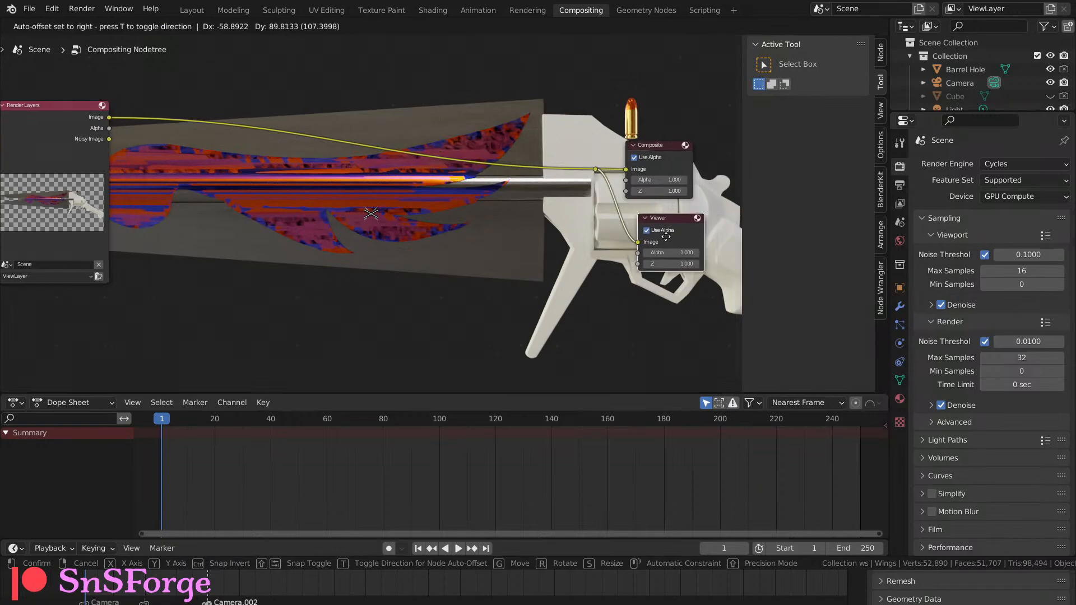
left_click(657, 234)
Move all the compositing nodes down below the rendered gun and fit the backdrop to the editor.
left_click_drag(686, 101, 65, 321)
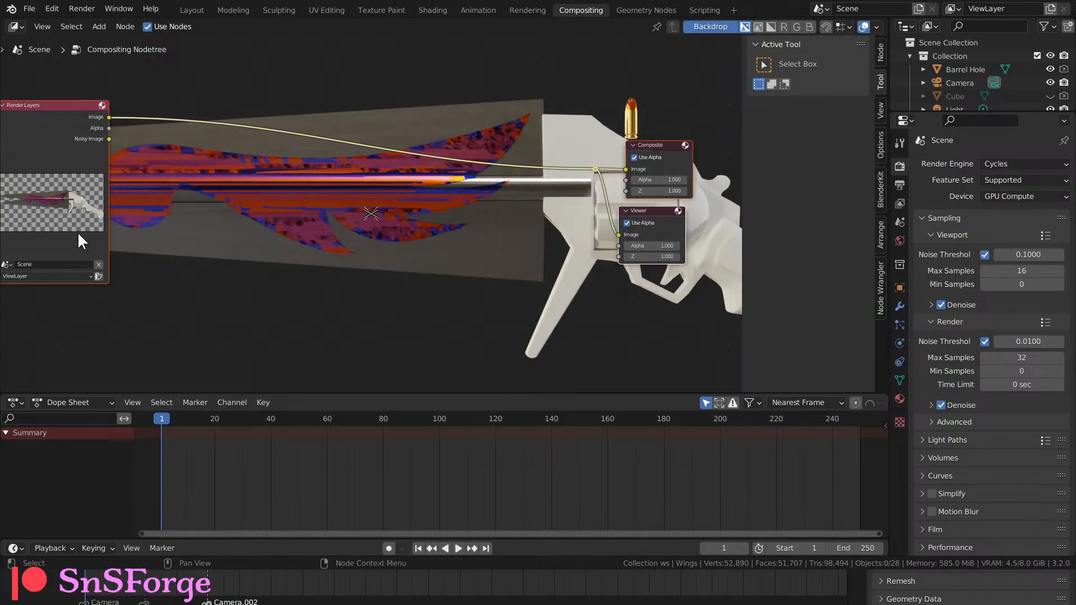
left_click_drag(67, 118, 67, 364)
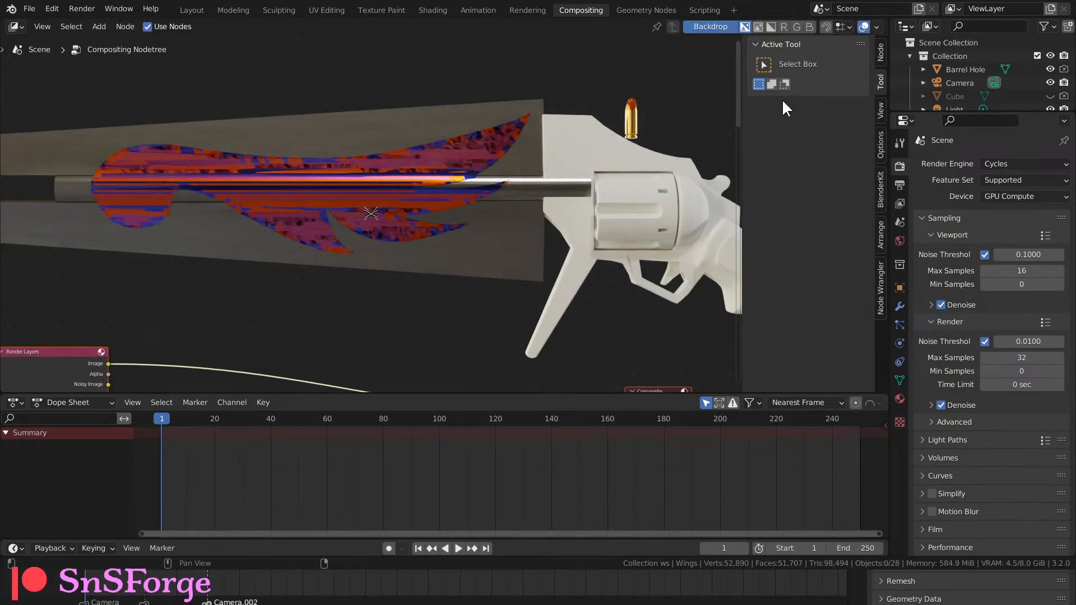
left_click(880, 111)
left_click(824, 140)
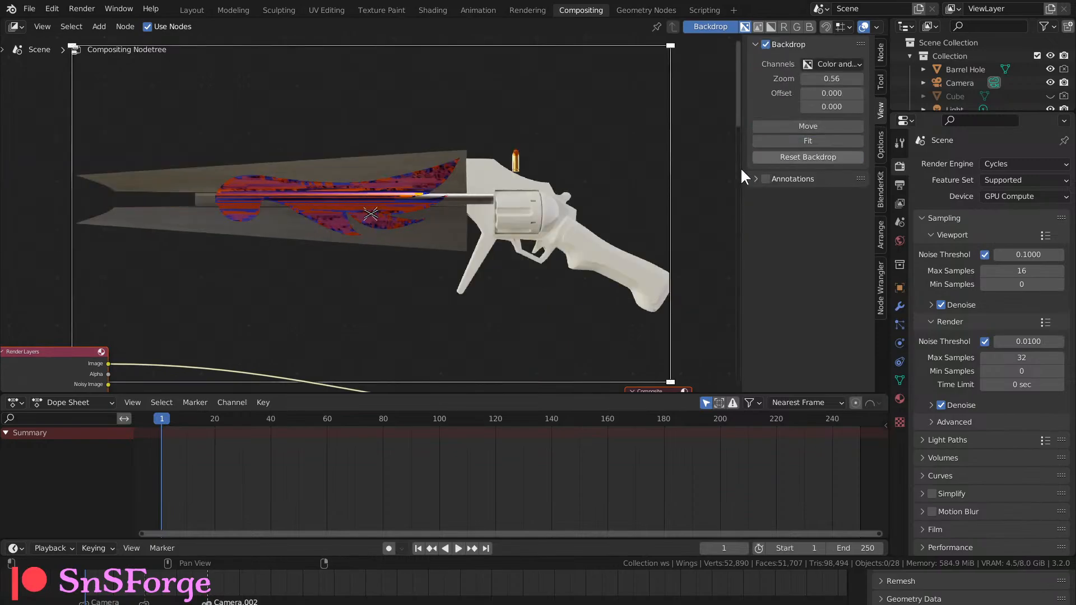
left_click(678, 149)
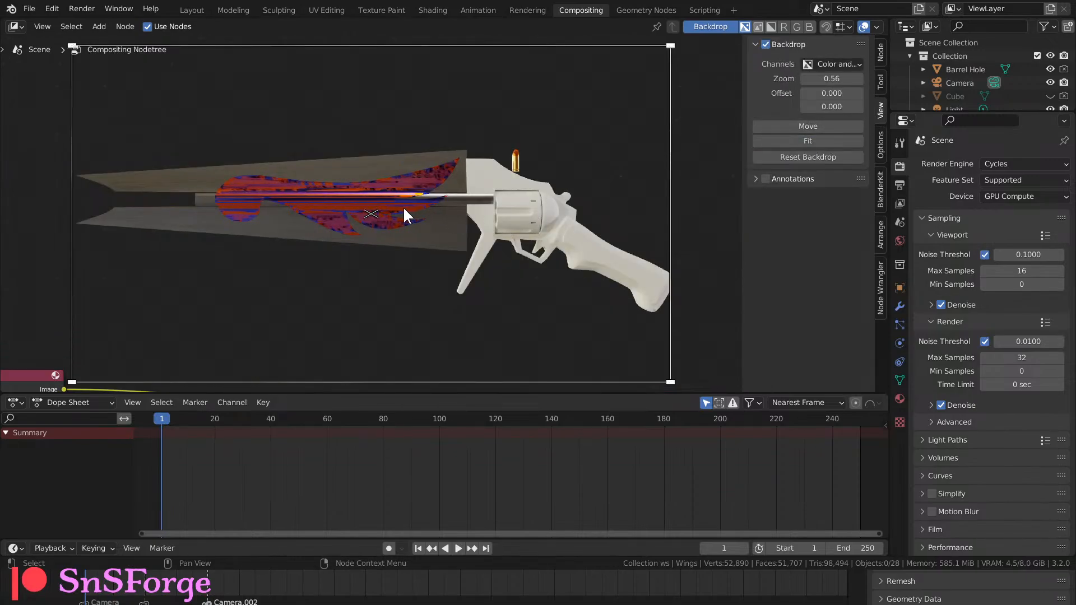
left_click(822, 127)
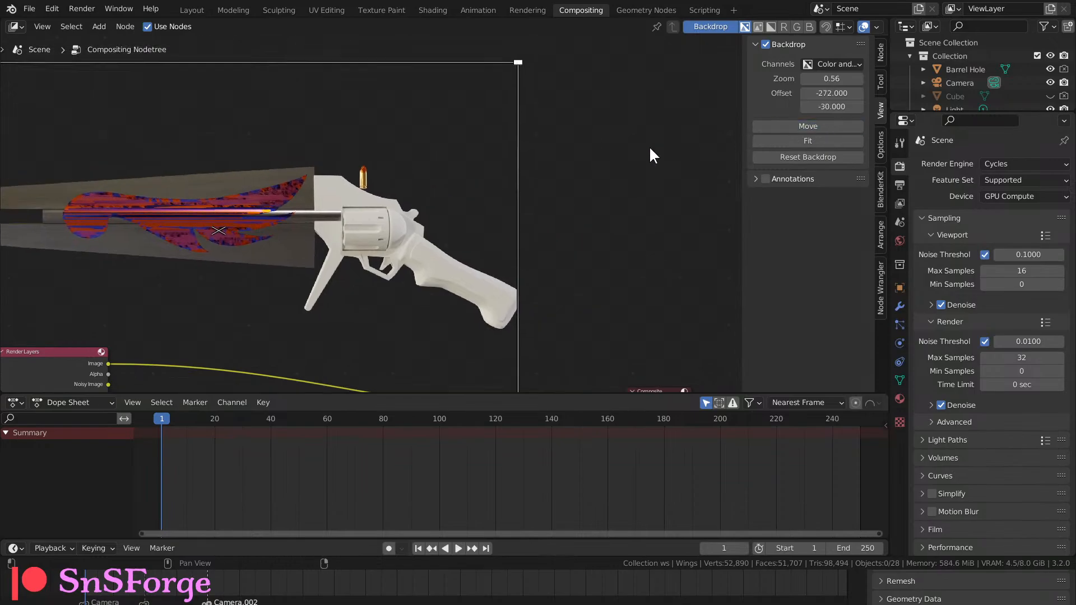
left_click(832, 134)
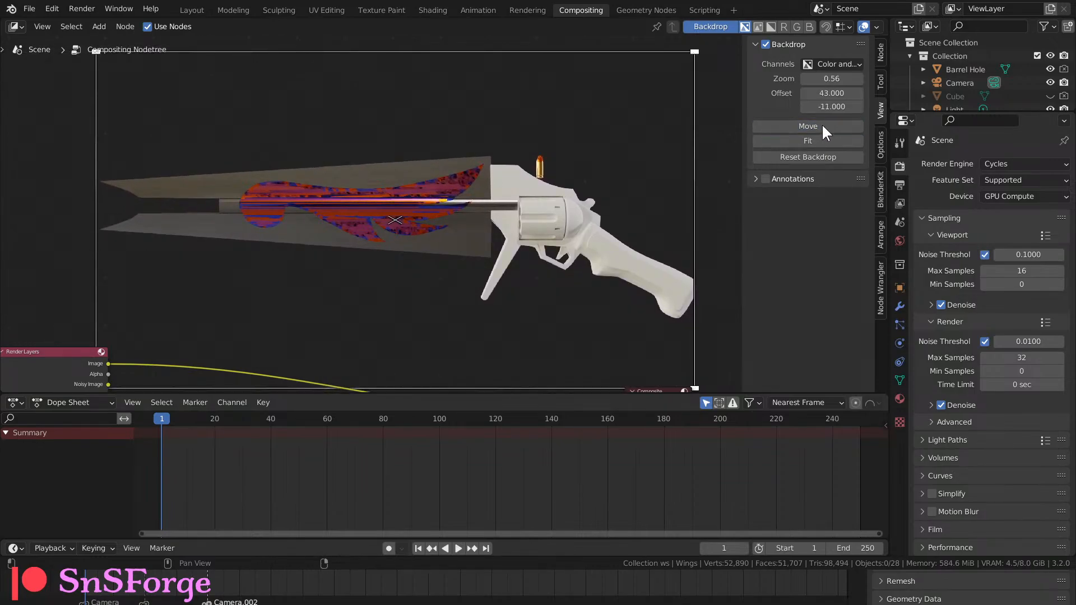
left_click(821, 125)
left_click(809, 140)
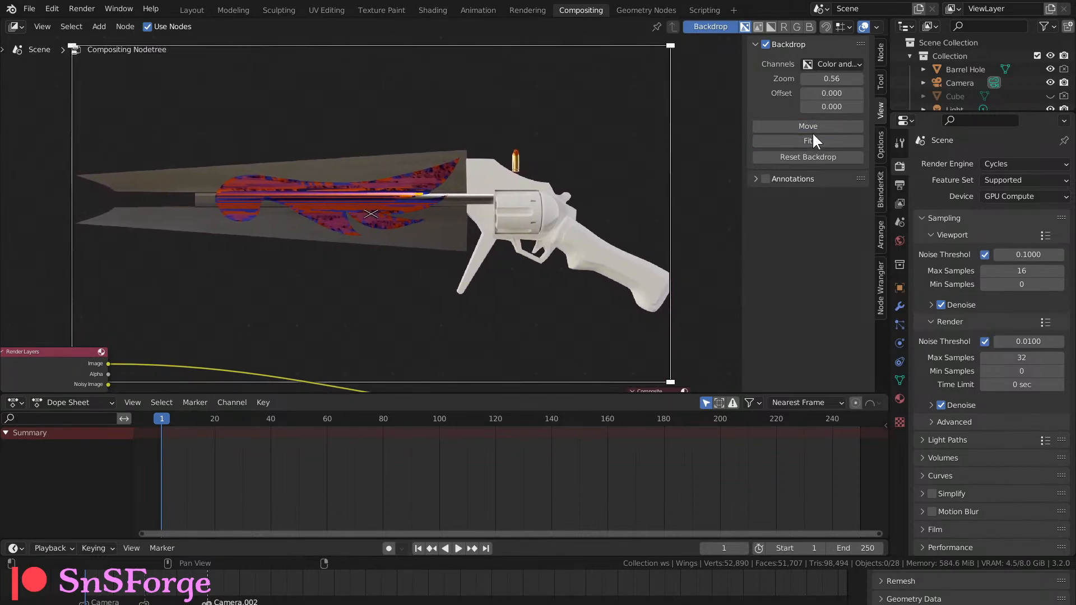
Enlarge the compositor backdrop to a zoom of 1.59, then examine the wings' surface up close in the Layout workspace.
left_click_drag(834, 82, 933, 82)
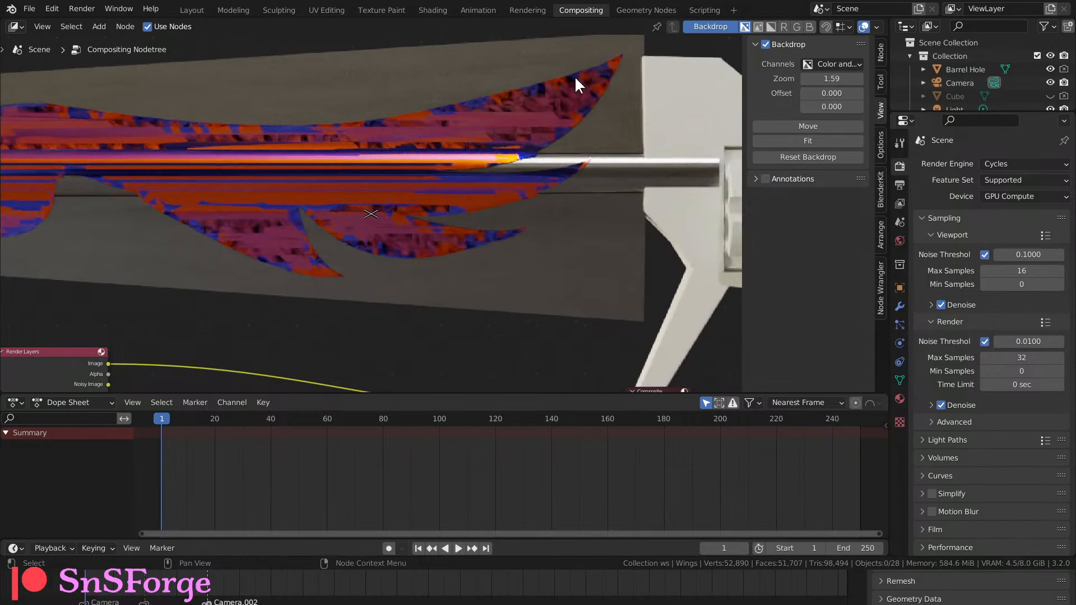
left_click(201, 10)
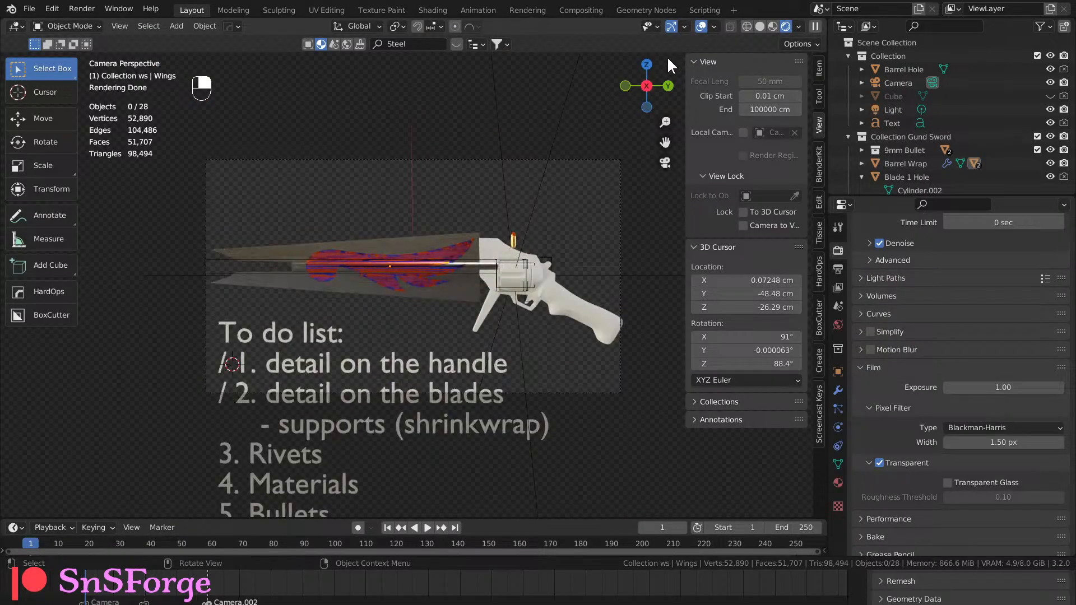
scroll(431, 253, "up", 5)
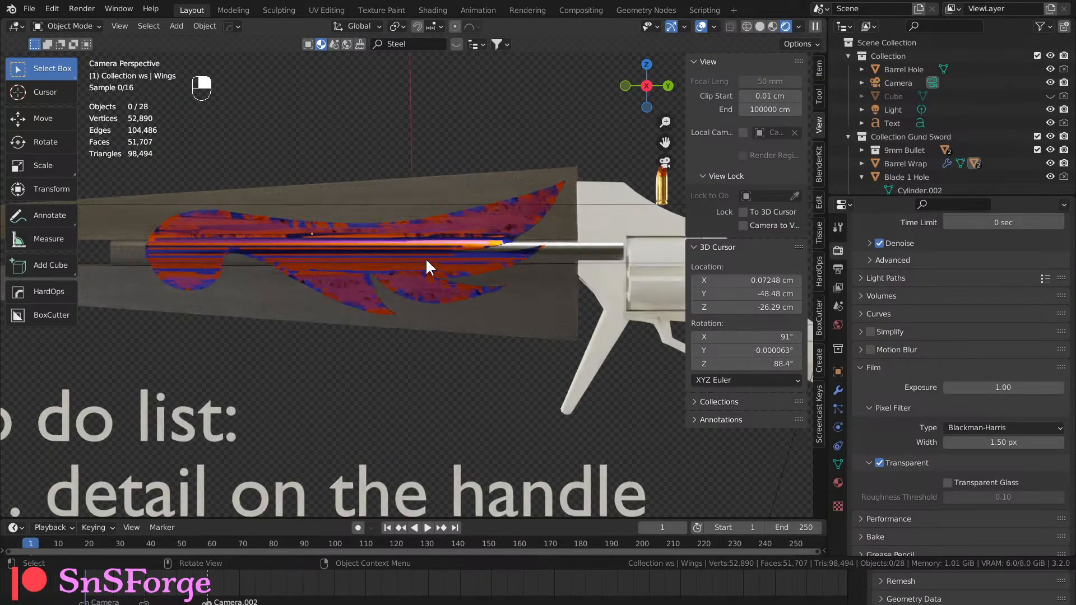
scroll(425, 259, "up", 3)
middle_click_drag(432, 259, 459, 230)
scroll(459, 230, "up", 3)
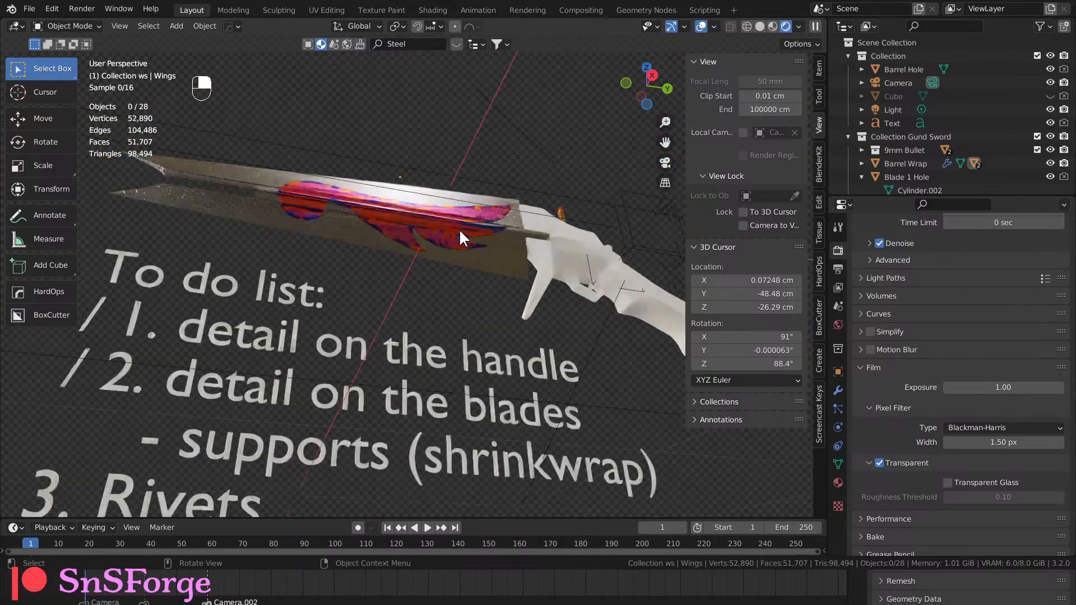
scroll(459, 229, "up", 4)
scroll(462, 244, "down", 2)
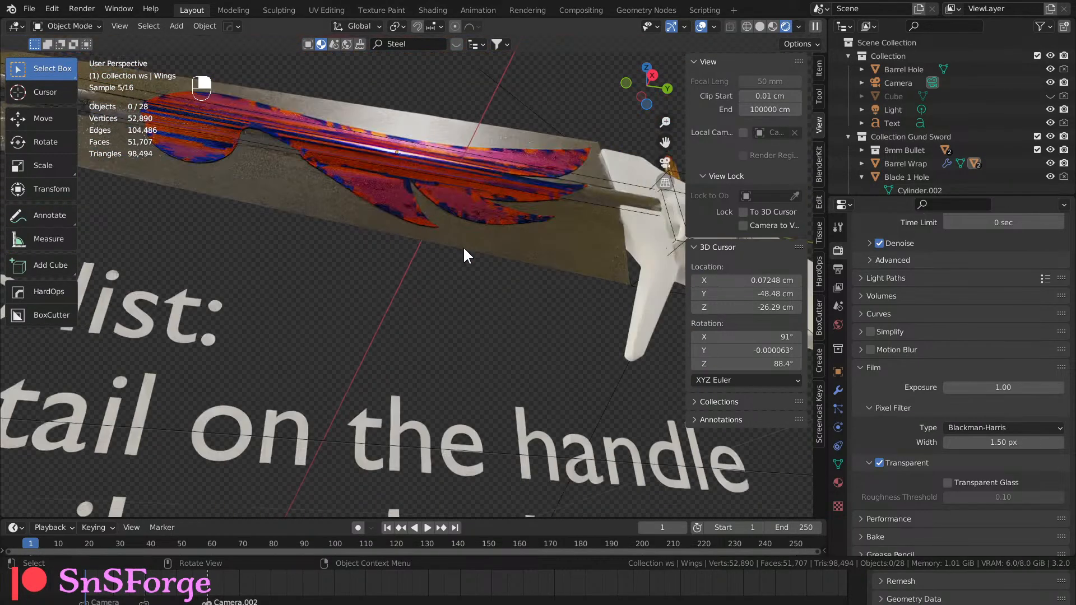
mouse_move(466, 221)
middle_mouse_down("shift")
mouse_move(462, 359)
mouse_move(416, 405)
mouse_move(432, 401)
mouse_move(473, 234)
middle_mouse_up("shift")
scroll(460, 353, "up", 3)
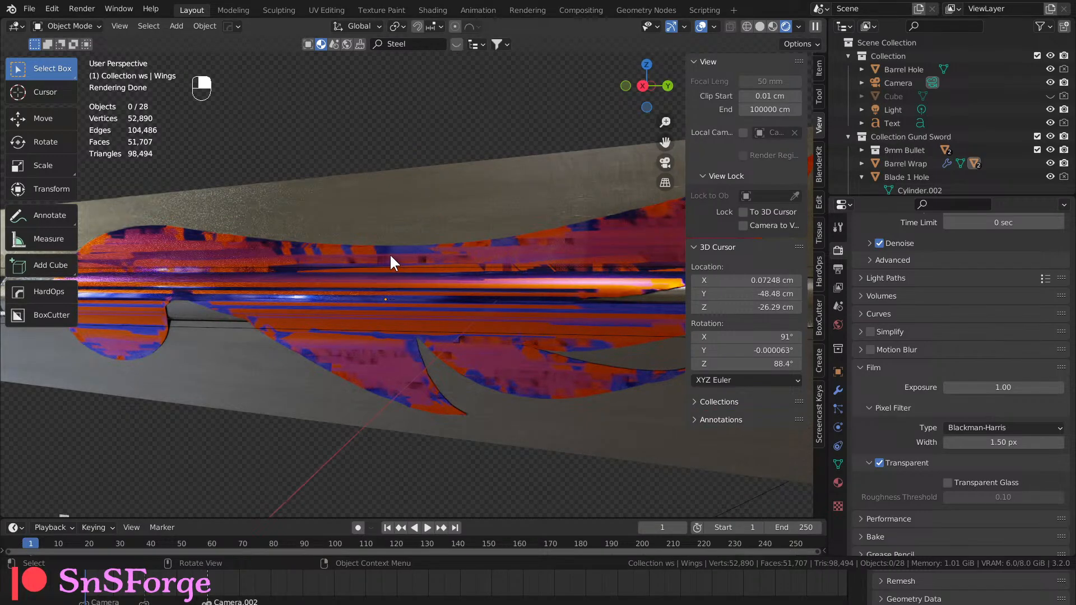
middle_click_drag(389, 254, 421, 257)
scroll(421, 257, "down", 2)
Unwrap all faces of the Wings mesh with Smart UV Project at a 66° angle limit and return to Object Mode.
left_click(411, 273)
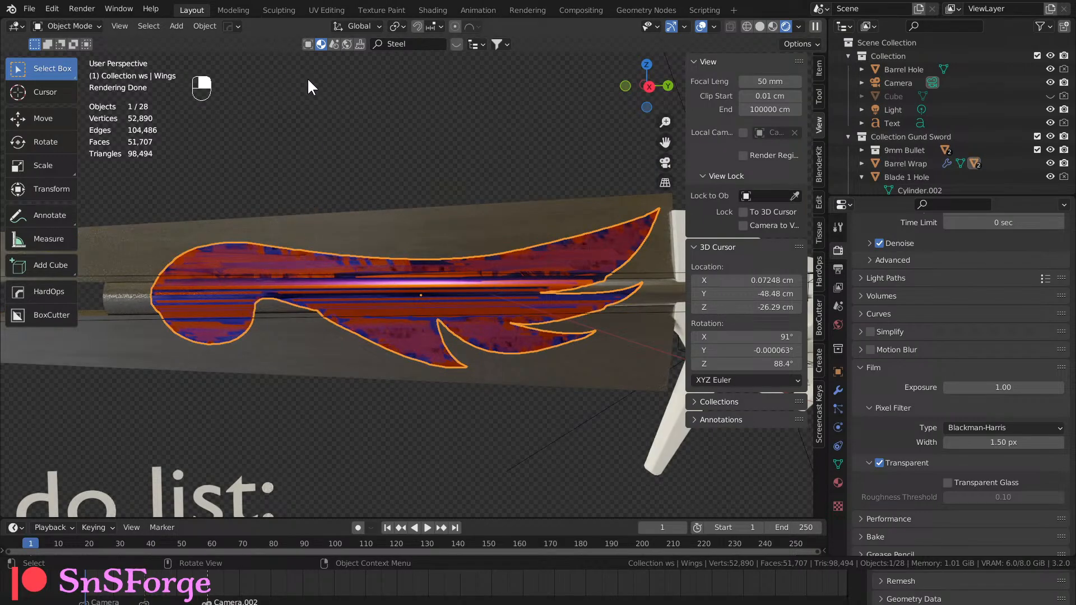
key("Tab")
key("a")
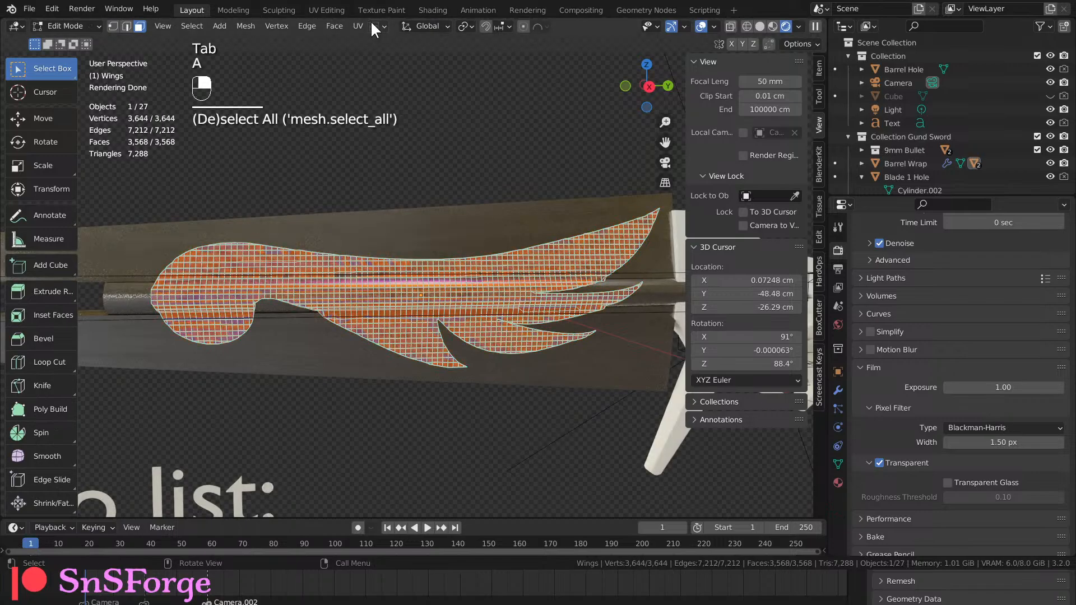
left_click(363, 24)
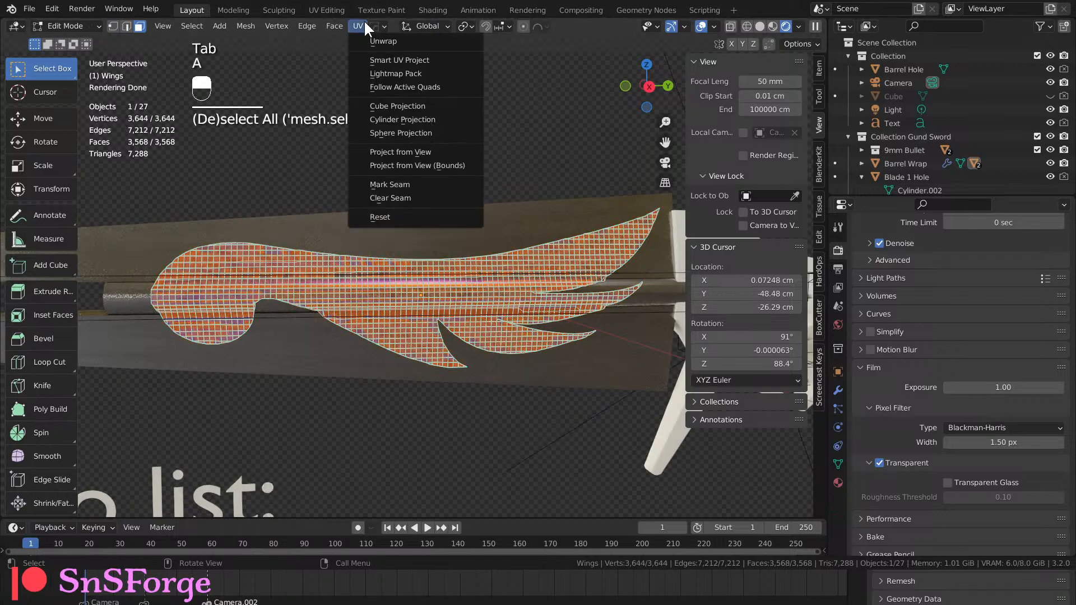
left_click(365, 56)
left_click(368, 158)
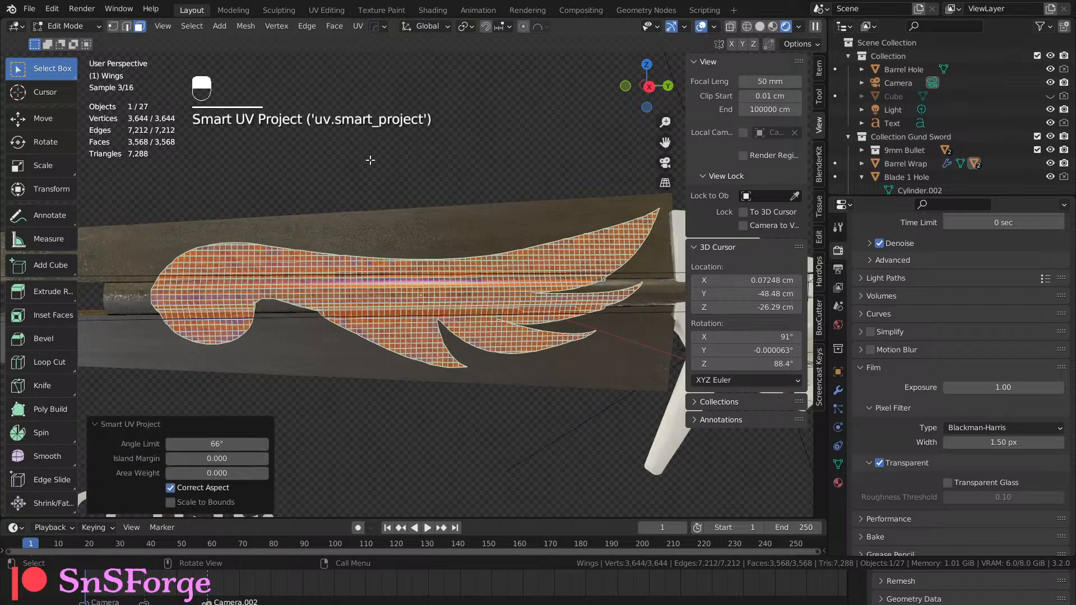
key("Tab")
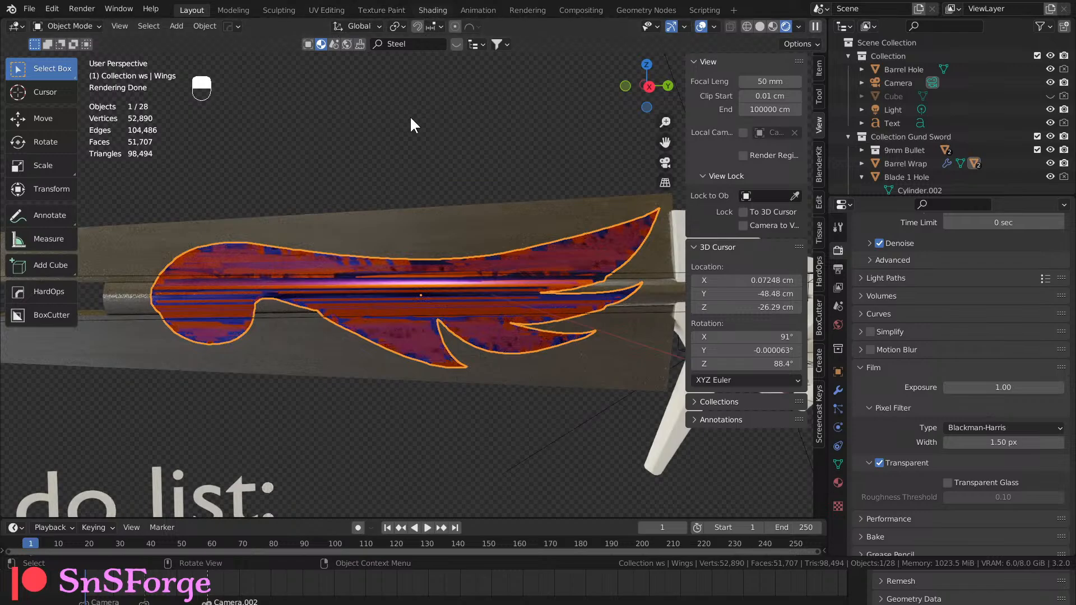
Switch to the Shading workspace, enlarge the shader editor and frame the wings closely through the camera.
left_click(433, 10)
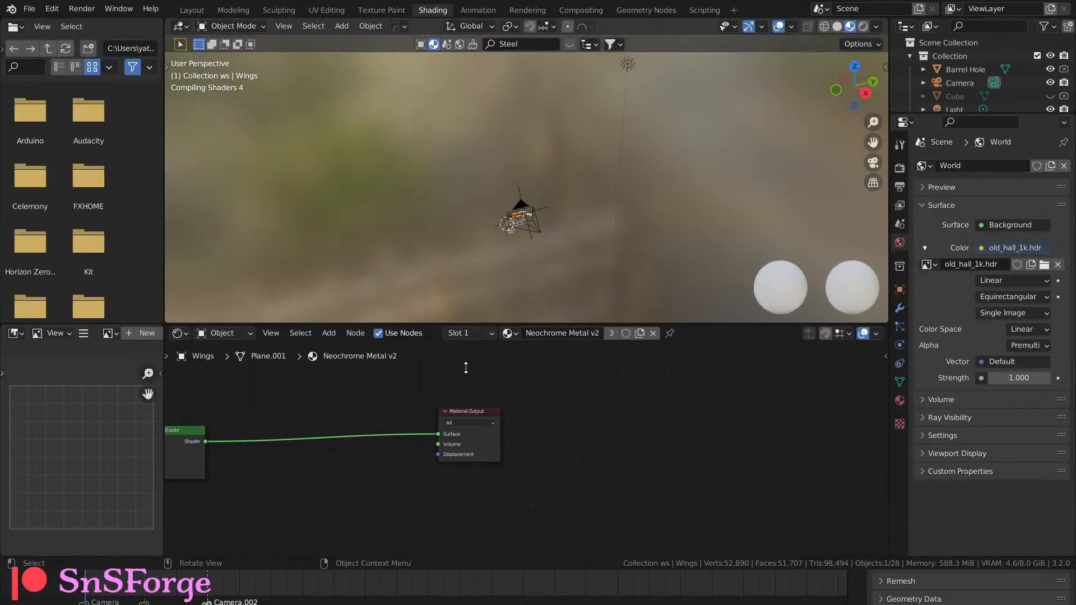
mouse_move(392, 395)
middle_mouse_down()
mouse_move(372, 404)
mouse_move(580, 384)
middle_mouse_up()
scroll(470, 449, "down", 1)
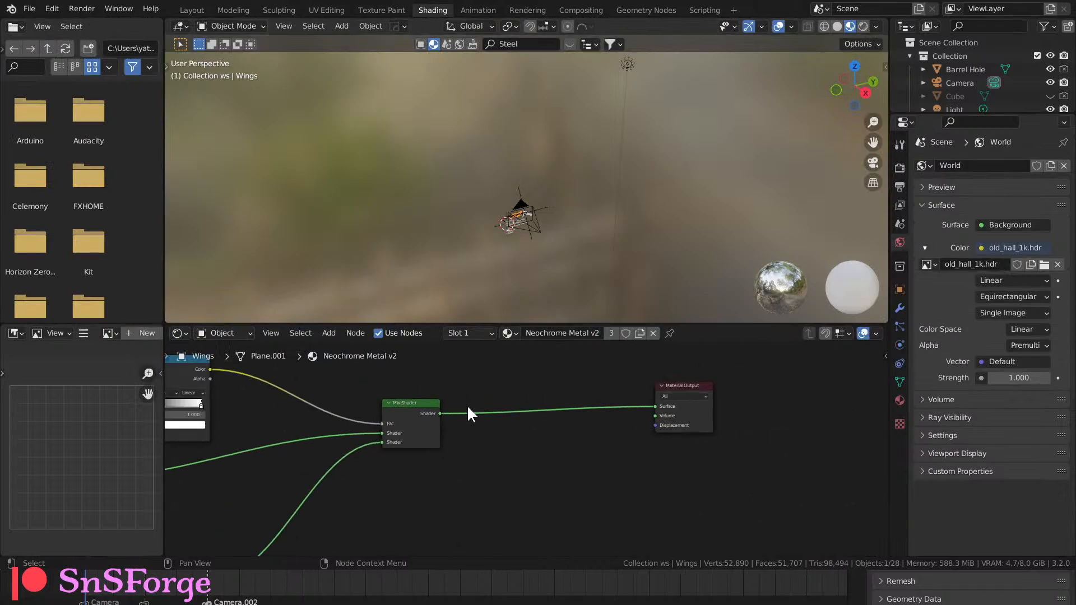
left_click_drag(529, 322, 529, 173)
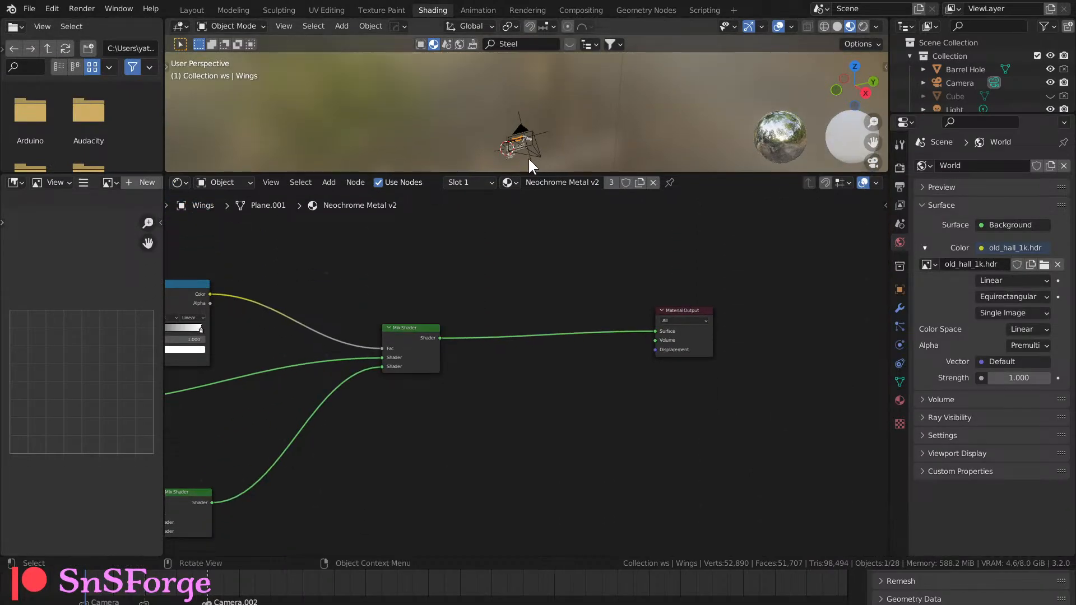
key("KP_0")
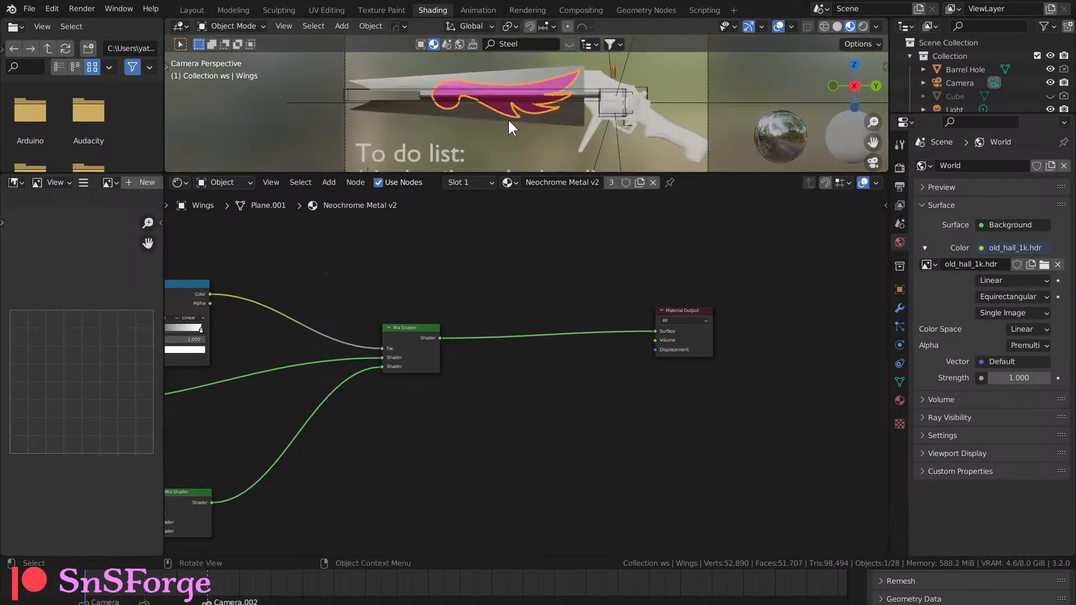
scroll(507, 126, "up", 3)
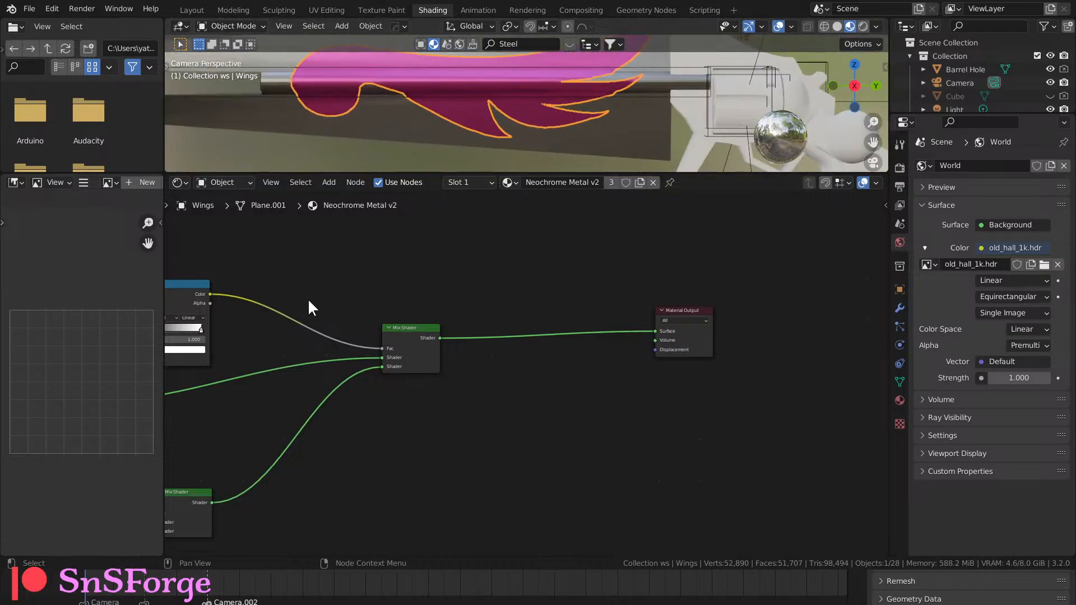
Examine the Neochrome Metal v2 node tree, from the Geometry and Light Path nodes to the final Mix Shader.
key("Home")
middle_click_drag(478, 360, 568, 334)
scroll(568, 334, "up", 2)
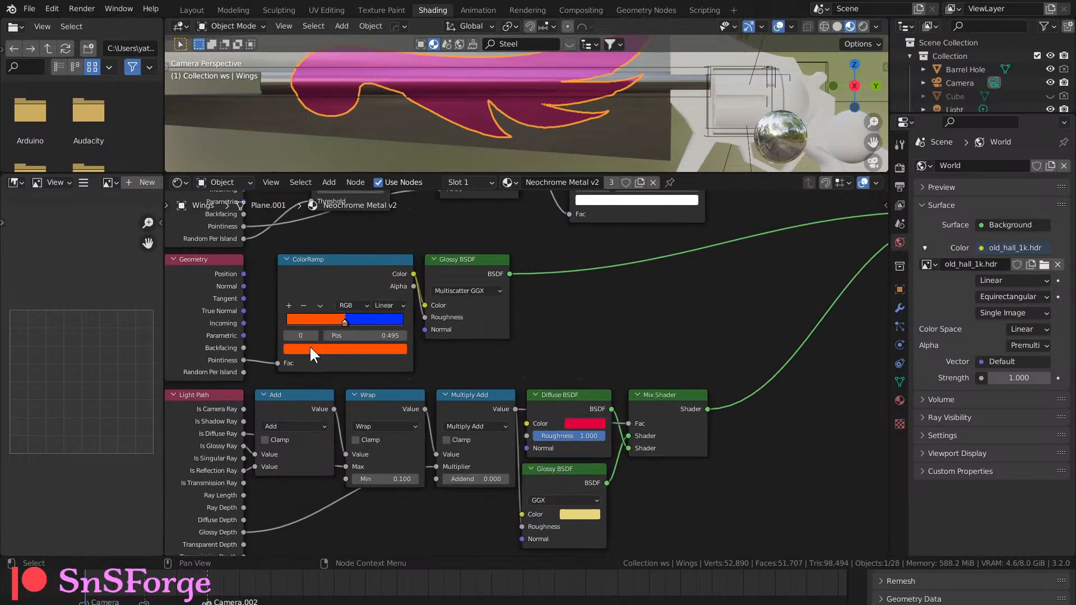
middle_click_drag(287, 379, 266, 360)
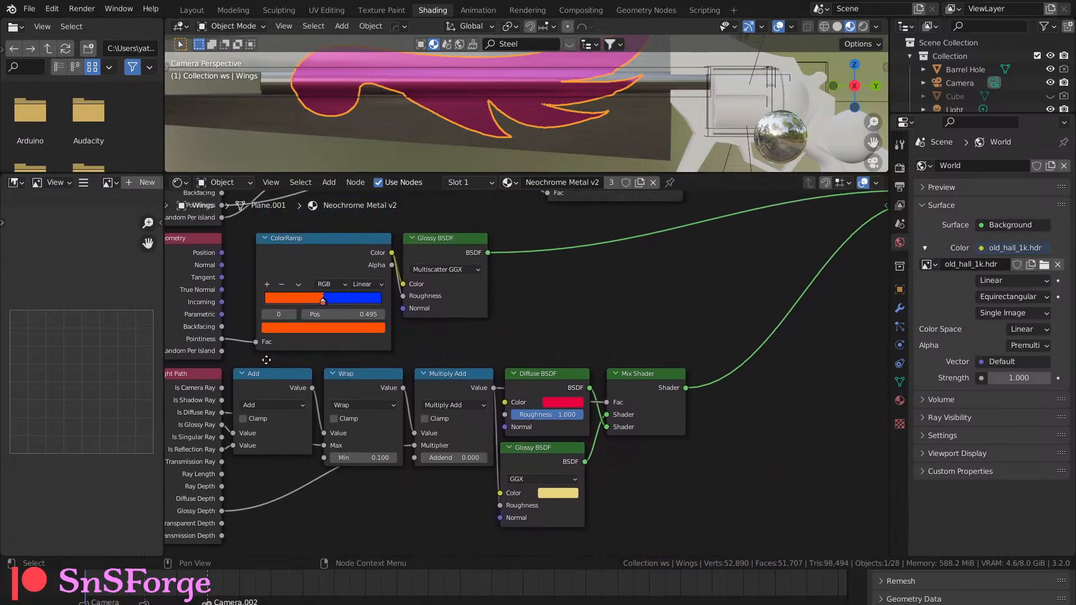
middle_click_drag(472, 523, 662, 397)
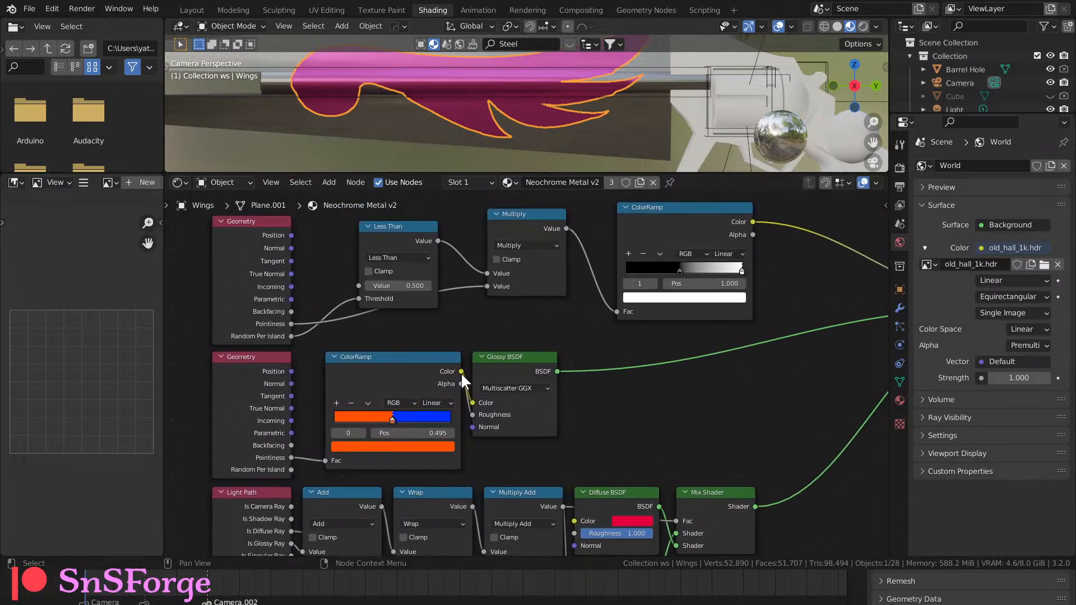
middle_click_drag(639, 420, 593, 326)
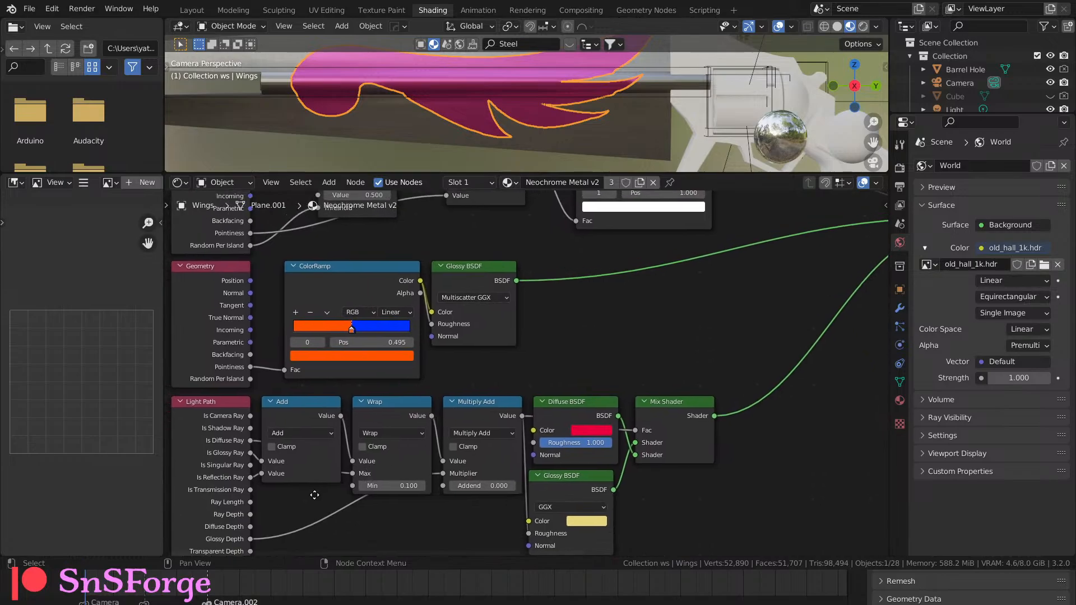
middle_click_drag(304, 487, 378, 473)
middle_click_drag(687, 296, 648, 406)
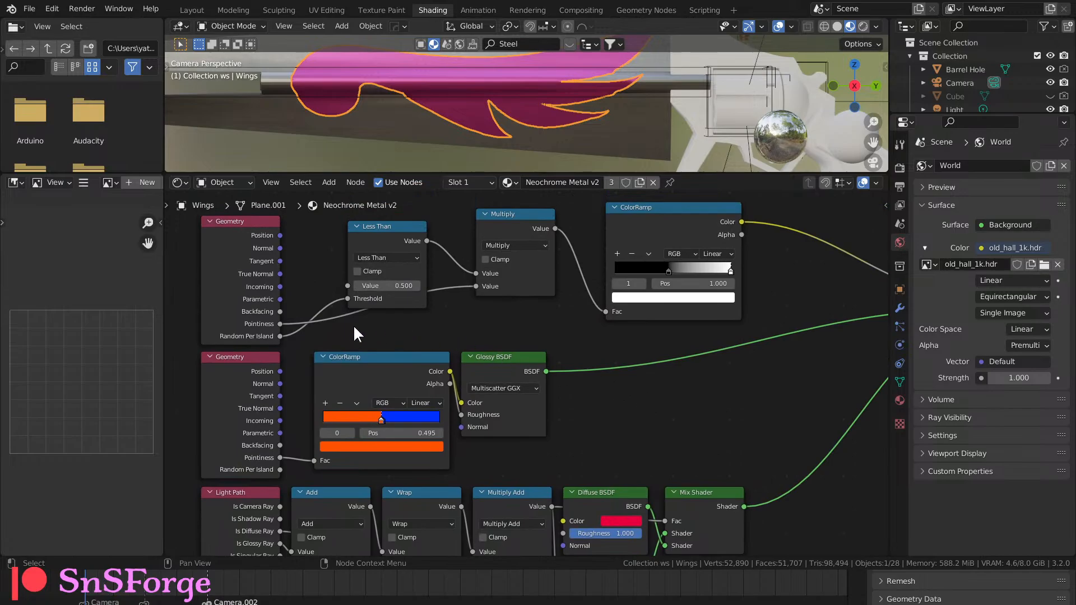
middle_click_drag(358, 335, 351, 390)
middle_click_drag(623, 394, 428, 297)
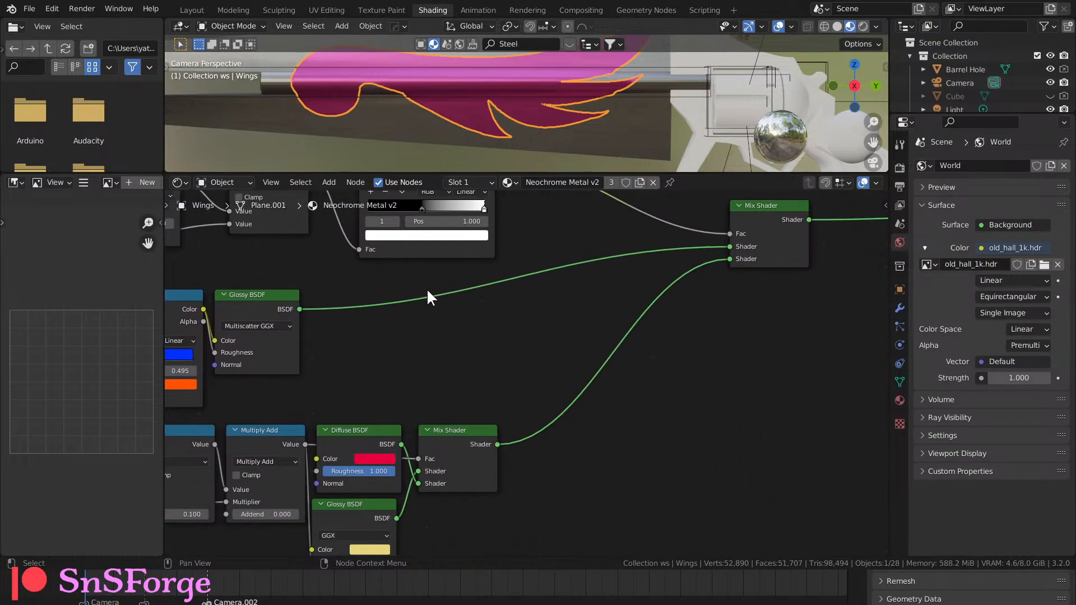
Inspect how the wings' material reflects light from several angles in the Layout workspace.
left_click(193, 12)
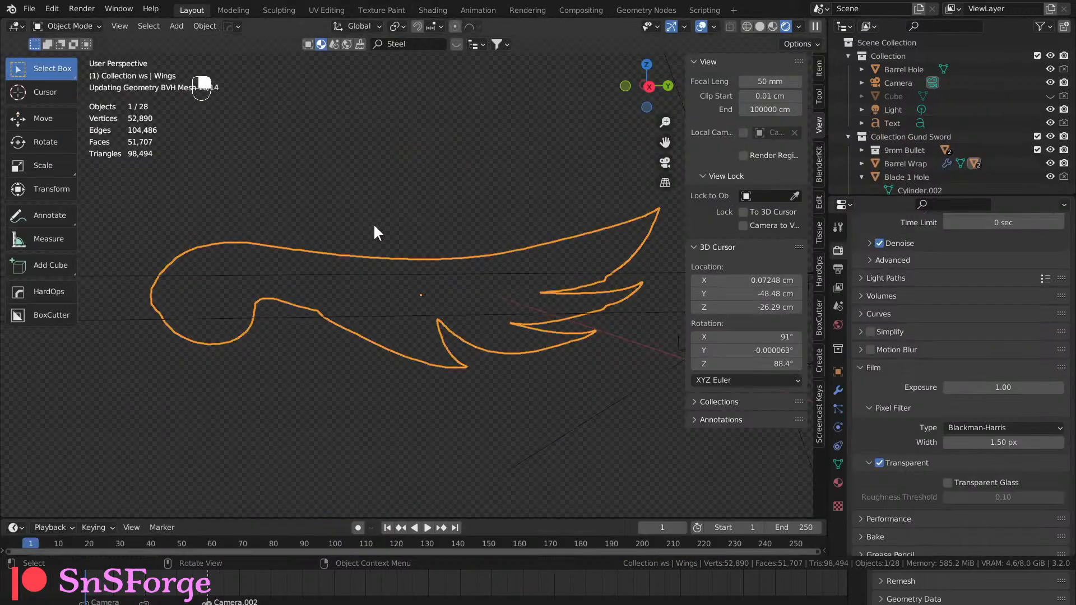
middle_click_drag(398, 326, 396, 284)
middle_click_drag(423, 246, 514, 255)
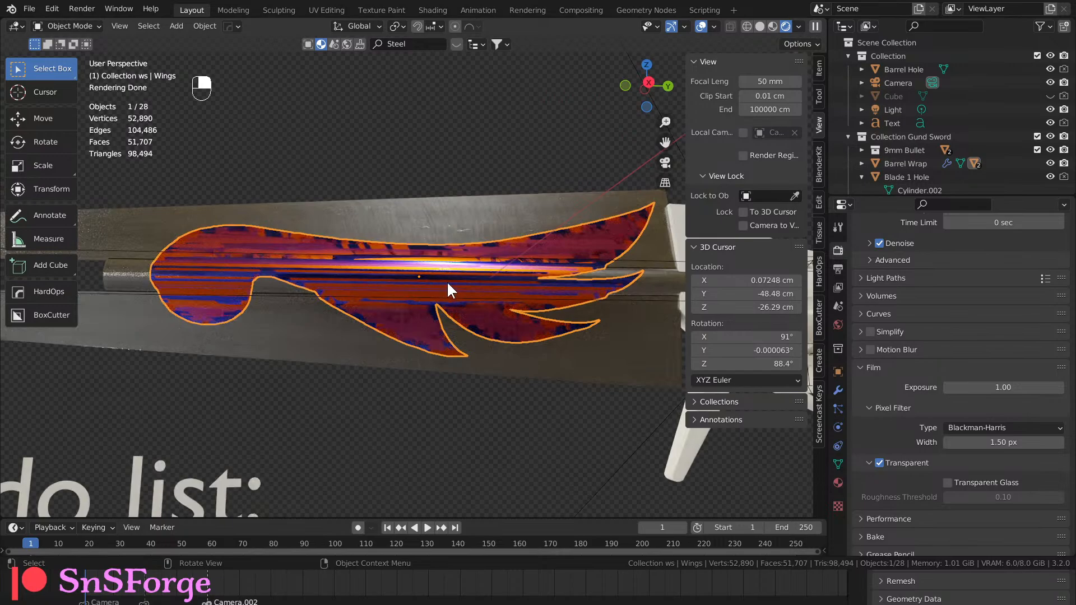
middle_click_drag(447, 283, 356, 153)
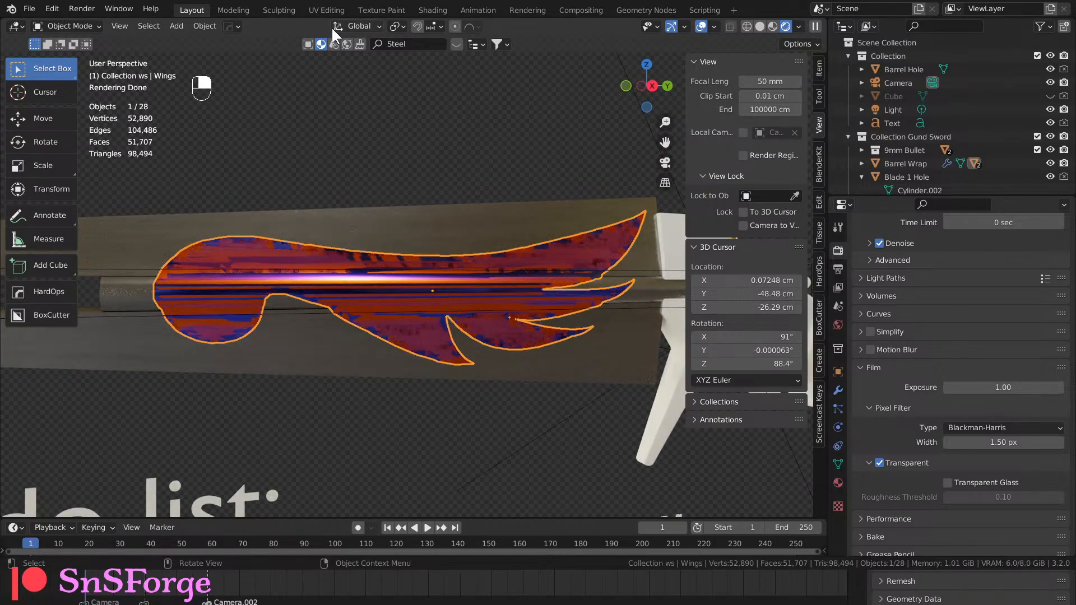
Inspect the UV islands of the Wings mesh in the UV Editing workspace.
left_click(326, 10)
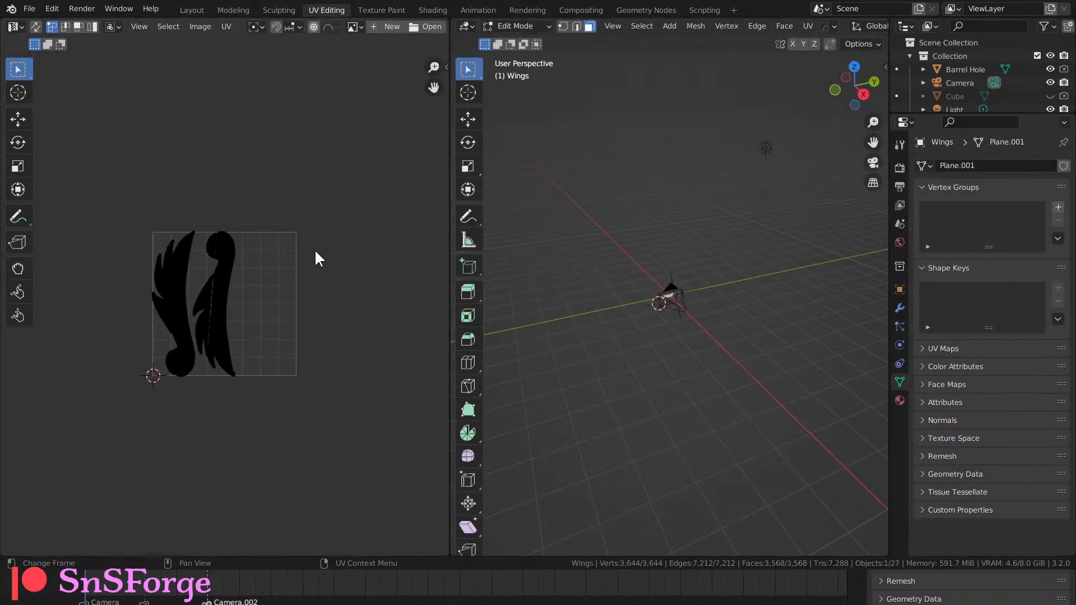
scroll(232, 303, "up", 7)
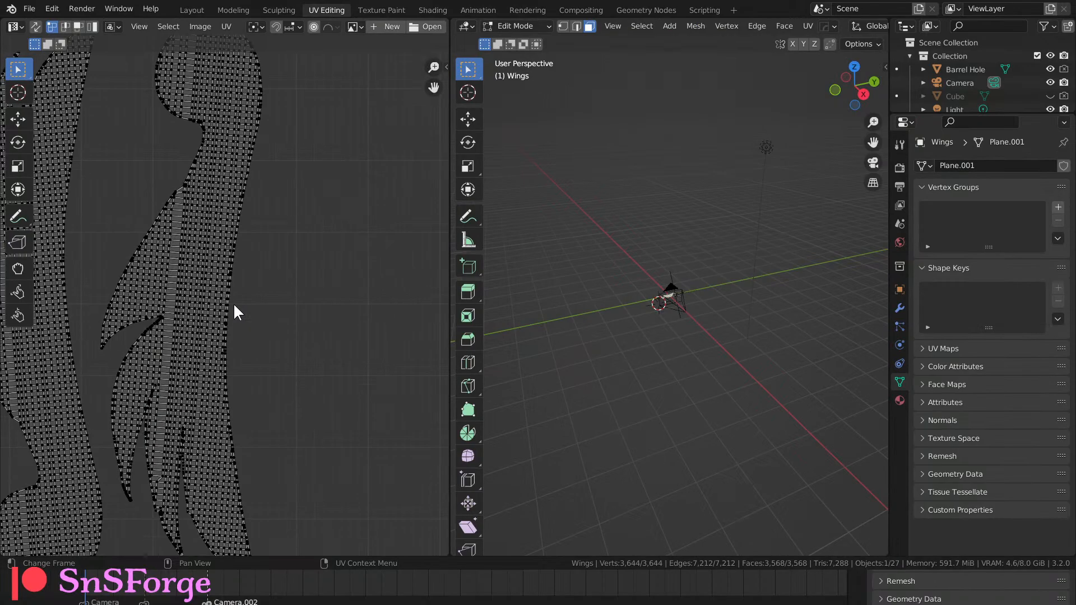
scroll(233, 303, "down", 5)
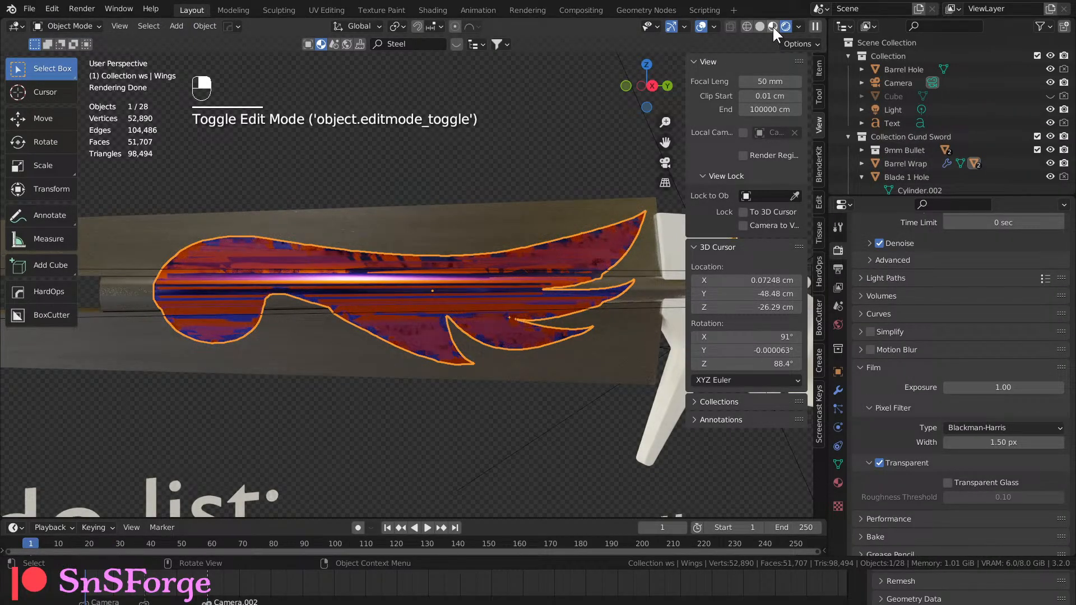
Compare the wings' material in Material Preview and Rendered shading in the Layout workspace.
left_click(772, 25)
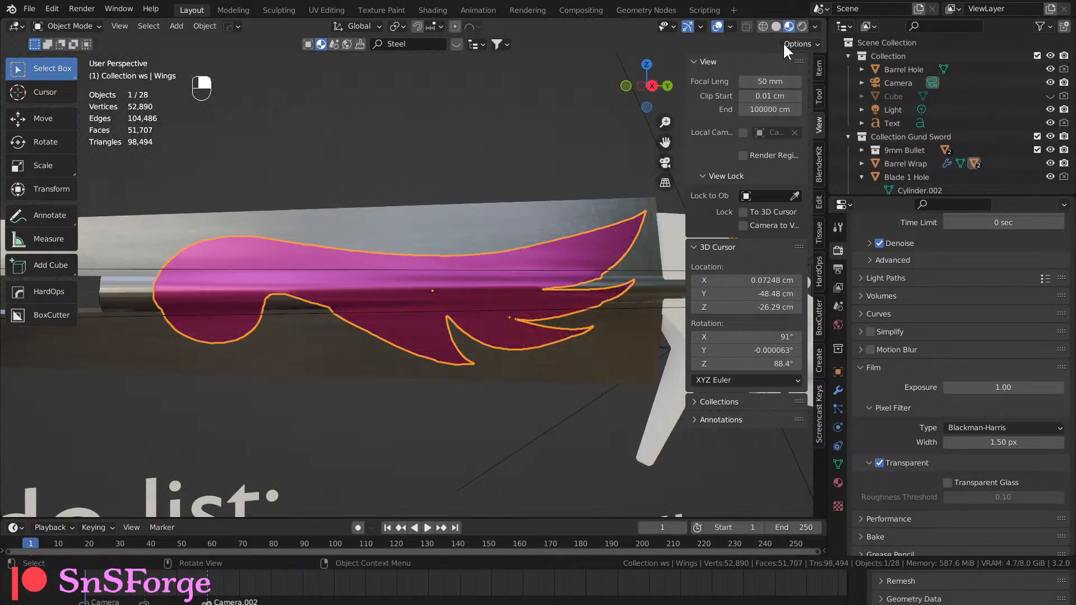
left_click(798, 24)
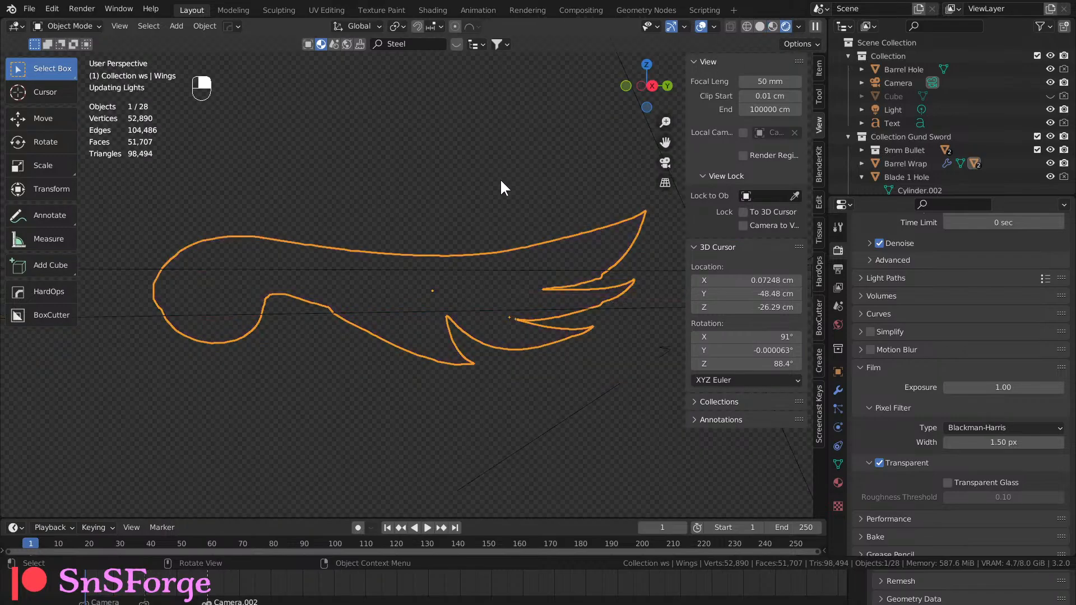
scroll(311, 242, "up", 2)
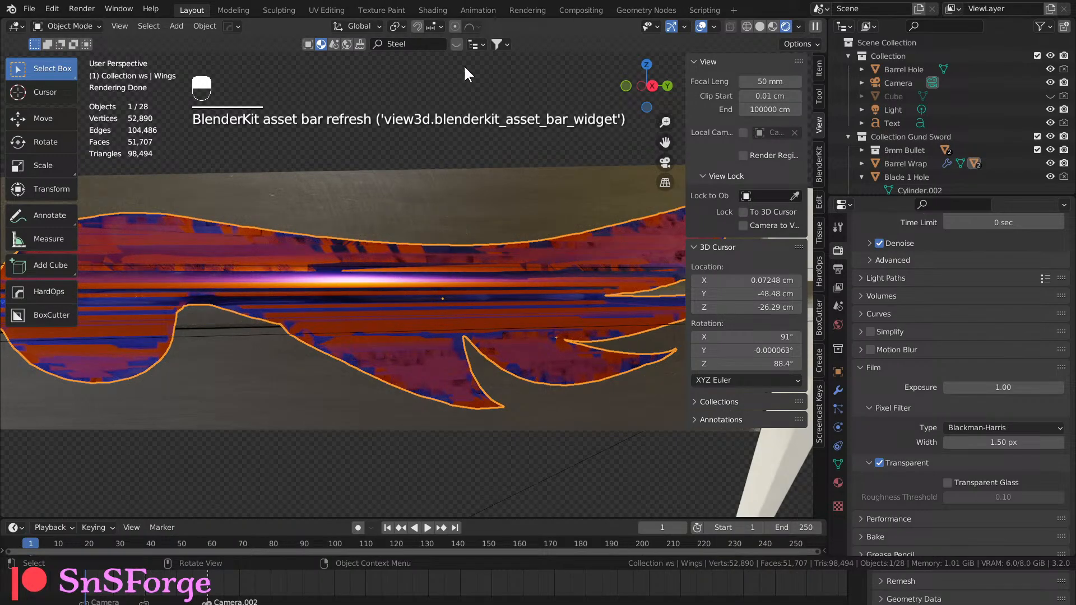
Browse the BlenderKit steel materials and apply the Brushed Copper material to the Wings object.
left_click(456, 44)
mouse_move(408, 108)
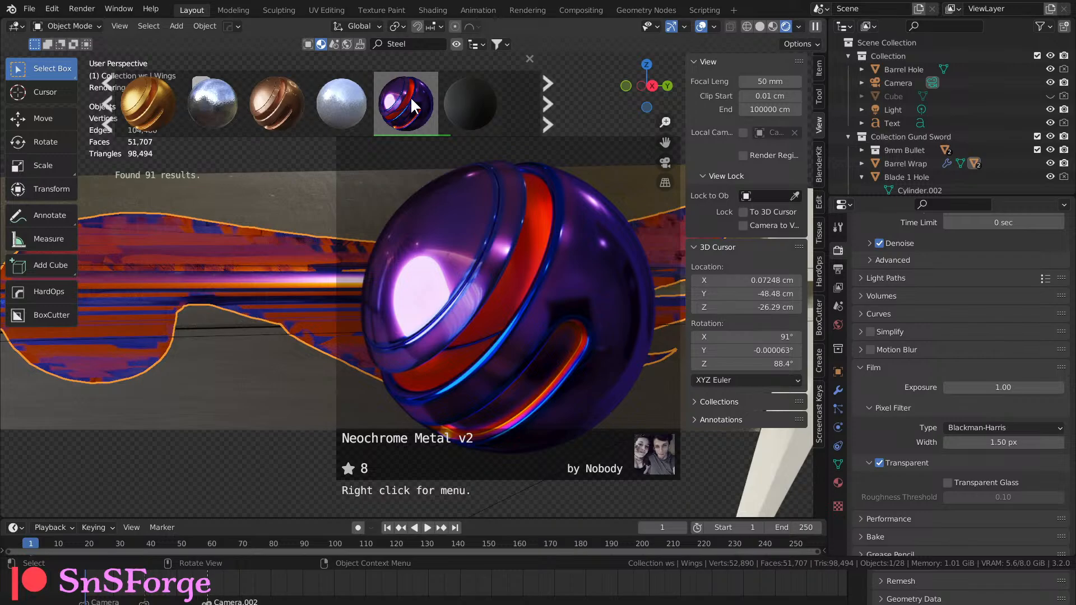
mouse_move(266, 106)
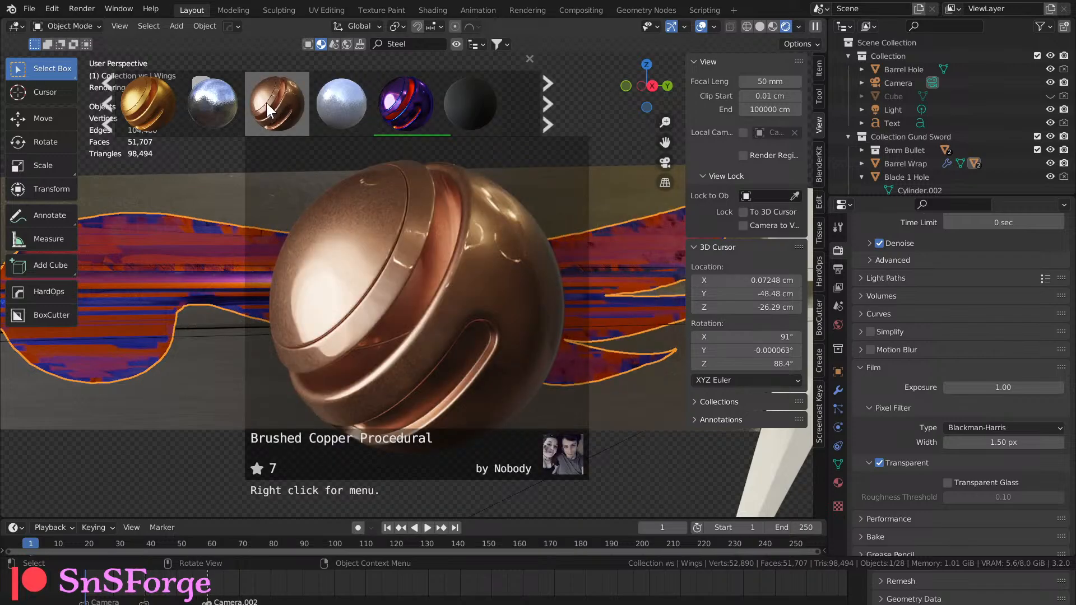
scroll(401, 99, "down", 2)
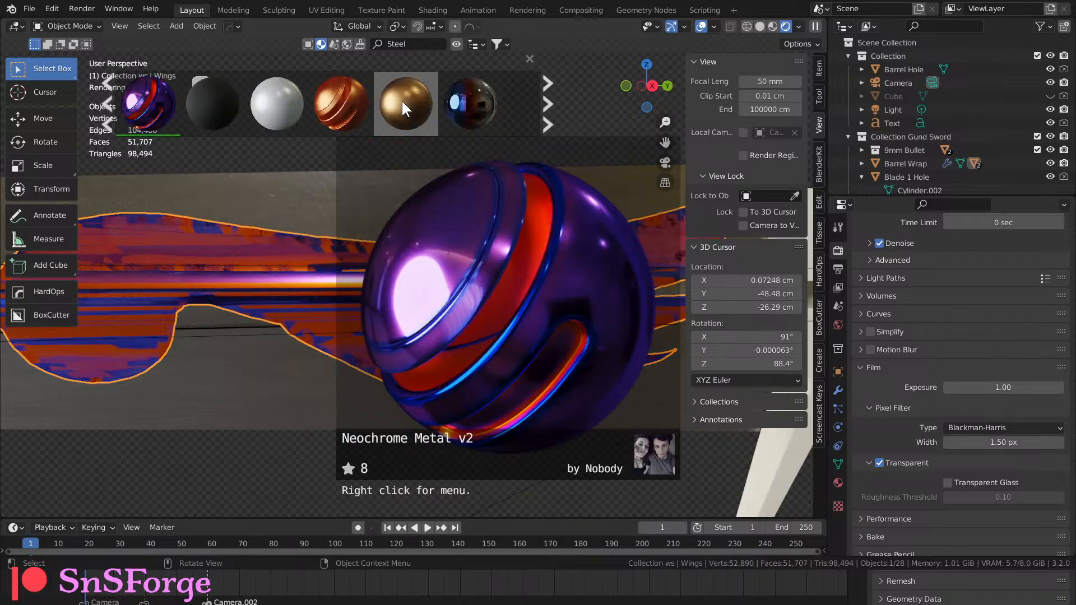
mouse_move(469, 99)
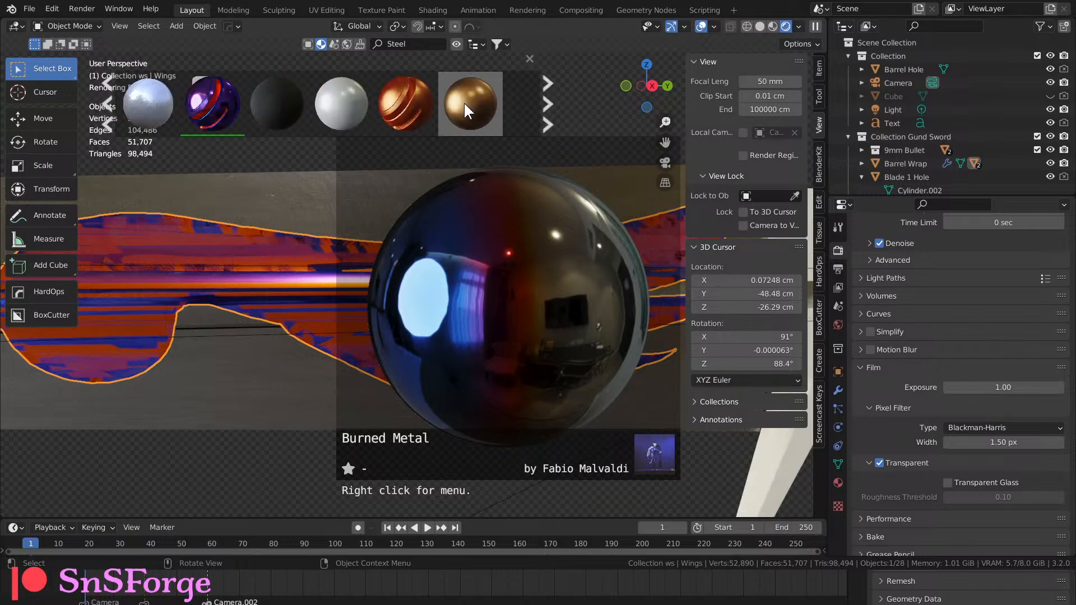
left_click(417, 109)
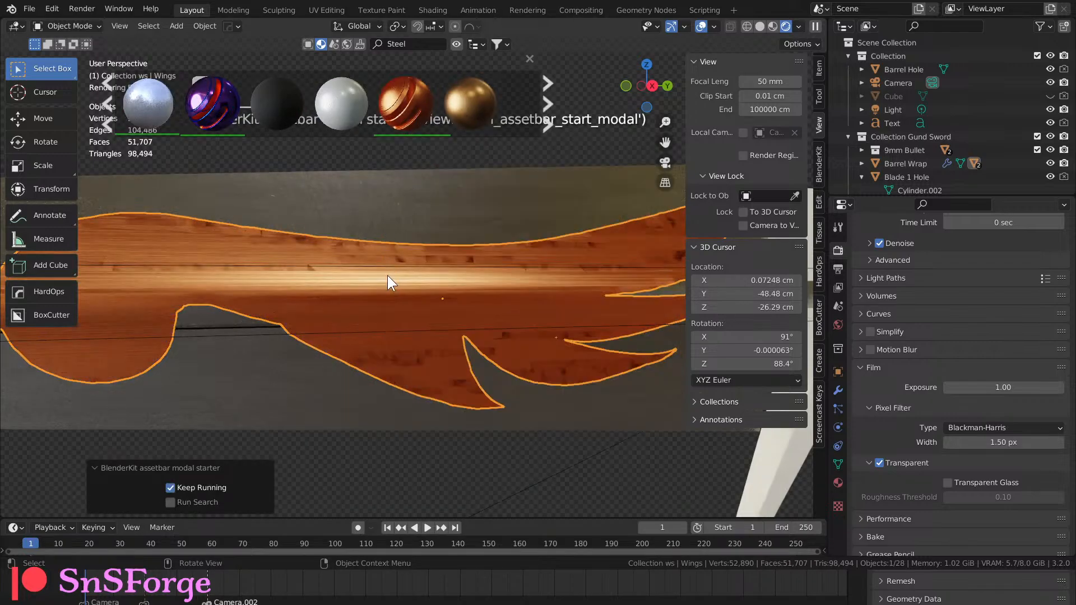
middle_click_drag(384, 295, 355, 311)
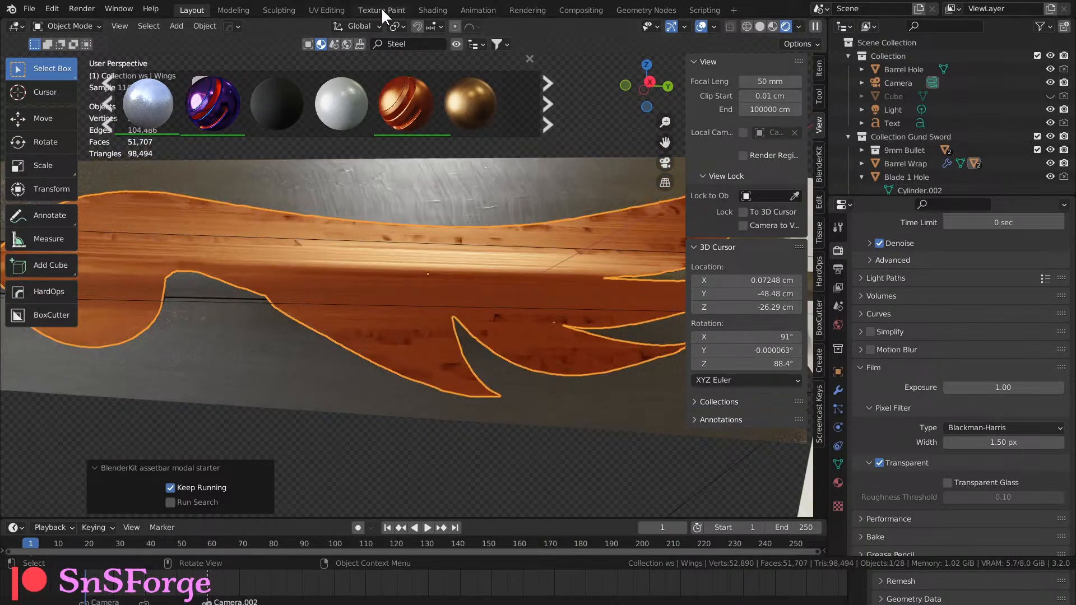
Bring up the Brushed Copper texture coordinate and mapping nodes in the Shading workspace and hide the BlenderKit asset bar.
left_click(435, 11)
mouse_move(384, 319)
middle_mouse_down()
mouse_move(422, 353)
mouse_move(616, 250)
middle_mouse_up()
middle_click_drag(300, 403, 477, 275)
middle_click_drag(583, 238, 552, 218)
middle_click_drag(444, 256, 437, 262)
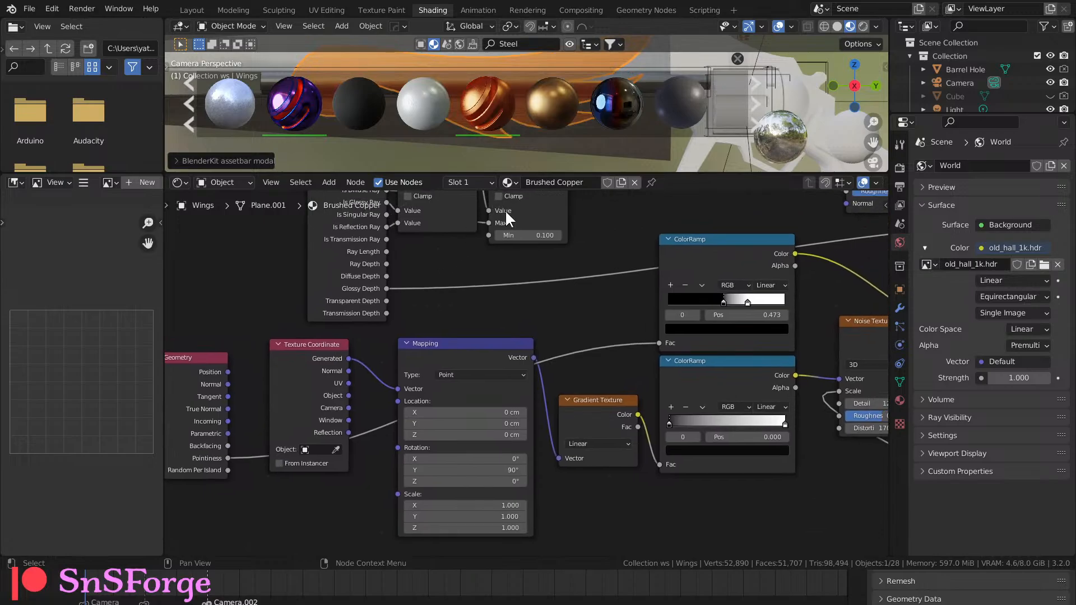
left_click(568, 44)
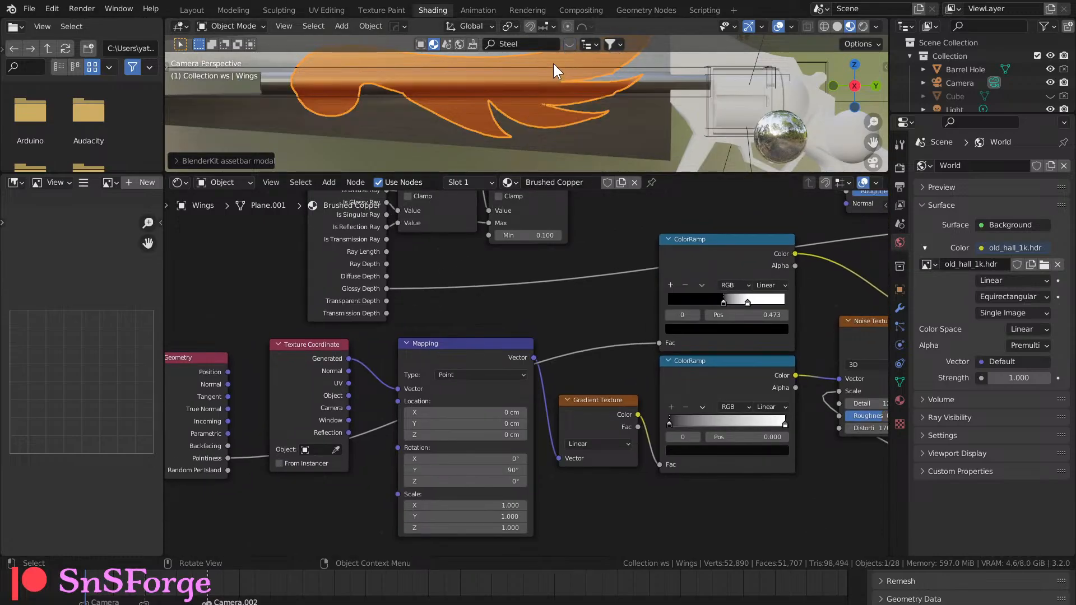
Connect the Texture Coordinate node's UV output to the Mapping node's Vector input and enlarge the 3D preview area.
scroll(532, 137, "up", 5)
middle_click_drag(513, 139, 527, 125)
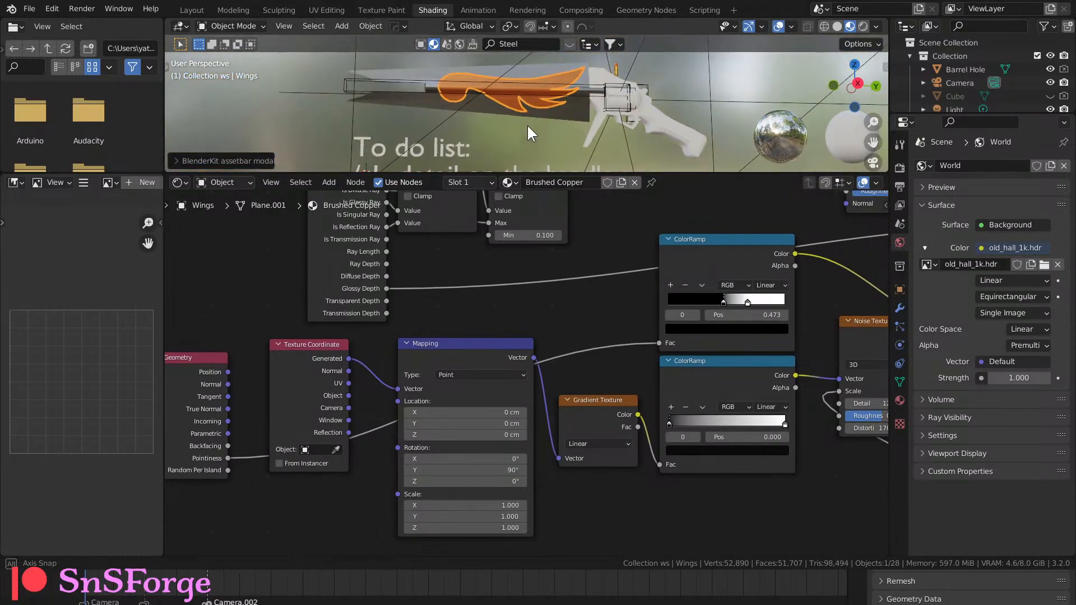
scroll(533, 125, "up", 8)
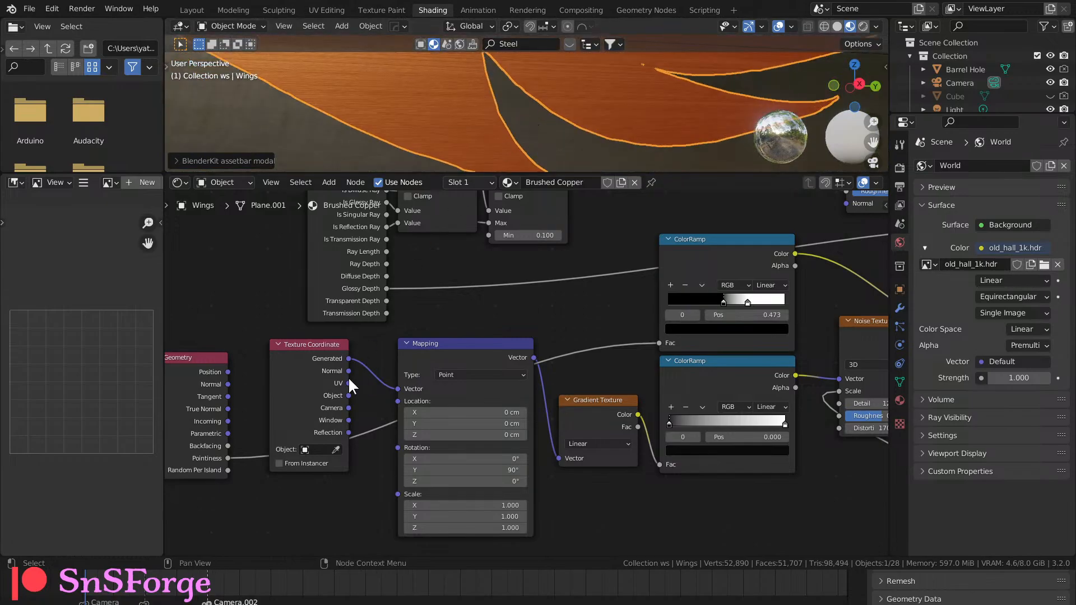
left_click_drag(348, 382, 398, 389)
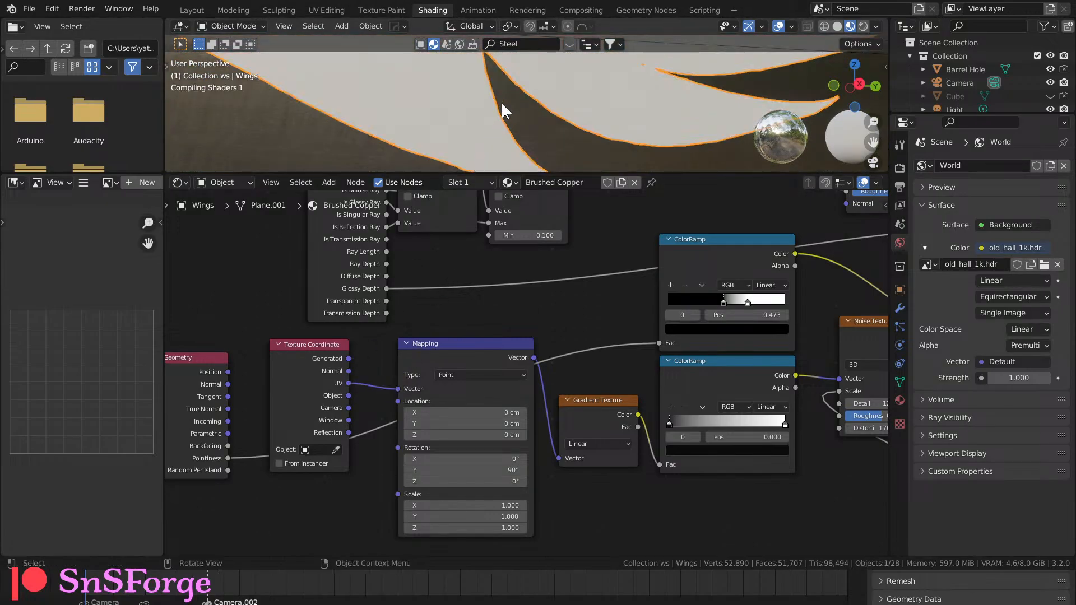
left_click_drag(556, 172, 535, 240)
left_click_drag(522, 203, 521, 226)
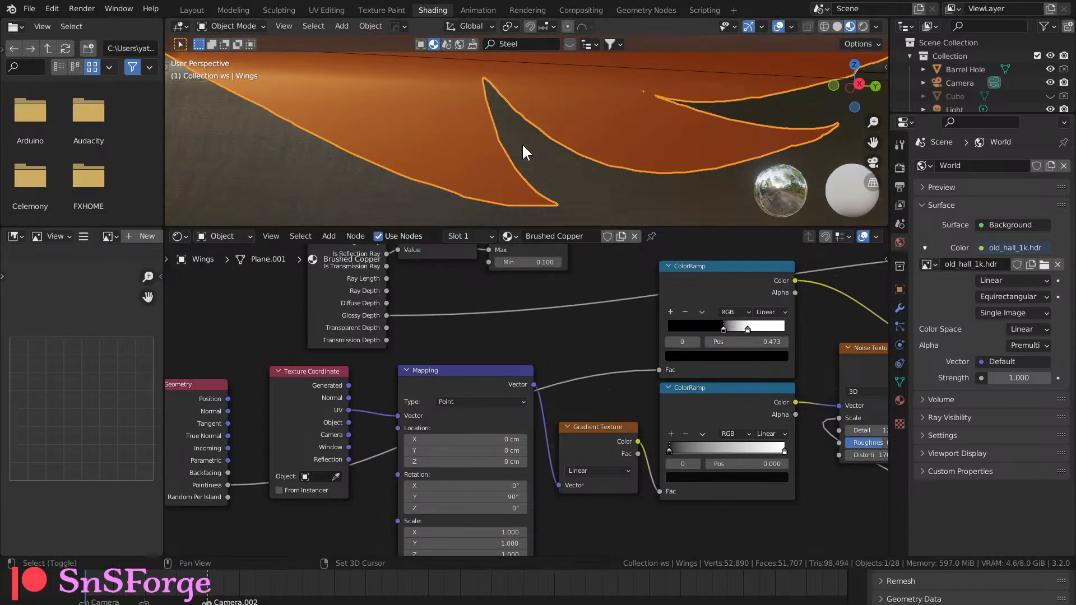
Assign the existing Brushed Copper material to the Wings2 object on the opposite side of the blade.
middle_click_drag(522, 143, 594, 134, "shift")
left_click(627, 134)
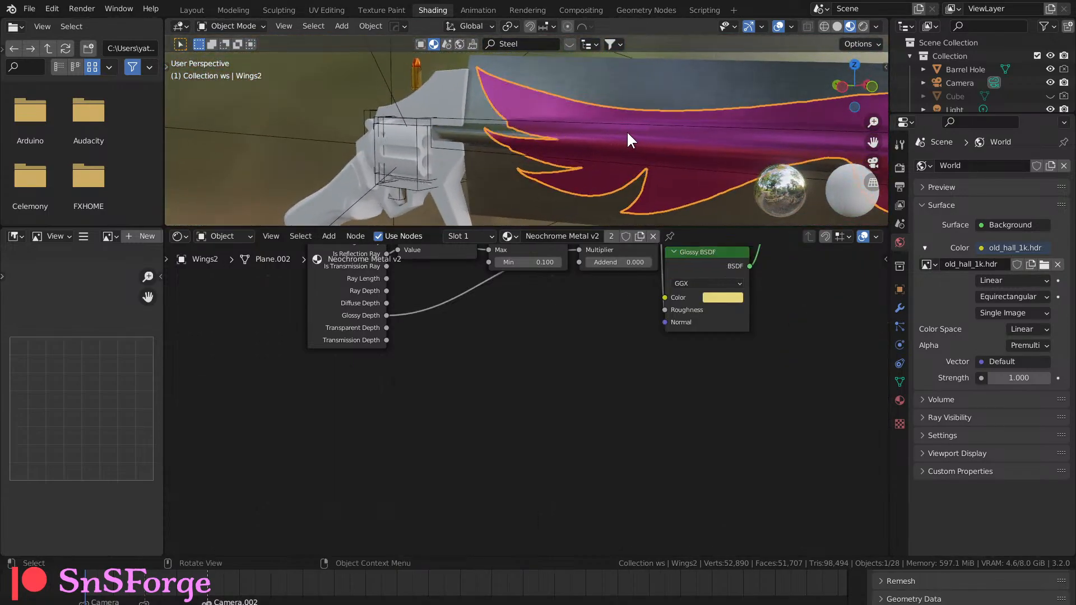
left_click(509, 236)
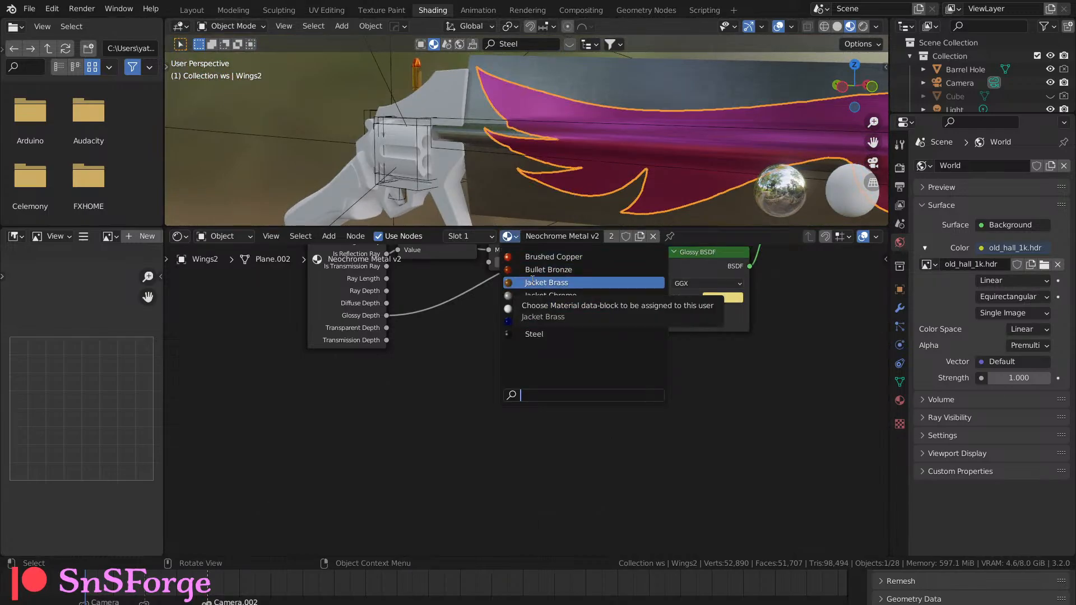
left_click(556, 257)
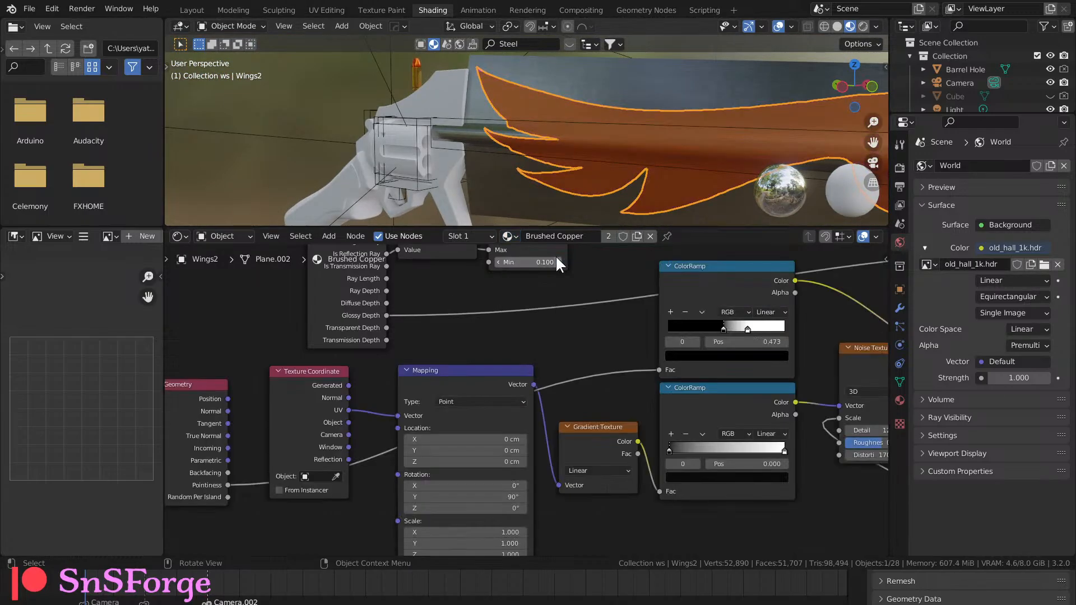
Inspect the copper material on both wings from several angles in the Layout workspace's rendered view.
left_click(189, 10)
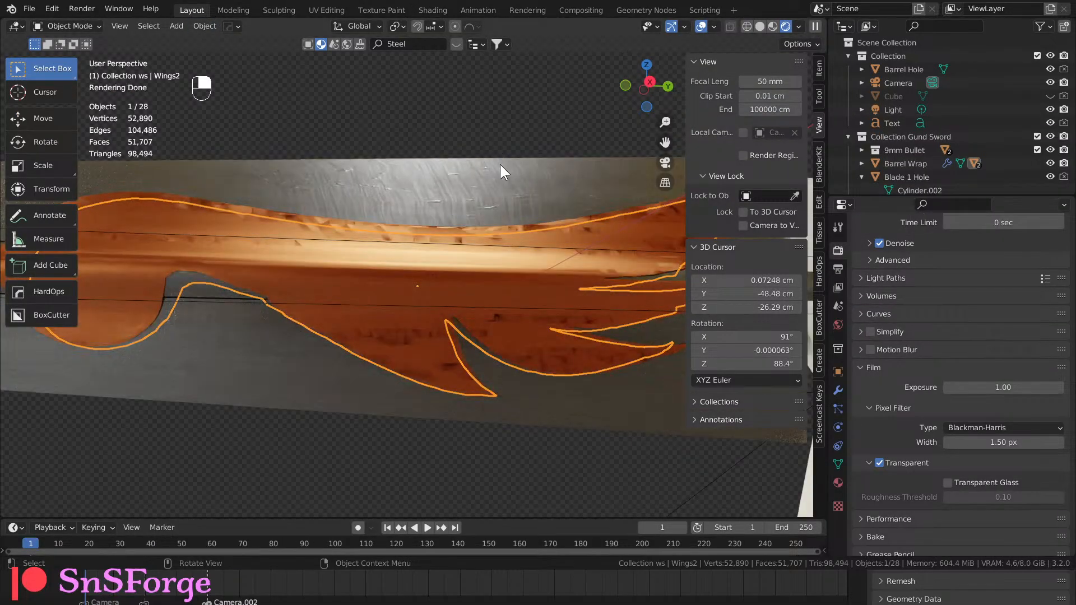
middle_click_drag(451, 405, 225, 327)
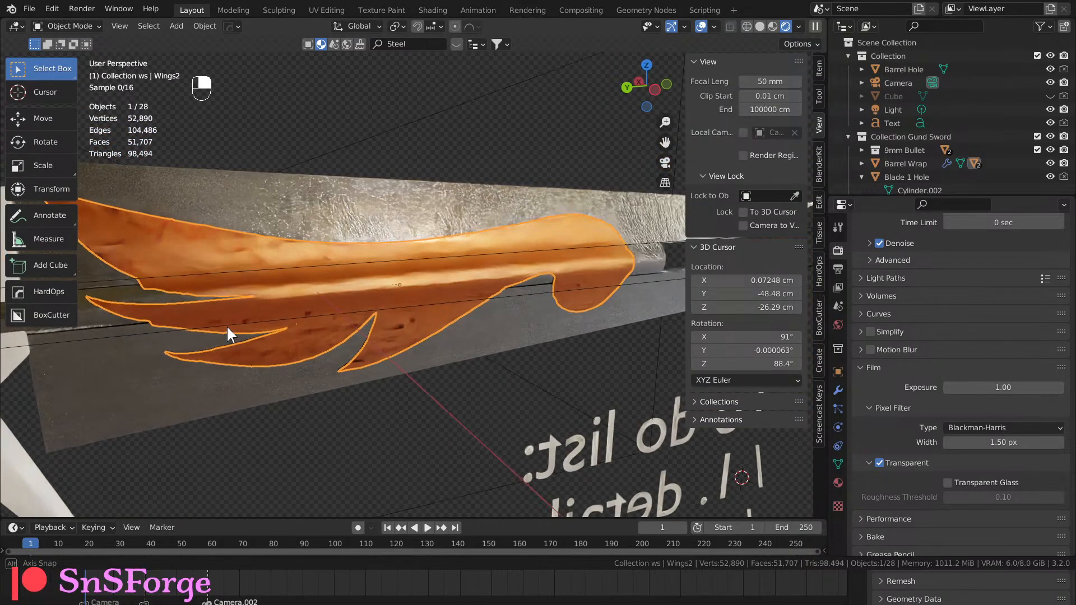
left_click(337, 270)
middle_click_drag(338, 273, 425, 302)
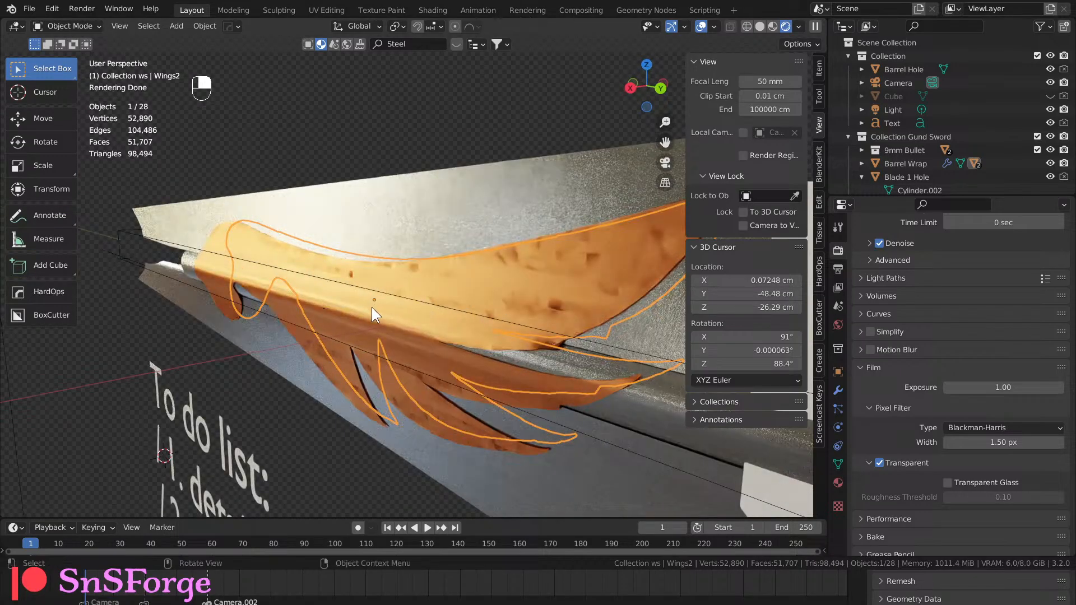
Render the scene and check the copper wings on the Compositing backdrop, returning to the Layout workspace.
key("F12")
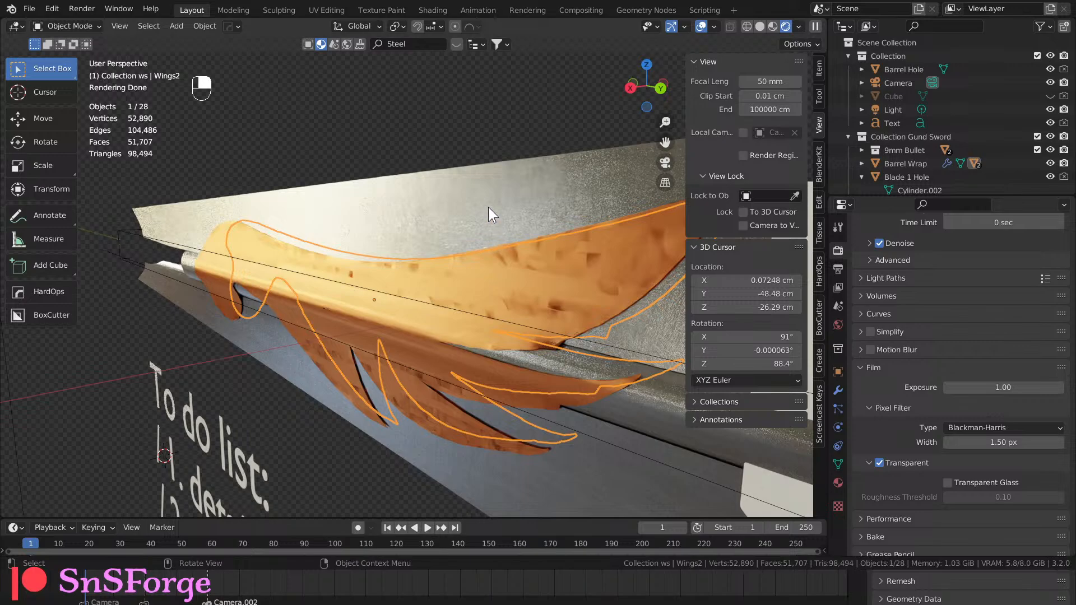
left_click(583, 9)
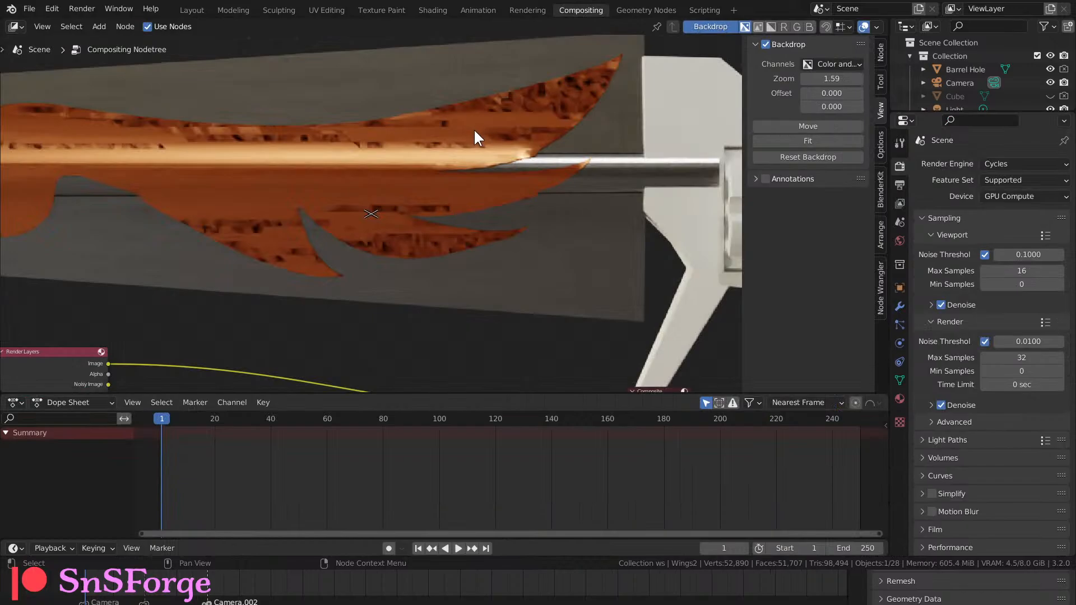
scroll(474, 137, "up", 1)
scroll(423, 148, "down", 1)
left_click(193, 11)
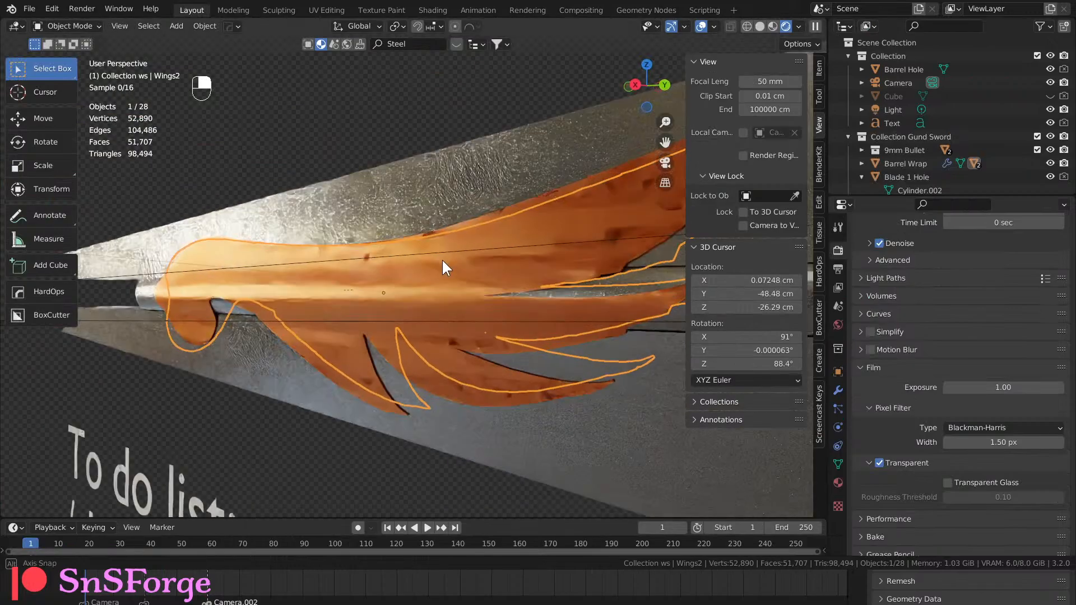
Examine the Brushed Copper shader node setup of the Wings2 object, including its mix, bump and glossy nodes.
middle_click_drag(443, 261, 354, 283)
right_click(498, 265)
left_click(499, 266)
left_click(432, 10)
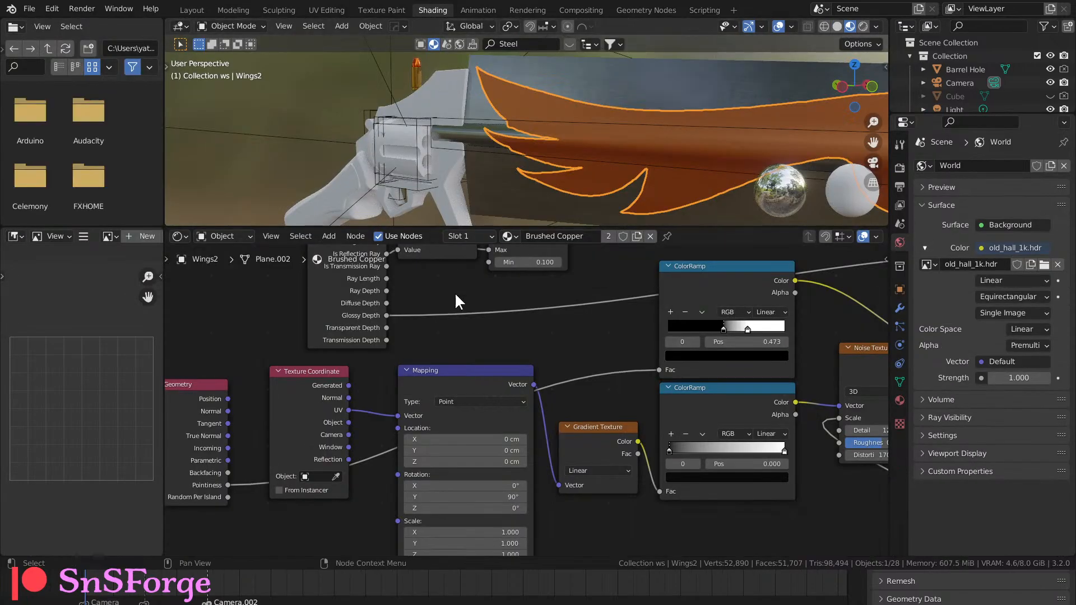
scroll(556, 399, "down", 5)
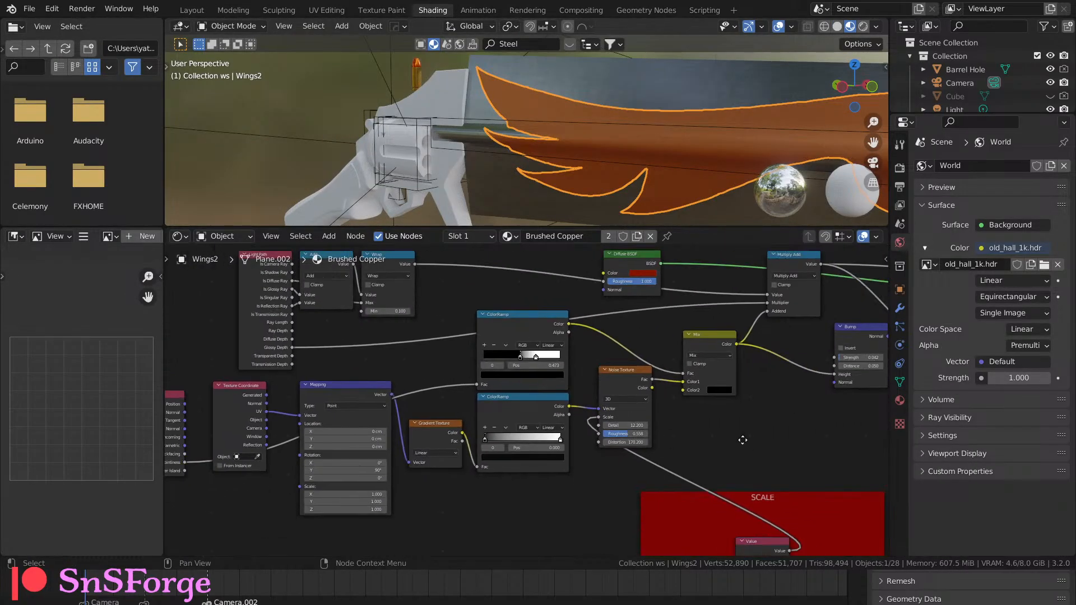
middle_click_drag(742, 438, 373, 459)
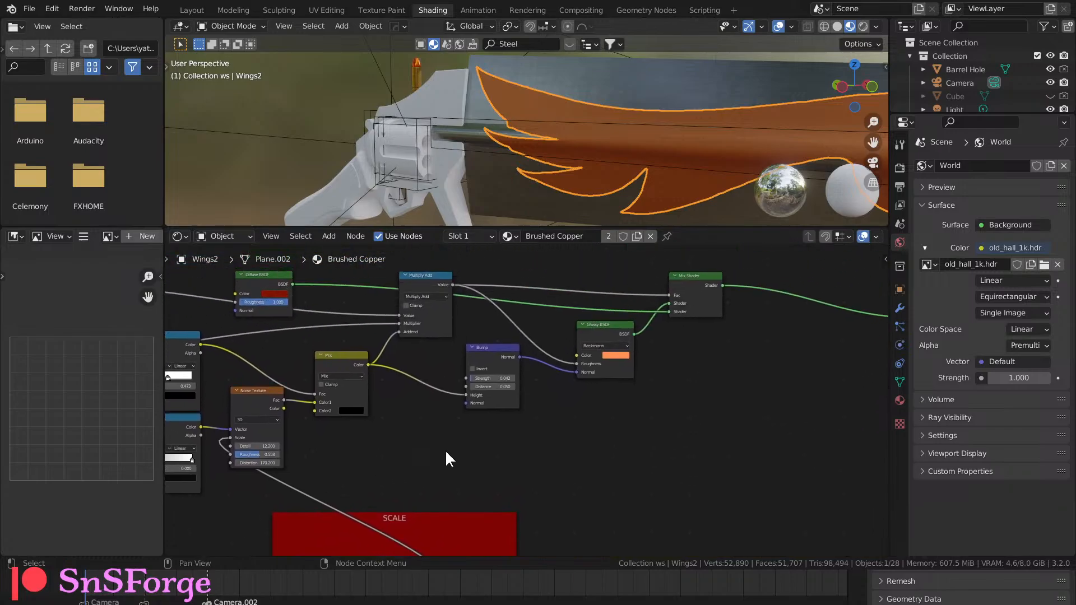
middle_click_drag(599, 397, 551, 432)
scroll(552, 414, "up", 5)
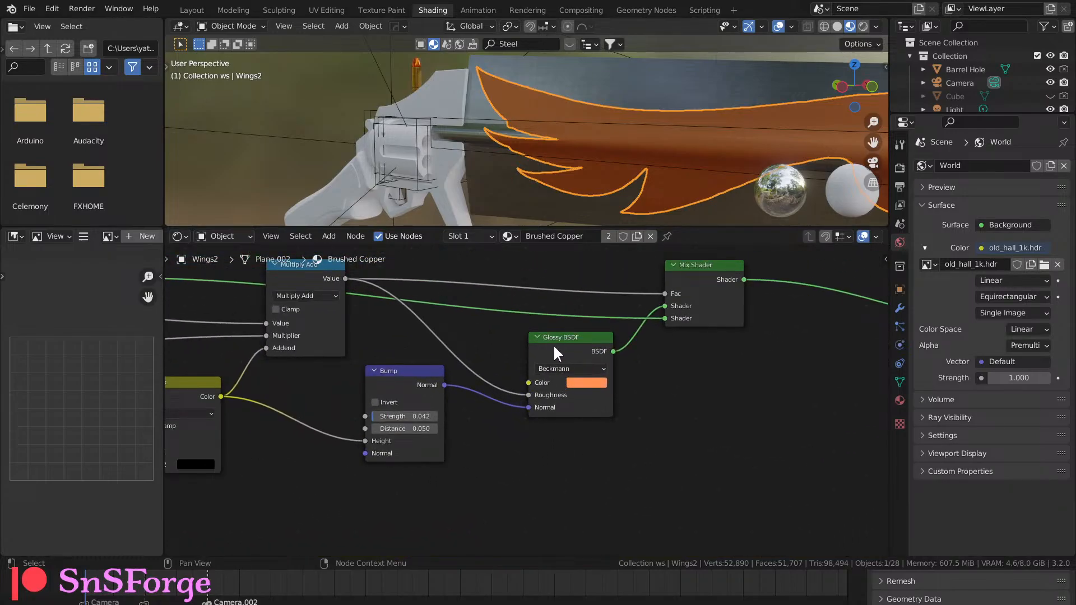
middle_click_drag(474, 458, 574, 451)
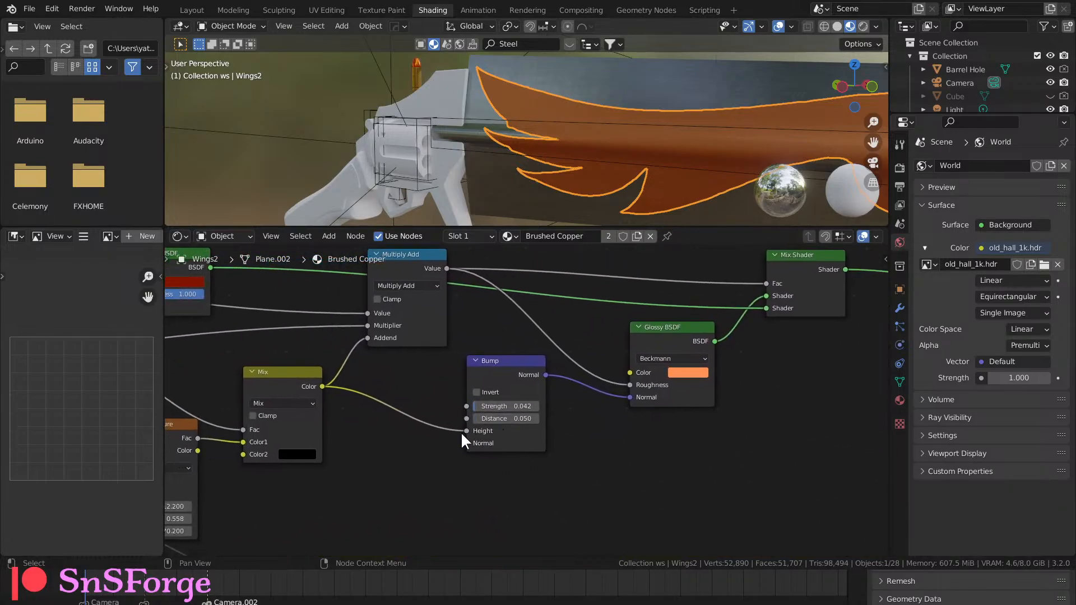
middle_click_drag(462, 439, 406, 470)
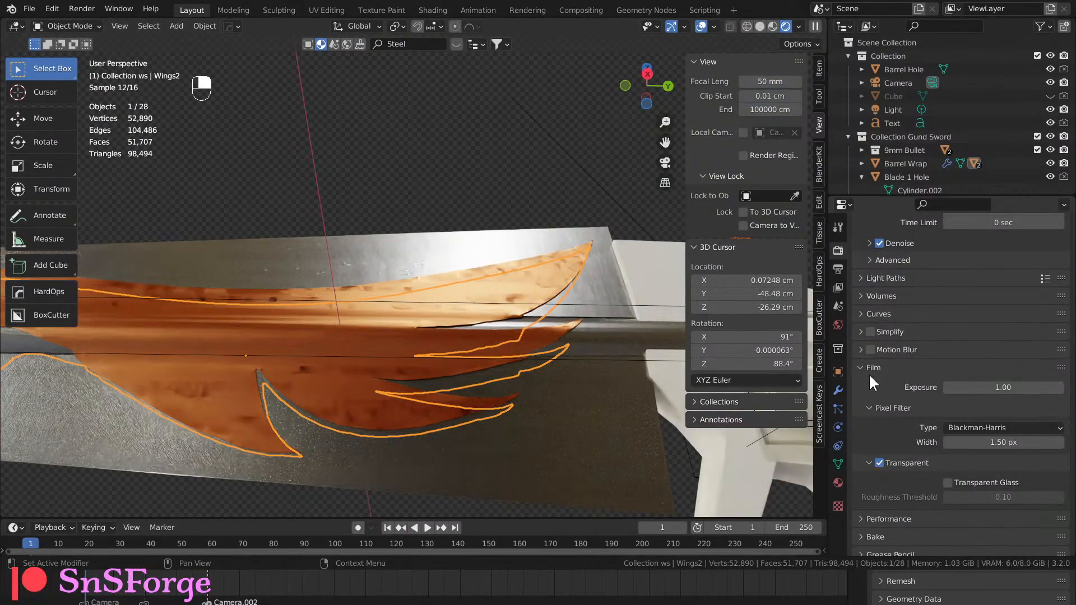
Replace the Brushed Copper material with the plain one named Material on both Wings2 and Wings.
left_click(838, 483)
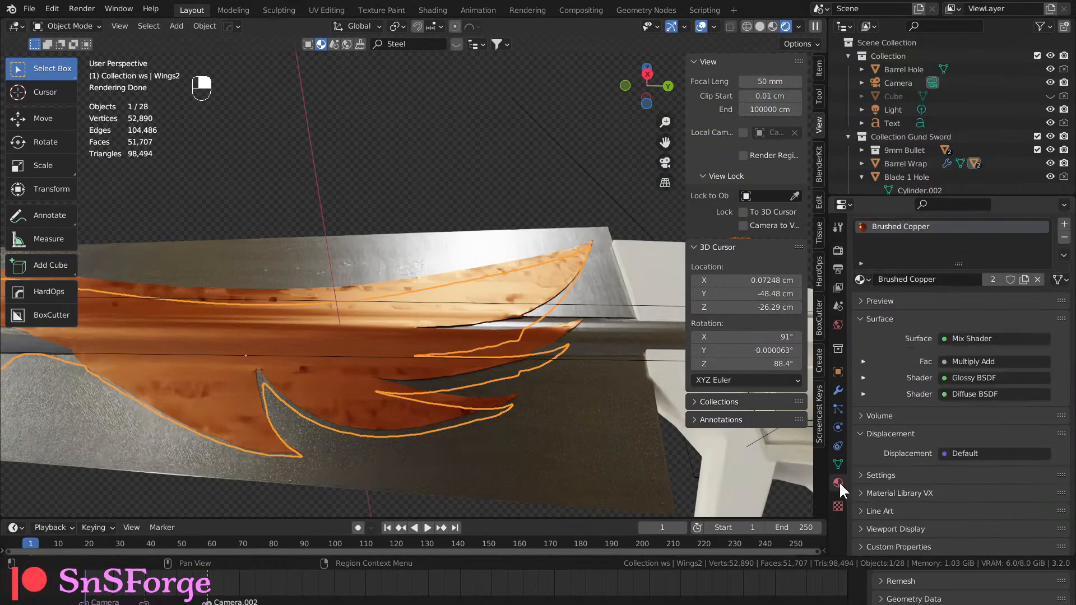
left_click(863, 279)
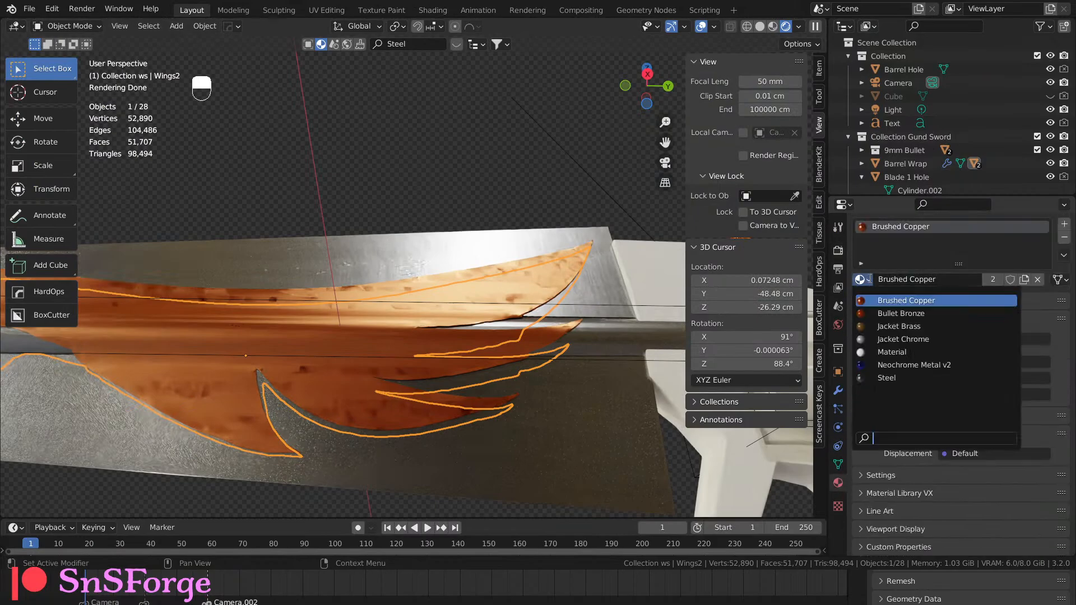
left_click(884, 352)
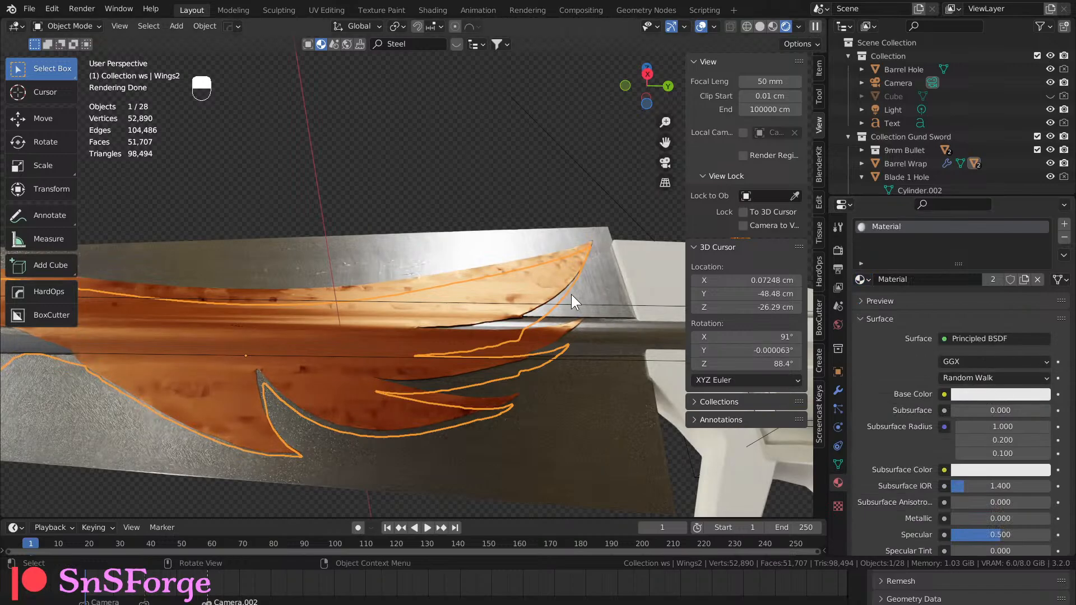
left_click(537, 275)
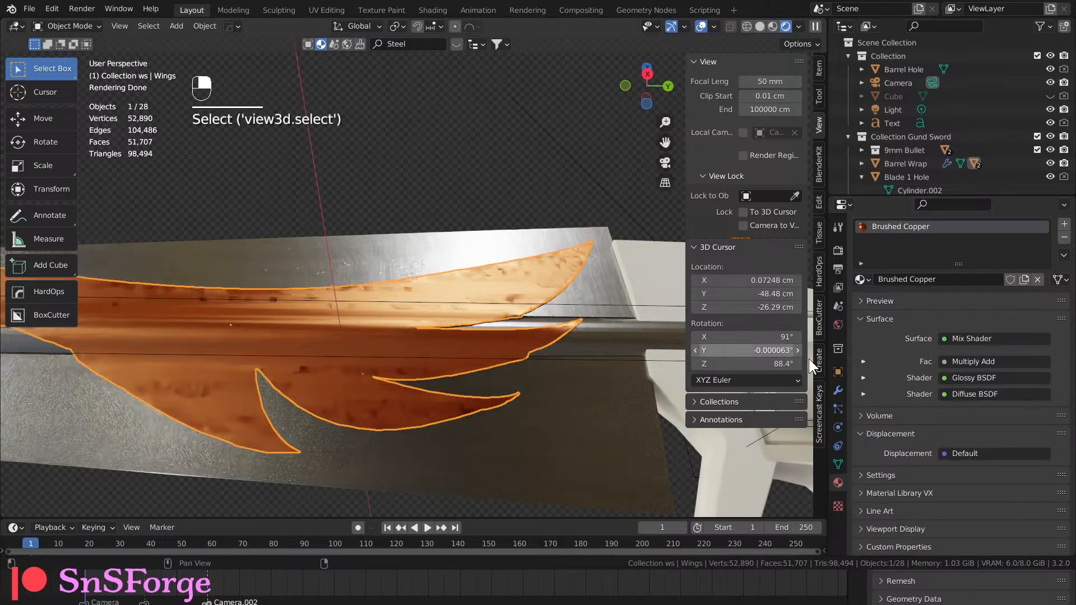
left_click(865, 277)
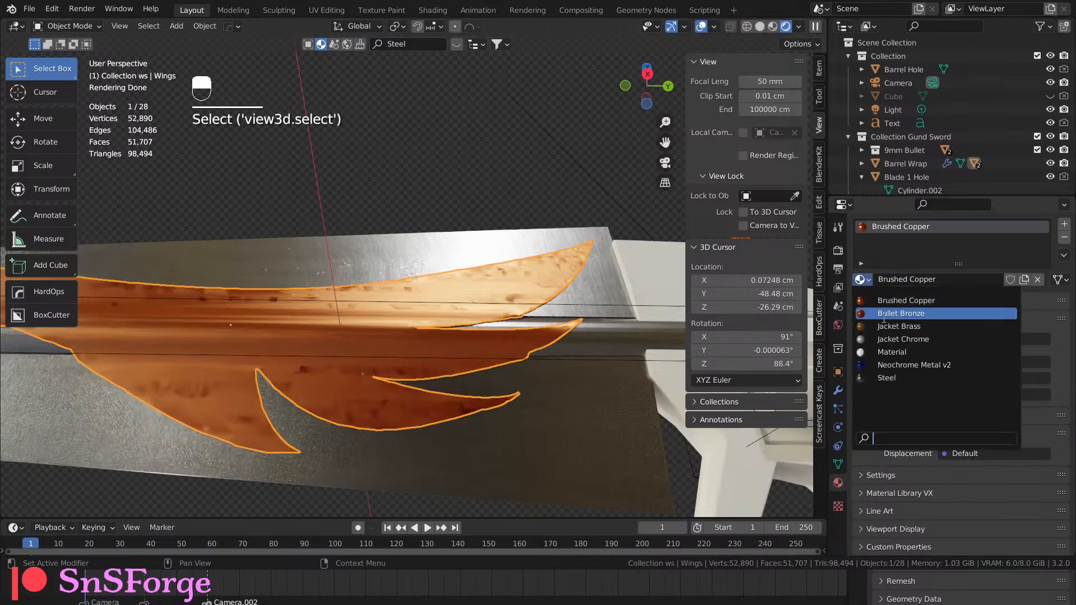
left_click(893, 353)
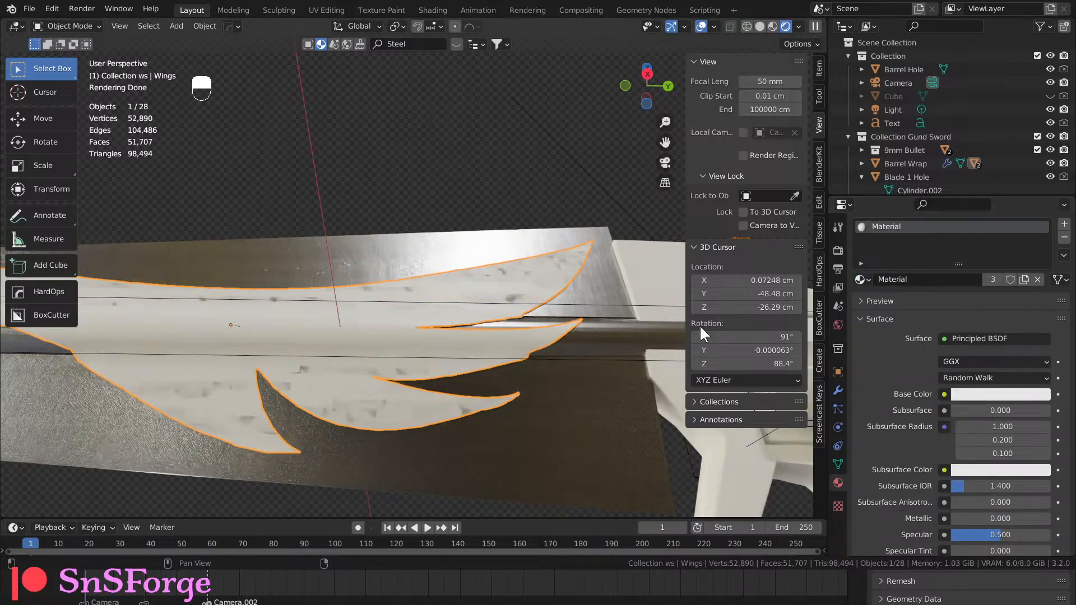
mouse_move(524, 282)
middle_mouse_down()
mouse_move(480, 304)
mouse_move(524, 294)
mouse_move(571, 257)
mouse_move(567, 239)
mouse_move(514, 322)
mouse_move(474, 341)
mouse_move(418, 337)
mouse_move(519, 317)
mouse_move(571, 264)
mouse_move(532, 317)
mouse_move(504, 269)
middle_mouse_up()
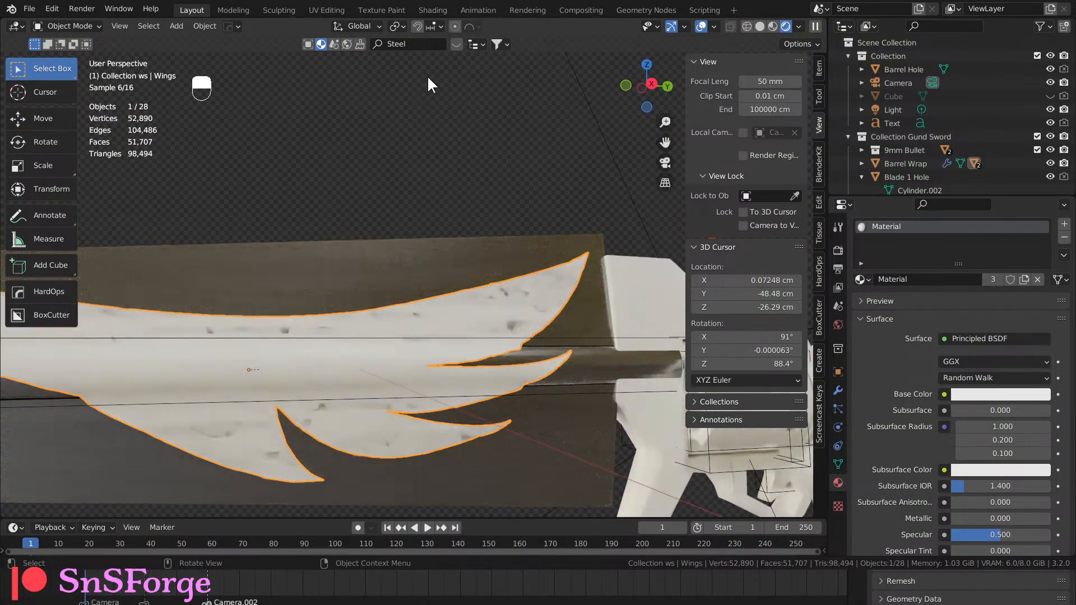
Inspect the shader nodes of the wings' plain material, and return to the layout workspace for a closer look at the surface.
left_click(433, 10)
scroll(577, 266, "down", 3)
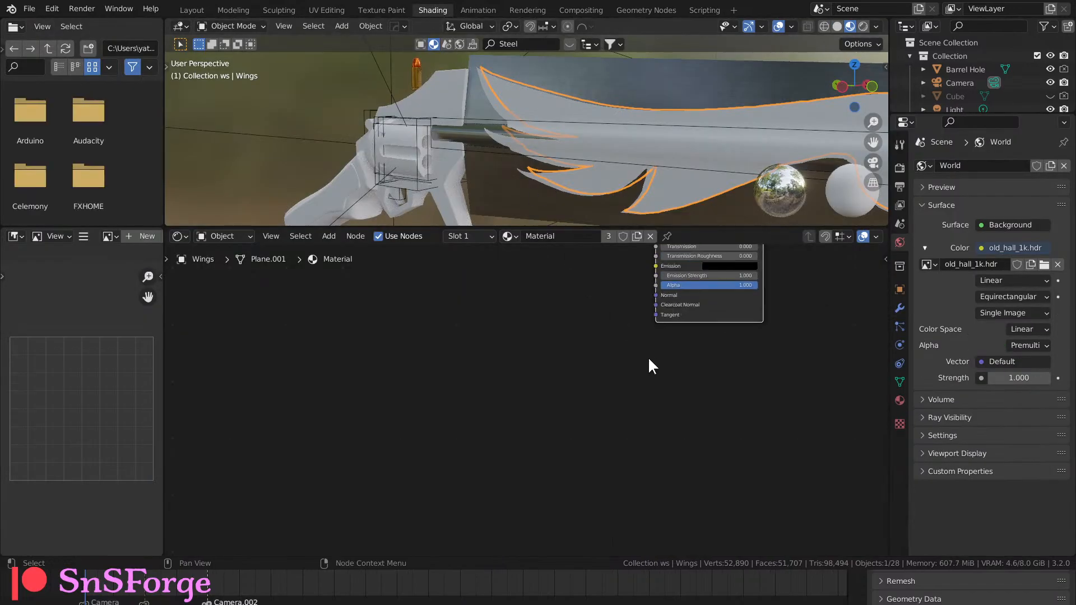
middle_click_drag(628, 343, 611, 453)
middle_click_drag(579, 408, 584, 498)
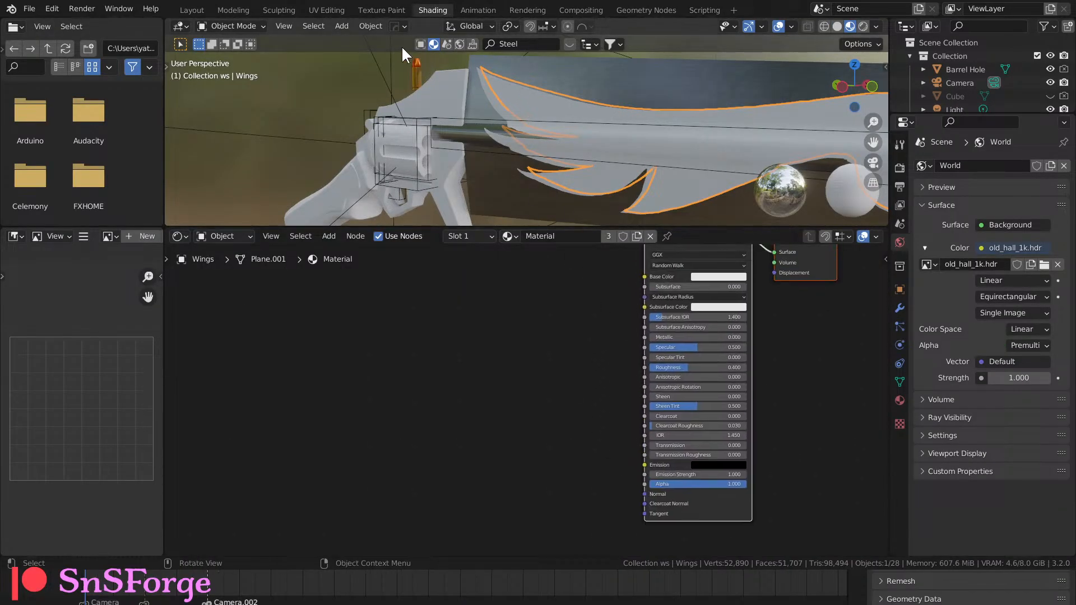
left_click(202, 11)
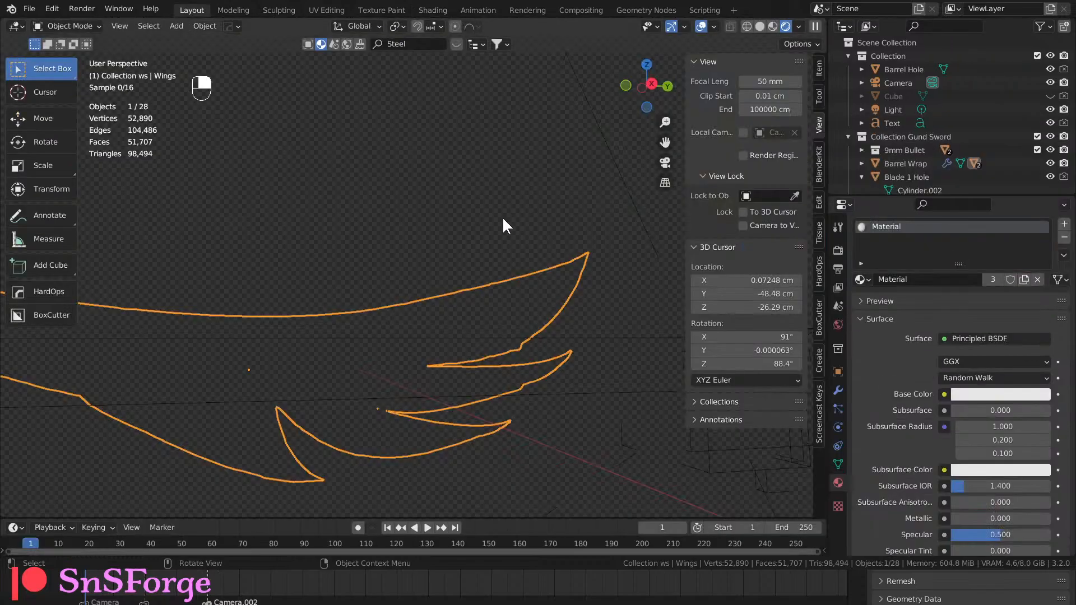
scroll(549, 341, "up", 4)
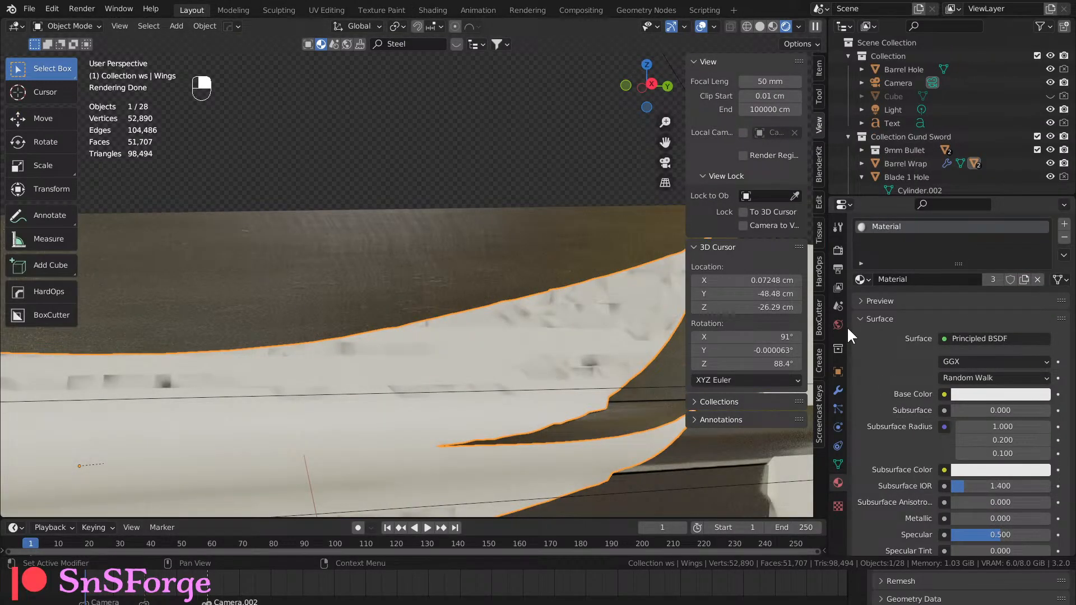
Switch the render engine to Eevee to compare the wing's shading, and set it back to Cycles.
left_click(838, 249)
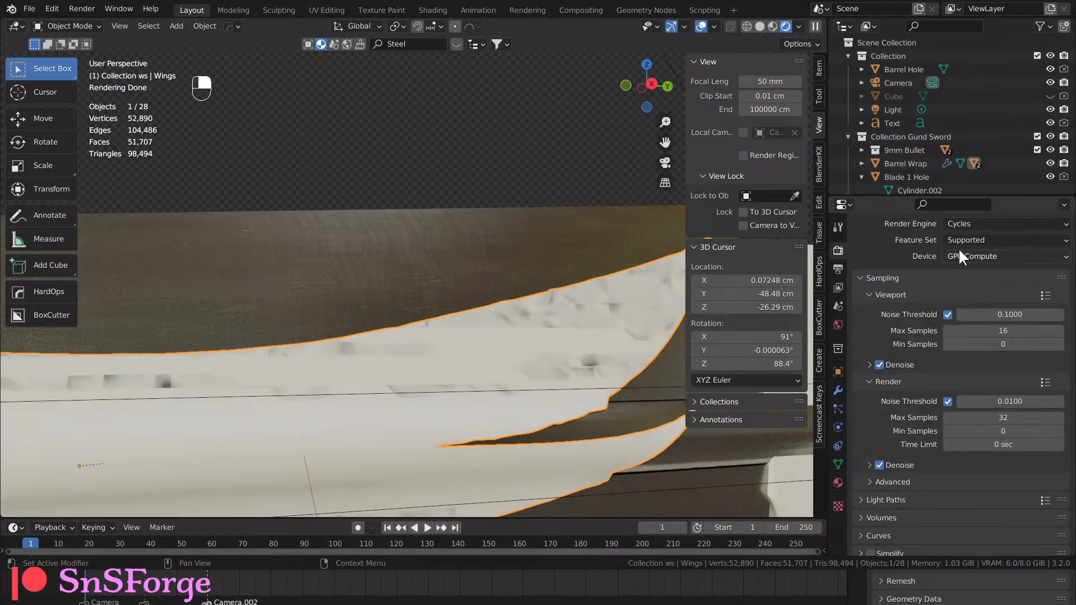
left_click(990, 224)
left_click(987, 236)
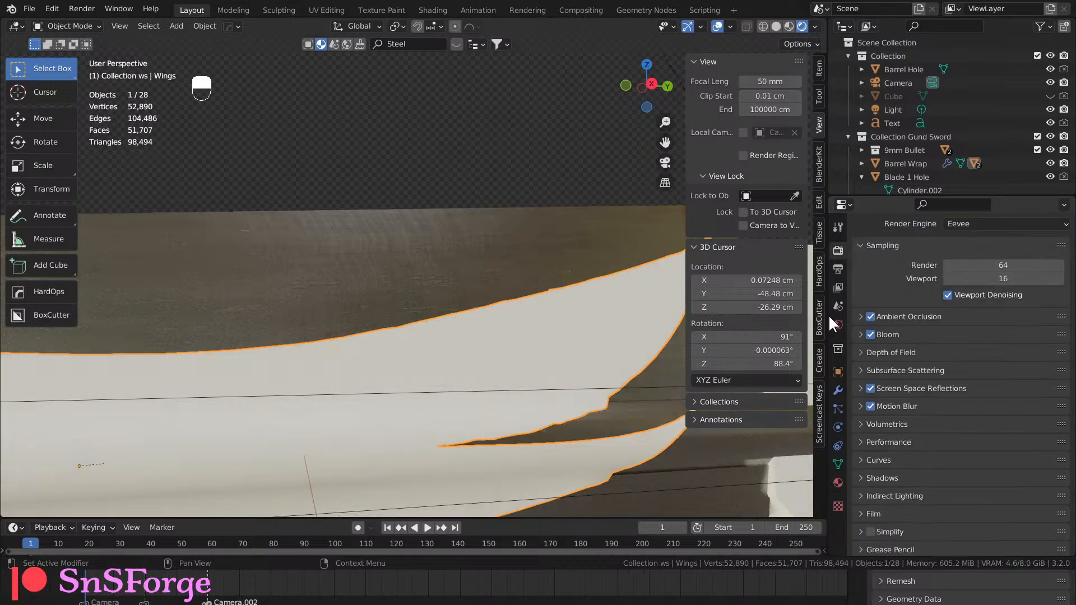
middle_click_drag(560, 342, 628, 336)
left_click(977, 222)
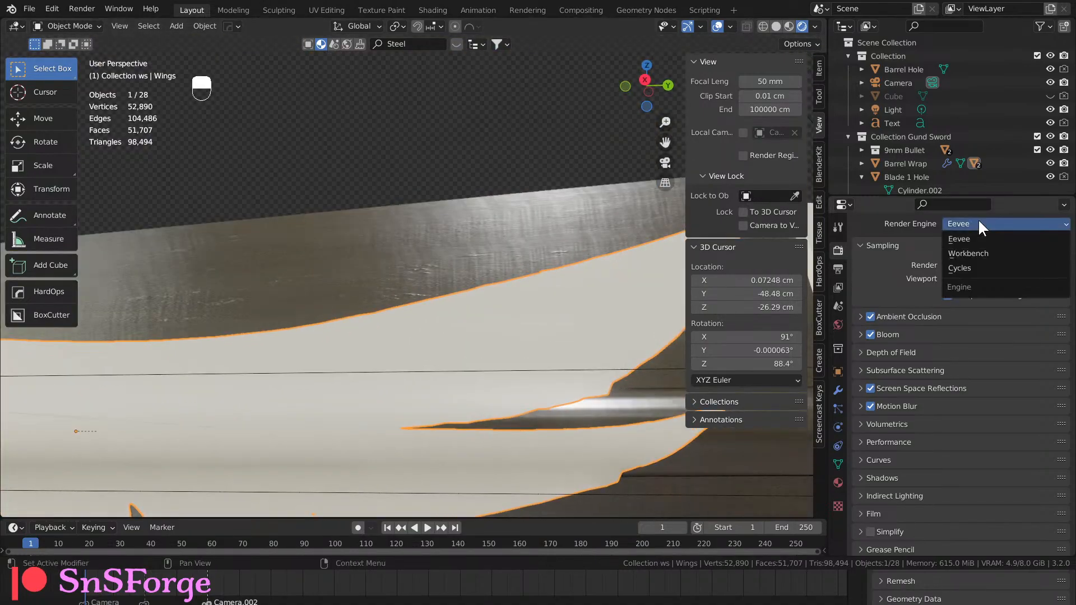
left_click(948, 267)
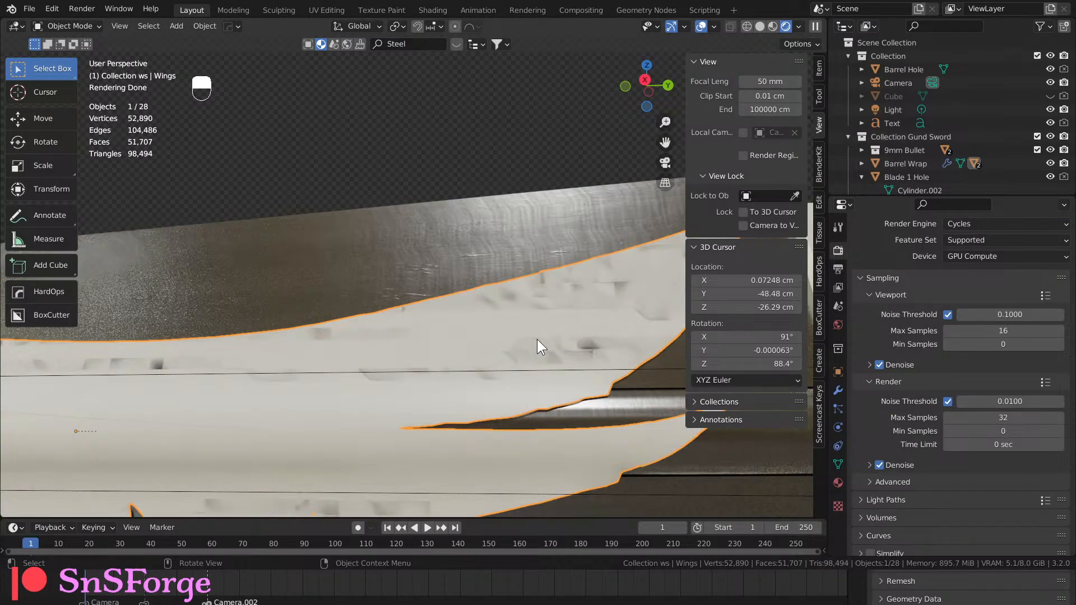
Compare the wing surface in material preview and rendered shading, and inspect the feathers from several angles.
mouse_move(537, 338)
middle_mouse_down()
mouse_move(547, 254)
mouse_move(486, 324)
mouse_move(450, 344)
mouse_move(479, 352)
mouse_move(478, 377)
mouse_move(445, 349)
middle_mouse_up()
left_click(773, 26)
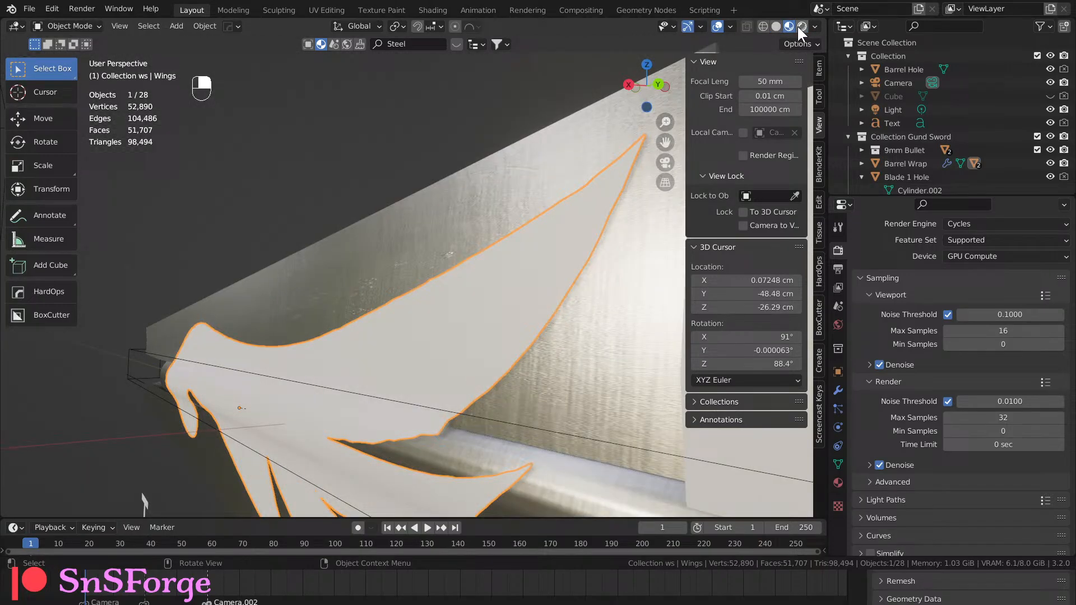
left_click(798, 26)
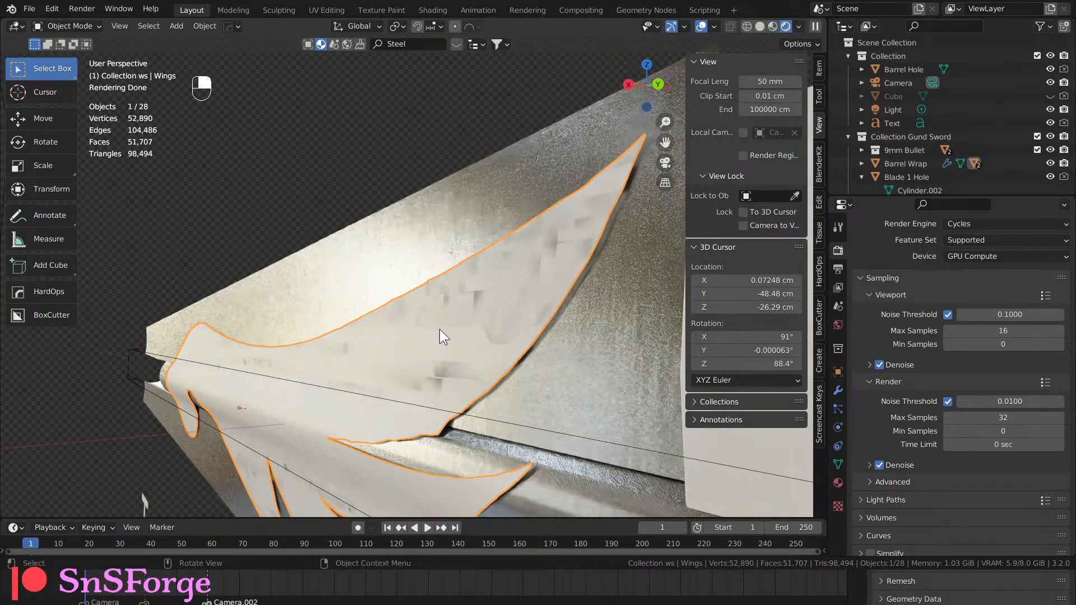
middle_click_drag(440, 330, 559, 243)
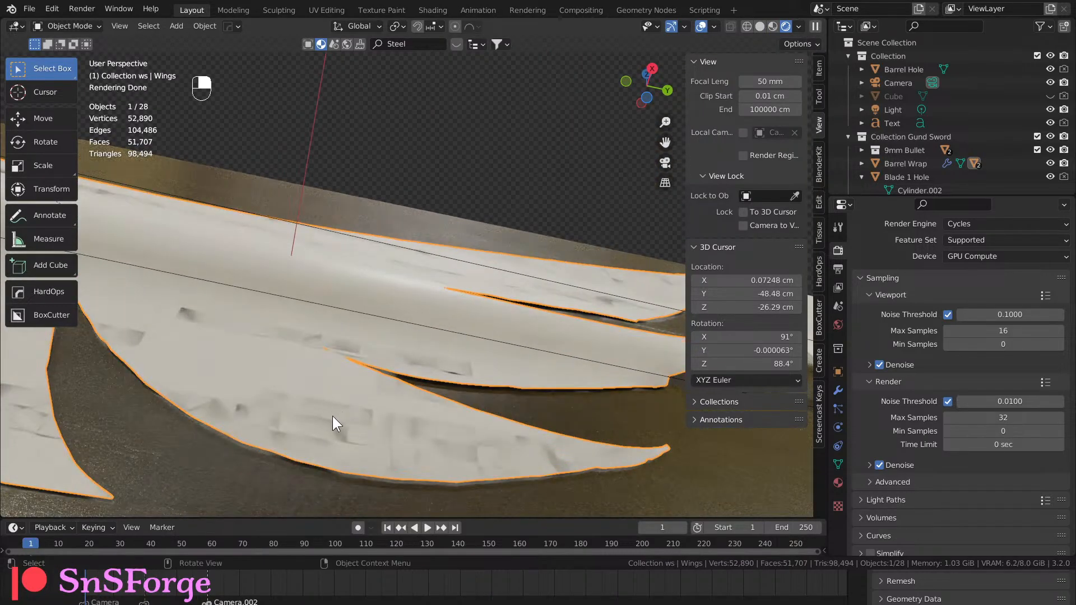
middle_click_drag(332, 416, 345, 400)
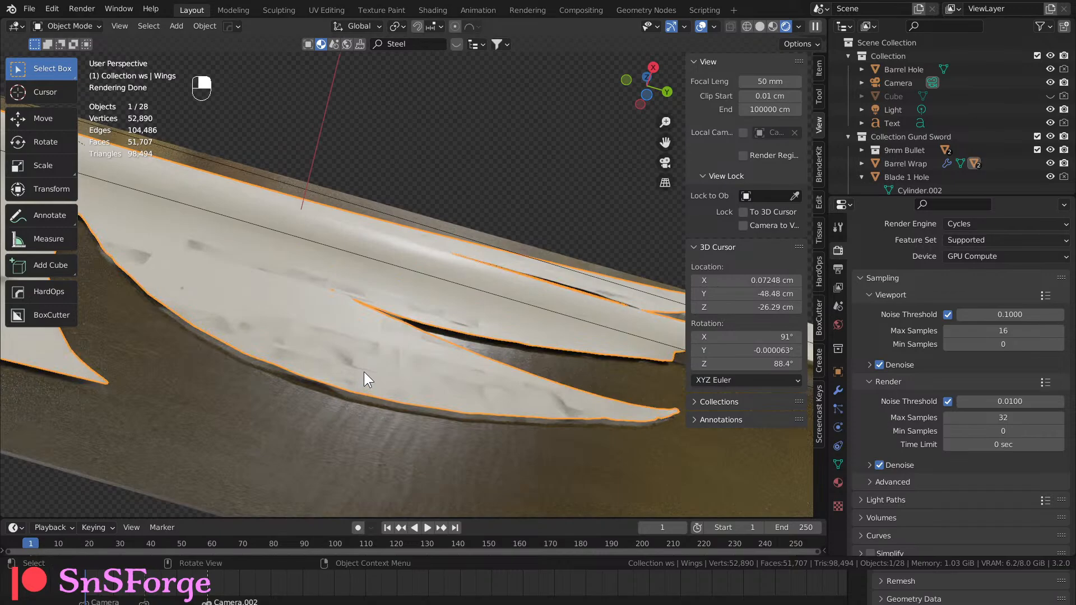
Check the modifier lists of the Wings and Wings2 objects, and reselect Wings.
left_click(838, 389)
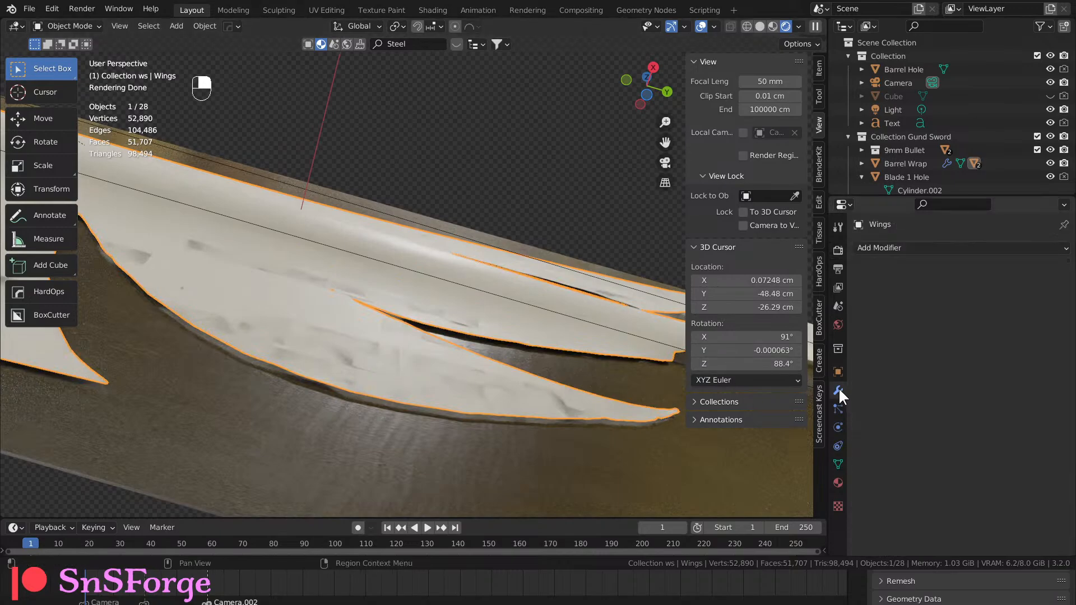
left_click(551, 331)
middle_click_drag(550, 330, 586, 311)
left_click(349, 359)
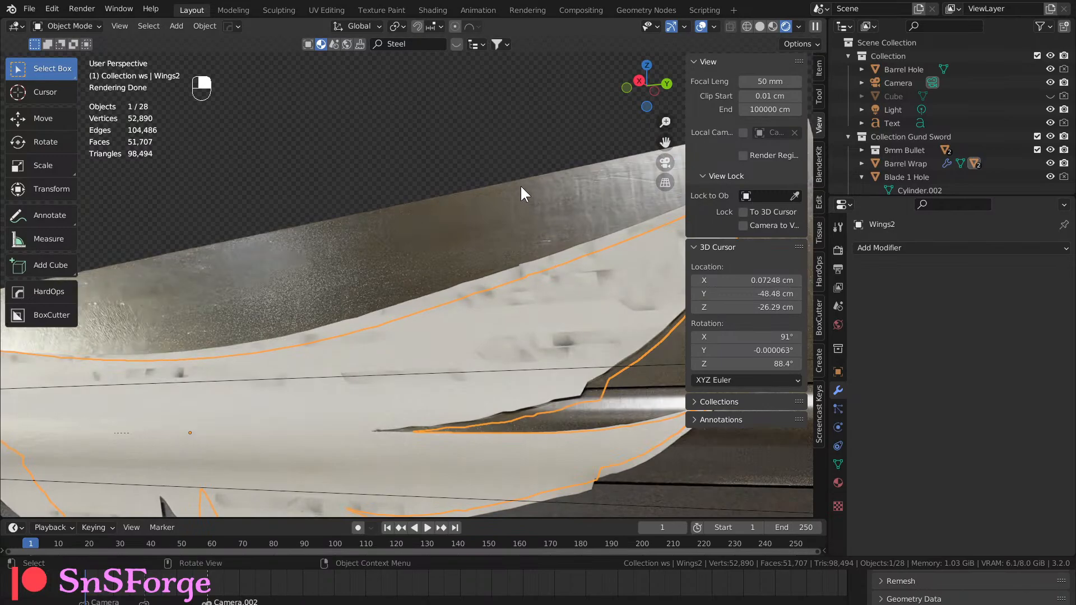
middle_click_drag(520, 184, 556, 238)
left_click(607, 317)
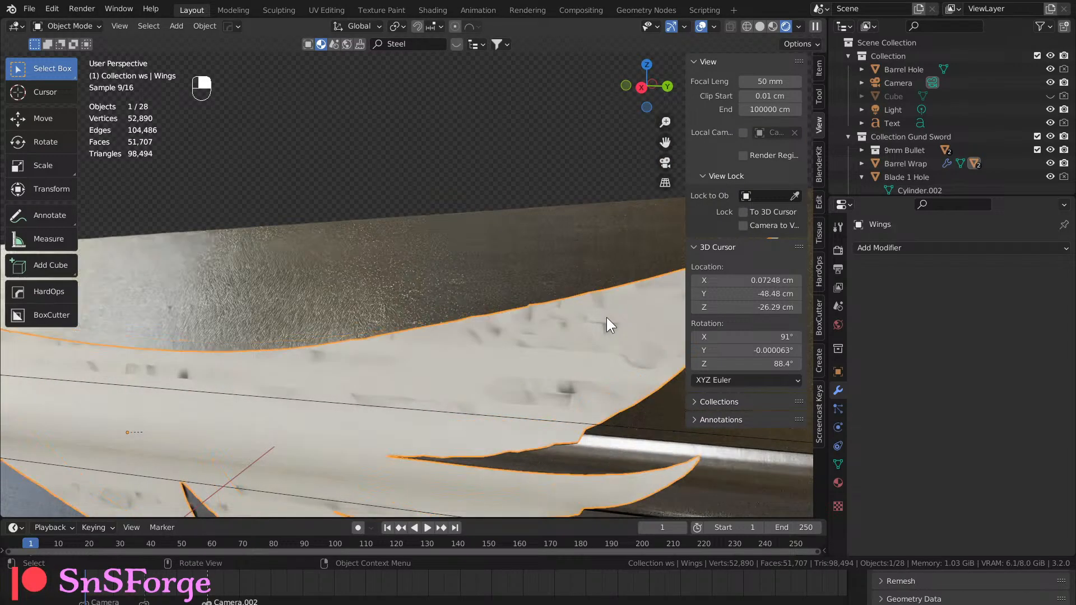
Set the scene's render engine to Eevee.
left_click(838, 250)
left_click(981, 248)
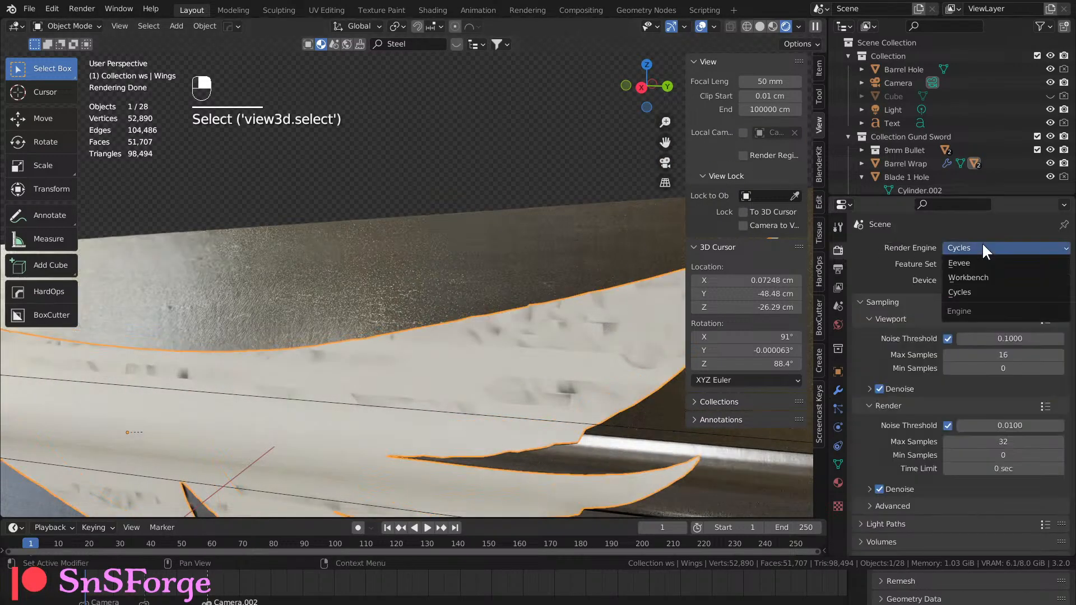
left_click(971, 262)
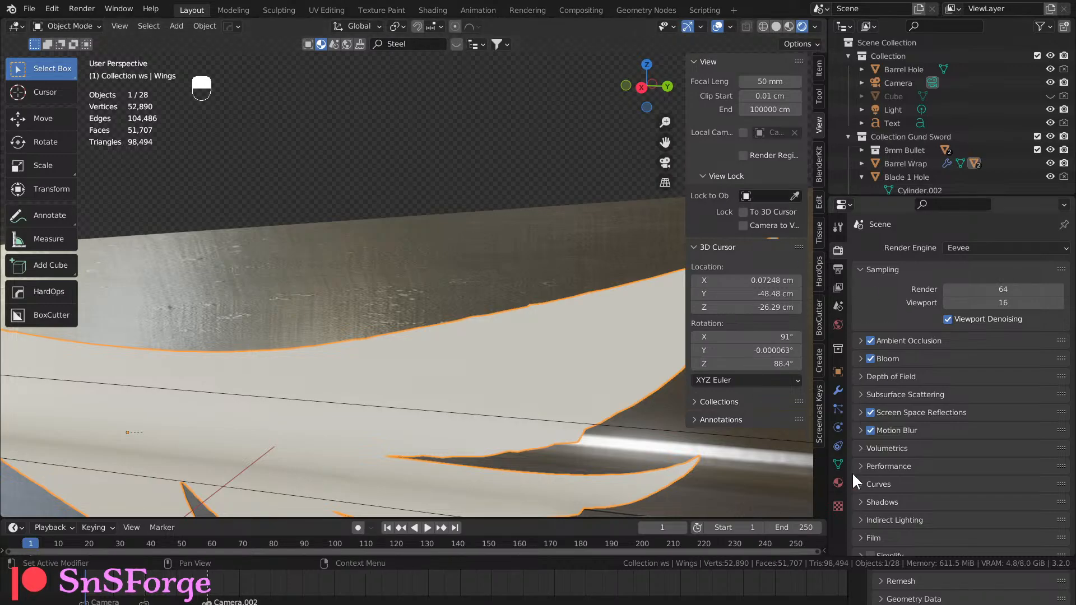
Assign the Neochrome Metal v2 material to the Wings object.
left_click(837, 483)
left_click(861, 304)
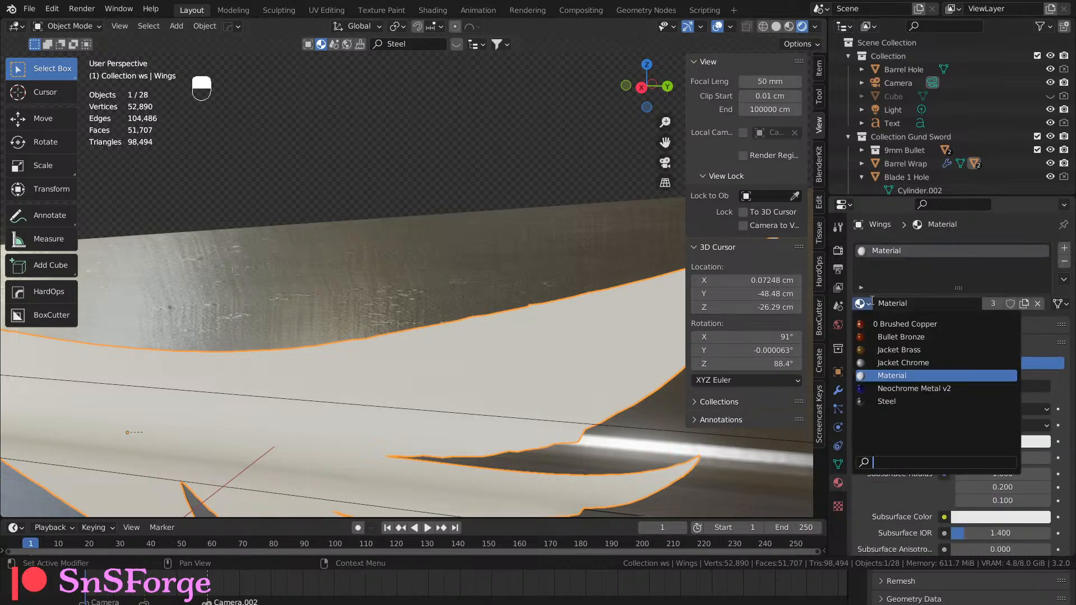
left_click(884, 387)
middle_click_drag(612, 339, 573, 327)
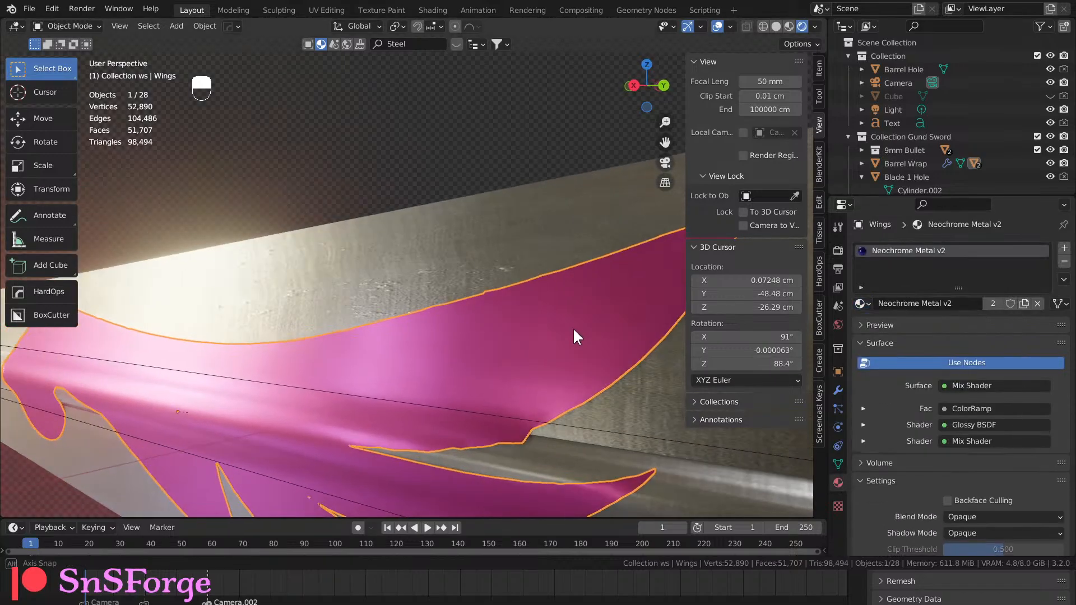
Apply the Neochrome Metal v2 material to the Wings2 object on the opposite side of the blade.
middle_click_drag(485, 212, 378, 232)
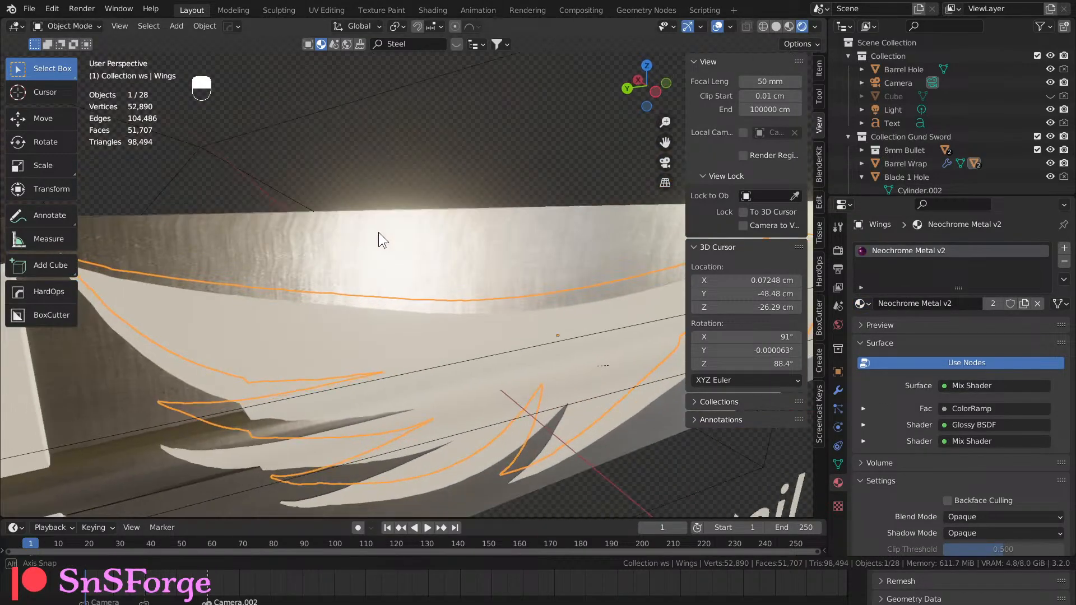
left_click(414, 351)
left_click(861, 304)
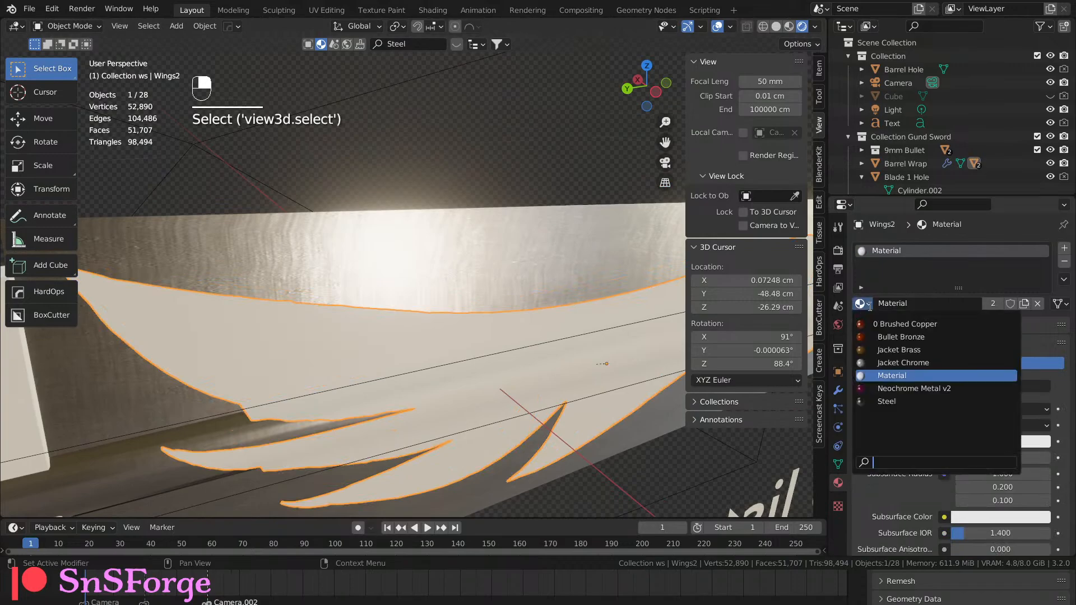
left_click(888, 388)
middle_click_drag(788, 356, 479, 310)
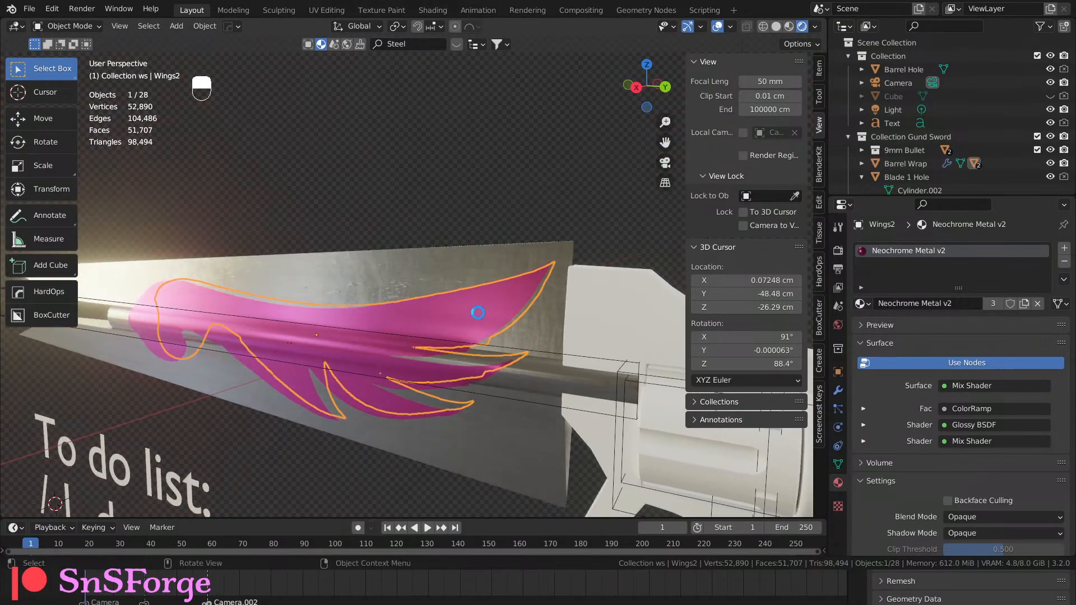
Render the scene with Eevee and fit the result to the compositor backdrop to examine the sword's wings.
key("F12")
left_click(583, 10)
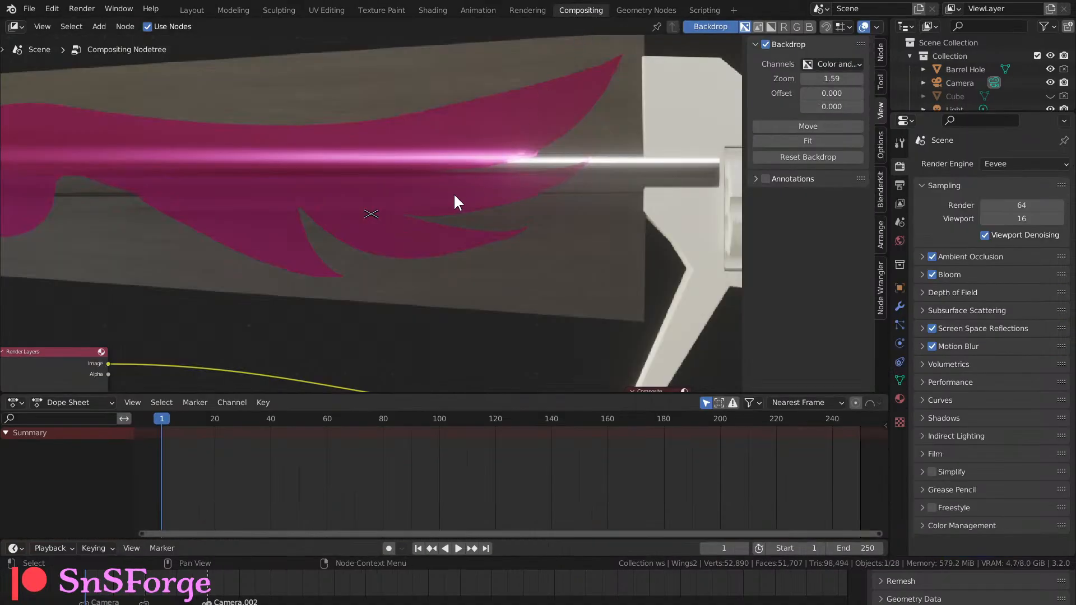
scroll(445, 221, "up", 1)
left_click(785, 141)
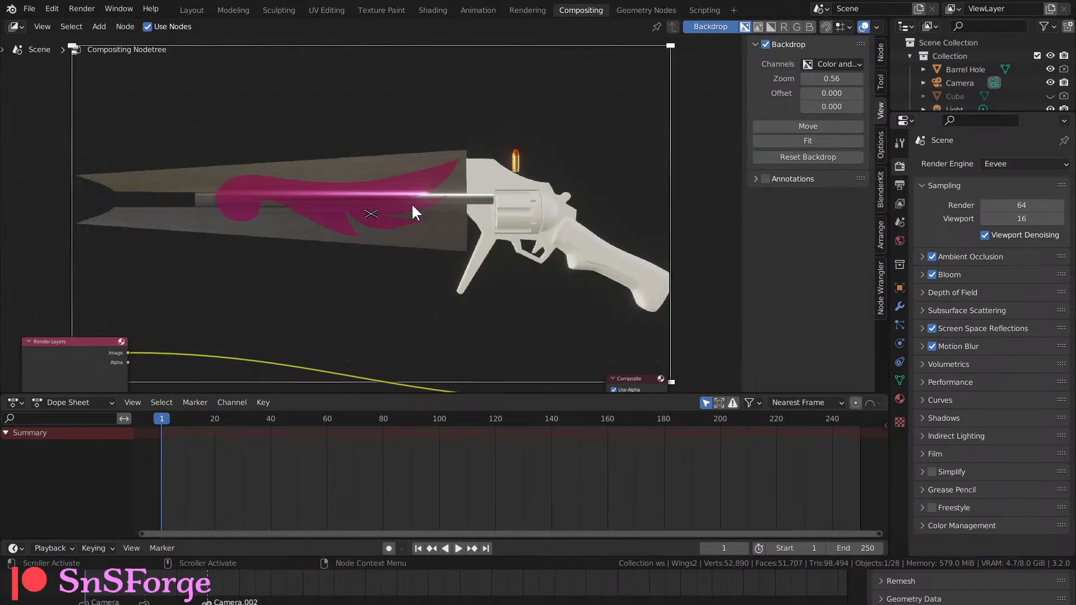
Try to apply the BlenderKit iron brushed material to the revolver frame Stock.005 in the Layout workspace.
left_click(190, 9)
middle_click_drag(371, 264, 414, 240)
left_click(432, 168)
left_click(445, 199)
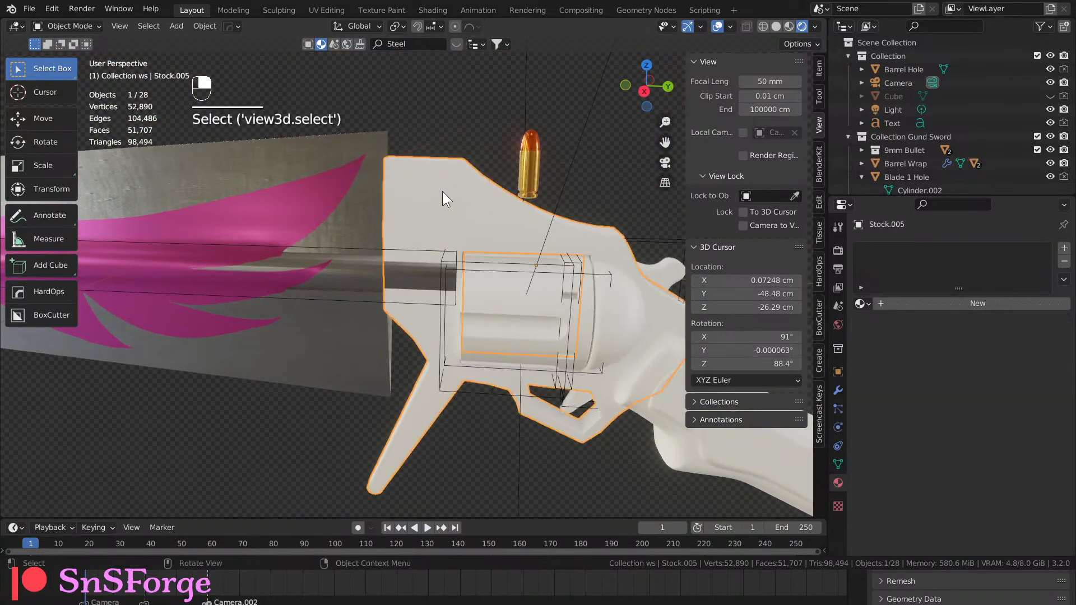
left_click(862, 304)
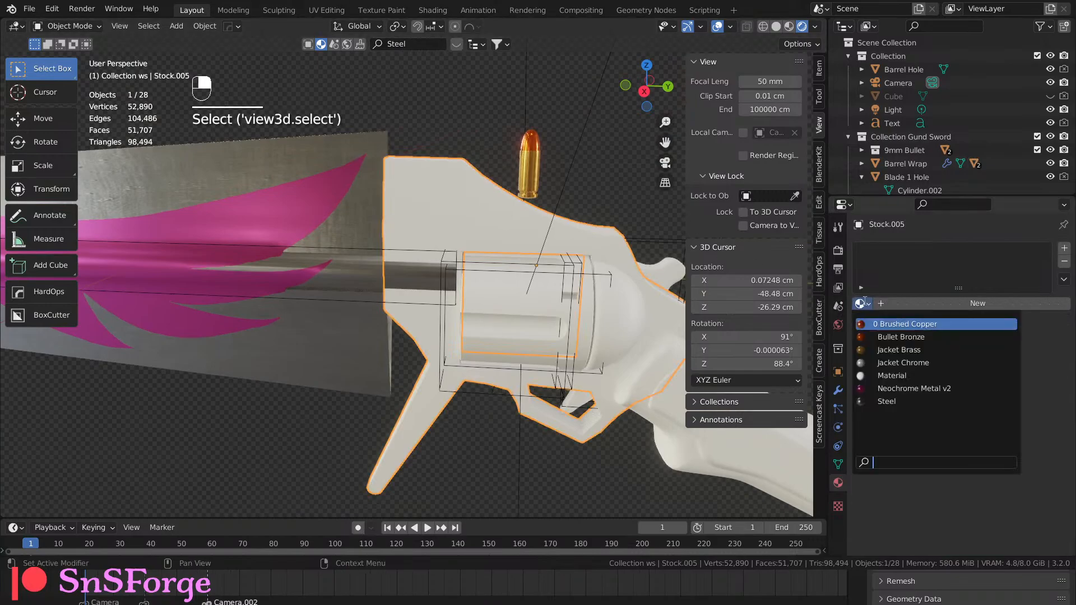
left_click(455, 44)
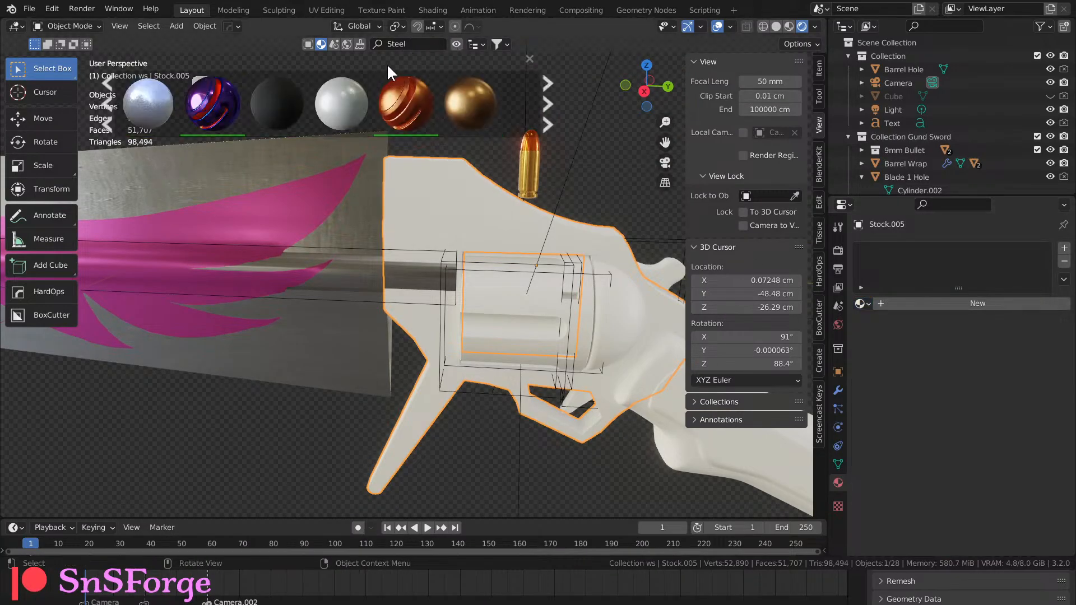
mouse_move(322, 101)
mouse_move(479, 102)
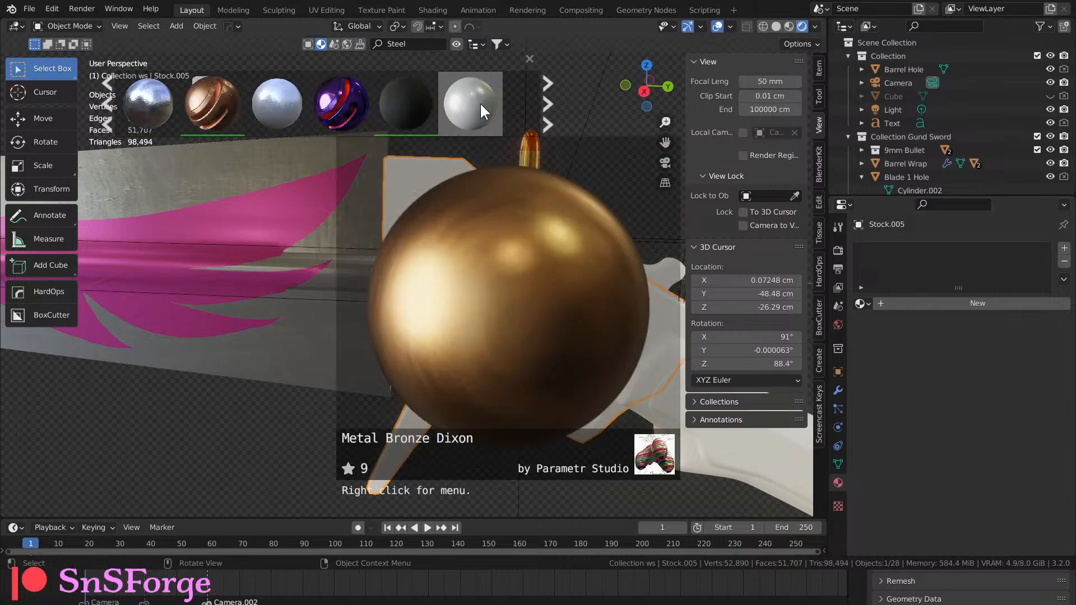
mouse_move(200, 103)
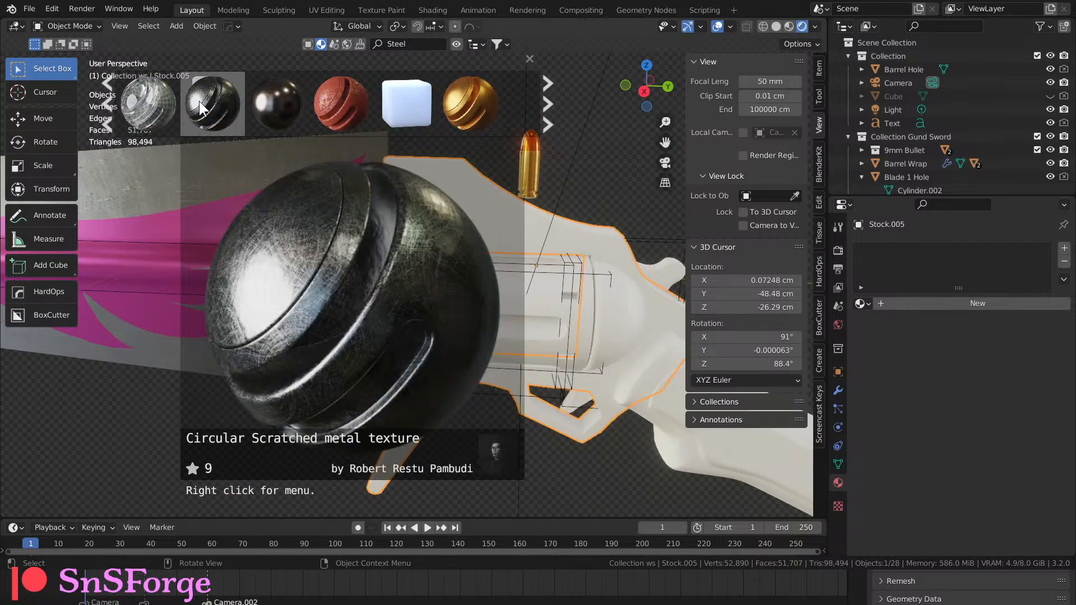
scroll(200, 103, "up", 4)
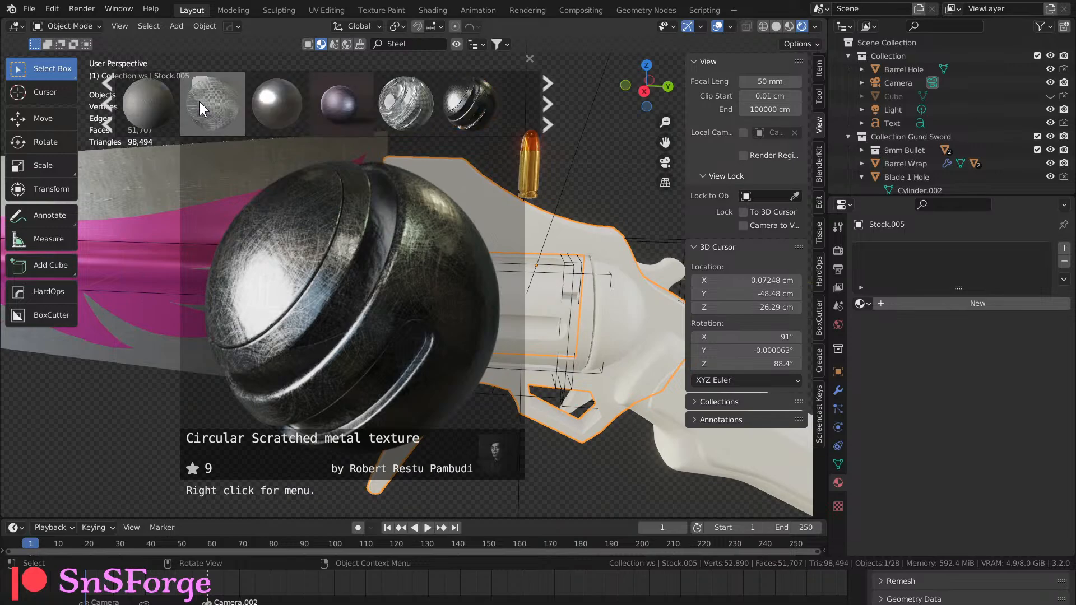
mouse_move(254, 110)
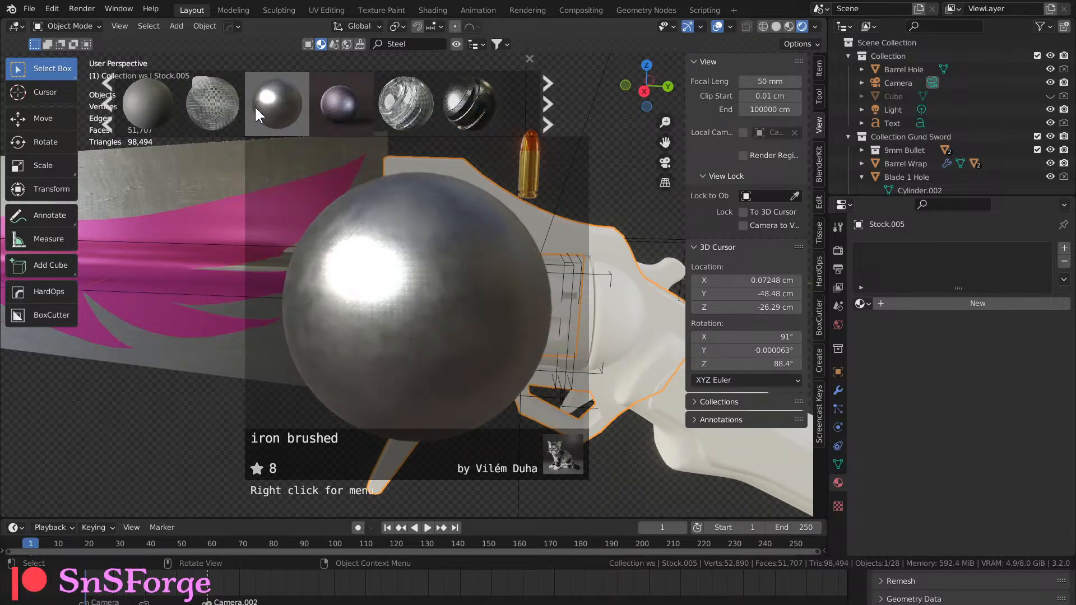
left_click(255, 107)
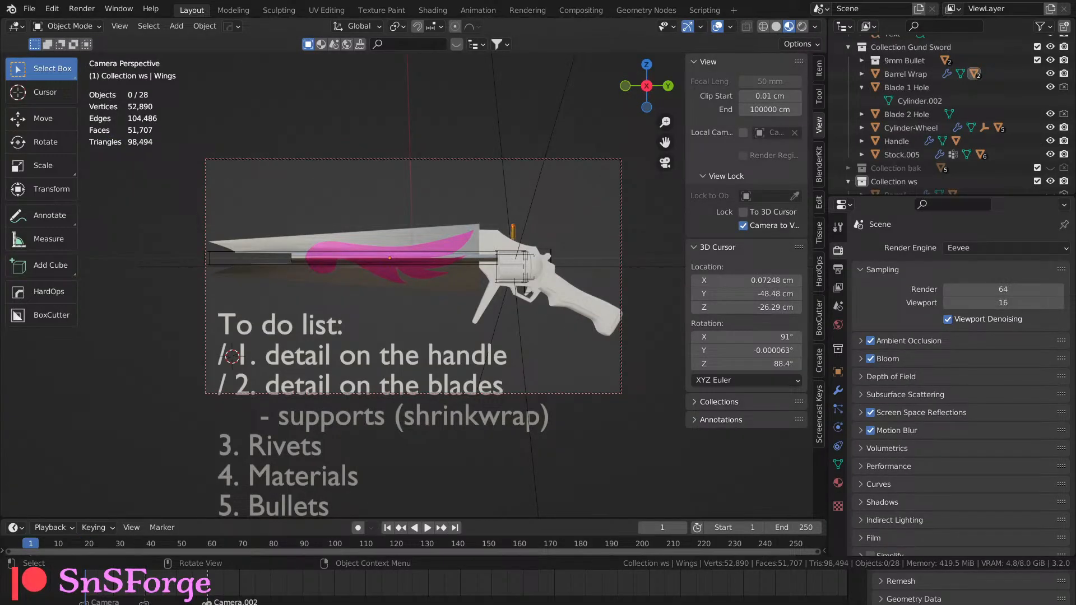
Save the file and unlock the camera from the view.
scroll(925, 123, "up", 4)
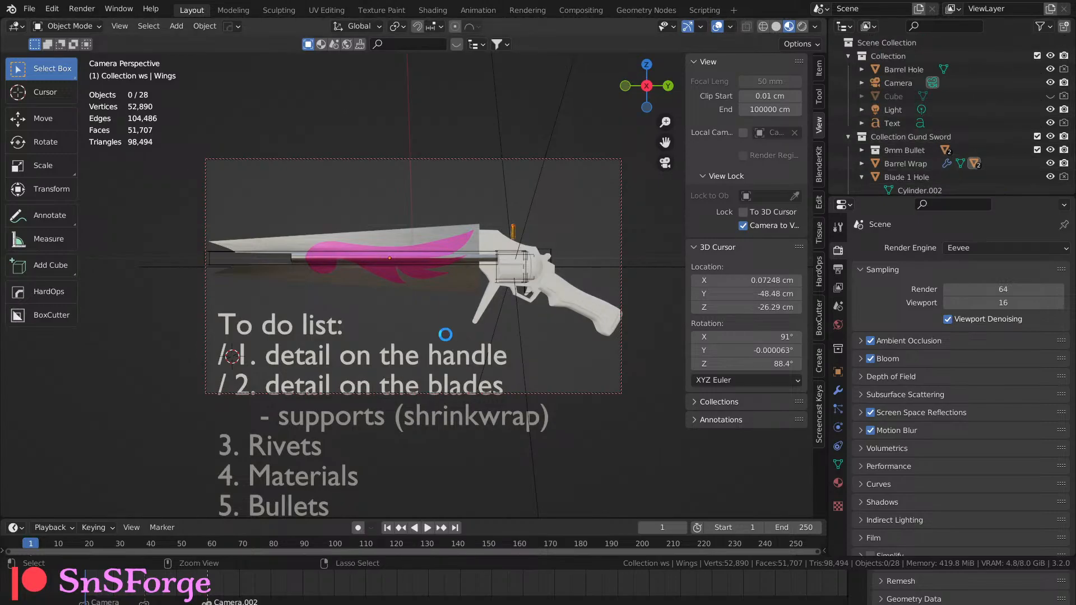
key("ctrl+s")
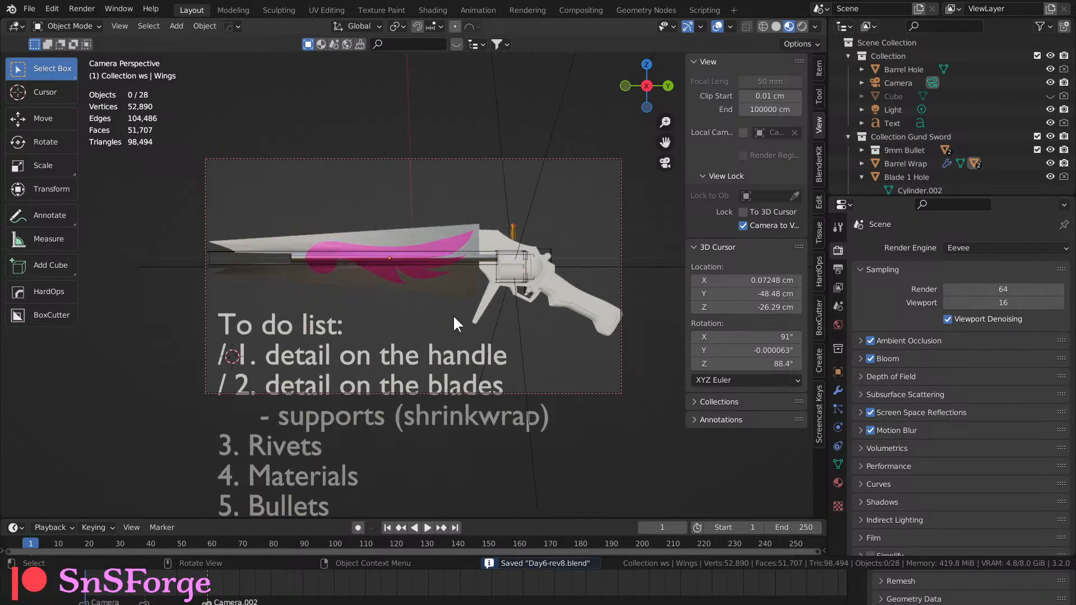
left_click(743, 225)
Select the revolver frame Stock.005 around the cylinder.
scroll(522, 325, "up", 3)
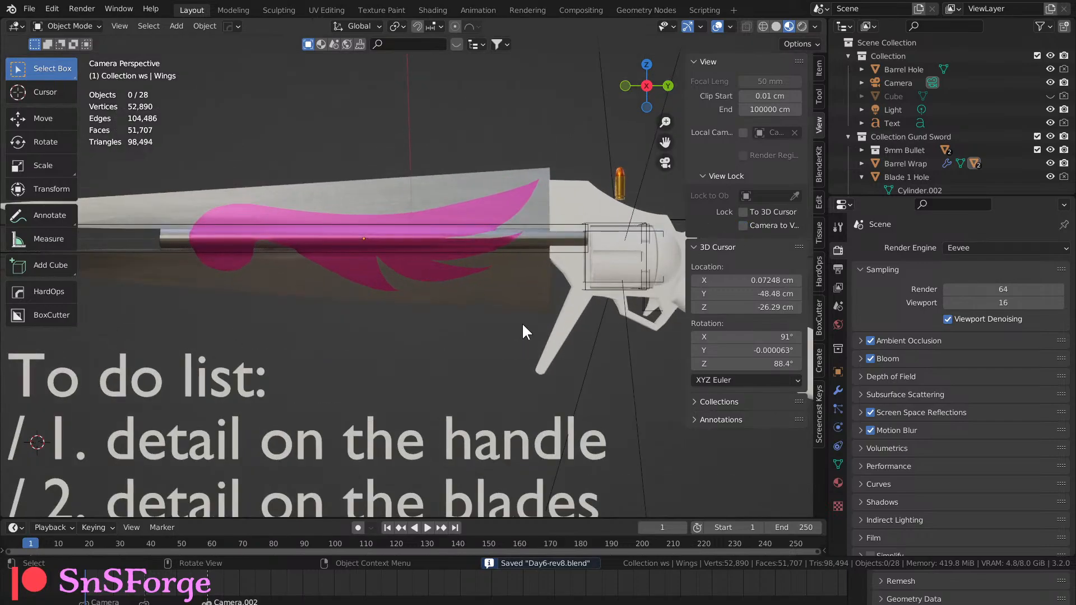
middle_click_drag(522, 322, 354, 372, "shift")
scroll(425, 364, "up", 3)
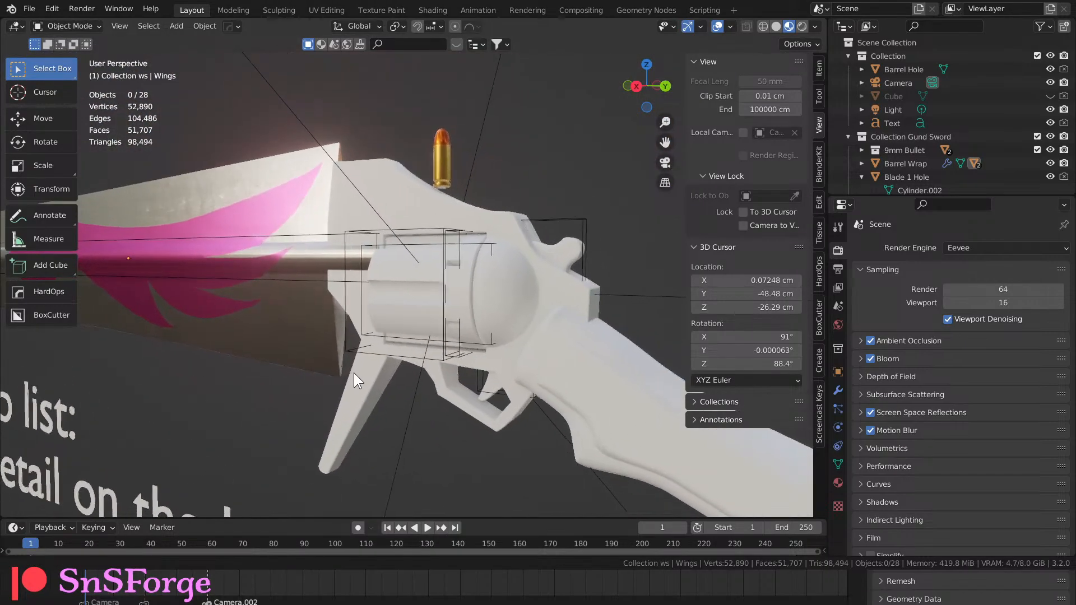
left_click(375, 195)
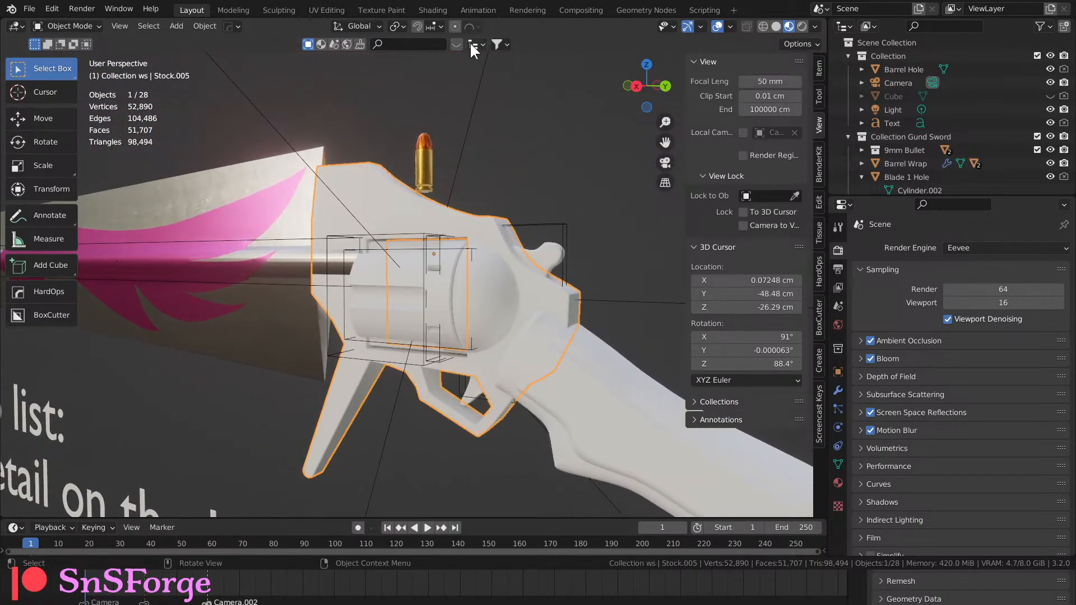
Search the BlenderKit scenes for Steel.
left_click(334, 45)
left_click(415, 43)
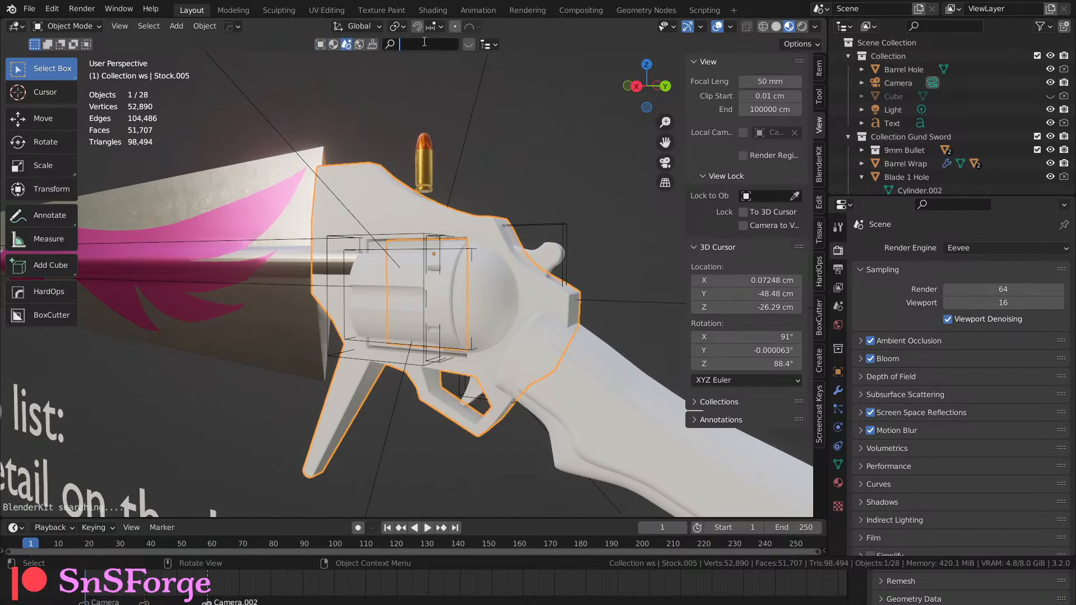
type("Stee")
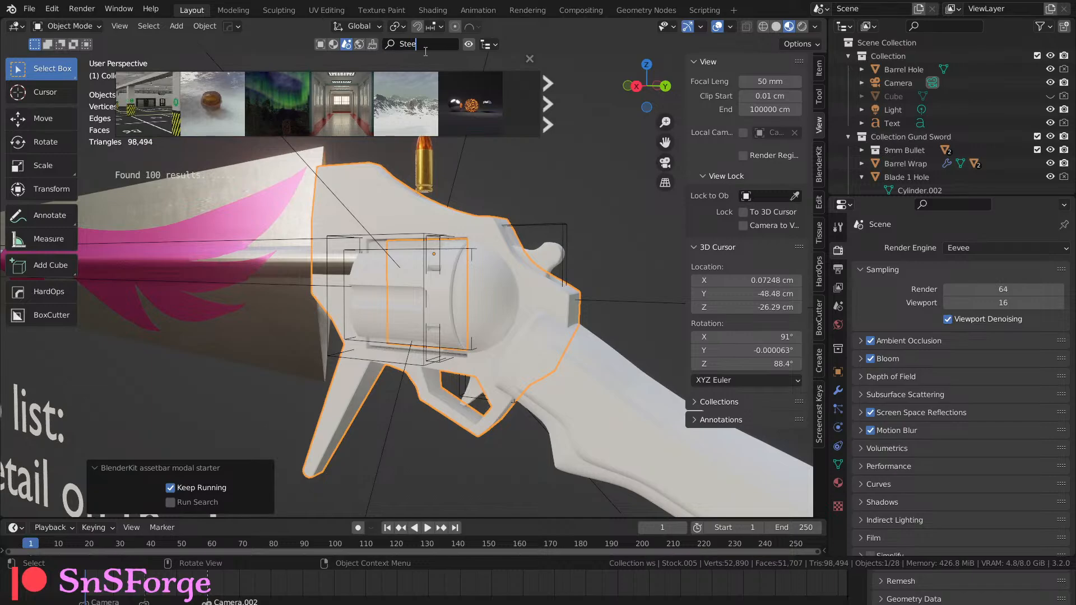
type("l")
key("Return")
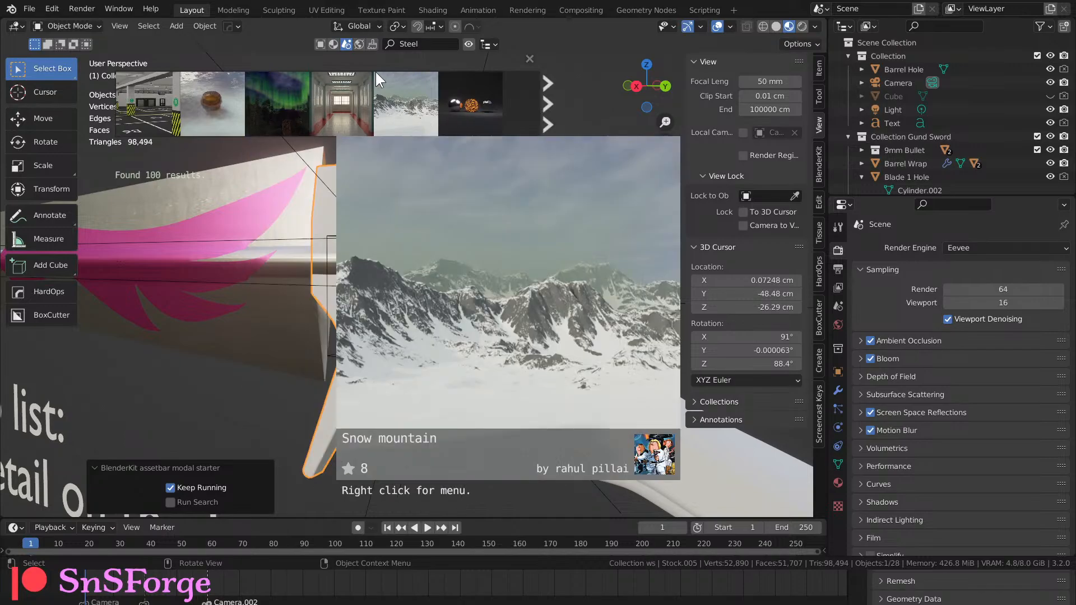
mouse_move(254, 99)
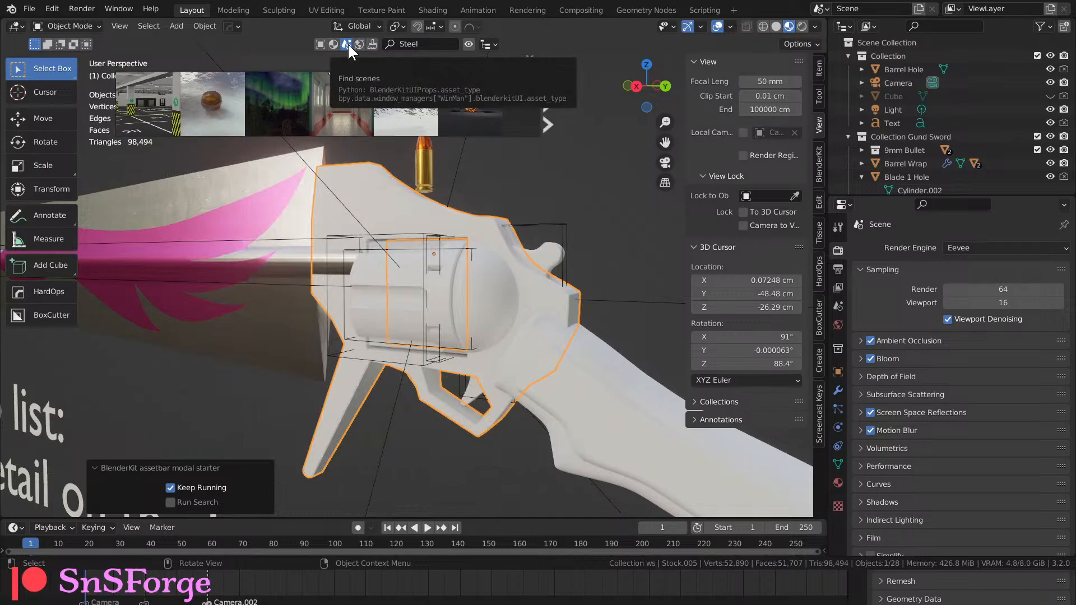
Switch the BlenderKit asset type to materials and search for Steel.
left_click(335, 42)
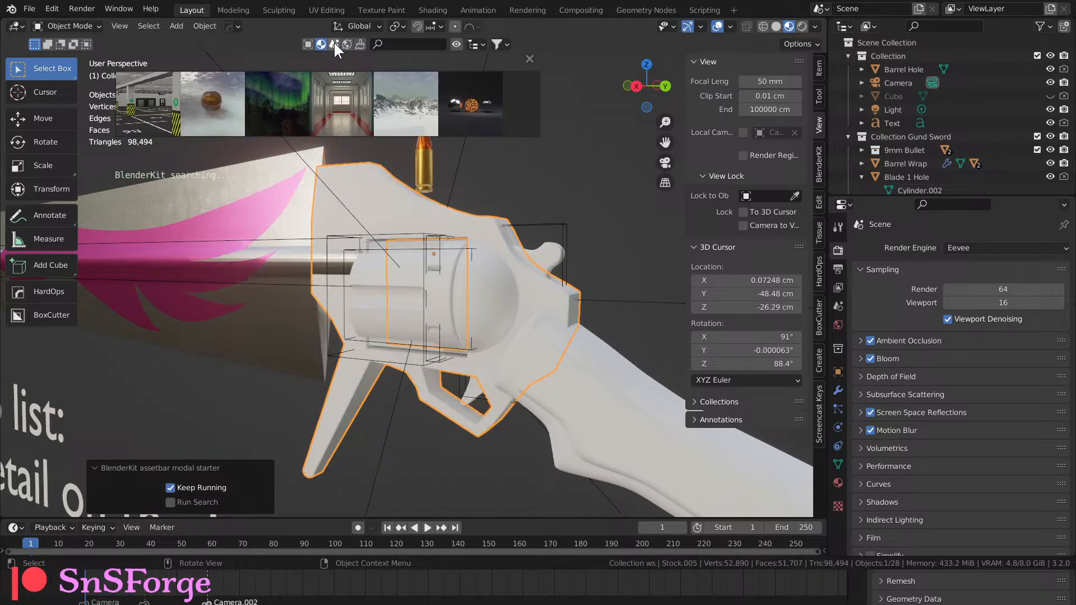
left_click(412, 42)
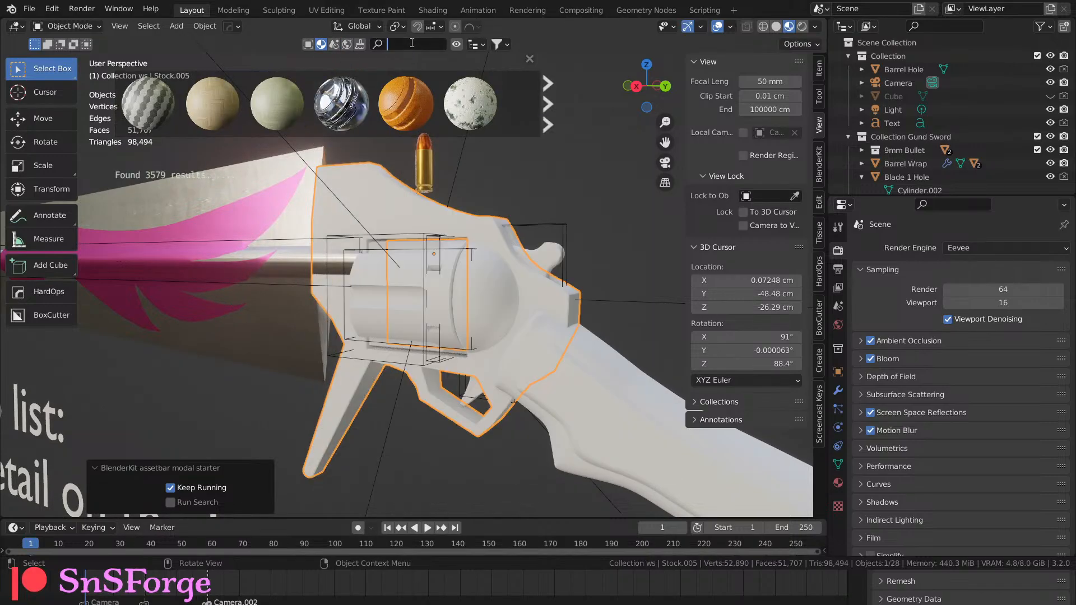
type("Steel")
key("Return")
mouse_move(295, 113)
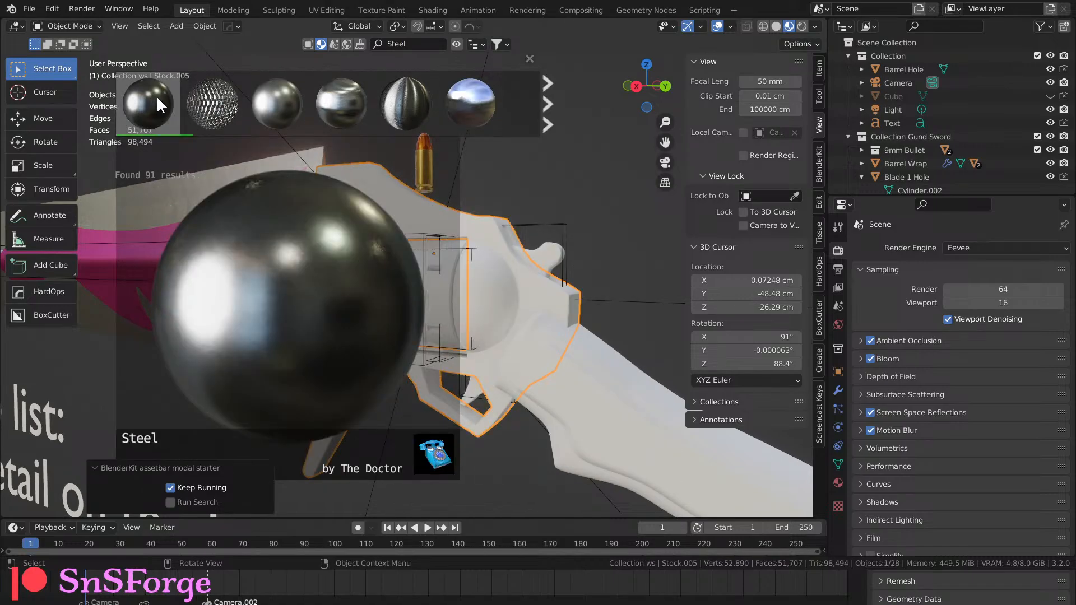
Apply the Rough Cast Steel material from the BlenderKit results to the revolver frame.
mouse_move(388, 103)
scroll(415, 111, "down", 4)
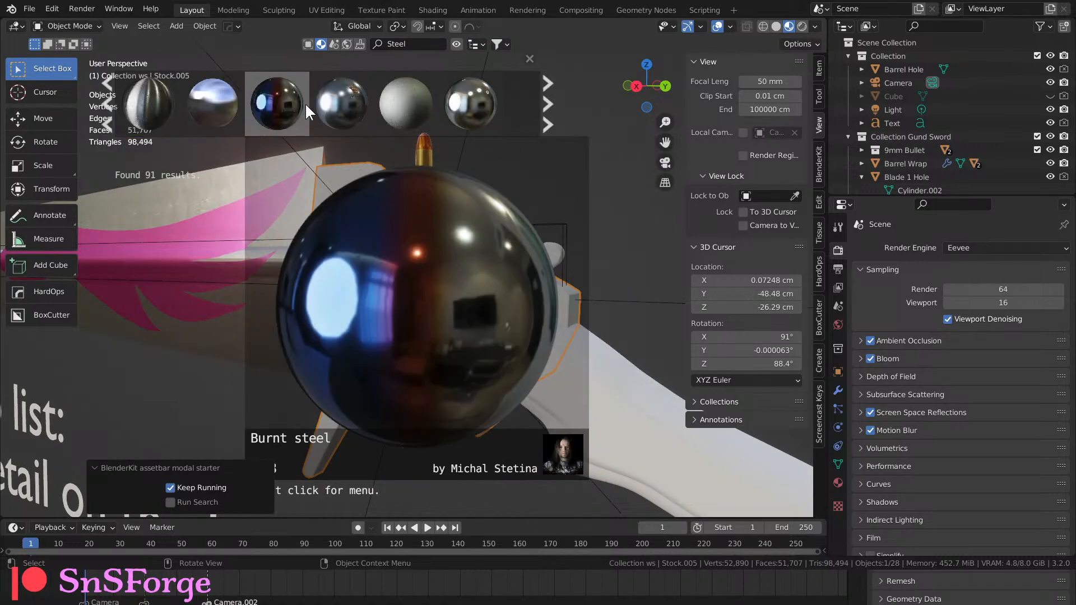
mouse_move(348, 102)
scroll(349, 104, "down", 2)
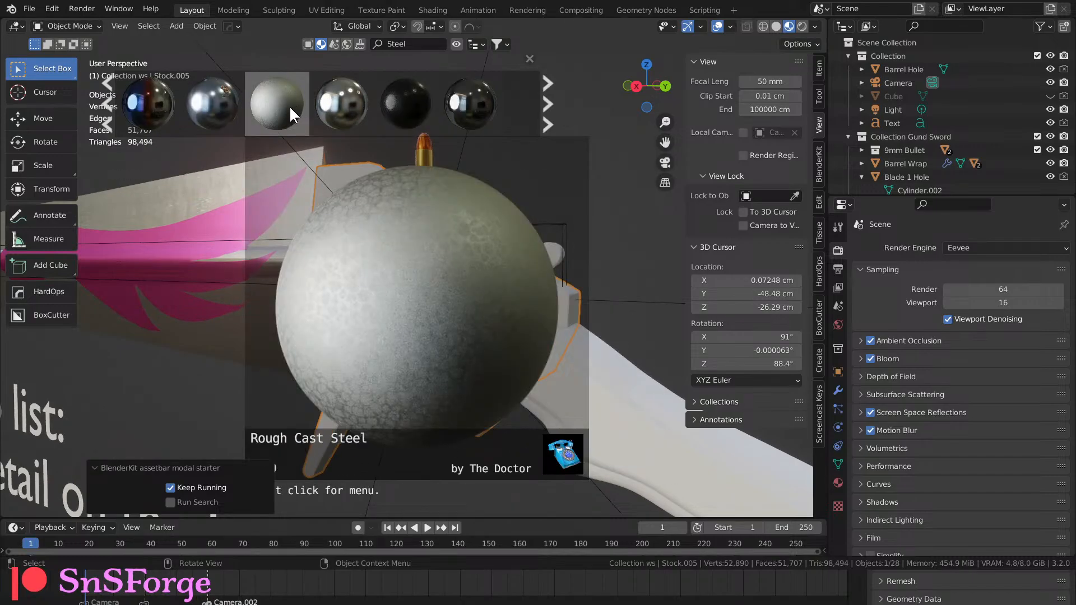
left_click_drag(291, 106, 453, 216)
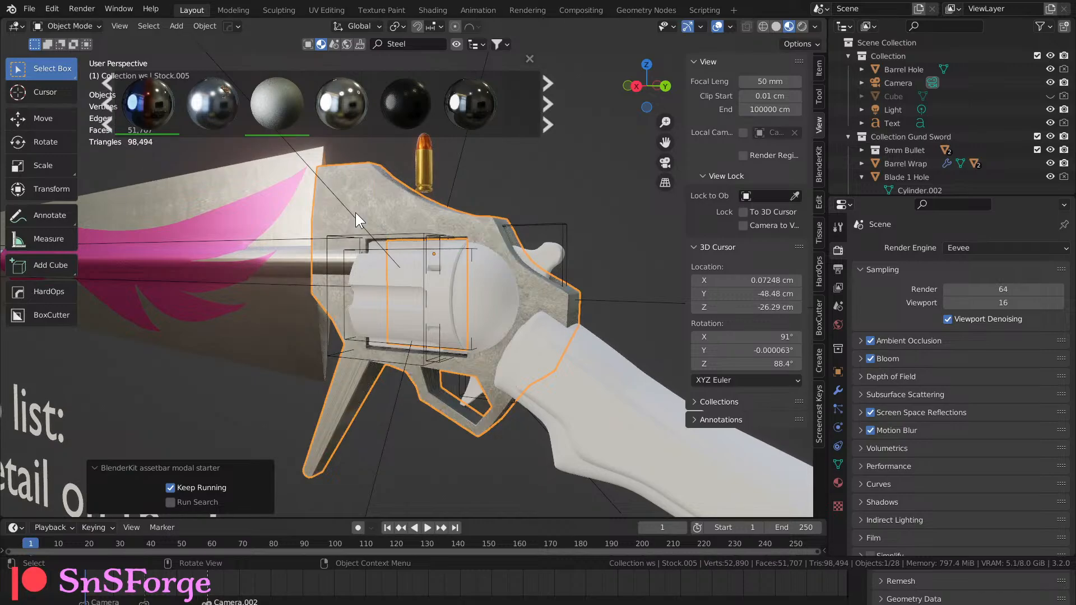
middle_click_drag(356, 212, 460, 253)
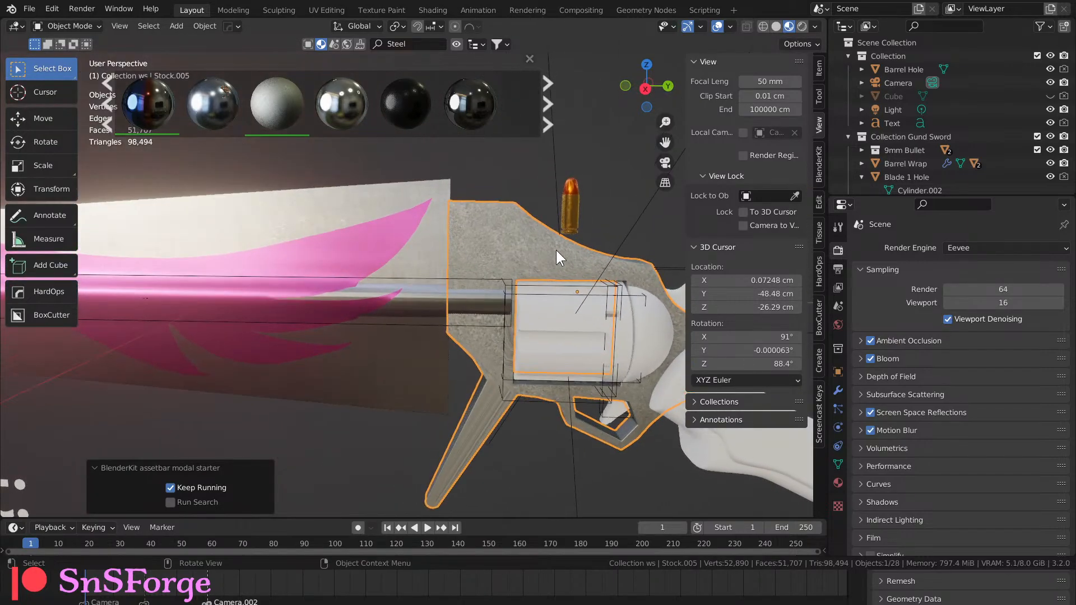
Apply the Brushed stainless steel material from the BlenderKit results to the revolver frame and save the file.
scroll(454, 231, "up", 5)
middle_click_drag(84, 129, 434, 224, "shift")
mouse_move(340, 89)
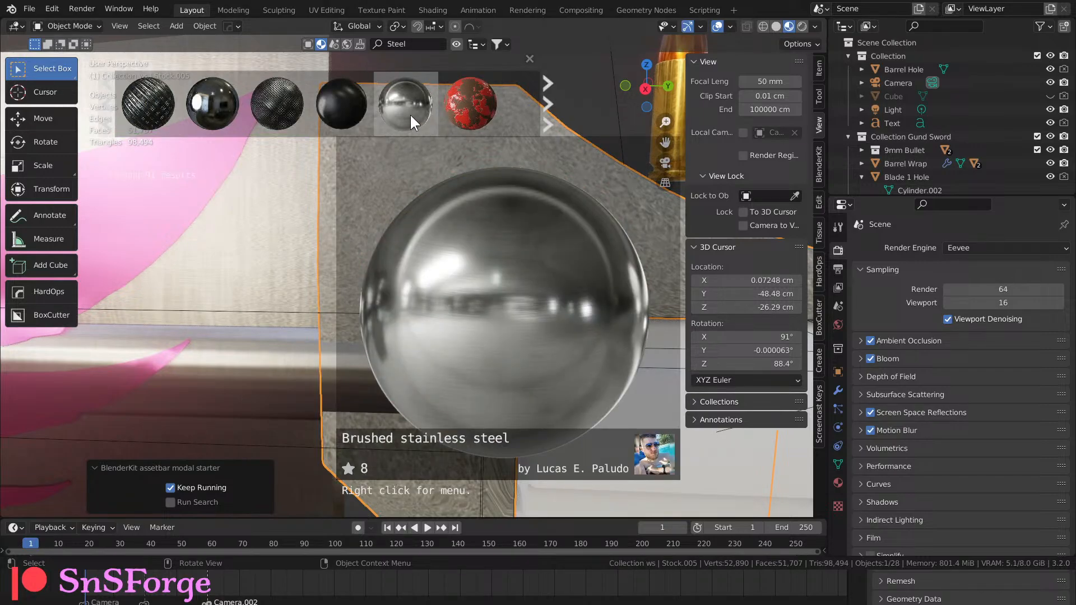
left_click_drag(412, 123, 402, 235)
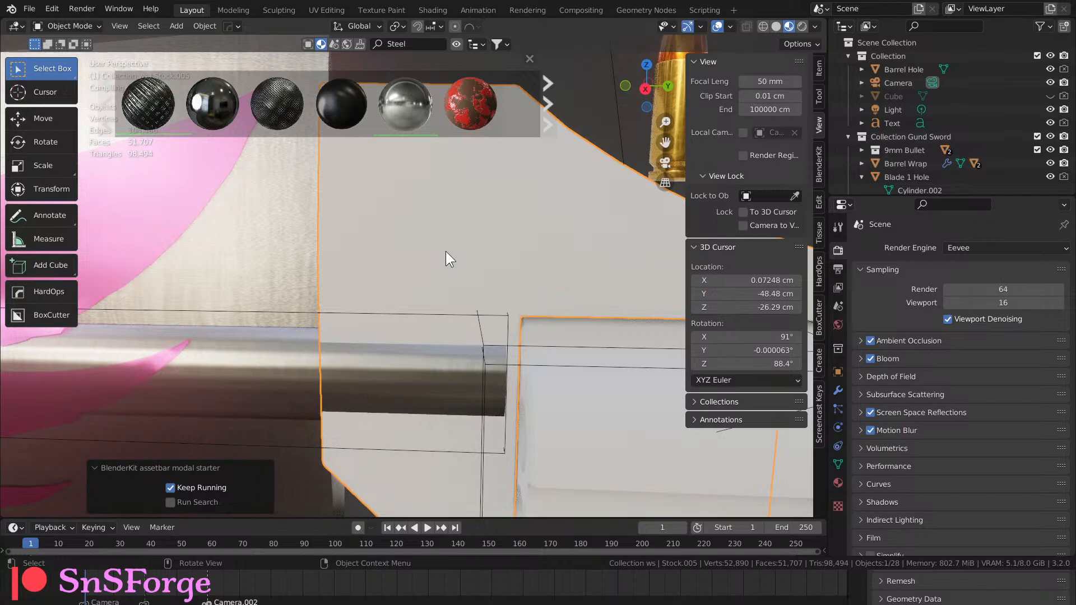
scroll(446, 249, "down", 4)
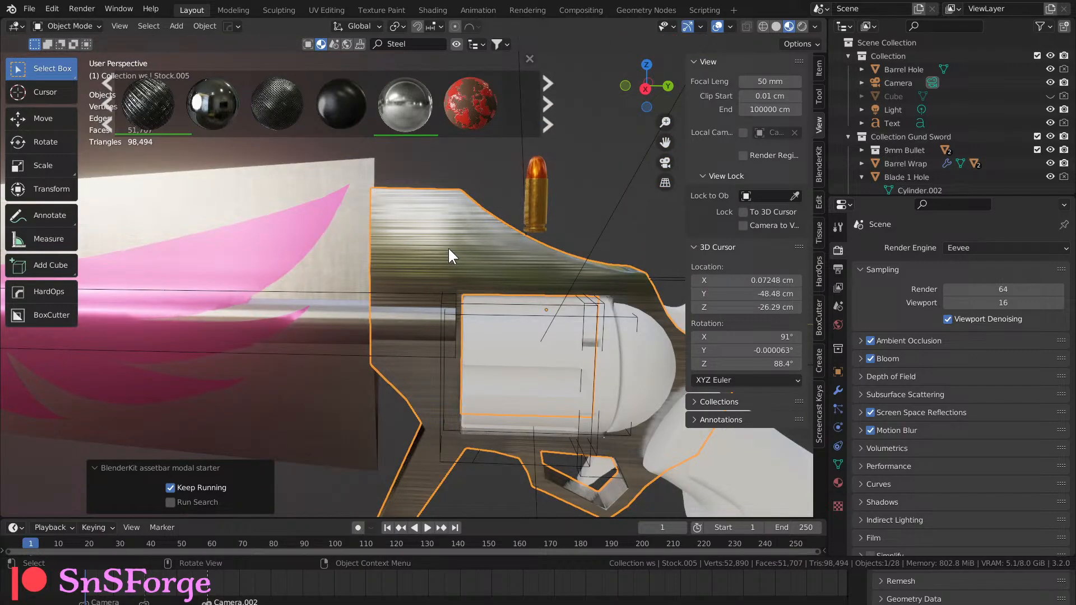
key("ctrl")
key("ctrl+s")
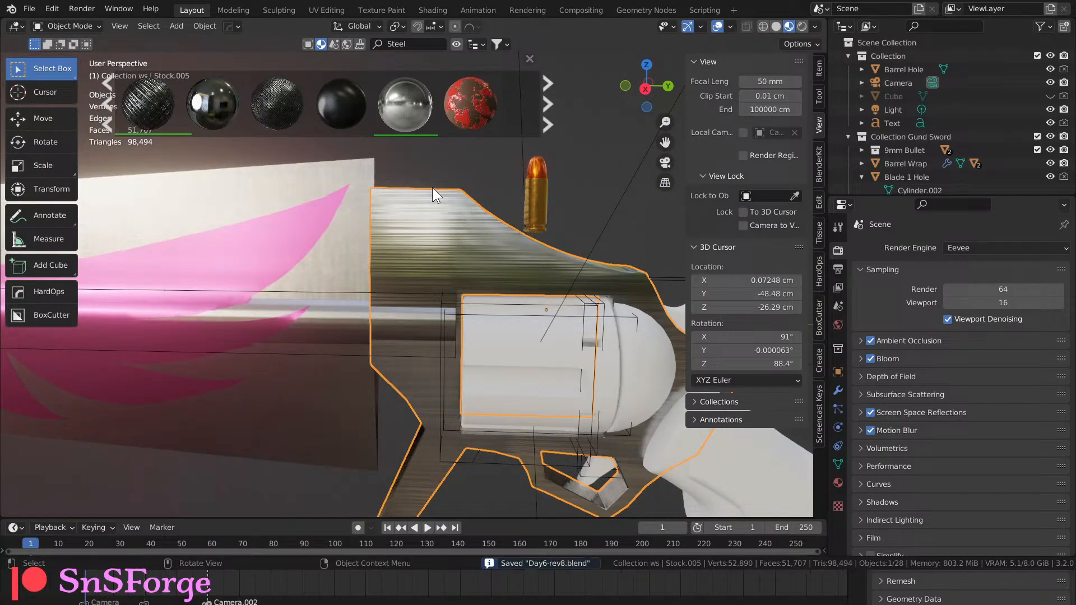
Unwrap all faces of the revolver frame with Smart UV Project at a 66° angle limit and 0.000 island margin.
key("Tab")
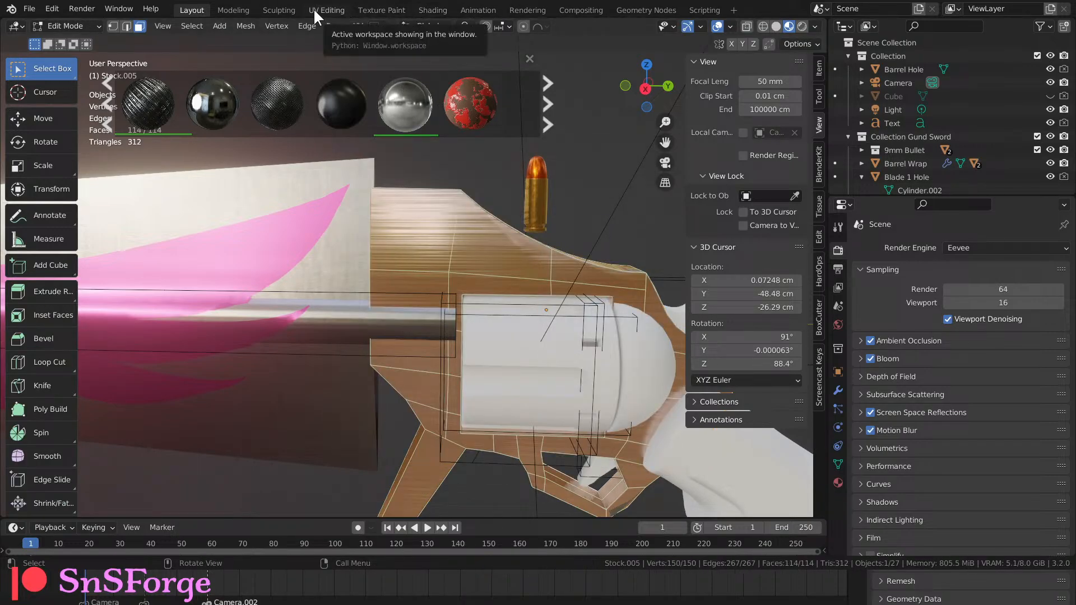
left_click(360, 25)
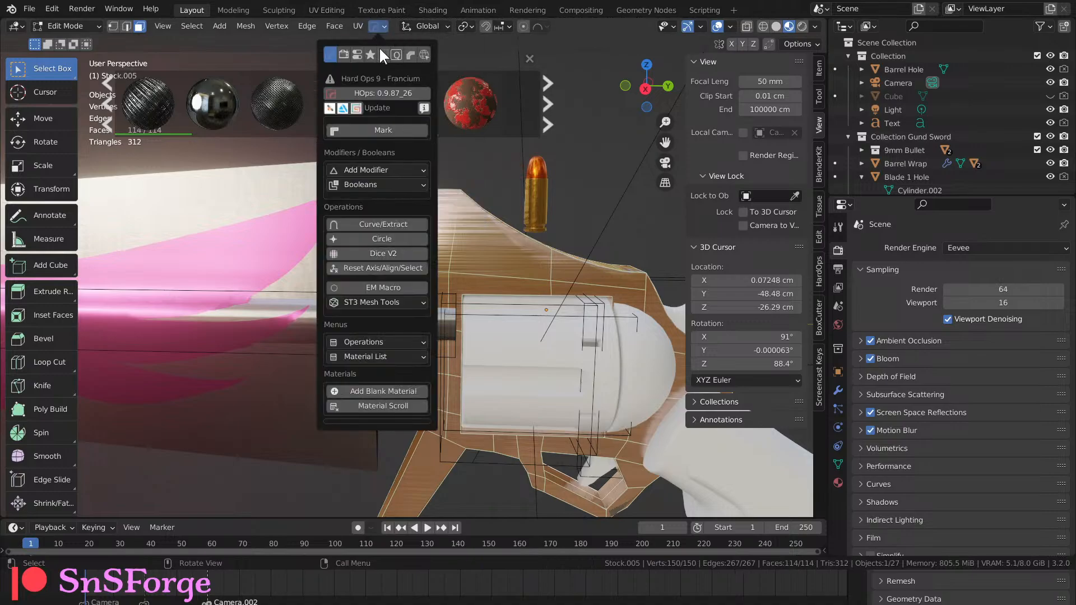
left_click(372, 59)
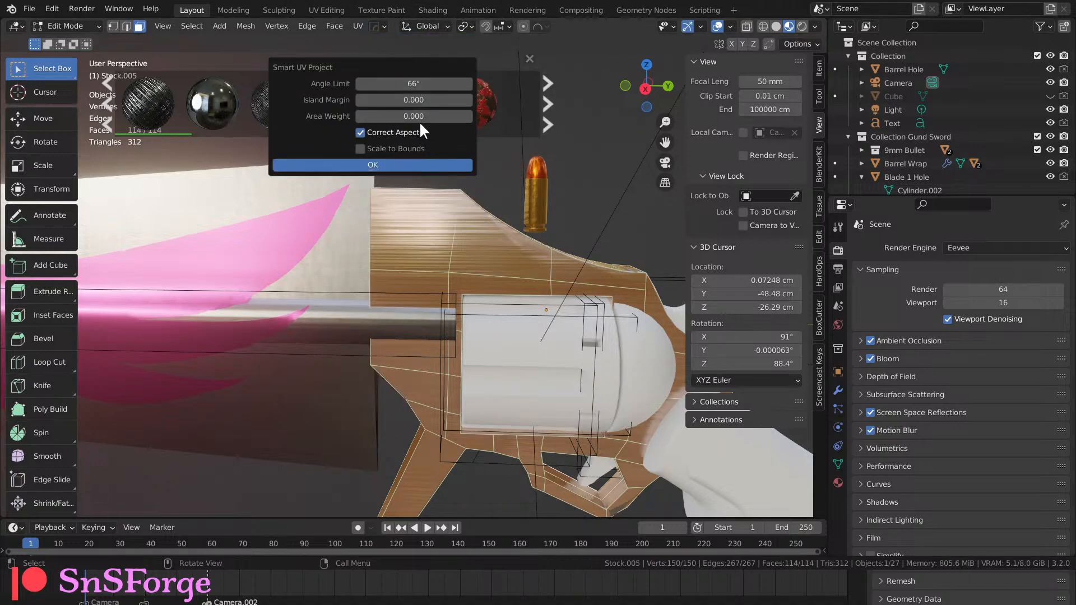
left_click(413, 169)
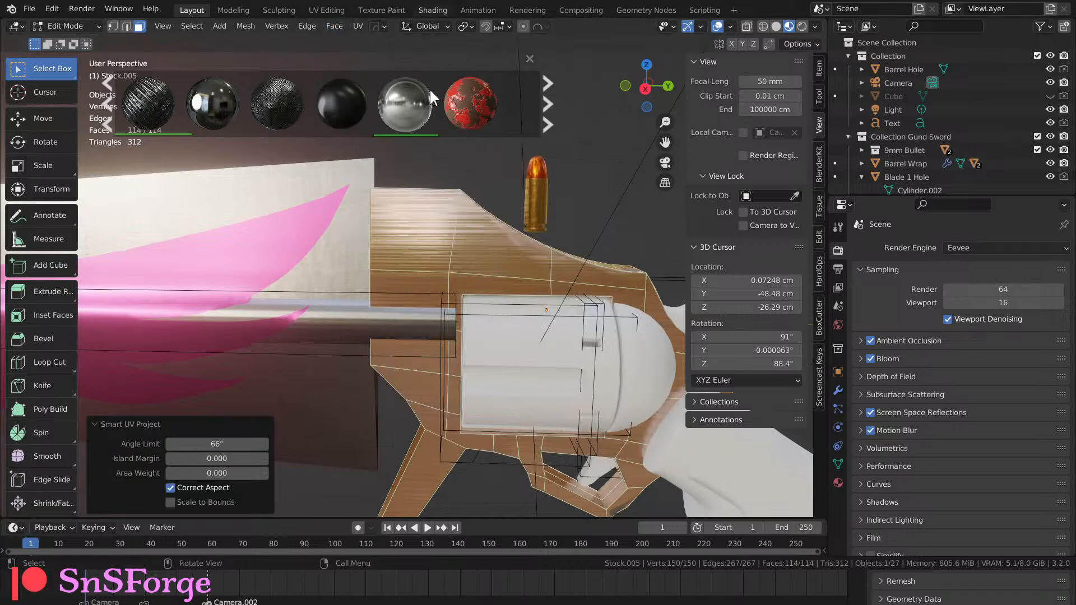
In the shading node graph of Brushed stainless steel, connect the Texture Coordinate UV output to the Mapping node's Vector input.
left_click(432, 10)
scroll(364, 449, "up", 4)
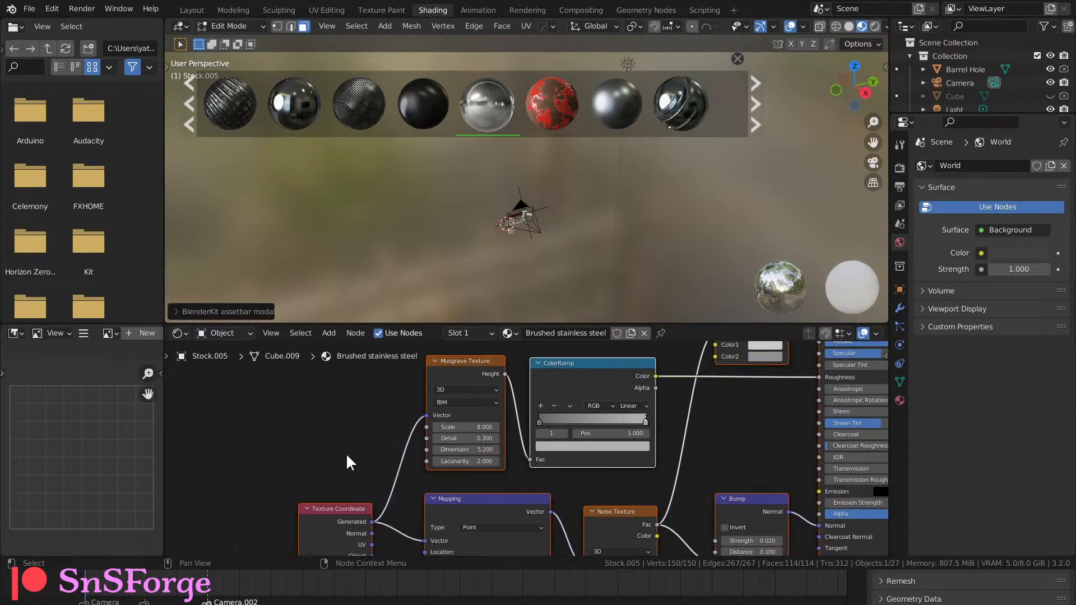
middle_click_drag(347, 456, 346, 351)
left_click_drag(372, 442, 432, 435)
middle_click_drag(389, 429, 375, 459)
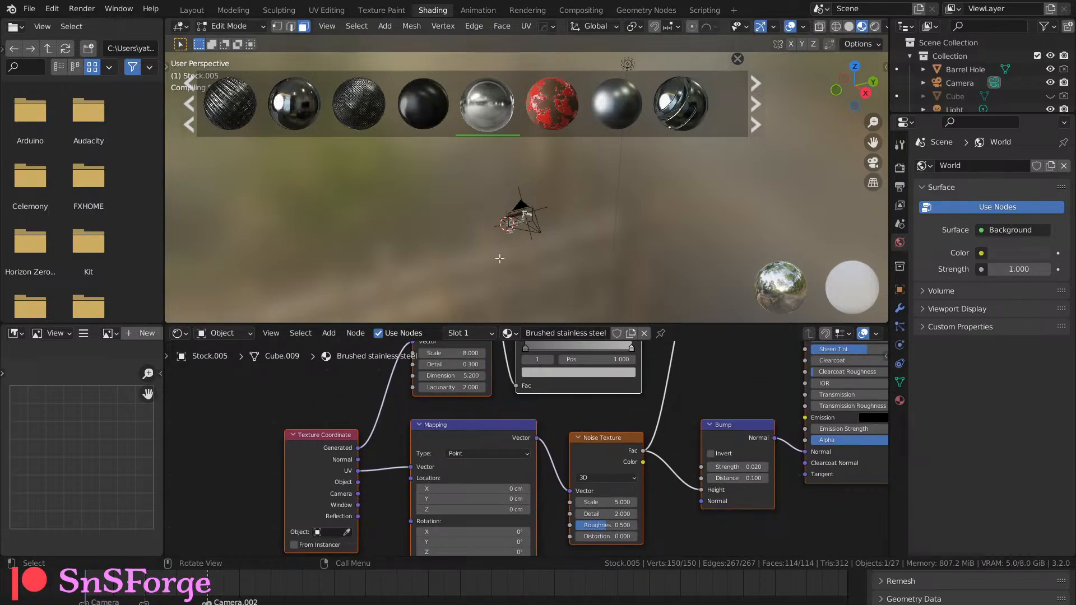
Inspect the revolver frame in the shading workspace's 3D view and switch that view to rendered shading.
key("KP_Decimal")
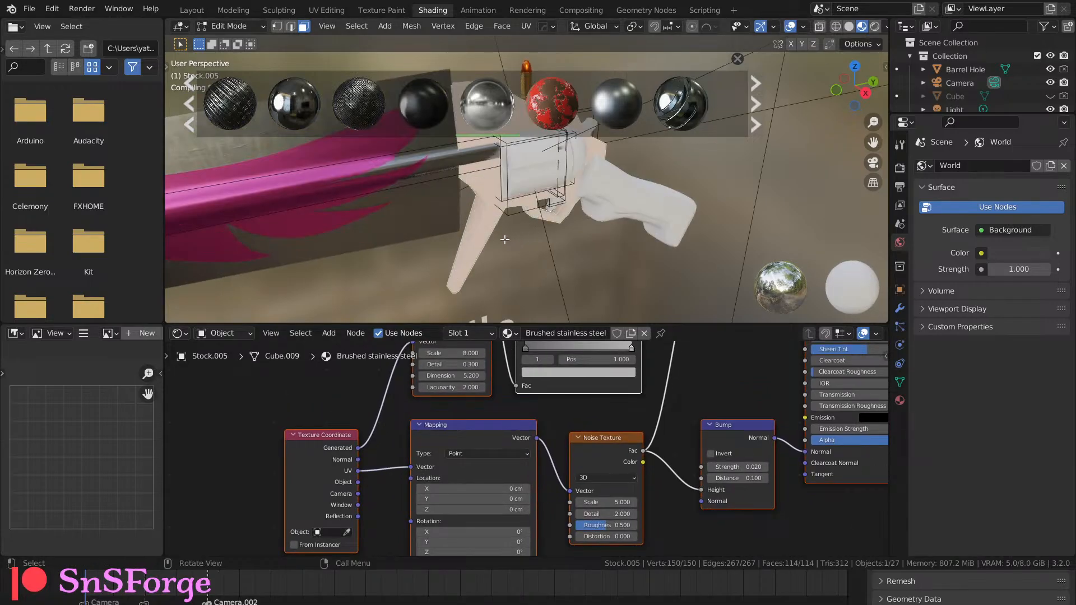
middle_click_drag(504, 239, 460, 200)
middle_click_drag(532, 229, 474, 311, "shift")
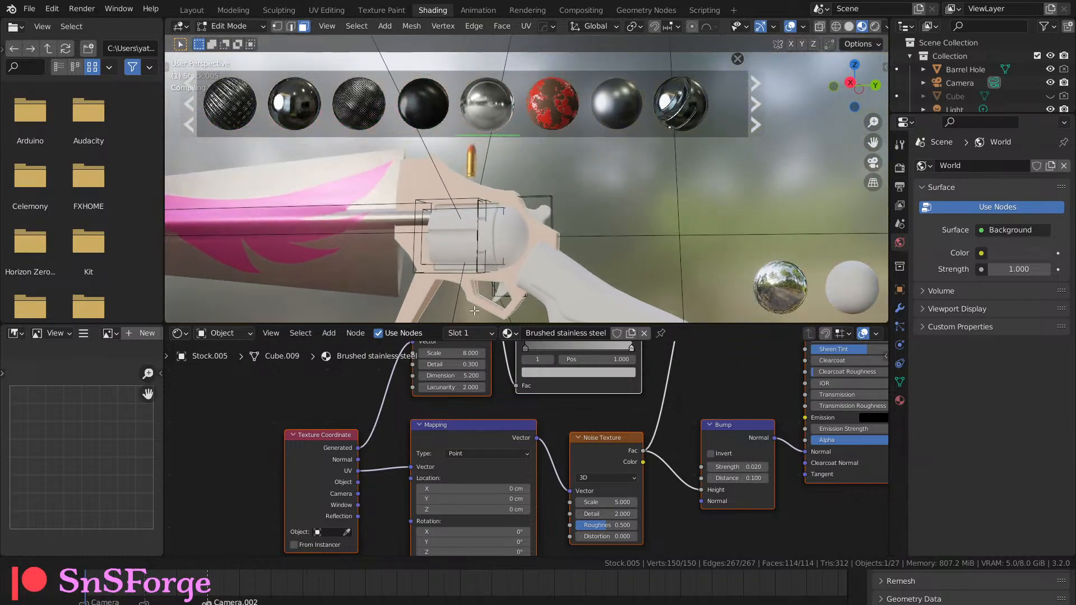
key("KP_Decimal")
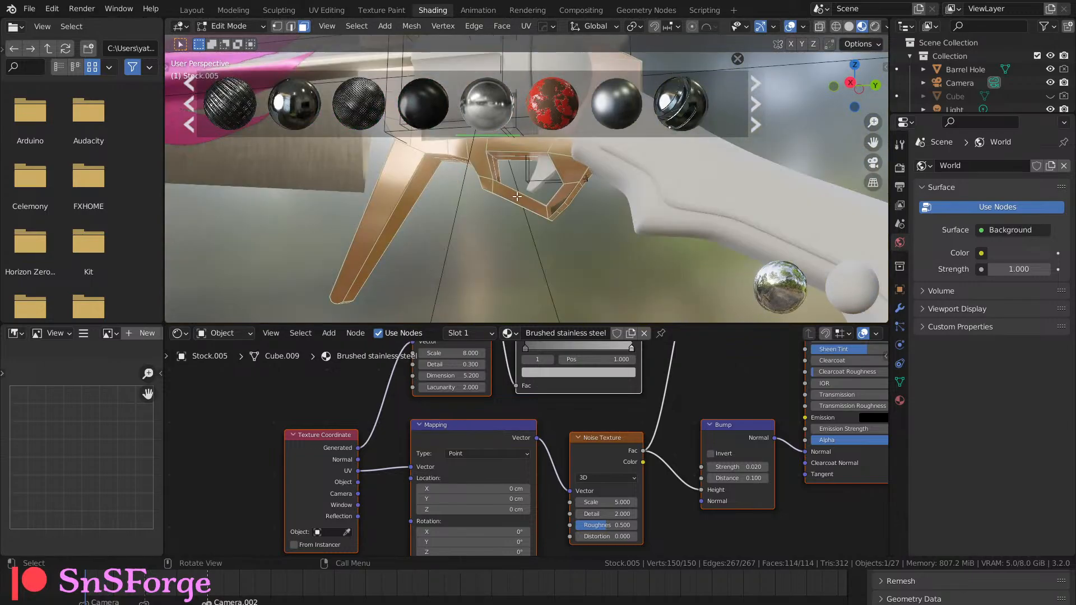
middle_click_drag(478, 214, 431, 319, "shift")
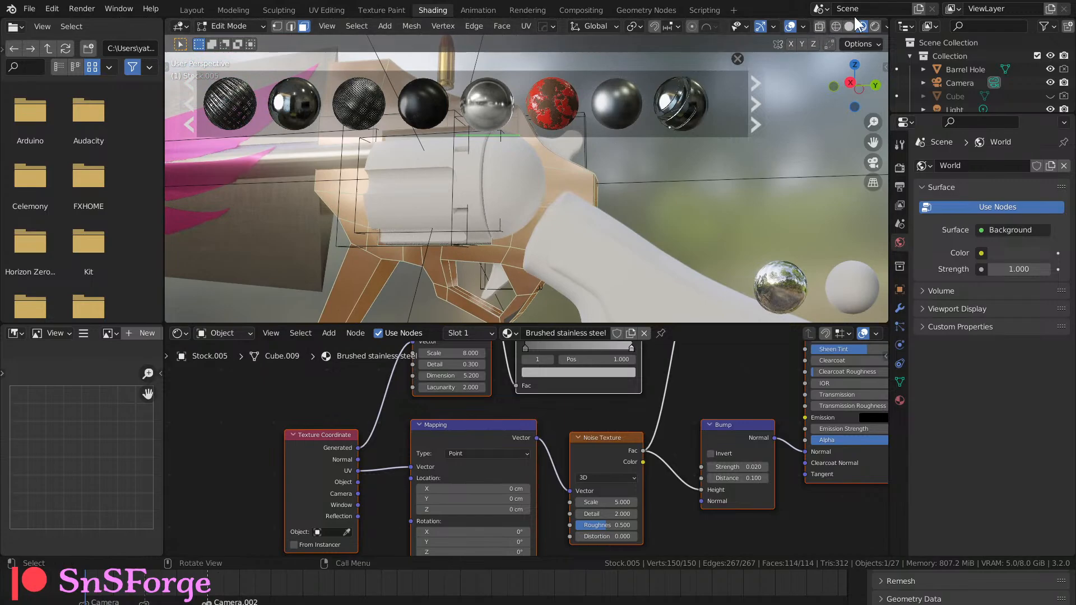
left_click(873, 26)
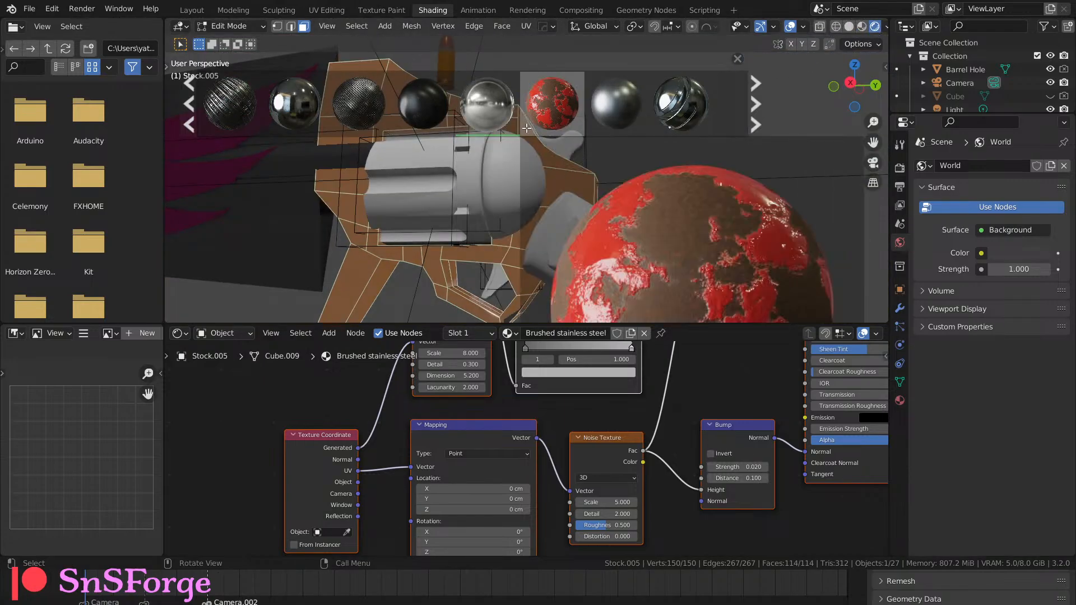
middle_click_drag(413, 238, 478, 194)
Return the frame to Object Mode and connect the Texture Coordinate UV output to the Musgrave Texture's Vector input.
key("Tab")
middle_click_drag(379, 437, 385, 468)
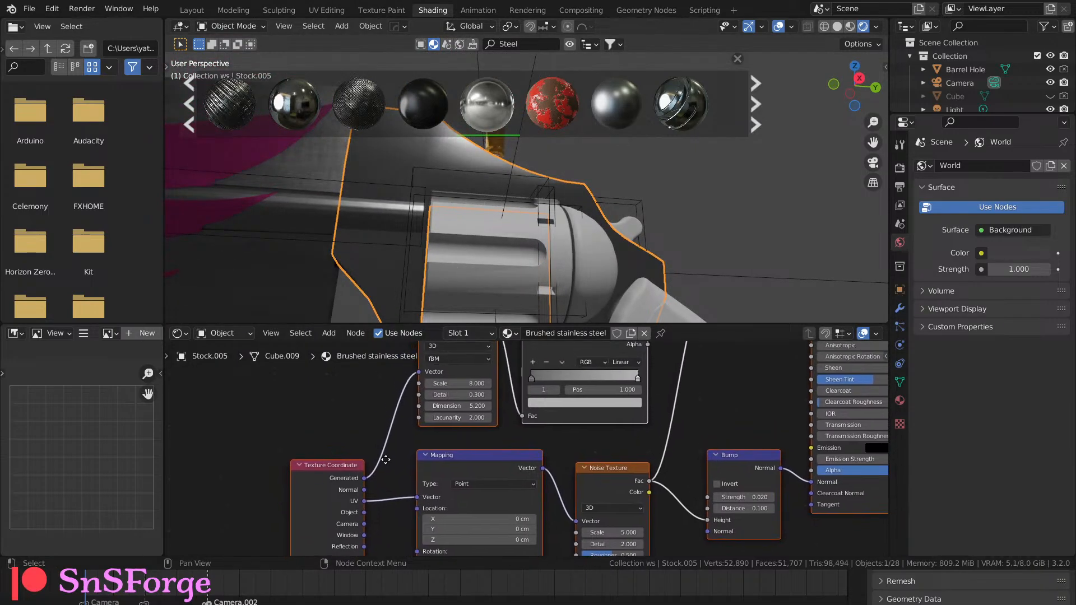
left_click_drag(365, 500, 419, 373)
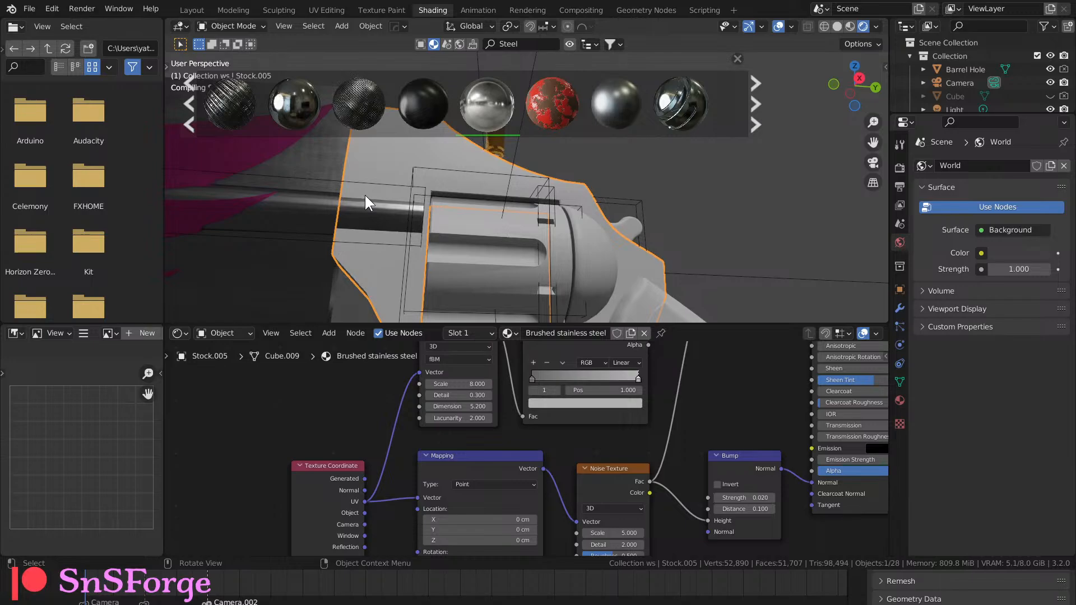
Return to the Layout workspace and save the file.
left_click(191, 9)
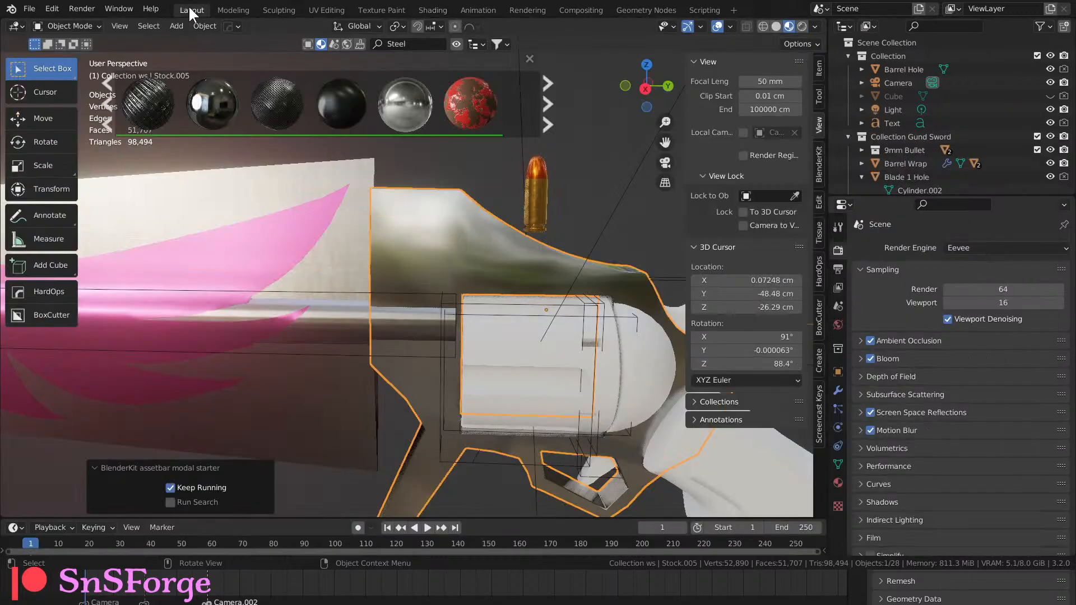
mouse_move(435, 199)
middle_mouse_down()
mouse_move(502, 261)
mouse_move(491, 231)
mouse_move(567, 246)
mouse_move(499, 286)
mouse_move(509, 271)
mouse_move(533, 269)
middle_mouse_up()
key("ctrl+s")
Use rendered viewport shading and set the world background color to an Environment Texture with old_hall_4k.exr.
left_click(801, 26)
left_click(837, 325)
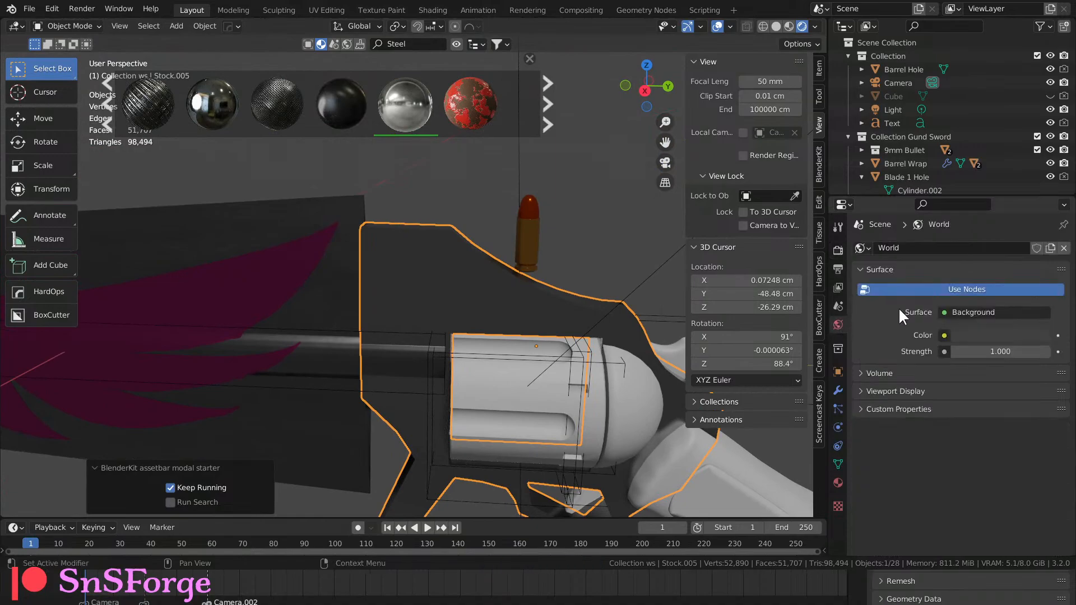
left_click(944, 335)
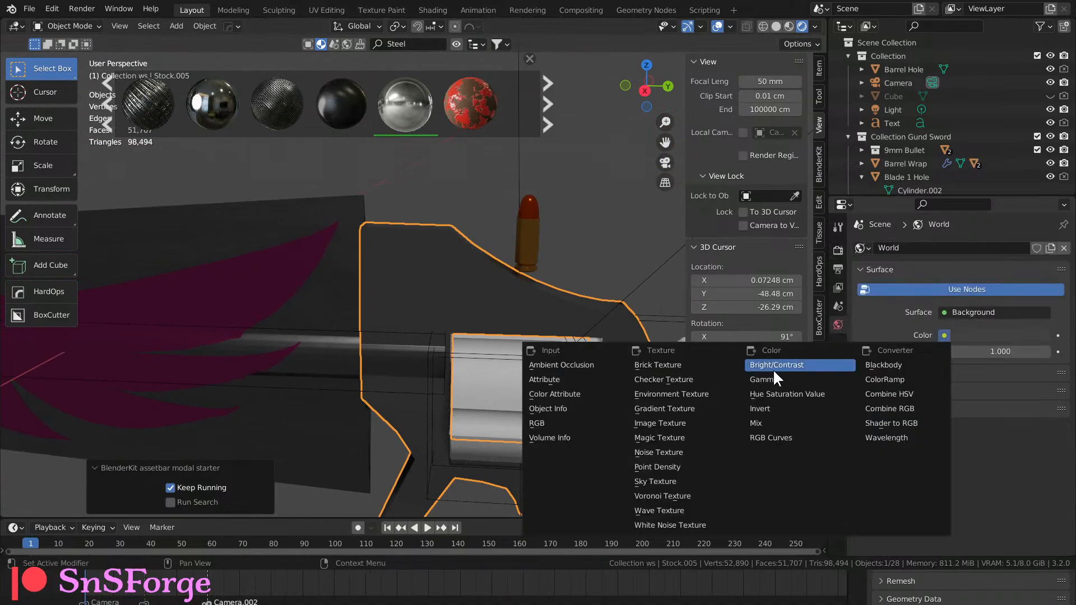
left_click(697, 393)
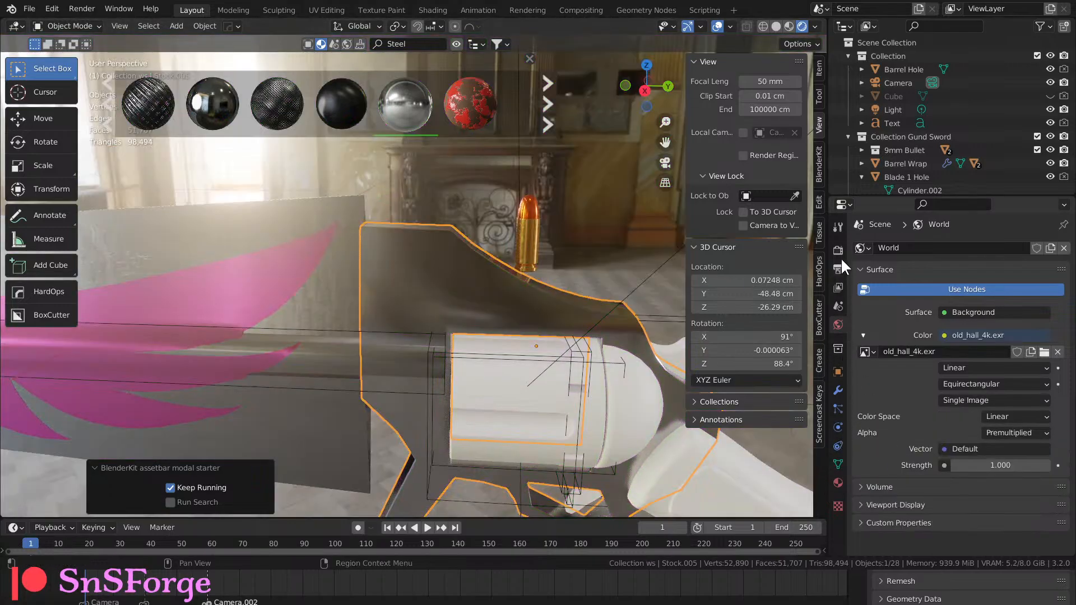
Enable the transparent film background in the Eevee render settings and hide the BlenderKit asset bar.
left_click(838, 252)
scroll(879, 420, "down", 3)
left_click(868, 475)
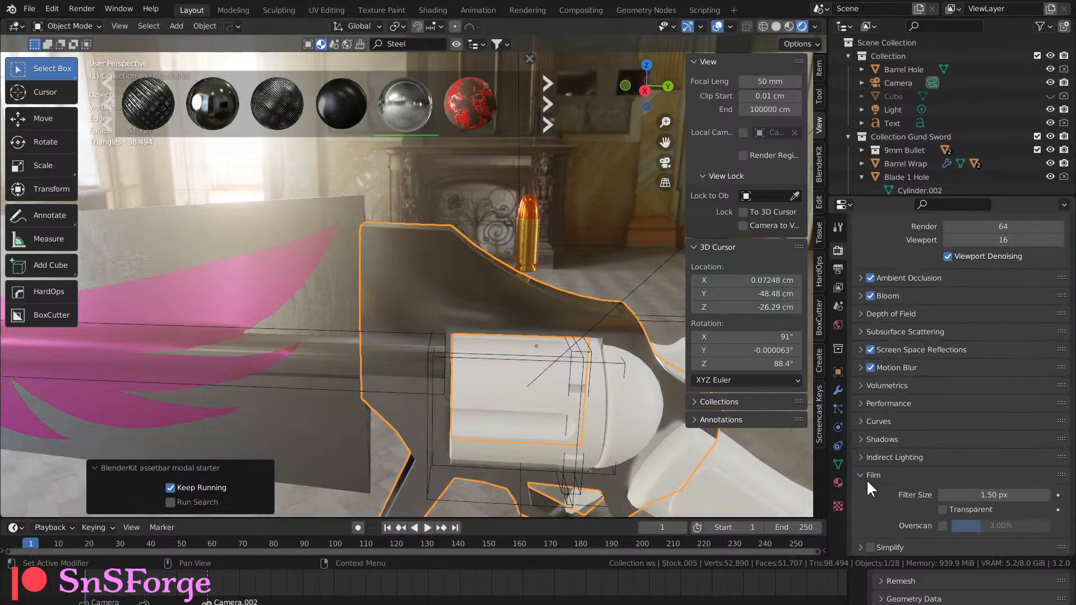
scroll(927, 516, "down", 2)
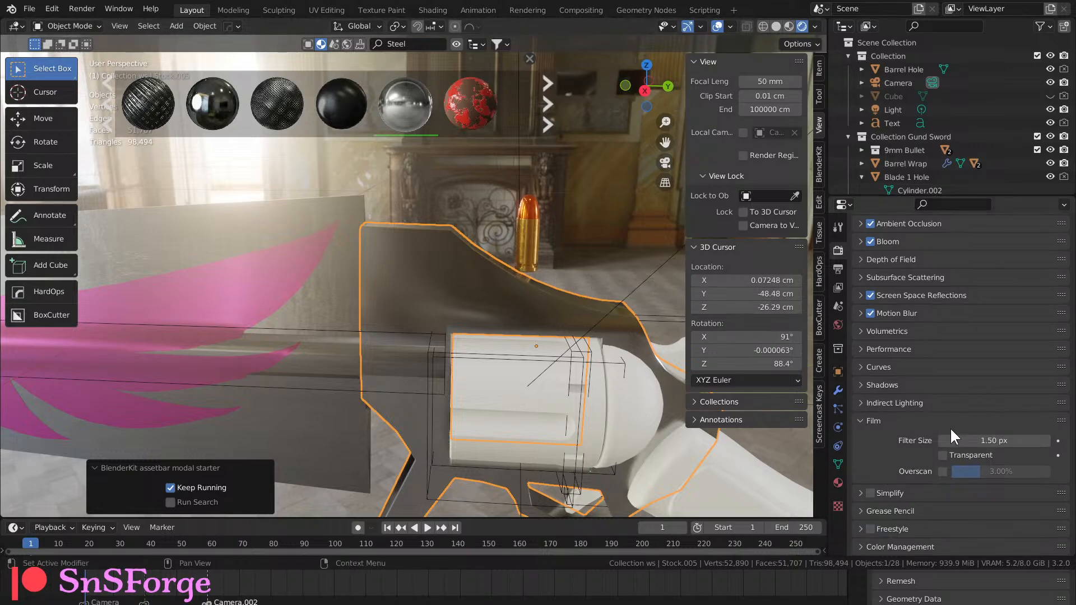
left_click(943, 455)
middle_click_drag(590, 212, 564, 171)
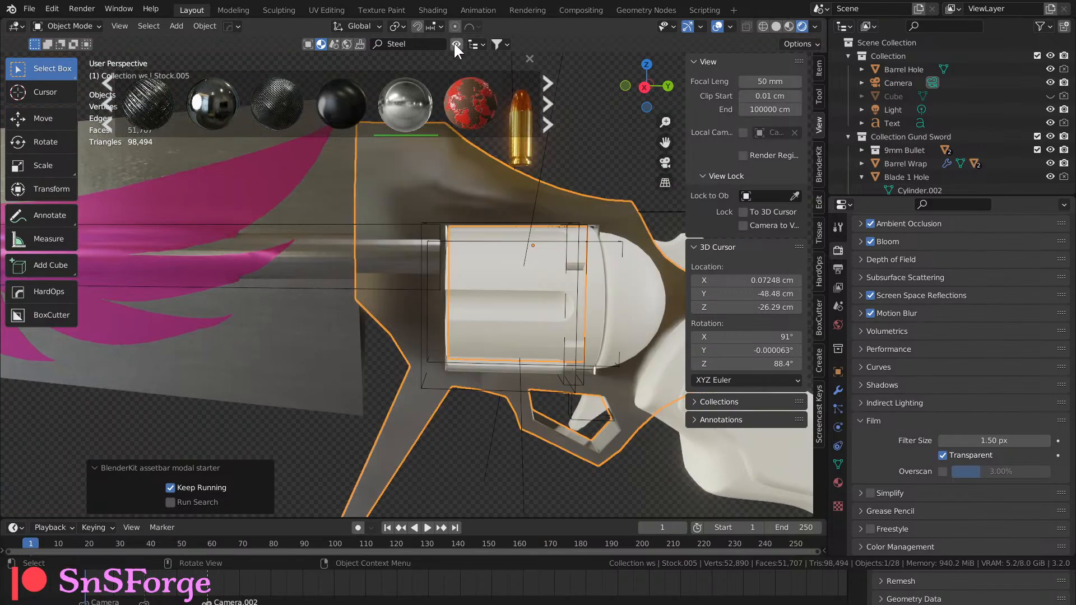
left_click(454, 43)
Inspect the Barrel Wrap and the Barrel Hole from the front of the gun.
middle_click_drag(488, 271, 440, 244)
left_click(440, 244)
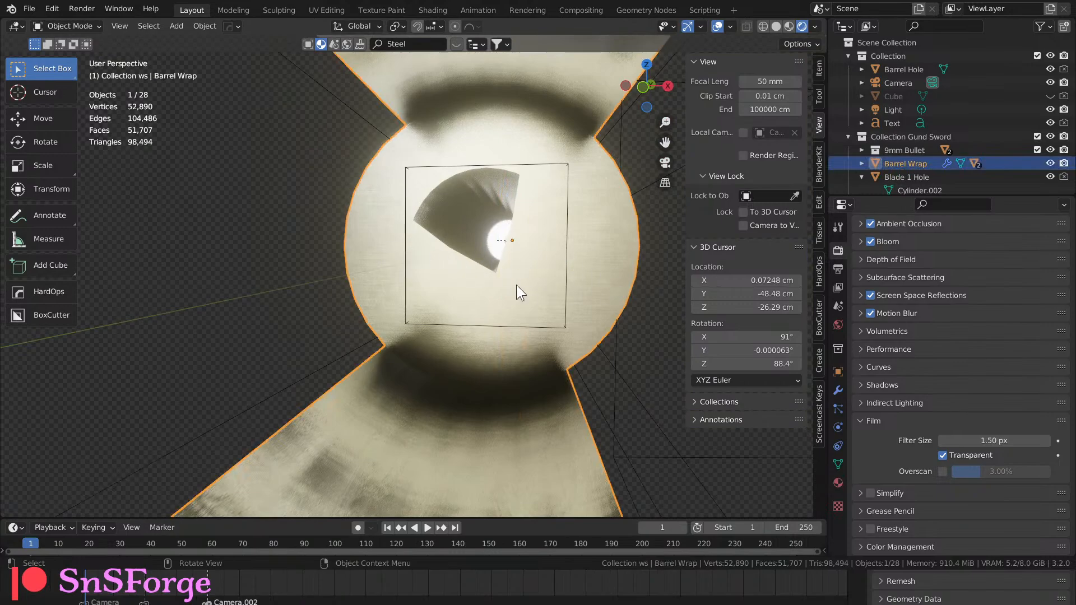
middle_click_drag(523, 264, 332, 278)
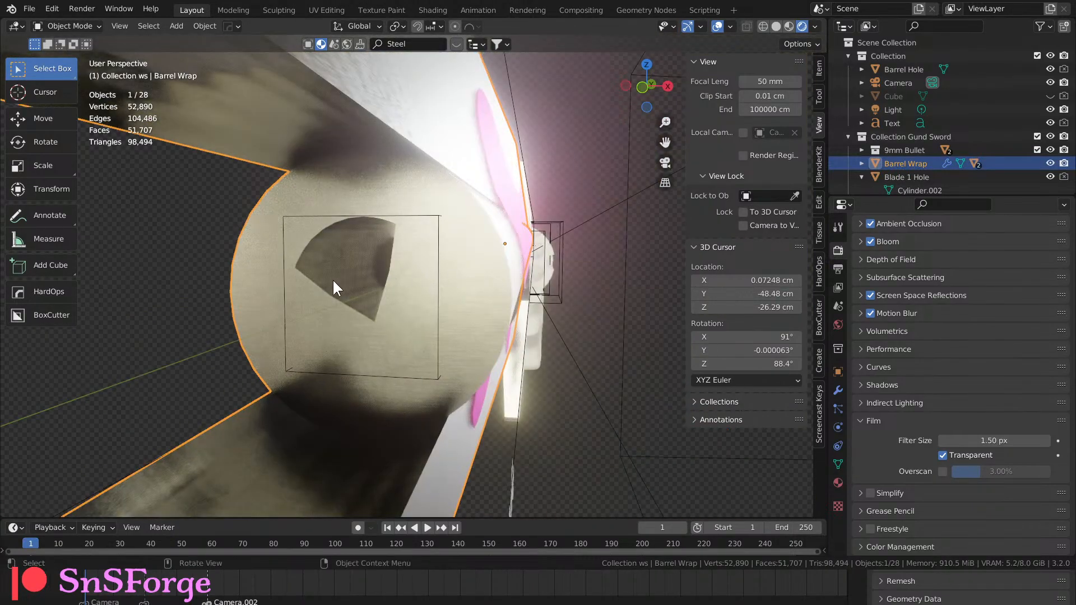
left_click(380, 217)
middle_click_drag(428, 262, 421, 336)
scroll(462, 311, "up", 6)
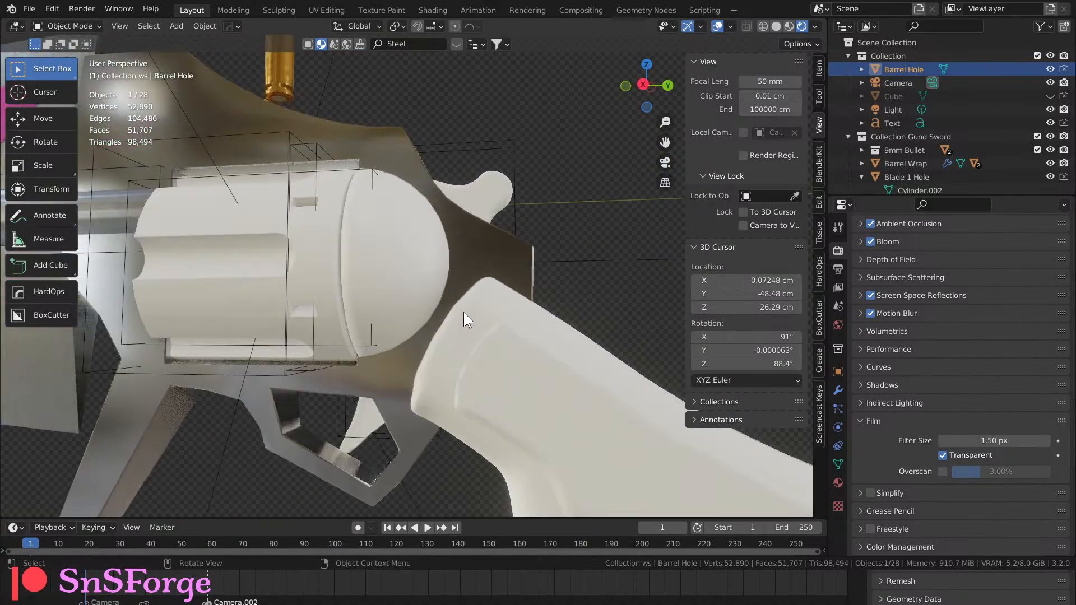
Check the revolver frame's material settings and assign the existing Brushed stainless steel material to the hammer.
left_click(499, 189)
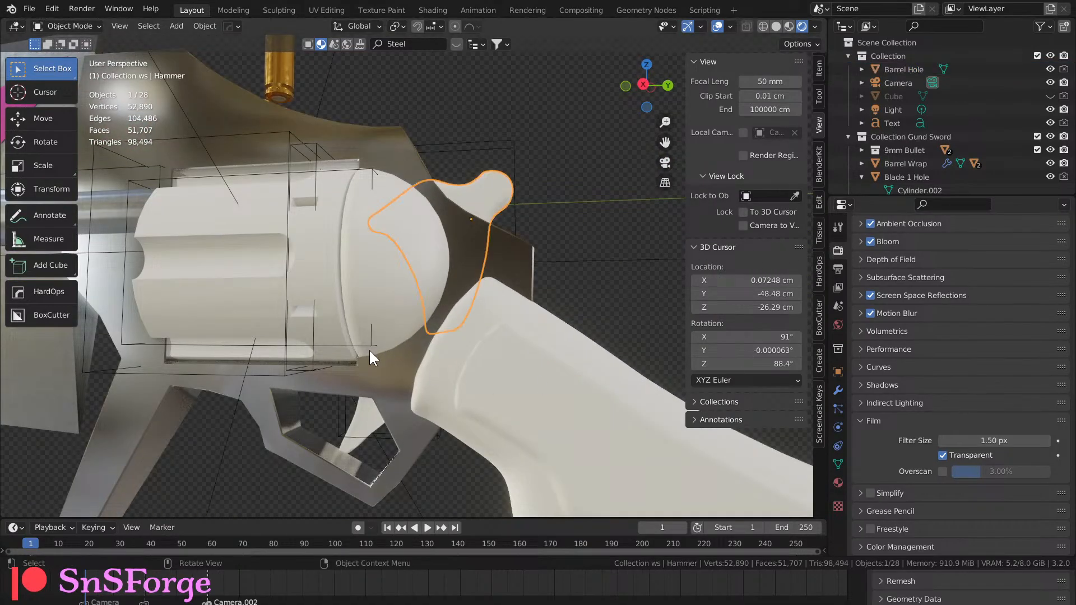
left_click(395, 368)
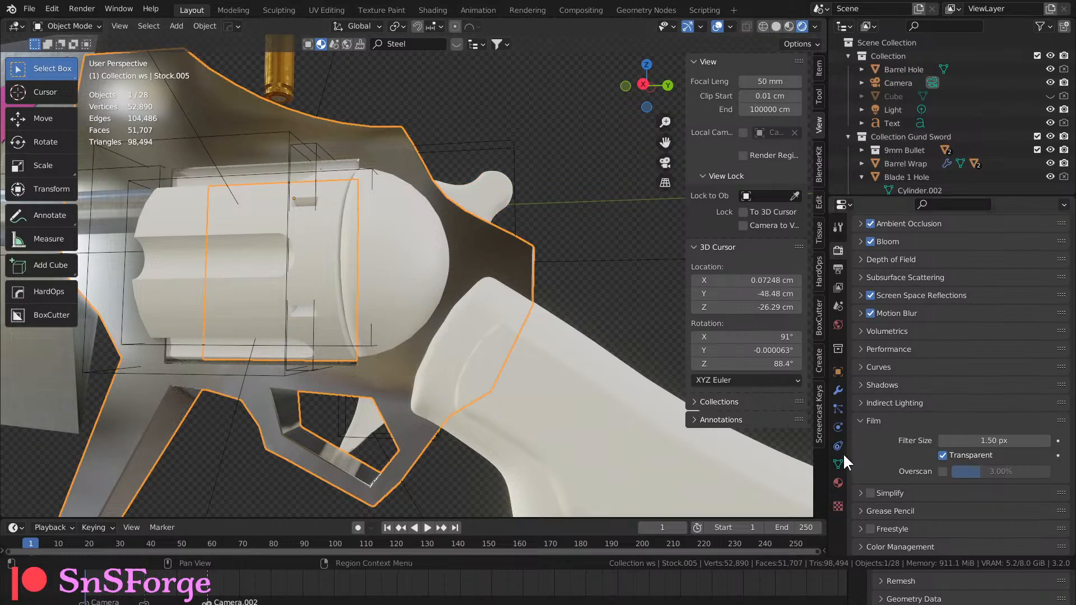
left_click(843, 483)
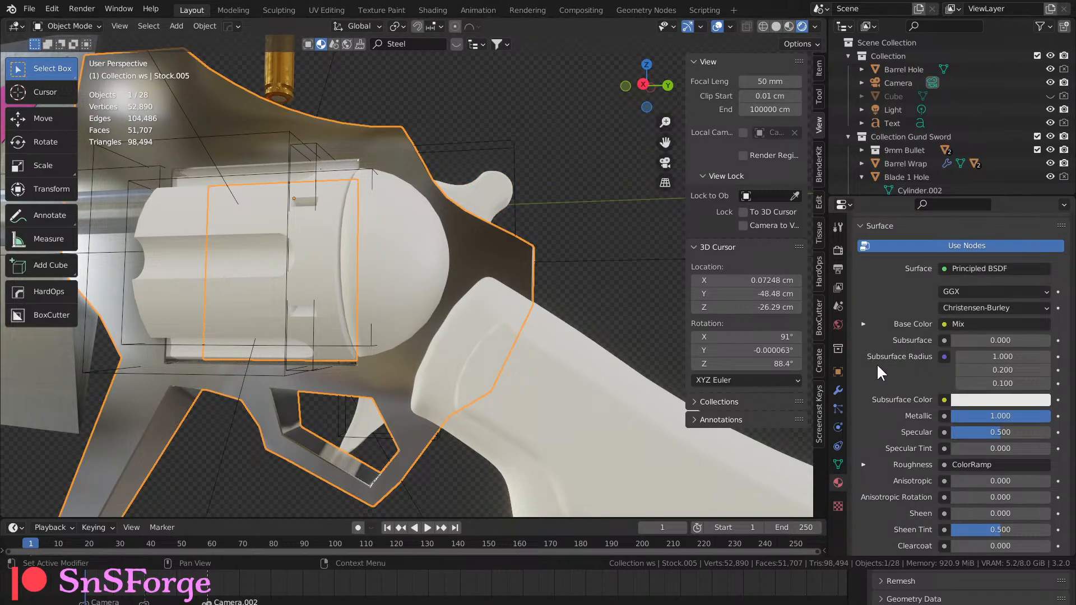
scroll(876, 363, "up", 5)
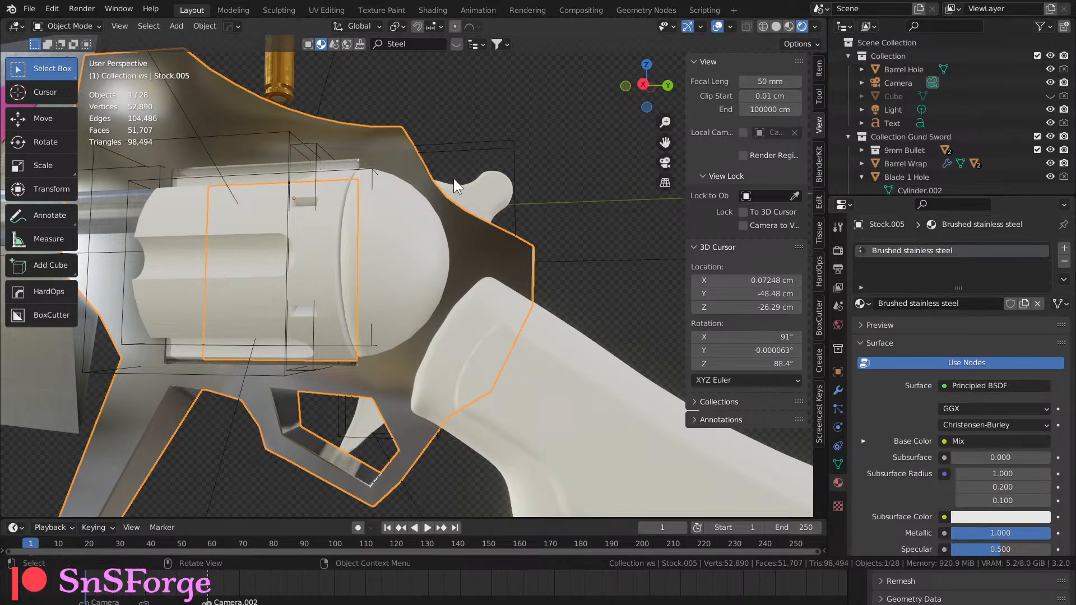
left_click(503, 200)
left_click(859, 303)
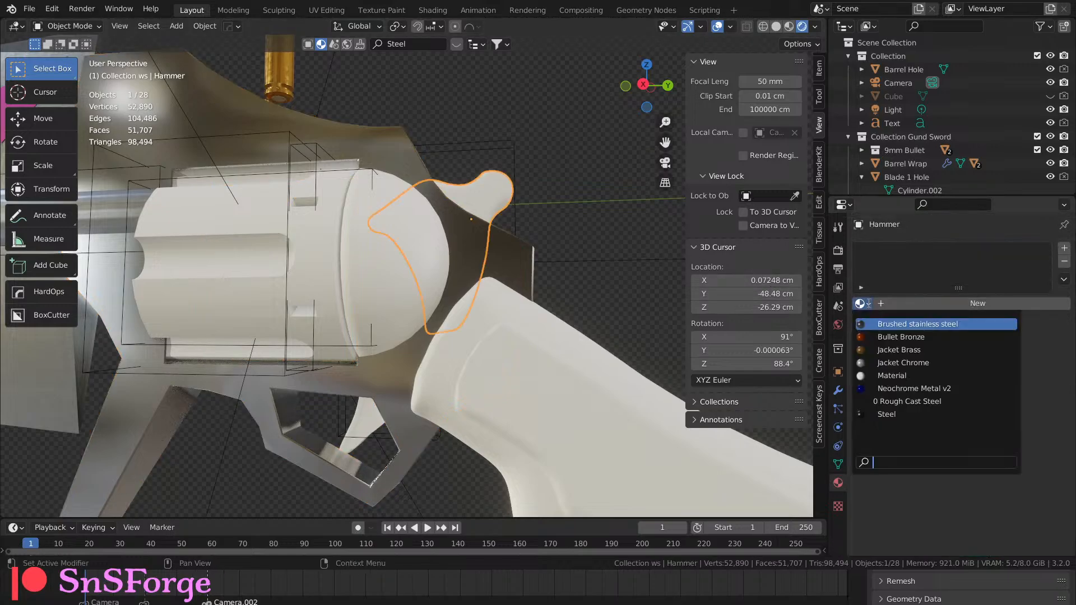
left_click(875, 324)
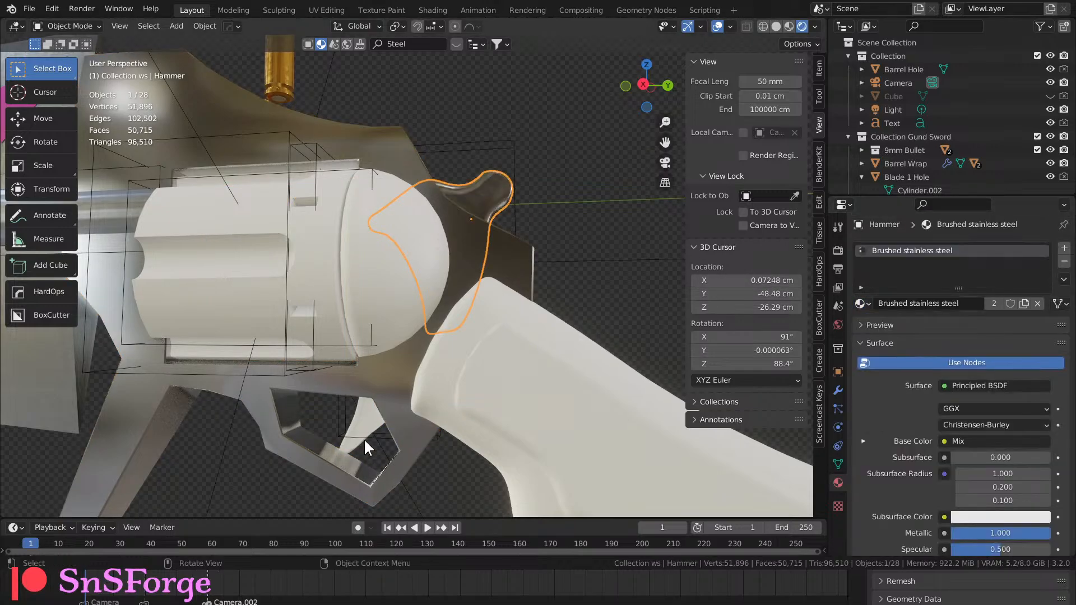
Assign the existing Brushed stainless steel material to the trigger.
left_click(374, 421)
left_click(861, 303)
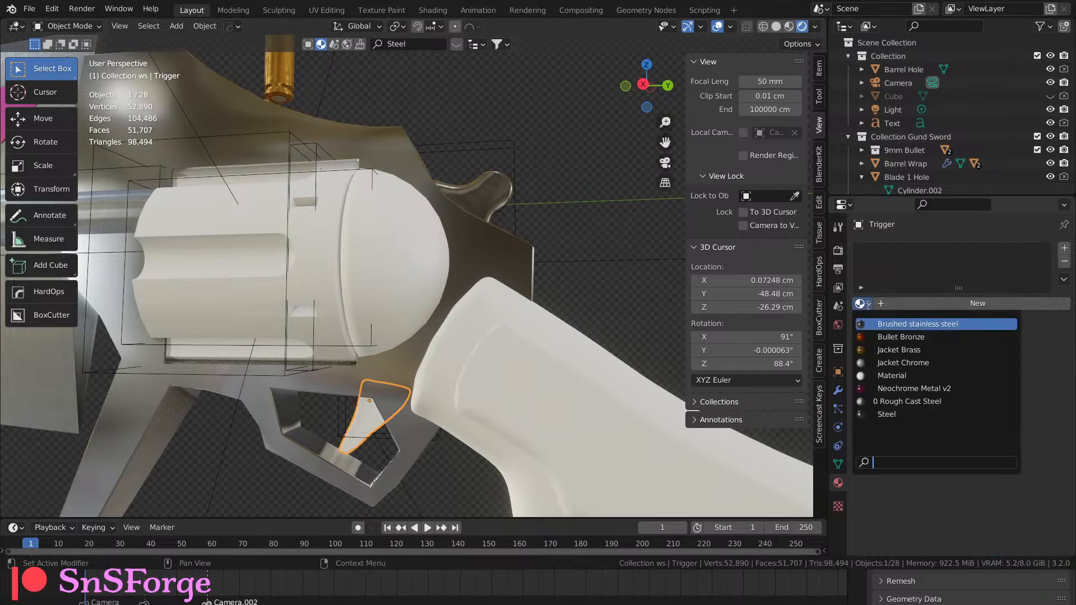
left_click(879, 325)
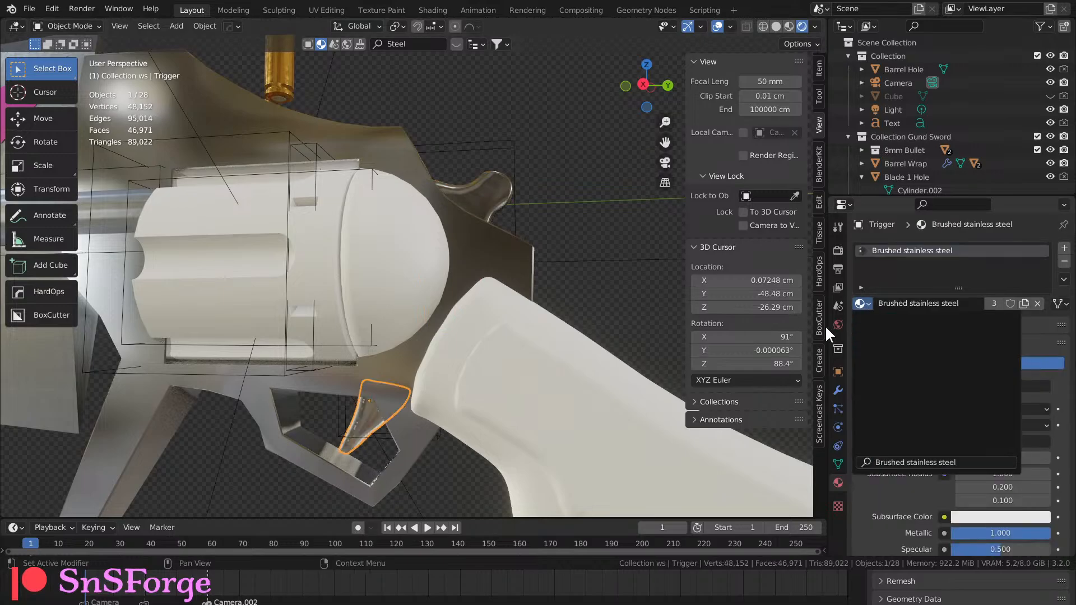
Try to assign Brushed stainless steel to the hammer, frame and Spark Cap together with a box selection.
left_click(618, 242)
scroll(603, 249, "down", 5)
mouse_move(564, 281)
middle_mouse_down()
mouse_move(535, 240)
mouse_move(562, 259)
mouse_move(554, 267)
middle_mouse_up()
scroll(466, 280, "up", 7)
left_click_drag(467, 287, 561, 188)
left_click(863, 304)
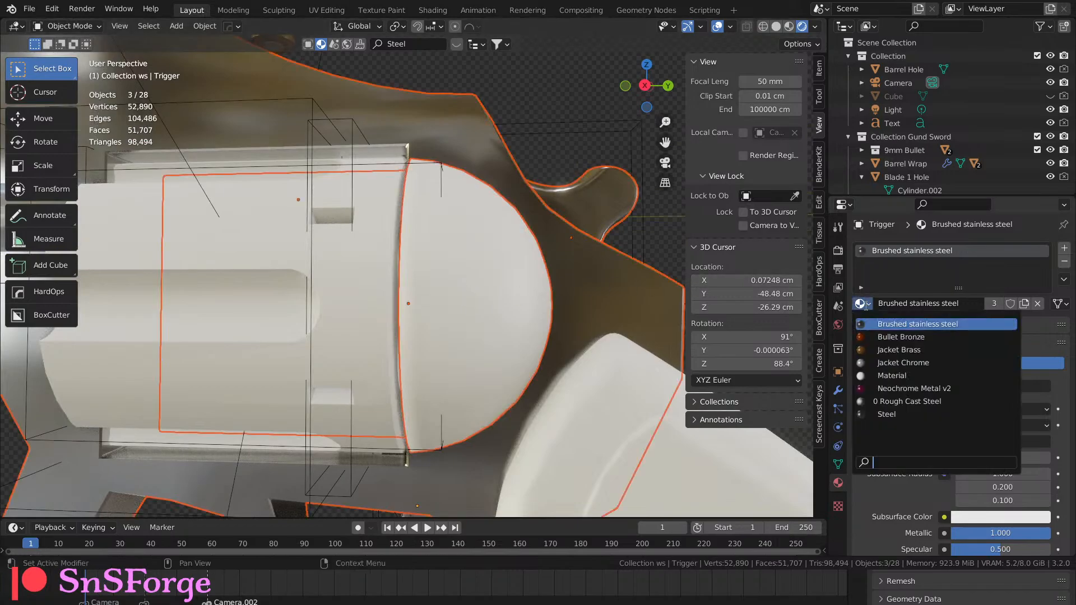
left_click(871, 324)
Assign the existing Brushed stainless steel material to the Cylinder-Wheel and show its material preview.
left_click(343, 285)
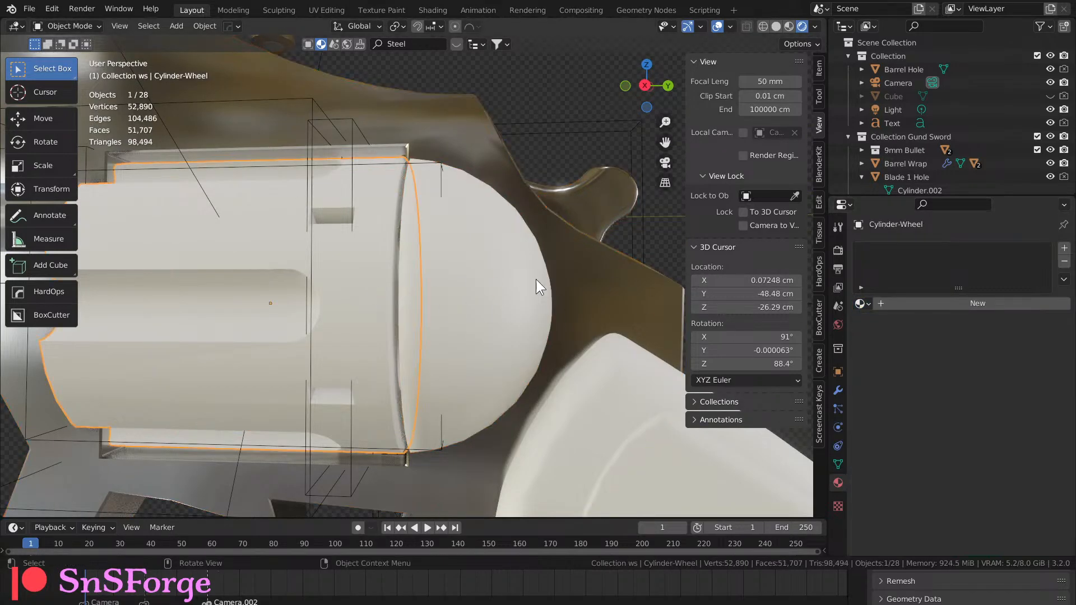
left_click(861, 303)
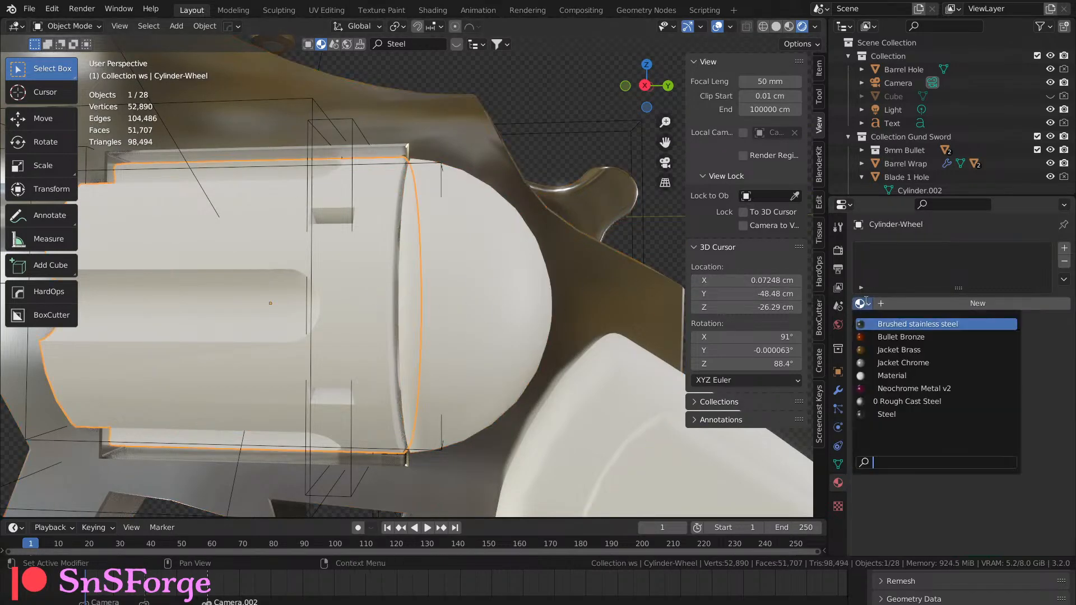
left_click(886, 325)
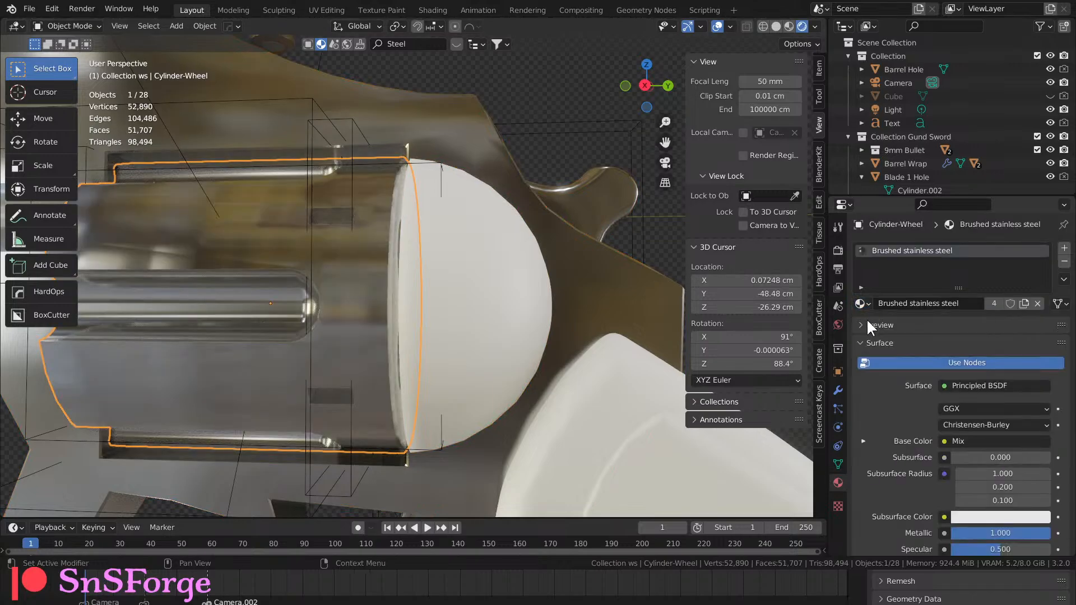
left_click(512, 277)
left_click(363, 286)
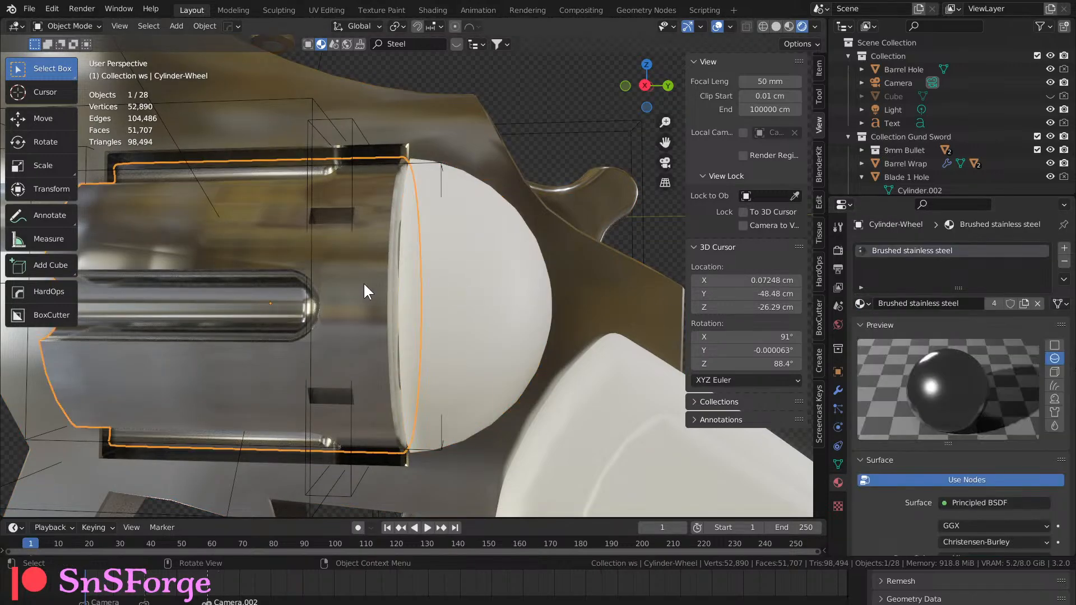
Assign the existing Brushed stainless steel material to the rounded Spark Cap behind the cylinder.
left_click(475, 296)
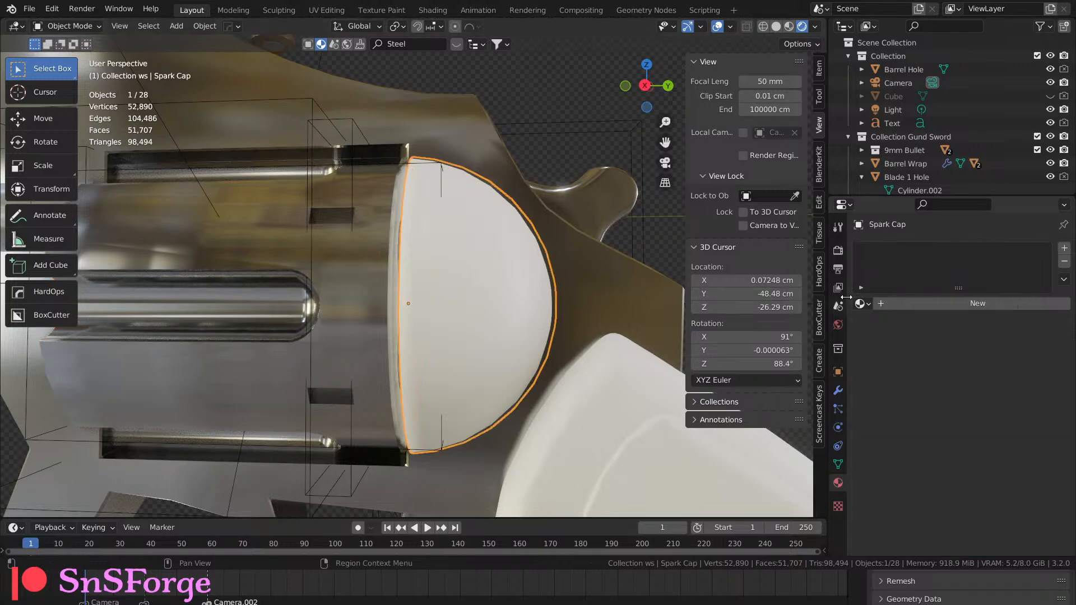
left_click(861, 304)
left_click(884, 325)
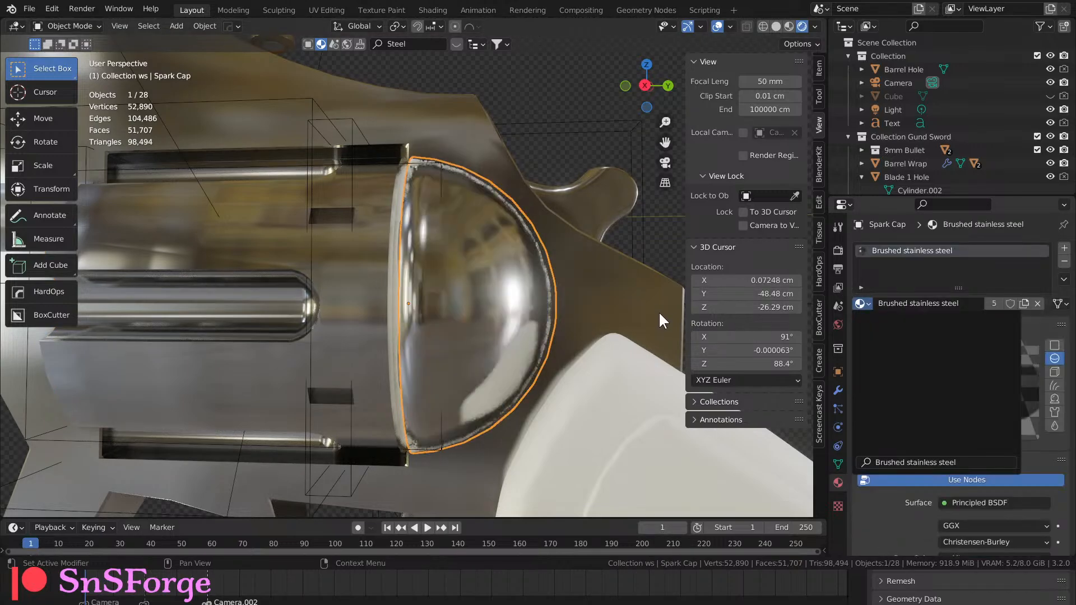
Assign the existing Brushed stainless steel material to the gun sword's Handle.
scroll(532, 299, "down", 5)
mouse_move(535, 301)
middle_mouse_down()
mouse_move(590, 311)
mouse_move(473, 298)
mouse_move(546, 307)
mouse_move(563, 296)
mouse_move(478, 314)
mouse_move(315, 322)
middle_mouse_up()
scroll(473, 298, "up", 3)
scroll(505, 306, "down", 4)
scroll(560, 294, "up", 3)
left_click(271, 347)
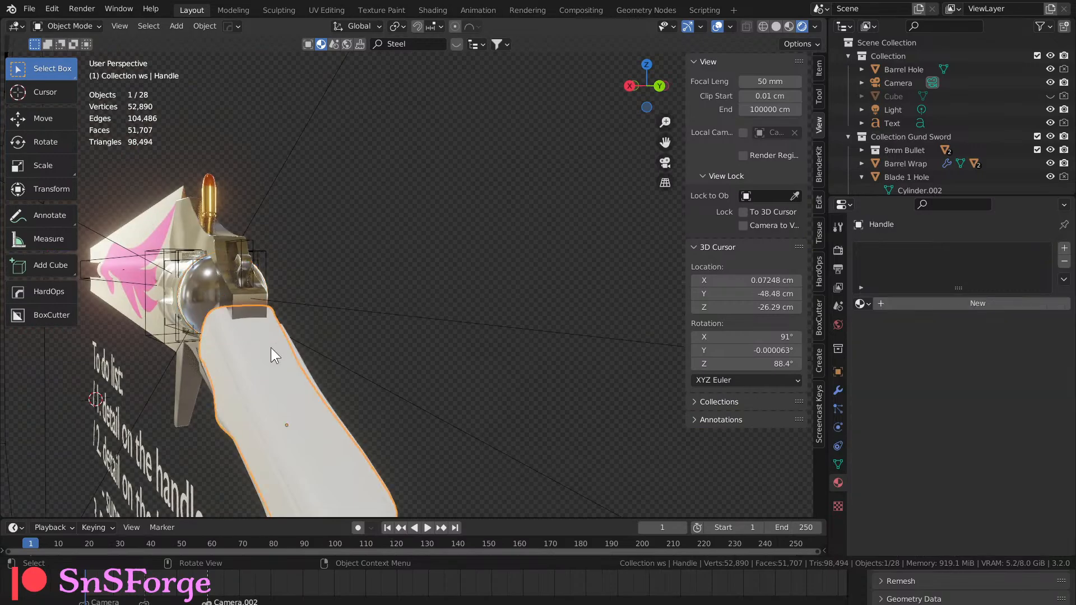
left_click(863, 304)
left_click(883, 325)
Search BlenderKit materials for "Leather" and apply the smooth "leather" material by Vilém Duha to the grip inlay Handle.001.
middle_click_drag(426, 330, 516, 325)
left_click(520, 328)
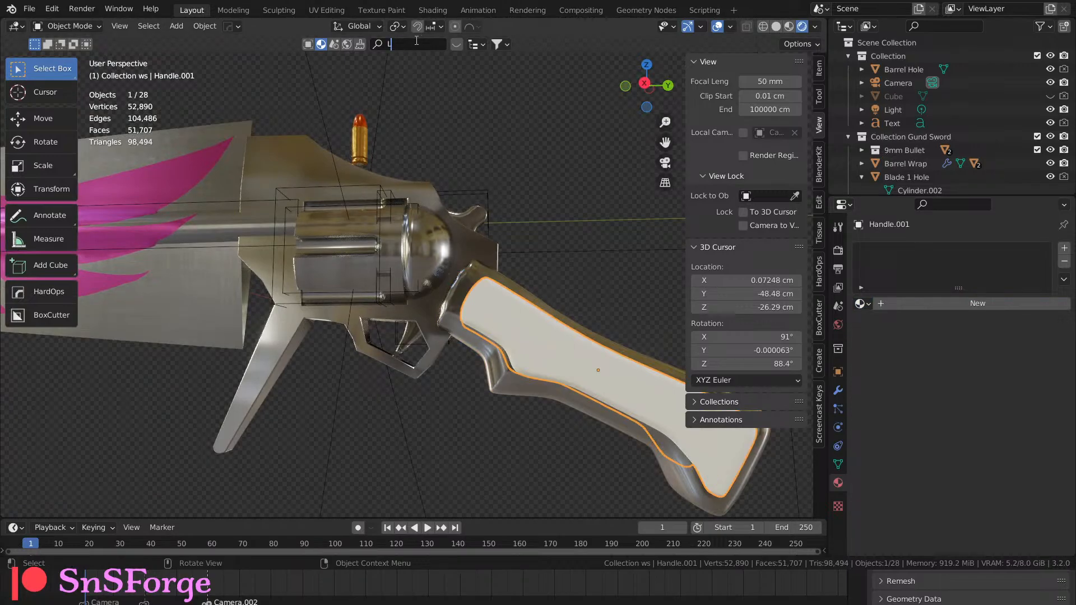
left_click(416, 40)
type("Leather")
key("Return")
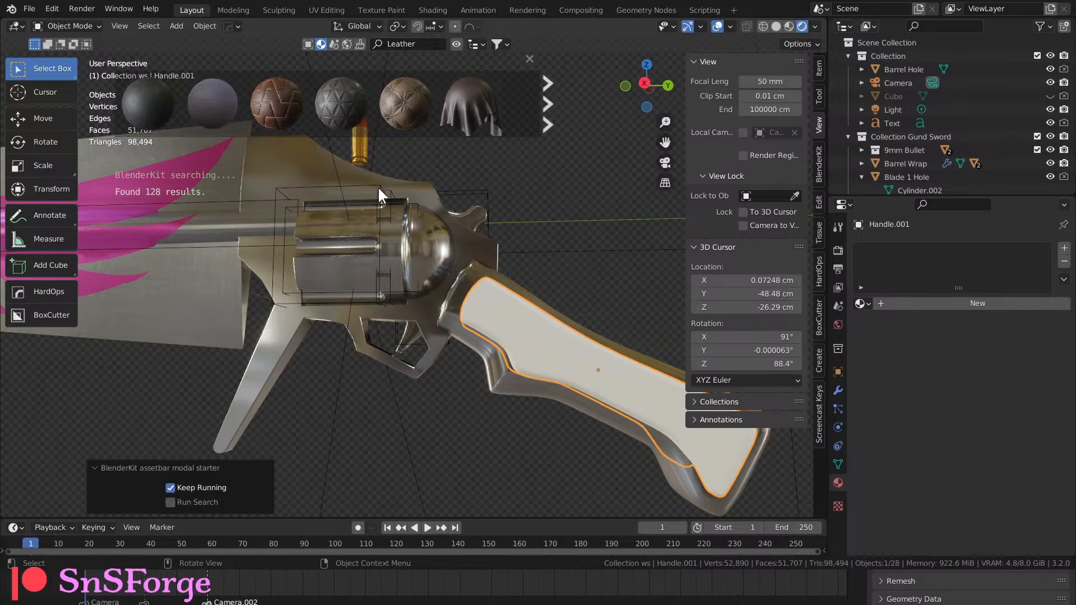
mouse_move(298, 124)
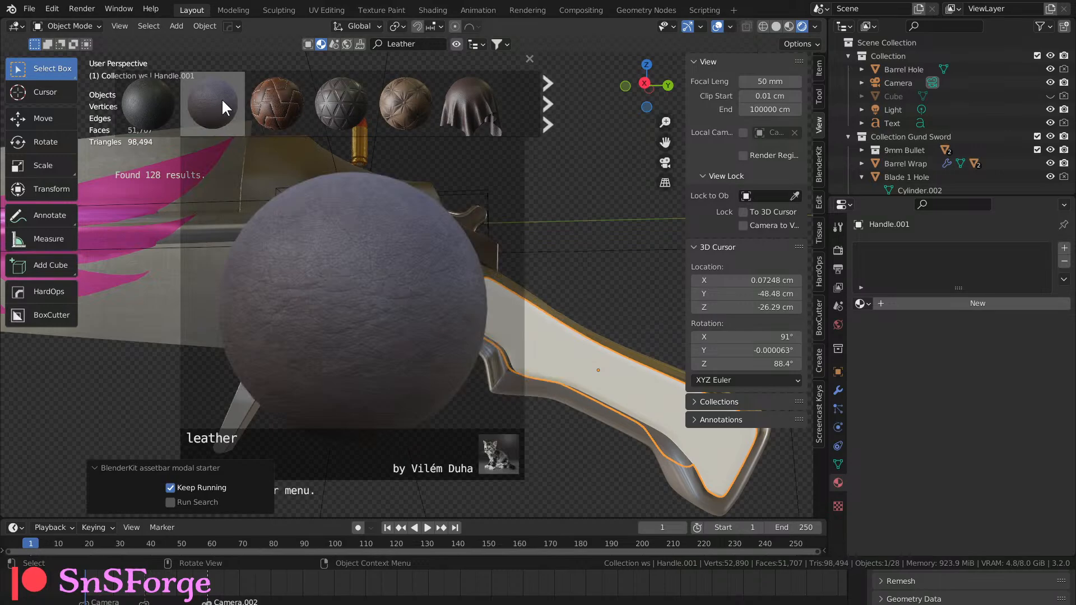
left_click(221, 99)
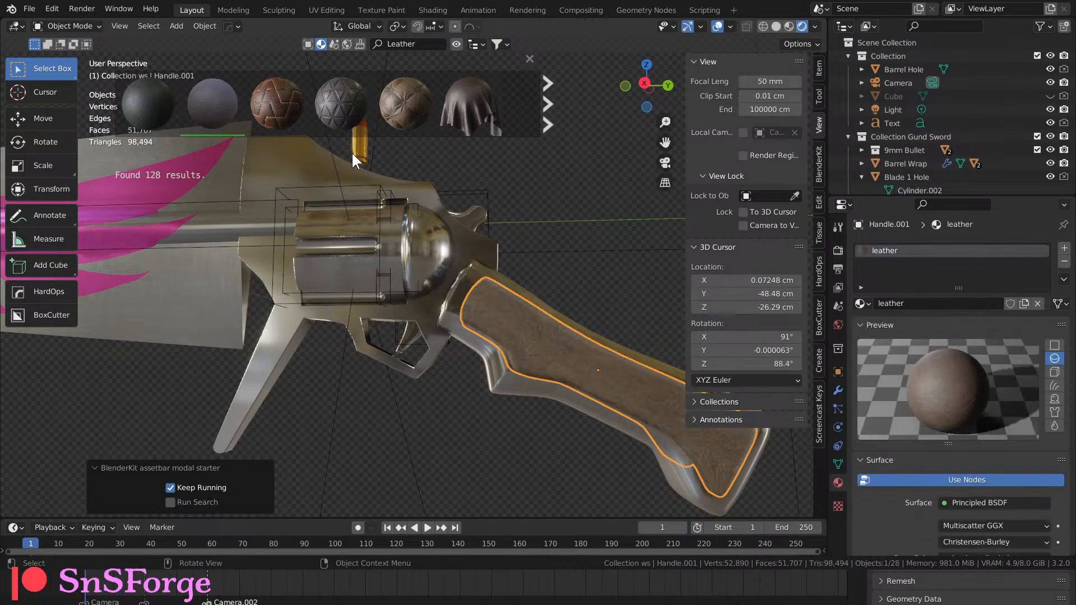
Deselect the grip, hide the sidebar, and examine the leather grip and the whole gun sword, including through the camera.
scroll(500, 385, "up", 5)
scroll(500, 384, "down", 5)
middle_click_drag(510, 374, 428, 386)
middle_click_drag(414, 362, 491, 283)
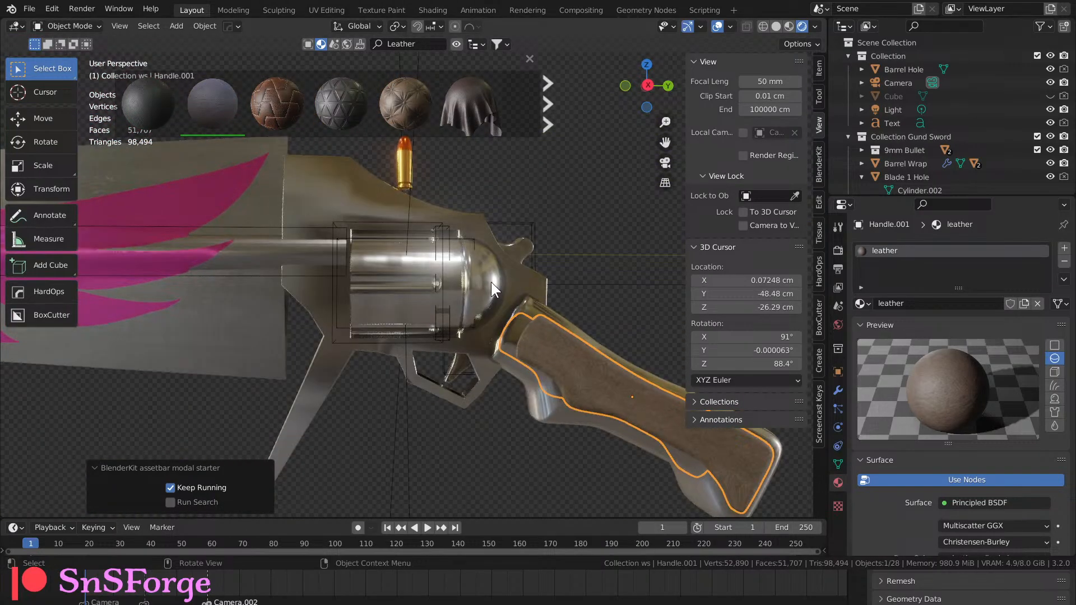
scroll(452, 404, "down", 3)
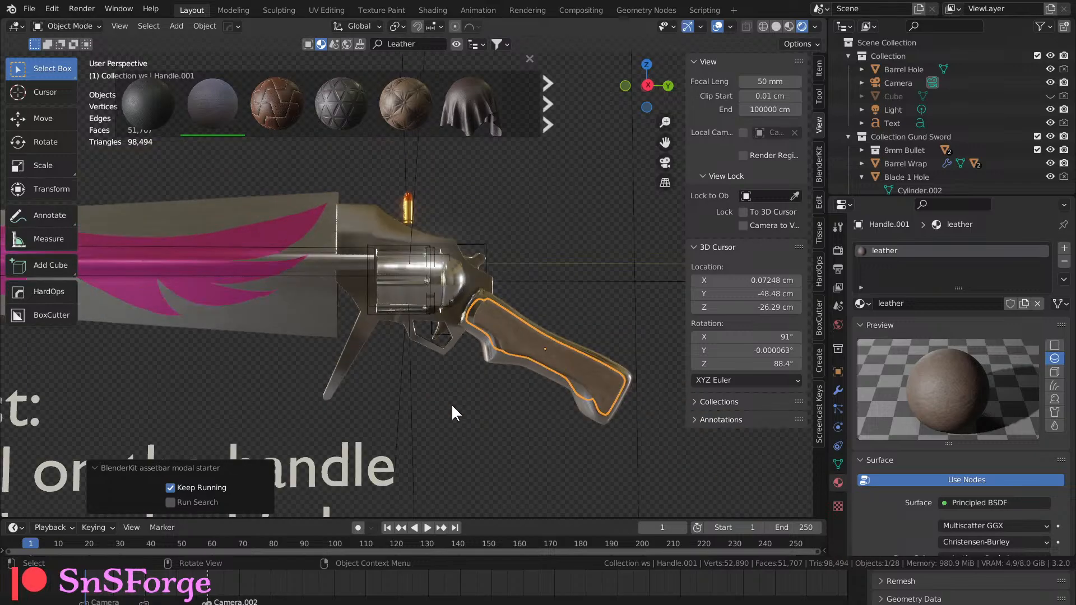
left_click(453, 392)
middle_click_drag(454, 392, 559, 435, "shift")
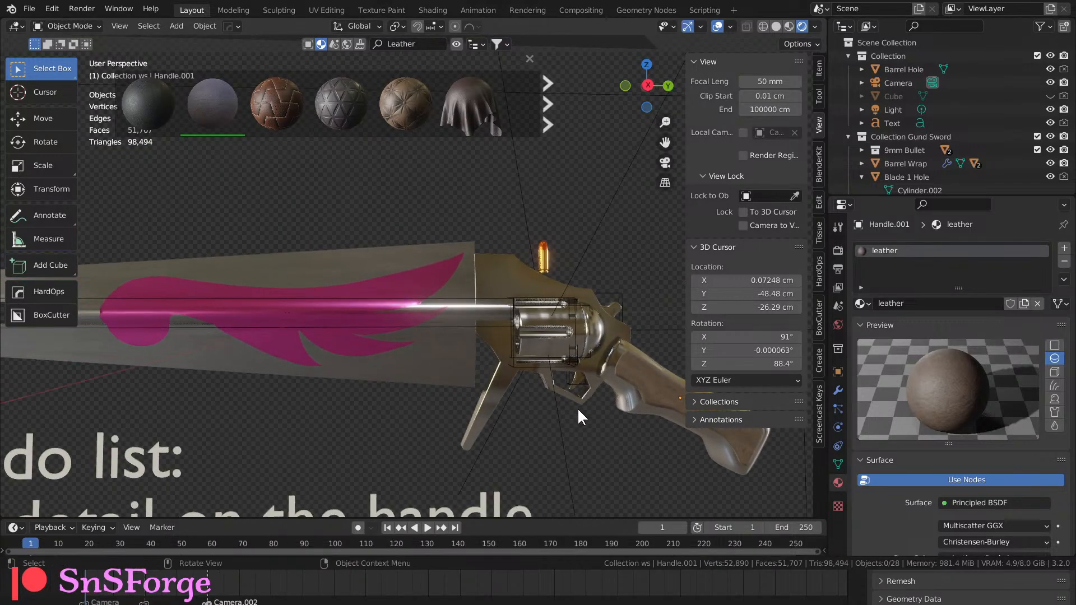
key("n")
scroll(611, 258, "down", 6)
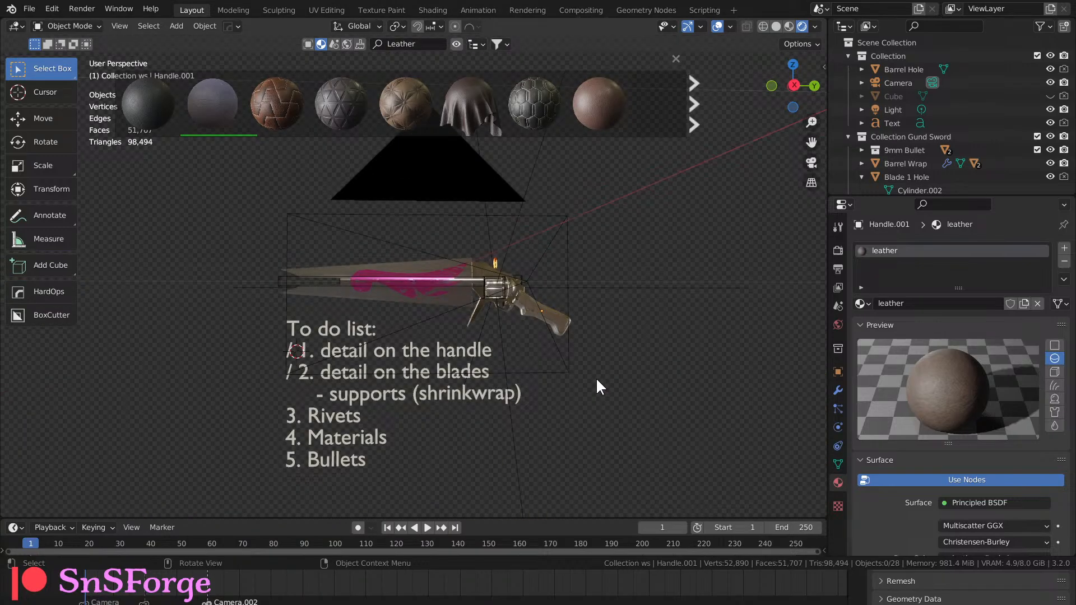
scroll(596, 377, "up", 8)
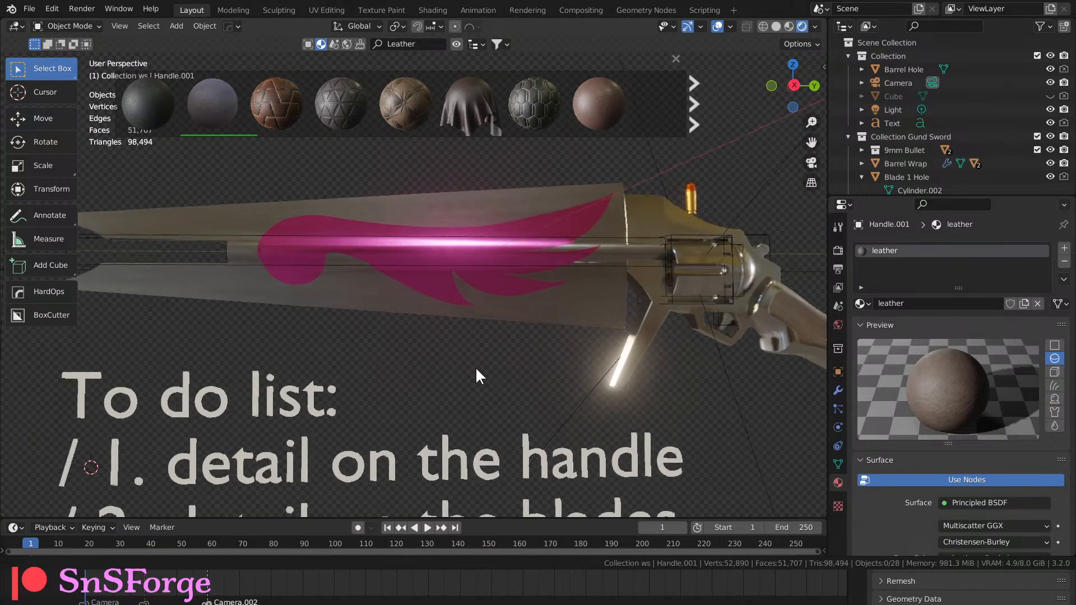
middle_click_drag(475, 367, 432, 364, "shift")
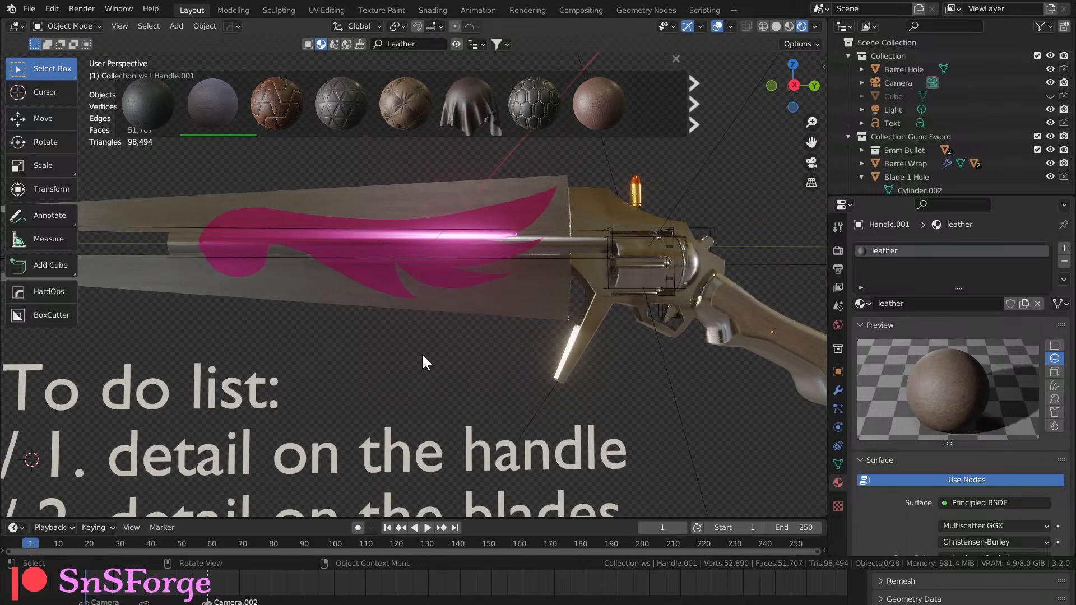
key("KP_0")
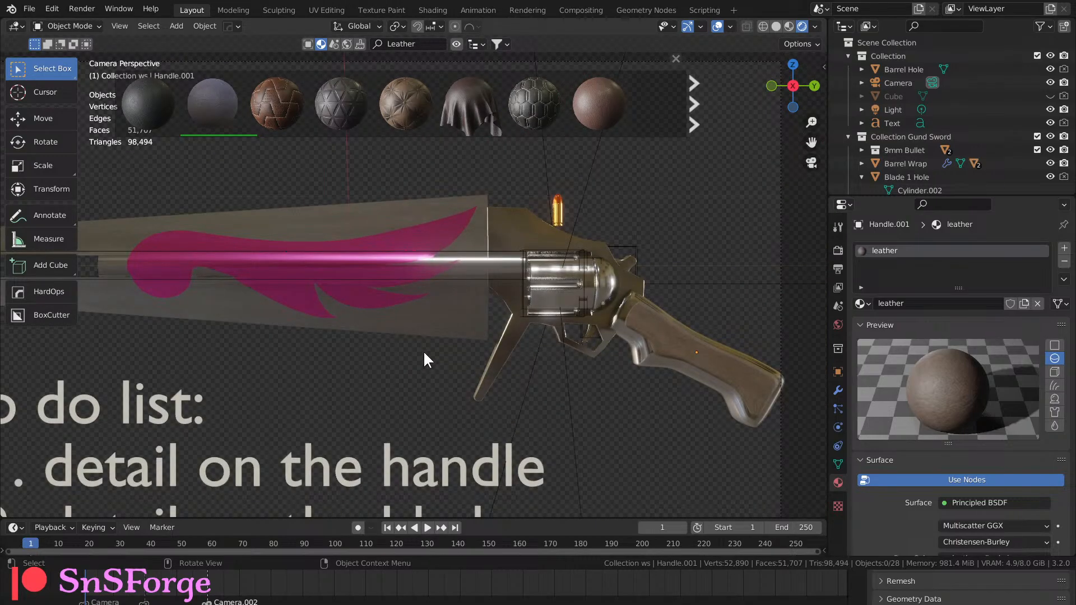
middle_click_drag(386, 373, 434, 360, "shift")
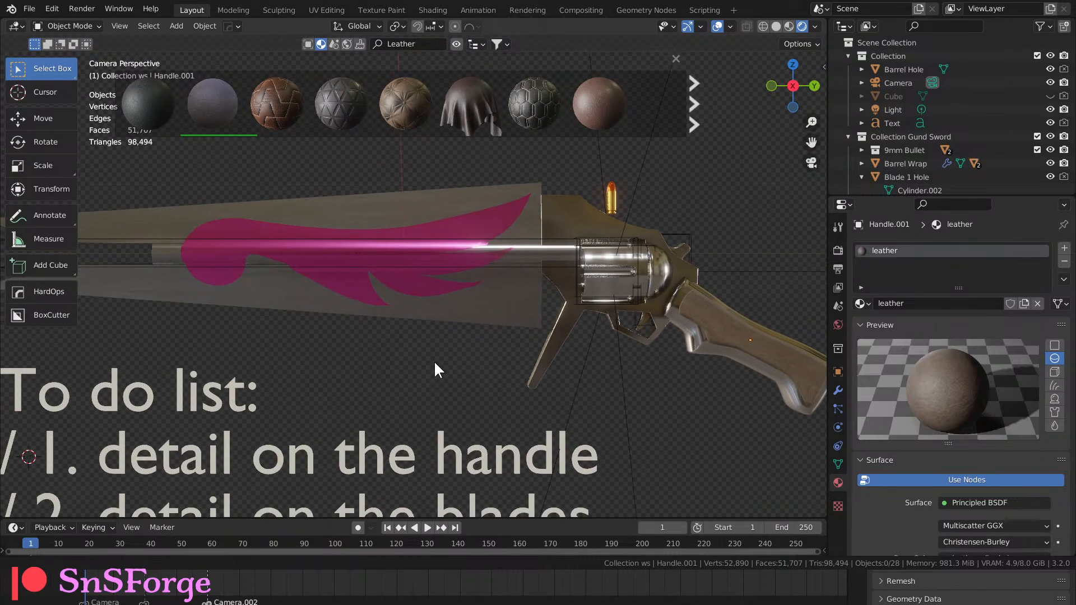
Hide the BlenderKit asset bar and inspect the revolver and handle materials up close.
left_click(457, 43)
mouse_move(415, 304)
middle_mouse_down("shift")
mouse_move(409, 443)
mouse_move(418, 284)
middle_mouse_up("shift")
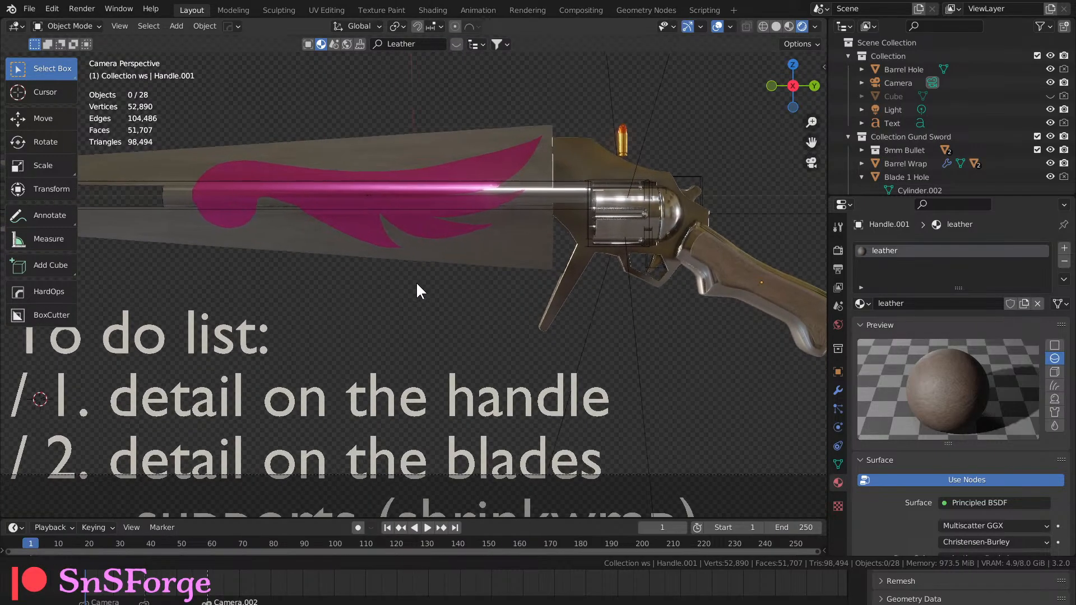
middle_click_drag(646, 316, 540, 295)
scroll(566, 322, "up", 8)
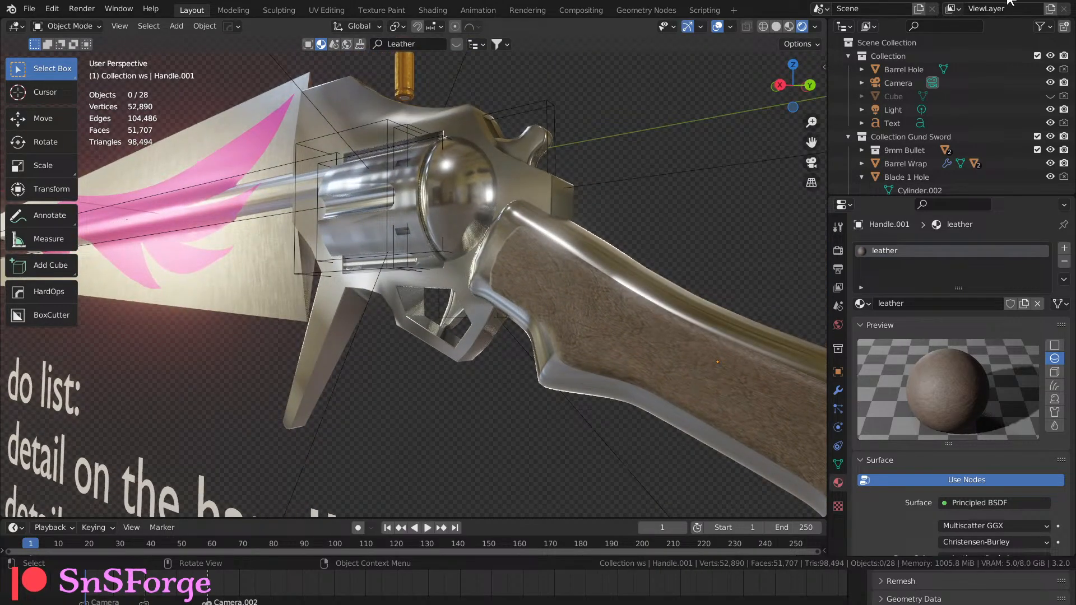
Enable compositing nodes for the scene in the Compositing workspace.
left_click(574, 9)
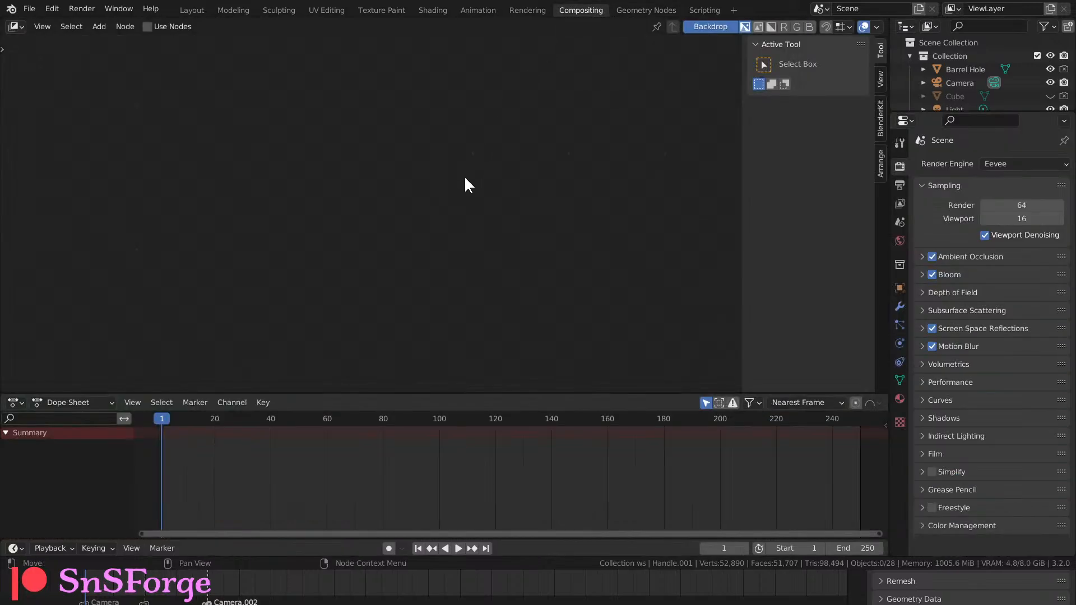
left_click(148, 26)
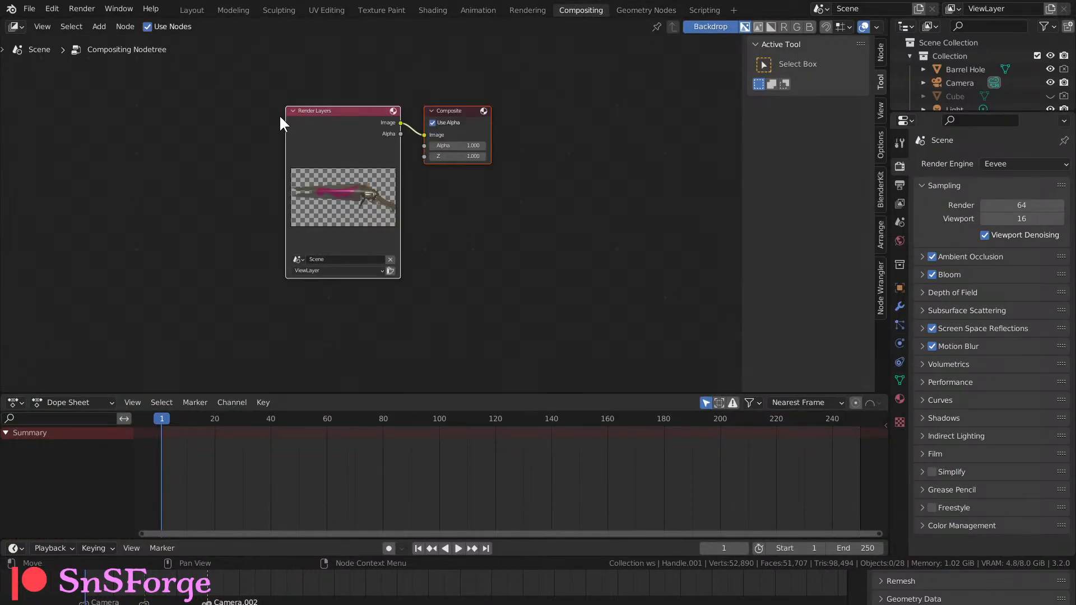
left_click(443, 176)
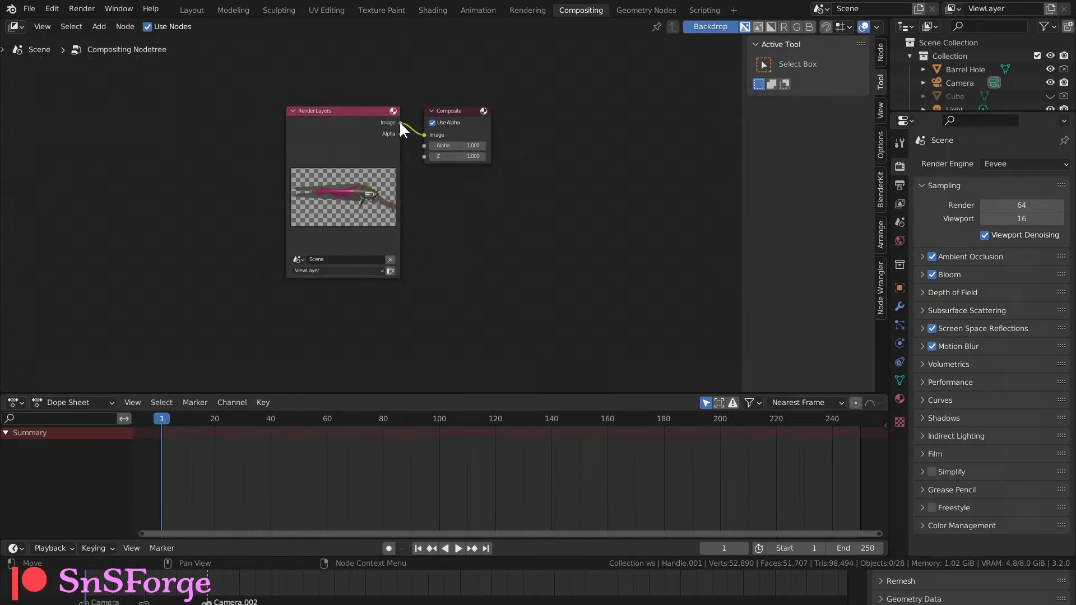
Connect a Viewer node to the Render Layers image output and move the nodes below the backdrop render.
left_click_drag(400, 122, 426, 194)
type("view")
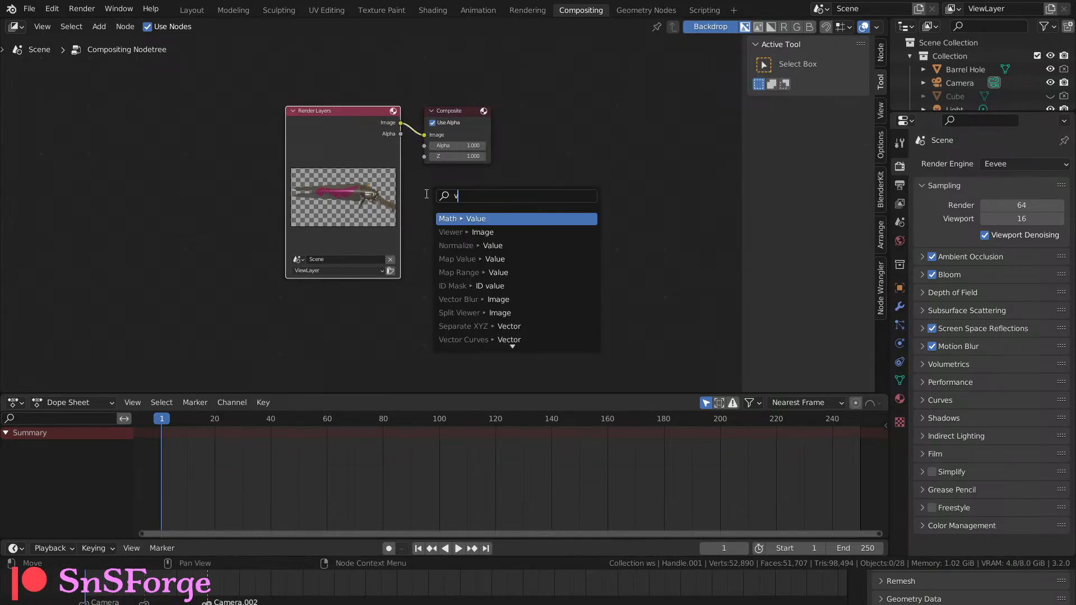
key("Return")
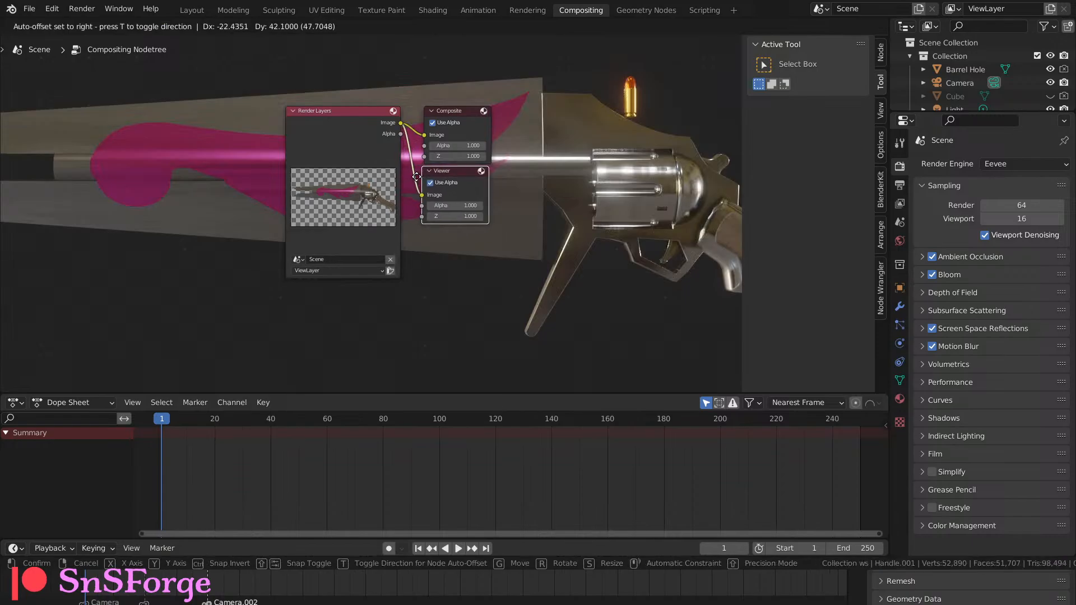
left_click(418, 178)
left_click_drag(341, 89, 469, 172)
left_click_drag(465, 127, 460, 343)
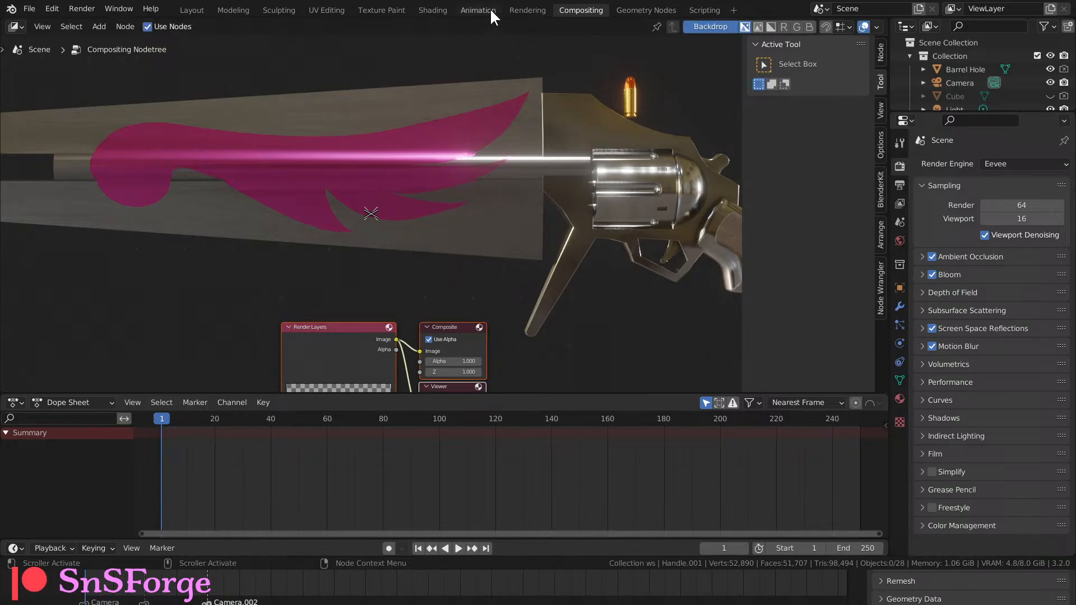
Return to the Layout workspace and select the 9mm Bullet together with its child object using Select Hierarchy.
left_click(192, 10)
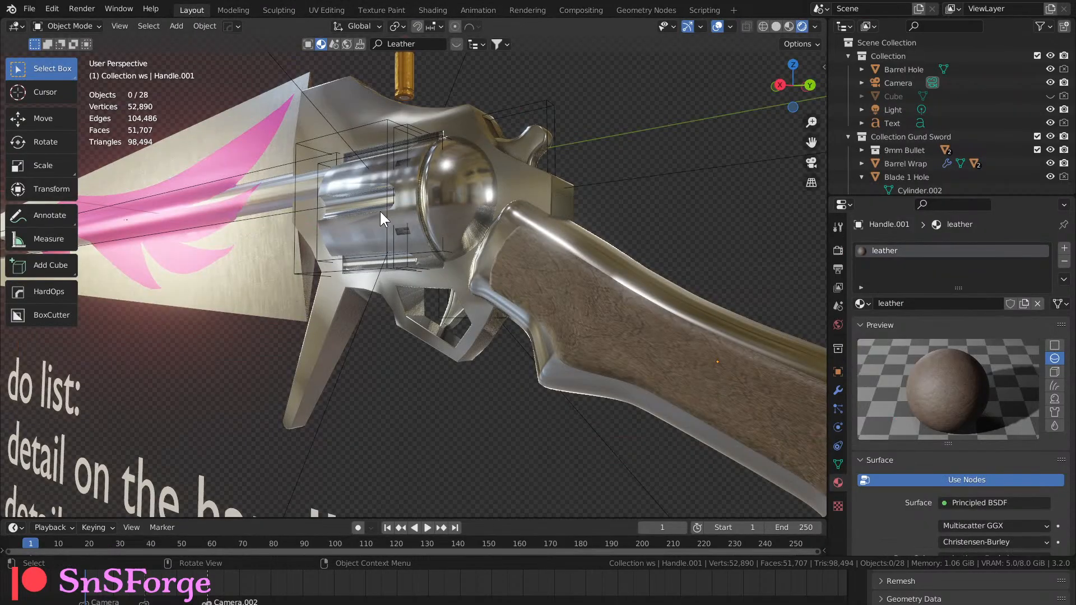
middle_click_drag(459, 93, 503, 127)
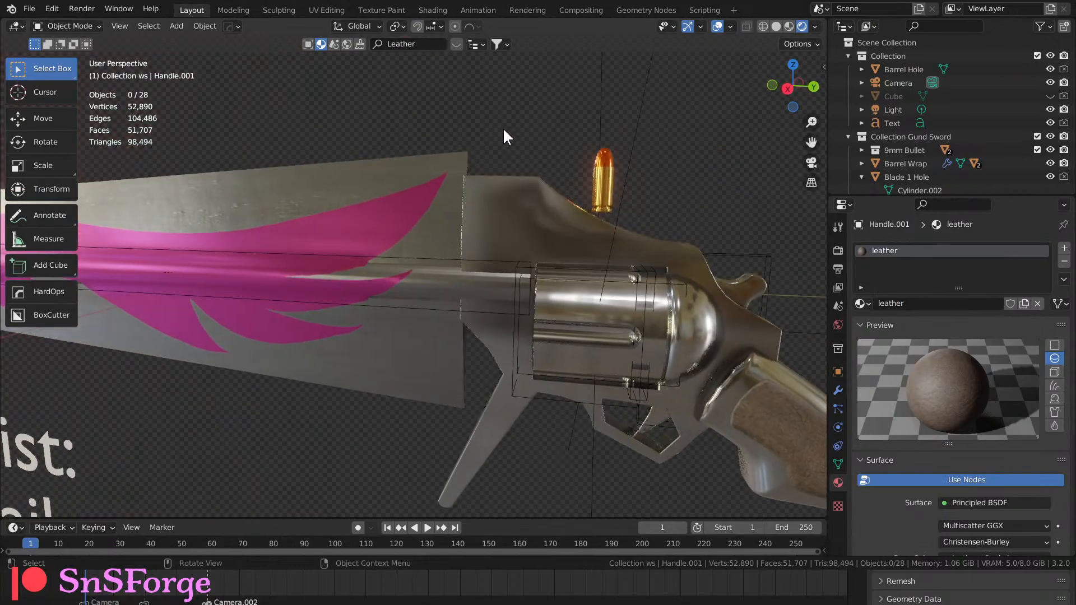
left_click(599, 186)
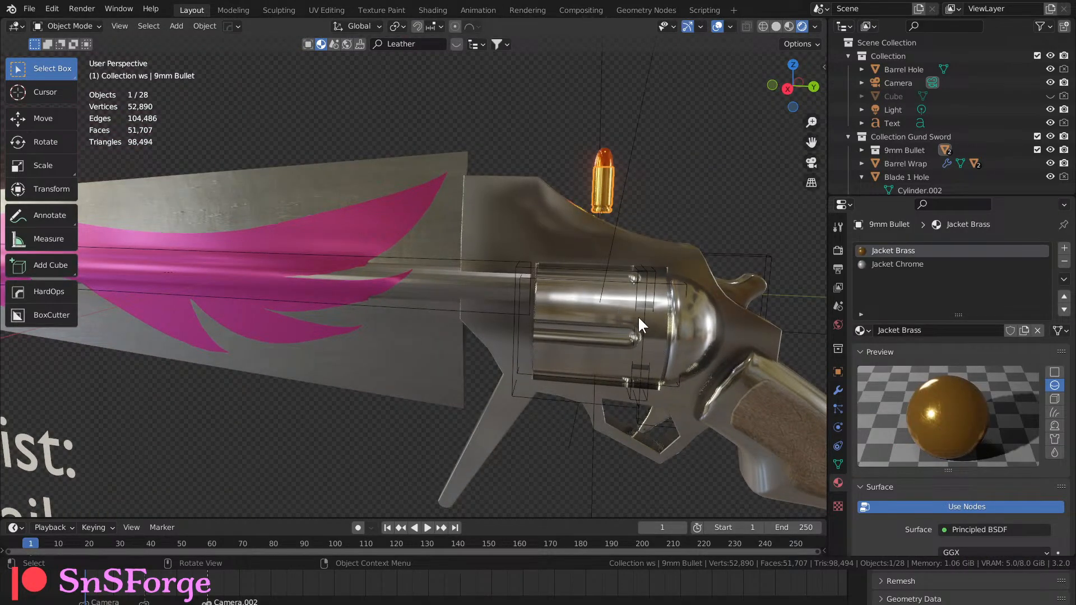
middle_click_drag(618, 298, 489, 296)
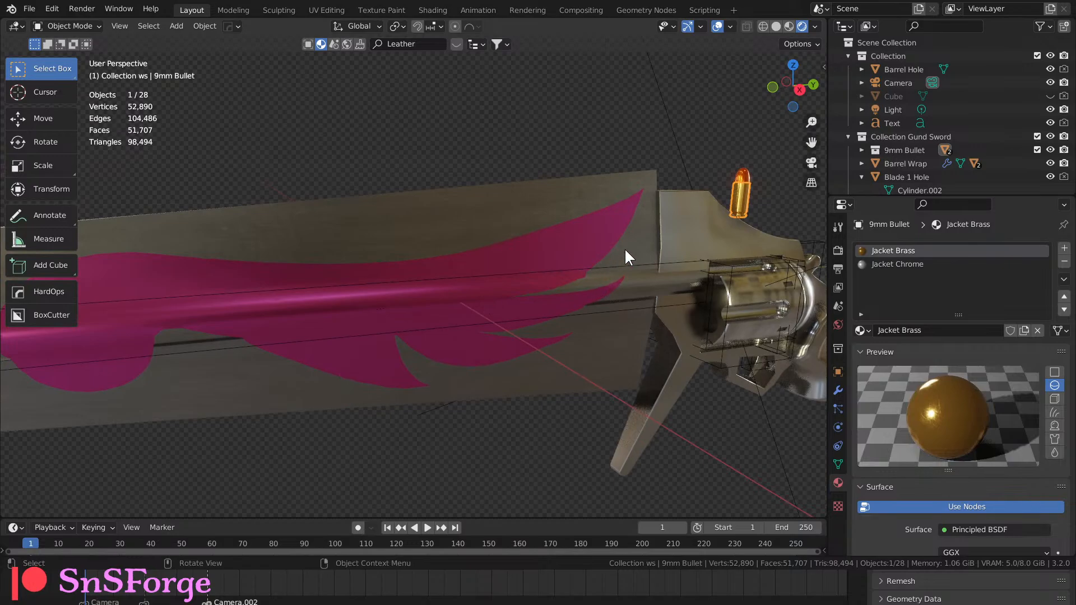
middle_click_drag(624, 248, 581, 233)
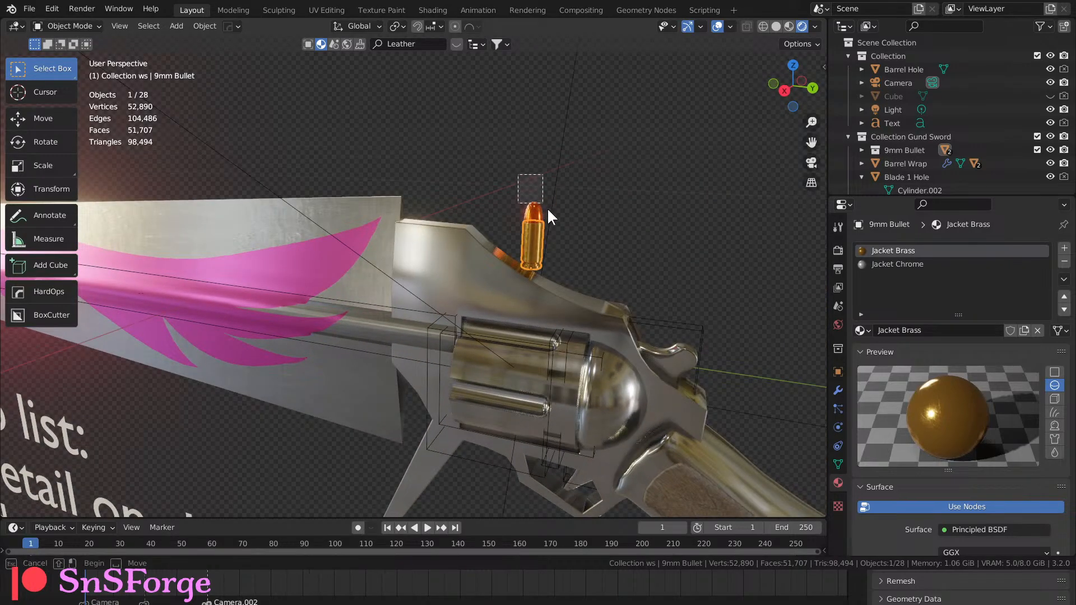
left_click(556, 224, "shift")
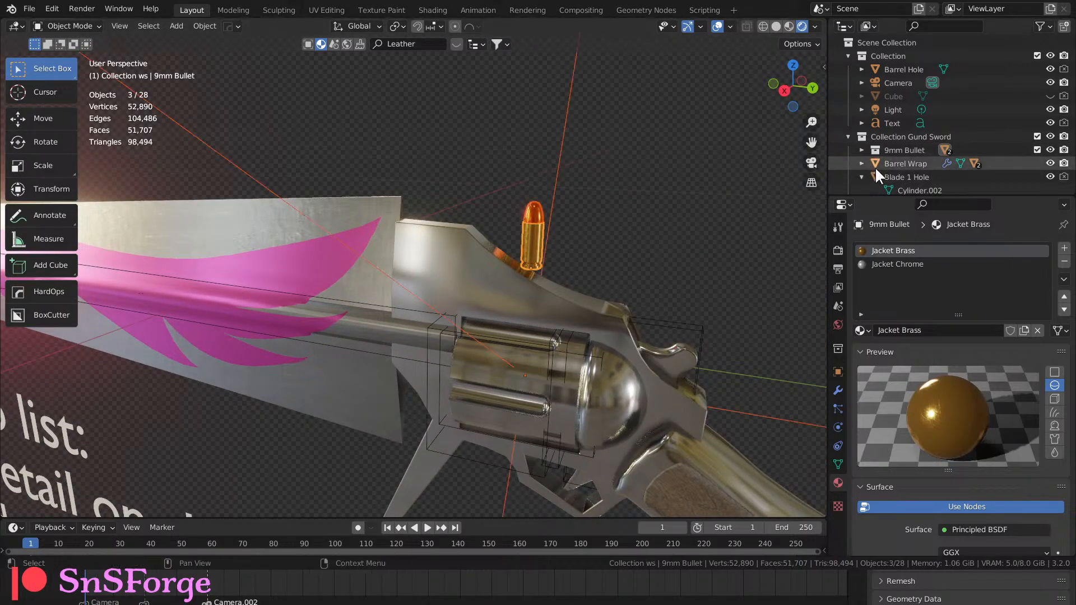
scroll(875, 166, "down", 3)
left_click(861, 82)
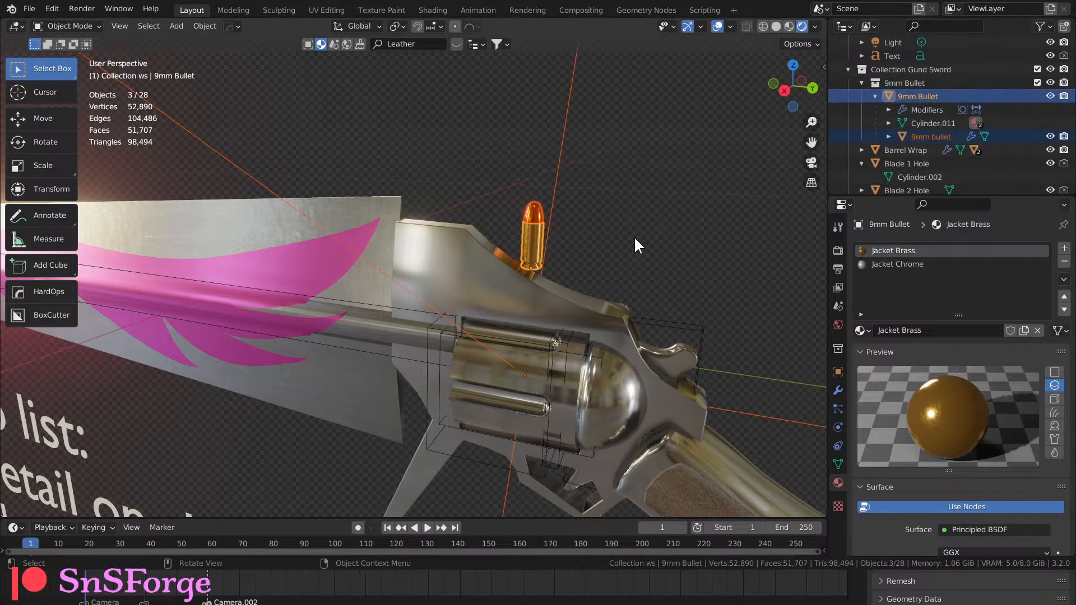
right_click(919, 94)
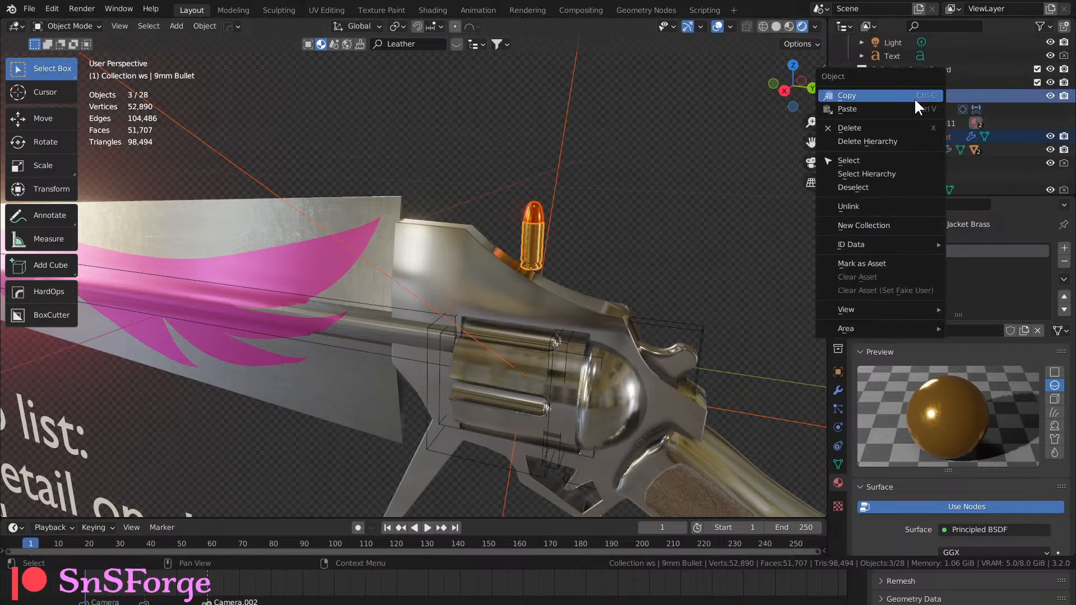
left_click(890, 169)
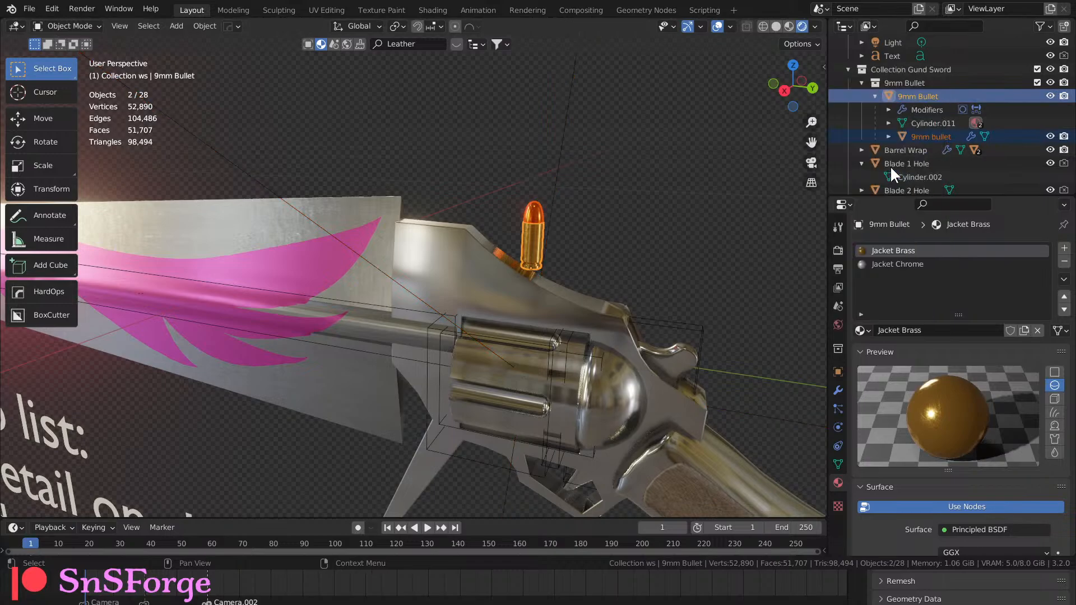
Add the Cylinder-Wheel to the bullet selection and isolate these objects in local view.
left_click(554, 381, "shift")
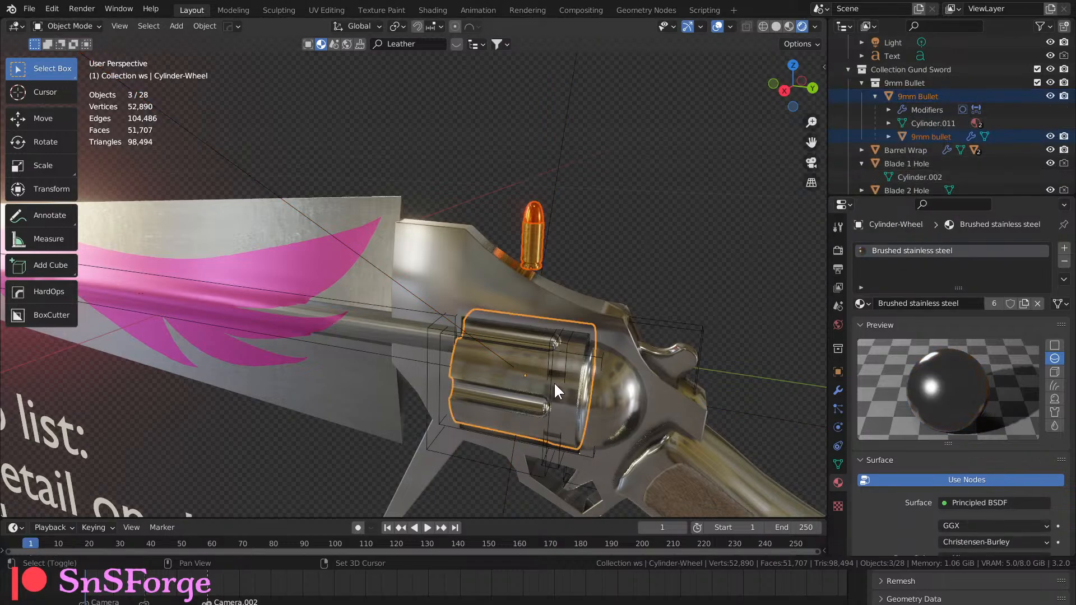
key("KP_Divide")
middle_click_drag(553, 382, 550, 313)
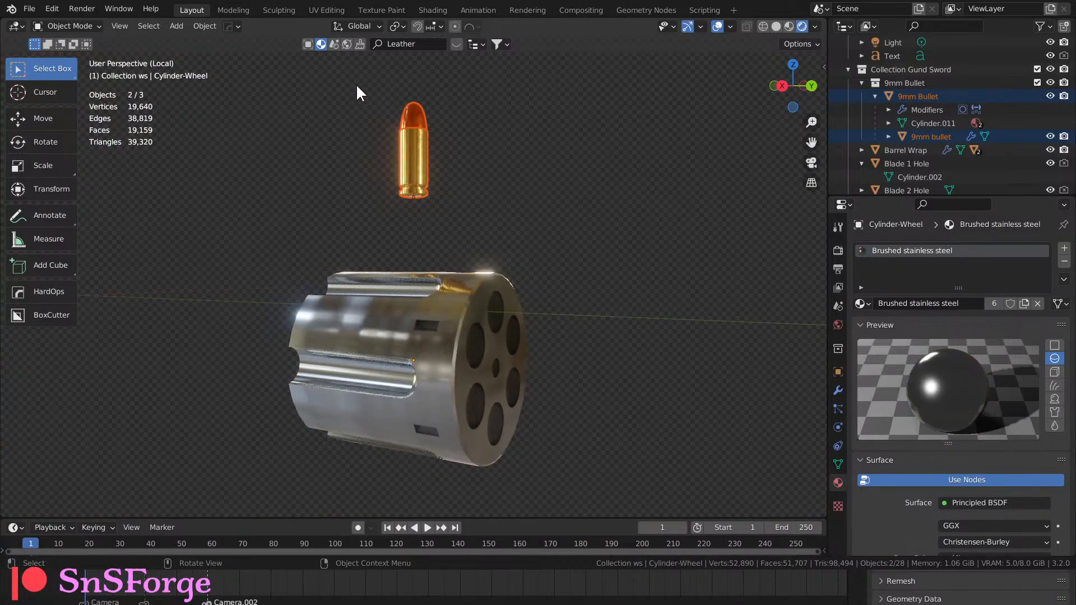
Select only the two bullet parts and display the object transform properties.
left_click_drag(345, 96, 534, 205)
key("n")
left_click(817, 67)
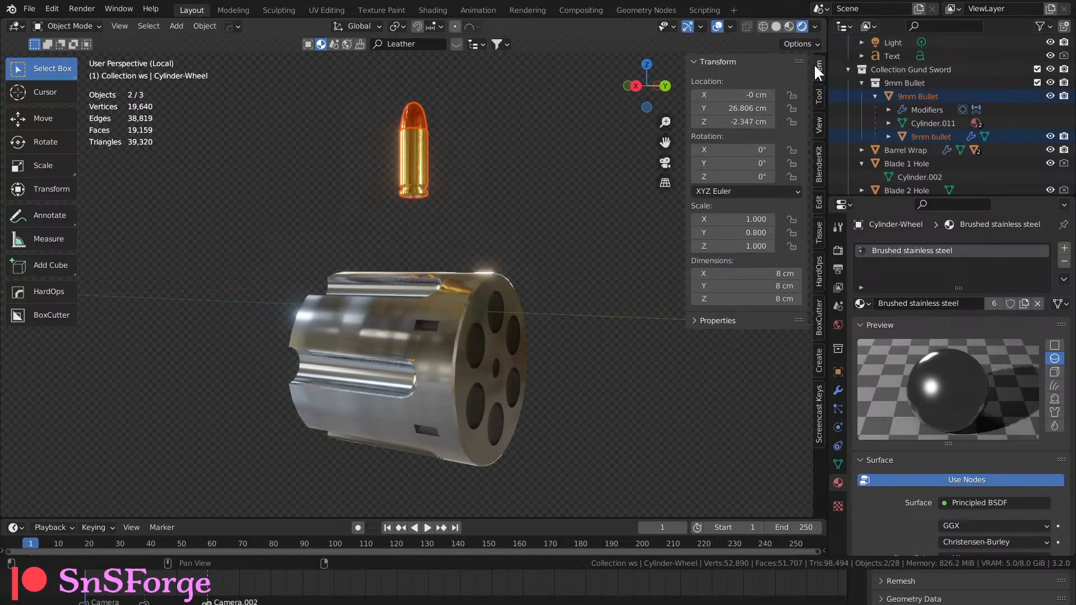
left_click_drag(746, 163, 670, 163)
key("ctrl+z")
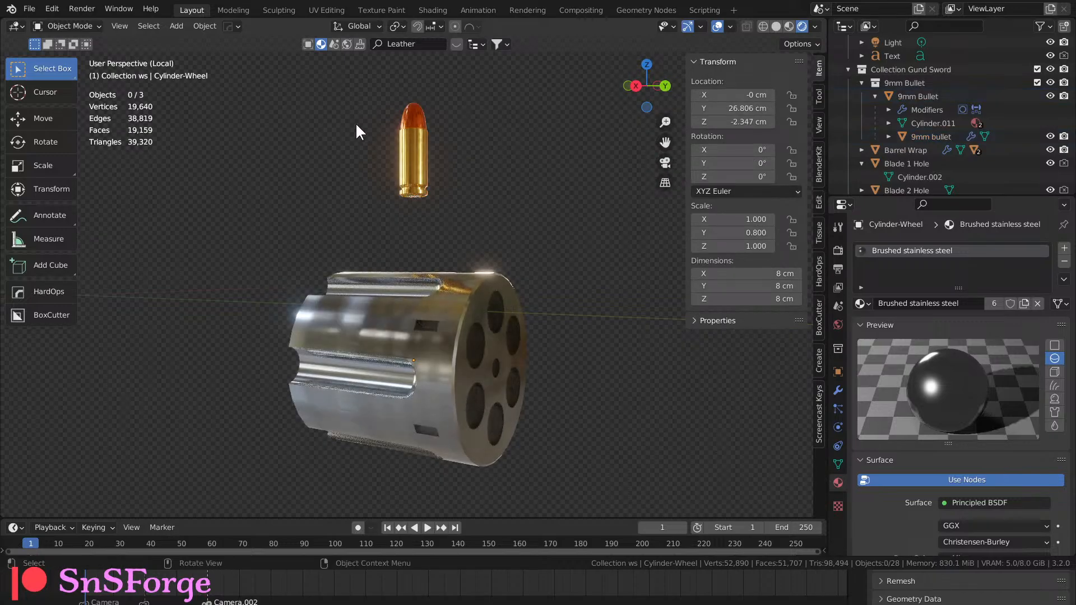
left_click_drag(357, 124, 467, 187)
left_click(419, 147, "shift")
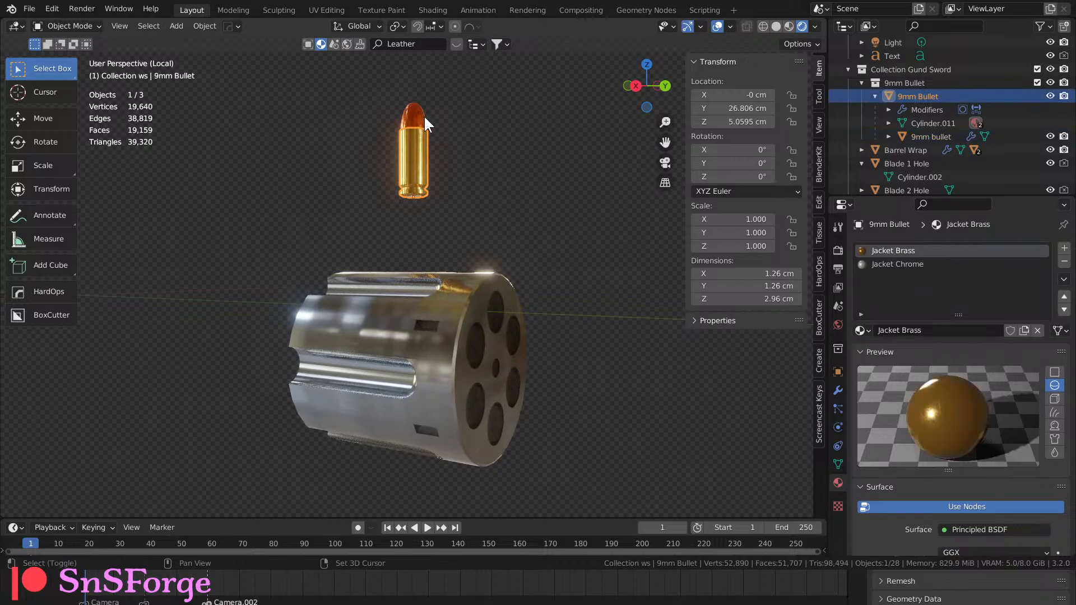
left_click(424, 116, "shift")
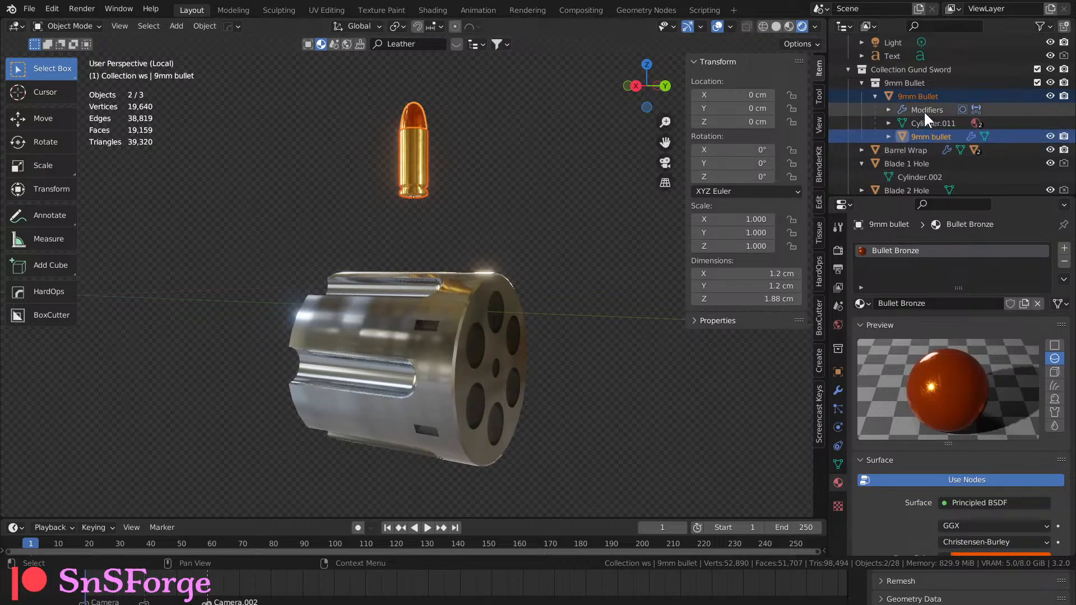
Select only the 9mm Bullet and set its rotation to 90° on X and 0° on Y.
left_click(919, 89)
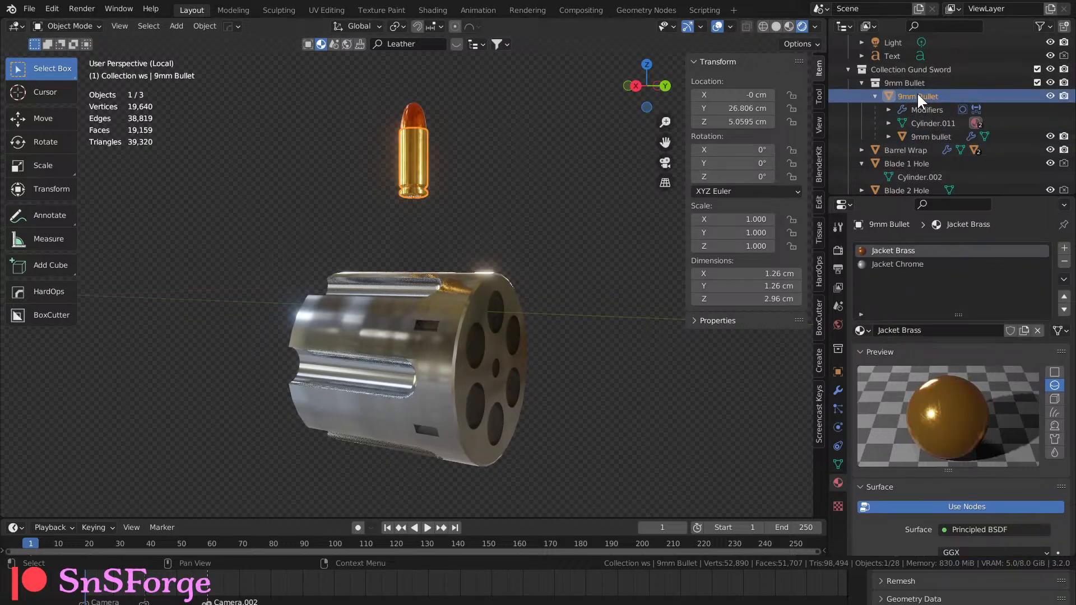
mouse_move(734, 163)
left_mouse_down()
mouse_move(717, 163)
mouse_move(720, 150)
mouse_move(767, 149)
mouse_move(739, 150)
left_mouse_up()
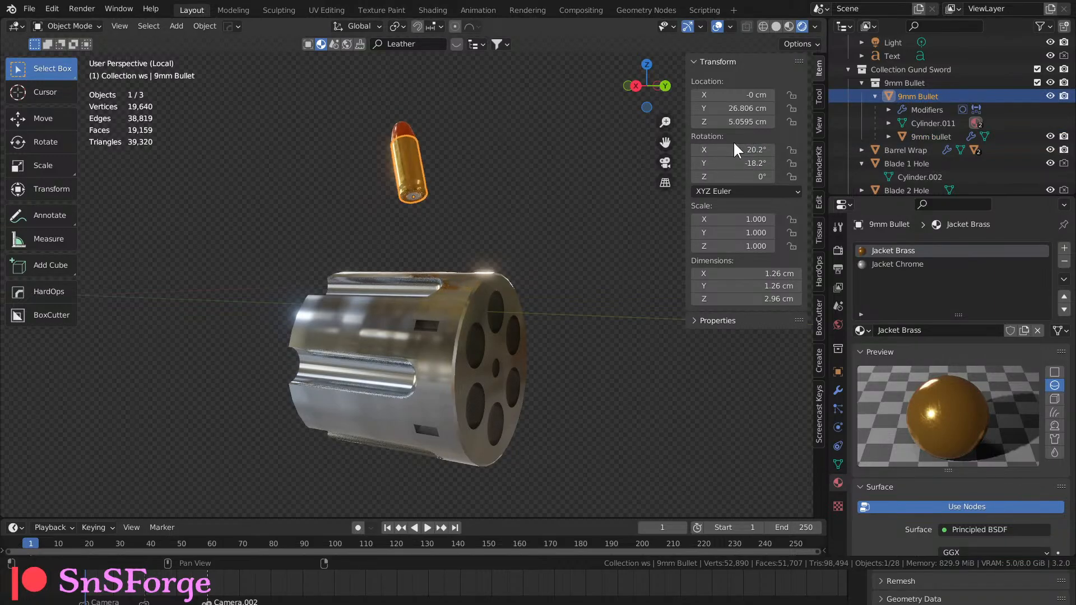
type("90")
key("Return")
left_click(737, 163)
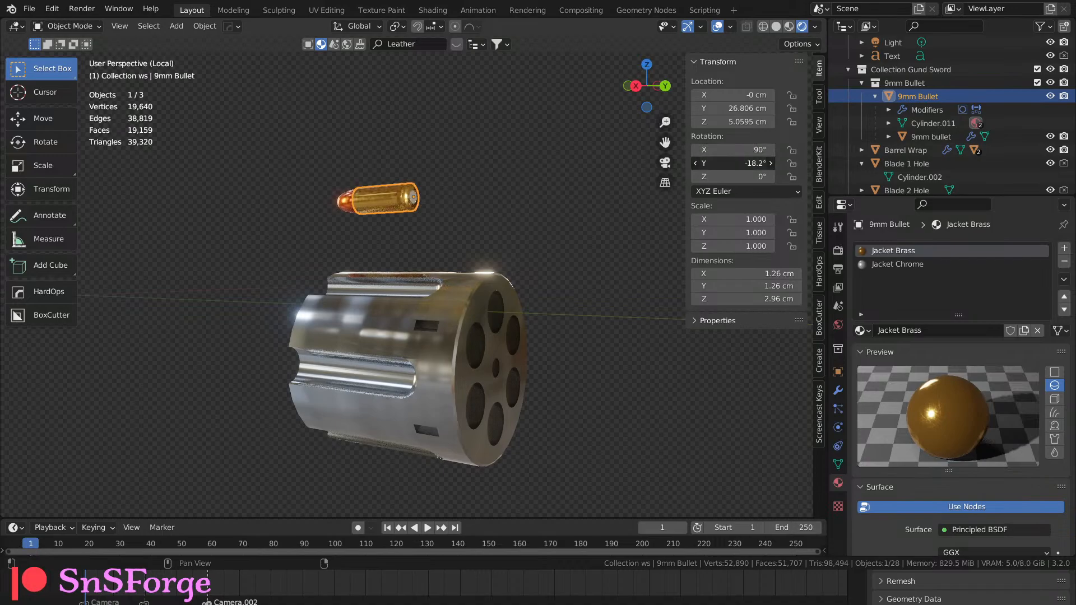
type("0")
key("Return")
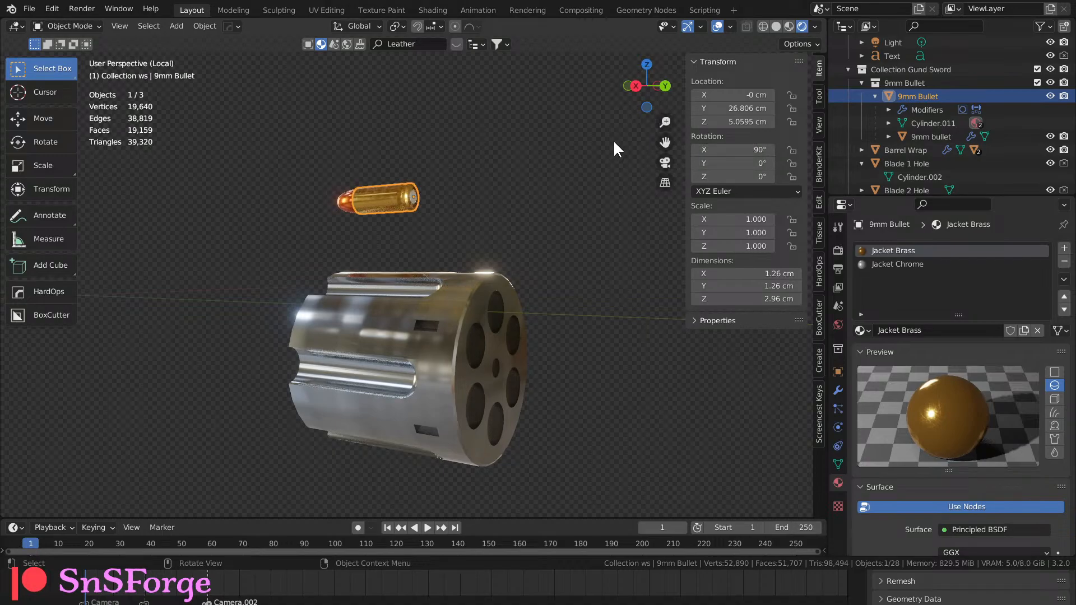
Move the bullet to Y 30.506 cm and lower it to about Z 0.059 cm, over the cylinder's uppermost hole in the back view.
mouse_move(723, 107)
left_mouse_down()
mouse_move(745, 107)
mouse_move(731, 107)
left_mouse_up()
middle_click_drag(607, 227, 646, 128)
left_click(659, 86)
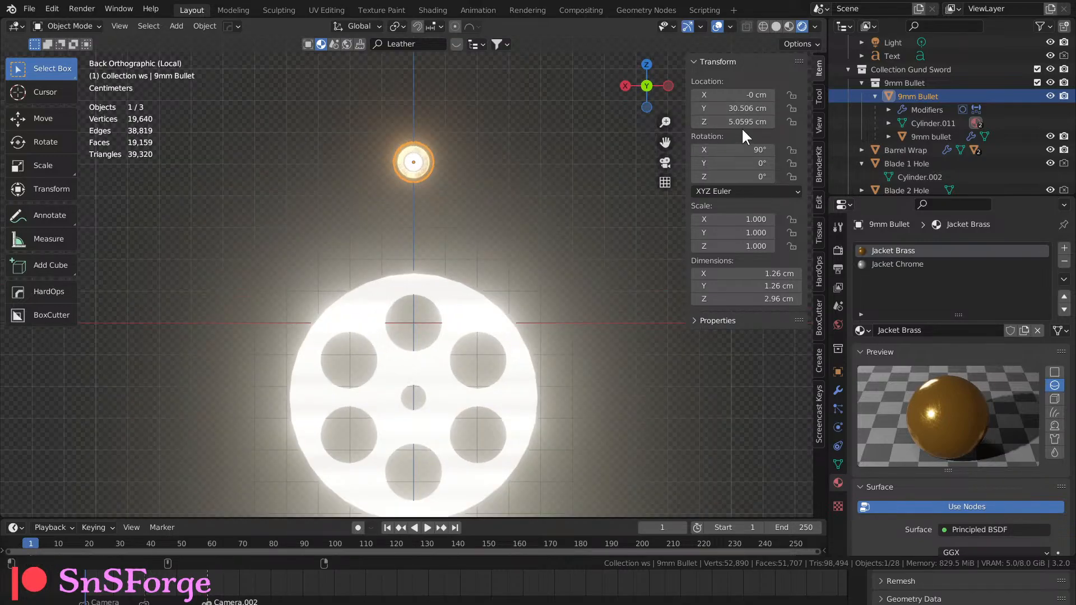
left_click_drag(740, 122, 726, 121)
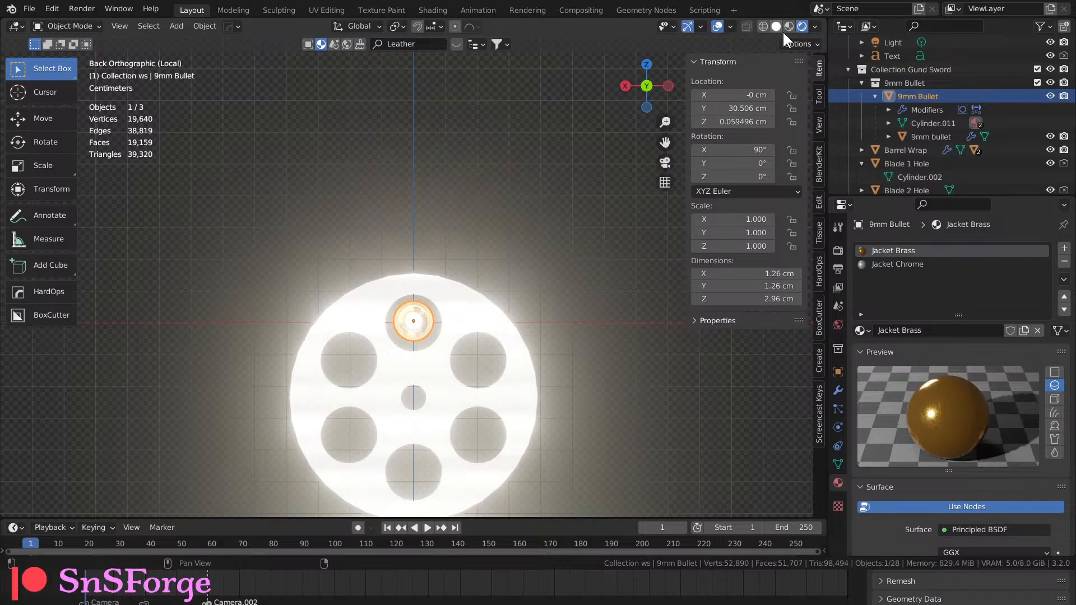
Switch to Material Preview shading and examine how the bullet is centred in the cylinder's uppermost hole from the back view.
left_click(789, 26)
scroll(570, 245, "up", 3)
middle_click_drag(523, 371, 485, 308, "shift")
scroll(496, 261, "up", 4)
scroll(517, 288, "up", 4)
scroll(522, 298, "down", 5)
scroll(482, 302, "up", 2)
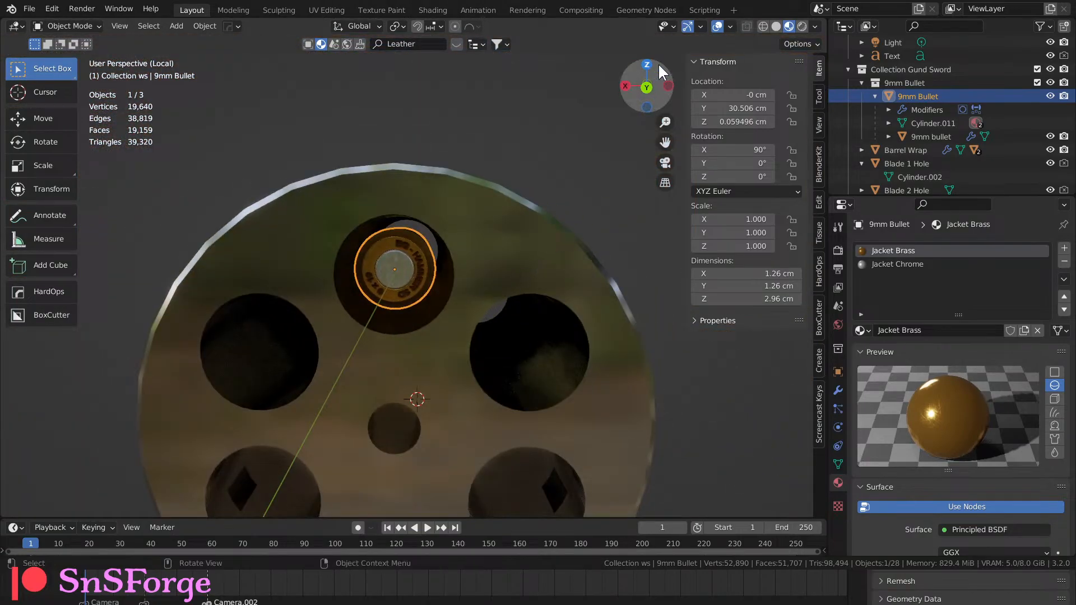
left_click(644, 89)
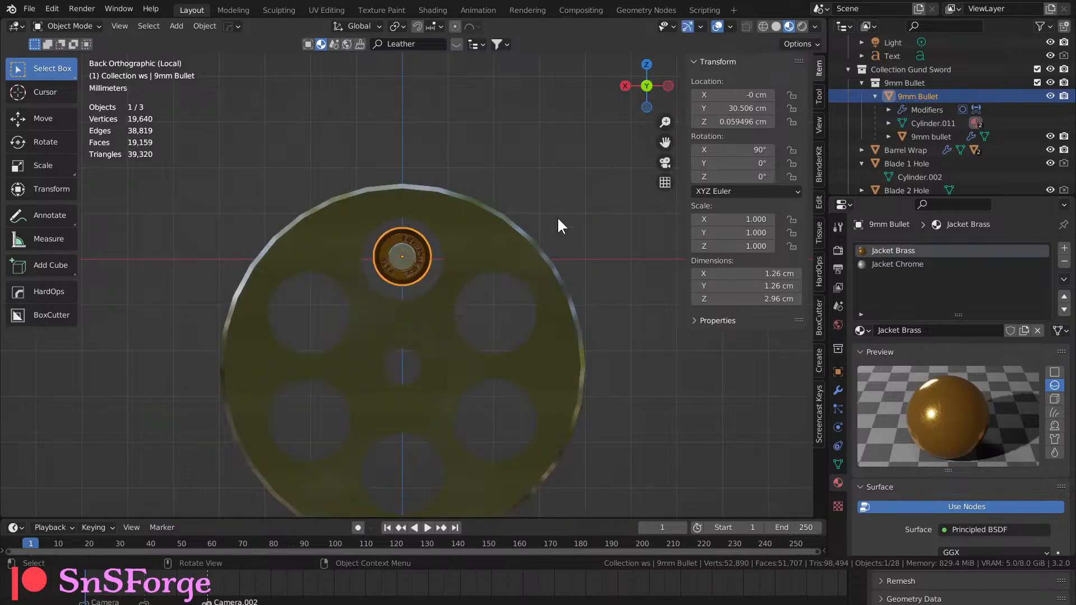
scroll(542, 247, "up", 8)
scroll(522, 303, "down", 2)
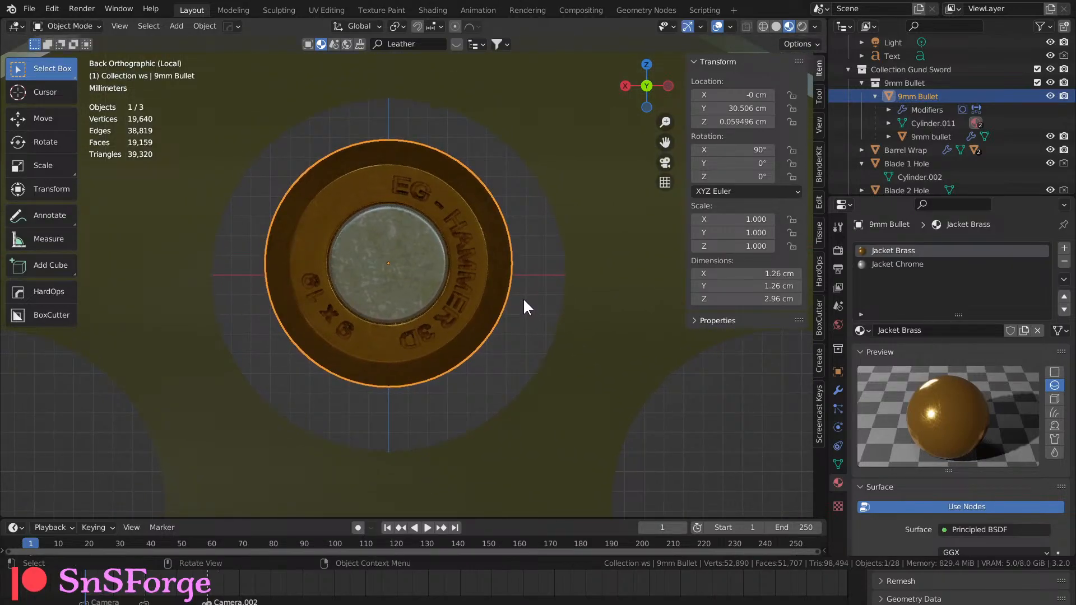
Select the 9mm Bullet together with its child and set its Z location to 0 cm.
right_click(915, 93)
left_click(902, 112)
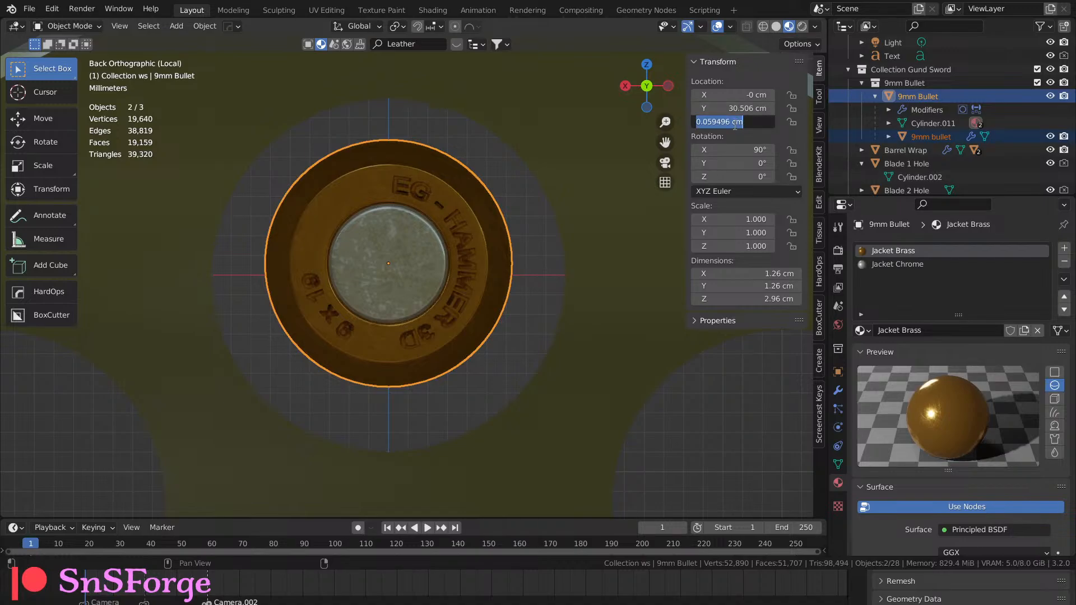
left_click(735, 125)
type("0")
key("Return")
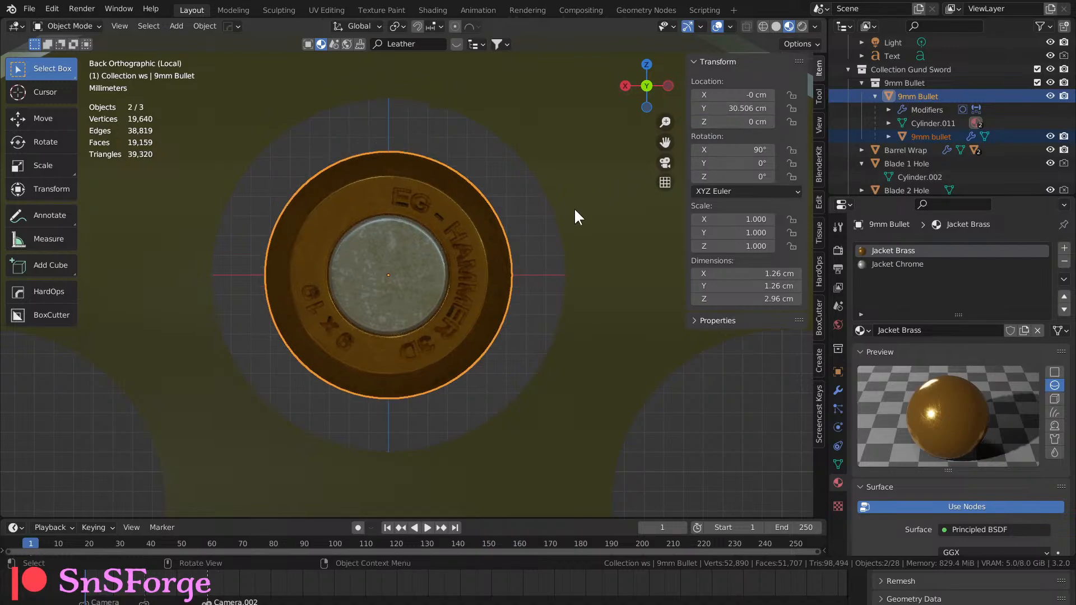
Scale the bullet uniformly to about 1.468 so it fills the cylinder hole, switching the viewport to Solid shading.
key("s")
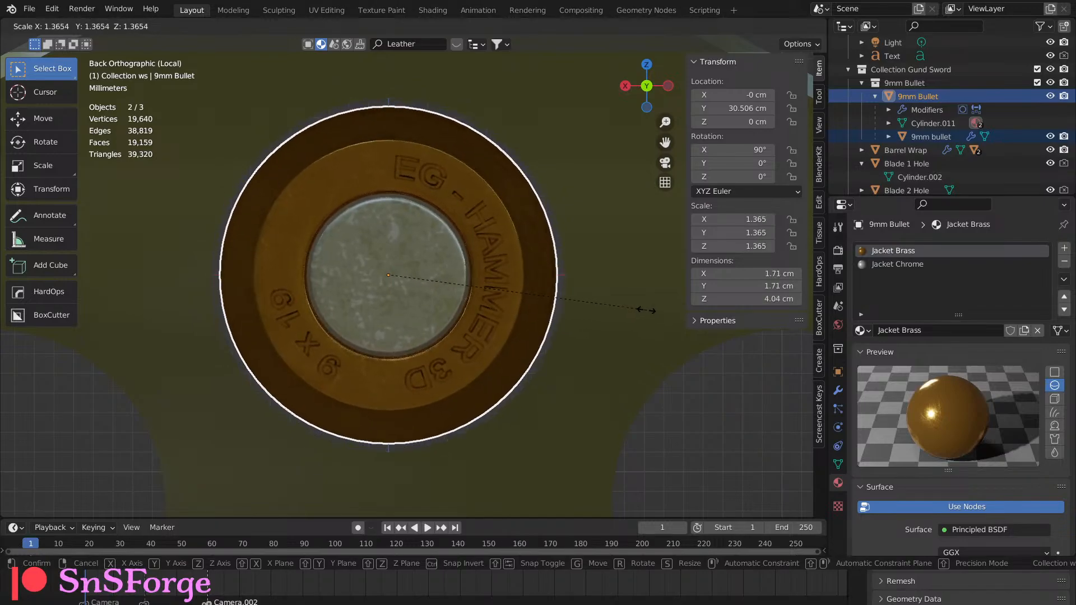
left_click(639, 308)
left_click(776, 27)
key("s")
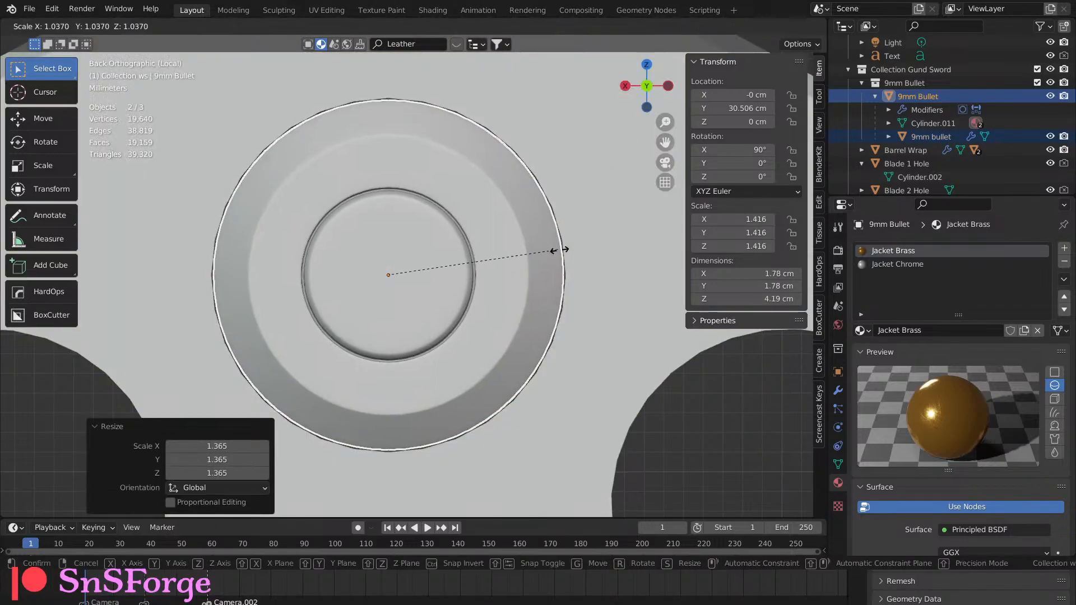
left_click(564, 257)
Try sliding the bullet along Y to 31.606 cm and back to 30.906 cm at the cylinder's rear face.
middle_click_drag(556, 258, 654, 206)
middle_click_drag(539, 249, 631, 186)
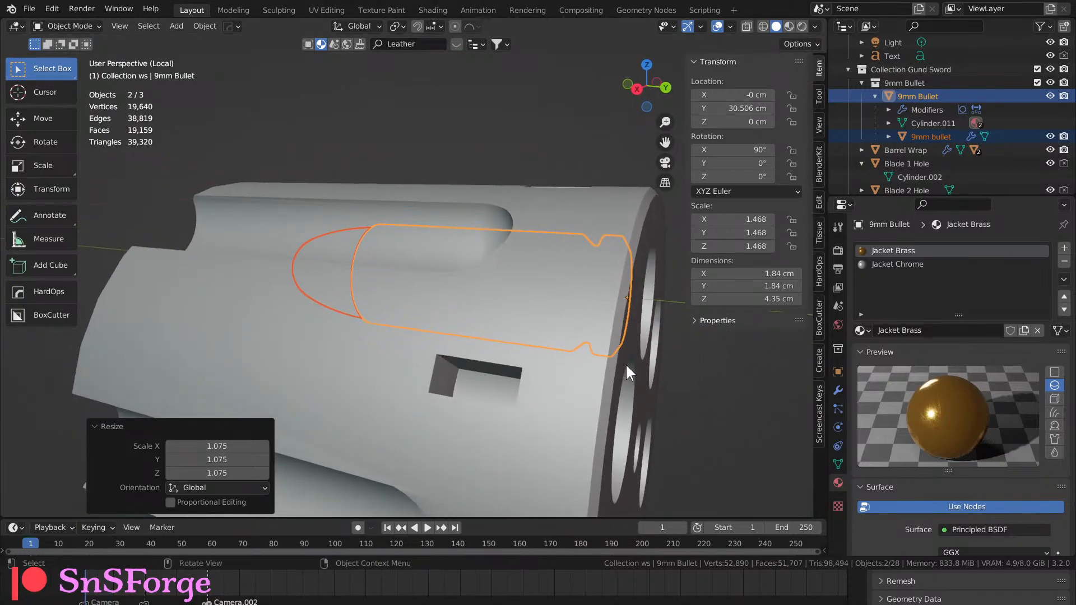
middle_click_drag(626, 366, 457, 344, "shift")
left_click_drag(732, 108, 748, 109)
middle_click_drag(543, 250, 492, 306)
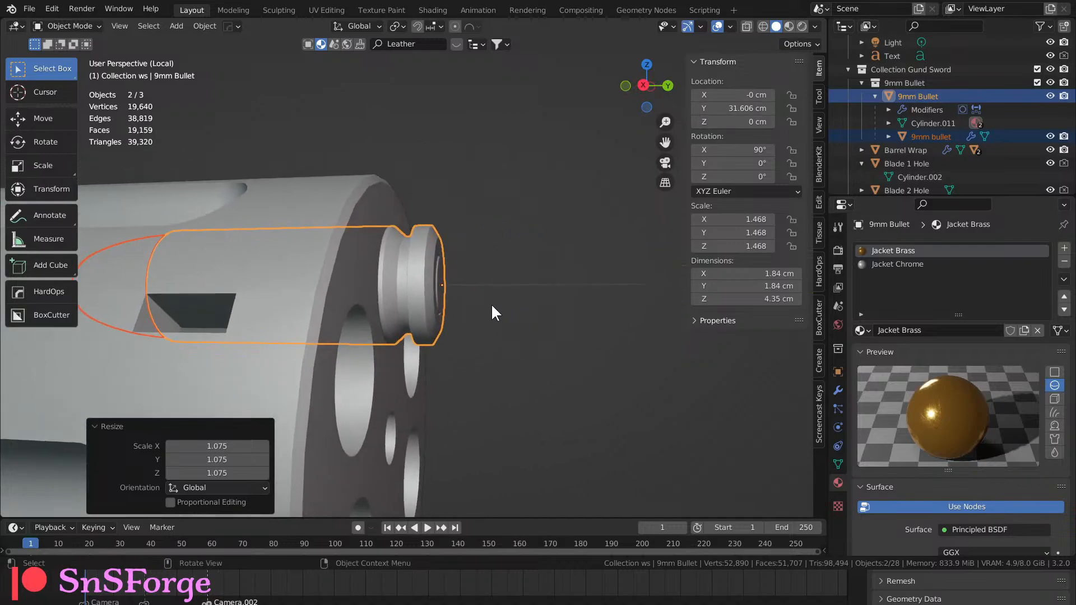
scroll(491, 304, "up", 4)
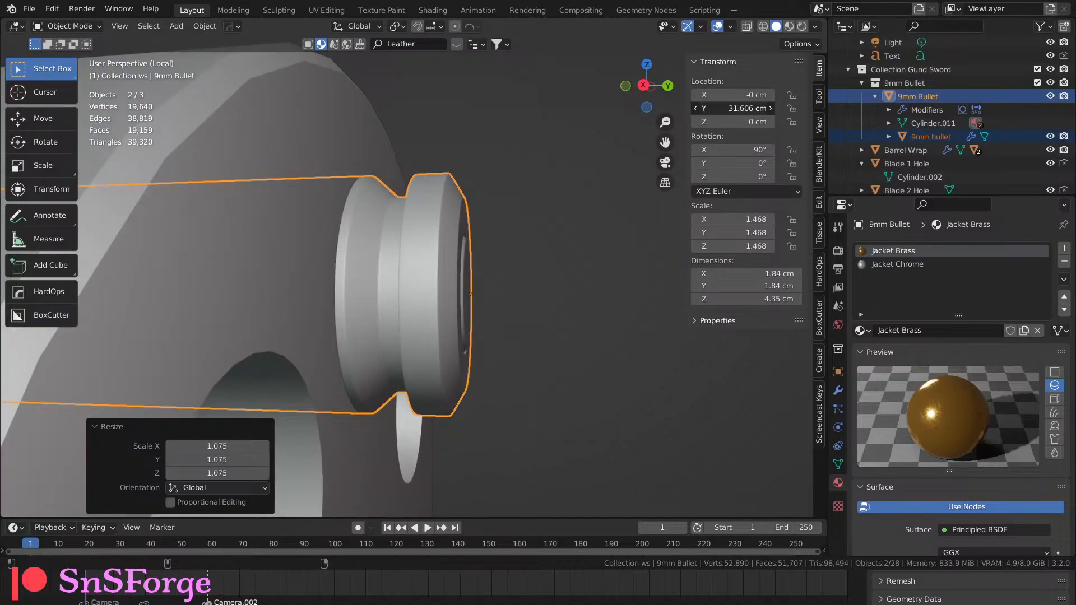
left_click_drag(734, 108, 724, 108)
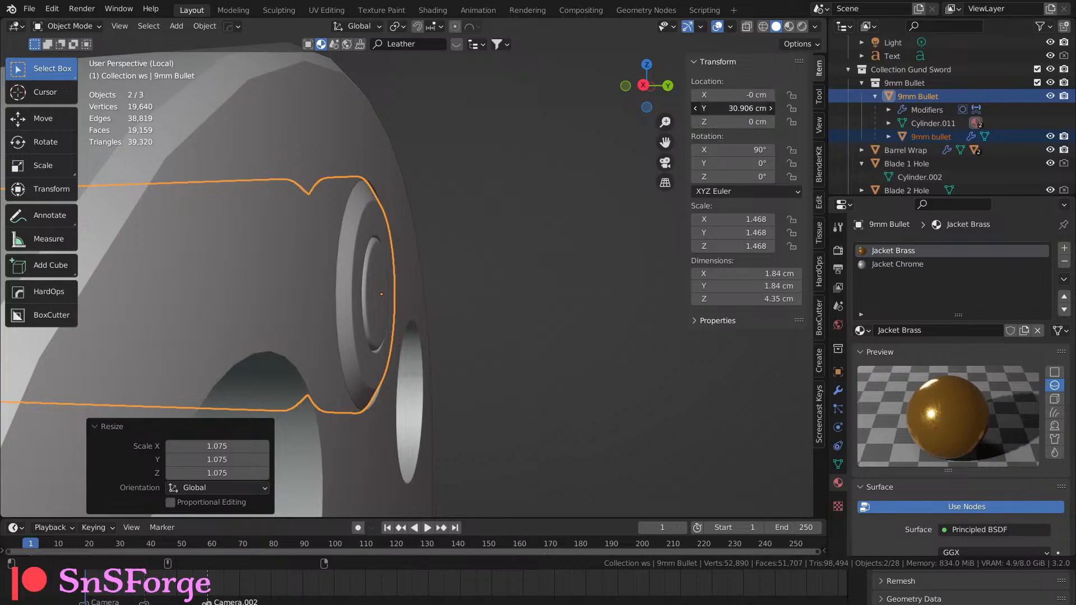
Slide the bullet out to Y 31.906 cm and examine its rim against the cylinder hole from several angles.
left_click_drag(734, 108, 762, 108)
middle_click_drag(567, 245, 577, 235)
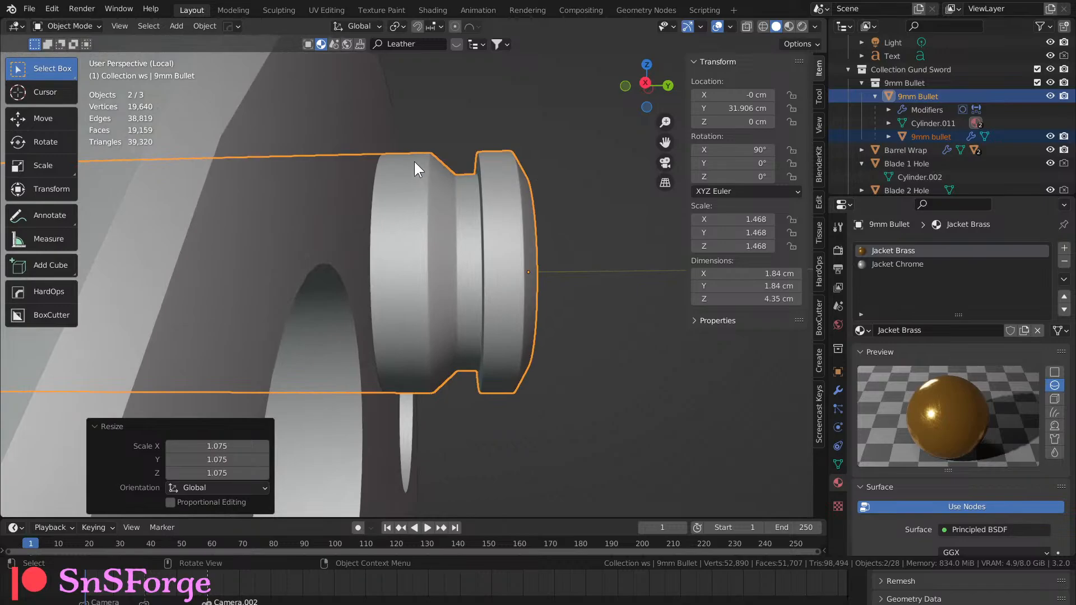
mouse_move(492, 191)
middle_mouse_down()
mouse_move(492, 221)
mouse_move(456, 252)
mouse_move(317, 246)
mouse_move(221, 221)
mouse_move(301, 221)
mouse_move(384, 146)
mouse_move(412, 148)
mouse_move(352, 161)
mouse_move(287, 230)
mouse_move(412, 209)
mouse_move(378, 194)
mouse_move(331, 250)
mouse_move(336, 273)
mouse_move(432, 333)
mouse_move(457, 308)
mouse_move(489, 176)
middle_mouse_up()
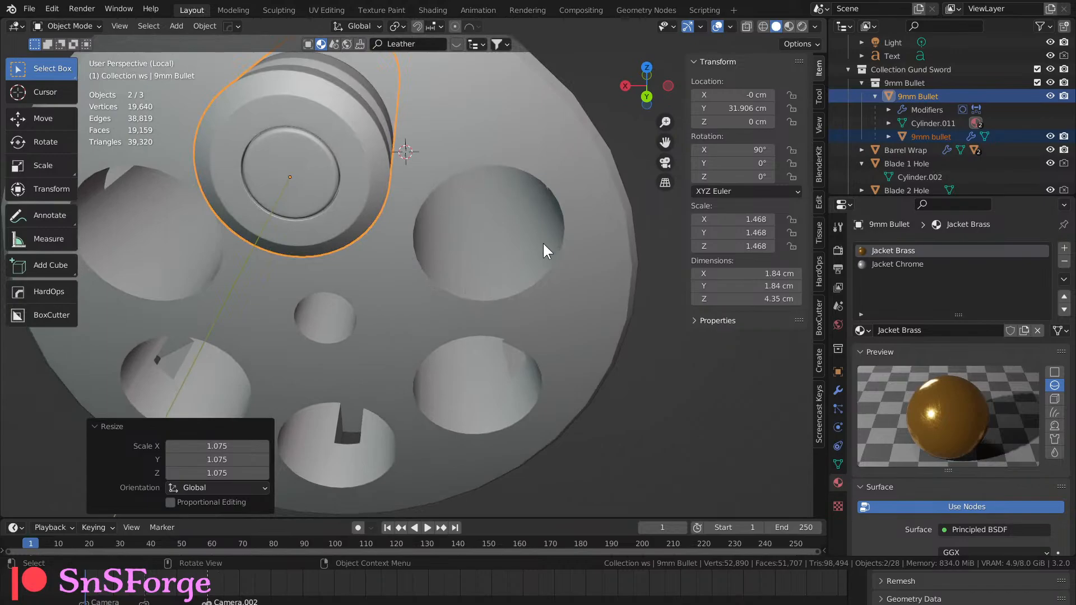
middle_click_drag(442, 200, 474, 241)
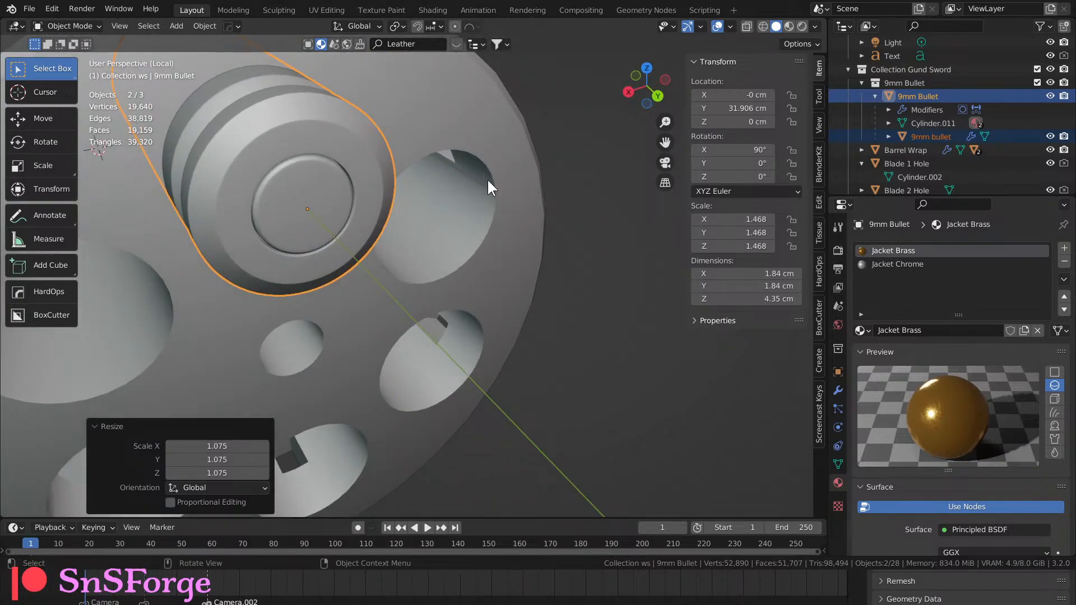
middle_click_drag(434, 166, 453, 209)
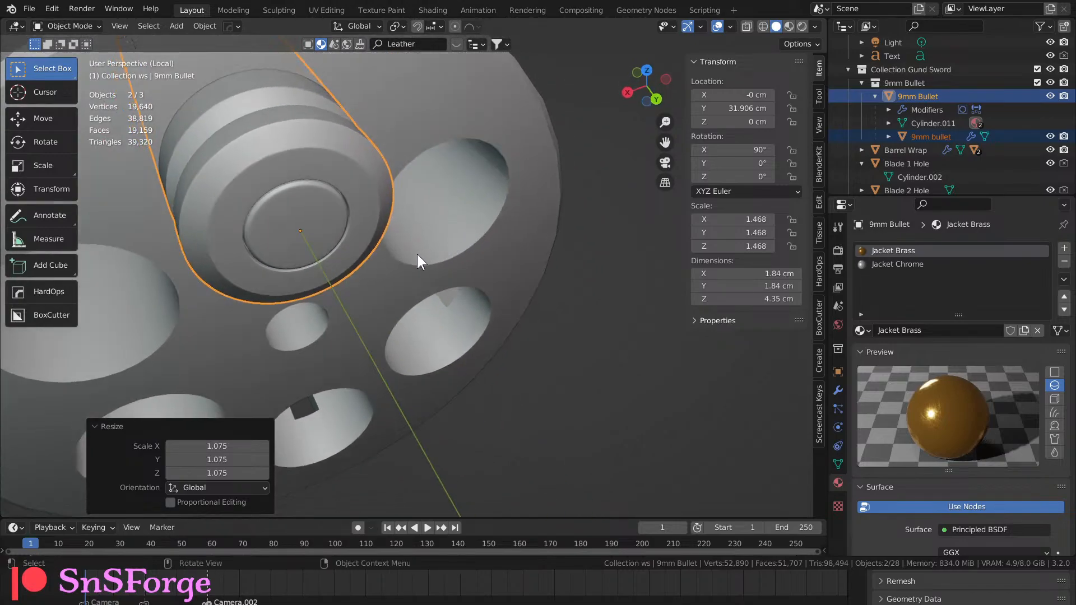
middle_click_drag(464, 128, 447, 170)
middle_click_drag(459, 158, 401, 177)
Slide the bullet back into the cylinder hole and adjust its Y location to 31.006 cm.
left_click_drag(733, 108, 701, 108)
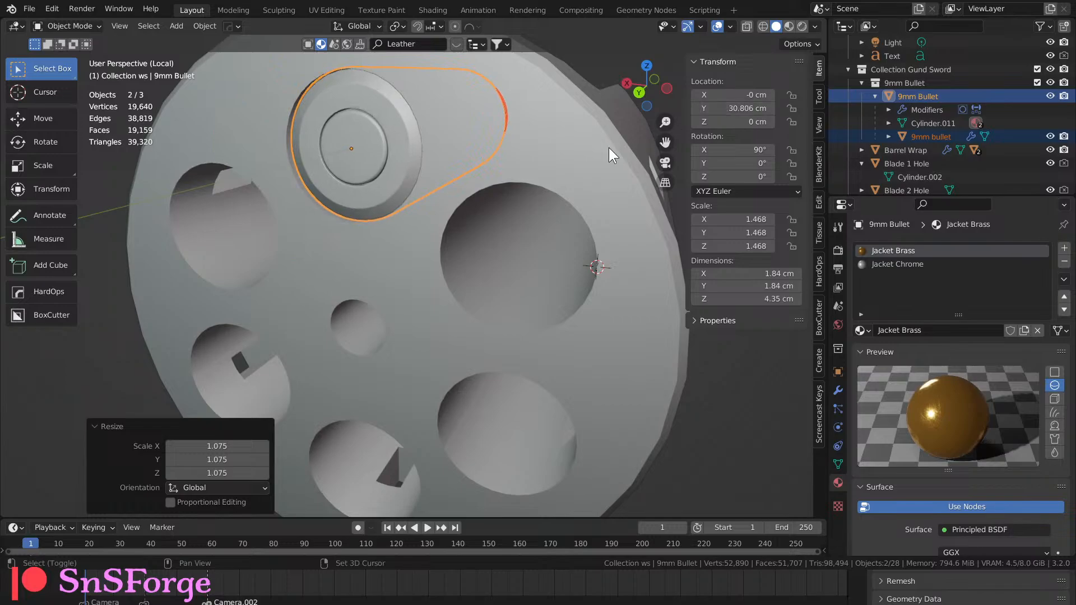
middle_click_drag(608, 147, 622, 213)
left_click_drag(742, 110, 768, 110)
middle_click_drag(550, 259, 475, 303)
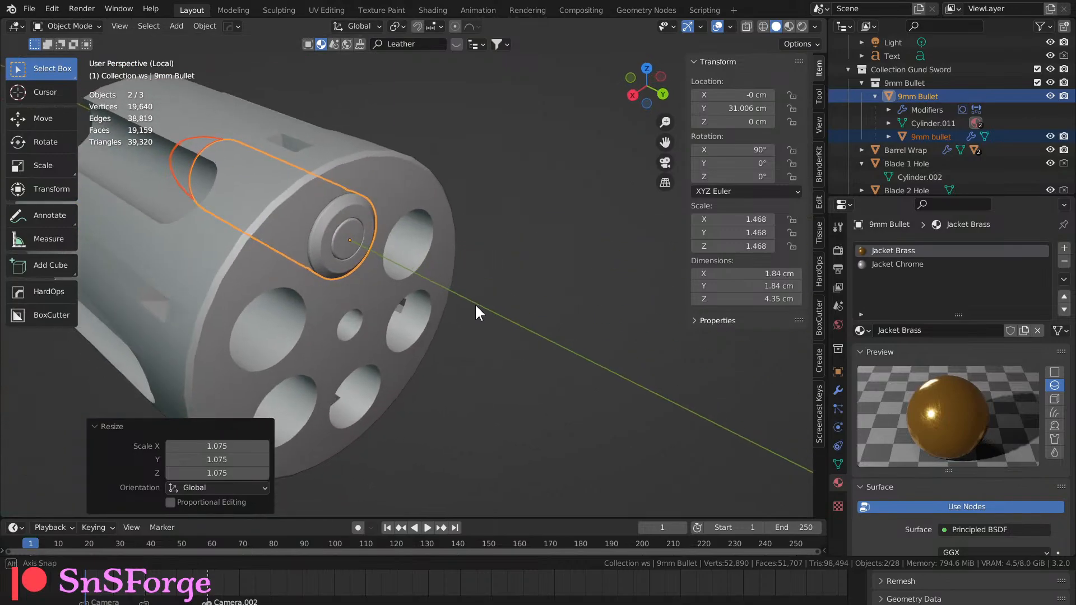
Move the 9mm Bullet object into Collection Gund Sword and delete the emptied 9mm Bullet collection.
left_click_drag(914, 92, 918, 68)
left_click(908, 82)
key("Delete")
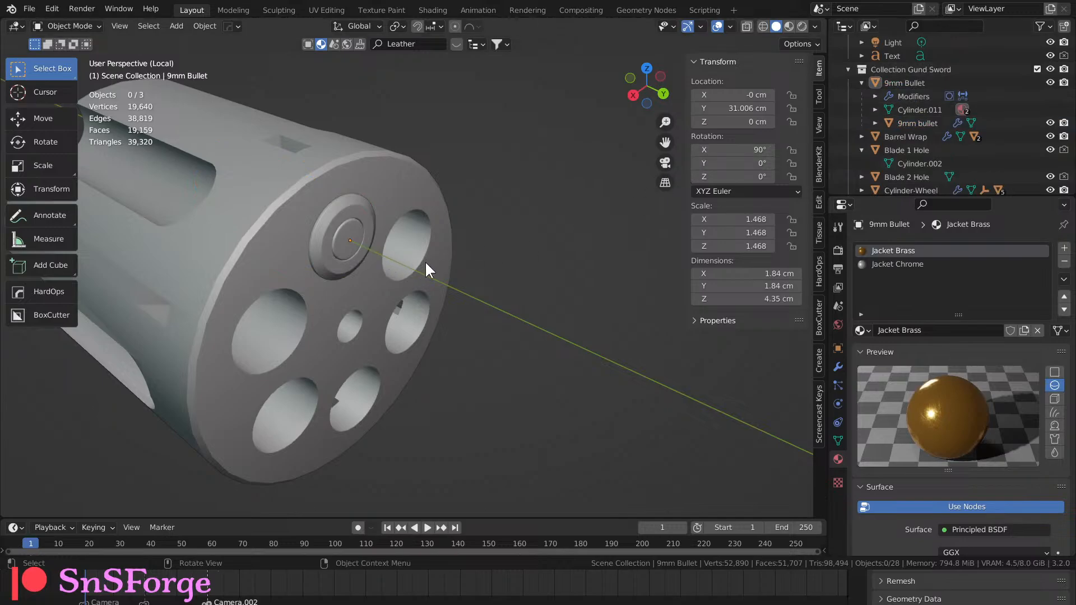
Expand the Cylinder-Wheel hierarchy in the object list and select its Empty.
scroll(870, 149, "down", 3)
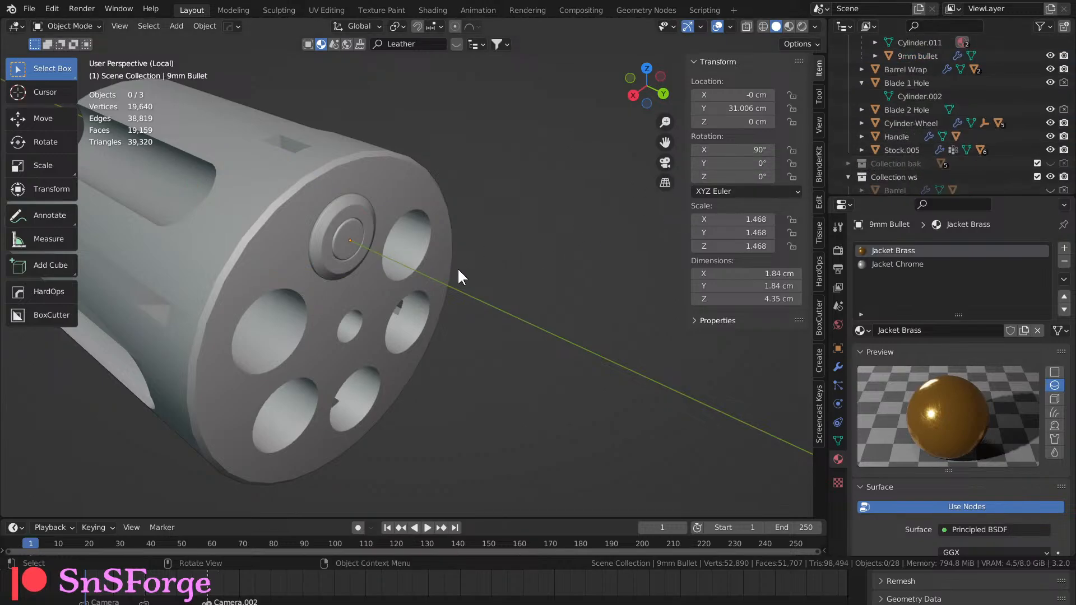
scroll(900, 105, "up", 3)
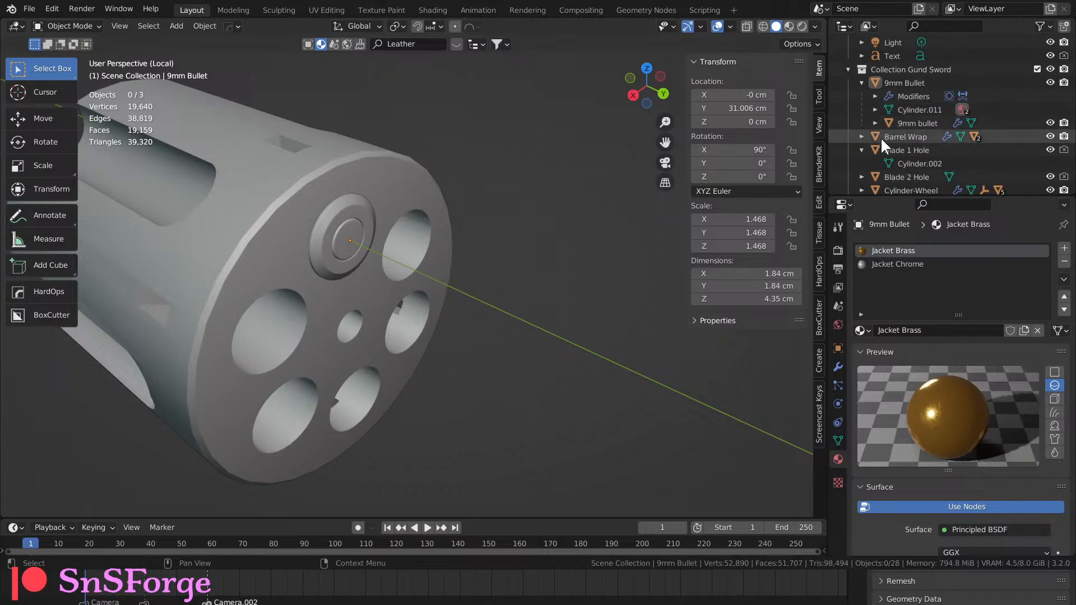
scroll(882, 154, "down", 3)
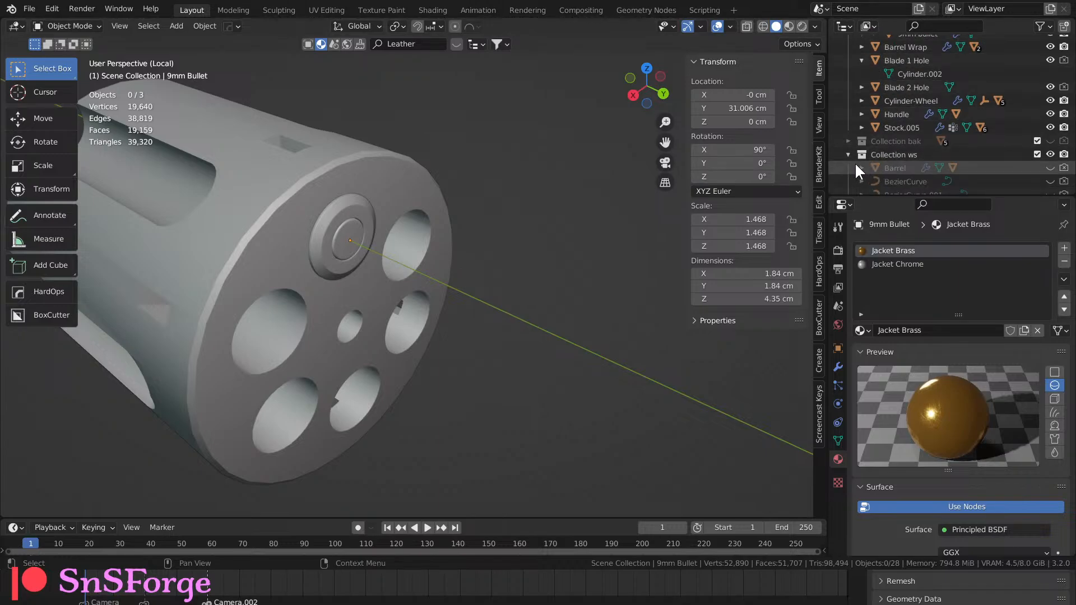
scroll(860, 151, "up", 1)
left_click(862, 124)
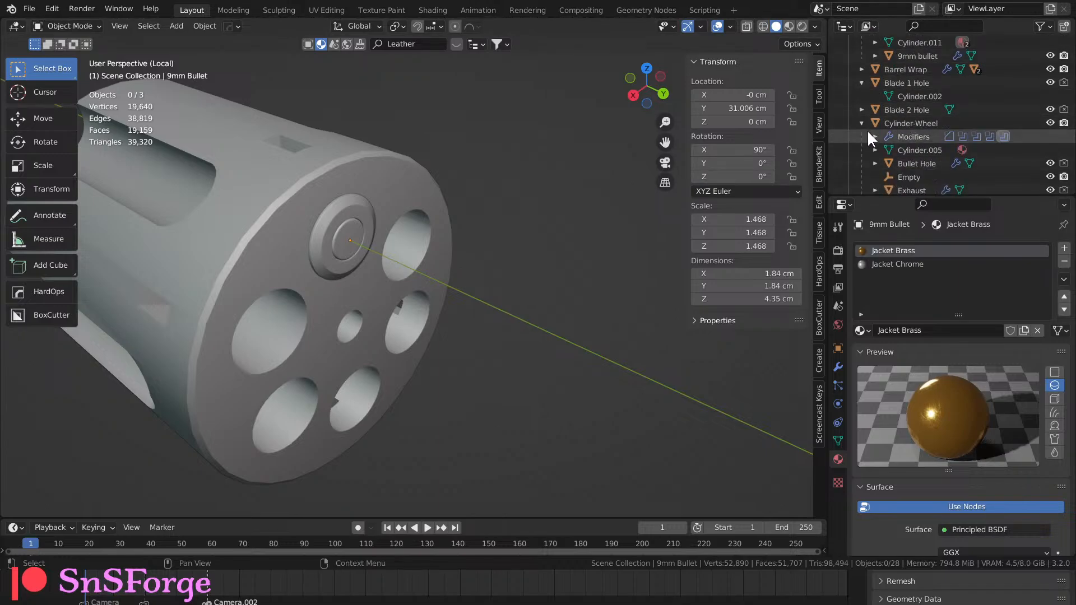
scroll(867, 129, "down", 2)
left_click(912, 109)
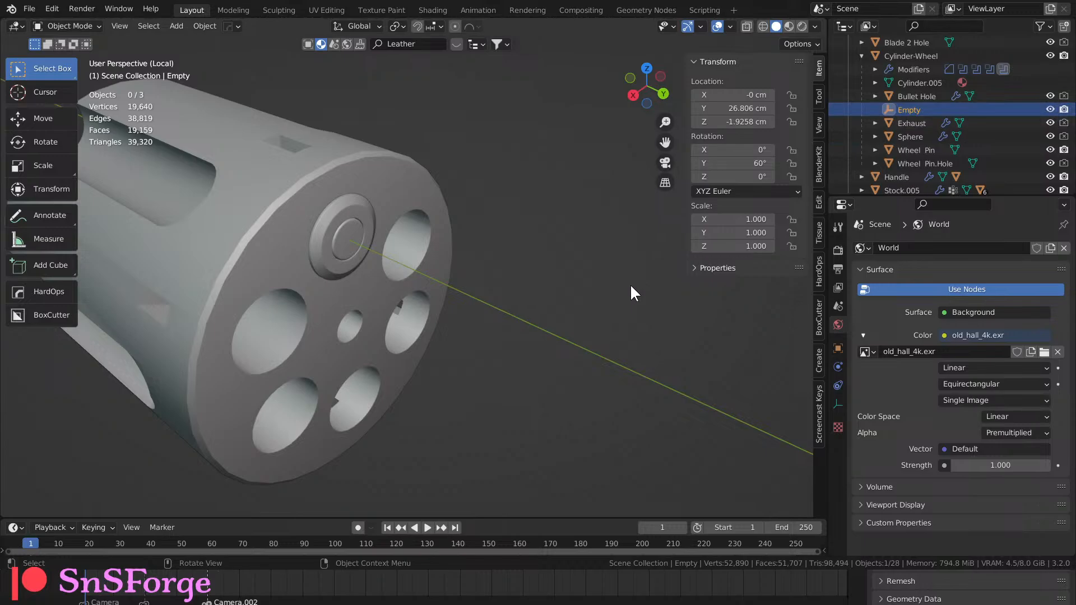
scroll(638, 280, "up", 4)
scroll(706, 313, "down", 5)
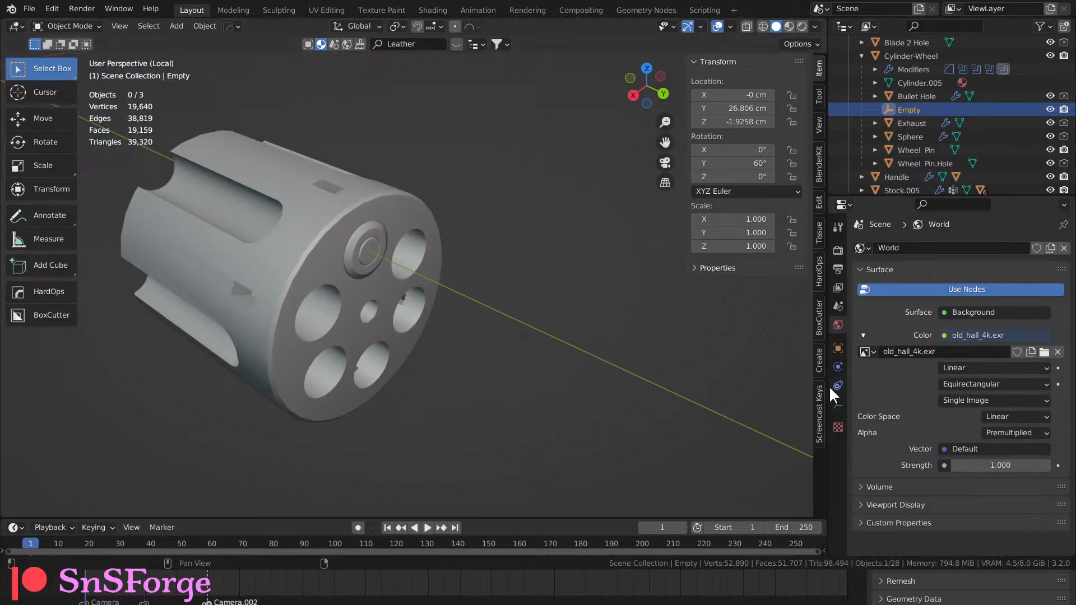
scroll(889, 147, "up", 3)
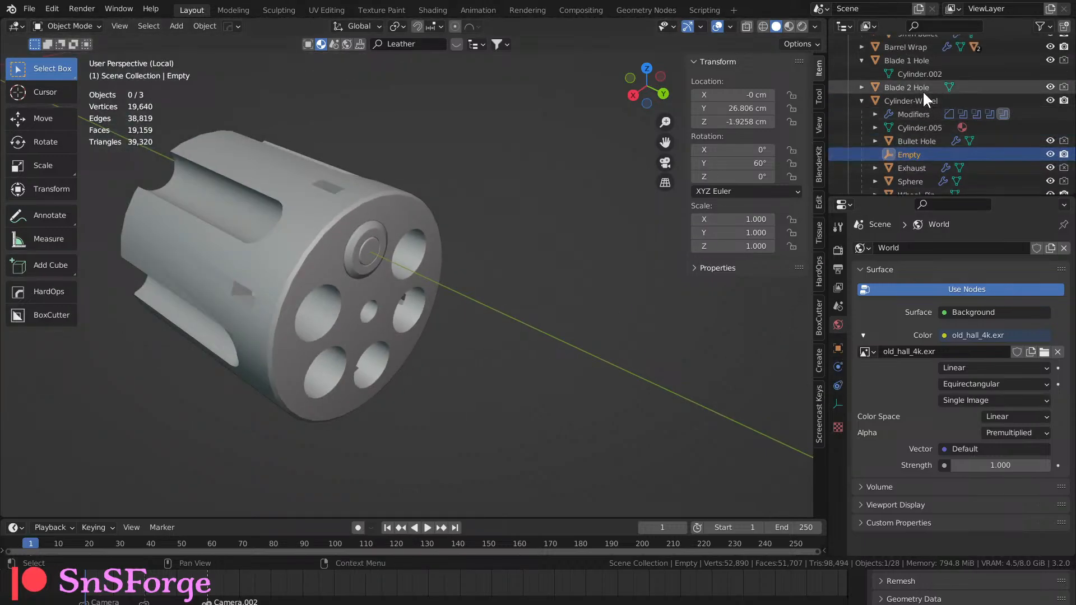
scroll(924, 95, "up", 5)
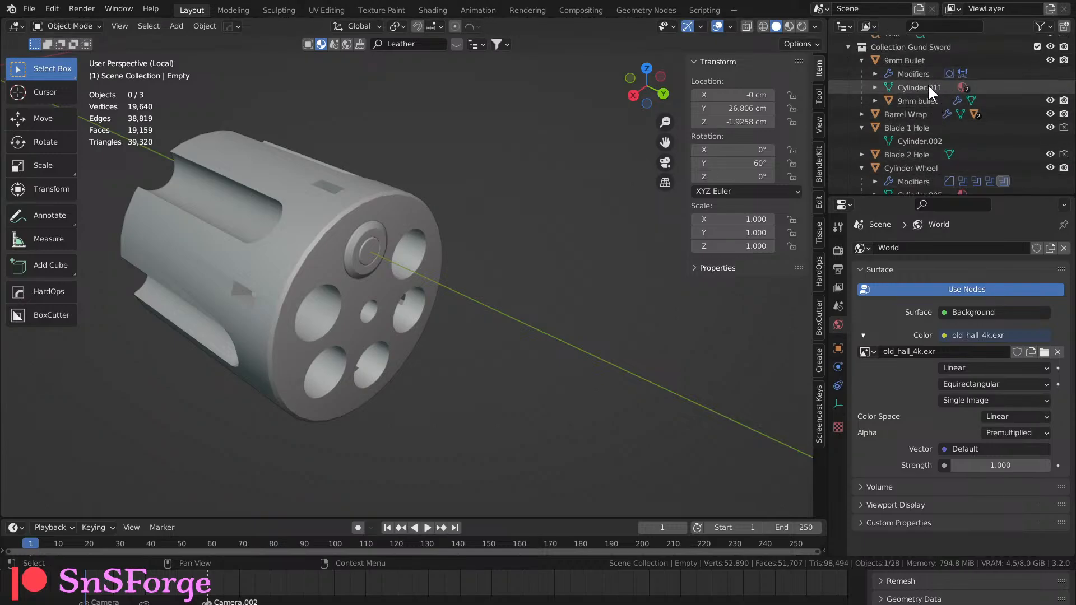
Inspect the 9mm Bullet's transform values and its seating in the cylinder hole.
mouse_move(586, 268)
middle_mouse_down()
mouse_move(549, 261)
mouse_move(657, 217)
mouse_move(792, 204)
mouse_move(633, 253)
mouse_move(578, 254)
middle_mouse_up()
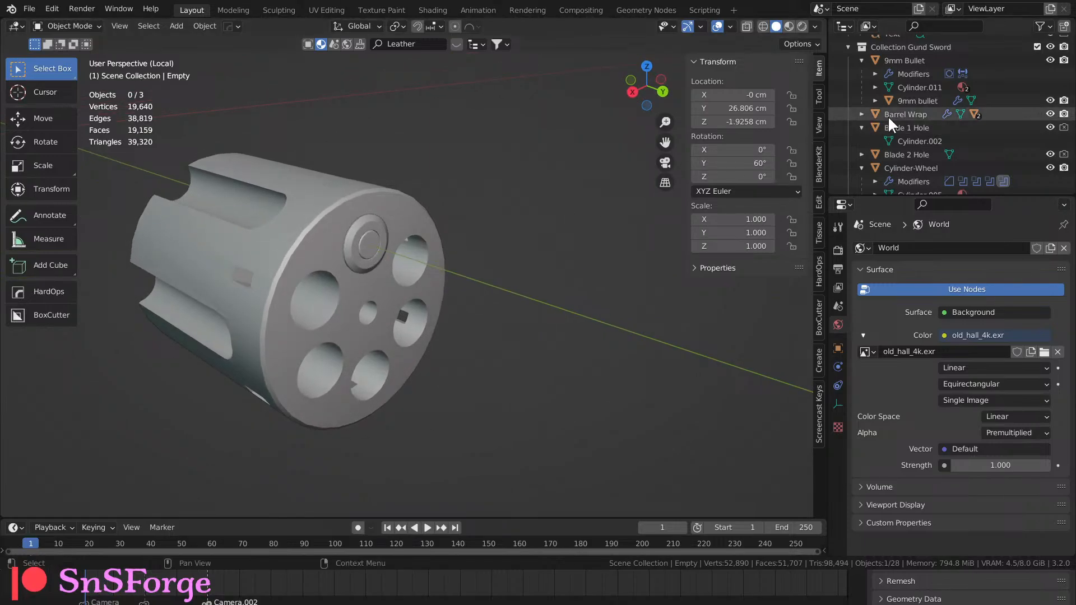
scroll(888, 115, "up", 1)
scroll(888, 115, "down", 2)
scroll(889, 116, "up", 1)
left_click(369, 257)
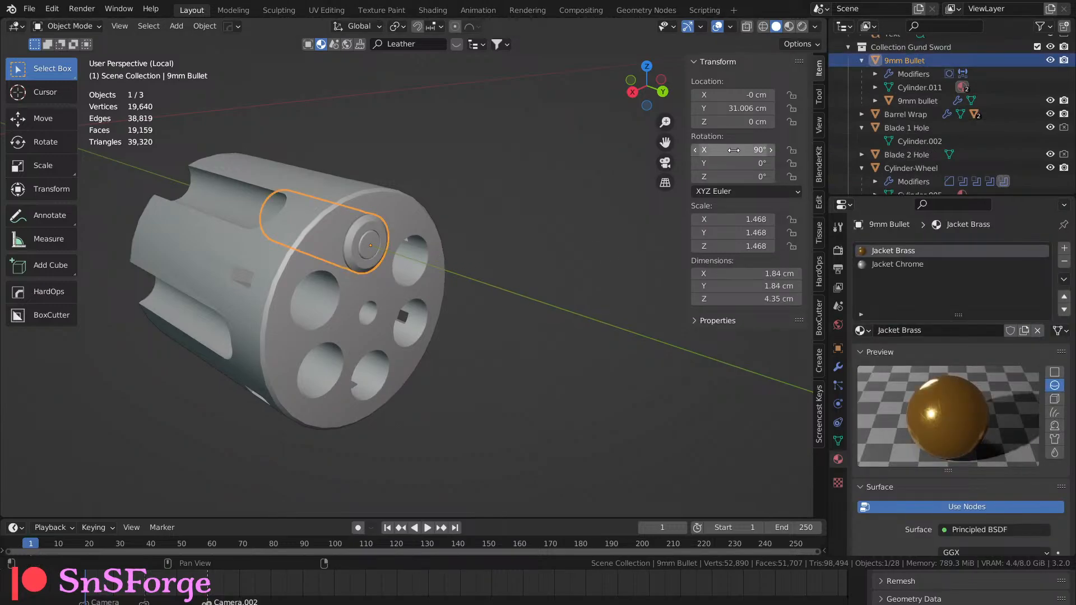
mouse_move(571, 268)
middle_mouse_down()
mouse_move(600, 292)
mouse_move(627, 227)
mouse_move(609, 201)
mouse_move(486, 234)
mouse_move(552, 259)
middle_mouse_up()
scroll(936, 99, "down", 4)
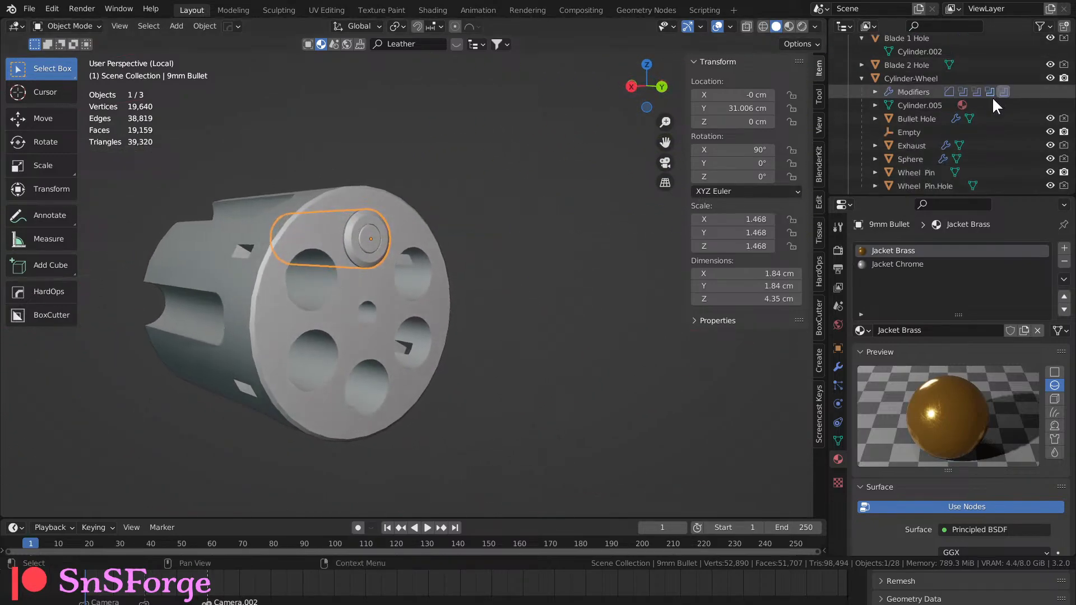
Try to snap the 3D cursor to the Cylinder-Wheel's Empty within the isolated view.
left_click(918, 130)
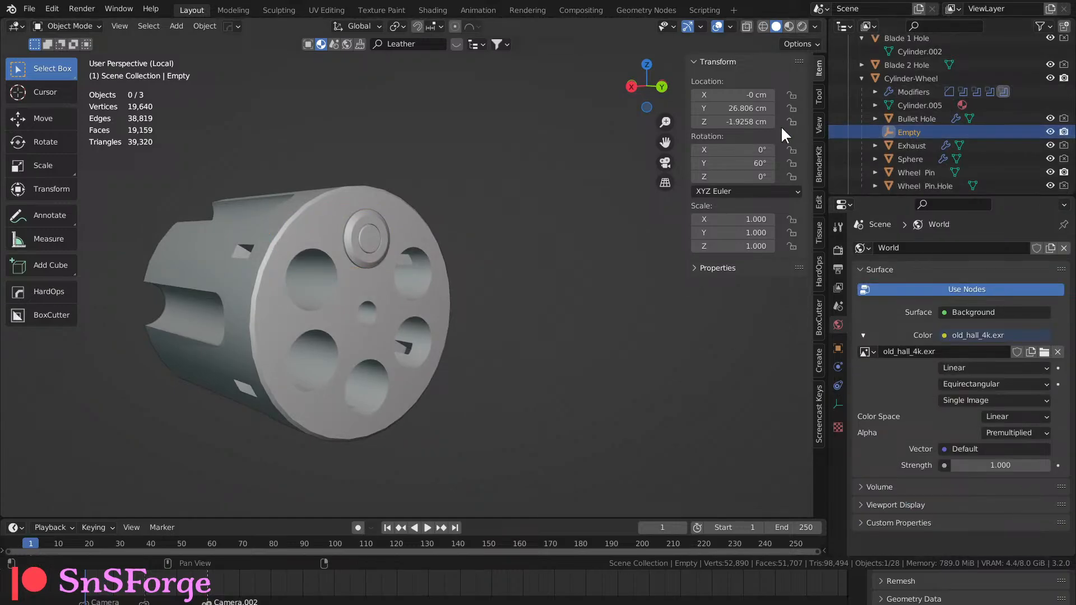
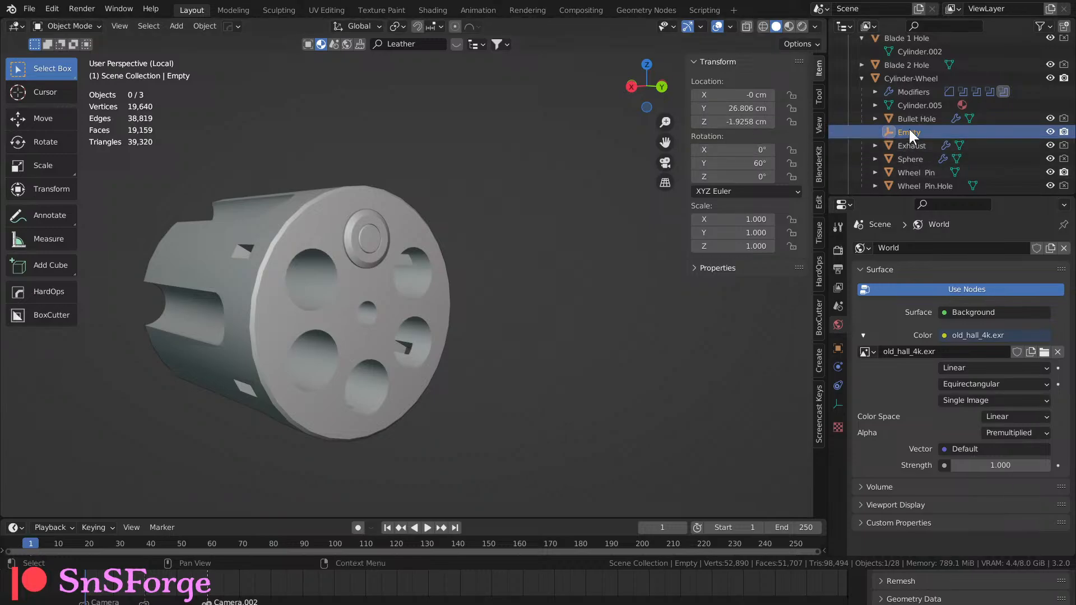
key("z")
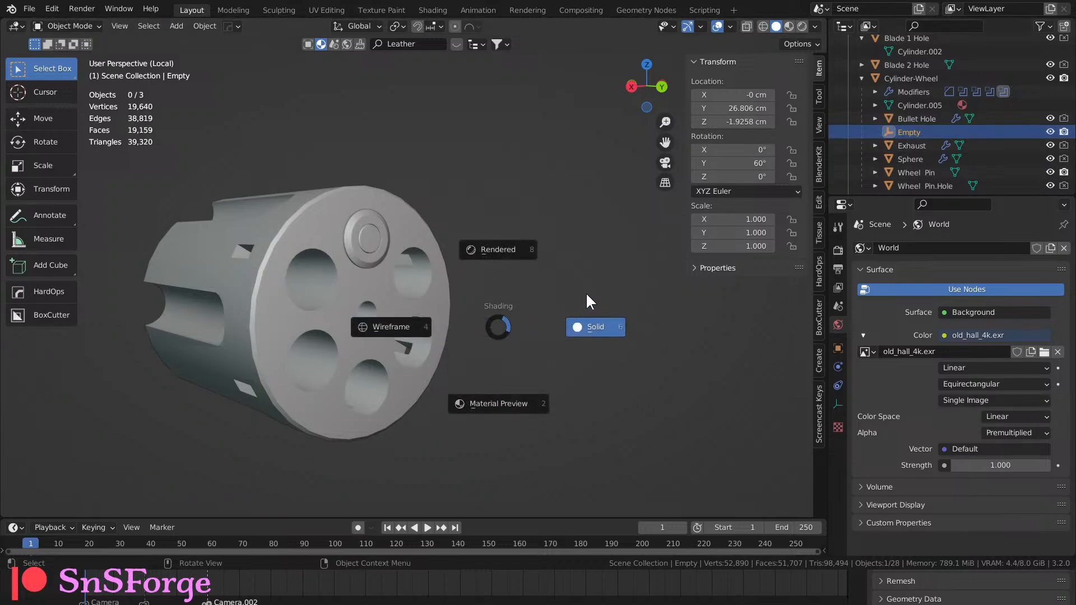
key("shift+s")
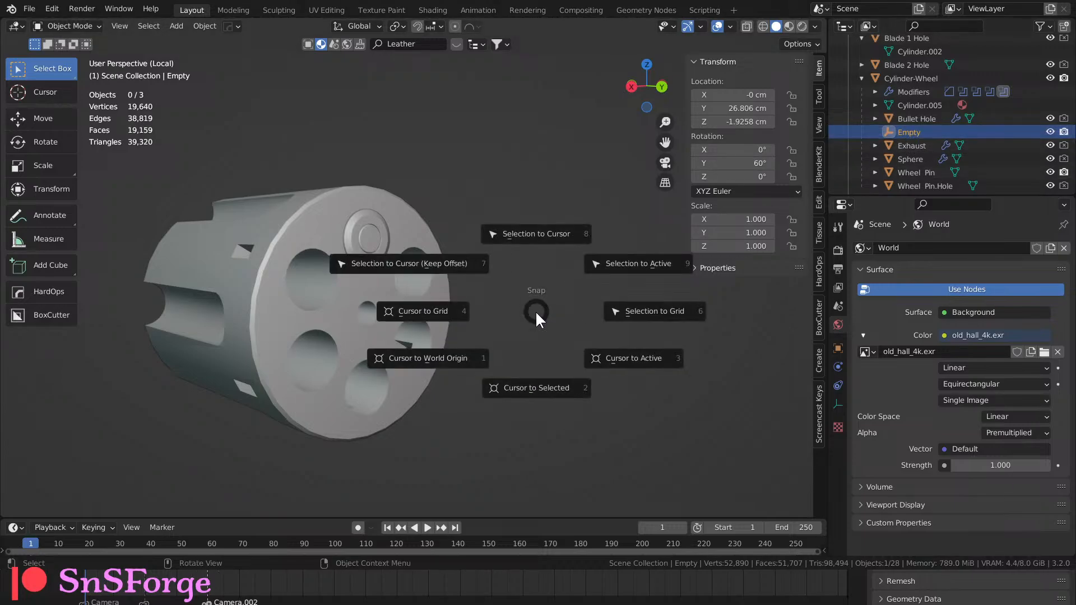
left_click(535, 381)
mouse_move(535, 387)
middle_mouse_down()
mouse_move(519, 383)
mouse_move(620, 375)
mouse_move(546, 381)
middle_mouse_up()
scroll(520, 385, "down", 6)
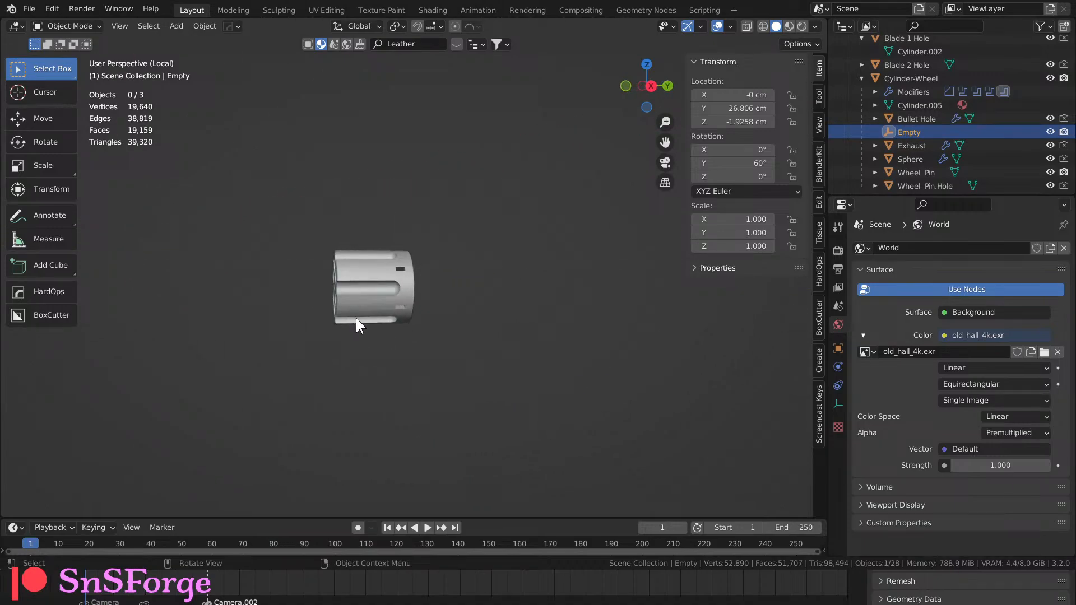
Leave local view and snap the 3D cursor to the Cylinder-Wheel's selected Empty.
key("KP_Divide")
scroll(366, 353, "up", 2)
scroll(387, 352, "down", 3)
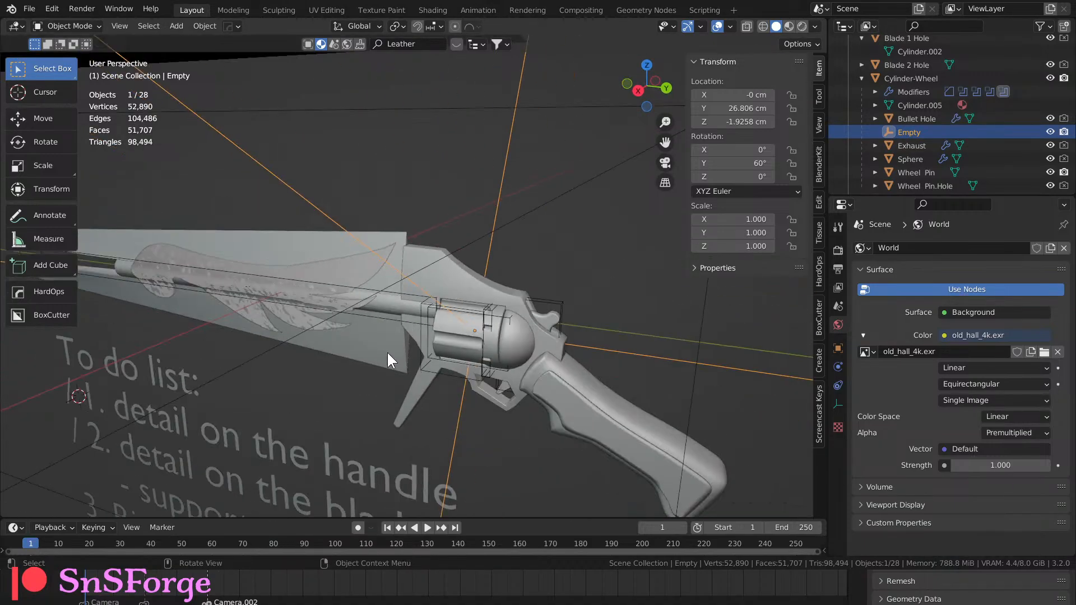
key("shift+s")
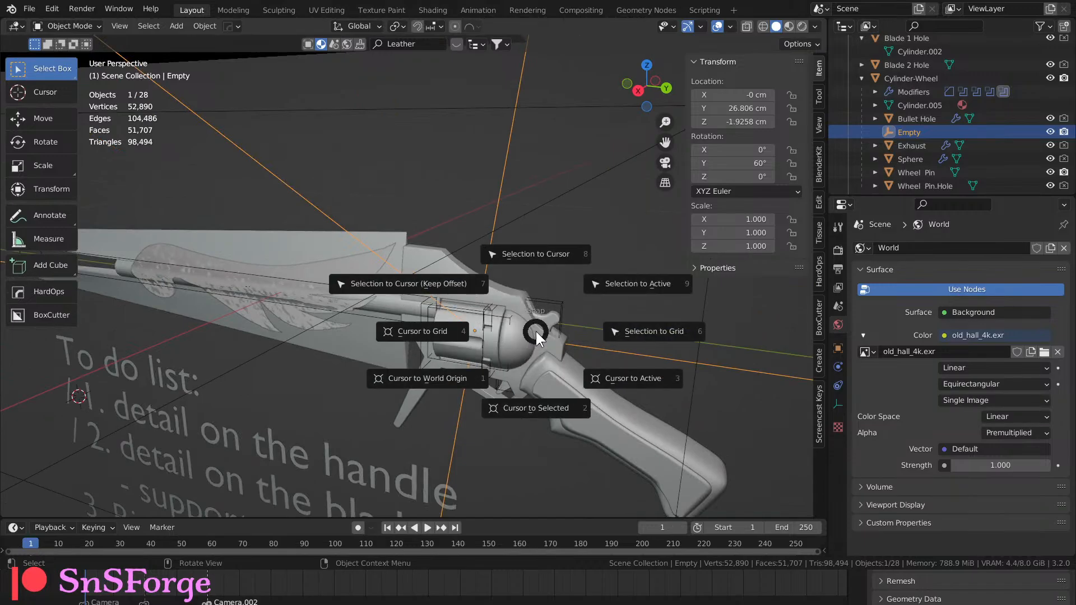
left_click(545, 402)
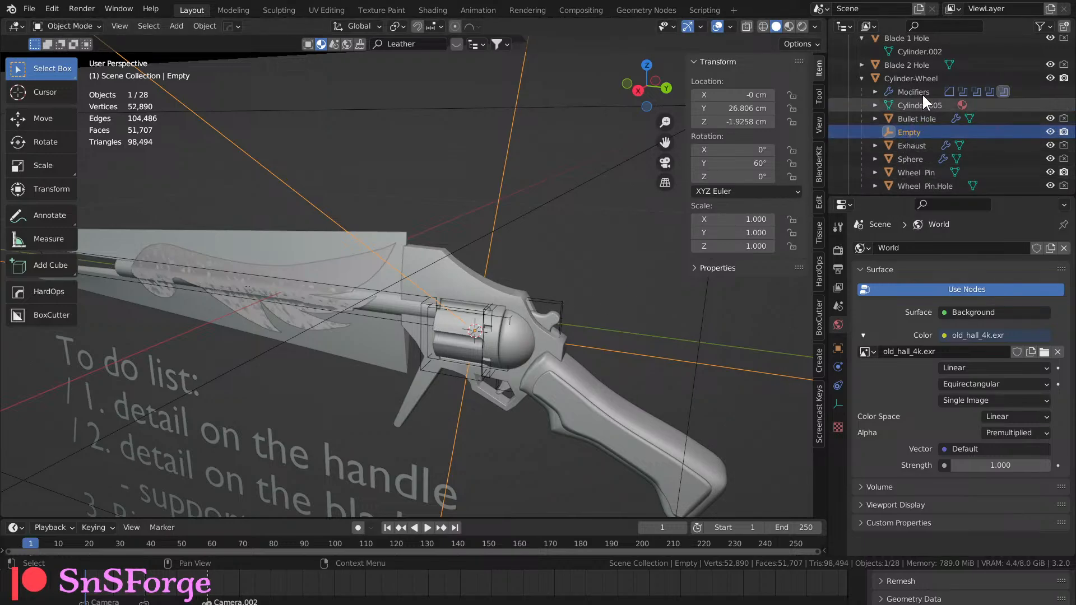
Select the Cylinder-Wheel together with its entire child hierarchy.
left_click(923, 77)
scroll(924, 79, "up", 2)
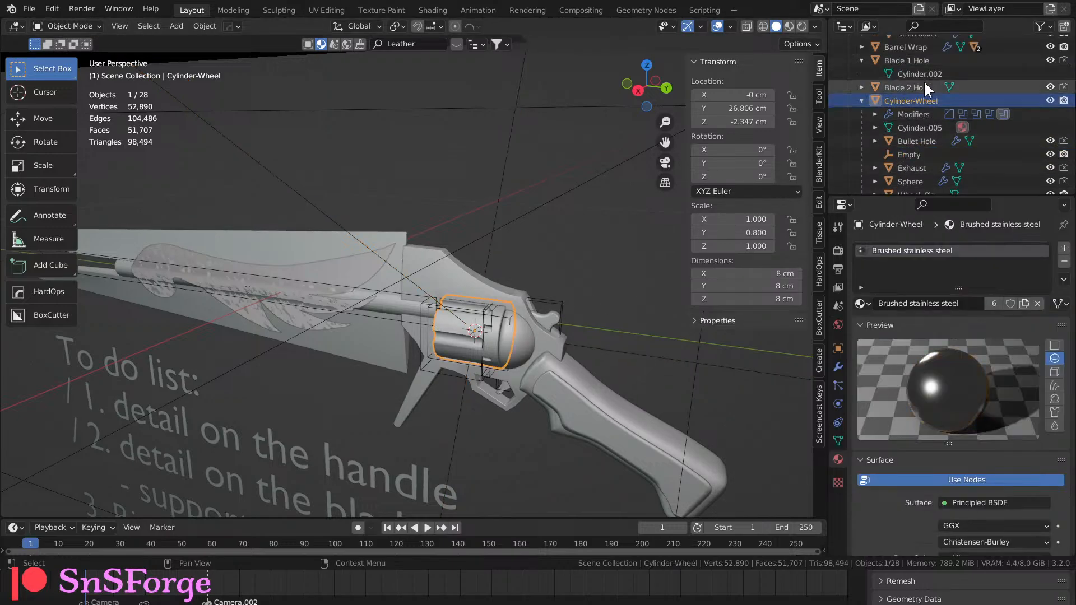
right_click(922, 99)
left_click(913, 114)
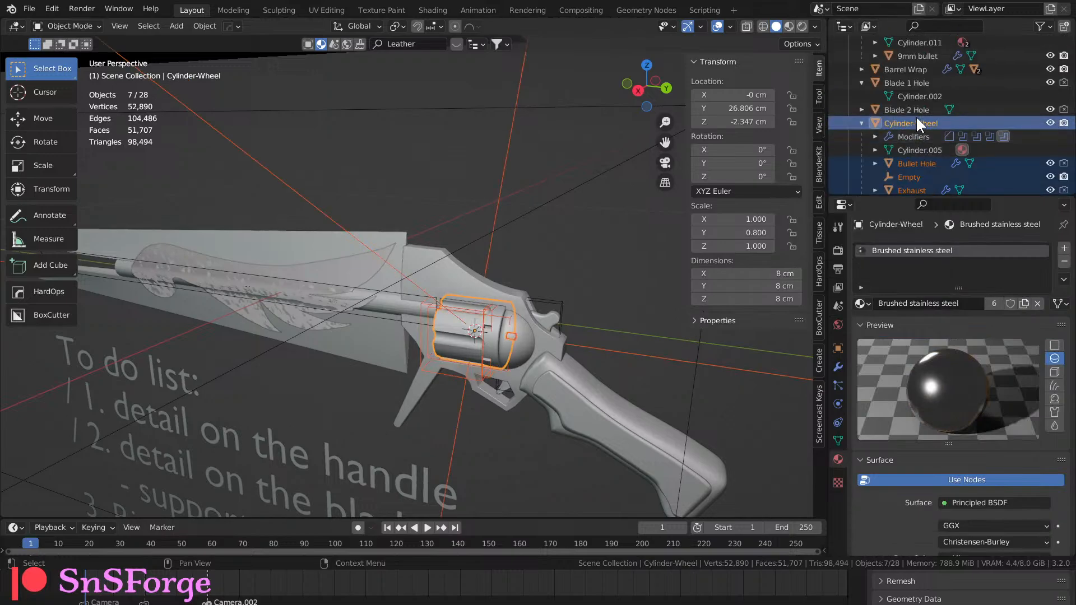
scroll(915, 115, "up", 4)
scroll(926, 106, "up", 2)
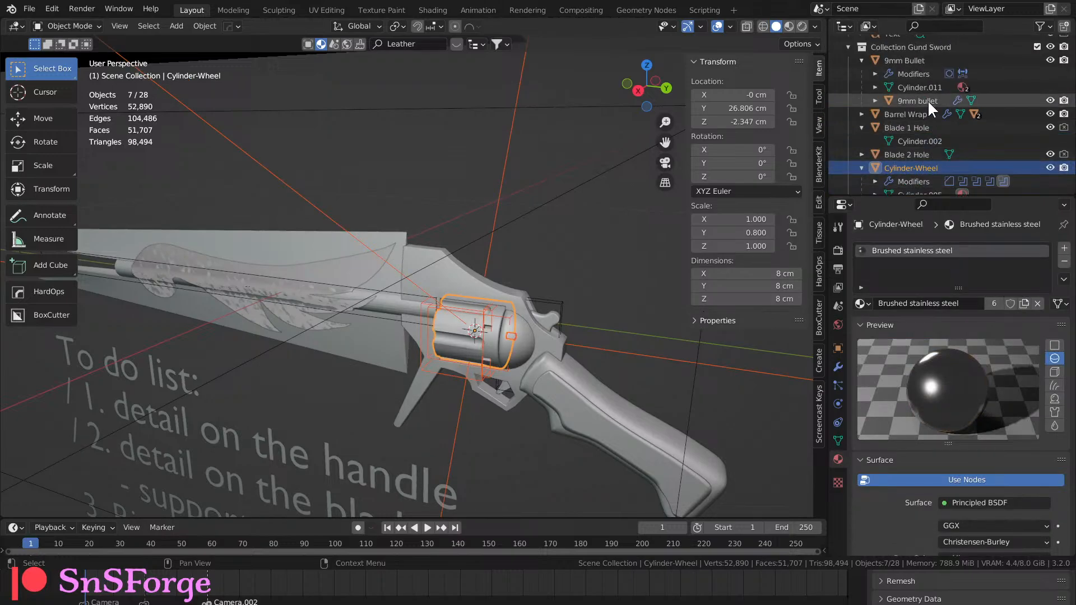
Add the 9mm Bullet and its child 9mm bullet to the selection and isolate all of it in local view.
left_click(909, 60, "shift")
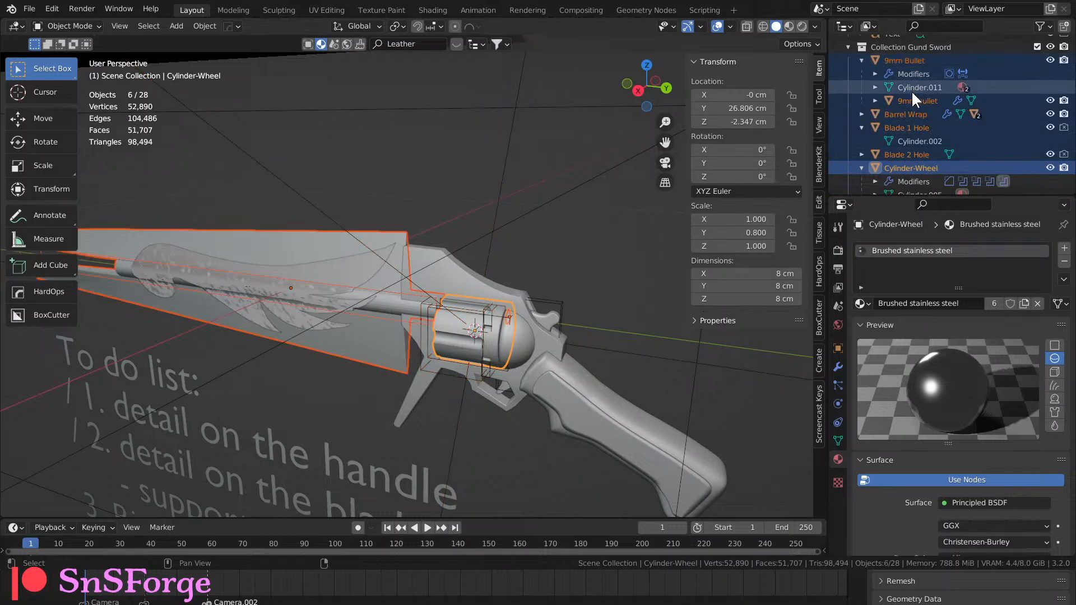
left_click(913, 60)
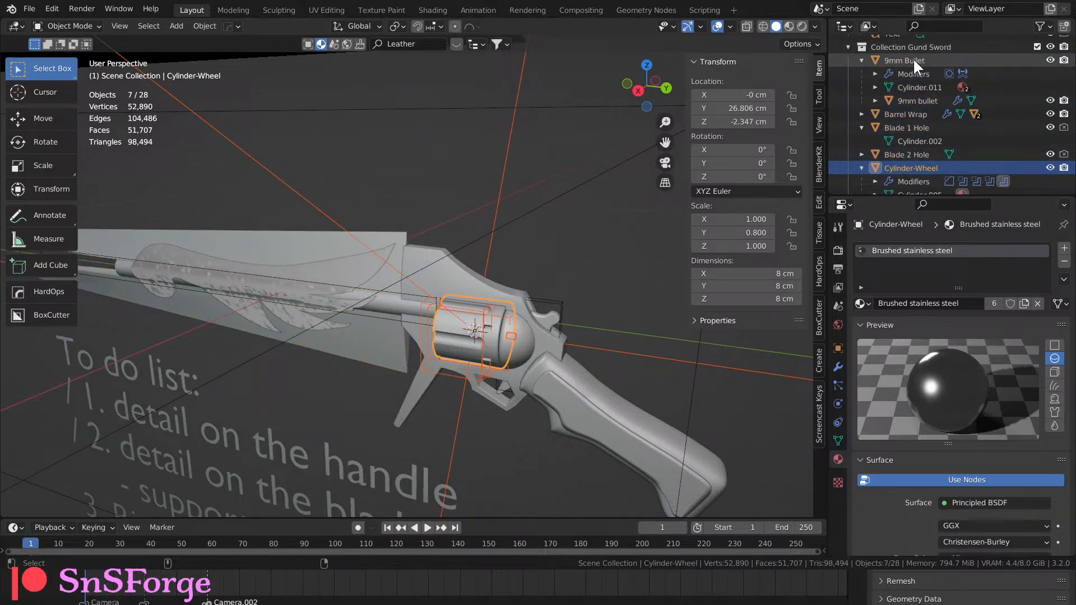
left_click(918, 96)
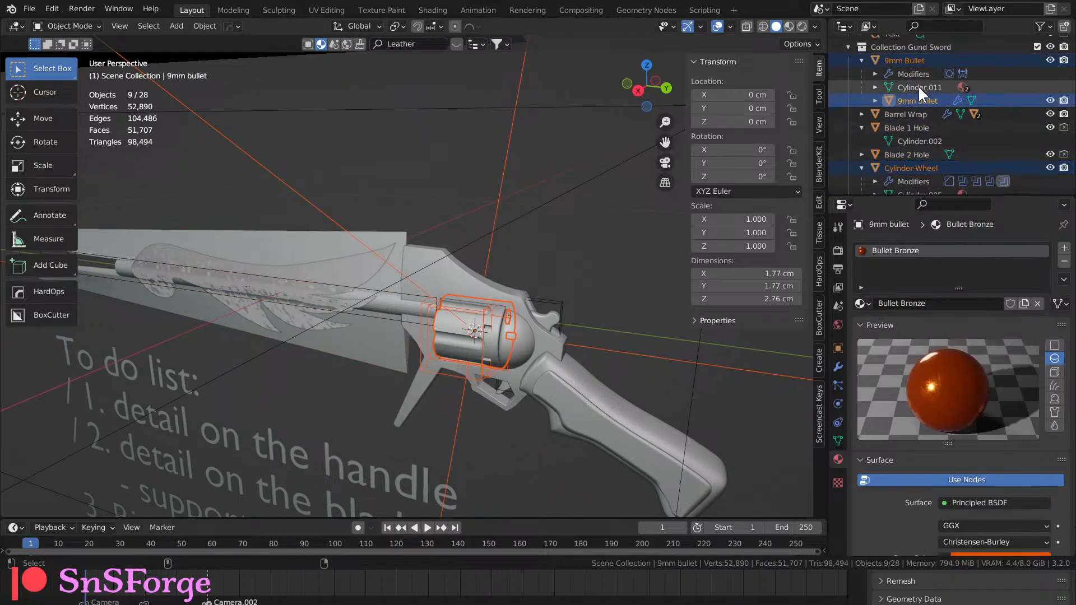
left_click(918, 86)
left_click(903, 59, "ctrl")
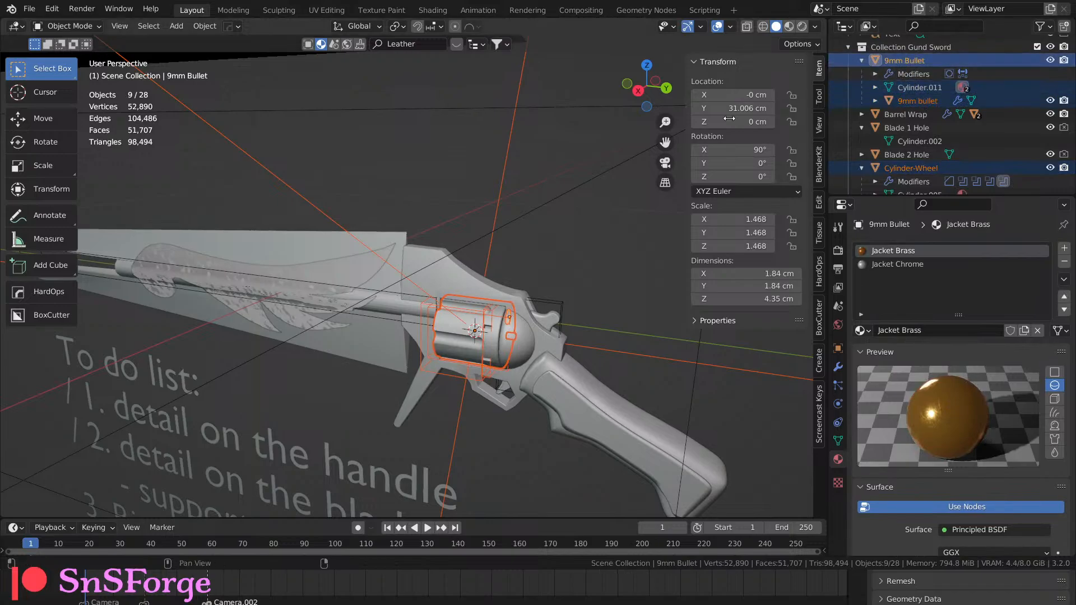
key("KP_Divide")
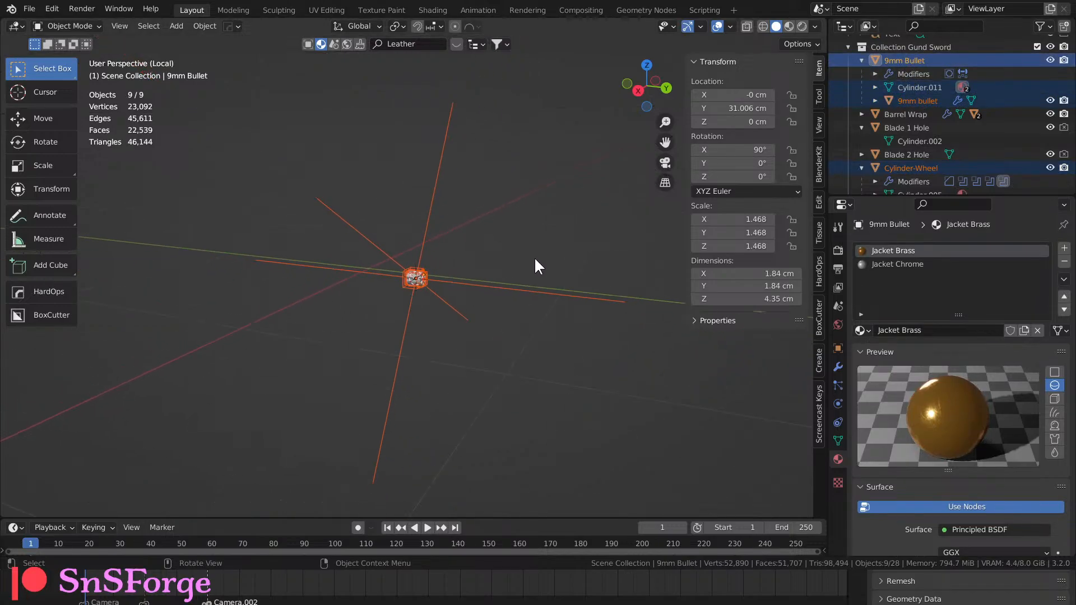
middle_click_drag(588, 344, 532, 341)
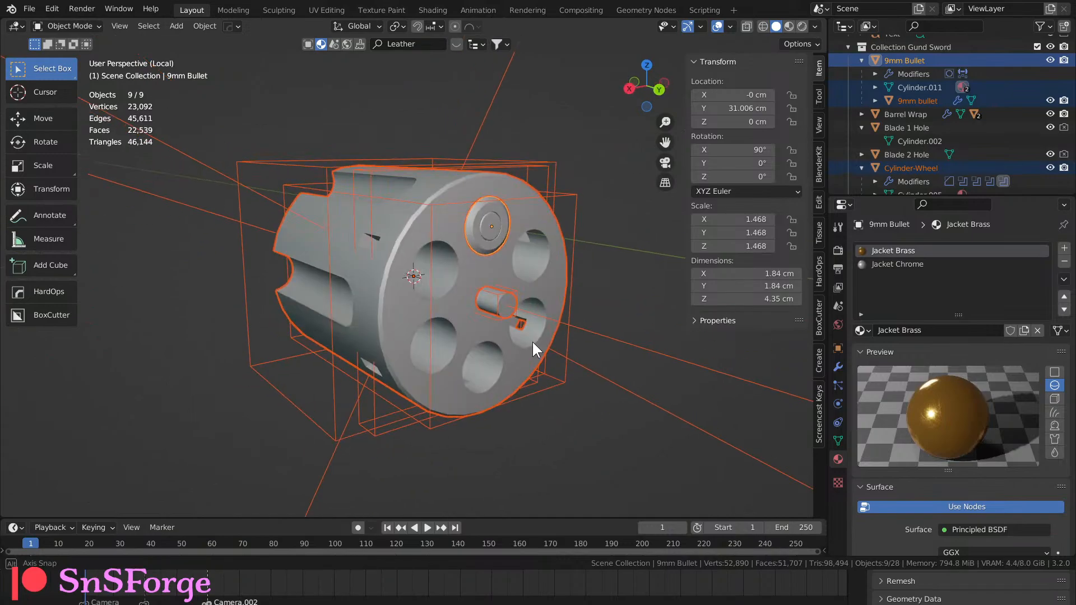
Select only the parent 9mm Bullet casing and add an Array modifier to it.
left_click(498, 226)
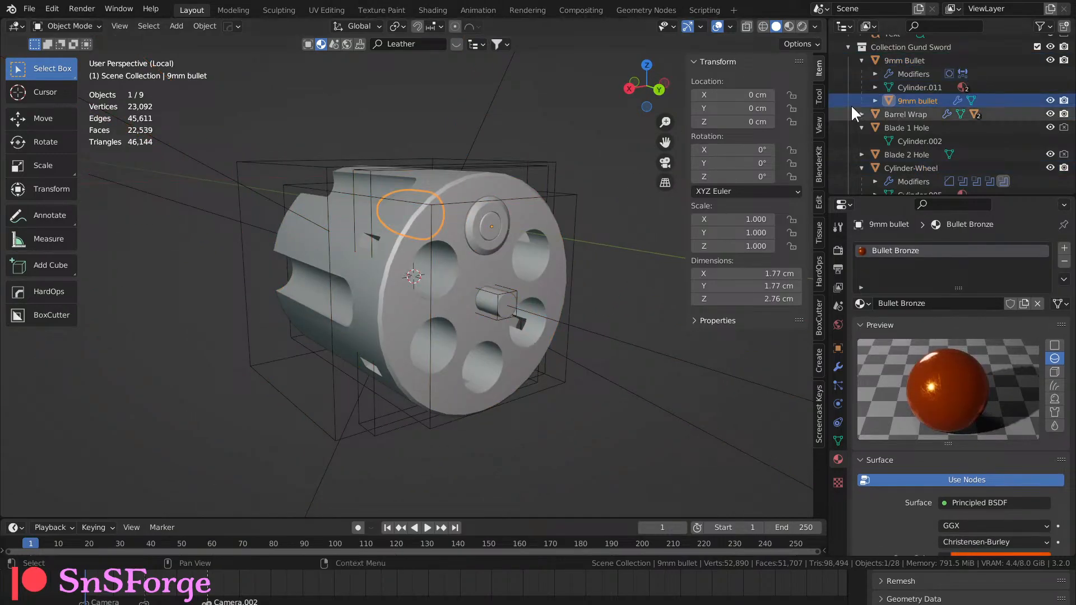
left_click(916, 61)
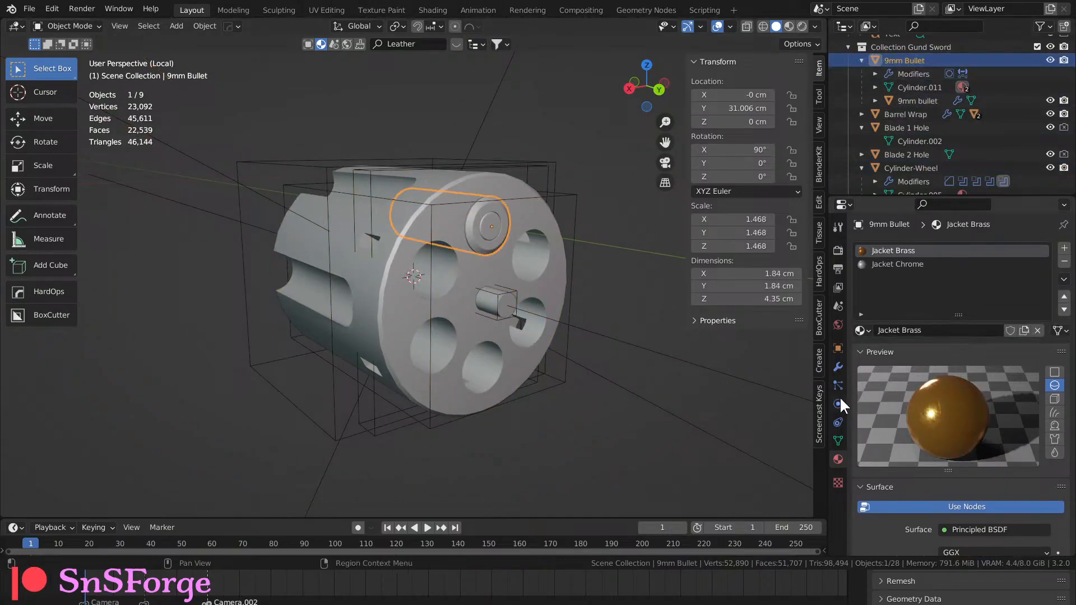
left_click(838, 366)
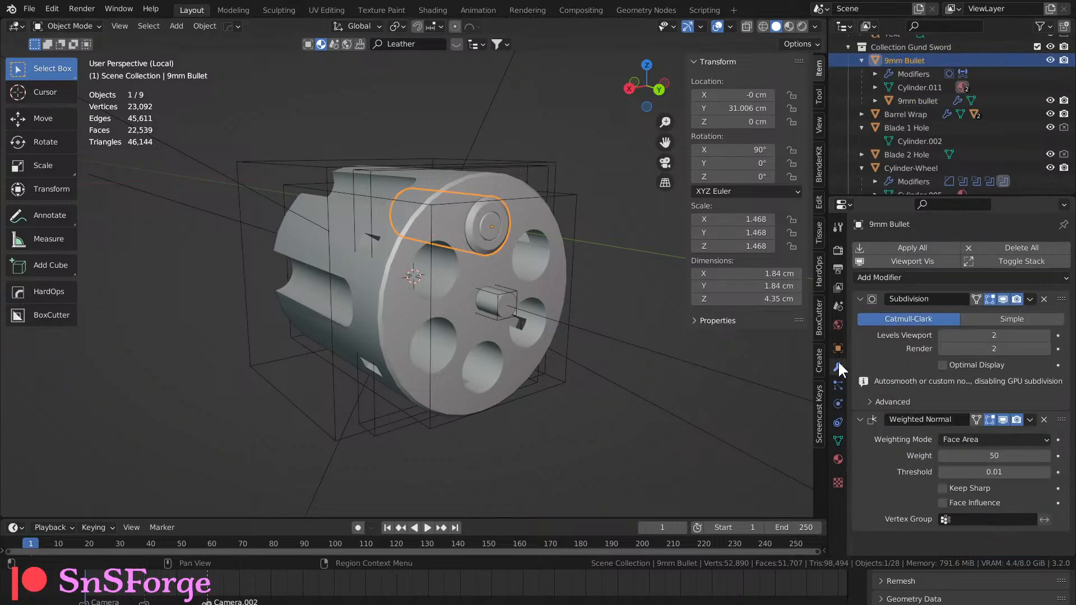
left_click(895, 277)
left_click(791, 314)
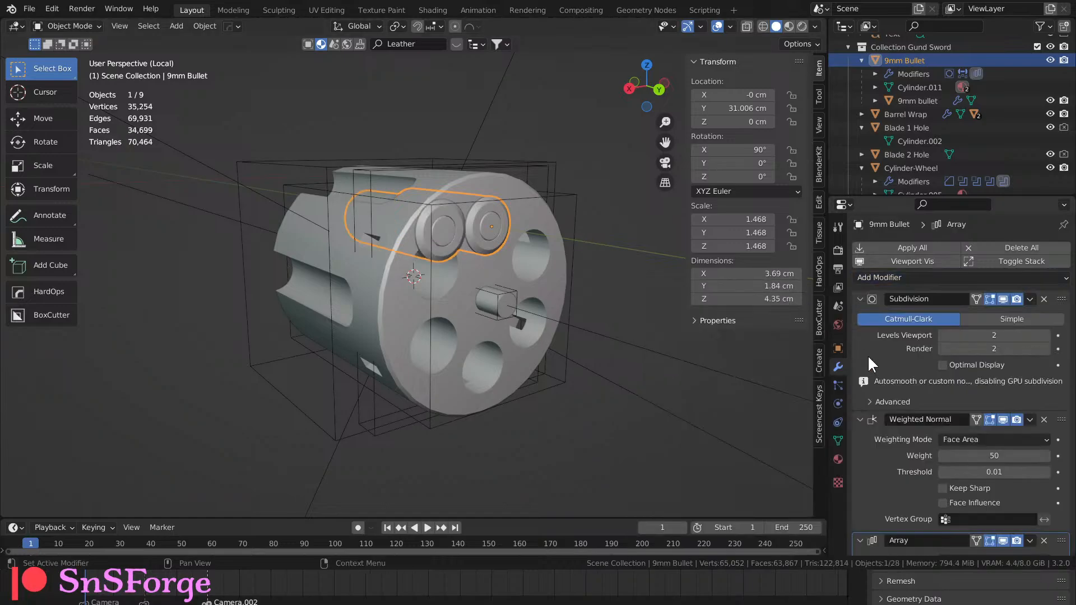
Enable Object Offset in the bullet's Array modifier and assign the Empty as its offset object.
scroll(986, 443, "down", 5)
scroll(990, 443, "down", 3)
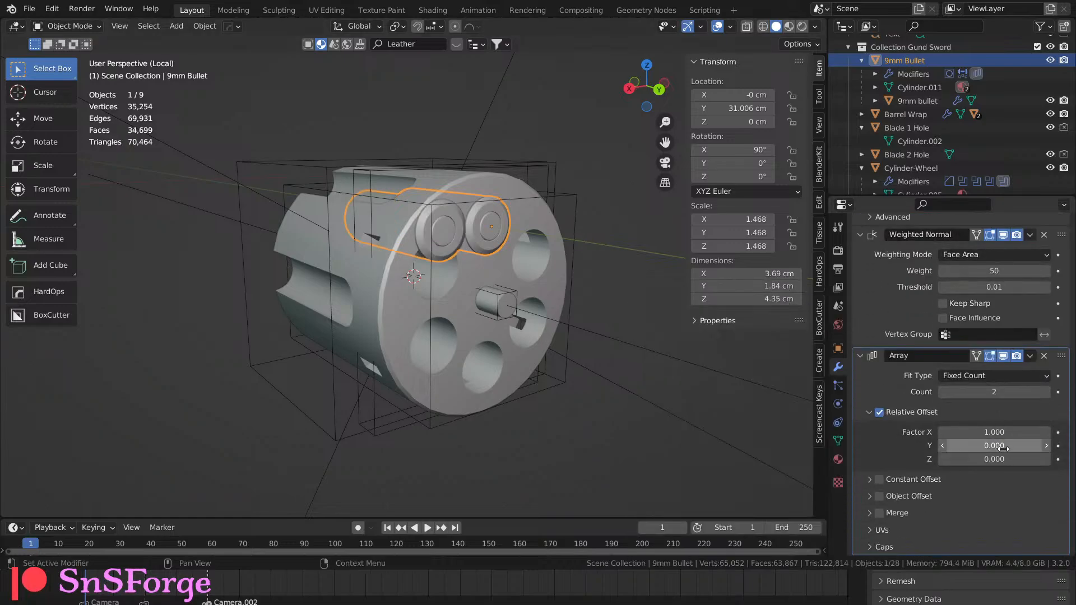
left_click(870, 495)
left_click(879, 496)
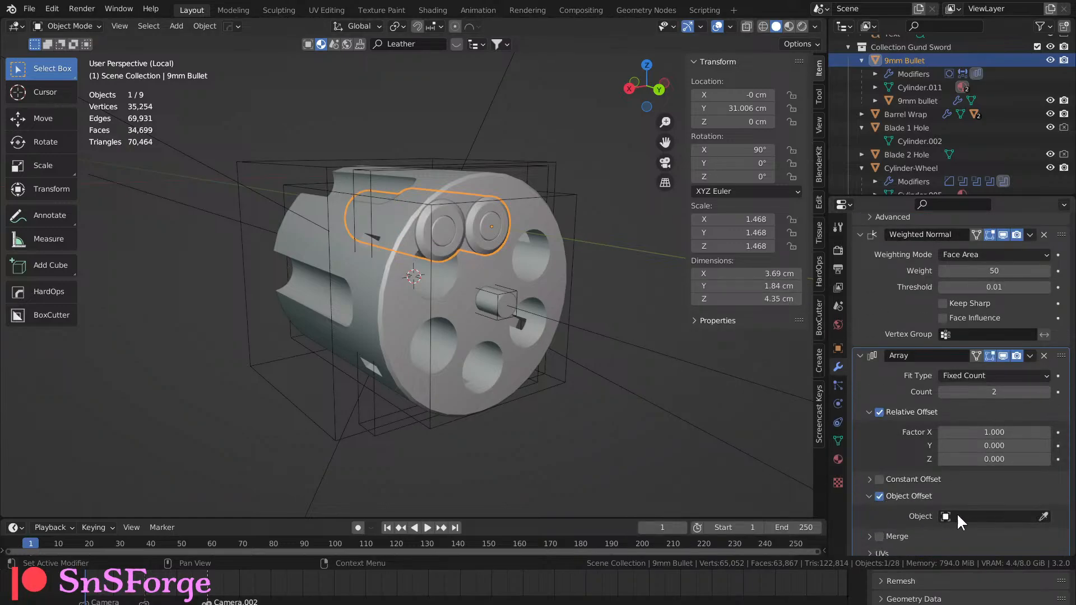
left_click(957, 512)
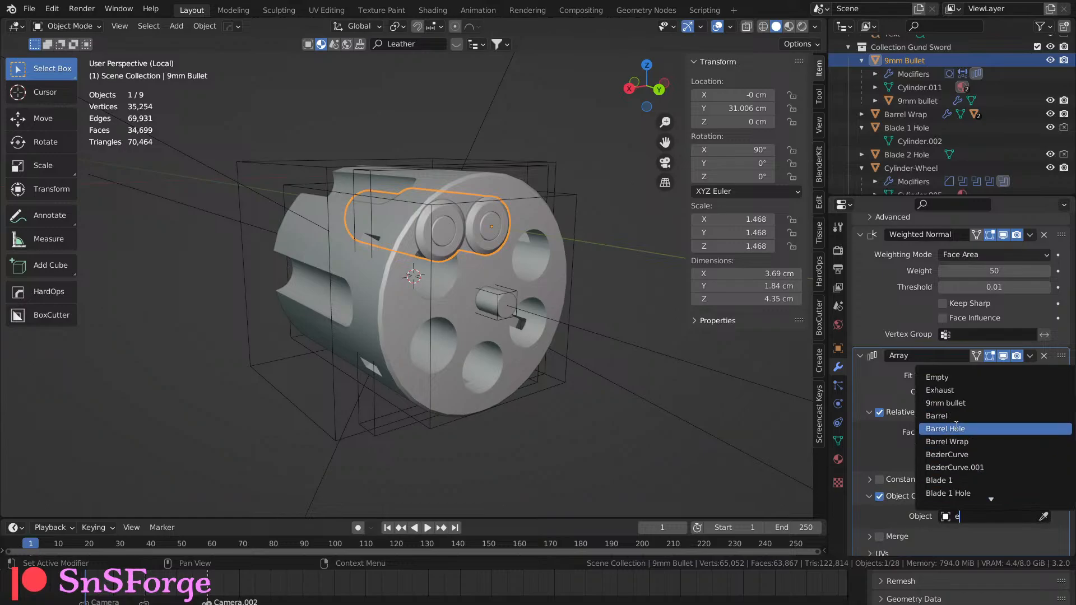
type("e")
left_click(955, 377)
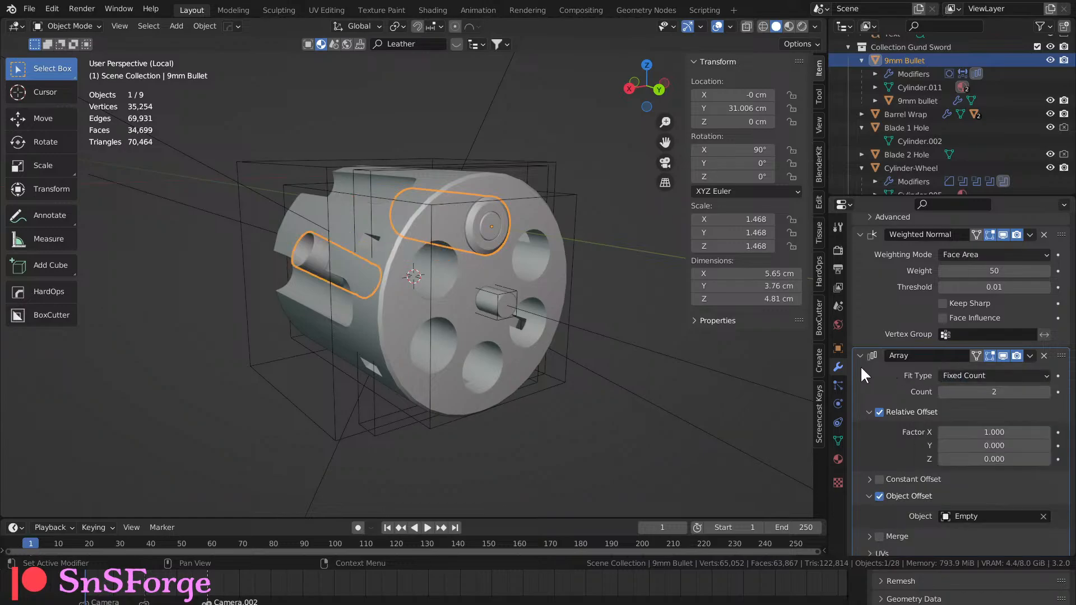
Apply the scale and the rotation of the 9mm Bullet.
key("ctrl+a")
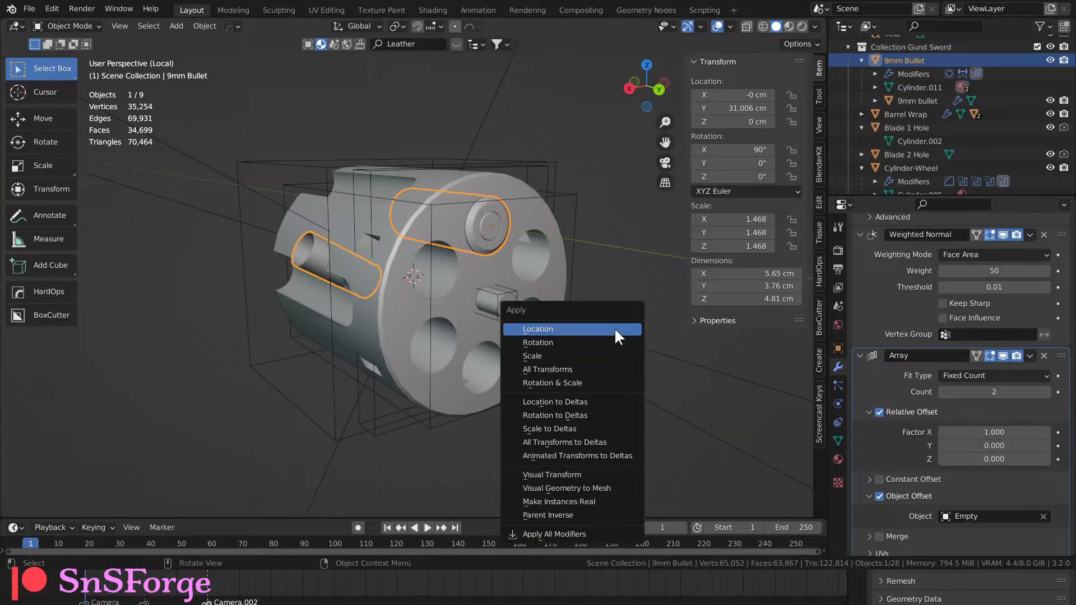
left_click(597, 355)
key("ctrl+a")
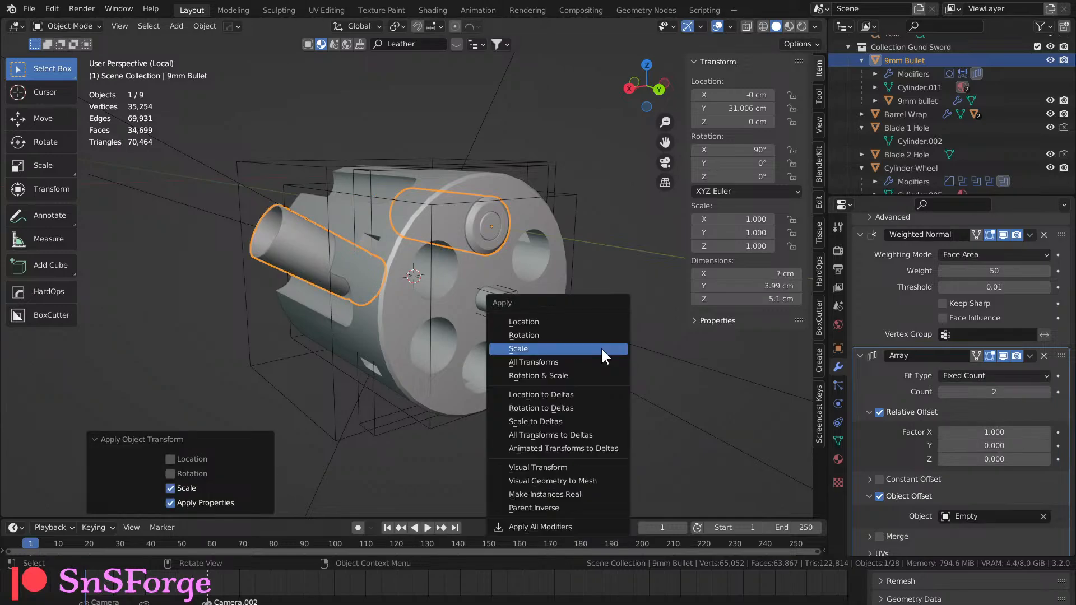
left_click(600, 336)
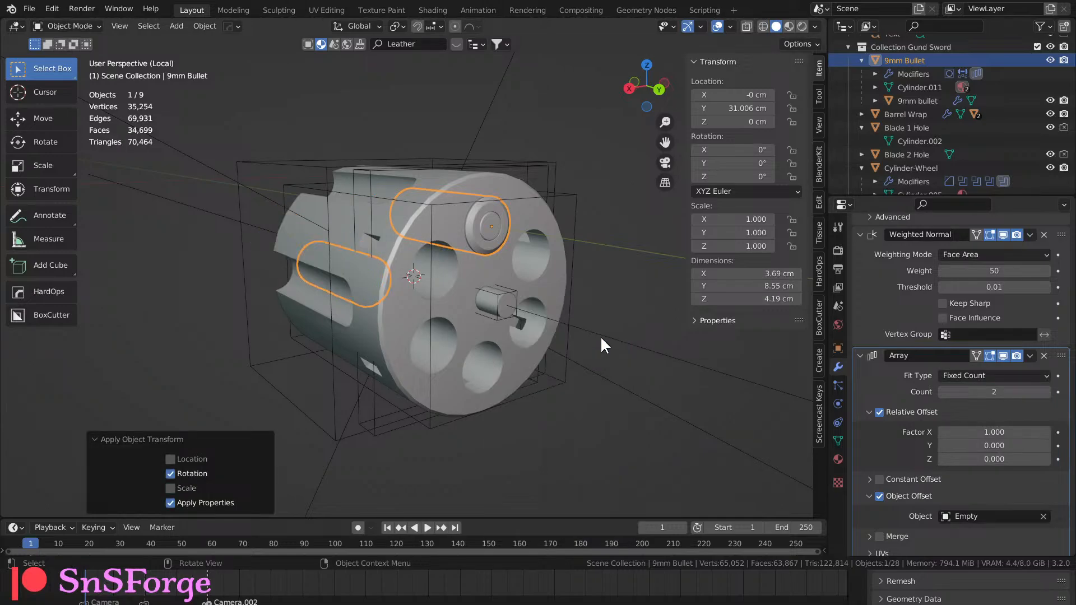
Set the bullet Array's count to 5 and check the copies' placement around the cylinder.
middle_click_drag(600, 335, 807, 314)
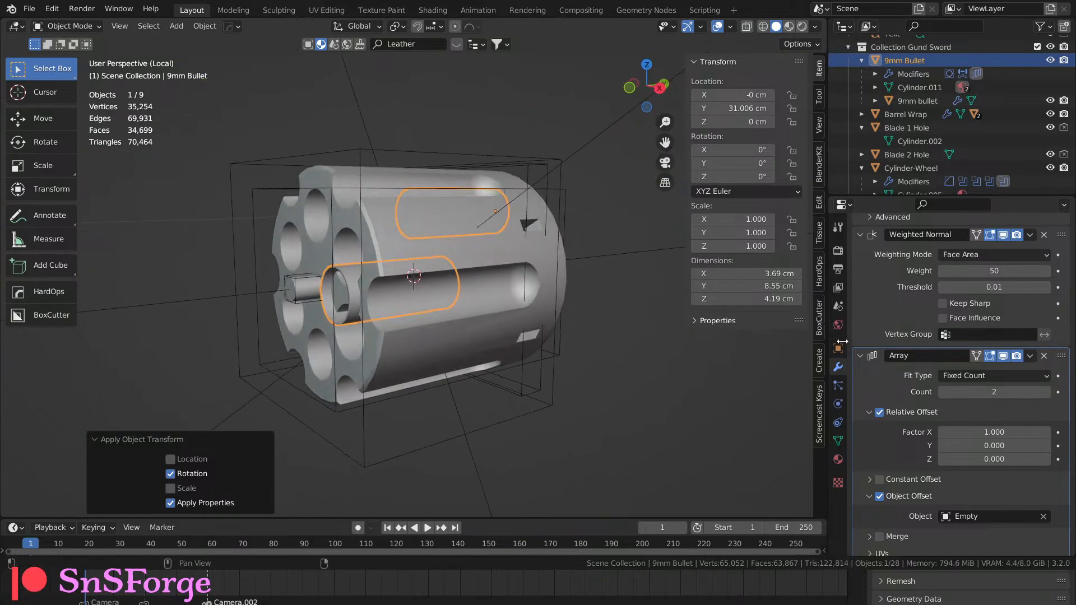
left_click(1048, 391)
left_click(1048, 391)
left_click(1047, 391)
middle_click_drag(661, 395, 541, 423)
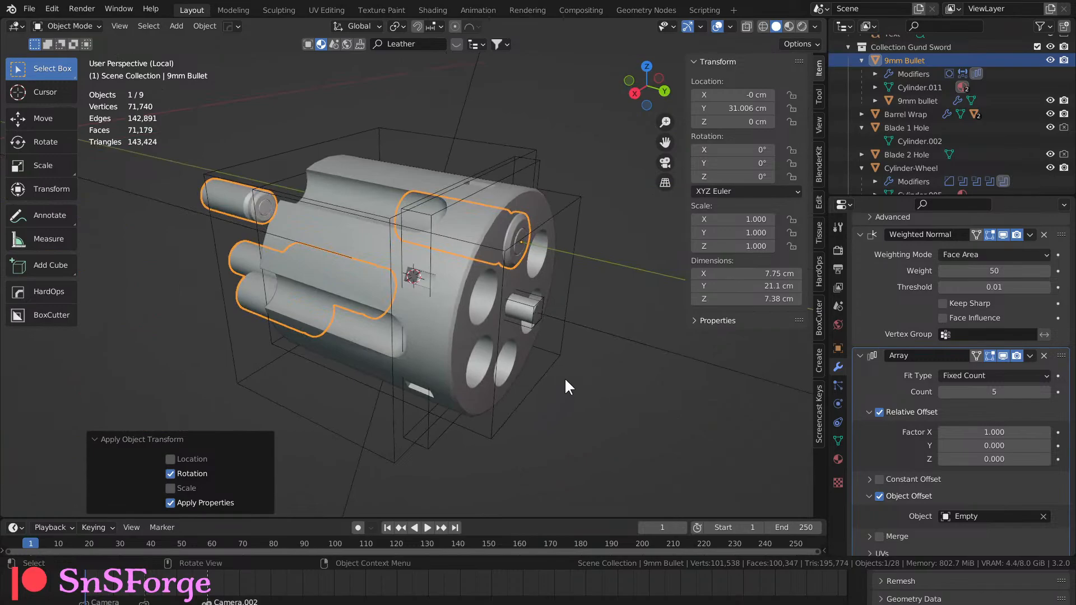
middle_click_drag(578, 352, 593, 332)
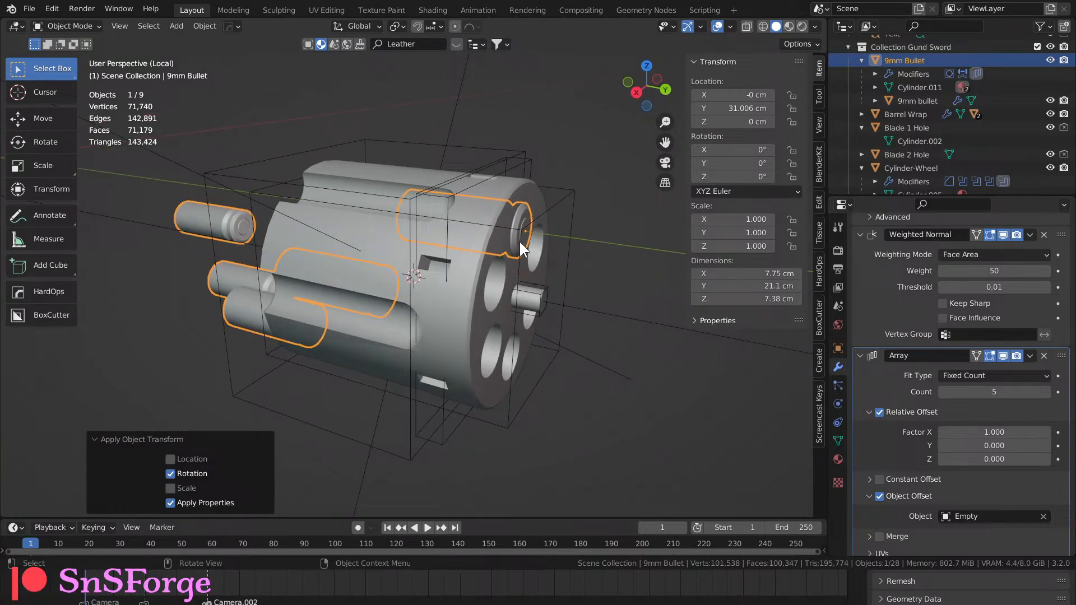
Set the origin of the 9mm Bullet to the 3D cursor.
key("shift+s")
key("Escape")
right_click(518, 247)
mouse_move(511, 292)
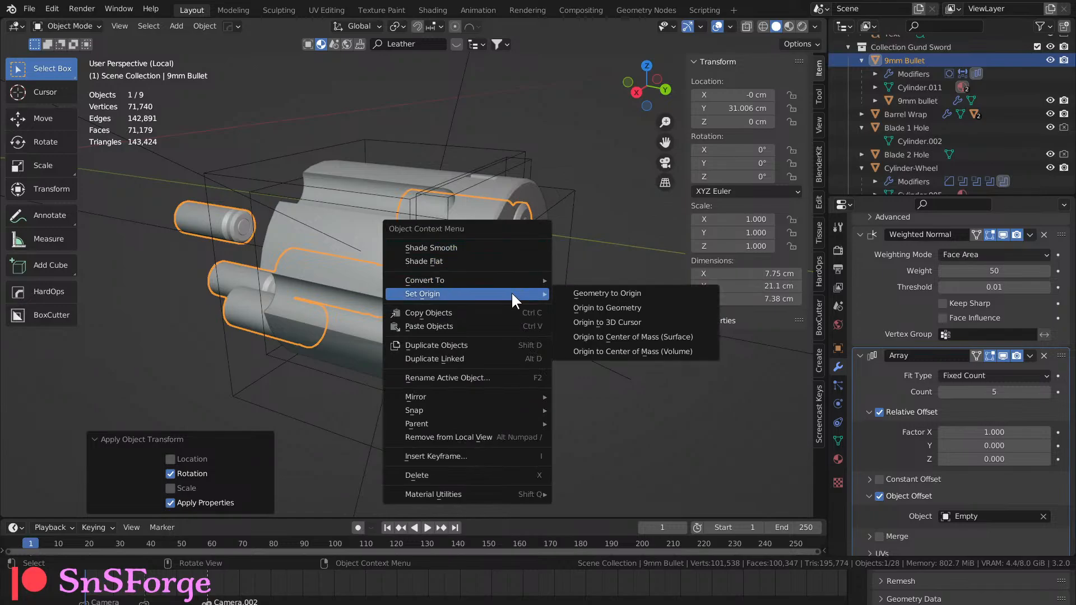
left_click(605, 322)
middle_click_drag(606, 321, 529, 322)
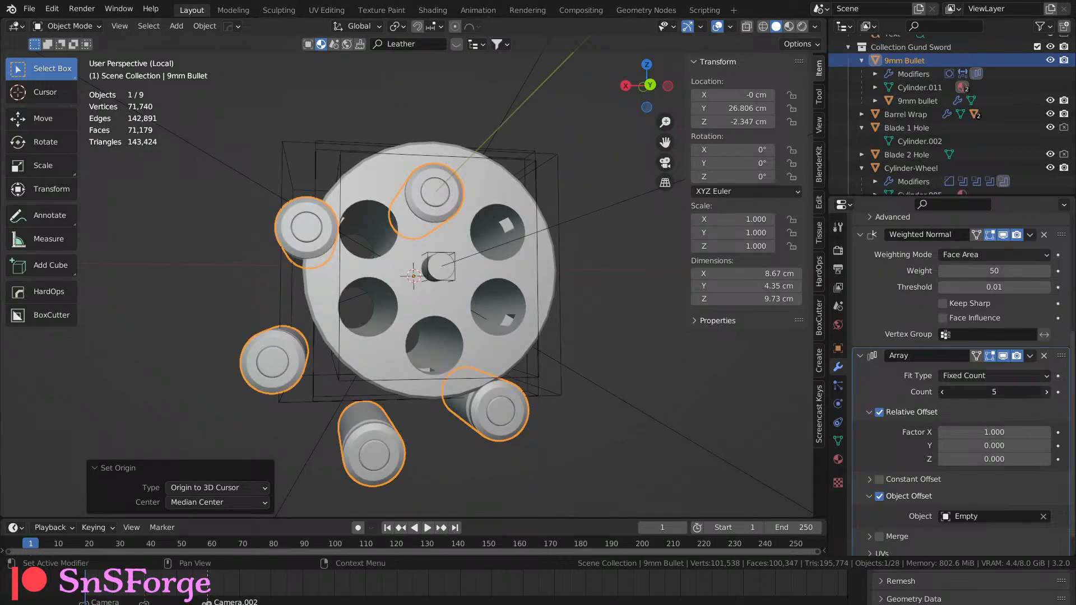
Raise the 9mm Bullet's Array count to 6 and inspect the copies around the Cylinder-Wheel from both ends.
left_click(1047, 392)
middle_click_drag(718, 381, 147, 386)
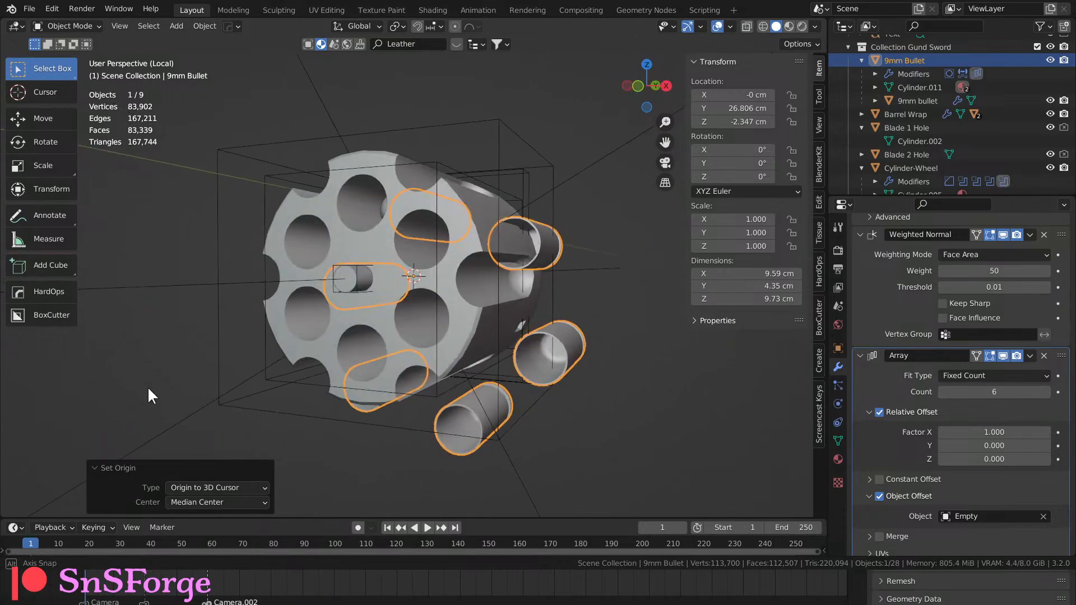
scroll(942, 132, "down", 5)
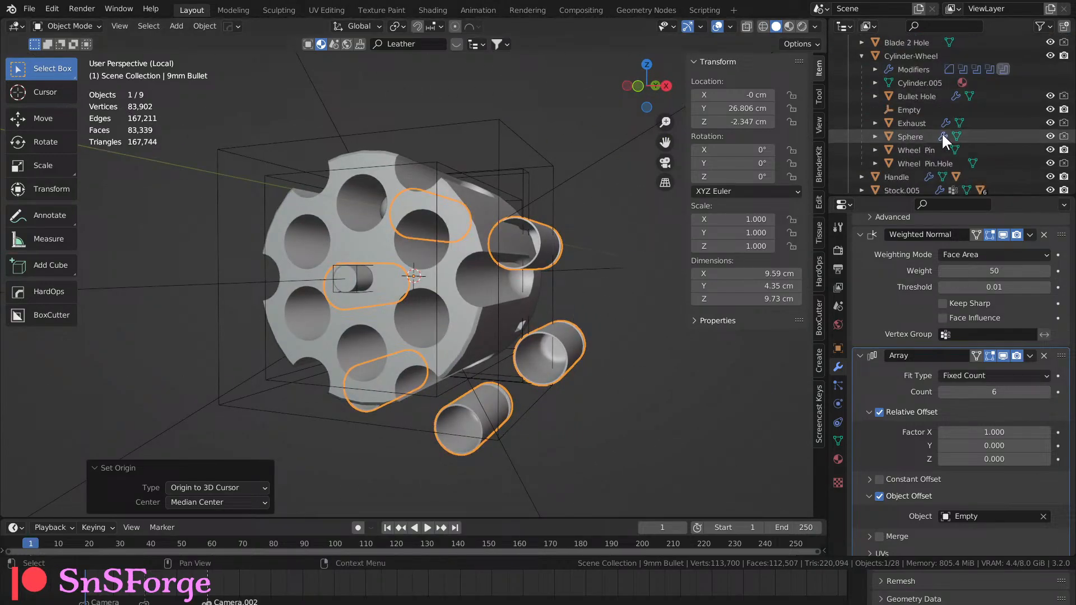
left_click(928, 109)
middle_click_drag(655, 263, 401, 274)
left_click(454, 219)
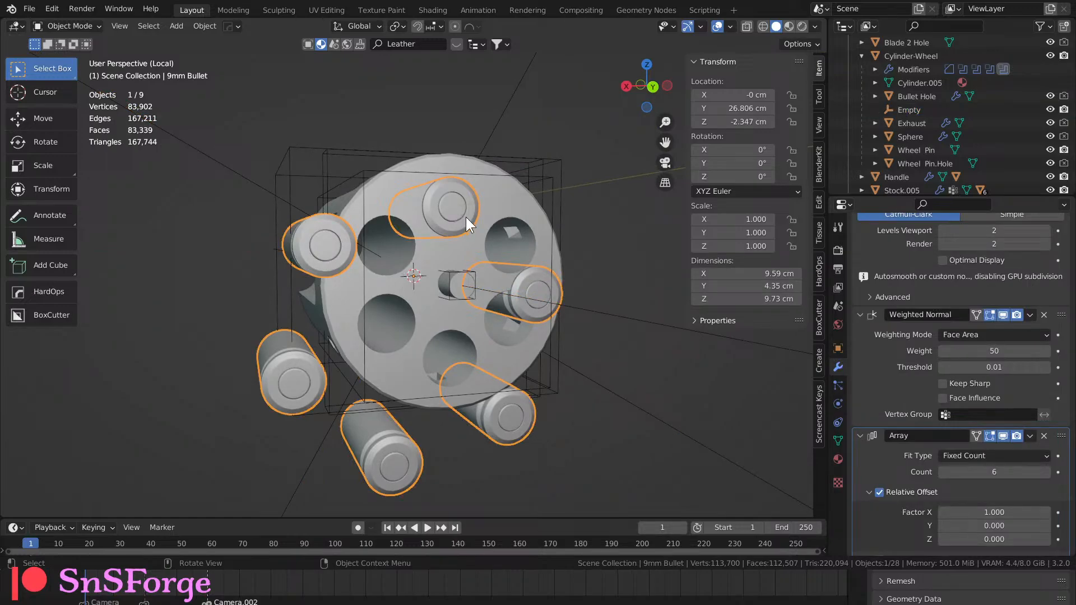
Reset the 9mm Bullet's origin to the 3D cursor with its Array temporarily hidden in the viewport.
middle_click_drag(547, 304, 619, 354)
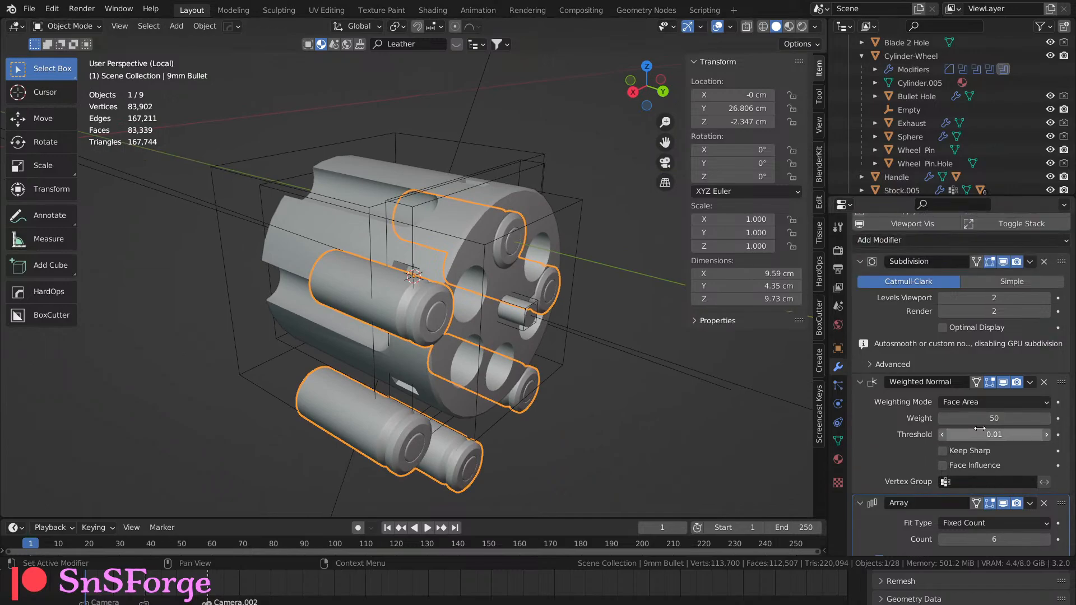
left_click(1002, 435)
middle_click_drag(701, 339, 521, 269)
right_click(469, 230)
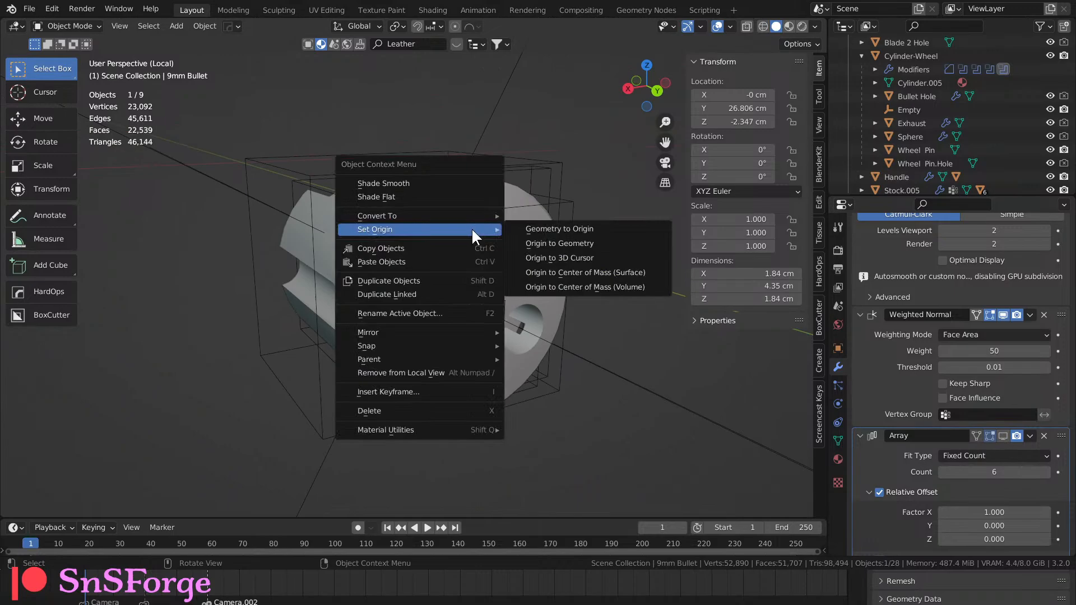
left_click(529, 256)
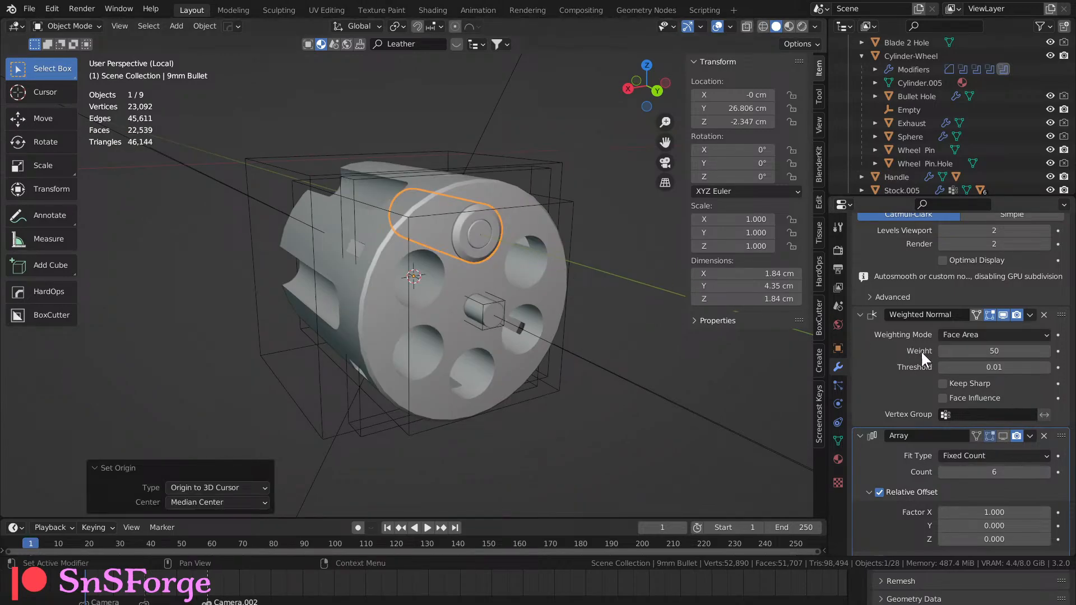
left_click(1003, 435)
middle_click_drag(718, 370, 645, 278)
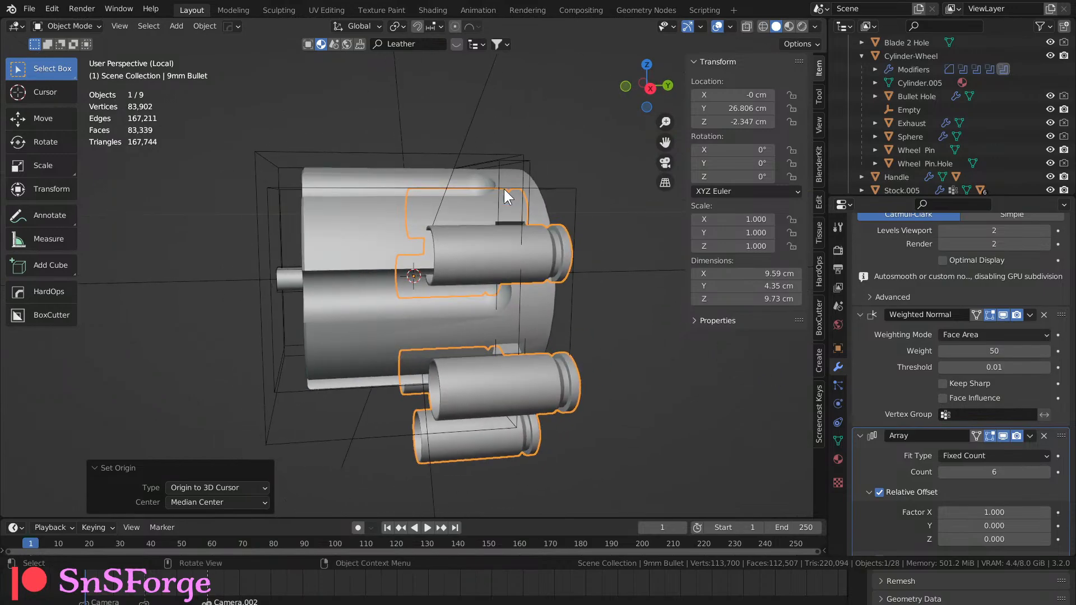
Compare the Empty's location with the 3D cursor's coordinates and snap the 3D cursor to the Empty.
left_click(472, 112)
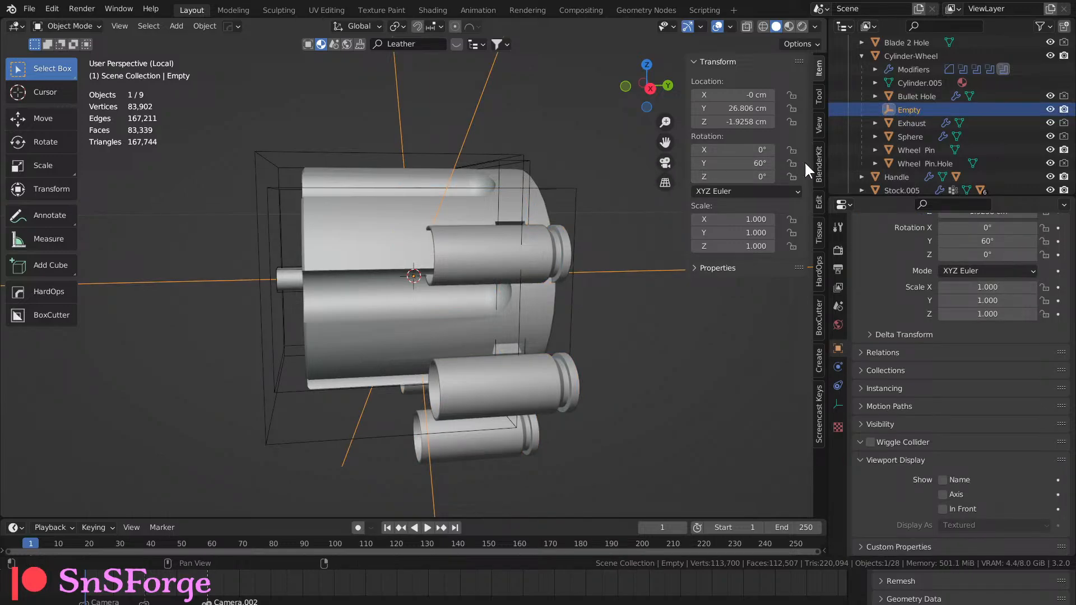
left_click(818, 125)
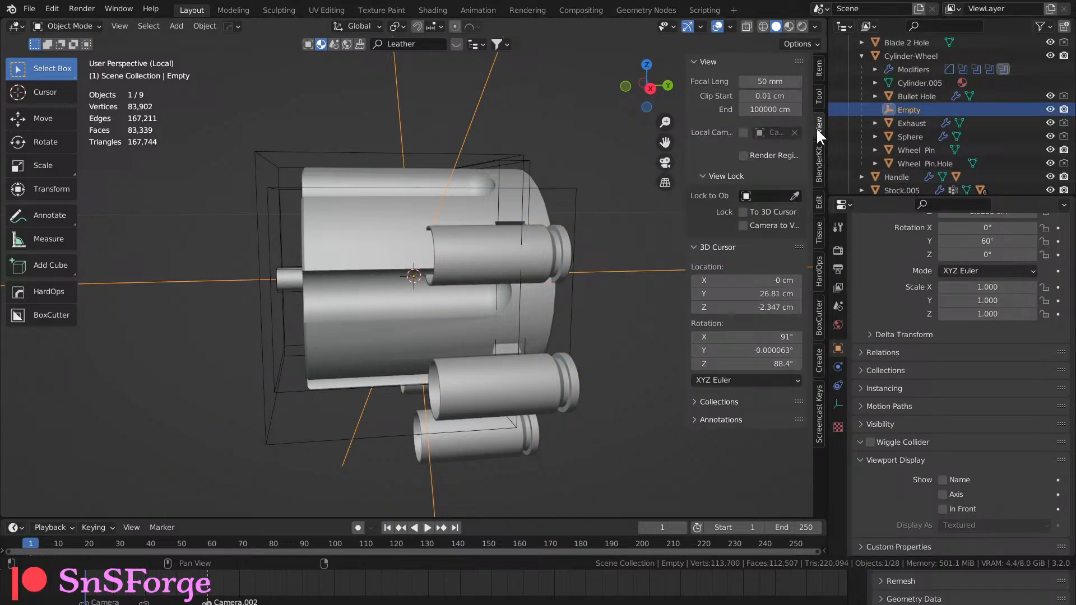
left_click(816, 72)
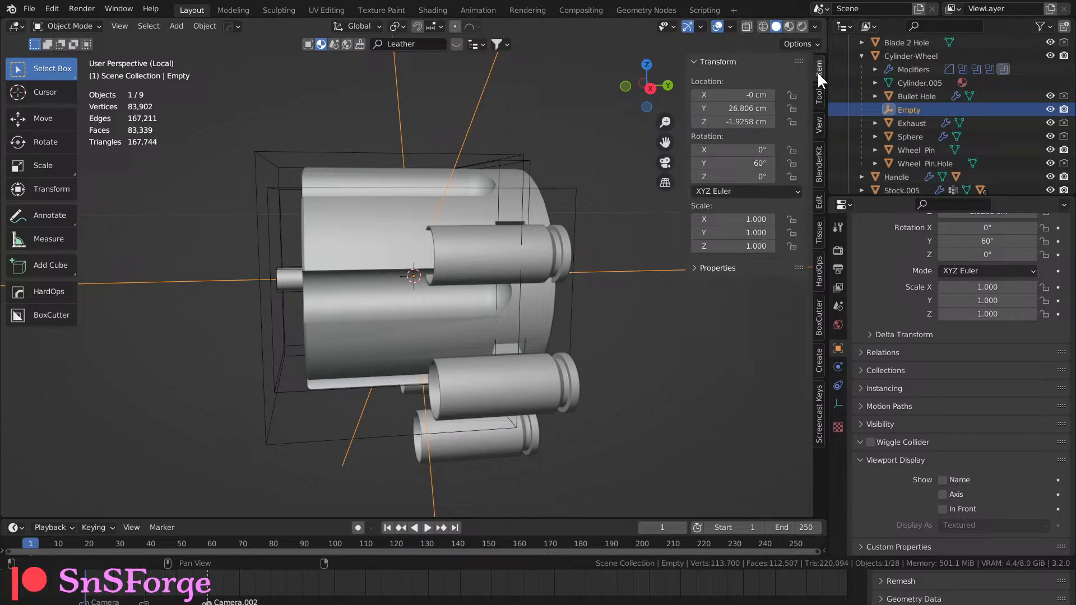
right_click(485, 93)
left_click(506, 77)
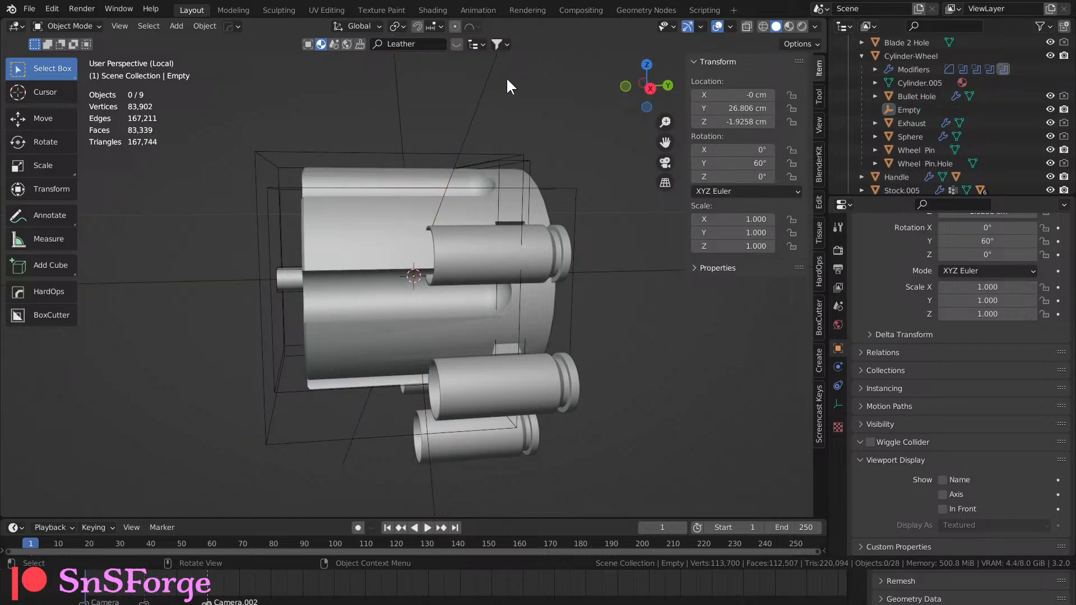
left_click(490, 80)
key("shift+s")
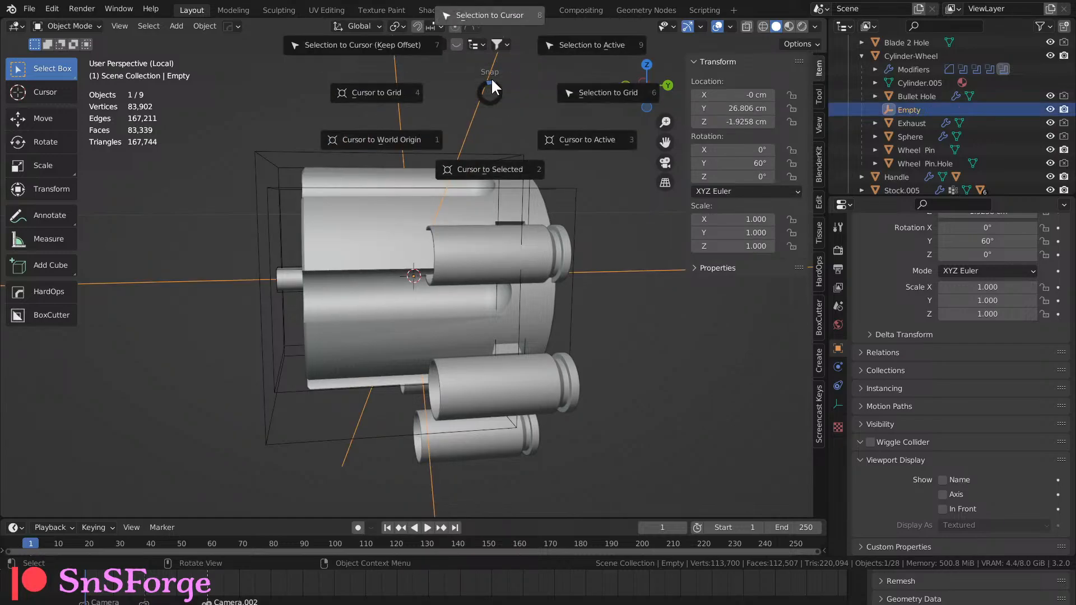
left_click(491, 172)
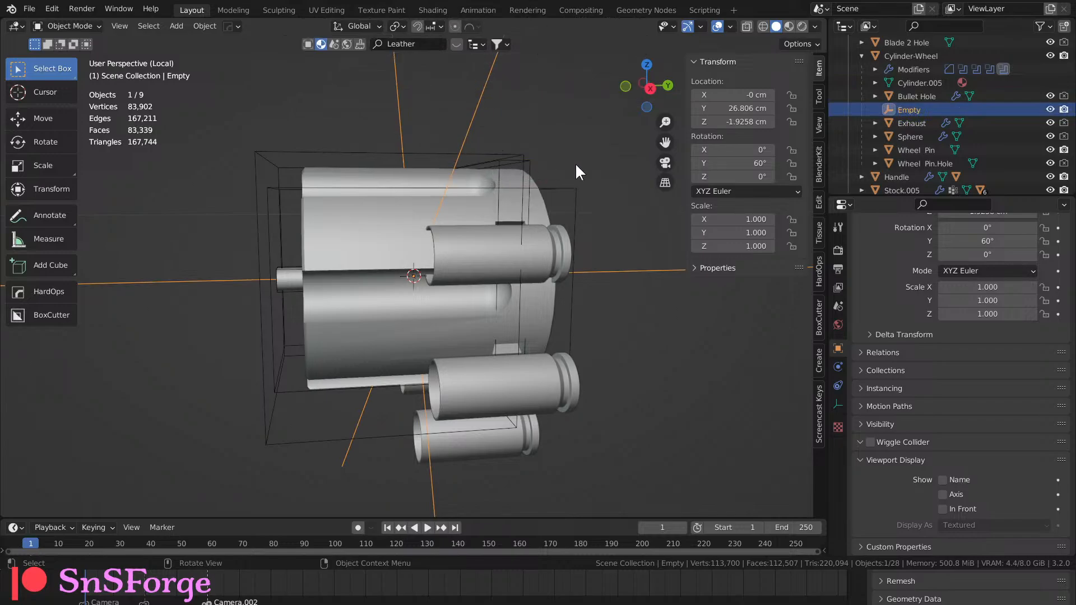
scroll(902, 84, "up", 4)
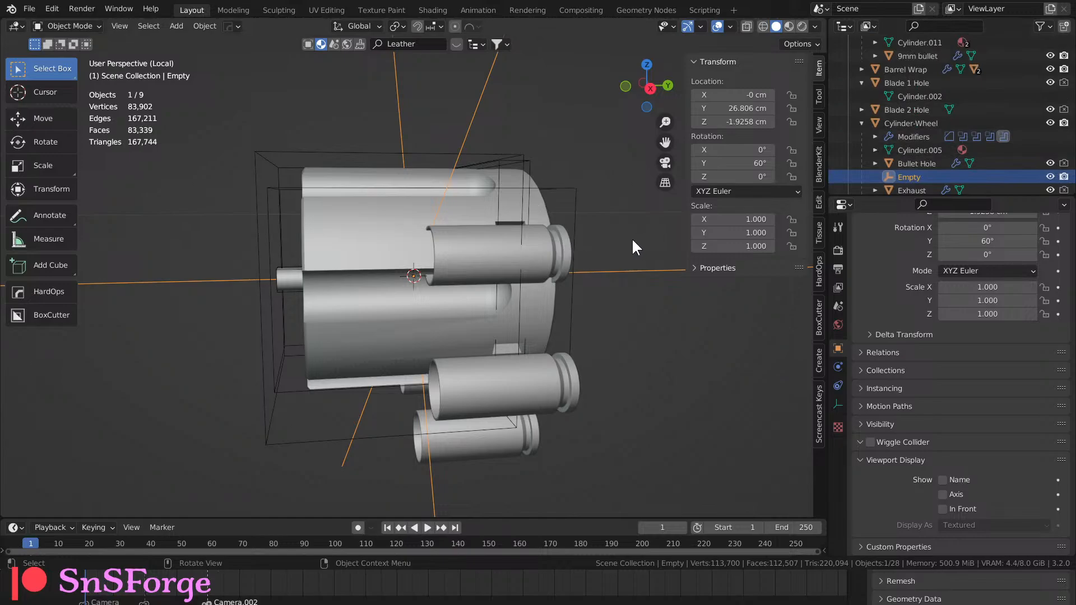
Hide the 9mm Bullet's Array, set the origin to the cursor snapped to the Empty, and show the Array again.
middle_click_drag(631, 238, 505, 253)
left_click(500, 235)
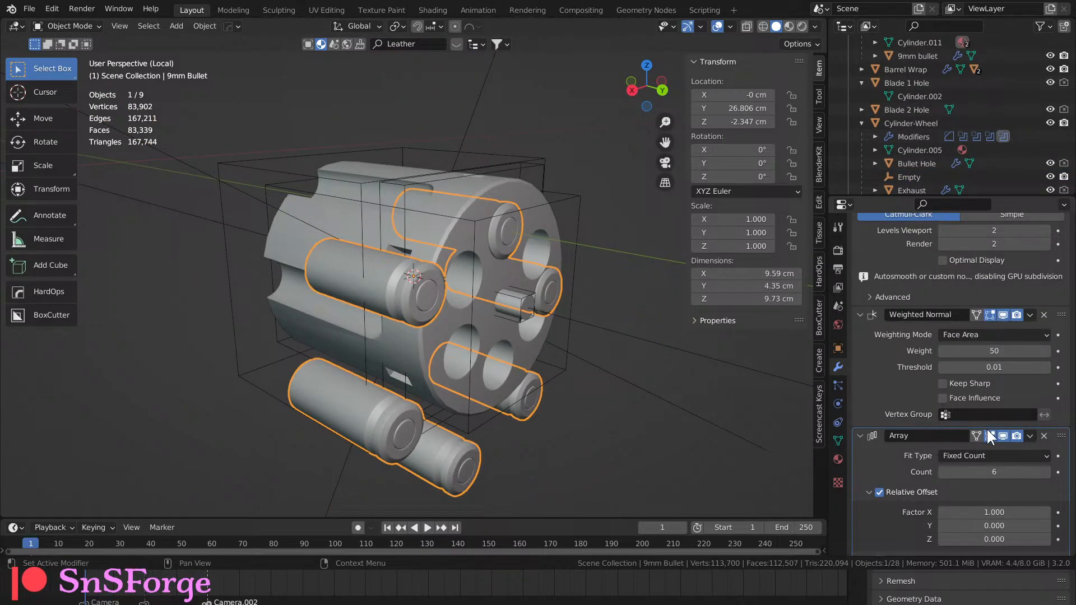
left_click(1002, 436)
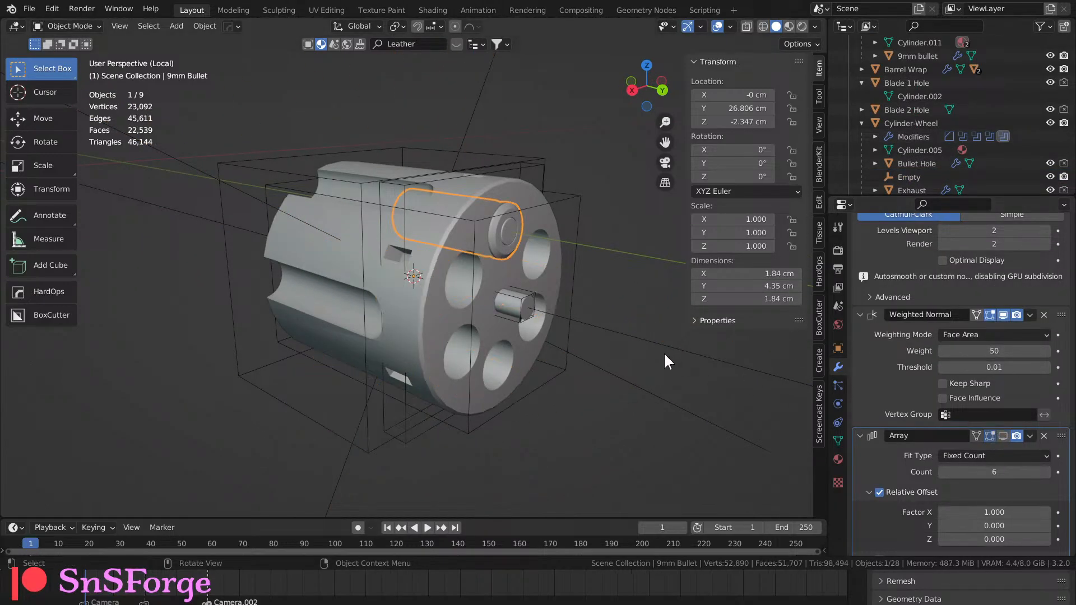
right_click(509, 224)
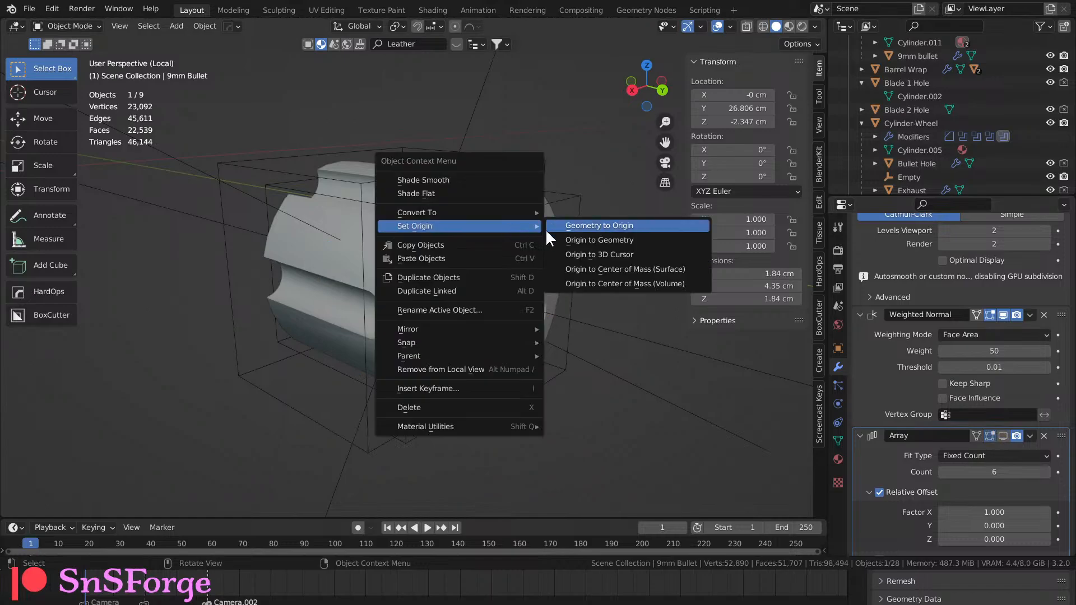
left_click(576, 253)
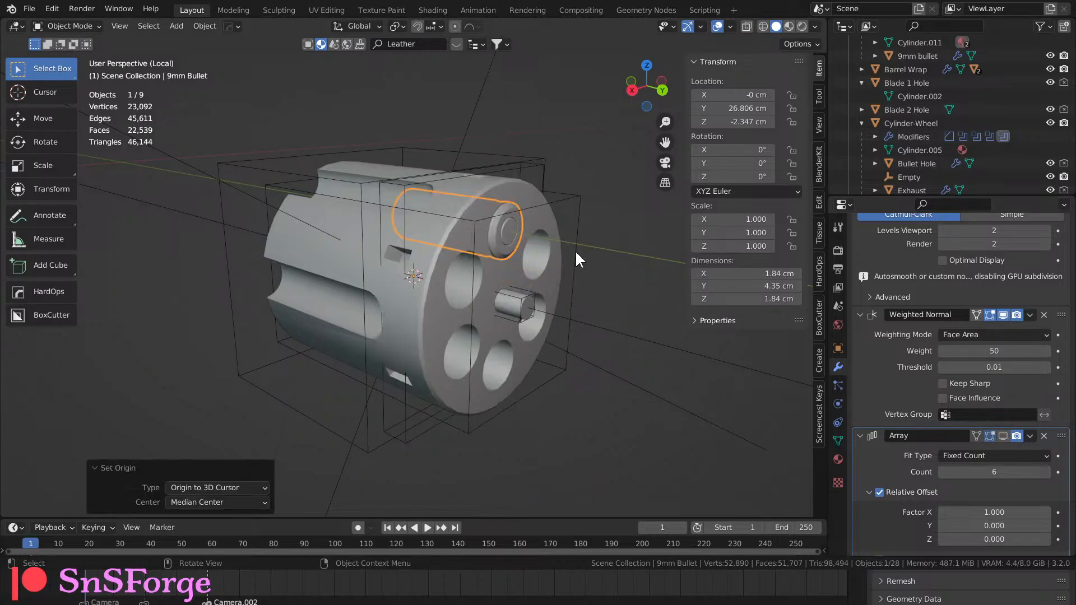
left_click(1004, 436)
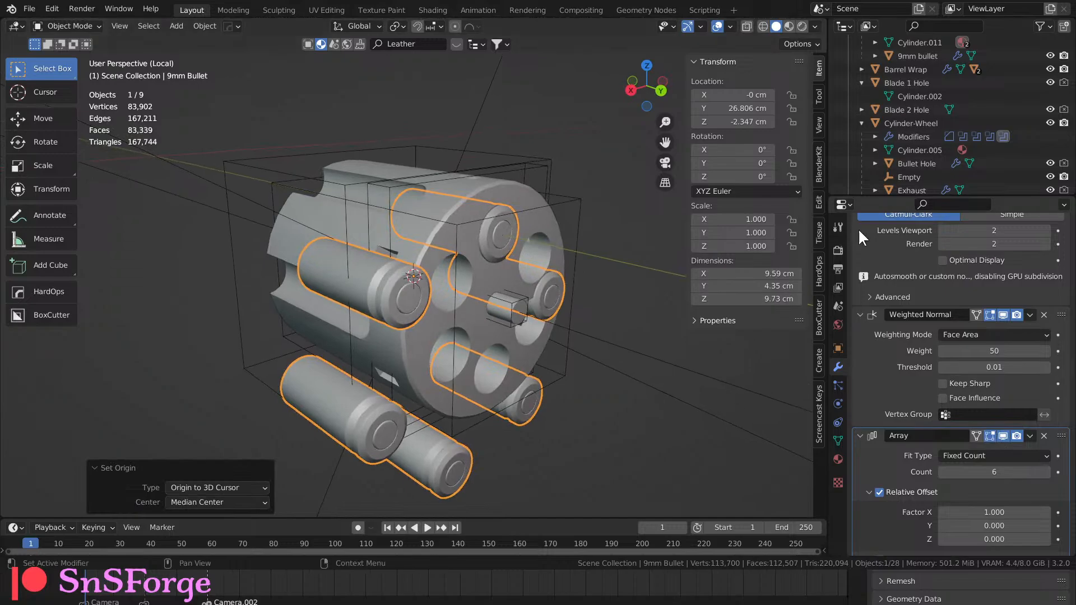
Compare the location, rotation and scale values of the Empty, the child 9mm bullet and the parent 9mm Bullet.
scroll(928, 147, "down", 4)
left_click(914, 86)
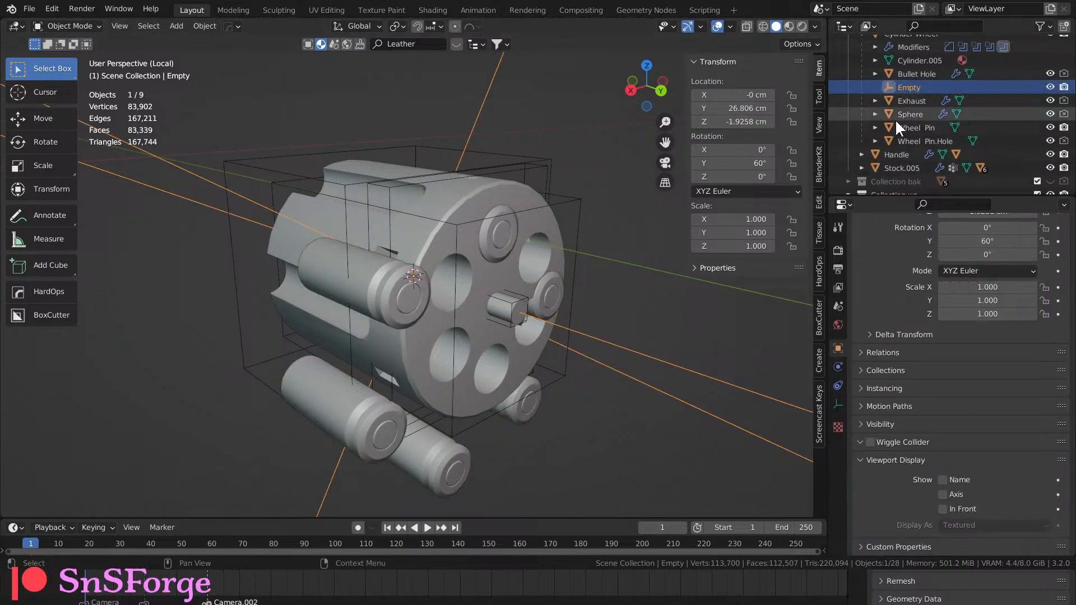
scroll(906, 116, "up", 5)
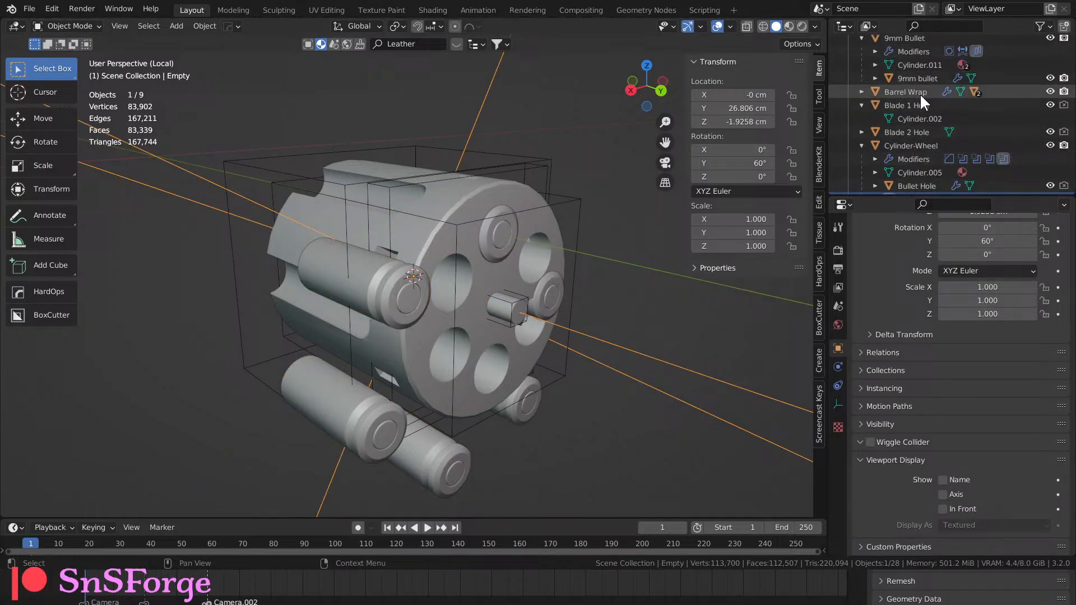
scroll(919, 93, "up", 3)
left_click(923, 122)
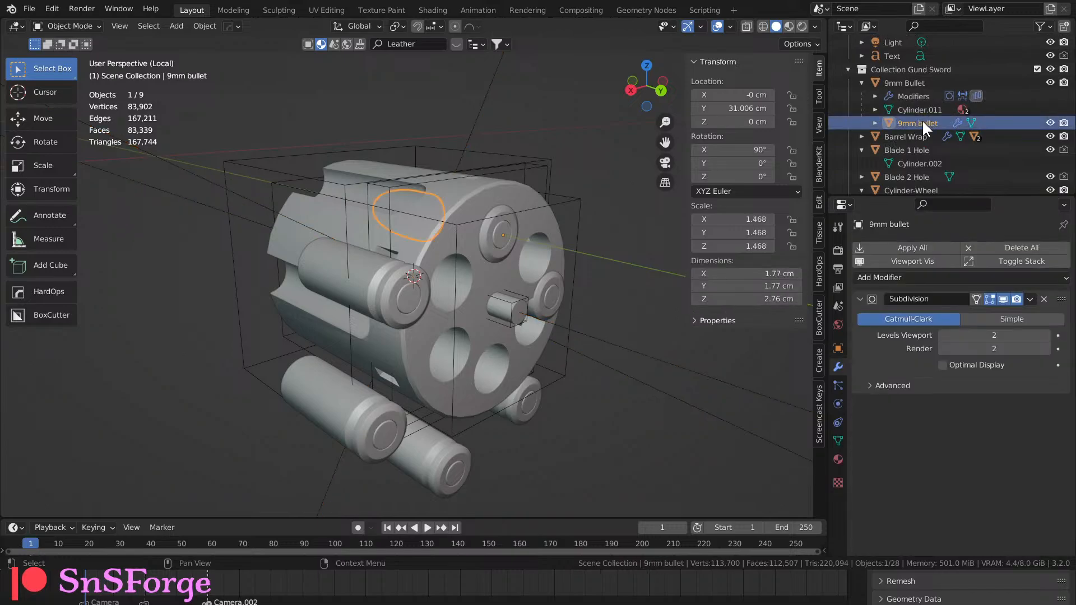
left_click(904, 83)
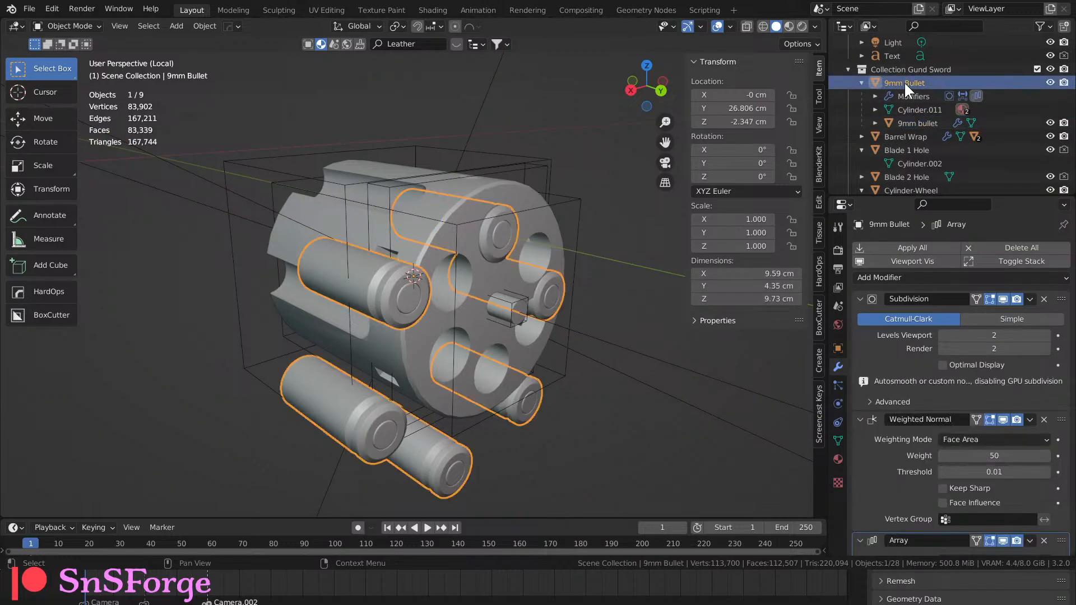
left_click(906, 122)
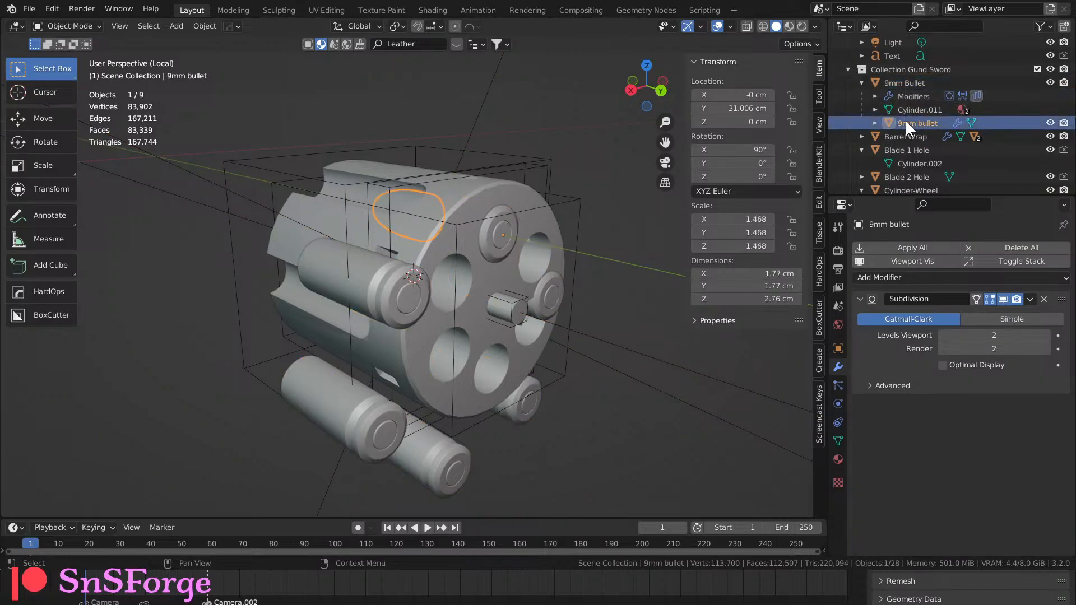
Try a Z location of -1.9258 cm on the parent 9mm Bullet, check it from the back view, and undo it.
left_click(907, 82)
left_click_drag(743, 121, 753, 122)
middle_click_drag(726, 169, 51, 234)
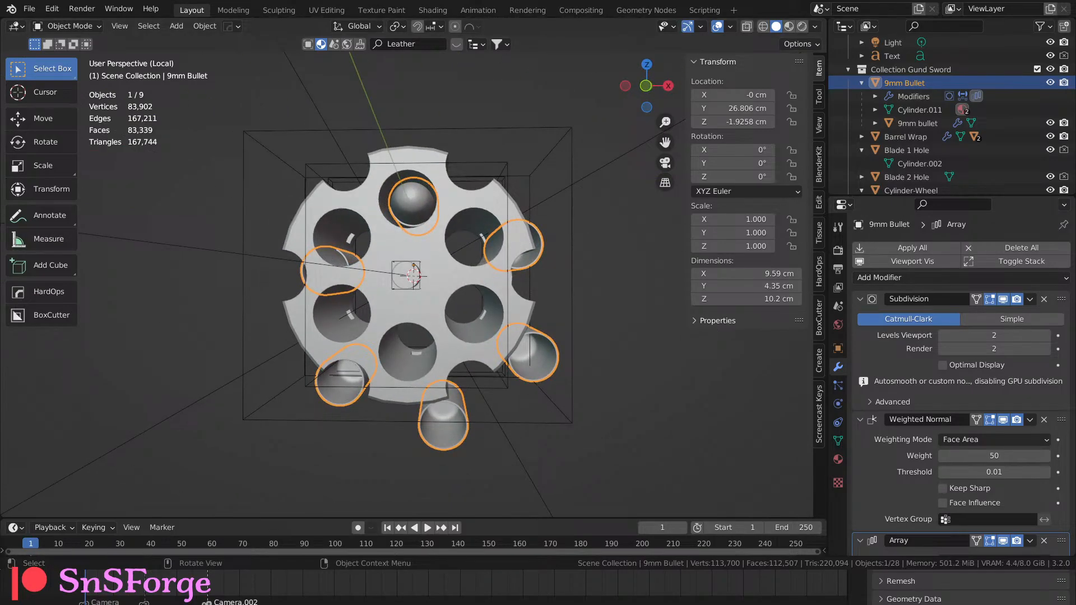
left_click(645, 85)
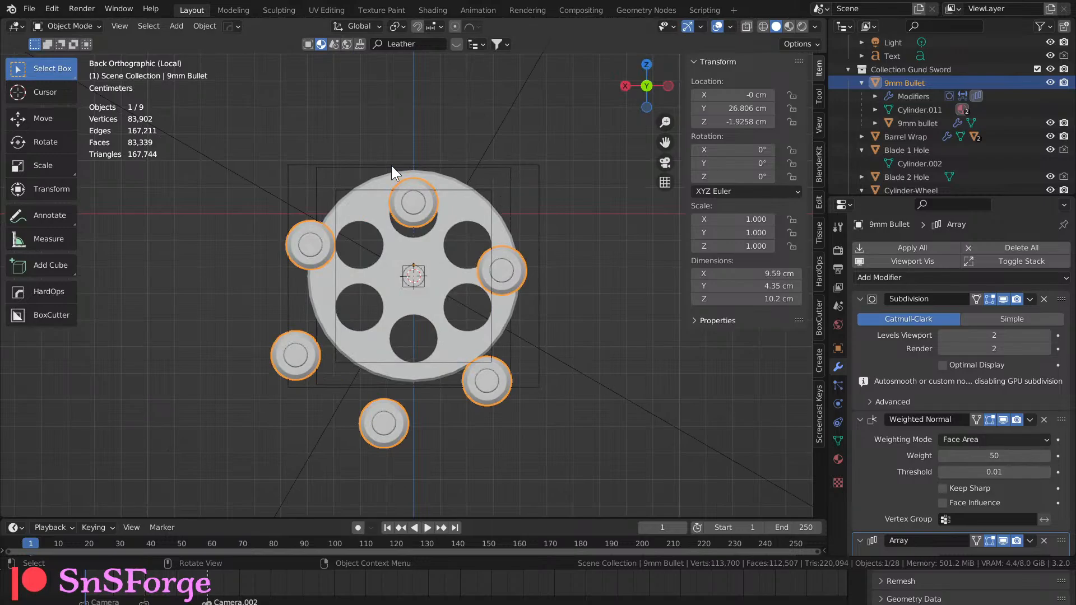
key("ctrl+z")
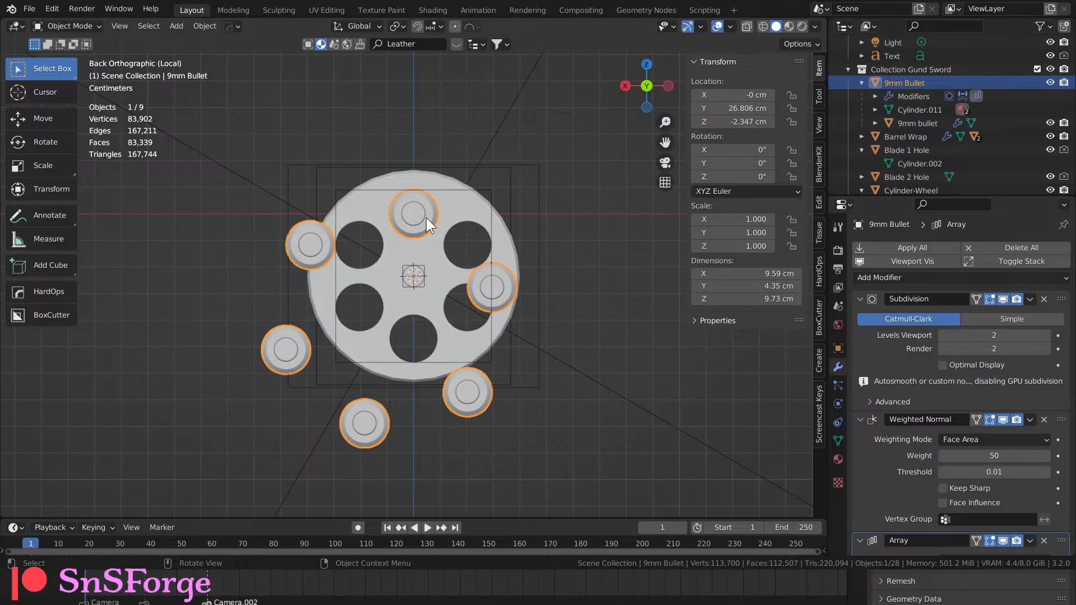
Set the parent 9mm Bullet's origin to the 3D cursor again and inspect the arrayed copies from the side.
right_click(426, 218)
mouse_move(425, 216)
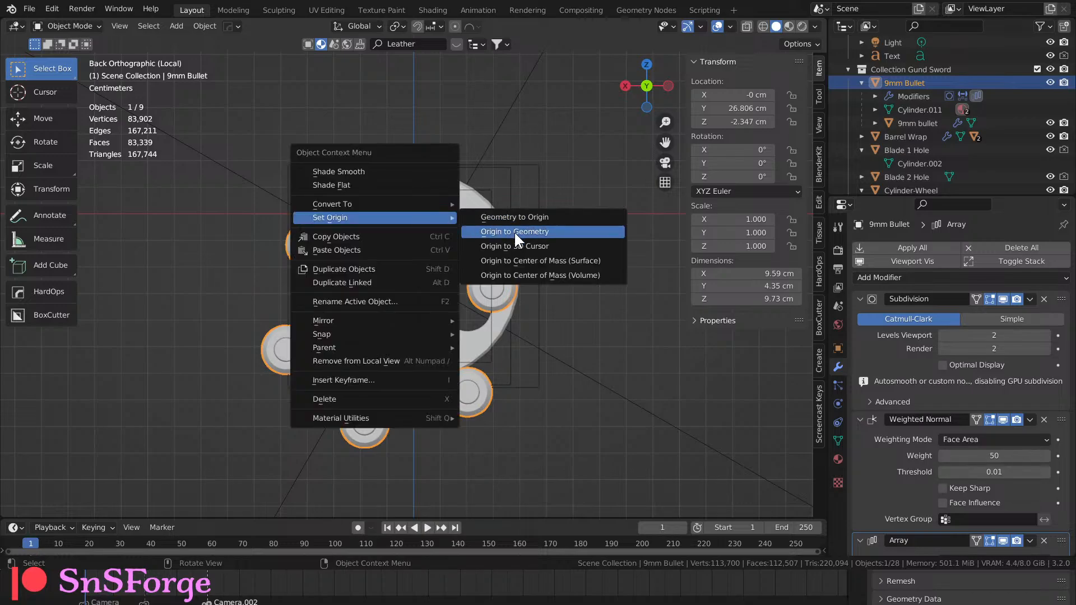
left_click(521, 244)
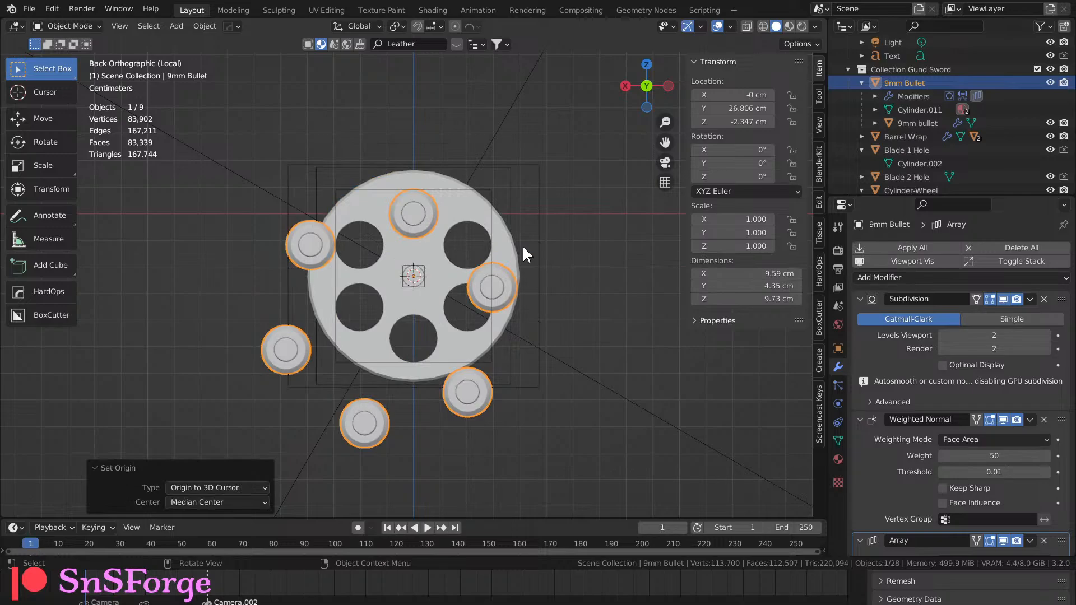
middle_click_drag(371, 270, 558, 287)
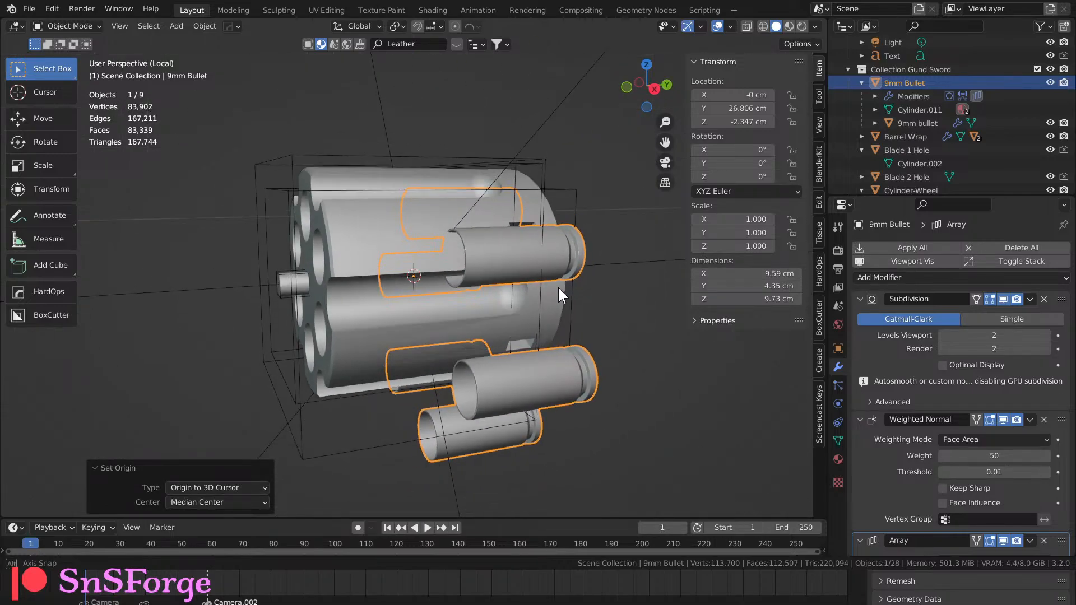
Examine the Empty's transform values, its place in the object hierarchy, and the bullet copies around the Cylinder-Wheel from several angles.
left_click(553, 108)
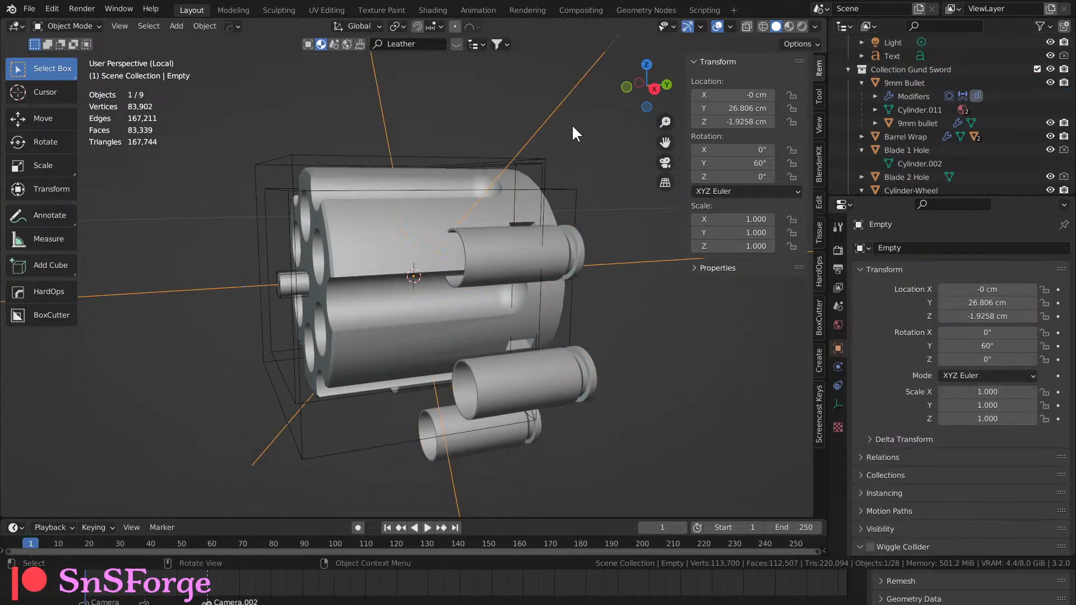
middle_click_drag(573, 133, 666, 204)
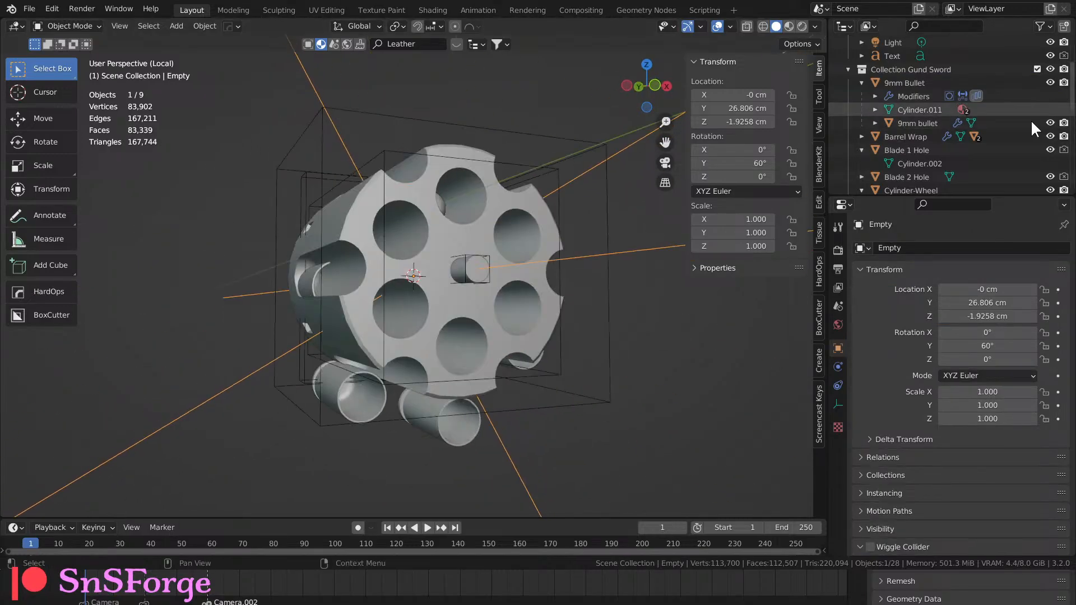
scroll(1030, 120, "down", 5)
scroll(963, 144, "down", 2)
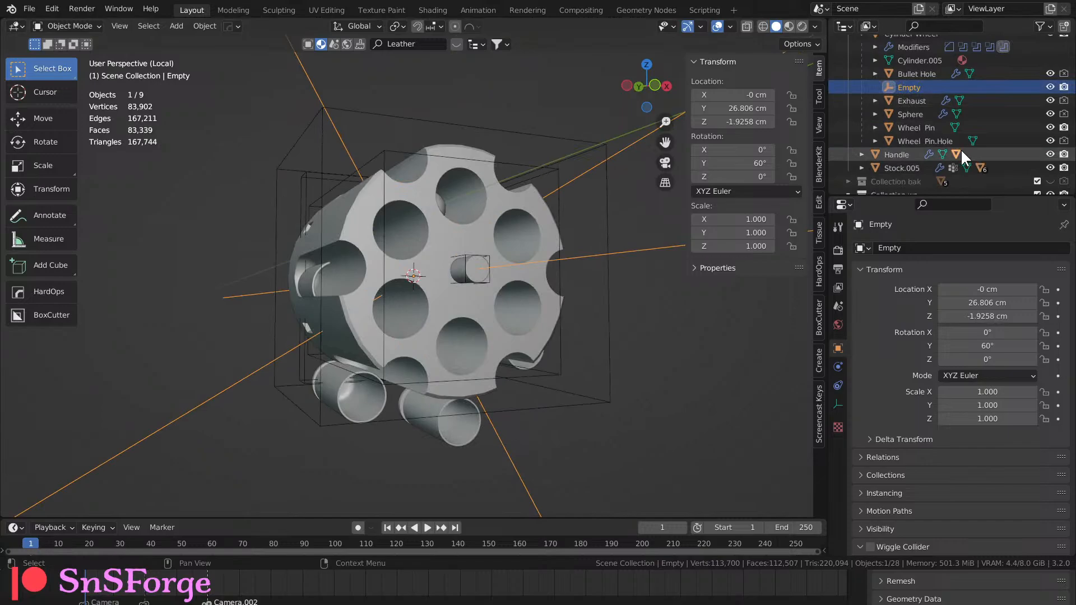
scroll(954, 146, "up", 1)
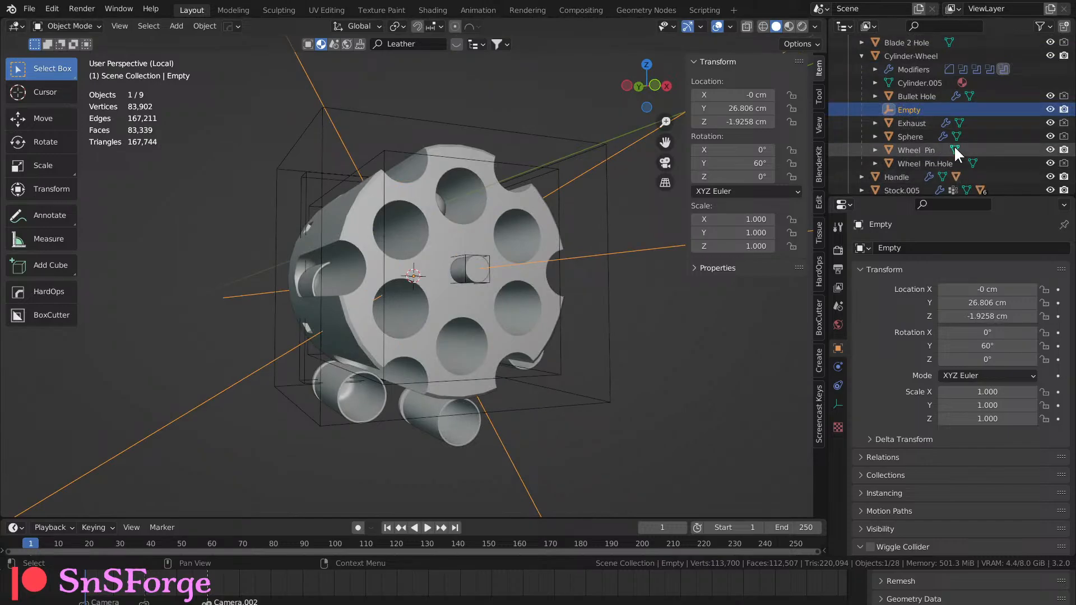
middle_click_drag(644, 269, 247, 312)
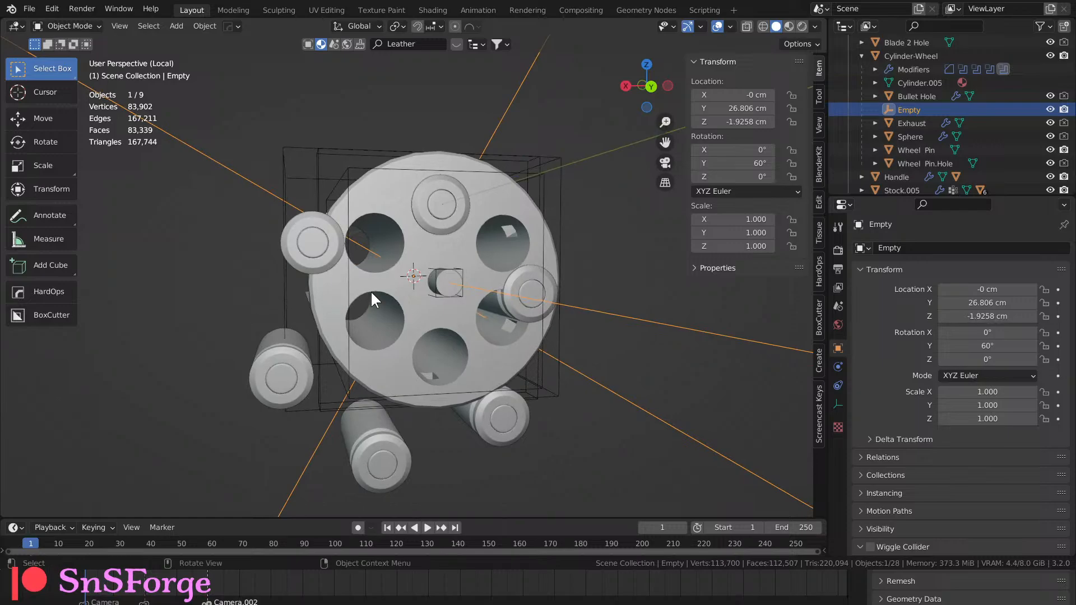
middle_click_drag(439, 293, 439, 304)
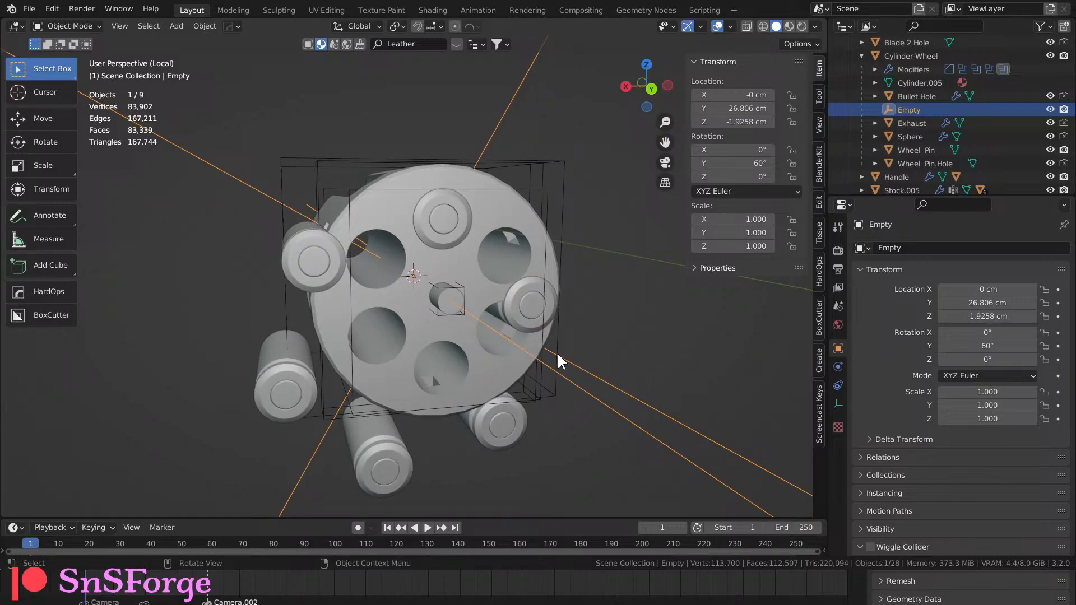
middle_click_drag(273, 351, 398, 273)
Snap the 3D cursor to the Cylinder-Wheel and compare the wheel's location with the Empty's.
left_click(379, 229)
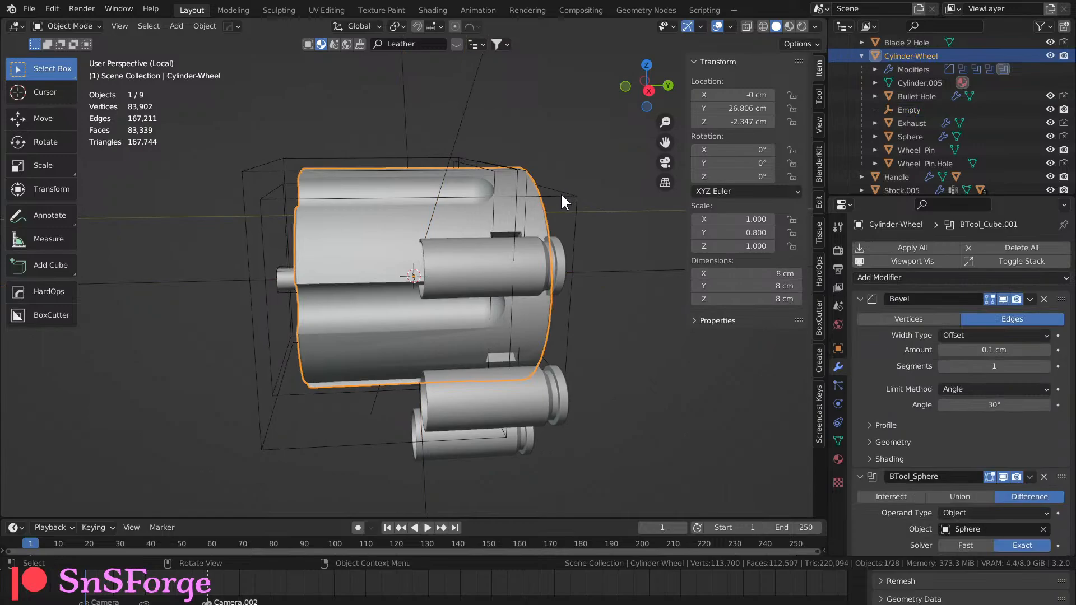
key("shift+s")
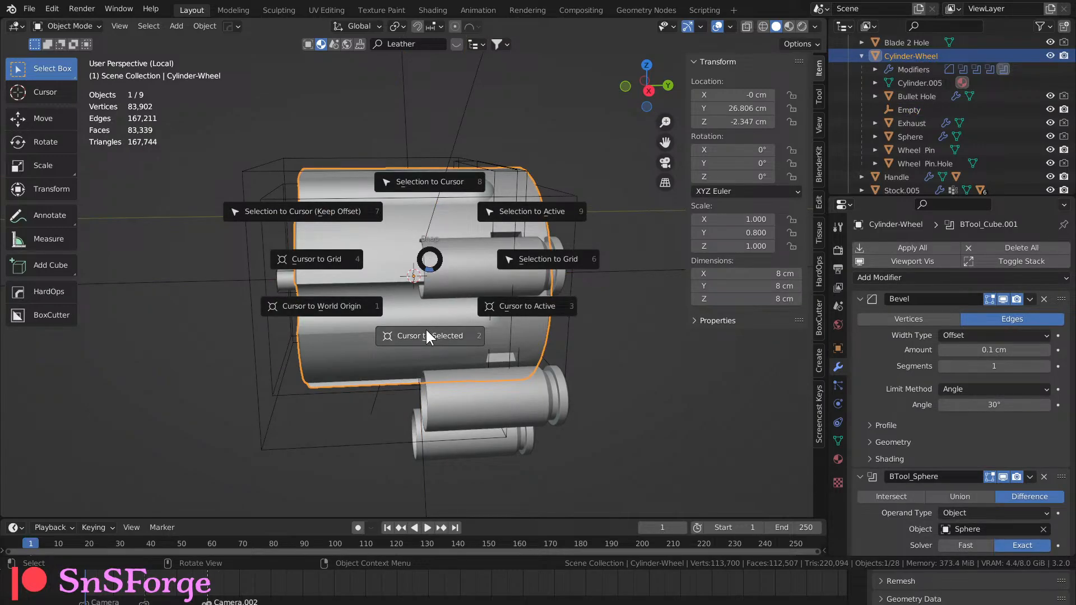
left_click(616, 331)
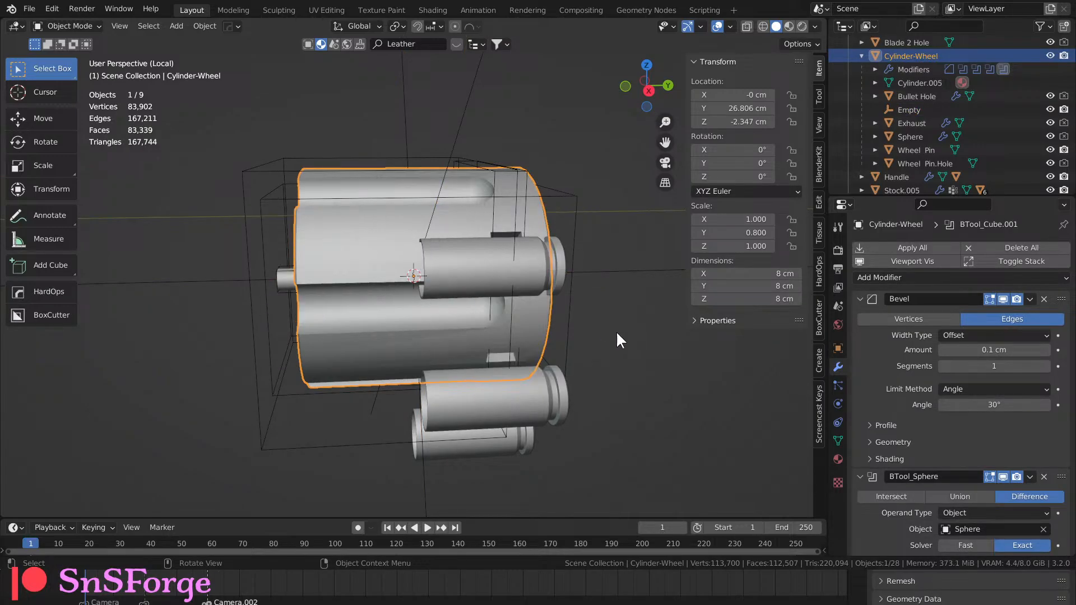
left_click(908, 107)
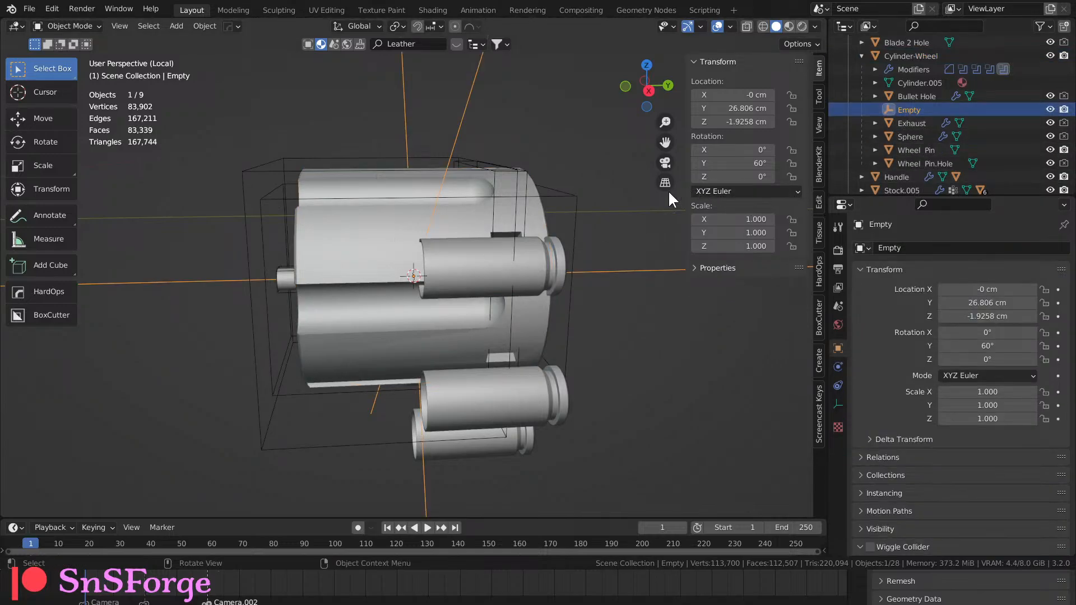
left_click(360, 323)
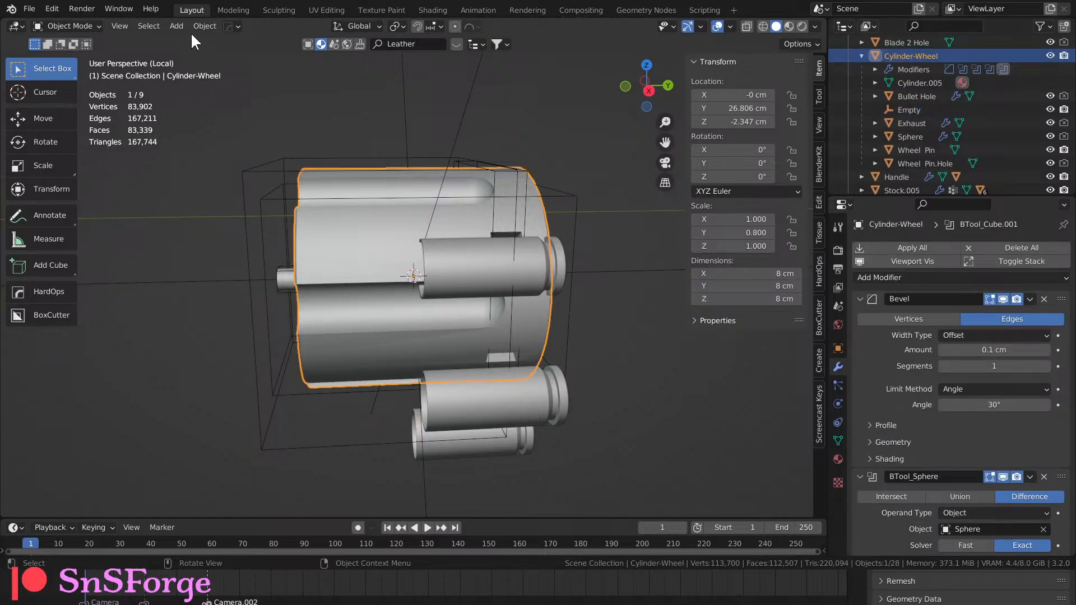
Add a Plain Axes empty at the 3D cursor in the centre of the Cylinder-Wheel.
left_click(177, 26)
mouse_move(180, 45)
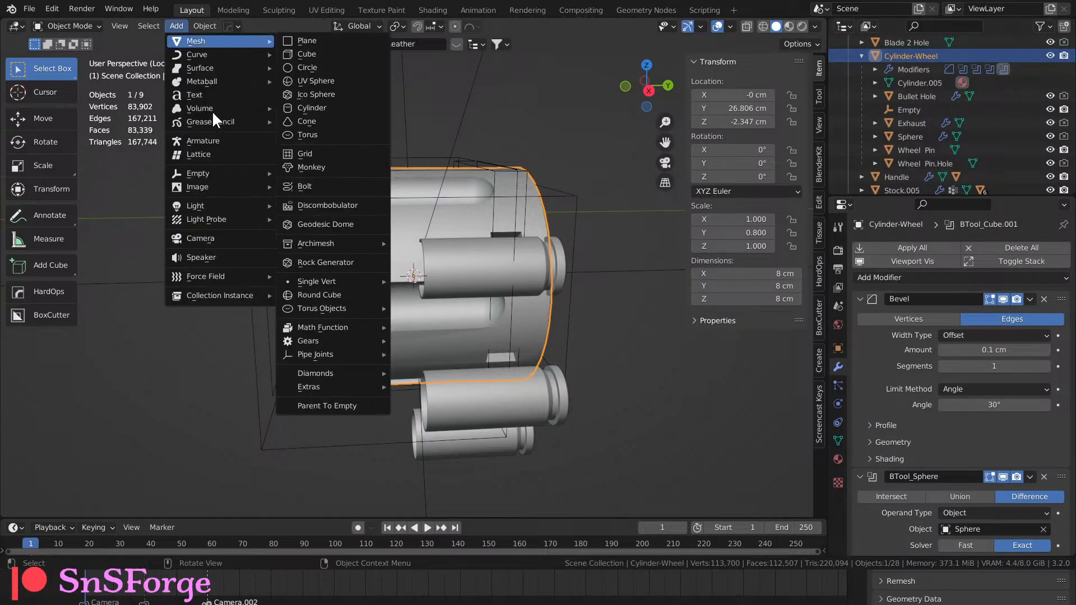
mouse_move(222, 175)
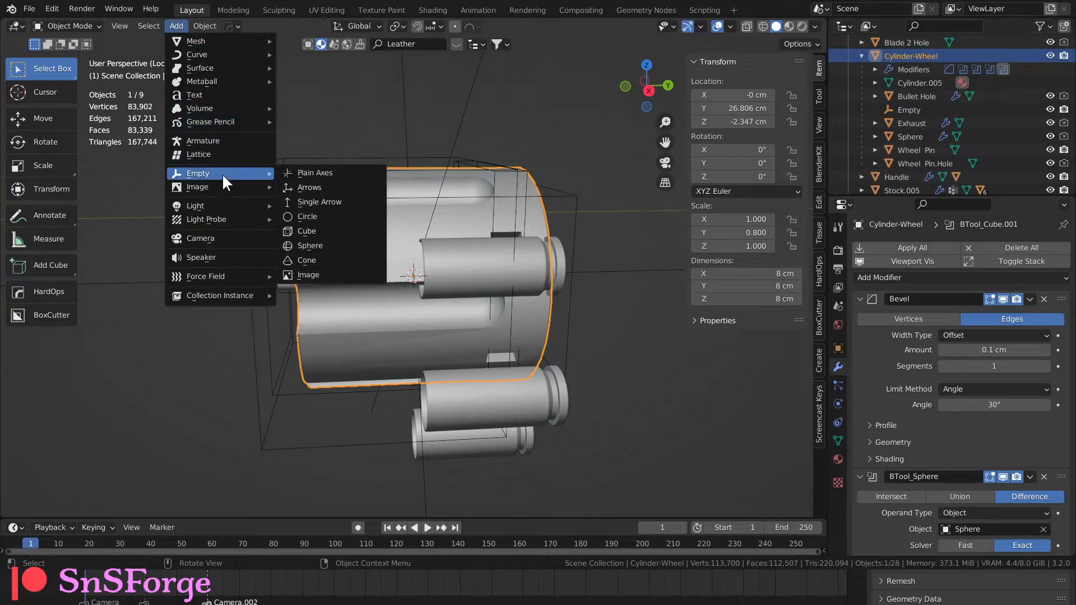
left_click(315, 173)
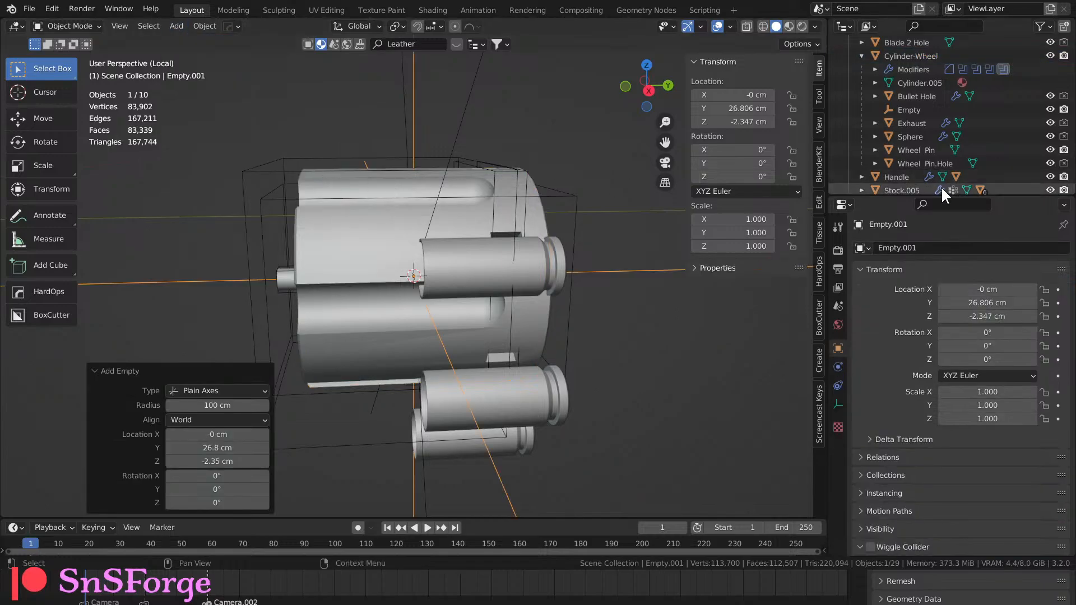
Move the new empty into Collection Gund Sword.
scroll(889, 173, "down", 3)
scroll(894, 162, "down", 2)
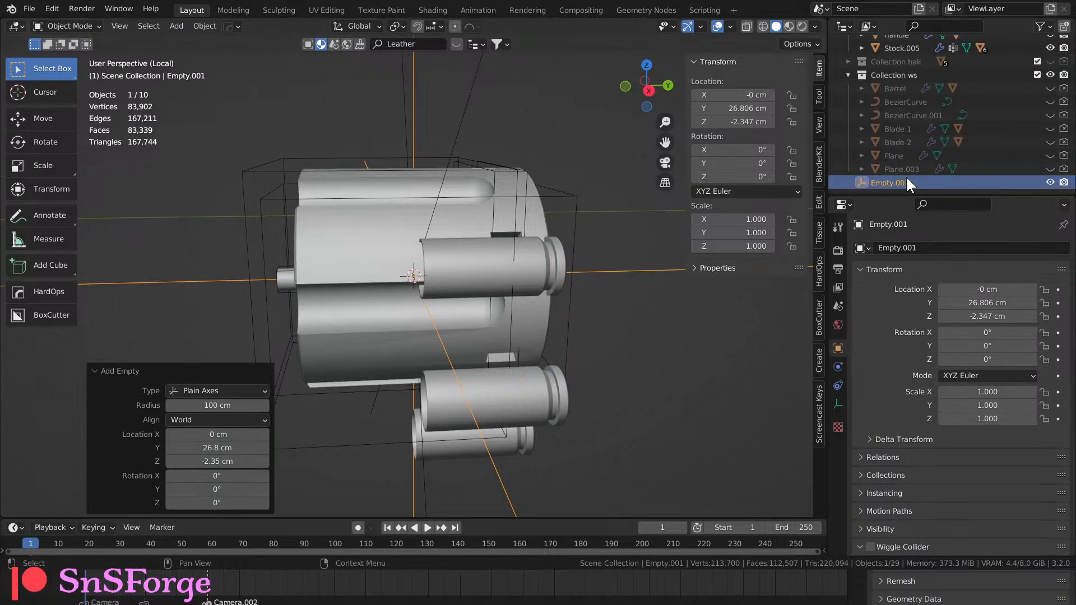
left_click_drag(880, 179, 898, 133)
scroll(900, 156, "down", 2)
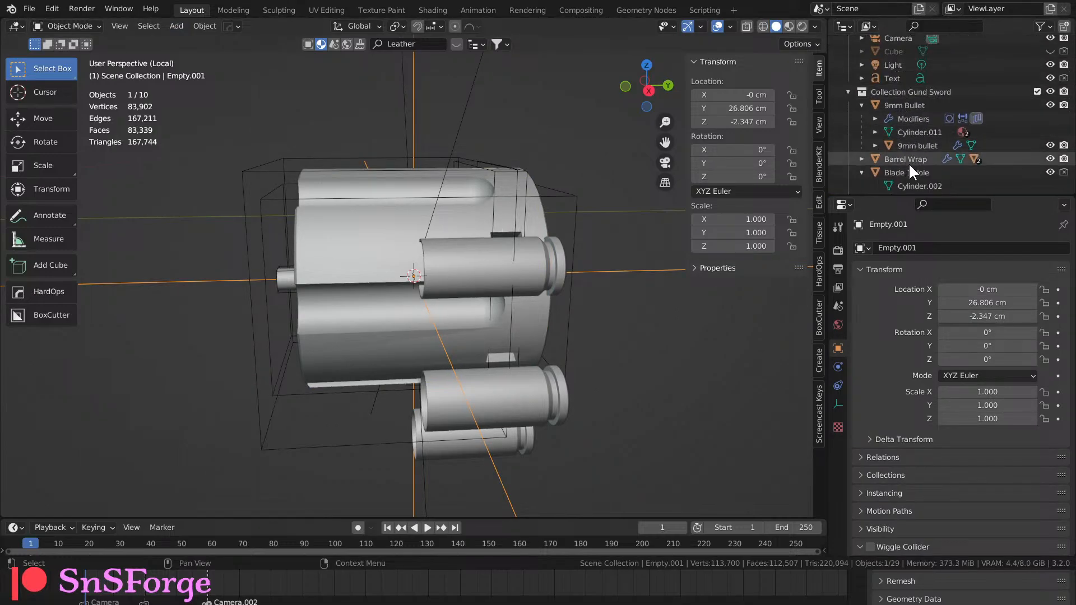
scroll(910, 163, "down", 4)
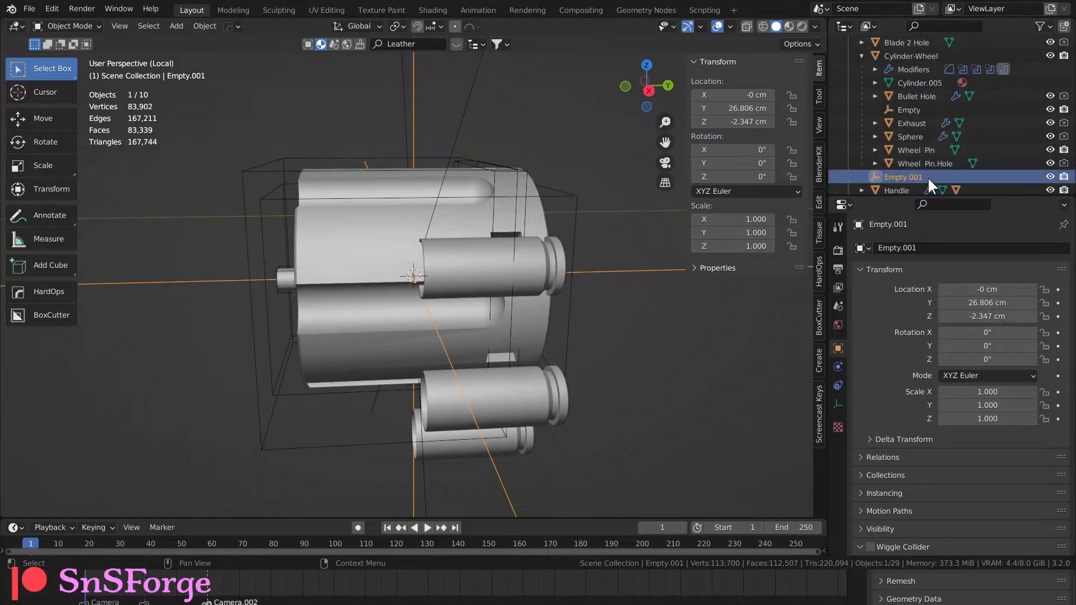
Rename the new empty as Empty-Bullets.
scroll(927, 176, "down", 5)
double_click(926, 132)
scroll(926, 132, "down", 1)
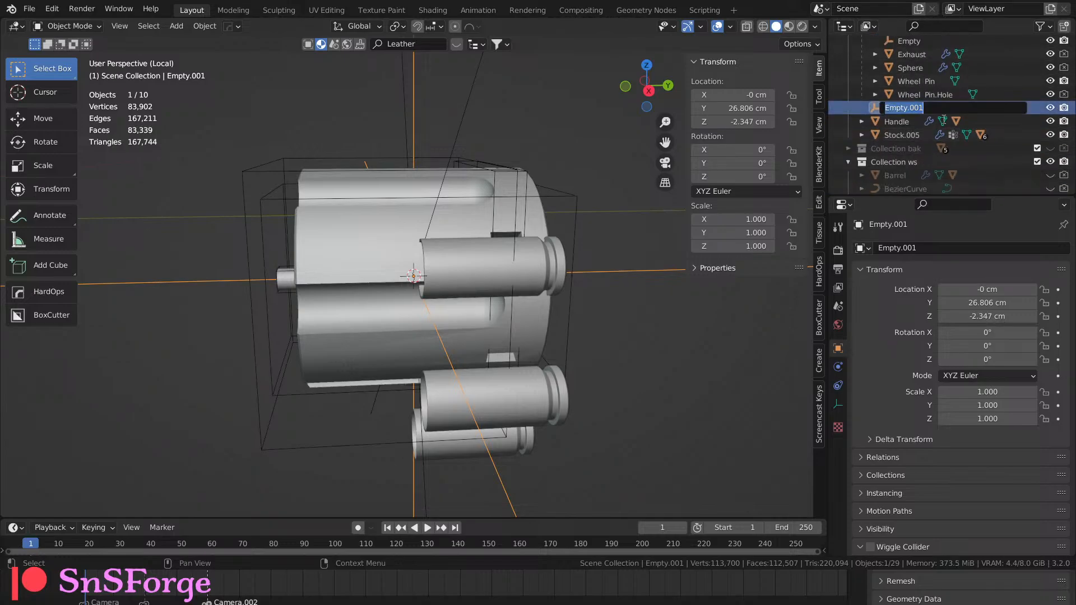
left_click(947, 106)
key("BackSpace")
key("BackSpace")
key("BackSpace")
key("BackSpace")
type("-Bullets")
key("Return")
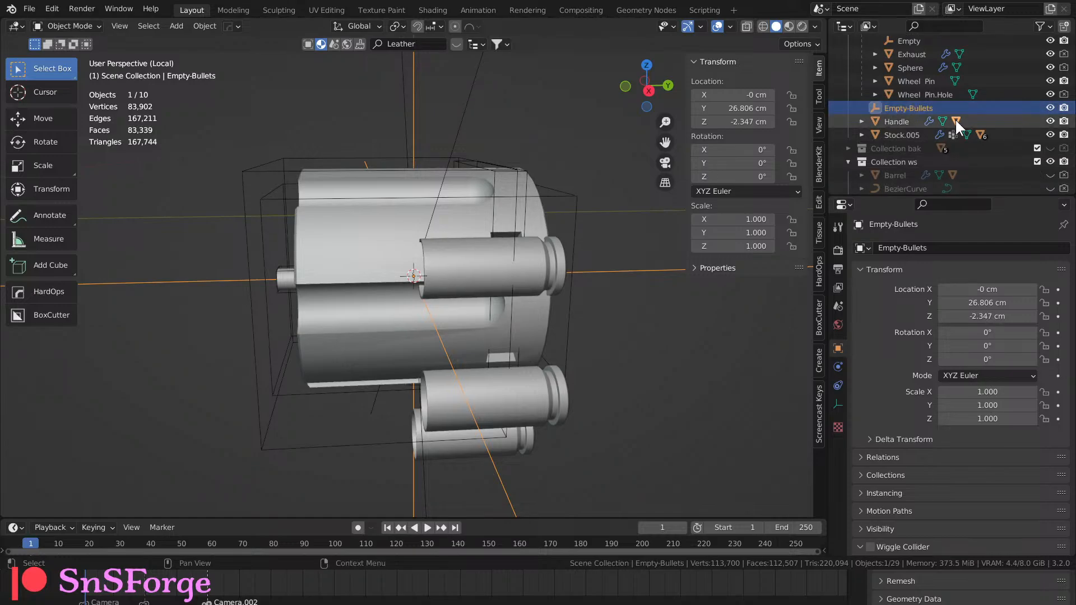
Try Empty-Bullets as the Object Offset target in the parent 9mm Bullet's Array modifier.
middle_click_drag(570, 227, 513, 237)
left_click(513, 237)
scroll(997, 370, "down", 6)
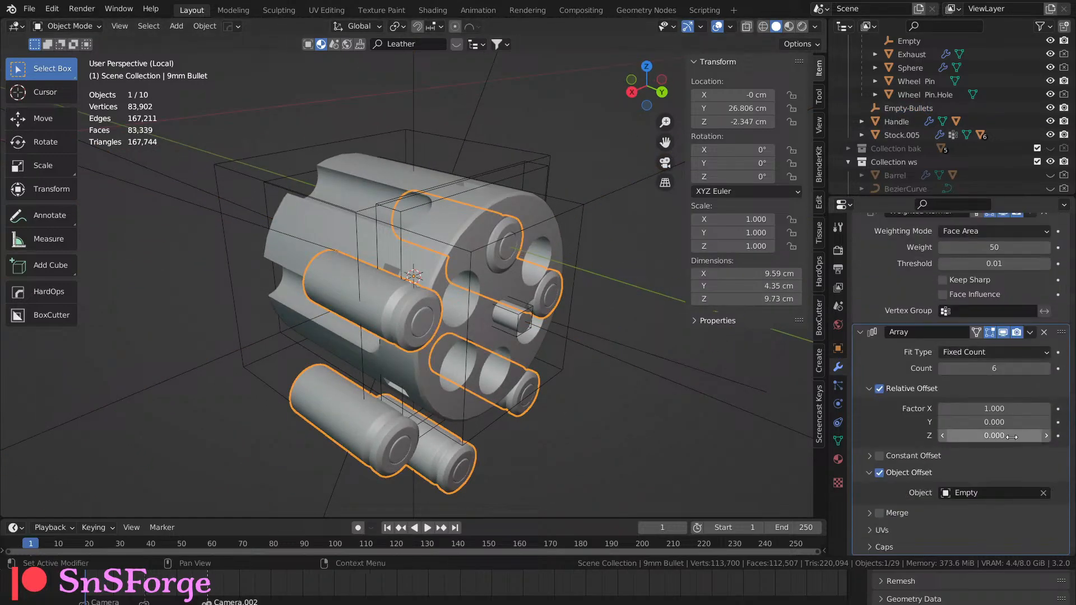
left_click(991, 494)
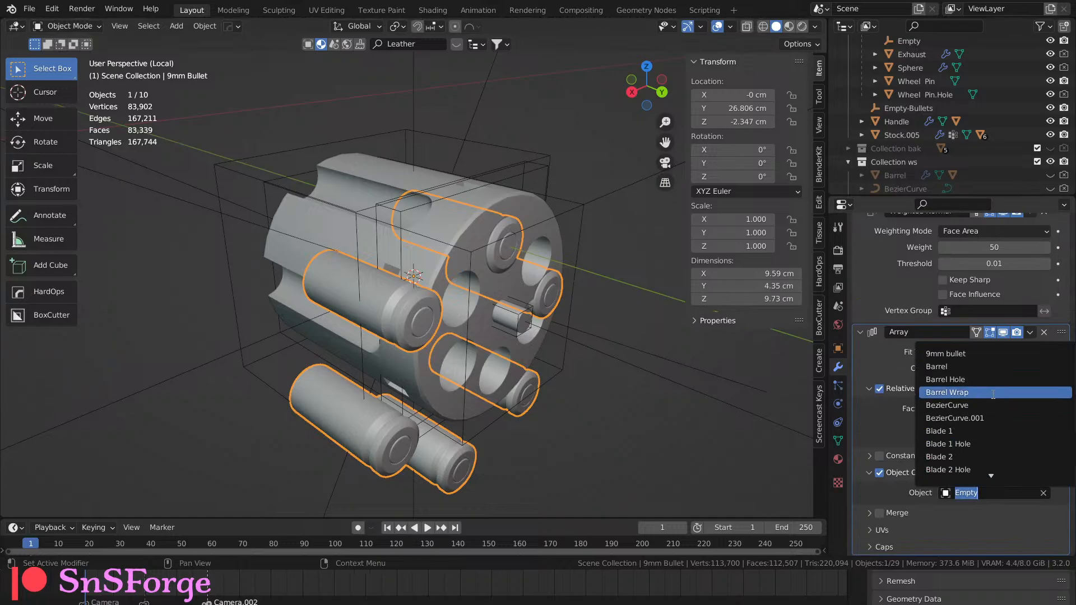
scroll(989, 437, "down", 9)
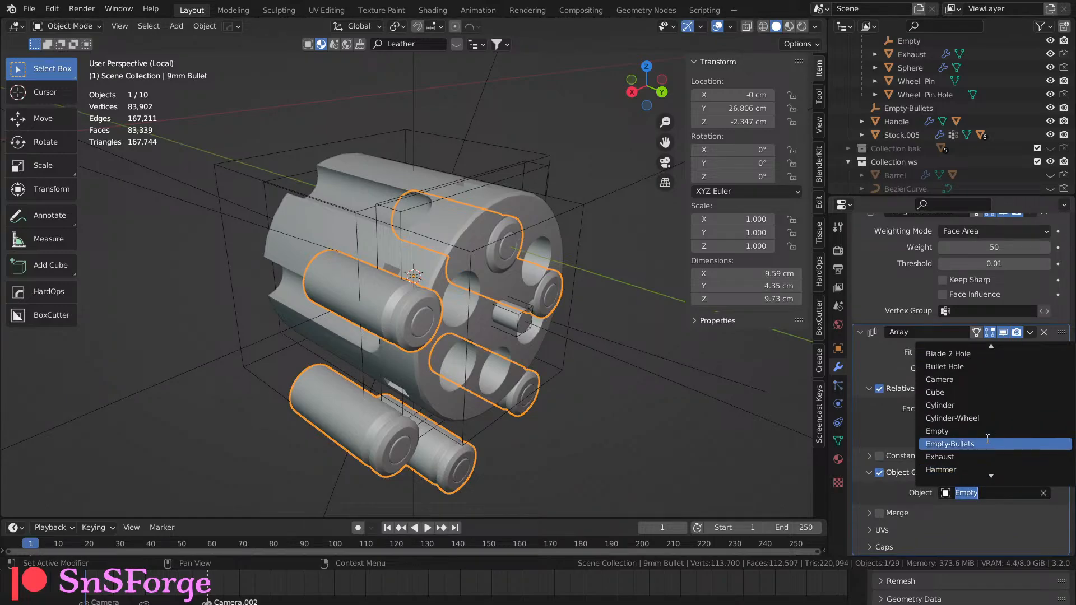
left_click(986, 443)
middle_click_drag(807, 411, 745, 400)
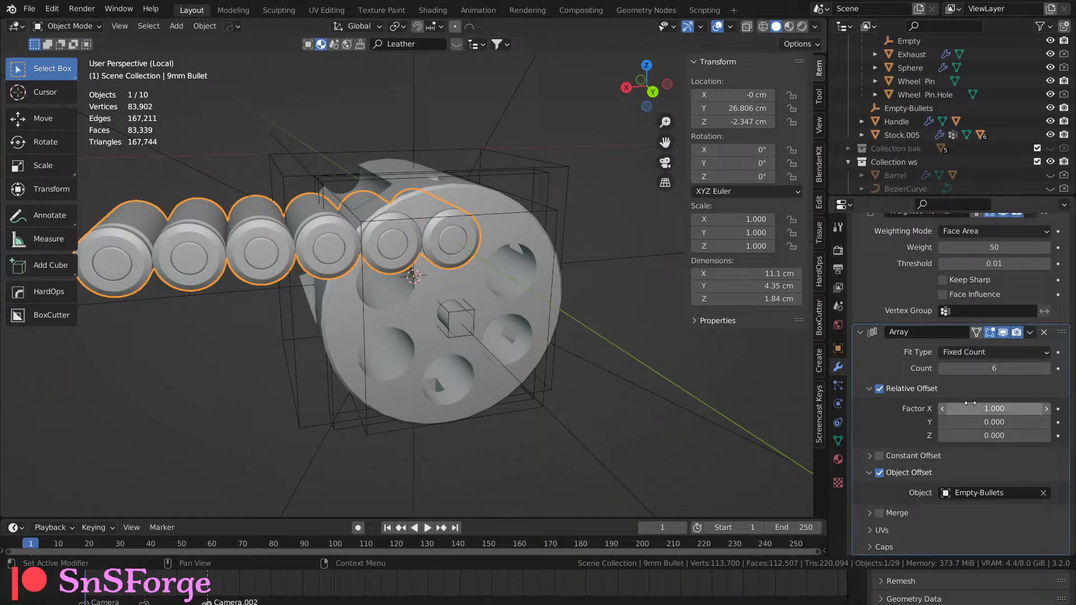
Turn off Relative Offset in the parent 9mm Bullet's Array and set its Object Offset target to Empty.
left_click(895, 385)
middle_click_drag(762, 418, 736, 421)
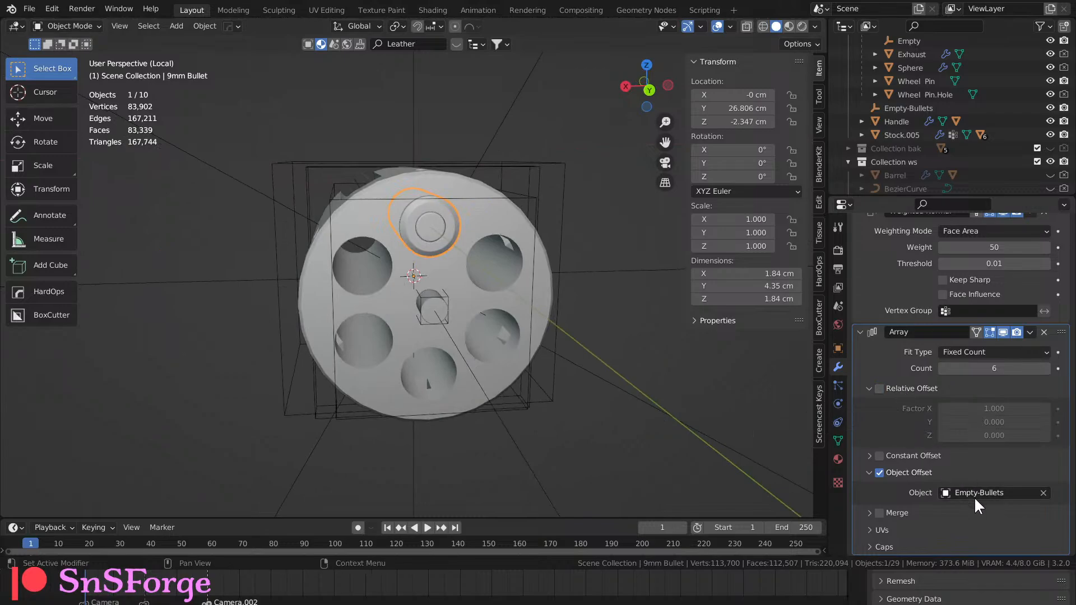
left_click(975, 494)
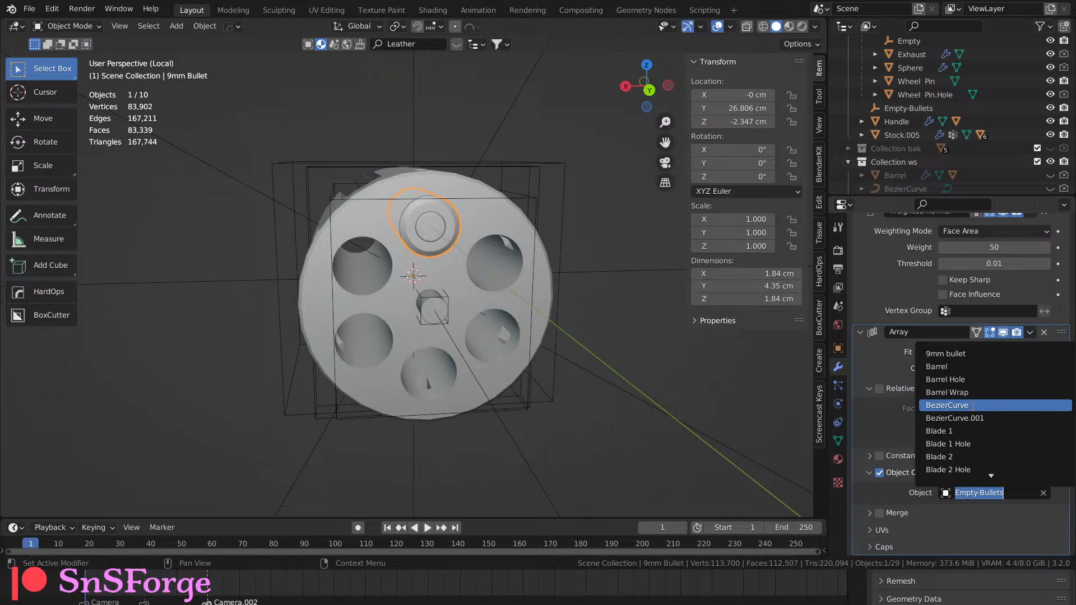
type("em")
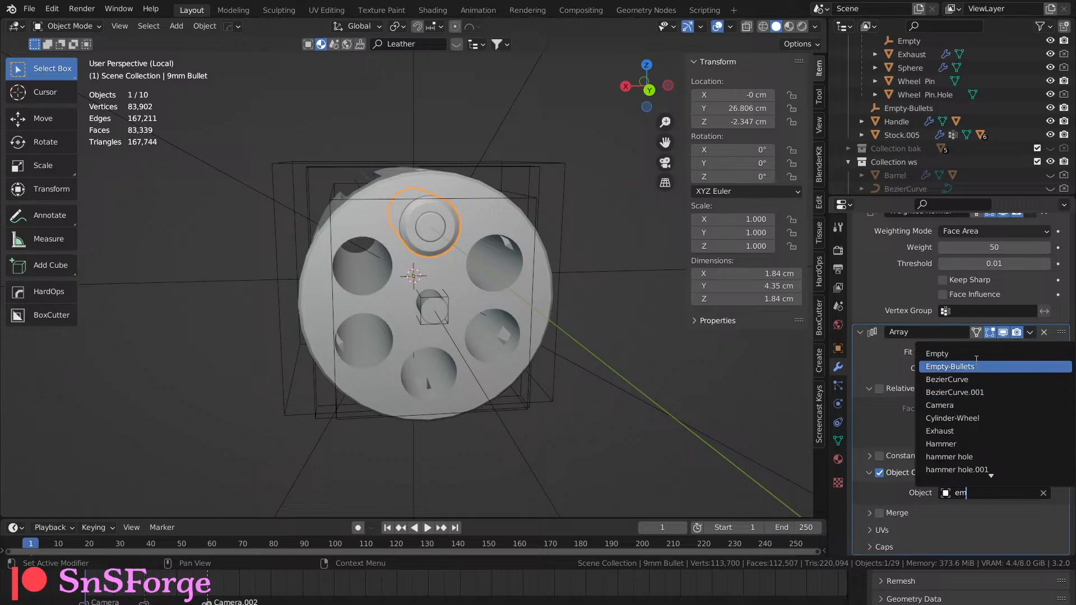
left_click(973, 353)
middle_click_drag(560, 381, 755, 287)
Add an Array modifier to the child 9mm bullet.
scroll(895, 133, "up", 5)
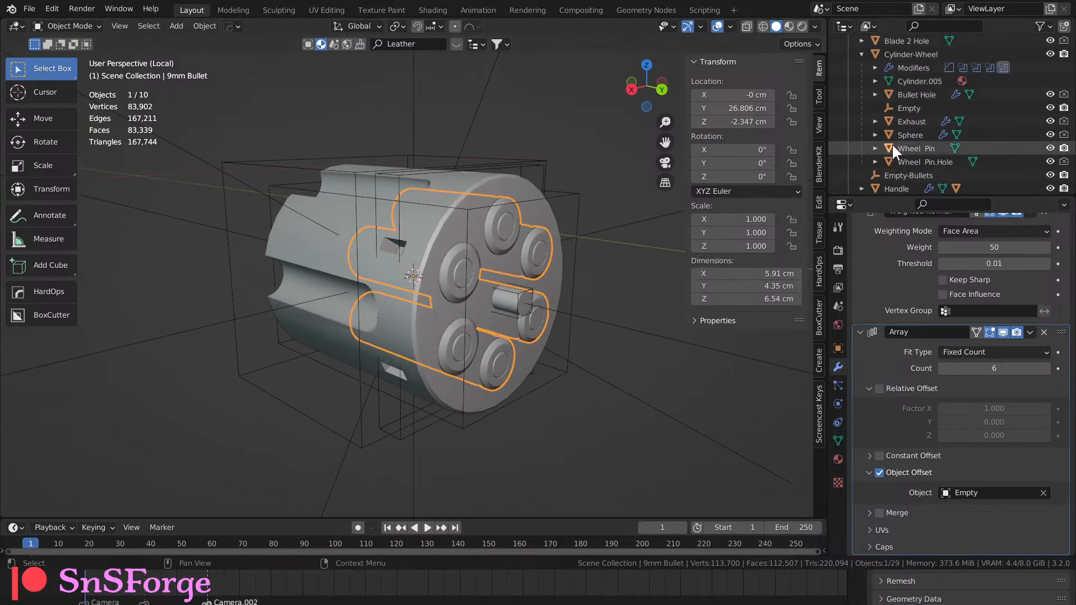
scroll(900, 143, "up", 6)
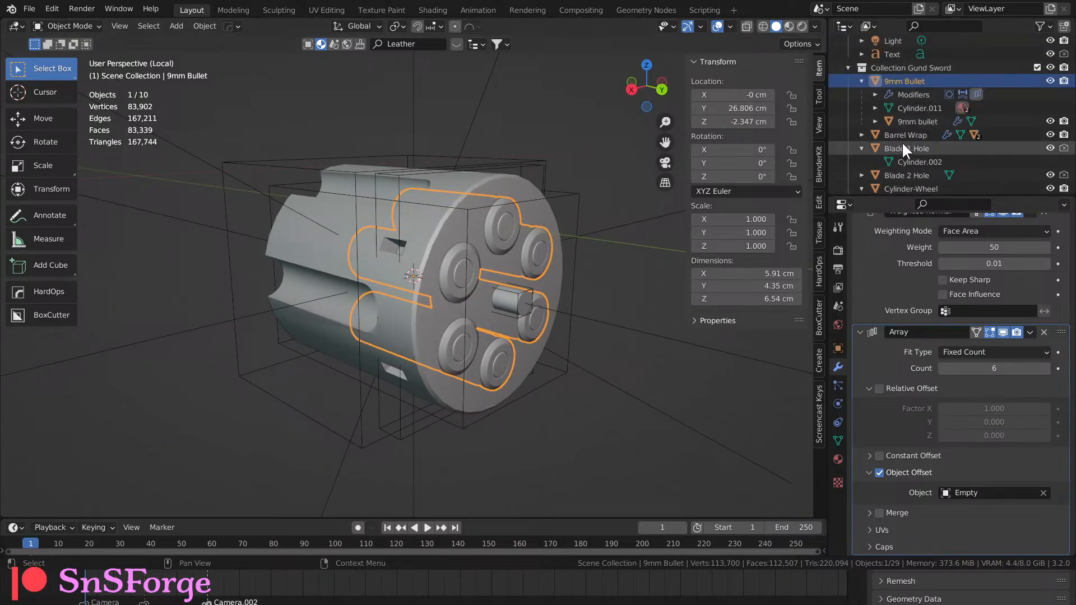
left_click(923, 120)
middle_click_drag(604, 301, 796, 283)
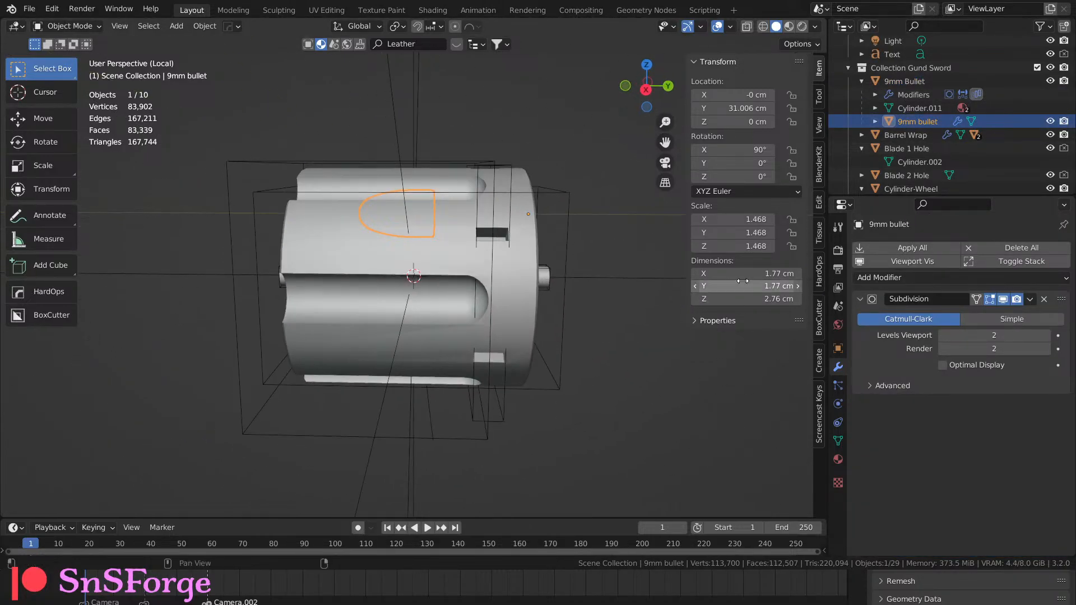
left_click(933, 278)
left_click(795, 314)
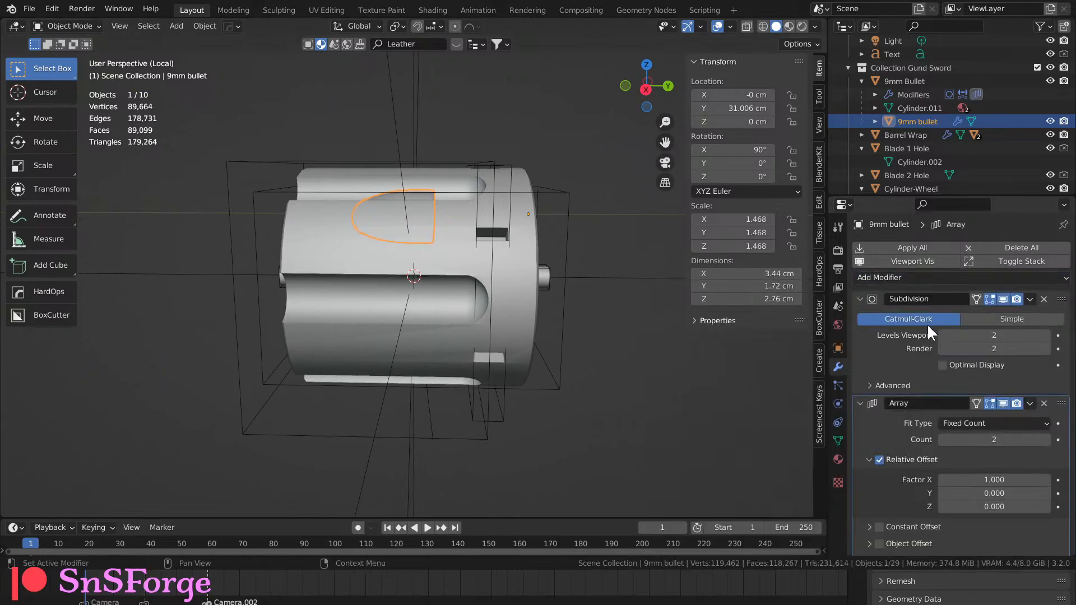
Replace the child 9mm bullet's Relative Offset with an Object Offset that uses Empty in its Array modifier.
scroll(936, 433, "down", 2)
left_click(901, 410)
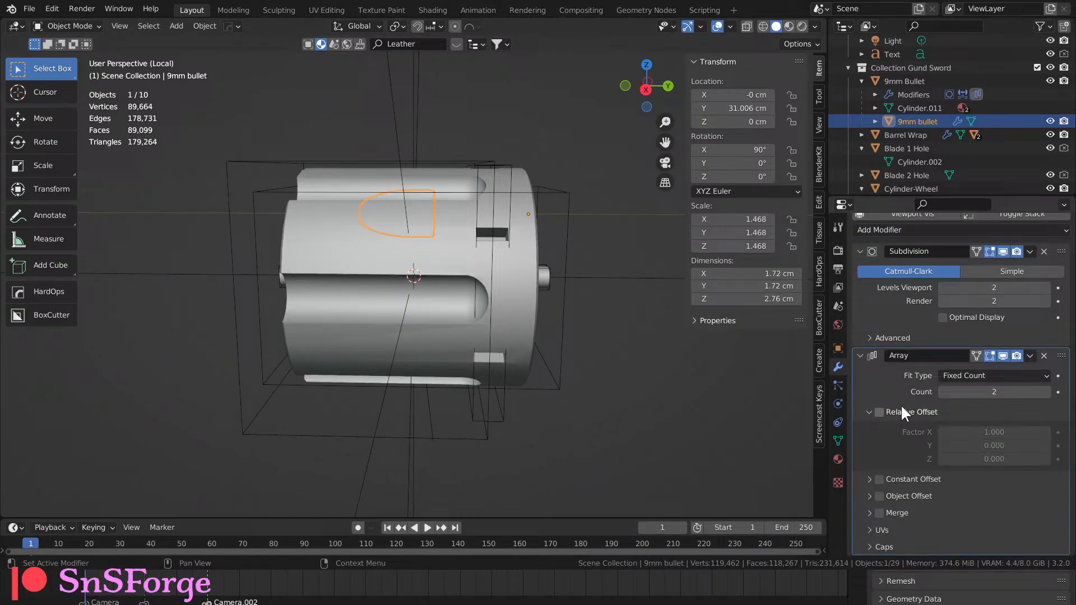
left_click(879, 496)
left_click(869, 496)
left_click(985, 517)
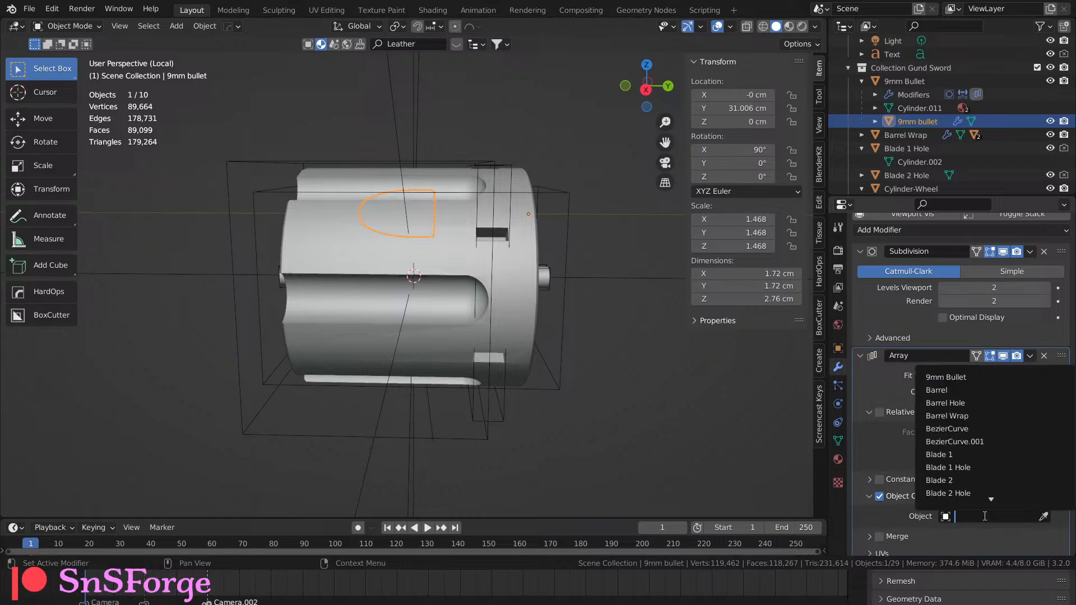
type("e")
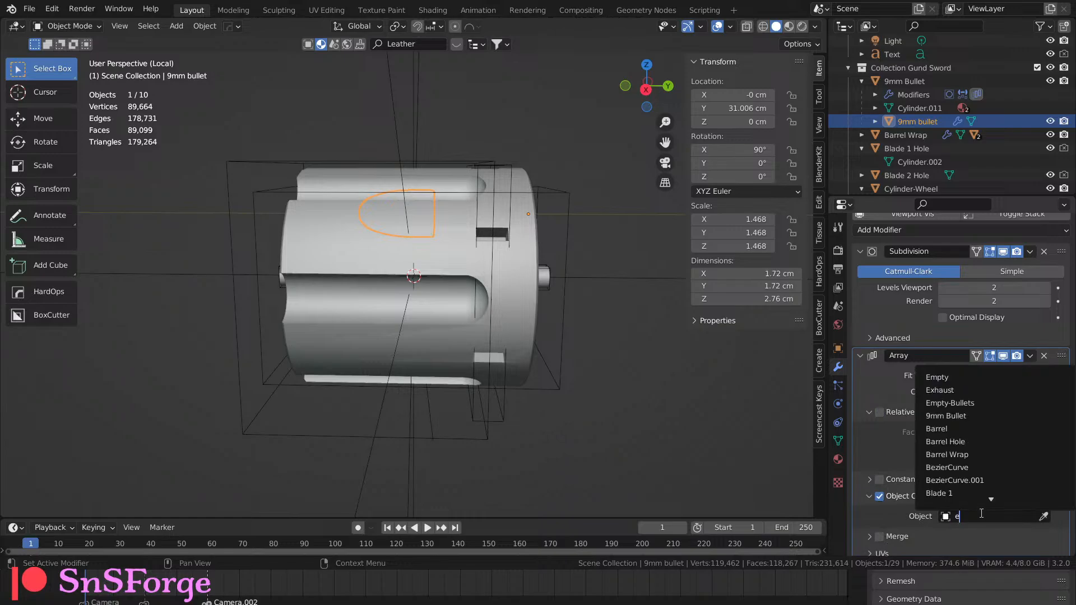
left_click(946, 376)
middle_click_drag(760, 370, 740, 402)
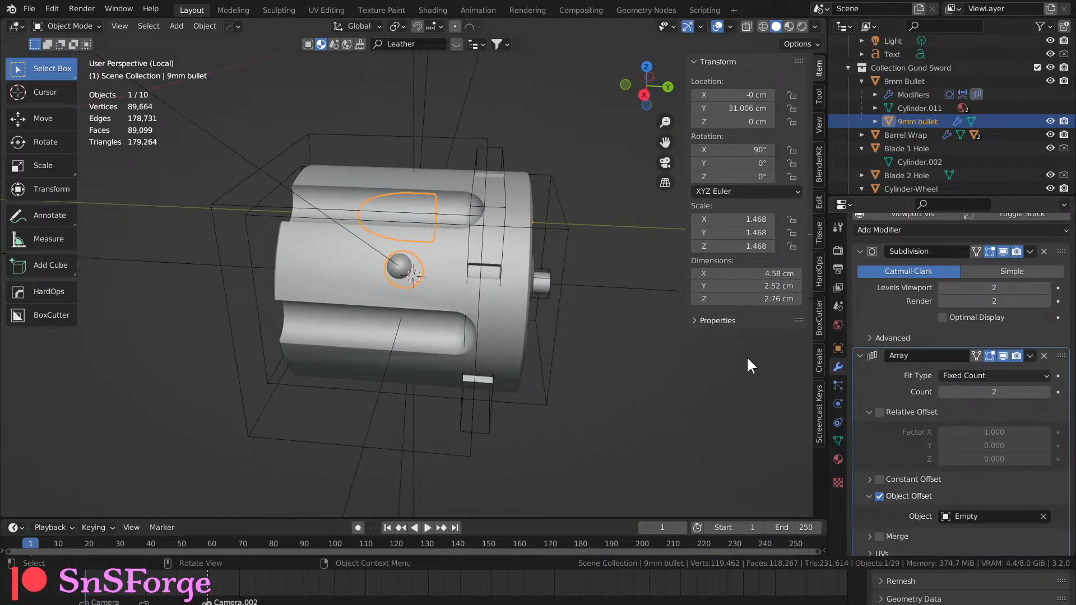
Apply the rotation and scale of the child 9mm bullet.
key("ctrl+a")
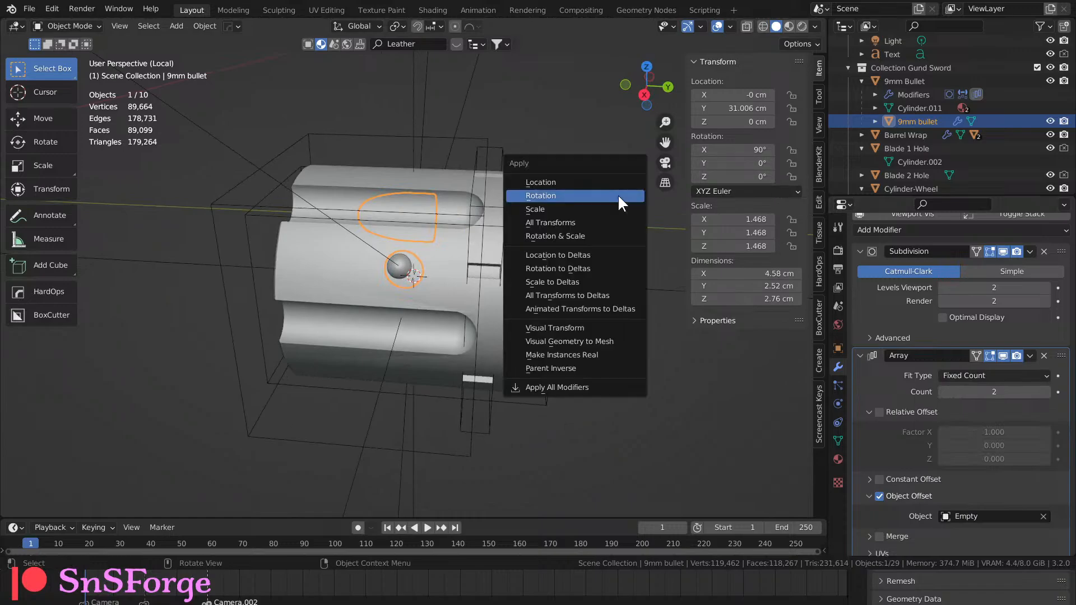
left_click(617, 195)
key("ctrl+a")
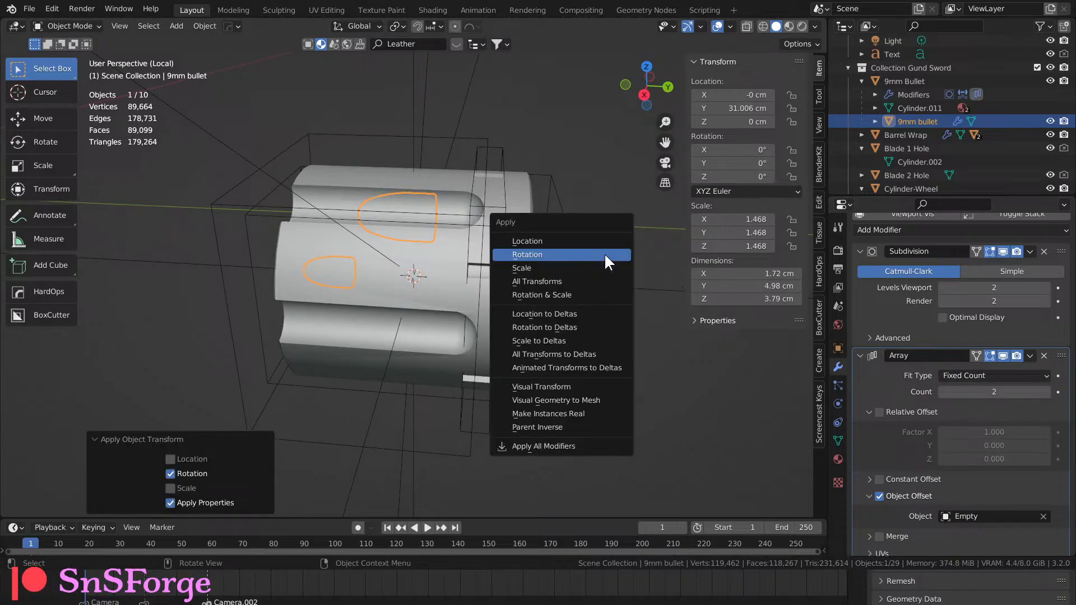
left_click(601, 265)
middle_click_drag(610, 290, 775, 251)
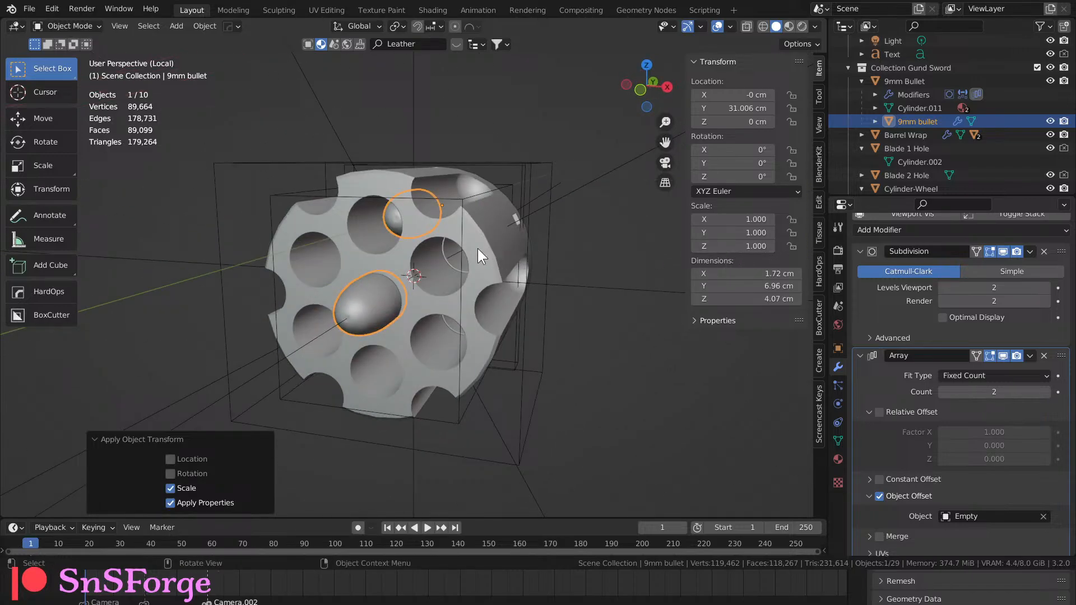
Set the child 9mm bullet's origin to the 3D cursor.
middle_click_drag(477, 248, 415, 216)
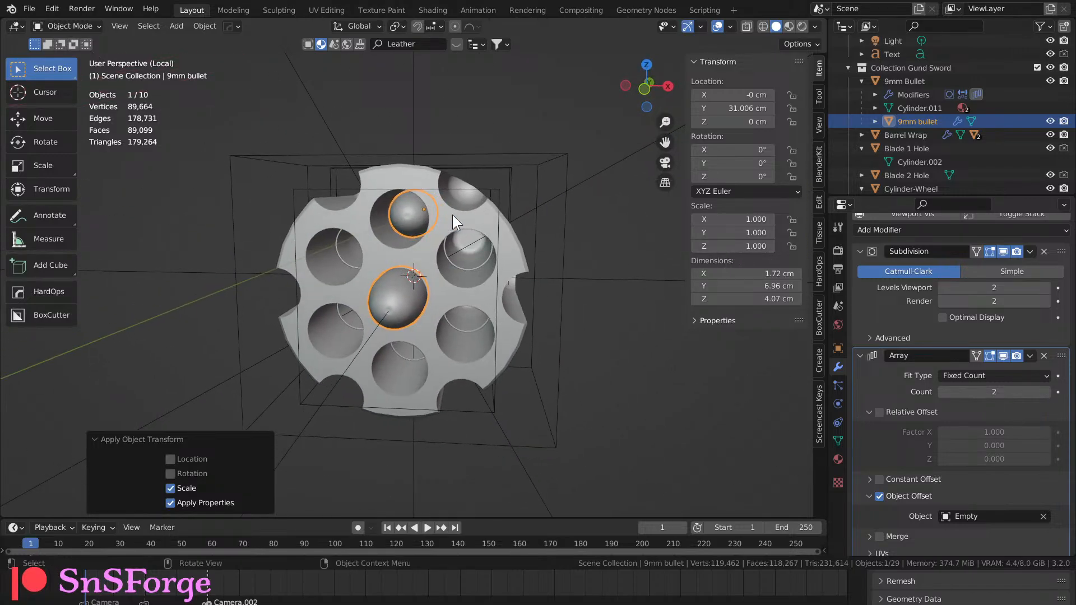
right_click(415, 216)
mouse_move(415, 216)
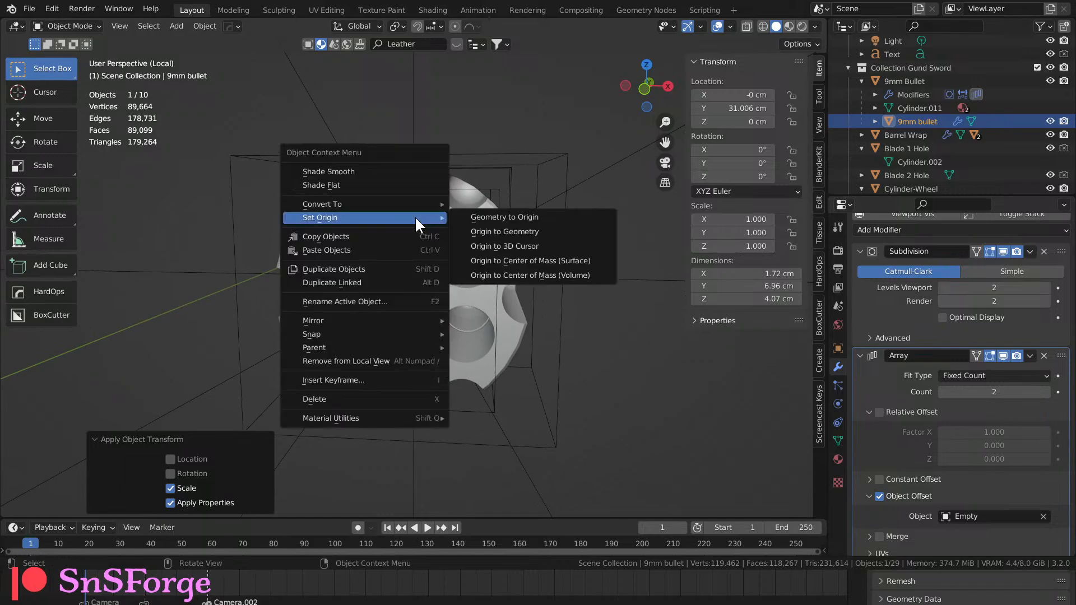
left_click(472, 246)
Set the count of the child 9mm bullet's Array modifier to 6.
middle_click_drag(513, 281, 505, 313)
left_click(1043, 391)
left_click(1044, 391)
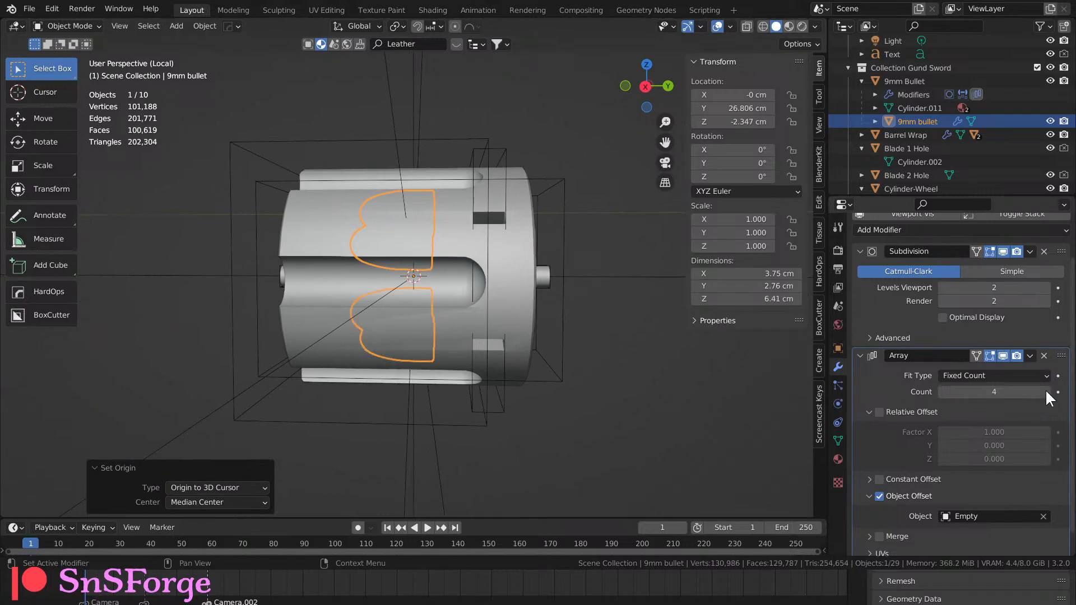
left_click(1045, 391)
left_click(1045, 391)
Check in X-ray view how the arrayed bullets sit in the cylinder's holes, from the front and the back.
middle_click_drag(638, 336, 663, 364)
left_click(684, 359)
key("alt+z")
scroll(486, 393, "up", 5)
scroll(463, 391, "down", 6)
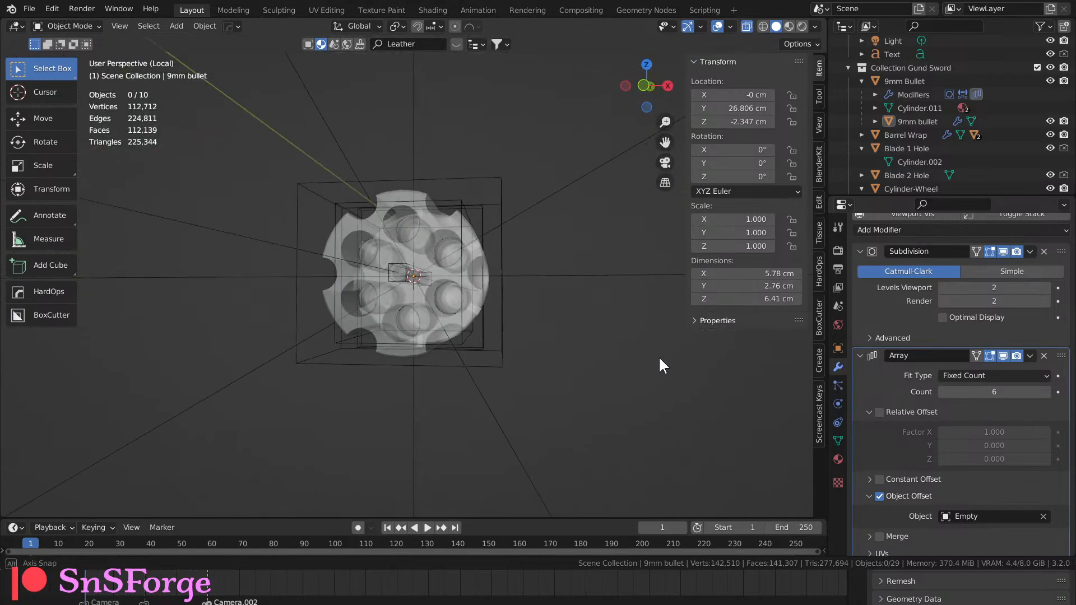
scroll(560, 361, "up", 5)
middle_click_drag(554, 360, 435, 274)
key("alt+z")
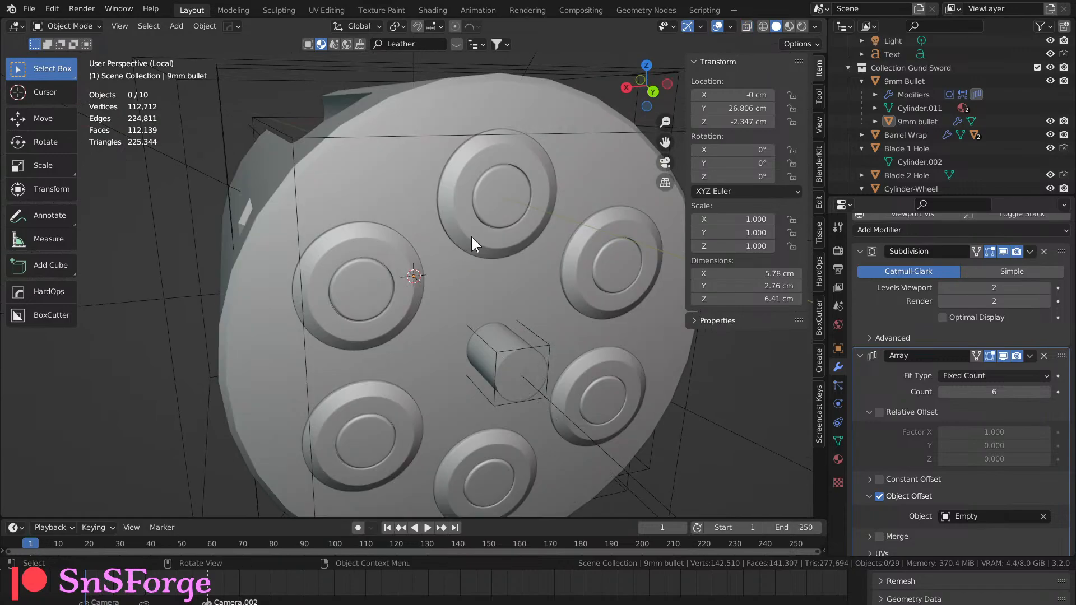
Select the parent 9mm Bullet casing and turn off the viewport display of its Array modifier.
left_click(493, 204)
mouse_move(493, 204)
middle_mouse_down()
mouse_move(424, 254)
mouse_move(496, 222)
middle_mouse_up()
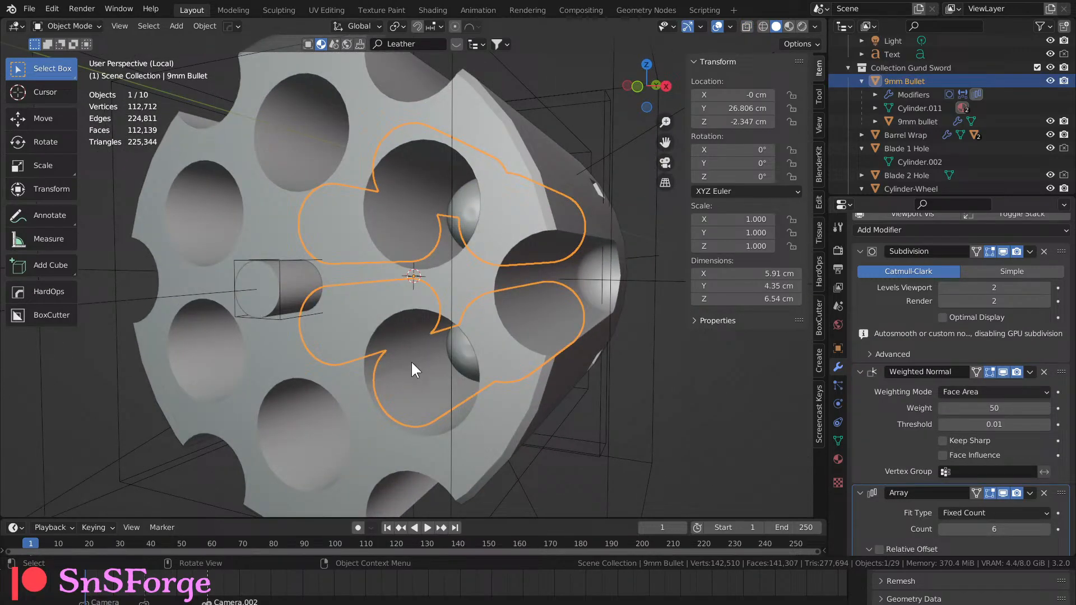
middle_click_drag(412, 360, 428, 317)
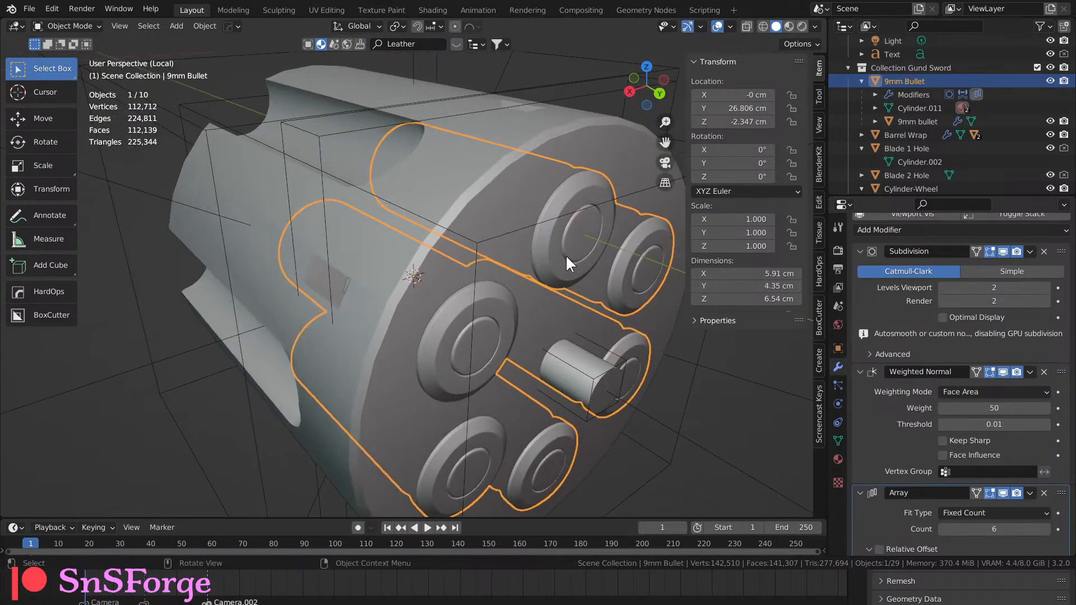
left_click(1003, 493)
mouse_move(566, 341)
middle_mouse_down()
mouse_move(535, 336)
mouse_move(558, 339)
middle_mouse_up()
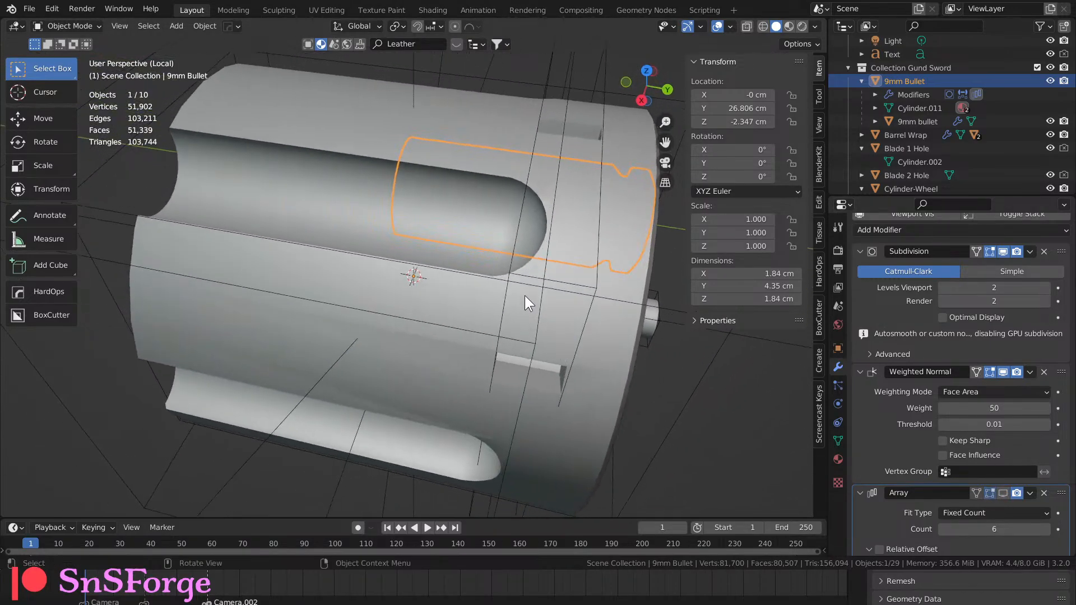
Turn on X-ray shading to see the single casing inside the cylinder.
middle_click_drag(510, 267, 484, 274)
key("Tab")
key("alt+z")
scroll(537, 255, "down", 4)
key("Tab")
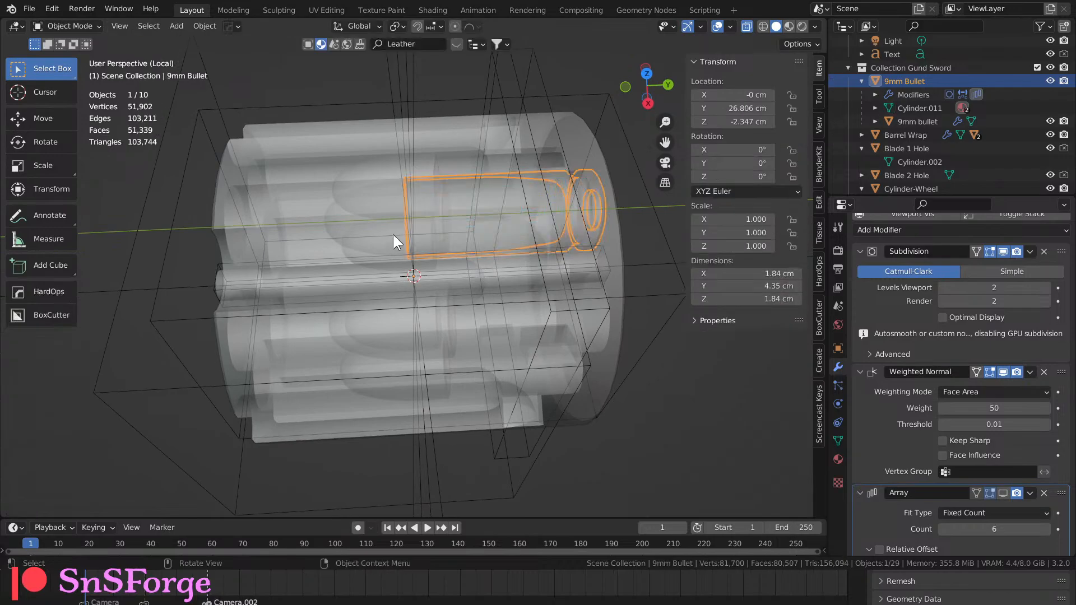
Turn off the viewport display of the child 9mm bullet's Array modifier and collapse the modifier.
middle_click_drag(368, 238, 808, 338)
left_click(409, 199)
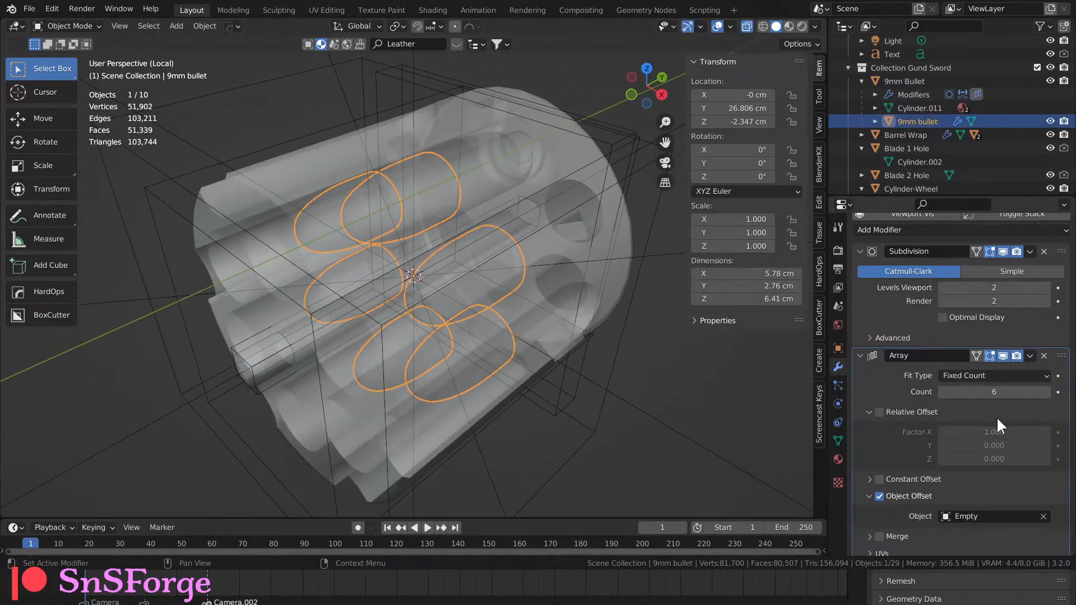
scroll(980, 485, "down", 1)
left_click(1002, 333)
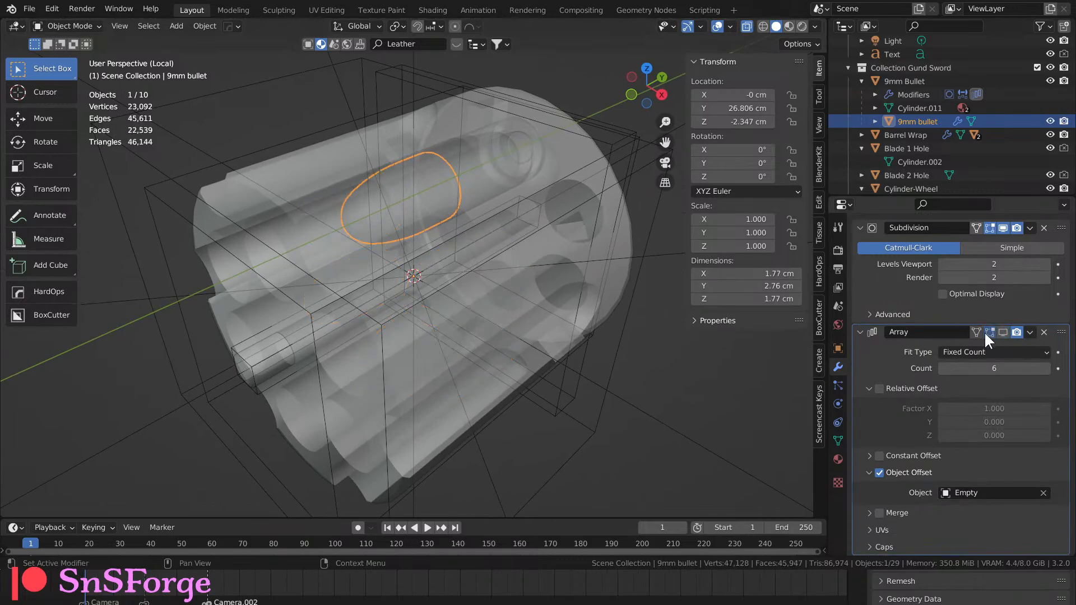
left_click(860, 332)
middle_click_drag(728, 332, 432, 195)
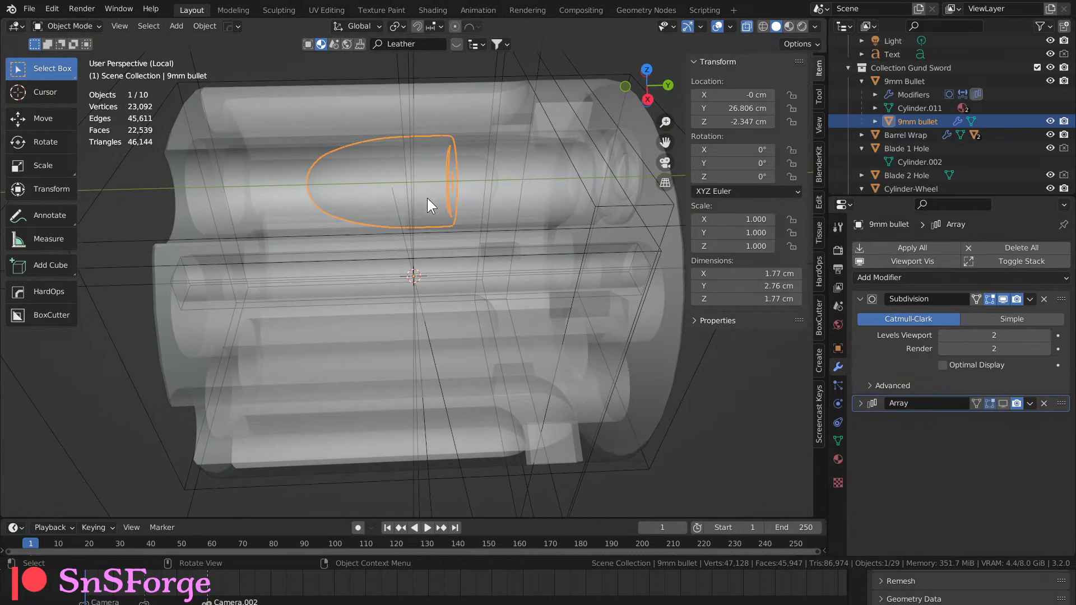
Move the child bullet's whole mesh about 2.19 cm along negative Y, towards the cylinder's front.
key("Tab")
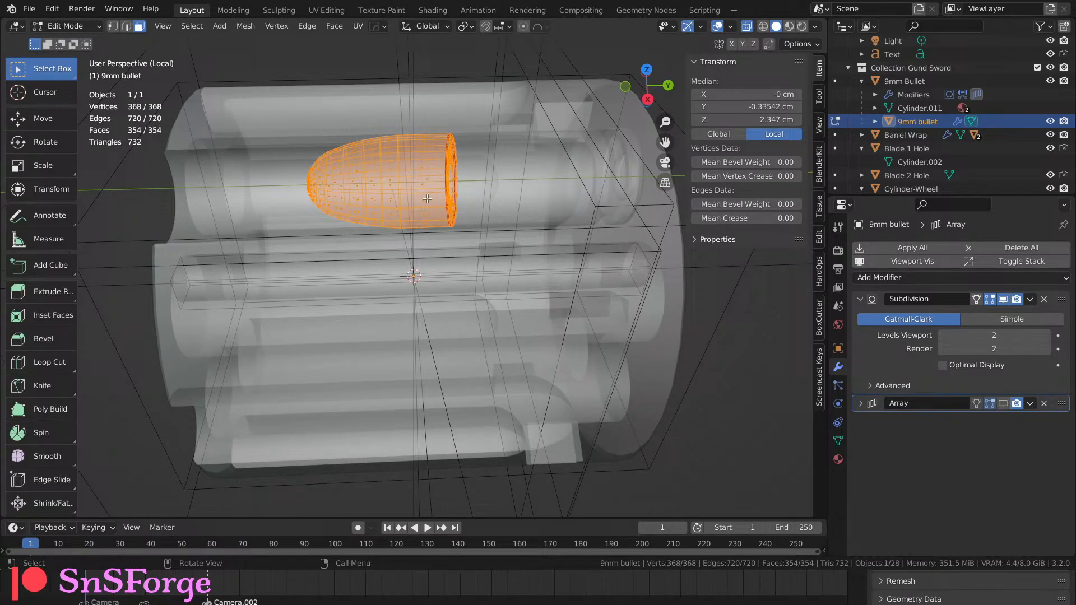
key("g")
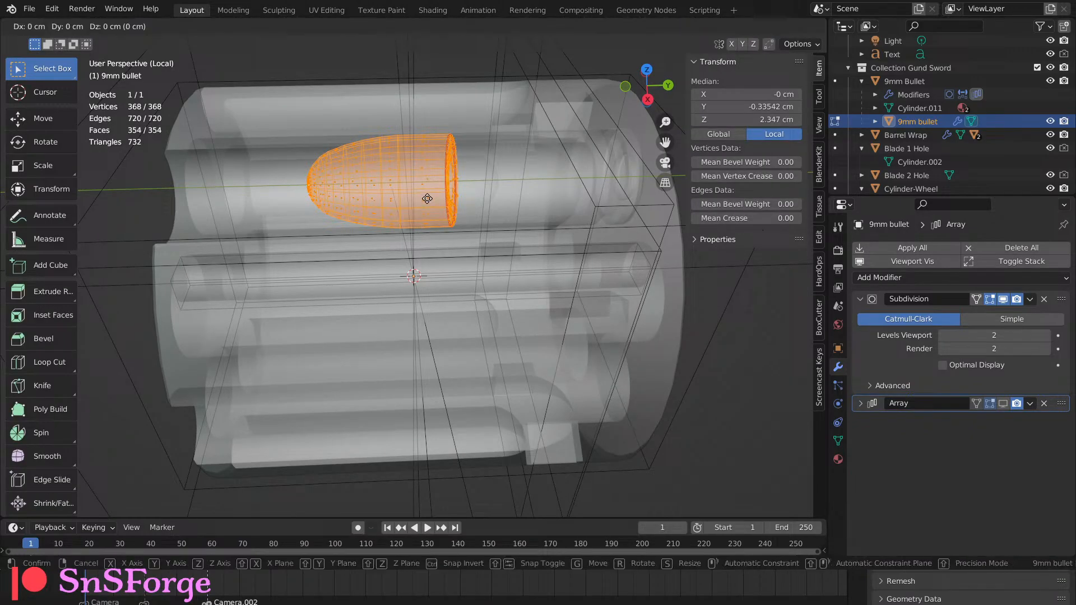
key("y")
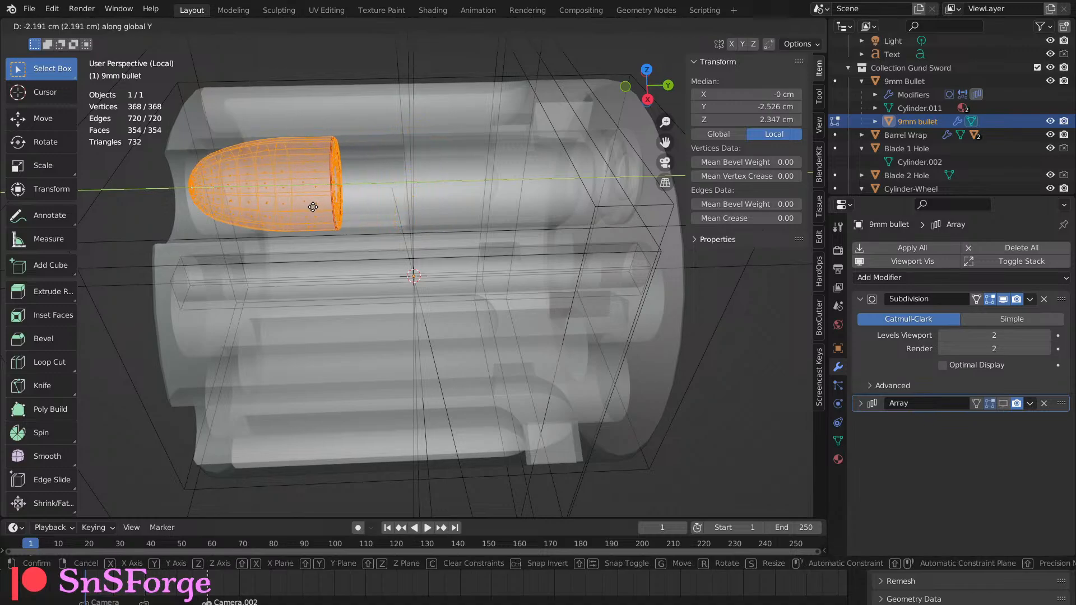
left_click(312, 207)
middle_click_drag(312, 207, 333, 193)
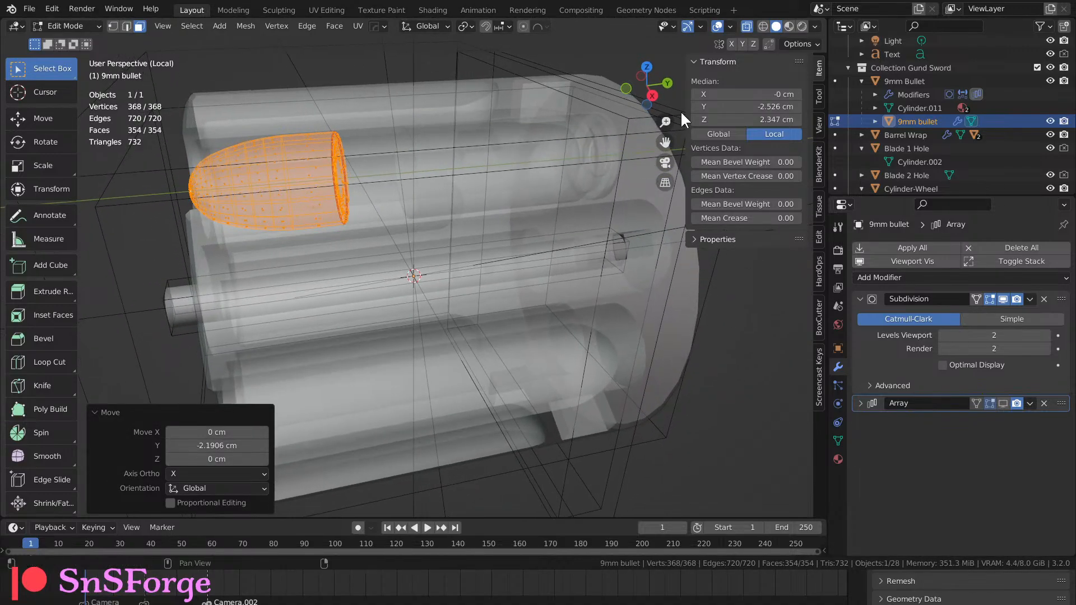
In the right orthographic view, move the bullet mesh back about 0.27 cm along positive Y in Edit Mode.
left_click(650, 96)
middle_click_drag(252, 157, 331, 167, "shift")
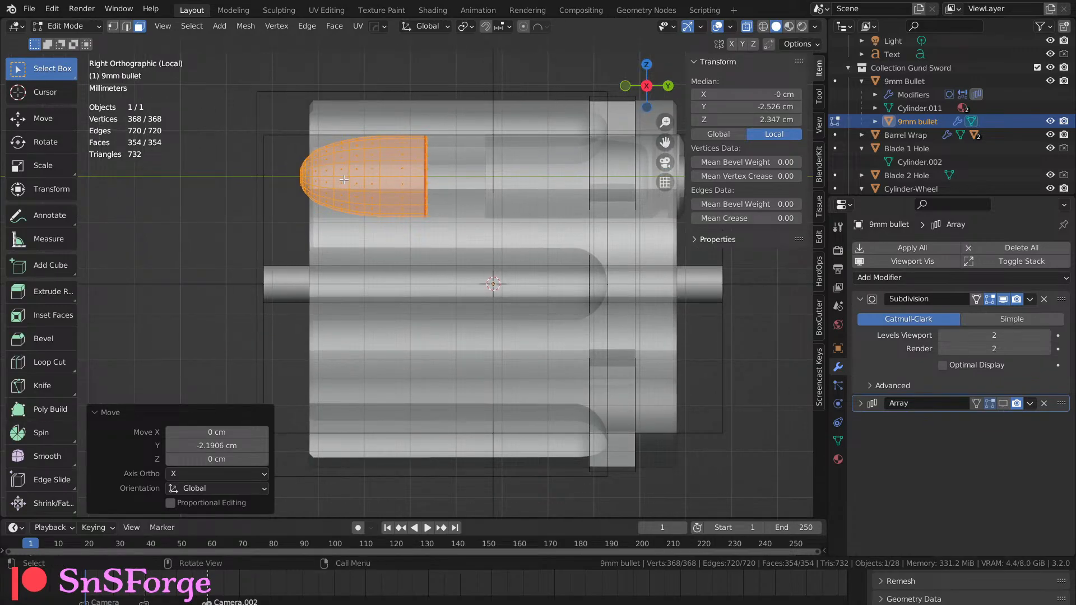
key("g")
key("y")
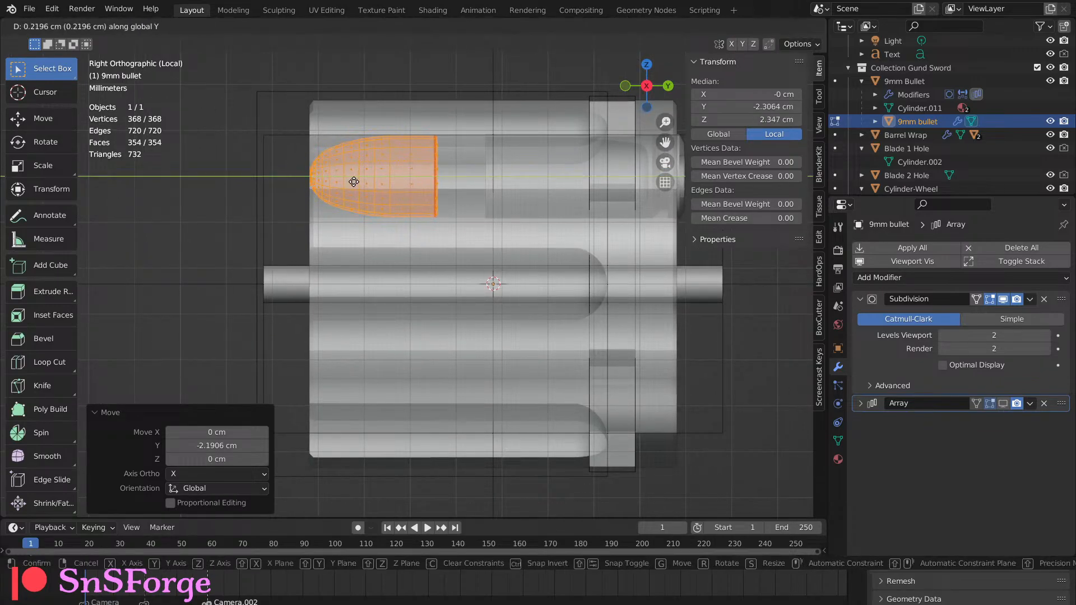
left_click(356, 181)
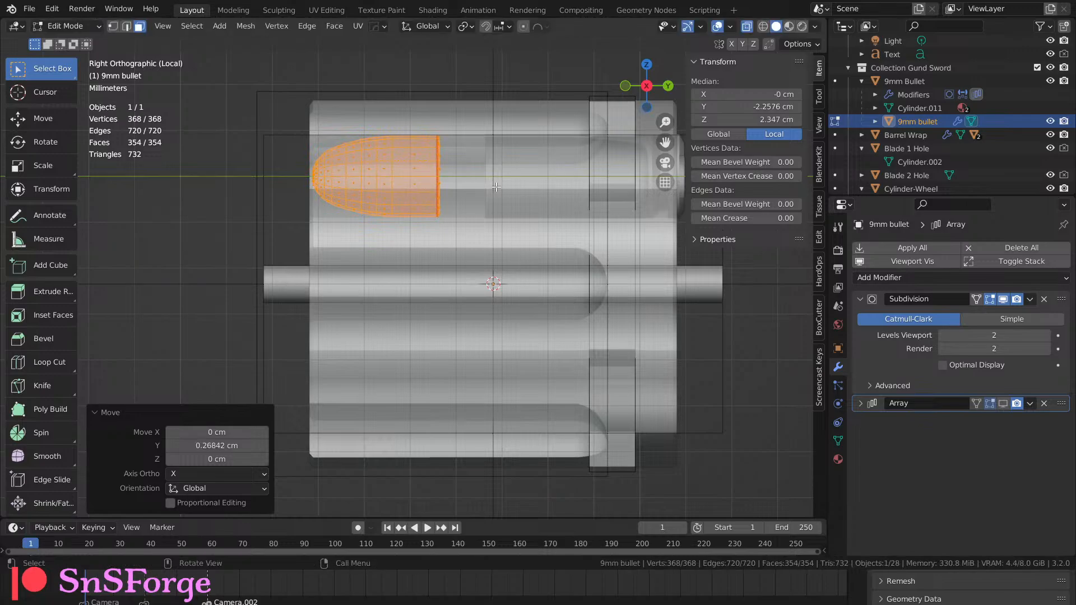
key("Tab")
Lengthen the parent 9mm casing to about 5.9 cm by moving its front rim along negative Y in Edit Mode.
left_click(525, 180)
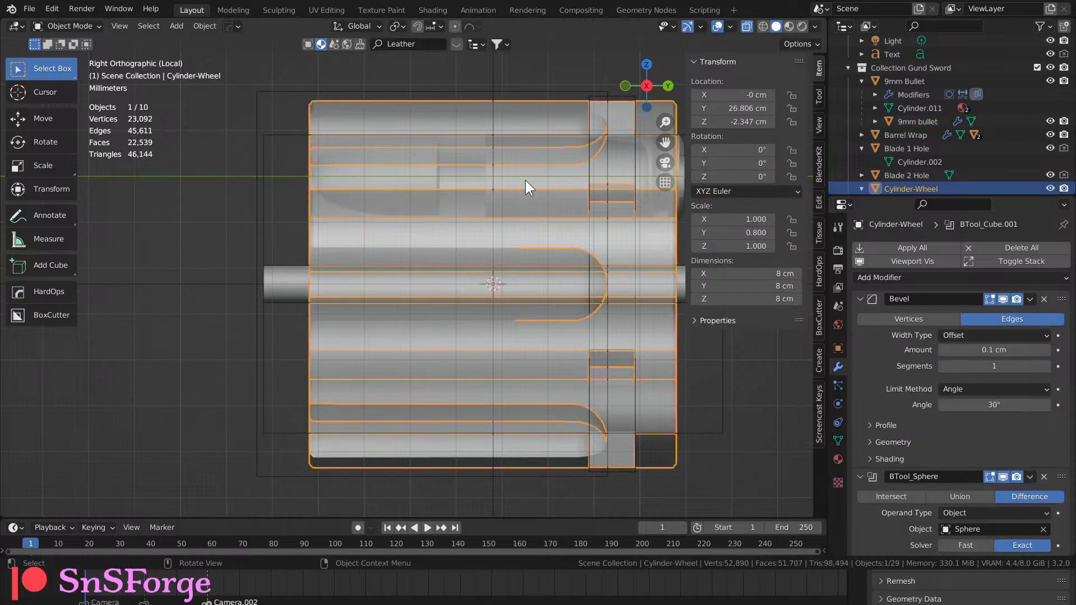
middle_click_drag(762, 312, 597, 282)
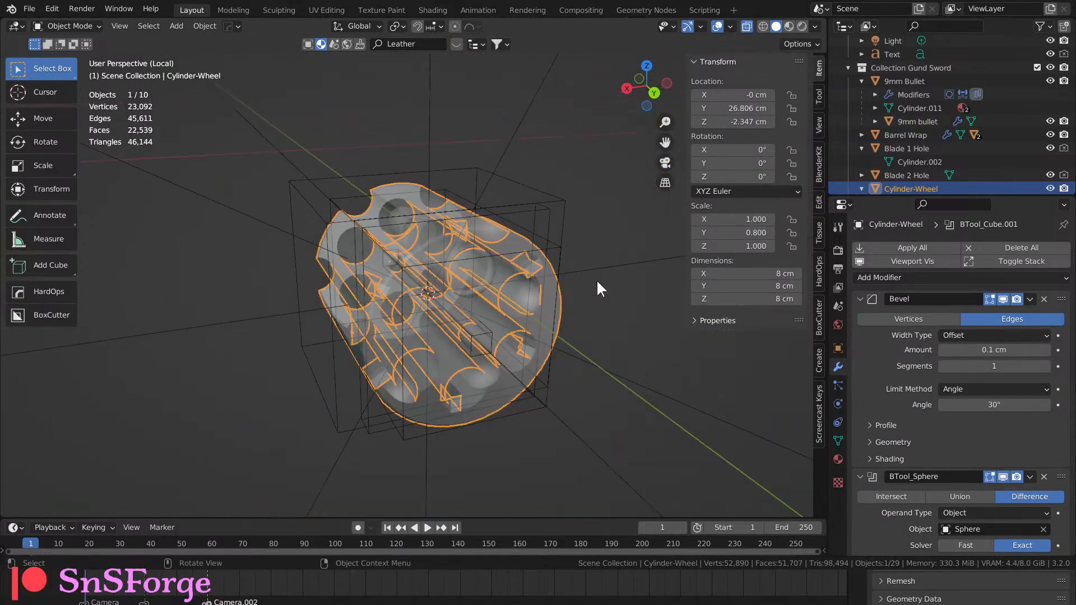
left_click(462, 273)
middle_click_drag(464, 274, 537, 301)
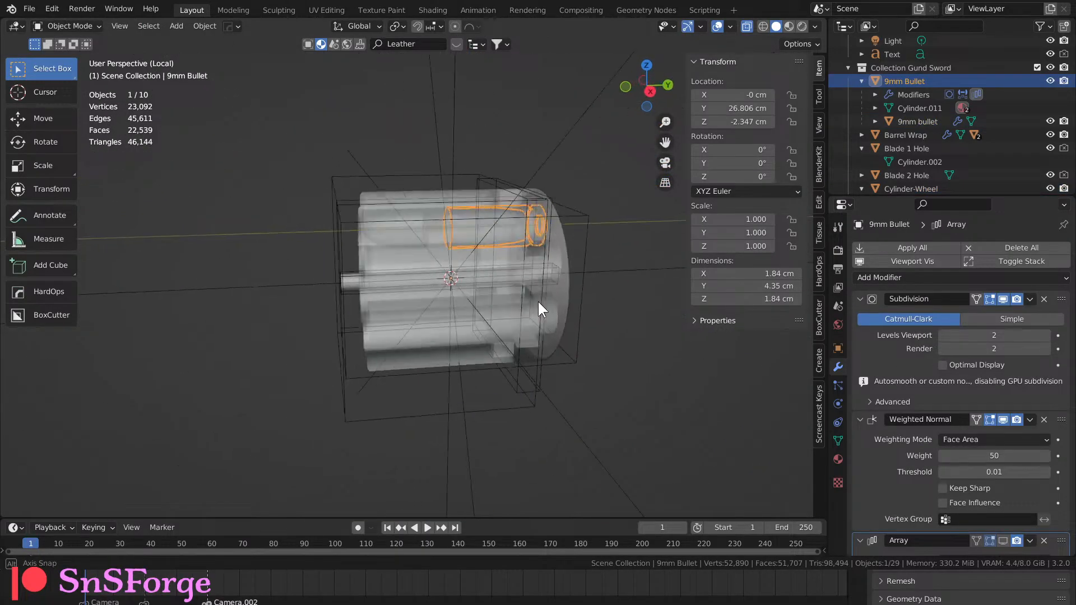
scroll(487, 284, "up", 5)
key("Tab")
middle_click_drag(494, 265, 515, 274)
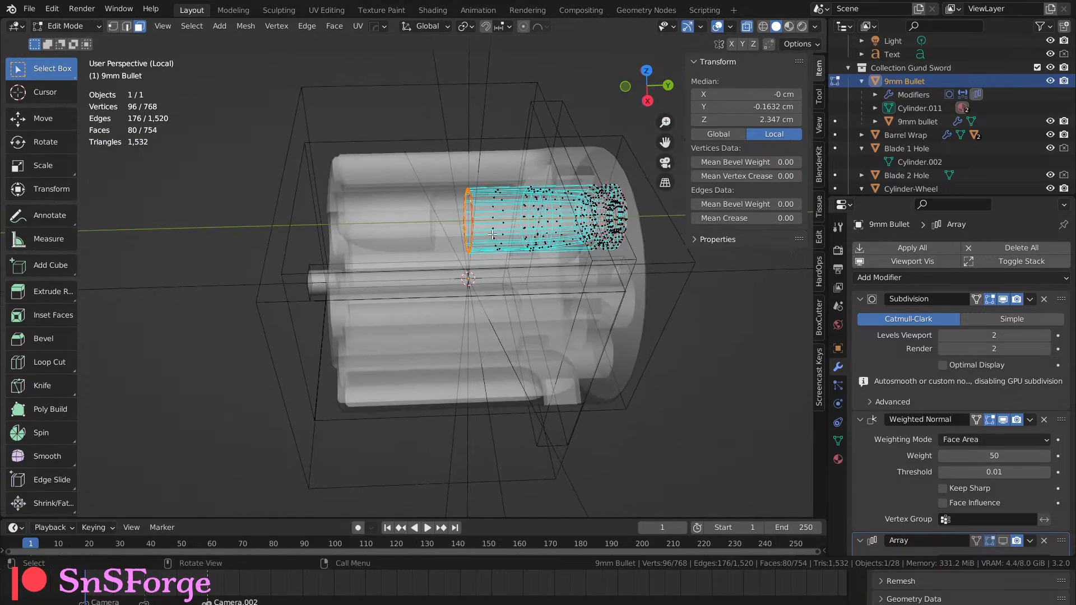
key("g")
key("y")
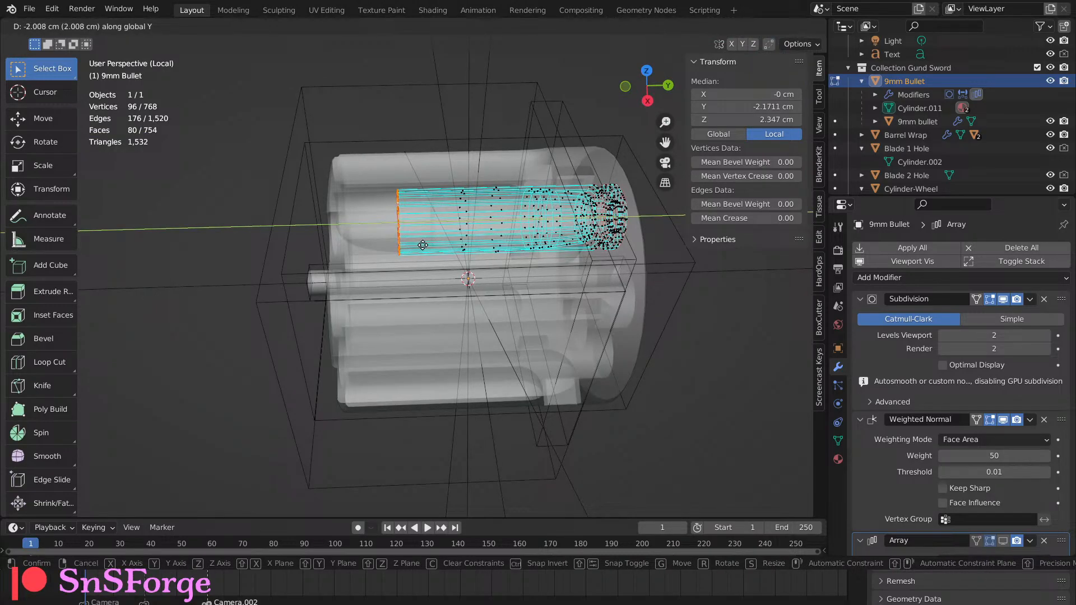
left_click(438, 245)
key("Tab")
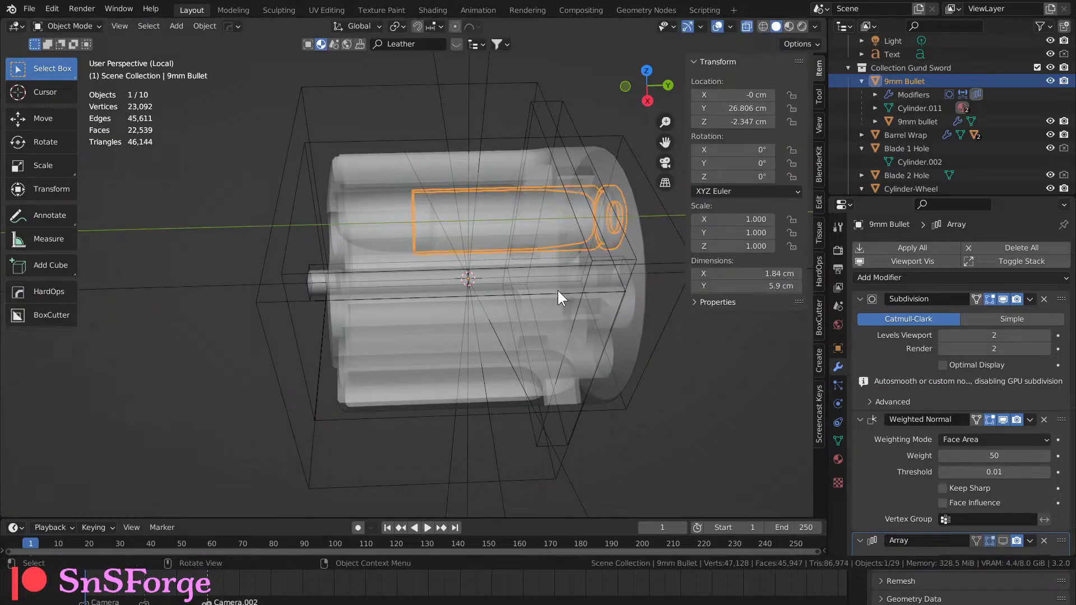
Turn the viewport display of the Array modifiers back on for the parent casing and the child bullet.
middle_click_drag(557, 290, 755, 328)
scroll(986, 465, "down", 5)
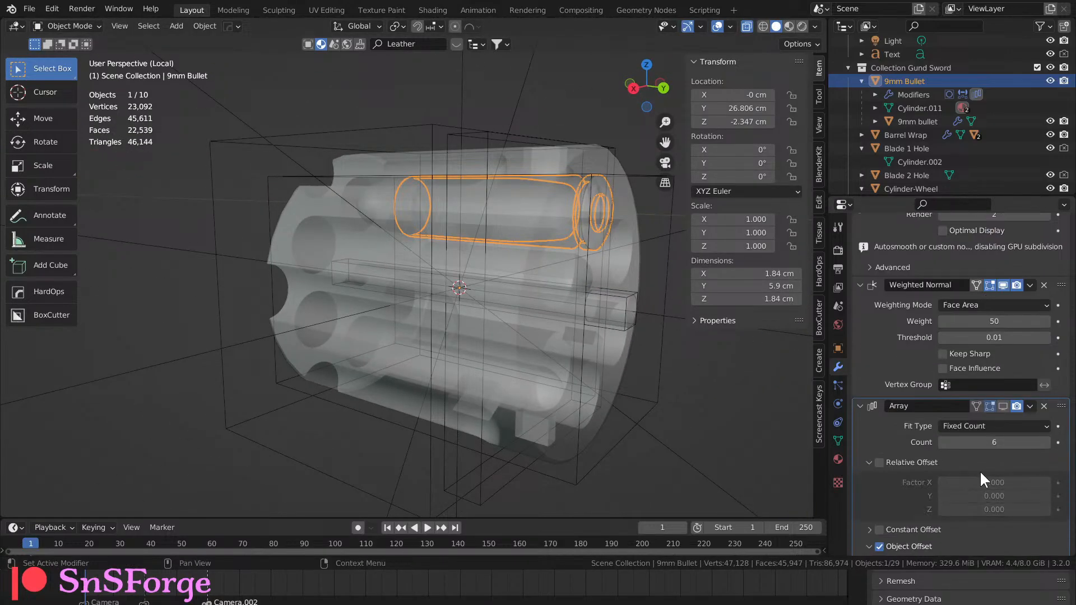
left_click(1003, 406)
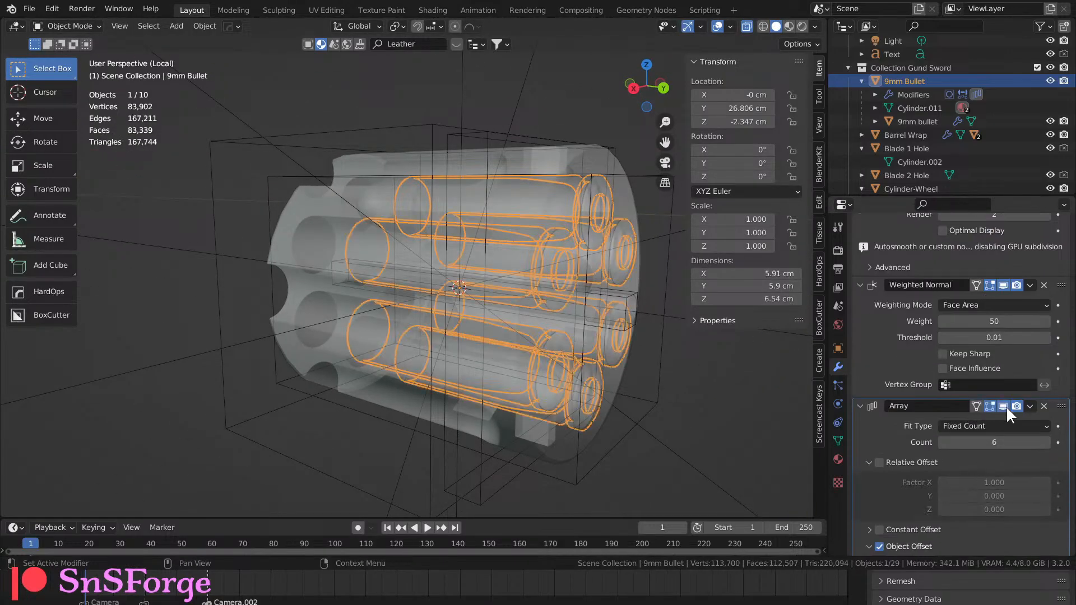
left_click(916, 122)
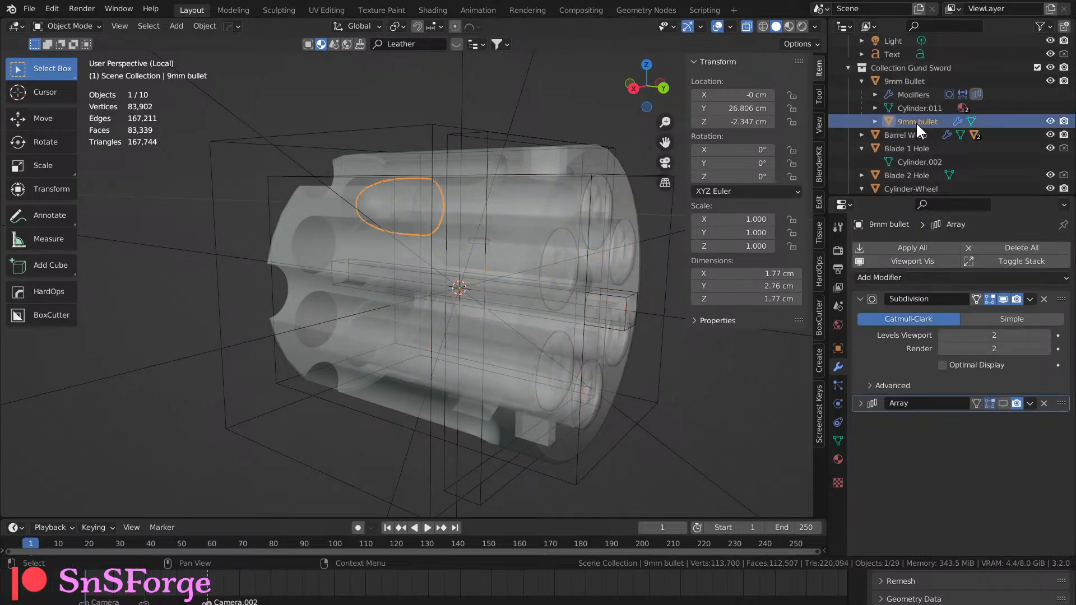
left_click(1003, 403)
Inspect the arrayed bullets in the cylinder and turn off X-ray shading.
middle_click_drag(477, 303, 526, 298)
key("Tab")
middle_click_drag(624, 335, 578, 323)
key("Tab")
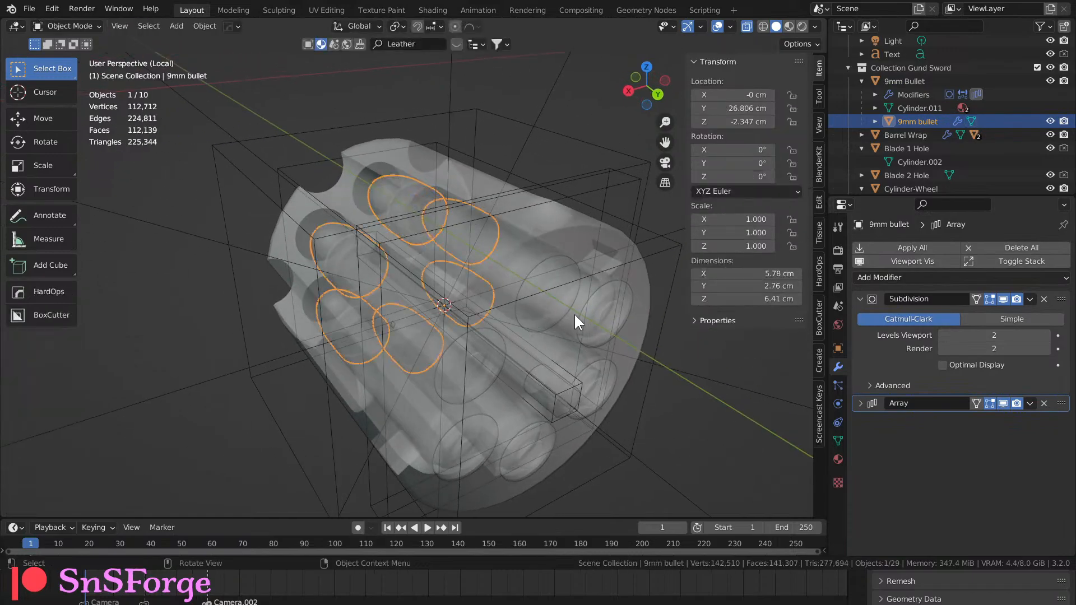
key("alt+z")
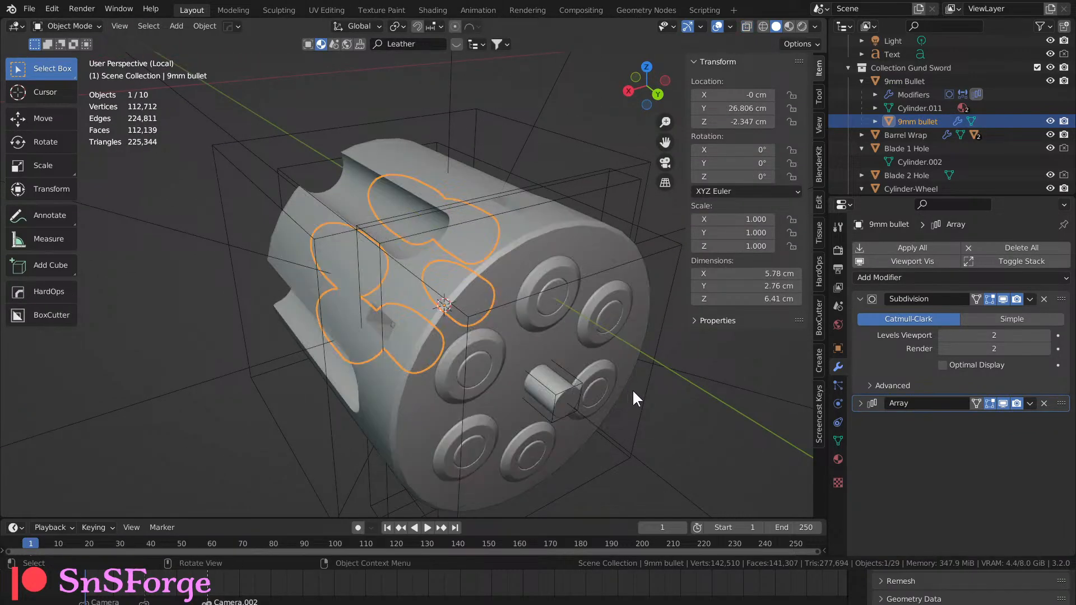
Select the 9mm casings, leave local view and display the gun sword in Material Preview shading.
left_click(539, 301)
key("KP_Divide")
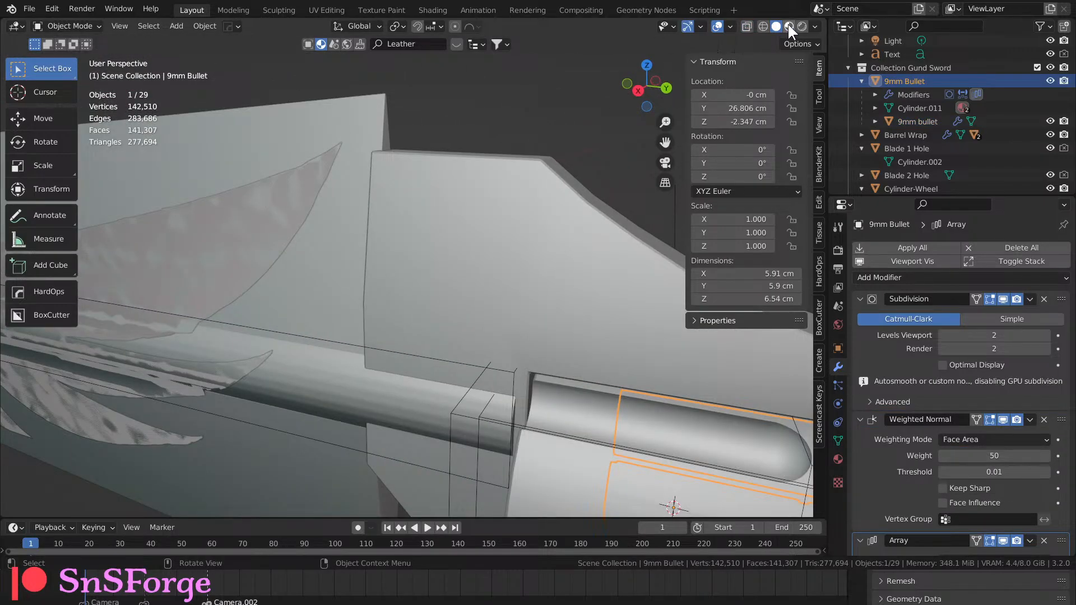
key("z")
key("2")
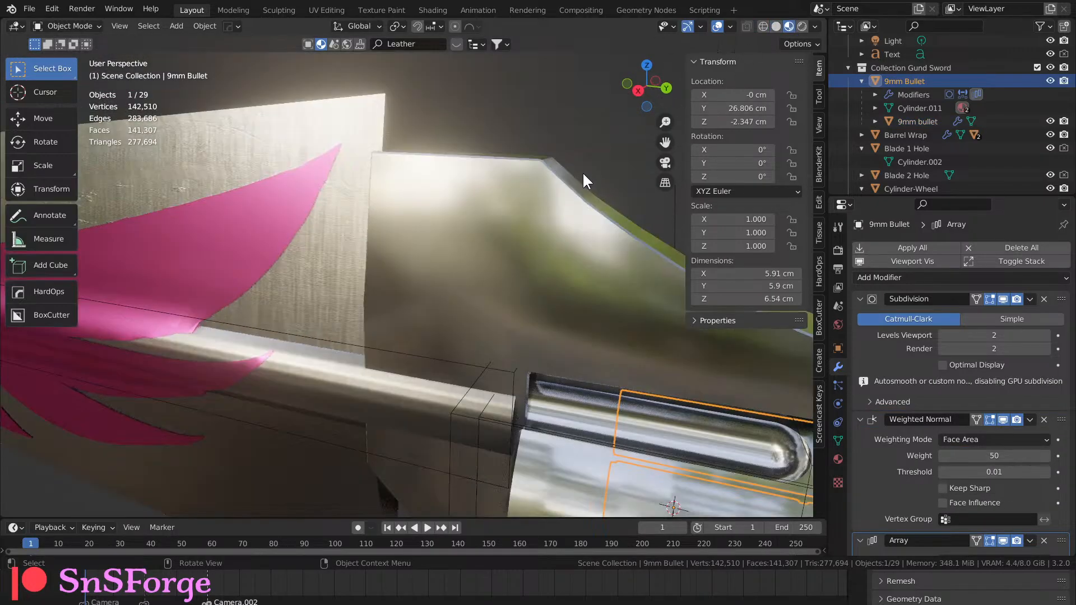
Save the file and check the 9mm casings in local view.
key("ctrl+s")
key("KP_Divide")
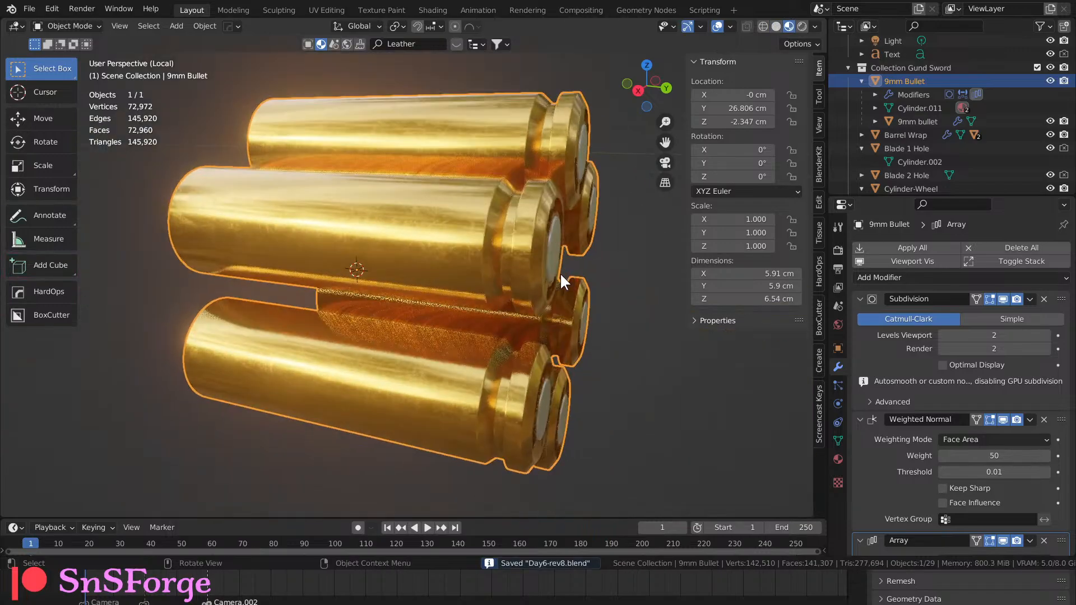
middle_click_drag(503, 285, 539, 281)
key("KP_Divide")
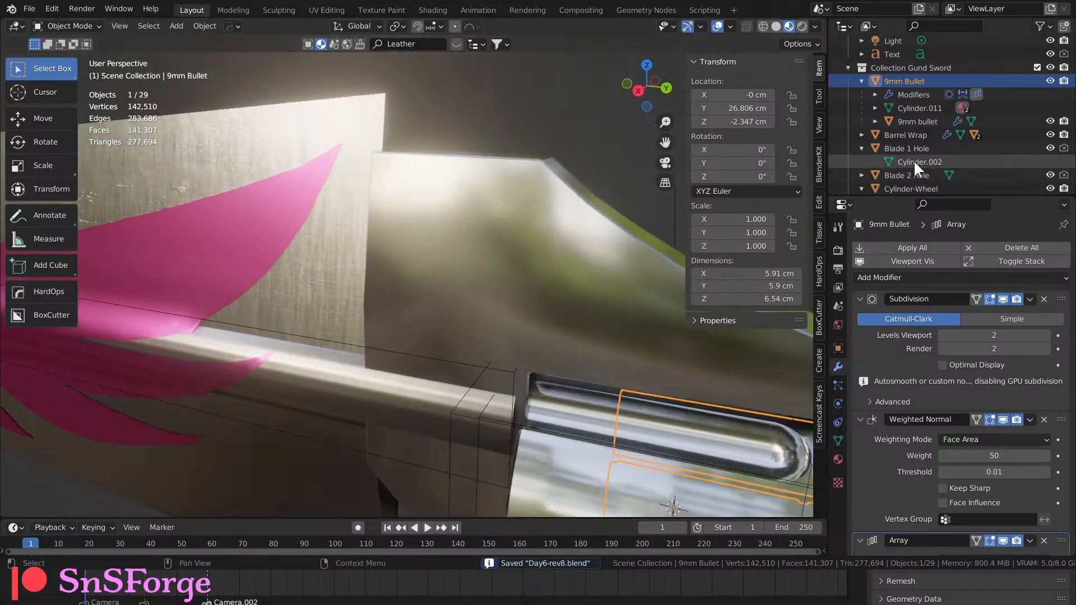
Select the 9mm casing together with its child bullet and inspect both in local view.
right_click(896, 76)
left_click(876, 112)
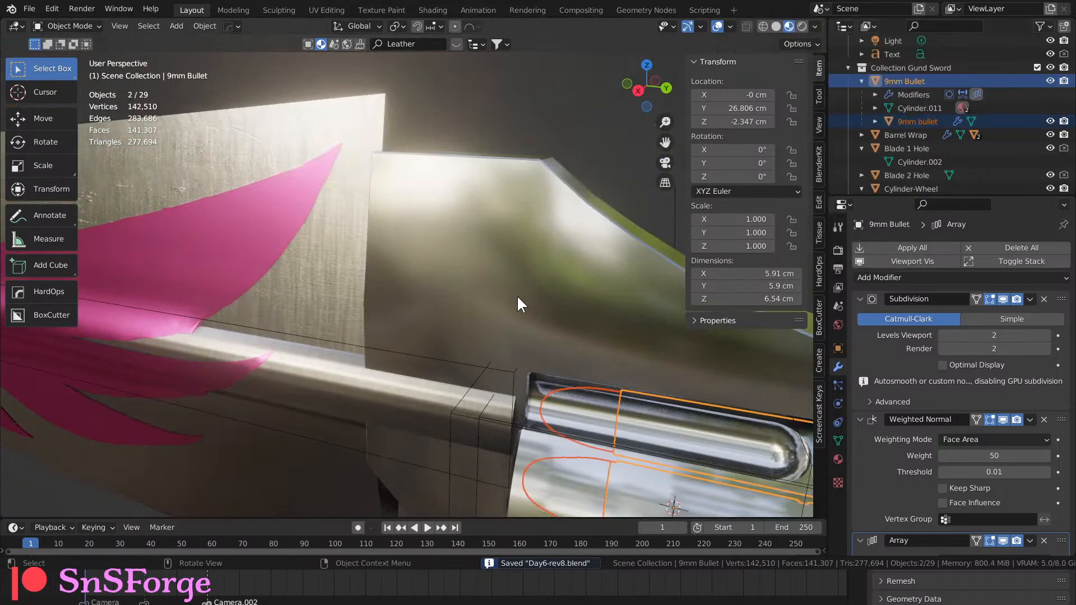
key("KP_Divide")
middle_click_drag(495, 297, 487, 334)
key("KP_Divide")
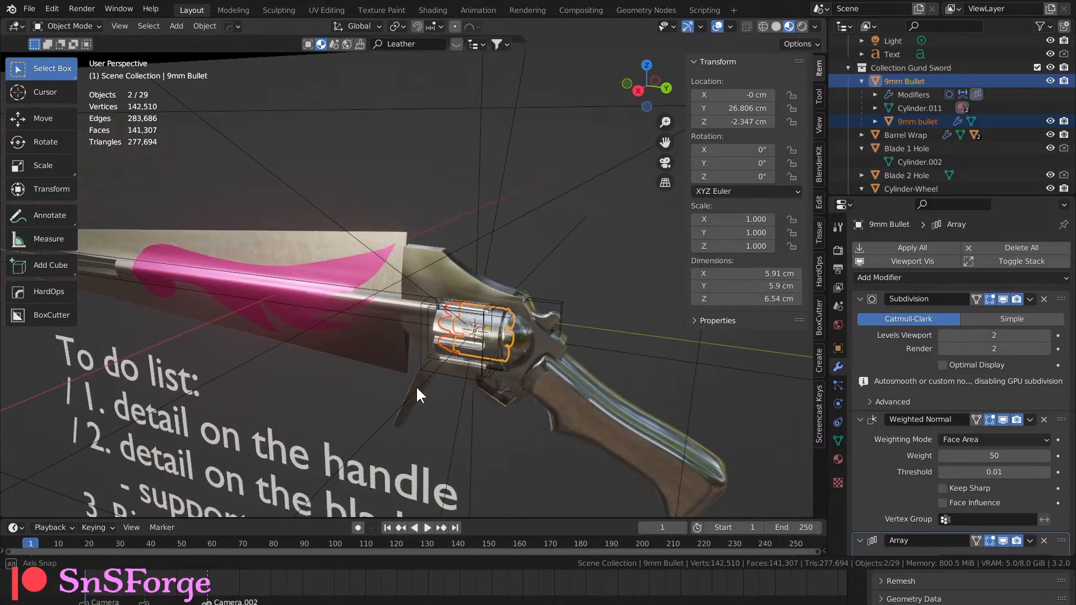
Add a mesh cylinder at the 3D cursor inside the gun's cylinder wheel.
middle_click_drag(415, 387, 417, 338)
left_click(503, 368)
scroll(504, 370, "up", 4)
scroll(395, 325, "up", 6)
middle_click_drag(573, 356, 310, 301)
left_click(285, 281)
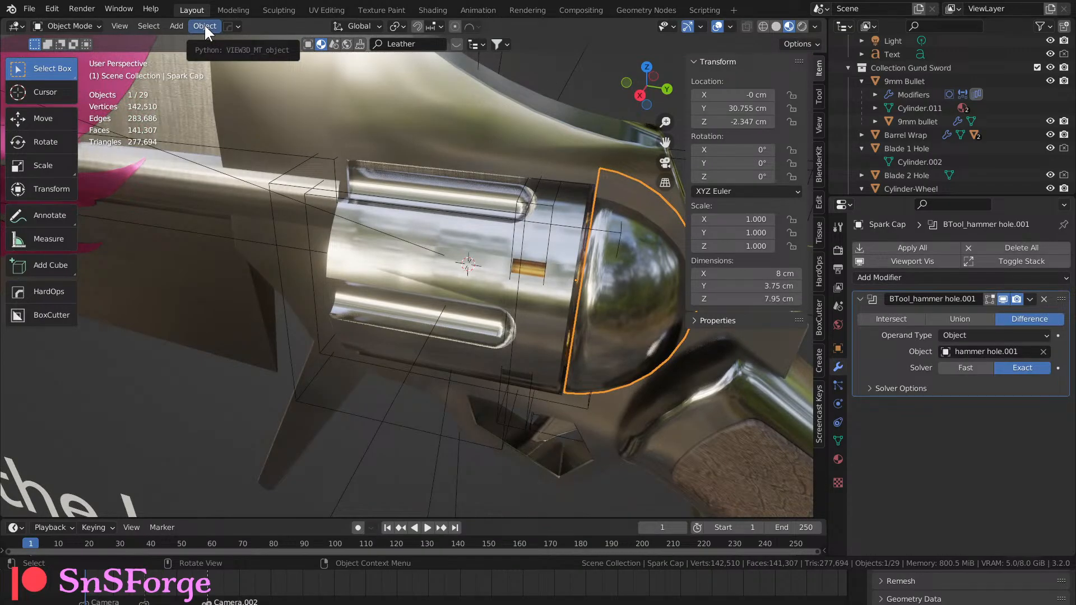
left_click(177, 26)
mouse_move(182, 42)
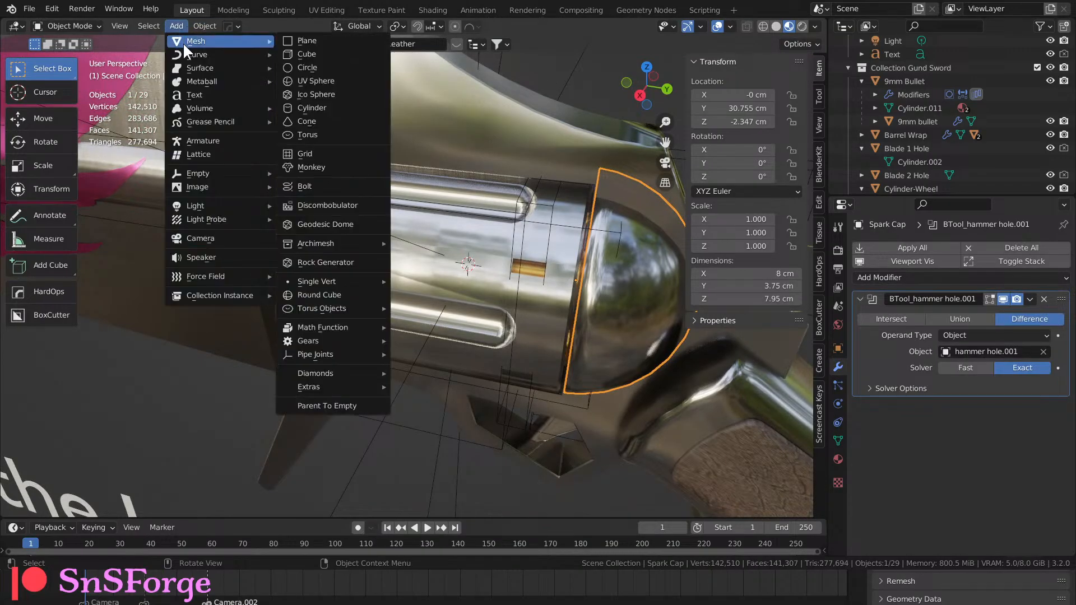
left_click(333, 106)
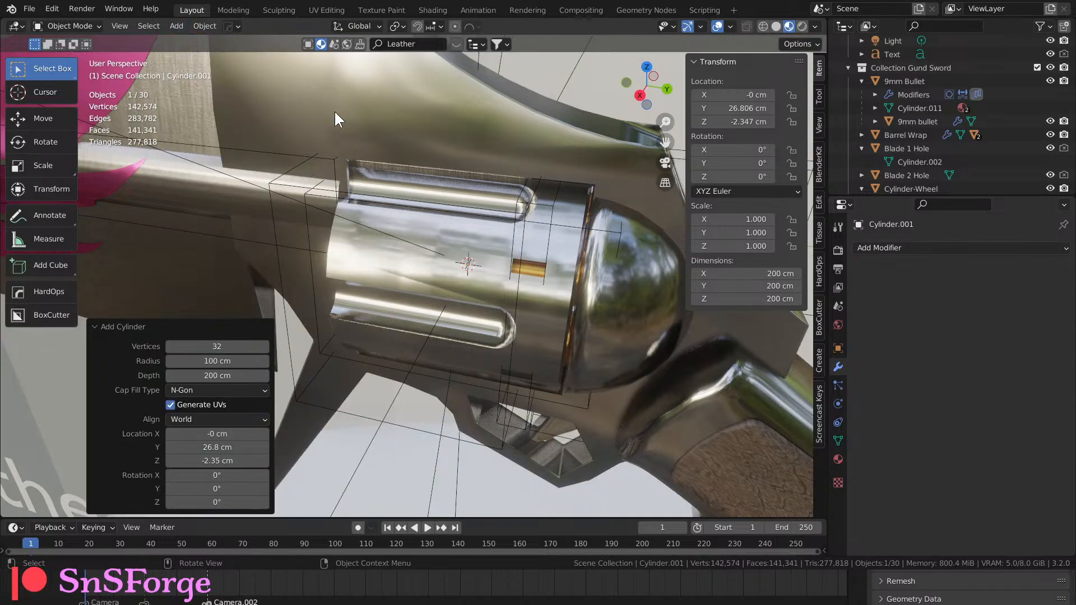
Set the new cylinder's radius and depth to 20 cm each.
scroll(425, 248, "down", 5)
middle_click_drag(425, 248, 439, 329)
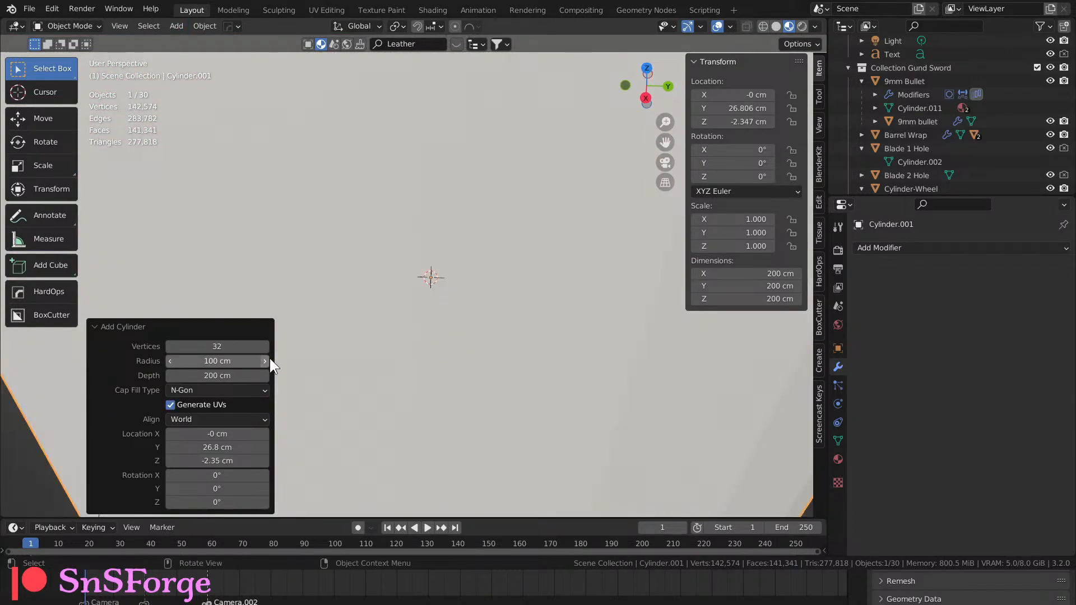
left_click(237, 361)
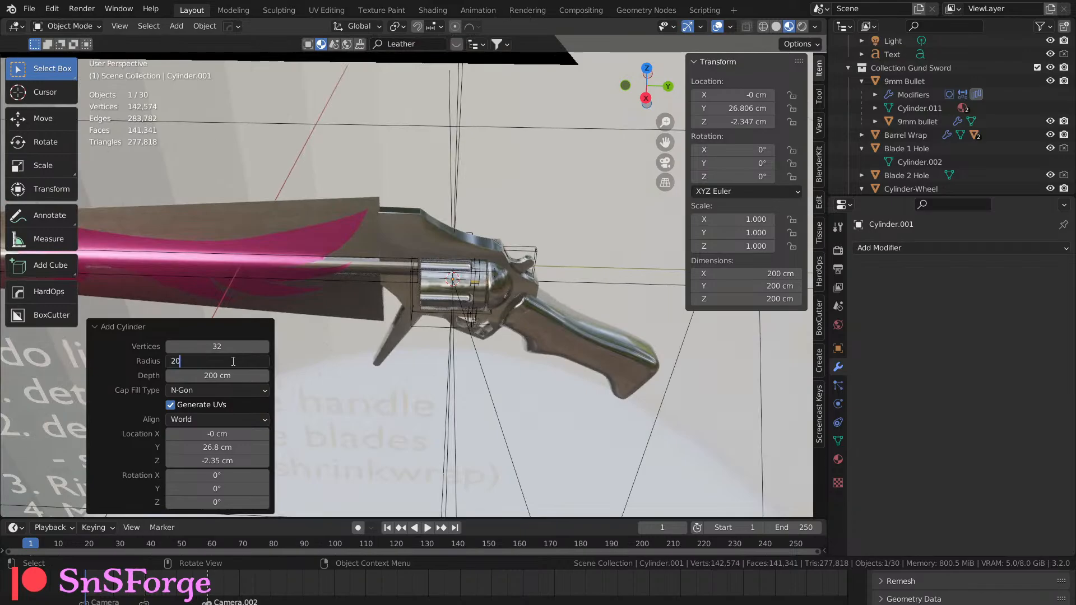
type("20")
key("Return")
left_click(236, 369)
type("20")
key("Return")
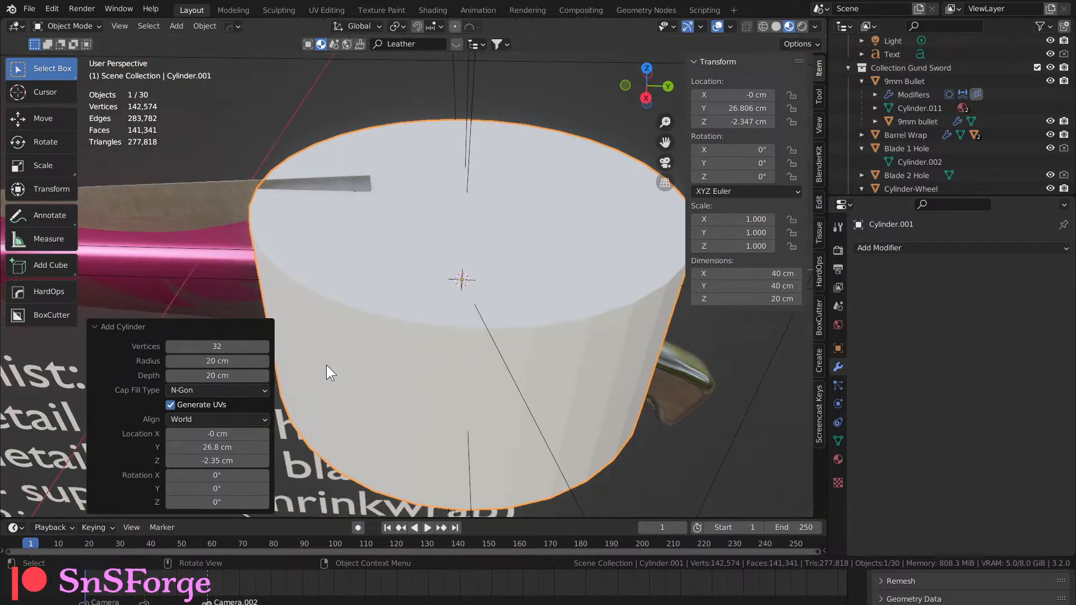
Set the new cylinder's radius to 2 cm and its depth to 2 cm.
type("2")
key("Return")
left_click(234, 376)
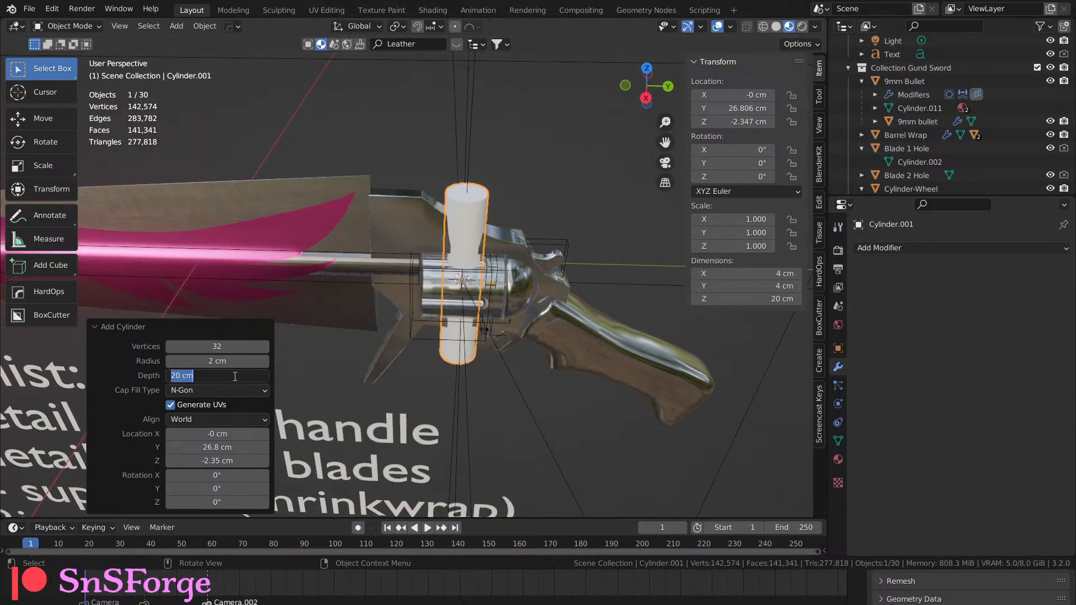
type("2")
key("Return")
scroll(425, 355, "up", 6)
middle_click_drag(425, 355, 395, 406)
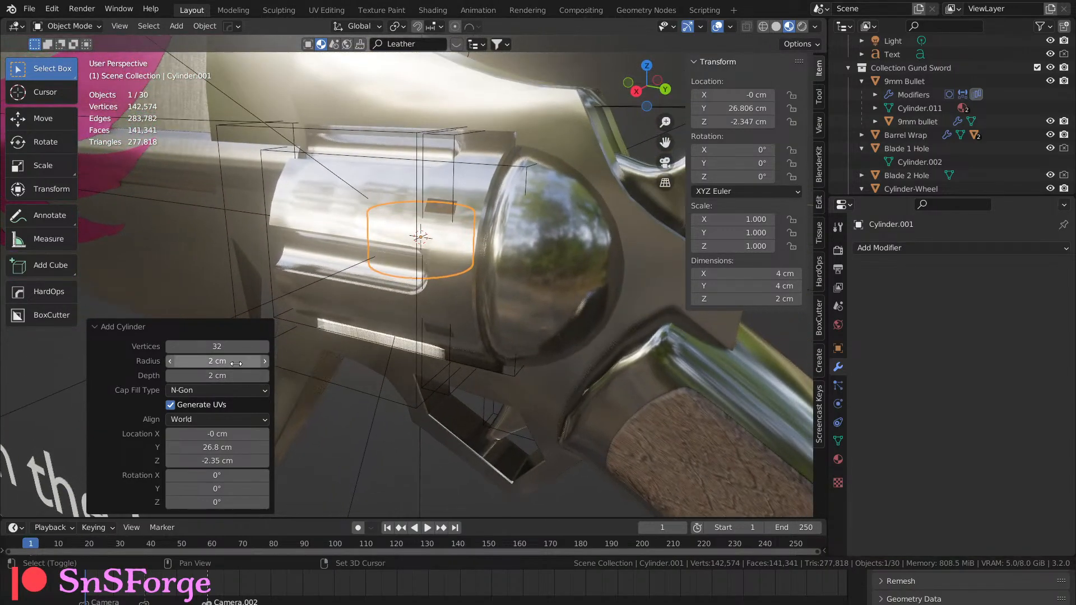
Reduce the new cylinder's radius to 1 cm.
middle_click_drag(311, 356, 342, 389)
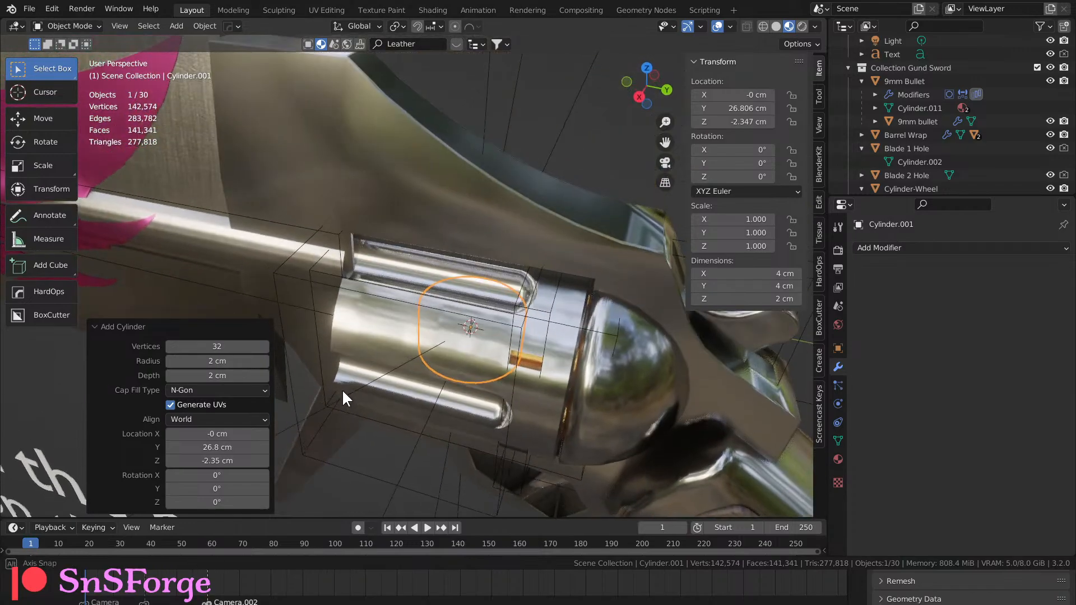
left_click(234, 362)
type("1")
key("Return")
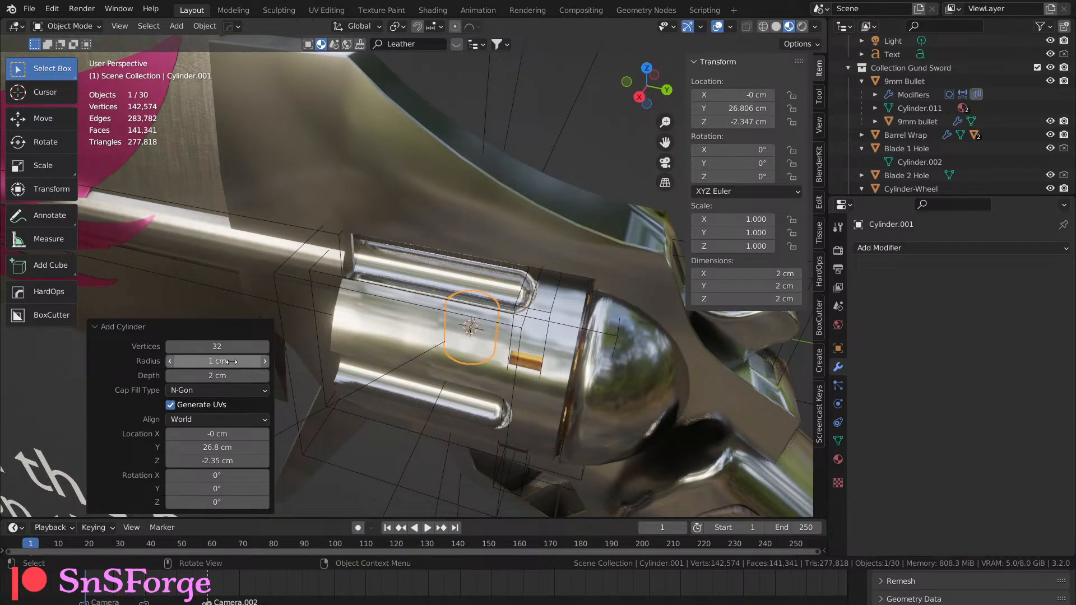
Try a 90° rotation about Y for the new cylinder.
mouse_move(274, 371)
middle_mouse_down()
mouse_move(313, 371)
mouse_move(289, 366)
middle_mouse_up()
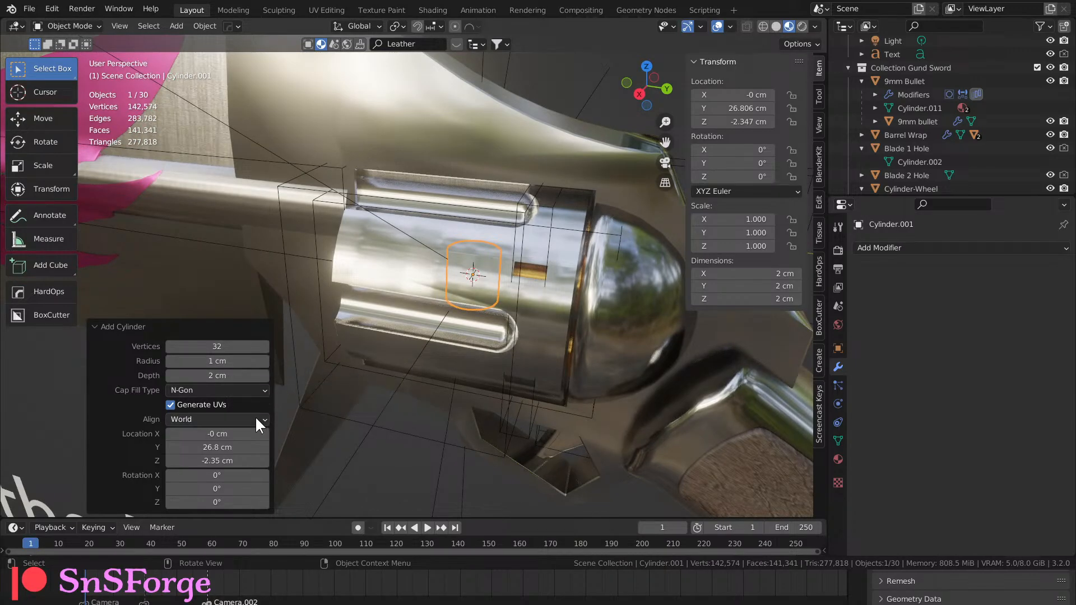
left_click(241, 488)
type("90")
key("Return")
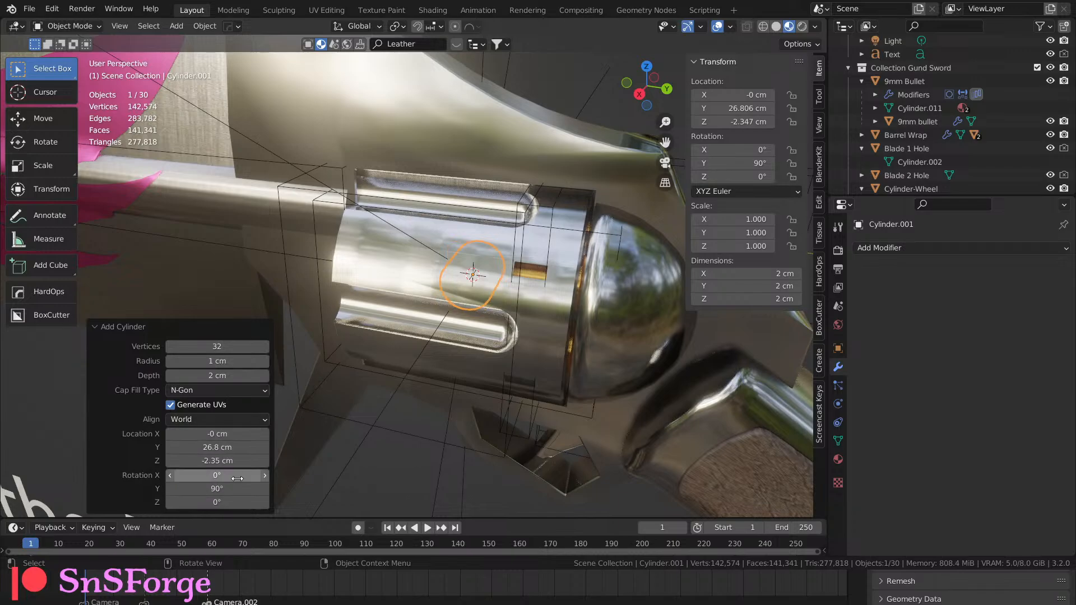
Set the new cylinder's rotation to 90° about X and 0° about Y, aligning it with the barrel axis.
middle_click_drag(339, 427, 543, 380)
type("90")
key("Return")
scroll(475, 381, "down", 5)
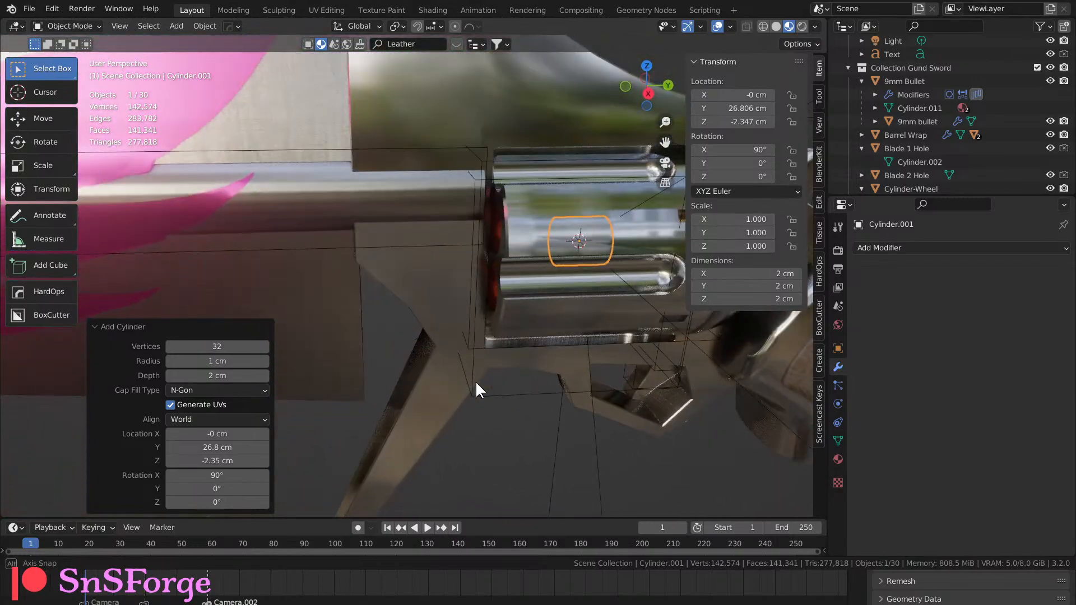
scroll(436, 379, "up", 5)
middle_click_drag(528, 381, 401, 371)
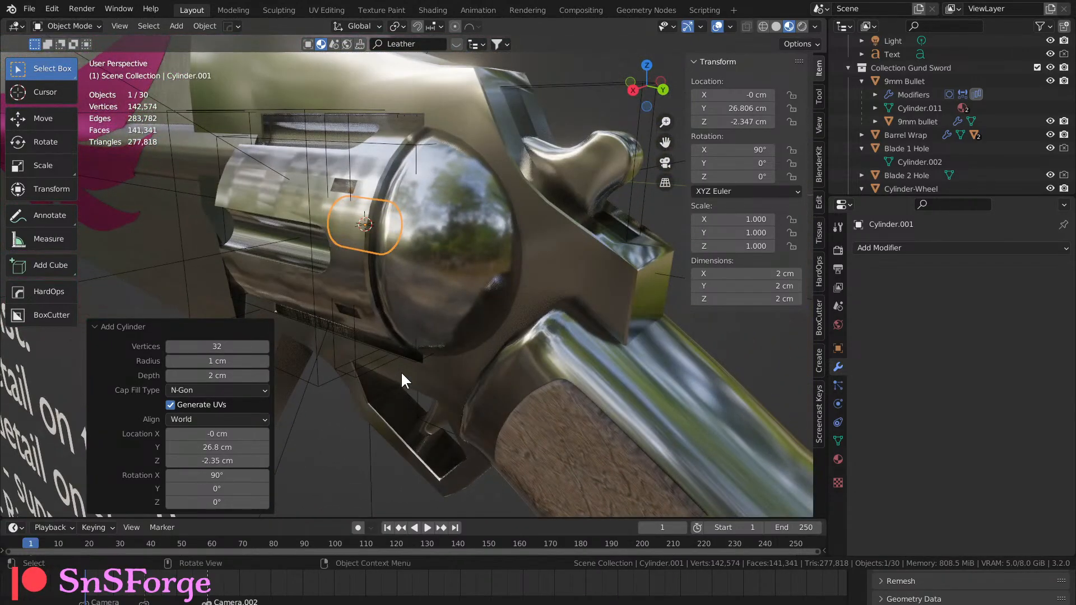
middle_click_drag(348, 338, 532, 297)
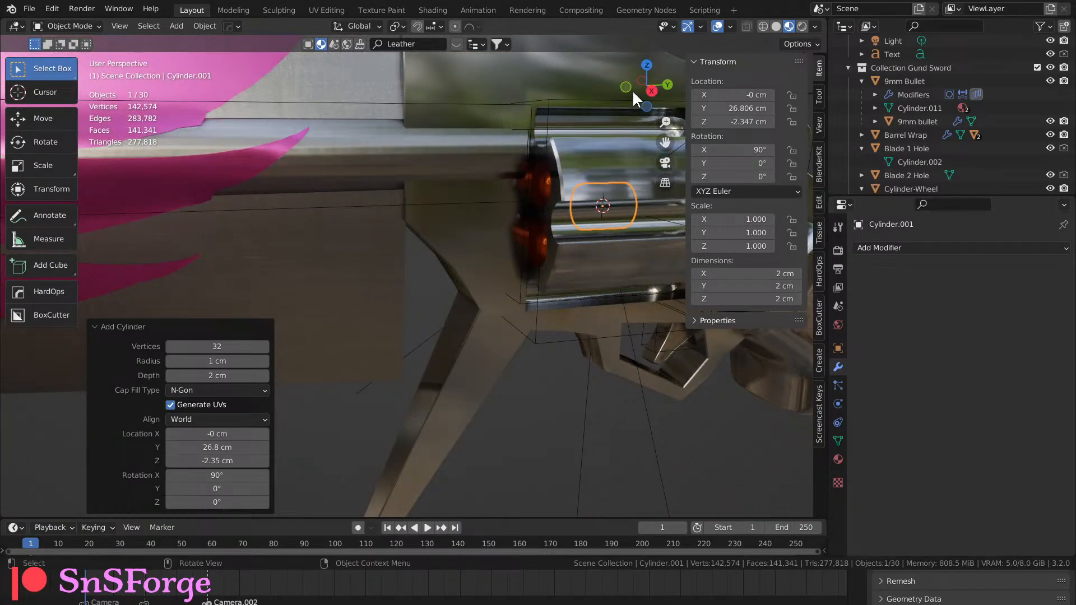
Move the new cylinder object into Collection Gund Sword.
left_click(916, 79, "shift")
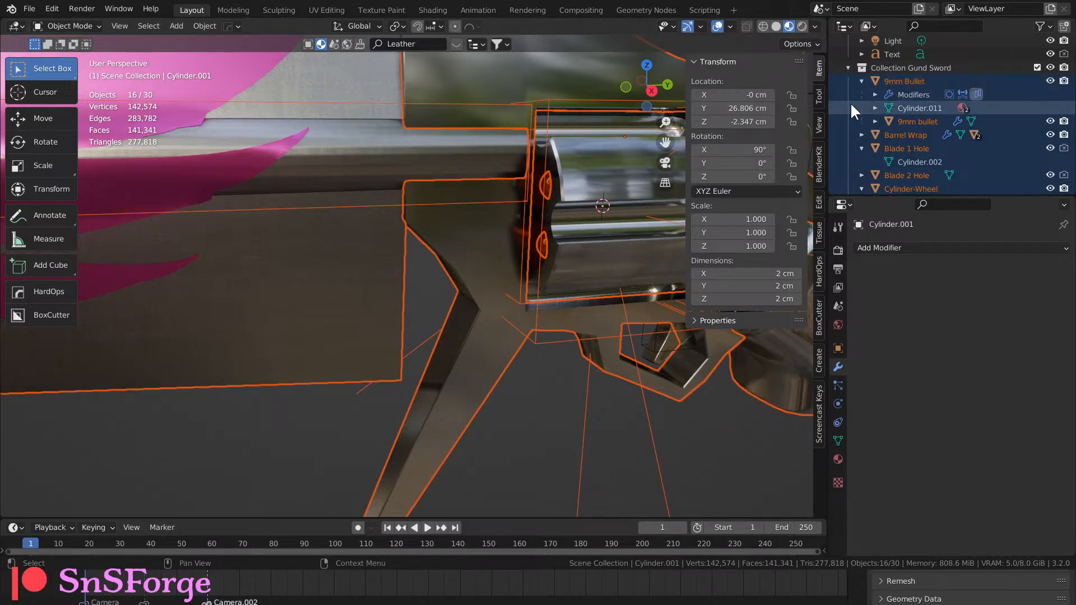
scroll(915, 107, "down", 5)
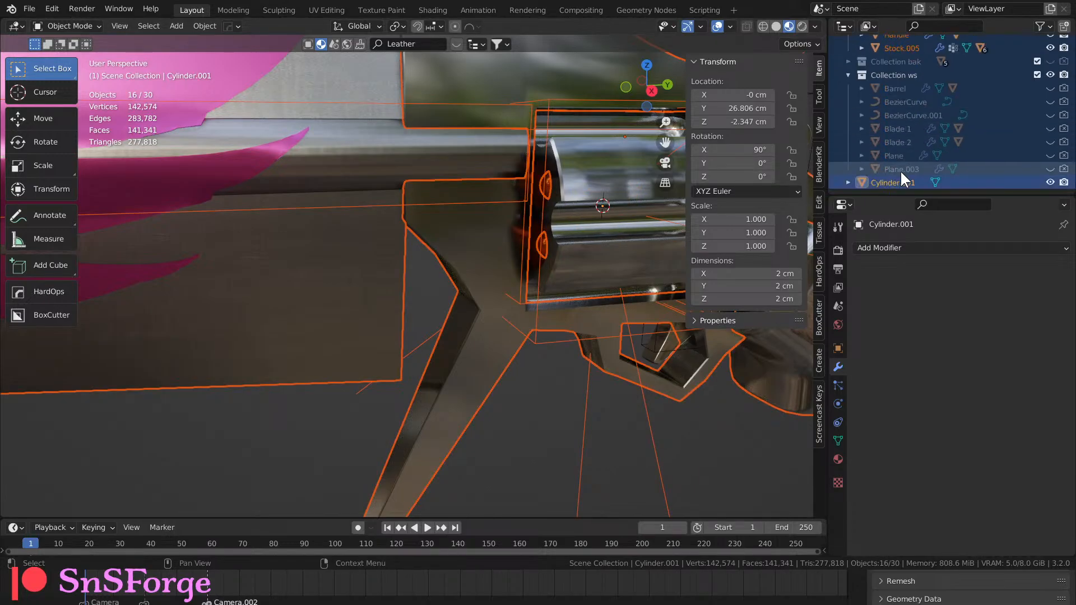
left_click(900, 181)
left_click_drag(901, 181, 902, 134)
scroll(902, 130, "down", 4)
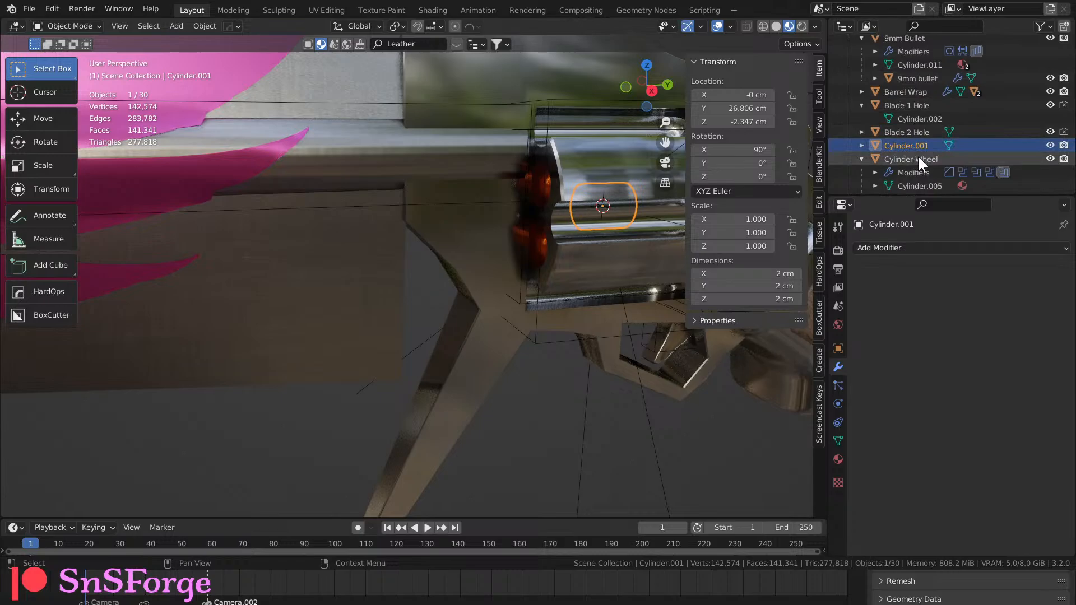
left_click(916, 159)
right_click(916, 159)
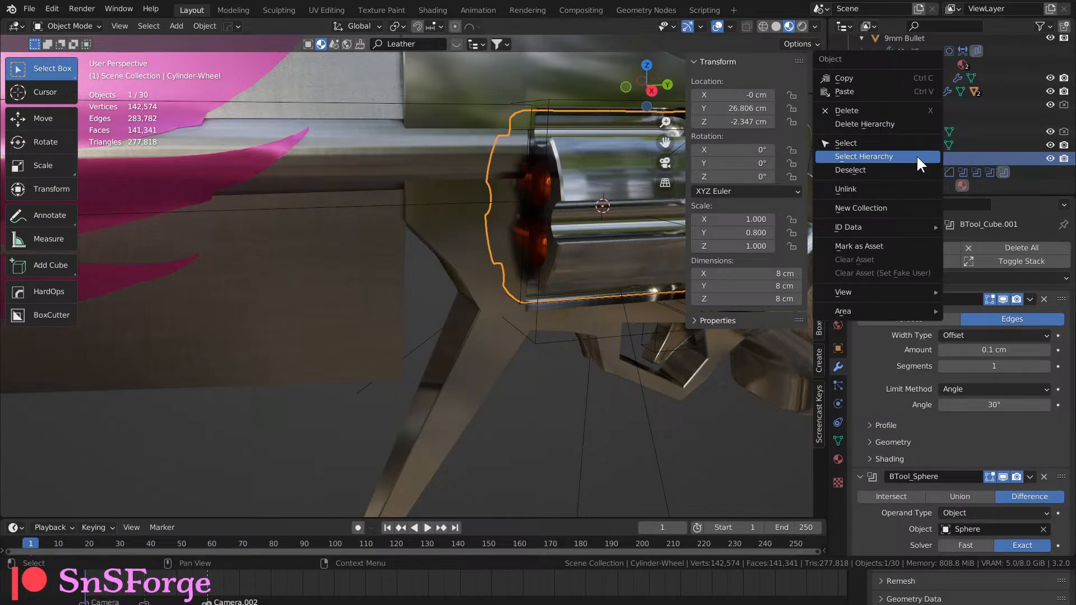
left_click(916, 159)
scroll(919, 134, "up", 2)
scroll(916, 121, "up", 1)
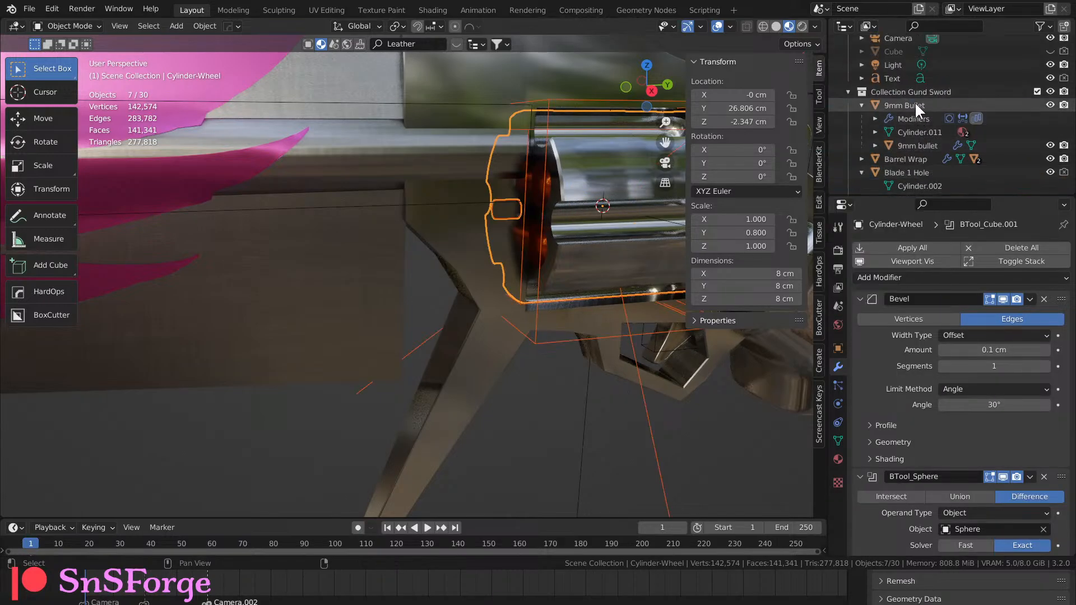
left_click(914, 104)
scroll(915, 102, "down", 5)
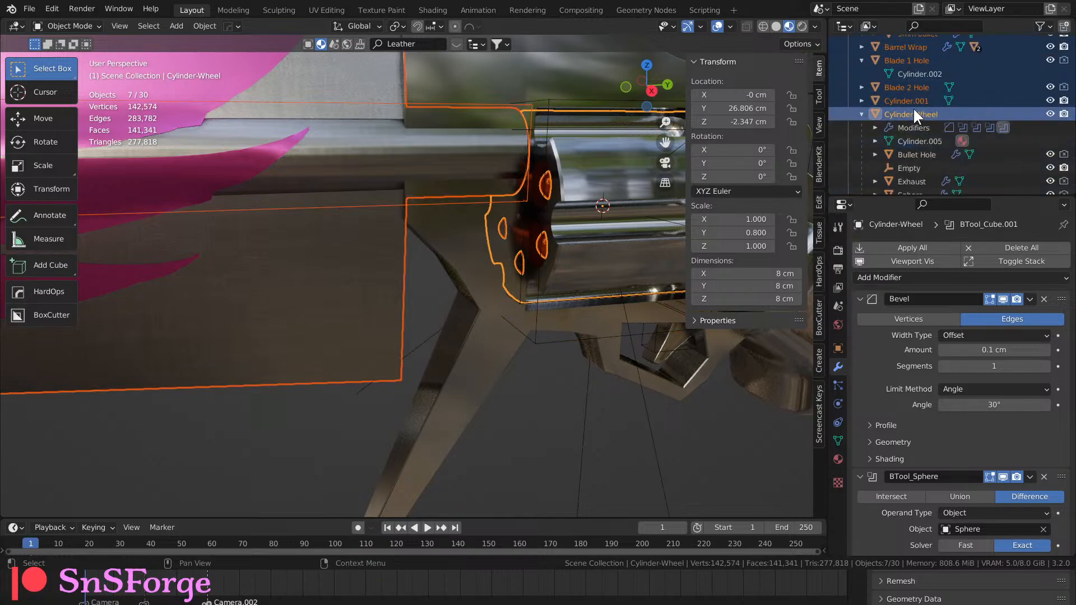
Isolate the Cylinder-Wheel, the new cylinder, the 9mm casing and its child bullet in local view.
left_click(912, 114)
left_click(913, 100, "ctrl")
scroll(913, 100, "up", 3)
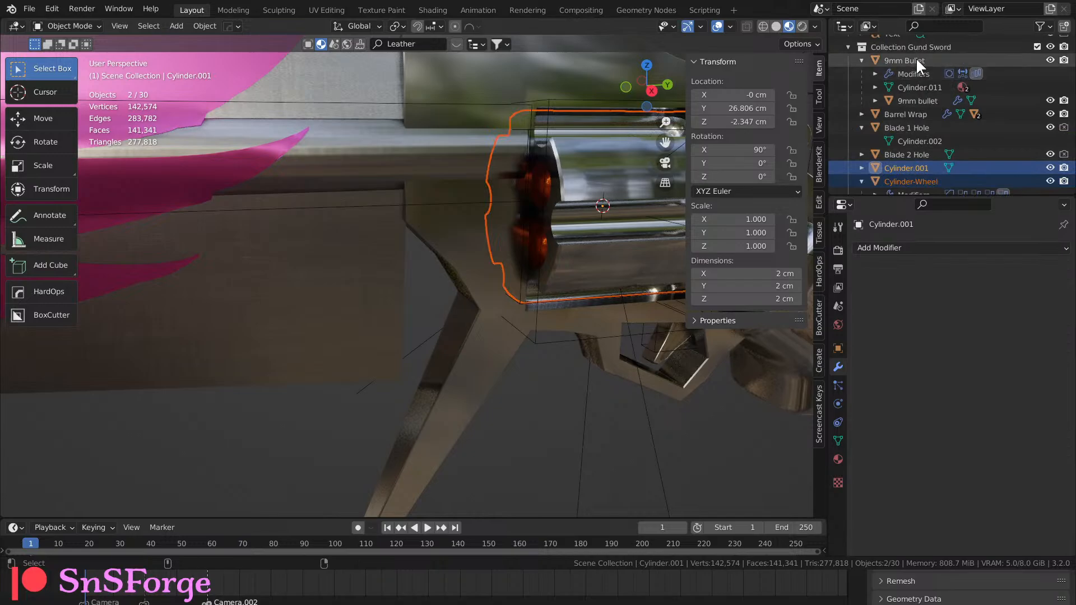
left_click(916, 58, "ctrl")
left_click(917, 97, "ctrl")
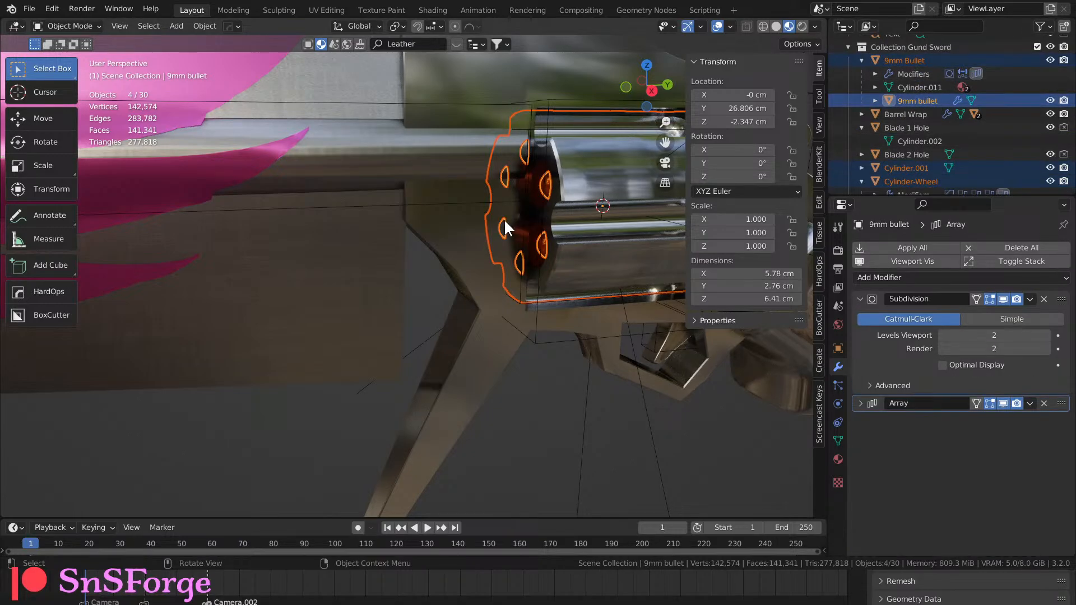
key("KP_Divide")
Move only the new cylinder along Y to about 30.5 cm, at the centre of the wheel's rear face.
middle_click_drag(504, 221, 695, 165)
left_click(906, 168)
mouse_move(736, 109)
left_mouse_down()
mouse_move(762, 109)
mouse_move(735, 110)
left_mouse_up()
middle_click_drag(633, 332, 536, 326)
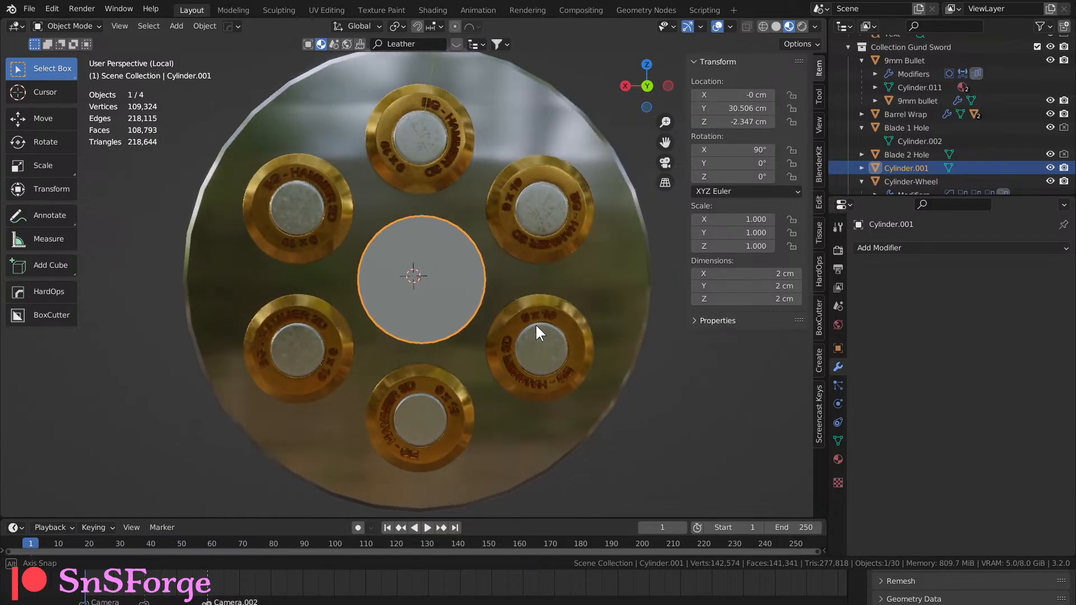
Examine the casing rims around the new cylinder on the wheel's rear face from several angles.
left_click(440, 167)
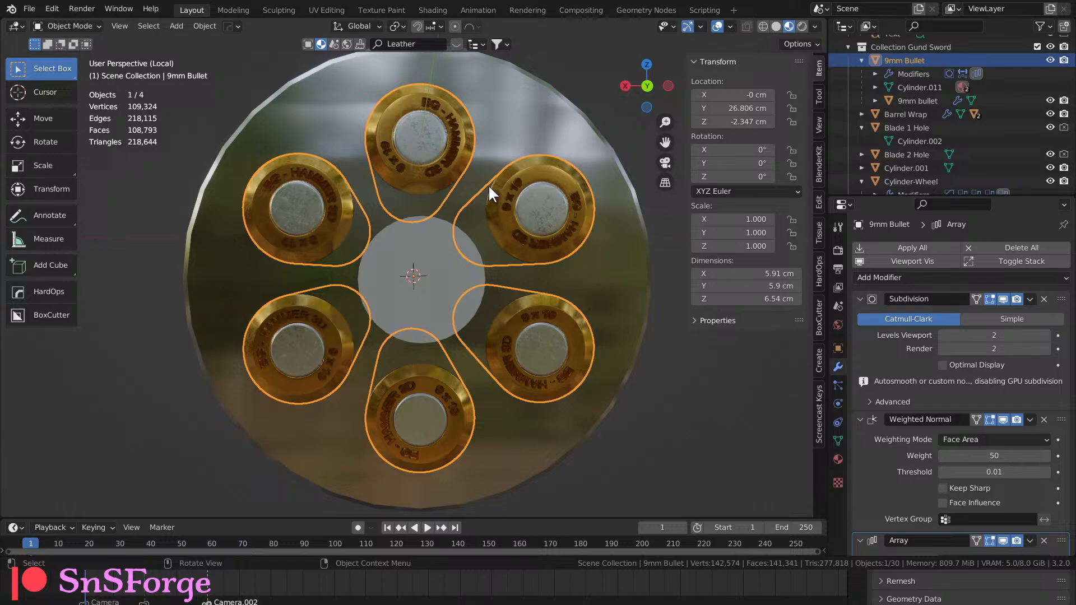
middle_click_drag(489, 186, 493, 207)
left_click_drag(440, 297, 439, 301)
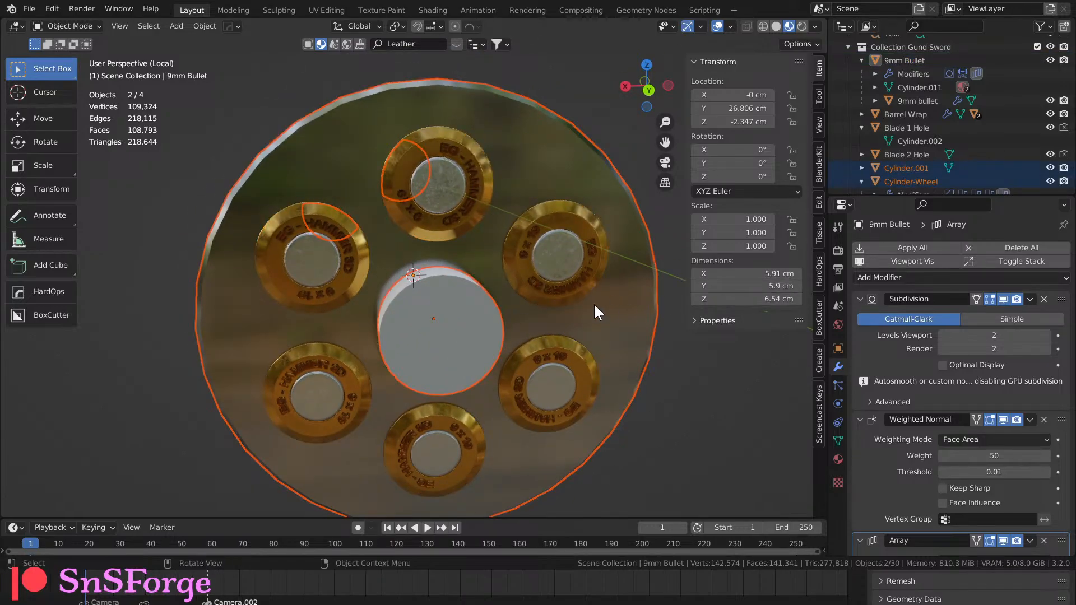
left_click(472, 322)
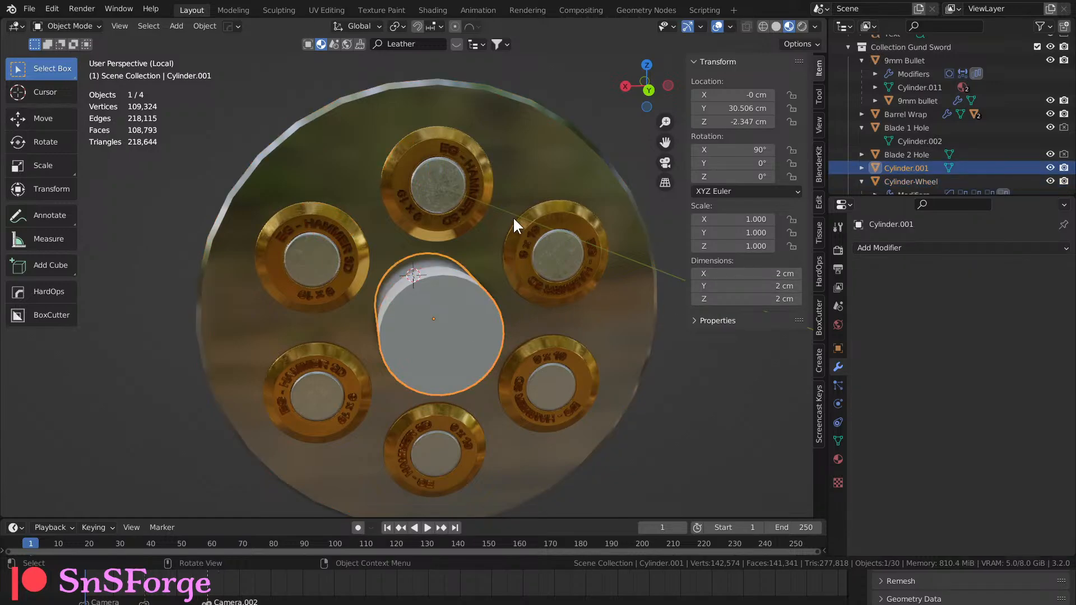
left_click(462, 215)
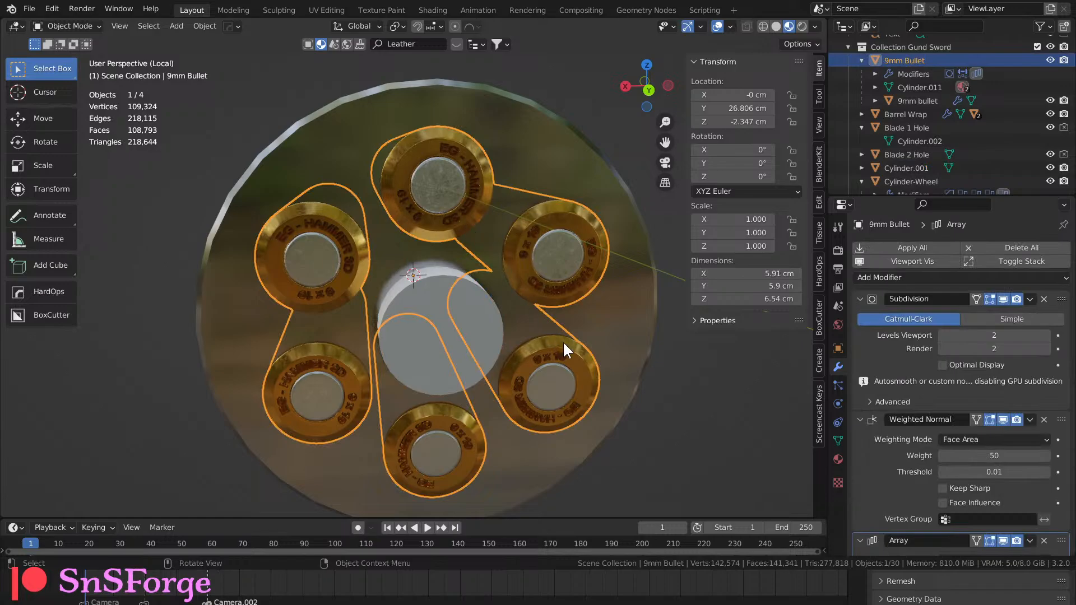
left_click(711, 395)
middle_click_drag(711, 389, 614, 320)
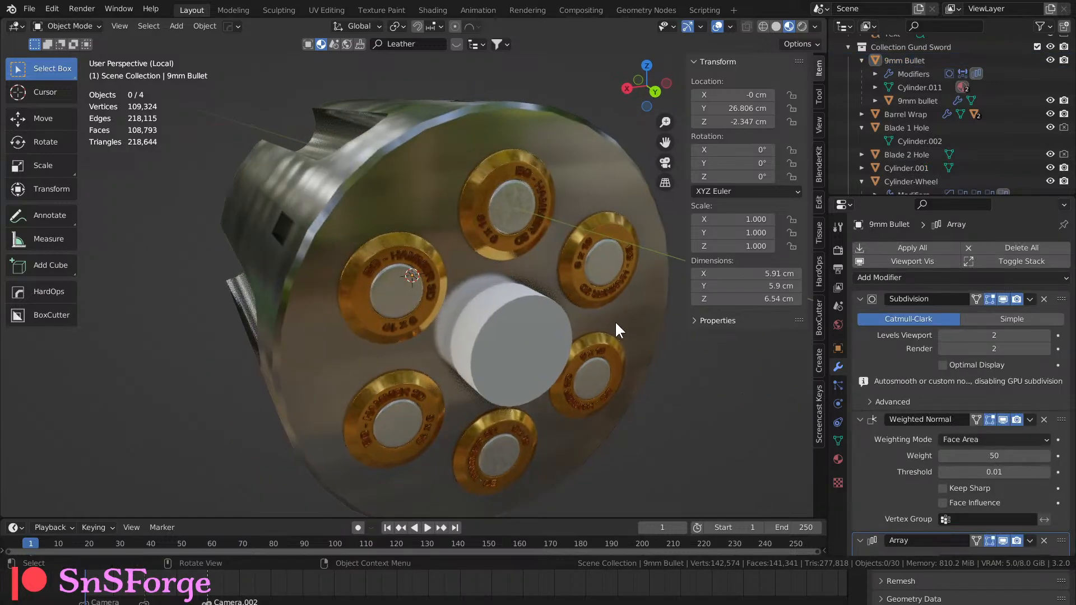
left_click(517, 252)
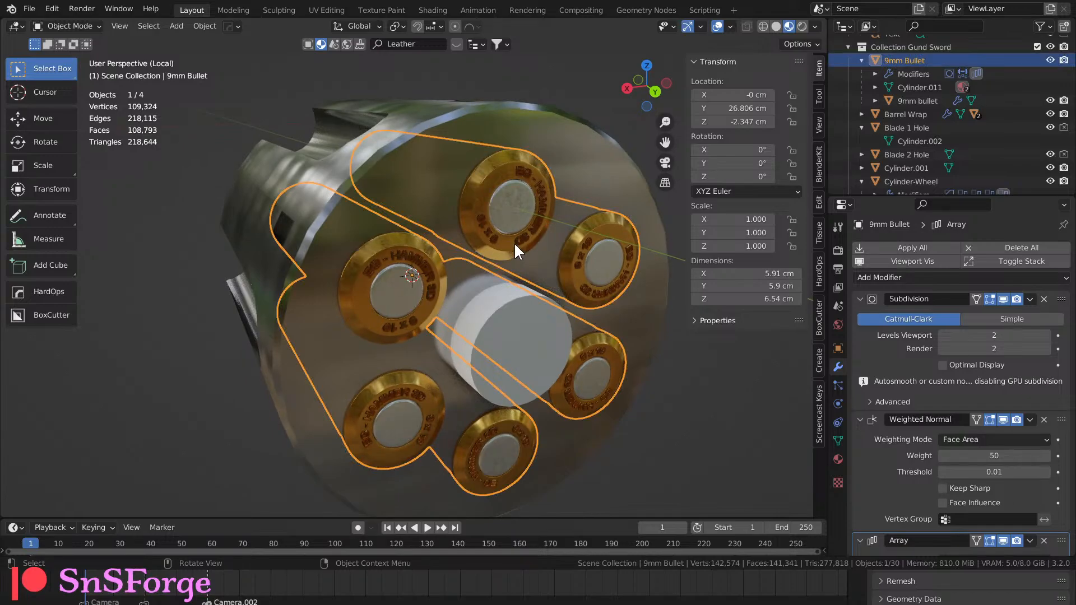
middle_click_drag(514, 245, 491, 173)
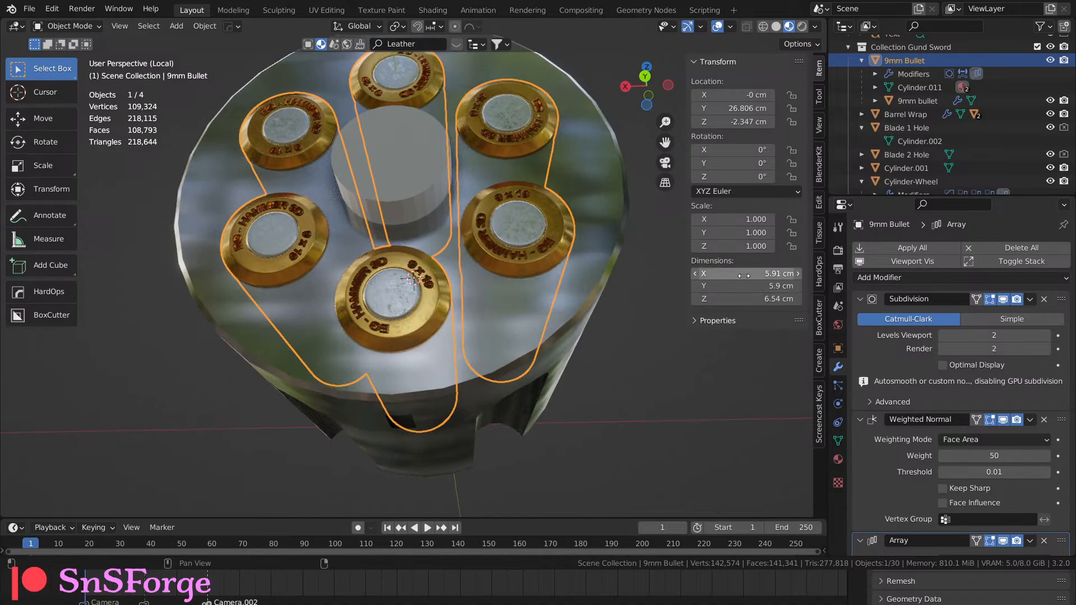
Check the dimensions of the central cylinder and the 9mm casing array on the wheel's rear face.
mouse_move(617, 286)
middle_mouse_down()
mouse_move(616, 299)
mouse_move(630, 296)
middle_mouse_up()
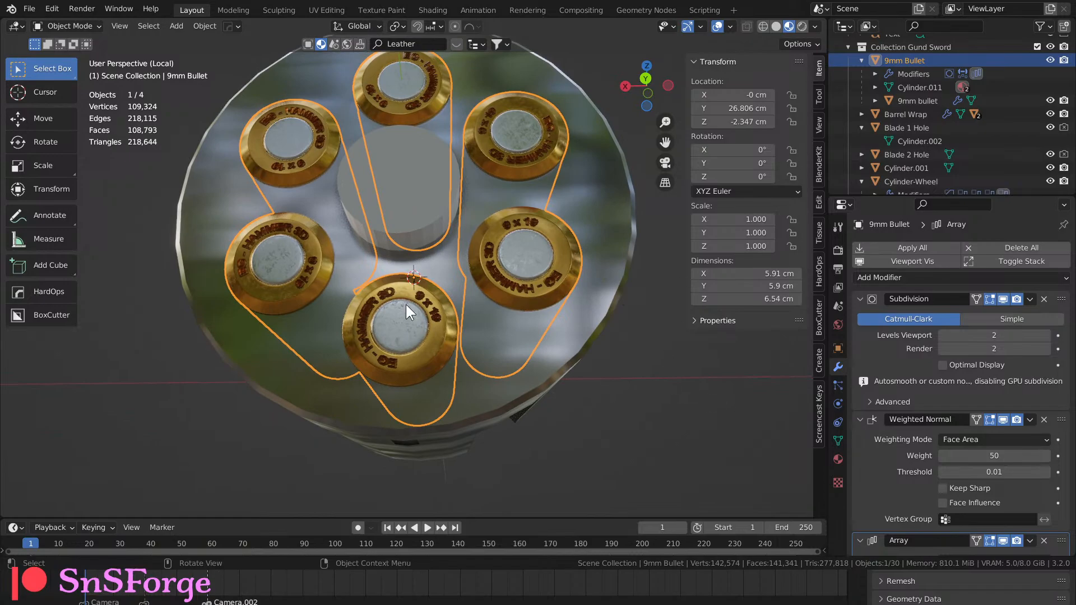
middle_click_drag(405, 305, 409, 262)
left_click(429, 274)
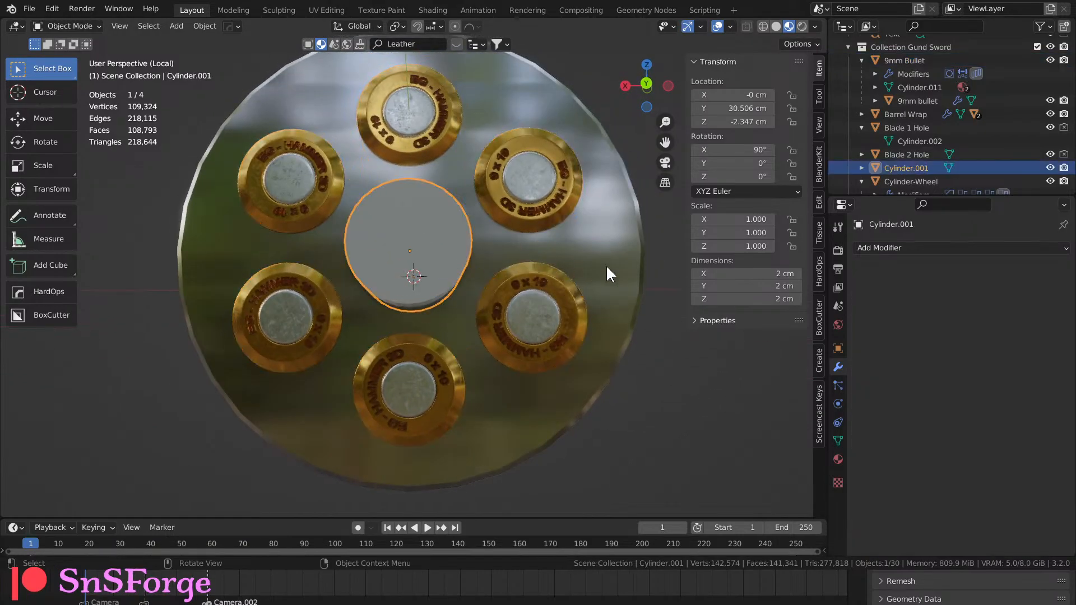
left_click(568, 280)
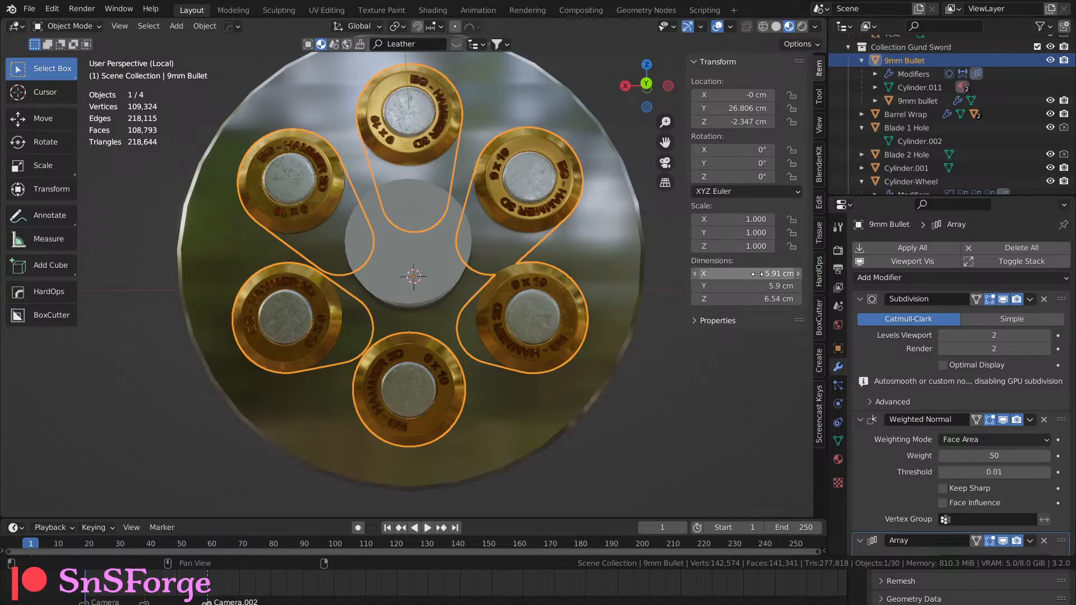
mouse_move(757, 275)
left_mouse_down()
mouse_move(829, 276)
mouse_move(757, 276)
left_mouse_up()
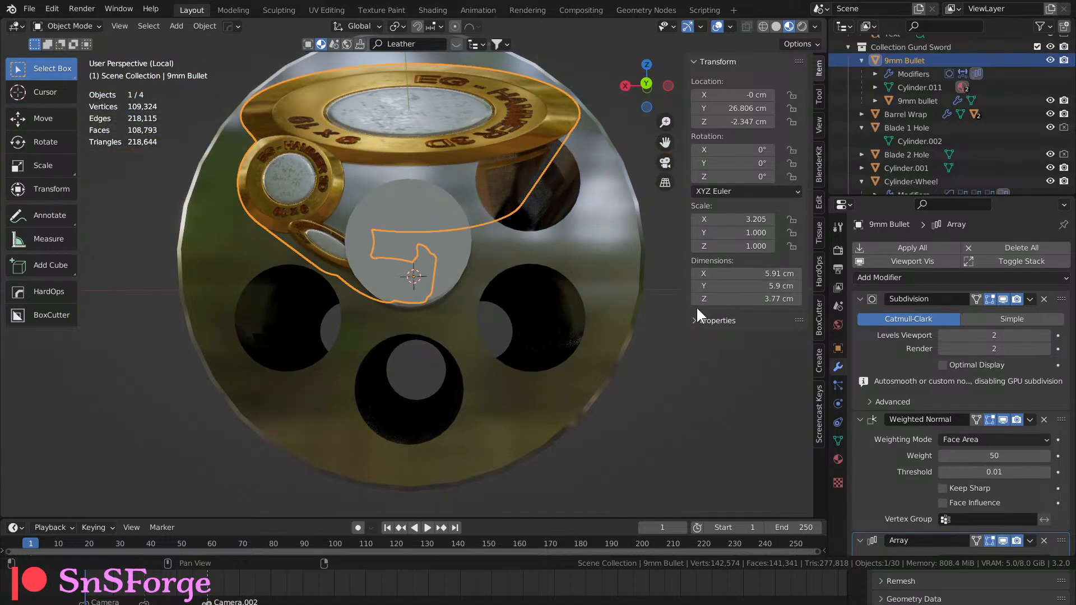
key("ctrl+z")
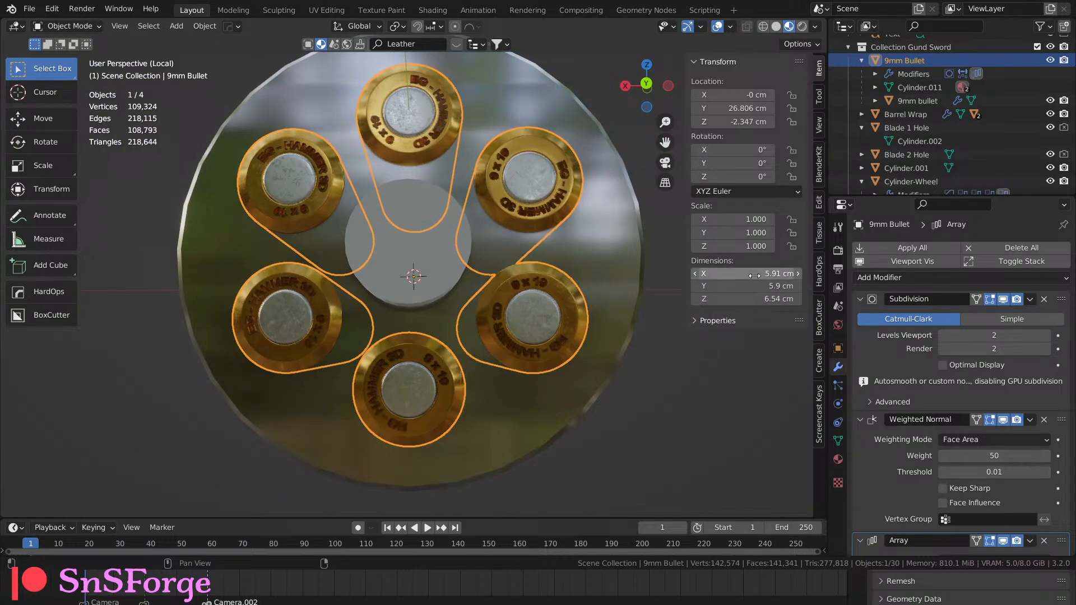
left_click_drag(754, 276, 731, 275)
key("ctrl+z")
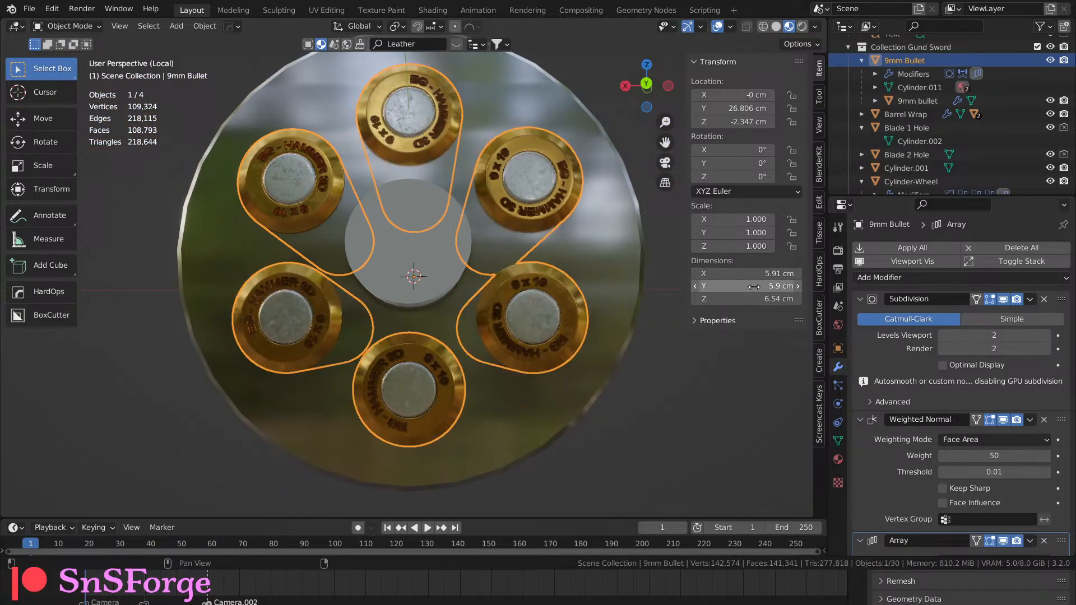
Briefly disable the casing's Array modifier in the viewport to read a single casing's dimensions, and re-enable it.
scroll(945, 488, "down", 7)
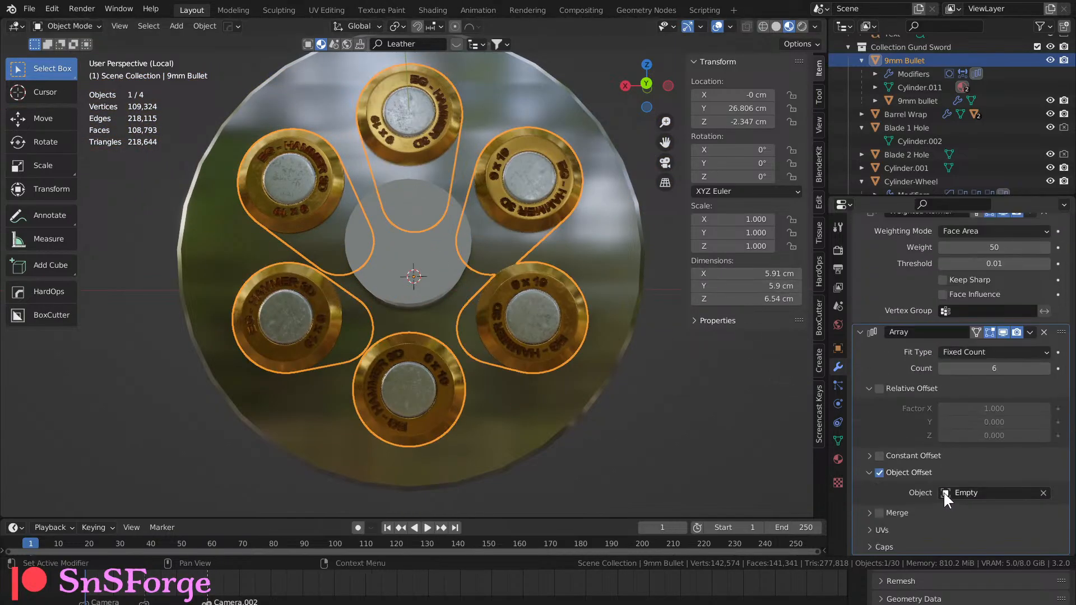
left_click(1002, 331)
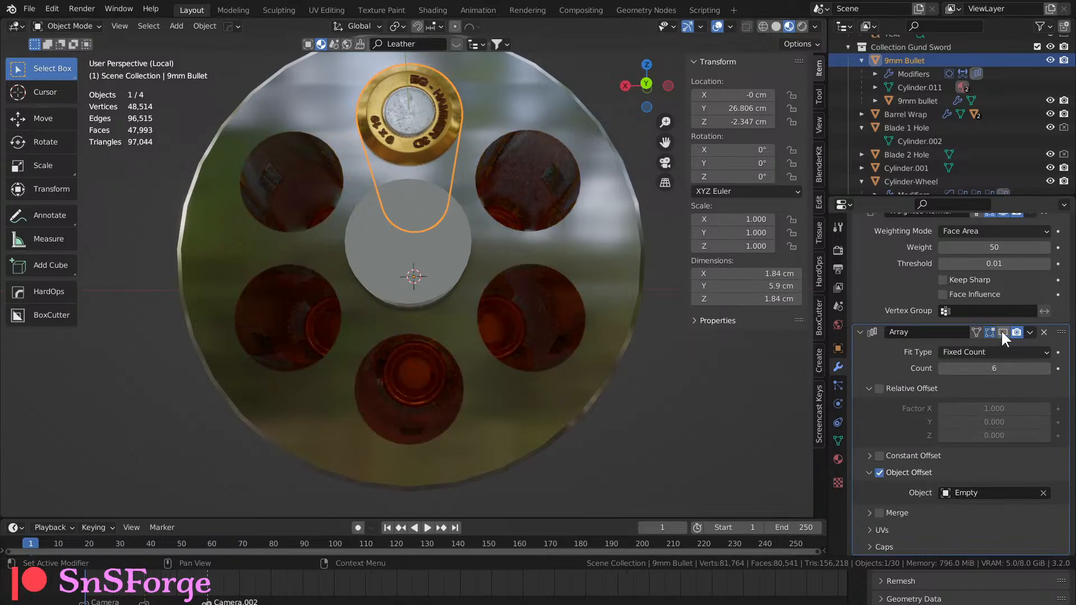
left_click(1002, 332)
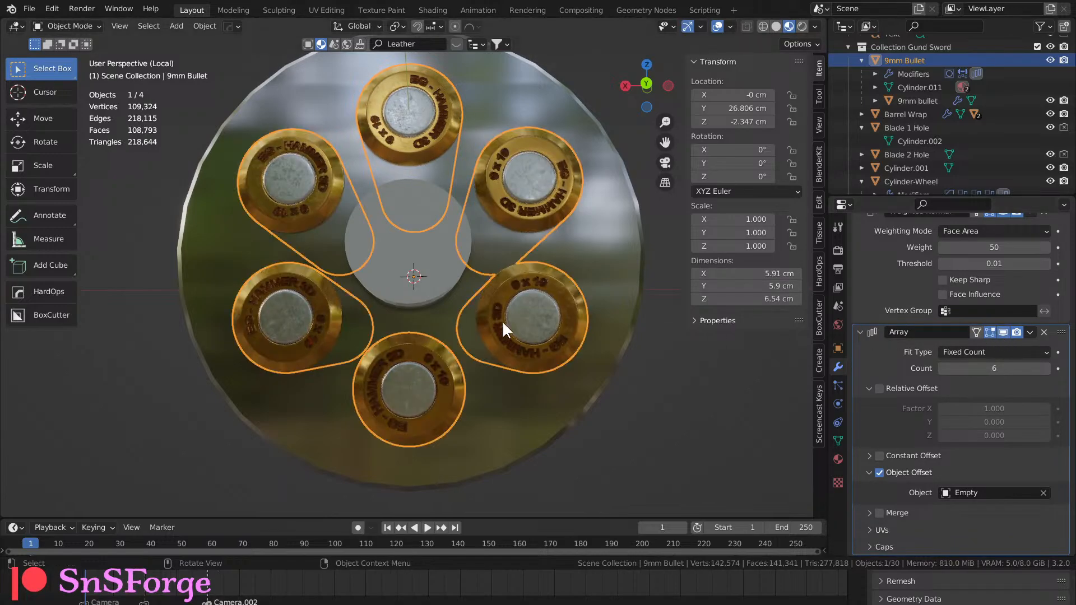
Set the central cylinder's X, Y and Z dimensions to 1.84 cm.
left_click(445, 261)
left_click(752, 273)
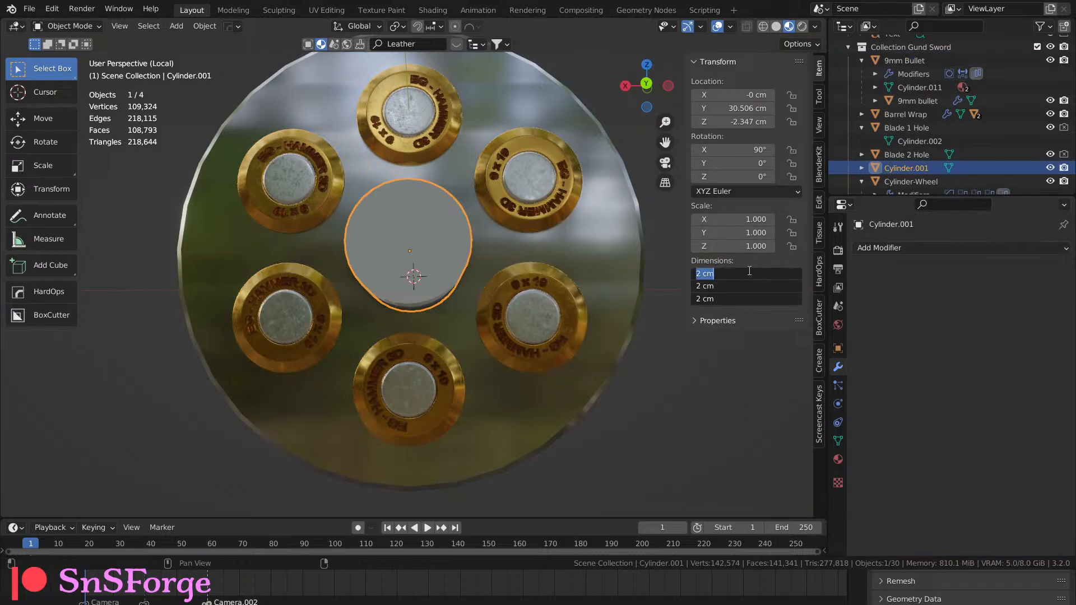
type("1.84")
key("Return")
Set the central cylinder's X, Y and Z dimensions to 1.9 cm.
left_click(743, 275)
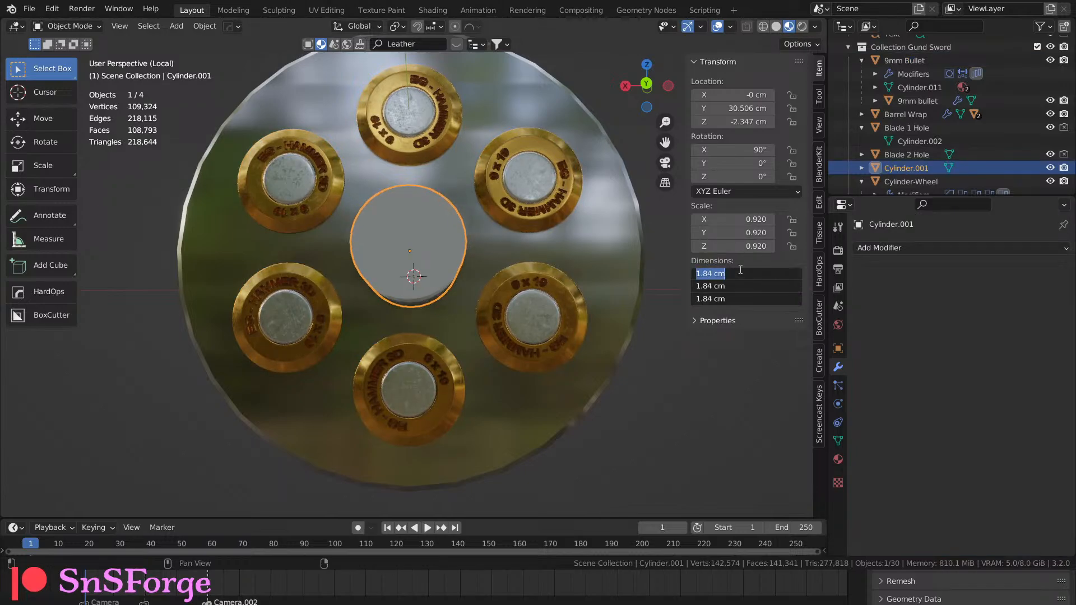
type("1.")
key("BackSpace")
key("BackSpace")
key("Return")
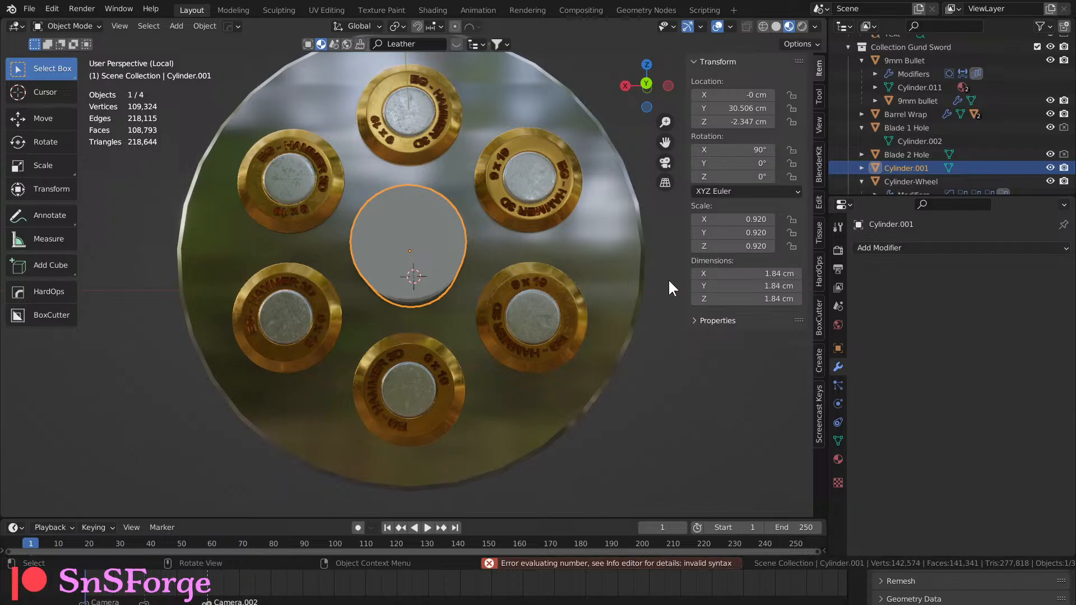
left_click(737, 273)
type("1")
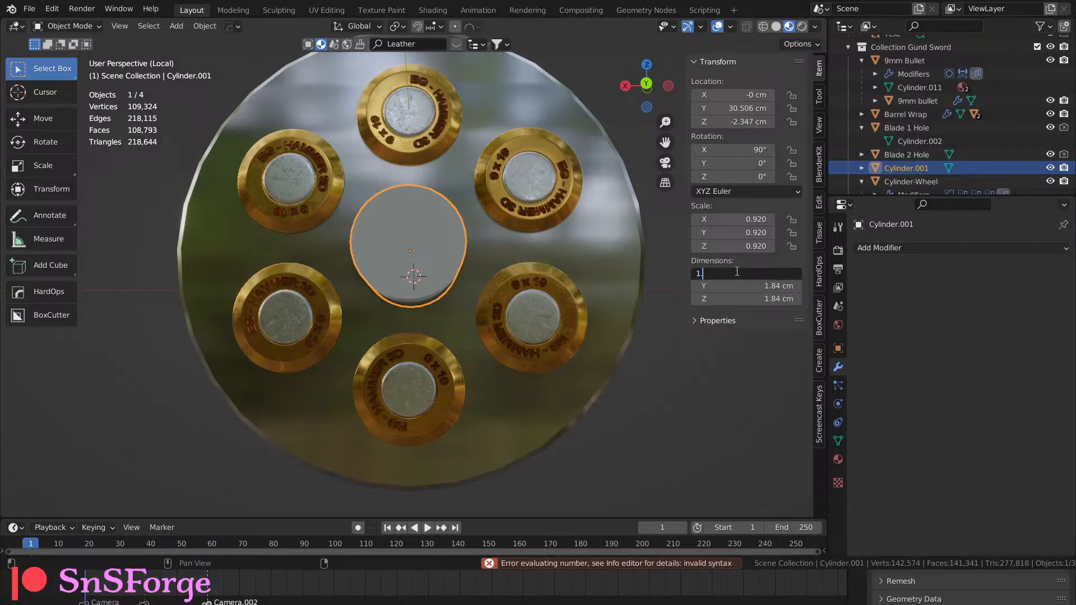
type(".9")
key("Return")
left_click(740, 273)
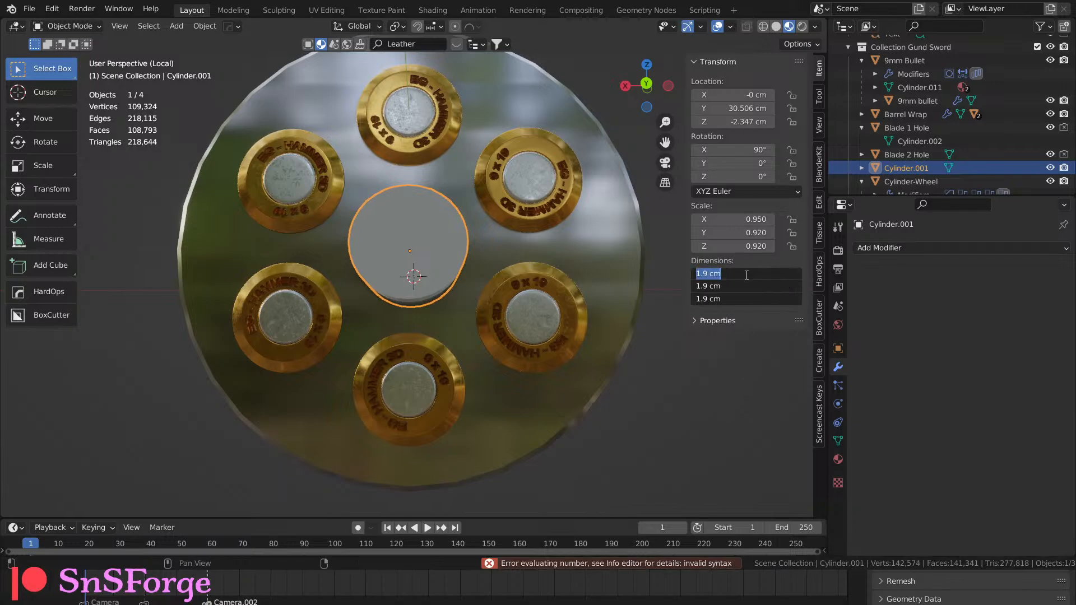
type("1.9")
key("Return")
Apply the cylinder's rotation and lengthen it along Y to about 3.9 cm.
middle_click_drag(482, 342, 604, 358)
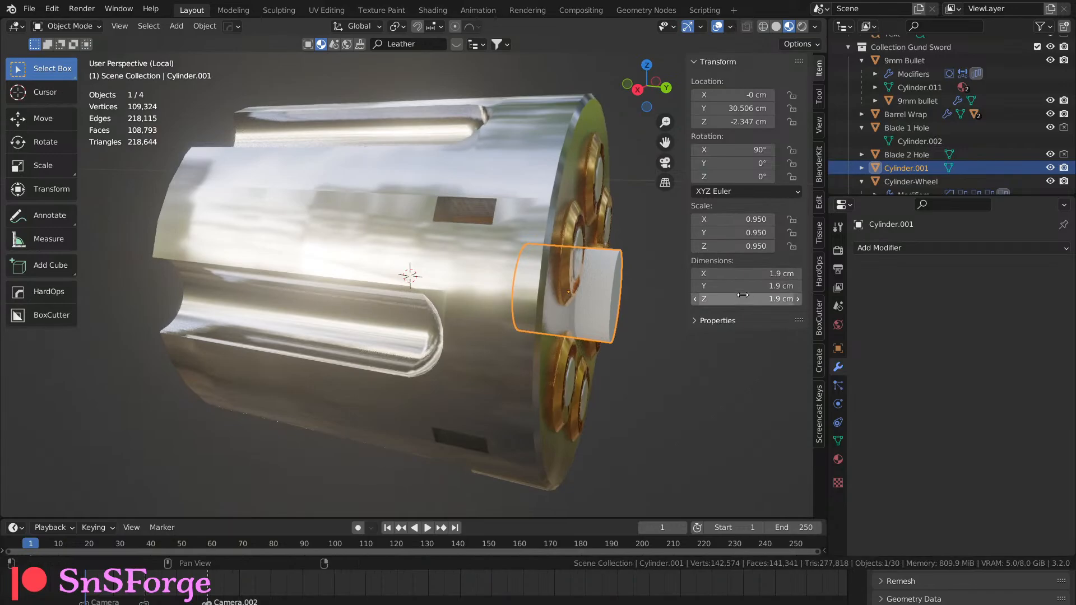
key("ctrl+a")
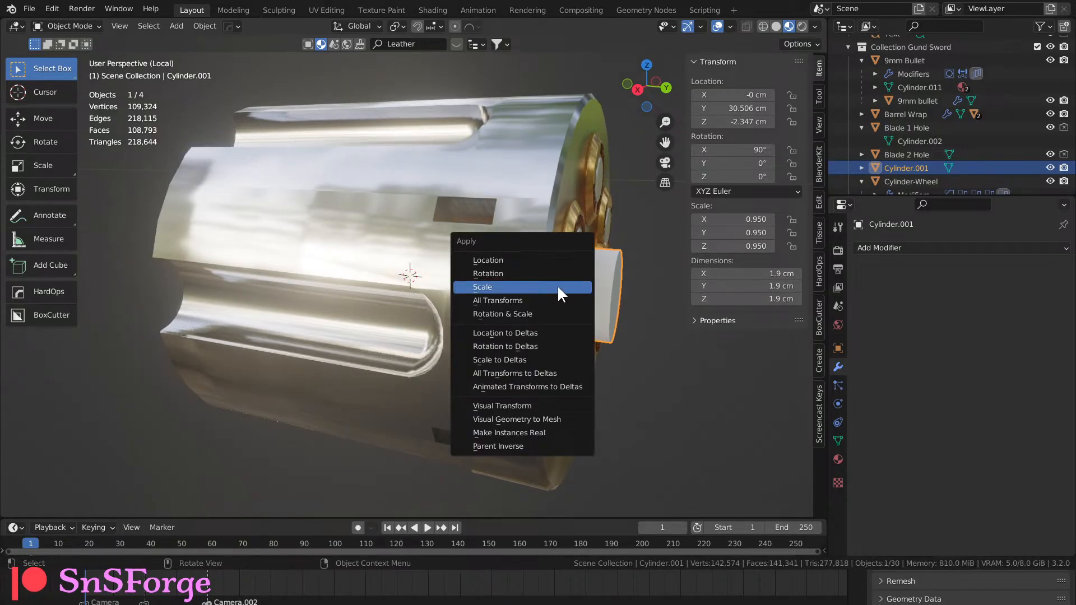
left_click(565, 273)
left_click_drag(734, 291, 784, 290)
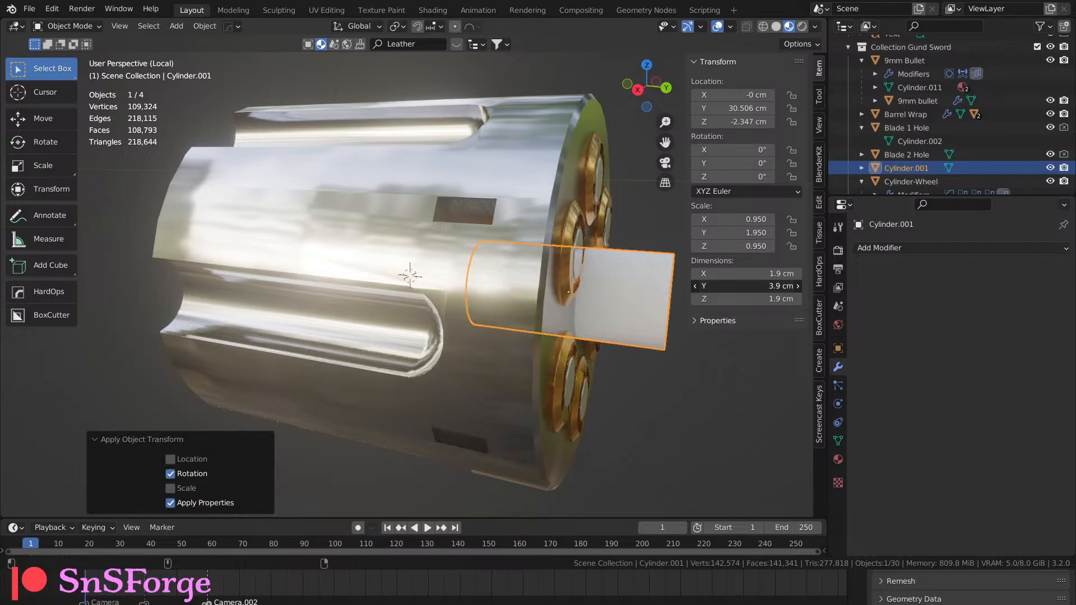
Move the cylinder's whole mesh about 1.4 cm up along Z in Edit Mode, leaving its origin at the wheel's centre.
middle_click_drag(695, 442, 570, 443)
key("Tab")
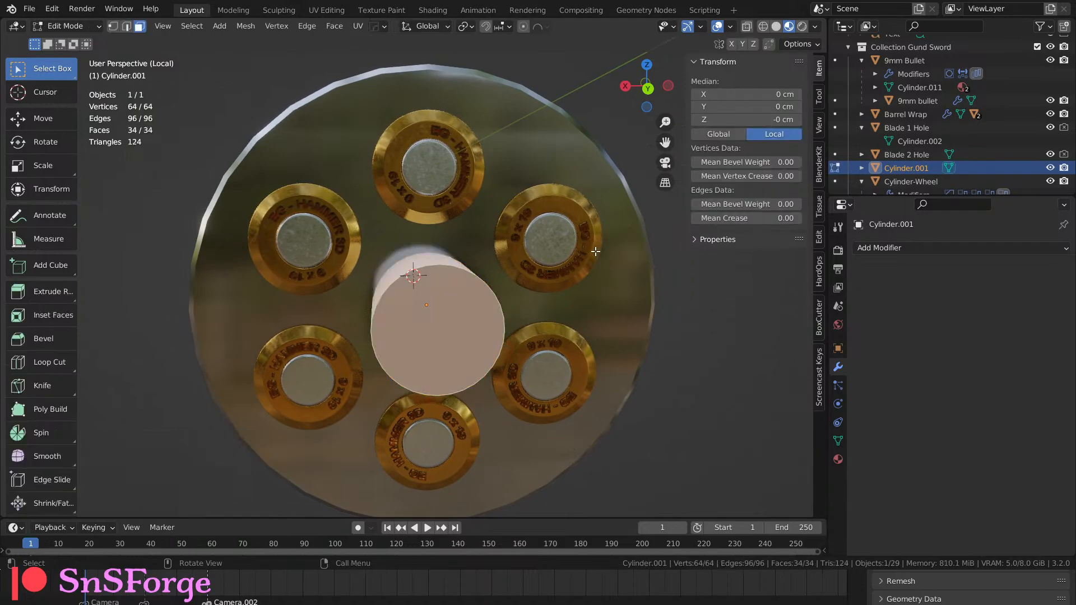
key("ctrl+KP_1")
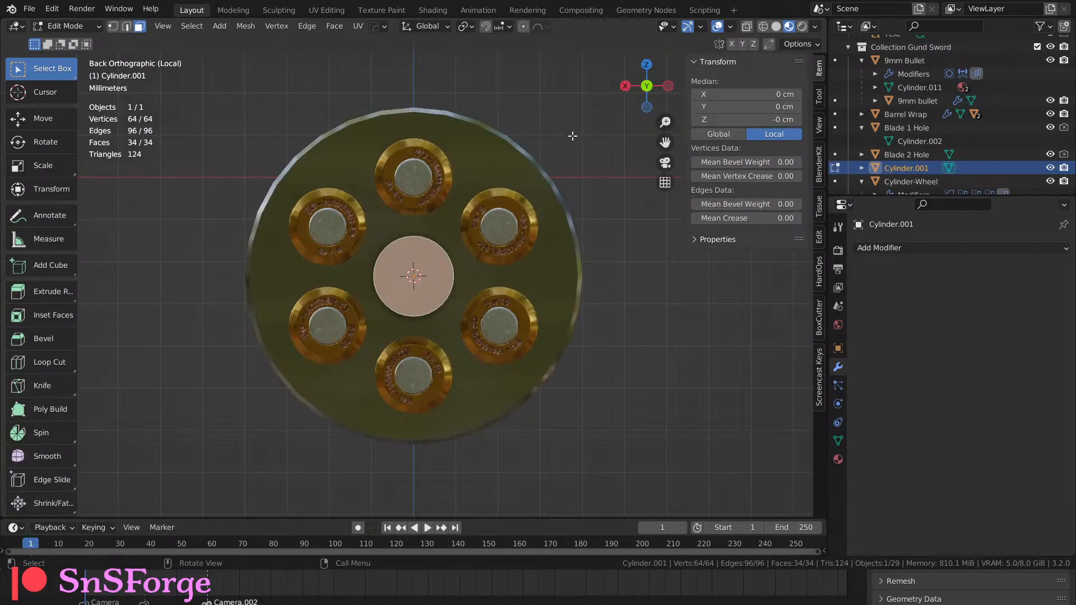
scroll(453, 243, "up", 4)
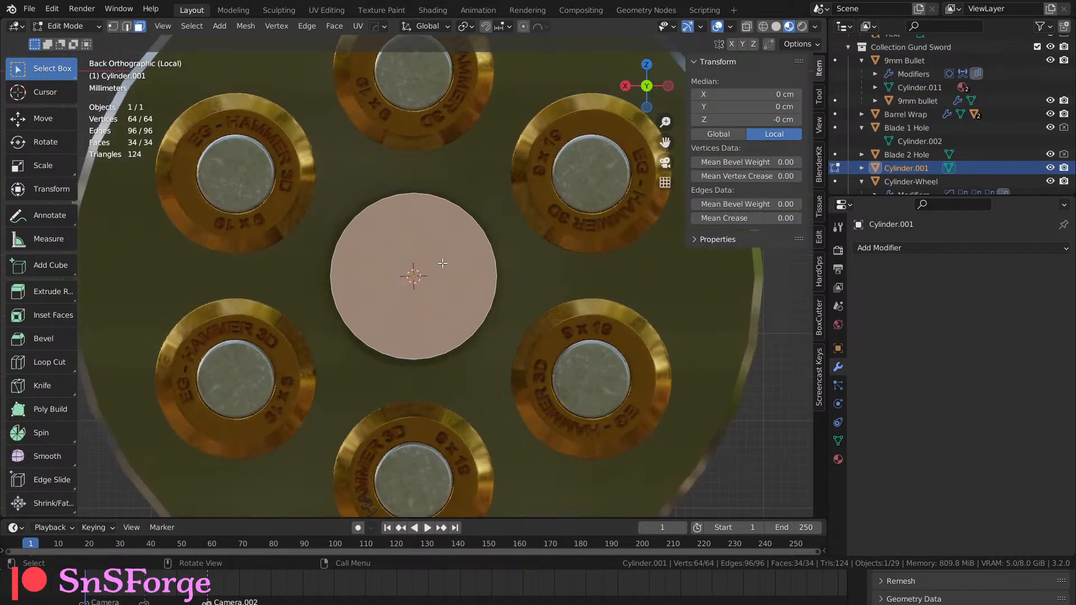
key("g")
key("z")
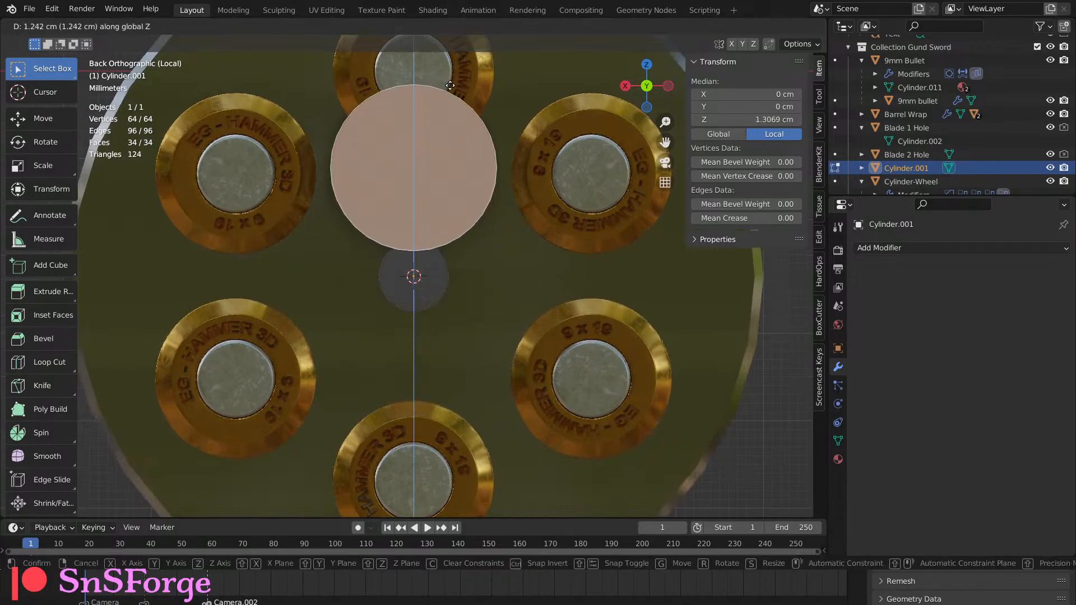
left_click(424, 460)
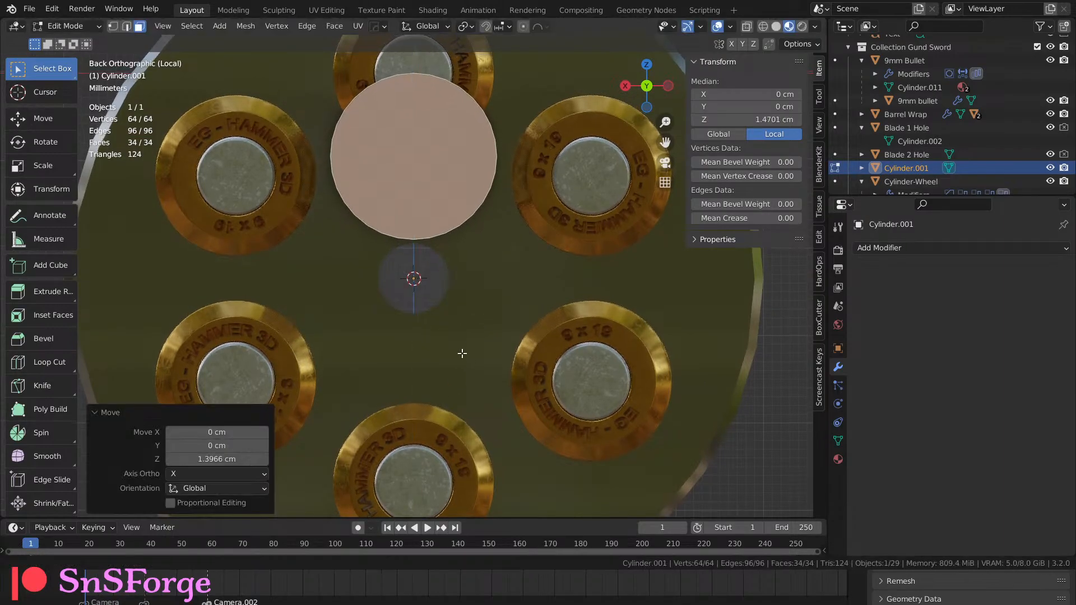
middle_click_drag(463, 325, 450, 531, "shift")
key("Tab")
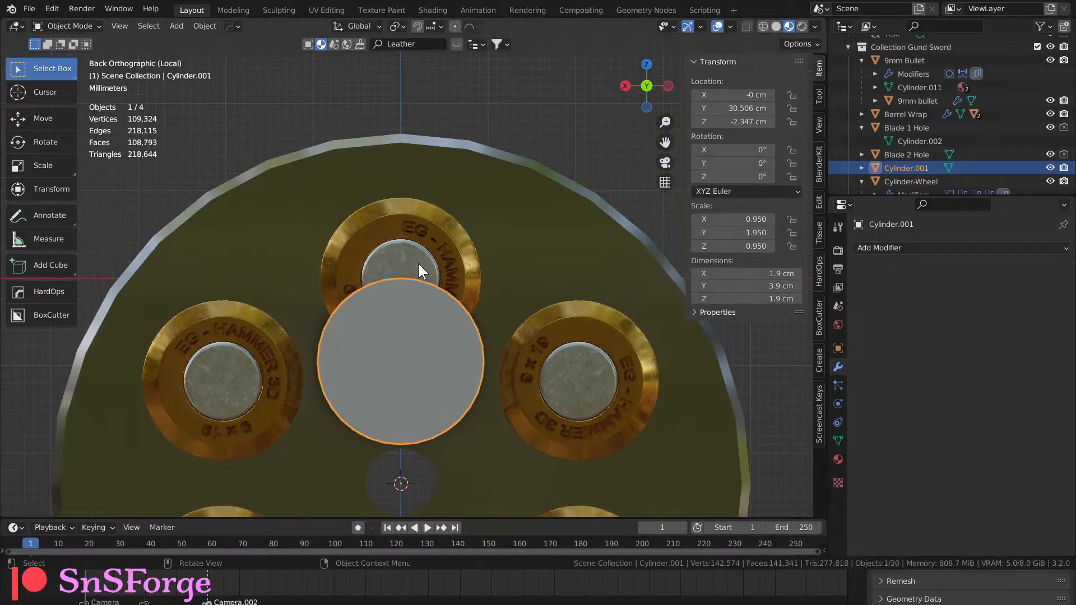
Select the 9mm casing object and bring up its Array modifier settings.
left_click(418, 261)
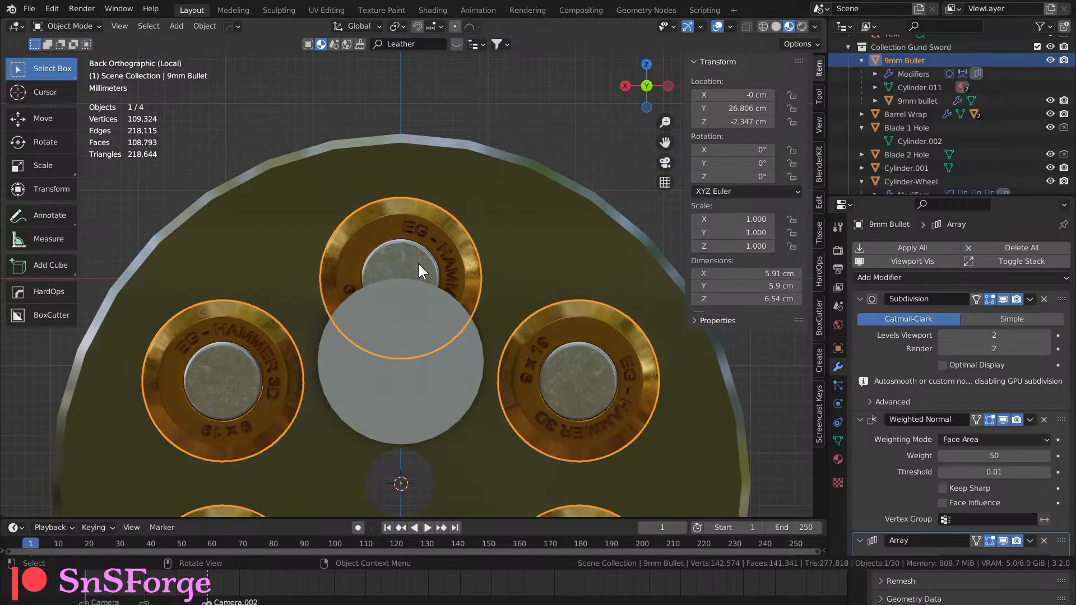
scroll(935, 453, "down", 7)
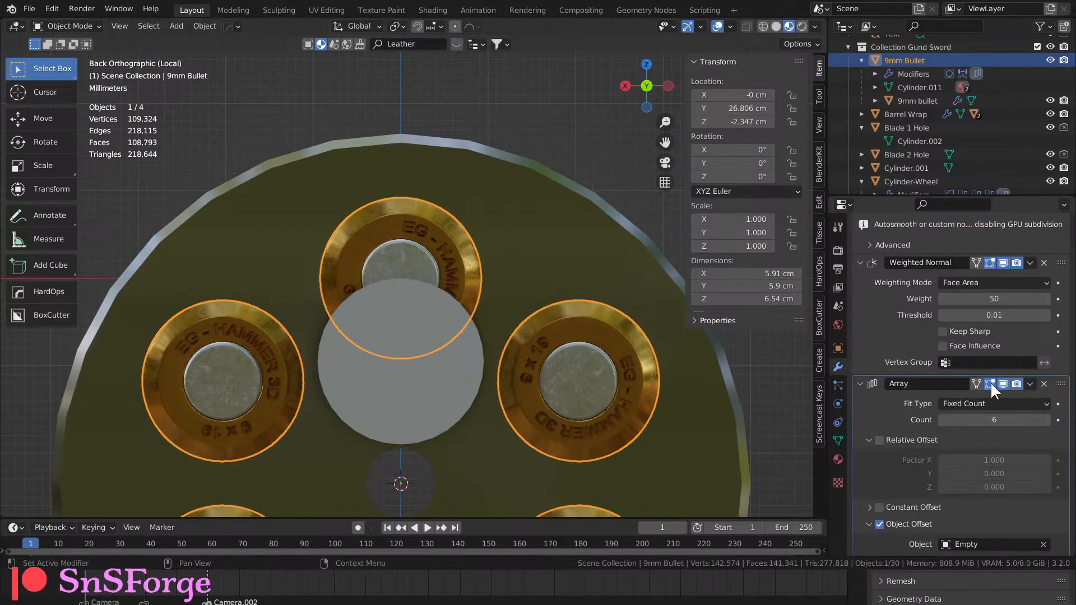
scroll(997, 392, "down", 2)
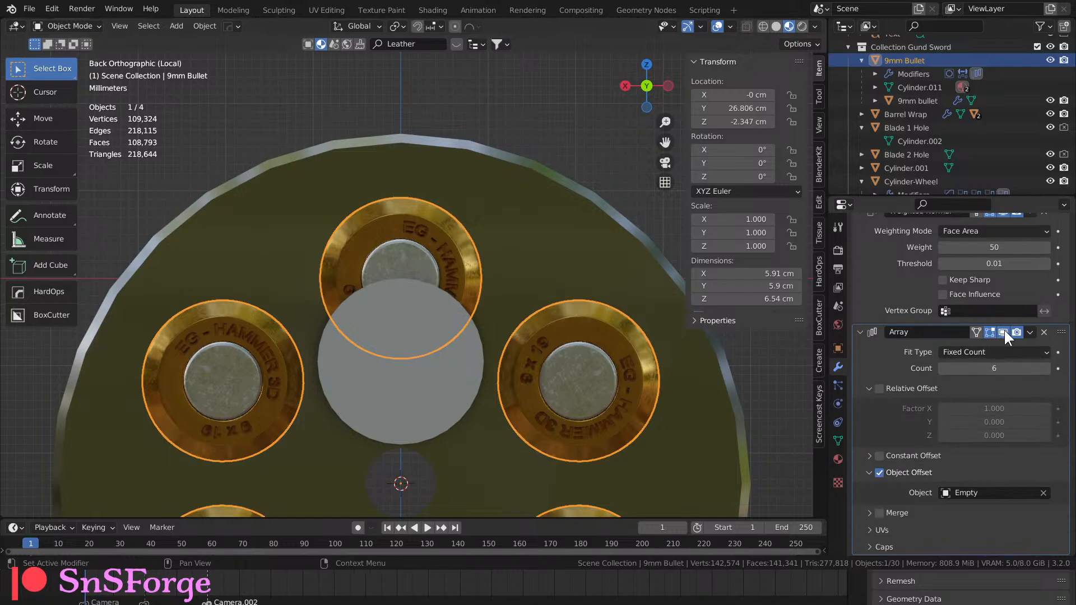
left_click(1003, 332)
left_click(513, 114)
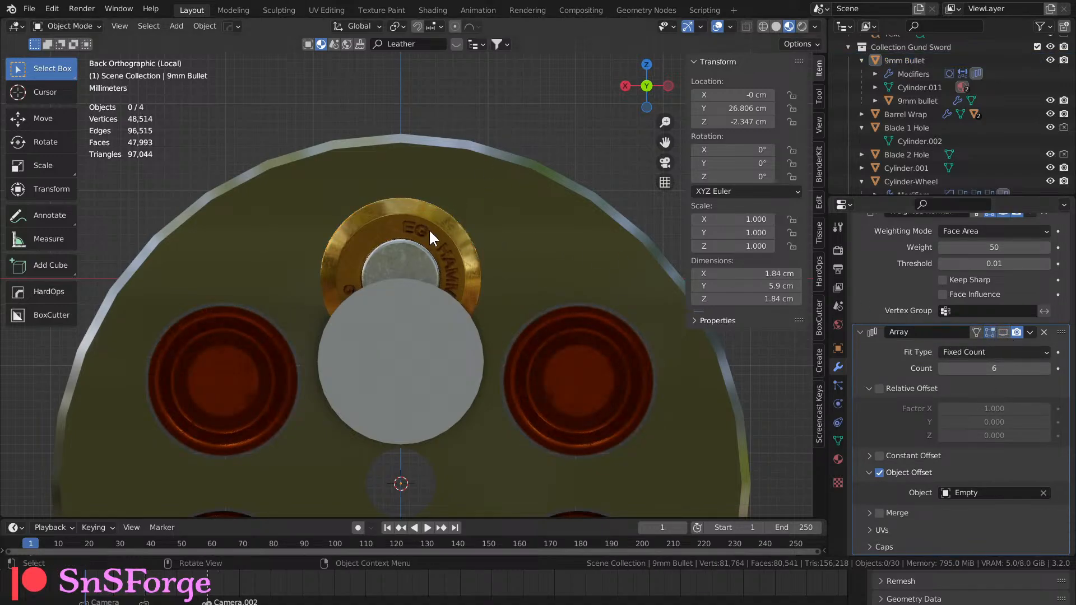
left_click_drag(429, 229, 431, 234)
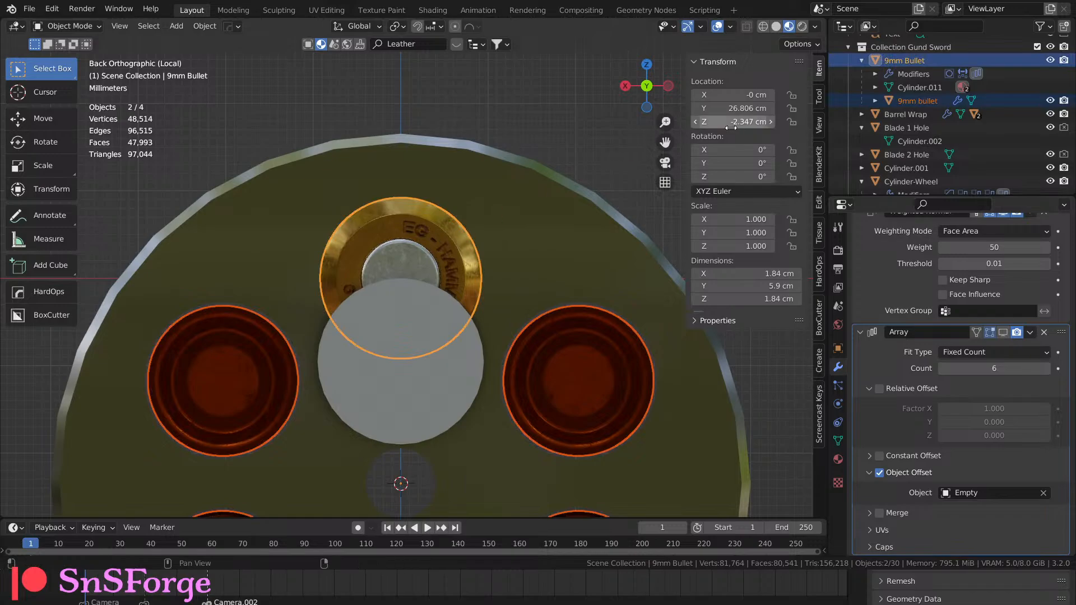
left_click(1002, 332)
Move Cylinder.001's mesh about 0.98 cm up along Z so it covers the topmost bullet, and shade the cylinder smooth.
left_click(415, 384)
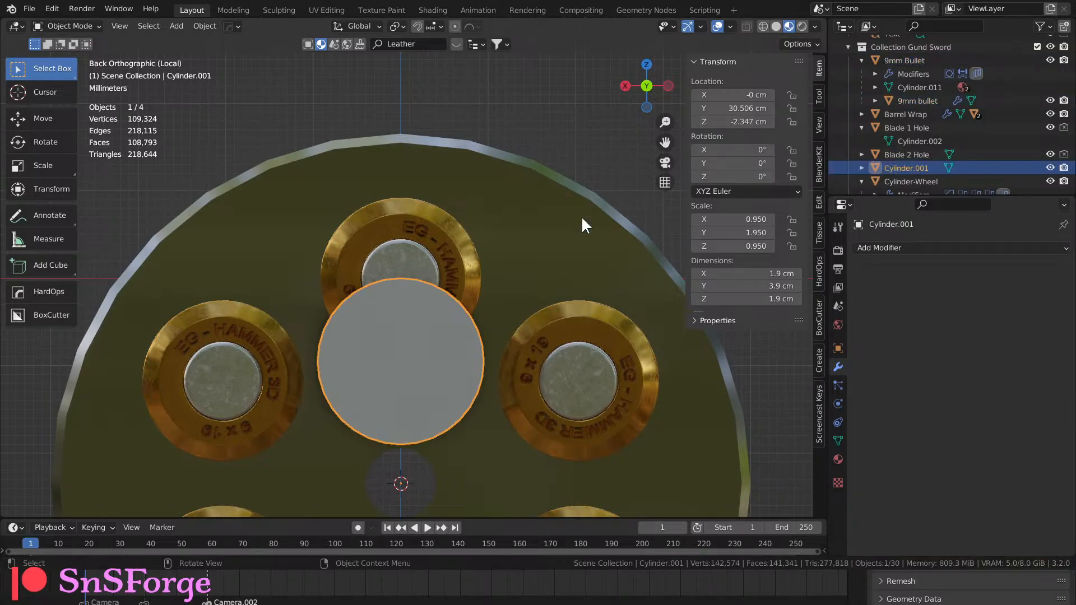
key("Tab")
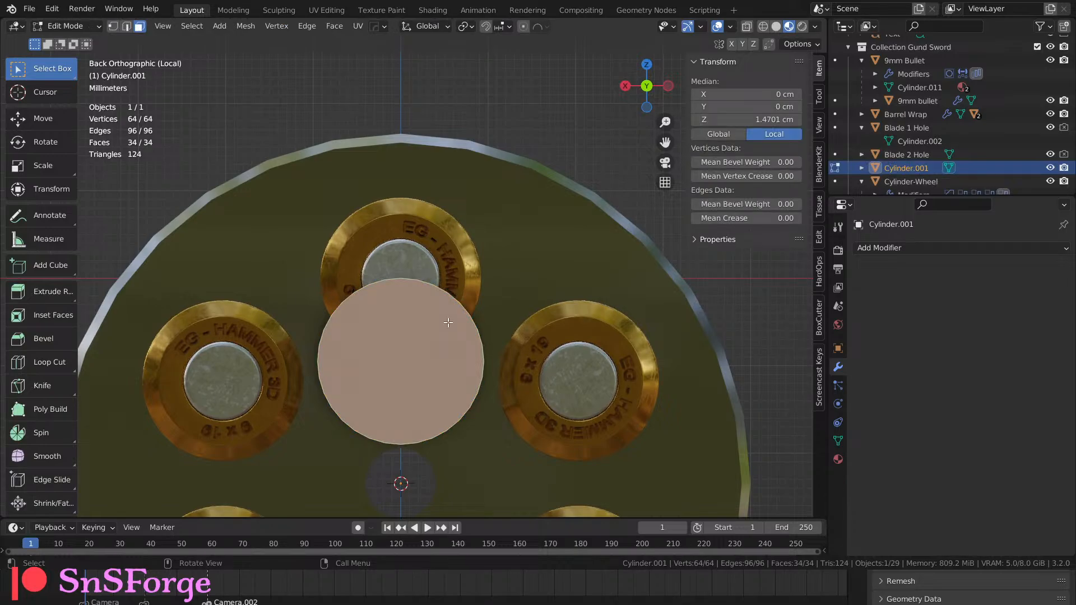
key("g")
key("z")
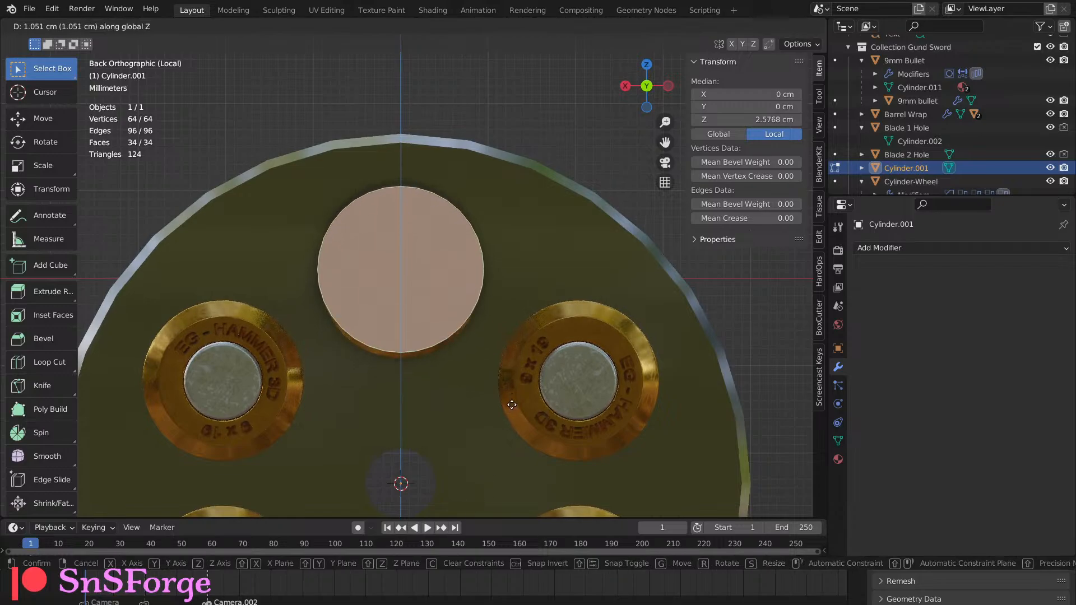
left_click(508, 461)
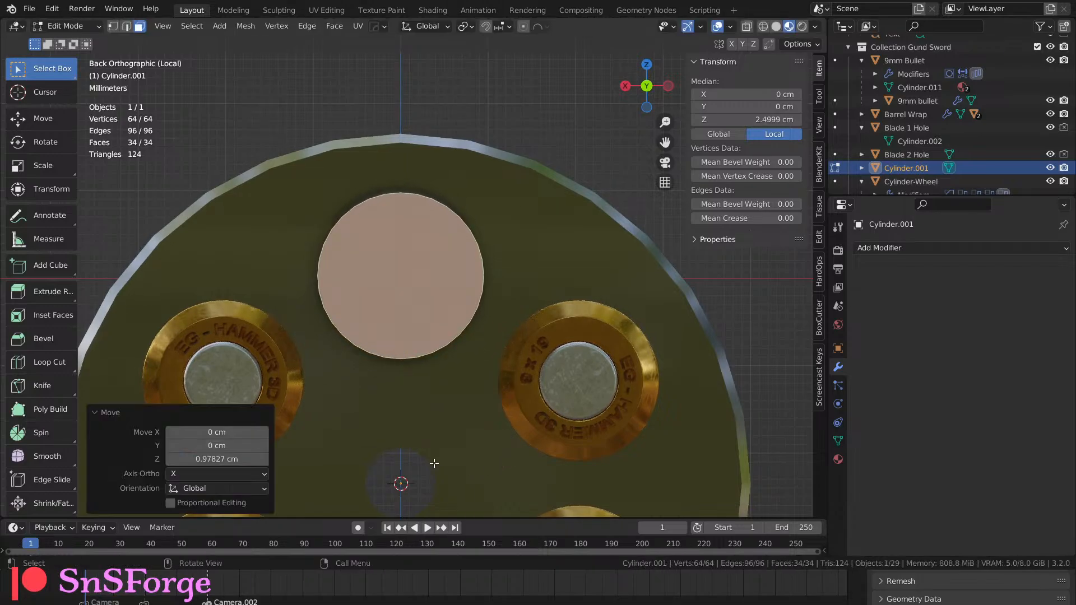
middle_click_drag(509, 461, 483, 550)
scroll(514, 424, "down", 3)
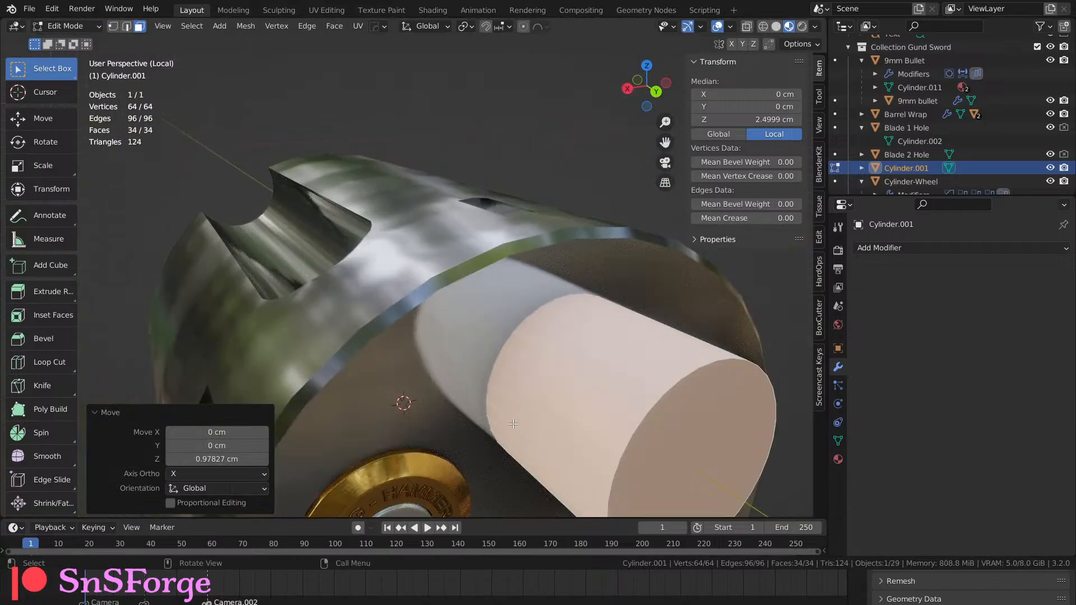
middle_click_drag(481, 331, 619, 415)
key("Tab")
right_click(426, 278)
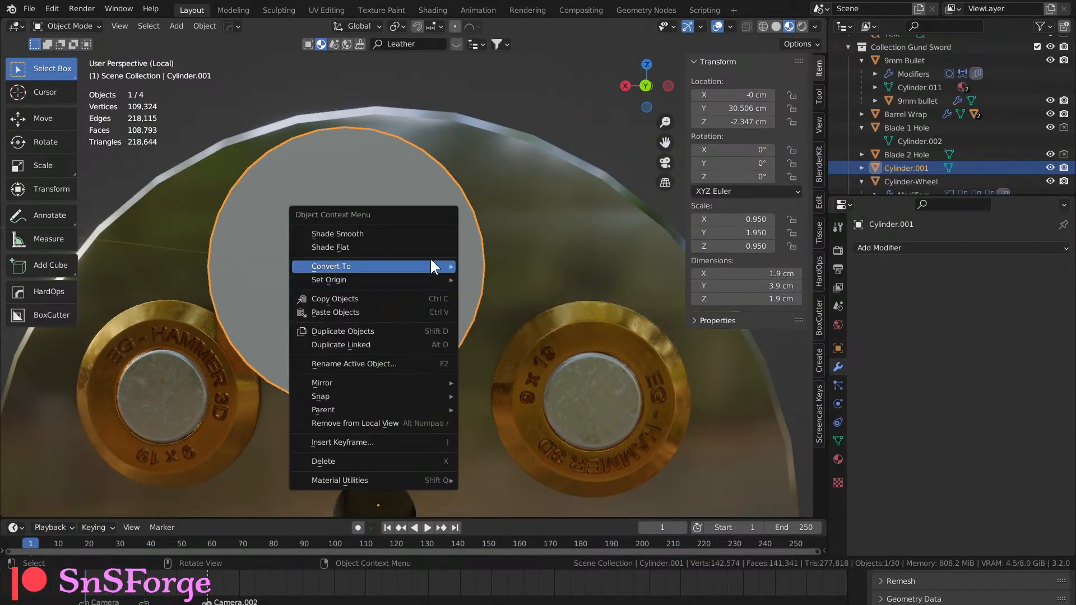
left_click(425, 231)
Set Cylinder.001's Y rotation to 60°.
mouse_move(750, 149)
left_mouse_down()
mouse_move(704, 149)
mouse_move(760, 163)
mouse_move(737, 163)
left_mouse_up()
key("ctrl+z")
left_click(736, 163)
type("60")
key("Return")
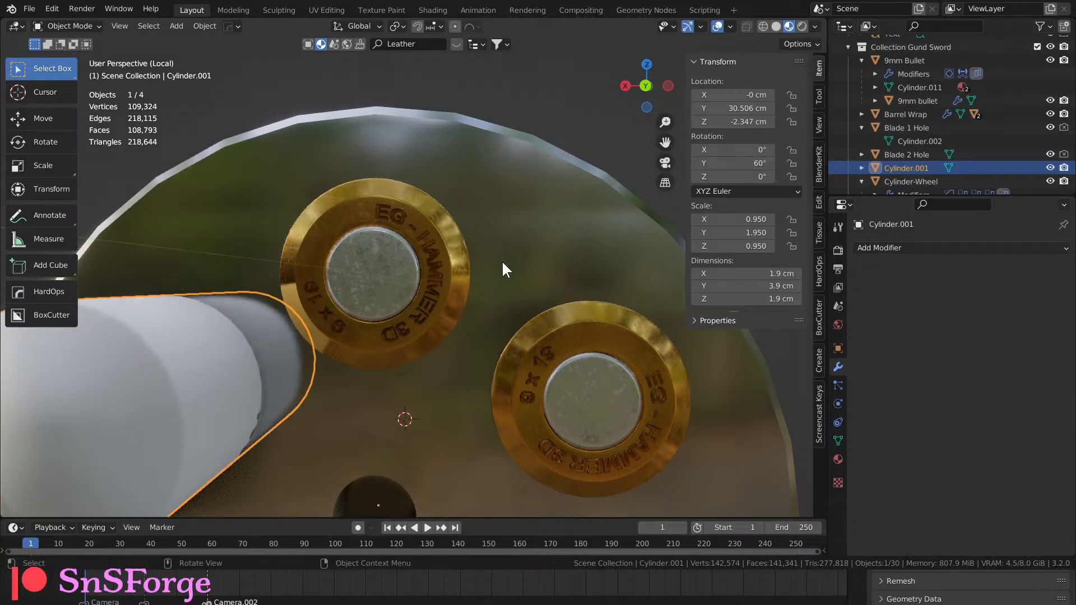
scroll(360, 350, "down", 5)
middle_click_drag(359, 351, 476, 354)
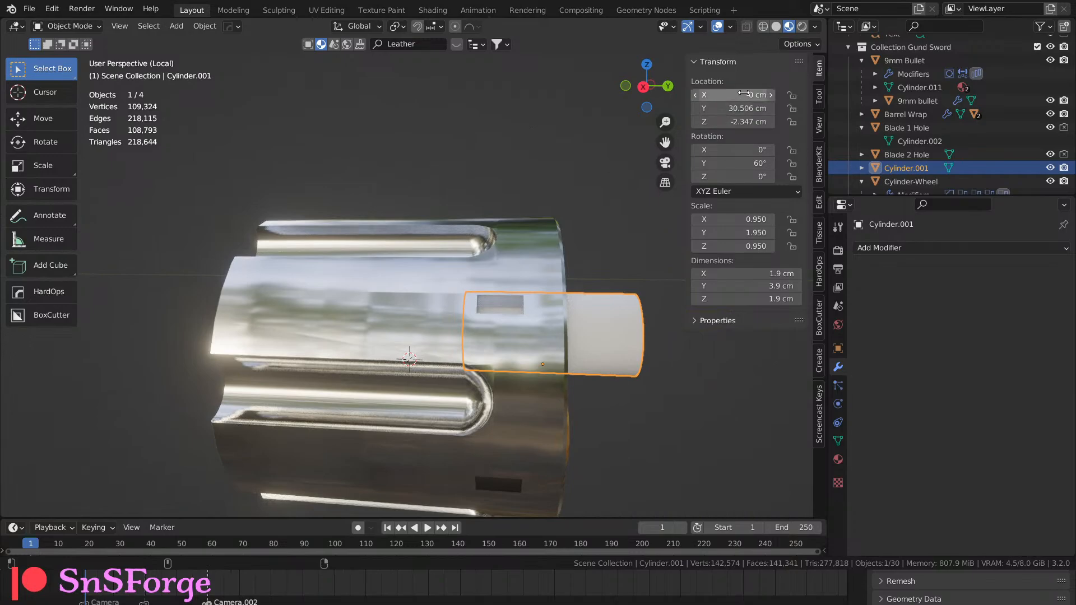
key("Tab")
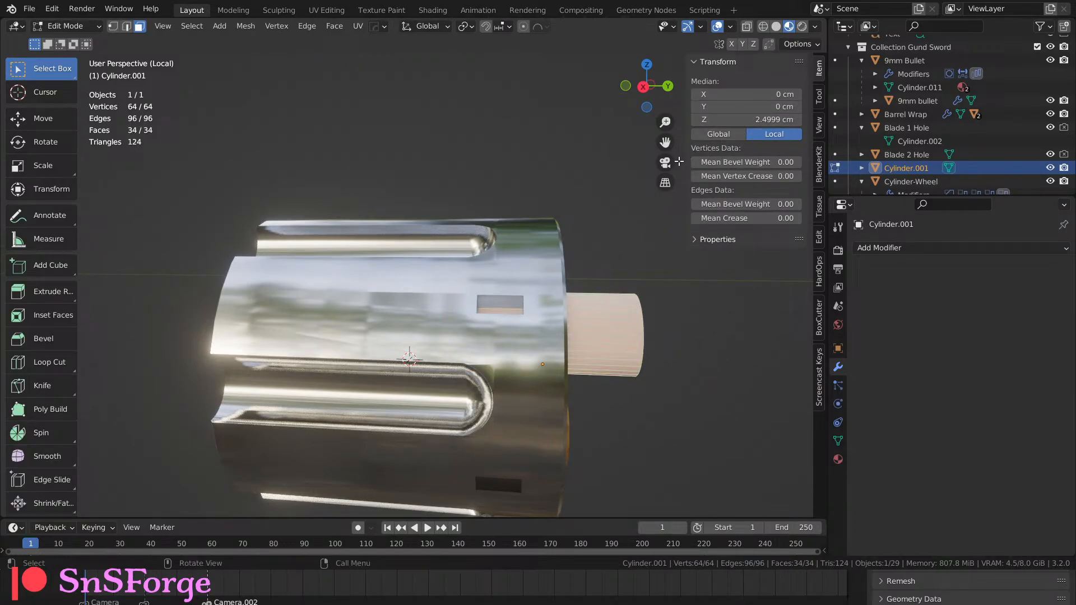
key("g")
key("x")
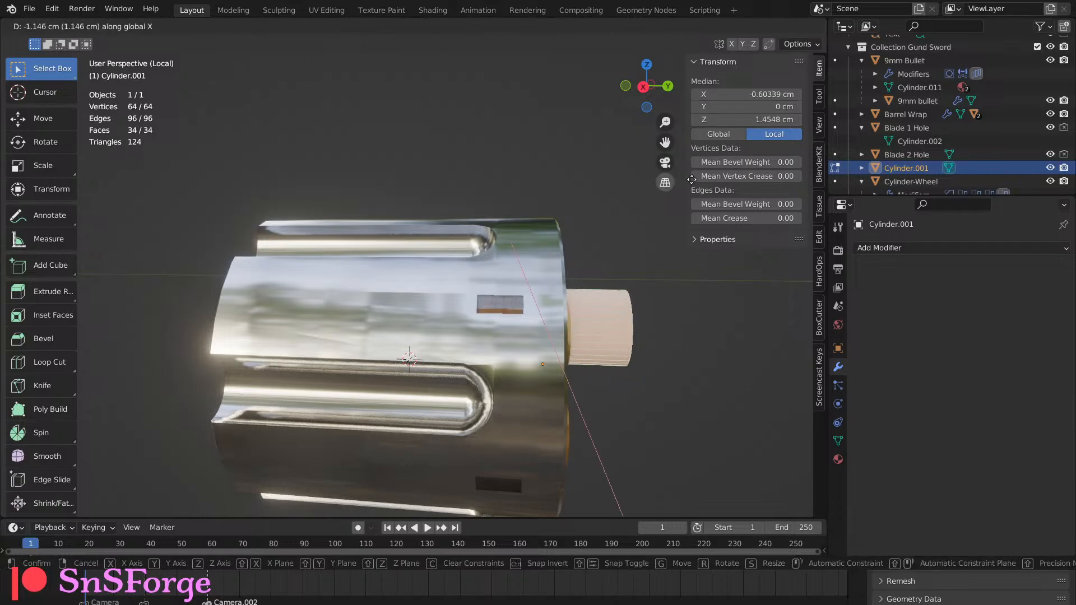
right_click(709, 192)
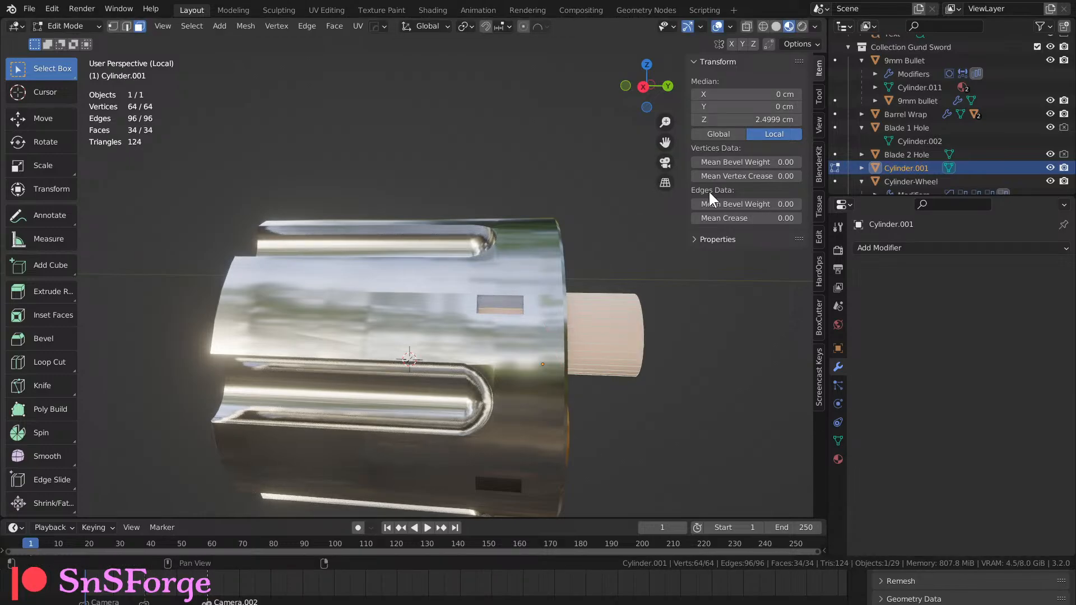
Move Cylinder.001's mesh about 2.1 cm backward along Y, out of the revolver wheel, and return to Object Mode.
middle_click_drag(594, 341, 557, 348)
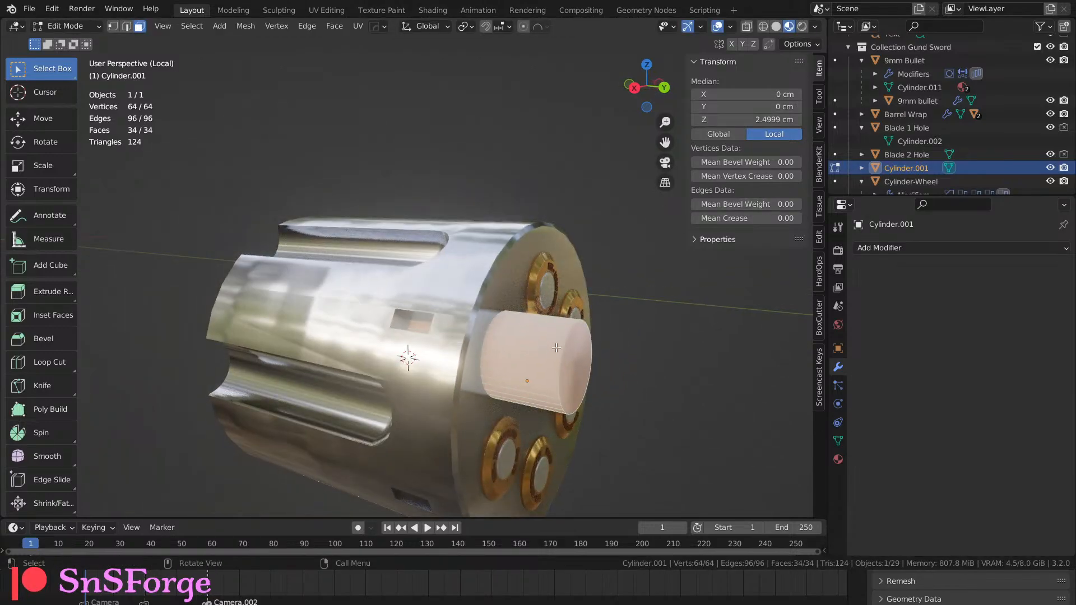
key("g")
key("y")
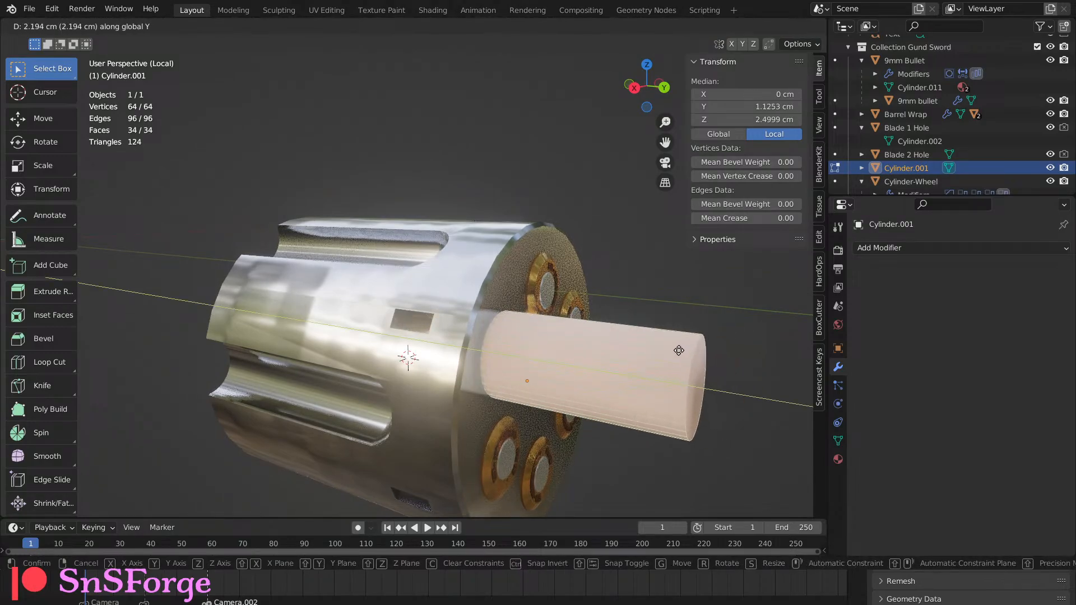
left_click(675, 352)
mouse_move(675, 351)
middle_mouse_down()
mouse_move(647, 346)
mouse_move(678, 355)
mouse_move(644, 408)
mouse_move(660, 358)
middle_mouse_up()
key("Tab")
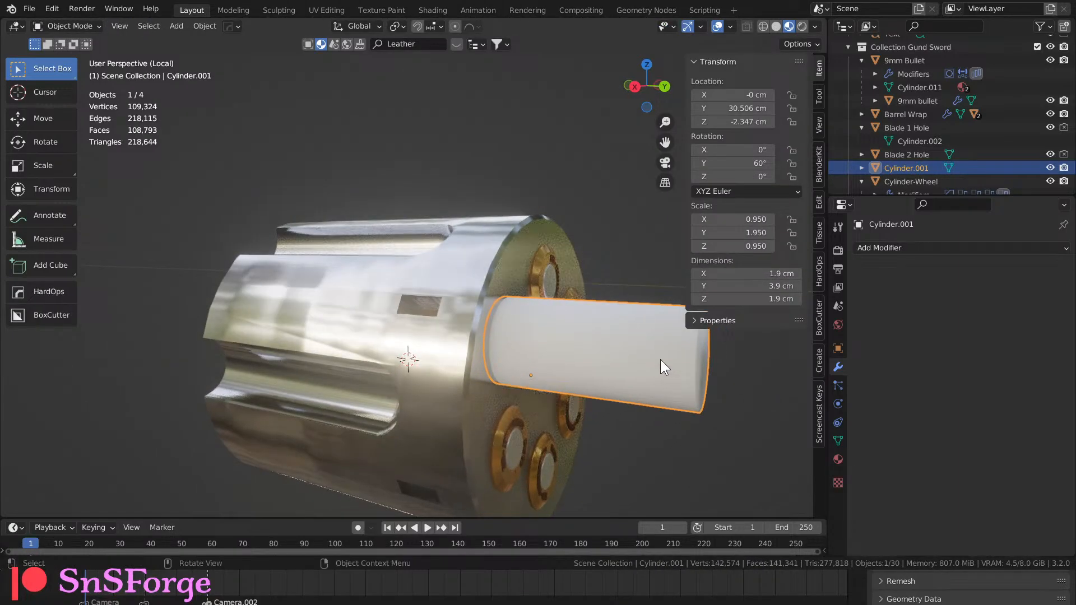
Leave the local view of the wheel and isolate Cylinder.001 together with the Spark Cap.
key("KP_Divide")
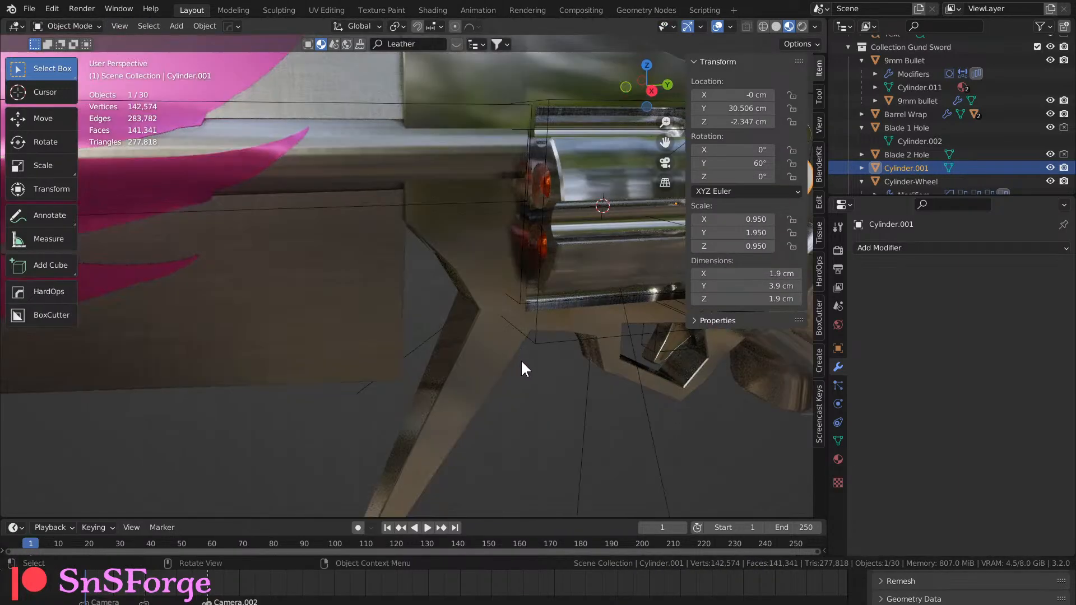
middle_click_drag(520, 359, 366, 404)
scroll(439, 352, "up", 4)
middle_click_drag(489, 371, 434, 355)
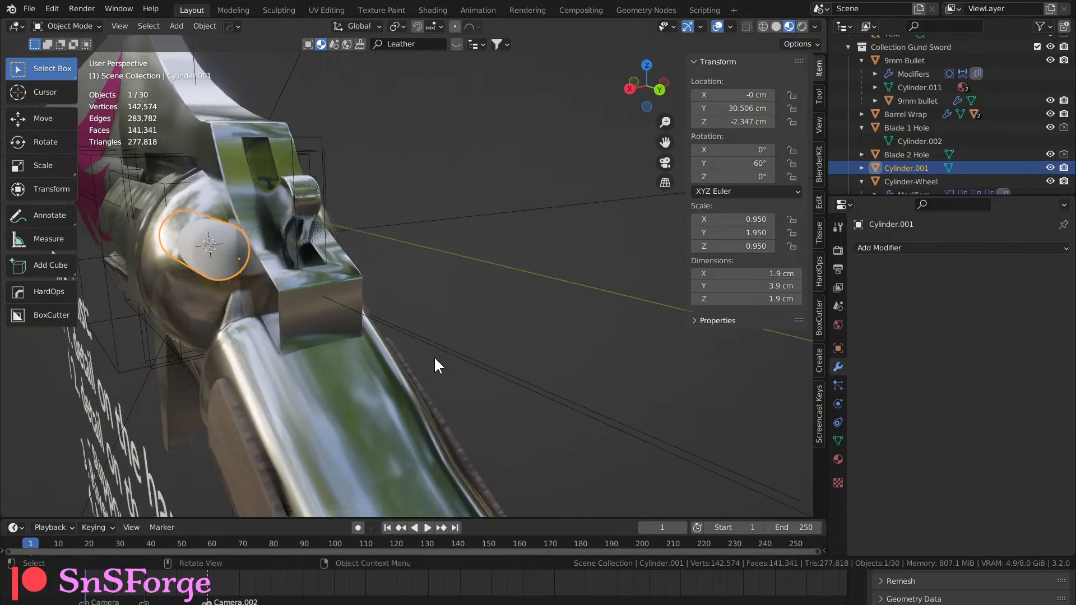
middle_click_drag(162, 328, 280, 337)
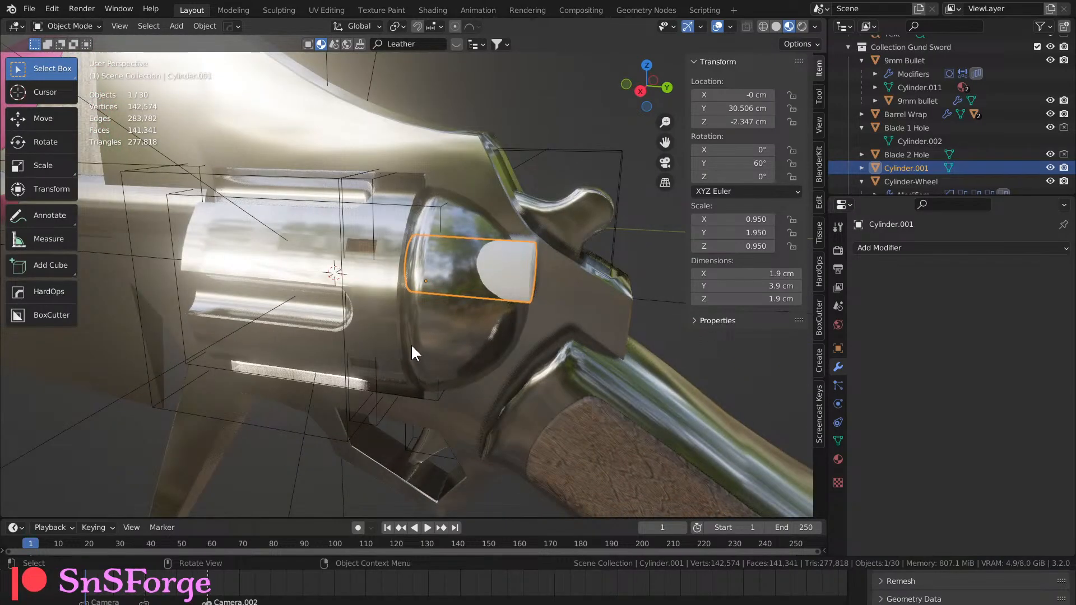
left_click(452, 338, "shift")
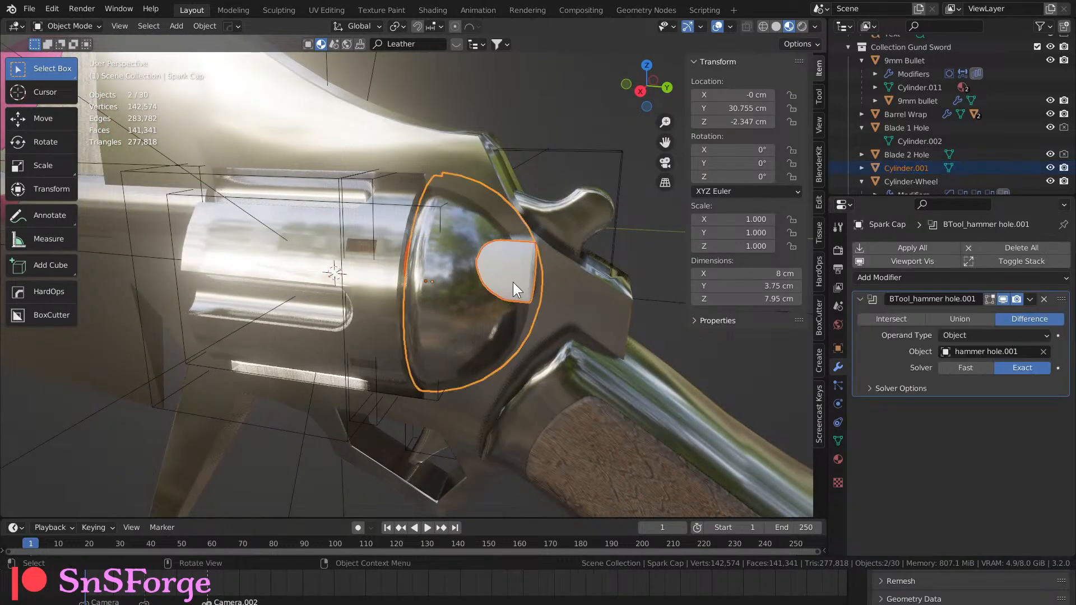
key("KP_Divide")
middle_click_drag(513, 280, 432, 316)
Set Cylinder.001's Y rotation to 0°.
left_click(361, 244)
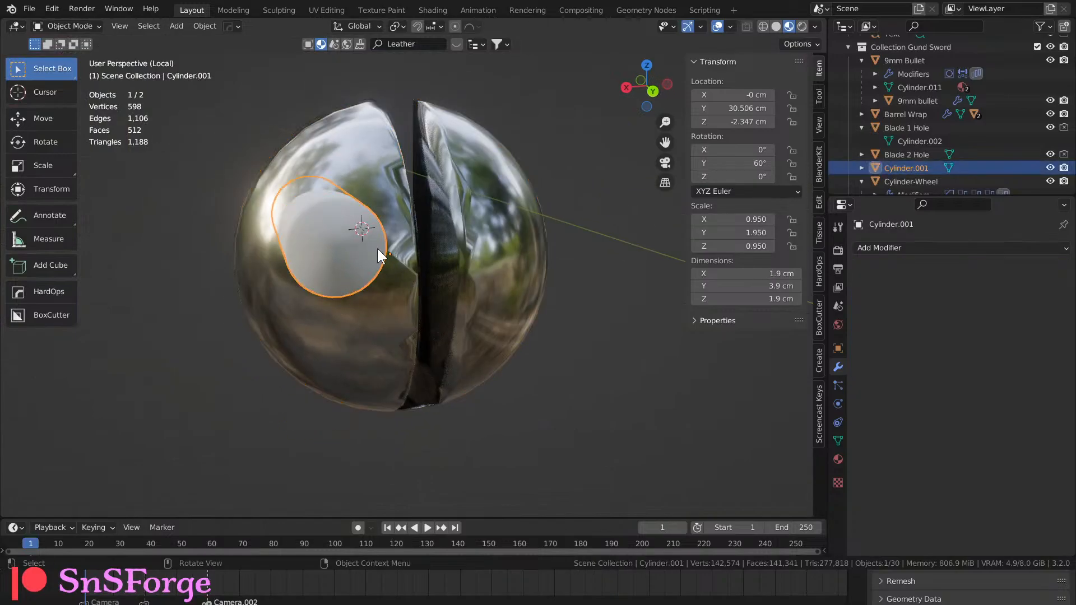
left_click(732, 162)
type("0")
key("Return")
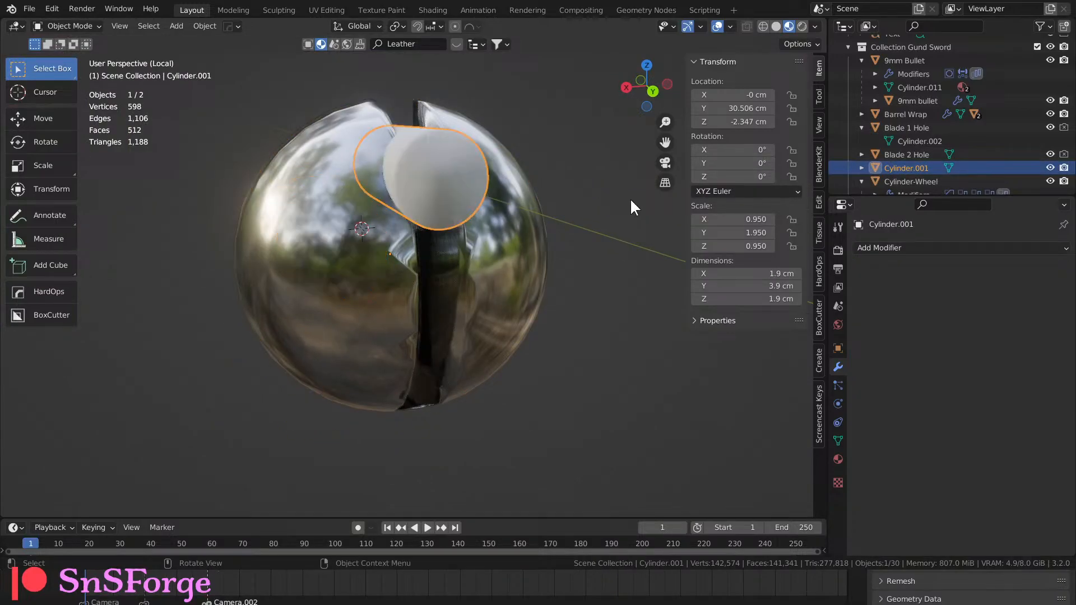
Select the upper half of Cylinder.001's faces in Edit Mode, using wireframe shading and the back orthographic view.
mouse_move(487, 280)
middle_mouse_down()
mouse_move(466, 294)
mouse_move(509, 334)
mouse_move(493, 308)
middle_mouse_up()
key("Tab")
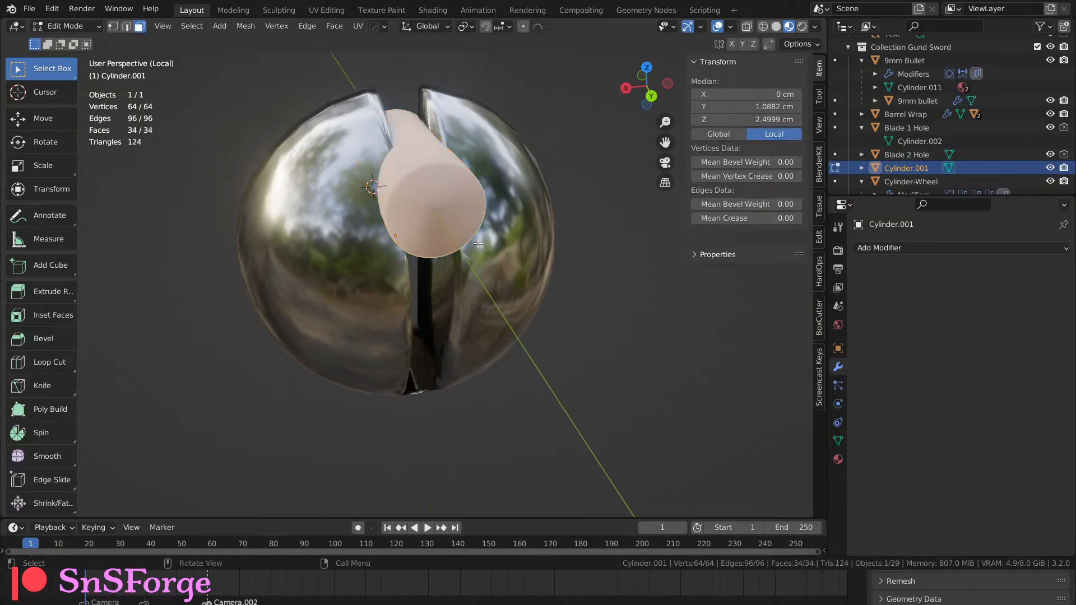
middle_click_drag(614, 252, 586, 210)
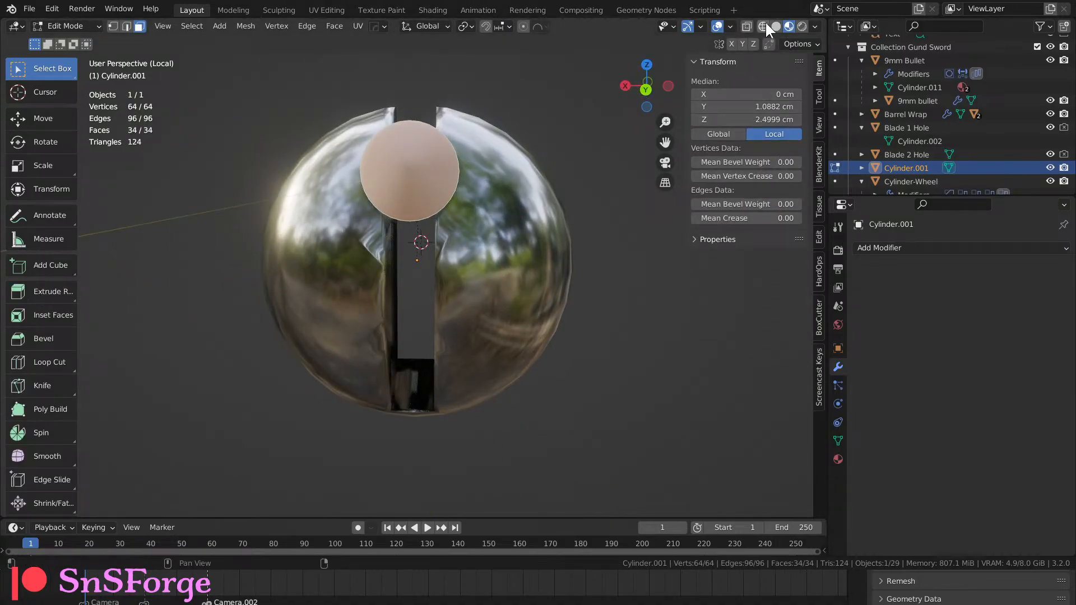
key("shift+z")
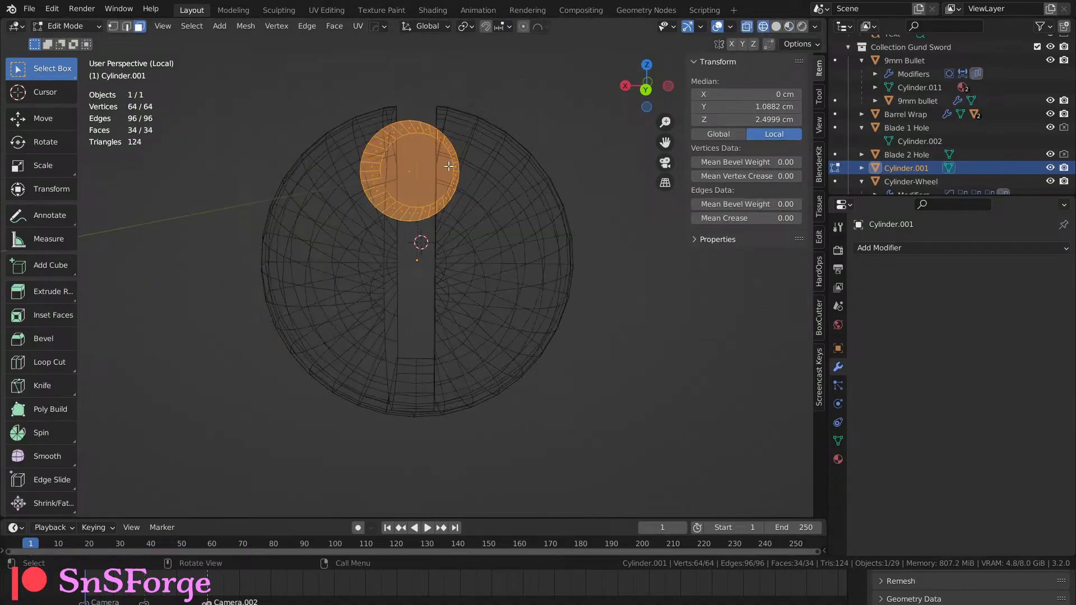
left_click(645, 88)
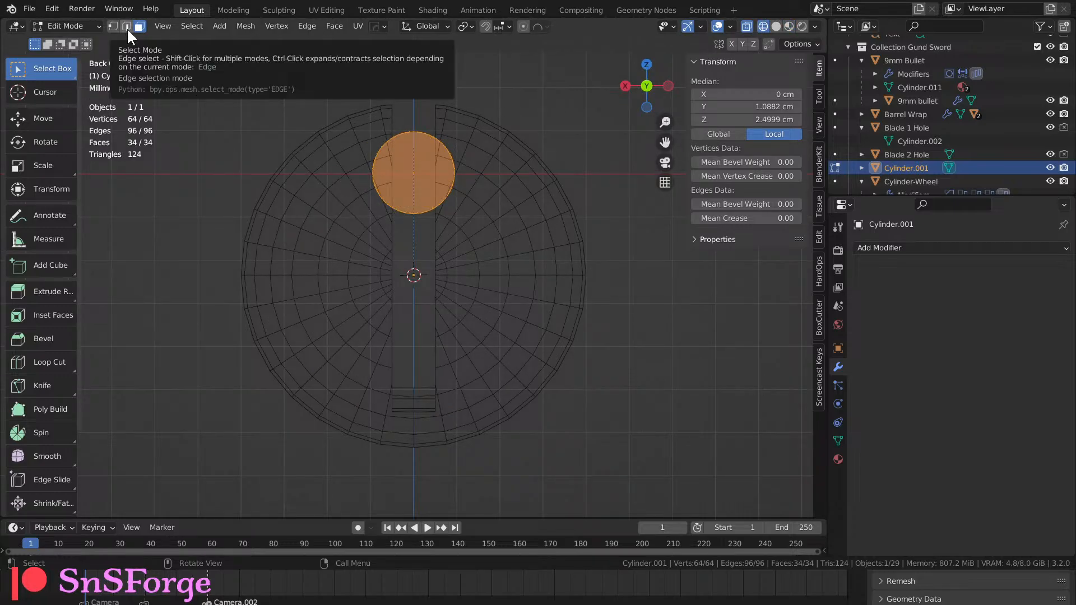
left_click(279, 95)
left_click_drag(277, 80, 510, 173)
middle_click_drag(510, 173, 445, 176)
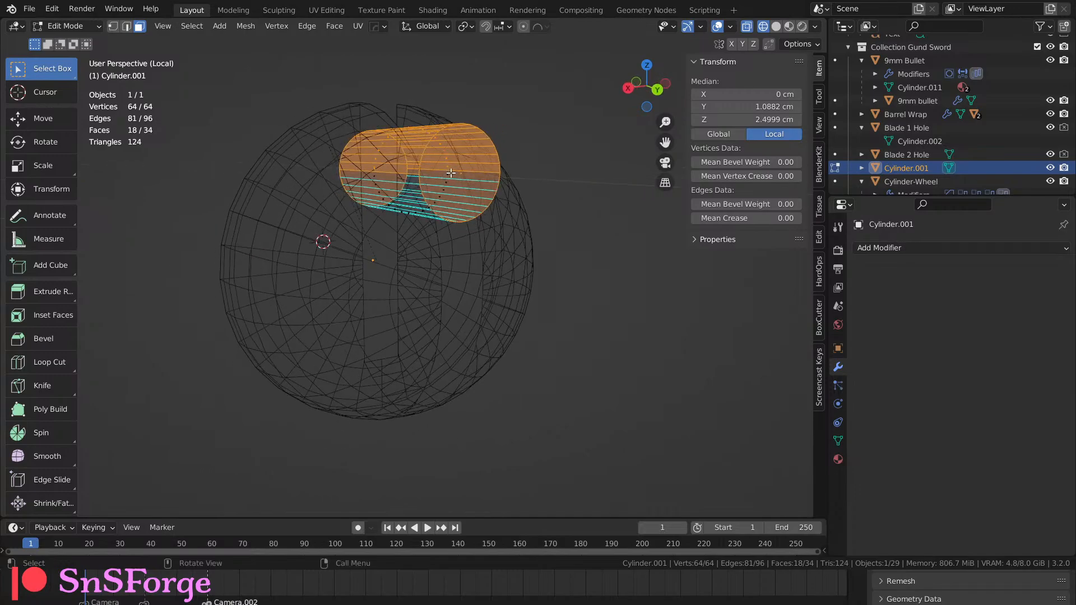
left_click(458, 173, "shift")
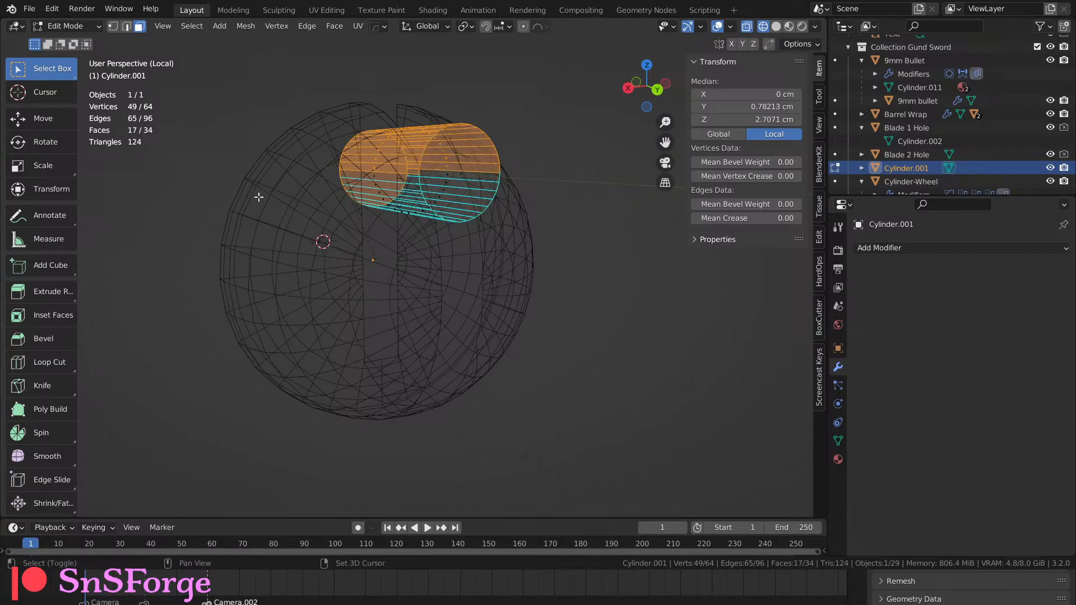
middle_click_drag(258, 197, 311, 194)
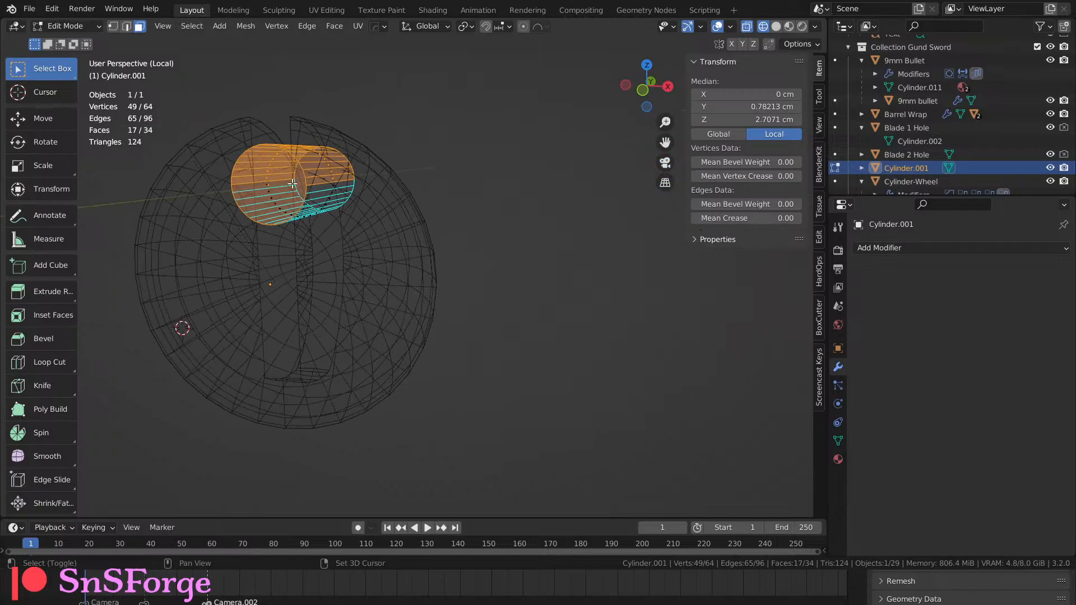
left_click(302, 183, "shift")
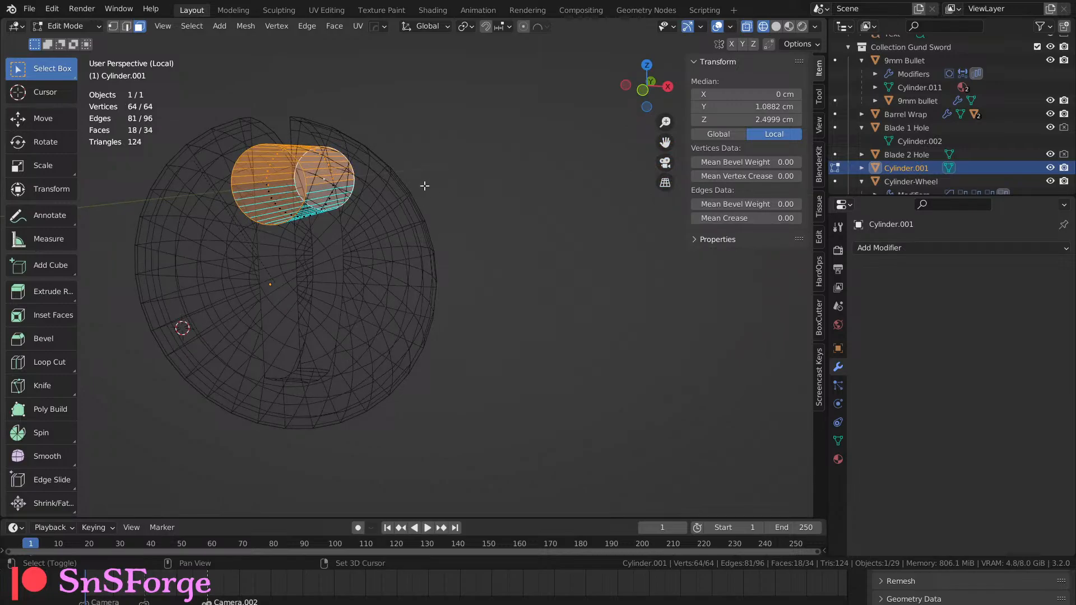
Switch to solid shading and deselect both end caps of the cylinder, leaving only the upper side faces selected.
left_click(776, 27)
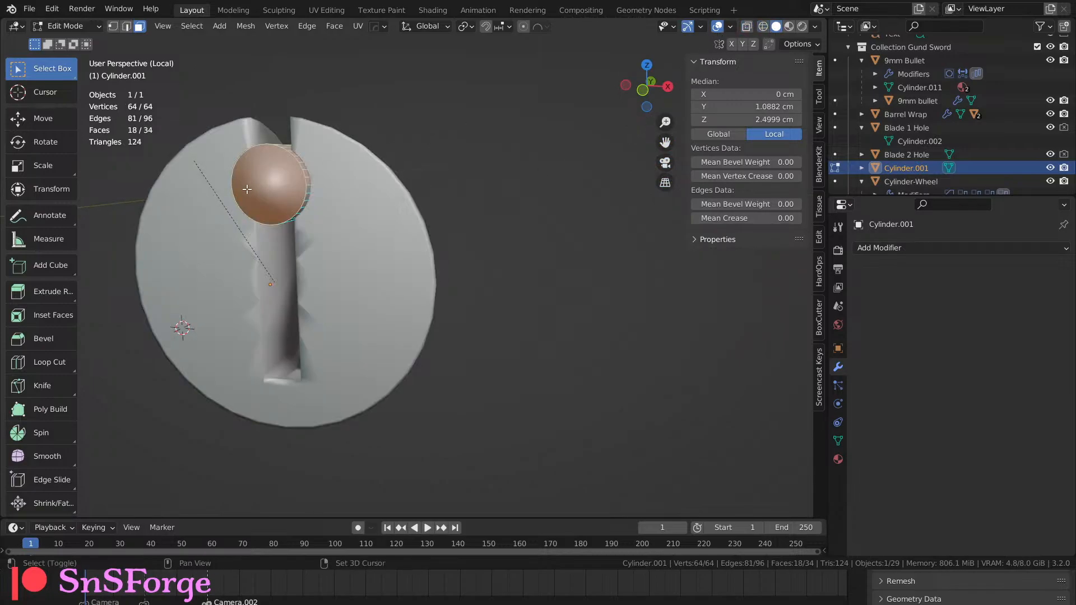
left_click(247, 189, "shift")
middle_click_drag(392, 213, 185, 227)
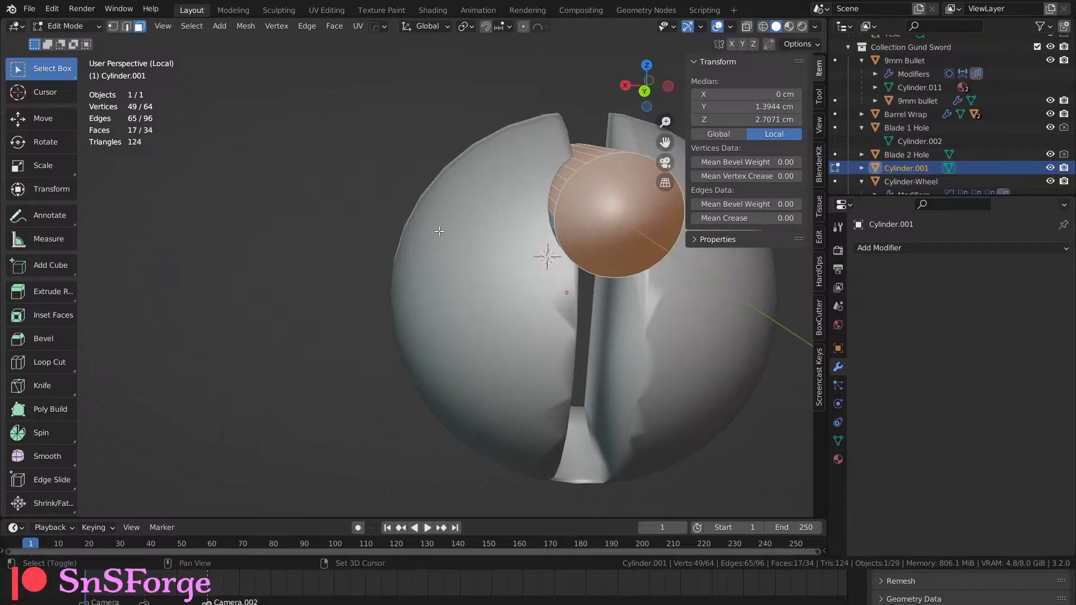
left_click(614, 217, "shift")
middle_click_drag(549, 253, 387, 231)
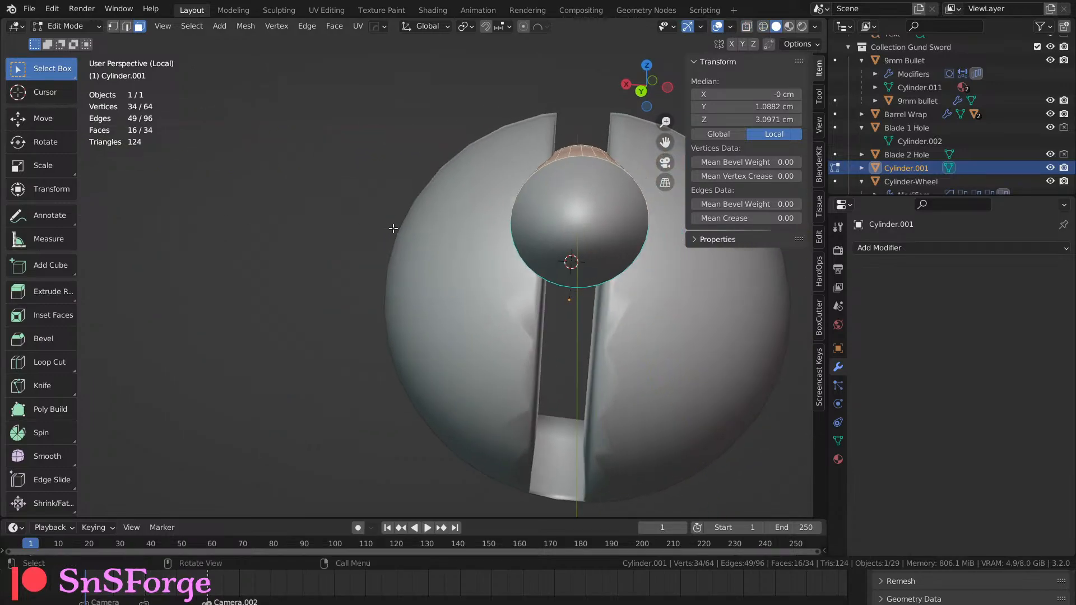
Raise Cylinder.001's selected upper side faces along Z until the cutter is about 3.65 cm tall, and return to Object Mode.
key("g")
key("z")
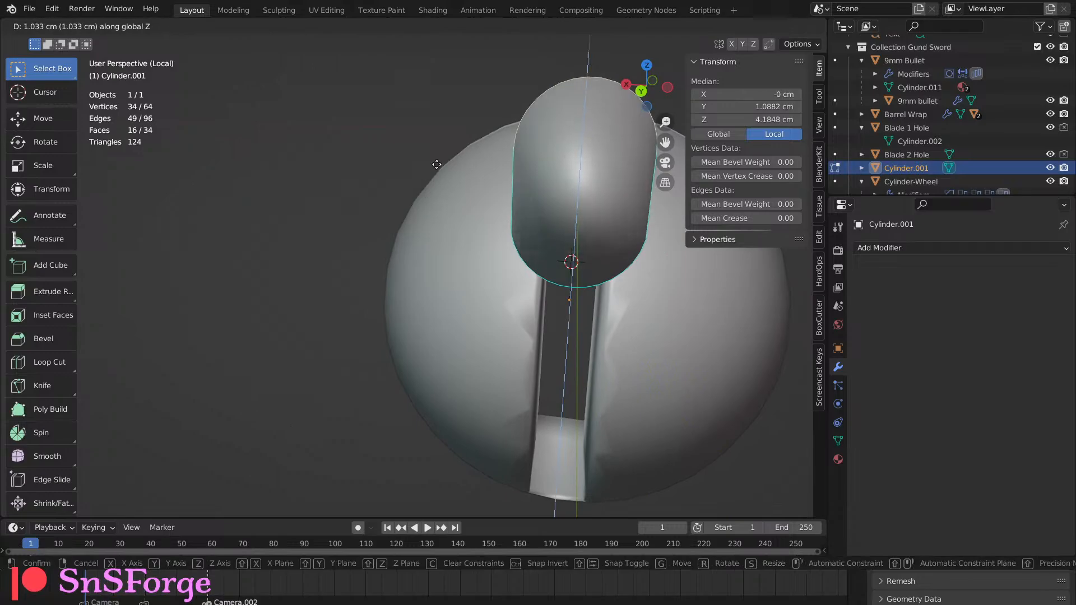
left_click(360, 200)
middle_click_drag(361, 199, 580, 210)
key("g")
key("z")
left_click(408, 197)
key("Tab")
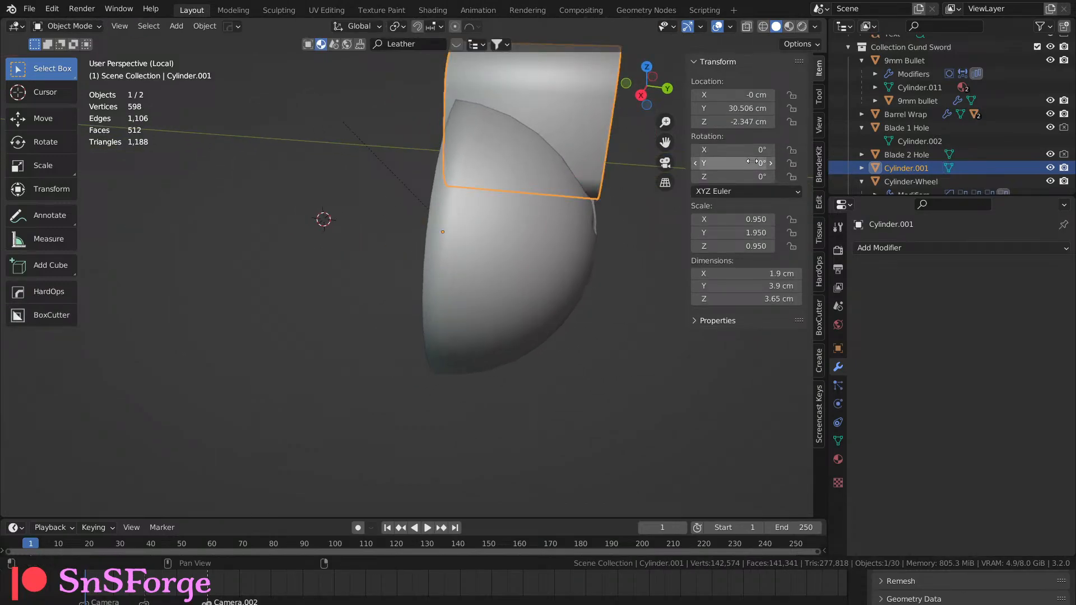
left_click(750, 150)
type("60")
key("Return")
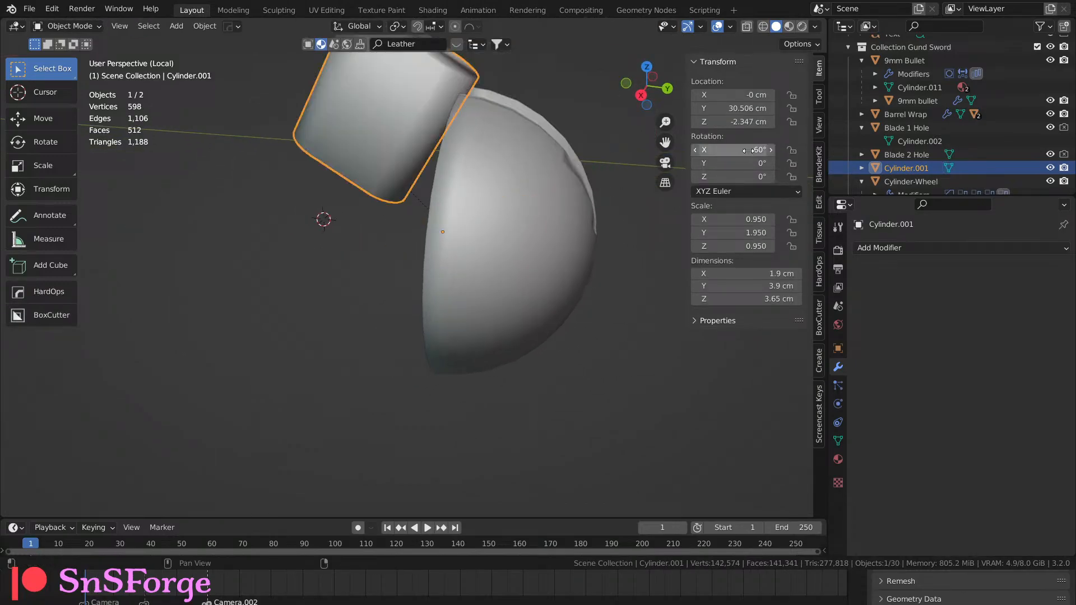
left_click(749, 152)
type("0")
key("Return")
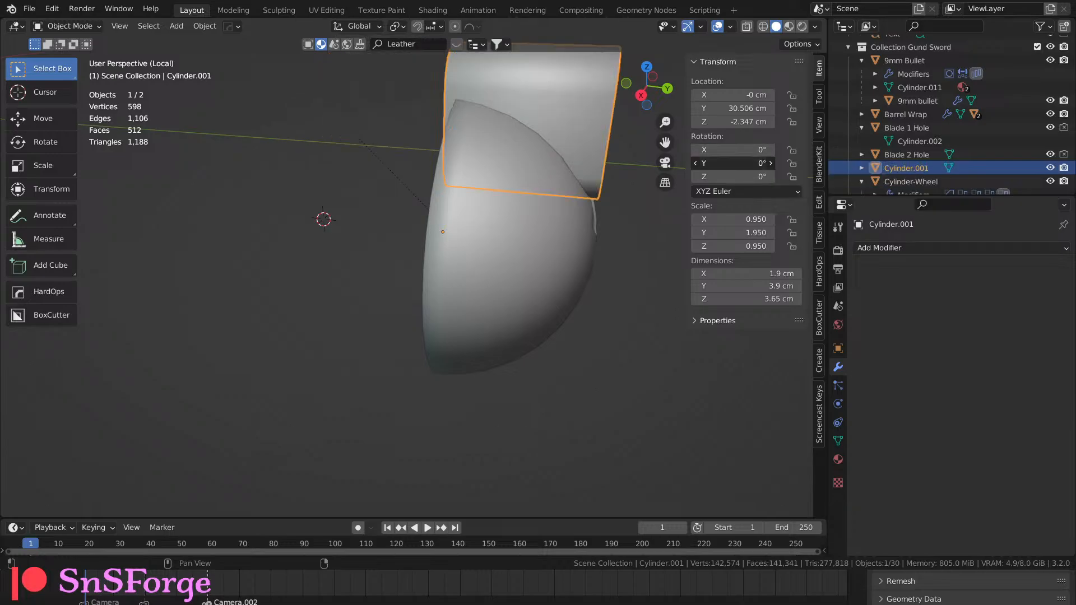
Set Cylinder.001's Y rotation to 60°.
left_click(737, 158)
type("60")
key("Return")
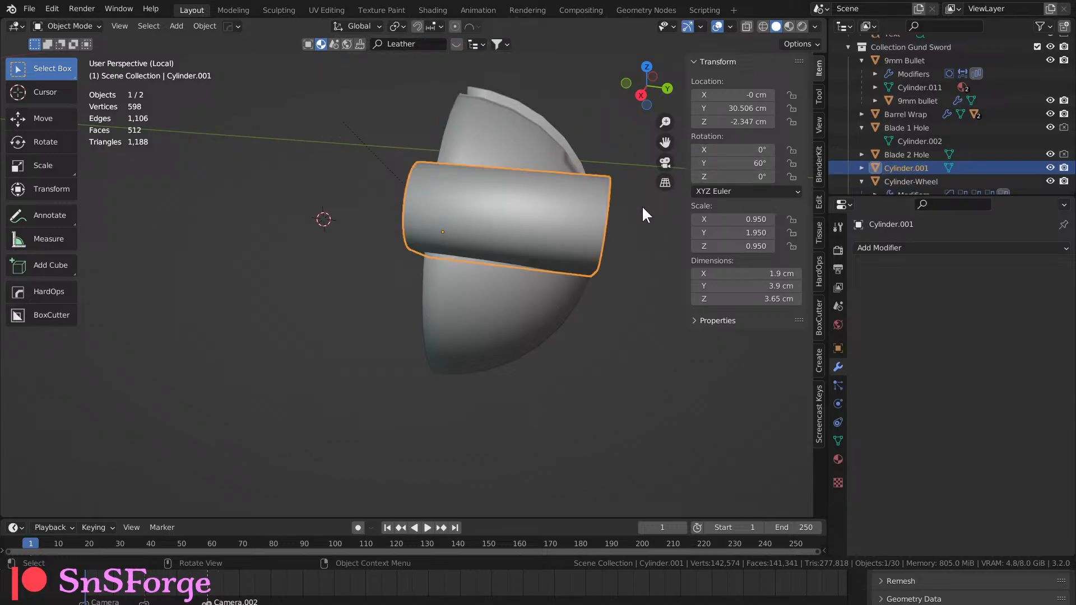
Cut Cylinder.001 out of the Spark Cap with a Bool Tool Brush Boolean Difference.
middle_click_drag(641, 205, 515, 350)
left_click(518, 348, "shift")
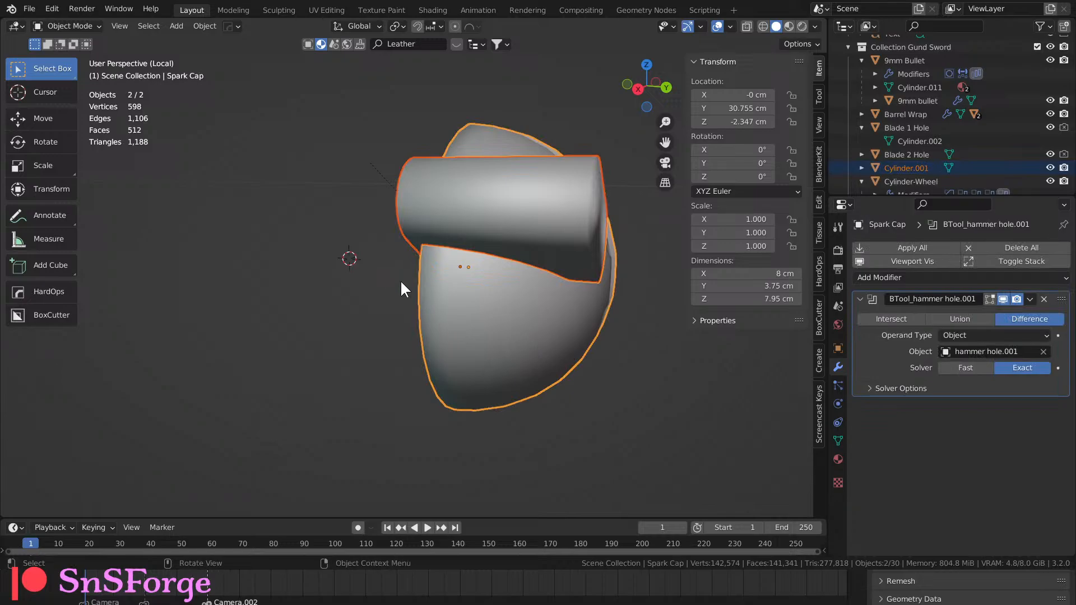
key("shift+ctrl+b")
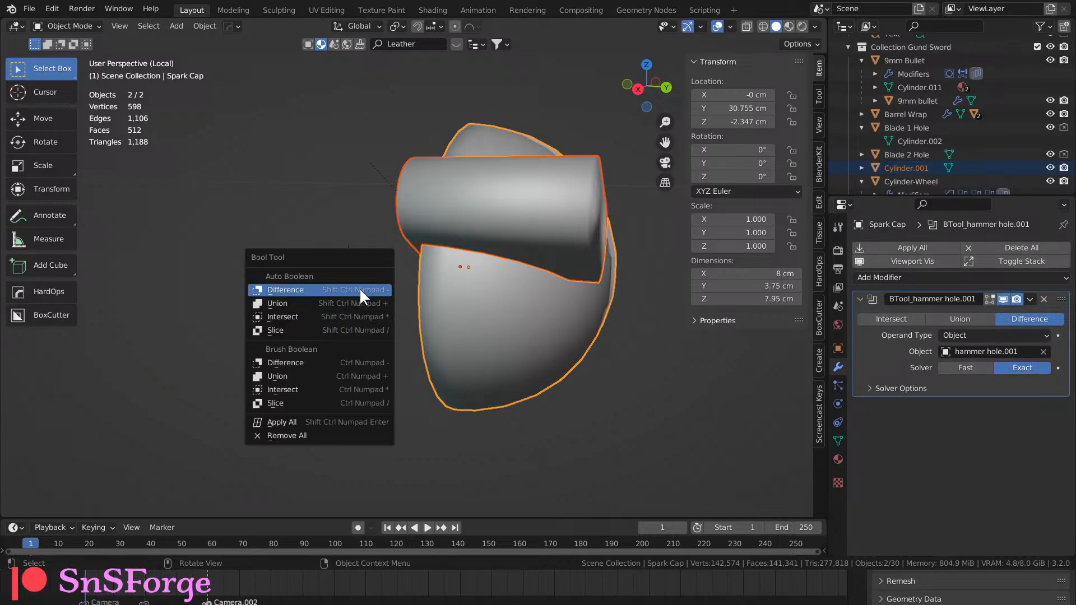
left_click(323, 359)
mouse_move(275, 358)
middle_mouse_down()
mouse_move(302, 340)
mouse_move(228, 330)
mouse_move(328, 327)
middle_mouse_up()
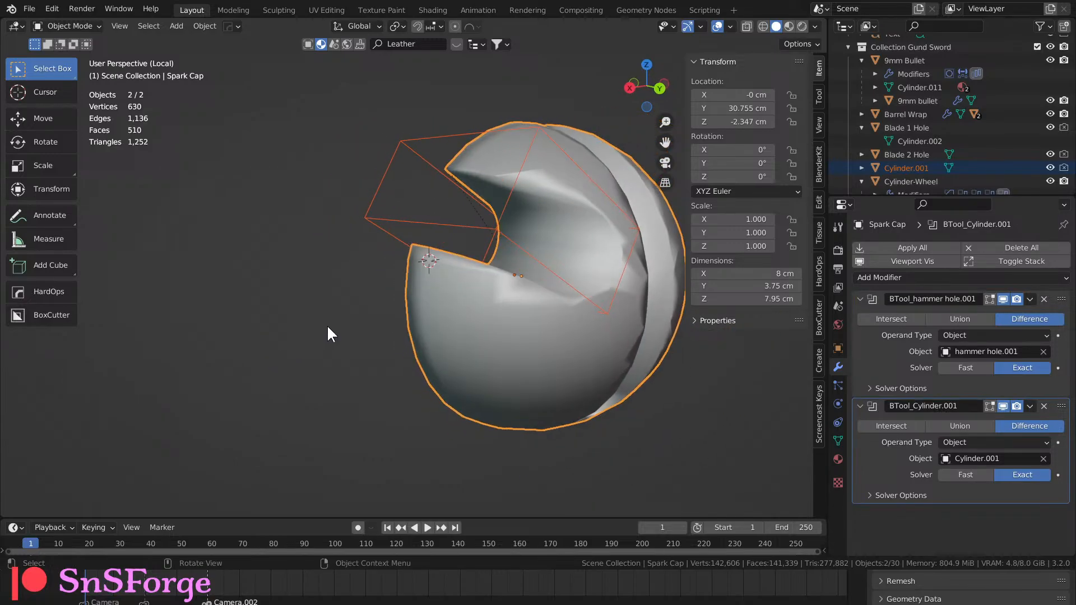
Check the Spark Cap's base mesh in Edit Mode and leave the local view to show the whole gun sword.
left_click(544, 329)
key("Tab")
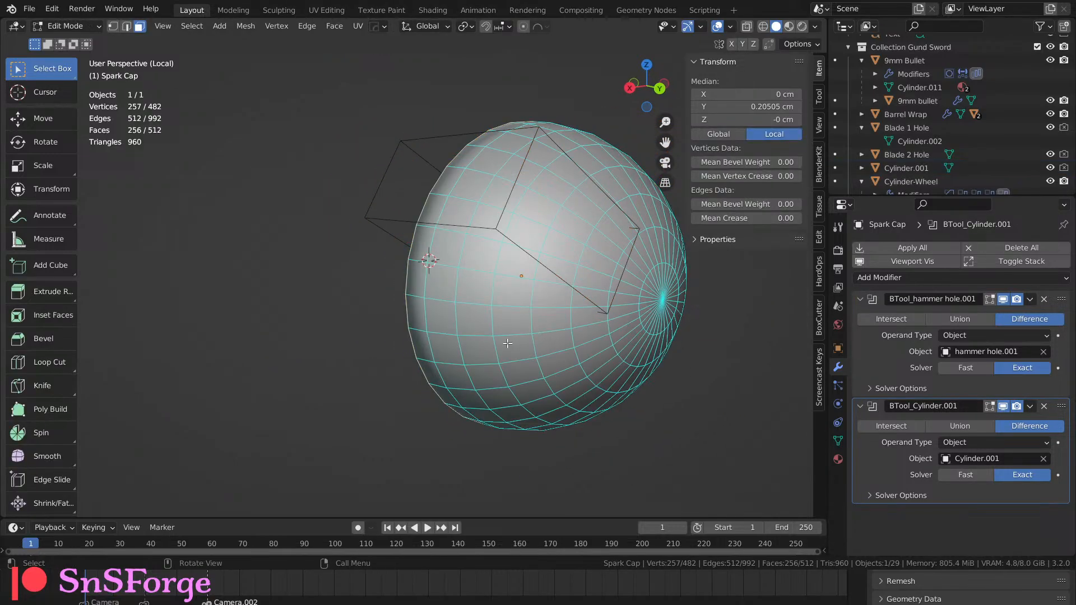
key("Tab")
key("KP_Divide")
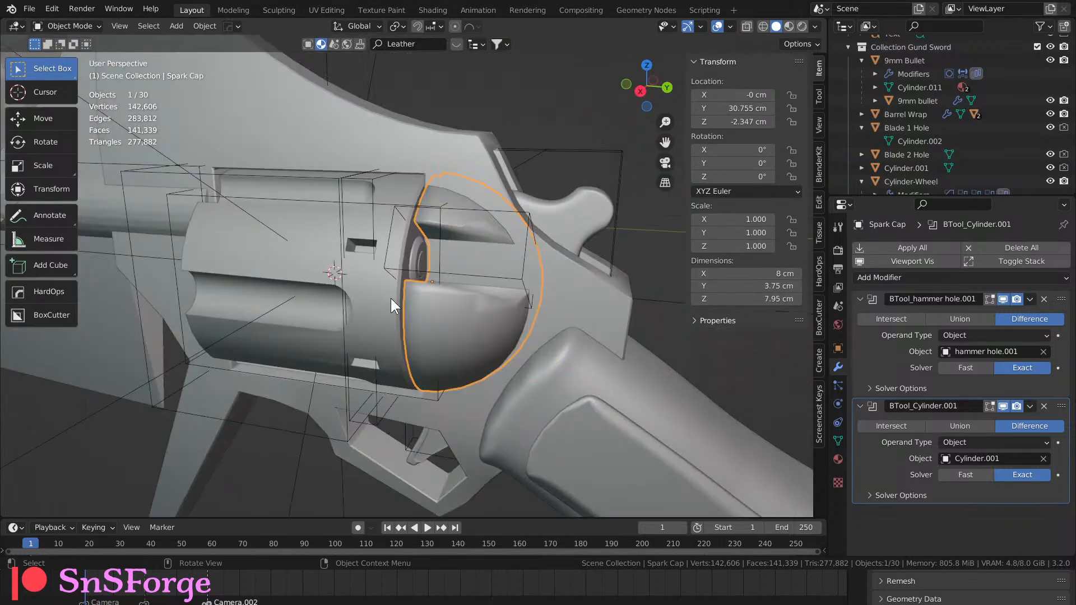
Examine the Spark Cap's cut edges and try the Fast solver on BTool_Cylinder.001 before restoring Exact.
left_click(586, 161)
scroll(526, 311, "up", 6)
middle_click_drag(525, 311, 507, 368)
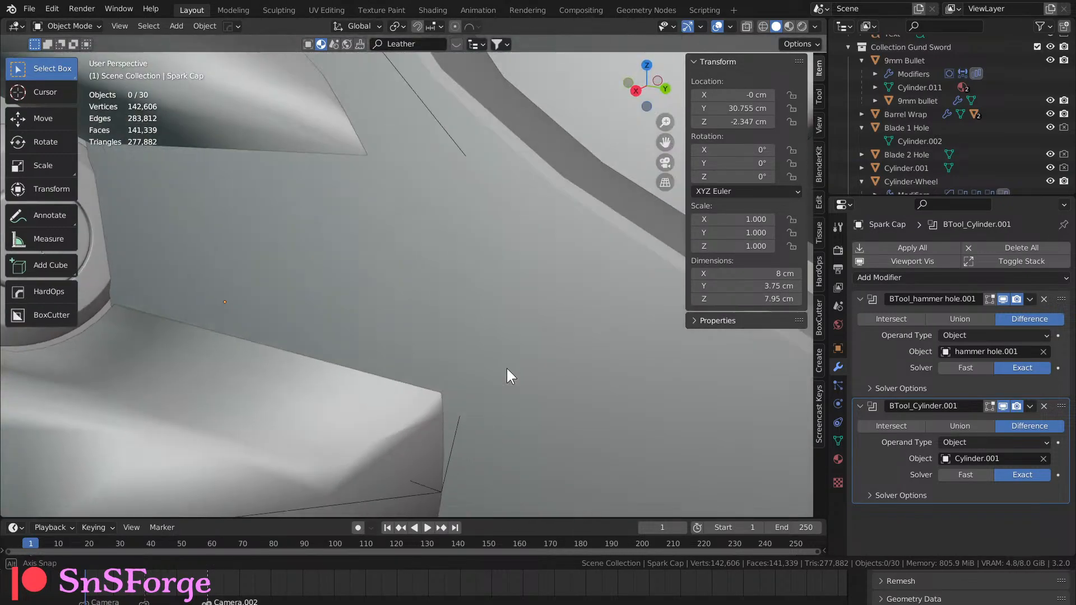
scroll(507, 368, "down", 5)
left_click(355, 365)
scroll(361, 366, "up", 3)
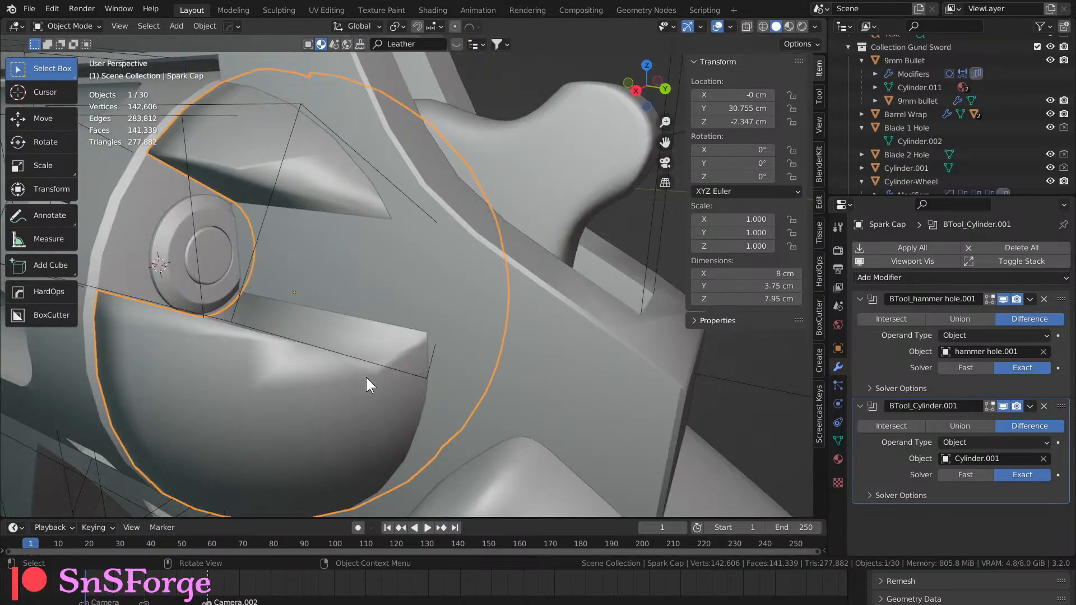
scroll(366, 375, "down", 3)
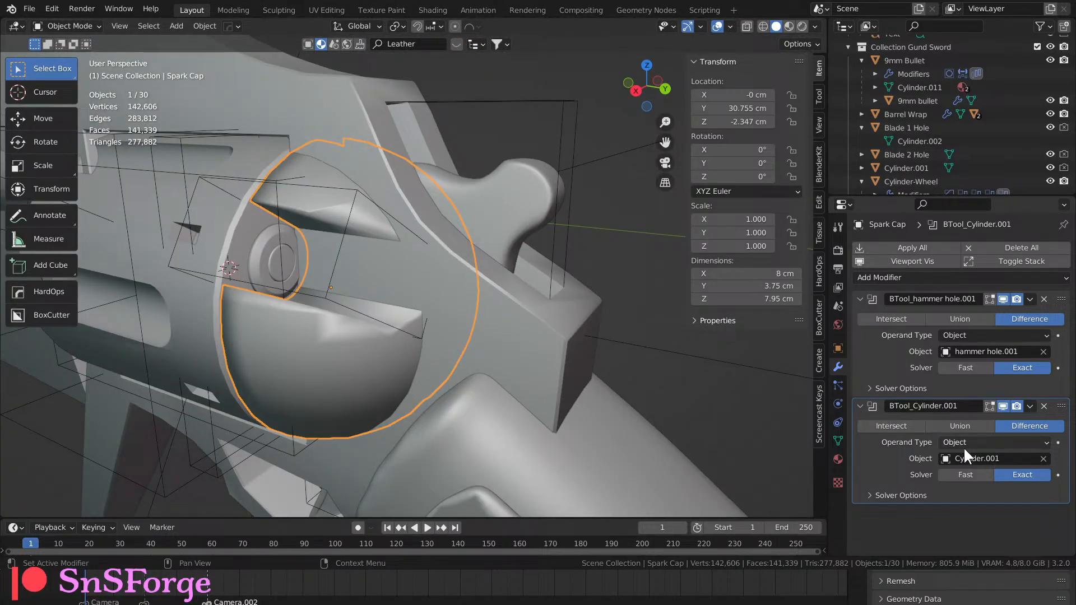
left_click(980, 475)
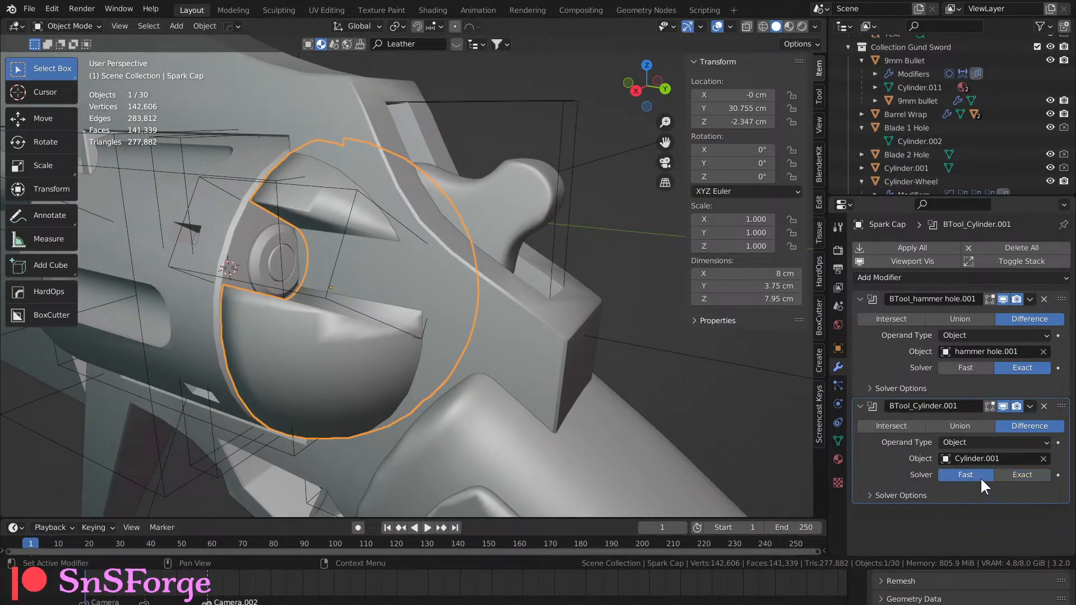
left_click(1019, 474)
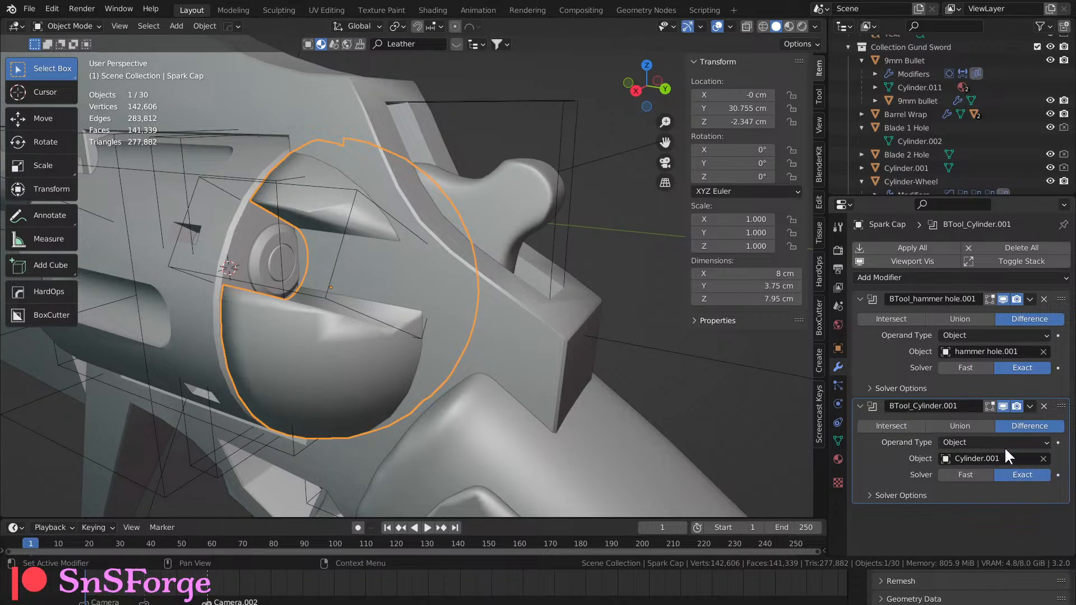
Add a Subdivision Surface modifier to the Spark Cap, place it above both booleans and set its viewport levels to 2.
left_click(916, 277)
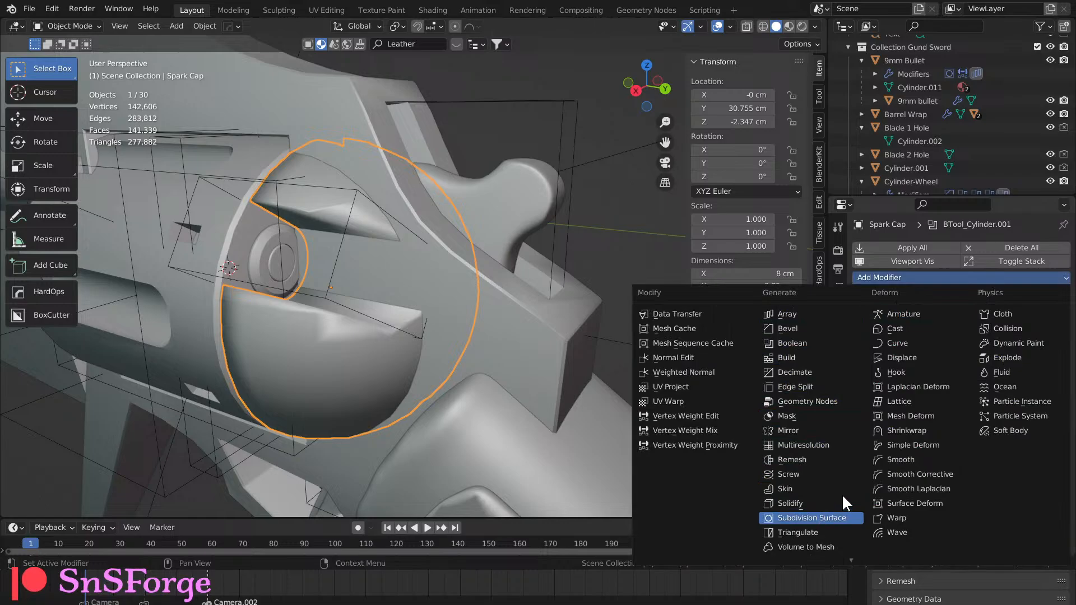
left_click(824, 517)
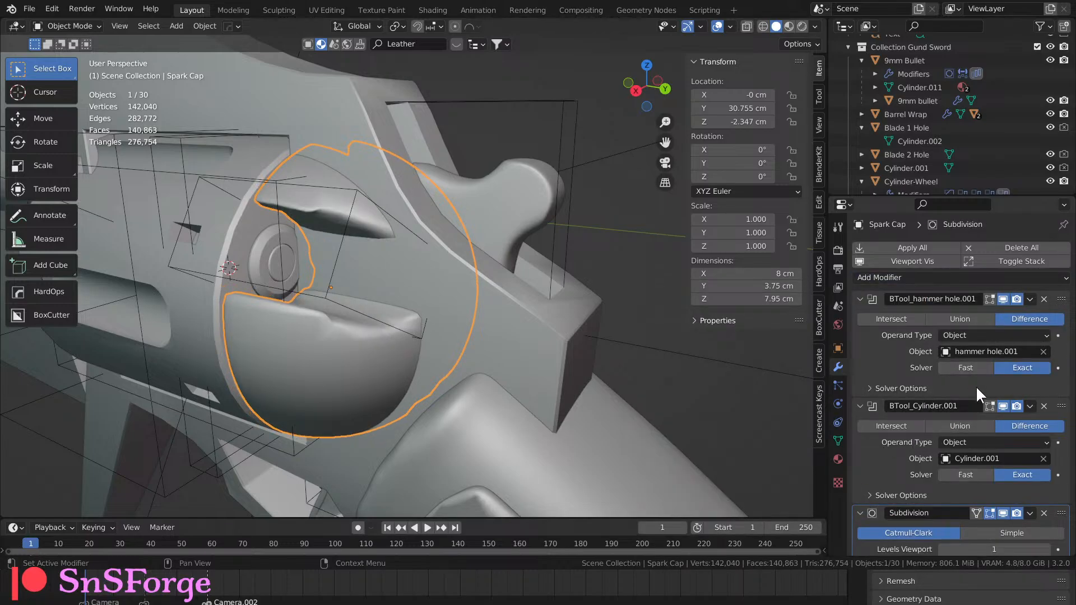
scroll(976, 386, "down", 2)
left_click_drag(1061, 468, 1020, 284)
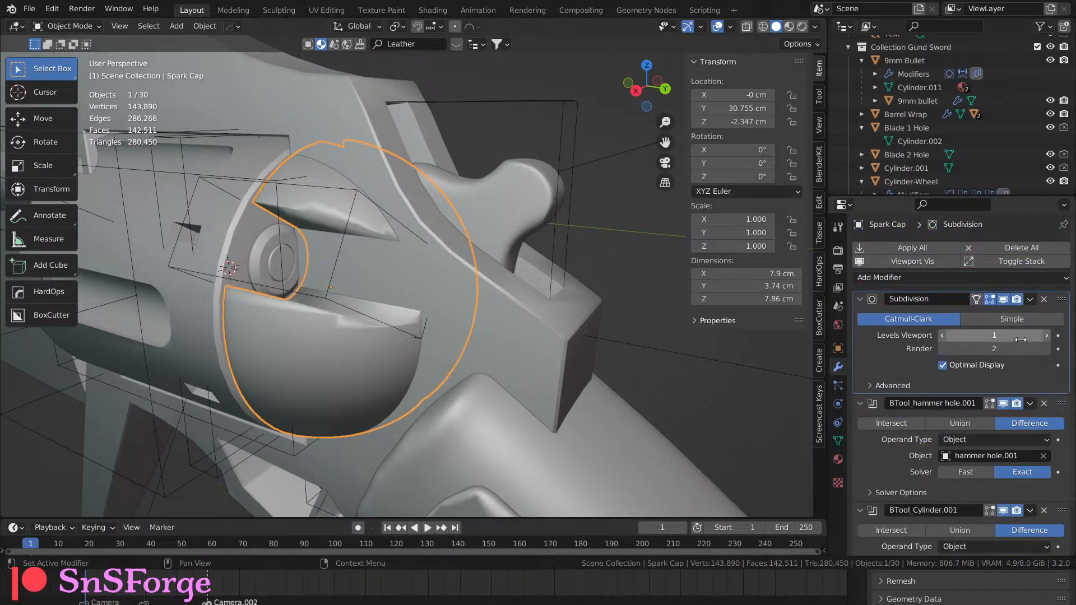
left_click(1046, 336)
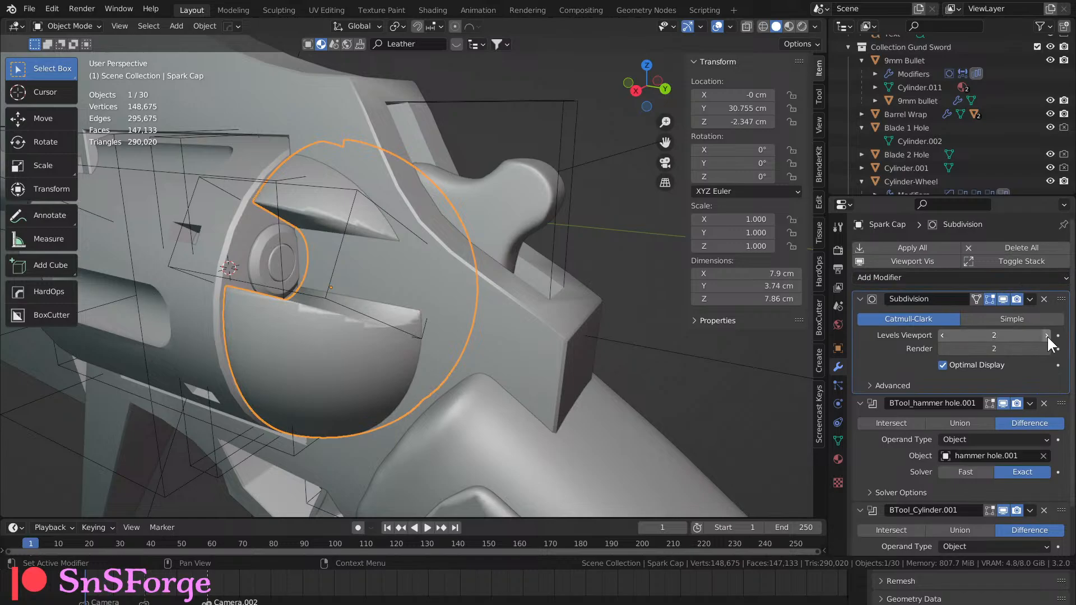
Try the Simple subdivision type on the Spark Cap and switch back to Catmull-Clark.
left_click(731, 409)
mouse_move(732, 408)
middle_mouse_down()
mouse_move(724, 416)
mouse_move(742, 409)
middle_mouse_up()
left_click(981, 318)
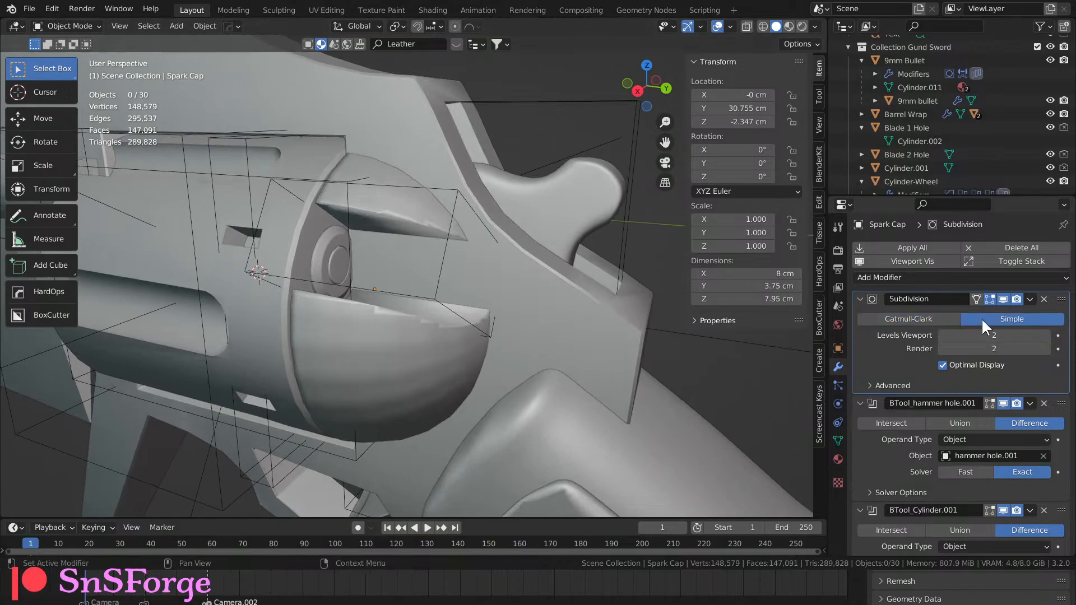
left_click(919, 317)
mouse_move(711, 393)
middle_mouse_down()
mouse_move(699, 392)
mouse_move(723, 394)
middle_mouse_up()
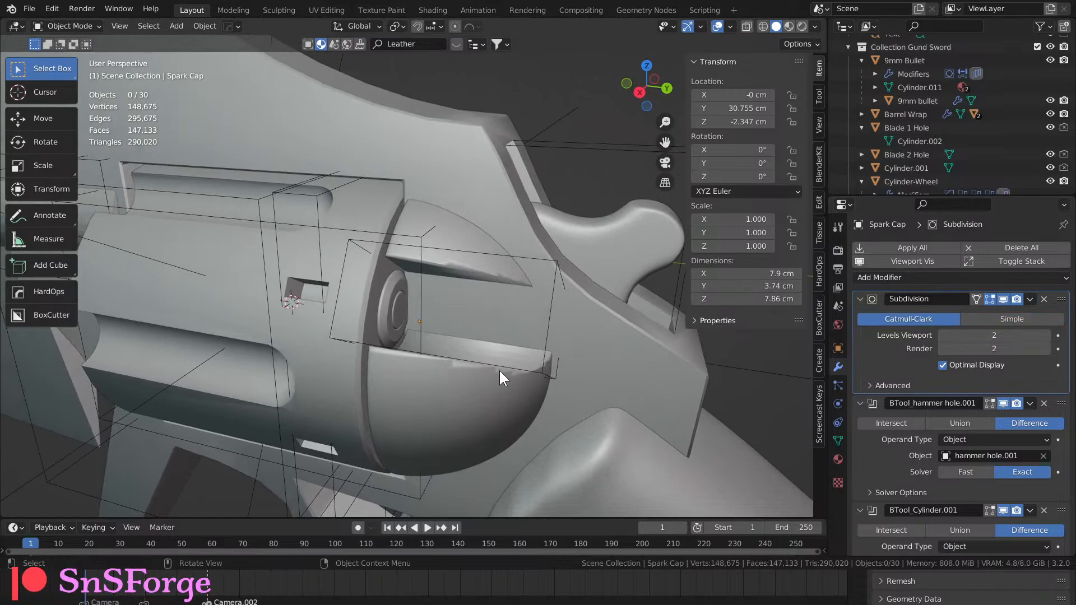
Select the Spark Cap and save the file.
mouse_move(500, 371)
middle_mouse_down()
mouse_move(492, 385)
mouse_move(456, 382)
mouse_move(500, 365)
middle_mouse_up()
left_click(485, 346)
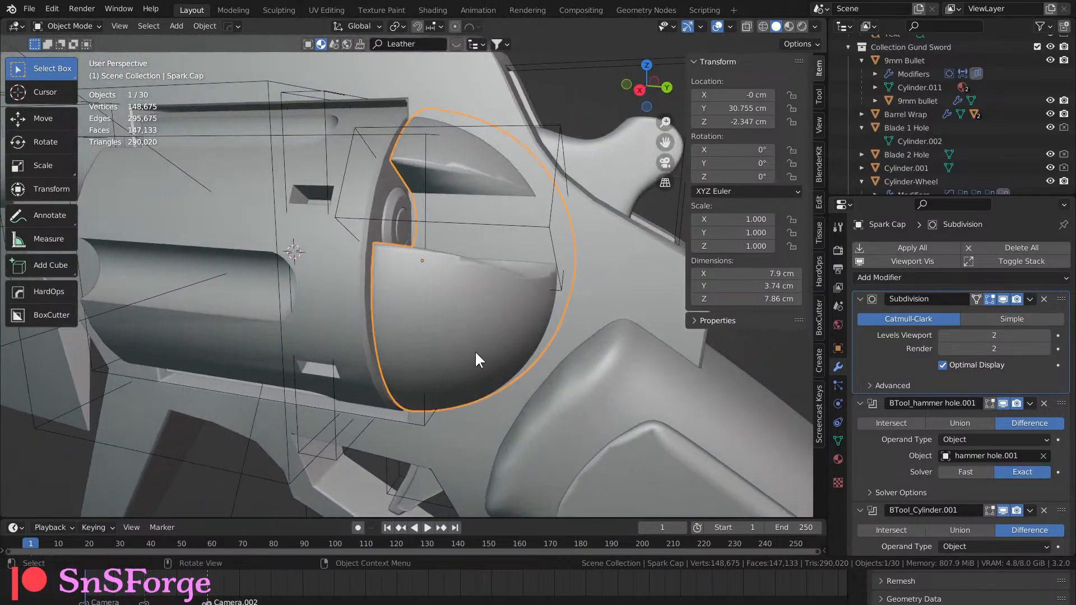
key("ctrl+s")
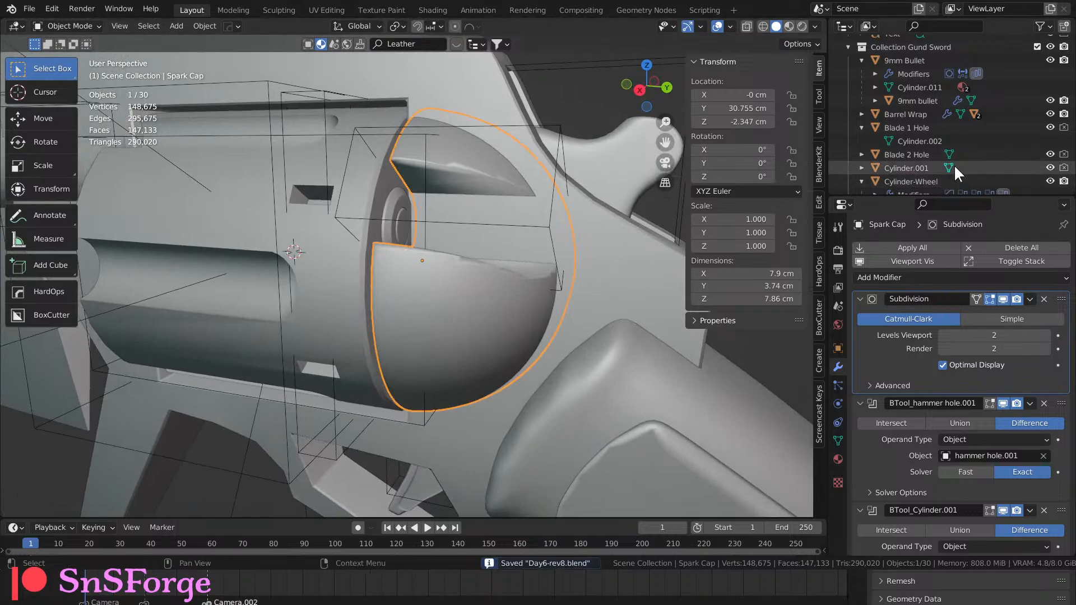
Duplicate the Spark Cap in place and hide the original as a backup.
scroll(953, 164, "down", 2)
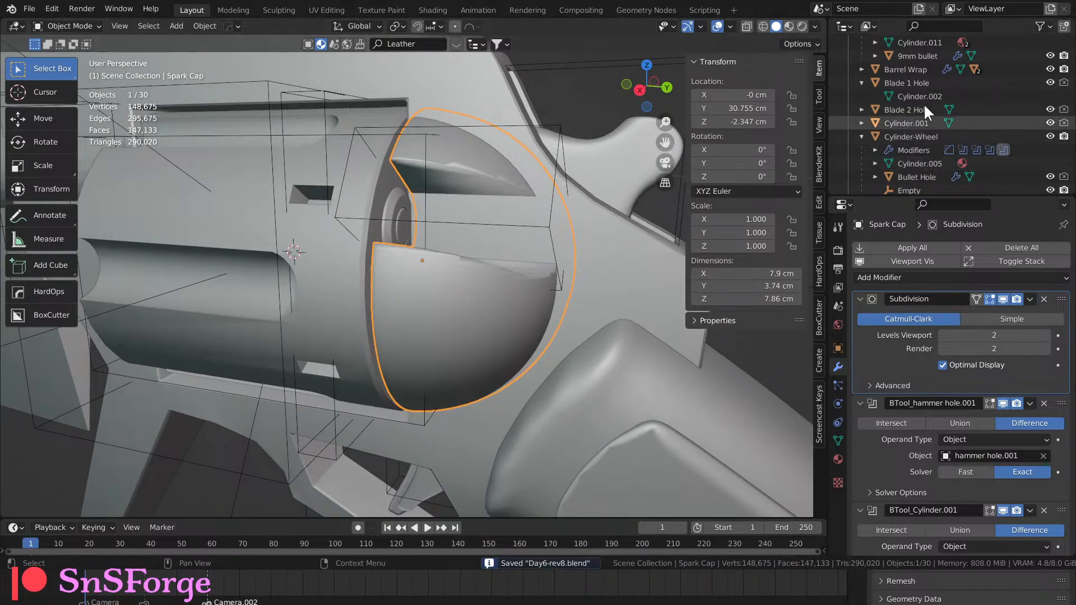
scroll(952, 112, "down", 4)
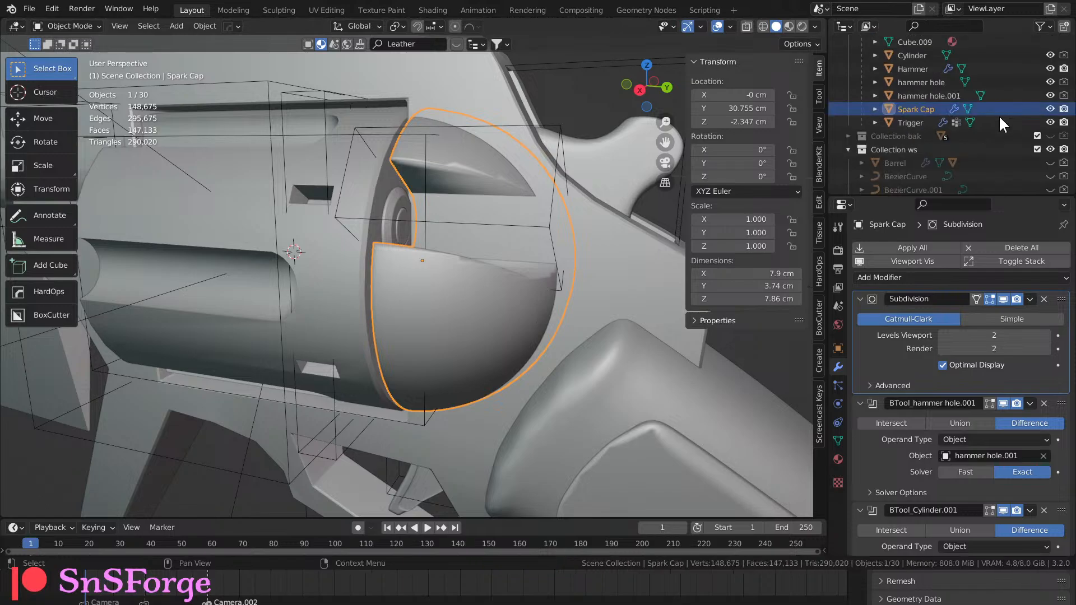
key("KP_Decimal")
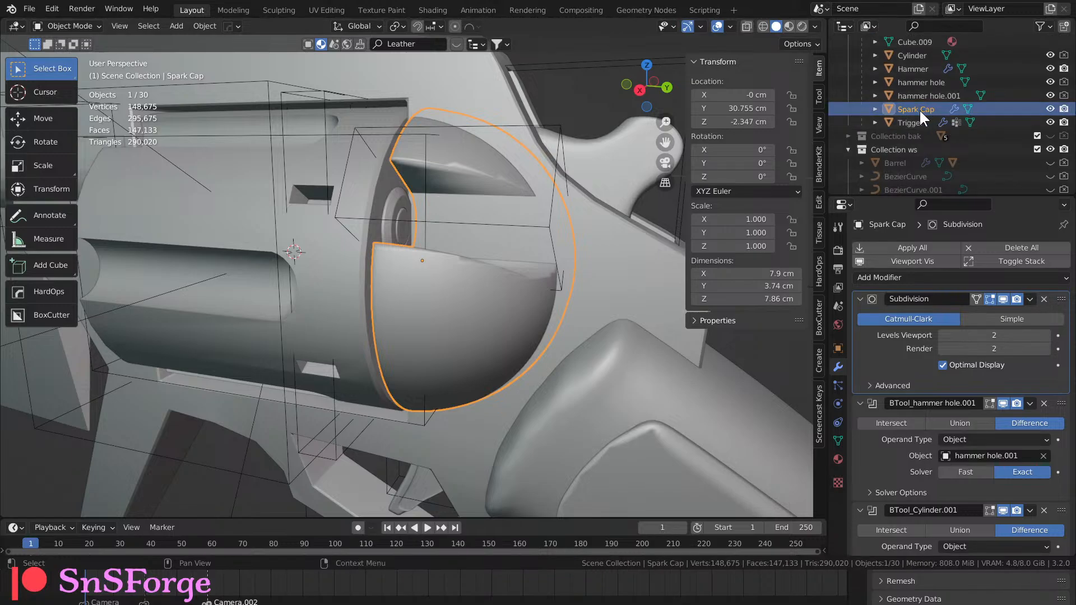
key("shift+d")
right_click(596, 214)
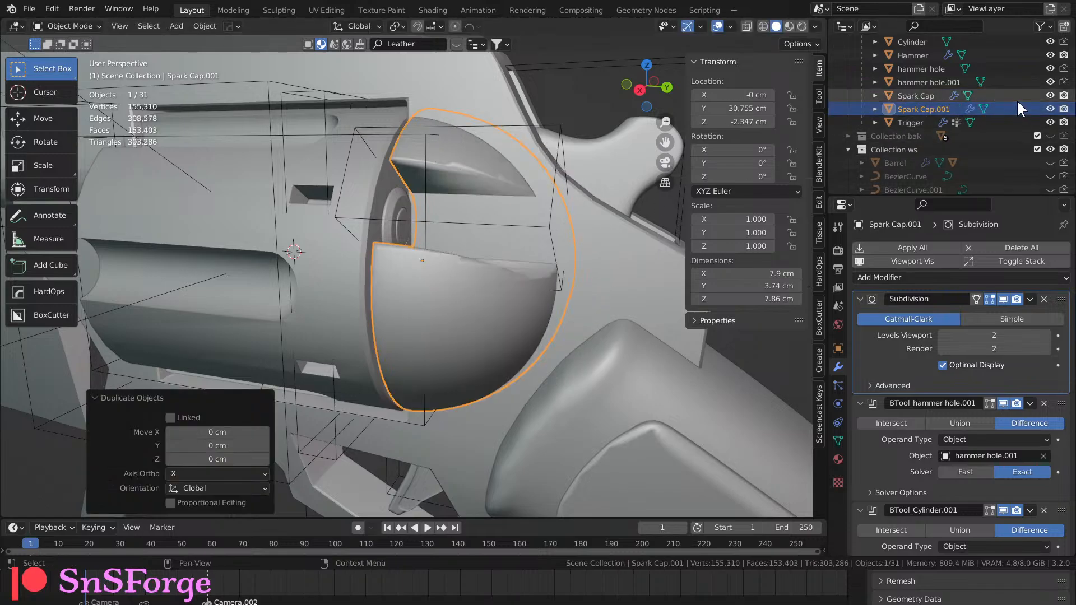
left_click(1050, 95)
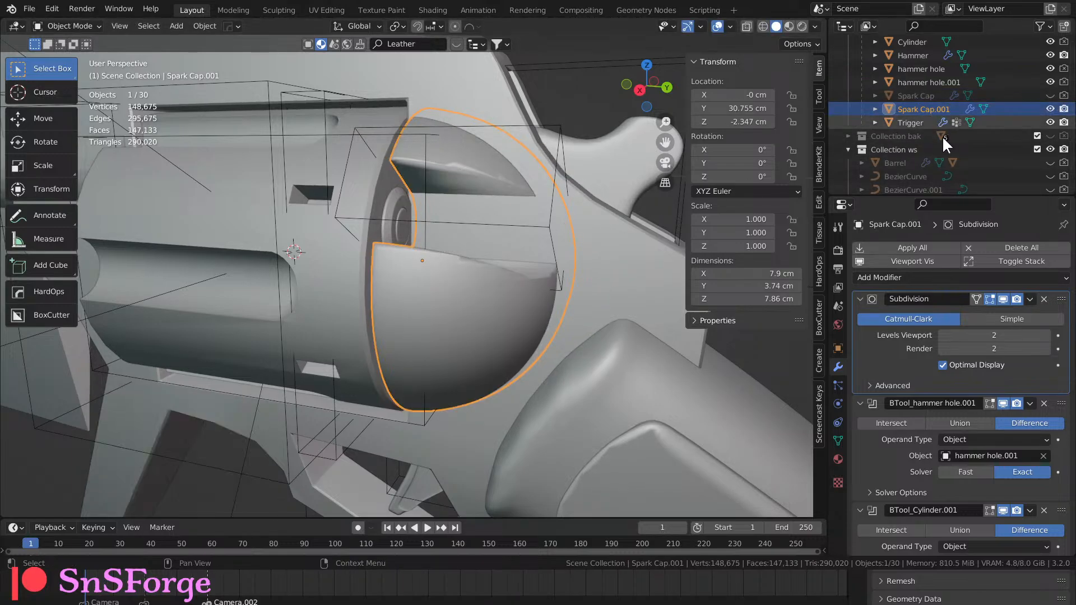
Apply the Subdivision, BTool_hammer hole.001 and BTool_Cylinder.001 modifiers on Spark Cap.001, in that order.
left_click(1030, 298)
left_click(997, 313)
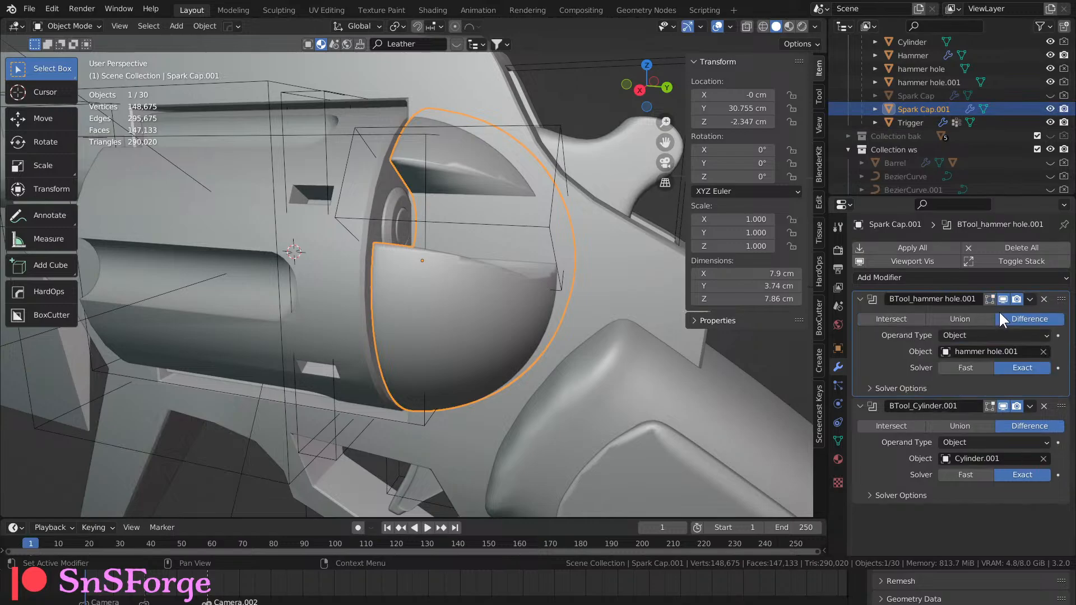
left_click(1029, 299)
left_click(1000, 313)
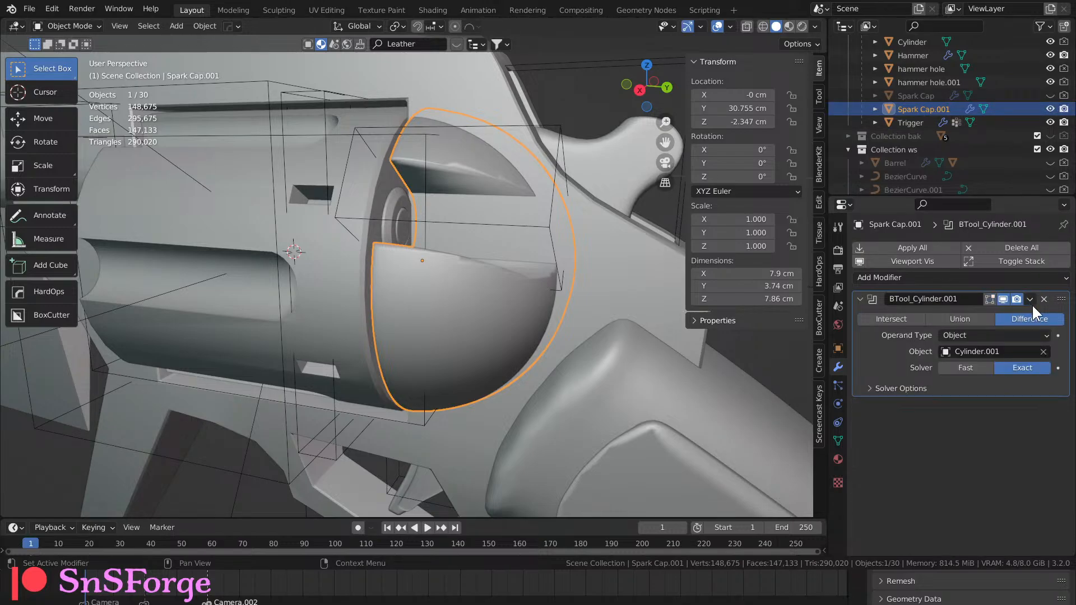
left_click(1029, 299)
left_click(990, 313)
Enable Auto Smooth at 30° in Spark Cap.001's normals settings and reselect the cap on the gun sword.
middle_click_drag(623, 303, 609, 297)
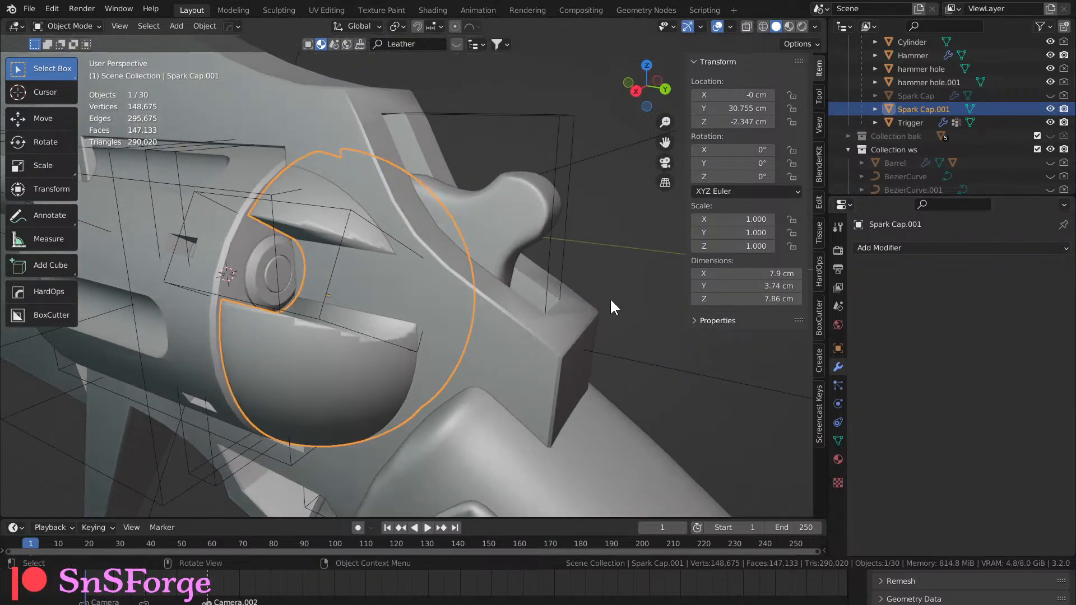
key("alt+a")
scroll(488, 333, "up", 2)
scroll(462, 370, "up", 3)
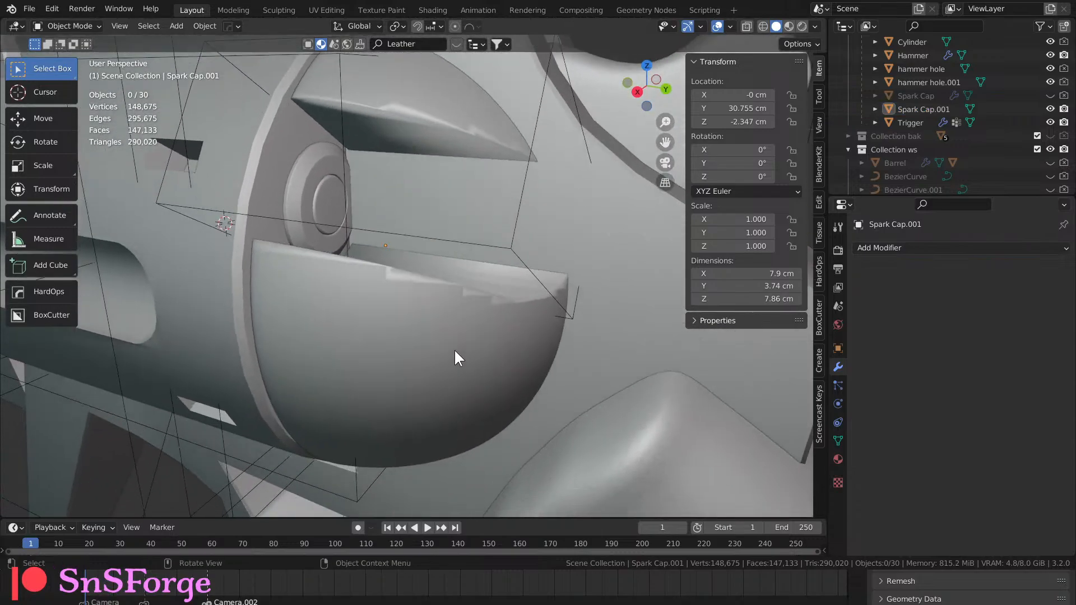
right_click(453, 349)
left_click(451, 308)
left_click(837, 441)
scroll(906, 444, "down", 3)
left_click(942, 453)
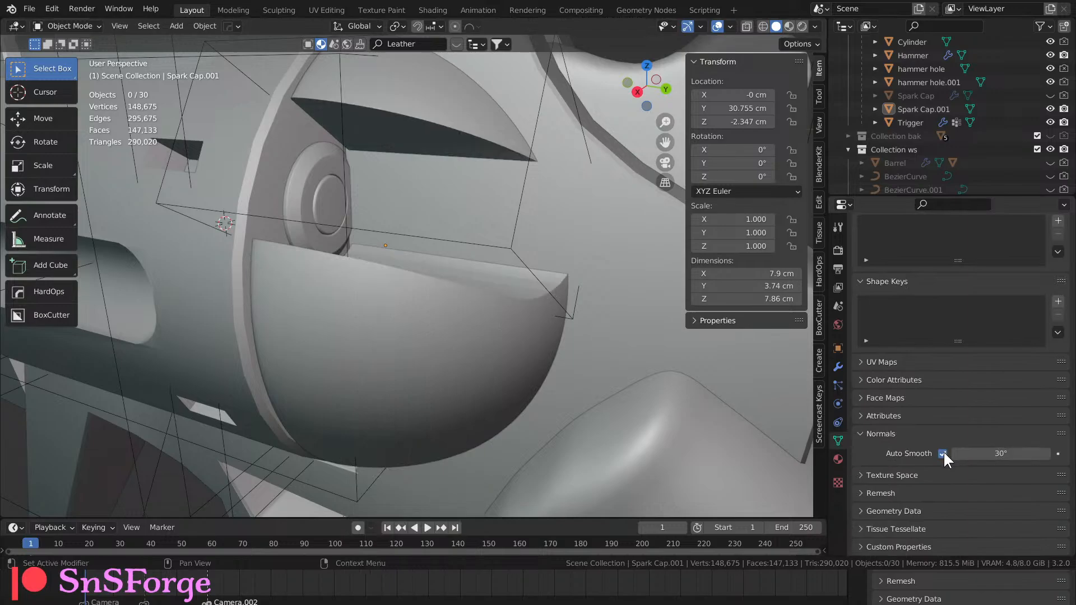
middle_click_drag(482, 314, 559, 309)
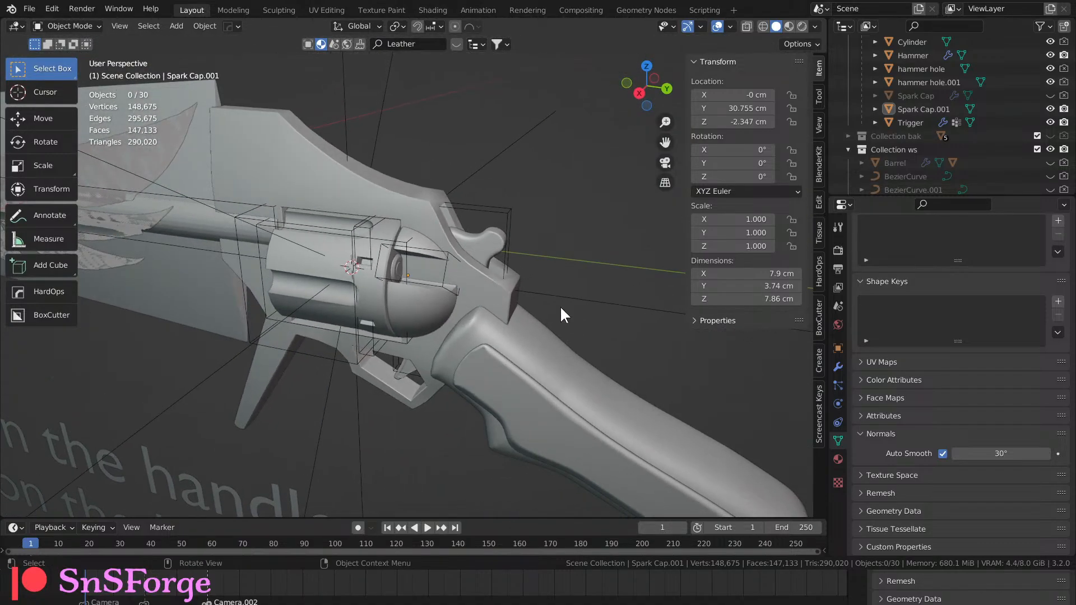
left_click(439, 308)
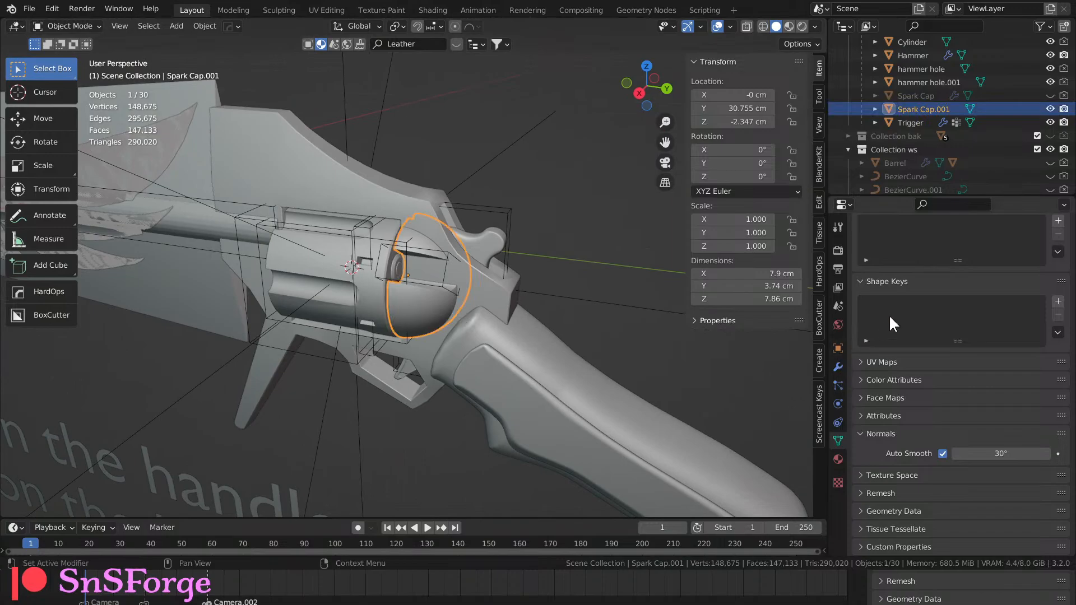
Unhide the original Spark Cap, hide Spark Cap.001, and enable Auto Smooth at 30° on the original.
left_click(1050, 96)
left_click(1051, 109)
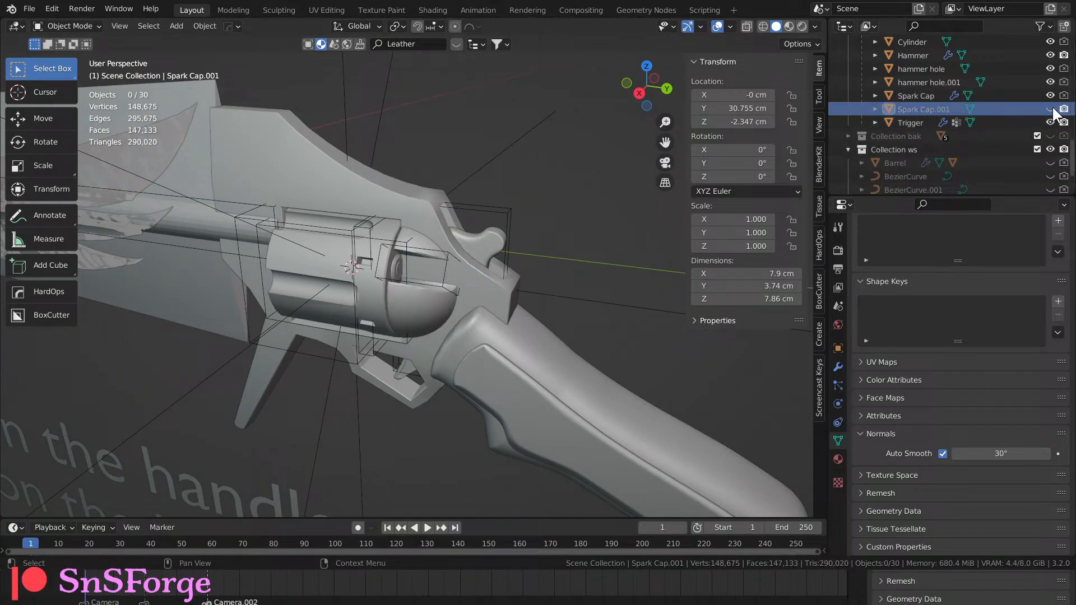
left_click(919, 95)
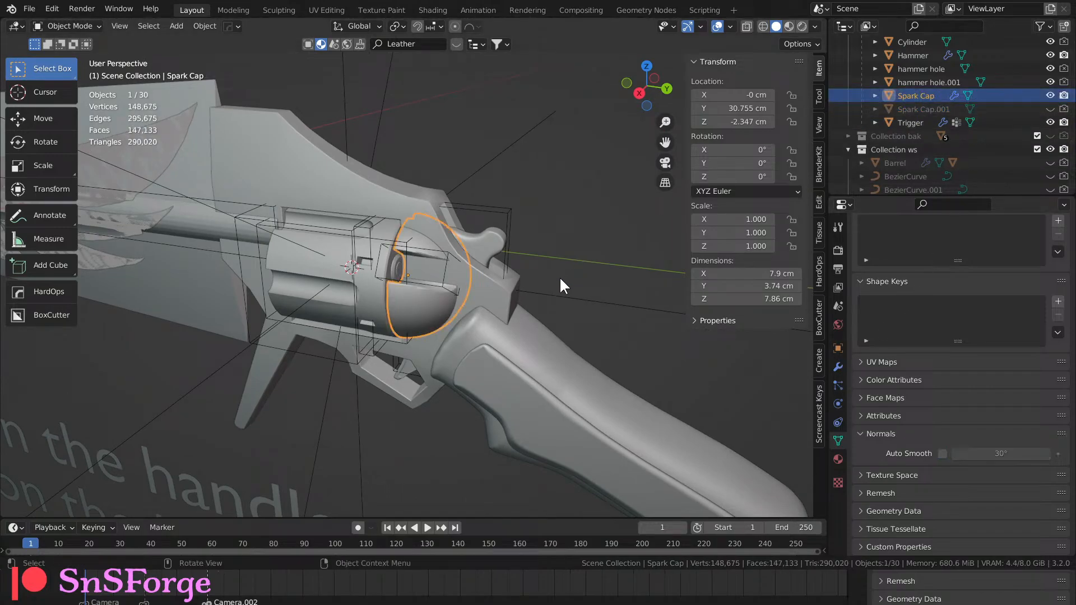
key("KP_Decimal")
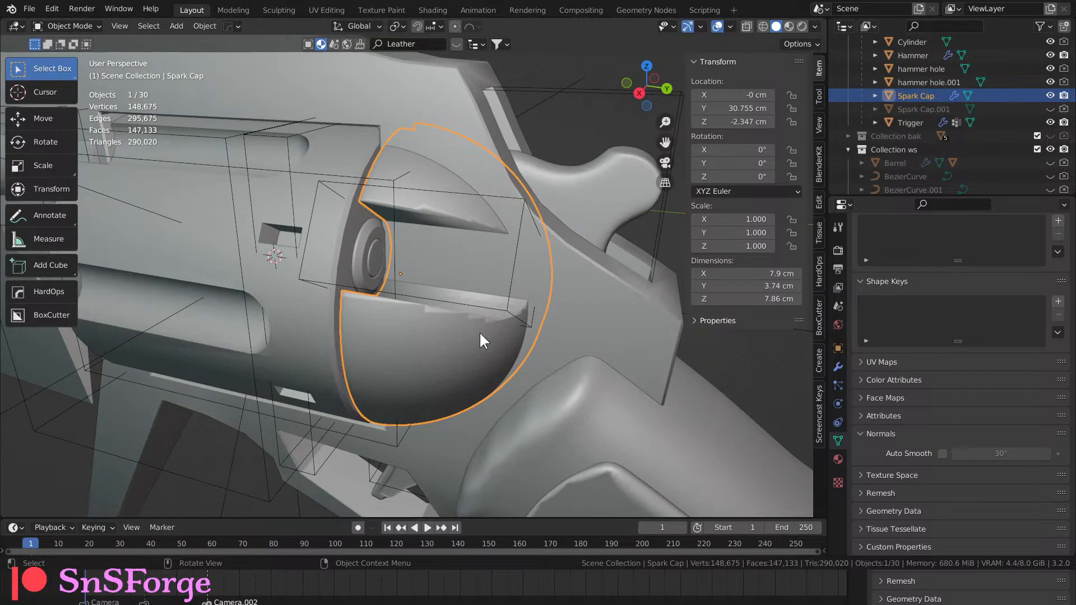
left_click(943, 454)
scroll(523, 376, "up", 5)
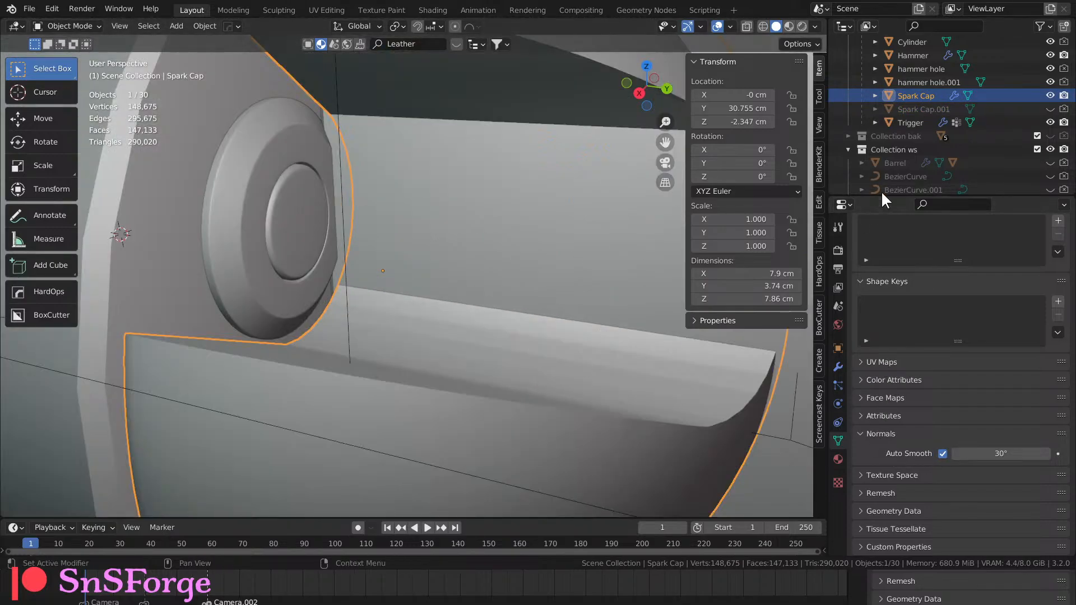
Delete the hidden duplicate Spark Cap.001, keeping the original Spark Cap.
left_click(940, 108)
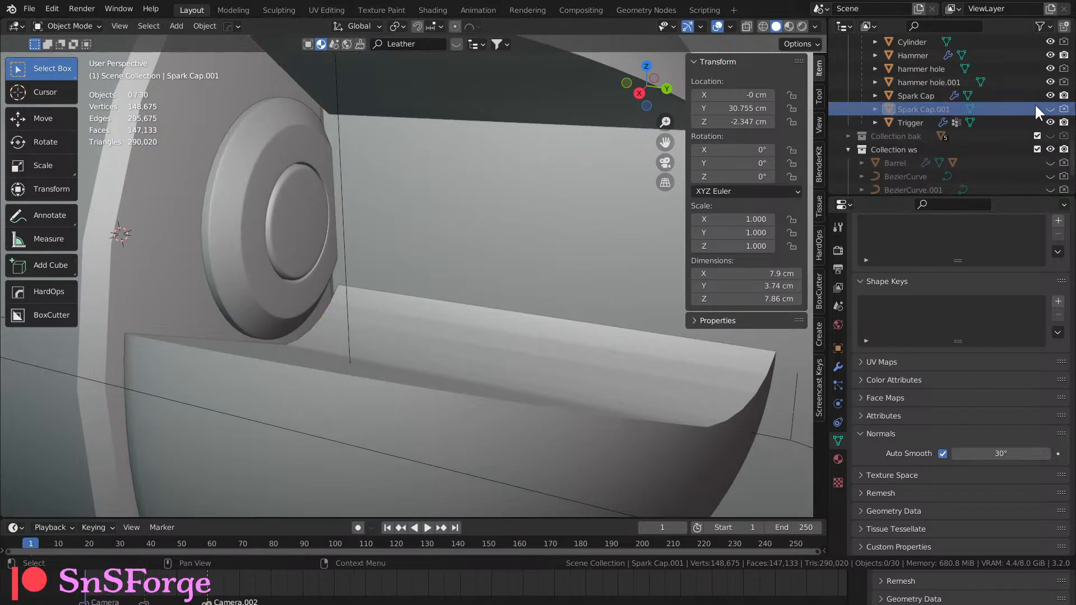
left_click(1049, 109)
left_click(936, 108)
key("x")
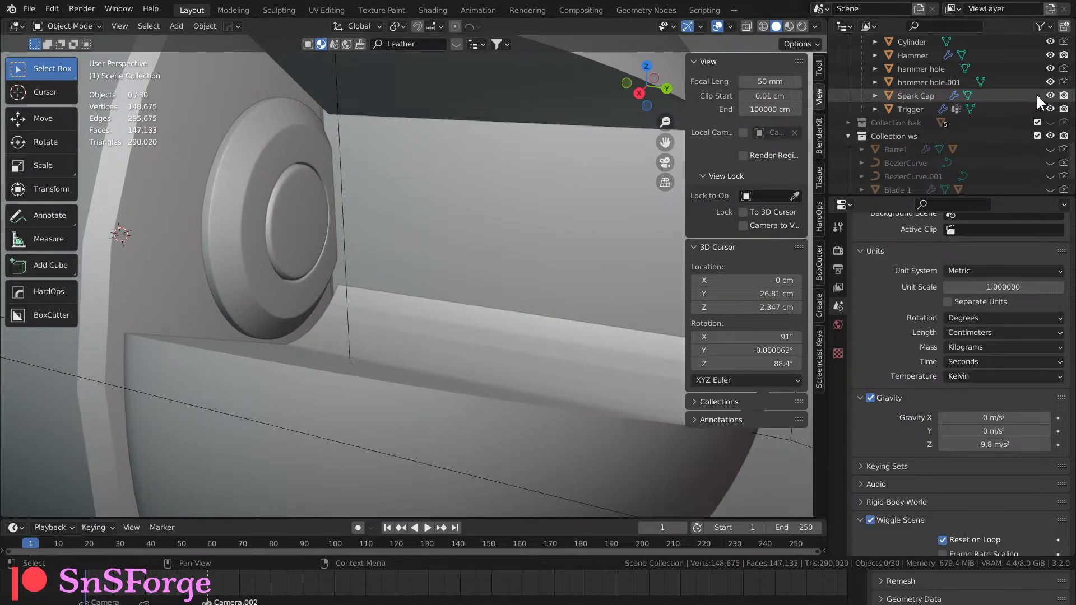
scroll(566, 266, "down", 4)
scroll(522, 304, "up", 2)
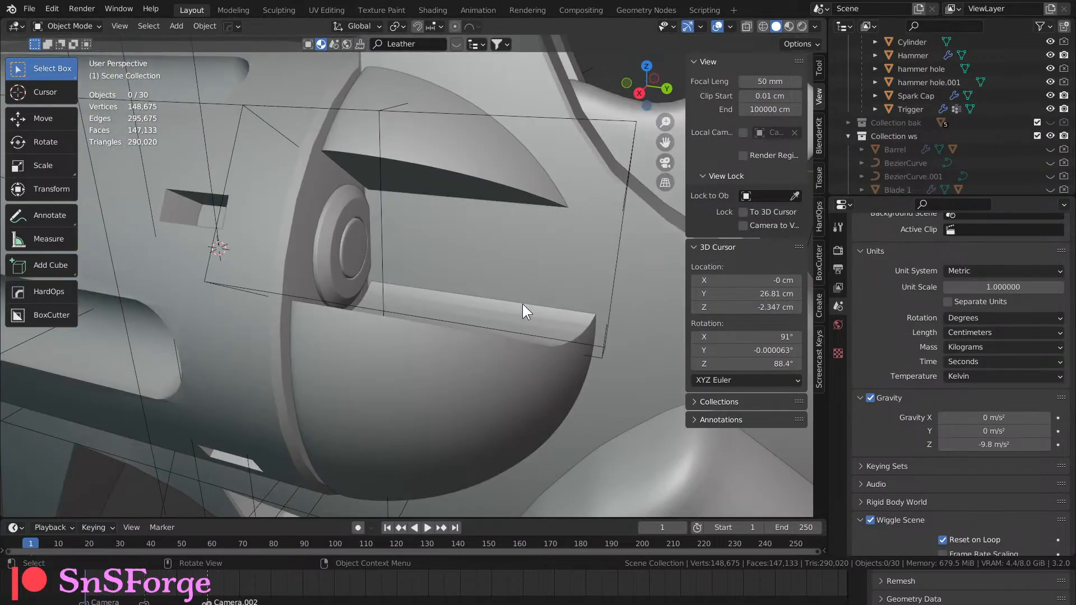
Apply Shade Smooth to the Cylinder.001 cutter behind the revolver wheel.
left_click(282, 300)
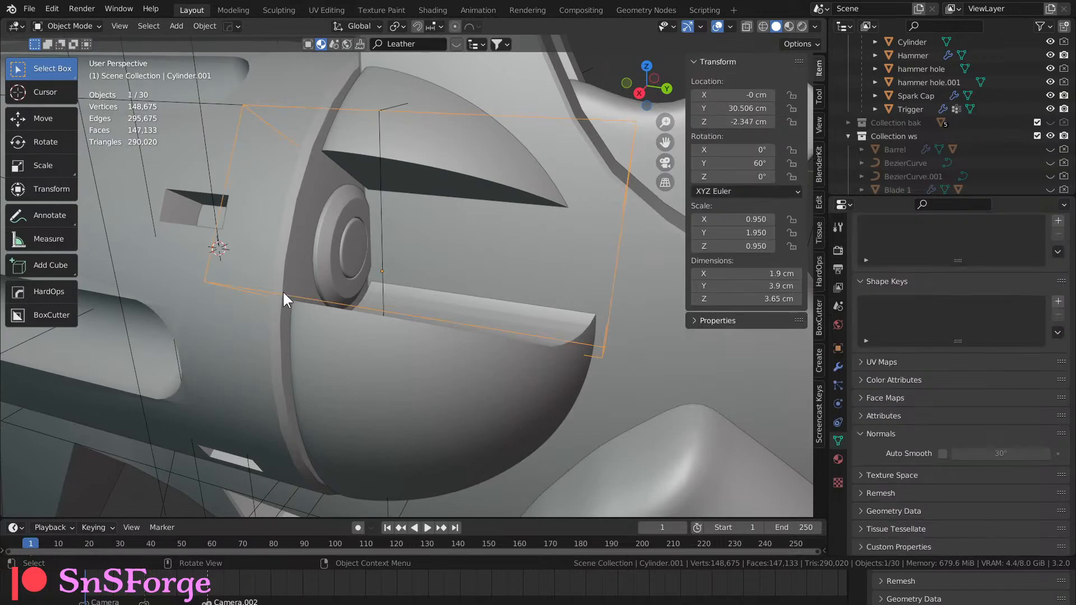
right_click(379, 295)
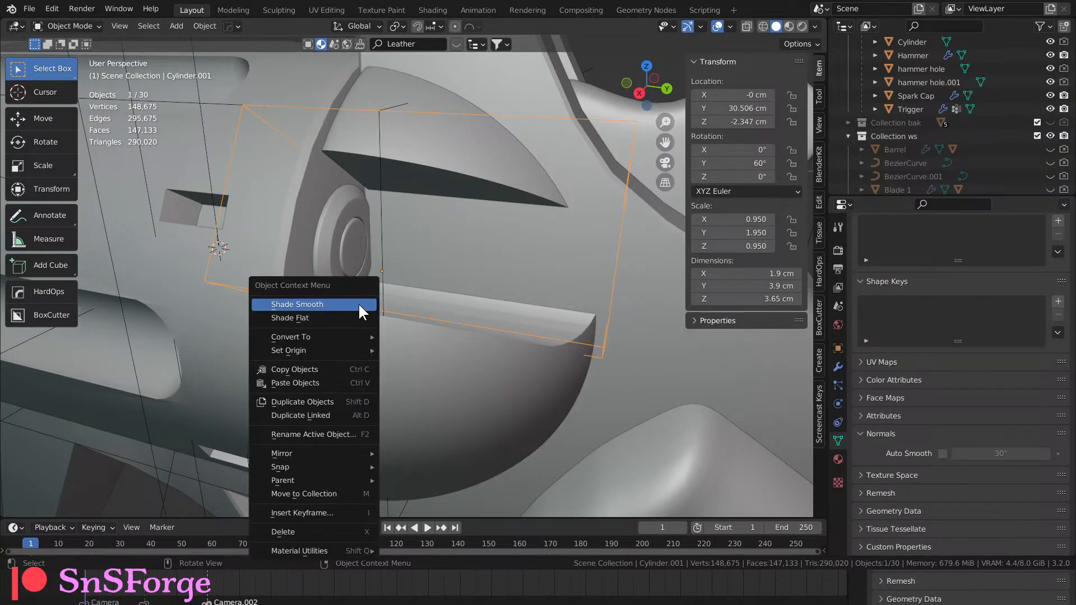
left_click(359, 306)
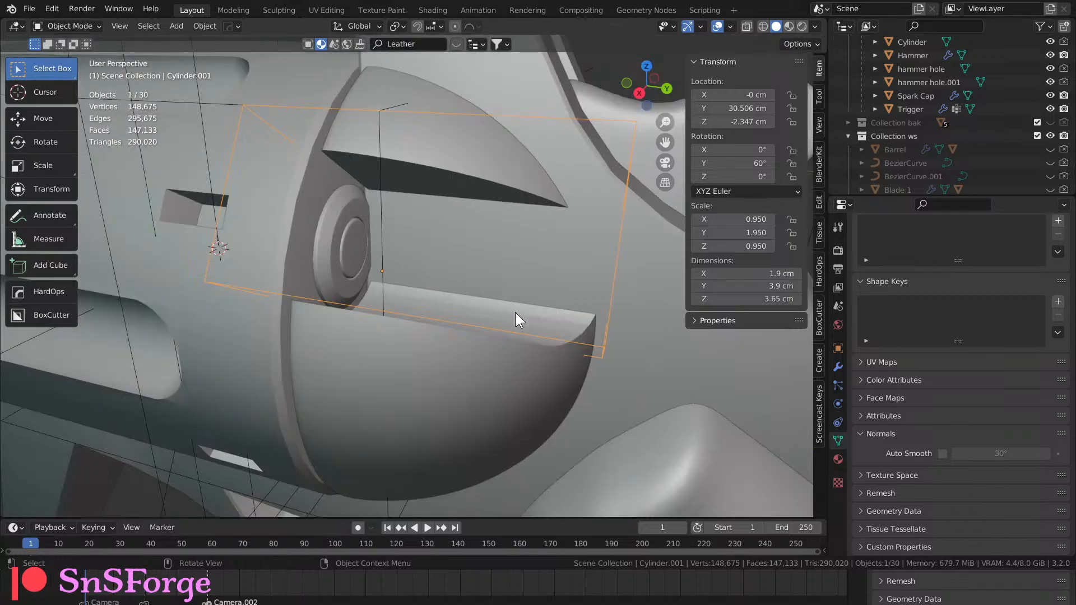
key("Tab")
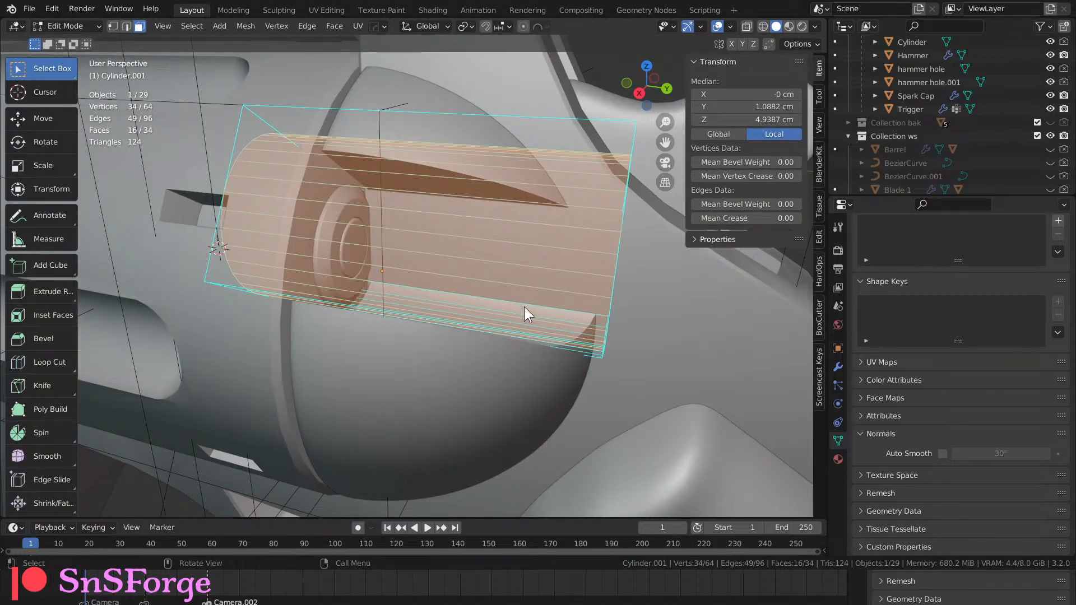
key("Tab")
middle_click_drag(524, 307, 506, 314)
middle_click_drag(409, 379, 415, 330, "shift")
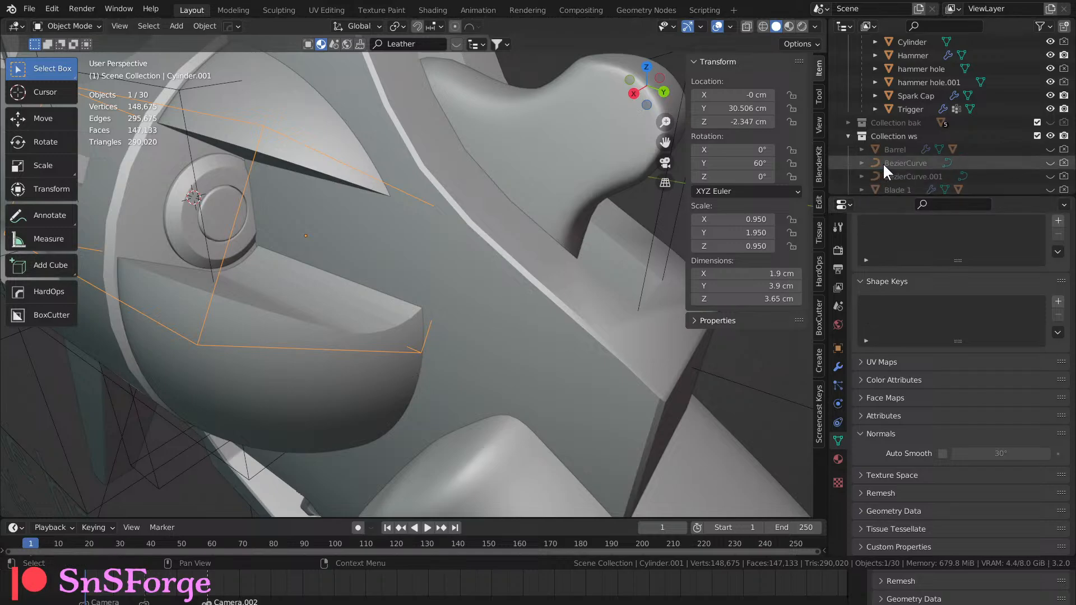
Parent Cylinder.001 to the Spark Cap as an object with Keep Transform.
scroll(883, 163, "up", 3)
left_click(290, 380, "shift")
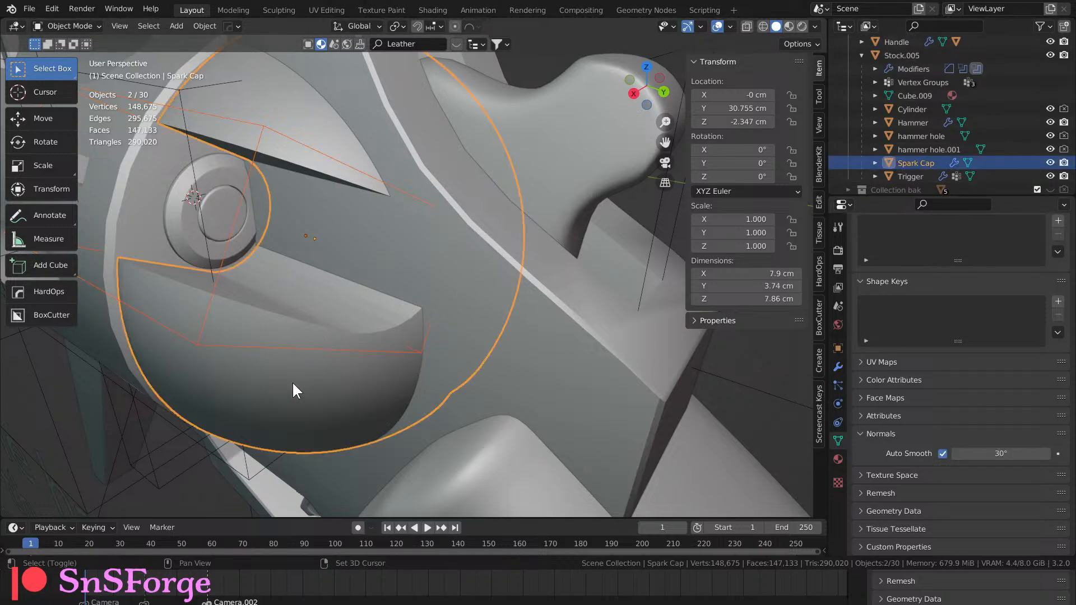
key("ctrl+p")
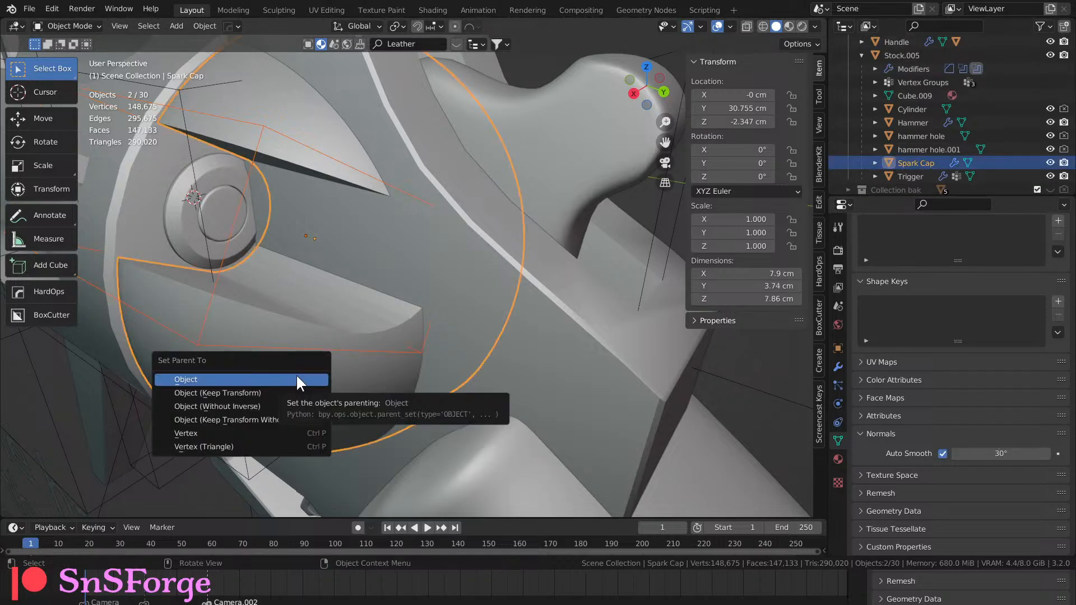
left_click(293, 385)
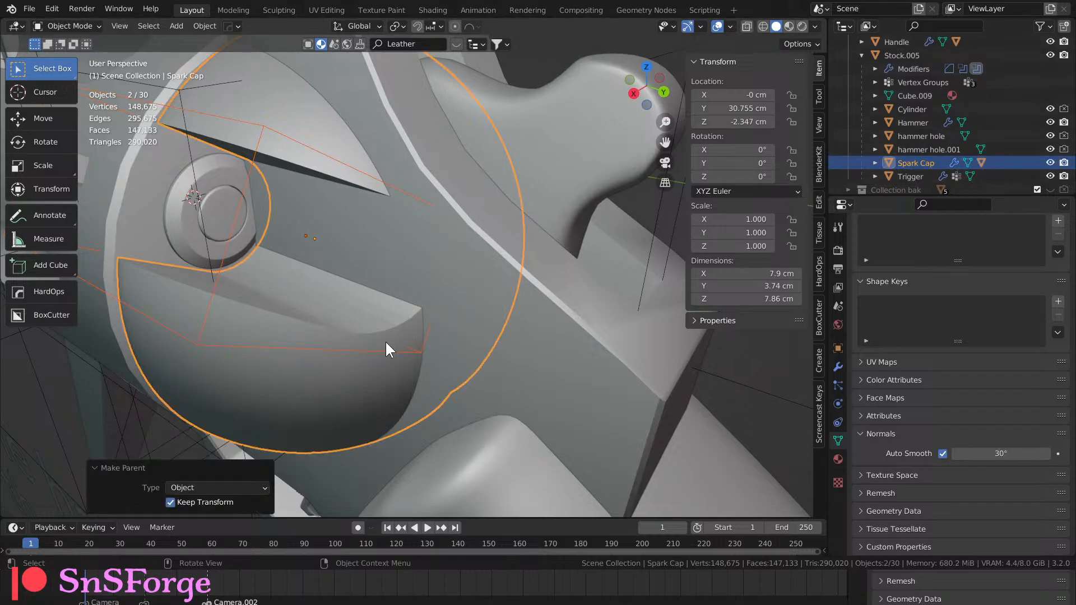
Display the Cylinder.001 cutter as Textured and enable Auto Smooth at 30° in its normals settings.
left_click(383, 344)
left_click(335, 347)
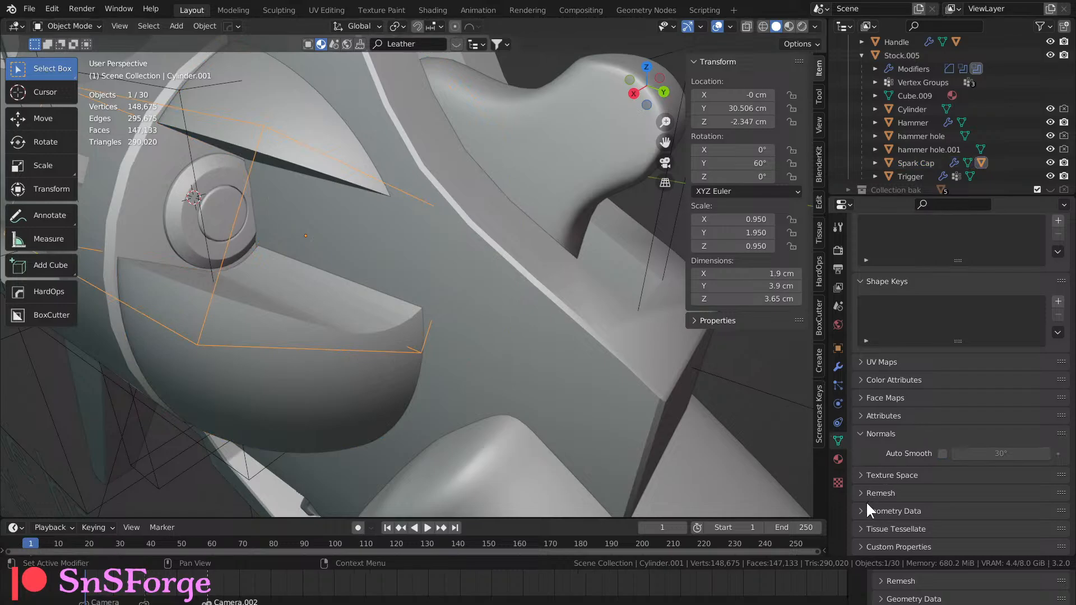
left_click(838, 348)
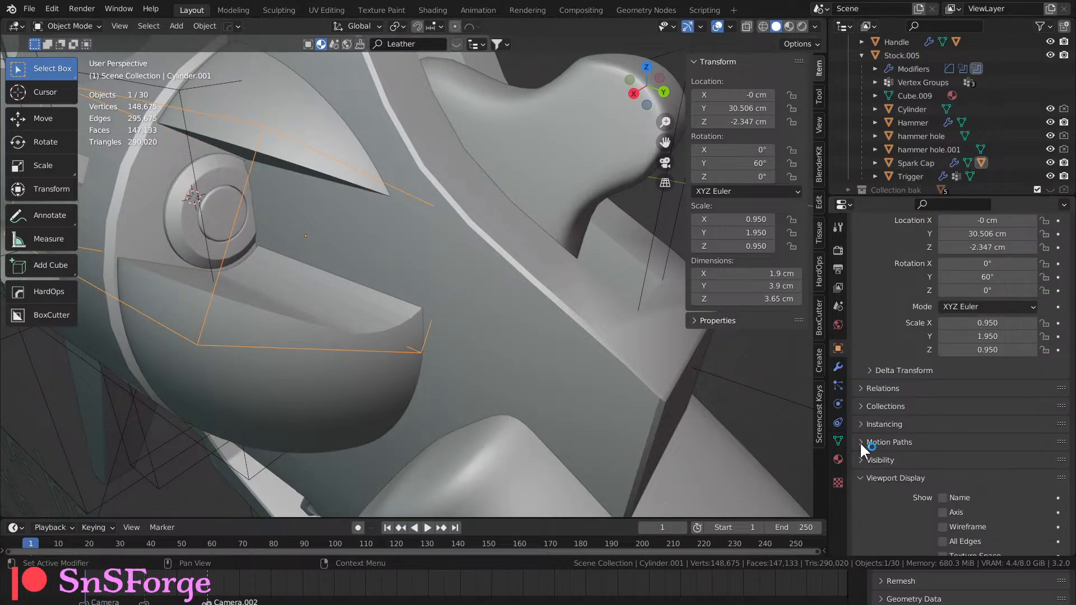
scroll(914, 468, "down", 5)
left_click(968, 488)
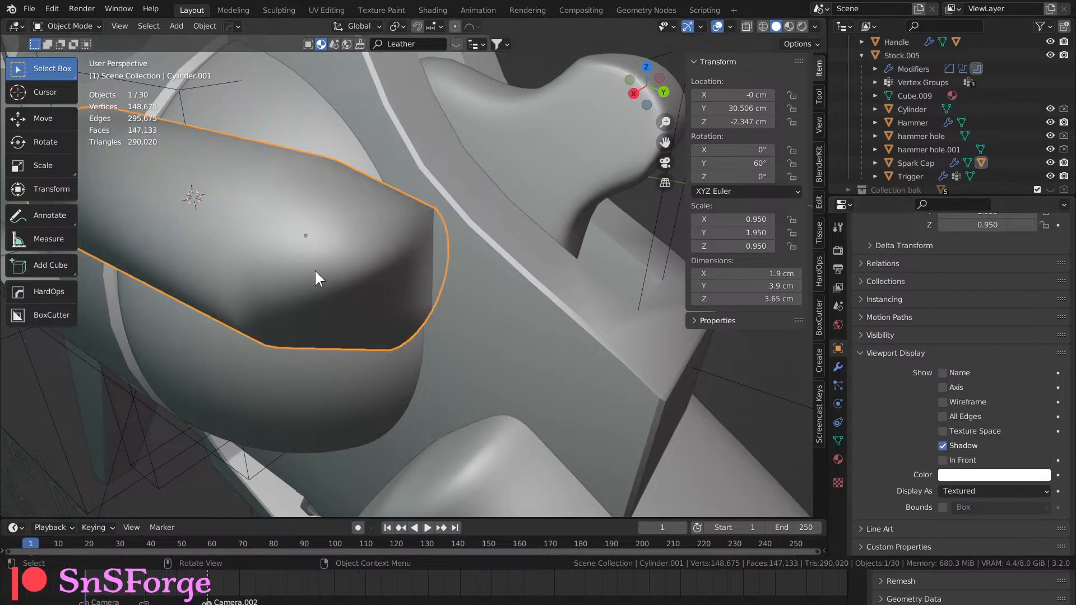
left_click(837, 440)
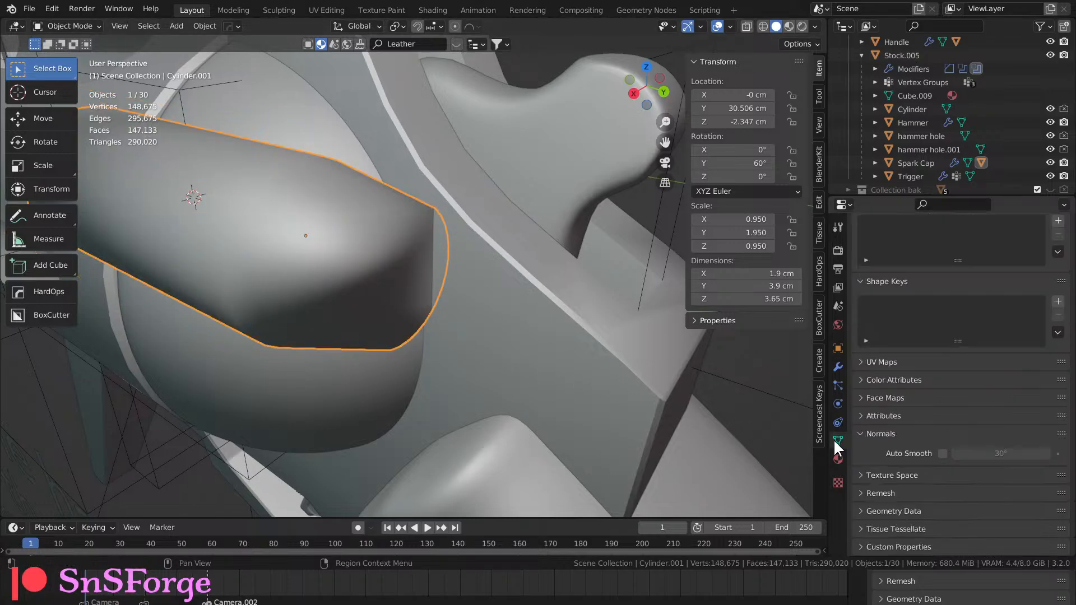
left_click(944, 453)
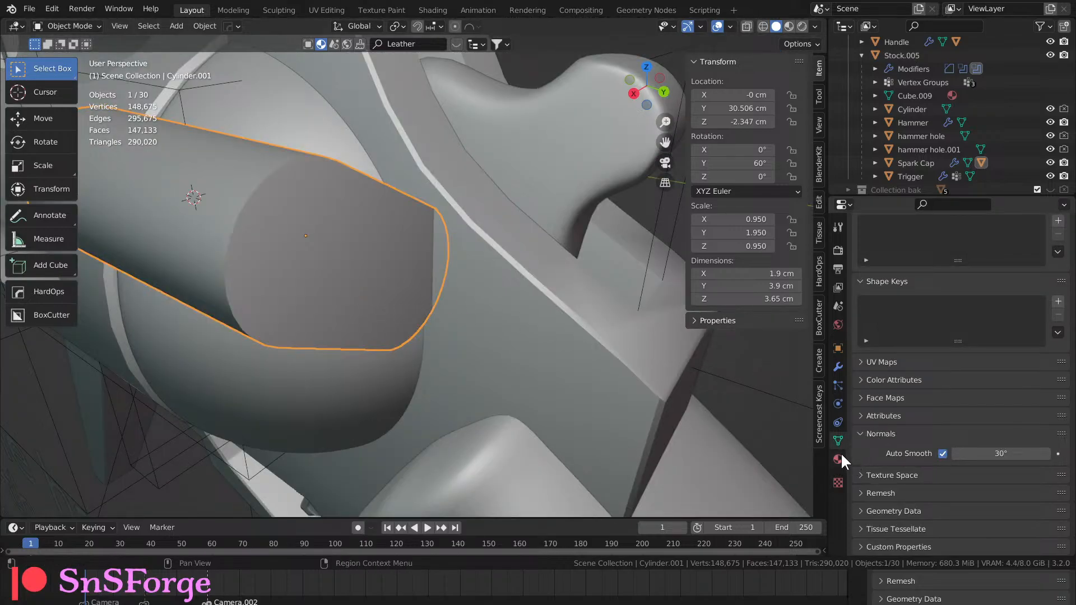
Set Cylinder.001's viewport display to Bounds and deselect it.
left_click(838, 348)
scroll(897, 426, "down", 5)
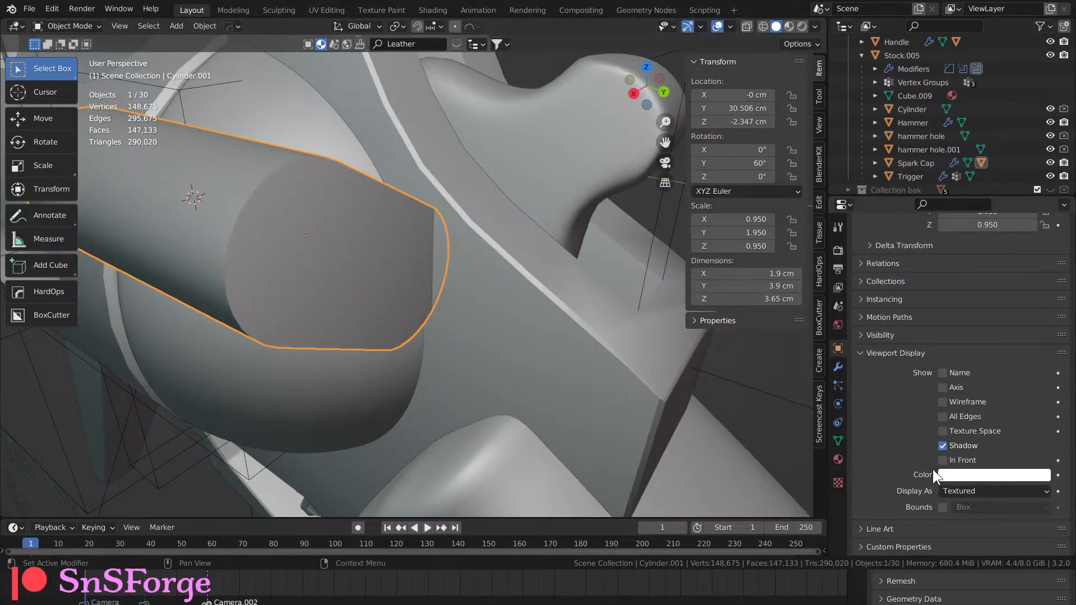
left_click(961, 492)
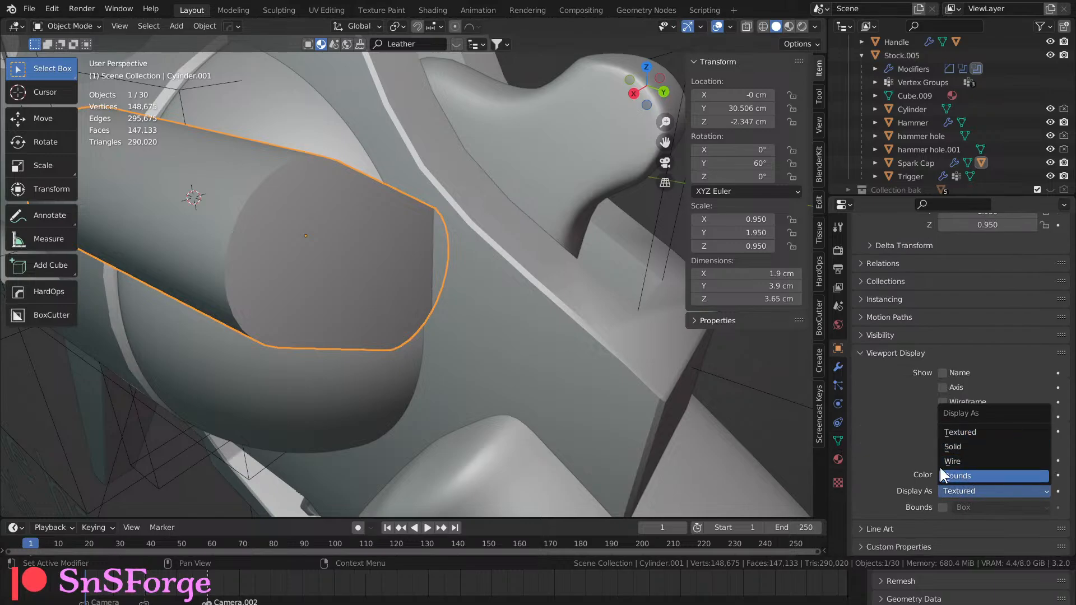
left_click(960, 476)
middle_click_drag(538, 359, 518, 330)
left_click(192, 449)
scroll(202, 441, "down", 6)
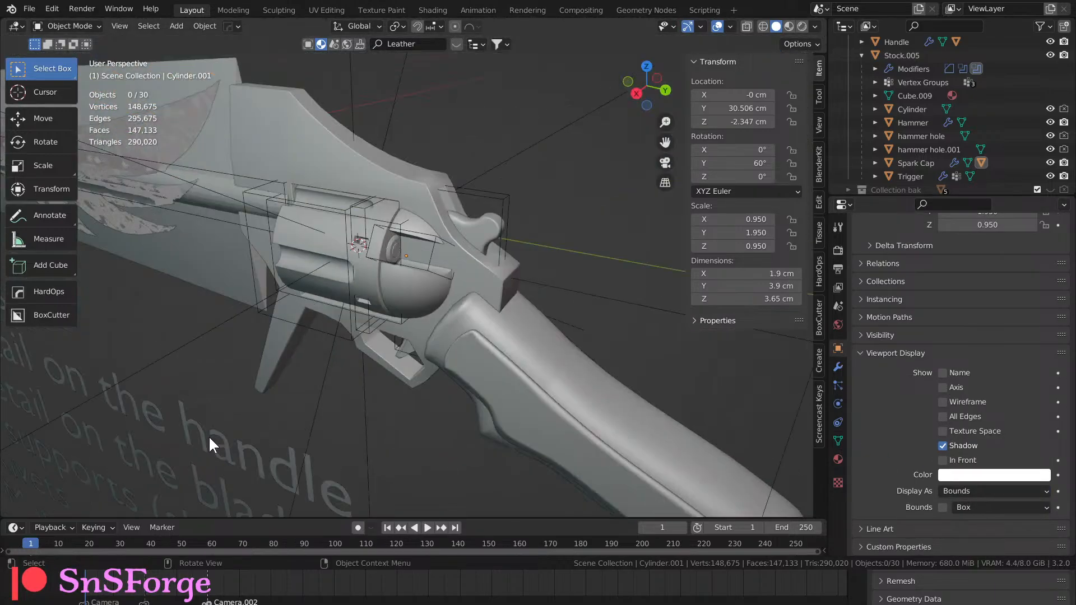
Switch the viewport to Material Preview shading and save the file.
middle_click_drag(289, 399, 274, 424)
left_click(788, 26)
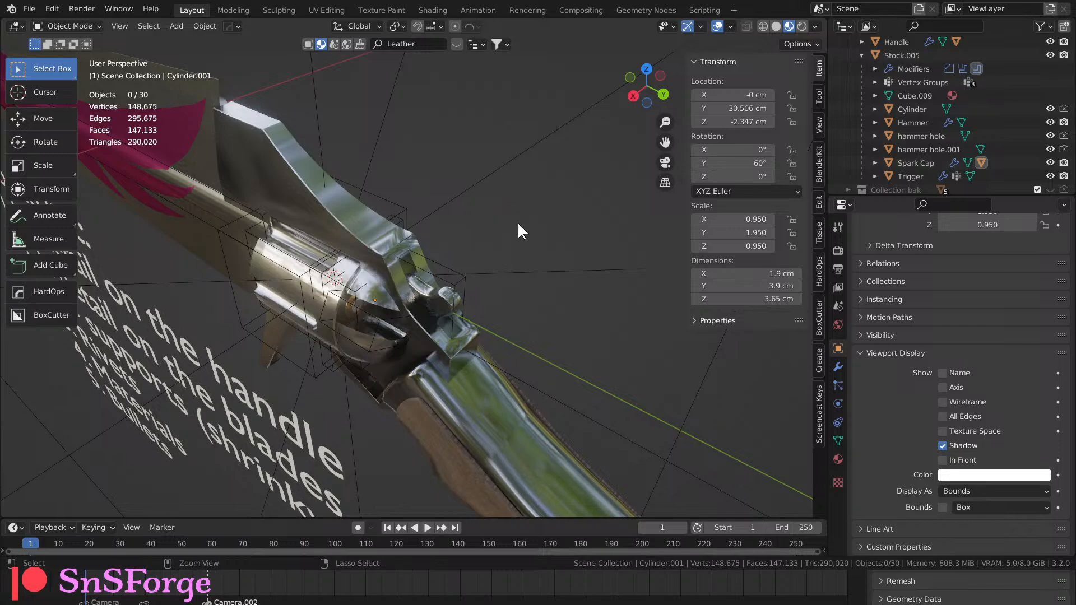
key("ctrl+s")
Examine the whole gun sword with its materials and read the to-do list below it.
middle_click_drag(517, 221, 324, 214)
scroll(541, 180, "up", 5)
scroll(541, 285, "down", 8)
scroll(324, 213, "down", 5)
middle_click_drag(354, 279, 420, 347)
left_click(401, 264)
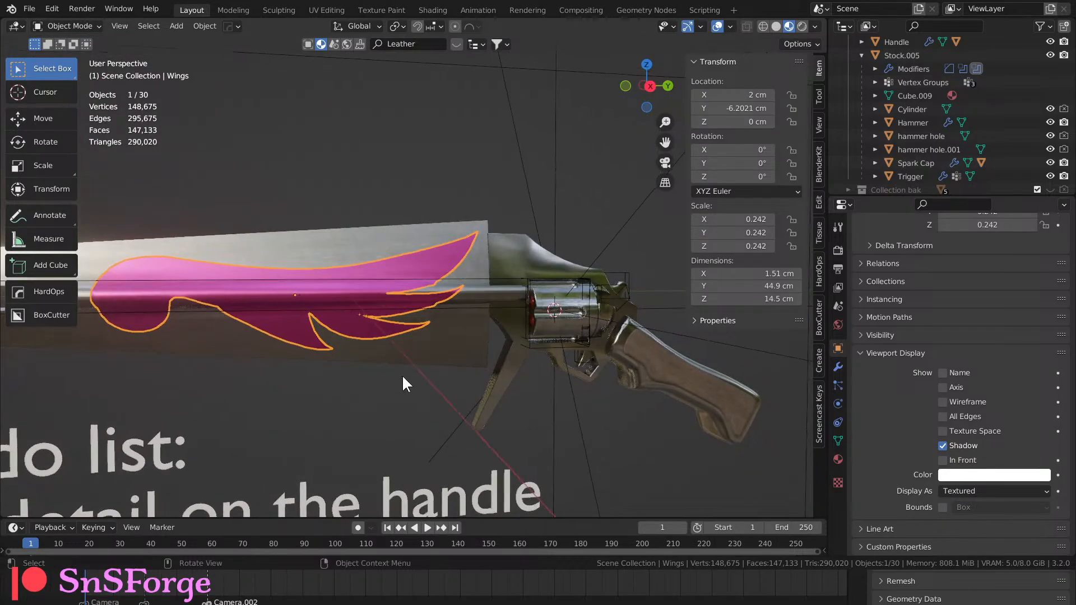
left_click(381, 386)
scroll(380, 384, "down", 4)
middle_click_drag(379, 384, 394, 401)
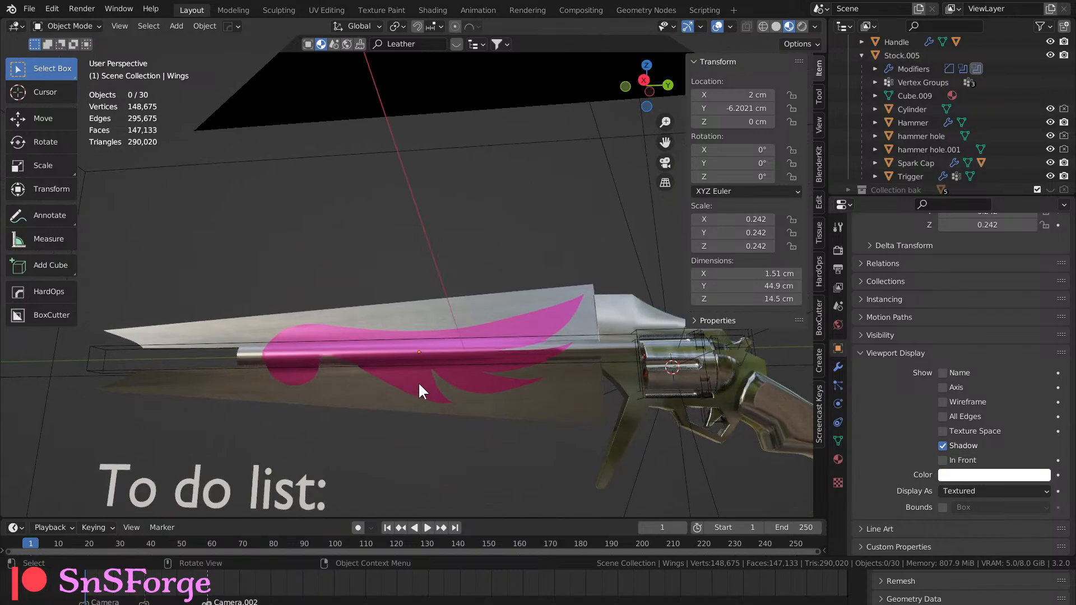
scroll(531, 369, "down", 6)
scroll(513, 390, "up", 1)
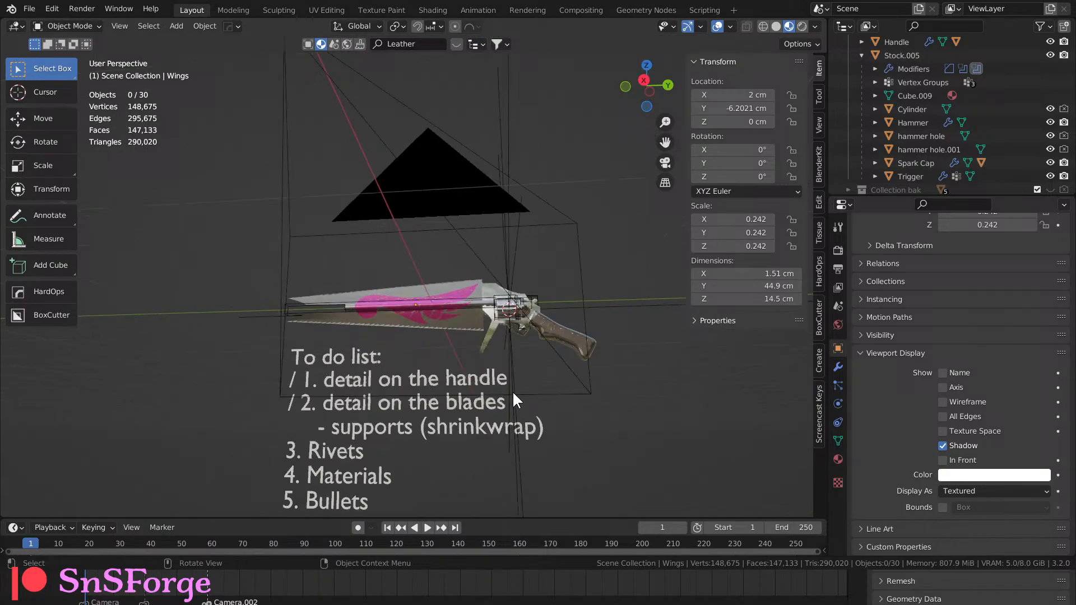
scroll(515, 324, "up", 5)
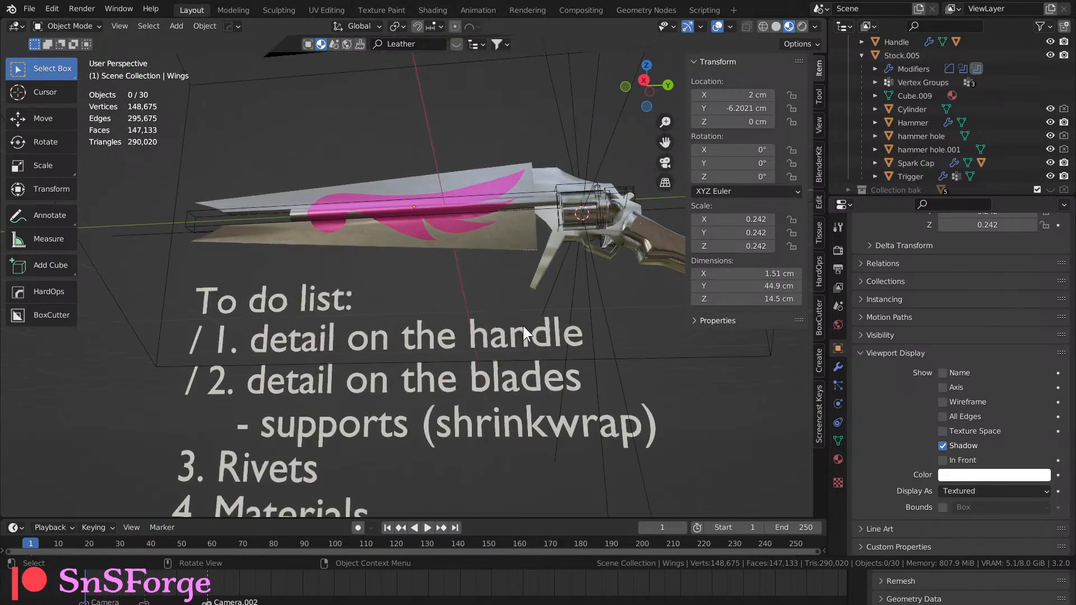
middle_click_drag(404, 324, 354, 347)
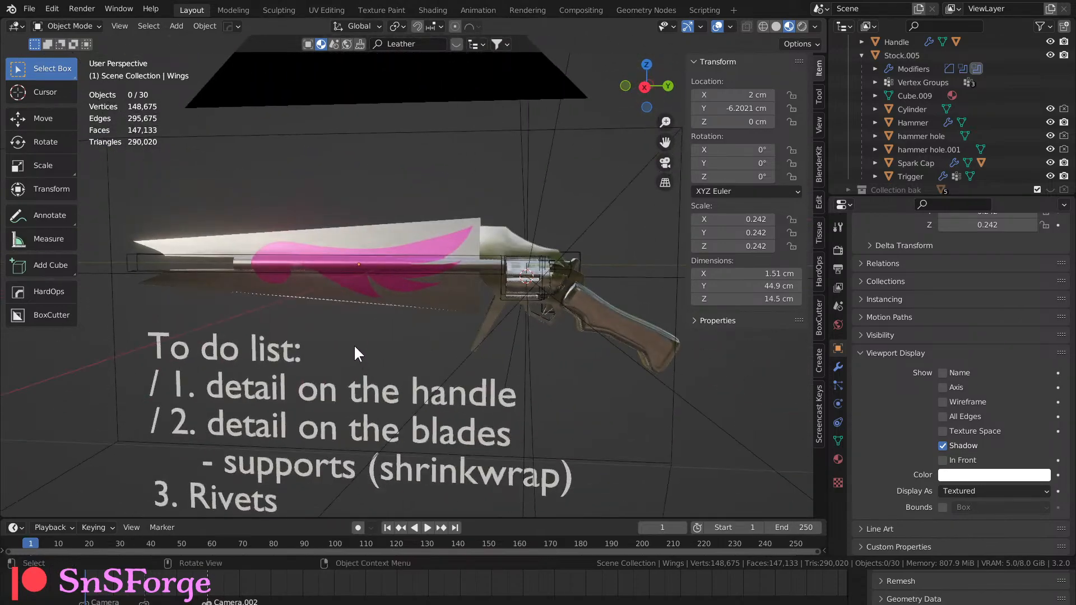
Select the pink Wings decoration and examine its feather tips where they cross the barrel and blades.
left_click(431, 249)
scroll(431, 249, "up", 5)
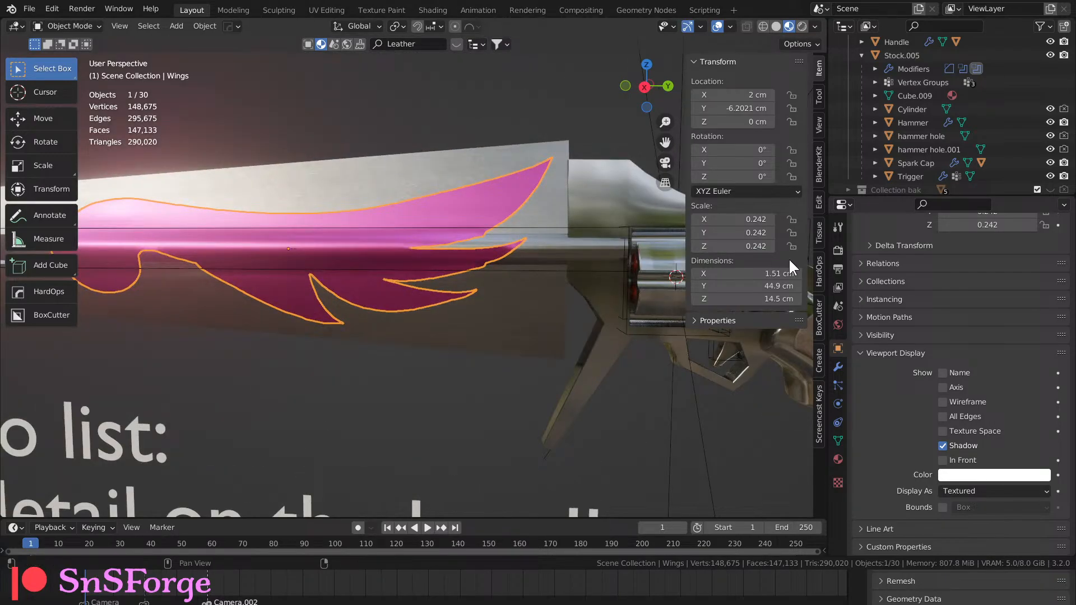
scroll(865, 264, "up", 8)
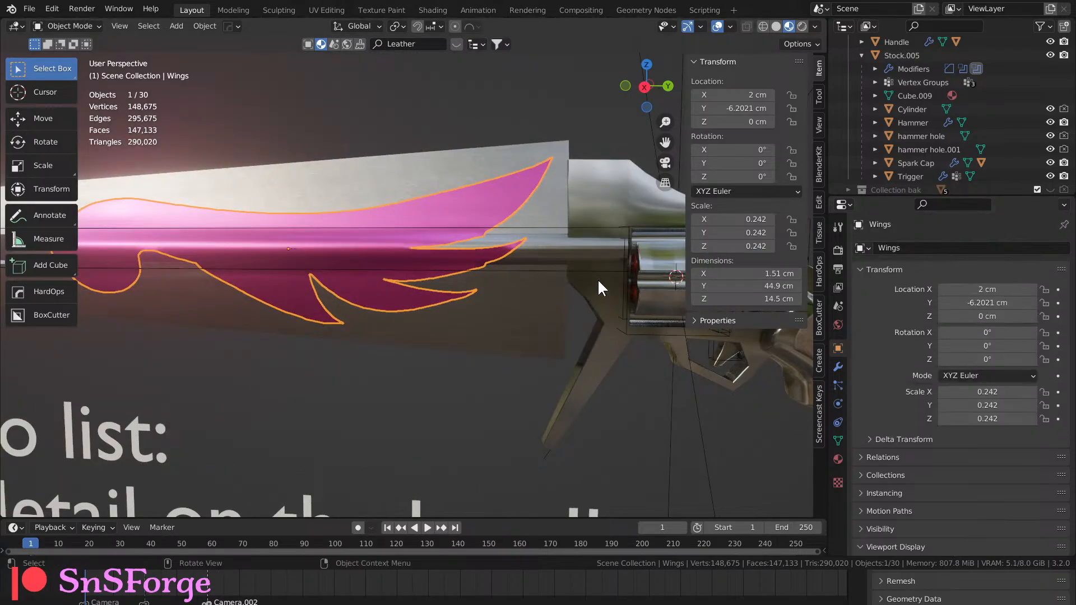
scroll(278, 290, "down", 5)
scroll(284, 289, "up", 5)
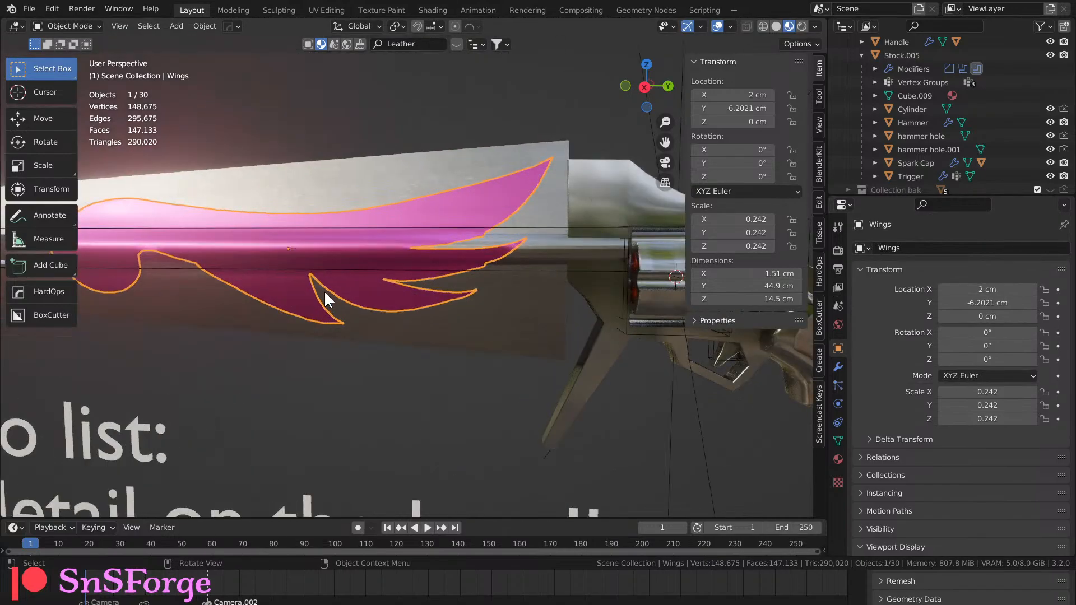
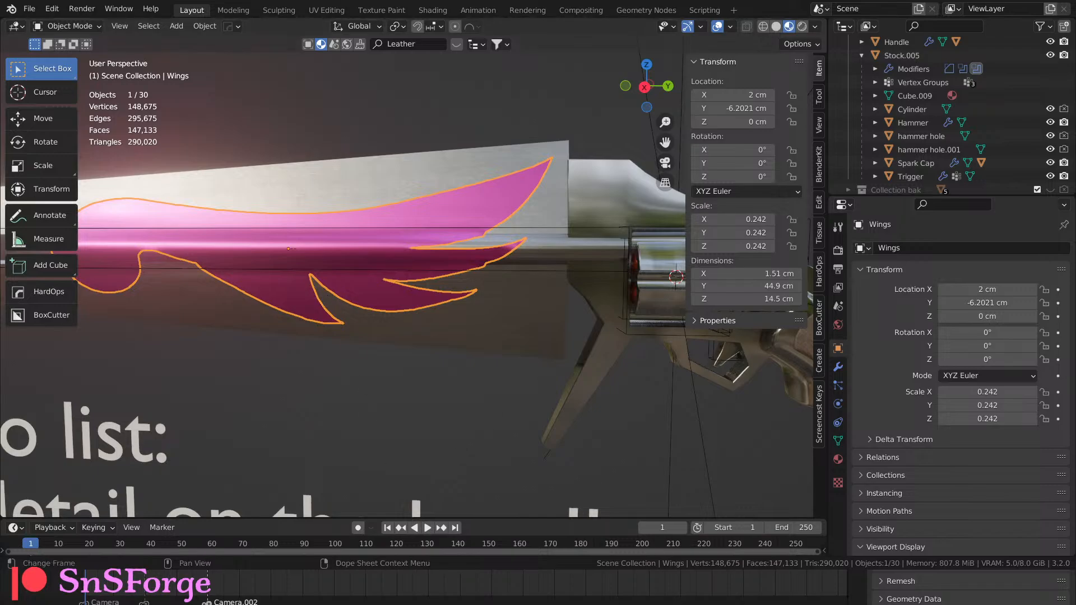
scroll(392, 199, "up", 3)
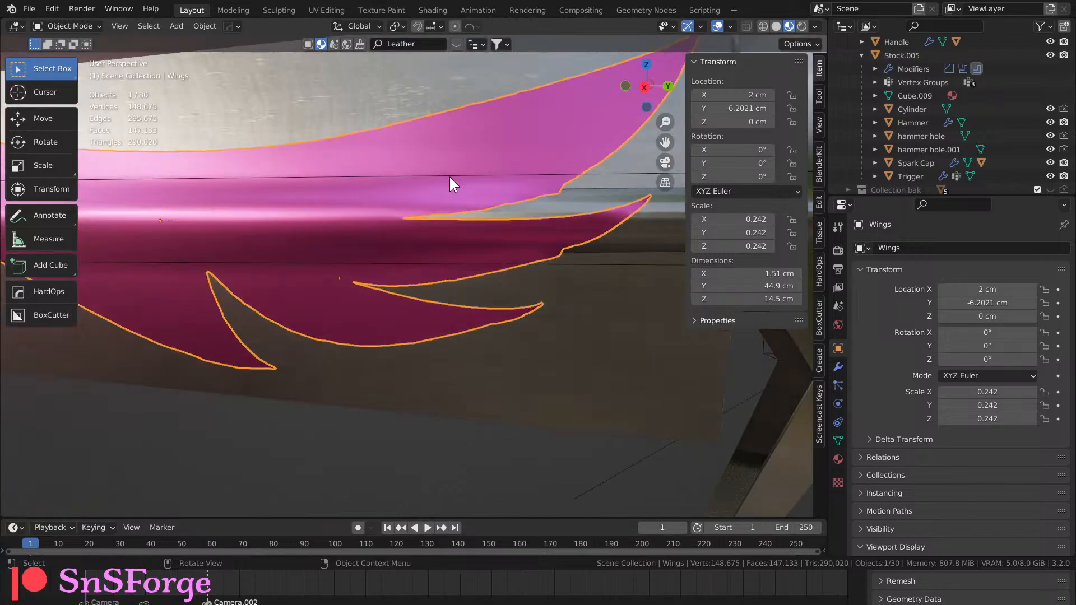
middle_click_drag(449, 175, 462, 195)
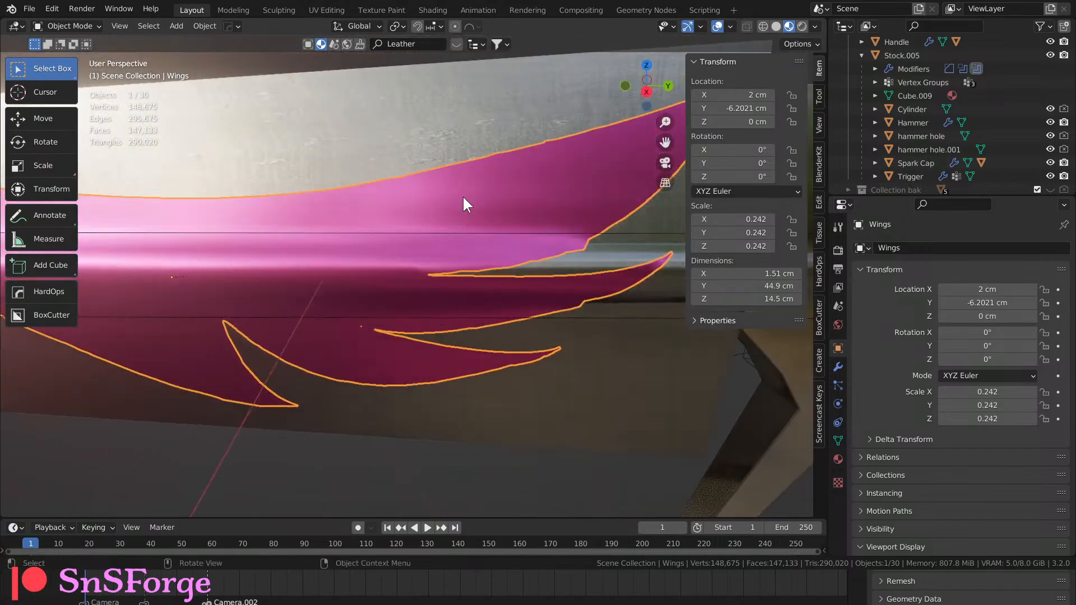
Examine the wings decoration from several angles, along with the frame area between the blades and the revolver cylinder.
scroll(457, 213, "down", 7)
middle_click_drag(451, 231, 533, 210)
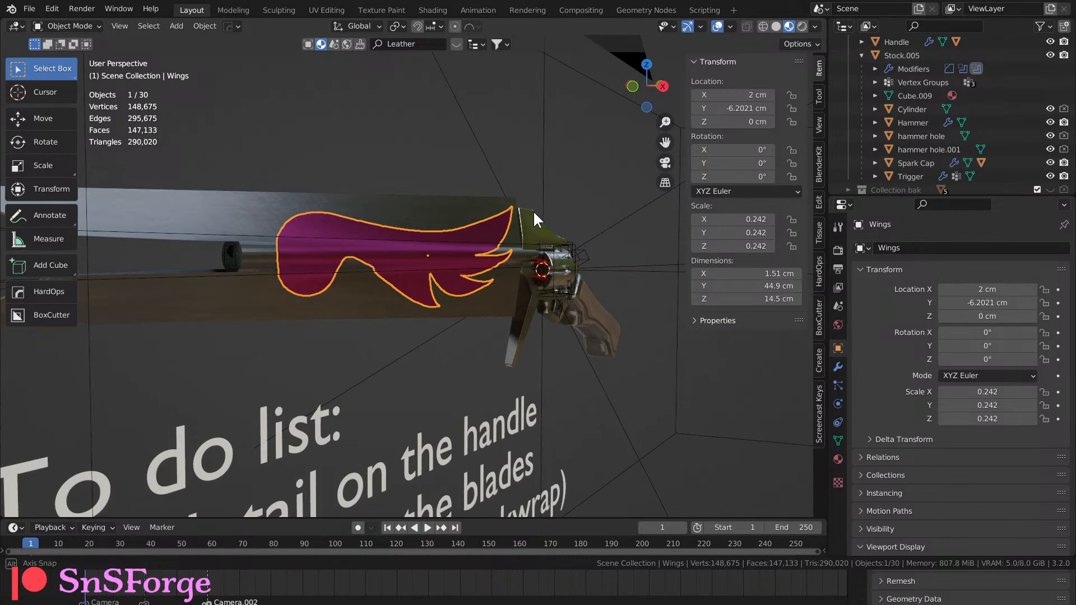
middle_click_drag(532, 210, 523, 213)
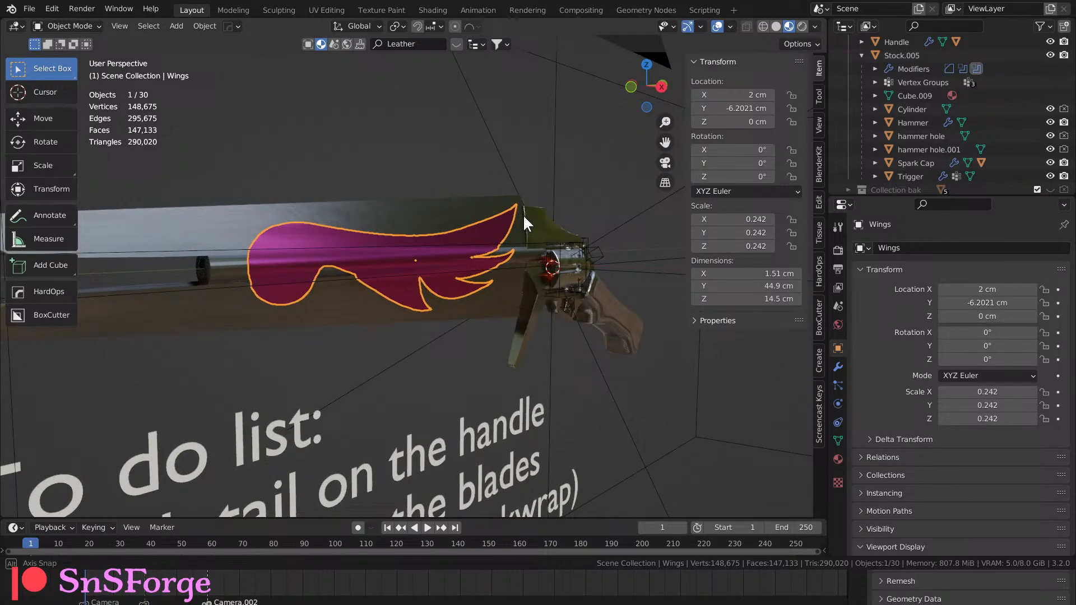
scroll(508, 218, "up", 4)
middle_click_drag(526, 253, 472, 270)
scroll(406, 271, "down", 5)
scroll(480, 262, "up", 4)
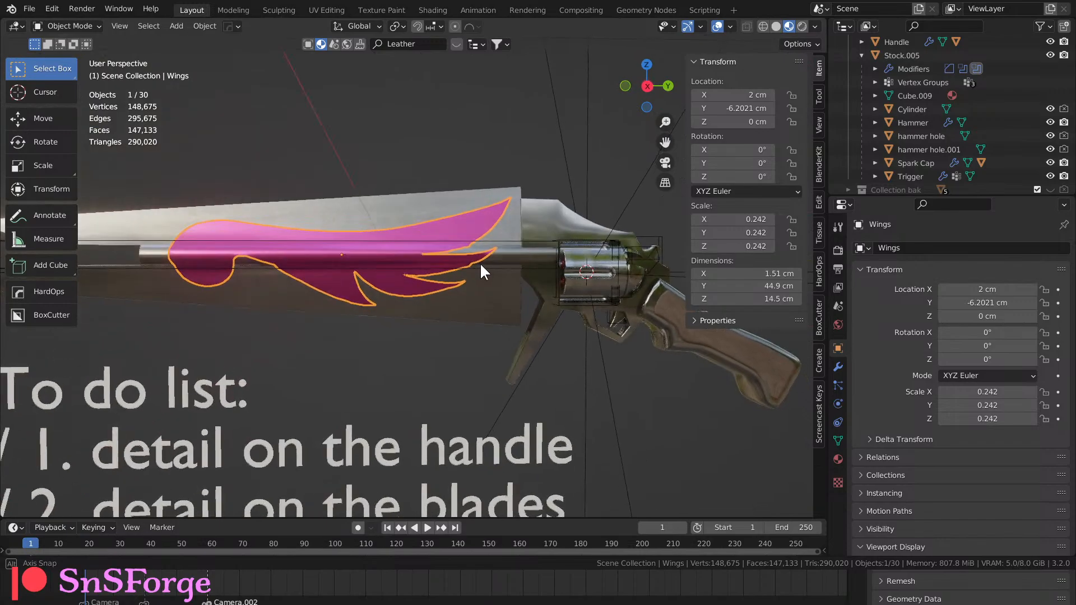
scroll(483, 260, "up", 5)
middle_click_drag(633, 291, 412, 272, "shift")
scroll(420, 264, "up", 5)
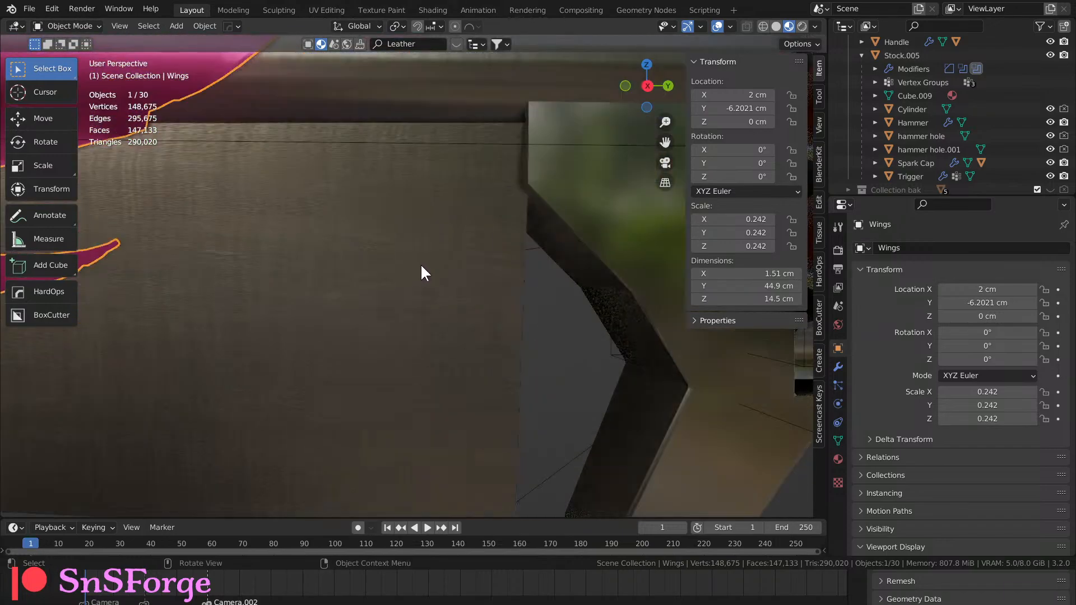
middle_click_drag(593, 281, 406, 271, "shift")
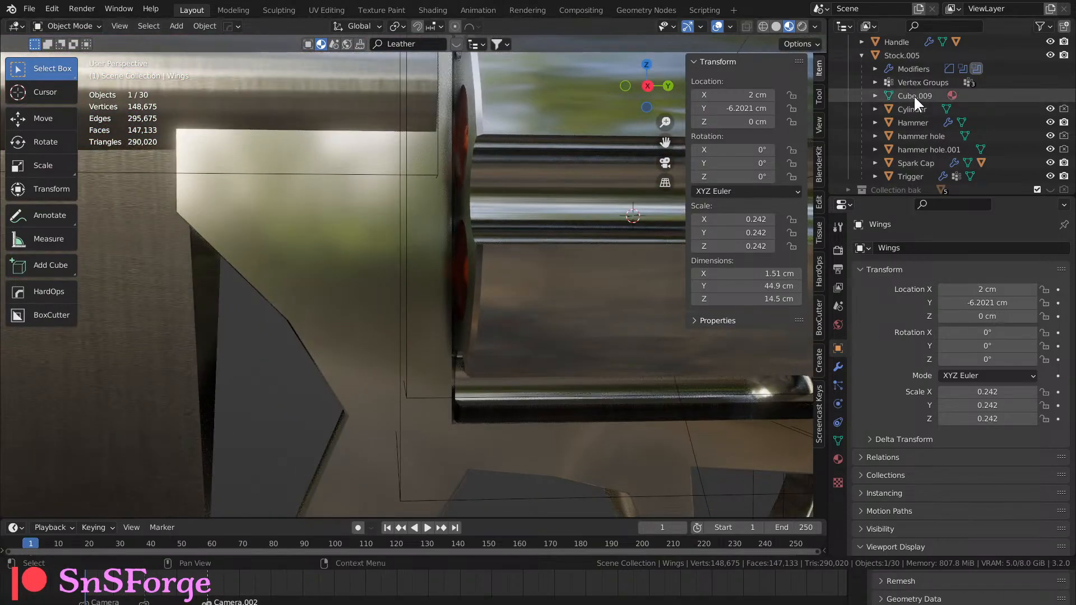
Collapse the Stock.005 hierarchy, select the Wheel Pin object and frame it in the view.
scroll(908, 109, "down", 3)
scroll(920, 95, "up", 5)
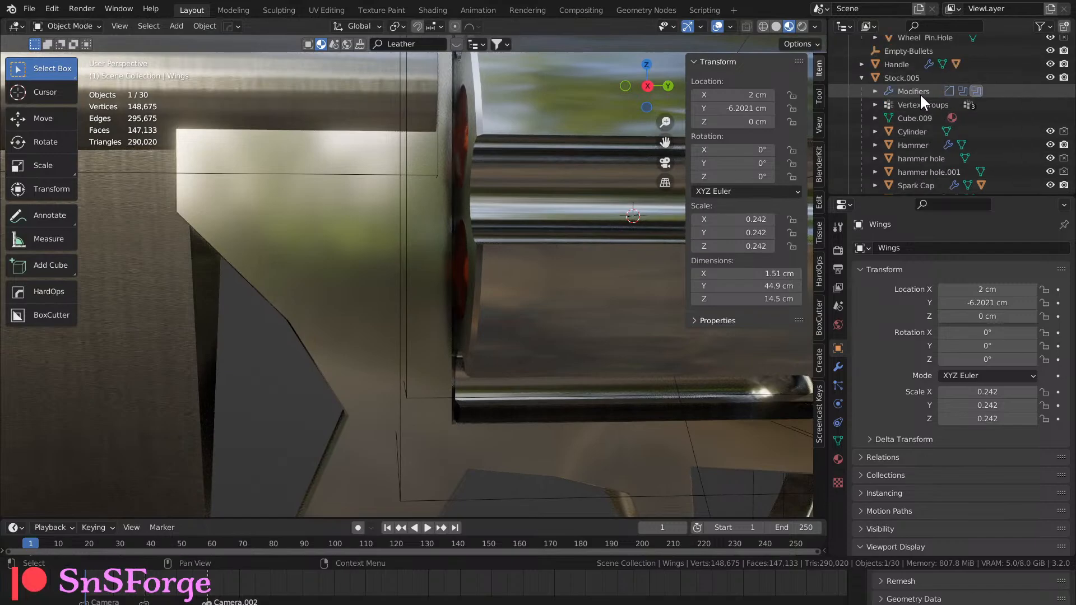
left_click(862, 78)
scroll(880, 97, "up", 5)
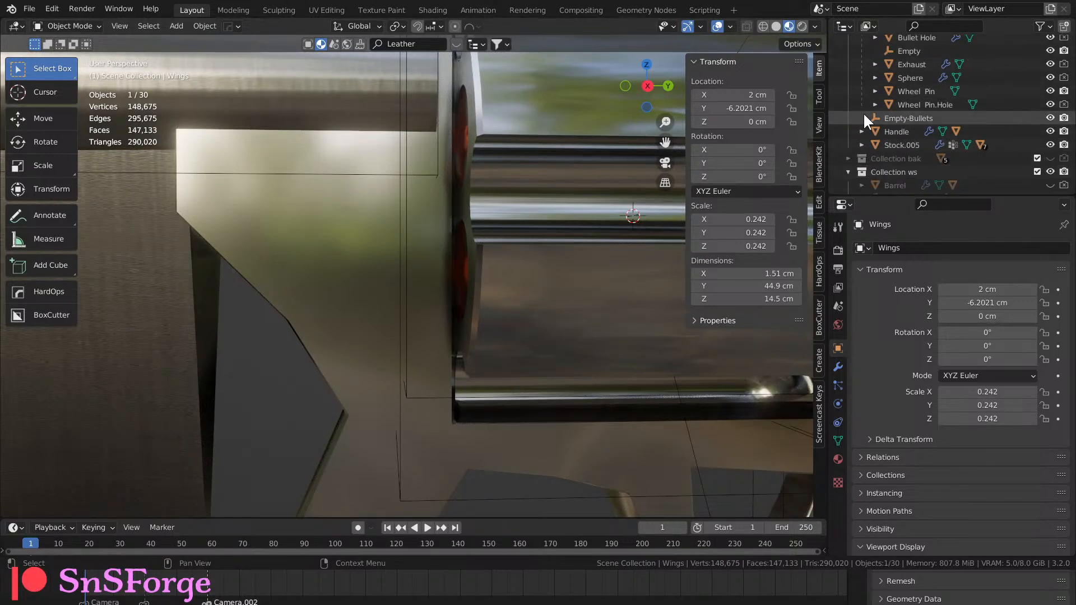
left_click(916, 92)
key("KP_Decimal")
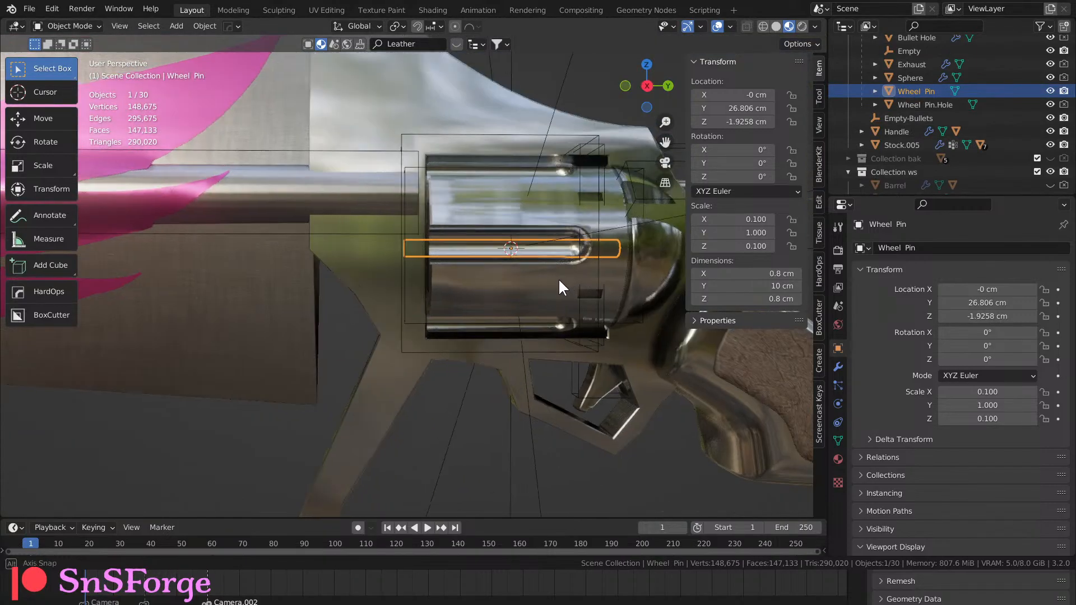
Isolate the Cylinder-Wheel to inspect it, restore the full model and examine the cylinder's front gap against the frame.
middle_click_drag(558, 278, 592, 283)
left_click(567, 217)
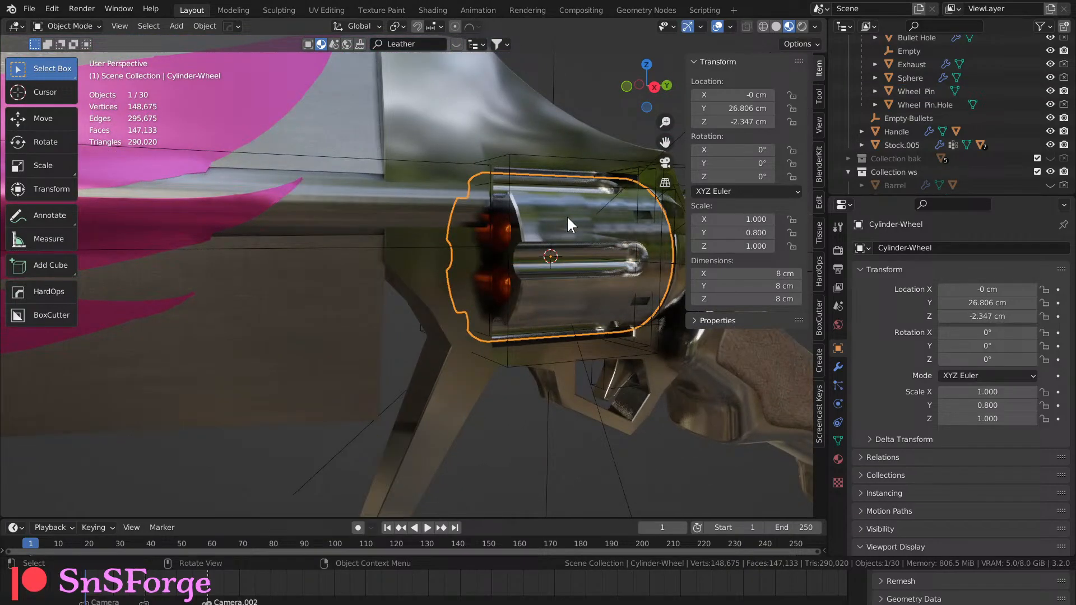
key("KP_Divide")
middle_click_drag(480, 284, 409, 262)
key("KP_Divide")
scroll(407, 265, "up", 3)
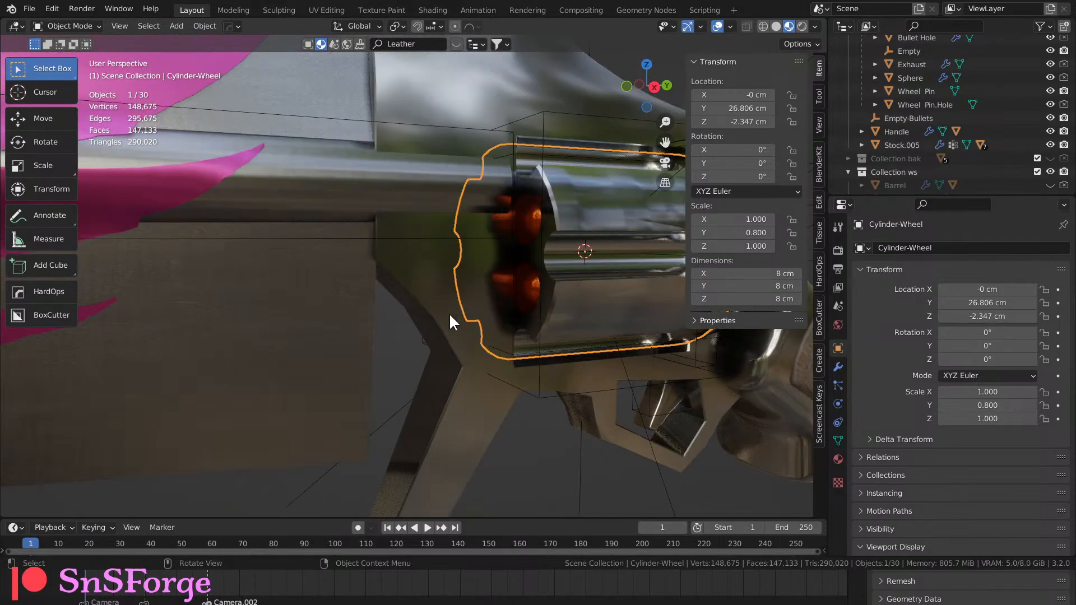
middle_click_drag(449, 313, 480, 282)
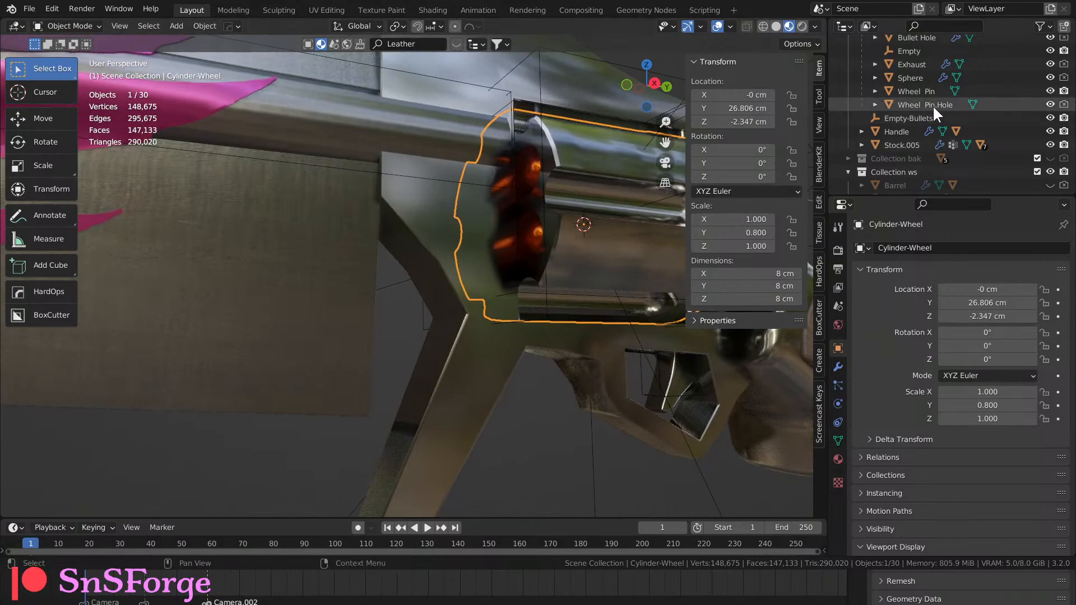
Duplicate the Wheel Pin in place.
scroll(933, 103, "up", 3)
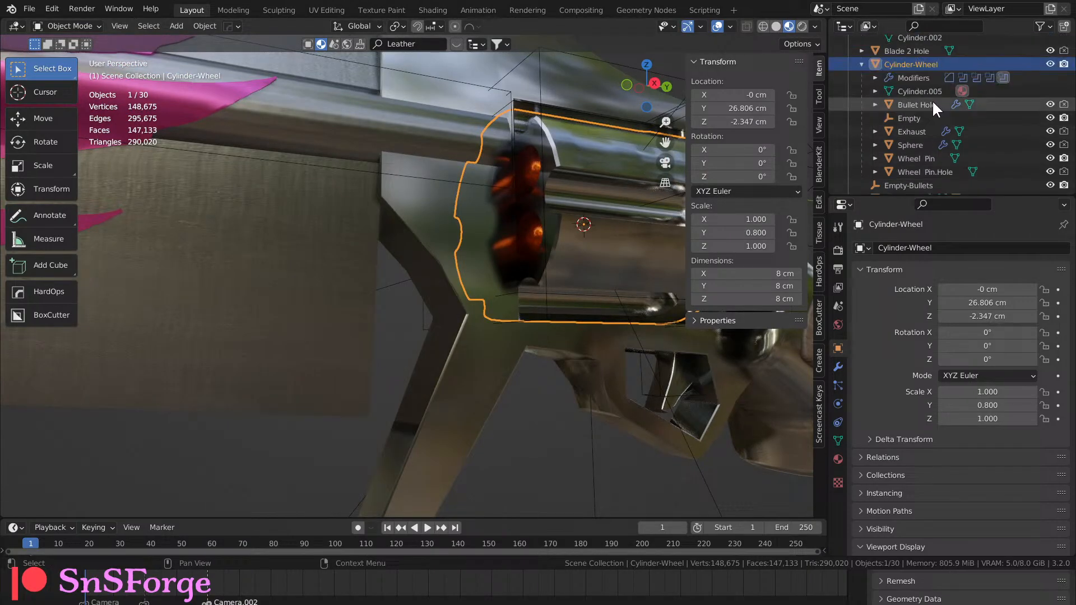
left_click(921, 158)
middle_click_drag(644, 226, 563, 255)
middle_click_drag(640, 257, 553, 254)
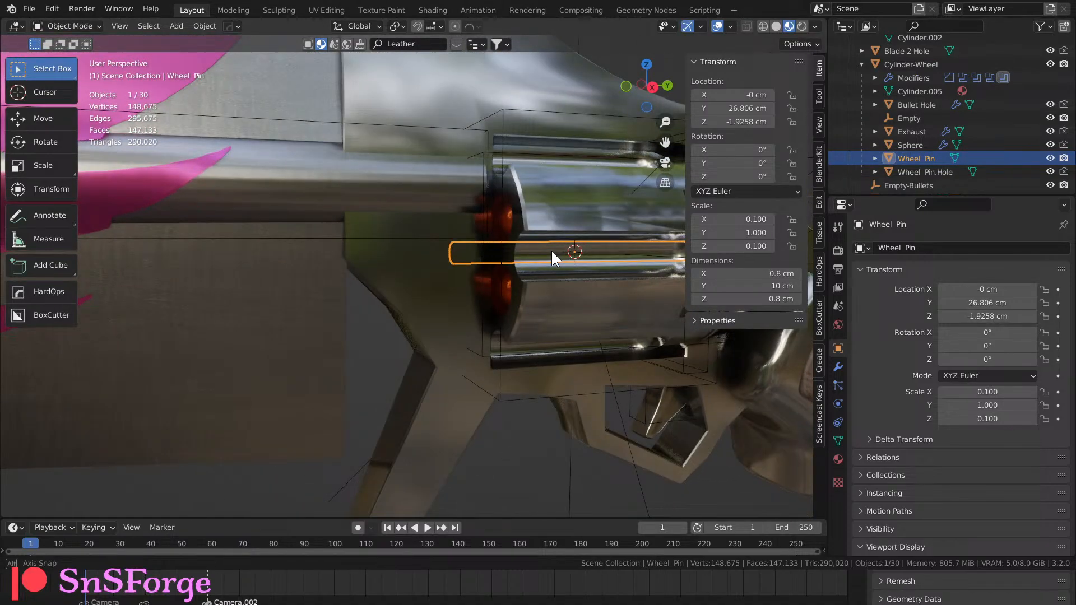
key("shift+d")
key("Escape")
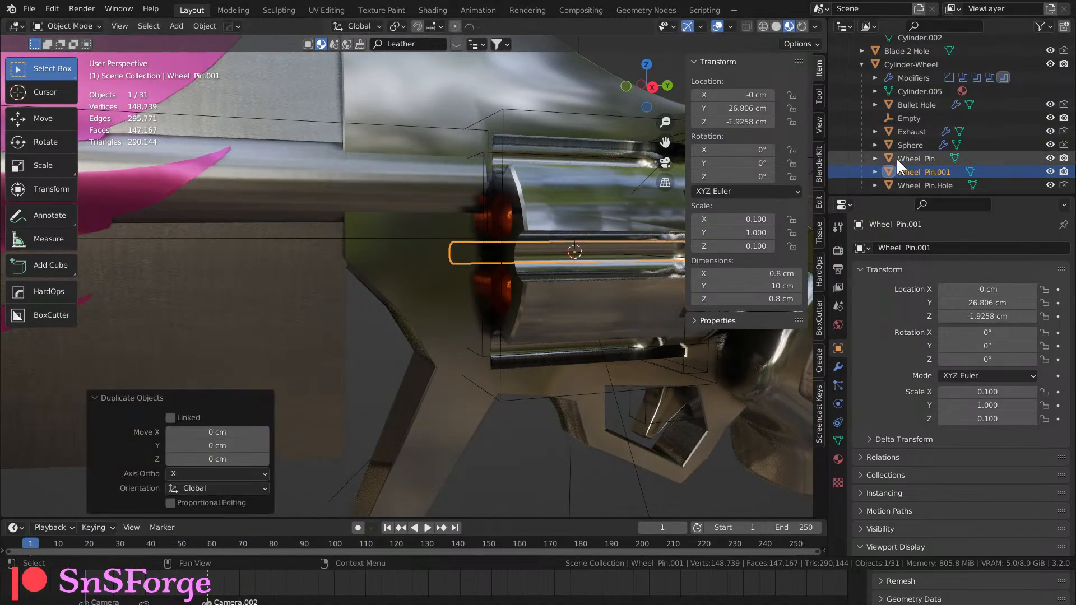
Clear the duplicated pin's parent while keeping its transformation.
left_click_drag(931, 167, 920, 136)
left_click(860, 149)
scroll(896, 139, "down", 5)
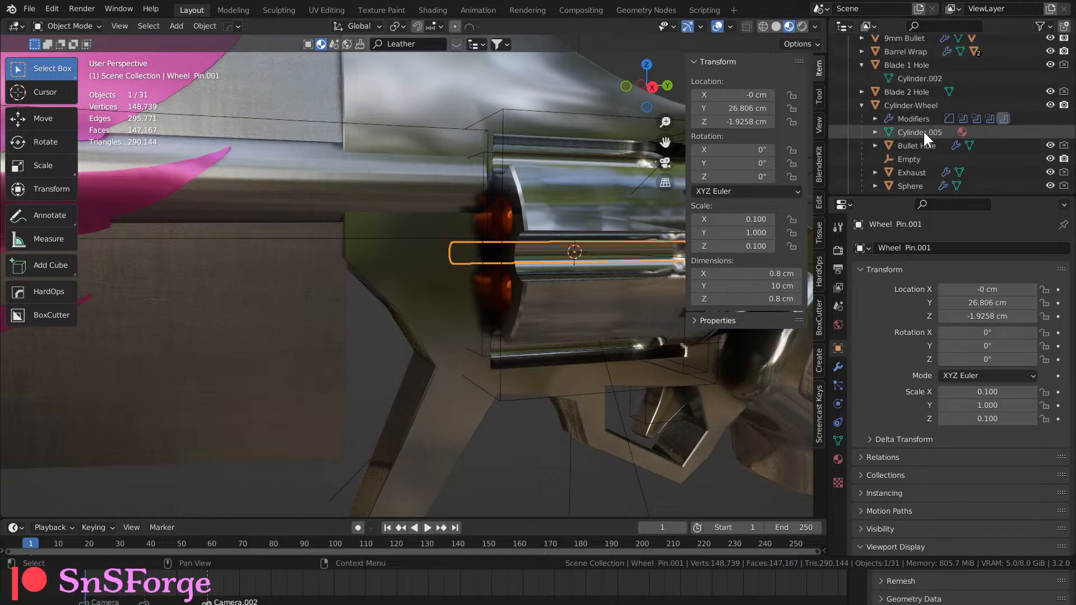
scroll(923, 130, "down", 5)
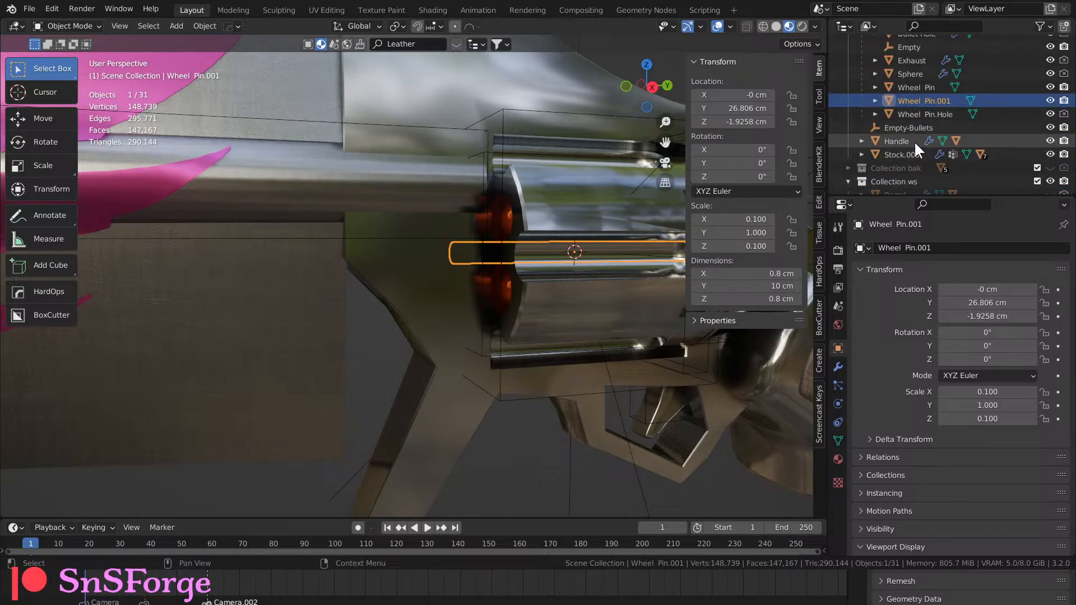
scroll(914, 134, "up", 3)
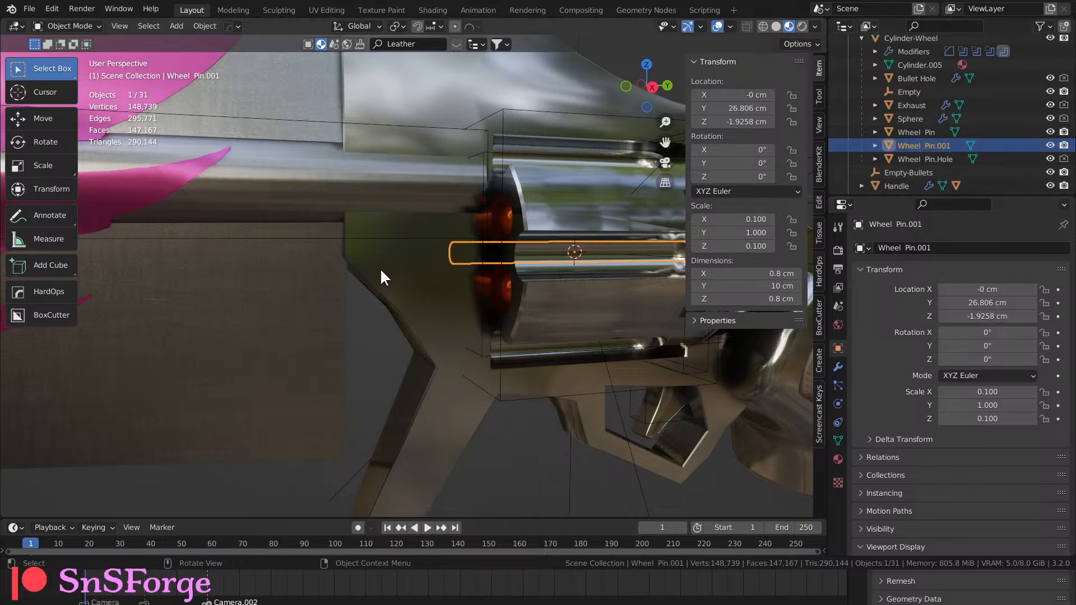
key("alt+p")
left_click(373, 286)
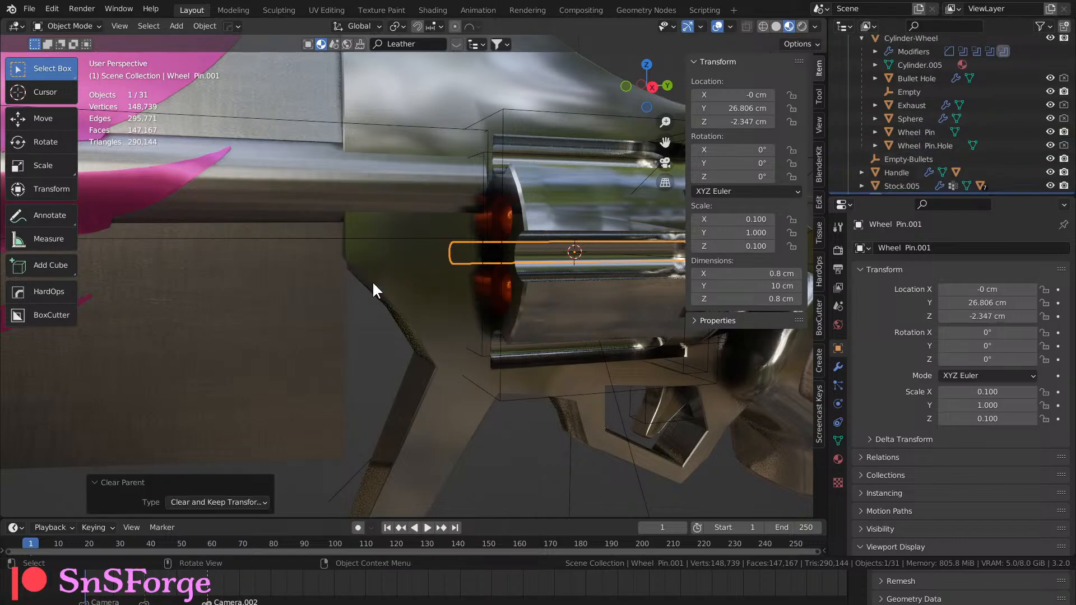
scroll(900, 147, "down", 2)
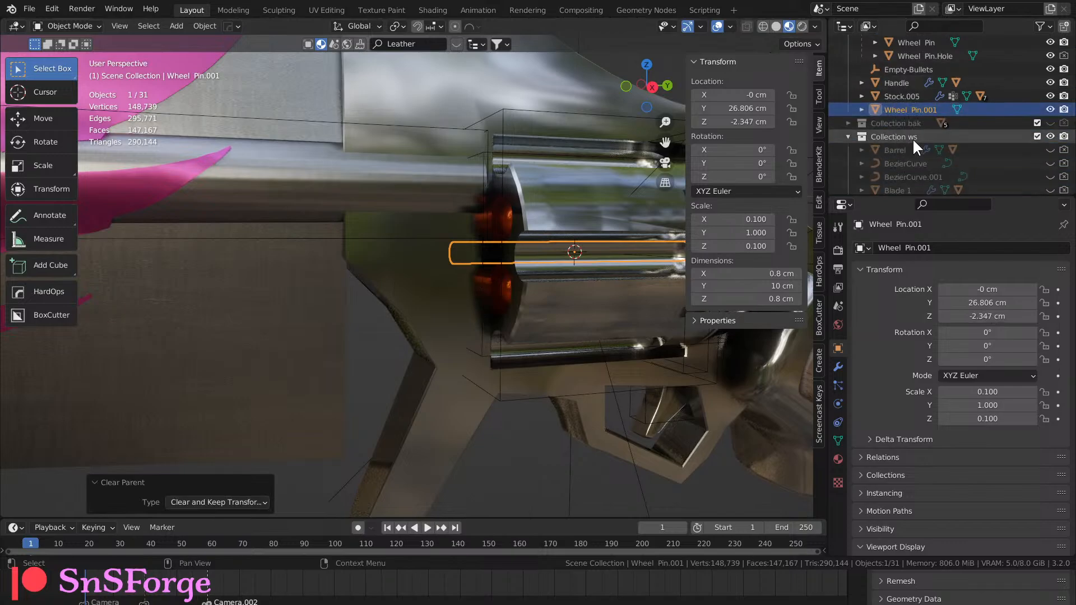
scroll(915, 140, "up", 1)
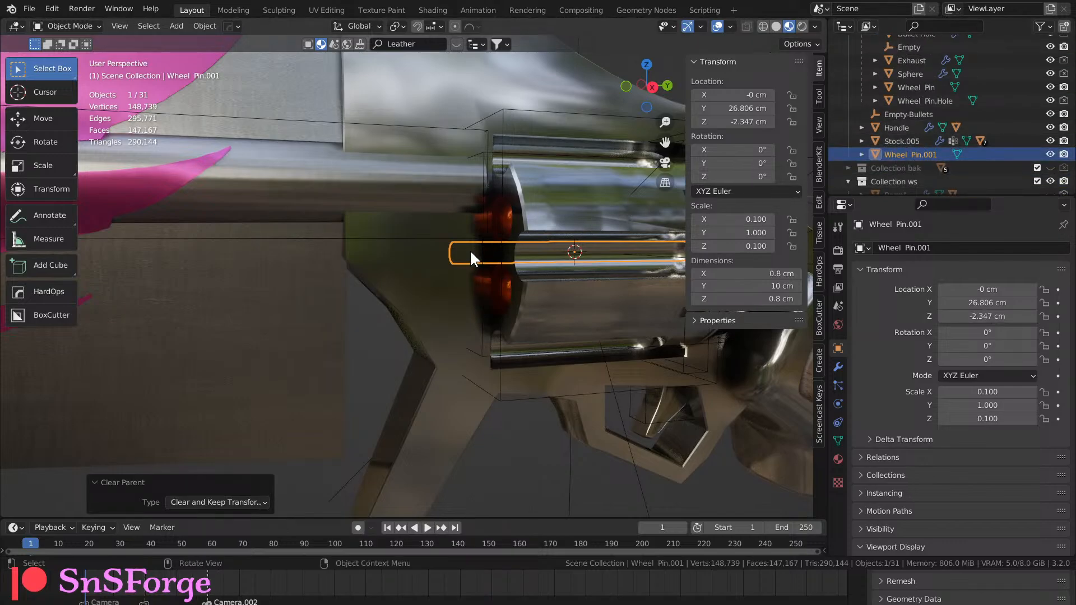
In the right orthographic view, set Wheel Pin.001's Y dimension to 1 cm and its Y location to 22.206 cm.
left_click(435, 99)
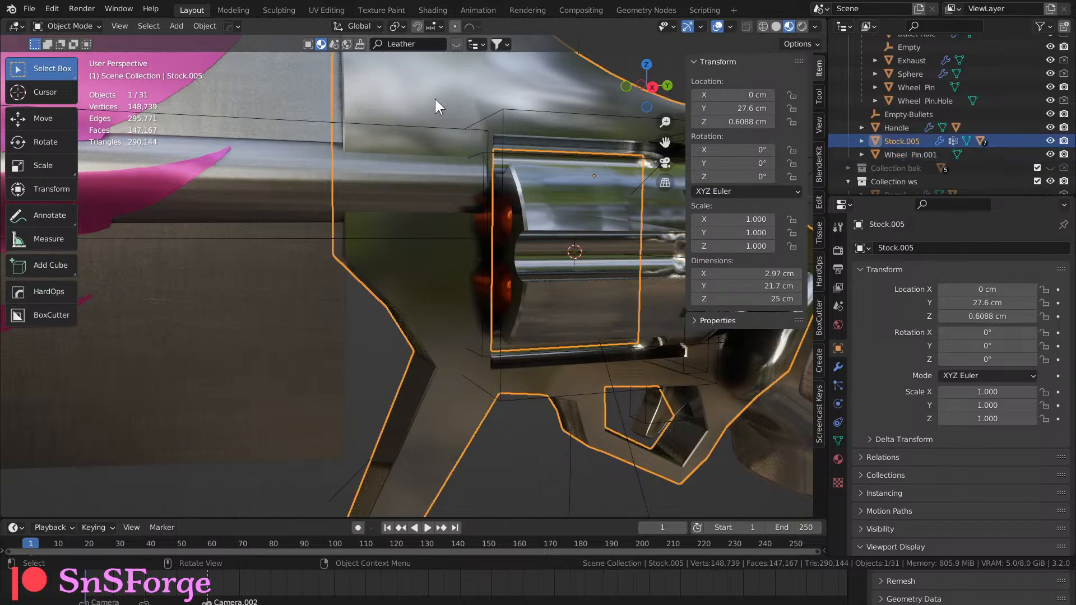
left_click(893, 150)
scroll(570, 250, "down", 3)
middle_click_drag(496, 267, 534, 257)
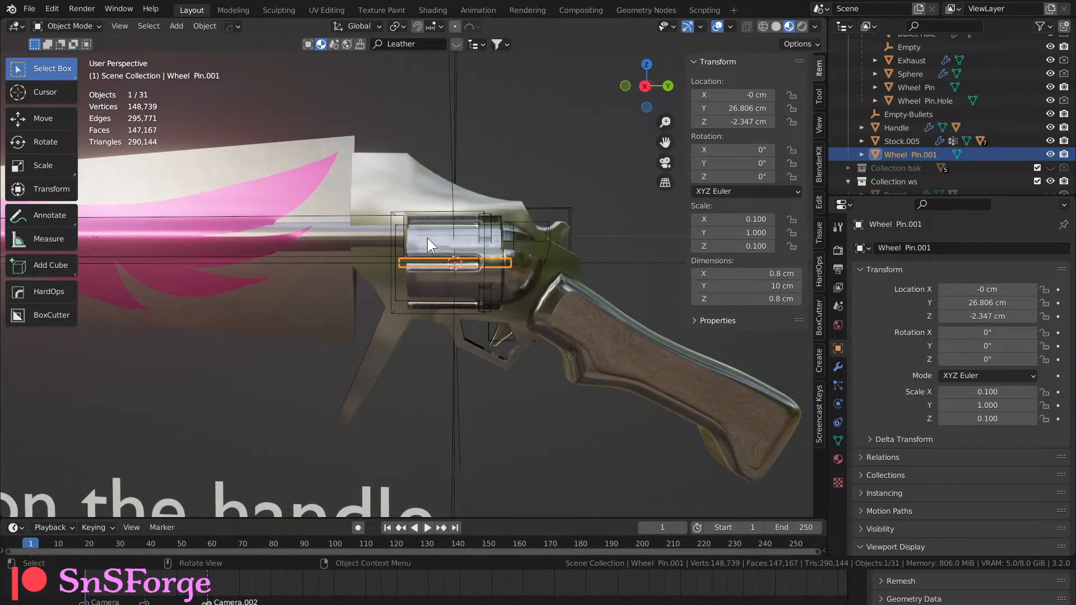
scroll(434, 259, "up", 4)
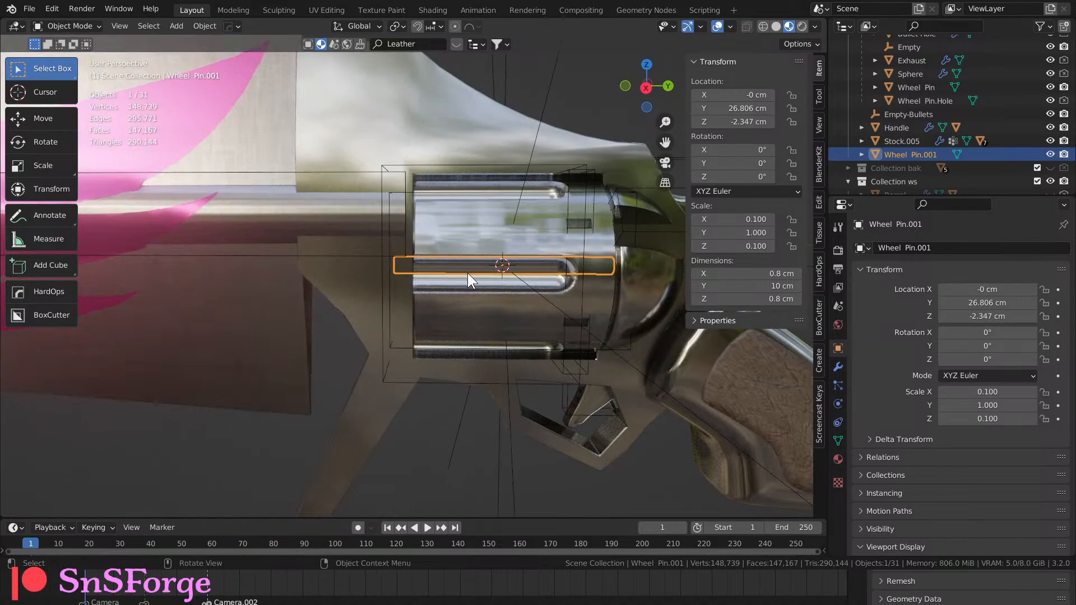
key("KP_3")
scroll(466, 271, "up", 2)
scroll(466, 271, "up", 4)
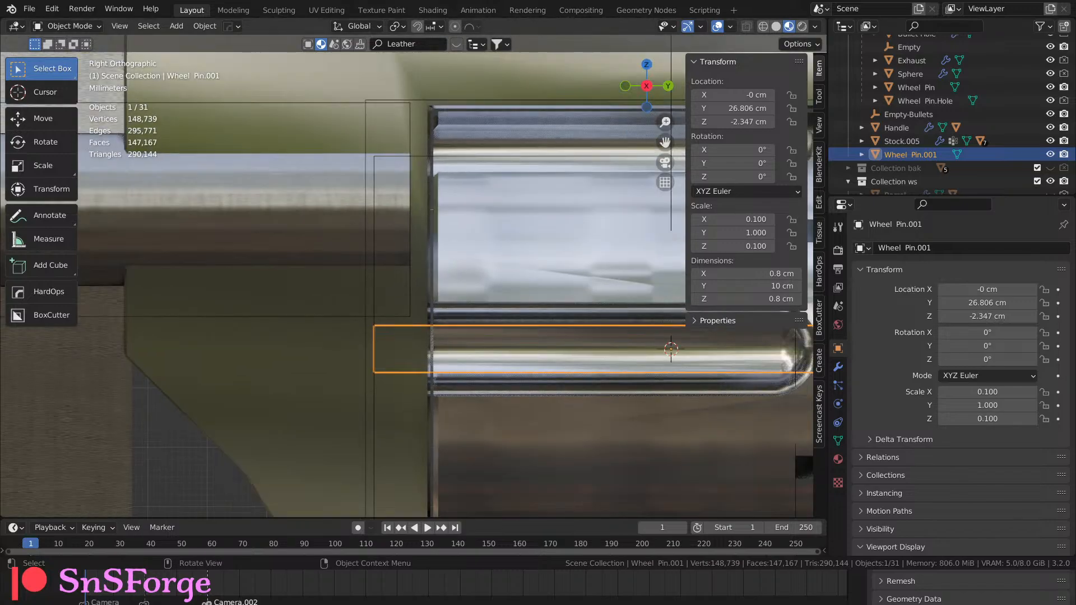
left_click(765, 287)
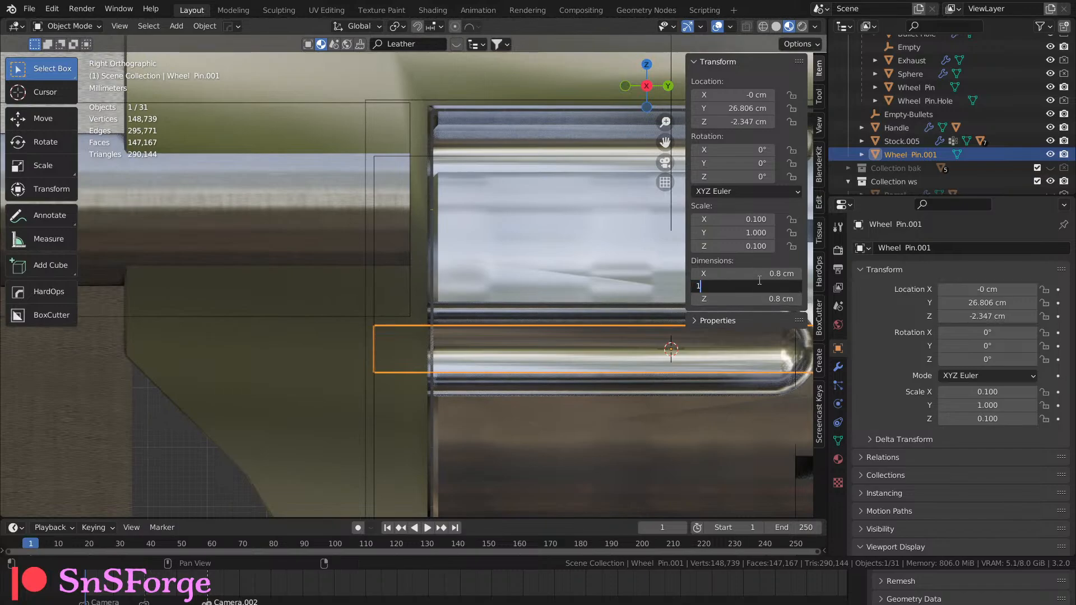
key("Return")
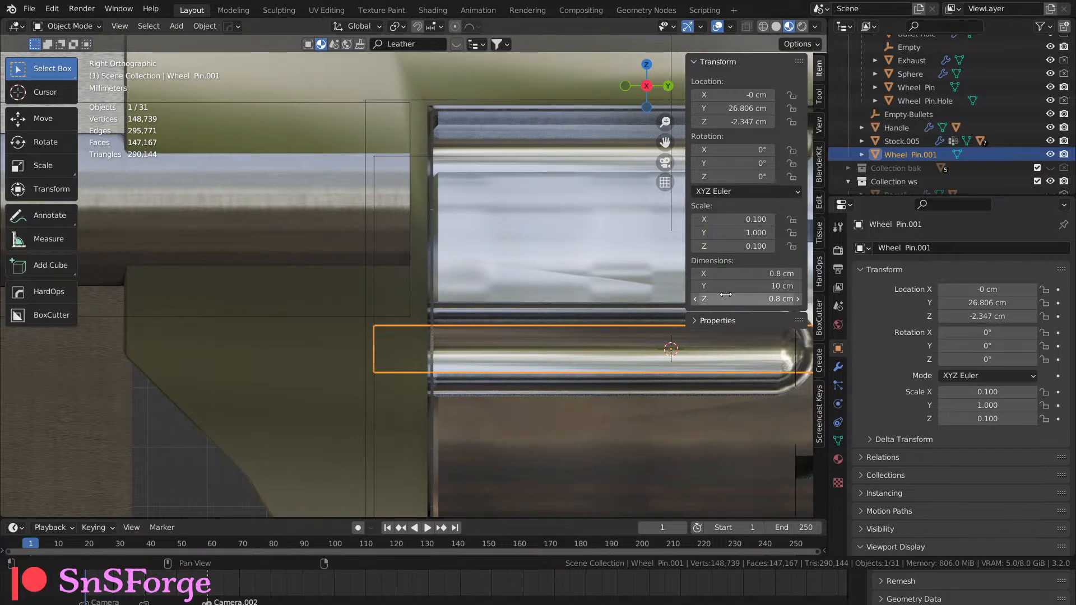
left_click_drag(752, 284, 695, 285)
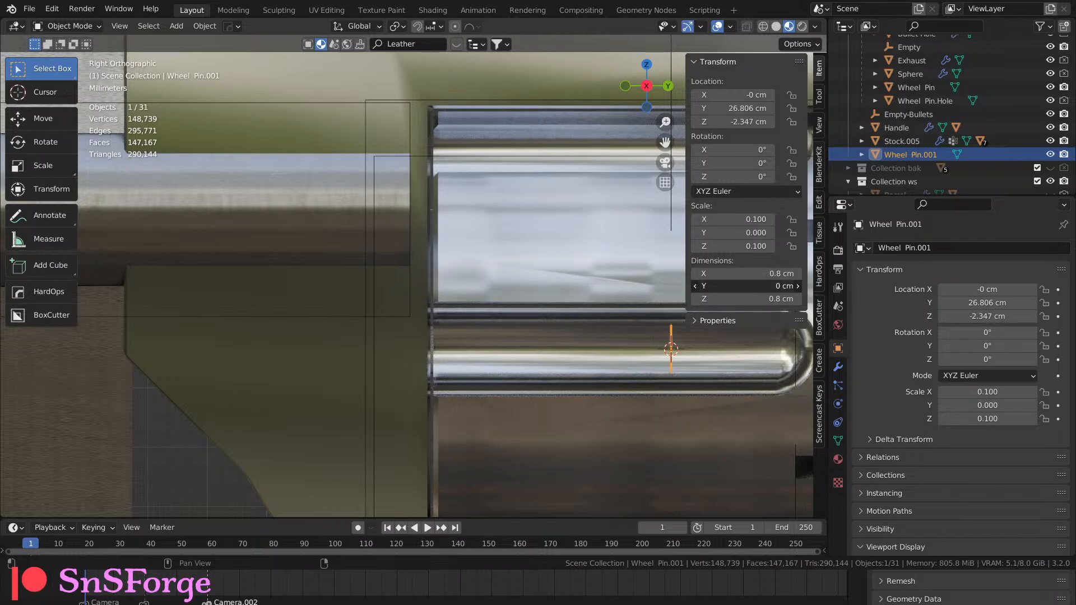
key("Return")
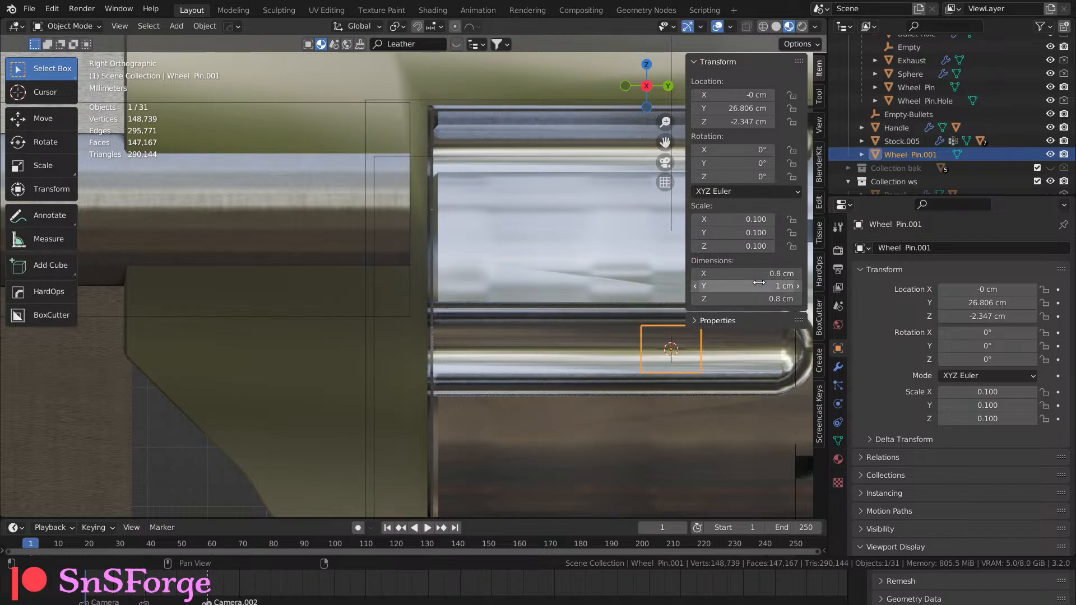
left_click_drag(750, 108, 724, 109)
left_click(779, 269)
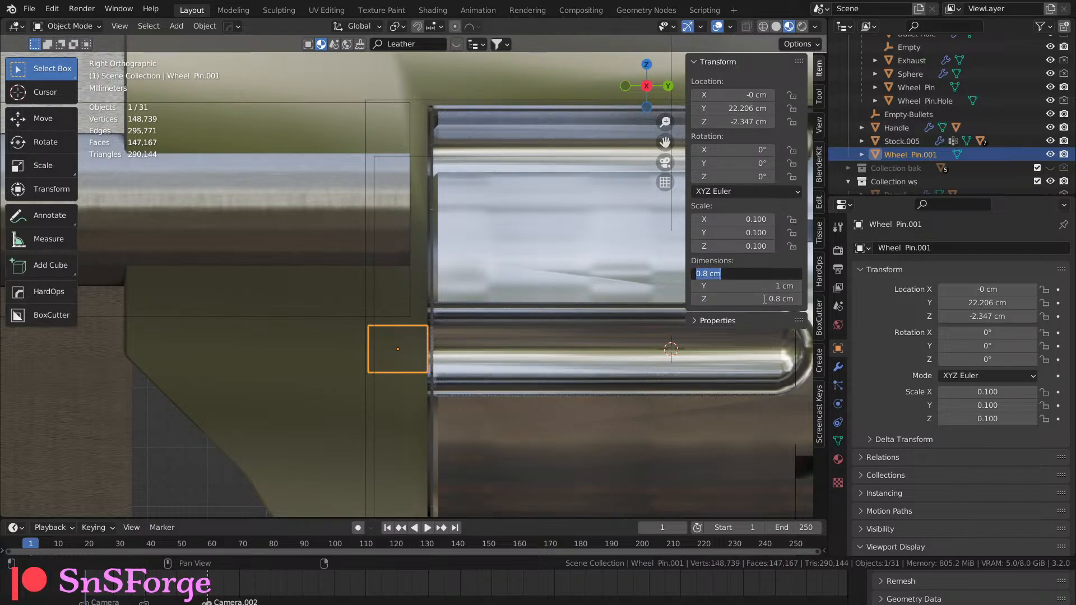
key("Return")
key("s")
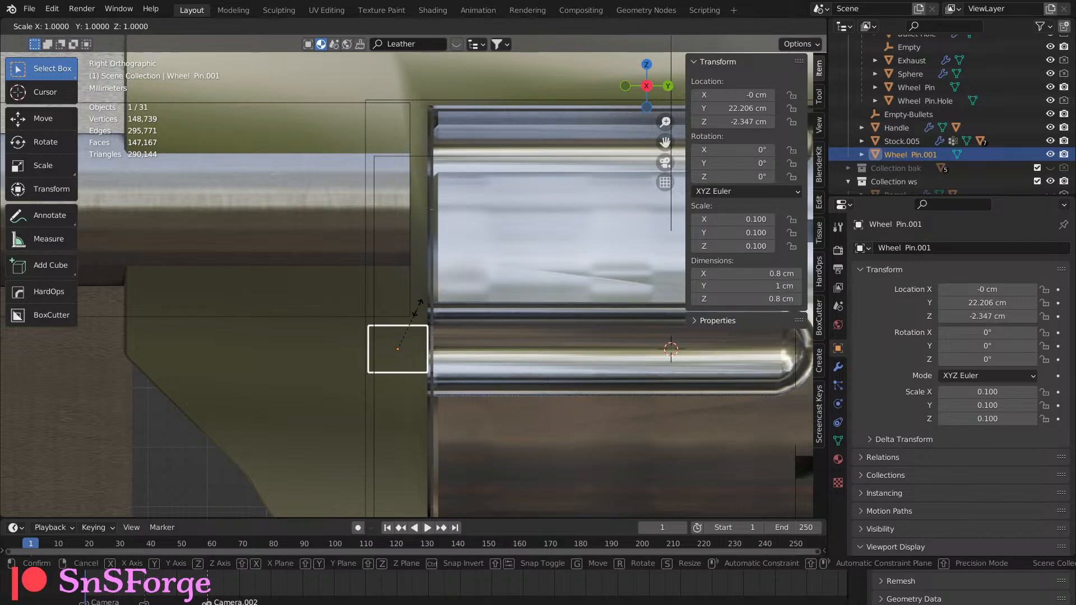
key("shift+y")
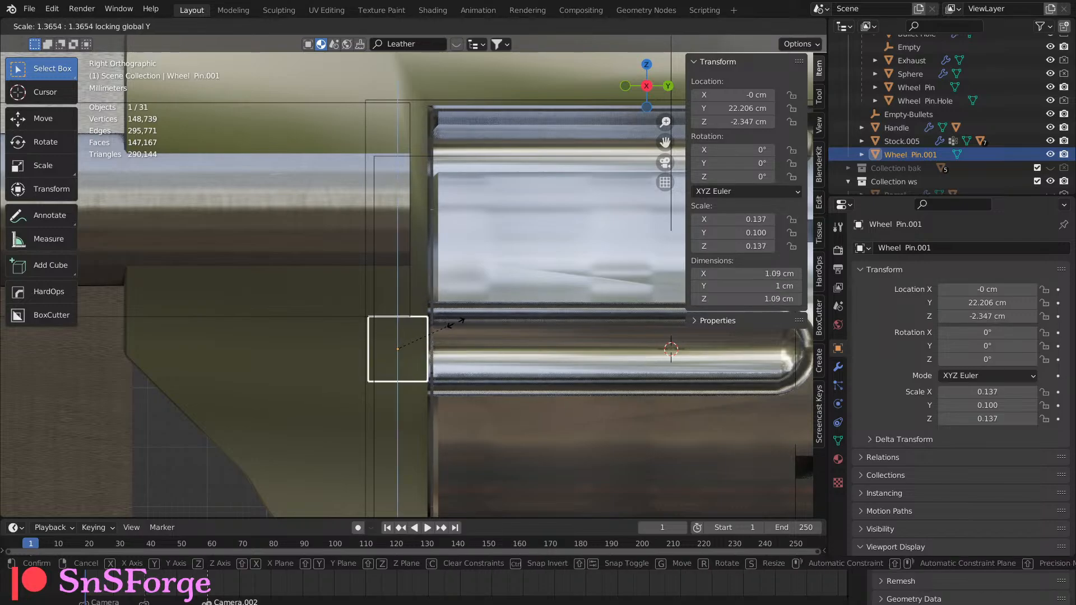
key("Escape")
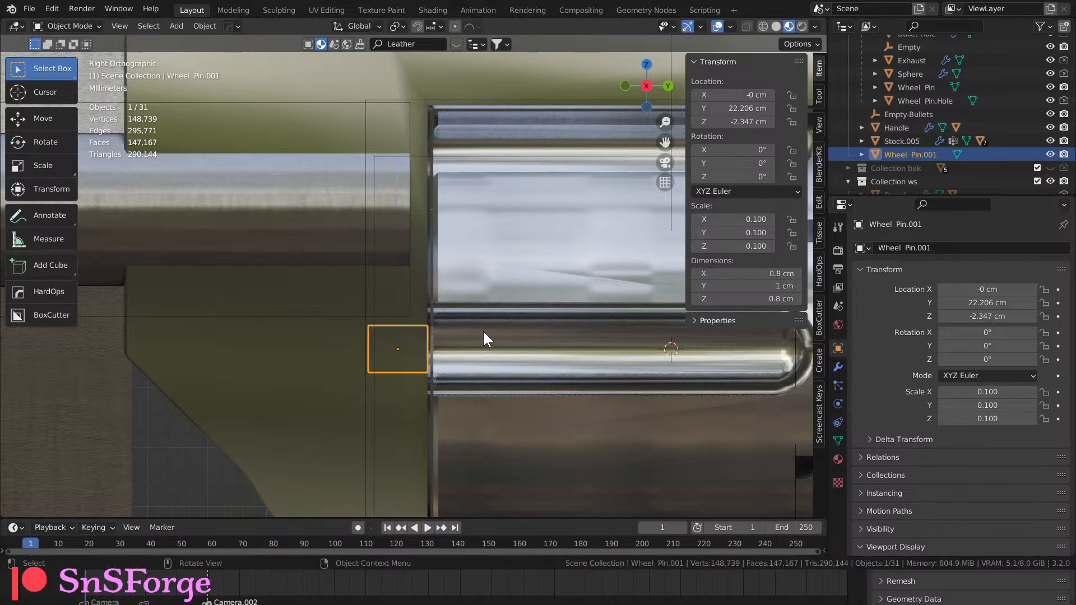
Scale Wheel Pin.001 outward in X and Z only, leaving Y locked, to about 3.74 cm in diameter.
middle_click_drag(482, 329, 533, 341)
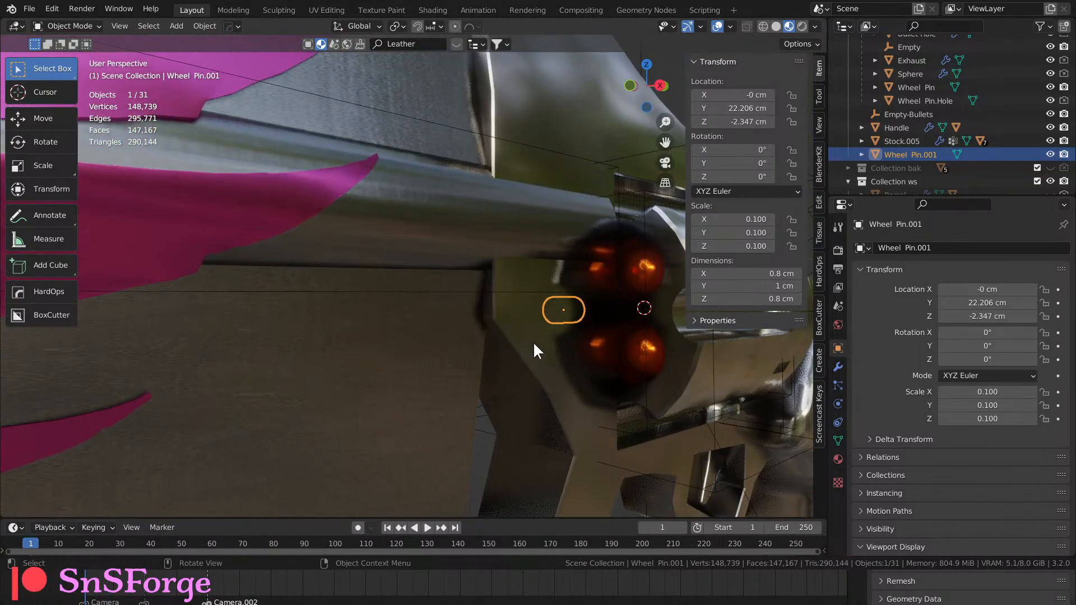
key("s")
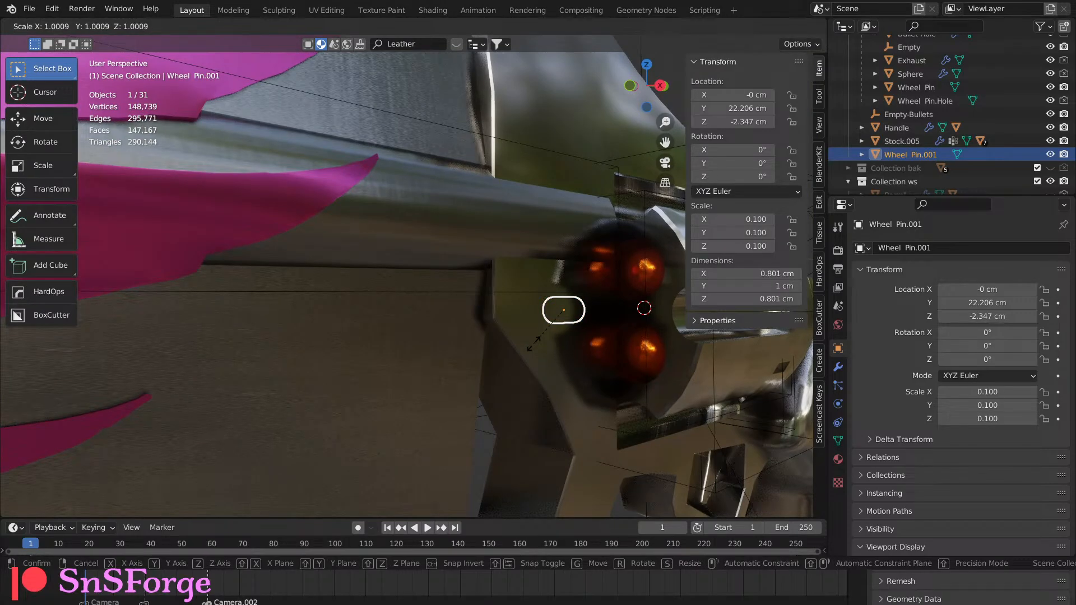
key("shift+y")
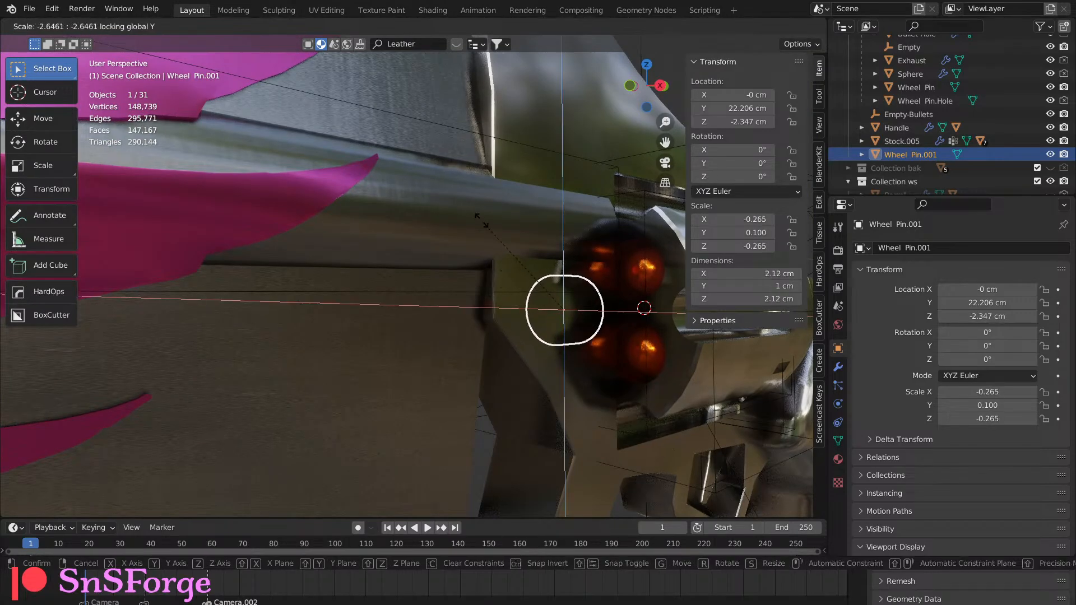
left_click(475, 117)
middle_click_drag(539, 233, 512, 310)
scroll(550, 298, "up", 2)
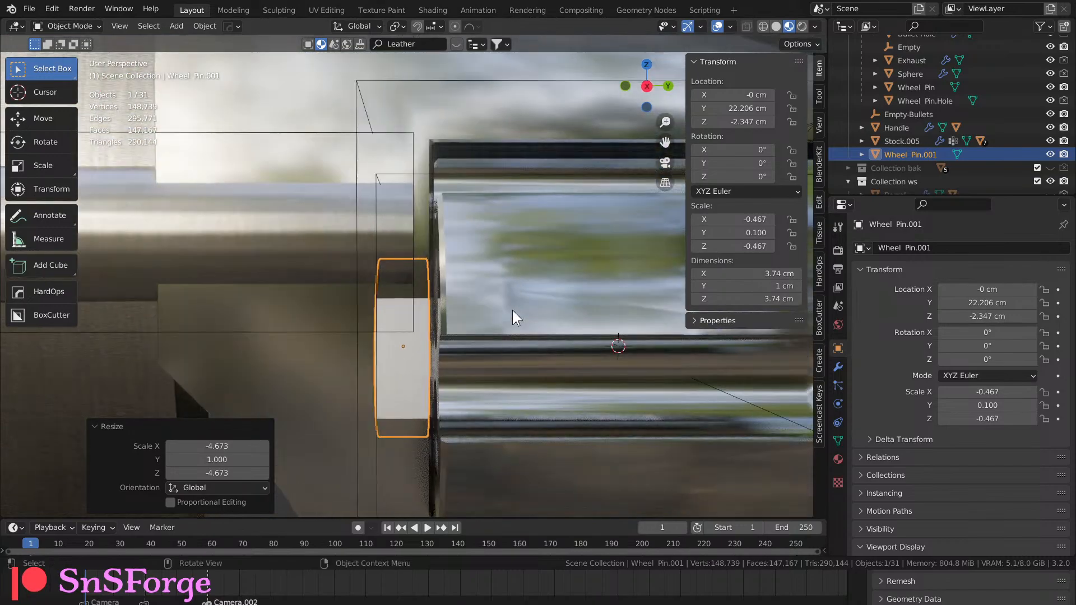
In the right orthographic view, scale Wheel Pin.001 down uniformly to about 2.43 cm in diameter.
left_click(647, 86)
scroll(488, 295, "up", 3)
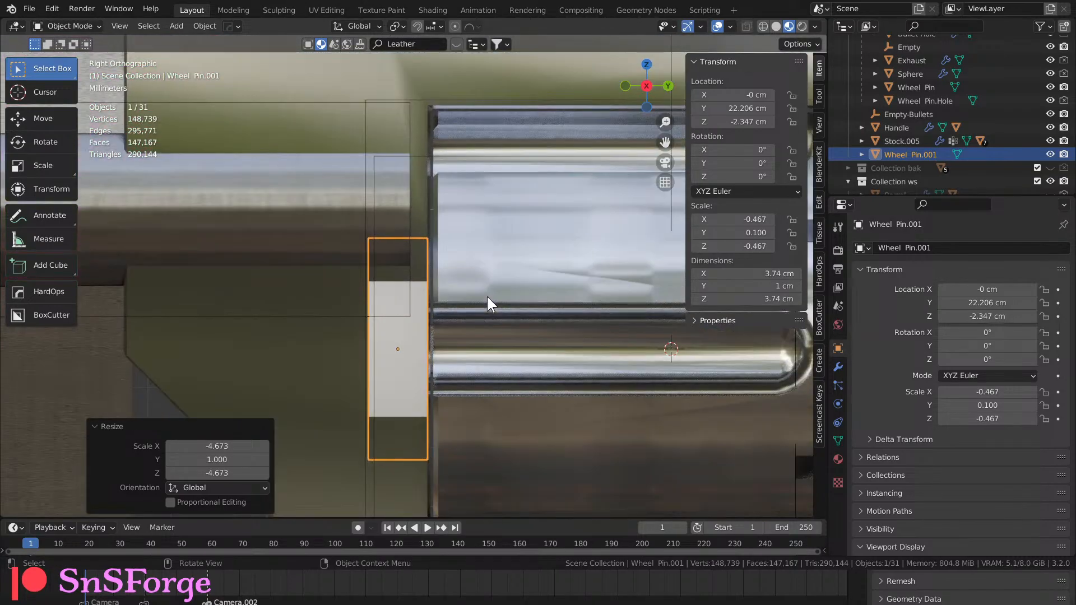
middle_click_drag(476, 315, 487, 317, "shift")
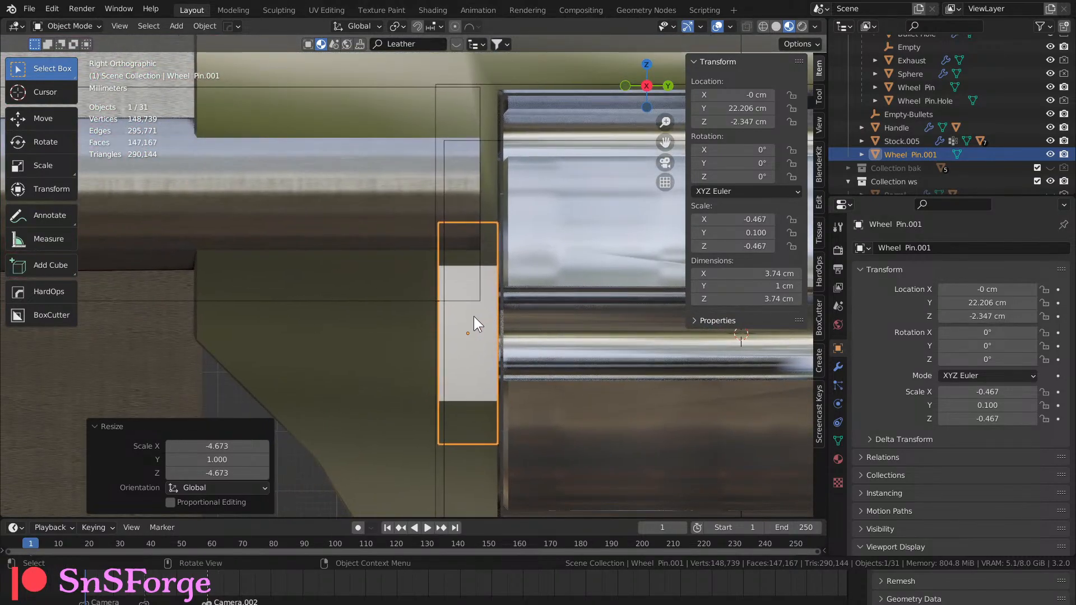
key("s")
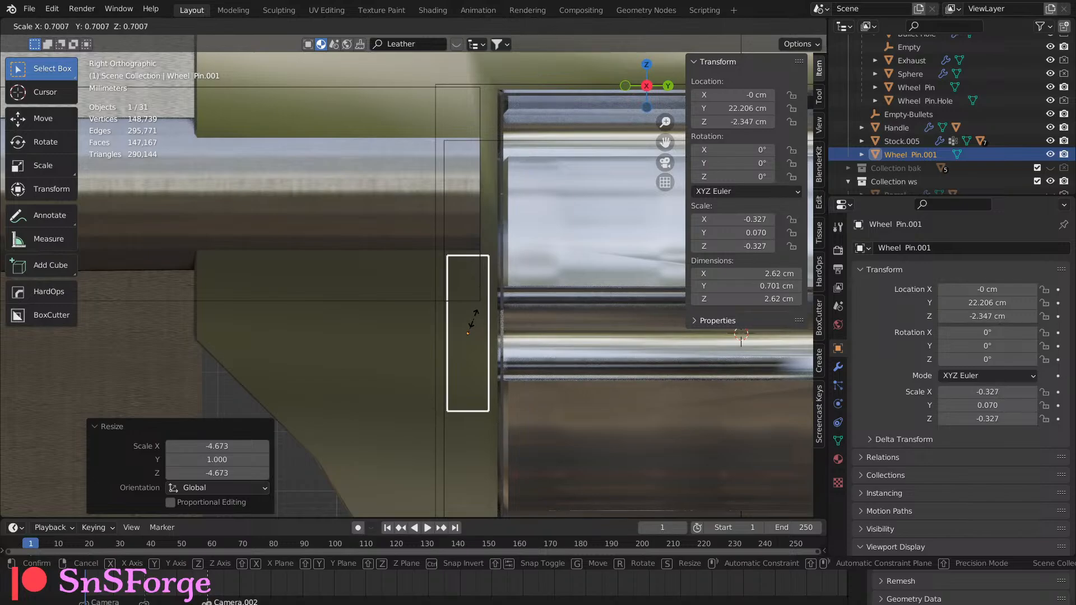
left_click(473, 319)
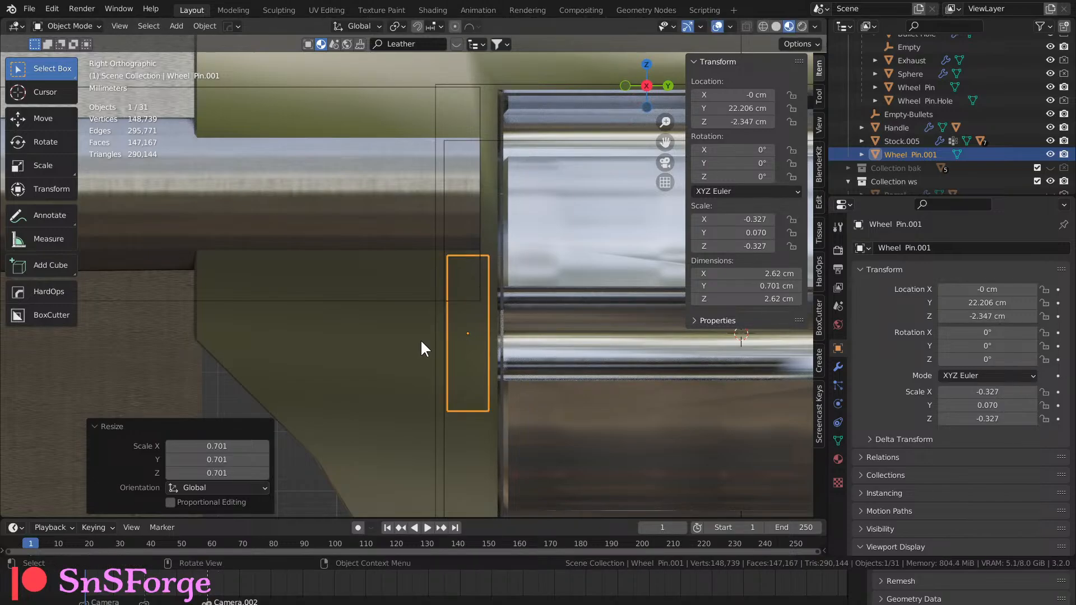
mouse_move(423, 337)
middle_mouse_down()
mouse_move(462, 335)
mouse_move(427, 336)
middle_mouse_up()
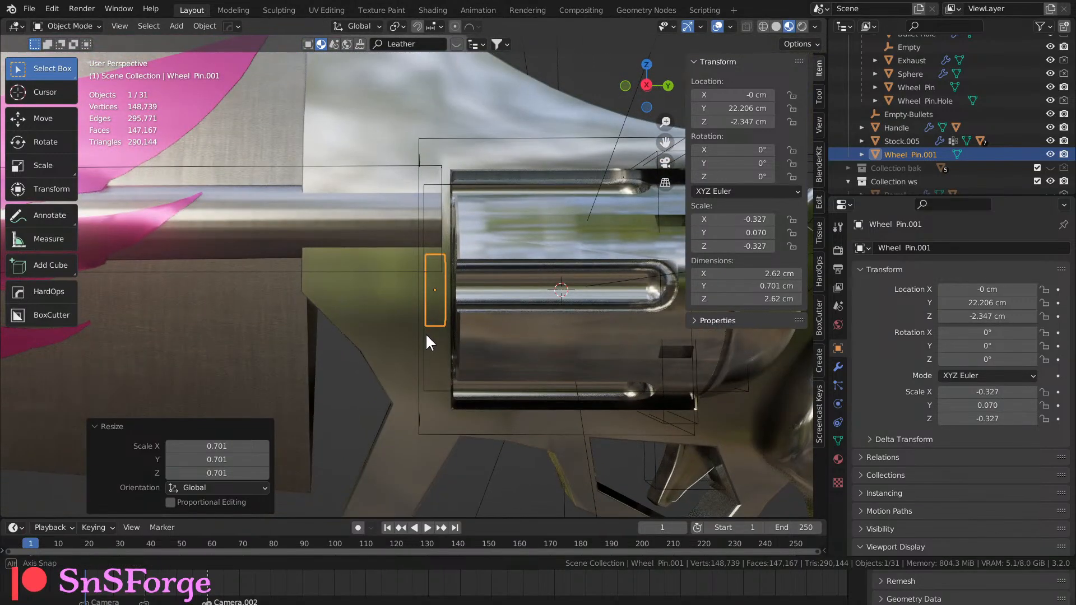
scroll(415, 318, "up", 3)
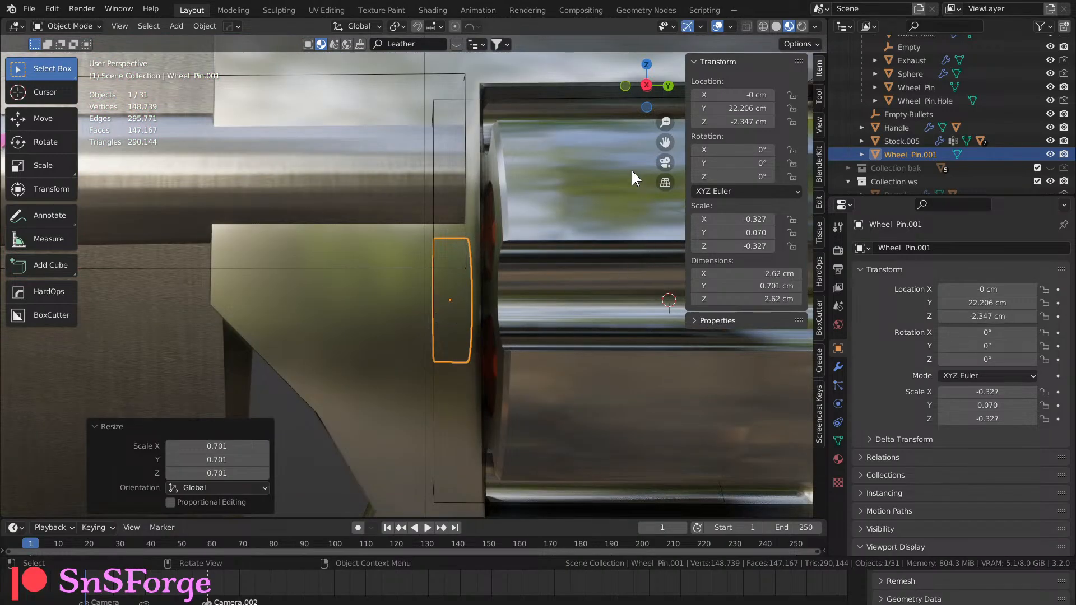
left_click(648, 85)
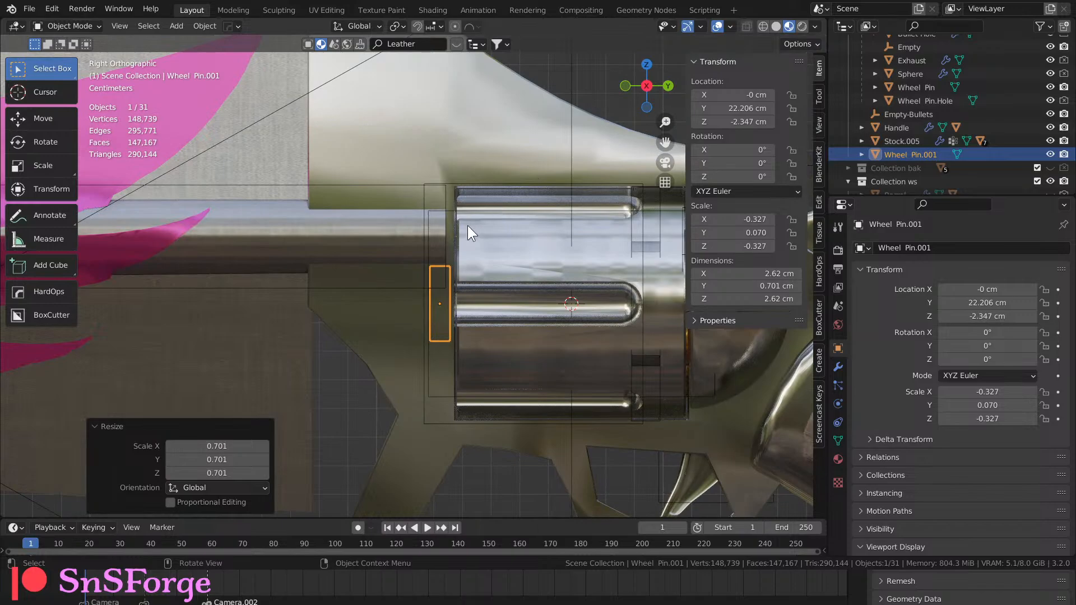
key("s")
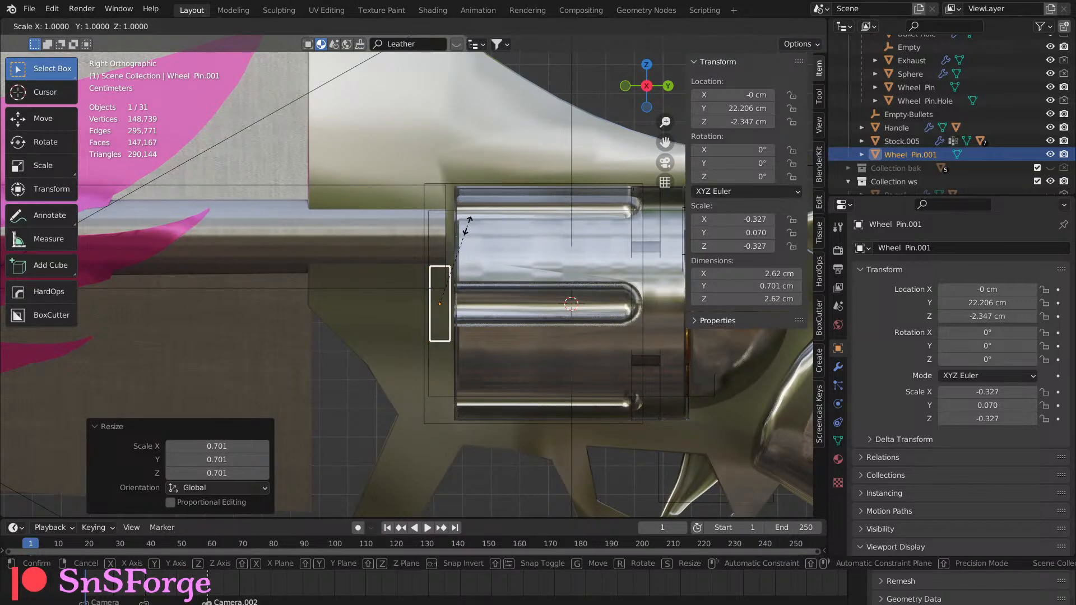
left_click(472, 233)
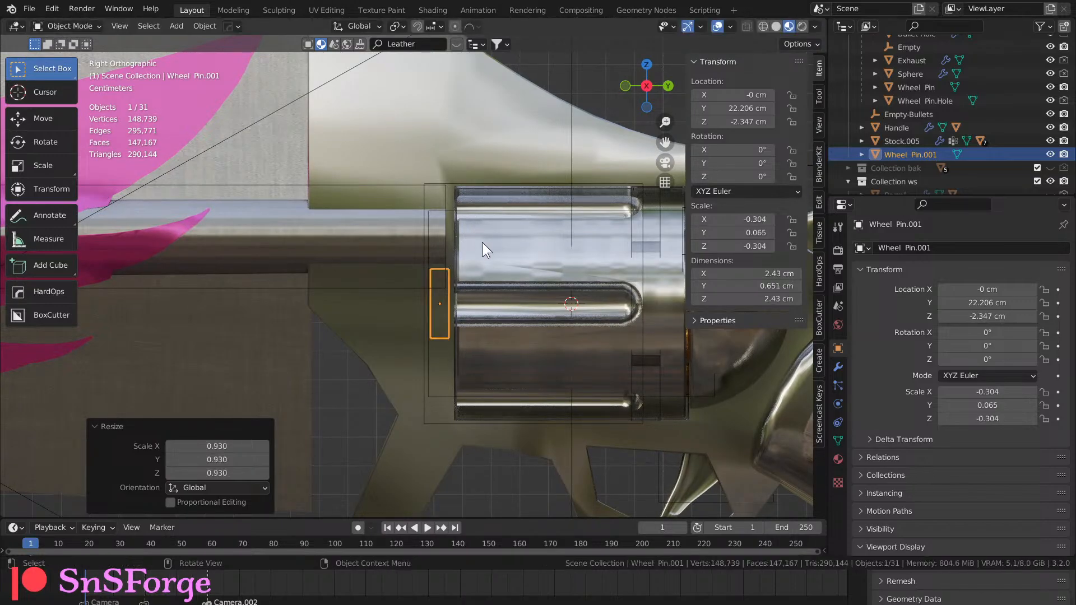
Set Wheel Pin.001's Y dimension to 3 cm.
left_click(745, 286)
type("0")
key("Return")
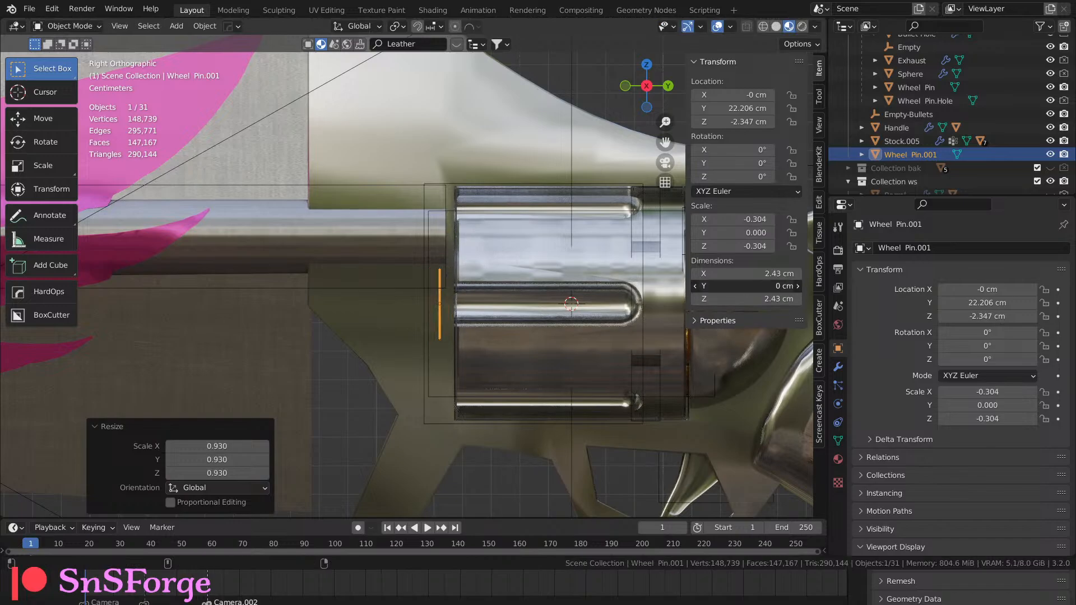
left_click_drag(746, 286, 765, 286)
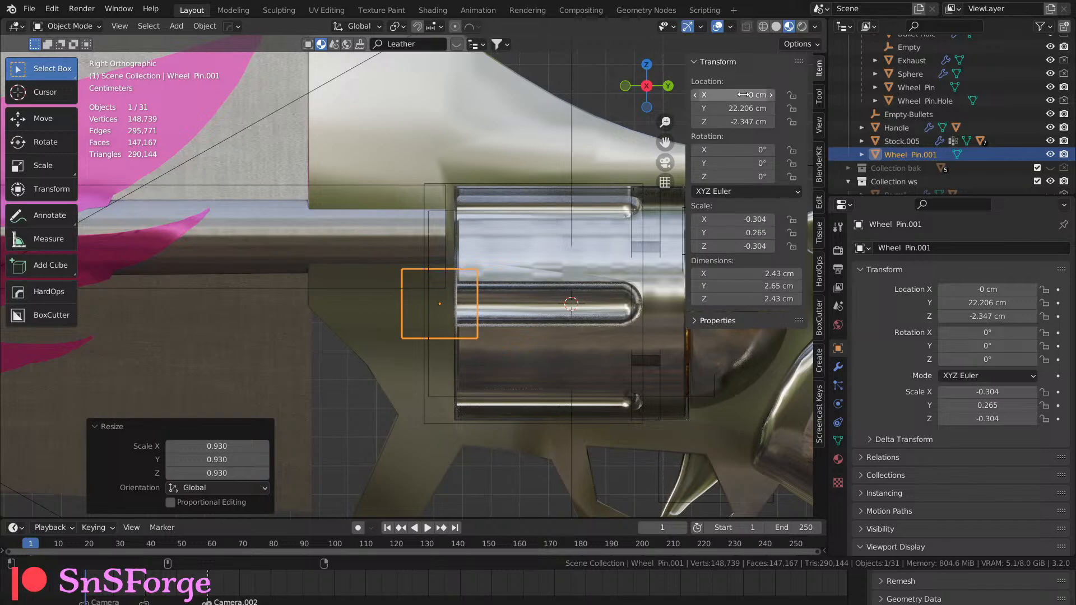
left_click(773, 287)
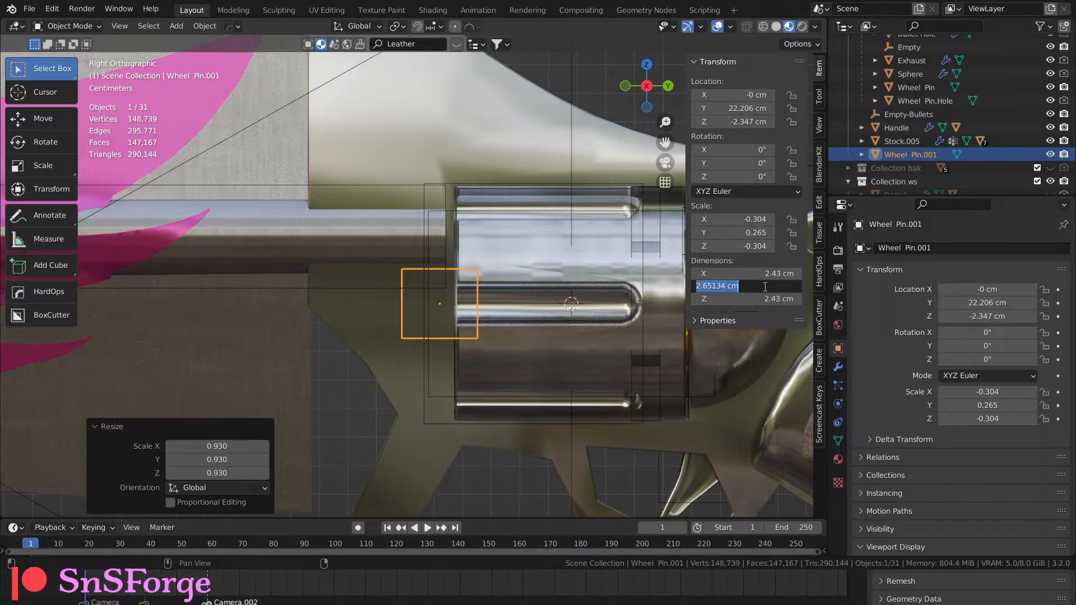
type("3")
key("Return")
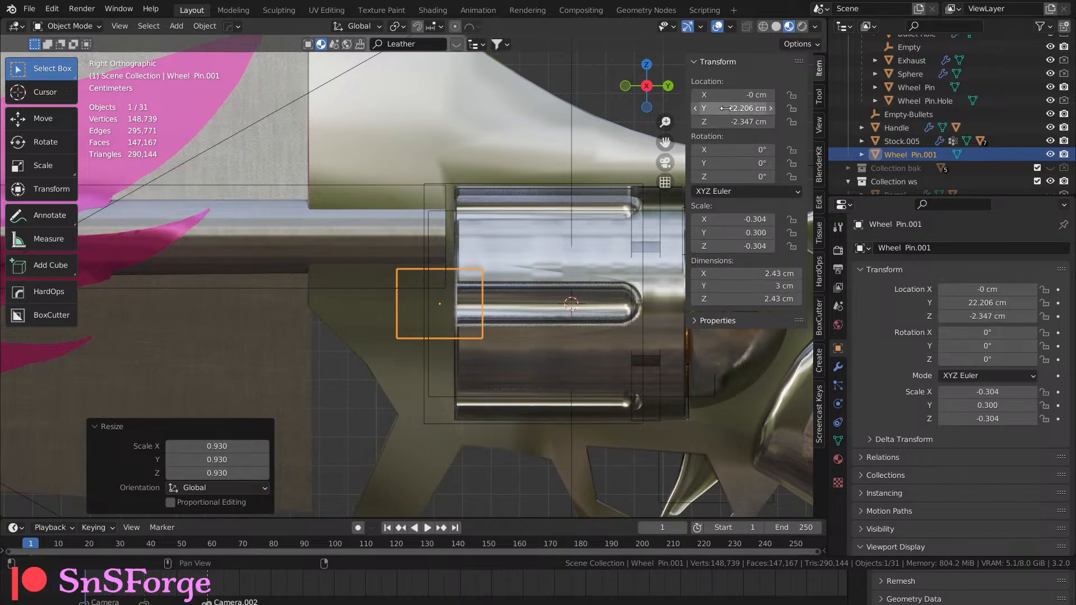
Shift Wheel Pin.001 along Y toward the frame, to a Y location of 21.406 cm.
mouse_move(726, 109)
left_mouse_down()
mouse_move(694, 108)
mouse_move(710, 108)
left_mouse_up()
scroll(403, 319, "up", 4)
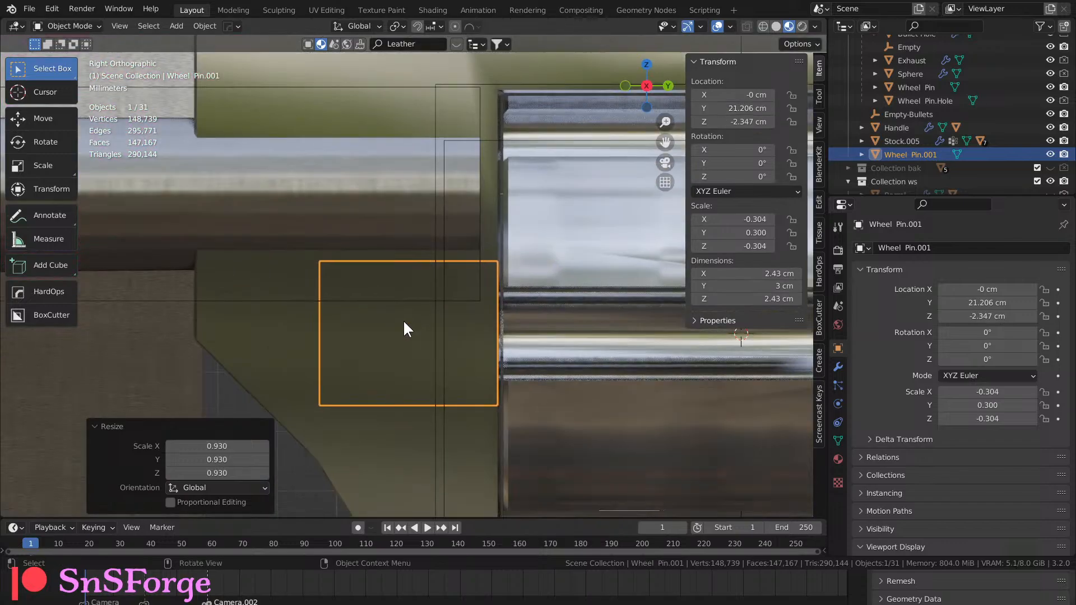
middle_click_drag(403, 319, 443, 333, "shift")
left_click_drag(733, 112, 742, 112)
Snap the 3D cursor to Wheel Pin.001 and add a mesh cube there.
middle_click_drag(704, 139, 526, 287)
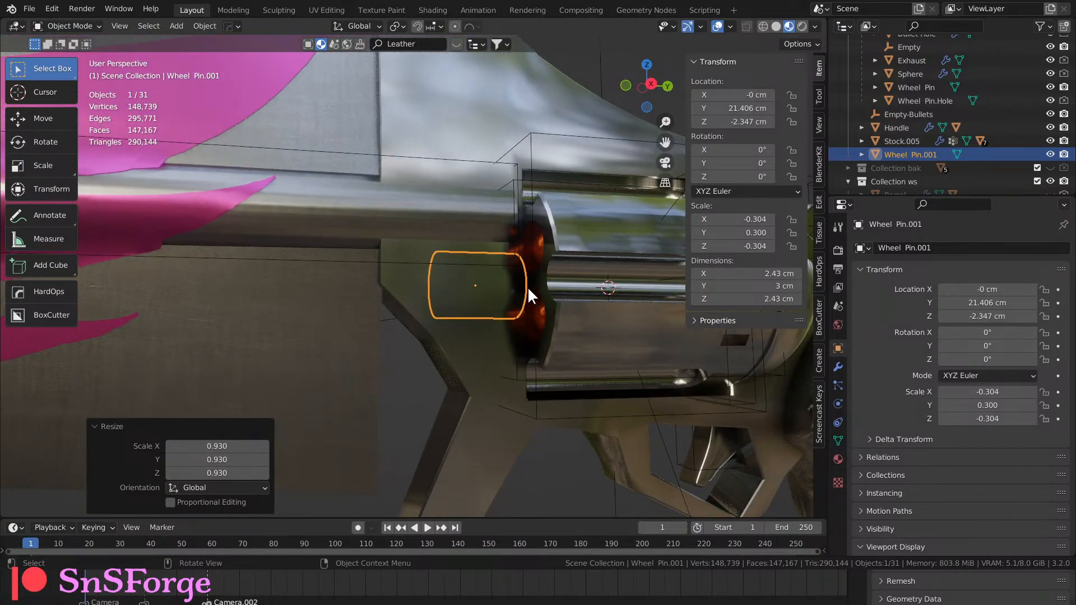
key("shift+s")
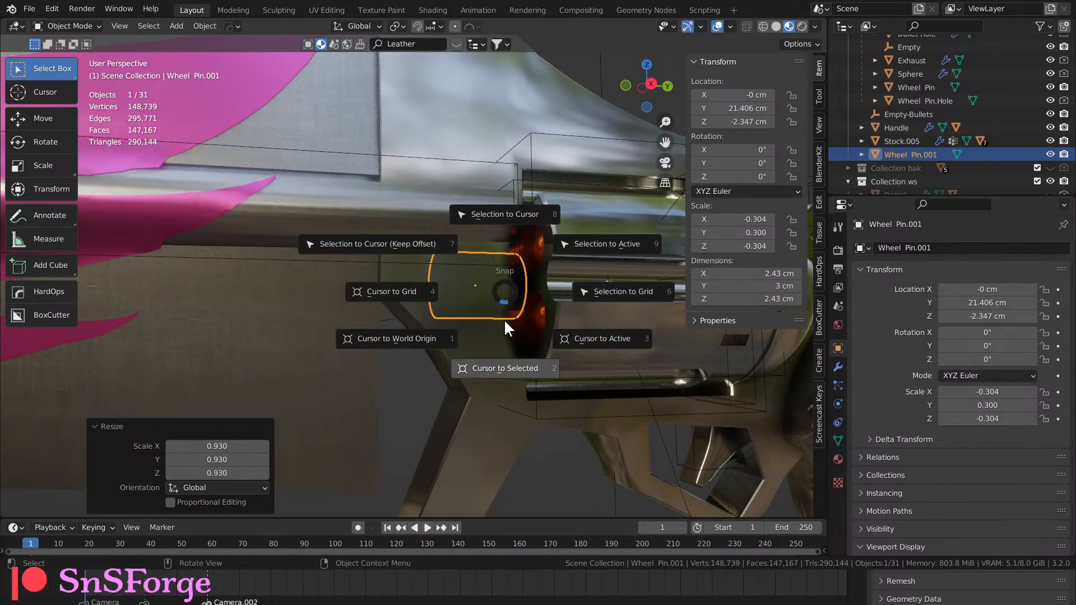
left_click(510, 368)
middle_click_drag(503, 358, 350, 181)
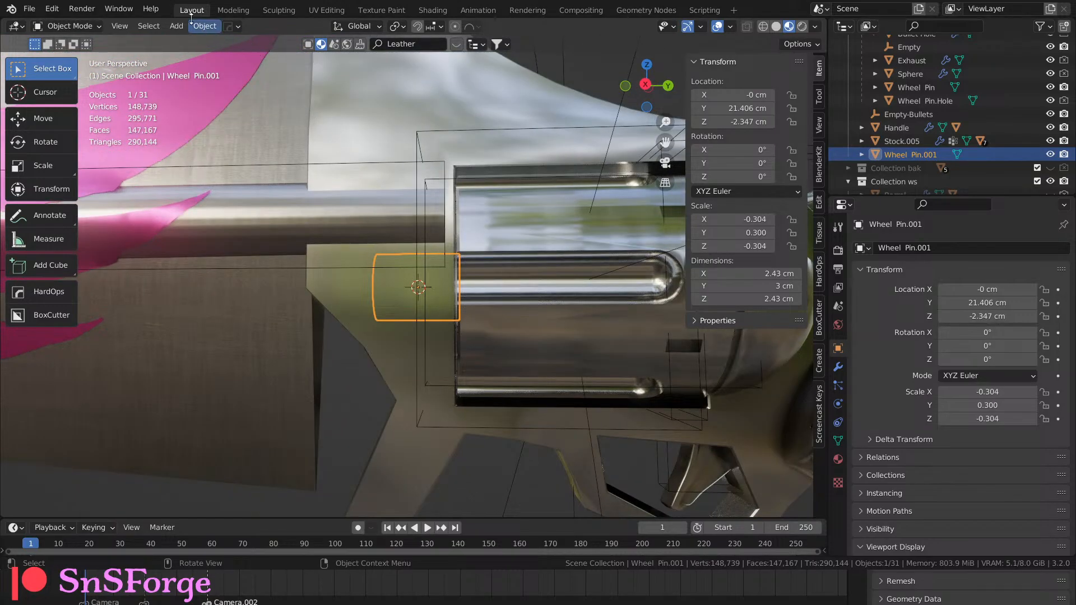
left_click(170, 25)
mouse_move(194, 41)
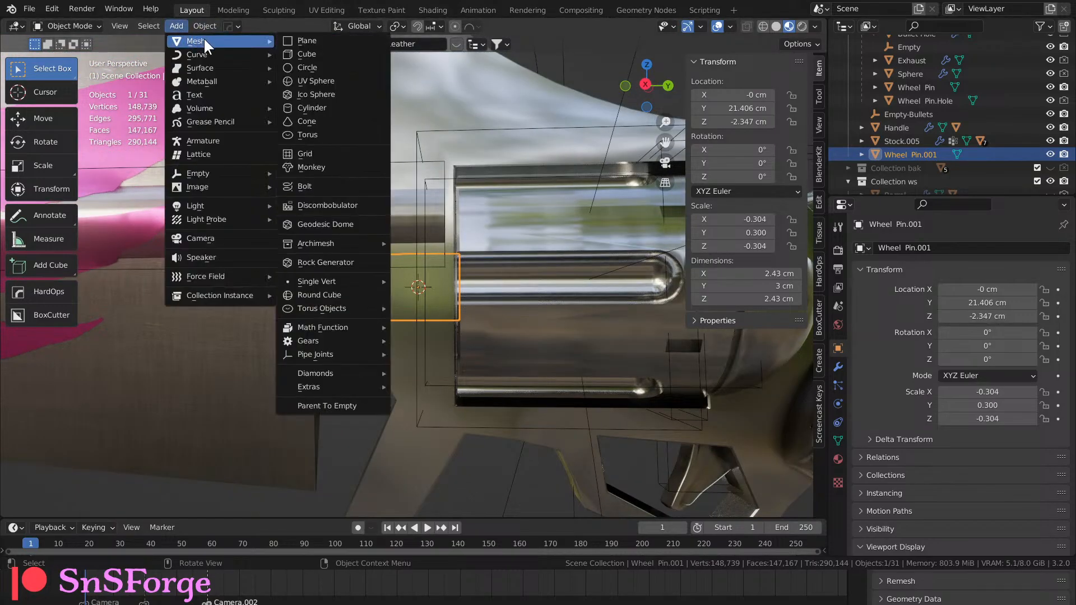
left_click(317, 54)
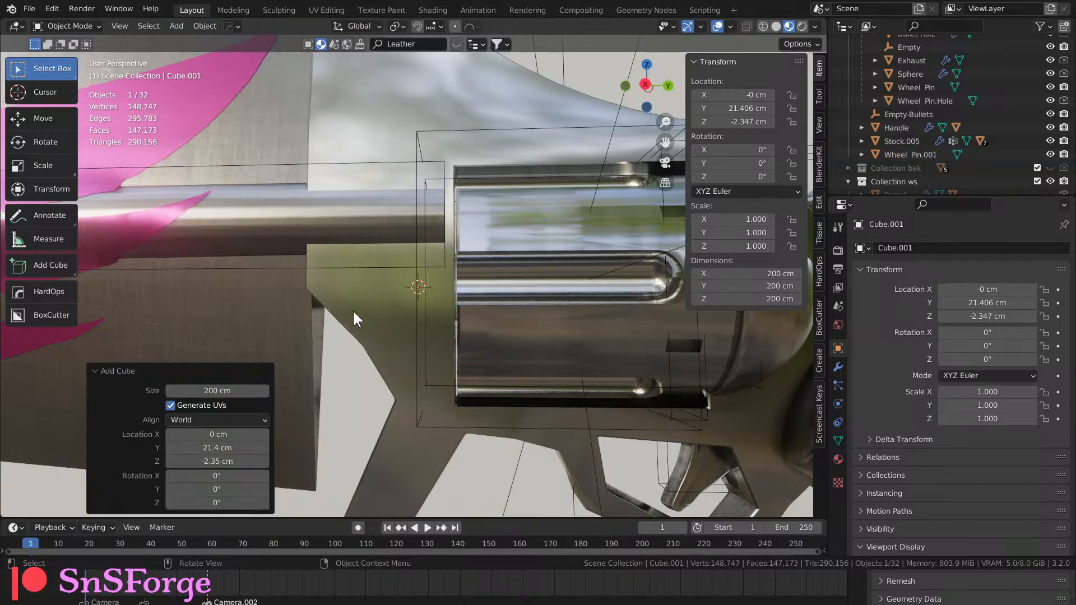
Set the new cube's size to 3 cm.
left_click(231, 390)
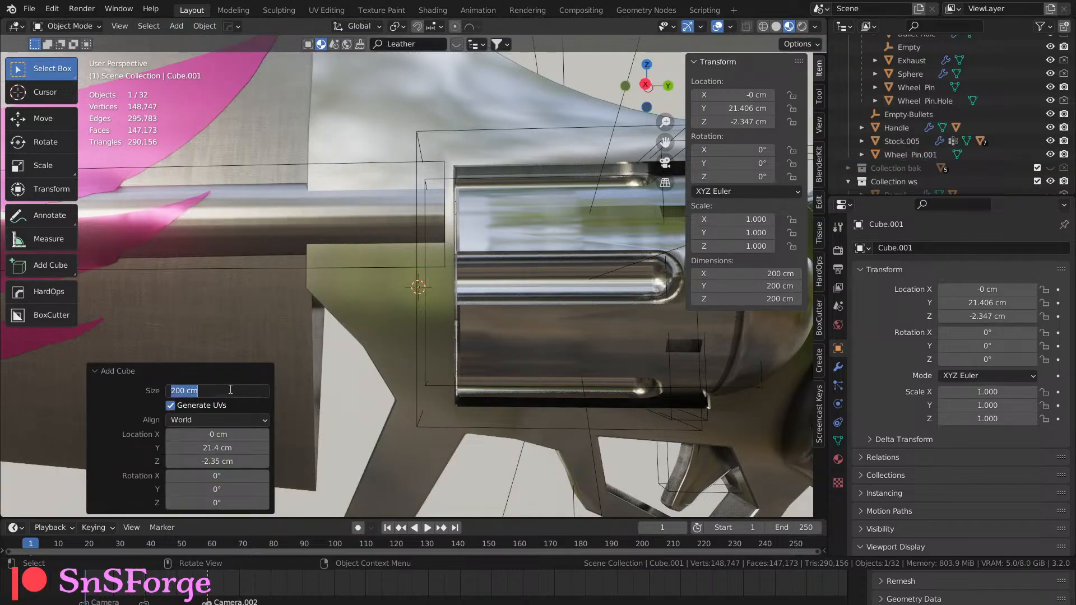
type("10")
key("Return")
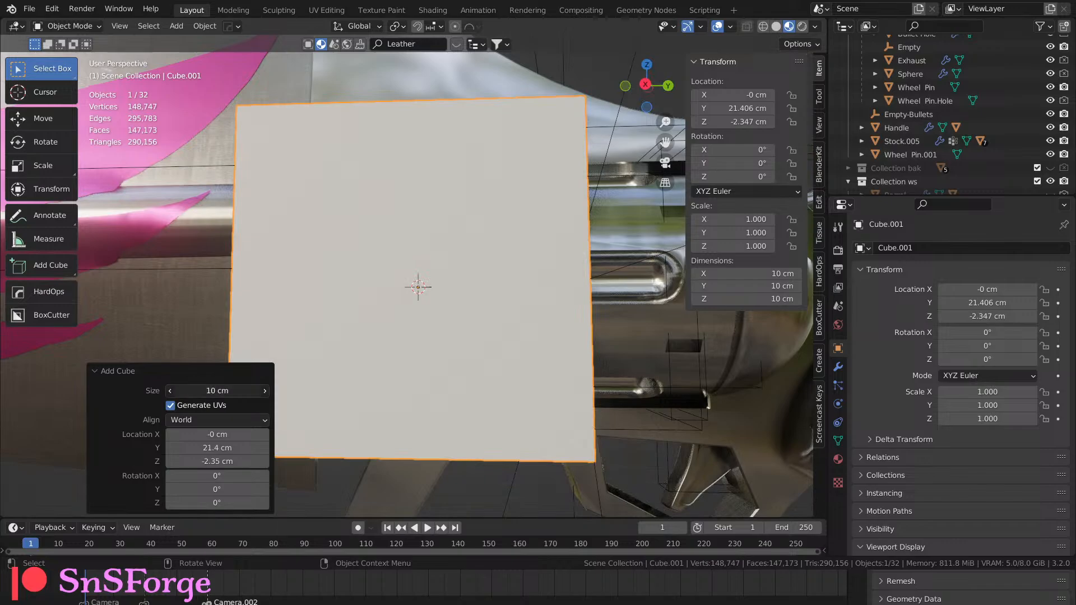
left_click(239, 392)
type("3")
key("Return")
scroll(359, 364, "up", 4)
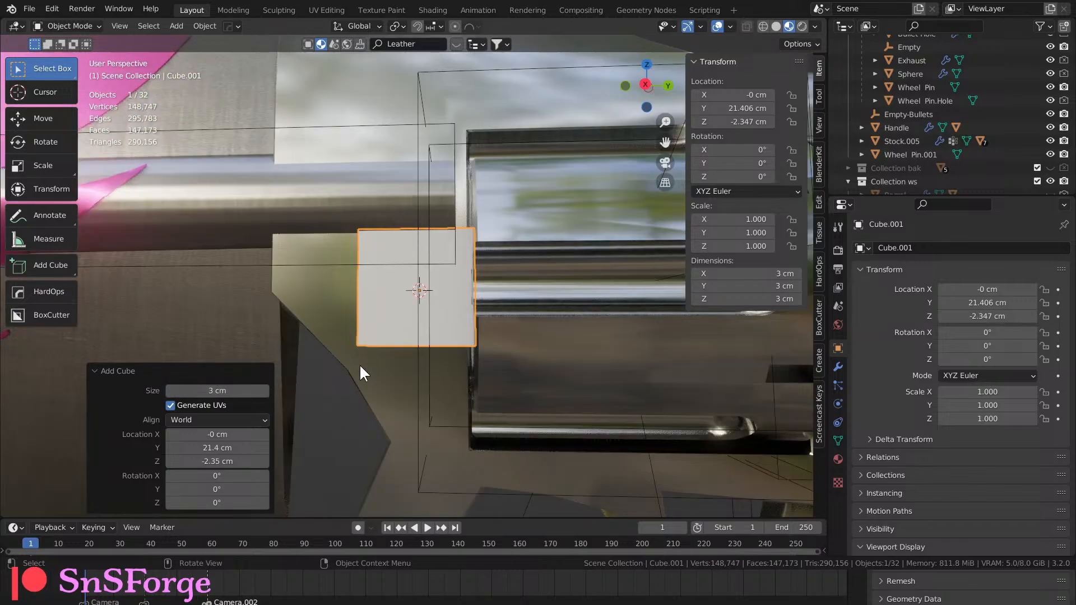
Collapse the Cylinder-Wheel hierarchy in the outliner and make Cube.001 the only selected object.
left_click(926, 151)
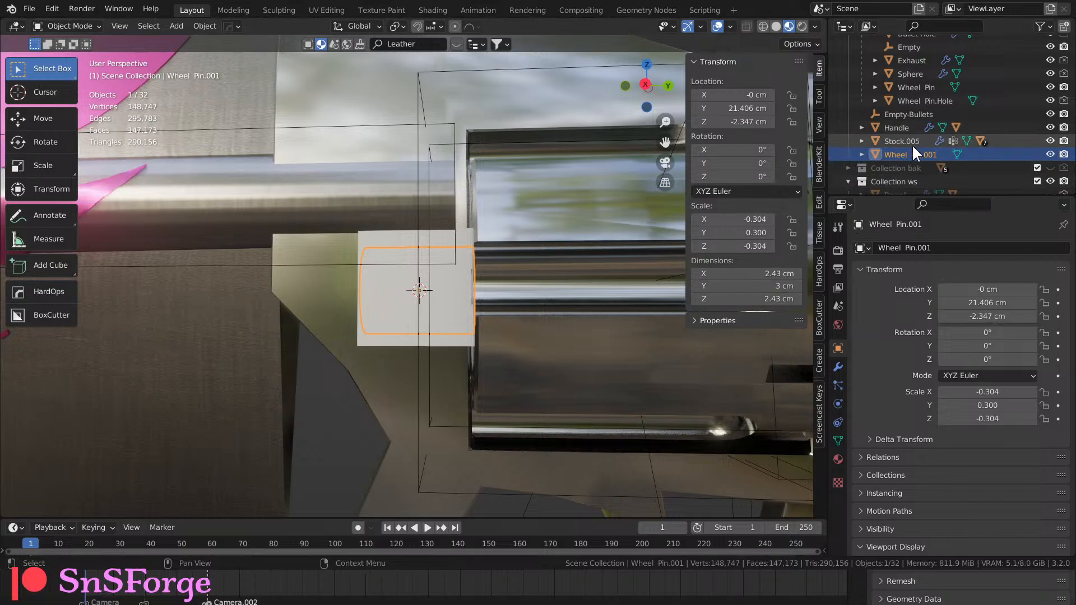
scroll(912, 151, "down", 5)
left_click_drag(898, 180, 899, 134)
scroll(899, 136, "down", 10)
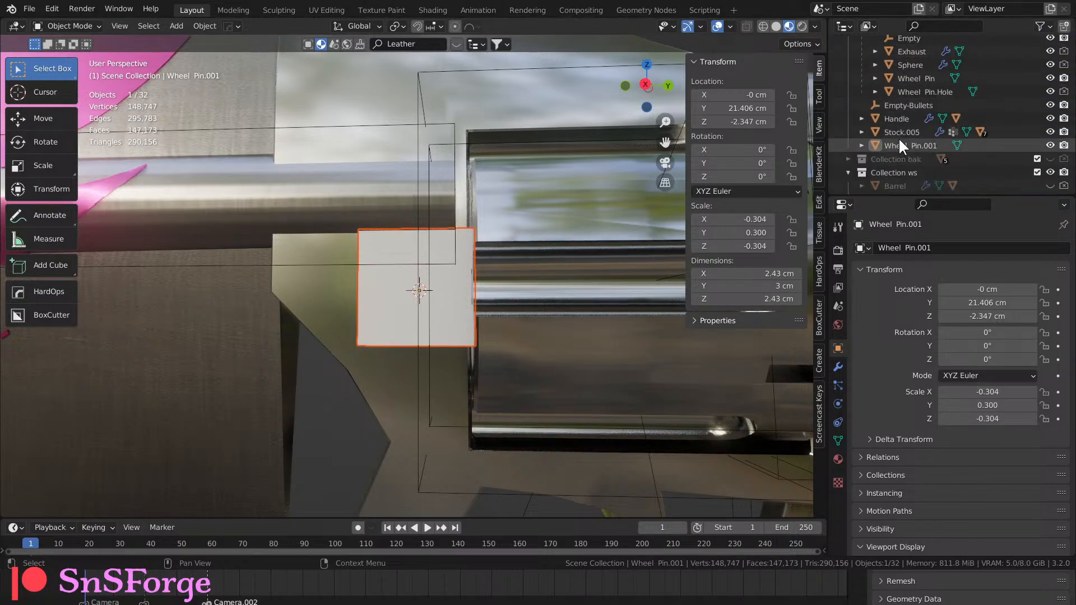
scroll(922, 112, "up", 2)
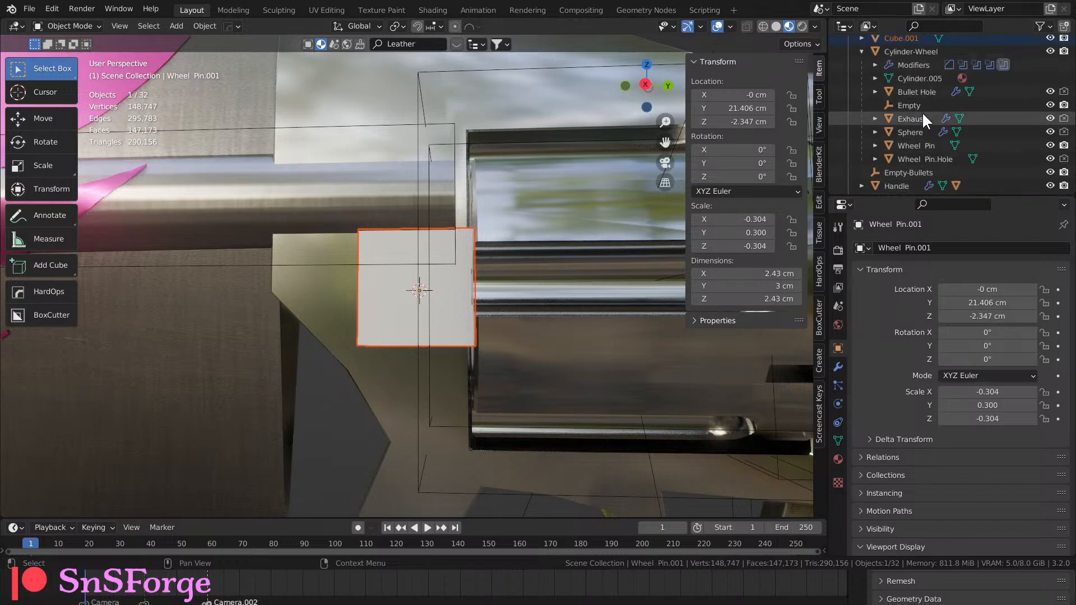
left_click(859, 51)
scroll(875, 76, "up", 3)
left_click(903, 80)
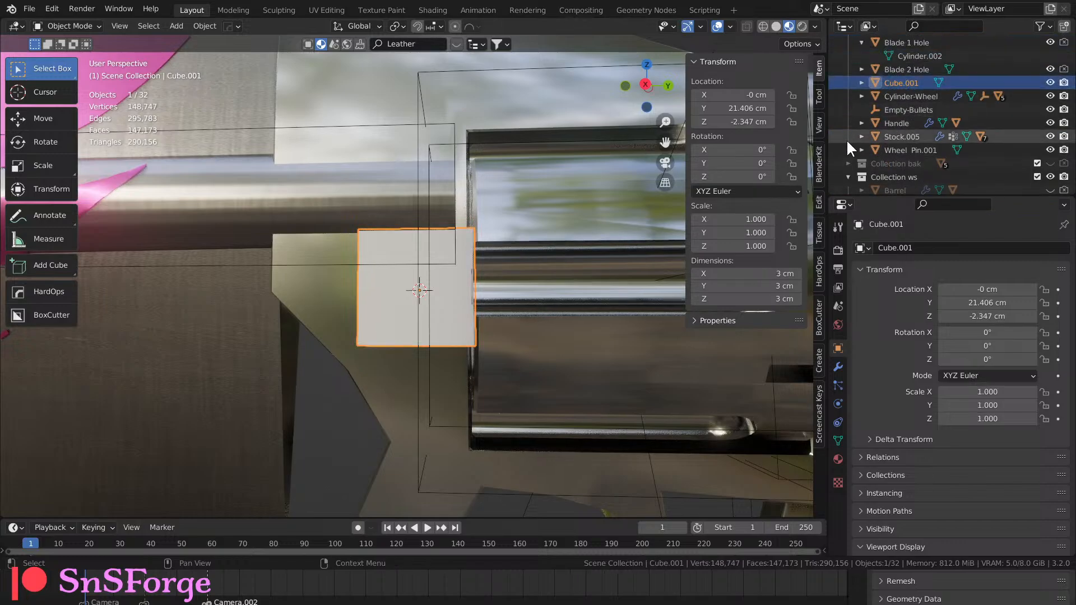
Set Cube.001's dimensions to 3.5 cm in X and 2.5 cm in Y and Z.
double_click(777, 275)
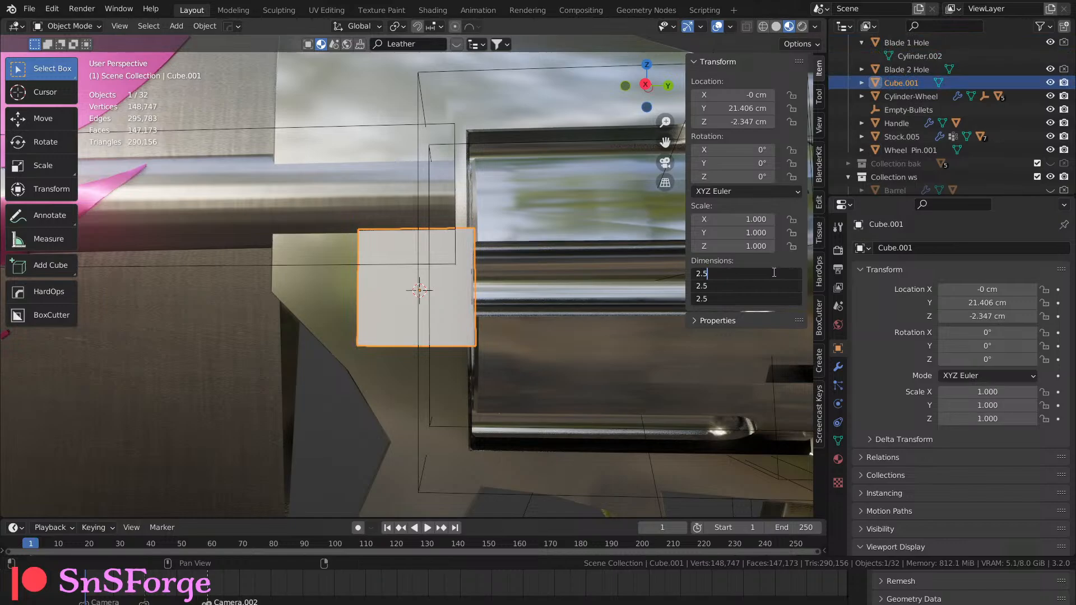
key("Return")
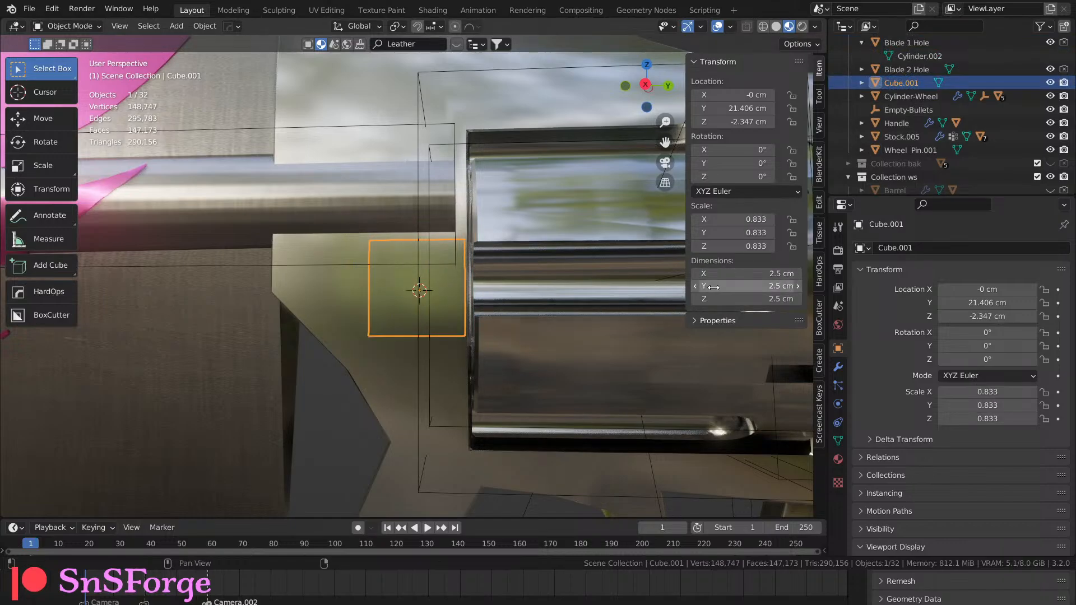
left_click(745, 275)
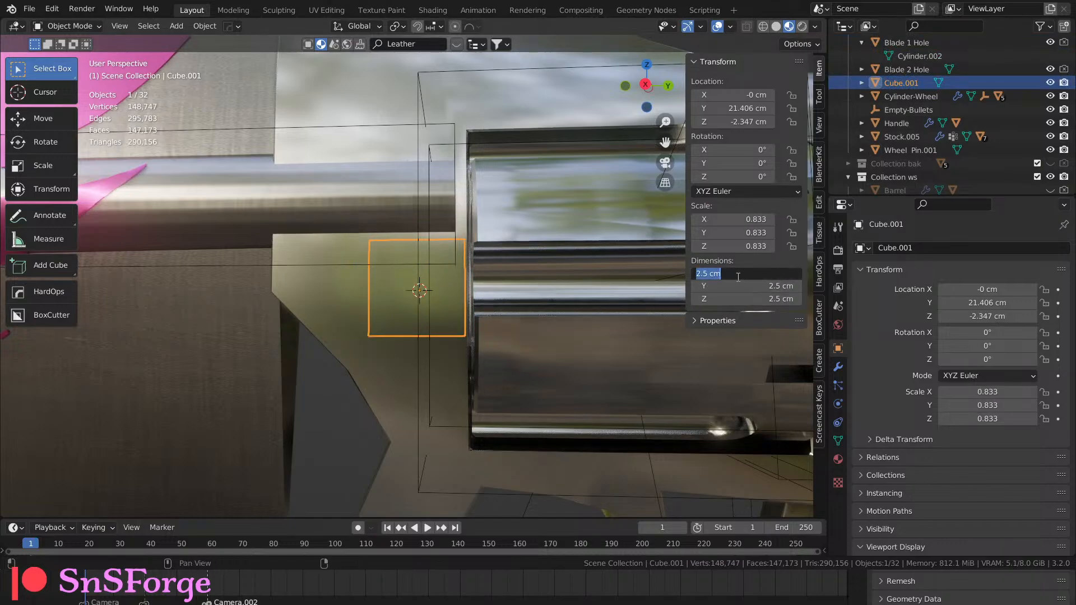
type("3")
key("Return")
middle_click_drag(392, 303, 668, 282)
left_click(755, 273)
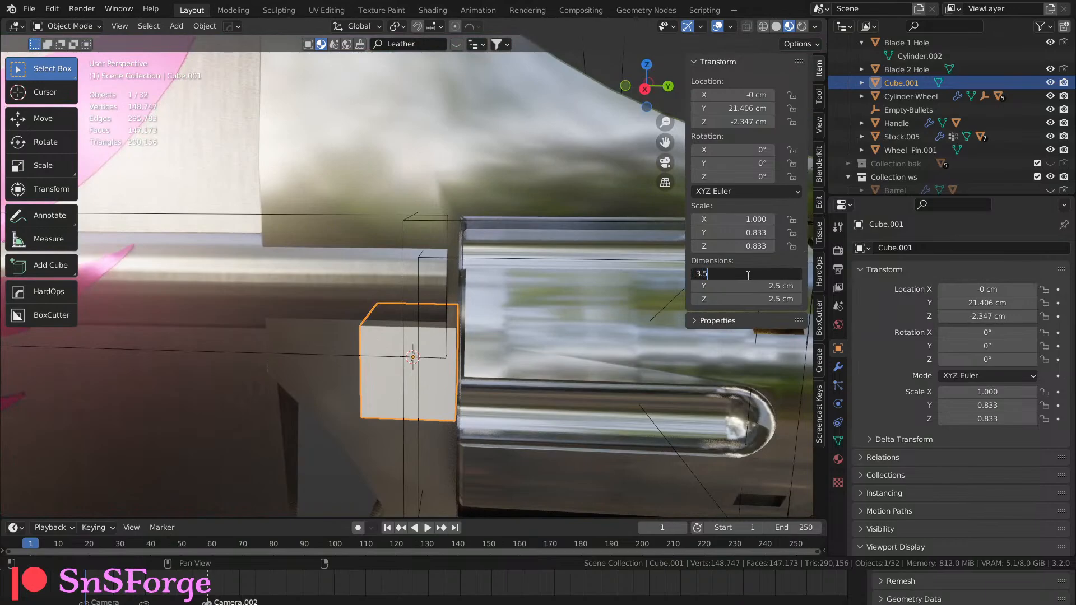
key("Return")
middle_click_drag(588, 325, 417, 291)
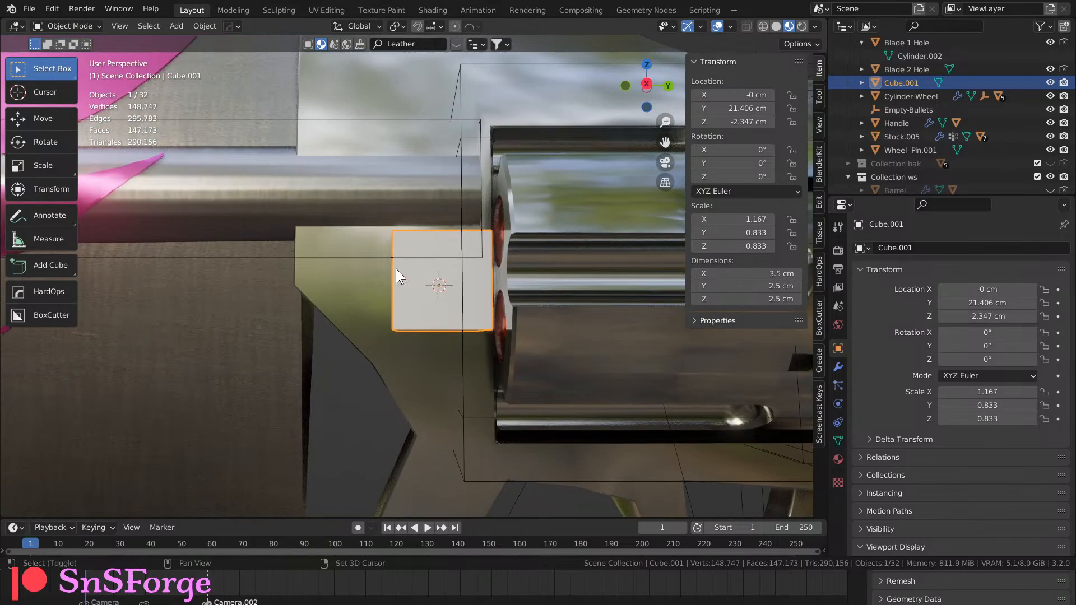
Move Cube.001's face on the barrel side about 1.6 cm along negative Y to lengthen the block.
middle_click_drag(404, 263, 527, 263, "shift")
key("Tab")
key("Tab")
key("Tab")
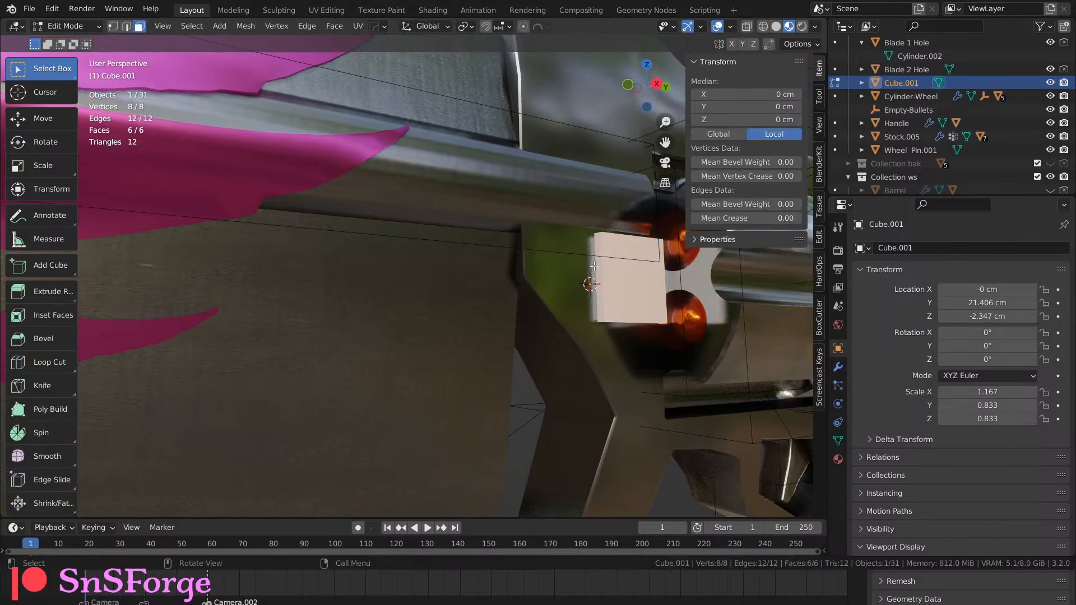
left_click(594, 266)
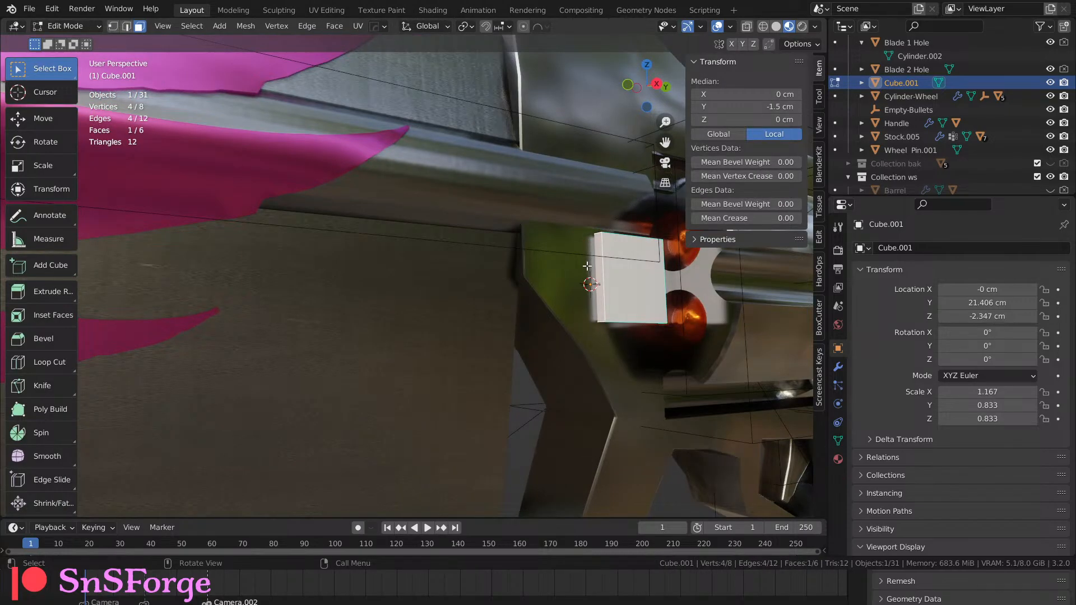
key("g")
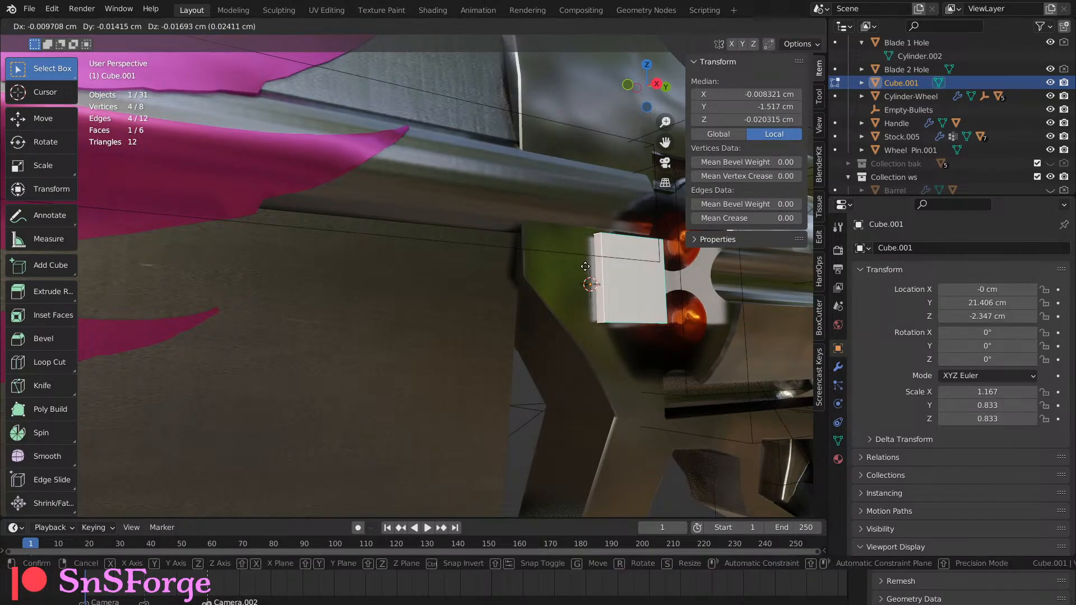
key("y")
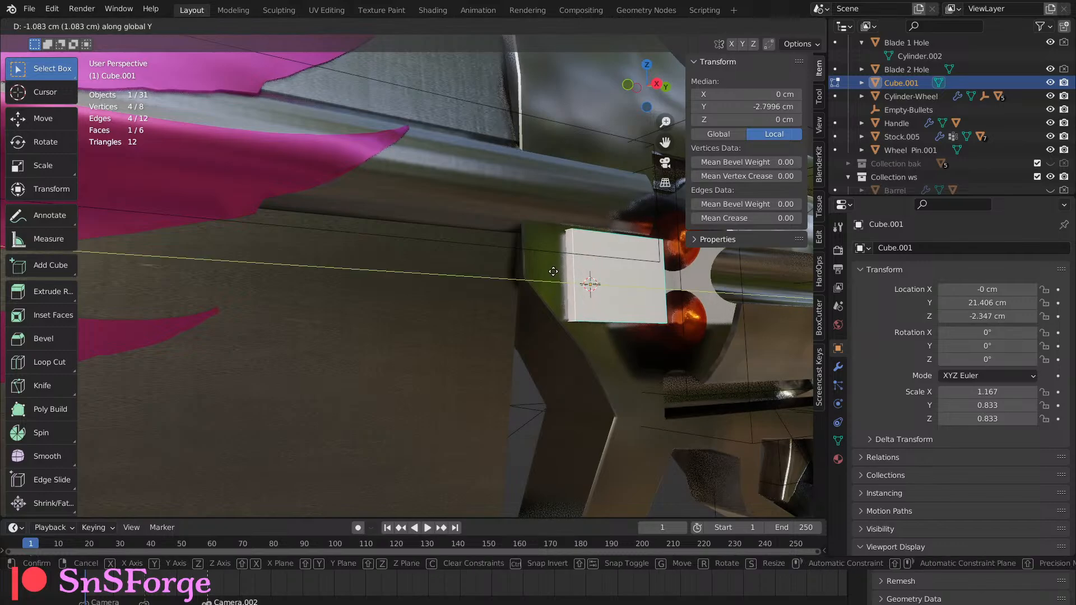
left_click(541, 312)
middle_click_drag(542, 313, 499, 302)
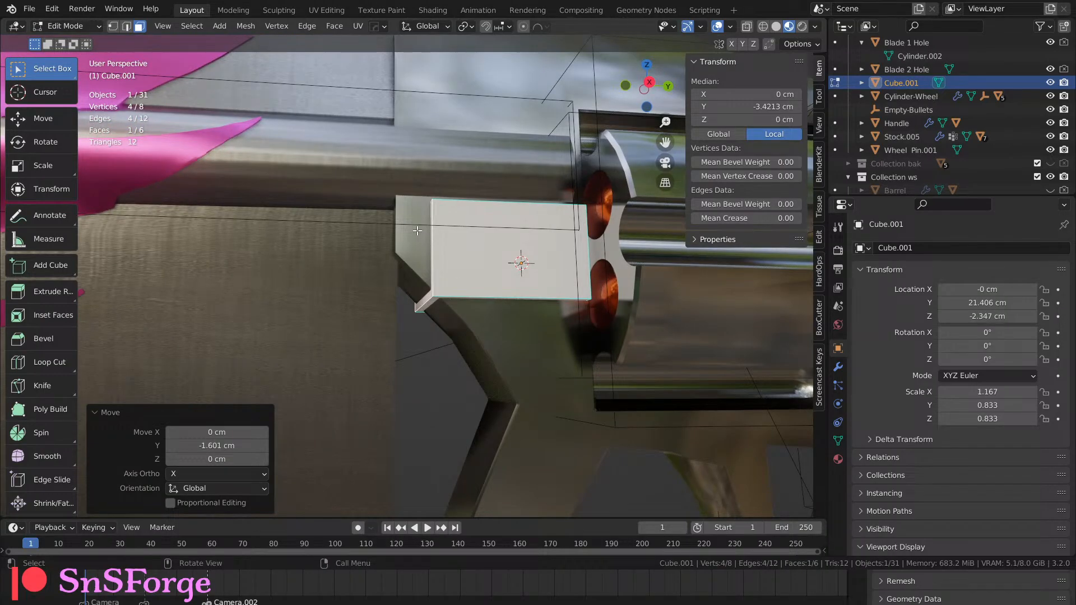
middle_click_drag(416, 232, 442, 251)
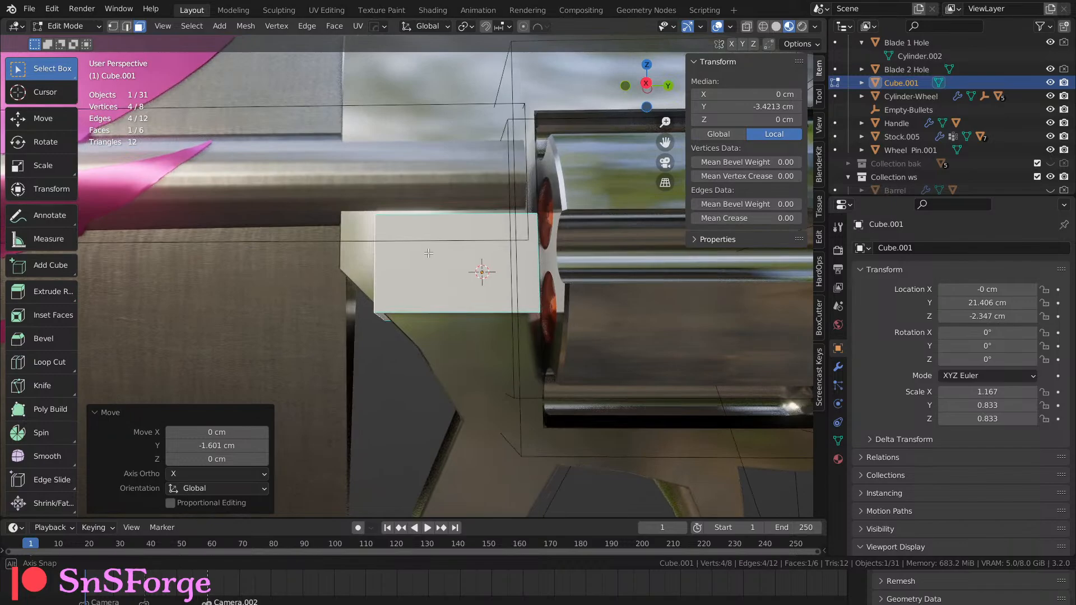
Shift the same face of Cube.001 back about 0.73 cm along positive Y.
middle_click_drag(428, 253, 537, 269)
key("g")
key("y")
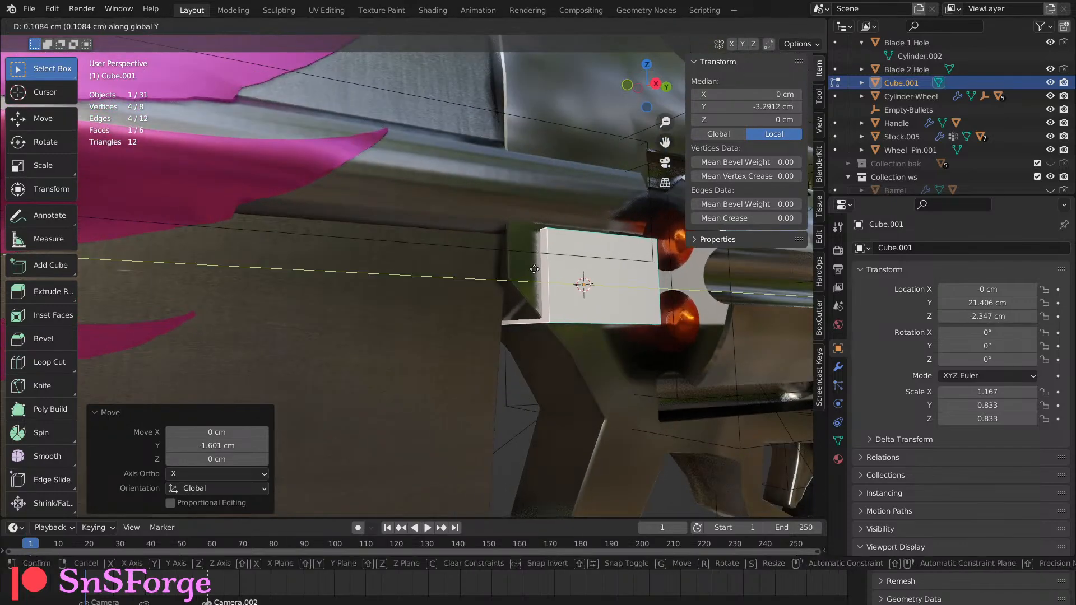
left_click(552, 271)
middle_click_drag(546, 293, 506, 291)
Save the file and cut Cube.001 out of the frame object Stock.005 with a Brush Boolean Difference.
left_click(650, 84)
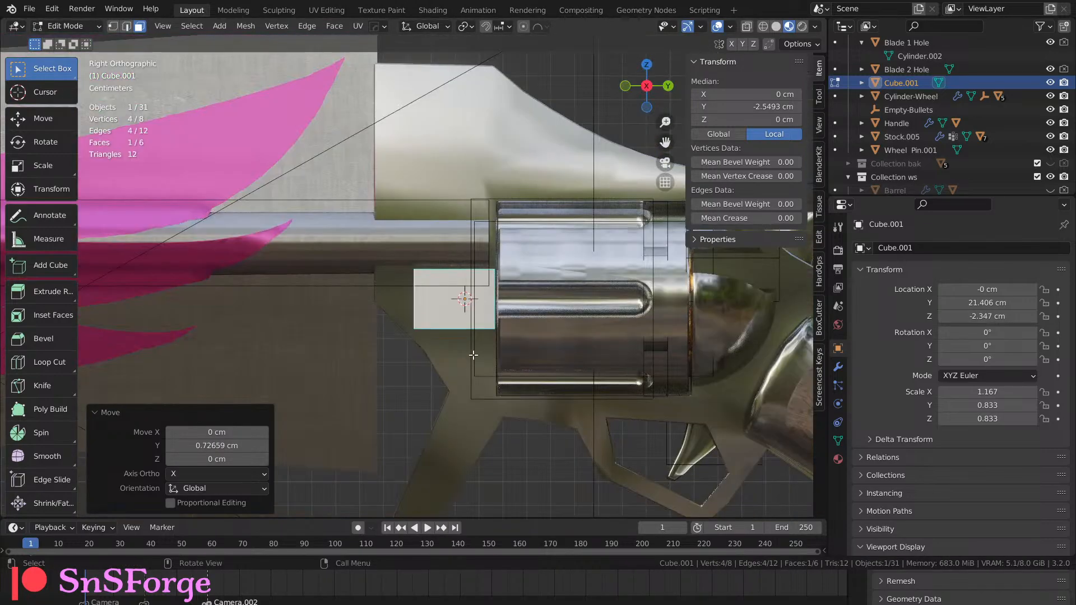
middle_click_drag(431, 306, 416, 252, "shift")
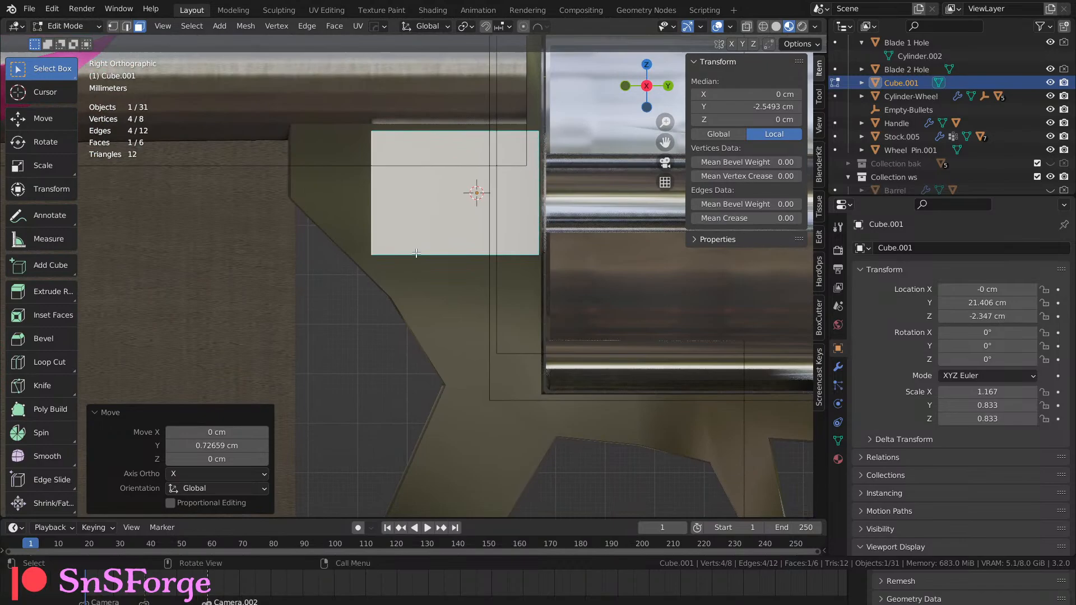
key("Tab")
left_click(442, 291, "shift")
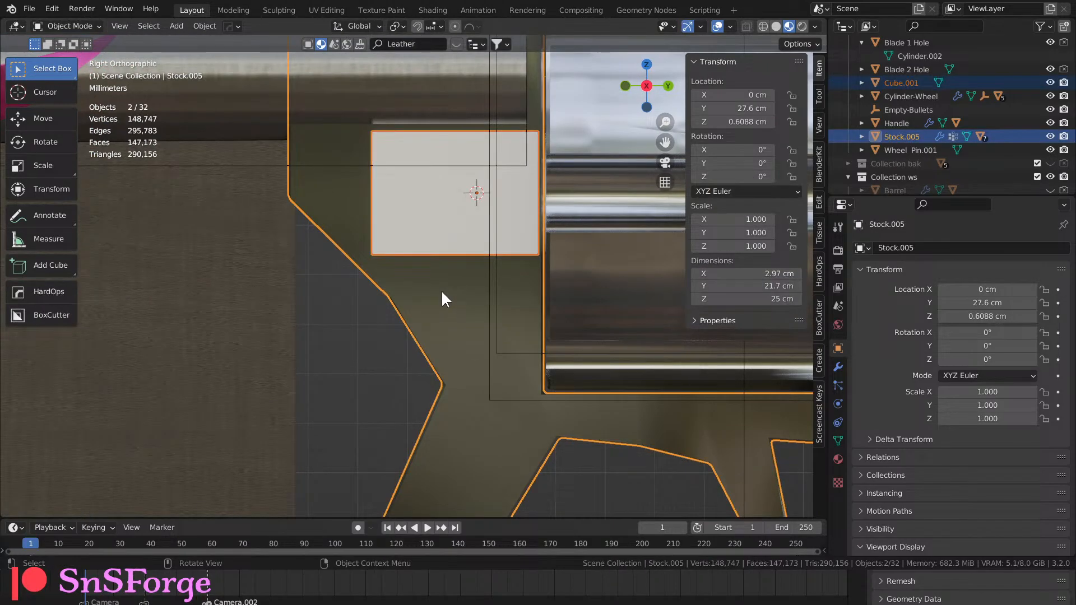
key("ctrl+s")
key("shift+ctrl+b")
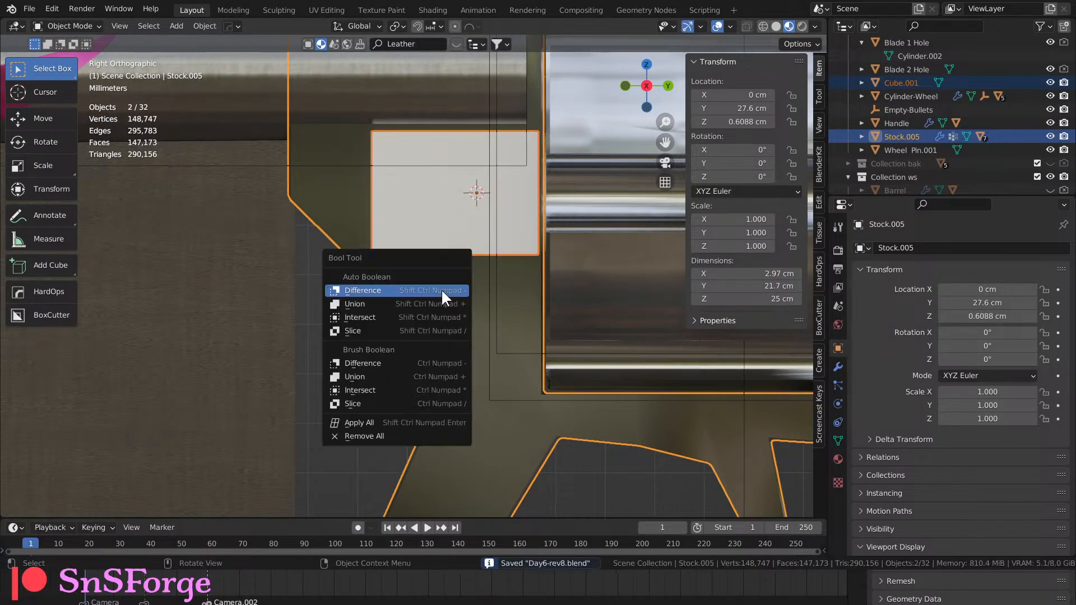
left_click(438, 360)
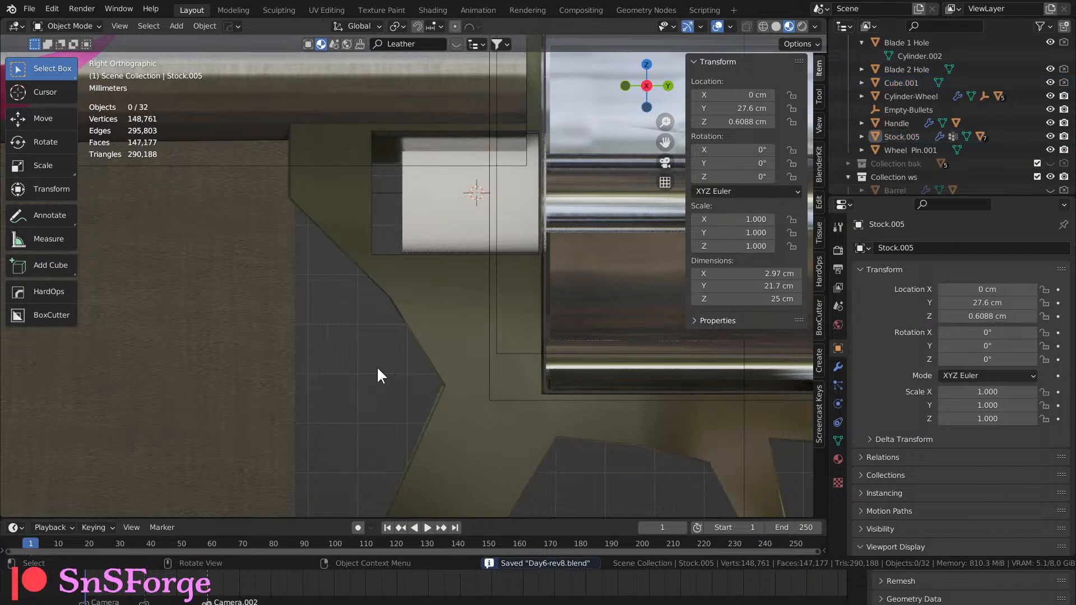
Scale Wheel Pin.001 by about 0.476 in X and Z only, to about 1.16 cm across.
middle_click_drag(377, 369, 509, 258)
left_click(563, 231)
key("KP_Decimal")
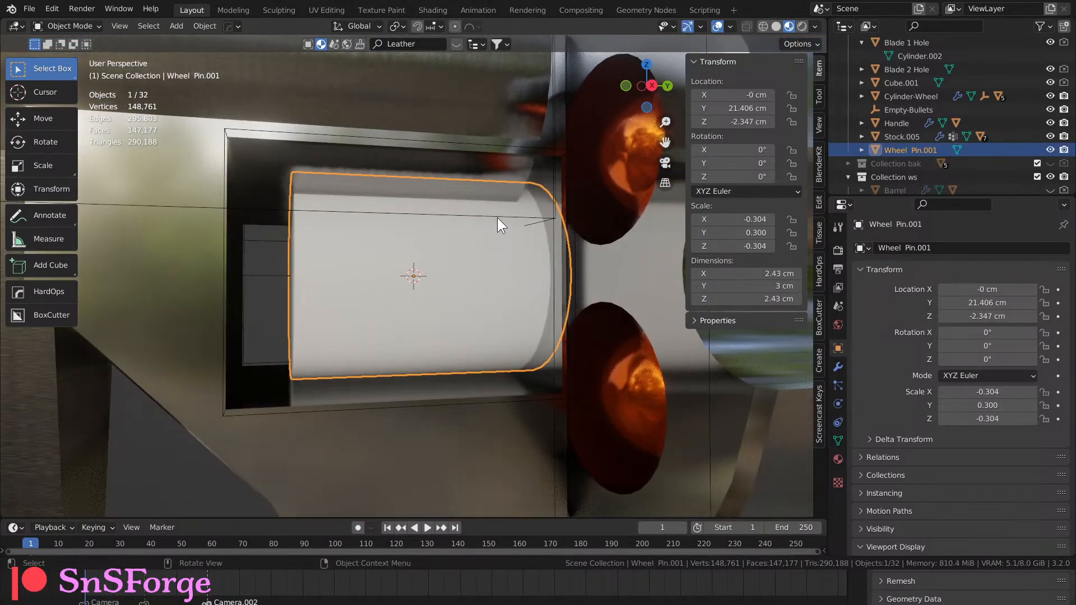
left_click(271, 181)
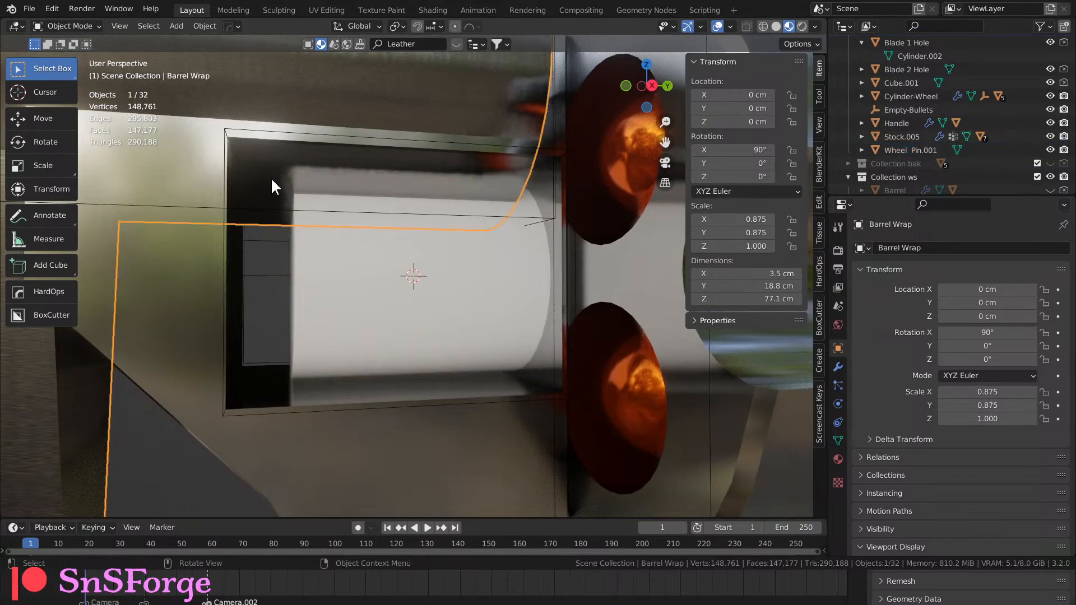
middle_click_drag(356, 214, 375, 223)
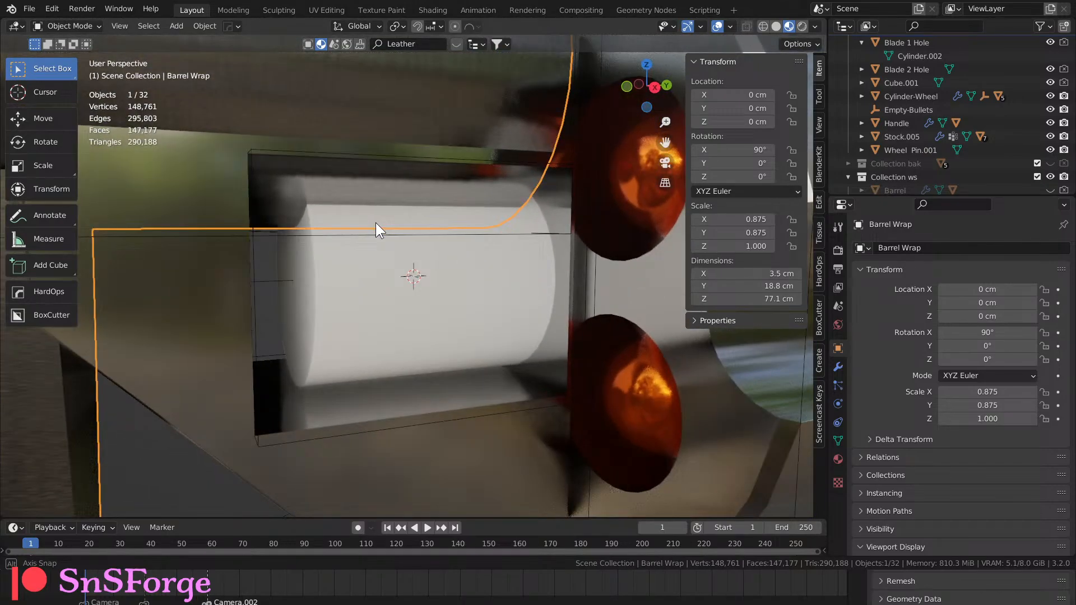
left_click(392, 295)
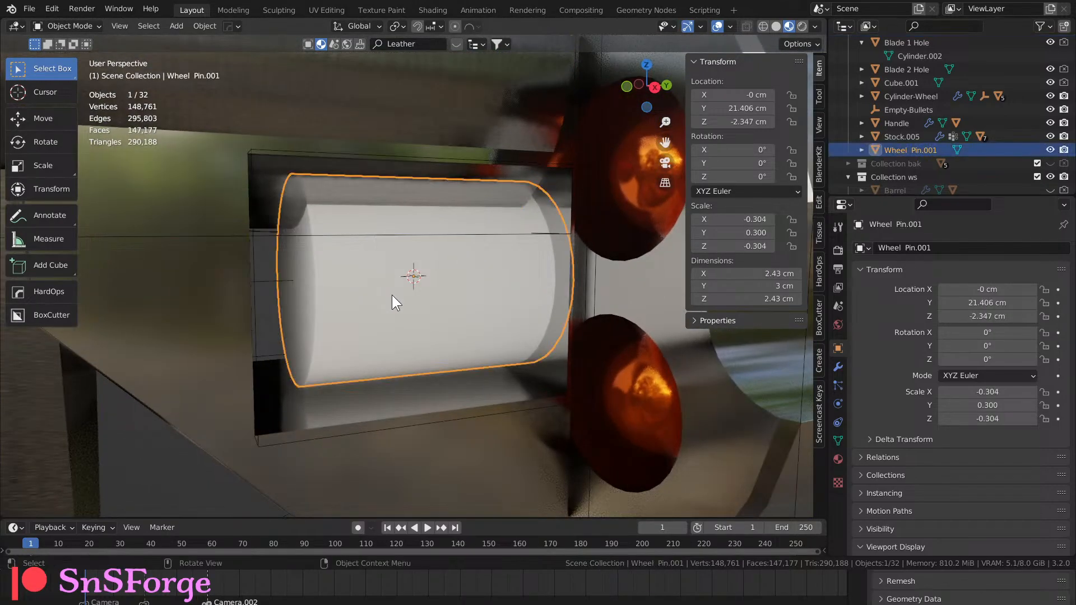
left_click(749, 274)
key("Escape")
key("s")
key("shift+y")
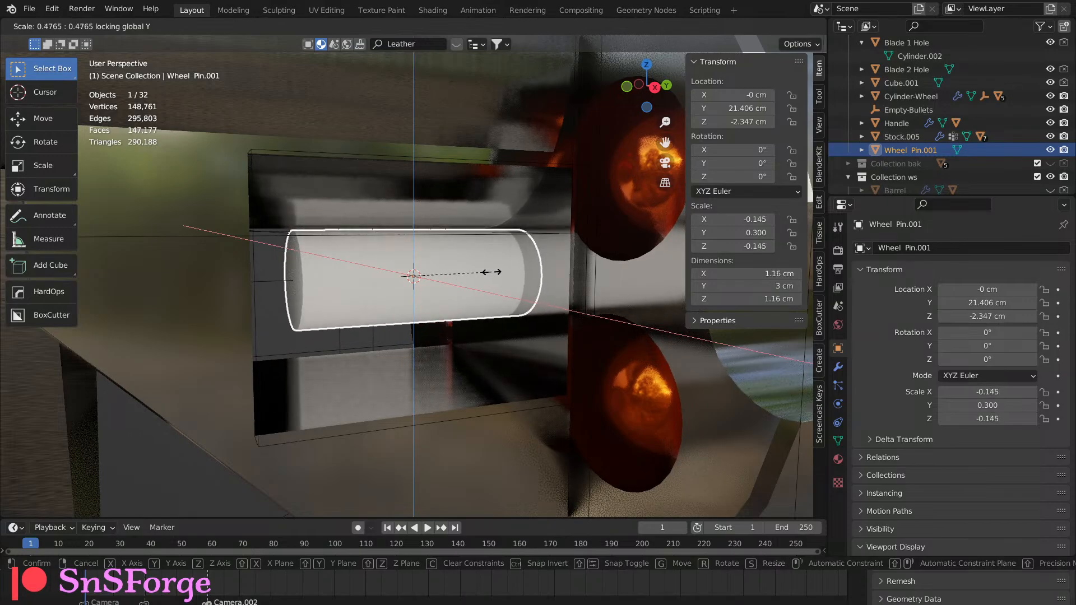
left_click(492, 272)
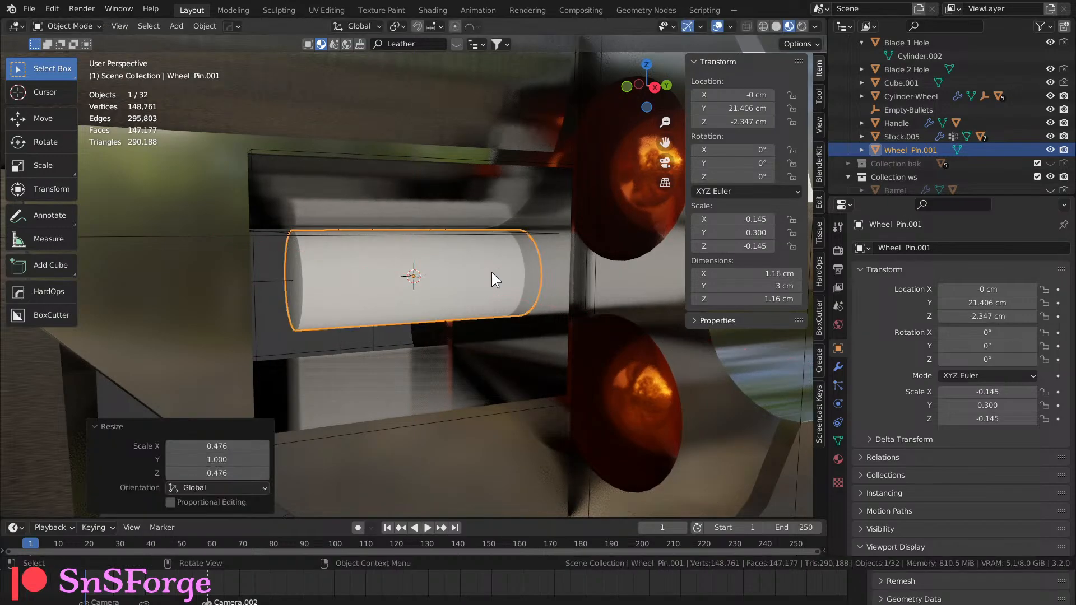
Duplicate the slimmed Wheel Pin.001 in place, without offset.
mouse_move(506, 301)
middle_mouse_down()
mouse_move(455, 297)
mouse_move(505, 295)
mouse_move(509, 305)
middle_mouse_up()
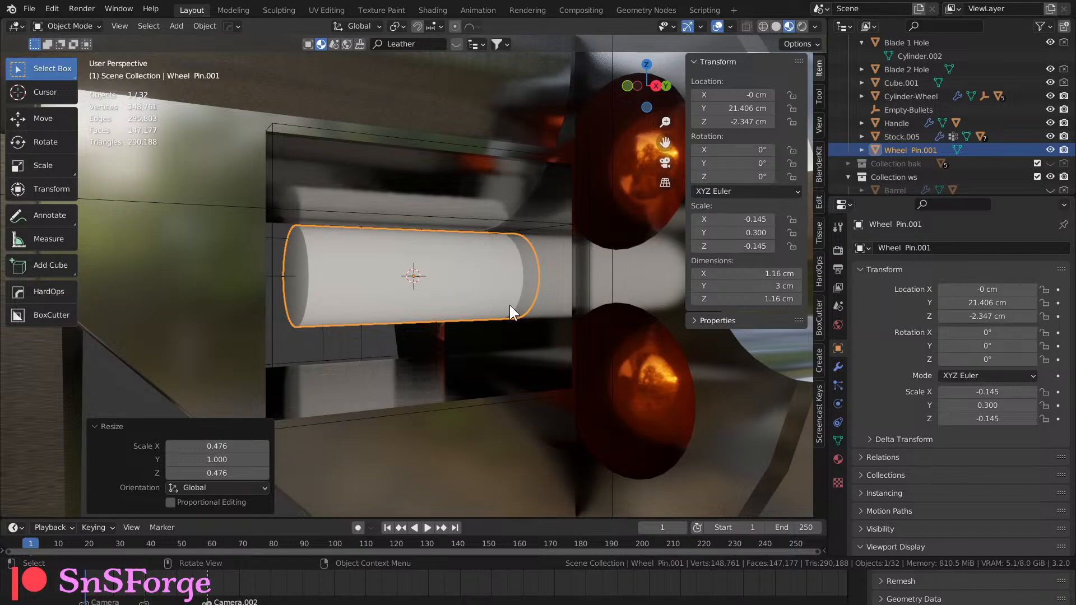
scroll(406, 361, "up", 2)
scroll(409, 362, "down", 2)
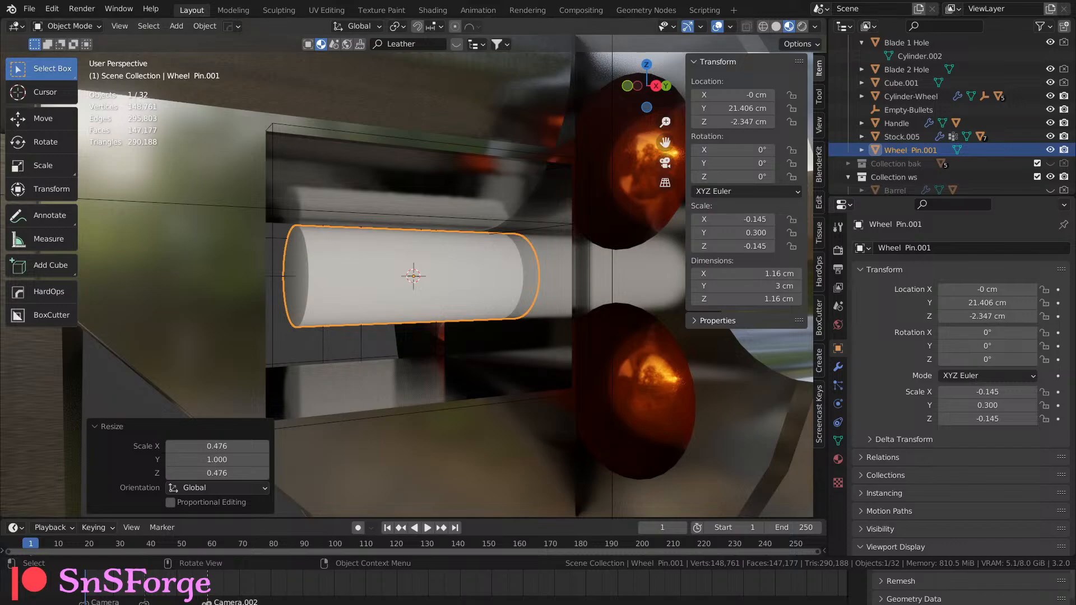
middle_click_drag(303, 359, 435, 285)
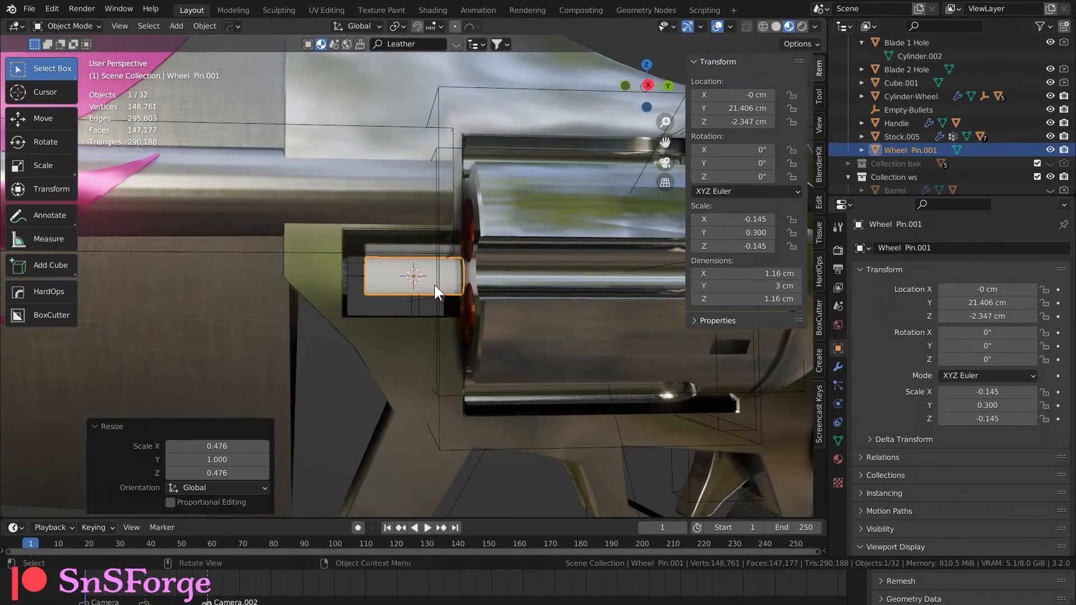
left_click(648, 85)
scroll(459, 308, "up", 3)
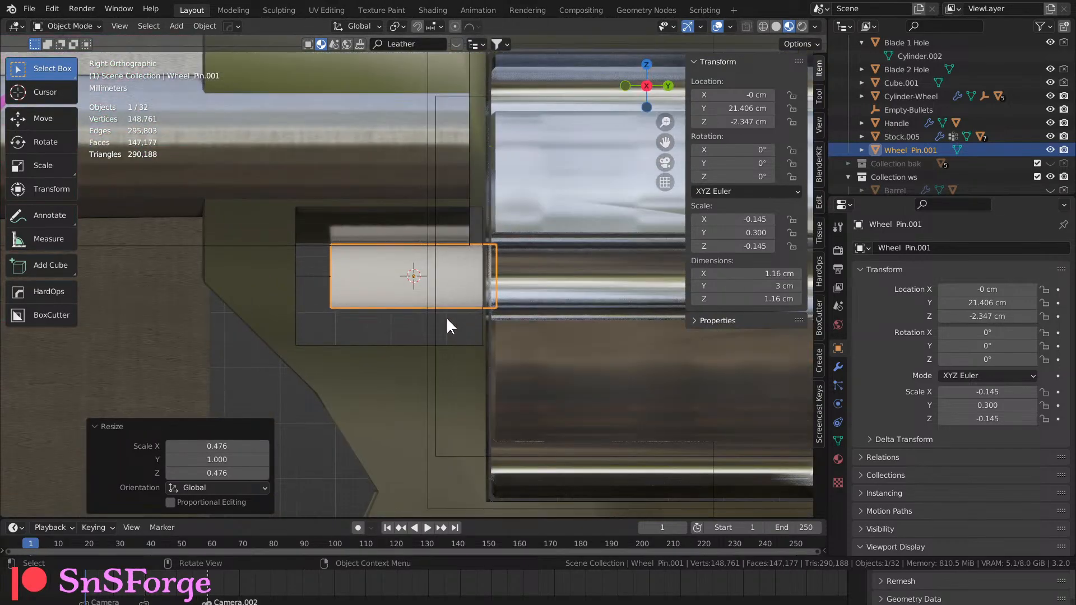
scroll(446, 317, "up", 1)
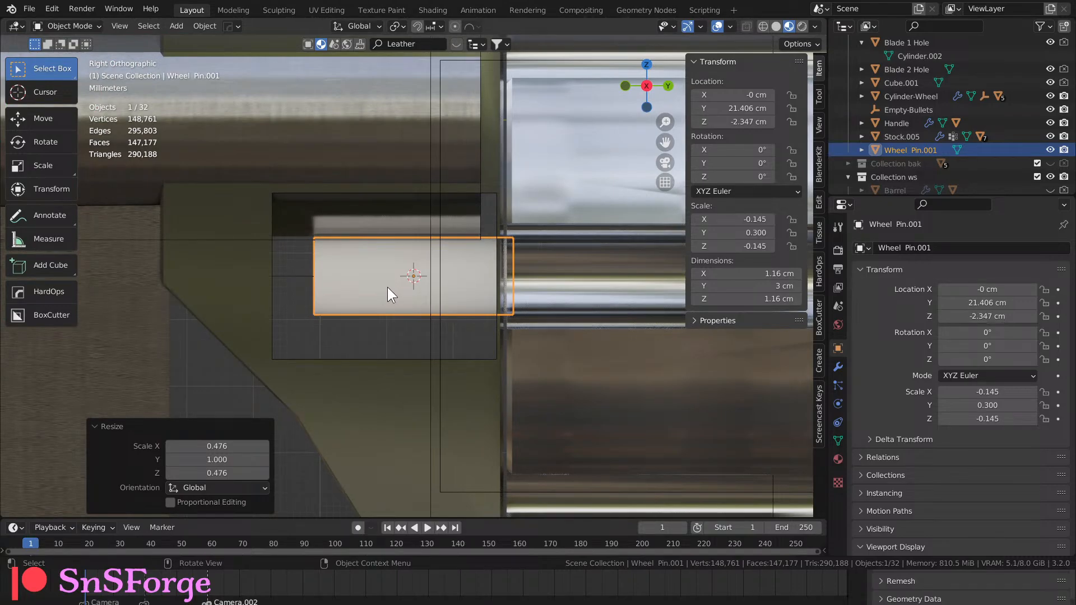
key("shift+d")
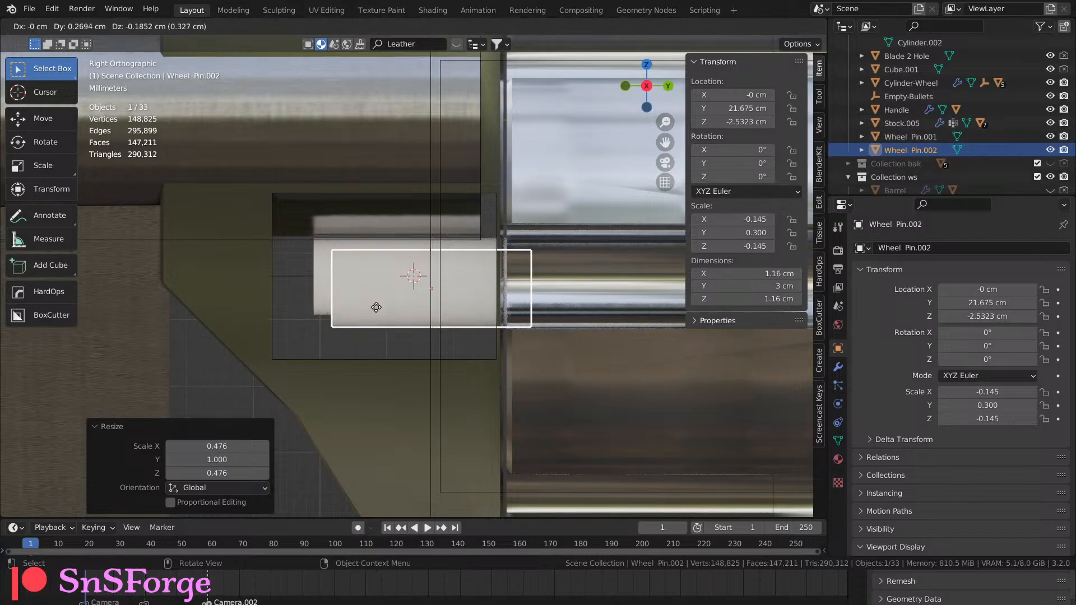
right_click(375, 314)
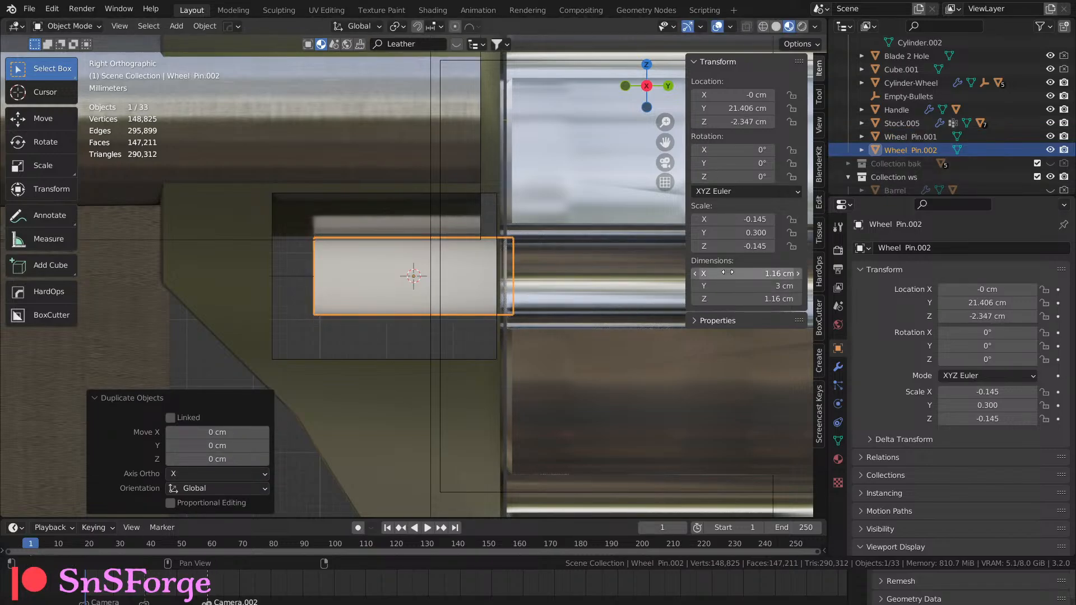
Try enlarging the duplicated pin about 3.2 times in X and Z only, and undo the scaling.
key("s")
key("shift+y")
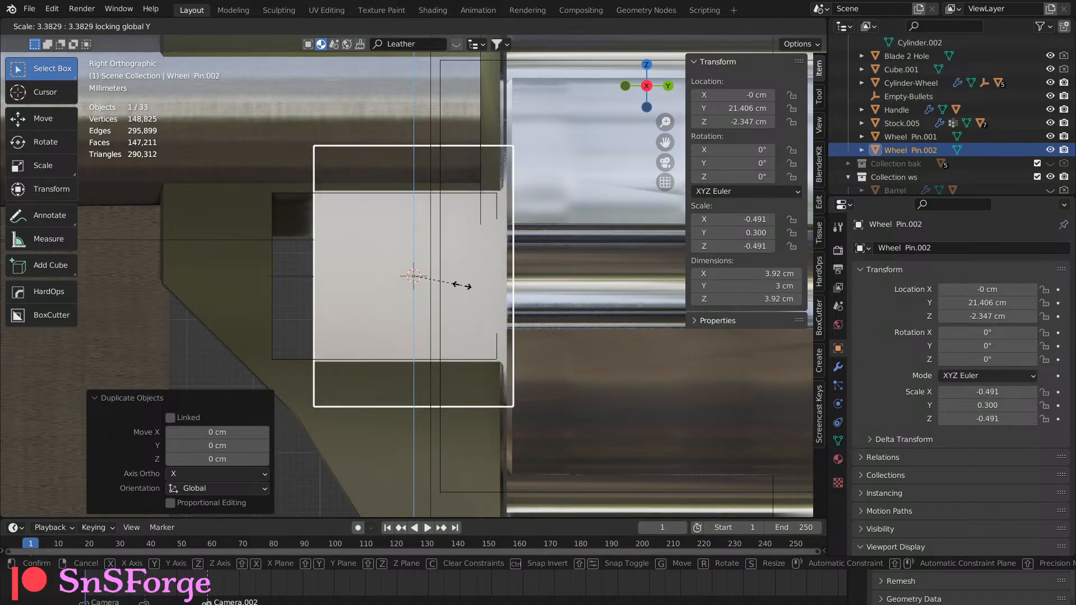
key("shift+y")
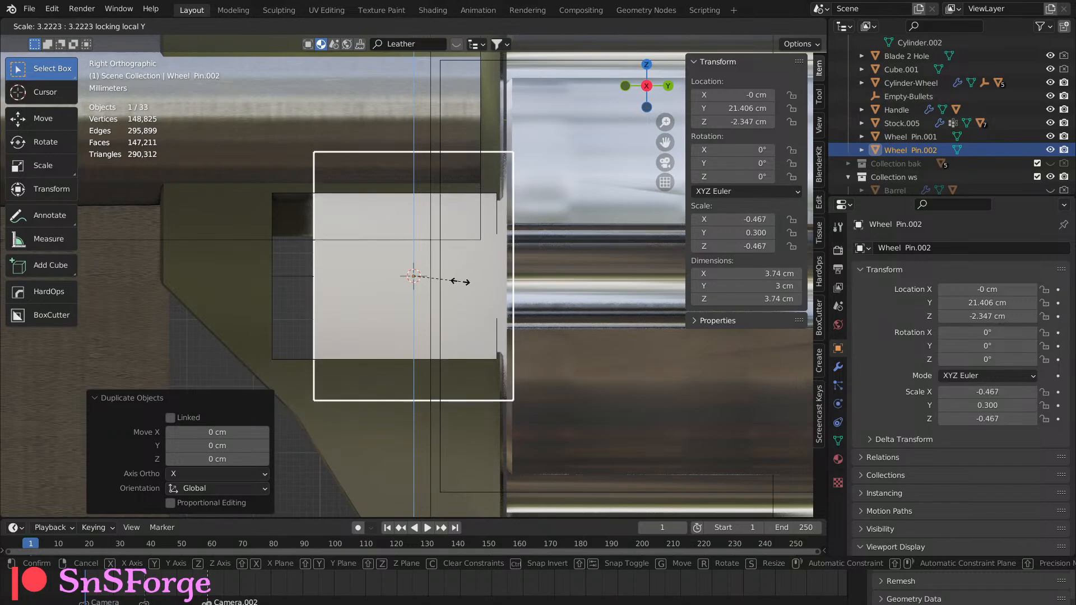
left_click(456, 285)
middle_click_drag(390, 291, 395, 326)
key("ctrl+z")
Enlarge the duplicated pin in X and Z only to about 2.33 cm across, nearly filling the cutout's height.
scroll(414, 297, "up", 2)
key("s")
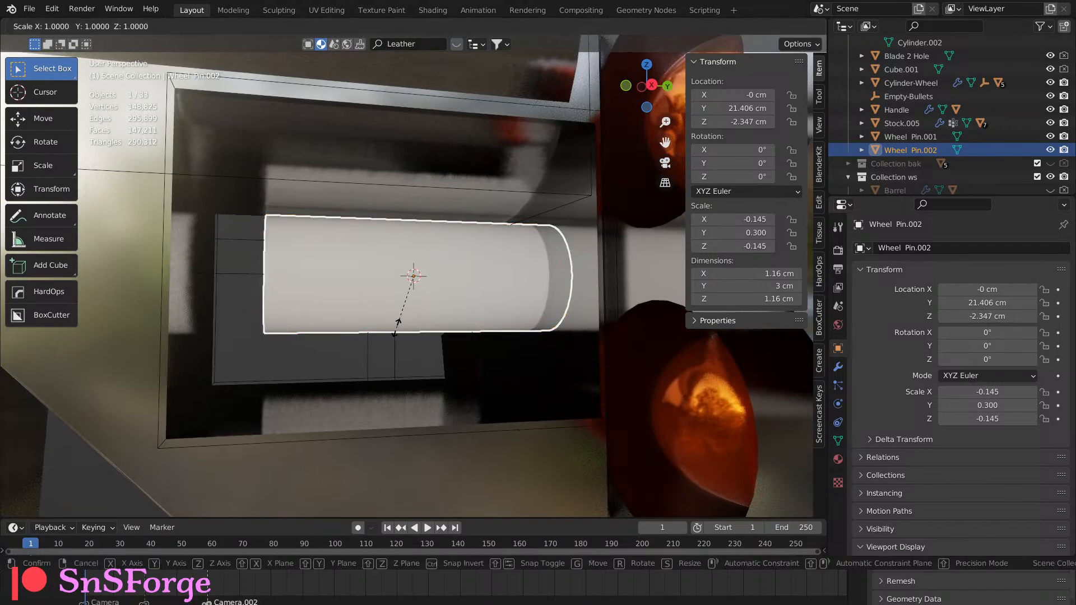
key("shift+y")
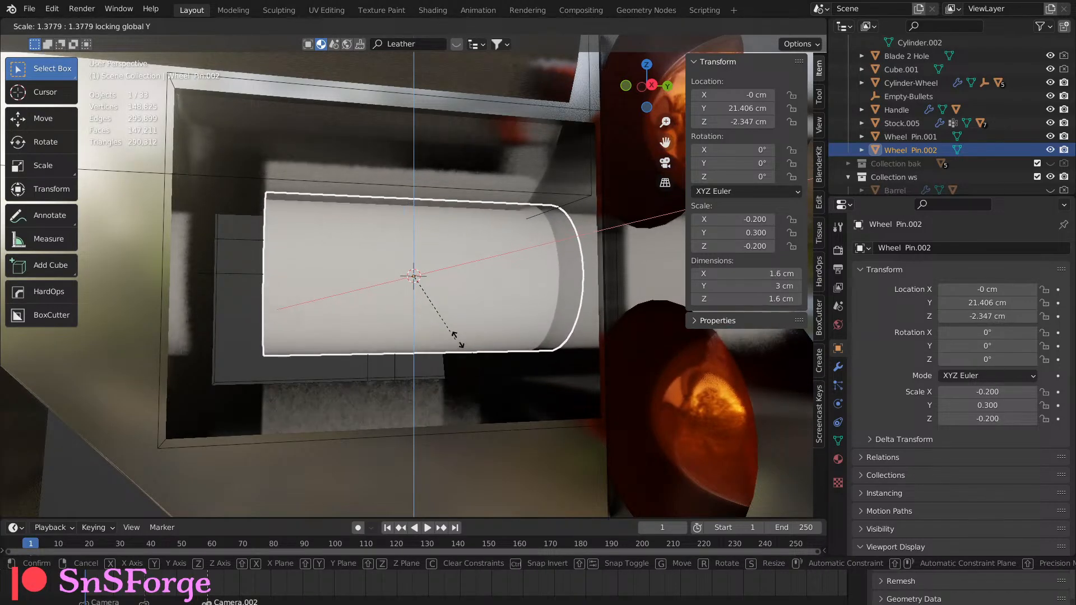
left_click(481, 346)
middle_click_drag(534, 268, 617, 156)
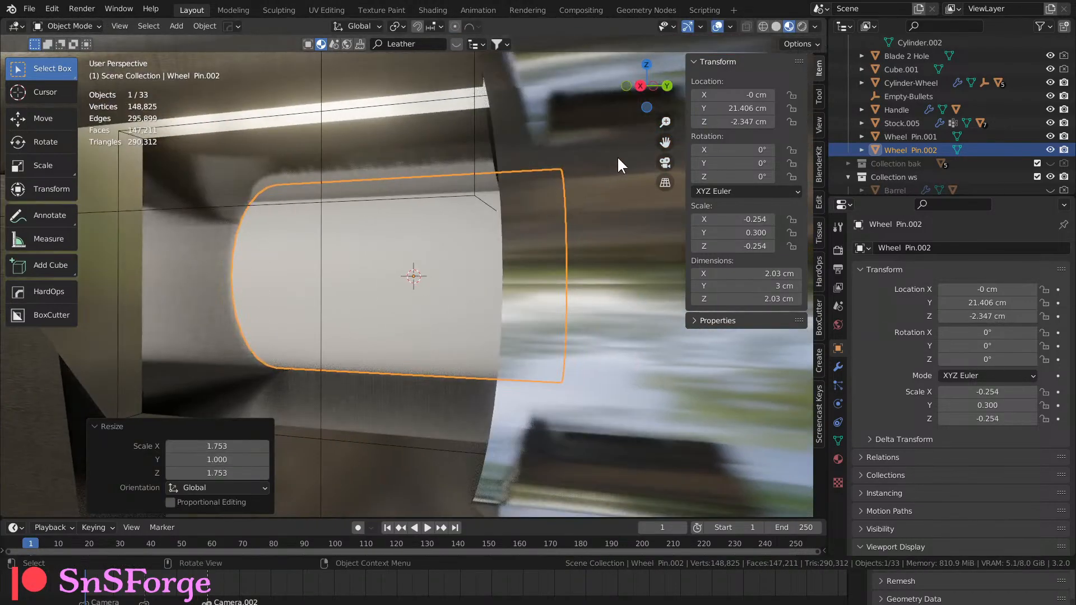
left_click(643, 86)
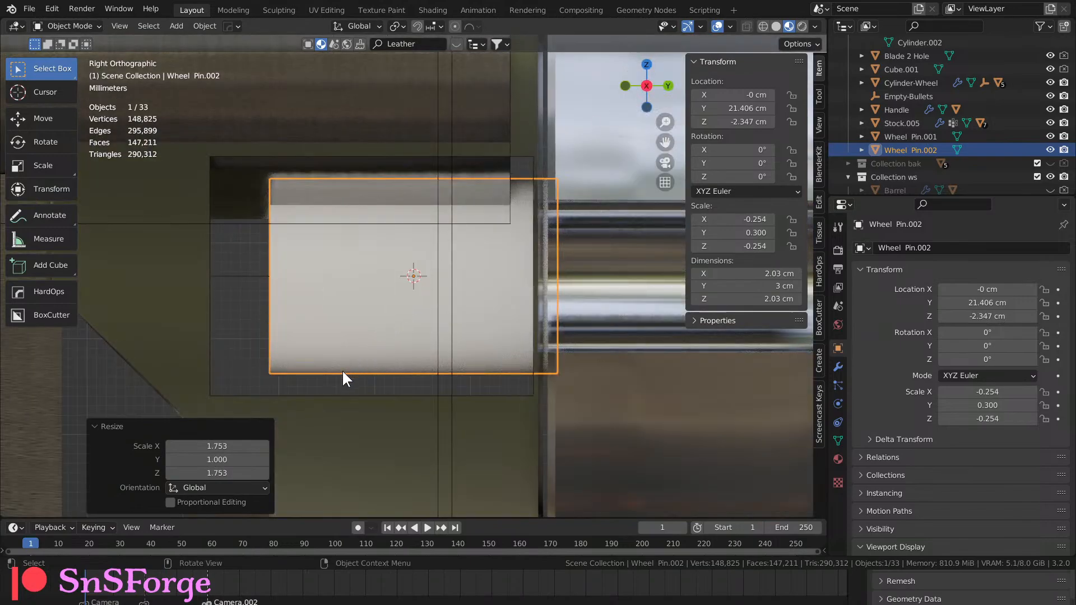
key("s")
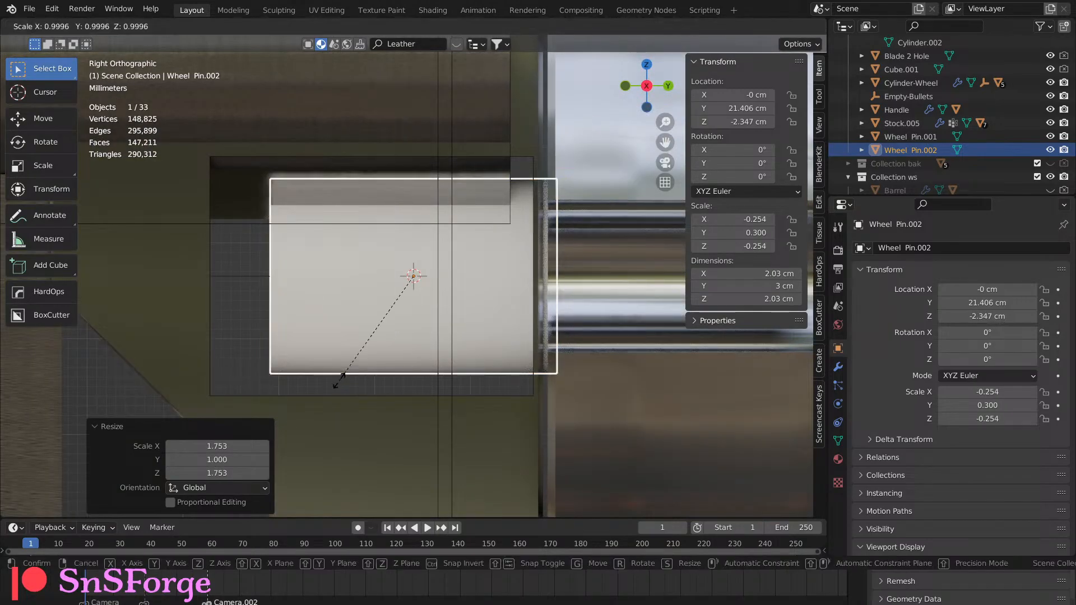
key("shift+y")
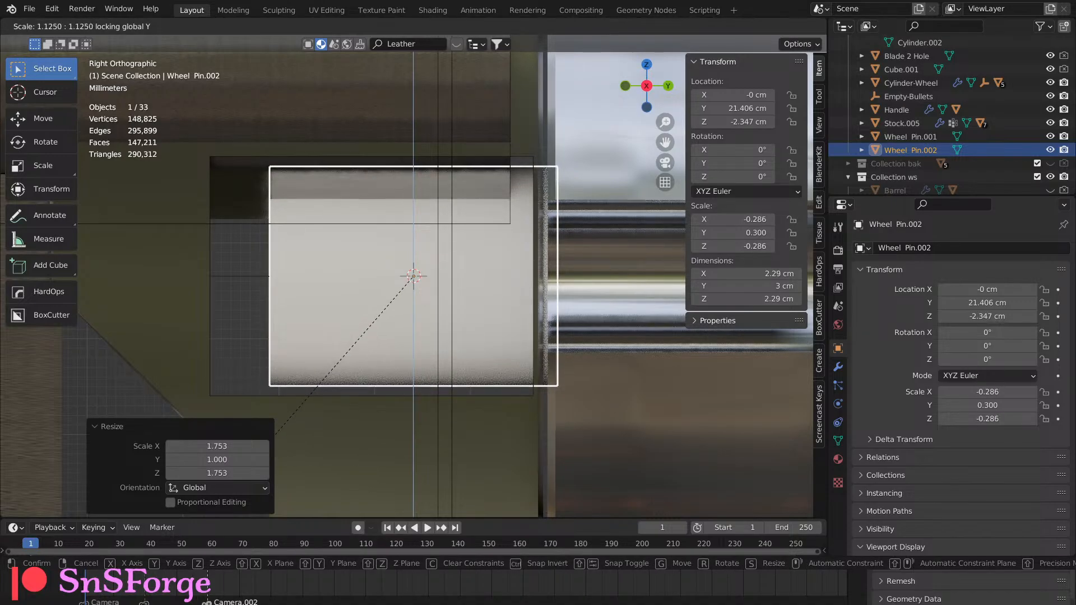
left_click(199, 41)
Isolate Wheel Pin.002 together with the Stock.005 frame in local view.
middle_click_drag(316, 147, 325, 240)
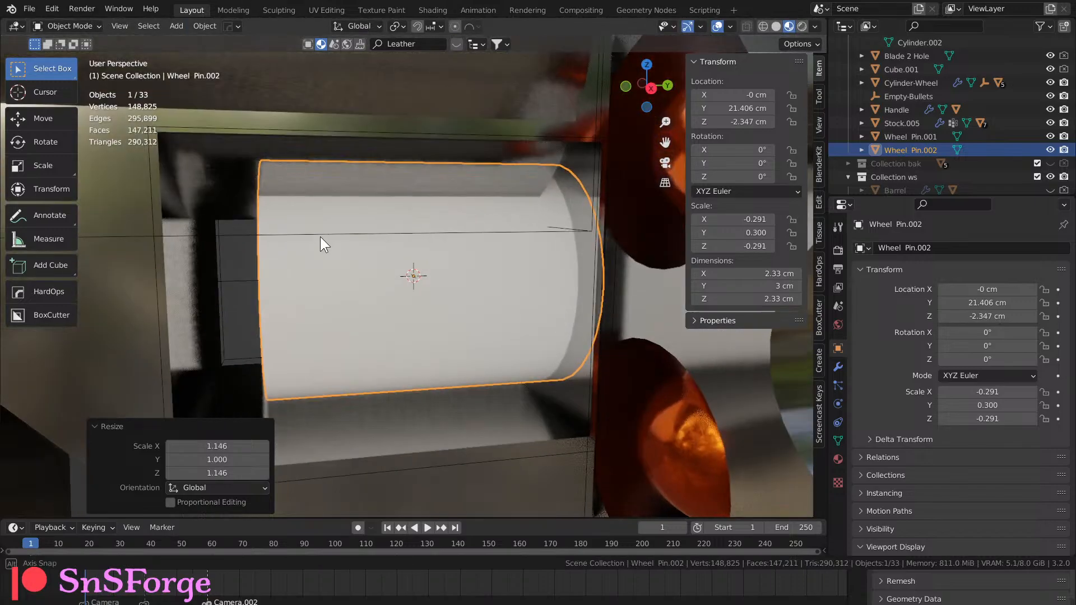
scroll(355, 215, "down", 2)
middle_click_drag(415, 280, 381, 283)
key("Tab")
middle_click_drag(546, 297, 487, 283)
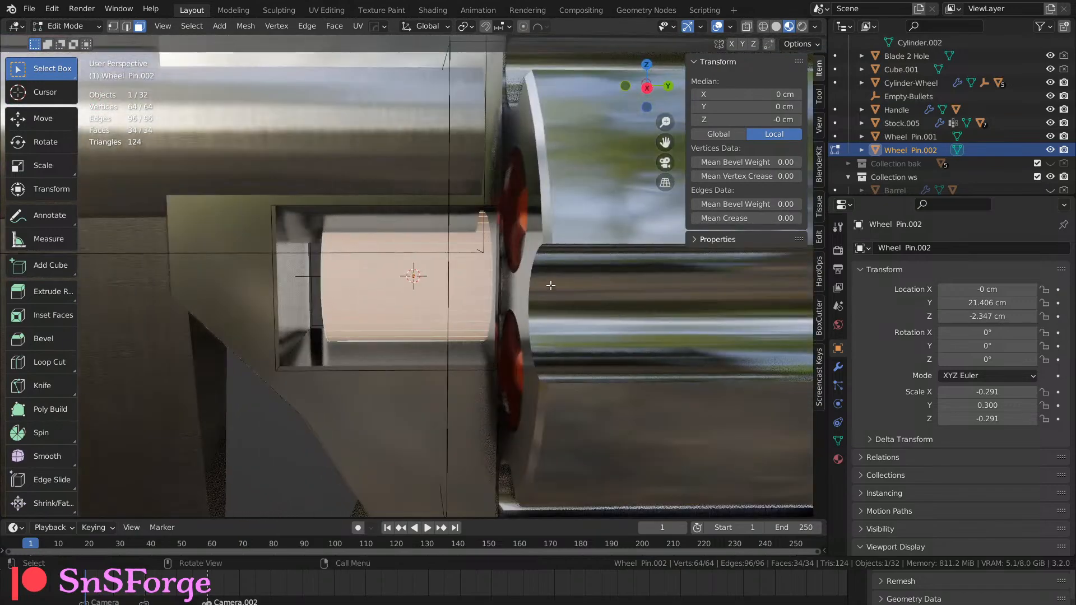
key("Tab")
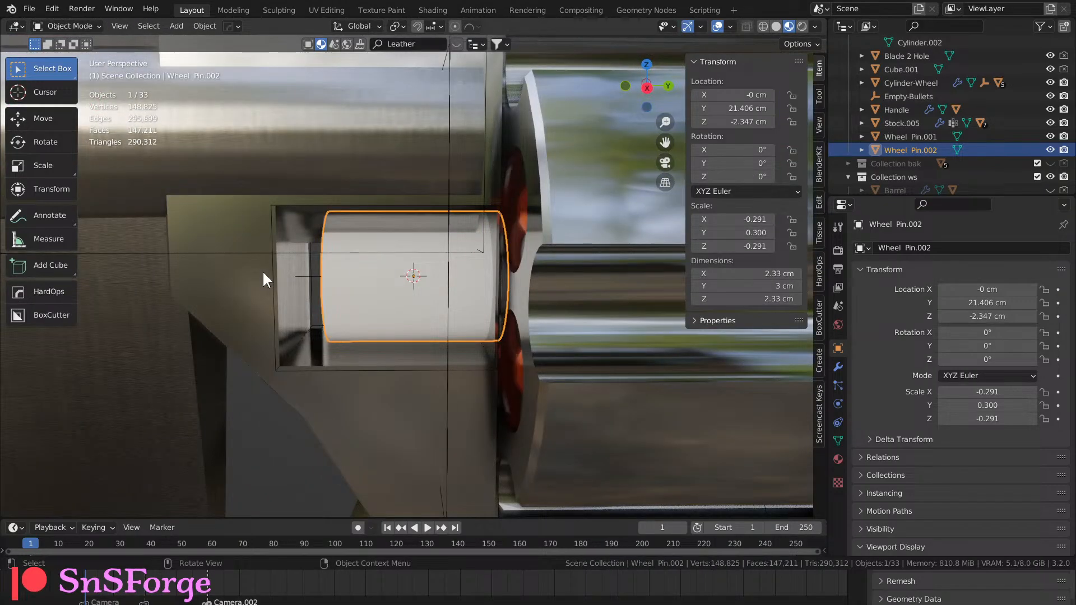
left_click(247, 273, "shift")
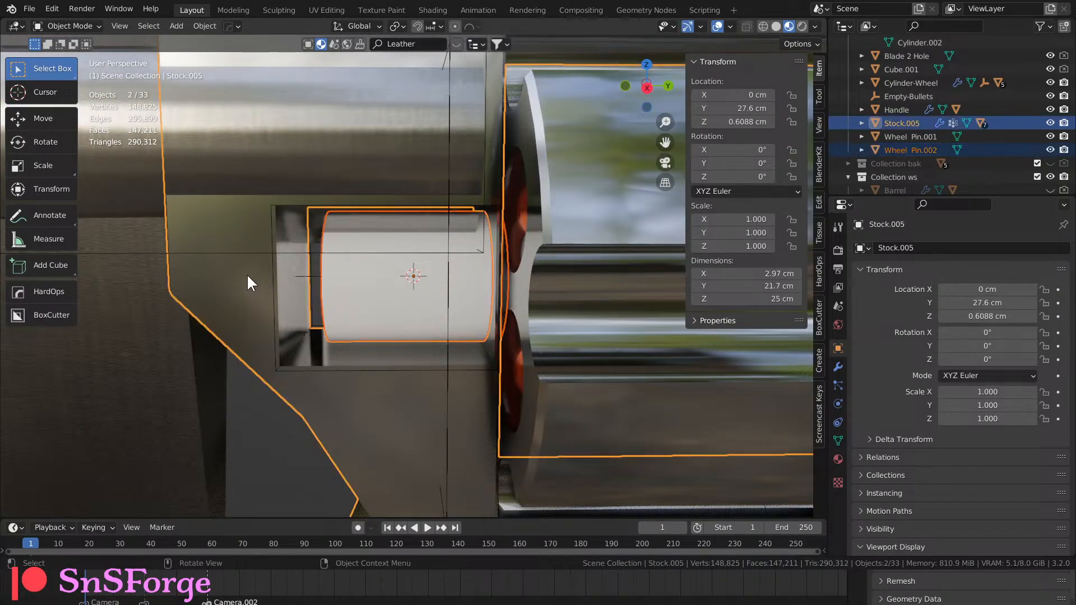
key("KP_Divide")
scroll(337, 252, "up", 5)
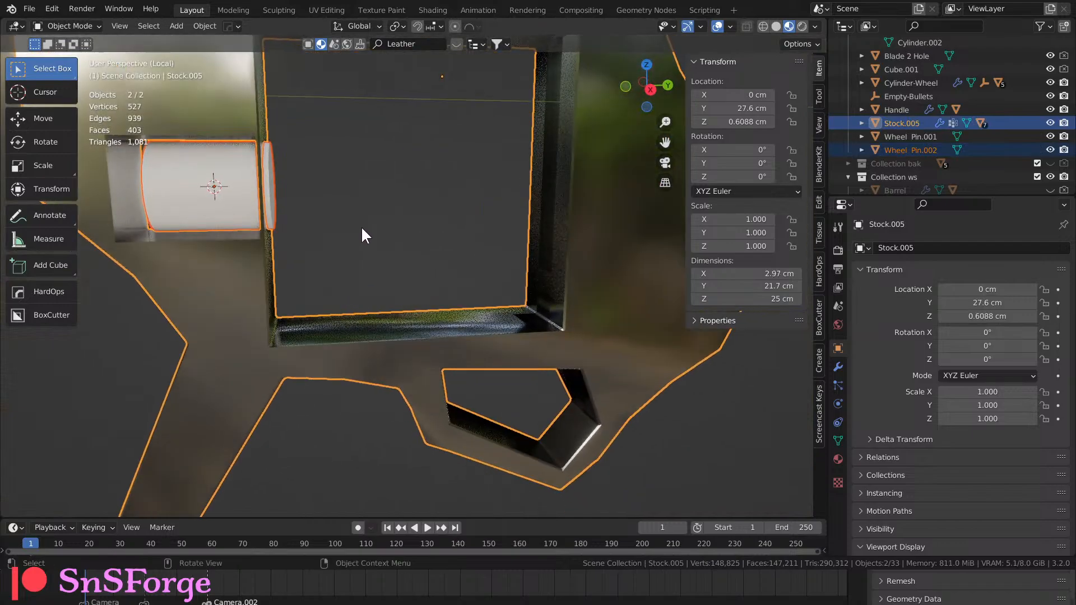
Shorten Wheel Pin.002 by moving its cylinder-facing end face -1.7048 cm along global Y.
middle_click_drag(308, 202, 336, 187)
left_click(295, 191)
key("Tab")
left_click(325, 173)
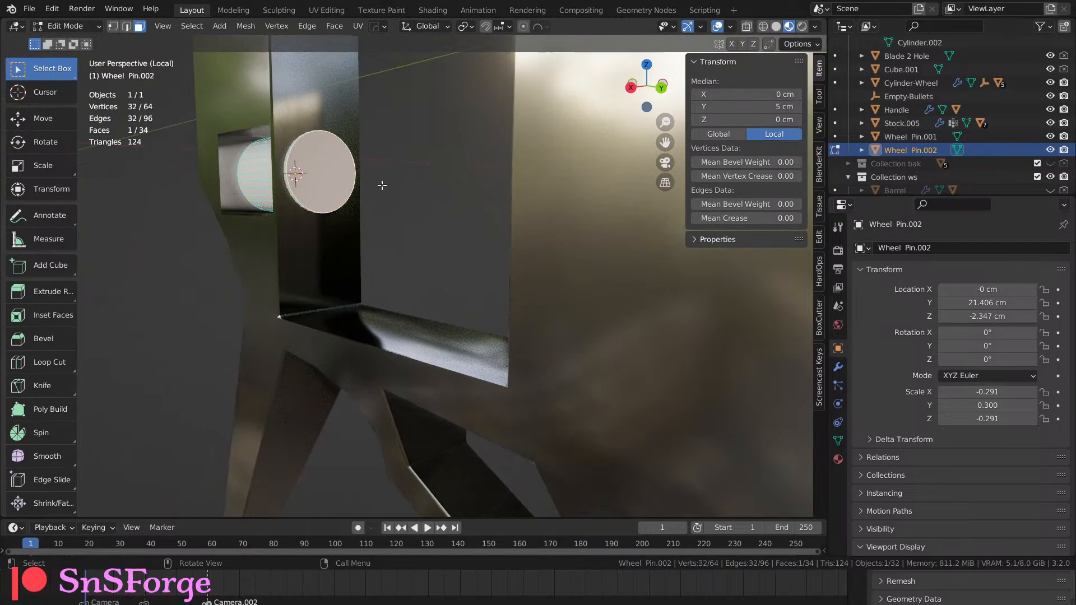
key("g")
key("y")
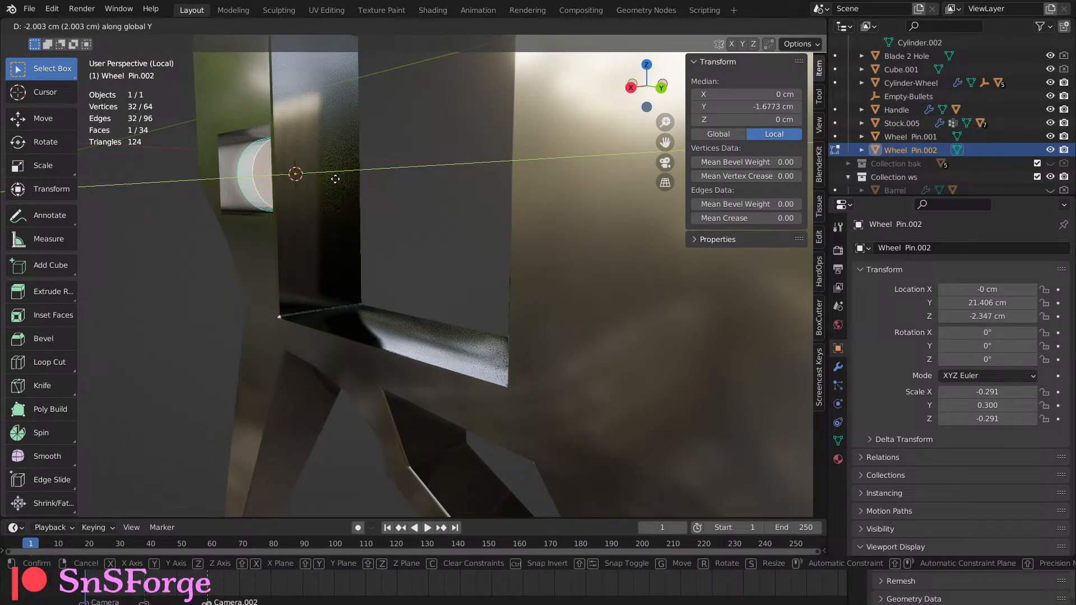
left_click(348, 173)
middle_click_drag(348, 173, 497, 226)
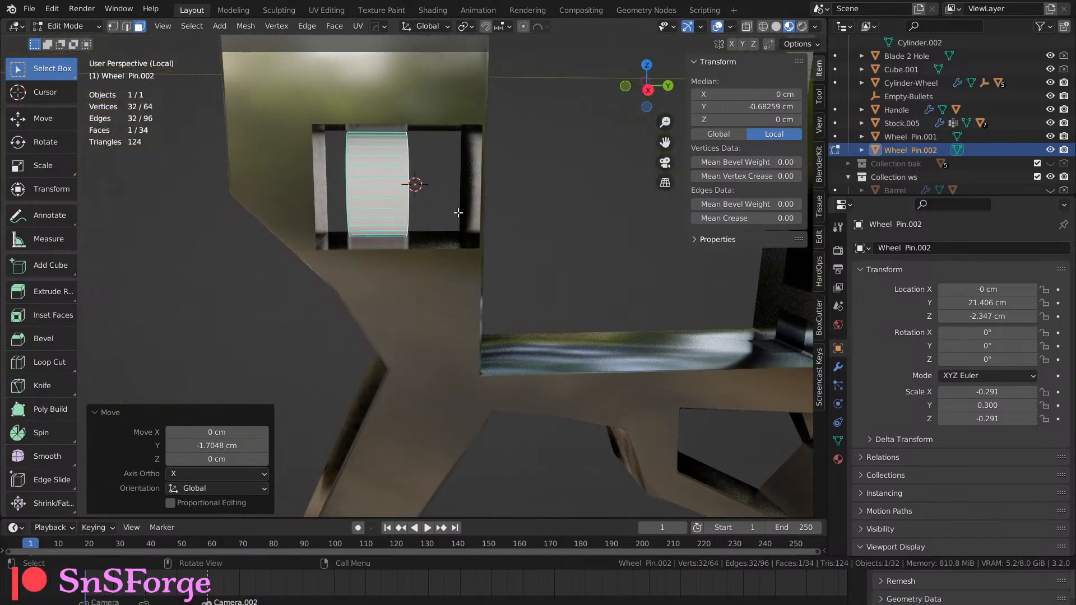
Check the shortened pin within the frame cutout in right orthographic view and bring back the full scene.
key("KP_3")
scroll(457, 211, "up", 4)
scroll(455, 209, "down", 4)
middle_click_drag(454, 207, 466, 238, "shift")
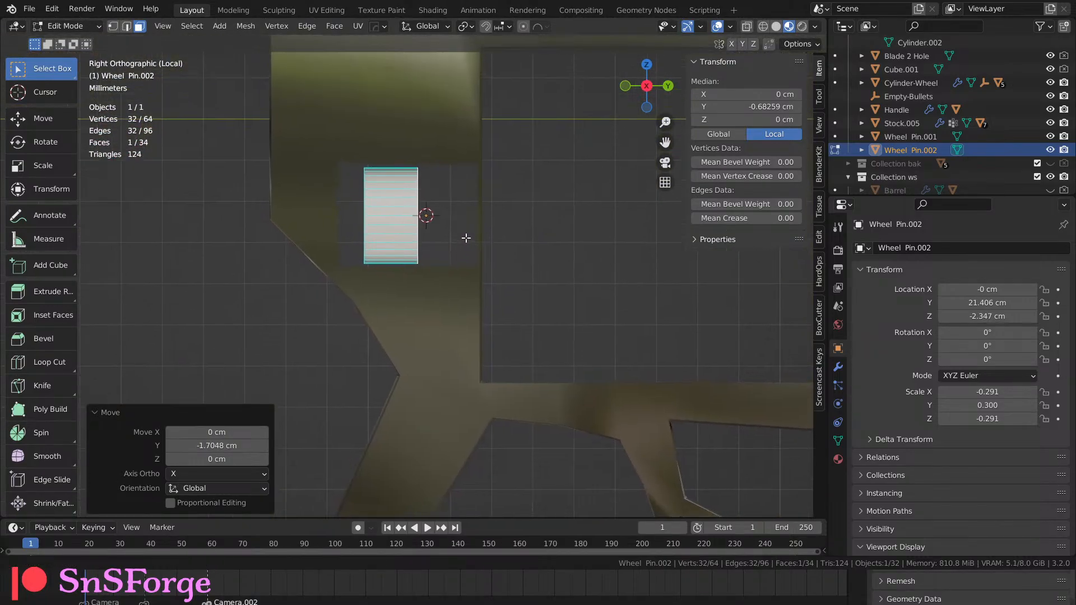
scroll(465, 238, "up", 3)
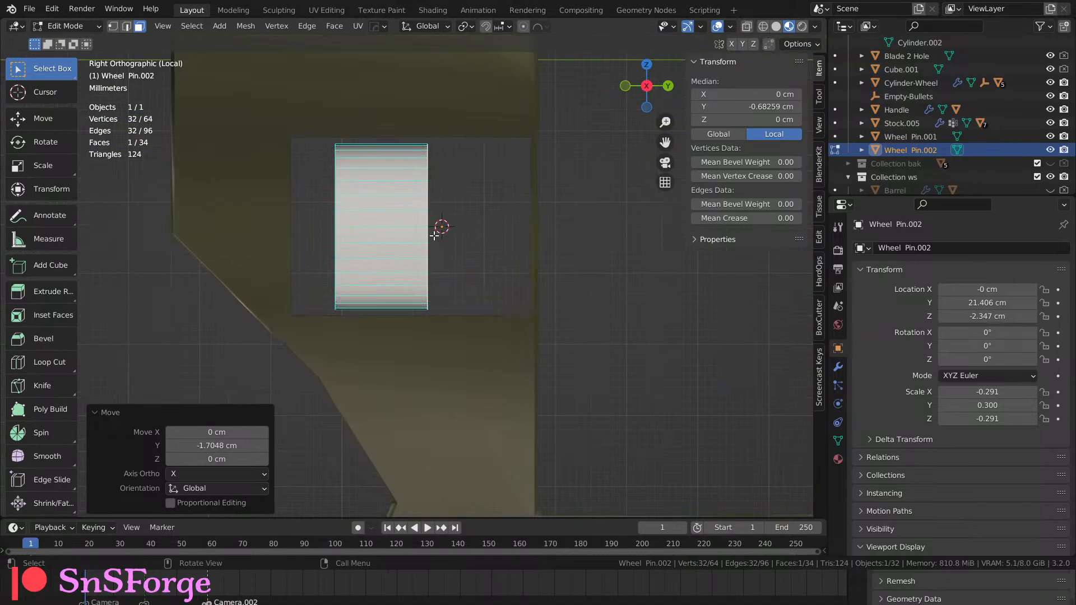
key("KP_Divide")
key("Tab")
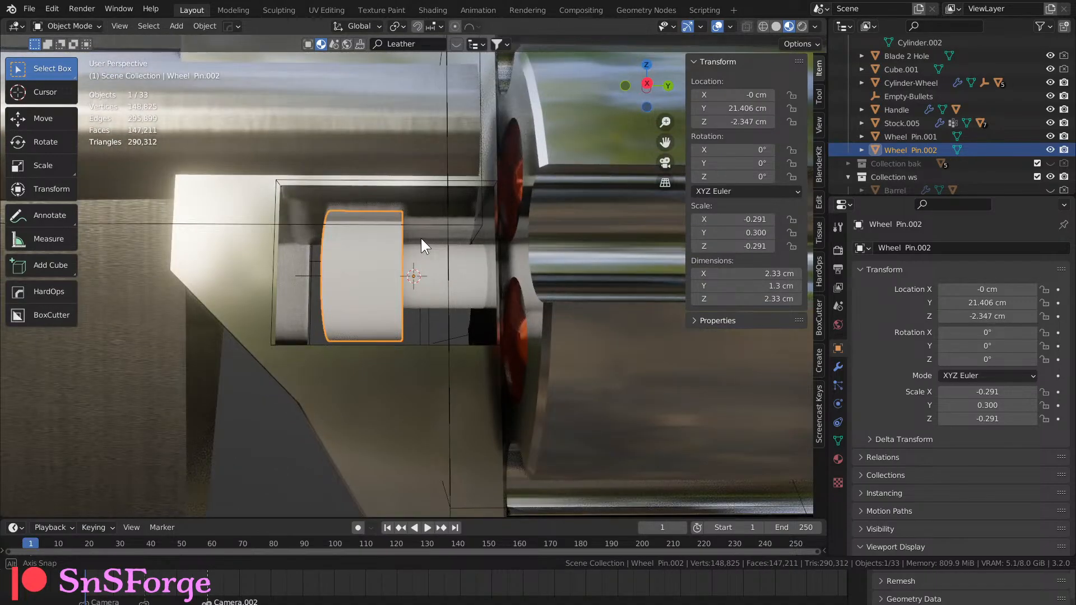
Move Wheel Pin.002's end face back toward the cylinder along Y, making the pin about 2.28 cm long.
scroll(419, 235, "up", 3)
middle_click_drag(421, 284, 392, 308)
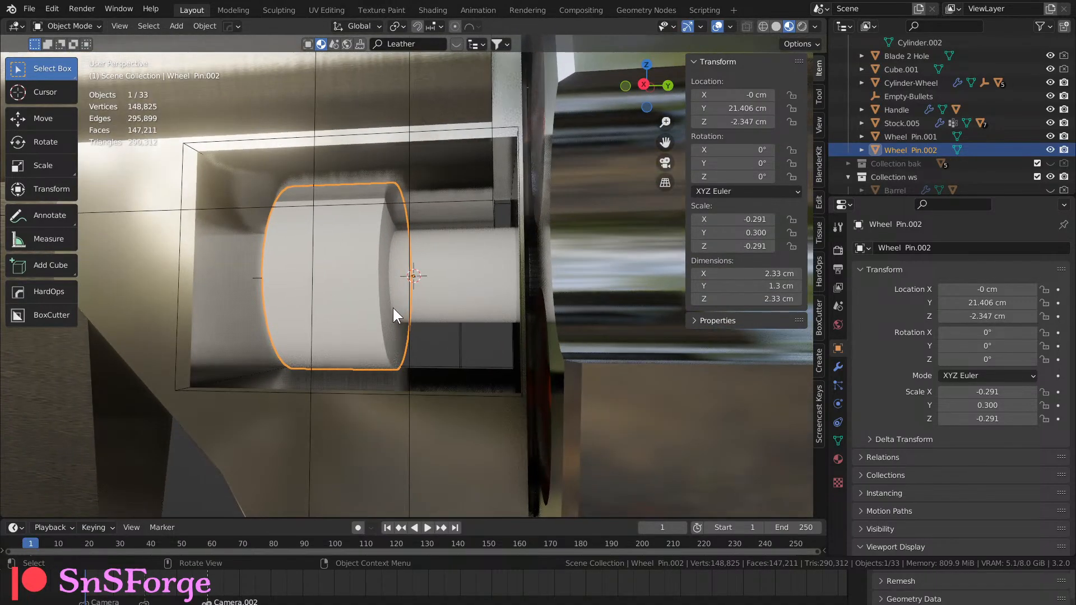
key("Tab")
key("g")
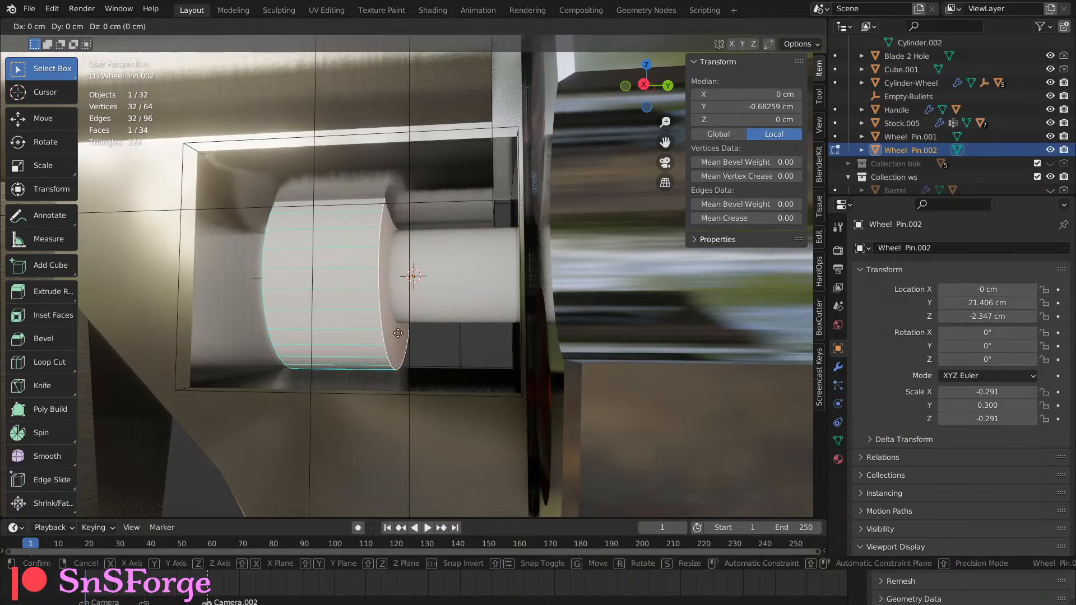
key("y")
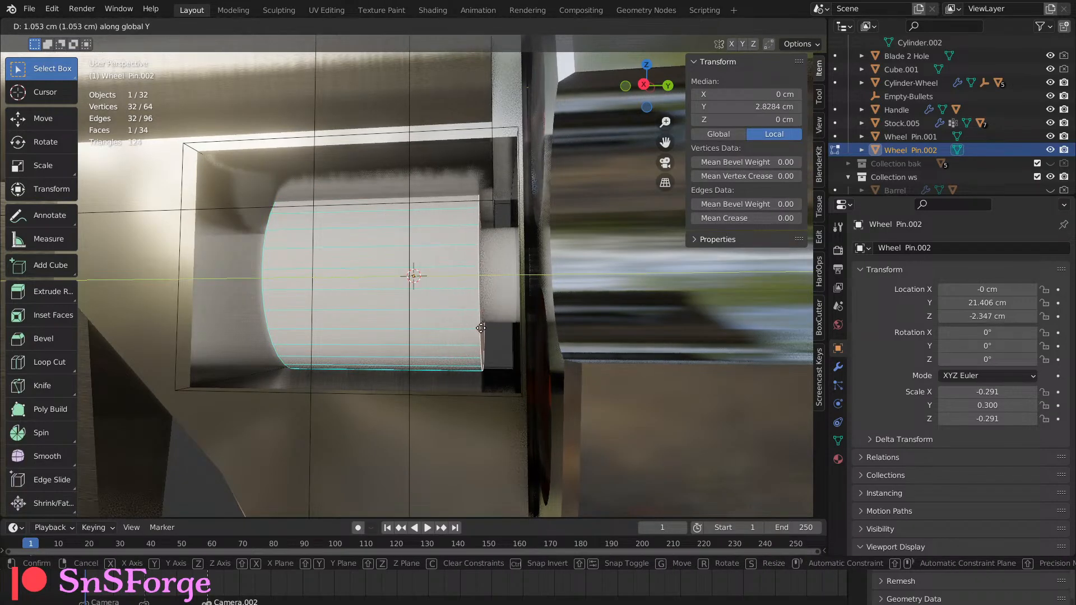
left_click(478, 329)
middle_click_drag(477, 328, 398, 355)
key("Tab")
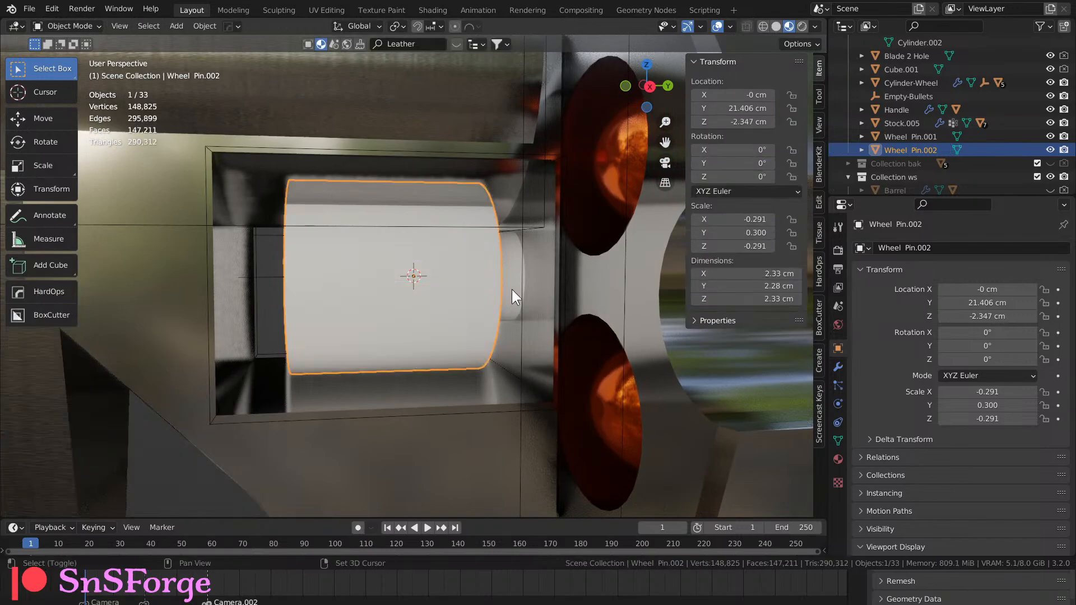
Isolate Wheel Pin.001, Wheel Pin.002 and the Stock.005 frame together in local view.
left_click(512, 289, "shift")
left_click(437, 430, "shift")
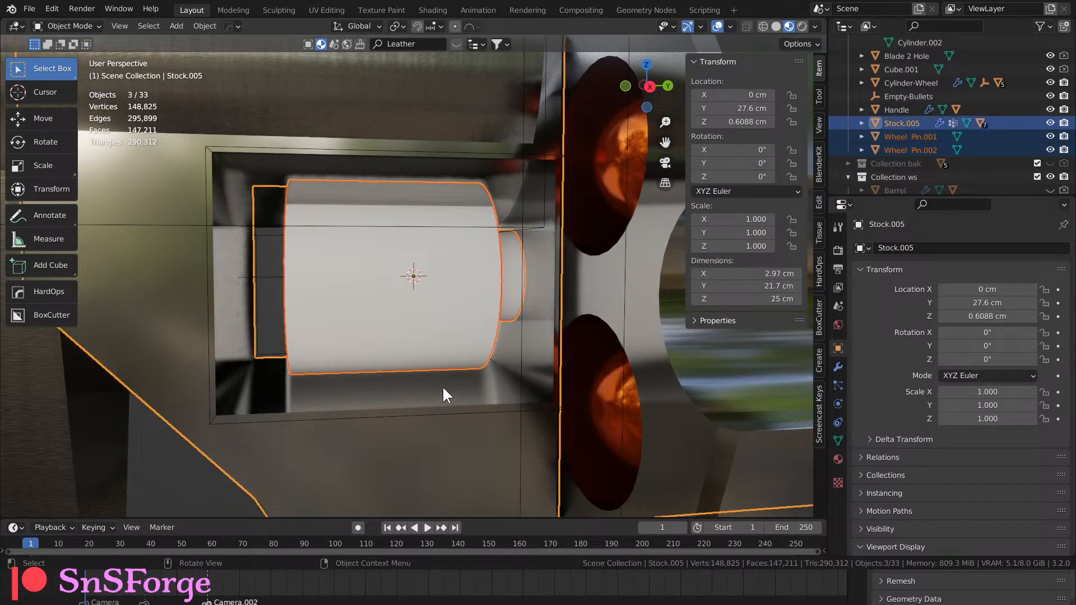
key("KP_Divide")
scroll(325, 209, "up", 5)
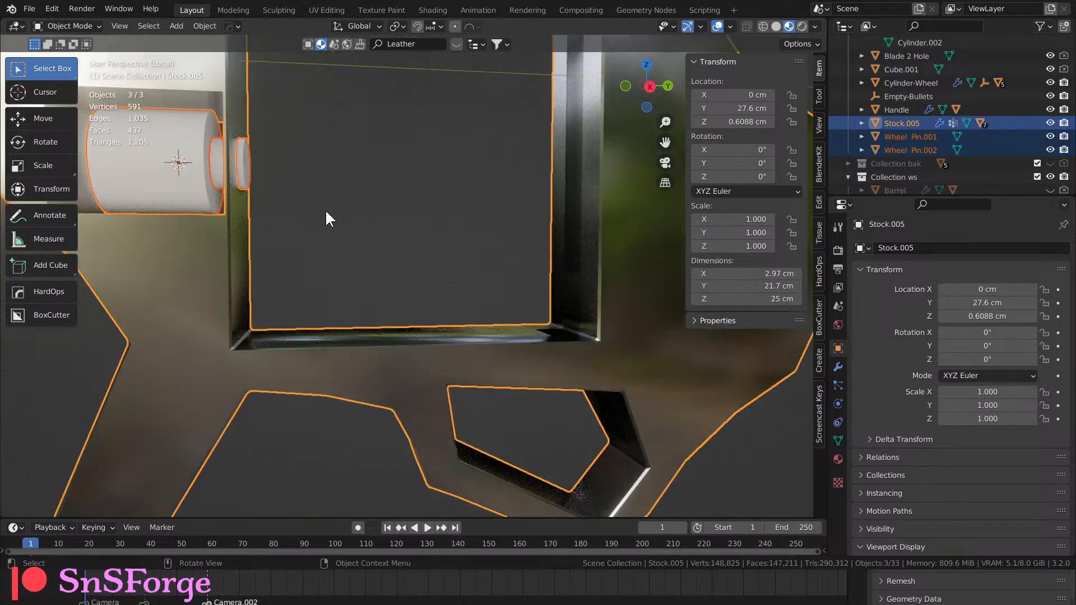
middle_click_drag(325, 209, 517, 278, "shift")
Move the end face of Wheel Pin.001 farthest from the cylinder by 0.2925 cm along global Y.
left_click(417, 241)
left_click(449, 238)
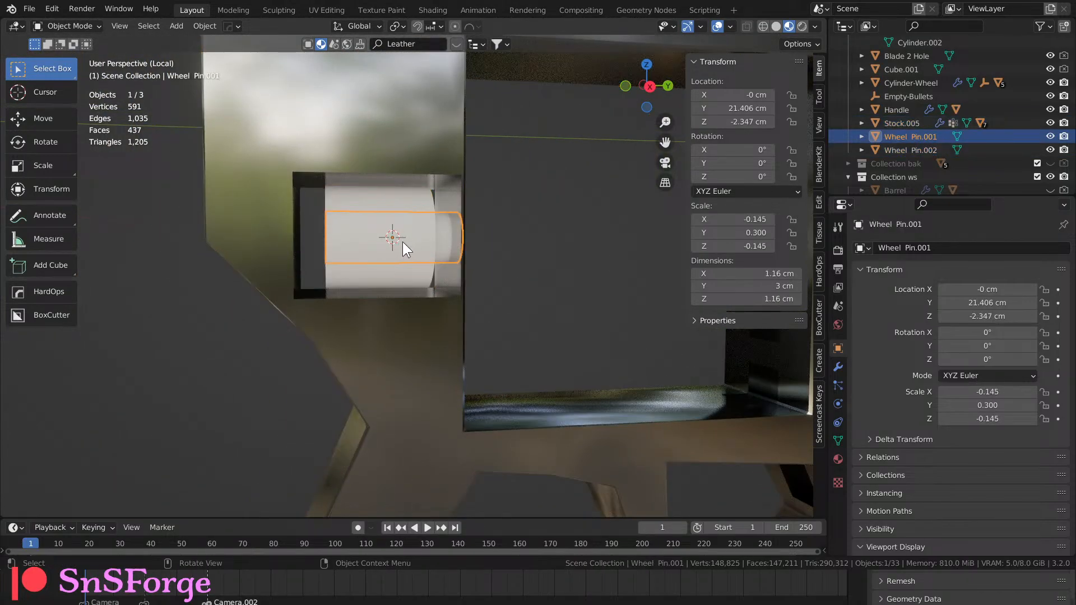
middle_click_drag(402, 240, 347, 261)
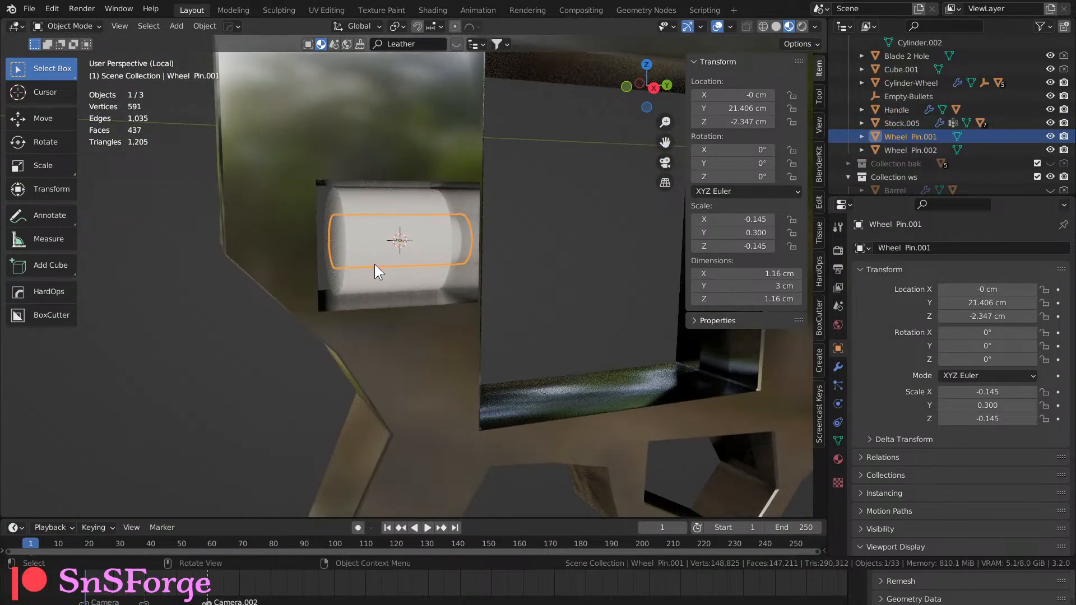
key("Tab")
left_click(334, 240)
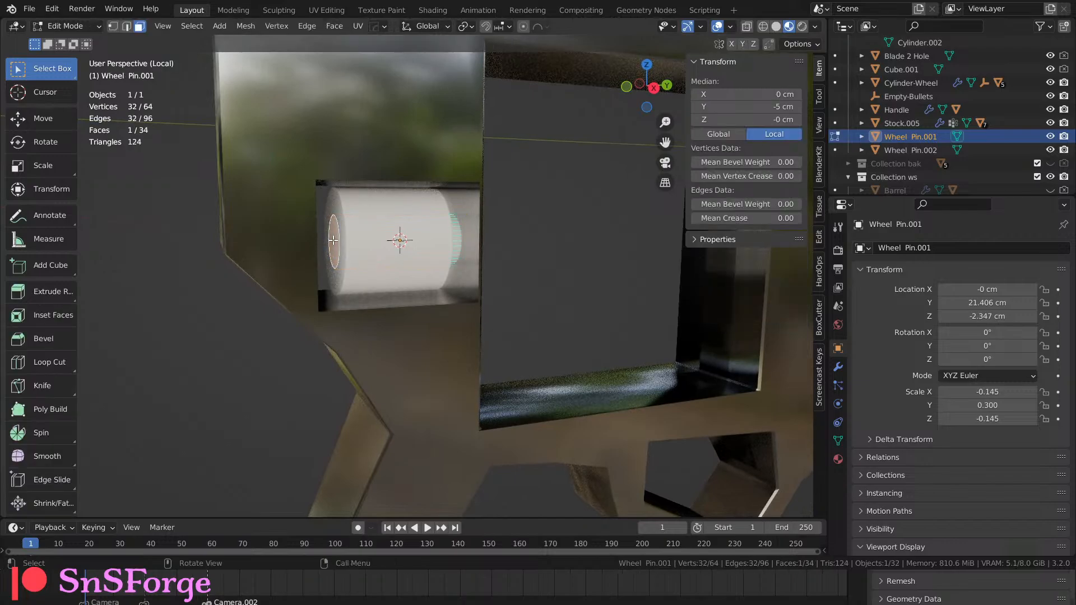
key("g")
key("y")
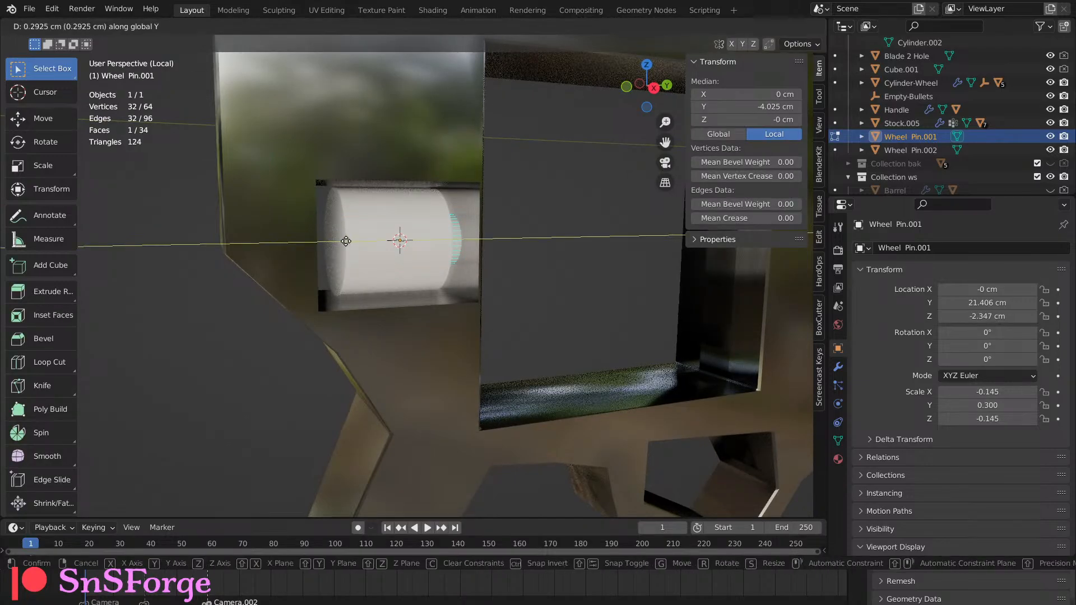
left_click(345, 241)
Push the same Wheel Pin.001 end face a further 0.42519 cm along global Y inside the wider pin.
scroll(346, 249, "up", 5)
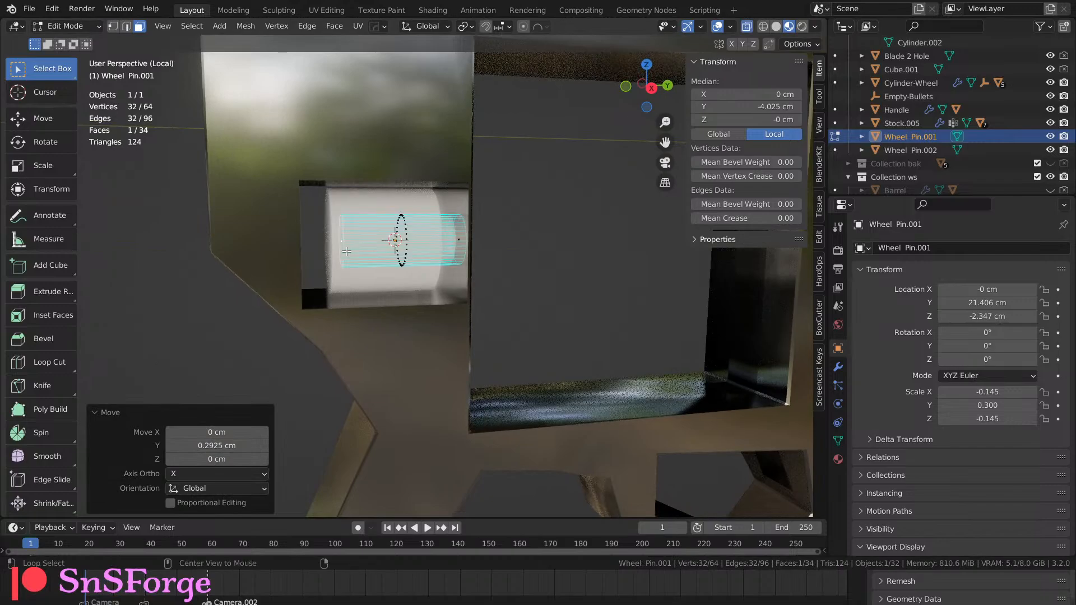
key("g")
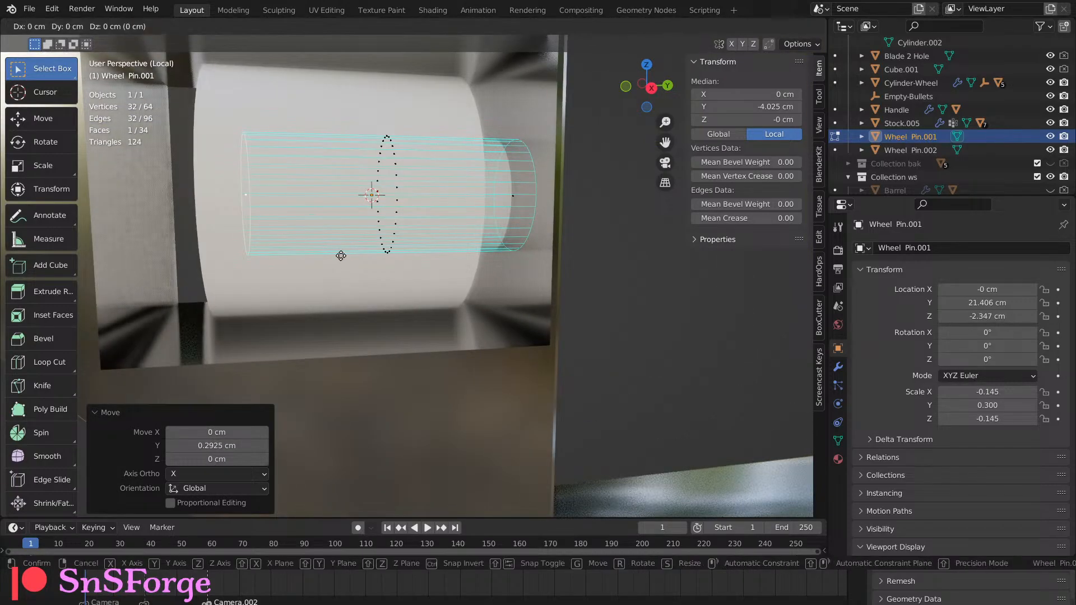
key("y")
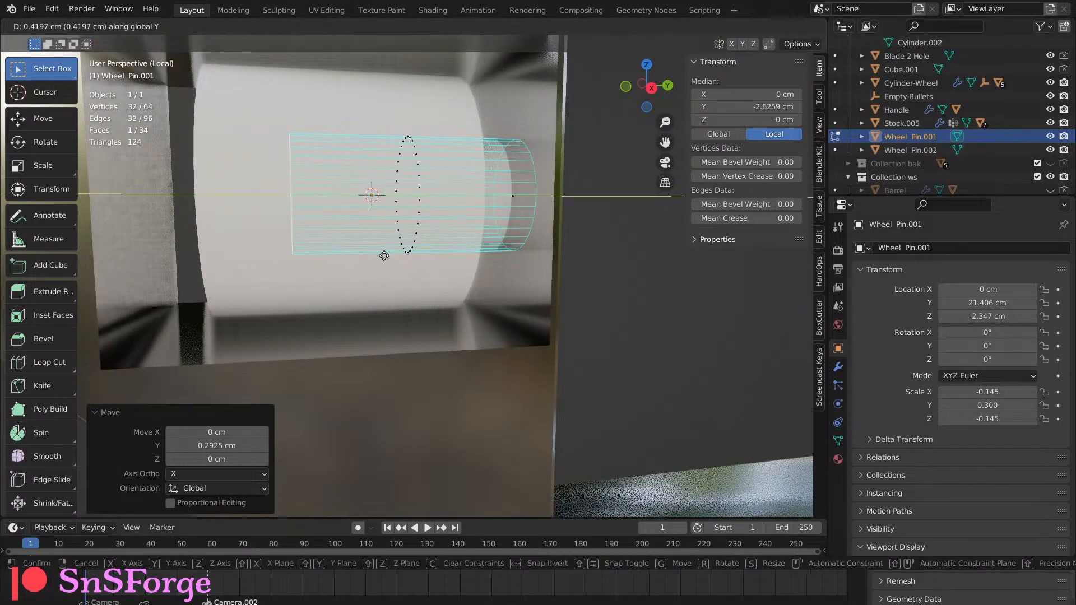
left_click(384, 259)
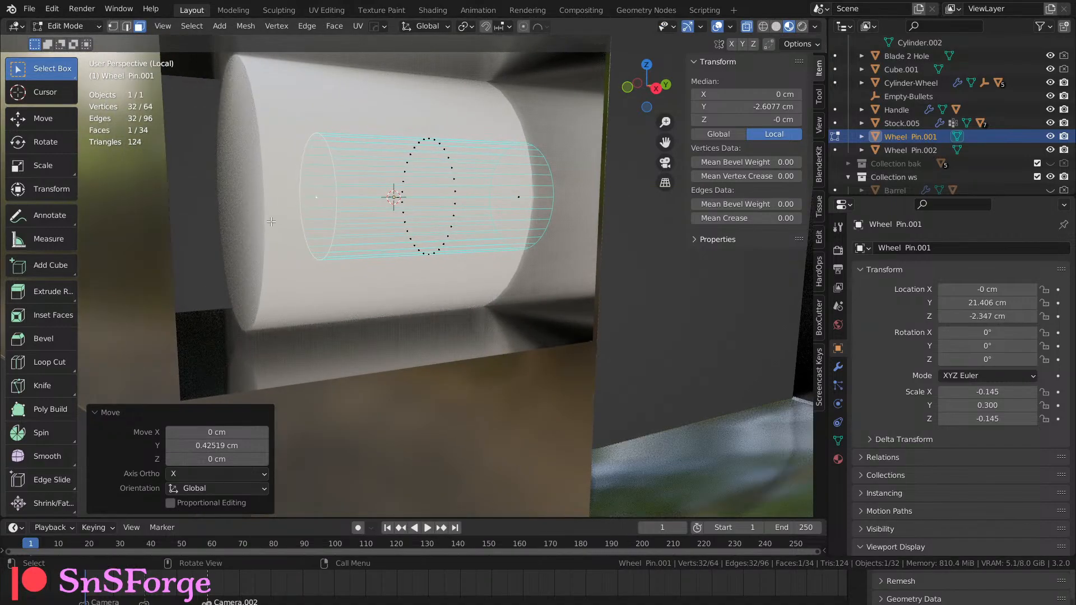
key("Tab")
Move Wheel Pin.002's end face on the same side along Y, making the wide pin about 1.51 cm long.
left_click(255, 224)
key("Tab")
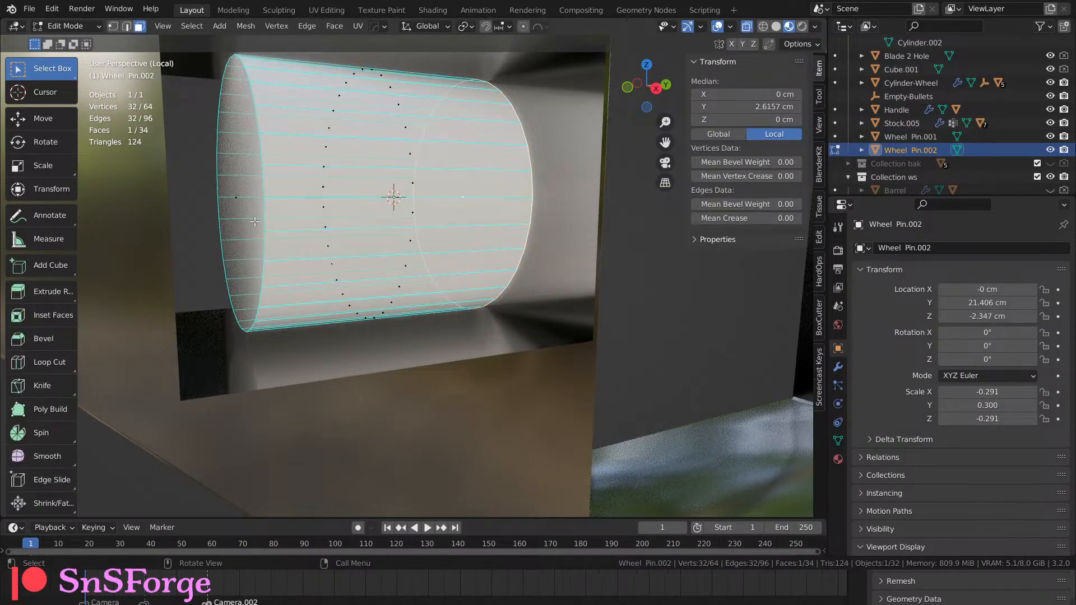
key("alt+a")
left_click(253, 207)
key("g")
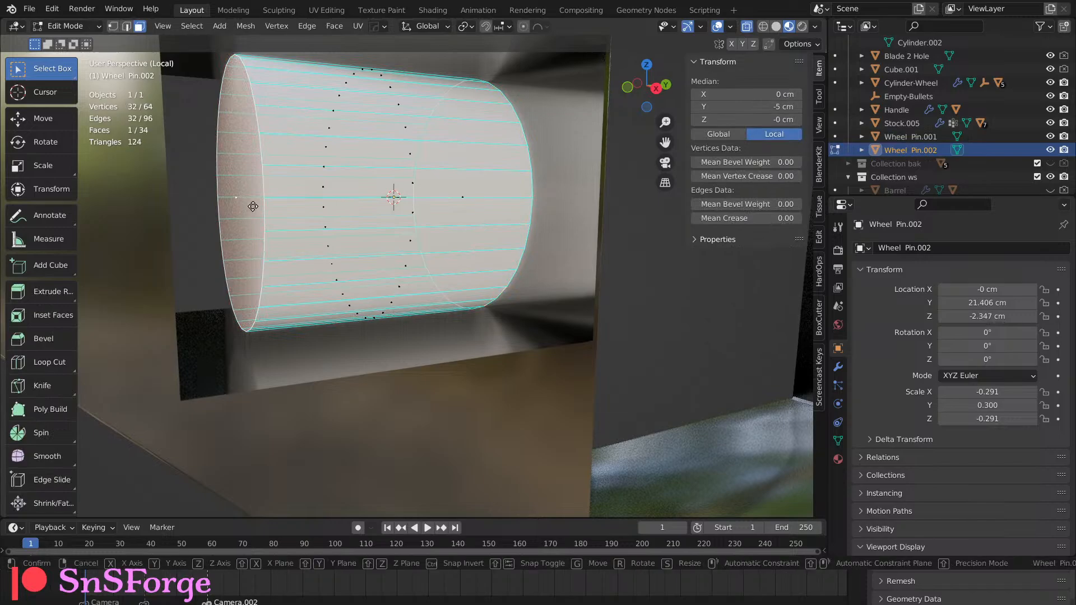
key("y")
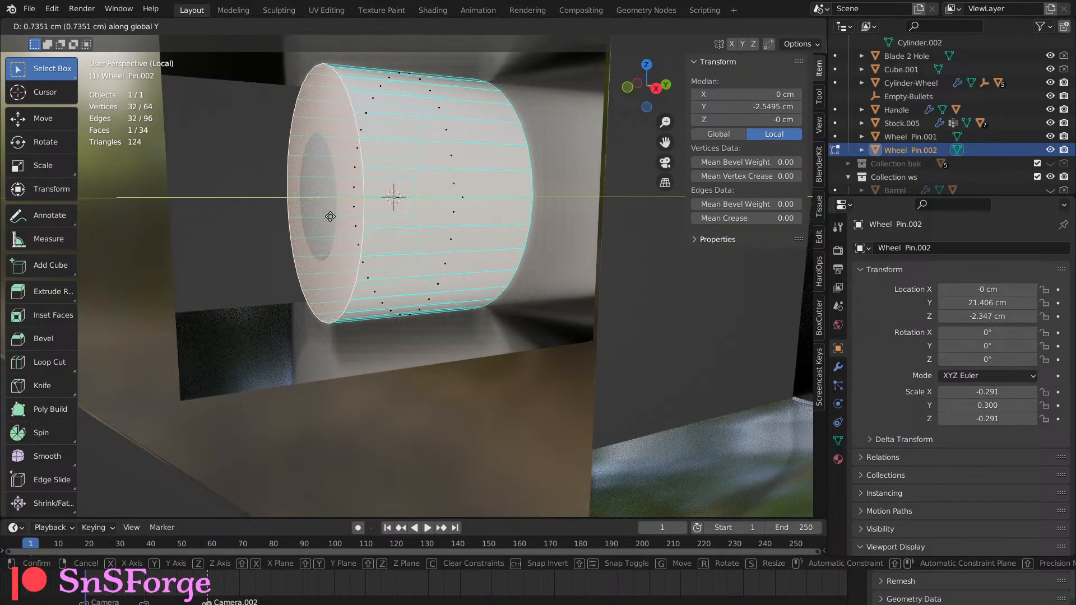
left_click(334, 218)
middle_click_drag(301, 247, 317, 271)
key("Tab")
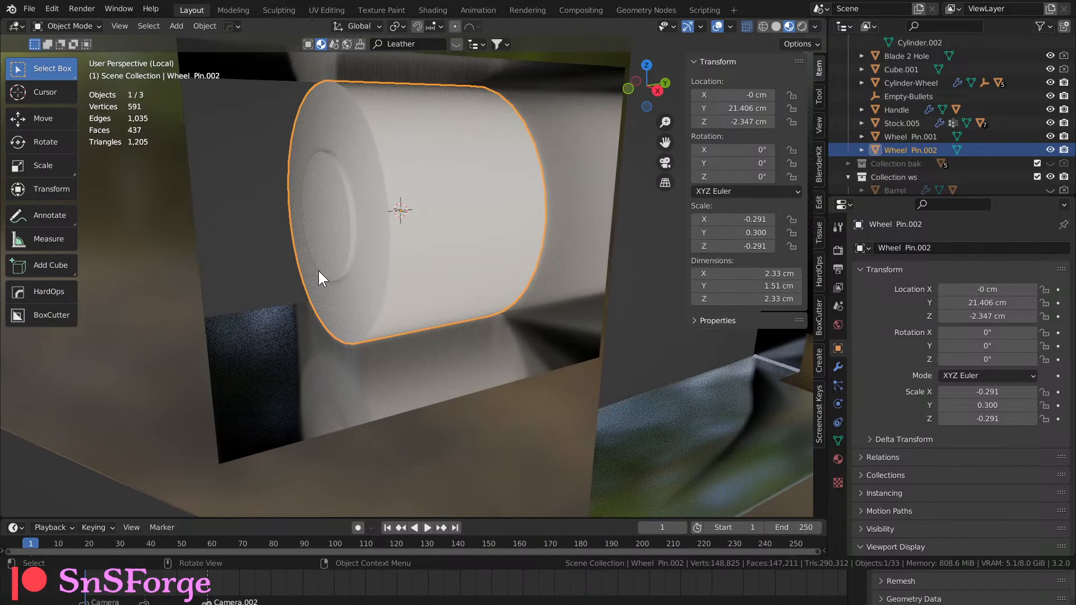
Try to merge Wheel Pin.001 into Wheel Pin.002 with a Bool Tool Auto Boolean Union.
middle_click_drag(403, 243, 364, 240)
left_click(357, 233, "shift")
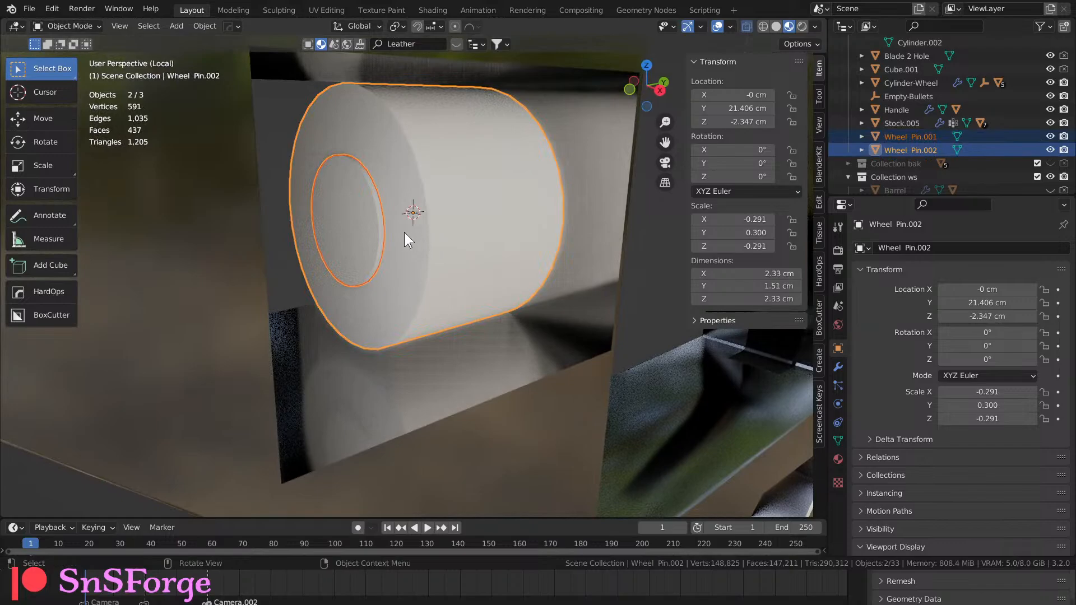
key("shift+ctrl+b")
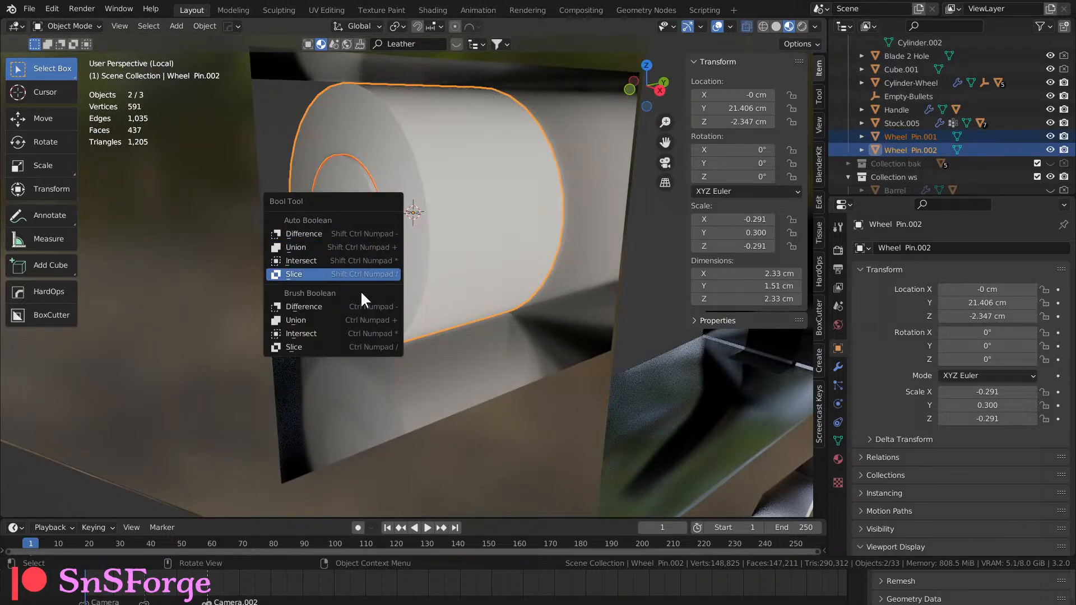
left_click(357, 247)
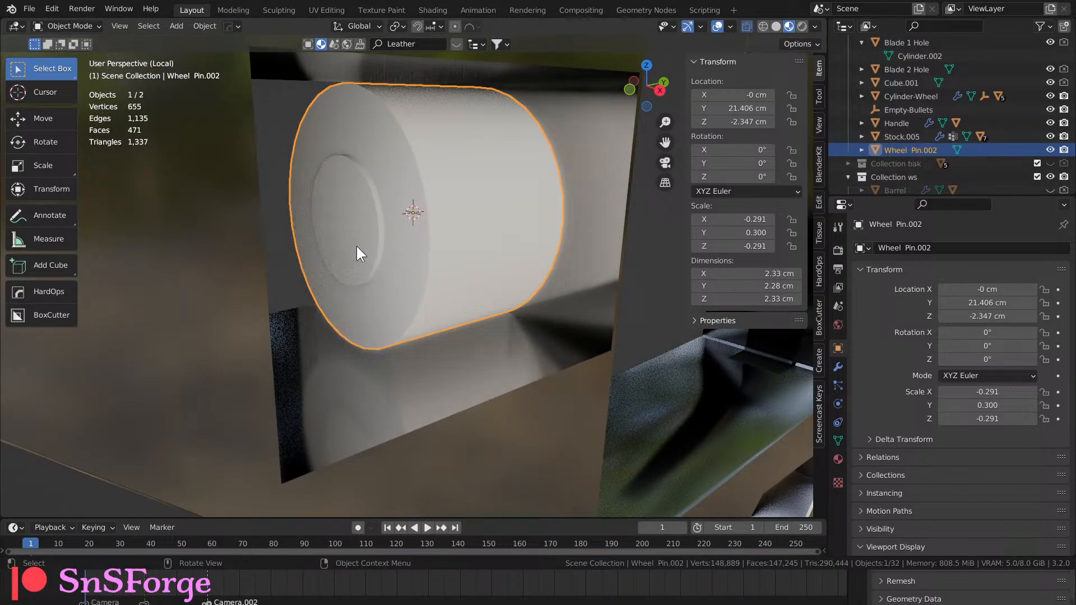
Inspect the merged pin's geometry from several sides, then within the full gun assembly outside local view.
key("Tab")
middle_click_drag(400, 249, 444, 255)
key("Tab")
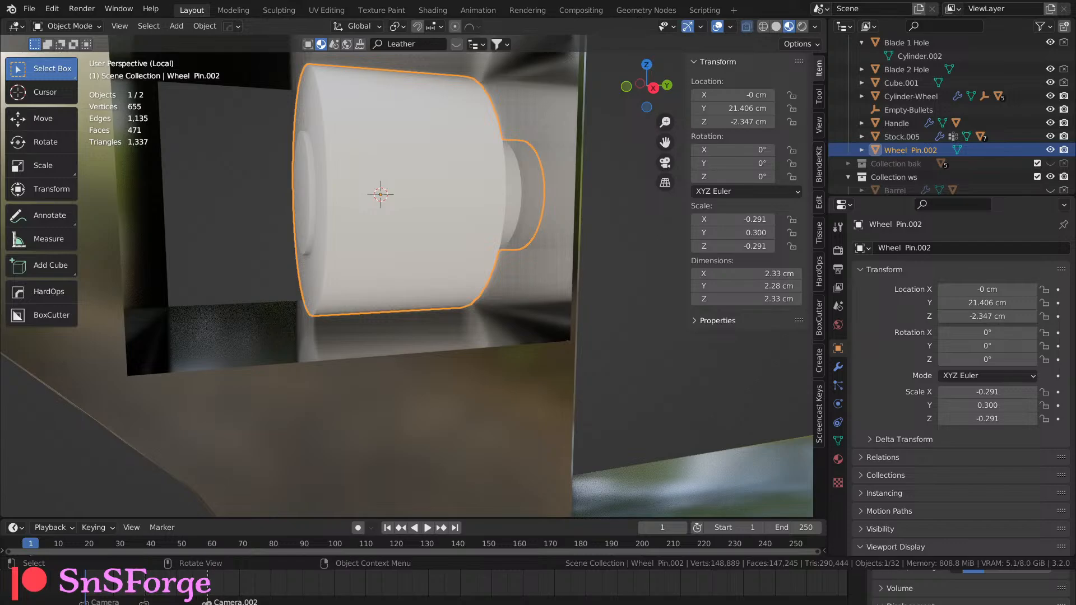
middle_click_drag(615, 343, 438, 304)
key("KP_Divide")
scroll(531, 333, "up", 4)
scroll(531, 333, "down", 7)
scroll(532, 335, "up", 4)
scroll(473, 330, "up", 2)
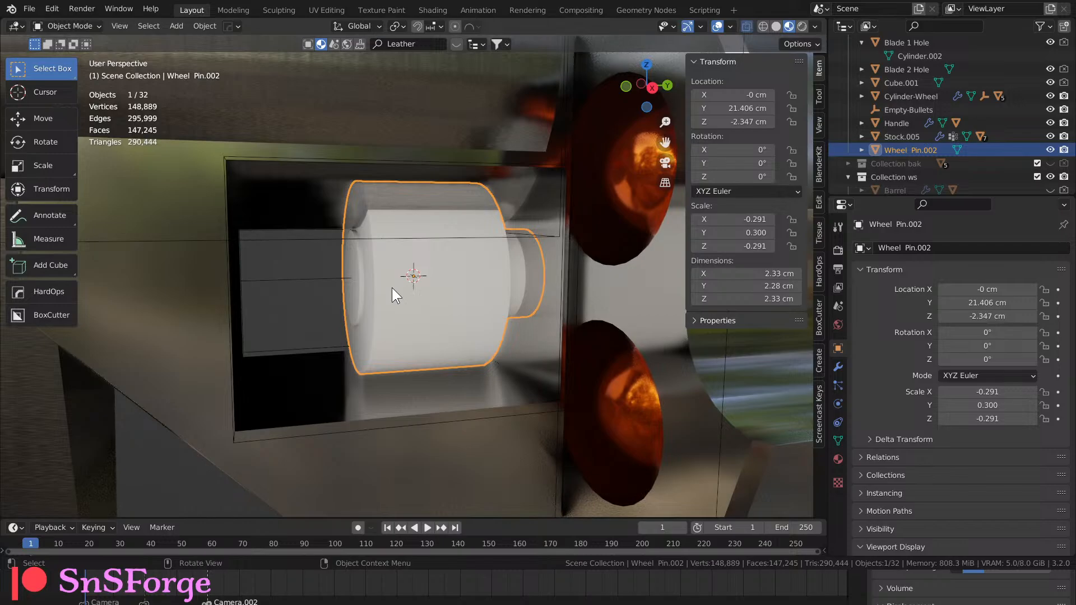
Undo the Boolean union of the two wheel pins.
key("Tab")
key("Tab")
key("ctrl+z")
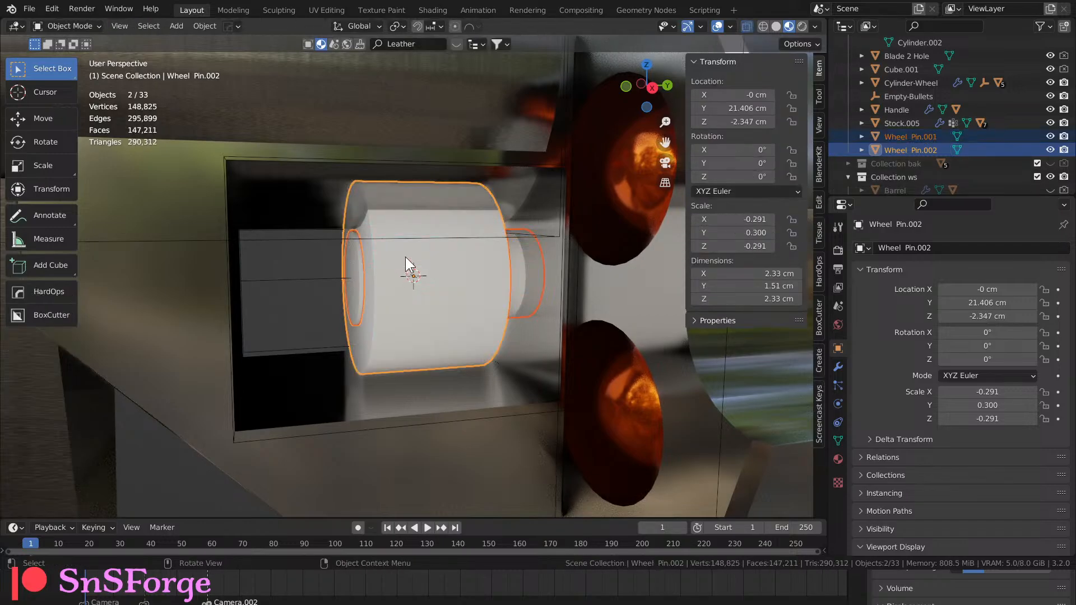
Examine the wide pin Wheel Pin.002 in the recess, isolated in local view, and in its mesh.
middle_click_drag(408, 271, 480, 297)
left_click(476, 295)
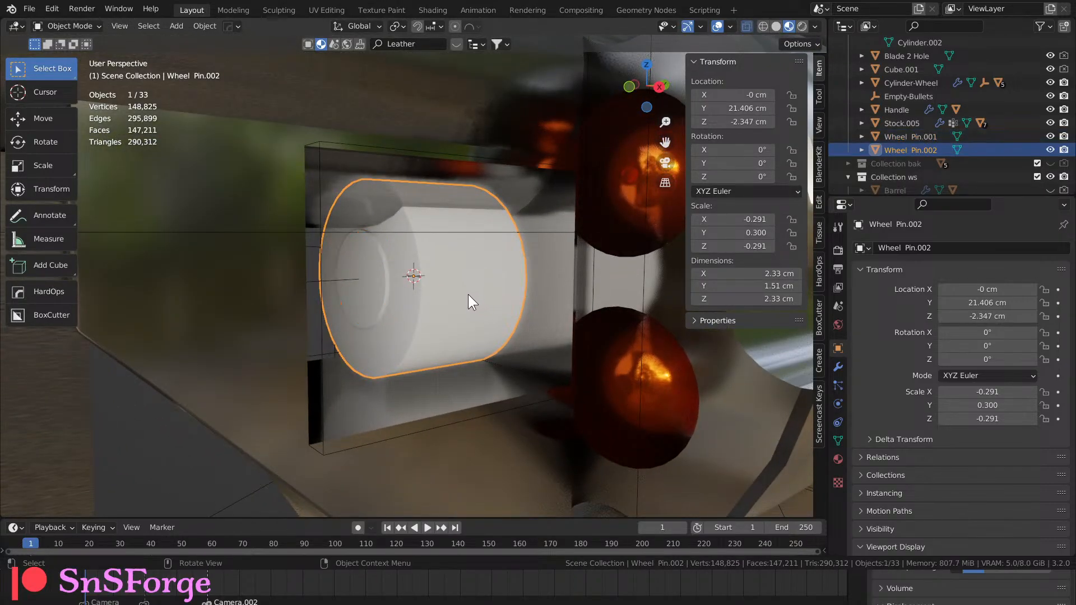
left_click_drag(450, 300, 425, 304)
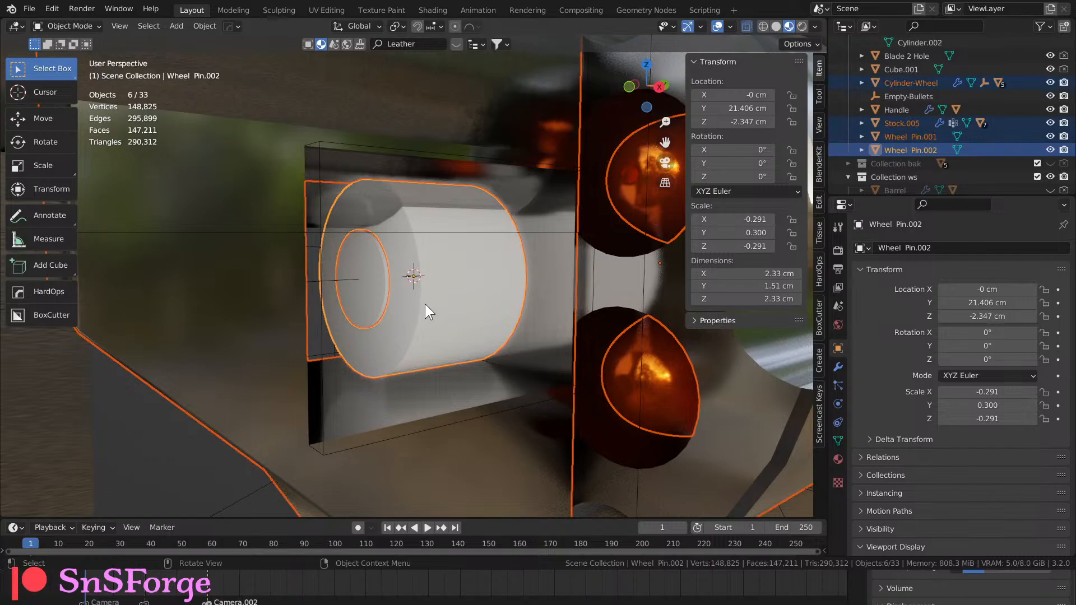
left_click(425, 306)
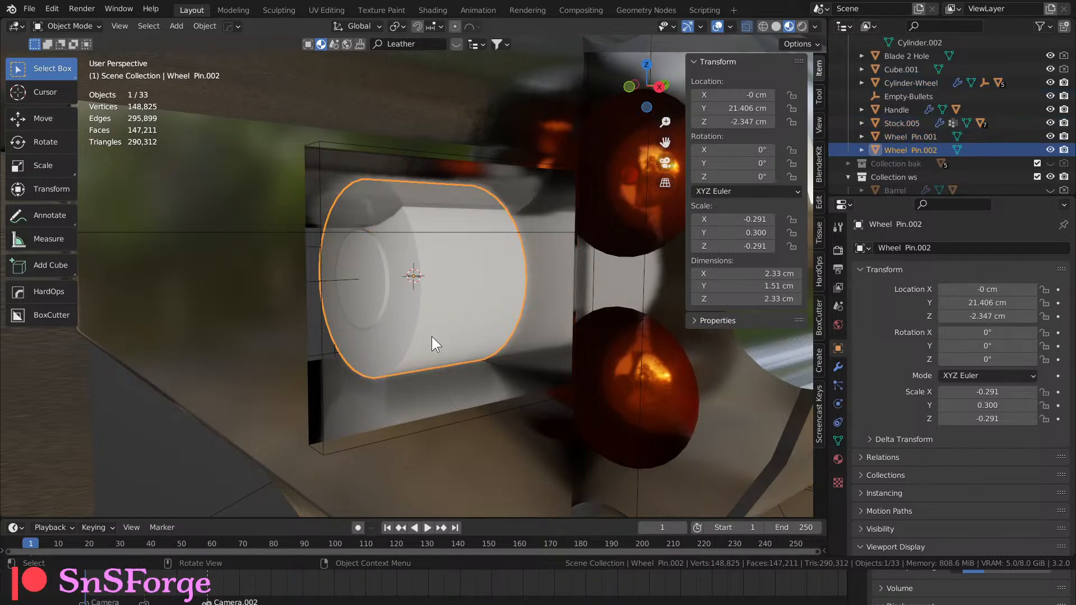
key("KP_Divide")
middle_click_drag(431, 337, 454, 305)
key("Tab")
scroll(521, 324, "down", 3)
key("Tab")
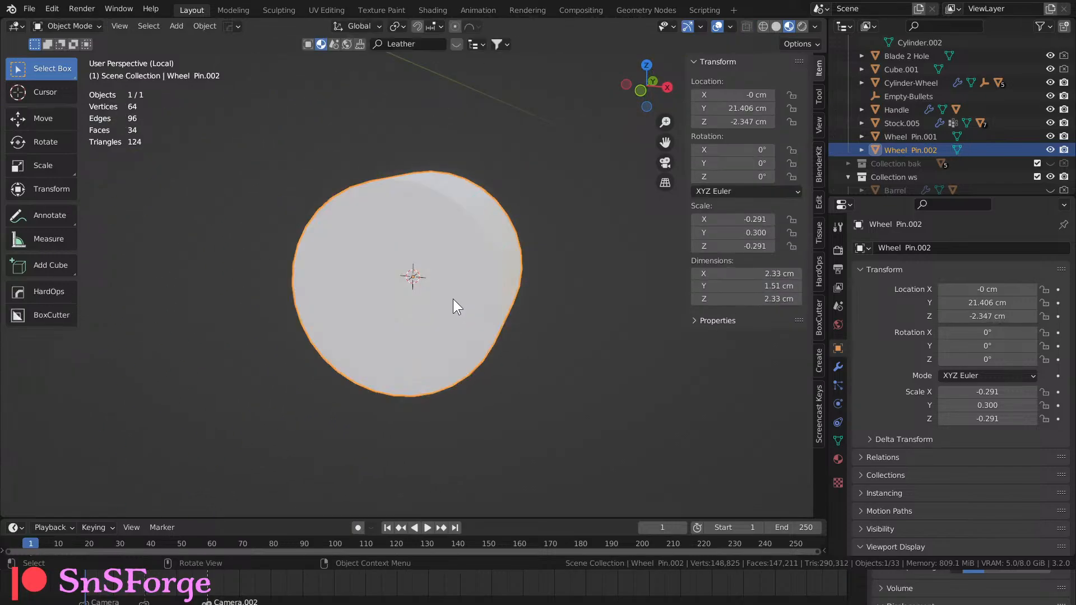
key("KP_Divide")
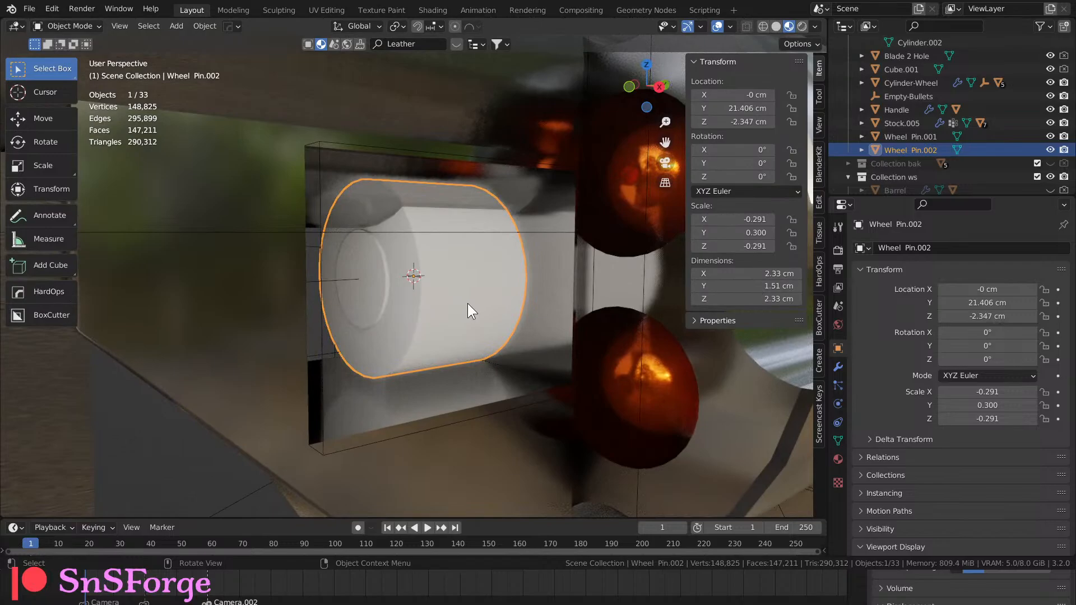
Merge the narrow Wheel Pin.001 into the wide Wheel Pin.002 with a Bool Tool Auto Boolean Union.
left_click(379, 278)
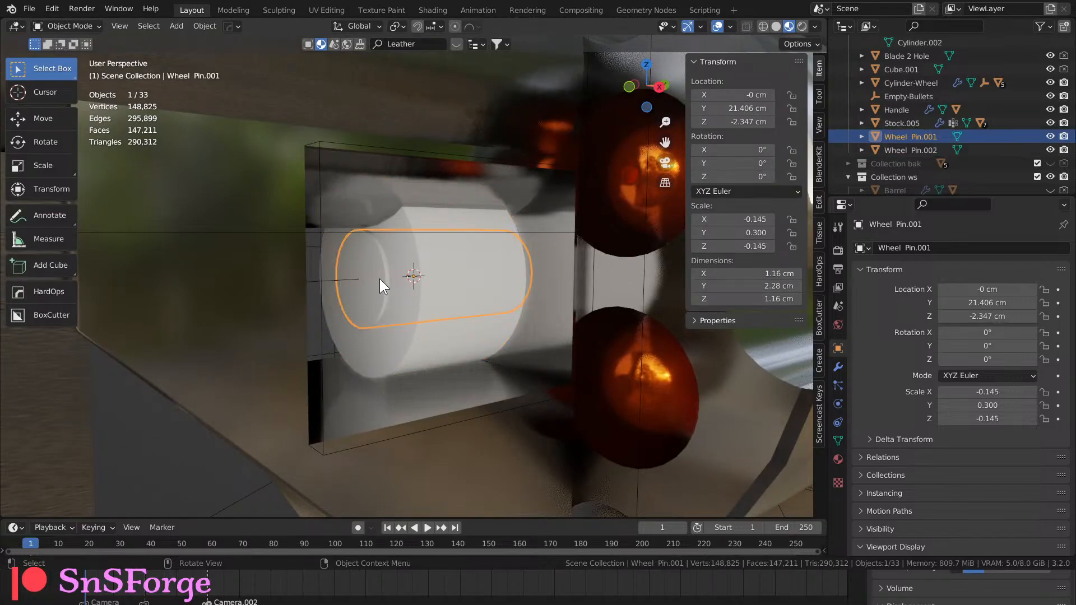
left_click(448, 336, "shift")
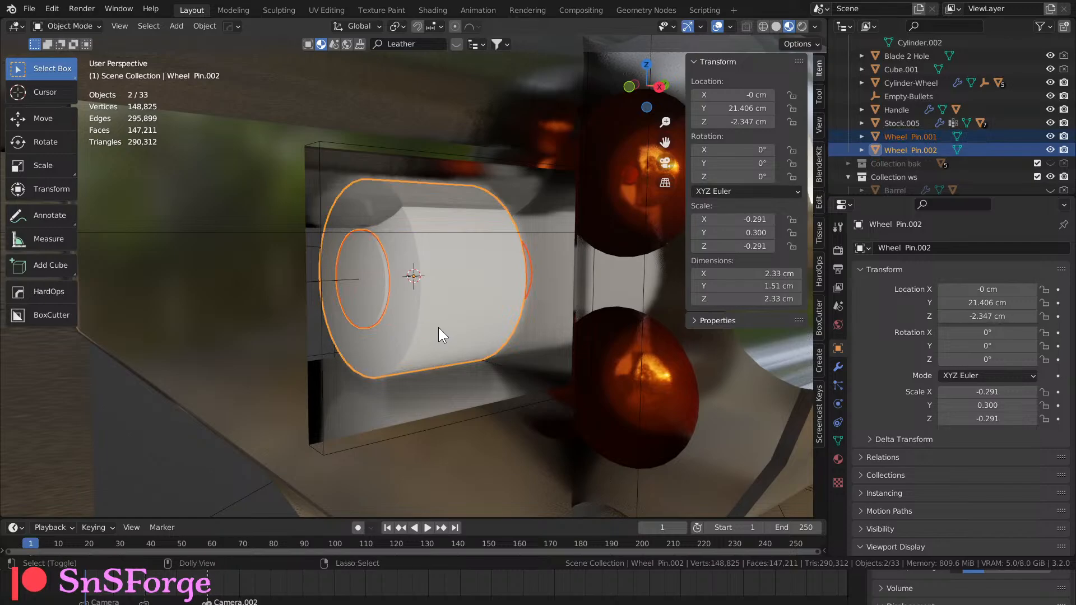
key("ctrl+shift+b")
left_click(431, 323)
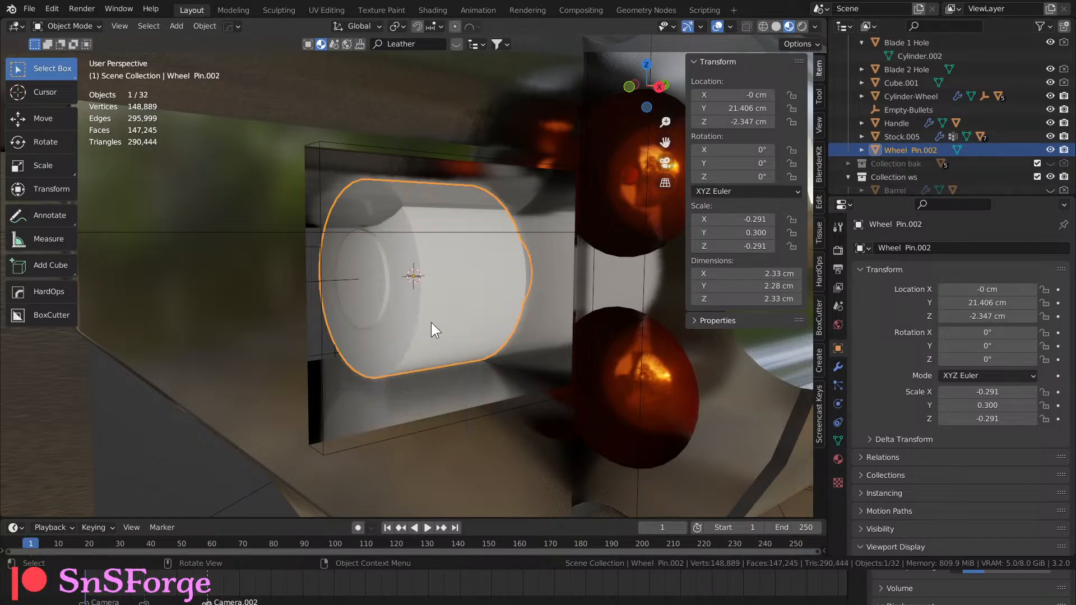
Open the merged pin's mesh for editing with solid viewport shading and vertex selection, checking it in local view.
key("Tab")
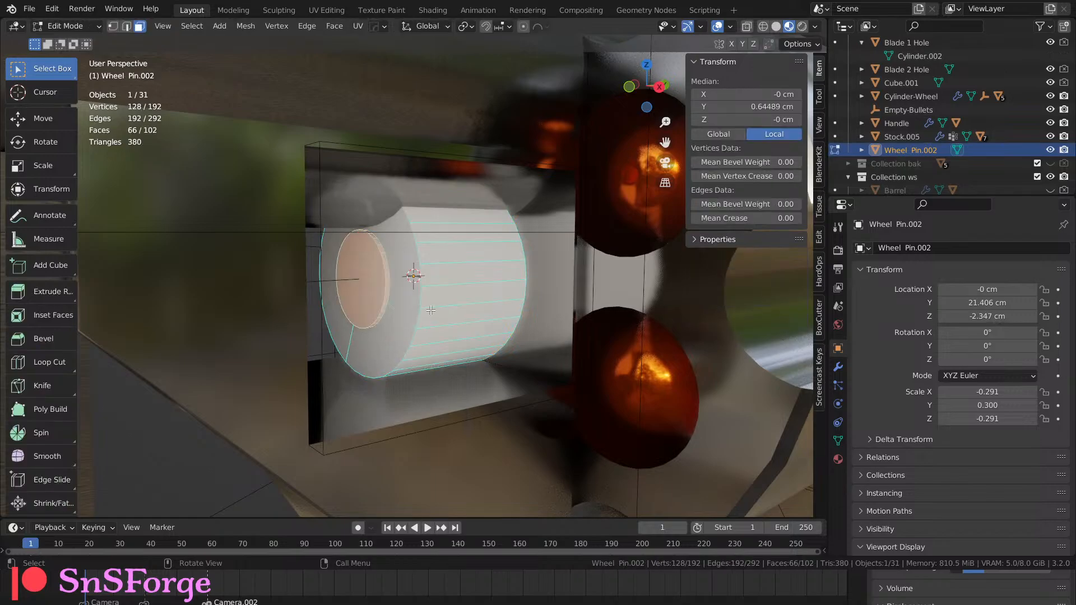
key("KP_Divide")
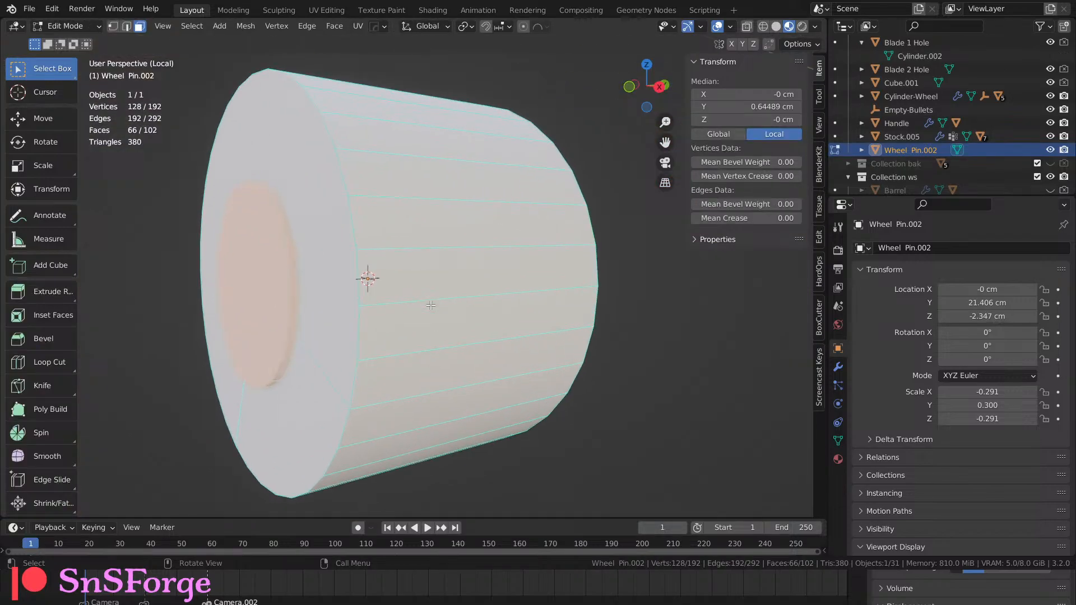
mouse_move(427, 298)
middle_mouse_down()
mouse_move(502, 301)
mouse_move(502, 314)
mouse_move(392, 308)
middle_mouse_up()
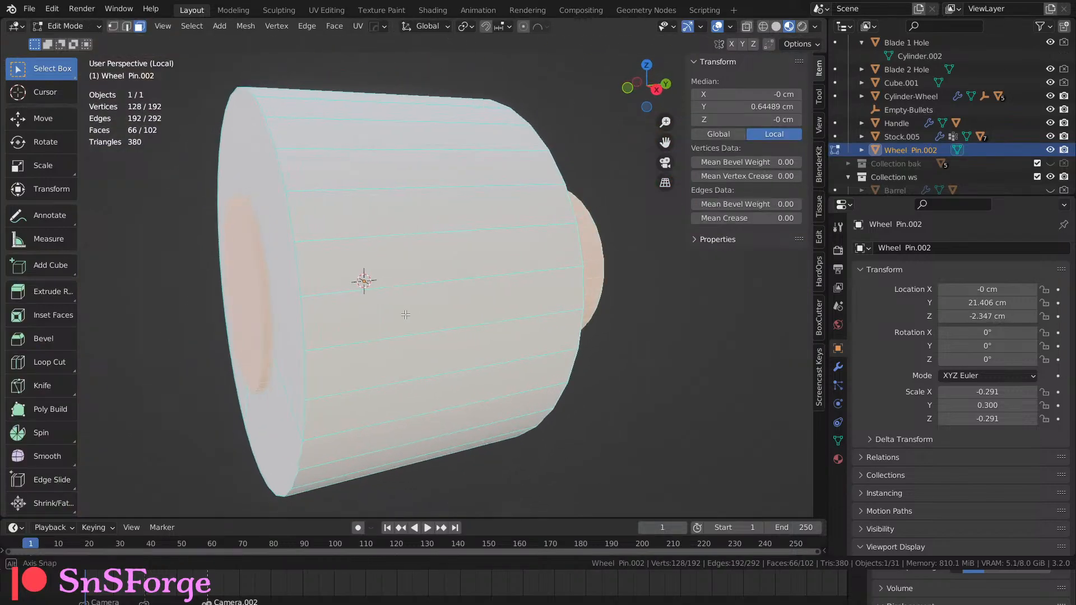
left_click(777, 26)
middle_click_drag(289, 255, 348, 261)
key("1")
mouse_move(408, 225)
middle_mouse_down()
mouse_move(426, 226)
mouse_move(395, 224)
mouse_move(421, 214)
middle_mouse_up()
key("KP_Divide")
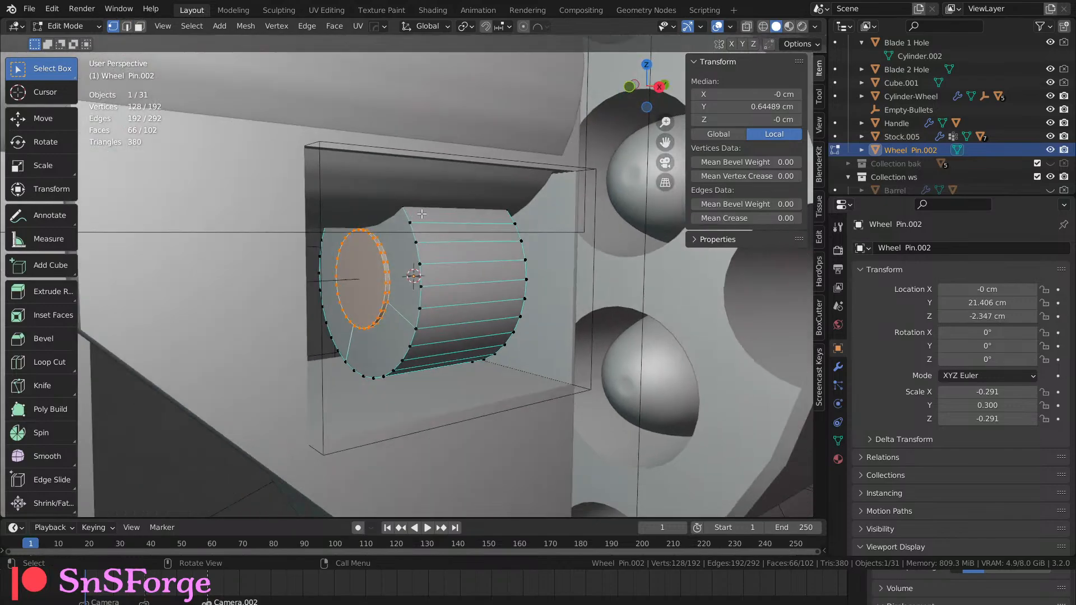
Try to connect an upper-right outer-rim vertex to a narrow-pin vertex in front view, and undo the connection.
left_click(410, 224)
key("KP_Divide")
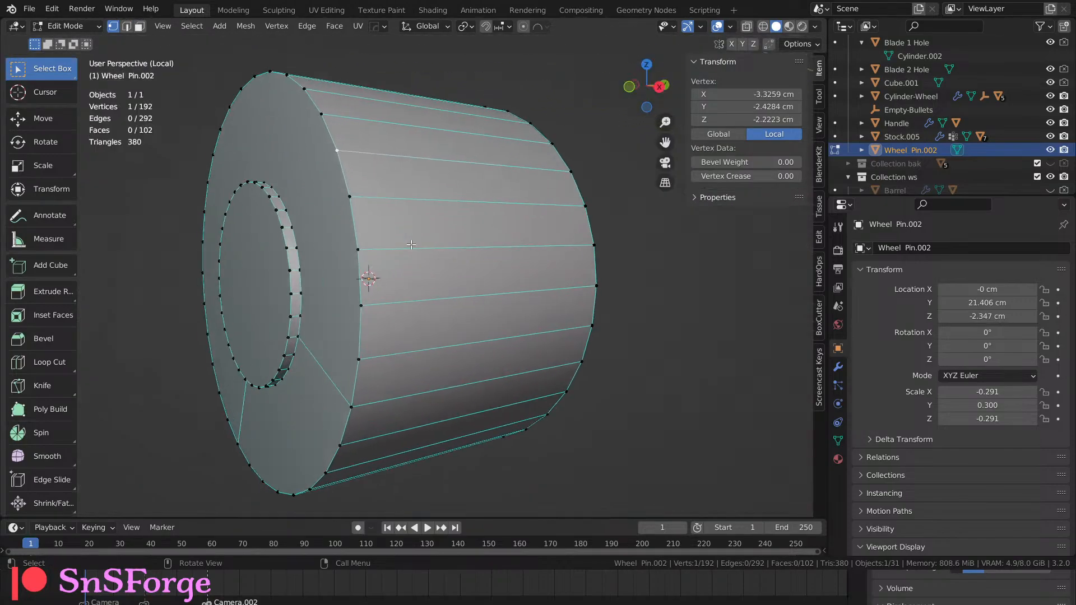
middle_click_drag(367, 245, 438, 248)
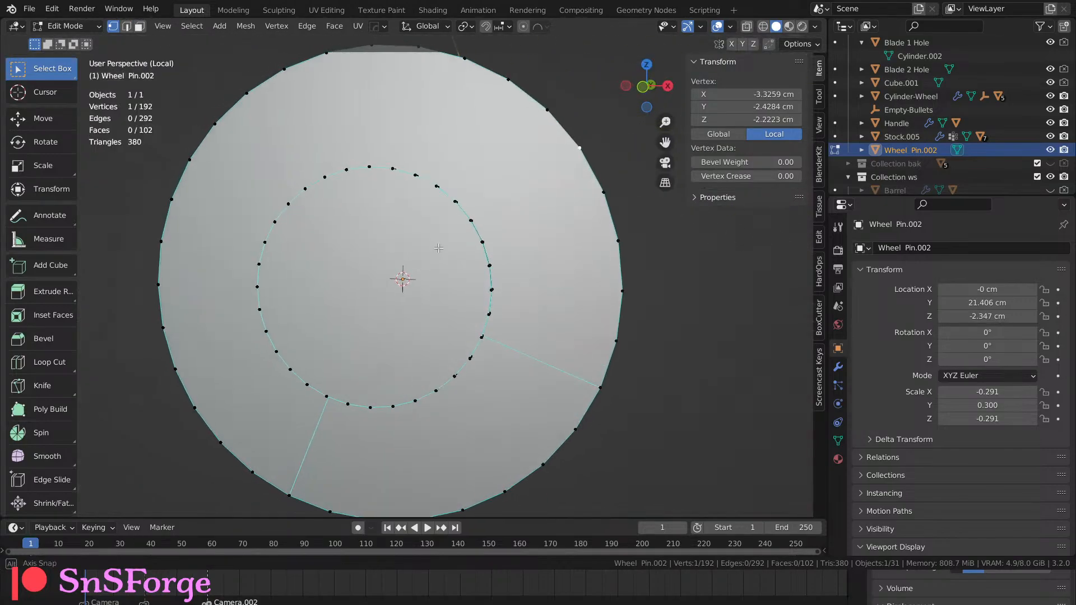
left_click(643, 83)
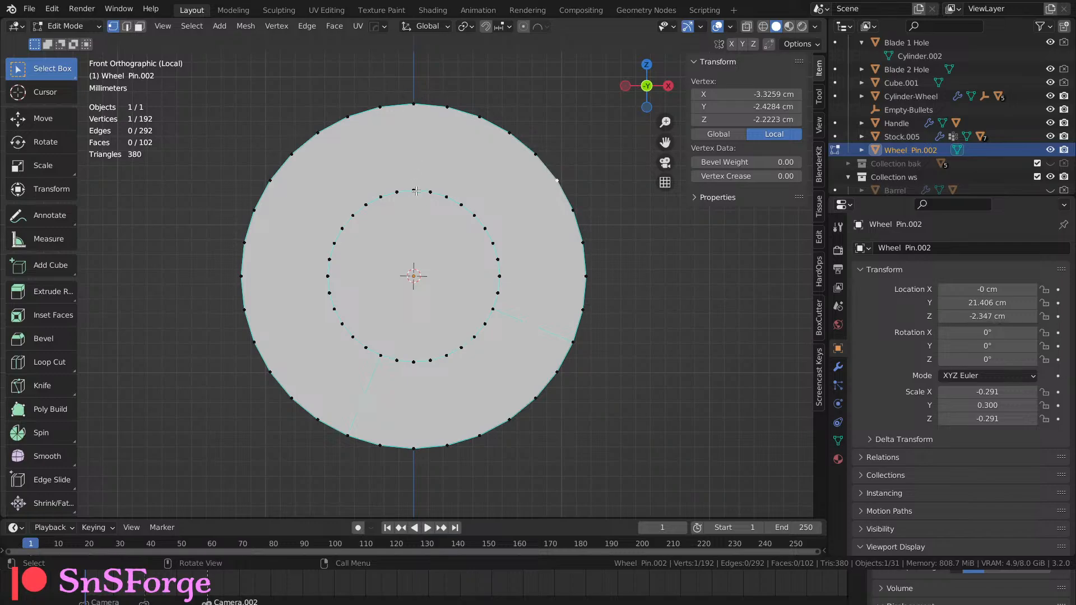
left_click(486, 228, "shift")
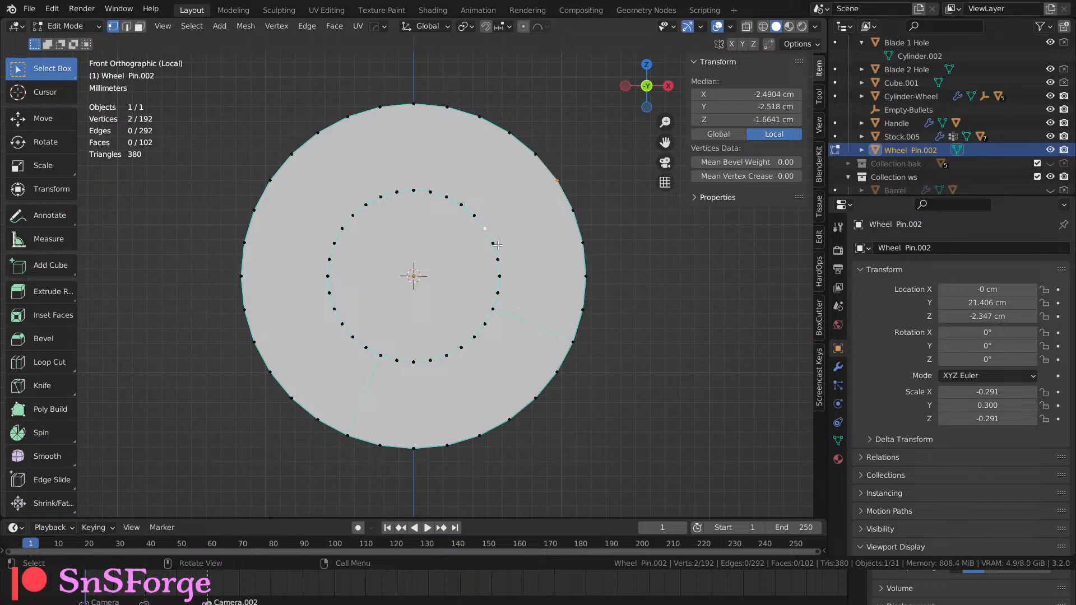
key("j")
middle_click_drag(510, 254, 348, 270)
scroll(310, 268, "up", 5)
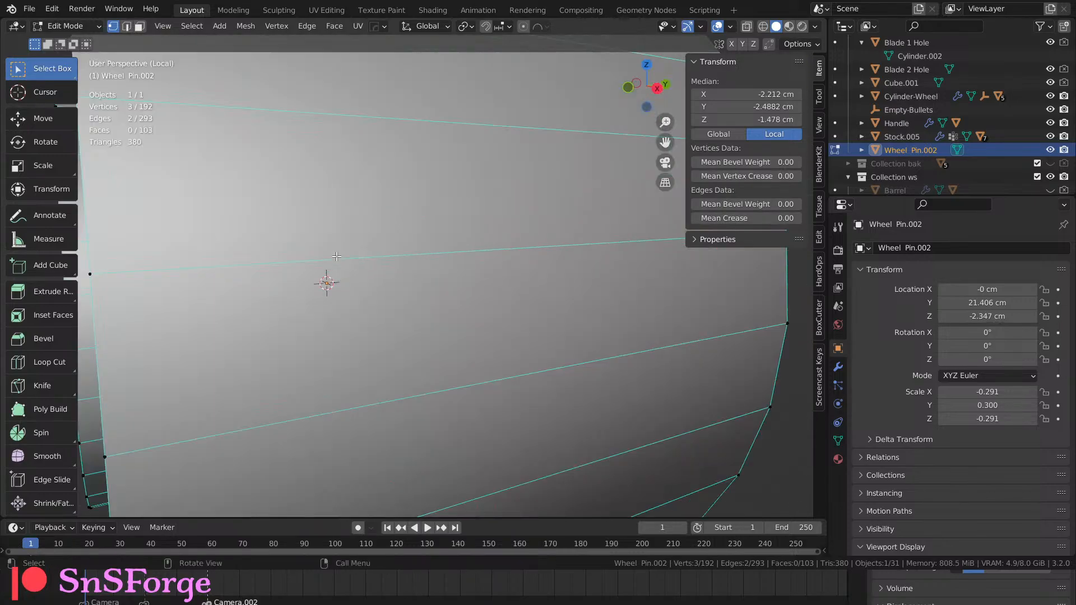
key("ctrl+z")
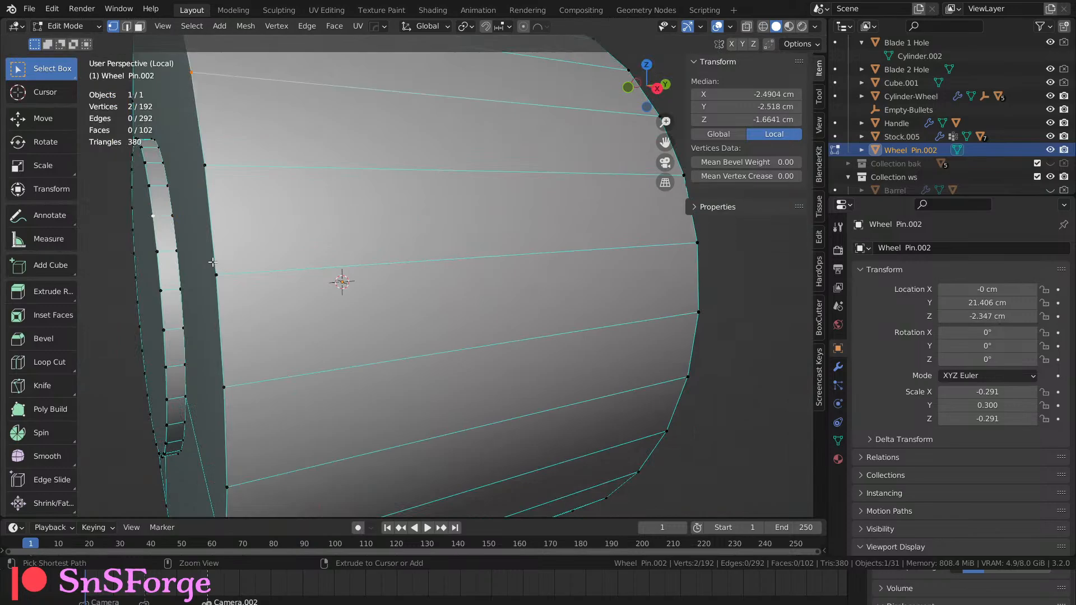
Connect the narrow pin's base vertex to the matching outer-rim vertex at the upper right of the front shoulder face.
middle_click_drag(200, 257, 213, 254)
left_click(207, 225)
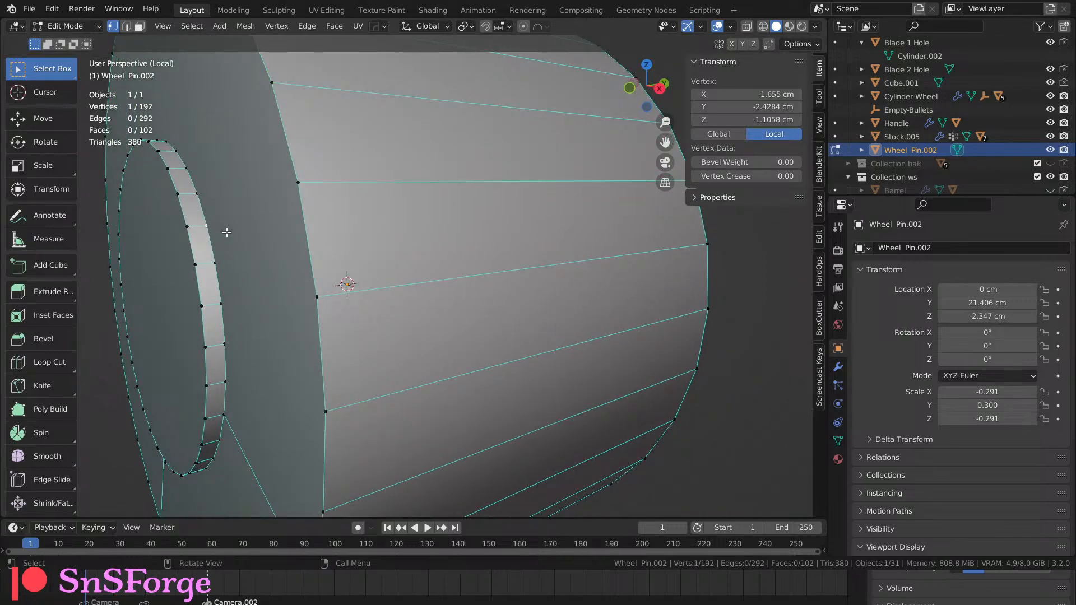
left_click(273, 83, "shift")
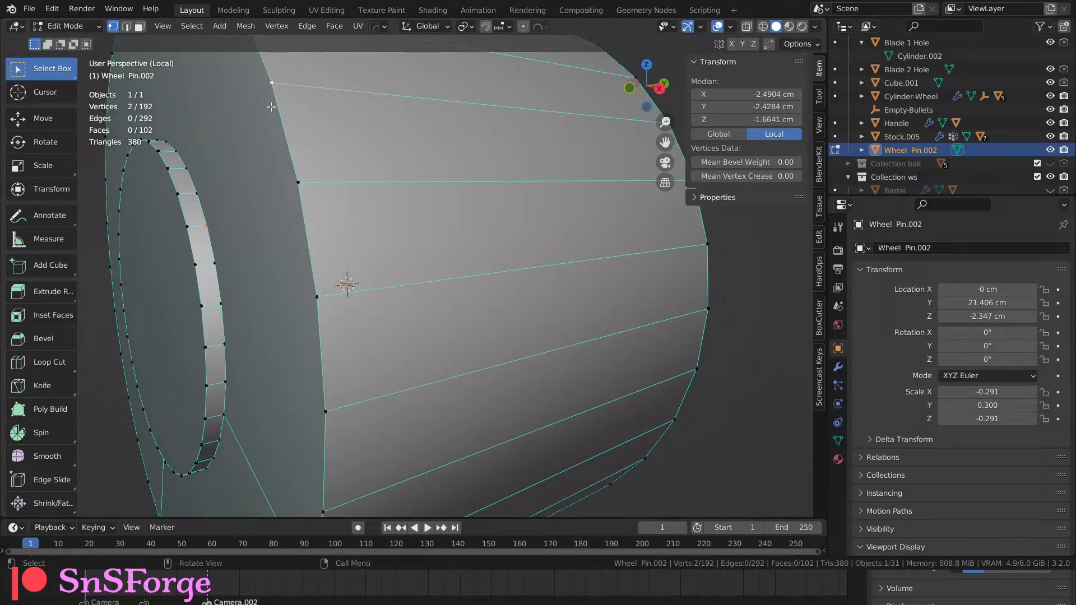
key("j")
scroll(272, 176, "down", 3)
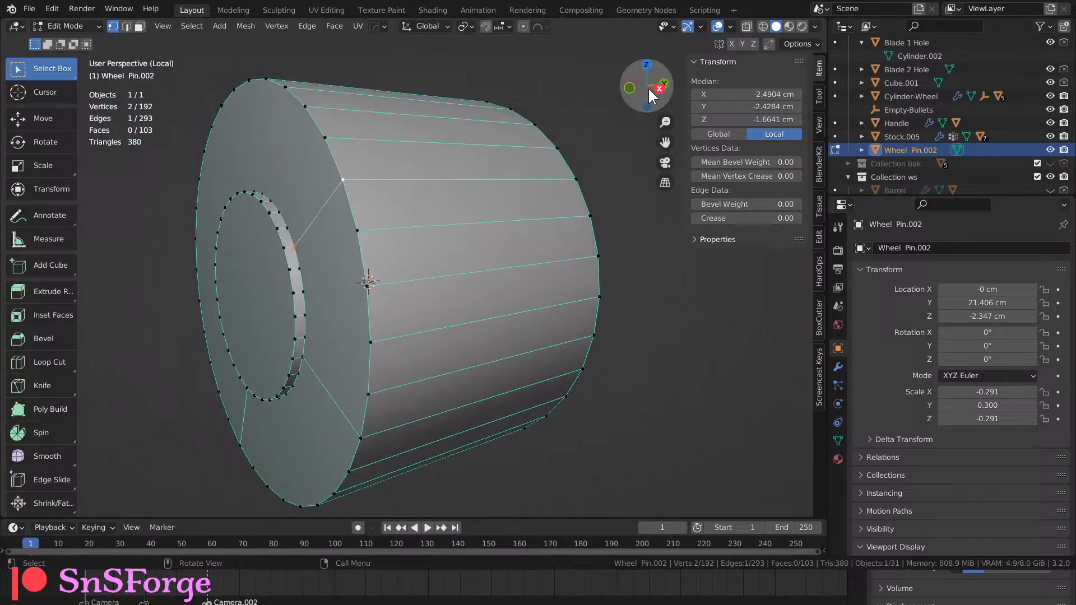
Connect the mirrored base and outer-rim vertices at the upper left of the front shoulder face with an edge.
left_click(629, 87)
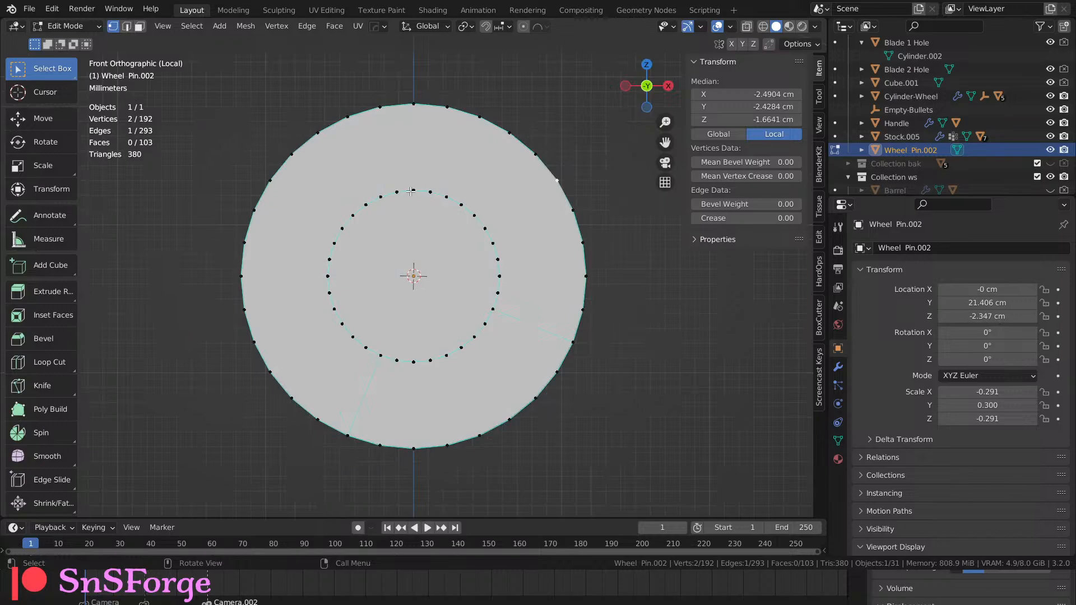
left_click(341, 226)
middle_click_drag(315, 224, 336, 198)
scroll(404, 224, "up", 2)
left_click(441, 179)
scroll(336, 198, "down", 4)
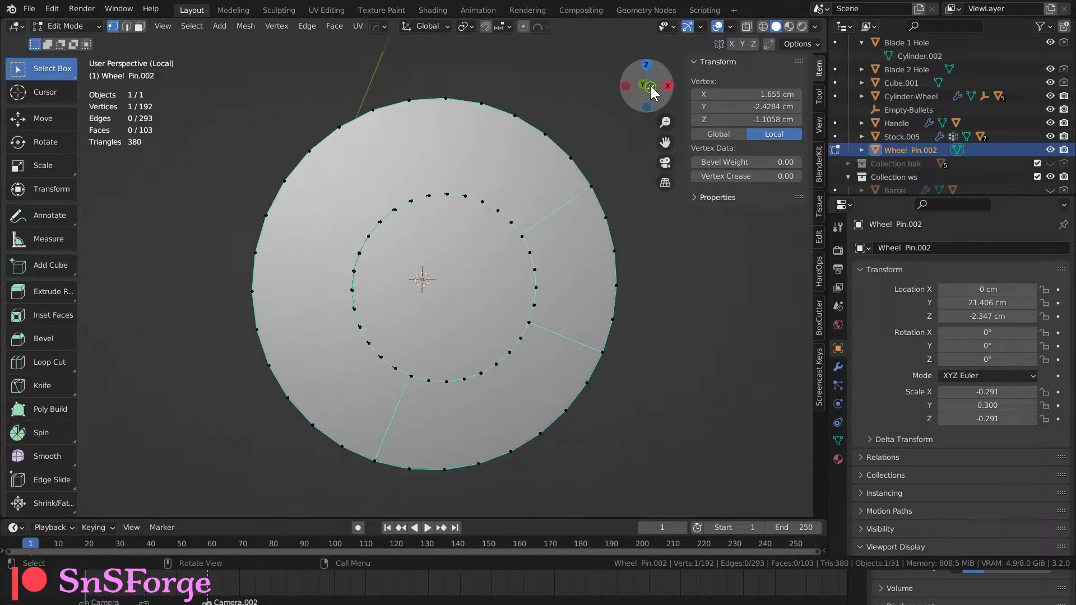
left_click(650, 84)
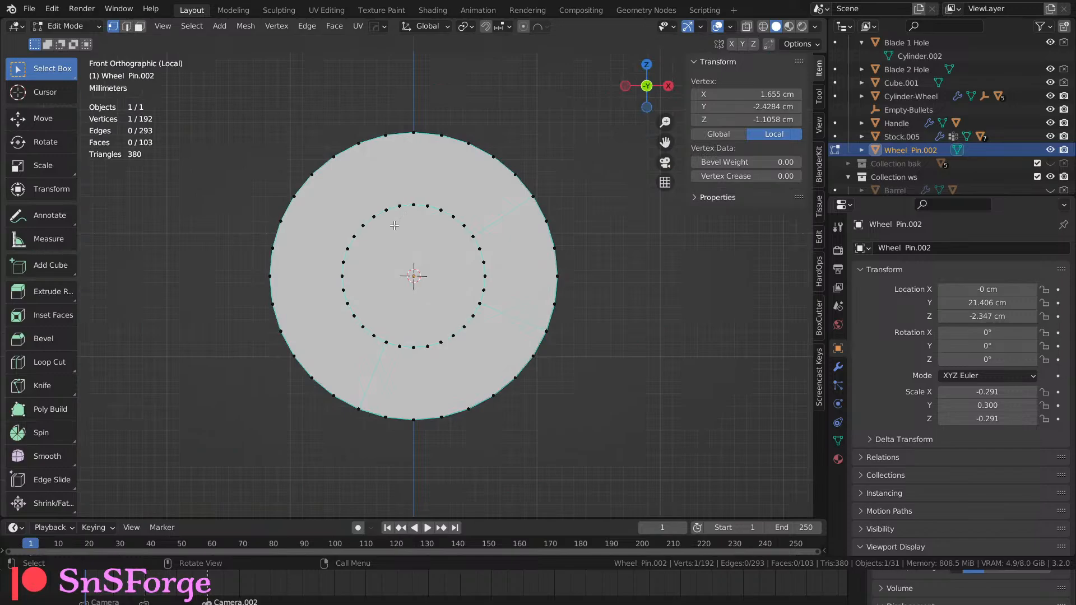
left_click(312, 174, "shift")
middle_click_drag(312, 174, 206, 245)
key("j")
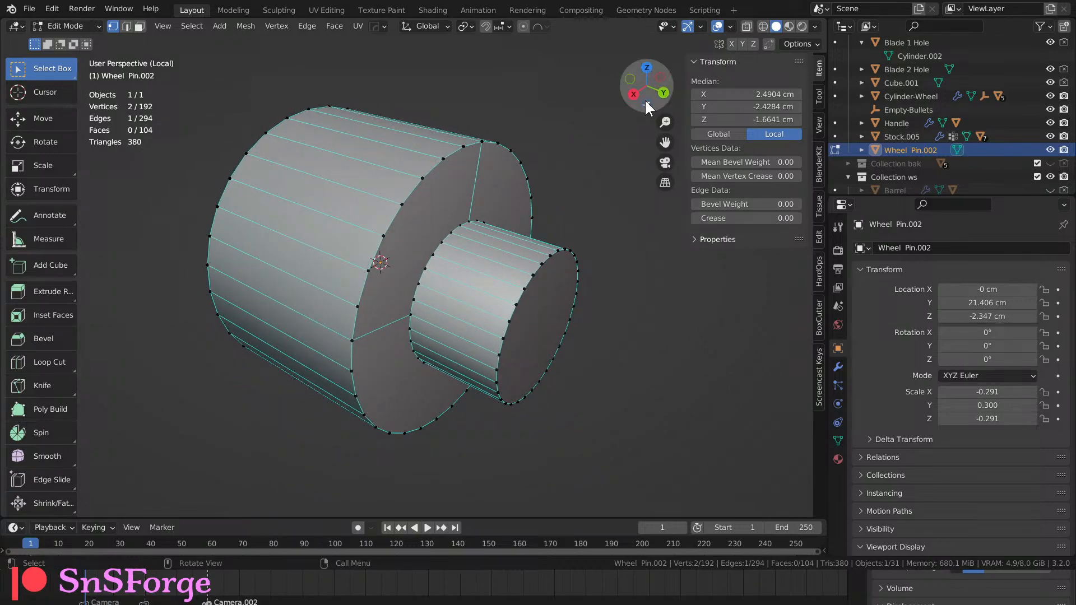
Connect the narrow pin's base vertex to the matching outer-rim vertex at the upper right of the back shoulder face.
left_click(662, 92)
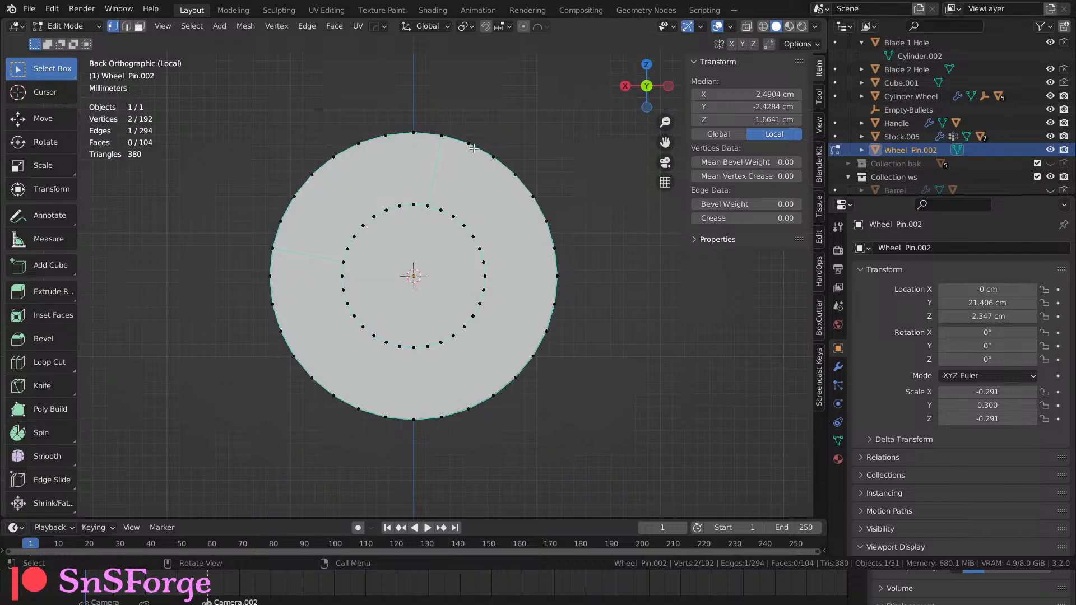
left_click(532, 197)
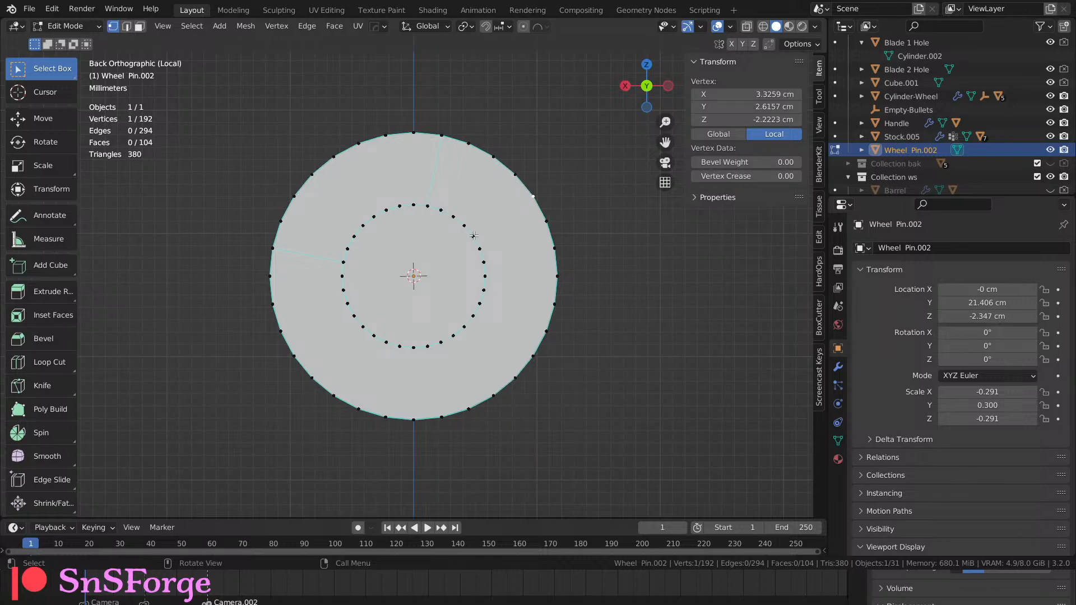
middle_click_drag(474, 236, 459, 245)
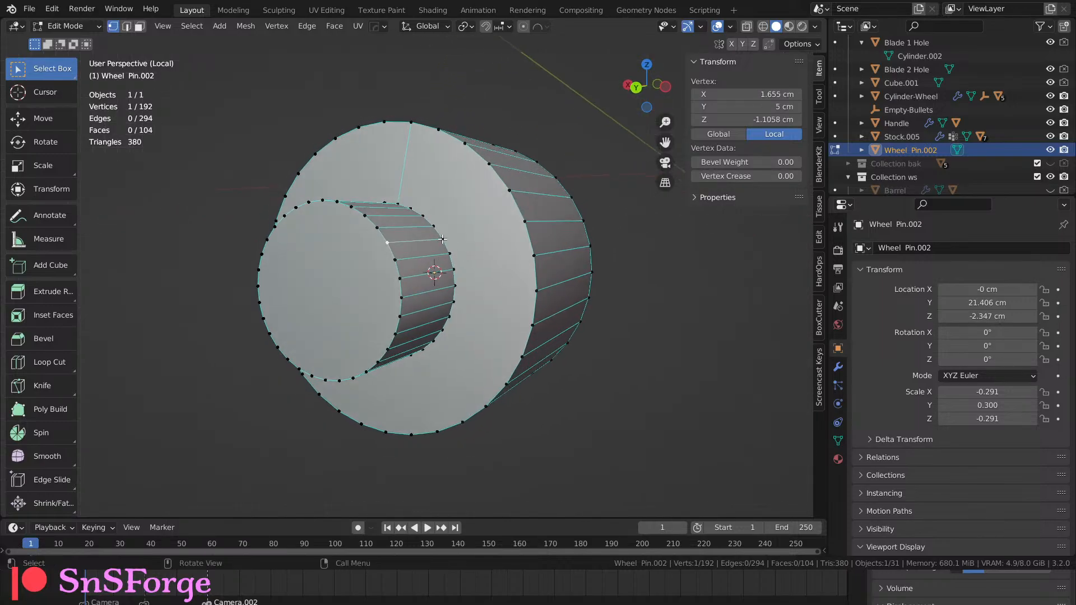
left_click(508, 191, "shift")
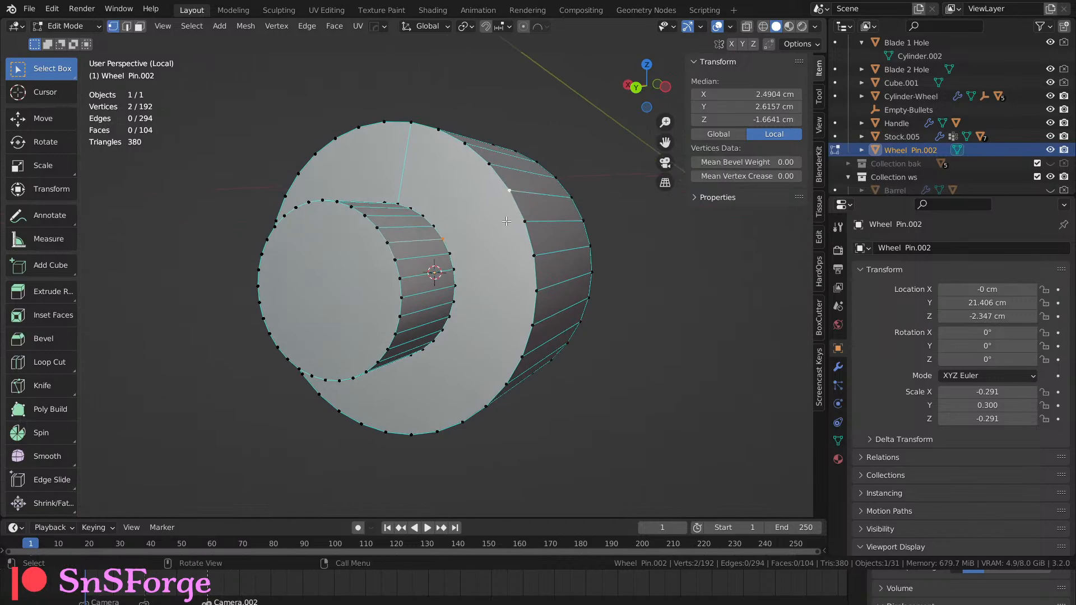
key("j")
middle_click_drag(507, 221, 554, 218)
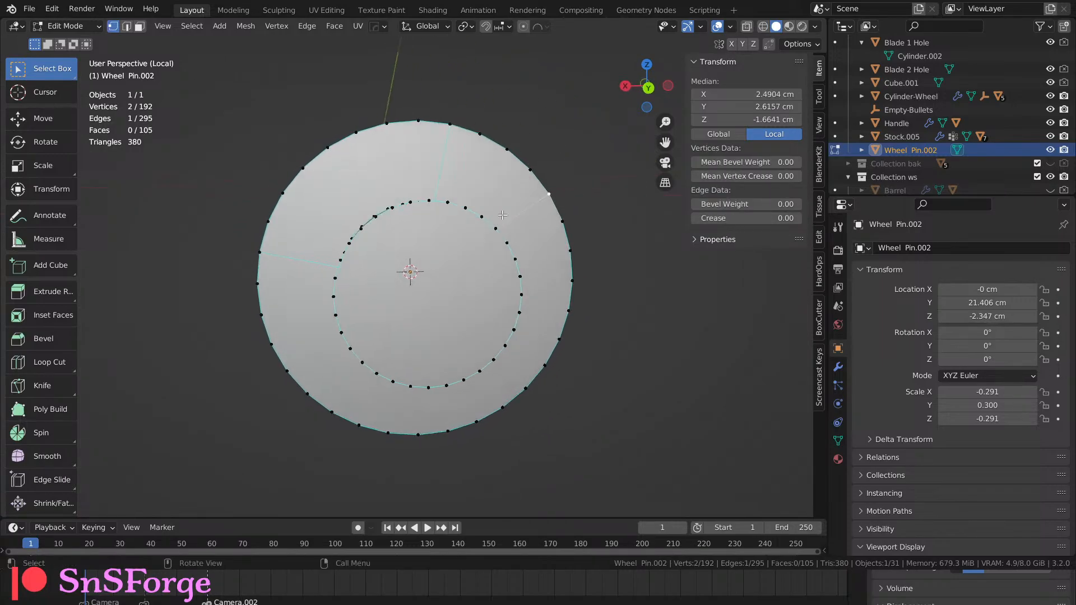
Connect the mirrored base and outer-rim vertices at the upper left of the back shoulder face, and switch to face selection.
left_click(648, 89)
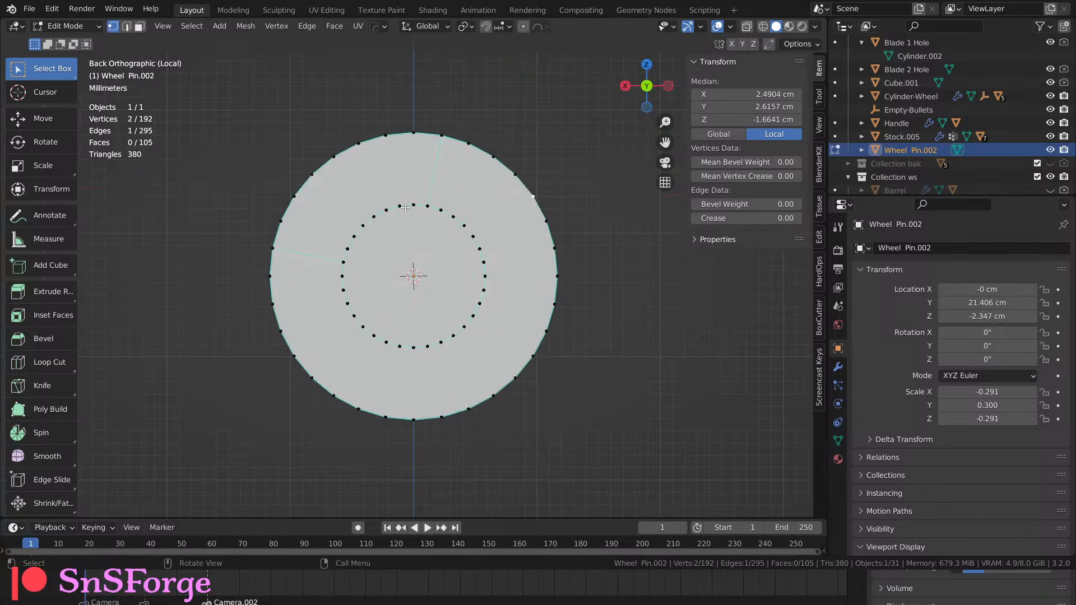
left_click(355, 235)
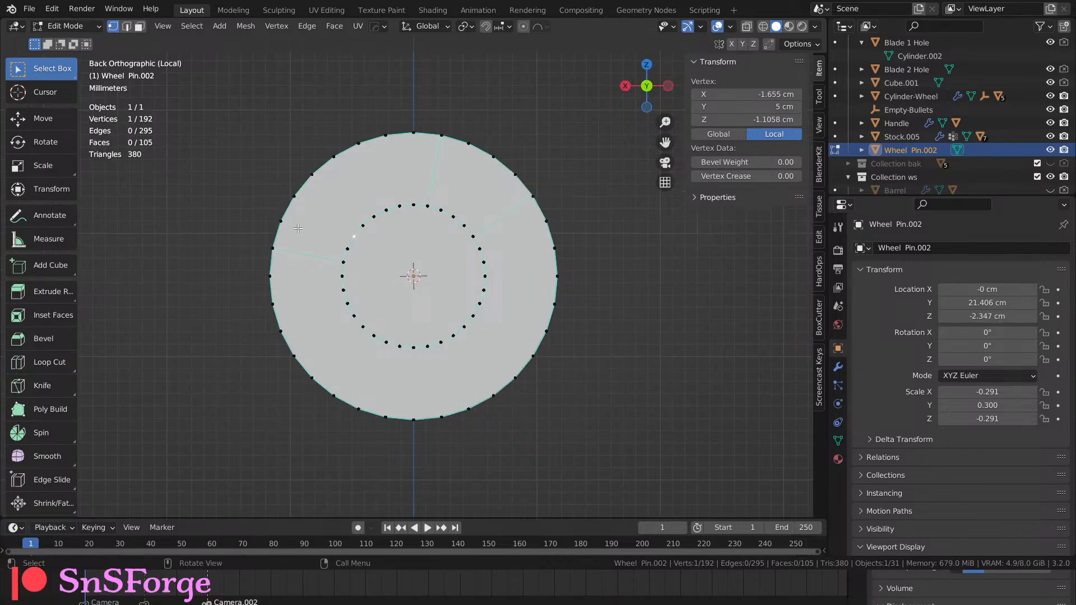
middle_click_drag(355, 235, 335, 235)
key("ctrl+z")
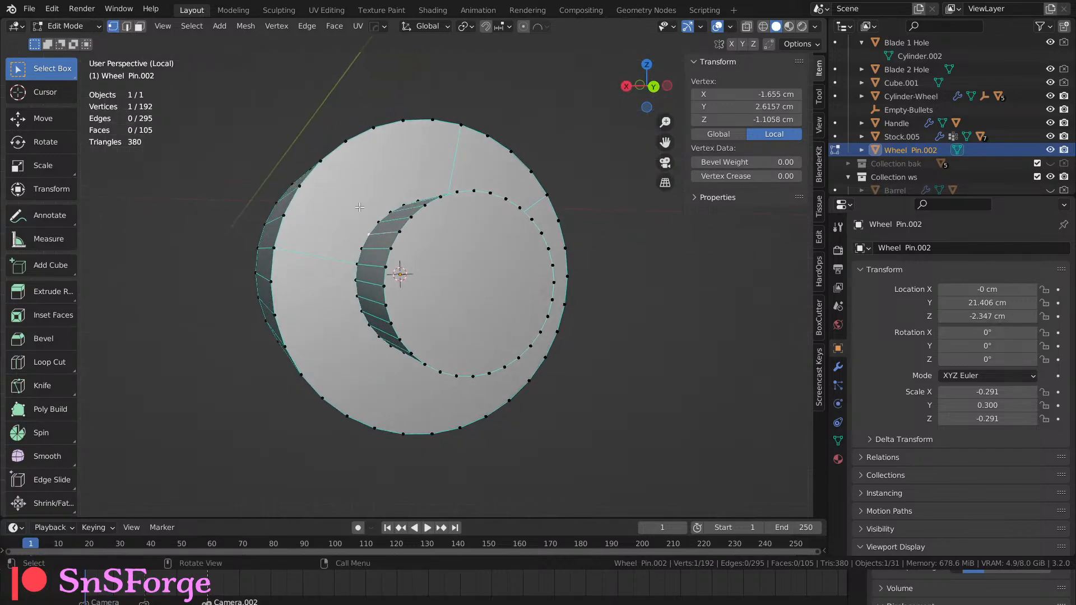
left_click(653, 86)
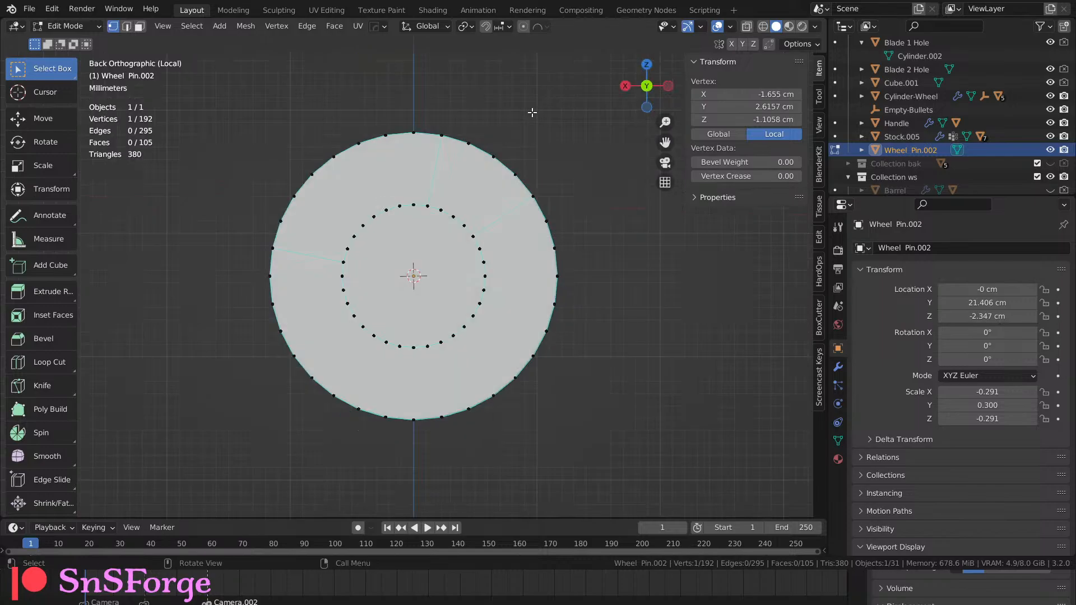
left_click(295, 191, "shift")
middle_click_drag(299, 189, 363, 214)
key("j")
key("3")
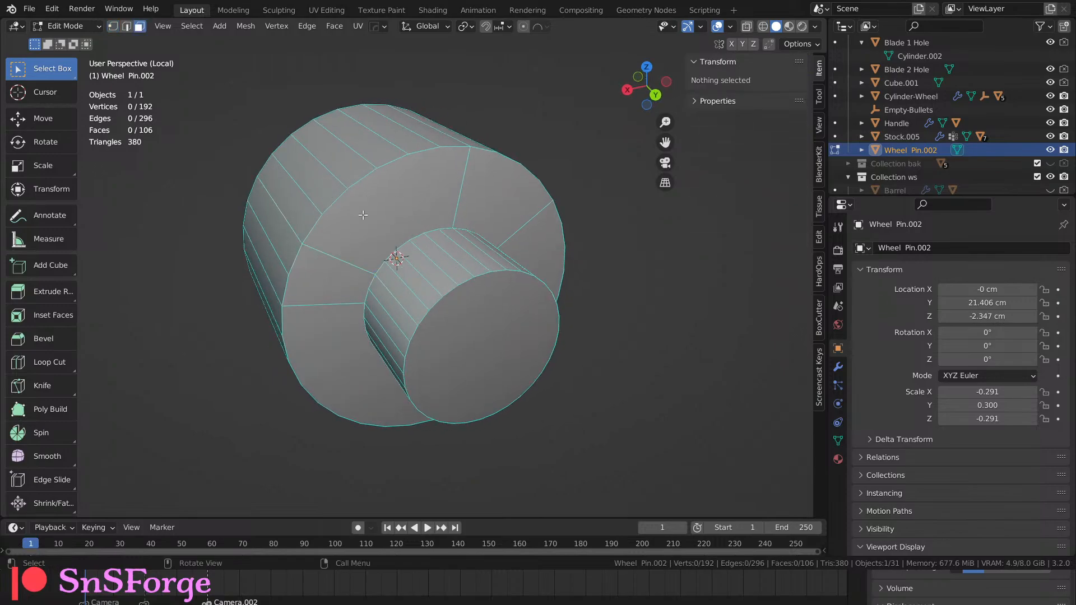
Delete the upper front and back shoulder faces together with the outer wall faces between them, leaving an open cut in the wide pin section.
left_click(370, 217)
left_click(516, 184, "shift")
middle_click_drag(516, 185, 209, 182)
left_click(432, 225, "shift")
middle_click_drag(432, 225, 569, 235)
left_click(528, 223, "shift")
left_click(500, 204, "shift")
left_click(472, 176, "shift")
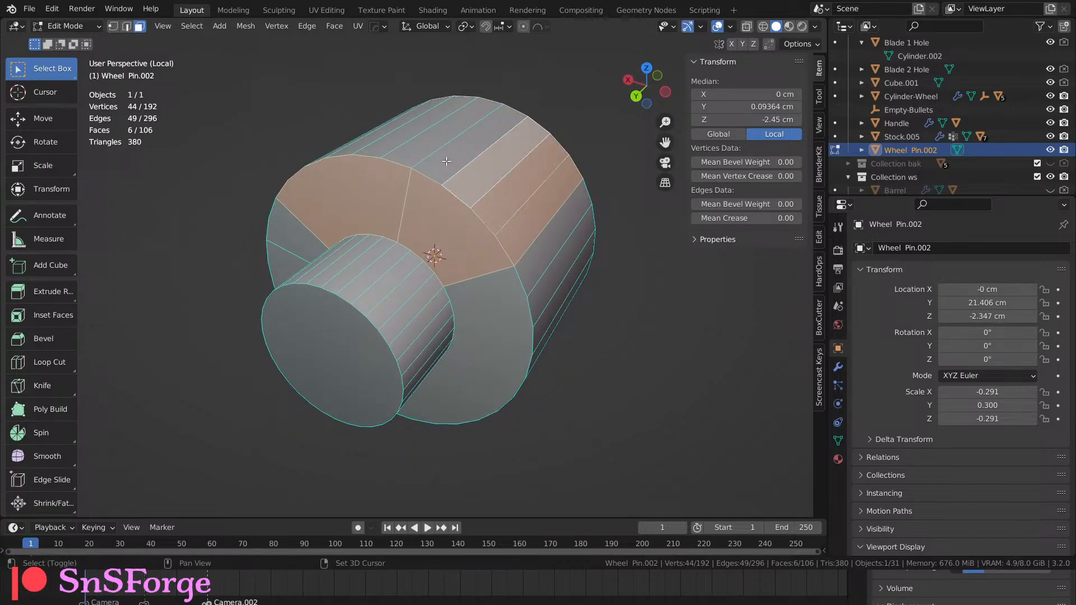
left_click(447, 161, "shift")
left_click(415, 148, "shift")
left_click(392, 140, "shift")
middle_click_drag(392, 140, 369, 166)
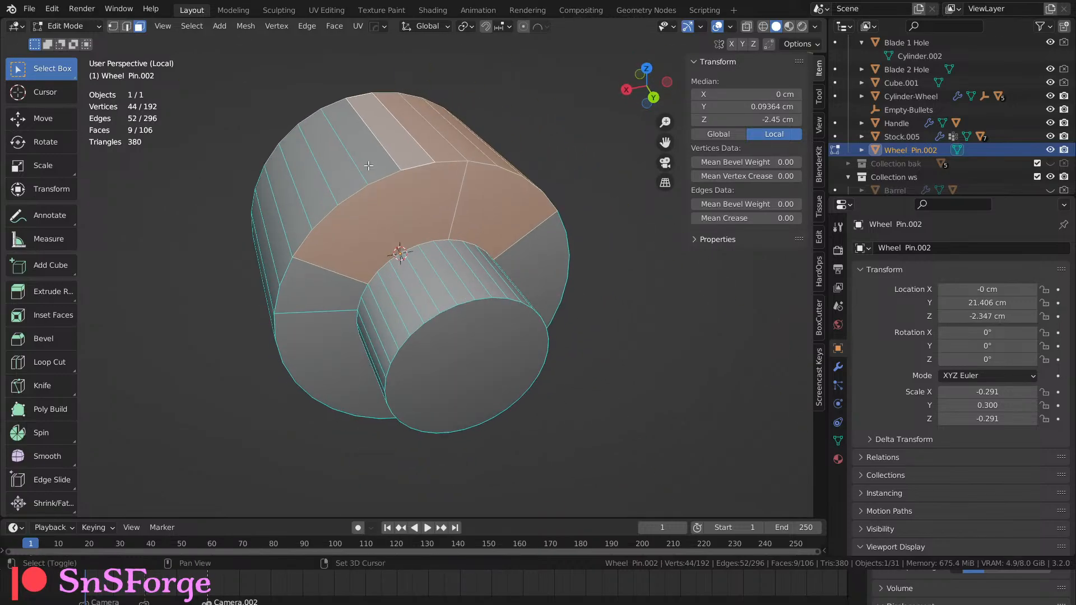
left_click(371, 162, "shift")
left_click(348, 169, "shift")
left_click(321, 185, "shift")
left_click(289, 208, "shift")
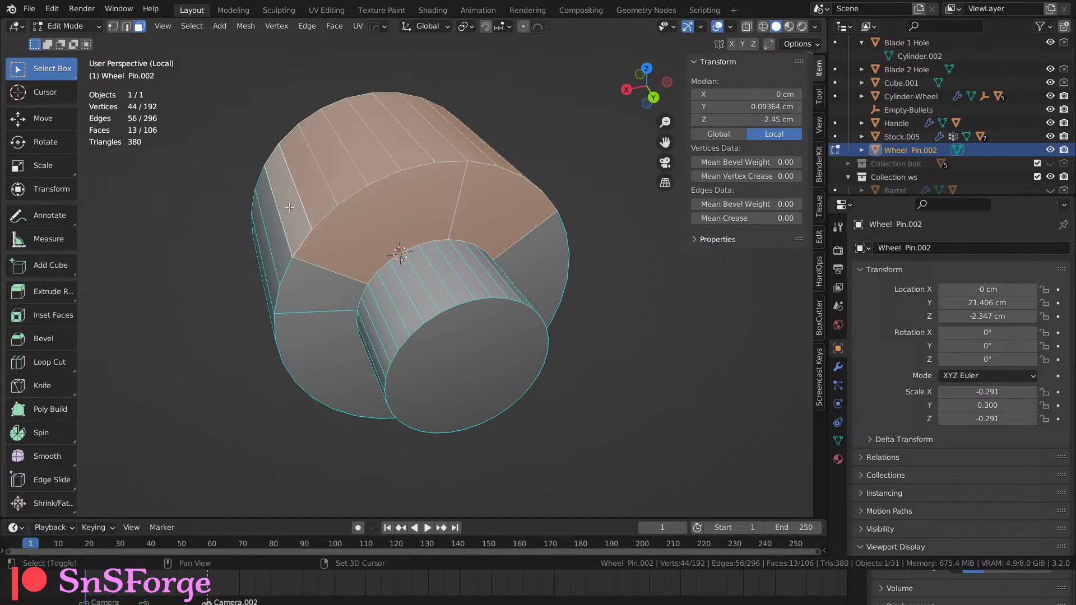
middle_click_drag(289, 208, 378, 223)
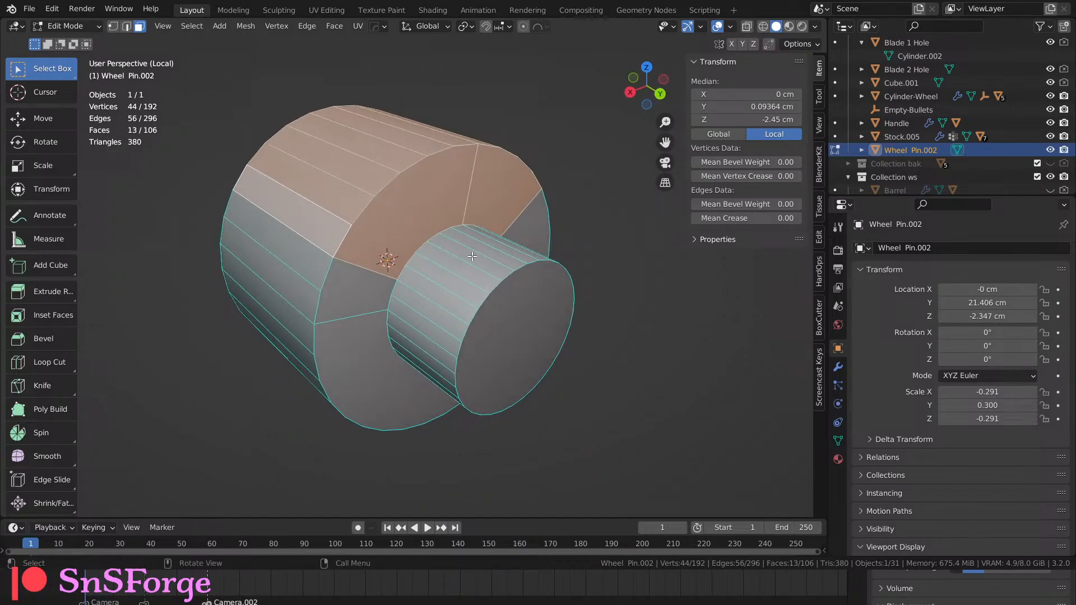
middle_click_drag(472, 256, 483, 227)
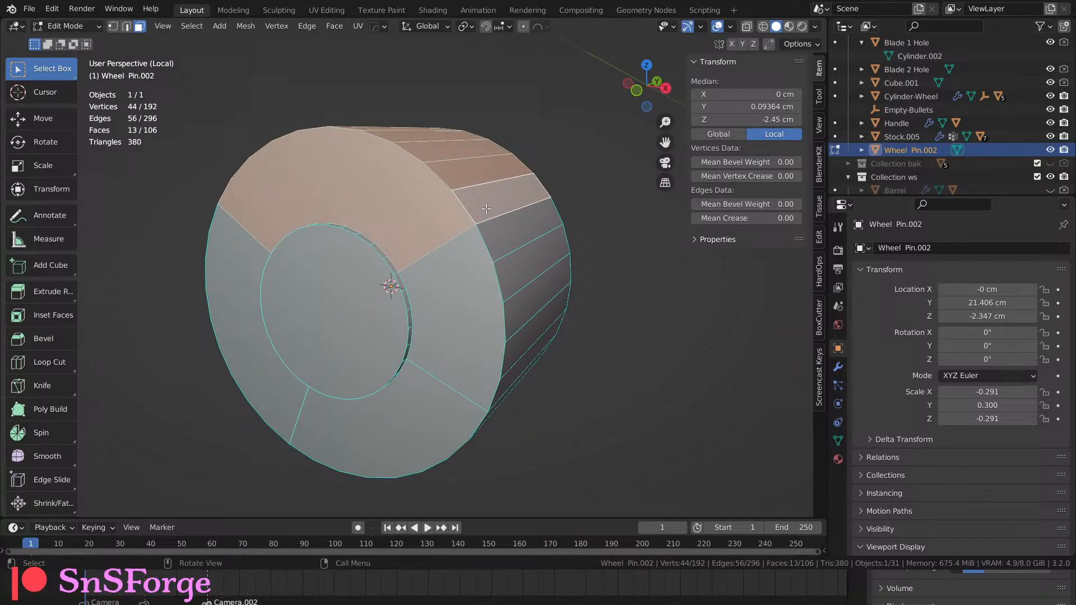
key("x")
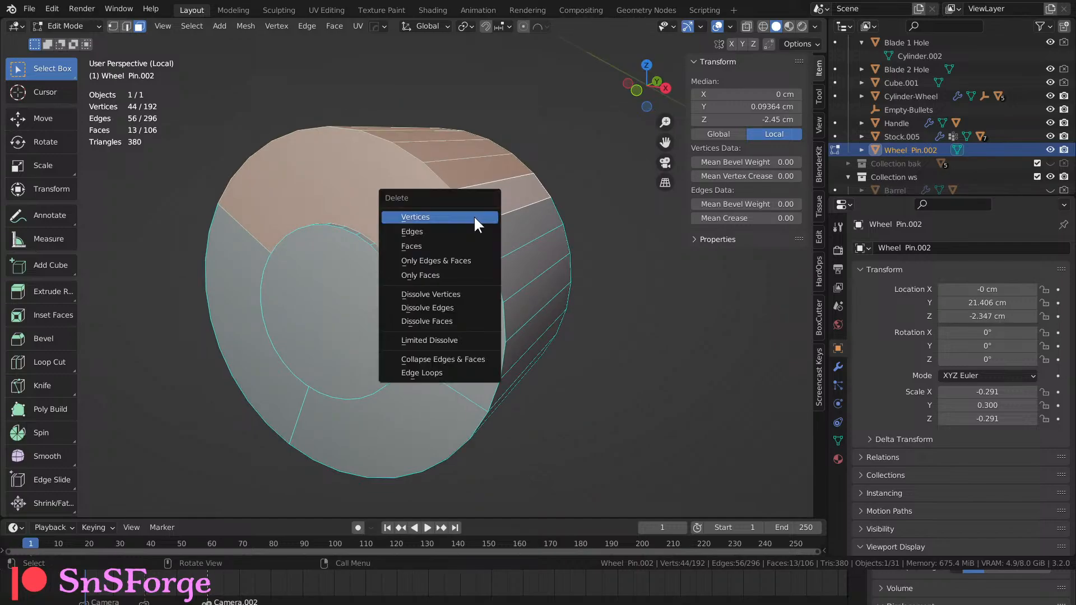
left_click(436, 246)
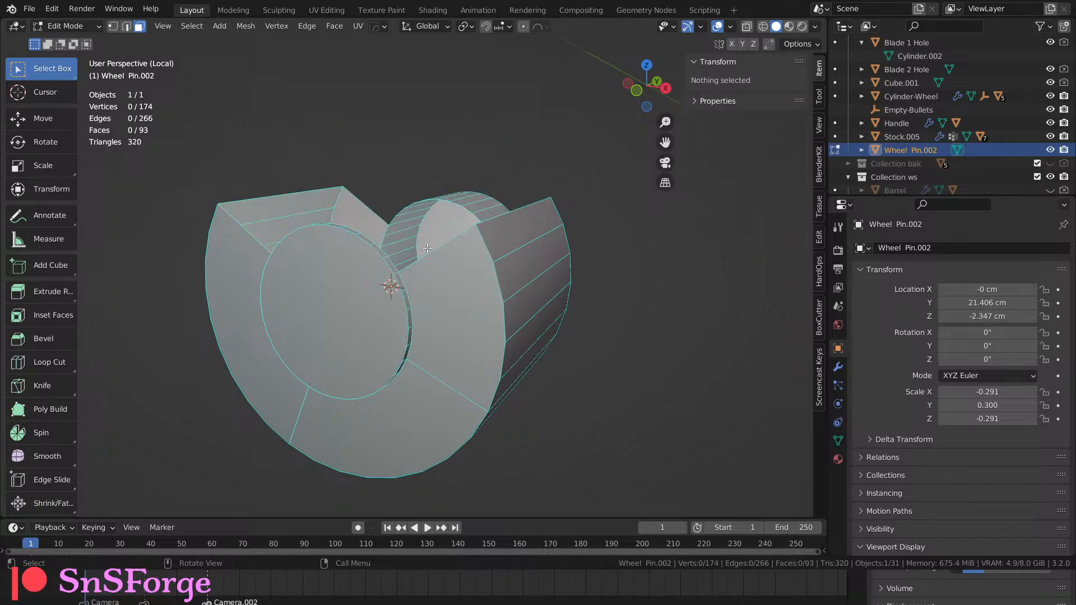
Fill one open side of the cut with a face spanning the two outer-rim corner vertices and the two matching narrow-pin base vertices.
middle_click_drag(435, 247, 422, 273)
scroll(421, 273, "up", 3)
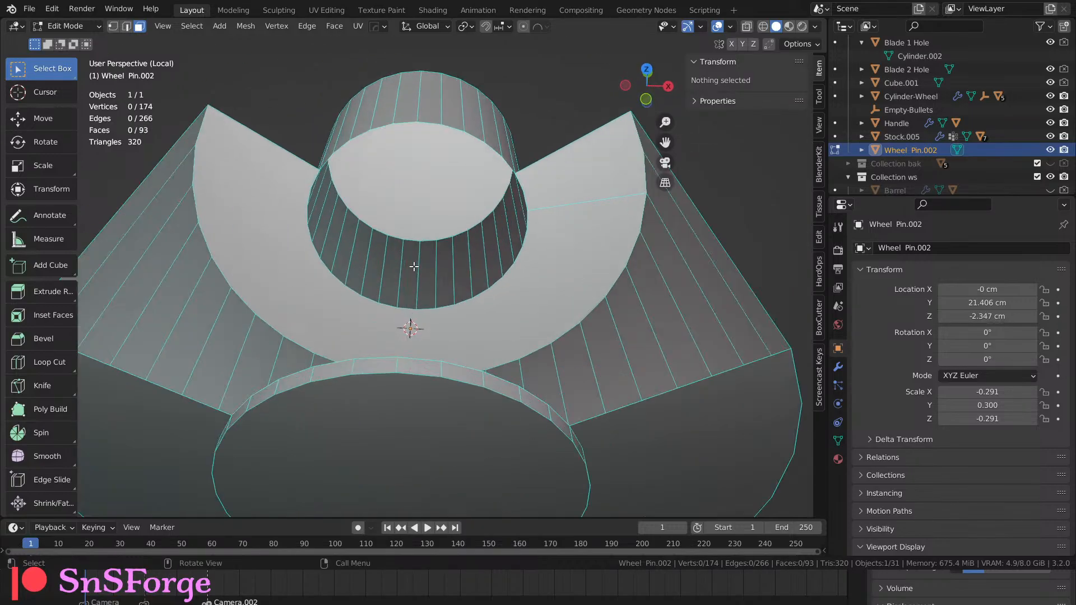
key("1")
middle_click_drag(409, 327, 319, 292)
middle_click_drag(304, 258, 426, 187)
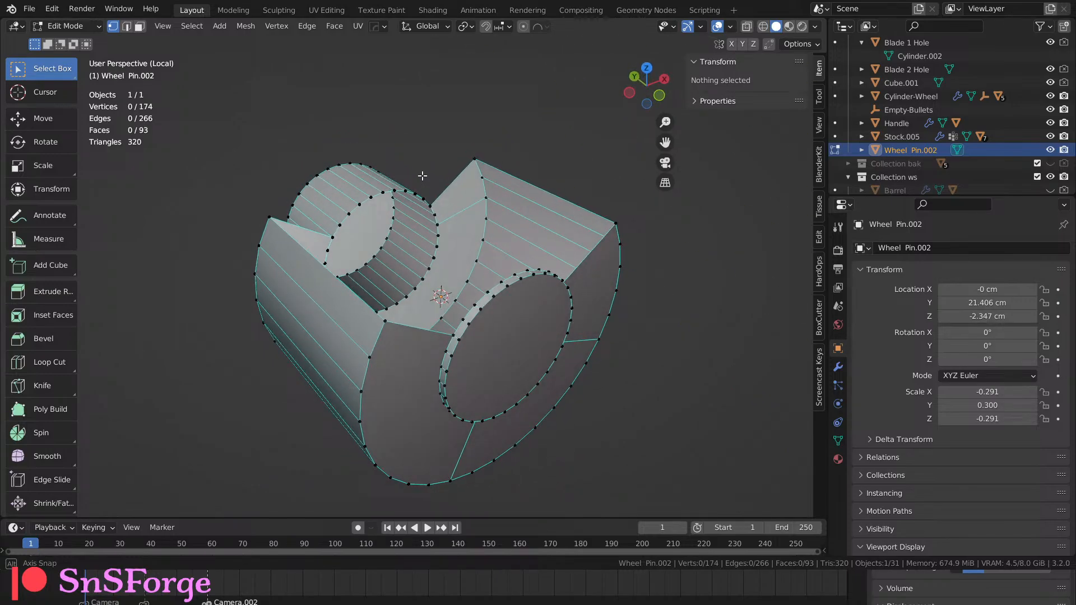
middle_click_drag(422, 175, 337, 159)
scroll(337, 159, "up", 3)
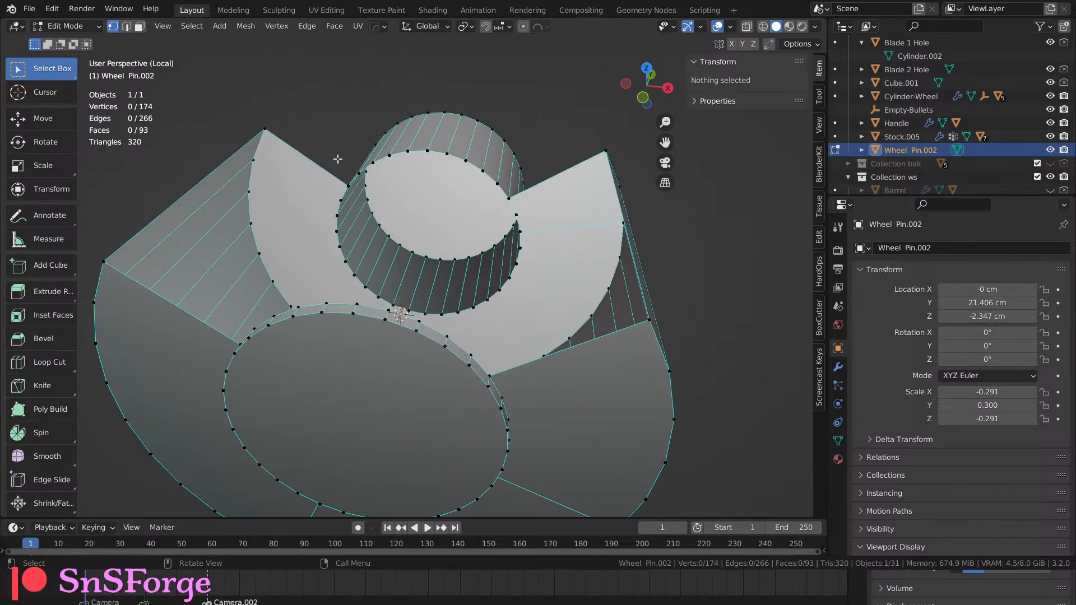
left_click(262, 126)
middle_click_drag(255, 126, 197, 135)
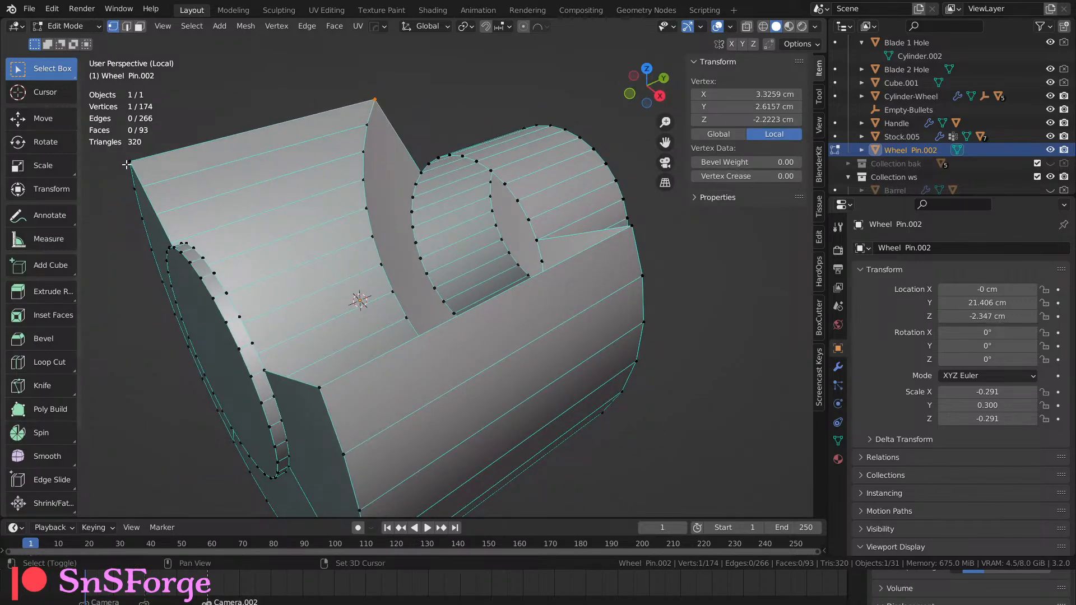
left_click(128, 161, "shift")
middle_click_drag(183, 178, 113, 283)
scroll(317, 133, "up", 2)
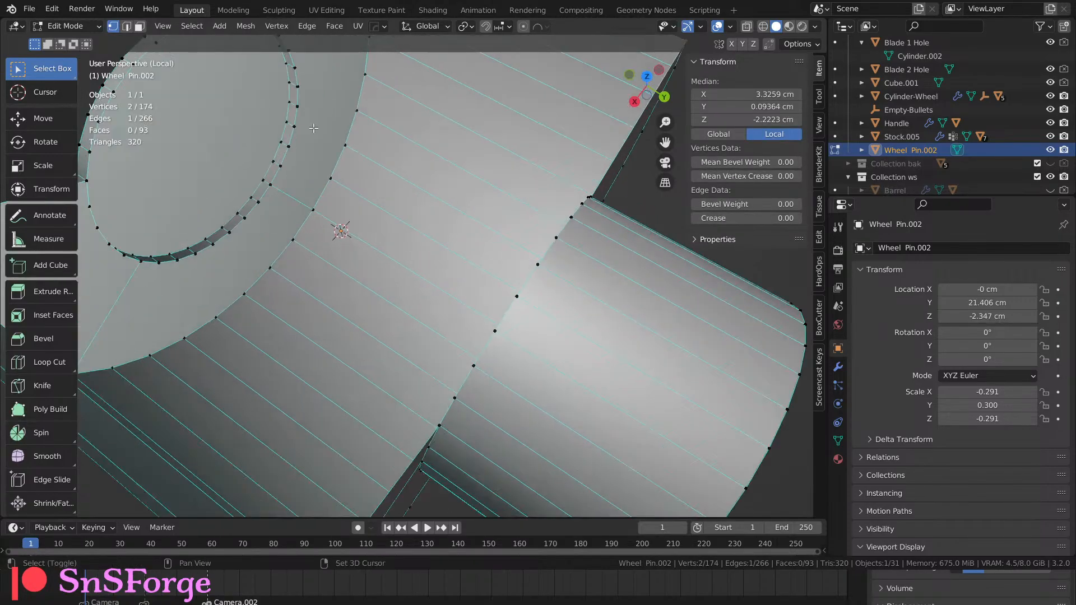
middle_click_drag(317, 133, 461, 180, "shift")
left_click(442, 162, "shift")
left_click(269, 148, "shift")
key("f")
Fill the opposite open side of the cut with a face between its outer-rim corners and the narrow-pin base vertices.
left_click(531, 52)
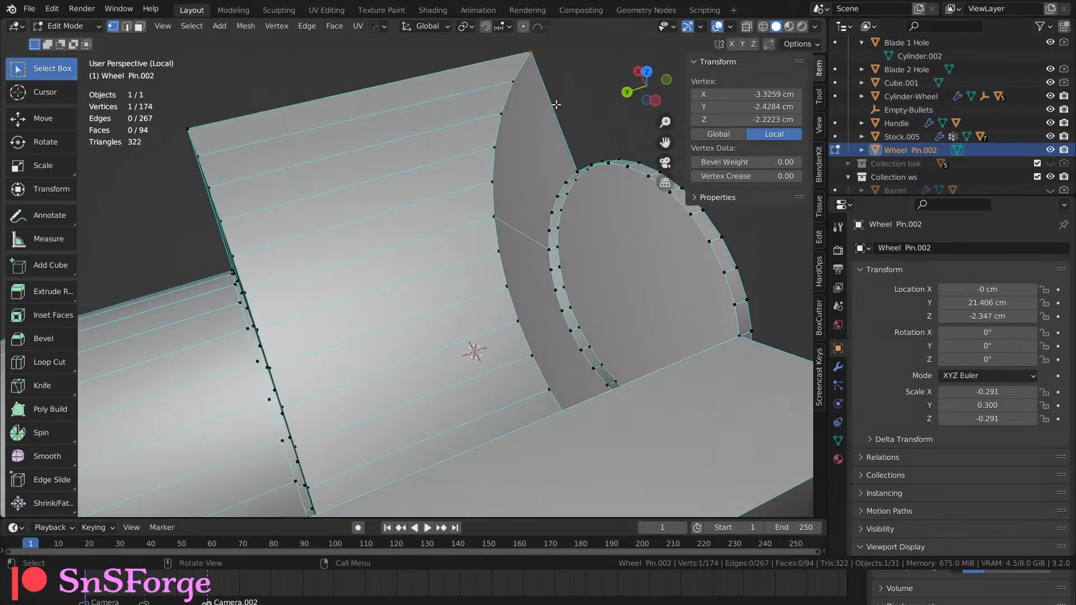
middle_click_drag(532, 68, 521, 190)
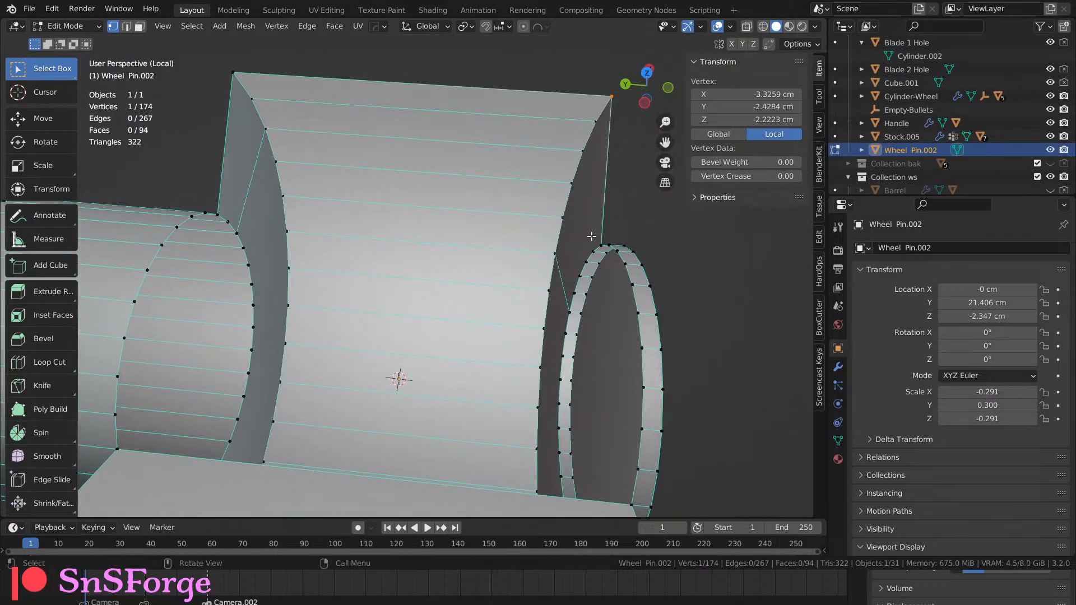
left_click(600, 244, "shift")
left_click(224, 74, "shift")
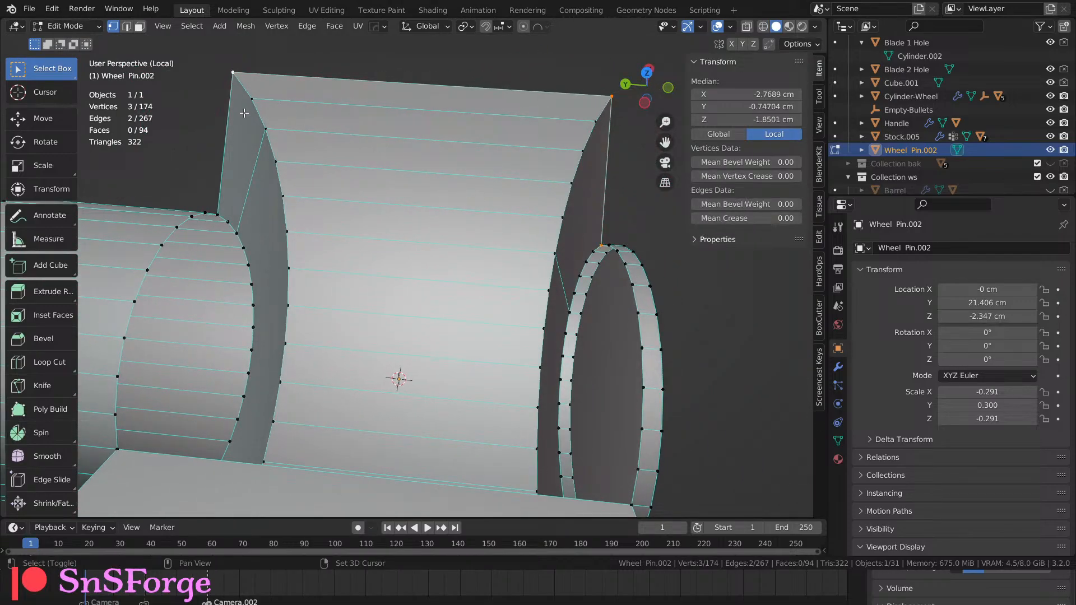
left_click(219, 212, "shift")
key("f")
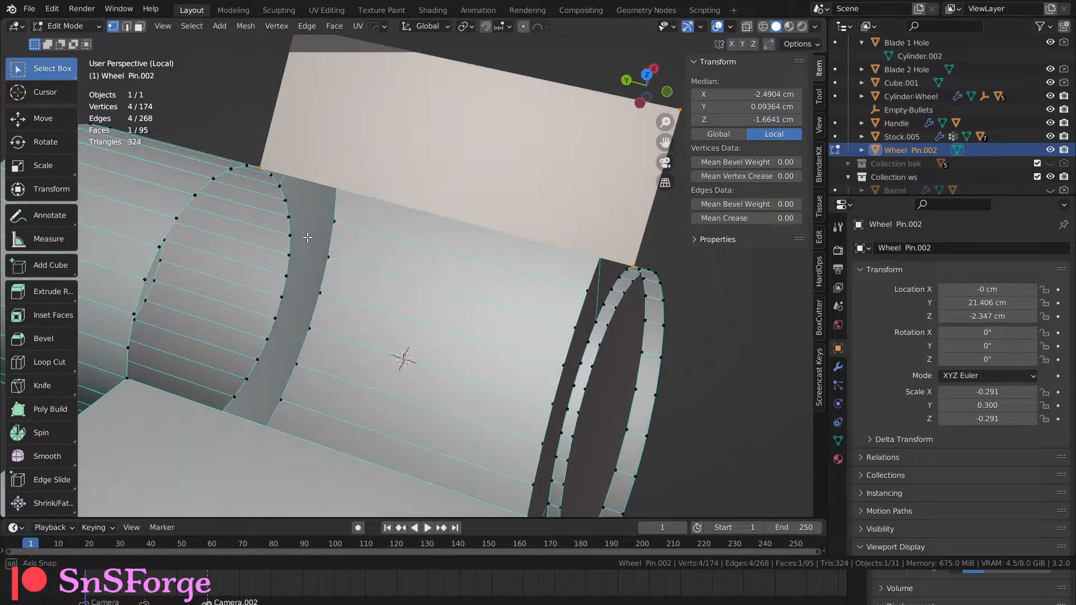
middle_click_drag(218, 210, 218, 210)
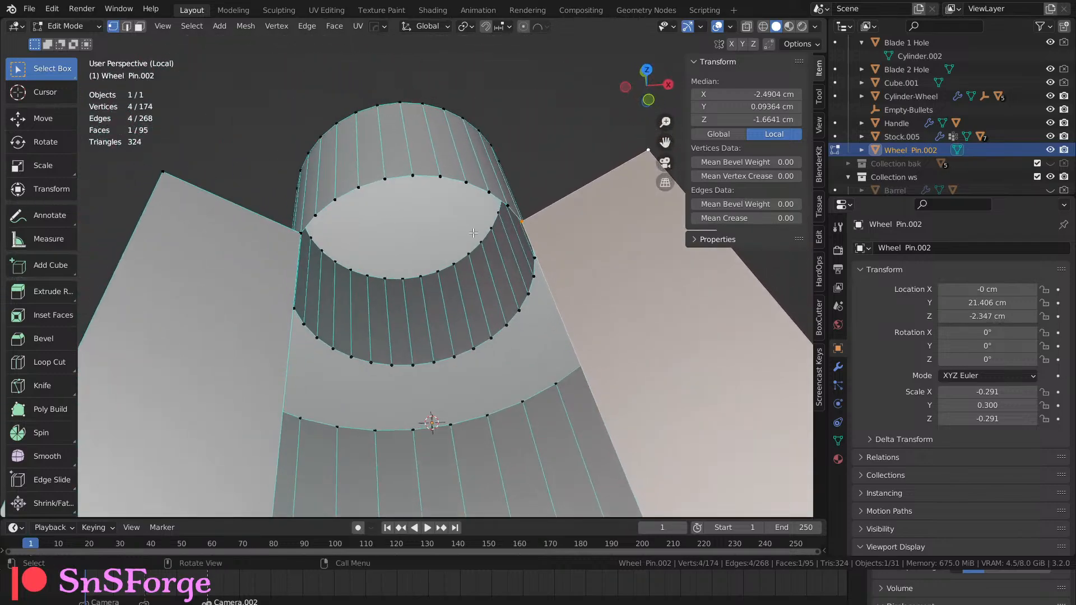
Bridge the front and back narrow-pin rims with a first strip face directly beside the newly filled side.
left_click(522, 219)
left_click(524, 257, "shift")
middle_click_drag(522, 258, 383, 254)
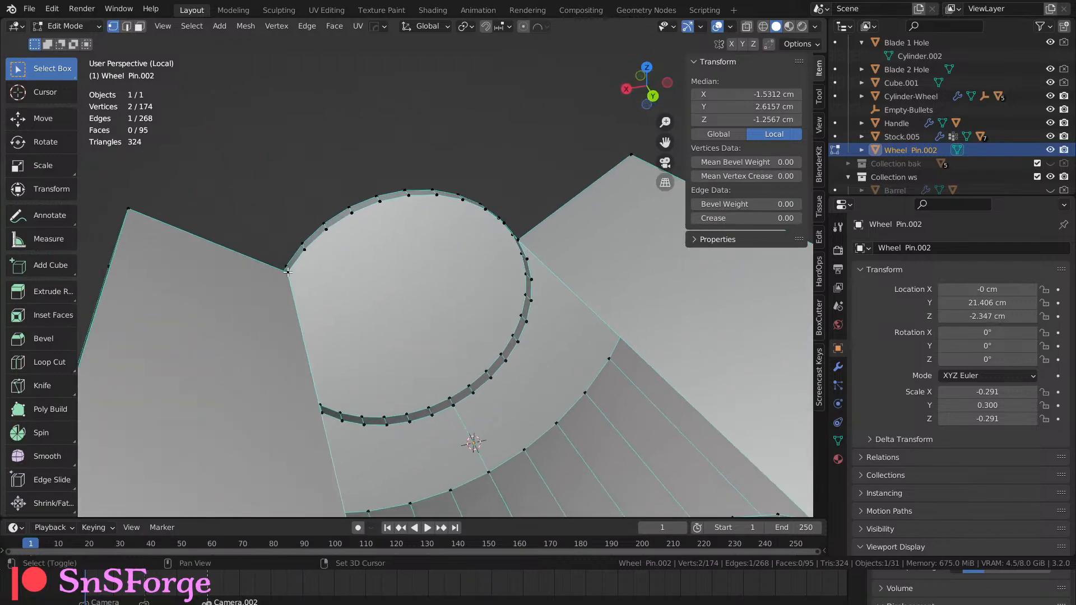
left_click(287, 273, "shift")
left_click(303, 248, "shift")
key("f")
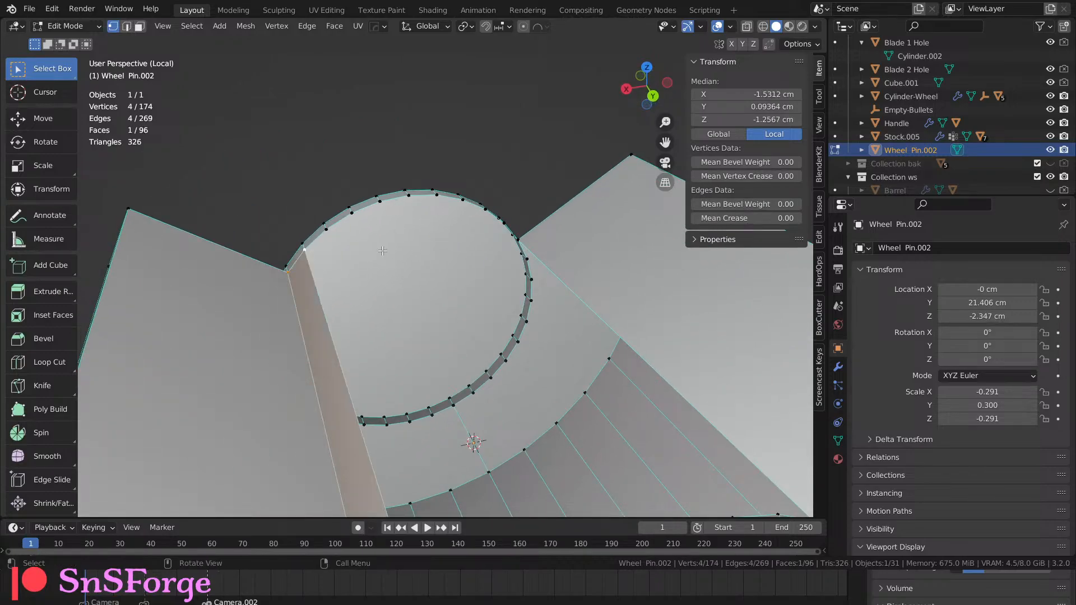
key("ctrl+z")
middle_click_drag(386, 255, 434, 297)
key("f")
Fill the second strip face between the matching vertex pairs of the front and back pin rims.
left_click(553, 237)
left_click(574, 258, "shift")
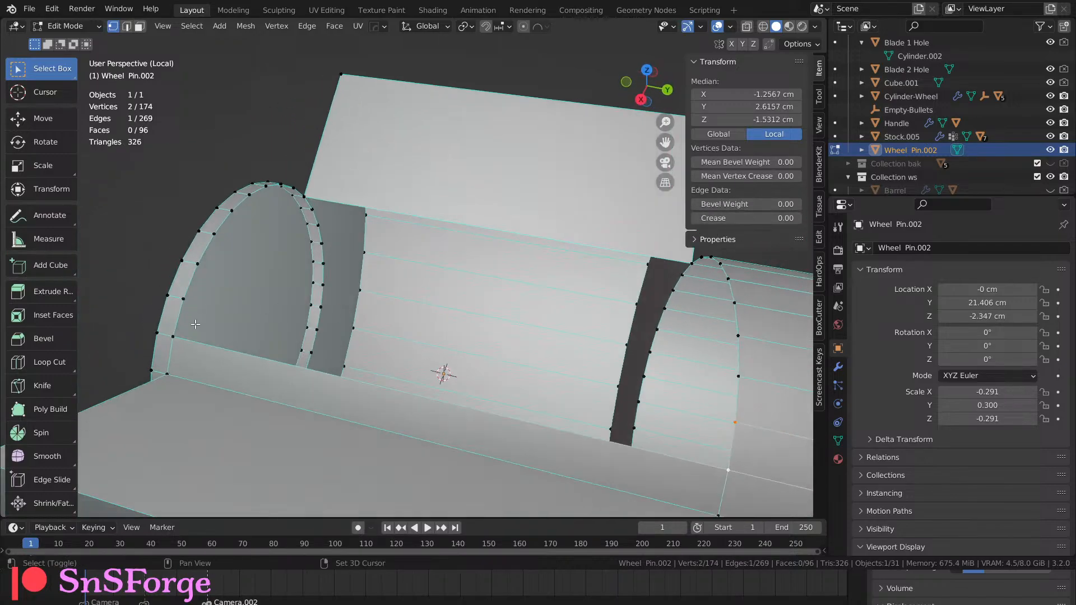
left_click(173, 338, "shift")
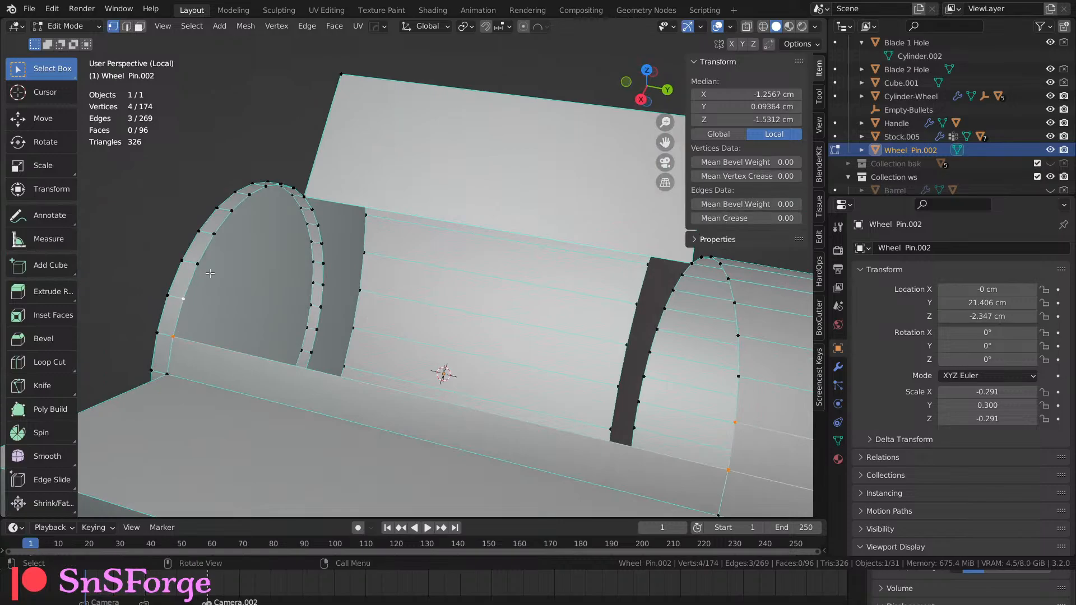
key("f")
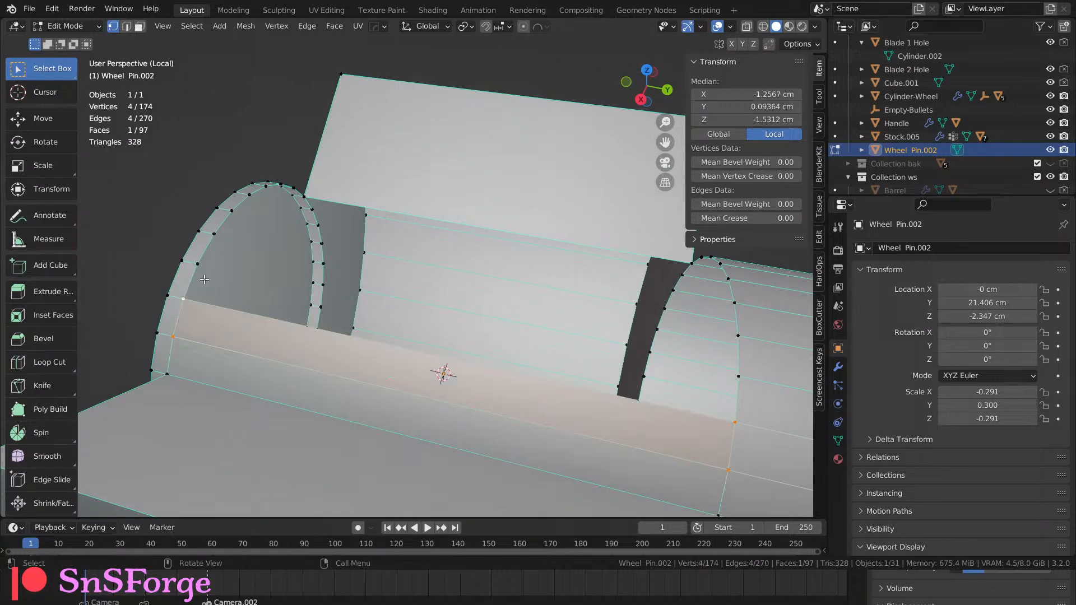
Fill the third strip face across the gap, continuing from the second strip along both pin rims.
left_click(182, 302)
left_click(198, 263, "shift")
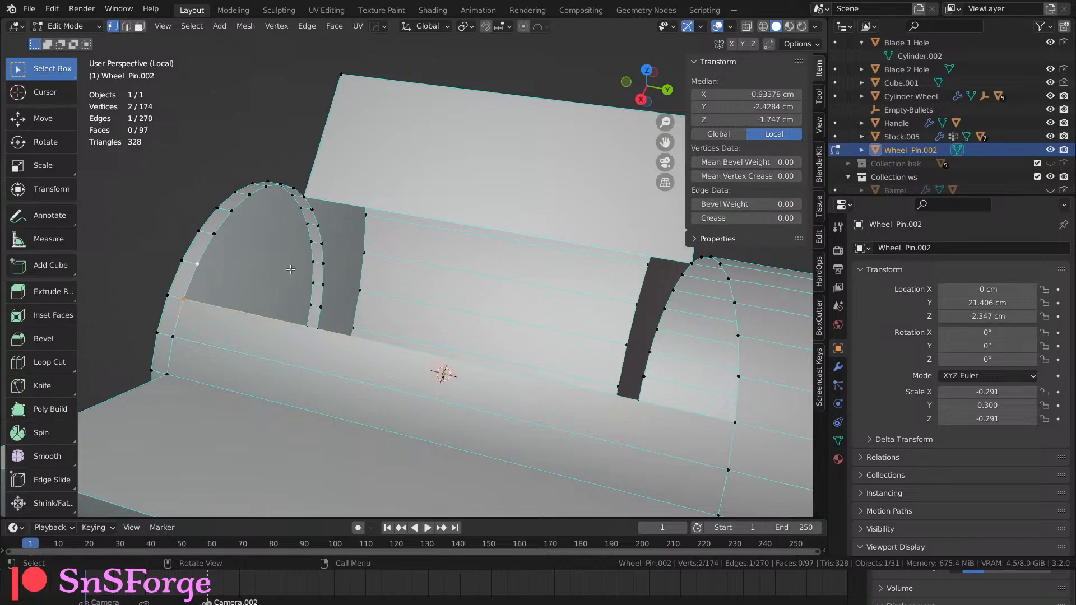
middle_click_drag(446, 279, 424, 358, "shift")
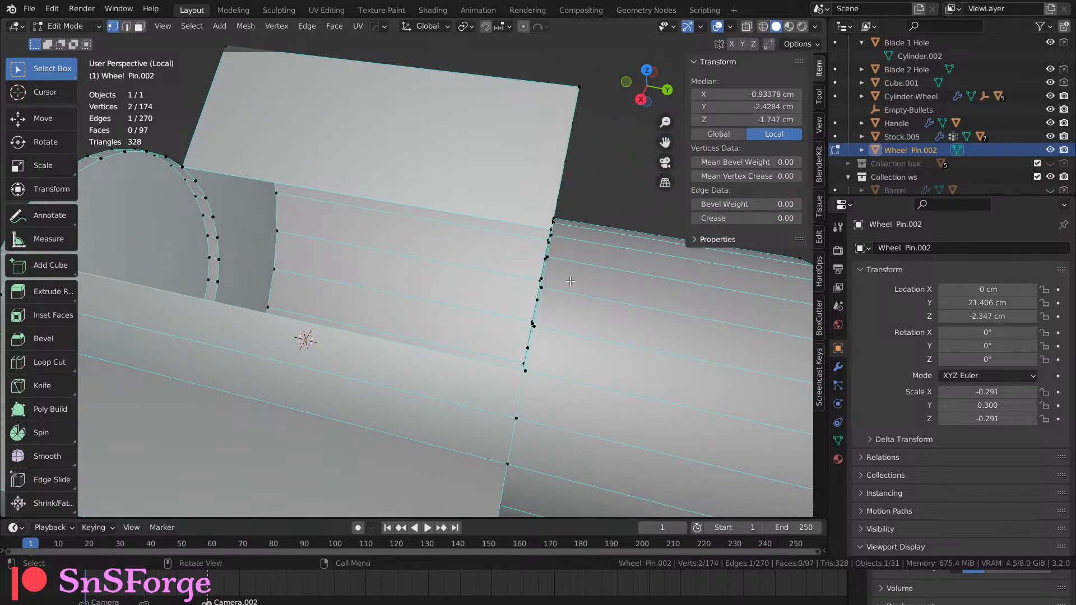
middle_click_drag(569, 281, 547, 274)
left_click(555, 293, "shift")
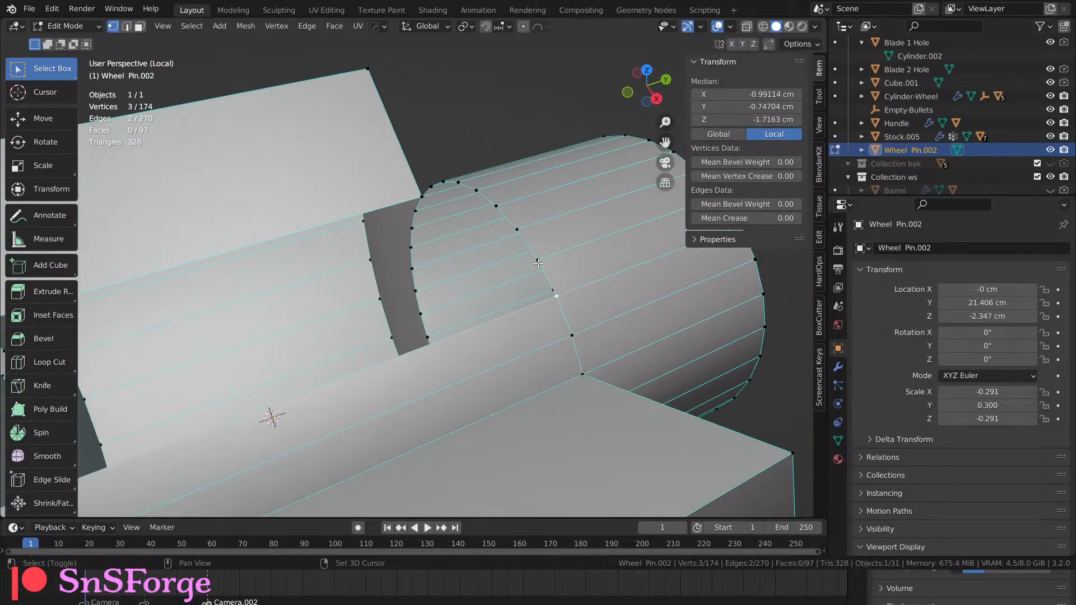
left_click(538, 261, "shift")
key("f")
Fill the fourth strip face between the next vertex pairs on the front and back pin rims.
left_click(538, 258)
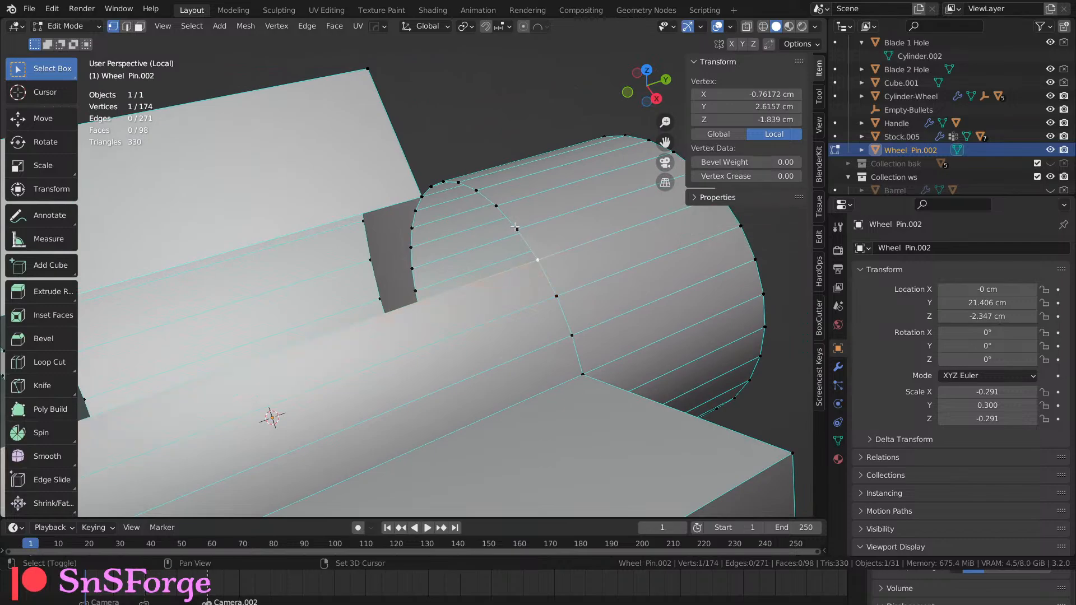
left_click(517, 230, "shift")
middle_click_drag(518, 230, 246, 177)
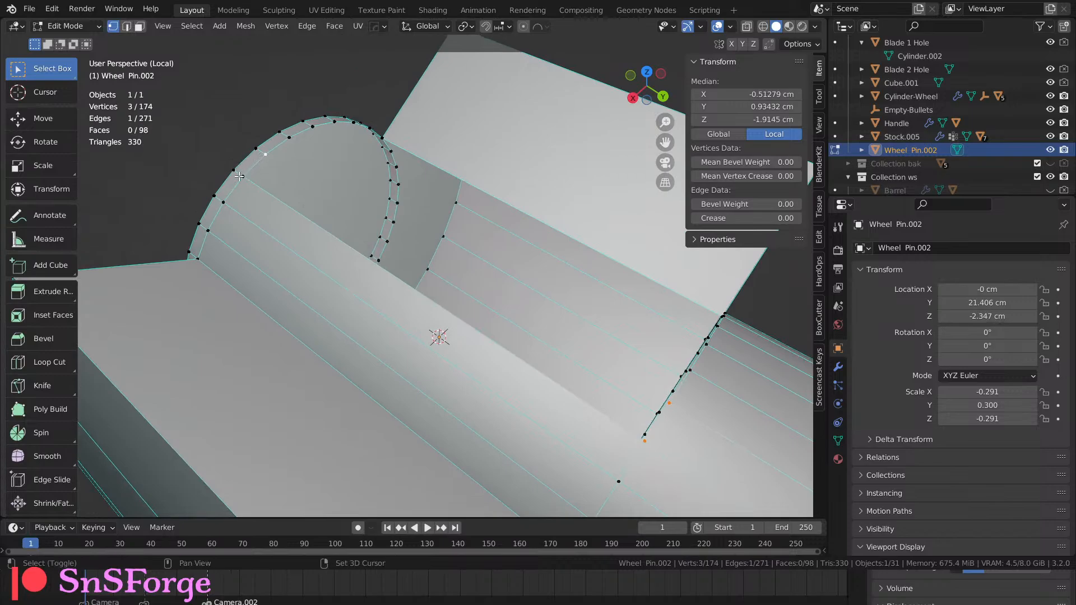
left_click(241, 176, "shift")
key("f")
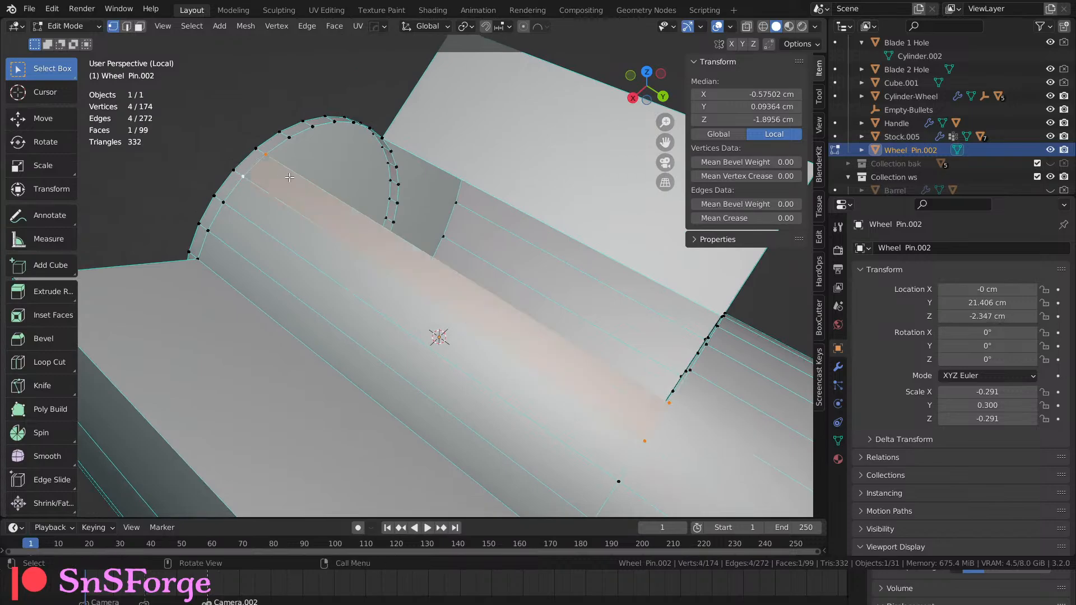
Fill the fifth strip face at the crown of the narrow pin between both rims.
left_click(264, 153)
left_click(289, 140, "shift")
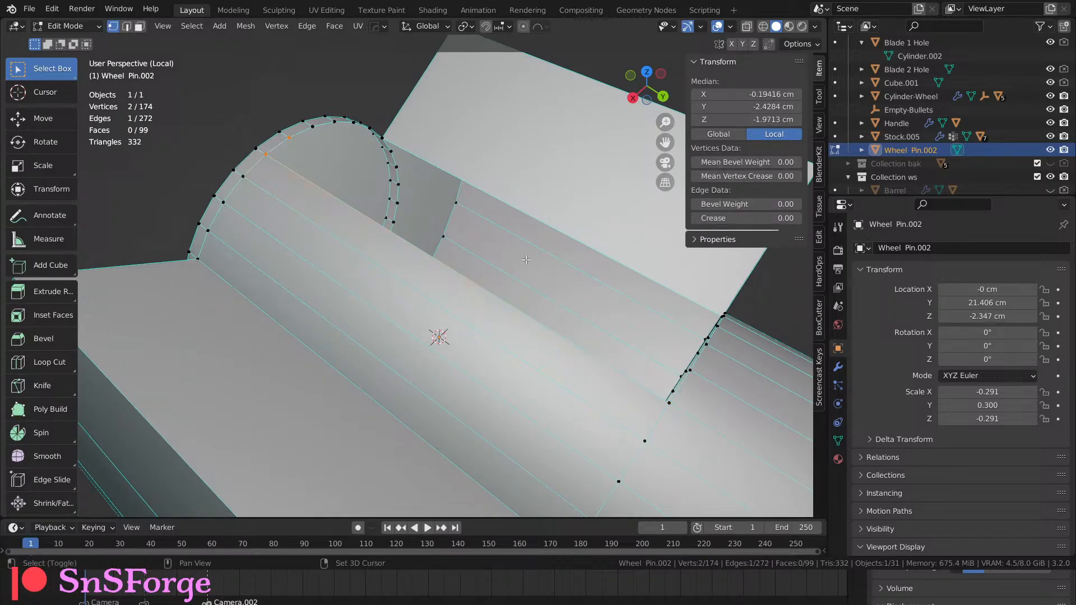
middle_click_drag(555, 289, 448, 261, "shift")
left_click(532, 329, "shift")
left_click(505, 360, "shift")
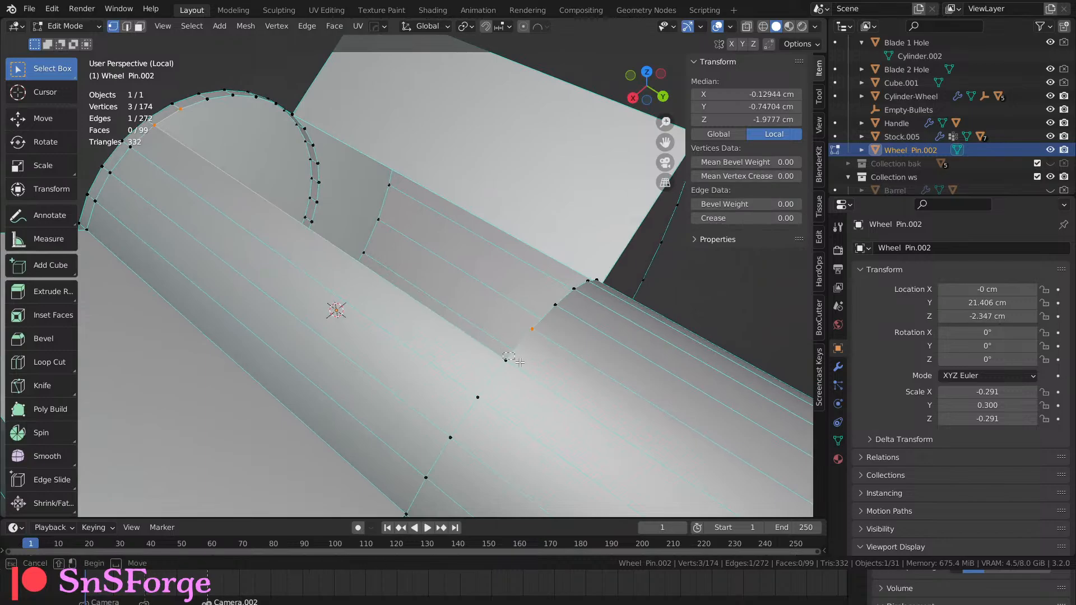
key("f")
middle_click_drag(510, 330, 360, 308)
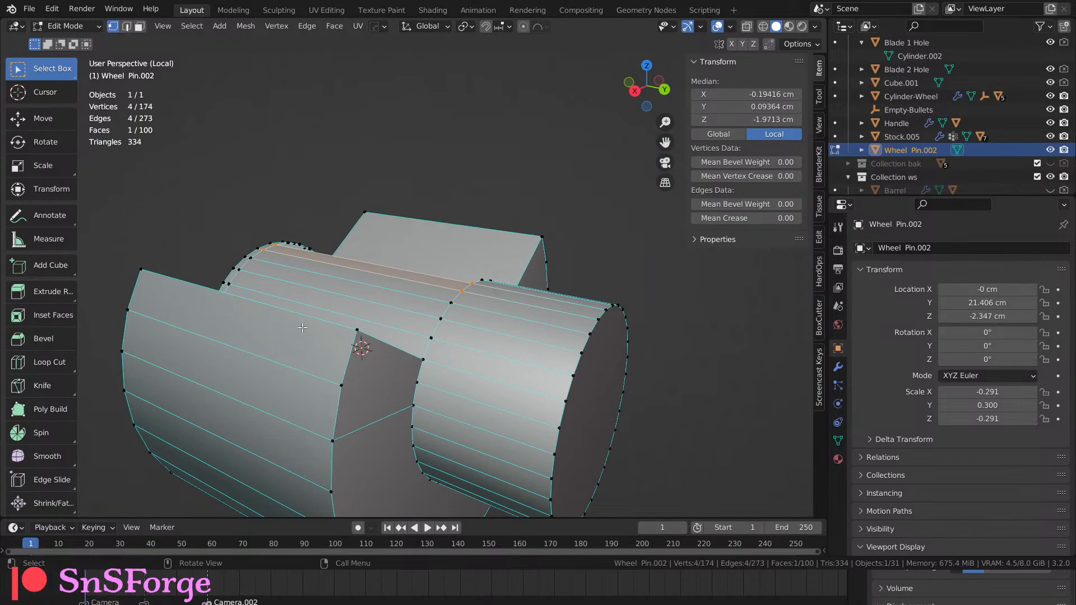
Leave the isolated view and mesh editing, and select the connecting pin within the full gun sword assembly.
key("KP_Divide")
key("Tab")
key("KP_Decimal")
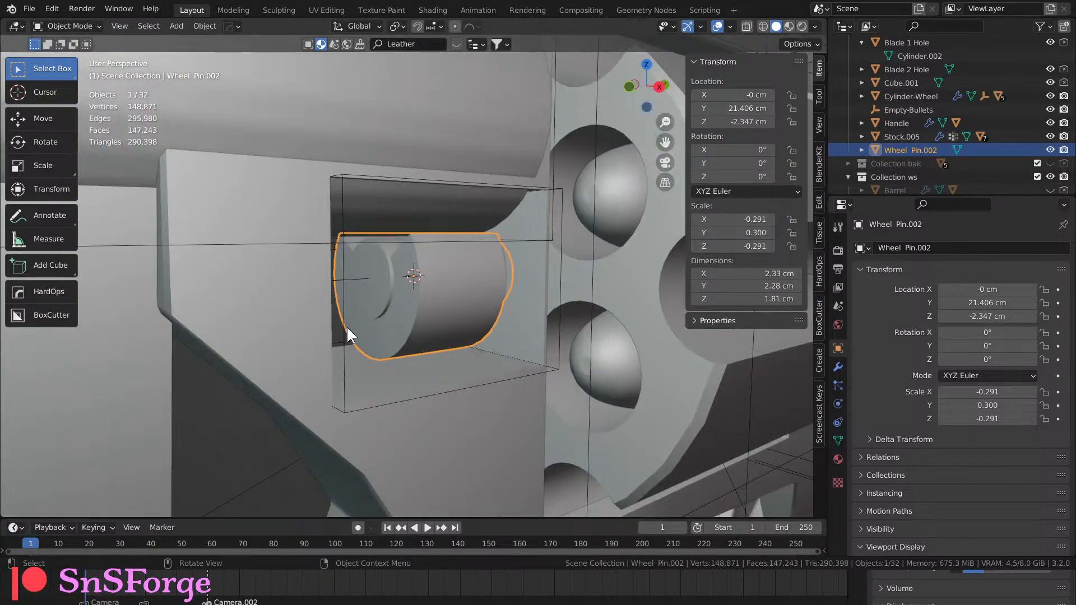
key("alt+a")
middle_click_drag(293, 398, 334, 315)
left_click(455, 282)
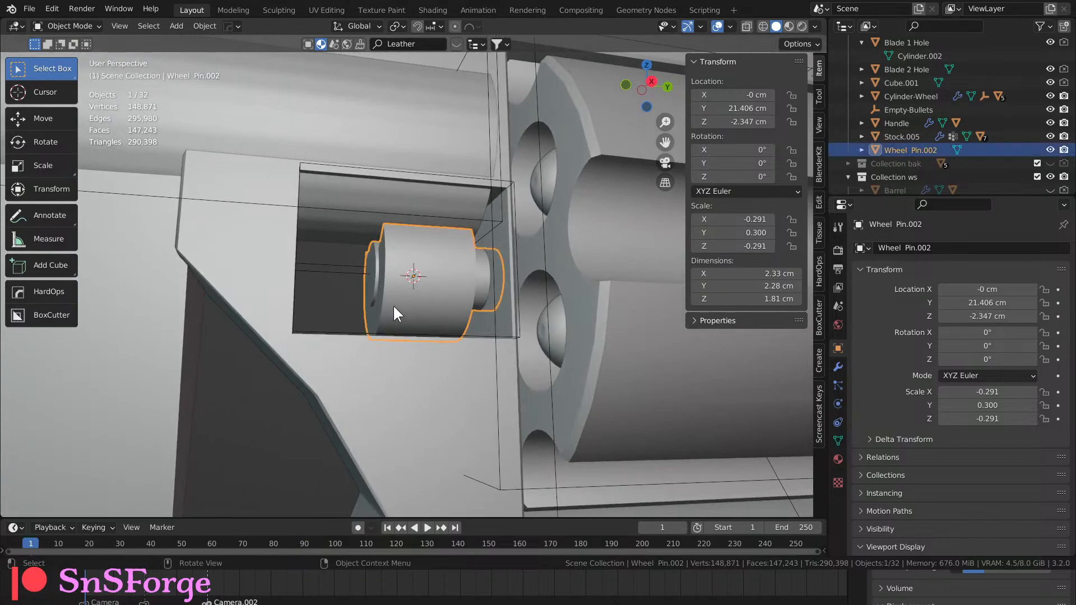
Add a Bevel modifier to the connecting pin.
left_click(837, 367)
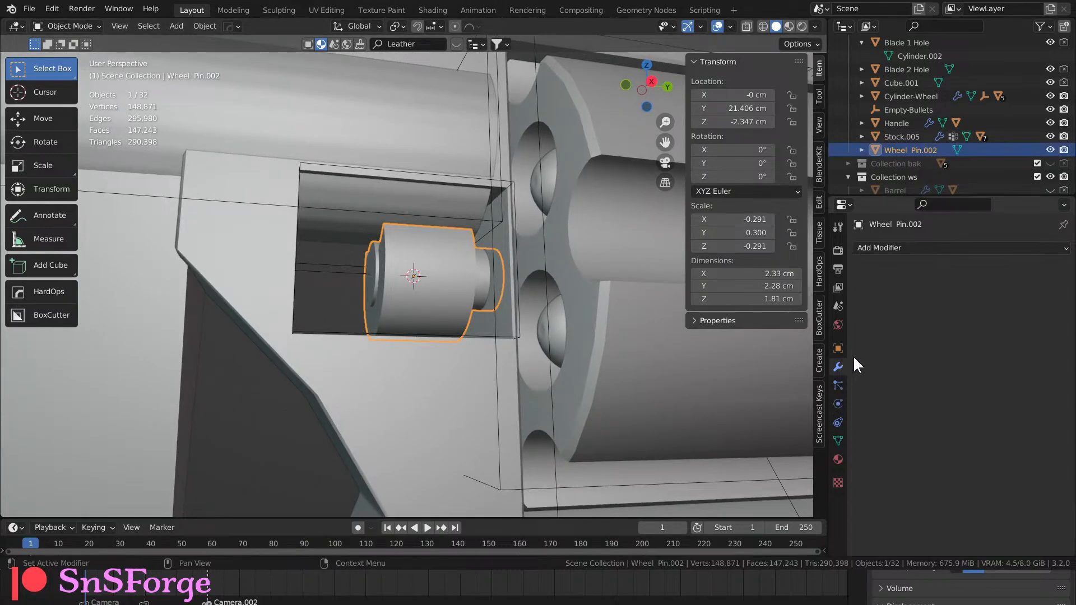
left_click(916, 248)
left_click(816, 297)
scroll(472, 298, "up", 3)
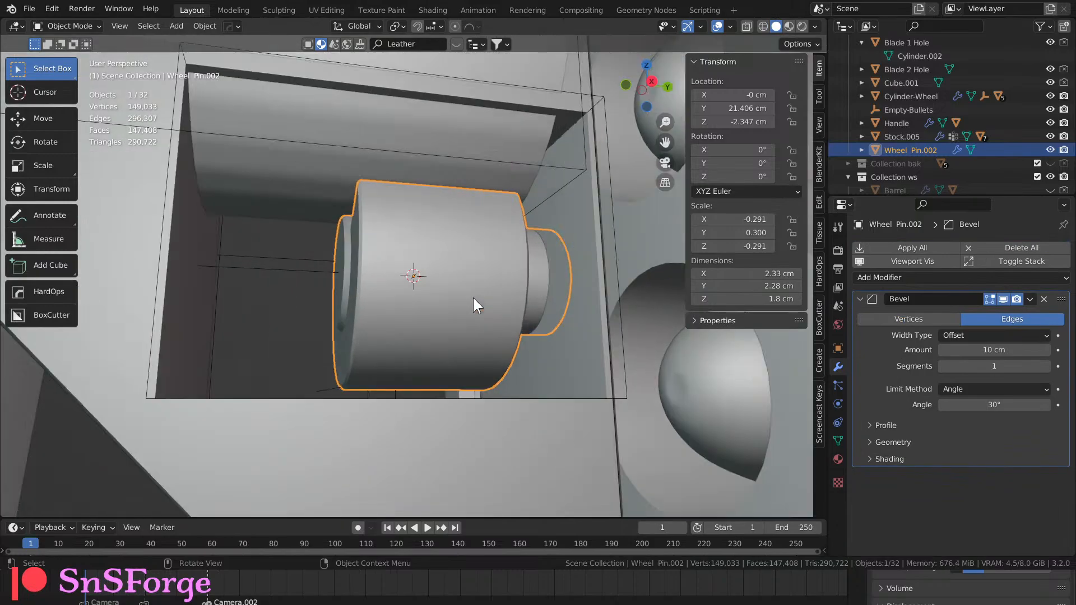
Set the connecting pin's bevel amount to 1 cm and save the file.
left_click(1003, 351)
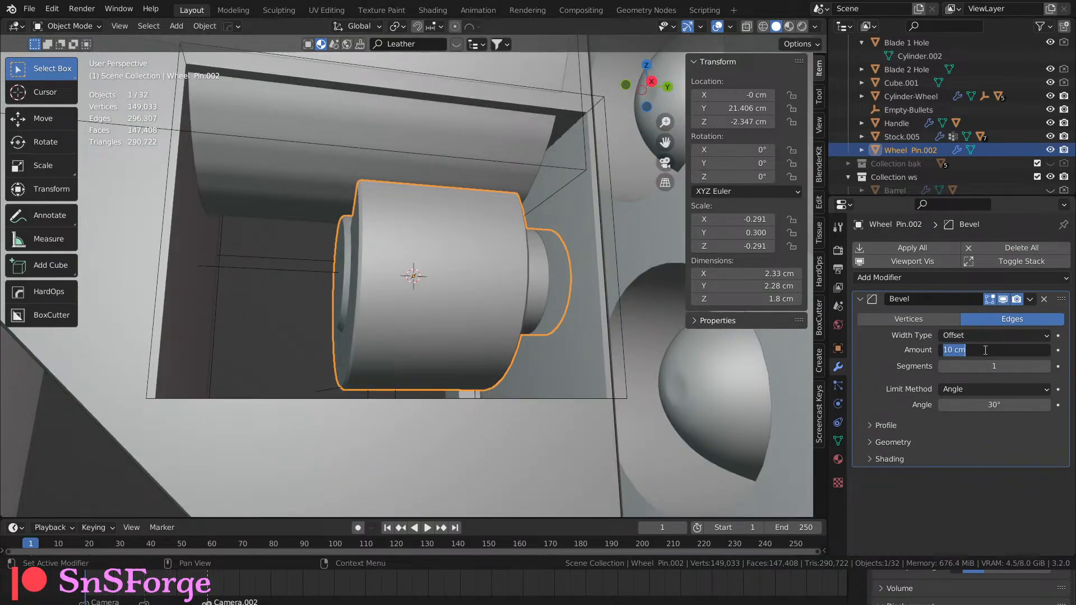
type("1")
key("Return")
middle_click_drag(560, 339, 449, 317)
scroll(528, 367, "down", 3)
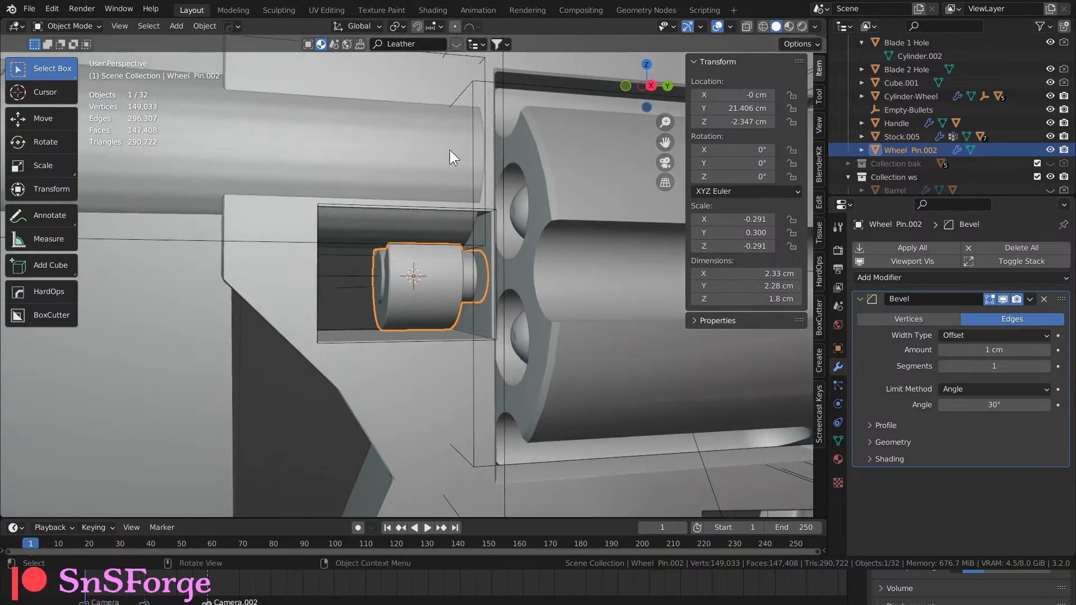
key("ctrl+s")
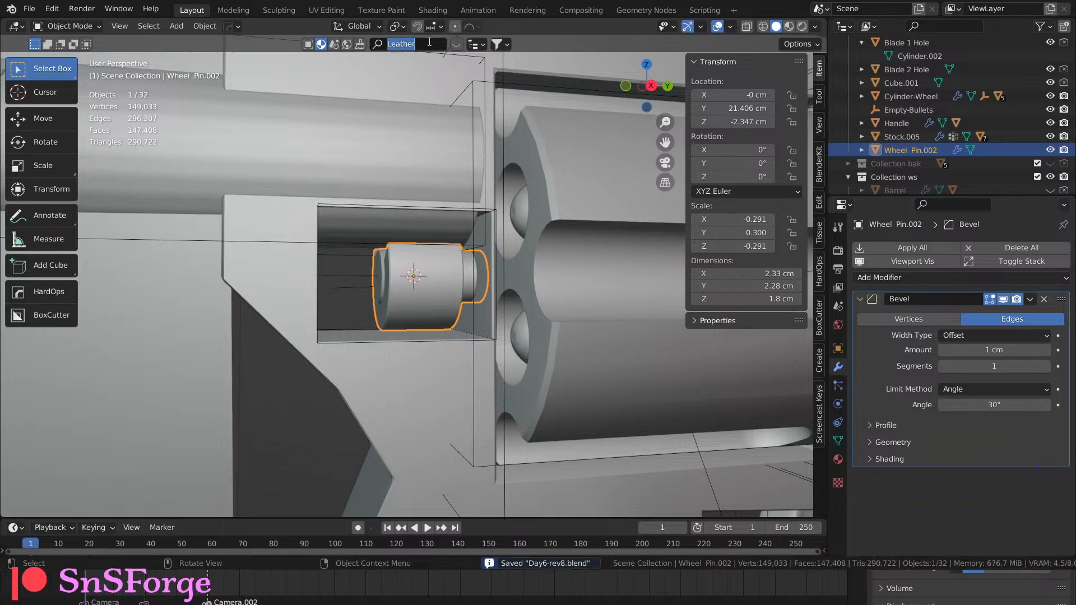
Search the BlenderKit material library for Metal Plate and apply Procedural Metal Plate to the connecting pin.
type("Metal")
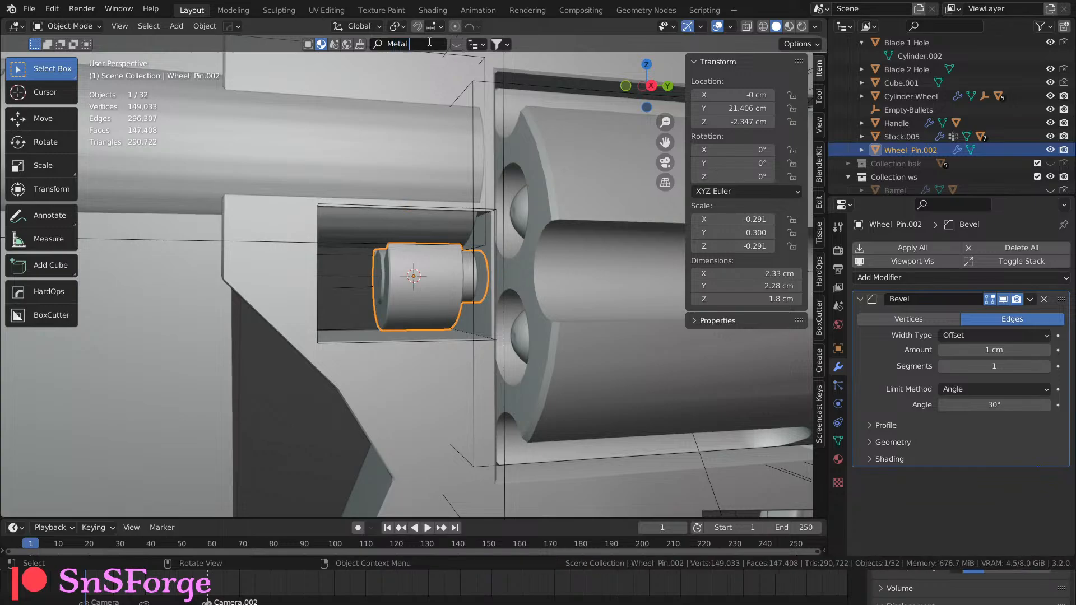
type(" Plate")
key("Return")
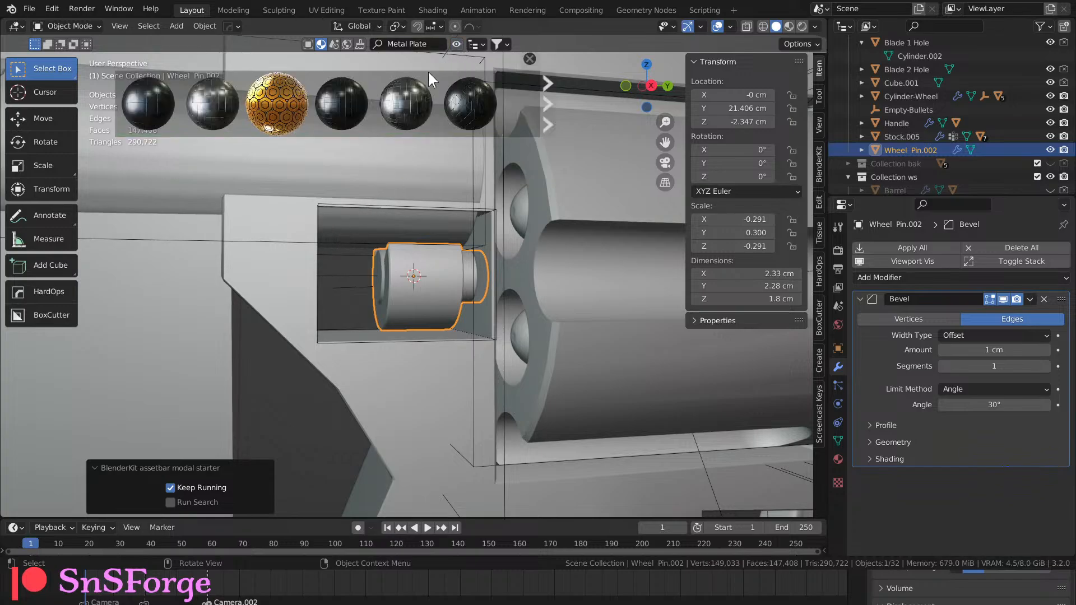
mouse_move(431, 100)
left_click(551, 103)
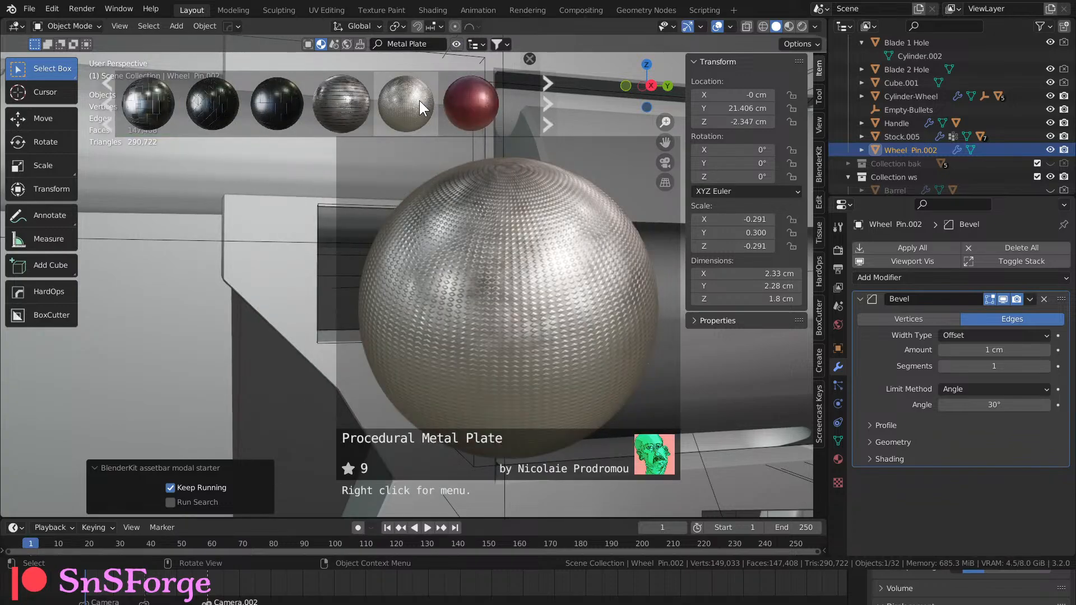
left_click(419, 101)
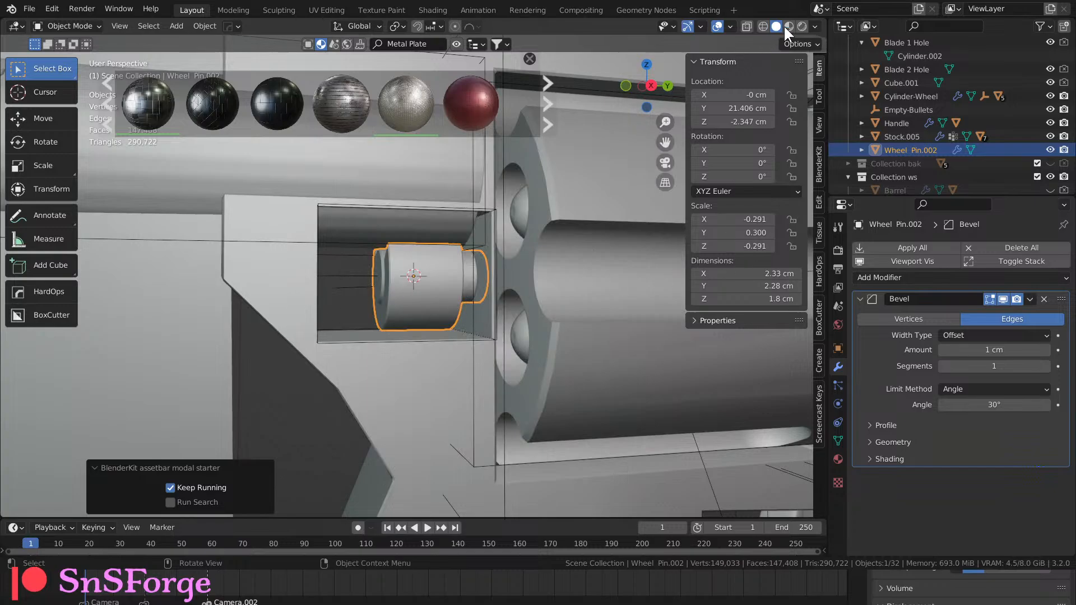
Switch the viewport to material preview and on to rendered shading to check the plate pattern on the pin.
left_click(788, 27)
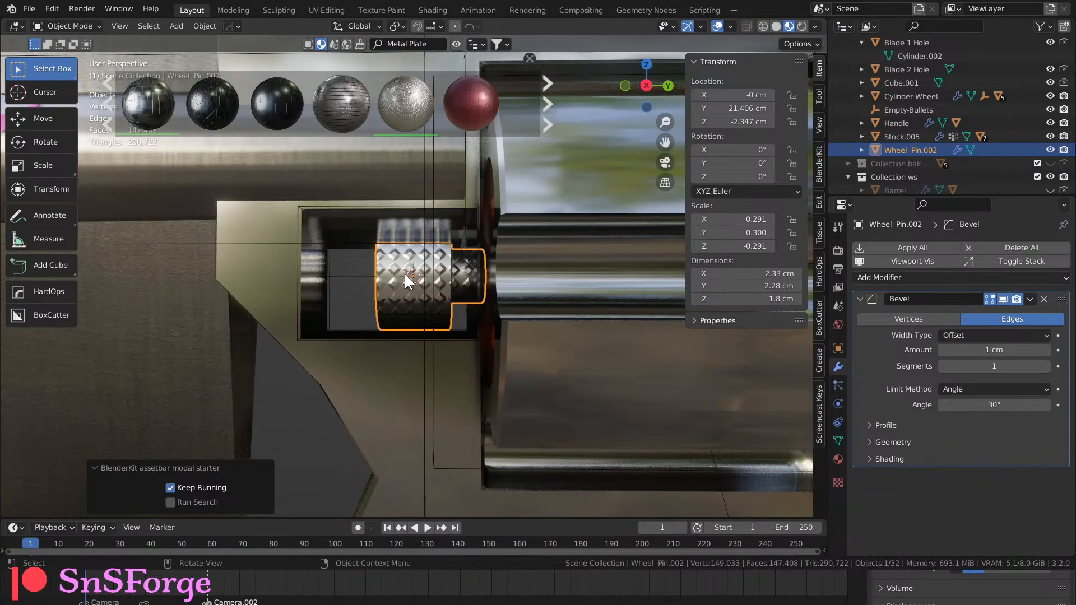
scroll(404, 274, "up", 3)
left_click(800, 25)
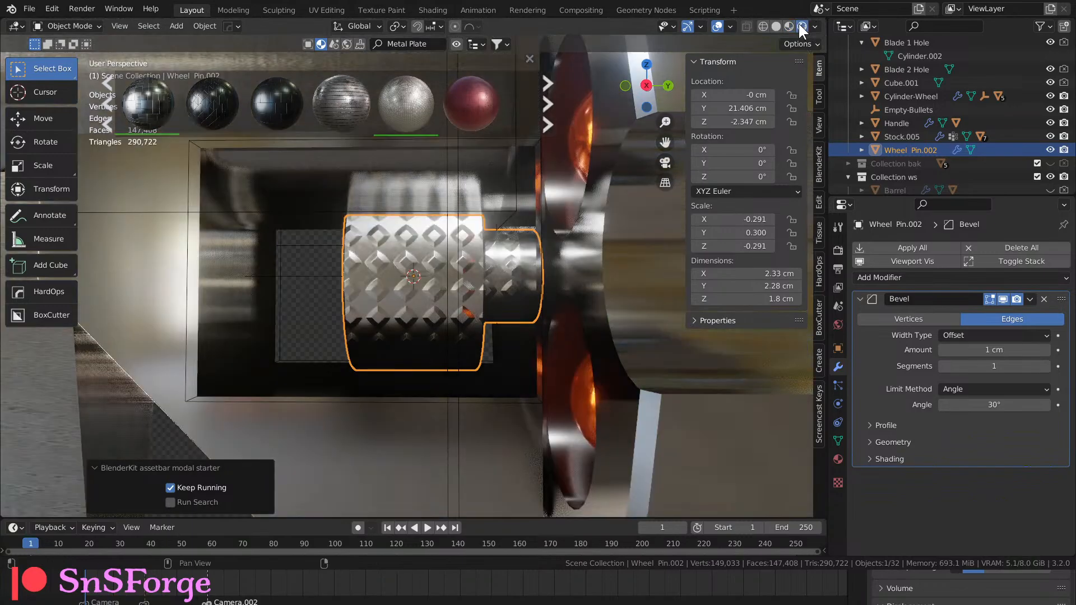
middle_click_drag(411, 268, 436, 273)
key("Tab")
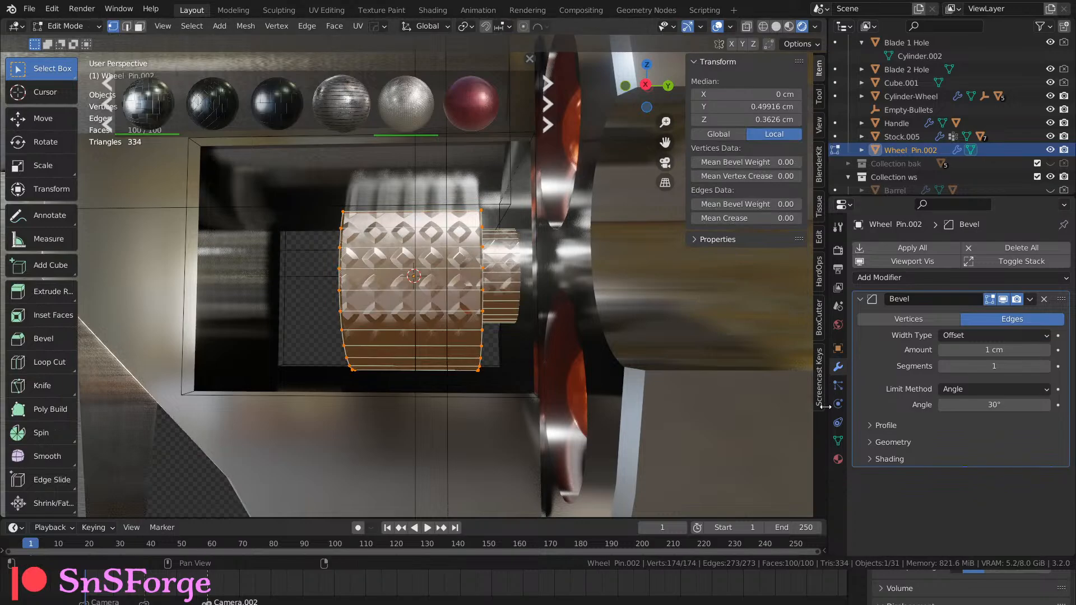
key("Tab")
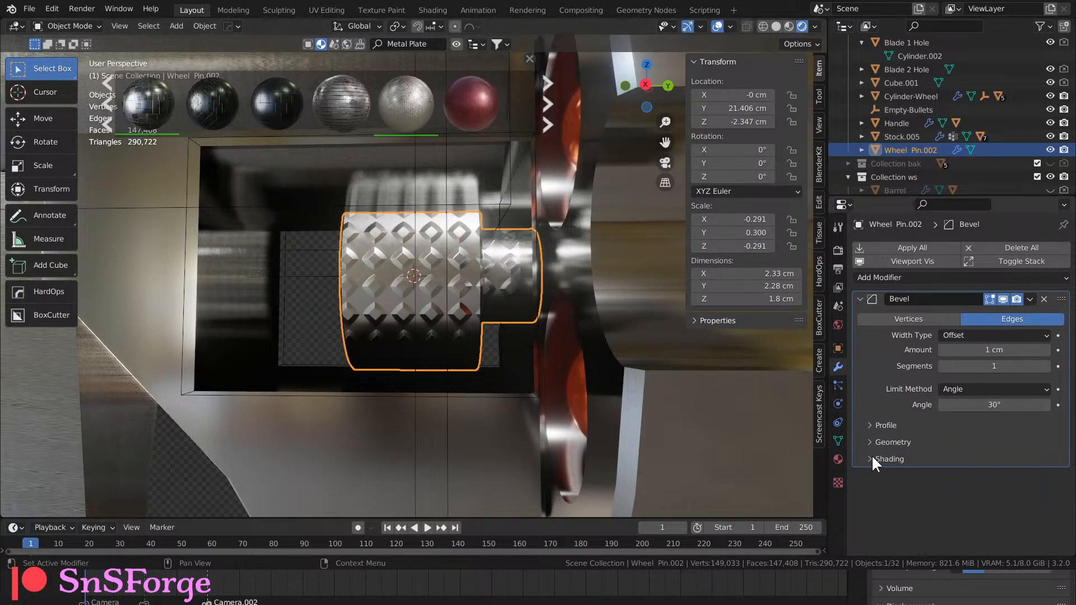
Add a second material slot to the pin, move it above Procedural Metal Plate and set it to Brushed stainless steel.
left_click(837, 459)
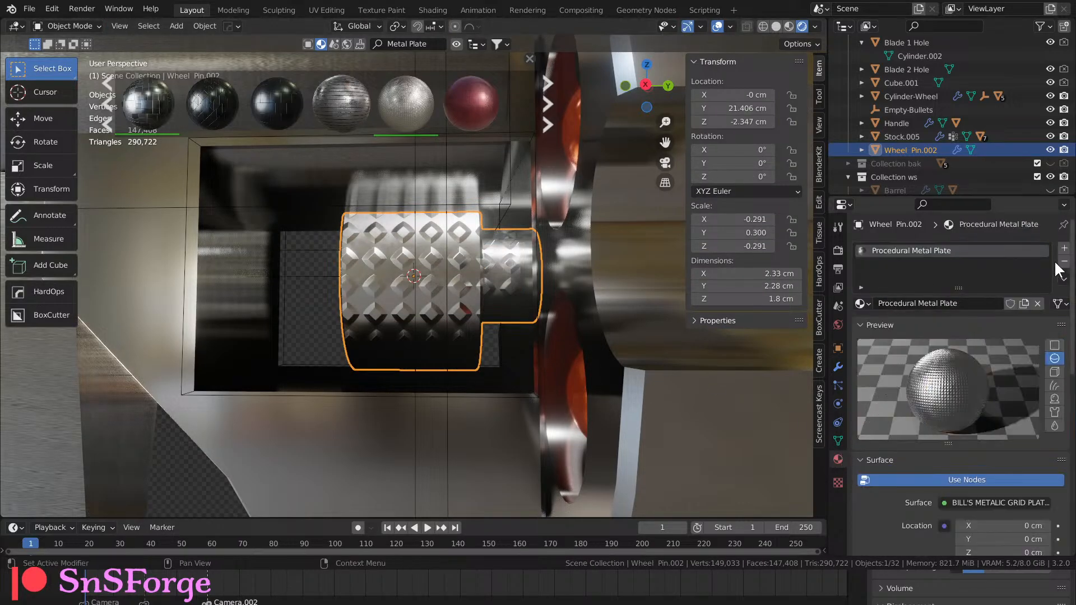
left_click(1063, 247)
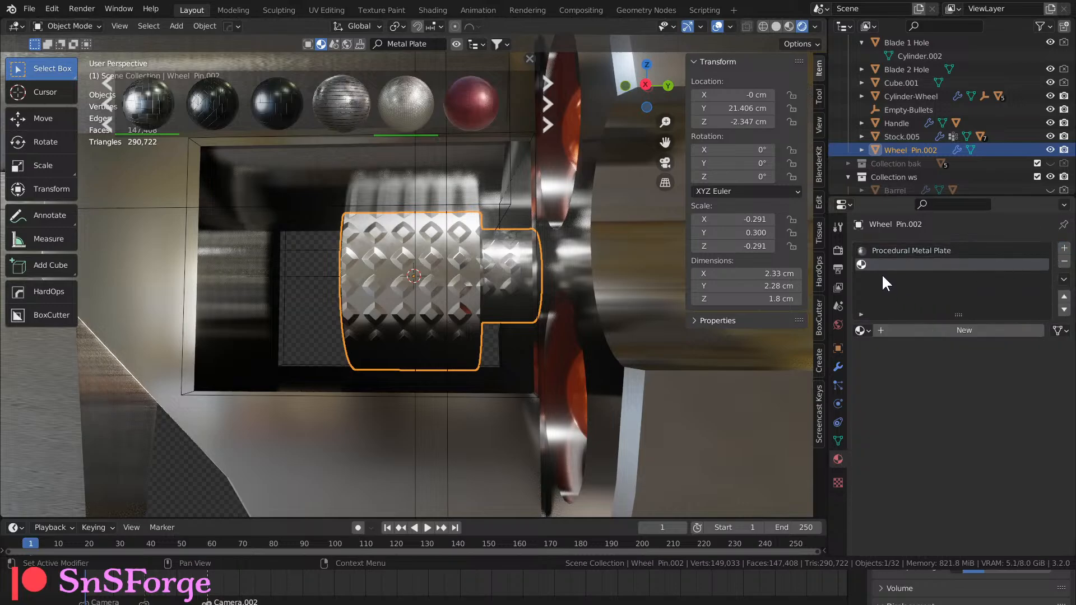
left_click(1062, 296)
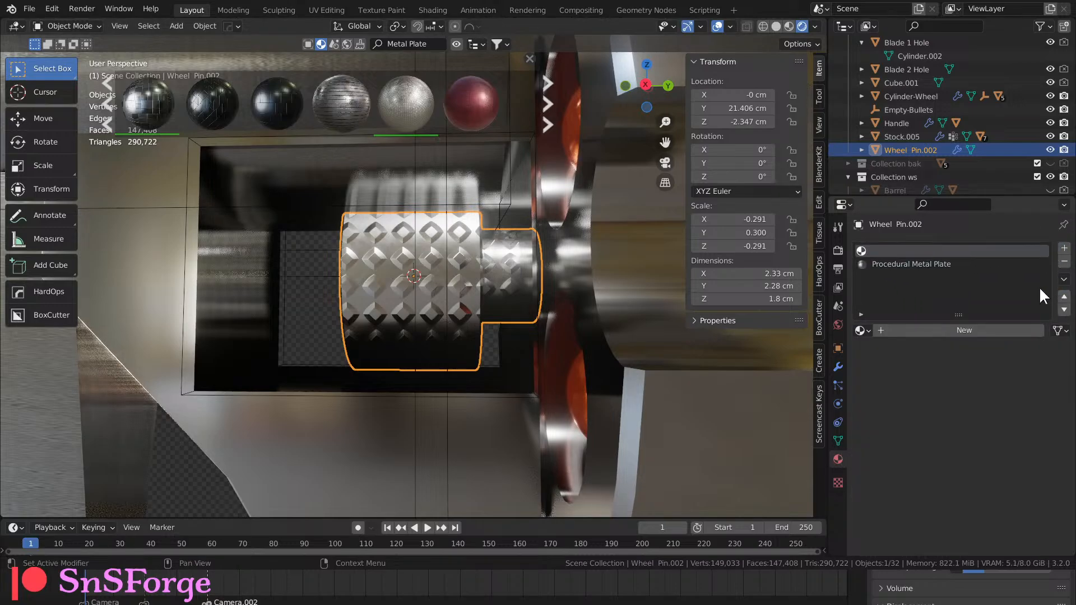
left_click(871, 330)
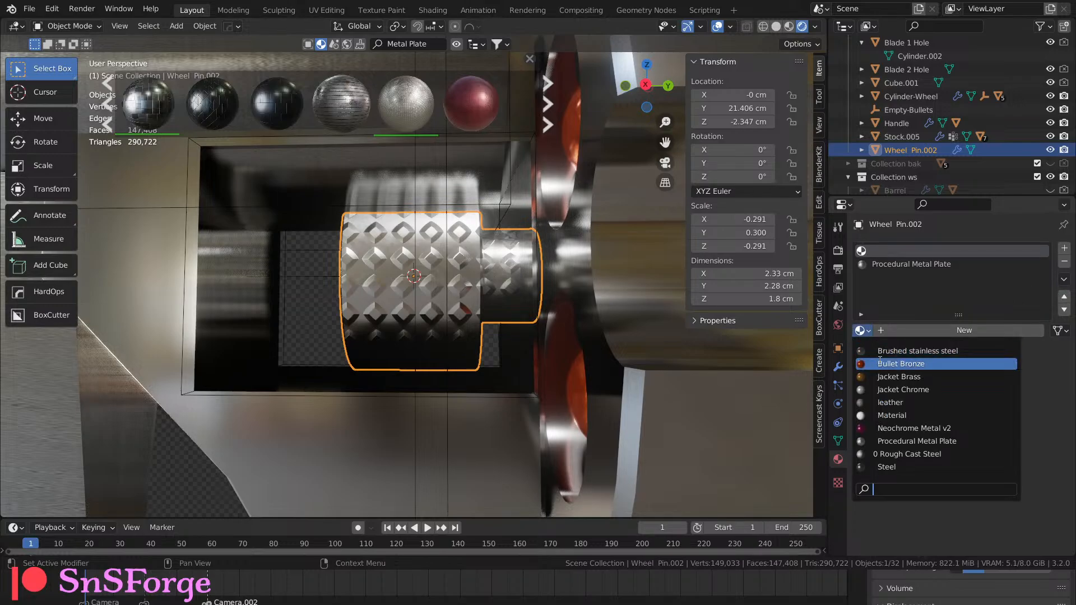
left_click(931, 351)
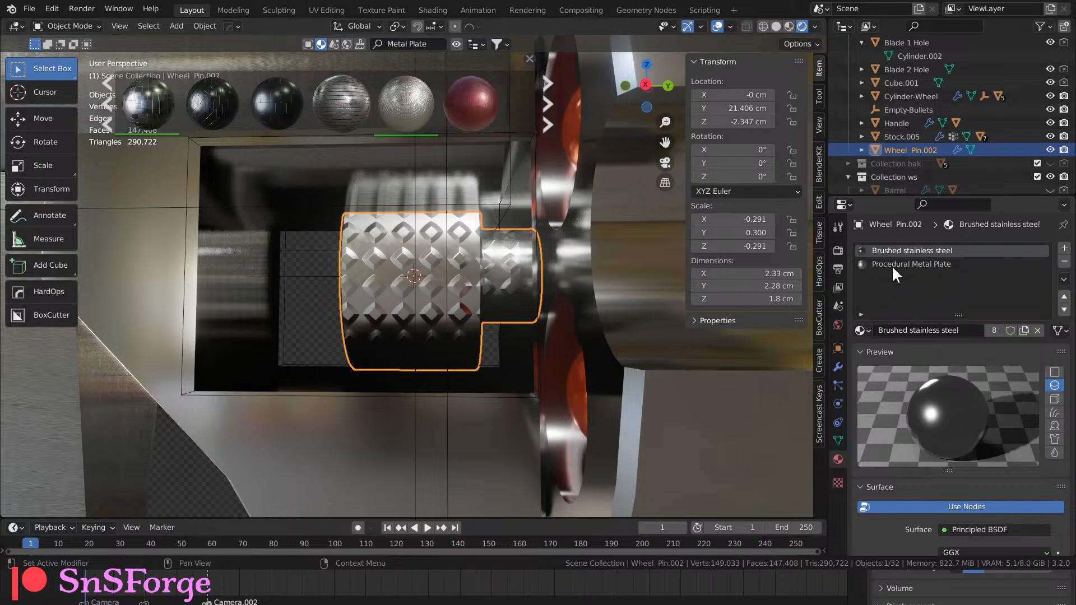
Reorder the pin's slots, setting the first slot's material to Brushed stainless steel and the second's to Procedural Metal Plate.
left_click(1064, 309)
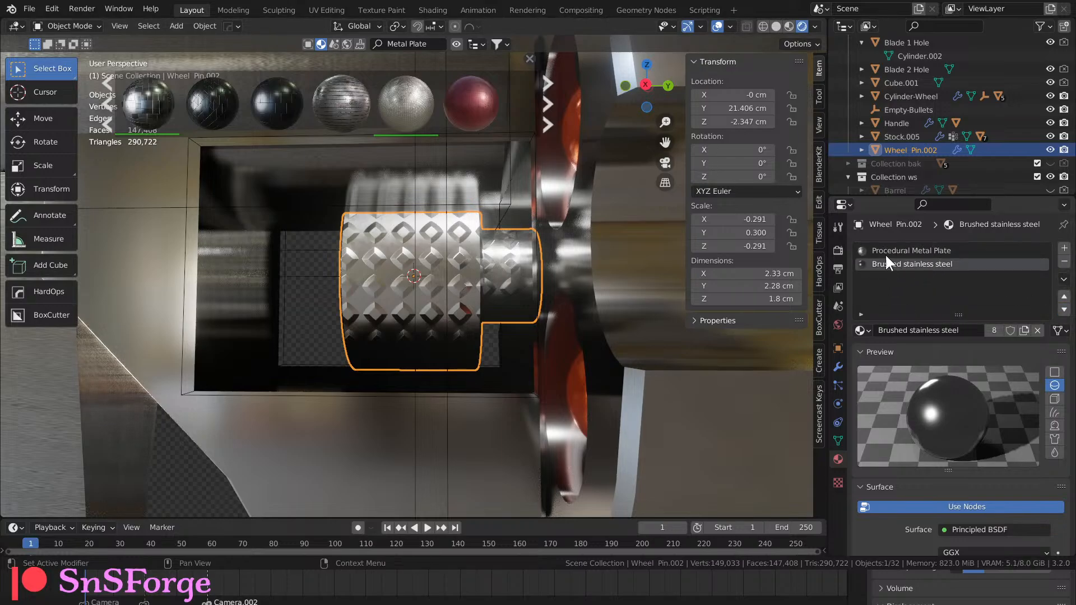
left_click(879, 250)
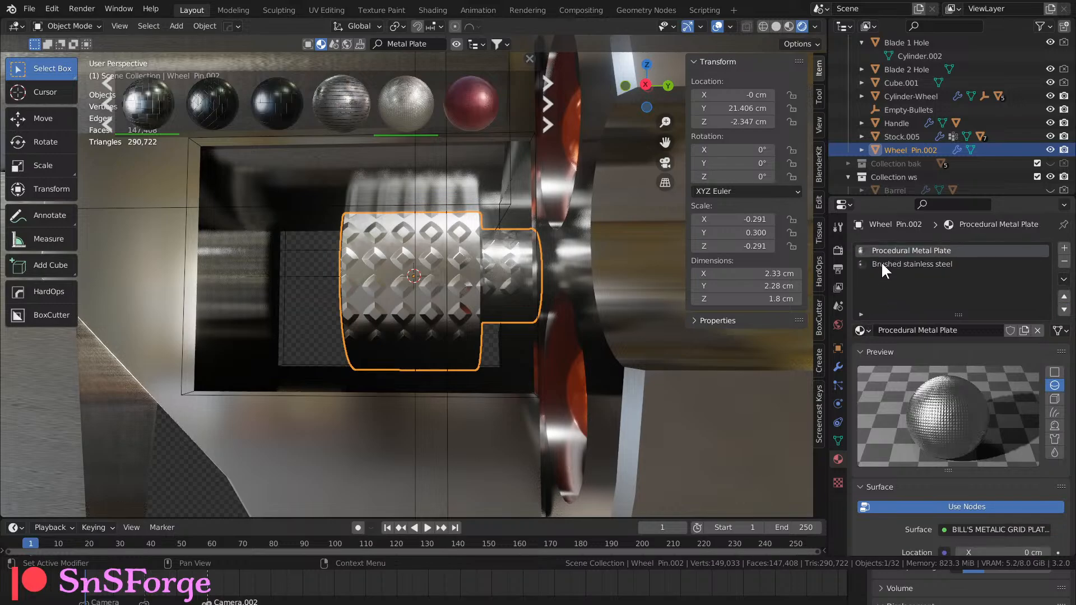
left_click(881, 262)
left_click(873, 330)
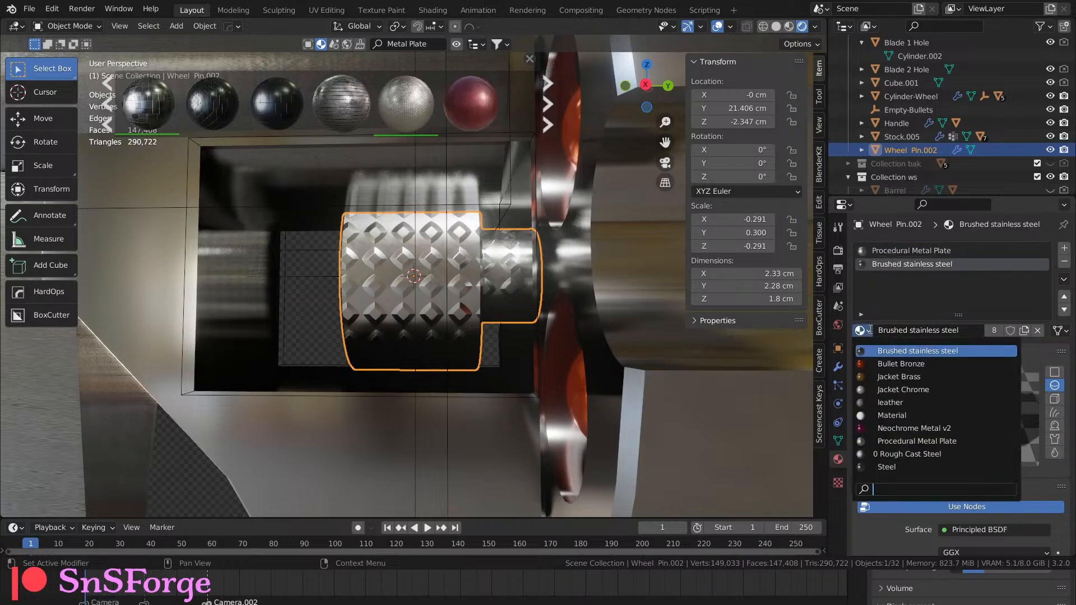
left_click(934, 441)
left_click(877, 248)
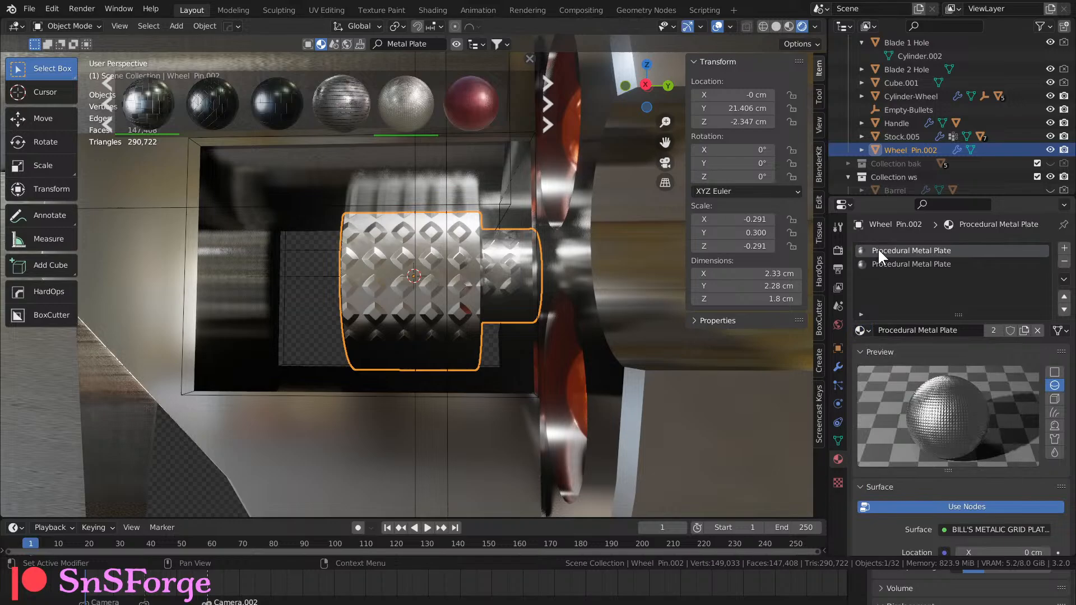
left_click(870, 330)
left_click(896, 351)
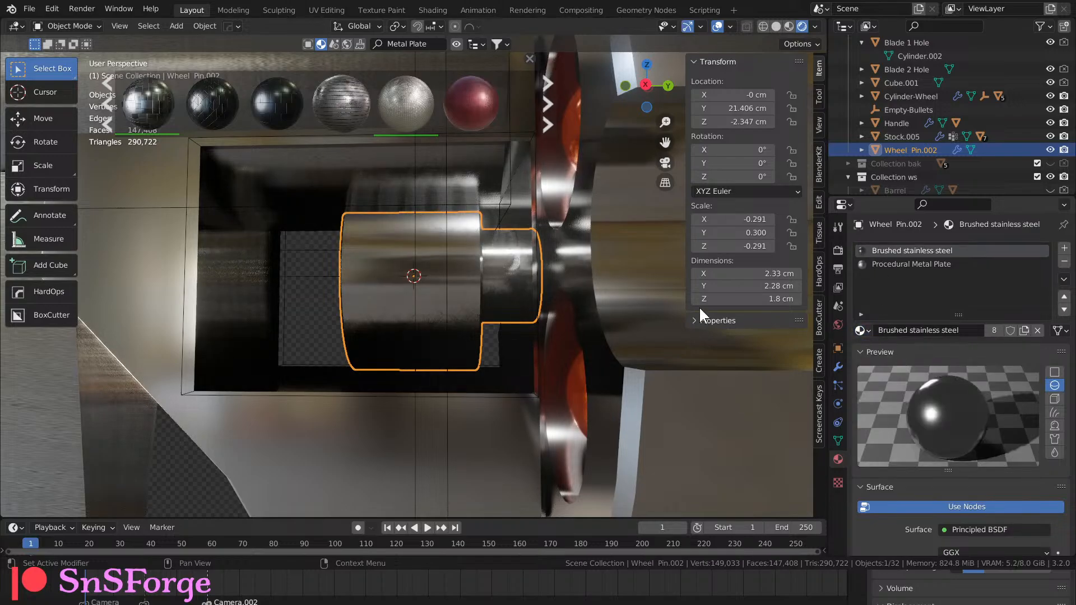
Assign Procedural Metal Plate to the face loop around the pin's wide section and leave mesh editing.
key("Tab")
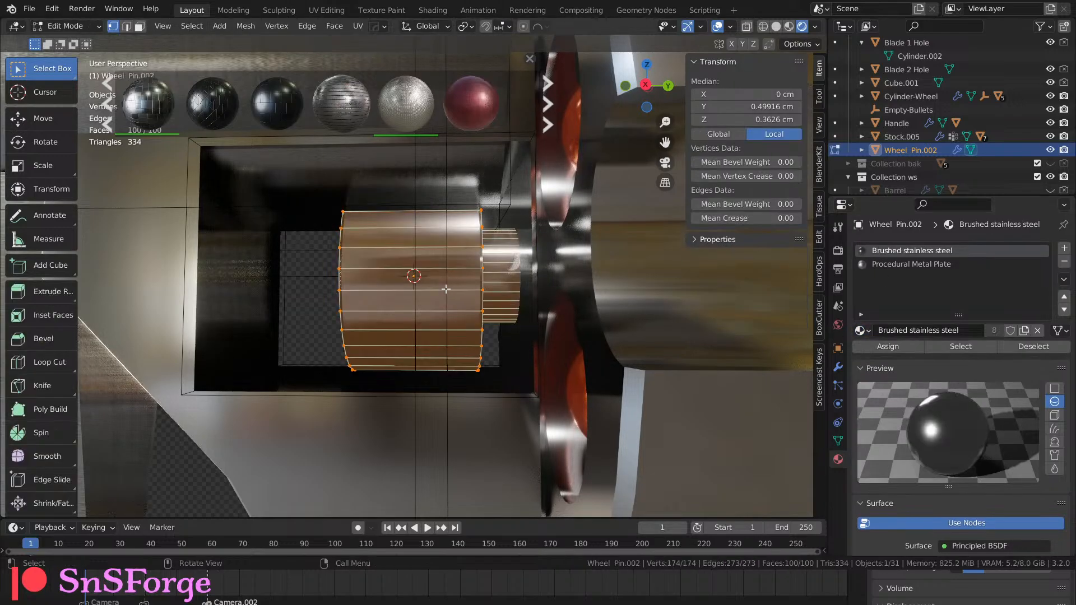
key("3")
left_click(436, 218, "alt")
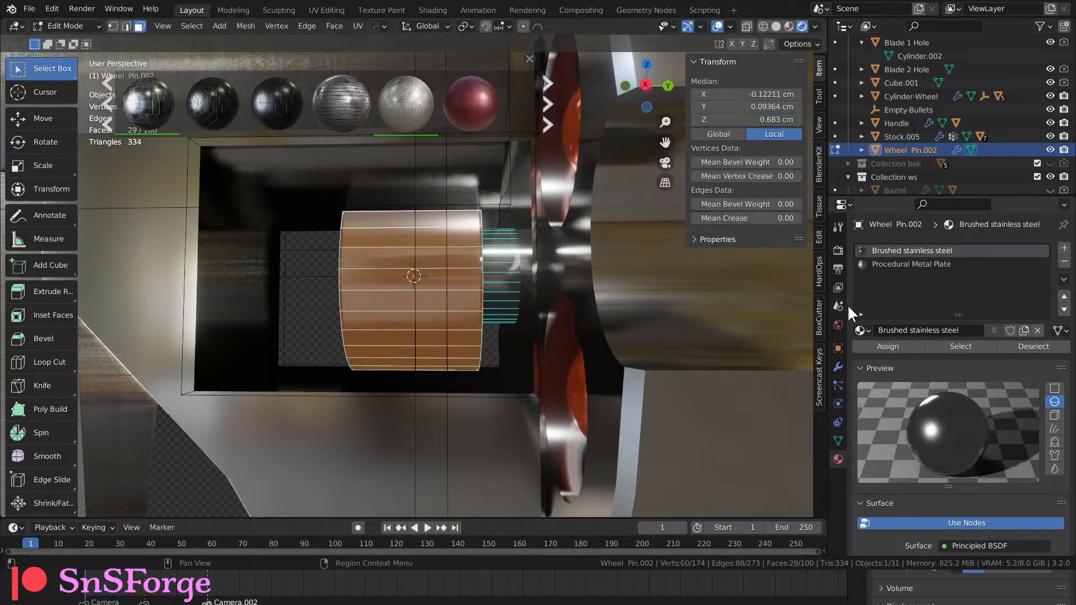
left_click(897, 262)
left_click(884, 342)
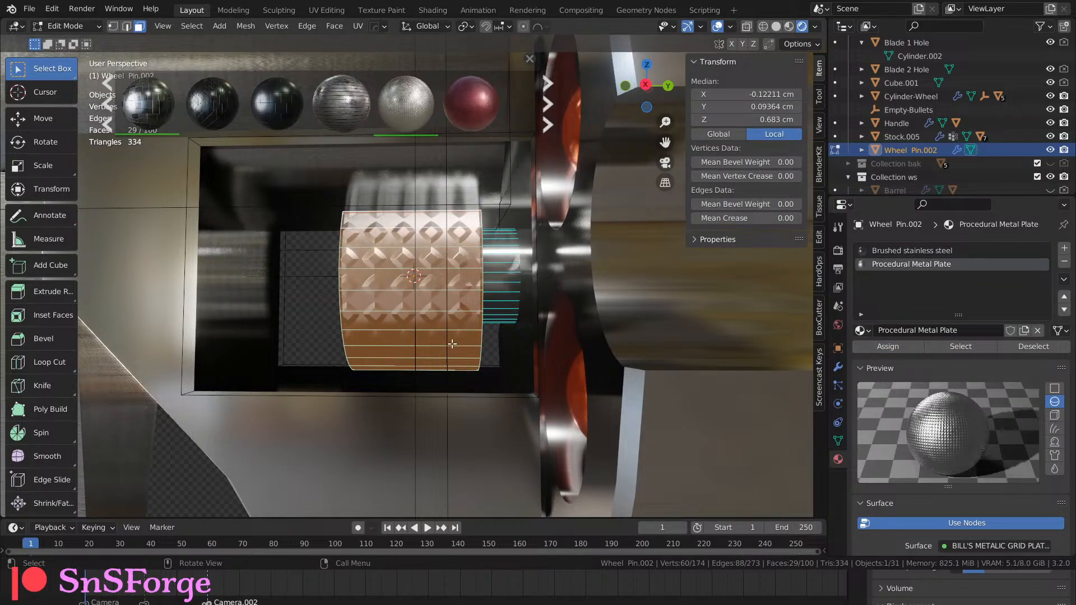
scroll(443, 347, "down", 5)
key("Tab")
scroll(415, 322, "down", 6)
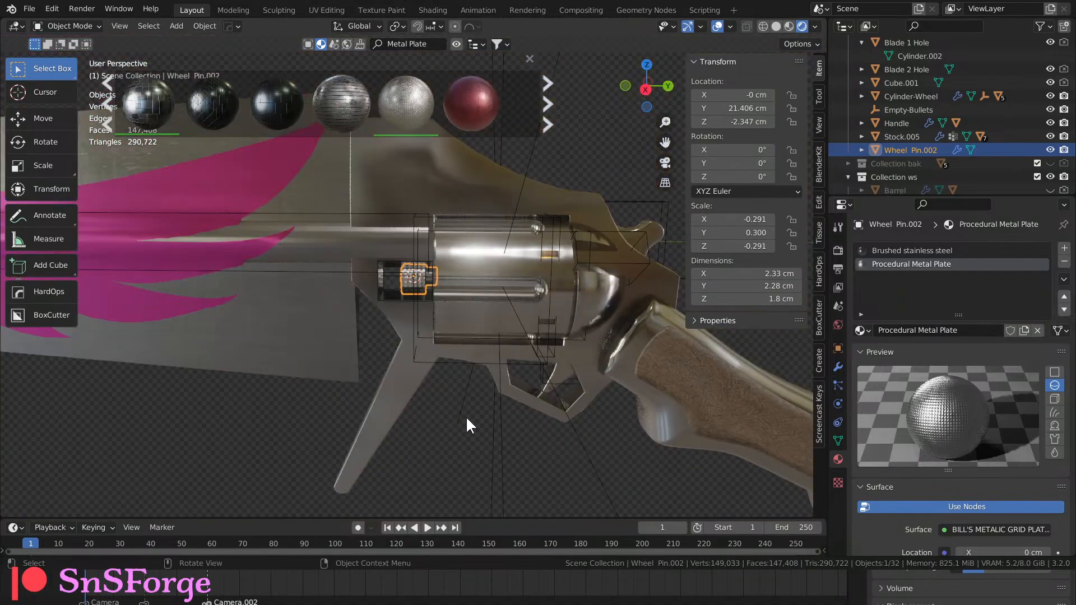
Examine the textured pin within the full gun sword and close the material search results.
left_click(470, 419)
middle_click_drag(485, 422, 542, 404)
scroll(469, 347, "up", 9)
middle_click_drag(458, 339, 435, 377)
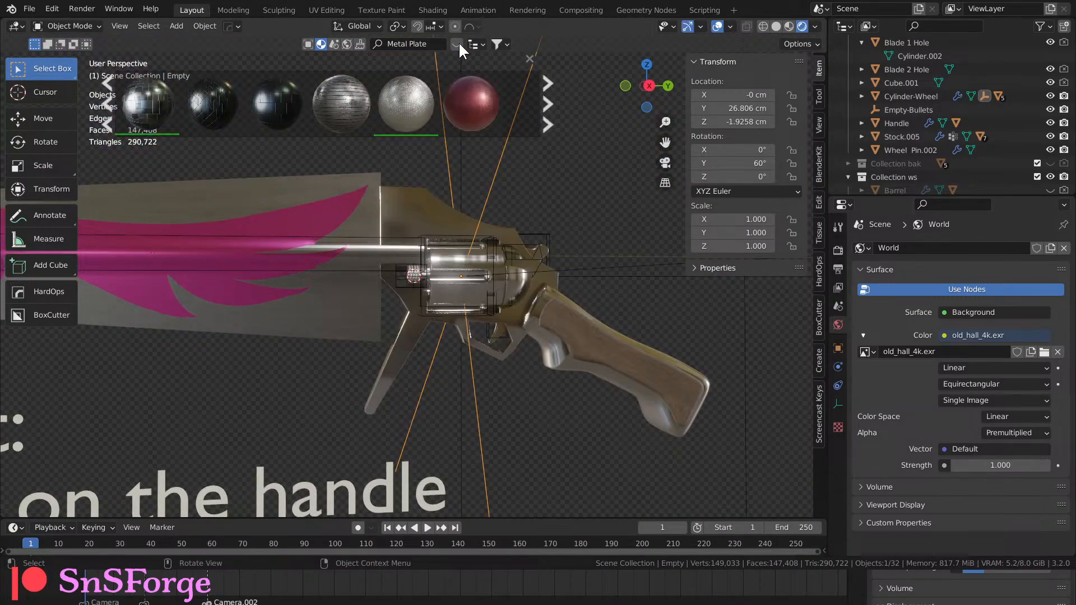
left_click(458, 44)
middle_click_drag(352, 358, 496, 408, "shift")
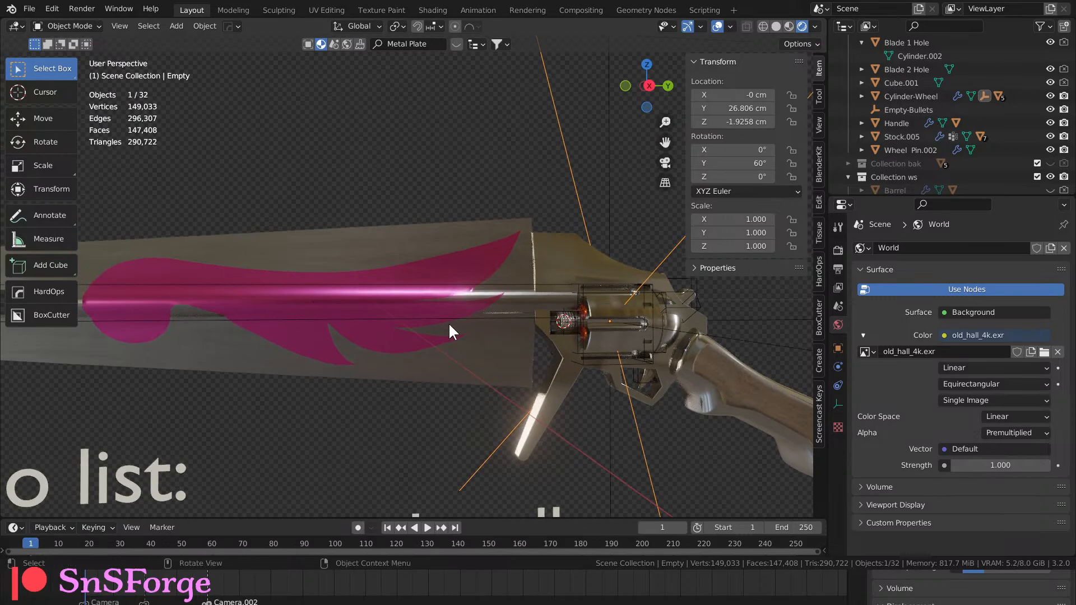
Look through the scene camera with its full frame fitted in view and the transform properties hidden.
key("slash")
key("slash")
key("KP_0")
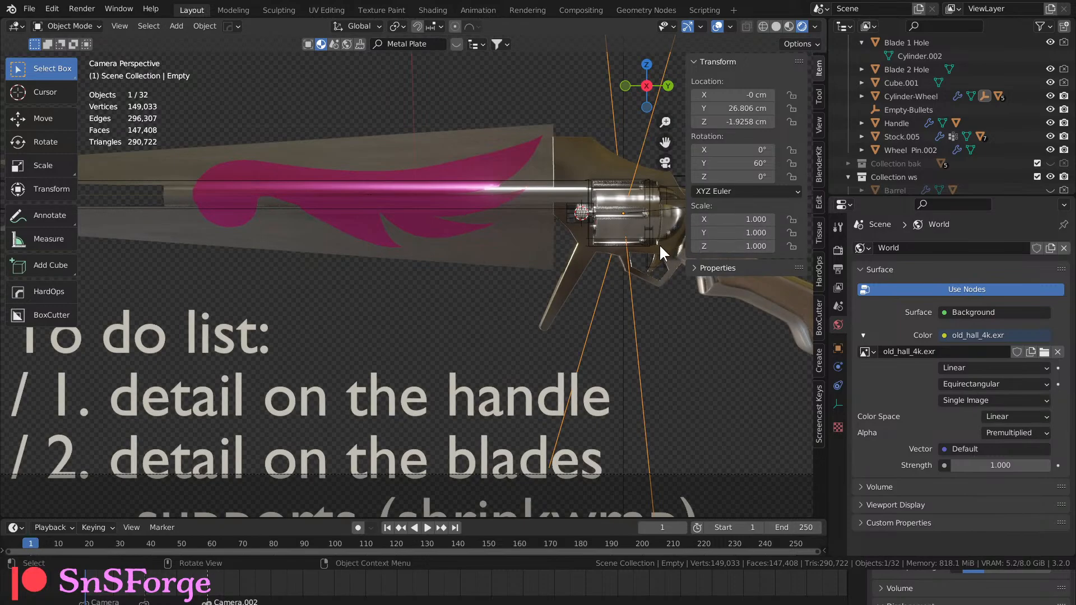
key("n")
key("Home")
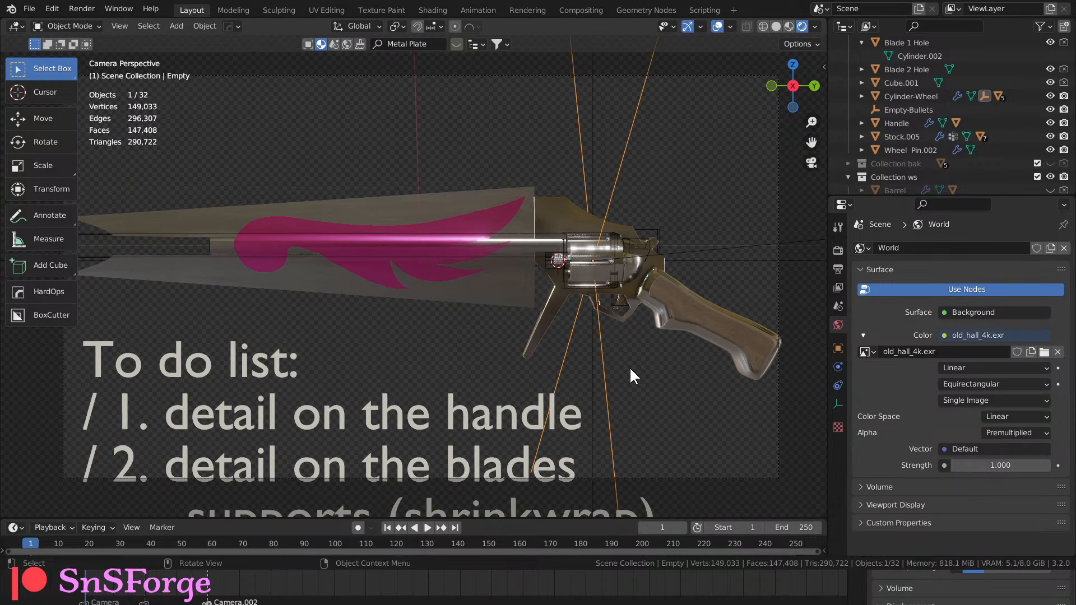
Render the camera view and fit the result as the backdrop in the Compositing workspace.
key("F12")
left_click(571, 11)
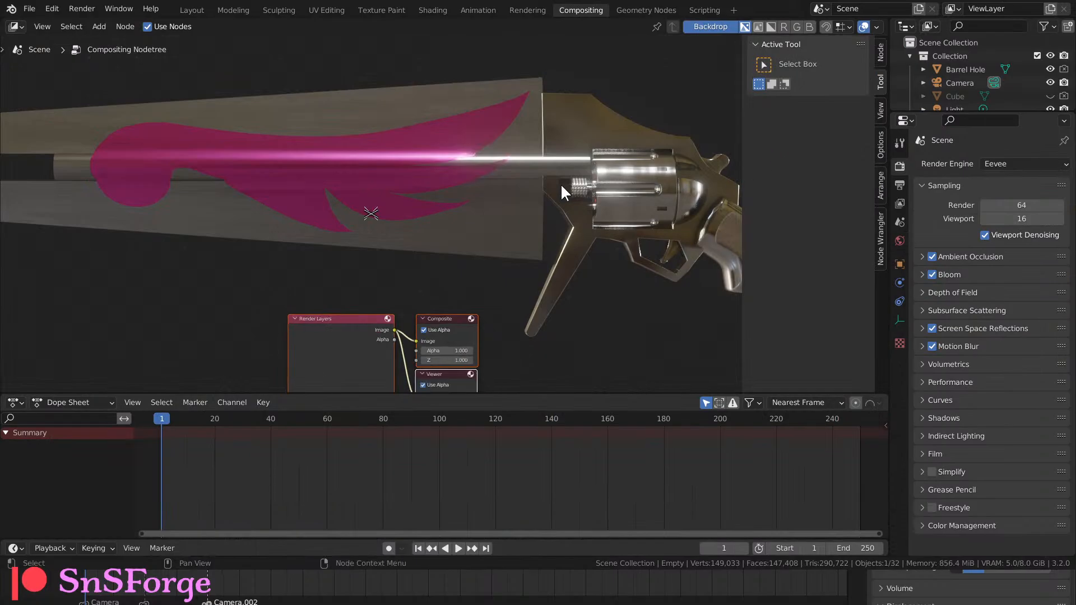
left_click(881, 110)
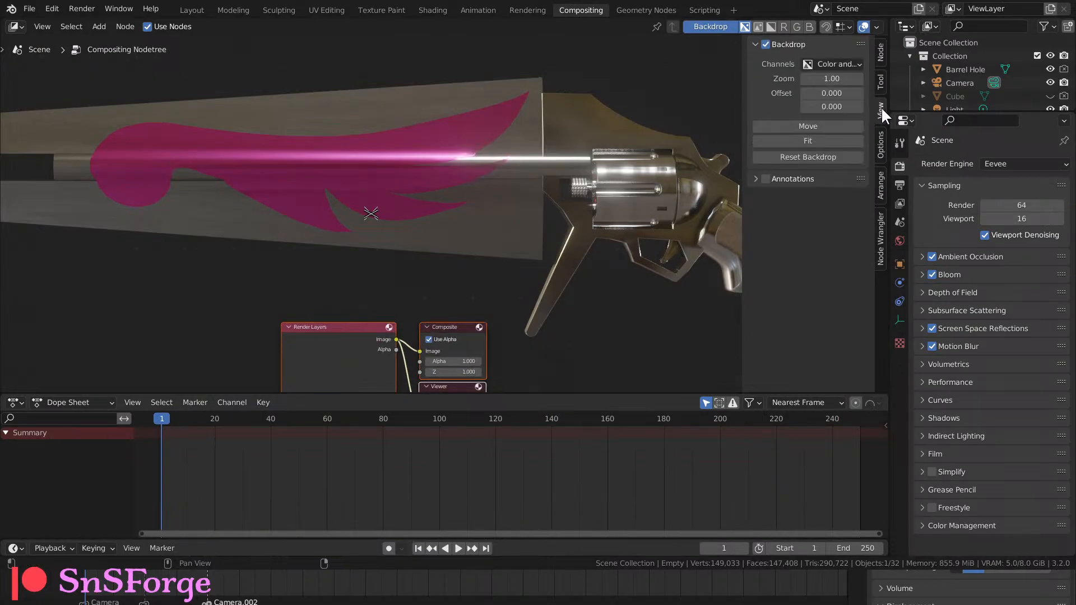
left_click(819, 140)
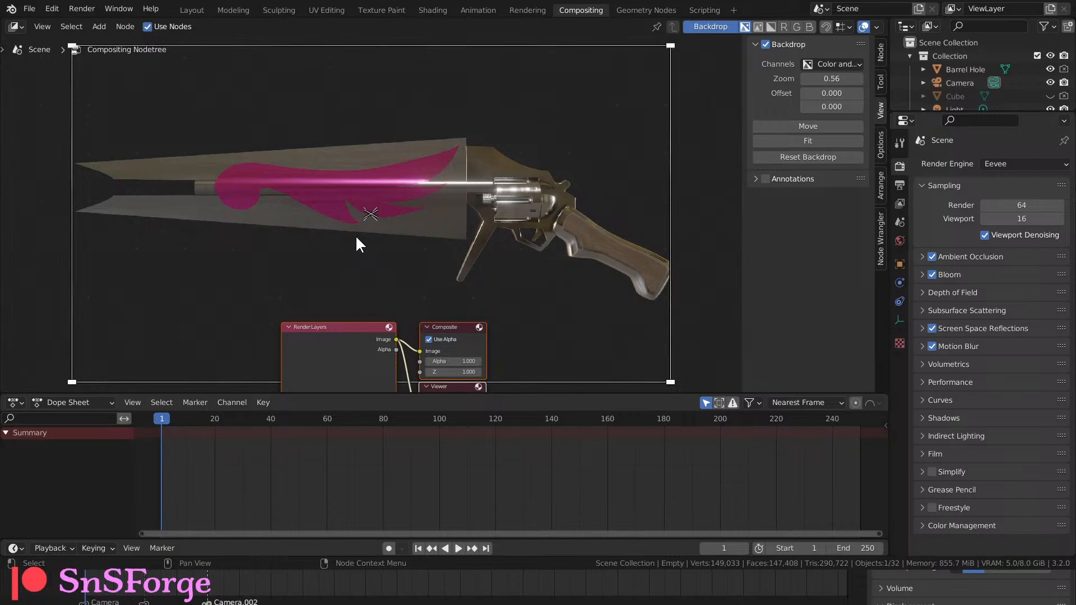
Return to the Layout workspace and review the to-do list text beneath the gun sword.
left_click(193, 12)
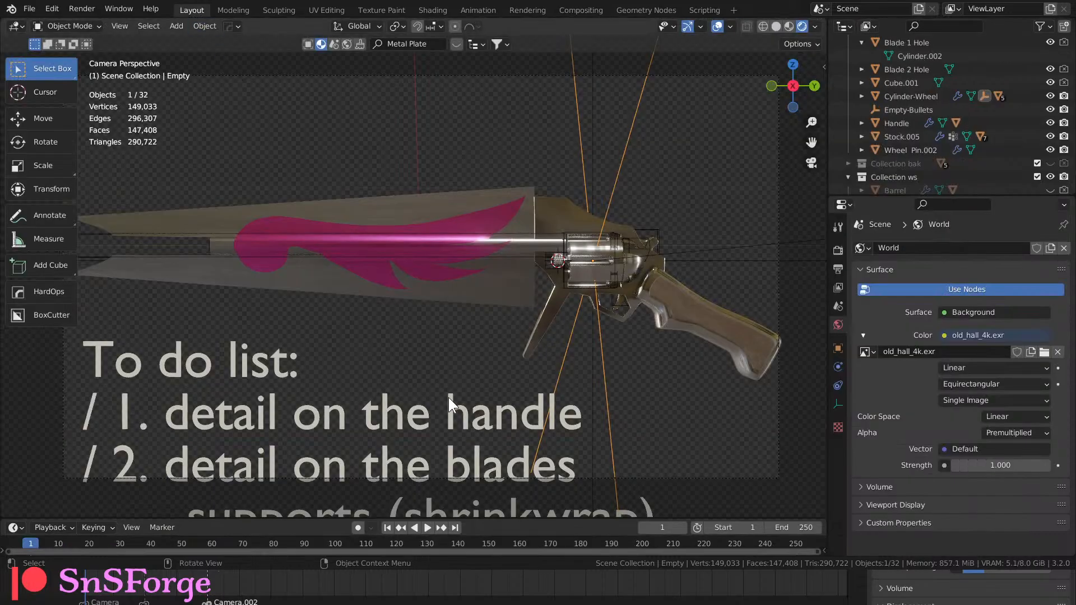
scroll(452, 394, "down", 3)
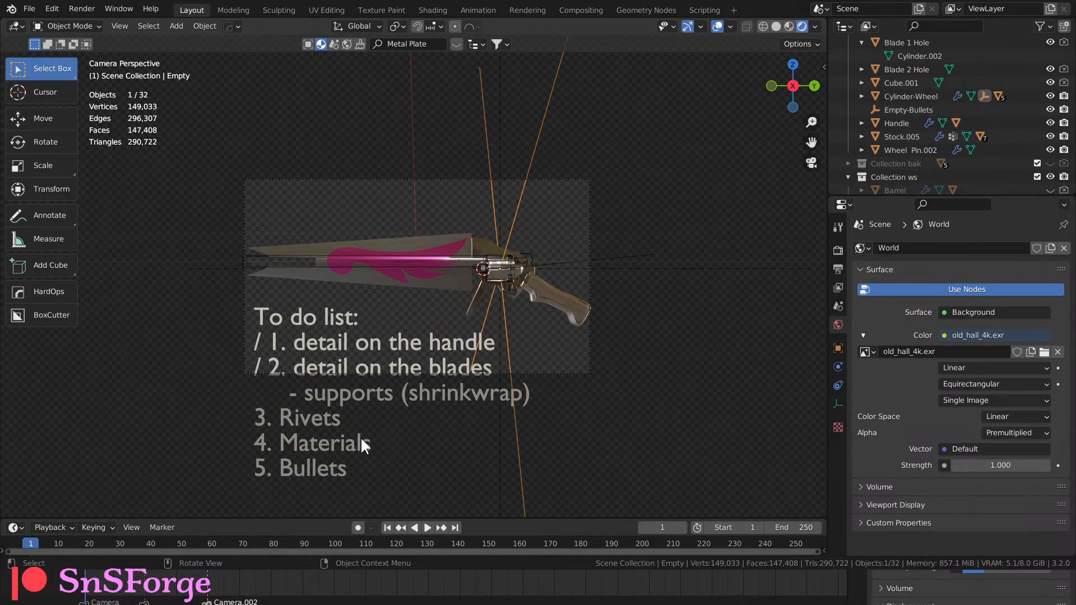
scroll(362, 436, "up", 1)
scroll(365, 435, "down", 2)
scroll(423, 320, "up", 5)
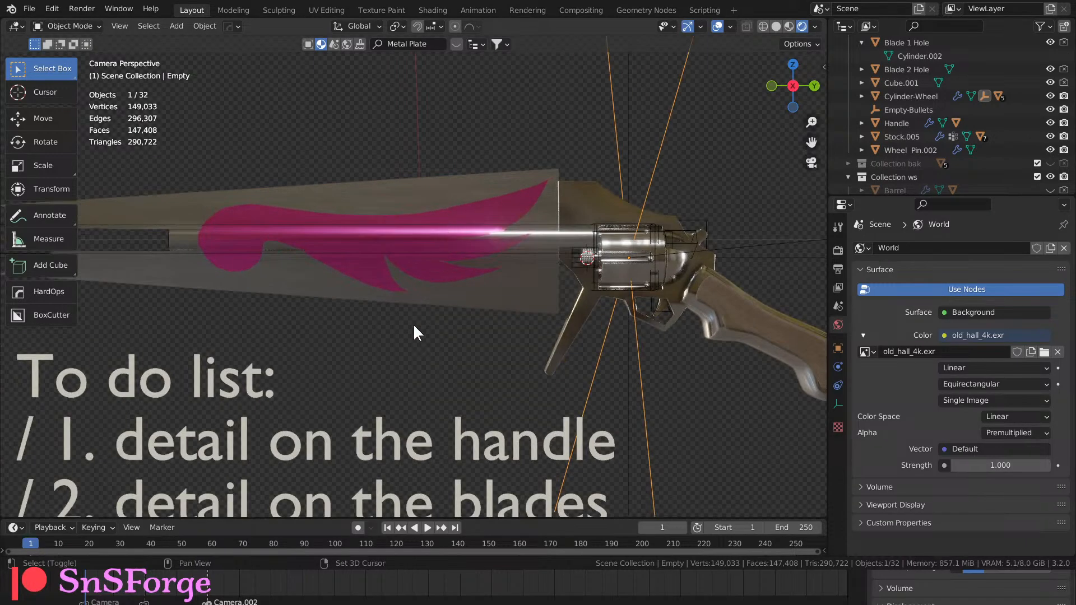
Mark the fifth to-do item, Bullets, as done by prefixing its line in the text object with a slash.
scroll(431, 241, "down", 4)
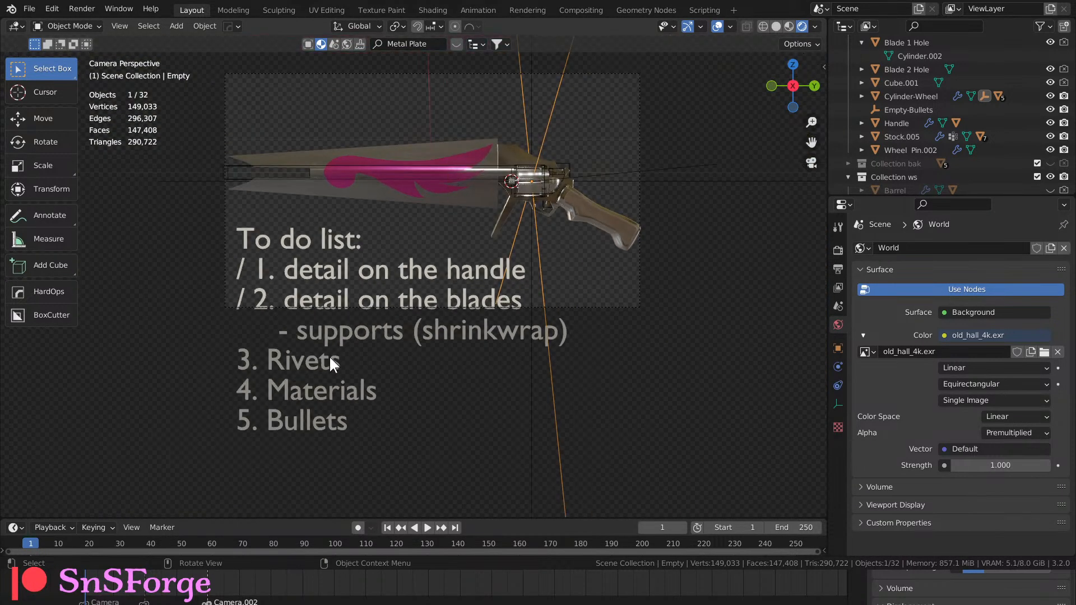
scroll(329, 356, "up", 3)
scroll(304, 434, "down", 4)
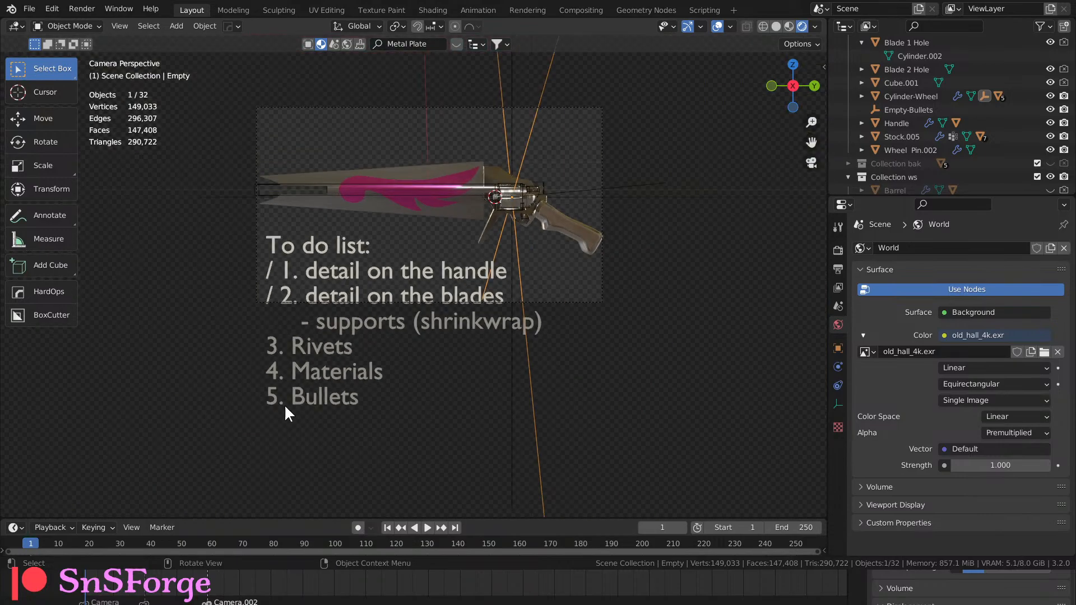
left_click(311, 404, "shift")
key("Tab")
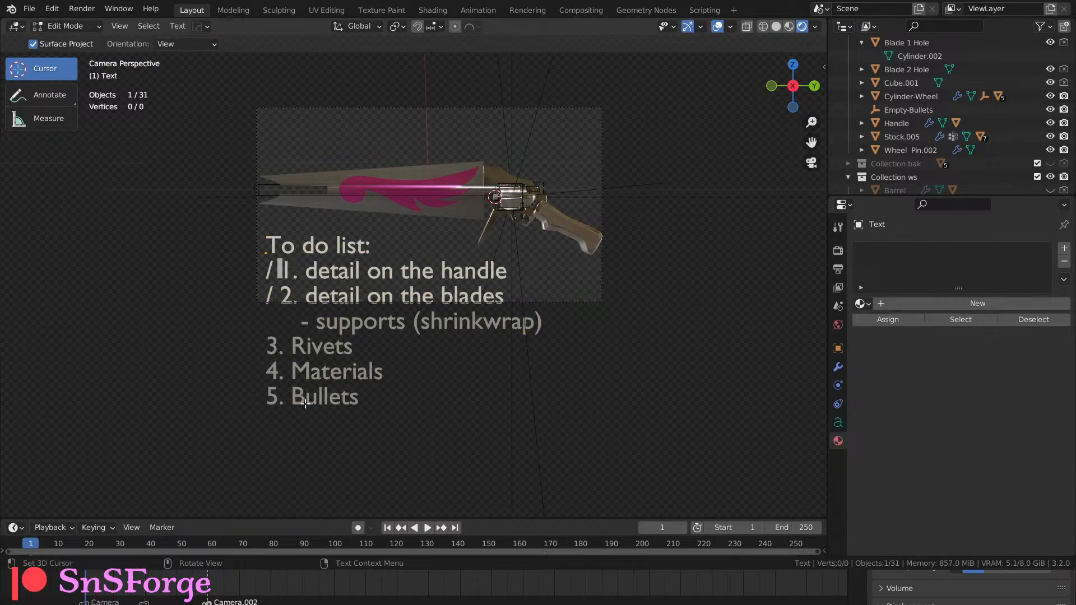
key("Down")
key("Down")
key("Down")
key("Down")
key("Down")
key("Home")
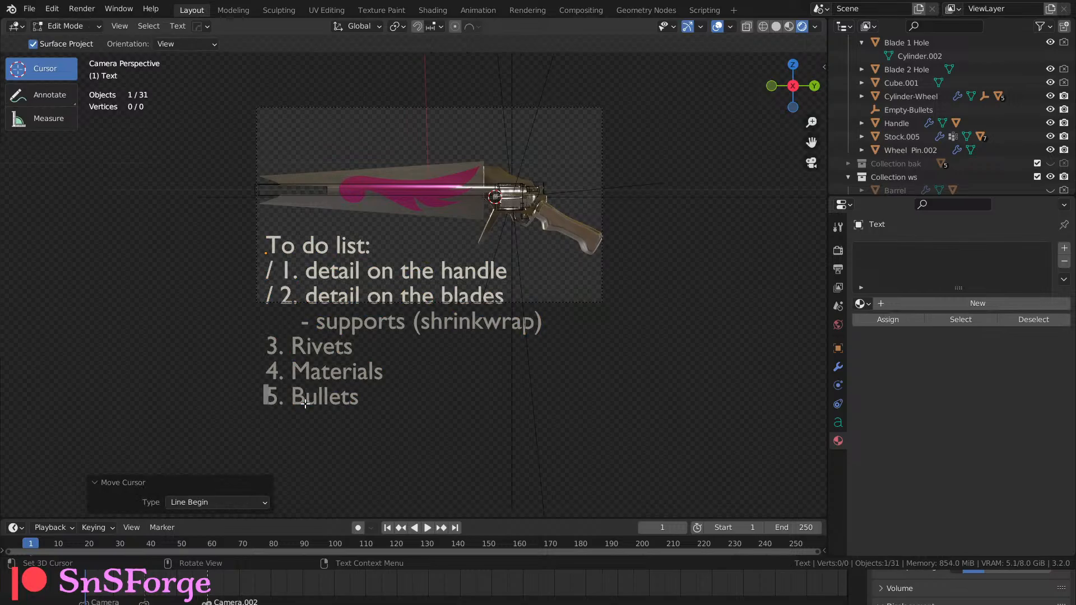
type("/")
Mark the Materials item as done with a leading slash and finish editing the to-do text.
key("Up")
key("Home")
type("/")
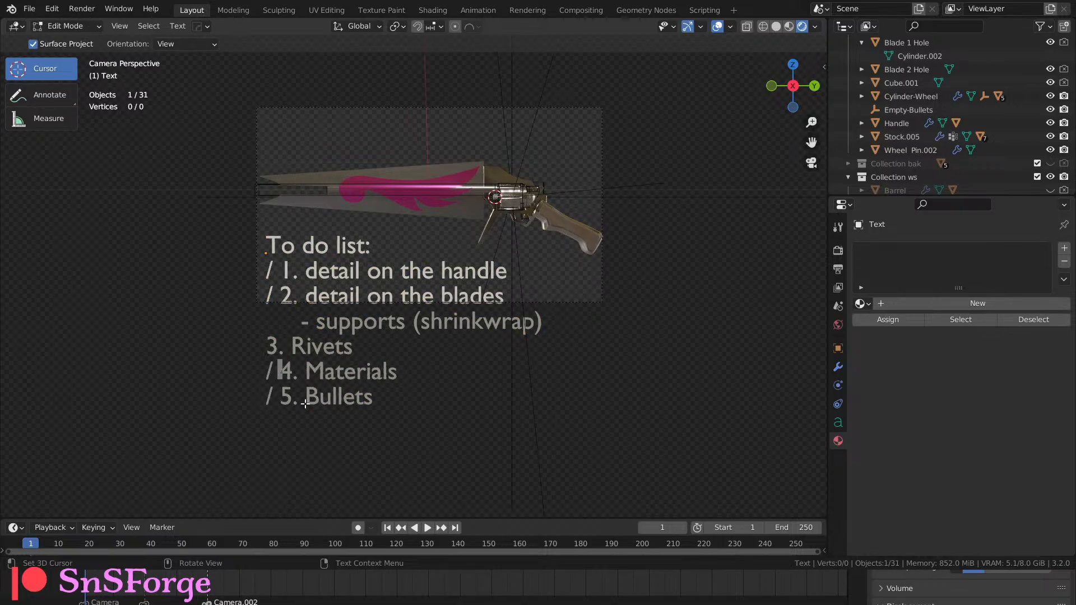
key("Tab")
Examine the barrel junction, textured pin, cylinder, hammer and handle of the gun sword from close up and several angles.
scroll(325, 406, "up", 8)
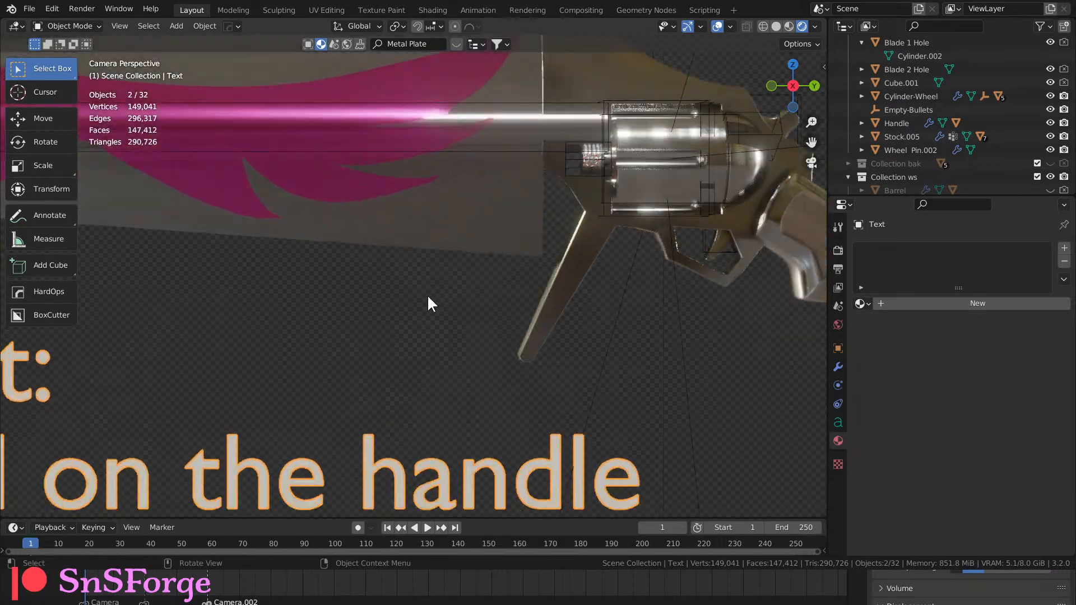
scroll(428, 297, "up", 2)
middle_click_drag(500, 282, 196, 363, "shift")
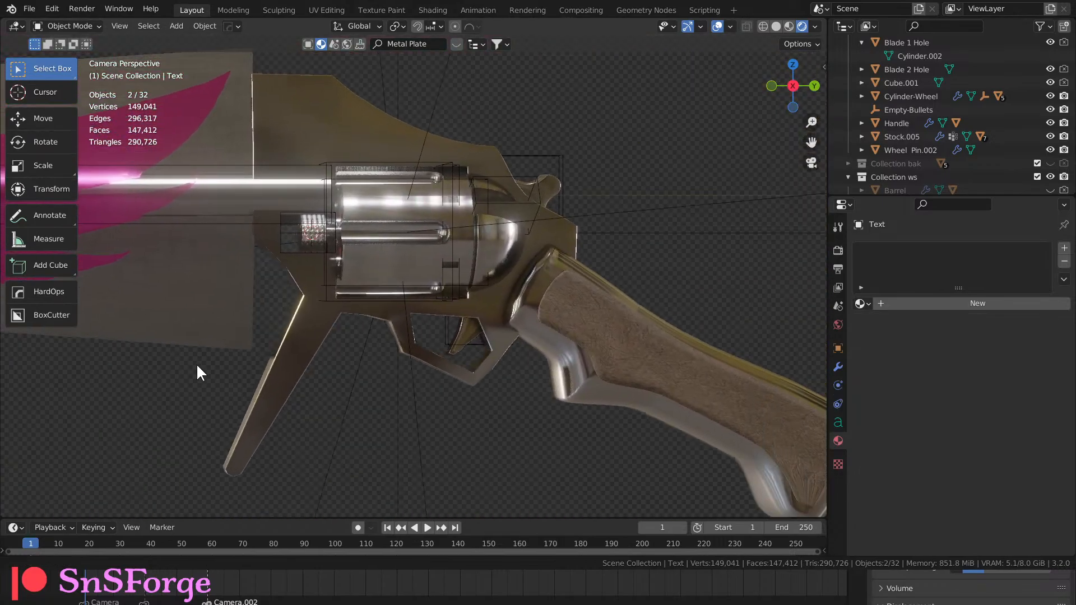
middle_click_drag(504, 319, 425, 351)
scroll(377, 308, "up", 3)
scroll(461, 324, "up", 4)
scroll(397, 317, "up", 2)
middle_click_drag(397, 317, 434, 268)
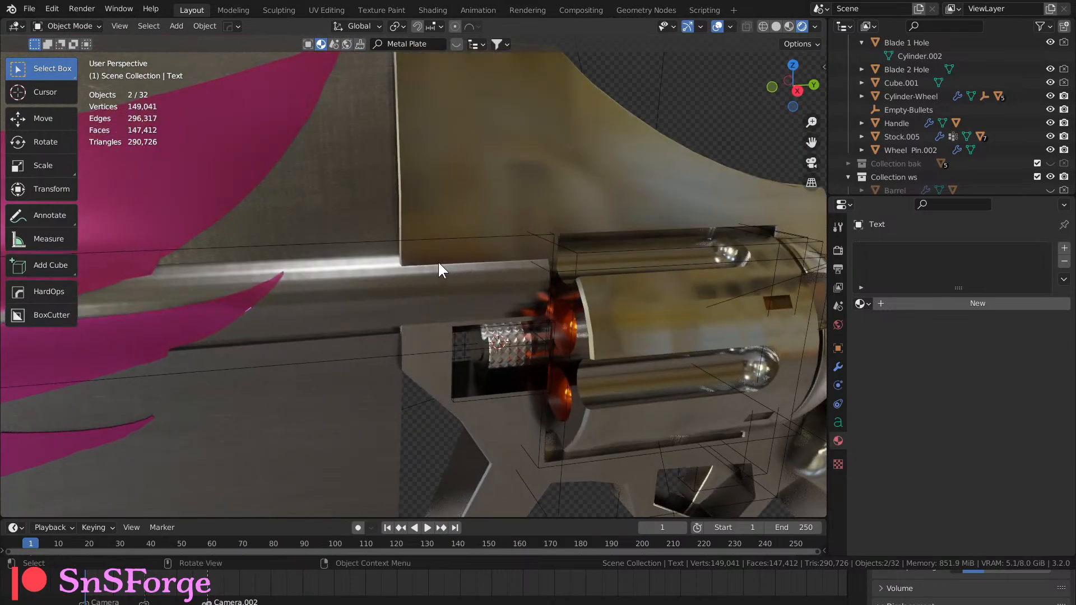
scroll(438, 260, "up", 3)
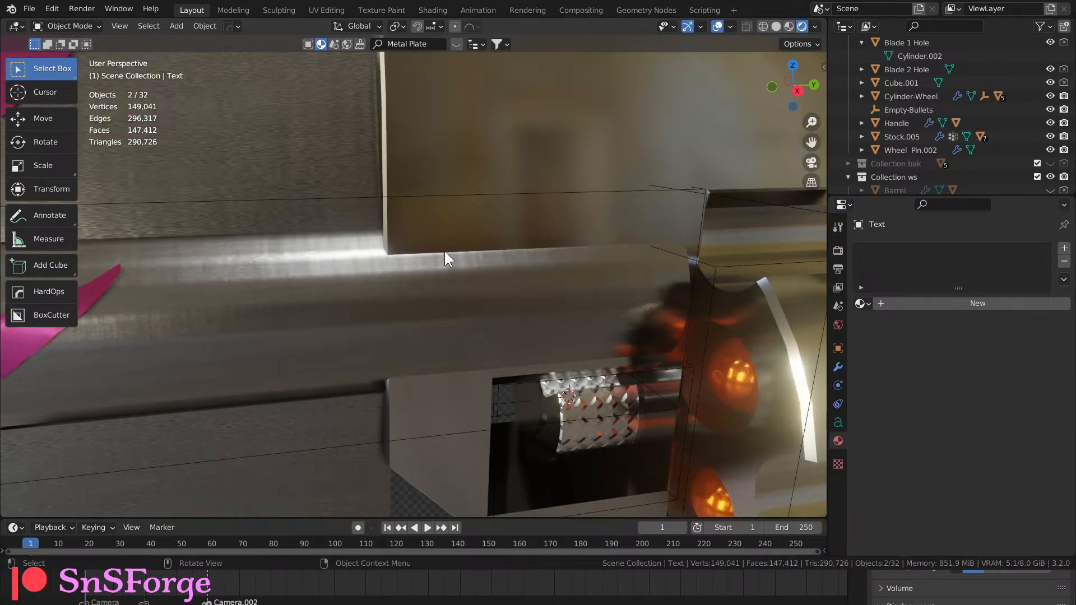
scroll(472, 283, "up", 2)
scroll(470, 260, "down", 3)
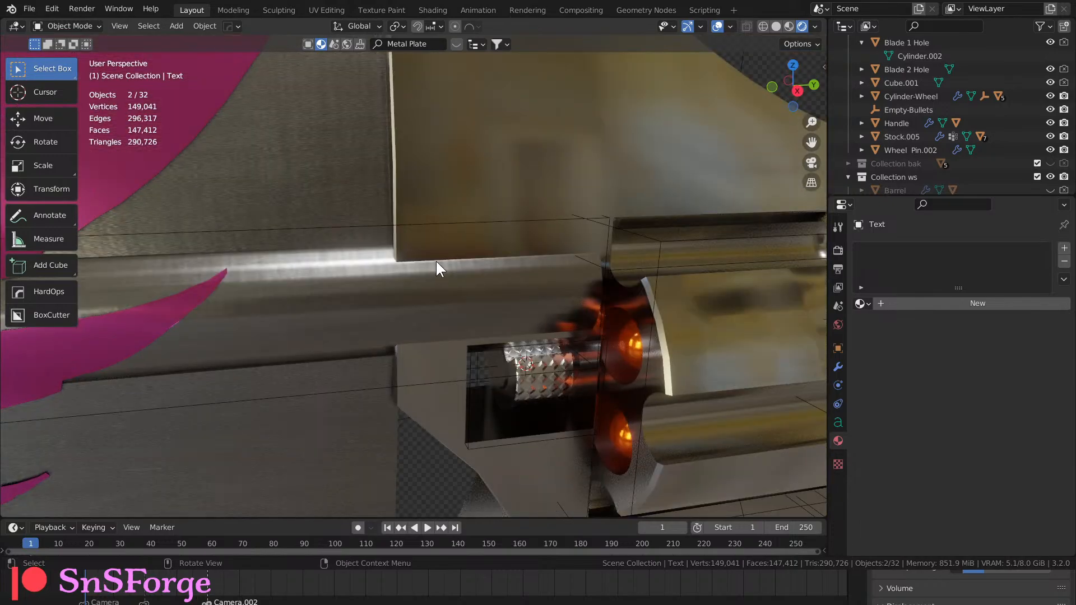
middle_click_drag(551, 258, 270, 216)
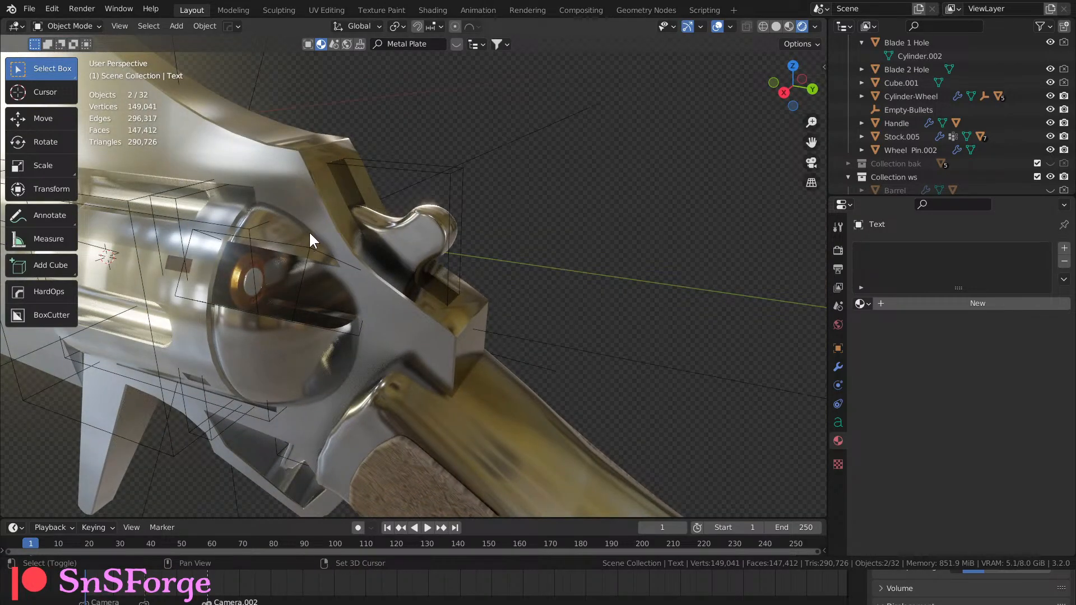
middle_click_drag(273, 204, 450, 246)
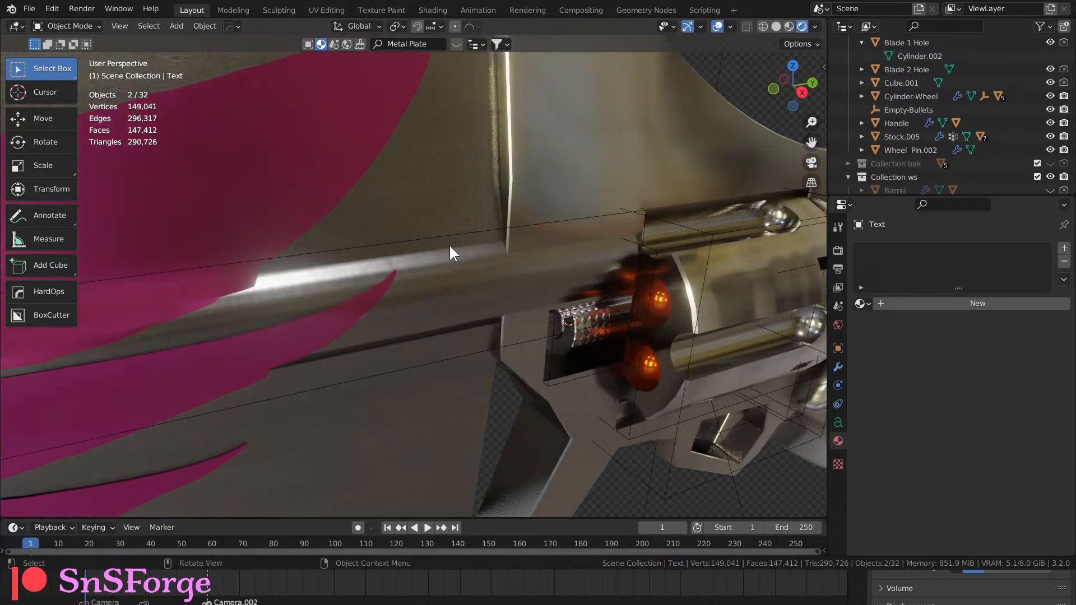
middle_click_drag(556, 249, 538, 209)
scroll(472, 221, "down", 4)
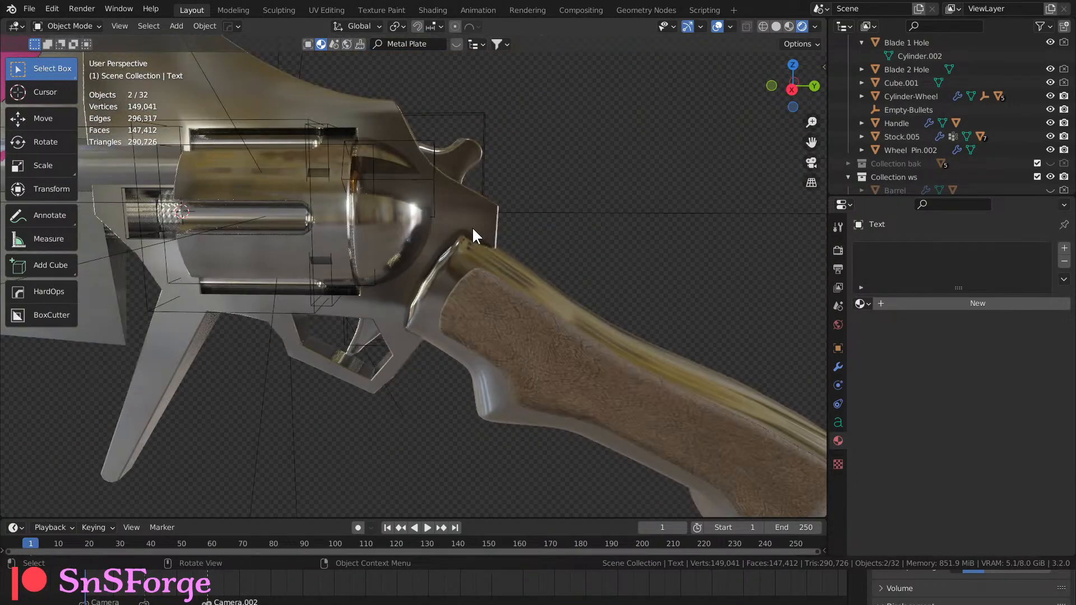
middle_click_drag(472, 226, 409, 211)
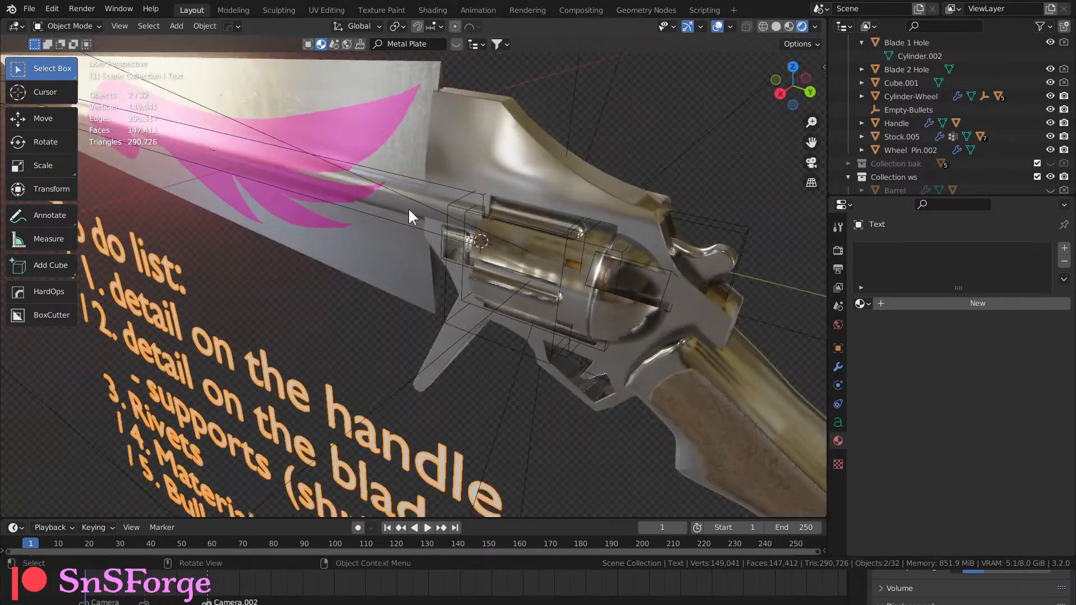
Select the pink wing ornament on the blade and examine it at an angle and in the right orthographic view.
left_click(362, 143)
middle_click_drag(297, 280, 611, 297)
scroll(360, 254, "up", 2)
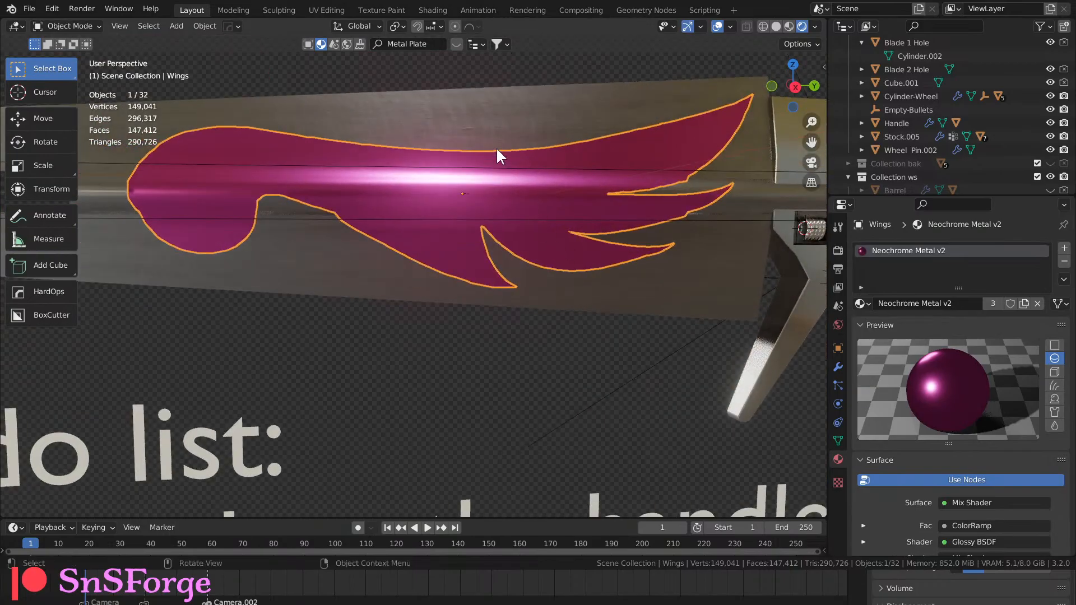
middle_click_drag(358, 314, 452, 295)
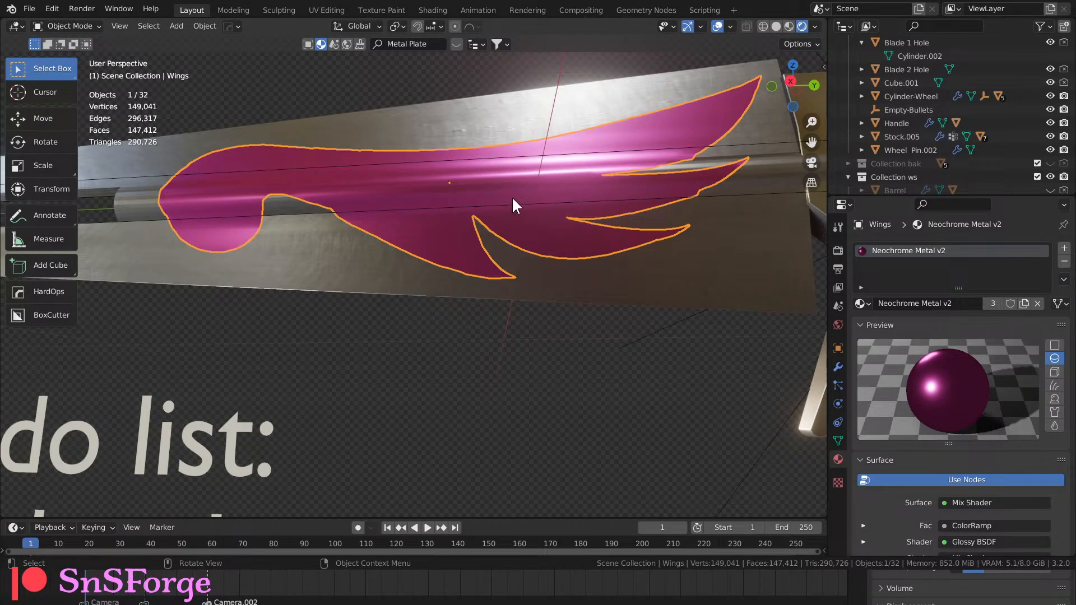
key("KP_3")
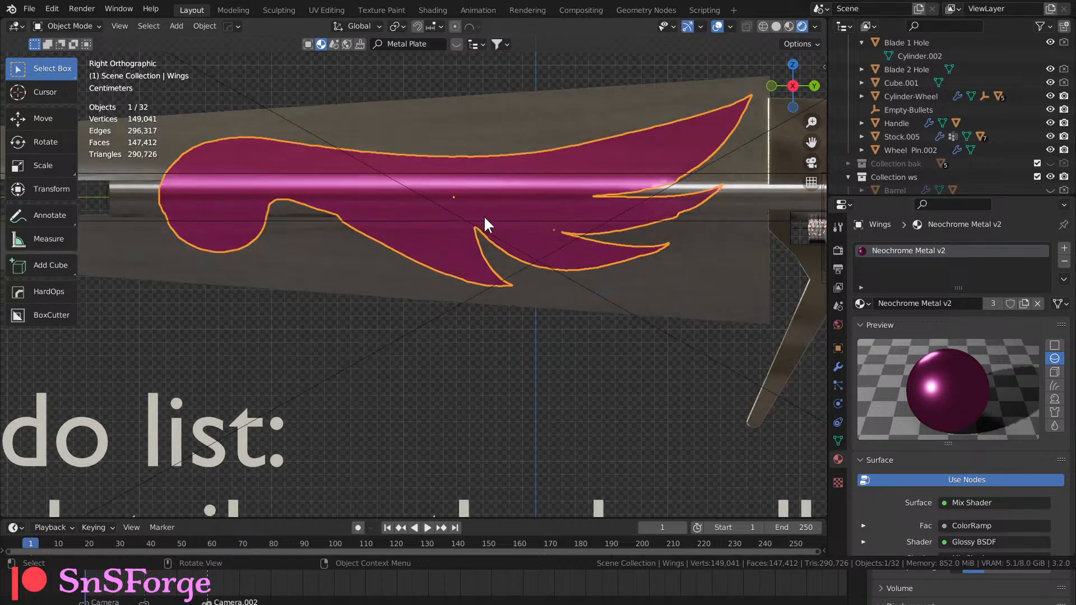
scroll(485, 218, "down", 3)
middle_click_drag(530, 262, 531, 309, "shift")
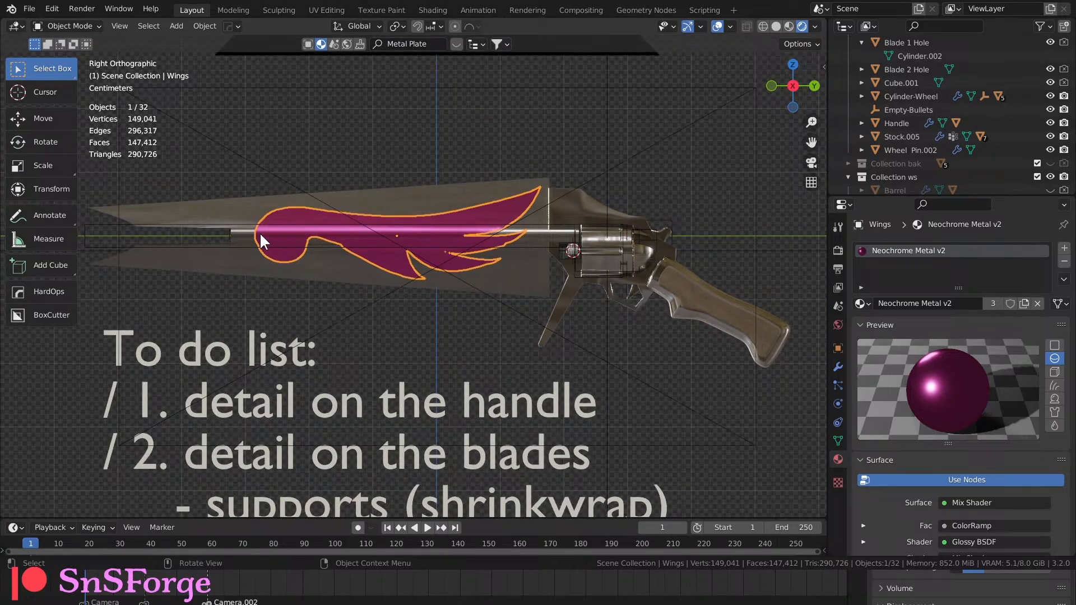
scroll(463, 252, "up", 1)
scroll(462, 252, "down", 1)
mouse_move(436, 277)
middle_mouse_down("shift")
mouse_move(440, 305)
mouse_move(450, 291)
middle_mouse_up("shift")
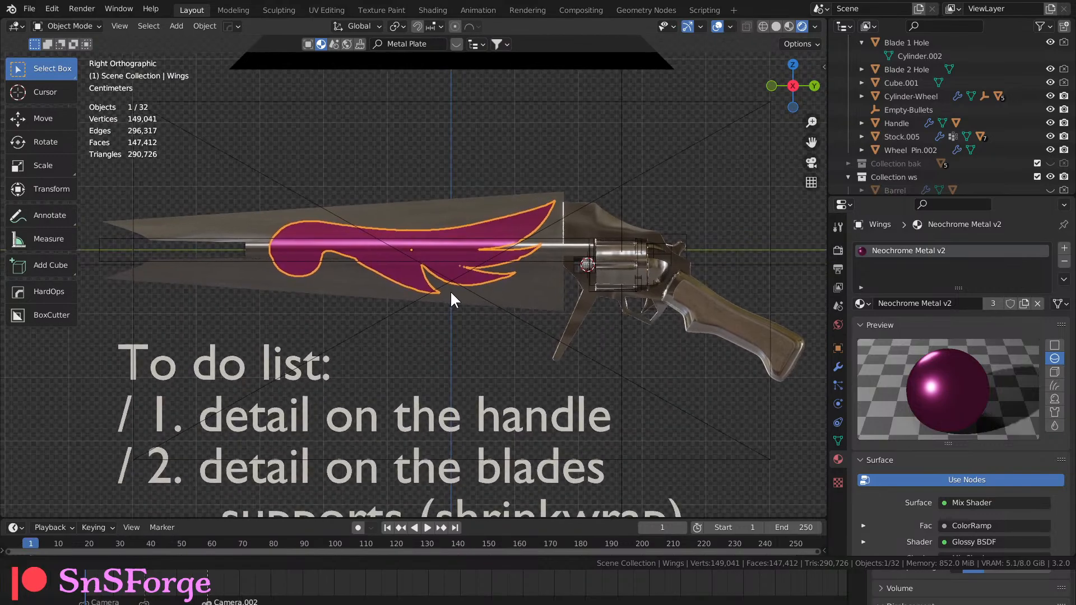
Deselect the wing ornament and look over the whole gun sword at an angle.
left_click(488, 366)
middle_click_drag(488, 365, 499, 297)
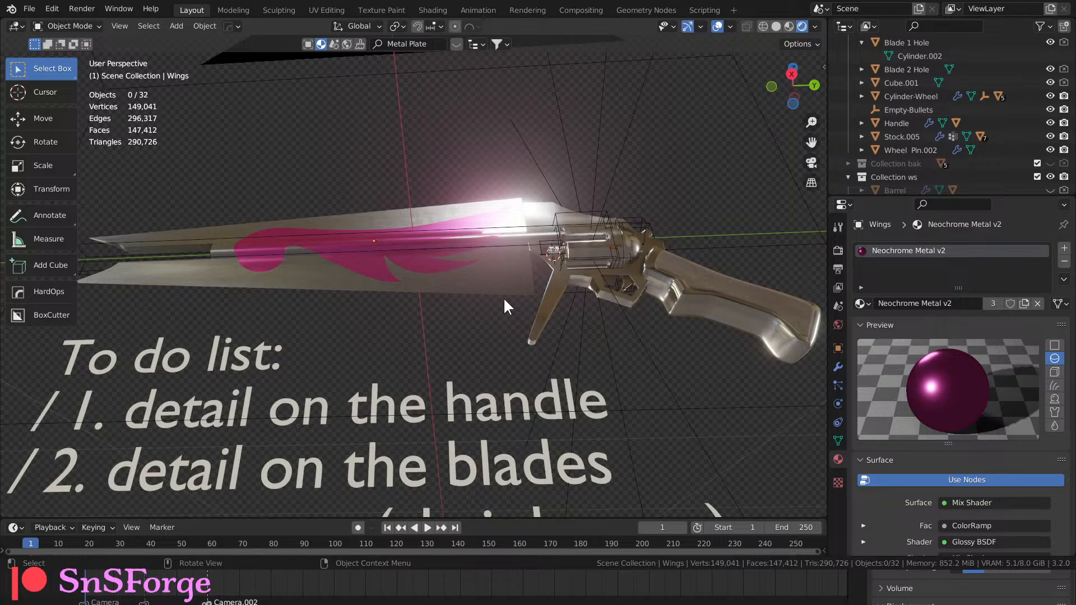
scroll(452, 288, "down", 2)
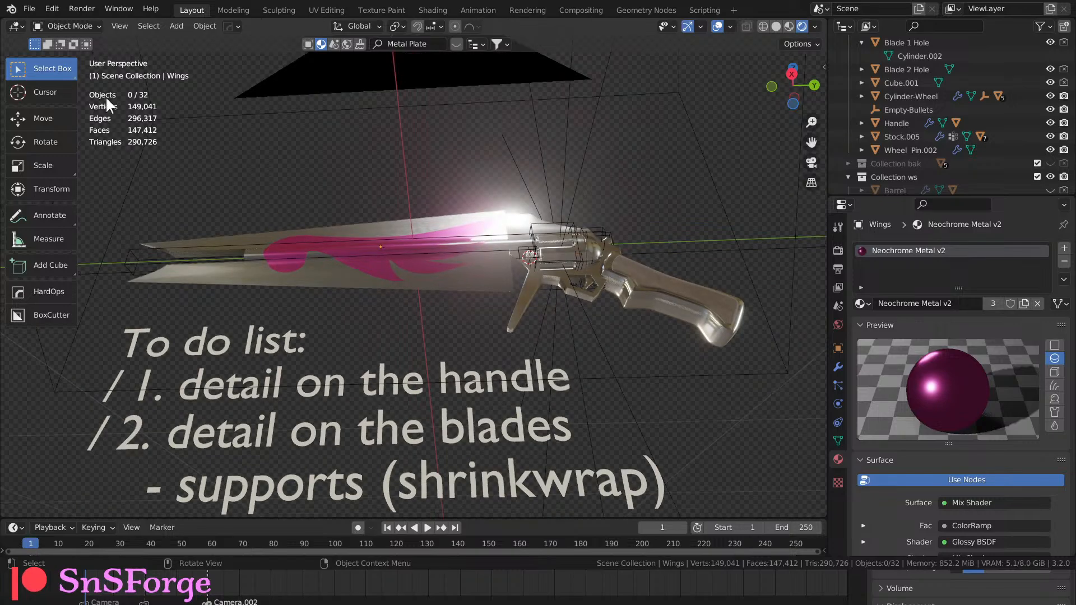